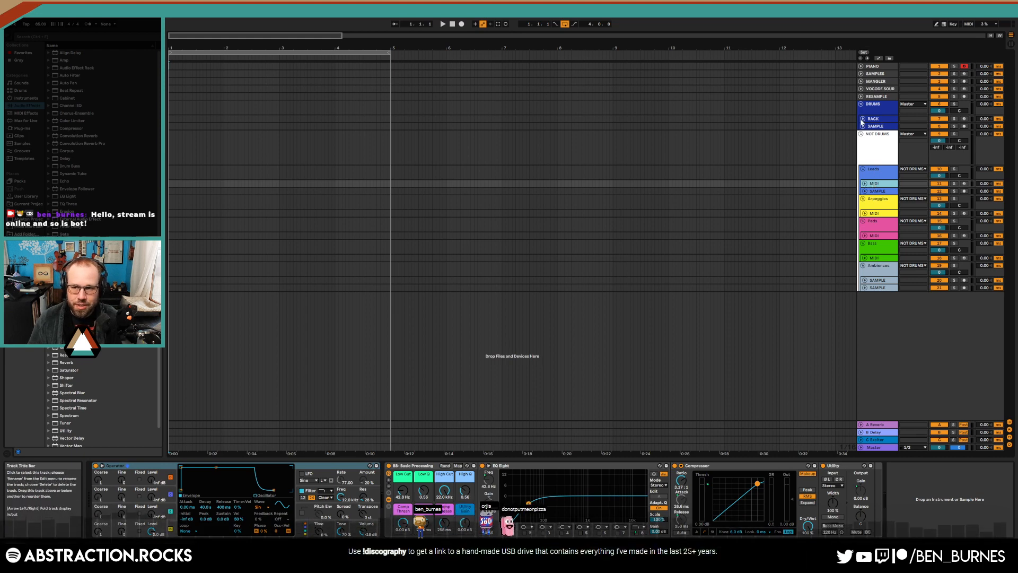
# Move the DRUMS group below the Ambiences tracks and unfold its RACK track
pyautogui.click(872, 300)
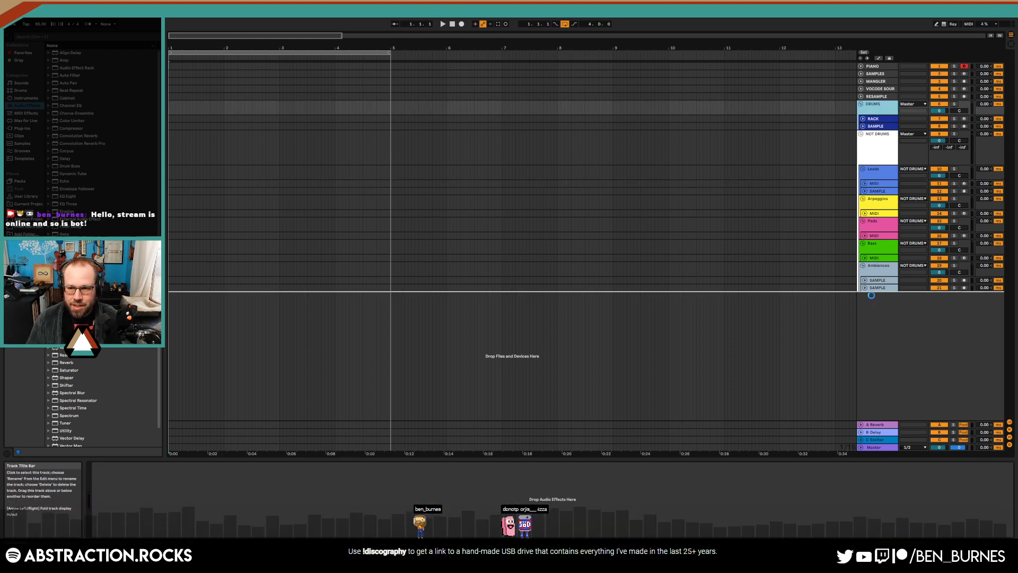
pyautogui.moveTo(871, 295); pyautogui.dragTo(871, 292)
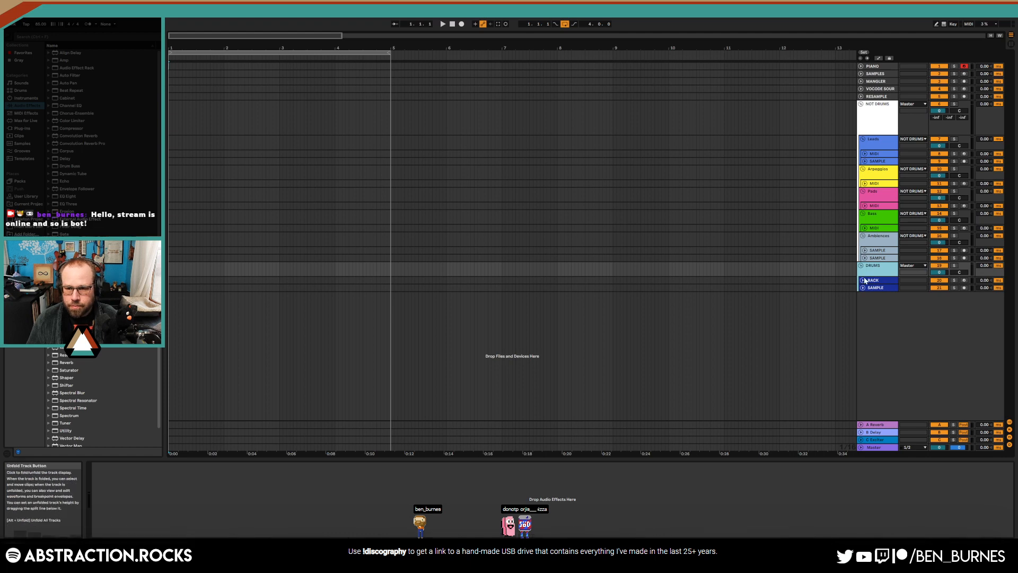
pyautogui.click(863, 280)
pyautogui.click(876, 285)
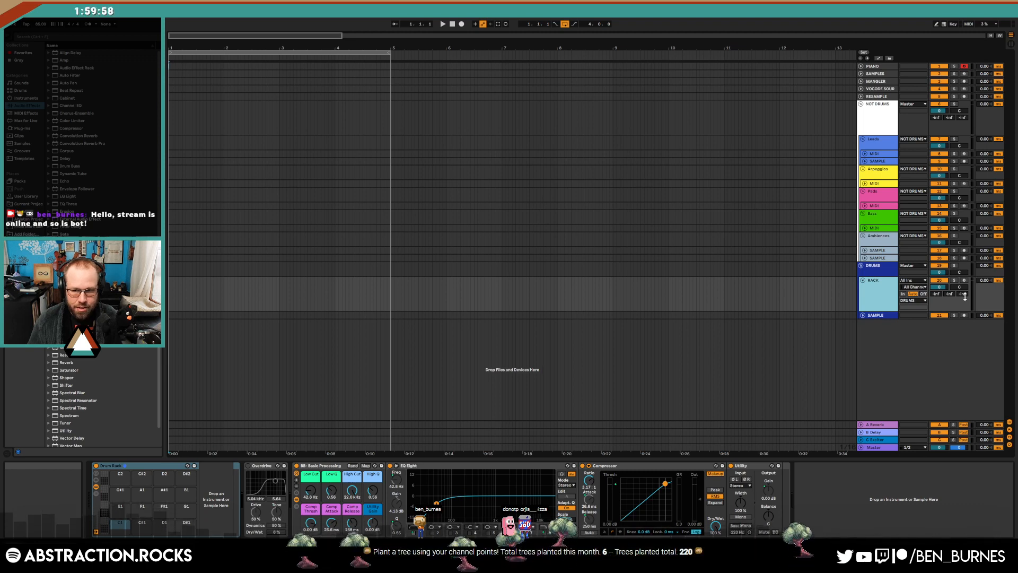
# Browse the sample library's Misc Multipacks to Vengeance Minimal House and expand the VMH1 Bassdrums folder
pyautogui.click(24, 212)
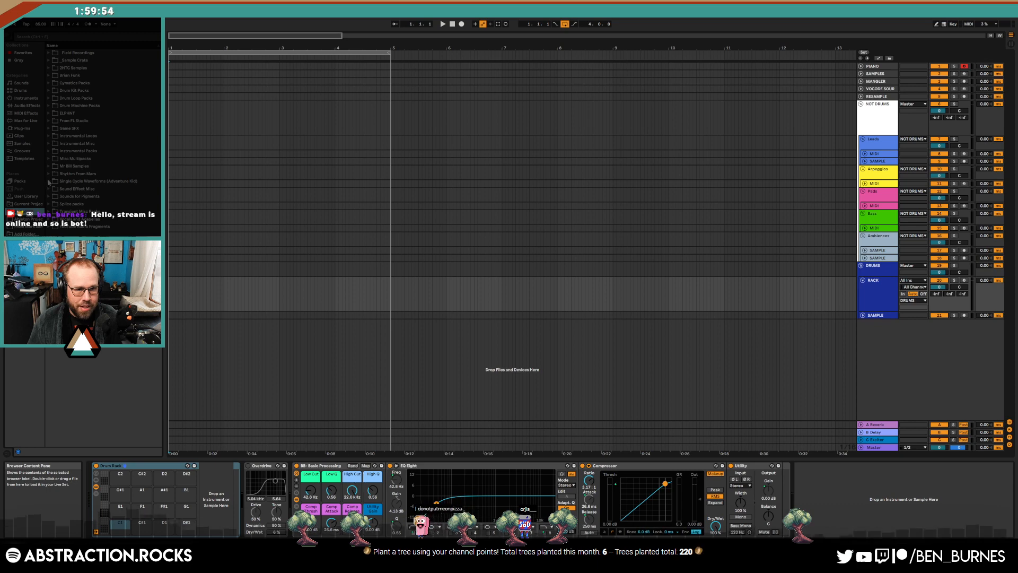
pyautogui.click(49, 160)
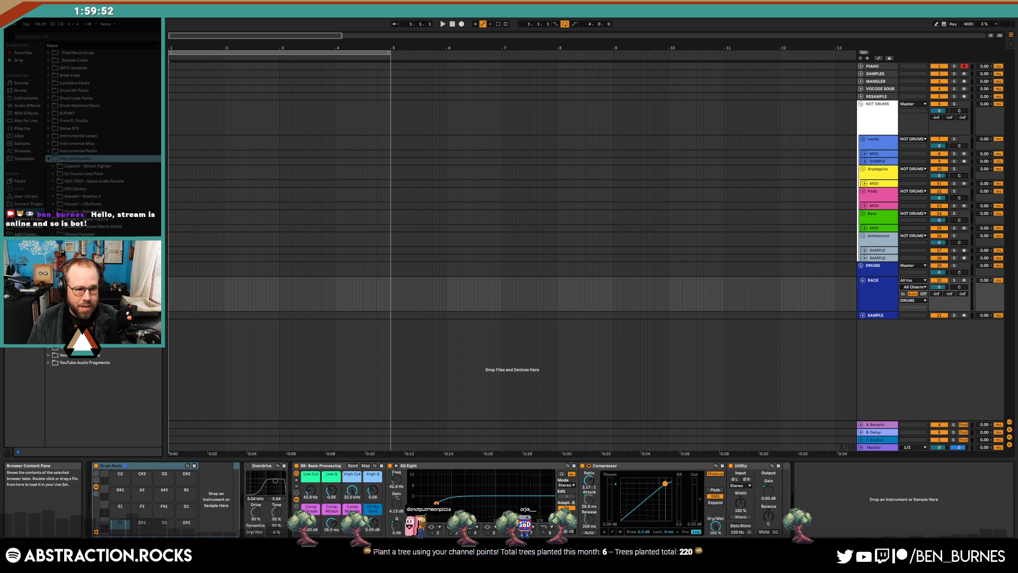
pyautogui.click(53, 287)
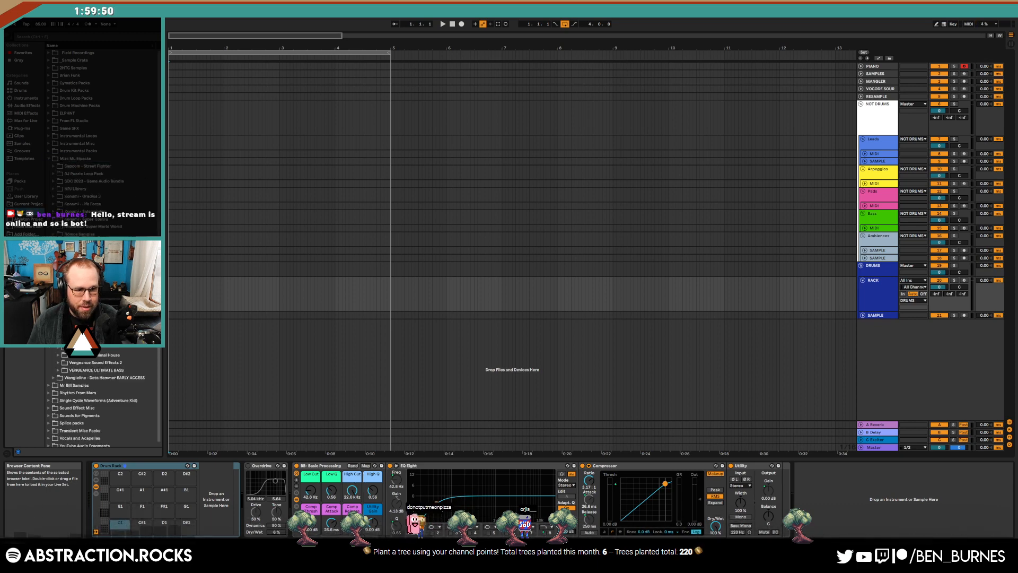
pyautogui.click(59, 356)
pyautogui.click(63, 370)
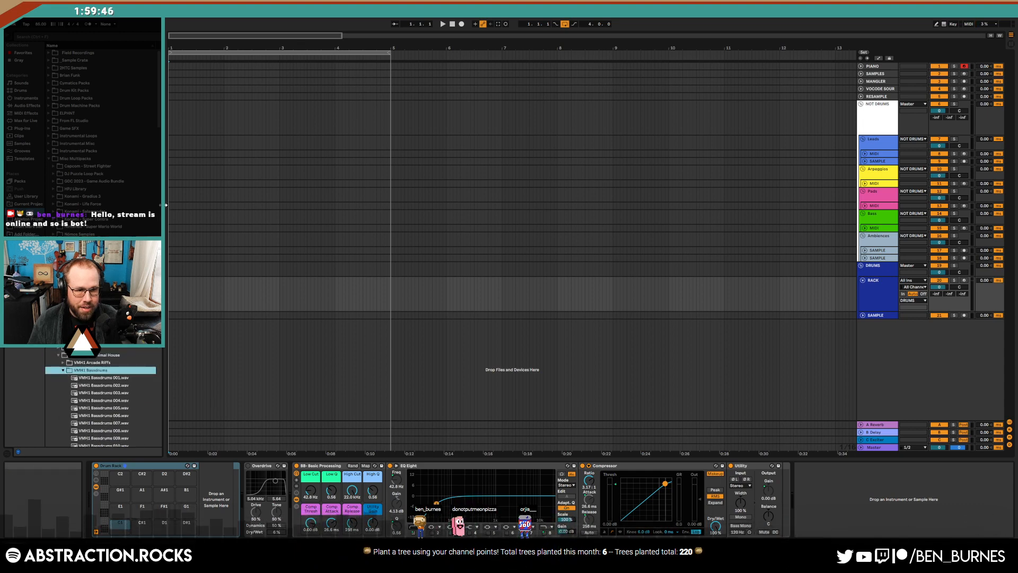
# Audition the bass drum samples and load VMH1 Bassdrums 038 onto the Drum Rack's C1 pad
pyautogui.moveTo(164, 122); pyautogui.dragTo(168, 268)
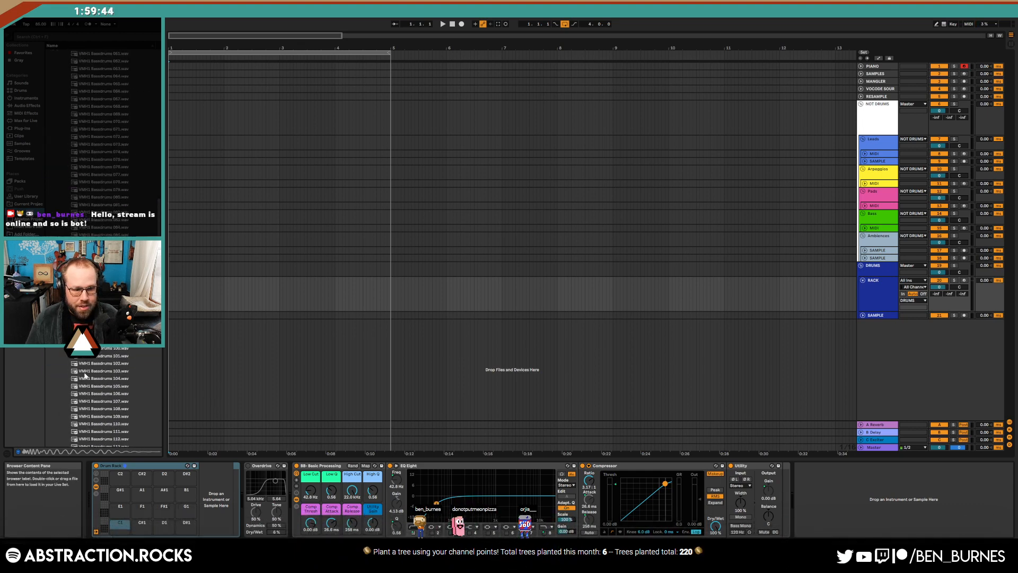
pyautogui.scroll(-3, 106, 406)
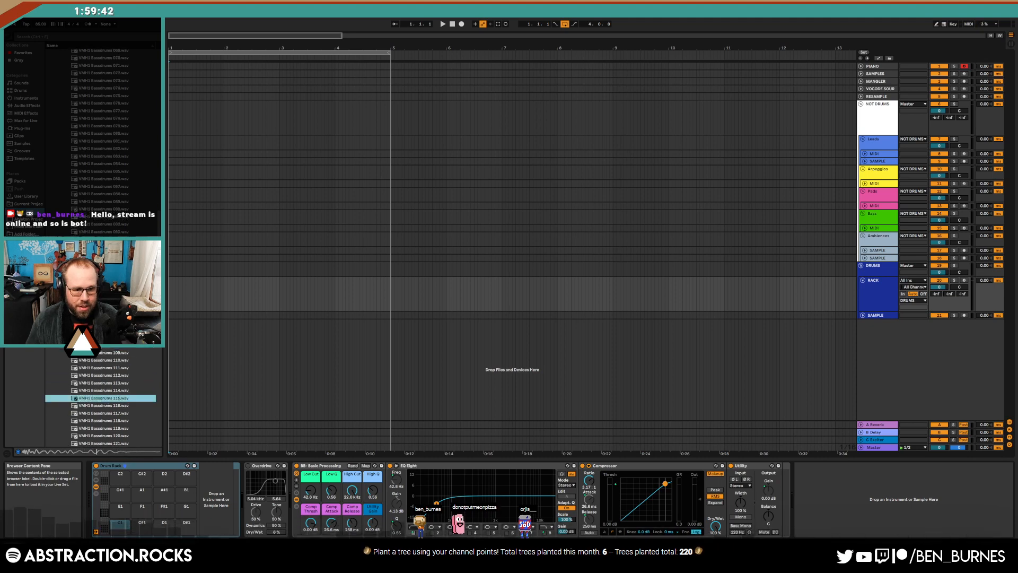
pyautogui.scroll(15, 127, 169)
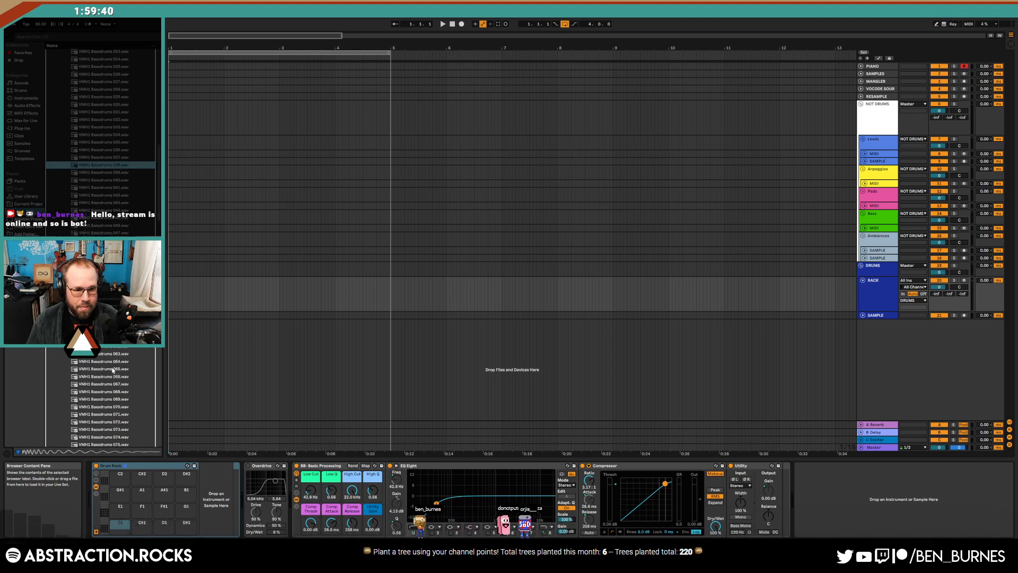
pyautogui.moveTo(121, 535); pyautogui.dragTo(120, 531)
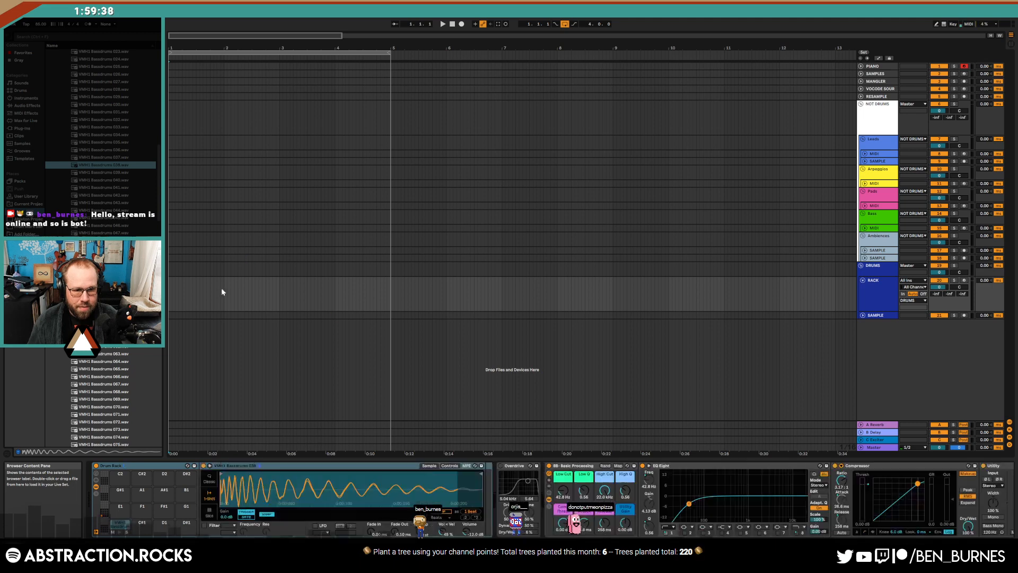
# Create a one-bar MIDI clip at the start of the RACK track with Bassdrums 038 notes at 1.1.1, 1.1.4 and 1.3.4
pyautogui.moveTo(222, 299); pyautogui.dragTo(168, 293)
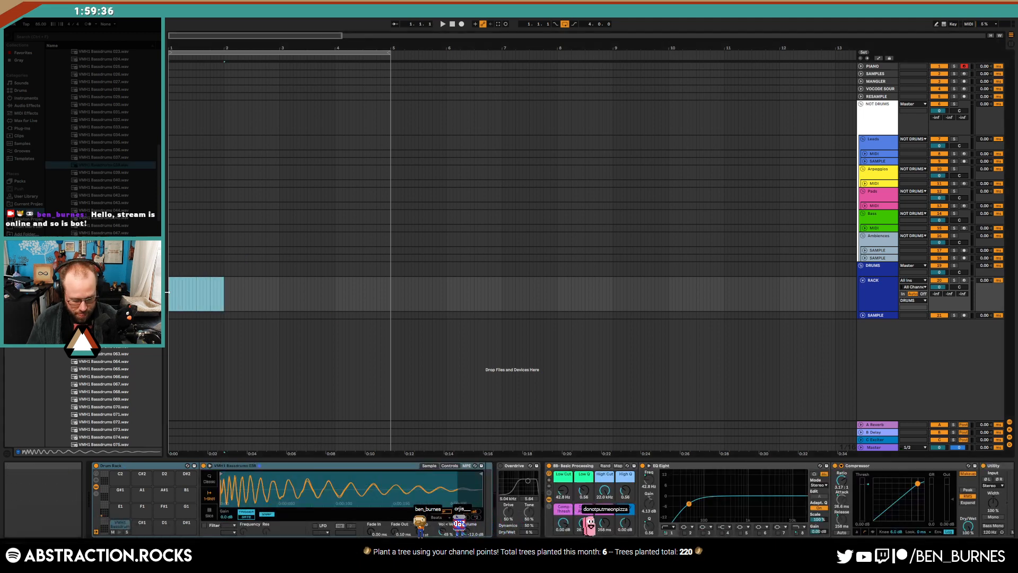
pyautogui.hotkey('ctrl', 'shift', 'm')
pyautogui.click(253, 350)
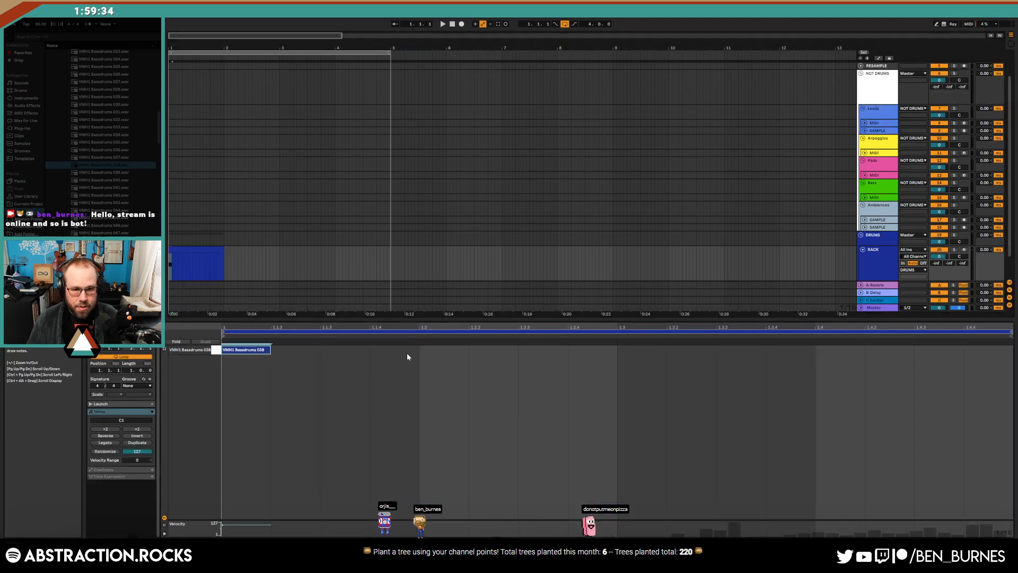
pyautogui.click(406, 350)
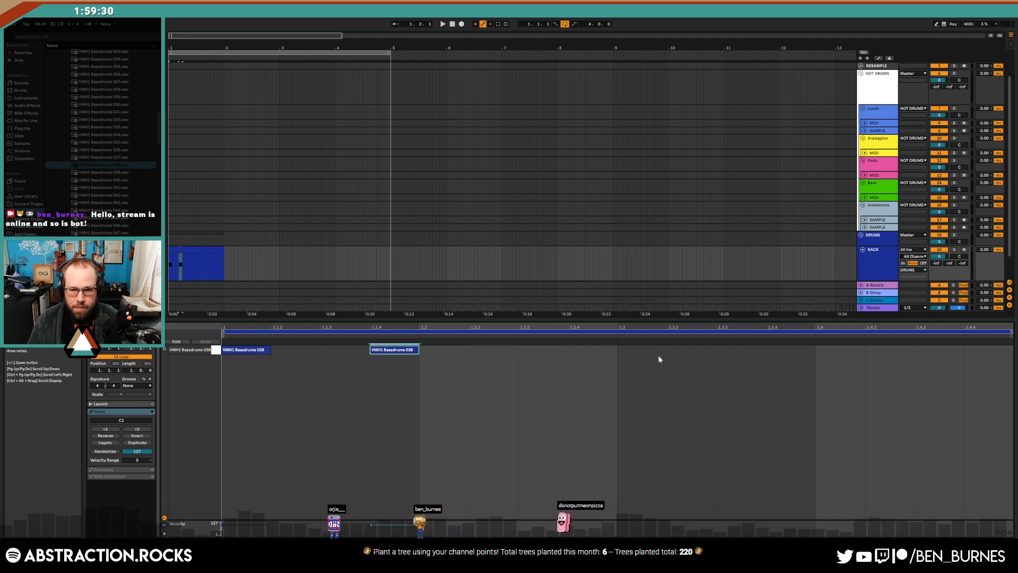
pyautogui.click(688, 354)
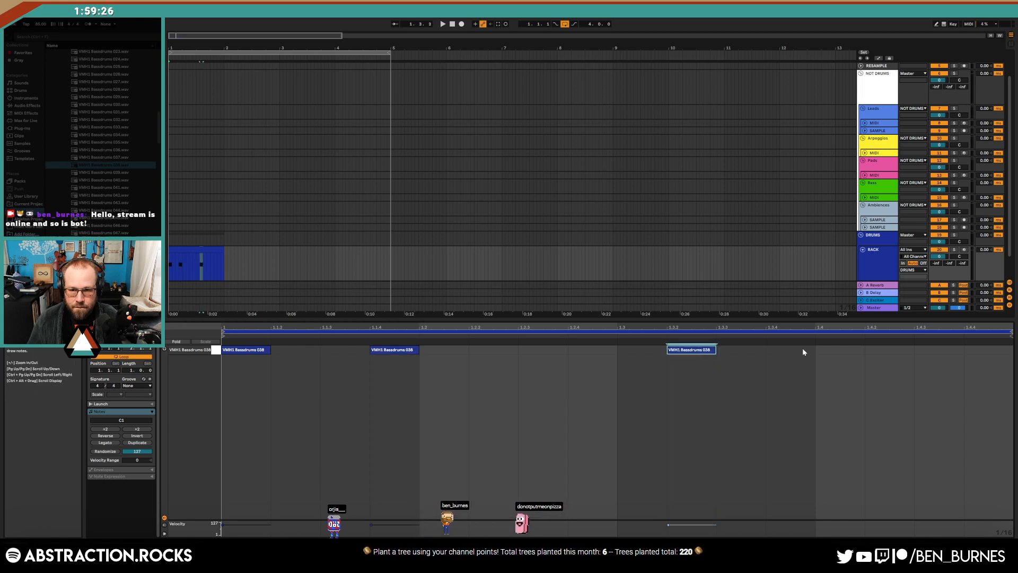
pyautogui.moveTo(688, 350); pyautogui.dragTo(788, 350)
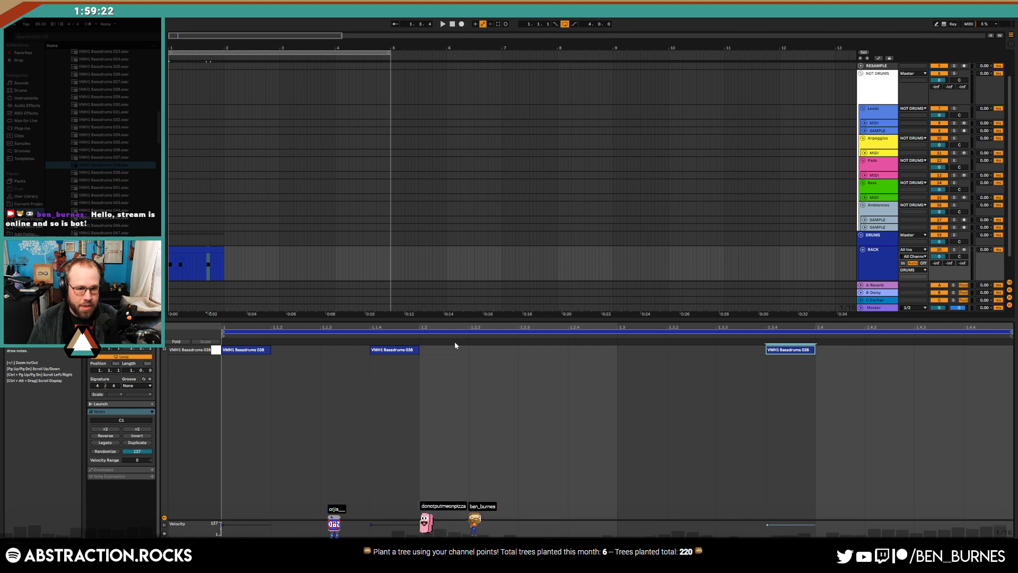
# Audition samples in the VMH1 Claps & Snares folder and load Claps & Snares 011 onto the Drum Rack's E1 pad
pyautogui.click(124, 158)
pyautogui.press('Down')
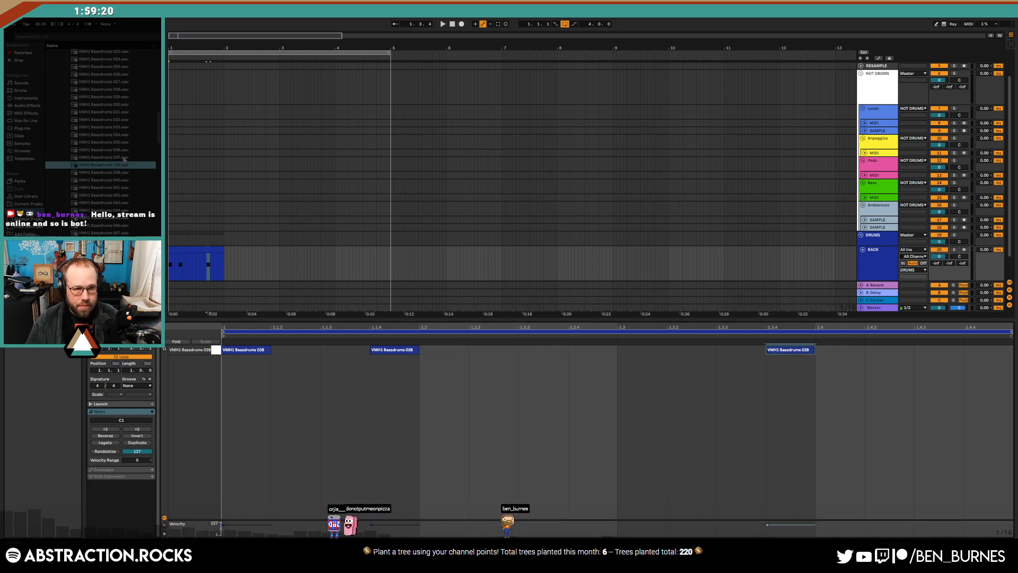
pyautogui.press('Left')
pyautogui.click(63, 175)
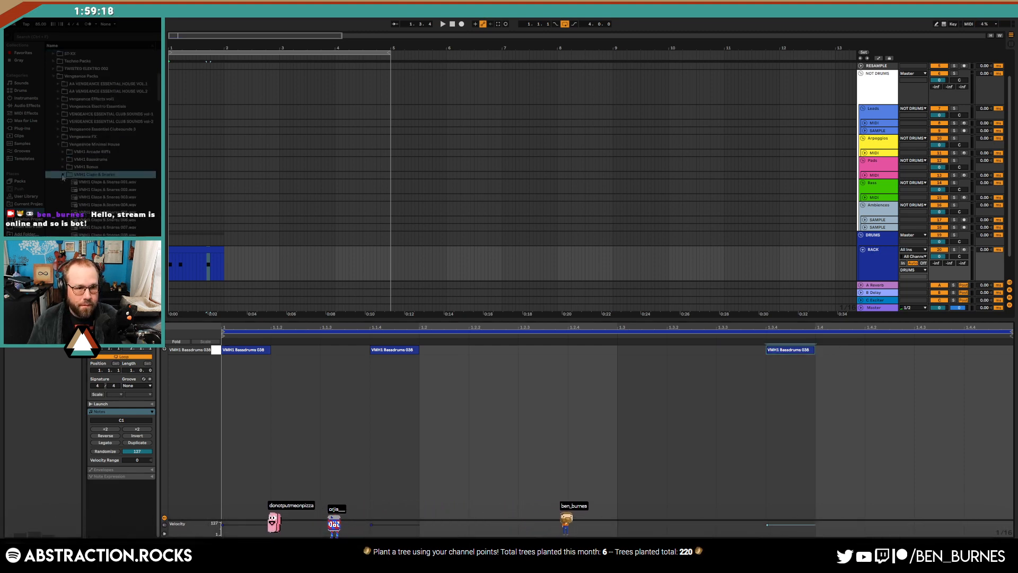
pyautogui.hotkey('shift', 'Tab')
pyautogui.click(111, 229)
pyautogui.click(111, 250)
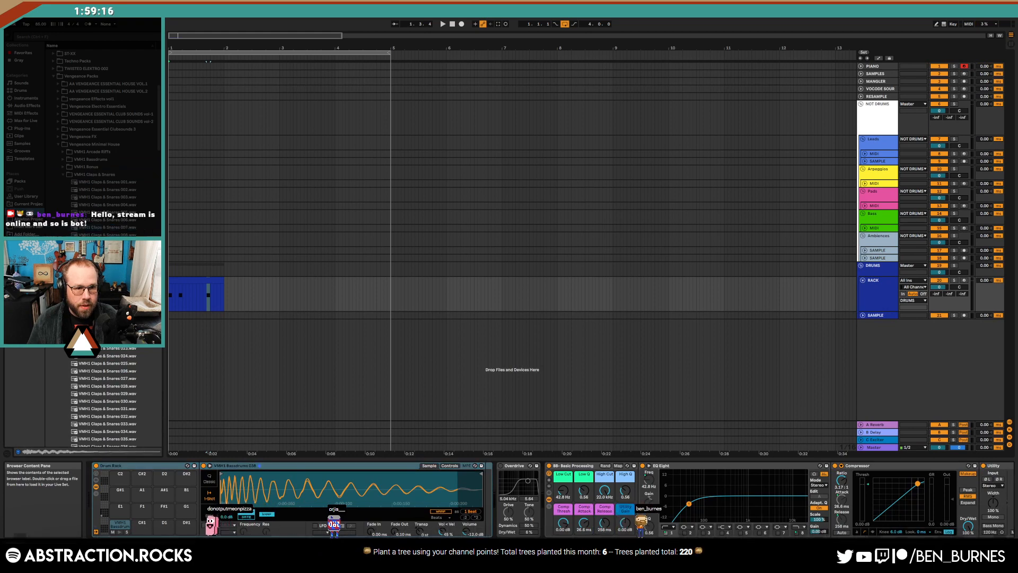
pyautogui.moveTo(111, 250); pyautogui.dragTo(121, 512)
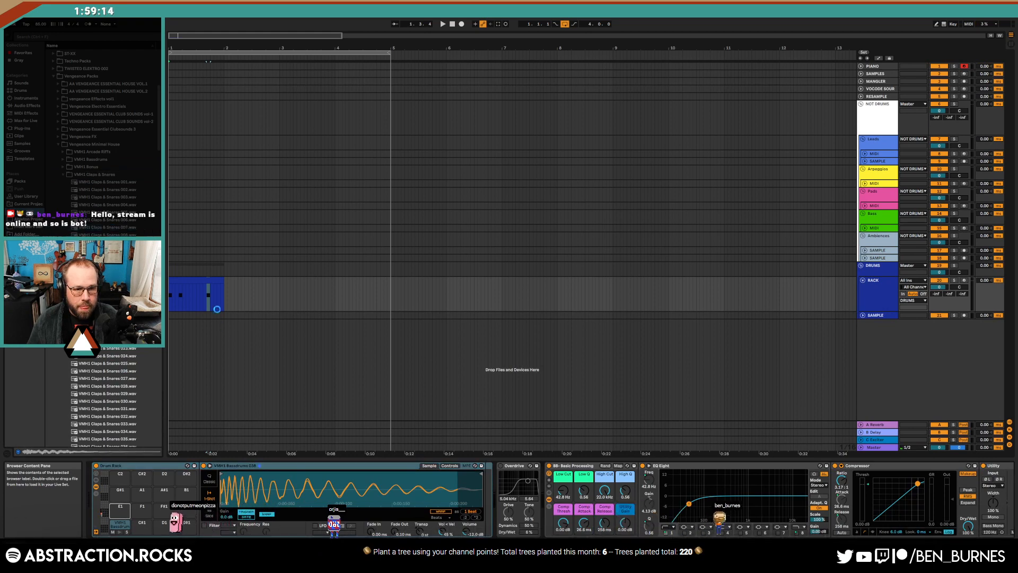
# Add Claps & Snares 011 notes at 1.2.3 and 1.4.3 in the RACK clip
pyautogui.doubleClick(203, 280)
pyautogui.click(532, 353)
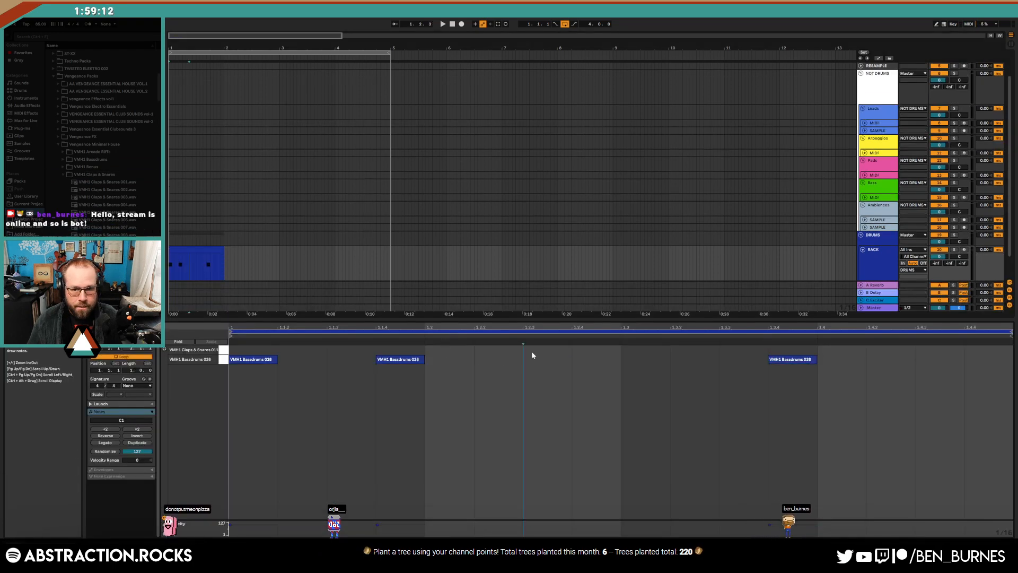
pyautogui.click(531, 351)
pyautogui.doubleClick(921, 353)
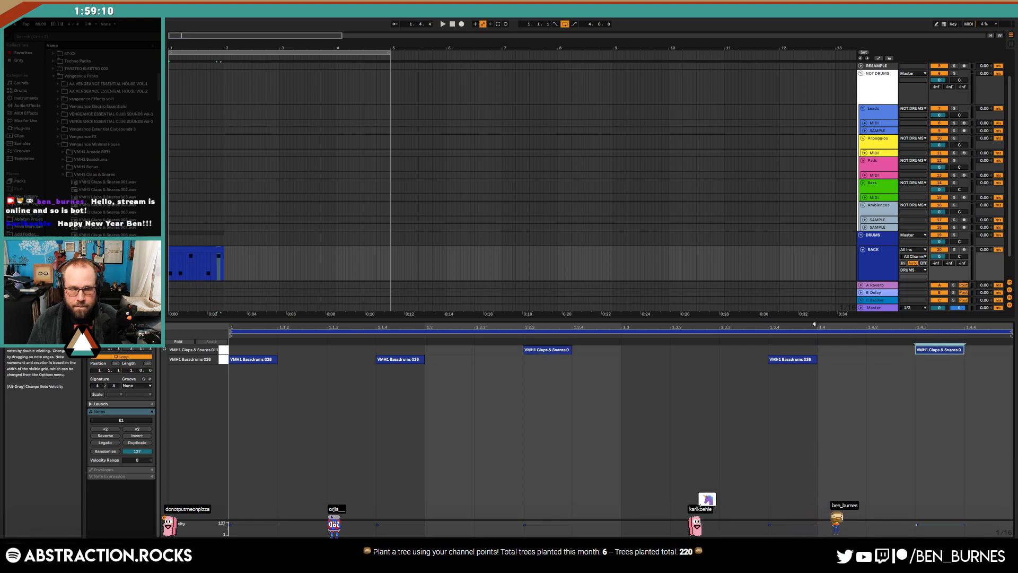
# Find the VMH1 Closed Hats samples and load Closed Hats 005 onto the Drum Rack's G#1 pad
pyautogui.hotkey('shift', 'Tab')
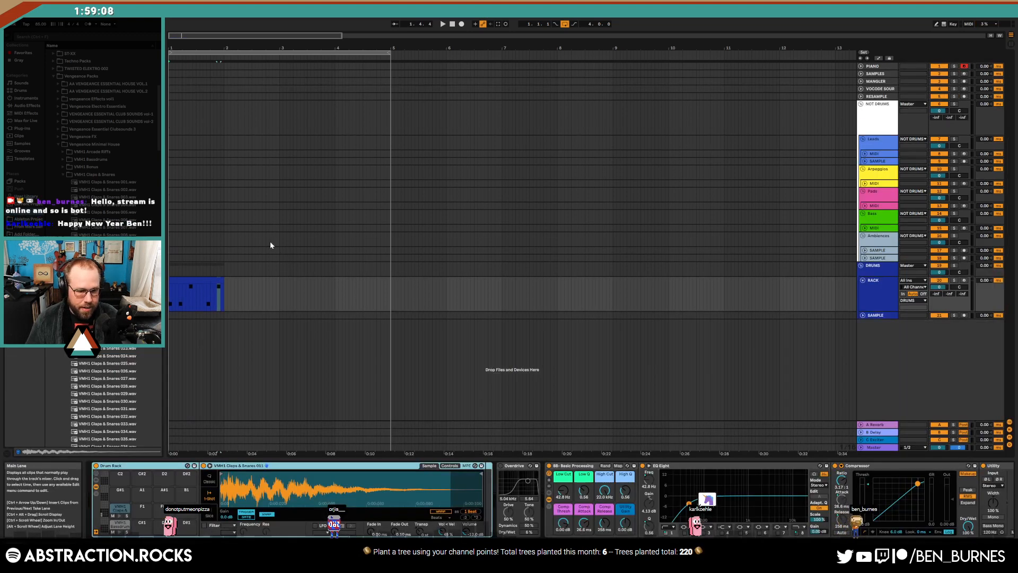
pyautogui.click(63, 175)
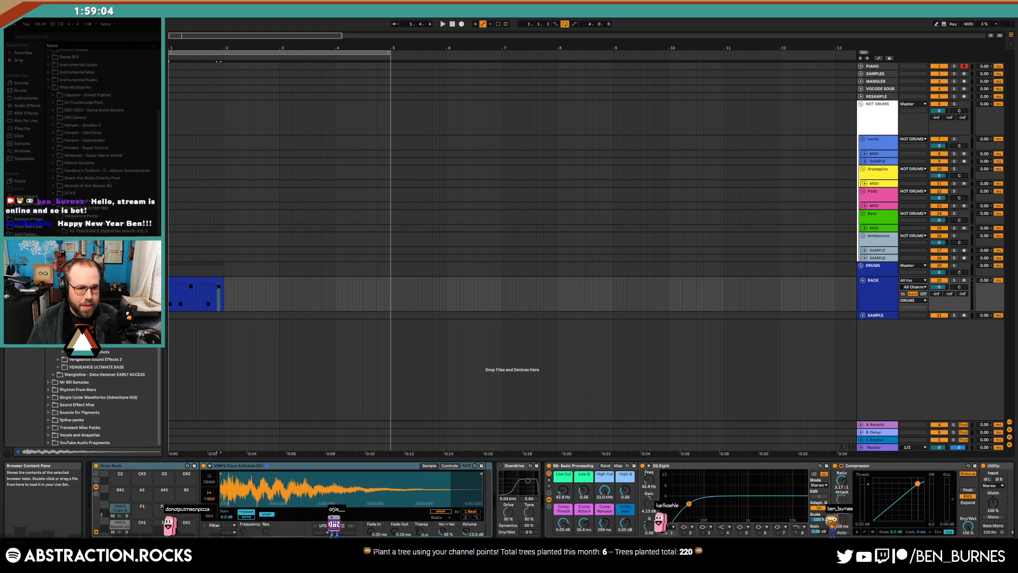
pyautogui.click(62, 321)
pyautogui.click(67, 329)
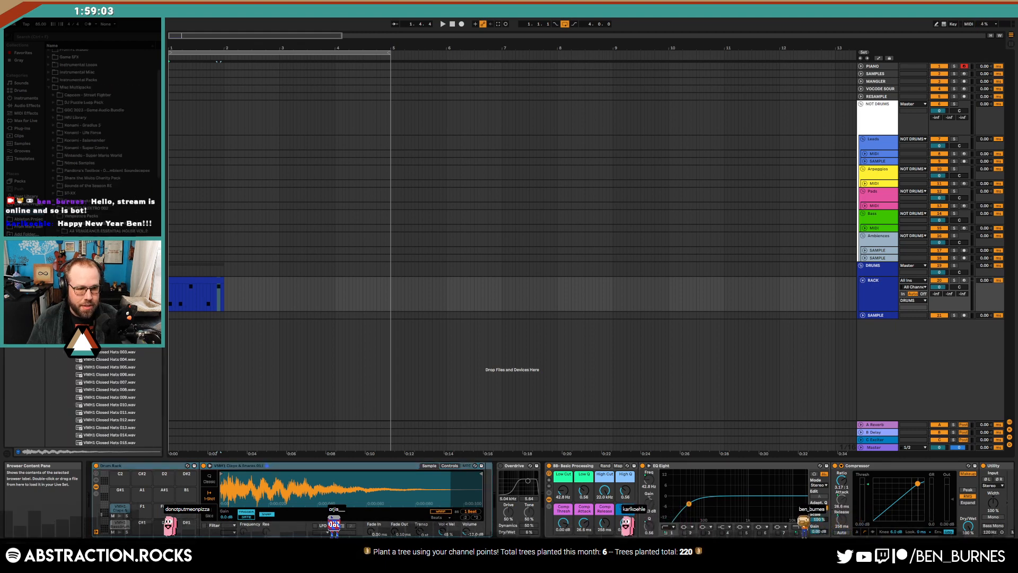
pyautogui.click(124, 368)
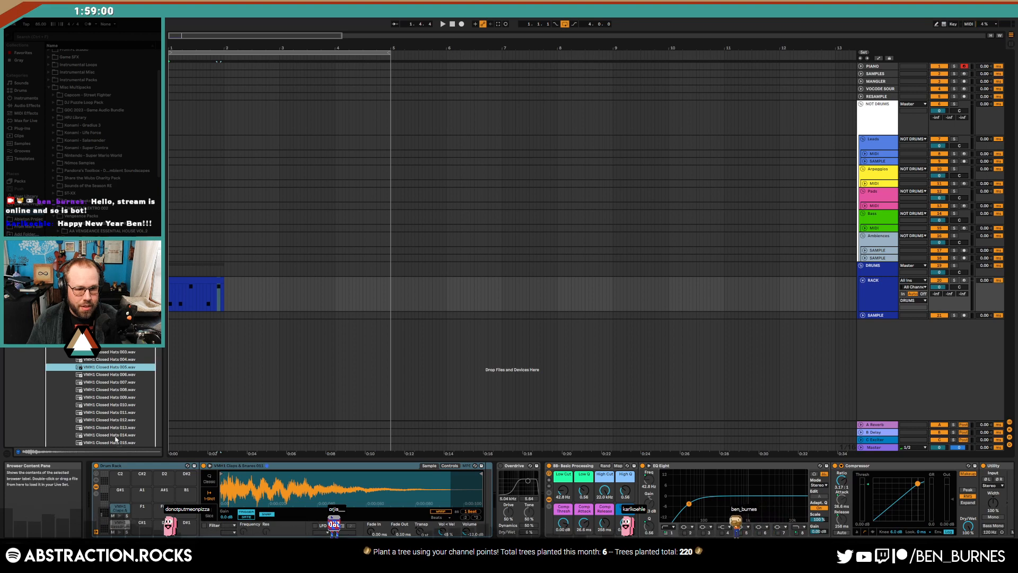
# Add Closed Hats 005 notes on every eighth note of the RACK clip by duplicating the first two hits across the bar
pyautogui.doubleClick(220, 280)
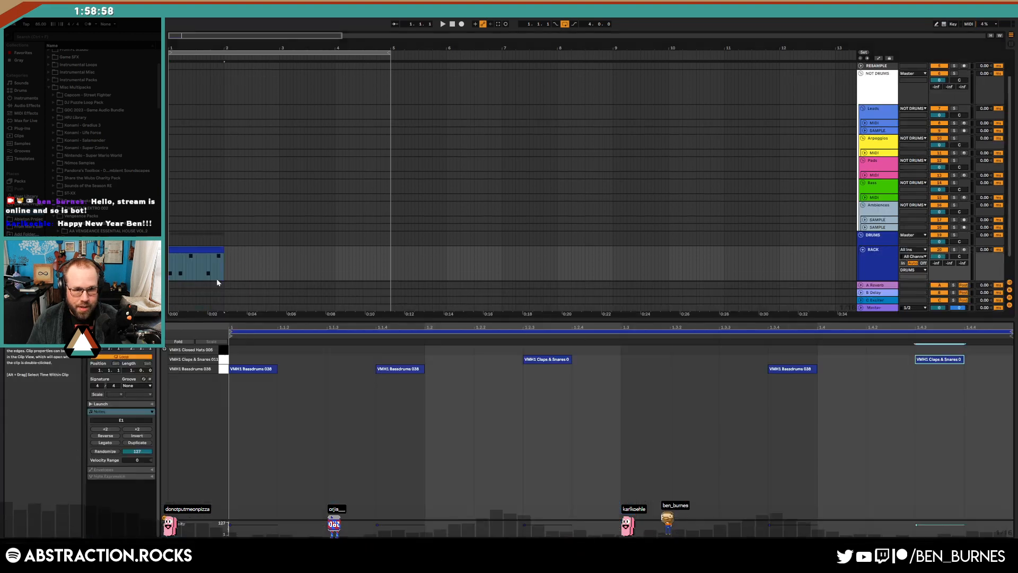
pyautogui.doubleClick(276, 349)
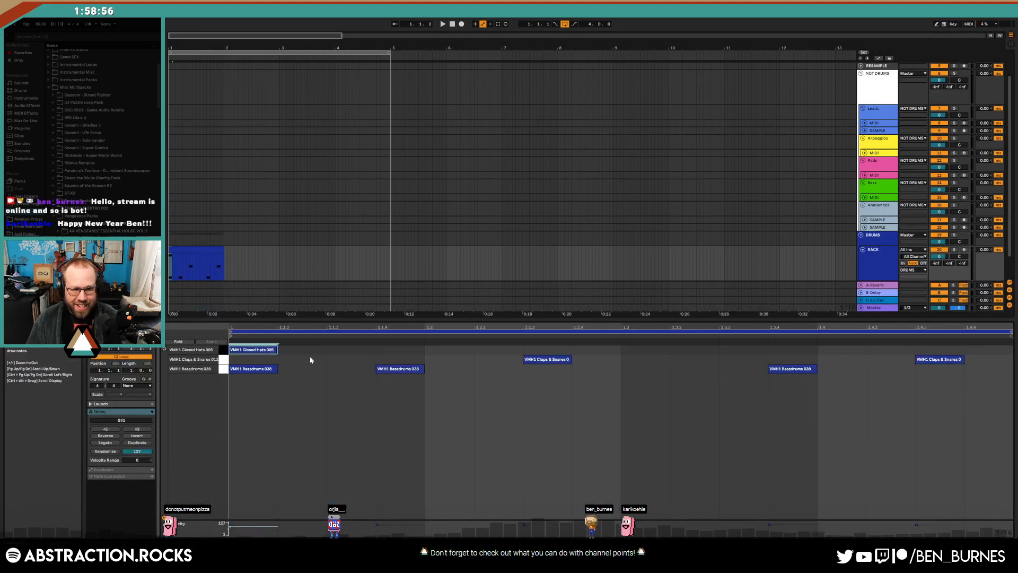
pyautogui.doubleClick(340, 350)
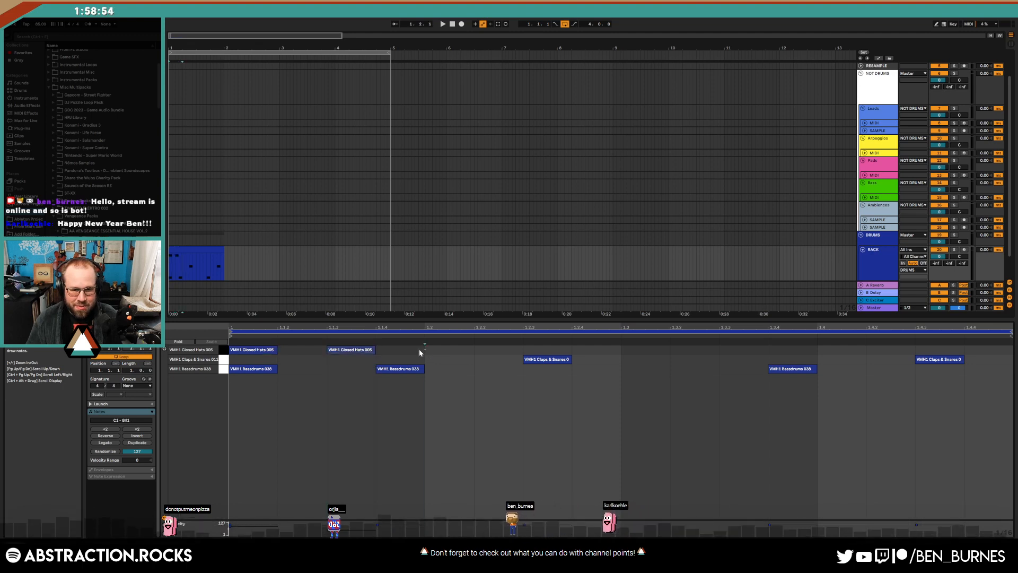
pyautogui.moveTo(420, 352); pyautogui.dragTo(257, 359)
pyautogui.hotkey('ctrl', 'd')
pyautogui.hotkey('ctrl', 'd')
pyautogui.hotkey('ctrl', 'd')
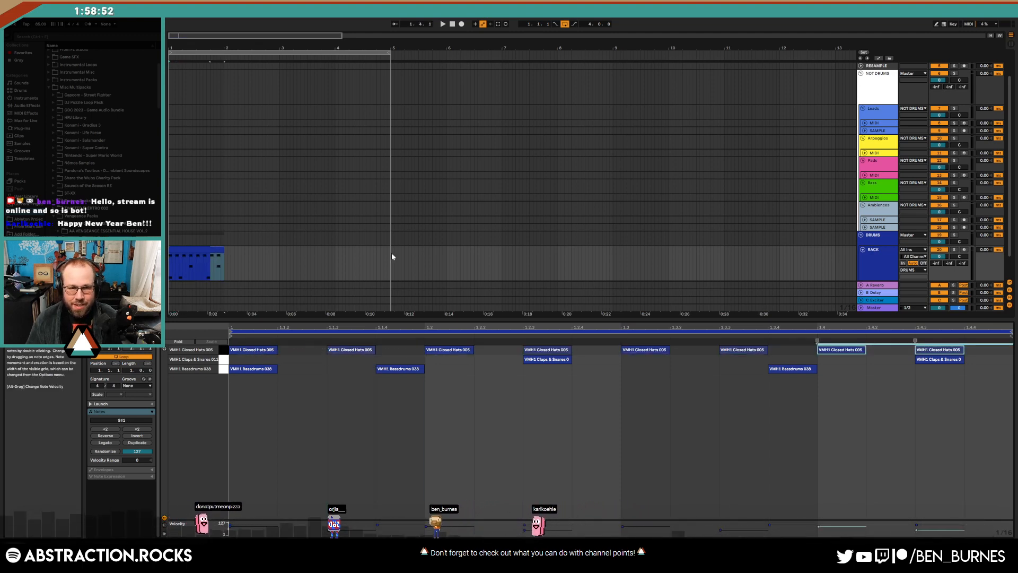
# Shorten the arrangement loop to the first bar and play the drum pattern
pyautogui.moveTo(388, 51); pyautogui.dragTo(244, 52)
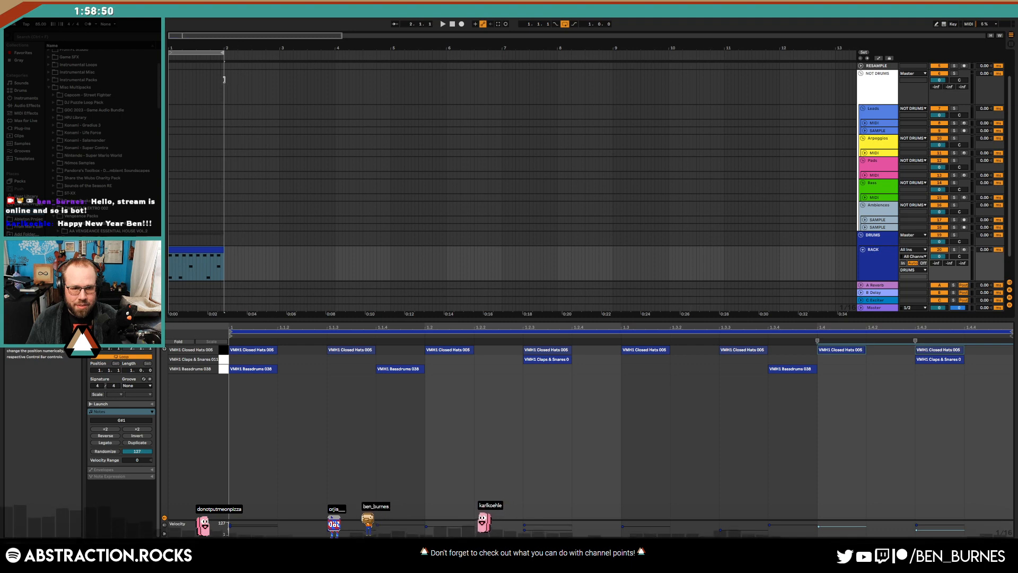
pyautogui.press('space')
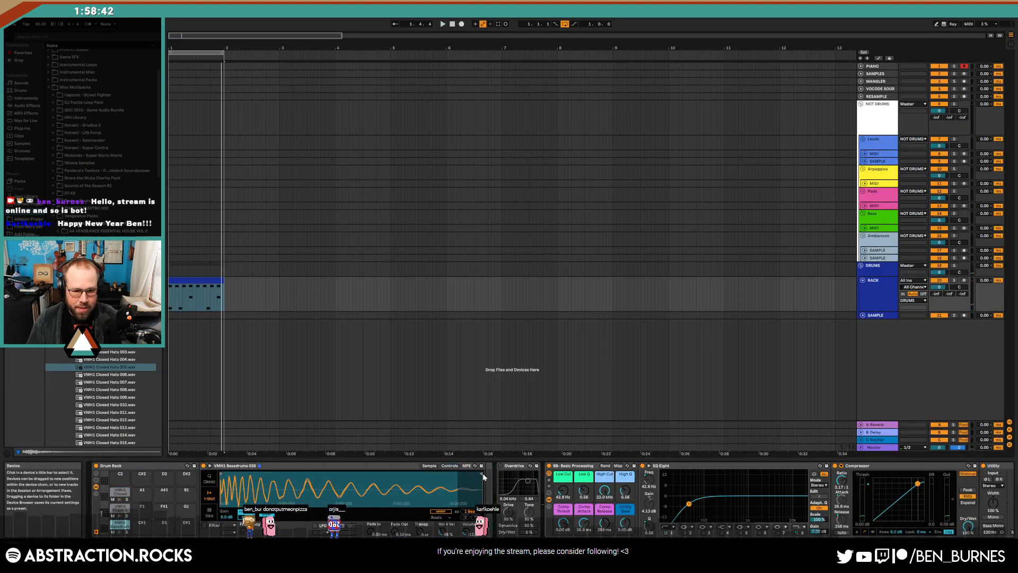
# Trim the end of the Bassdrums 038 sample, enable its filter and lower the filter cutoff frequency
pyautogui.moveTo(484, 477); pyautogui.dragTo(380, 473)
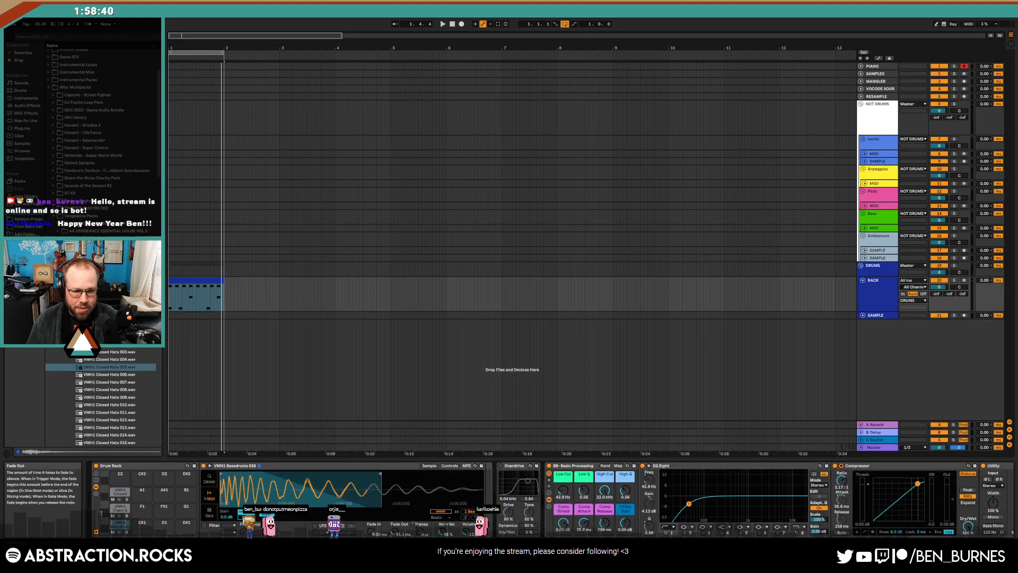
pyautogui.click(204, 525)
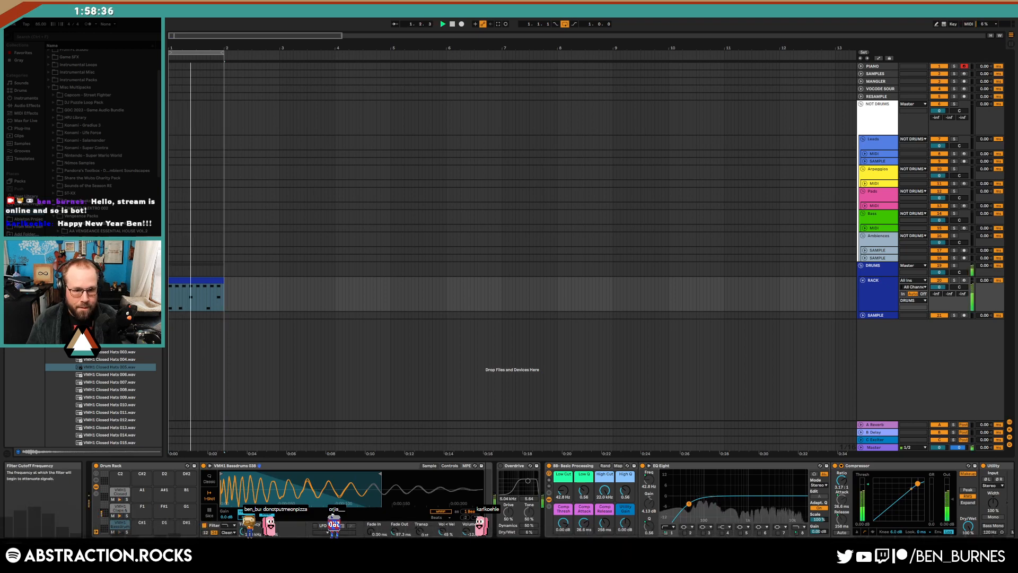
pyautogui.moveTo(380, 474); pyautogui.dragTo(407, 475)
pyautogui.moveTo(243, 531); pyautogui.dragTo(243, 559)
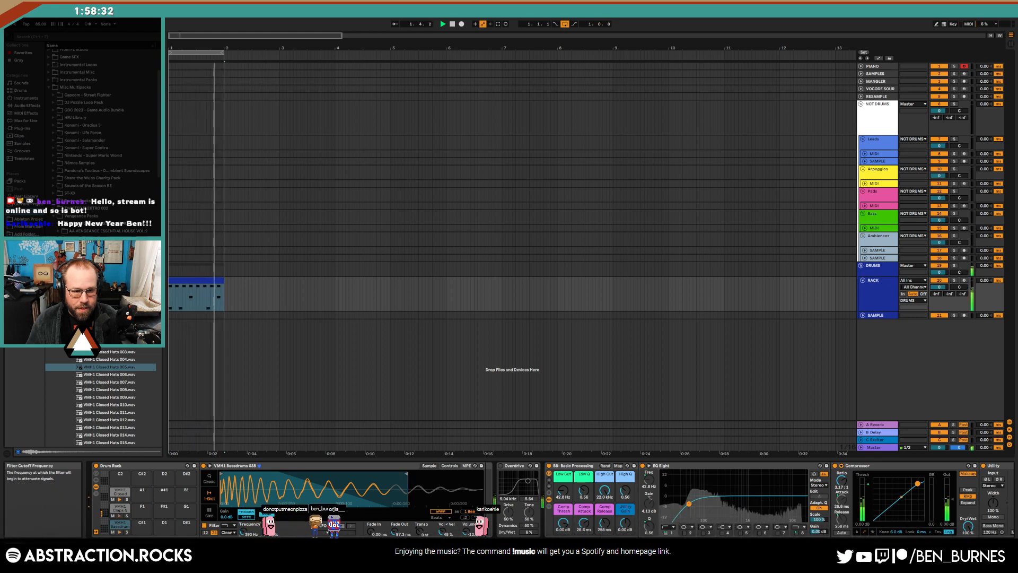
# Fine-tune the Bassdrums 038 sample's filter cutoff frequency during playback, and audition the kick pad on its own
pyautogui.moveTo(243, 532); pyautogui.dragTo(243, 549)
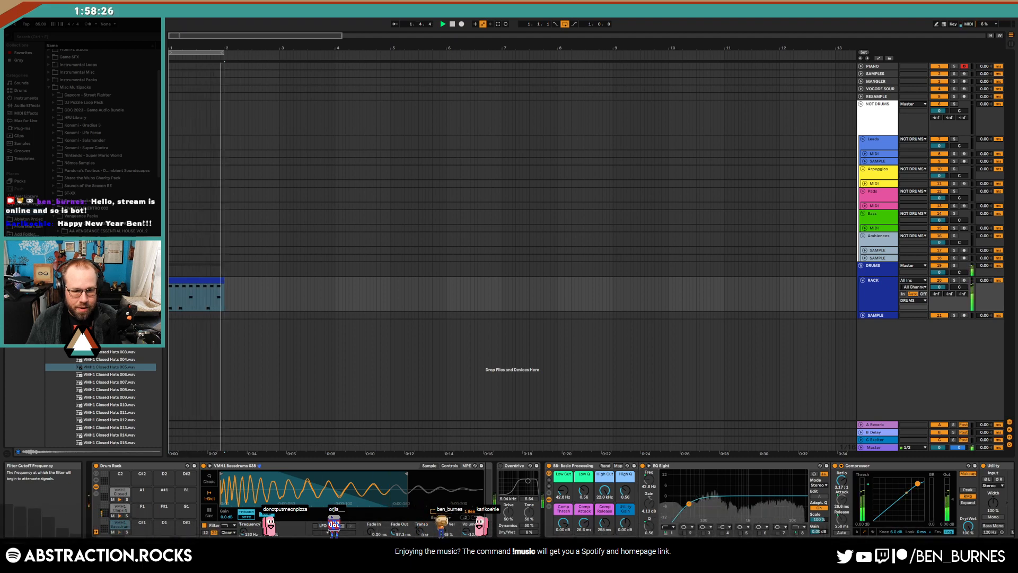
pyautogui.moveTo(243, 531); pyautogui.dragTo(243, 524)
pyautogui.press('space')
pyautogui.click(121, 532)
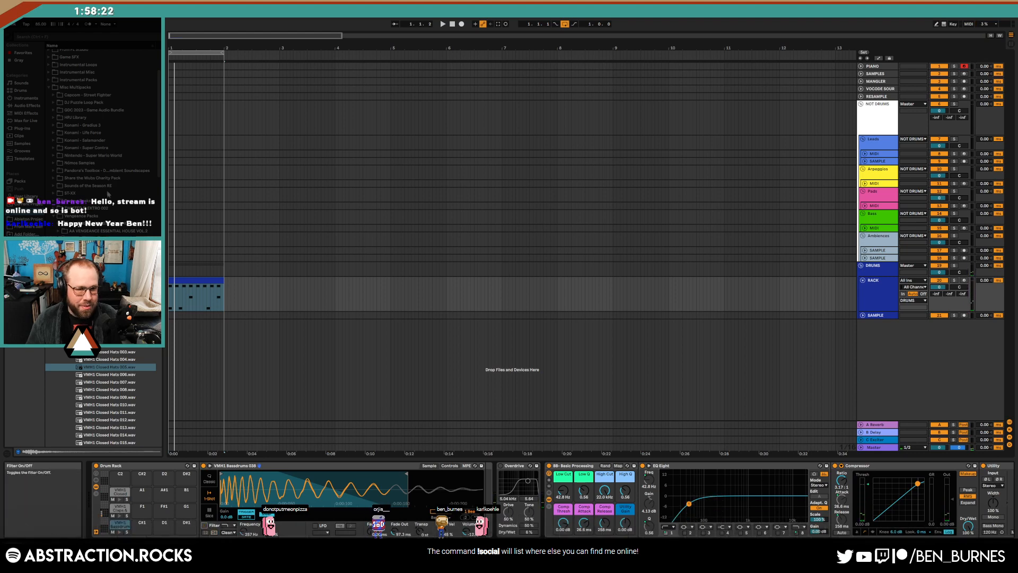
# Insert an Auto Filter after the Bassdrums 038 sample and set its low-pass cutoff to about 415 Hz
pyautogui.click(27, 106)
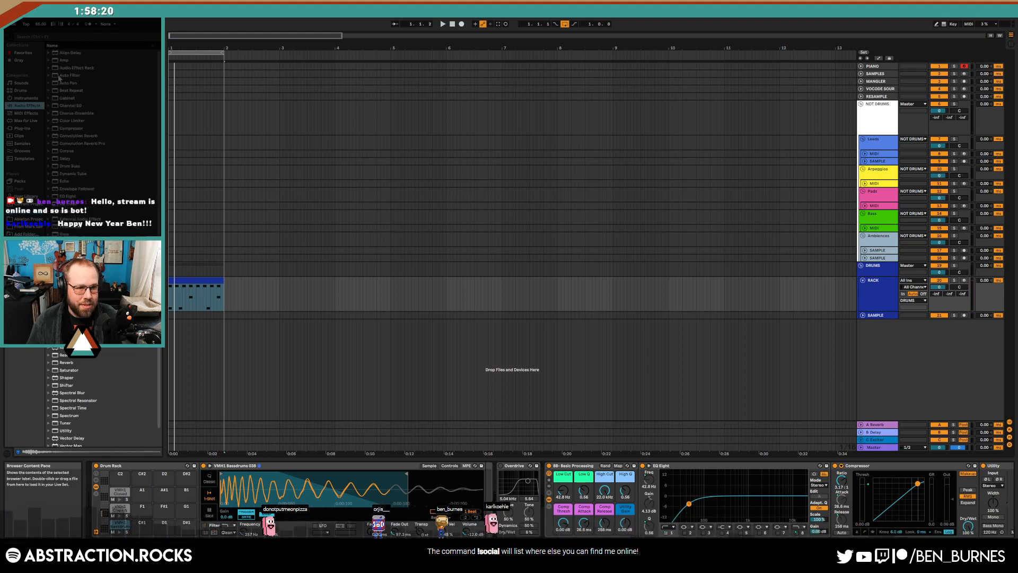
pyautogui.moveTo(60, 77)
pyautogui.mouseDown()
pyautogui.moveTo(159, 222)
pyautogui.moveTo(371, 425)
pyautogui.moveTo(486, 484)
pyautogui.mouseUp()
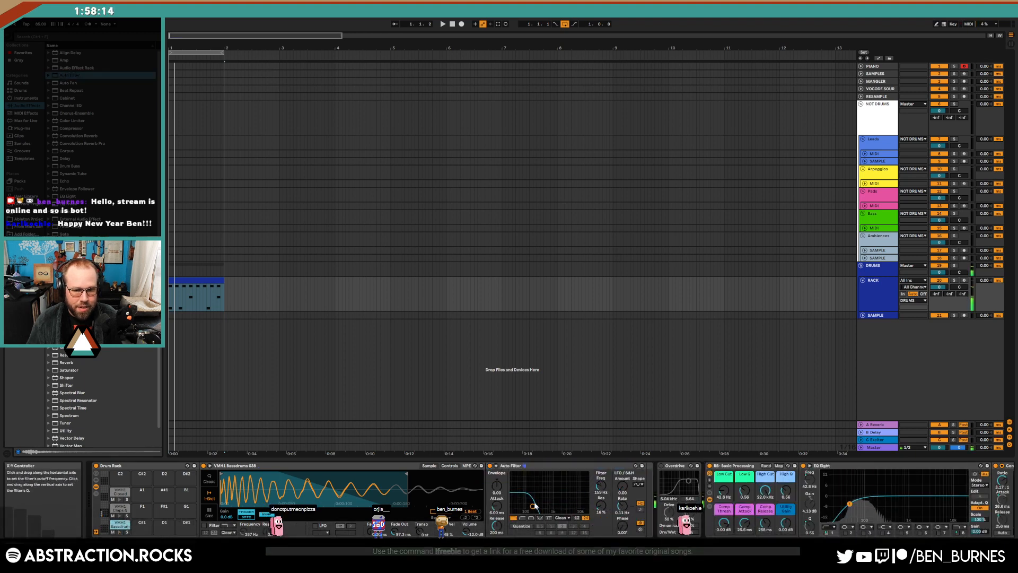
pyautogui.moveTo(534, 505); pyautogui.dragTo(550, 510)
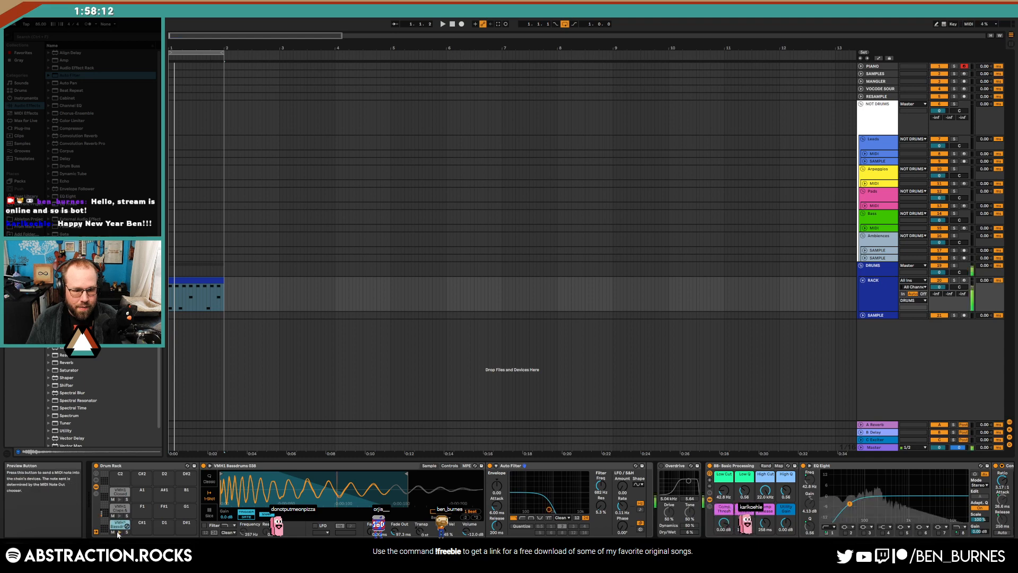
pyautogui.press('space')
pyautogui.moveTo(551, 511); pyautogui.dragTo(543, 510)
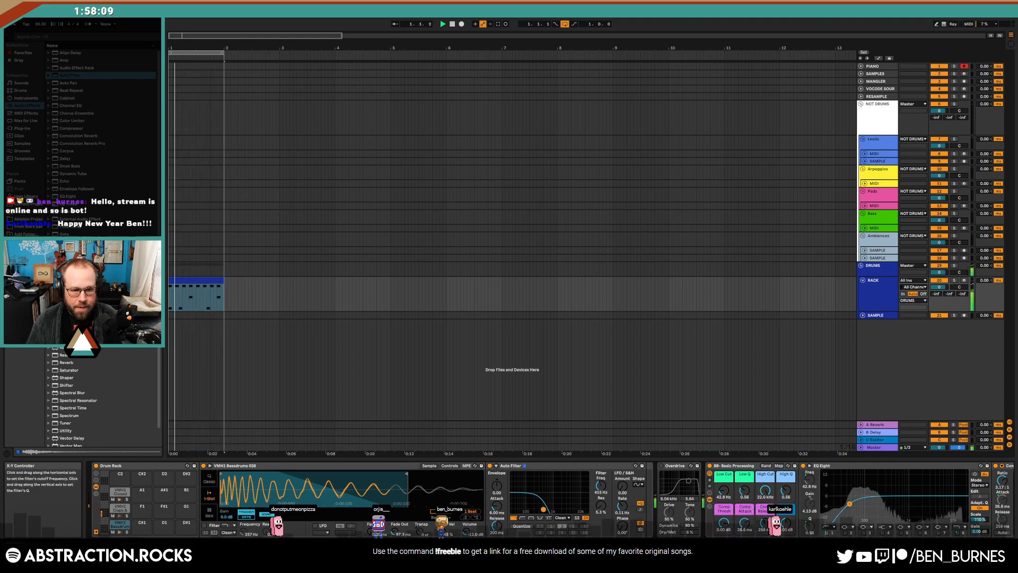
# Stop playback and set the fade-out of the Closed Hats 005 sample to 37.6 ms
pyautogui.click(126, 493)
pyautogui.press('space')
pyautogui.moveTo(391, 535)
pyautogui.mouseDown()
pyautogui.moveTo(391, 503)
pyautogui.moveTo(394, 534)
pyautogui.mouseUp()
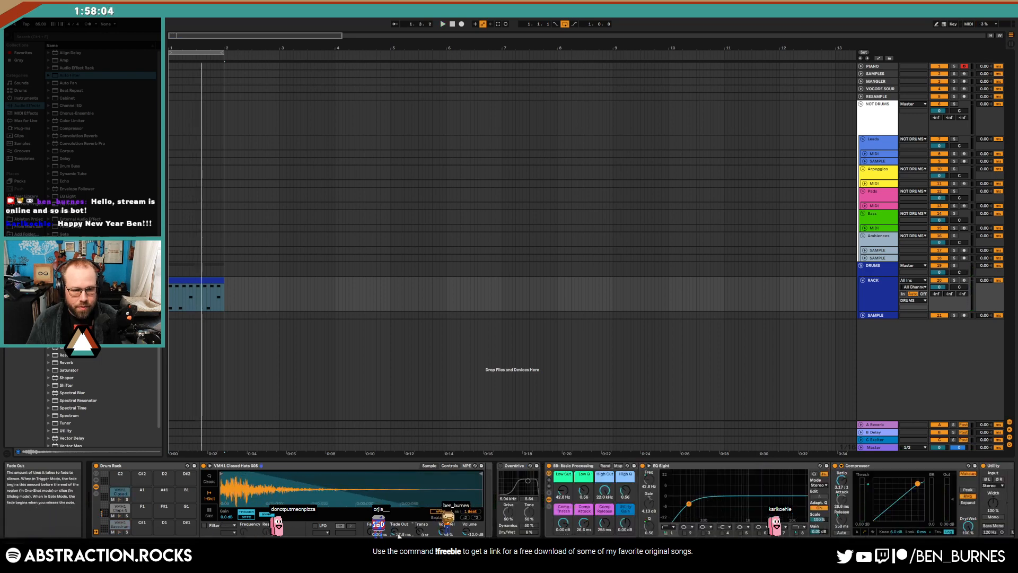
# Duplicate the RACK clip into the second bar and extend the arrangement loop to cover both bars
pyautogui.hotkey('ctrl', 'd')
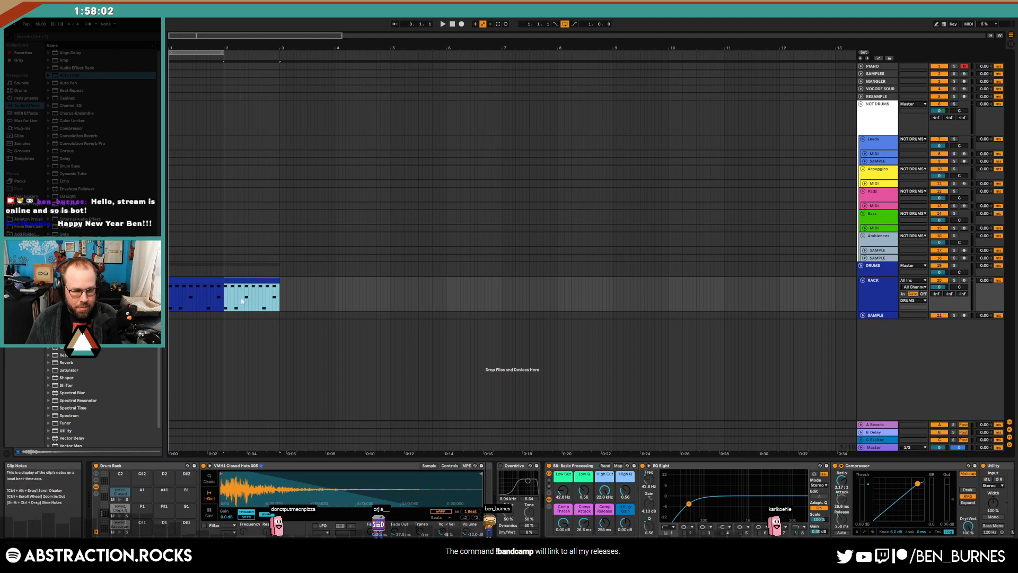
pyautogui.doubleClick(260, 289)
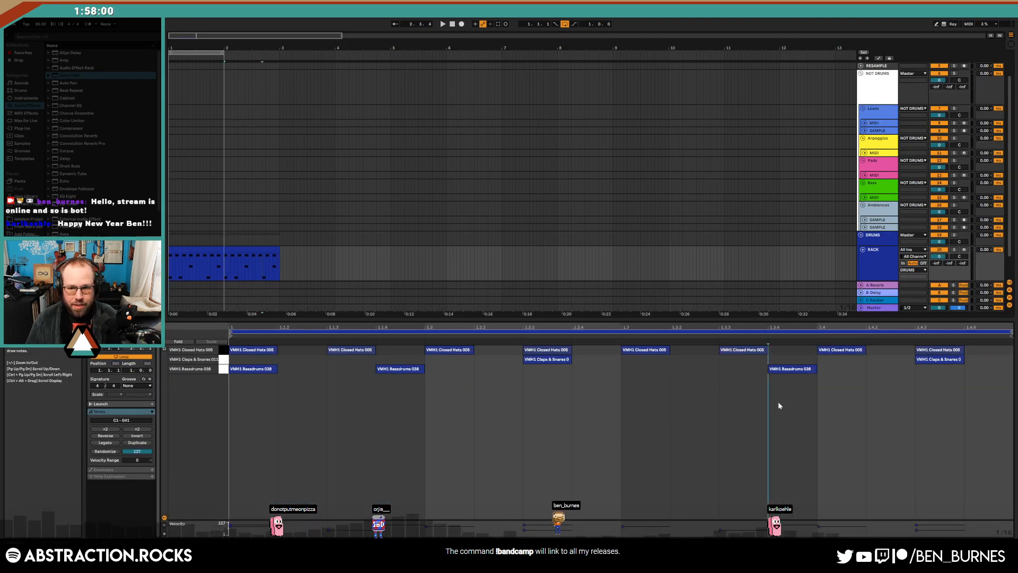
pyautogui.moveTo(788, 369)
pyautogui.mouseDown()
pyautogui.moveTo(837, 370)
pyautogui.moveTo(784, 371)
pyautogui.mouseUp()
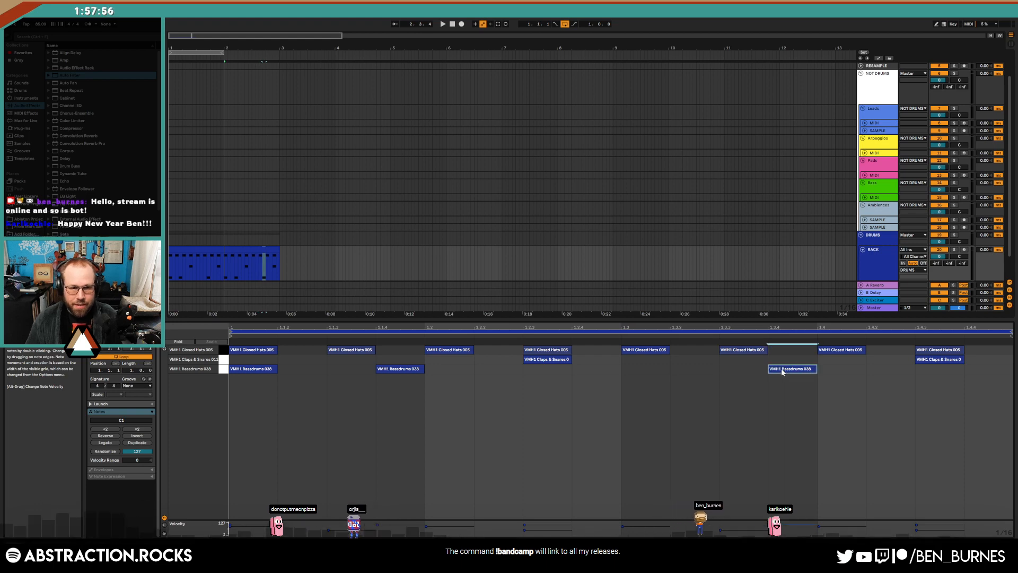
pyautogui.moveTo(219, 53); pyautogui.dragTo(280, 53)
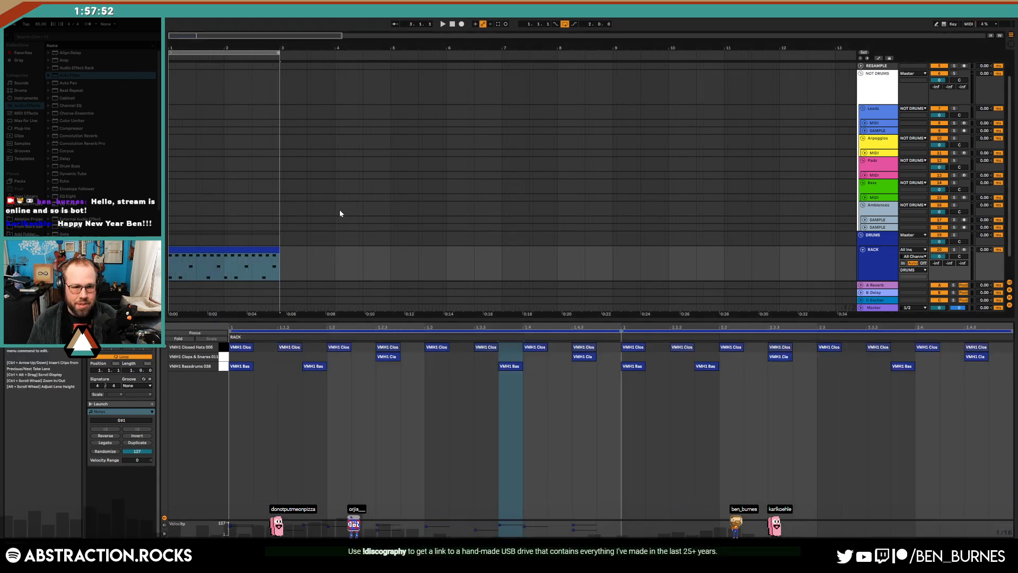
# Consolidate the two RACK clips into a single two-bar clip and play it
pyautogui.hotkey('shift', 'Tab')
pyautogui.click(201, 283)
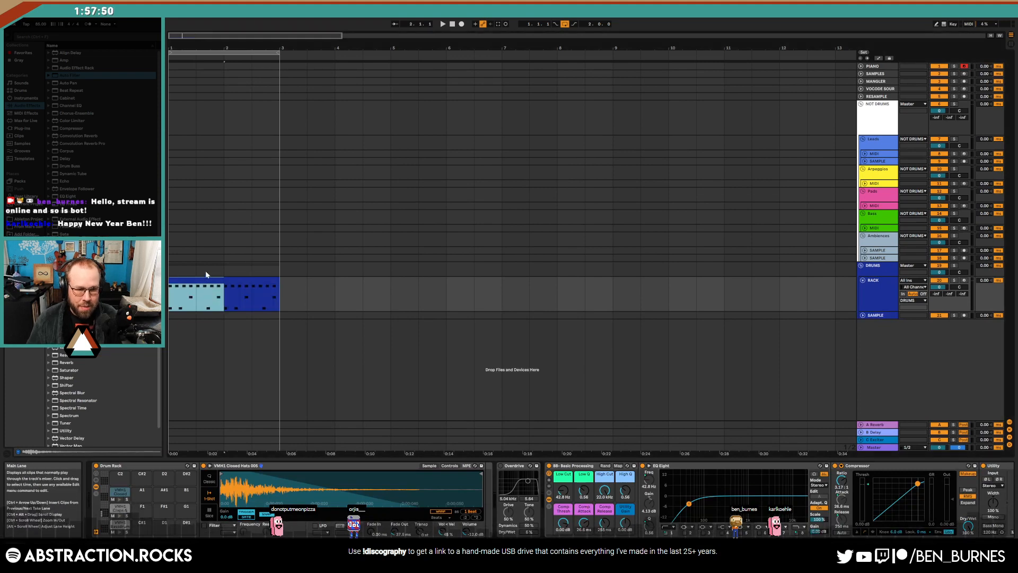
pyautogui.click(240, 283)
pyautogui.keyDown('shift'); pyautogui.click(216, 280); pyautogui.keyUp('shift')
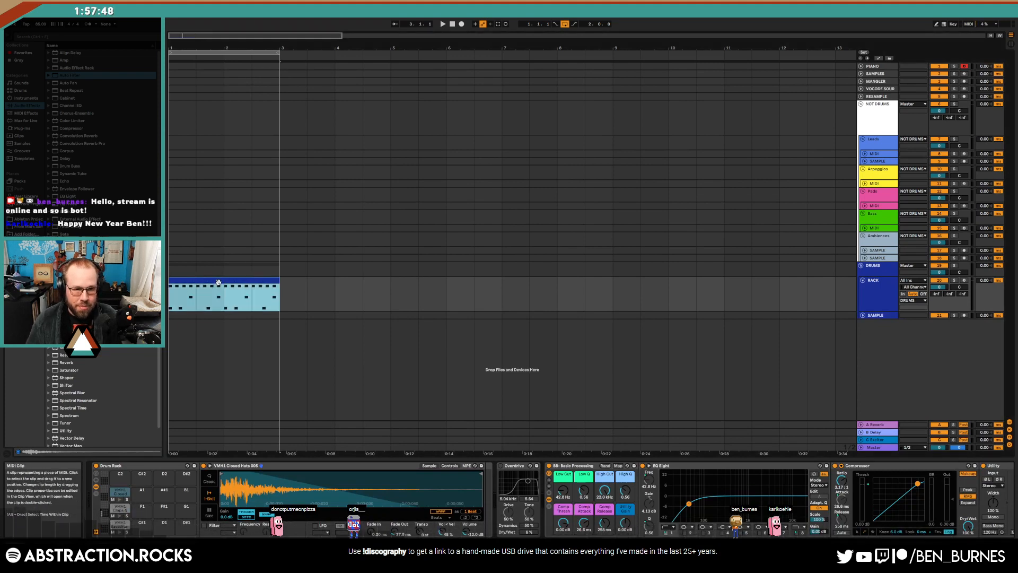
pyautogui.press('space')
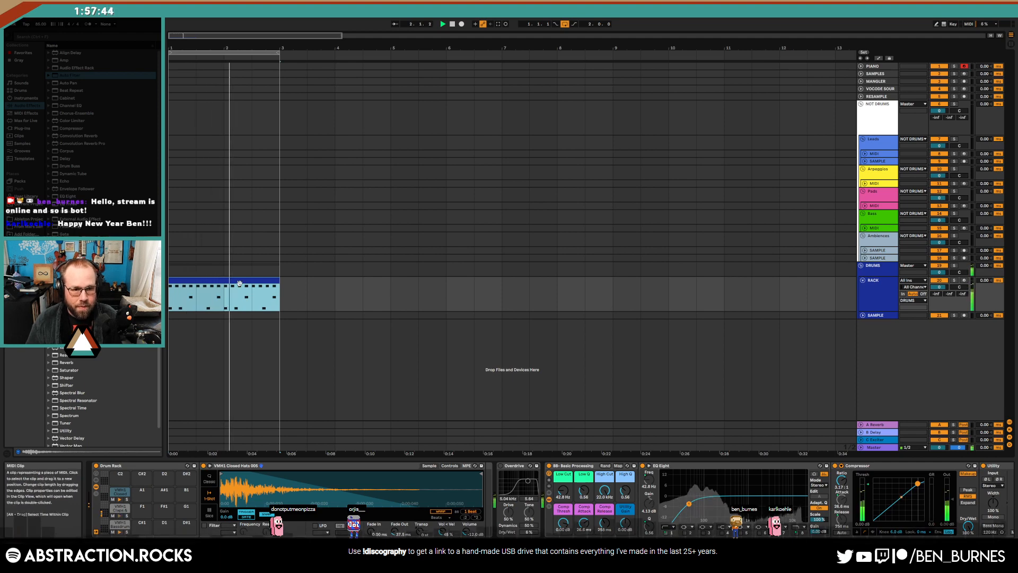
# Add a Bassdrums 038 note at 2.3.3 in the RACK clip and lower its velocity
pyautogui.doubleClick(239, 281)
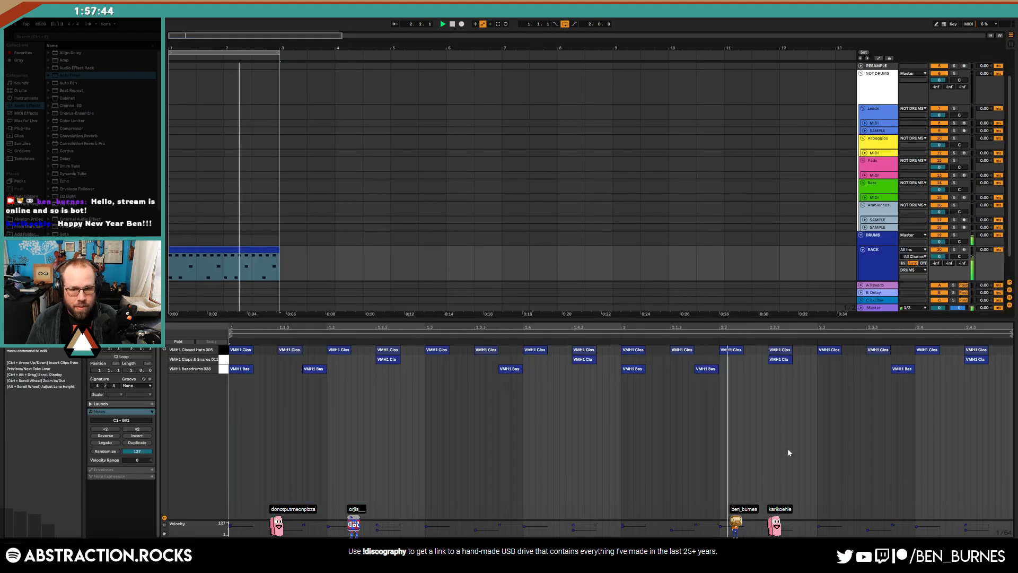
pyautogui.click(869, 369)
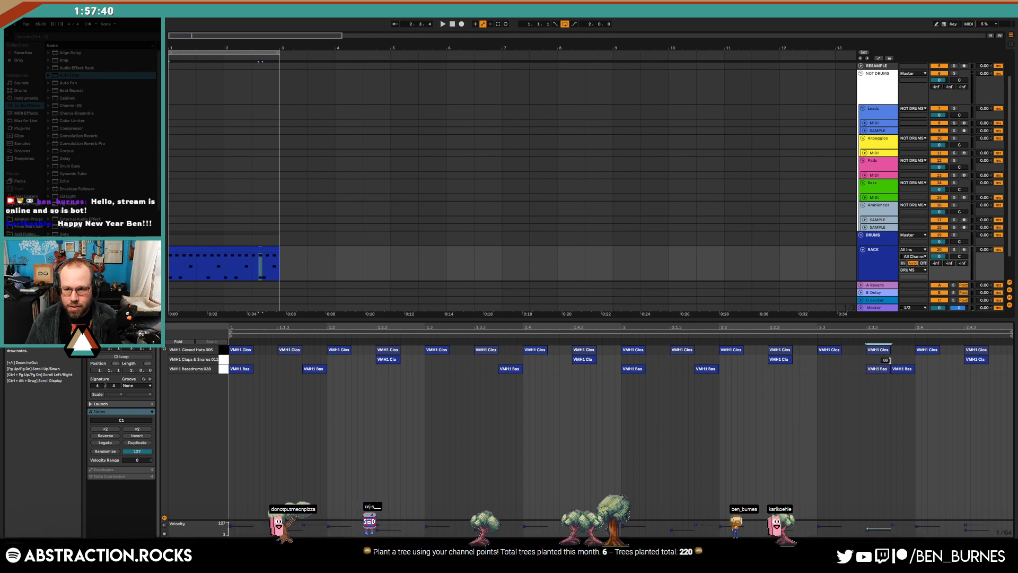
pyautogui.moveTo(890, 359); pyautogui.dragTo(891, 377)
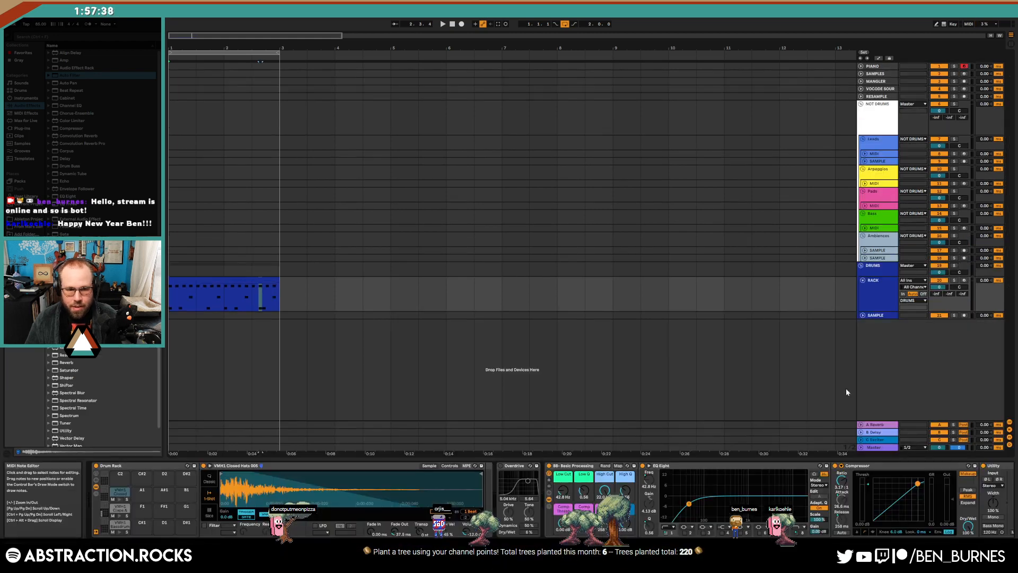
# Reset the Bassdrums 038 sample's Vol < Vel modulation to its default and open the RACK clip's notes during playback
pyautogui.click(120, 524)
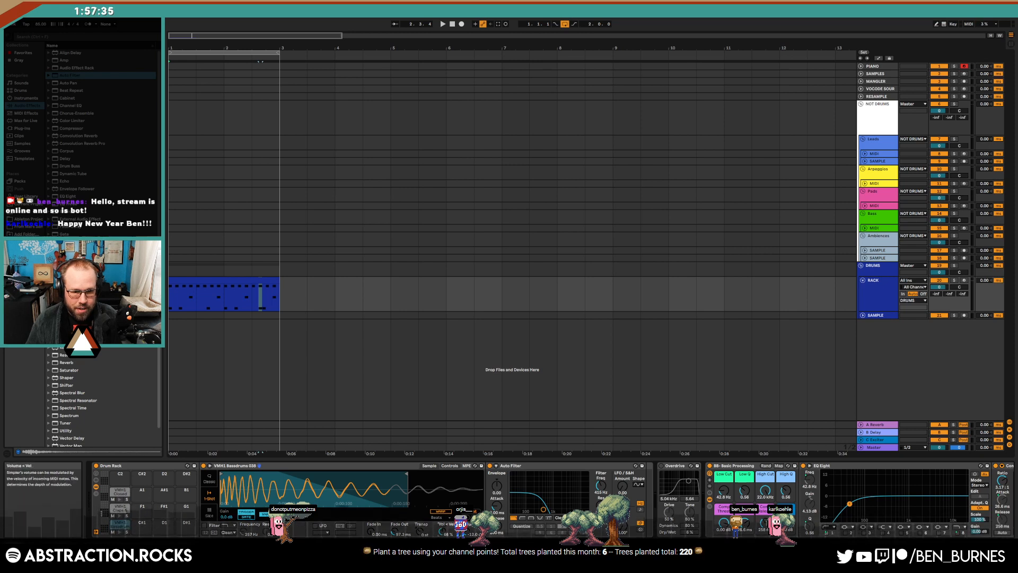
pyautogui.rightClick(445, 529)
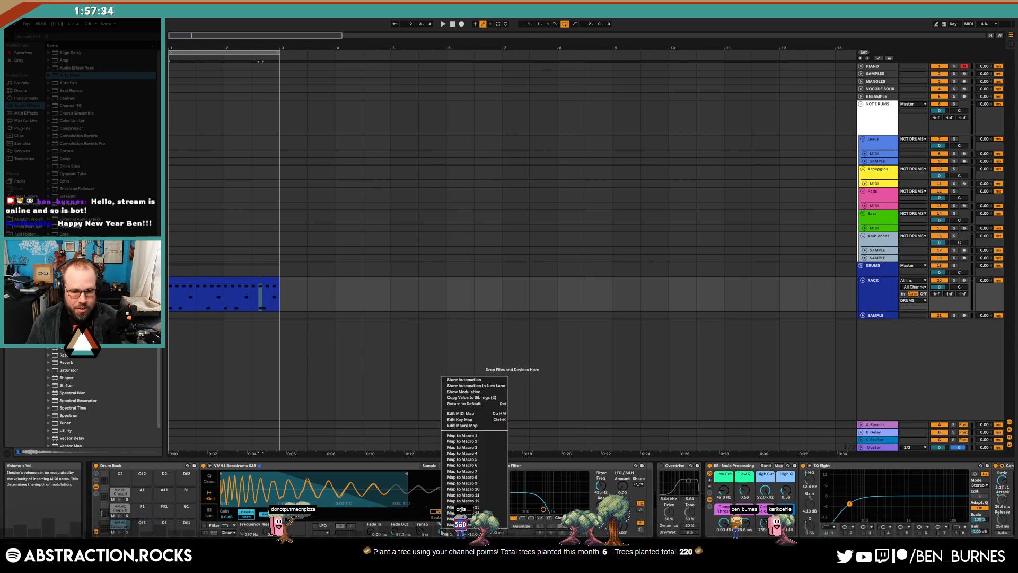
pyautogui.click(487, 405)
pyautogui.press('space')
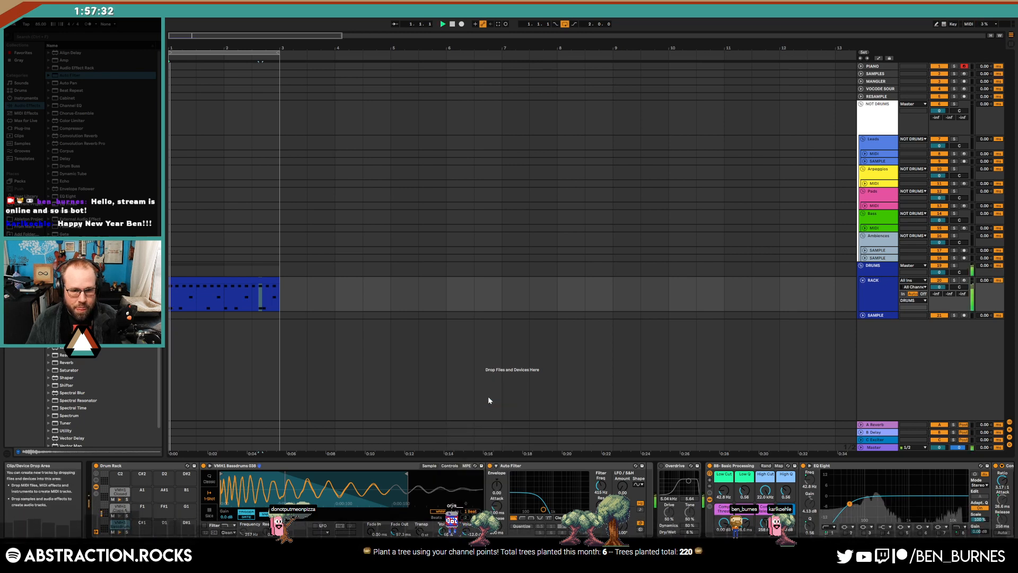
pyautogui.doubleClick(233, 307)
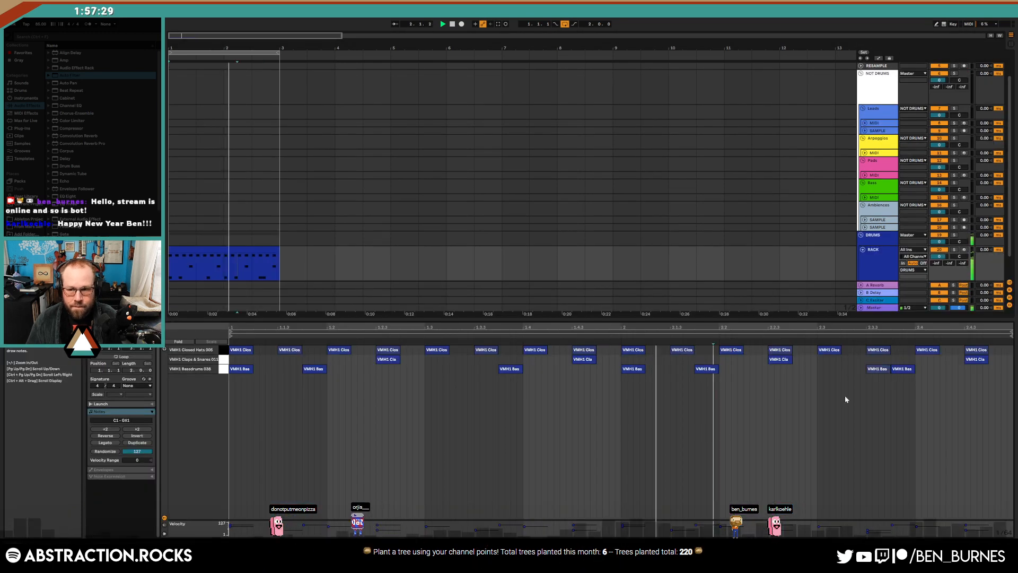
pyautogui.doubleClick(846, 350)
pyautogui.moveTo(845, 351); pyautogui.dragTo(867, 354)
pyautogui.doubleClick(857, 352)
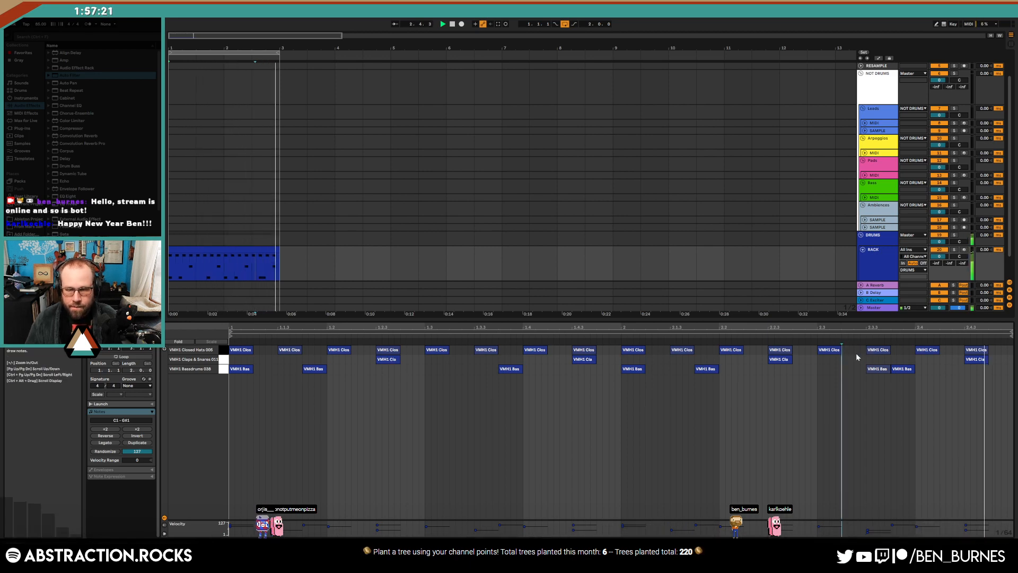
# Add a Bassdrums 038 note on the last sixteenth of the RACK clip's second bar and return to the device view
pyautogui.hotkey('shift', 'Tab')
pyautogui.hotkey('shift', 'Tab')
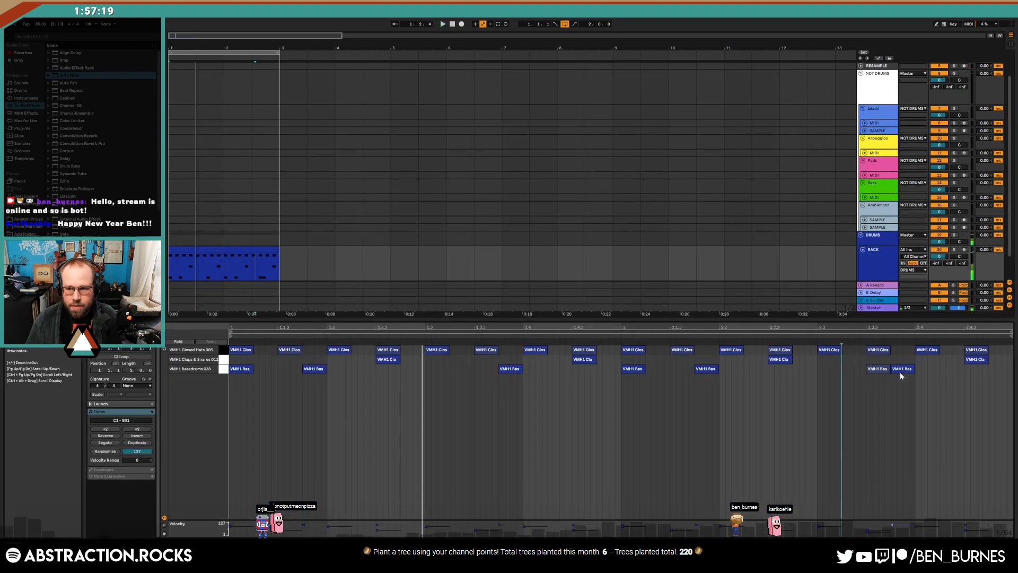
pyautogui.doubleClick(1000, 369)
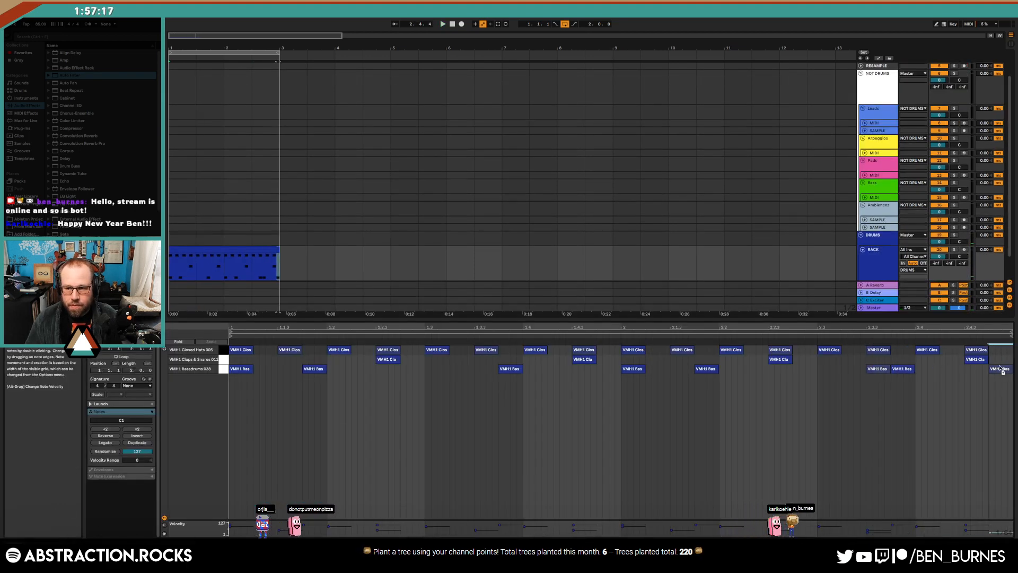
pyautogui.hotkey('shift', 'Tab')
# Unfold the MIDI track in the Leads group and load the Native Instruments Kontakt plug-in onto it
pyautogui.click(872, 155)
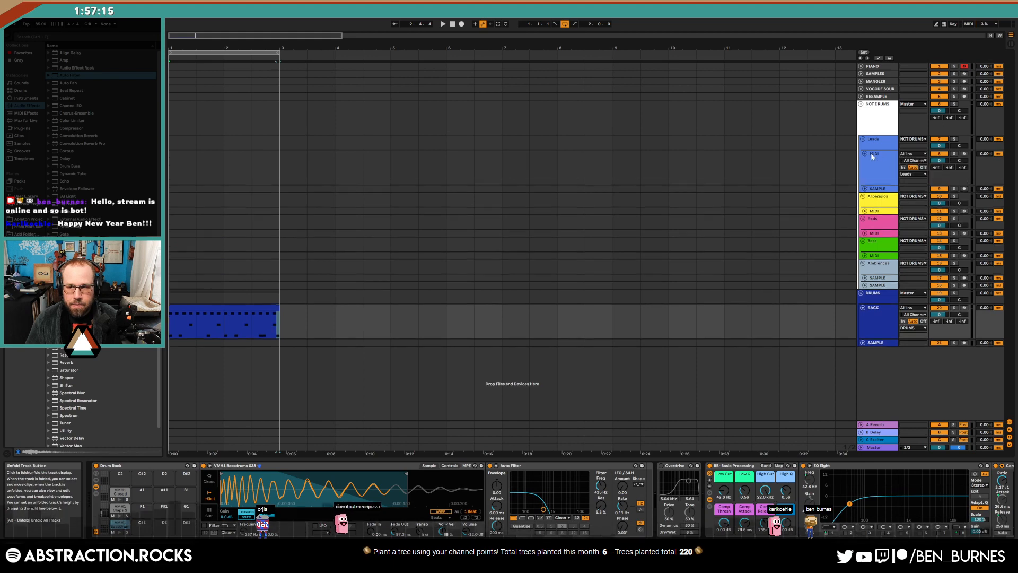
pyautogui.click(872, 156)
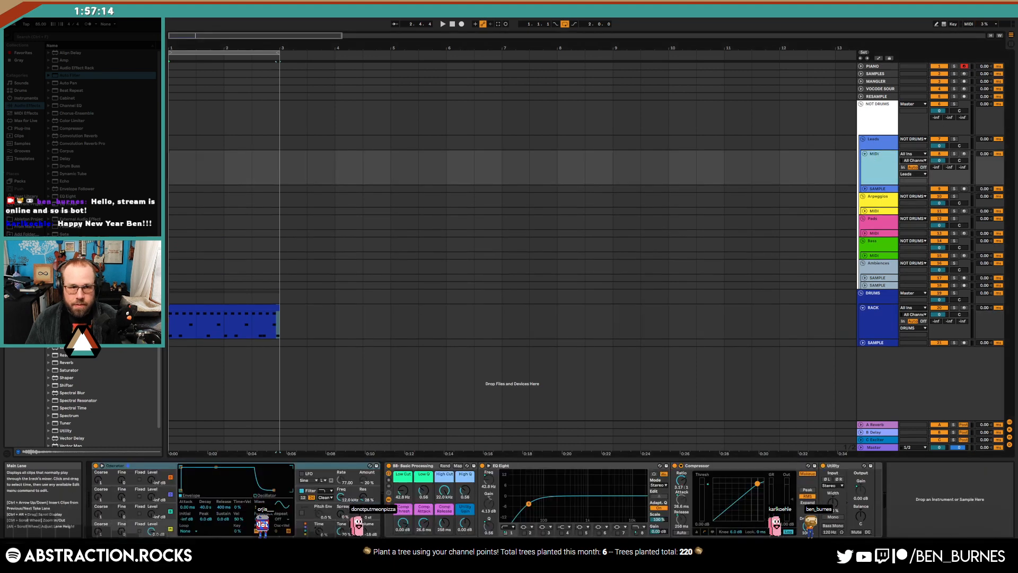
pyautogui.click(21, 130)
pyautogui.click(49, 60)
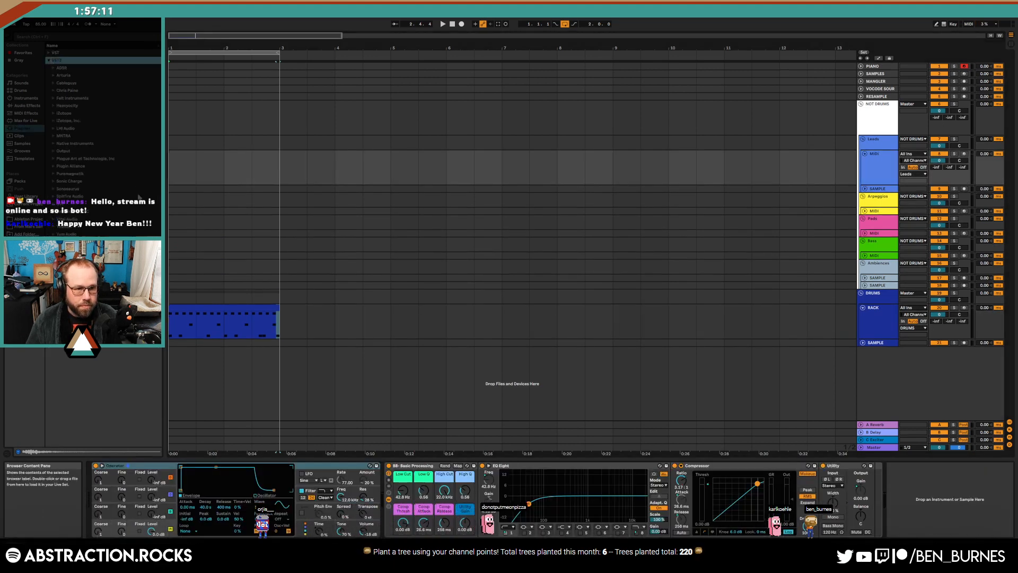
pyautogui.click(51, 142)
pyautogui.click(75, 183)
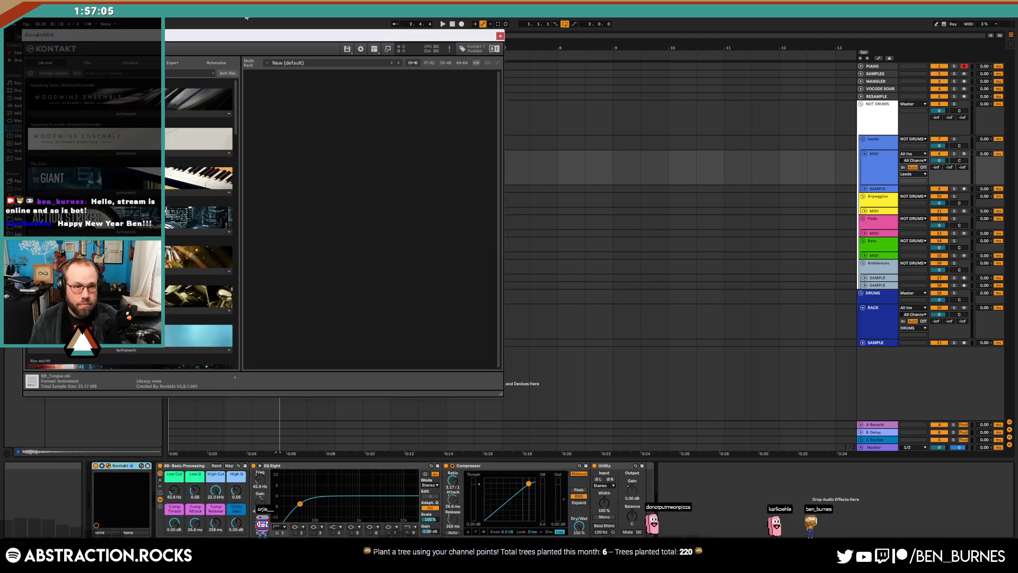
# Load the Scarbee Mark I instrument from the Scarbee Vintage Keys library in Kontakt and close the plug-in window
pyautogui.moveTo(255, 34); pyautogui.dragTo(435, 66)
pyautogui.scroll(-10, 409, 174)
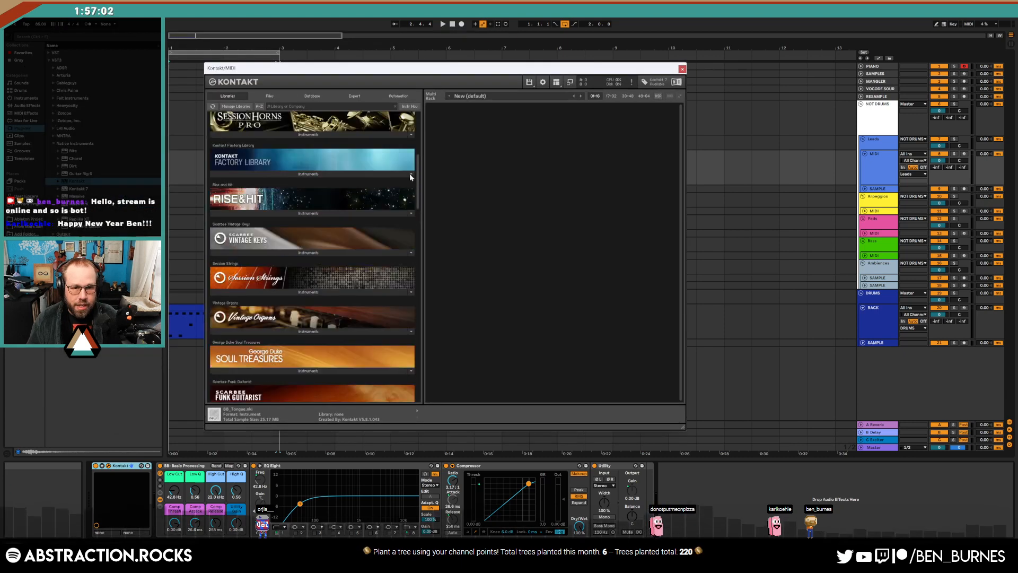
pyautogui.click(285, 140)
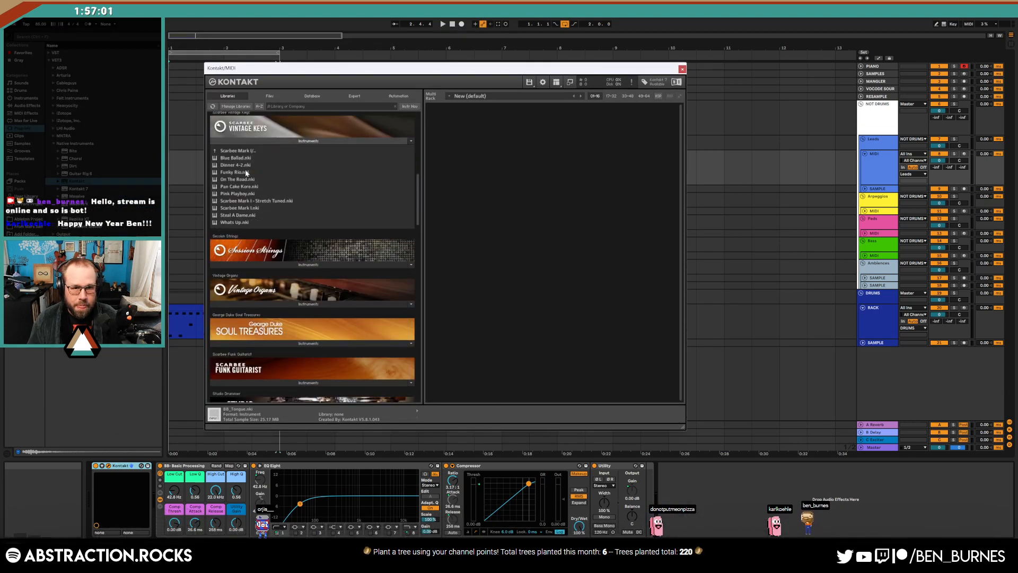
pyautogui.doubleClick(268, 209)
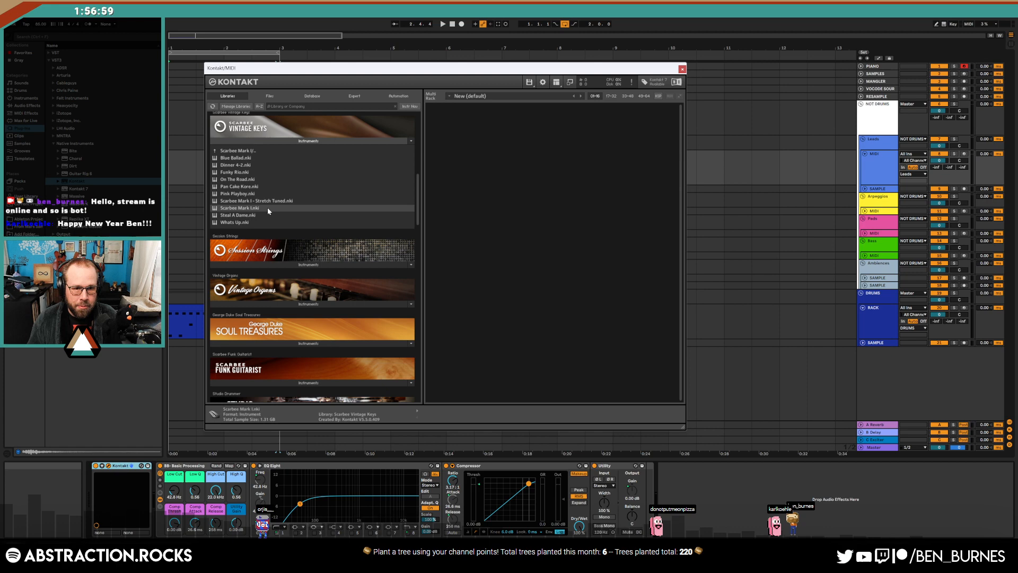
pyautogui.click(683, 70)
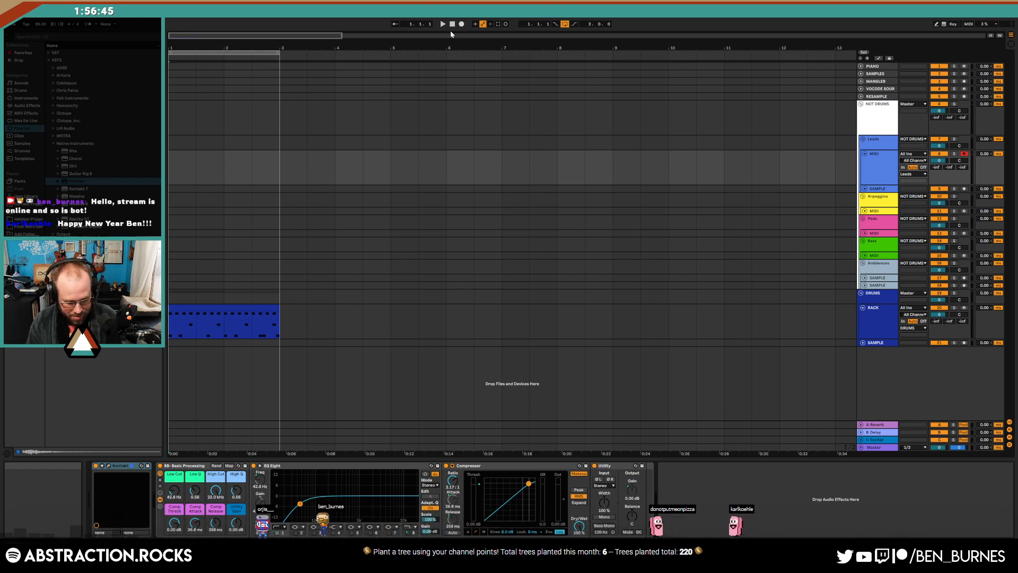
# Record an electric piano part on the Leads MIDI track over the two-bar loop and select the recorded clips
pyautogui.press('F9')
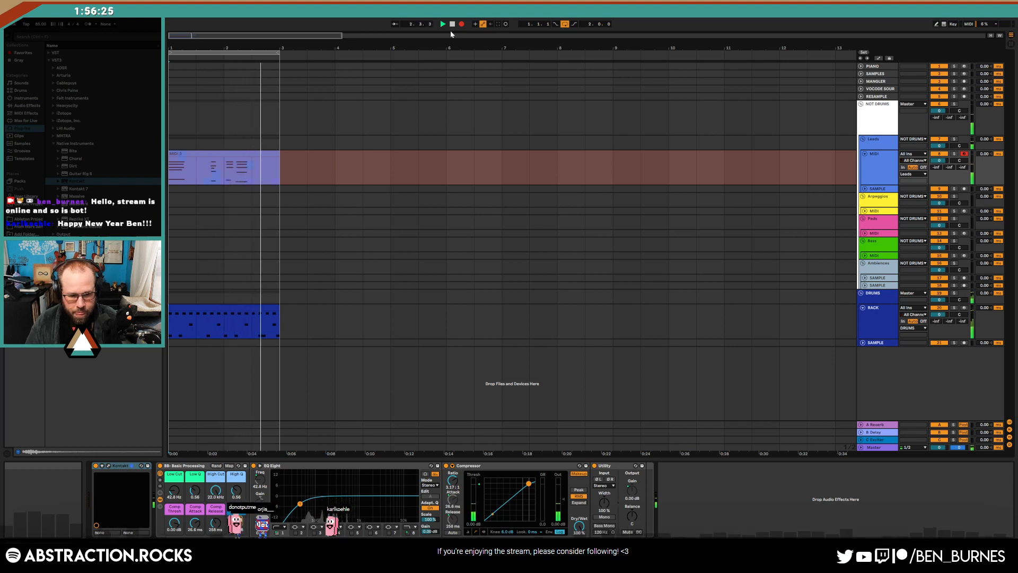
pyautogui.press('space')
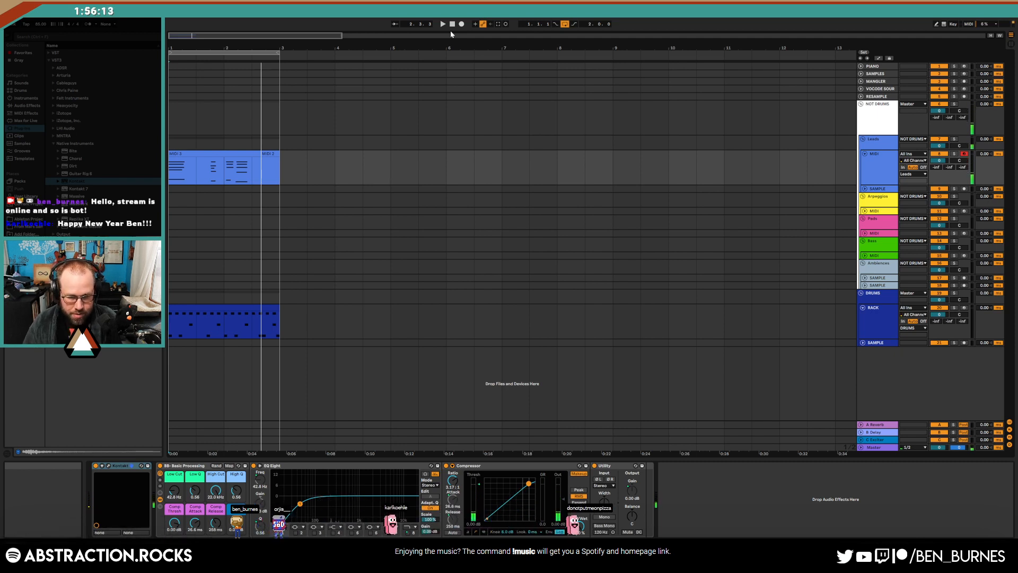
pyautogui.moveTo(304, 169); pyautogui.dragTo(186, 172)
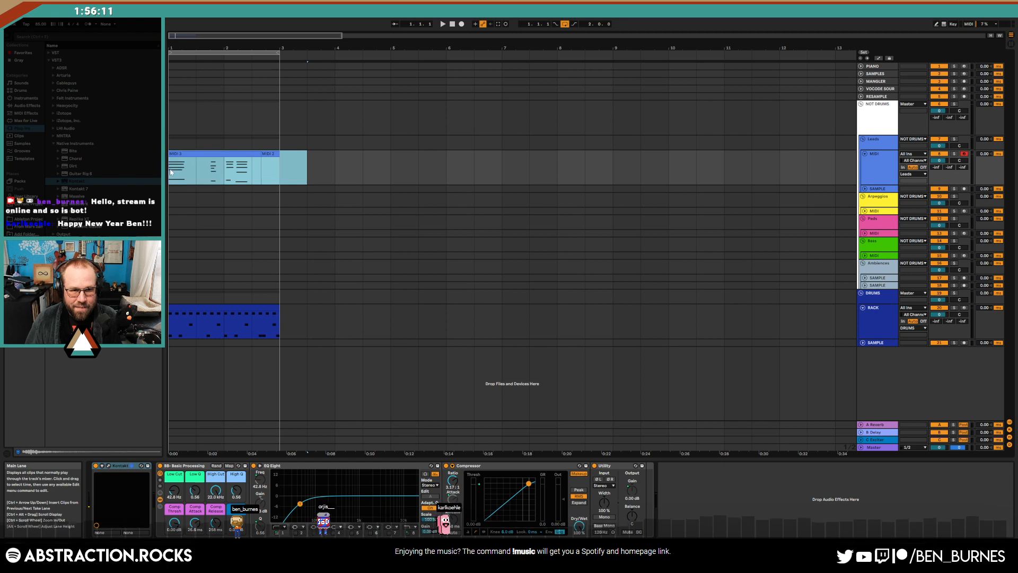
# Delete the recorded electric piano clips from the Leads MIDI track and play the two-bar loop from the start
pyautogui.press('Delete')
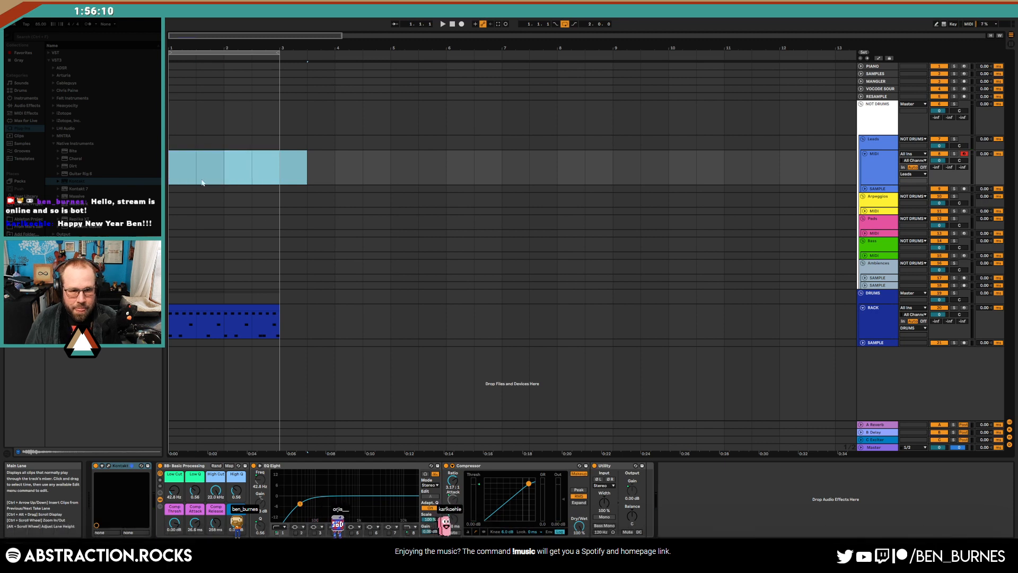
pyautogui.doubleClick(455, 29)
pyautogui.press('space')
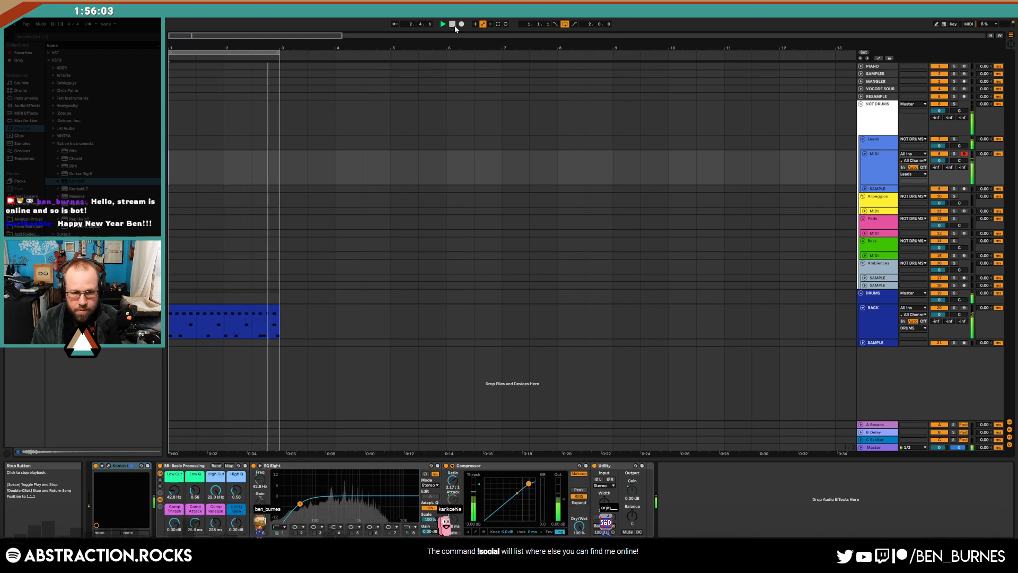
pyautogui.click(453, 25)
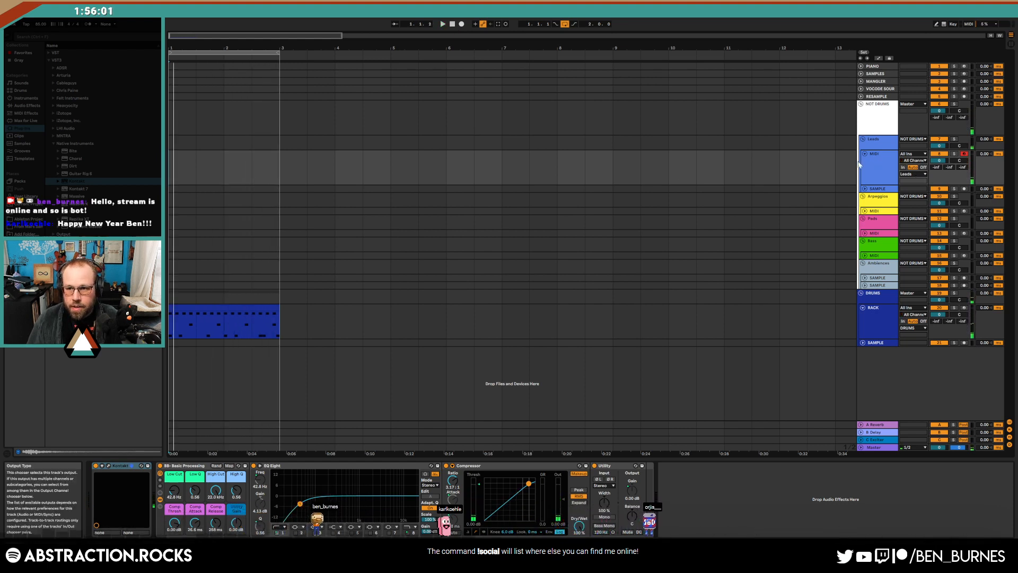
# Unfold the SAMPLES track and open its ADSR Sample Manager plug-in window, accepting the library update notice
pyautogui.click(887, 172)
pyautogui.click(872, 75)
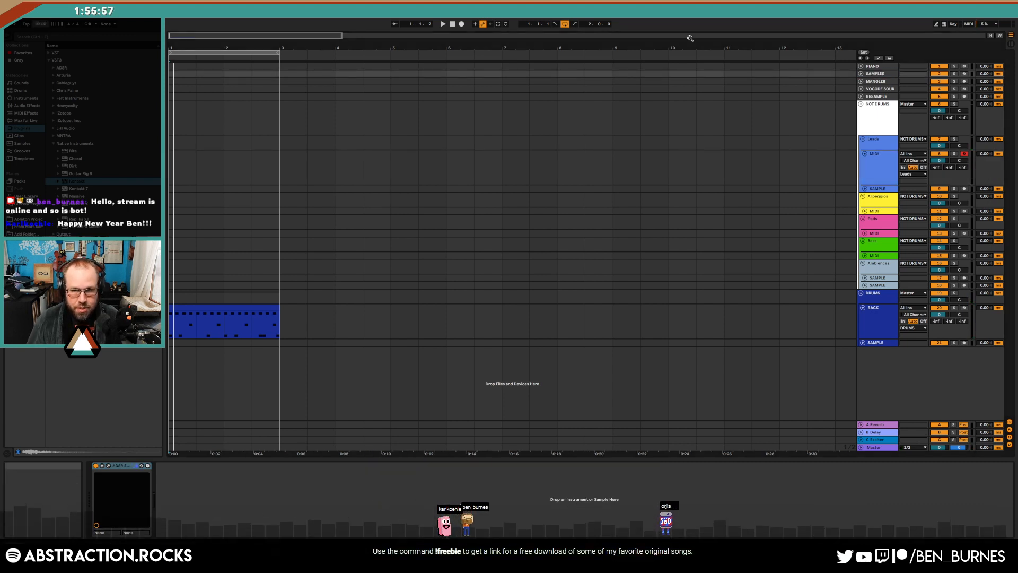
pyautogui.click(862, 76)
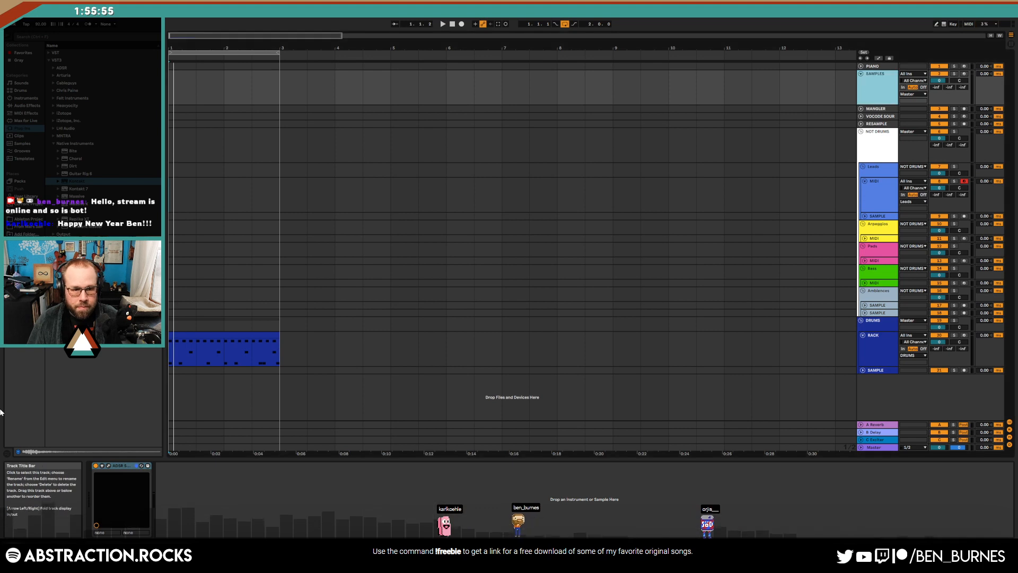
pyautogui.click(108, 466)
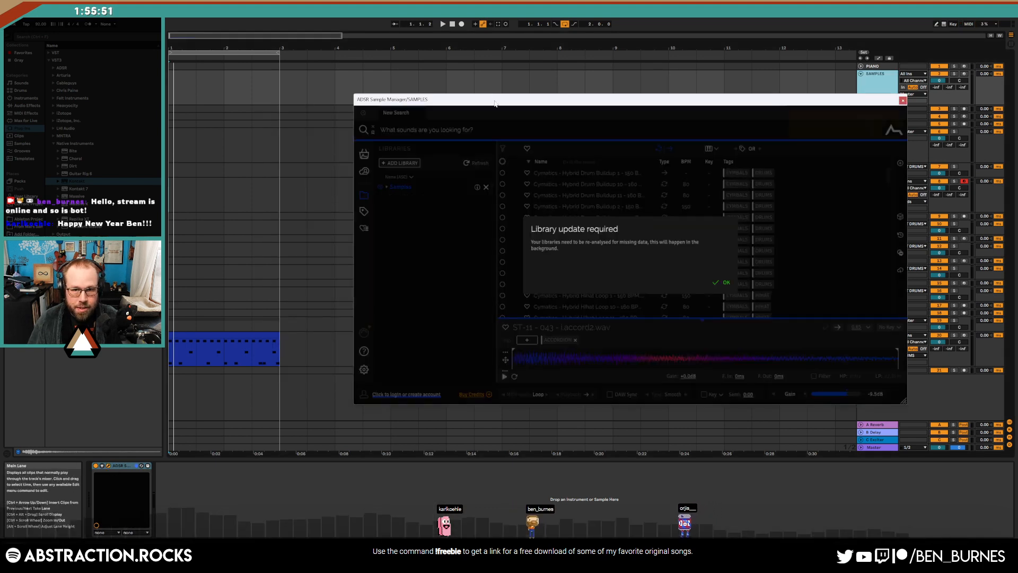
pyautogui.click(664, 254)
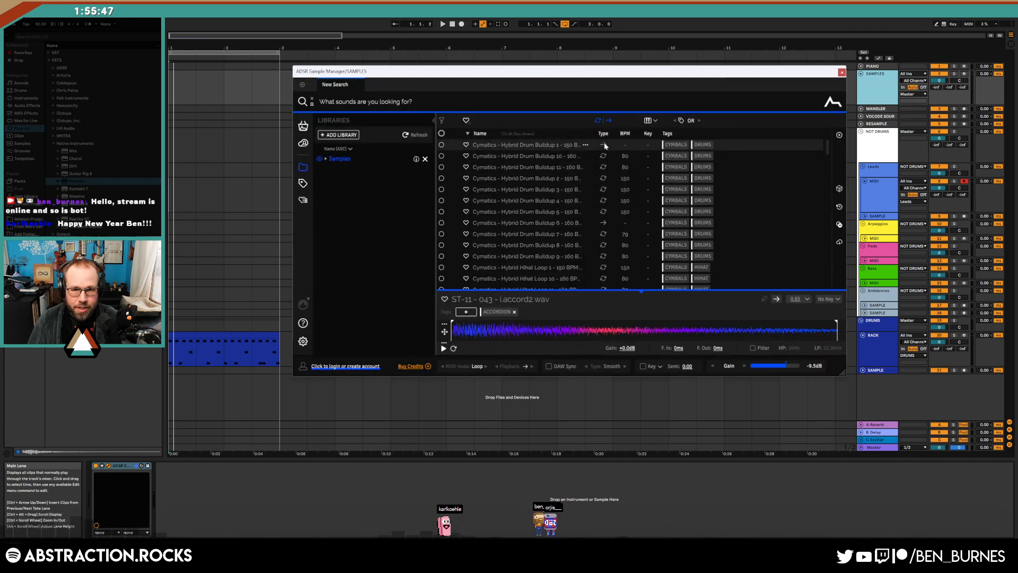
# Search the sample library for "drum loop" and sort the results by BPM
pyautogui.click(386, 106)
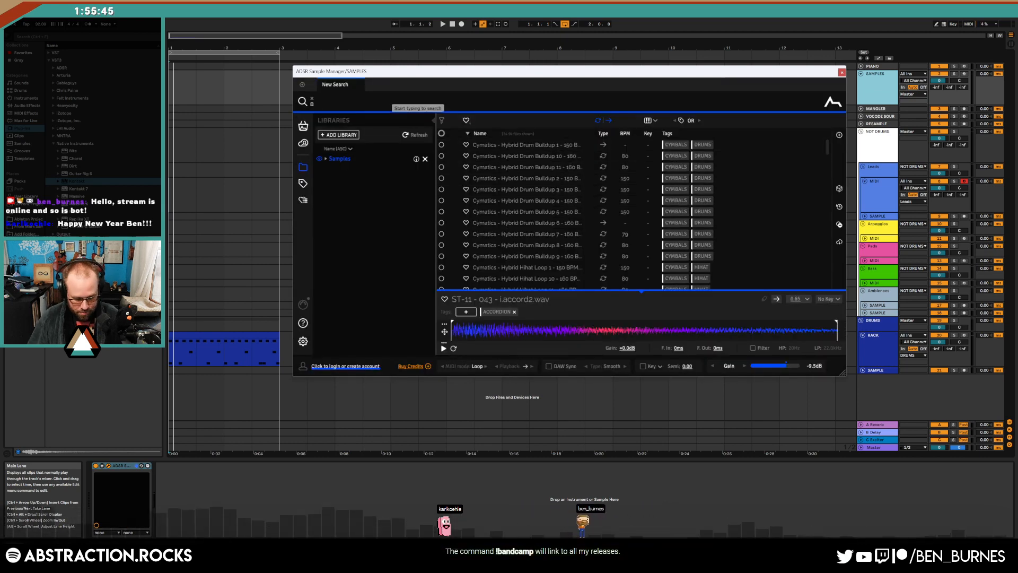
pyautogui.write('drum loop')
pyautogui.press('Return')
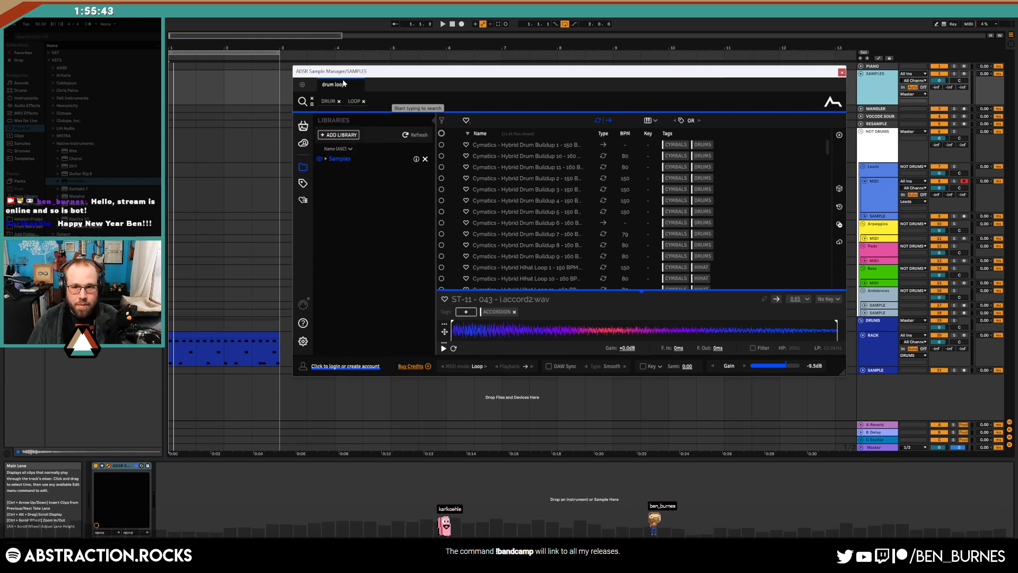
pyautogui.click(626, 135)
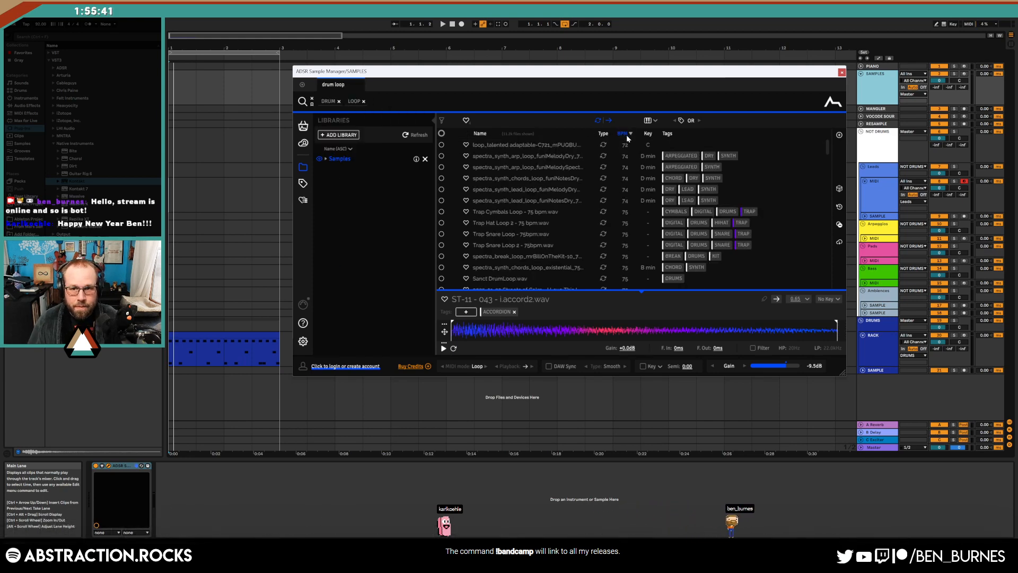
# Audition several 90 BPM loops and place OLIVER_bass_loop_matrix_bounce_01_90_Gbm at bar 1 on the DRUMS group's SAMPLE track
pyautogui.moveTo(828, 146); pyautogui.dragTo(832, 159)
pyautogui.click(537, 170)
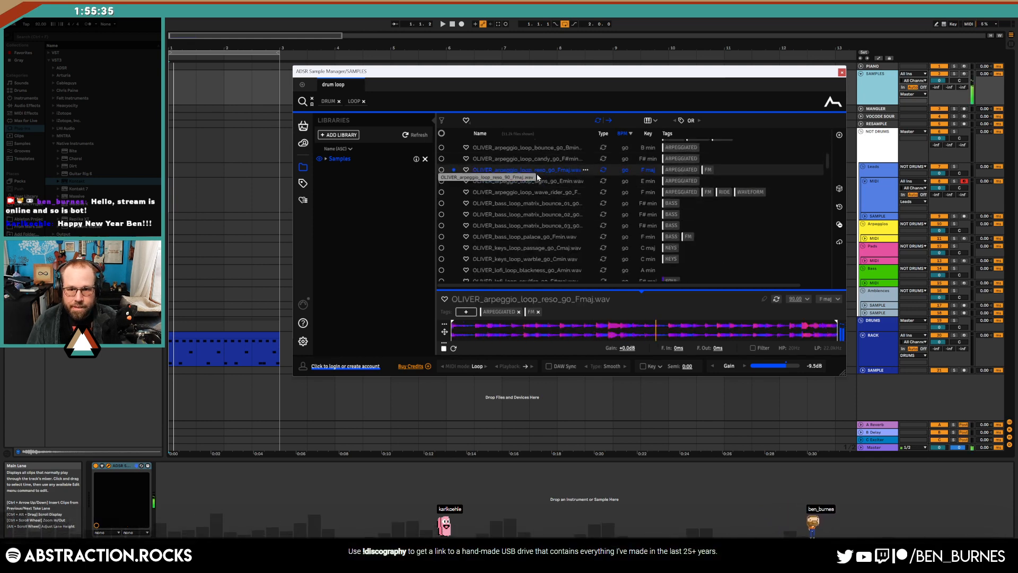
pyautogui.click(536, 181)
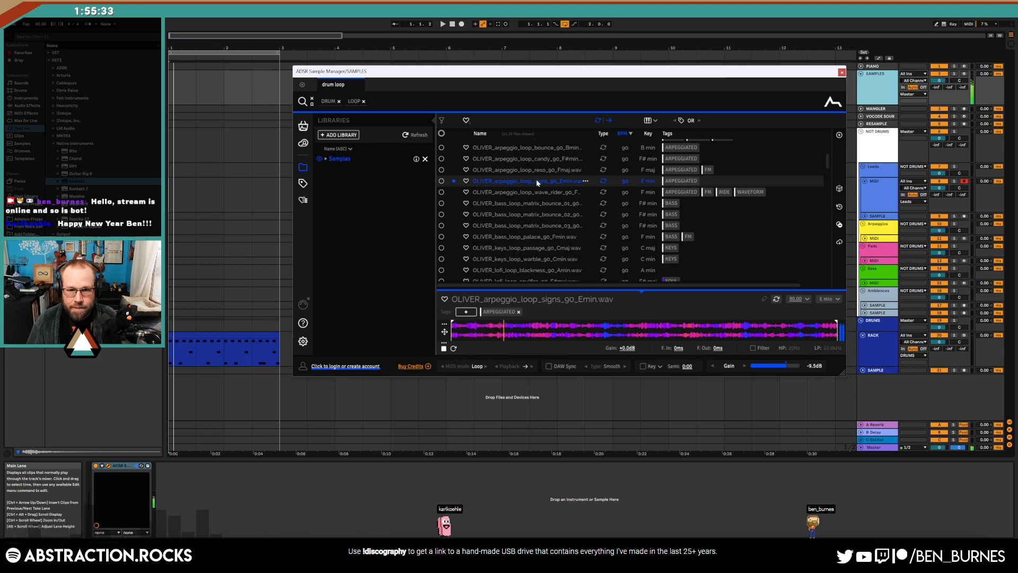
pyautogui.press('Down')
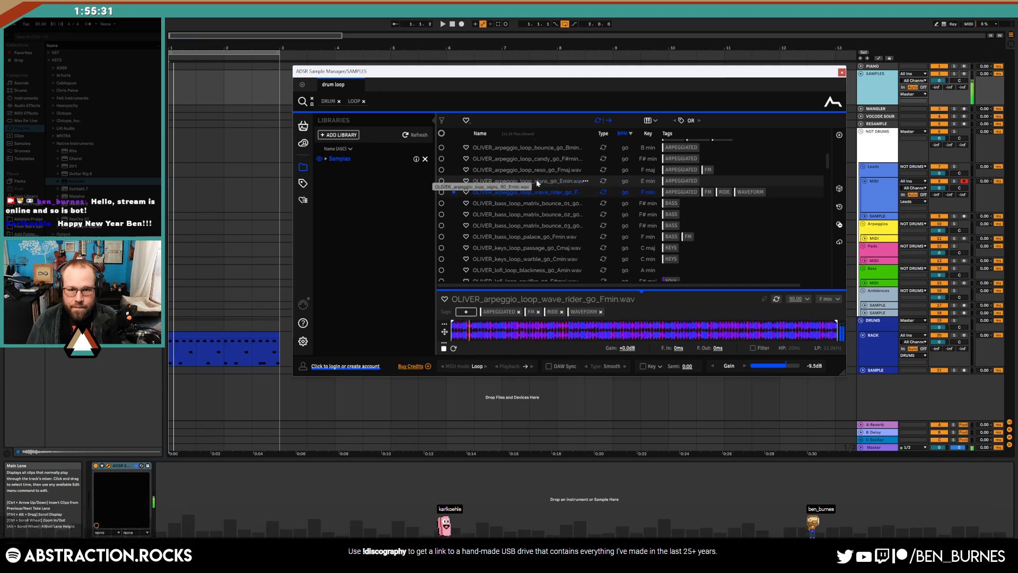
pyautogui.press('Down')
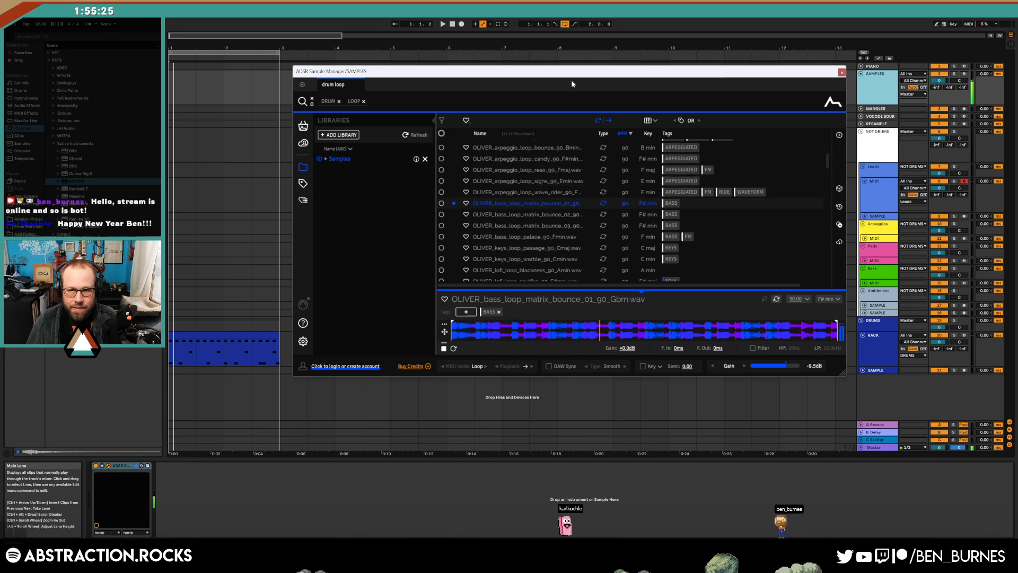
pyautogui.moveTo(573, 75); pyautogui.dragTo(576, 44)
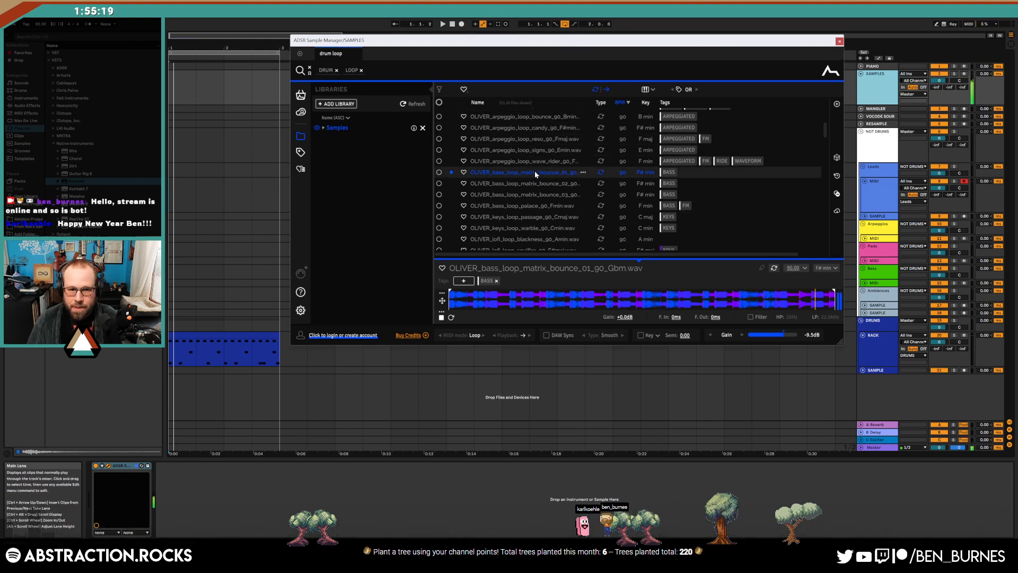
pyautogui.moveTo(313, 353); pyautogui.dragTo(180, 374)
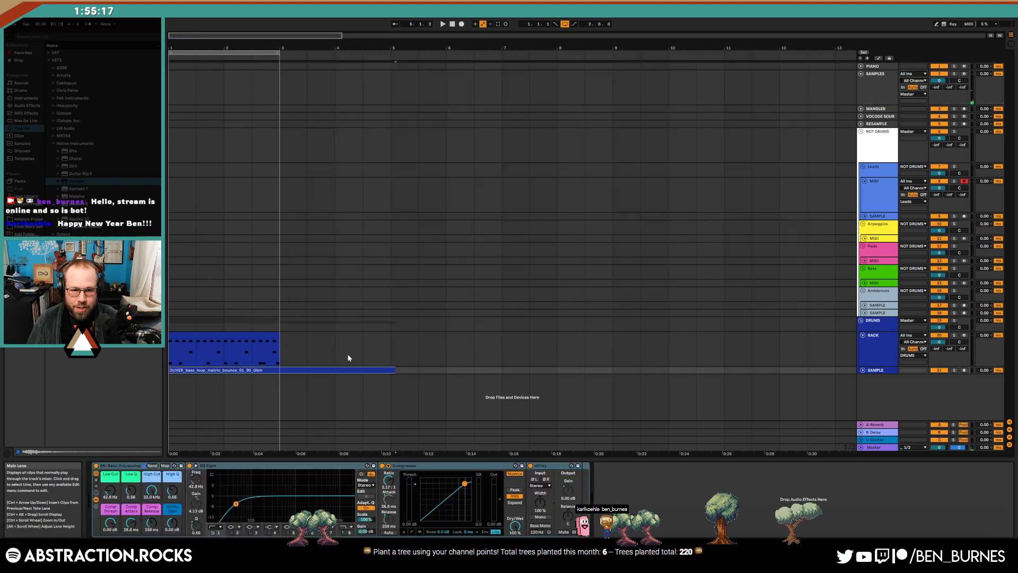
# Add an audio track below the Bass group's MIDI track, move the bass loop onto it at bar 1, and assign the track's colour to the clip
pyautogui.click(865, 283)
pyautogui.click(883, 286)
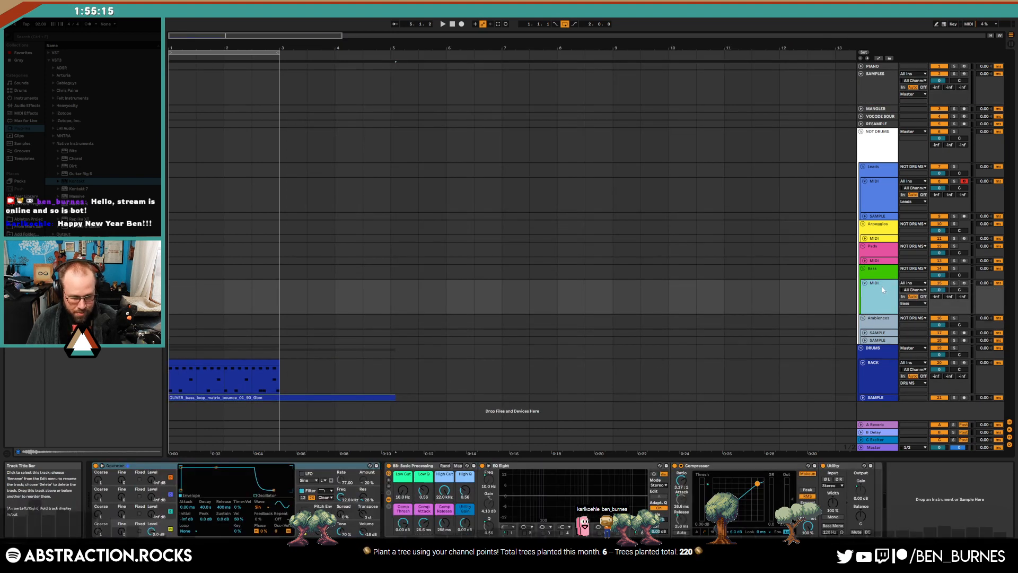
pyautogui.hotkey('ctrl', 't')
pyautogui.moveTo(246, 406); pyautogui.dragTo(250, 318)
pyautogui.click(865, 318)
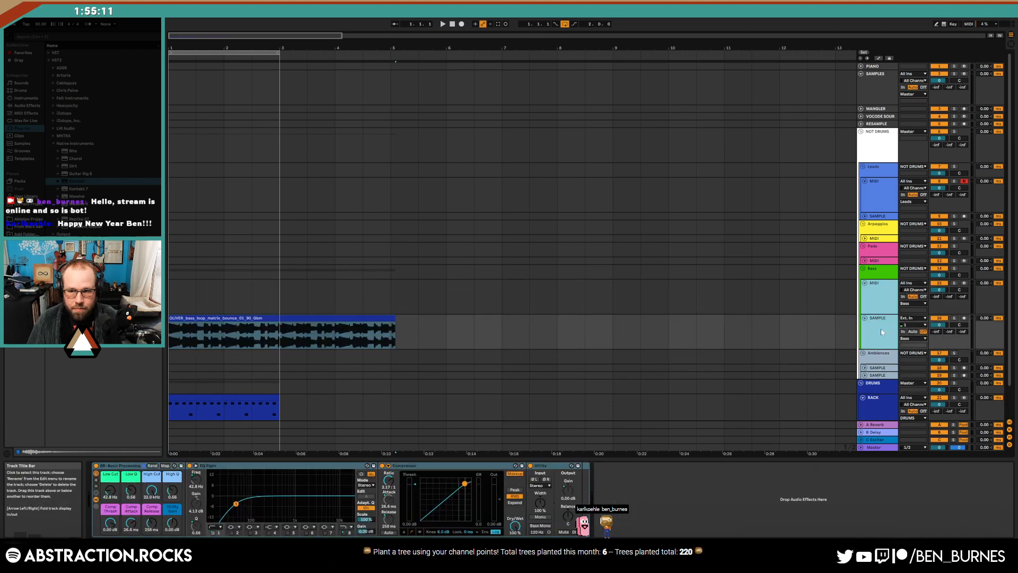
pyautogui.rightClick(882, 330)
pyautogui.click(935, 476)
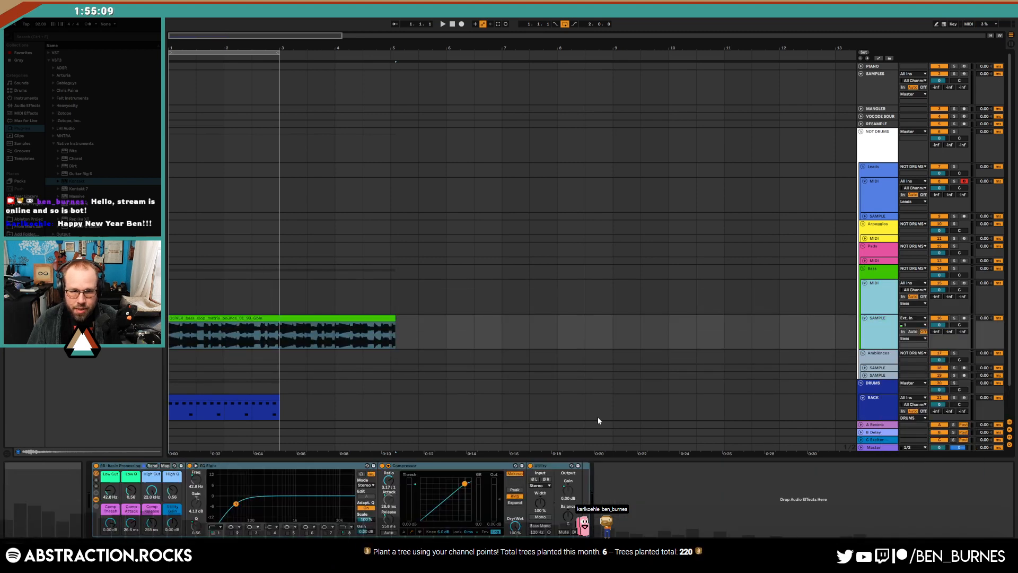
# Enable warping on the bass loop clip and set its segment BPM to 90
pyautogui.doubleClick(319, 324)
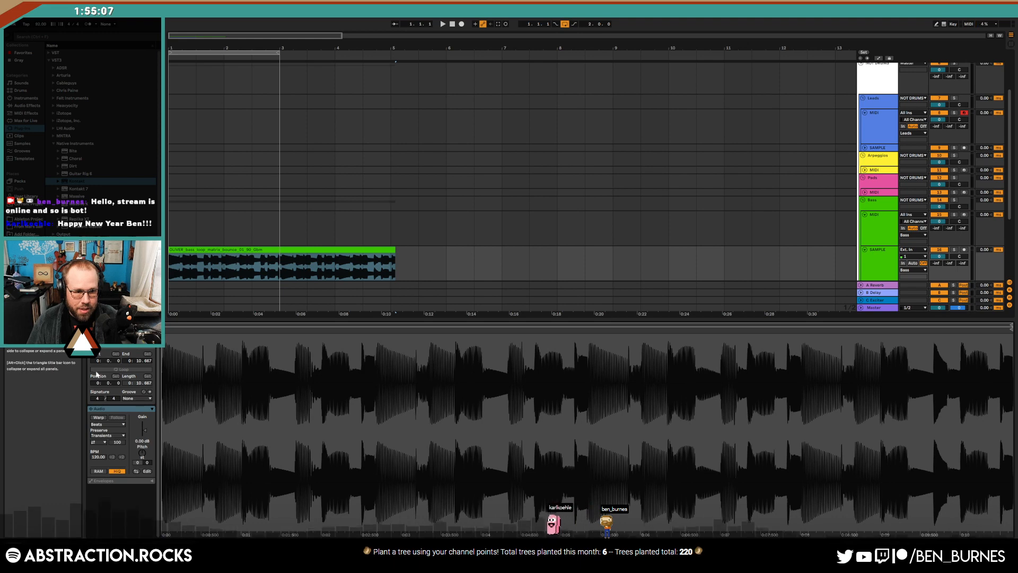
pyautogui.click(99, 417)
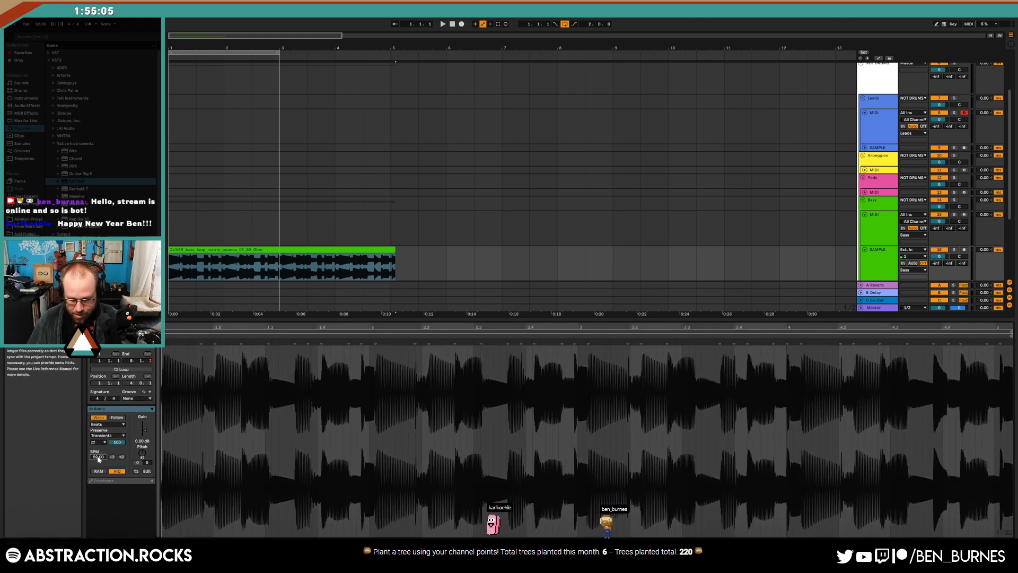
pyautogui.write('90')
pyautogui.press('Return')
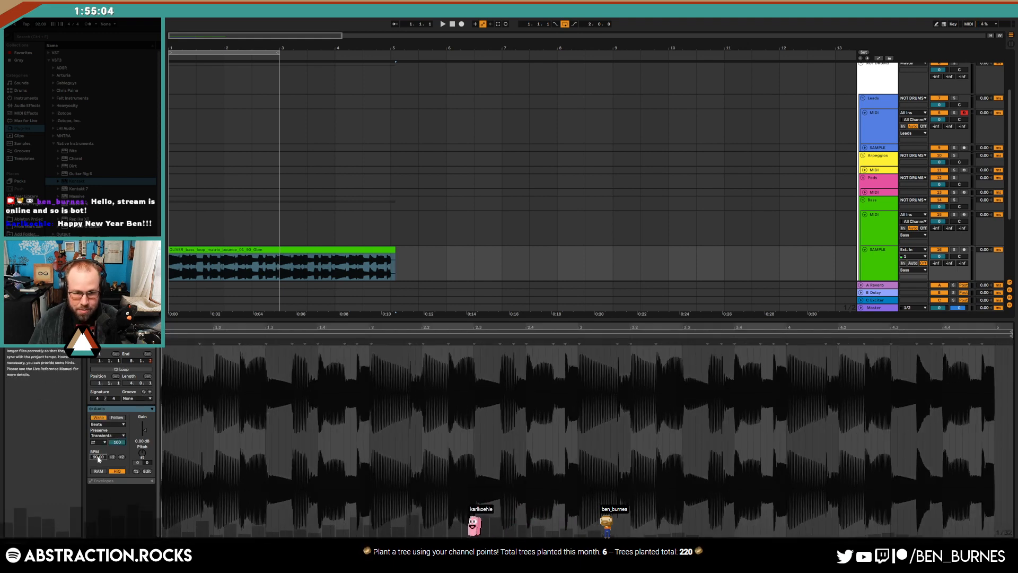
# Lower the volume of the bass loop's SAMPLE track while playing it against the drums, and select the bass loop clip
pyautogui.click(867, 265)
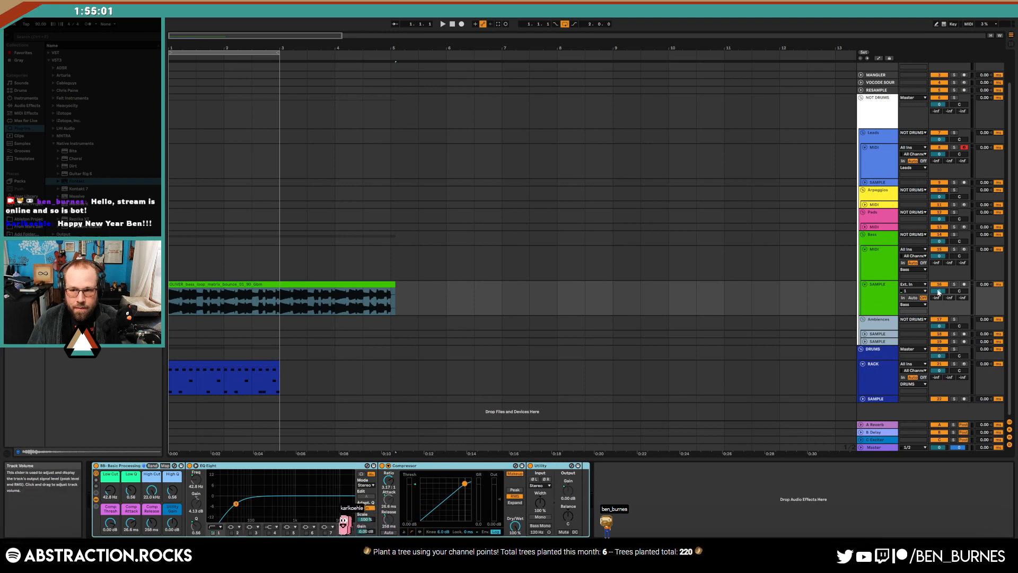
pyautogui.press('space')
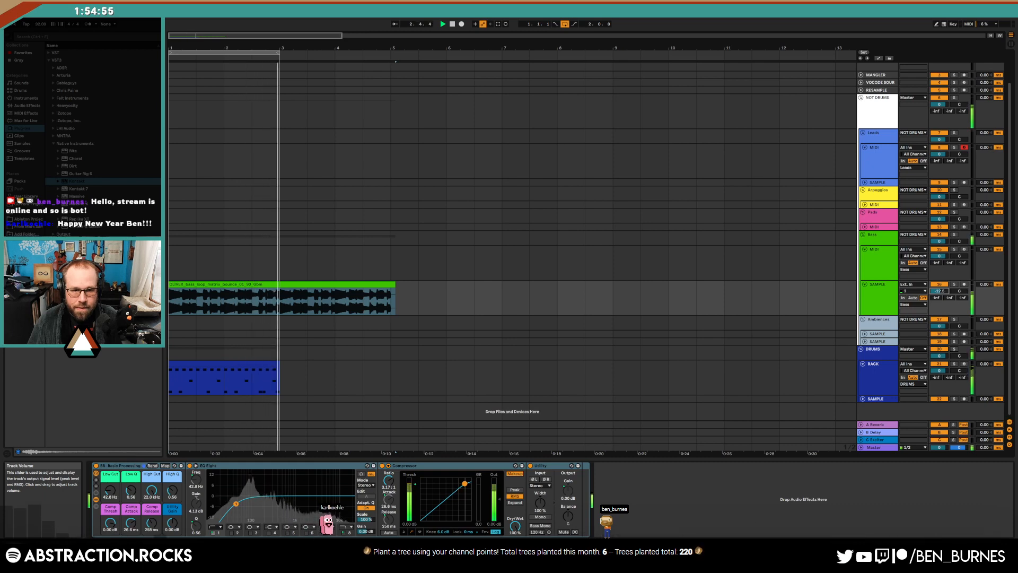
pyautogui.doubleClick(245, 285)
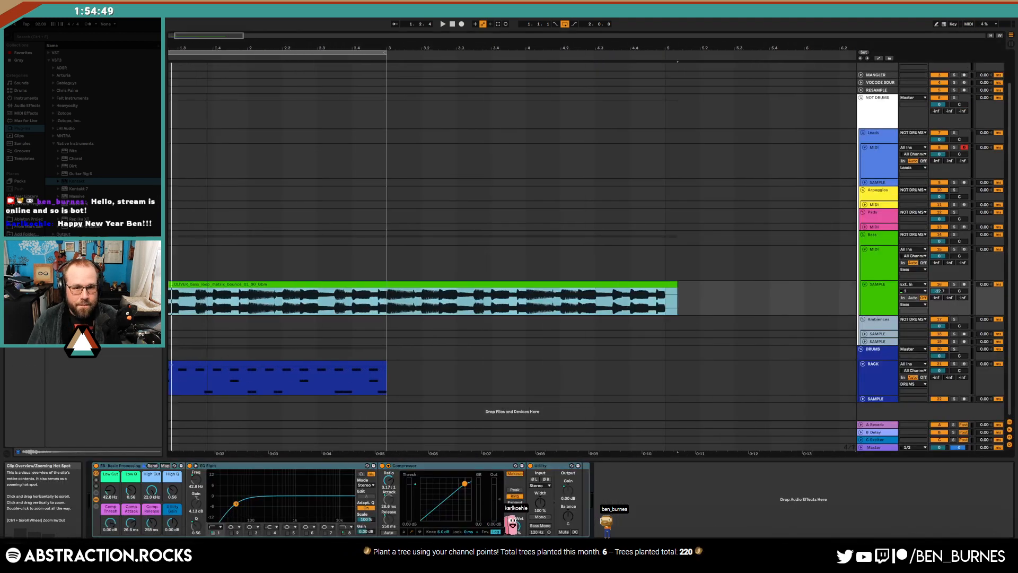
# Duplicate the two-bar RACK clip into bars 3 and 4 and delete the copy's last Bassdrums 038 note
pyautogui.moveTo(297, 48); pyautogui.dragTo(359, 38)
pyautogui.click(340, 364)
pyautogui.hotkey('ctrl', 'd')
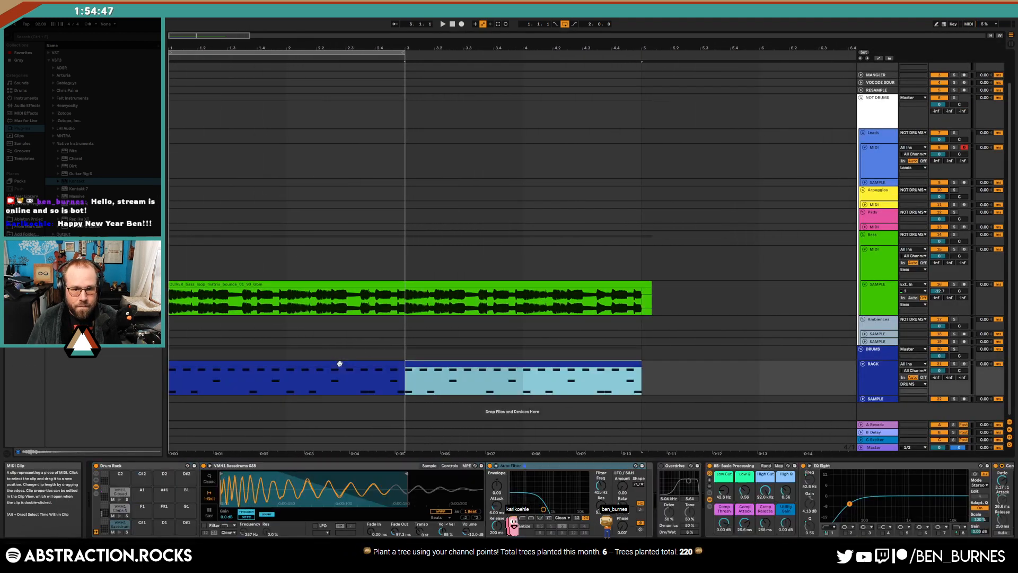
pyautogui.doubleClick(531, 366)
pyautogui.click(743, 418)
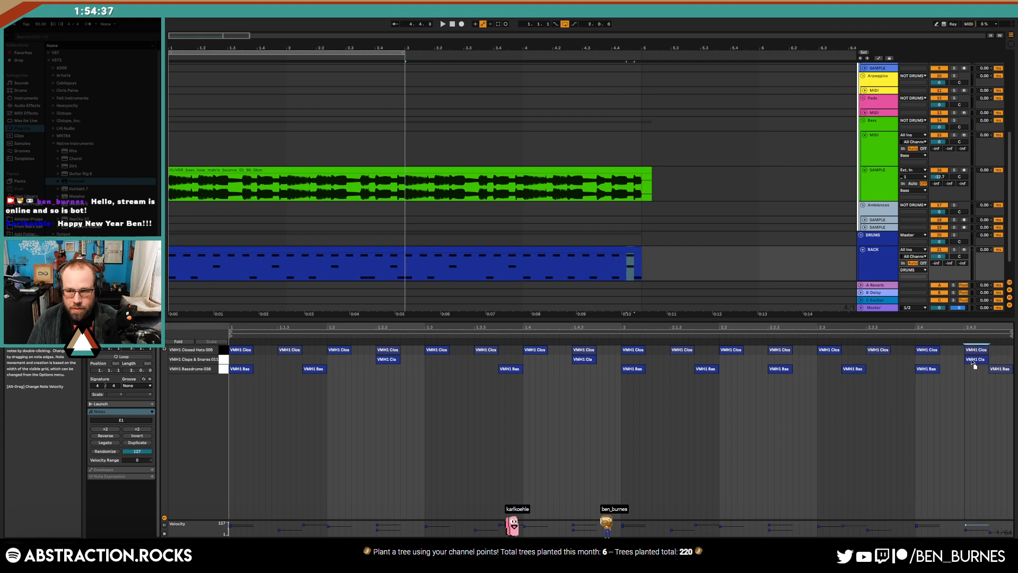
pyautogui.doubleClick(996, 370)
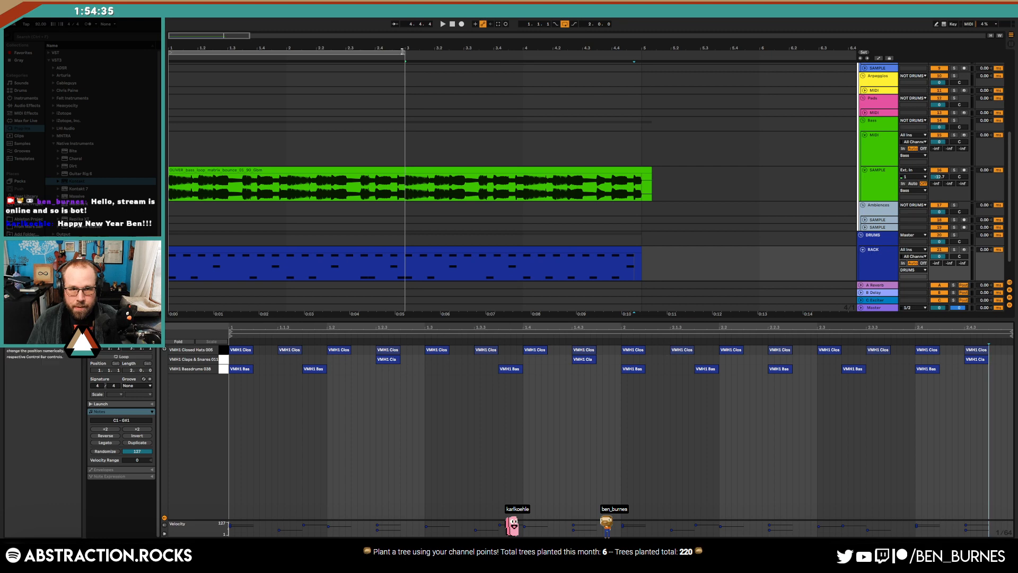
# Extend the loop to four bars, trim the bass loop's end to bar 5, and play the result with the device view open
pyautogui.moveTo(402, 51); pyautogui.dragTo(641, 52)
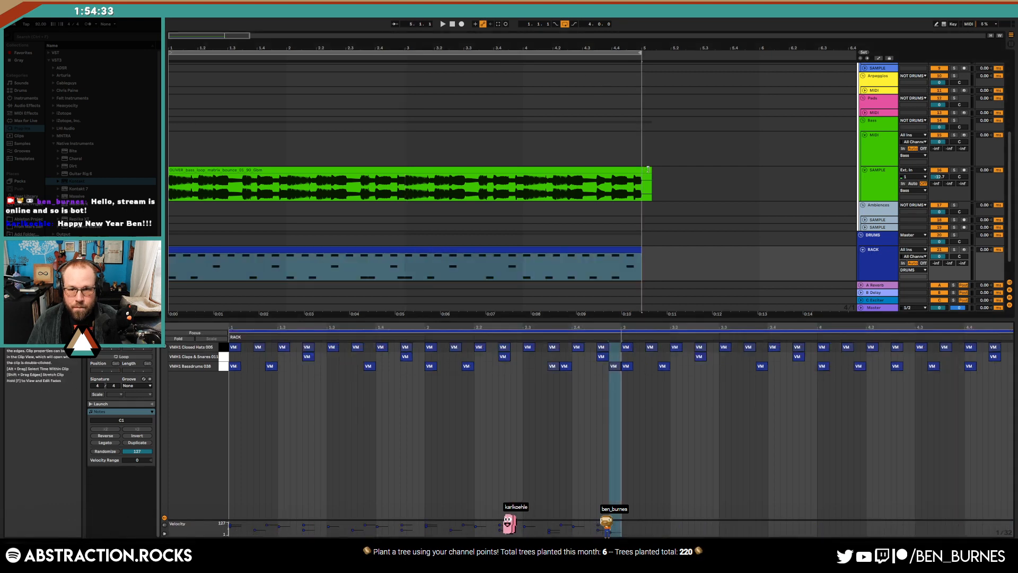
pyautogui.moveTo(648, 169); pyautogui.dragTo(641, 169)
pyautogui.press('space')
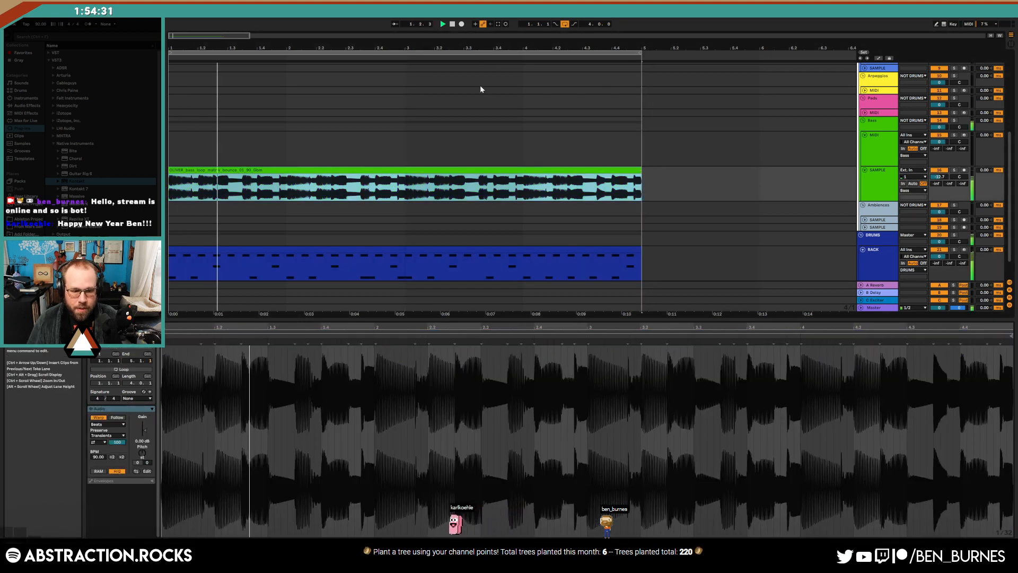
pyautogui.hotkey('shift', 'Tab')
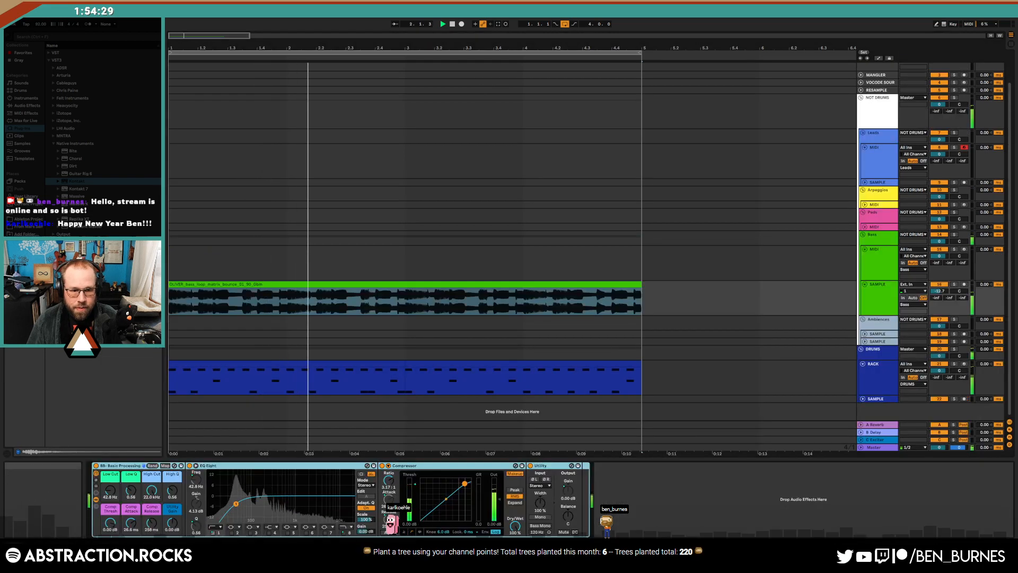
# Reset the bass track's Low Cut macro to 10.0 Hz and add a cut with EQ Eight band 3 at about 574 Hz
pyautogui.doubleClick(110, 490)
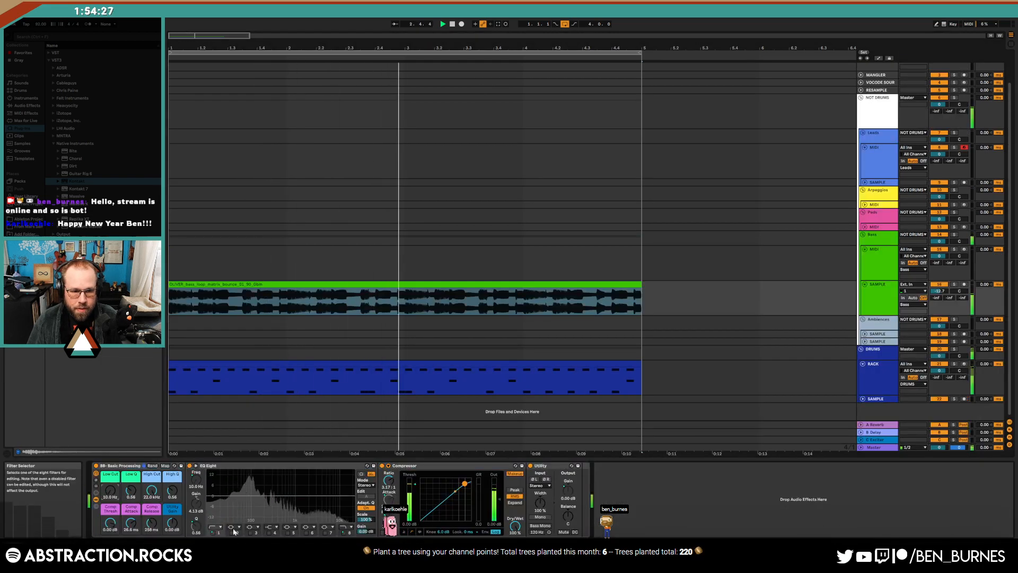
pyautogui.click(250, 532)
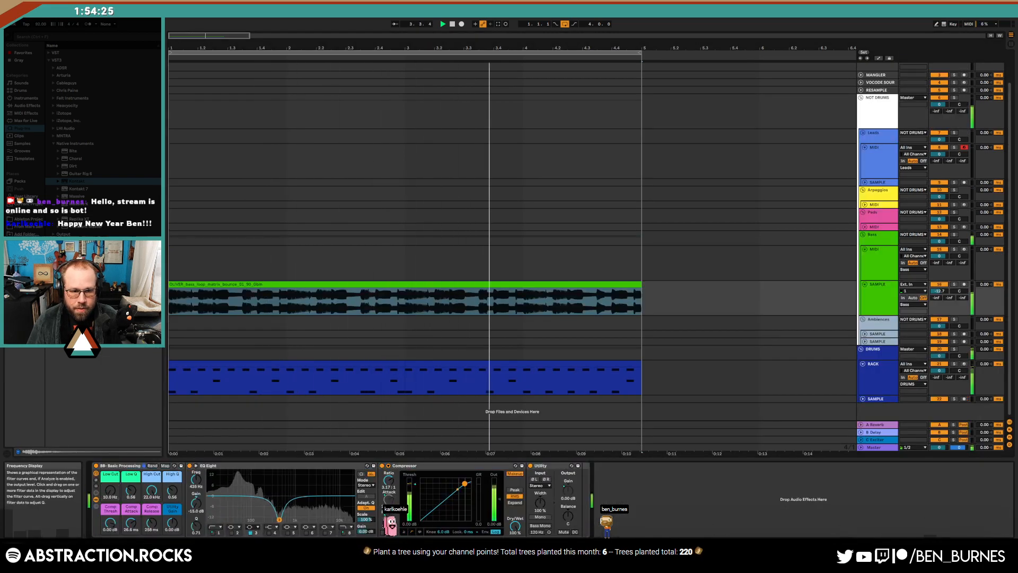
pyautogui.moveTo(279, 520); pyautogui.dragTo(284, 510)
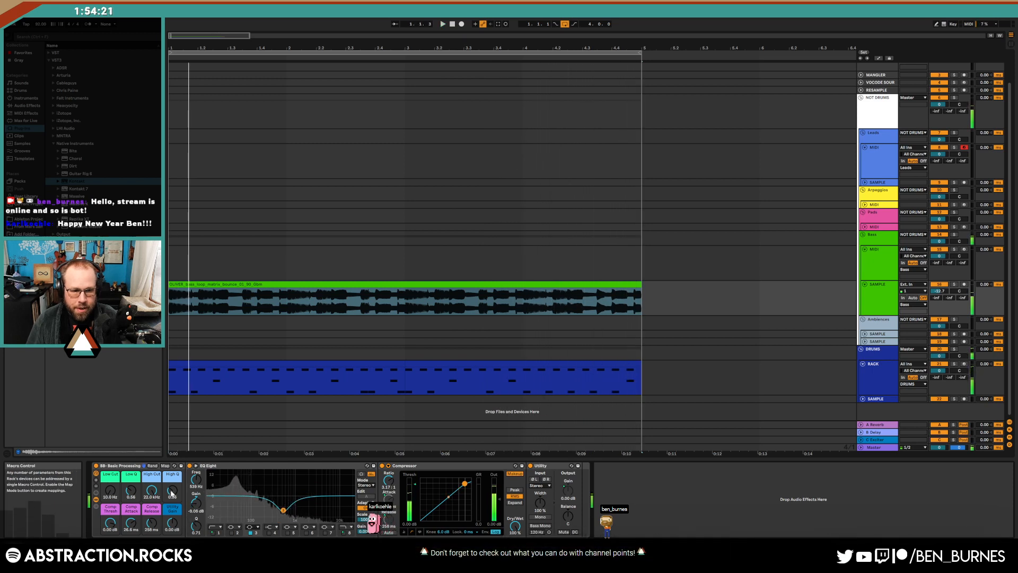
pyautogui.moveTo(282, 510); pyautogui.dragTo(284, 512)
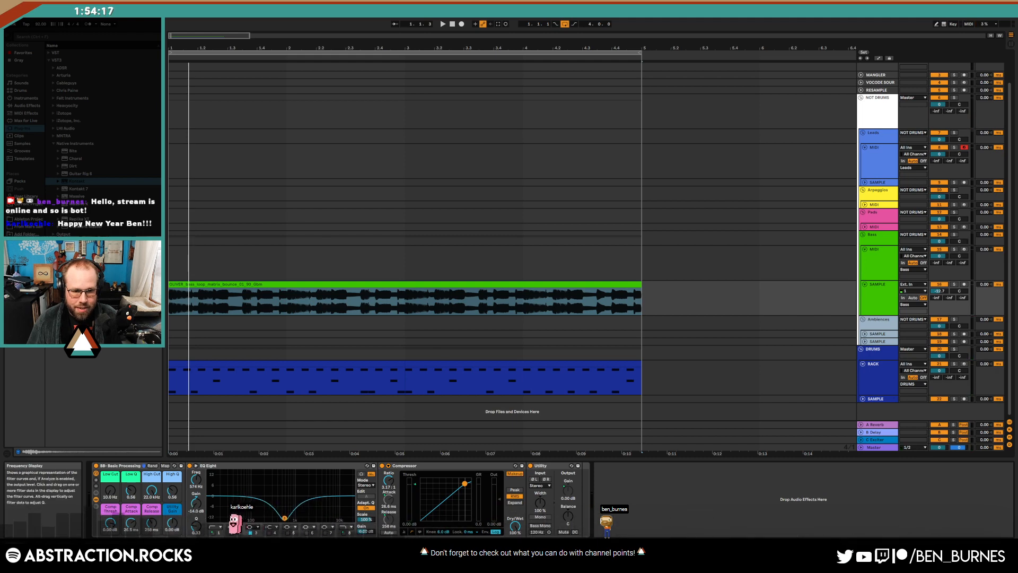
# Inspect the bass loop clip's waveform, return to the device view and play the groove
pyautogui.click(234, 292)
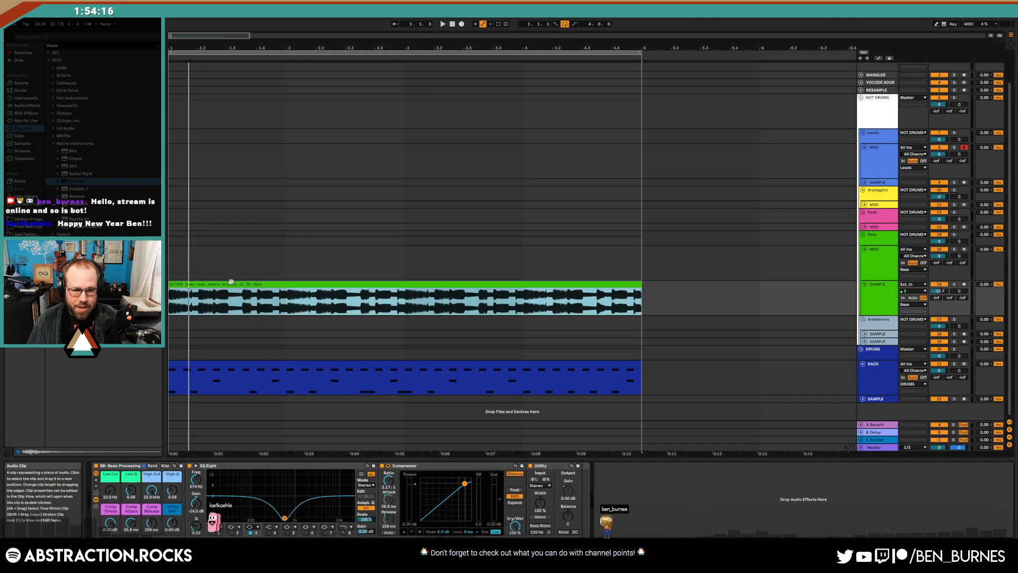
pyautogui.doubleClick(335, 287)
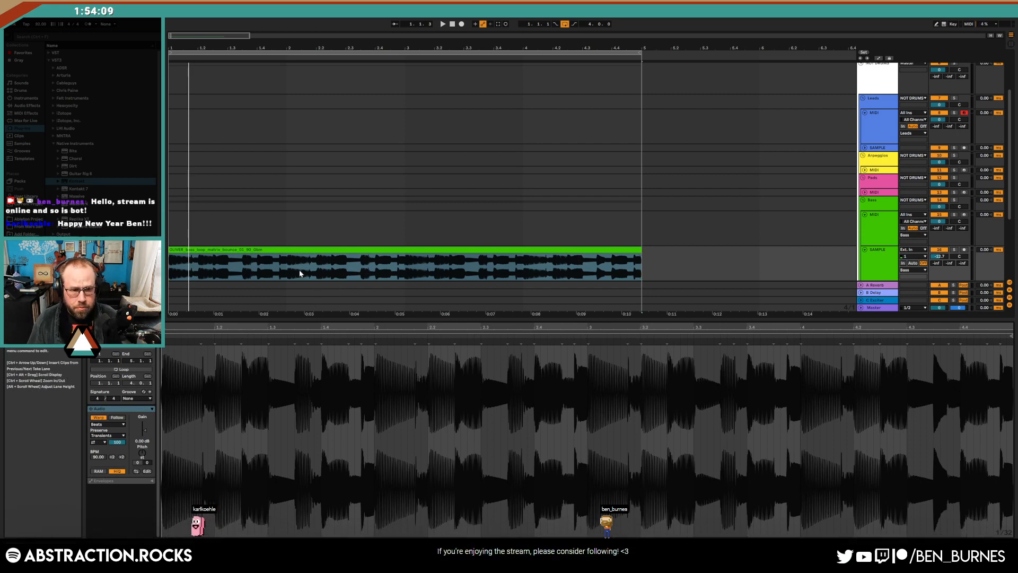
pyautogui.click(322, 250)
pyautogui.hotkey('shift', 'Tab')
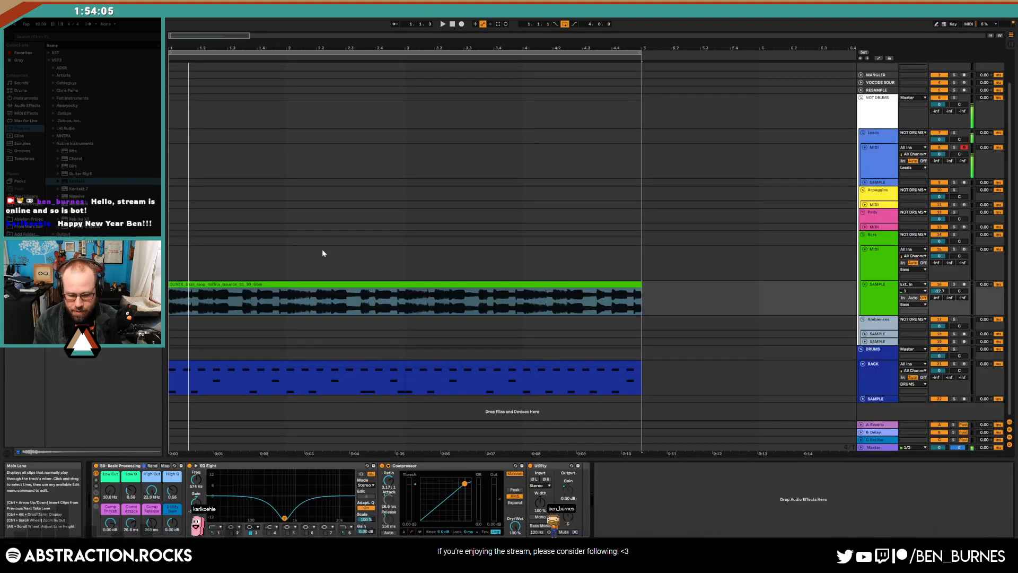
pyautogui.press('space')
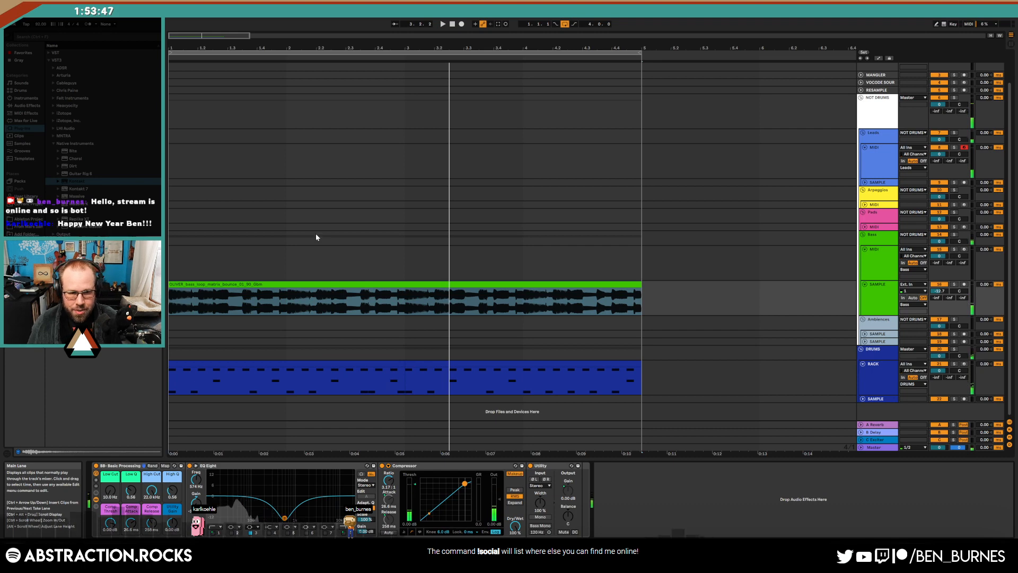
# Reopen the bass loop's waveform in the clip view and play it along with the drums
pyautogui.doubleClick(323, 285)
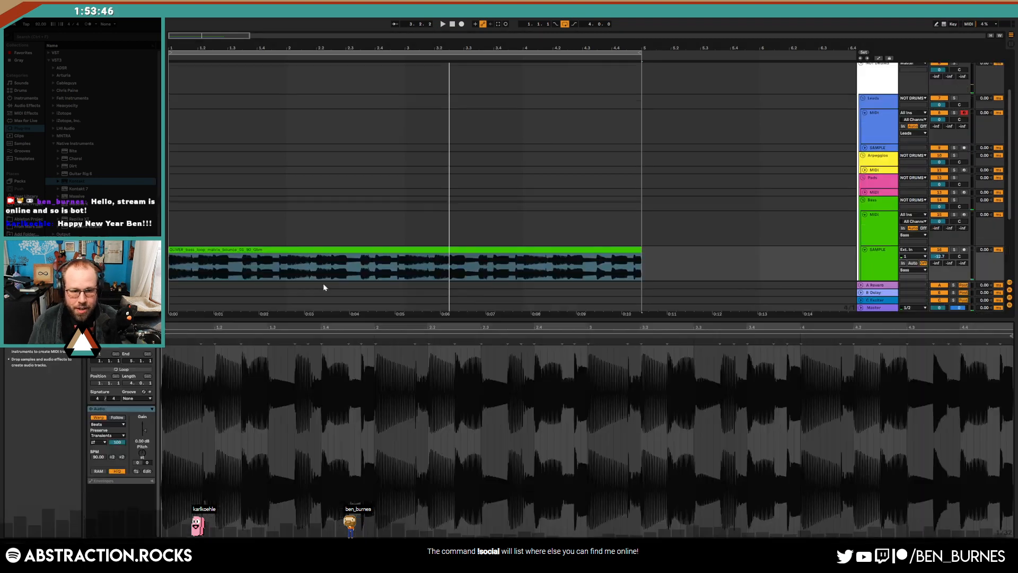
pyautogui.click(172, 474)
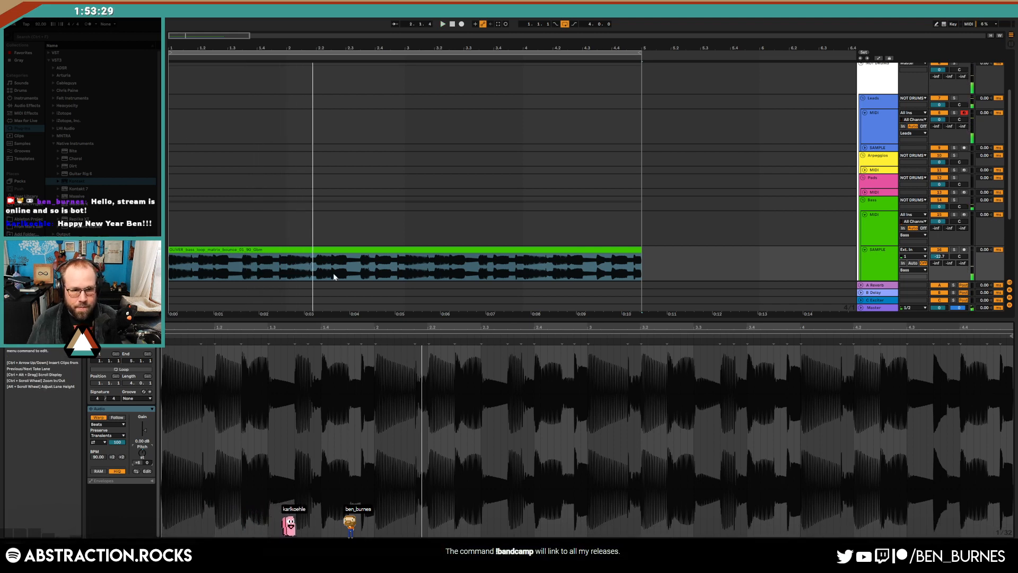
pyautogui.click(189, 267)
pyautogui.press('space')
# Cut gaps into the bass loop's first bar at 1.2.3 and from 1.3 to 1.3.4
pyautogui.moveTo(174, 37); pyautogui.dragTo(173, 80)
pyautogui.hotkey('shift', 'Tab')
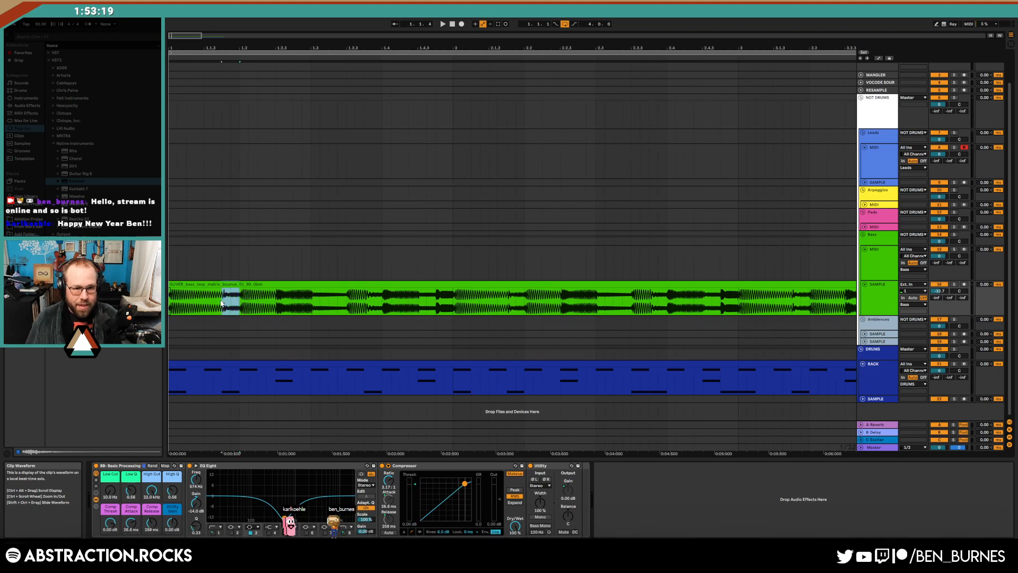
pyautogui.moveTo(245, 307); pyautogui.dragTo(261, 305)
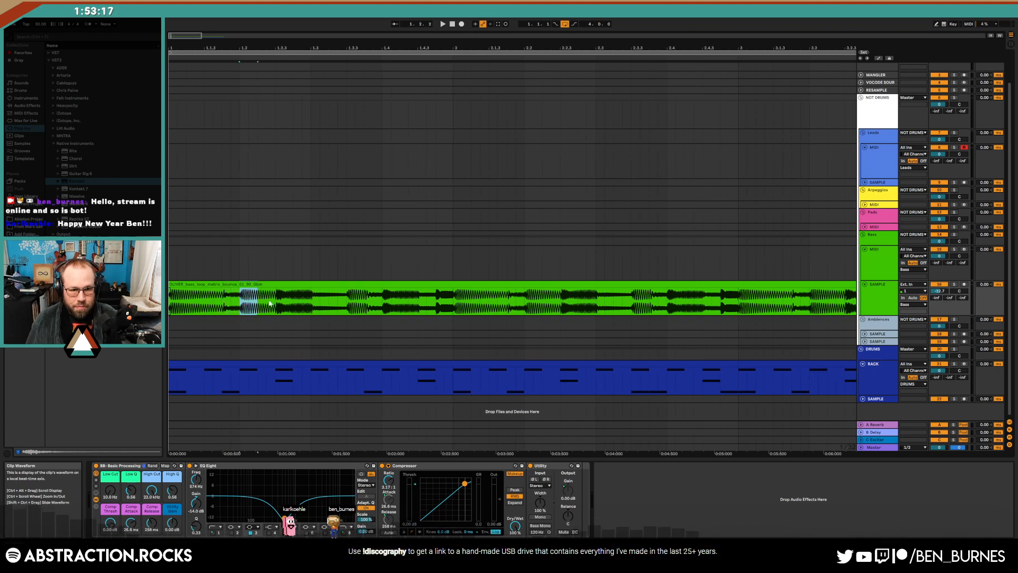
pyautogui.click(277, 302)
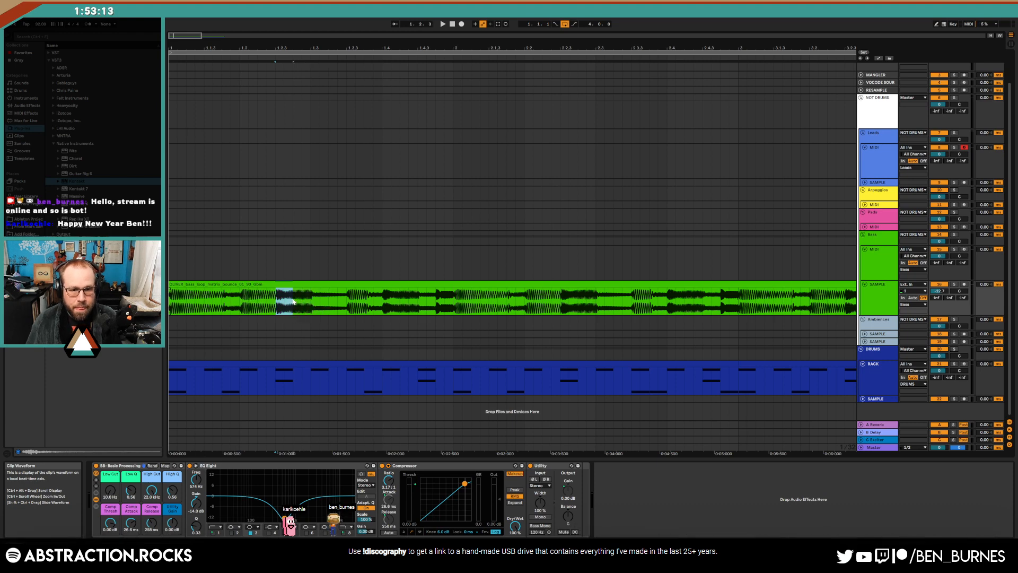
pyautogui.press('Delete')
pyautogui.moveTo(313, 305)
pyautogui.mouseDown()
pyautogui.moveTo(364, 308)
pyautogui.moveTo(374, 292)
pyautogui.mouseUp()
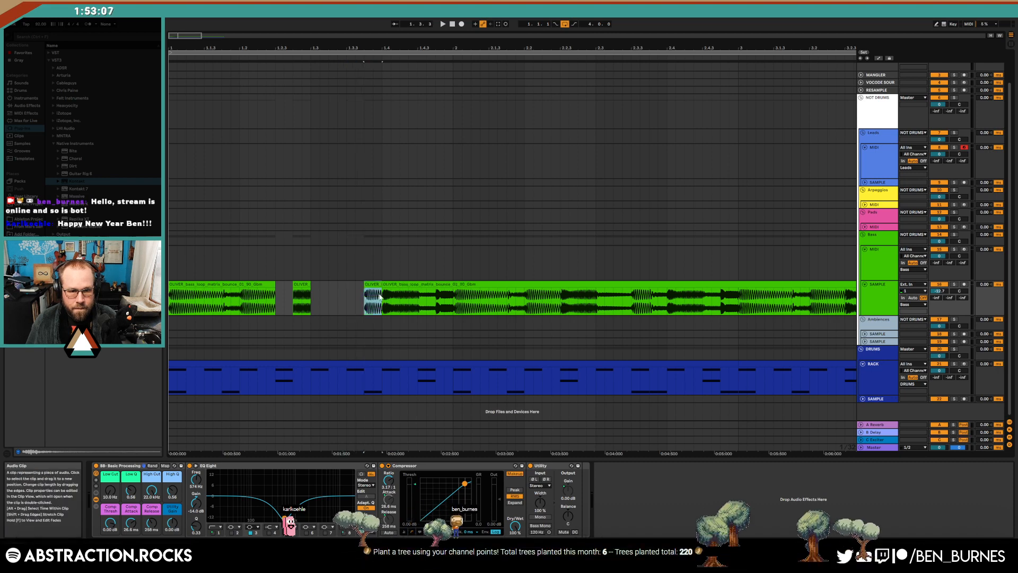
pyautogui.moveTo(444, 305)
pyautogui.mouseDown()
pyautogui.moveTo(436, 305)
pyautogui.moveTo(451, 304)
pyautogui.mouseUp()
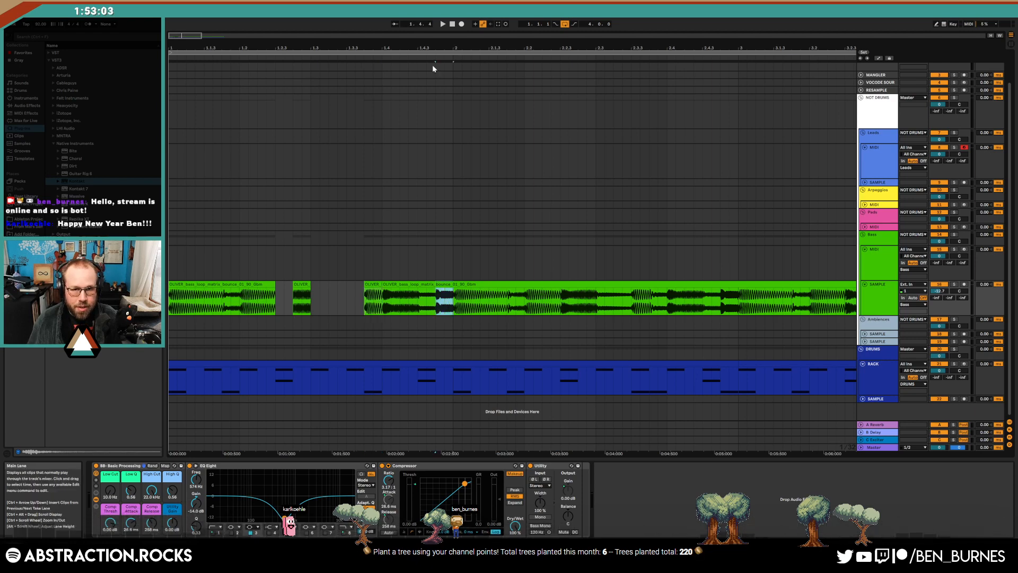
# Copy the sixteenth-note bass slice at 1.2.4 to 1.3.2 and play the chopped bar before and after
pyautogui.click(451, 26)
pyautogui.press('space')
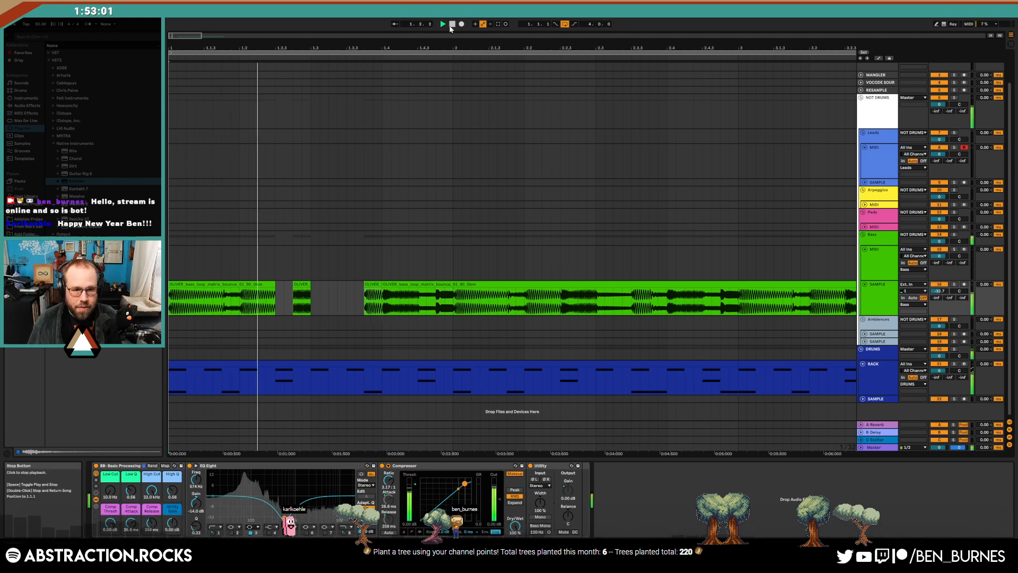
pyautogui.press('space')
pyautogui.moveTo(301, 284); pyautogui.dragTo(329, 287)
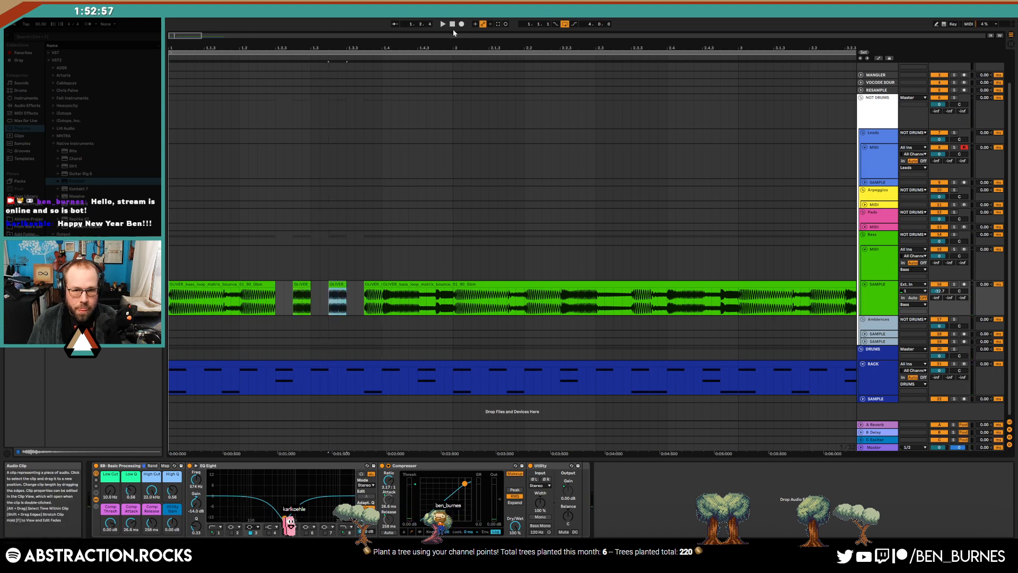
pyautogui.press('space')
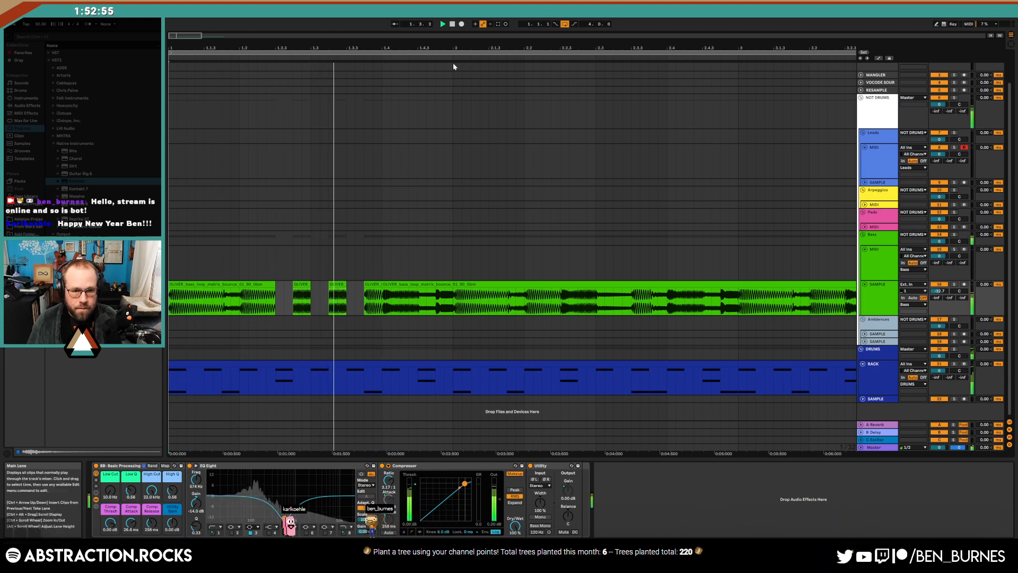
pyautogui.press('space')
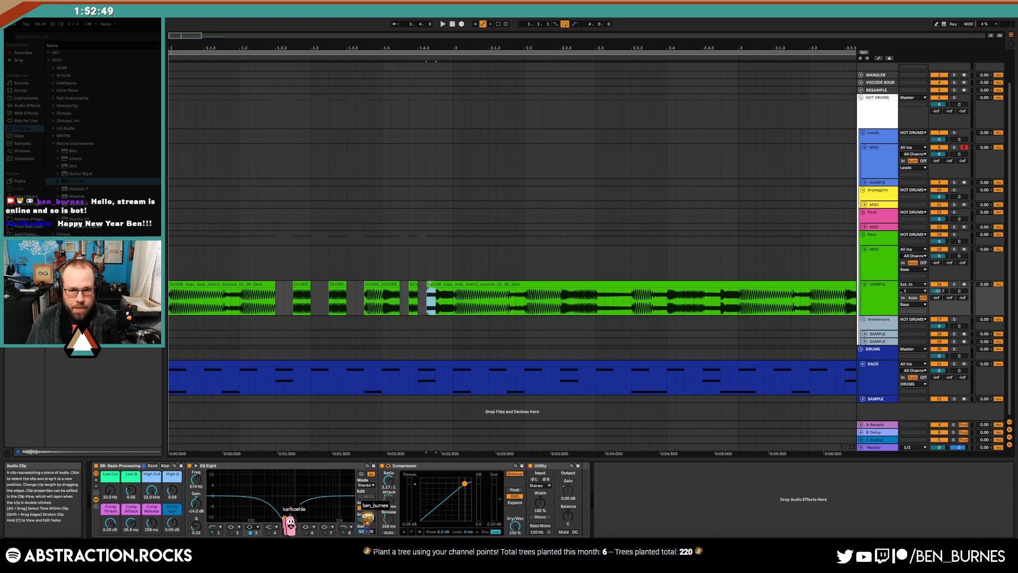
# Delete the short bass slice just before 1.4.4 and play bar 1 again
pyautogui.click(430, 285)
pyautogui.moveTo(435, 300)
pyautogui.mouseDown()
pyautogui.moveTo(426, 300)
pyautogui.moveTo(437, 297)
pyautogui.mouseUp()
pyautogui.press('Delete')
pyautogui.hotkey('ctrl', 'e')
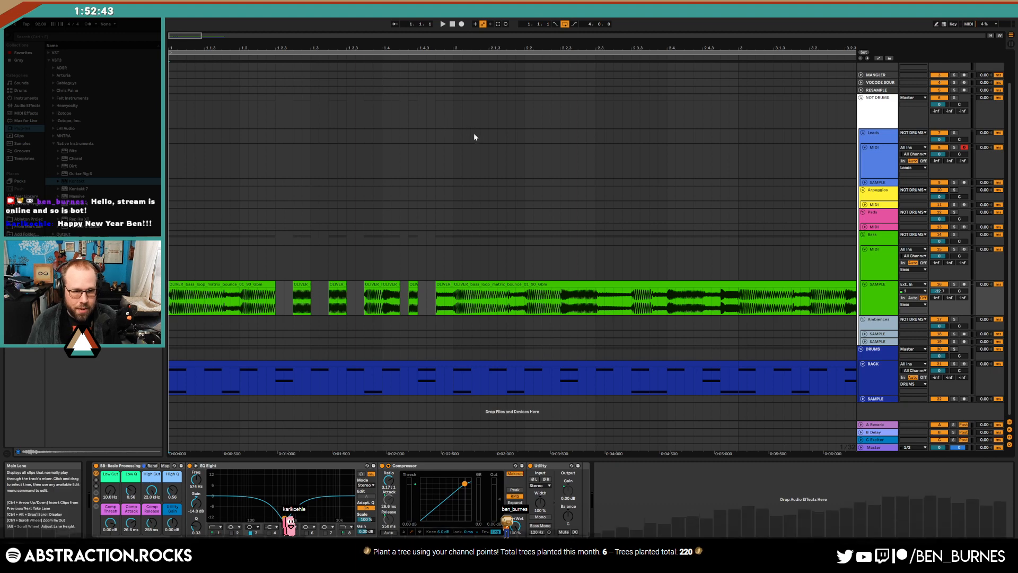
pyautogui.press('space')
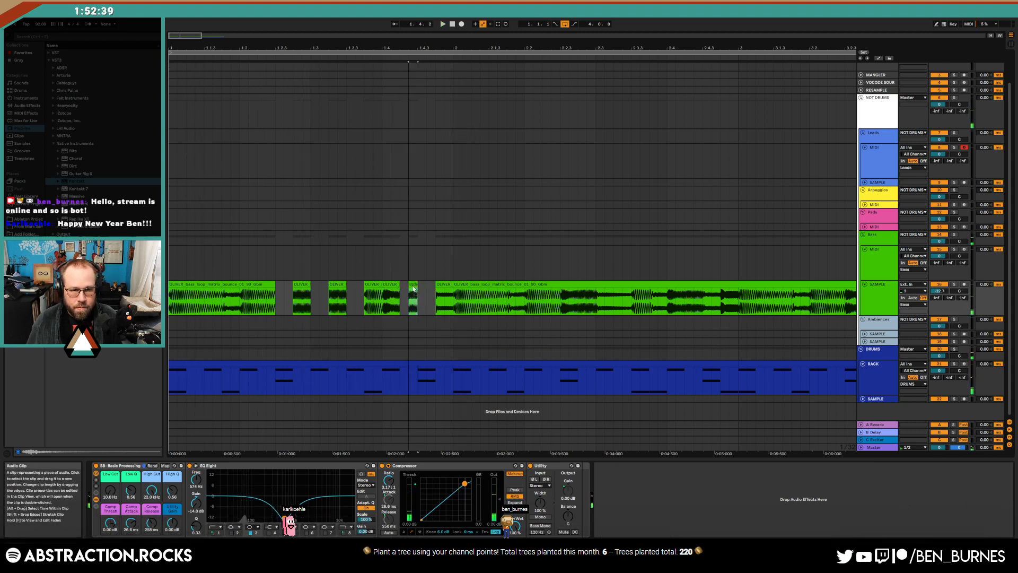
# Copy and trim the bass slices on beat 4 into short hits at 1.4, 1.4.2 and 1.4.3 separated by gaps
pyautogui.scroll(3, 381, 305)
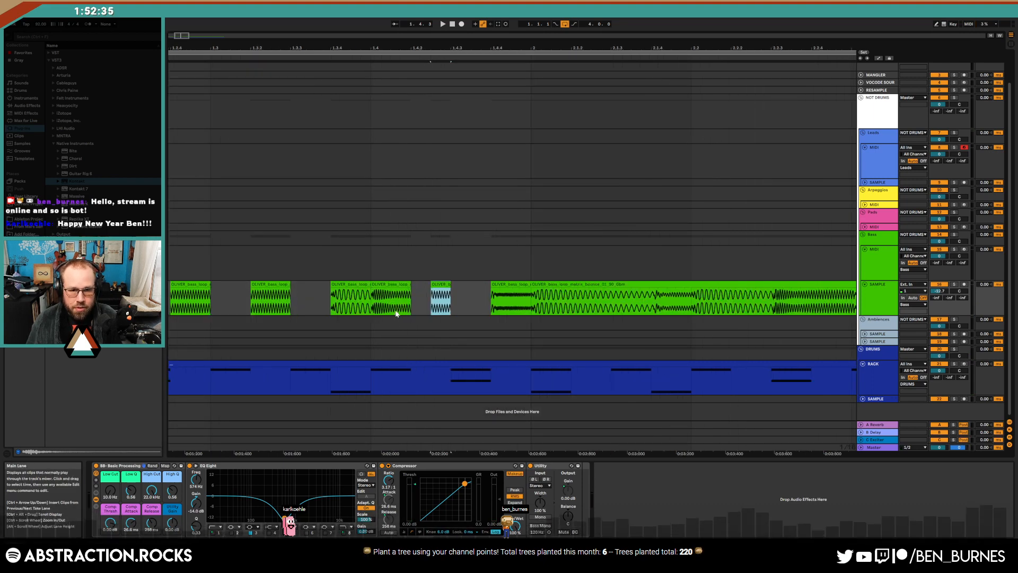
pyautogui.click(394, 300)
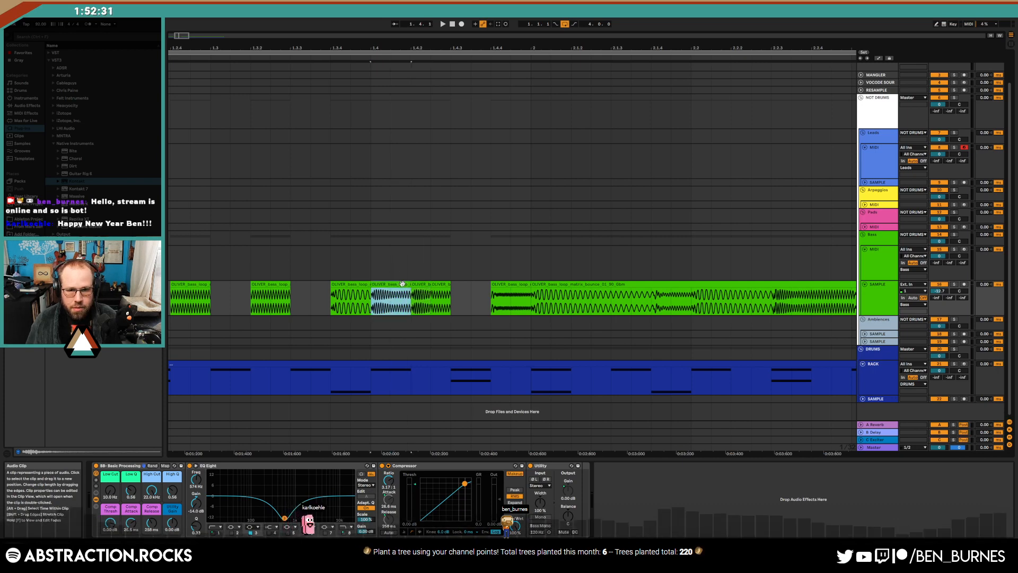
pyautogui.click(435, 284)
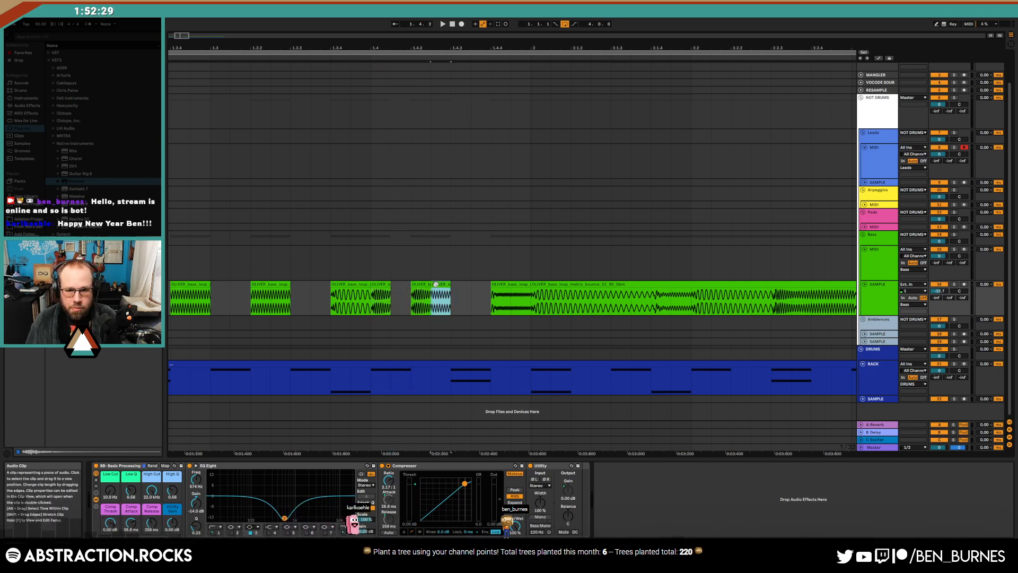
pyautogui.moveTo(422, 286); pyautogui.dragTo(458, 287)
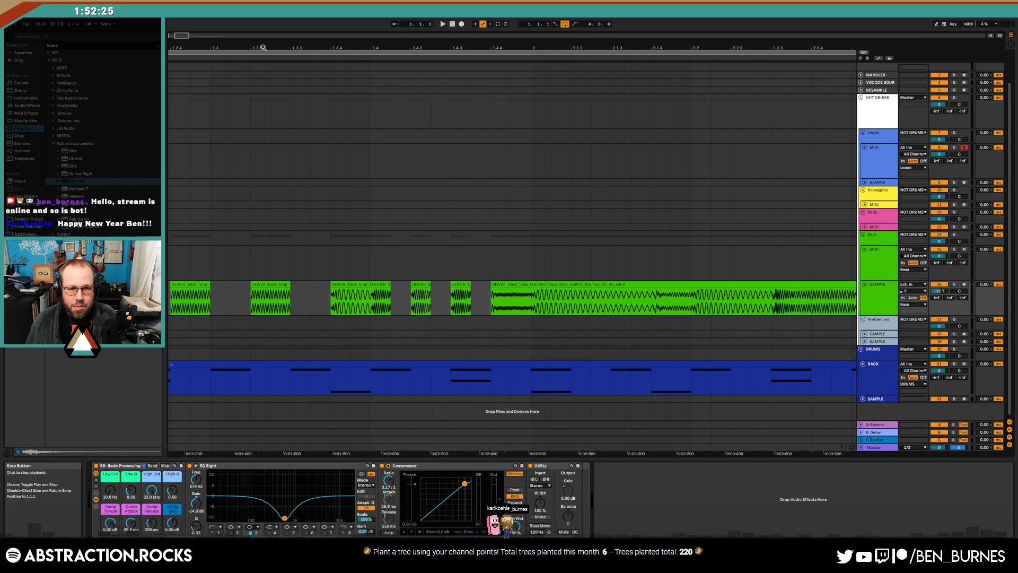
# Cut the bass loop from 2.1.2 to 2.1.4 and place a copied sixteenth-note slice at 2.1.3
pyautogui.moveTo(184, 36); pyautogui.dragTo(184, 17)
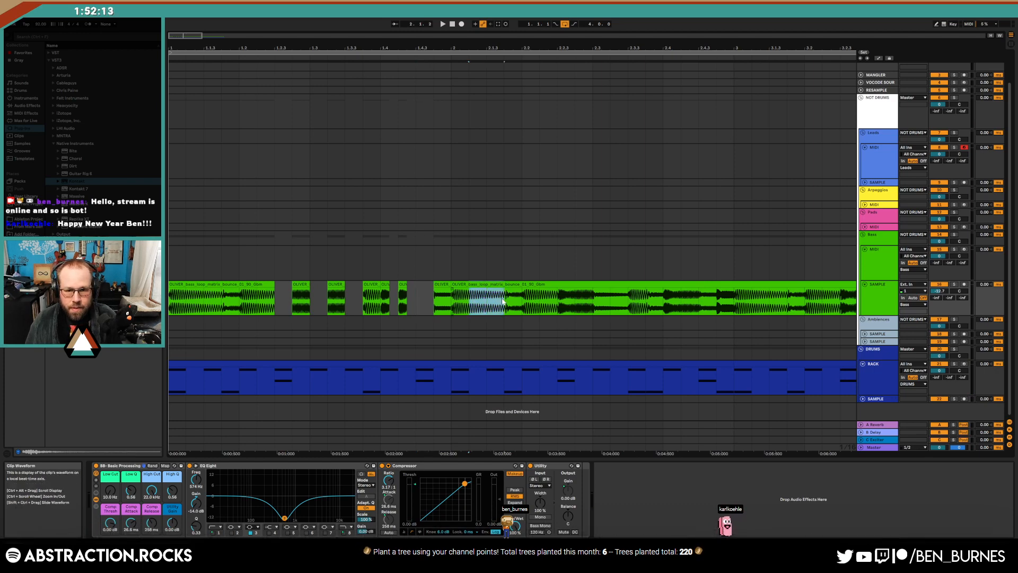
pyautogui.press('Delete')
pyautogui.click(467, 297)
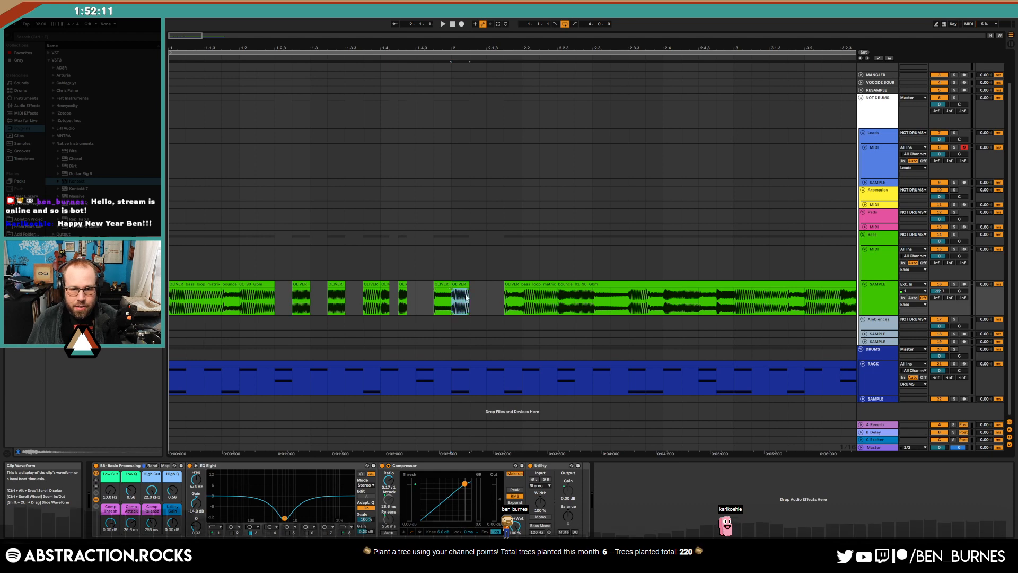
pyautogui.moveTo(521, 303); pyautogui.dragTo(496, 287)
pyautogui.hotkey('ctrl', 'd')
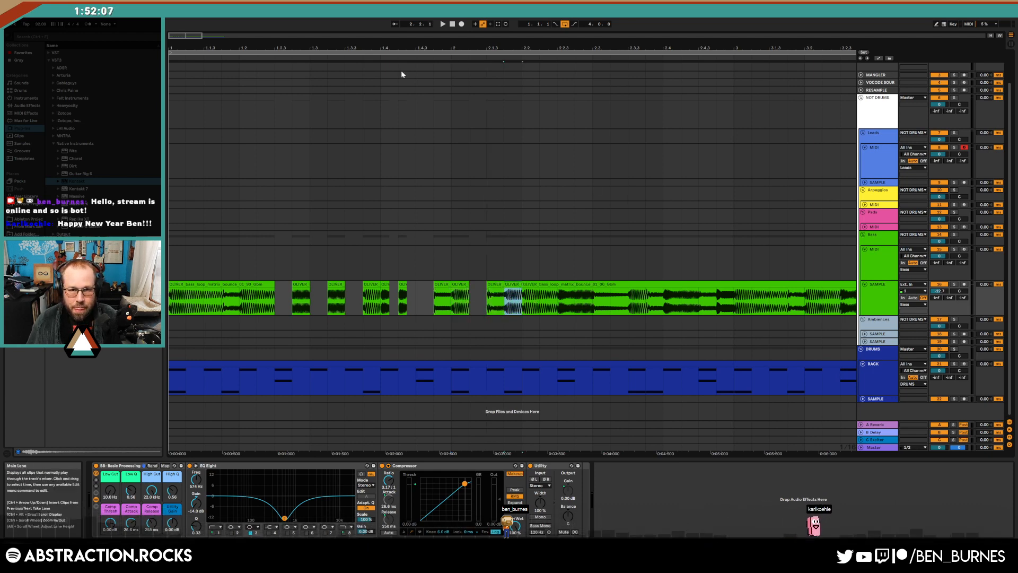
# Cut gaps into the bass loop at 2.2.2 and from 2.3 to 2.3.3, and play the result
pyautogui.moveTo(193, 34); pyautogui.dragTo(197, 34)
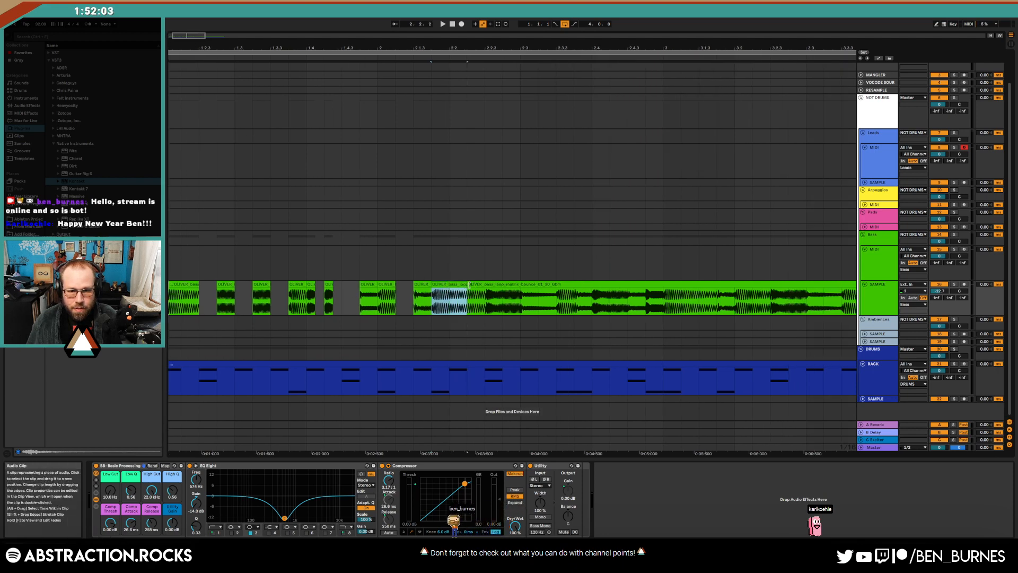
pyautogui.click(469, 285)
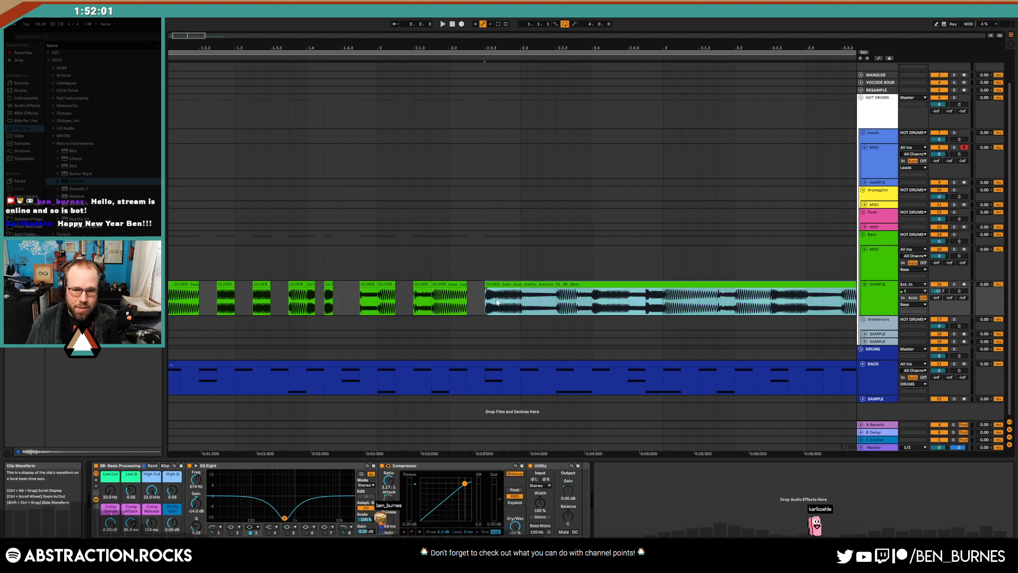
pyautogui.moveTo(485, 48); pyautogui.dragTo(379, 41)
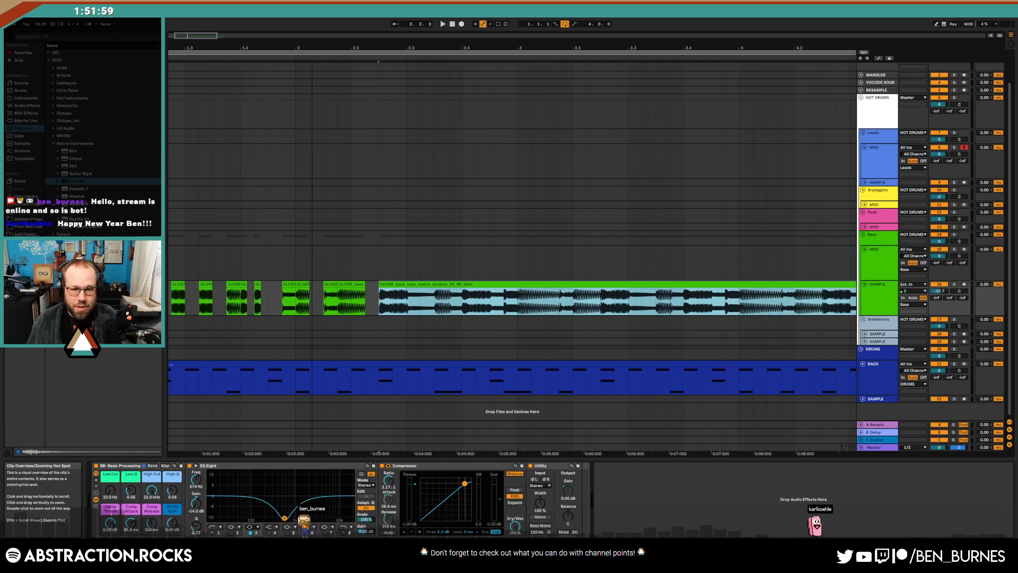
pyautogui.moveTo(408, 305); pyautogui.dragTo(433, 305)
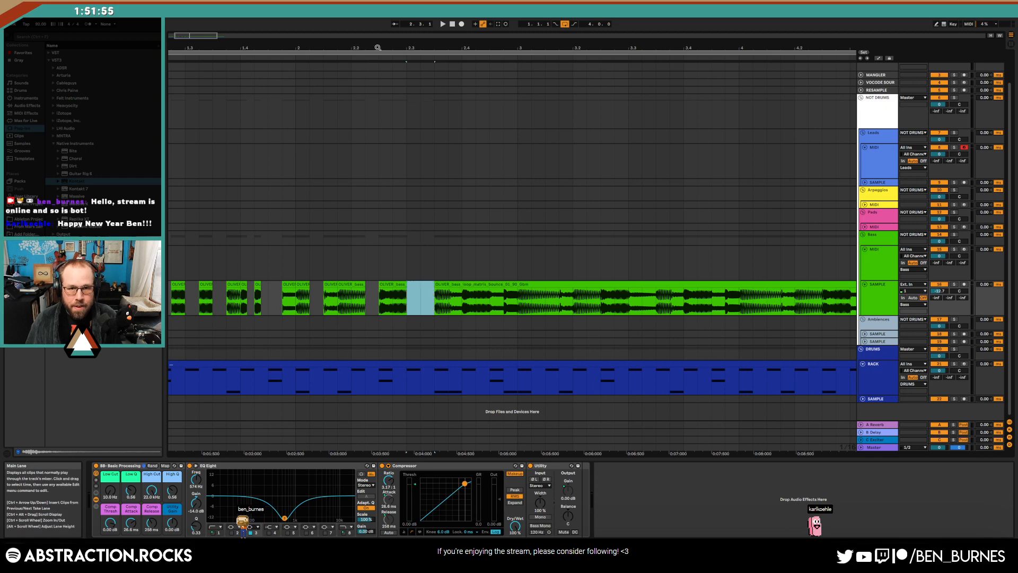
pyautogui.click(451, 25)
pyautogui.press('space')
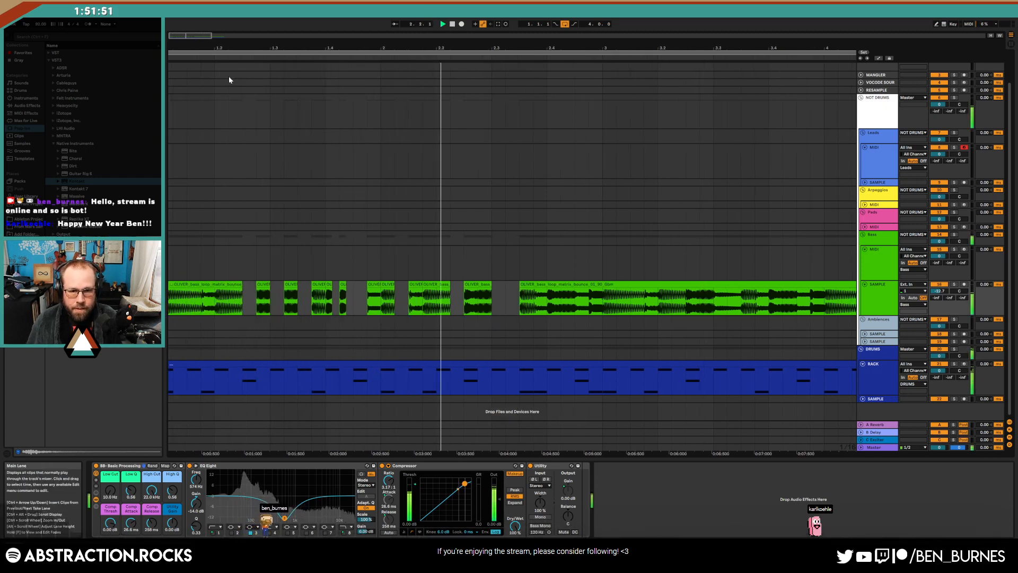
pyautogui.press('space')
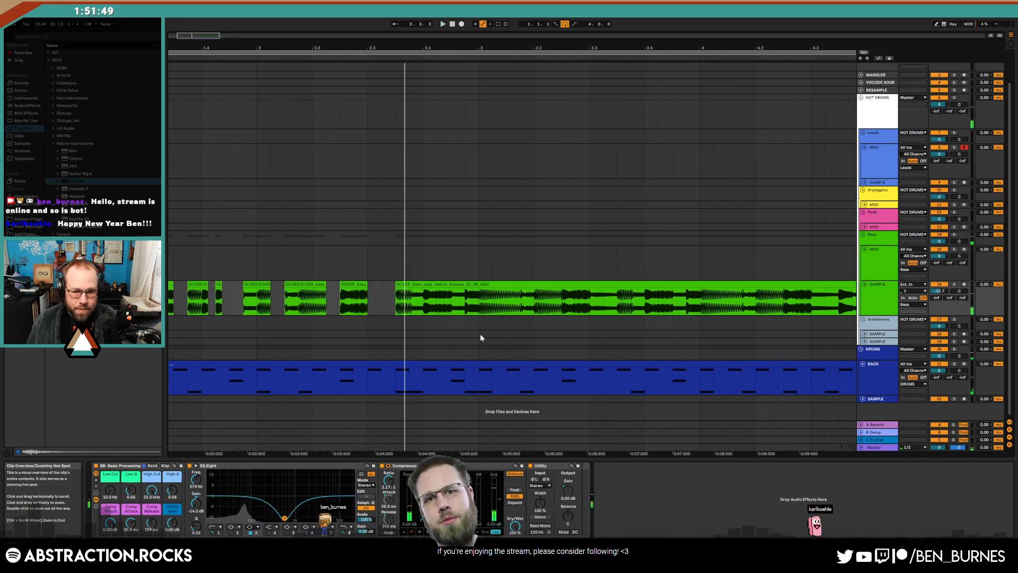
# Chop the bass loop between 2.3.3 and 2.4 into a stutter with four tiny evenly spaced gaps, and play it back
pyautogui.scroll(3, 406, 301)
pyautogui.click(405, 300)
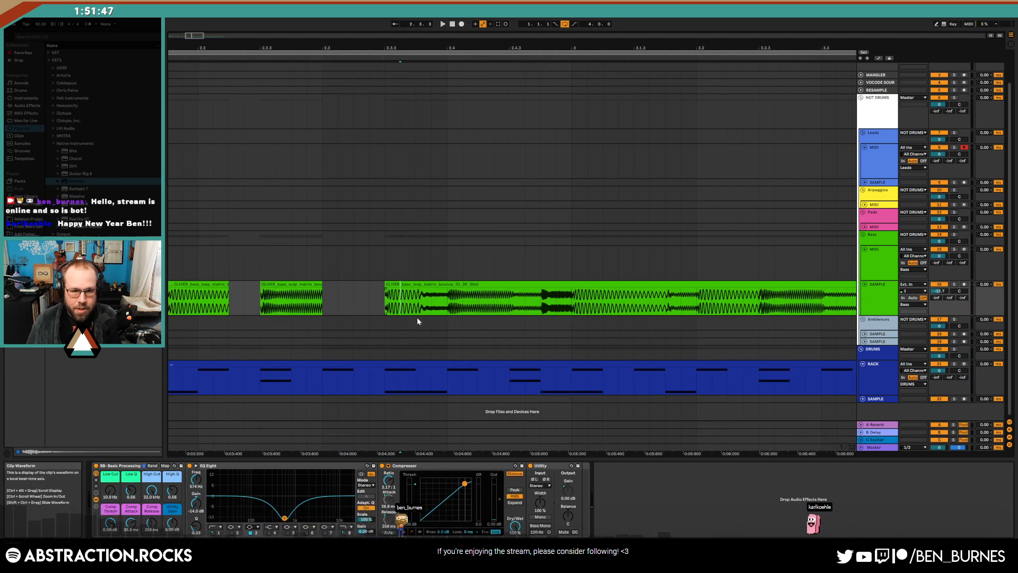
pyautogui.moveTo(396, 307); pyautogui.dragTo(398, 305)
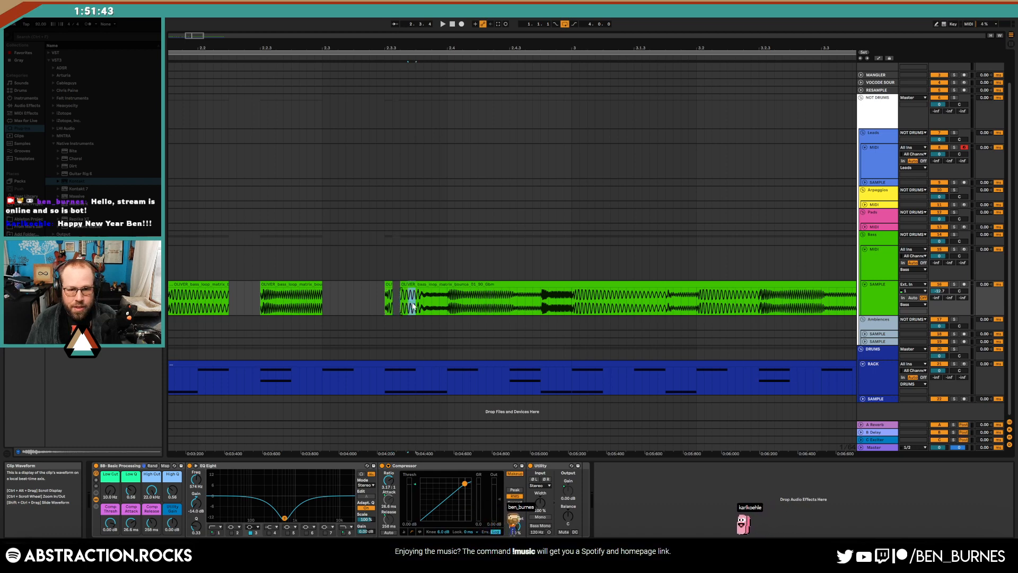
pyautogui.press('Delete')
pyautogui.moveTo(426, 303); pyautogui.dragTo(444, 301)
pyautogui.press('Delete')
pyautogui.press('Delete')
pyautogui.click(248, 291)
pyautogui.press('space')
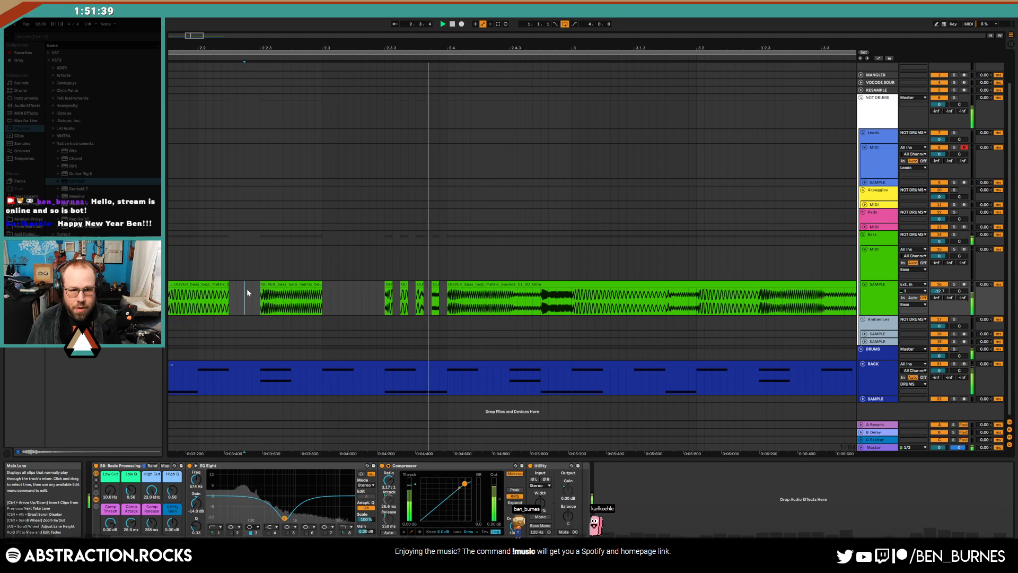
pyautogui.press('space')
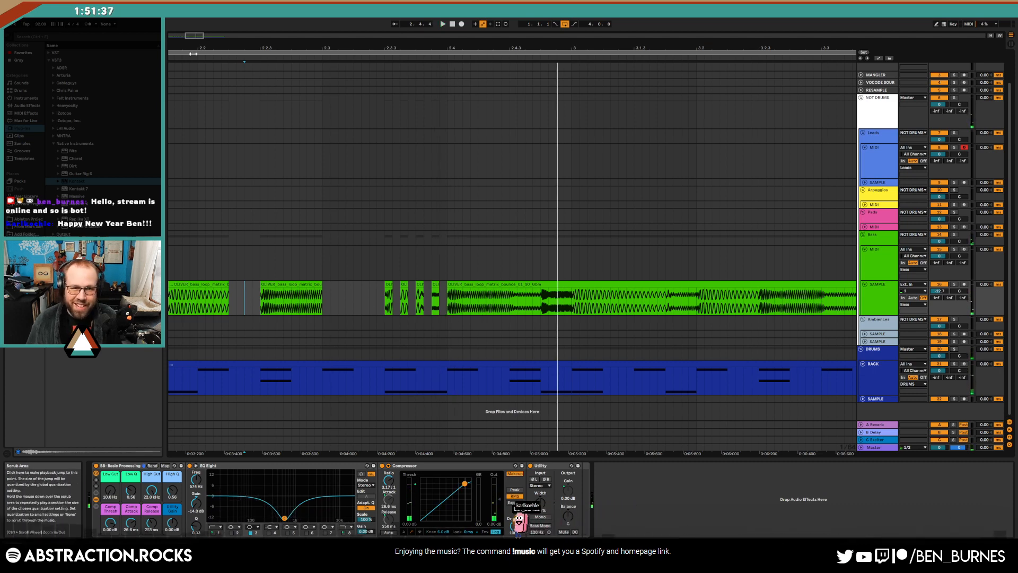
pyautogui.moveTo(194, 36); pyautogui.dragTo(206, 22)
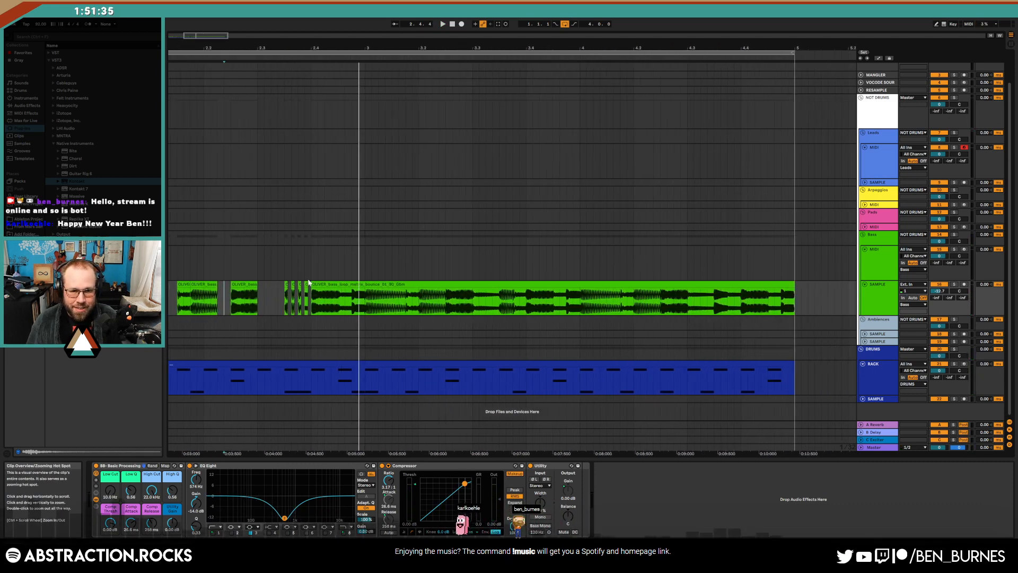
# Play the bass loop from 2.4, right after the stutter, to check the transition
pyautogui.click(315, 299)
pyautogui.press('space')
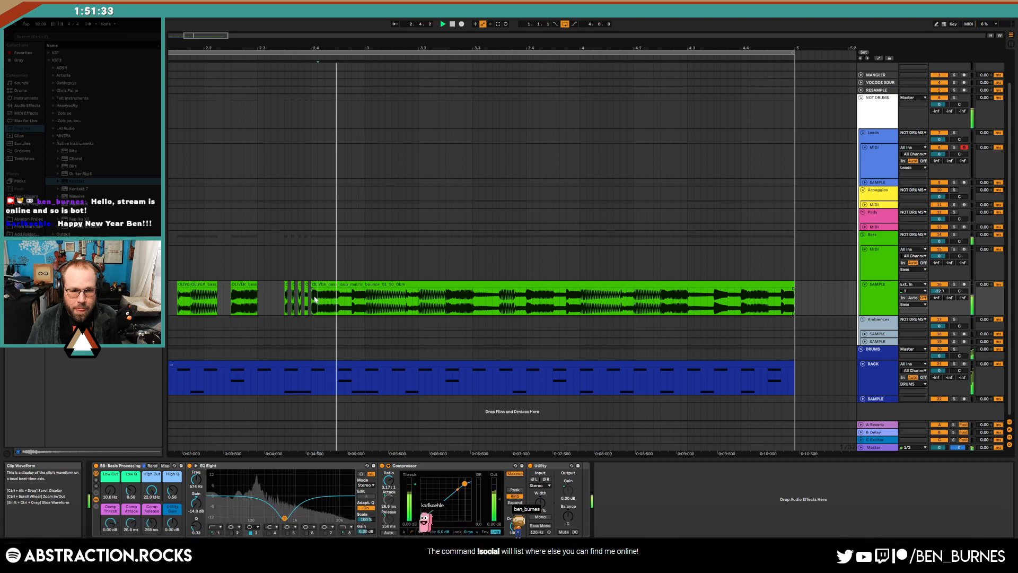
pyautogui.click(312, 299)
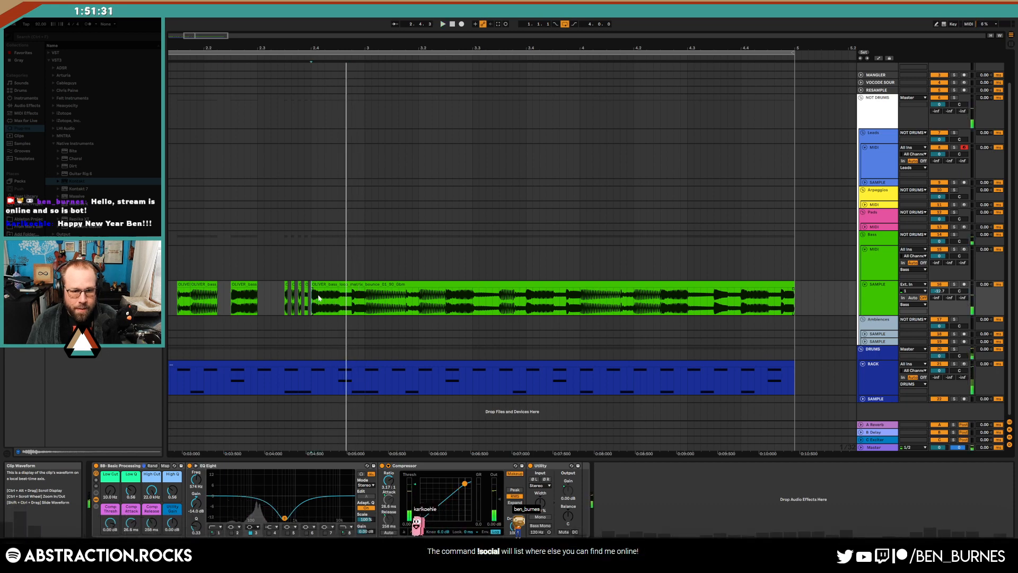
# Change the warp mode of all bass loop clips to Tones and play them back
pyautogui.press('w')
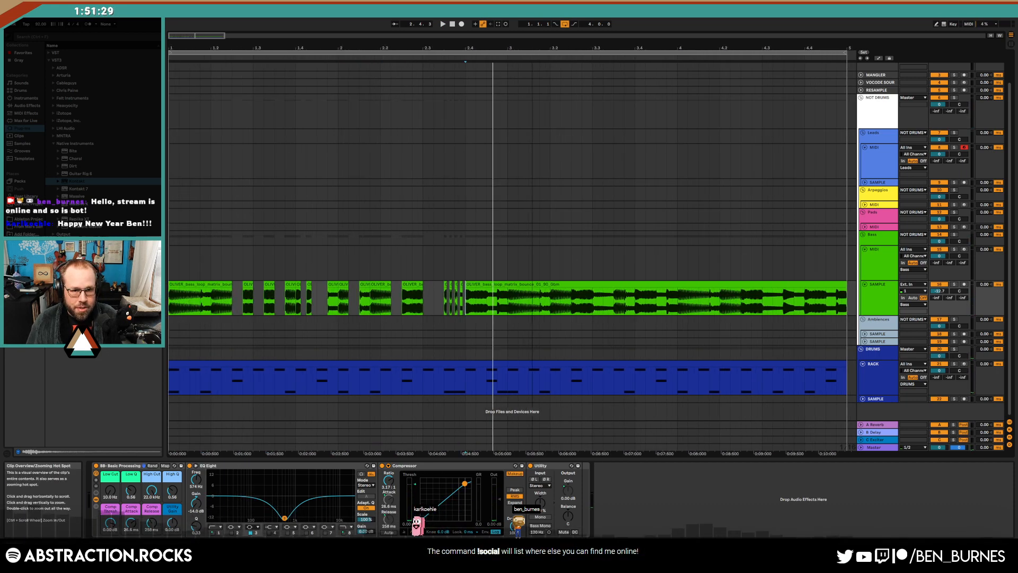
pyautogui.click(810, 285)
pyautogui.keyDown('shift'); pyautogui.click(221, 284); pyautogui.keyUp('shift')
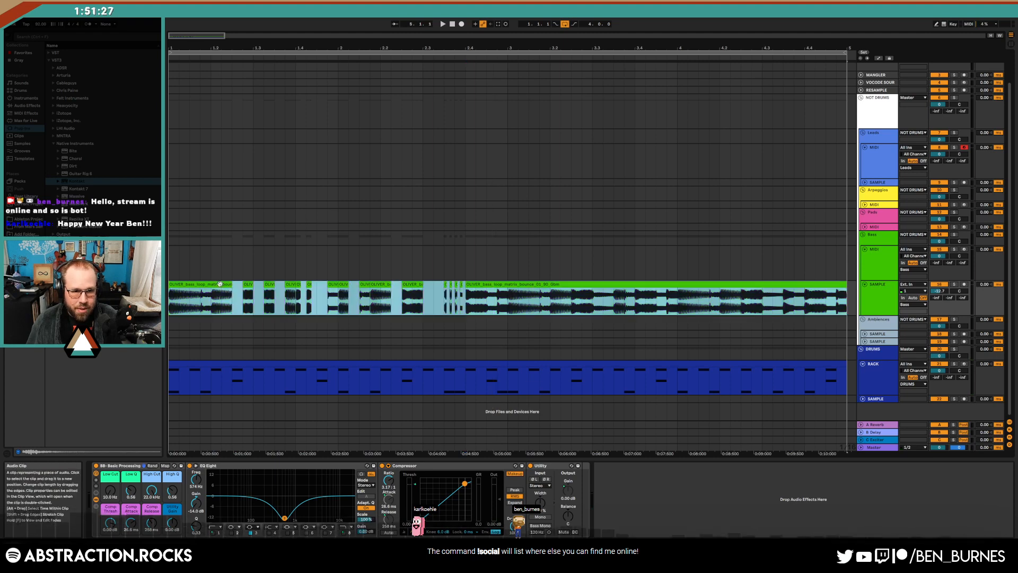
pyautogui.hotkey('shift', 'Tab')
pyautogui.click(110, 425)
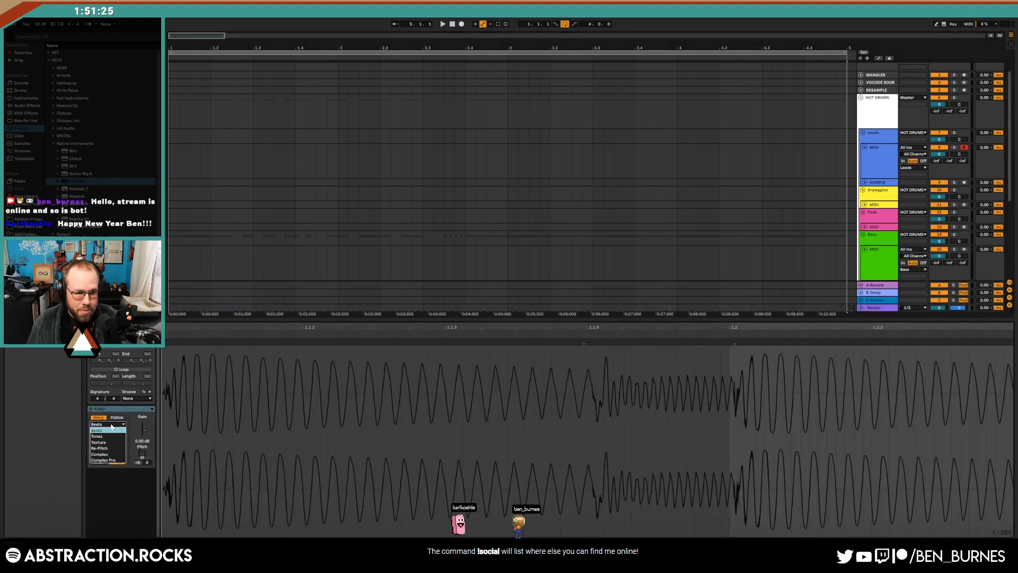
pyautogui.click(106, 442)
pyautogui.click(111, 425)
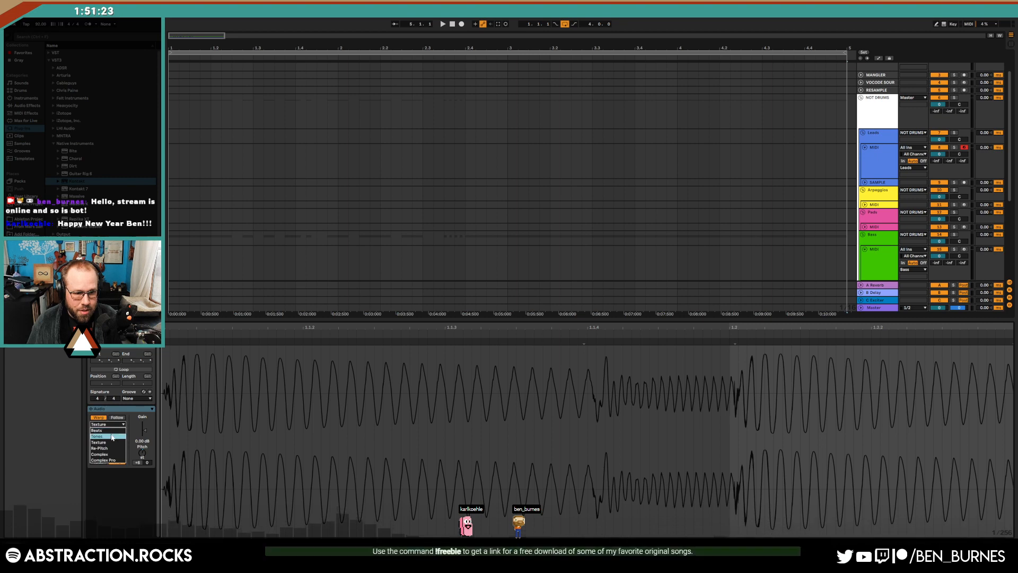
pyautogui.click(112, 436)
pyautogui.press('space')
pyautogui.hotkey('shift', 'Tab')
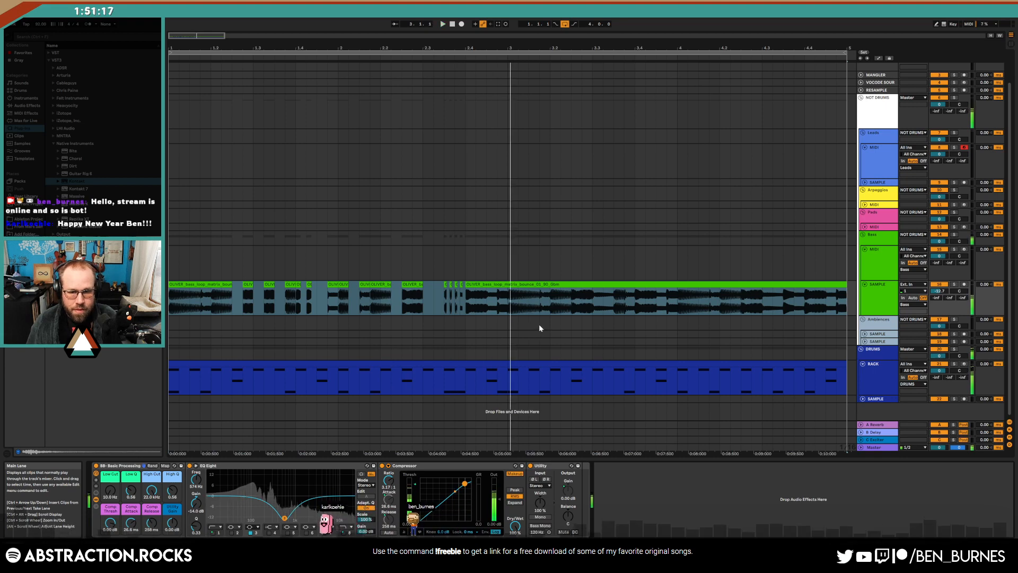
# Cut gaps into the bass loop after 2.4, place a tiny copied slice just before 2.4.4, and play it back
pyautogui.scroll(4, 525, 310)
pyautogui.moveTo(457, 301); pyautogui.dragTo(440, 300)
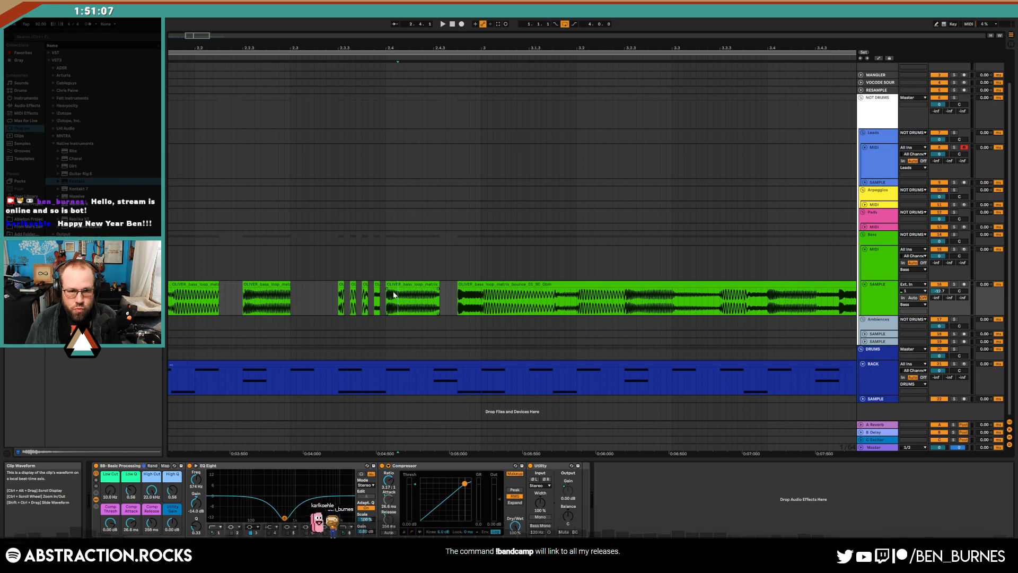
pyautogui.click(442, 299)
pyautogui.hotkey('ctrl', 'v')
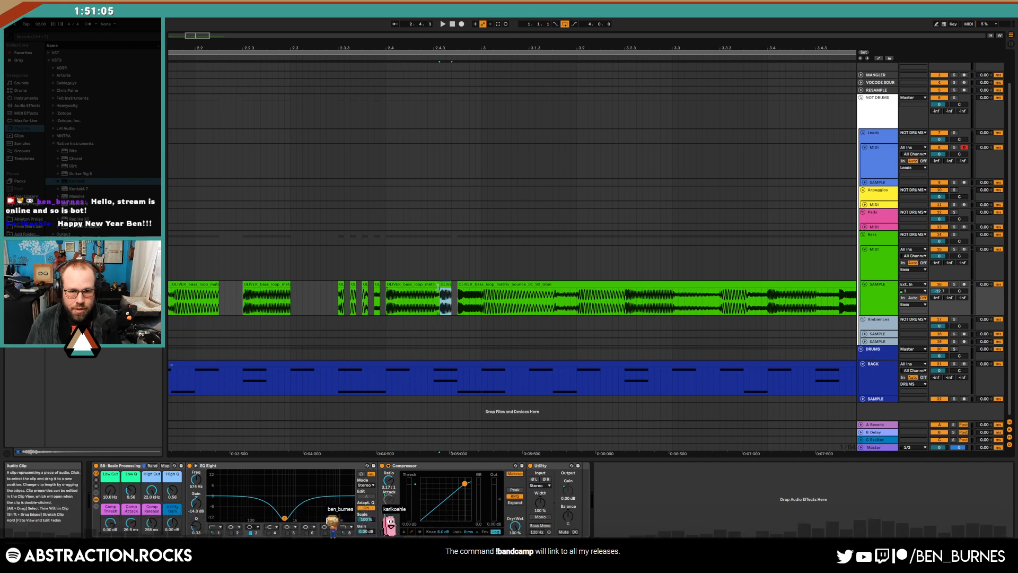
pyautogui.moveTo(440, 287); pyautogui.dragTo(421, 287)
pyautogui.click(333, 297)
pyautogui.press('space')
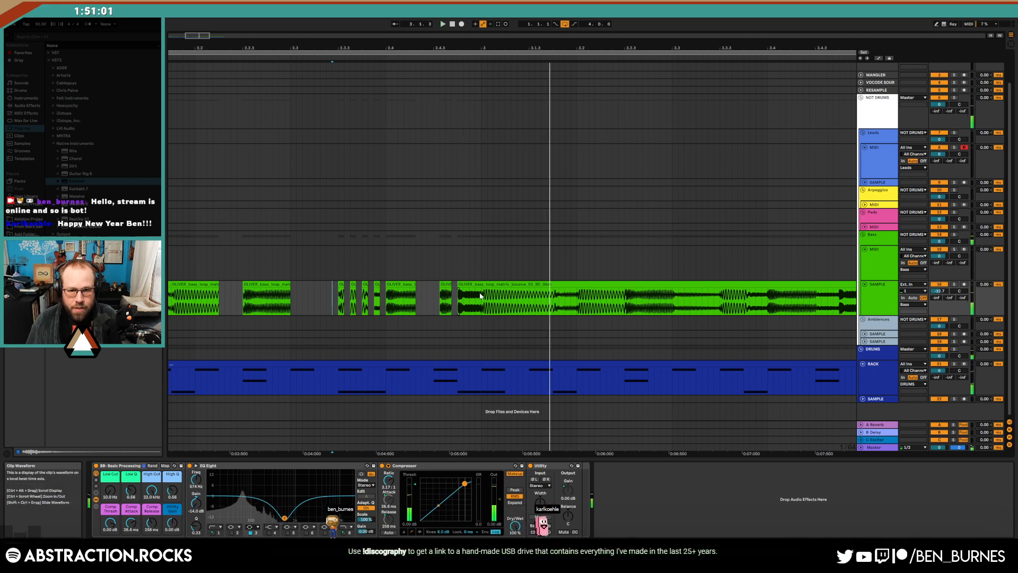
# Delete the bass audio in bars 3 and 4, duplicate the chopped bars 1 and 2 there, and play the result
pyautogui.moveTo(192, 37); pyautogui.dragTo(193, 20)
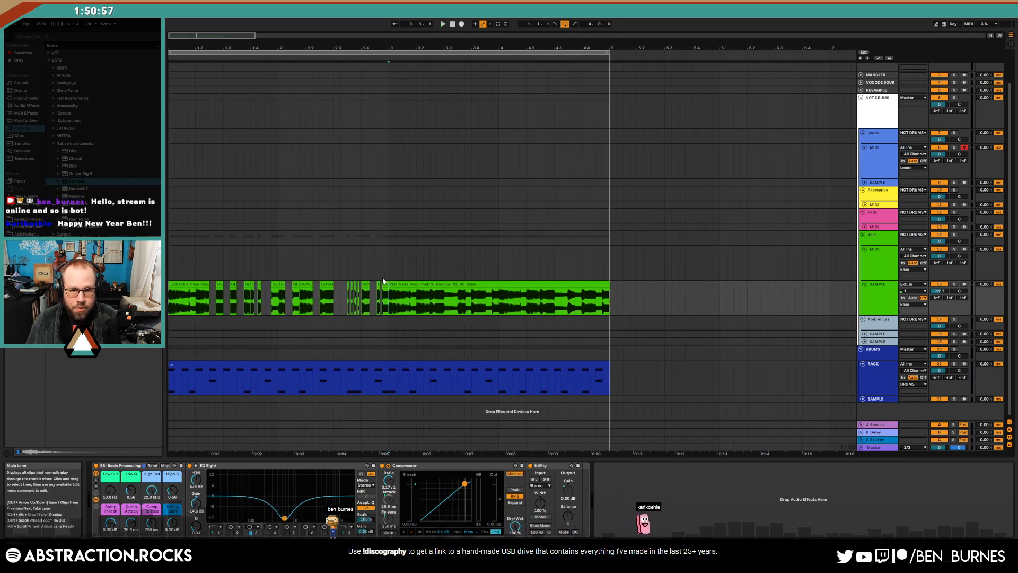
pyautogui.moveTo(389, 297); pyautogui.dragTo(609, 297)
pyautogui.press('Delete')
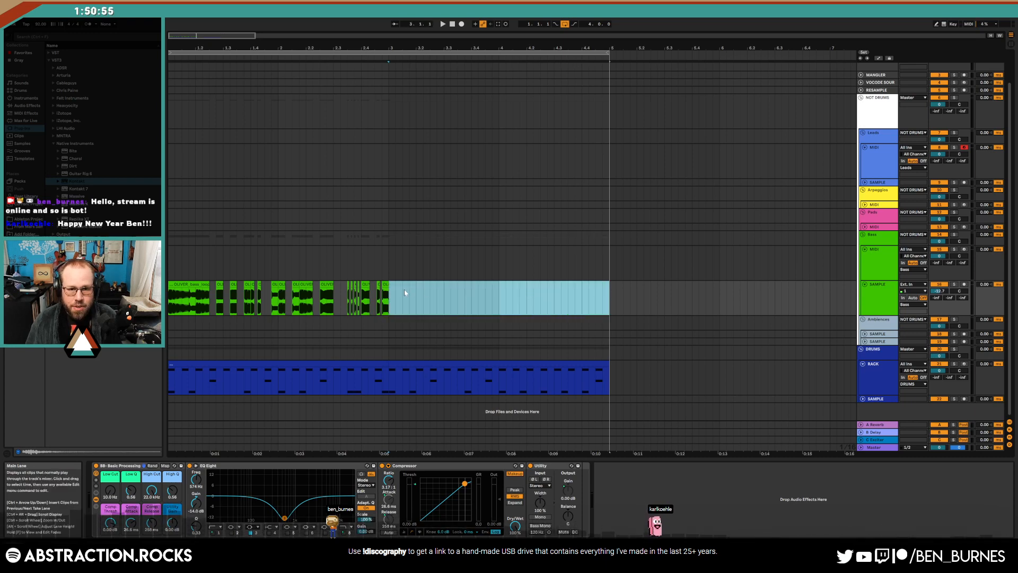
pyautogui.moveTo(389, 297); pyautogui.dragTo(169, 300)
pyautogui.hotkey('ctrl', 'd')
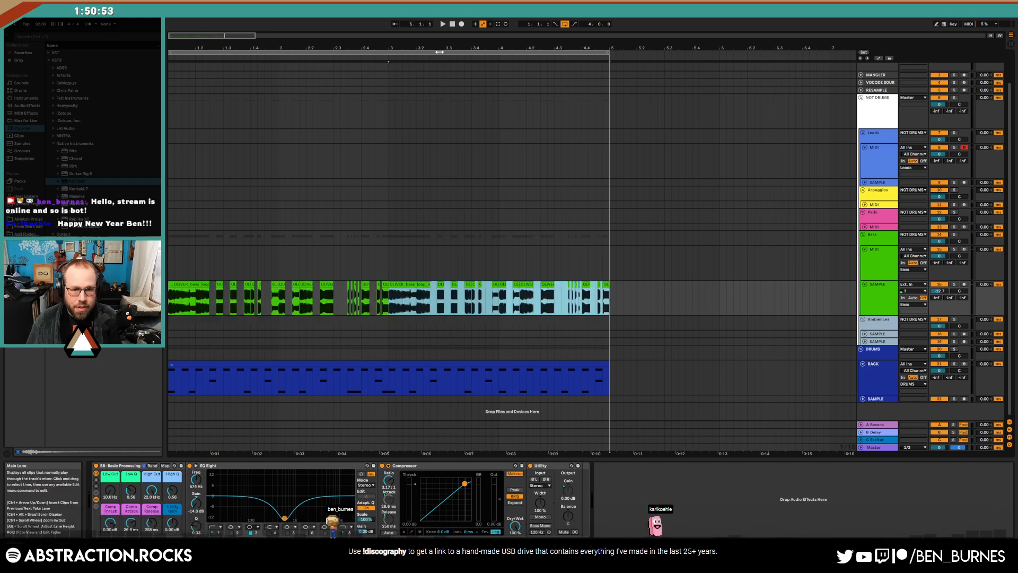
pyautogui.doubleClick(454, 25)
pyautogui.press('space')
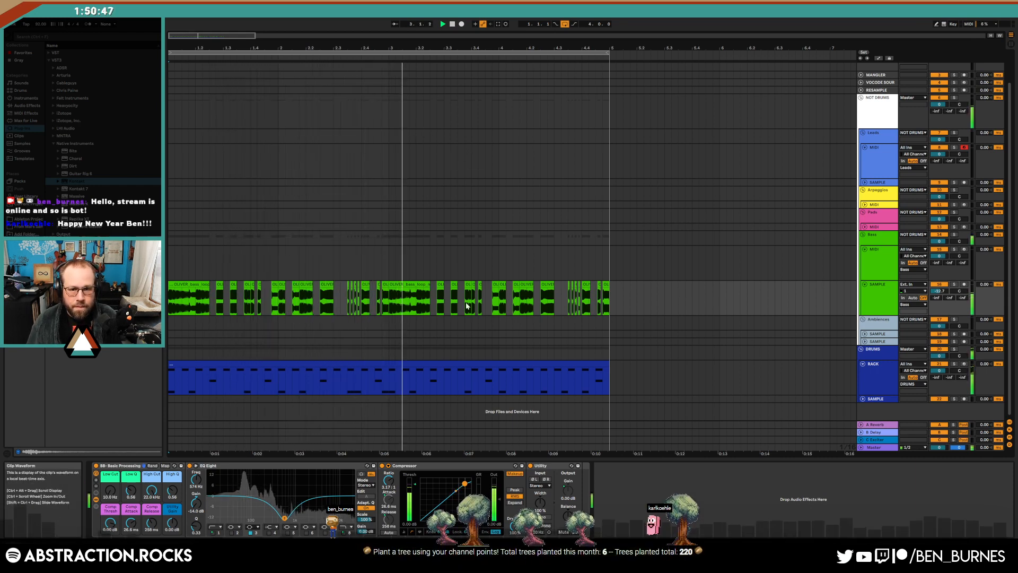
# Audition the copied bass slices in bar 3 and shorten the slice at 3.2.4 to half its length
pyautogui.scroll(3, 459, 303)
pyautogui.press('space')
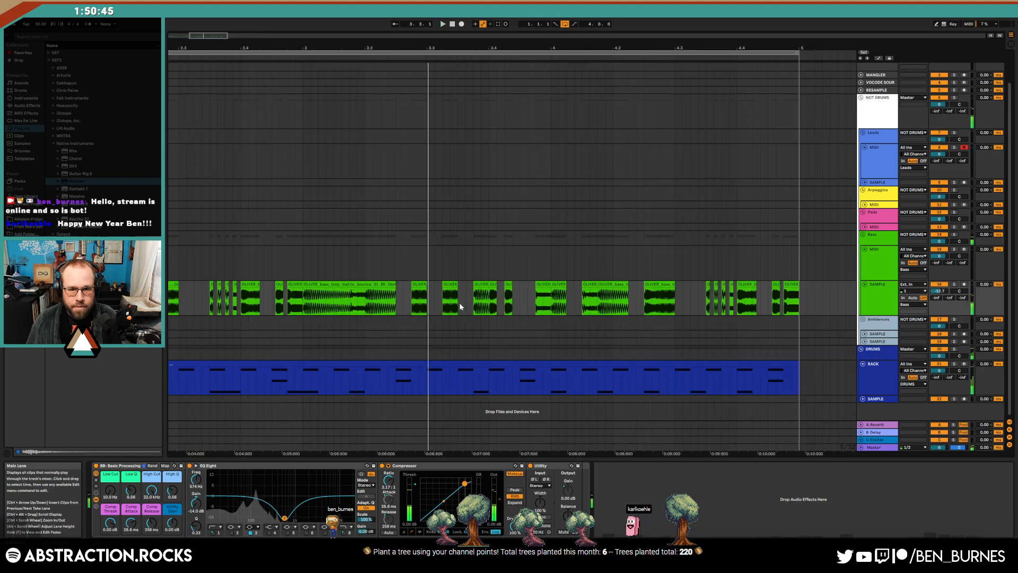
pyautogui.click(417, 285)
pyautogui.press('space')
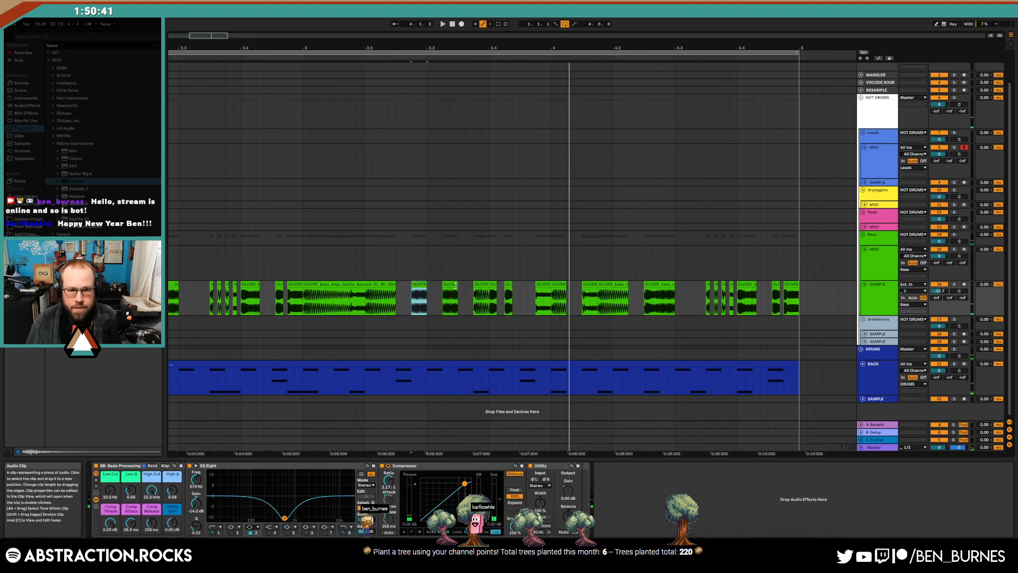
pyautogui.moveTo(426, 285)
pyautogui.mouseDown()
pyautogui.moveTo(434, 288)
pyautogui.moveTo(425, 291)
pyautogui.mouseUp()
# Try moving the bass slice at 3.3.2 a sixteenth earlier to 3.3 and play it back
pyautogui.click(448, 285)
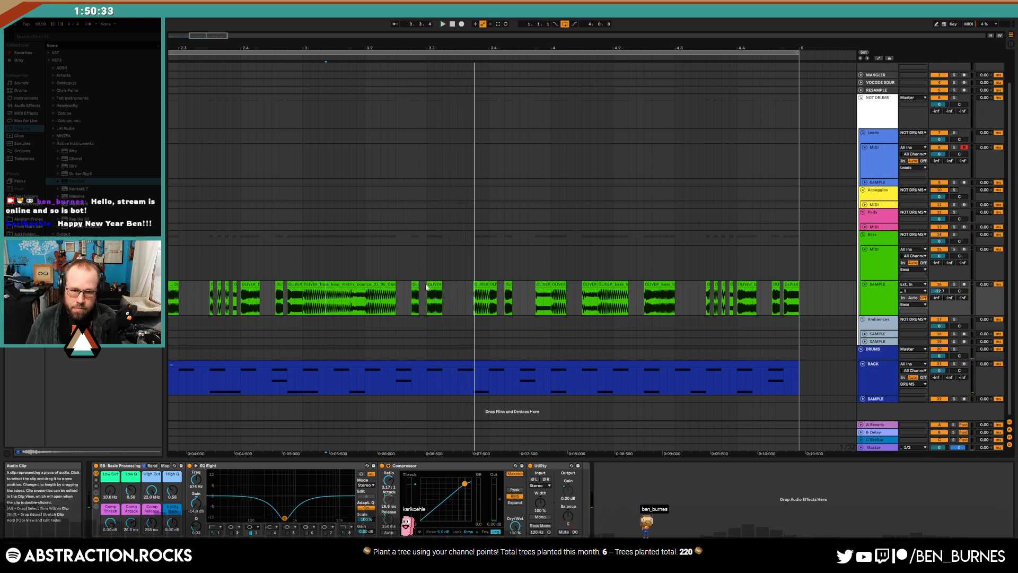
pyautogui.click(436, 285)
pyautogui.press('space')
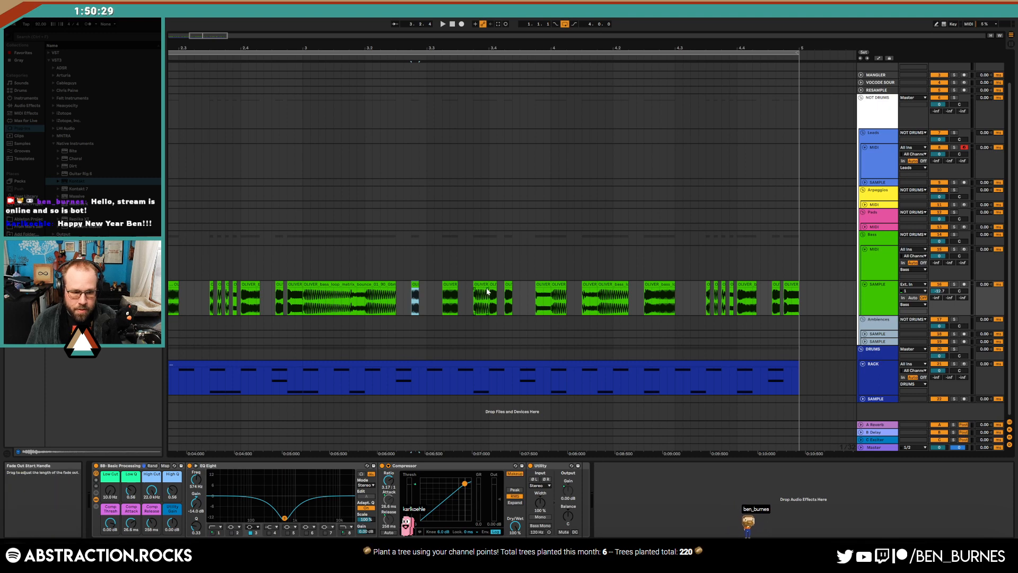
# Delete the second half of the bass slice at 3.3.4 and play the groove from 2.3.3
pyautogui.moveTo(488, 298); pyautogui.dragTo(482, 298)
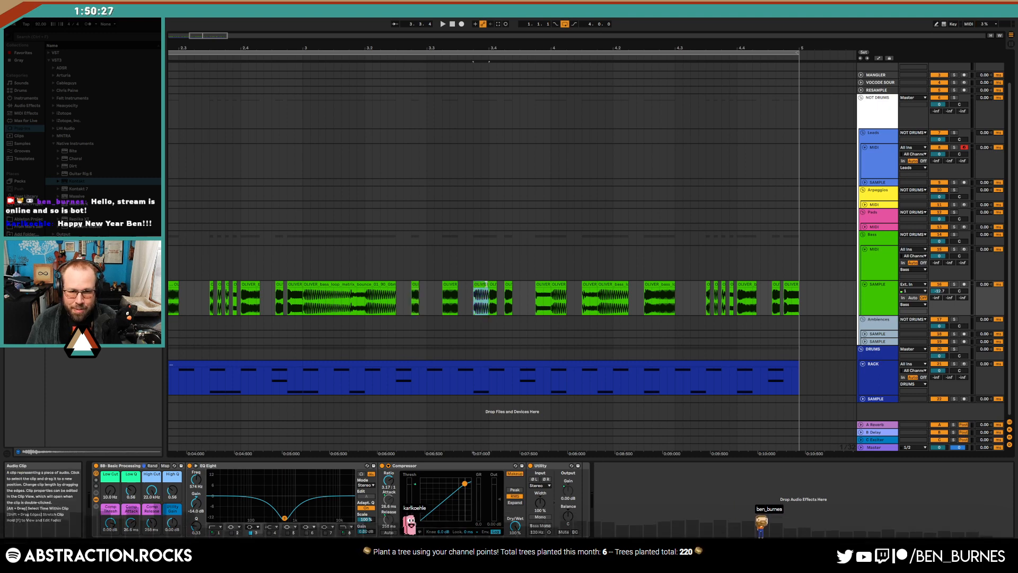
pyautogui.press('Delete')
pyautogui.click(214, 298)
pyautogui.press('space')
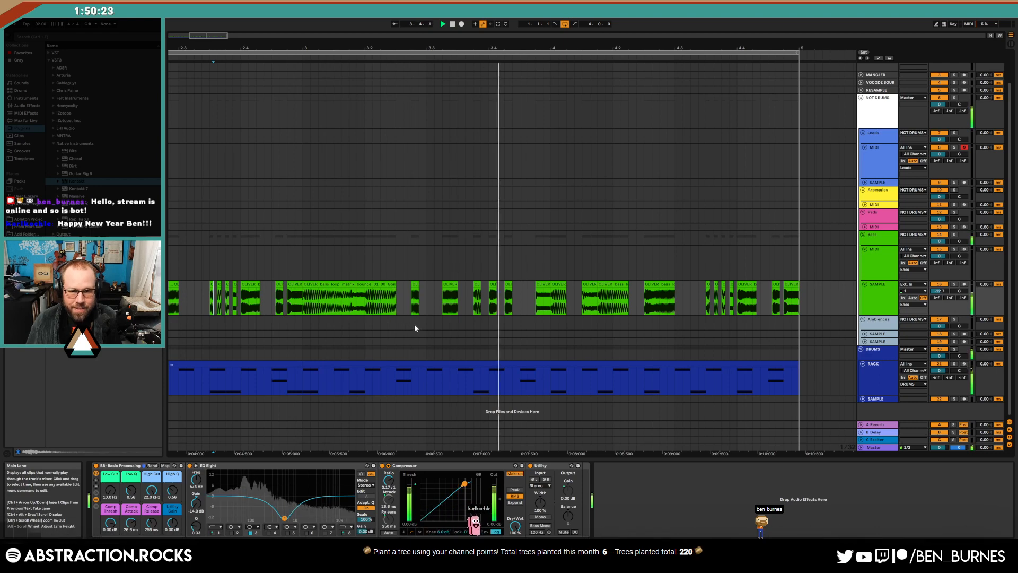
pyautogui.press('space')
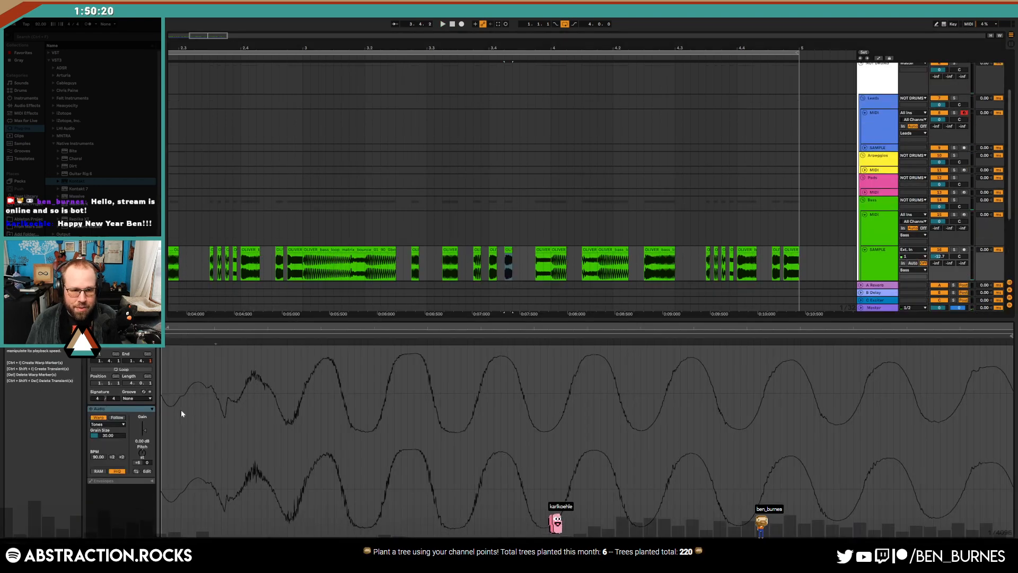
# Lower the clip pitch of the short bass slice at 3.4.2 and play the passage back
pyautogui.doubleClick(507, 285)
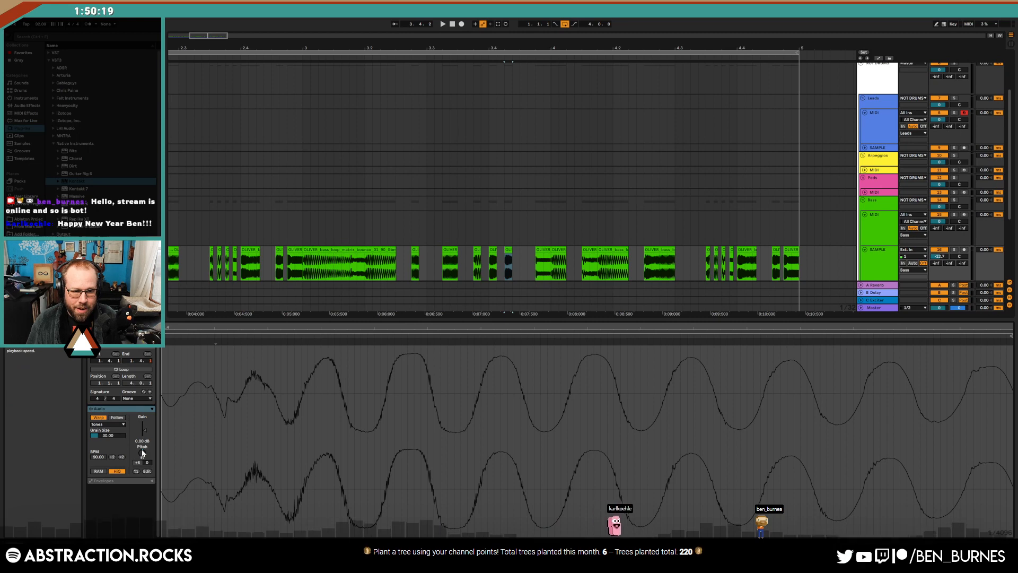
pyautogui.moveTo(142, 452); pyautogui.dragTo(142, 458)
pyautogui.click(450, 258)
pyautogui.press('space')
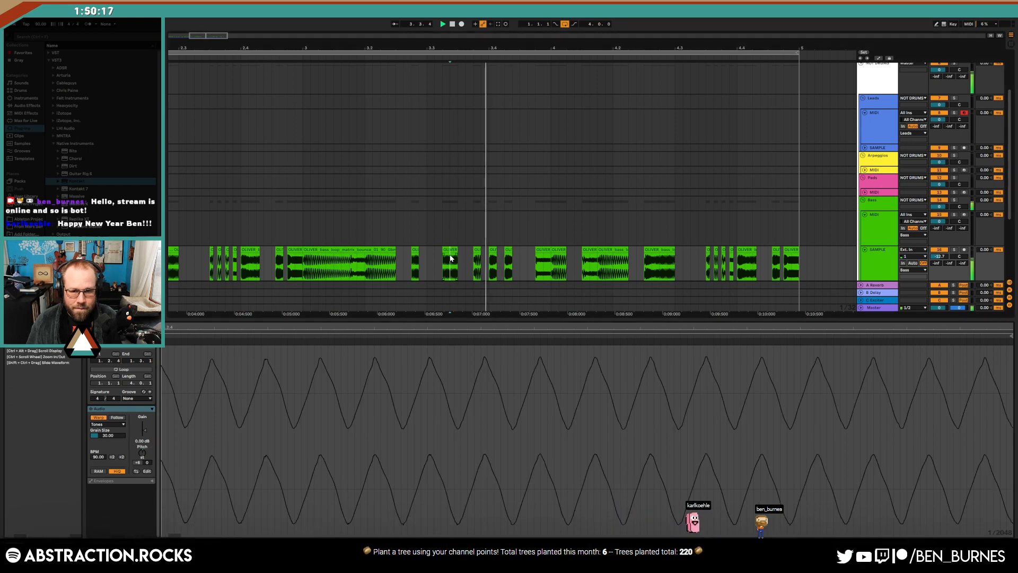
pyautogui.hotkey('shift', 'Tab')
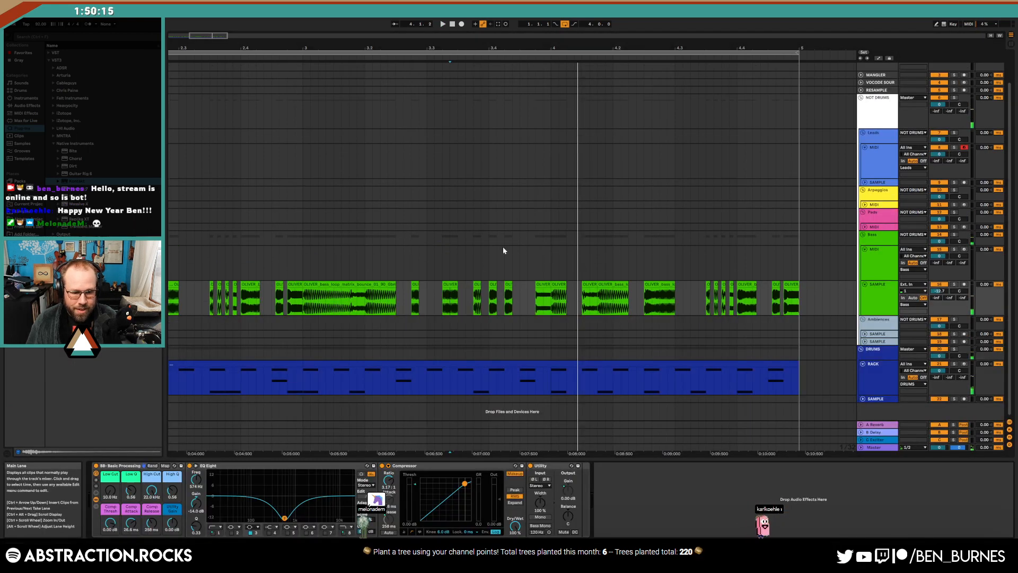
# Trim the bass slice at 3.4.4 into two tiny hits half a sixteenth apart and play the loop from the start
pyautogui.click(543, 289)
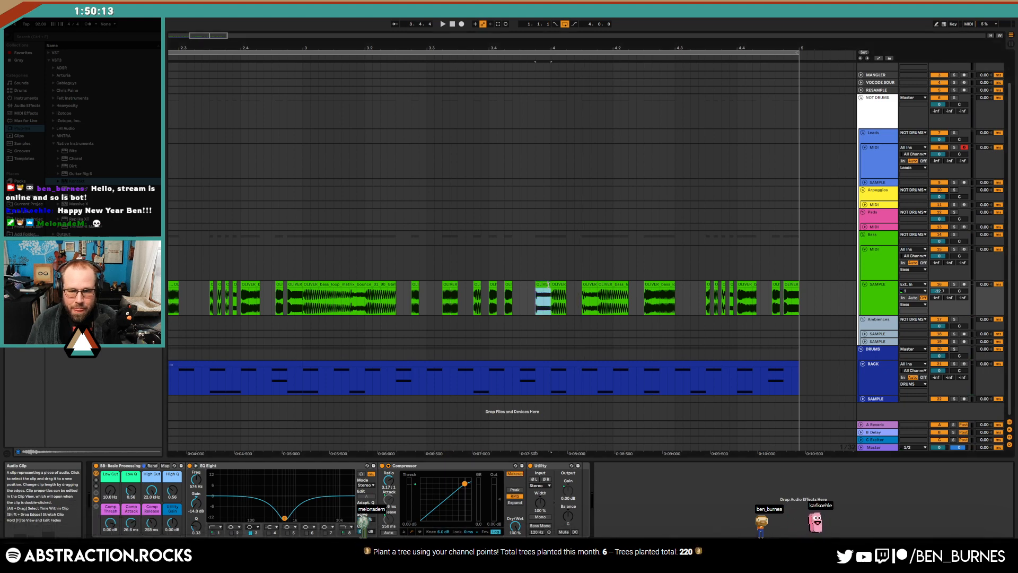
pyautogui.keyDown('ctrl'); pyautogui.scroll(3, 544, 287); pyautogui.keyUp('ctrl')
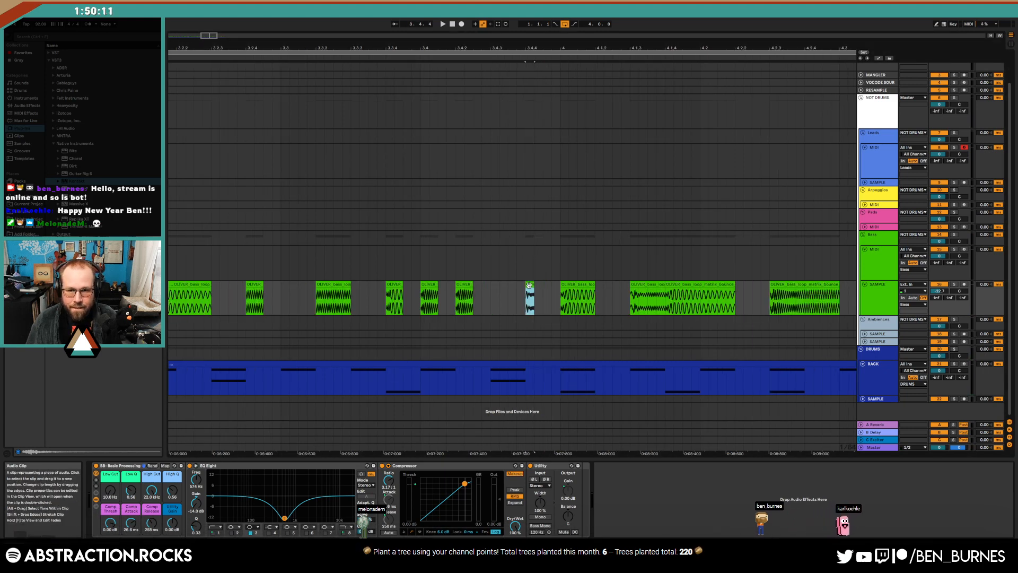
pyautogui.scroll(-3, 568, 283)
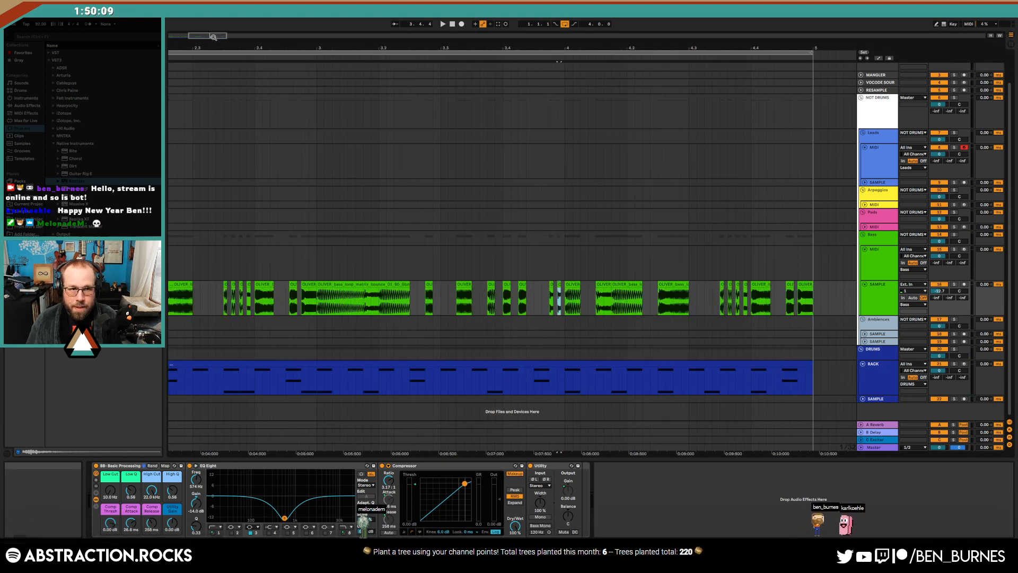
pyautogui.moveTo(404, 48); pyautogui.dragTo(442, 32)
pyautogui.press('space')
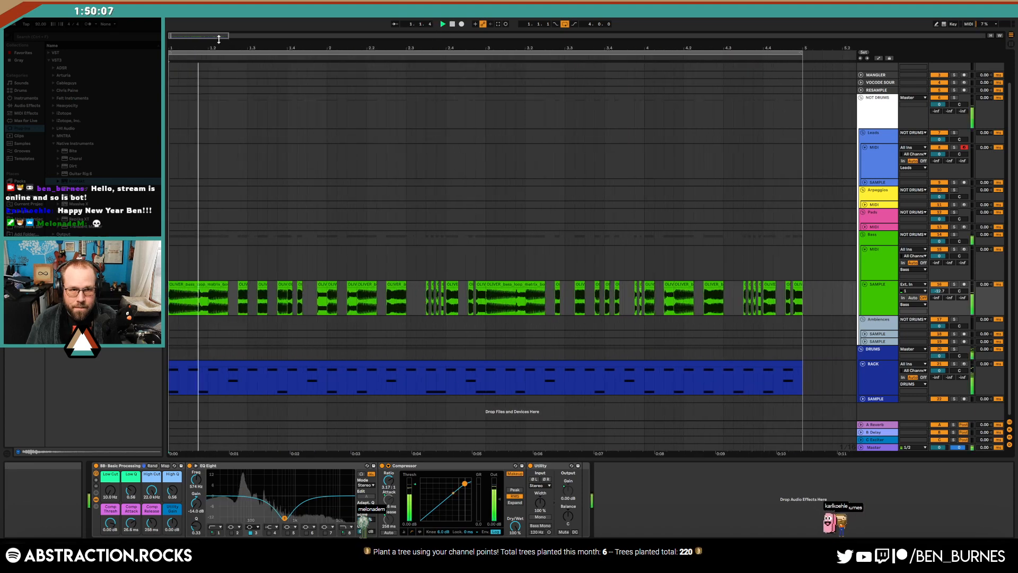
pyautogui.moveTo(220, 38); pyautogui.dragTo(232, 38)
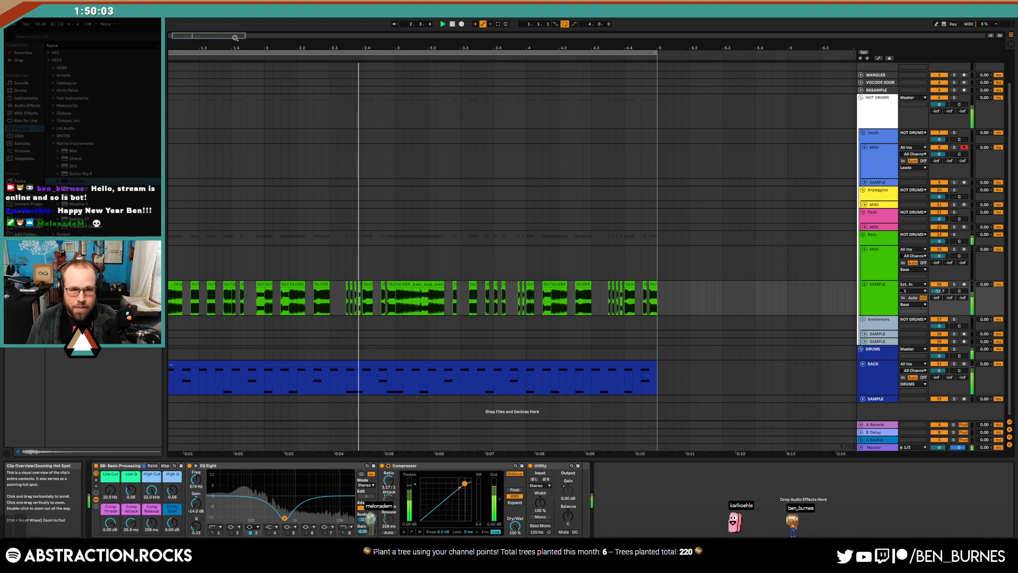
pyautogui.moveTo(235, 38); pyautogui.dragTo(231, 51)
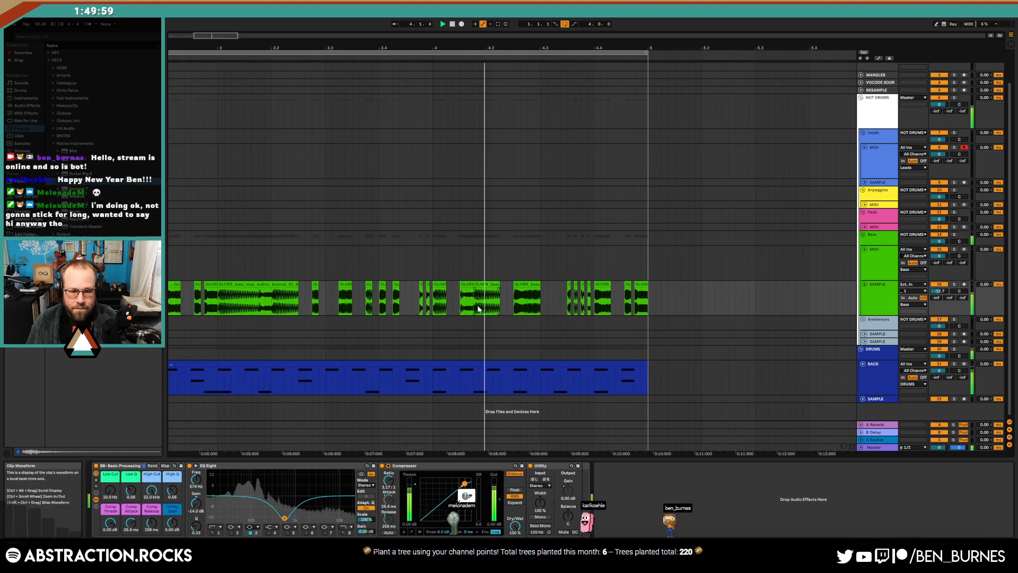
# Halve the bass slice at 4.1.3 and rearrange the following clips into hits at 4.1.4, 4.2 and 4.2.4 separated by gaps
pyautogui.scroll(3, 495, 316)
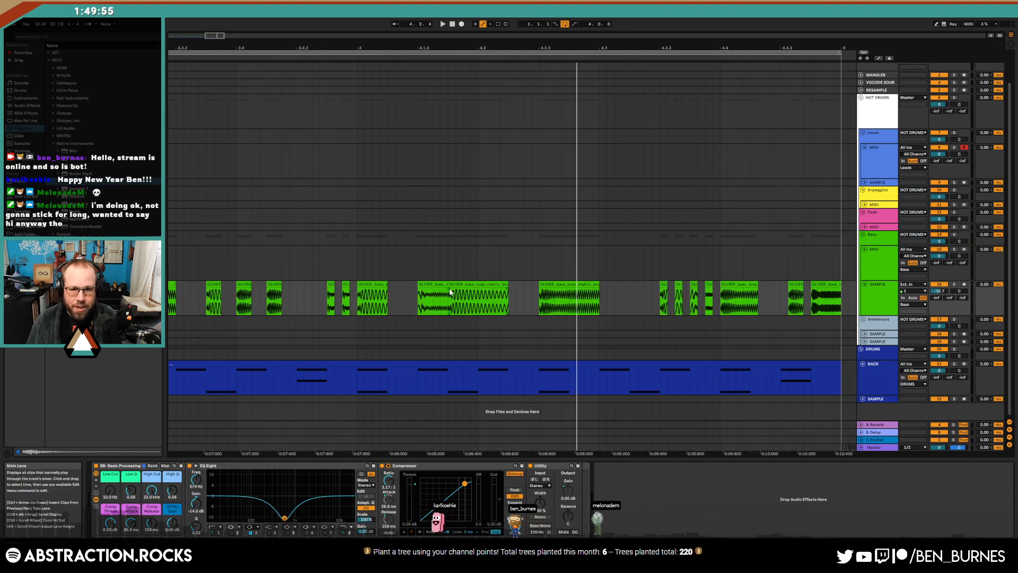
pyautogui.moveTo(448, 286); pyautogui.dragTo(432, 285)
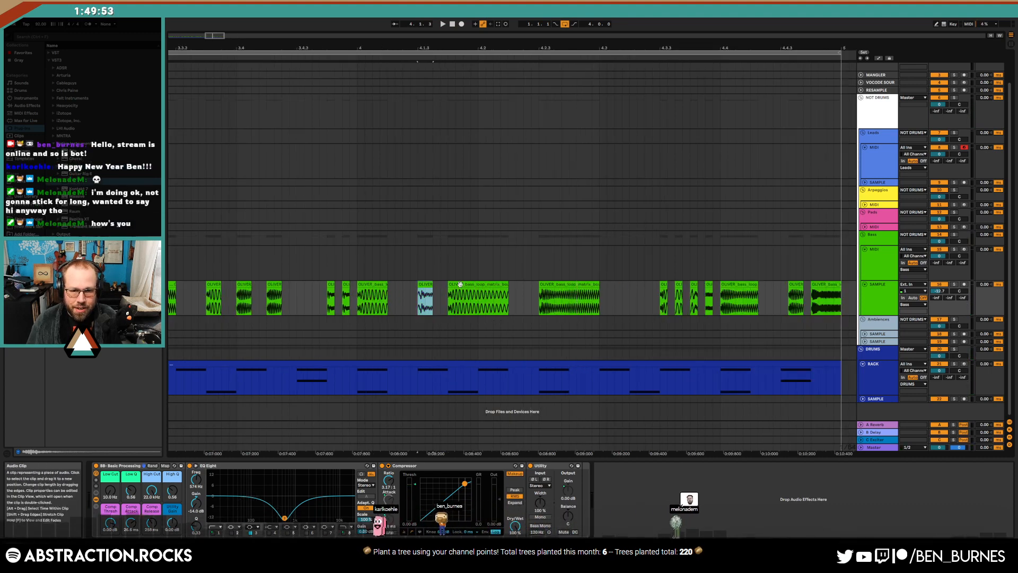
pyautogui.moveTo(508, 285); pyautogui.dragTo(576, 289)
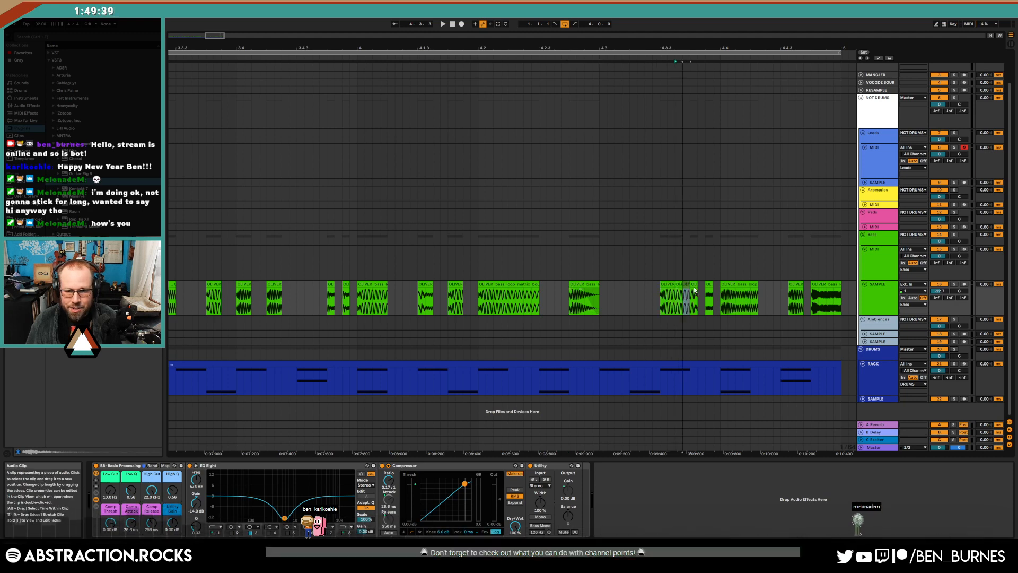
# Replace the stutter at 4.3.3 with two short bass hits at 4.3.3 and 4.3.4, and shorten the slice at 4.4
pyautogui.moveTo(695, 290)
pyautogui.mouseDown()
pyautogui.moveTo(679, 285)
pyautogui.moveTo(706, 286)
pyautogui.mouseUp()
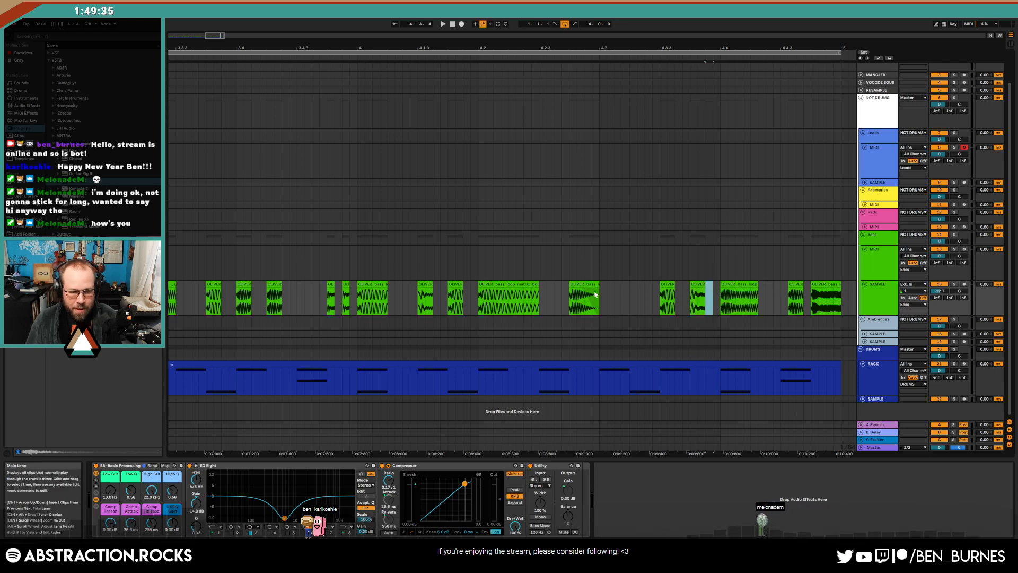
pyautogui.keyDown('ctrl'); pyautogui.scroll(-3, 595, 295); pyautogui.keyUp('ctrl')
pyautogui.keyDown('ctrl'); pyautogui.scroll(2, 663, 282); pyautogui.keyUp('ctrl')
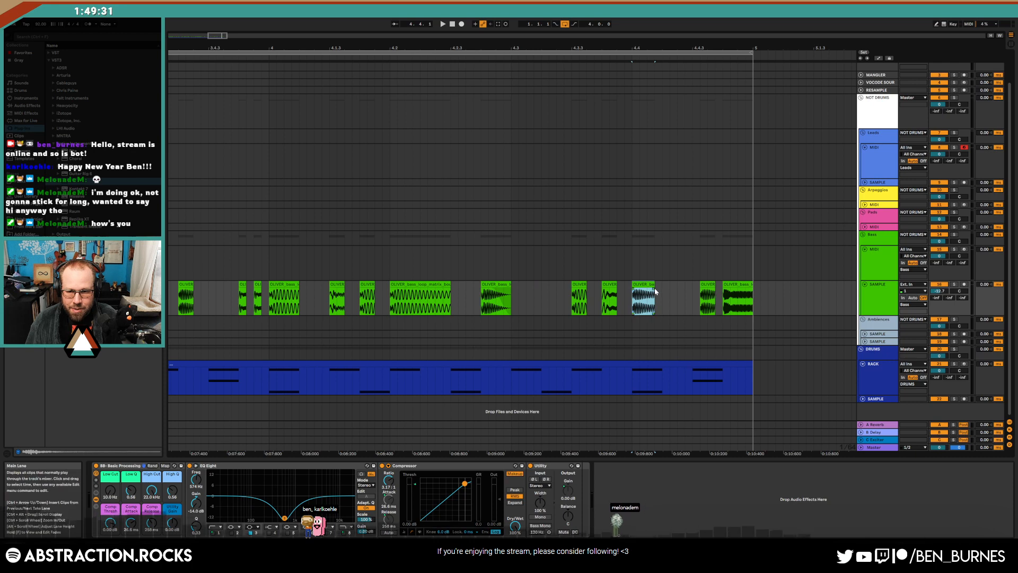
# Lengthen the bass slice at 4.4 by about half a sixteenth and play the full four-bar loop from the start
pyautogui.moveTo(655, 288)
pyautogui.mouseDown()
pyautogui.moveTo(643, 288)
pyautogui.moveTo(674, 286)
pyautogui.mouseUp()
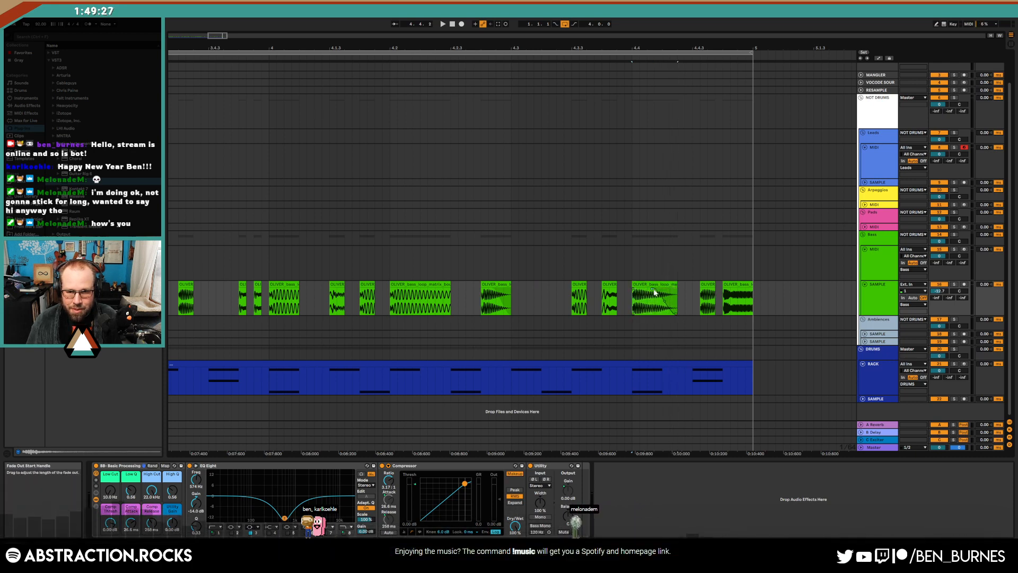
pyautogui.click(707, 299)
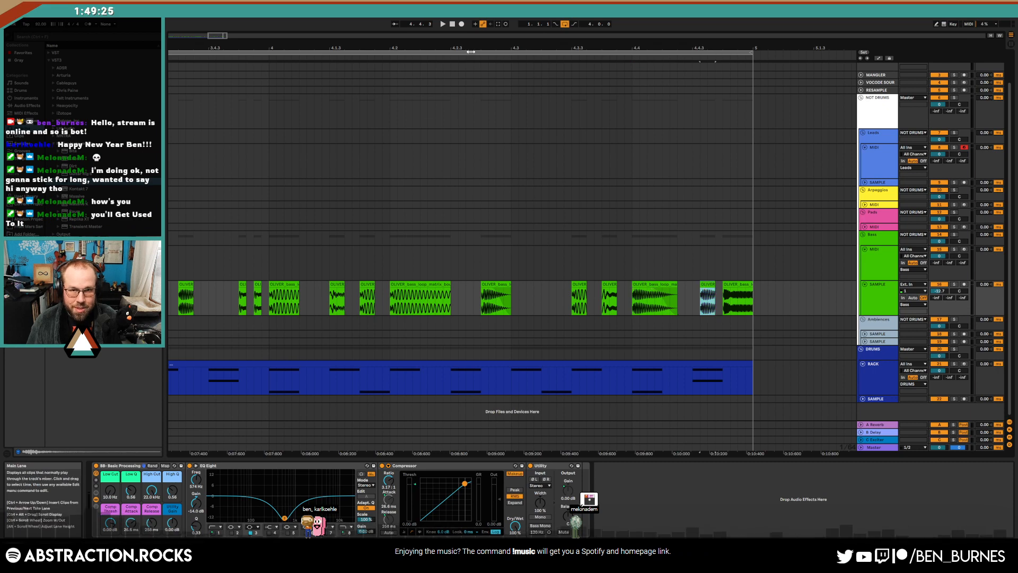
pyautogui.click(452, 24)
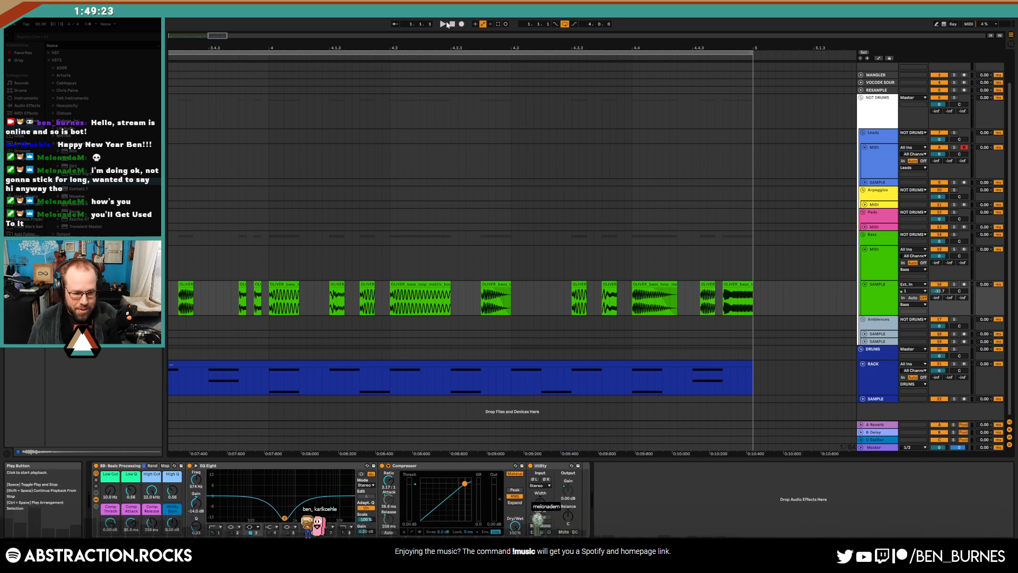
pyautogui.click(444, 24)
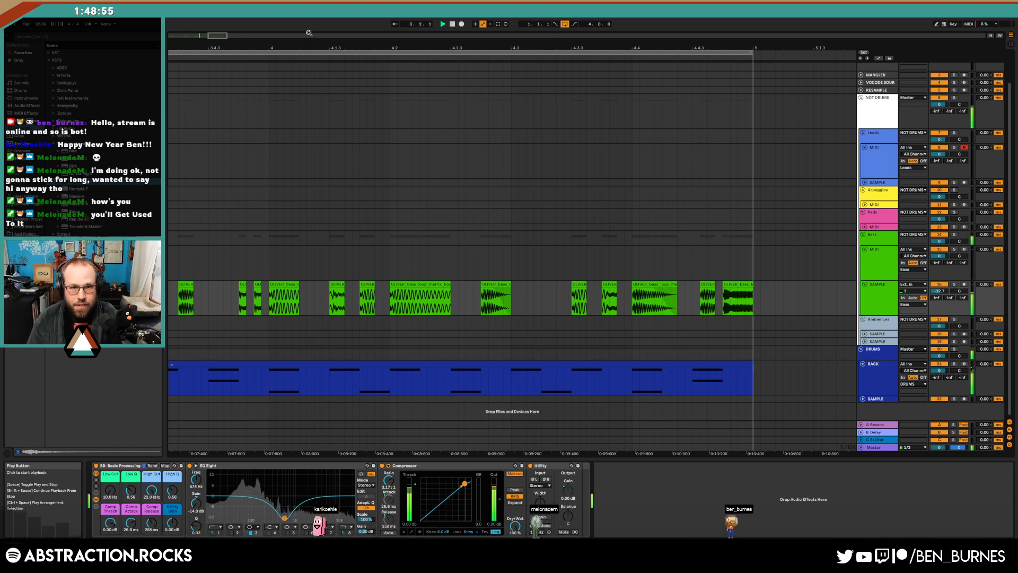
pyautogui.moveTo(224, 36); pyautogui.dragTo(214, 12)
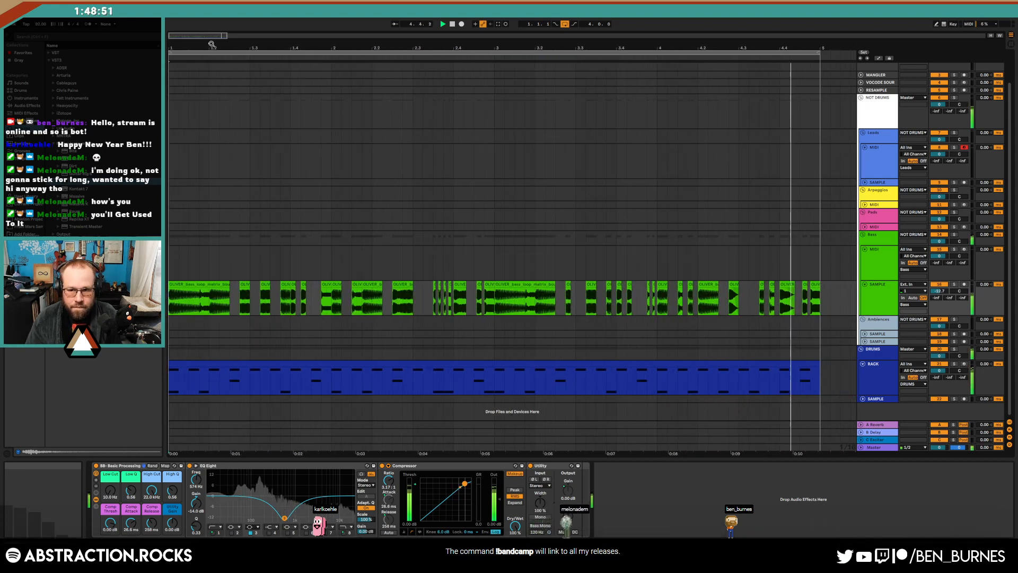
pyautogui.click(452, 24)
pyautogui.scroll(2, 631, 171)
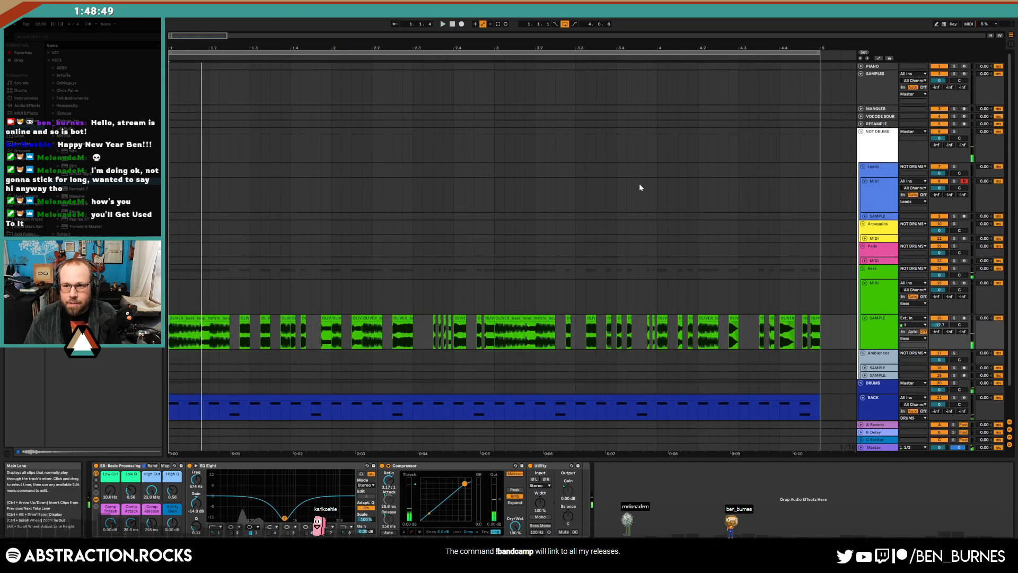
pyautogui.click(873, 93)
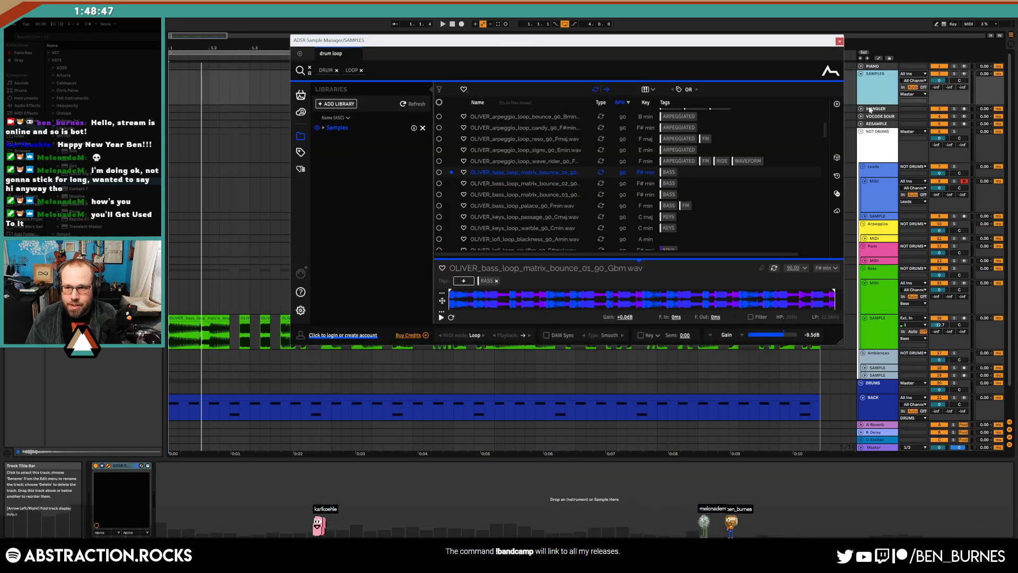
pyautogui.click(861, 124)
pyautogui.click(862, 124)
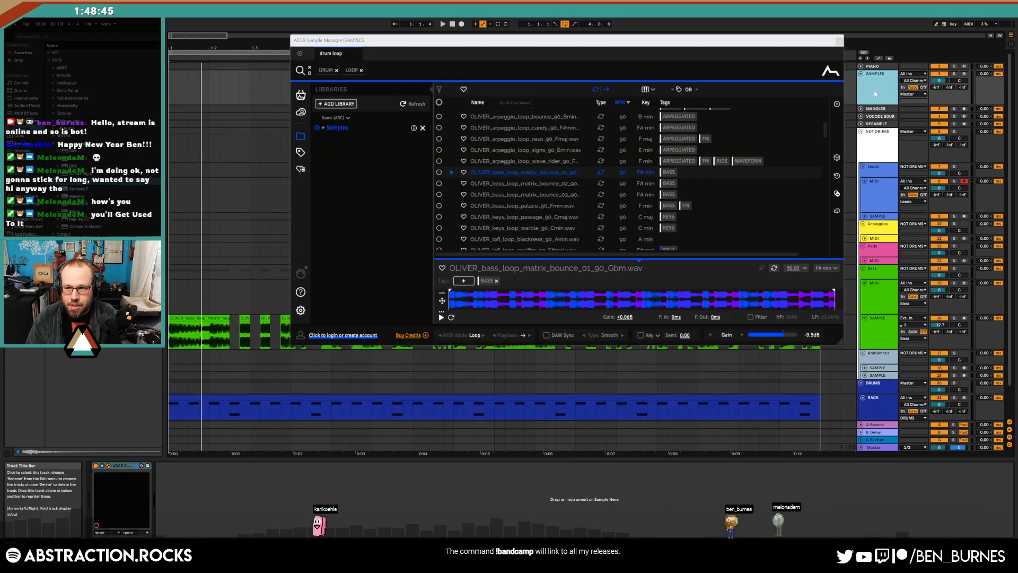
pyautogui.click(840, 41)
# Unfold the MANGLER track, arm it for recording and turn its input monitoring off
pyautogui.click(861, 108)
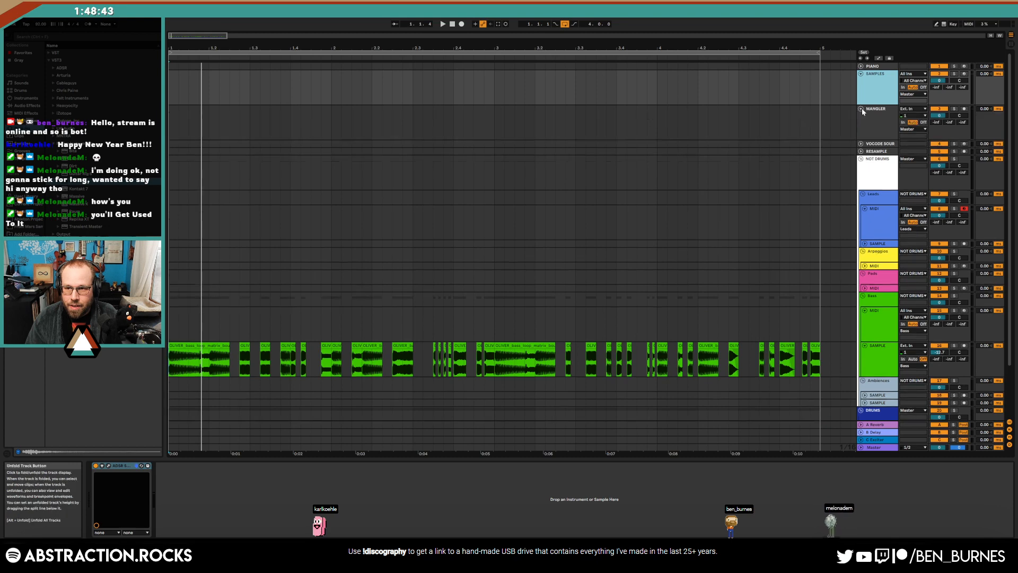
pyautogui.click(862, 108)
pyautogui.click(862, 109)
pyautogui.click(883, 115)
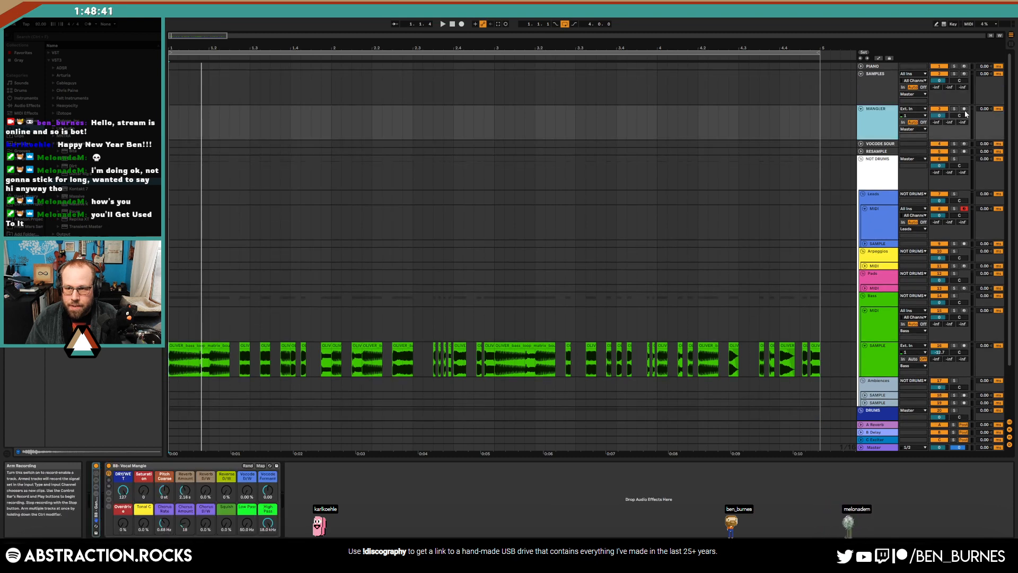
pyautogui.click(964, 110)
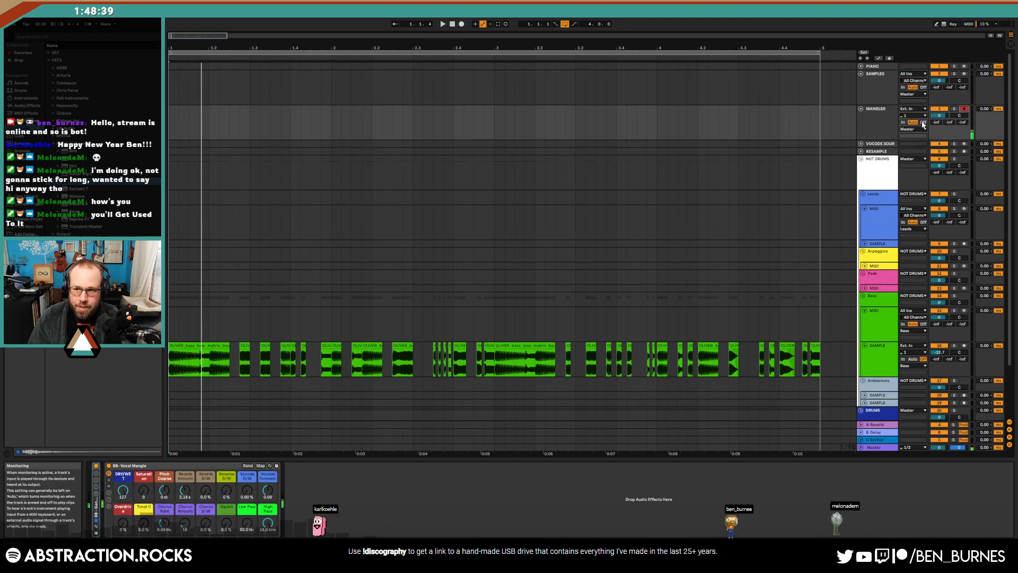
pyautogui.click(923, 122)
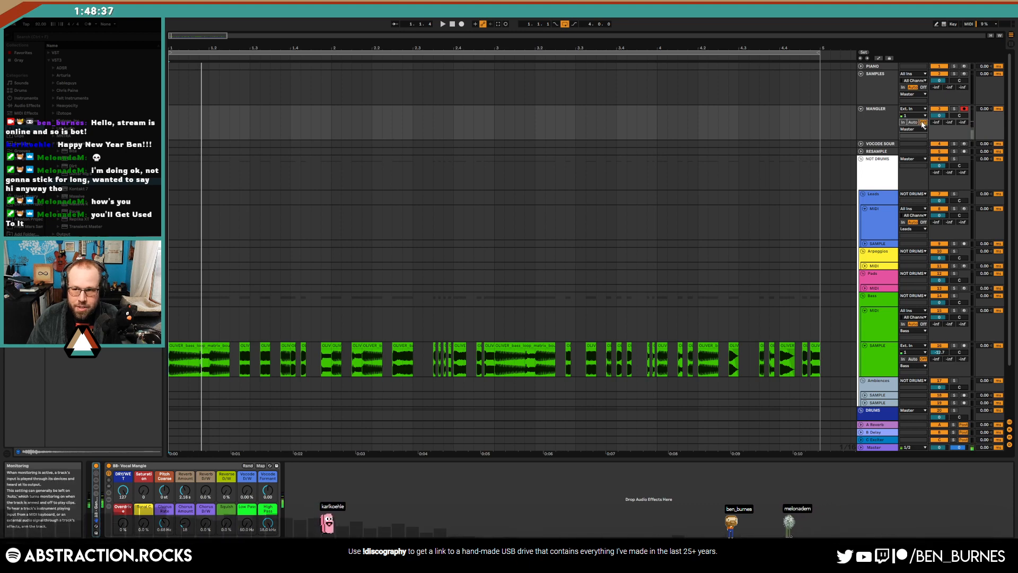
# Record external input onto the MANGLER track over the looping groove, and extend the second recorded clip's start back to about 2.3.4
pyautogui.press('space')
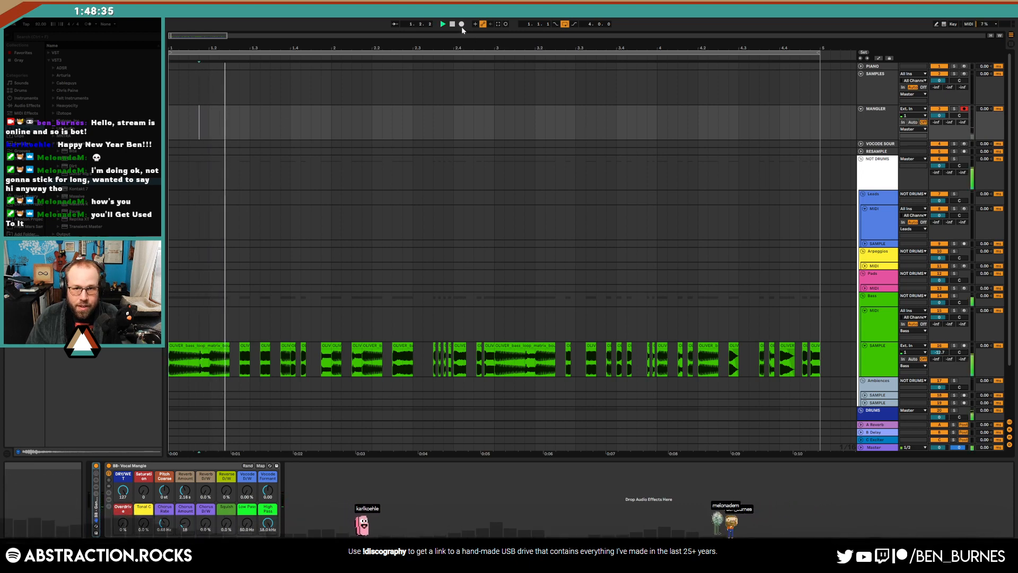
pyautogui.click(462, 24)
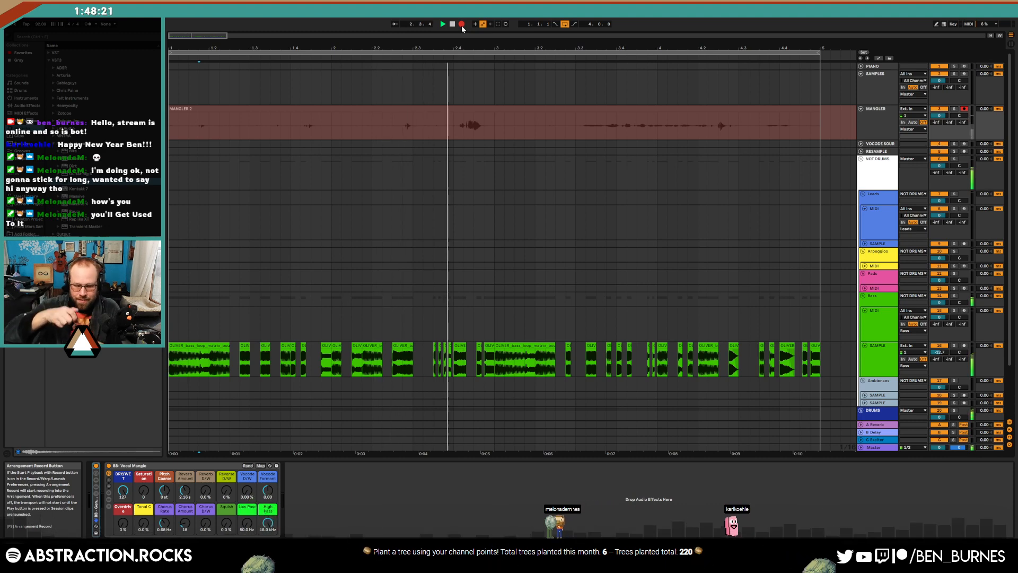
pyautogui.click(462, 26)
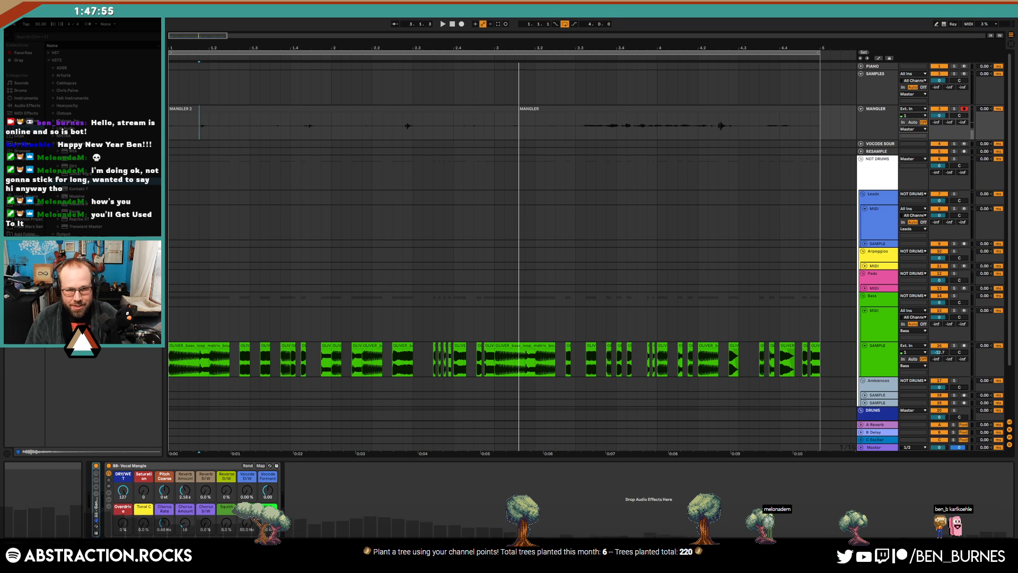
pyautogui.moveTo(519, 122); pyautogui.dragTo(444, 146)
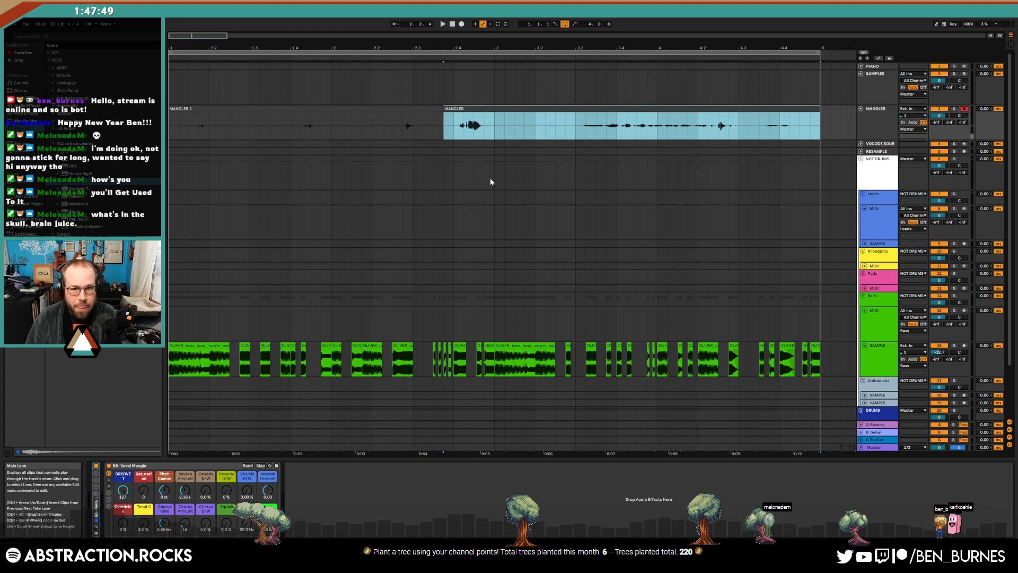
# Play back the recording around 2.3.4, solo the MANGLER track and listen to the sounds from about 3.3
pyautogui.click(438, 127)
pyautogui.press('space')
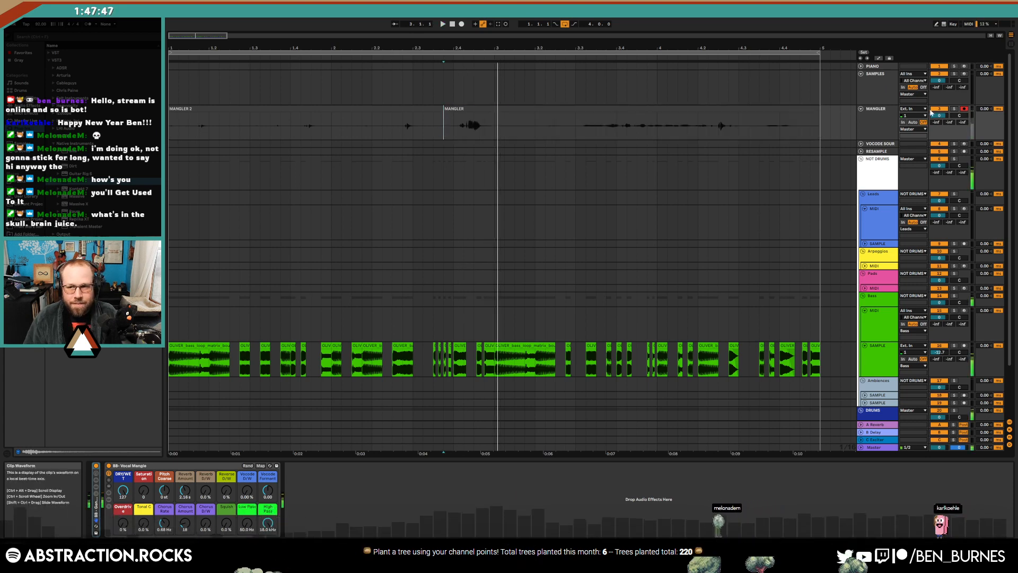
pyautogui.click(954, 108)
pyautogui.click(586, 135)
pyautogui.press('space')
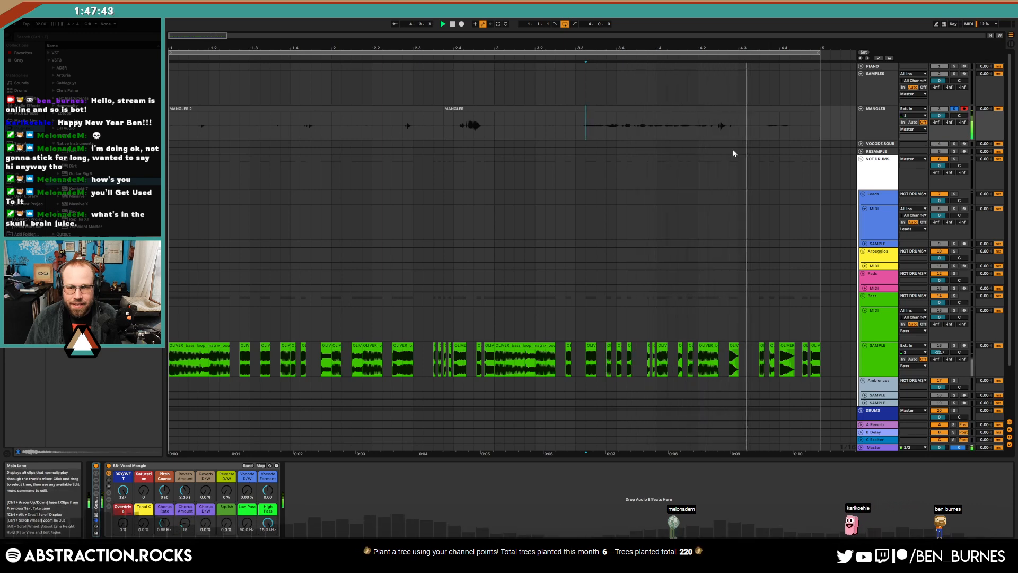
# Audition the soloed MANGLER recording around the hit near 4.2 and the quiet hits in bar 1
pyautogui.click(729, 133)
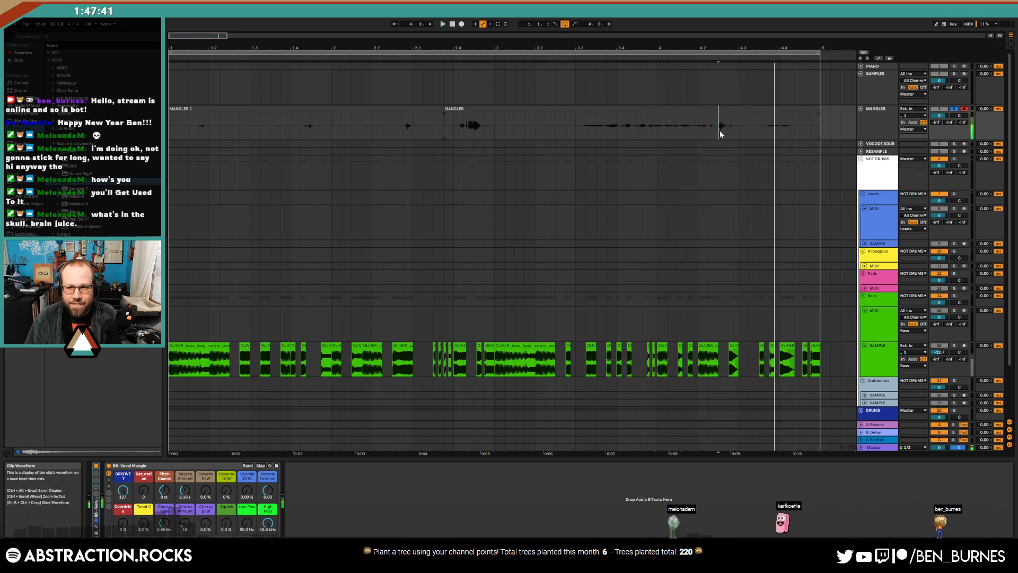
pyautogui.press('space')
pyautogui.press('space')
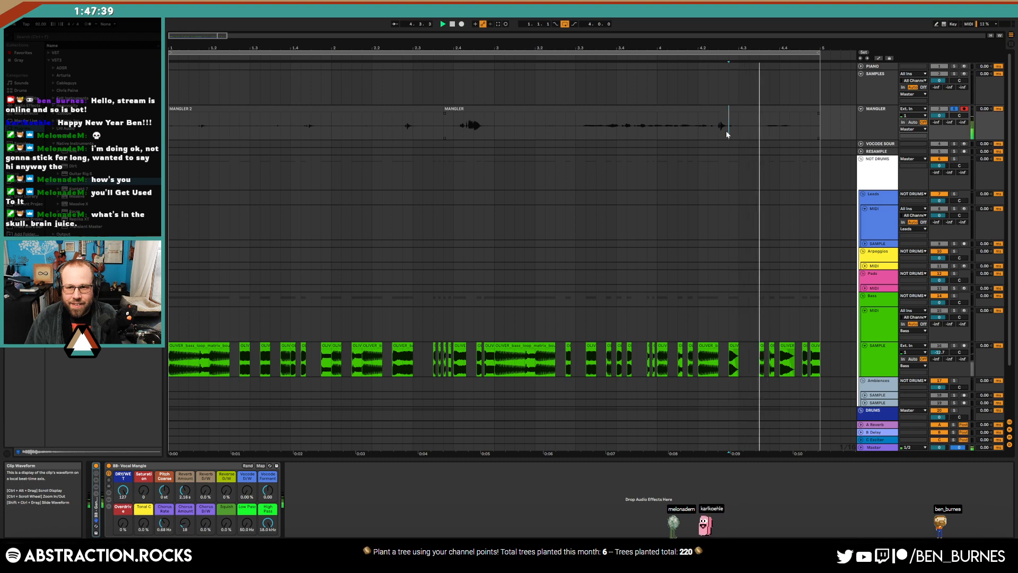
pyautogui.click(718, 132)
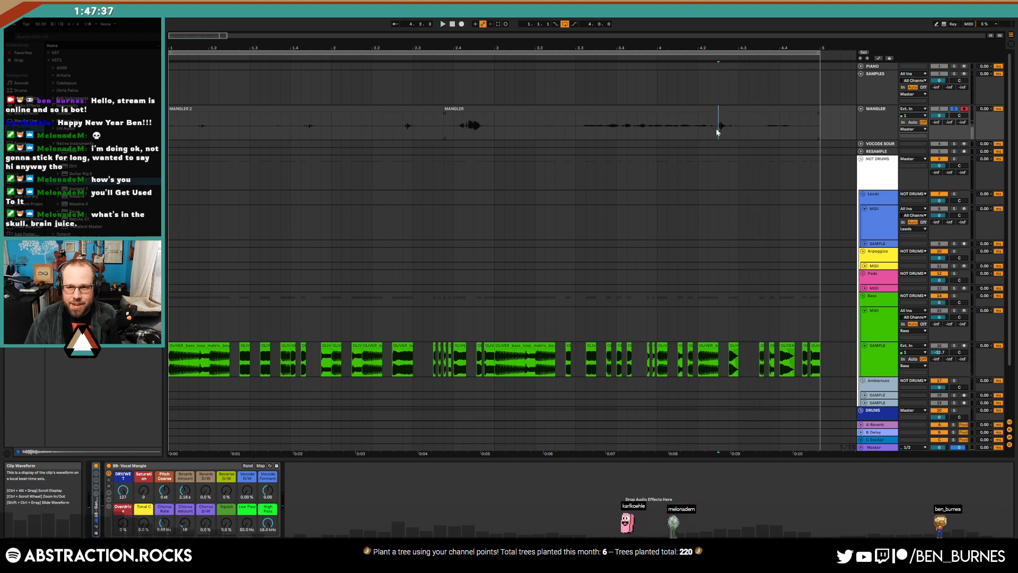
pyautogui.press('space')
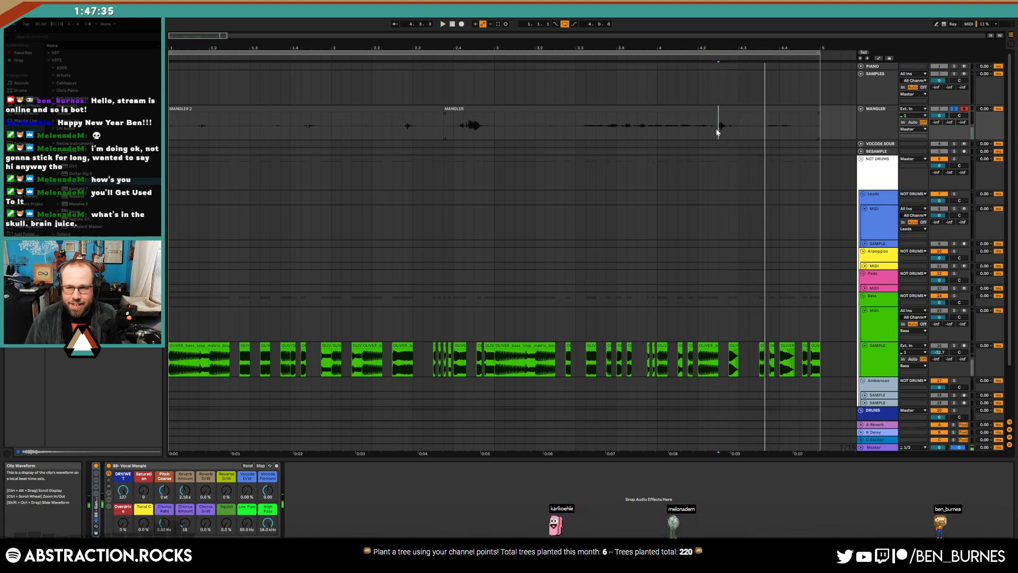
pyautogui.click(697, 129)
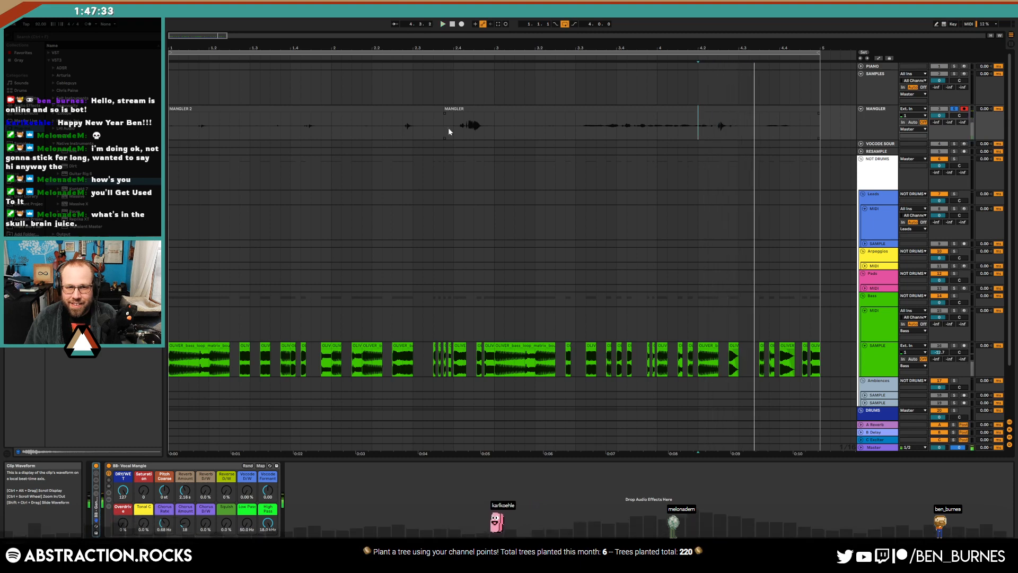
pyautogui.click(189, 126)
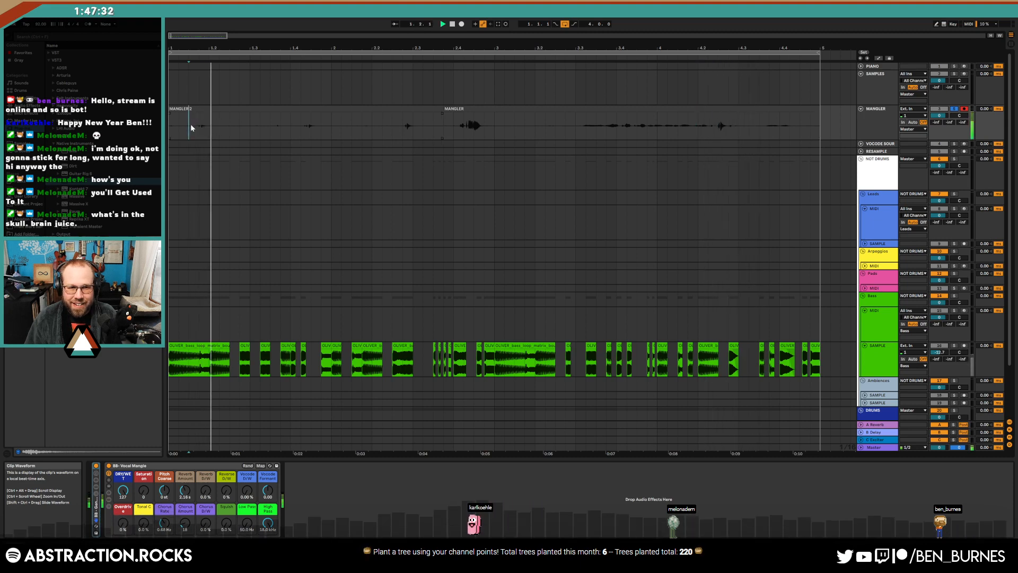
pyautogui.click(289, 127)
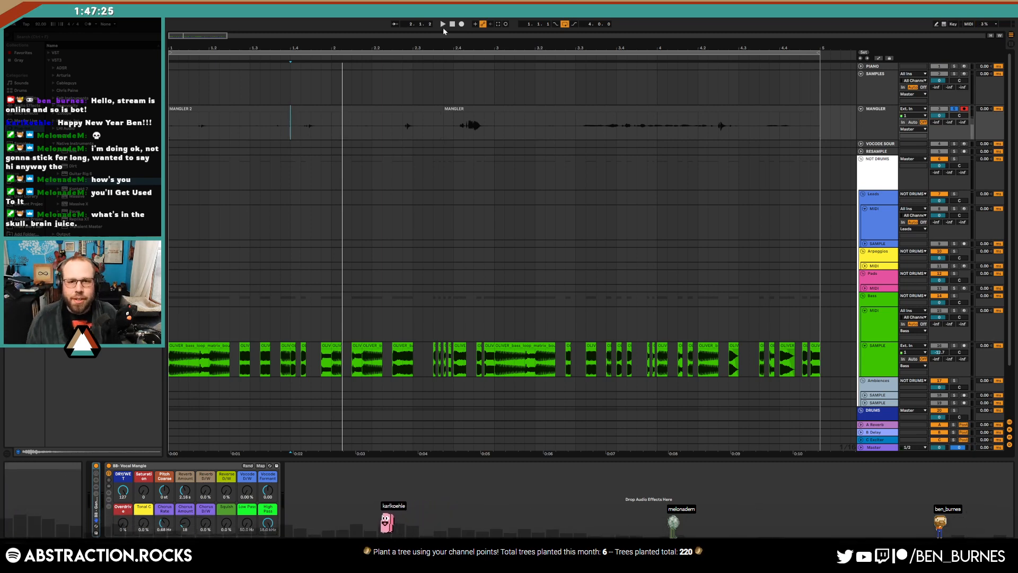
# Move both recorded MANGLER clips out of the loop so they start at bar 8, and unsolo the track
pyautogui.scroll(-3, 438, 146)
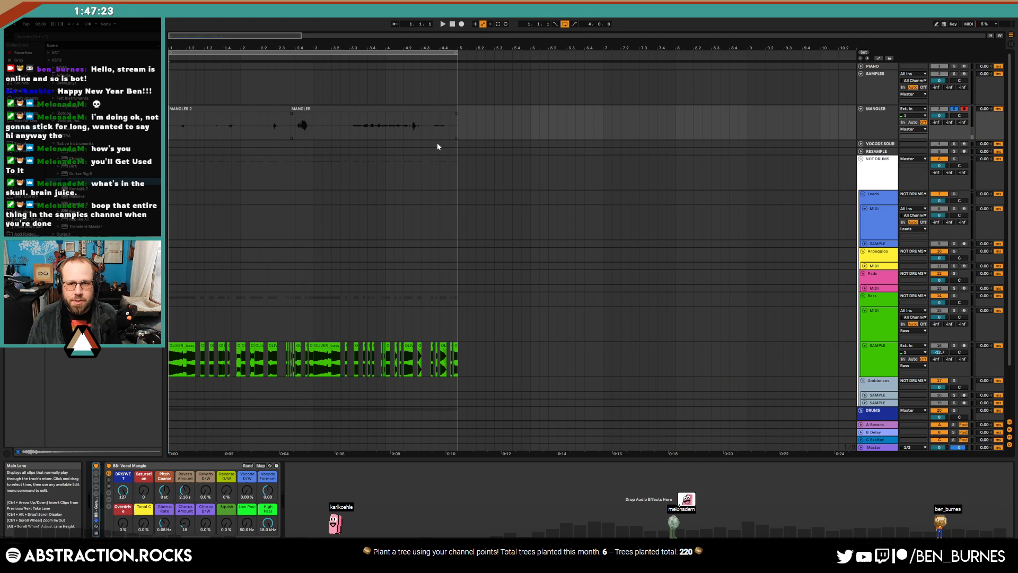
pyautogui.click(272, 111)
pyautogui.keyDown('shift'); pyautogui.click(307, 108); pyautogui.keyUp('shift')
pyautogui.moveTo(270, 110); pyautogui.dragTo(776, 127)
pyautogui.click(453, 24)
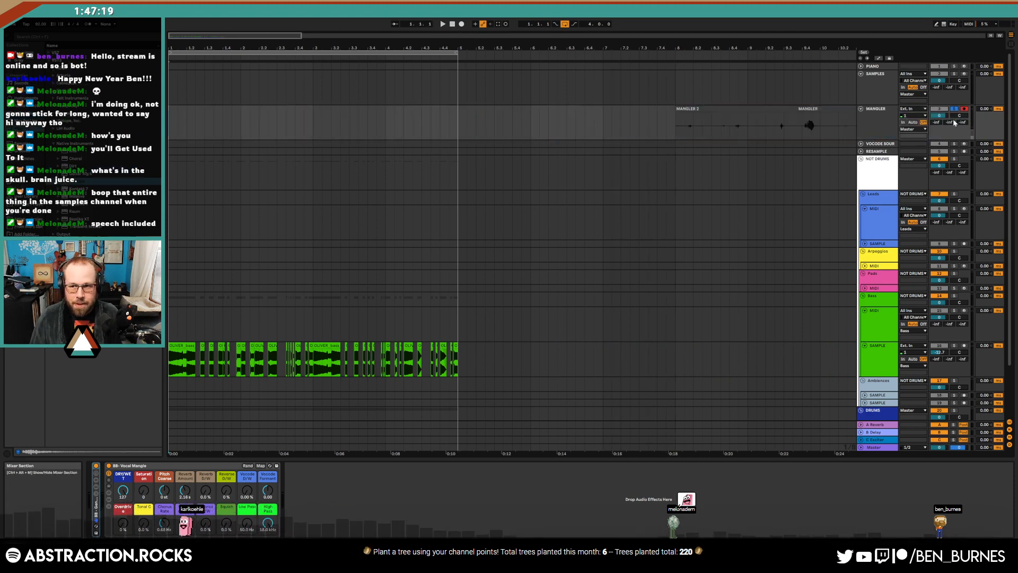
pyautogui.click(954, 110)
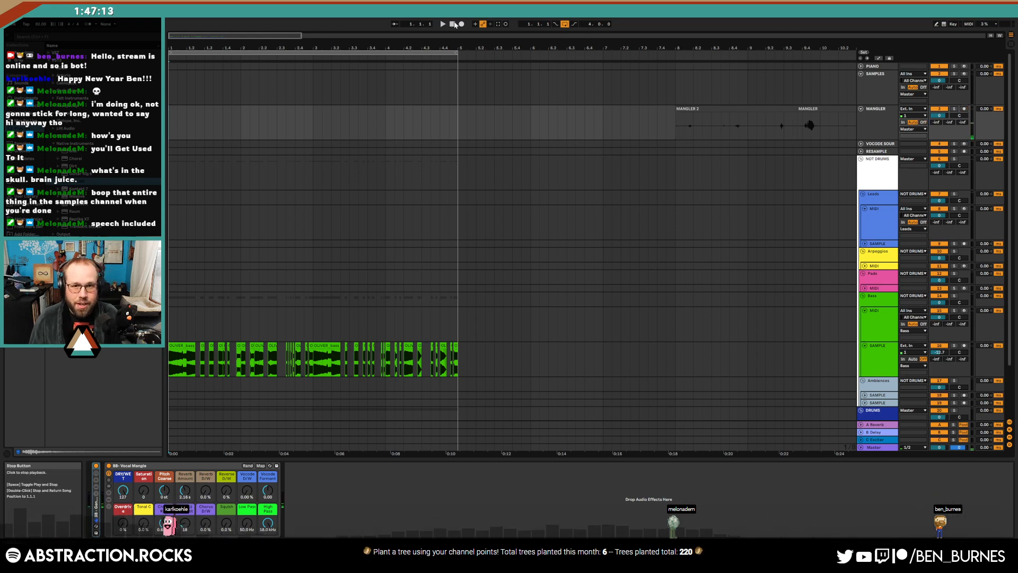
# Lower the EQ Eight dip on the Bass group's SAMPLE track to about 430 Hz and narrow it with a higher Q
pyautogui.click(878, 359)
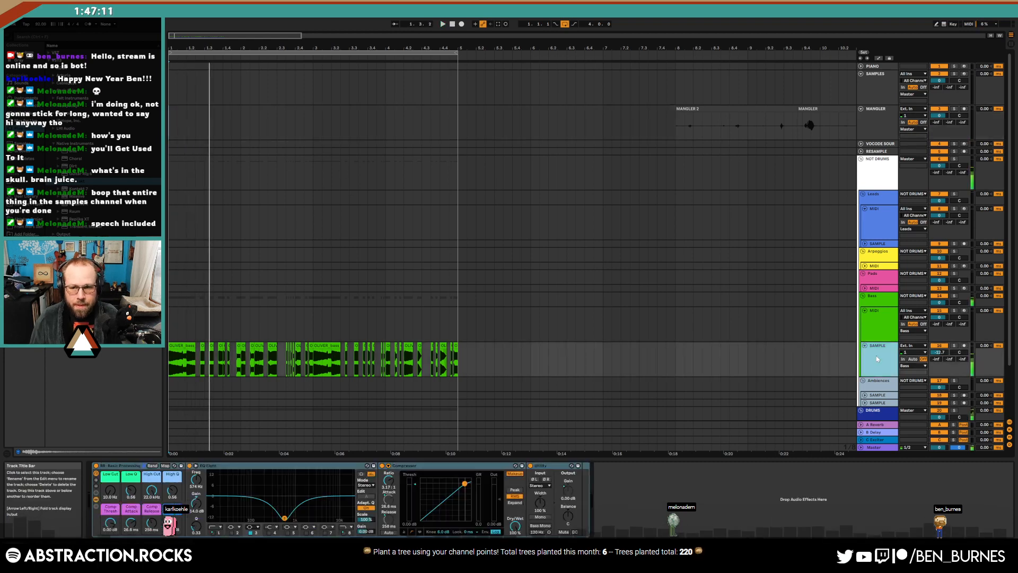
pyautogui.moveTo(285, 517); pyautogui.dragTo(278, 519)
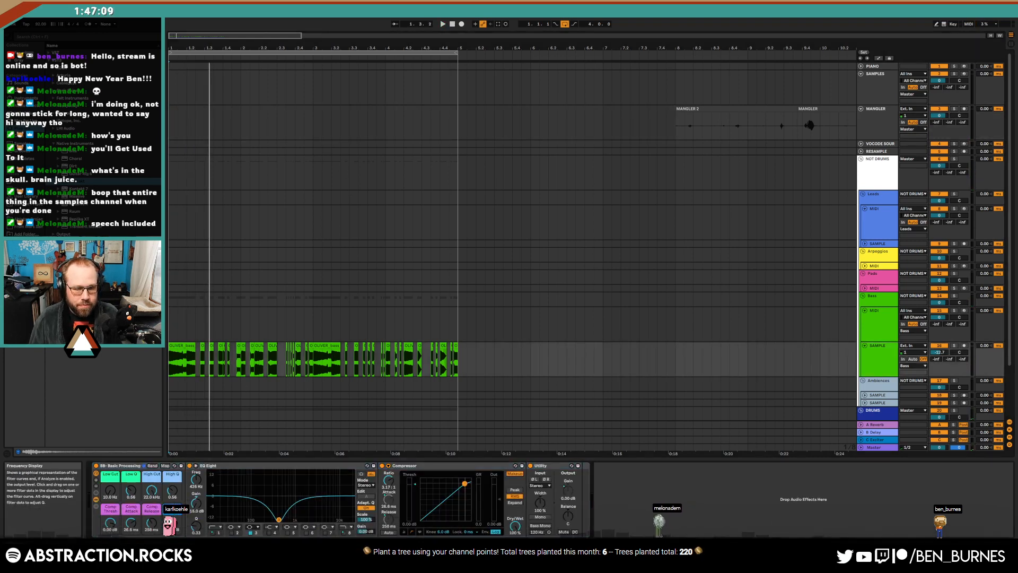
pyautogui.moveTo(196, 525); pyautogui.dragTo(196, 522)
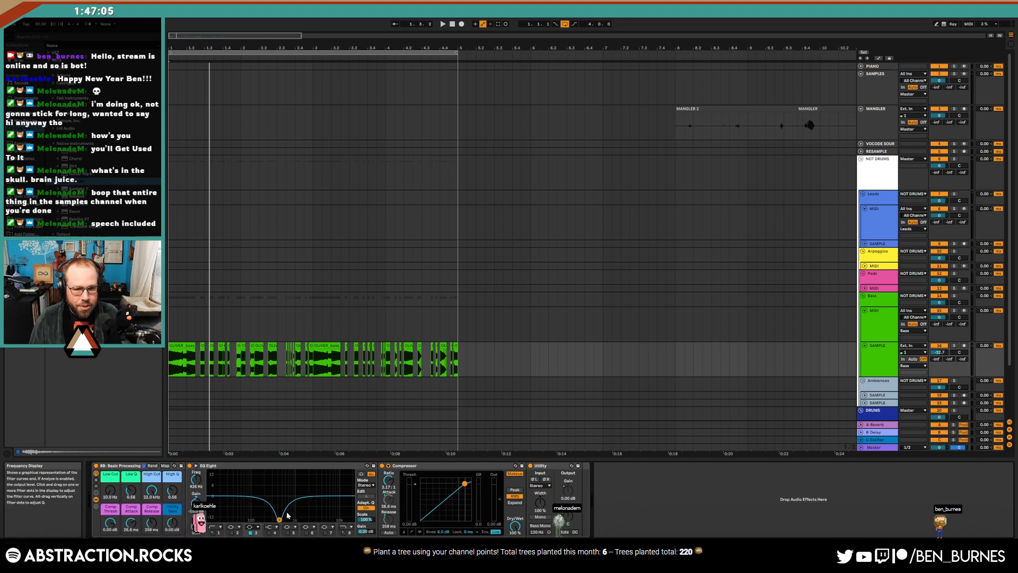
pyautogui.scroll(-3, 281, 304)
pyautogui.click(872, 306)
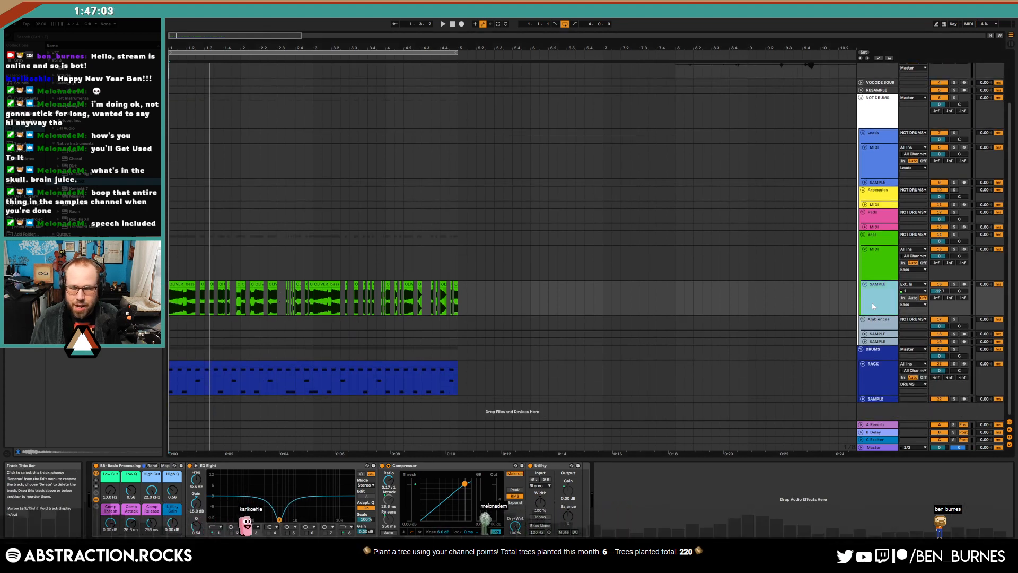
pyautogui.click(462, 305)
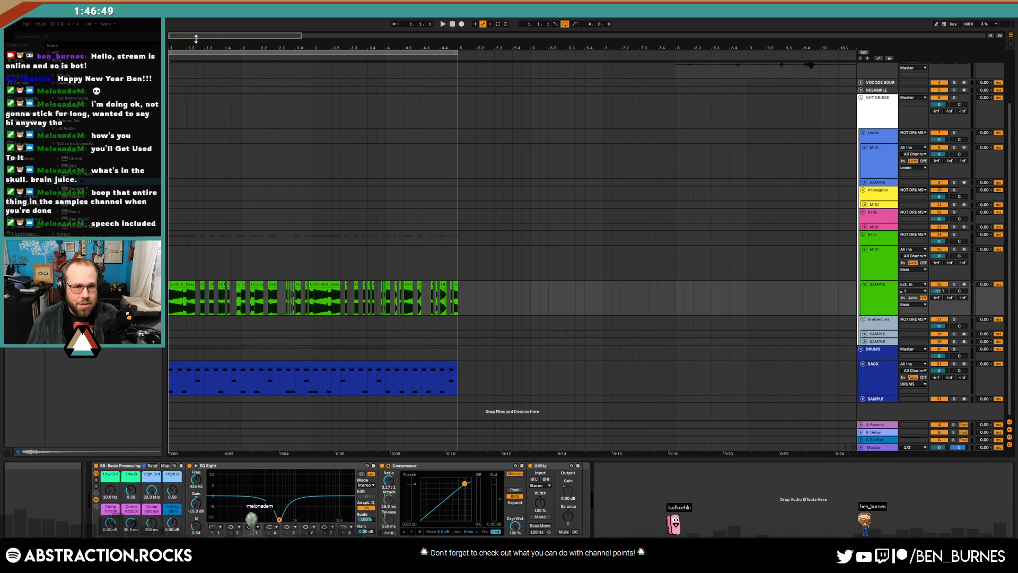
pyautogui.moveTo(196, 38); pyautogui.dragTo(196, 68)
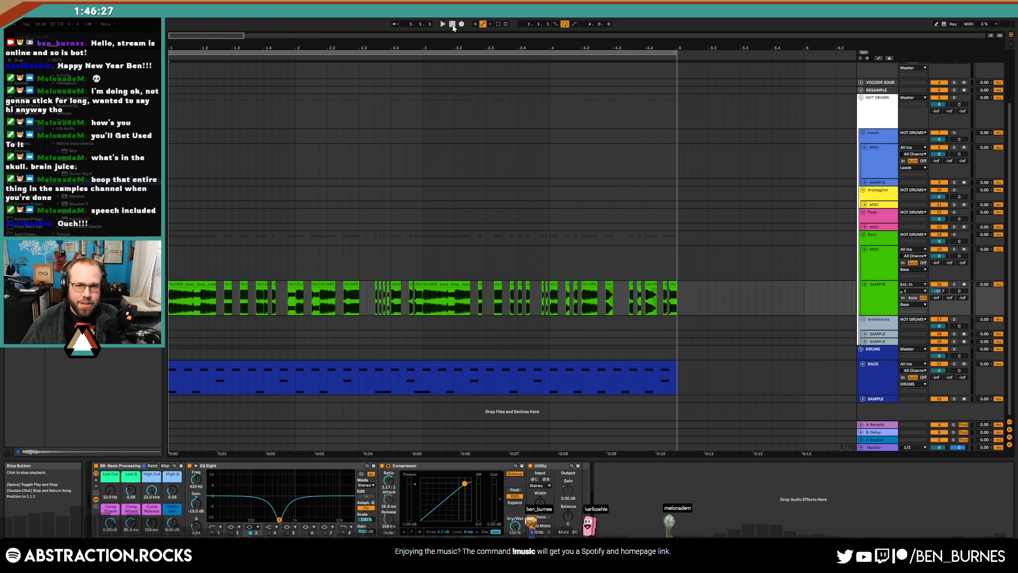
pyautogui.click(867, 300)
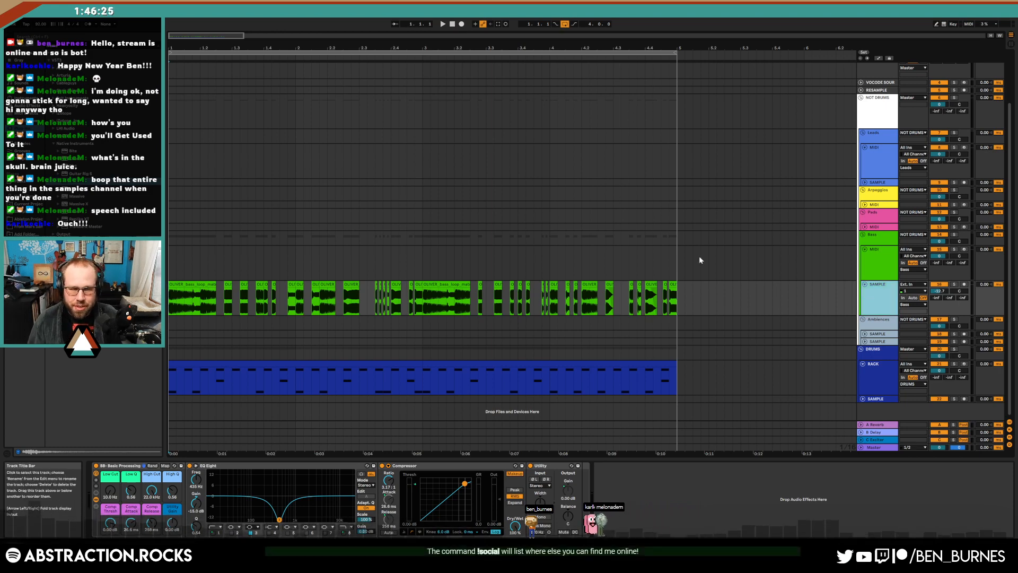
# Try a Saturator at the end of the Bass SAMPLE track's effect chain, raising its output level during playback
pyautogui.click(25, 106)
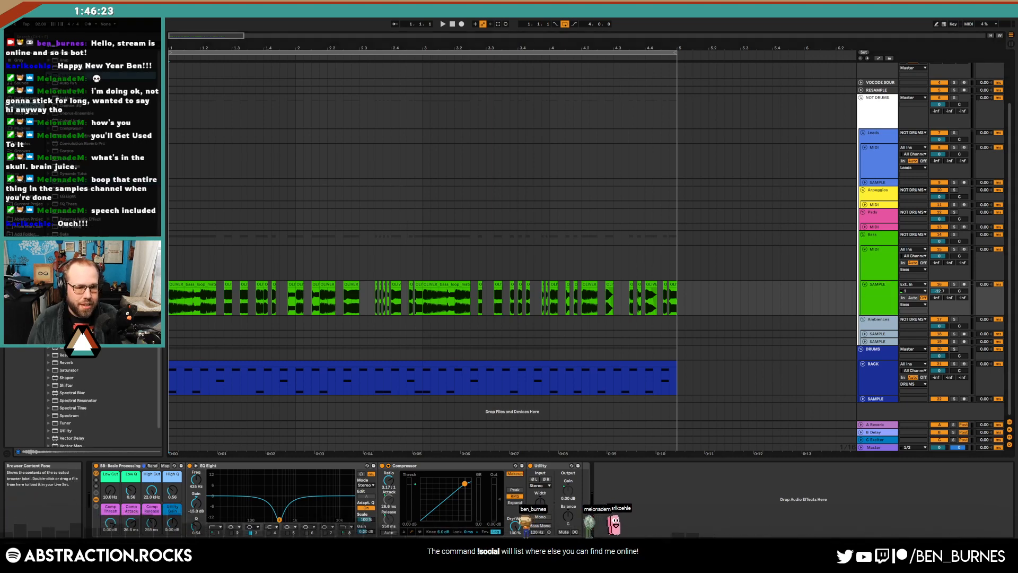
pyautogui.click(64, 371)
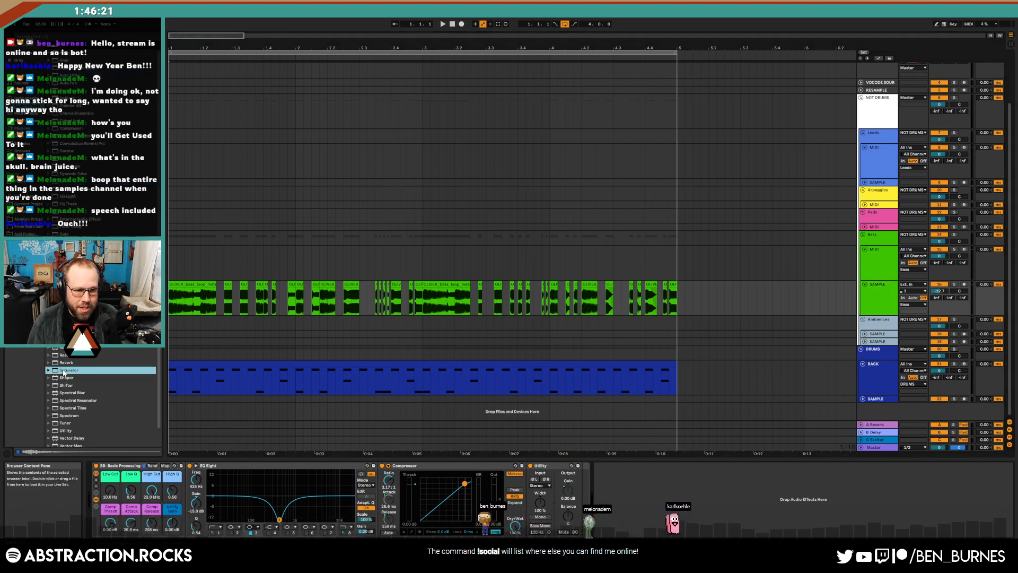
pyautogui.moveTo(618, 486); pyautogui.dragTo(615, 486)
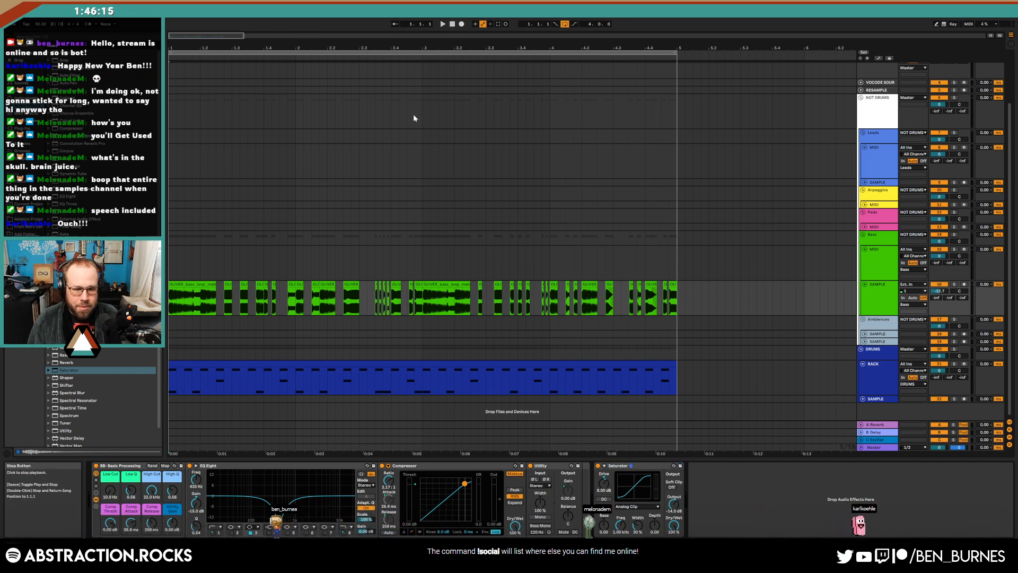
pyautogui.press('space')
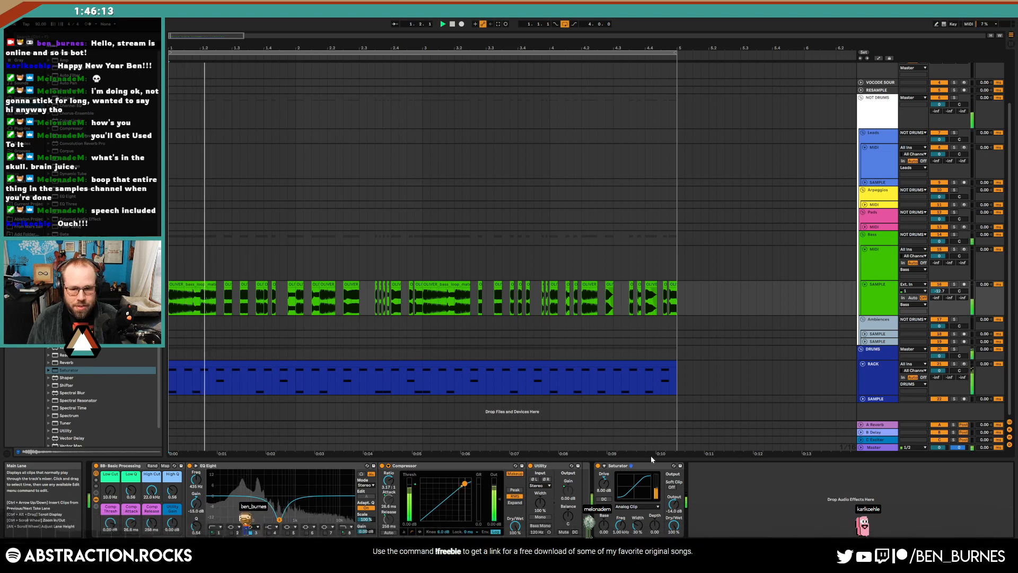
pyautogui.moveTo(674, 504); pyautogui.dragTo(674, 491)
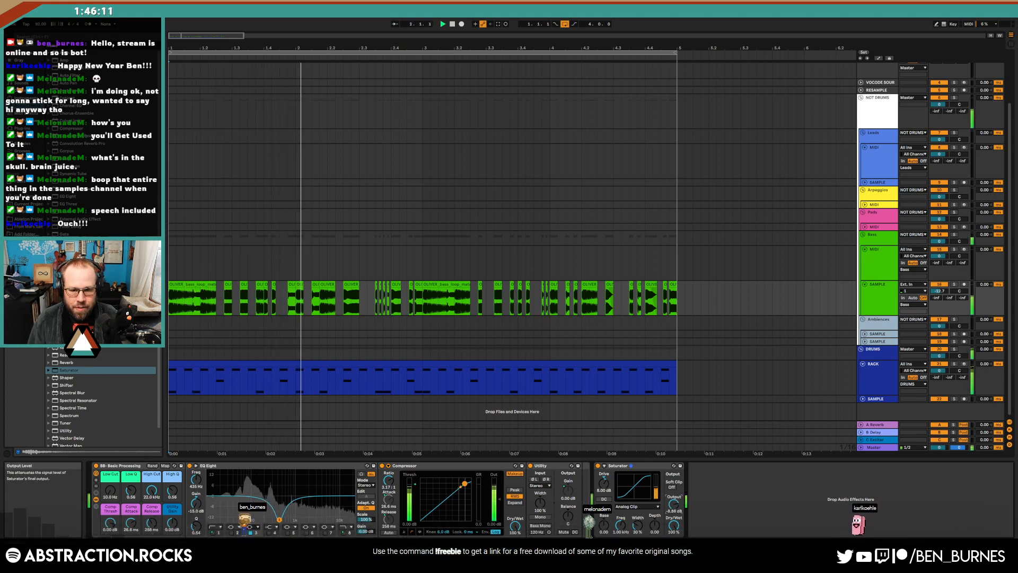
pyautogui.click(649, 466)
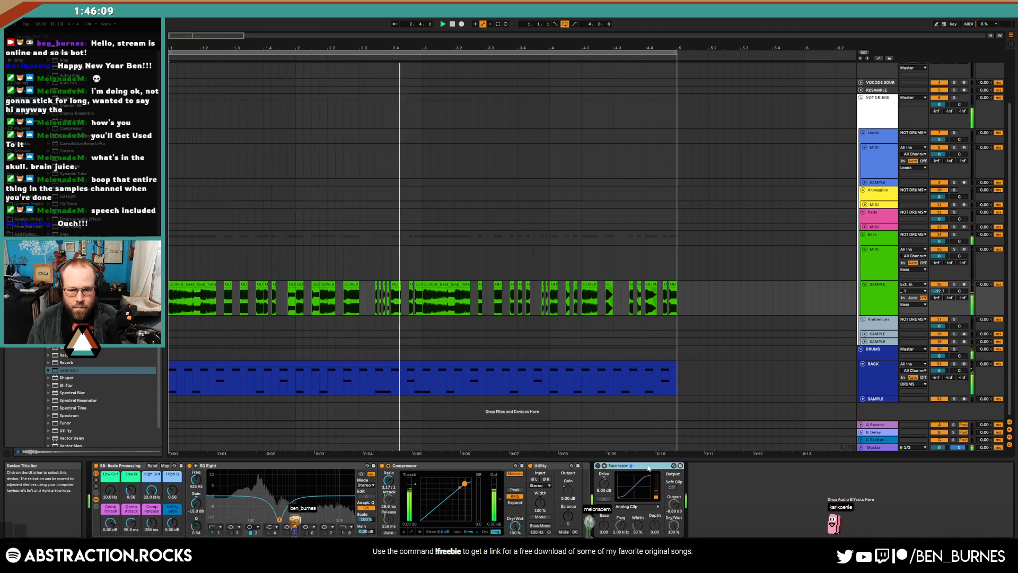
pyautogui.press('Delete')
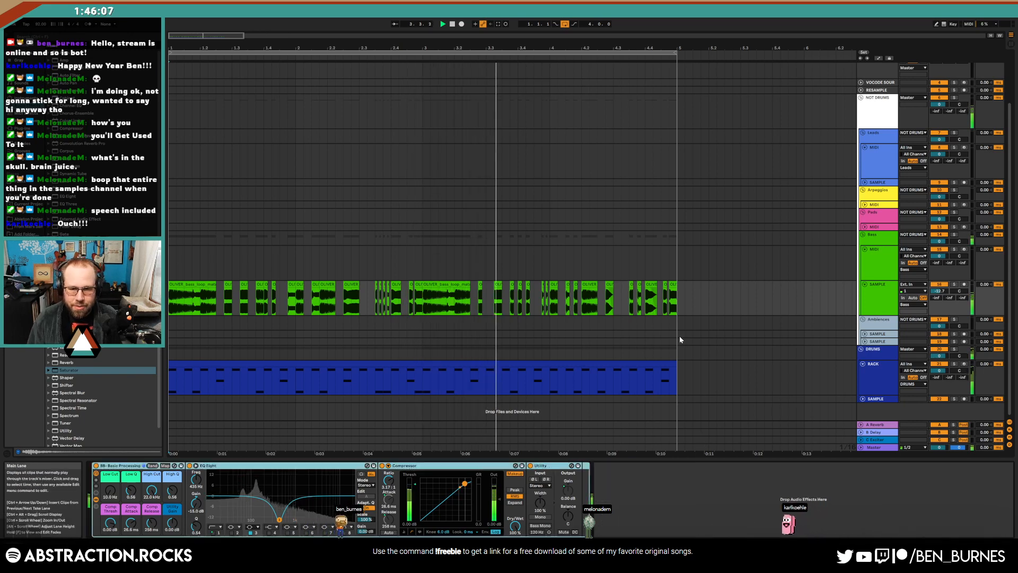
# Raise the volume of the Bass group's SAMPLE track
pyautogui.click(889, 294)
pyautogui.moveTo(939, 291)
pyautogui.mouseDown()
pyautogui.moveTo(939, 282)
pyautogui.moveTo(940, 292)
pyautogui.mouseUp()
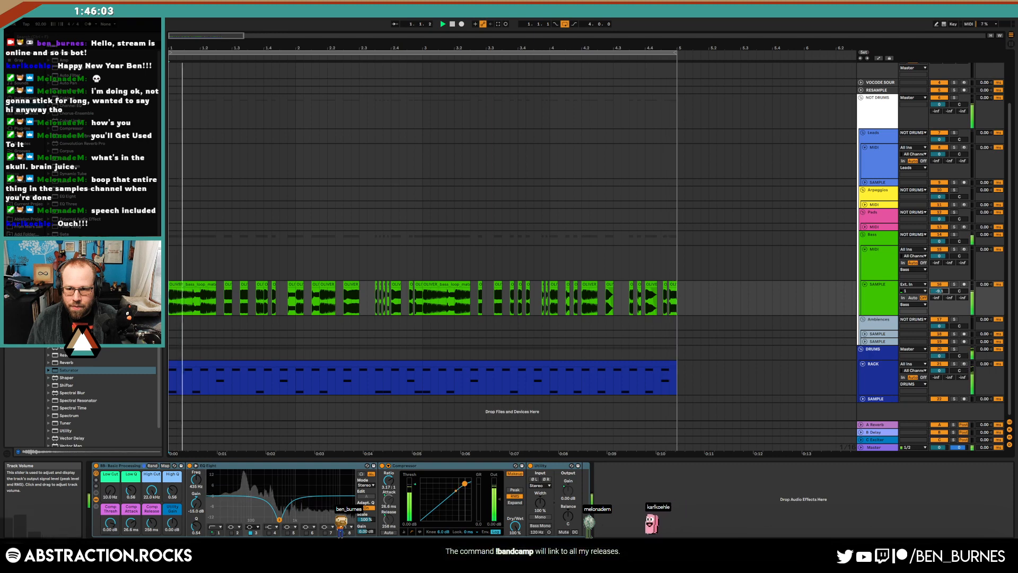
# Set the NOT DRUMS Compressor's RACK sidechain source to Pre FX and lower its threshold to about -18 dB
pyautogui.click(879, 118)
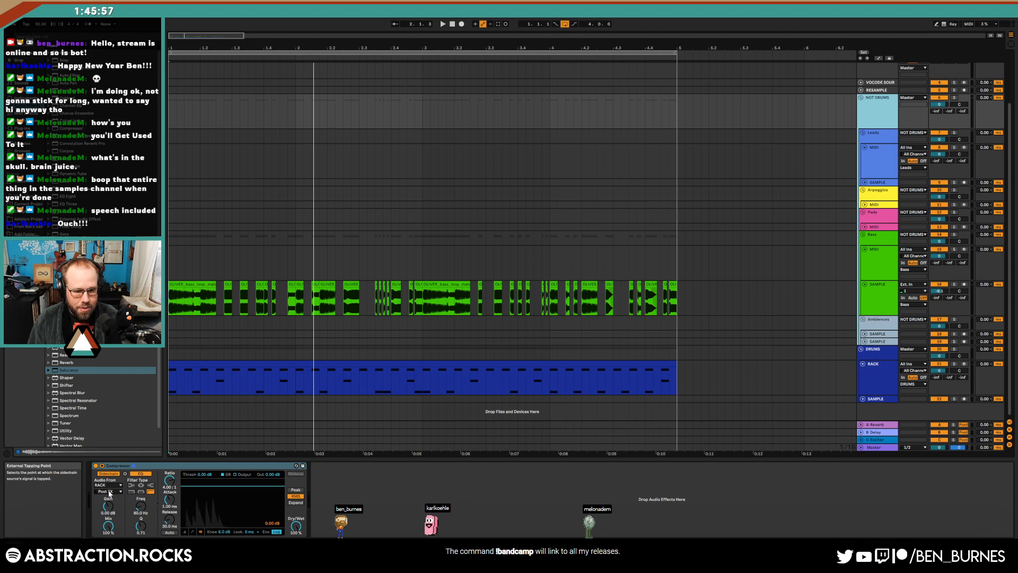
pyautogui.click(112, 486)
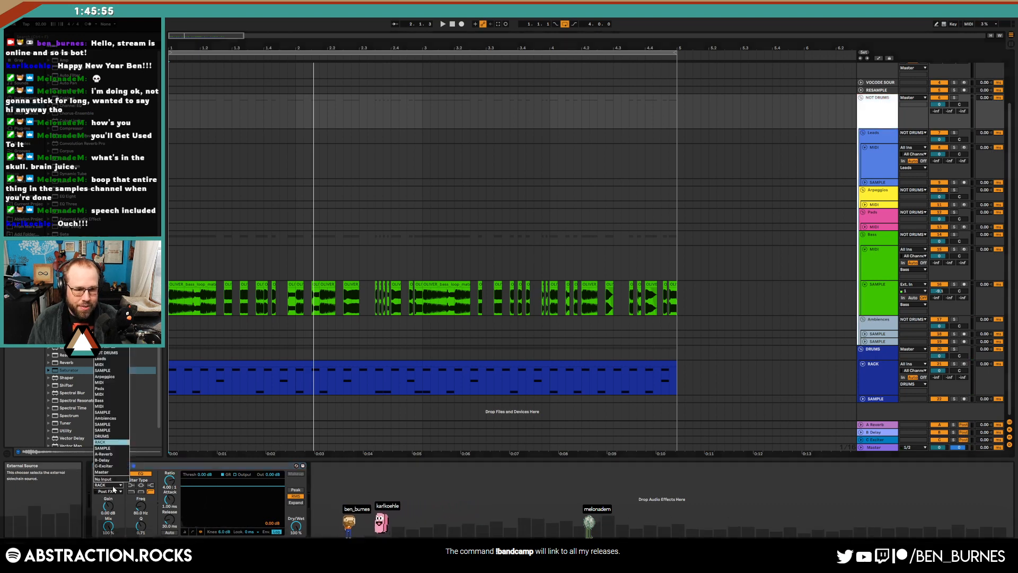
pyautogui.click(112, 486)
pyautogui.click(111, 491)
pyautogui.click(124, 426)
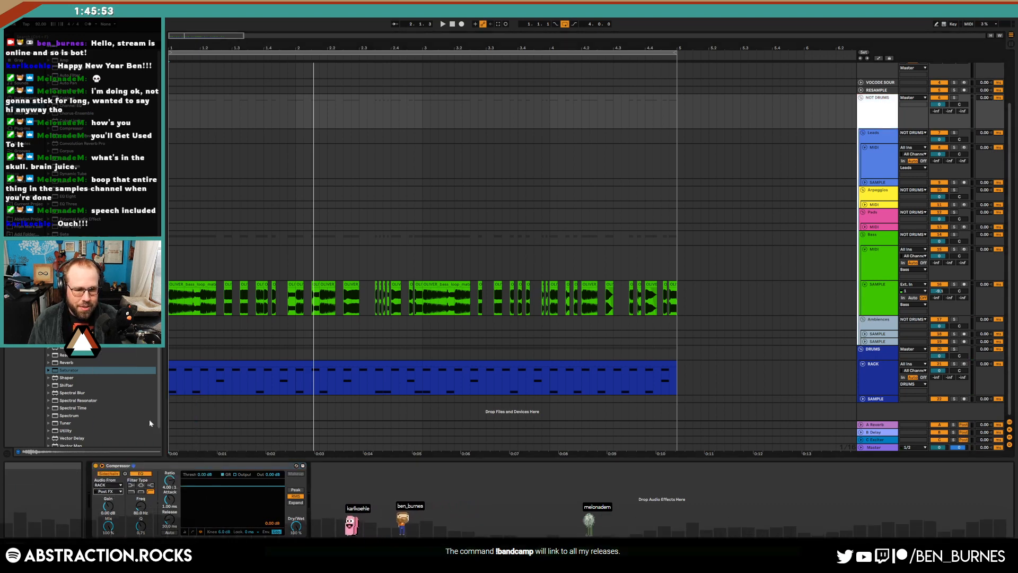
pyautogui.moveTo(233, 485); pyautogui.dragTo(233, 511)
pyautogui.press('space')
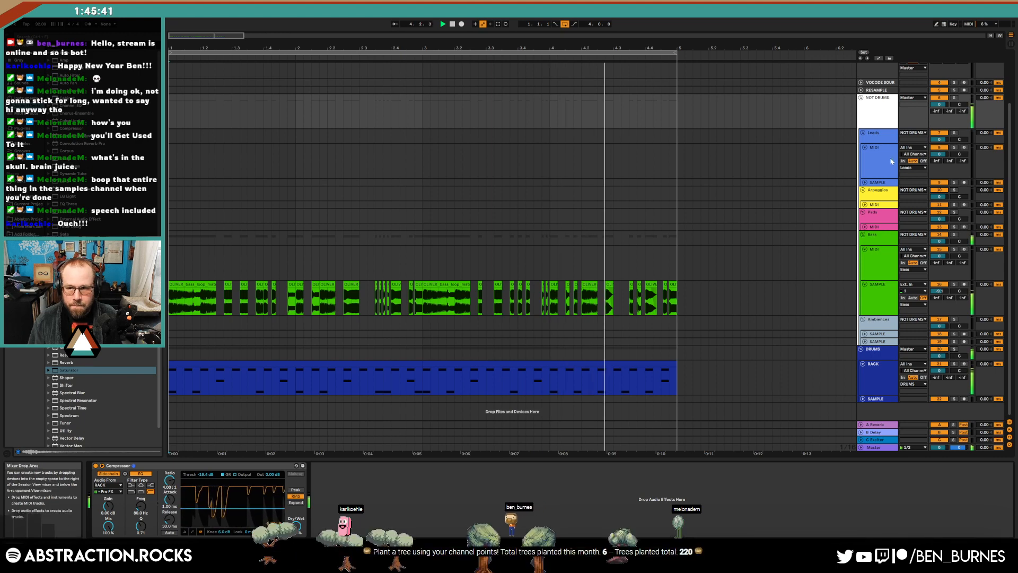
# Arm the Leads group's MIDI track for recording and unfold the MIDI track in the Pads group
pyautogui.click(982, 151)
pyautogui.click(964, 148)
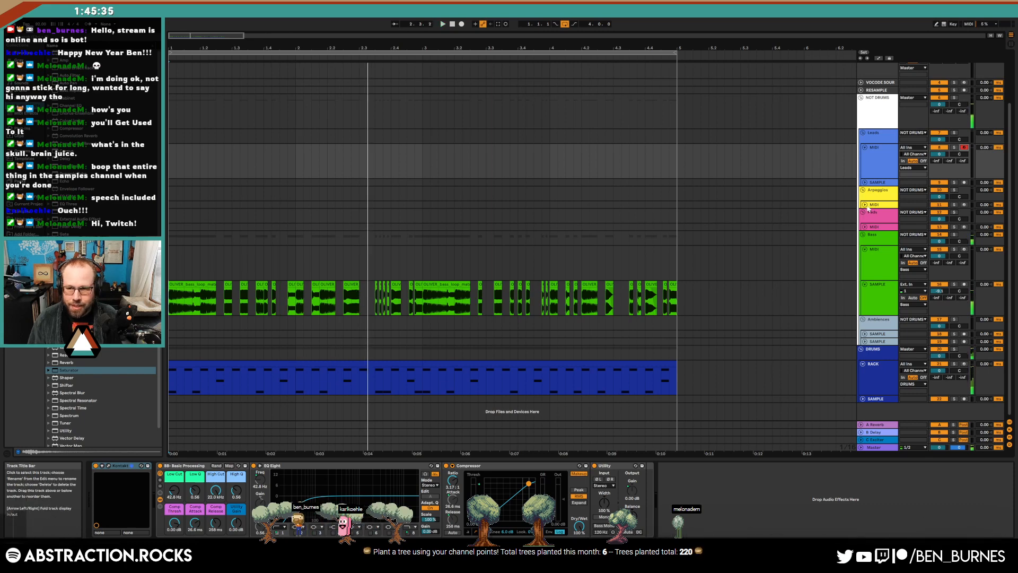
pyautogui.click(866, 229)
pyautogui.click(875, 245)
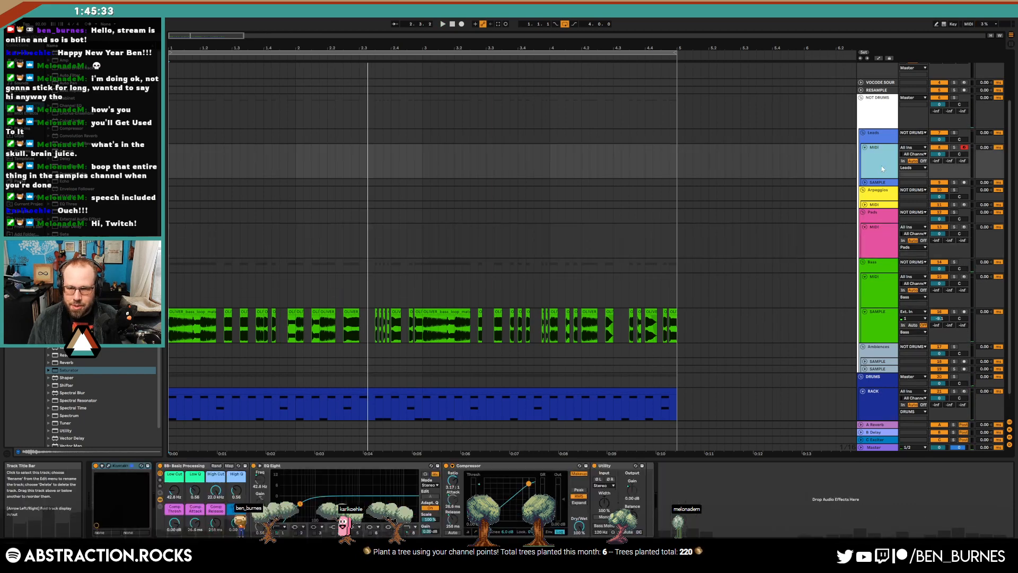
pyautogui.click(405, 255)
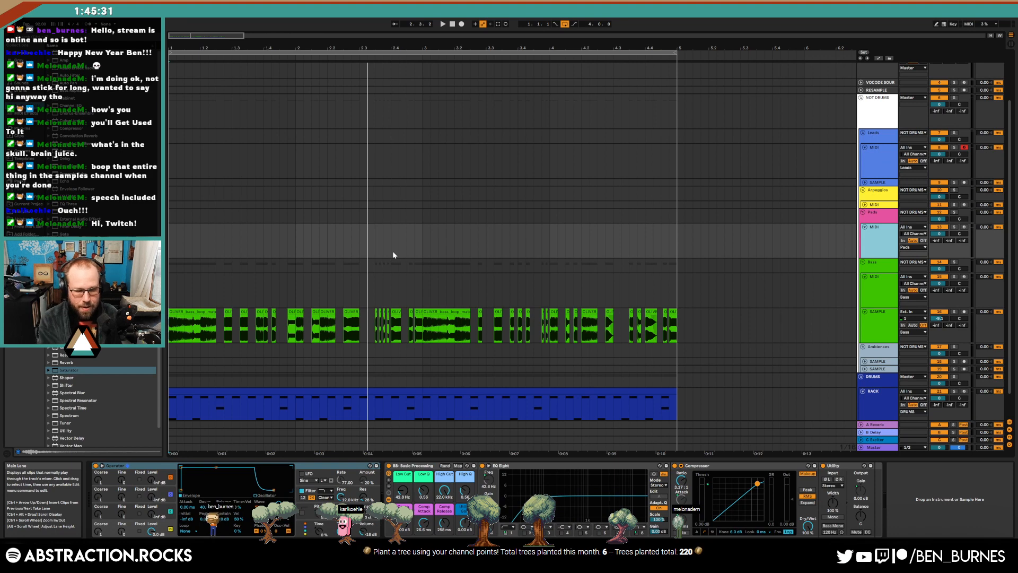
# Play the four-bar loop and try out notes along with it on the armed Leads MIDI track
pyautogui.press('space')
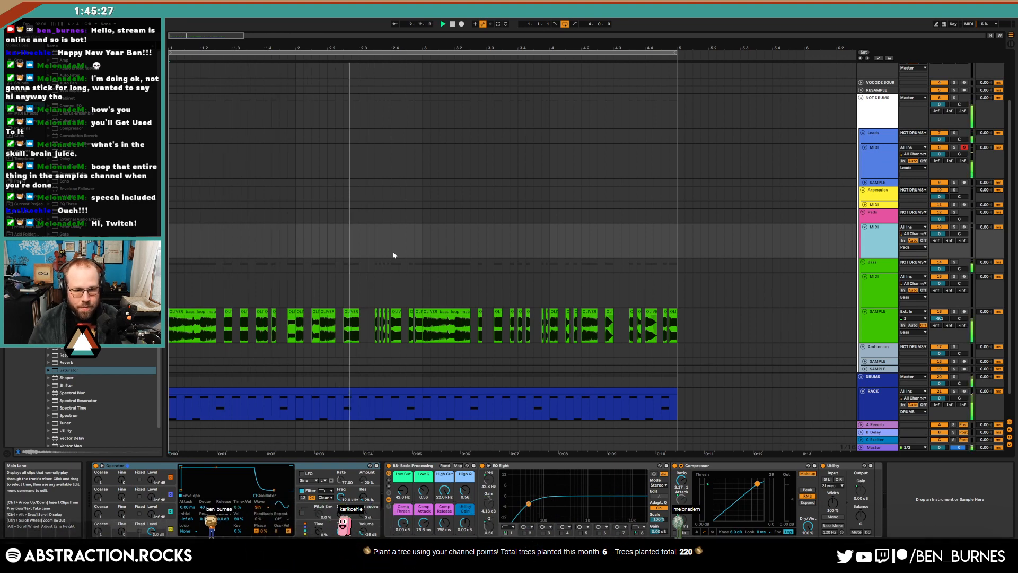
pyautogui.press('space')
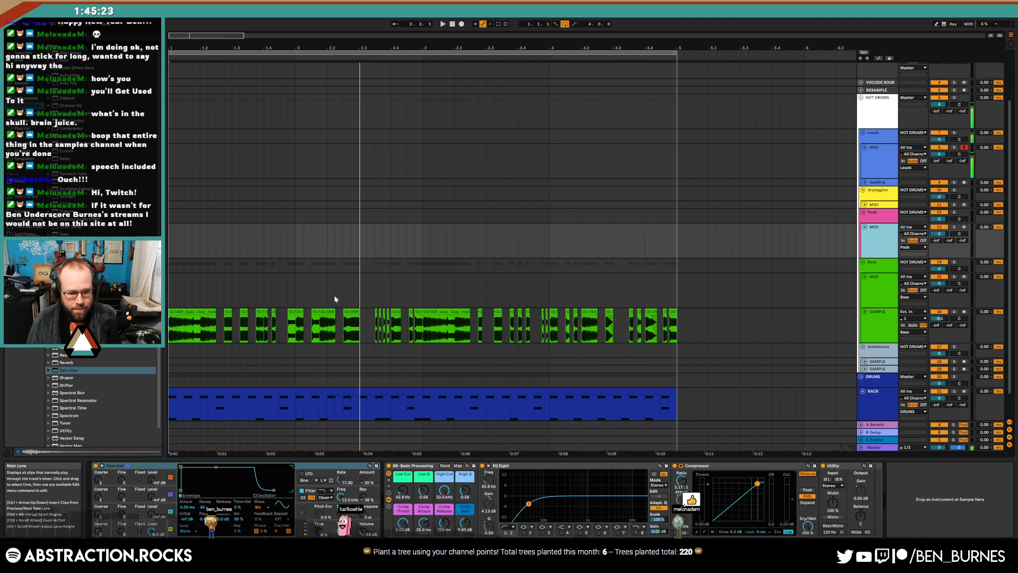
pyautogui.press('space')
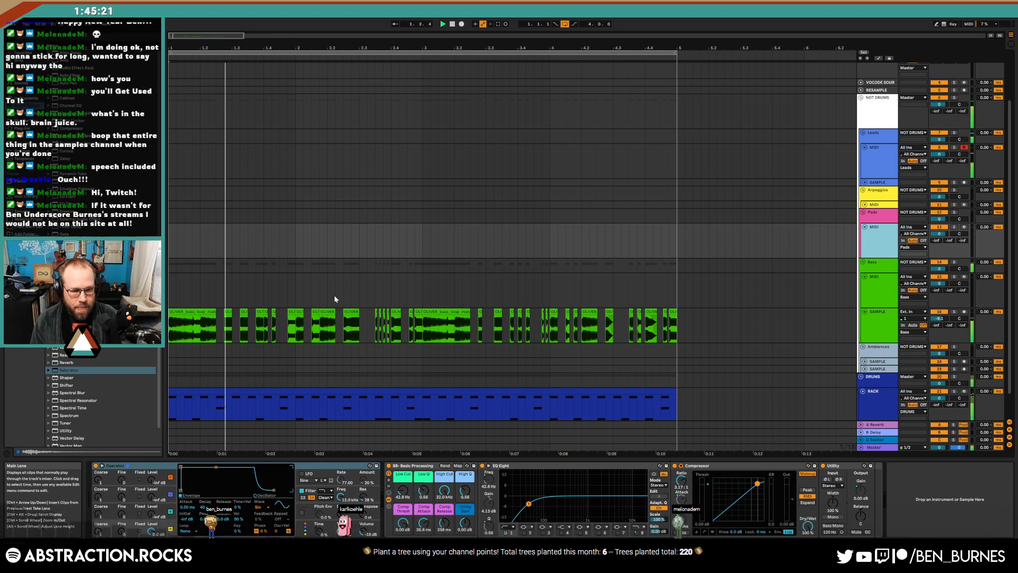
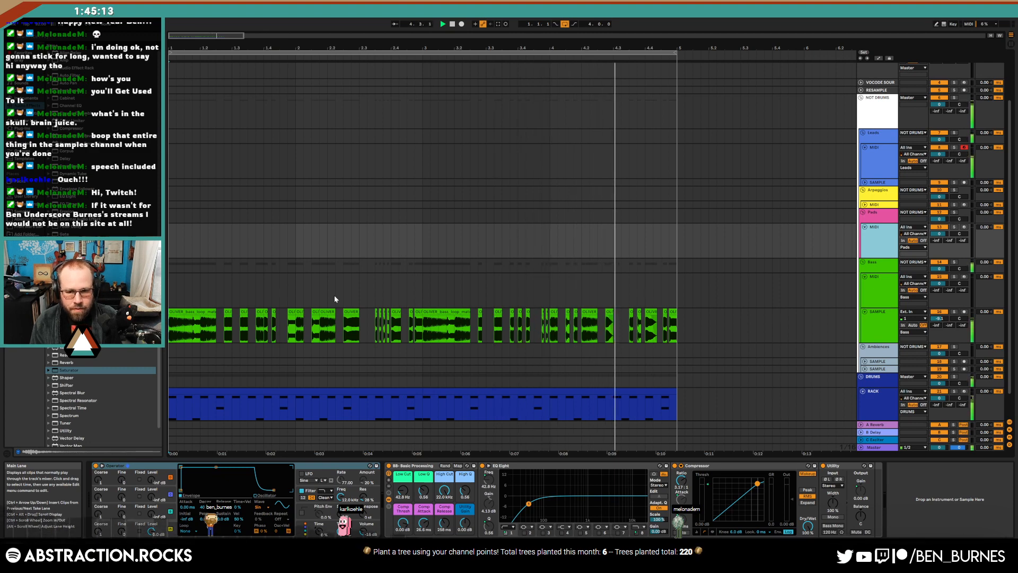
pyautogui.press('space')
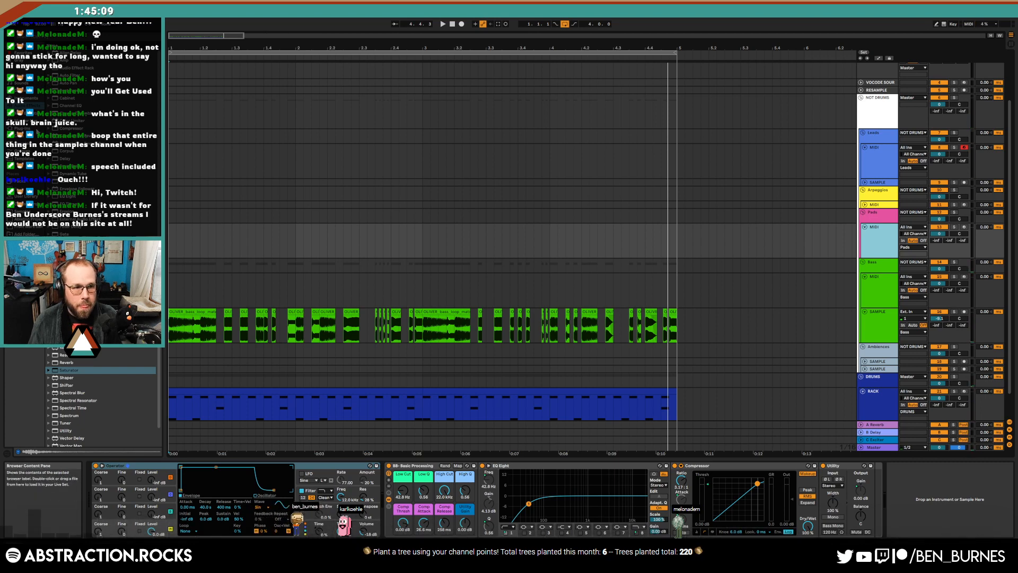
# Load Kontakt on the Leads MIDI track and try to open Lo-Fi Glow.nki from its library list
pyautogui.click(32, 129)
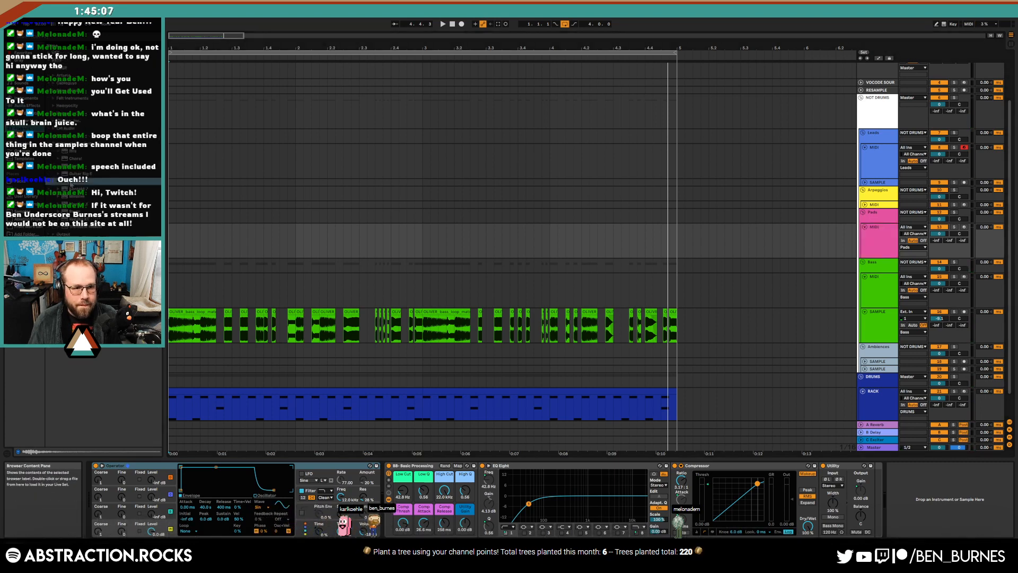
pyautogui.moveTo(126, 489); pyautogui.dragTo(126, 489)
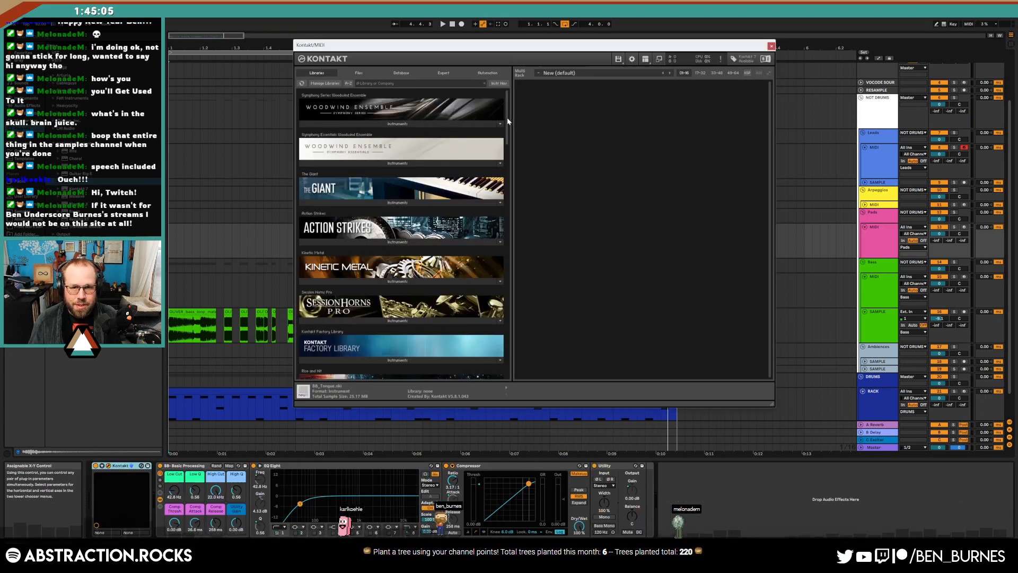
pyautogui.moveTo(507, 118); pyautogui.dragTo(514, 359)
pyautogui.click(451, 335)
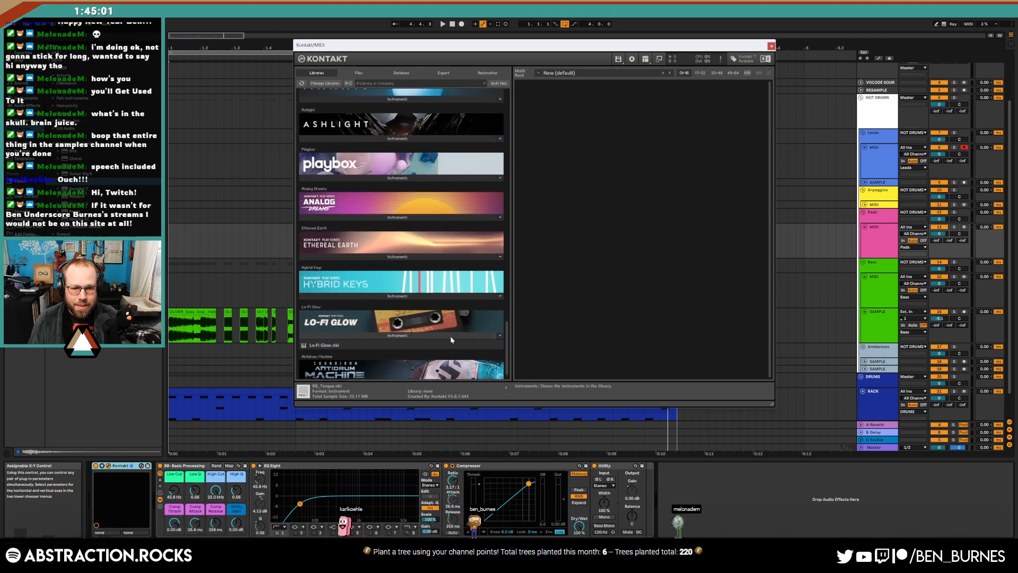
pyautogui.doubleClick(349, 344)
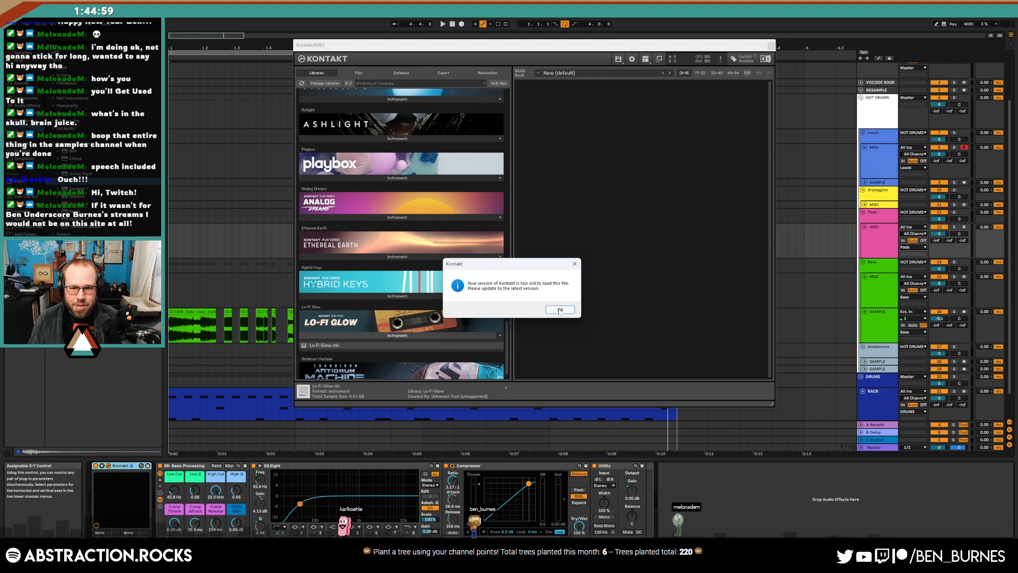
pyautogui.click(559, 311)
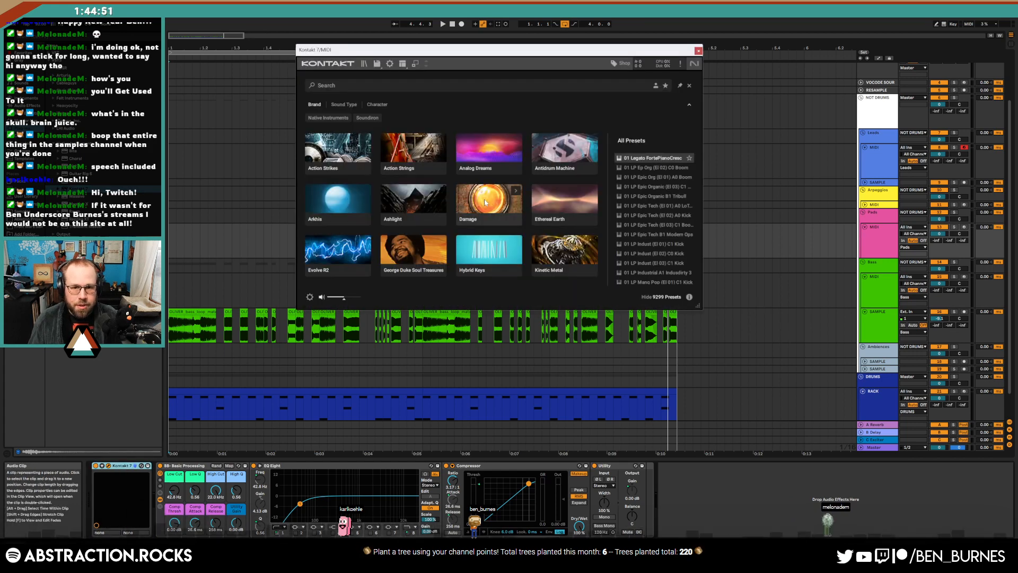
# Show only the Lo-Fi Glow library in the Kontakt 7 browser and audition its presets down to Black Birds
pyautogui.scroll(-3, 562, 212)
pyautogui.click(503, 216)
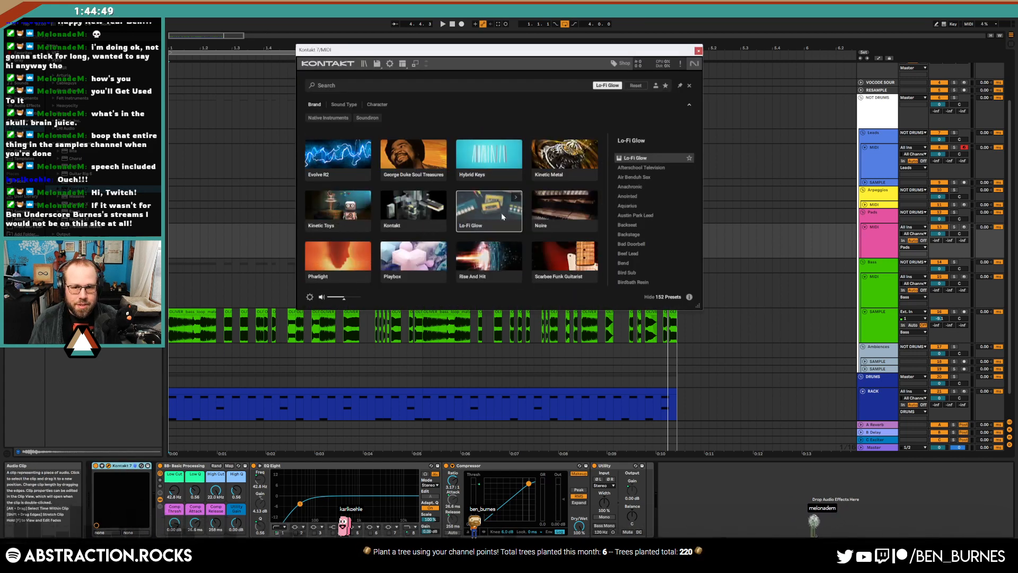
pyautogui.click(639, 187)
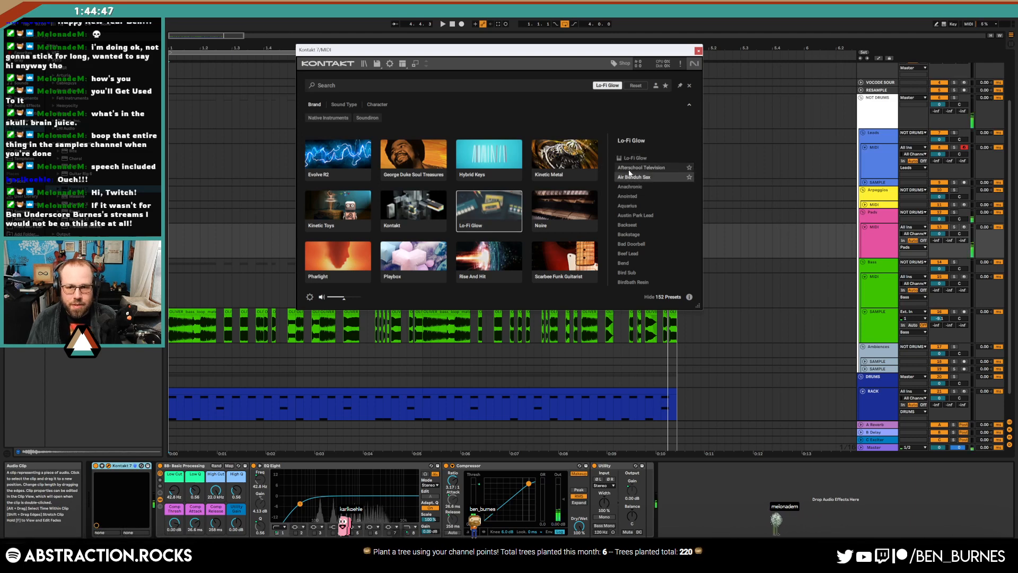
pyautogui.click(655, 194)
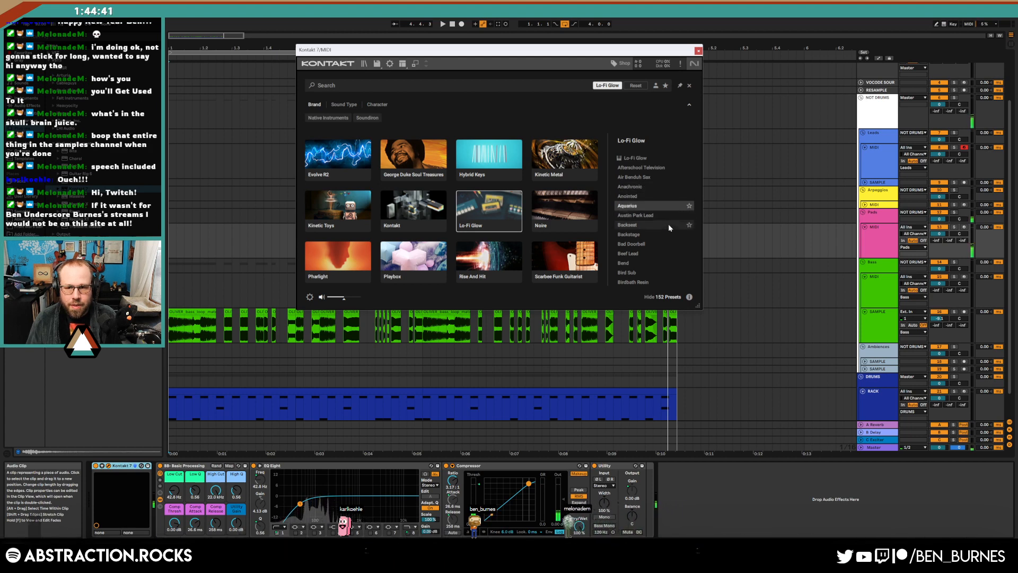
pyautogui.click(666, 218)
pyautogui.click(660, 239)
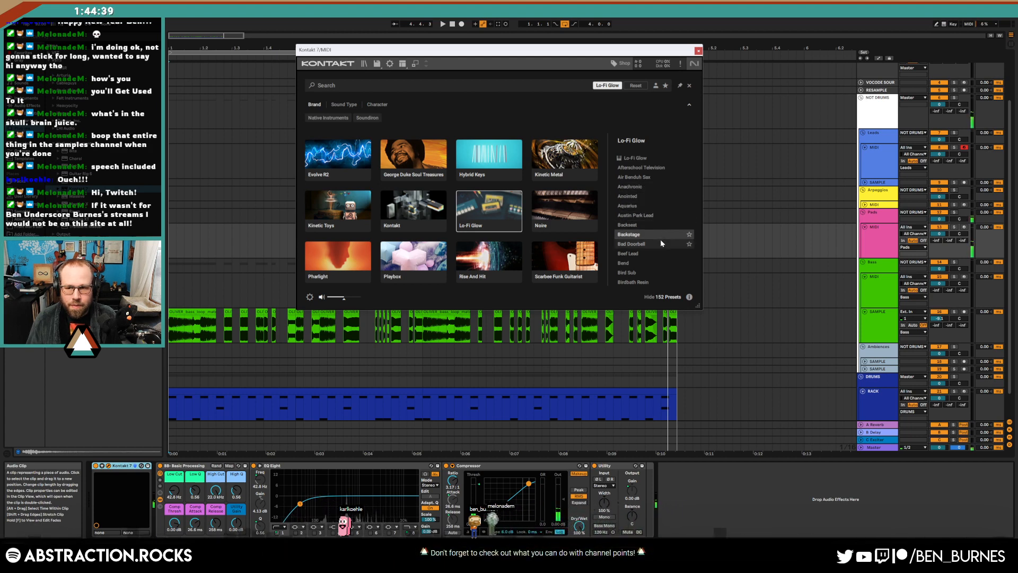
pyautogui.press('Down')
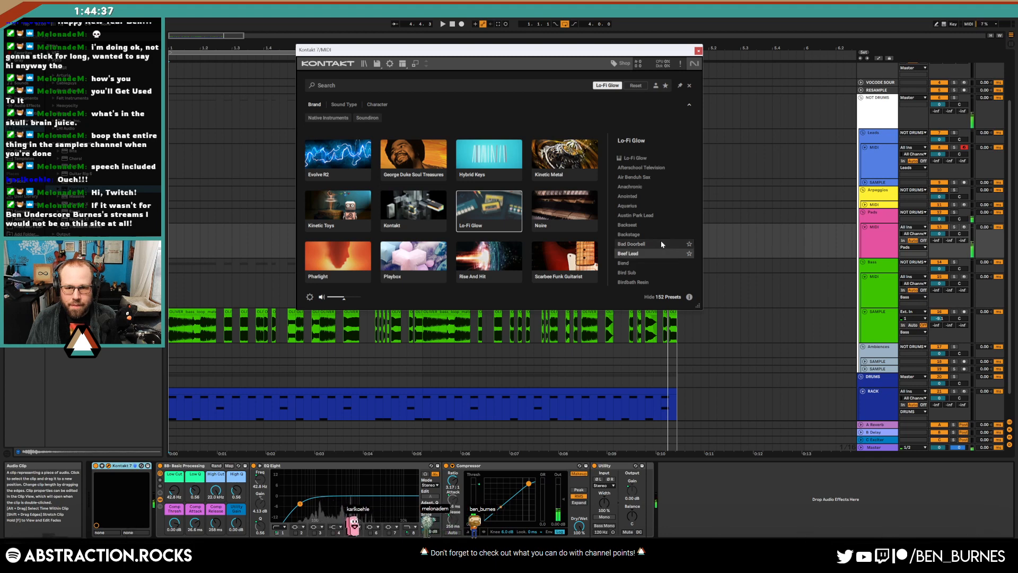
pyautogui.press('Down')
pyautogui.press('Down')
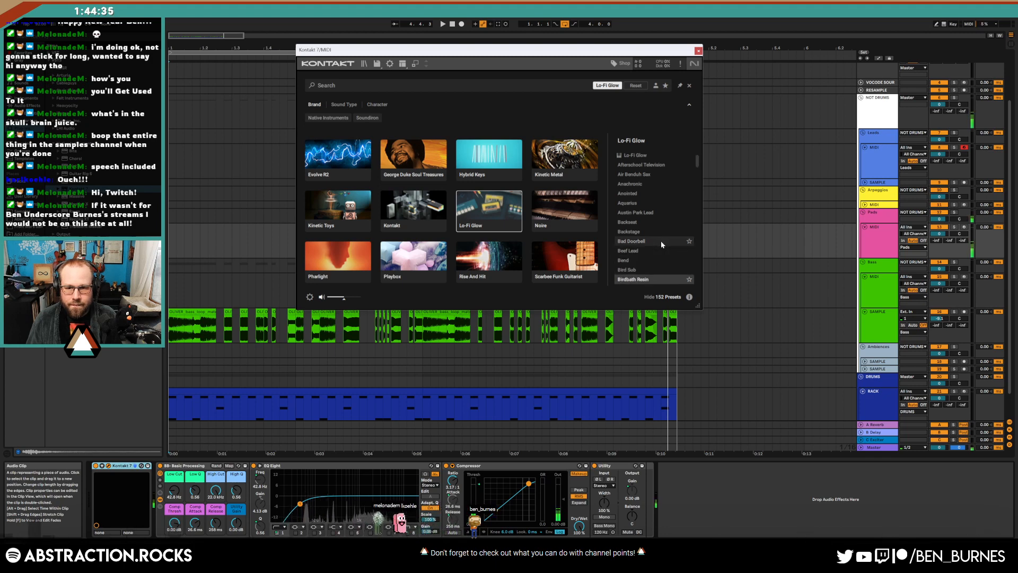
pyautogui.press('Down')
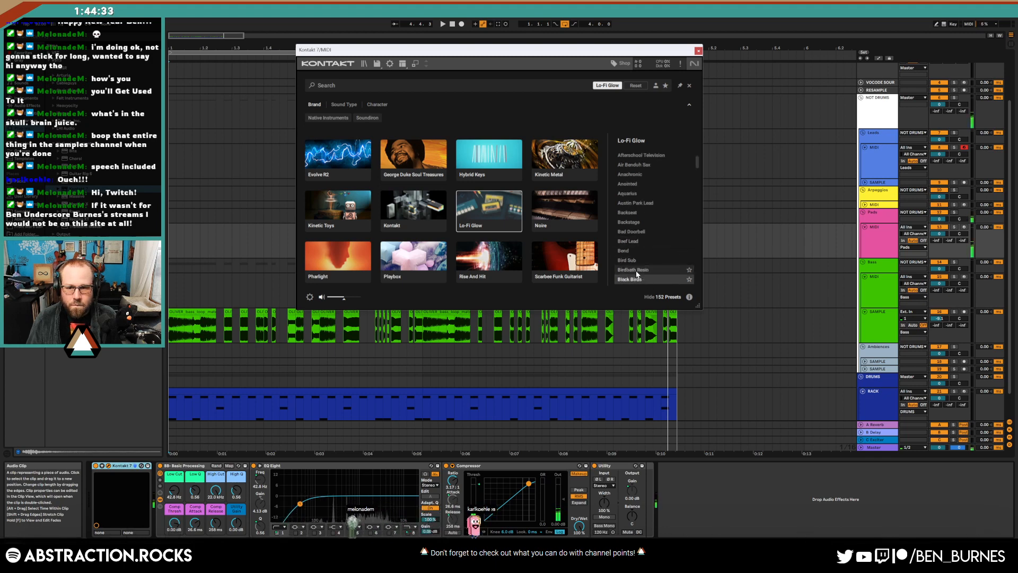
pyautogui.scroll(-1, 638, 273)
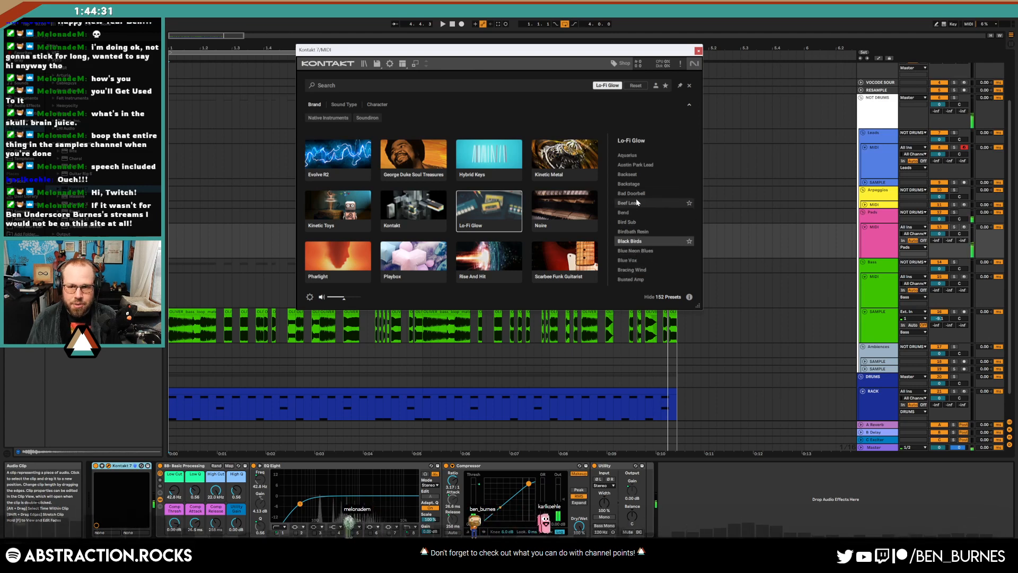
# Load the Anachronic preset from the Lo-Fi Glow library into Kontakt 7 on the Leads MIDI track
pyautogui.scroll(2, 638, 200)
pyautogui.click(645, 187)
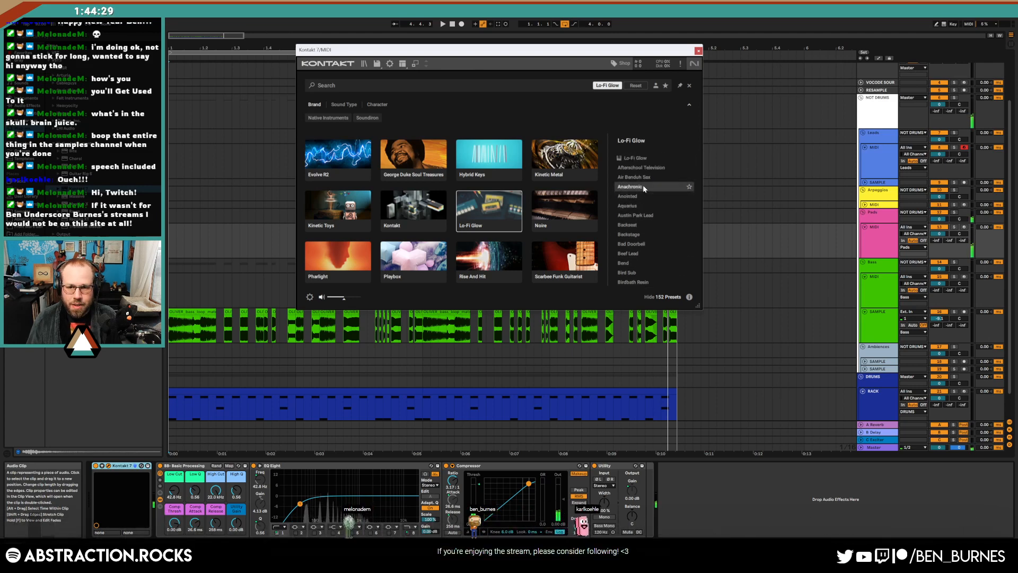
pyautogui.doubleClick(644, 187)
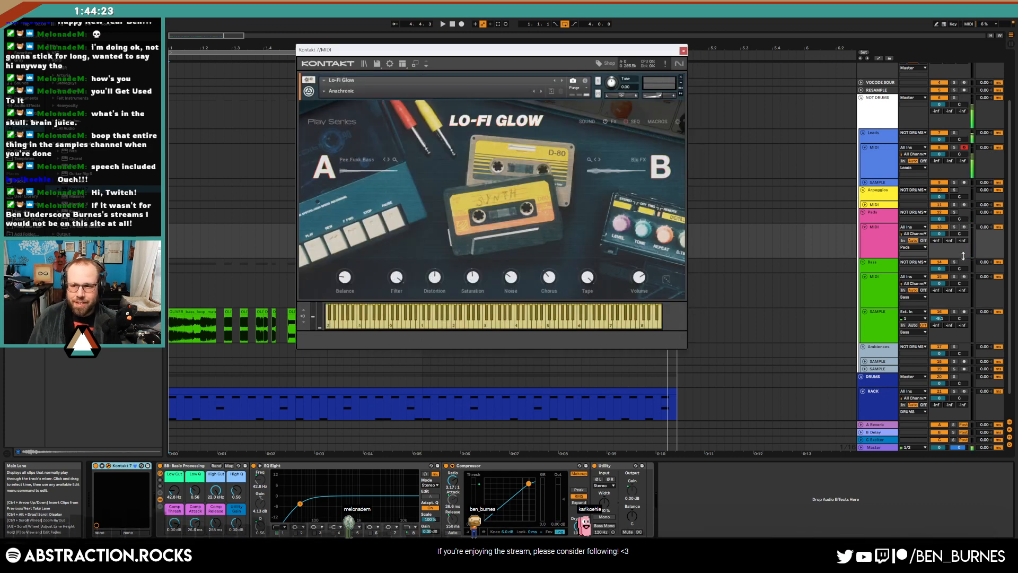
# Arm the Pads MIDI track, close the Kontakt window, and record a C2 bass part over the loop
pyautogui.click(966, 228)
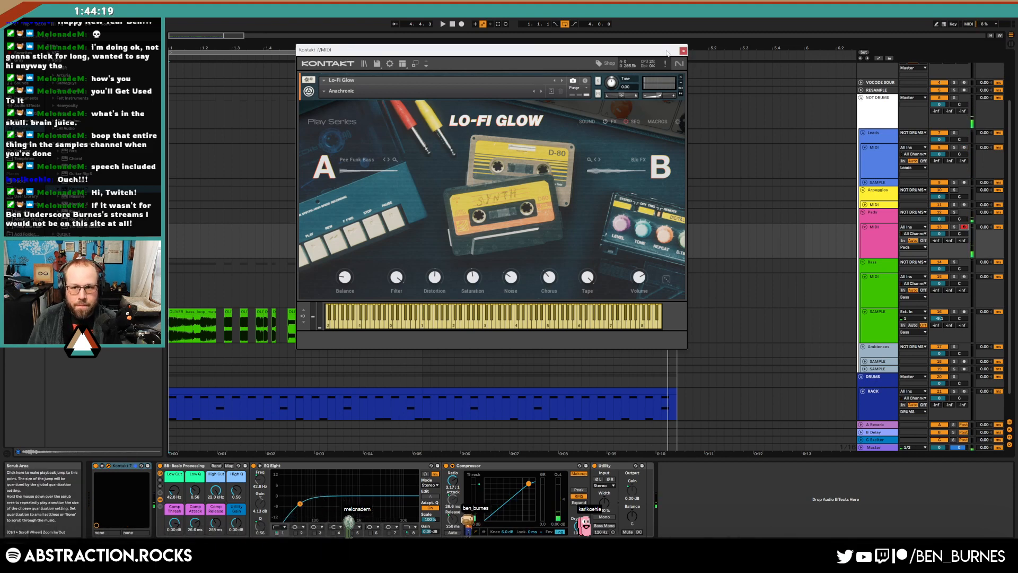
pyautogui.click(683, 50)
pyautogui.click(461, 25)
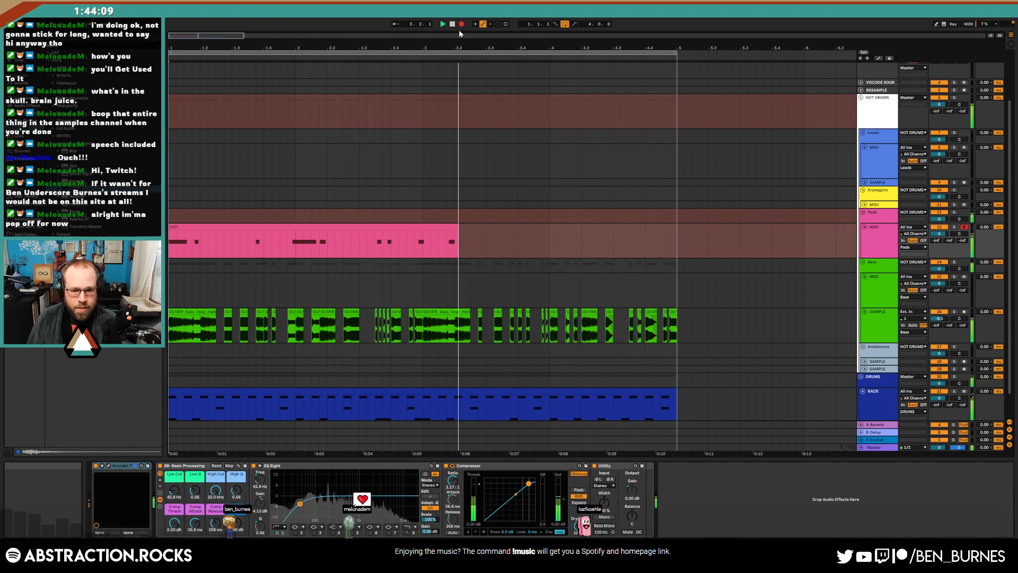
pyautogui.click(452, 24)
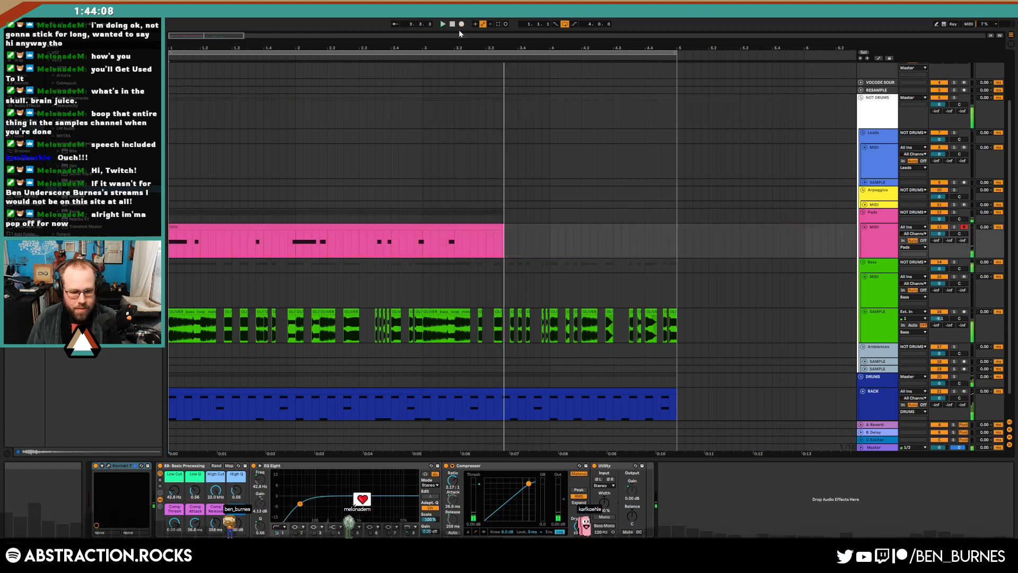
# Clean up the recorded clip by deleting the stray notes at its end and shifting the second bar's C2 notes into time
pyautogui.doubleClick(455, 229)
pyautogui.moveTo(772, 384); pyautogui.dragTo(925, 496)
pyautogui.press('Delete')
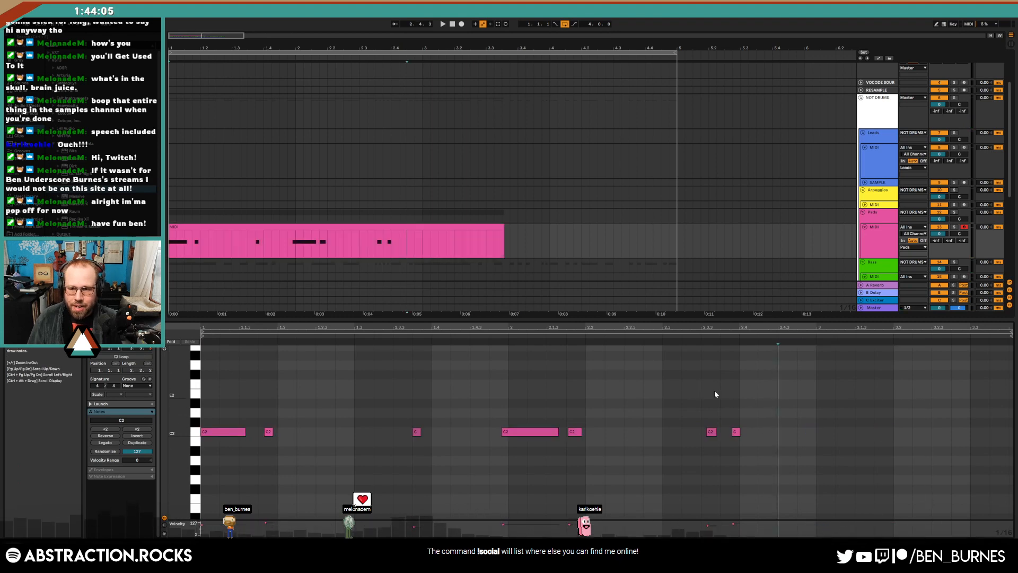
pyautogui.moveTo(525, 402)
pyautogui.mouseDown()
pyautogui.moveTo(568, 442)
pyautogui.moveTo(585, 441)
pyautogui.mouseUp()
pyautogui.press('Right')
pyautogui.click(581, 413)
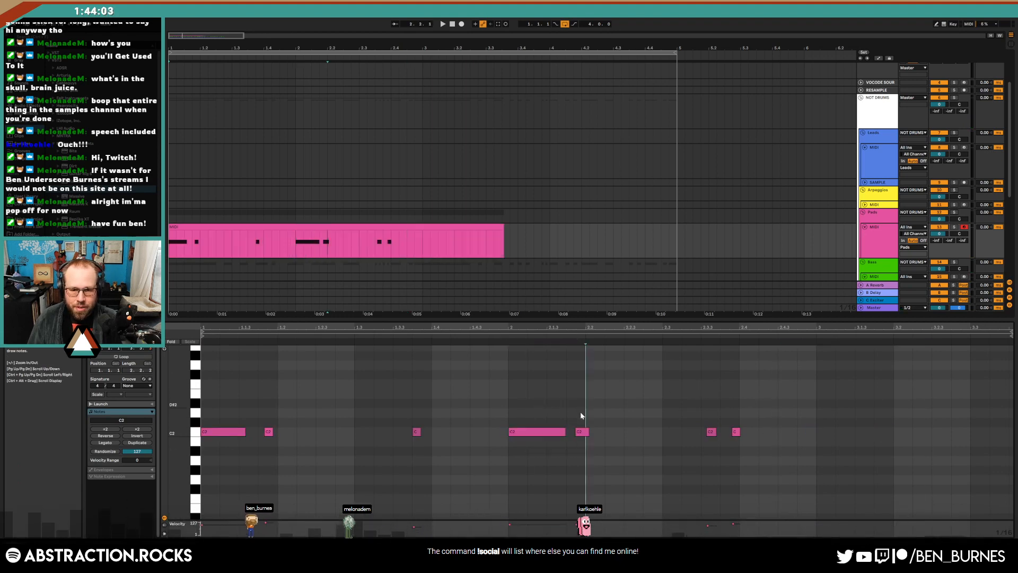
pyautogui.click(623, 418)
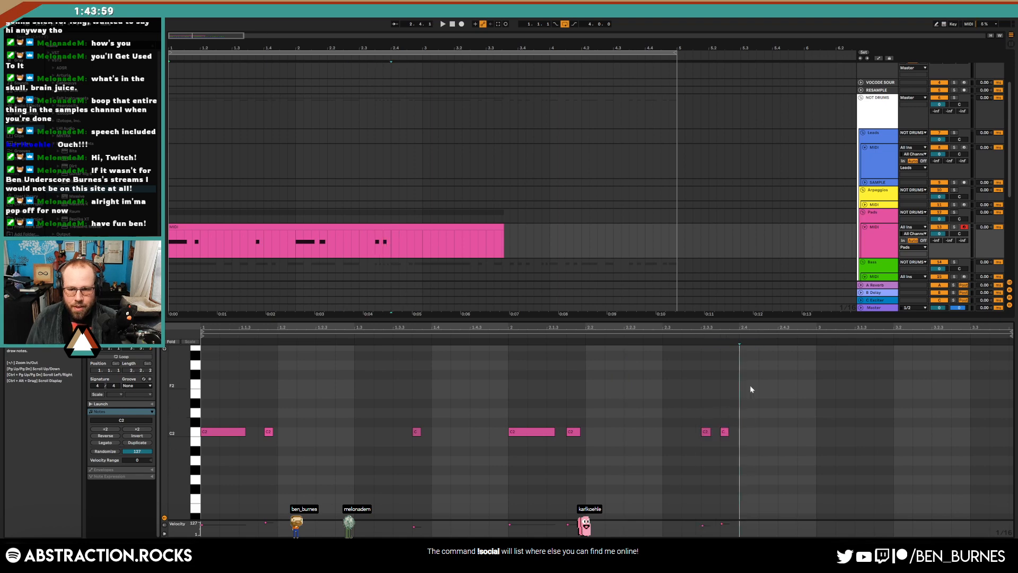
# Copy the long C2 note to the end of bar 2, duplicate the two bars, and extend the clip to four bars
pyautogui.moveTo(545, 432); pyautogui.dragTo(795, 437)
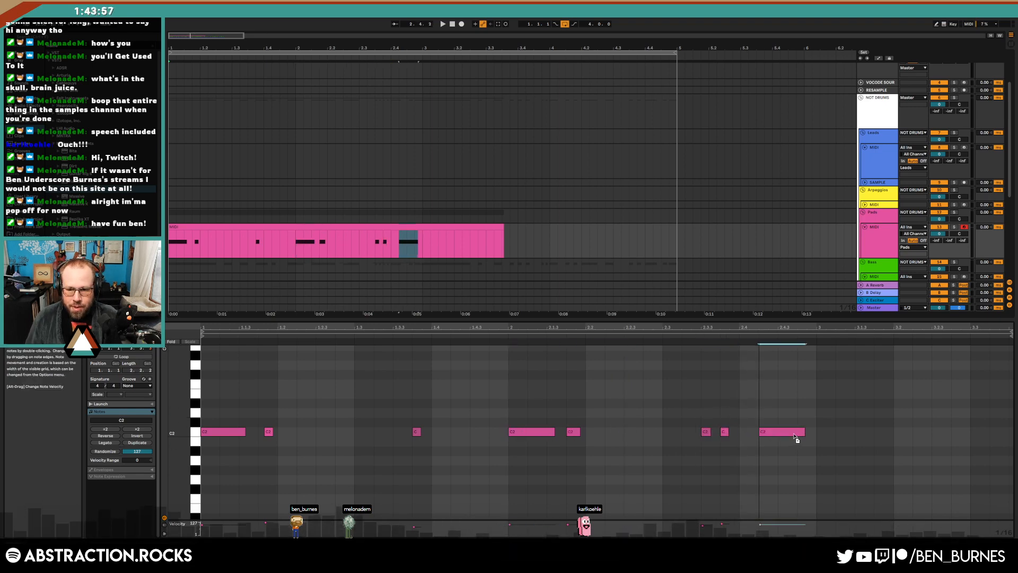
pyautogui.moveTo(812, 374); pyautogui.dragTo(171, 462)
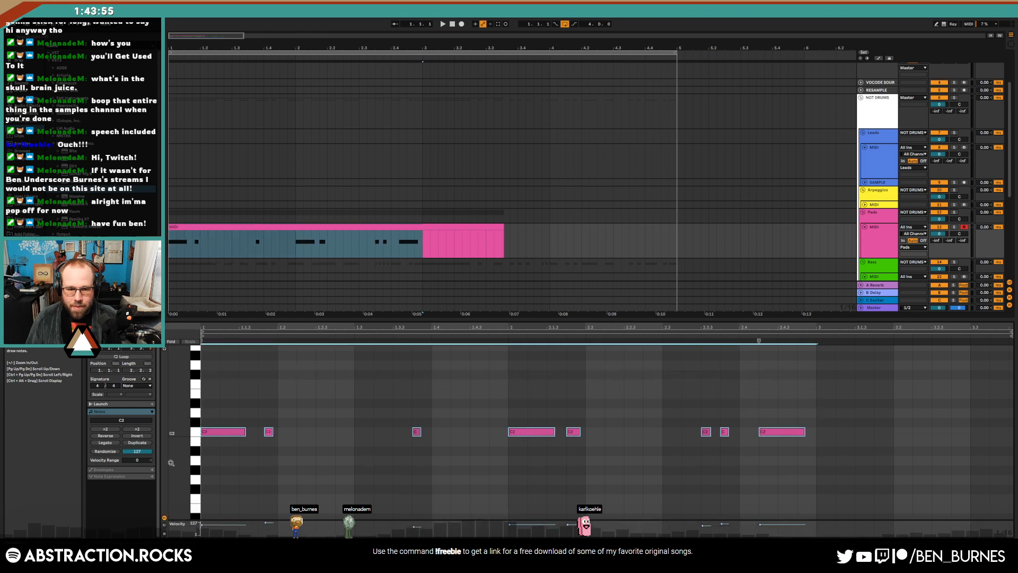
pyautogui.hotkey('ctrl', 'd')
pyautogui.moveTo(503, 227); pyautogui.dragTo(679, 233)
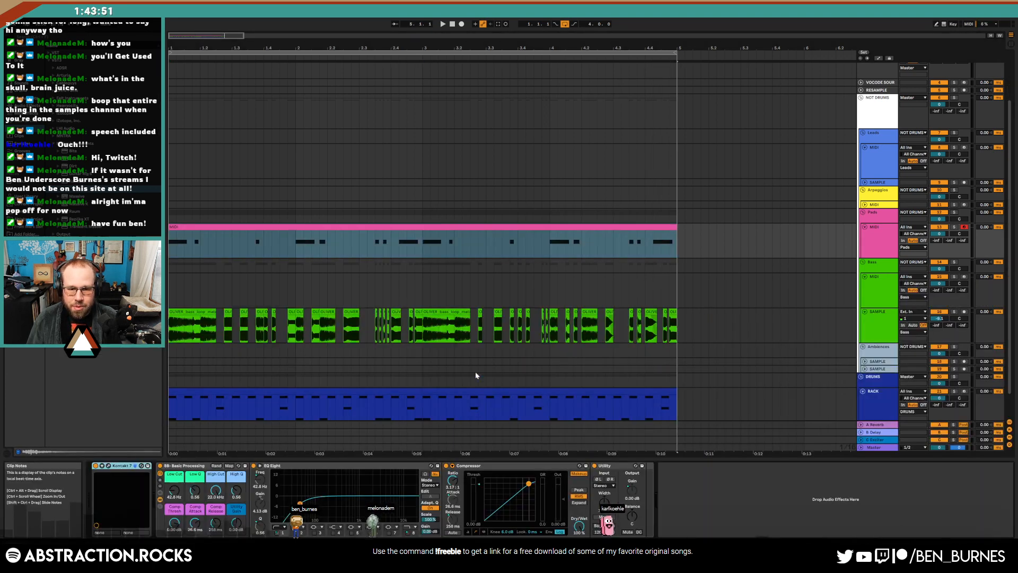
# Shorten the long C2 note at the end of the clip's second bar and return playback to the start
pyautogui.click(609, 386)
pyautogui.moveTo(598, 432); pyautogui.dragTo(582, 431)
pyautogui.click(592, 406)
pyautogui.hotkey('shift', 'Tab')
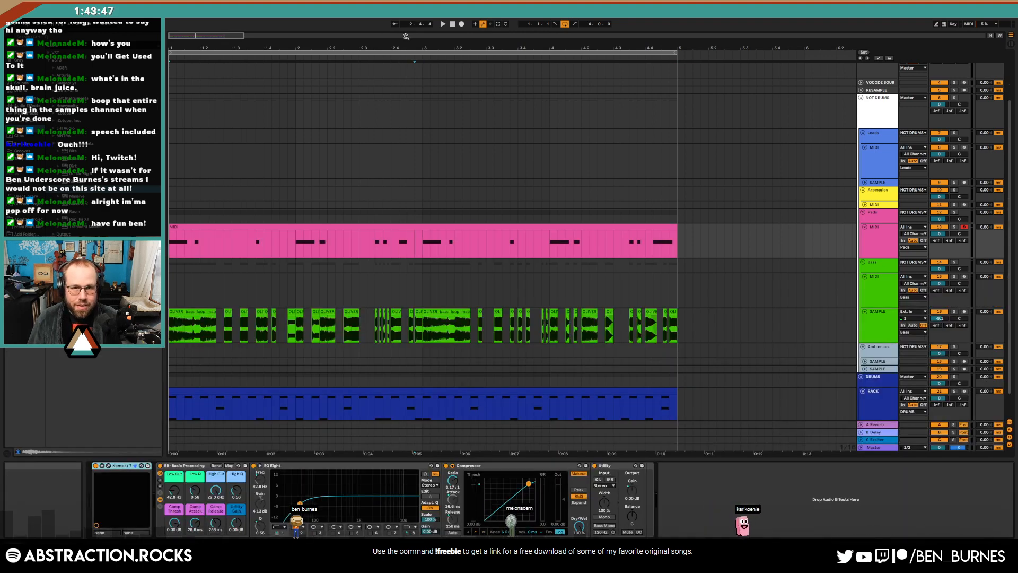
pyautogui.click(452, 24)
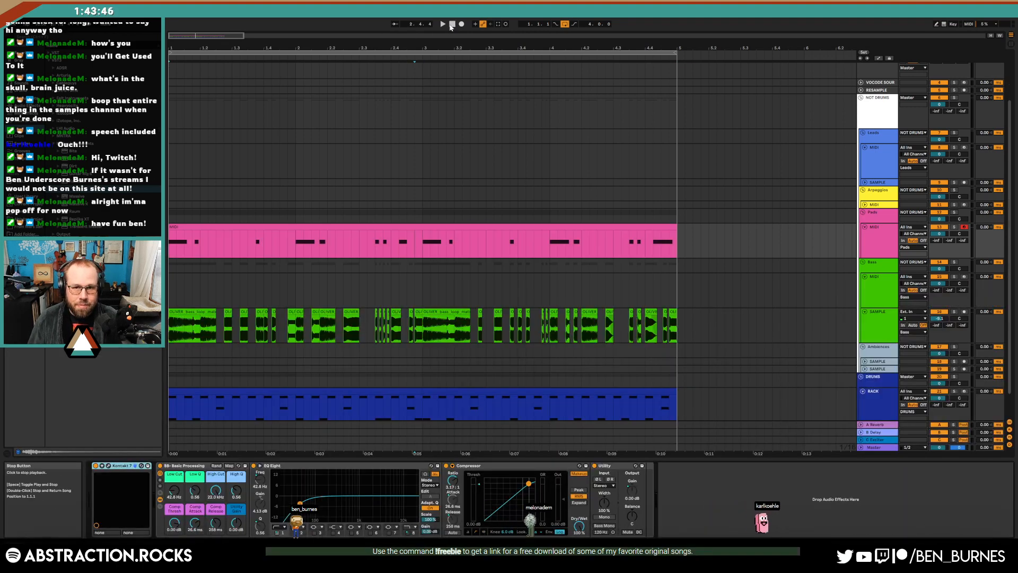
# Insert a new MIDI track in the Pads group and move the Kontakt track with its clip into the Bass group
pyautogui.click(878, 244)
pyautogui.hotkey('ctrl', 'shift', 't')
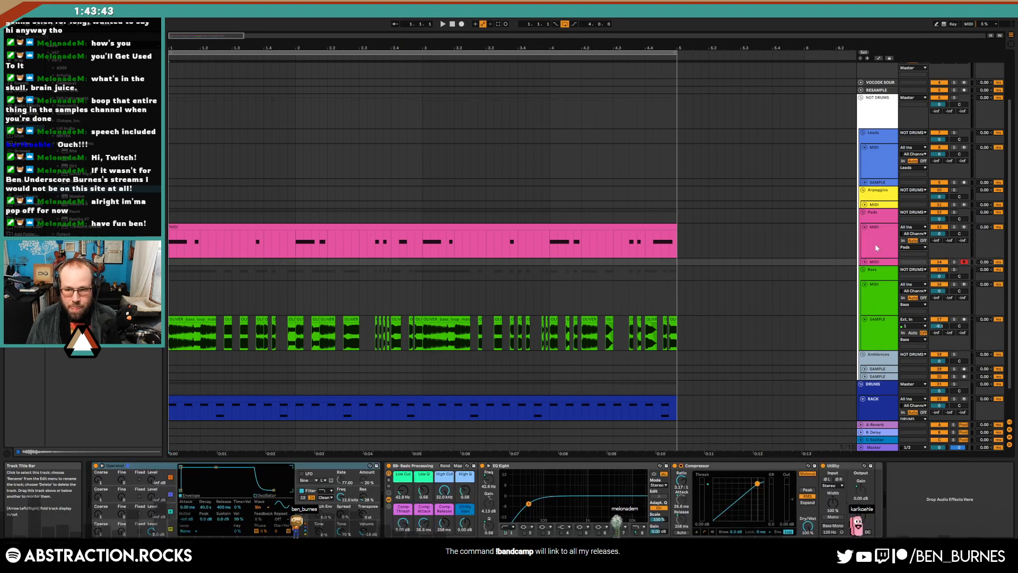
pyautogui.moveTo(878, 244)
pyautogui.mouseDown()
pyautogui.moveTo(883, 293)
pyautogui.moveTo(876, 227)
pyautogui.mouseUp()
# Color the moved Kontakt track and its clip green like the Bass group, and color the Pads MIDI tracks pink
pyautogui.click(883, 325)
pyautogui.rightClick(880, 296)
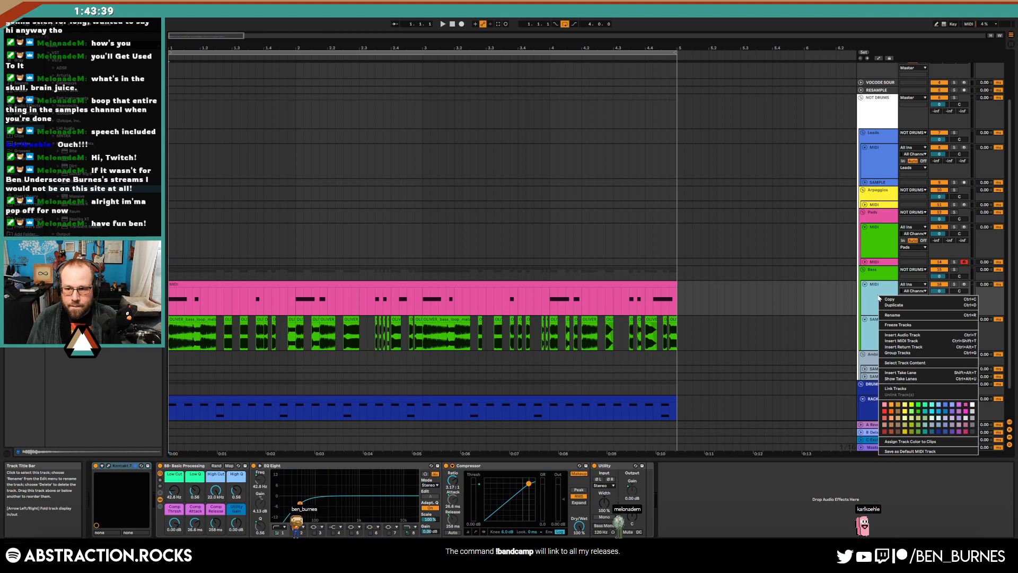
pyautogui.click(919, 413)
pyautogui.rightClick(869, 290)
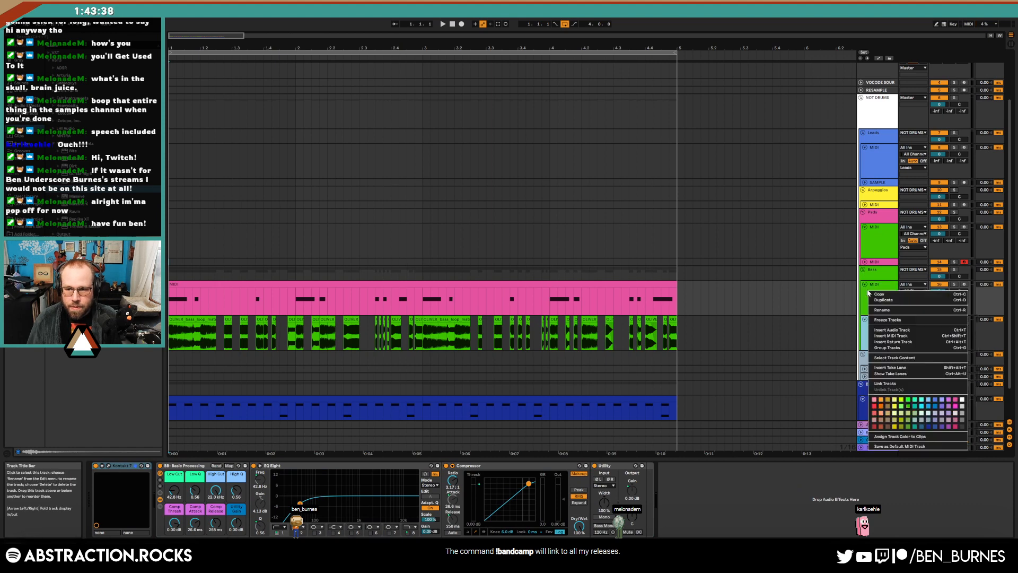
pyautogui.click(904, 437)
pyautogui.click(881, 255)
pyautogui.rightClick(881, 260)
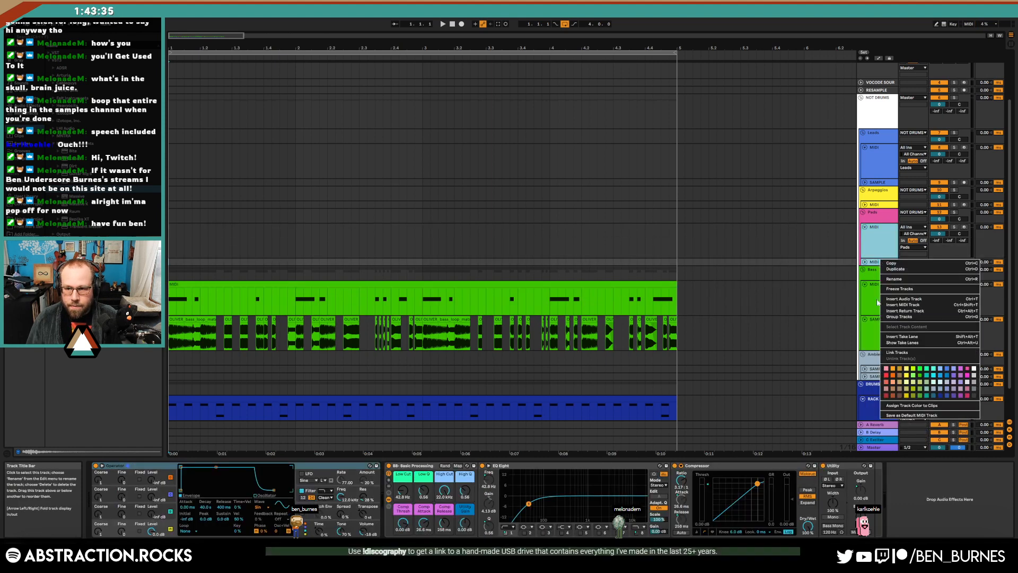
pyautogui.click(967, 369)
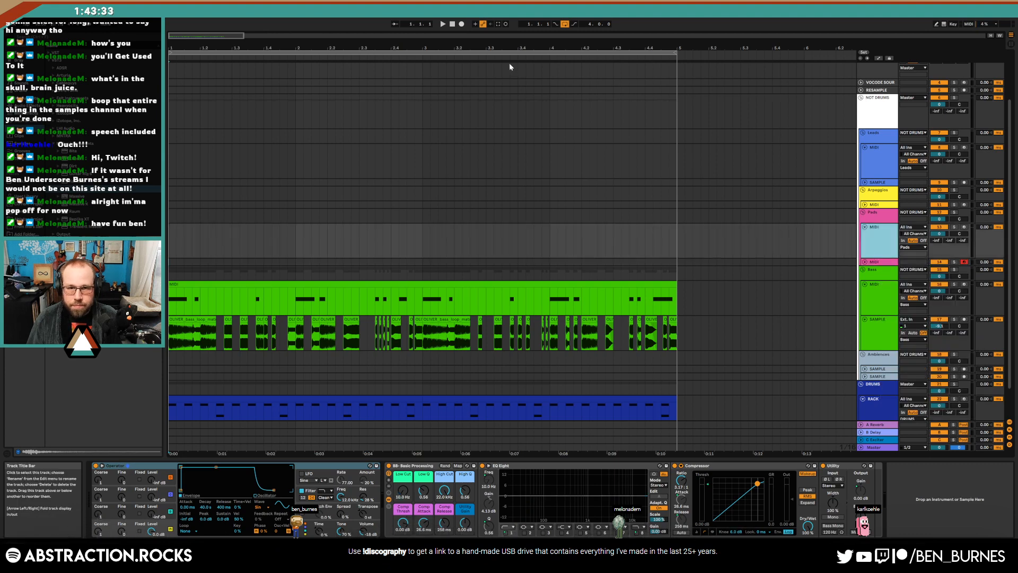
# Lower the volume of the Bass MIDI track and nudge one short note in its clip's second half slightly earlier
pyautogui.moveTo(939, 291); pyautogui.dragTo(939, 295)
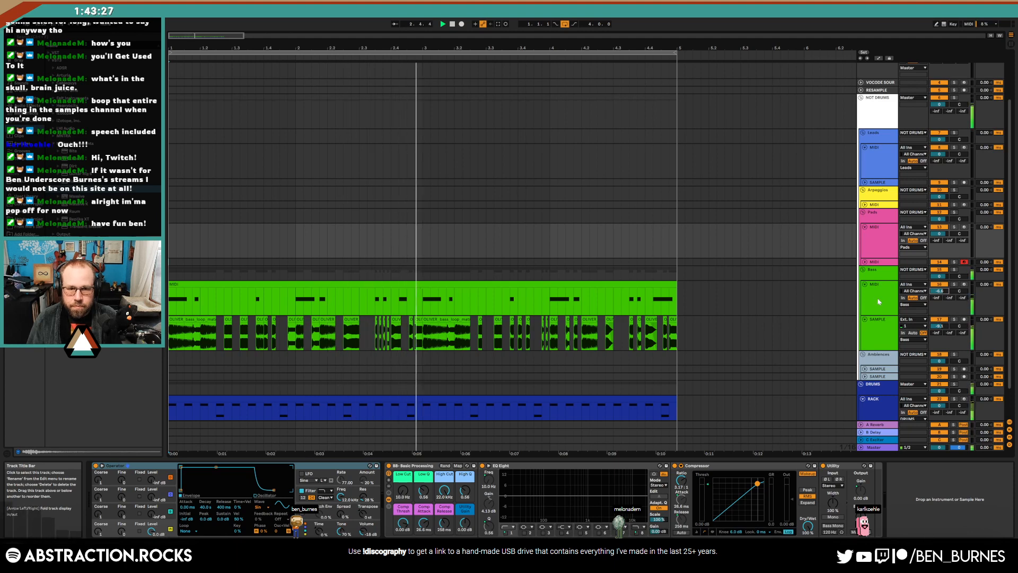
pyautogui.doubleClick(543, 293)
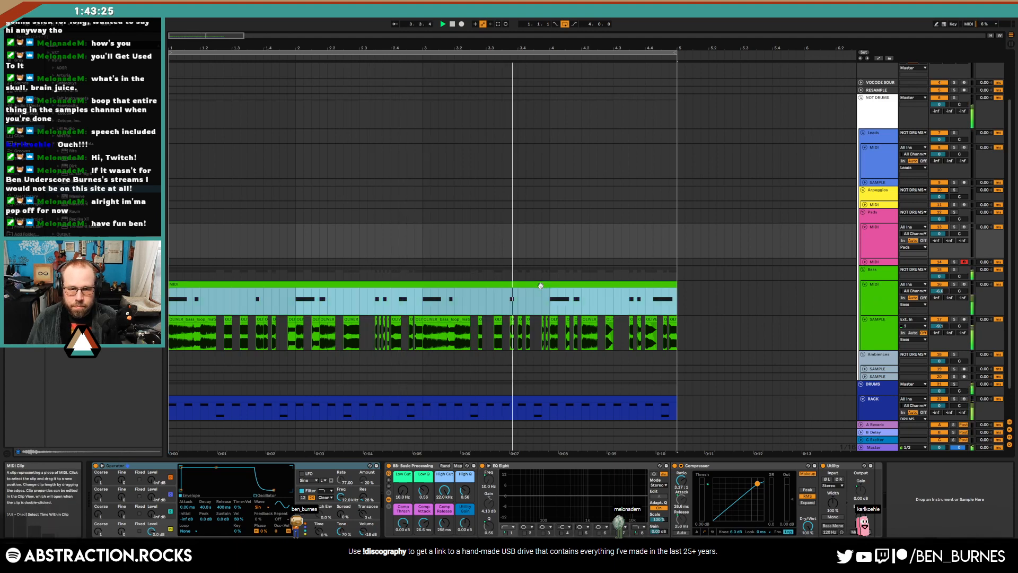
pyautogui.click(652, 431)
pyautogui.press('Left')
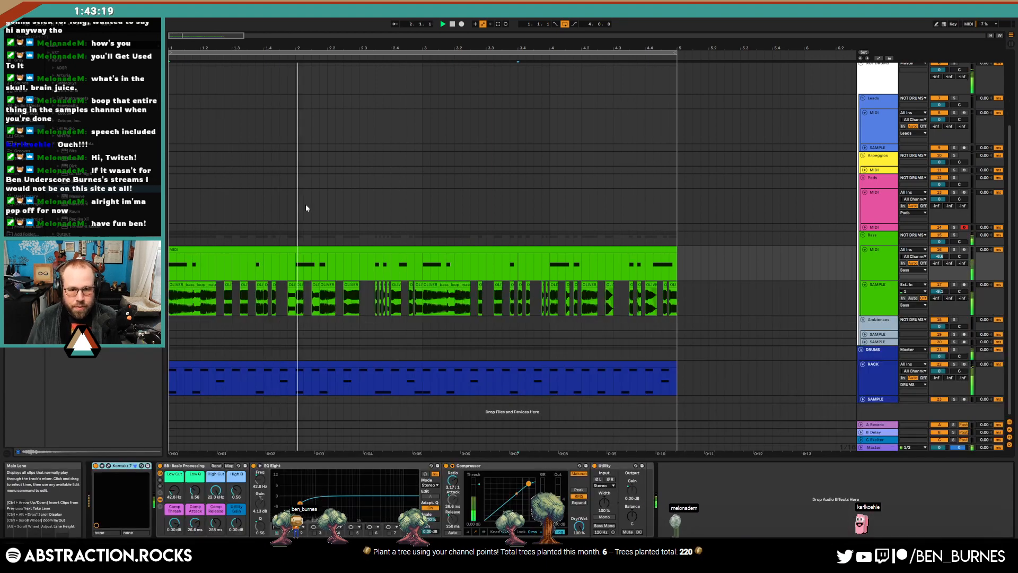
# On the Bass MIDI track's Basic Processing rack, set High Cut to about 739 Hz and Low Cut to 10.0 Hz, and lower Comp Thresh
pyautogui.moveTo(216, 490); pyautogui.dragTo(215, 530)
pyautogui.moveTo(174, 491); pyautogui.dragTo(174, 509)
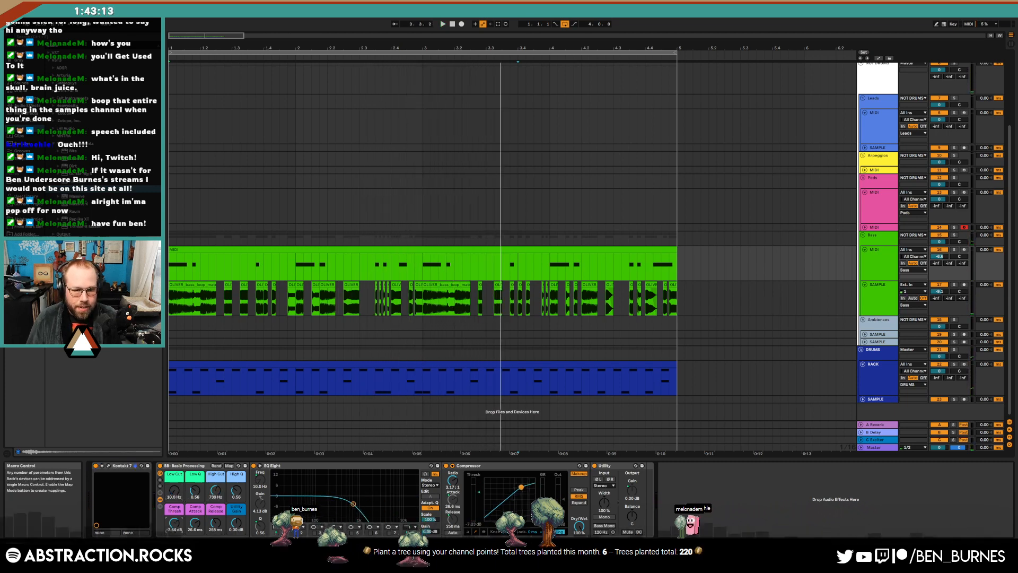
pyautogui.press('space')
pyautogui.moveTo(174, 523); pyautogui.dragTo(173, 542)
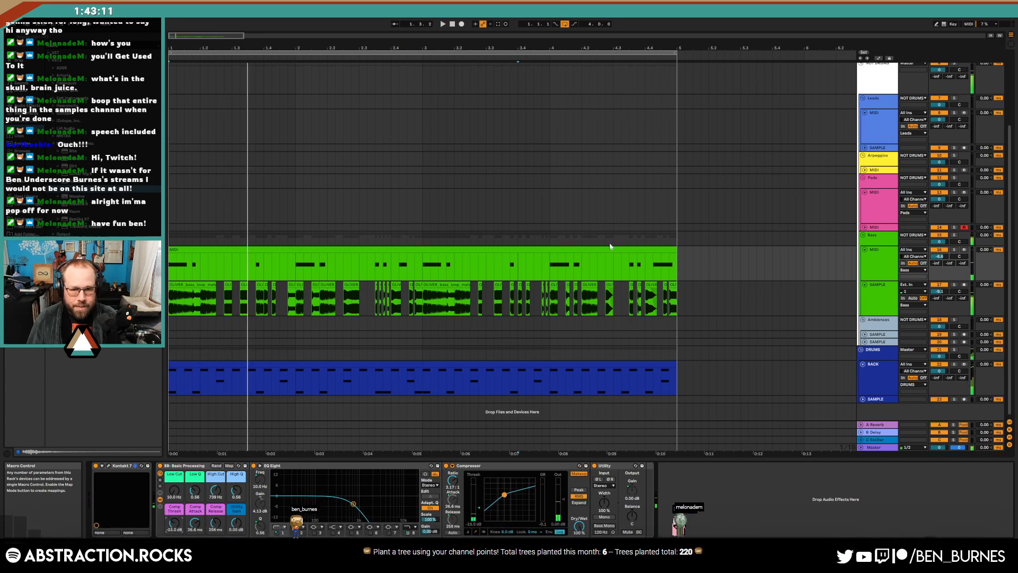
# Deactivate the MIDI clip in the Bass group and unfold the Arpeggios MIDI track
pyautogui.click(581, 252)
pyautogui.press('0')
pyautogui.press('space')
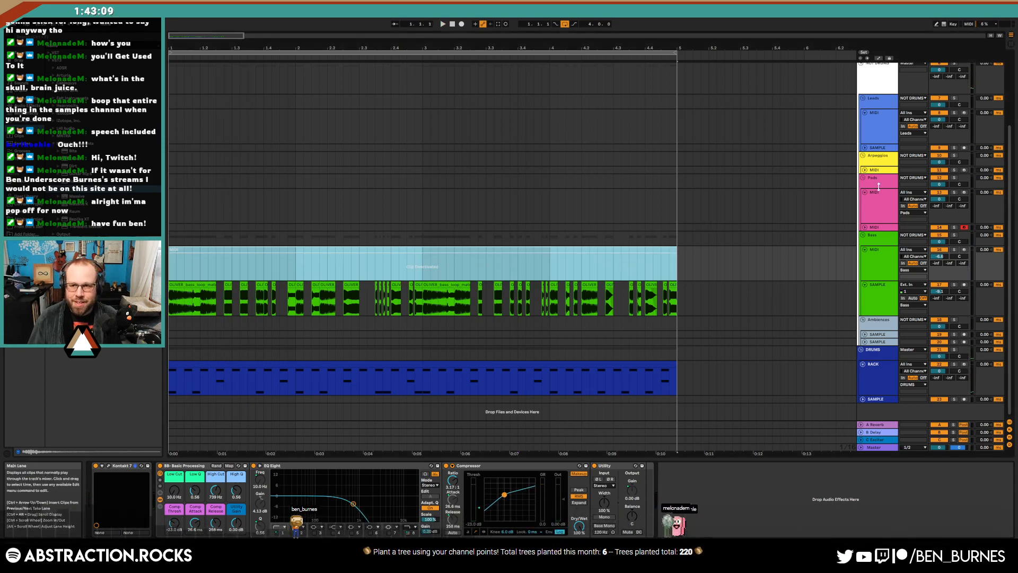
pyautogui.click(878, 179)
pyautogui.click(865, 171)
pyautogui.click(877, 171)
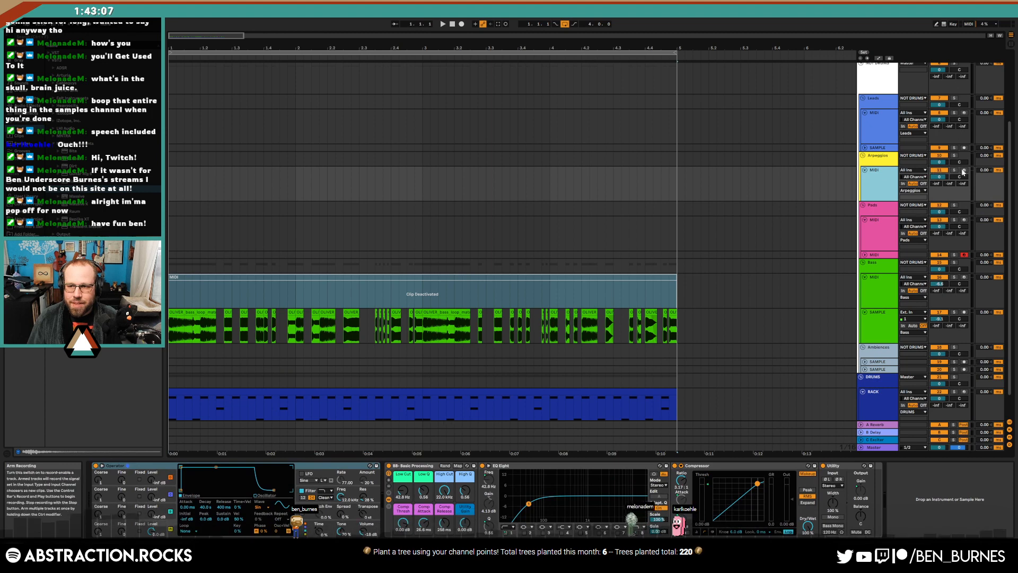
# Extend the first drum clip on the RACK track over the second one to fill all four bars
pyautogui.scroll(-3, 314, 321)
pyautogui.click(360, 363)
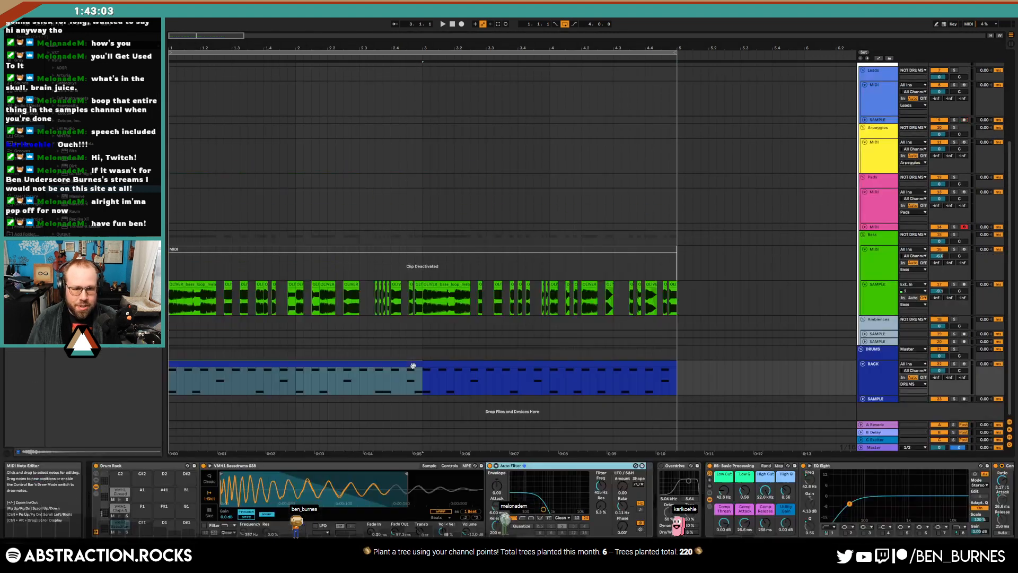
pyautogui.doubleClick(413, 366)
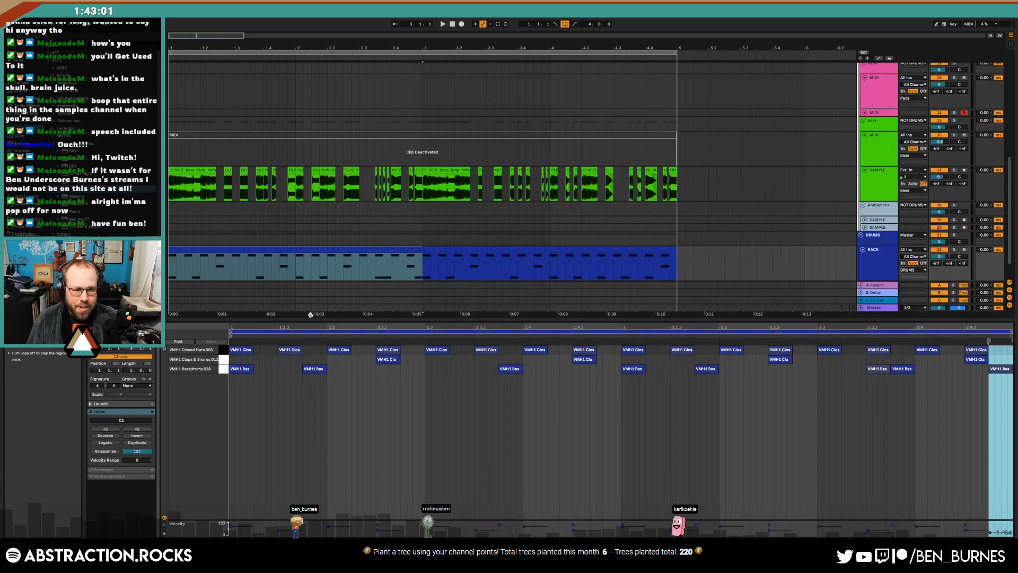
pyautogui.moveTo(418, 251); pyautogui.dragTo(670, 253)
pyautogui.hotkey('shift', 'Tab')
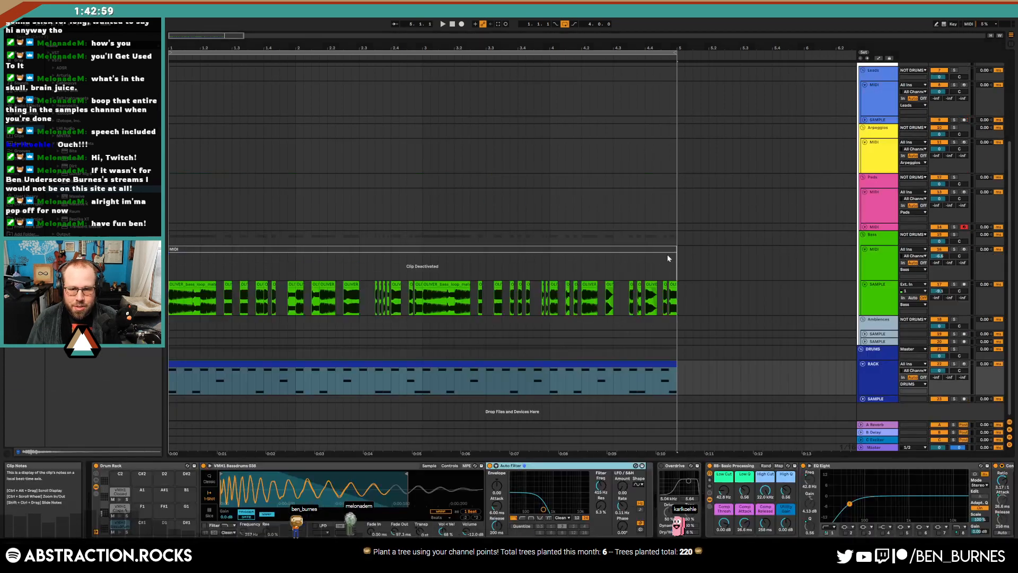
pyautogui.doubleClick(390, 378)
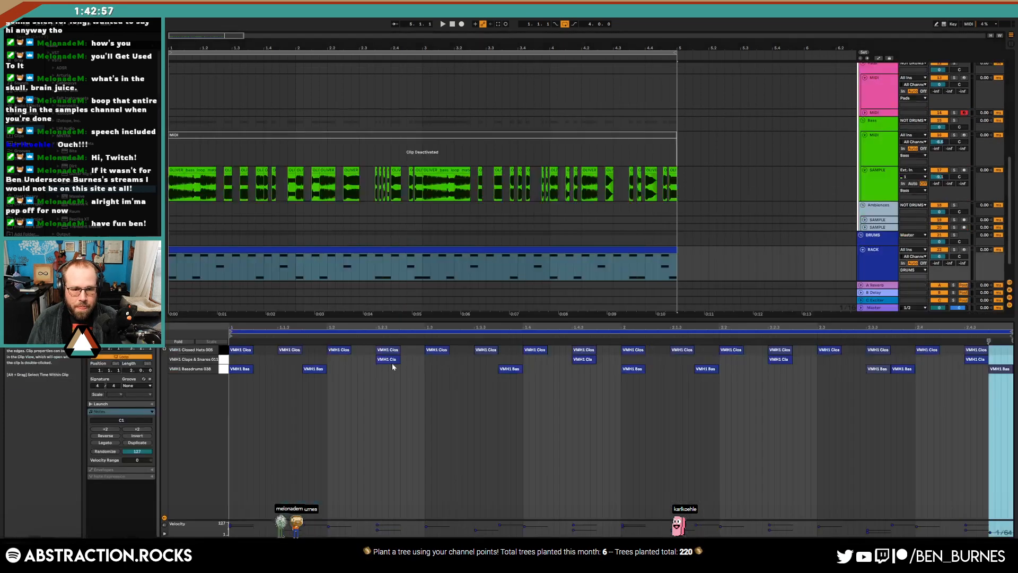
pyautogui.hotkey('shift', 'Tab')
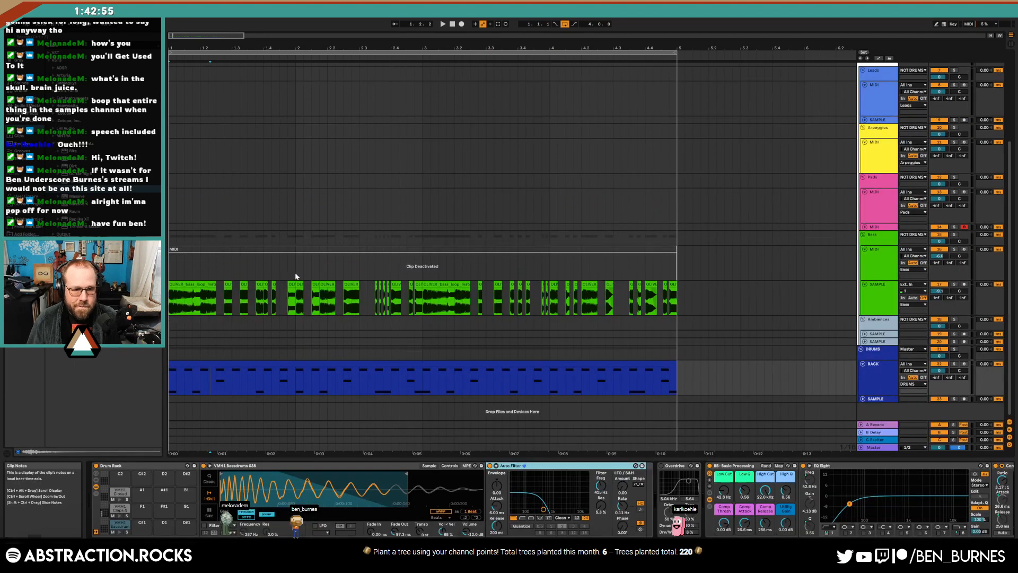
# Audition the VMH1 Closed Hats samples and load VMH1 Closed Hats 040.wav onto a free Drum Rack pad
pyautogui.click(23, 213)
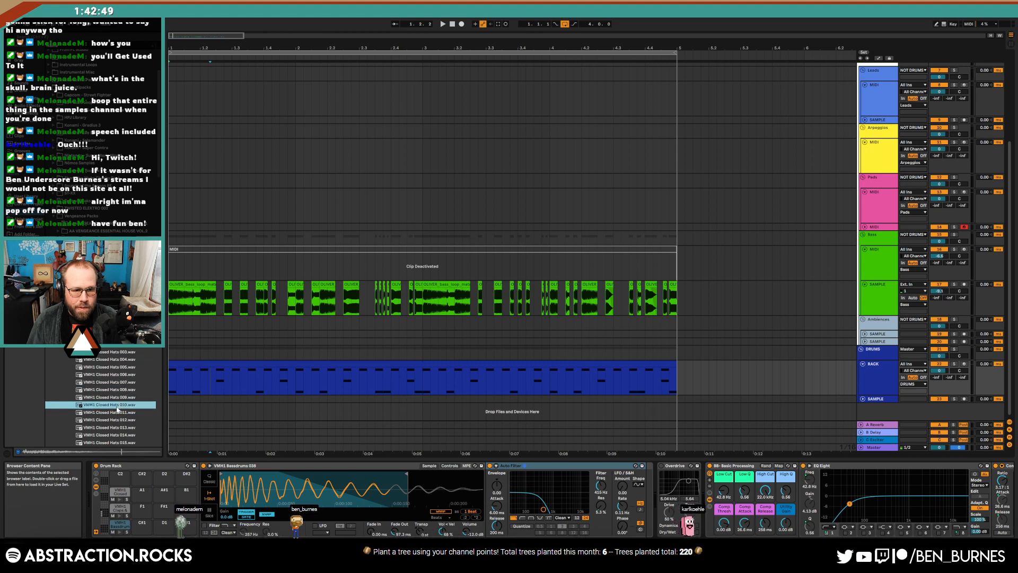
pyautogui.press('Down')
pyautogui.press('Down')
pyautogui.press('Down')
pyautogui.press('Down')
pyautogui.press('Down')
pyautogui.press('Down')
pyautogui.press('Down')
pyautogui.press('Down')
pyautogui.press('Down')
pyautogui.press('Down')
pyautogui.press('Down')
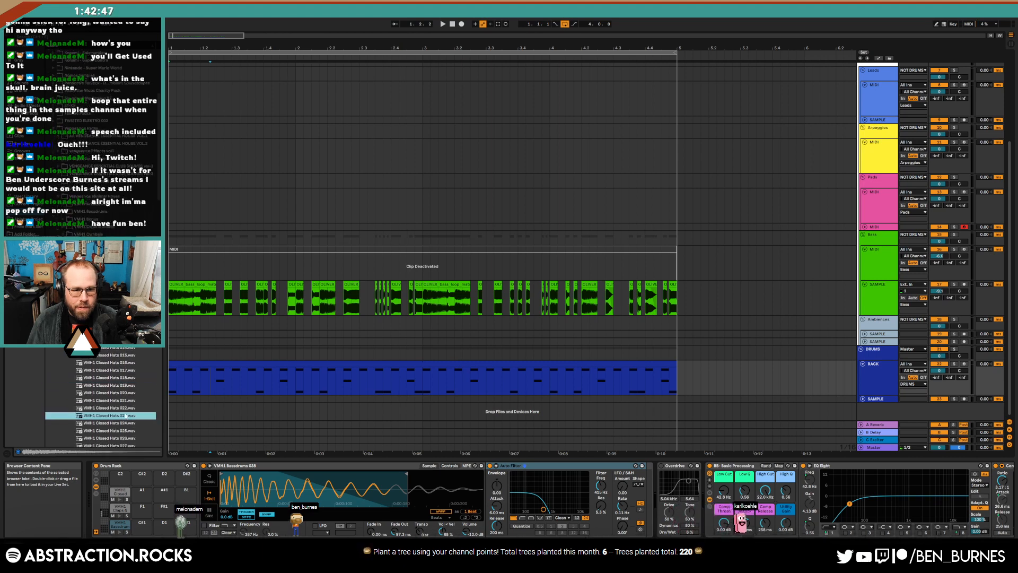
pyautogui.scroll(-7, 106, 398)
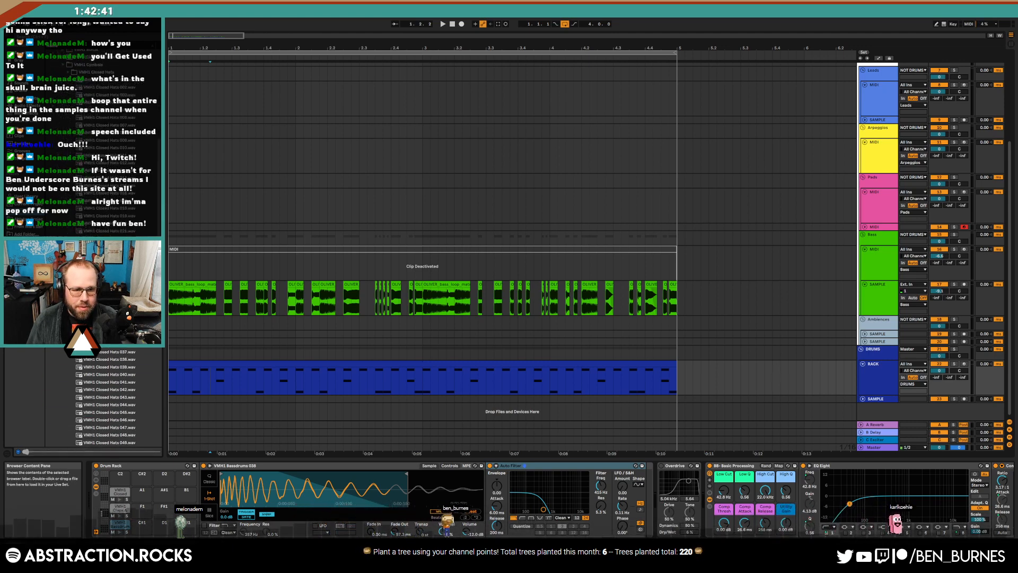
pyautogui.click(116, 367)
pyautogui.click(110, 375)
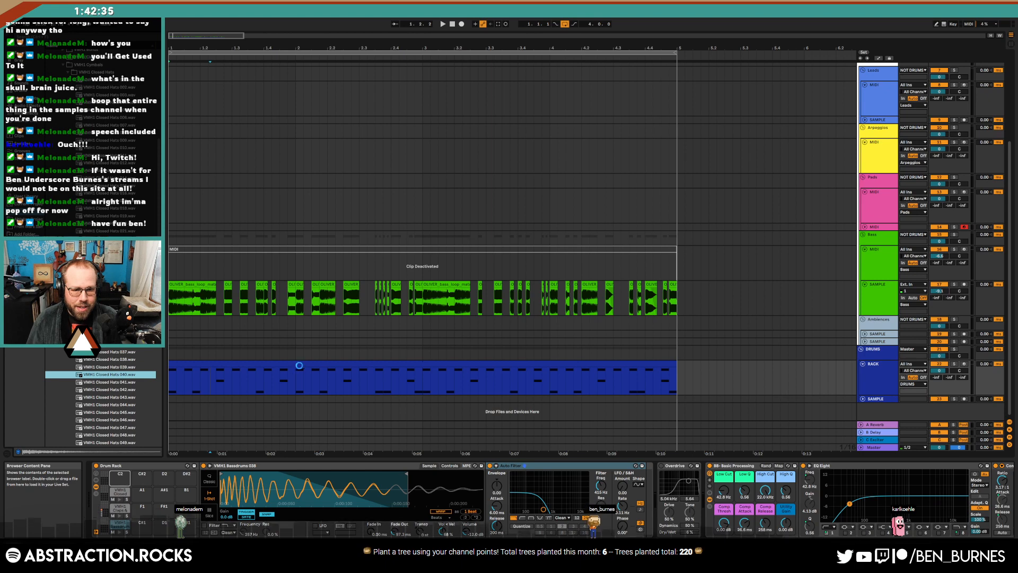
# In the RACK drum clip, add a roll of five short VMH1 Closed Hats 040 notes at 1.3.3, ramp their velocities upward, and audition it
pyautogui.doubleClick(264, 362)
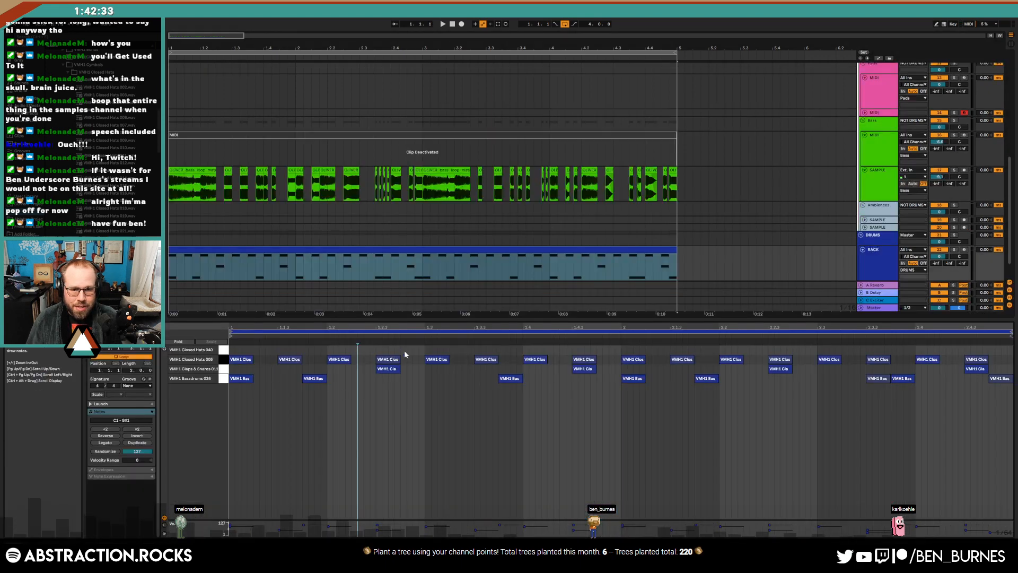
pyautogui.click(477, 349)
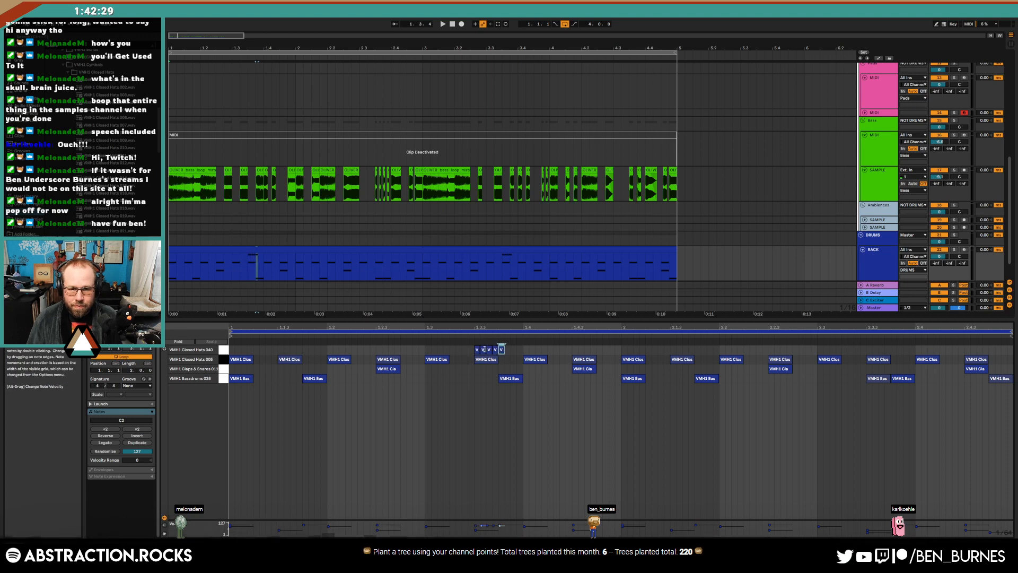
pyautogui.moveTo(474, 346); pyautogui.dragTo(507, 356)
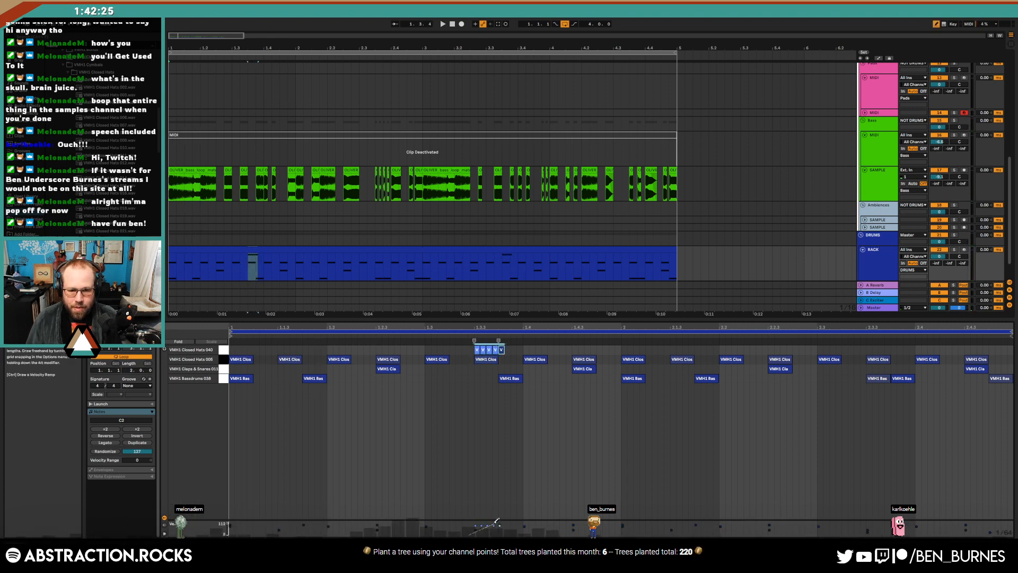
pyautogui.hotkey('shift', 'Tab')
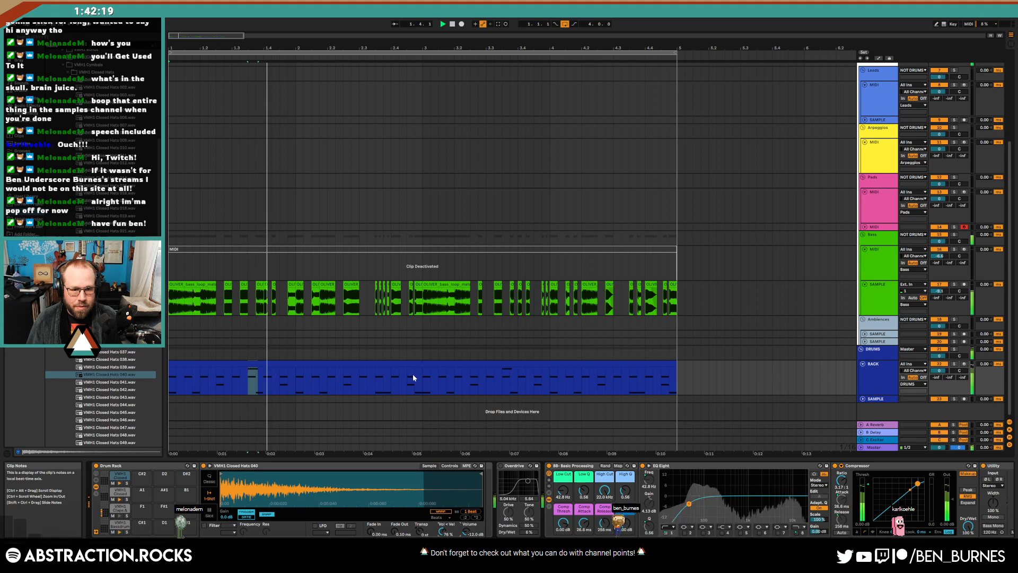
pyautogui.hotkey('shift', 'Tab')
pyautogui.hotkey('shift', 'Tab')
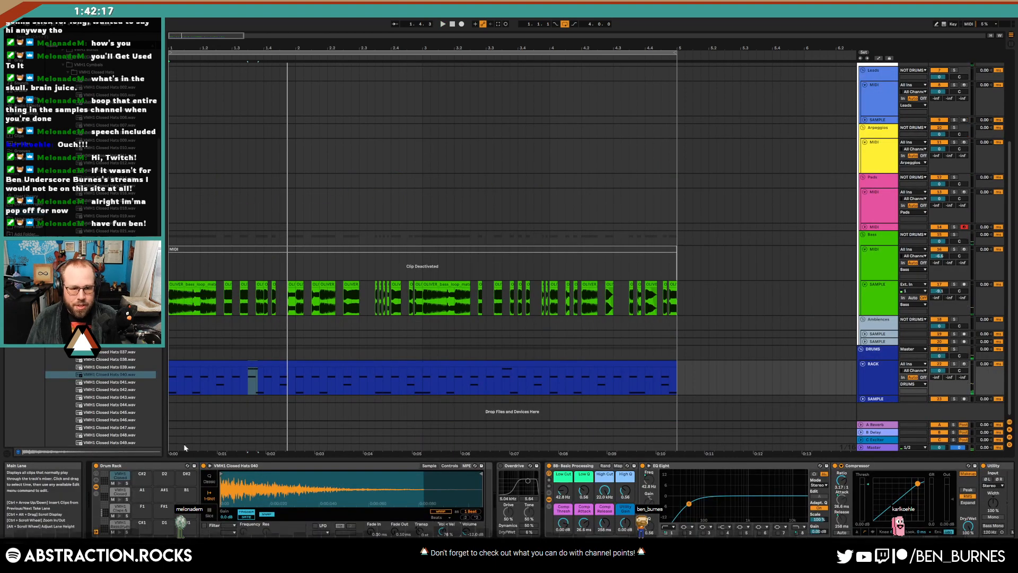
pyautogui.click(122, 474)
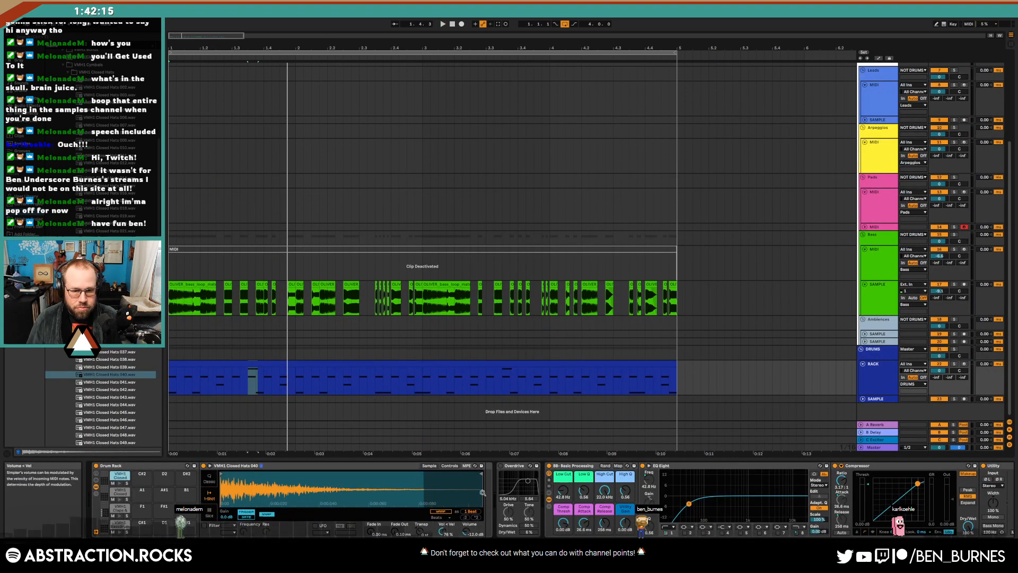
# Delete the deactivated MIDI clip from the Bass group's MIDI track and play back the groove
pyautogui.click(248, 388)
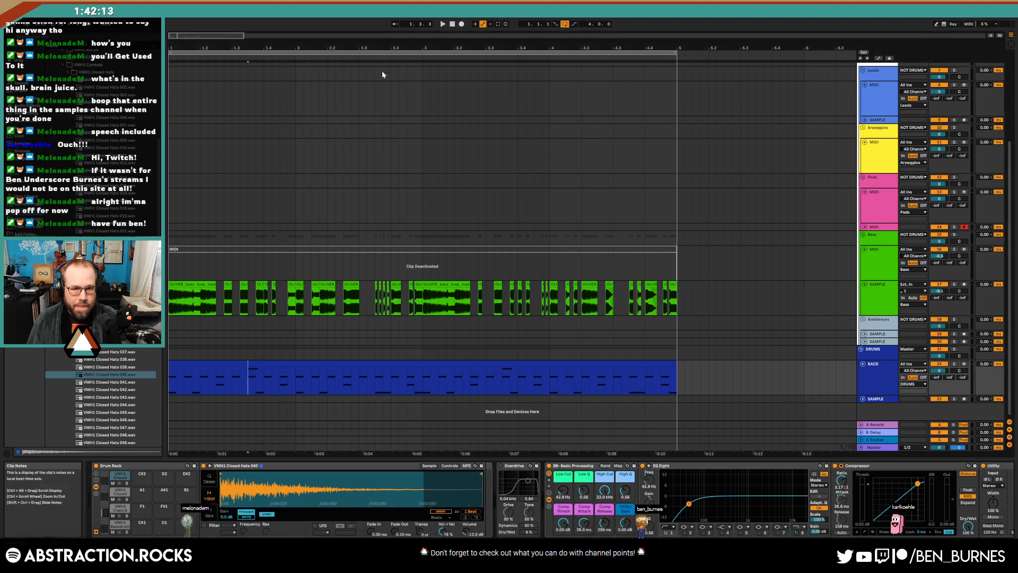
pyautogui.click(648, 250)
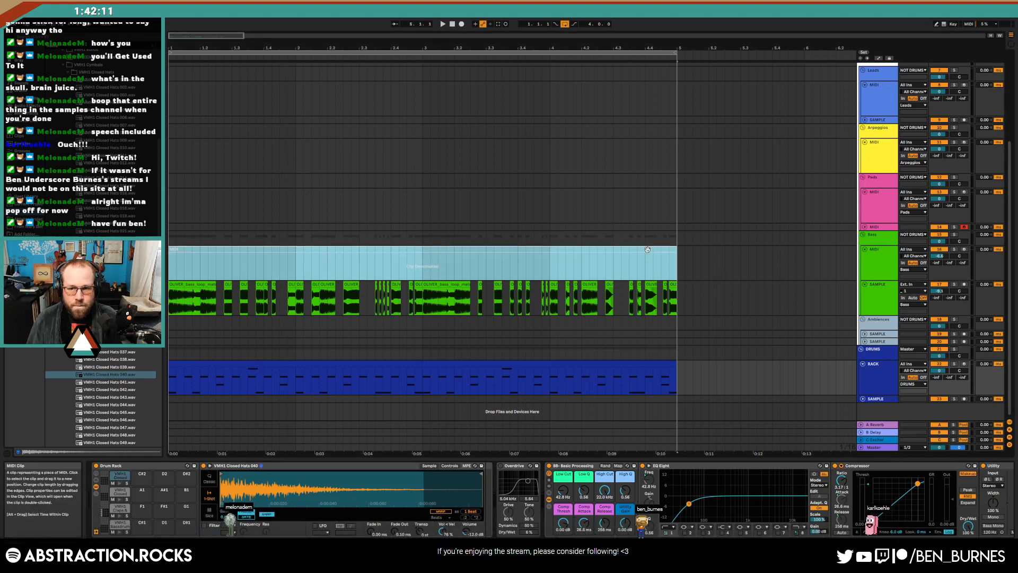
pyautogui.click(452, 24)
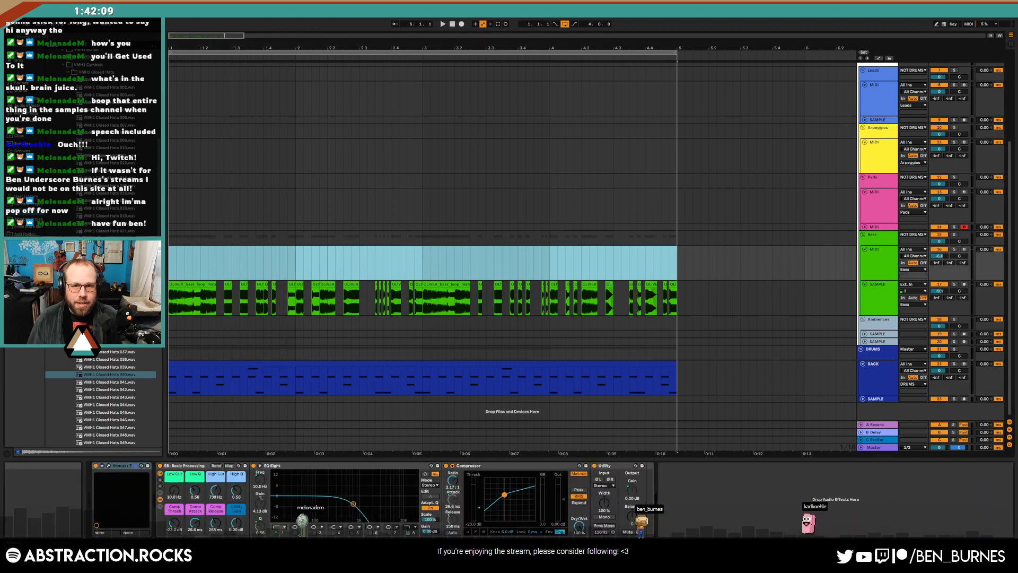
pyautogui.press('Delete')
pyautogui.press('space')
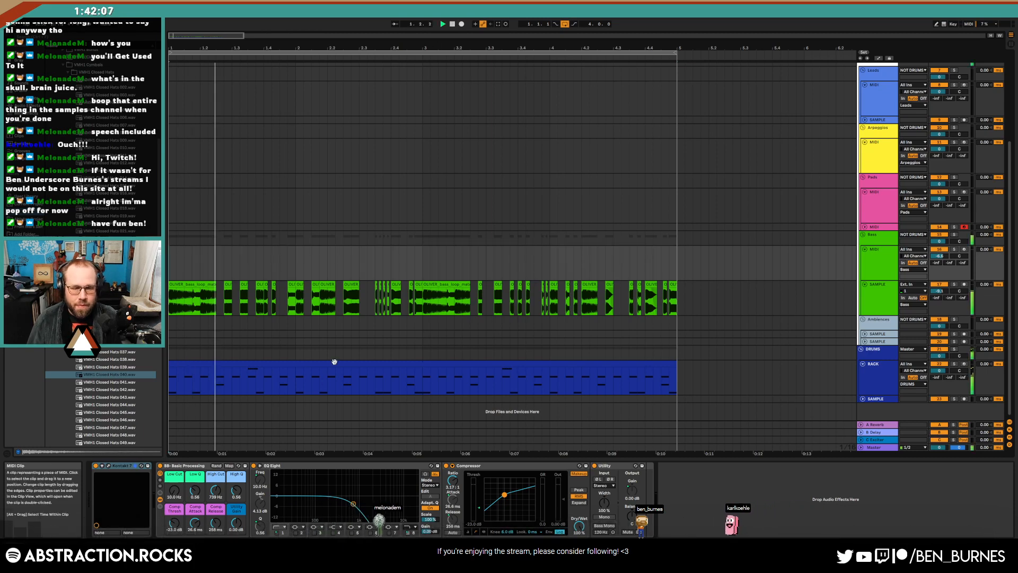
pyautogui.doubleClick(334, 362)
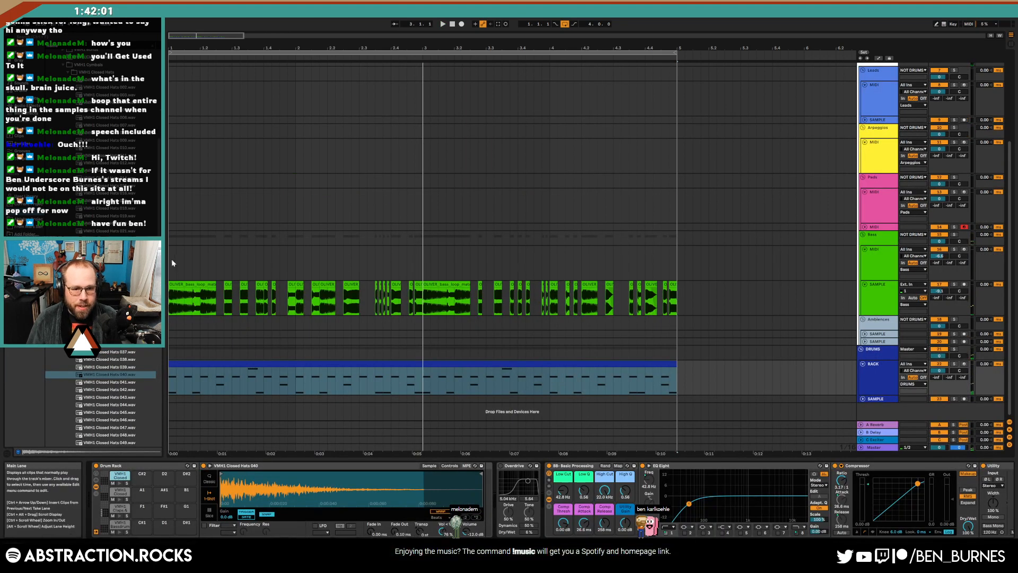
# Select the SAMPLE track in the DRUMS group and open the VMH1 FX Sounds folder in the browser
pyautogui.click(869, 398)
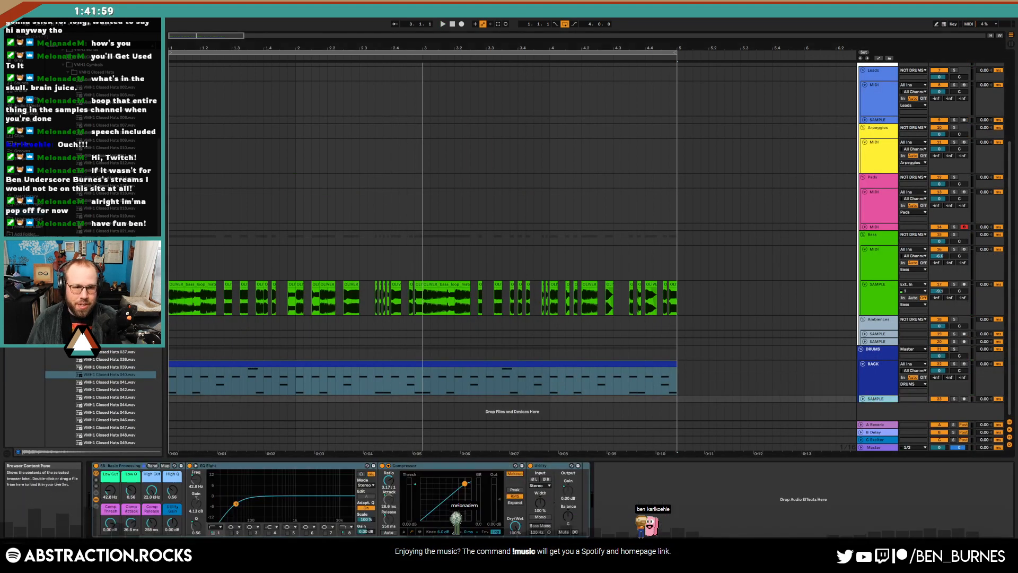
pyautogui.moveTo(159, 225); pyautogui.dragTo(159, 170)
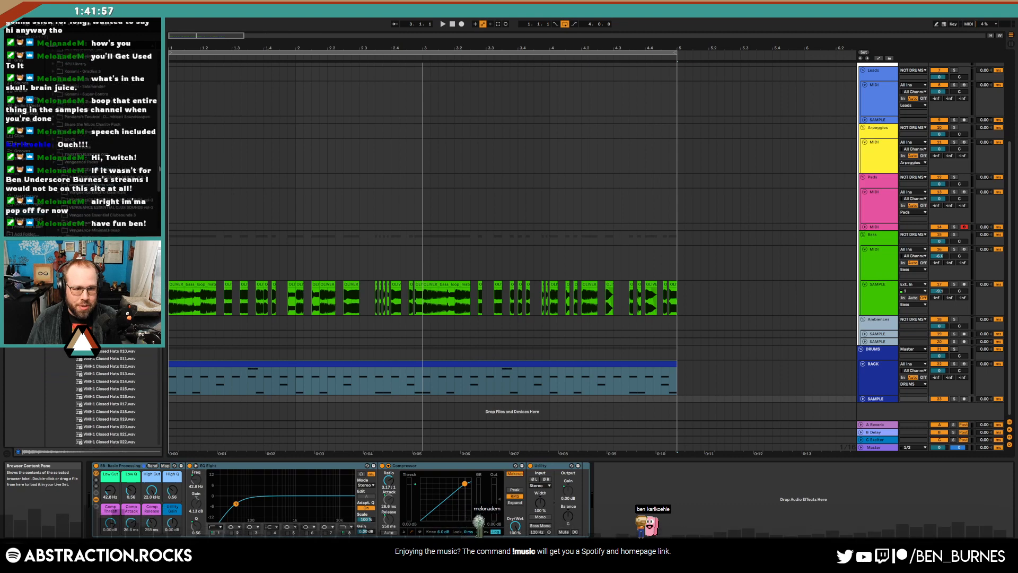
pyautogui.click(67, 276)
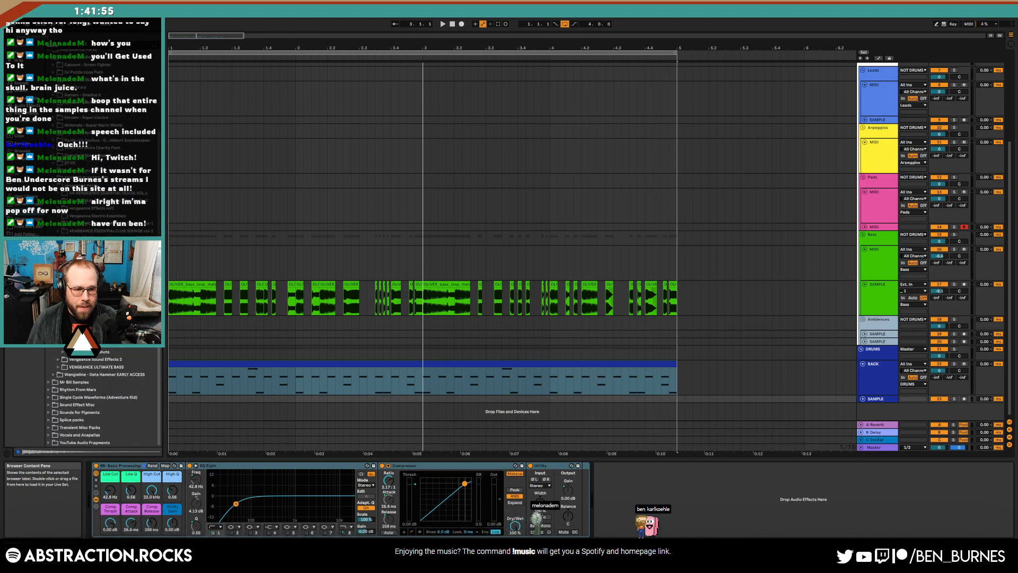
pyautogui.click(63, 298)
pyautogui.scroll(-6, 99, 356)
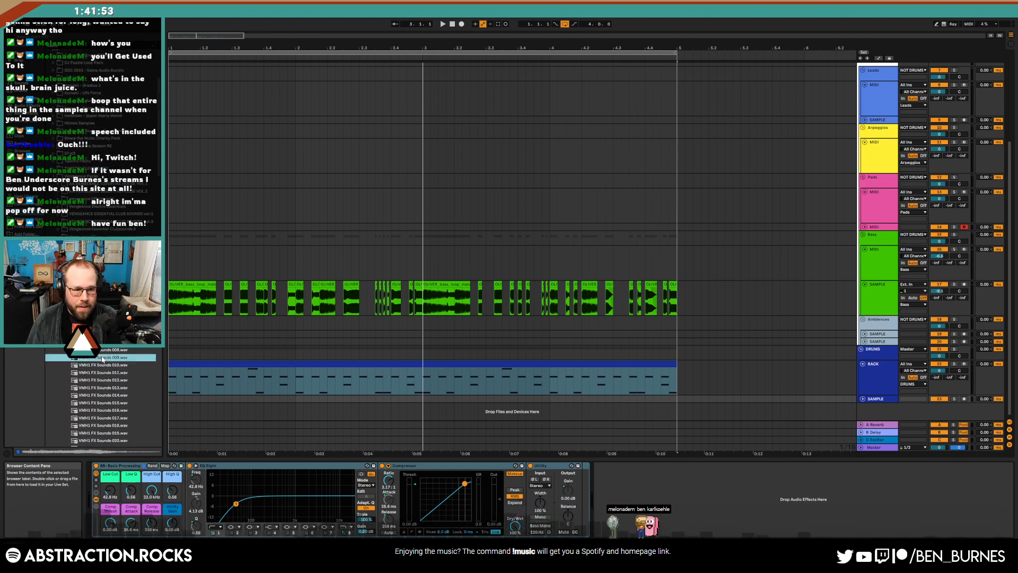
# Audition the VMH1 FX Sounds samples for one that suits the drum groove
pyautogui.scroll(-2, 98, 365)
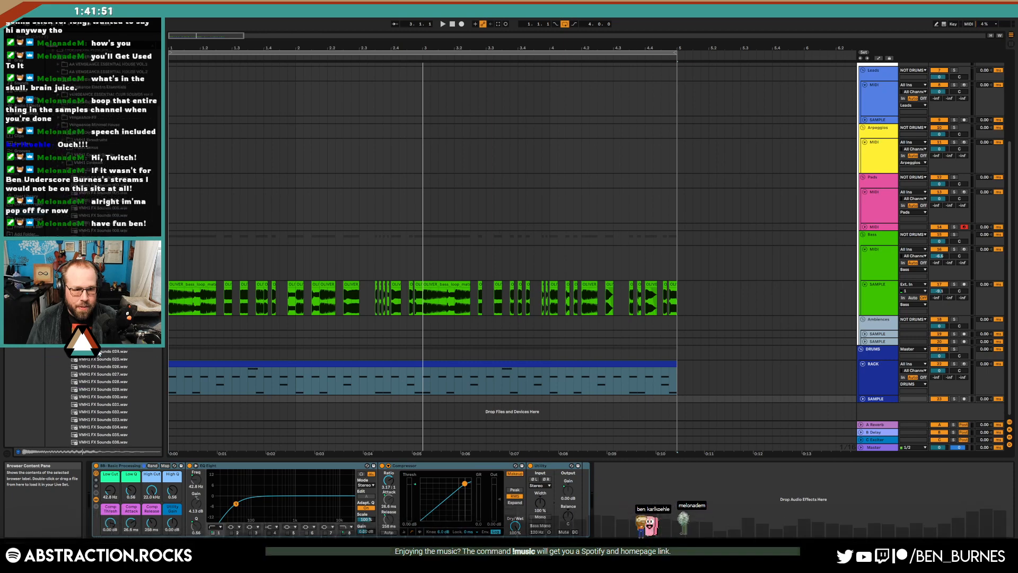
pyautogui.click(98, 373)
pyautogui.press('Down')
pyautogui.press('Down')
pyautogui.press('Down')
pyautogui.press('Down')
pyautogui.press('Down')
pyautogui.press('Down')
pyautogui.press('Down')
pyautogui.press('Down')
pyautogui.press('Down')
pyautogui.press('Down')
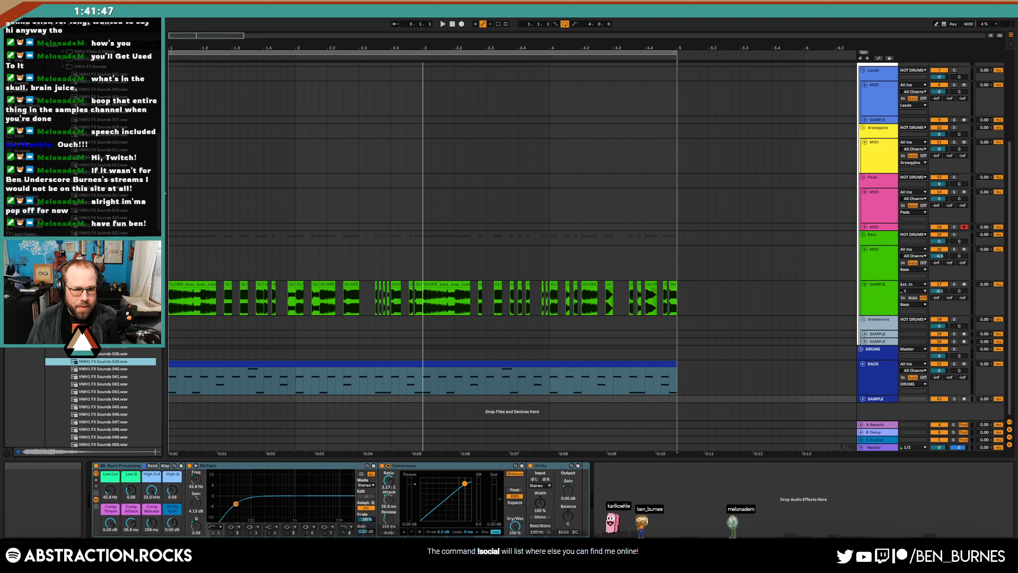
pyautogui.scroll(-12, 101, 398)
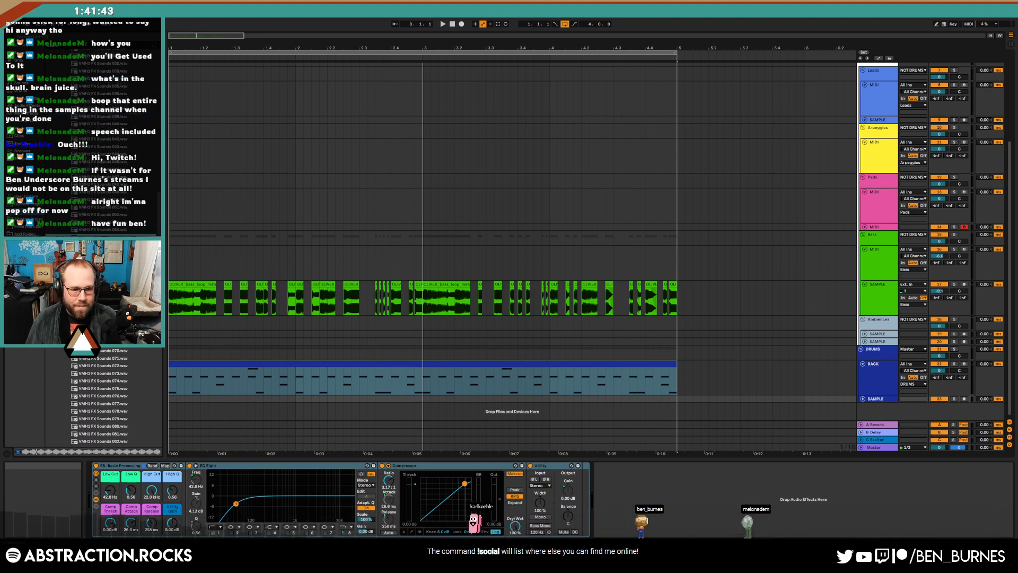
pyautogui.scroll(-1, 101, 398)
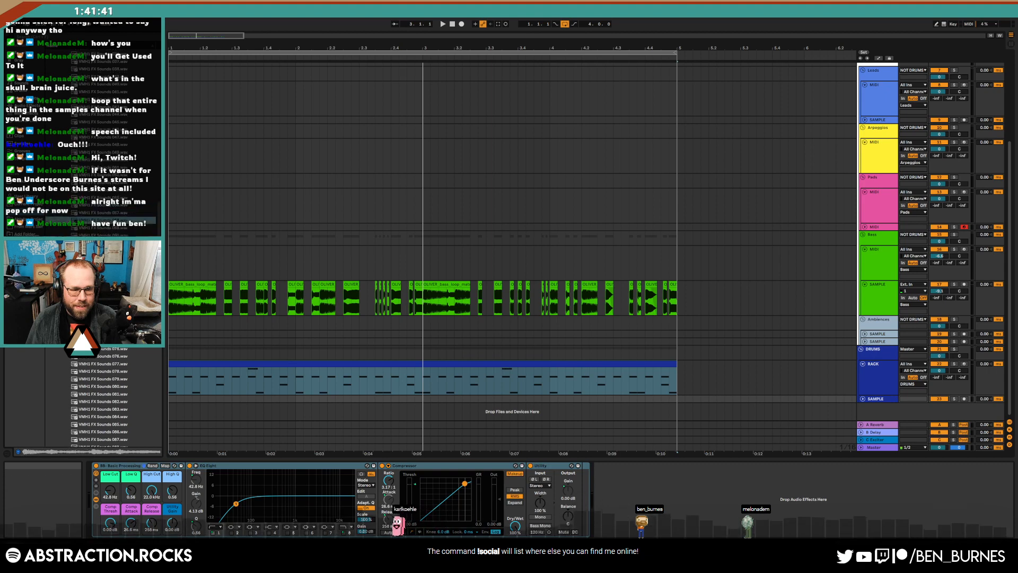
pyautogui.scroll(-3, 101, 398)
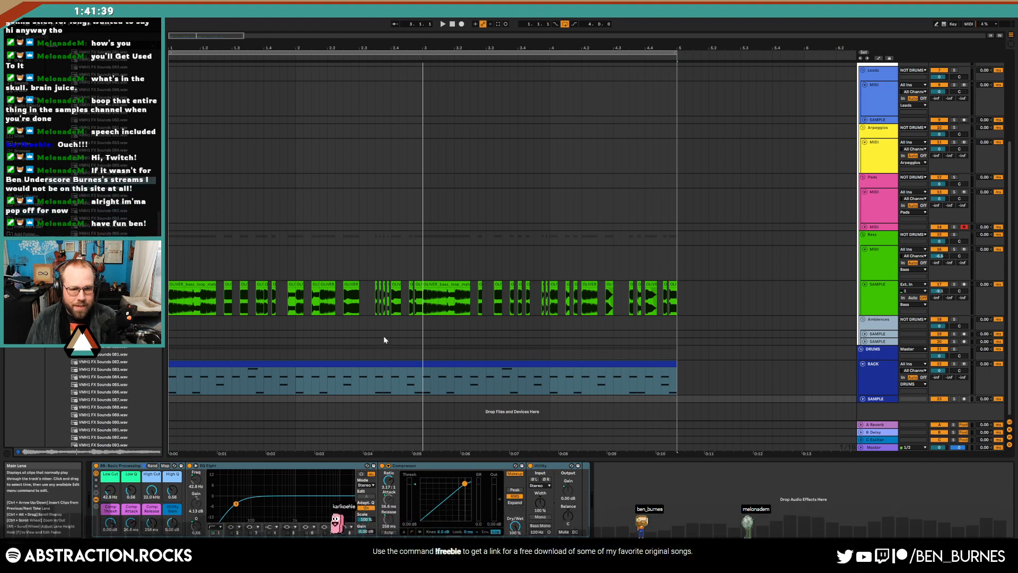
# Unfold the DRUMS group's SAMPLE track, place VMH1 FX Sounds 058.wav at 2.4, and cut it off at bar 3
pyautogui.click(863, 398)
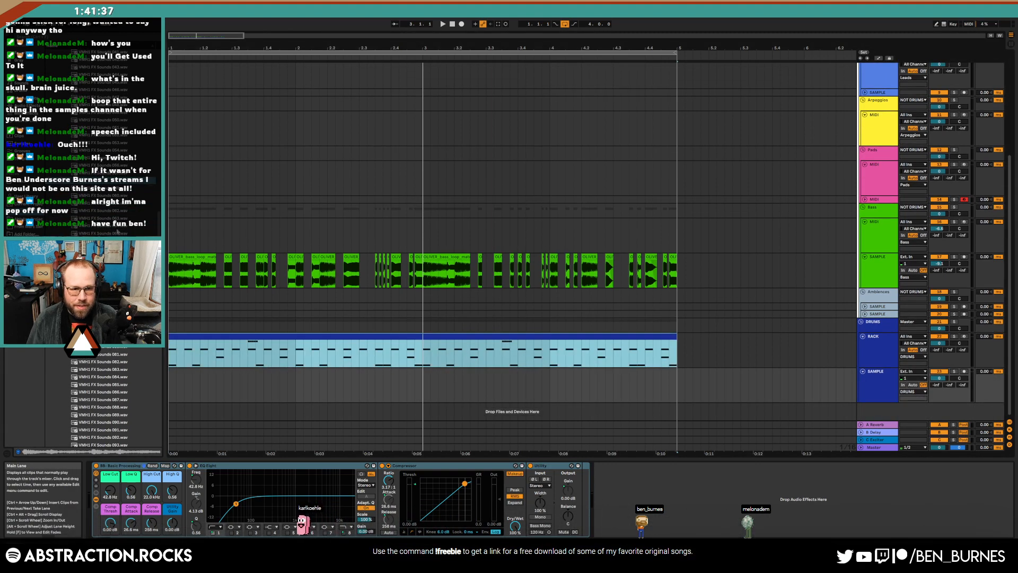
pyautogui.moveTo(101, 180); pyautogui.dragTo(393, 398)
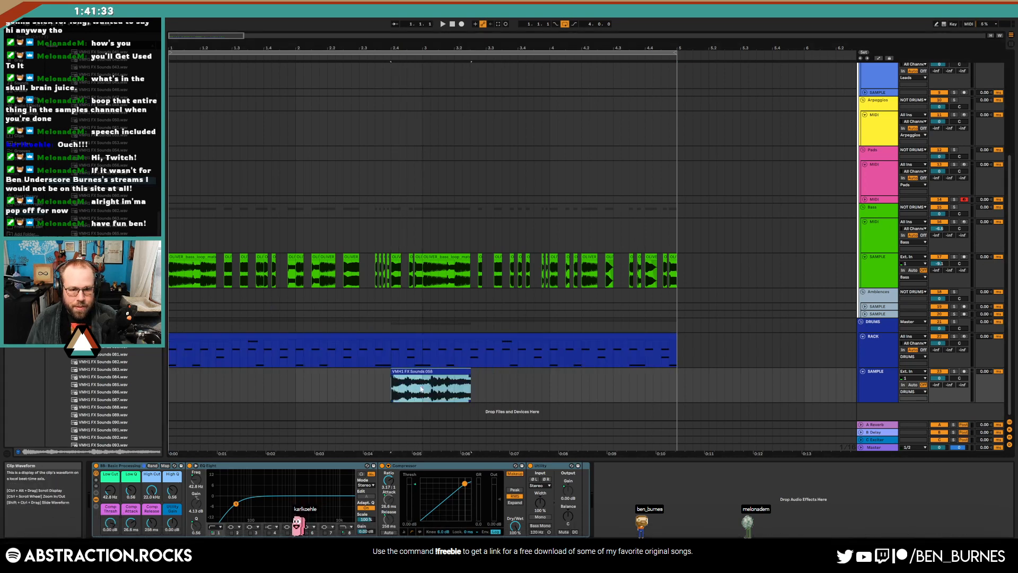
pyautogui.moveTo(462, 390); pyautogui.dragTo(470, 390)
pyautogui.press('Delete')
# Turn on warping for the FX clip and set its warp mode to Tones
pyautogui.doubleClick(408, 372)
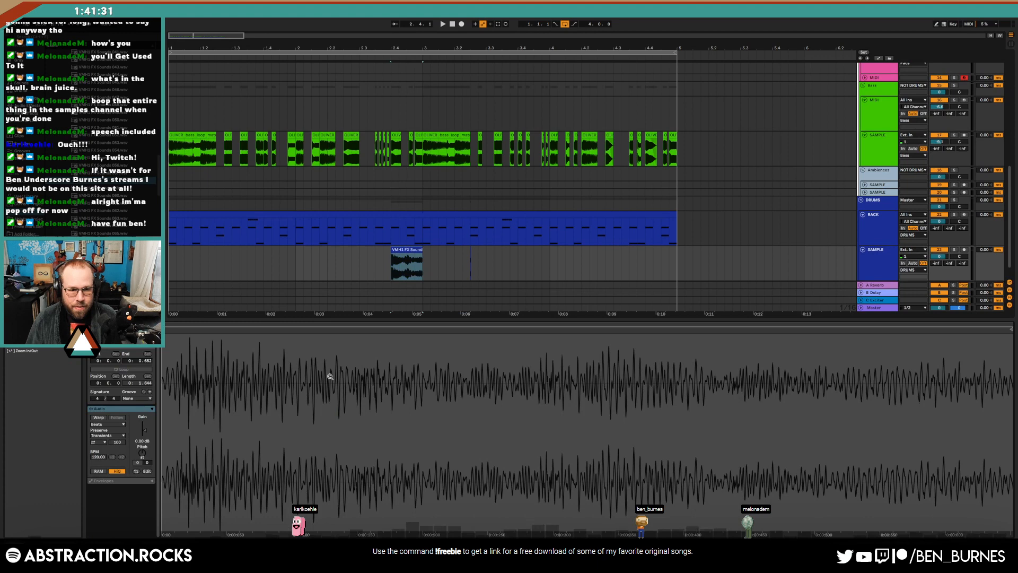
pyautogui.click(101, 418)
pyautogui.click(106, 424)
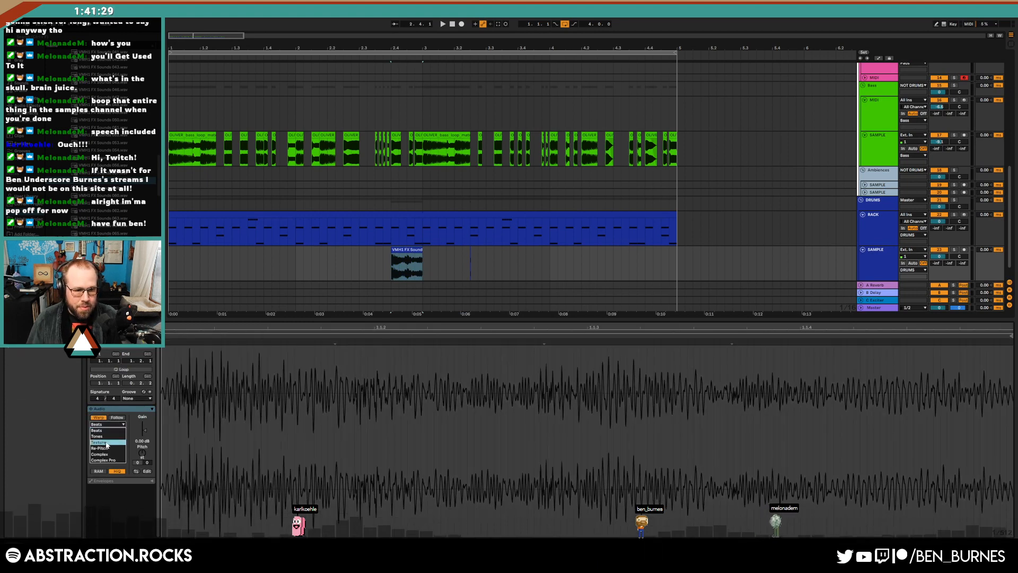
pyautogui.click(103, 438)
pyautogui.click(104, 424)
pyautogui.click(104, 431)
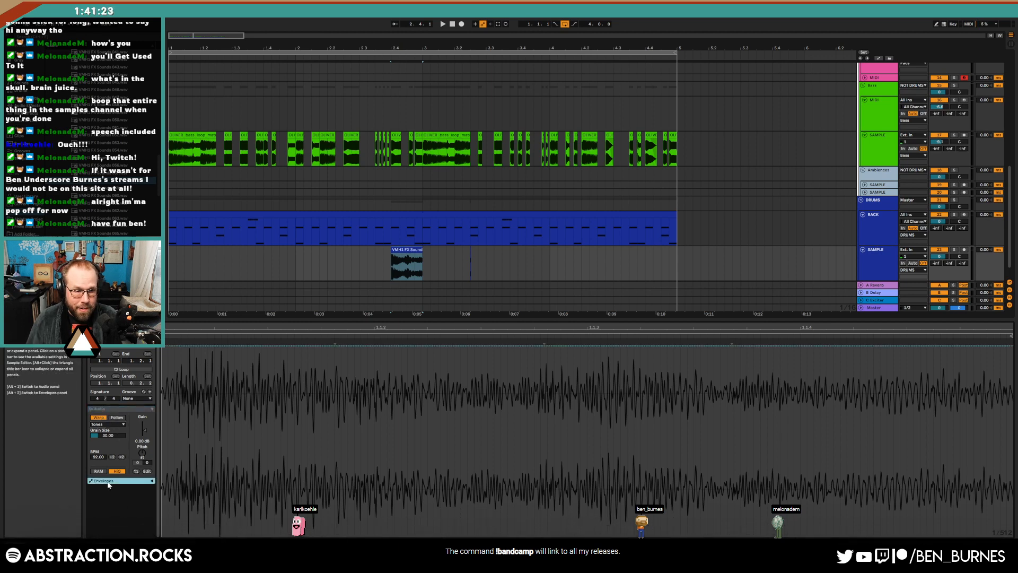
# Draw a Transposition clip envelope on the FX clip that falls from 0 to about -8 semitones at 1.1.4, and play it
pyautogui.click(151, 481)
pyautogui.click(105, 489)
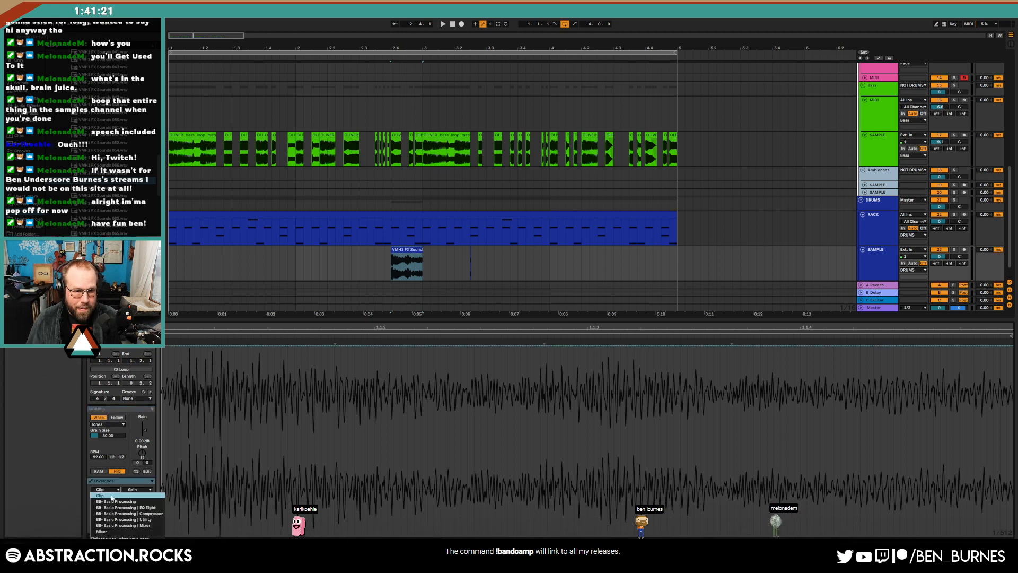
pyautogui.click(124, 497)
pyautogui.click(133, 489)
pyautogui.click(139, 501)
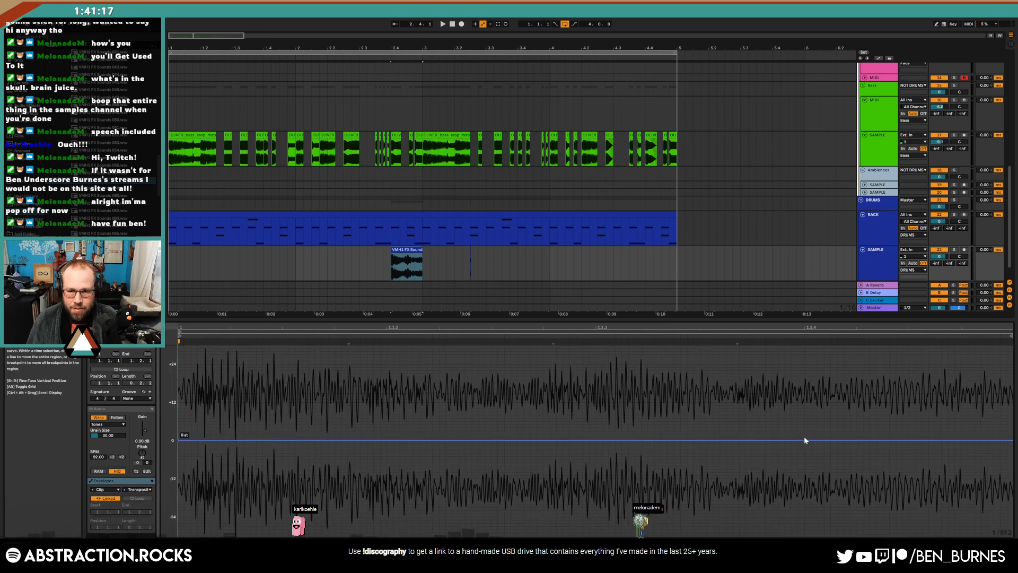
pyautogui.moveTo(804, 440); pyautogui.dragTo(804, 465)
pyautogui.press('space')
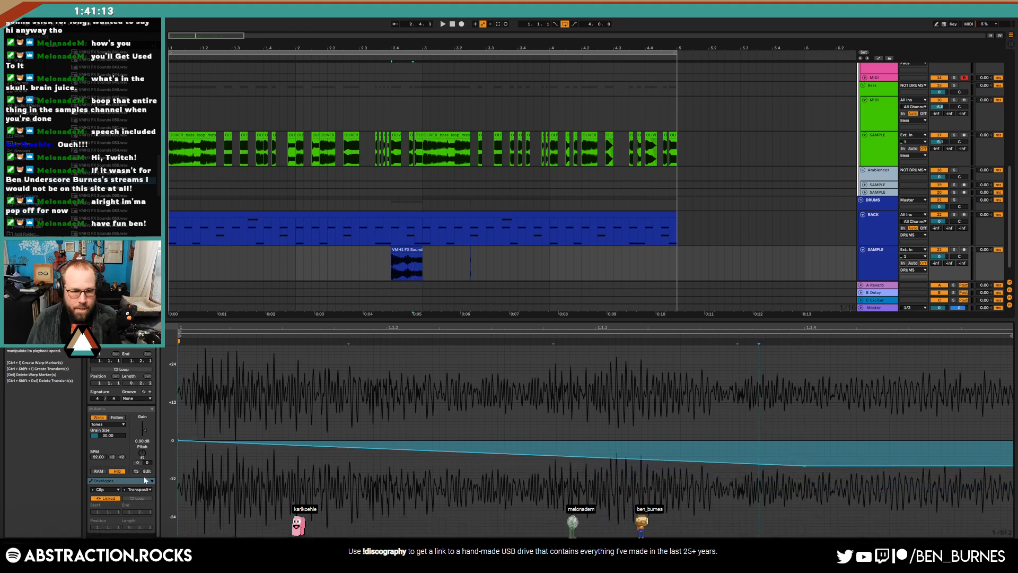
# Draw a Gain clip envelope that fades from 100 % to silence by 1.1.2, and duplicate that sixteenth-note shape across the FX clip
pyautogui.click(102, 490)
pyautogui.click(104, 496)
pyautogui.click(138, 490)
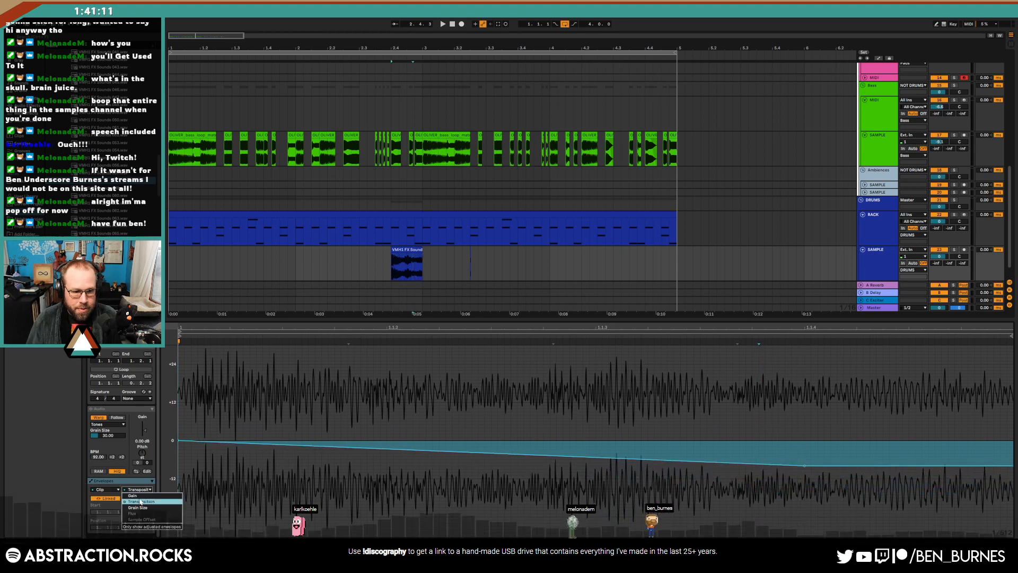
pyautogui.click(153, 497)
pyautogui.click(295, 399)
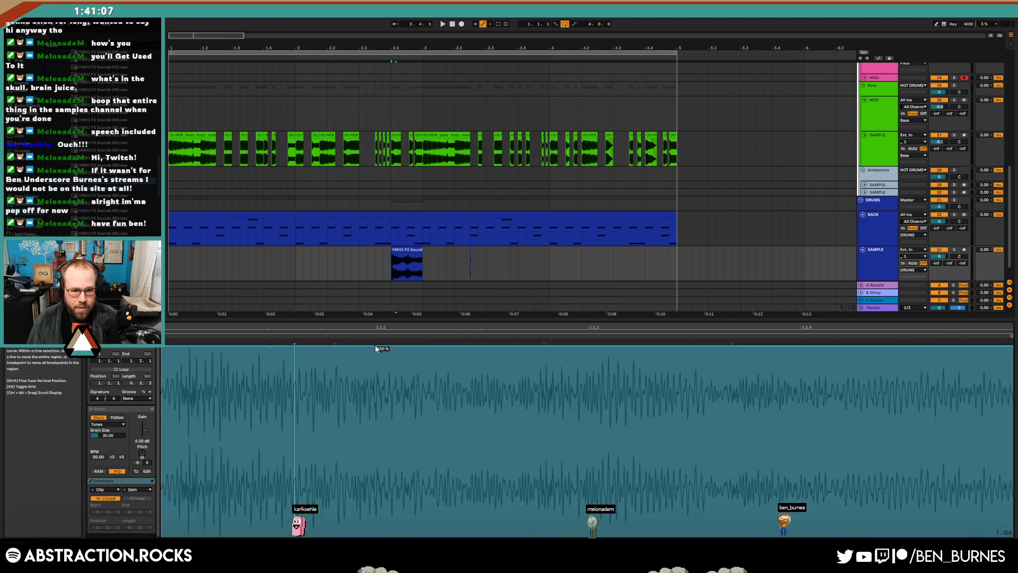
pyautogui.moveTo(374, 347); pyautogui.dragTo(374, 535)
pyautogui.moveTo(373, 473); pyautogui.dragTo(173, 468)
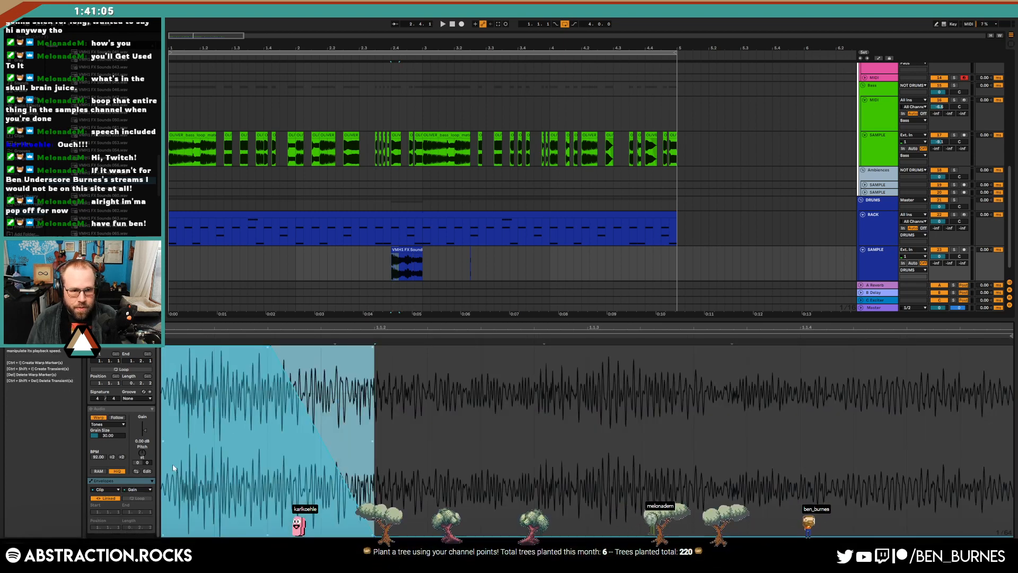
pyautogui.hotkey('ctrl', 'd')
pyautogui.hotkey('ctrl', 'd')
pyautogui.hotkey('ctrl', 'd')
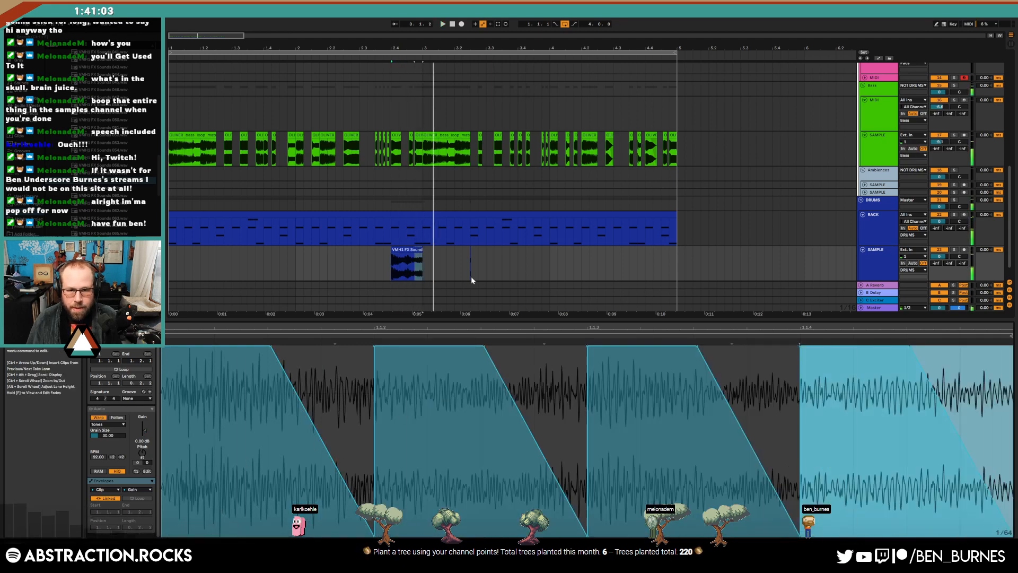
# Transpose the FX clip at 2.4 upward and set its warp mode to Texture
pyautogui.moveTo(455, 266); pyautogui.dragTo(503, 266)
pyautogui.click(407, 263)
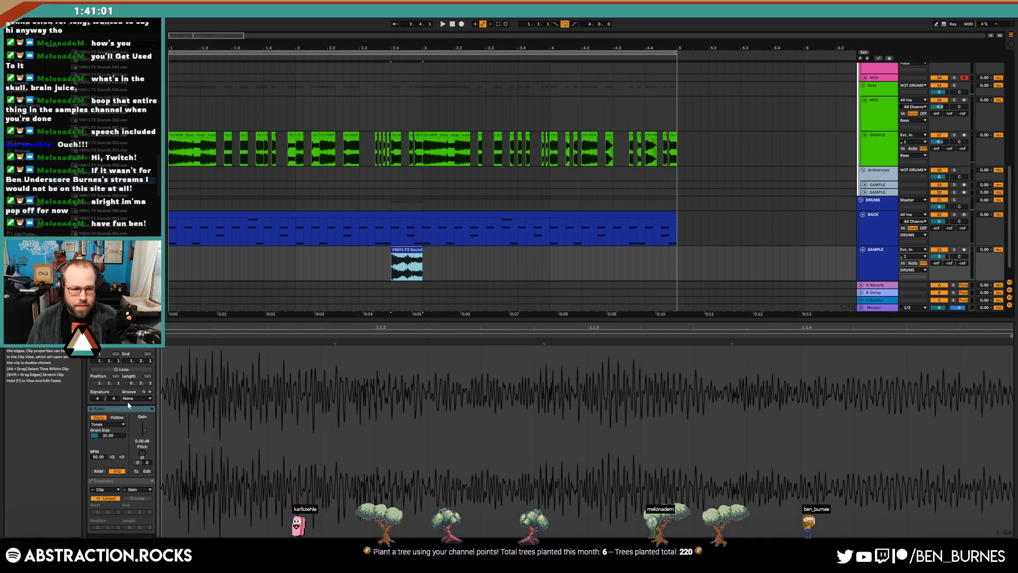
pyautogui.moveTo(142, 459); pyautogui.dragTo(143, 430)
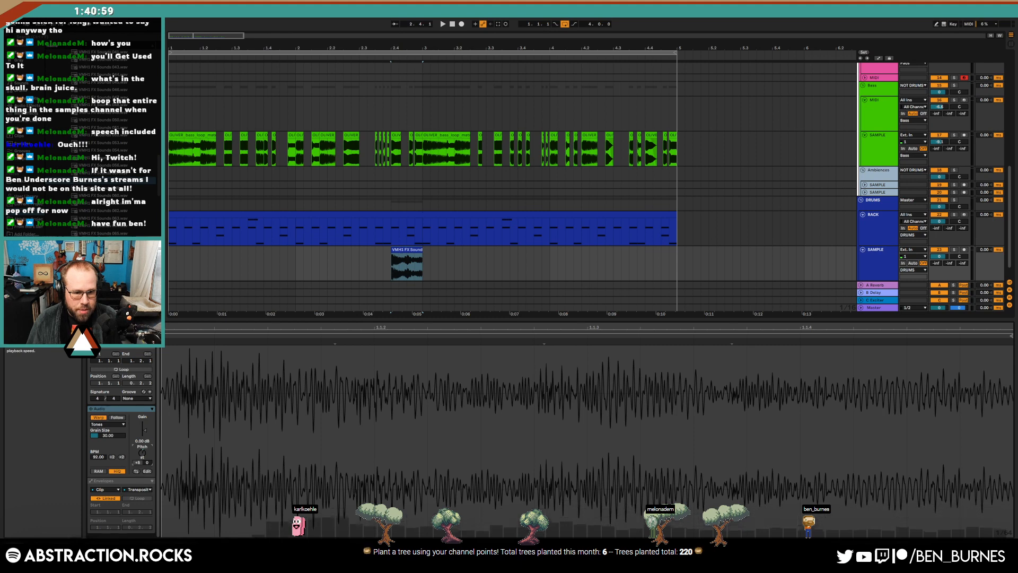
pyautogui.click(109, 424)
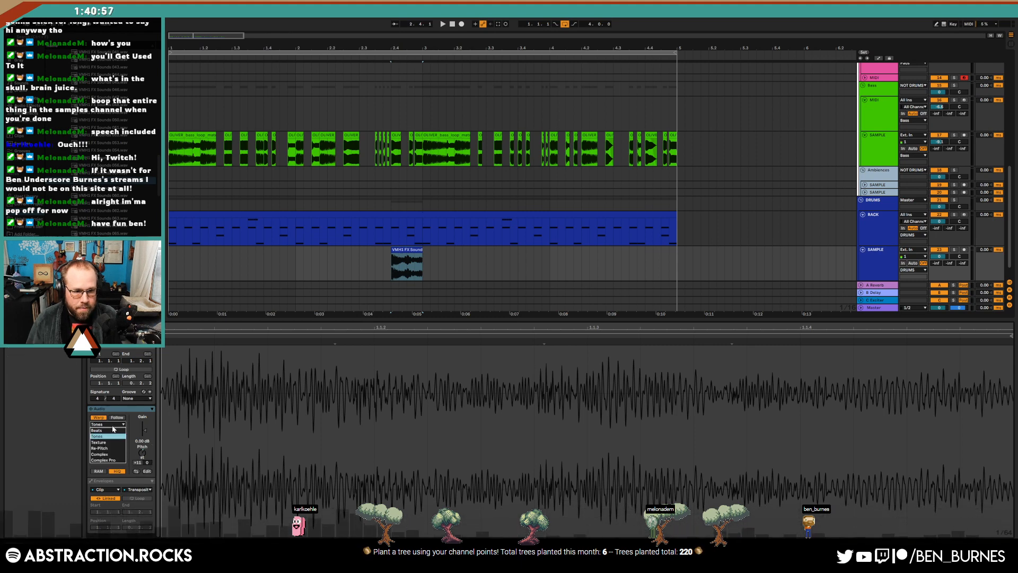
pyautogui.click(112, 442)
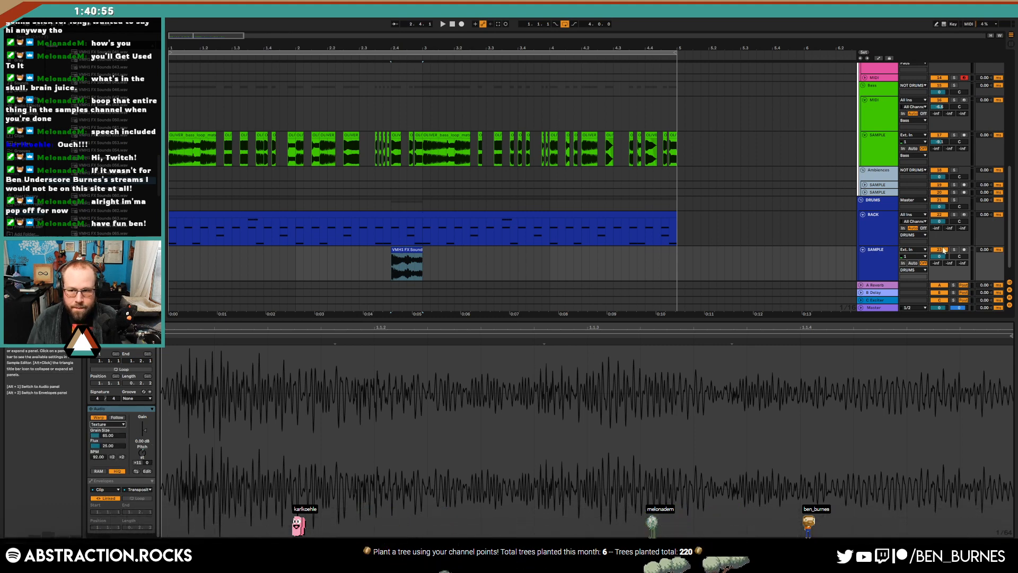
# Lower the volume of the DRUMS group's SAMPLE track and play the FX clip in context
pyautogui.moveTo(940, 256); pyautogui.dragTo(940, 276)
pyautogui.press('space')
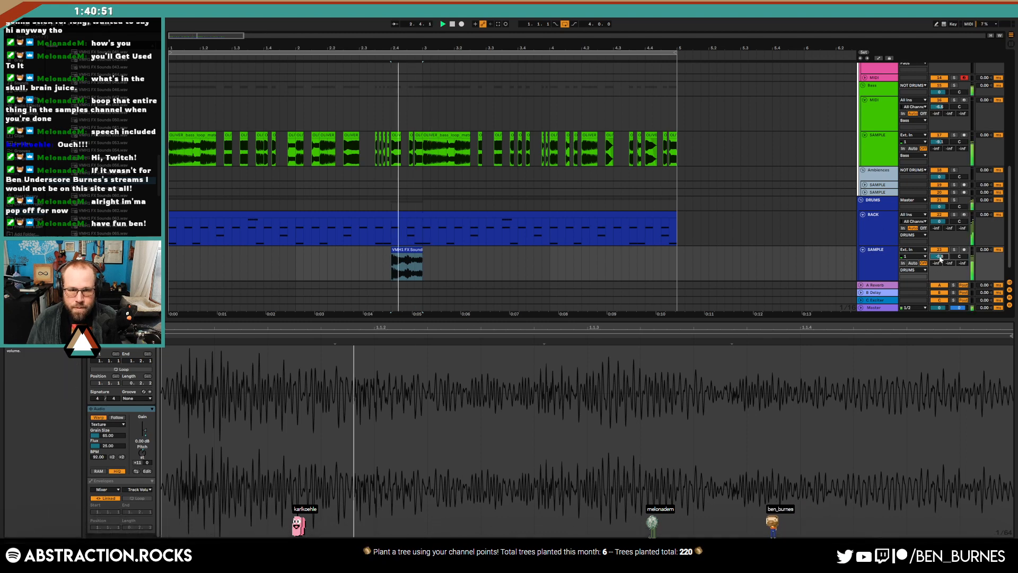
pyautogui.press('space')
pyautogui.click(405, 250)
pyautogui.hotkey('shift', 'Tab')
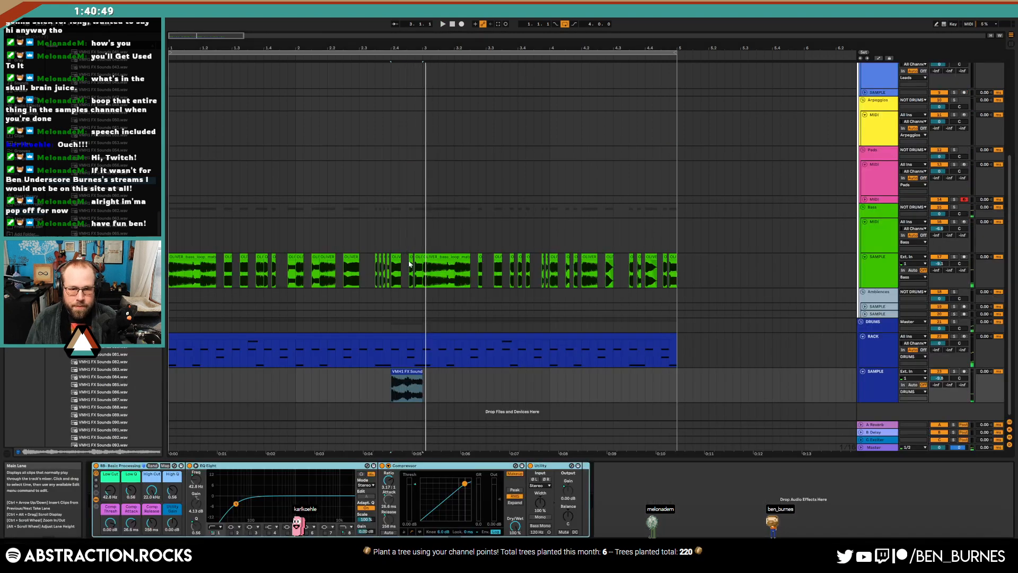
# Copy the FX clip to 4.4 and play the arrangement from the start
pyautogui.moveTo(399, 385); pyautogui.dragTo(658, 384)
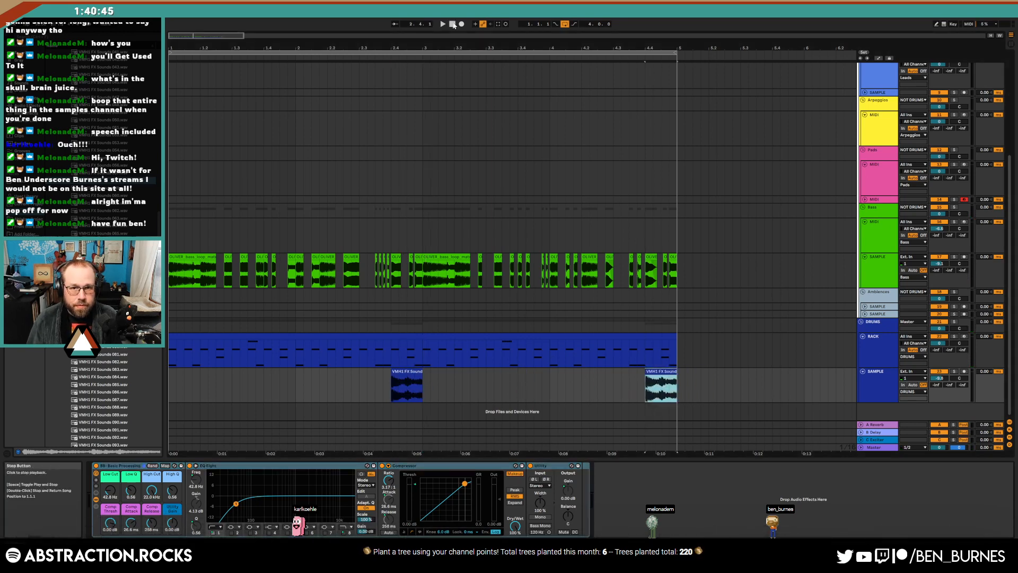
pyautogui.hotkey('shift', 'Tab')
pyautogui.hotkey('shift', 'Tab')
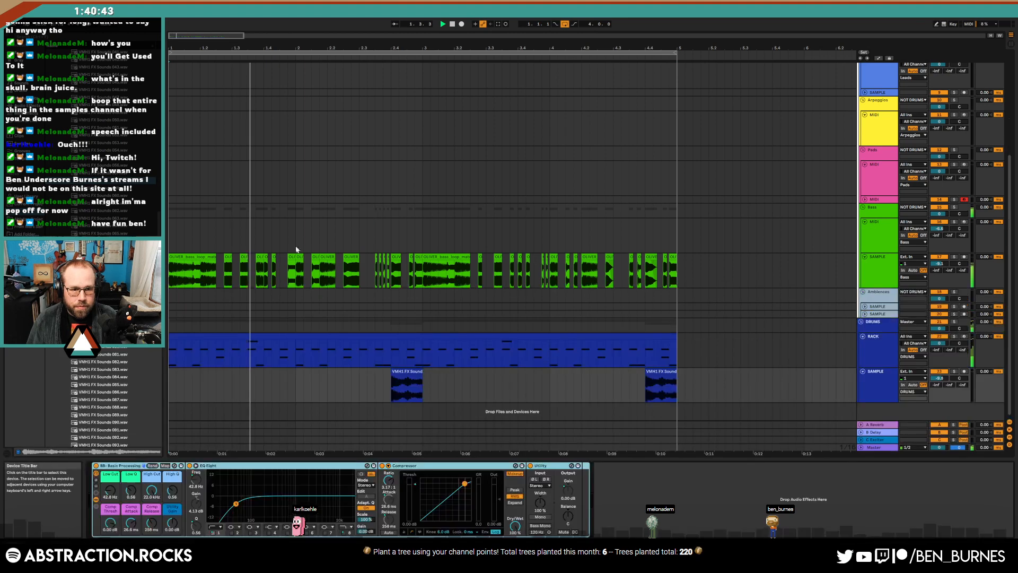
# Add a pair of short VMH1 Closed Hats 040 notes early in bar 2 of the Drum Rack clip, and play it
pyautogui.doubleClick(357, 333)
pyautogui.doubleClick(698, 350)
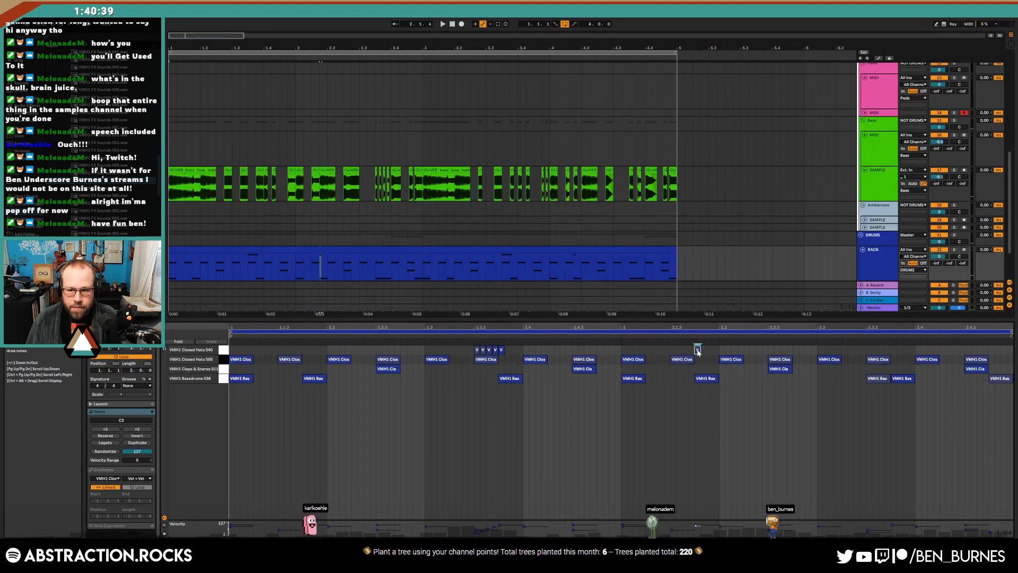
pyautogui.moveTo(700, 351)
pyautogui.mouseDown()
pyautogui.moveTo(713, 357)
pyautogui.moveTo(700, 358)
pyautogui.mouseUp()
pyautogui.hotkey('ctrl', 'd')
pyautogui.press('space')
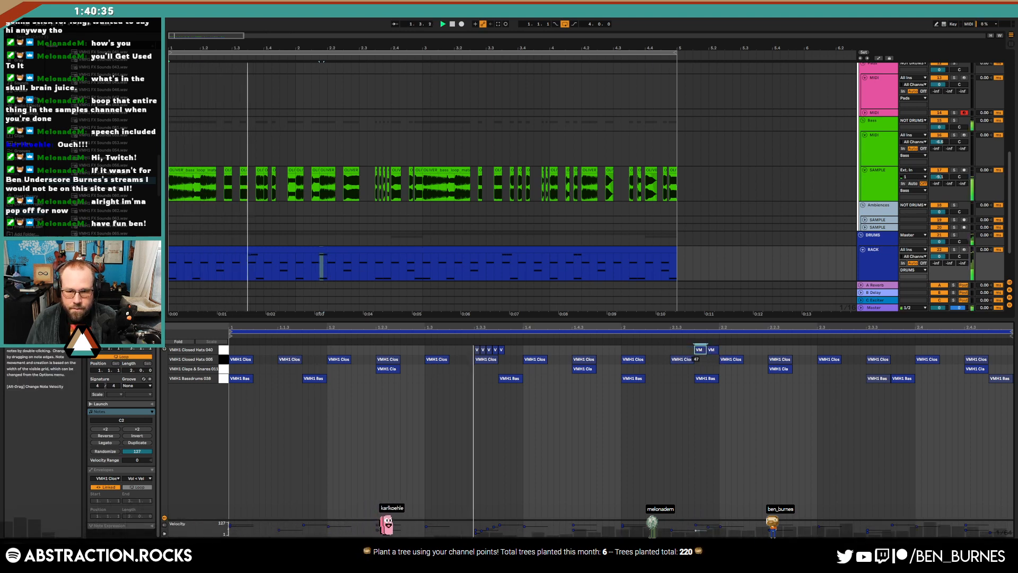
# Add two VMH1 Closed Hats 040 notes late in bar 2 of the Drum Rack clip, and delete the short pair early in that bar
pyautogui.doubleClick(852, 350)
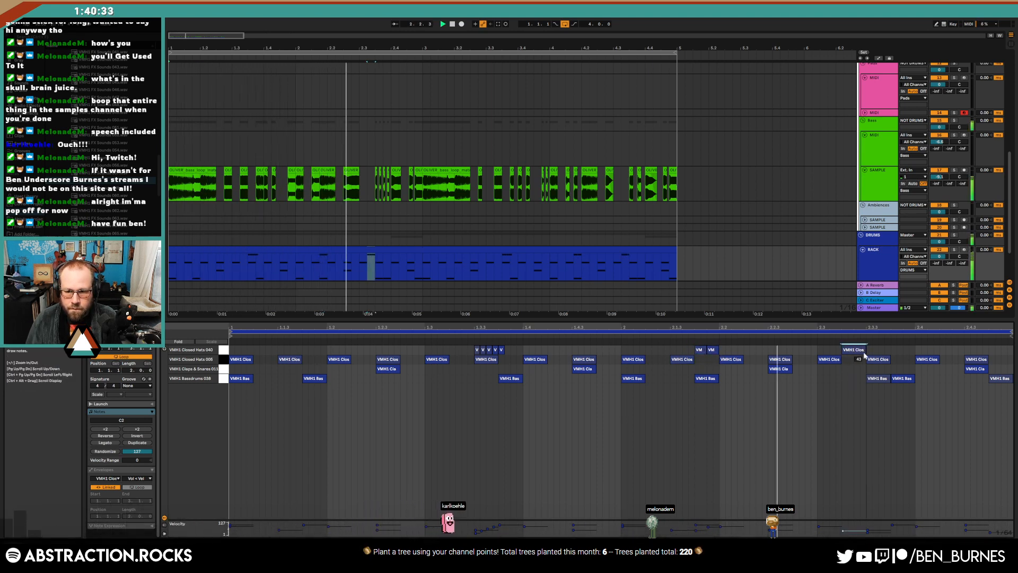
pyautogui.doubleClick(902, 350)
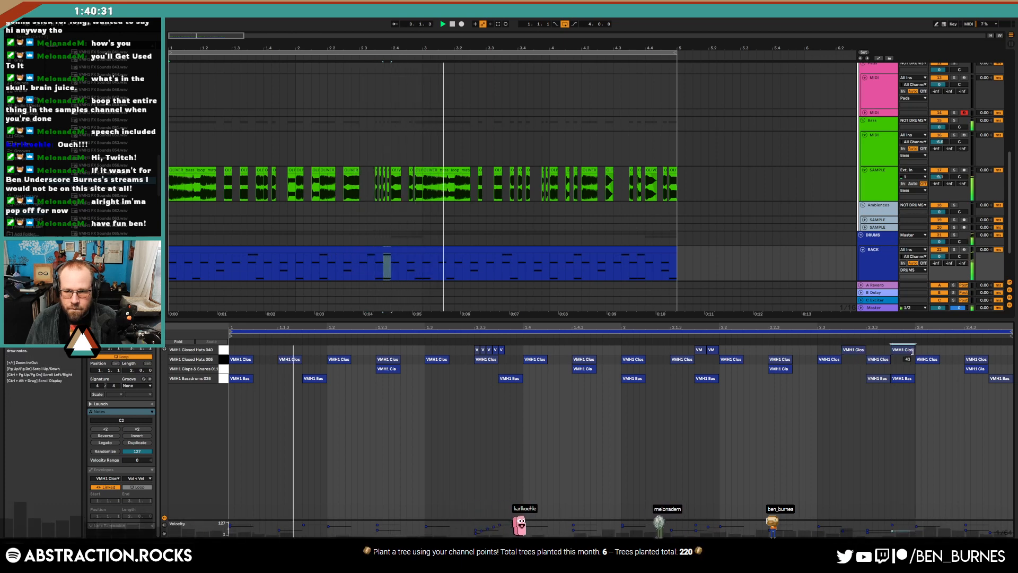
pyautogui.moveTo(685, 351); pyautogui.dragTo(713, 351)
pyautogui.press('Delete')
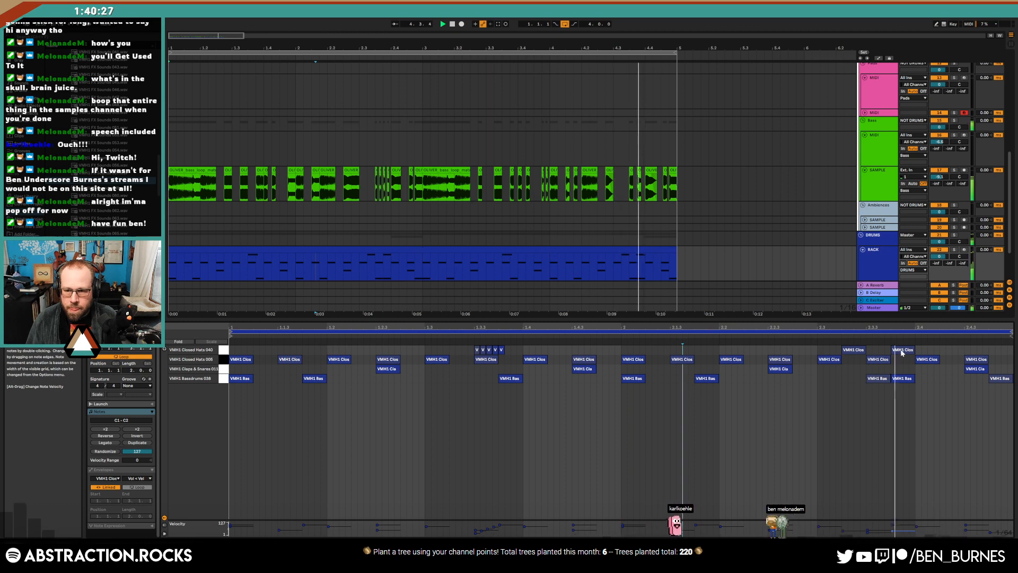
pyautogui.moveTo(835, 352); pyautogui.dragTo(905, 343)
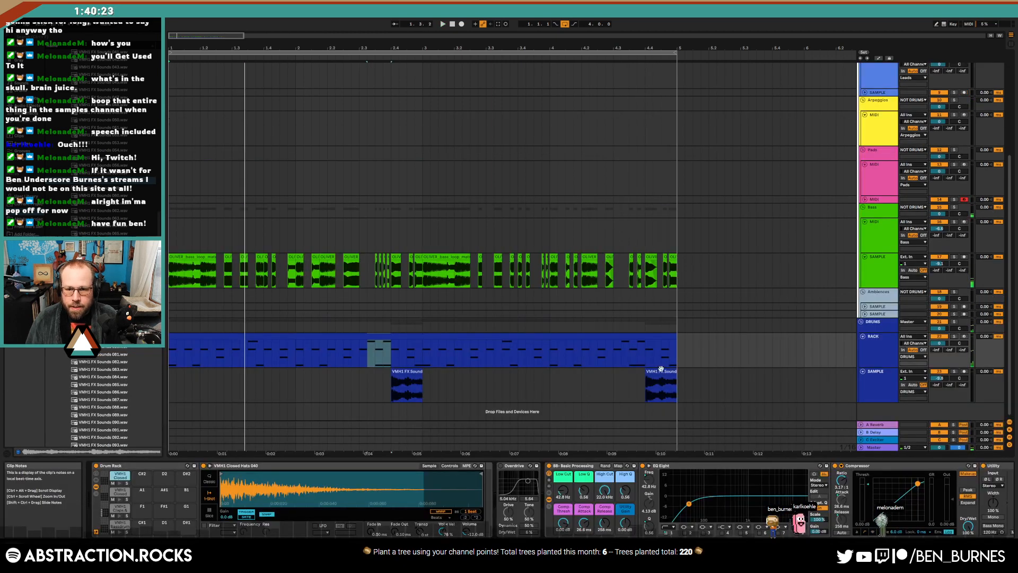
# Delete the copied FX clip at 4.4 and audition the VMH1 FX Sounds samples up to 090
pyautogui.click(663, 372)
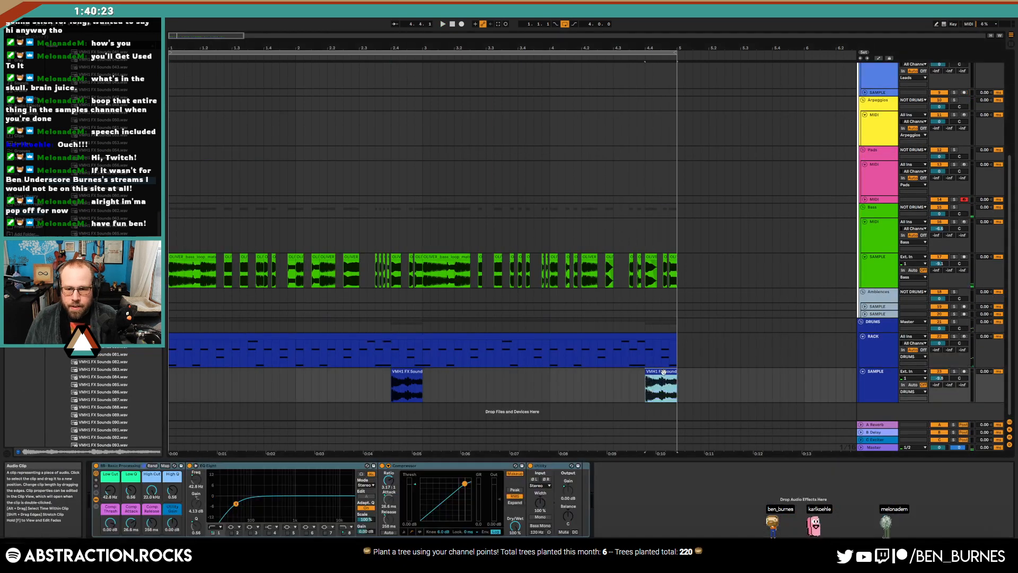
pyautogui.click(122, 267)
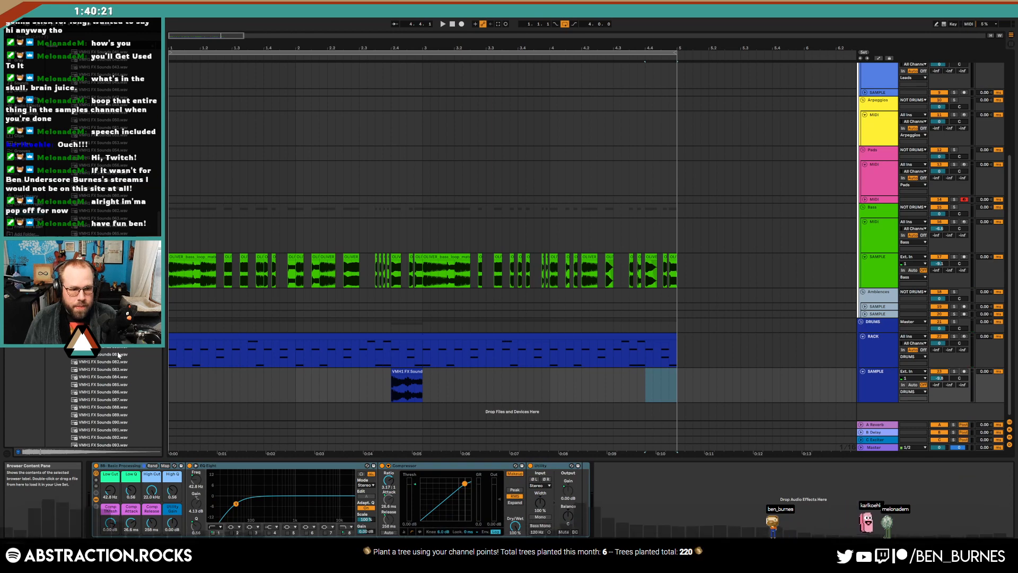
pyautogui.scroll(-1, 119, 355)
pyautogui.click(103, 368)
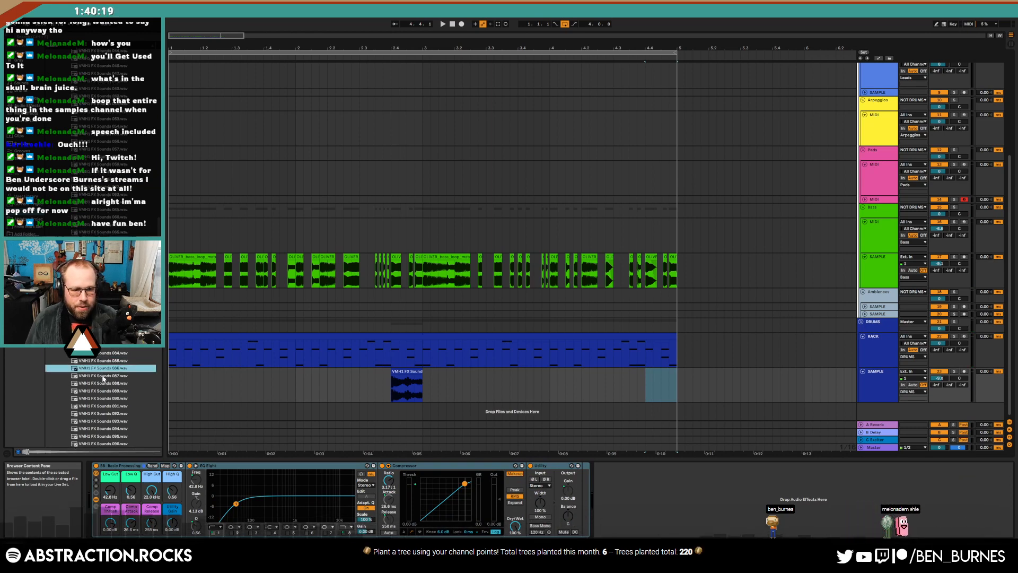
pyautogui.click(107, 376)
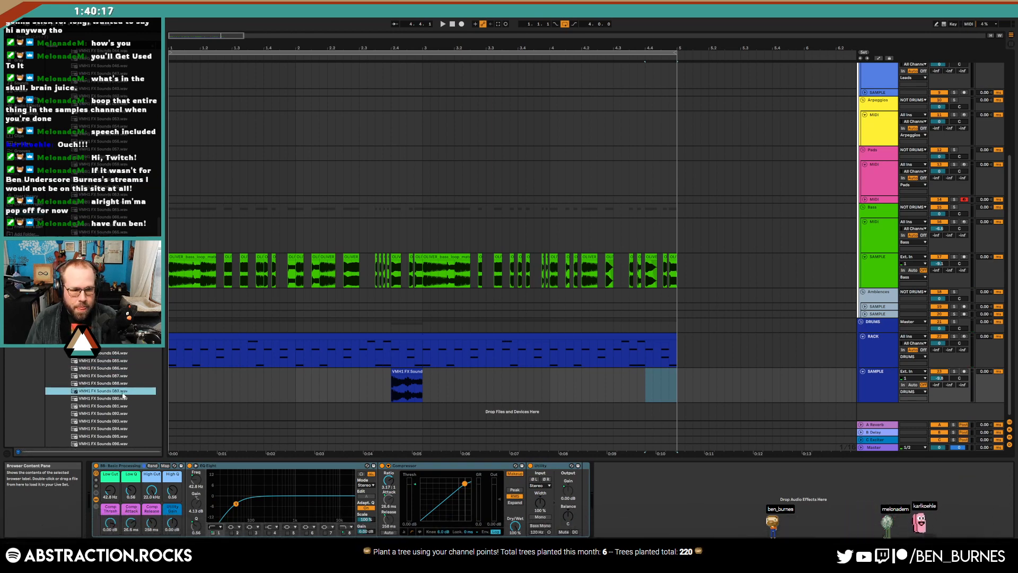
pyautogui.click(121, 398)
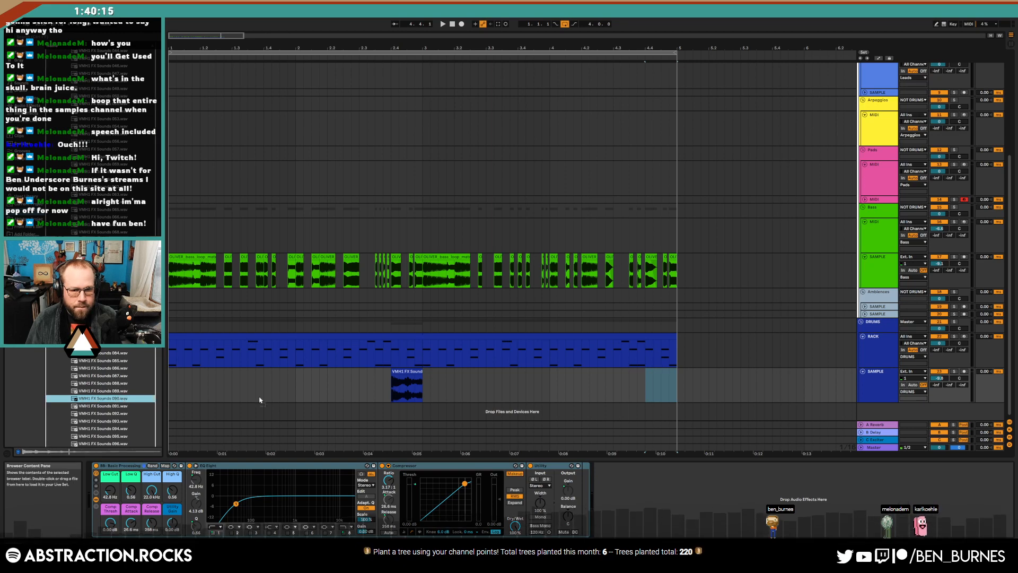
# Place VMH1 FX Sounds 090.wav at 4.4 on the DRUMS group's SAMPLE track and cut it off at bar 5
pyautogui.moveTo(260, 400); pyautogui.dragTo(648, 387)
pyautogui.moveTo(678, 387); pyautogui.dragTo(843, 379)
pyautogui.press('Delete')
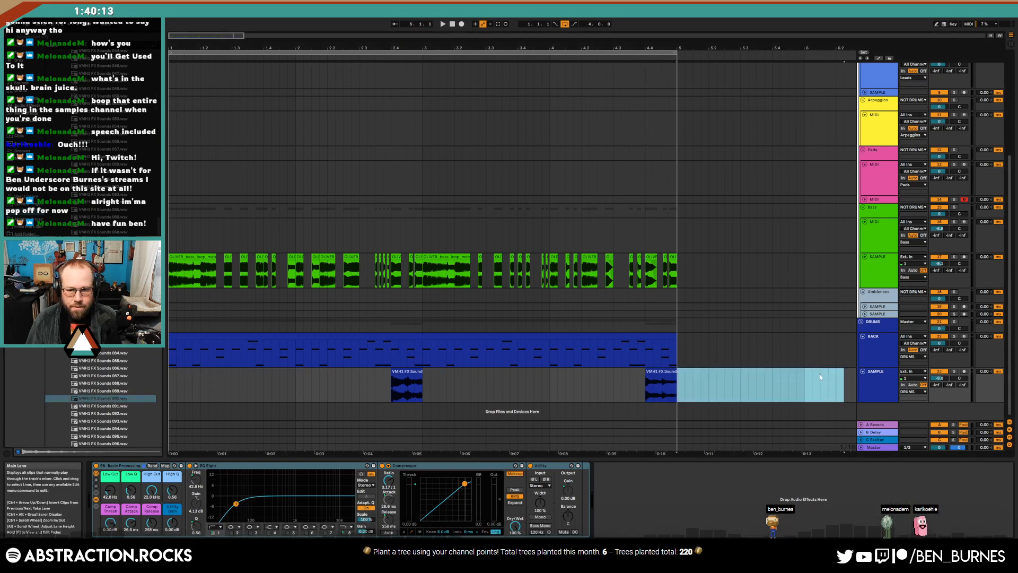
# Turn on warping for the FX clip at 4.4 and pull its second transient back to 1.1.2 with a warp marker
pyautogui.click(661, 378)
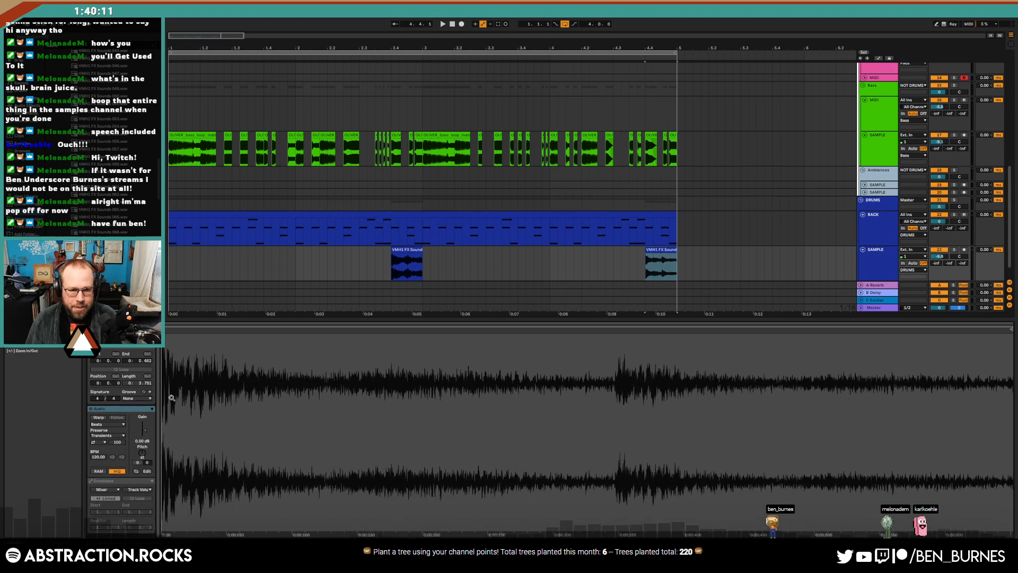
pyautogui.click(99, 418)
pyautogui.scroll(-5, 565, 387)
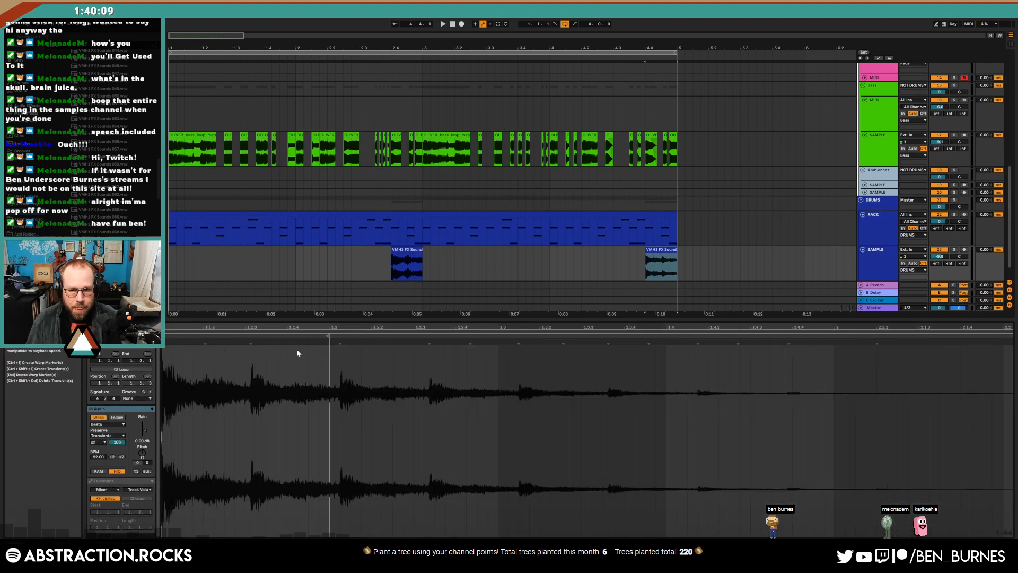
pyautogui.doubleClick(250, 342)
pyautogui.moveTo(251, 342); pyautogui.dragTo(203, 342)
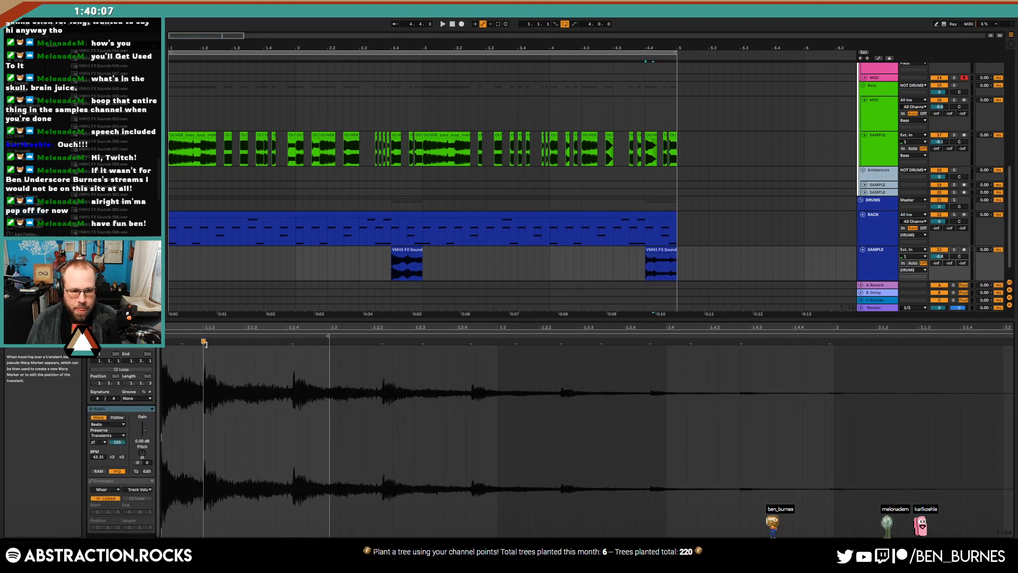
# Play the warped FX clip and halve the tempo of its section after the warp marker
pyautogui.press('space')
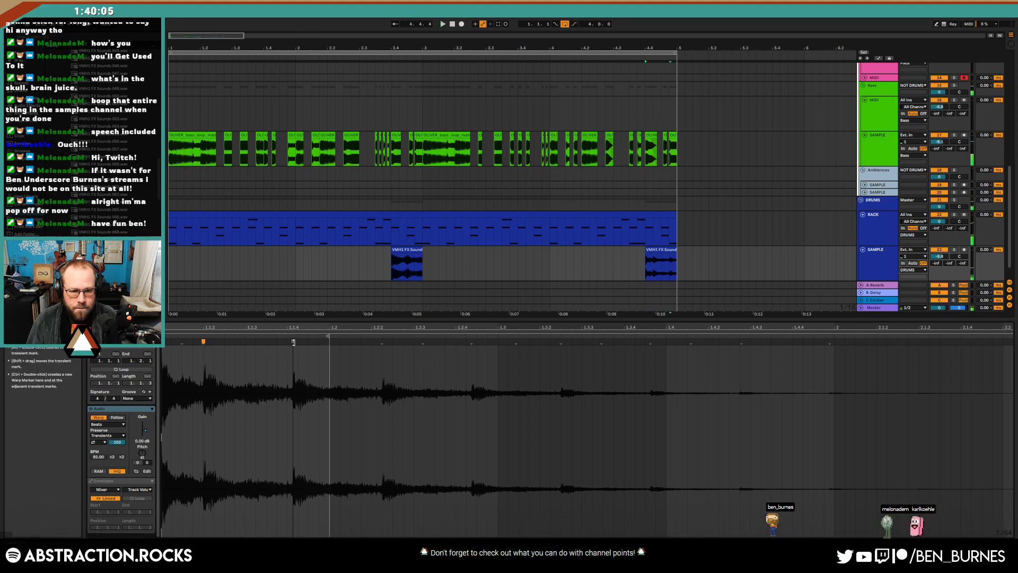
pyautogui.click(202, 341)
pyautogui.press('space')
pyautogui.press('space')
pyautogui.press('space')
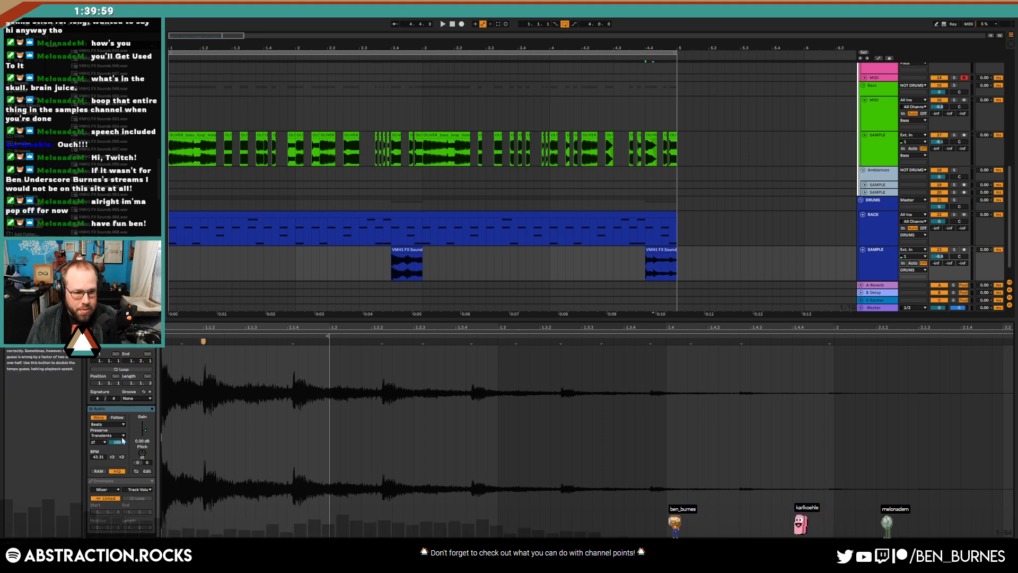
pyautogui.click(122, 457)
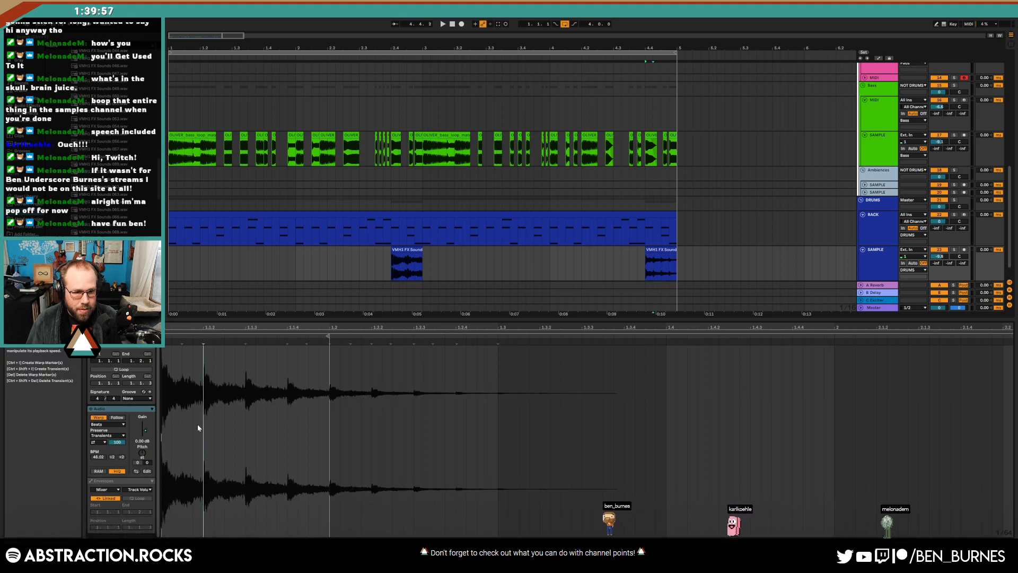
# Adjust the start of the FX clip at 4.4 in the arrangement and play the groove
pyautogui.click(669, 249)
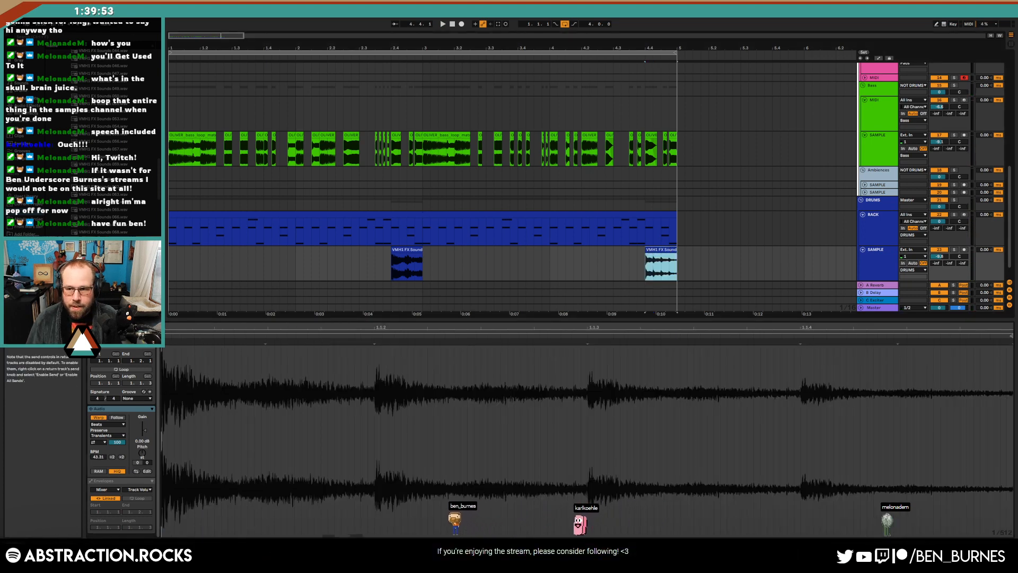
pyautogui.press('a')
pyautogui.click(635, 279)
pyautogui.moveTo(645, 279); pyautogui.dragTo(665, 266)
pyautogui.press('space')
# Raise the low cut on the DRUMS group's SAMPLE track to 403 Hz and lower the track's volume
pyautogui.click(518, 261)
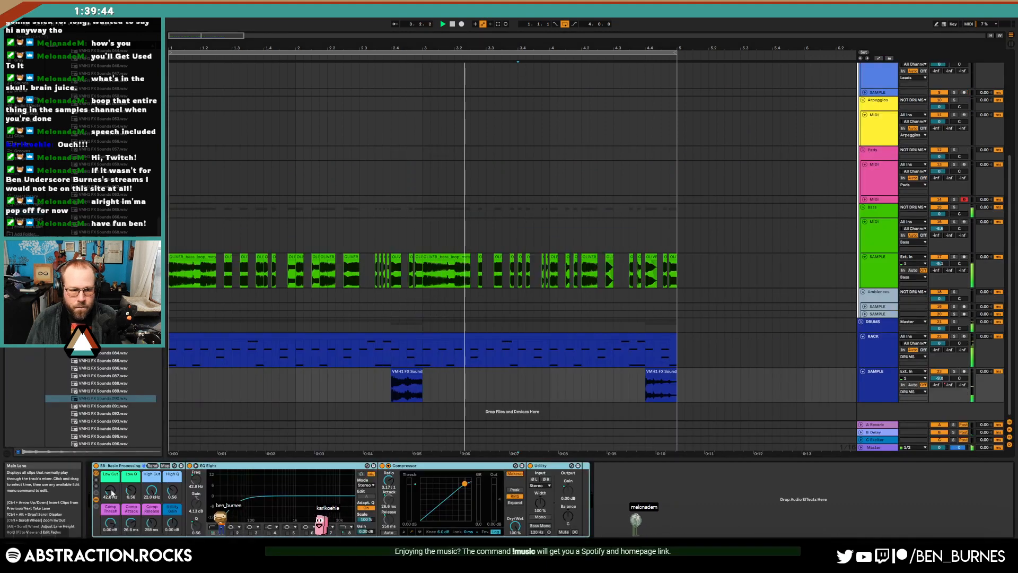
pyautogui.moveTo(111, 492); pyautogui.dragTo(110, 461)
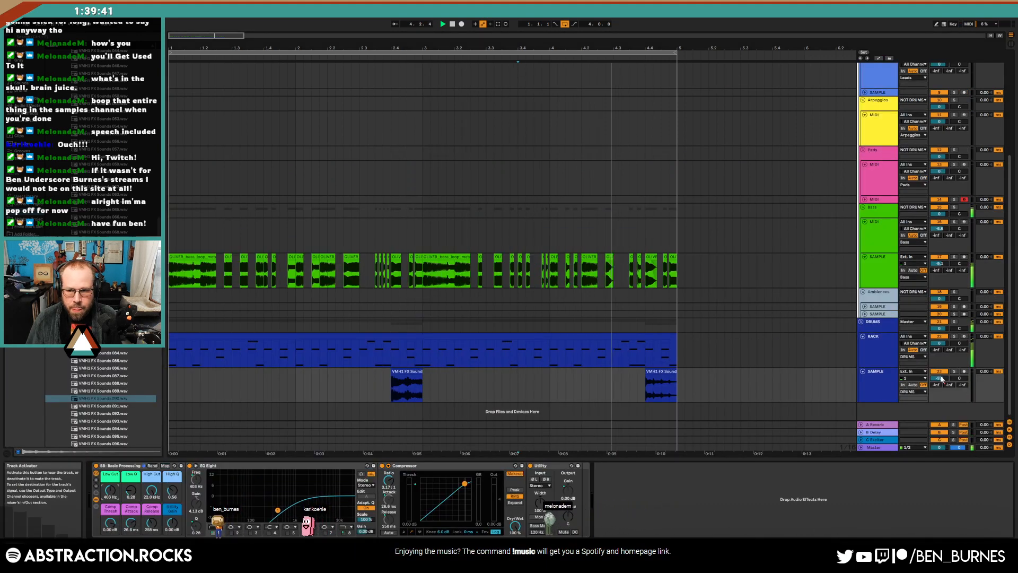
pyautogui.moveTo(941, 378); pyautogui.dragTo(940, 384)
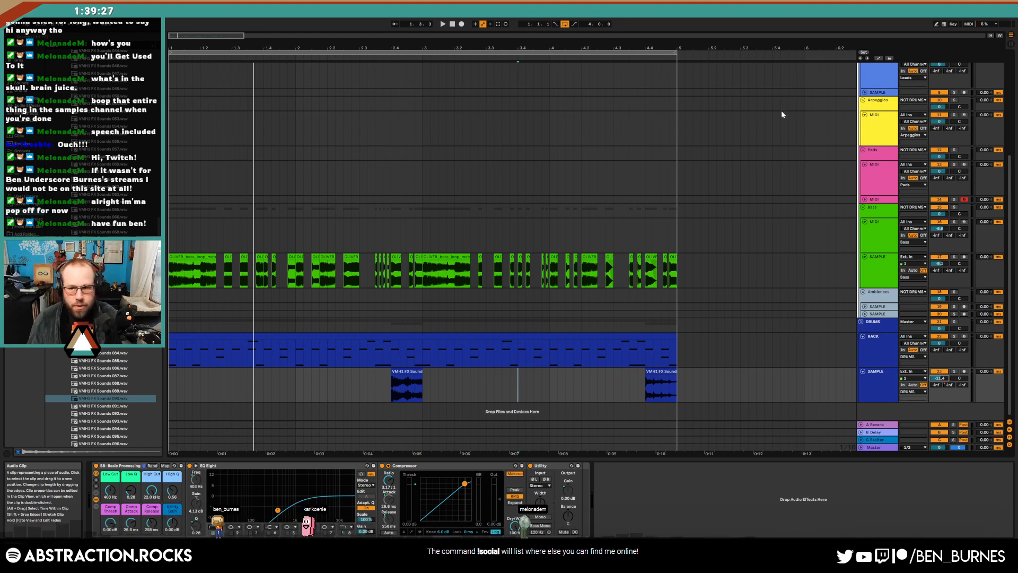
# Create a one-bar MIDI clip at bar 1 of the Arpeggios track and enter three consecutive C4 sixteenths with falling velocities
pyautogui.click(880, 130)
pyautogui.click(170, 130)
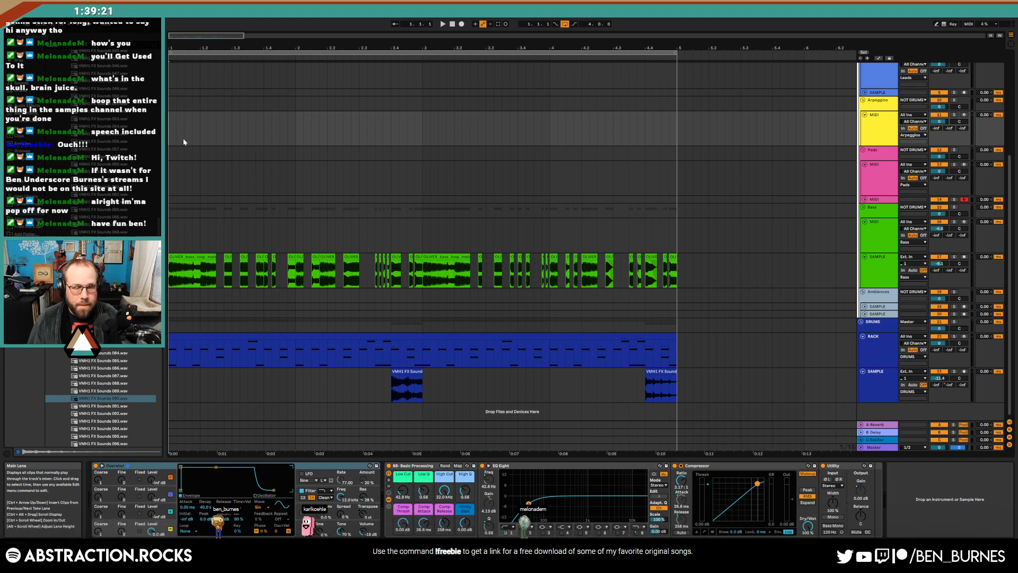
pyautogui.moveTo(169, 124); pyautogui.dragTo(296, 136)
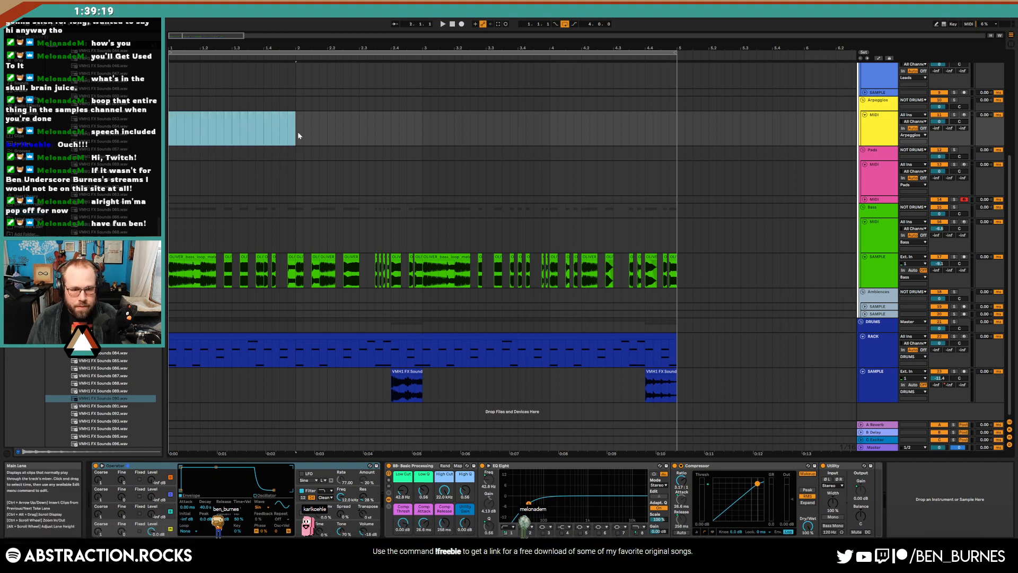
pyautogui.hotkey('ctrl', 'shift', 'm')
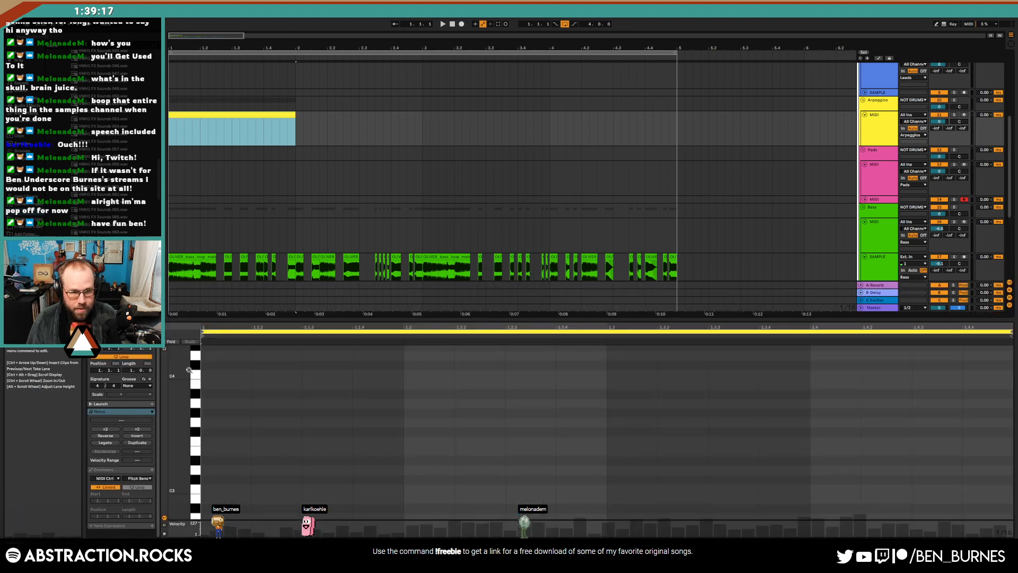
pyautogui.doubleClick(214, 378)
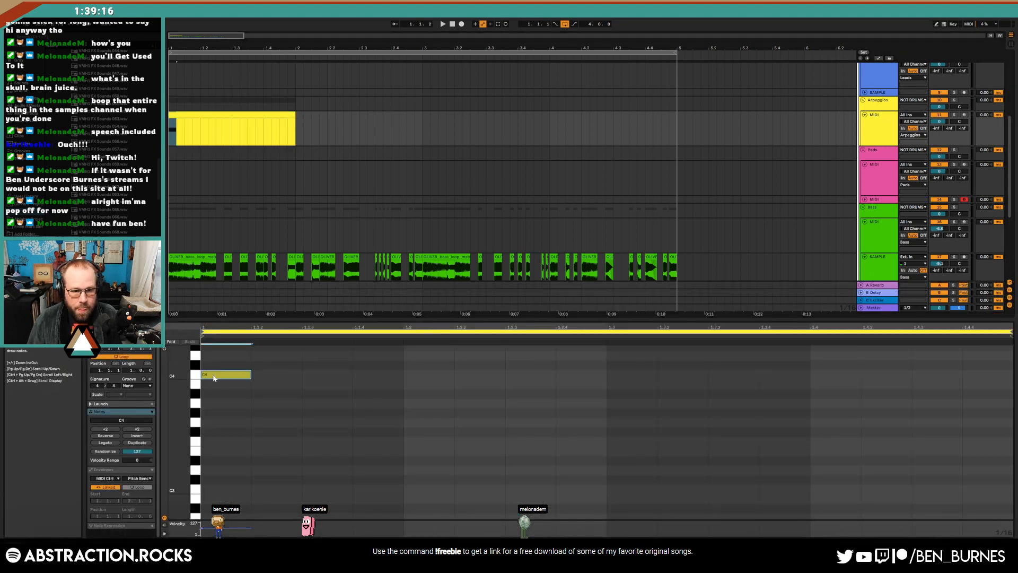
pyautogui.doubleClick(269, 375)
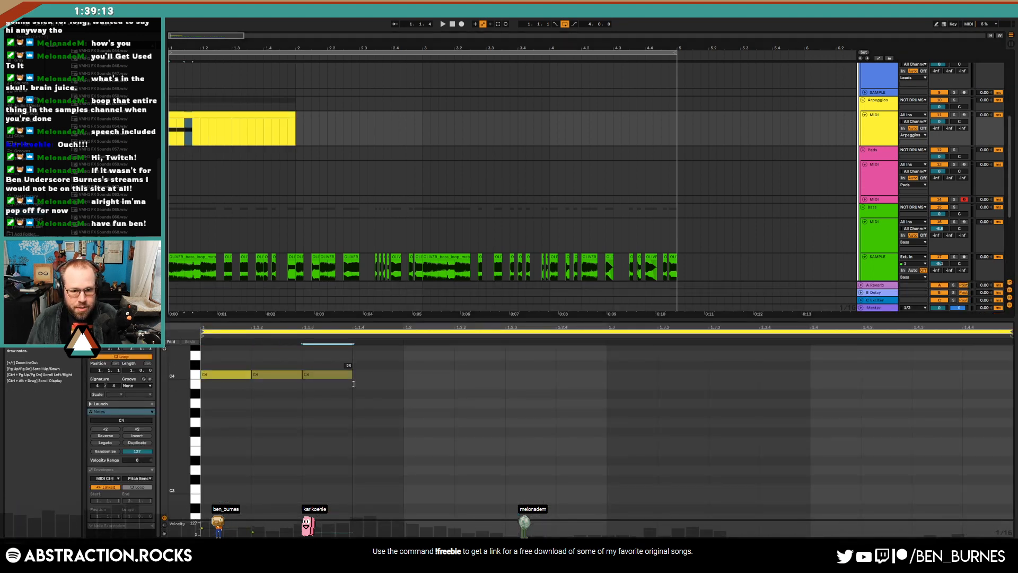
pyautogui.doubleClick(318, 375)
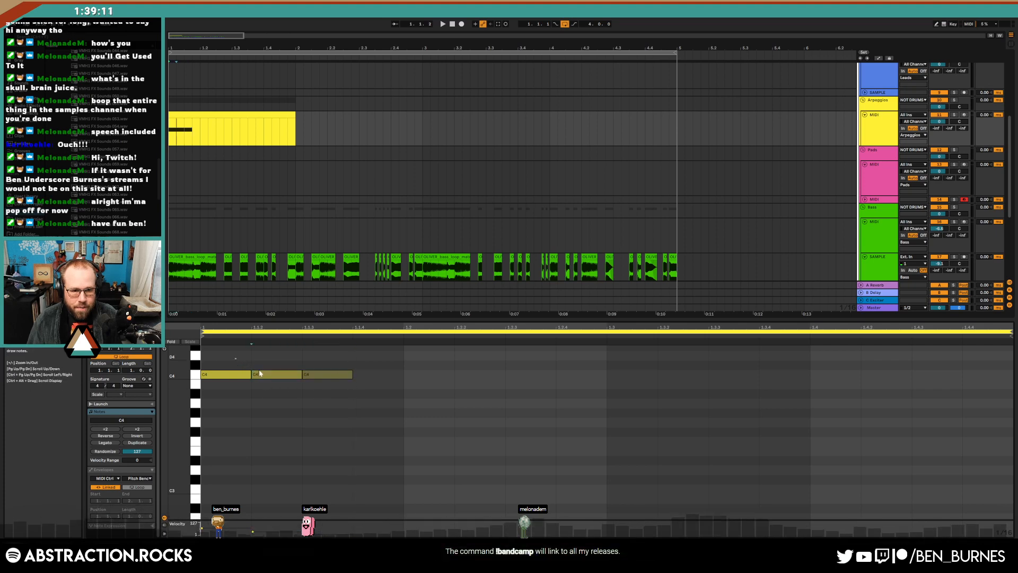
# Duplicate the C4 notes to fill beats one and two with velocity-accented groups of three, two and three
pyautogui.moveTo(217, 360); pyautogui.dragTo(336, 389)
pyautogui.hotkey('ctrl', 'd')
pyautogui.click(396, 394)
pyautogui.doubleClick(478, 374)
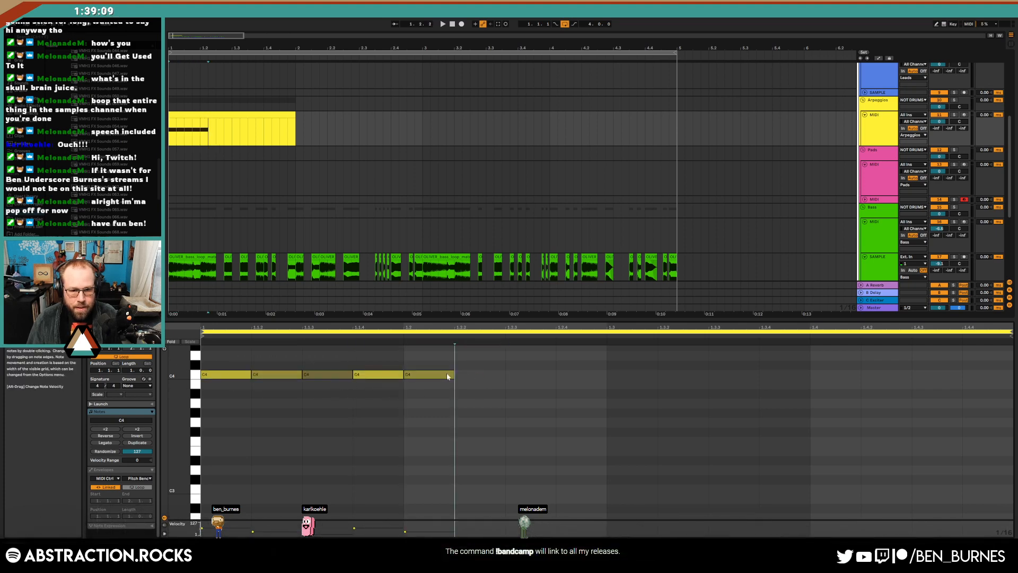
pyautogui.moveTo(340, 352); pyautogui.dragTo(221, 395)
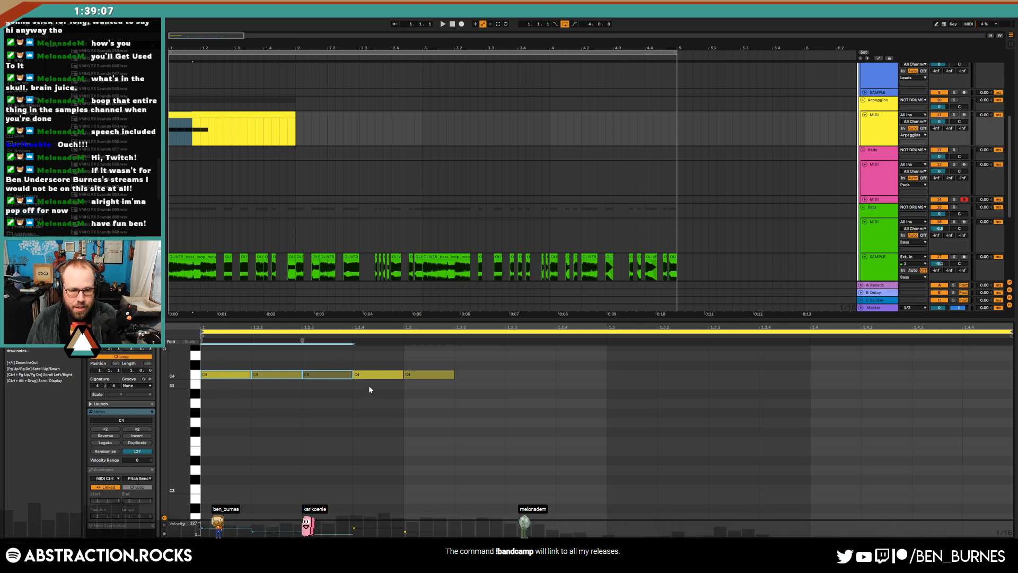
pyautogui.hotkey('ctrl', 'd')
pyautogui.scroll(2, 544, 389)
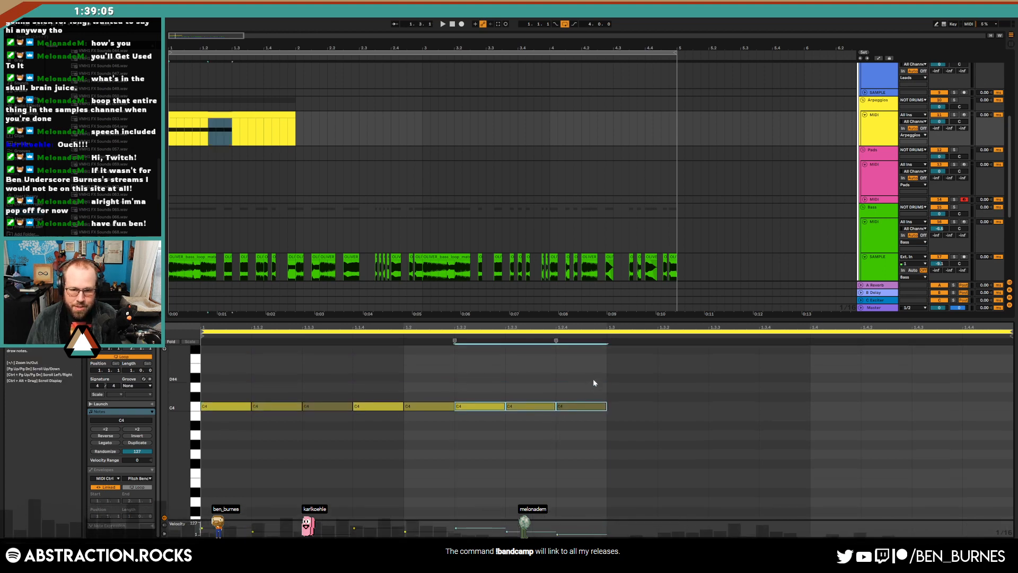
# Copy the accented C4 groups into beats three and four so sixteenths fill the bar to its end
pyautogui.moveTo(594, 378); pyautogui.dragTo(402, 435)
pyautogui.hotkey('ctrl', 'd')
pyautogui.click(707, 451)
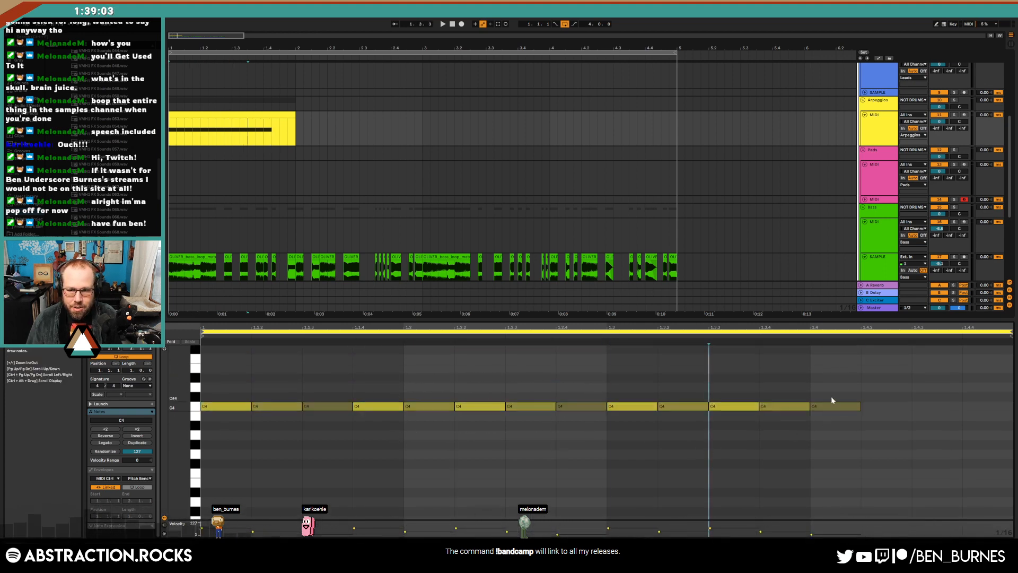
pyautogui.moveTo(686, 383); pyautogui.dragTo(637, 422)
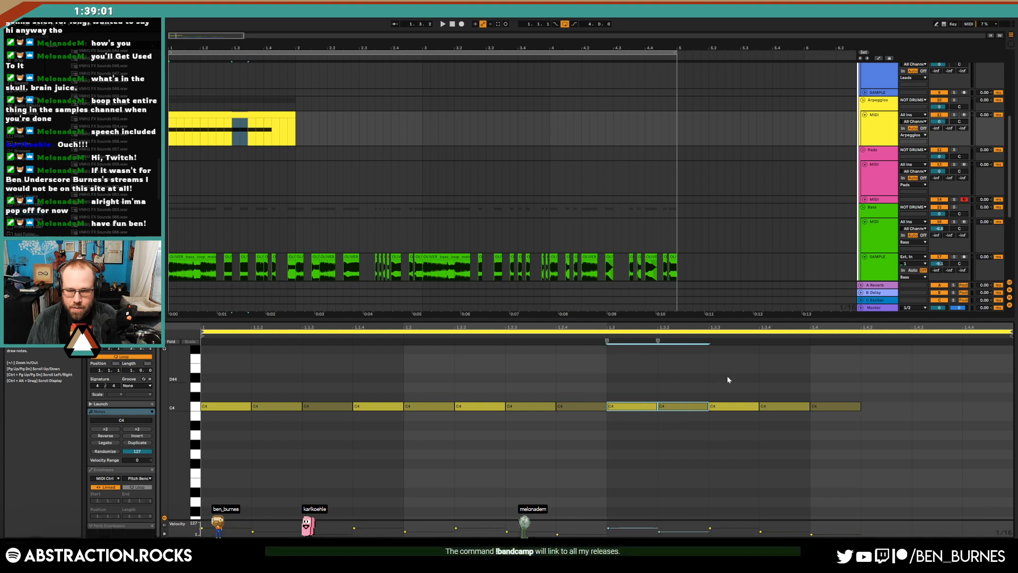
pyautogui.moveTo(727, 376)
pyautogui.mouseDown()
pyautogui.moveTo(749, 409)
pyautogui.moveTo(741, 413)
pyautogui.moveTo(774, 415)
pyautogui.mouseUp()
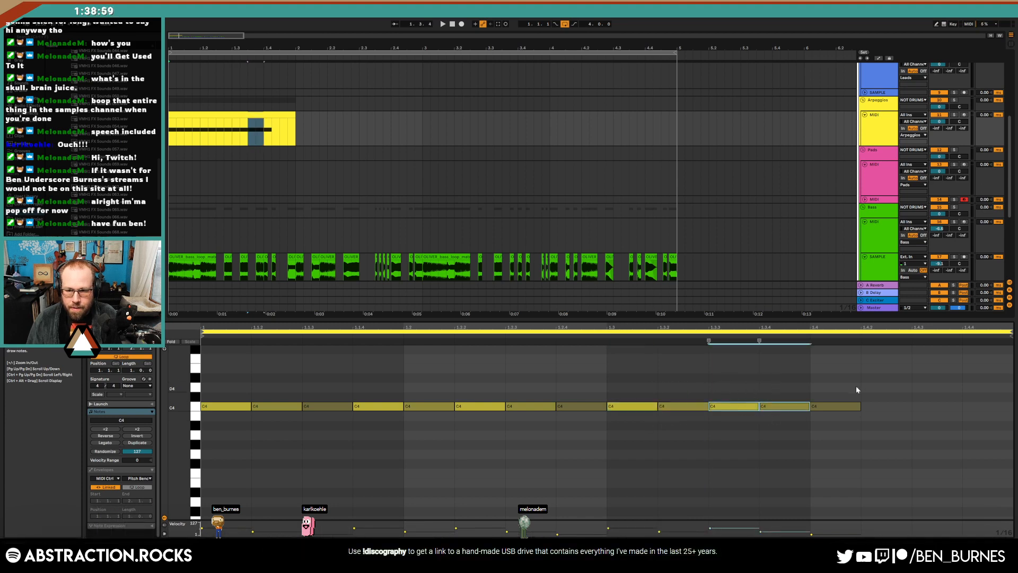
pyautogui.hotkey('ctrl', 'd')
pyautogui.click(825, 443)
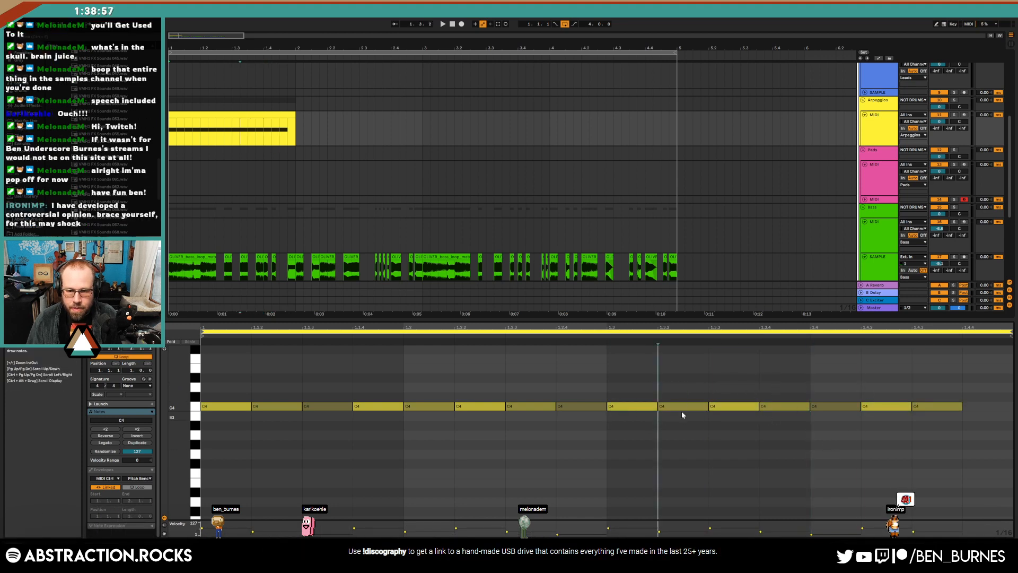
pyautogui.moveTo(724, 408); pyautogui.dragTo(981, 408)
# Extend the one-bar arpeggio clip to loop across all four bars of the arrangement
pyautogui.hotkey('shift', 'Tab')
pyautogui.moveTo(295, 114); pyautogui.dragTo(677, 128)
pyautogui.click(908, 491)
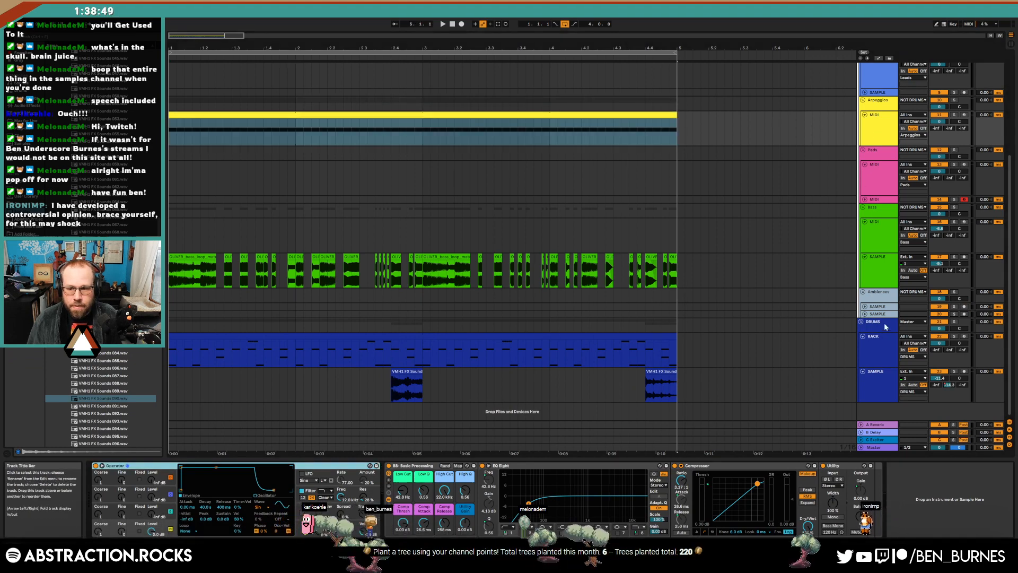
# Lower the last two C4 notes in the arpeggio clip to A#3
pyautogui.doubleClick(583, 114)
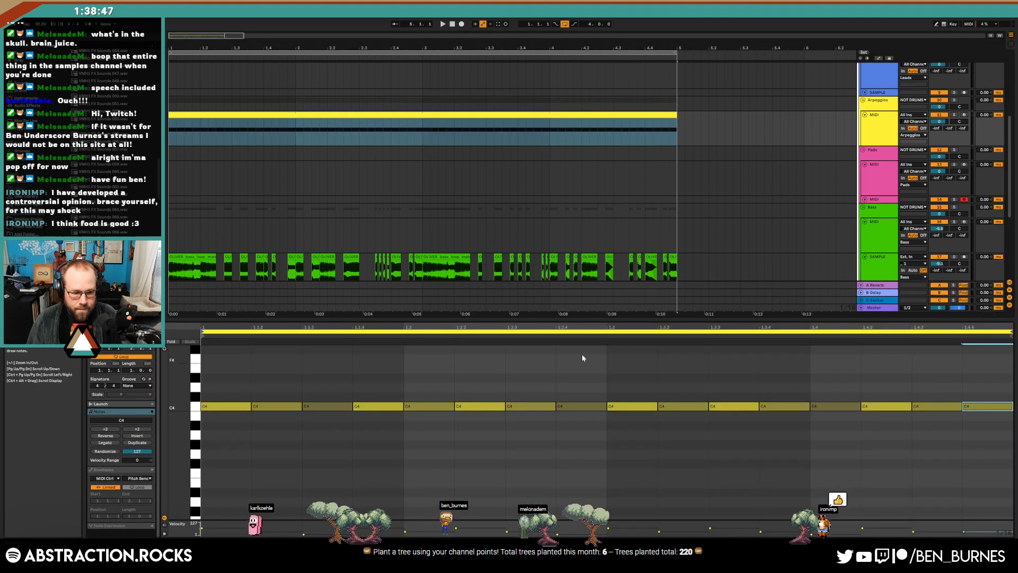
pyautogui.moveTo(946, 378); pyautogui.dragTo(988, 419)
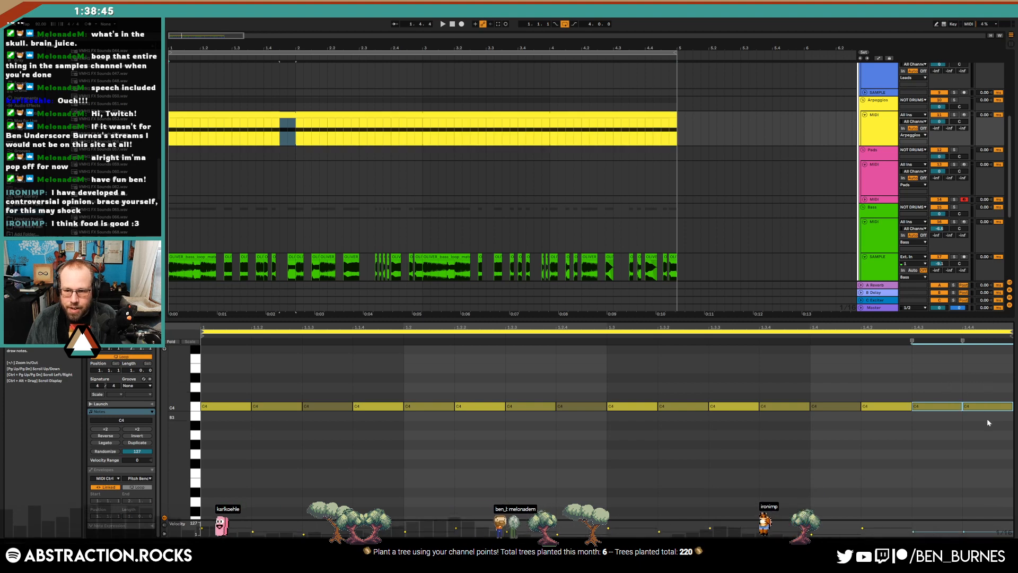
pyautogui.press('Down')
pyautogui.press('Down')
pyautogui.click(937, 425)
pyautogui.press('Up')
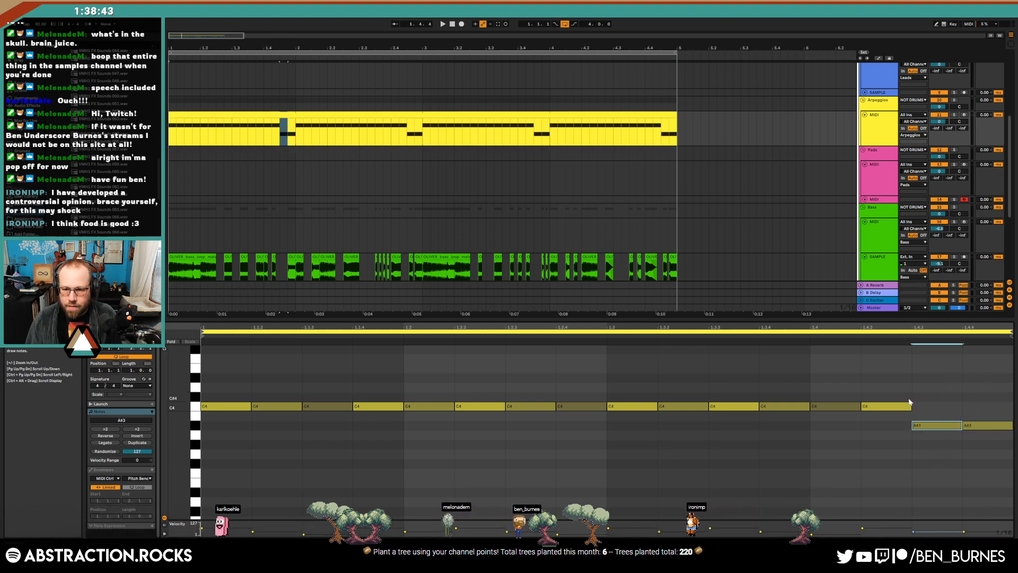
pyautogui.click(914, 389)
# Drop the sustain of Operator's volume envelope, lower the filter frequency and raise the filter's envelope amount
pyautogui.hotkey('shift', 'Tab')
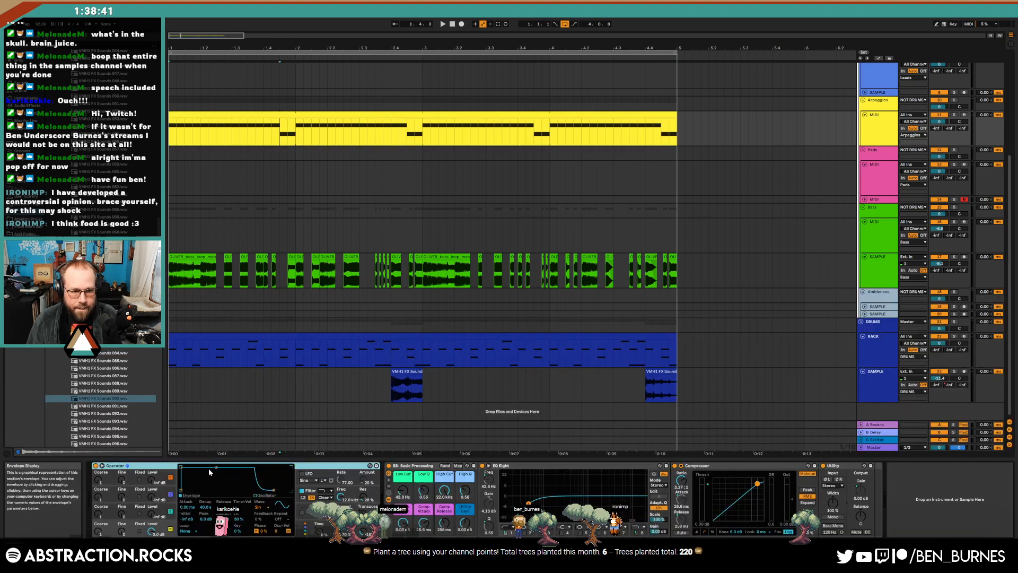
pyautogui.moveTo(210, 470); pyautogui.dragTo(206, 490)
pyautogui.click(344, 507)
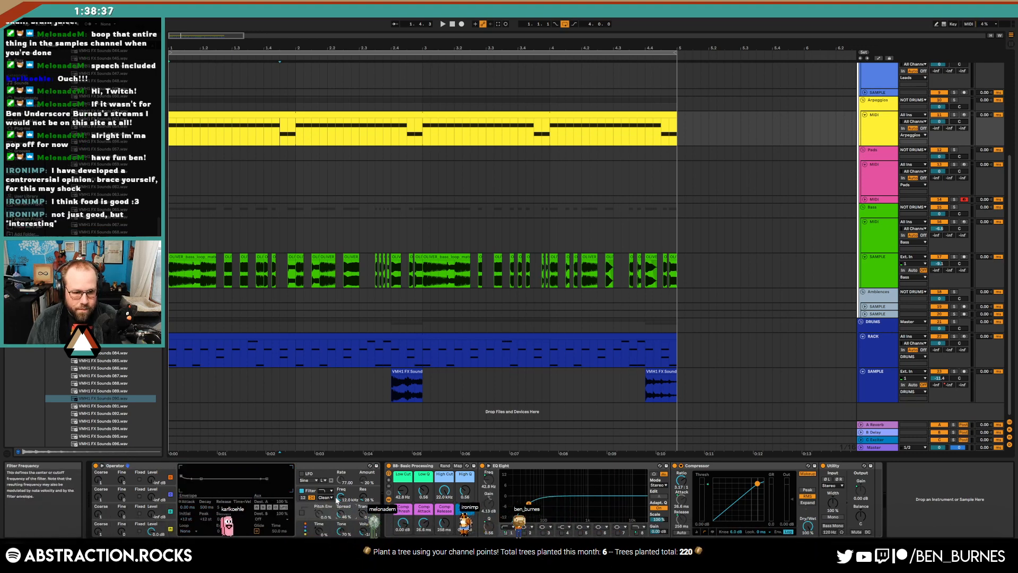
pyautogui.moveTo(338, 501); pyautogui.dragTo(338, 525)
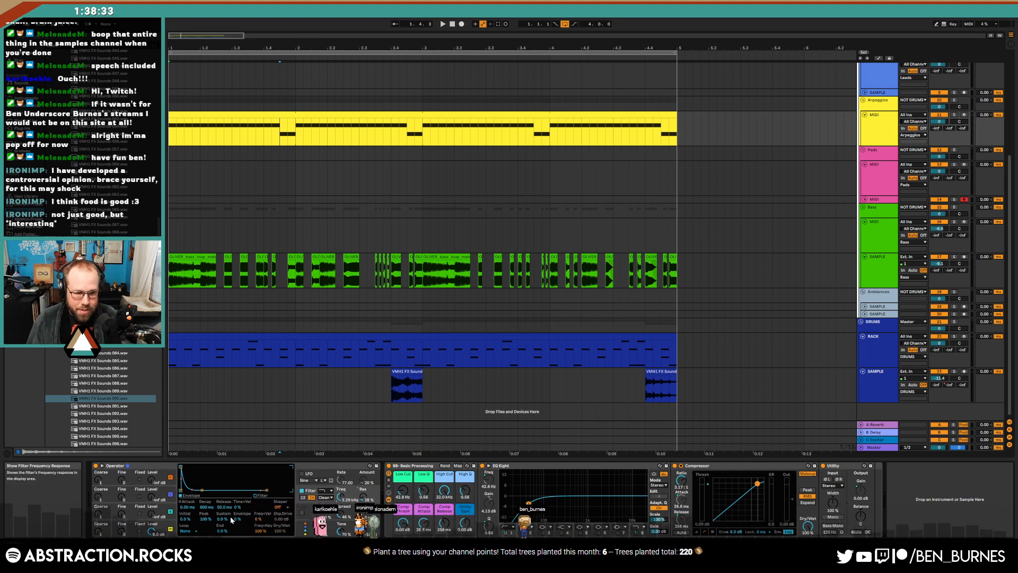
pyautogui.moveTo(238, 518); pyautogui.dragTo(259, 506)
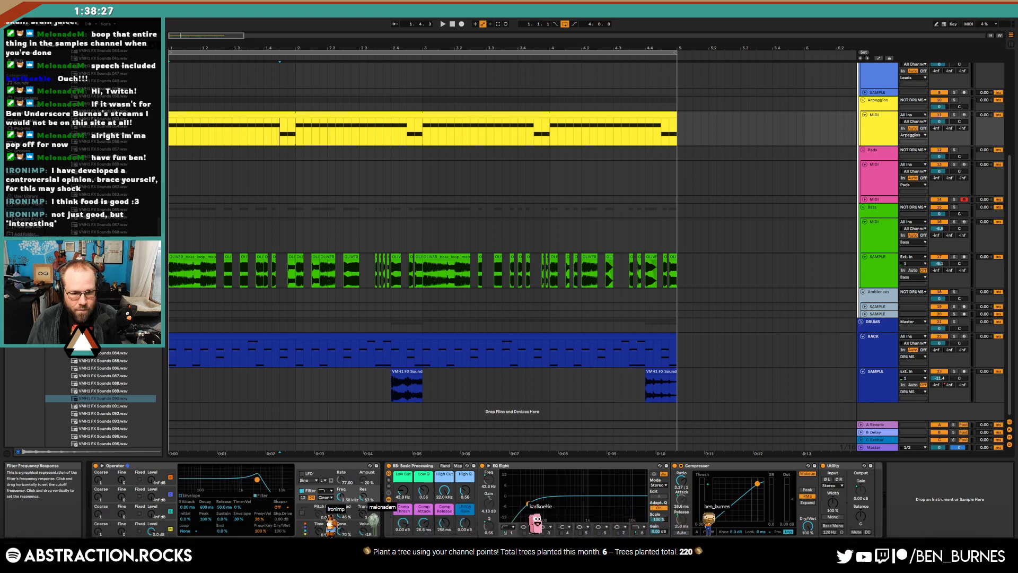
# Change the waveform of Operator's oscillator A to Square D
pyautogui.click(112, 527)
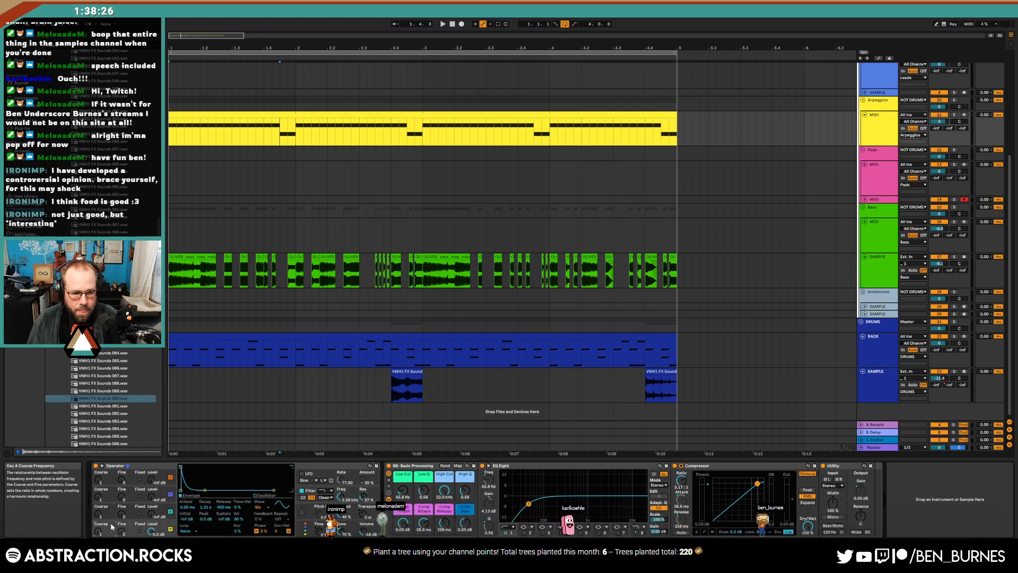
pyautogui.click(260, 507)
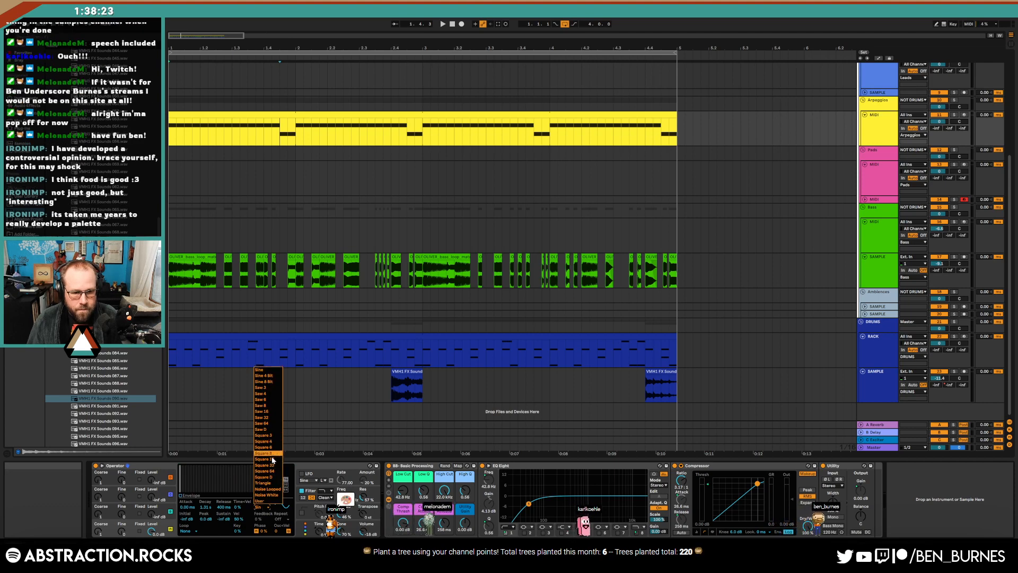
pyautogui.click(274, 477)
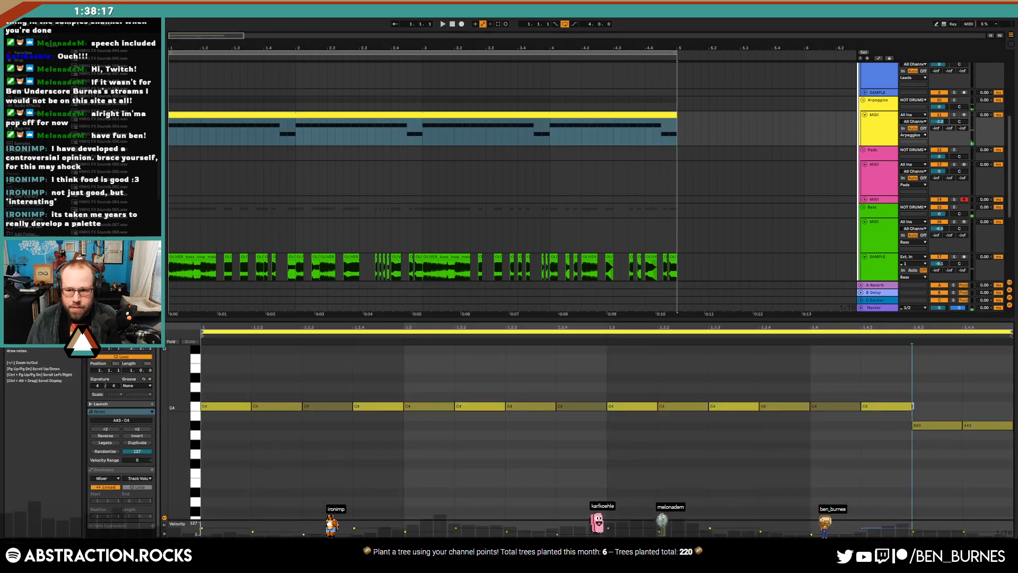
# Move the arpeggio clip's last two notes from A#3 back up to C4
pyautogui.moveTo(922, 416); pyautogui.dragTo(977, 451)
pyautogui.press('Up')
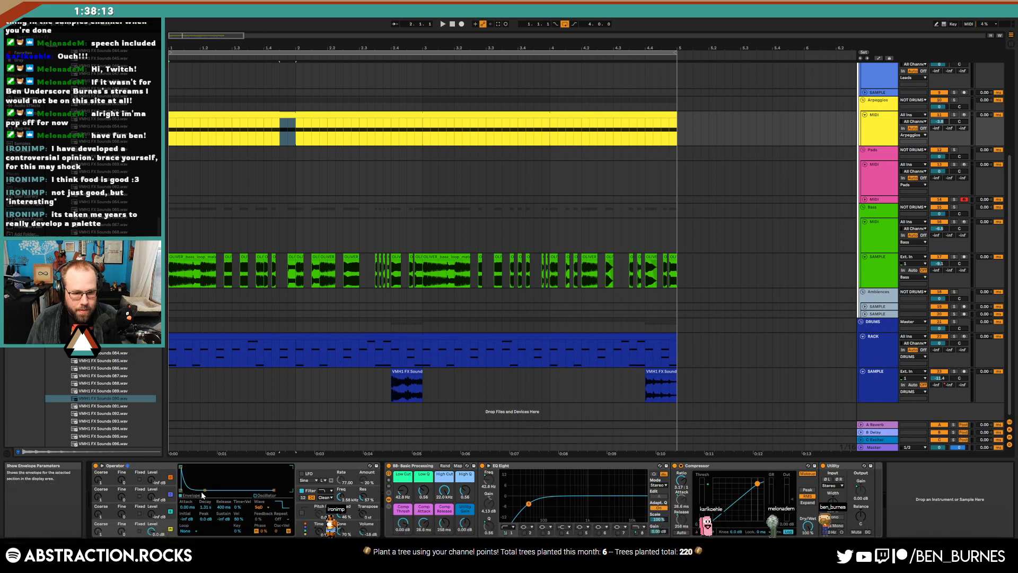
# Adjust Operator's Spread, play the groove and fine-tune the decay of oscillator A's envelope by ear
pyautogui.click(342, 515)
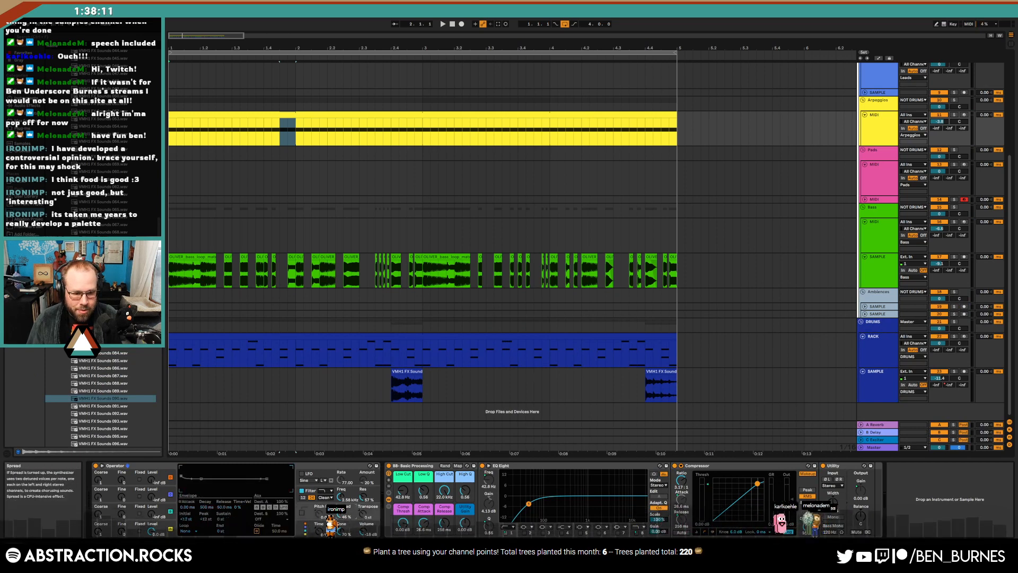
pyautogui.press('space')
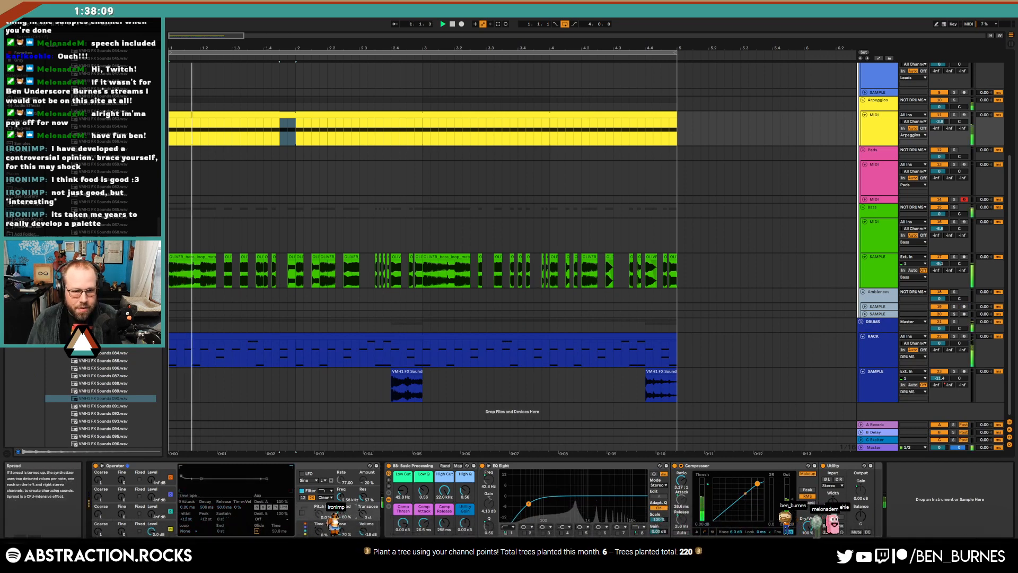
pyautogui.click(161, 524)
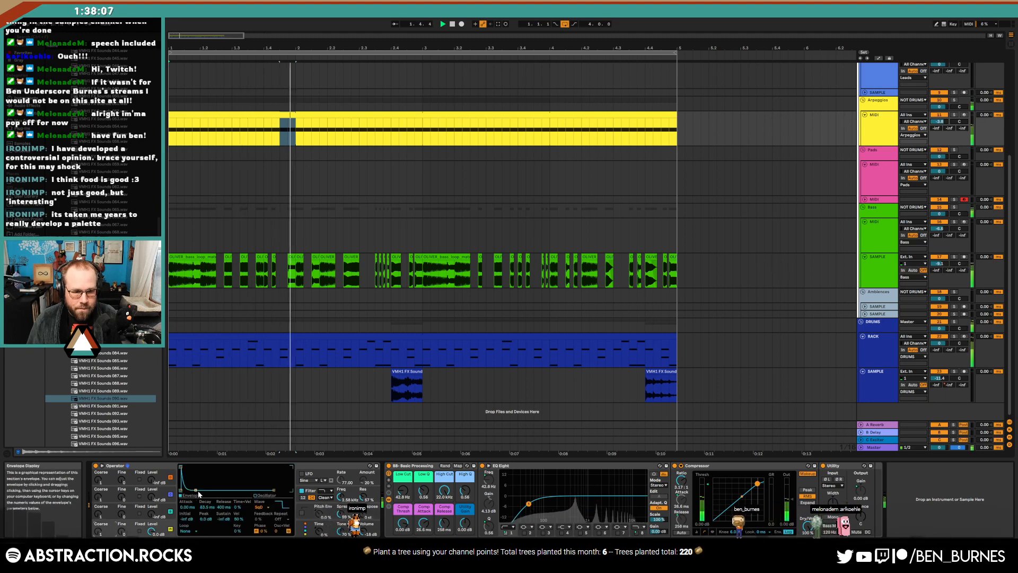
pyautogui.moveTo(199, 490); pyautogui.dragTo(208, 490)
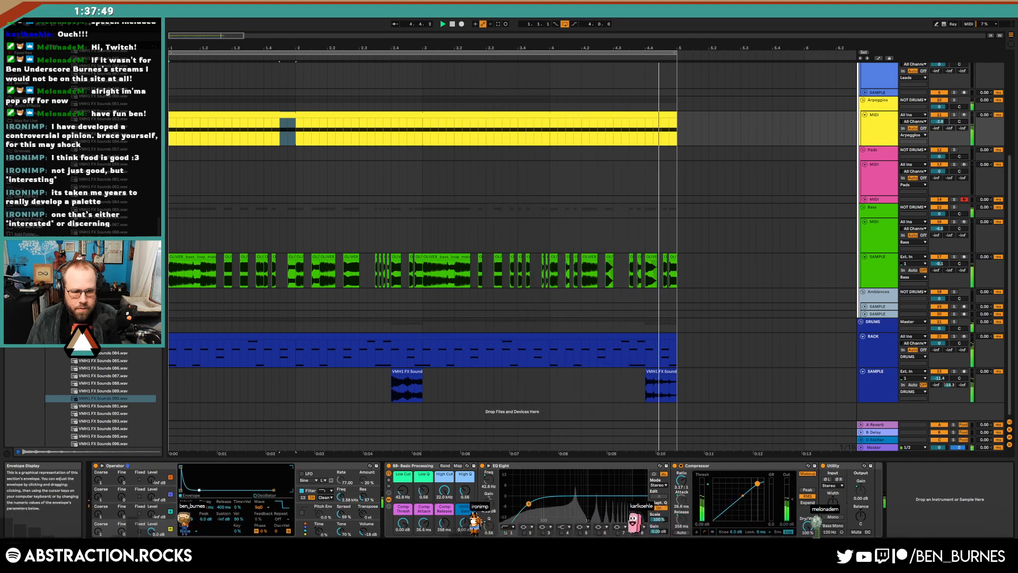
pyautogui.moveTo(198, 490); pyautogui.dragTo(197, 490)
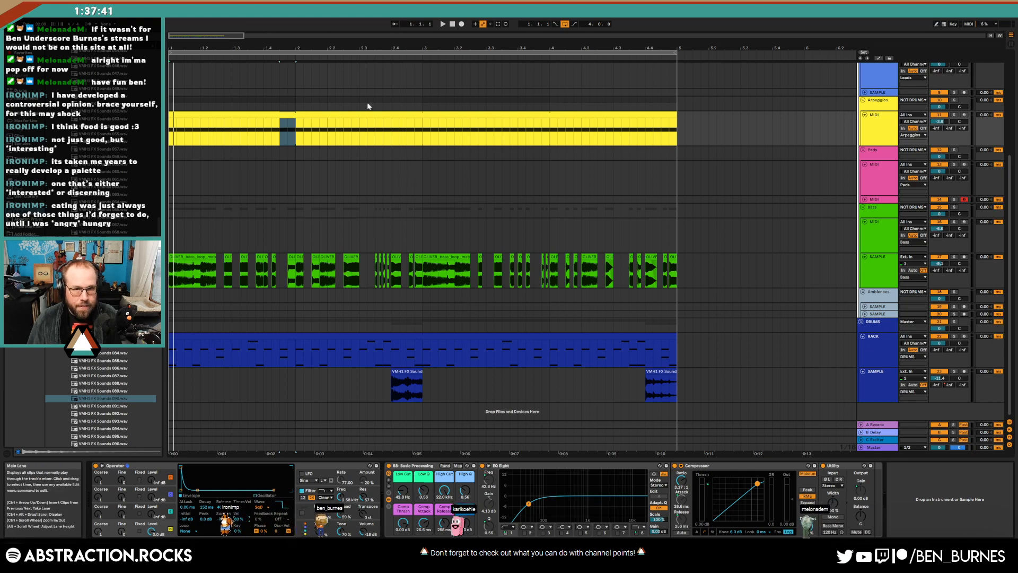
# Record continuous changes to oscillator A's envelope decay as automation while the four bars play
pyautogui.click(461, 24)
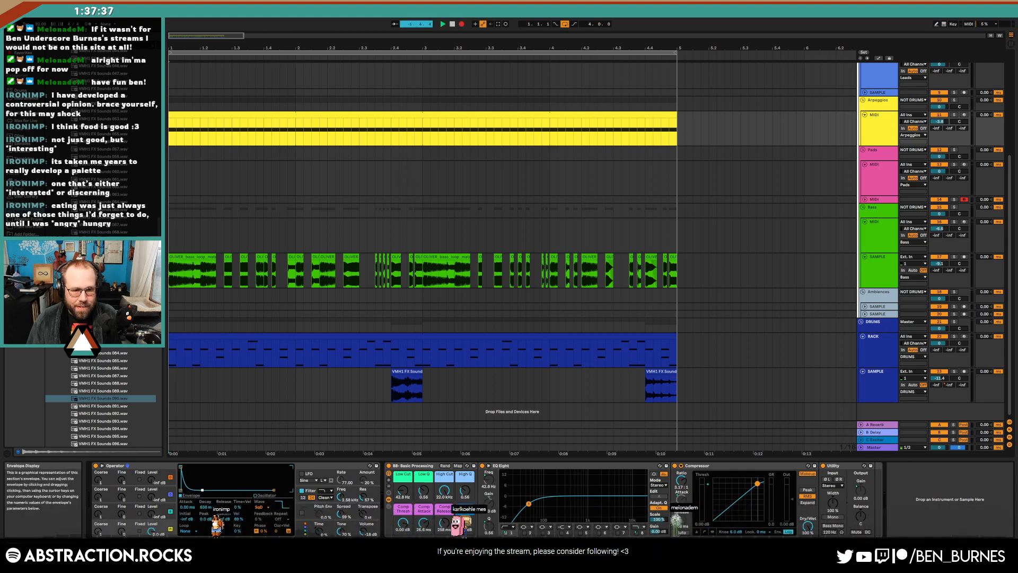
pyautogui.moveTo(202, 490); pyautogui.dragTo(198, 492)
pyautogui.press('space')
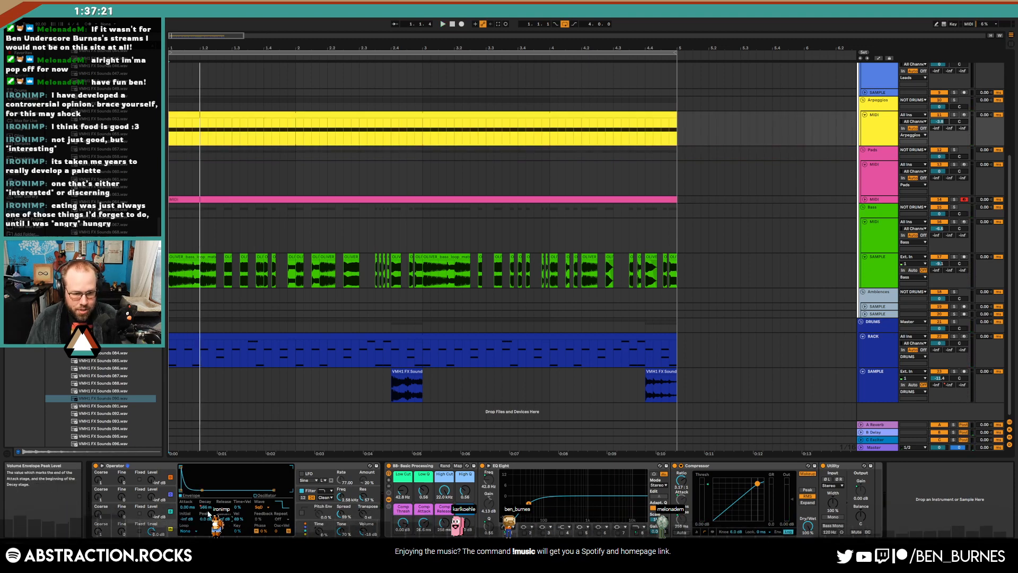
# Show the Operator Ae Decay automation in its own lane on the Arpeggios MIDI track and open the arpeggio clip's notes
pyautogui.press('a')
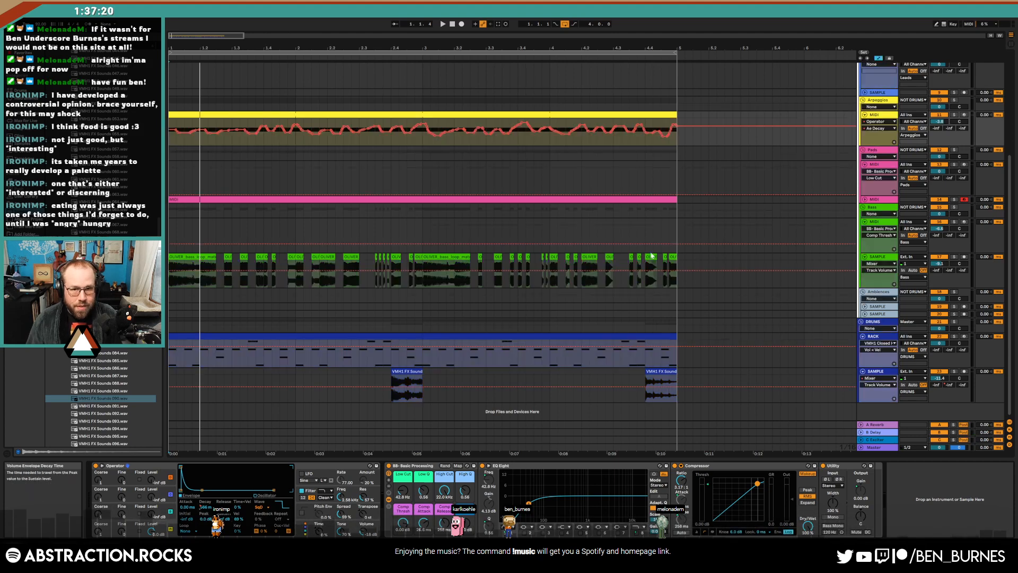
pyautogui.click(894, 142)
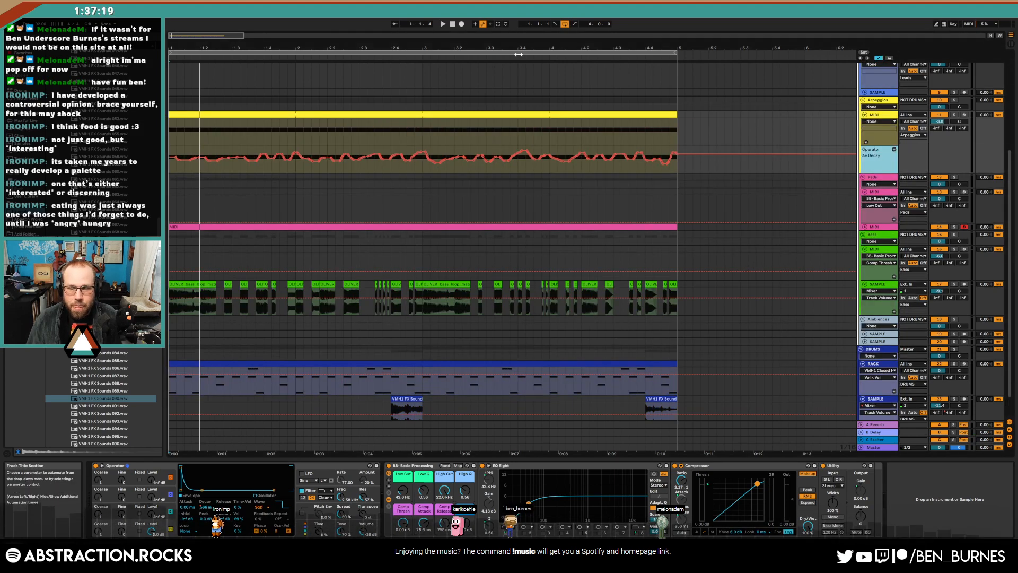
pyautogui.doubleClick(293, 113)
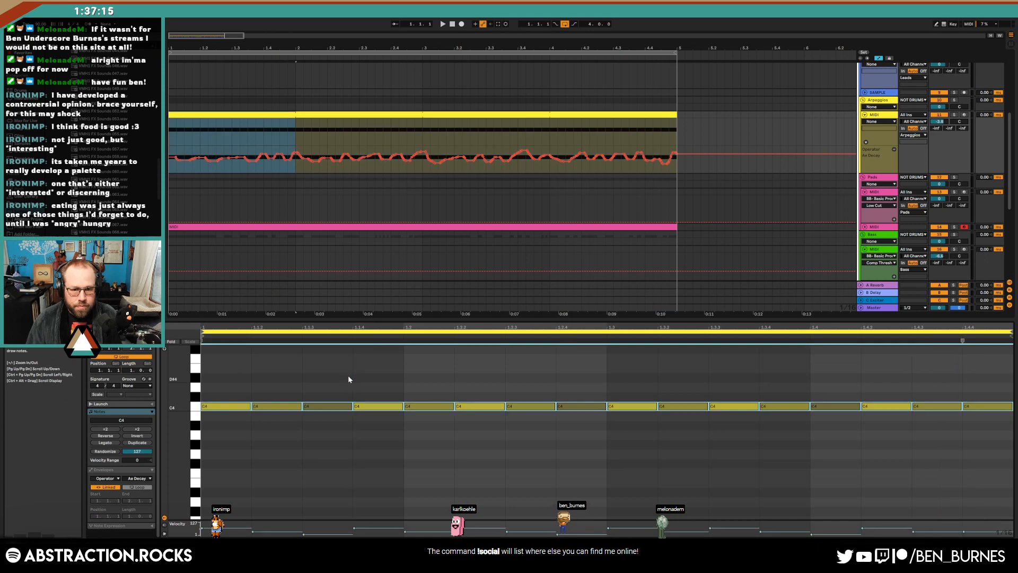
# Transpose all the arpeggio clip's notes down an octave to C3 and lower the Arpeggios MIDI track's volume while the groove plays
pyautogui.hotkey('shift', 'Down')
pyautogui.press('space')
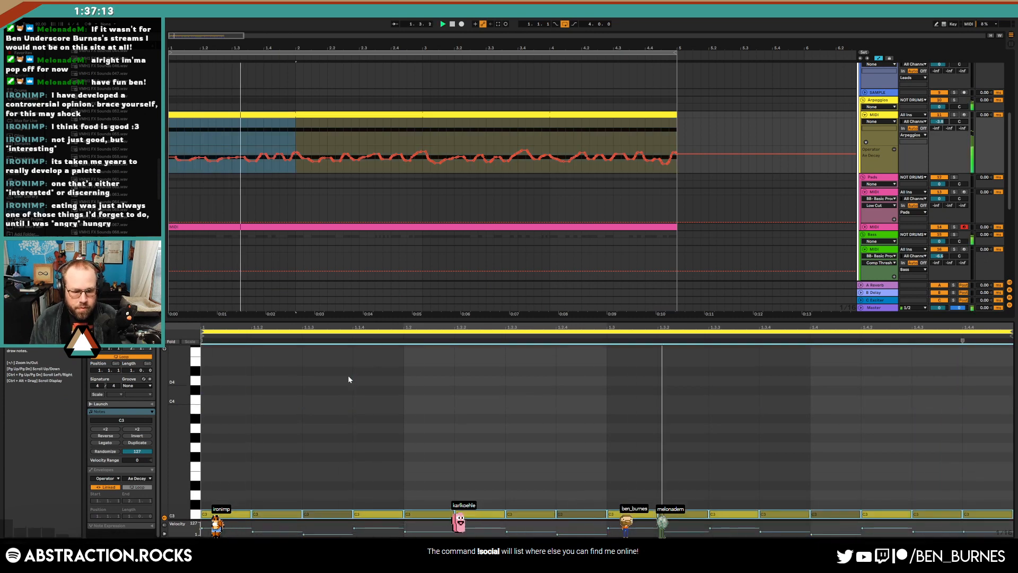
pyautogui.hotkey('shift', 'Tab')
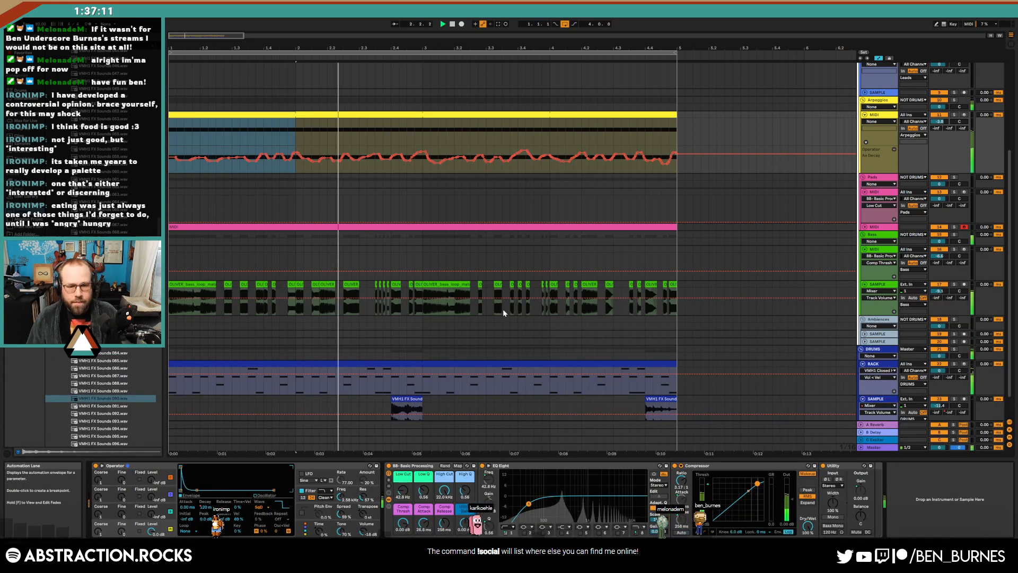
pyautogui.moveTo(940, 121); pyautogui.dragTo(939, 128)
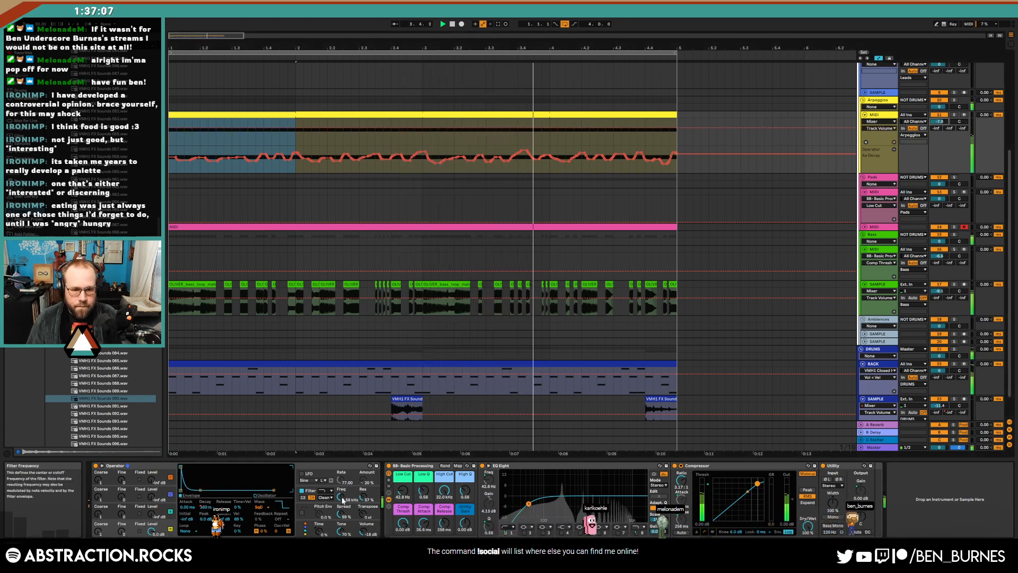
# Adjust Operator's filter frequency by ear and show its Filter Freq automation in a separate lane on the Arpeggios MIDI track
pyautogui.moveTo(342, 500)
pyautogui.mouseDown()
pyautogui.moveTo(342, 516)
pyautogui.moveTo(342, 495)
pyautogui.moveTo(342, 506)
pyautogui.mouseUp()
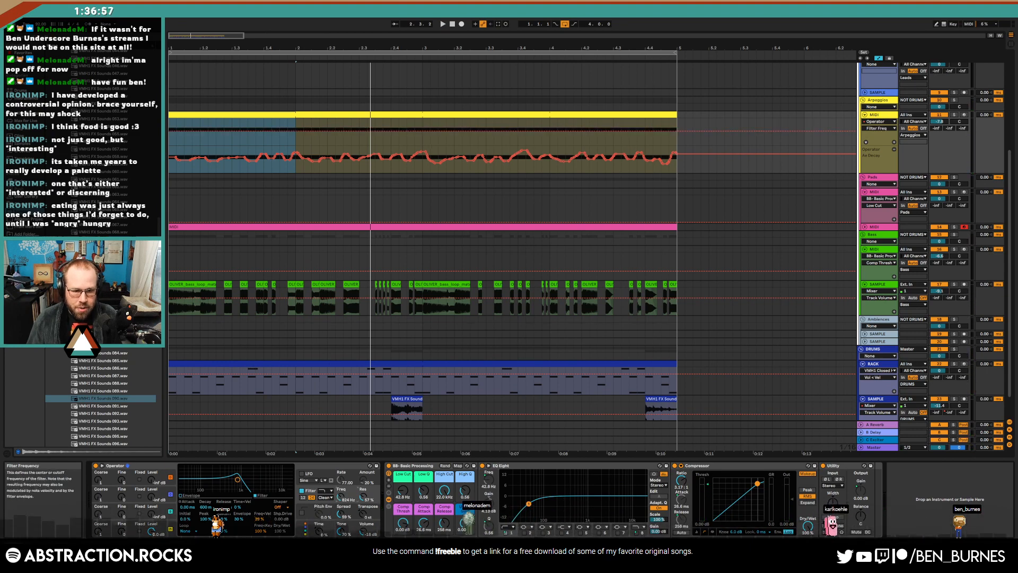
pyautogui.moveTo(342, 495); pyautogui.dragTo(342, 489)
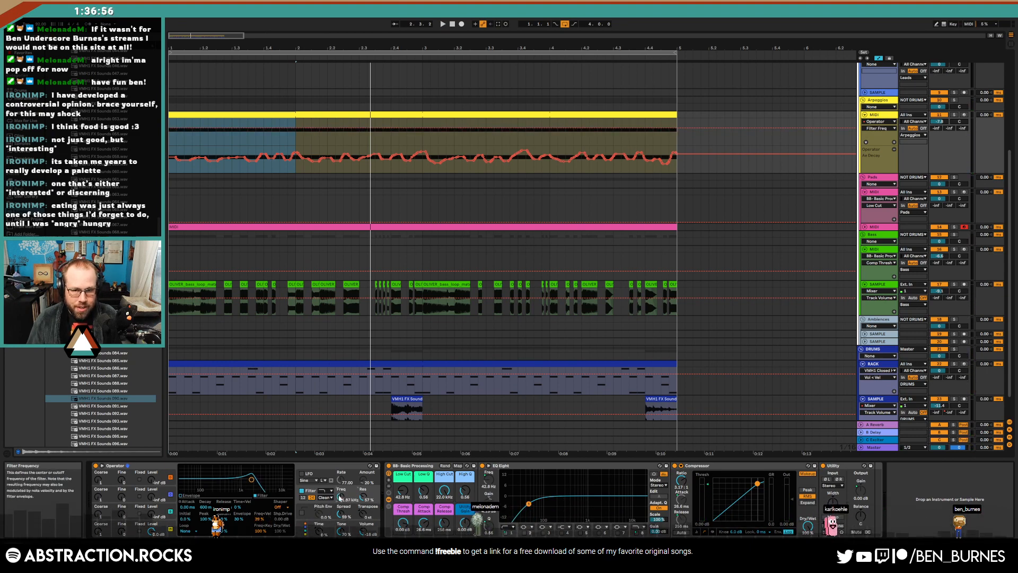
pyautogui.click(894, 142)
pyautogui.click(192, 164)
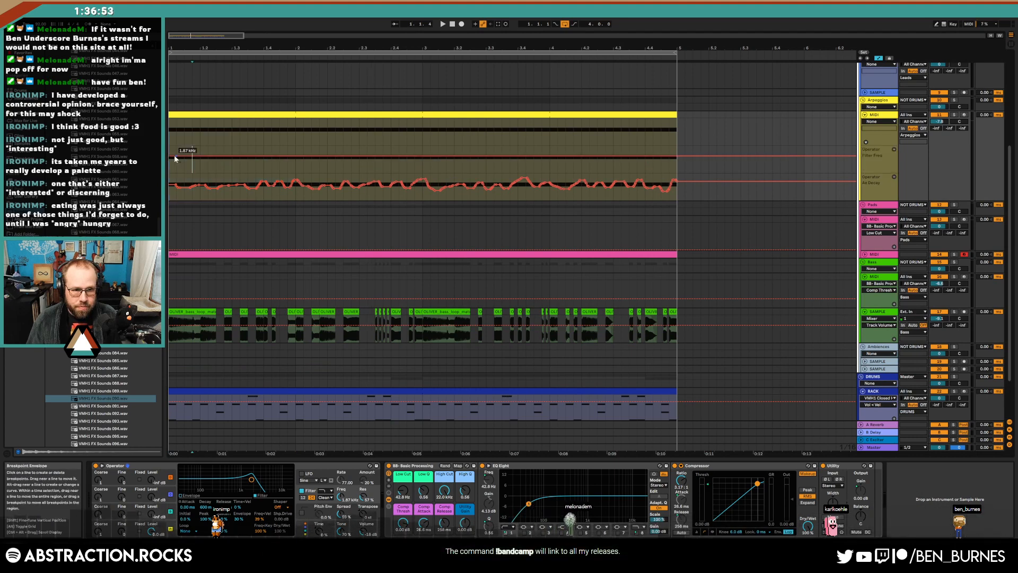
# Shape the Filter Freq automation from about 630 Hz up to about 1.1 kHz at 2.3 and down to about 390 Hz at bar 3
pyautogui.moveTo(177, 156); pyautogui.dragTo(176, 158)
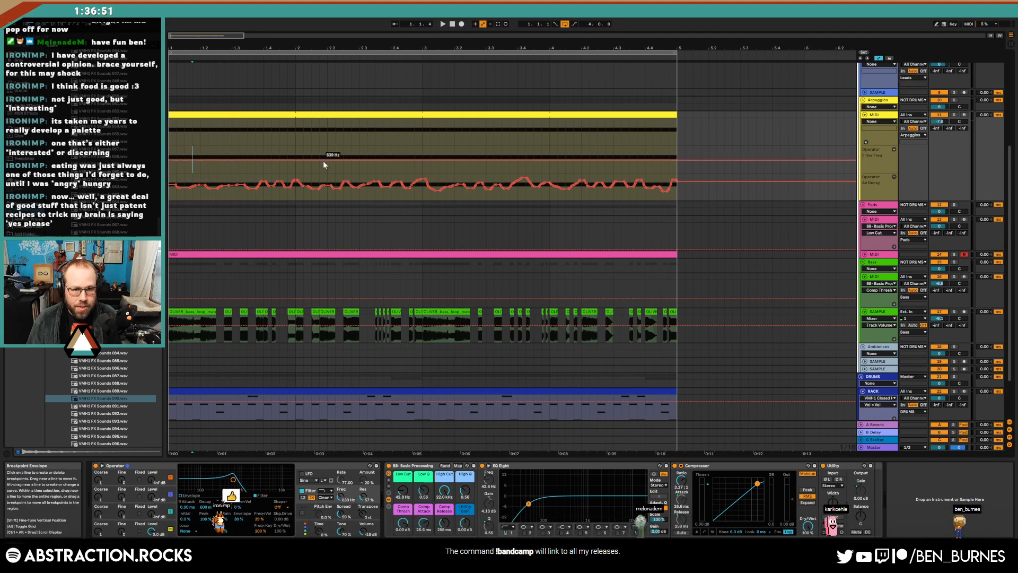
pyautogui.moveTo(359, 160); pyautogui.dragTo(360, 155)
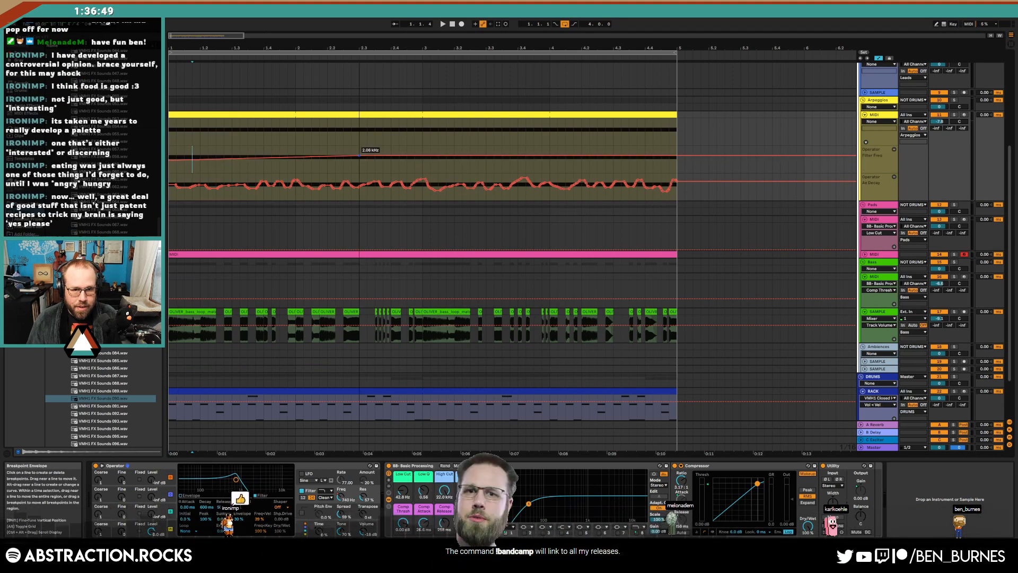
pyautogui.moveTo(422, 155); pyautogui.dragTo(422, 166)
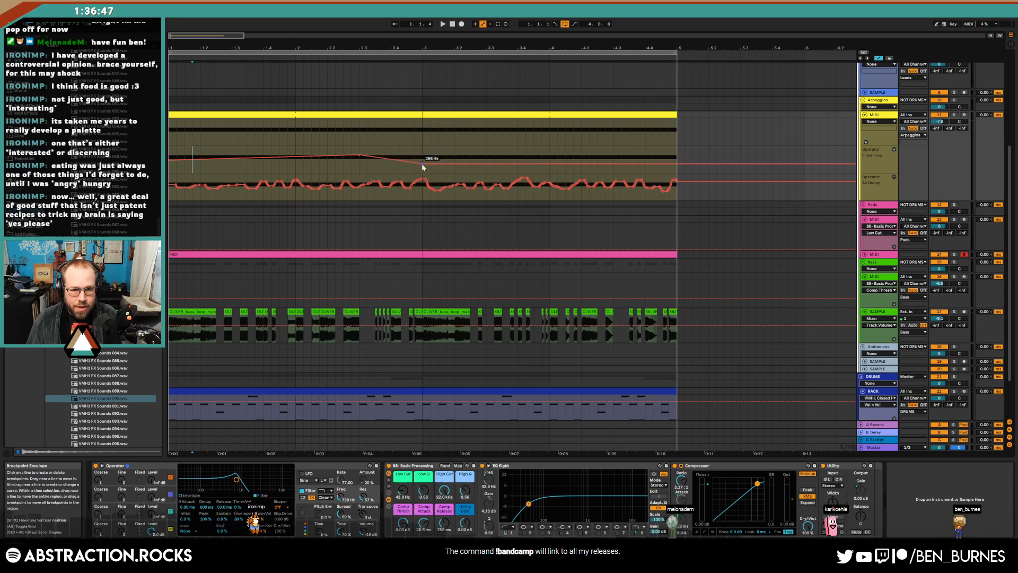
# Raise the Arpeggios filter-frequency automation at the loop's end to about 4.9 kHz and increase the track's reverb send during playback
pyautogui.moveTo(676, 161); pyautogui.dragTo(676, 153)
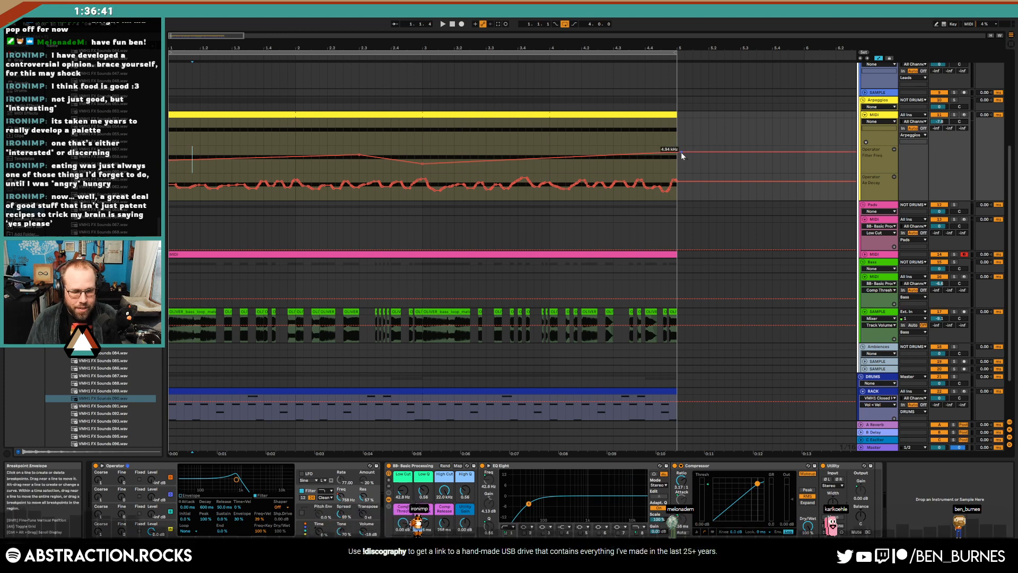
pyautogui.click(454, 25)
pyautogui.click(442, 24)
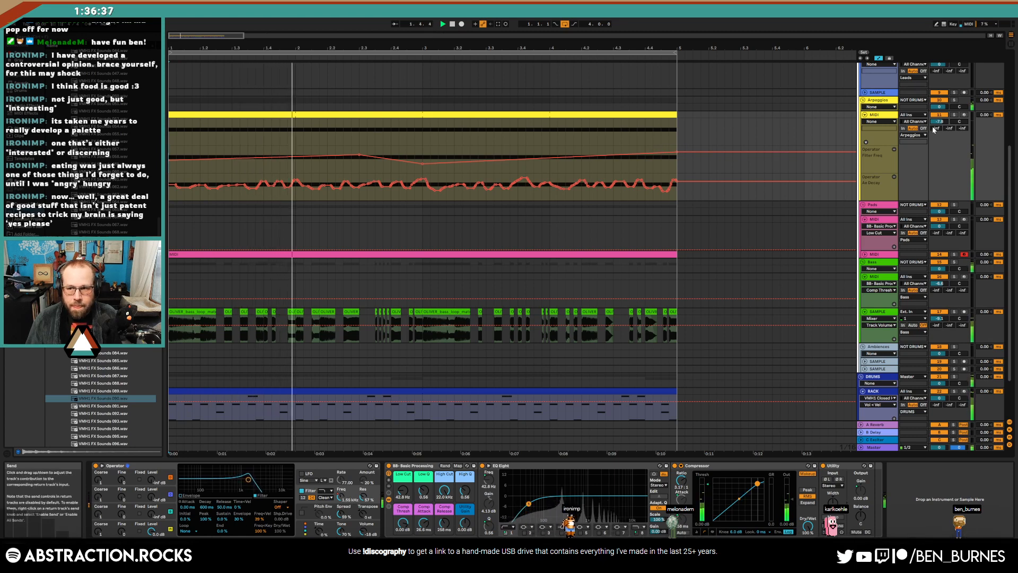
pyautogui.moveTo(937, 129)
pyautogui.mouseDown()
pyautogui.moveTo(937, 101)
pyautogui.moveTo(937, 114)
pyautogui.mouseUp()
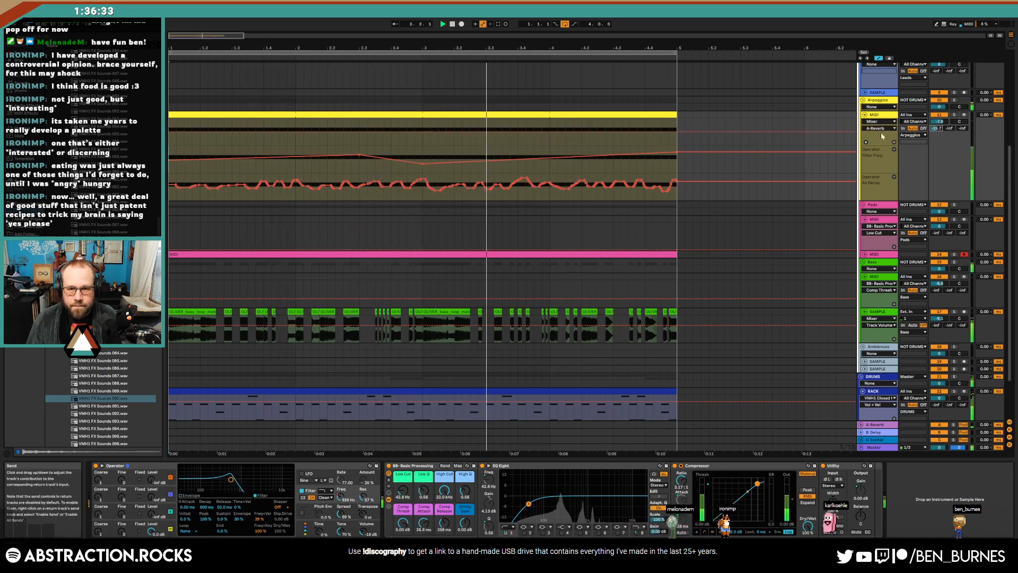
# Raise the mid-loop dip in the Arpeggios filter-frequency automation and stop playback
pyautogui.click(430, 158)
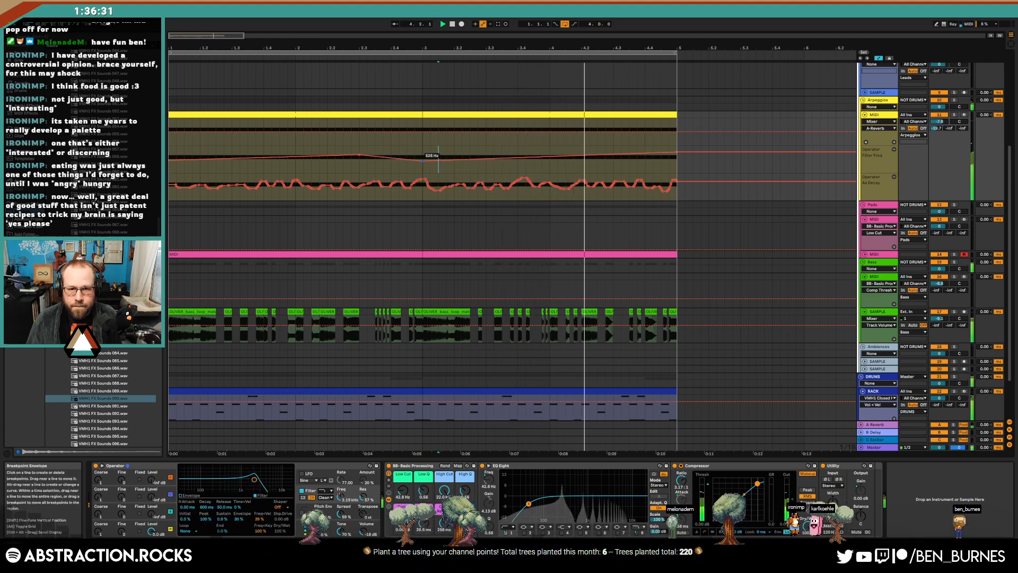
pyautogui.moveTo(424, 164); pyautogui.dragTo(424, 161)
pyautogui.moveTo(677, 153); pyautogui.dragTo(677, 154)
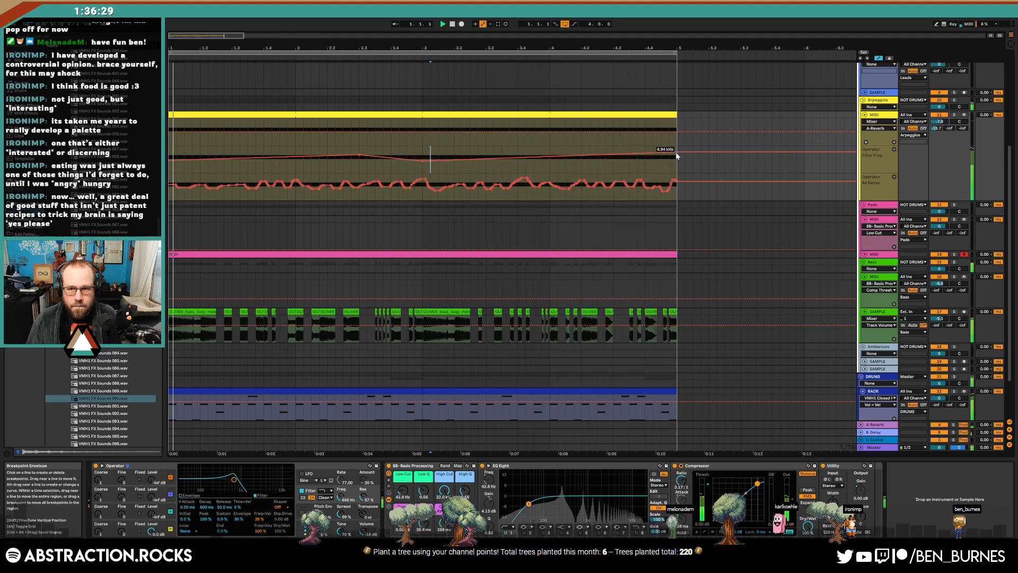
pyautogui.click(677, 163)
pyautogui.press('space')
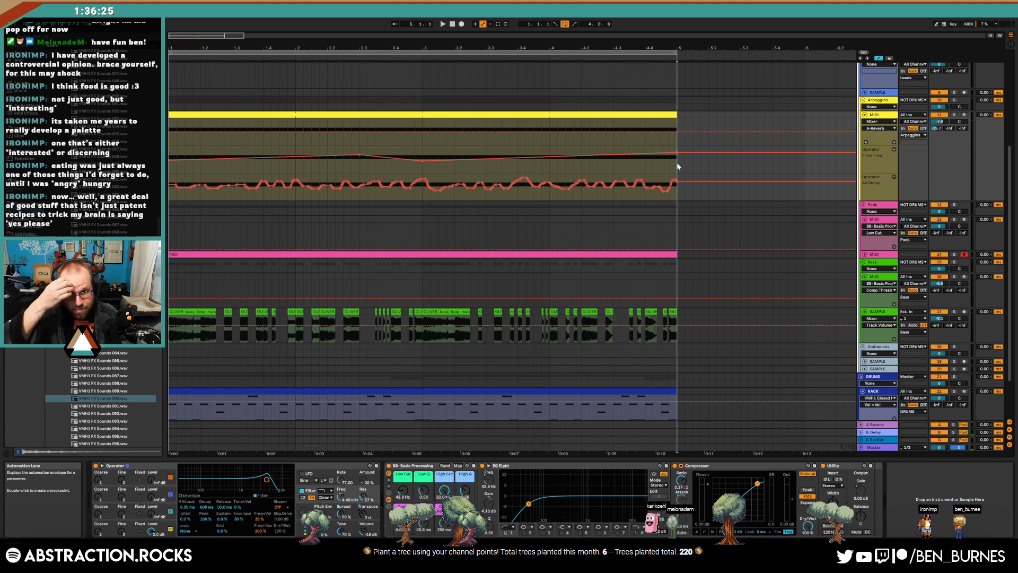
# Unfold the second Pads MIDI track, hide the automation lanes and select the track's clip
pyautogui.click(865, 255)
pyautogui.click(639, 256)
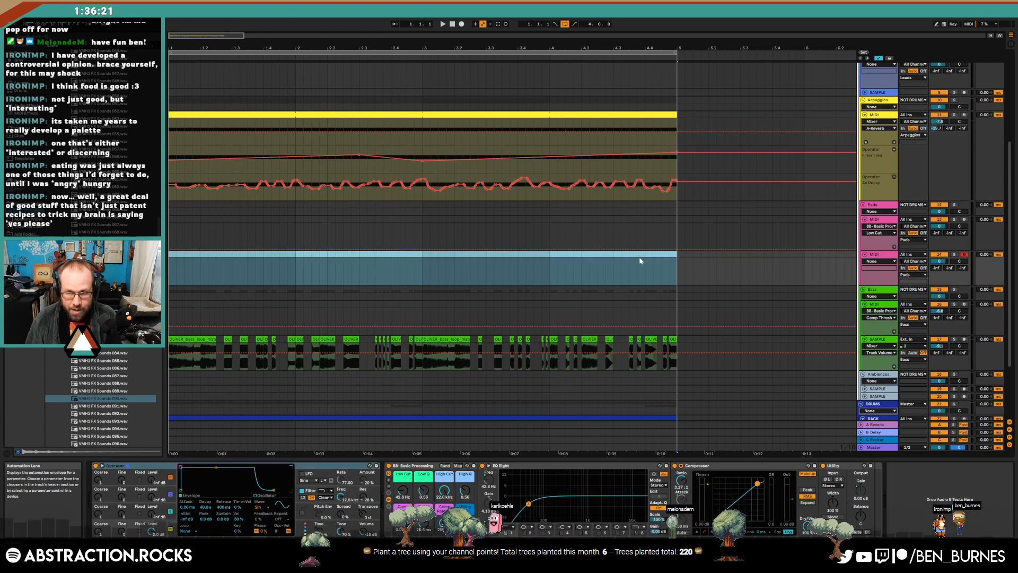
pyautogui.press('a')
pyautogui.click(885, 265)
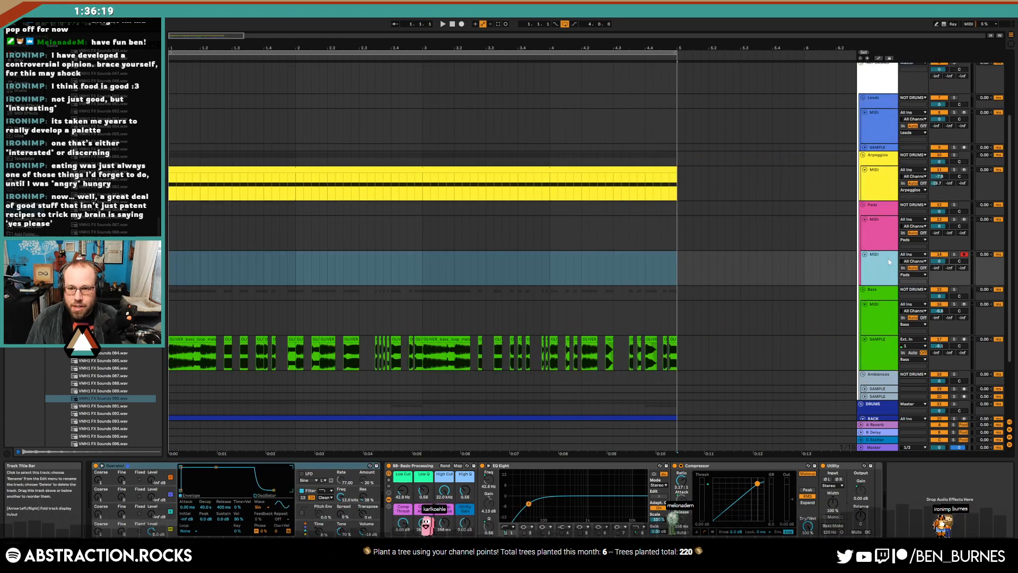
pyautogui.click(191, 275)
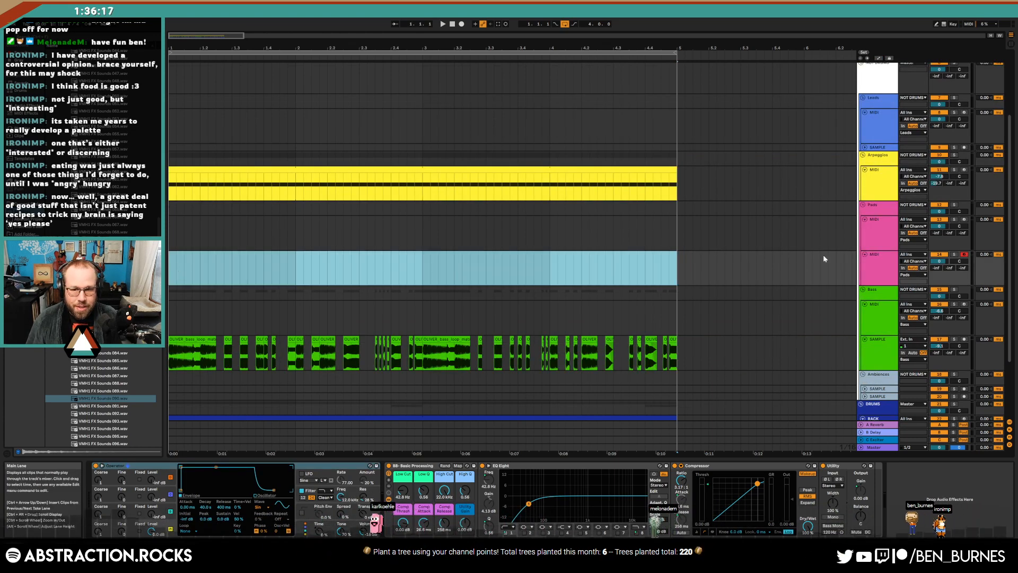
# Audition the first Pads and the Bass MIDI instruments by arming their tracks, and move the Bass MIDI track into the Leads group
pyautogui.click(965, 219)
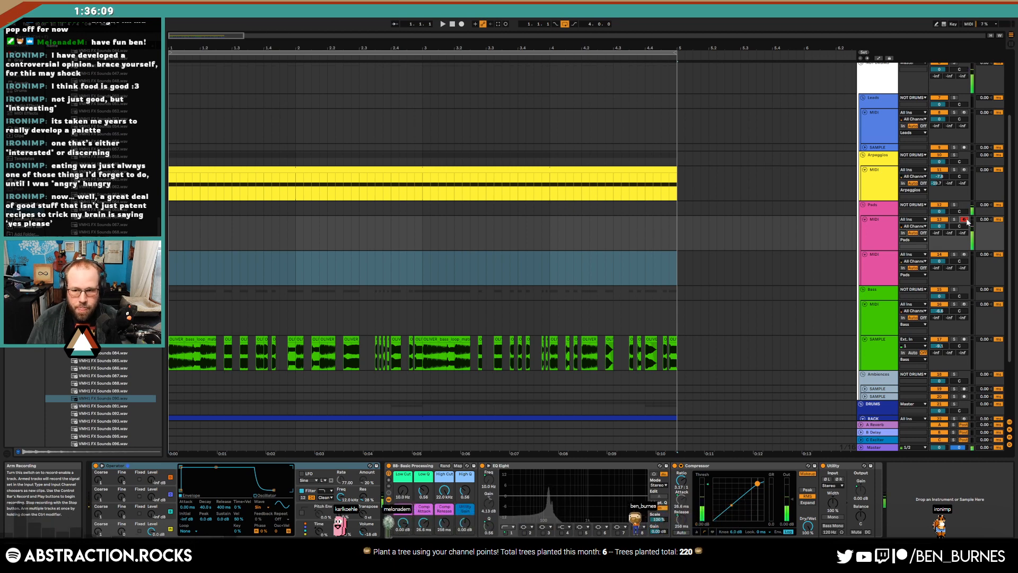
pyautogui.click(964, 304)
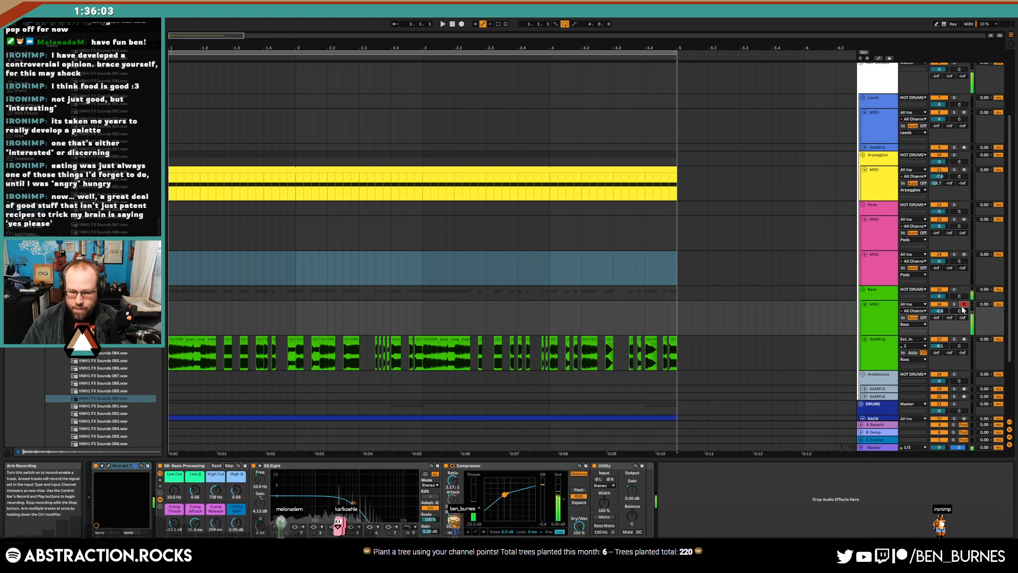
pyautogui.moveTo(875, 310); pyautogui.dragTo(851, 136)
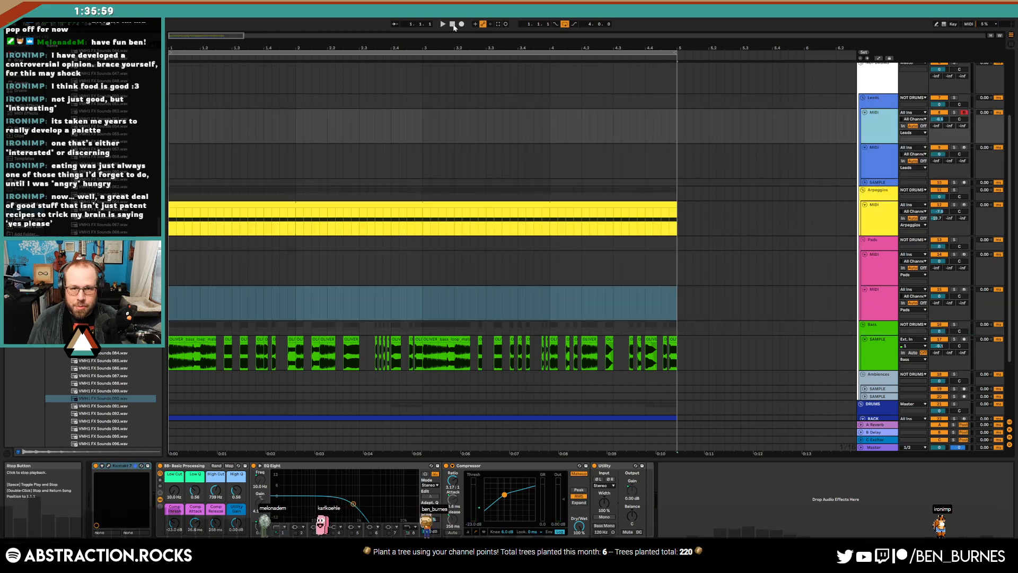
# Play the loop to audition the armed instrument in the Leads group against it, and stop playback
pyautogui.click(452, 25)
pyautogui.press('space')
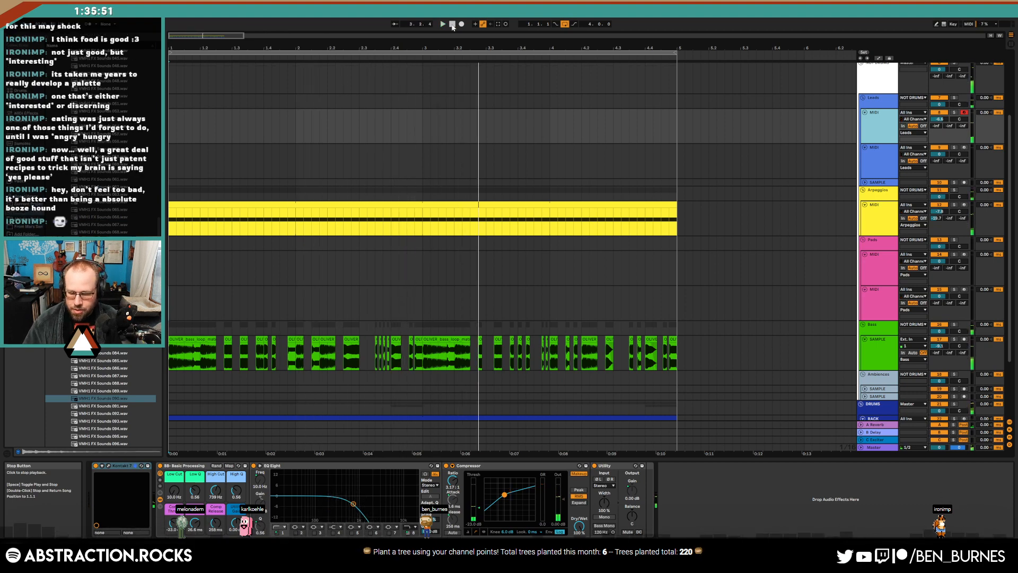
pyautogui.press('space')
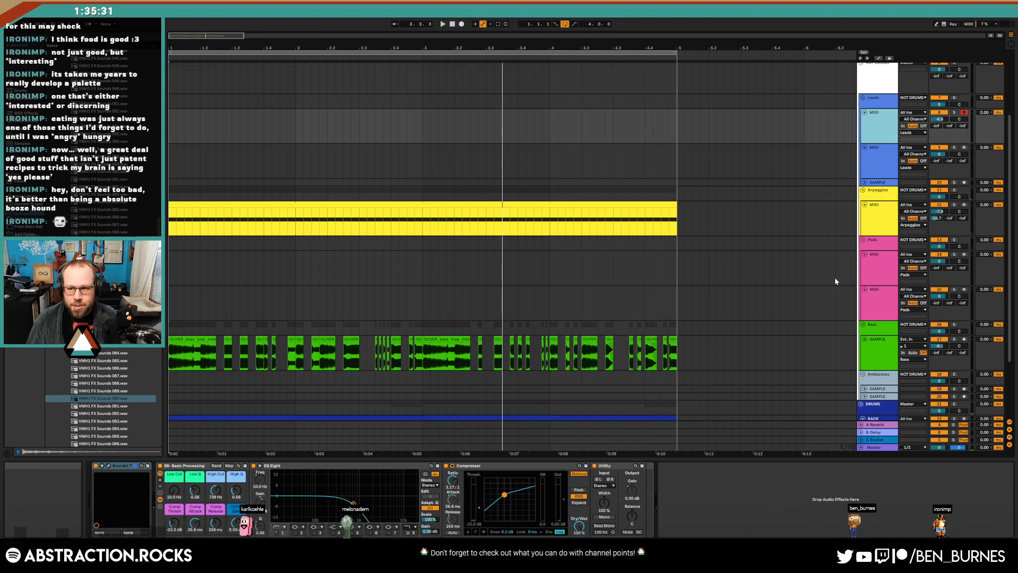
# Delete the second MIDI track in the Pads group
pyautogui.click(874, 277)
pyautogui.click(880, 306)
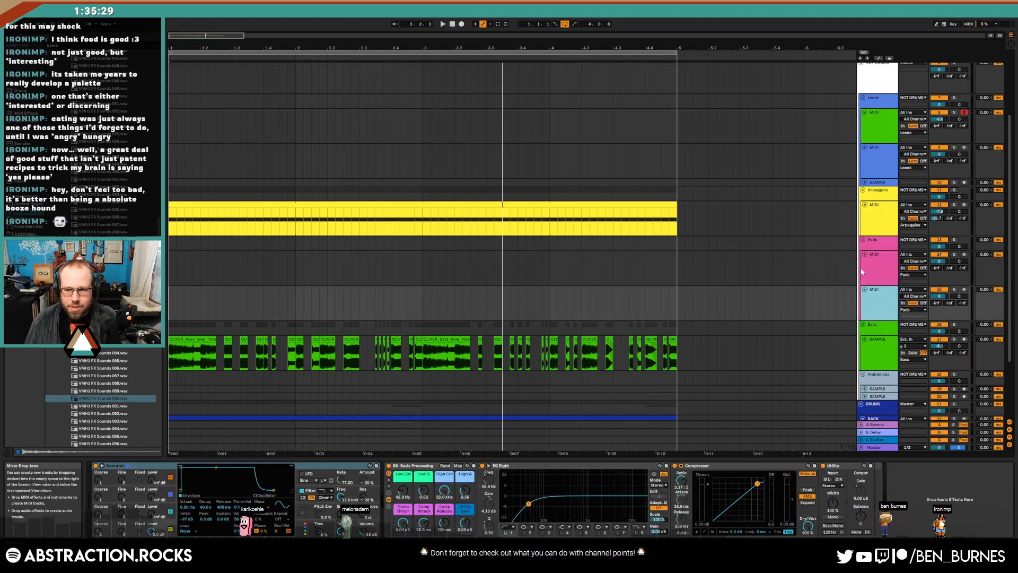
pyautogui.press('Delete')
# Load the Pigments plug-in onto the remaining Pads MIDI track and start a new preset in it
pyautogui.click(29, 129)
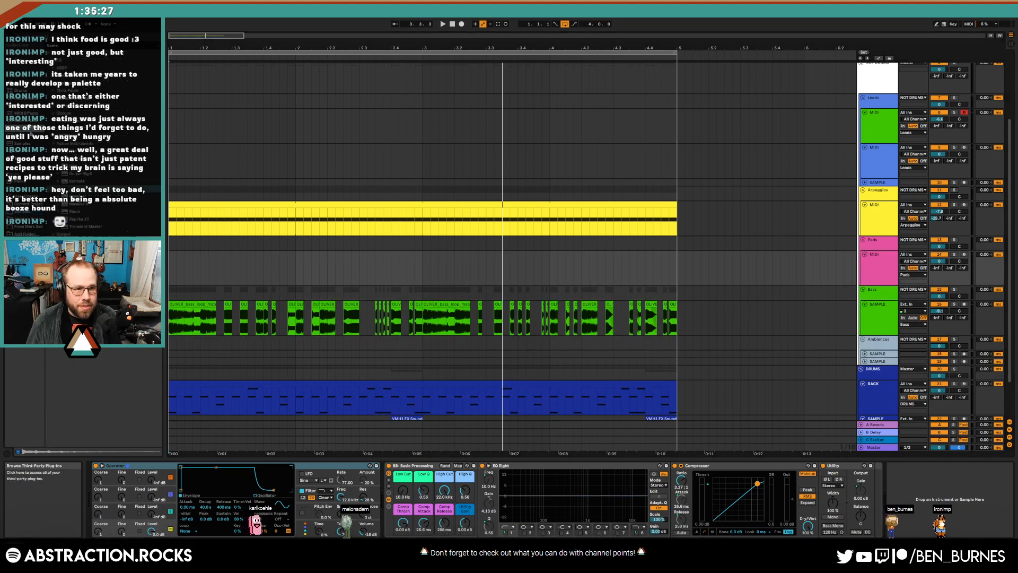
pyautogui.click(886, 271)
pyautogui.click(52, 77)
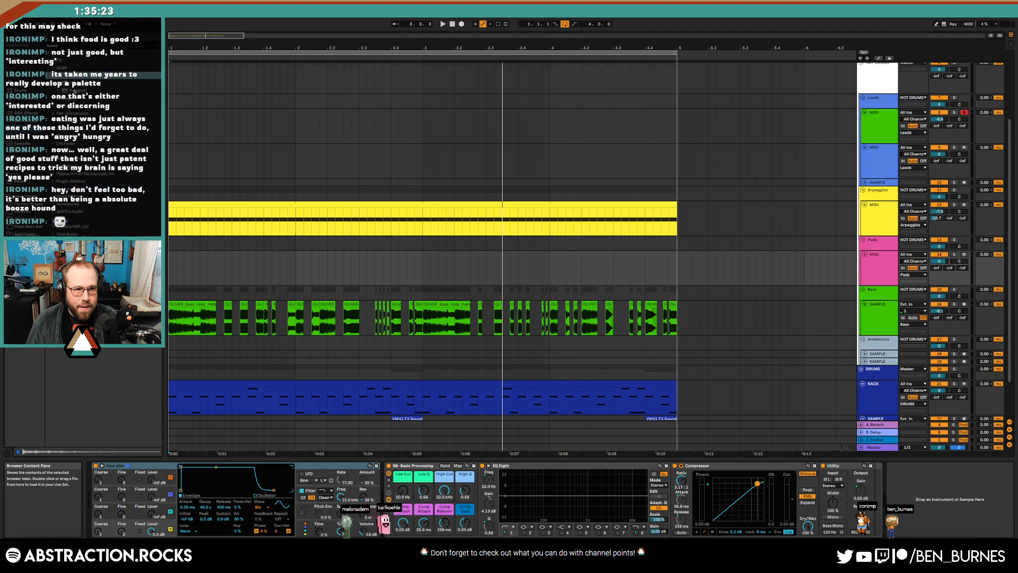
pyautogui.moveTo(75, 91); pyautogui.dragTo(153, 431)
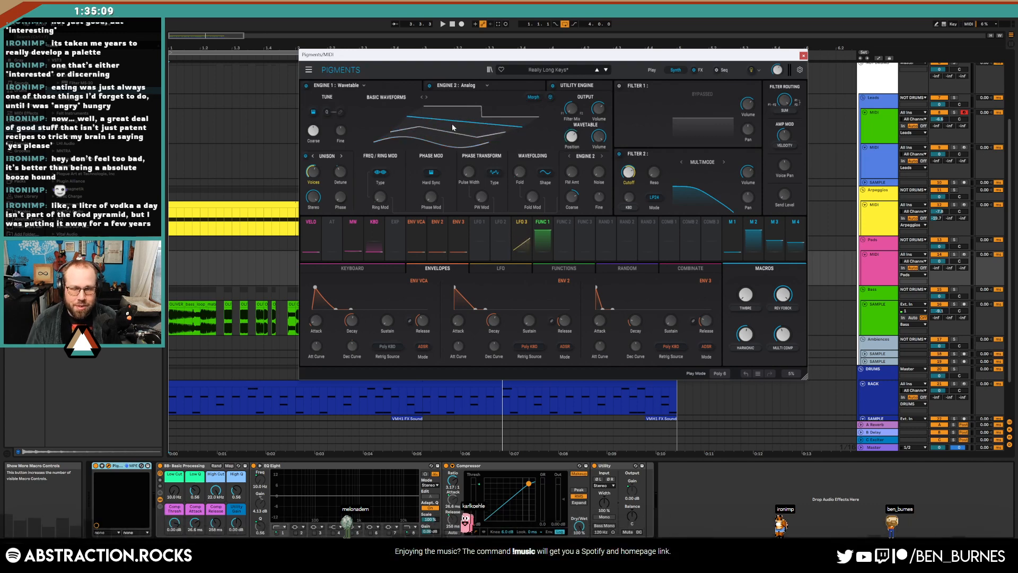
pyautogui.click(309, 70)
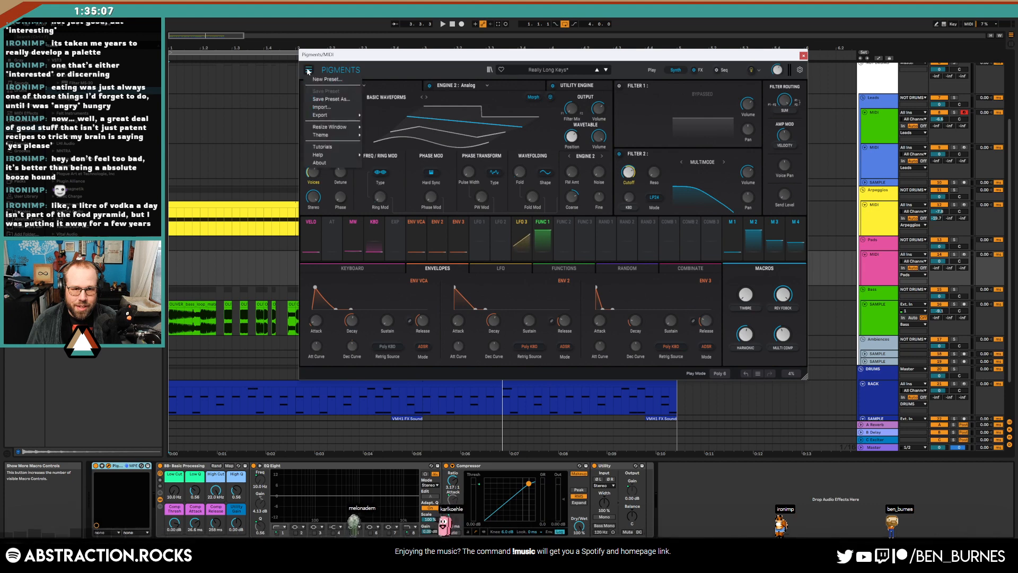
pyautogui.click(319, 81)
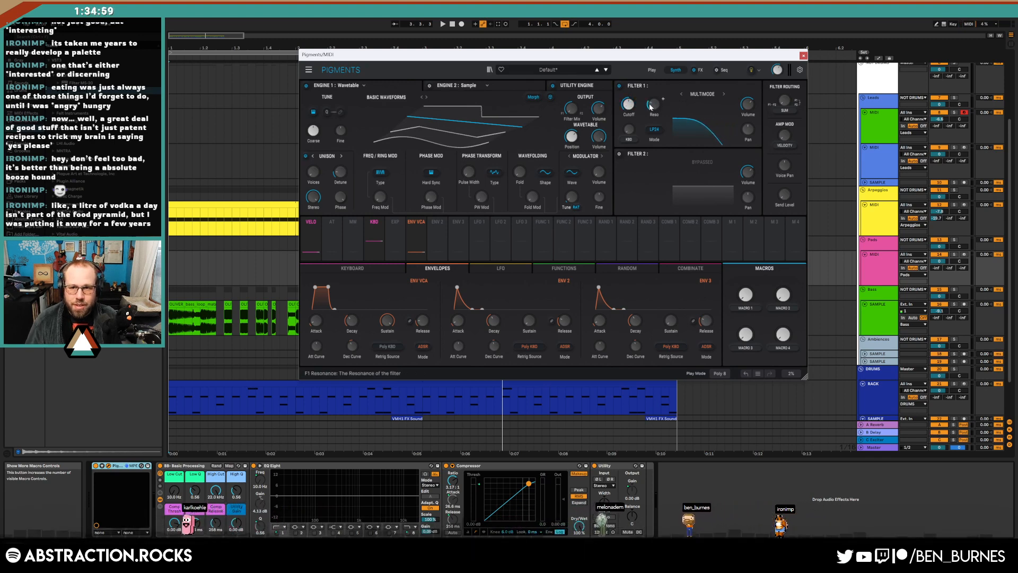
# Modulate Filter 1's cutoff with Envelope 2 by 0.31 and set Engine 1's unison mode to Super with more detune
pyautogui.moveTo(627, 104); pyautogui.dragTo(627, 106)
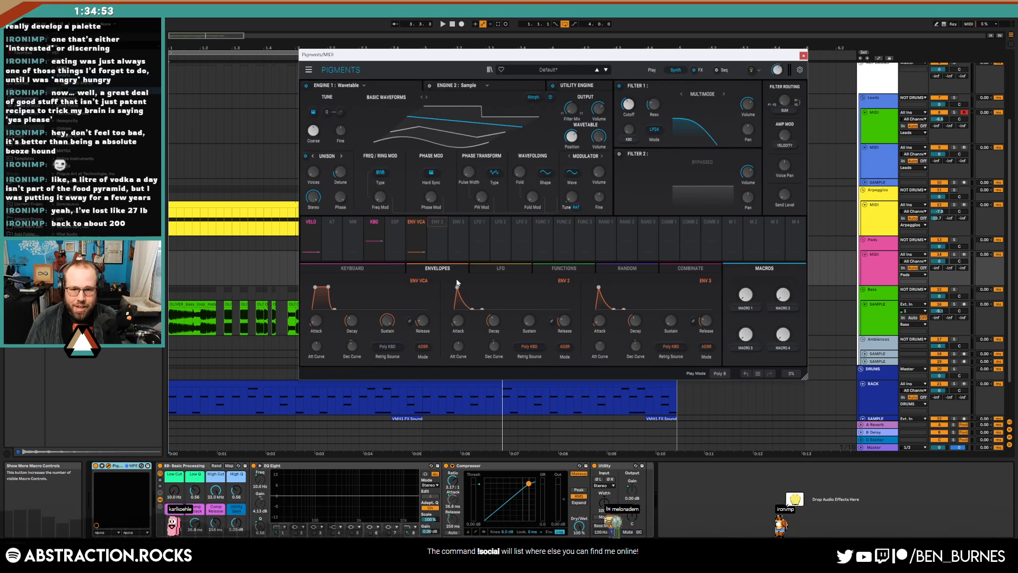
pyautogui.click(438, 225)
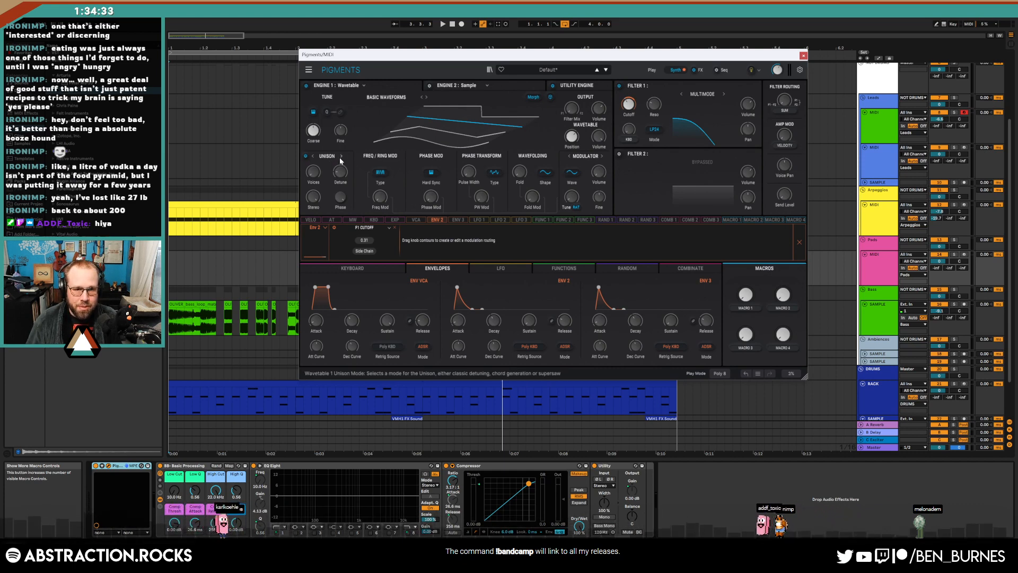
pyautogui.moveTo(317, 175)
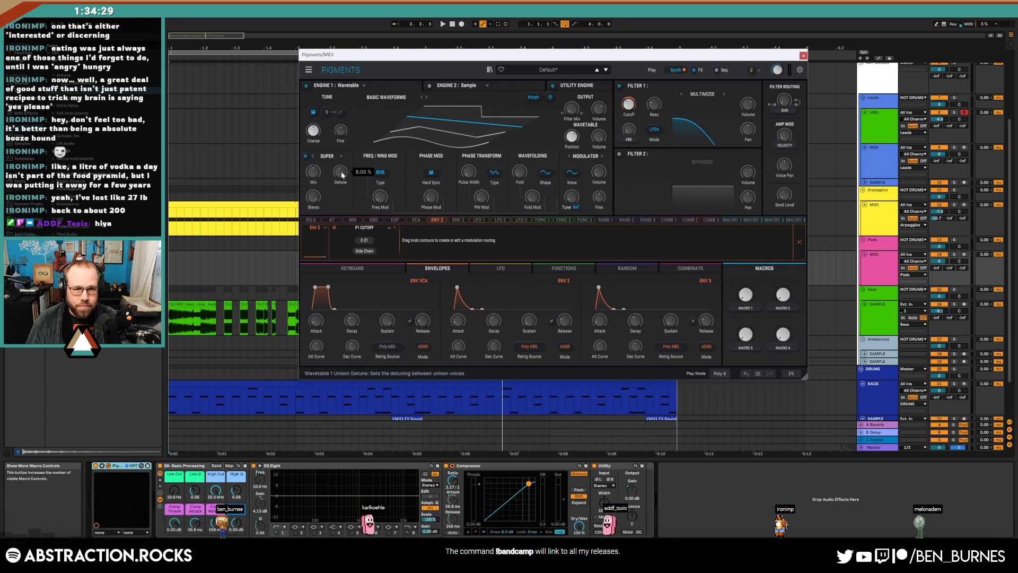
pyautogui.moveTo(340, 172); pyautogui.dragTo(340, 165)
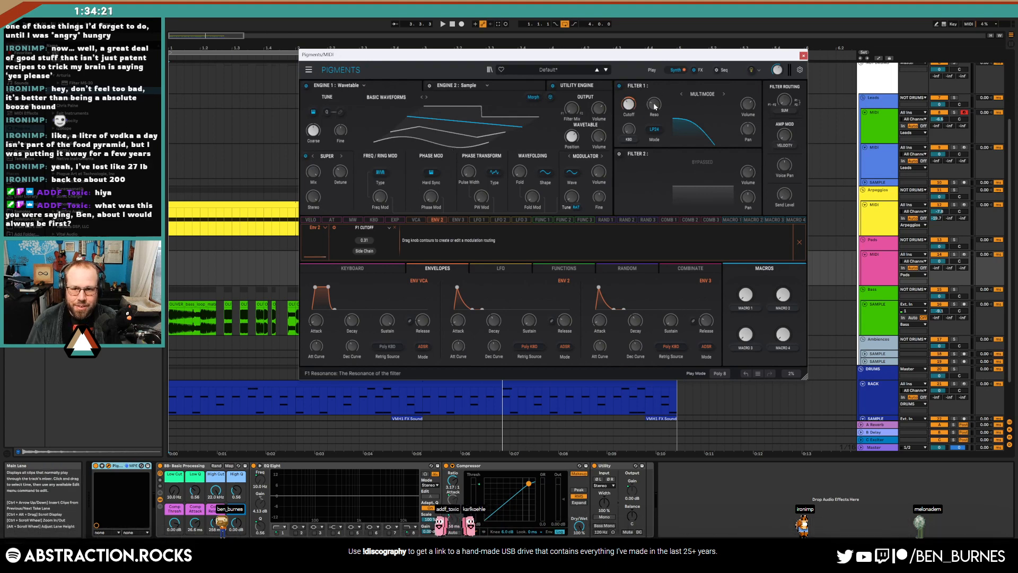
# Show the Pigments effects, arm the Pads MIDI track and slightly lengthen the attack of Envelope 2
pyautogui.click(698, 70)
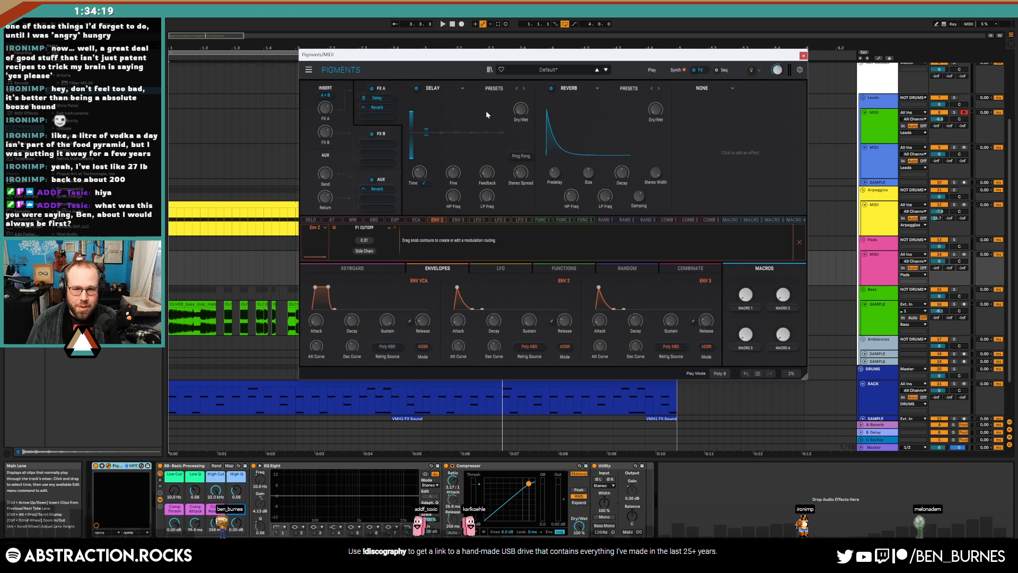
pyautogui.click(965, 255)
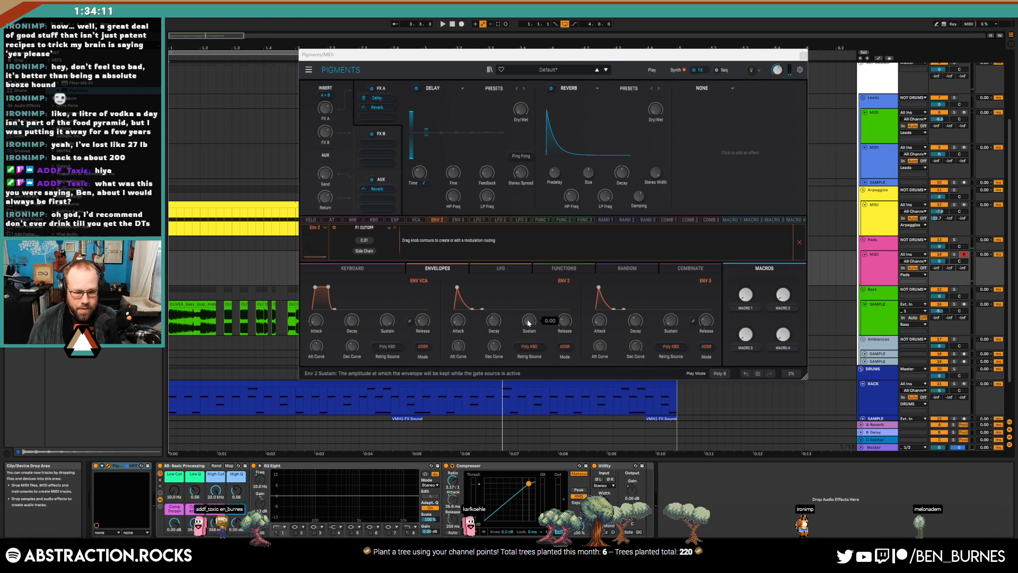
pyautogui.moveTo(460, 287); pyautogui.dragTo(462, 286)
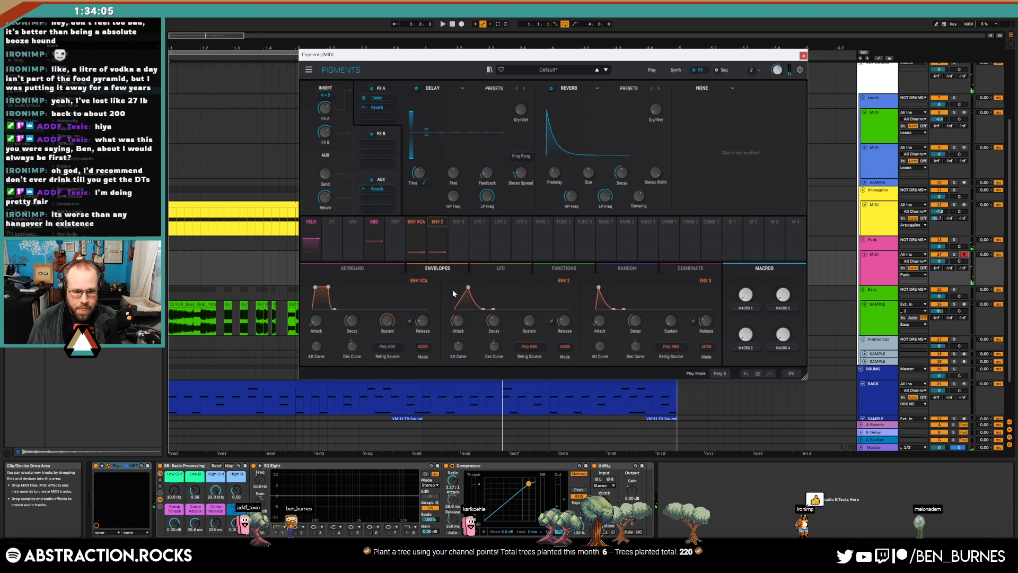
pyautogui.moveTo(471, 288); pyautogui.dragTo(462, 285)
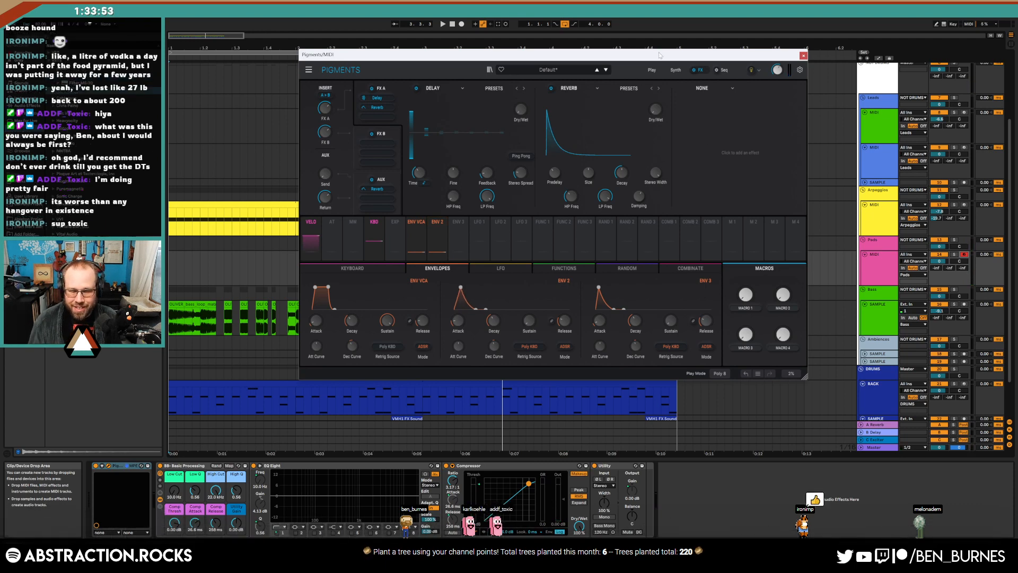
# Raise the Pads MIDI track's reverb and delay sends, test the sound against the playing loop and close the Pigments window
pyautogui.moveTo(660, 56); pyautogui.dragTo(657, 62)
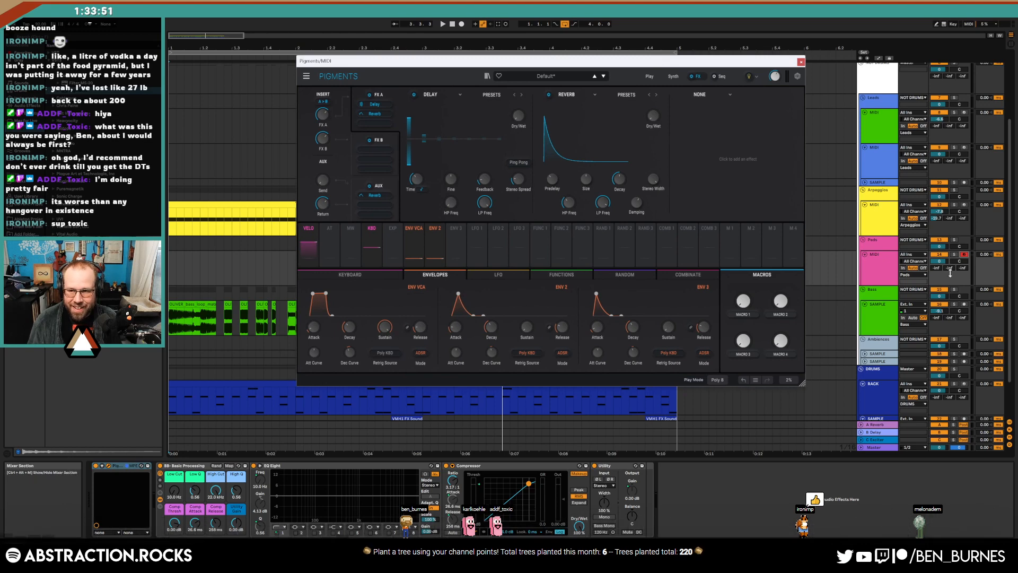
pyautogui.moveTo(949, 268); pyautogui.dragTo(949, 215)
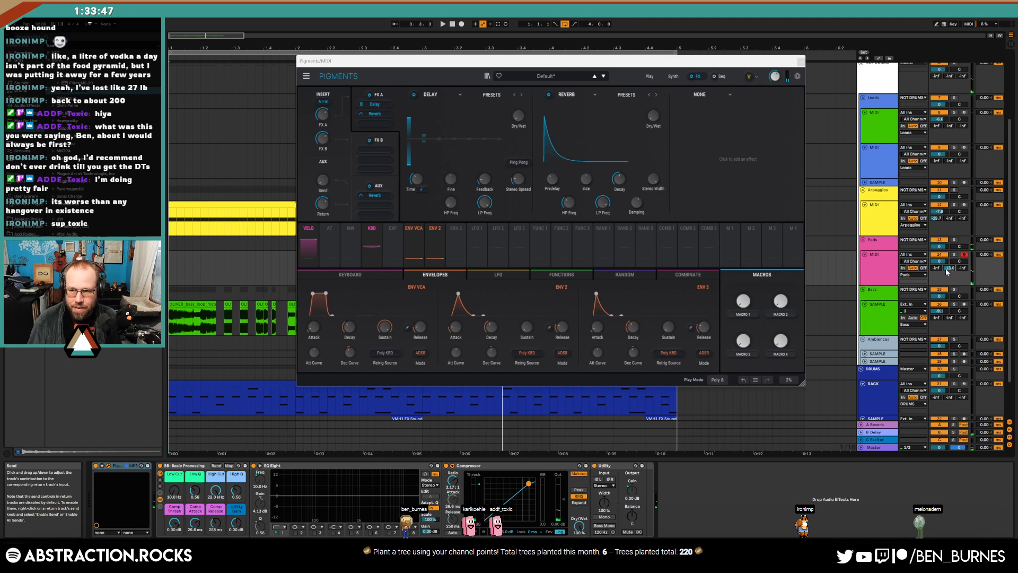
pyautogui.press('space')
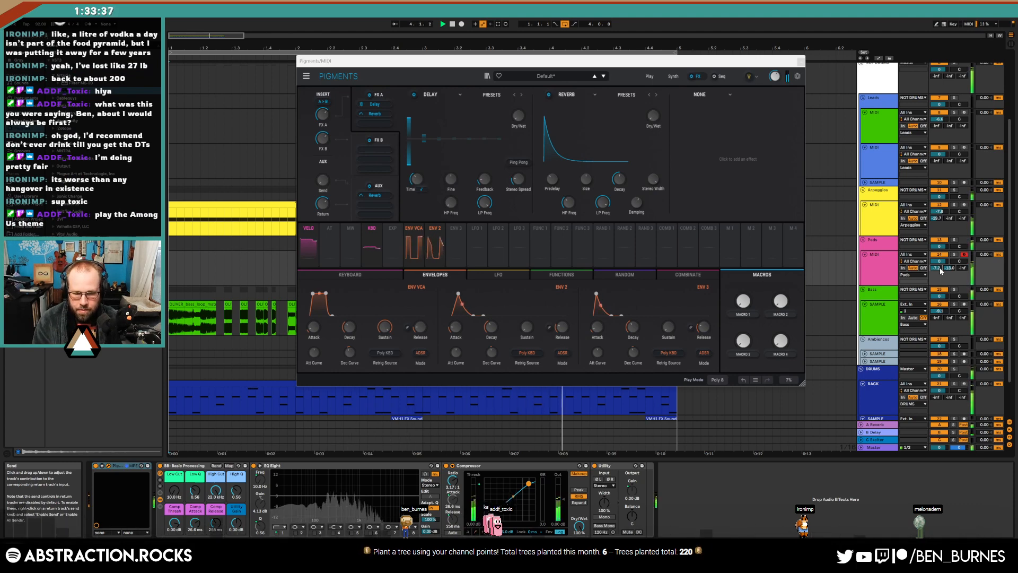
pyautogui.click(801, 62)
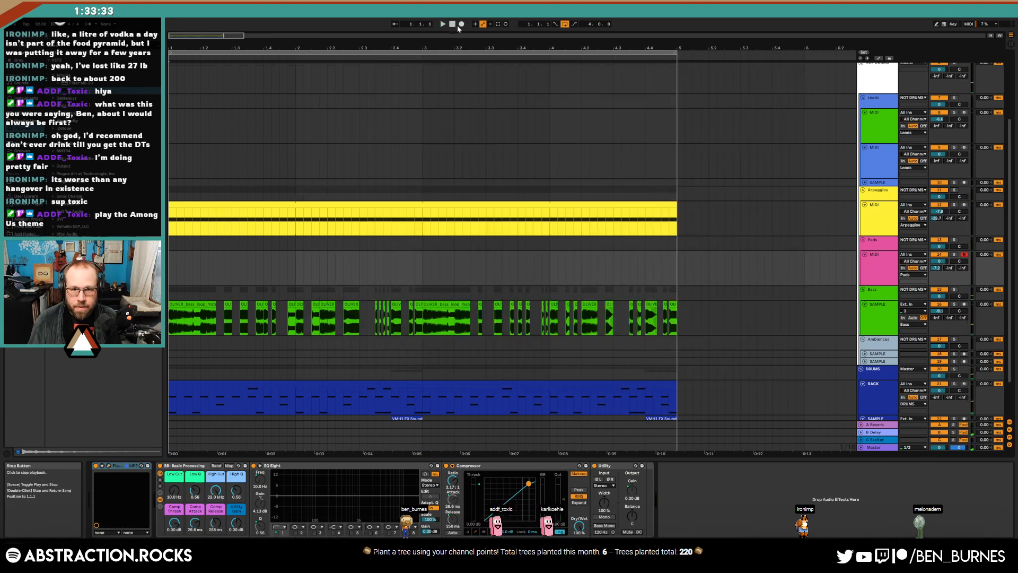
# Record a chord part over the four-bar loop on the Pads MIDI track
pyautogui.press('F9')
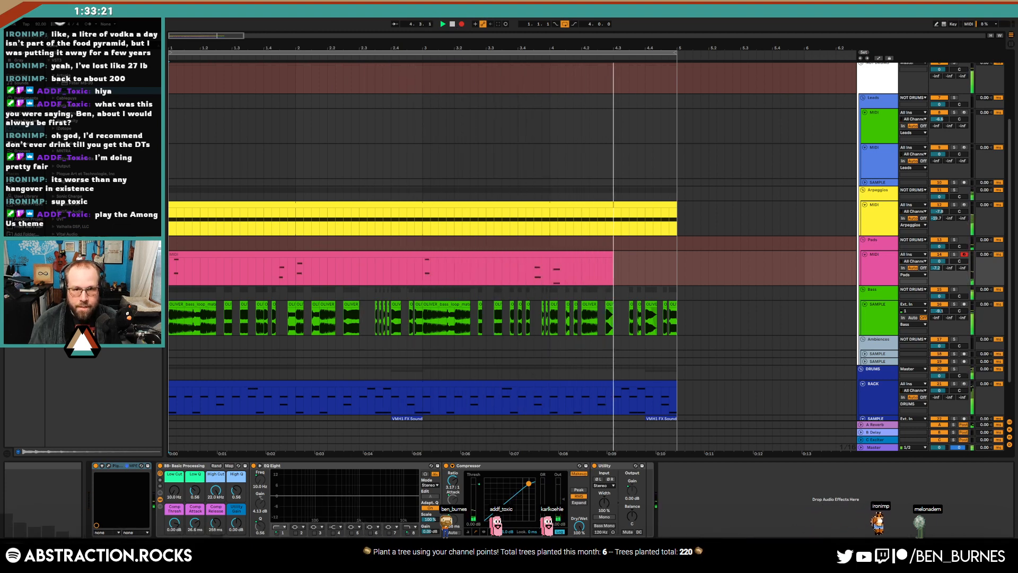
pyautogui.click(461, 24)
# Open the recorded pad clip and nudge its third and fourth chords slightly forward in time
pyautogui.doubleClick(446, 260)
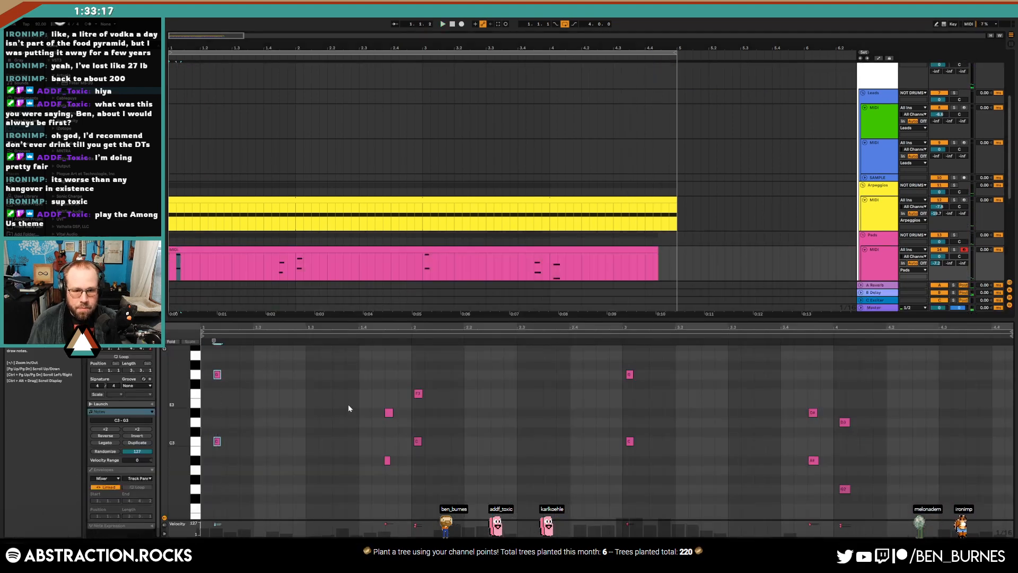
pyautogui.moveTo(375, 387); pyautogui.dragTo(392, 514)
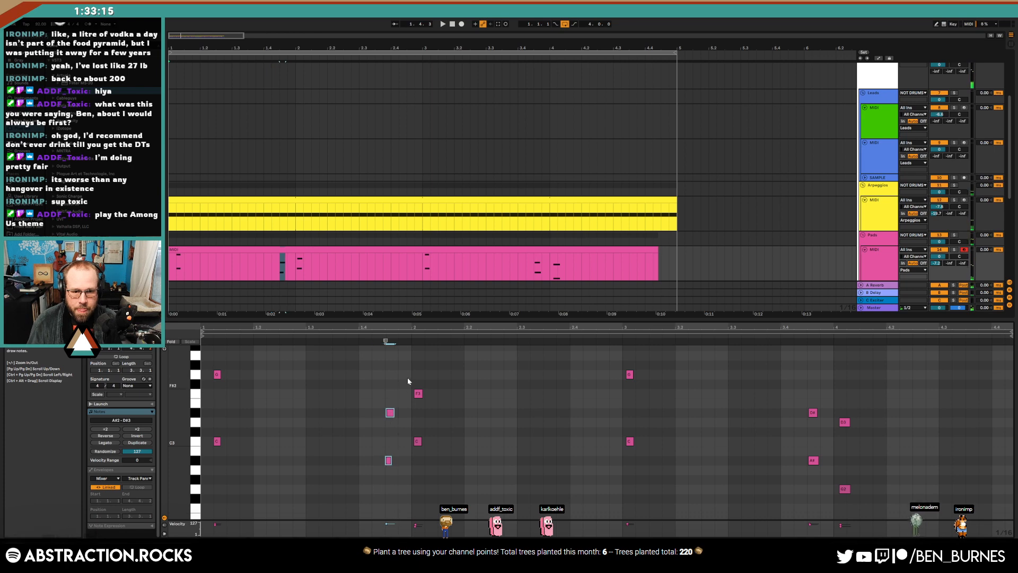
pyautogui.moveTo(408, 377); pyautogui.dragTo(444, 466)
pyautogui.press('Right')
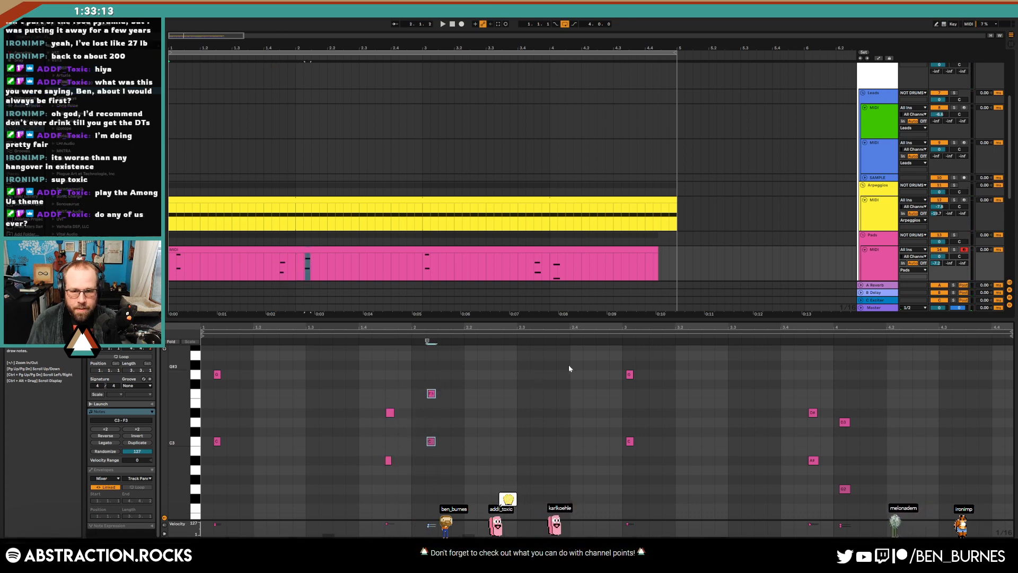
pyautogui.press('Left')
pyautogui.moveTo(608, 362); pyautogui.dragTo(657, 481)
pyautogui.press('Right')
# Nudge the pad clip's final chord slightly forward in time and the chord before it slightly back
pyautogui.moveTo(796, 404); pyautogui.dragTo(829, 474)
pyautogui.moveTo(836, 408); pyautogui.dragTo(873, 538)
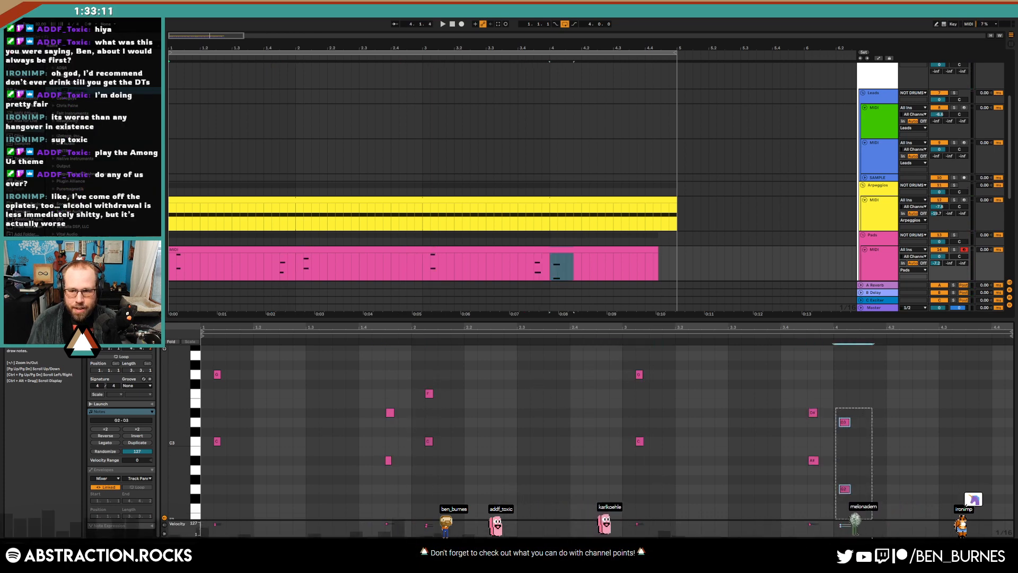
pyautogui.press('Right')
pyautogui.moveTo(805, 405); pyautogui.dragTo(827, 485)
pyautogui.press('Left')
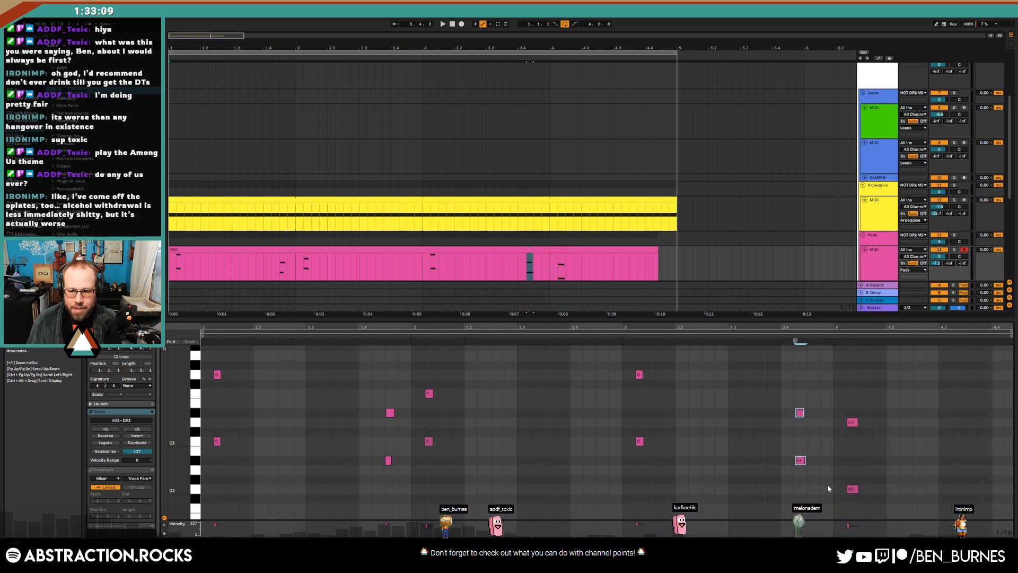
# Play the edited part, raise the Dry/Wet mix of the Pads track's Pigments reverb and close the plug-in window
pyautogui.press('space')
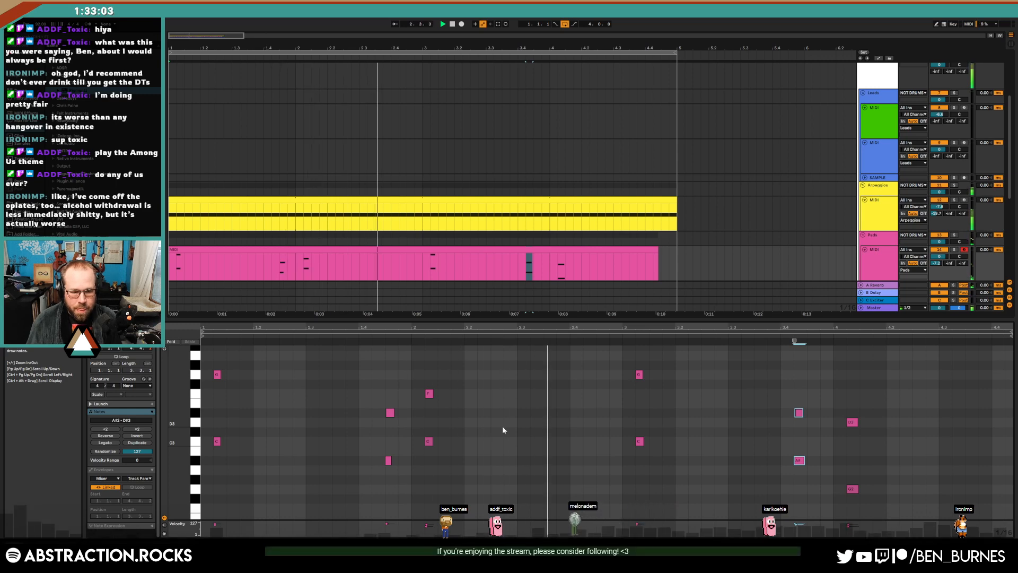
pyautogui.doubleClick(933, 265)
pyautogui.hotkey('shift', 'Tab')
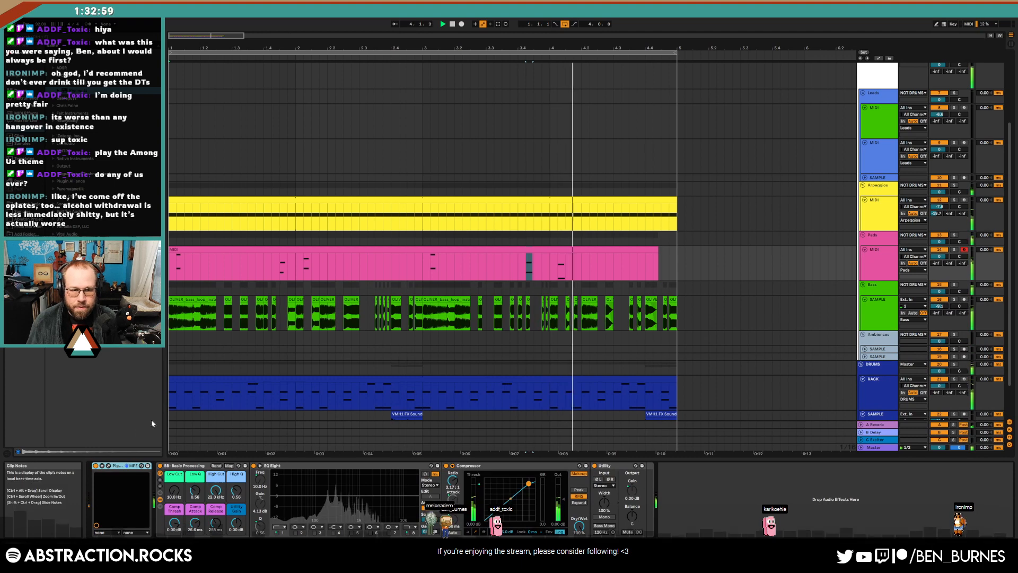
pyautogui.click(108, 465)
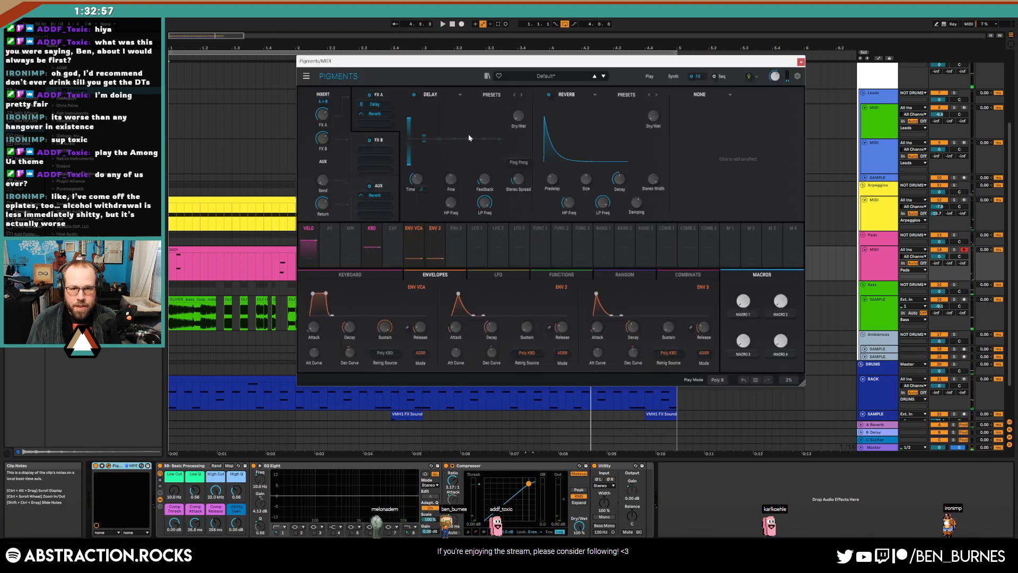
pyautogui.moveTo(664, 122); pyautogui.dragTo(661, 118)
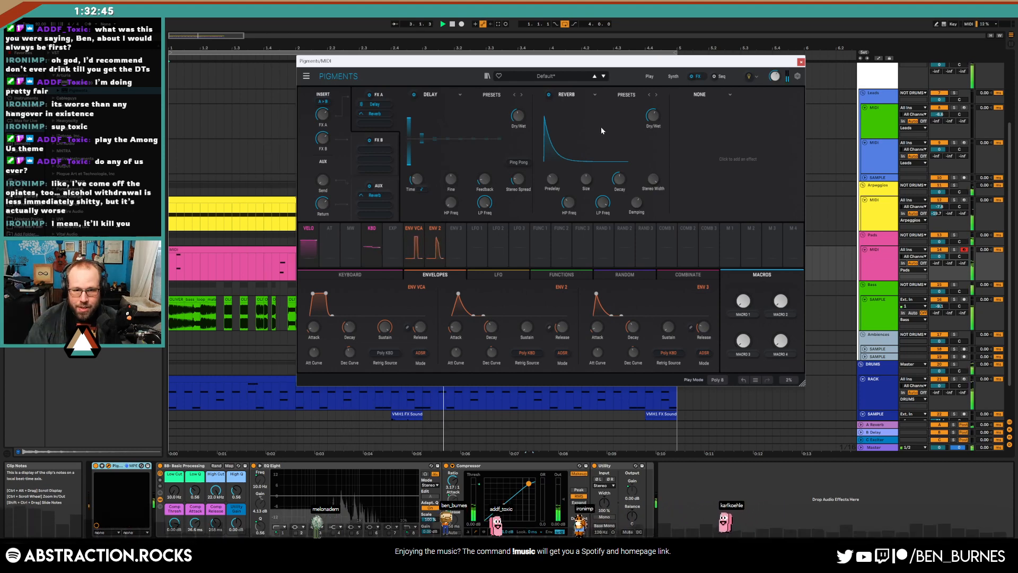
pyautogui.click(801, 62)
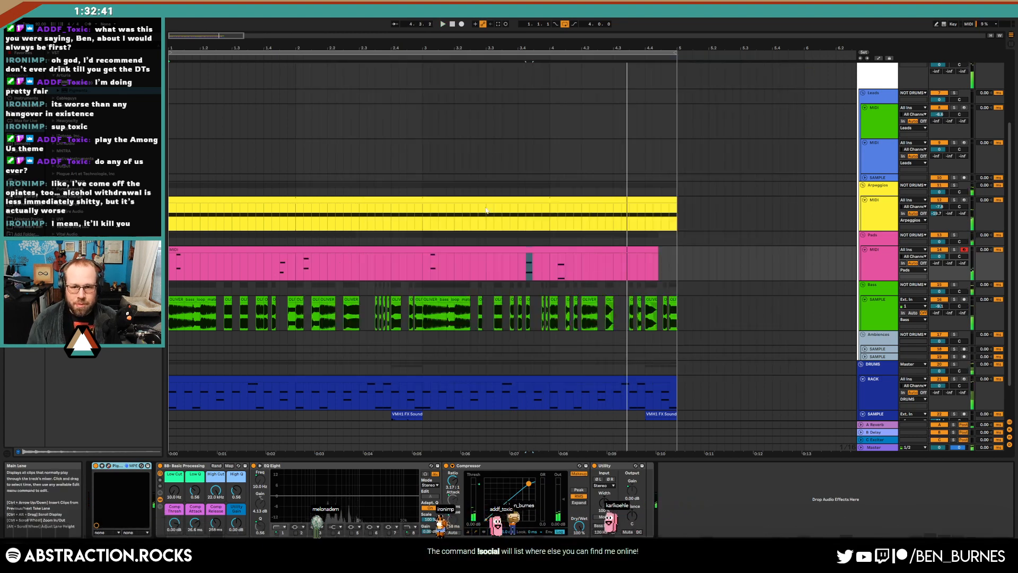
# Extend the pad clip to the end of bar 4 and lower the Arpeggios MIDI track's volume to -12.3 dB
pyautogui.moveTo(660, 249); pyautogui.dragTo(677, 249)
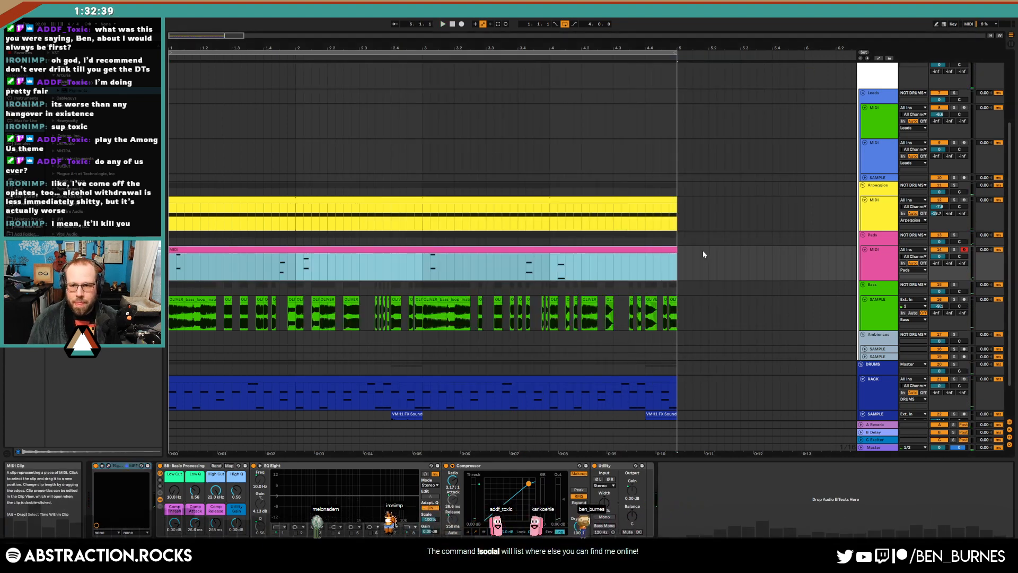
pyautogui.moveTo(944, 208); pyautogui.dragTo(944, 226)
pyautogui.click(890, 213)
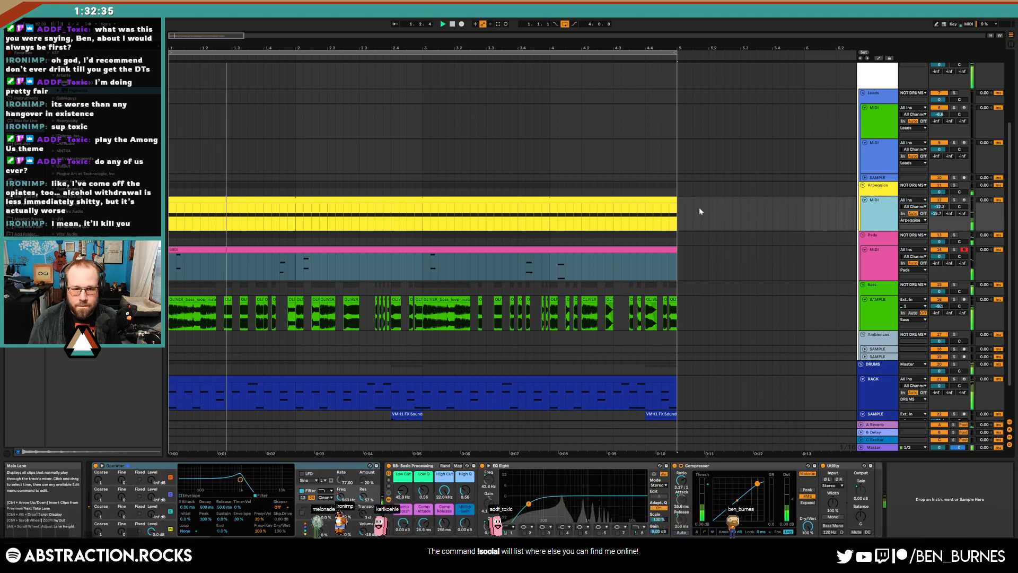
# Deactivate the pad and arpeggio clips and play only the bass and drums from the start
pyautogui.click(653, 248)
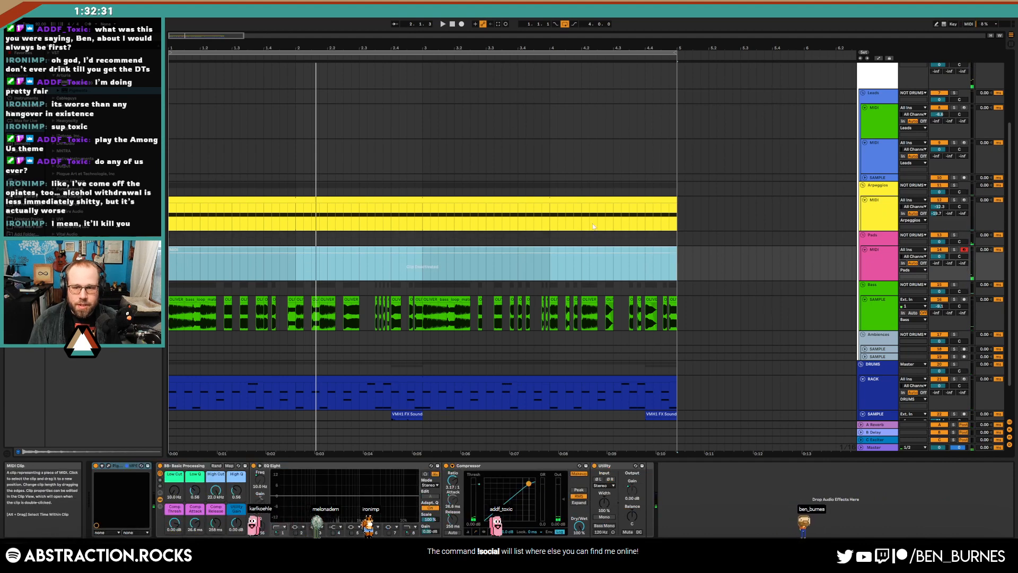
pyautogui.click(570, 207)
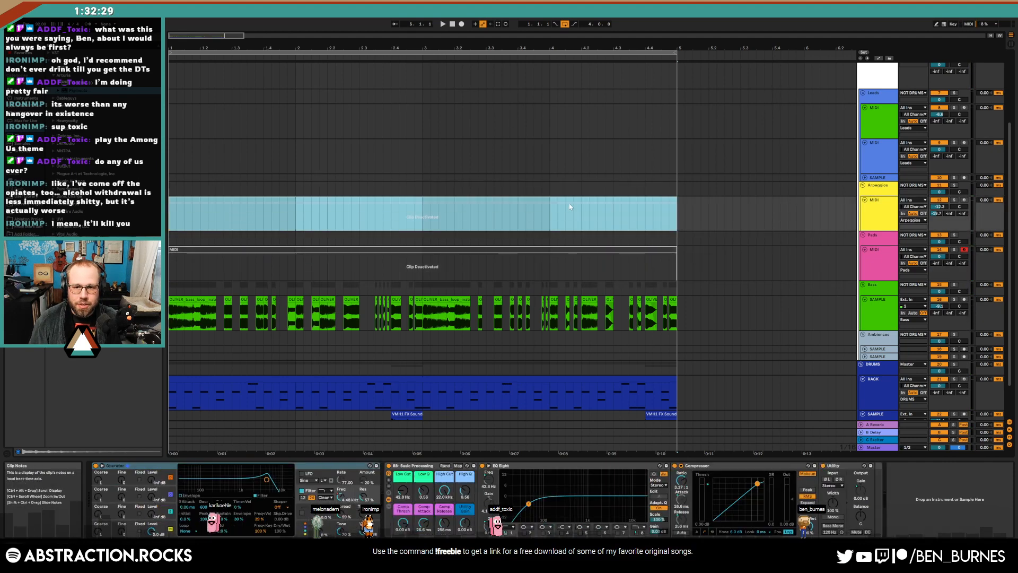
pyautogui.click(452, 24)
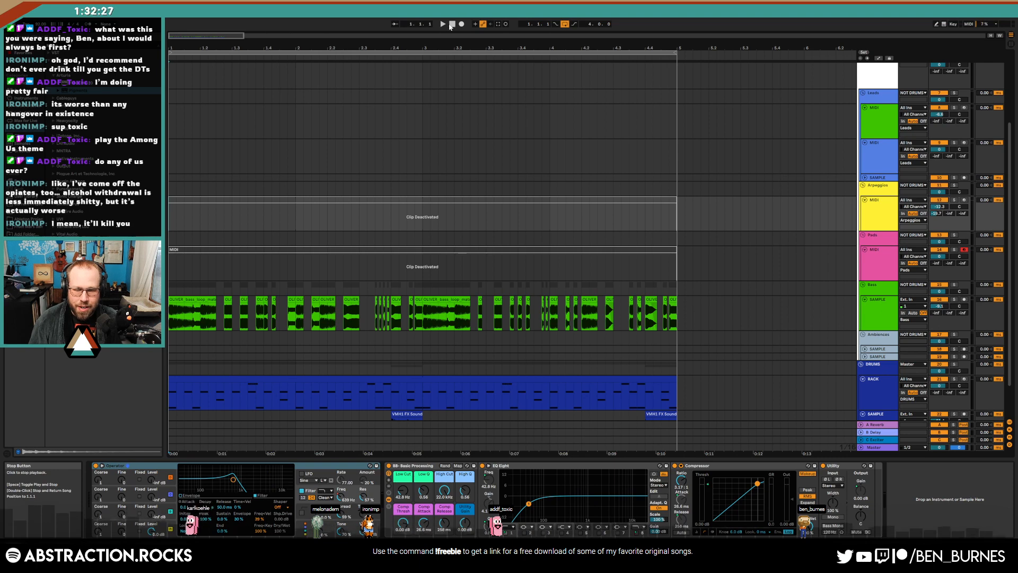
pyautogui.press('space')
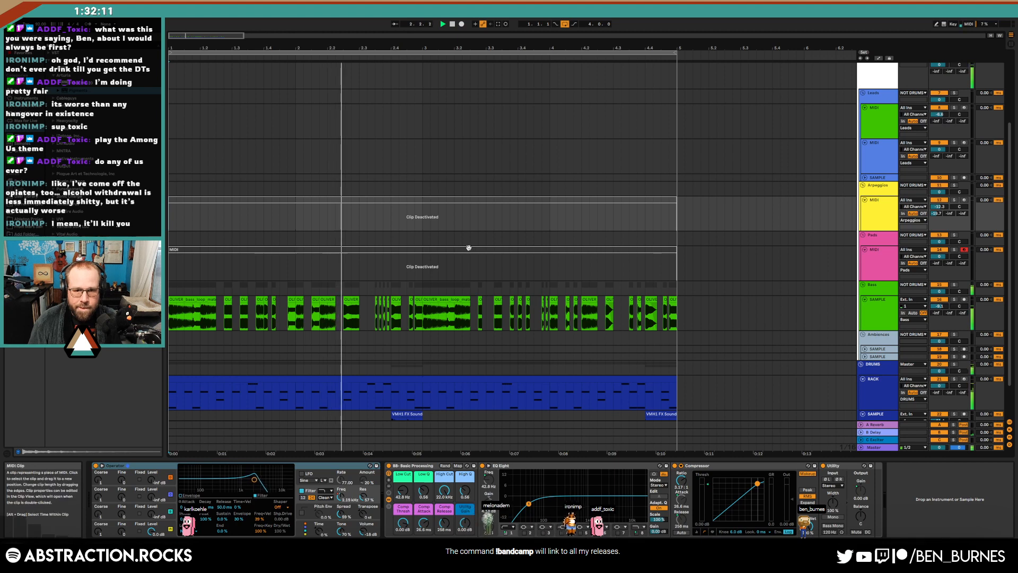
# Move the deactivated arpeggio and pad clips together to bar 9 and reactivate the arpeggio clip
pyautogui.click(184, 199)
pyautogui.scroll(-5, 184, 199)
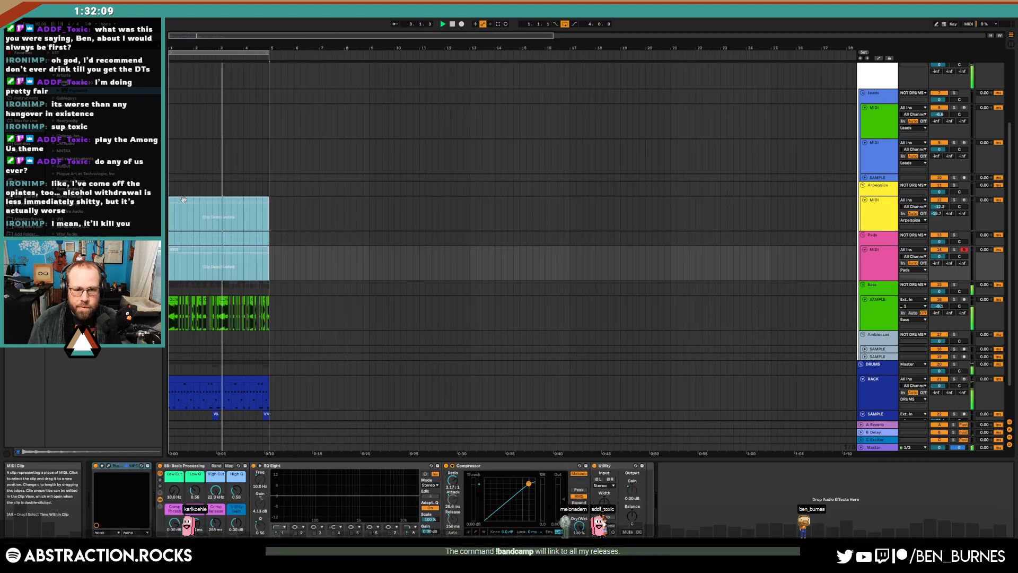
pyautogui.press('space')
pyautogui.moveTo(184, 200); pyautogui.dragTo(378, 211)
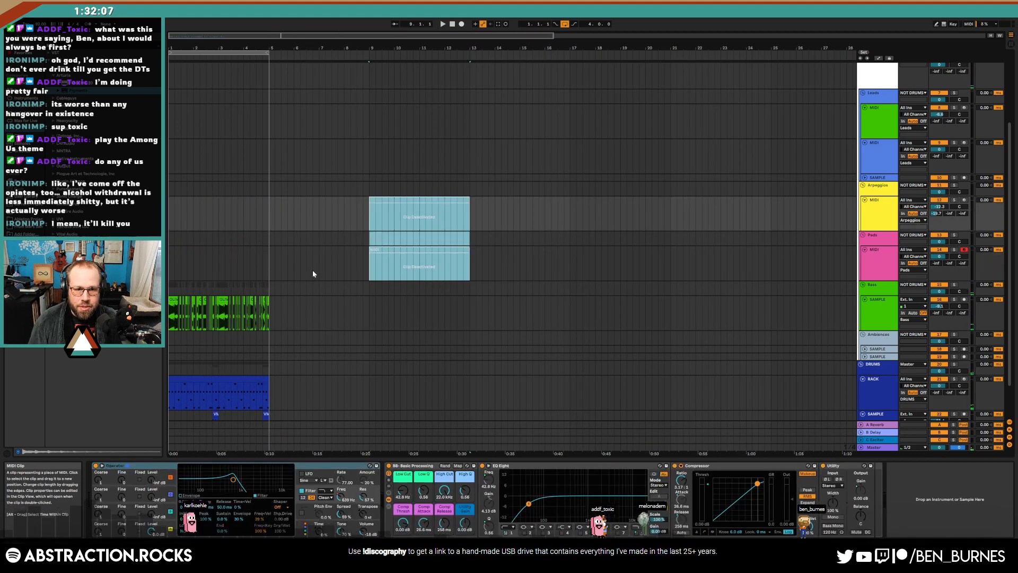
pyautogui.click(306, 287)
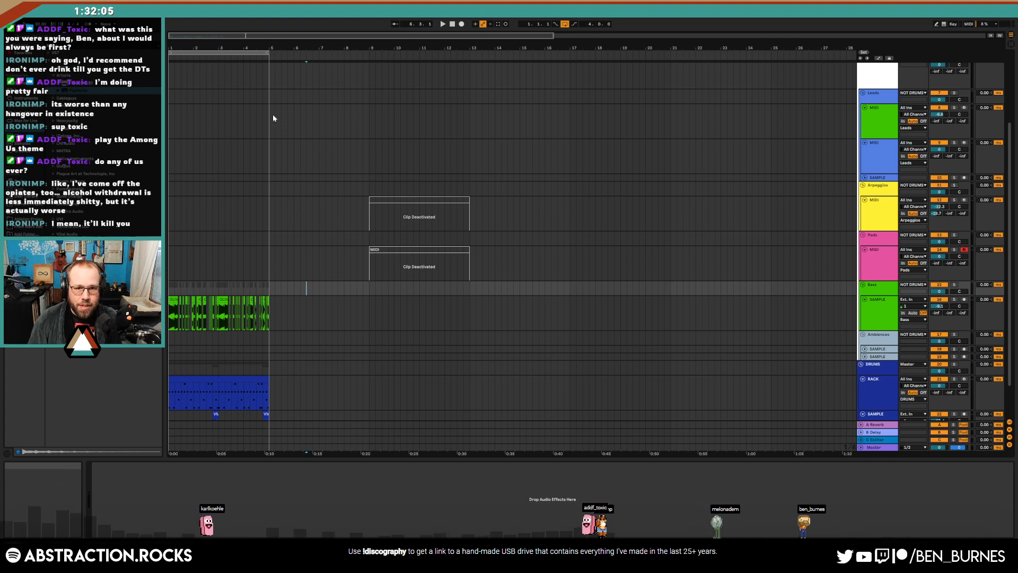
pyautogui.click(399, 227)
pyautogui.press('0')
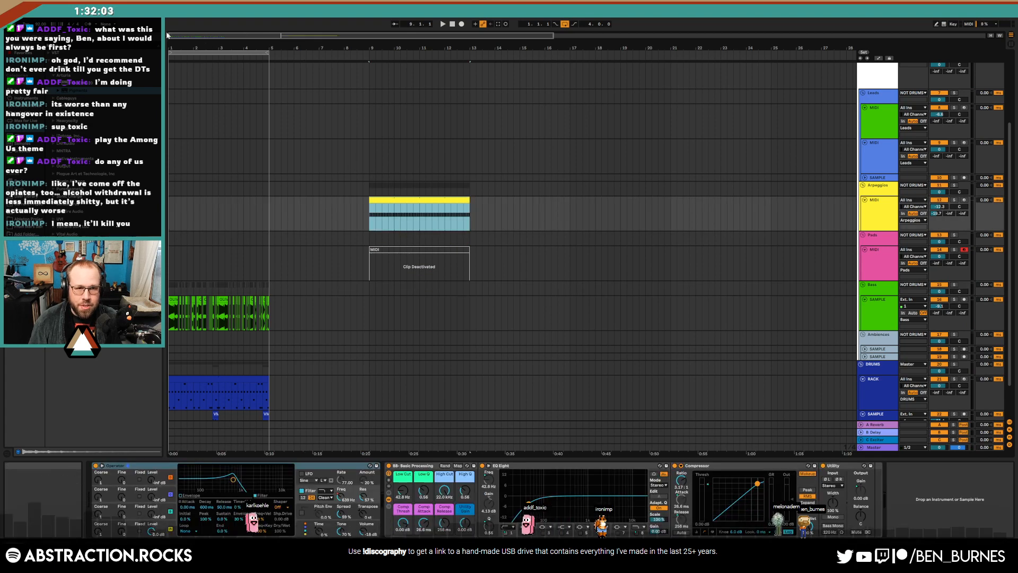
# Show automation, remove the arpeggio's Filter Freq breakpoint at bar 5 and lower the line leading into the clip at bar 9
pyautogui.moveTo(553, 35); pyautogui.dragTo(420, 35)
pyautogui.press('a')
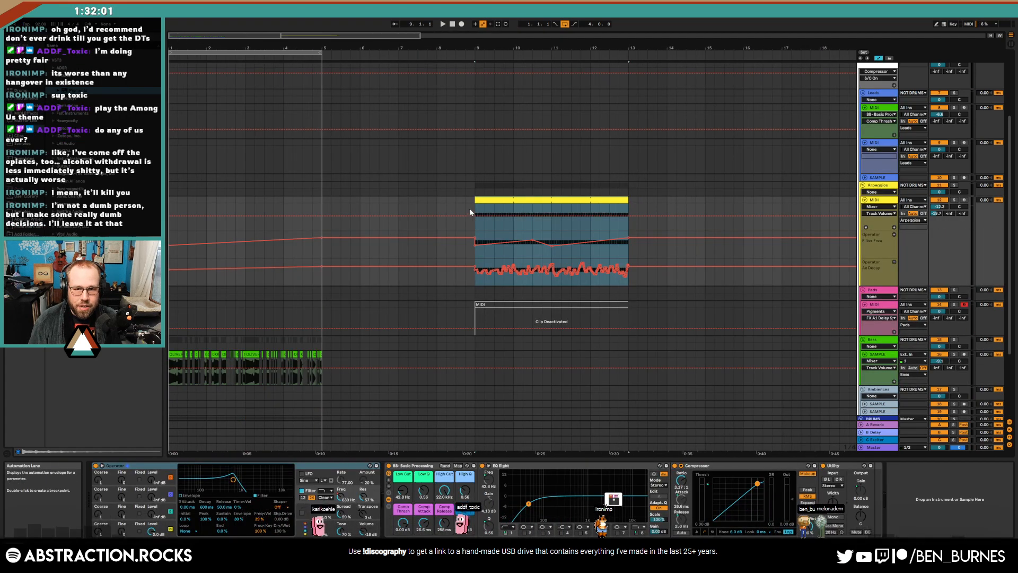
pyautogui.click(446, 244)
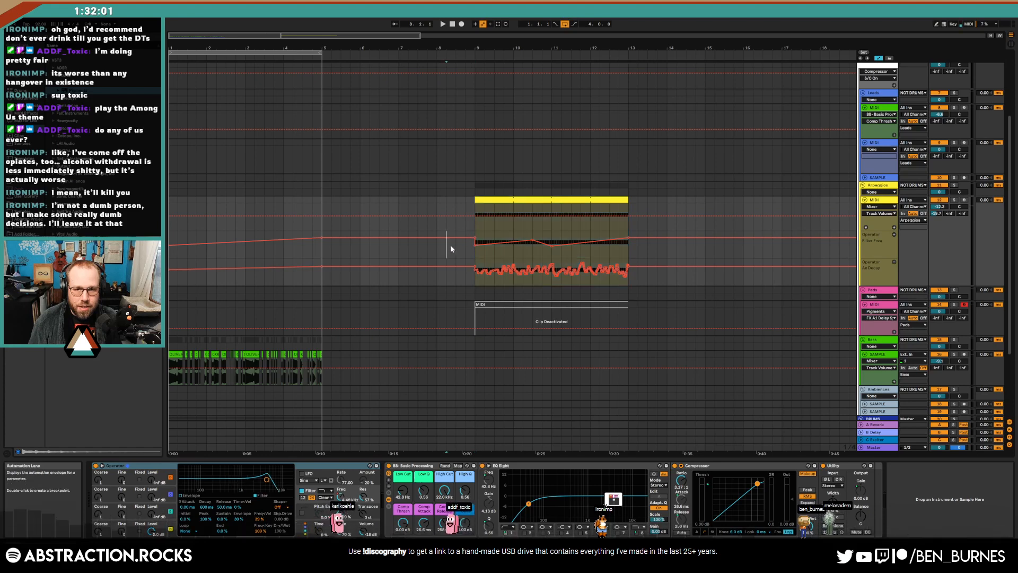
pyautogui.click(324, 239)
pyautogui.moveTo(445, 241); pyautogui.dragTo(446, 246)
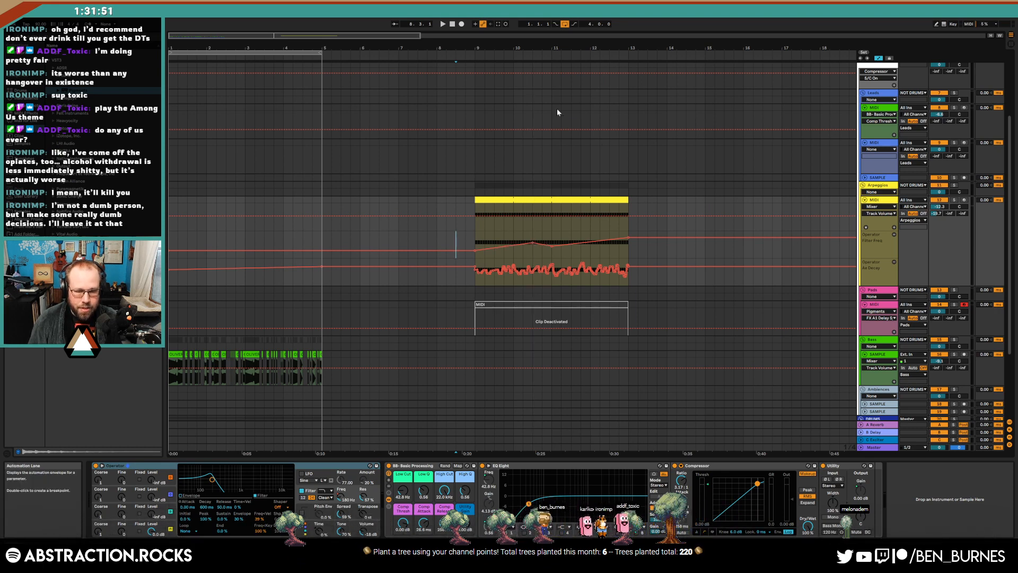
# Hide automation and duplicate the four bars of bass samples into bars 5 to 8
pyautogui.moveTo(239, 36); pyautogui.dragTo(238, 52)
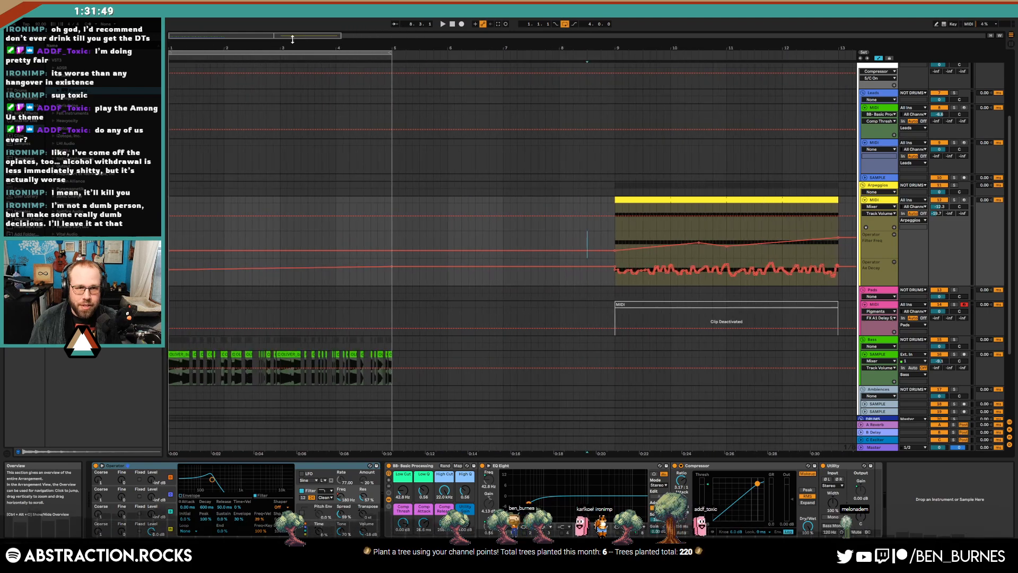
pyautogui.hotkey('shift', 'Tab')
pyautogui.hotkey('shift', 'Tab')
pyautogui.scroll(-4, 355, 247)
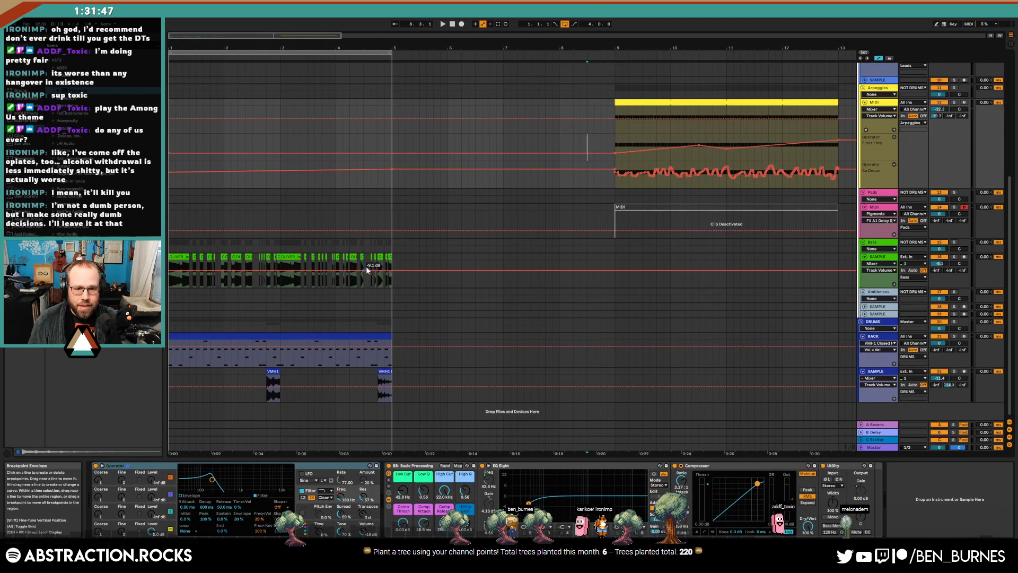
pyautogui.press('a')
pyautogui.moveTo(395, 219); pyautogui.dragTo(184, 227)
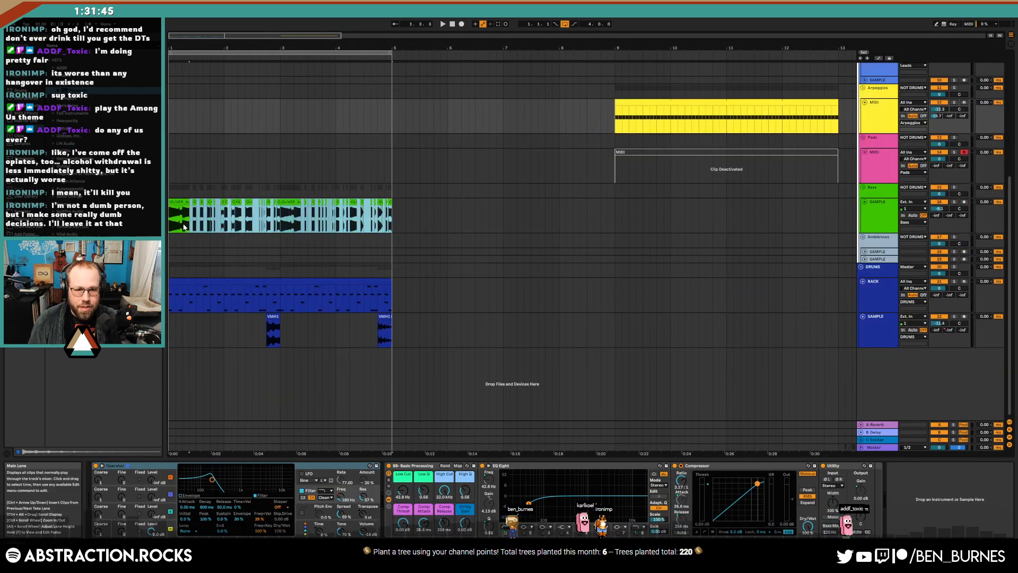
pyautogui.hotkey('ctrl', 'd')
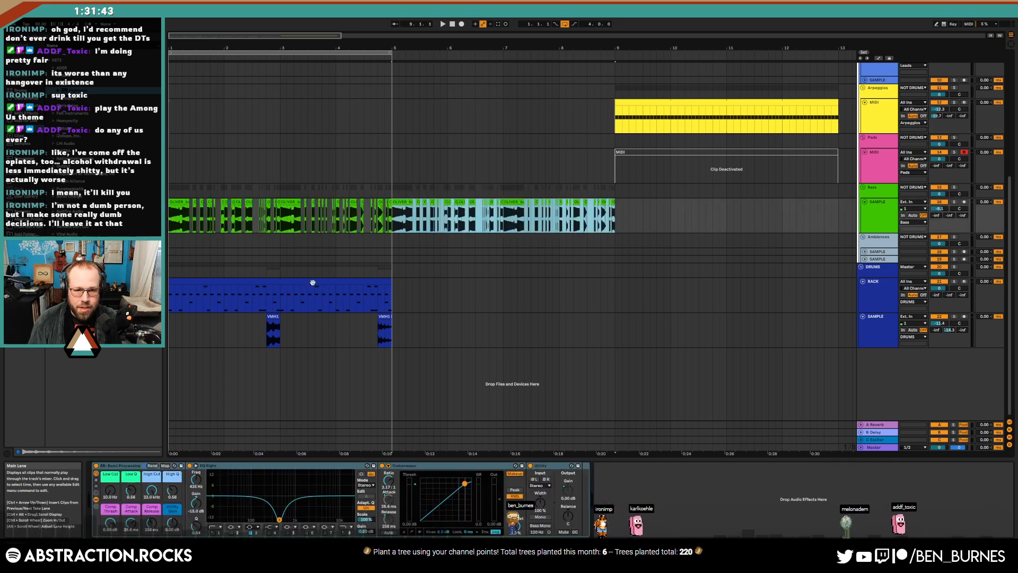
# Duplicate the four bars of drum rack and drum sample clips into bars 5 to 8
pyautogui.moveTo(391, 296); pyautogui.dragTo(172, 329)
pyautogui.hotkey('ctrl', 'd')
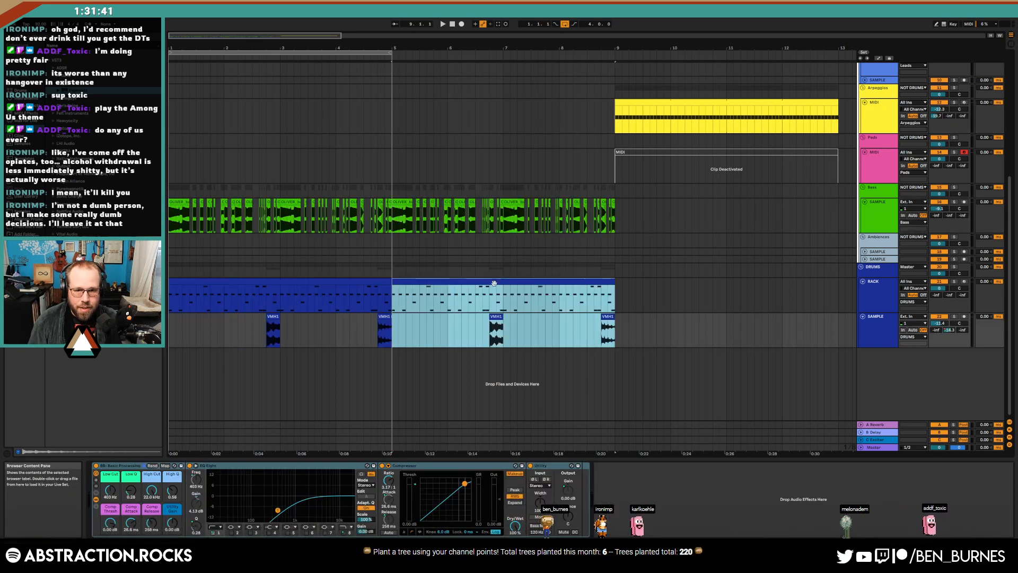
pyautogui.click(531, 270)
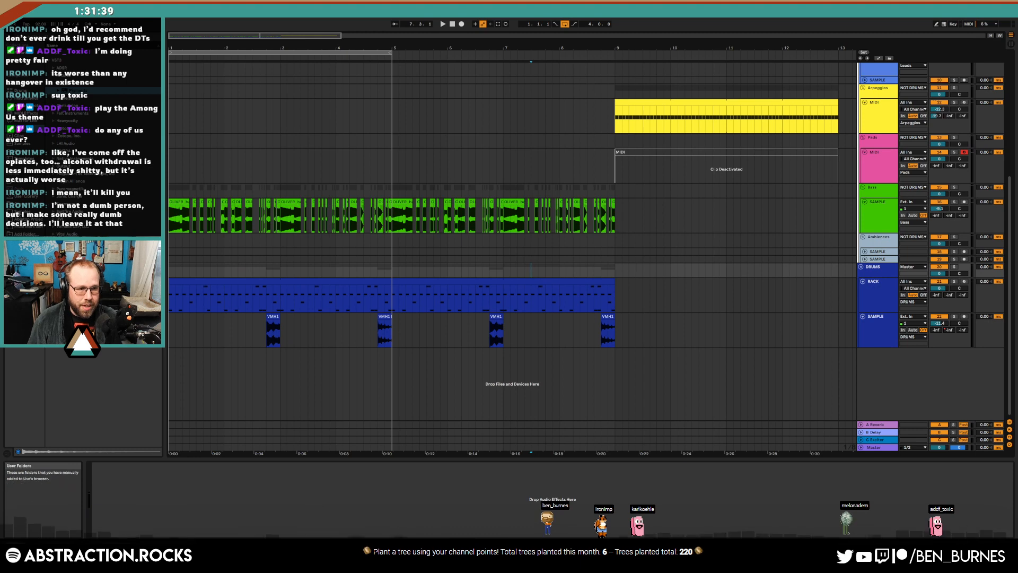
# Audition the VMH1 FX Sounds samples in the browser through to the end of their folder
pyautogui.click(24, 212)
pyautogui.moveTo(159, 297); pyautogui.dragTo(170, 347)
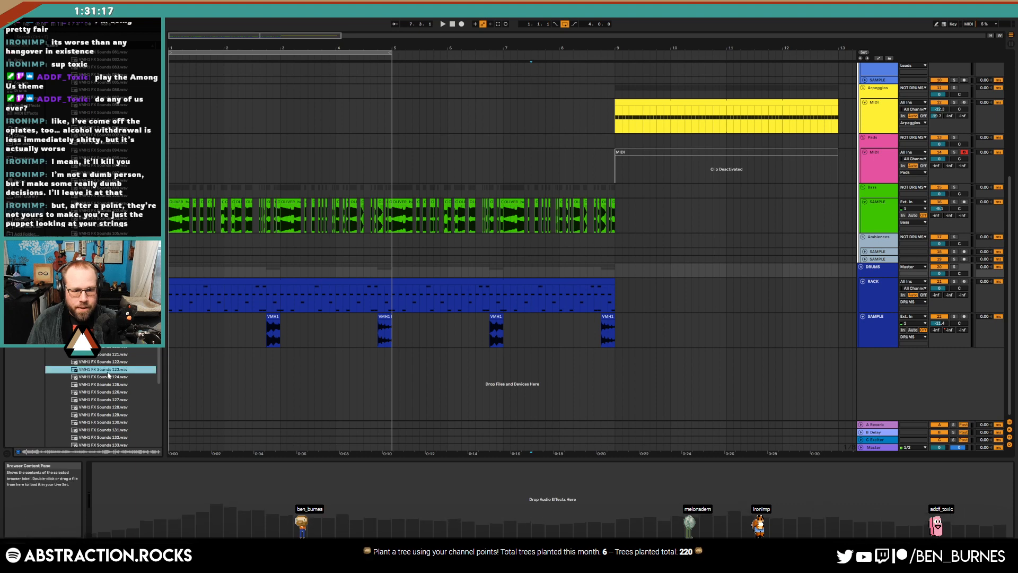
pyautogui.click(111, 393)
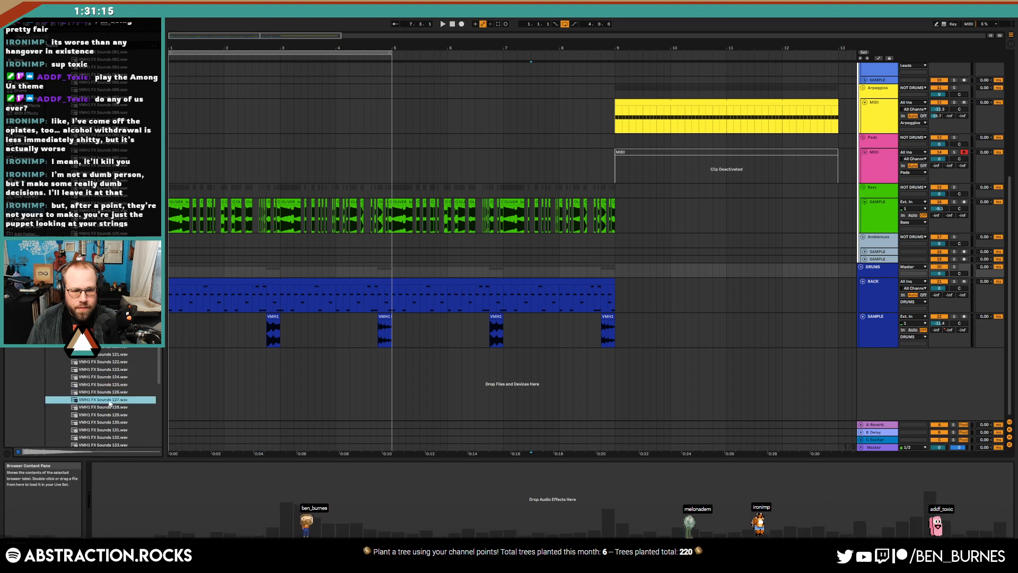
pyautogui.click(111, 416)
pyautogui.scroll(-3, 115, 430)
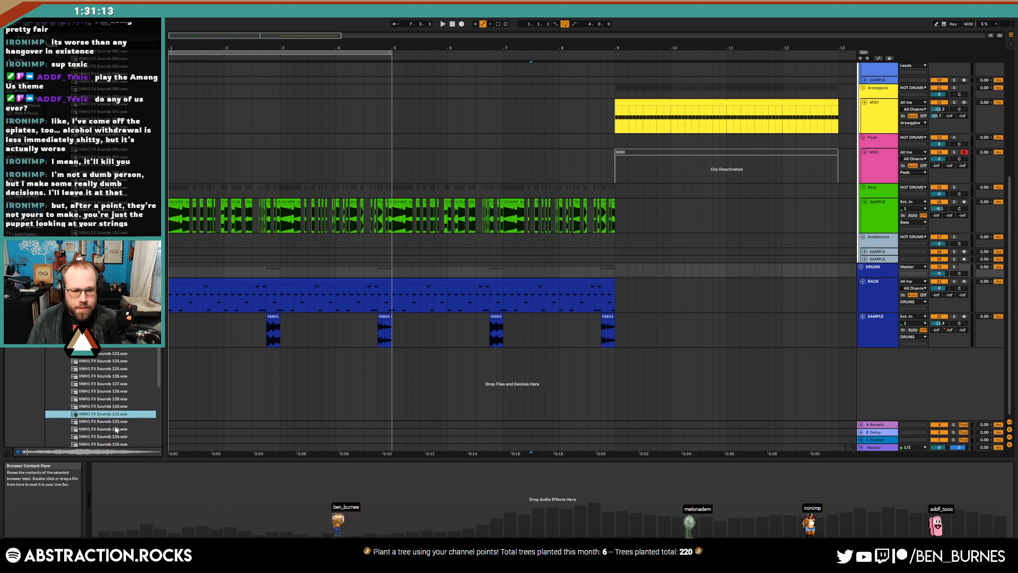
pyautogui.scroll(-10, 162, 354)
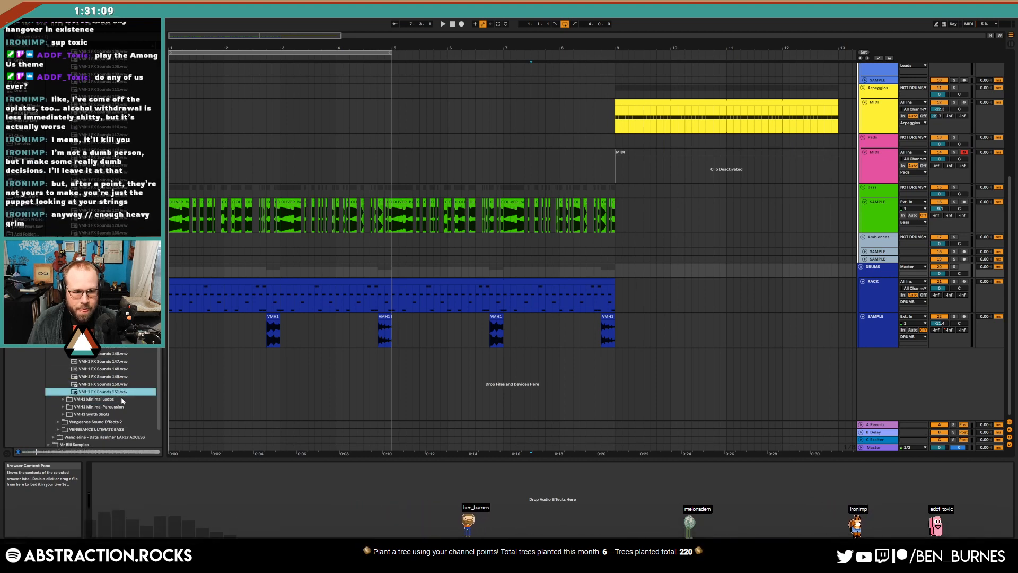
# Look through the VMH1 Minimal Loops folder in the browser, including its Minimal Beats samples, and collapse it again
pyautogui.click(122, 402)
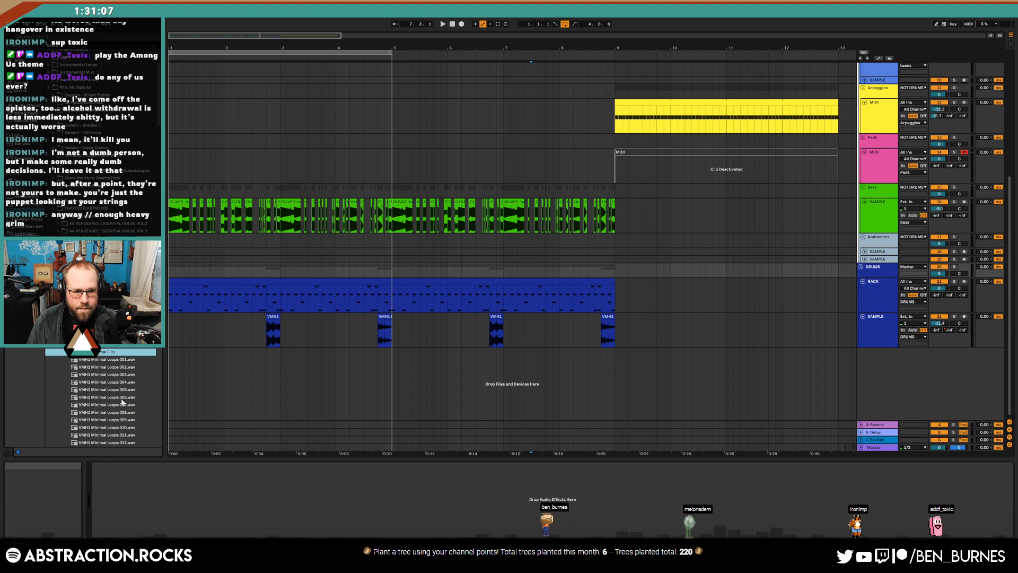
pyautogui.press('Up')
pyautogui.press('Right')
pyautogui.press('Down')
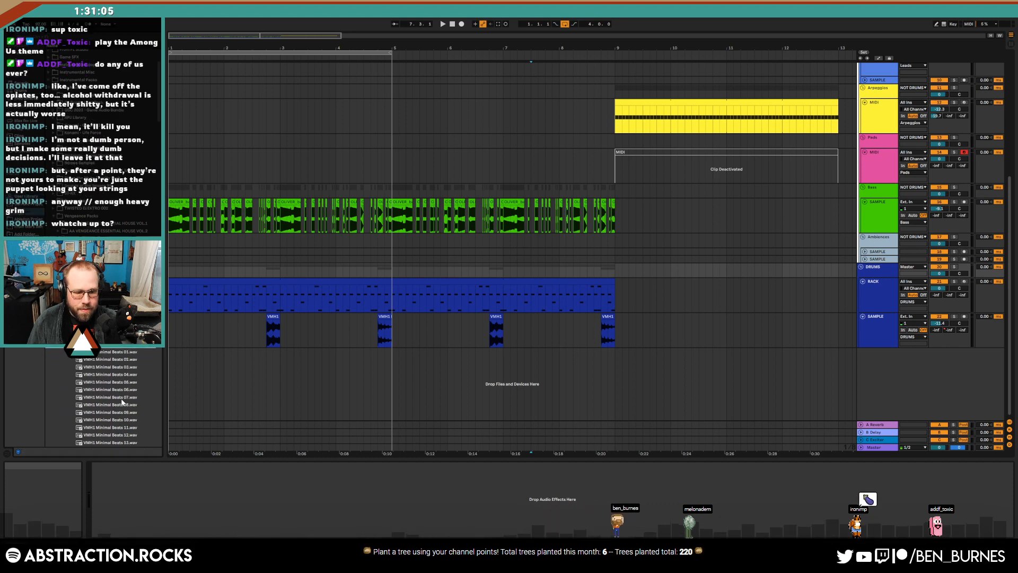
pyautogui.press('Left')
pyautogui.scroll(-6, 111, 385)
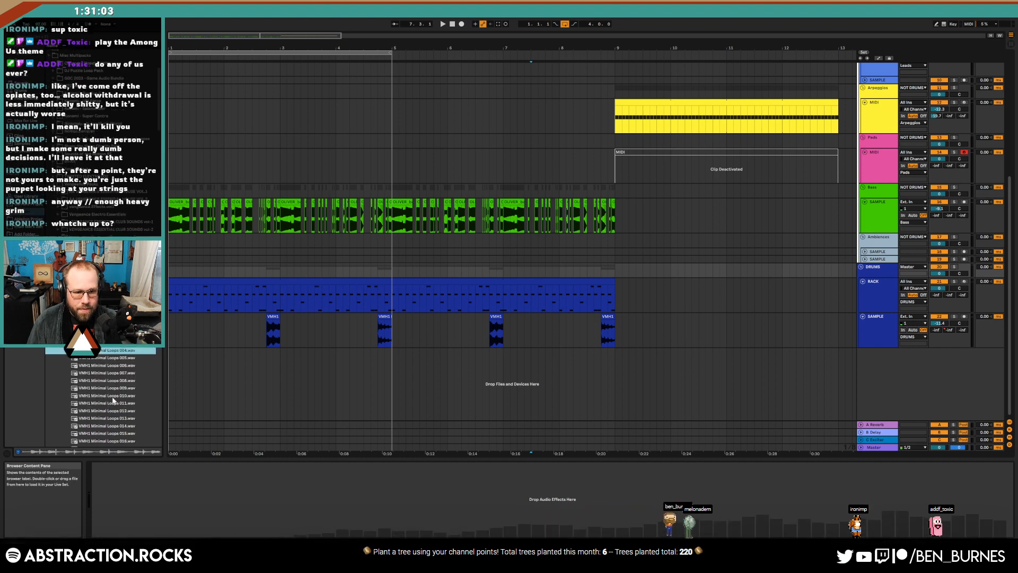
pyautogui.scroll(-1, 113, 395)
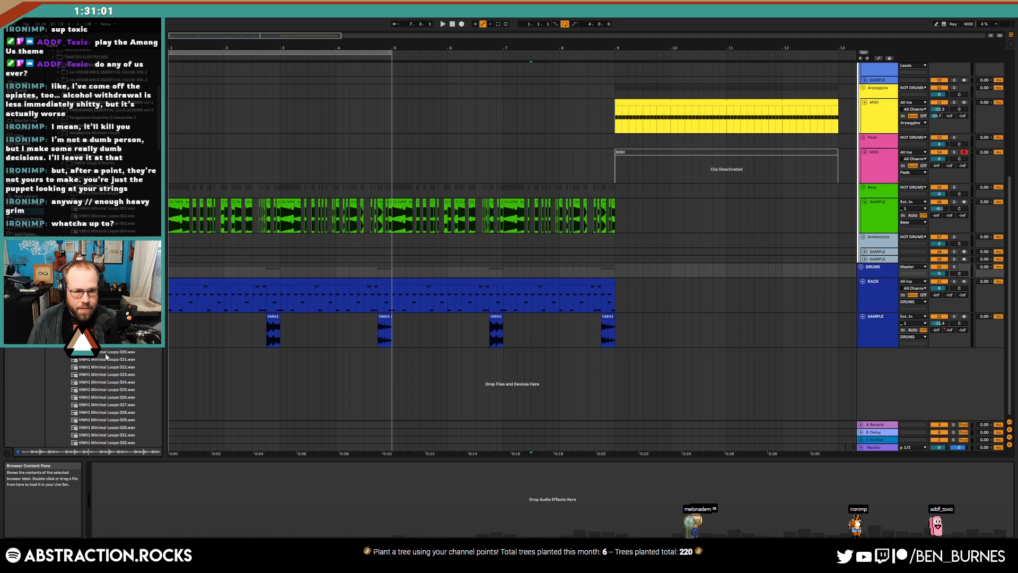
pyautogui.click(113, 389)
pyautogui.scroll(-20, 100, 397)
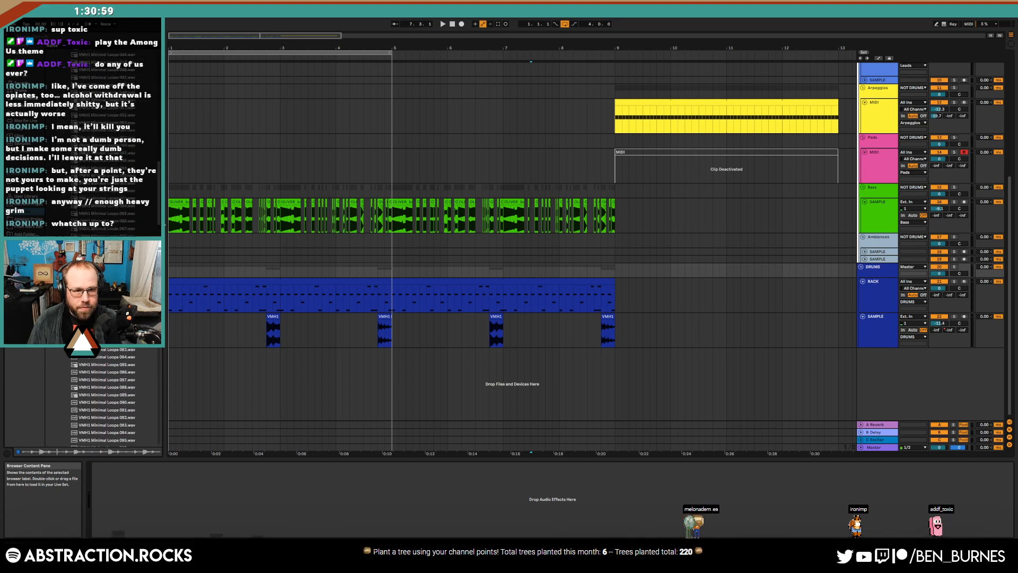
pyautogui.press('Left')
pyautogui.press('Left')
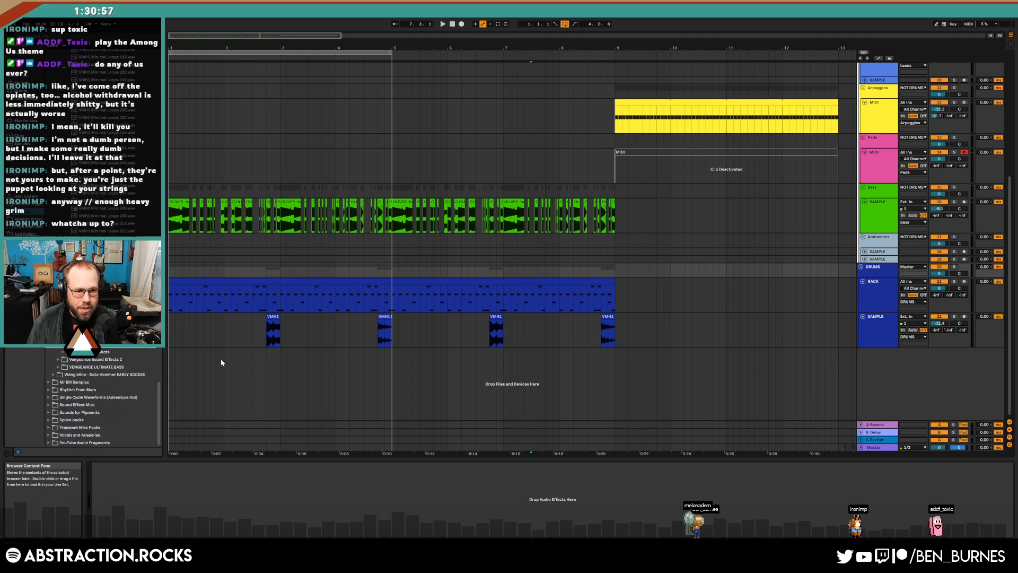
# Open the VMH1 Minimal Percussion folder and audition its samples up to VMH1 Minimal Perc 039
pyautogui.press('Down')
pyautogui.press('Right')
pyautogui.press('Down')
pyautogui.click(108, 391)
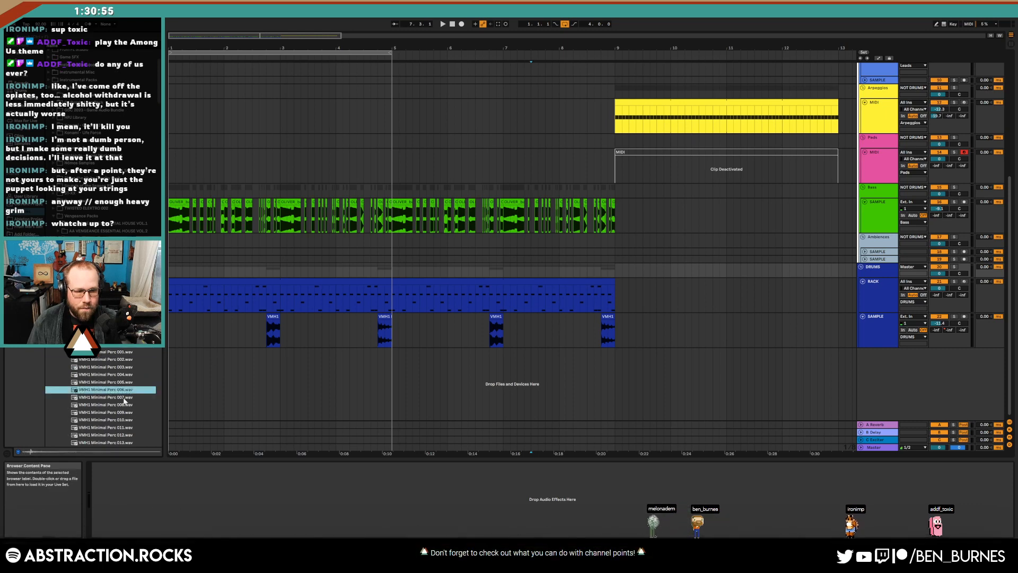
pyautogui.press('Down')
pyautogui.press('Down')
pyautogui.press('Down')
pyautogui.press('Down')
pyautogui.press('Down')
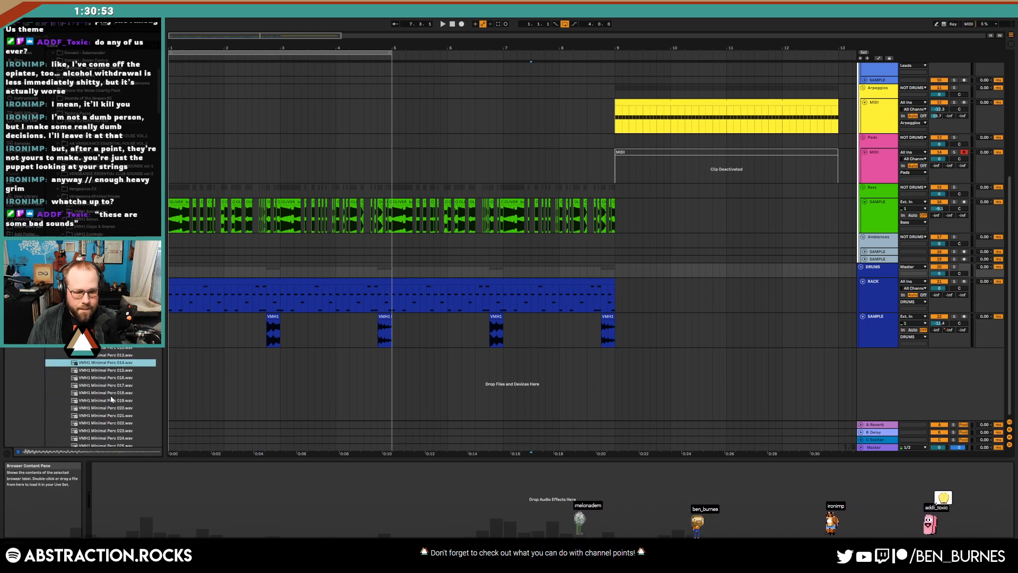
pyautogui.press('Down')
pyautogui.press('Down')
pyautogui.press('Down')
pyautogui.press('Down')
pyautogui.press('Down')
pyautogui.press('Down')
pyautogui.press('Down')
pyautogui.press('Down')
pyautogui.press('Down')
pyautogui.press('Down')
pyautogui.press('Down')
pyautogui.press('Down')
pyautogui.press('Down')
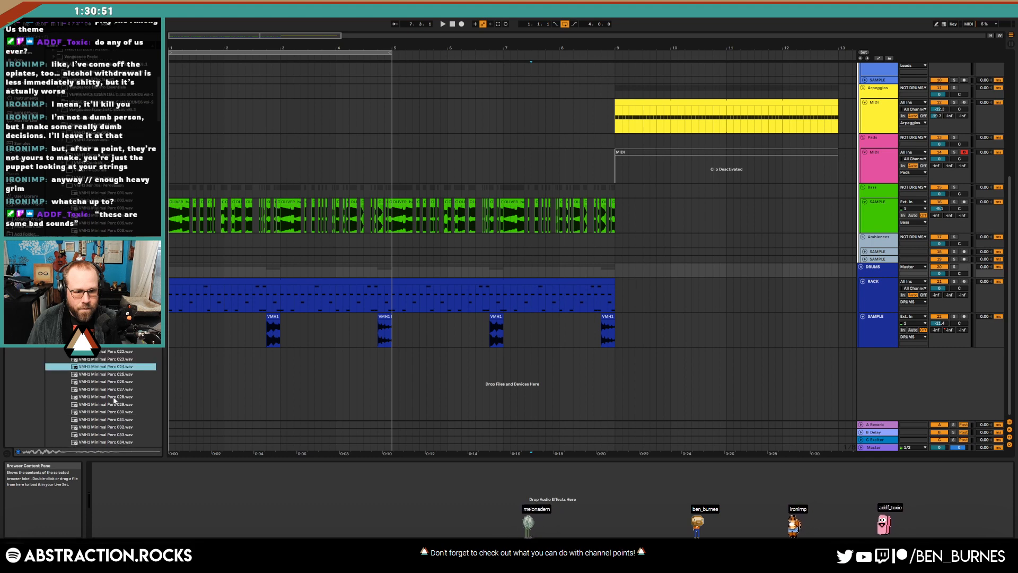
pyautogui.press('Down')
pyautogui.press('Down')
pyautogui.press('Down')
pyautogui.press('Down')
pyautogui.press('Down')
pyautogui.press('Down')
pyautogui.press('Down')
pyautogui.press('Down')
pyautogui.press('Down')
pyautogui.press('Down')
pyautogui.press('Down')
pyautogui.press('Down')
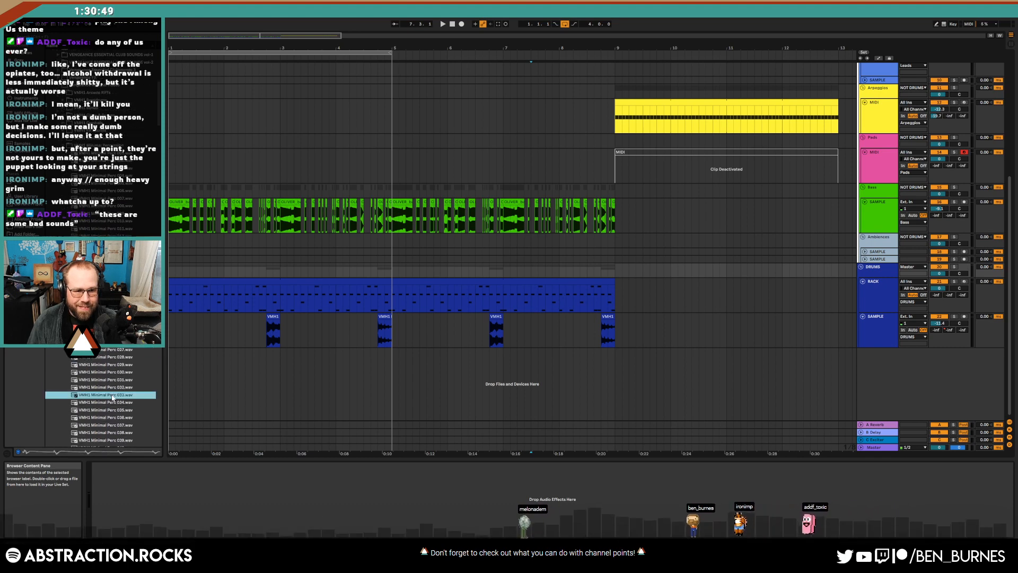
pyautogui.scroll(-3, 108, 388)
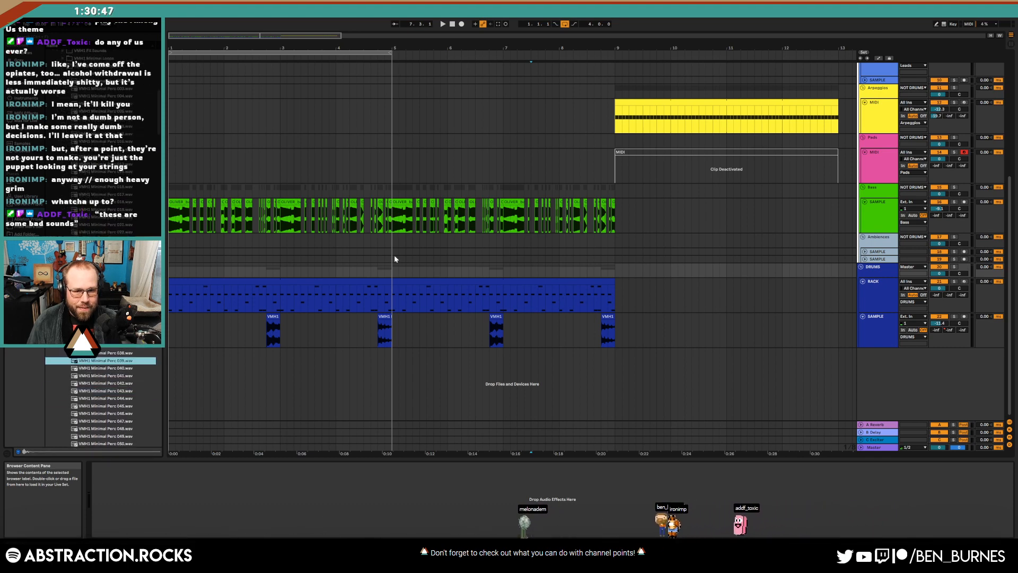
# Select the drum rack clip in bars 5 to 8 and audition the VMH1 Minimal Perc samples from 042 to 076
pyautogui.click(419, 279)
pyautogui.click(112, 385)
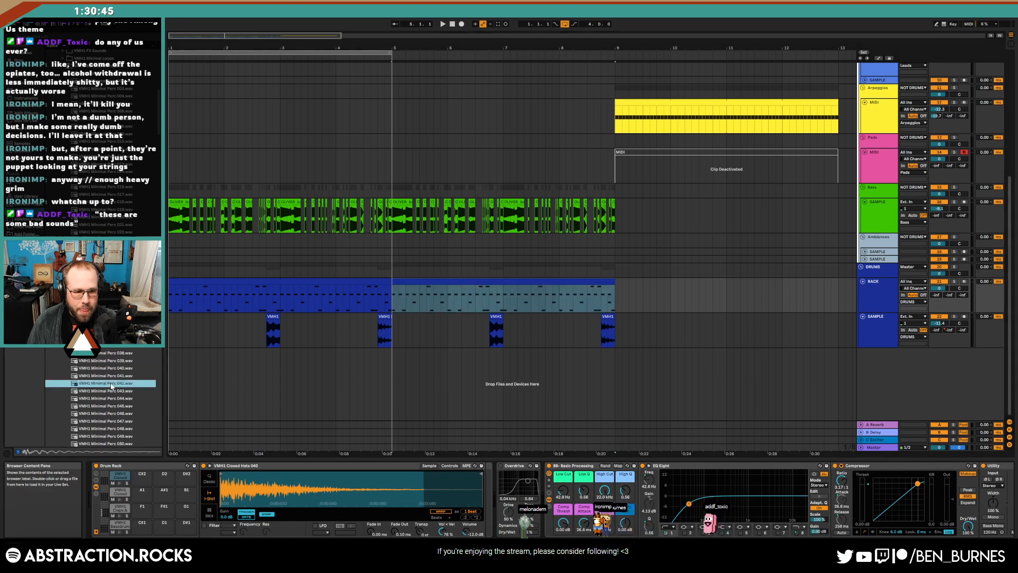
pyautogui.click(112, 398)
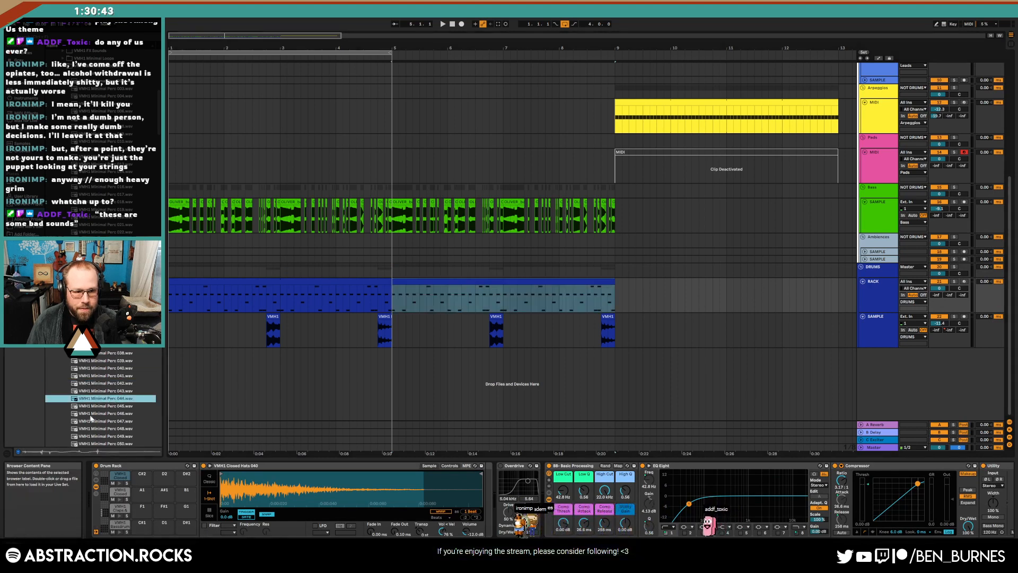
pyautogui.click(110, 414)
pyautogui.scroll(-3, 109, 409)
pyautogui.click(106, 396)
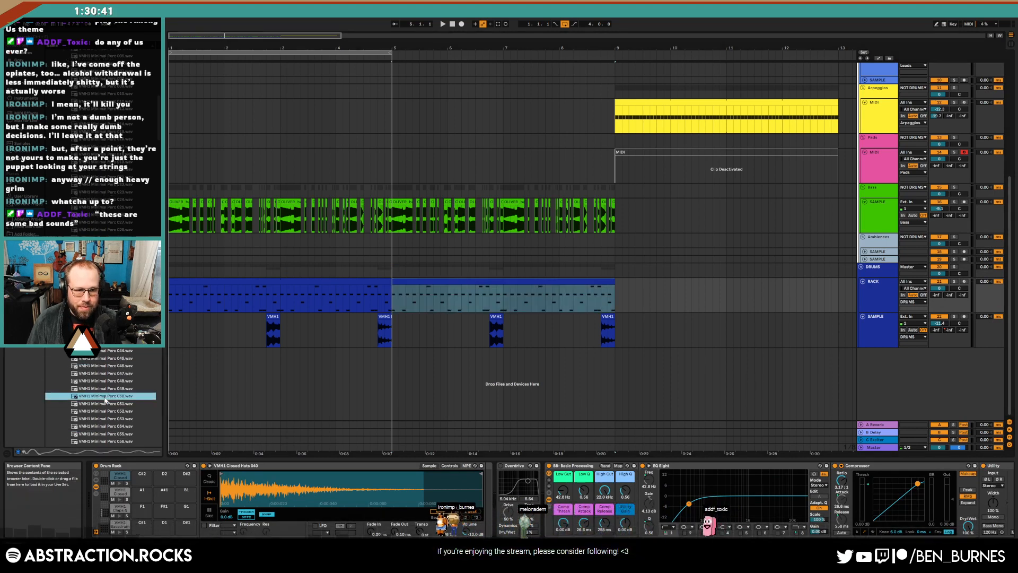
pyautogui.scroll(-2, 105, 406)
pyautogui.click(104, 409)
pyautogui.scroll(-3, 103, 410)
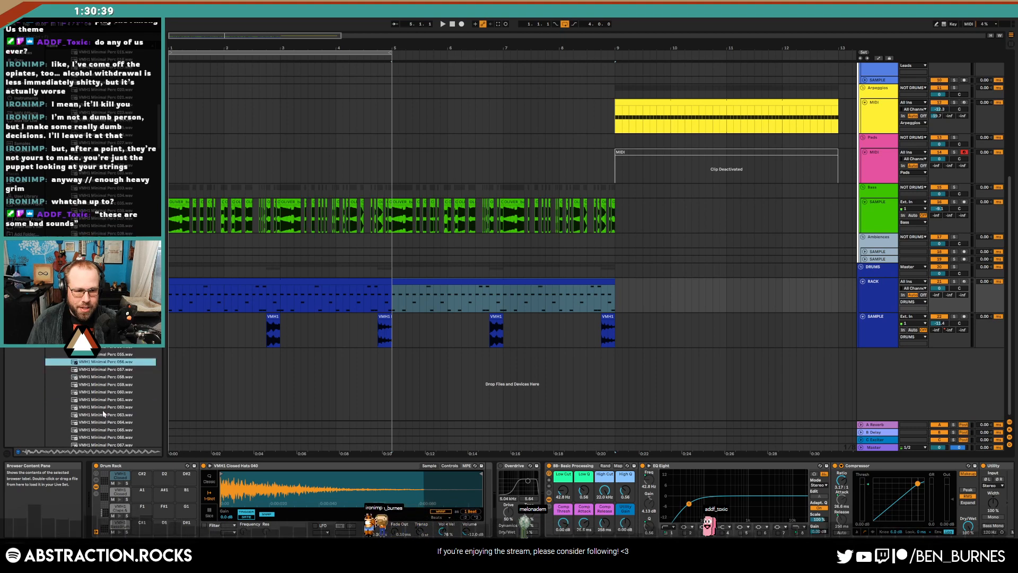
pyautogui.click(104, 409)
pyautogui.click(105, 416)
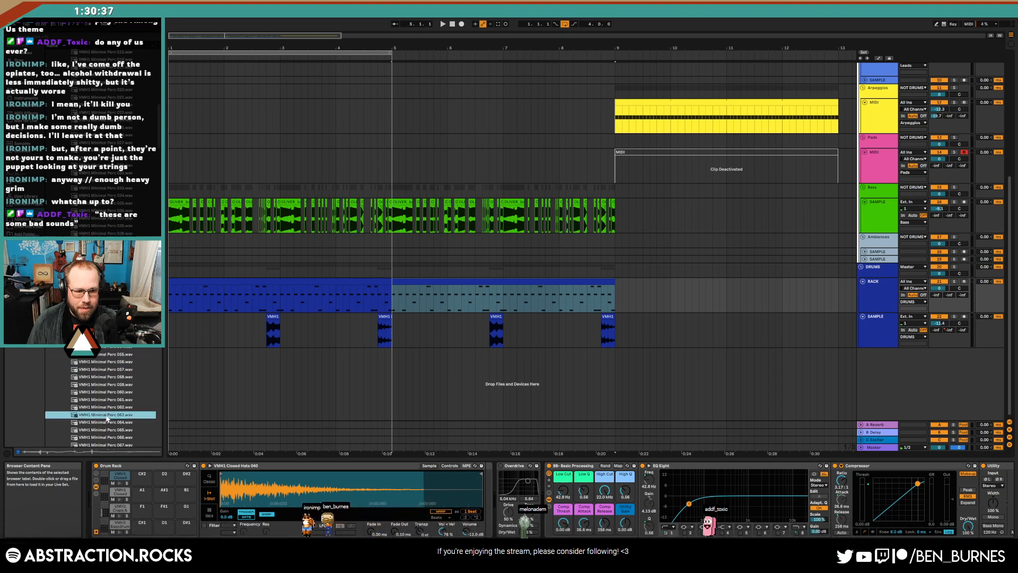
pyautogui.click(106, 408)
pyautogui.click(101, 430)
pyautogui.scroll(-3, 97, 424)
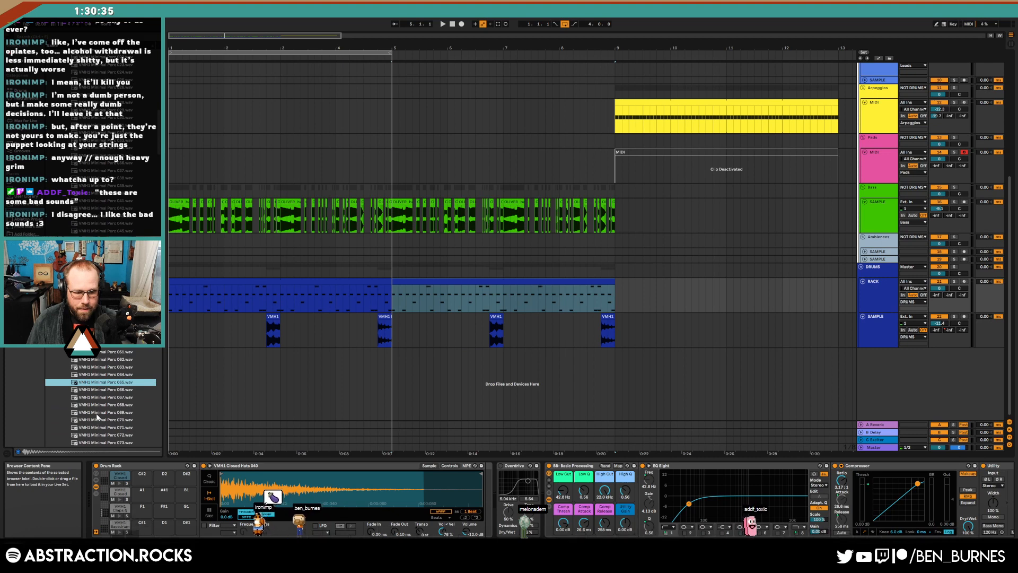
pyautogui.scroll(-3, 100, 420)
pyautogui.scroll(-3, 102, 424)
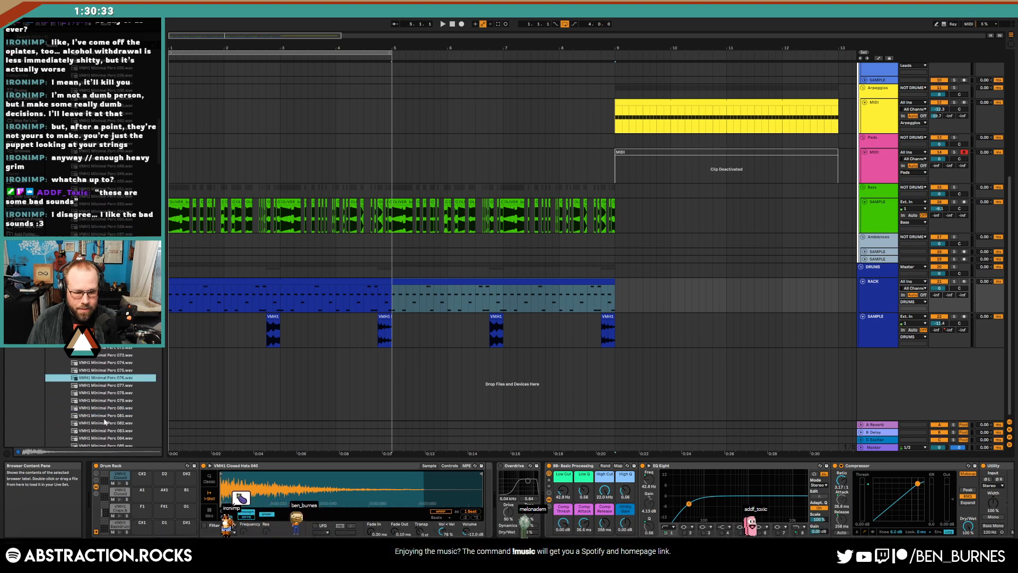
# Audition the VMH1 Minimal Perc samples from 079 to 095 and look further down the folder
pyautogui.click(109, 401)
pyautogui.click(106, 422)
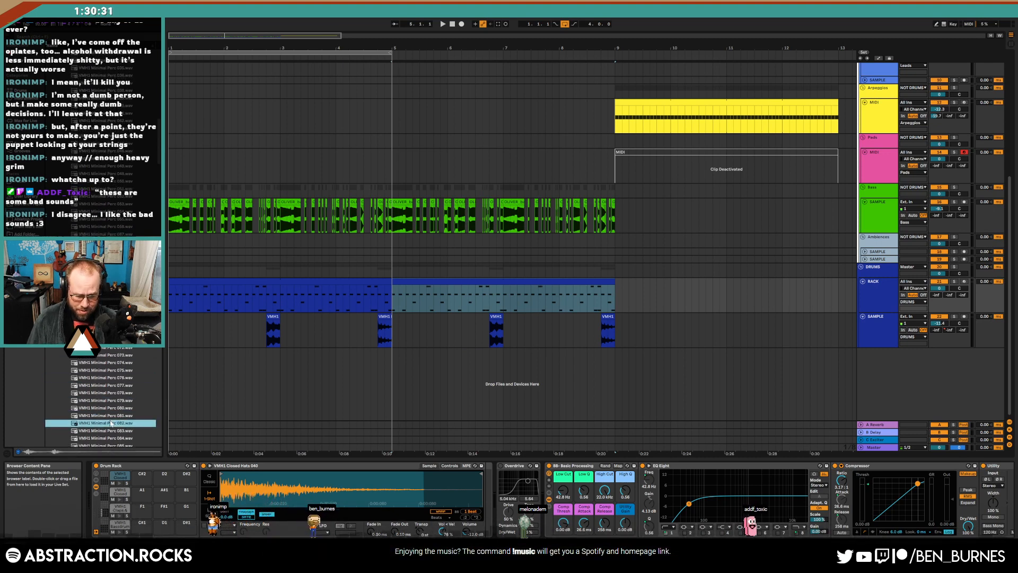
pyautogui.scroll(-3, 104, 411)
pyautogui.click(104, 405)
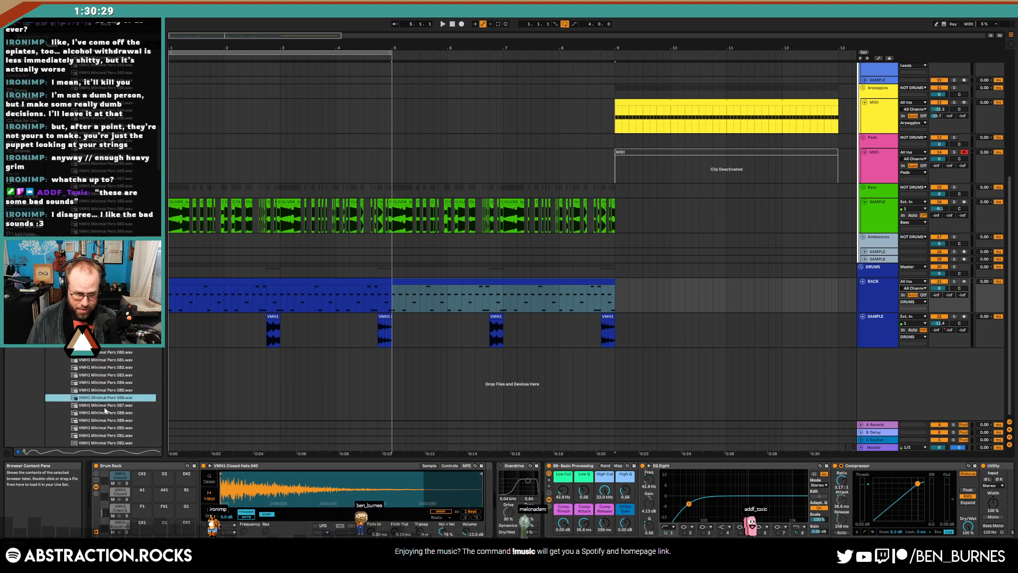
pyautogui.scroll(-3, 103, 406)
pyautogui.click(101, 398)
pyautogui.click(102, 403)
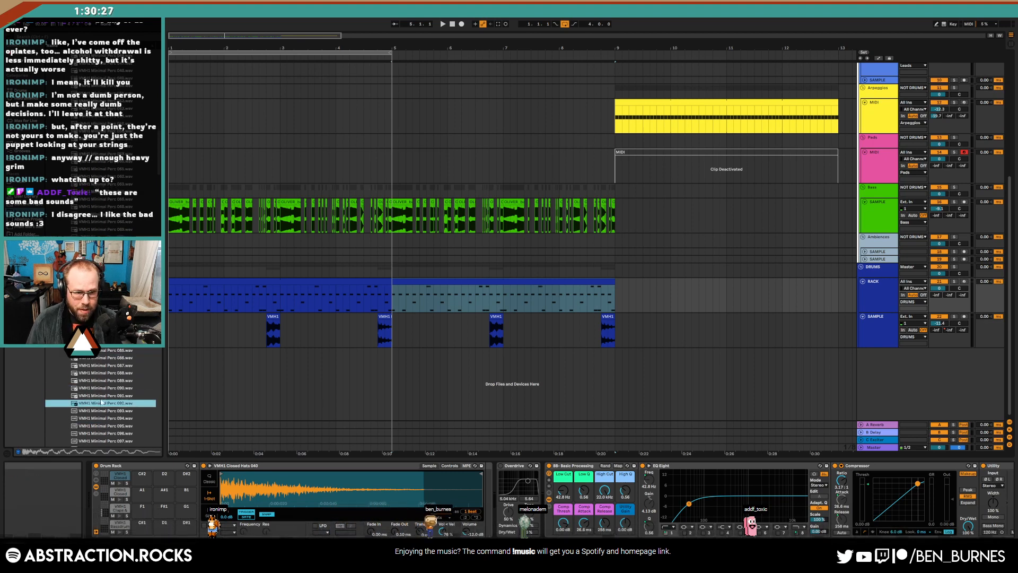
pyautogui.click(106, 410)
pyautogui.scroll(-3, 110, 411)
pyautogui.click(97, 380)
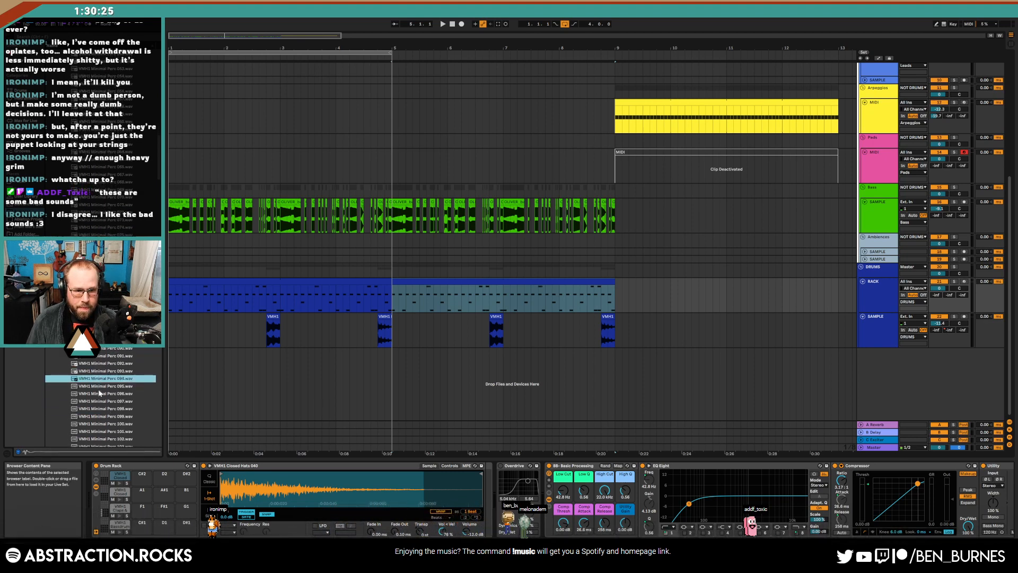
pyautogui.click(105, 387)
pyautogui.scroll(-1, 106, 391)
pyautogui.scroll(-15, 106, 398)
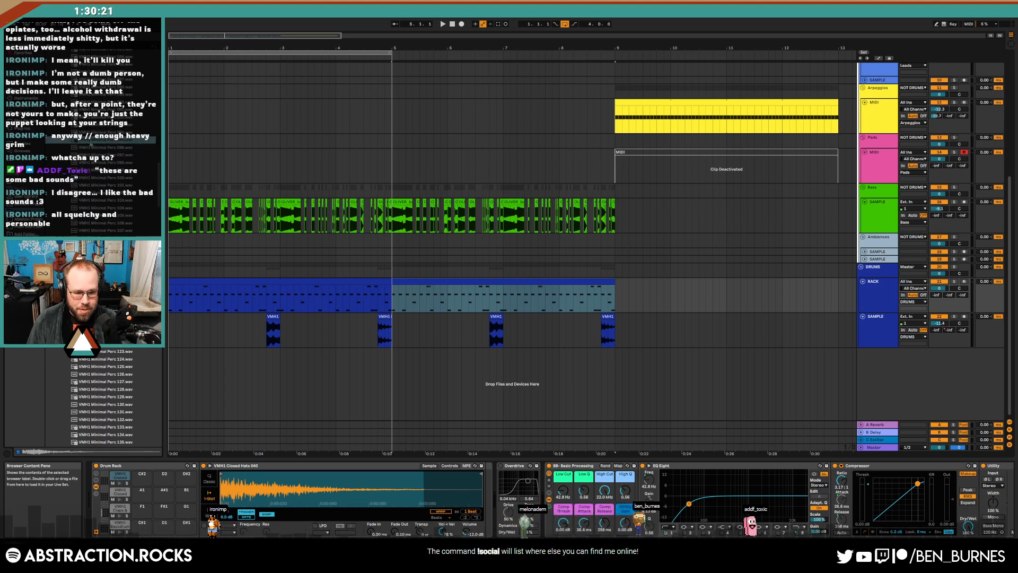
# Start playback of the arrangement and move the loop region to bars 5 to 8
pyautogui.scroll(6, 505, 226)
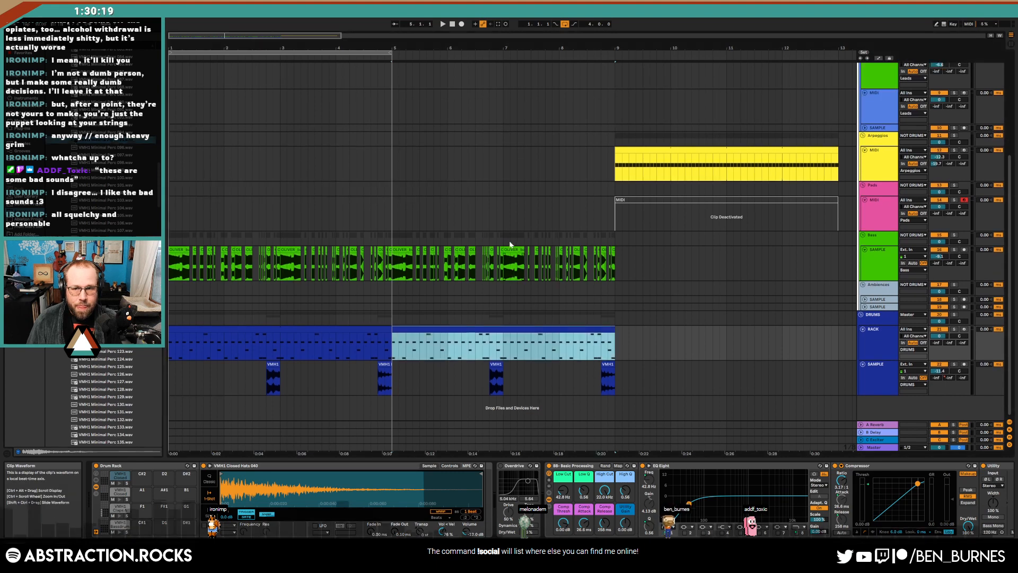
pyautogui.scroll(-2, 508, 249)
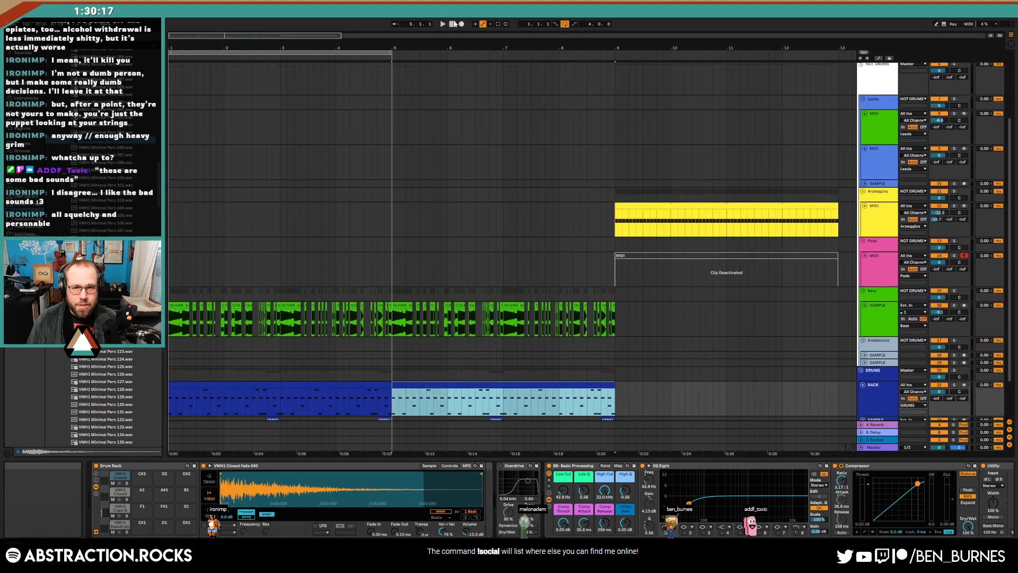
pyautogui.press('space')
pyautogui.moveTo(342, 54); pyautogui.dragTo(567, 67)
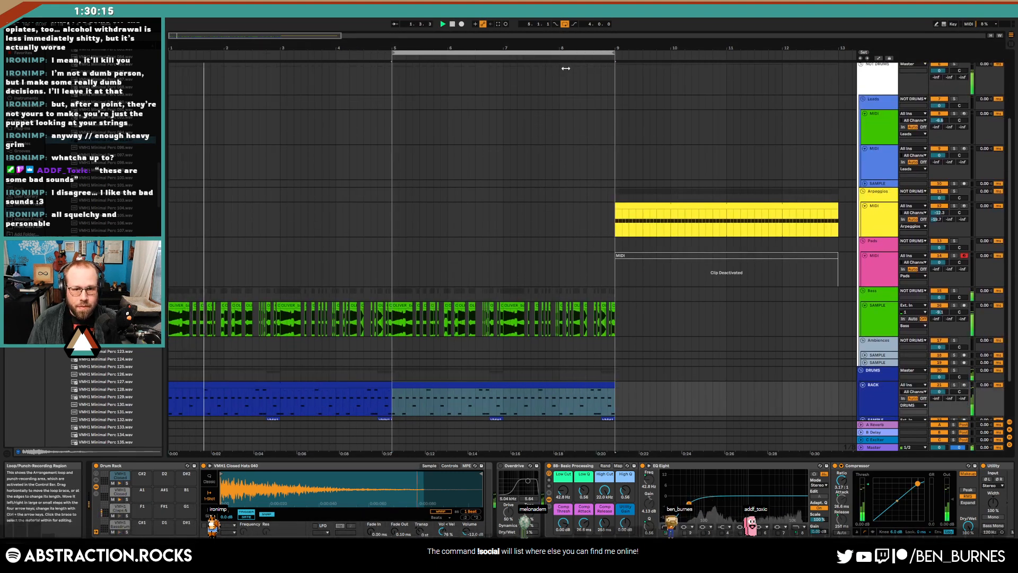
# Shorten the second drum rack clip so that it ends at beat 2 of bar 8
pyautogui.scroll(-2, 408, 243)
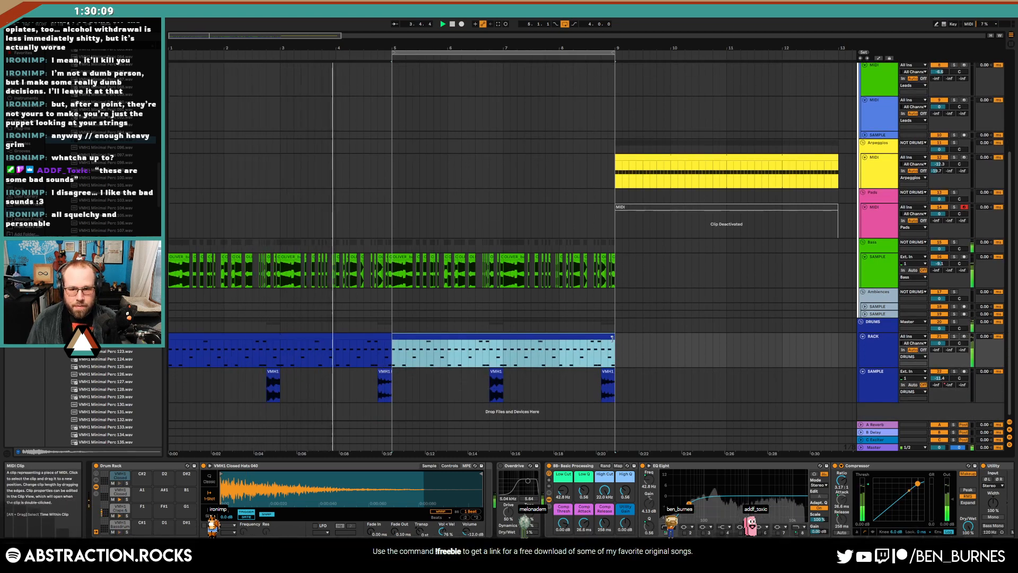
pyautogui.moveTo(612, 337); pyautogui.dragTo(593, 338)
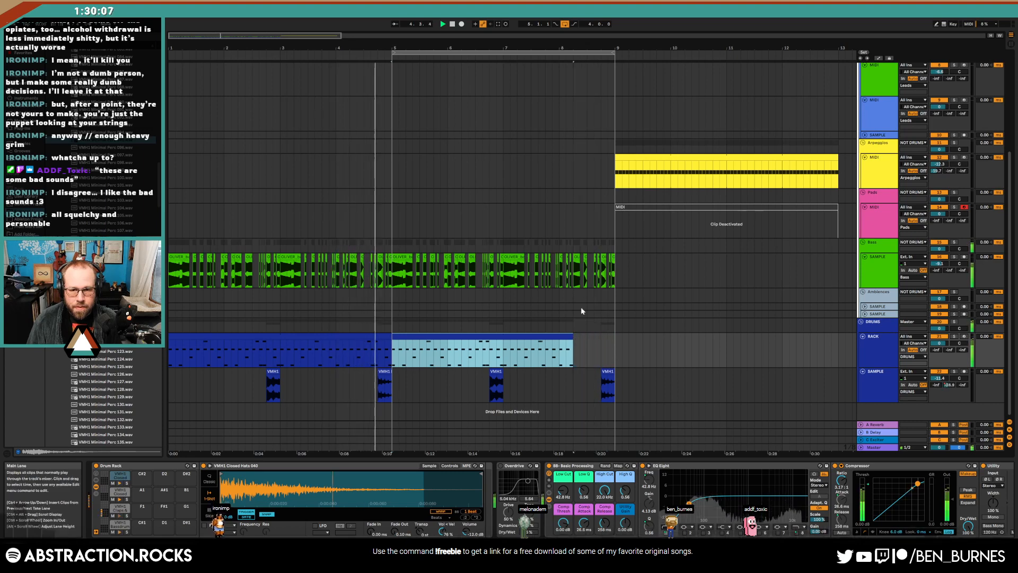
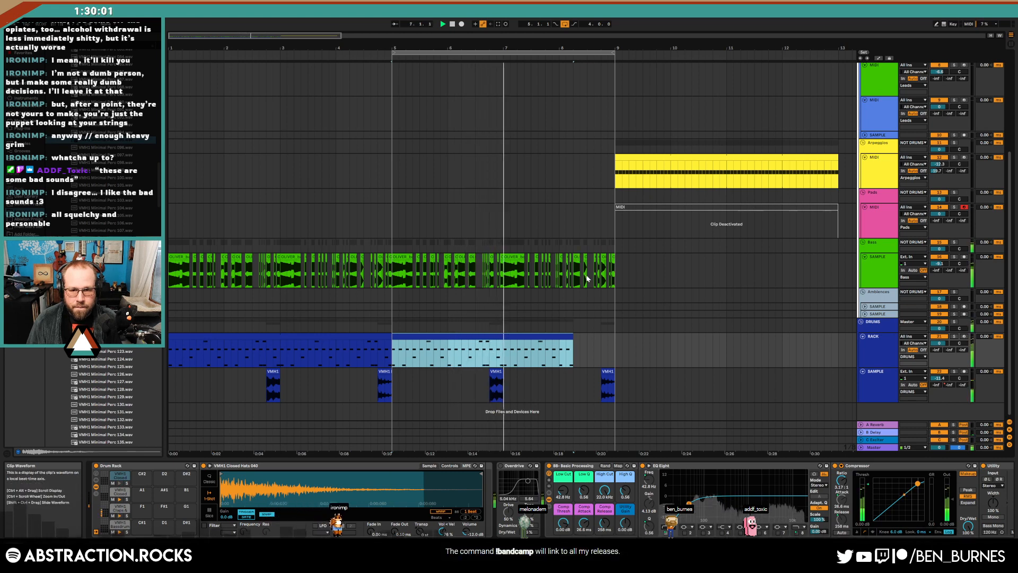
pyautogui.click(498, 372)
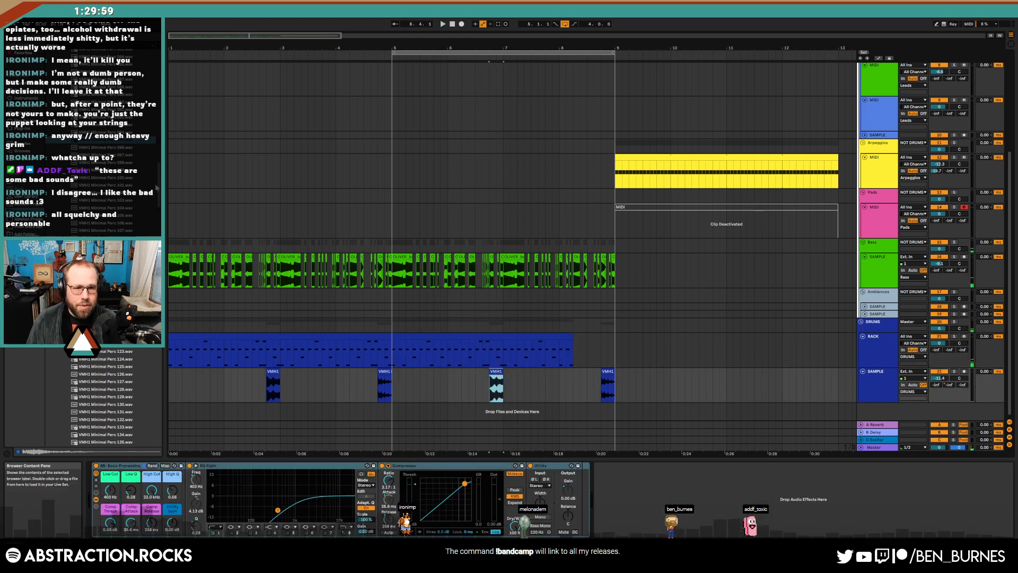
# Load the VMH1 Minimal Perc 121 sample onto the empty C#2 pad of the drum rack
pyautogui.scroll(-6, 122, 198)
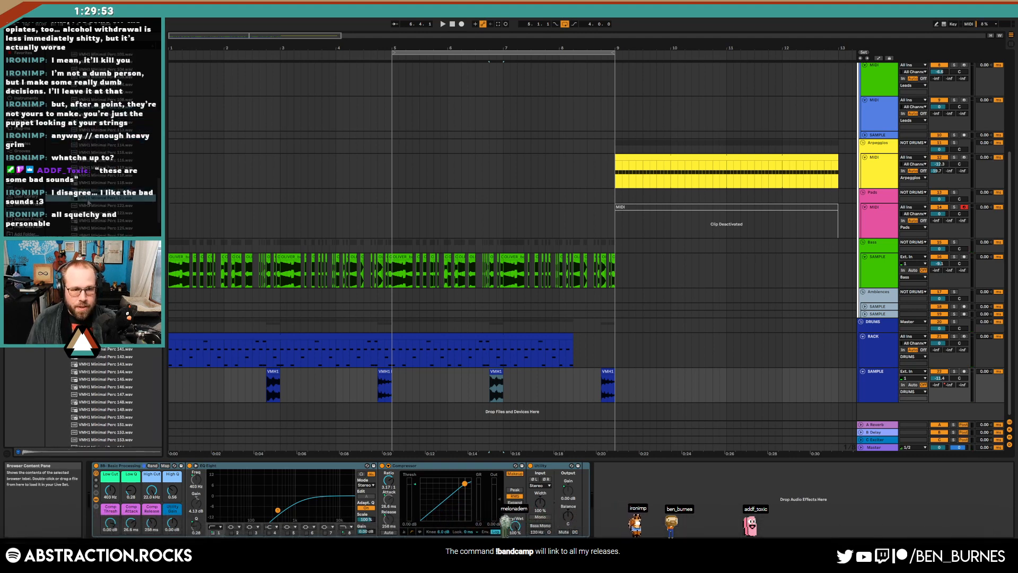
pyautogui.click(579, 350)
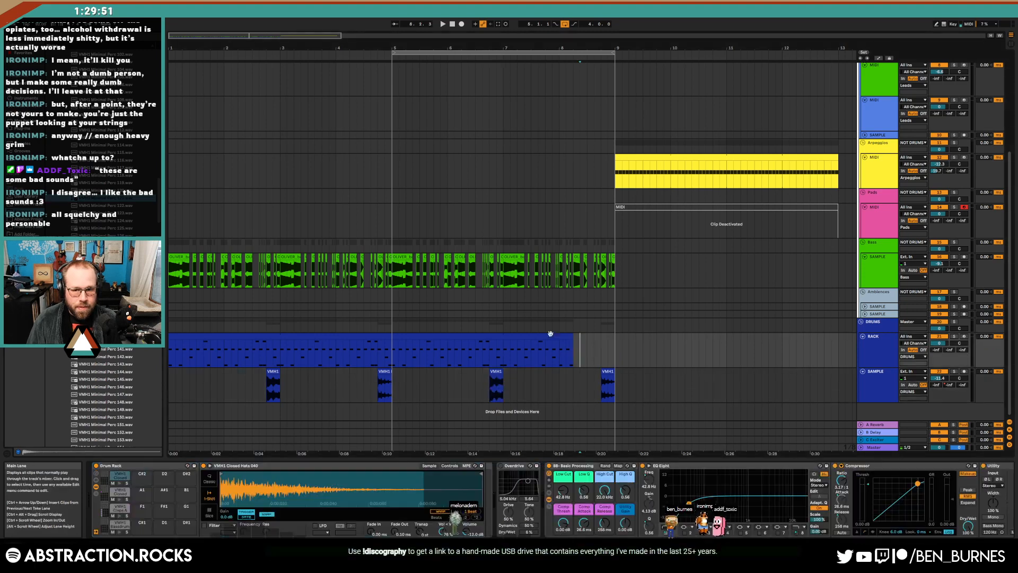
pyautogui.moveTo(93, 199); pyautogui.dragTo(142, 475)
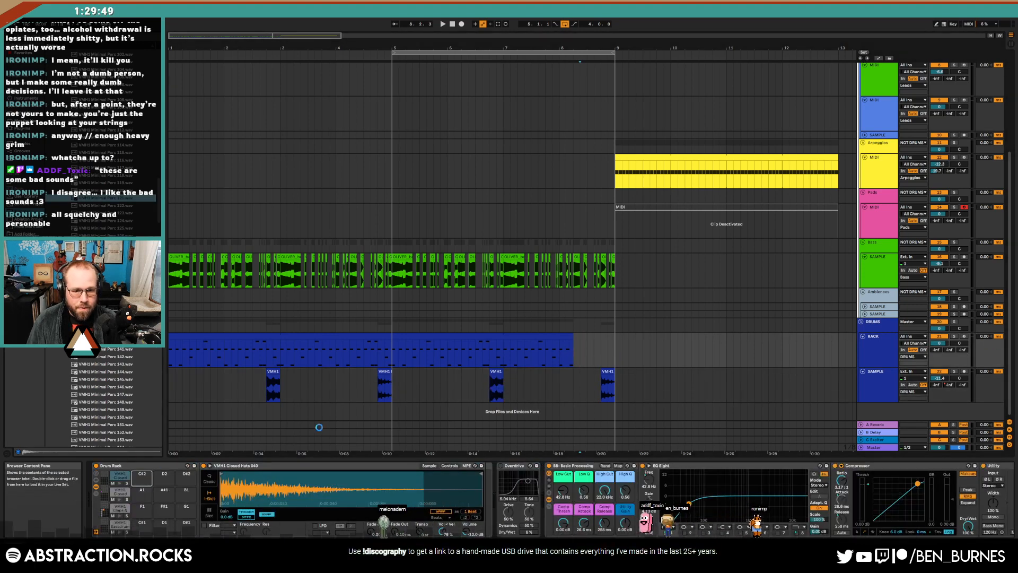
# Program five syncopated VMH1 Minimal Perc 121 notes across the first bar of the second drum rack clip and audition them
pyautogui.doubleClick(473, 336)
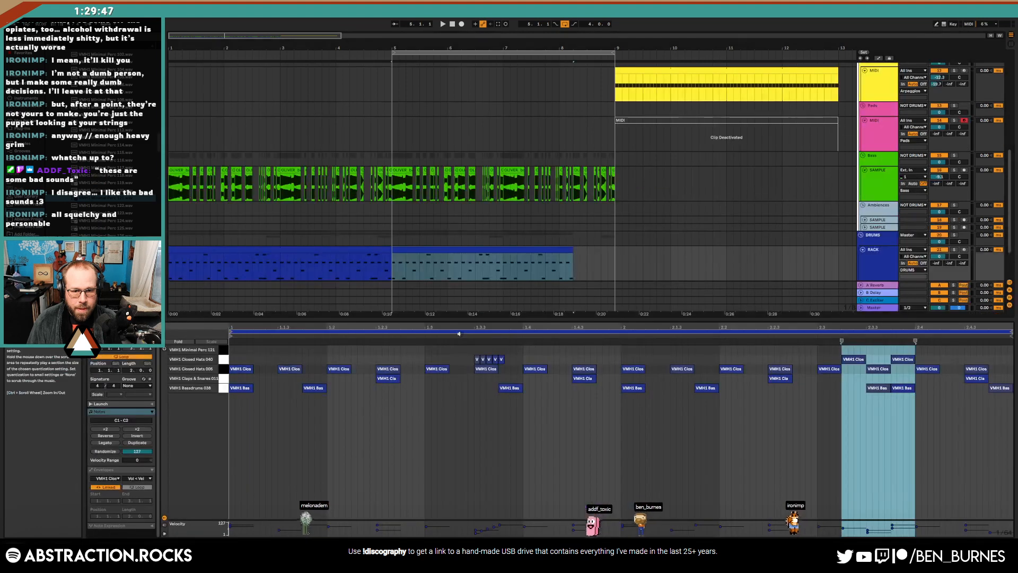
pyautogui.click(249, 350)
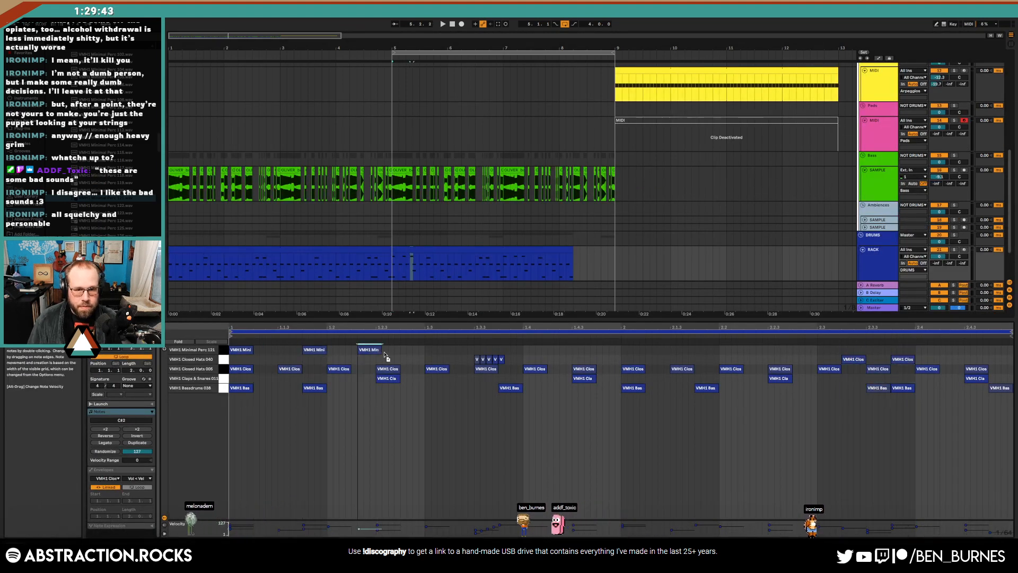
pyautogui.moveTo(385, 355); pyautogui.dragTo(512, 352)
pyautogui.press('space')
pyautogui.press('space')
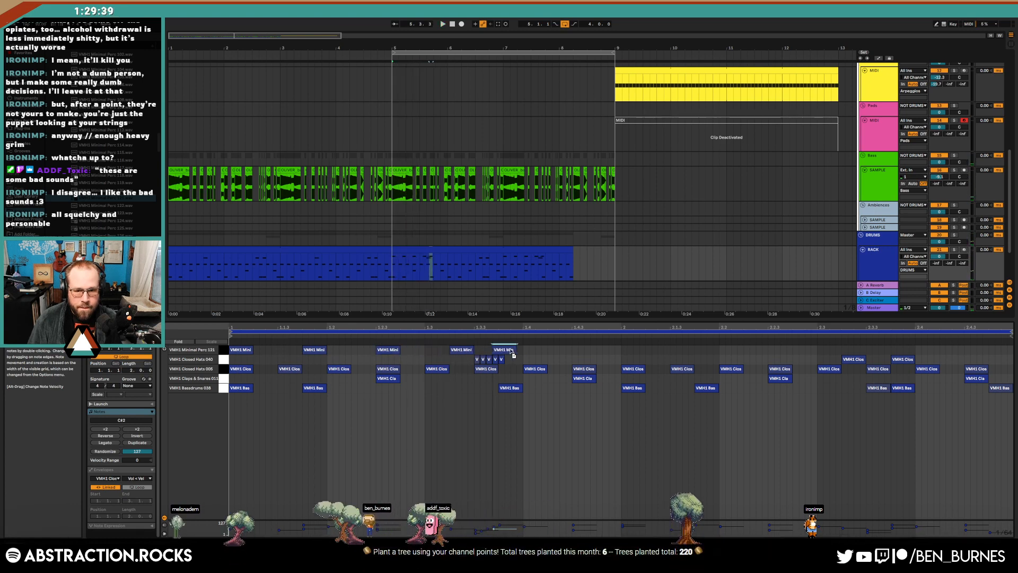
pyautogui.press('space')
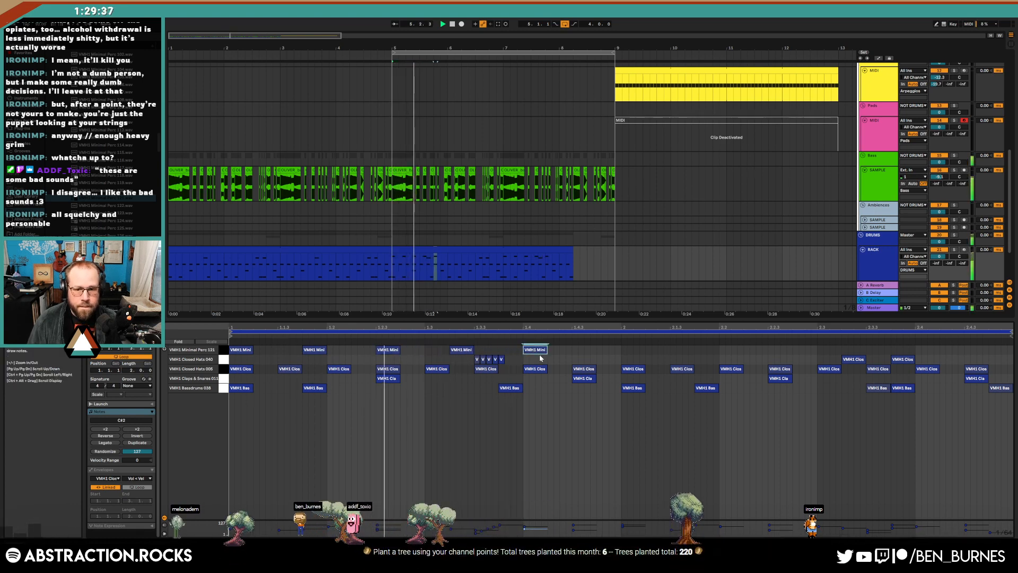
pyautogui.press('space')
# Duplicate the percussion notes into the clip's second bar and copy the two-bar drum clip to bars 7 and 8
pyautogui.moveTo(619, 347); pyautogui.dragTo(238, 350)
pyautogui.hotkey('ctrl', 'd')
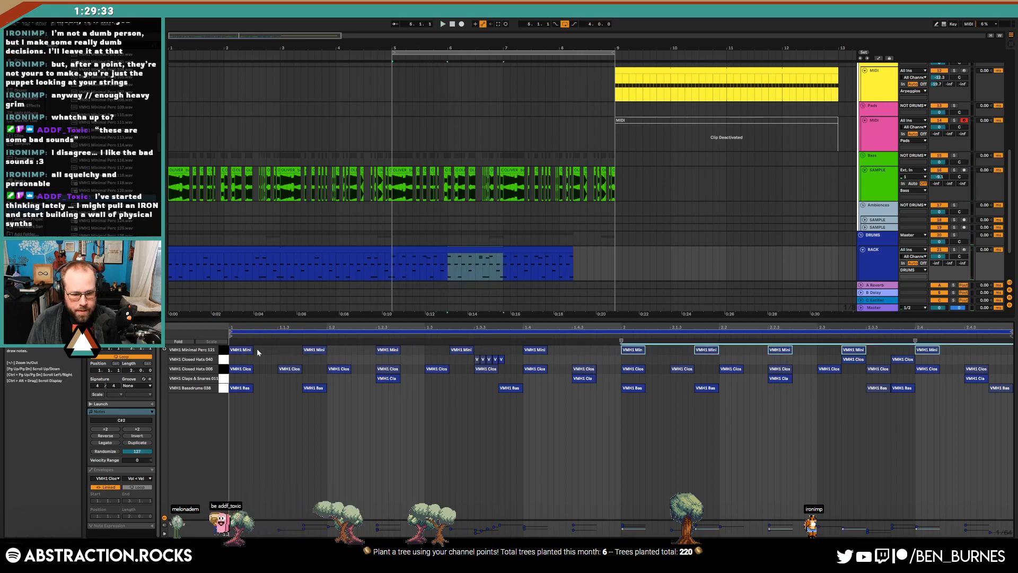
pyautogui.hotkey('shift', 'Tab')
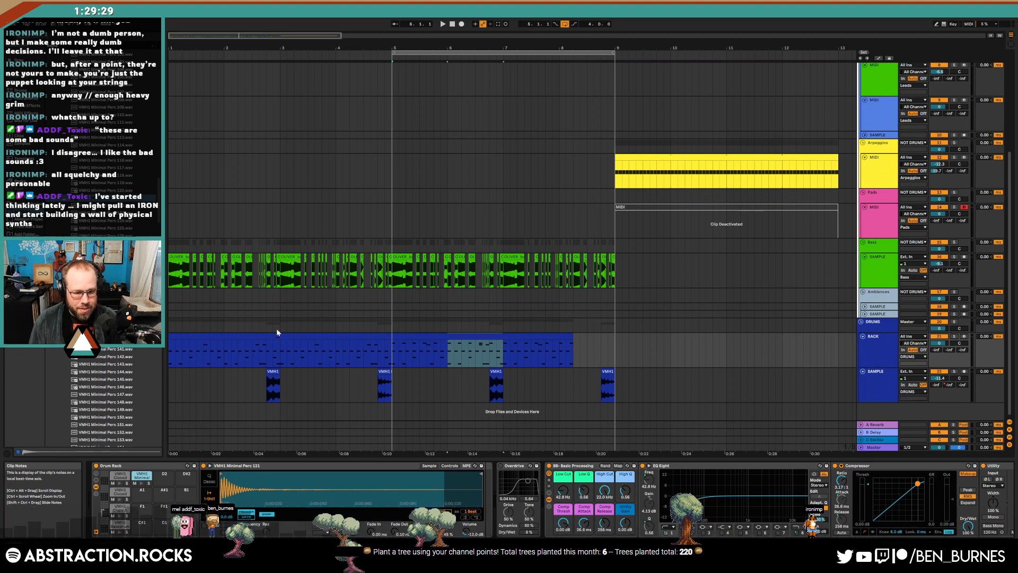
pyautogui.click(545, 337)
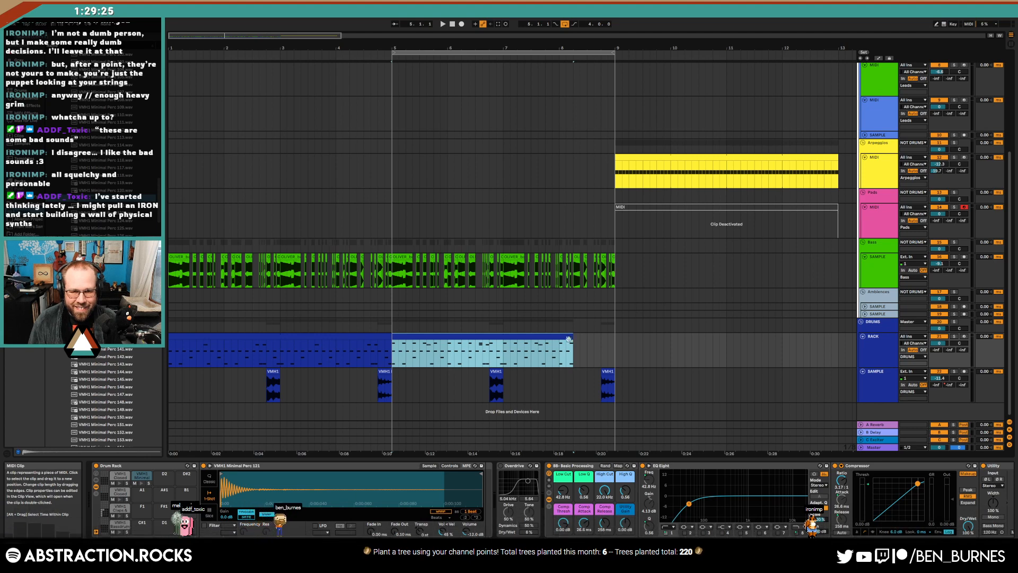
pyautogui.moveTo(504, 350); pyautogui.dragTo(620, 341)
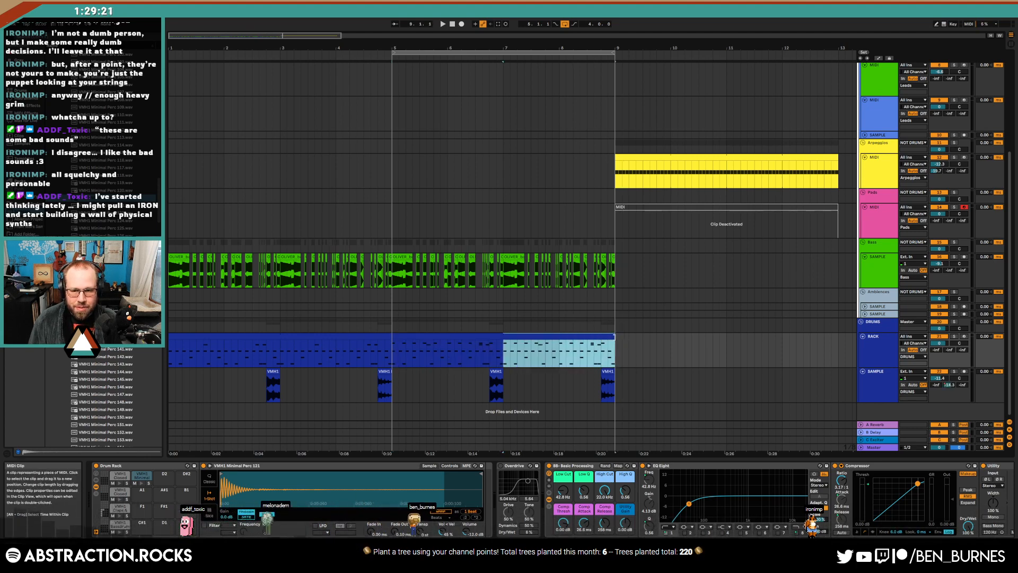
# Delete the closed hat and clap notes in the copied drum clip's second bar, plus every bass drum after its first
pyautogui.doubleClick(603, 337)
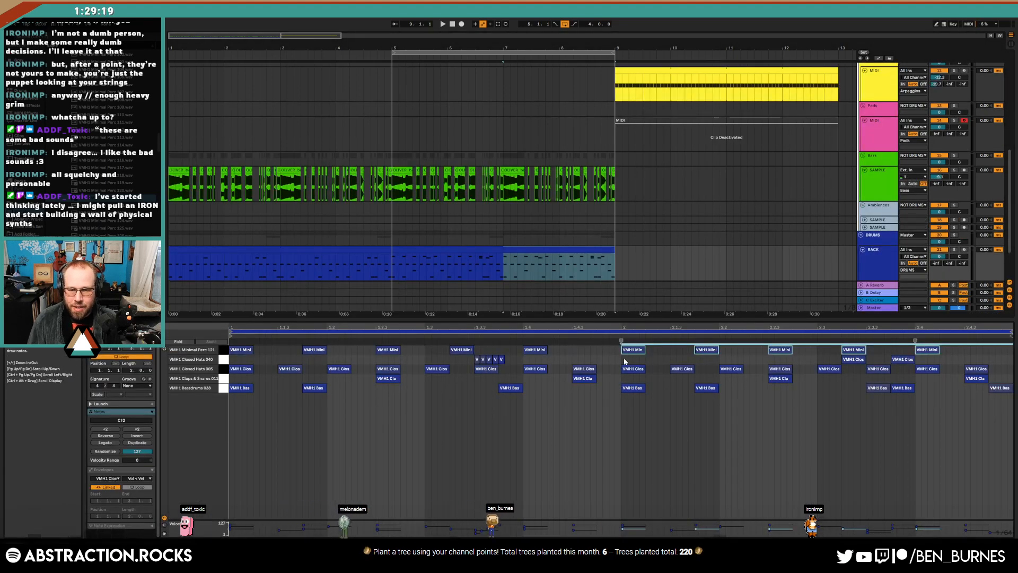
pyautogui.moveTo(617, 360); pyautogui.dragTo(937, 383)
pyautogui.press('Delete')
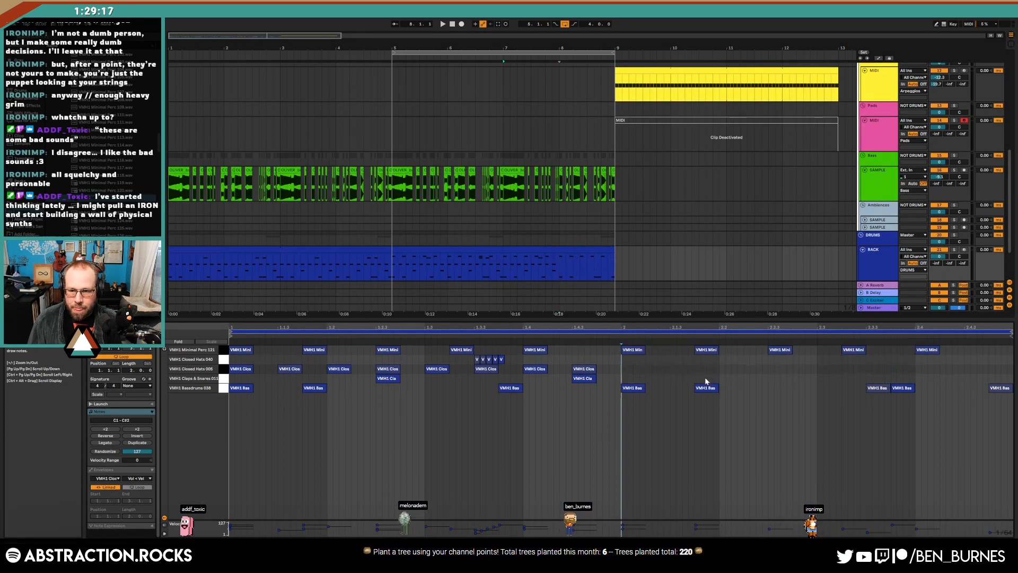
pyautogui.moveTo(699, 373); pyautogui.dragTo(959, 407)
pyautogui.press('Delete')
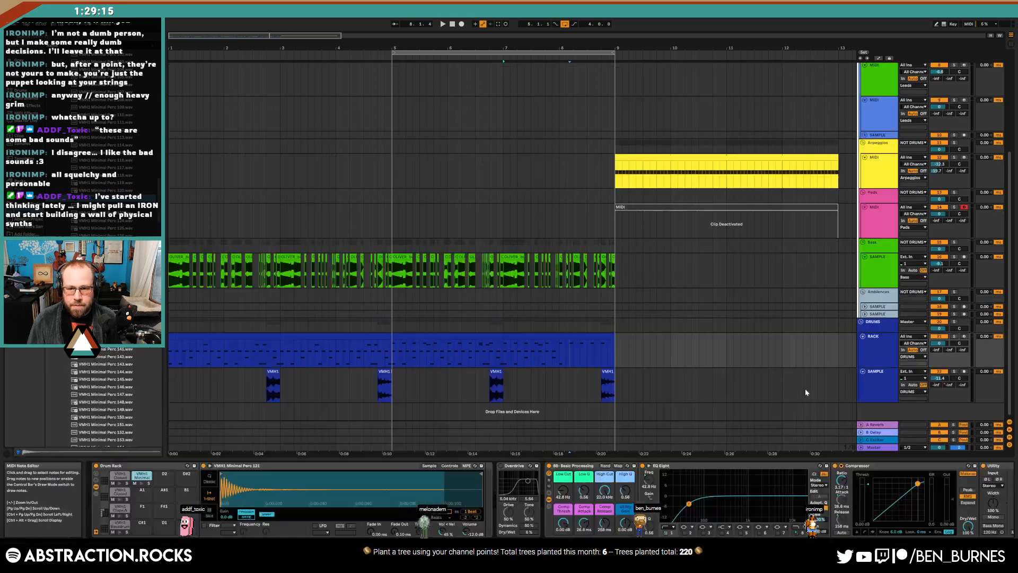
# Remove the FX sample at the end of bar 8 and place bass drums under that bar's second, third and fourth percussion hits
pyautogui.click(604, 374)
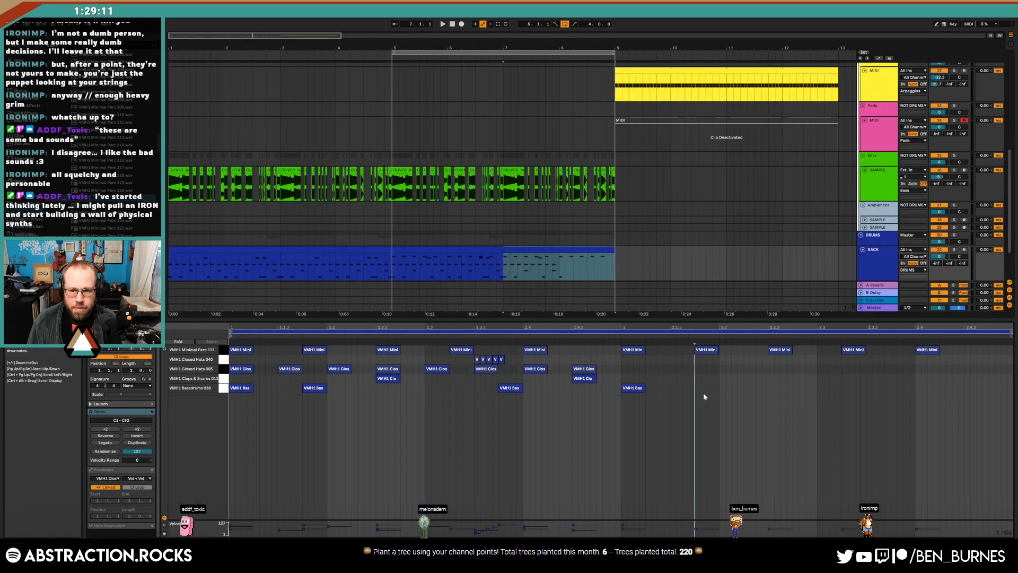
pyautogui.moveTo(629, 391); pyautogui.dragTo(709, 391)
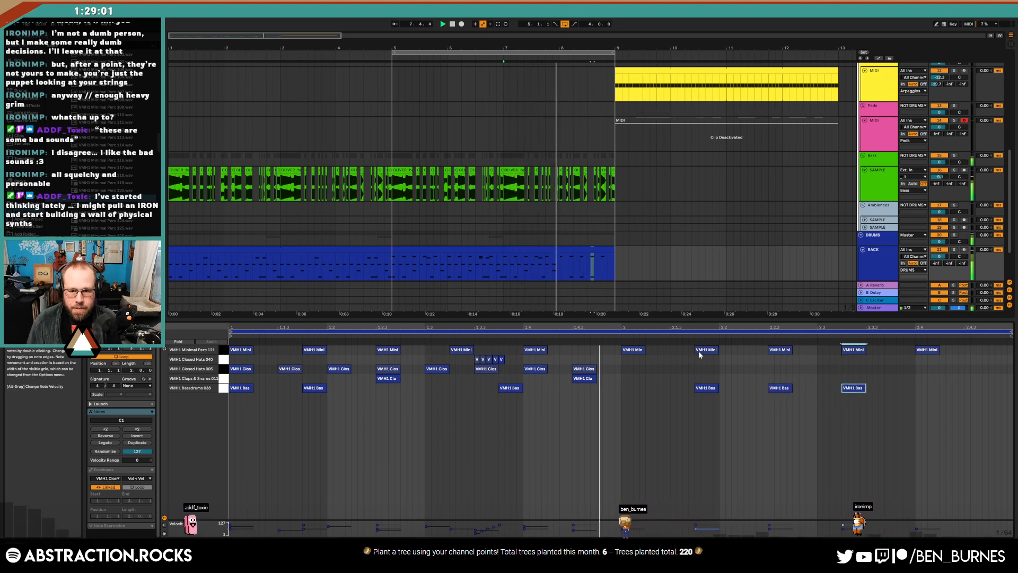
pyautogui.hotkey('shift', 'Tab')
pyautogui.press('space')
# Replace the MANGLER 2 clip with the MANGLER clip at bar 8 and trim it to end at bar 9
pyautogui.moveTo(691, 222); pyautogui.dragTo(689, 253)
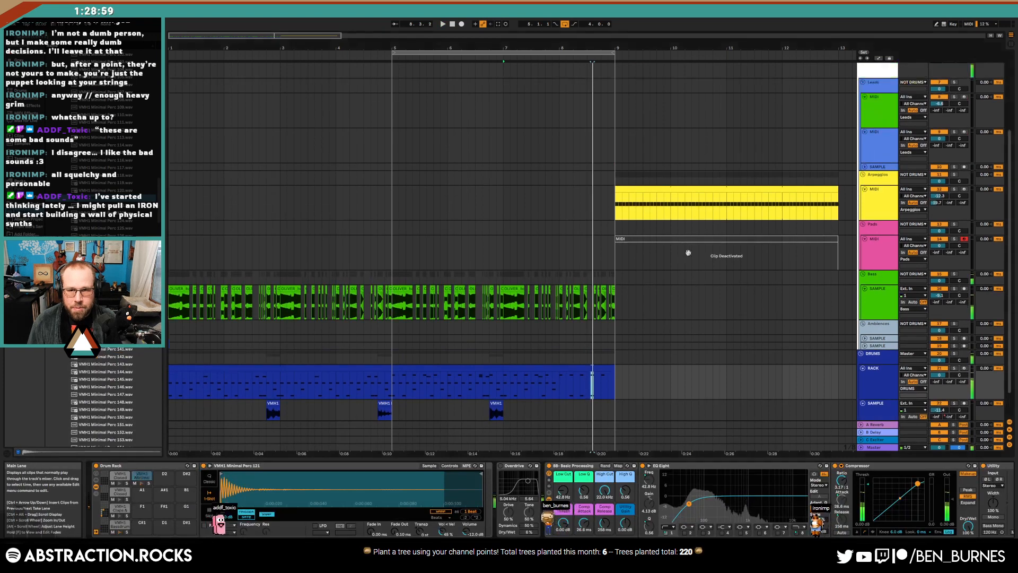
pyautogui.scroll(5, 687, 253)
pyautogui.click(655, 110)
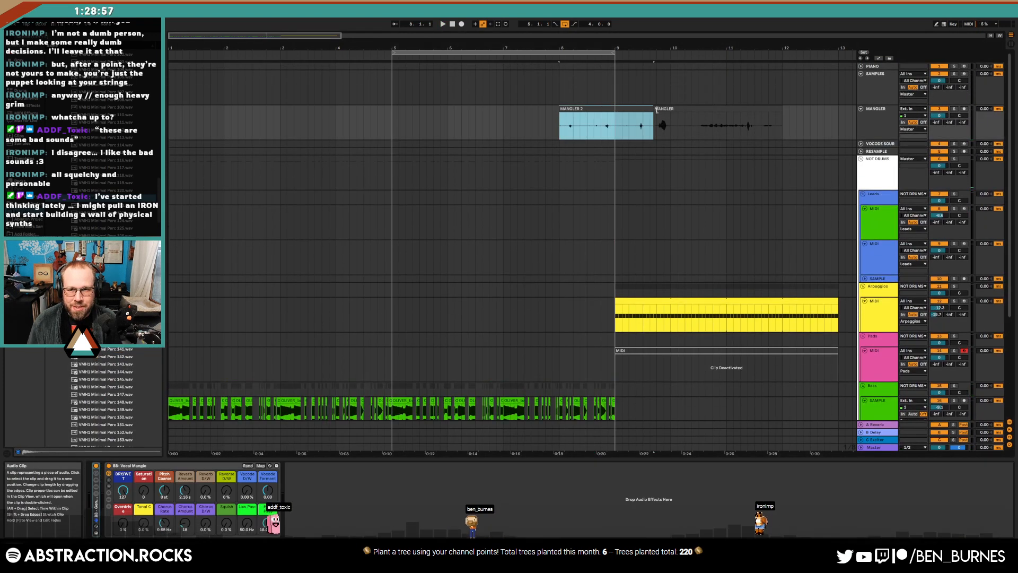
pyautogui.moveTo(656, 110); pyautogui.dragTo(588, 119)
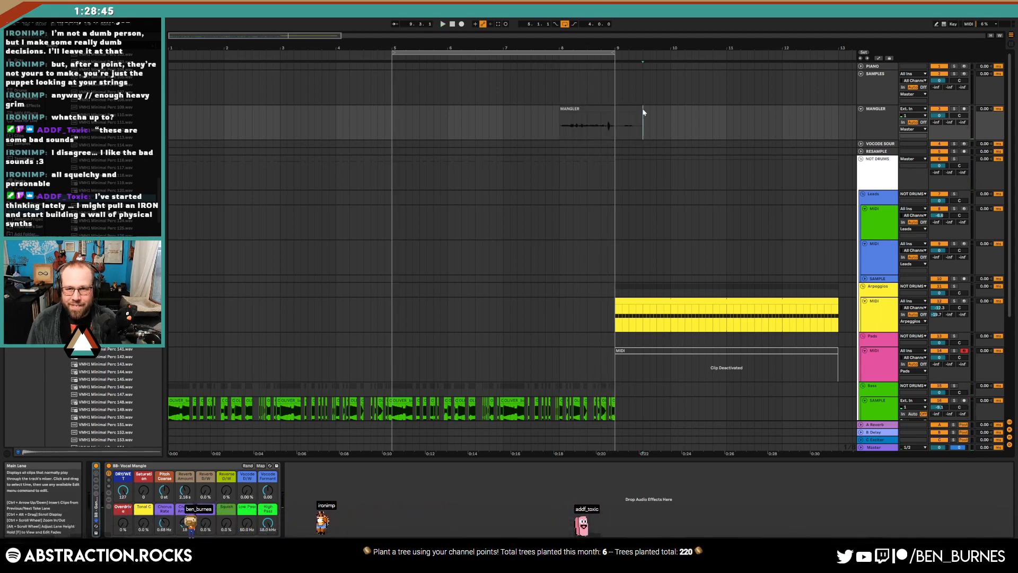
pyautogui.moveTo(642, 108); pyautogui.dragTo(615, 108)
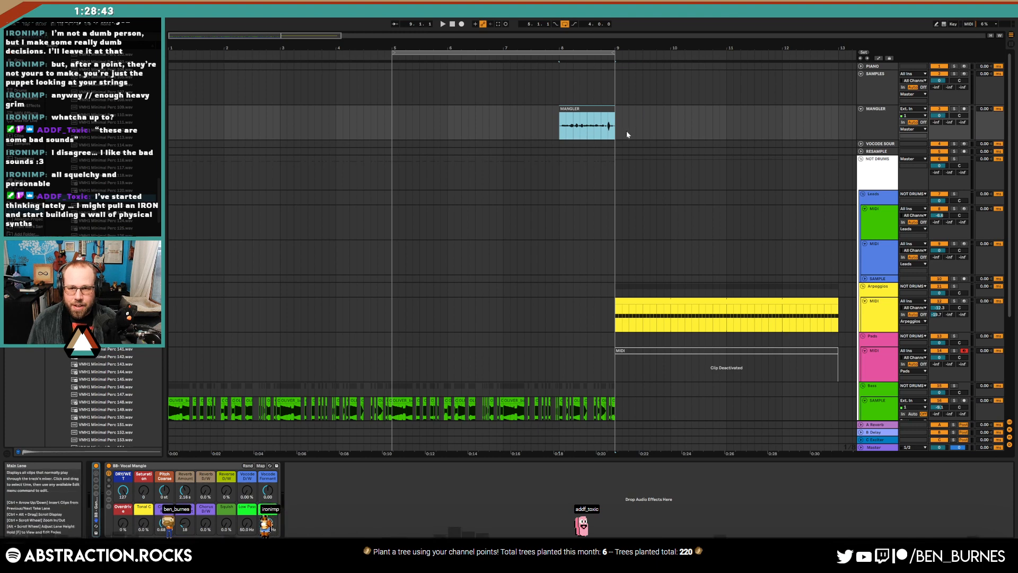
# Transfer the MANGLER clip to the first Ambiences sample track and align it with the start of bar 8
pyautogui.scroll(-5, 681, 362)
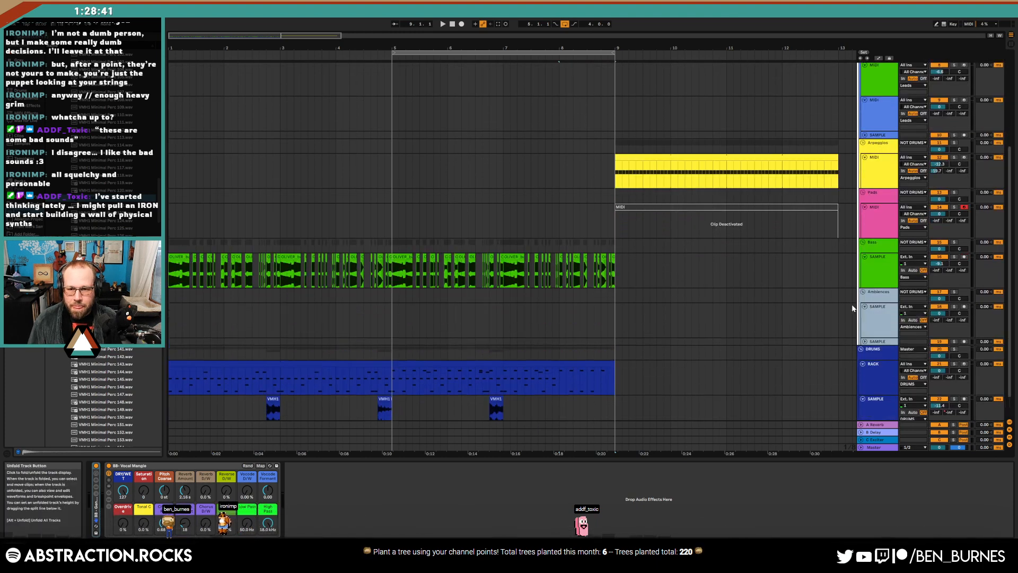
pyautogui.click(564, 317)
pyautogui.hotkey('ctrl', 'v')
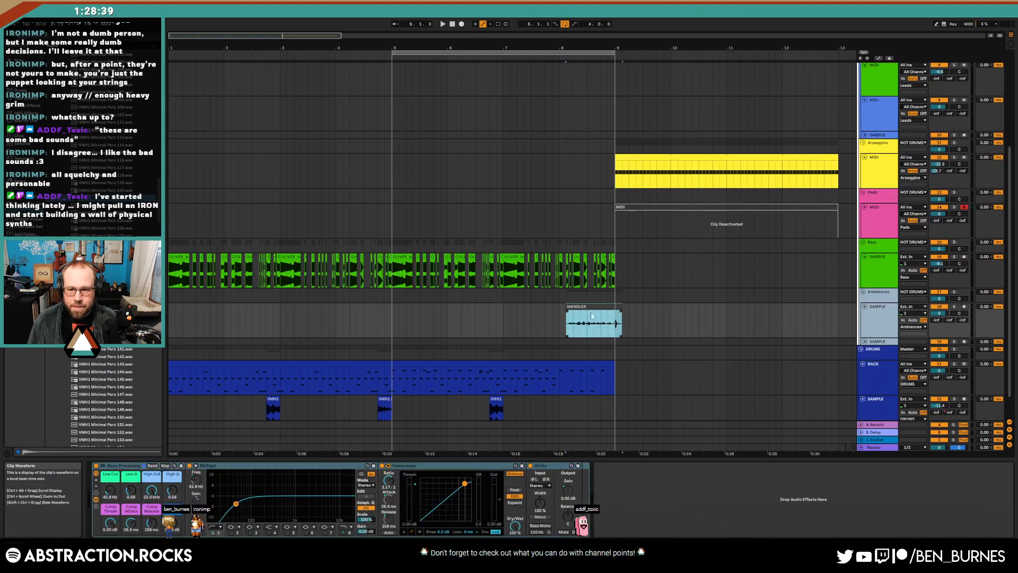
pyautogui.moveTo(587, 307); pyautogui.dragTo(588, 310)
pyautogui.scroll(-2, 589, 353)
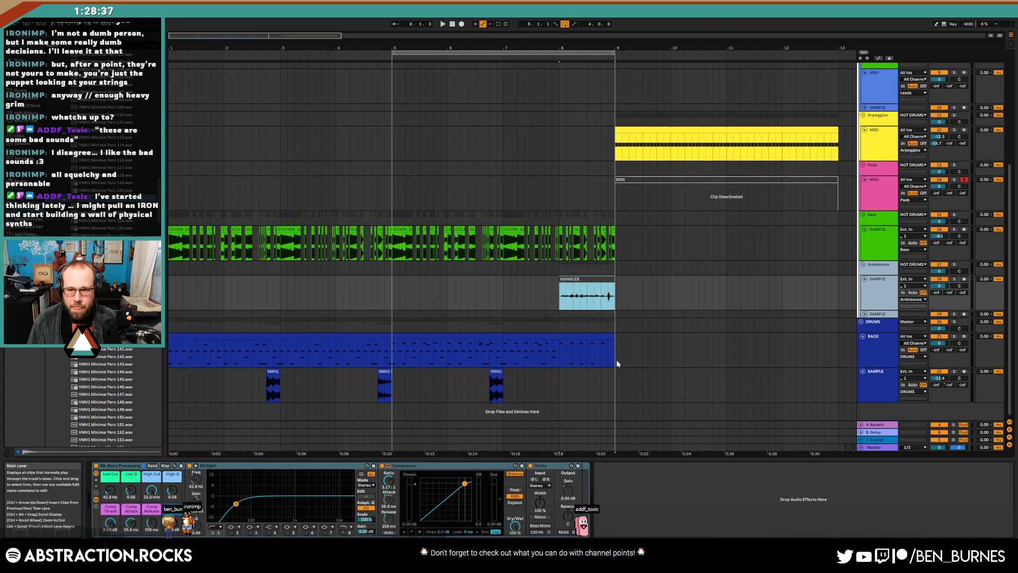
# Delete the bass clips after the first short one in bar 8
pyautogui.scroll(4, 610, 355)
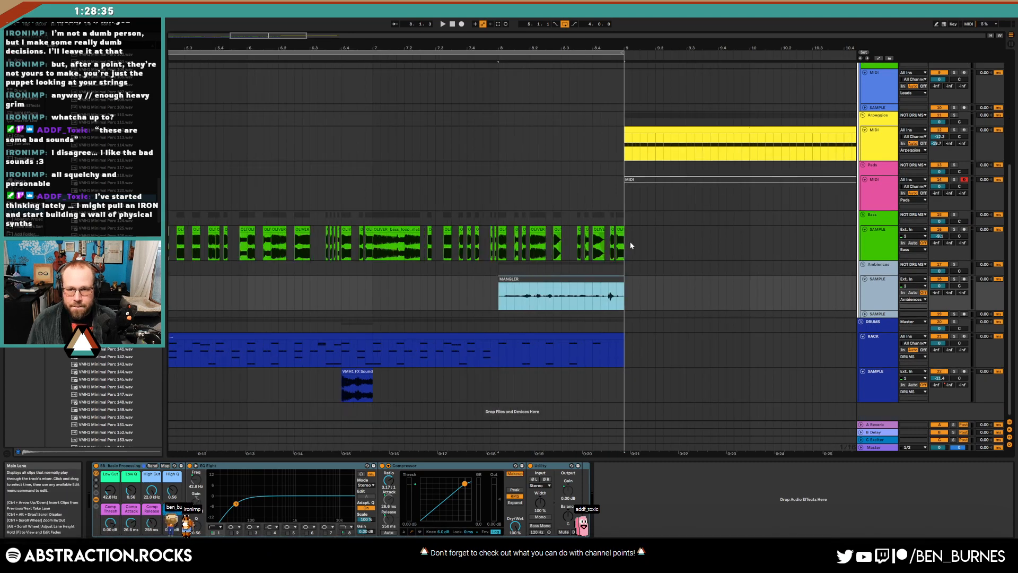
pyautogui.moveTo(630, 241); pyautogui.dragTo(568, 242)
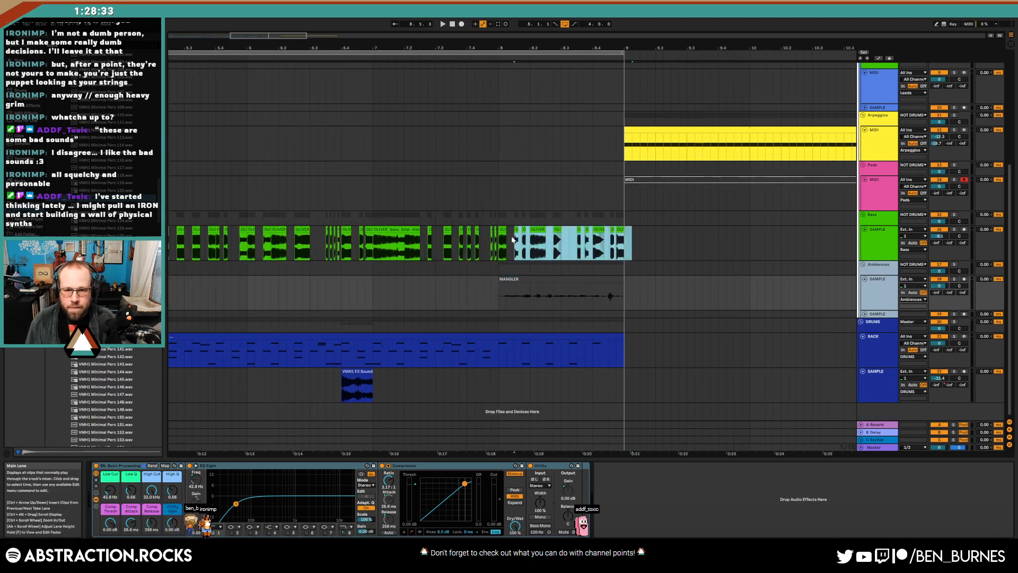
pyautogui.press('Delete')
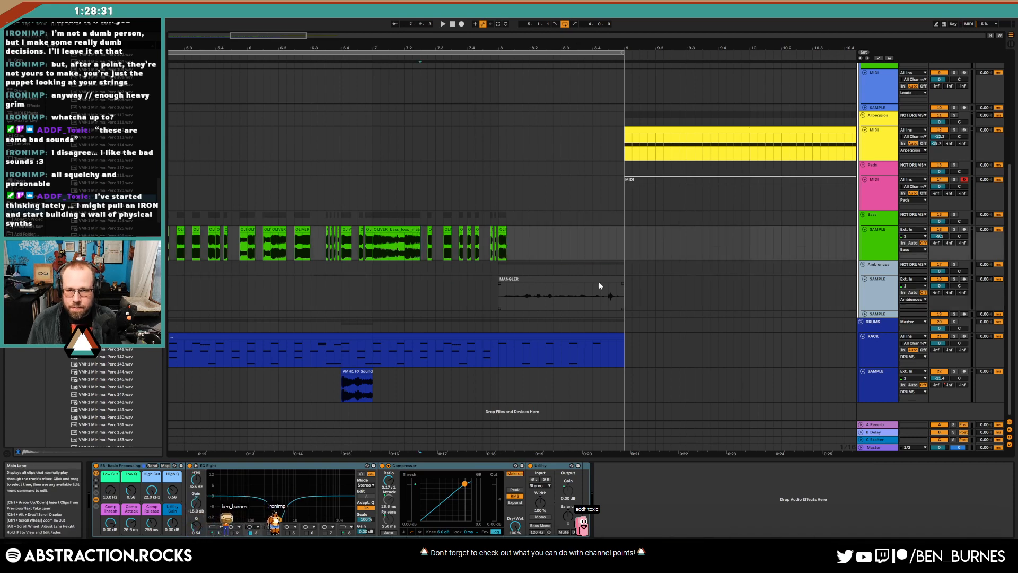
# Set the Ambiences sample track's Low Cut to 10.0 Hz and return High Cut to 22.0 kHz after auditioning it lower
pyautogui.click(520, 287)
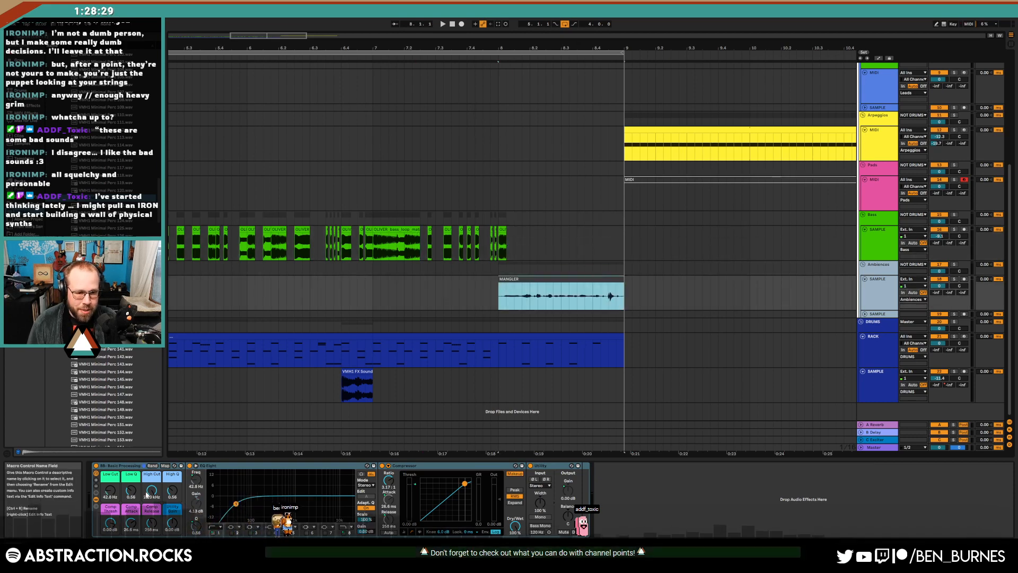
pyautogui.moveTo(151, 490); pyautogui.dragTo(151, 530)
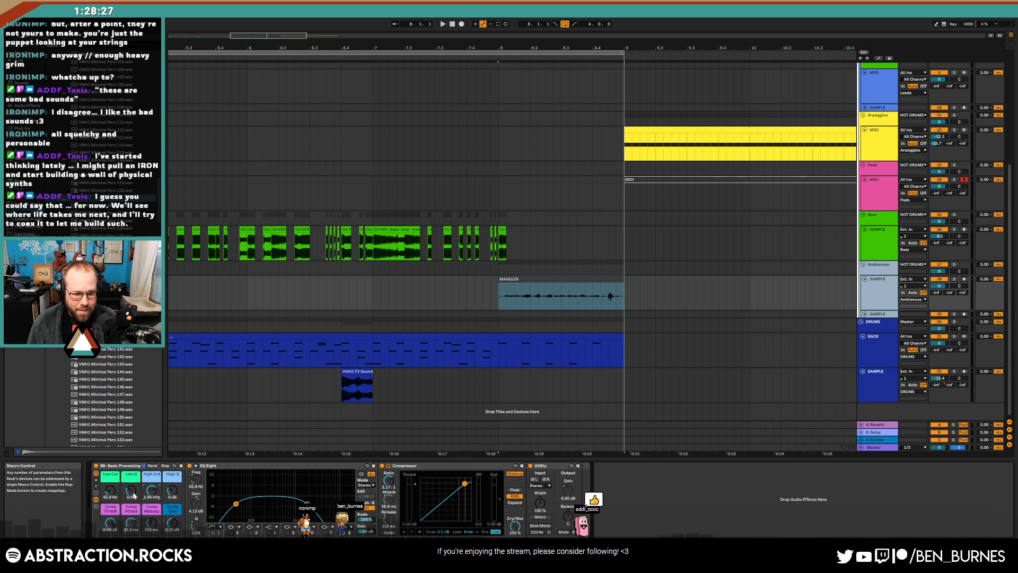
pyautogui.press('space')
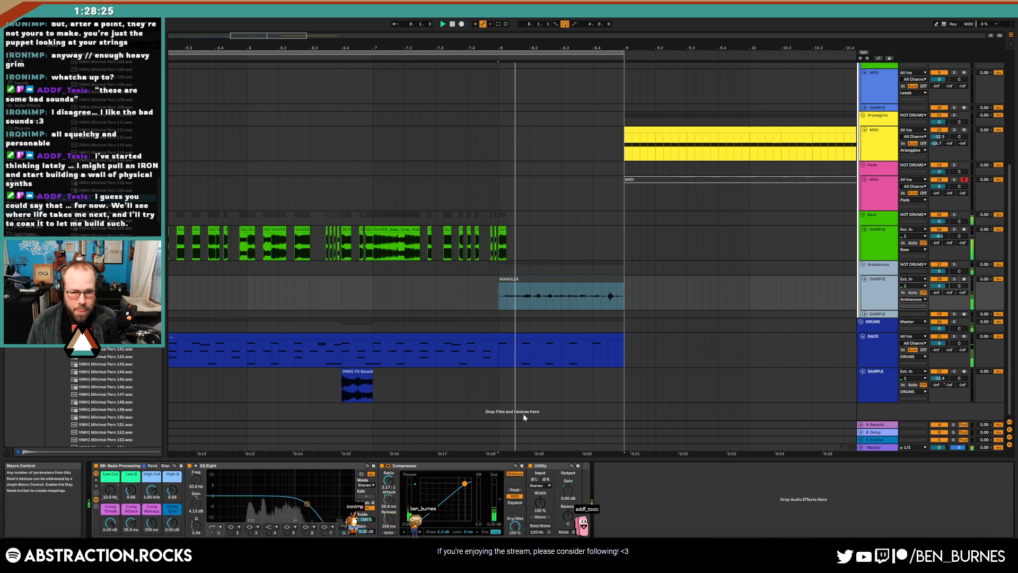
pyautogui.moveTo(153, 486); pyautogui.dragTo(153, 439)
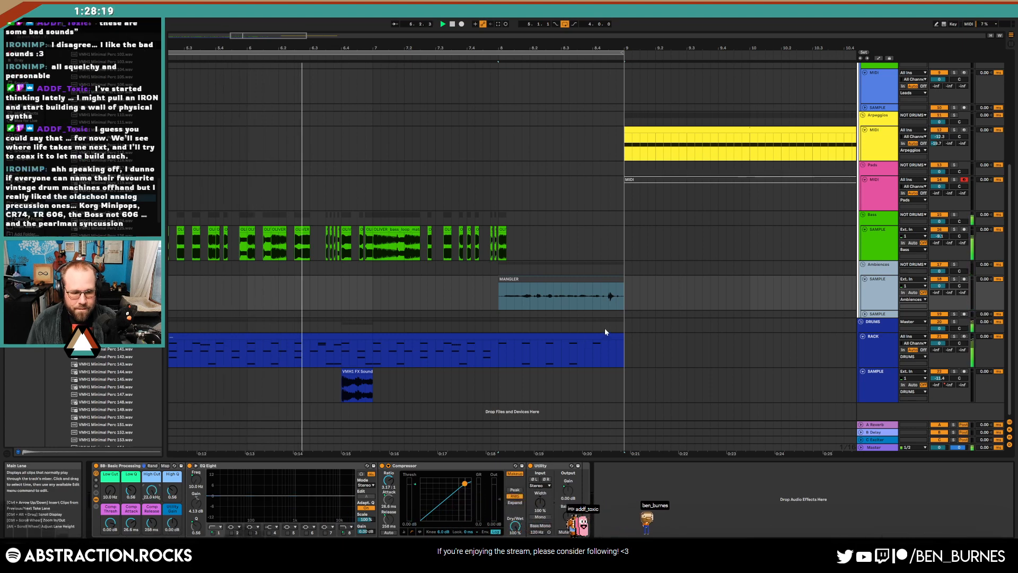
# Stop playback and repeat the last short bass clip three times at regular intervals through bar 8
pyautogui.scroll(-4, 613, 344)
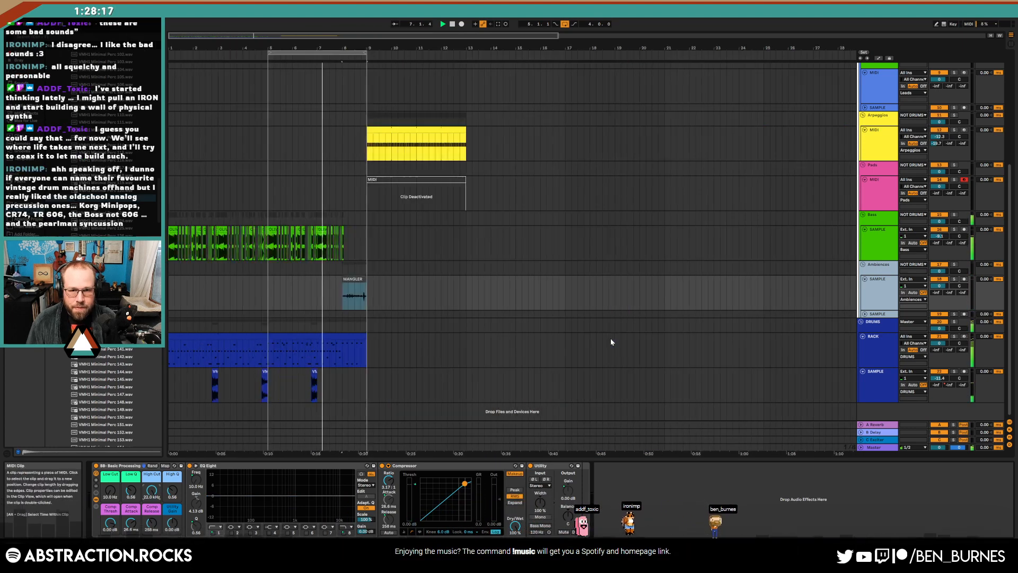
pyautogui.scroll(2, 345, 269)
pyautogui.scroll(2, 345, 271)
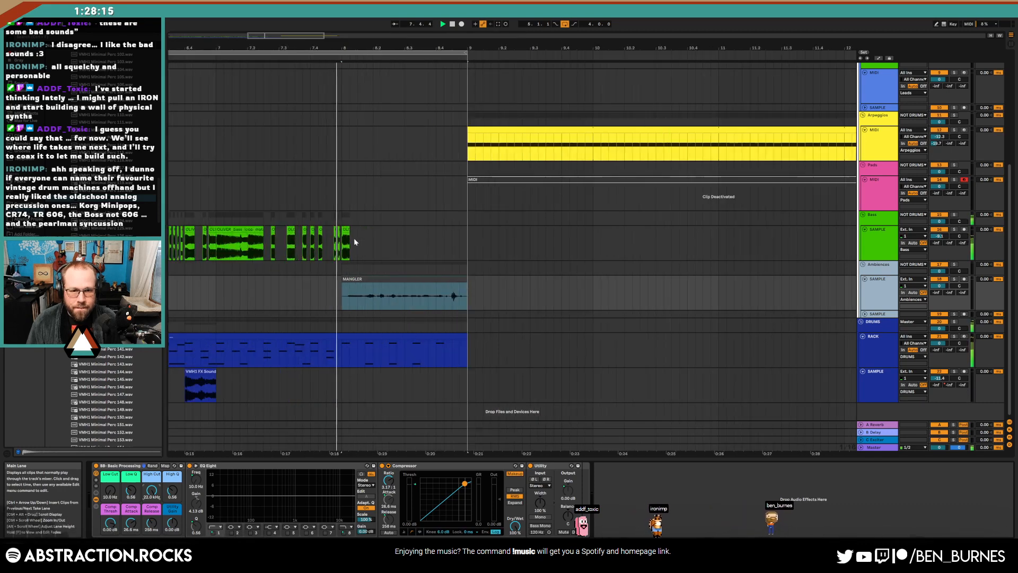
pyautogui.press('space')
pyautogui.keyDown('shift'); pyautogui.click(346, 230); pyautogui.keyUp('shift')
pyautogui.moveTo(346, 230); pyautogui.dragTo(369, 229)
pyautogui.click(345, 229)
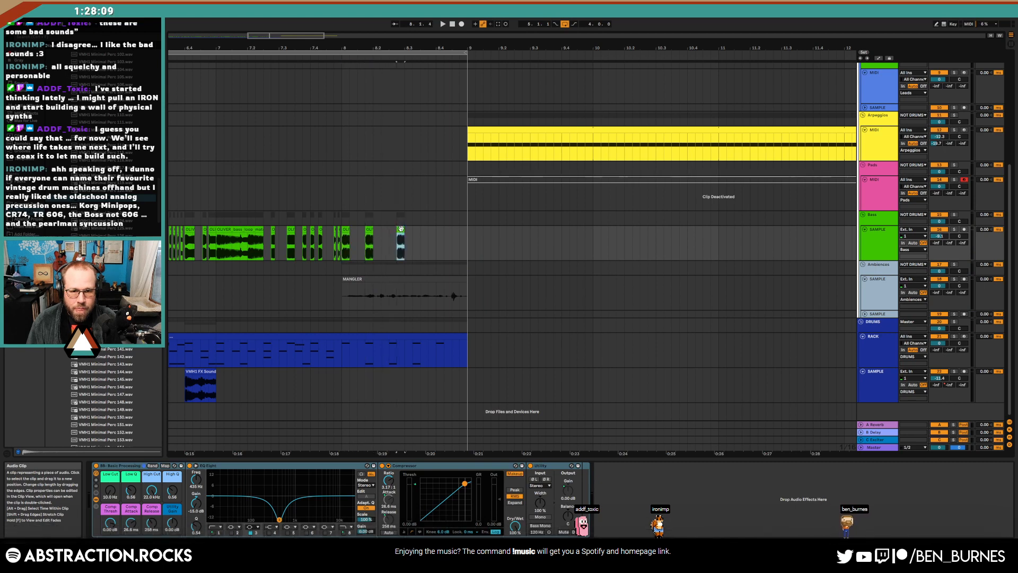
pyautogui.click(445, 246)
# Automate the bass track's High Cut to fall across the repeated bass clips in bar 8 and play back the result
pyautogui.press('a')
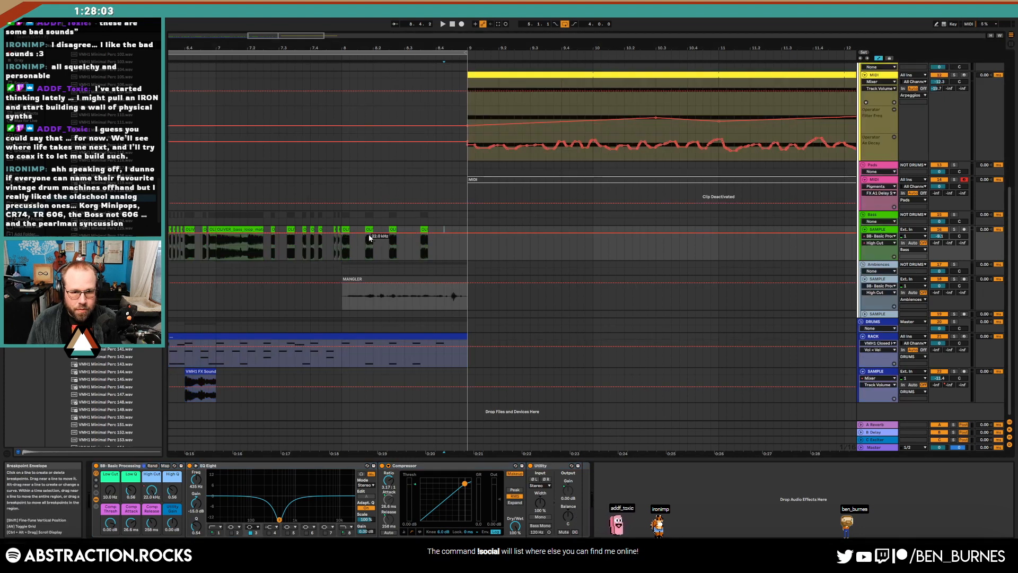
pyautogui.moveTo(369, 238); pyautogui.dragTo(417, 229)
pyautogui.press('a')
pyautogui.press('a')
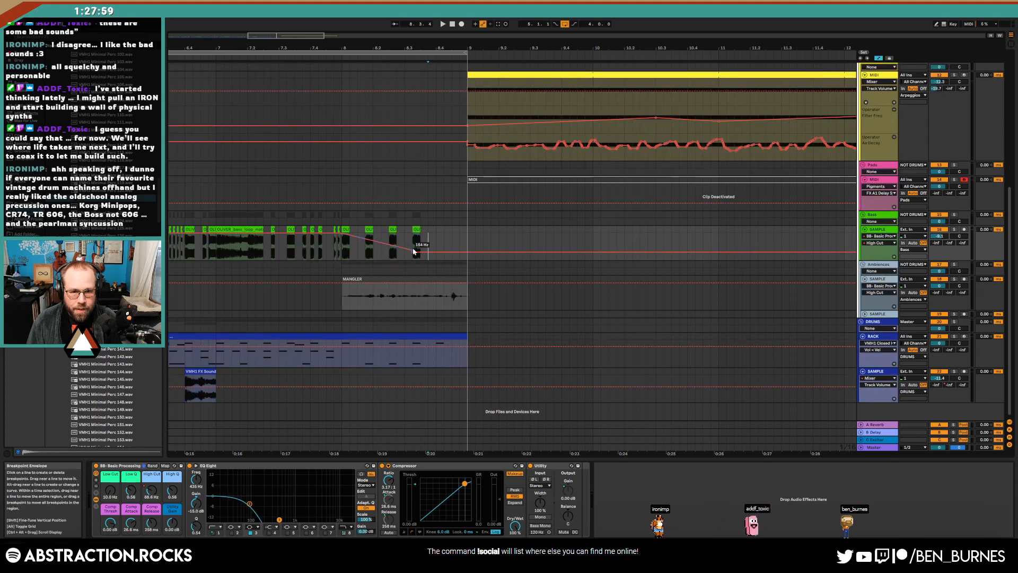
pyautogui.click(304, 252)
pyautogui.press('space')
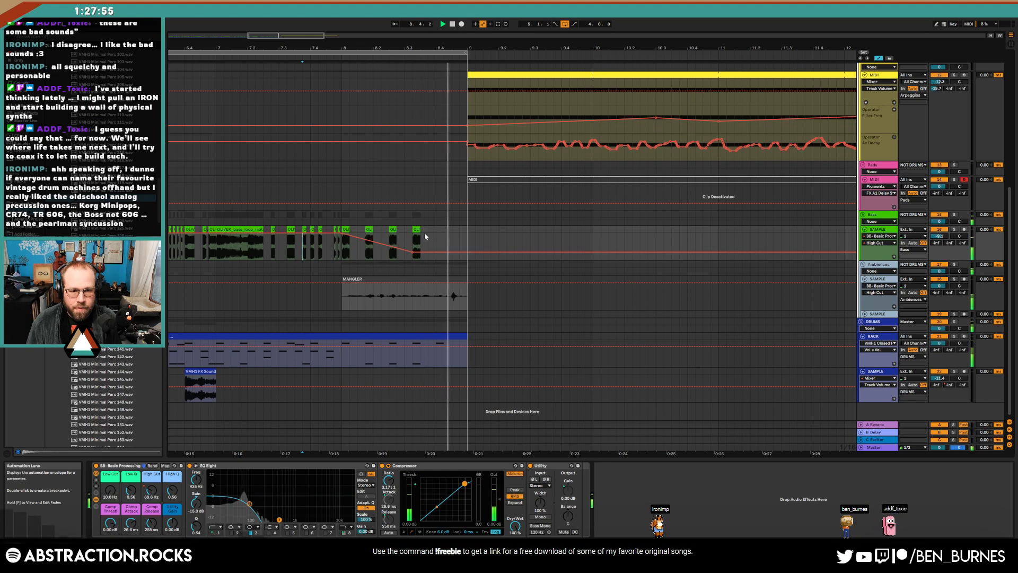
pyautogui.press('a')
# Cut a short gap out of the MANGLER clip in the last beat of bar 8 and play back the result
pyautogui.scroll(-3, 434, 233)
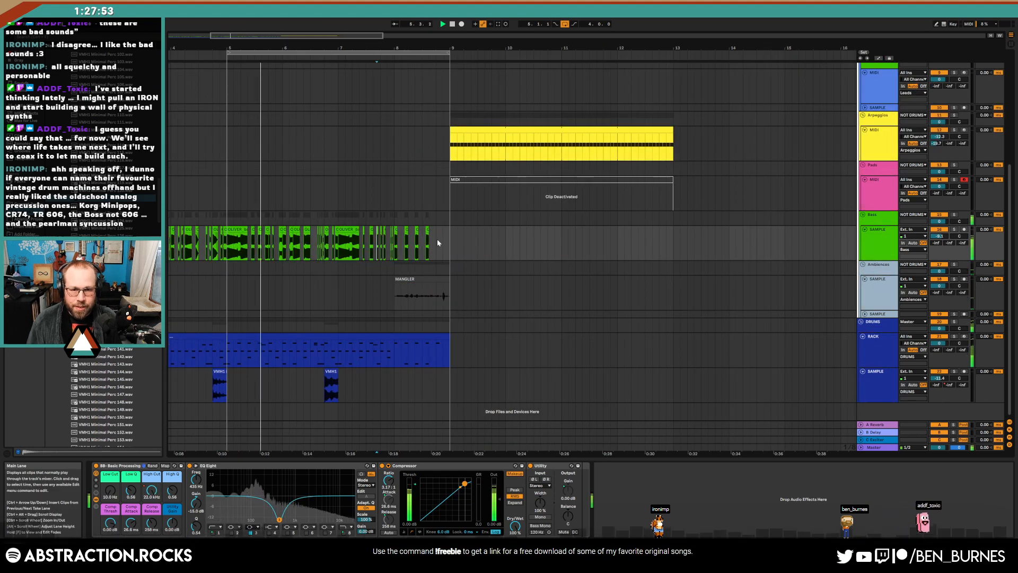
pyautogui.scroll(5, 424, 278)
pyautogui.moveTo(495, 306); pyautogui.dragTo(523, 306)
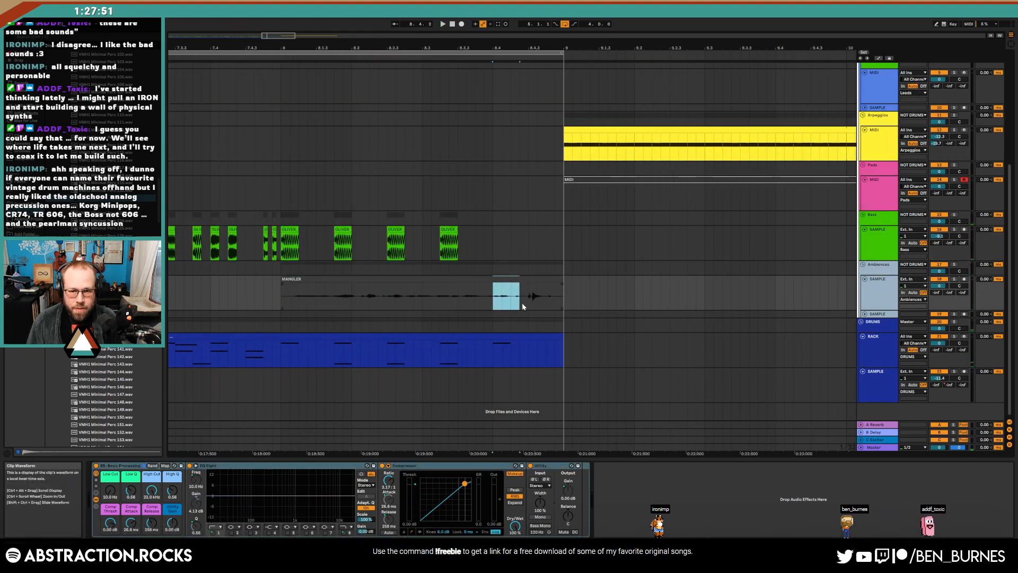
pyautogui.press('Delete')
pyautogui.click(395, 291)
pyautogui.press('space')
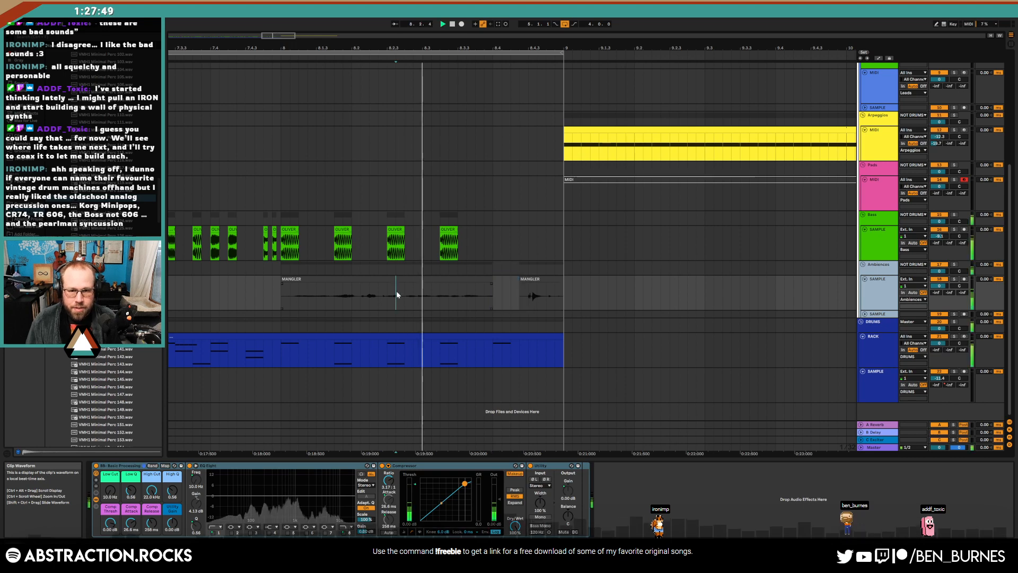
pyautogui.press('space')
# Trim the end of the short MANGLER clip and shorten the start of the longer one, giving it a fade-in
pyautogui.click(490, 280)
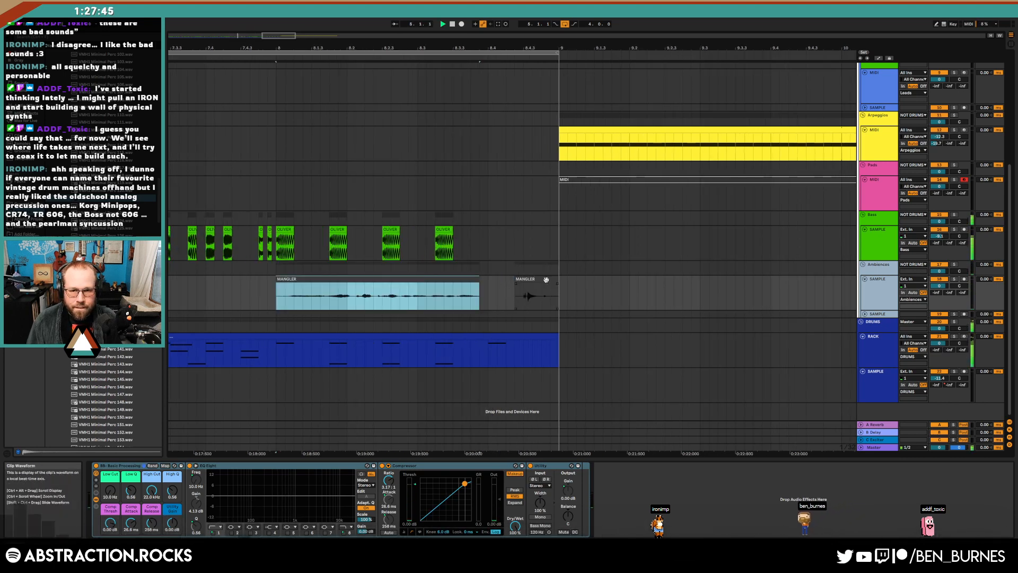
pyautogui.click(541, 280)
pyautogui.scroll(-5, 547, 288)
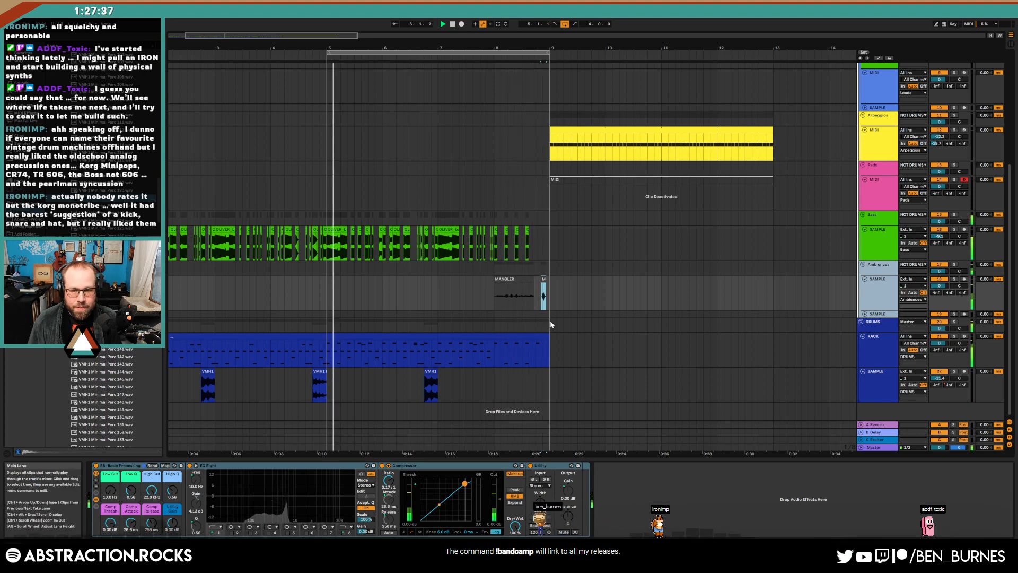
pyautogui.click(505, 280)
pyautogui.scroll(5, 504, 279)
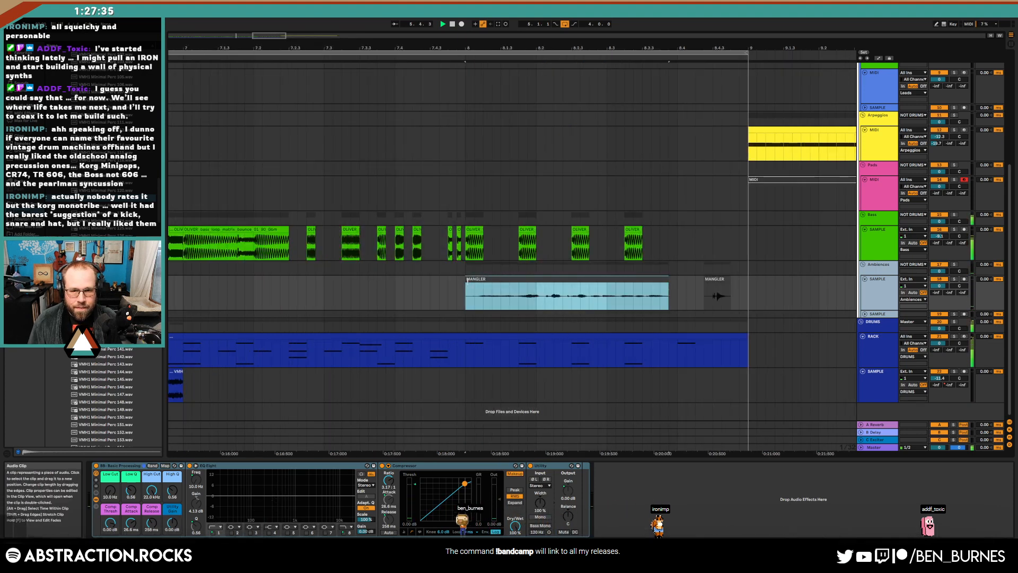
pyautogui.click(511, 283)
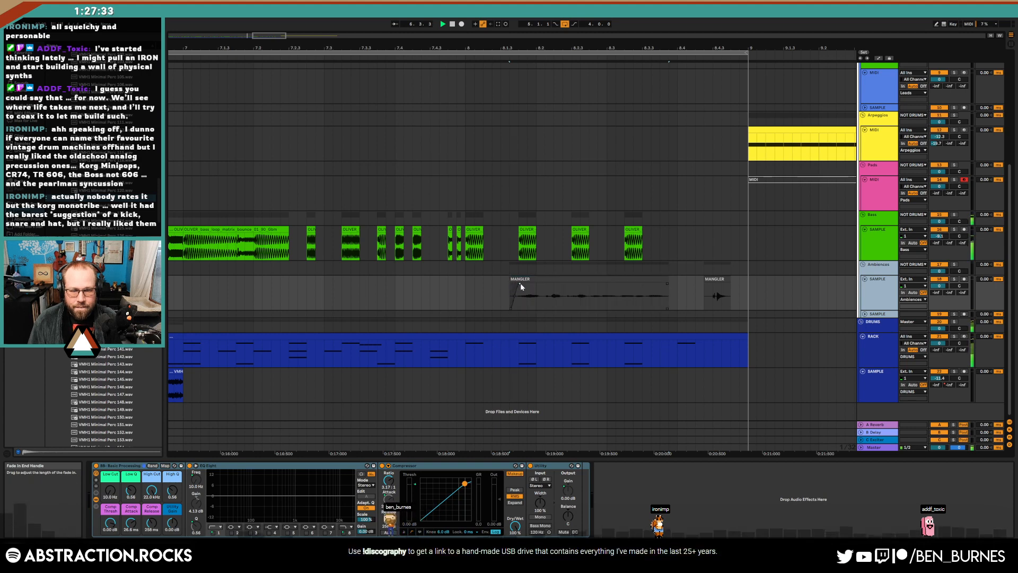
# Restart playback from the beginning of the song and extend the loop range back to bar 1
pyautogui.scroll(-5, 521, 282)
pyautogui.click(453, 23)
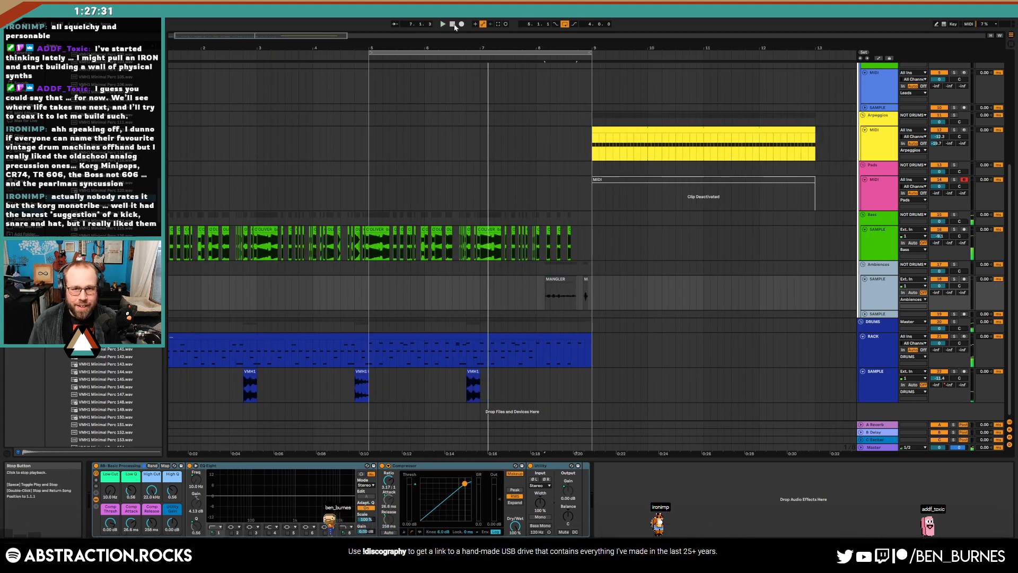
pyautogui.click(454, 25)
pyautogui.press('space')
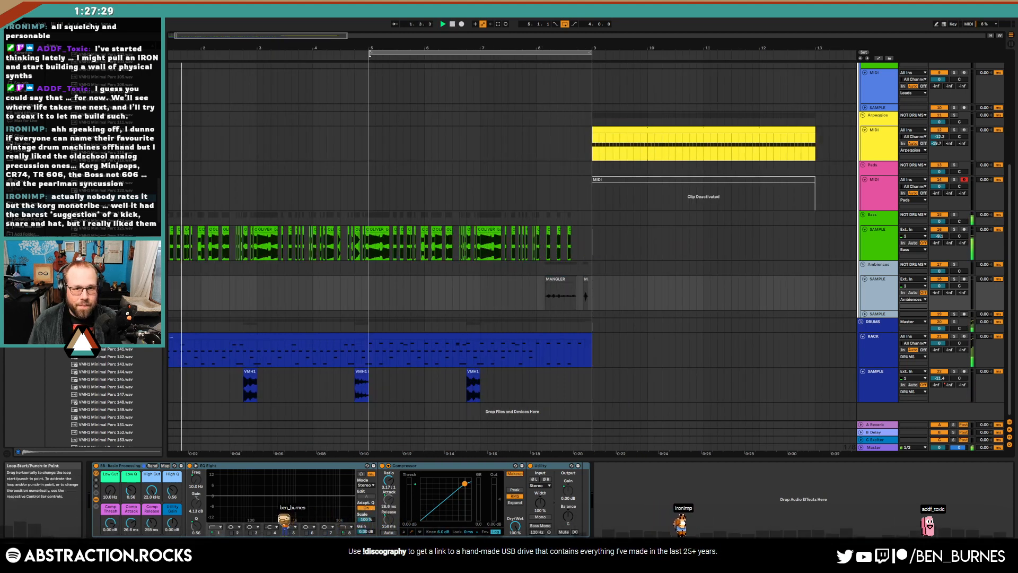
pyautogui.moveTo(370, 54); pyautogui.dragTo(166, 53)
# Copy the drum rack section covering bars 5 and 6 and paste it at bar 9
pyautogui.moveTo(500, 351); pyautogui.dragTo(389, 351)
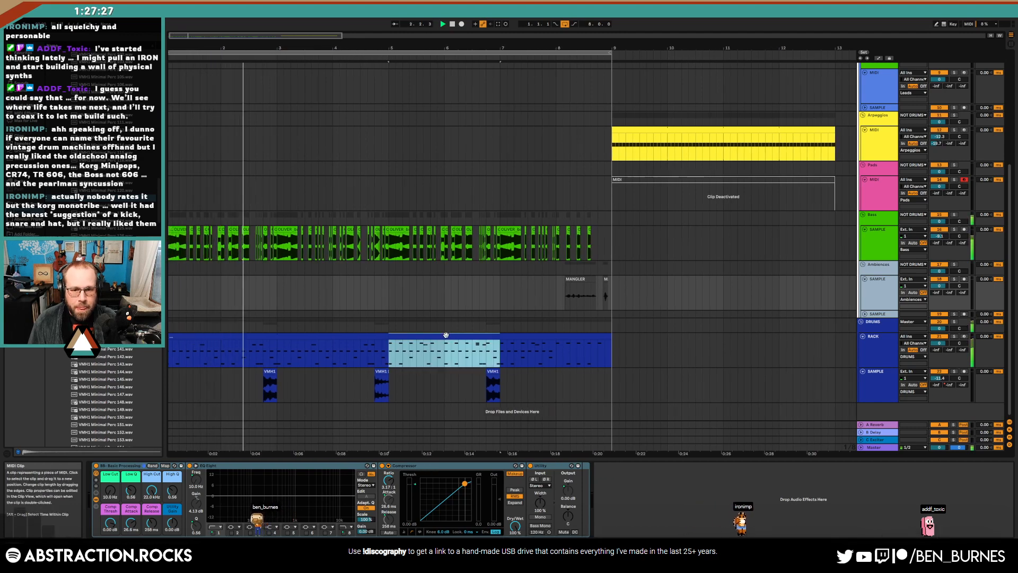
pyautogui.click(612, 345)
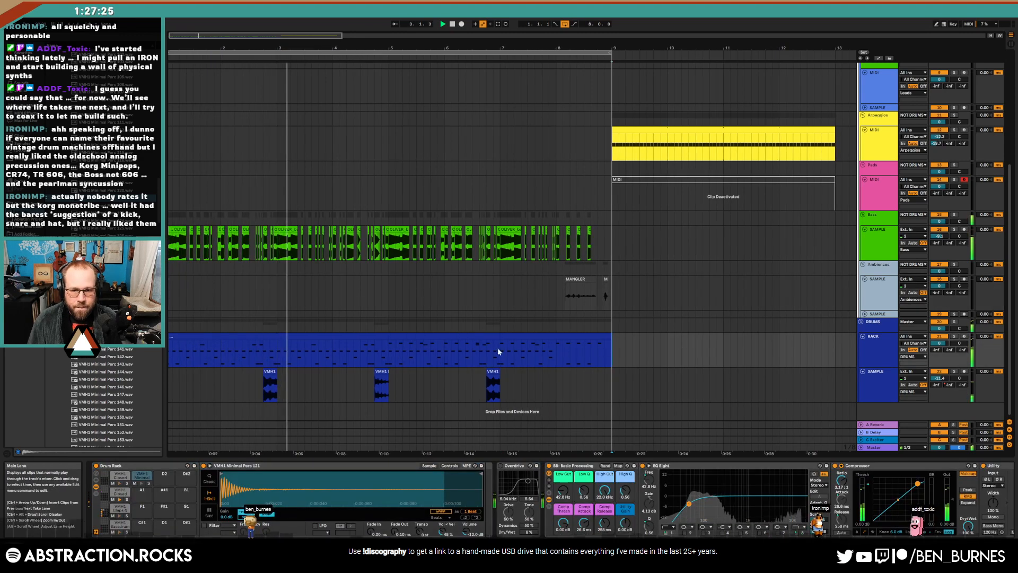
pyautogui.moveTo(389, 344); pyautogui.dragTo(169, 344)
pyautogui.moveTo(500, 344); pyautogui.dragTo(389, 344)
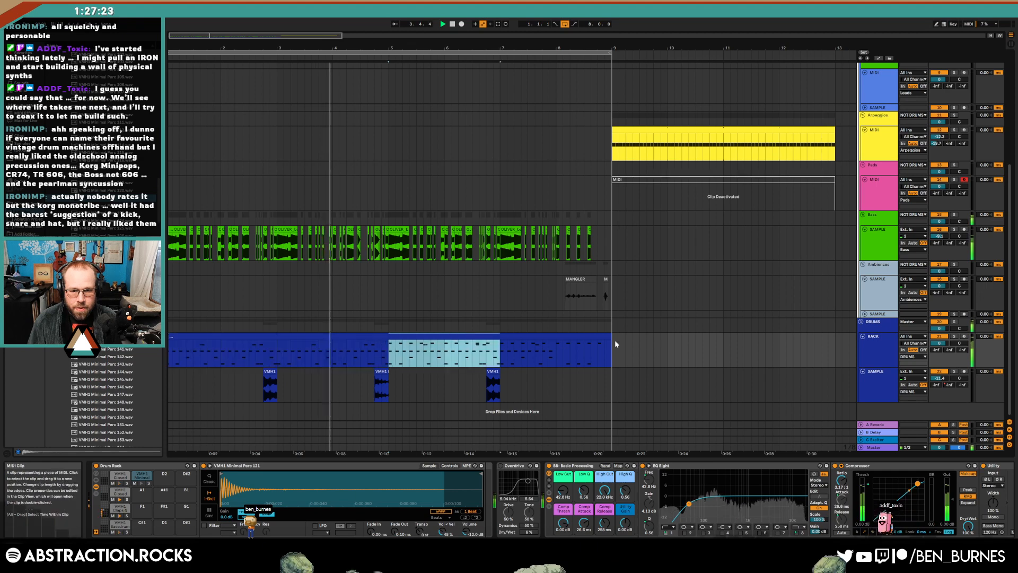
pyautogui.hotkey('ctrl', 'c')
pyautogui.click(615, 344)
pyautogui.hotkey('ctrl', 'v')
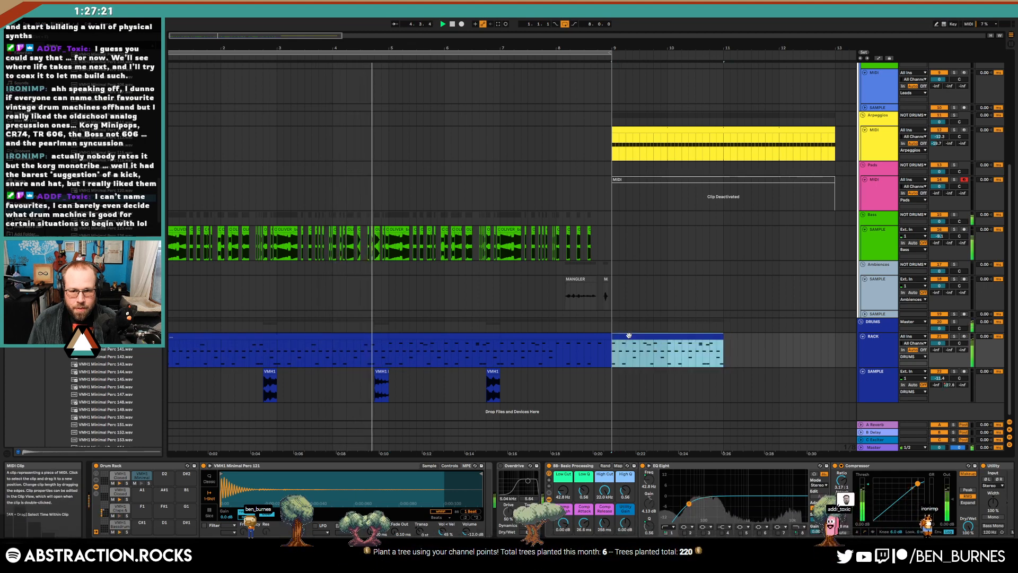
# Set the loop to the arpeggio clip's range from bar 9 to 13 and extend the pasted drum clip to bar 13
pyautogui.click(708, 130)
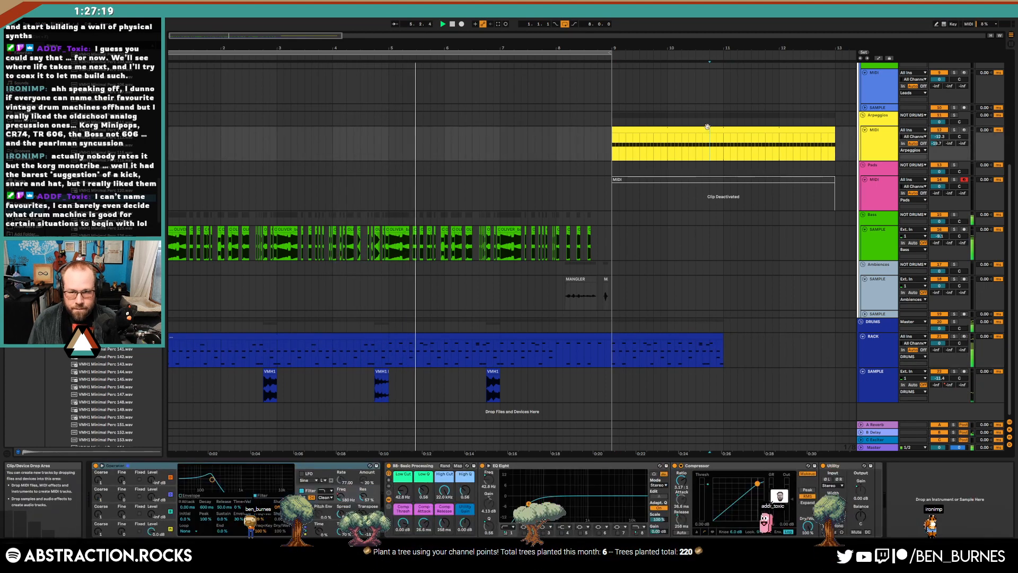
pyautogui.hotkey('ctrl', 'l')
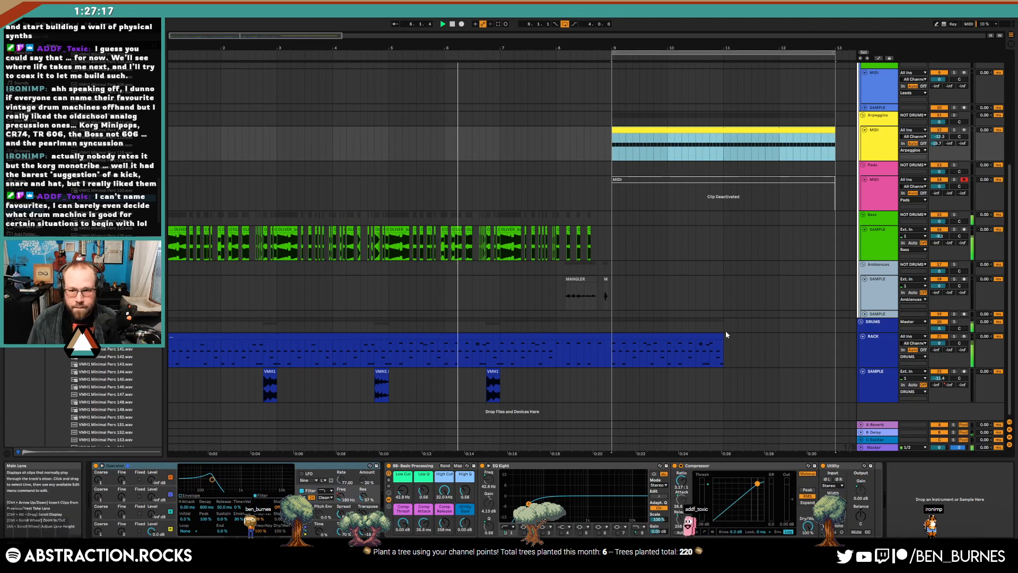
pyautogui.moveTo(724, 336); pyautogui.dragTo(821, 338)
pyautogui.doubleClick(822, 338)
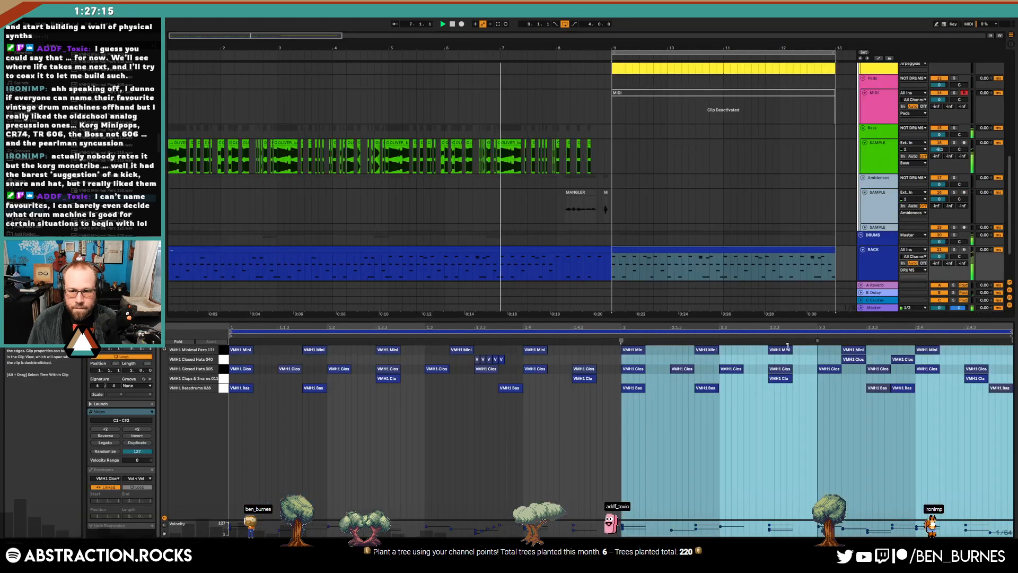
pyautogui.click(454, 405)
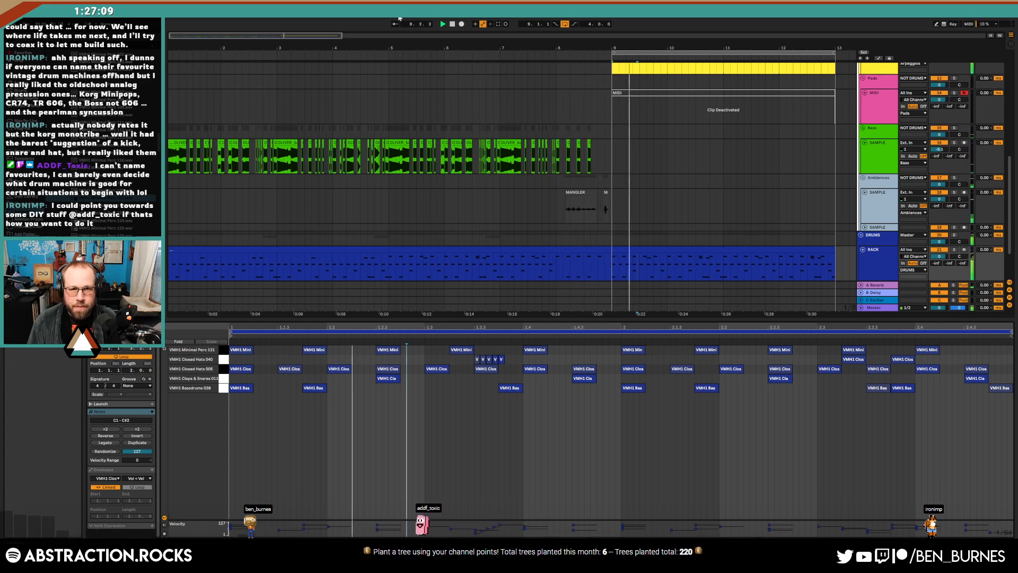
# Duplicate the lower closed-hats row in the bar 9 drum clip, offset to fill the gaps between hits, and play it back
pyautogui.moveTo(573, 48); pyautogui.dragTo(572, 29)
pyautogui.scroll(2, 478, 84)
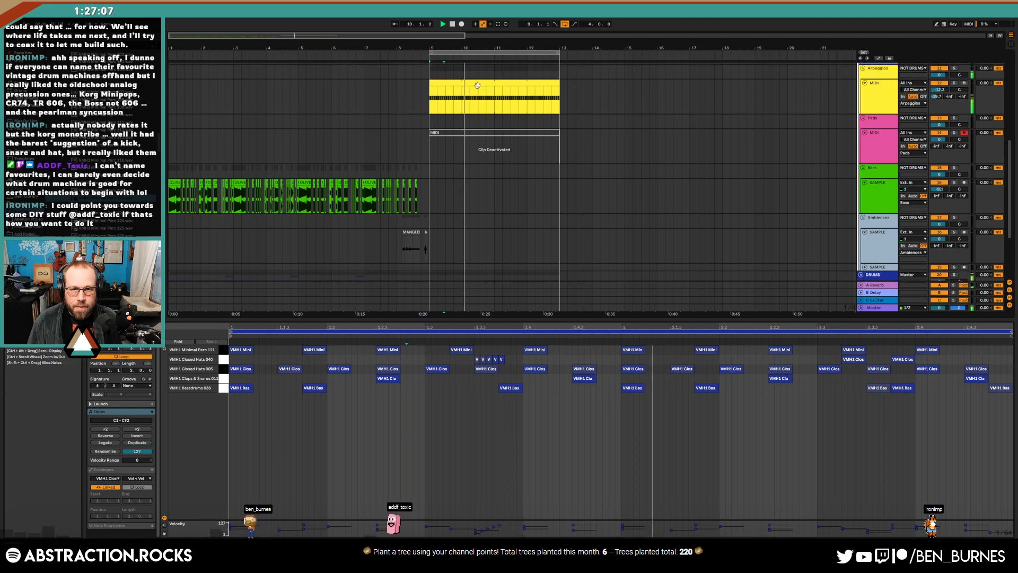
pyautogui.click(478, 84)
pyautogui.hotkey('shift', 'Tab')
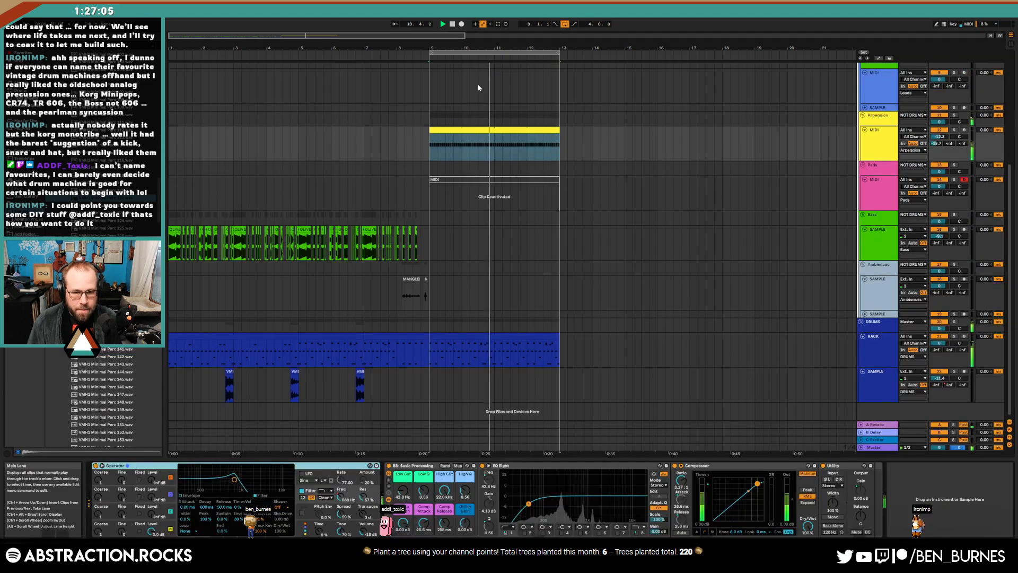
pyautogui.click(456, 336)
pyautogui.doubleClick(457, 336)
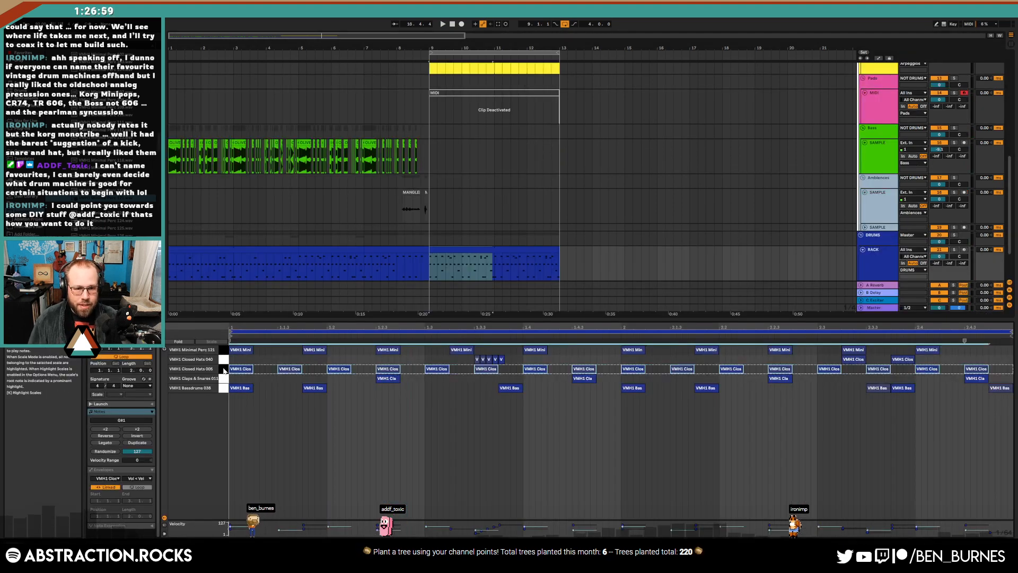
pyautogui.moveTo(248, 371); pyautogui.dragTo(268, 372)
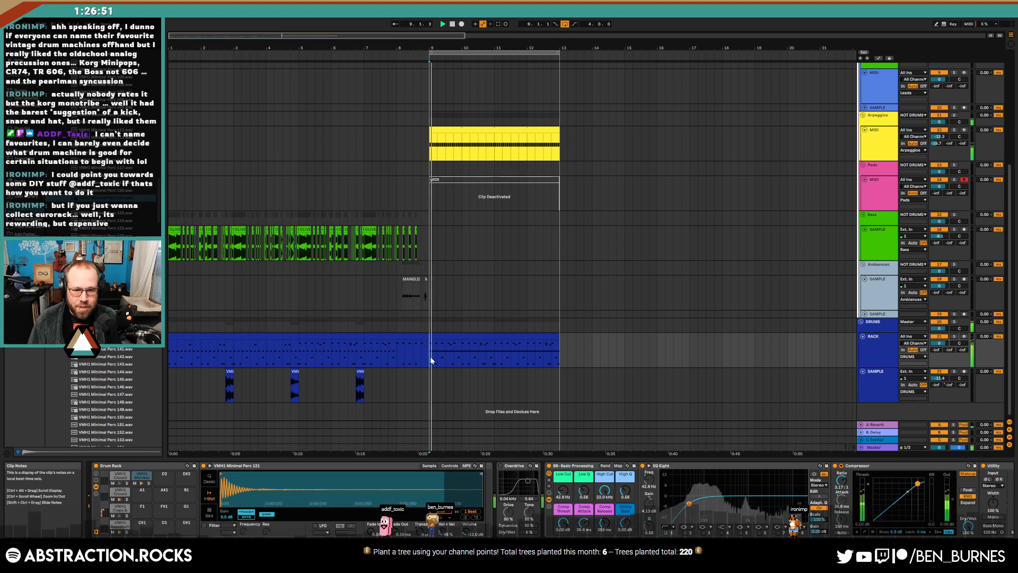
pyautogui.press('space')
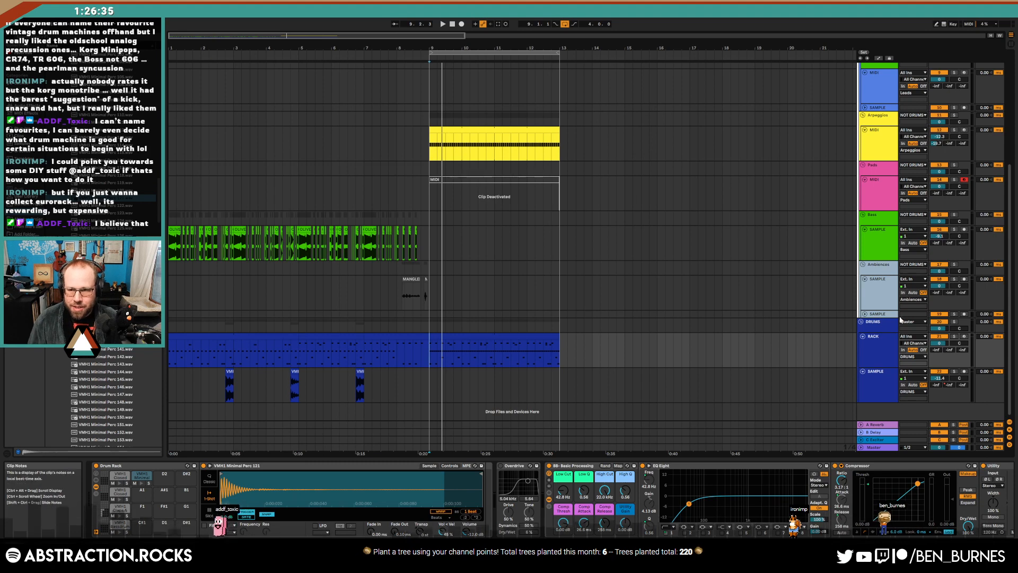
# Apply the Ambiences sample track's colour to its clips and raise the track's Low Cut to 69.5 Hz
pyautogui.rightClick(880, 298)
pyautogui.click(913, 461)
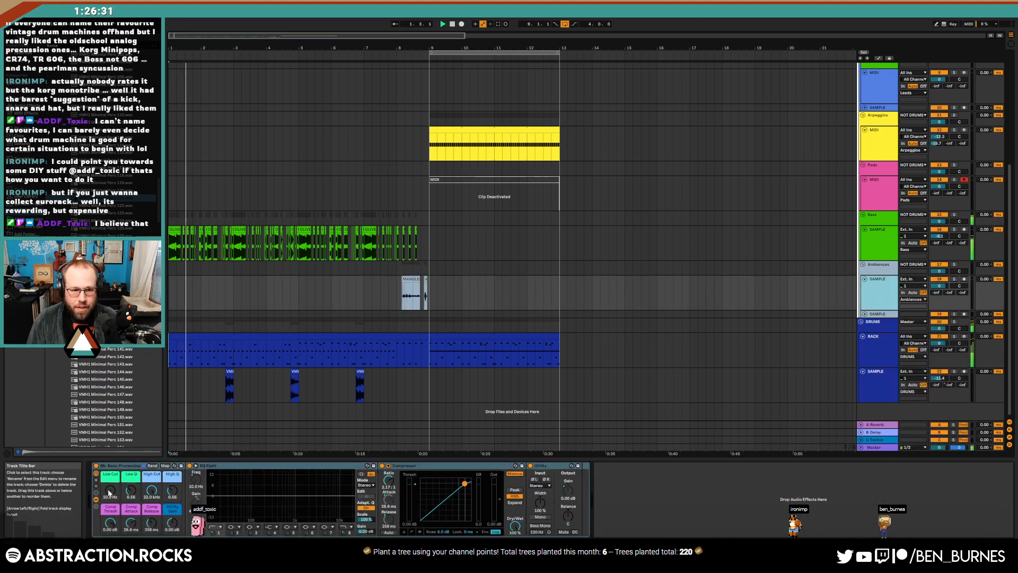
pyautogui.moveTo(108, 492); pyautogui.dragTo(108, 475)
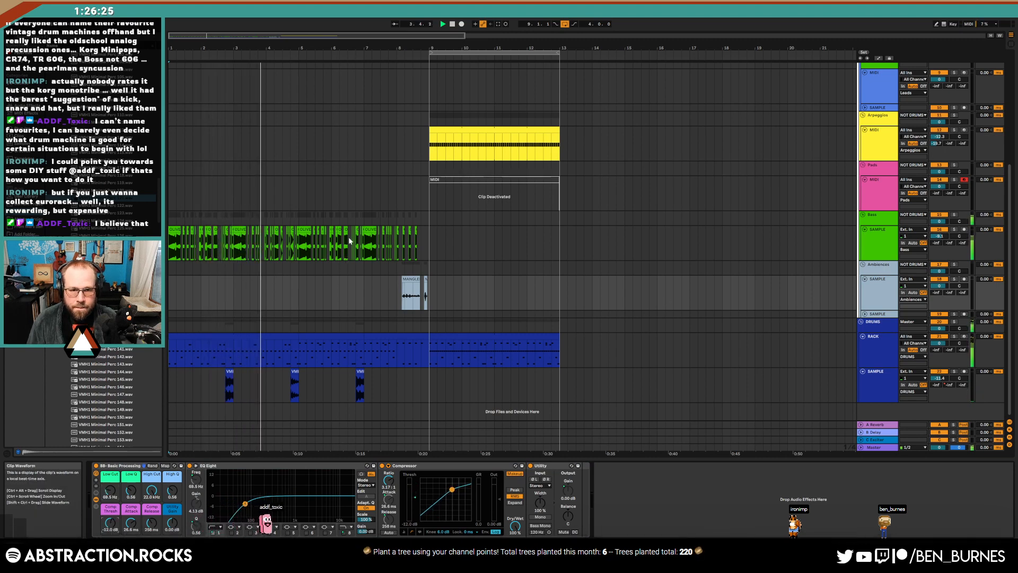
# Inspect the long bass clip in bar 7 and the bass sample track's devices while playing from bar 9
pyautogui.doubleClick(368, 228)
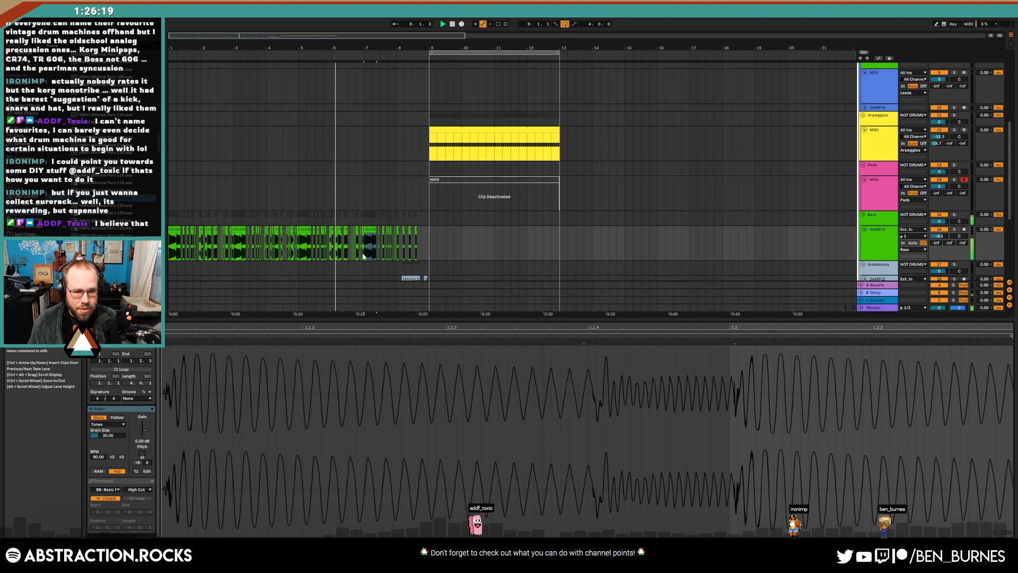
pyautogui.click(431, 233)
pyautogui.click(882, 247)
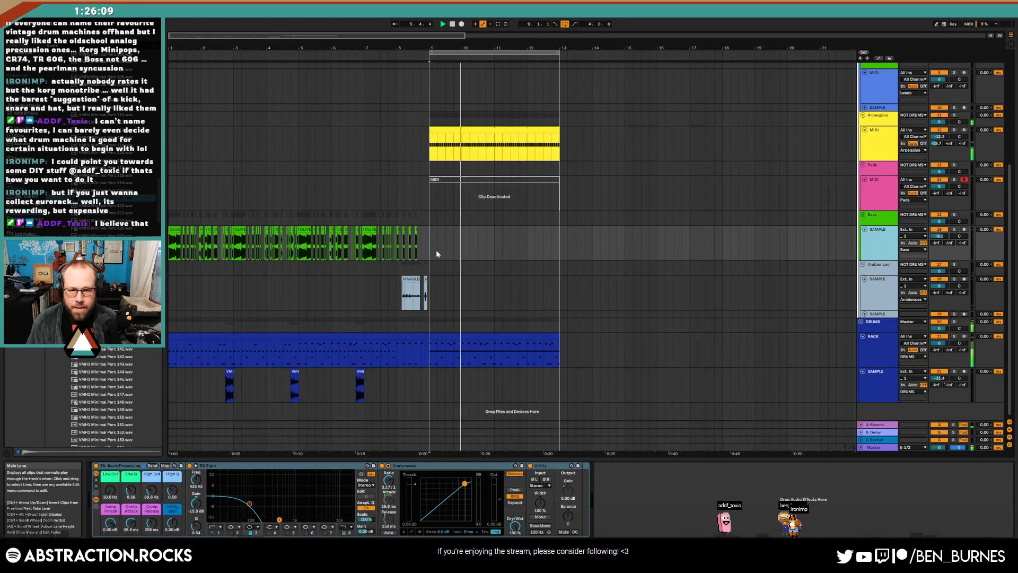
# Copy the short MANGLER clip from the end of bar 8 to the end of bar 12
pyautogui.click(425, 279)
pyautogui.moveTo(425, 279); pyautogui.dragTo(527, 292)
pyautogui.press('space')
pyautogui.scroll(4, 487, 282)
pyautogui.scroll(-3, 625, 292)
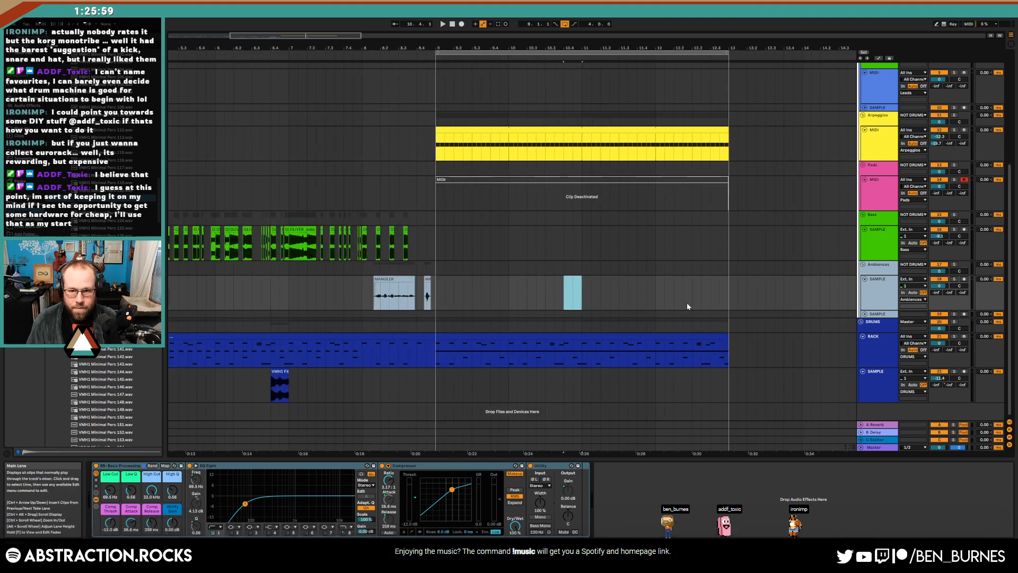
pyautogui.scroll(-3, 601, 298)
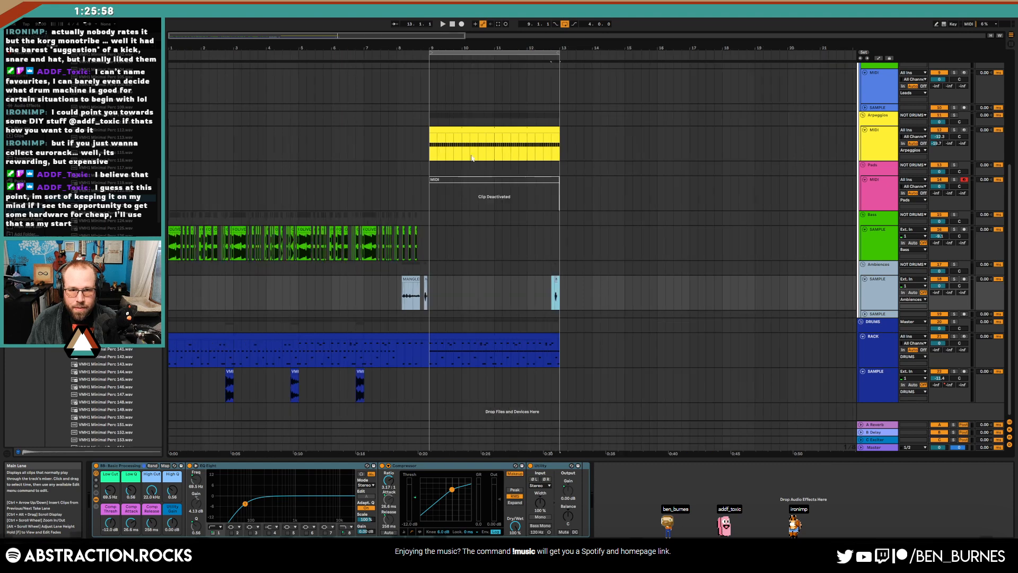
# Insert a new MIDI track in the Bass group, directly below the bass sample track
pyautogui.click(464, 130)
pyautogui.click(878, 251)
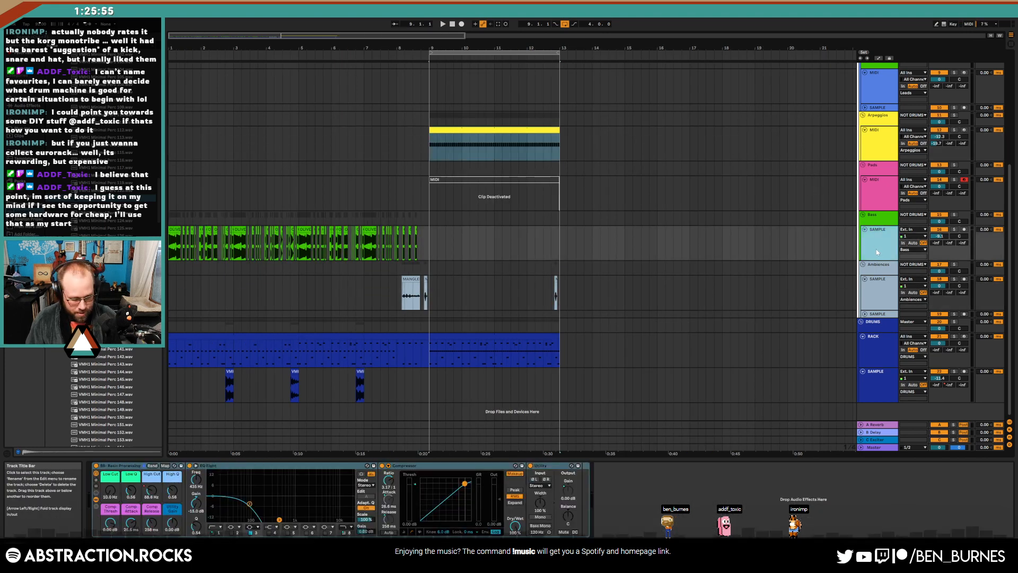
pyautogui.hotkey('ctrl', 'shift', 't')
pyautogui.click(865, 264)
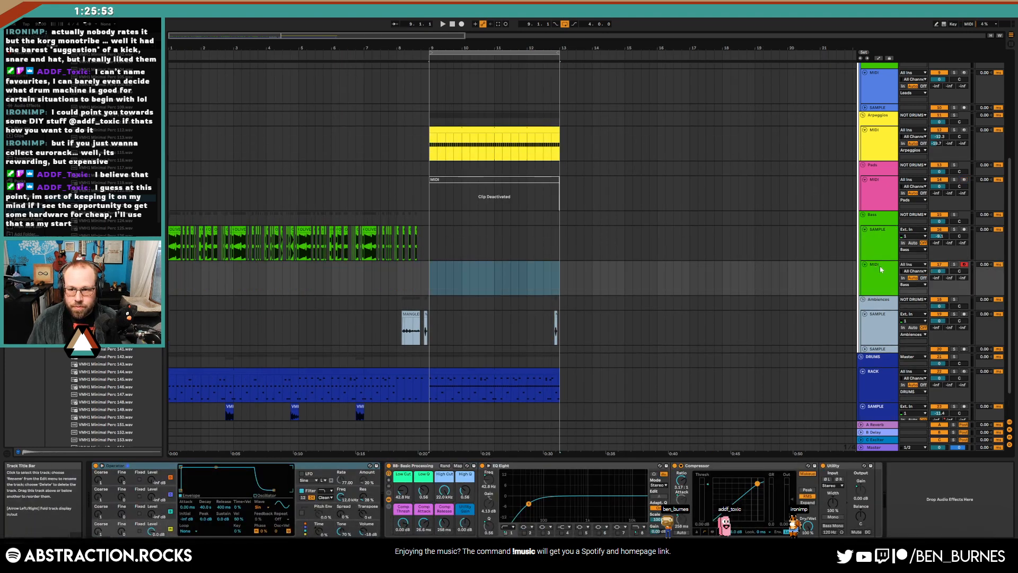
# Copy the first bass clip to bar 9 on the bass sample track and extend it to fill the bar
pyautogui.click(174, 231)
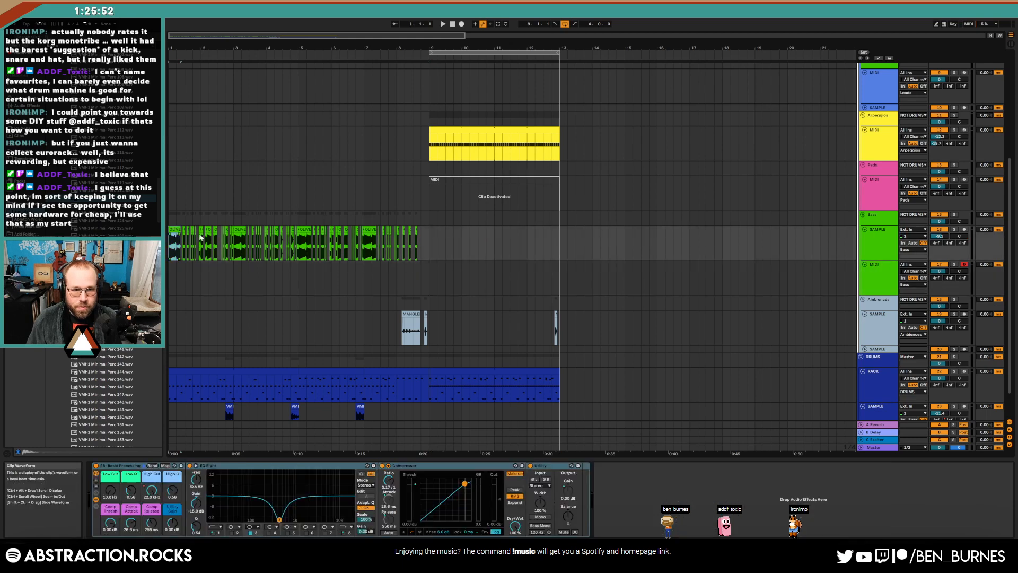
pyautogui.click(431, 233)
pyautogui.hotkey('ctrl', 'v')
pyautogui.scroll(3, 436, 230)
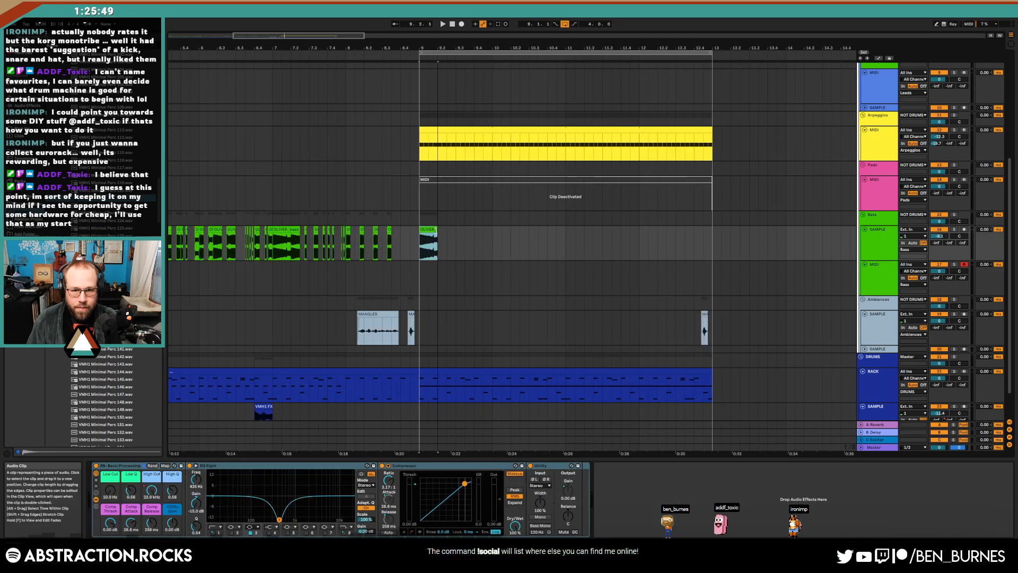
pyautogui.moveTo(437, 230); pyautogui.dragTo(492, 232)
# Delete three sections from the bar 9 bass clip to leave four separate short bass hits
pyautogui.scroll(3, 446, 251)
pyautogui.scroll(3, 446, 251)
pyautogui.moveTo(401, 247); pyautogui.dragTo(378, 247)
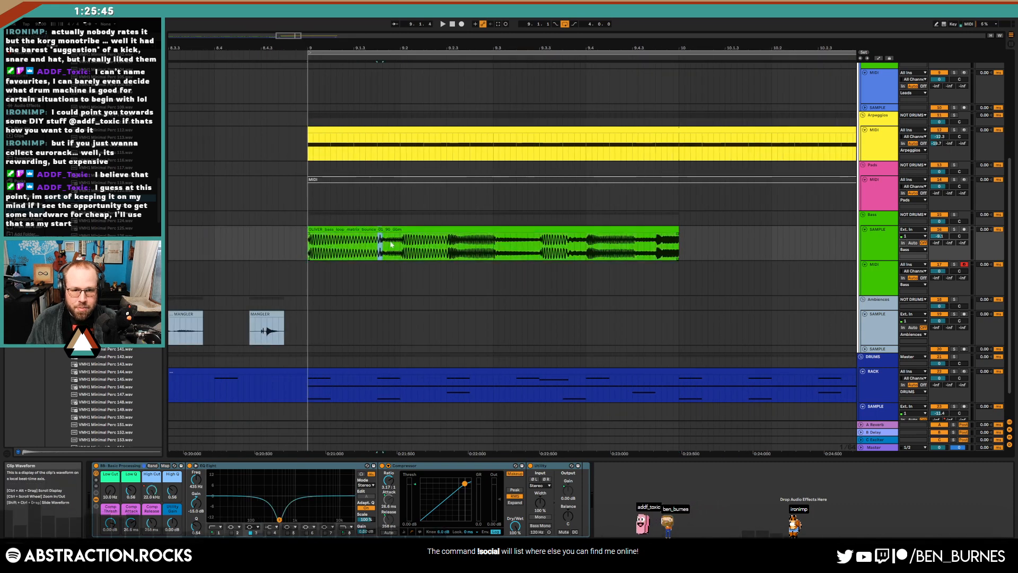
pyautogui.press('Delete')
pyautogui.moveTo(447, 250); pyautogui.dragTo(598, 247)
pyautogui.press('Delete')
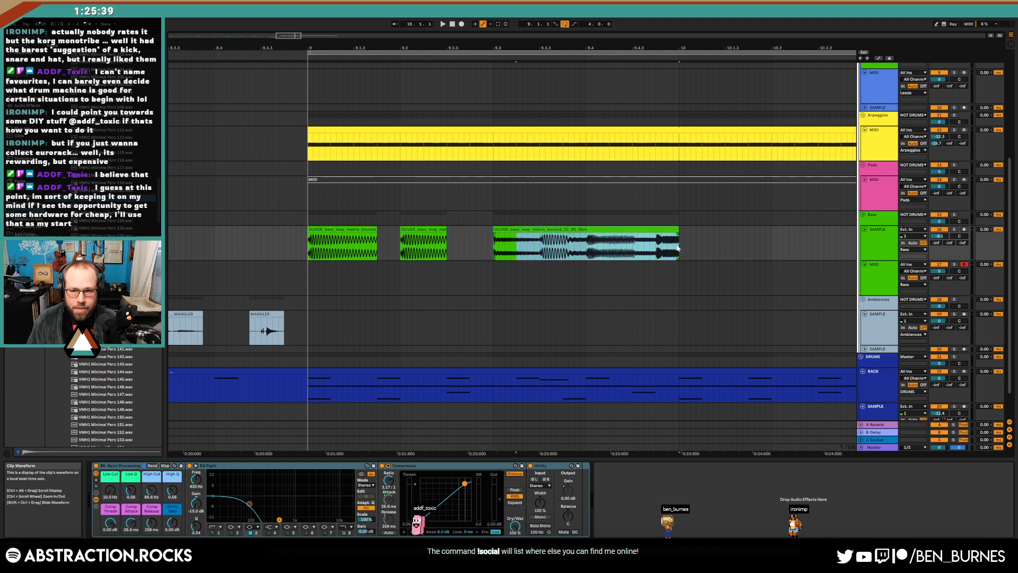
pyautogui.press('Delete')
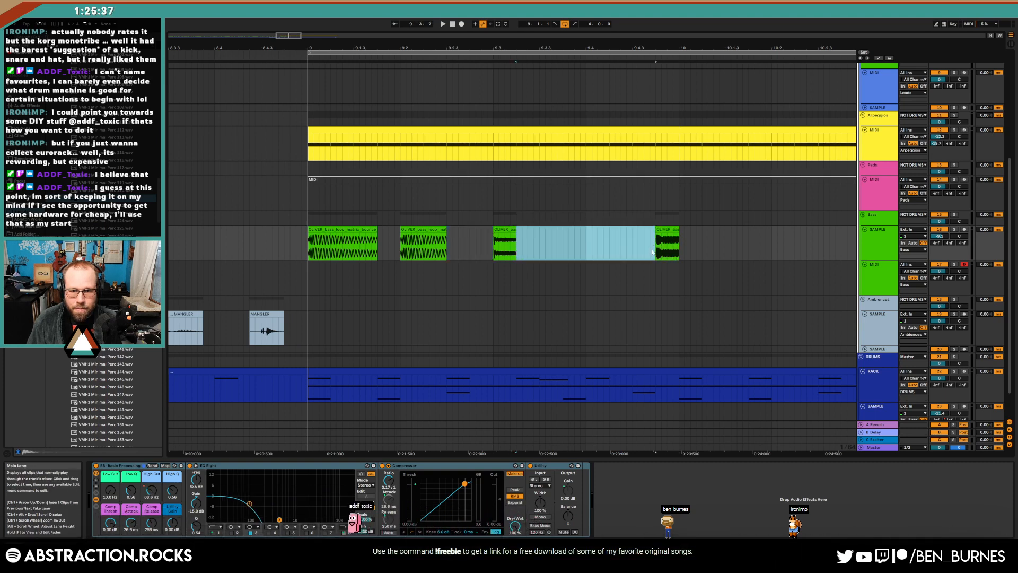
# Lengthen the third bass hit in bar 9 to two sixteenths and place two short hits back to back at the bar's end
pyautogui.click(653, 251)
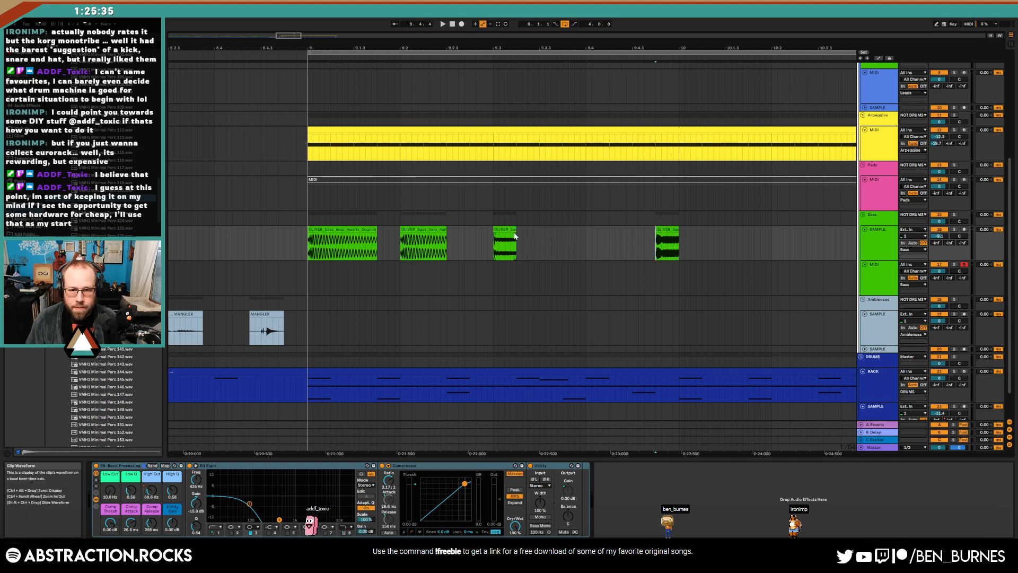
pyautogui.moveTo(514, 236); pyautogui.dragTo(656, 239)
pyautogui.click(588, 247)
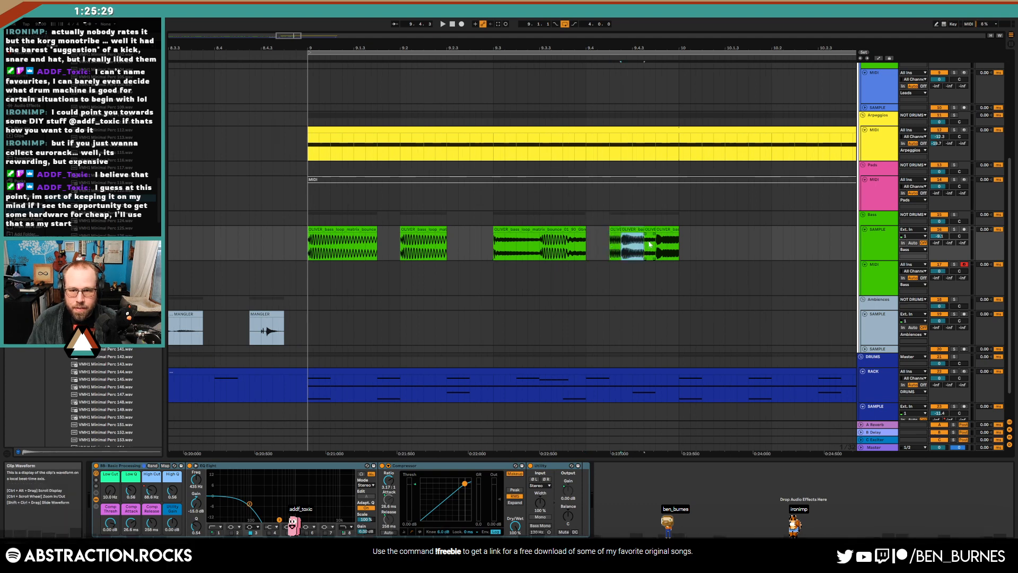
pyautogui.moveTo(647, 248); pyautogui.dragTo(655, 237)
pyautogui.hotkey('ctrl', 'd')
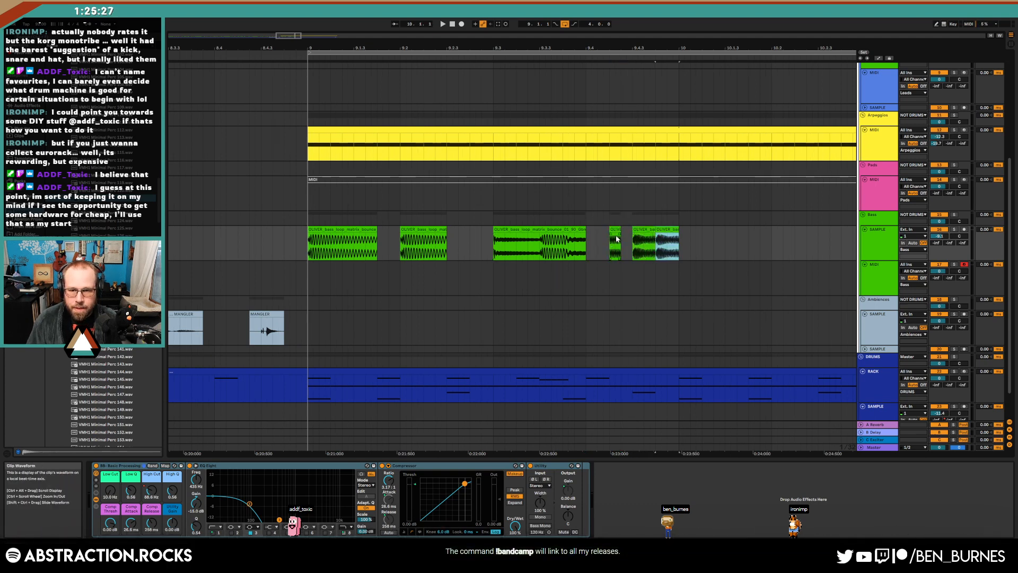
pyautogui.click(615, 231)
pyautogui.press('Delete')
pyautogui.click(583, 228)
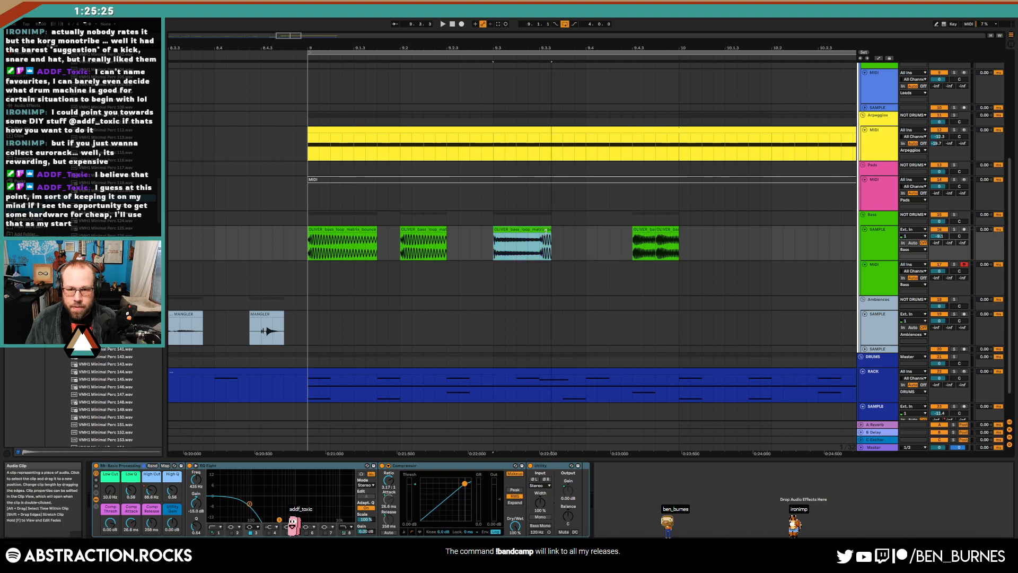
# Duplicate the full bar 9 bass pattern into bar 10 on the bass sample track
pyautogui.keyDown('ctrl'); pyautogui.scroll(-3, 575, 242); pyautogui.keyUp('ctrl')
pyautogui.moveTo(618, 252); pyautogui.dragTo(493, 254)
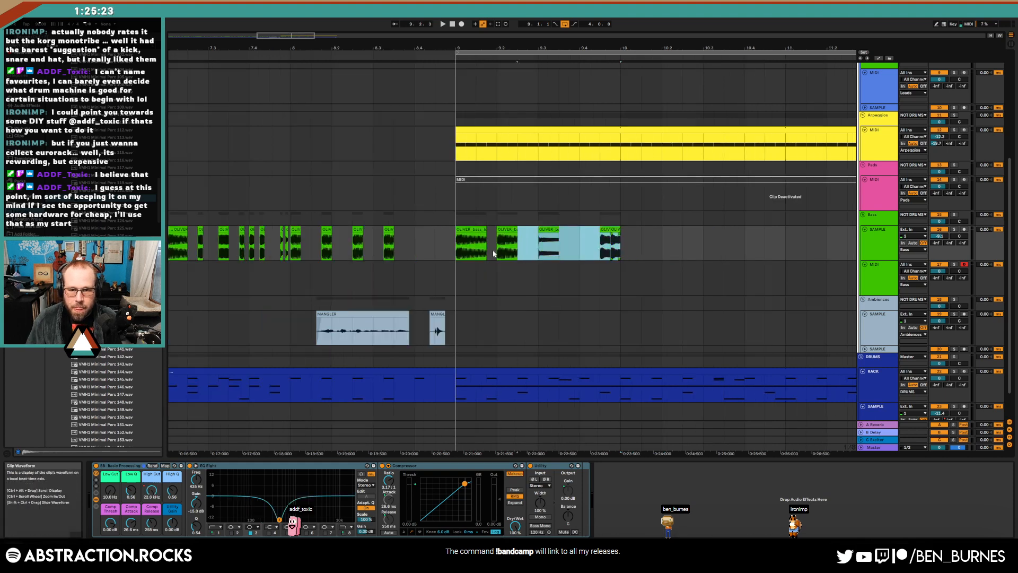
pyautogui.hotkey('ctrl', 'd')
pyautogui.click(695, 265)
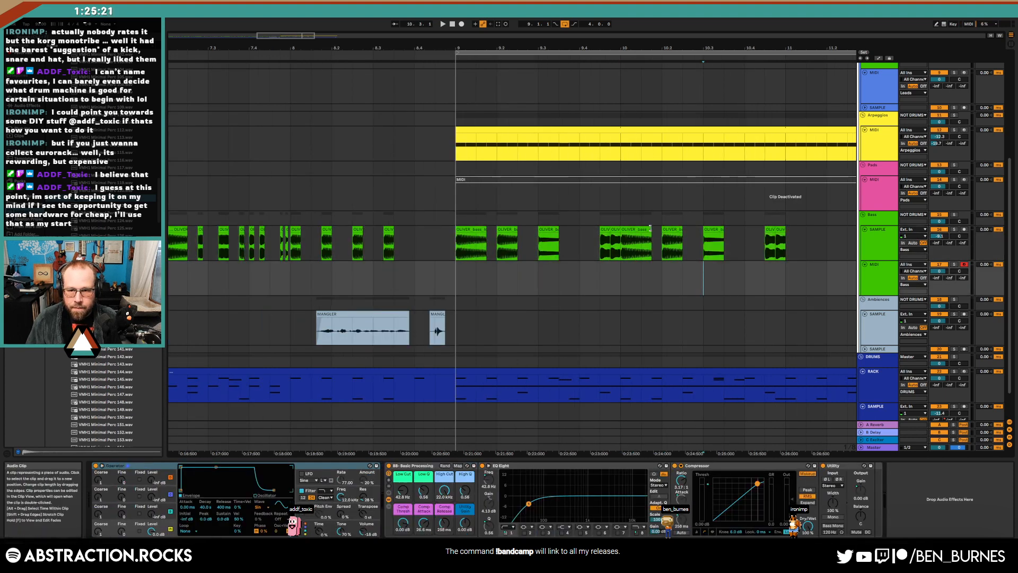
# Rework the bar 10 bass copy so that only one short hit remains at the end of the bar
pyautogui.click(650, 229)
pyautogui.moveTo(651, 259); pyautogui.dragTo(466, 239)
pyautogui.press('Delete')
pyautogui.hotkey('ctrl', 'c')
pyautogui.click(623, 250)
pyautogui.hotkey('ctrl', 'v')
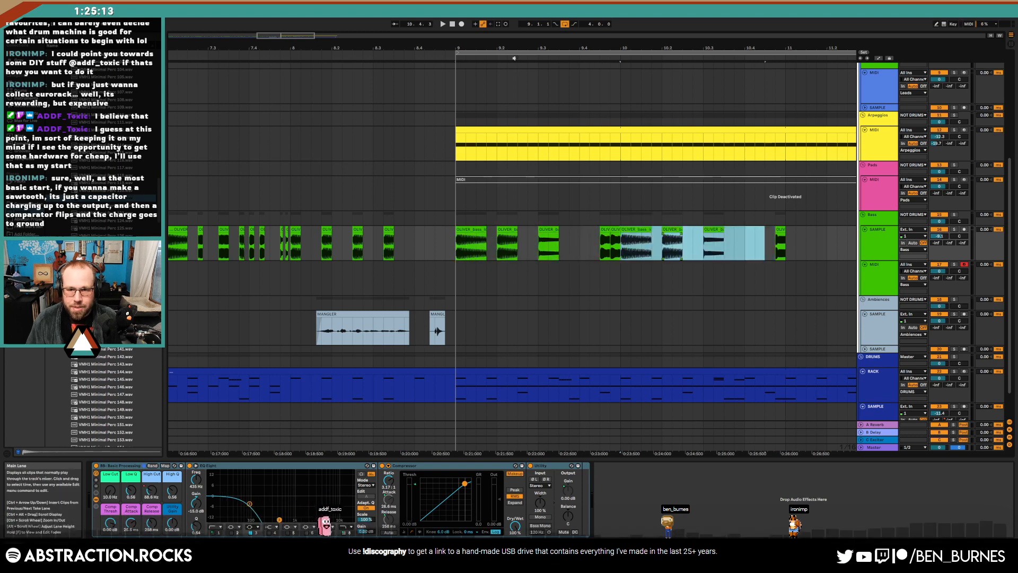
# Duplicate the two-bar bass pattern of bars 9 and 10 into bars 11 and 12 and play the result
pyautogui.moveTo(513, 49); pyautogui.dragTo(513, 37)
pyautogui.hscroll(3, 481, 199)
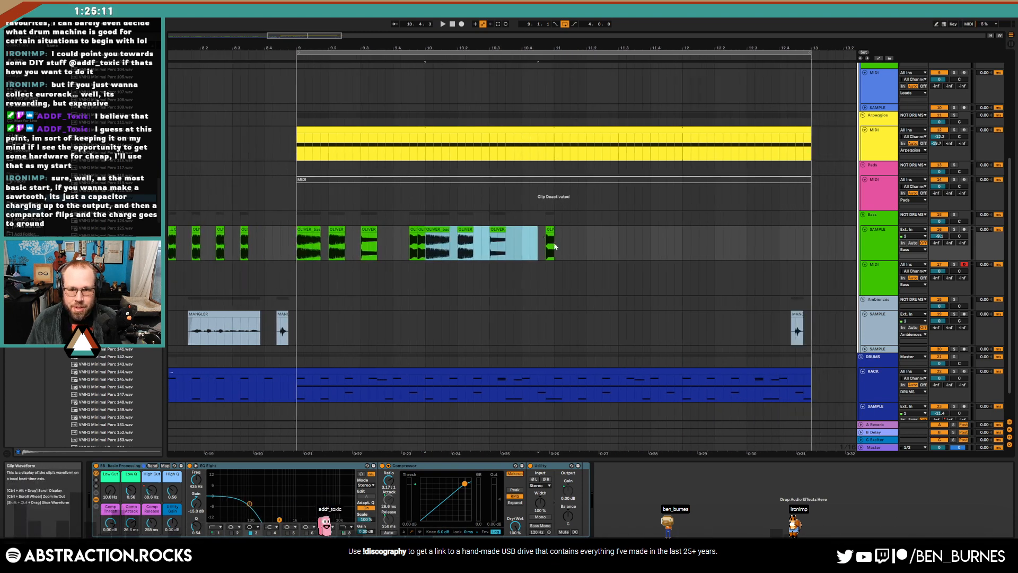
pyautogui.moveTo(555, 246); pyautogui.dragTo(298, 239)
pyautogui.hotkey('ctrl', 'd')
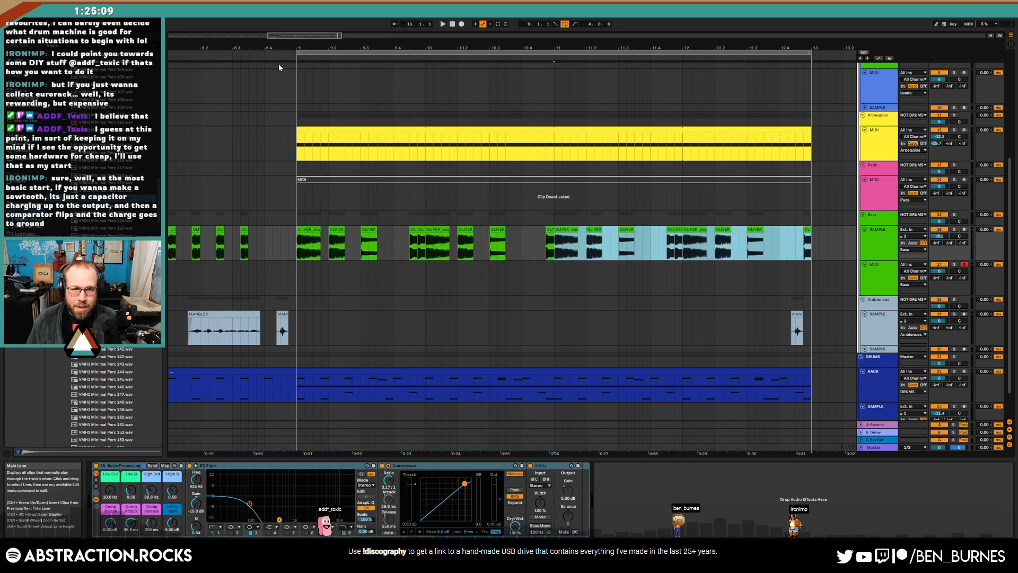
pyautogui.press('space')
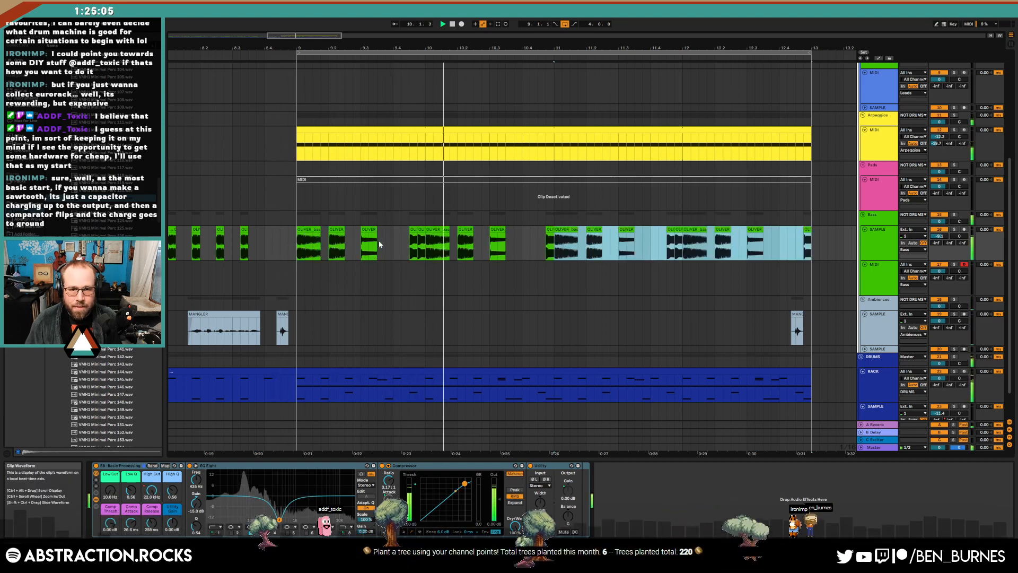
pyautogui.press('space')
# Add fades to the two short bass hits at the end of bar 9 and audition the bass sample track soloed
pyautogui.click(414, 237)
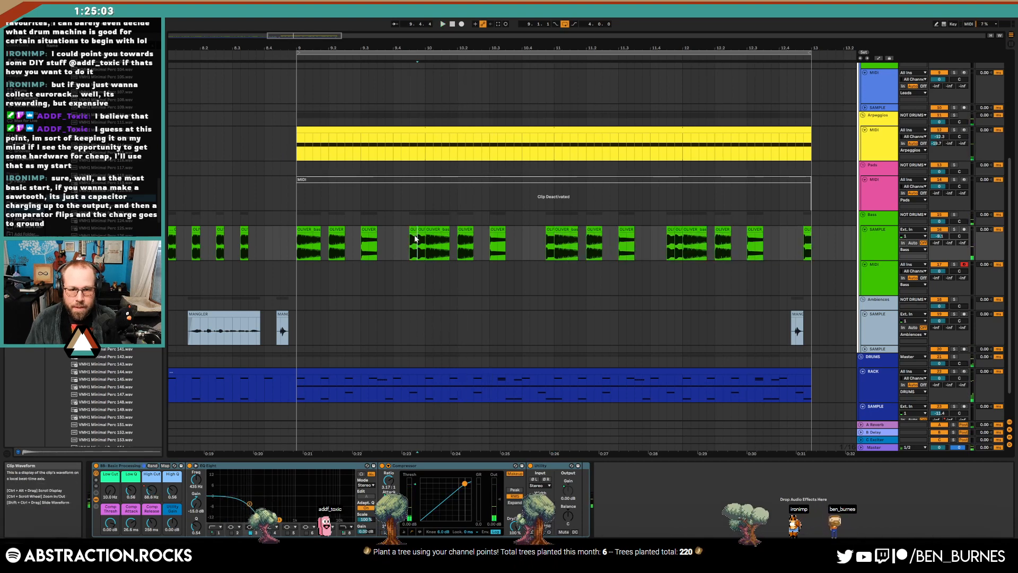
pyautogui.scroll(3, 415, 238)
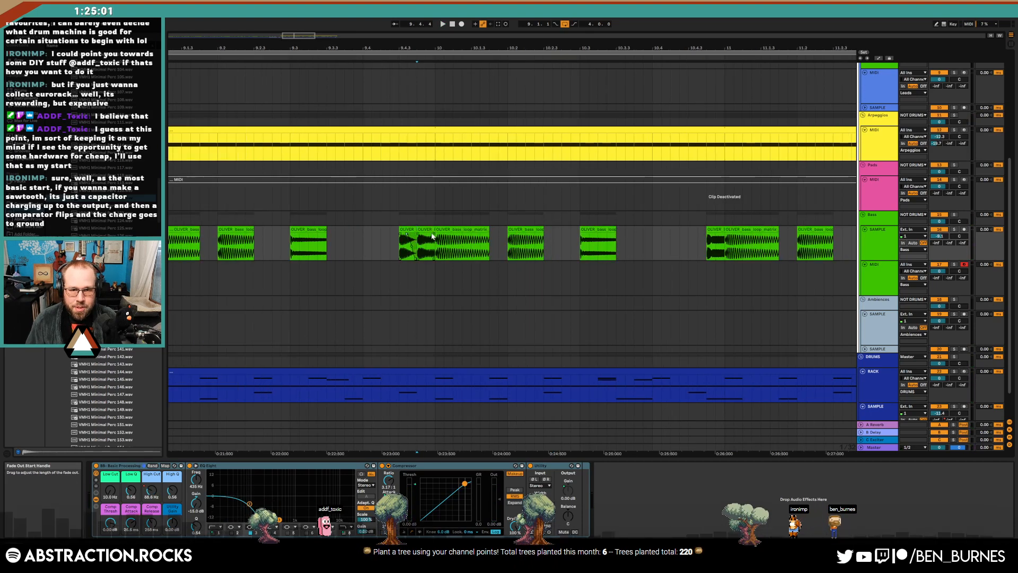
pyautogui.click(410, 229)
pyautogui.press('space')
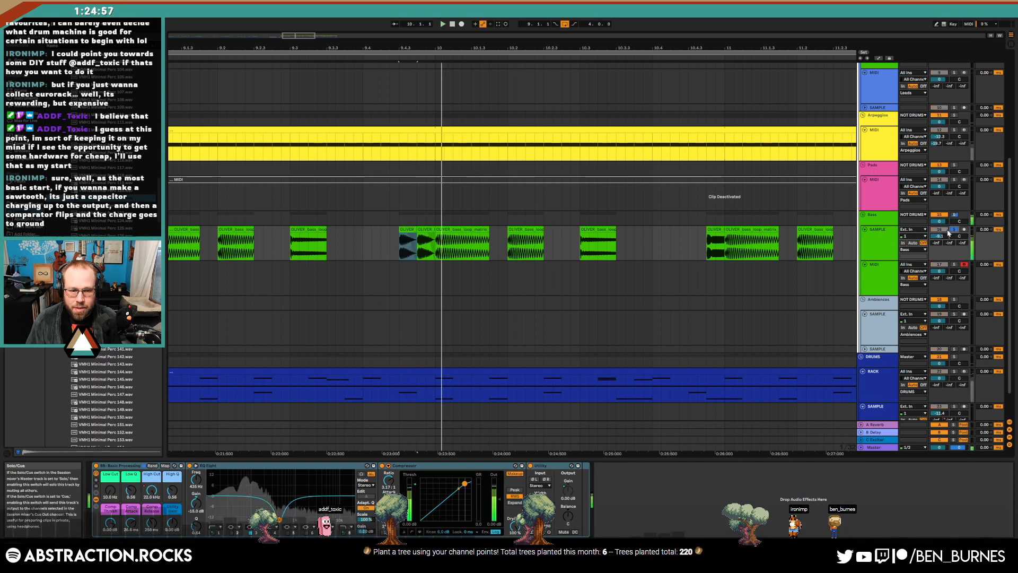
# Clear the High Cut automation dips on the bass sample track across bars 9 to 12
pyautogui.press('a')
pyautogui.scroll(-3, 416, 289)
pyautogui.click(384, 250)
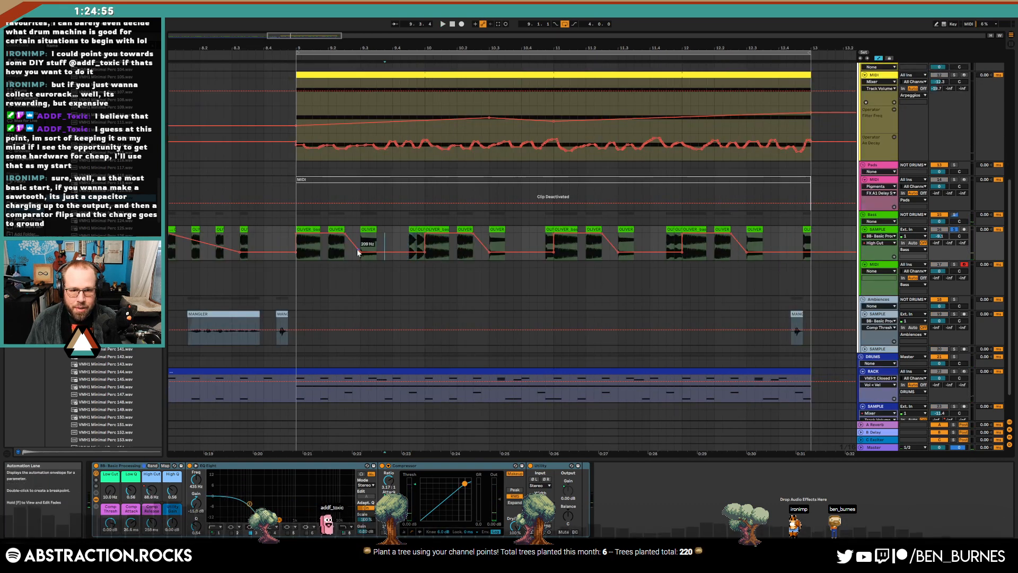
pyautogui.click(425, 253)
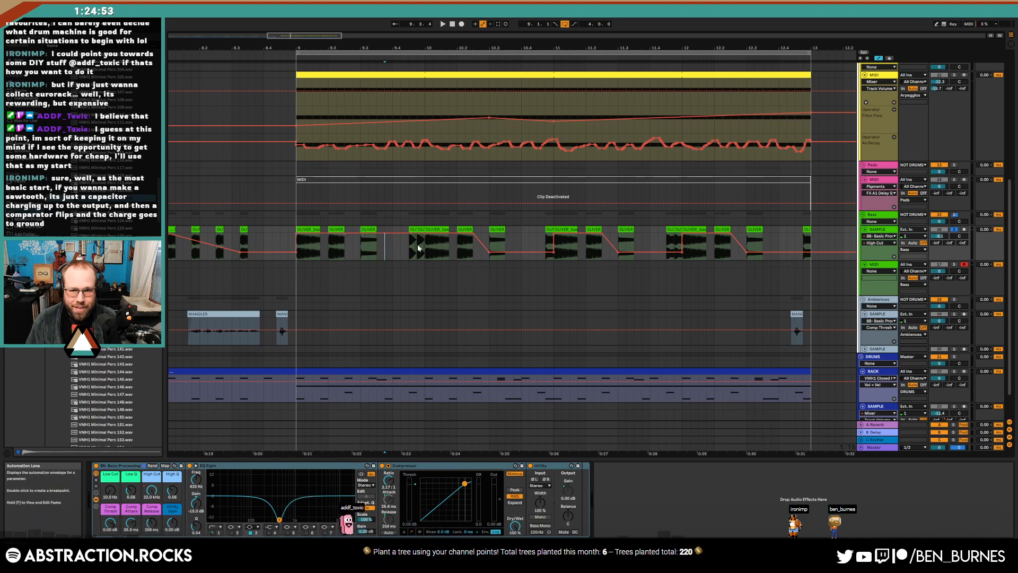
pyautogui.moveTo(325, 248); pyautogui.dragTo(807, 249)
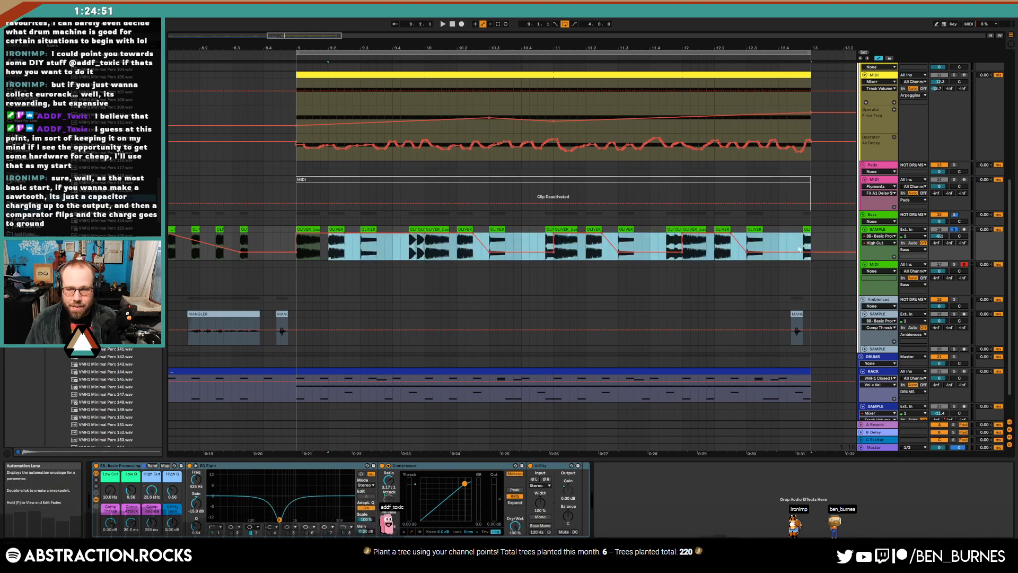
pyautogui.press('Delete')
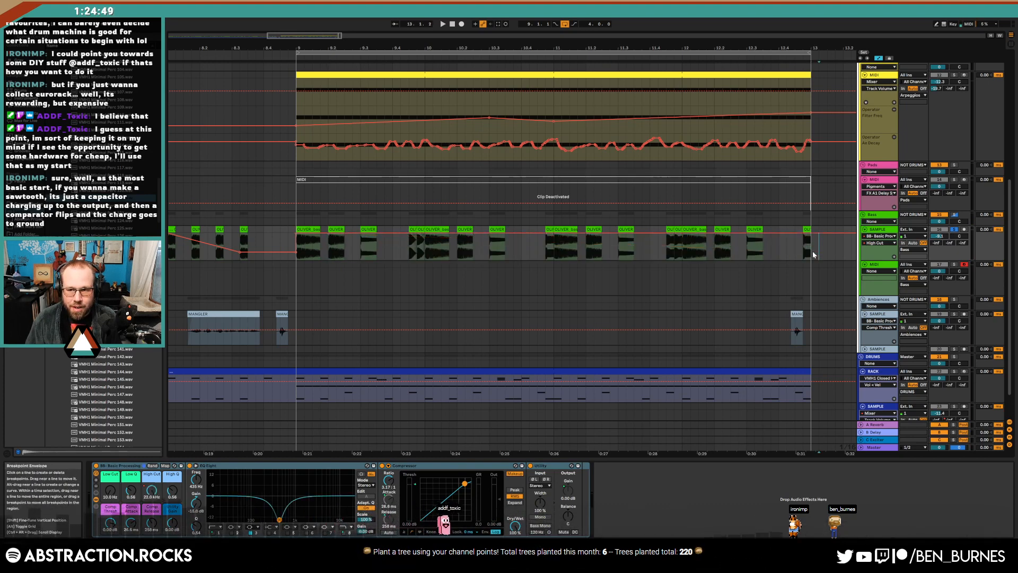
pyautogui.click(715, 253)
pyautogui.click(288, 253)
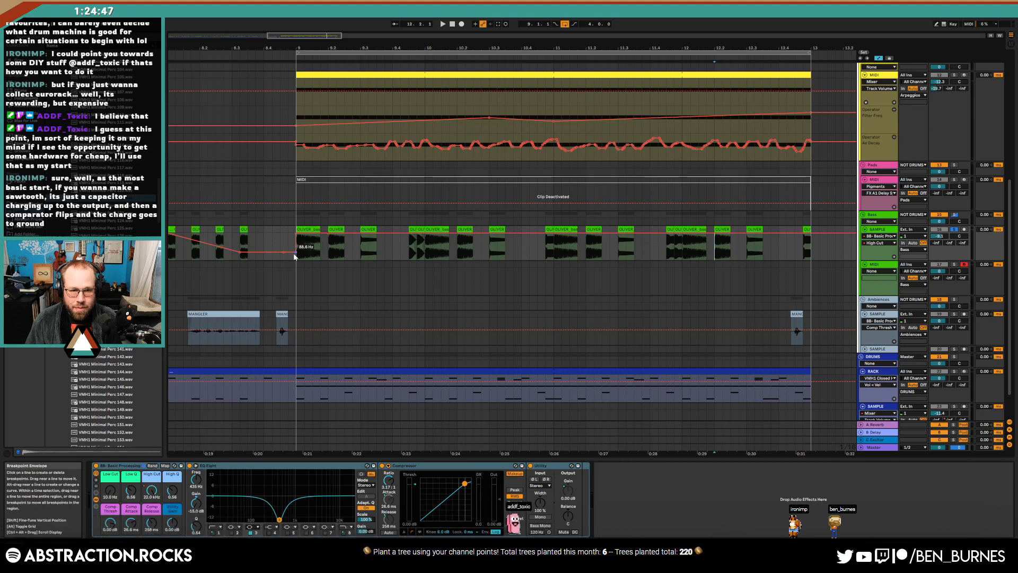
# Play the full mix into bar 9 with the bass unsoloed and the automation hidden
pyautogui.scroll(-4, 401, 257)
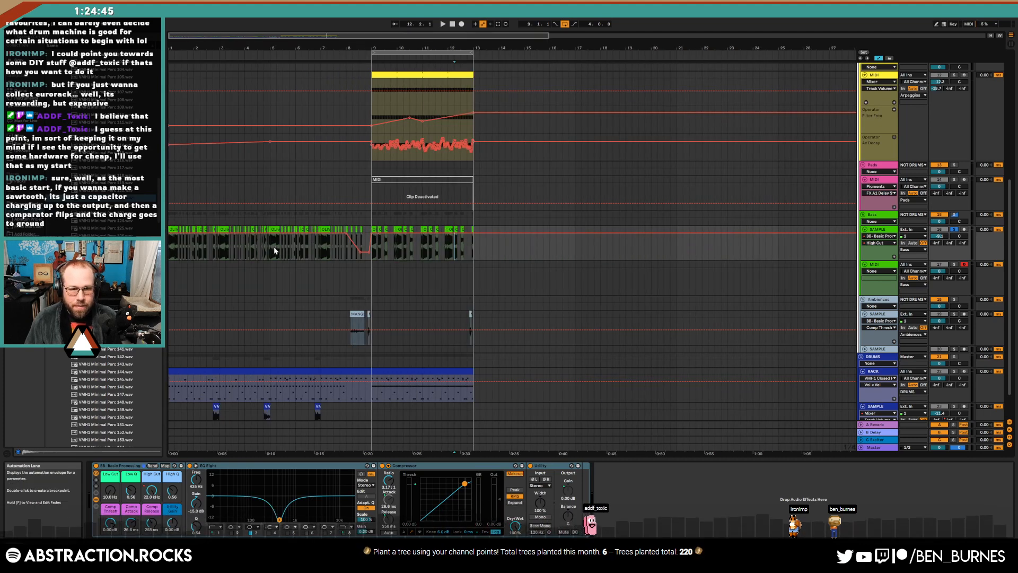
pyautogui.click(315, 247)
pyautogui.press('space')
pyautogui.press('a')
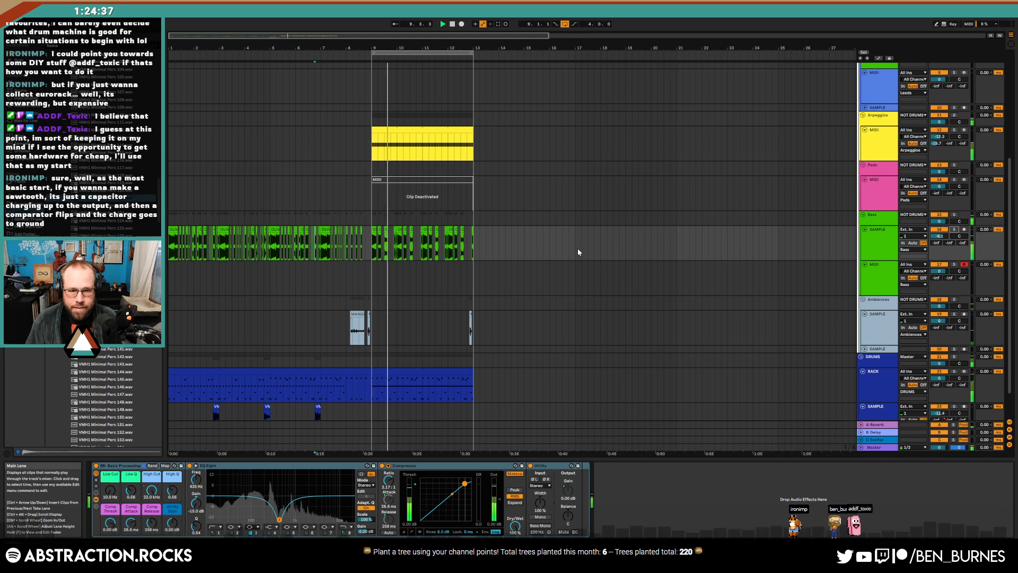
# Place Closed Hats 040 notes on alternating sixteenths across the end of bar 10 in the drum rack clip
pyautogui.scroll(-5, 420, 390)
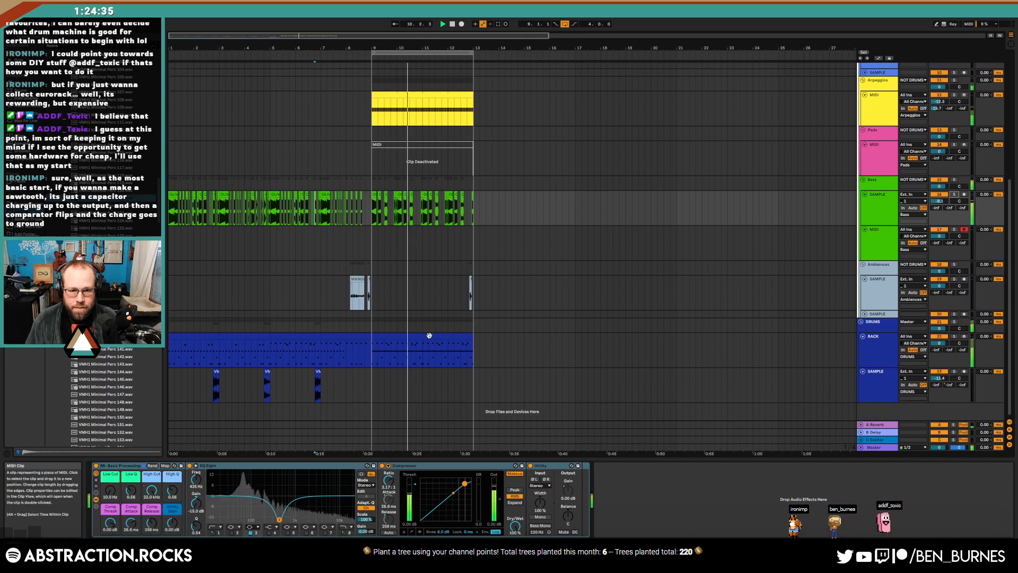
pyautogui.doubleClick(427, 342)
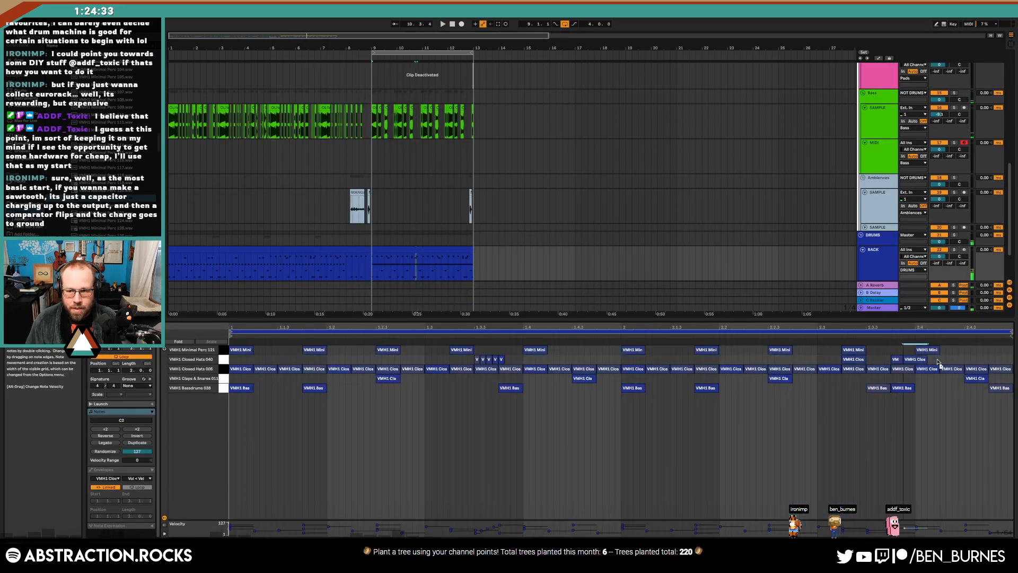
pyautogui.moveTo(938, 362); pyautogui.dragTo(948, 361)
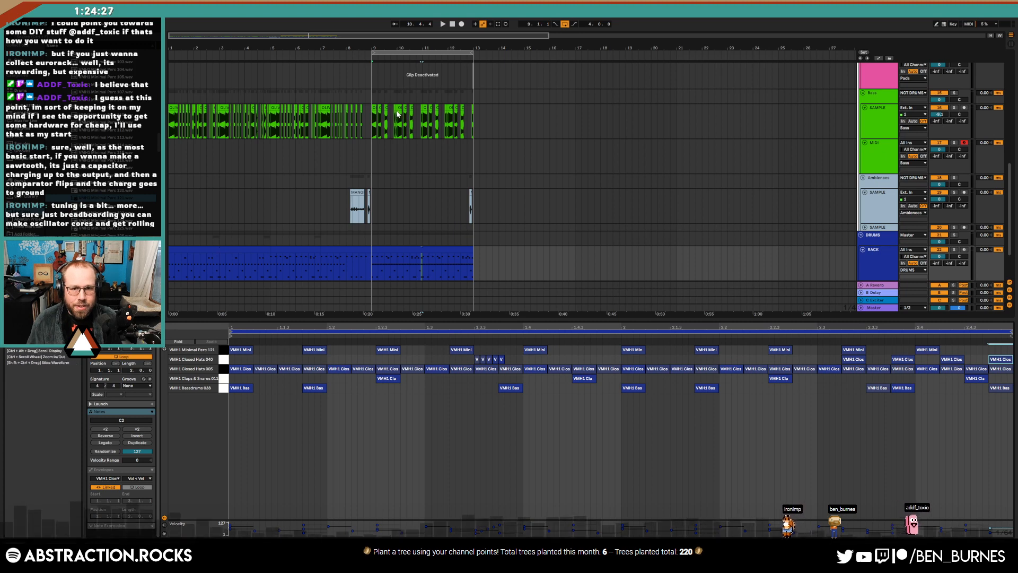
# Remove the first sixteenth of bar 10's opening bass hit and fade out the remaining part
pyautogui.scroll(8, 403, 85)
pyautogui.moveTo(401, 110); pyautogui.dragTo(433, 112)
pyautogui.press('f')
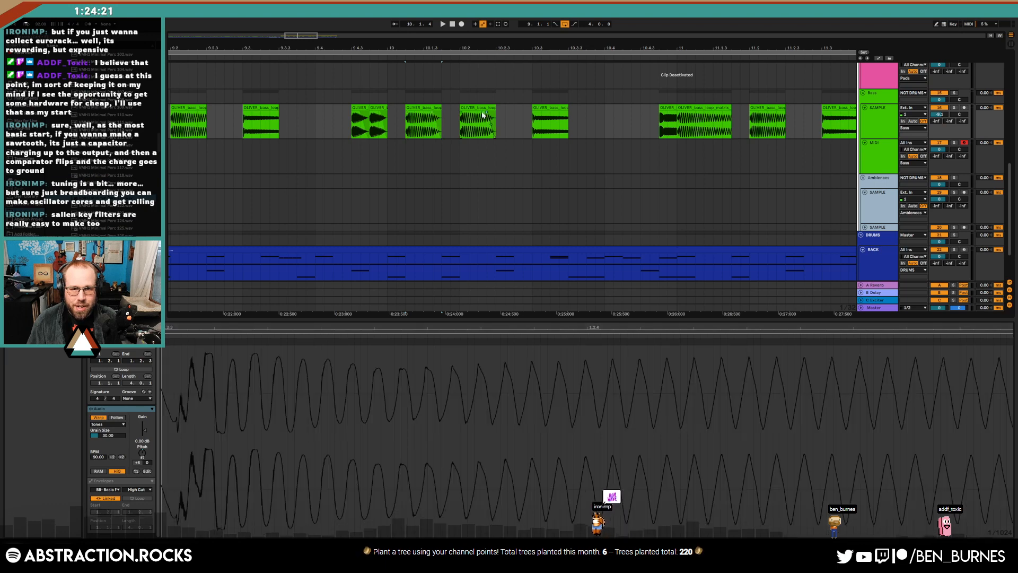
# Add fade-outs to the second and third bass hits of bar 10
pyautogui.scroll(-3, 521, 128)
pyautogui.click(540, 121)
pyautogui.scroll(3, 540, 121)
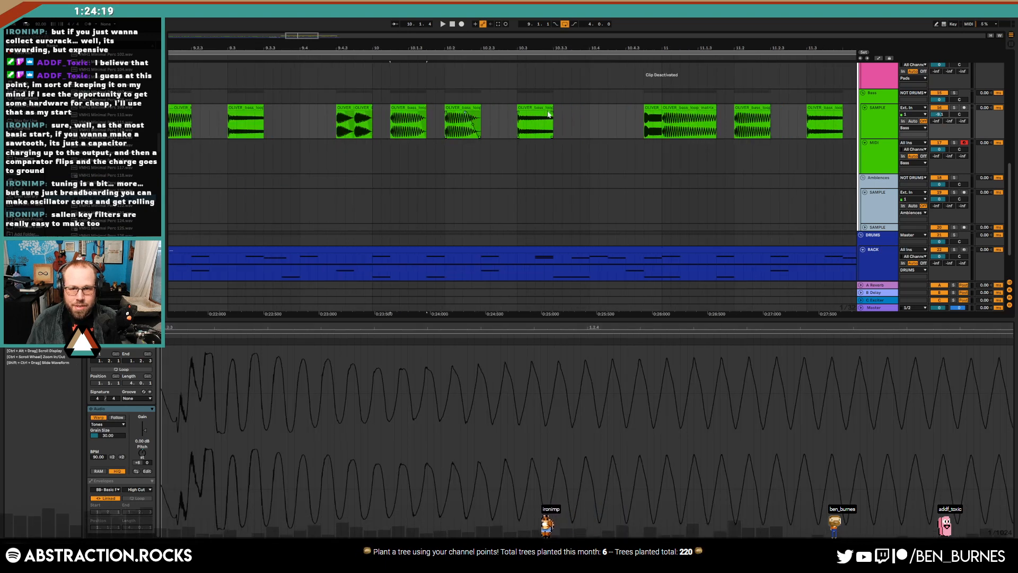
pyautogui.click(537, 116)
# Add fade-outs to the three bass hits of bar 11
pyautogui.scroll(-3, 574, 120)
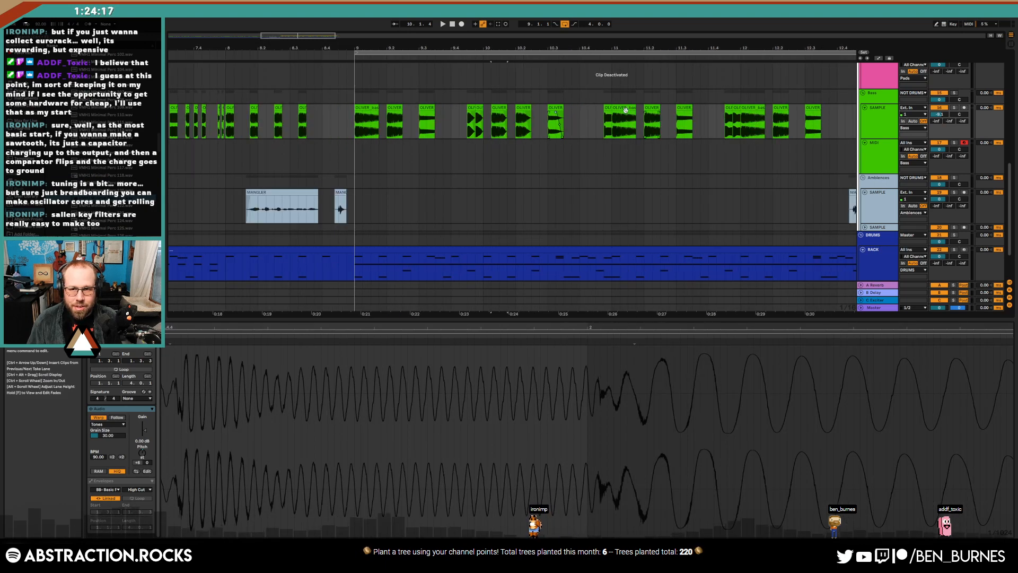
pyautogui.click(620, 120)
pyautogui.click(651, 115)
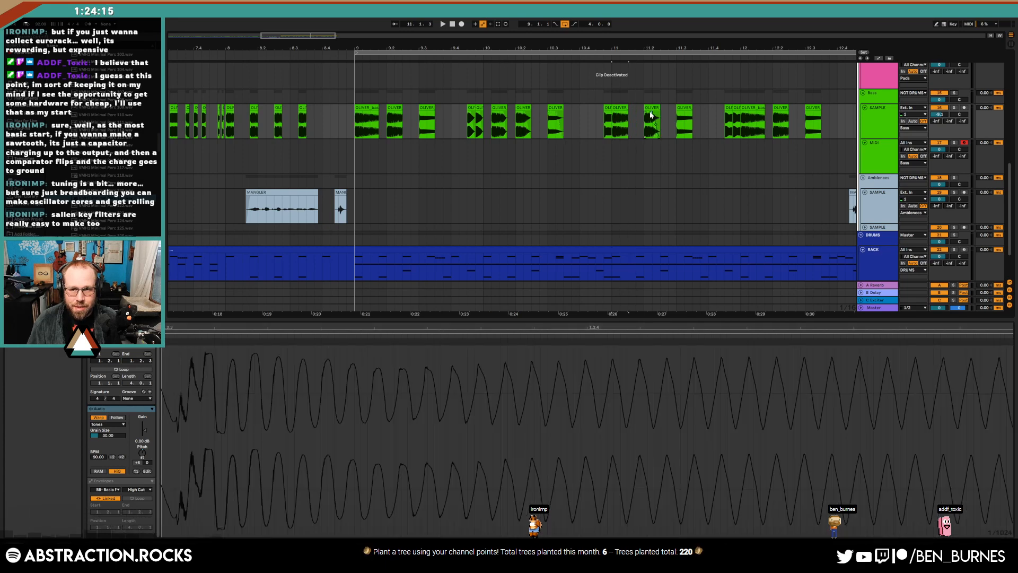
pyautogui.click(686, 115)
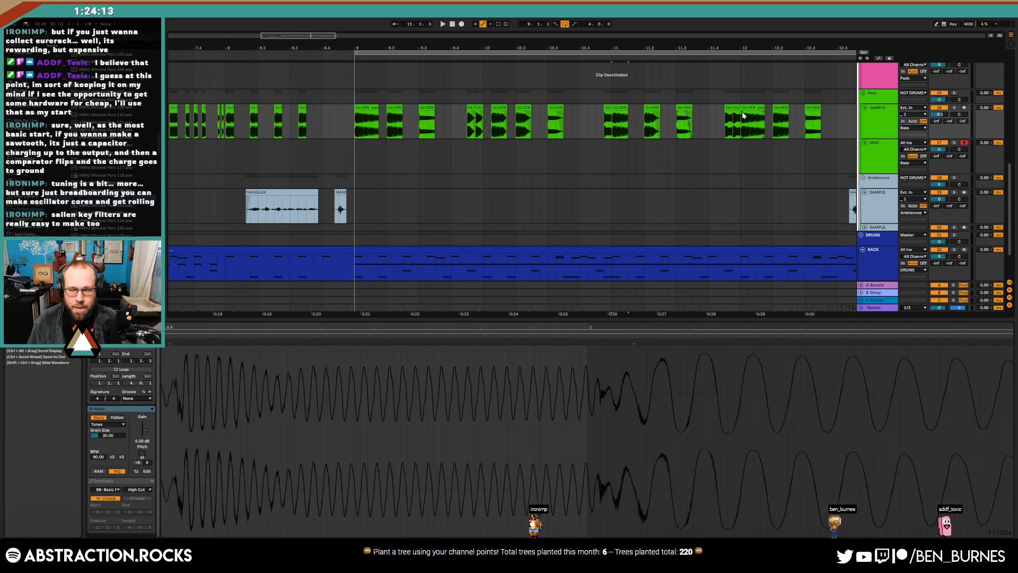
# Fade out the two short bass hits before bar 12 and the longer hit that opens bar 12
pyautogui.scroll(3, 743, 115)
pyautogui.click(719, 110)
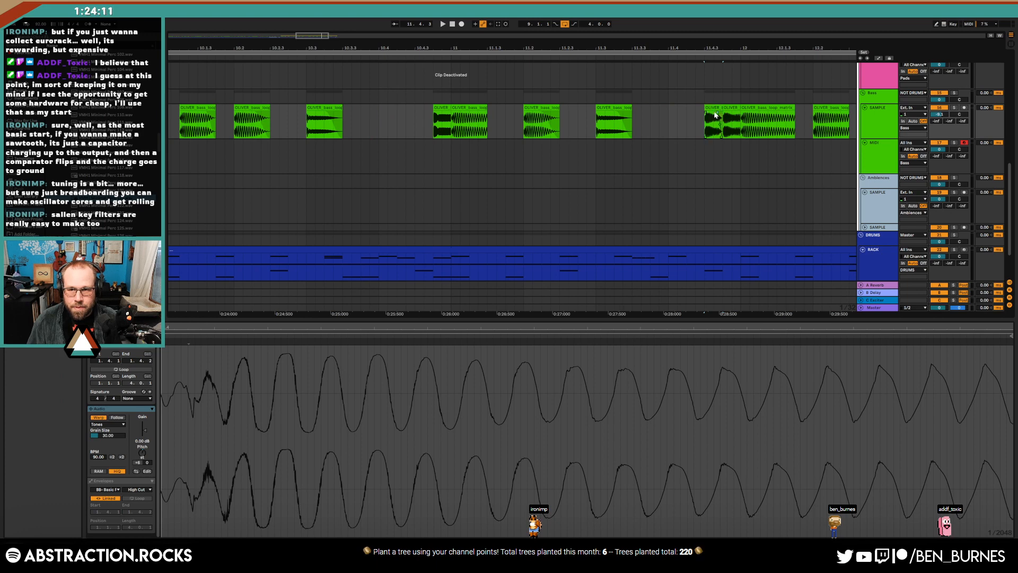
pyautogui.click(732, 114)
pyautogui.click(770, 116)
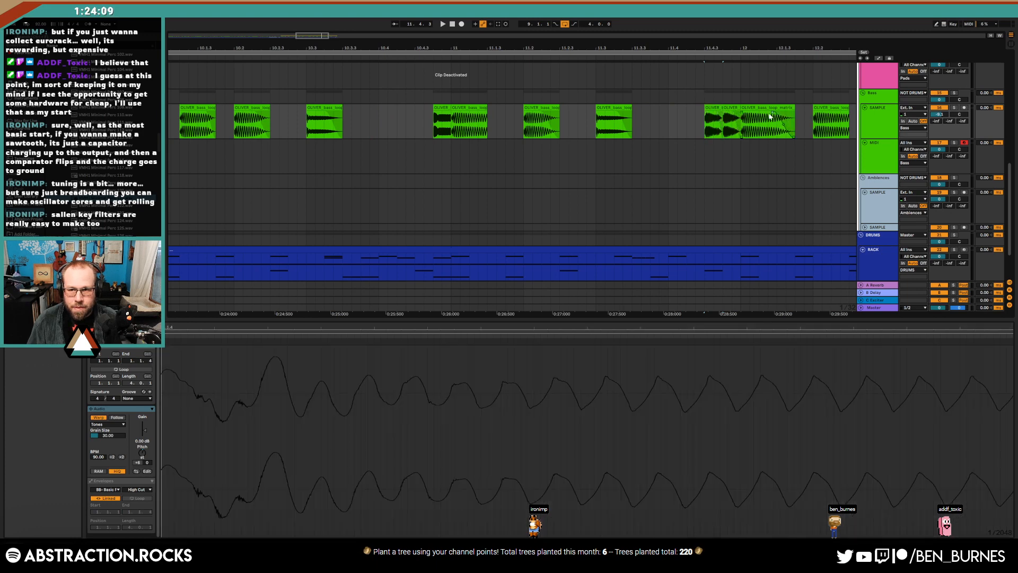
# Play the arrangement from bar 9 to check the faded bass hits
pyautogui.scroll(-5, 651, 126)
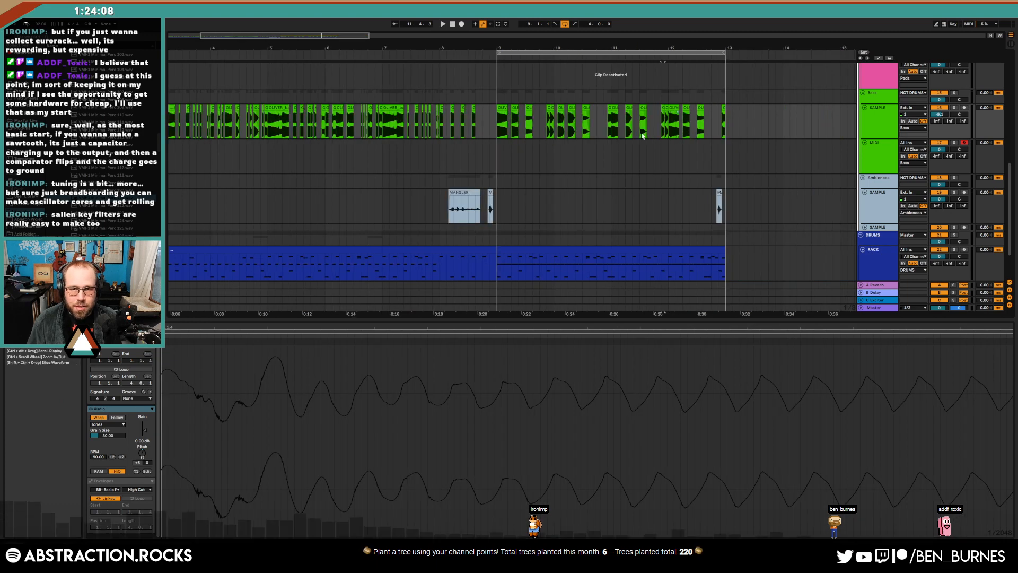
pyautogui.click(499, 129)
pyautogui.press('space')
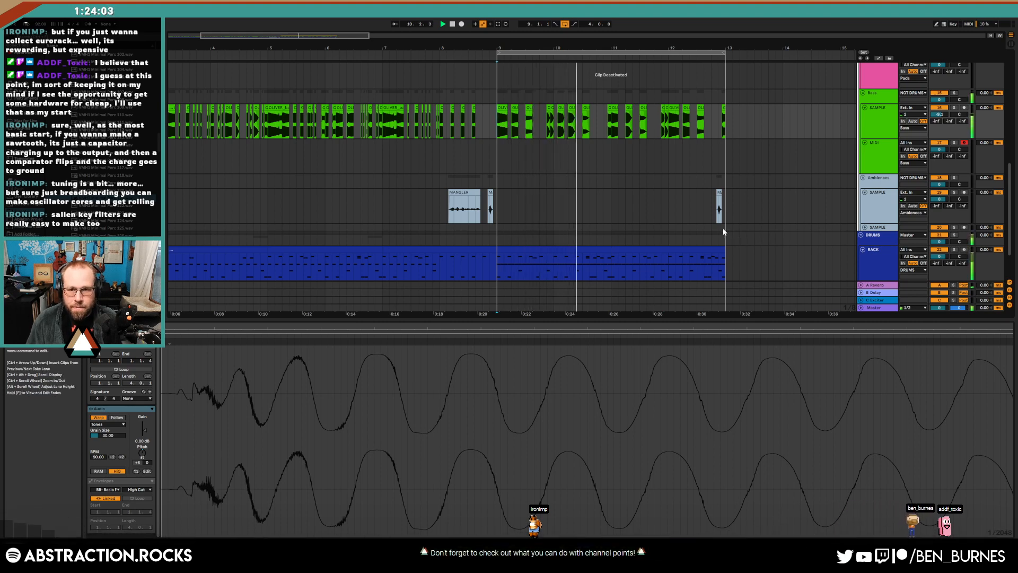
# Shorten bar 10's third bass hit to one sixteenth and place two longer copies of it before bar 11
pyautogui.scroll(3, 590, 112)
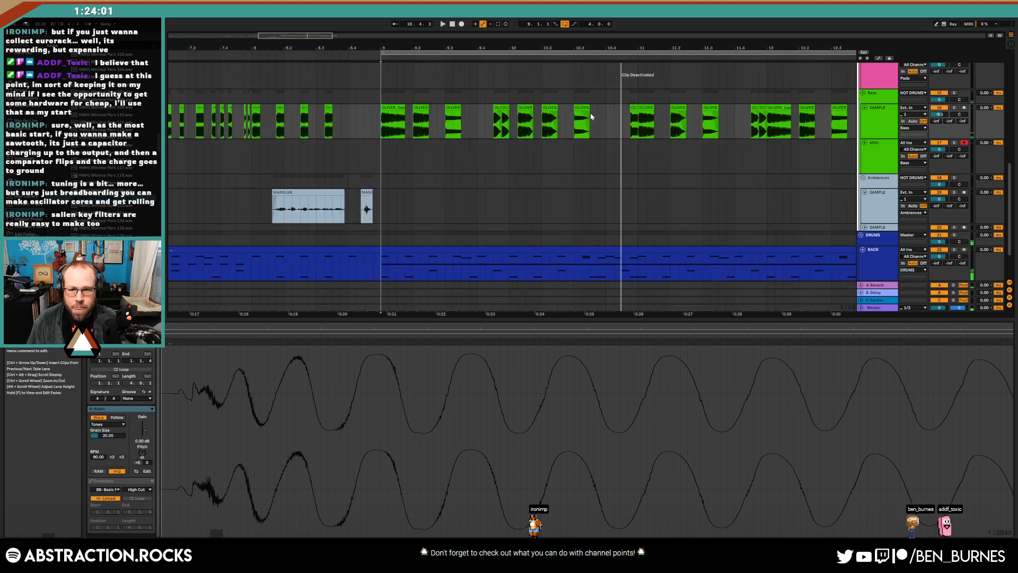
pyautogui.scroll(3, 584, 106)
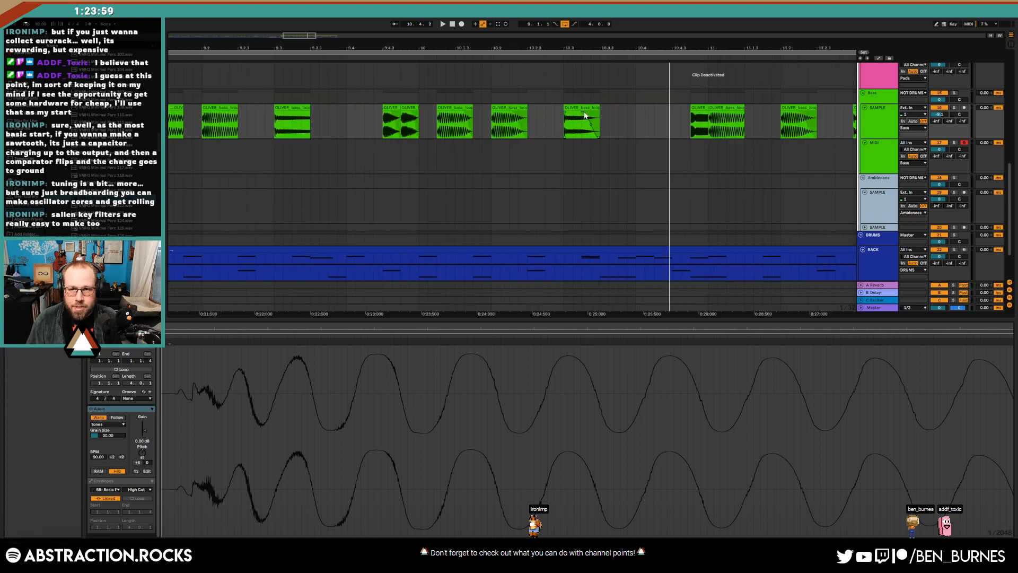
pyautogui.moveTo(583, 113); pyautogui.dragTo(672, 108)
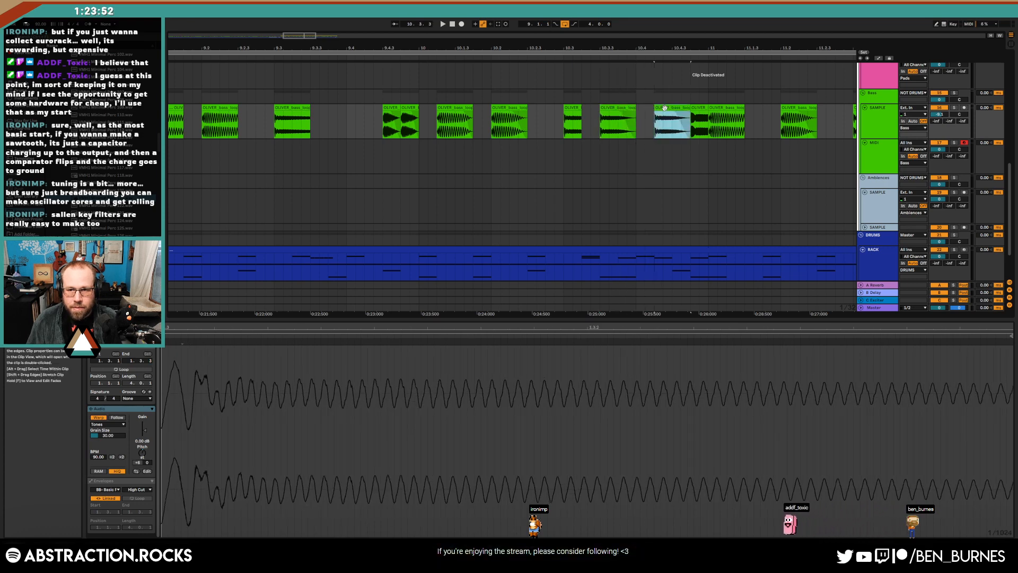
# Lower the transposition of the bass hit in bar 10's last beat and play it back
pyautogui.click(142, 454)
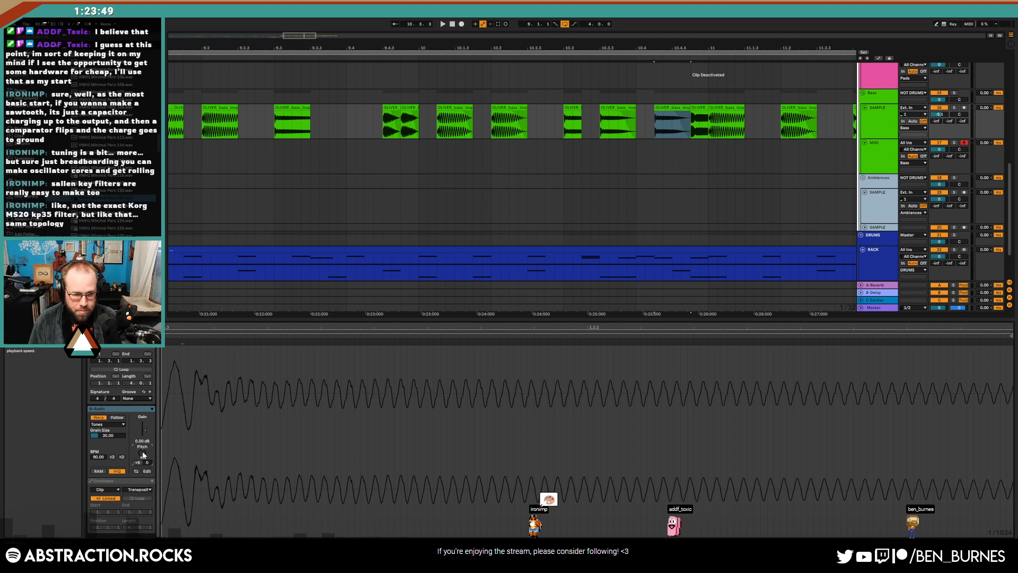
pyautogui.press('Down')
pyautogui.press('space')
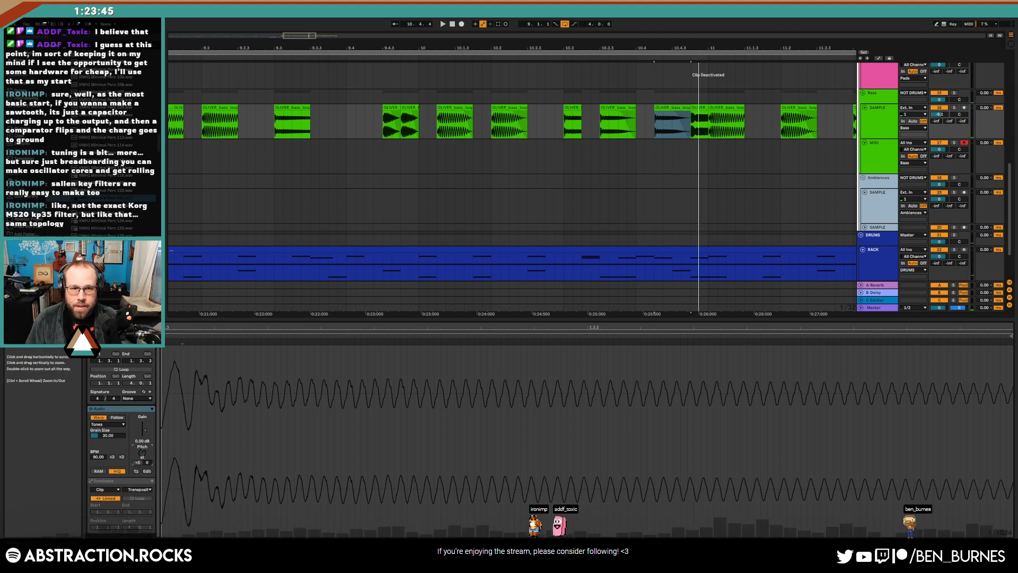
# Replace the bass hits of bars 11–12 with a duplicate of the bass pattern from bars 9–10
pyautogui.moveTo(449, 48); pyautogui.dragTo(309, 20)
pyautogui.moveTo(634, 124); pyautogui.dragTo(183, 133)
pyautogui.press('Delete')
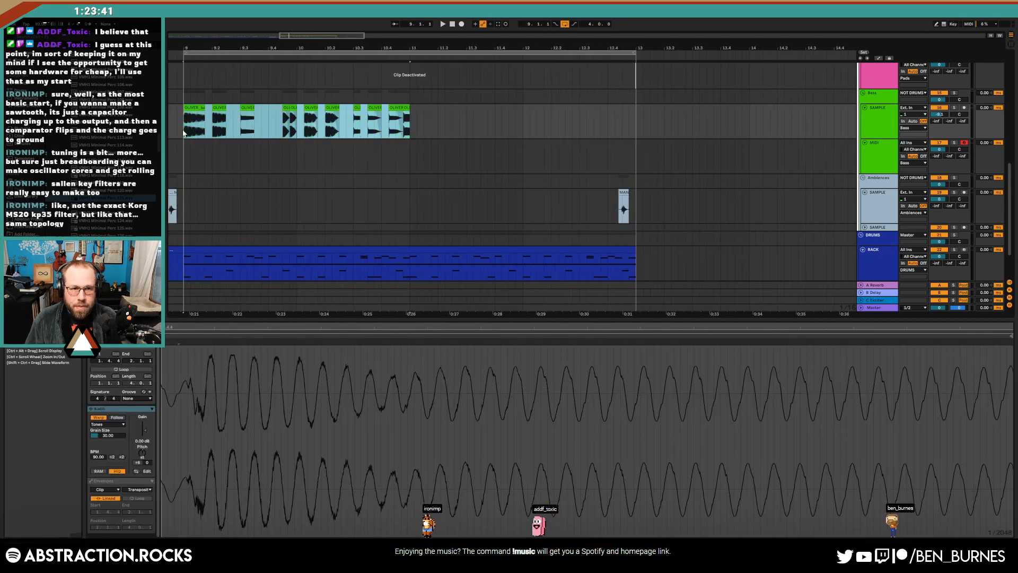
pyautogui.hotkey('ctrl', 'd')
# Play bars 9–12 to check the duplicated bass pattern against the drums
pyautogui.click(183, 133)
pyautogui.scroll(2, 339, 140)
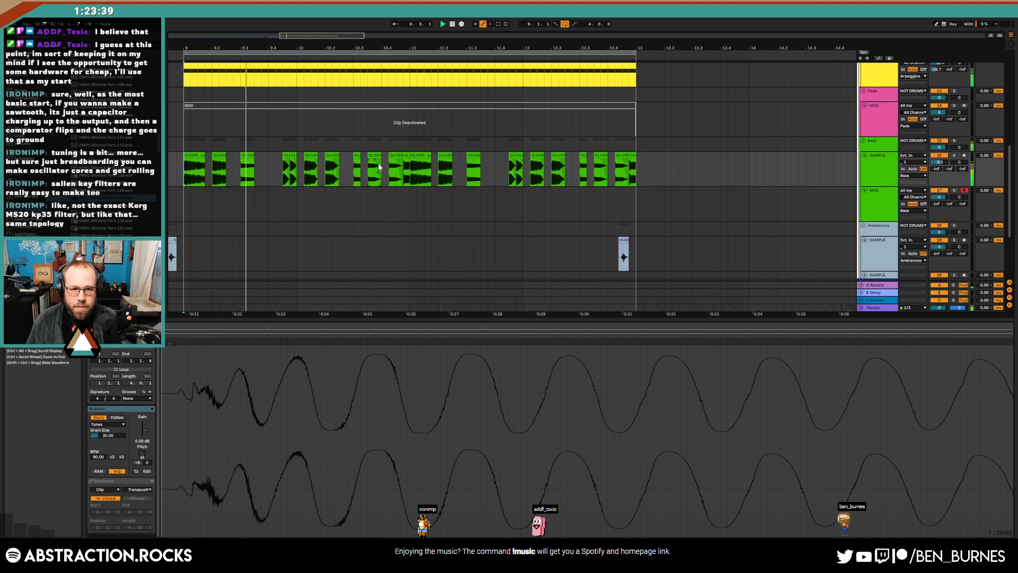
pyautogui.scroll(-3, 370, 205)
pyautogui.hotkey('shift', 'Tab')
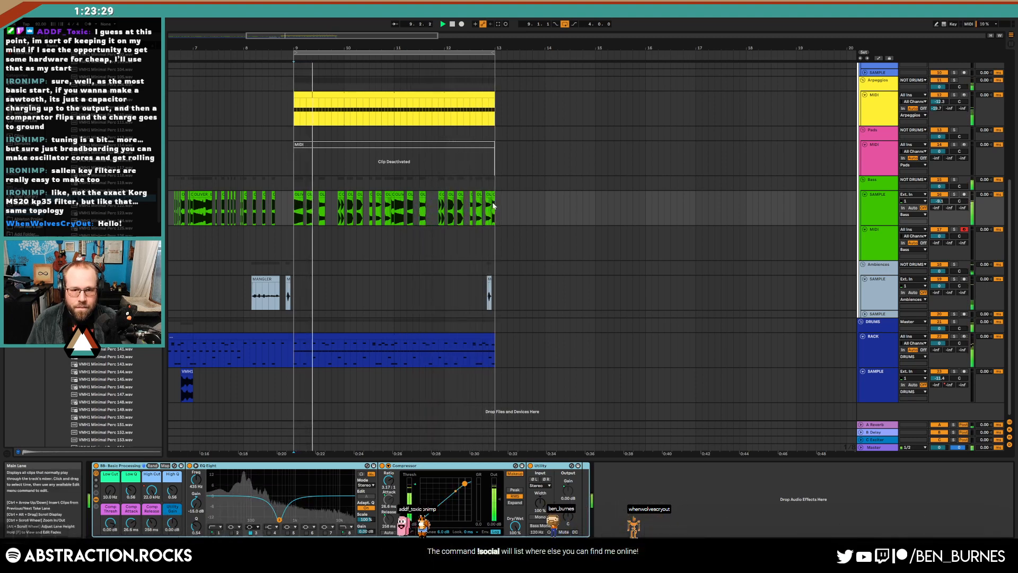
pyautogui.click(488, 339)
pyautogui.scroll(3, 488, 350)
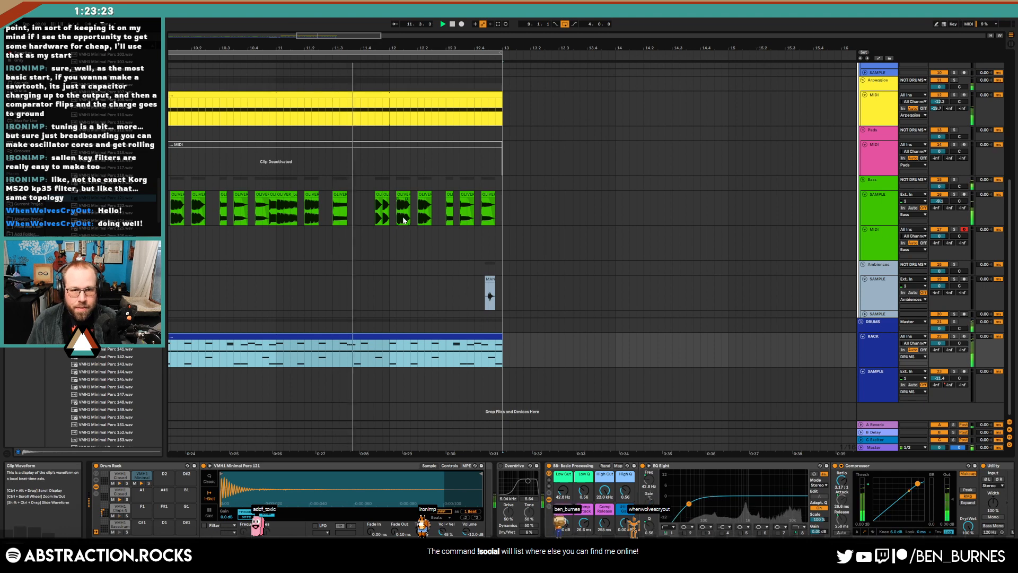
# Set the bass sample track's volume to about -4.5 dB
pyautogui.scroll(-2, 404, 219)
pyautogui.click(875, 216)
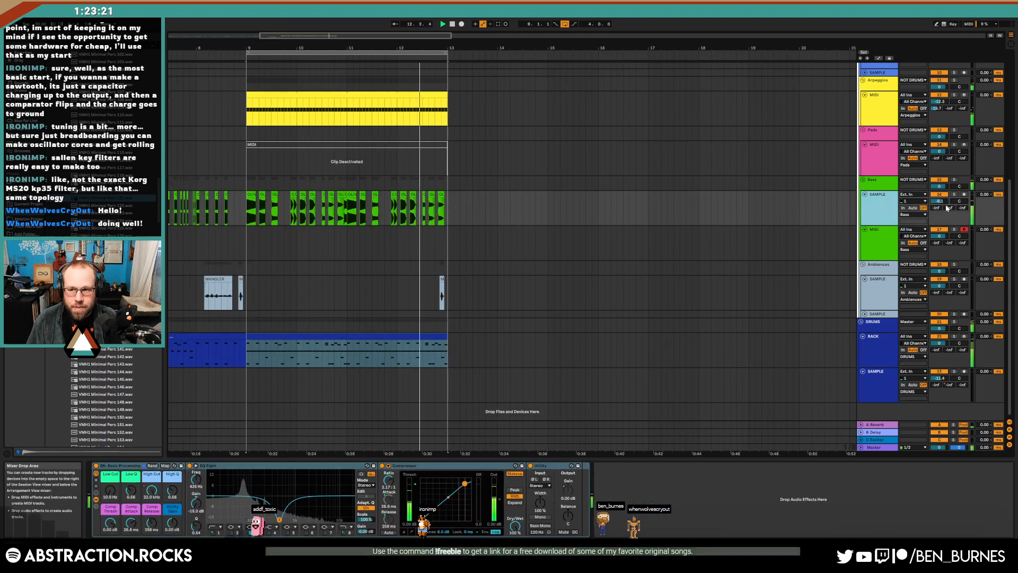
pyautogui.moveTo(941, 202); pyautogui.dragTo(941, 191)
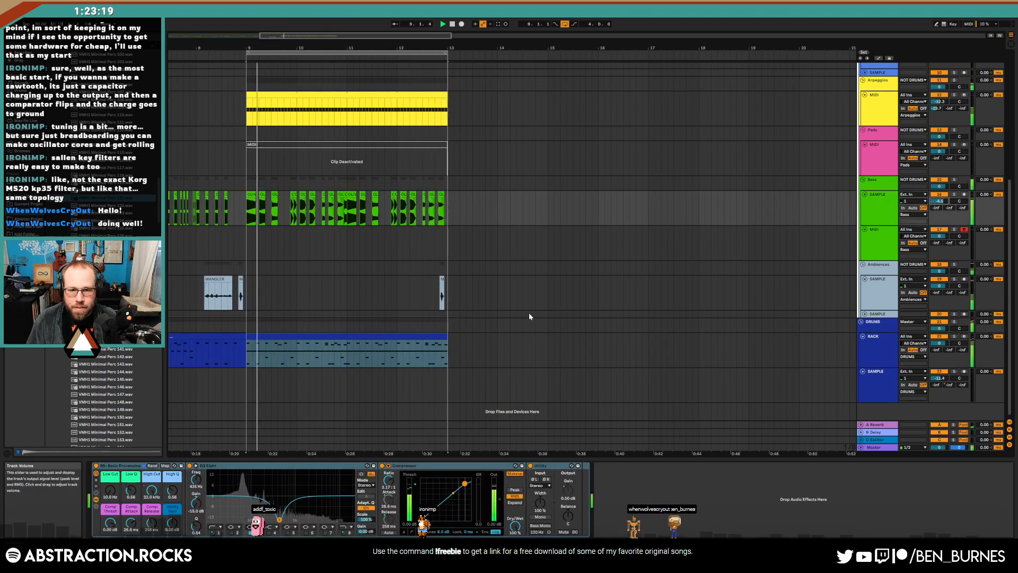
# Nudge the short MANGLER hits at the ends of bar 12 and bar 8
pyautogui.scroll(2, 443, 288)
pyautogui.click(442, 280)
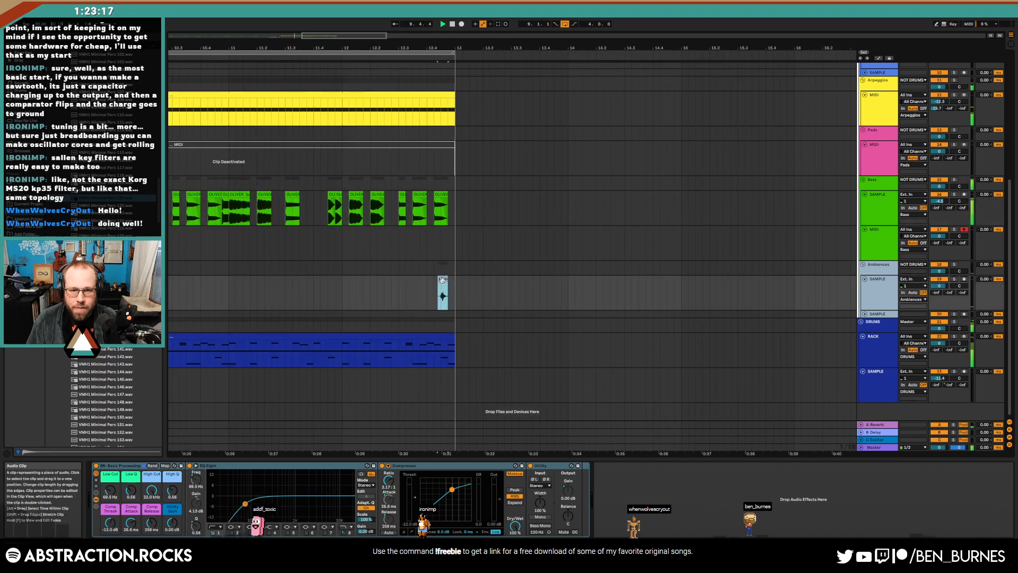
pyautogui.scroll(4, 442, 280)
pyautogui.scroll(-3, 409, 287)
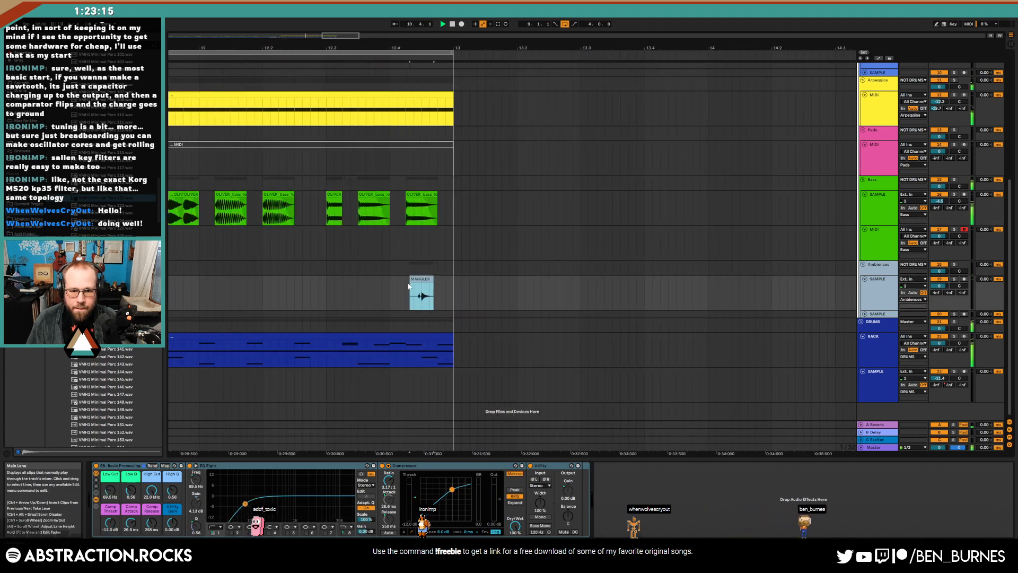
pyautogui.moveTo(346, 36); pyautogui.dragTo(291, 49)
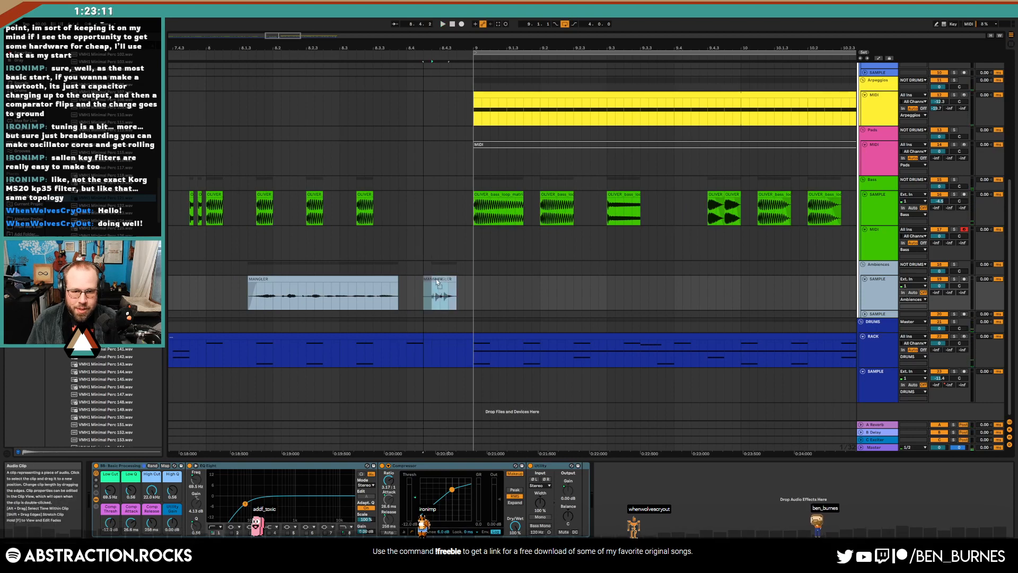
pyautogui.scroll(3, 442, 284)
pyautogui.moveTo(441, 280); pyautogui.dragTo(441, 281)
pyautogui.scroll(-10, 443, 281)
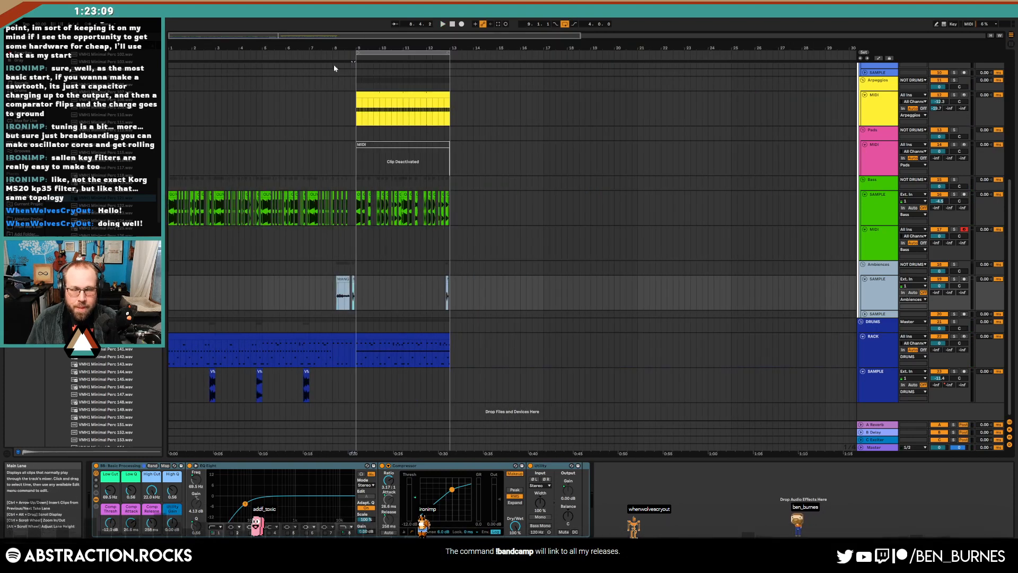
# Play the arrangement from the start and raise Operator's Spread on the arpeggio track
pyautogui.click(454, 26)
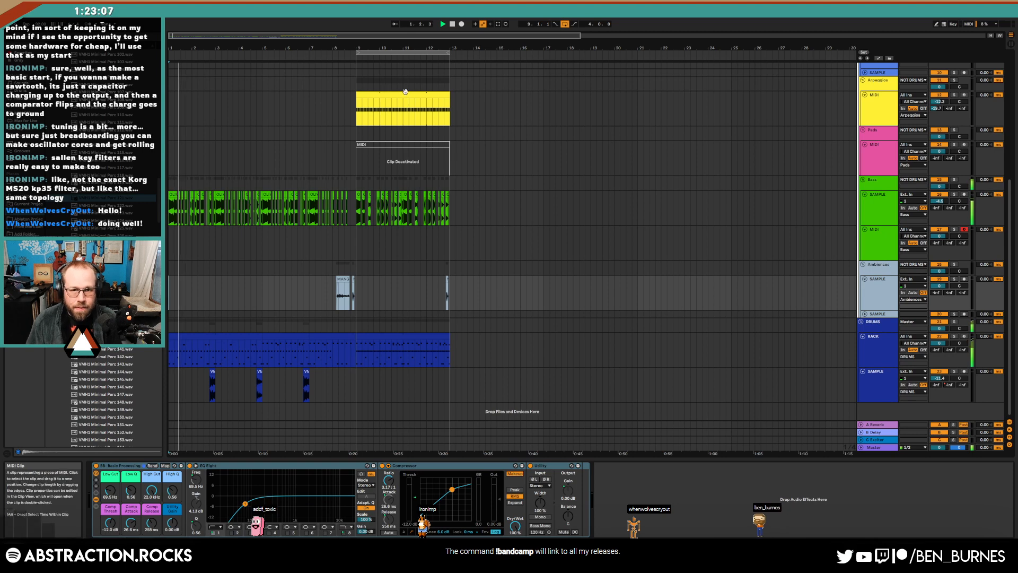
pyautogui.click(878, 112)
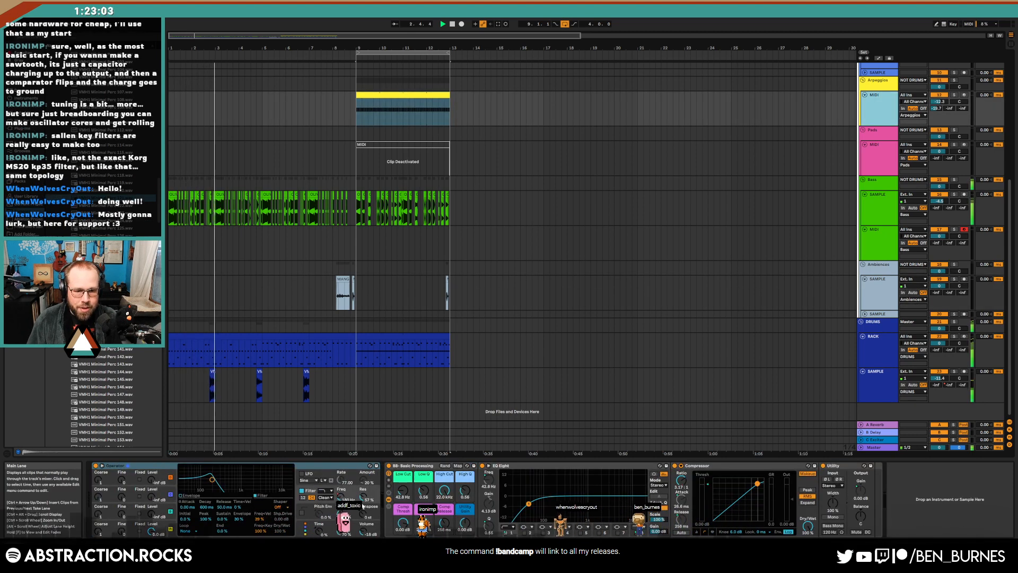
pyautogui.moveTo(339, 518); pyautogui.dragTo(339, 504)
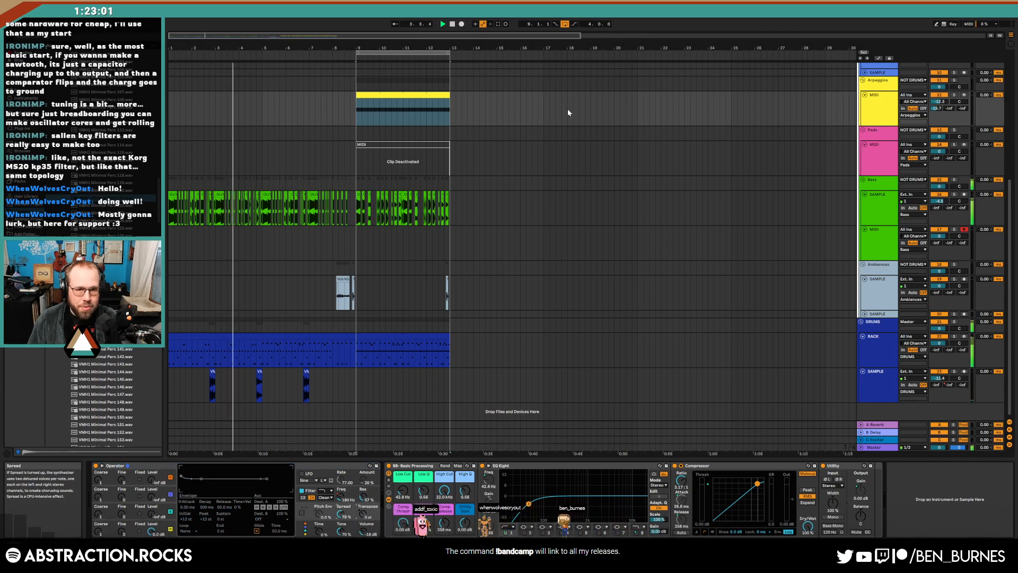
# Browse the audio effects and inspect the arpeggio clip's notes during playback
pyautogui.click(379, 95)
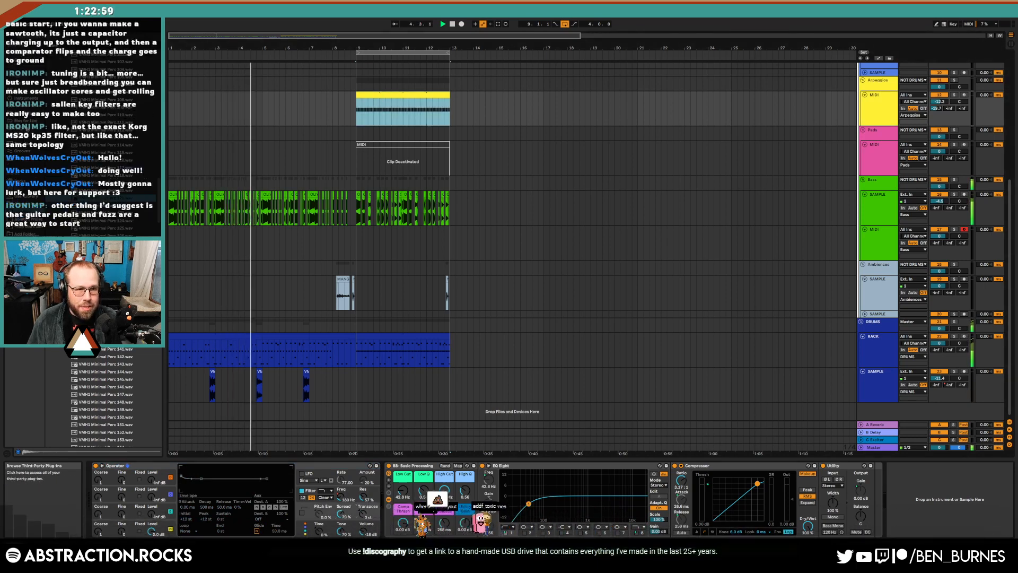
pyautogui.click(23, 128)
pyautogui.click(29, 108)
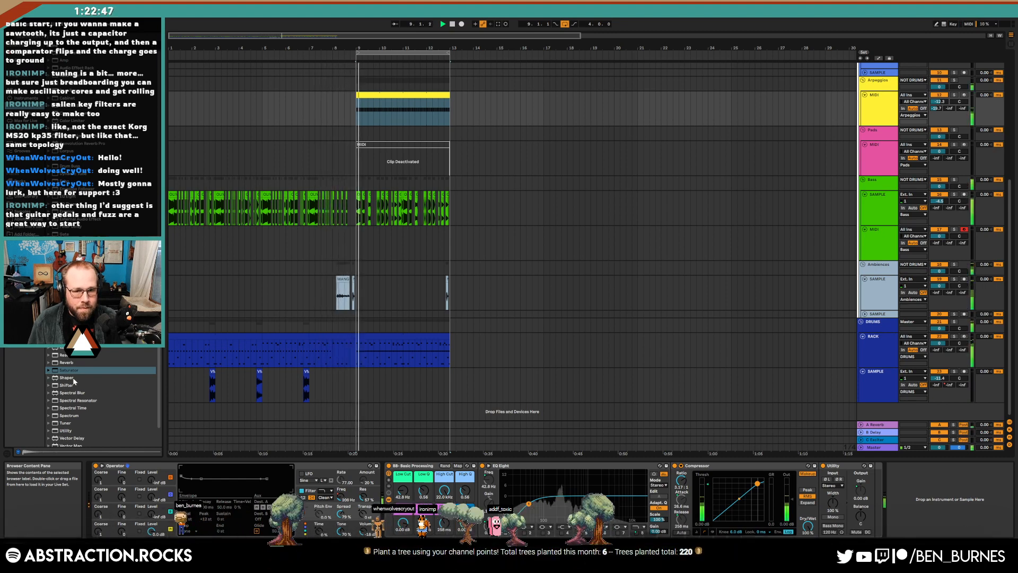
pyautogui.doubleClick(408, 104)
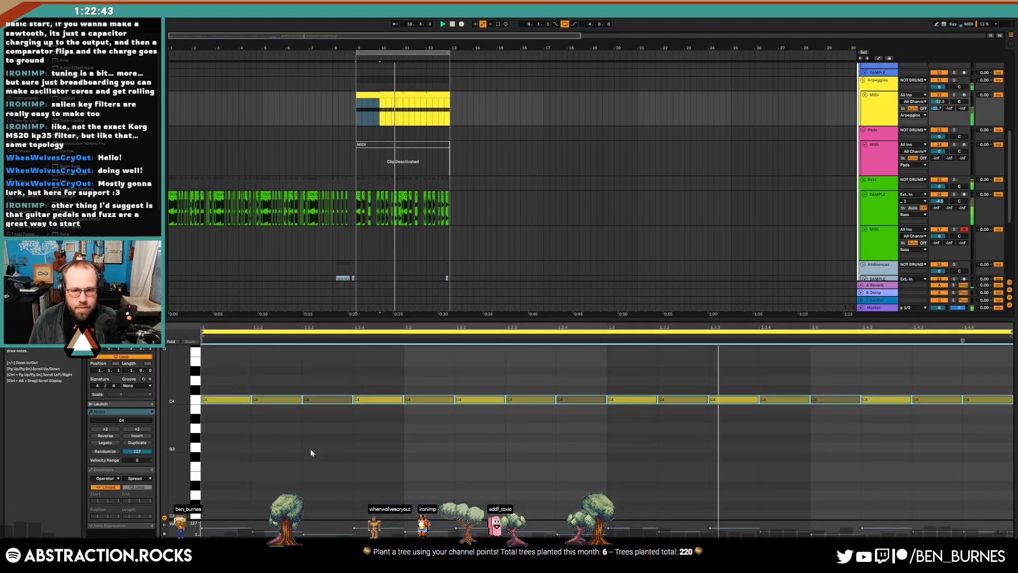
pyautogui.hotkey('shift', 'Tab')
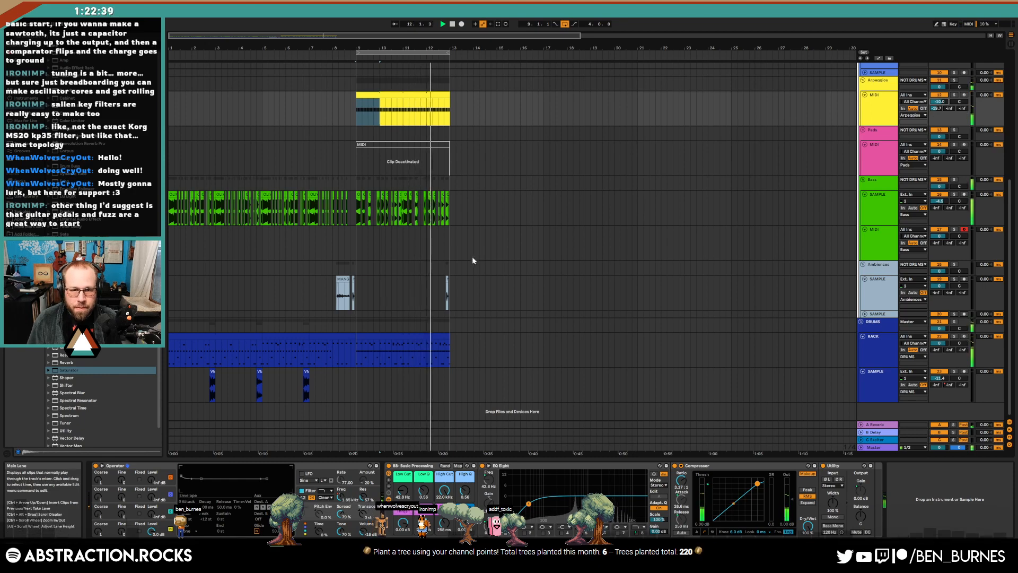
pyautogui.press('space')
# Set the pitch bend range of the arpeggio's Operator to 12 semitones
pyautogui.doubleClick(419, 95)
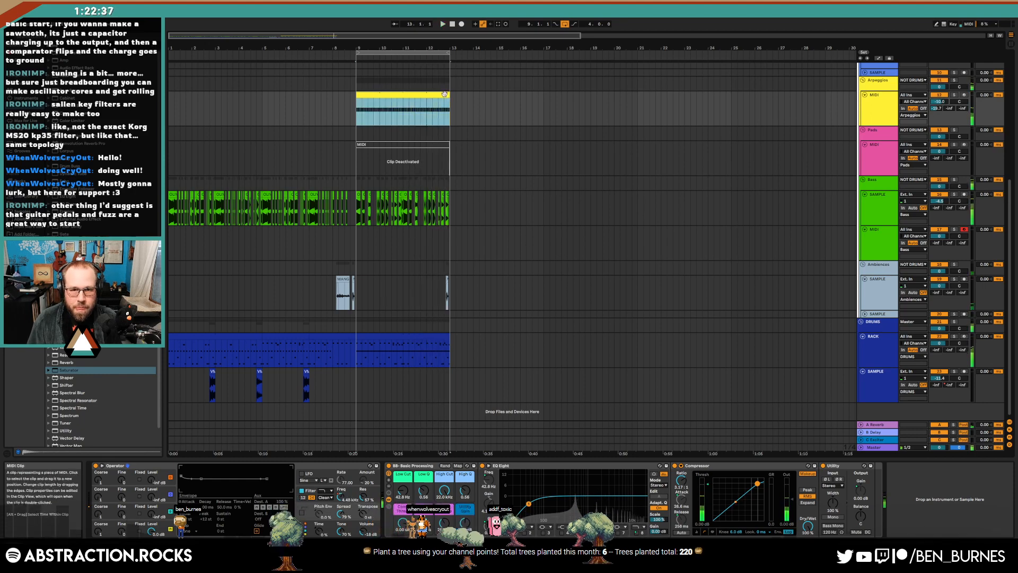
pyautogui.hotkey('shift', 'Tab')
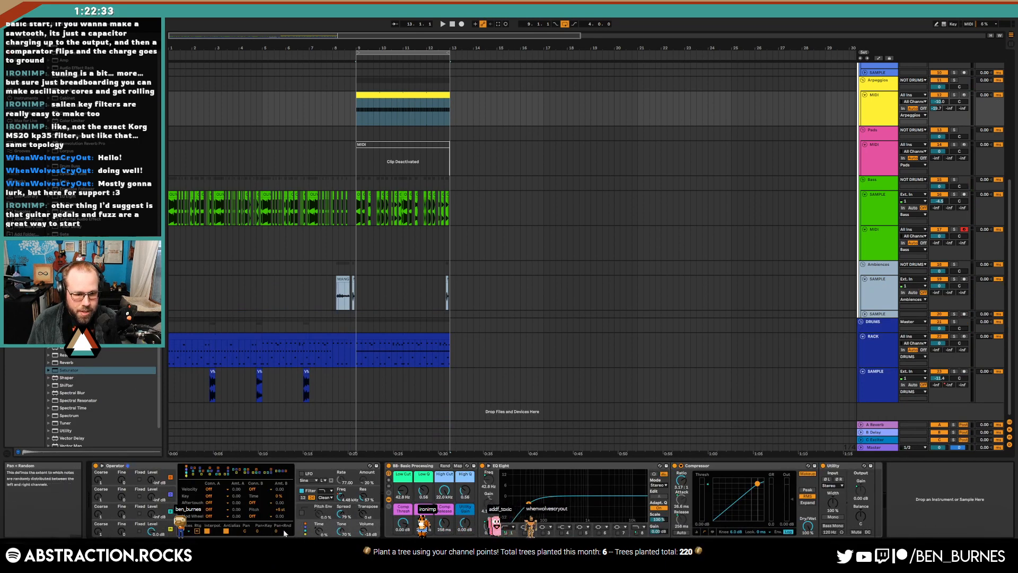
pyautogui.click(298, 506)
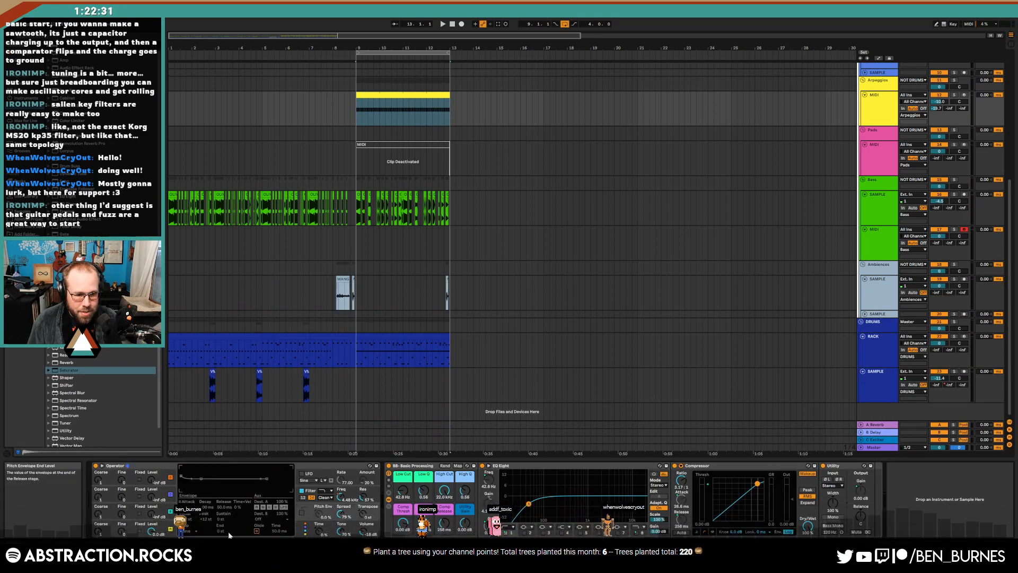
pyautogui.click(299, 494)
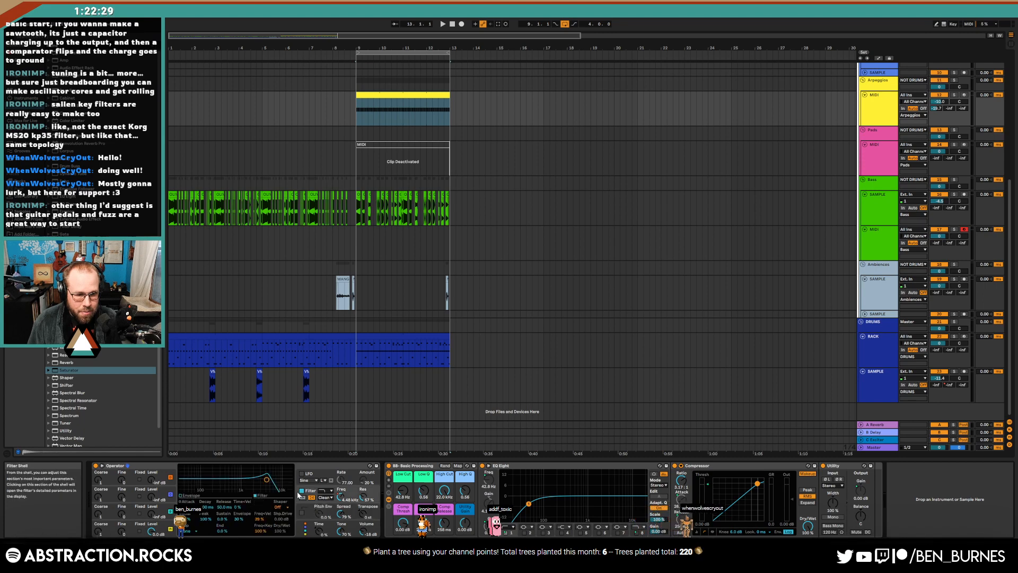
pyautogui.click(297, 531)
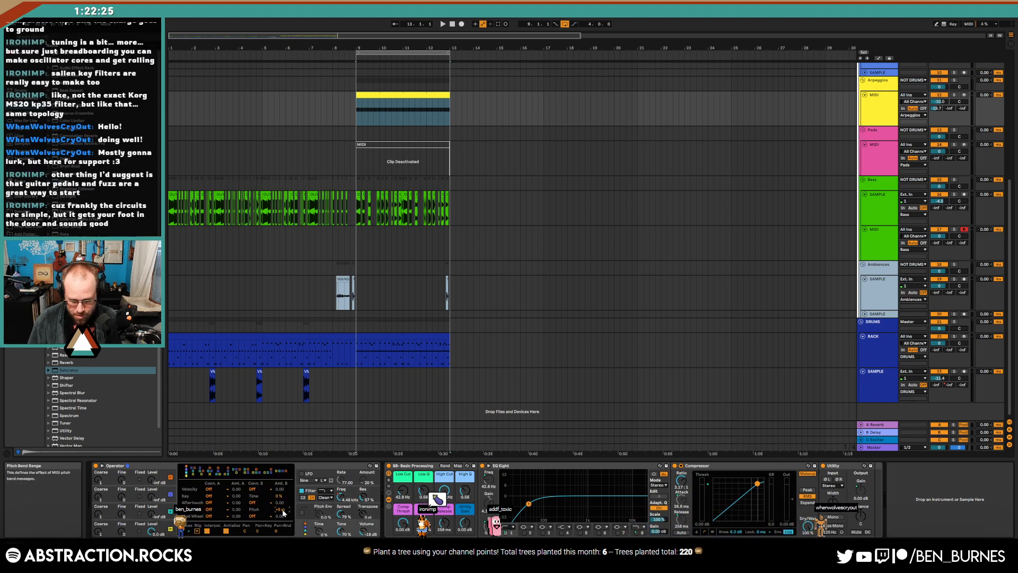
pyautogui.write('12')
pyautogui.press('Return')
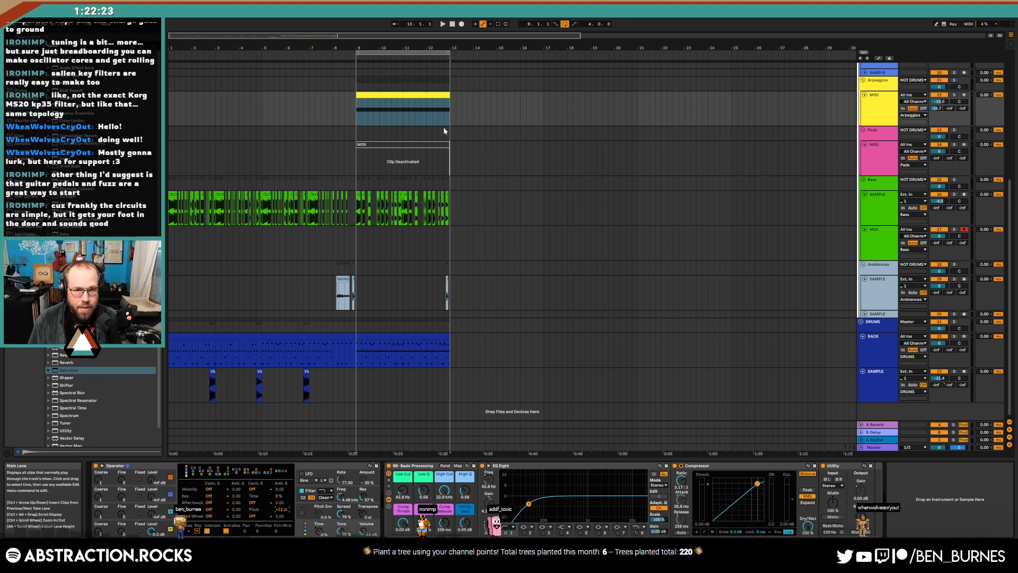
# Give bar 12's arpeggio clip a pitch bend envelope that stays at 0 until beat 3 and falls to the minimum
pyautogui.doubleClick(436, 108)
pyautogui.moveTo(429, 110)
pyautogui.mouseDown()
pyautogui.moveTo(449, 112)
pyautogui.moveTo(429, 114)
pyautogui.mouseUp()
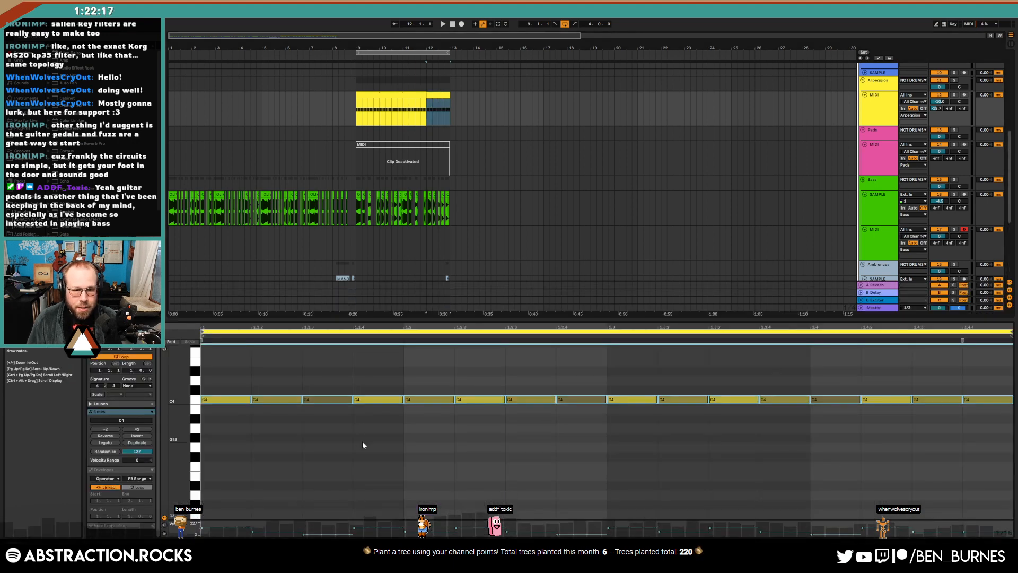
pyautogui.click(109, 479)
pyautogui.click(113, 485)
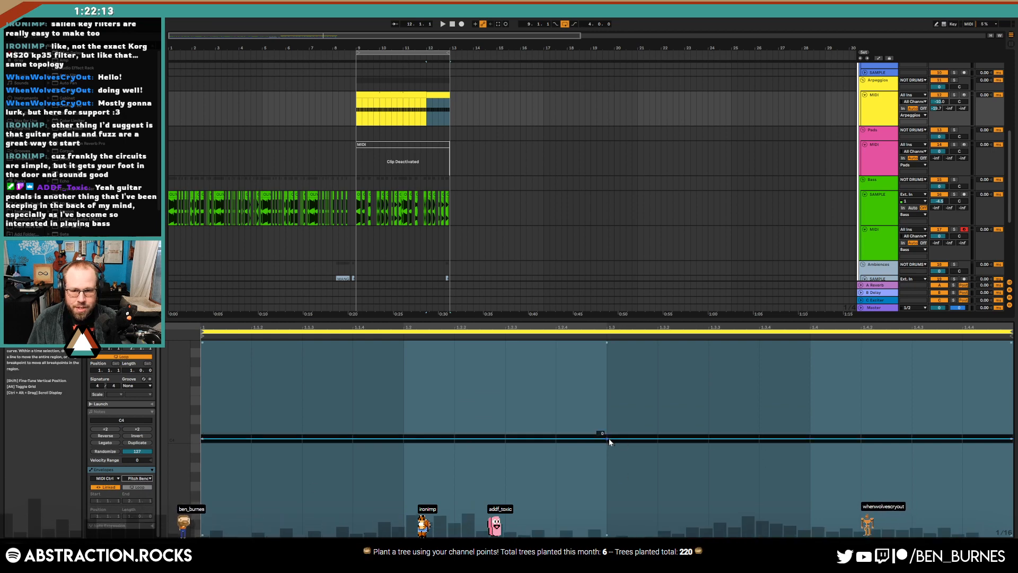
pyautogui.click(608, 438)
pyautogui.moveTo(1009, 440); pyautogui.dragTo(963, 532)
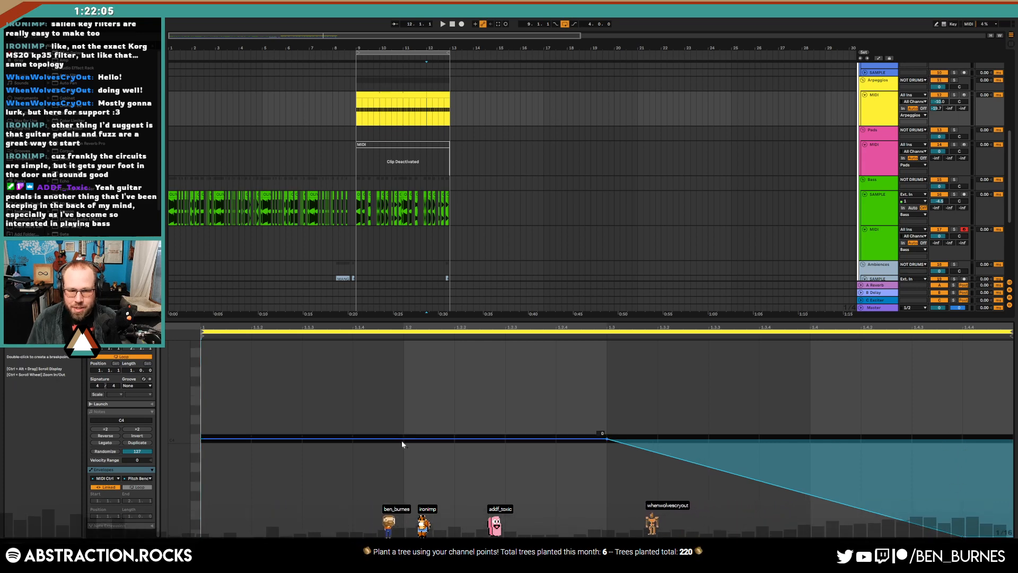
# Add a slight pitch bend dip at the start of bar 12's arpeggio clip and copy it to the clips of bars 9–11
pyautogui.click(210, 438)
pyautogui.moveTo(202, 439); pyautogui.dragTo(202, 441)
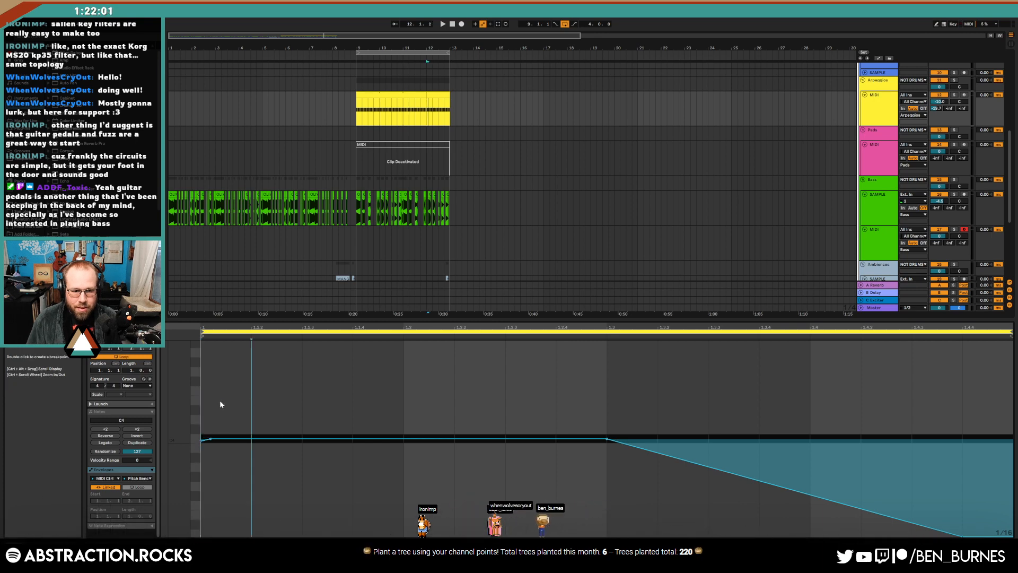
pyautogui.moveTo(220, 401); pyautogui.dragTo(207, 364)
pyautogui.hotkey('ctrl', 'a')
pyautogui.press('Delete')
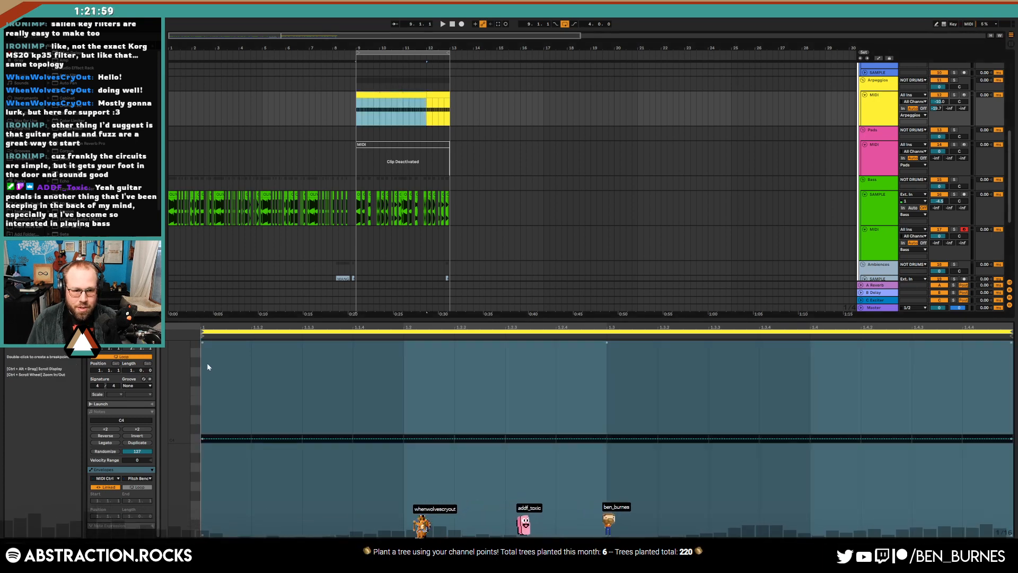
pyautogui.hotkey('ctrl', 'y')
pyautogui.hotkey('ctrl', 'y')
pyautogui.hotkey('ctrl', 'y')
# Play from bar 9 and bow the falling pitch bend line in bar 12's arpeggio clip into a slower-starting curve
pyautogui.press('space')
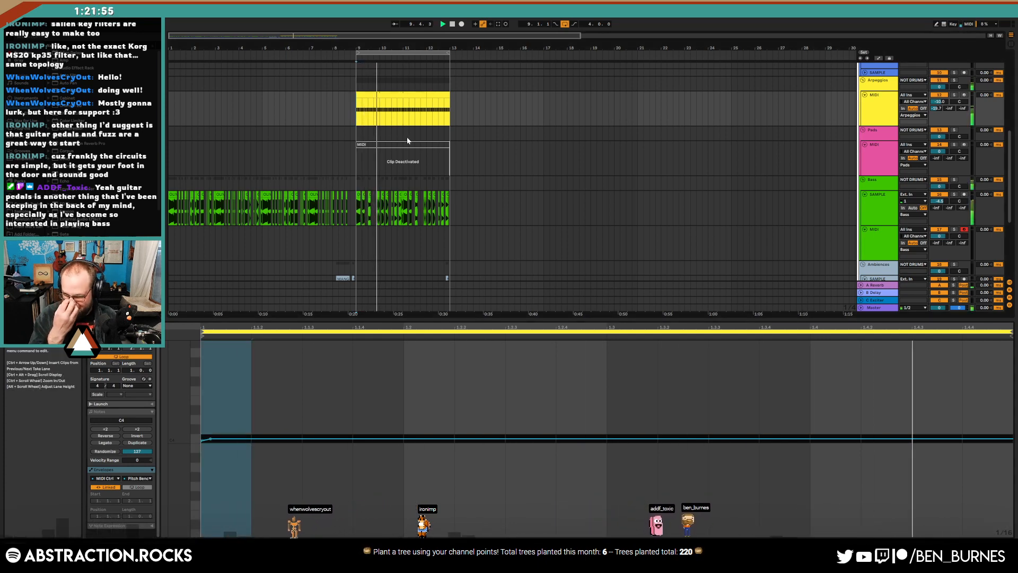
pyautogui.click(437, 95)
pyautogui.click(774, 401)
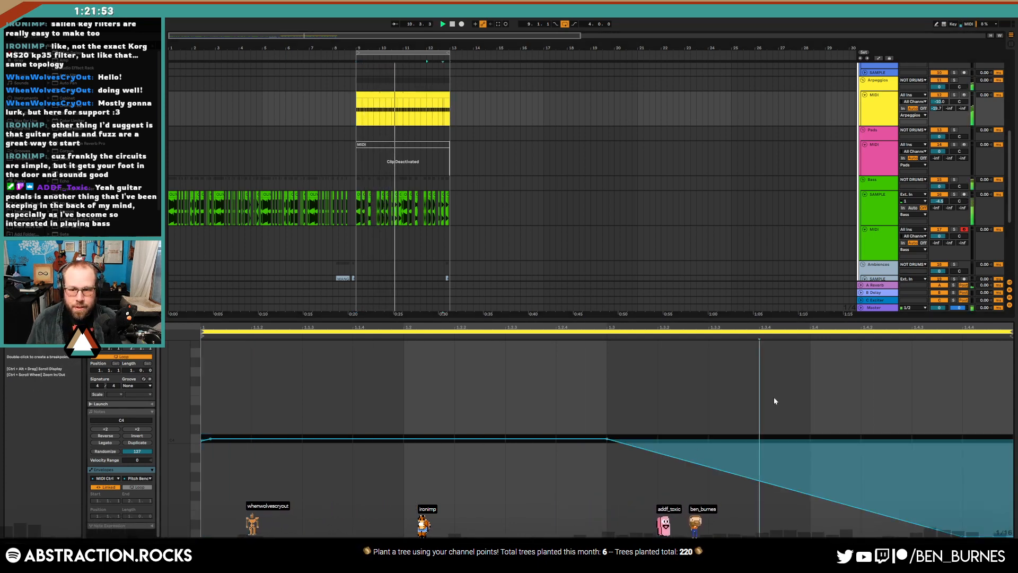
pyautogui.moveTo(775, 482); pyautogui.dragTo(775, 463)
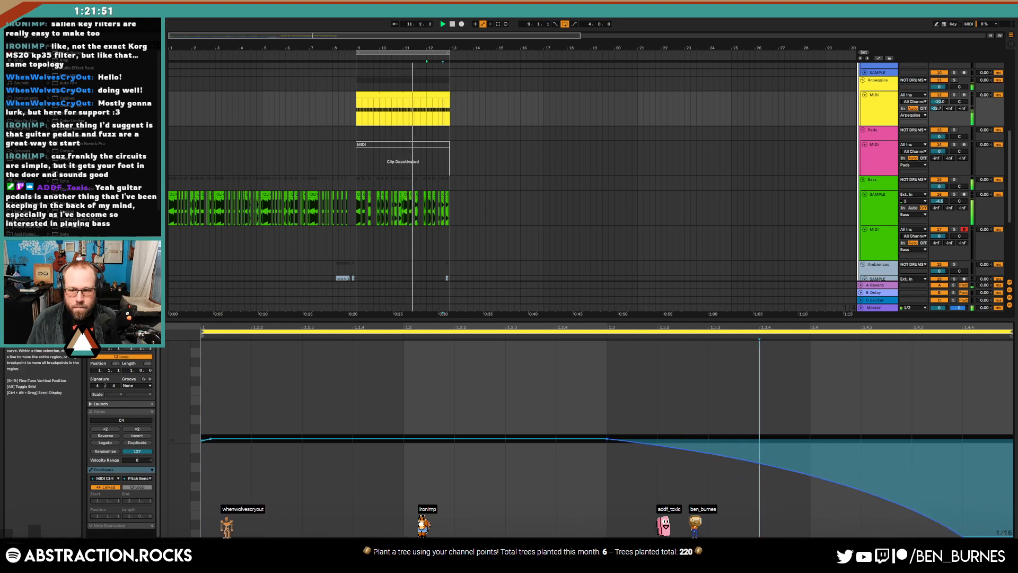
# Bring up the arpeggio track's device chain and add Transient Master after the Utility at its end
pyautogui.press('a')
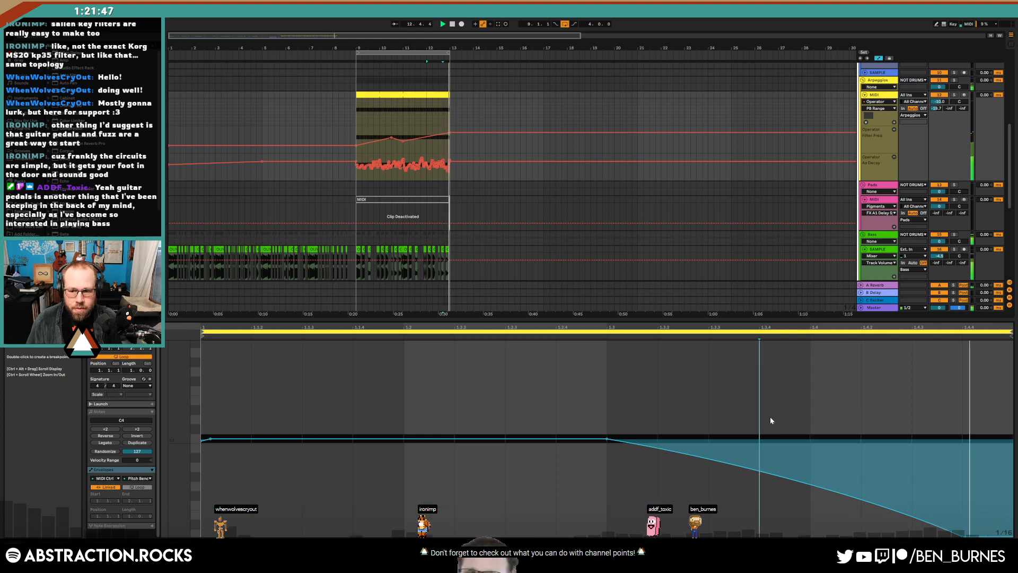
pyautogui.hotkey('shift', 'Tab')
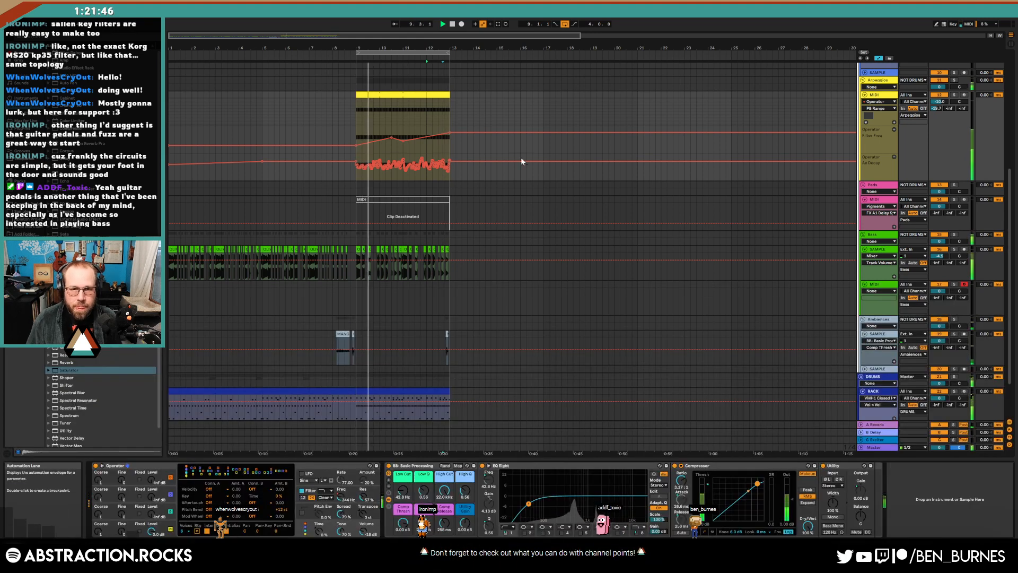
pyautogui.click(435, 95)
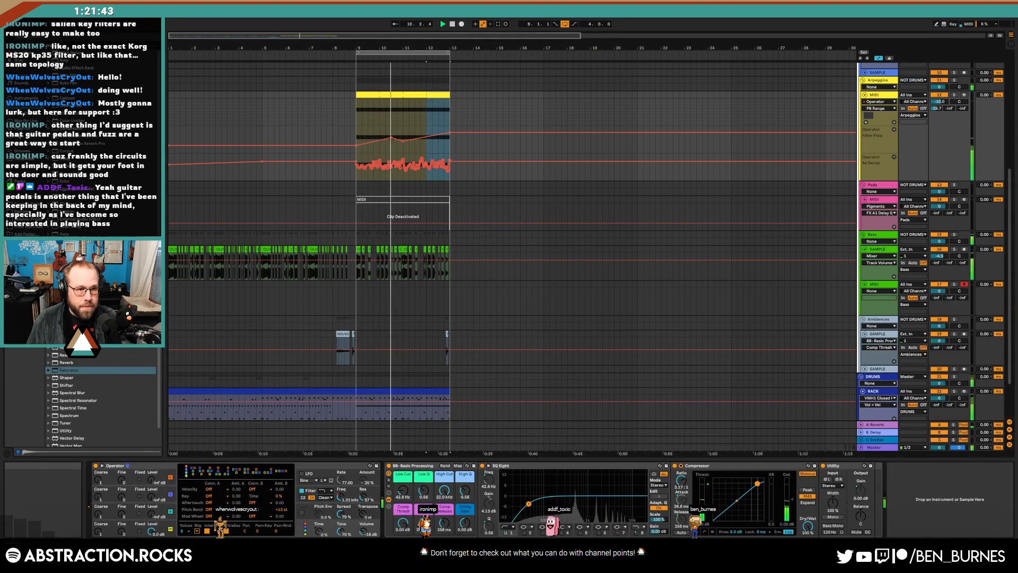
pyautogui.click(22, 129)
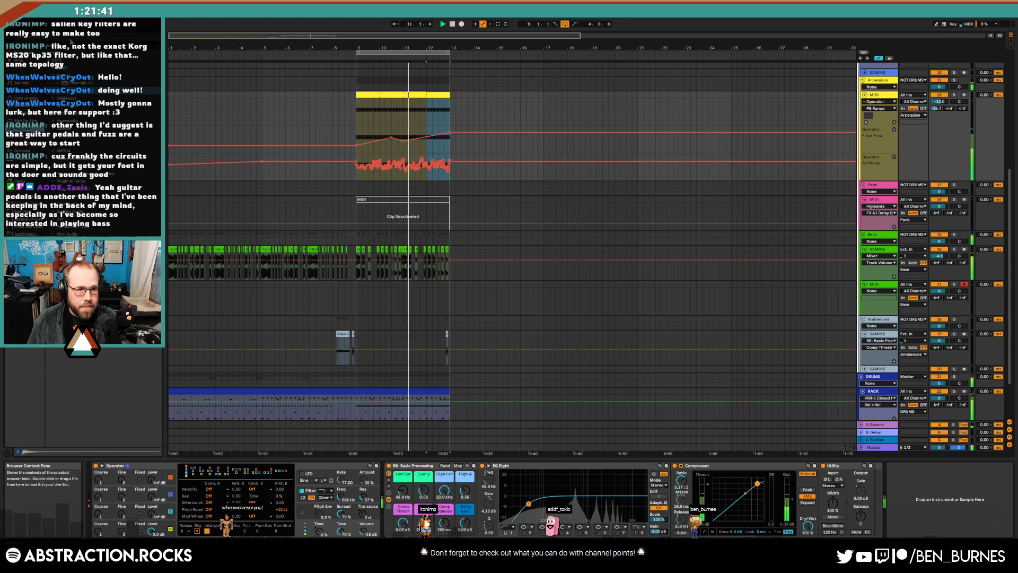
pyautogui.click(71, 37)
pyautogui.write('guitar')
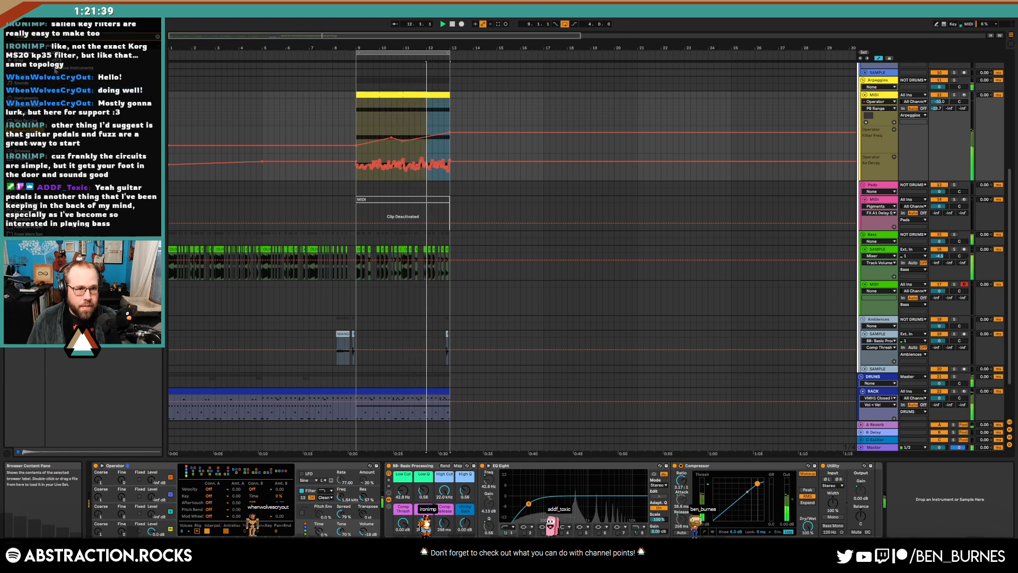
pyautogui.click(55, 68)
pyautogui.moveTo(64, 75); pyautogui.dragTo(920, 518)
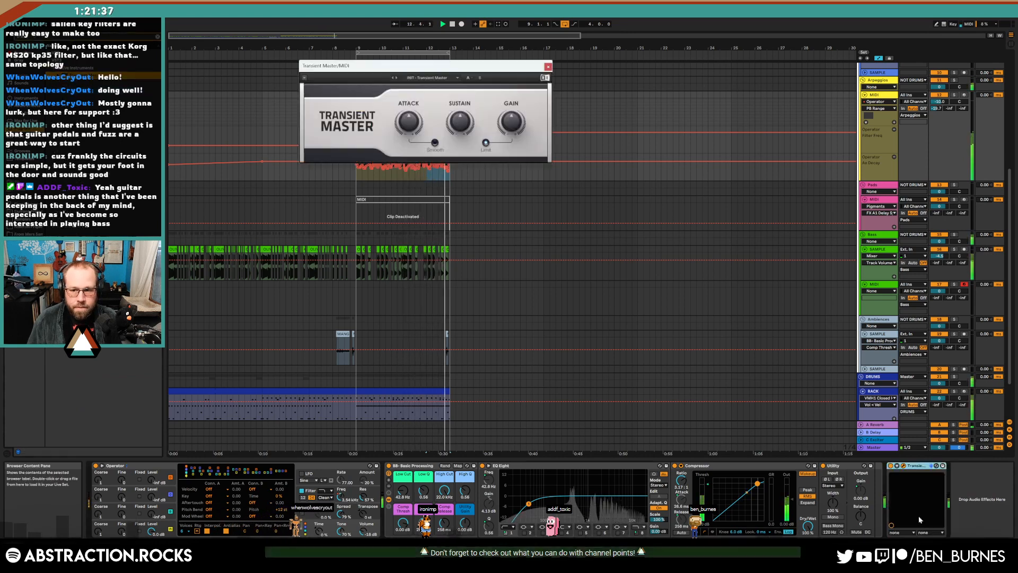
# Set Transient Master's Attack to 41% and Sustain to -66% on the arpeggio track during playback
pyautogui.moveTo(409, 122); pyautogui.dragTo(409, 85)
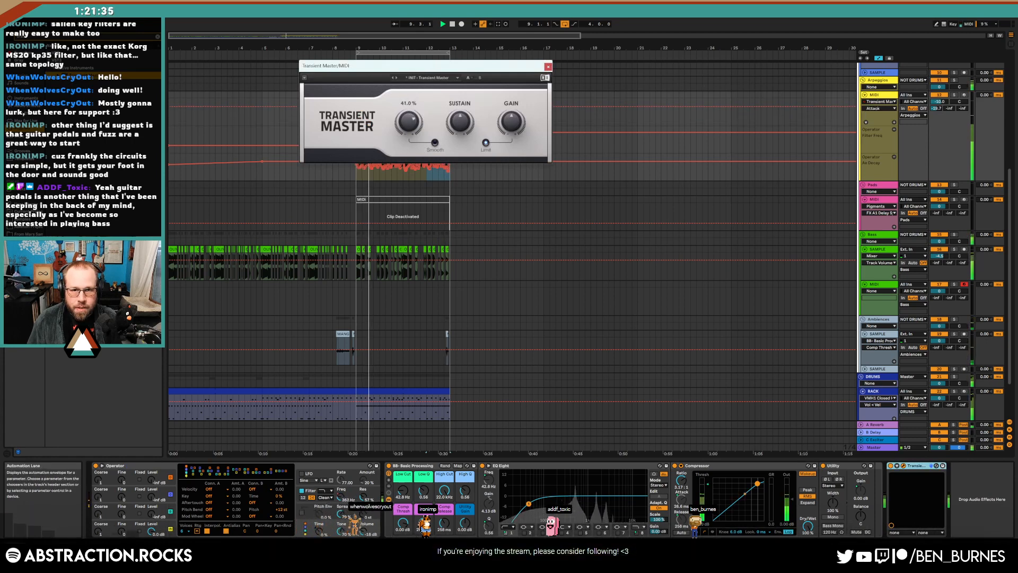
pyautogui.moveTo(460, 122); pyautogui.dragTo(460, 157)
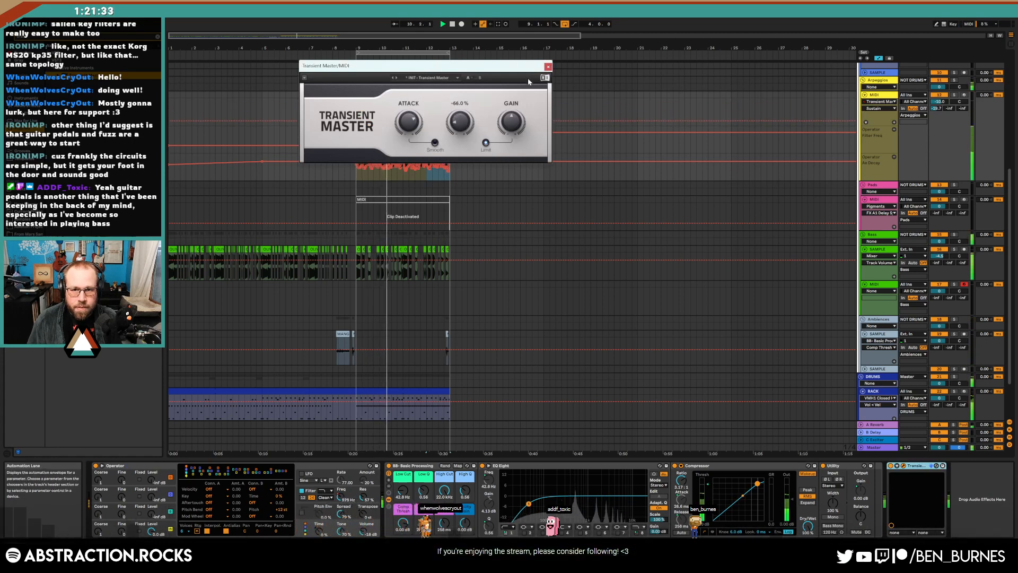
pyautogui.click(548, 66)
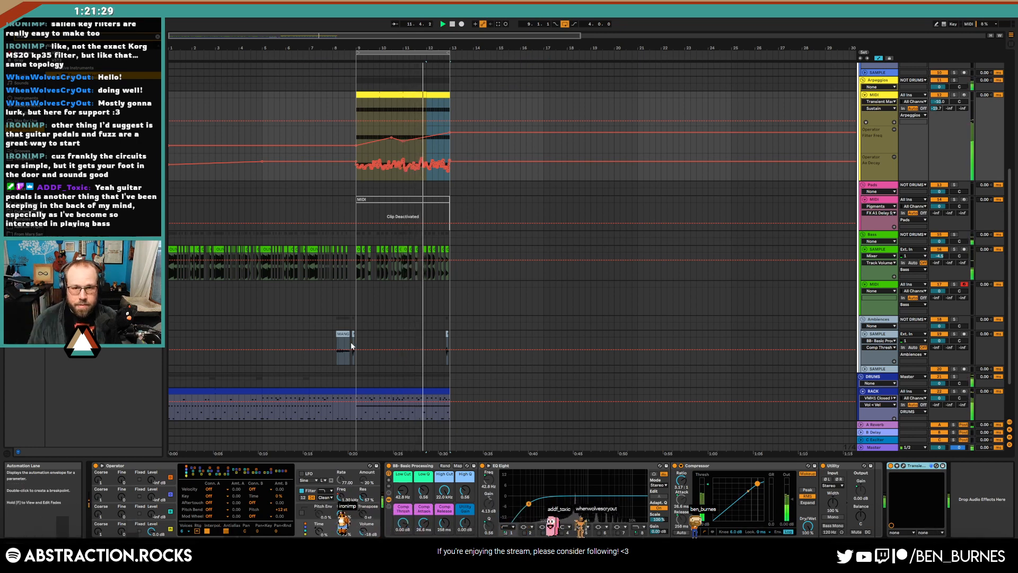
pyautogui.click(480, 138)
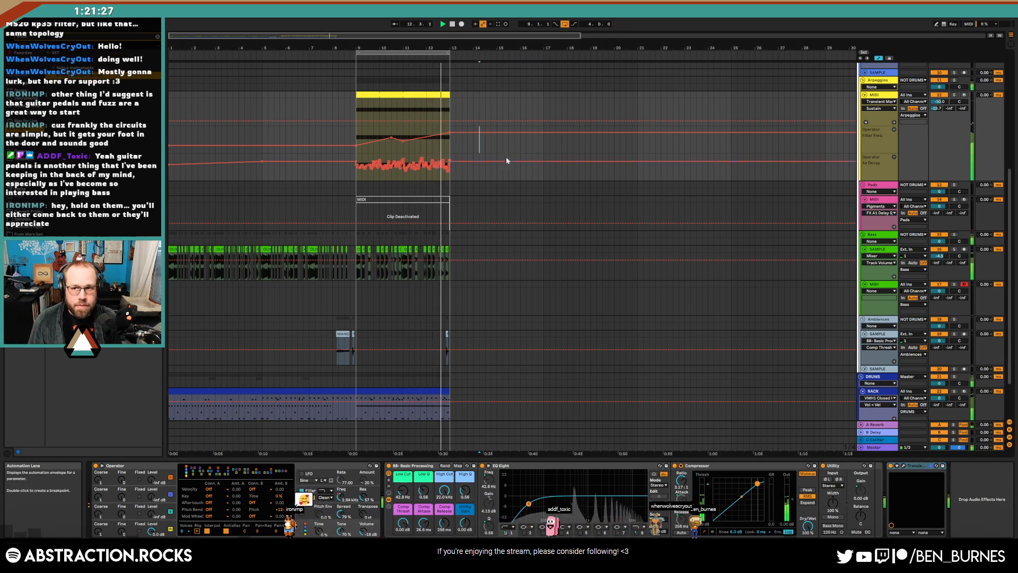
# Lower the arpeggio track's send to the A Reverb return and stop playback
pyautogui.moveTo(937, 108); pyautogui.dragTo(937, 103)
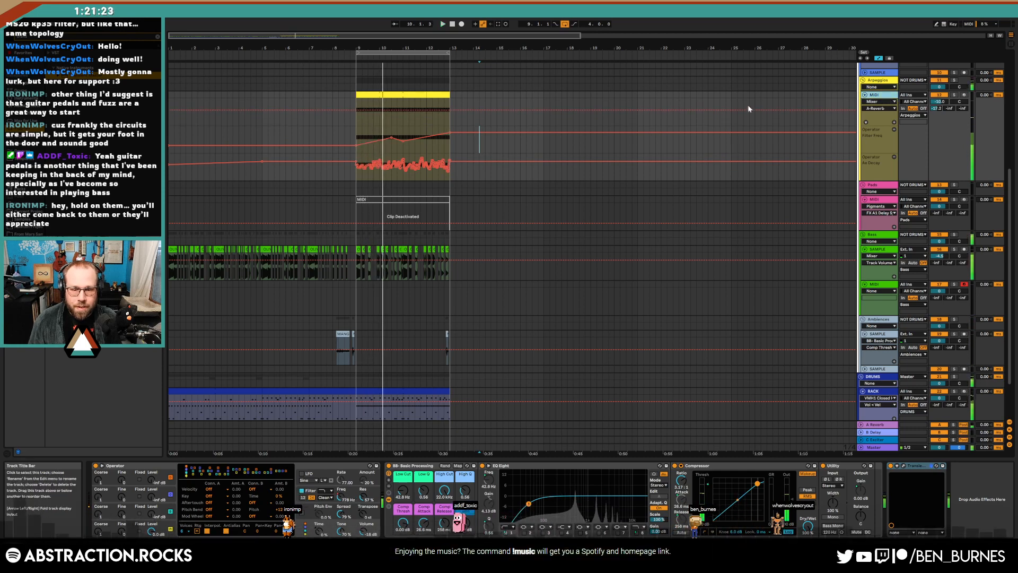
pyautogui.press('space')
pyautogui.click(158, 37)
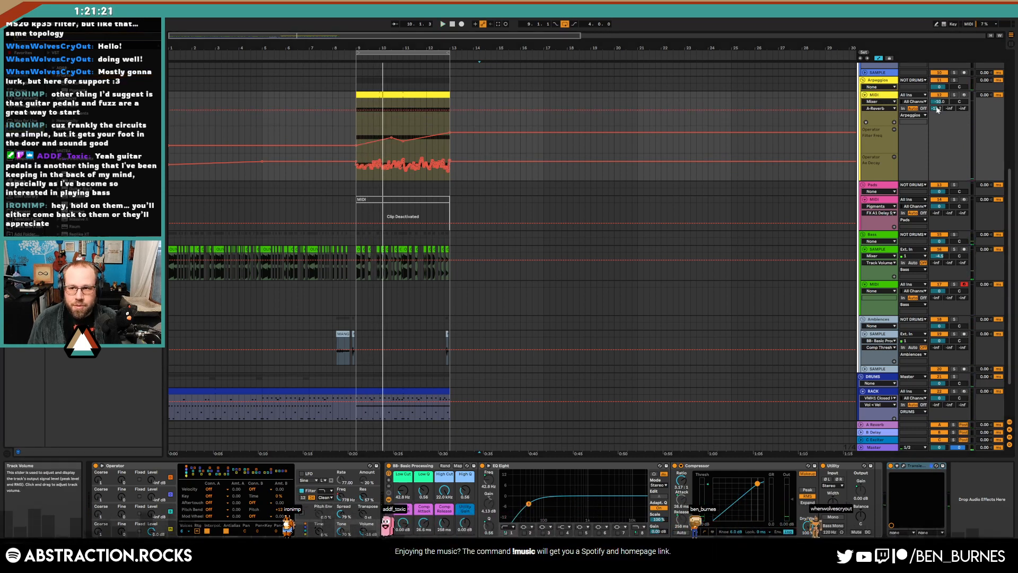
pyautogui.moveTo(937, 109); pyautogui.dragTo(938, 122)
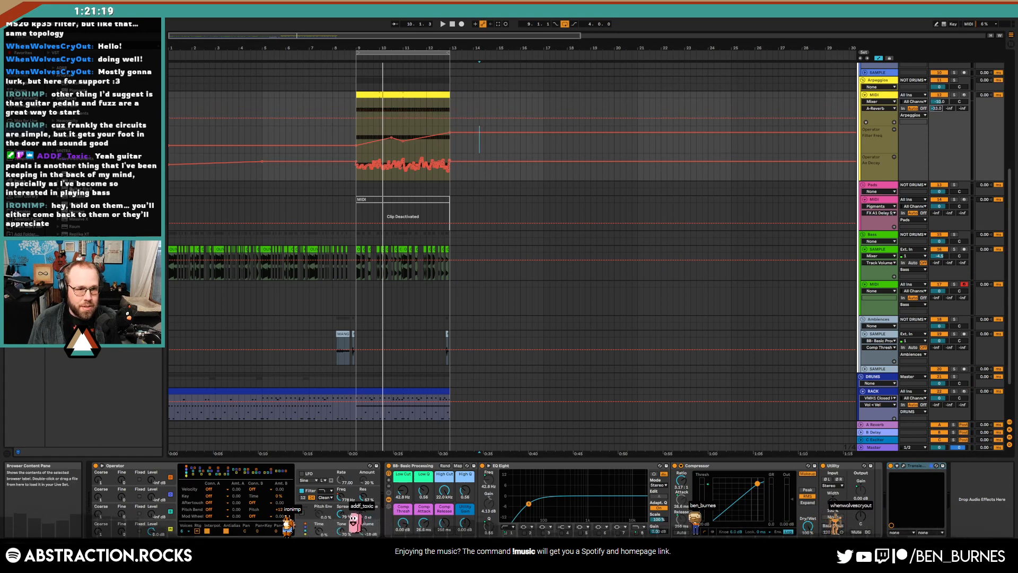
# Insert Dirt before Transient Master on the arpeggio track, play from bar 9 and raise its A-side Drive to 29%
pyautogui.moveTo(69, 182); pyautogui.dragTo(862, 490)
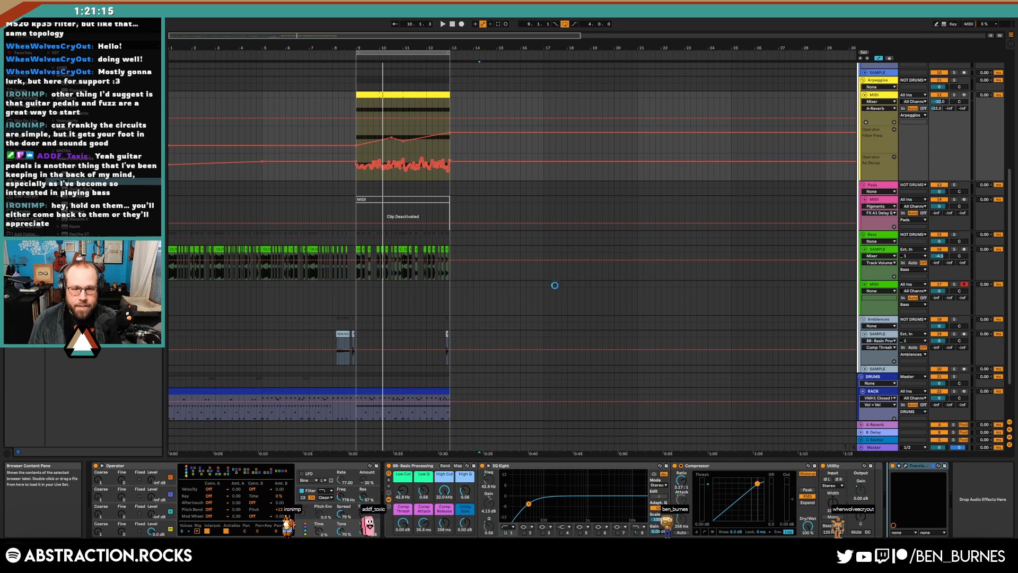
pyautogui.moveTo(402, 72); pyautogui.dragTo(438, 253)
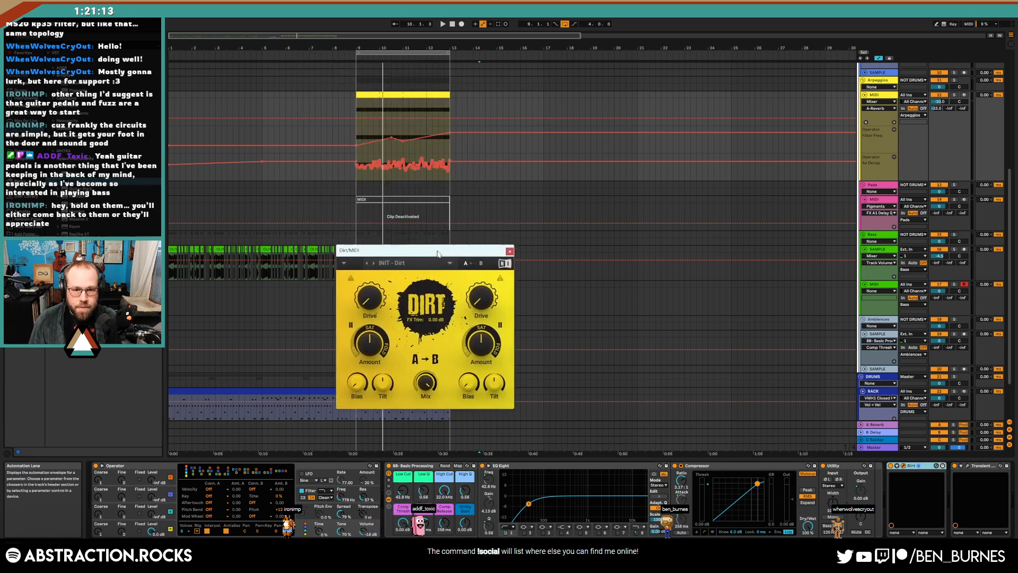
pyautogui.click(362, 95)
pyautogui.press('space')
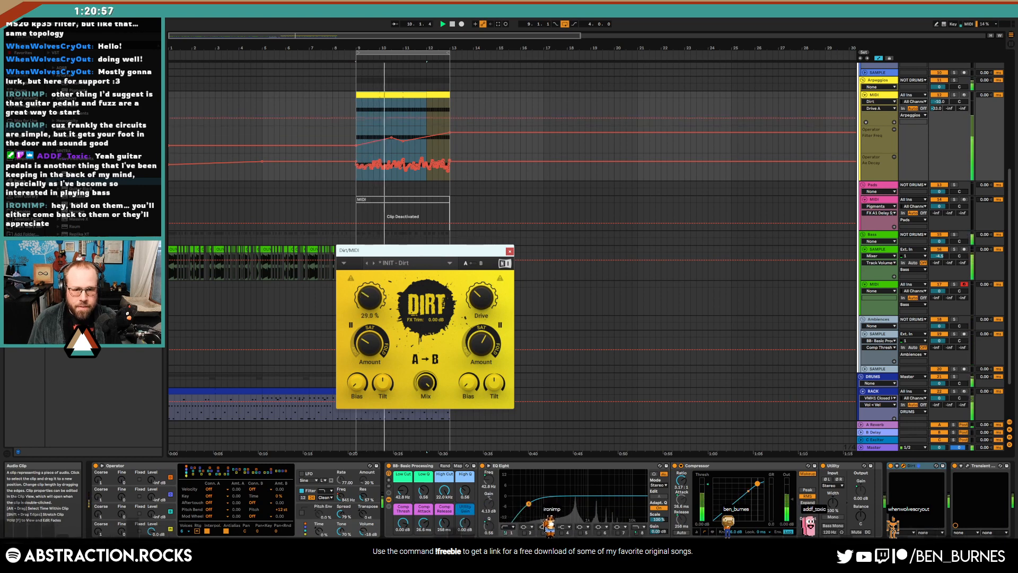
pyautogui.click(510, 251)
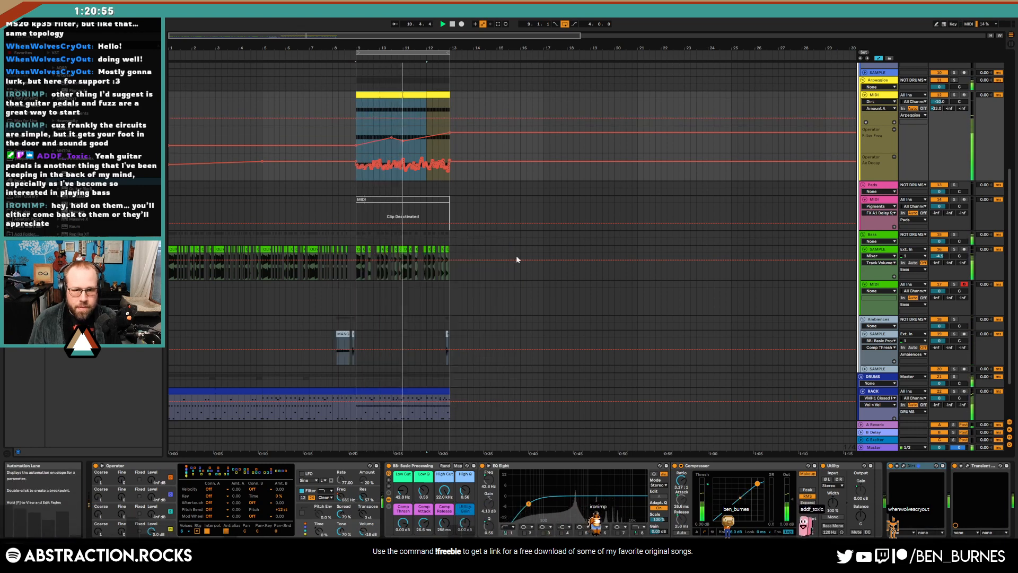
# Shorten the longer bass sample clips across bars 9 to 12 for tighter hits and play the transition from bar 8
pyautogui.press('a')
pyautogui.click(445, 289)
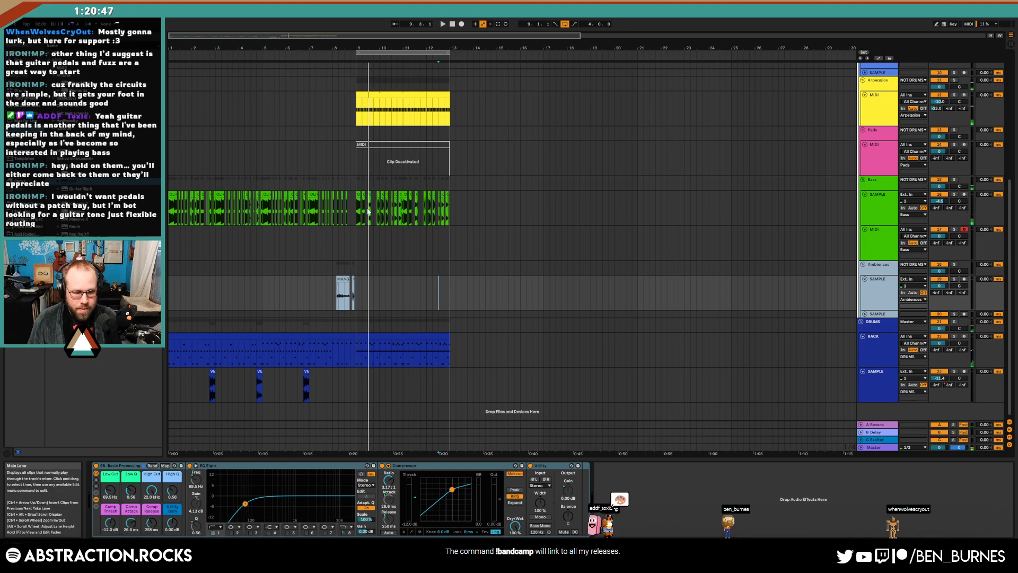
pyautogui.scroll(5, 371, 217)
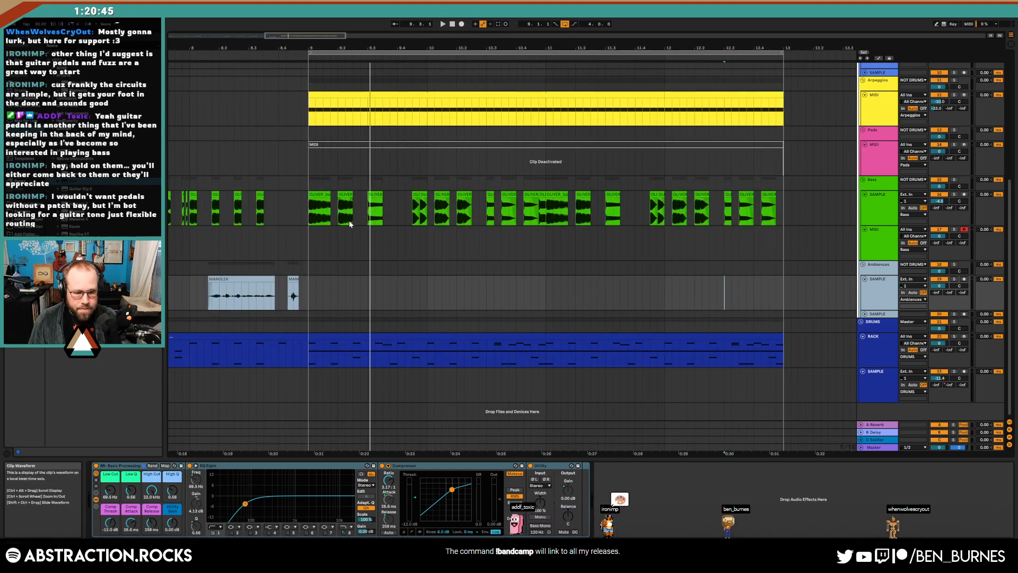
pyautogui.click(328, 195)
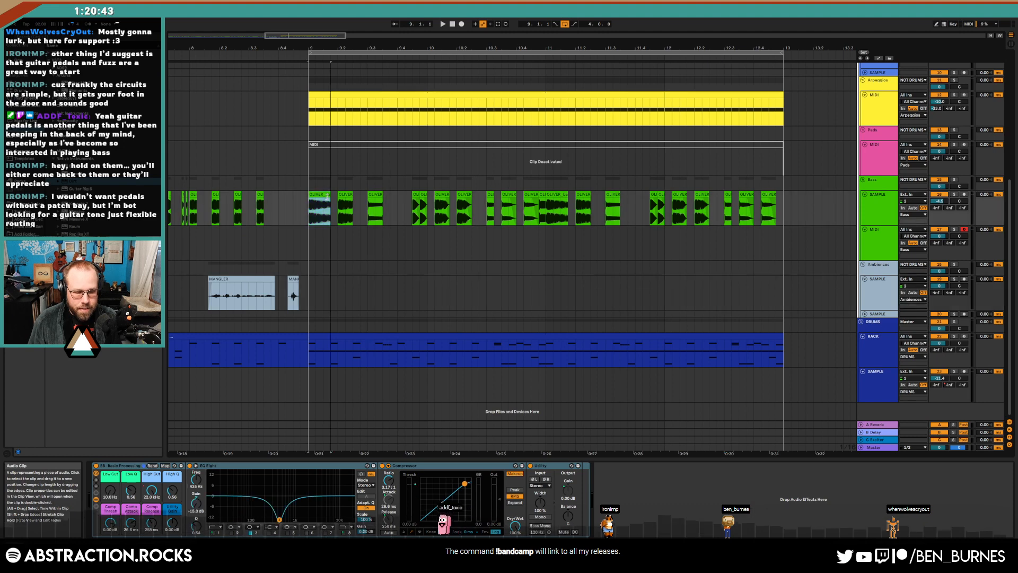
pyautogui.moveTo(330, 196); pyautogui.dragTo(324, 197)
pyautogui.scroll(3, 326, 205)
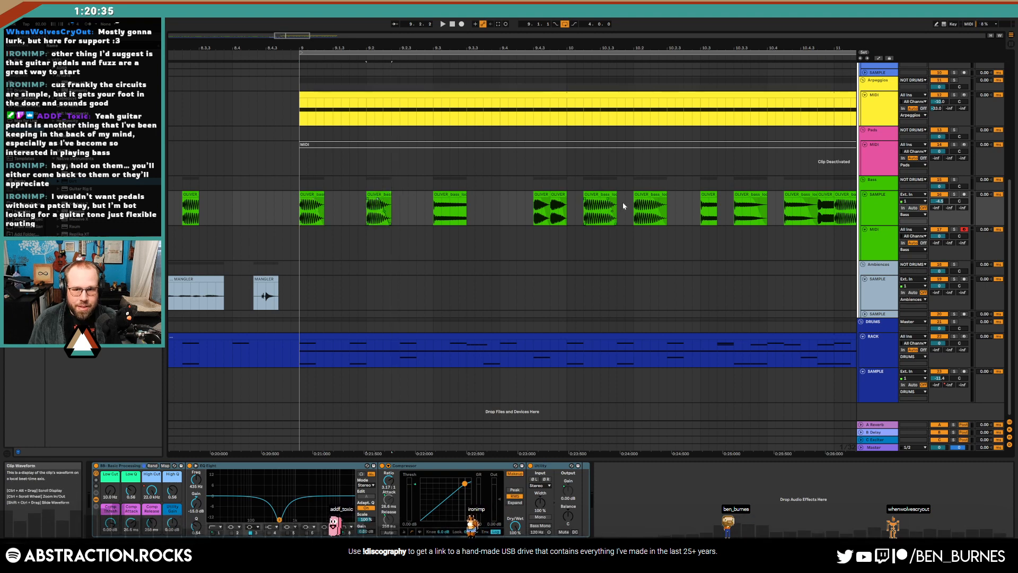
pyautogui.moveTo(665, 195); pyautogui.dragTo(659, 195)
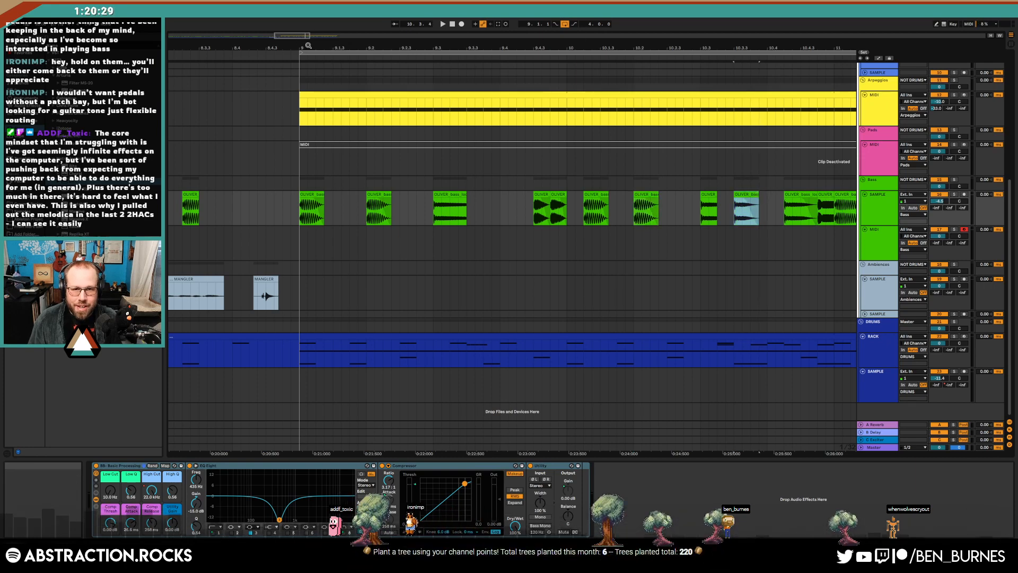
pyautogui.moveTo(293, 37); pyautogui.dragTo(312, 38)
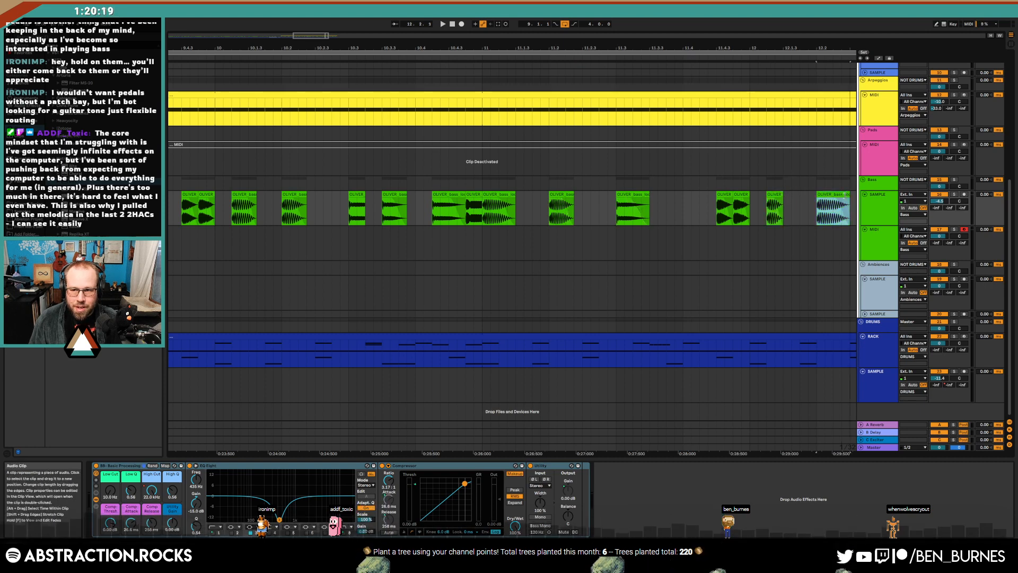
pyautogui.moveTo(314, 36); pyautogui.dragTo(340, 32)
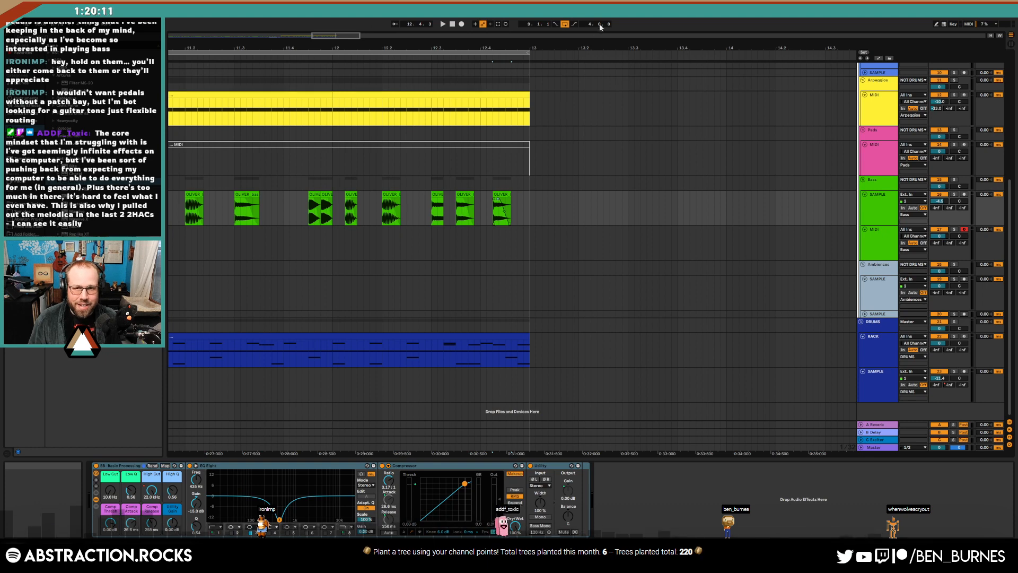
pyautogui.moveTo(424, 36); pyautogui.dragTo(413, 24)
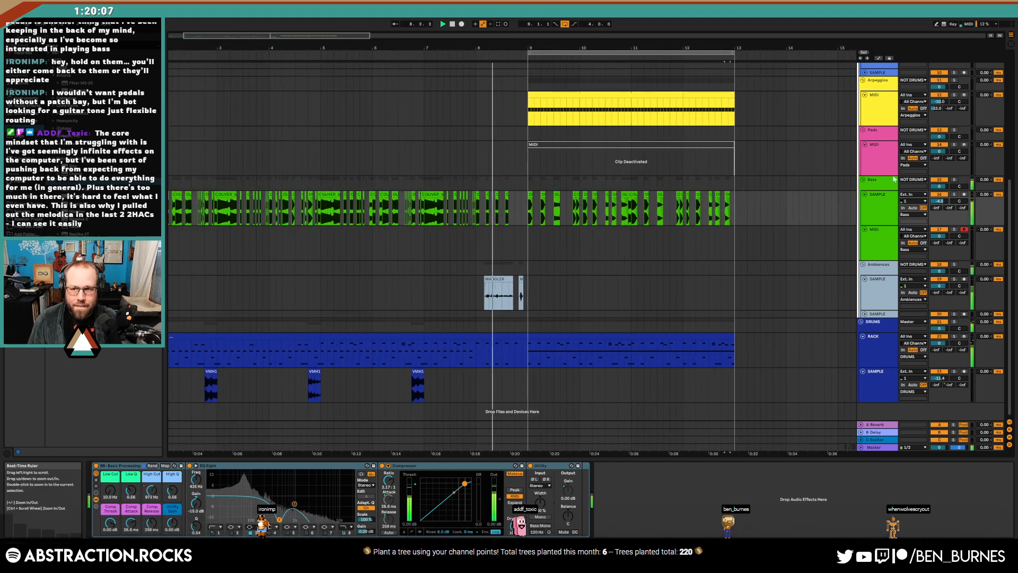
# Arm the Pads MIDI track and record a new octave-doubled part from bar 9 to bar 12 over the deactivated clip
pyautogui.click(878, 146)
pyautogui.click(964, 145)
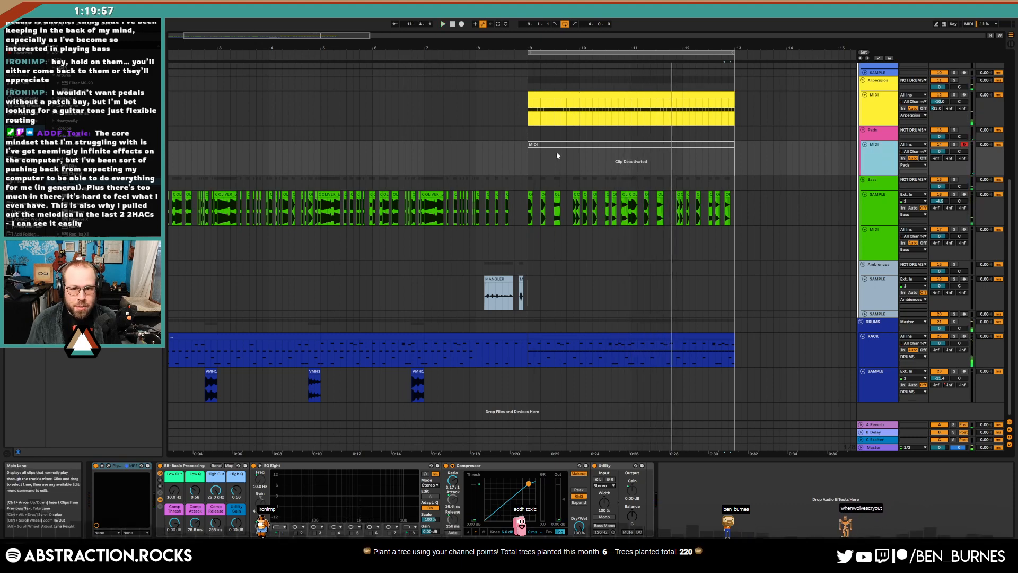
pyautogui.click(525, 147)
pyautogui.click(462, 24)
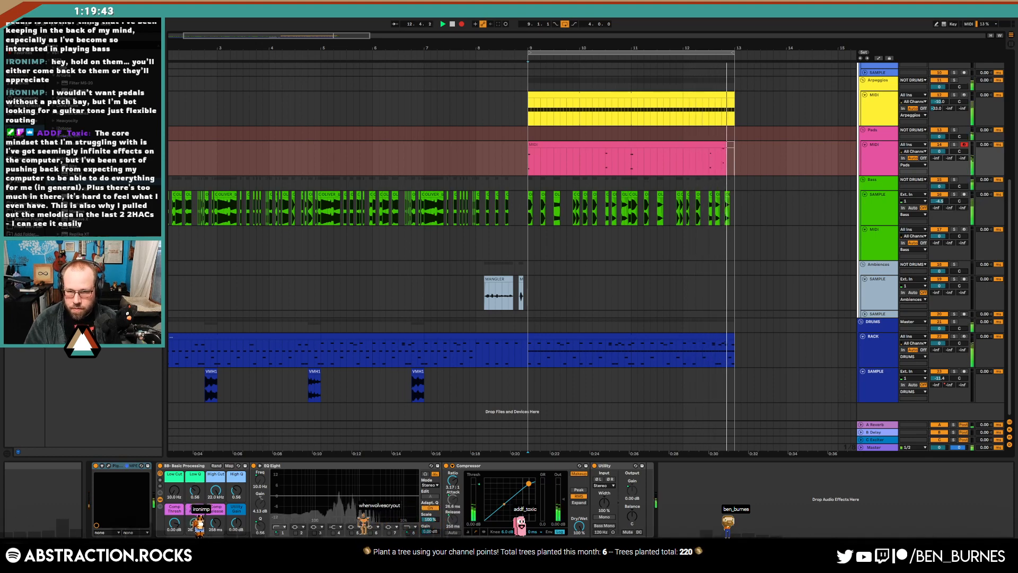
pyautogui.press('space')
# Open the recorded pad clip, lower its last note pair to D#3 and D#4, and line its notes up with the grid
pyautogui.doubleClick(578, 144)
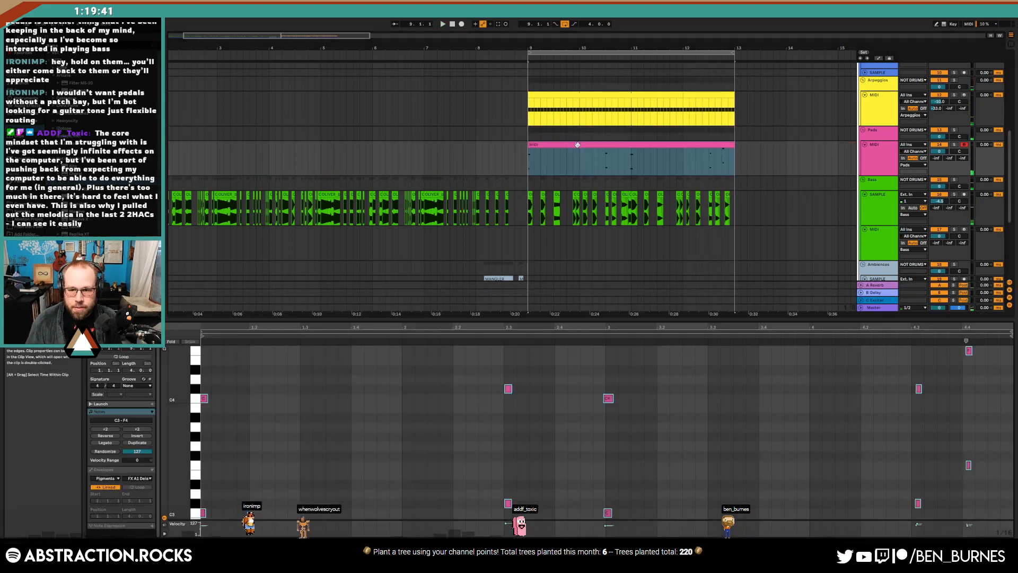
pyautogui.moveTo(957, 348); pyautogui.dragTo(966, 484)
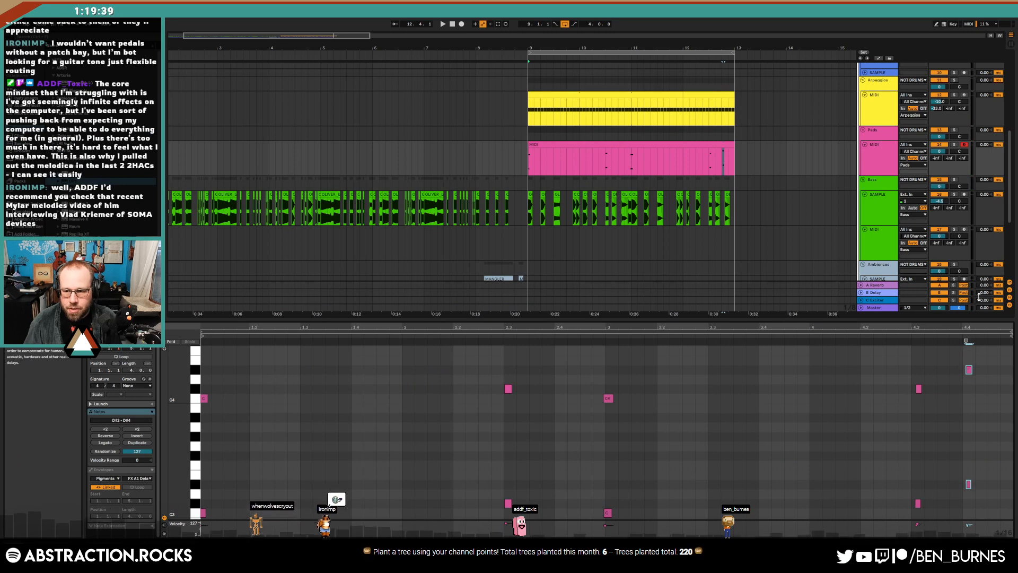
pyautogui.moveTo(535, 364); pyautogui.dragTo(503, 524)
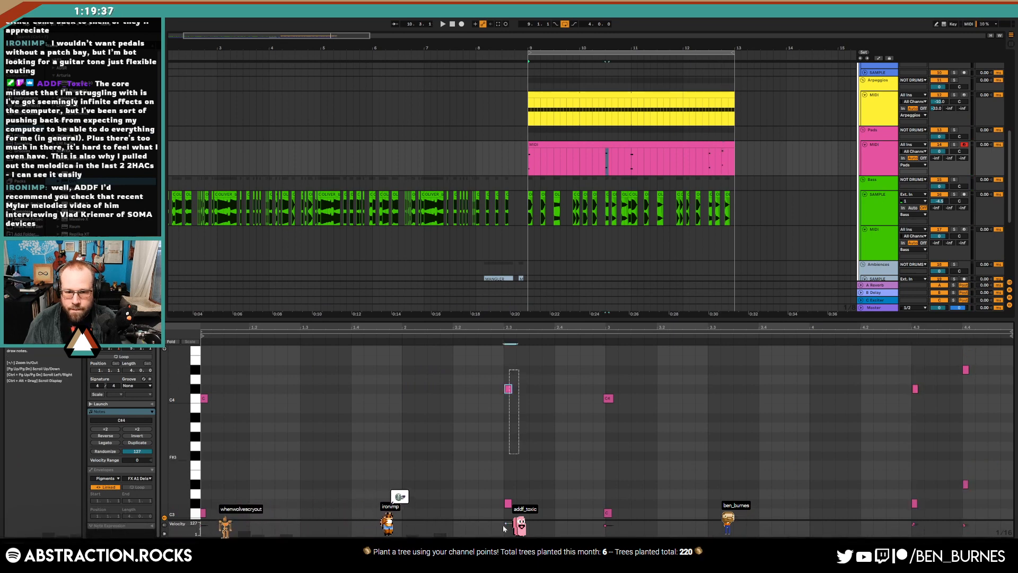
pyautogui.moveTo(595, 378); pyautogui.dragTo(622, 520)
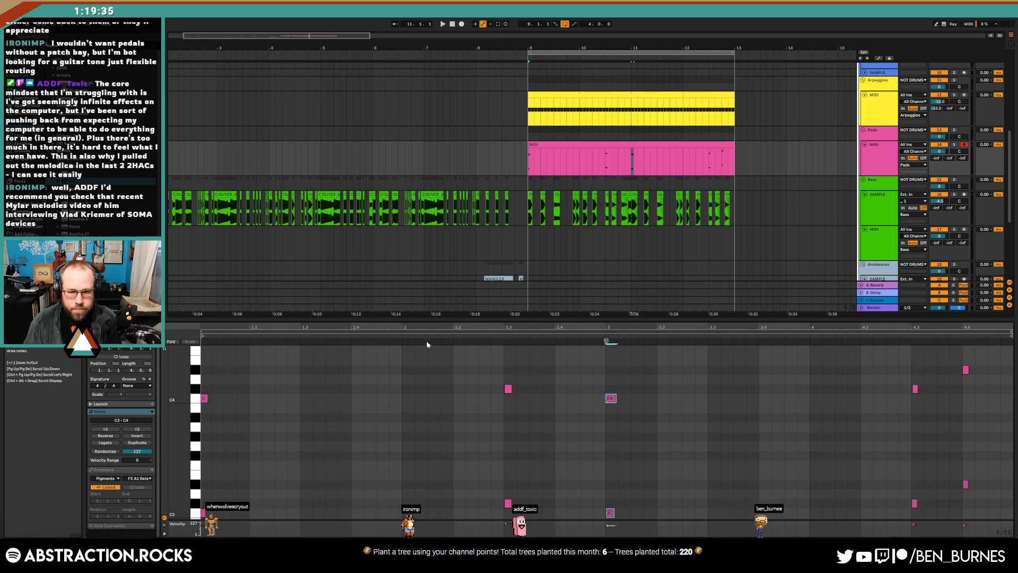
# Transpose all notes of the pad clip up one octave and play it from bar 9
pyautogui.hotkey('ctrl', 'a')
pyautogui.hotkey('shift', 'Up')
pyautogui.press('space')
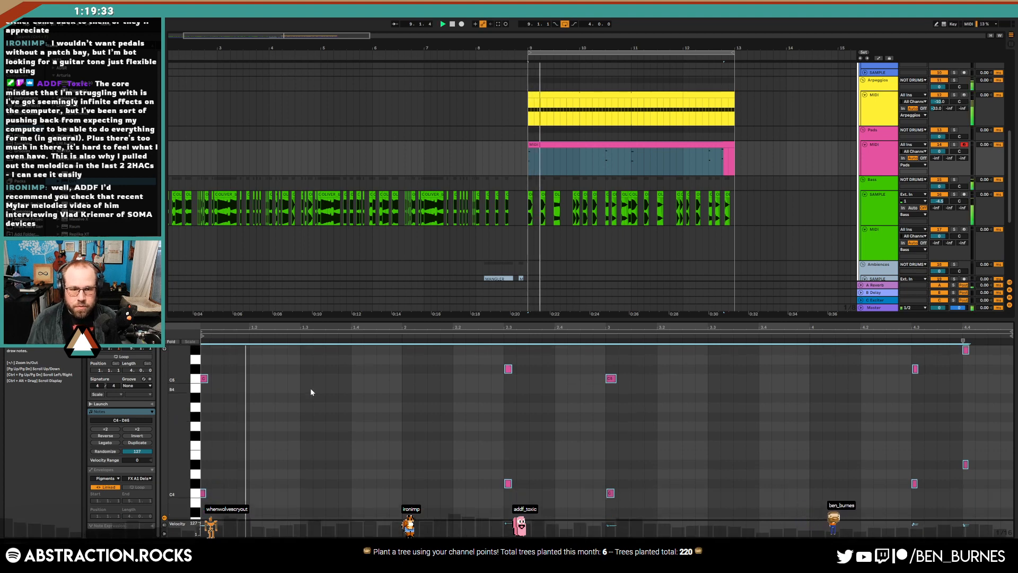
# Line up the pad clip's first pair of C notes with the start of the clip at bar 9
pyautogui.moveTo(289, 364); pyautogui.dragTo(204, 505)
pyautogui.press('space')
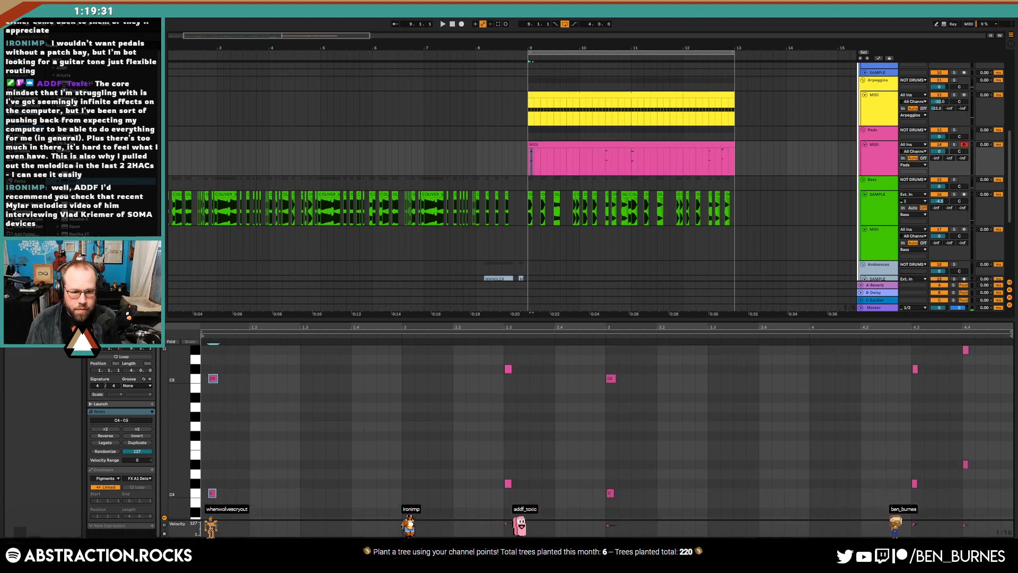
pyautogui.moveTo(225, 326); pyautogui.dragTo(227, 330)
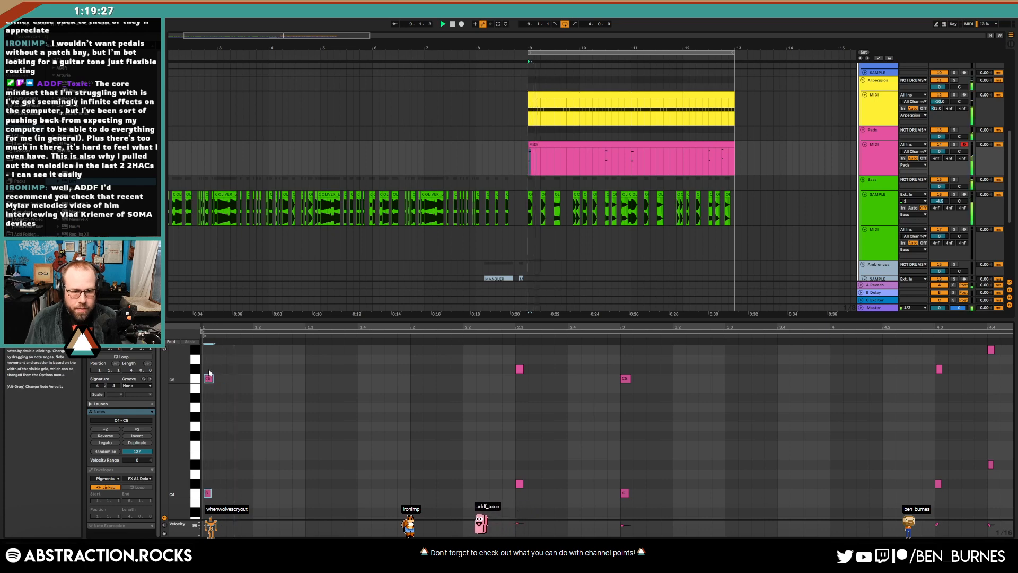
pyautogui.rightClick(204, 337)
pyautogui.click(213, 347)
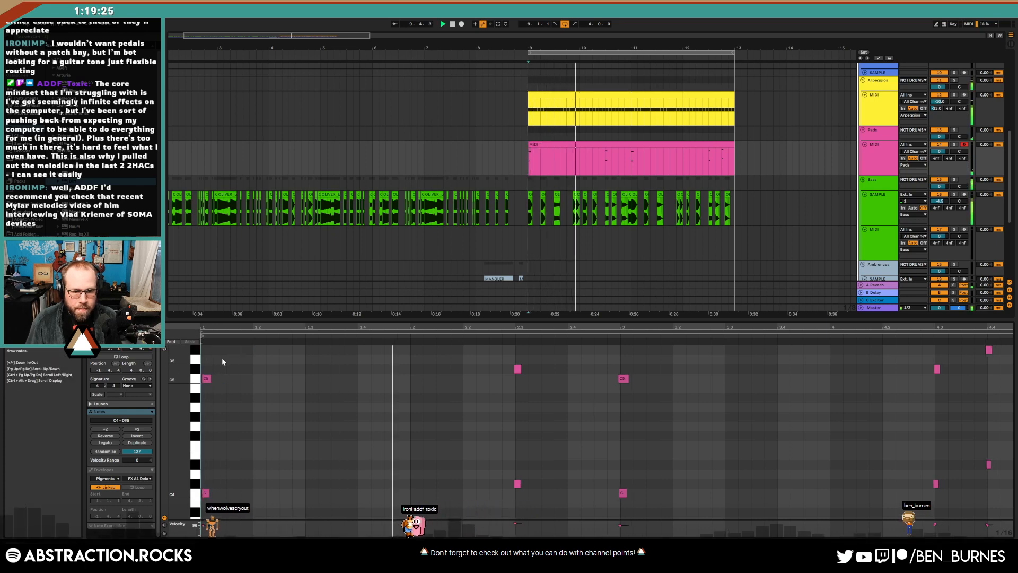
# Line up all notes of the pad clip with the grid and select its last D#4 and D#5 note pair
pyautogui.moveTo(224, 364)
pyautogui.mouseDown()
pyautogui.moveTo(210, 529)
pyautogui.moveTo(214, 502)
pyautogui.mouseUp()
pyautogui.click(357, 476)
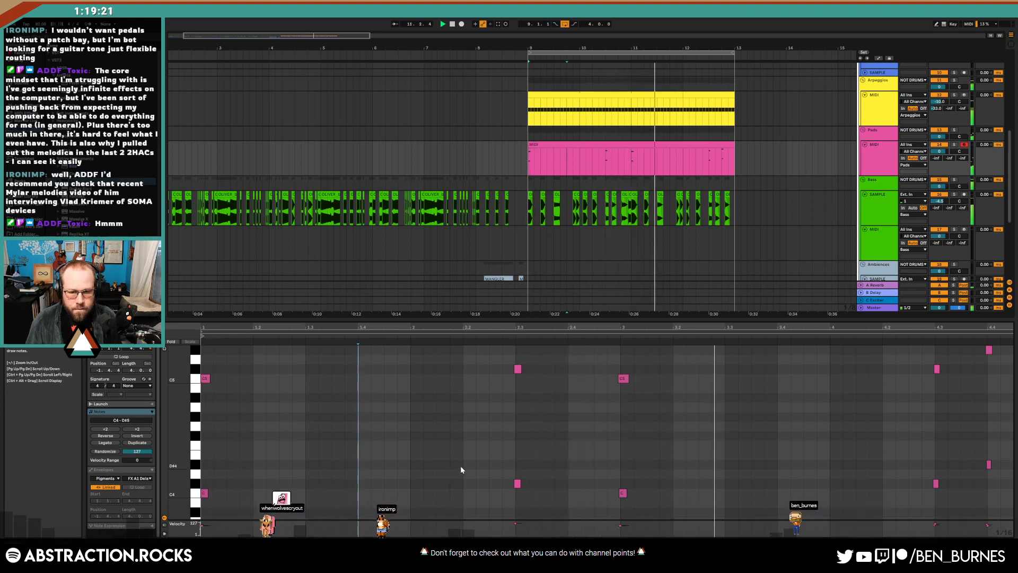
pyautogui.hotkey('ctrl', 'a')
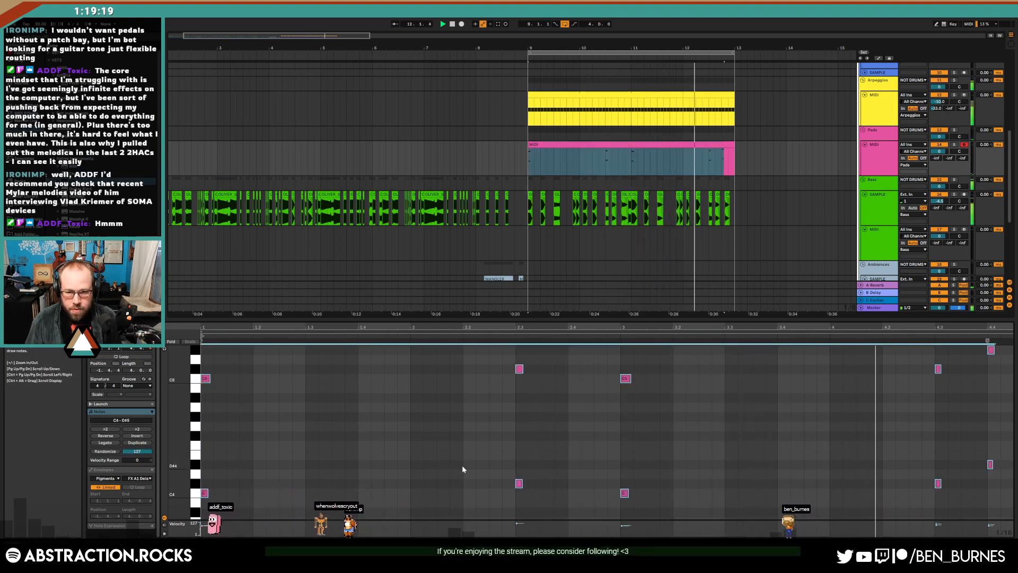
pyautogui.click(734, 149)
pyautogui.click(732, 145)
pyautogui.moveTo(966, 494); pyautogui.dragTo(988, 314)
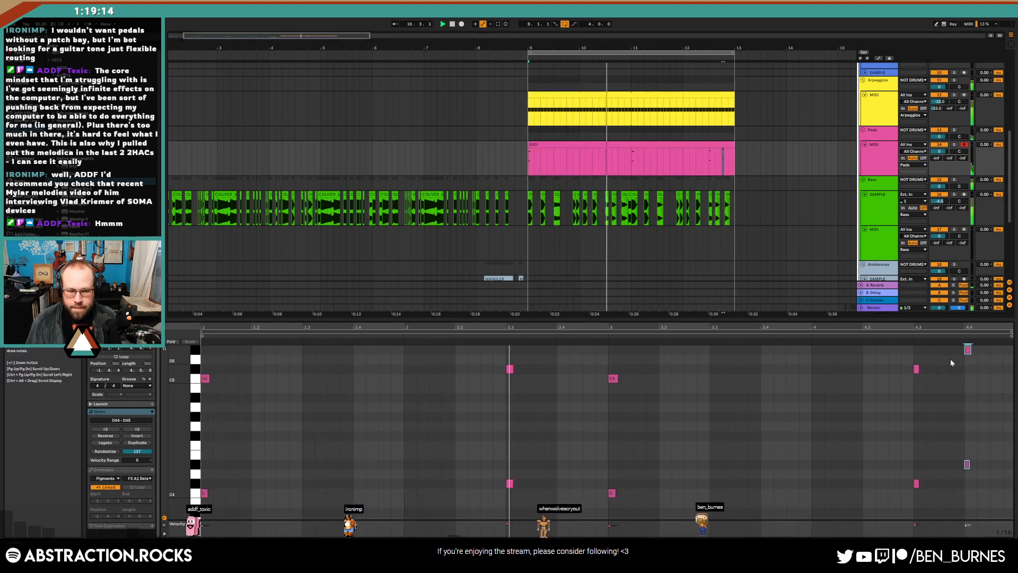
# On the Arpeggios MIDI track, raise Transient Master's attack to about 2% and lower EQ Eight's band 4 to about -7.31 dB
pyautogui.hotkey('shift', 'Tab')
pyautogui.press('space')
pyautogui.click(878, 103)
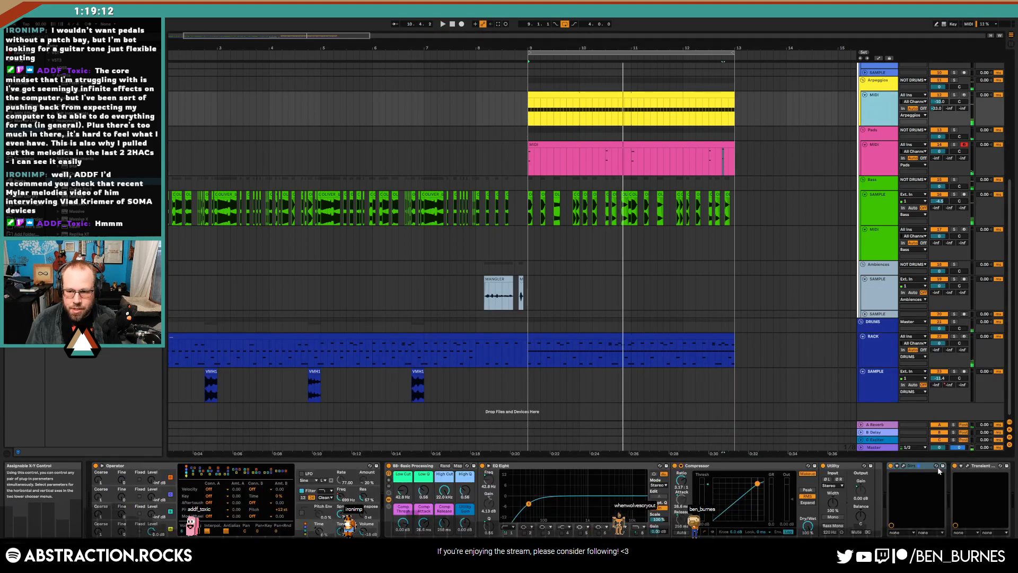
pyautogui.click(967, 466)
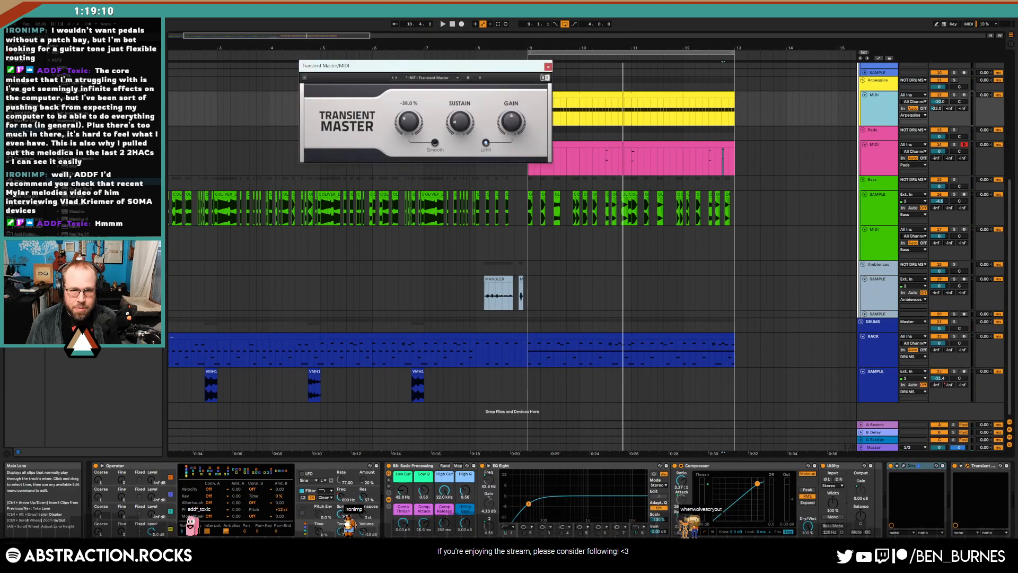
pyautogui.press('space')
pyautogui.moveTo(412, 122); pyautogui.dragTo(413, 99)
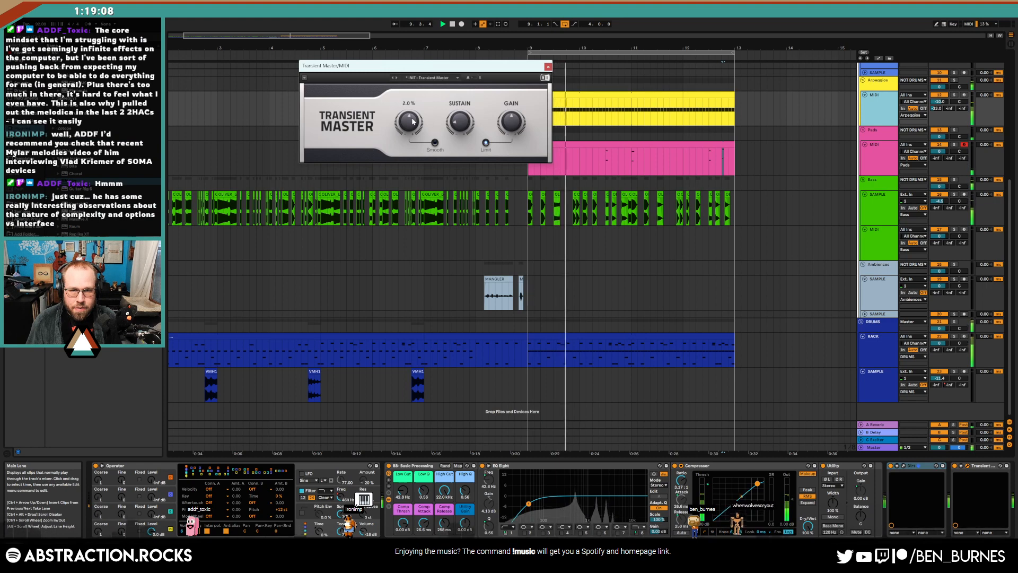
pyautogui.press('Escape')
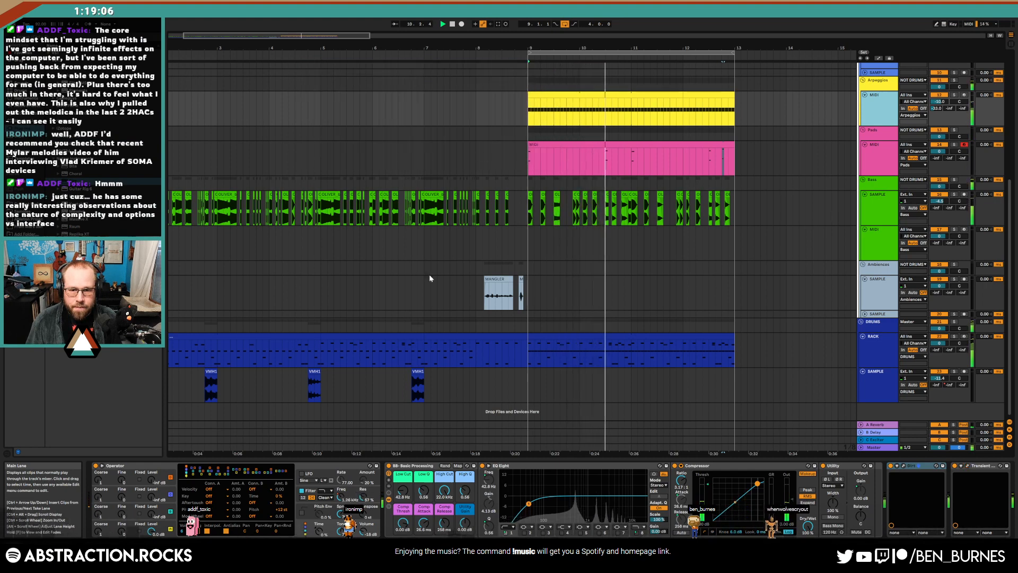
pyautogui.click(602, 496)
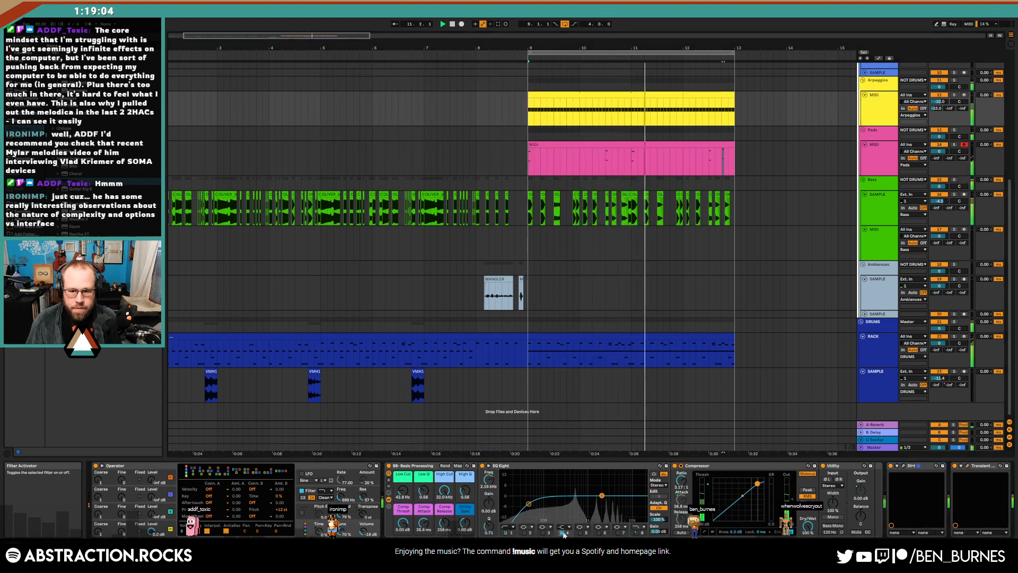
pyautogui.moveTo(602, 496); pyautogui.dragTo(601, 507)
# Raise the delay feedback and set the delay mix to about 28% in the Pads track's Pigments, and lower the Arpeggios MIDI track's volume
pyautogui.click(869, 161)
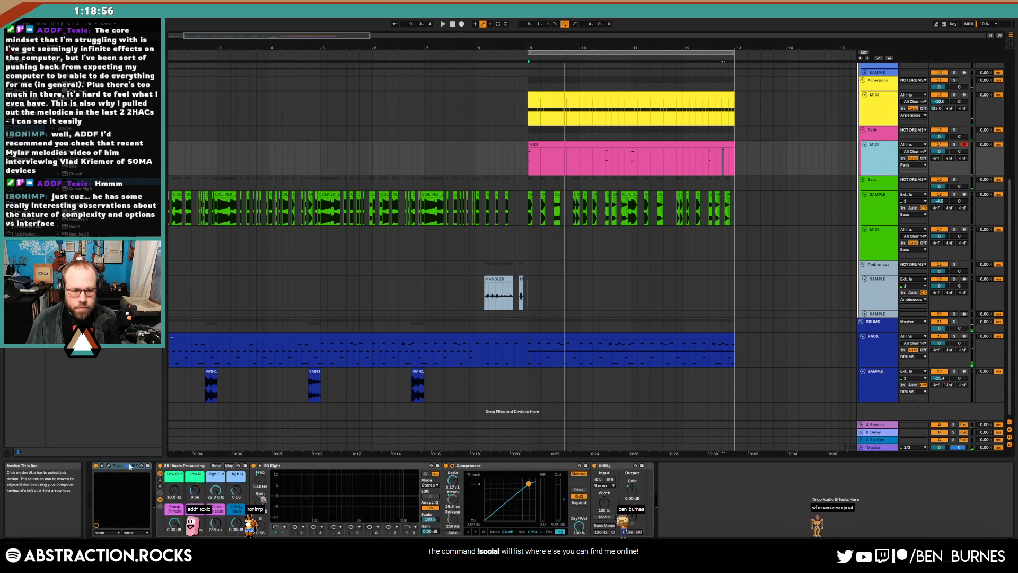
pyautogui.click(108, 466)
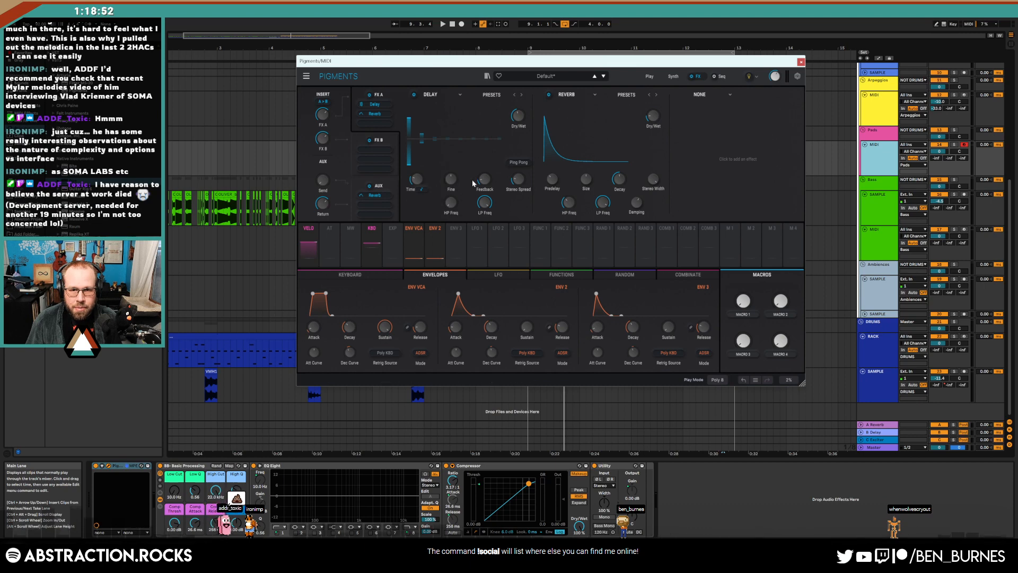
pyautogui.moveTo(484, 180); pyautogui.dragTo(484, 157)
pyautogui.moveTo(518, 115); pyautogui.dragTo(519, 106)
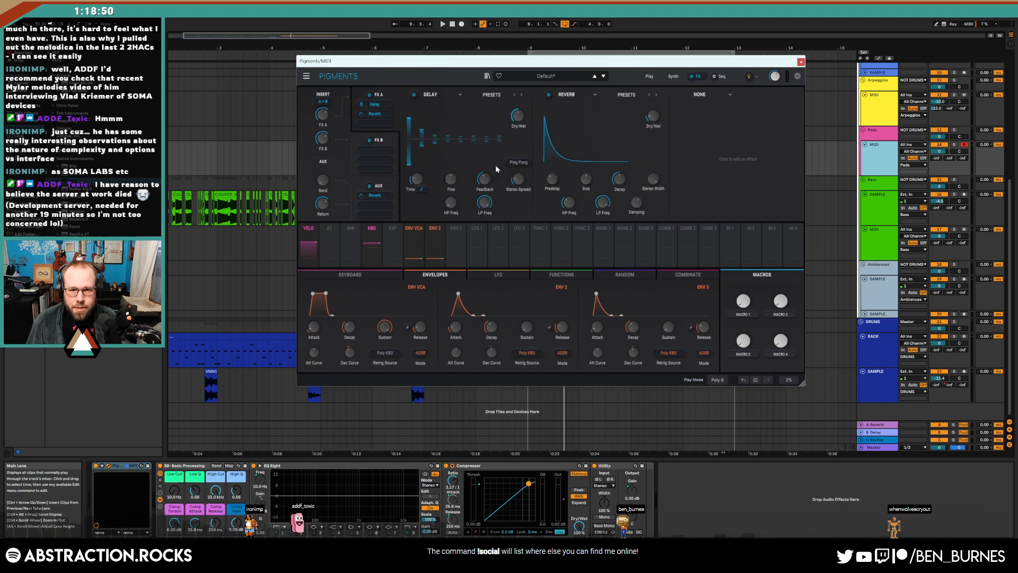
pyautogui.press('space')
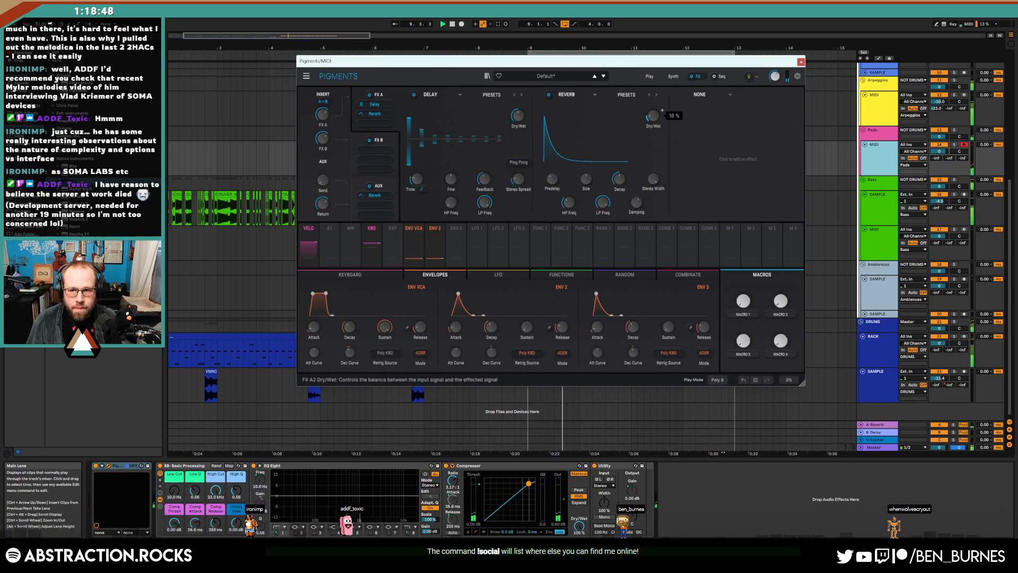
pyautogui.moveTo(519, 115)
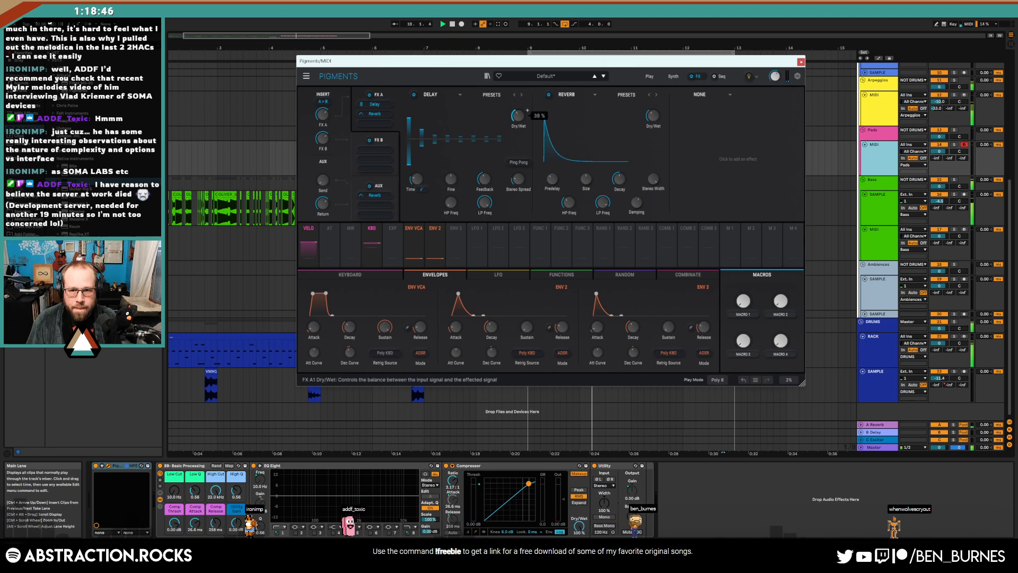
pyautogui.click(801, 62)
pyautogui.moveTo(940, 101); pyautogui.dragTo(939, 114)
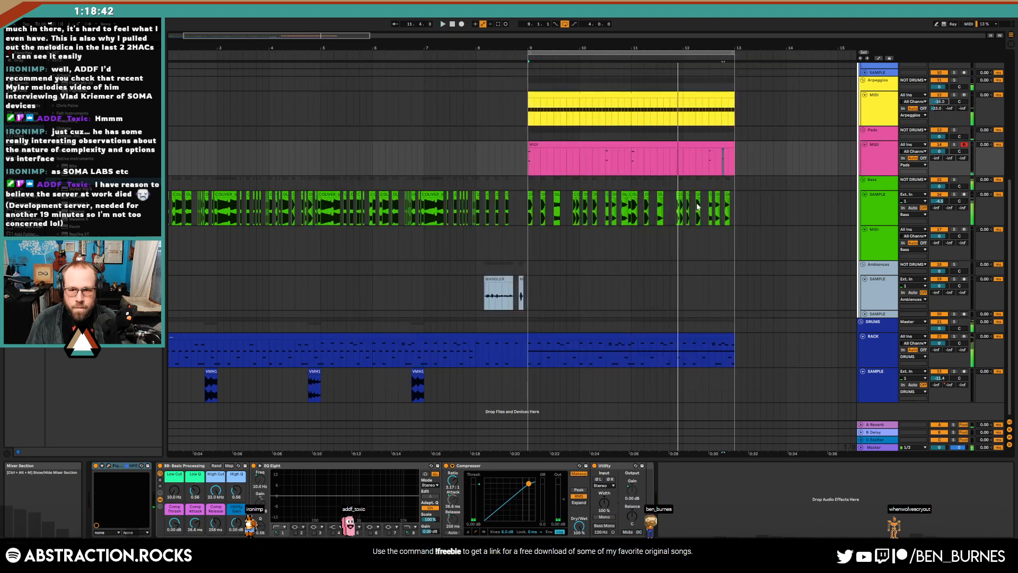
# Shorten the bass clip at 11.3, place a shortened copy of it at 11.3.2, and play the passage
pyautogui.scroll(3, 677, 201)
pyautogui.scroll(5, 636, 192)
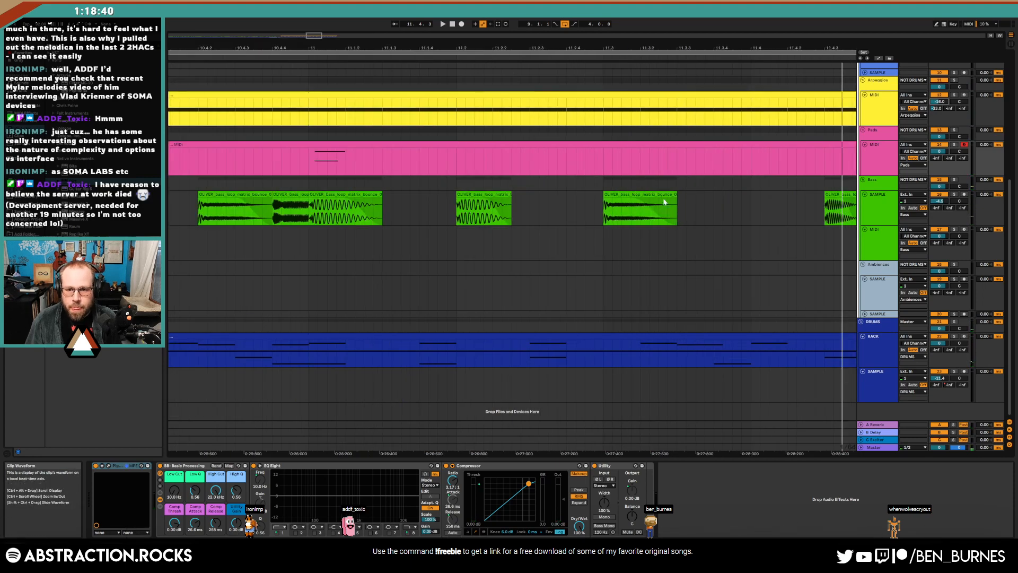
pyautogui.moveTo(658, 201); pyautogui.dragTo(703, 197)
pyautogui.doubleClick(703, 196)
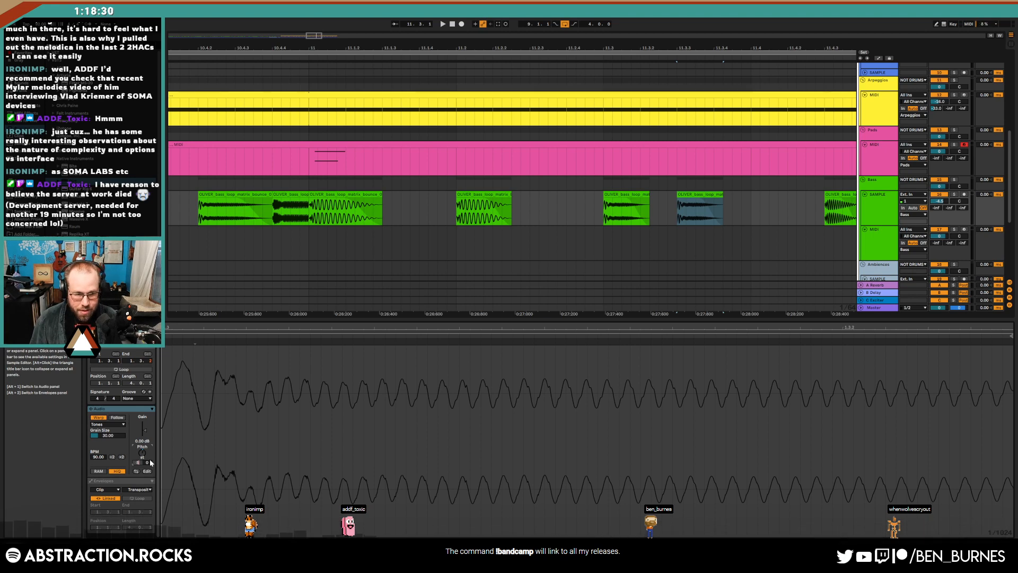
pyautogui.press('space')
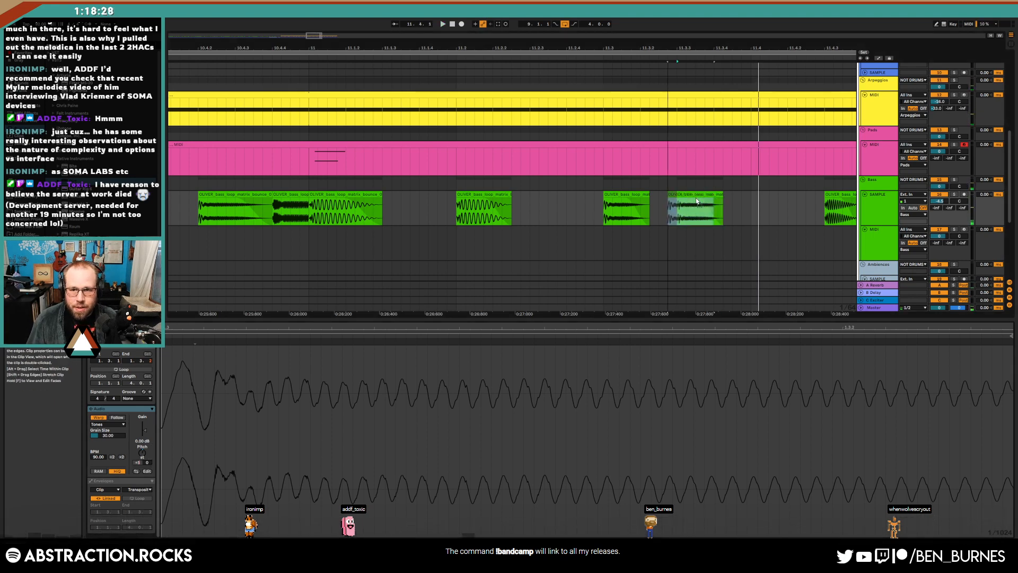
pyautogui.moveTo(696, 201); pyautogui.dragTo(633, 195)
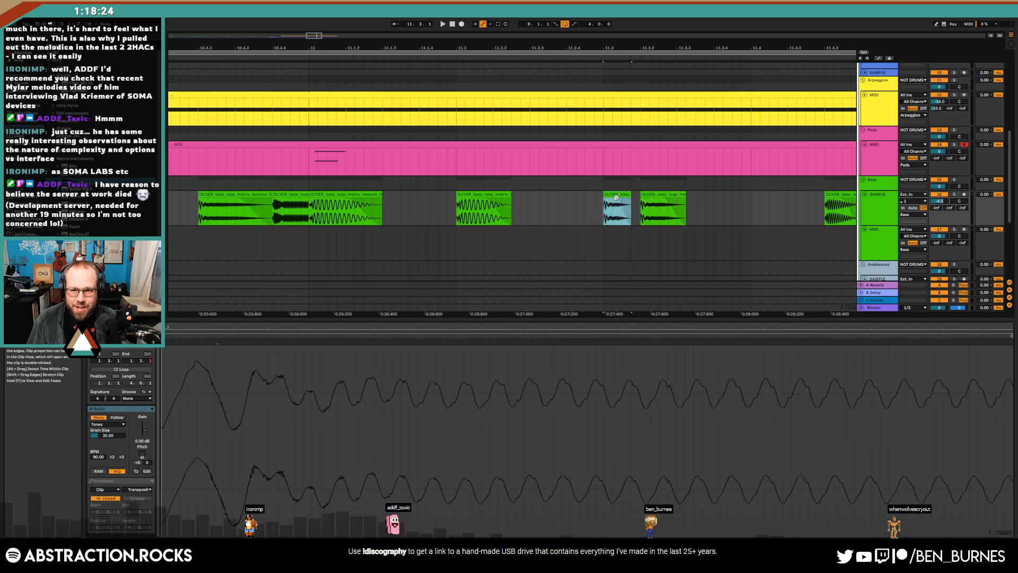
pyautogui.click(424, 212)
pyautogui.press('space')
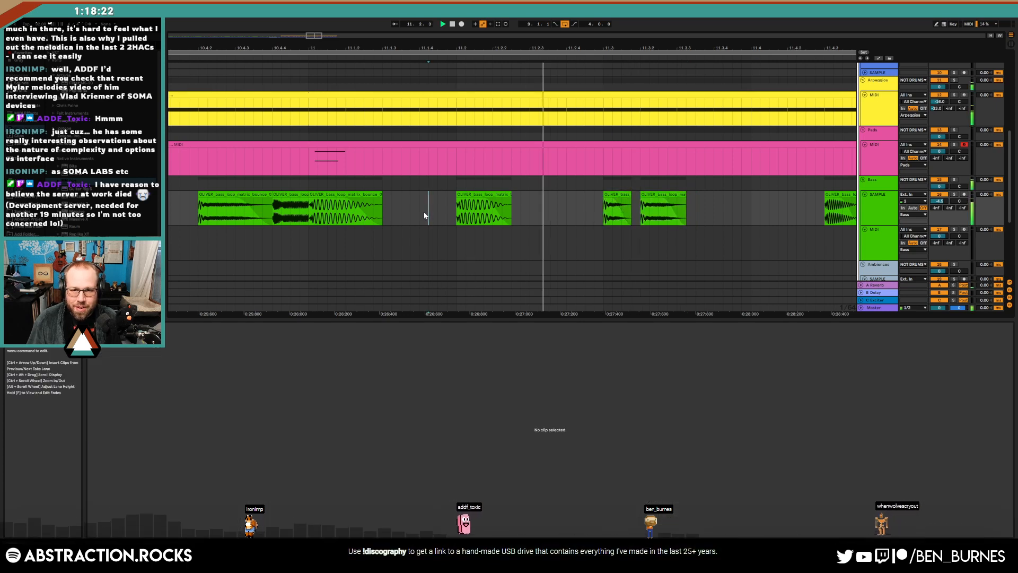
# Place another, longer copy of the bass clip at 11.3.4
pyautogui.moveTo(666, 194); pyautogui.dragTo(788, 202)
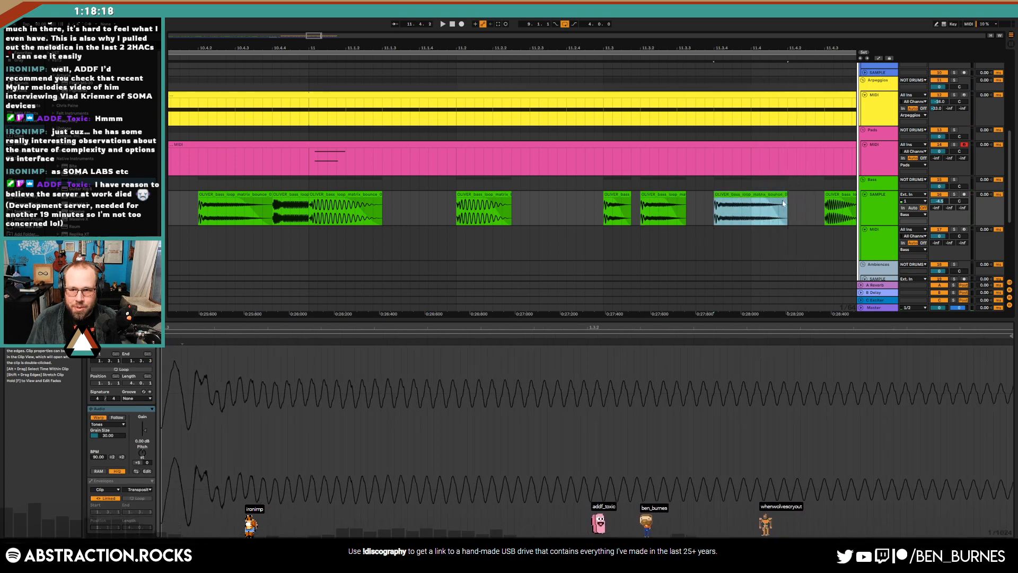
pyautogui.press('f')
pyautogui.press('w')
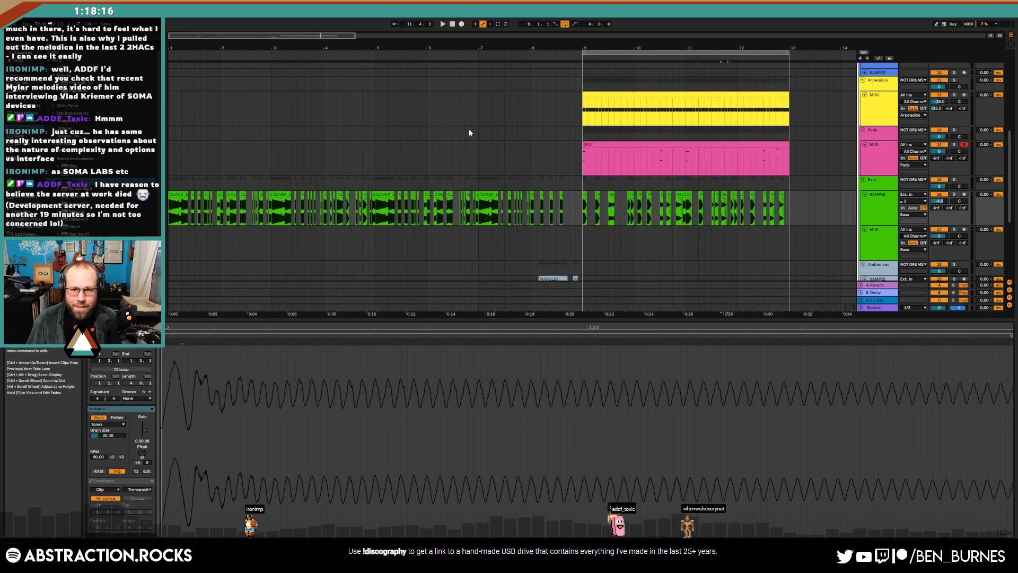
# Play the section from before bar 9 and set the Arpeggios MIDI track's volume to -17.3 dB
pyautogui.hotkey('shift', 'Tab')
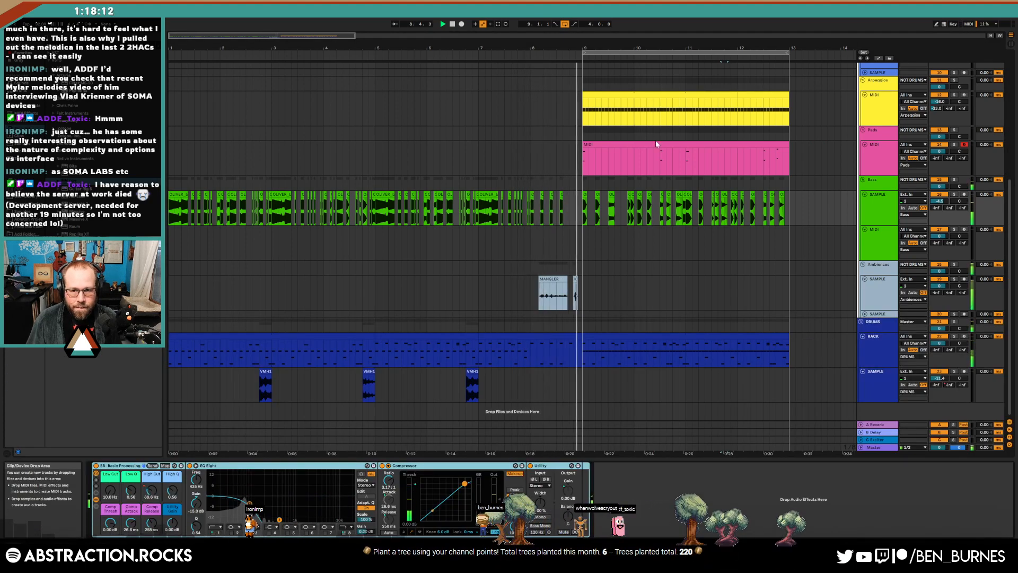
pyautogui.moveTo(323, 36); pyautogui.dragTo(384, 36)
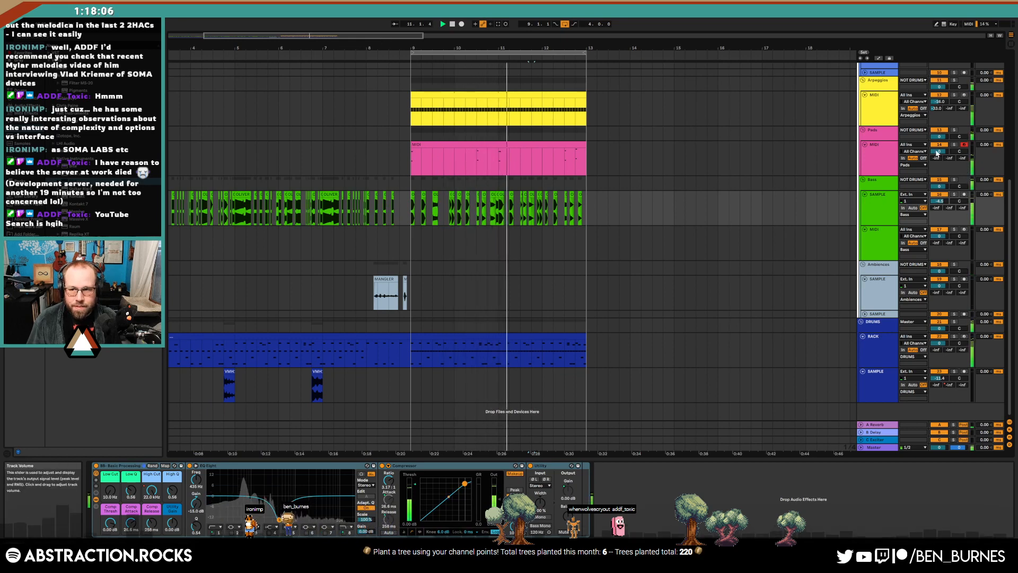
pyautogui.moveTo(939, 152); pyautogui.dragTo(939, 152)
pyautogui.moveTo(939, 102); pyautogui.dragTo(939, 106)
# Raise the Basic Processing rack's Low Cut and Operator's filter cutoff on the Arpeggios MIDI track
pyautogui.click(884, 104)
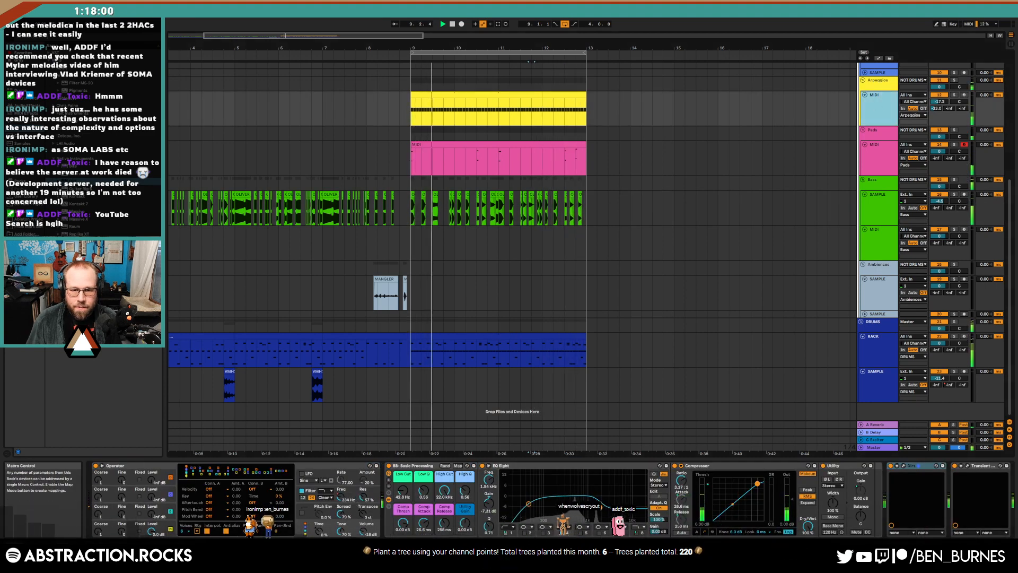
pyautogui.moveTo(403, 490); pyautogui.dragTo(403, 473)
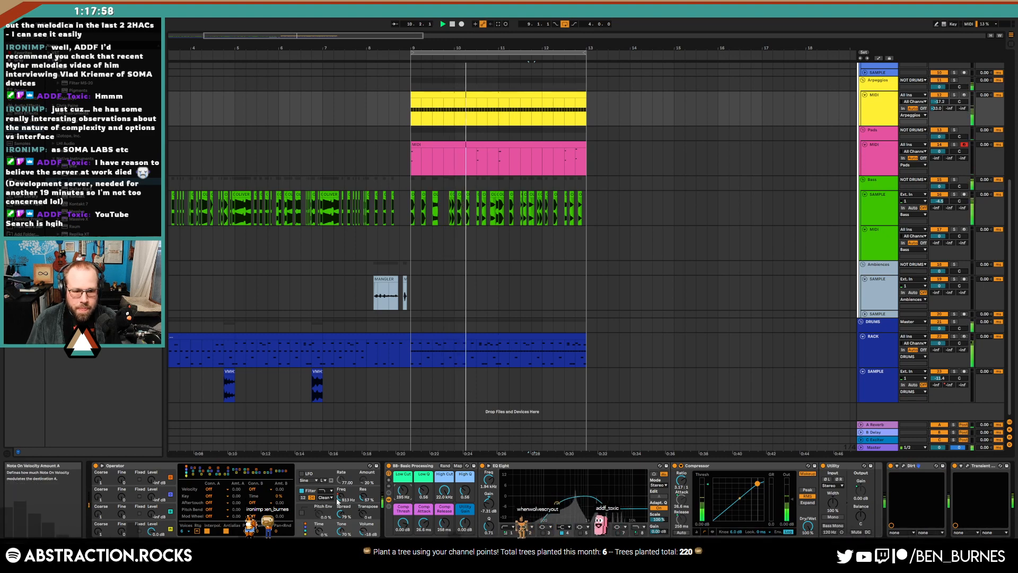
pyautogui.click(303, 499)
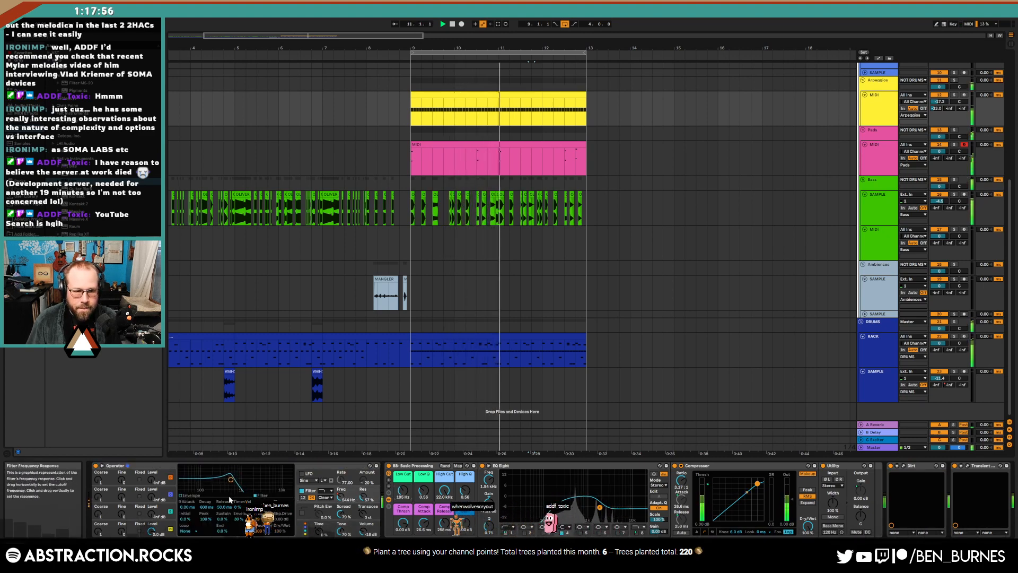
pyautogui.moveTo(230, 500); pyautogui.dragTo(236, 479)
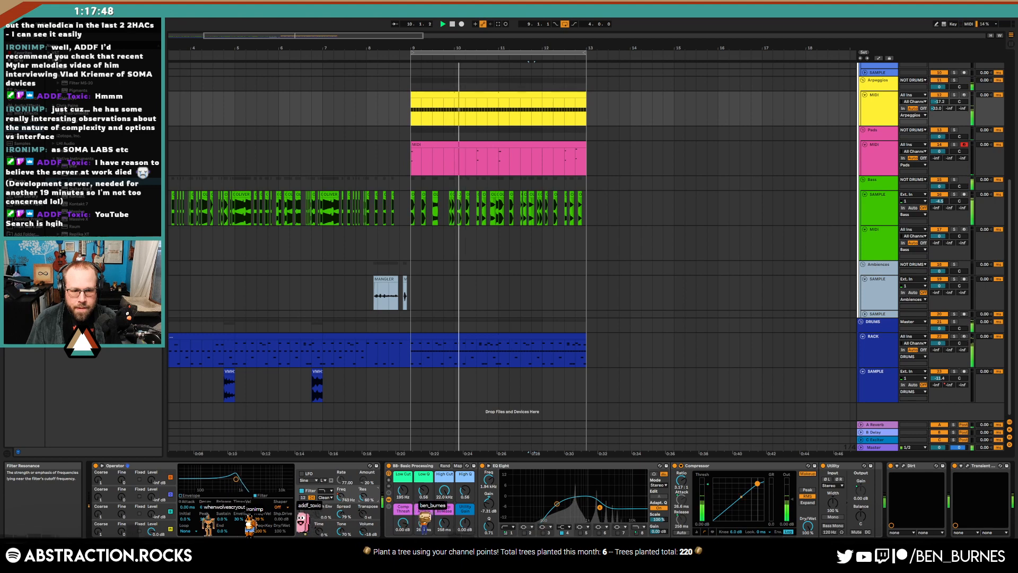
# Arm the Bass MIDI track and browse the Mr Bill Samples folder for a spectra bass 808 one-shot, previewing the sounds
pyautogui.click(881, 241)
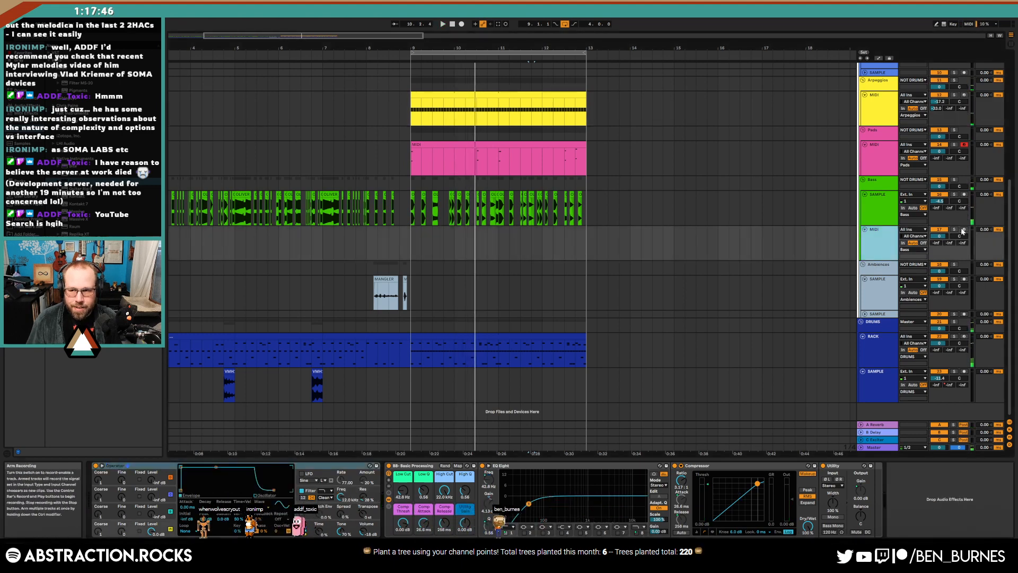
pyautogui.click(964, 230)
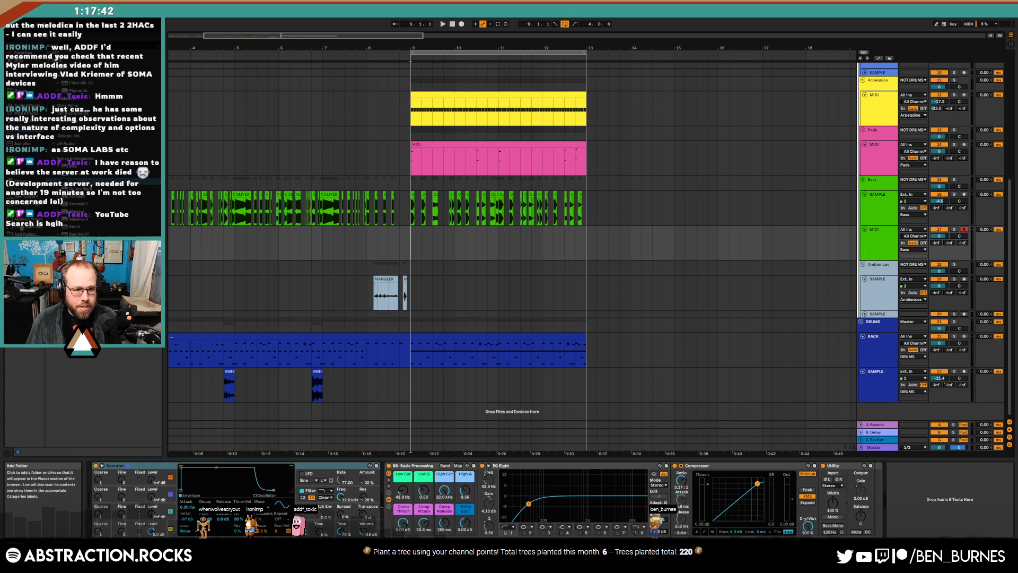
pyautogui.click(25, 212)
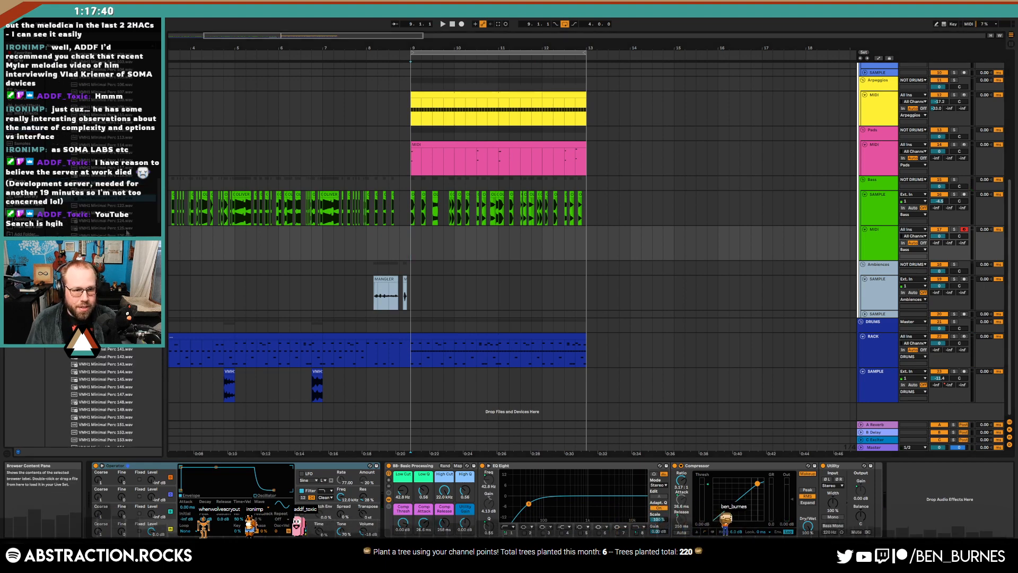
pyautogui.moveTo(160, 211); pyautogui.dragTo(160, 447)
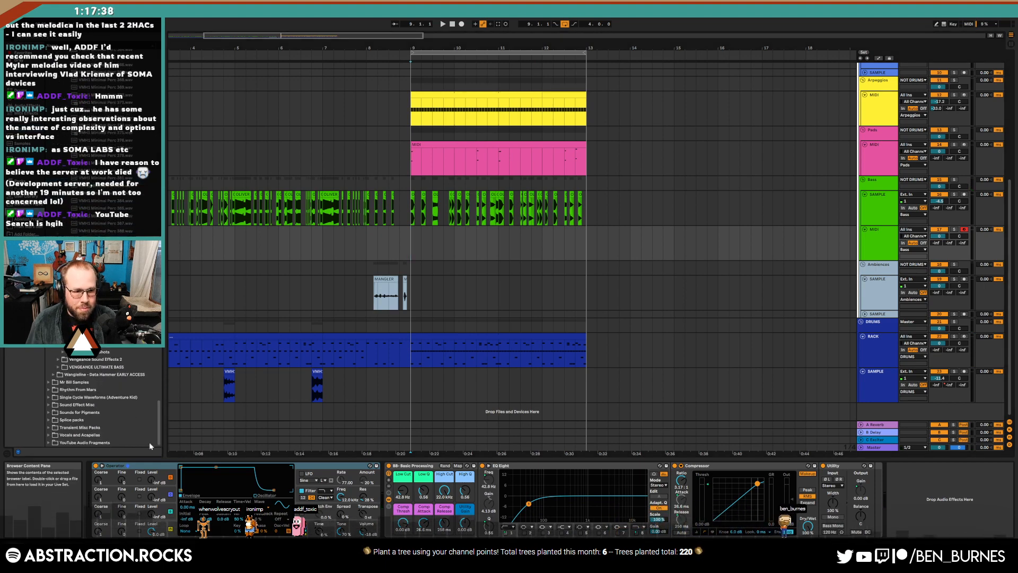
pyautogui.click(47, 381)
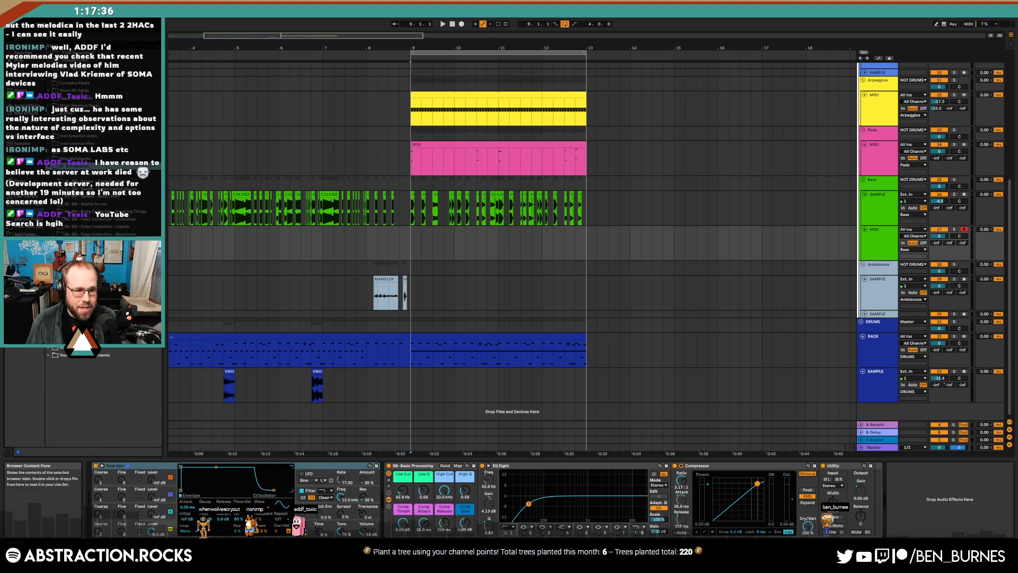
pyautogui.click(52, 295)
pyautogui.click(58, 309)
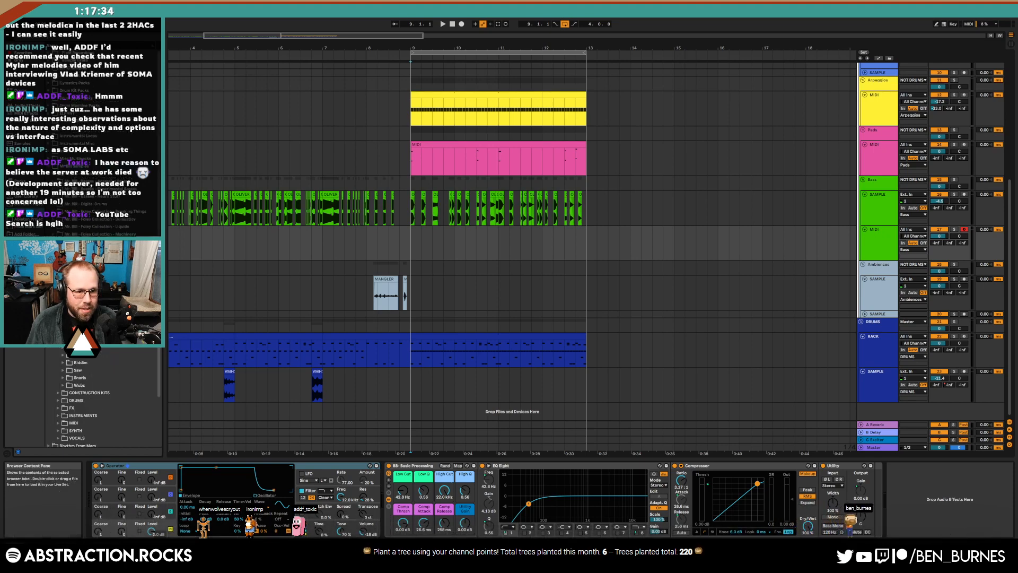
pyautogui.click(63, 317)
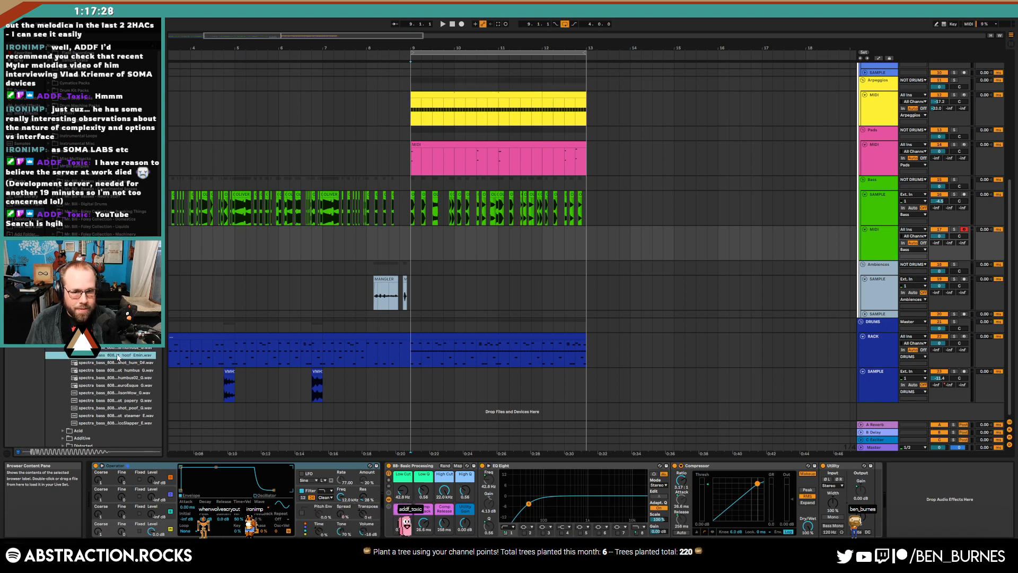
# Replace the empty Bass MIDI track with a new audio track holding the chosen 808 bass sample in bar 10
pyautogui.hotkey('ctrl', 't')
pyautogui.click(877, 245)
pyautogui.press('Delete')
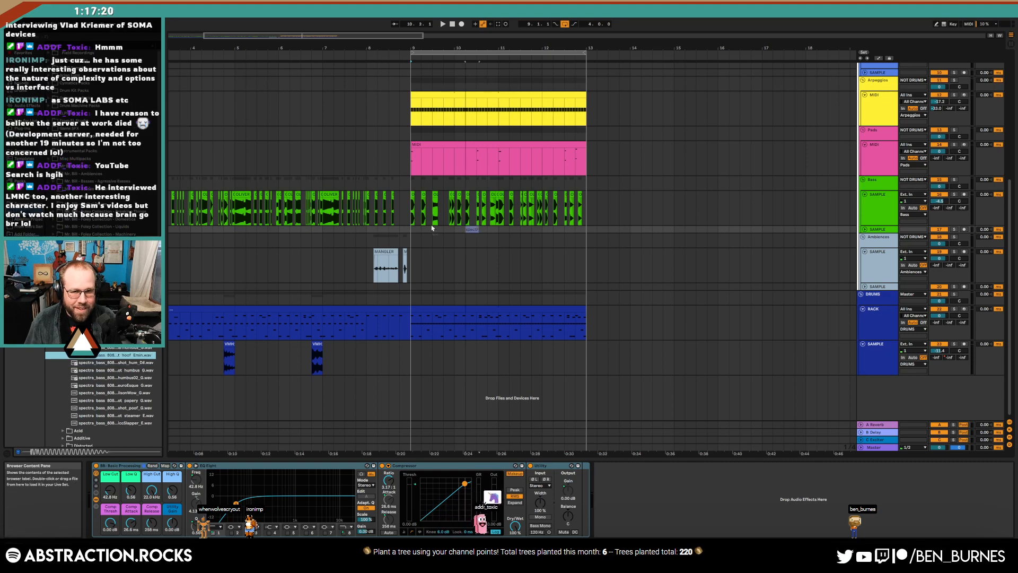
# Move the 808 bass clip to the start of bar 9 and set its start marker at the waveform's onset
pyautogui.moveTo(415, 230); pyautogui.dragTo(417, 230)
pyautogui.click(864, 230)
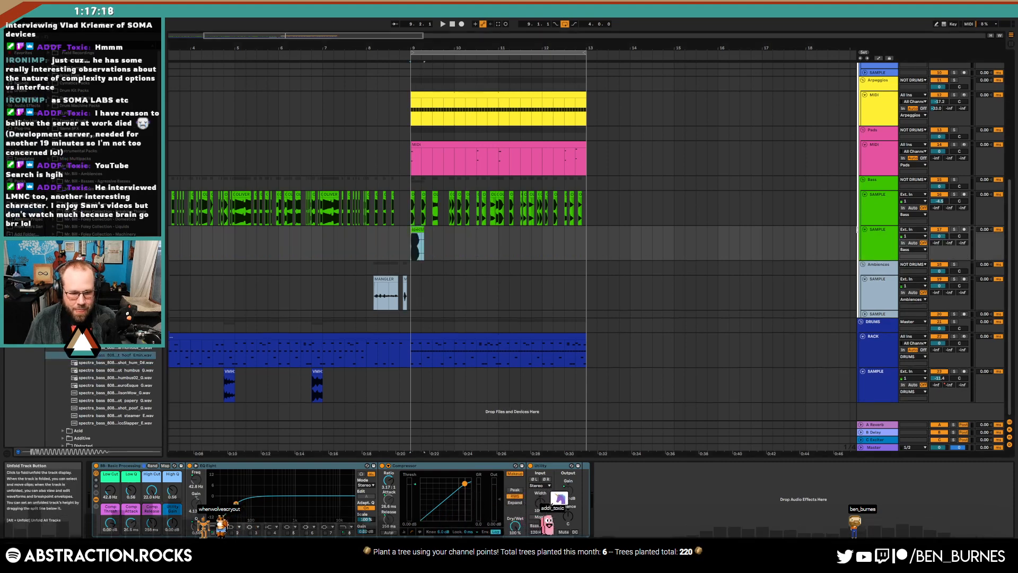
pyautogui.press('+')
pyautogui.press('+')
pyautogui.press('+')
pyautogui.doubleClick(427, 232)
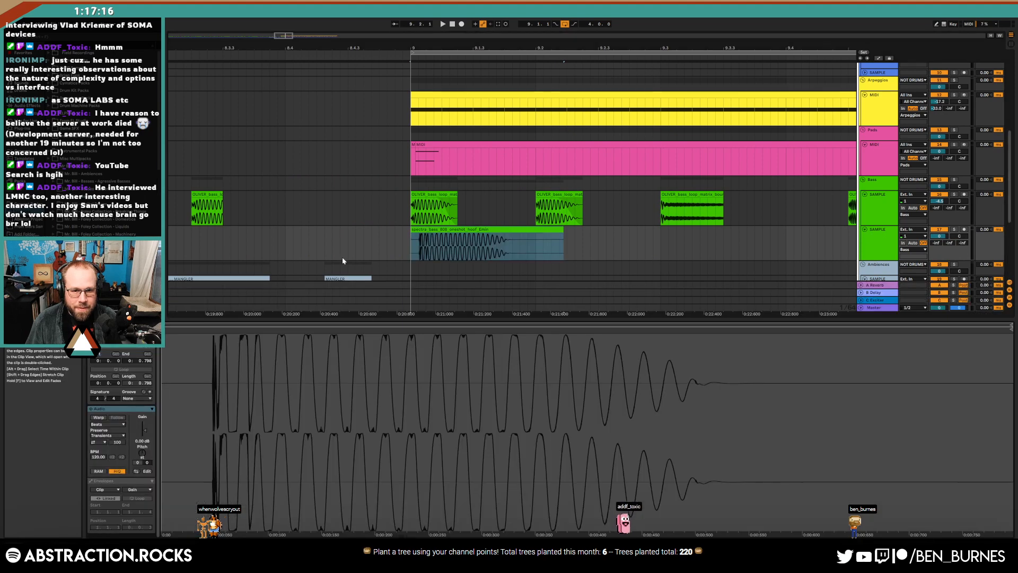
pyautogui.moveTo(164, 329); pyautogui.dragTo(214, 330)
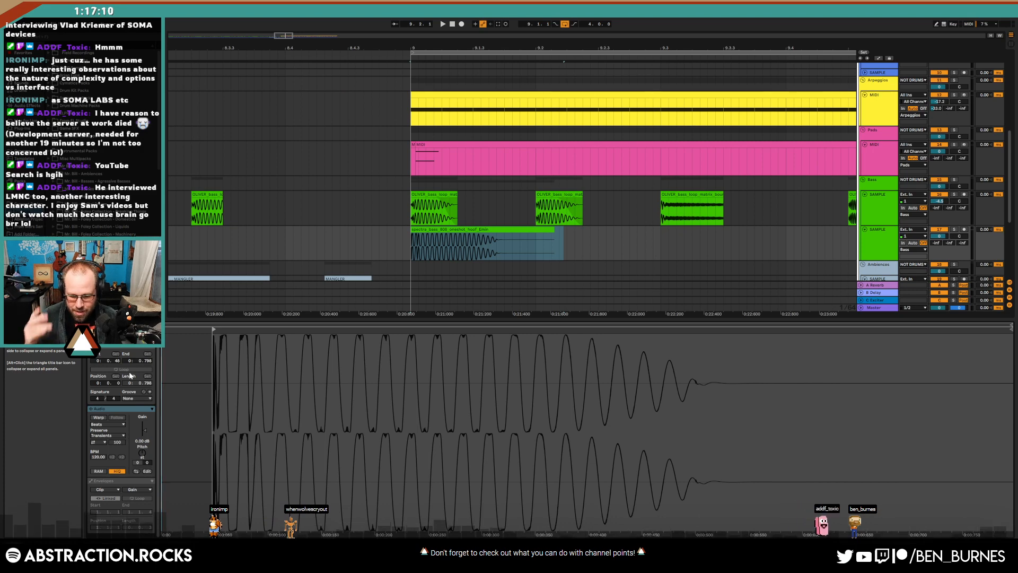
# Transpose the 808 clip down 4 semitones and lower its gain to -6.07 dB while checking it in playback
pyautogui.click(144, 449)
pyautogui.write('-4')
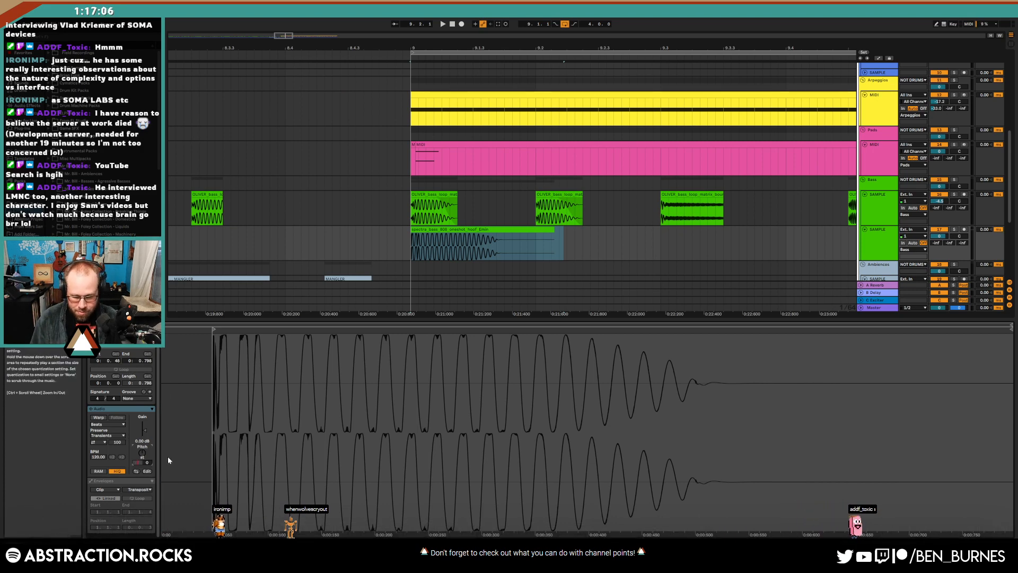
pyautogui.press('Return')
pyautogui.press('space')
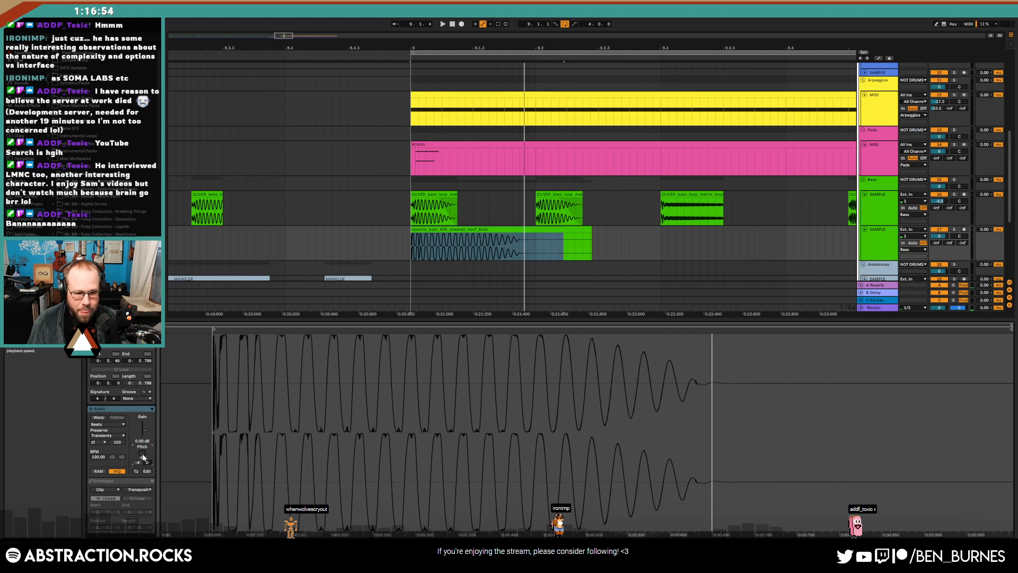
pyautogui.moveTo(142, 429); pyautogui.dragTo(143, 439)
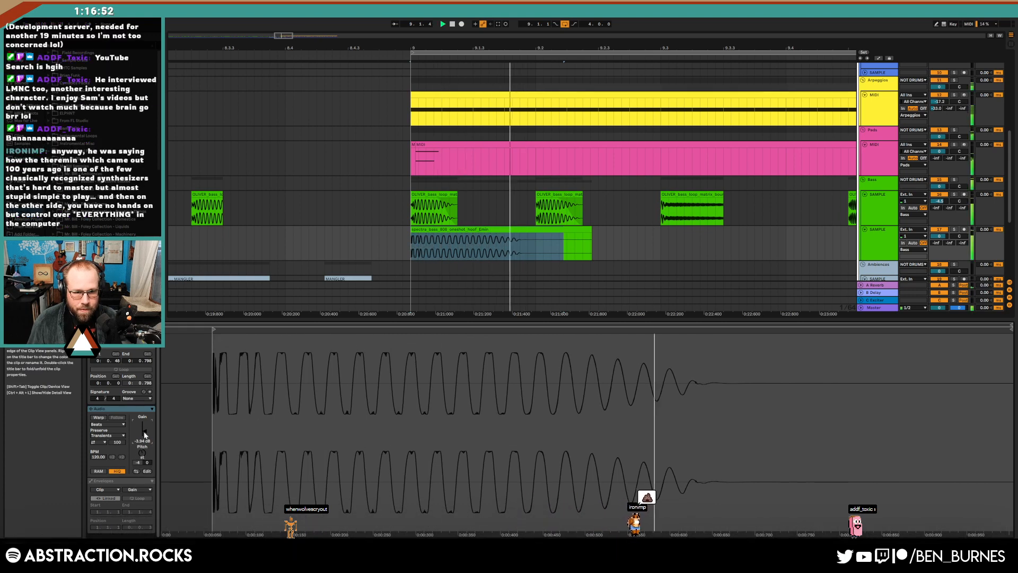
pyautogui.press('space')
pyautogui.moveTo(144, 435); pyautogui.dragTo(144, 439)
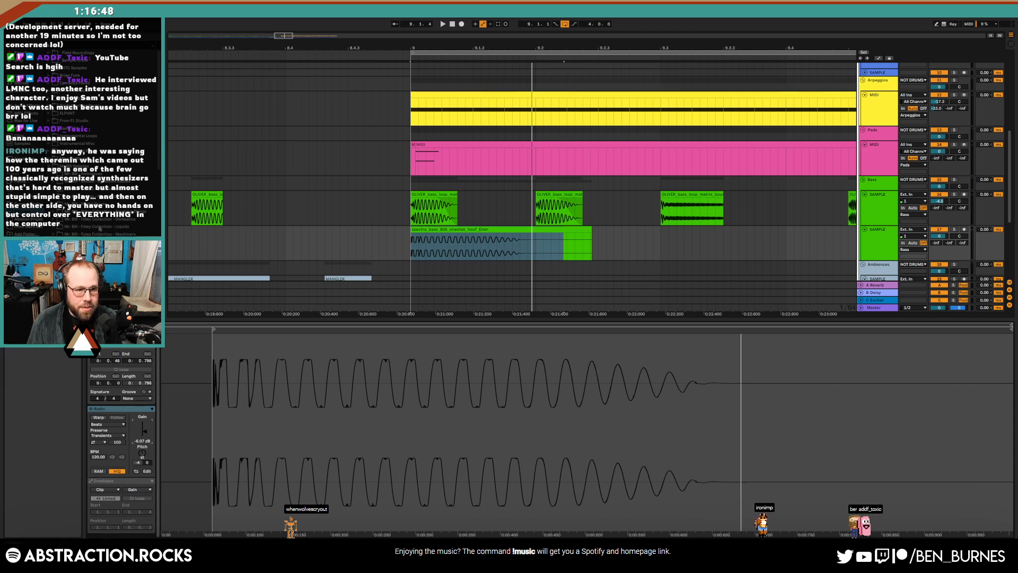
# Browse the spectra bass 808 one-shots in the sample folder for alternatives
pyautogui.scroll(-4, 99, 228)
pyautogui.click(103, 259)
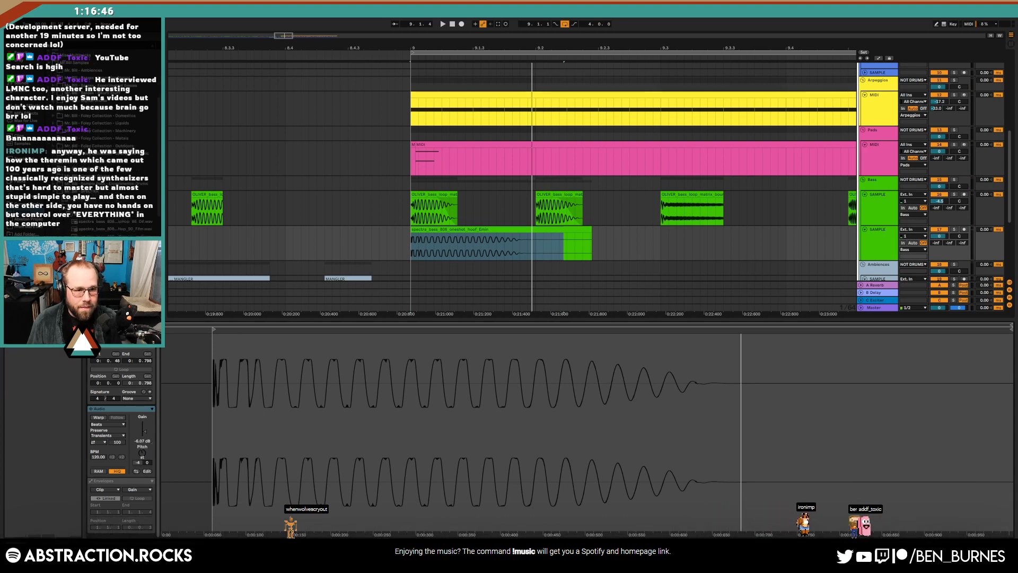
pyautogui.scroll(-1, 106, 159)
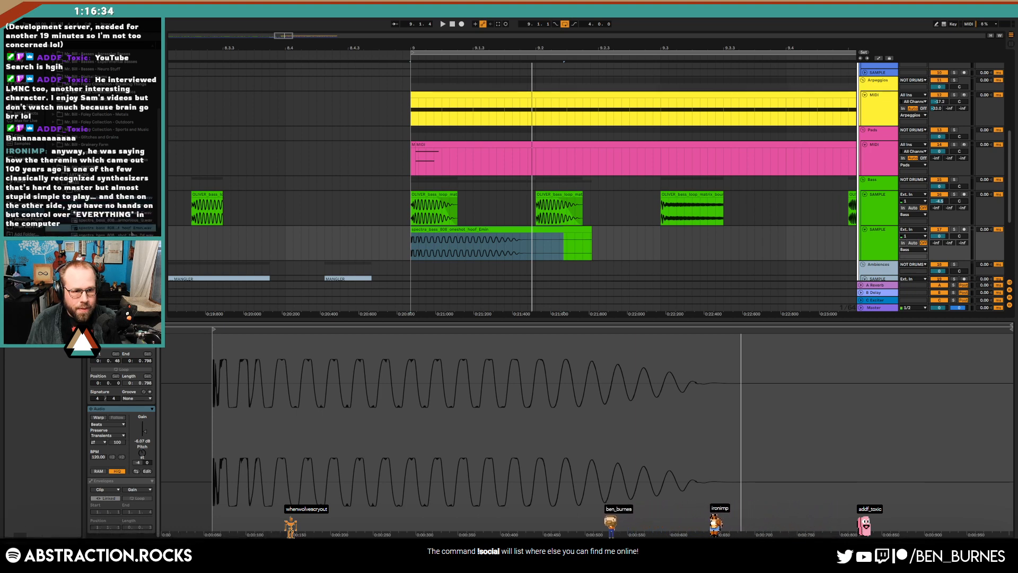
# Copy the 808 clip twice into bar 10, a shortened hit near its start and a full-length hit on beat 2, and play it
pyautogui.click(435, 230)
pyautogui.press('space')
pyautogui.scroll(-3, 473, 240)
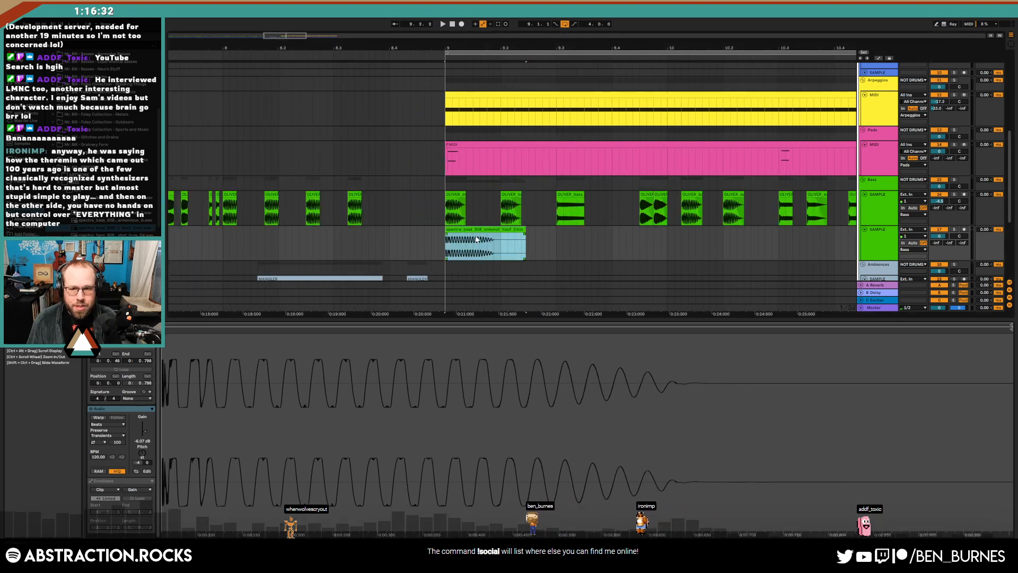
pyautogui.scroll(-3, 474, 240)
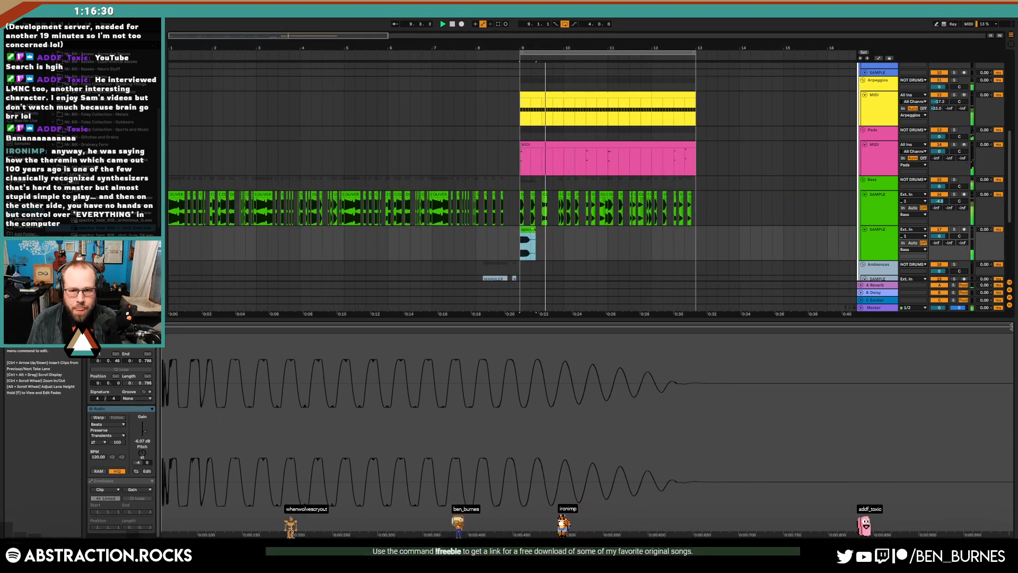
pyautogui.scroll(2, 506, 238)
pyautogui.moveTo(512, 235); pyautogui.dragTo(595, 232)
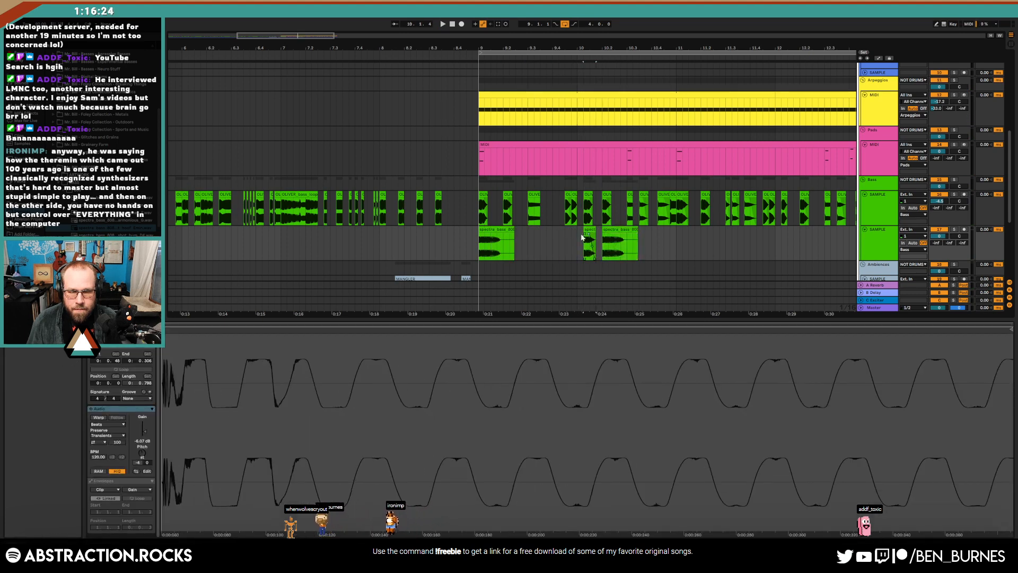
pyautogui.click(473, 241)
pyautogui.press('space')
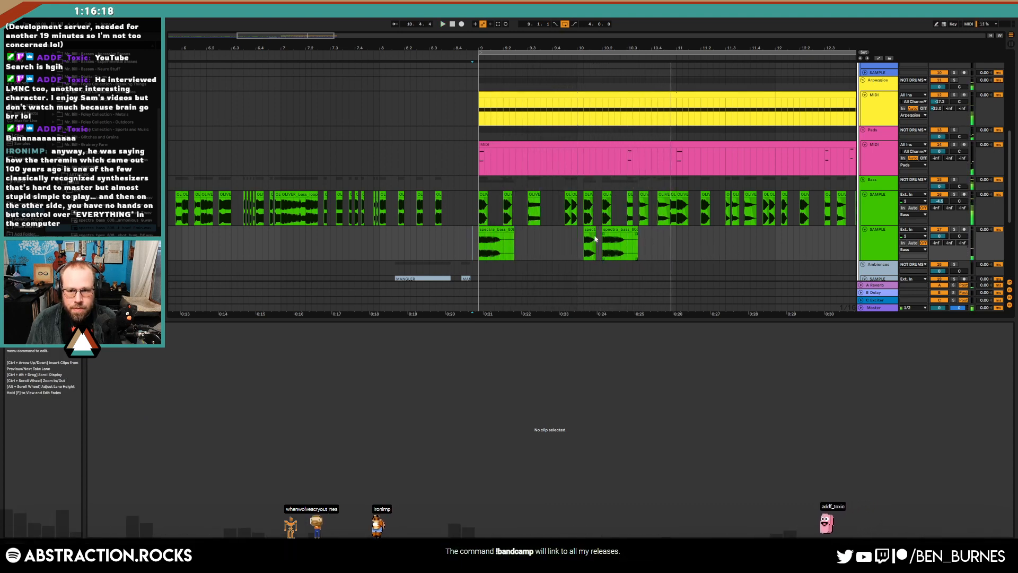
# Add a shortened 808 hit just before bar 11 and duplicate the bars 9–10 pattern into bars 11–12
pyautogui.moveTo(633, 241); pyautogui.dragTo(646, 241)
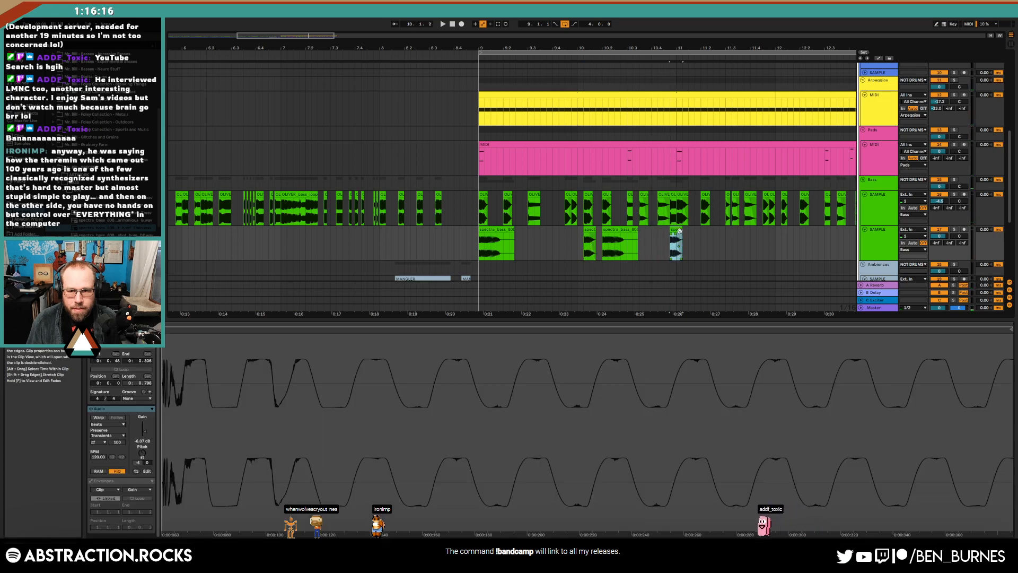
pyautogui.scroll(3, 674, 236)
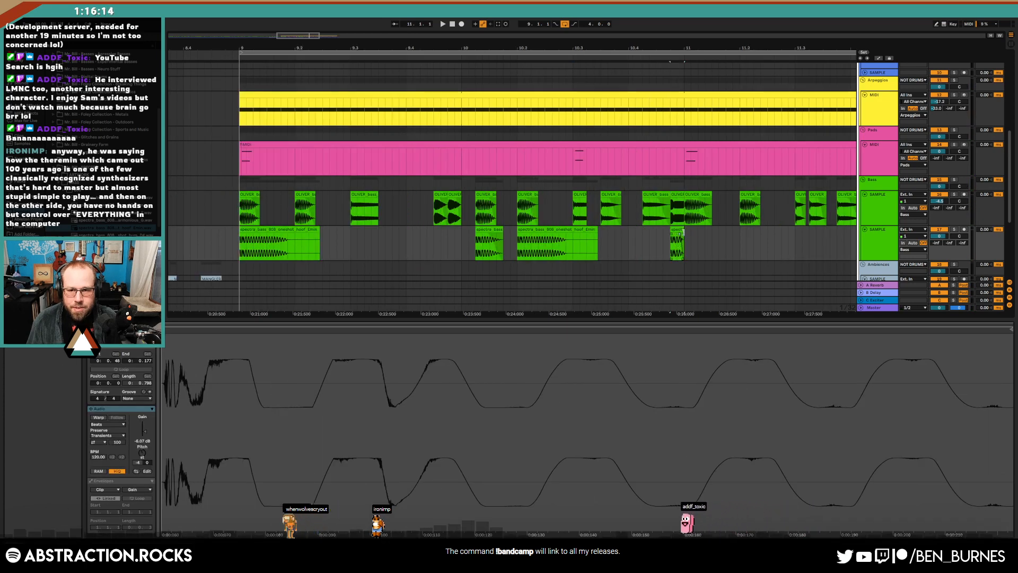
pyautogui.moveTo(671, 241); pyautogui.dragTo(239, 241)
pyautogui.hotkey('ctrl', 'd')
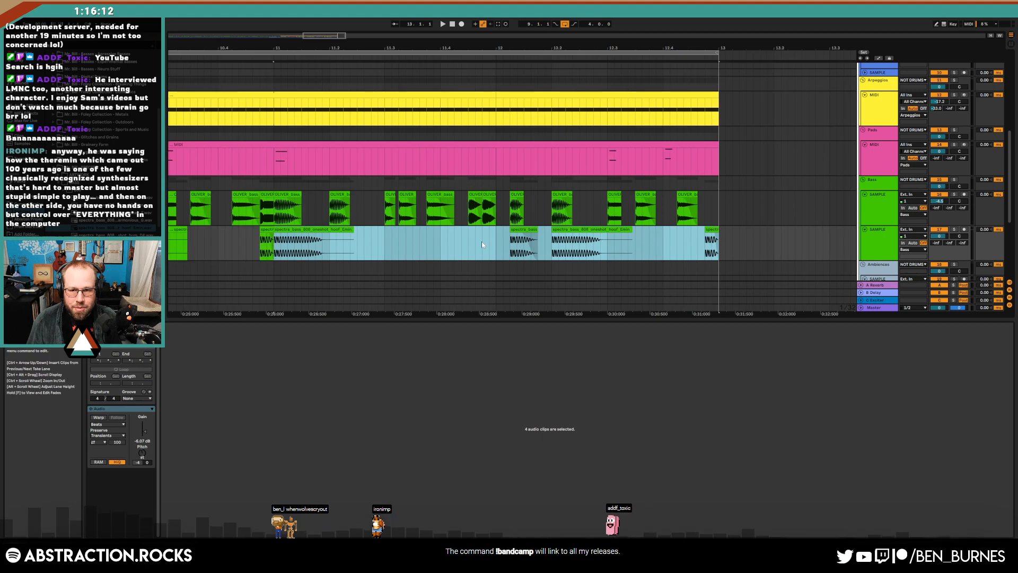
# Insert a new MIDI track below the 808 track in the Bass group and create an empty two-bar clip over bars 9–10
pyautogui.scroll(-3, 481, 242)
pyautogui.moveTo(482, 48); pyautogui.dragTo(555, 47)
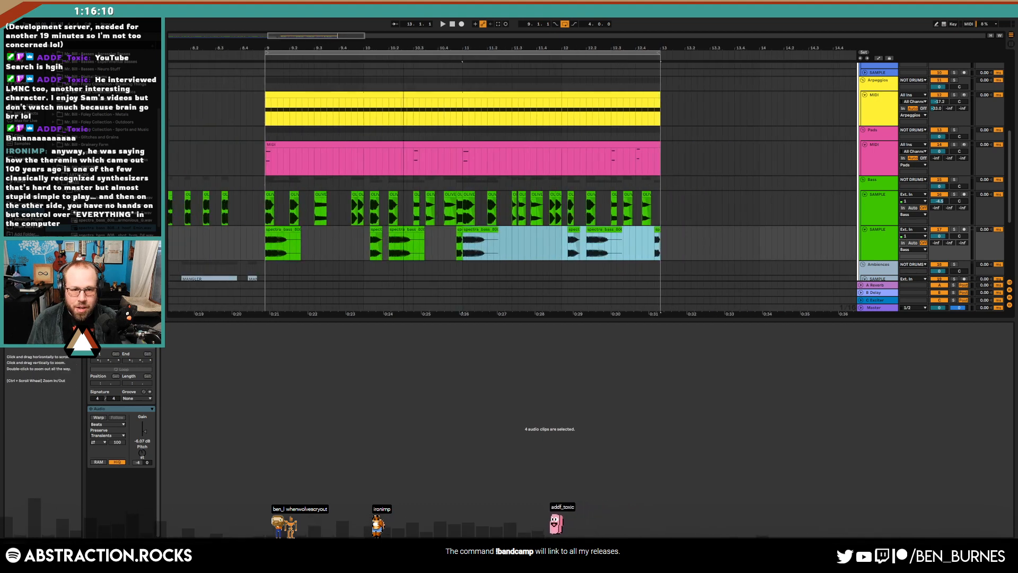
pyautogui.moveTo(300, 36); pyautogui.dragTo(295, 52)
pyautogui.click(875, 238)
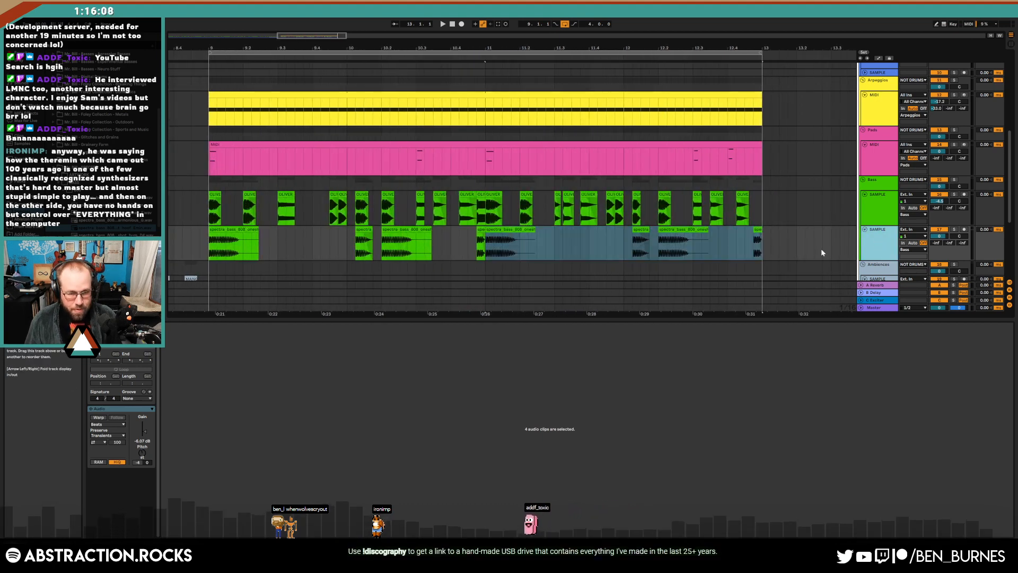
pyautogui.hotkey('ctrl', 'shift', 't')
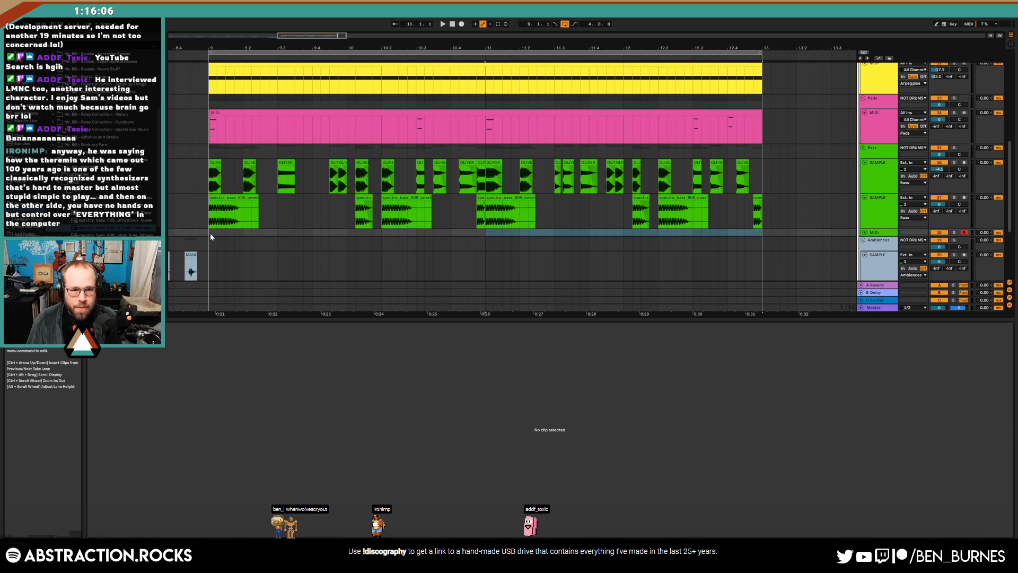
pyautogui.moveTo(210, 233); pyautogui.dragTo(485, 235)
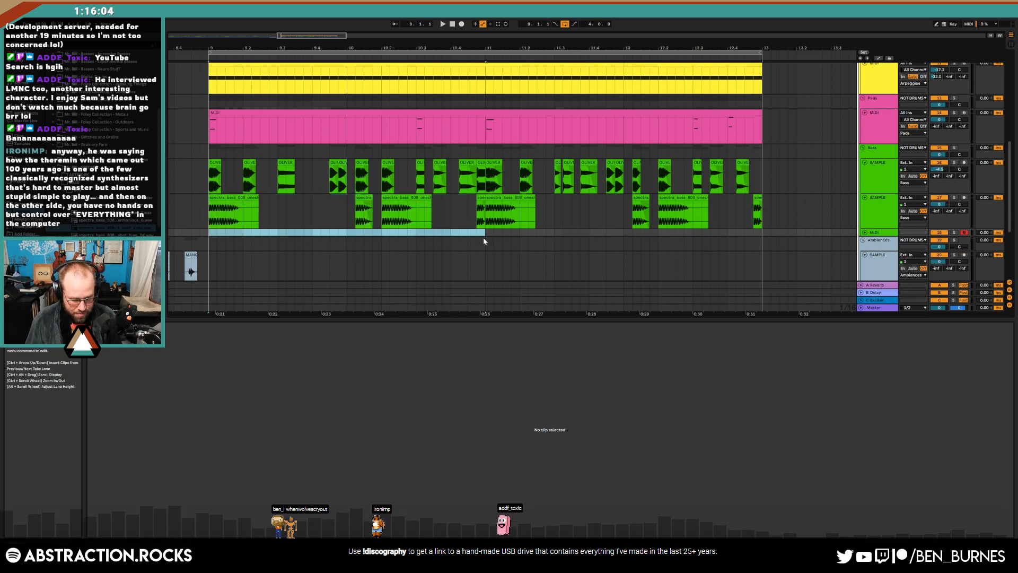
pyautogui.hotkey('ctrl', 'shift', 'm')
# Draw a C1 note about one and a half beats long at the start of the new Bass MIDI clip
pyautogui.scroll(-5, 200, 479)
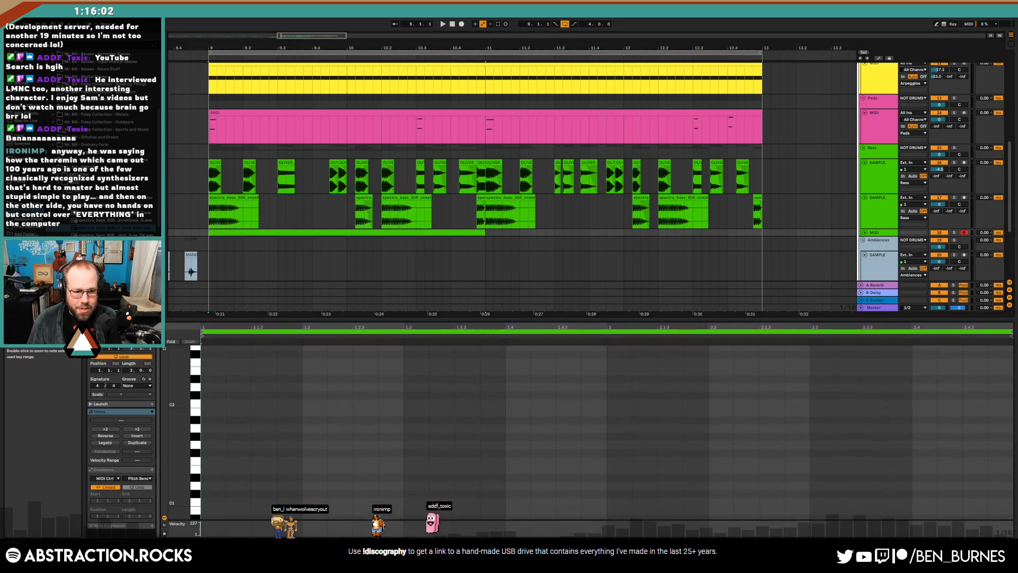
pyautogui.moveTo(415, 454); pyautogui.dragTo(592, 449)
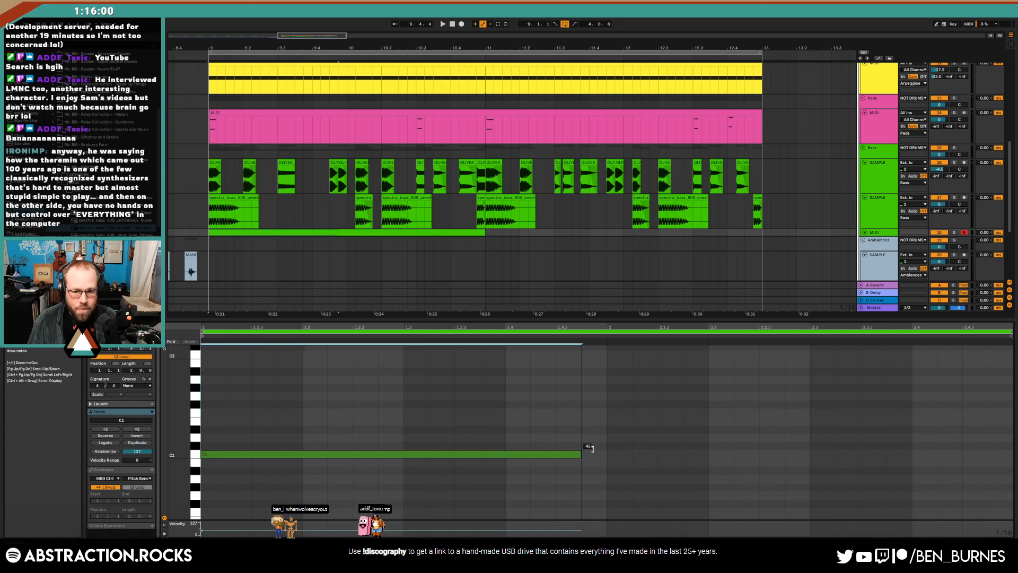
pyautogui.click(865, 234)
pyautogui.moveTo(605, 453); pyautogui.dragTo(490, 453)
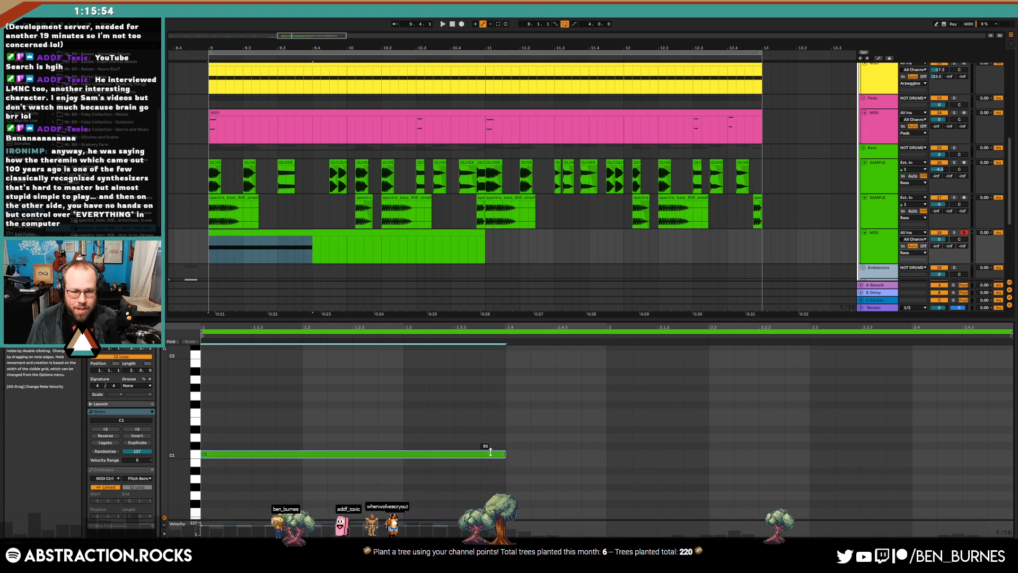
pyautogui.scroll(-2, 477, 424)
pyautogui.scroll(-6, 371, 250)
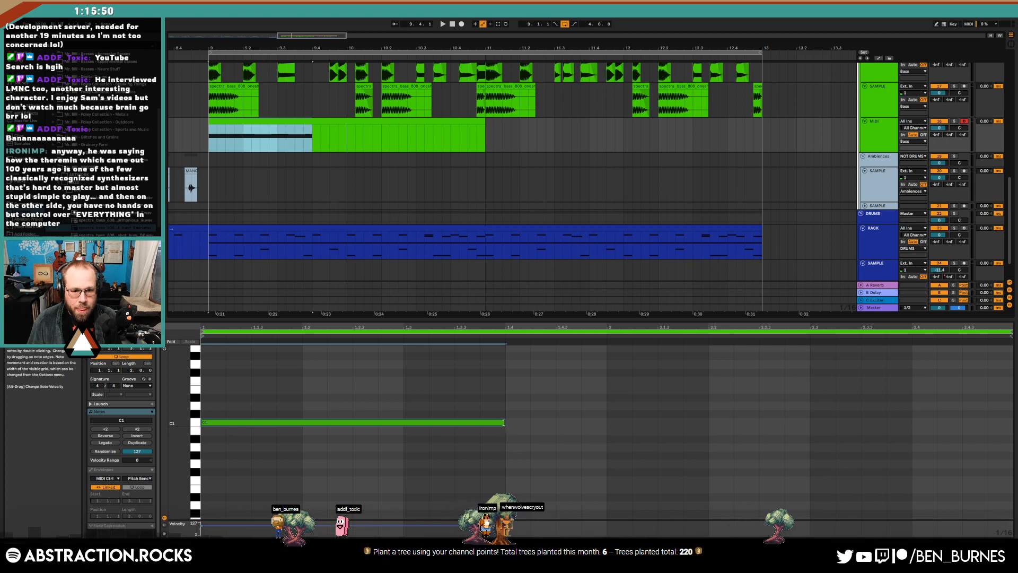
pyautogui.moveTo(504, 423); pyautogui.dragTo(356, 421)
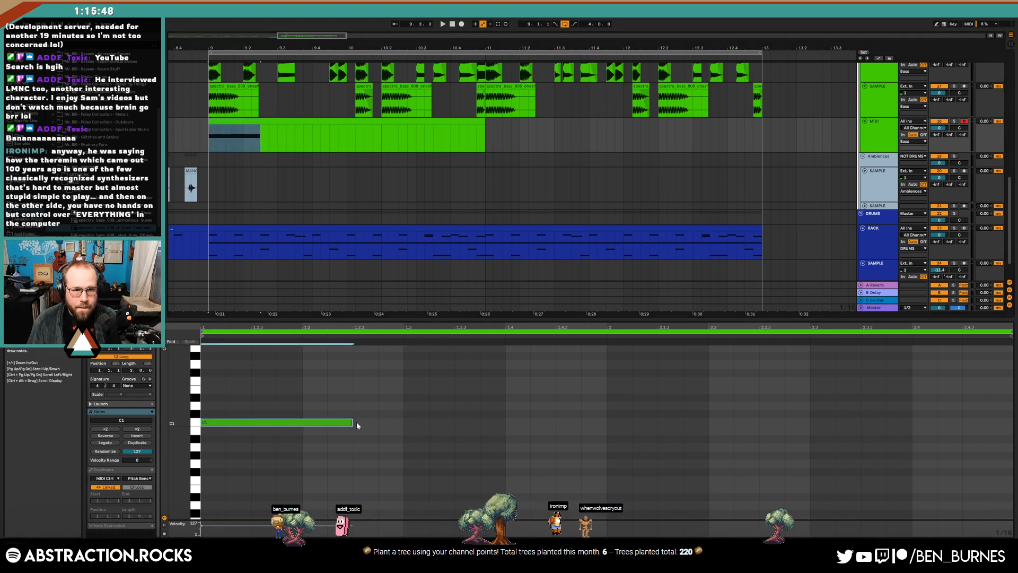
# Solo the Bass MIDI track, raise Operator's oscillator B level, reshape its envelope and add some Spread, then play the note
pyautogui.press('space')
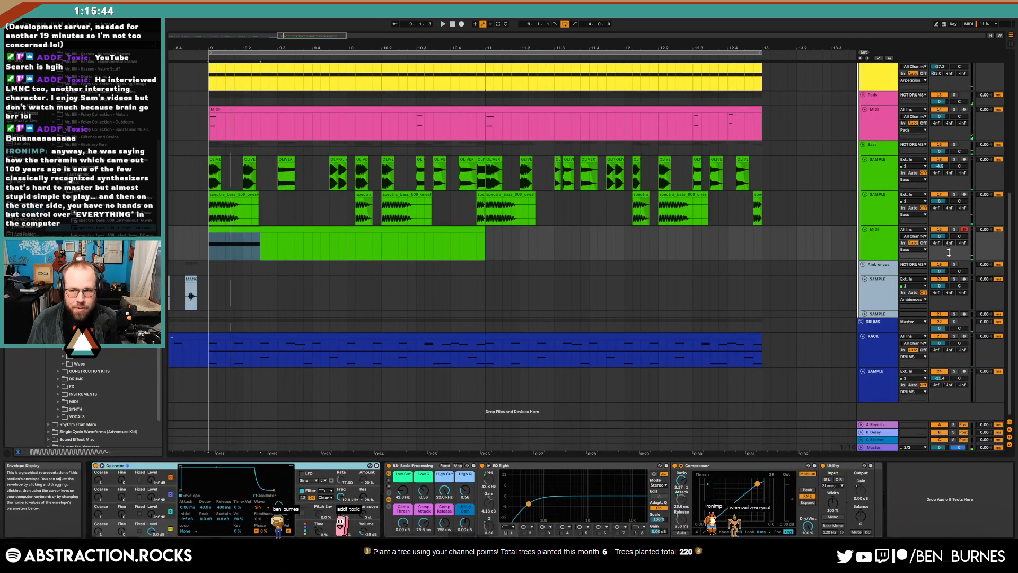
pyautogui.press('space')
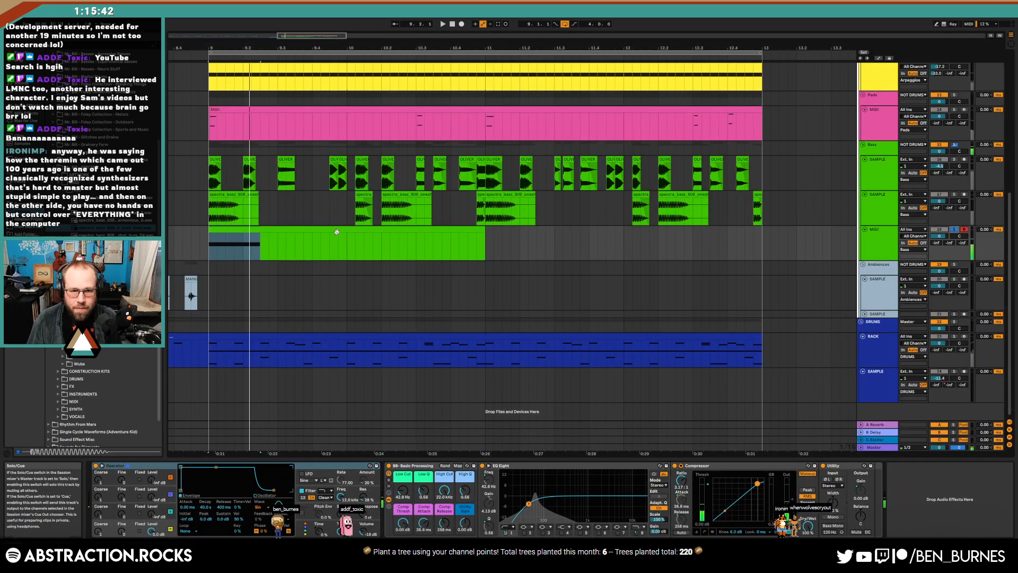
pyautogui.moveTo(152, 515); pyautogui.dragTo(153, 510)
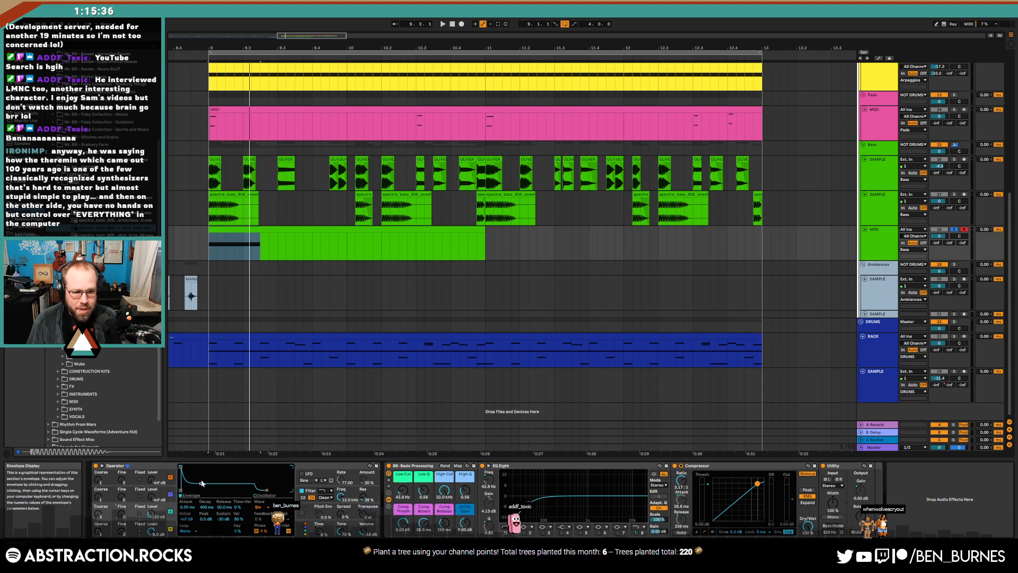
pyautogui.moveTo(200, 483); pyautogui.dragTo(200, 467)
pyautogui.moveTo(344, 517); pyautogui.dragTo(344, 505)
pyautogui.press('space')
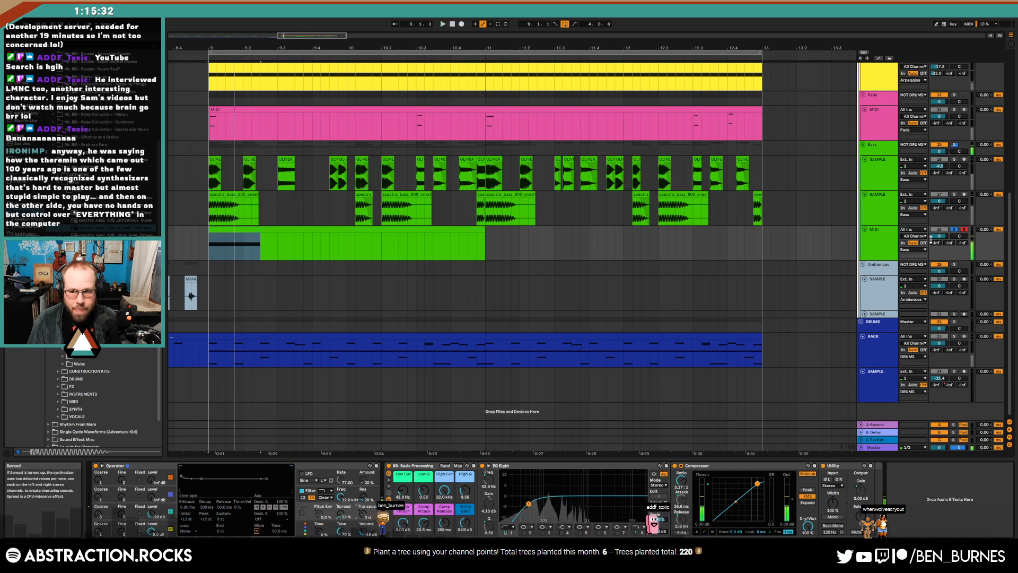
# Lower Operator's oscillator B level to -42 dB, set Spread to 31%, and unsolo the Bass MIDI track to hear it in the mix
pyautogui.moveTo(152, 514); pyautogui.dragTo(152, 524)
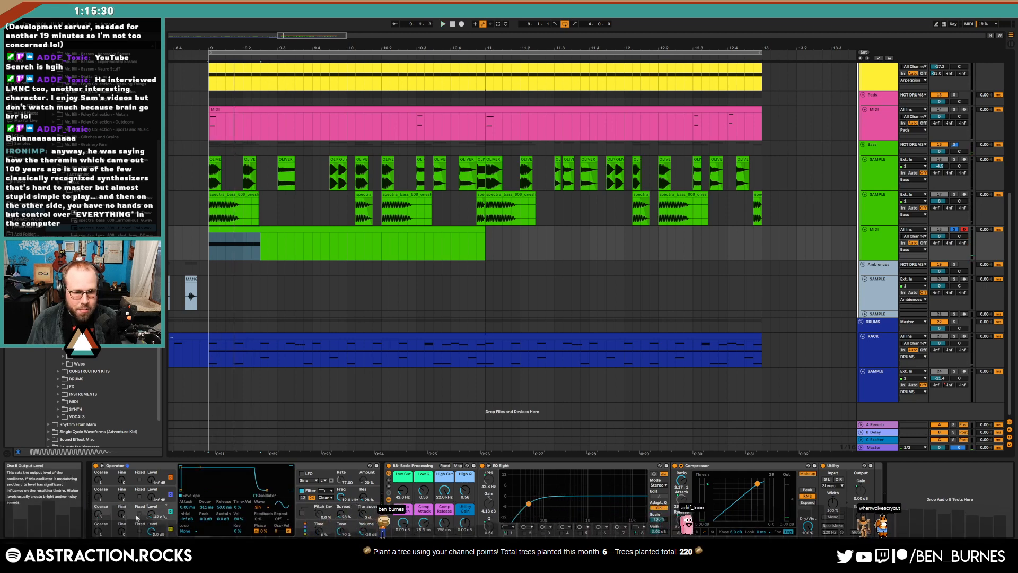
pyautogui.click(341, 514)
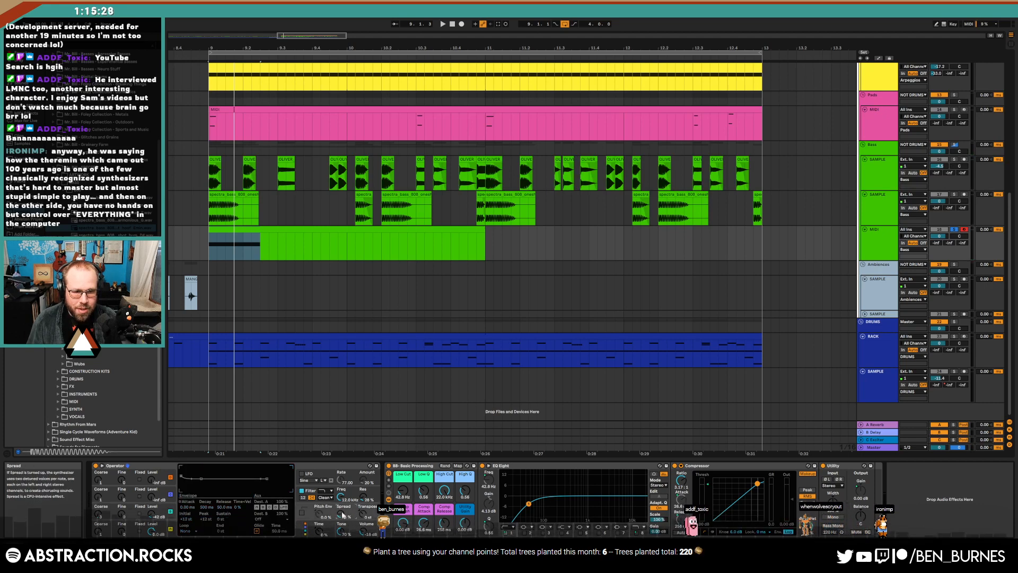
pyautogui.press('space')
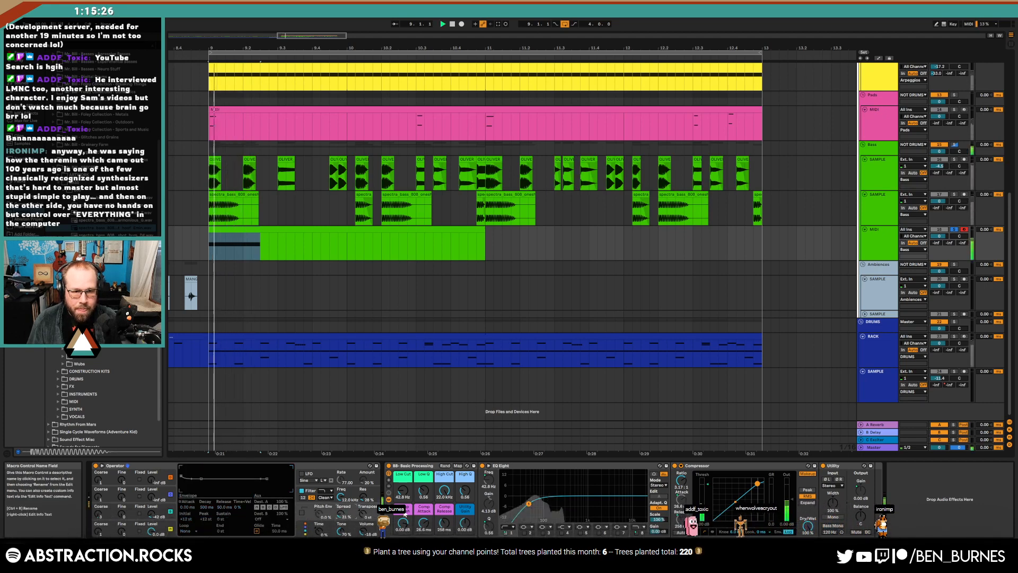
pyautogui.press('space')
pyautogui.click(954, 230)
pyautogui.press('space')
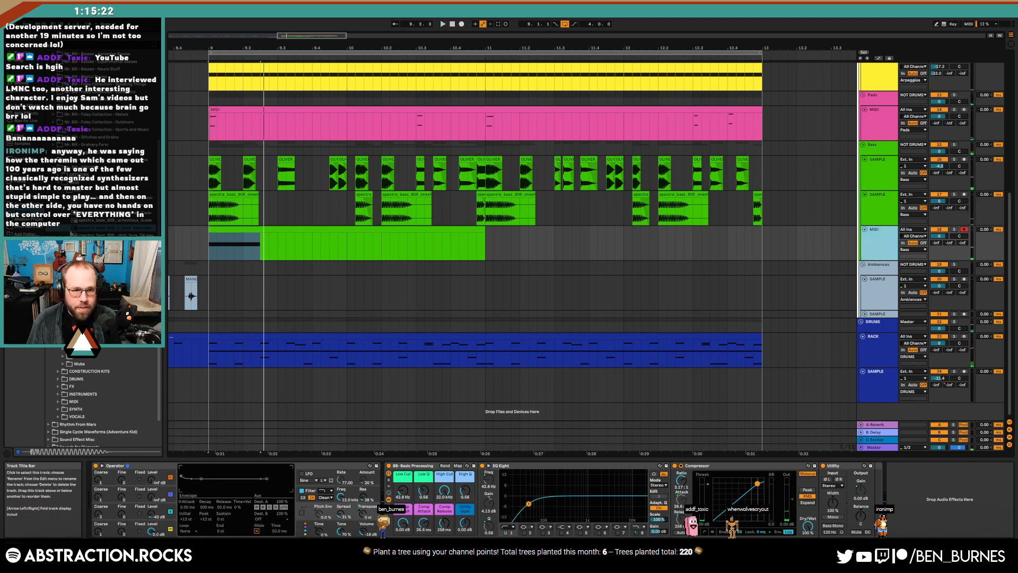
# Add a Saturator between Operator and the Basic Processing rack on the Bass MIDI track
pyautogui.click(25, 106)
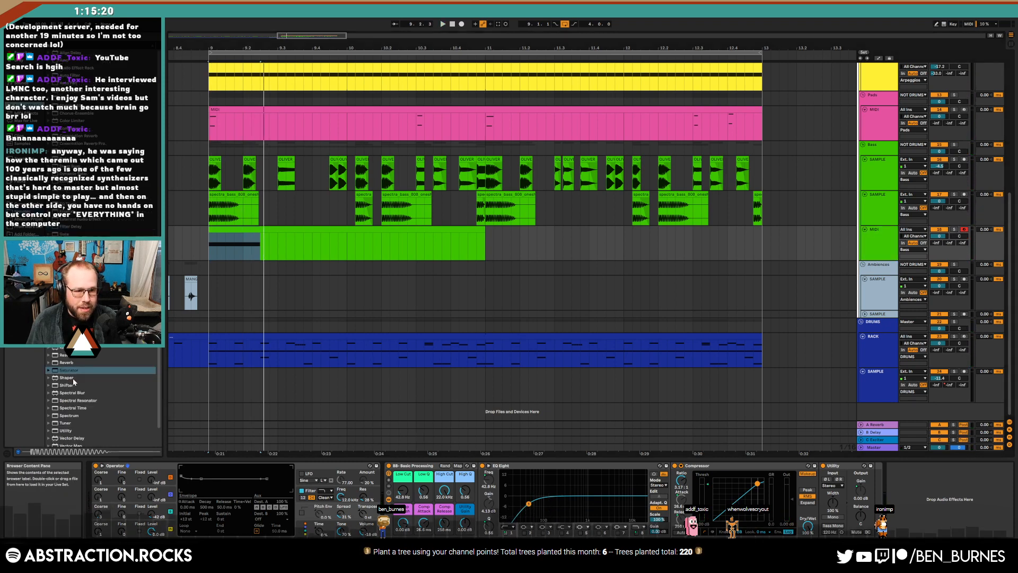
pyautogui.moveTo(69, 370); pyautogui.dragTo(413, 498)
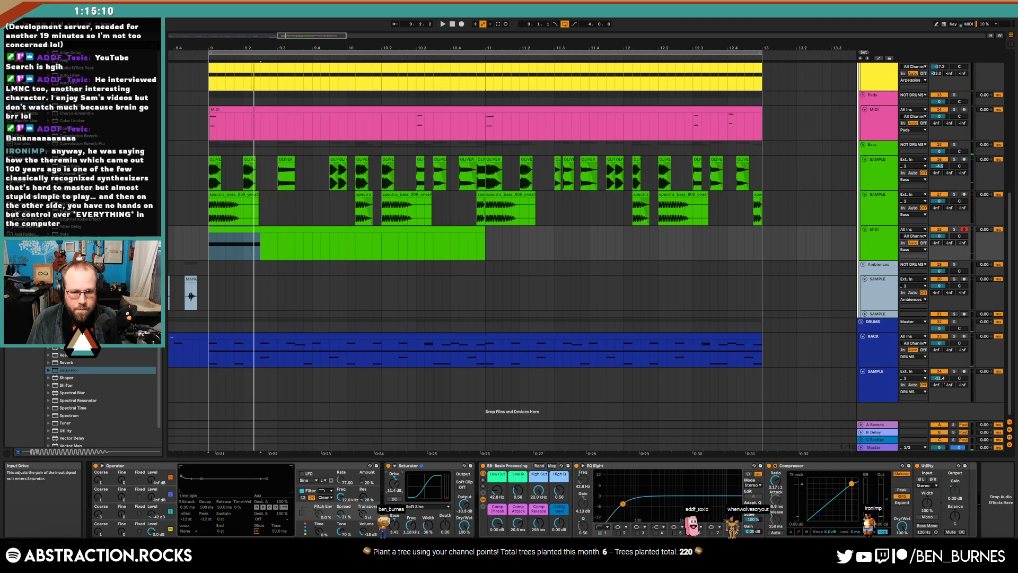
# Shorten the C1 bass note to about three quarters of a beat and raise the Saturator's drive to about 13.1 dB
pyautogui.doubleClick(274, 230)
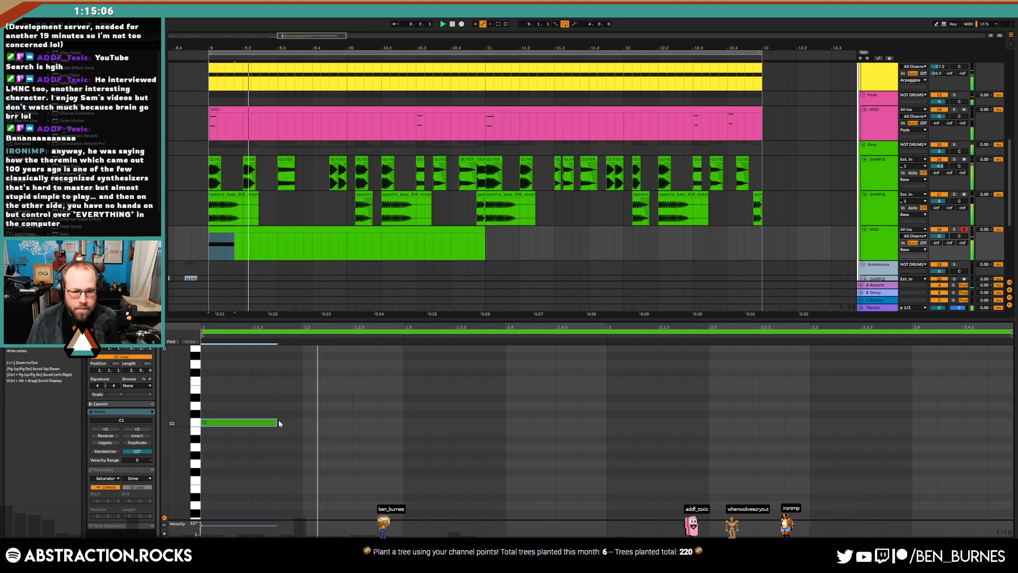
pyautogui.hotkey('shift', 'Tab')
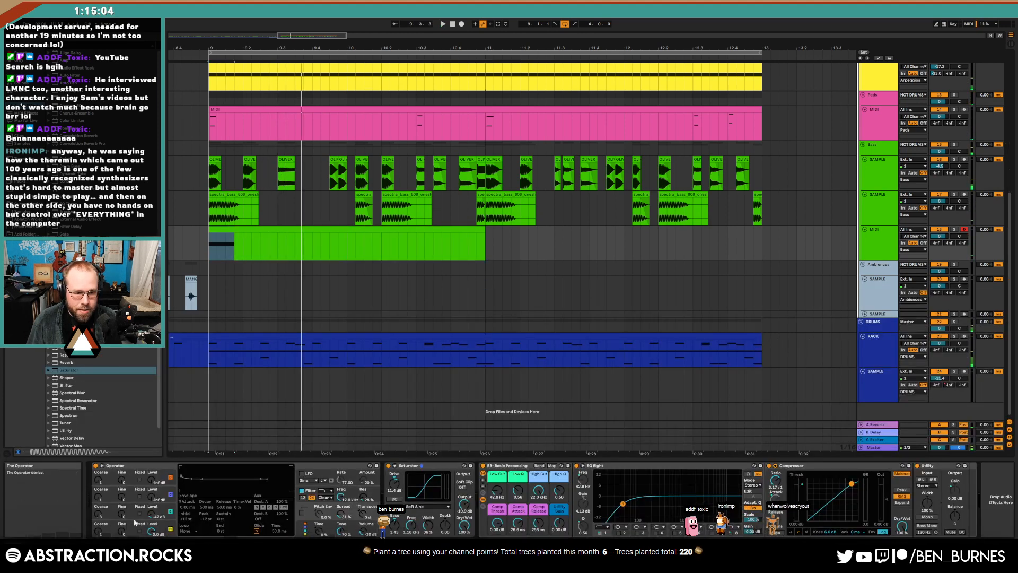
pyautogui.click(100, 514)
pyautogui.press('space')
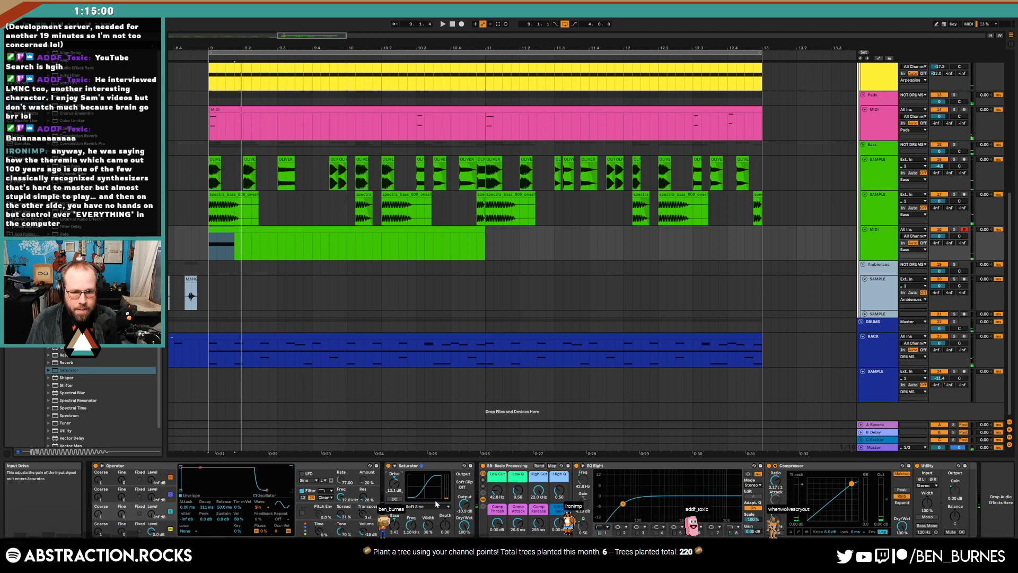
# Copy the C1 note to beats 2.1.2, 2.2 and 2.4.3 of the bass clip, shortening the first and last copies
pyautogui.doubleClick(290, 229)
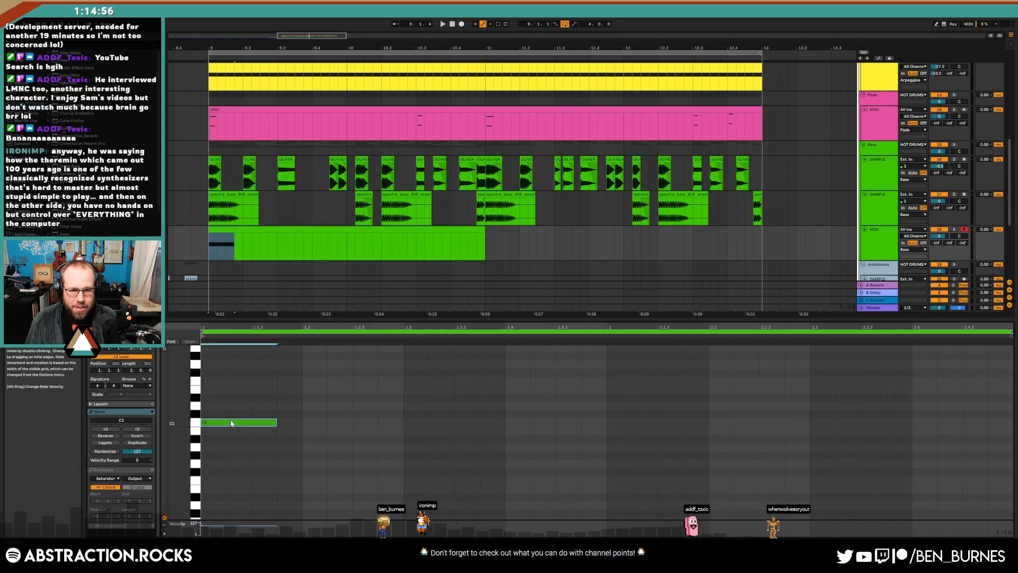
pyautogui.moveTo(231, 422); pyautogui.dragTo(749, 423)
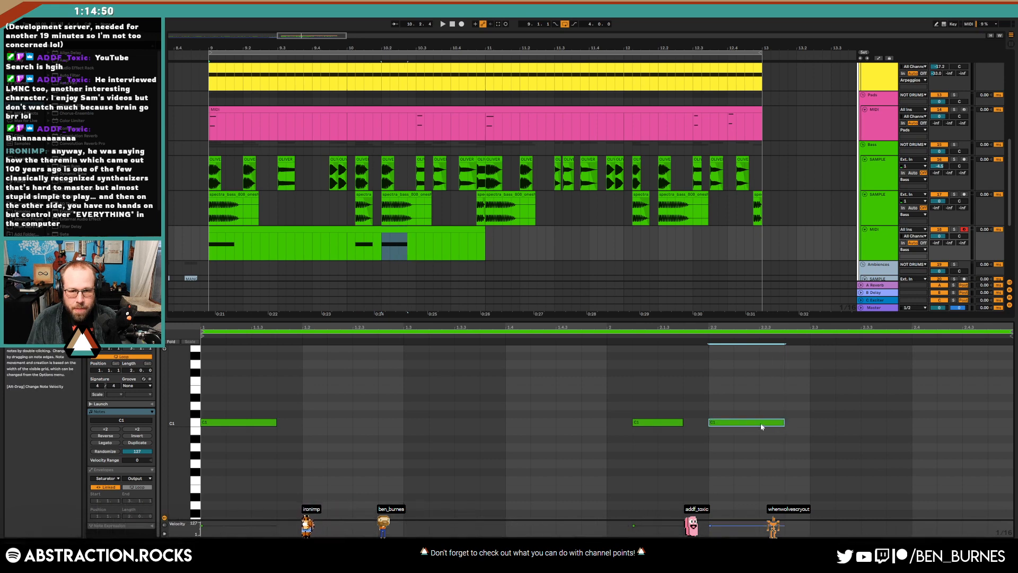
pyautogui.moveTo(752, 426); pyautogui.dragTo(990, 424)
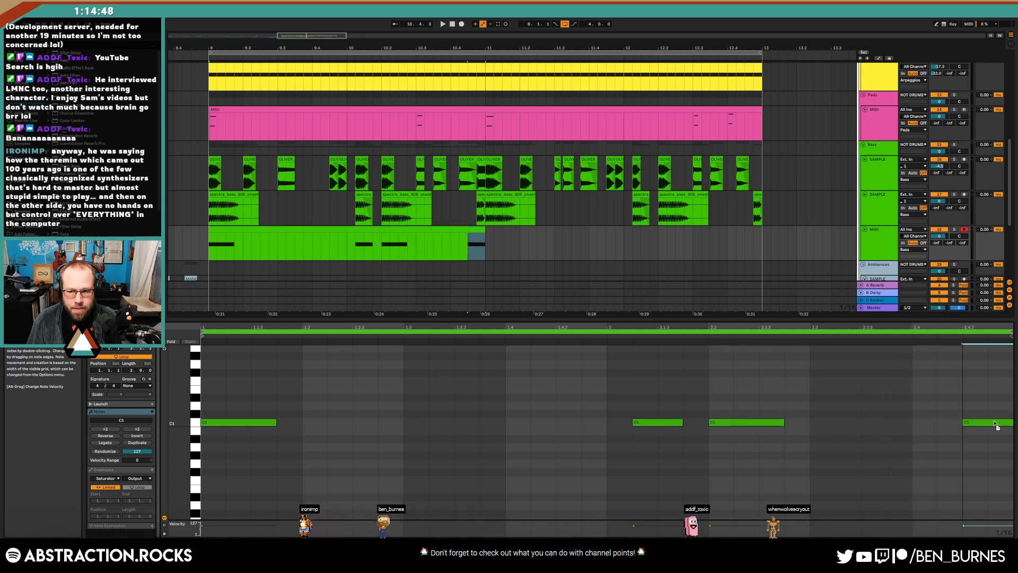
pyautogui.press('space')
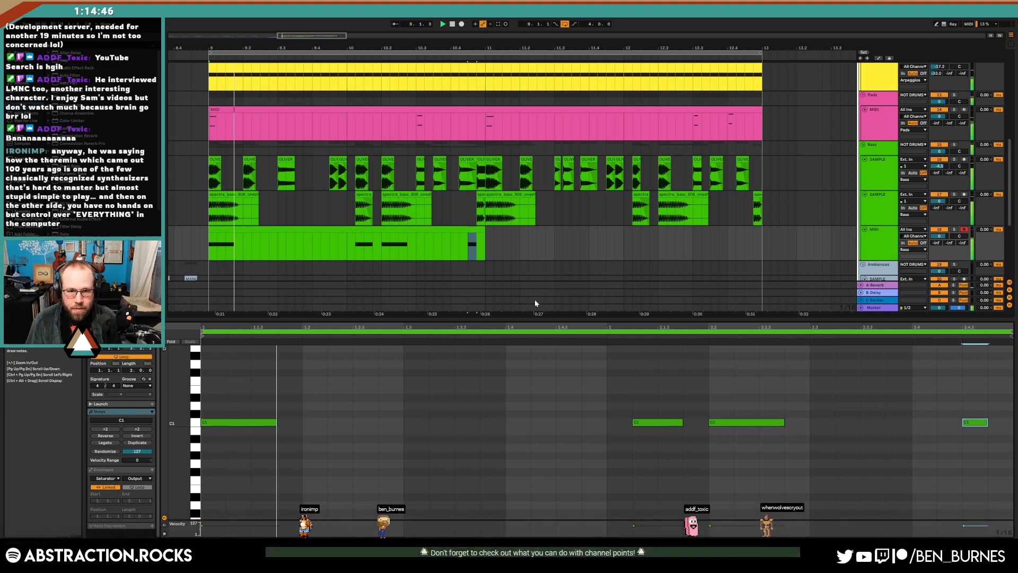
# Extend the looped bass MIDI clip to bar 13 and shift the pattern's last note a sixteenth later
pyautogui.moveTo(485, 236); pyautogui.dragTo(763, 248)
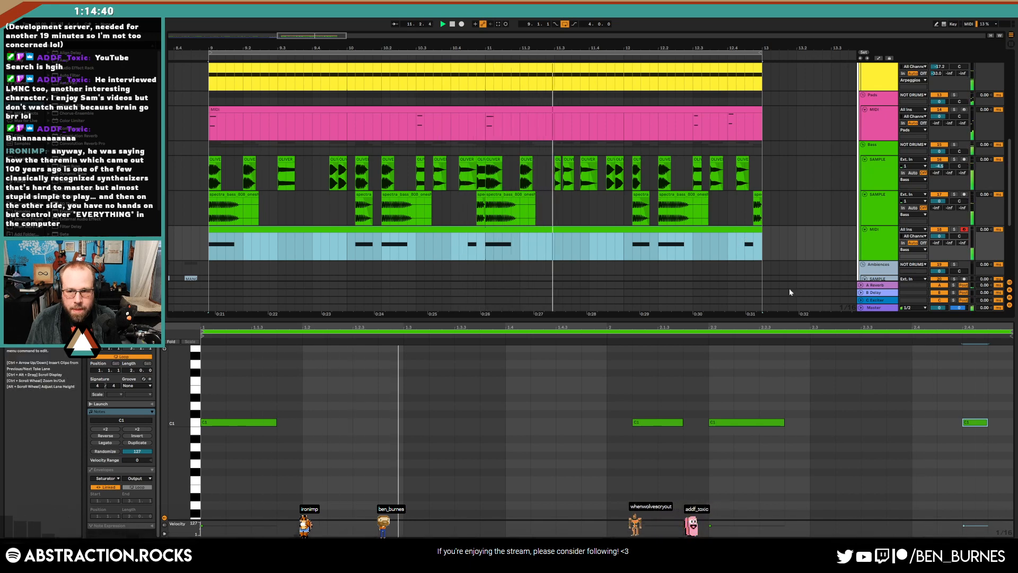
pyautogui.moveTo(965, 424); pyautogui.dragTo(1005, 424)
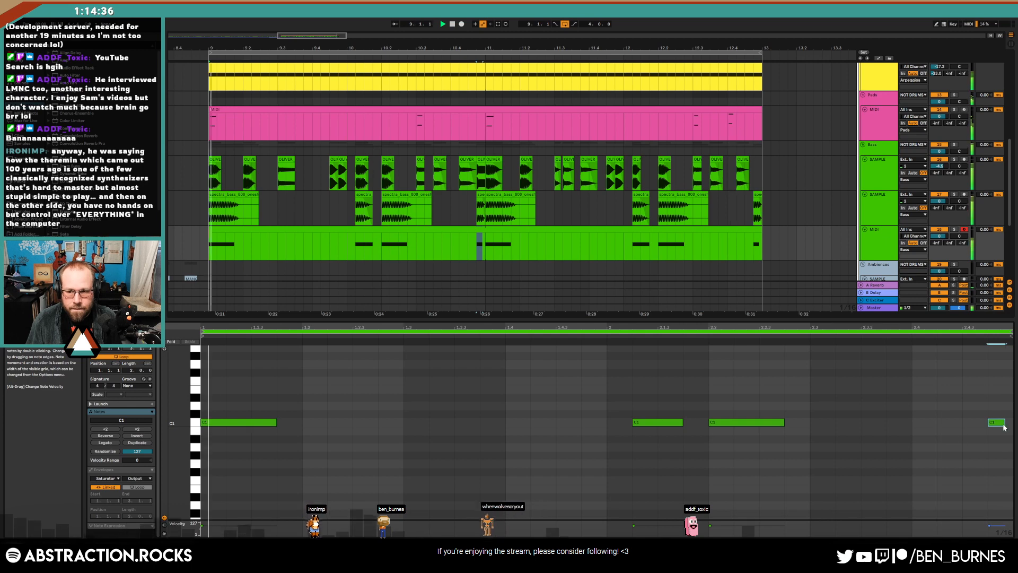
pyautogui.hotkey('shift', 'Tab')
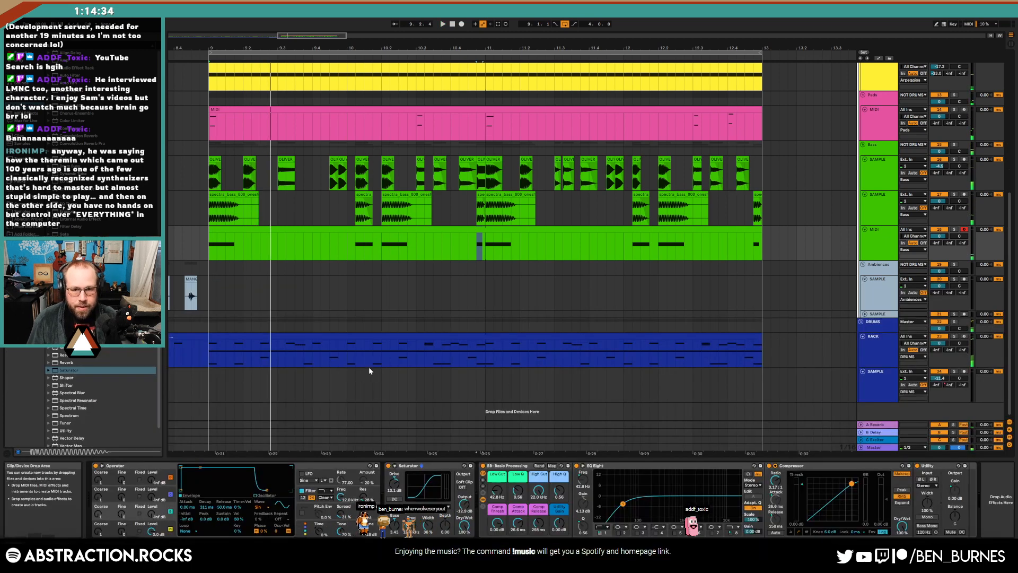
# Group the 808 sample and bass MIDI tracks, and move the Saturator from the MIDI track to the new group
pyautogui.click(884, 237)
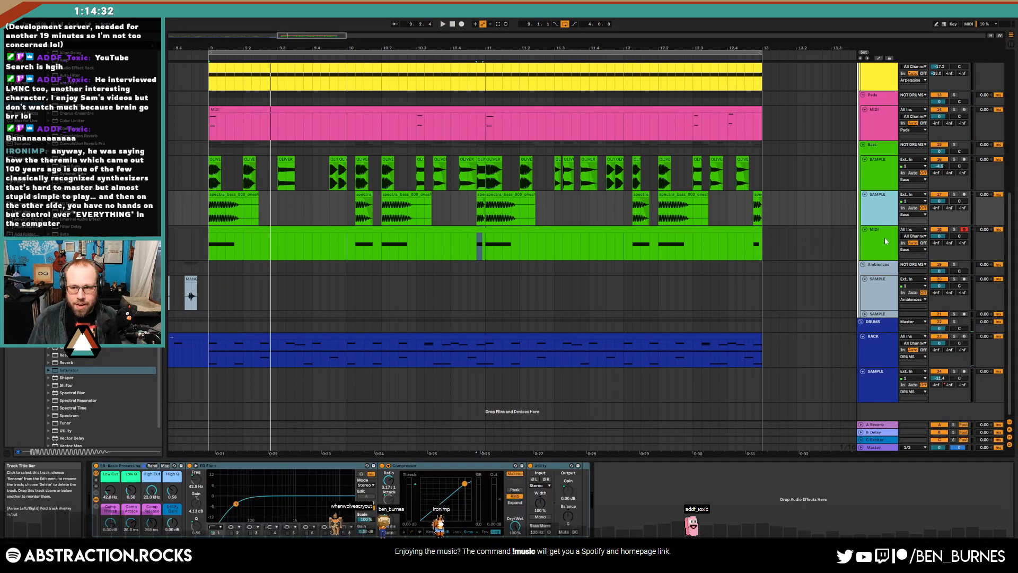
pyautogui.hotkey('ctrl', 'g')
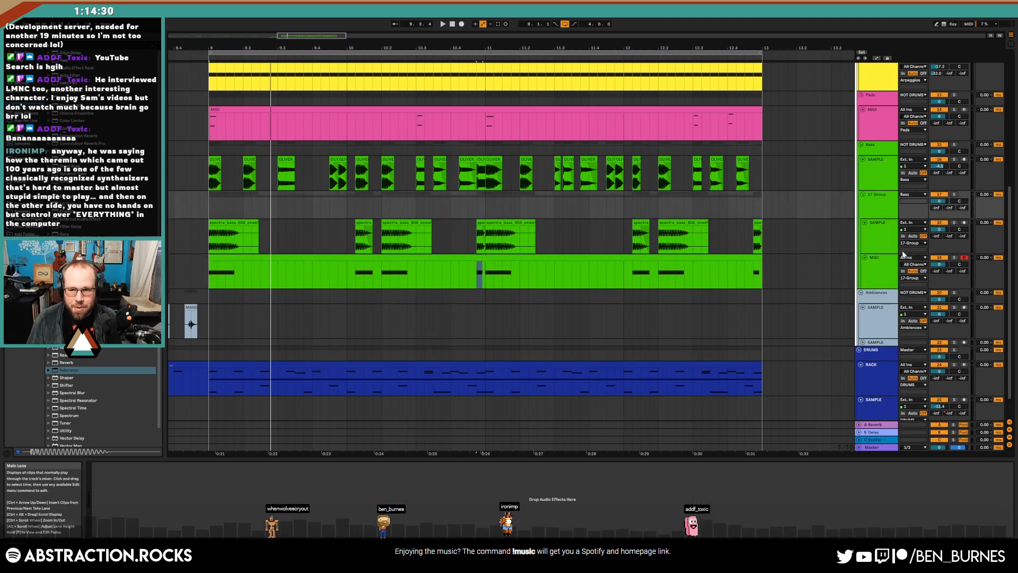
pyautogui.click(878, 277)
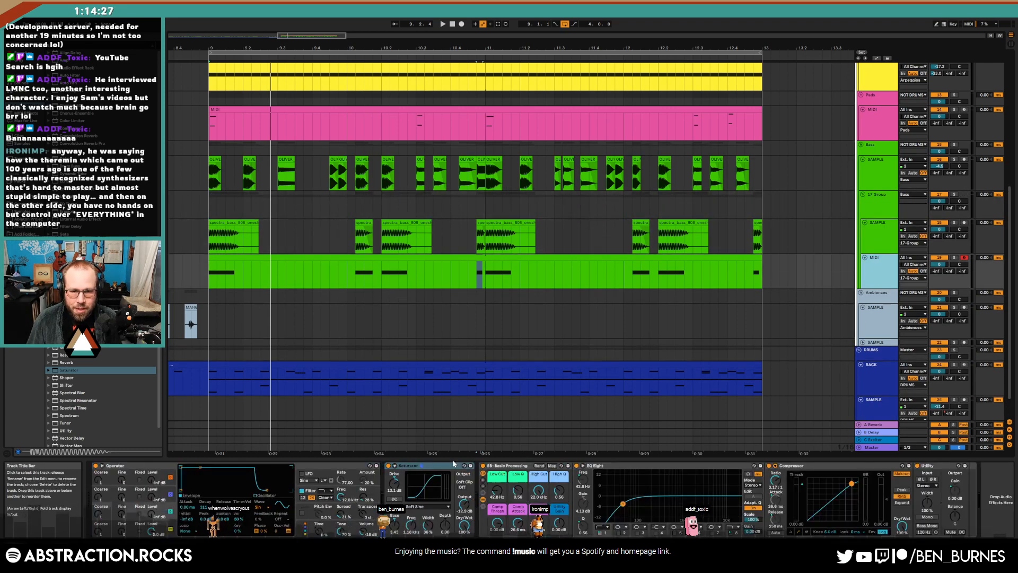
pyautogui.click(870, 212)
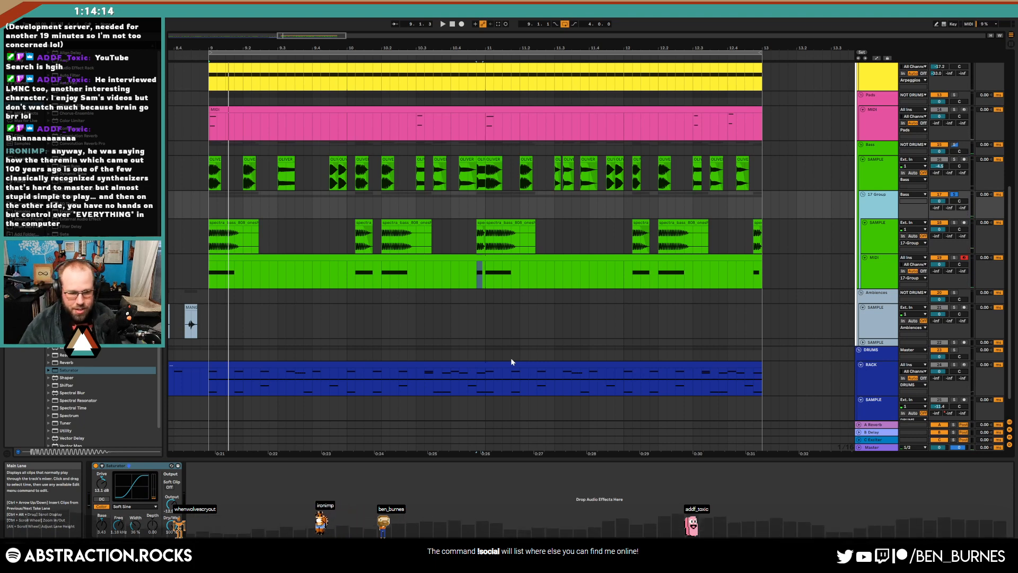
# Audition the soloed bass group, unsolo it, raise its Saturator's output and play it in the mix
pyautogui.press('space')
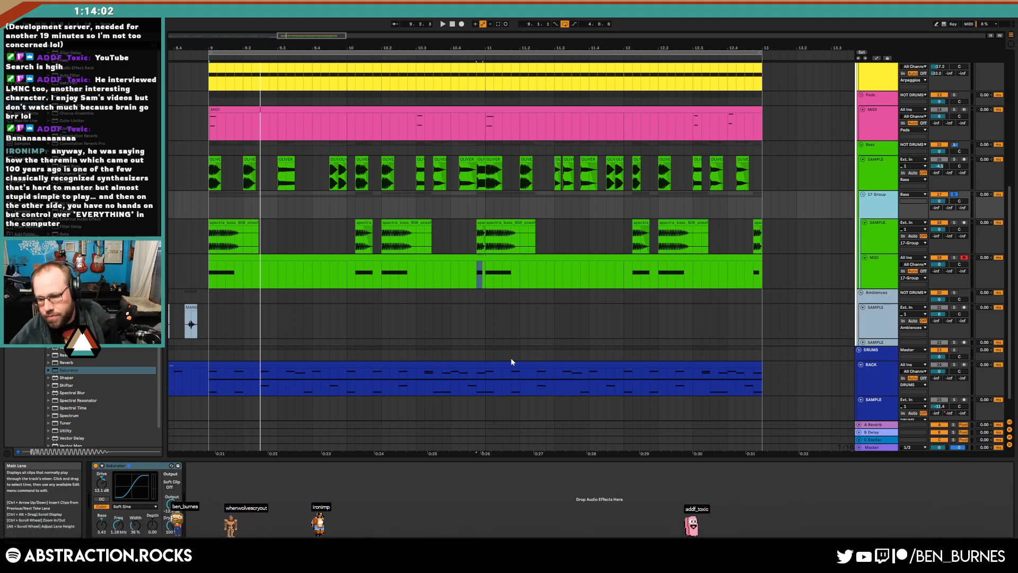
pyautogui.press('space')
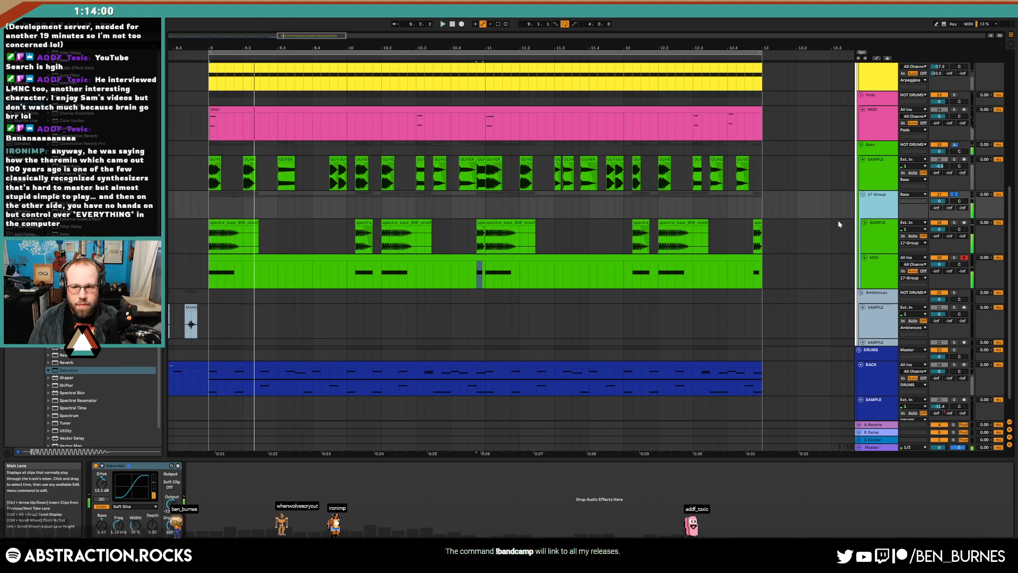
pyautogui.click(953, 196)
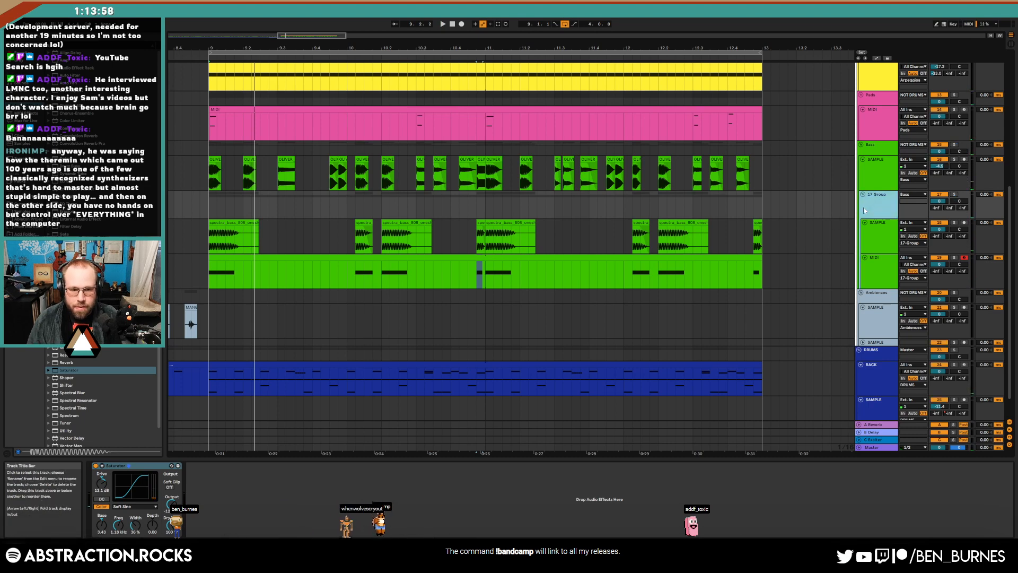
pyautogui.moveTo(172, 504); pyautogui.dragTo(171, 486)
pyautogui.press('space')
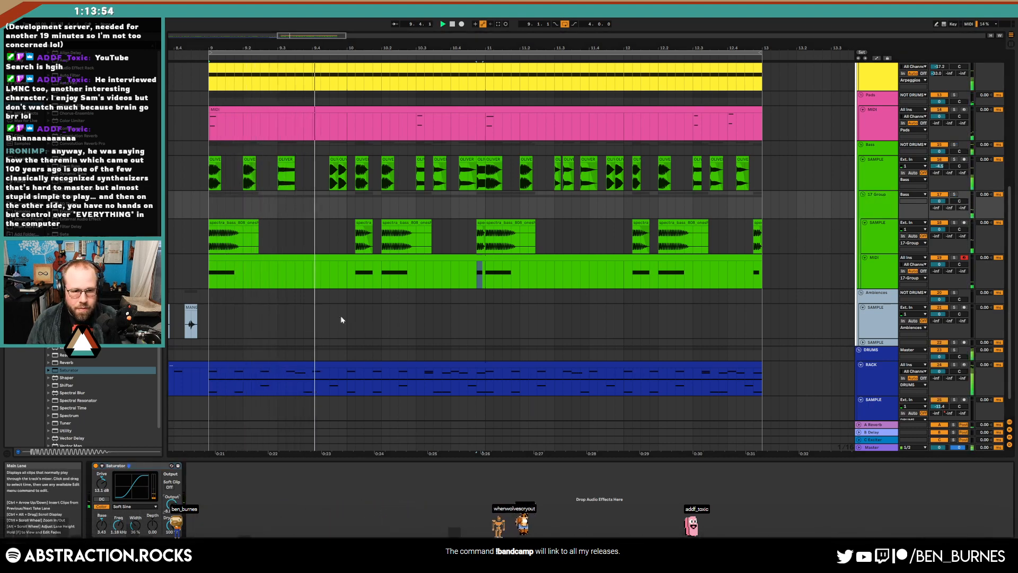
pyautogui.press('space')
# Add sixteenth-long C1 notes at 1.3.2, 1.3.4 and 1.4.4 in the bass MIDI clip
pyautogui.doubleClick(291, 258)
pyautogui.click(480, 424)
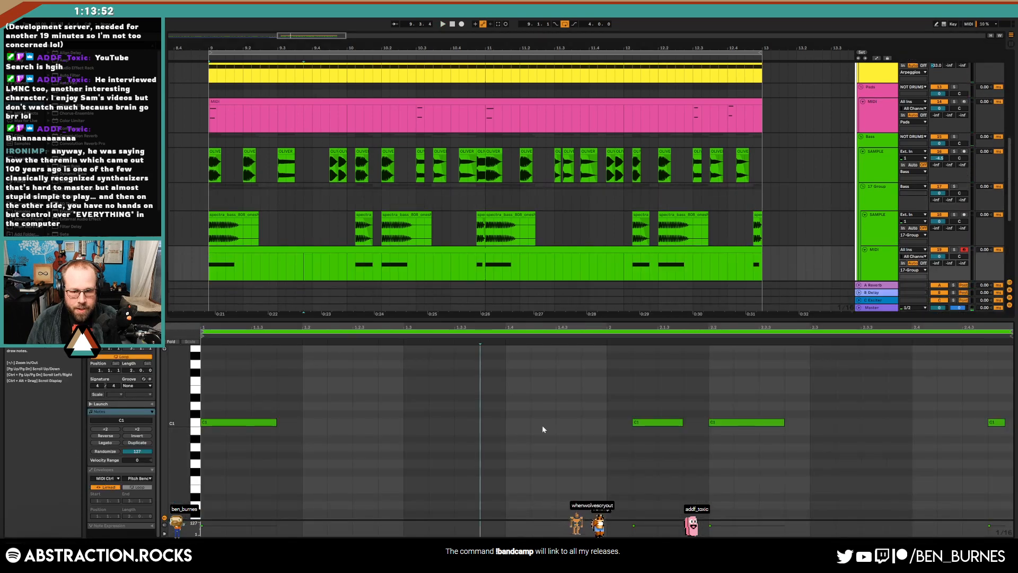
pyautogui.doubleClick(466, 422)
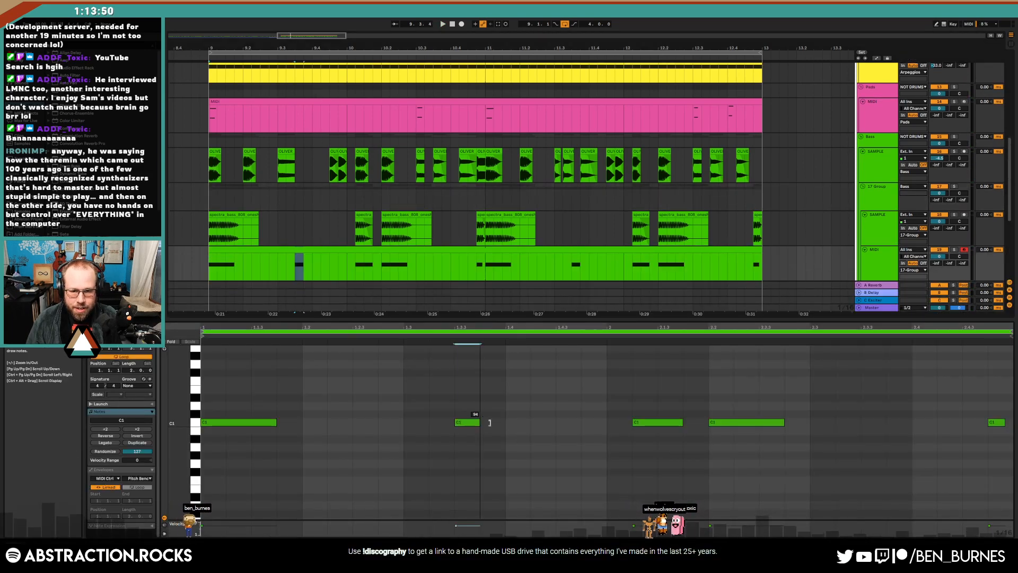
pyautogui.moveTo(477, 423); pyautogui.dragTo(452, 428)
pyautogui.doubleClick(489, 423)
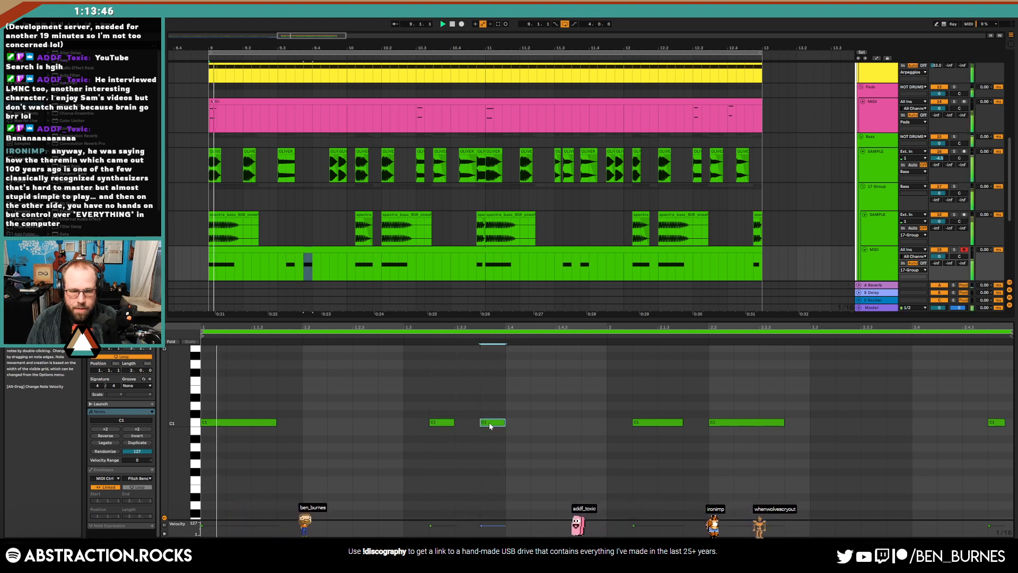
pyautogui.press('space')
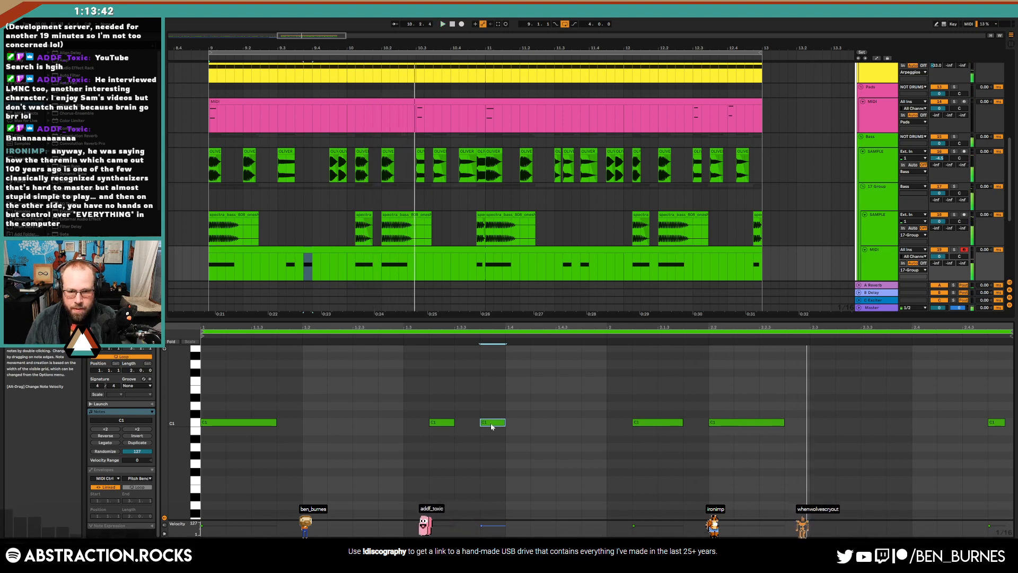
pyautogui.doubleClick(604, 423)
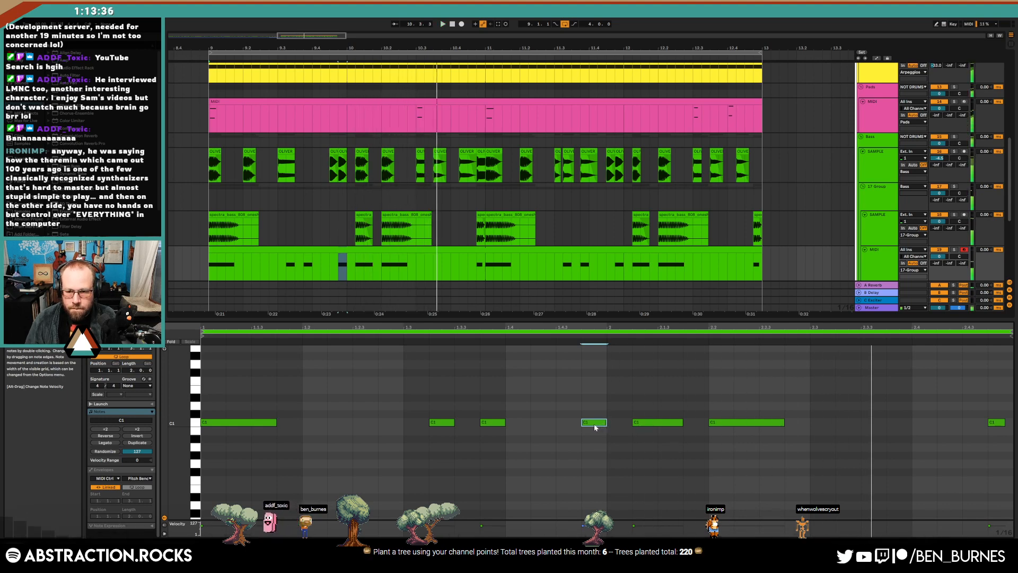
# Add sixteenth-long C#1 notes at 2.3.2 and 2.3.4, and raise the clip's last note to D#1
pyautogui.doubleClick(820, 431)
pyautogui.moveTo(849, 423)
pyautogui.mouseDown()
pyautogui.moveTo(854, 399)
pyautogui.moveTo(846, 411)
pyautogui.mouseUp()
pyautogui.press('space')
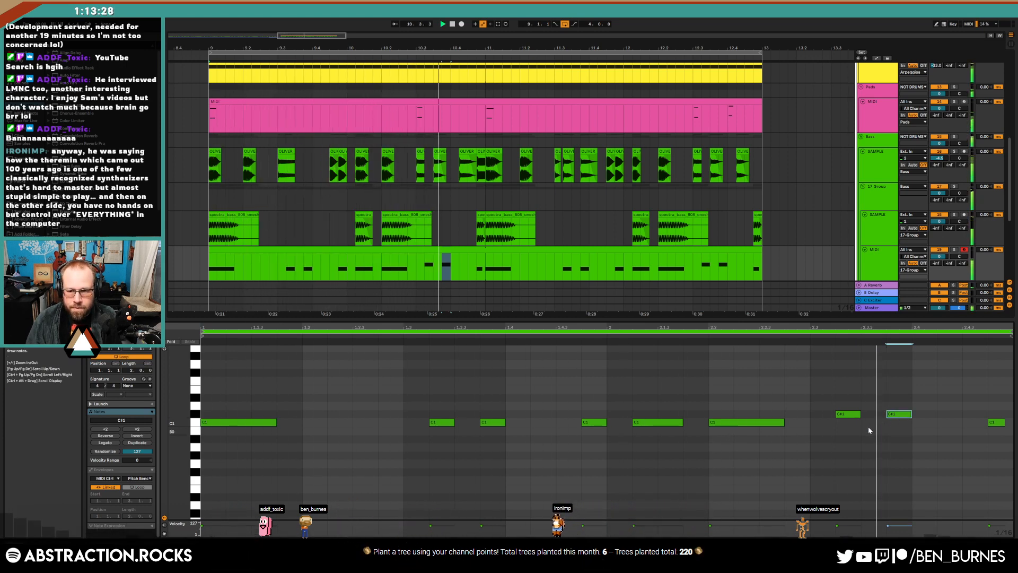
pyautogui.press('space')
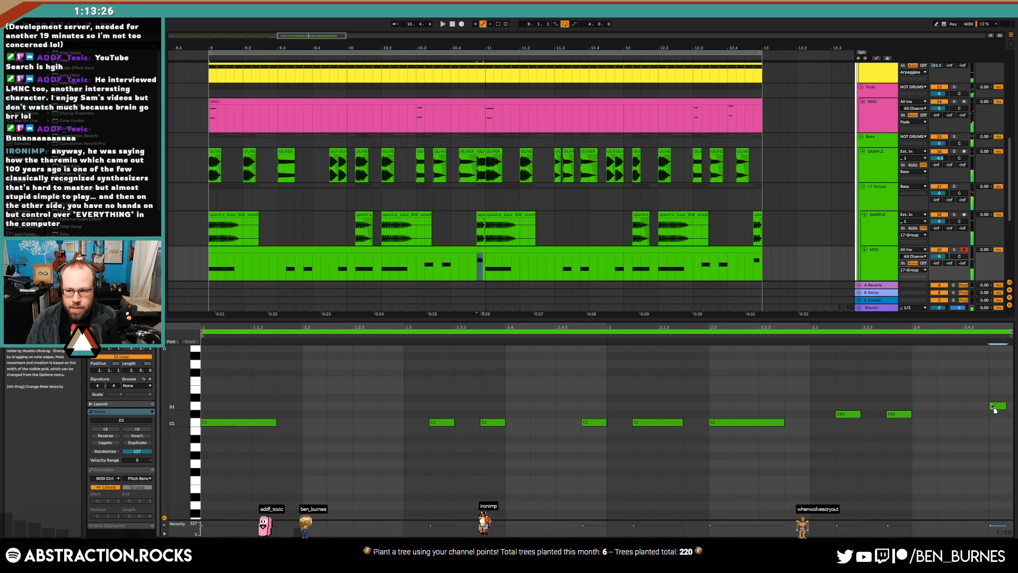
pyautogui.moveTo(996, 423); pyautogui.dragTo(993, 403)
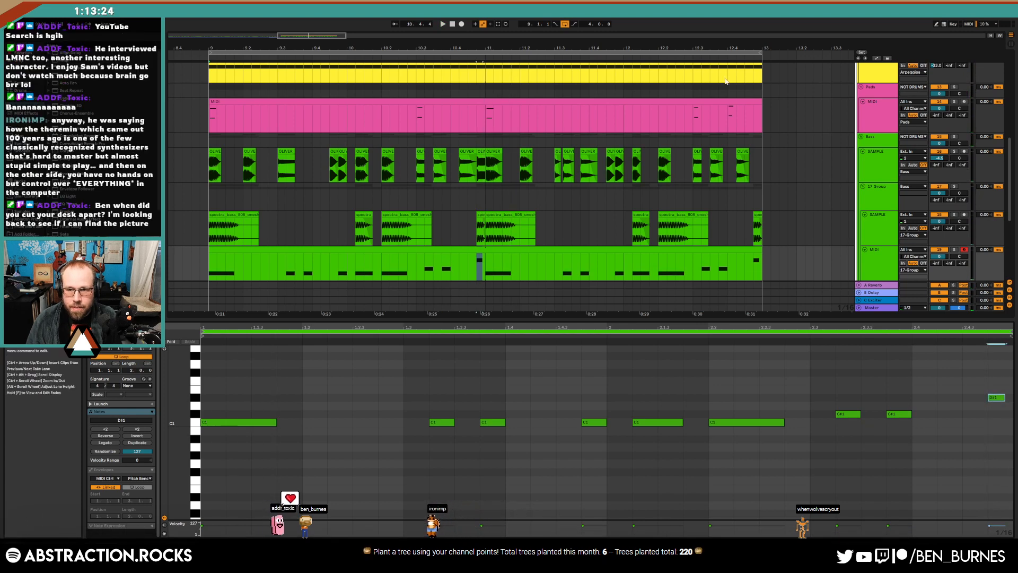
# Play the section in the mix and lower the 808 sample track's volume to about -2 dB
pyautogui.click(734, 102)
pyautogui.hotkey('shift', 'Tab')
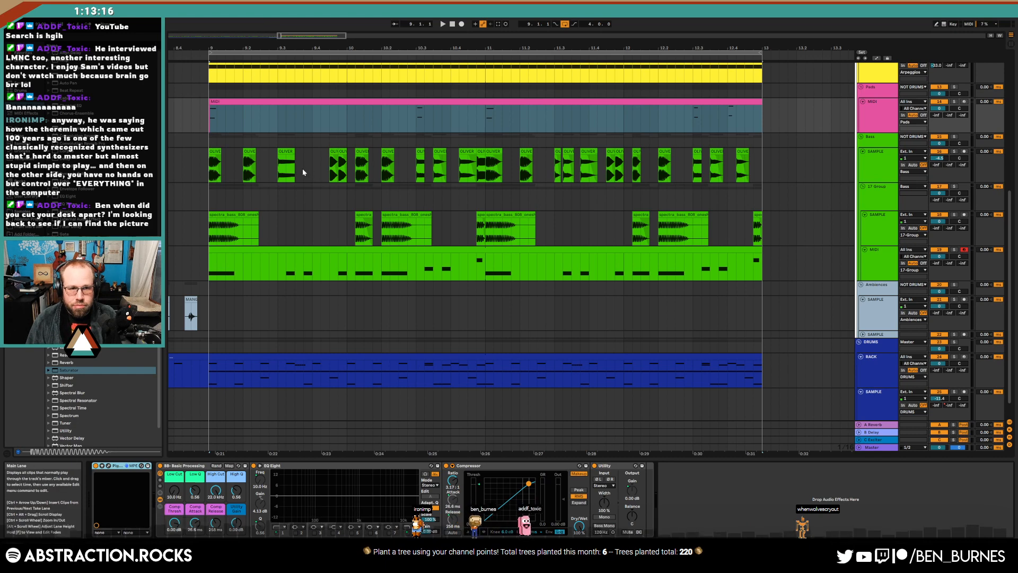
pyautogui.scroll(-3, 302, 168)
pyautogui.click(247, 120)
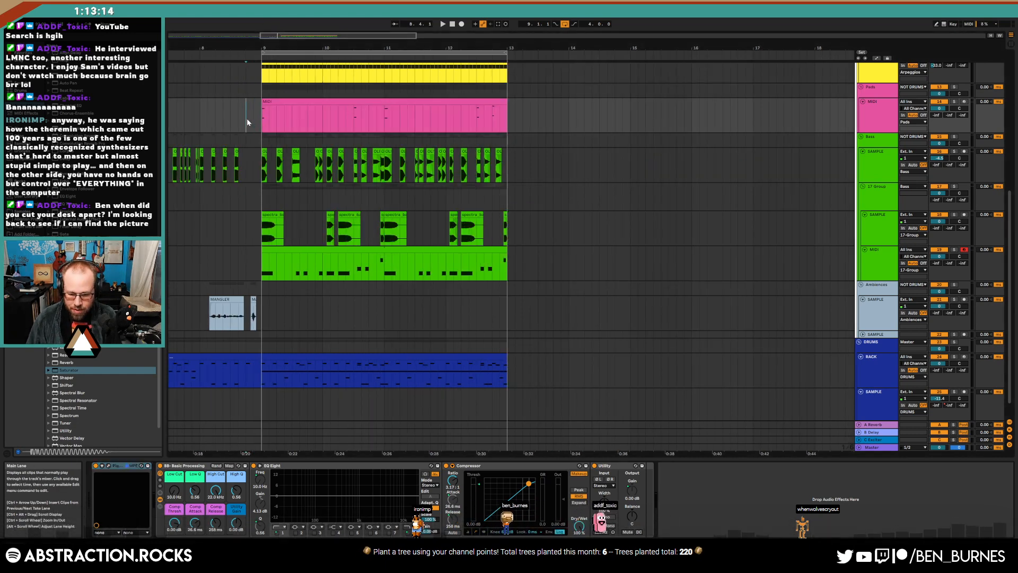
pyautogui.click(243, 58)
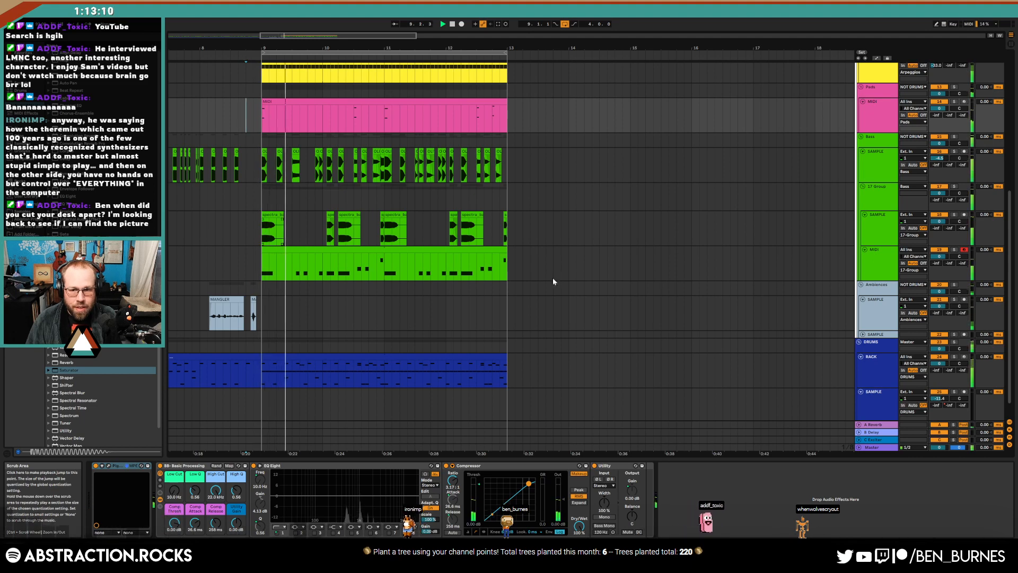
pyautogui.click(881, 214)
pyautogui.moveTo(940, 221); pyautogui.dragTo(940, 230)
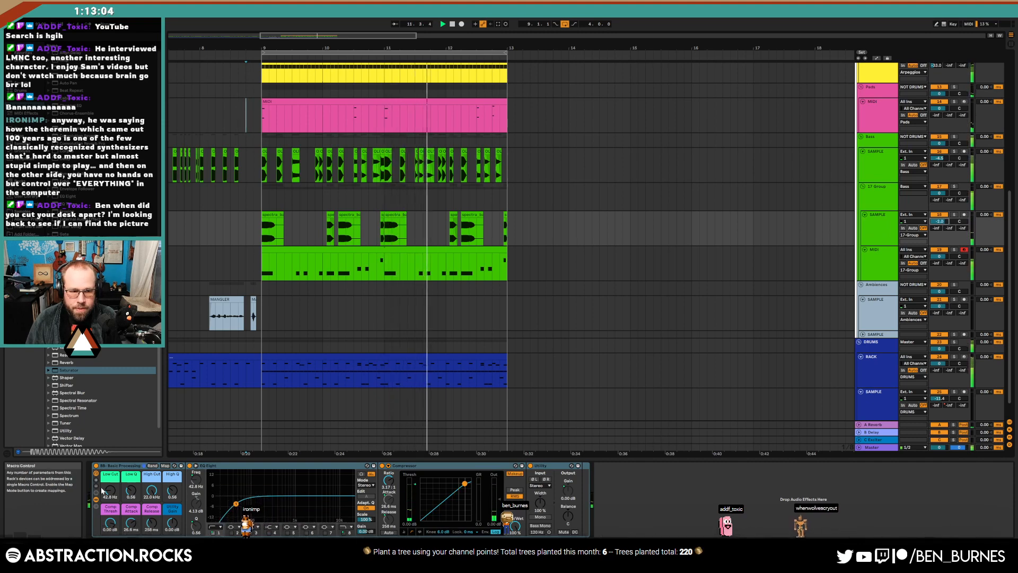
# Raise the Low Cut on the 808 sample track's Basic Processing rack to about 182 Hz during playback
pyautogui.moveTo(110, 491); pyautogui.dragTo(110, 478)
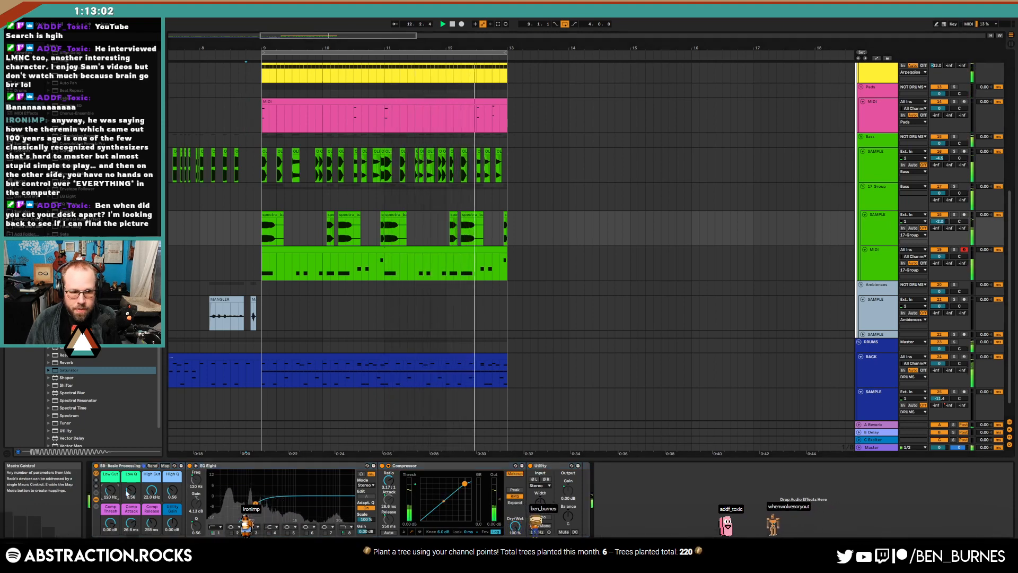
pyautogui.moveTo(110, 491); pyautogui.dragTo(110, 488)
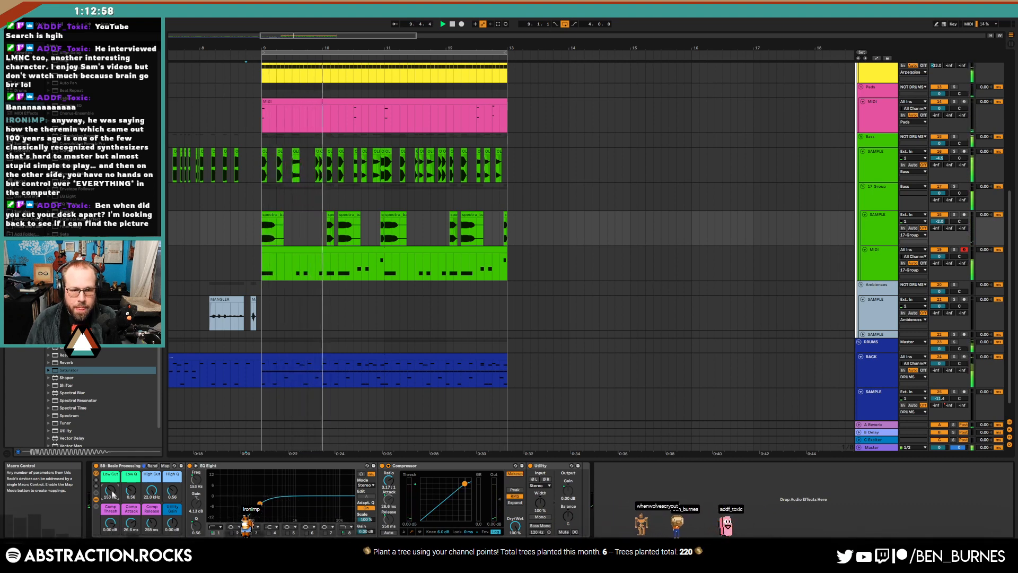
pyautogui.moveTo(111, 490)
pyautogui.mouseDown()
pyautogui.moveTo(130, 489)
pyautogui.moveTo(115, 491)
pyautogui.mouseUp()
pyautogui.press('space')
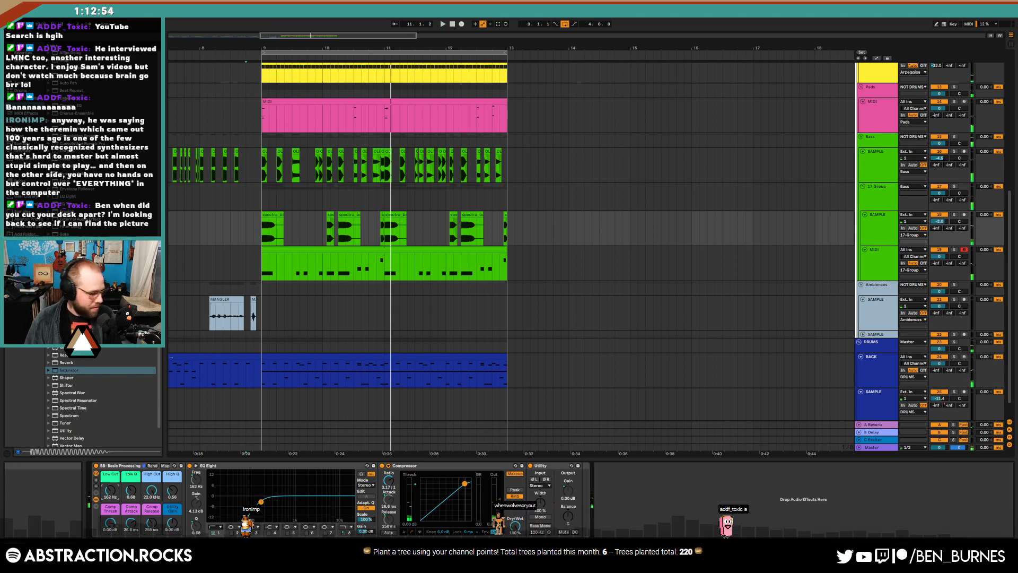
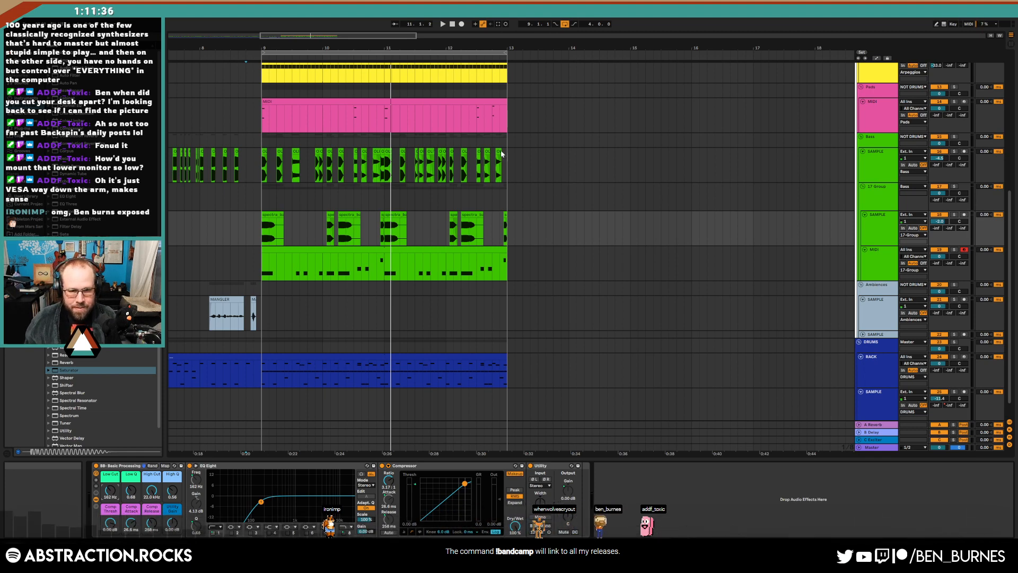
# Play the arrangement through into the bars 9–12 section and set the 808 sample track's volume to about -1.8 dB
pyautogui.click(453, 25)
pyautogui.moveTo(362, 36); pyautogui.dragTo(320, 36)
pyautogui.press('space')
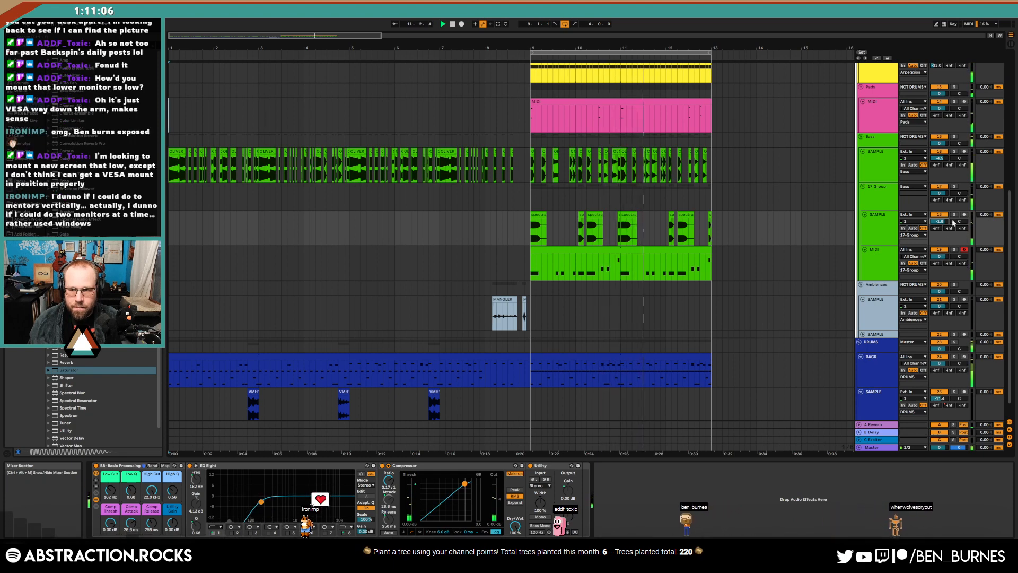
# Lower the Low Cut on the 808 sample track's Basic Processing rack to about 120 Hz during playback
pyautogui.click(879, 227)
pyautogui.moveTo(131, 491); pyautogui.dragTo(110, 495)
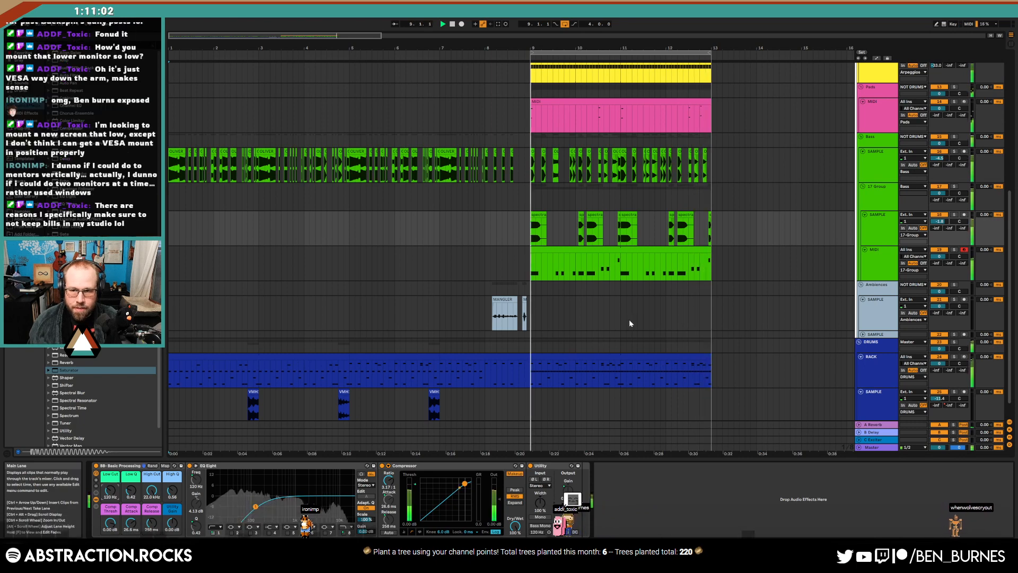
# Reduce the reverb and delay Dry/Wet in the Pads track's Pigments synth, bringing the delay to about 18%, and close the plugin window
pyautogui.scroll(2, 653, 308)
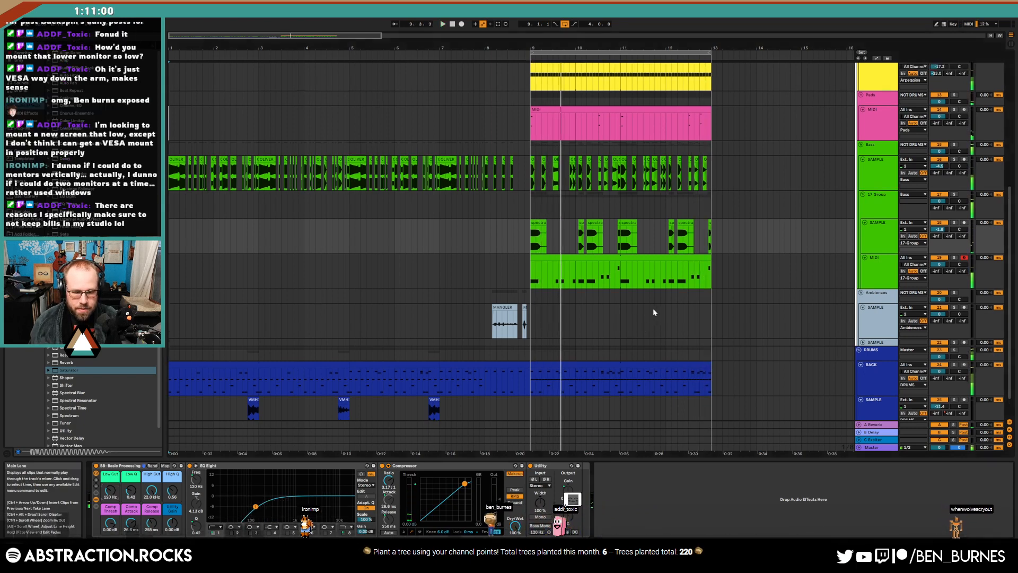
pyautogui.scroll(2, 656, 313)
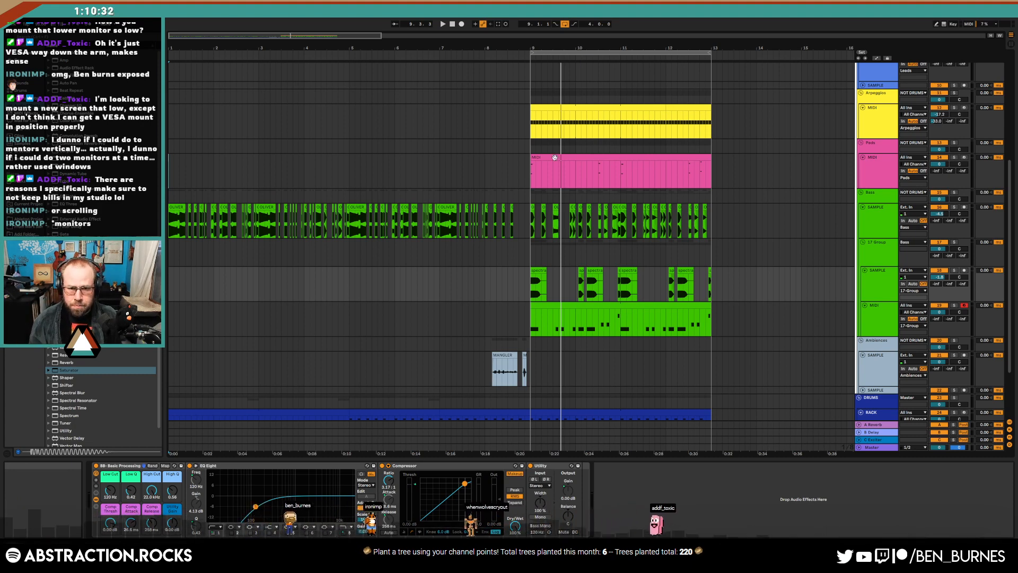
pyautogui.click(880, 157)
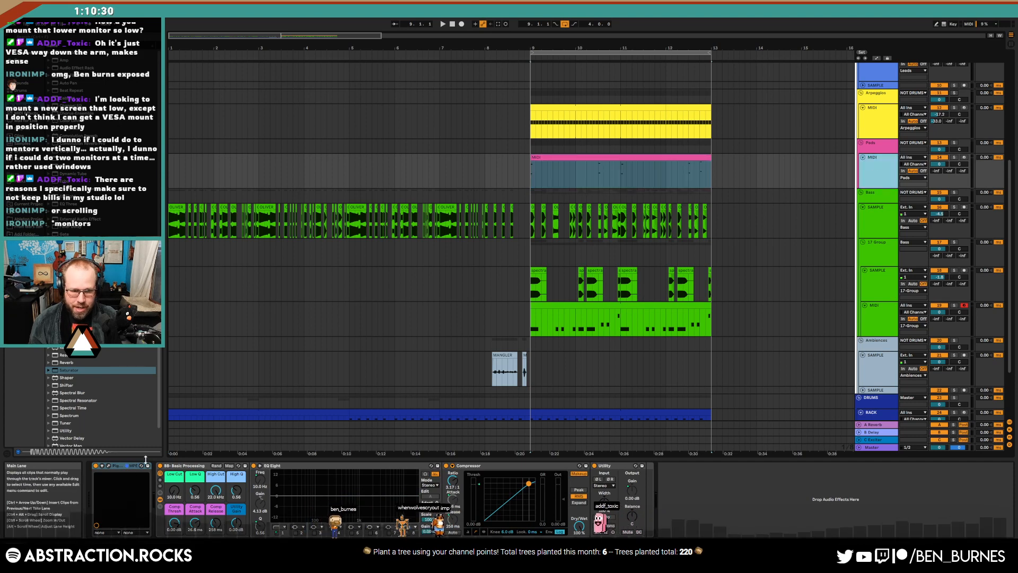
pyautogui.click(109, 465)
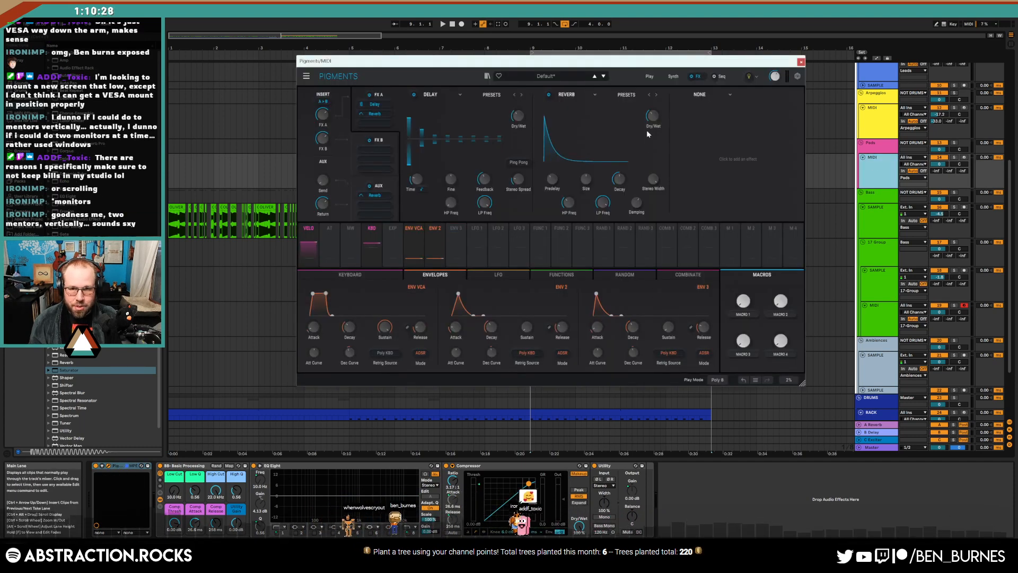
pyautogui.moveTo(652, 116); pyautogui.dragTo(653, 124)
pyautogui.moveTo(518, 116)
pyautogui.mouseDown()
pyautogui.moveTo(519, 131)
pyautogui.moveTo(520, 119)
pyautogui.mouseUp()
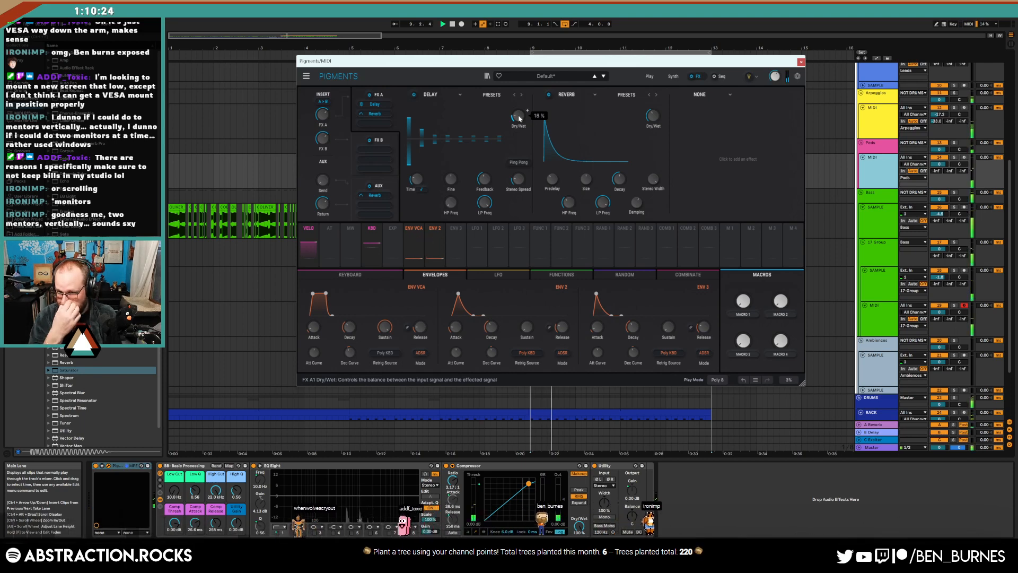
pyautogui.click(801, 62)
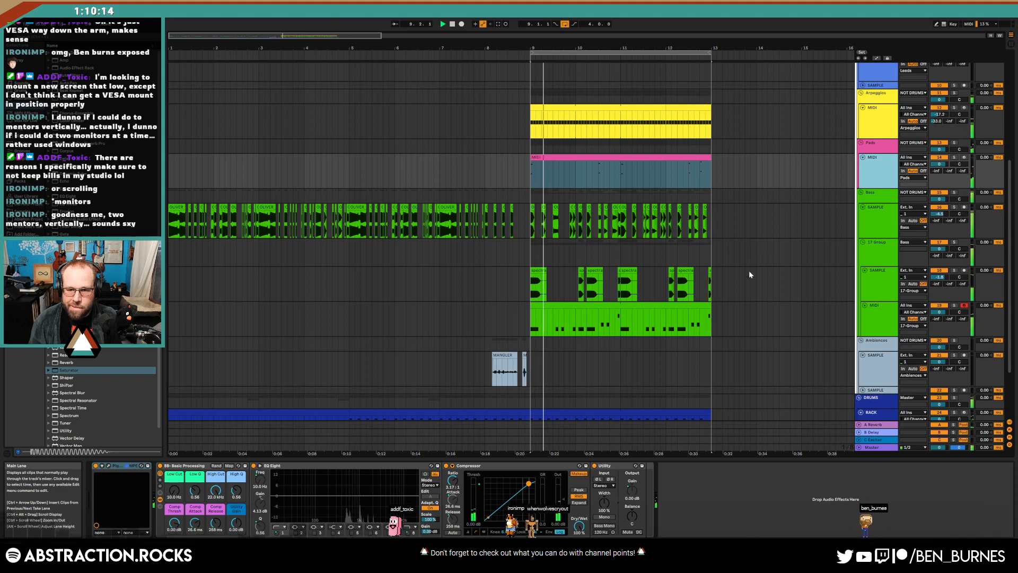
pyautogui.scroll(-3, 750, 295)
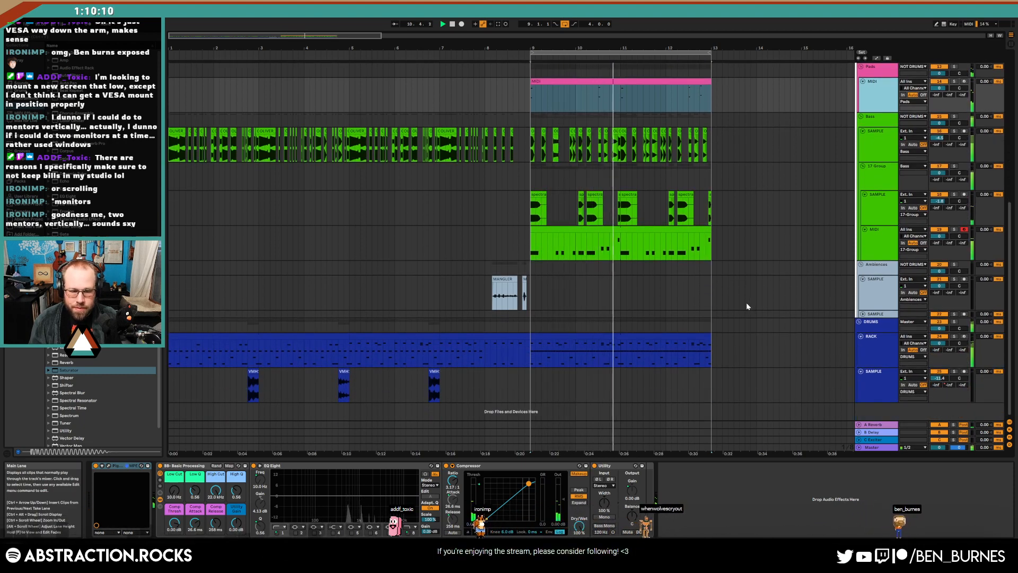
# Duplicate the four-bar section at bars 9 to 13 so that it also fills bars 13 to 17
pyautogui.click(630, 338)
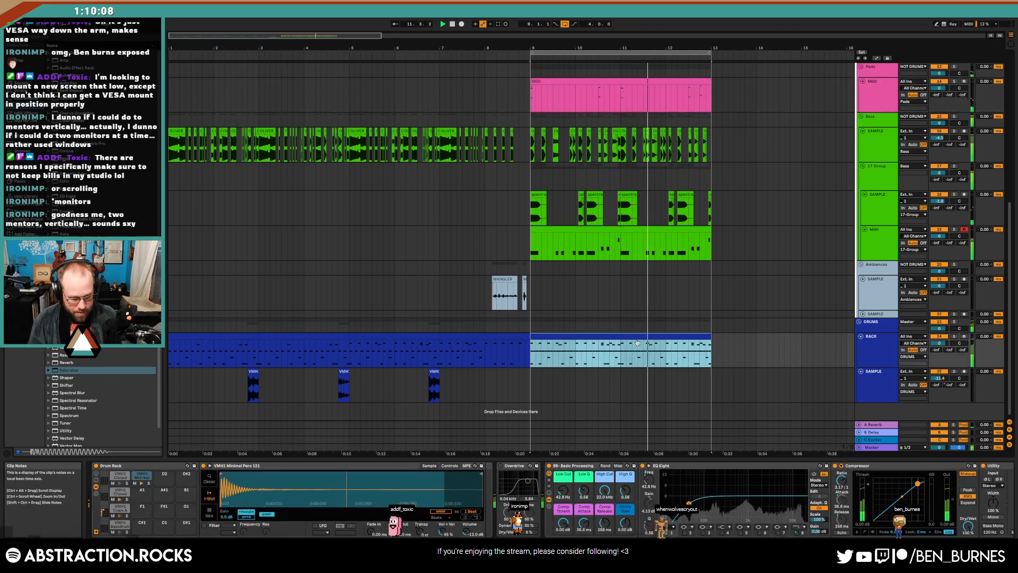
pyautogui.hotkey('ctrl', 'd')
pyautogui.scroll(10, 461, 162)
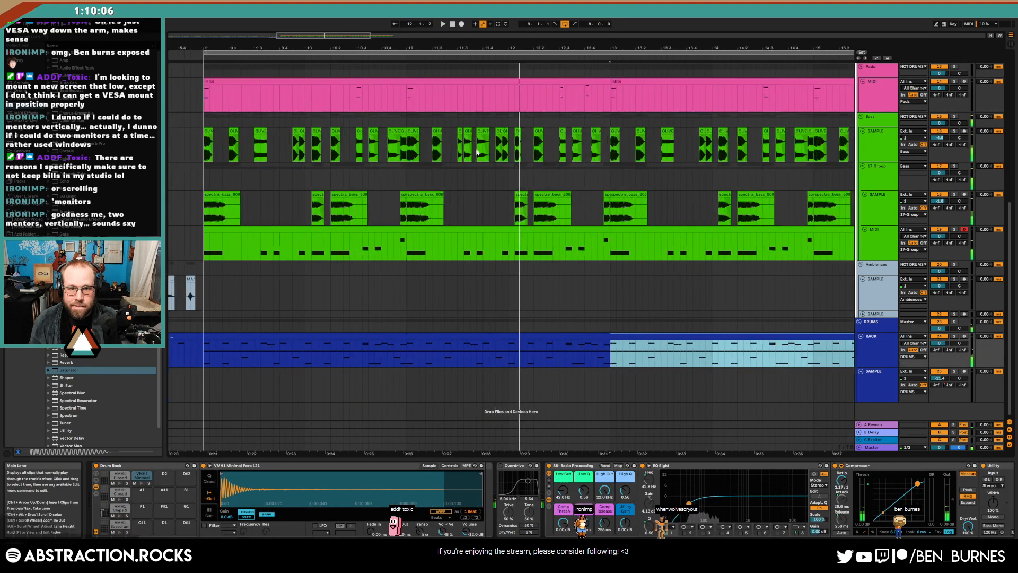
# Delete the sliced bass sample just before bar 15 in the duplicated section
pyautogui.click(429, 134)
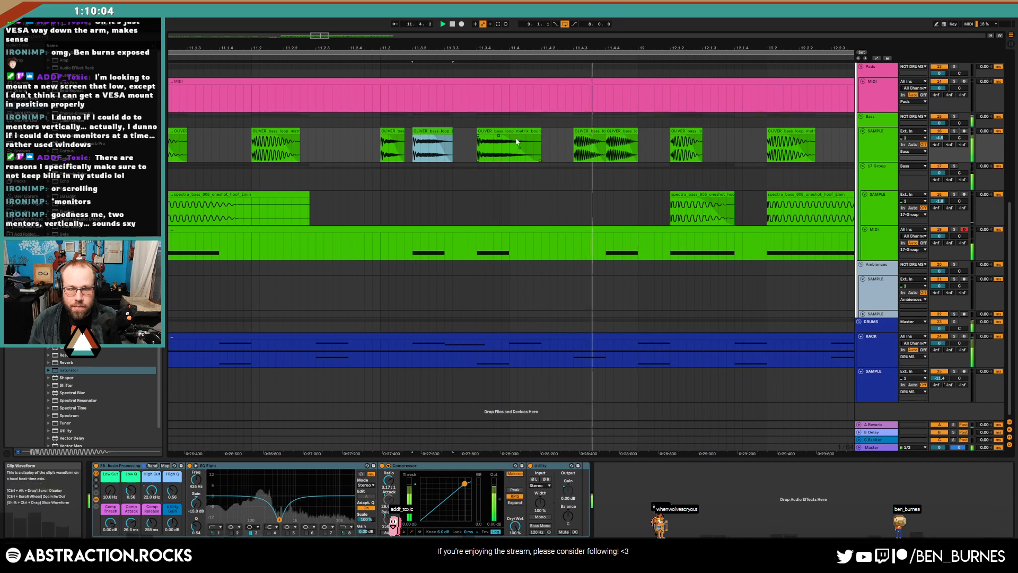
pyautogui.scroll(-3, 605, 137)
pyautogui.moveTo(307, 40); pyautogui.dragTo(333, 26)
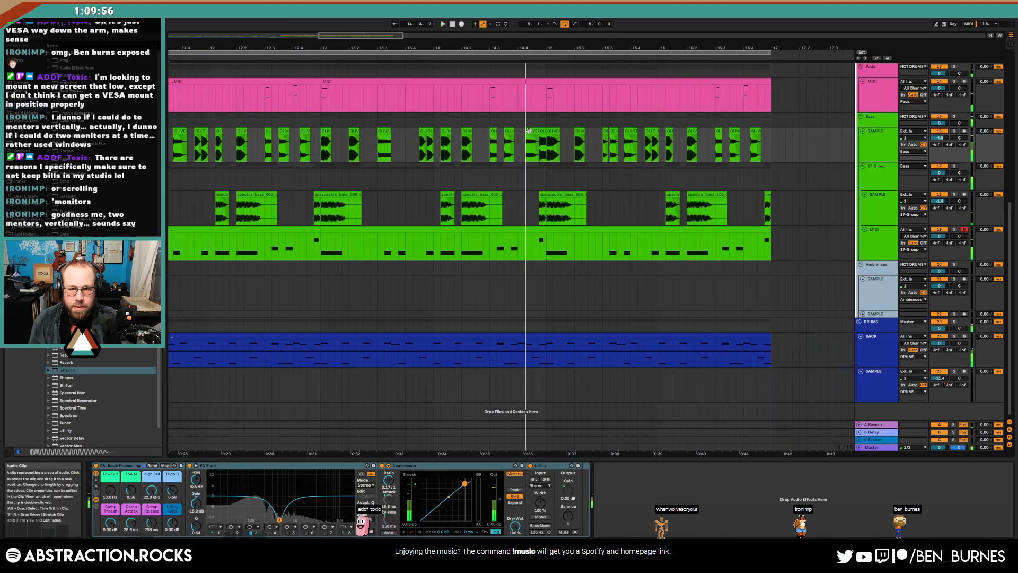
pyautogui.press('Delete')
pyautogui.scroll(3, 506, 136)
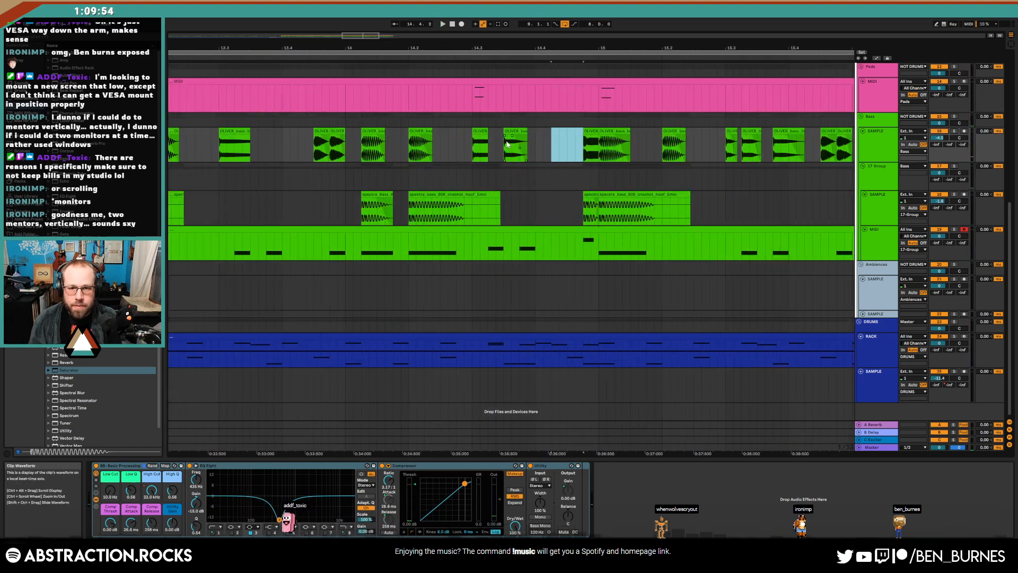
# Rework the bass slice after beat 14.3 into two short repeated chops followed by a longer chop near 14.4, and audition the fill
pyautogui.moveTo(518, 132); pyautogui.dragTo(473, 143)
pyautogui.hotkey('ctrl', 'c')
pyautogui.click(504, 147)
pyautogui.hotkey('ctrl', 'v')
pyautogui.click(521, 147)
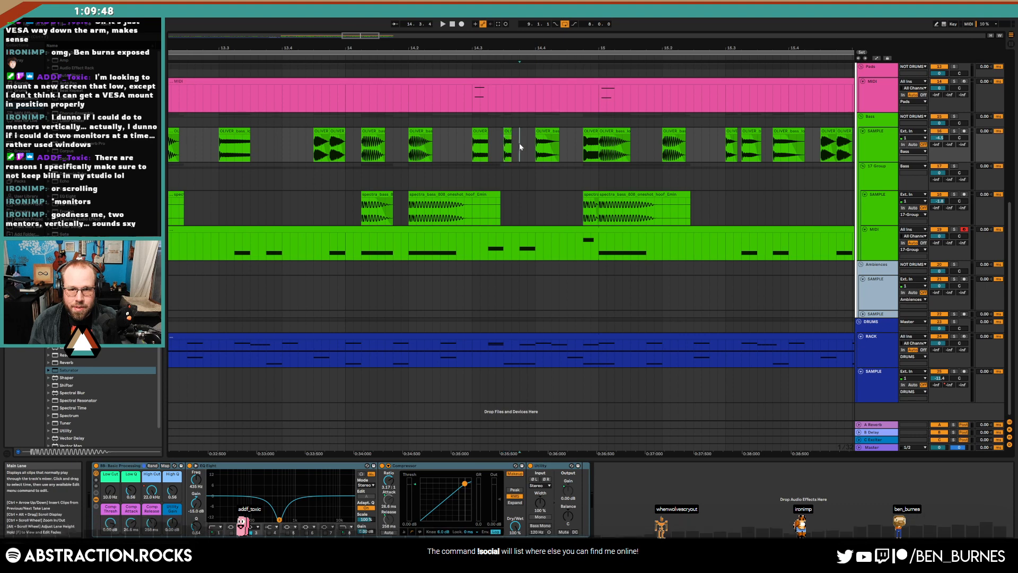
pyautogui.hotkey('ctrl', 'v')
pyautogui.click(450, 150)
pyautogui.press('space')
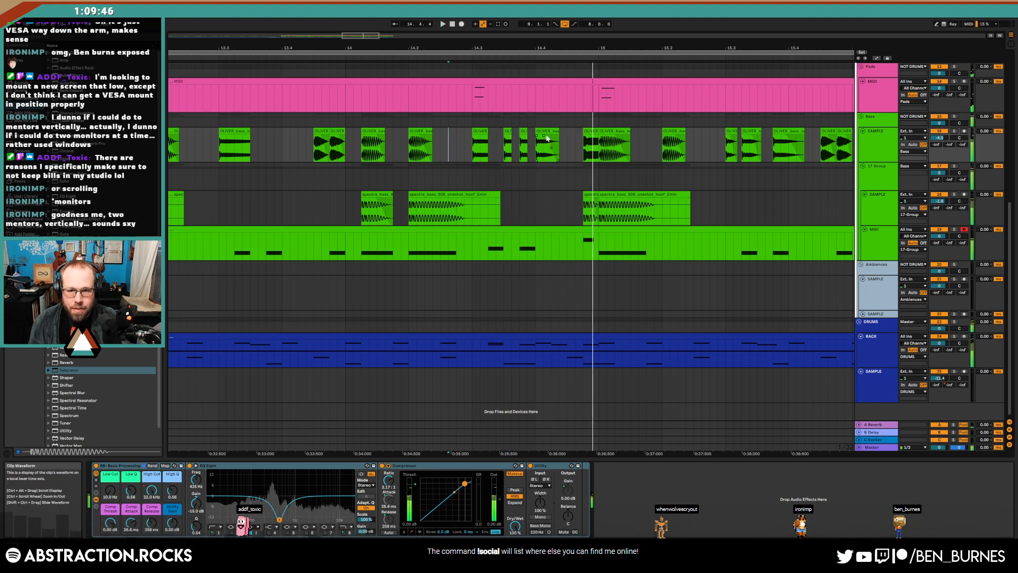
pyautogui.press('space')
# Move the longer bass chop near beat 14.4 slightly later and play the fill from before beat 14.3
pyautogui.doubleClick(534, 154)
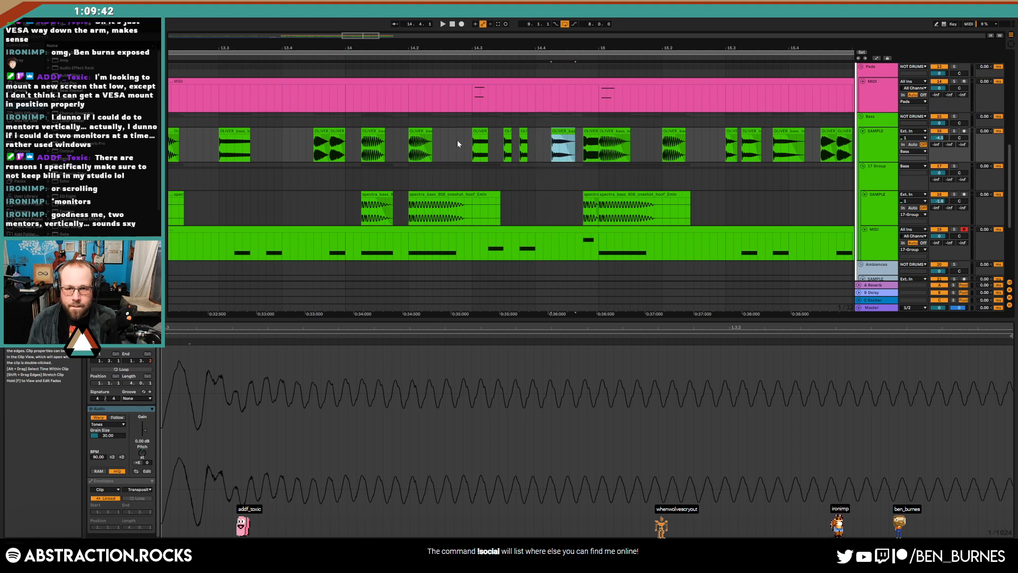
pyautogui.click(441, 140)
pyautogui.press('space')
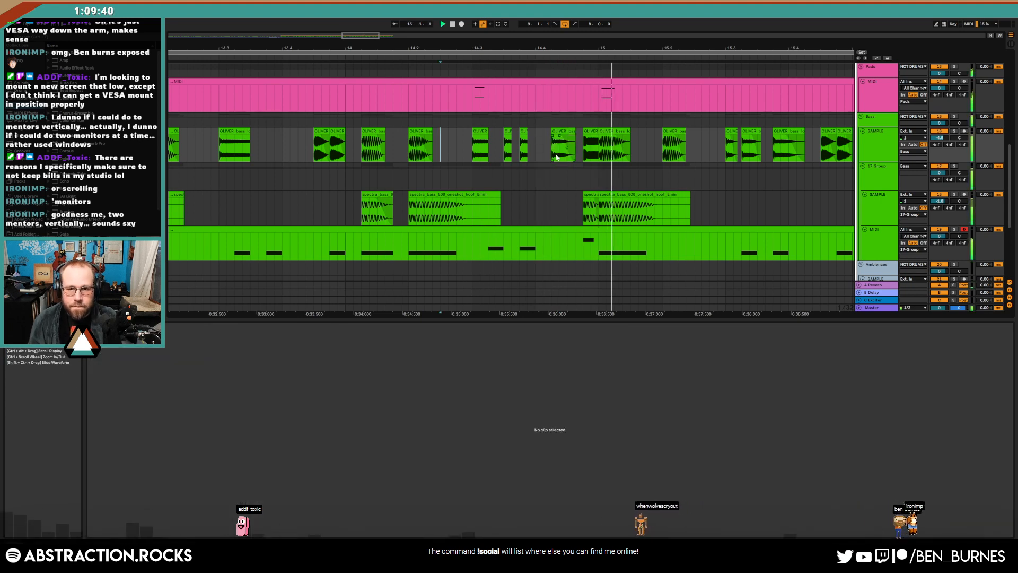
pyautogui.press('space')
# Copy the short ambience sample from just before bar 9 to the matching spot just before bar 17
pyautogui.moveTo(631, 48); pyautogui.dragTo(498, 40)
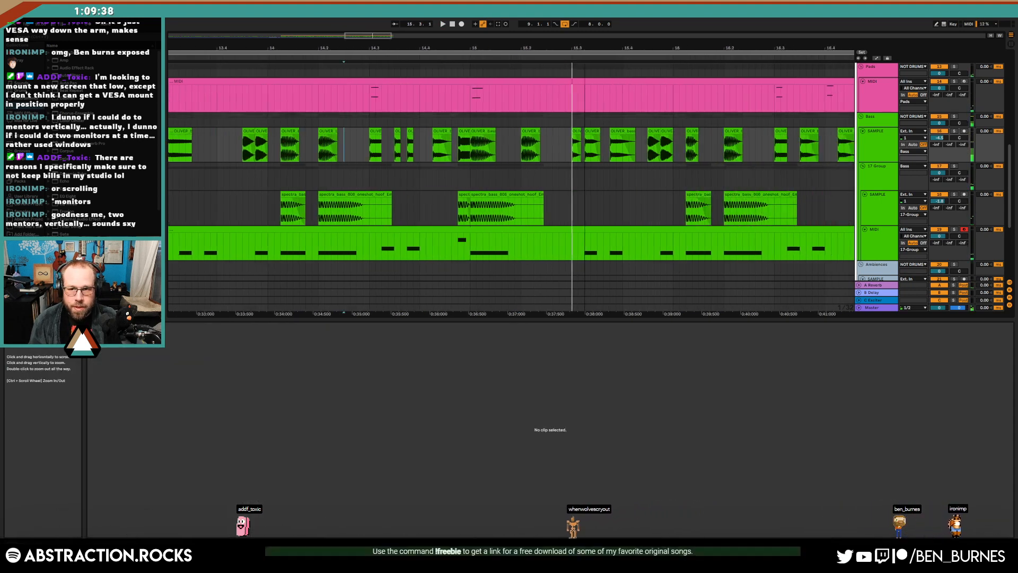
pyautogui.moveTo(385, 42); pyautogui.dragTo(403, 42)
pyautogui.scroll(-8, 454, 146)
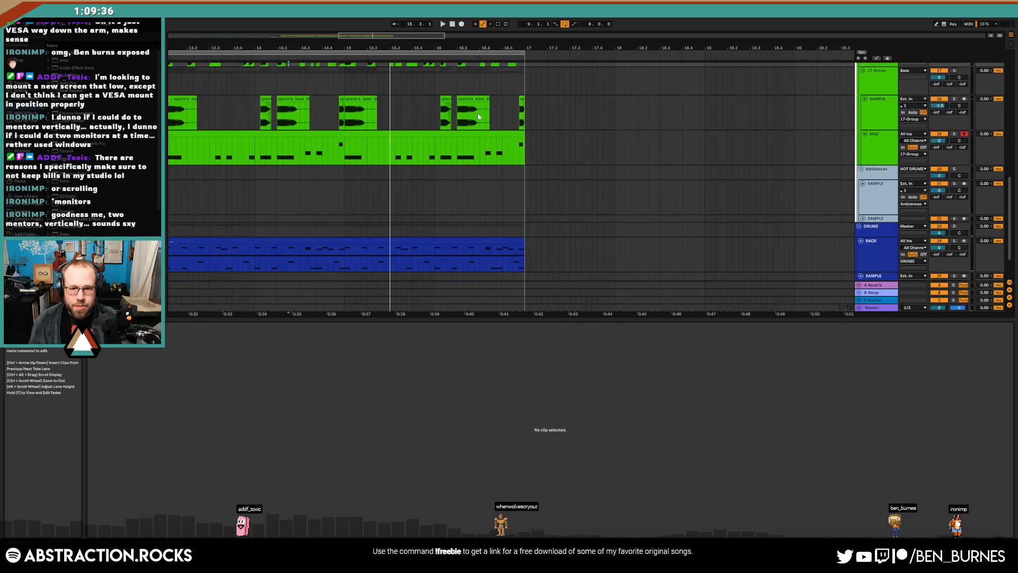
pyautogui.hscroll(-10, 350, 196)
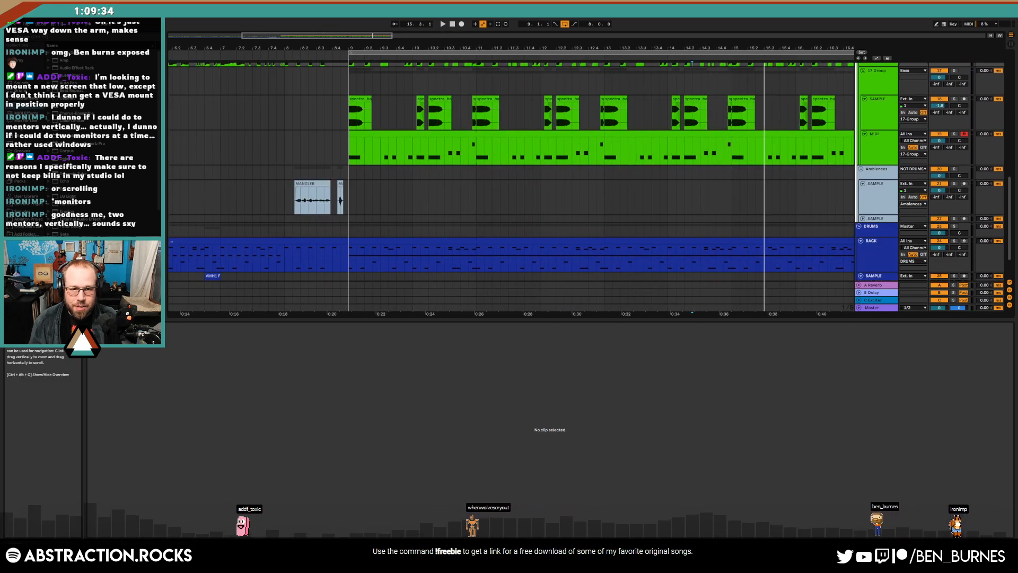
pyautogui.click(342, 197)
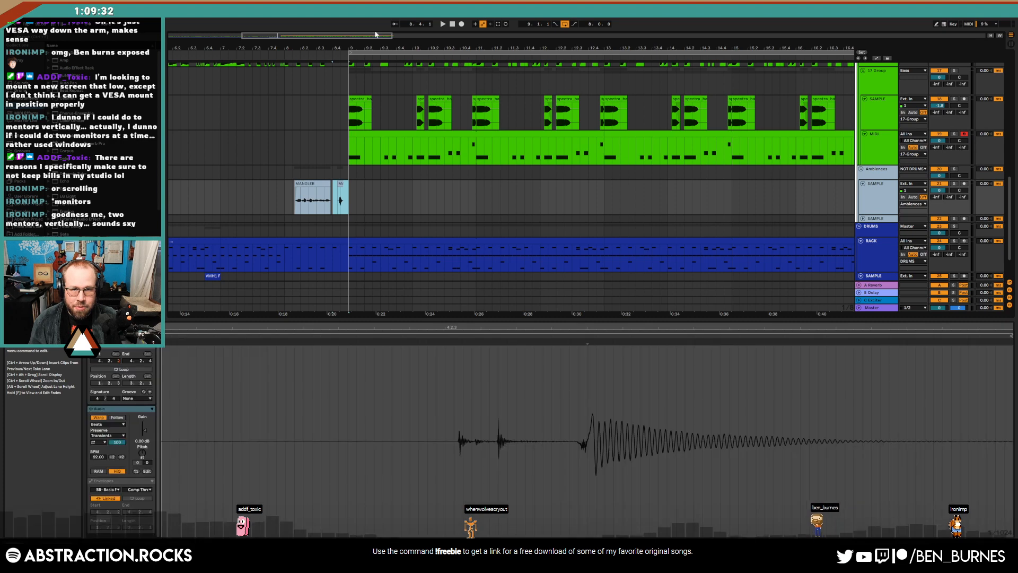
pyautogui.hscroll(5, 700, 189)
pyautogui.click(705, 191)
pyautogui.hotkey('ctrl', 'v')
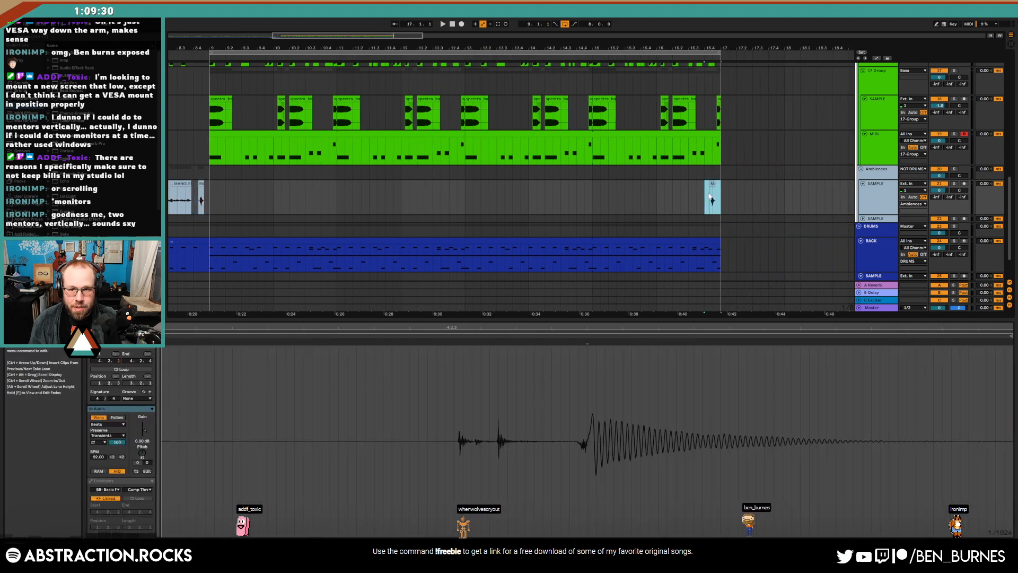
# Shorten the bass MIDI clip to end at 16.4 and delete the last 808 one-shot sample before bar 17
pyautogui.press('+')
pyautogui.click(695, 139)
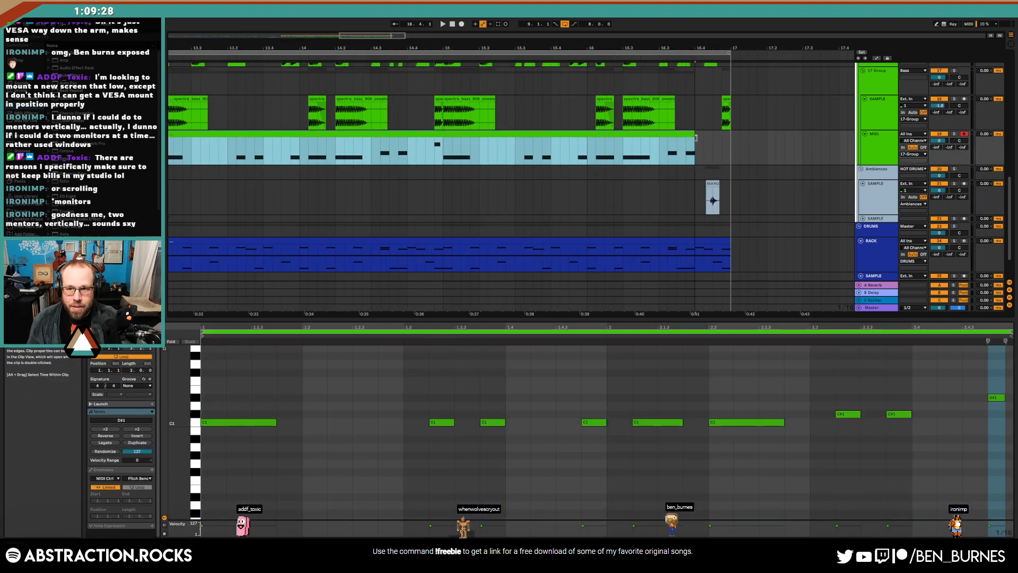
pyautogui.moveTo(713, 113); pyautogui.dragTo(748, 116)
pyautogui.press('Delete')
# Separate the drum rack's final half bar from 16.3 to 17 and open its notes
pyautogui.click(729, 241)
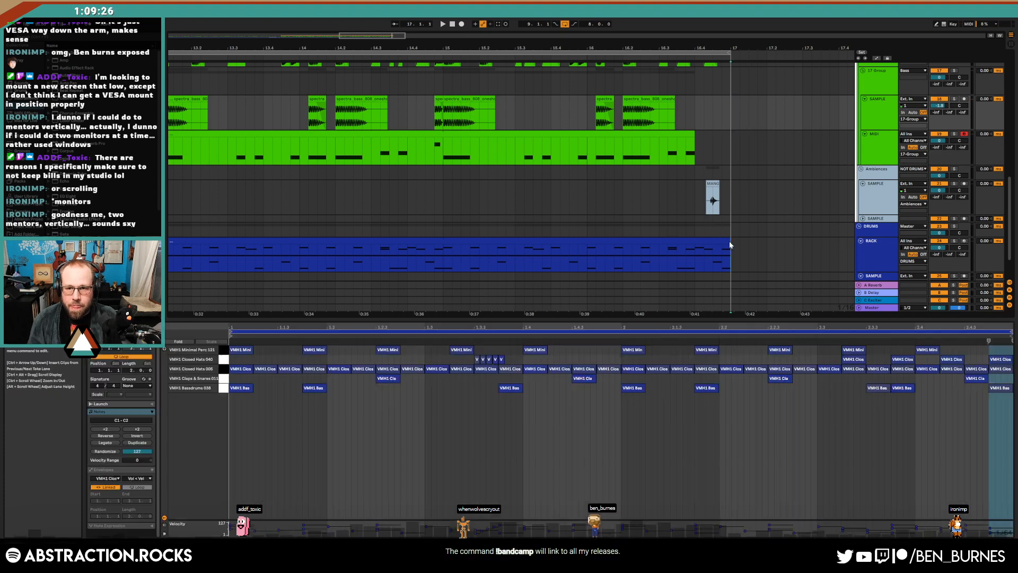
pyautogui.moveTo(729, 241); pyautogui.dragTo(741, 259)
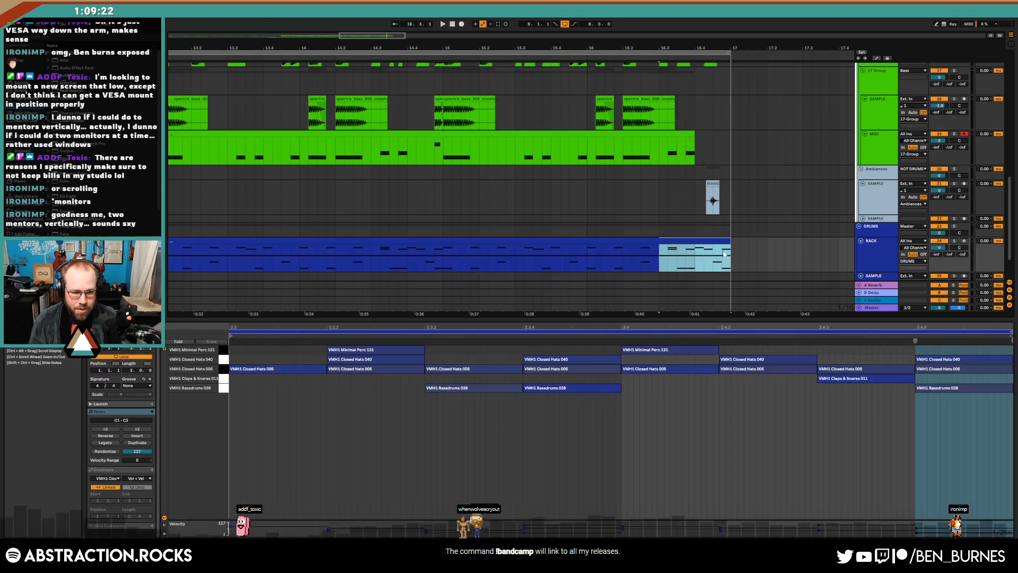
pyautogui.doubleClick(704, 240)
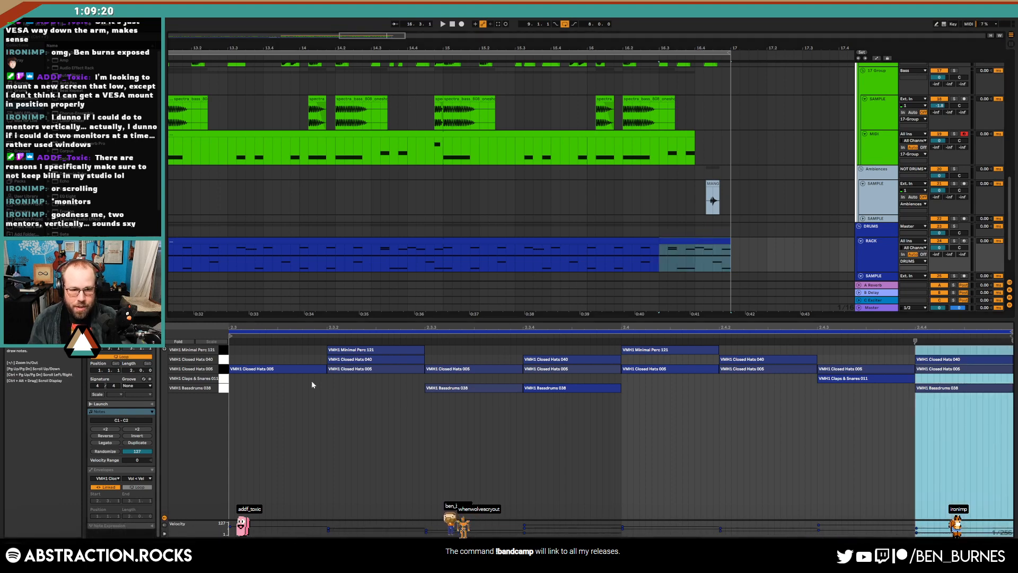
# Delete the Minimal Perc 121, Closed Hats 040, Claps & Snares 011 and Bassdrums 038 notes from the final half-bar drum clip
pyautogui.click(223, 360)
pyautogui.keyDown('shift'); pyautogui.click(223, 350); pyautogui.keyUp('shift')
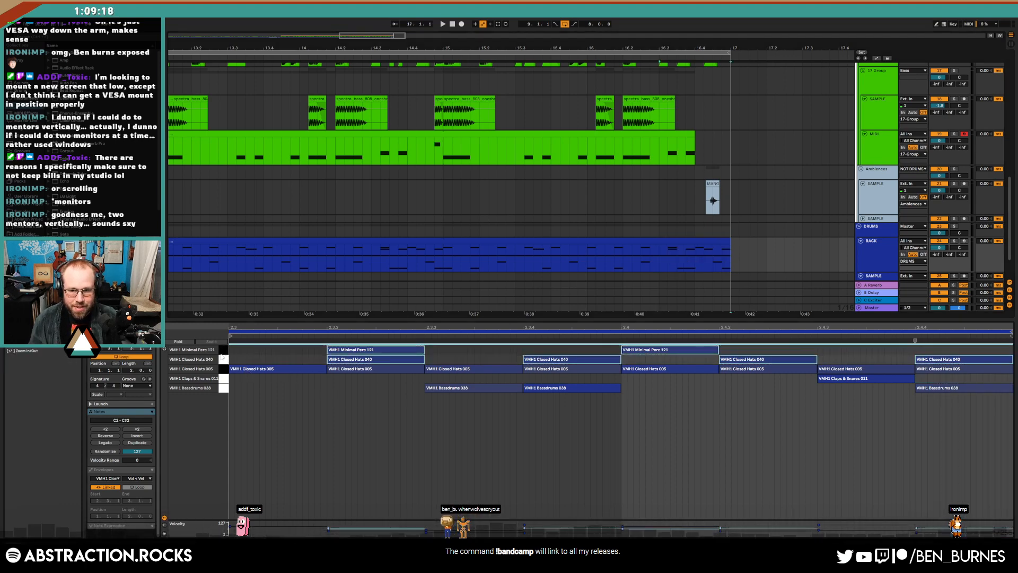
pyautogui.press('Delete')
pyautogui.click(223, 378)
pyautogui.keyDown('shift'); pyautogui.click(223, 388); pyautogui.keyUp('shift')
pyautogui.press('Delete')
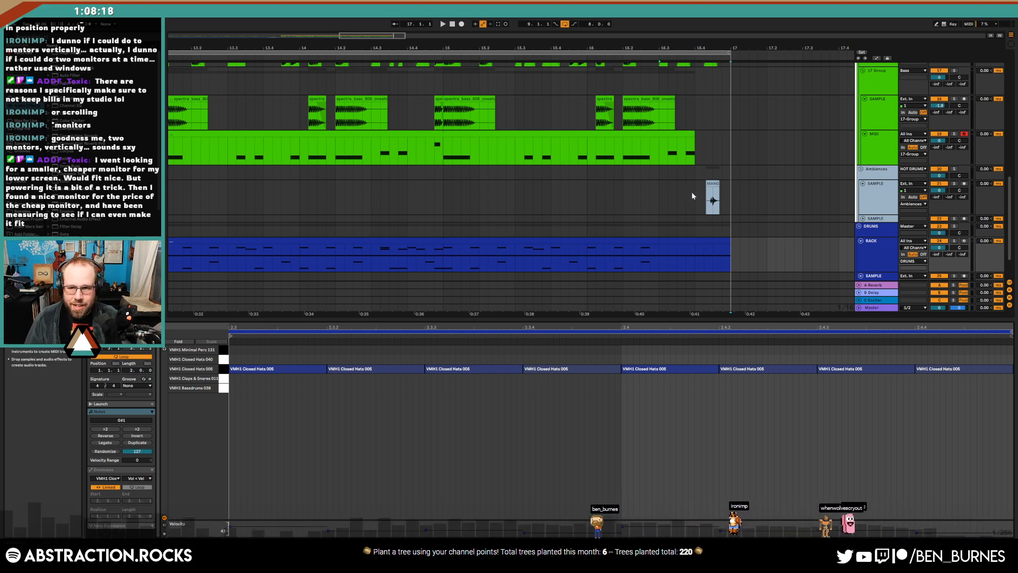
# Shorten the bass MIDI clip to 16.3 and delete the sliced bass samples between 16.3 and bar 17
pyautogui.click(689, 133)
pyautogui.scroll(3, 662, 136)
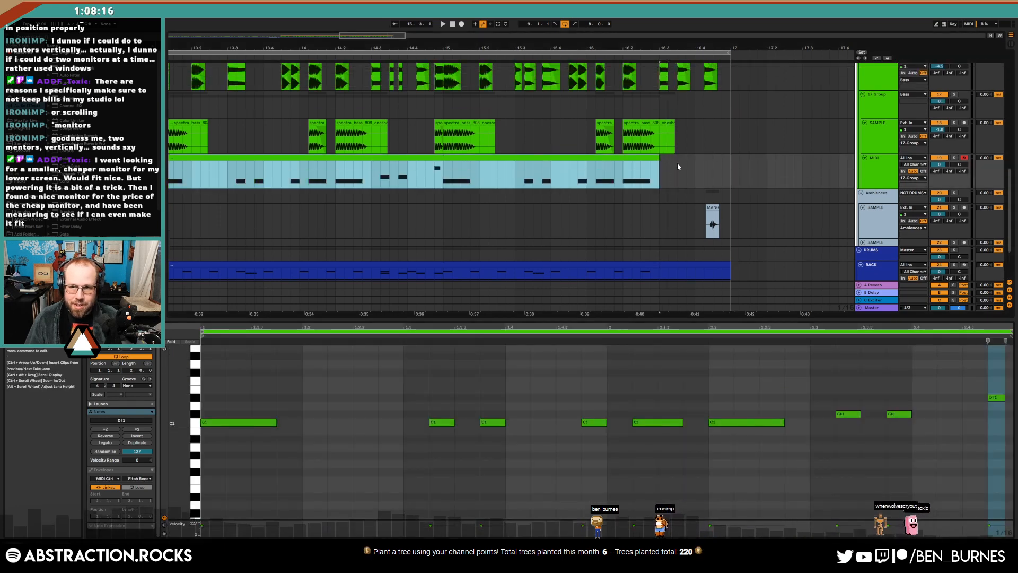
pyautogui.moveTo(726, 108); pyautogui.dragTo(662, 112)
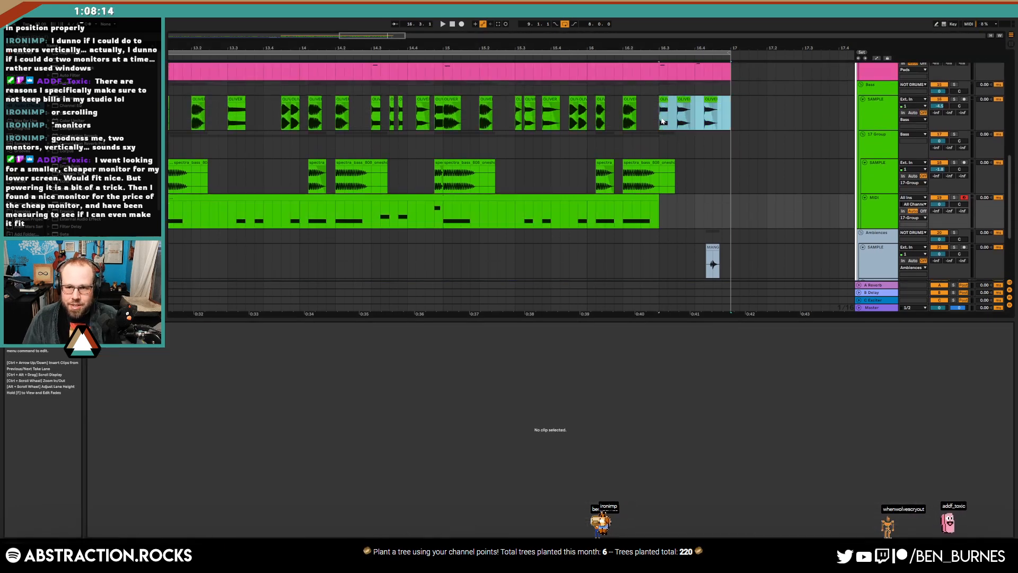
pyautogui.press('Delete')
# Trim the end of the pads MIDI clip to 16.4 and the arpeggio clip to 16.3
pyautogui.scroll(4, 703, 186)
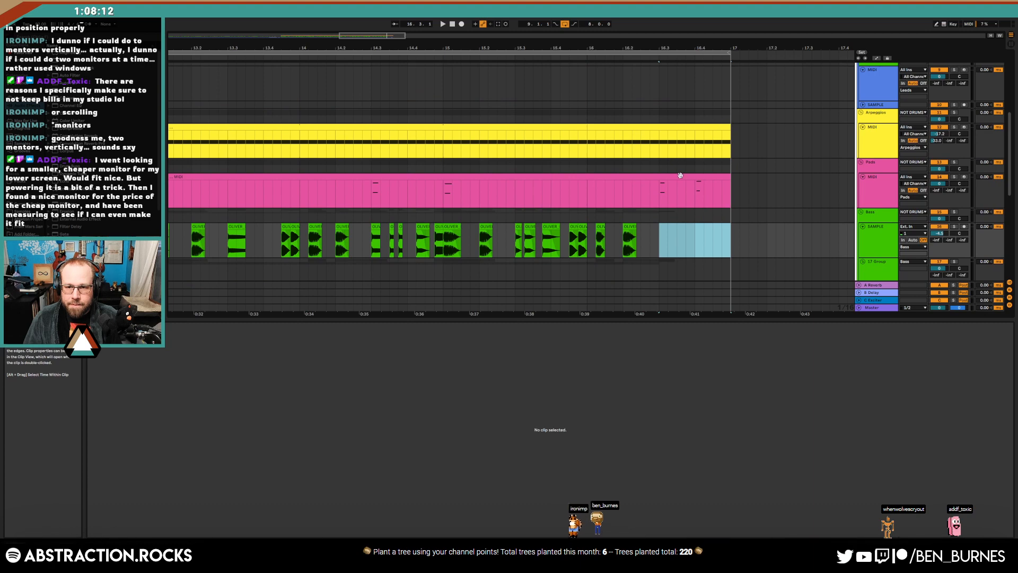
pyautogui.moveTo(705, 201); pyautogui.dragTo(720, 193)
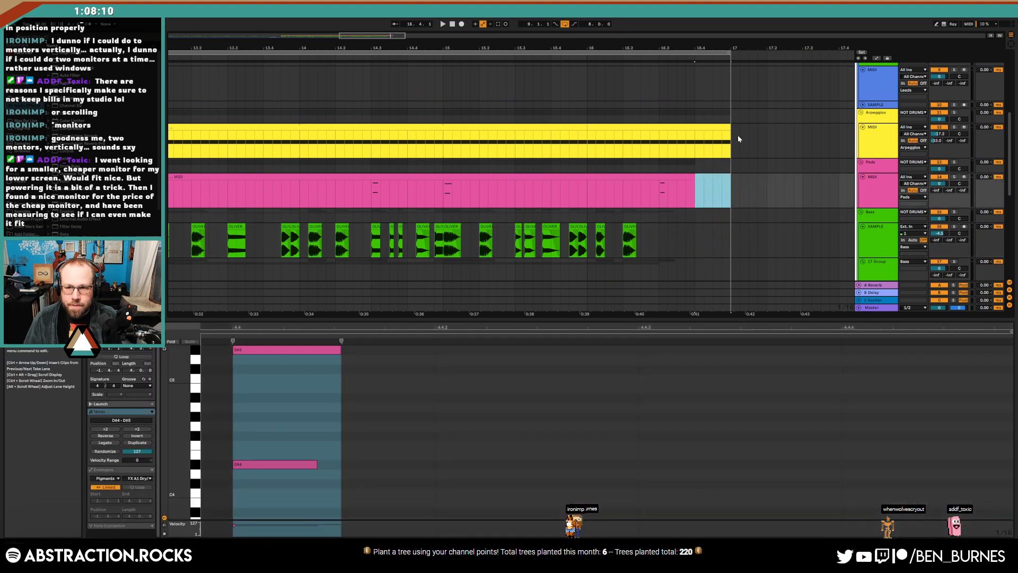
pyautogui.moveTo(728, 128); pyautogui.dragTo(656, 130)
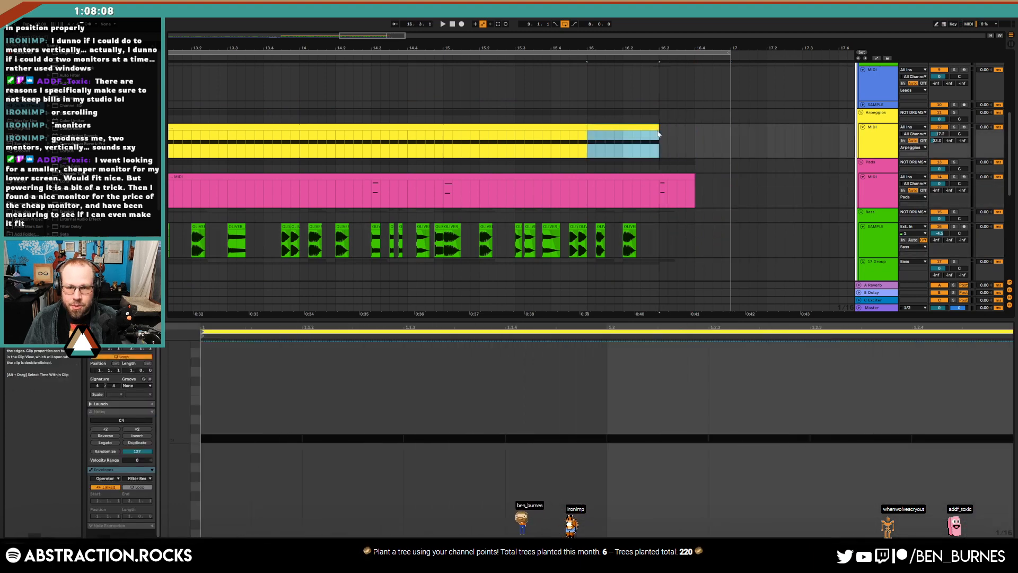
# Review the shortened track endings and play the looped section from bar 9
pyautogui.scroll(-3, 654, 136)
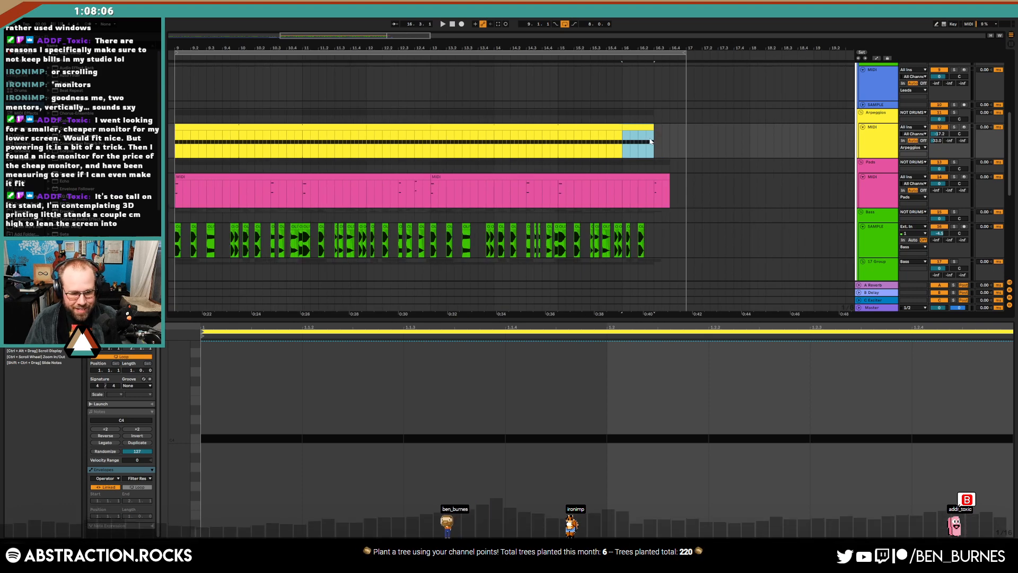
pyautogui.scroll(-3, 654, 142)
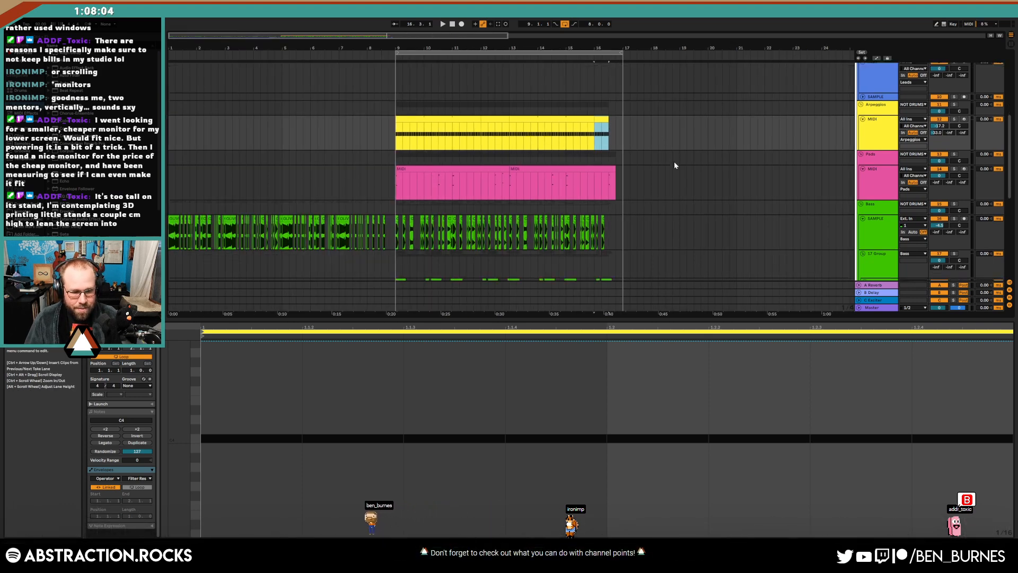
pyautogui.scroll(-3, 670, 162)
pyautogui.scroll(-3, 669, 161)
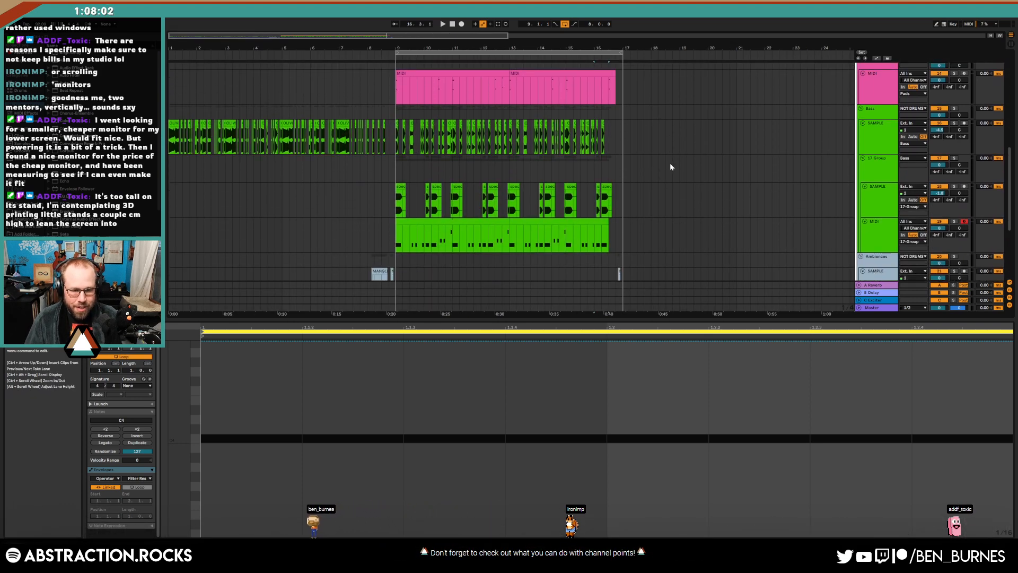
pyautogui.scroll(2, 670, 161)
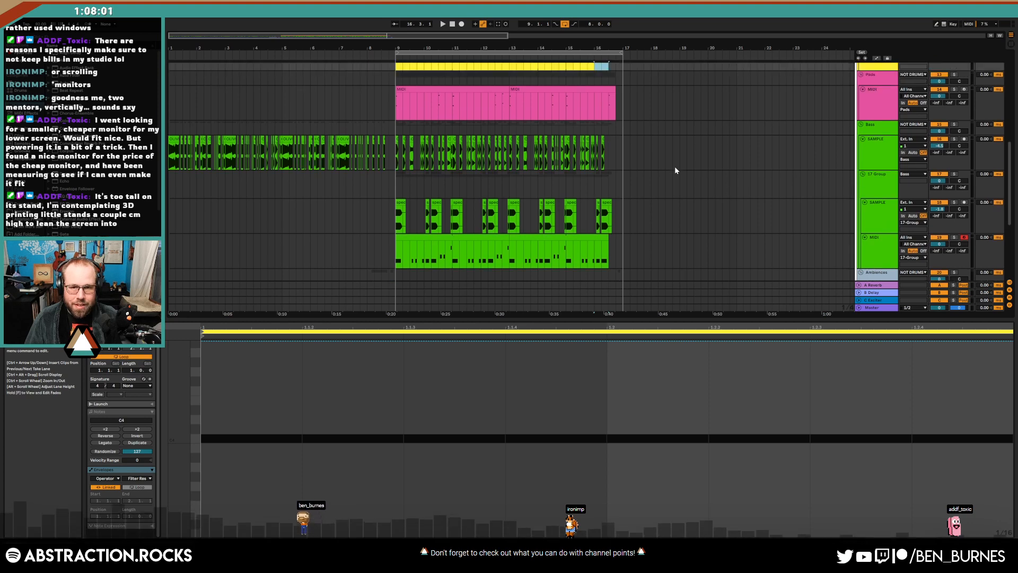
pyautogui.click(505, 57)
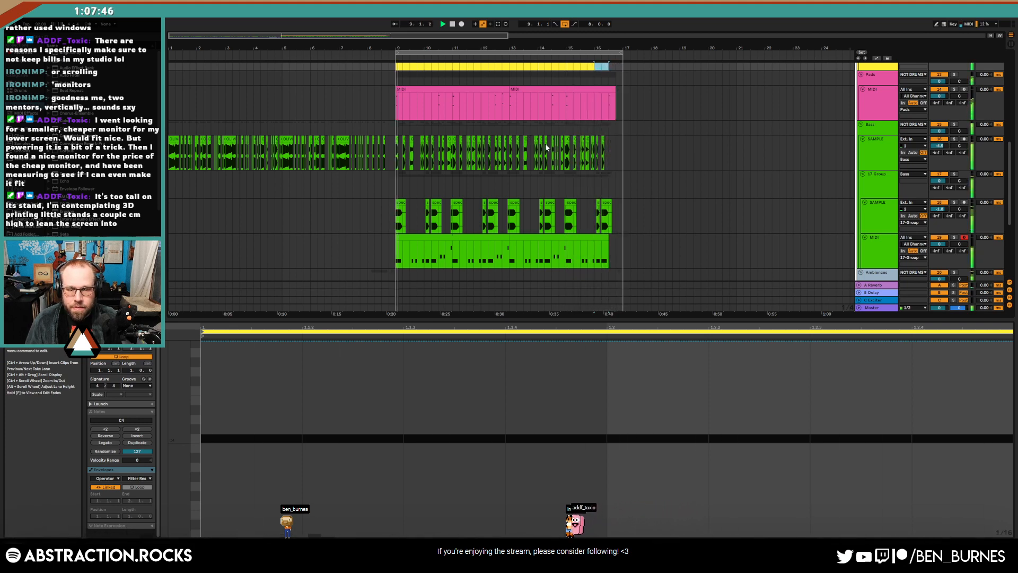
# Restore the full drum pattern from 16.3 to bar 17 as a separate clip and open its notes
pyautogui.scroll(-5, 545, 143)
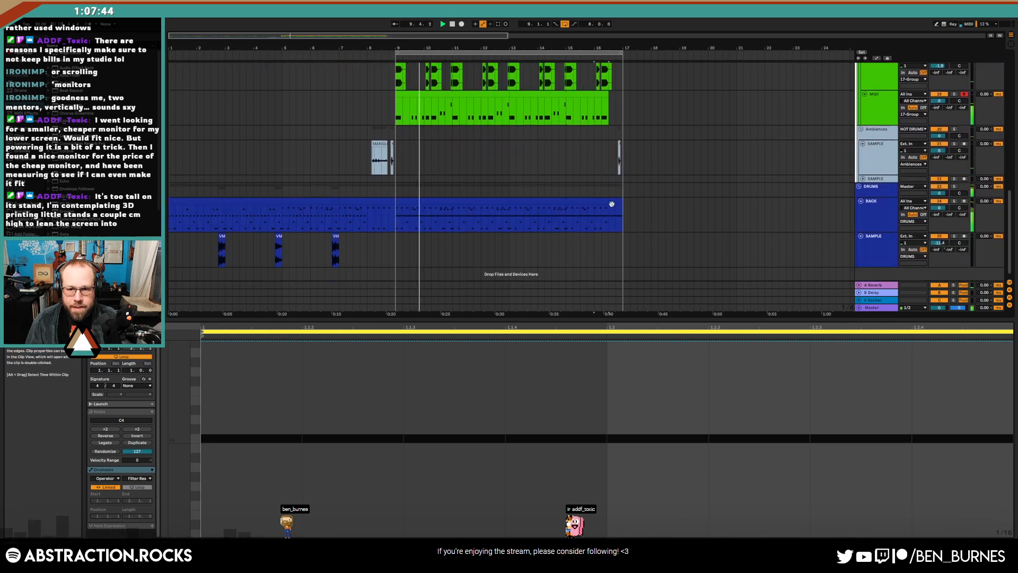
pyautogui.click(611, 203)
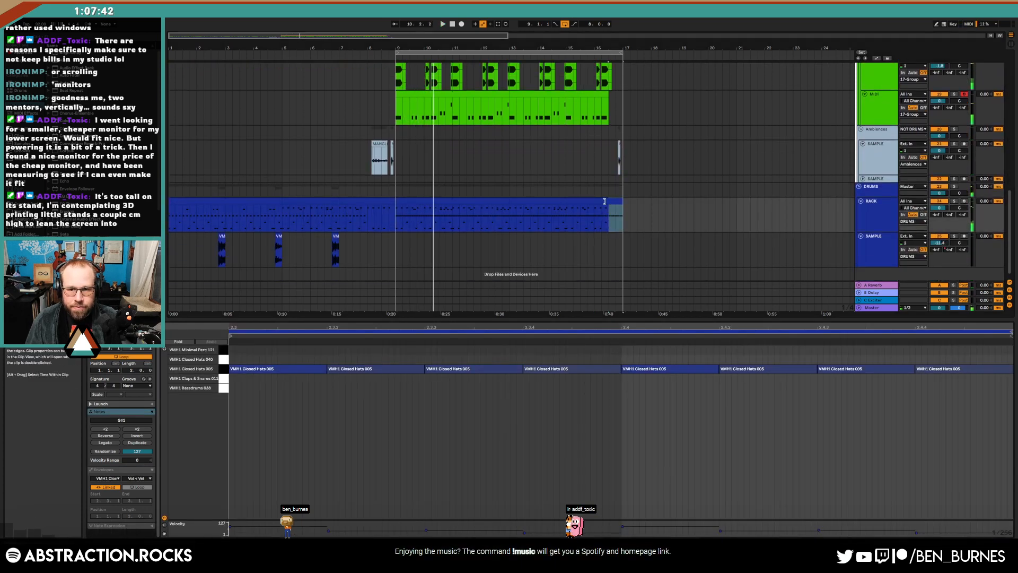
pyautogui.click(610, 218)
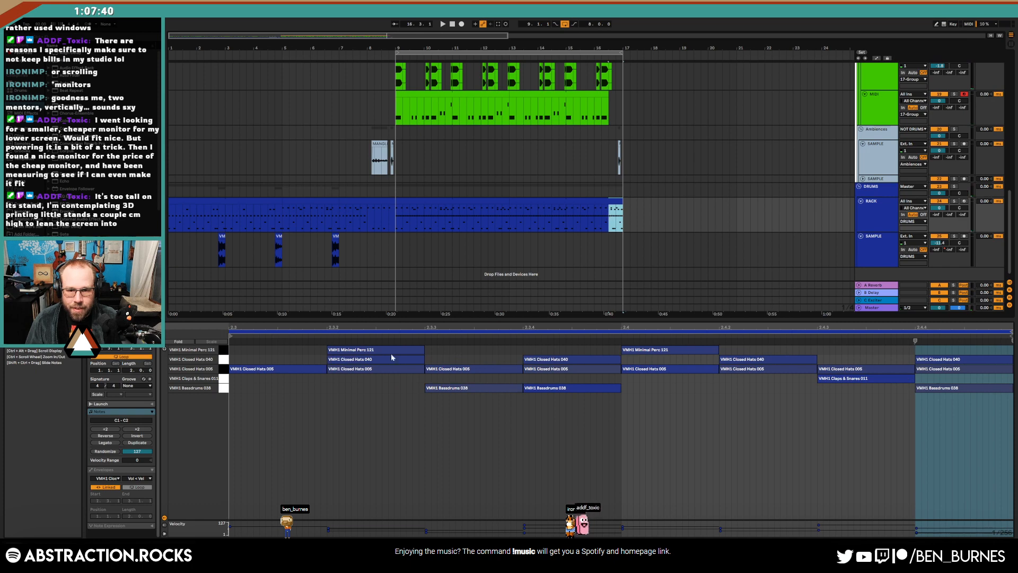
# Delete the Minimal Perc 121, Closed Hats 040 and Claps & Snares 011 notes from the final half-bar drum clip
pyautogui.moveTo(290, 362); pyautogui.dragTo(996, 344)
pyautogui.press('Delete')
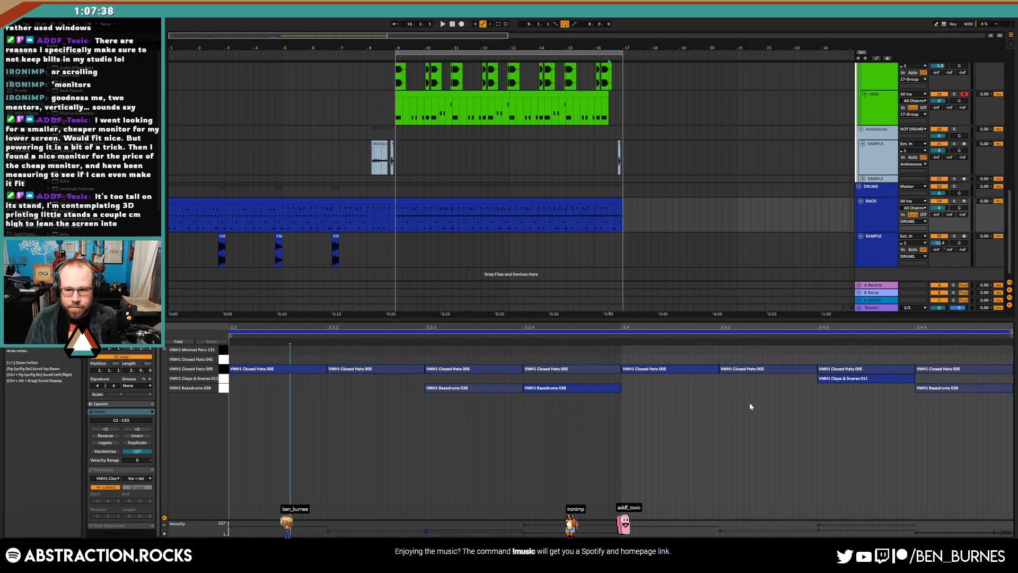
pyautogui.moveTo(834, 407); pyautogui.dragTo(885, 380)
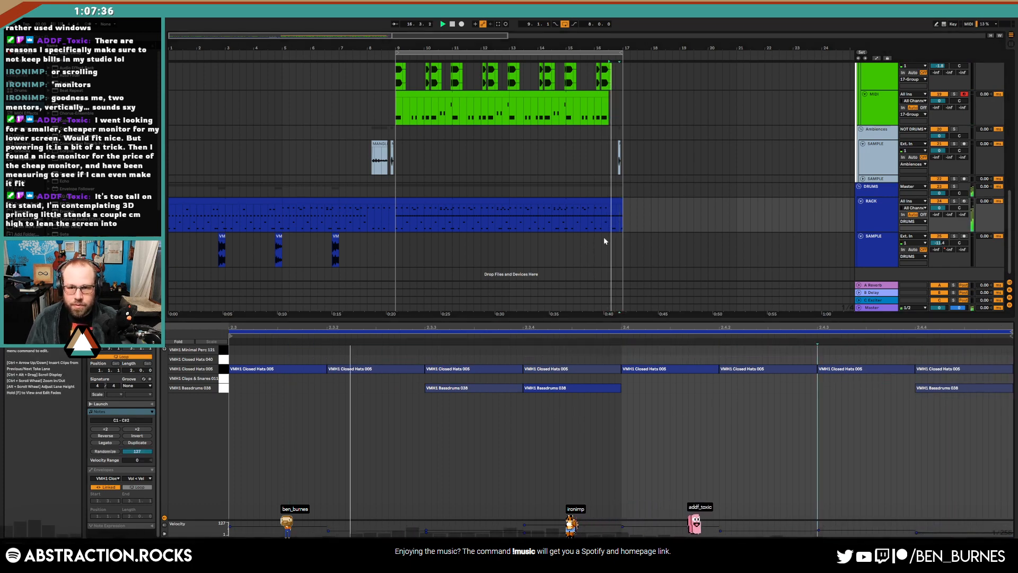
# Extend the end of the arpeggio MIDI clip to bar 17 and play back the section's ending
pyautogui.press('space')
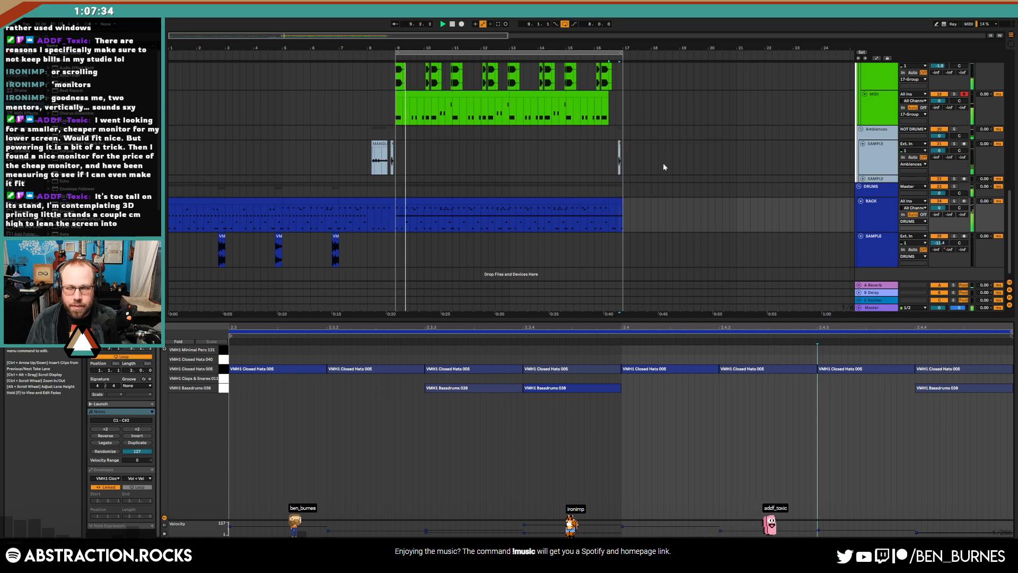
pyautogui.scroll(3, 658, 165)
pyautogui.scroll(1, 648, 190)
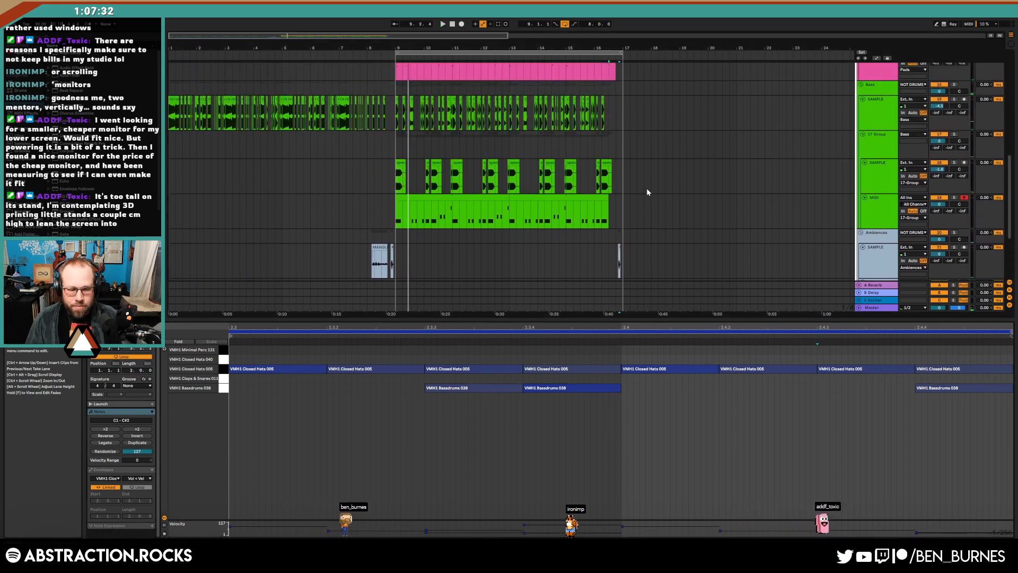
pyautogui.hotkey('shift', 'Tab')
pyautogui.scroll(3, 629, 173)
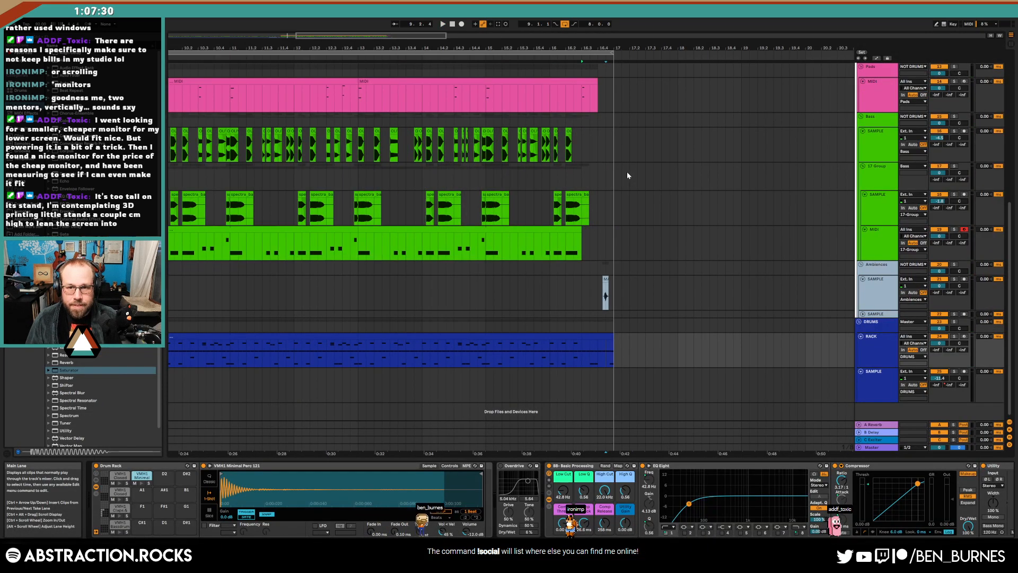
pyautogui.scroll(2, 627, 170)
pyautogui.click(583, 170)
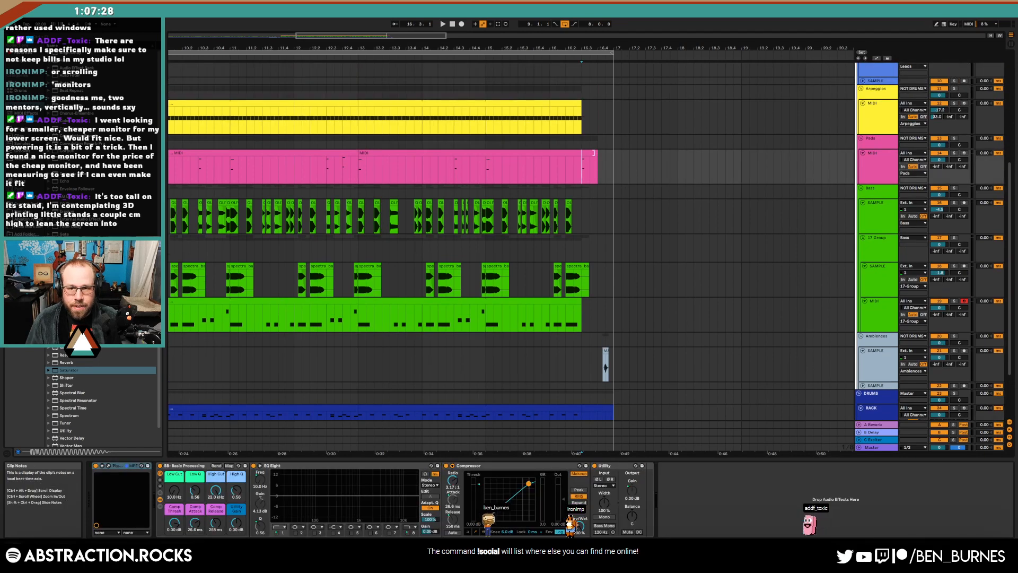
pyautogui.moveTo(580, 104); pyautogui.dragTo(613, 104)
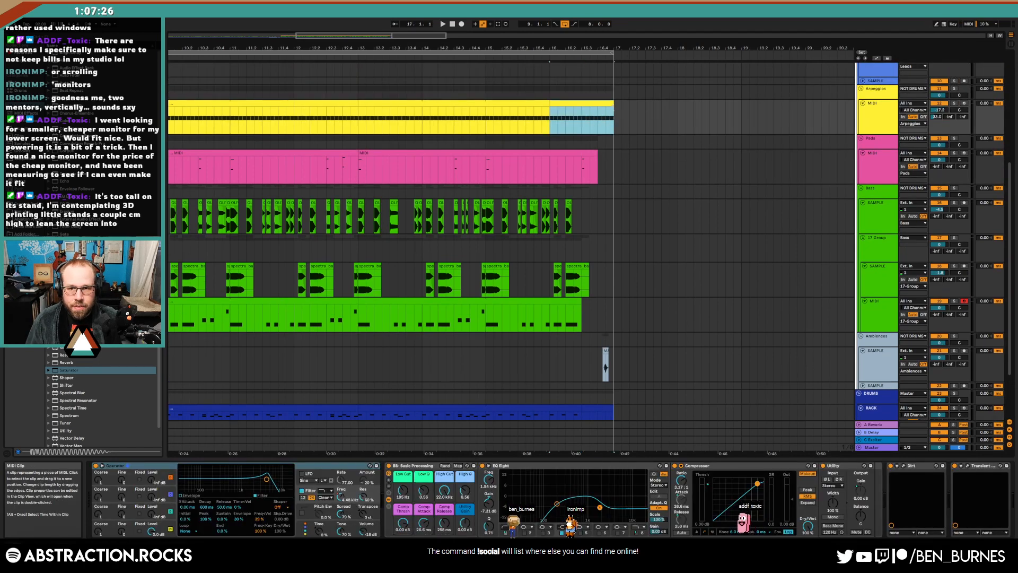
pyautogui.click(546, 121)
pyautogui.press('space')
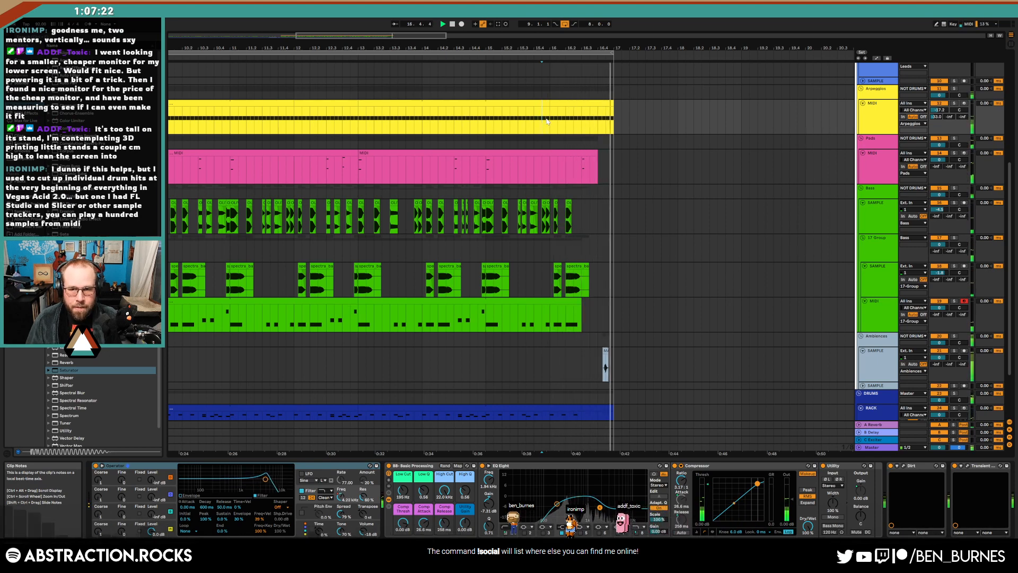
# Copy the first VMH1 FX Sounds clip on the drums' SAMPLE track to 16.3 and lengthen the copy to 16.4.3
pyautogui.press('w')
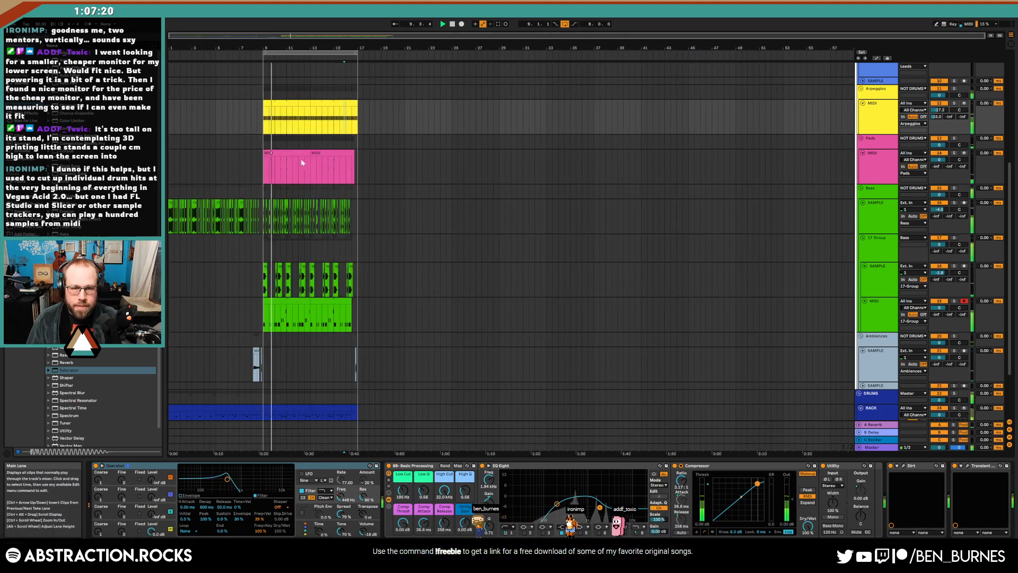
pyautogui.moveTo(355, 49); pyautogui.dragTo(419, 61)
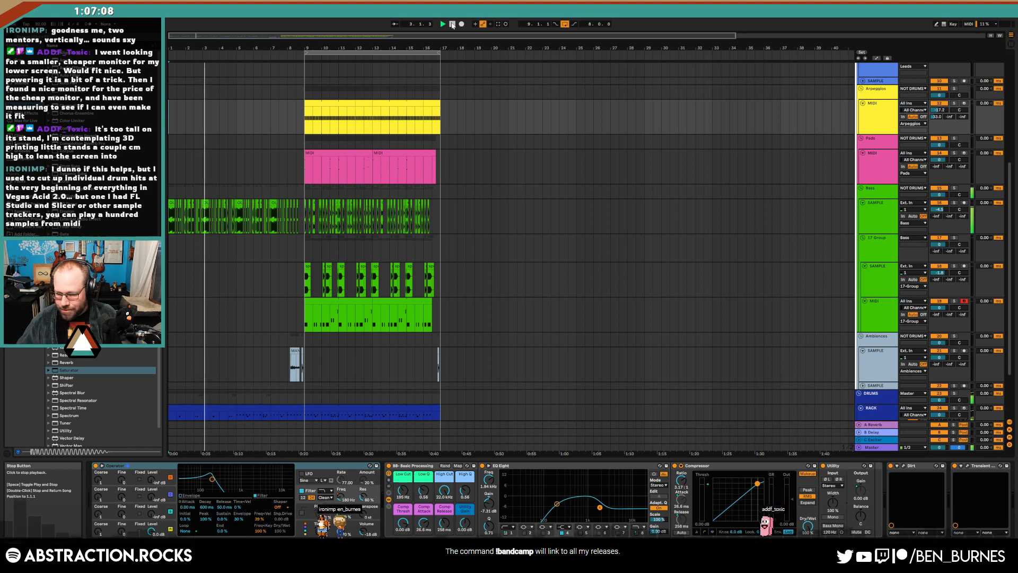
pyautogui.scroll(-2, 391, 275)
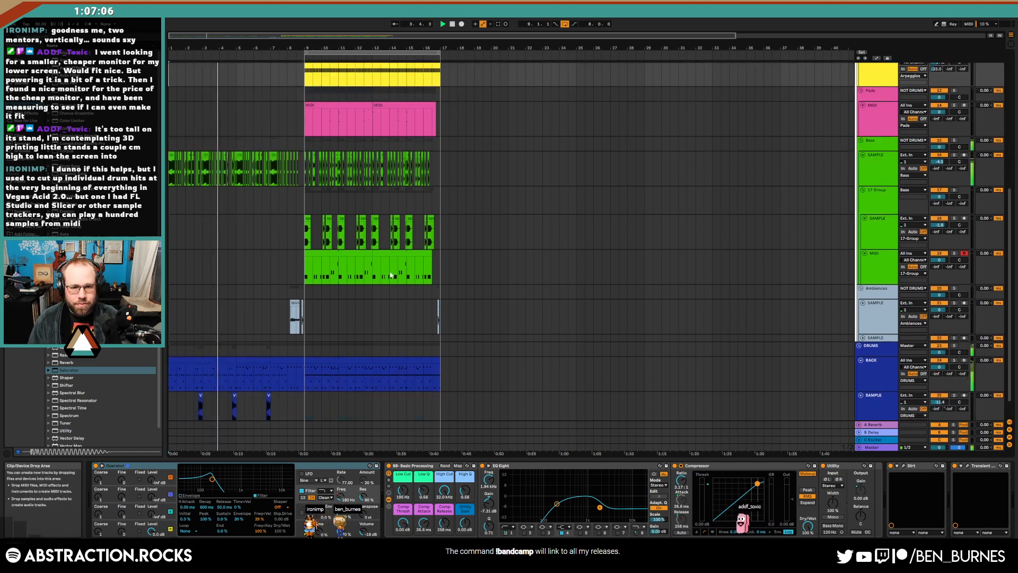
pyautogui.scroll(-1, 391, 274)
pyautogui.click(244, 381)
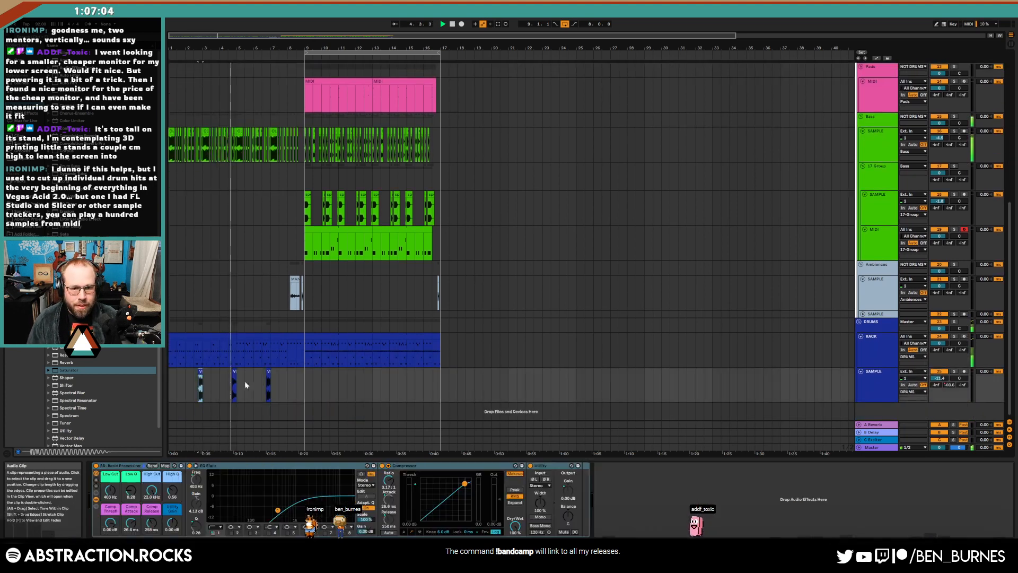
pyautogui.click(433, 381)
pyautogui.hotkey('ctrl', 'v')
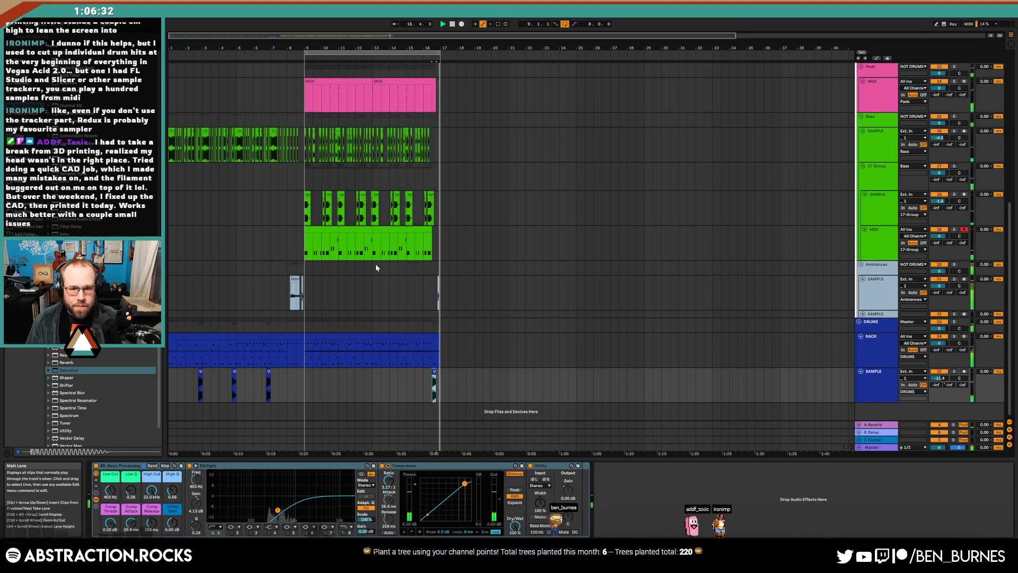
pyautogui.keyDown('ctrl'); pyautogui.scroll(10, 434, 371); pyautogui.keyUp('ctrl')
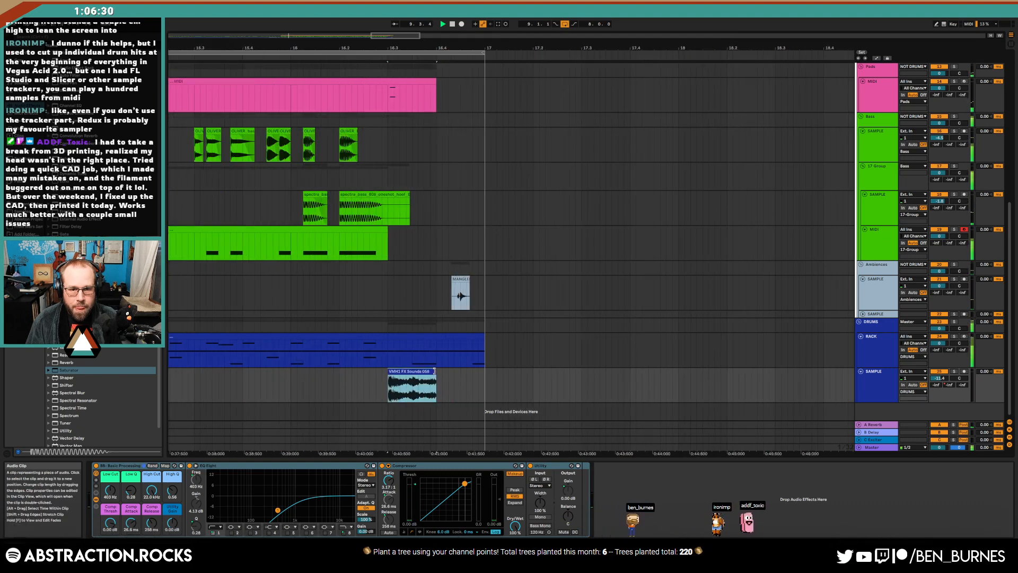
pyautogui.moveTo(449, 373); pyautogui.dragTo(462, 381)
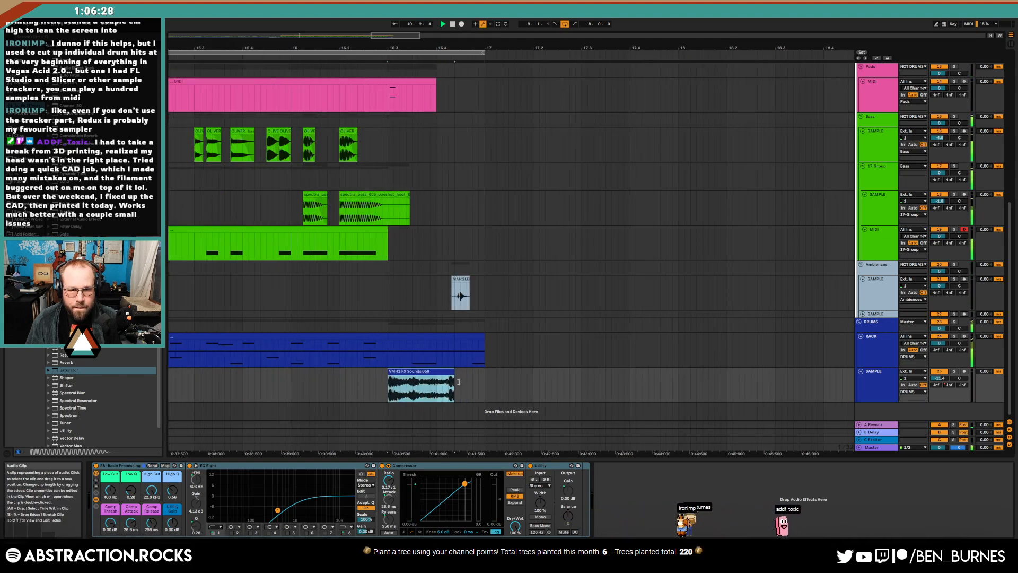
pyautogui.click(410, 386)
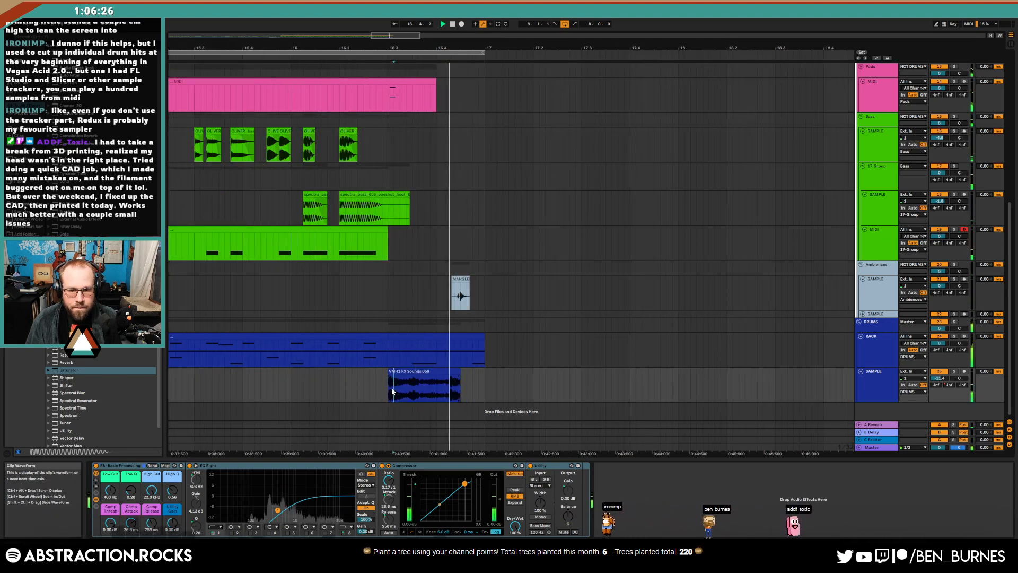
# Duplicate the sixteenth-note fade in the copied FX clip's Gain envelope twice to cover the lengthened part, and play it back
pyautogui.doubleClick(410, 386)
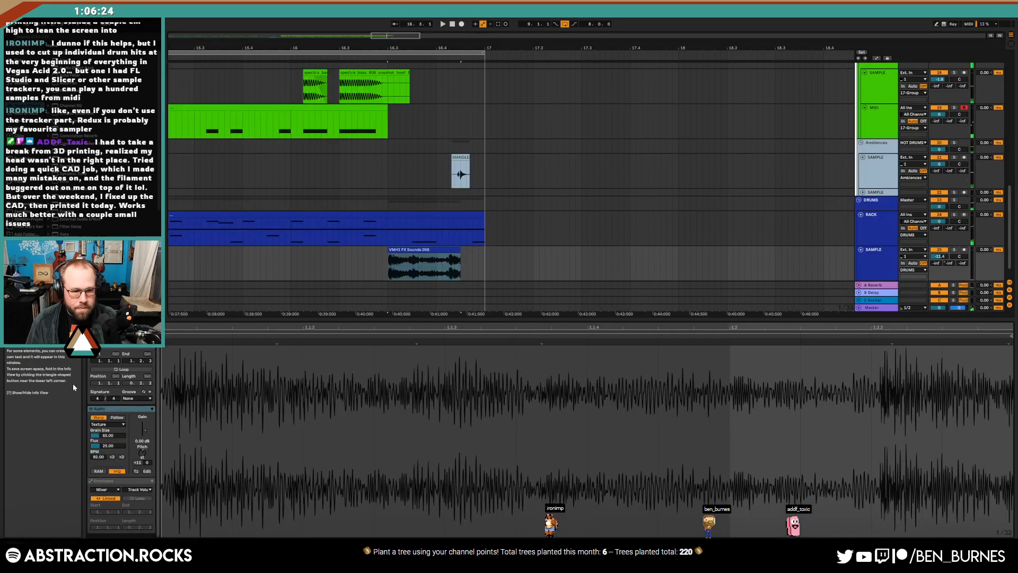
pyautogui.click(114, 496)
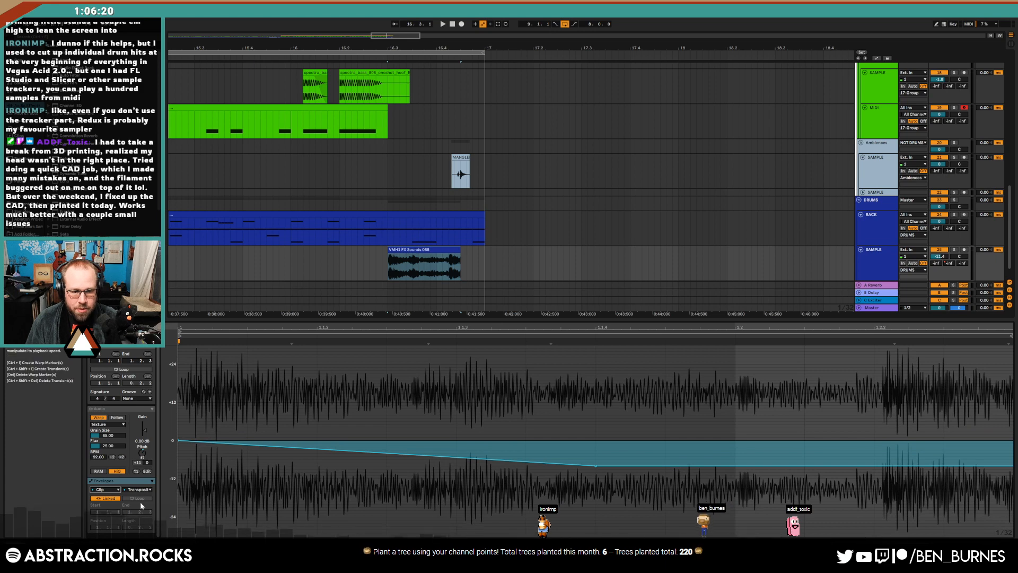
pyautogui.click(139, 489)
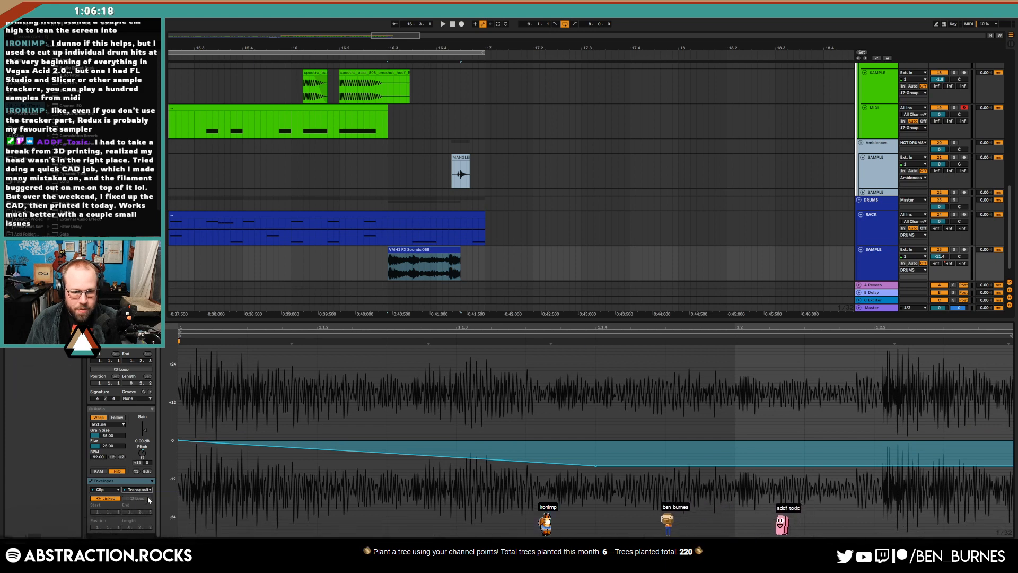
pyautogui.click(141, 495)
pyautogui.moveTo(734, 414); pyautogui.dragTo(611, 419)
pyautogui.hotkey('ctrl', 'd')
pyautogui.hotkey('ctrl', 'd')
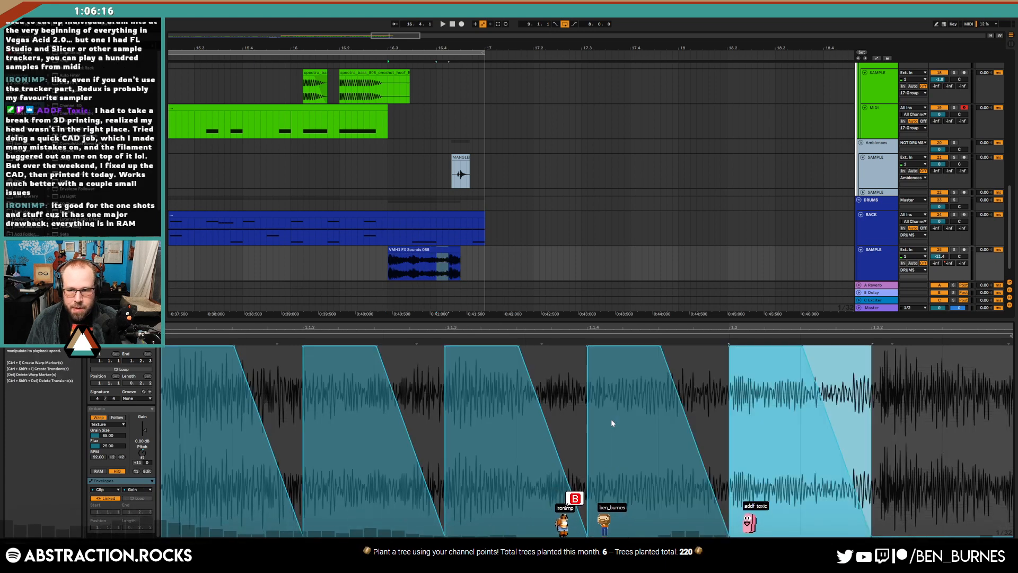
pyautogui.press('space')
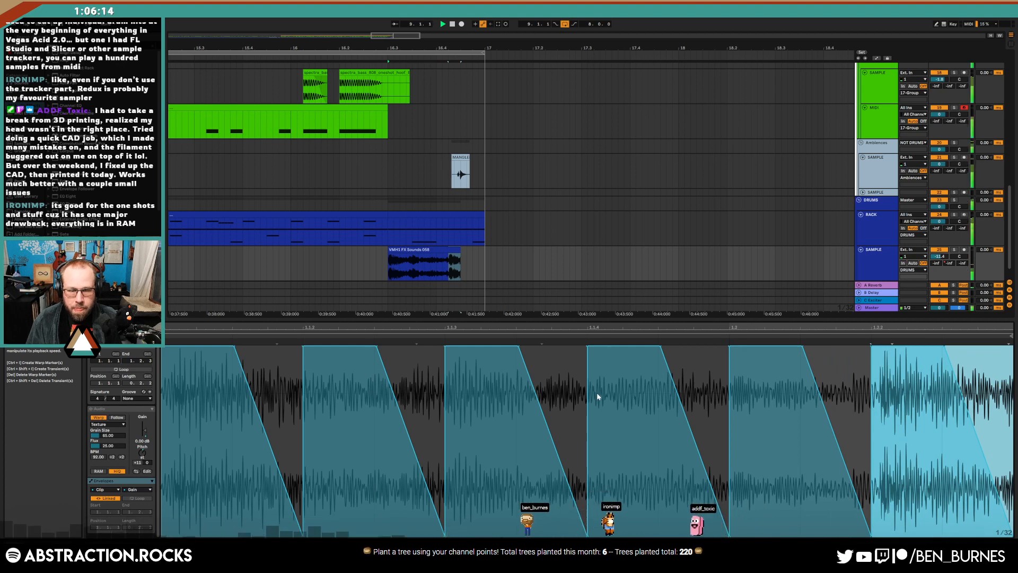
pyautogui.hotkey('shift', 'Tab')
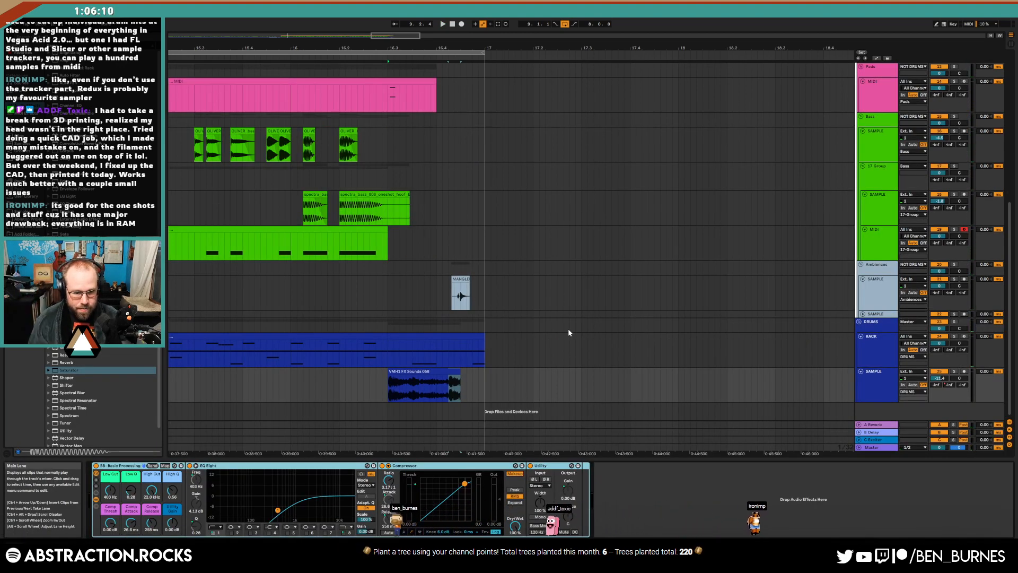
# Try a new MIDI track in the Bass group with the OLIVER bass loop in a Simpler set to Slice mode, and delete that track
pyautogui.scroll(-7, 349, 255)
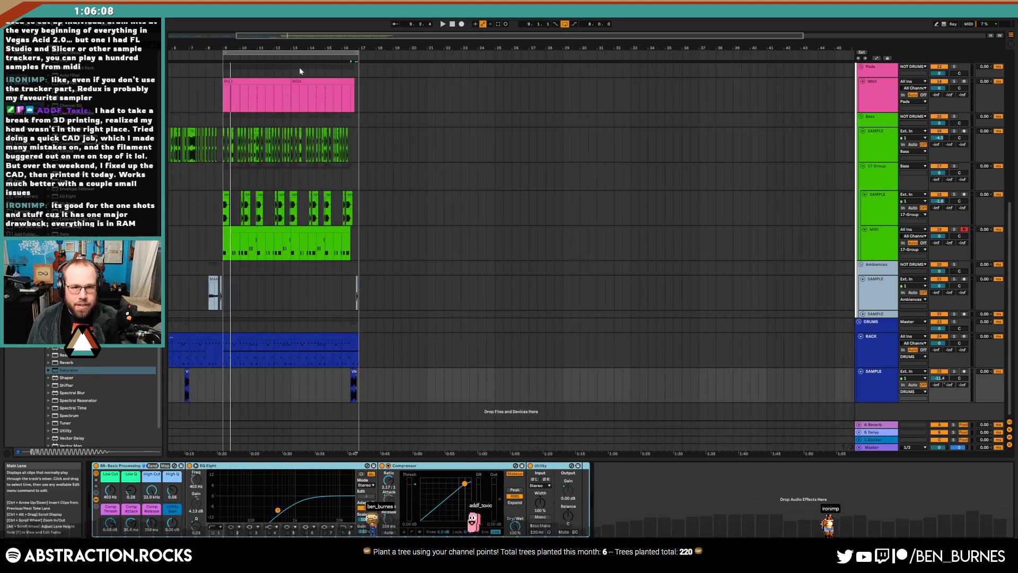
pyautogui.moveTo(324, 34); pyautogui.dragTo(257, 38)
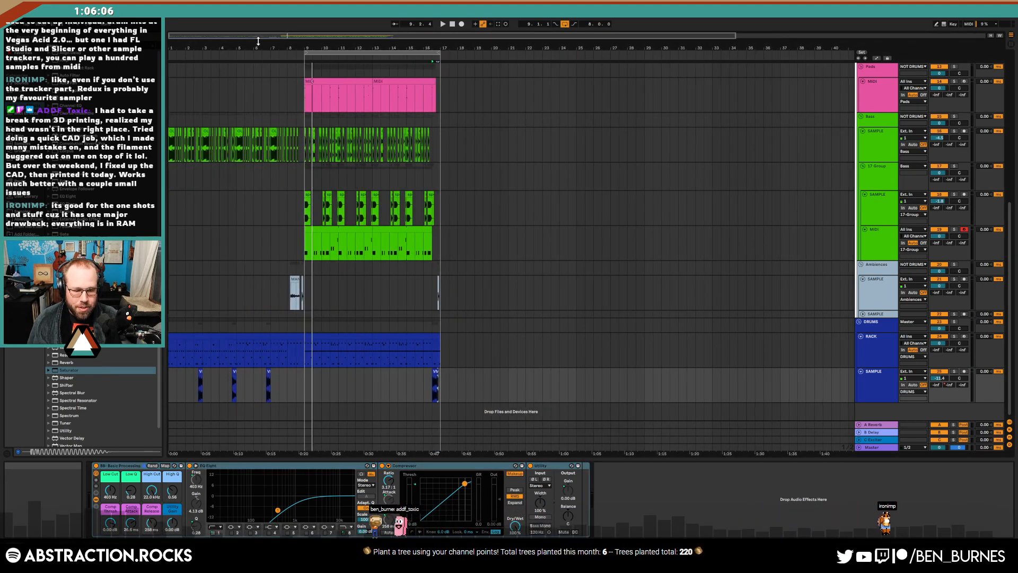
pyautogui.click(439, 262)
pyautogui.click(443, 257)
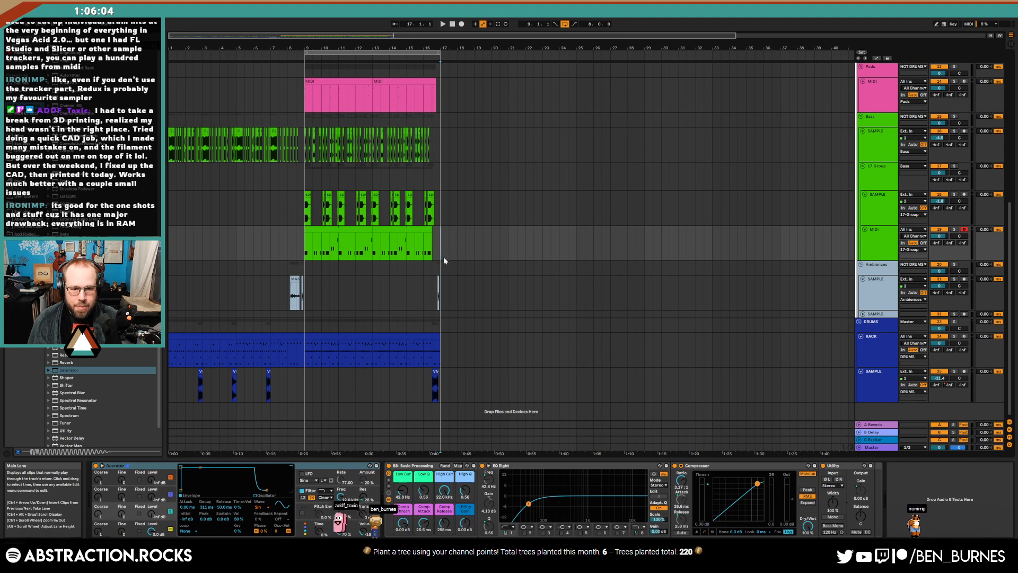
pyautogui.click(874, 150)
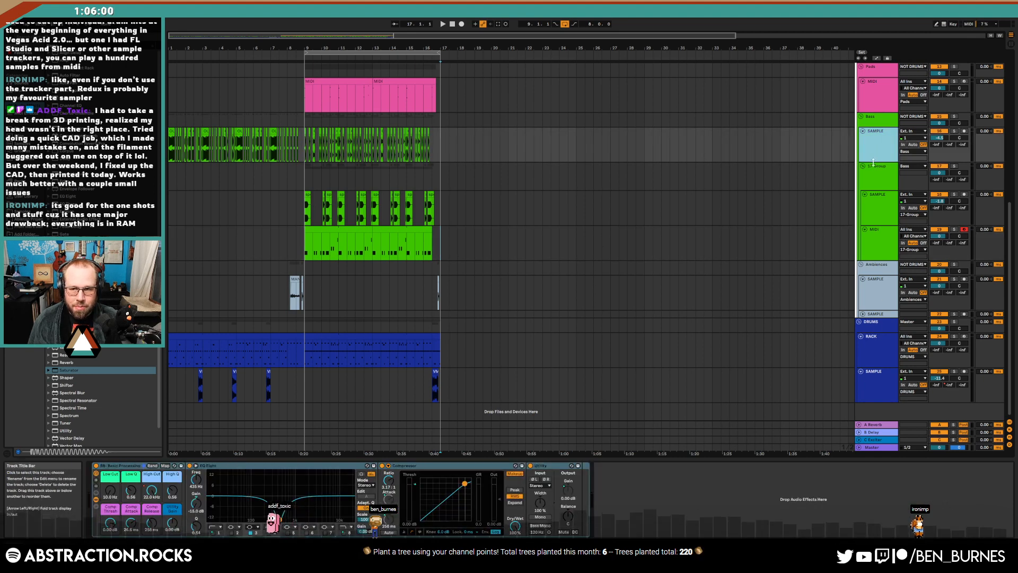
pyautogui.hotkey('ctrl', 'shift', 't')
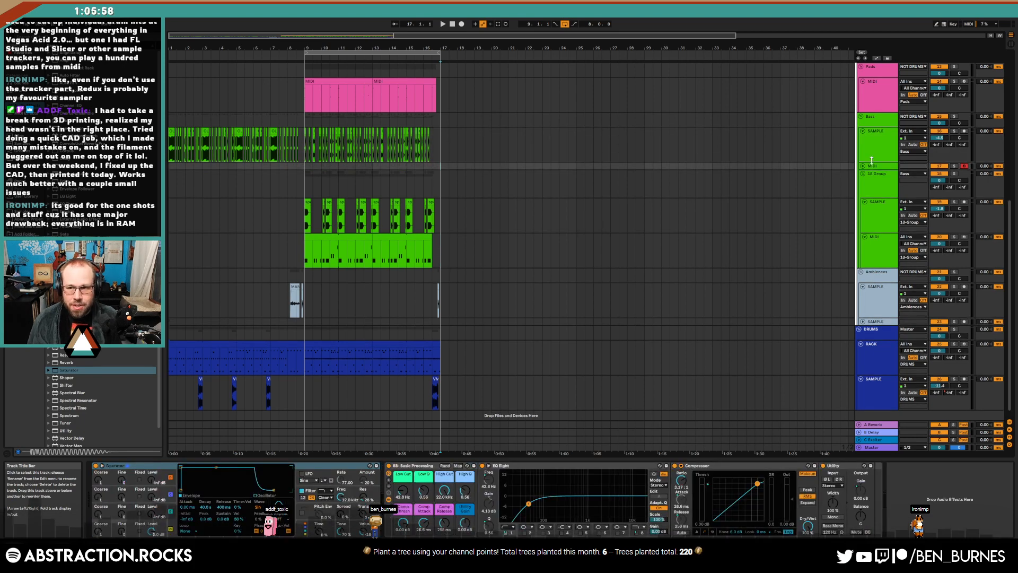
pyautogui.click(863, 166)
pyautogui.click(872, 172)
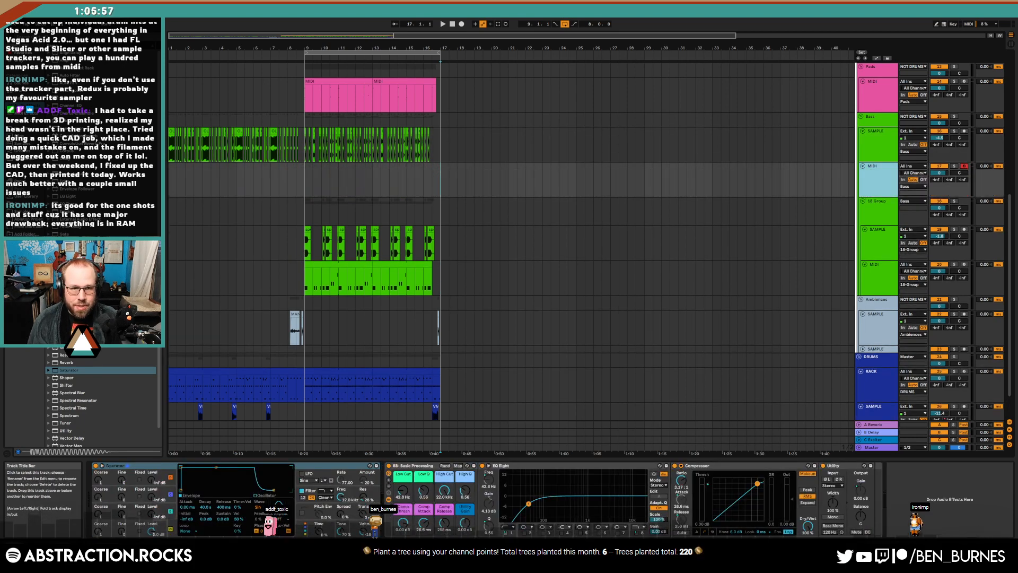
pyautogui.click(171, 133)
pyautogui.click(148, 466)
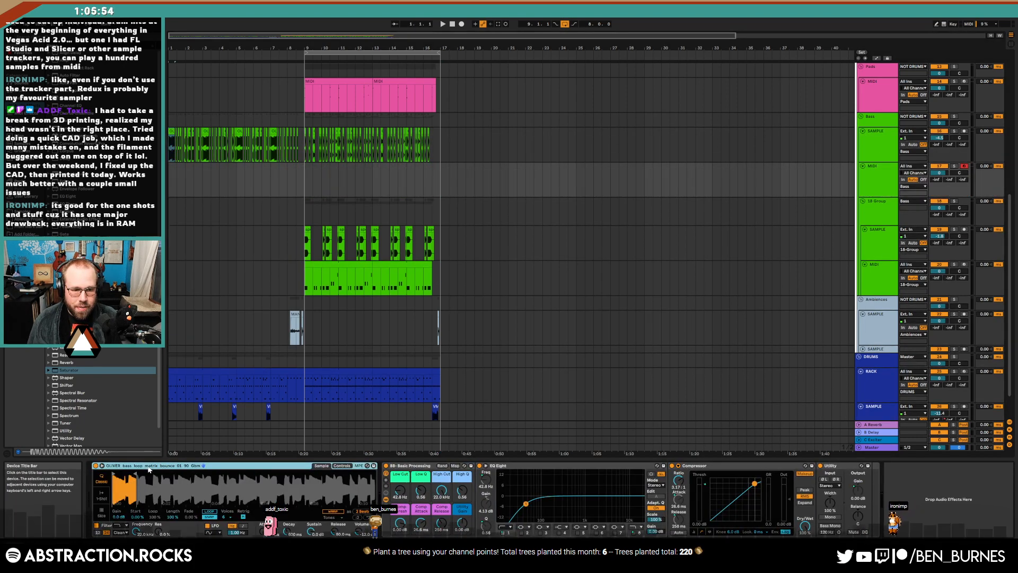
pyautogui.click(100, 514)
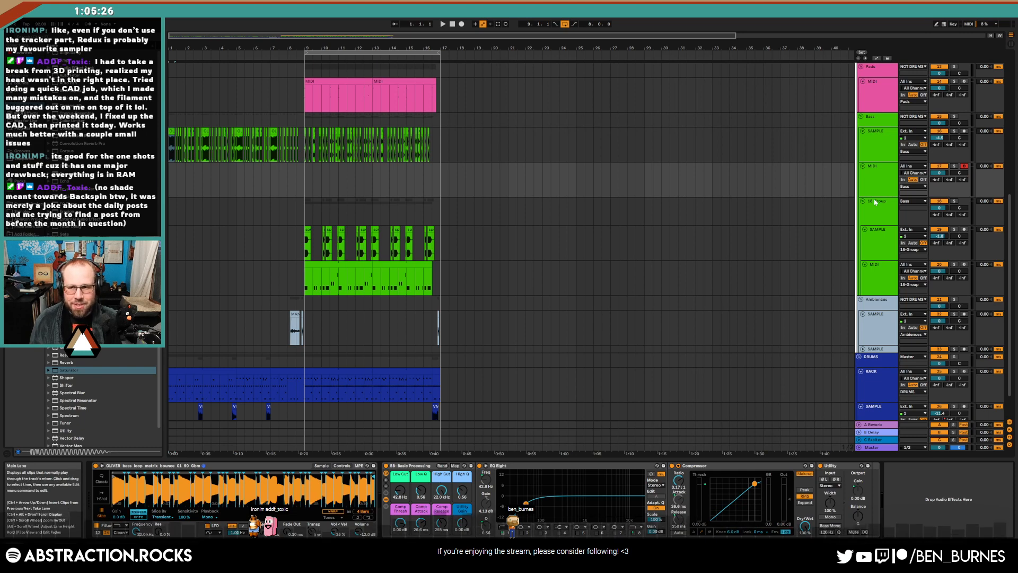
pyautogui.press('Delete')
# Copy the first pads MIDI clip from bar 9 to bar 17
pyautogui.scroll(2, 506, 193)
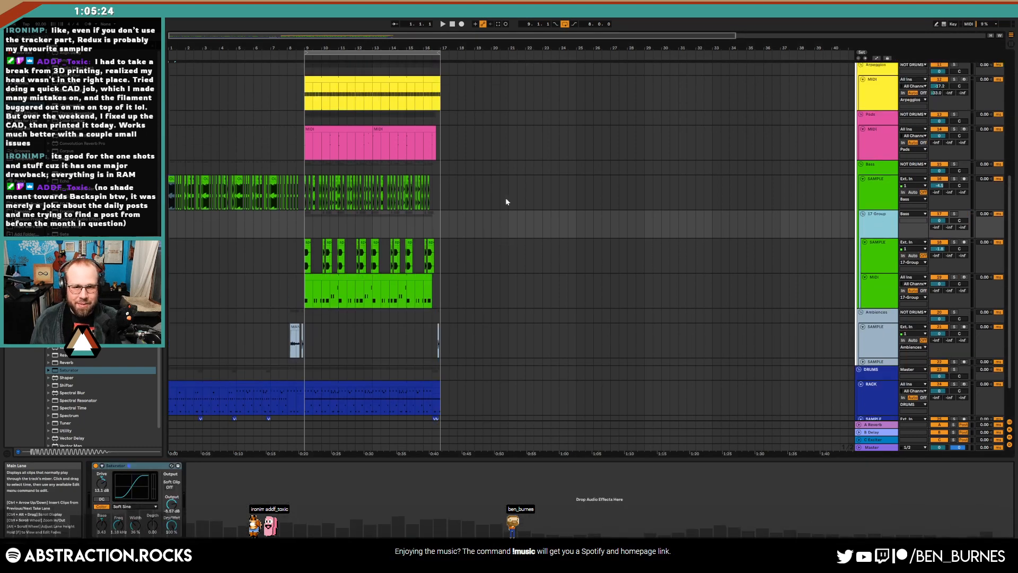
pyautogui.scroll(3, 506, 202)
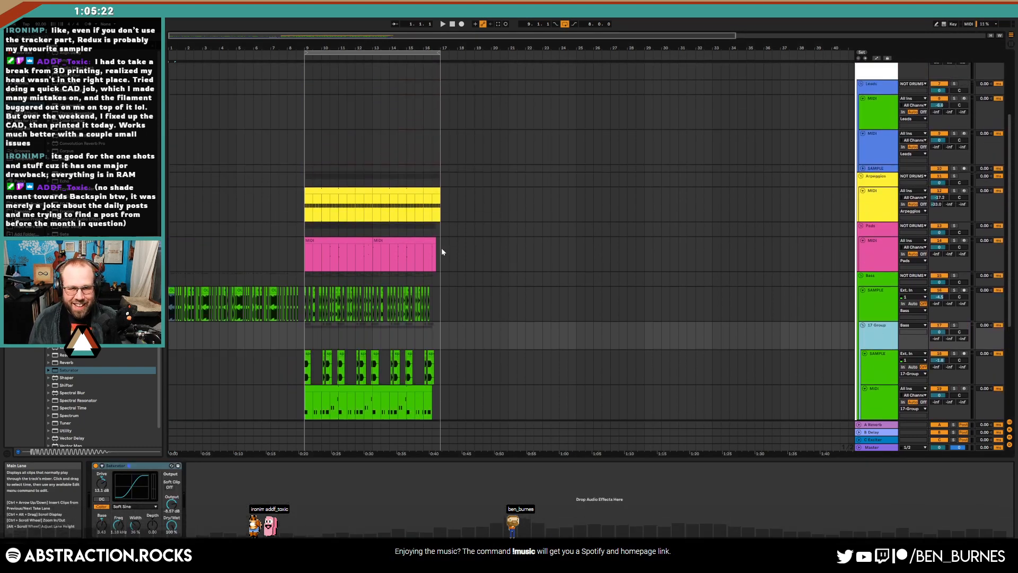
pyautogui.click(342, 240)
pyautogui.hotkey('ctrl', 'c')
pyautogui.click(445, 254)
pyautogui.hotkey('ctrl', 'v')
pyautogui.scroll(-1, 440, 355)
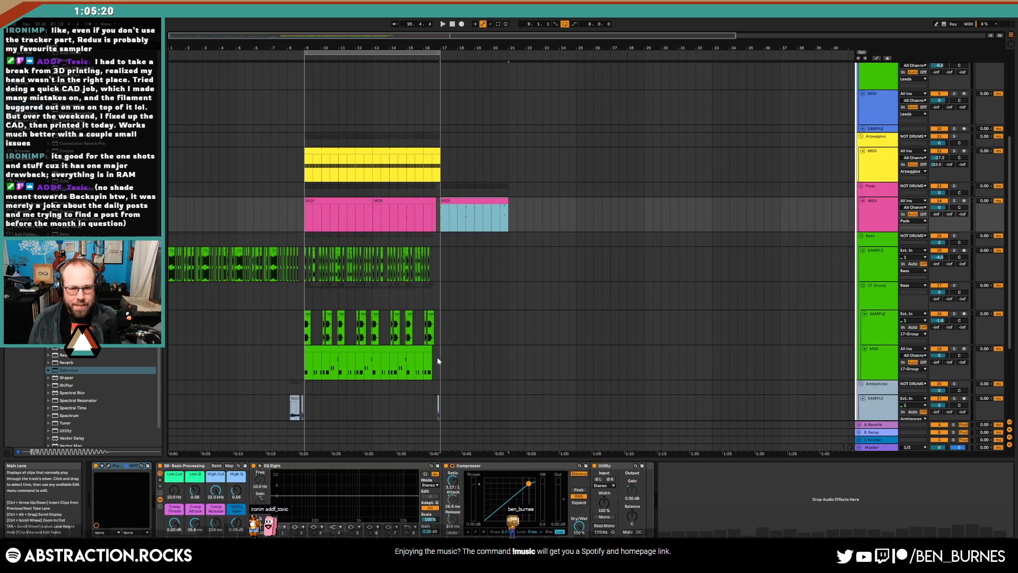
# Copy the four-bar drum rack clip from bar 9 to bar 17 and set the loop to bars 17–21
pyautogui.scroll(-3, 337, 396)
pyautogui.click(341, 359)
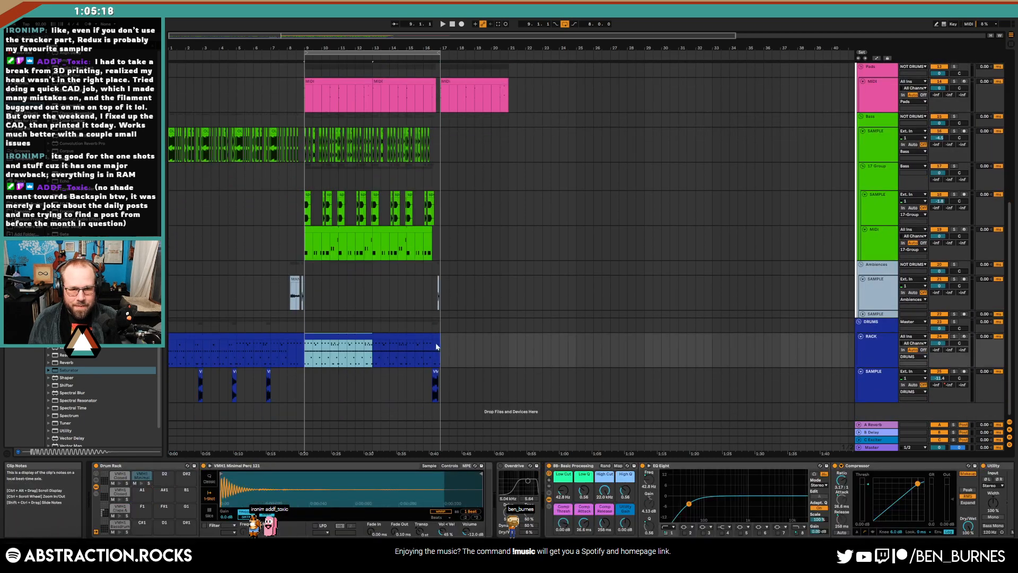
pyautogui.hotkey('ctrl', 'c')
pyautogui.click(442, 345)
pyautogui.hotkey('ctrl', 'v')
pyautogui.click(467, 80)
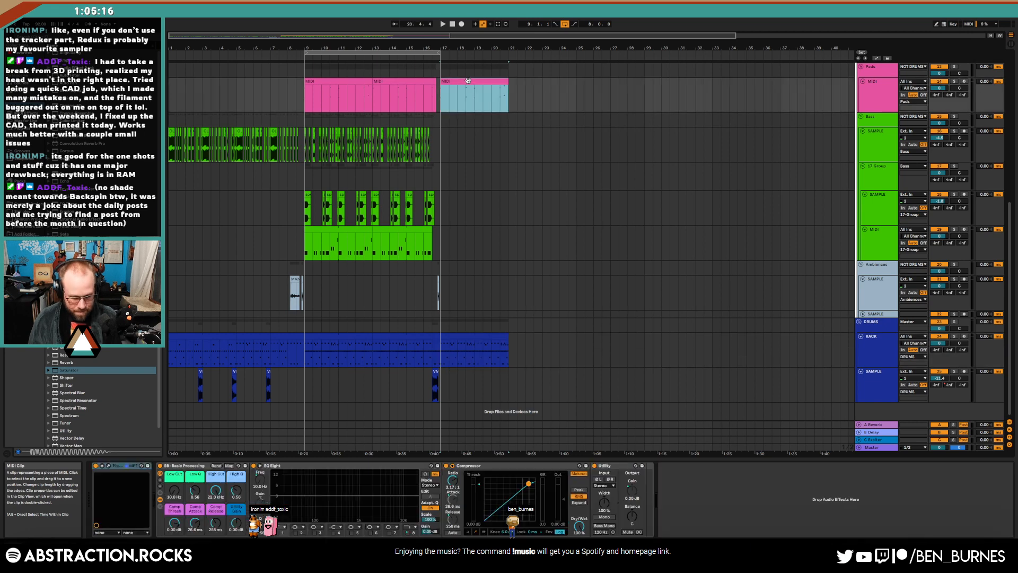
# Copy the four-bar bass MIDI clip from bar 9 to bar 17 and play the looped section
pyautogui.click(316, 231)
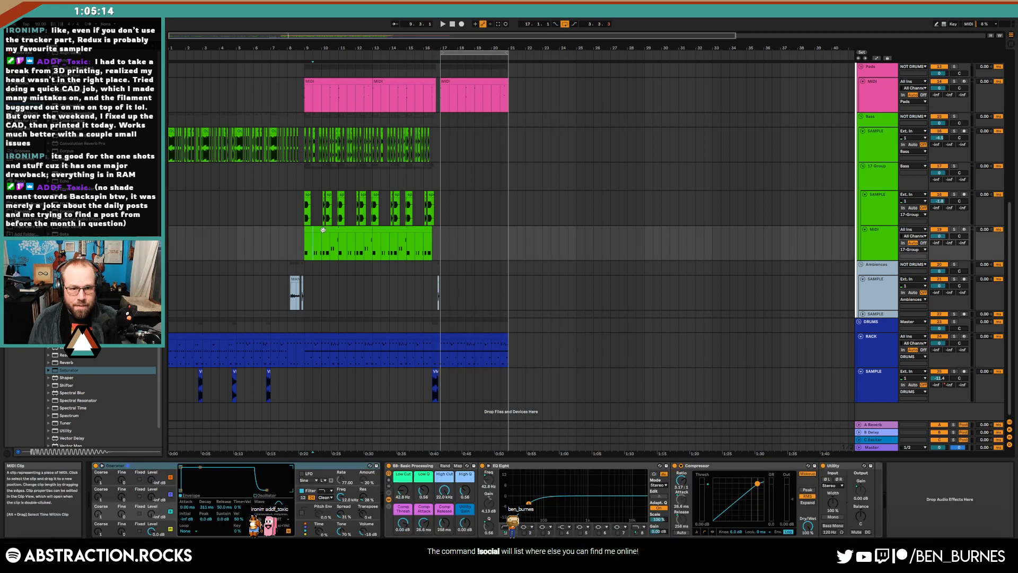
pyautogui.hotkey('ctrl', 'c')
pyautogui.click(446, 236)
pyautogui.hotkey('ctrl', 'v')
pyautogui.press('space')
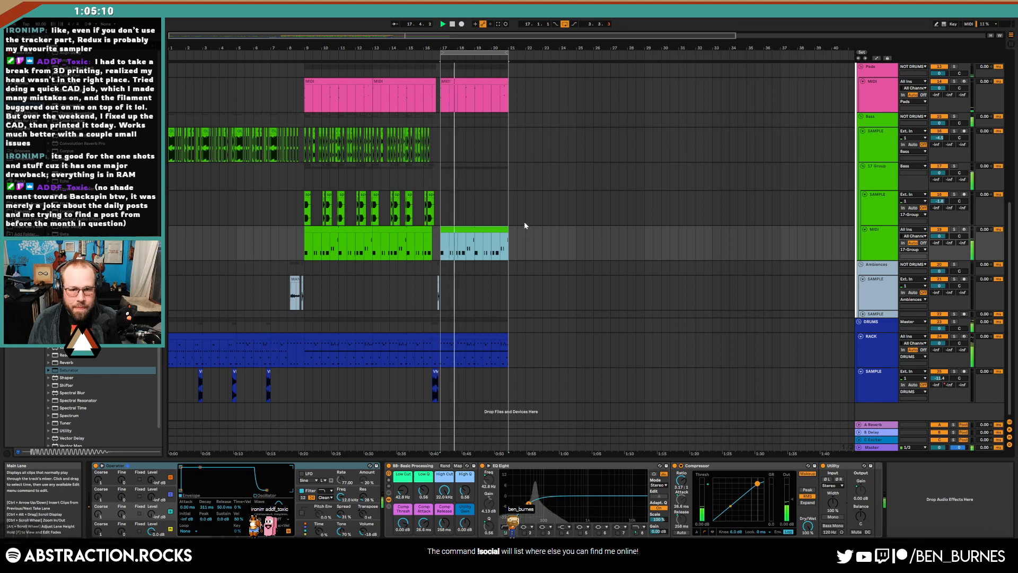
# Add an ascending run of D#1, F1, G1, G#1 and C2 notes at the end of the bar 17 bass clip and play it back
pyautogui.doubleClick(477, 230)
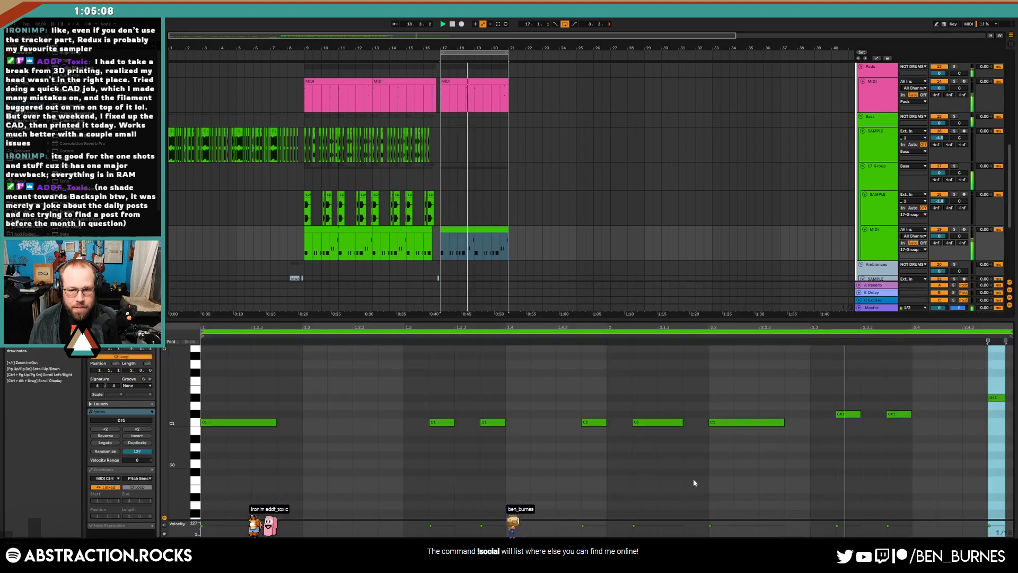
pyautogui.doubleClick(892, 381)
pyautogui.doubleClick(916, 364)
pyautogui.doubleClick(949, 355)
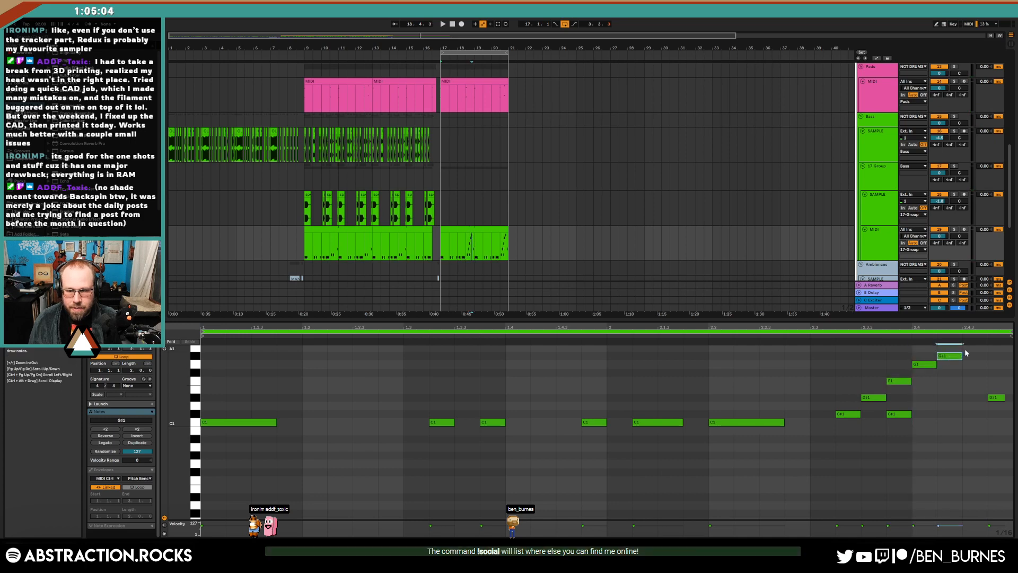
pyautogui.scroll(2, 966, 349)
pyautogui.doubleClick(965, 362)
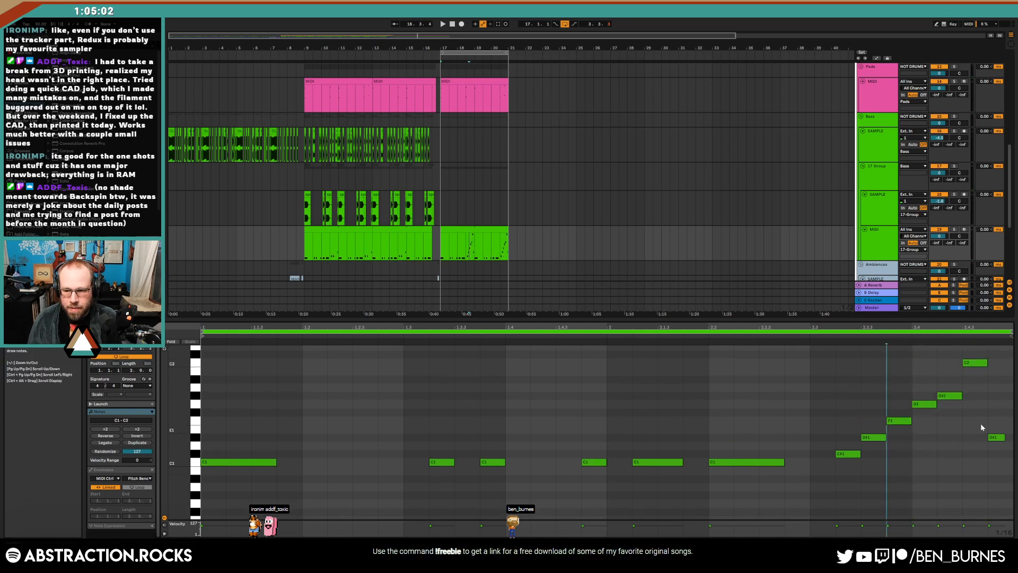
pyautogui.press('space')
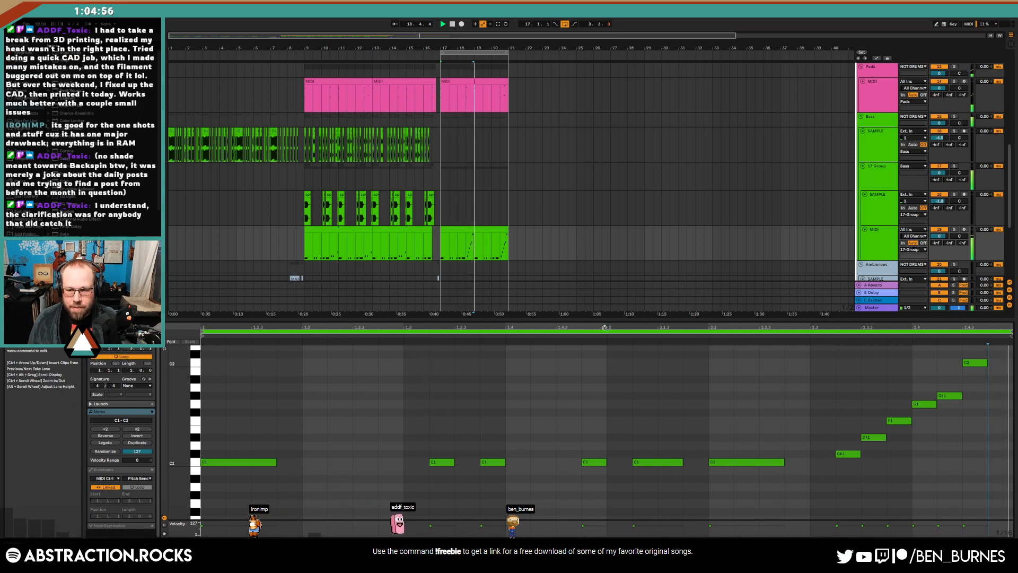
# Shorten the run's notes and rework its ending with delayed F1 and G1 notes and an A#1 on the last sixteenth
pyautogui.moveTo(837, 375); pyautogui.dragTo(939, 467)
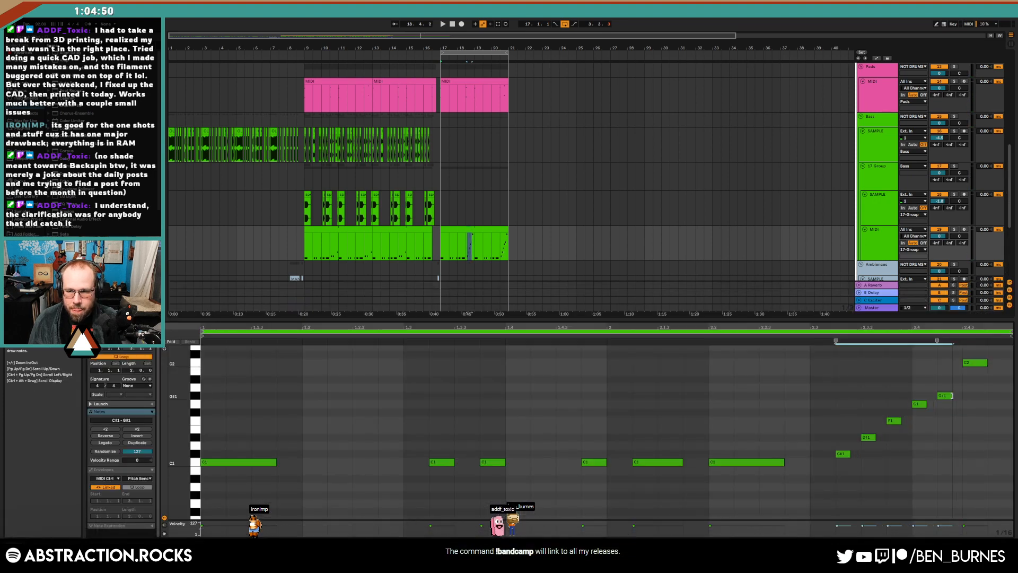
pyautogui.click(972, 387)
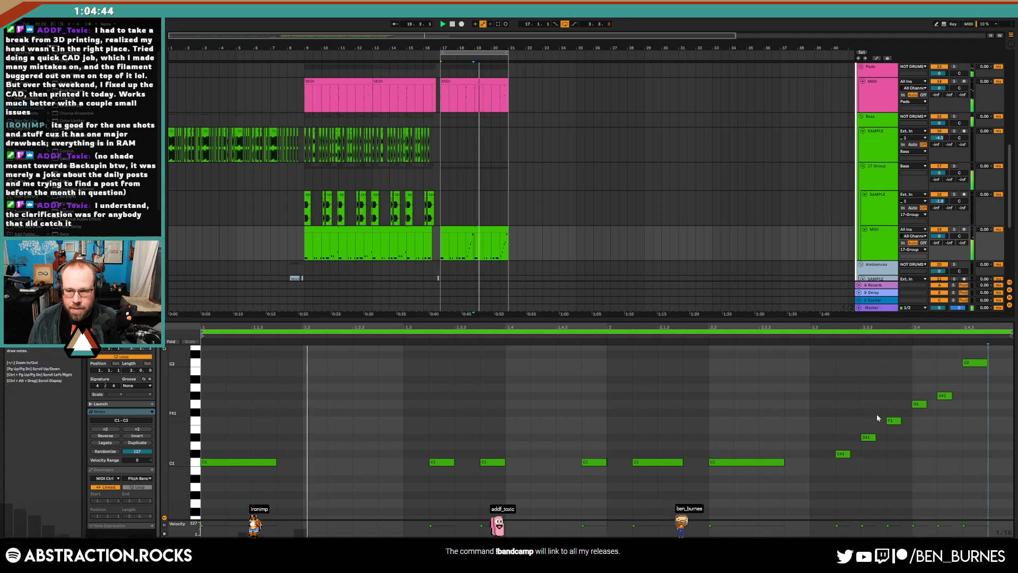
pyautogui.doubleClick(915, 419)
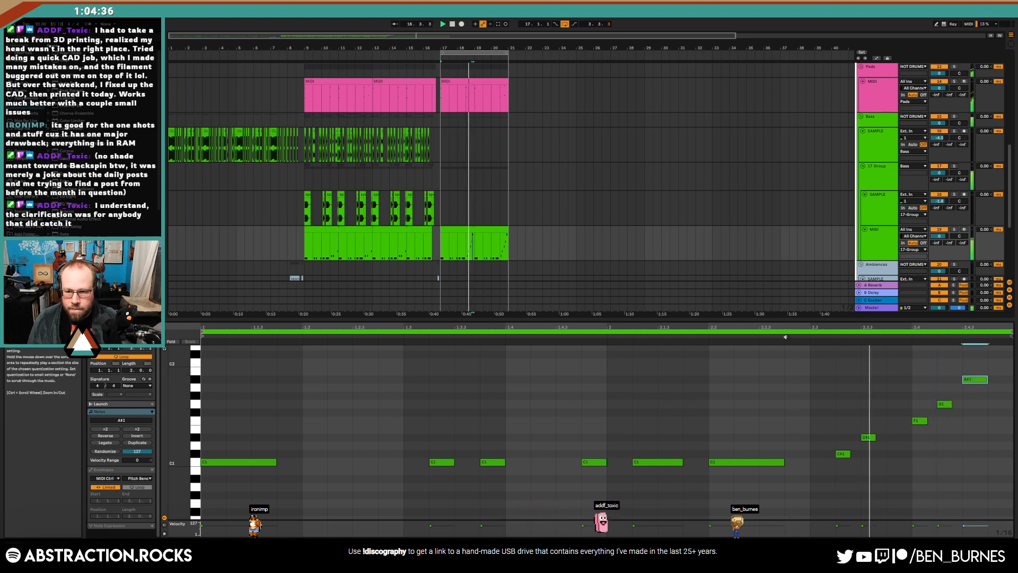
pyautogui.doubleClick(975, 379)
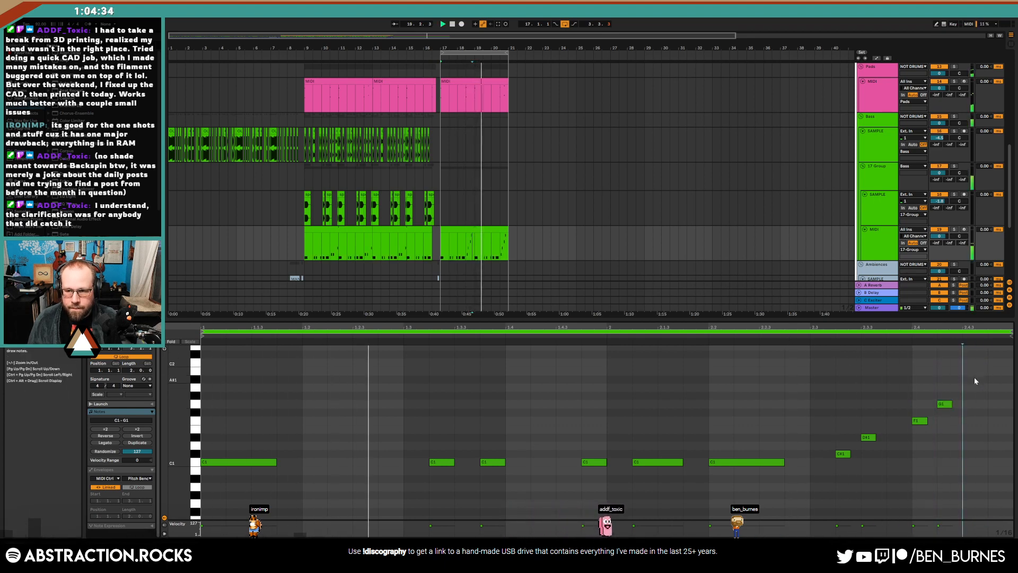
pyautogui.doubleClick(992, 380)
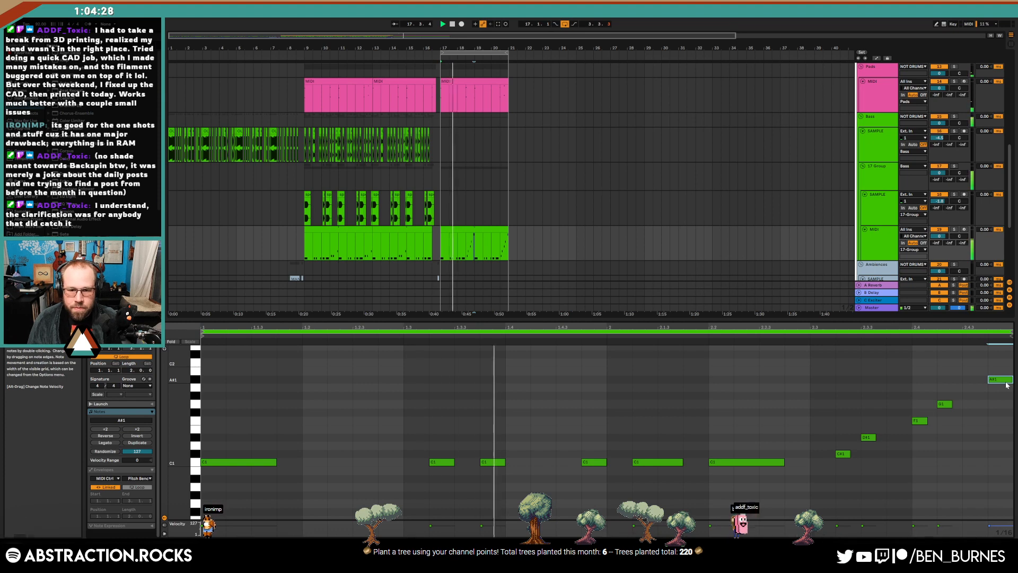
# Shorten the second C1 note and the long C1 note before the run, then stop playback
pyautogui.moveTo(454, 463); pyautogui.dragTo(444, 463)
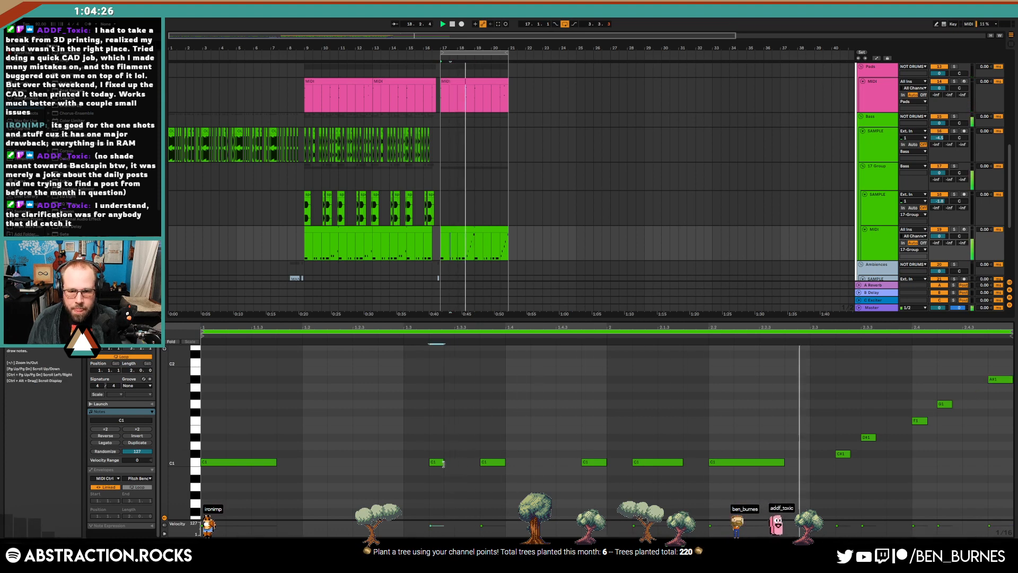
pyautogui.click(772, 428)
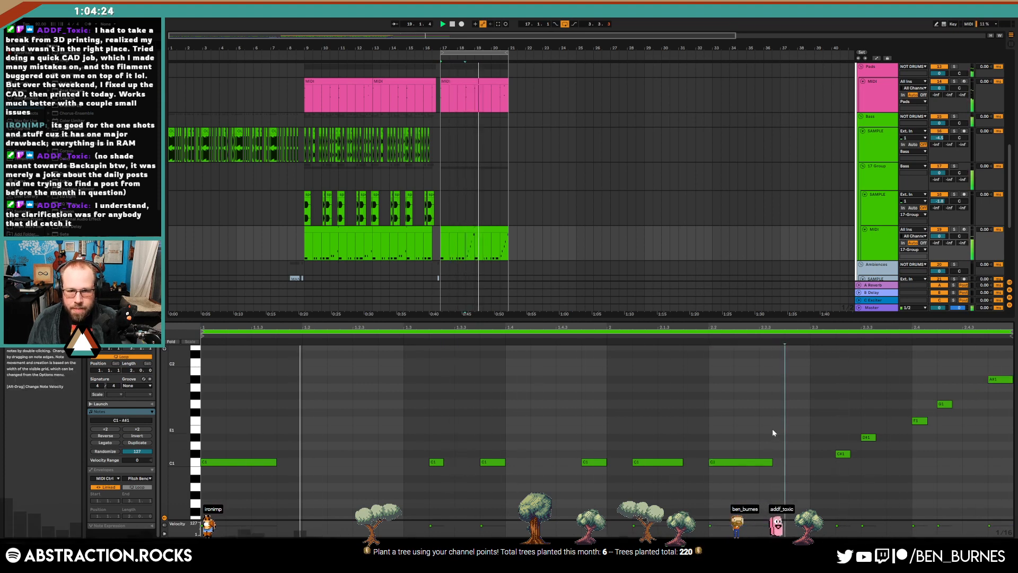
pyautogui.hotkey('shift', 'Tab')
pyautogui.press('space')
# Copy the first bar of the arpeggio MIDI clip from bar 9 to bar 17
pyautogui.scroll(2, 499, 362)
pyautogui.scroll(2, 499, 362)
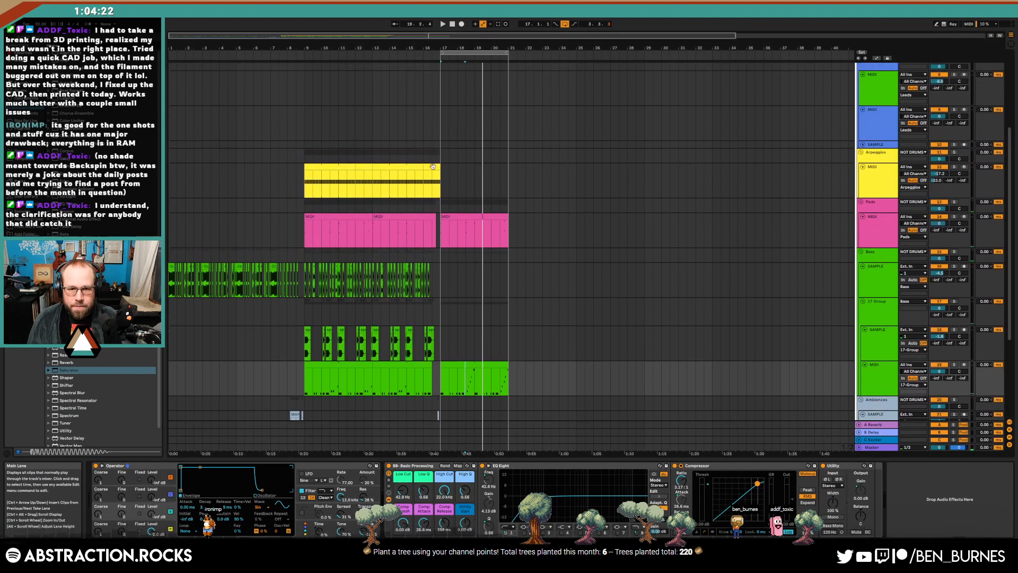
pyautogui.moveTo(308, 187); pyautogui.dragTo(307, 187)
pyautogui.hotkey('ctrl', 'c')
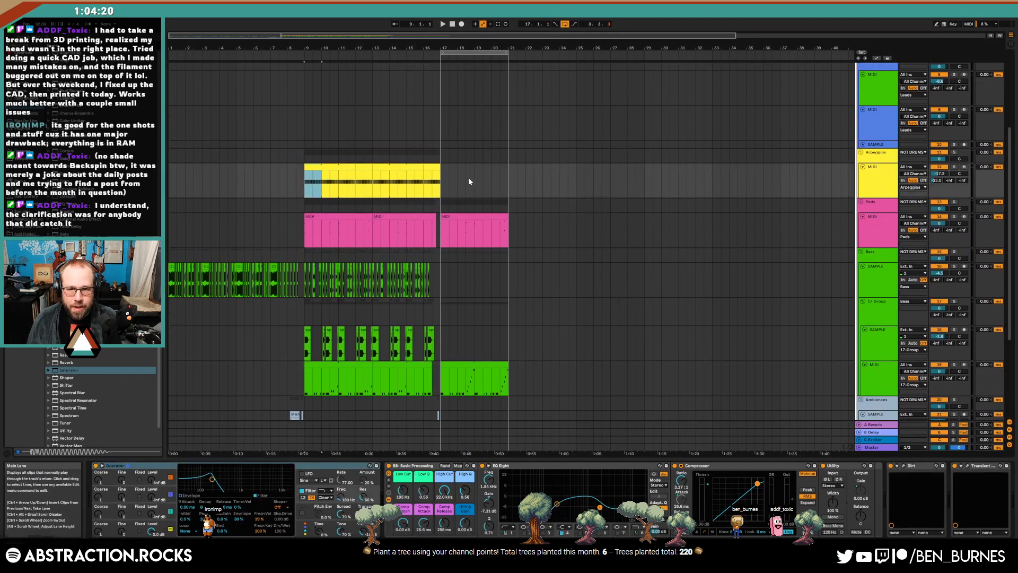
pyautogui.click(445, 177)
pyautogui.hotkey('ctrl', 'v')
# Thin out the copied arpeggio clip by deleting the C4 notes on sixteenths 4–8 and 11–16
pyautogui.hotkey('shift', 'Tab')
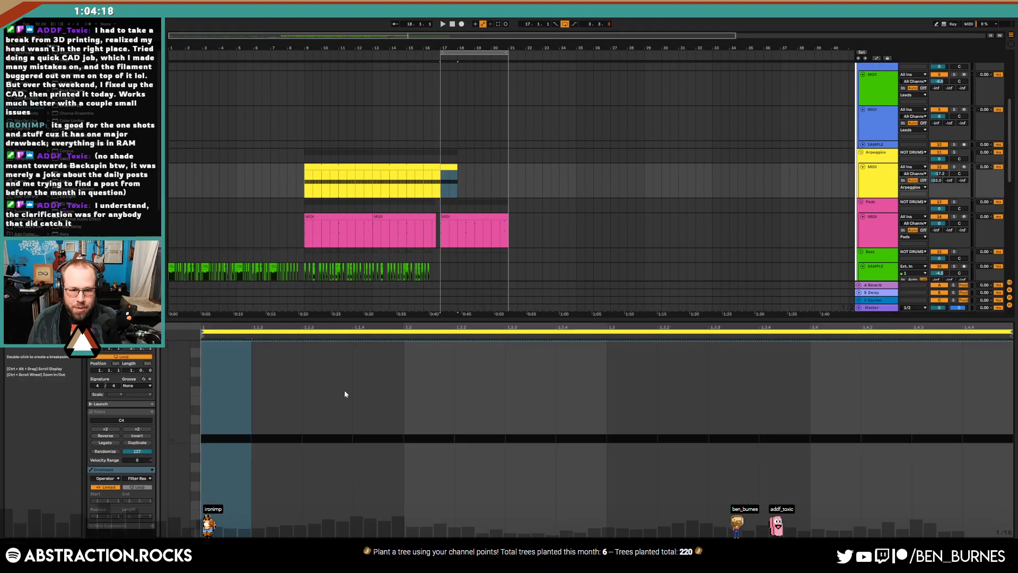
pyautogui.click(123, 412)
pyautogui.moveTo(378, 369); pyautogui.dragTo(456, 417)
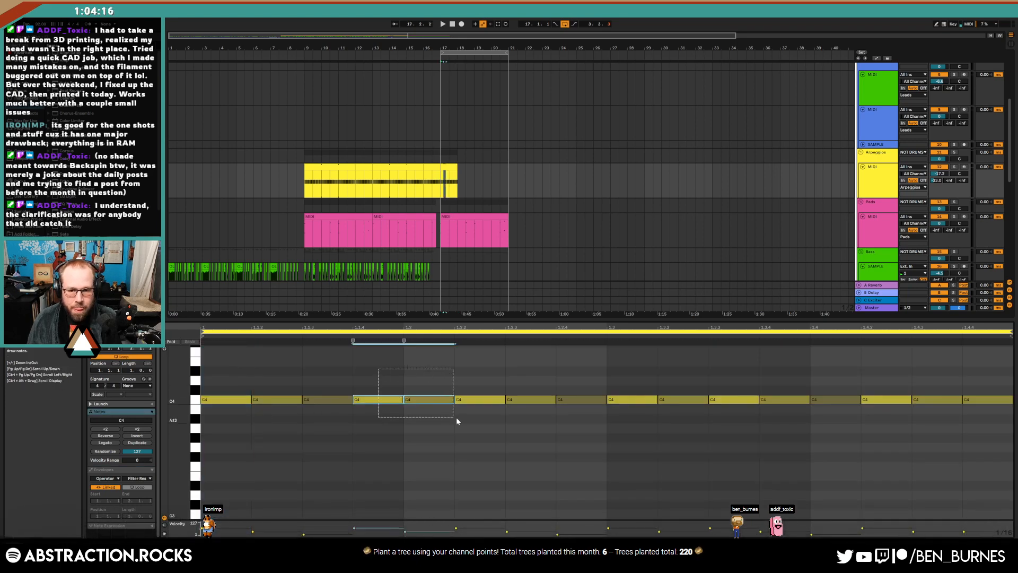
pyautogui.moveTo(579, 432); pyautogui.dragTo(584, 430)
pyautogui.press('Delete')
pyautogui.moveTo(740, 377); pyautogui.dragTo(865, 422)
pyautogui.press('Delete')
pyautogui.moveTo(898, 386); pyautogui.dragTo(911, 412)
pyautogui.press('Delete')
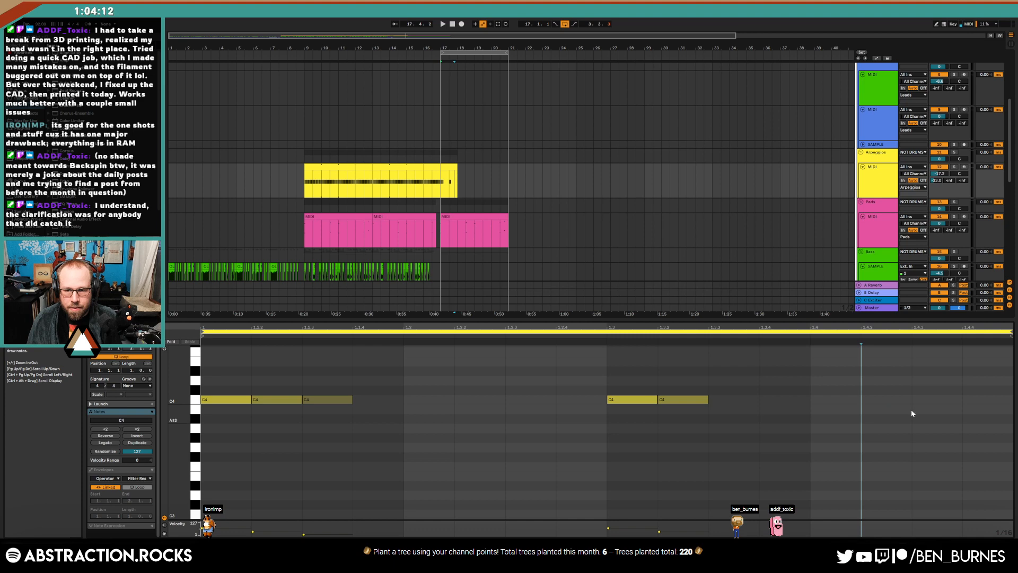
# Show automation and extend the thinned arpeggio clip so it loops from bar 17 to bar 21
pyautogui.click(912, 181)
pyautogui.press('a')
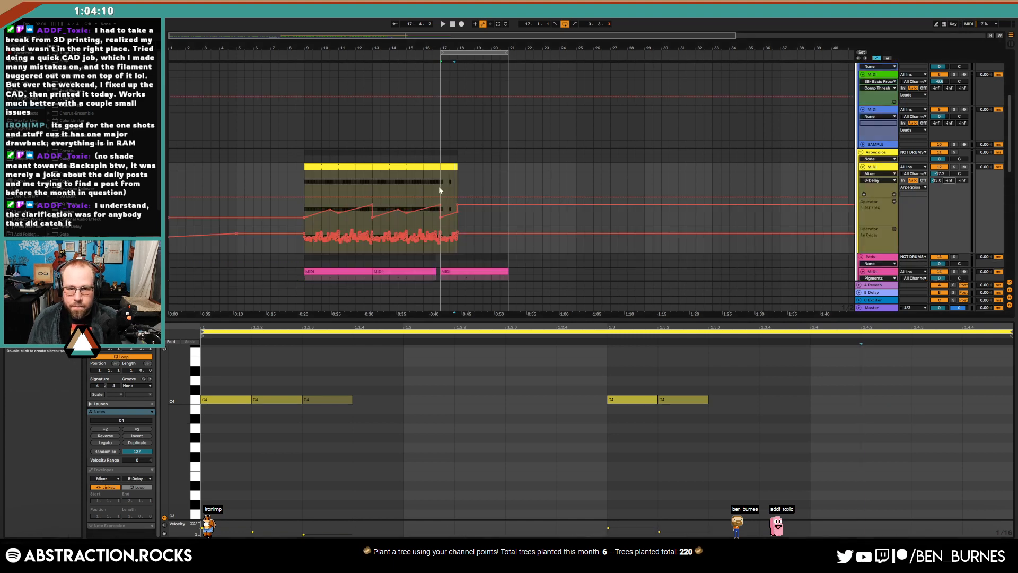
pyautogui.moveTo(440, 197); pyautogui.dragTo(509, 167)
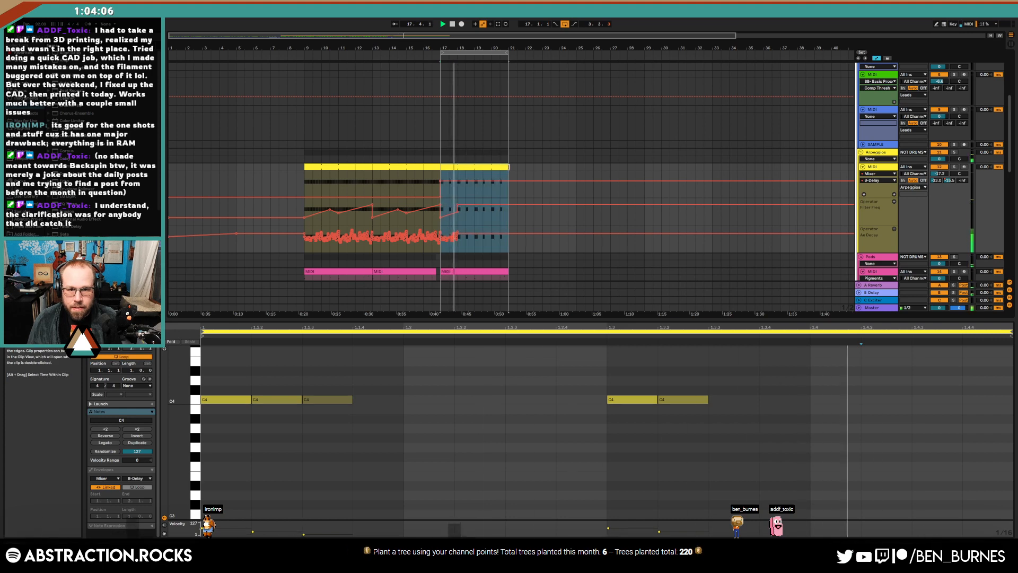
# Duplicate the arpeggio's Operator decay and filter frequency automation from bars 13–17 to bars 17–21, and hide the automation
pyautogui.moveTo(459, 252); pyautogui.dragTo(373, 245)
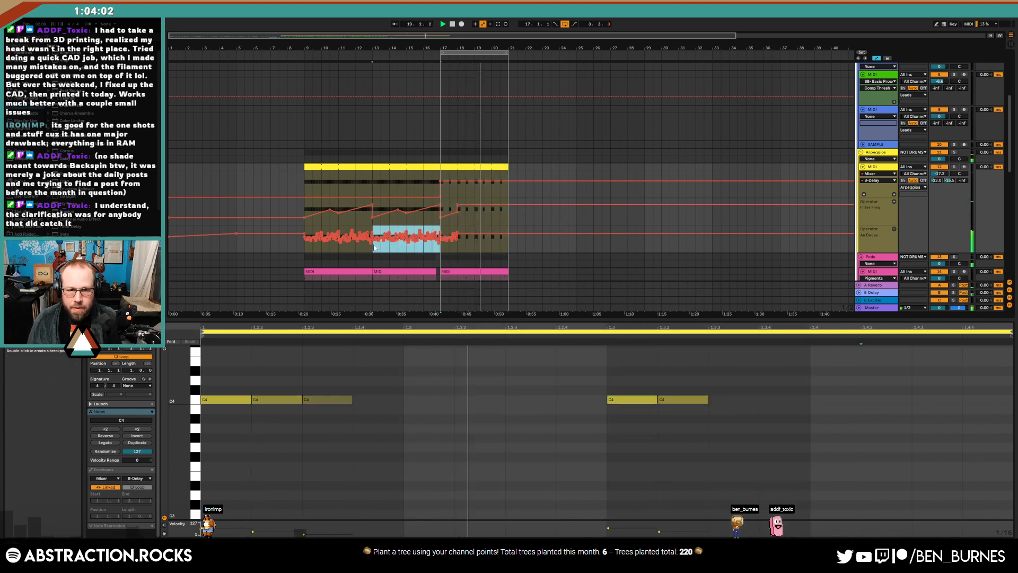
pyautogui.hotkey('ctrl', 'd')
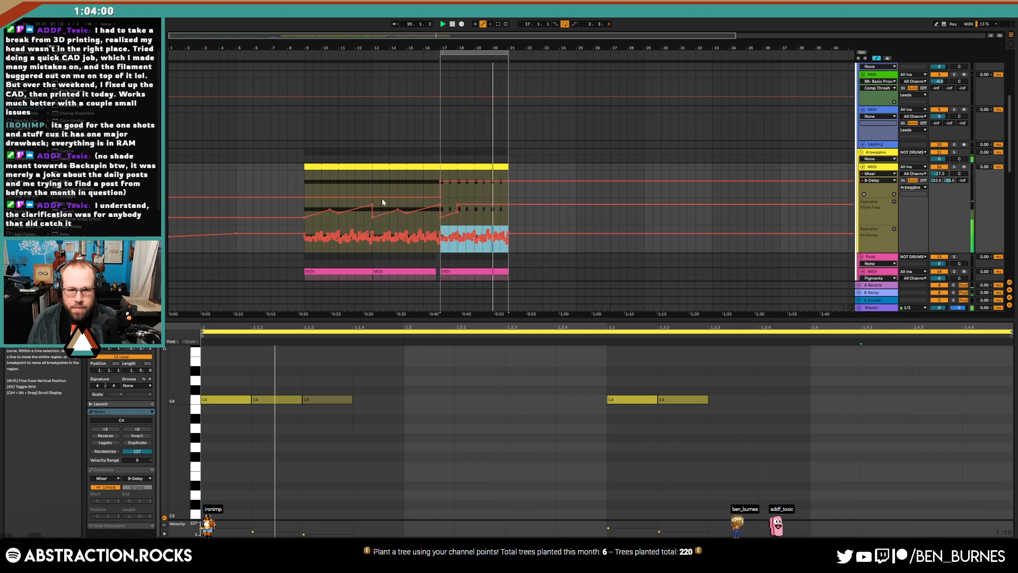
pyautogui.moveTo(374, 200); pyautogui.dragTo(435, 203)
pyautogui.hotkey('ctrl', 'd')
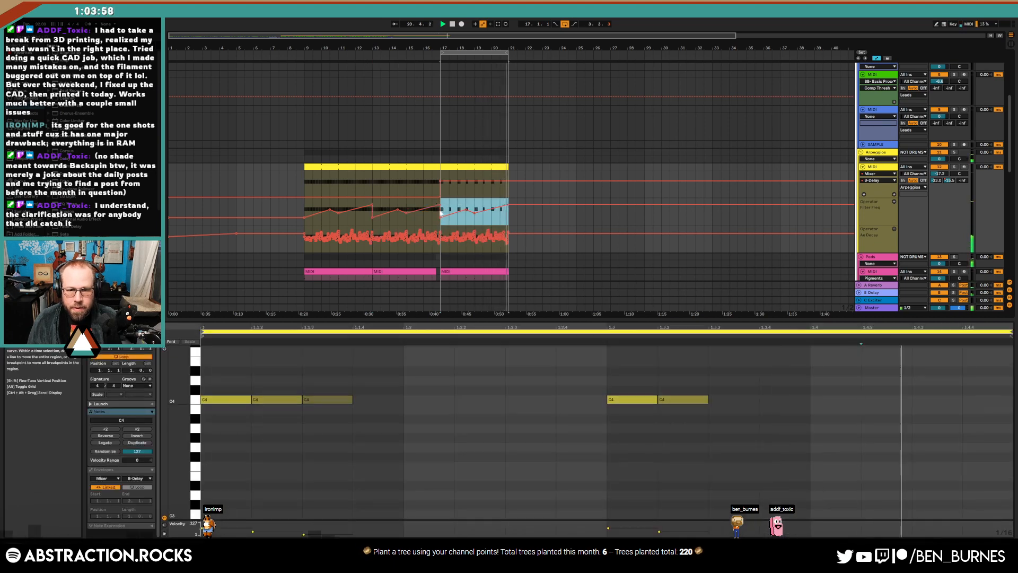
pyautogui.press('a')
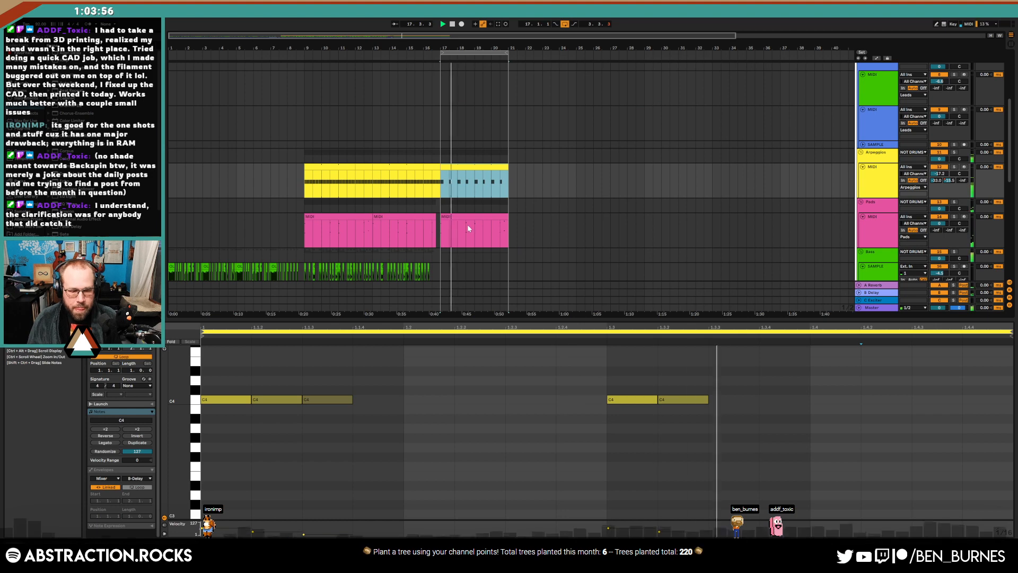
pyautogui.hotkey('shift', 'Tab')
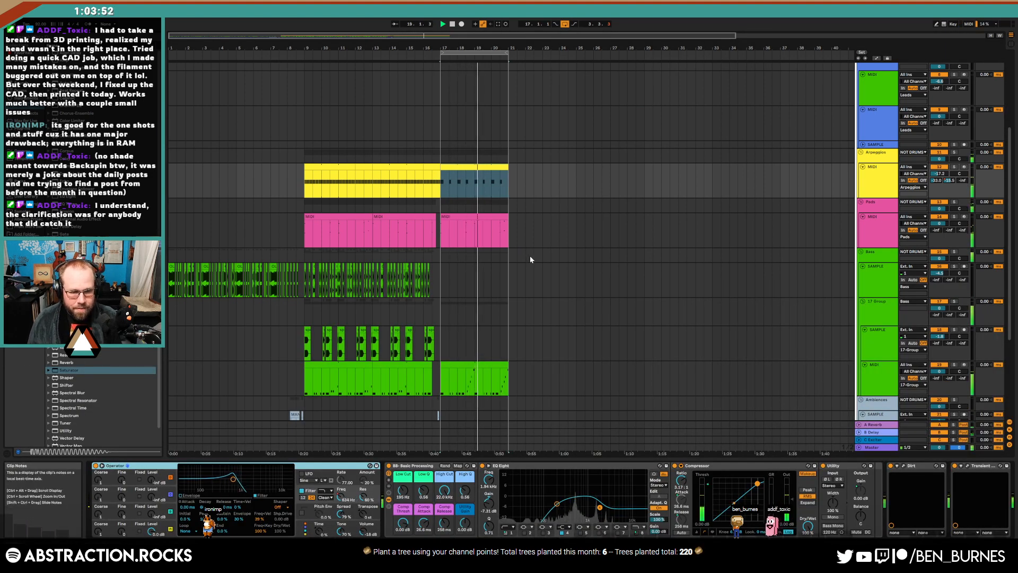
# Insert a new MIDI track below the existing MIDI track in the Pads group
pyautogui.scroll(-2, 644, 336)
pyautogui.click(875, 197)
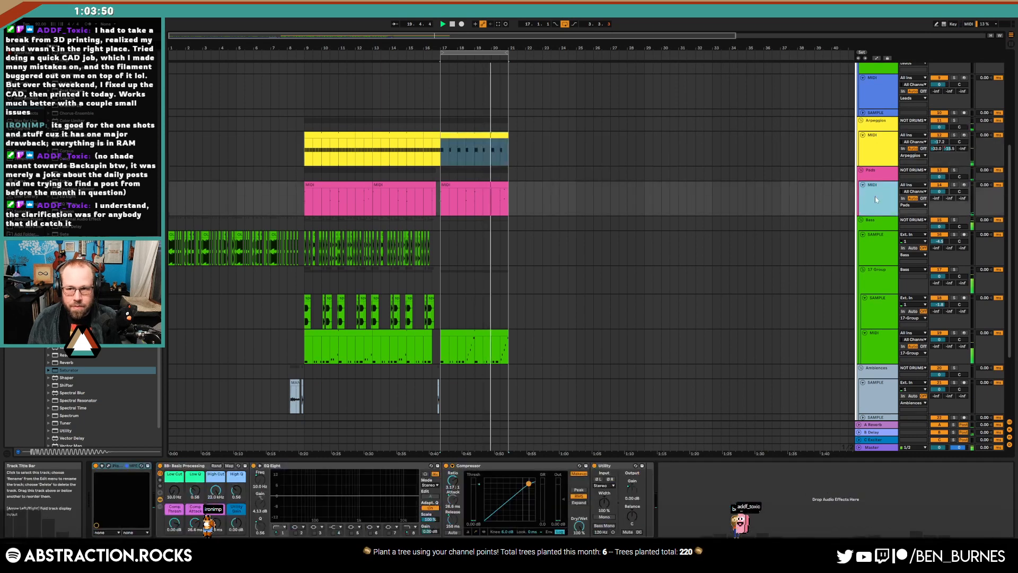
pyautogui.hotkey('ctrl', 'shift', 't')
# Arm the blue MIDI track in the Leads group and record a lead part over bars 17–21
pyautogui.click(871, 81)
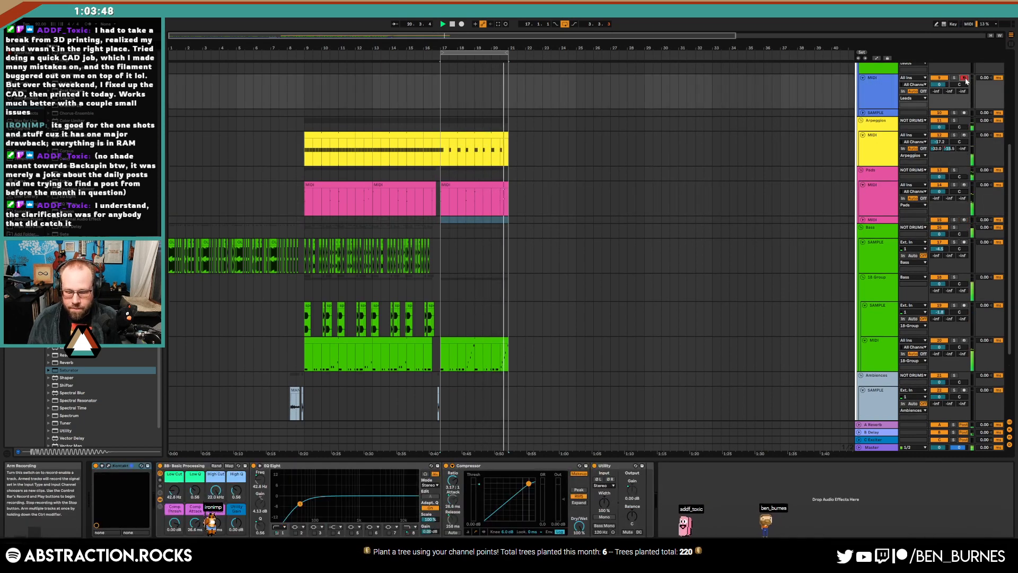
pyautogui.click(965, 78)
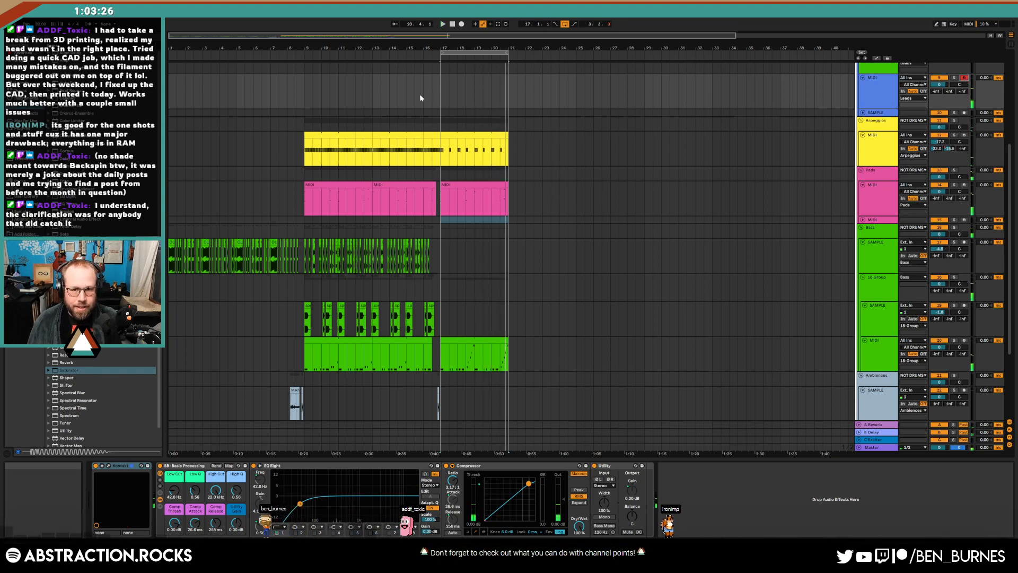
pyautogui.press('space')
pyautogui.click(461, 24)
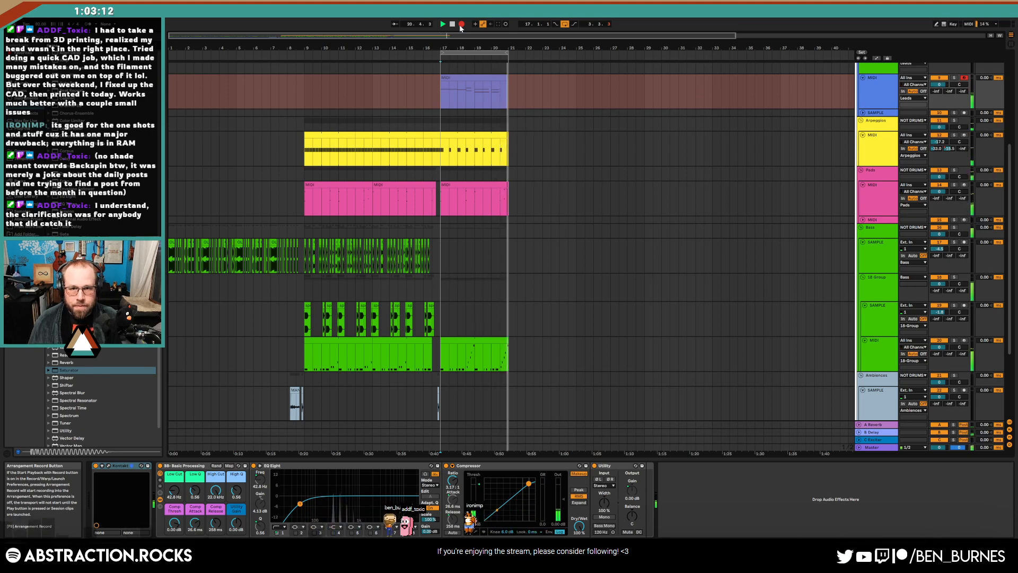
pyautogui.click(461, 26)
# Nudge the recorded lead clip's chords slightly earlier and its first F#3 note slightly later to tighten the timing
pyautogui.doubleClick(502, 79)
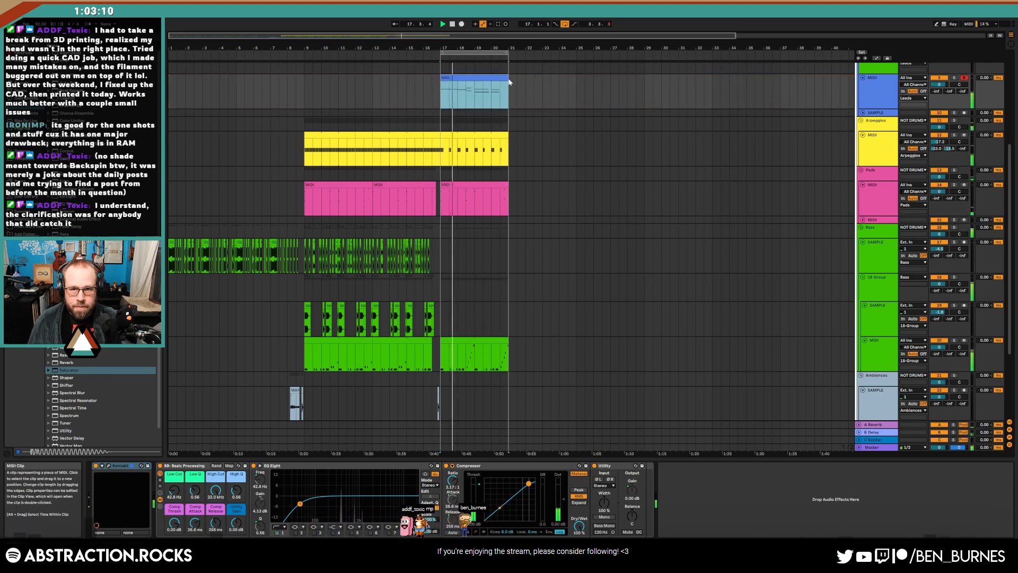
pyautogui.moveTo(864, 496); pyautogui.dragTo(828, 414)
pyautogui.press('Left')
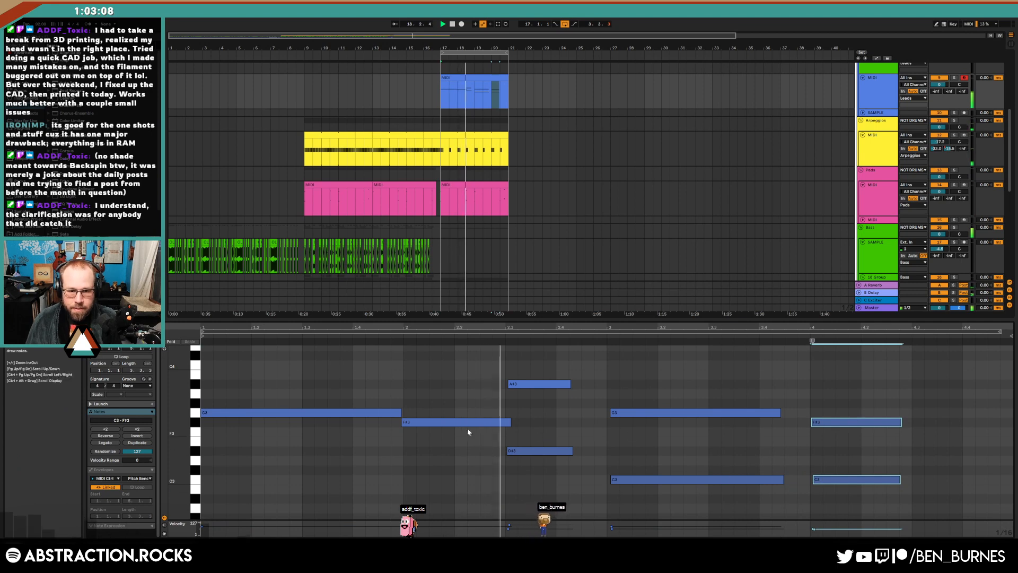
pyautogui.click(412, 424)
pyautogui.press('Right')
pyautogui.moveTo(526, 367); pyautogui.dragTo(542, 514)
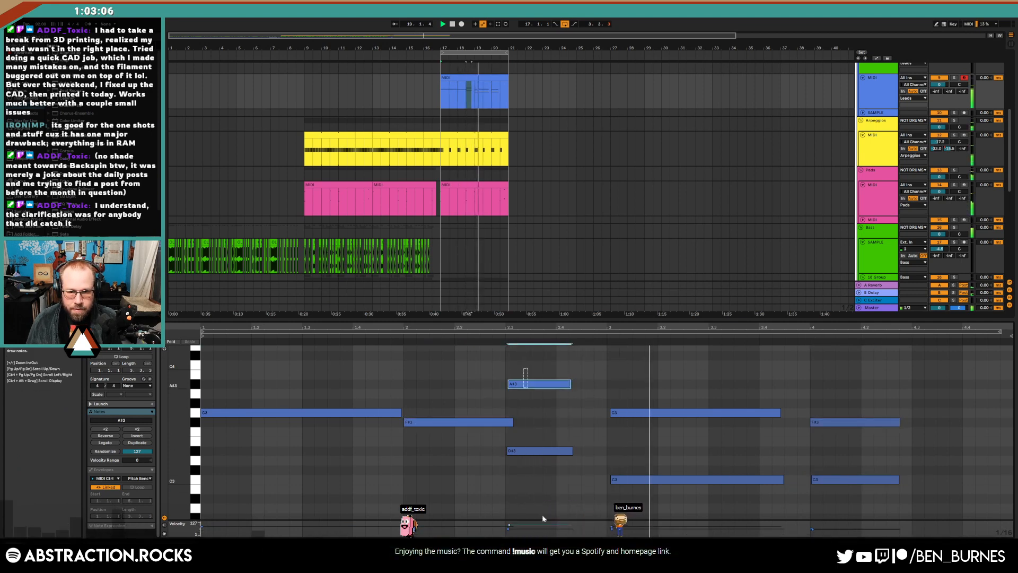
pyautogui.press('Left')
pyautogui.click(665, 407)
pyautogui.moveTo(665, 407); pyautogui.dragTo(732, 481)
pyautogui.press('Left')
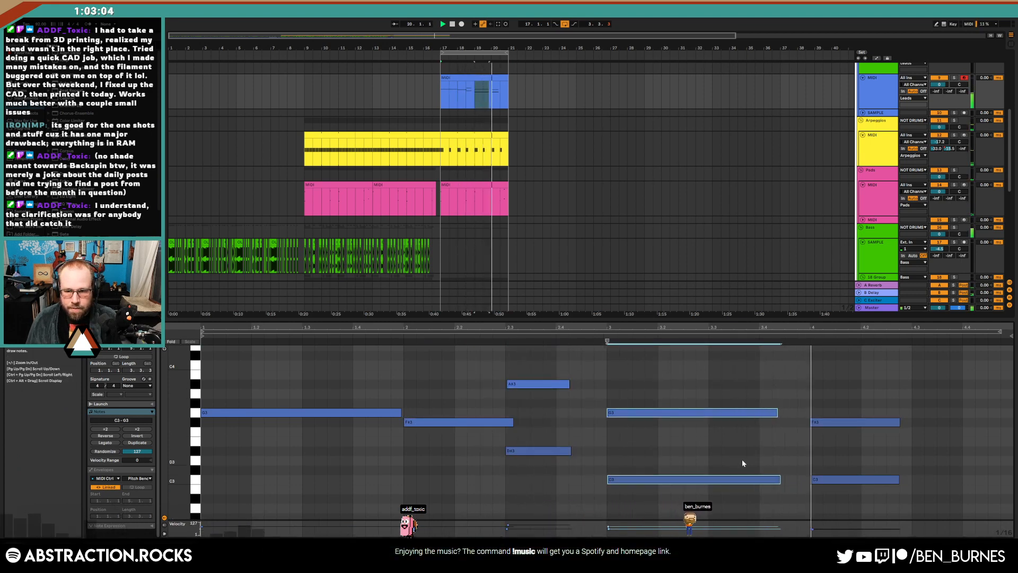
# Reshape the lead clip's 64: Sustain Pedal envelope, starting the pedal releases at the note changes and adding a release at the clip's end
pyautogui.click(103, 469)
pyautogui.click(139, 478)
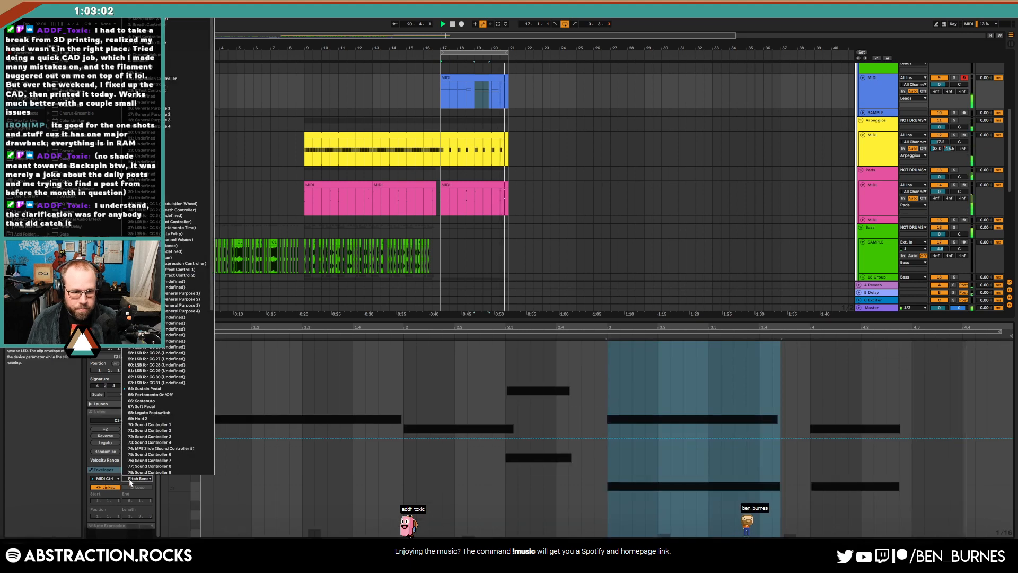
pyautogui.click(146, 389)
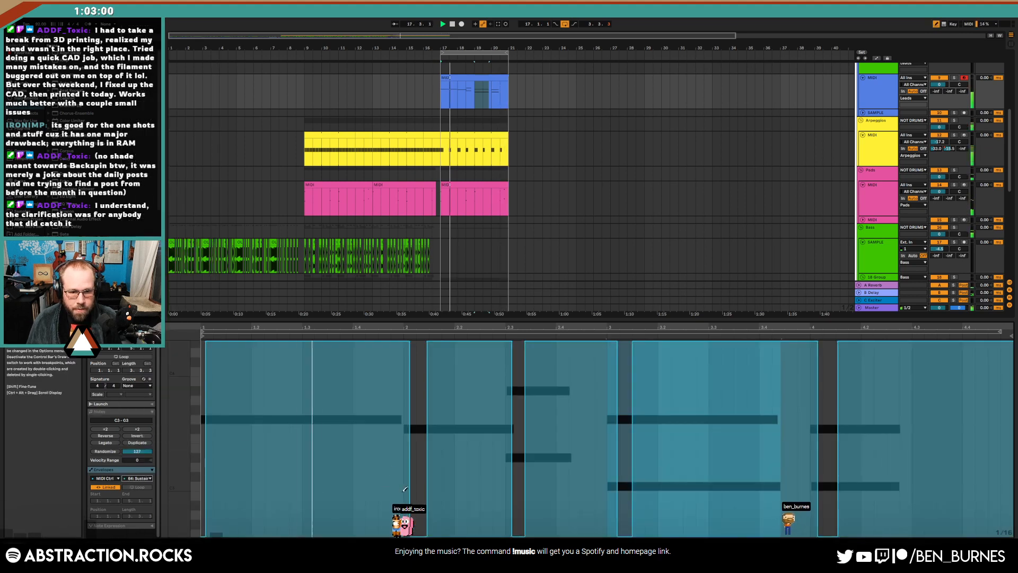
pyautogui.click(410, 533)
pyautogui.press('space')
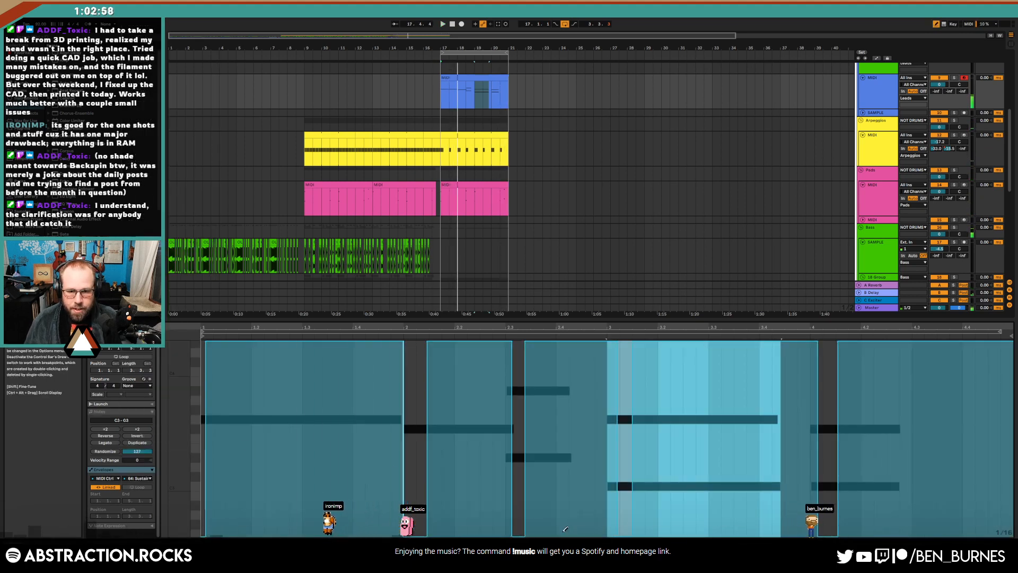
pyautogui.click(507, 537)
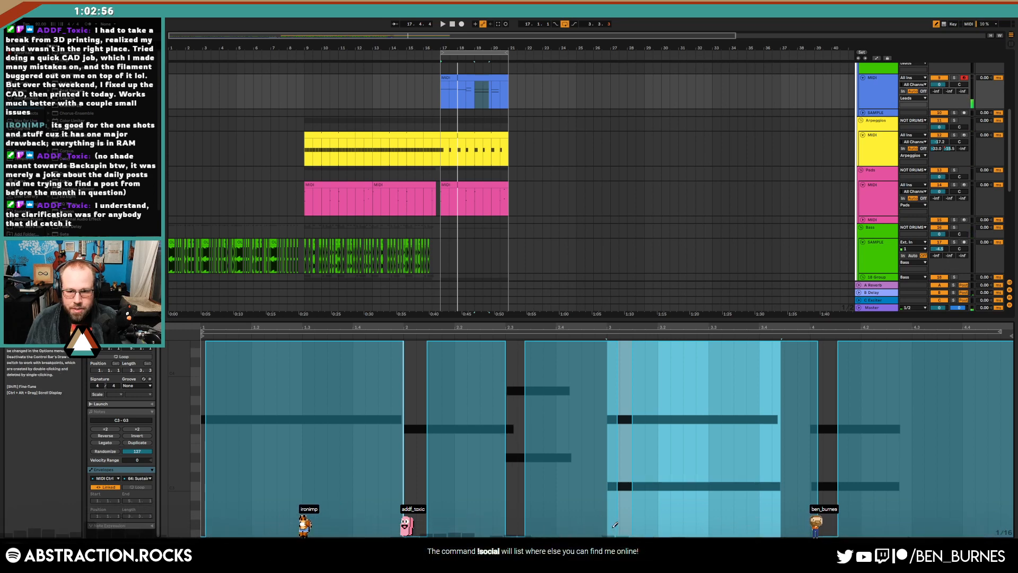
pyautogui.click(615, 537)
pyautogui.click(817, 533)
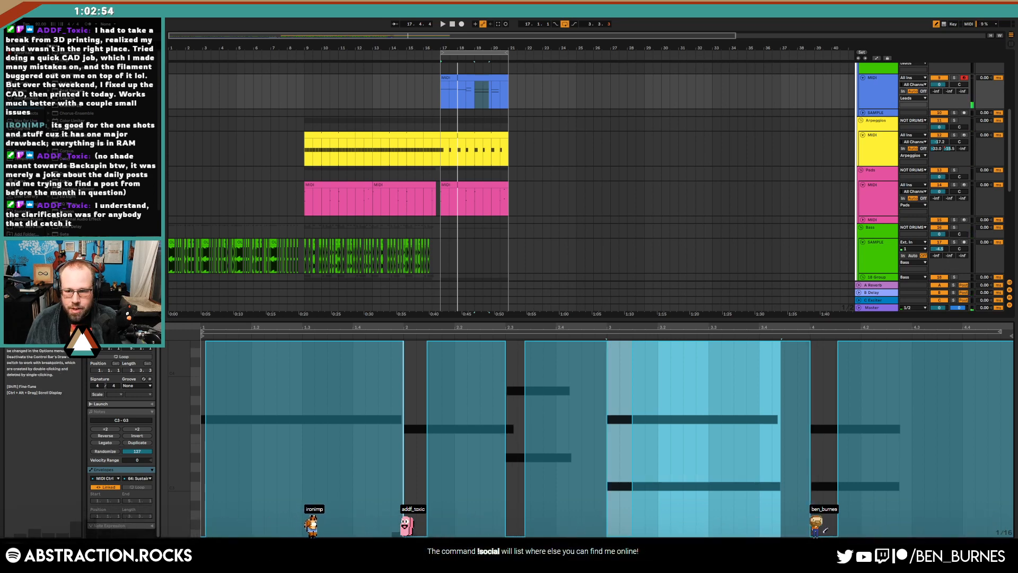
pyautogui.click(1006, 534)
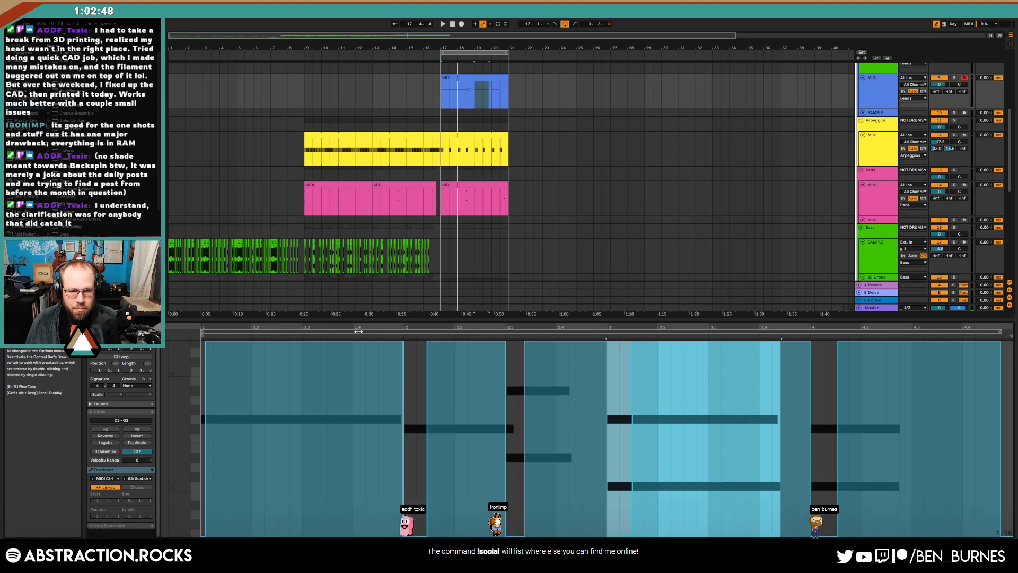
pyautogui.click(453, 24)
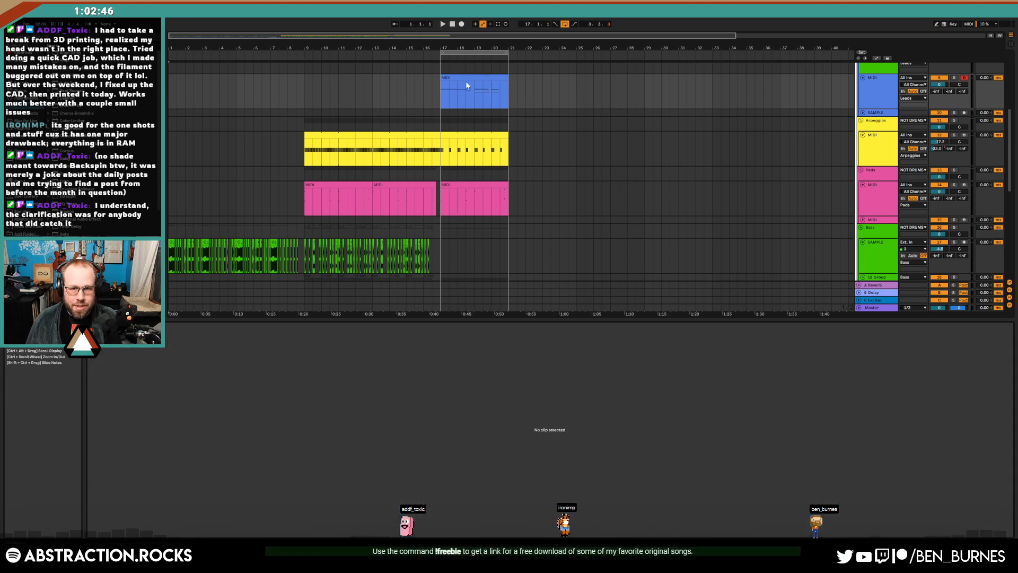
# Play back the looped bars 17–21 and review the notes in the recorded lead clip
pyautogui.hotkey('shift', 'Tab')
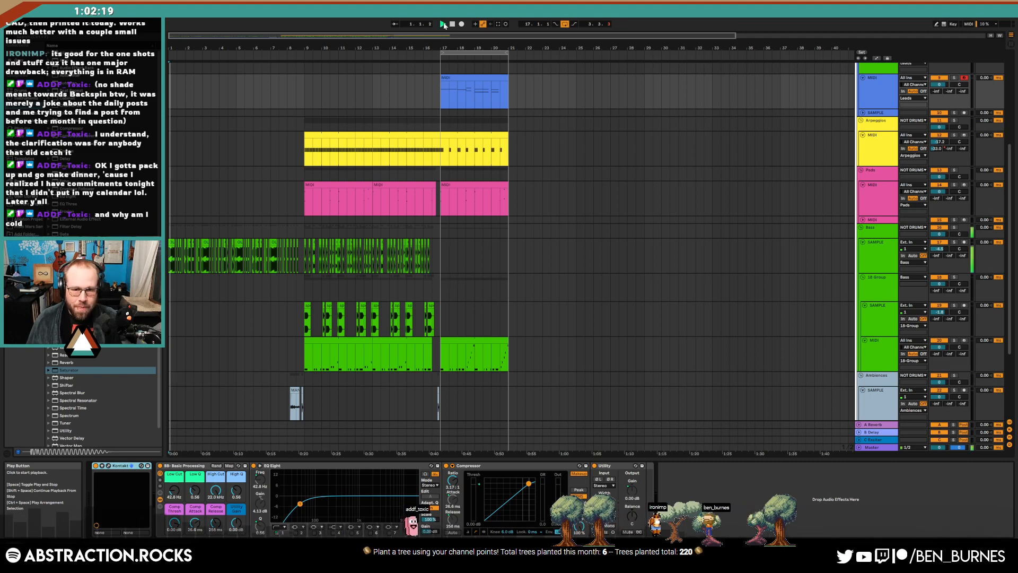
pyautogui.scroll(-2, 402, 361)
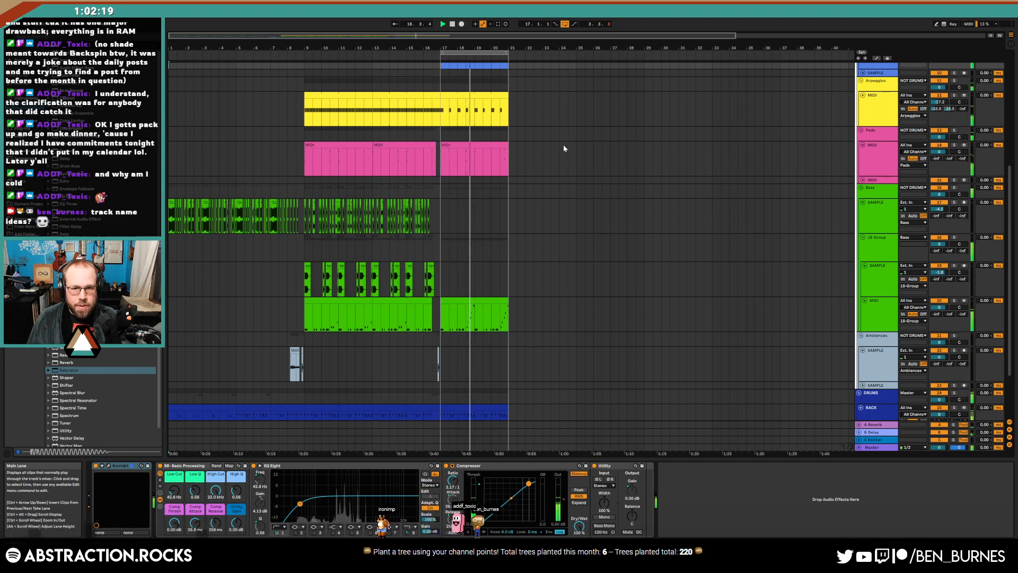
pyautogui.scroll(2, 581, 171)
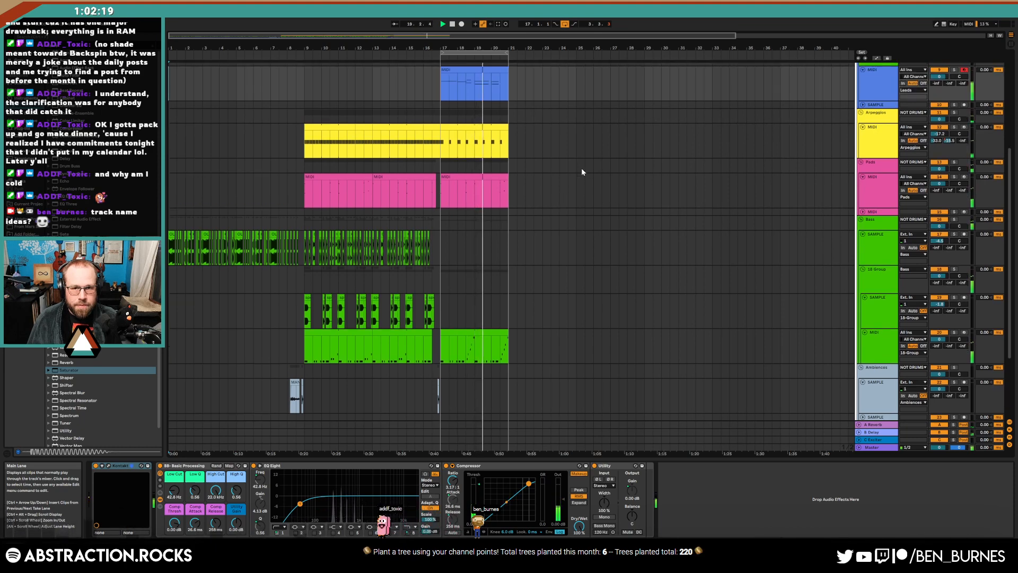
pyautogui.scroll(1, 581, 171)
pyautogui.doubleClick(495, 85)
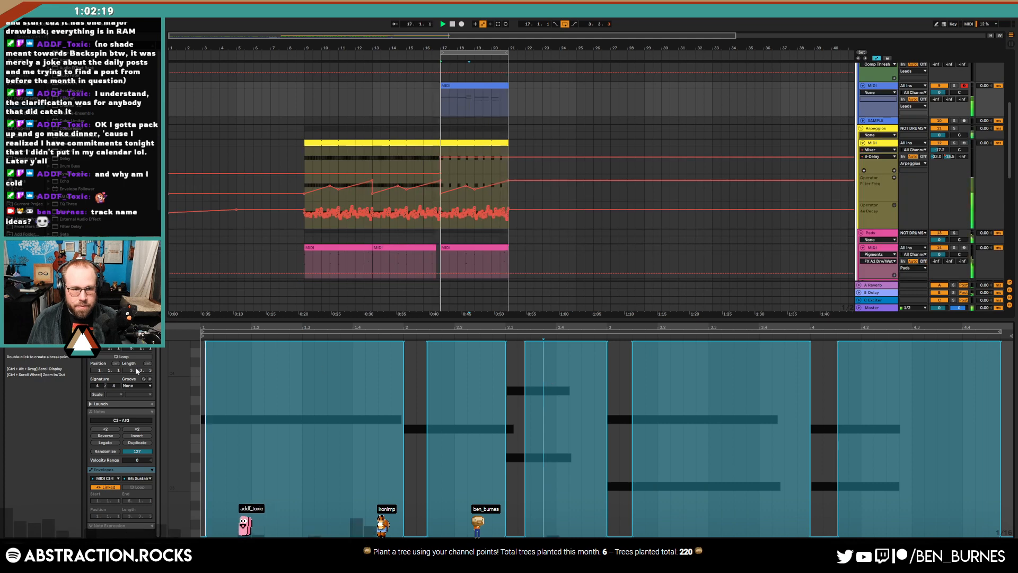
pyautogui.click(121, 412)
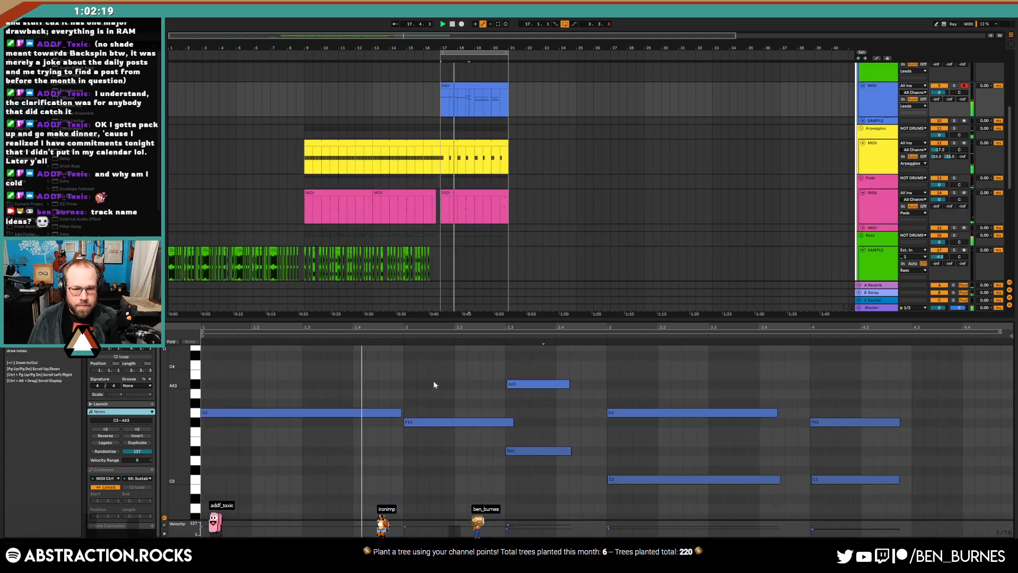
pyautogui.press('space')
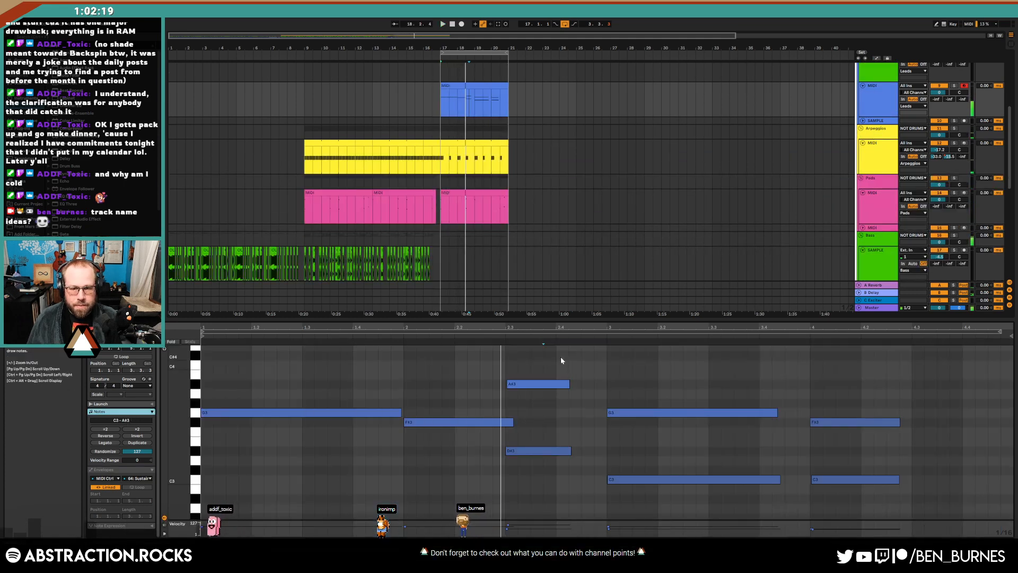
pyautogui.hotkey('shift', 'Tab')
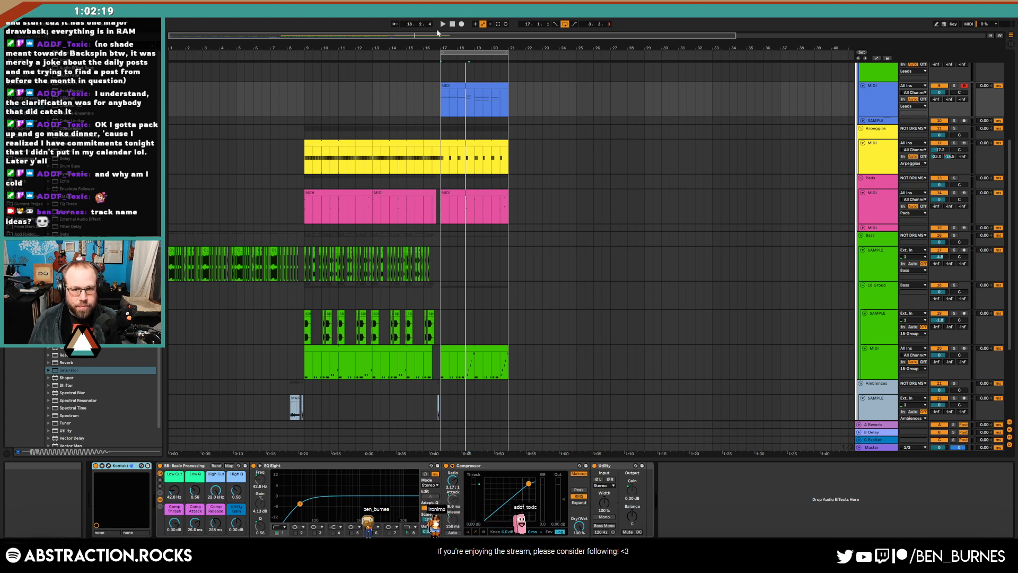
# Play the looped section and inspect the notes of the drum clip over bars 17–21
pyautogui.click(432, 51)
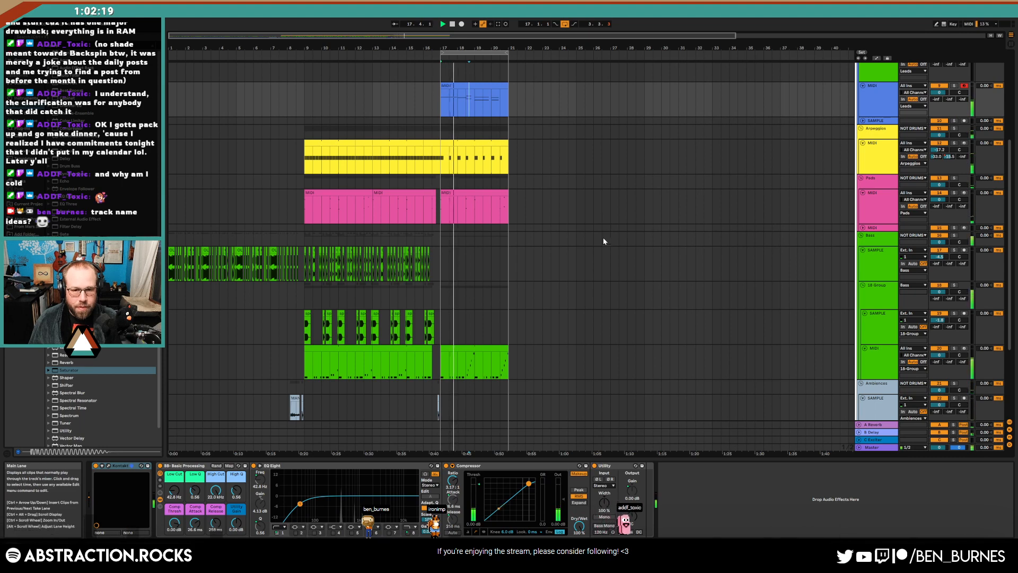
pyautogui.scroll(-5, 604, 241)
pyautogui.click(470, 333)
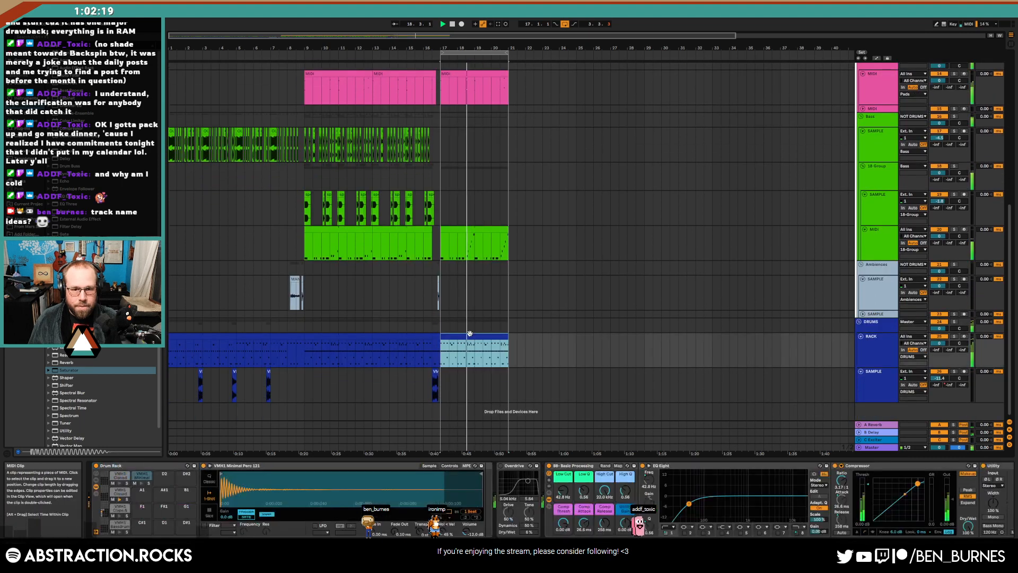
pyautogui.doubleClick(470, 333)
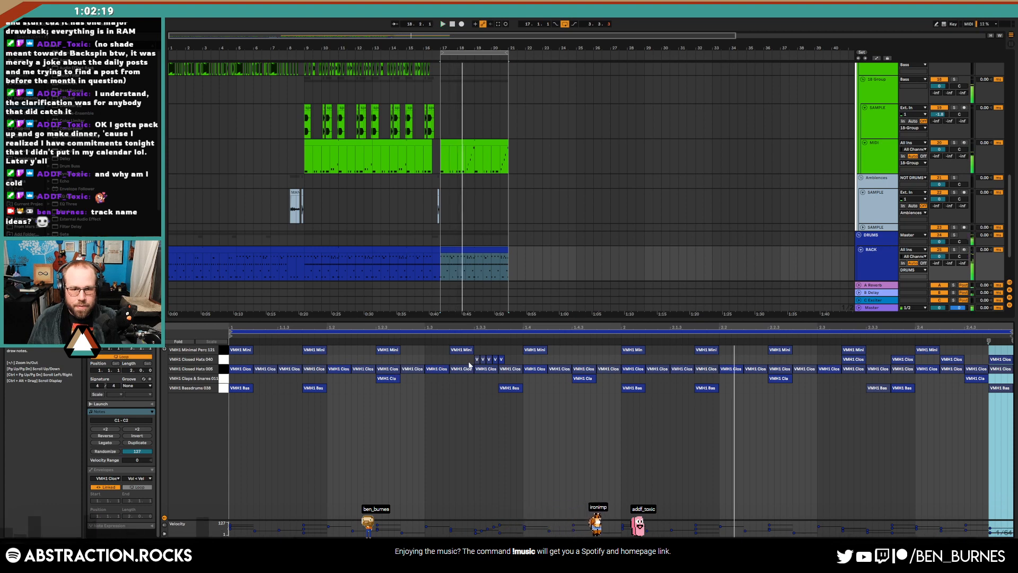
pyautogui.press('space')
pyautogui.hotkey('shift', 'Tab')
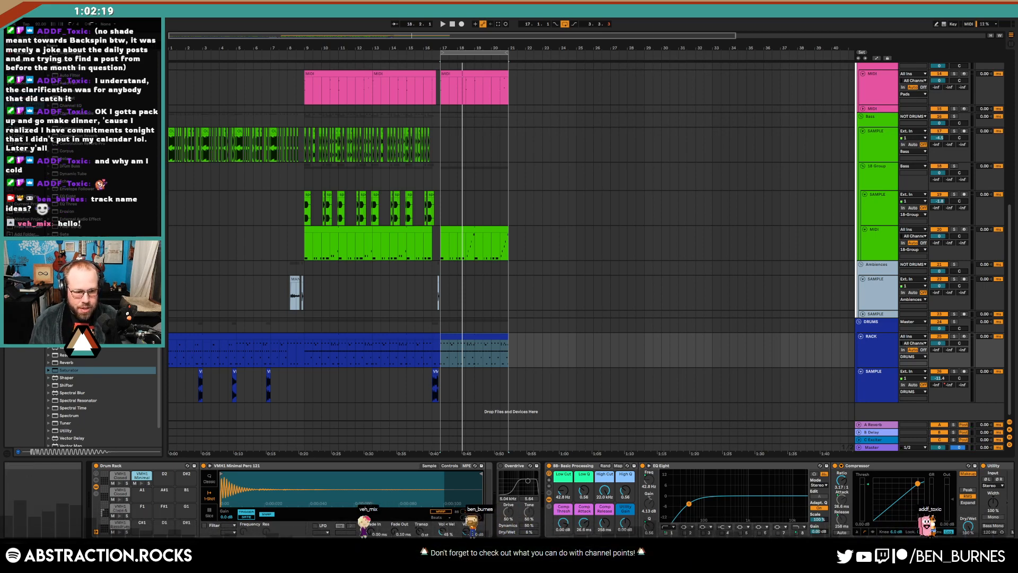
# Play the arrangement from the beginning and listen through into the section at bars 17–21
pyautogui.click(453, 24)
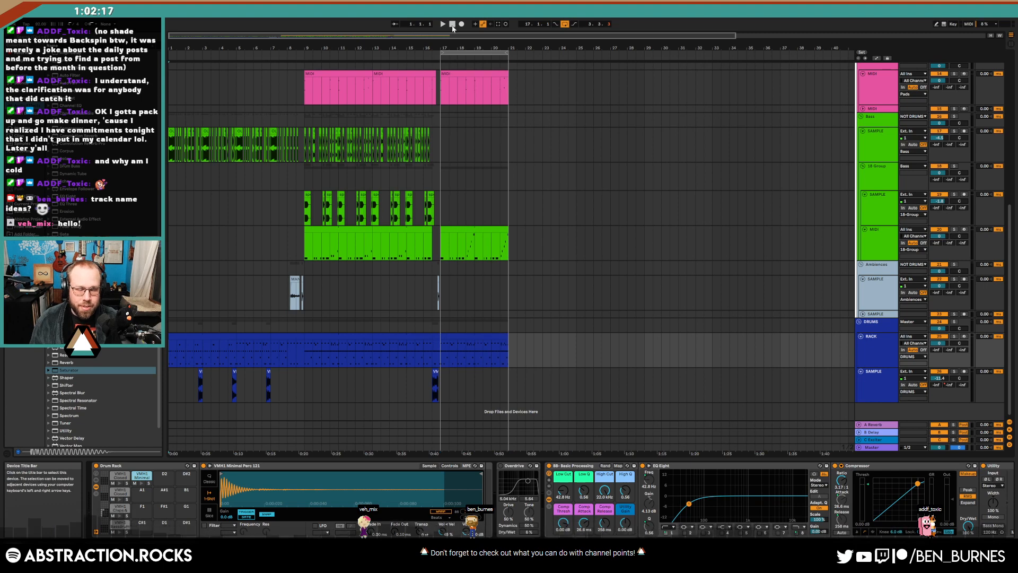
pyautogui.press('space')
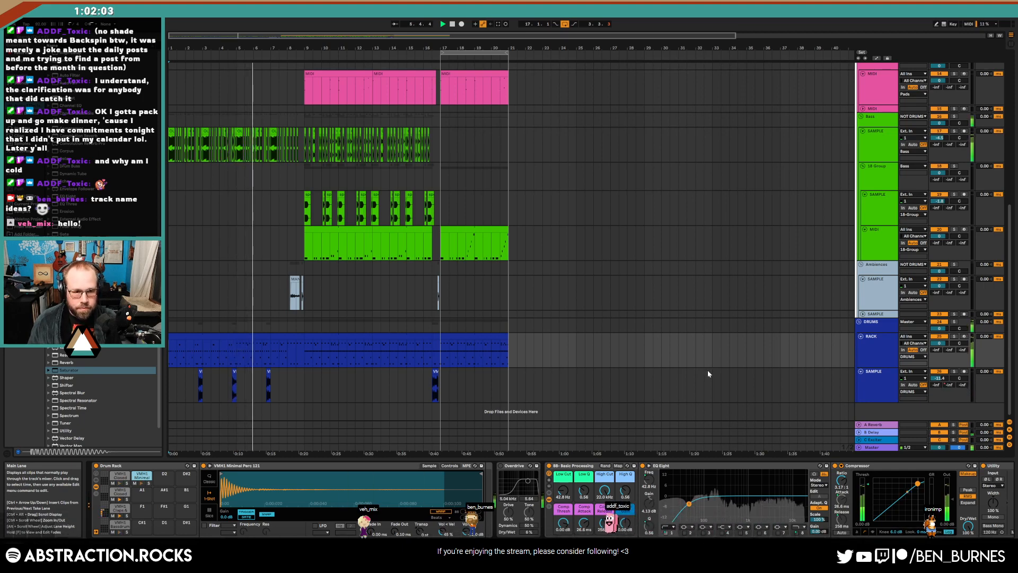
pyautogui.click(236, 378)
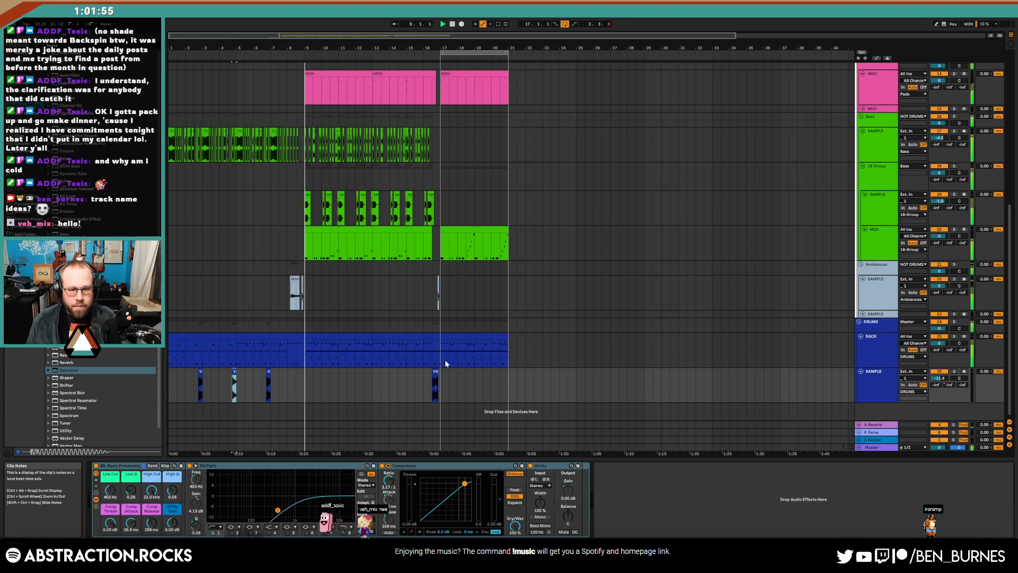
pyautogui.scroll(5, 505, 361)
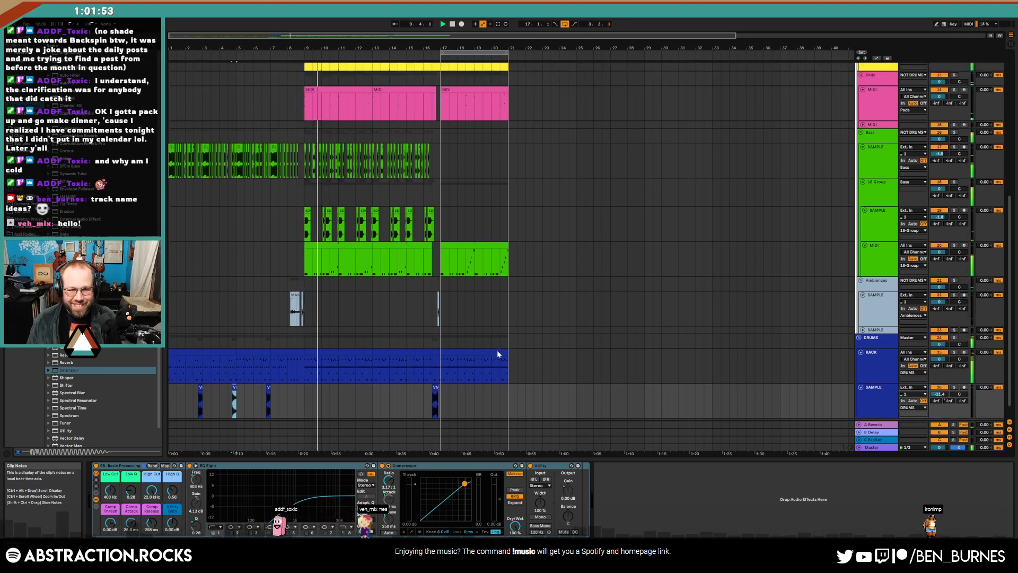
pyautogui.scroll(1, 503, 366)
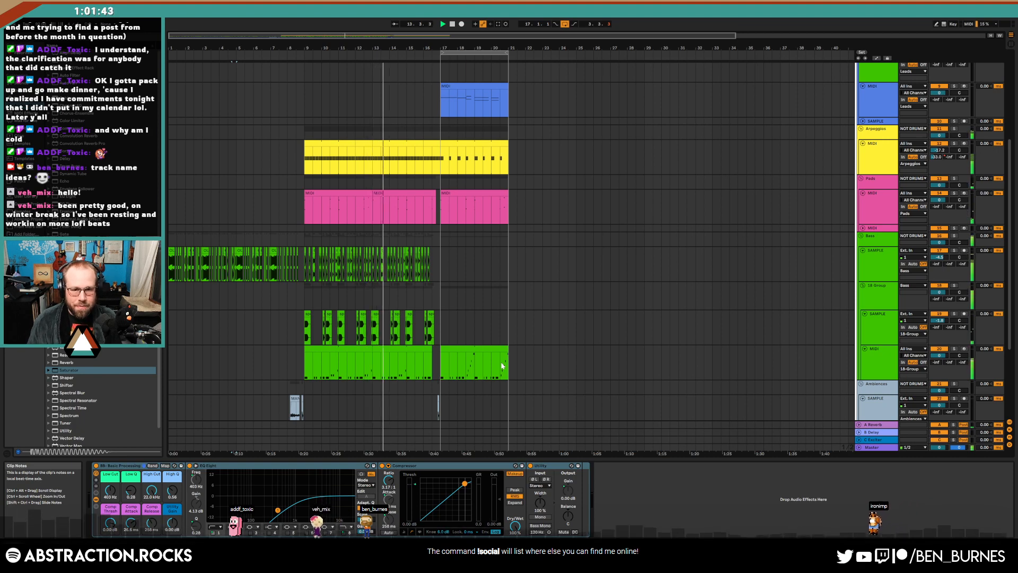
pyautogui.scroll(2, 502, 366)
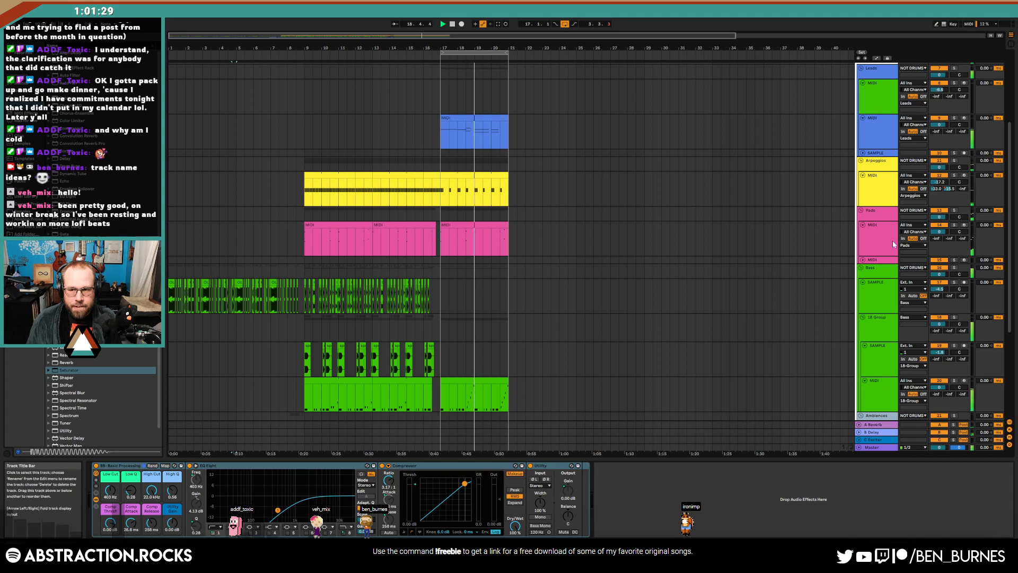
# Unfold the second MIDI track in the Pads group and set its Operator oscillator waveform to Noise White
pyautogui.click(869, 260)
pyautogui.click(863, 260)
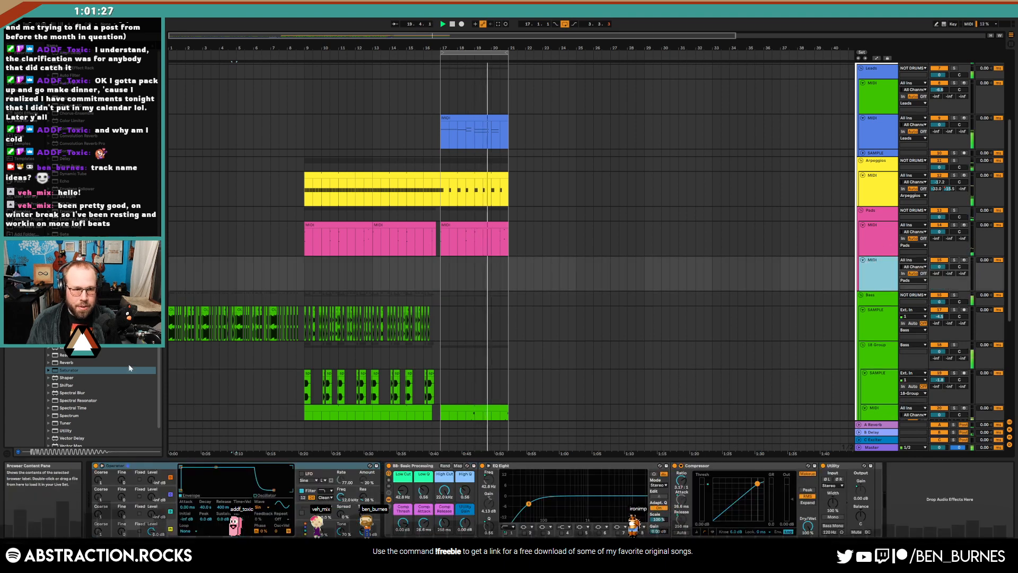
pyautogui.moveTo(341, 514); pyautogui.dragTo(340, 489)
pyautogui.click(159, 526)
pyautogui.click(264, 507)
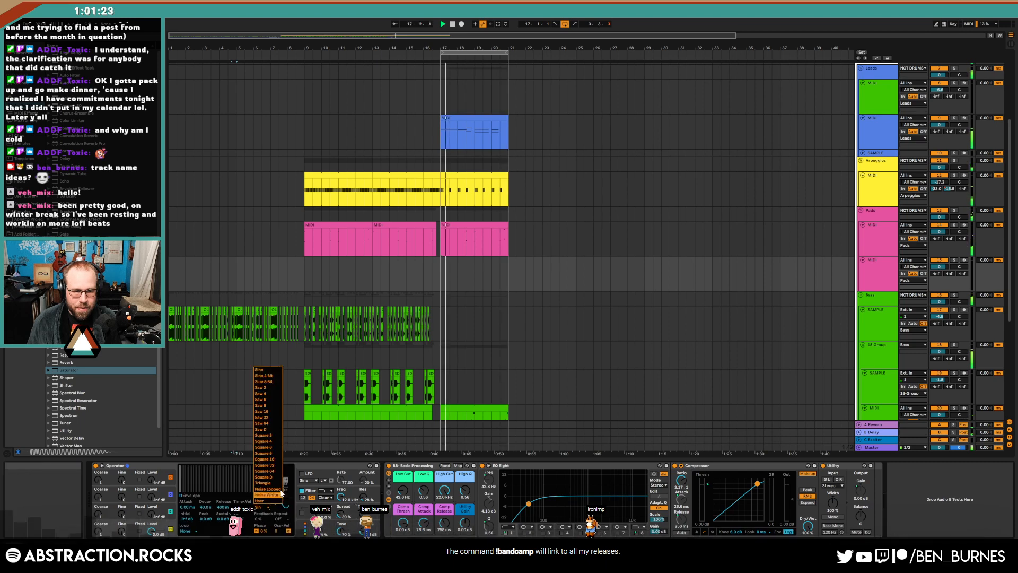
pyautogui.click(282, 494)
# Duplicate the time of bars 17–21 across all tracks to bars 21–25 and open the duplicated lead clip
pyautogui.click(481, 117)
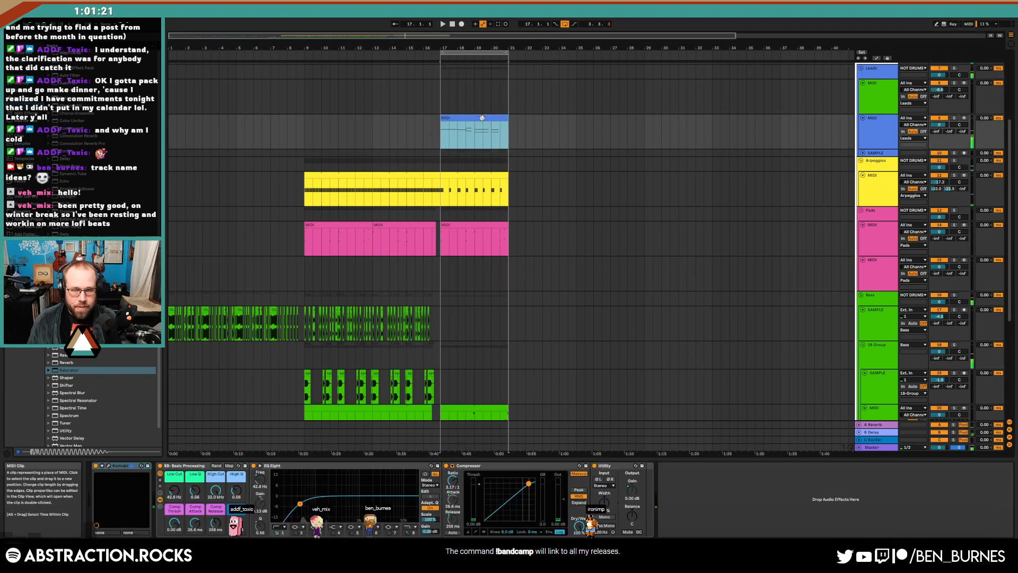
pyautogui.hotkey('ctrl', 'd')
pyautogui.hotkey('shift', 'Tab')
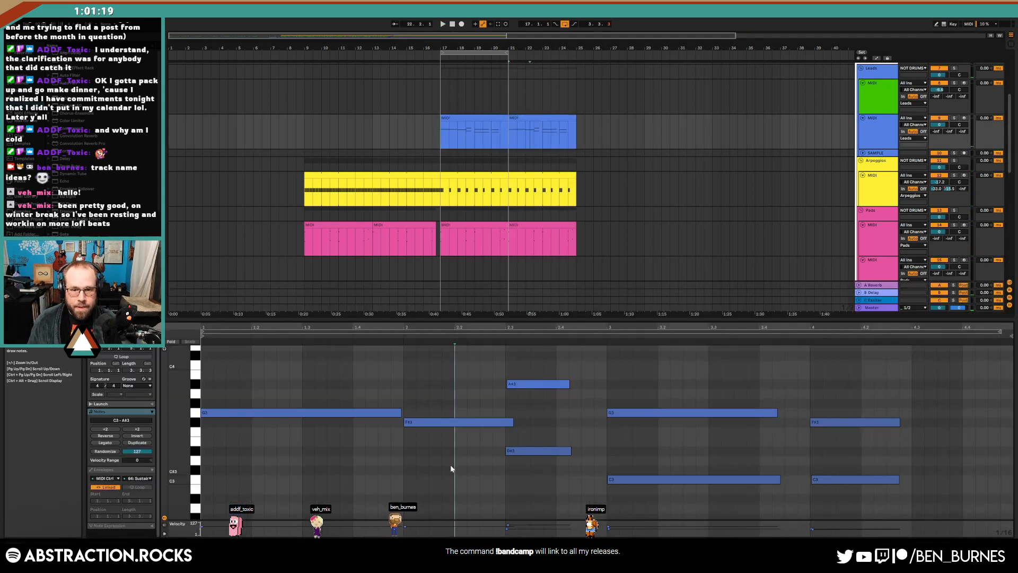
# Raise the upper note of the second-to-last chord in the duplicated lead clip to C4
pyautogui.click(621, 411)
pyautogui.press('Delete')
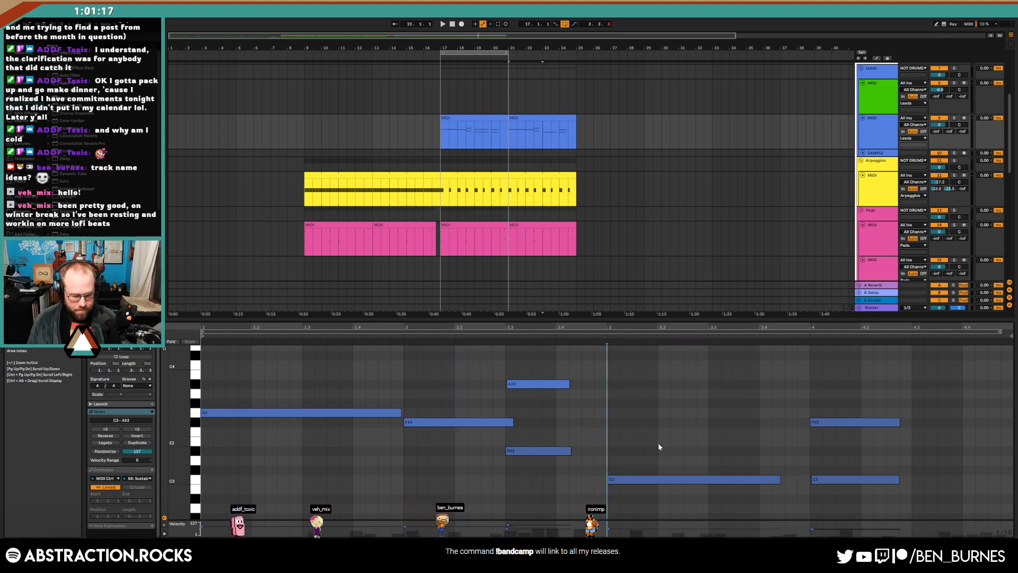
pyautogui.hotkey('ctrl', 'z')
pyautogui.press('Up')
pyautogui.press('Up')
pyautogui.press('Up')
pyautogui.press('Up')
pyautogui.press('Up')
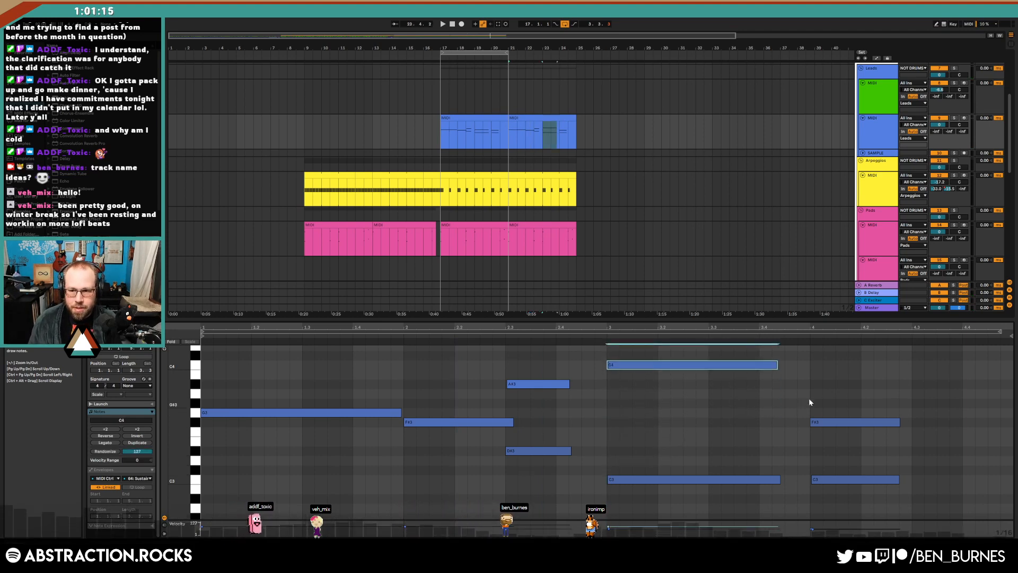
# Raise the last chord's upper note to C#4, and add a G3 to the second-to-last chord and a G#3 to the last
pyautogui.click(827, 422)
pyautogui.press('Up')
pyautogui.press('Up')
pyautogui.press('Up')
pyautogui.press('Up')
pyautogui.press('Up')
pyautogui.press('Up')
pyautogui.press('Up')
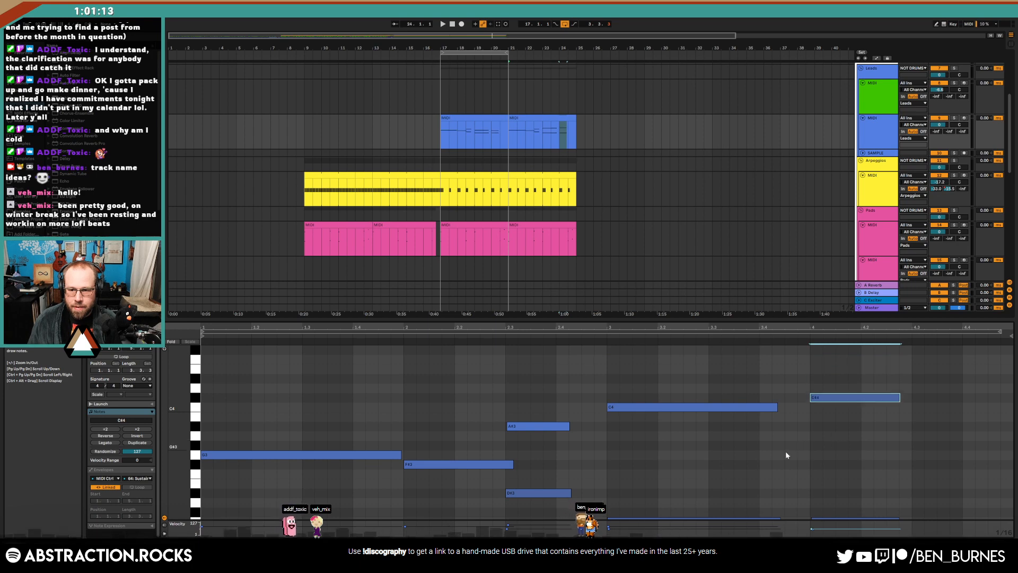
pyautogui.moveTo(638, 456); pyautogui.dragTo(897, 445)
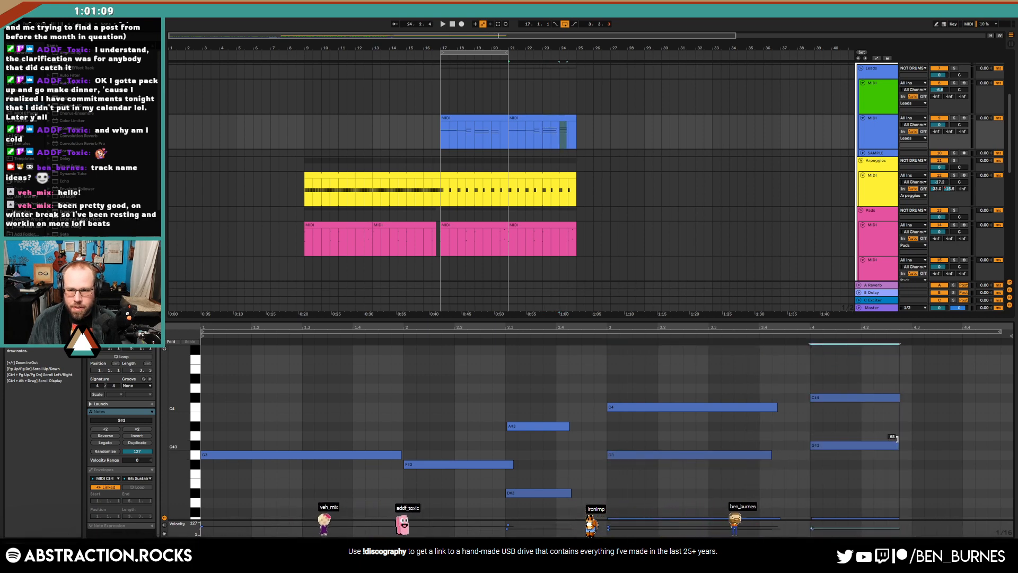
# Start playback, extend the loop to cover bars 17–25, and reopen the duplicated lead clip
pyautogui.press('space')
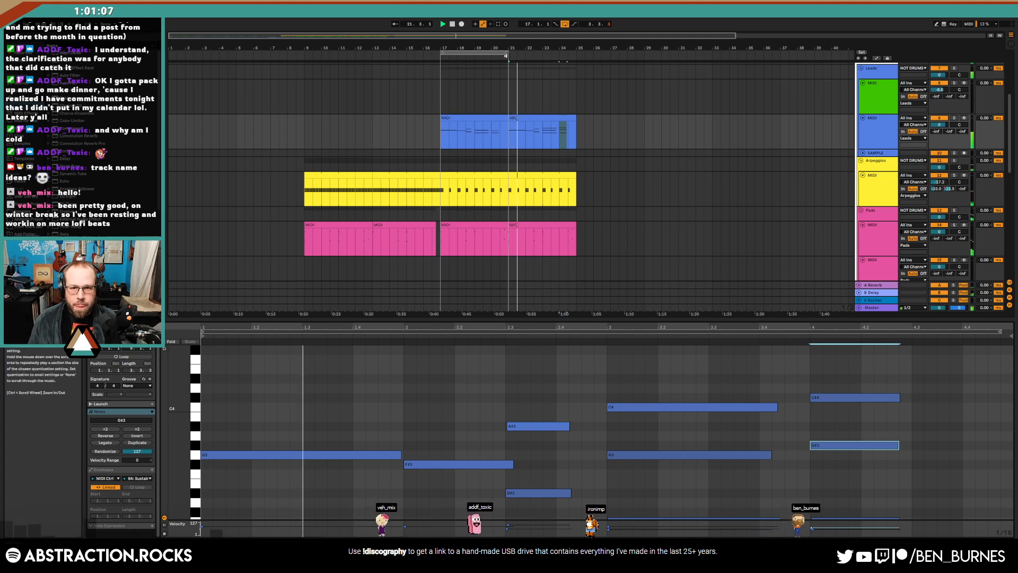
pyautogui.moveTo(508, 53); pyautogui.dragTo(576, 53)
pyautogui.hotkey('shift', 'Tab')
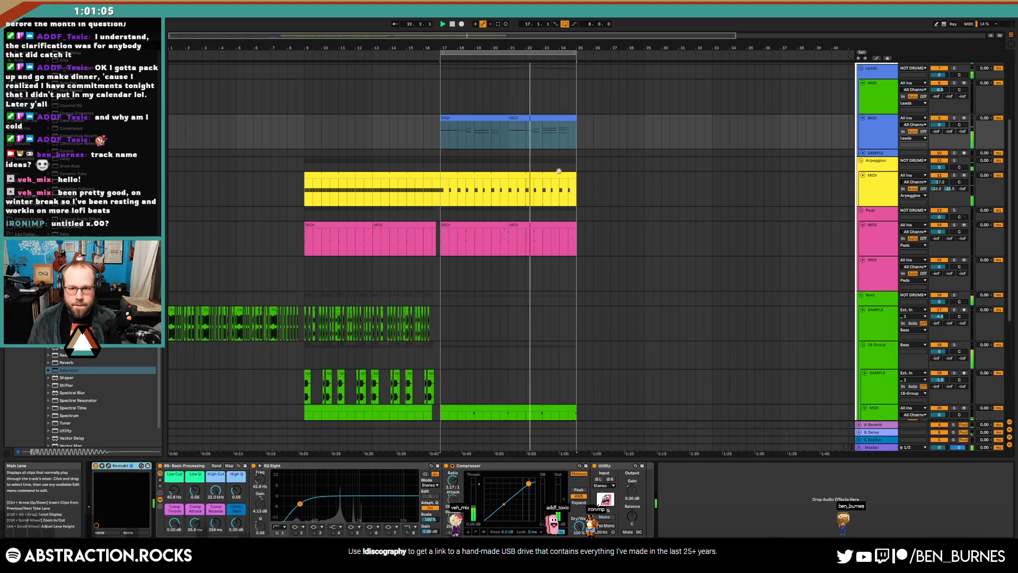
pyautogui.doubleClick(551, 118)
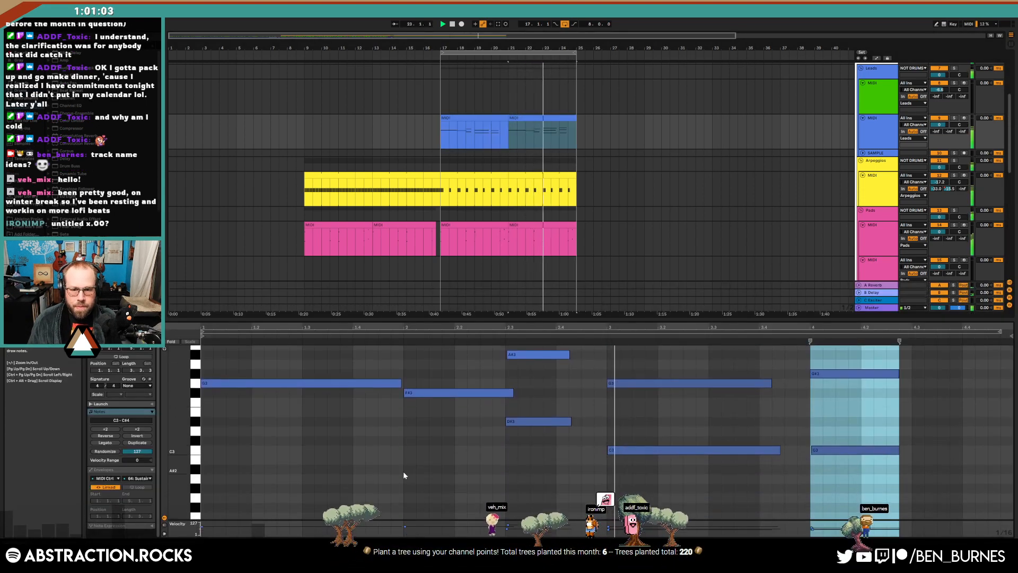
# Add a lower note beneath each of the first two notes in the lead clip, and raise the blue lead track's A-Reverb send
pyautogui.moveTo(207, 430); pyautogui.dragTo(506, 441)
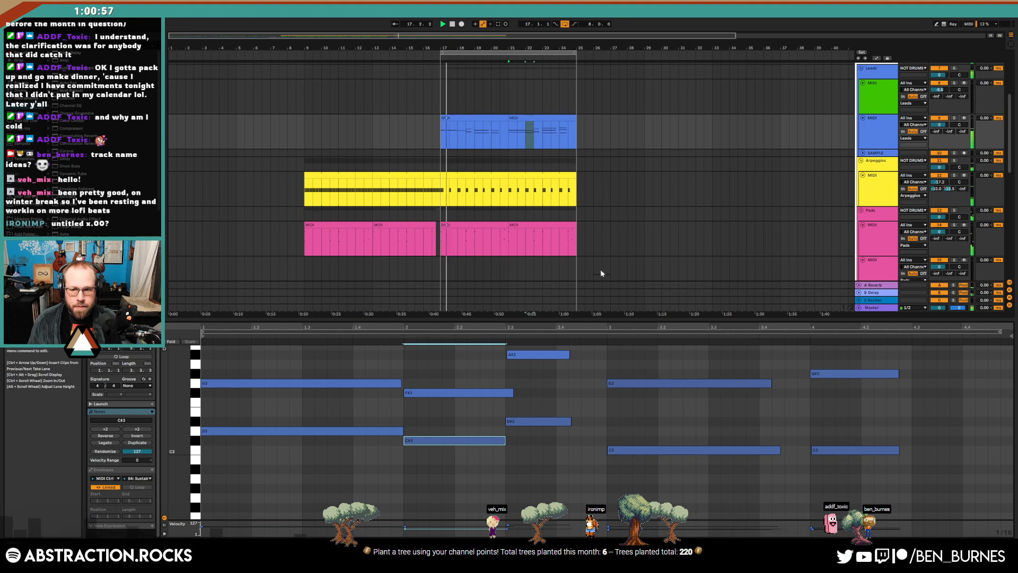
pyautogui.moveTo(937, 131); pyautogui.dragTo(937, 101)
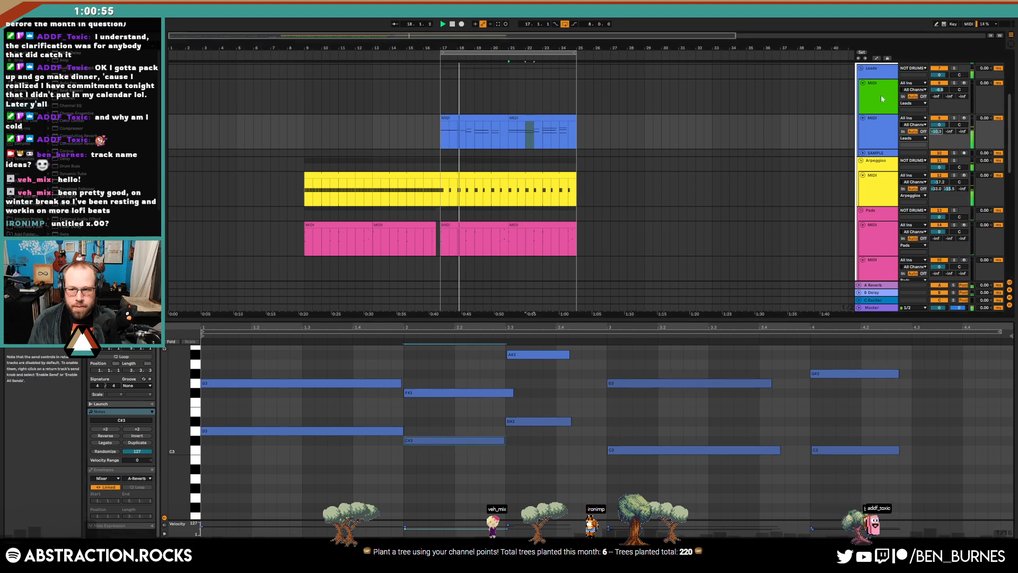
# Stop playback and arm the green MIDI track in the Leads group for recording
pyautogui.click(954, 83)
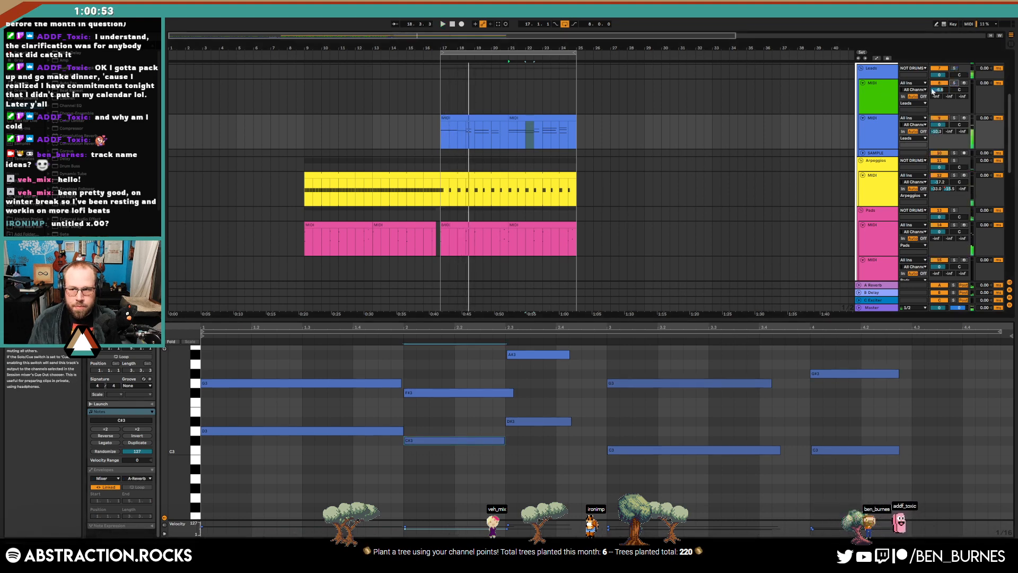
pyautogui.click(879, 91)
pyautogui.click(964, 83)
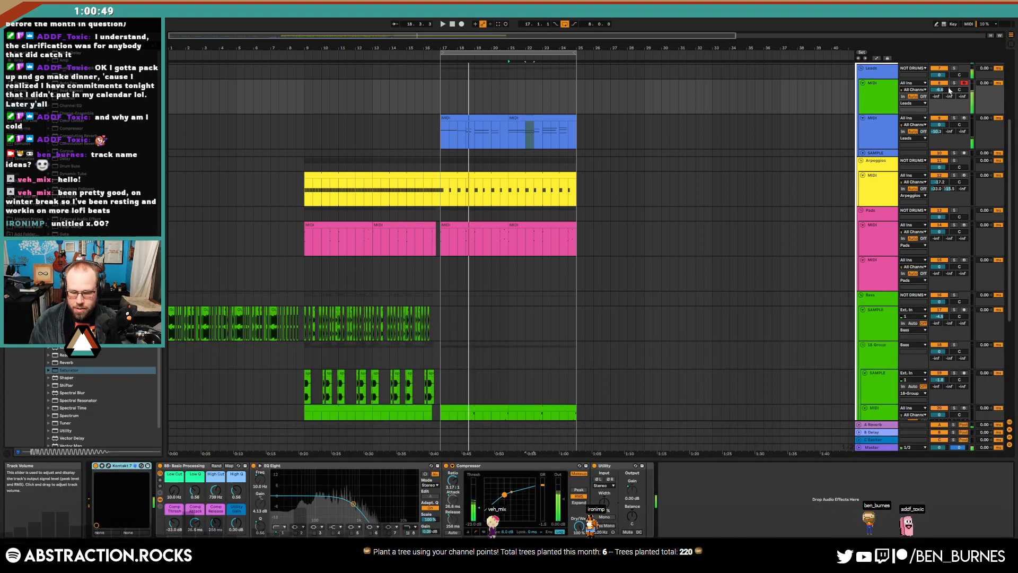
# Play the section and consolidate the two blue lead clips across bars 17–25 into one clip
pyautogui.press('space')
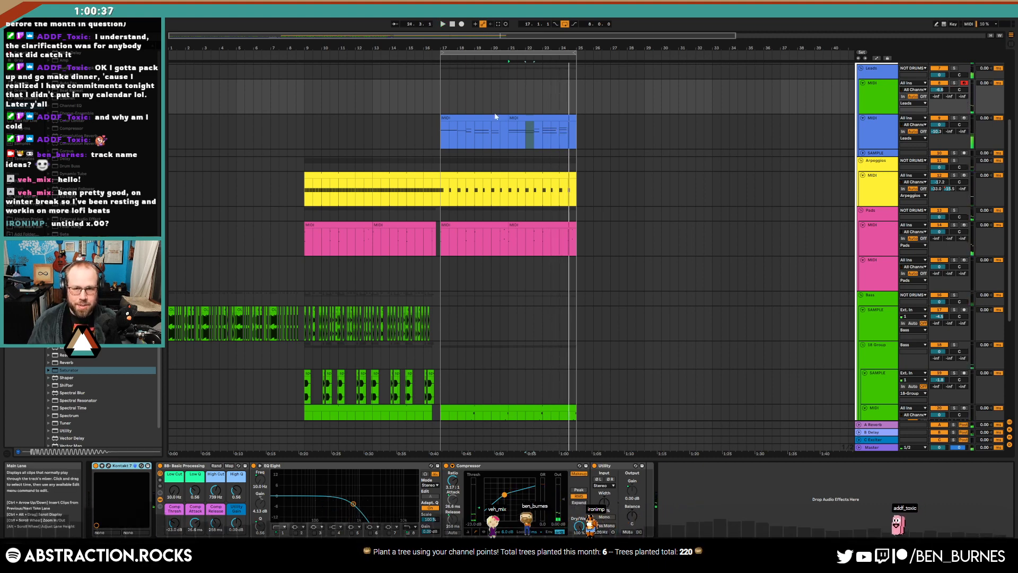
pyautogui.click(521, 117)
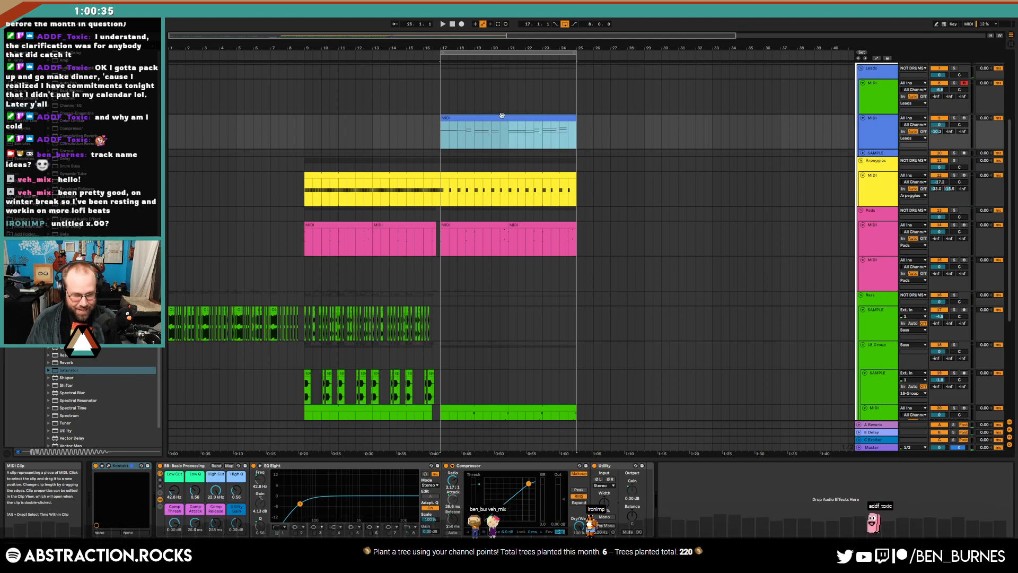
pyautogui.hotkey('ctrl', 'j')
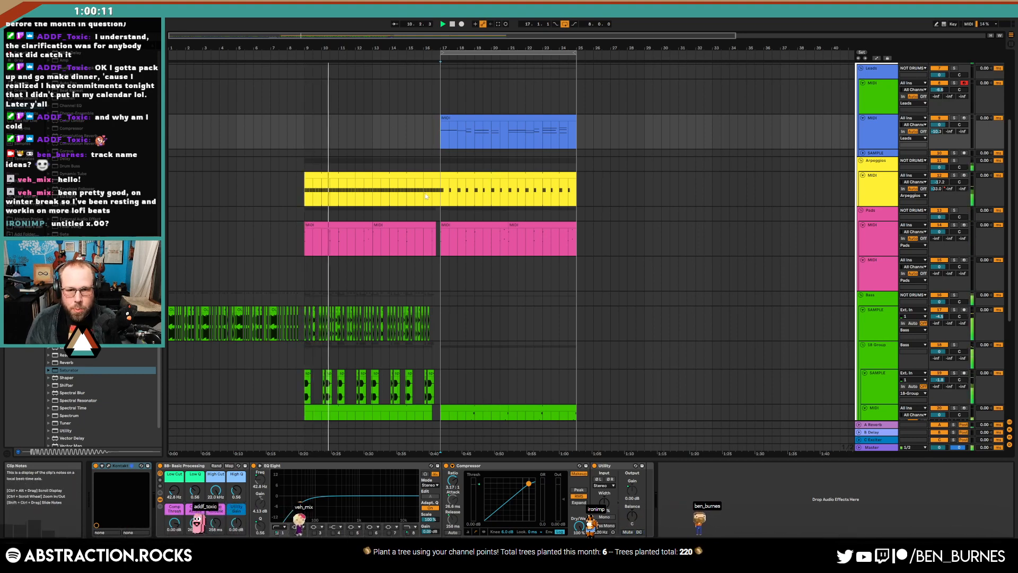
# Examine the arpeggio track's automation around bar 17 and in its bars 21–25 clip
pyautogui.moveTo(426, 197); pyautogui.dragTo(441, 197)
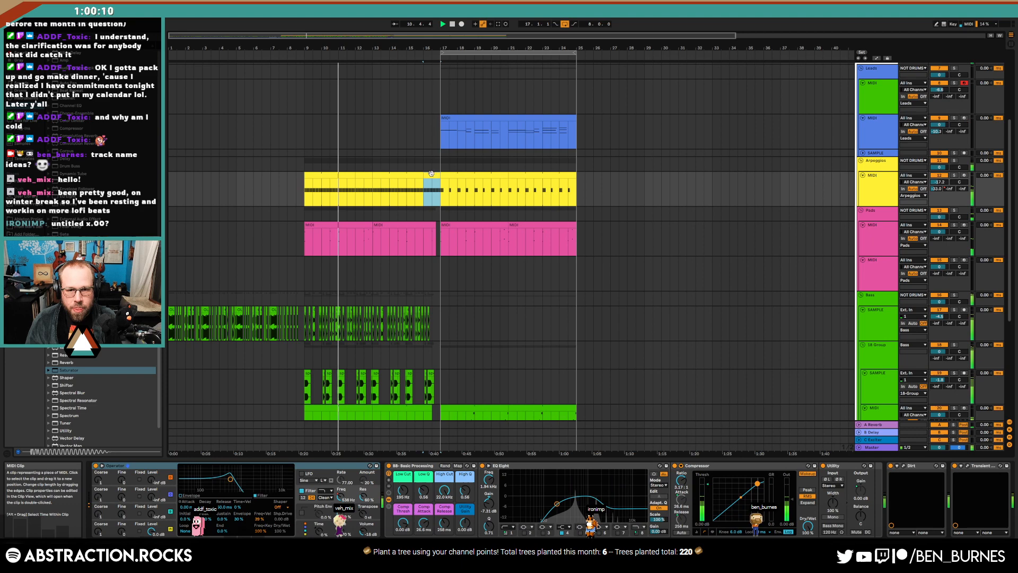
pyautogui.press('a')
pyautogui.click(517, 175)
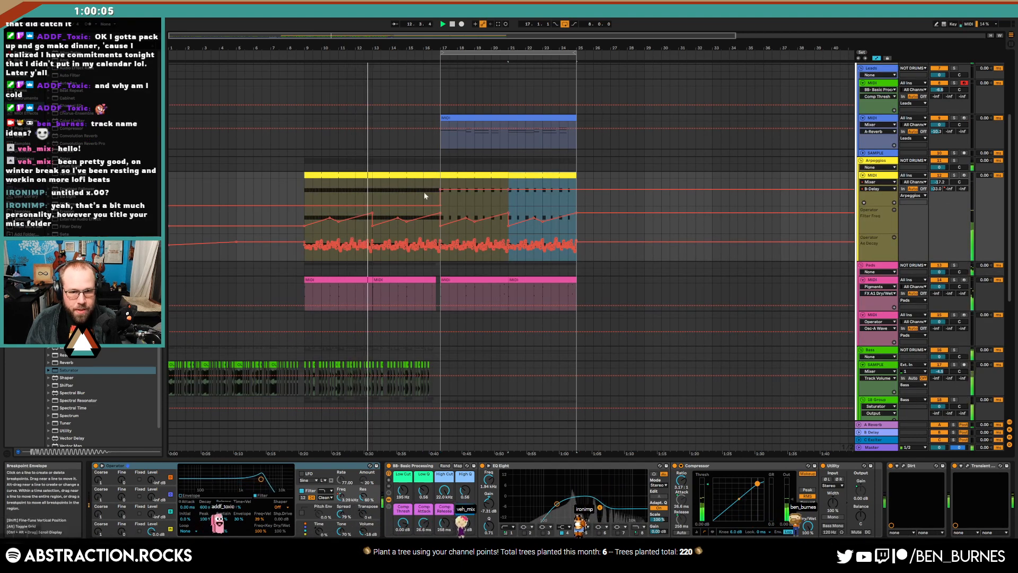
pyautogui.press('a')
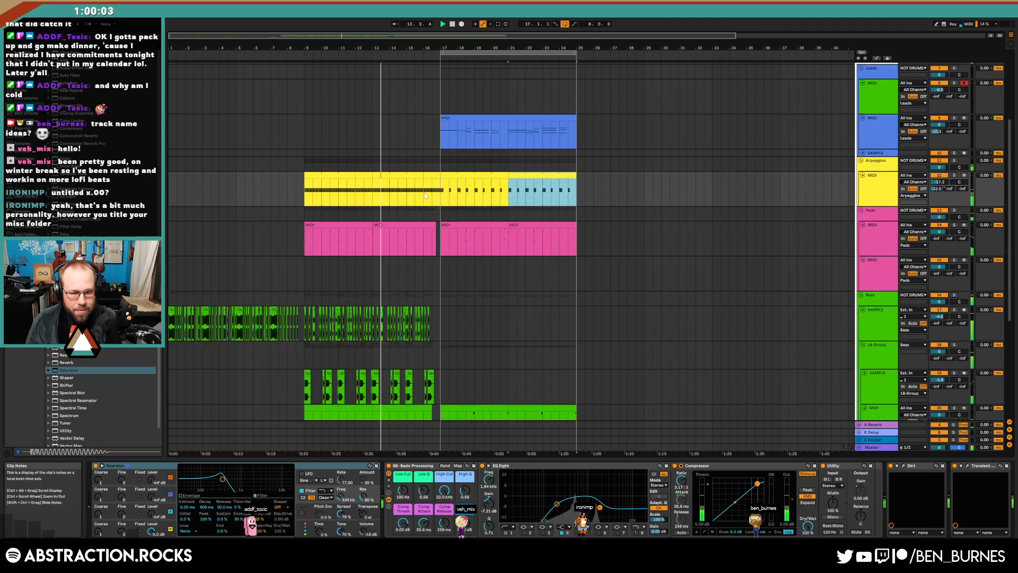
# Switch to File Explorer, open the Ableton Projects folder under Media on Storage (D:), and sort it by name
pyautogui.hotkey('alt', 'Tab')
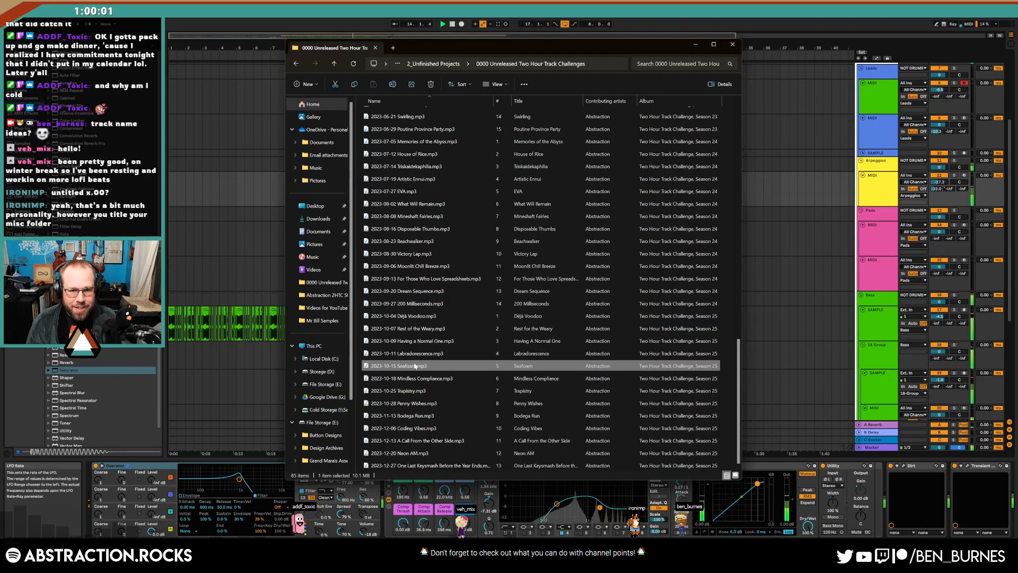
pyautogui.click(322, 372)
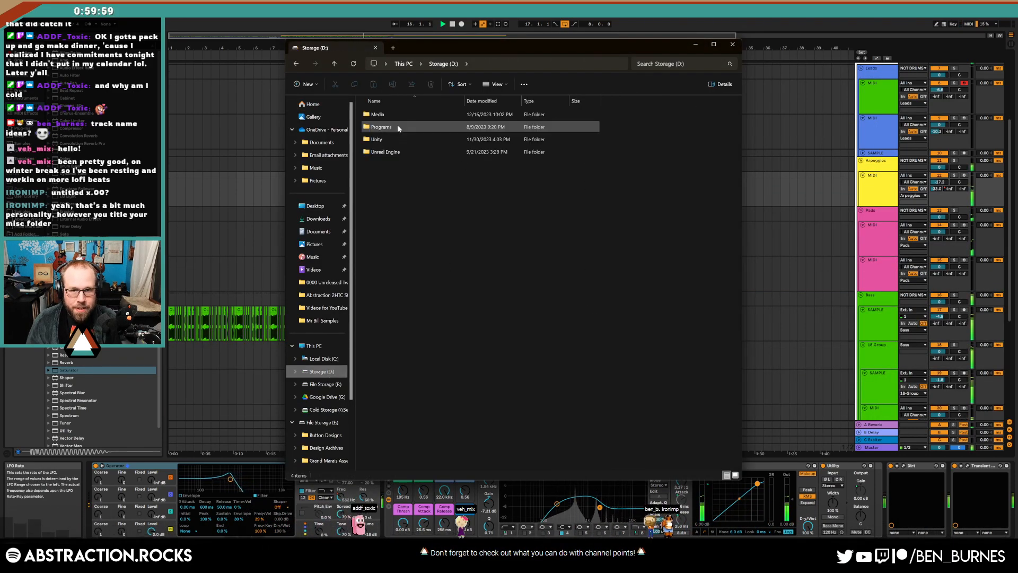
pyautogui.doubleClick(381, 128)
pyautogui.hotkey('alt', 'Left')
pyautogui.doubleClick(397, 114)
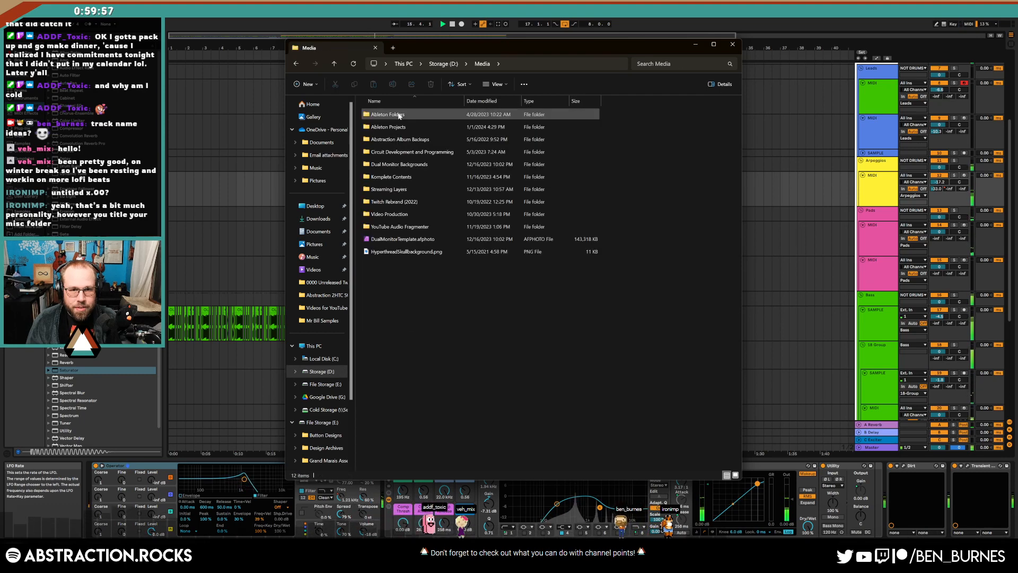
pyautogui.doubleClick(399, 127)
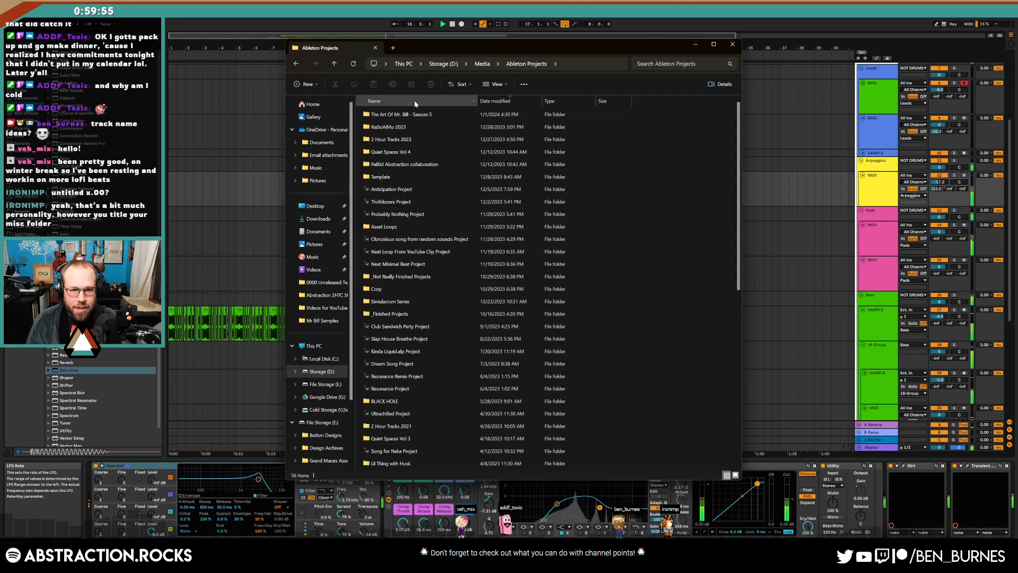
pyautogui.click(415, 100)
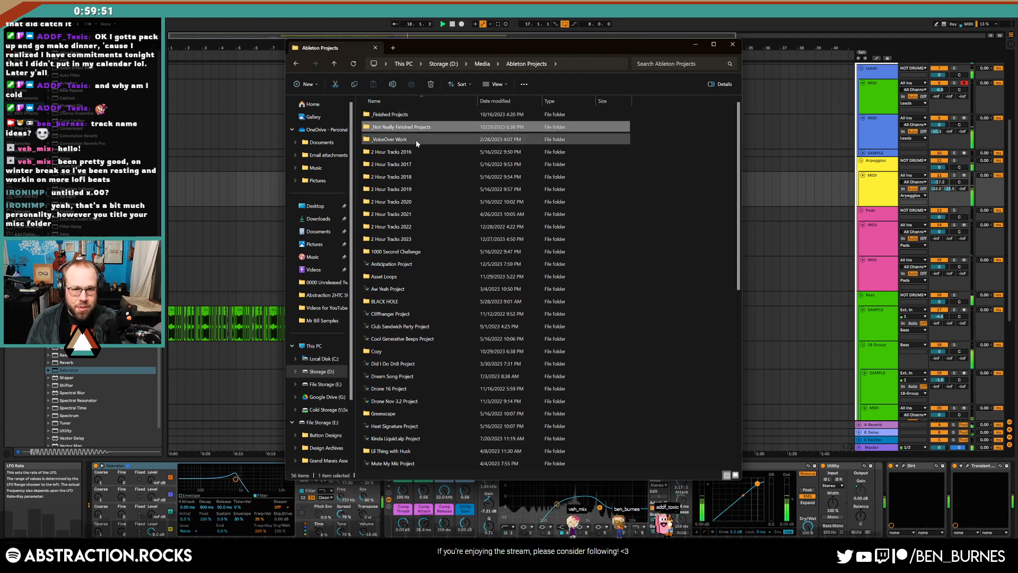
pyautogui.click(416, 140)
# Look through the project names in the BLACK HOLE and _Not Really Finished Projects folders
pyautogui.doubleClick(419, 301)
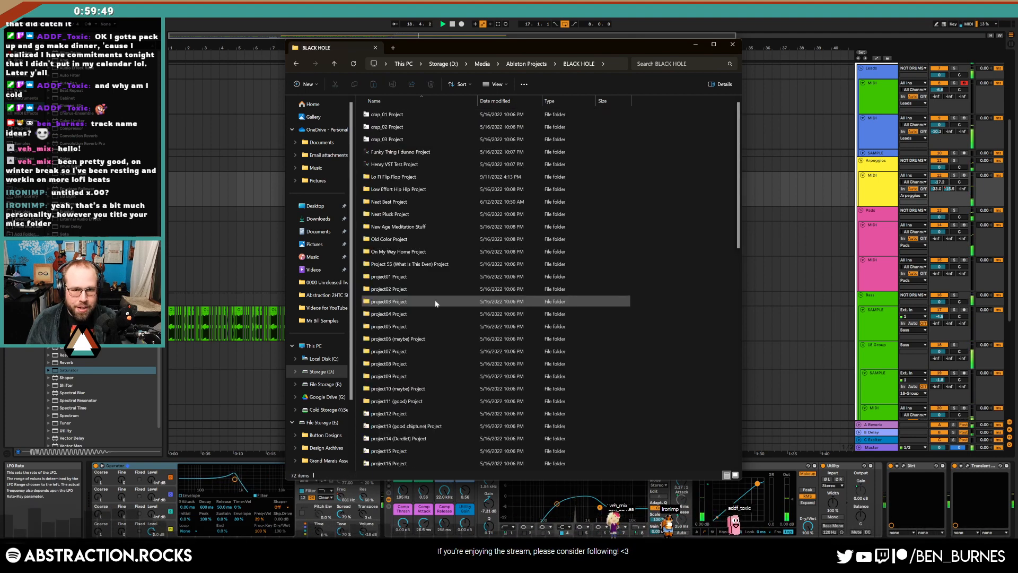
pyautogui.scroll(-14, 415, 274)
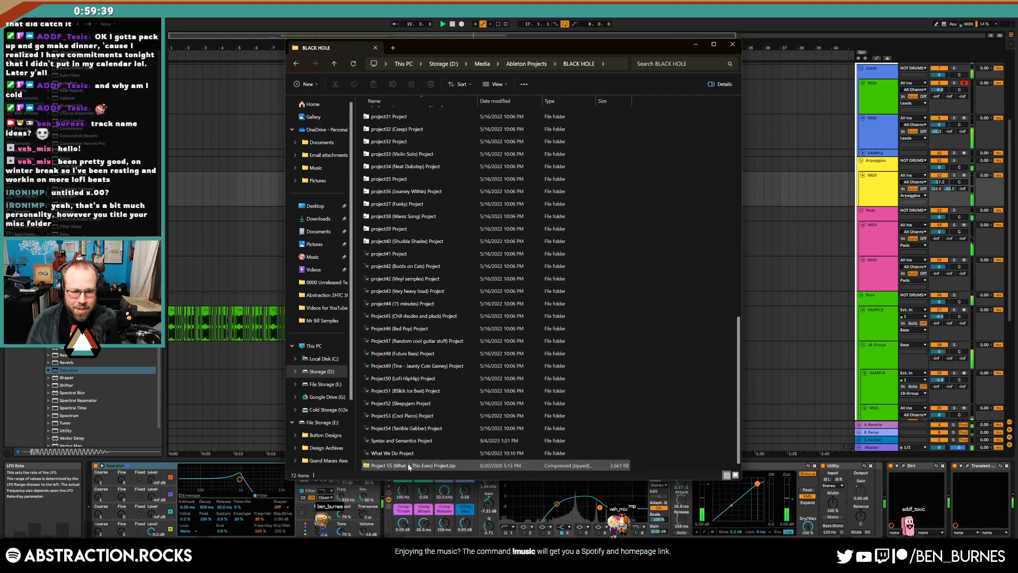
pyautogui.scroll(1, 420, 426)
pyautogui.scroll(13, 420, 426)
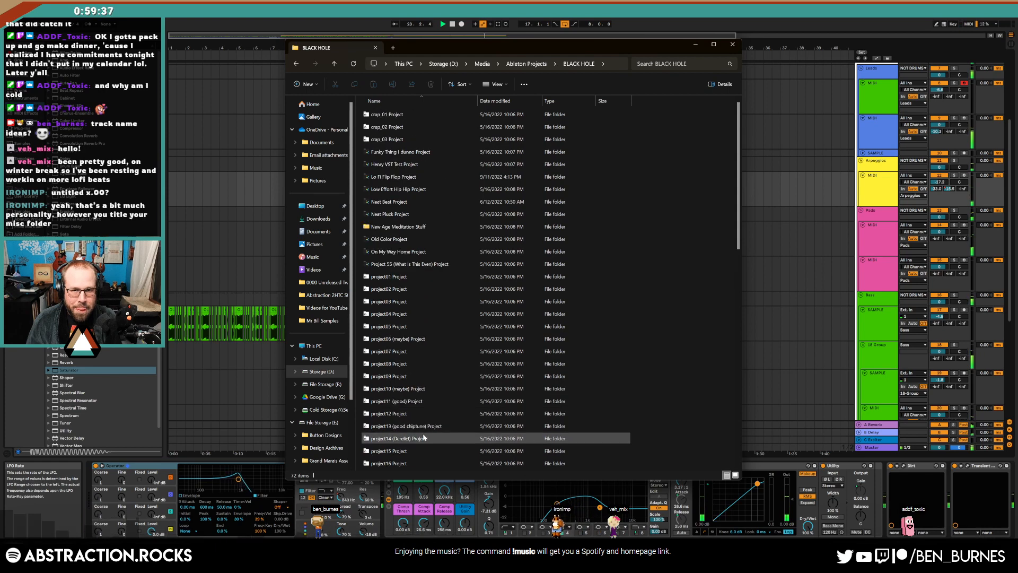
pyautogui.hotkey('alt', 'Left')
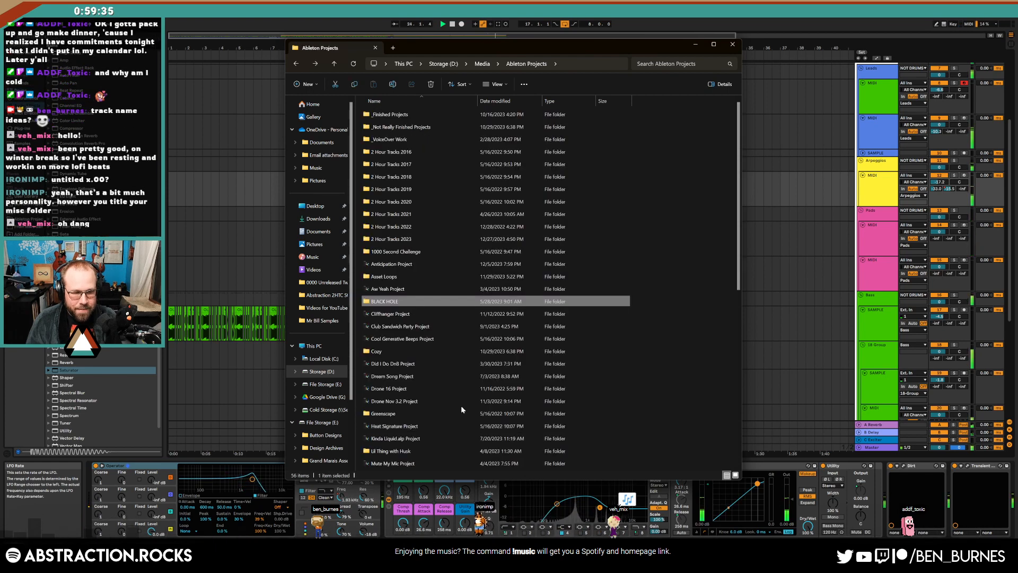
pyautogui.doubleClick(430, 129)
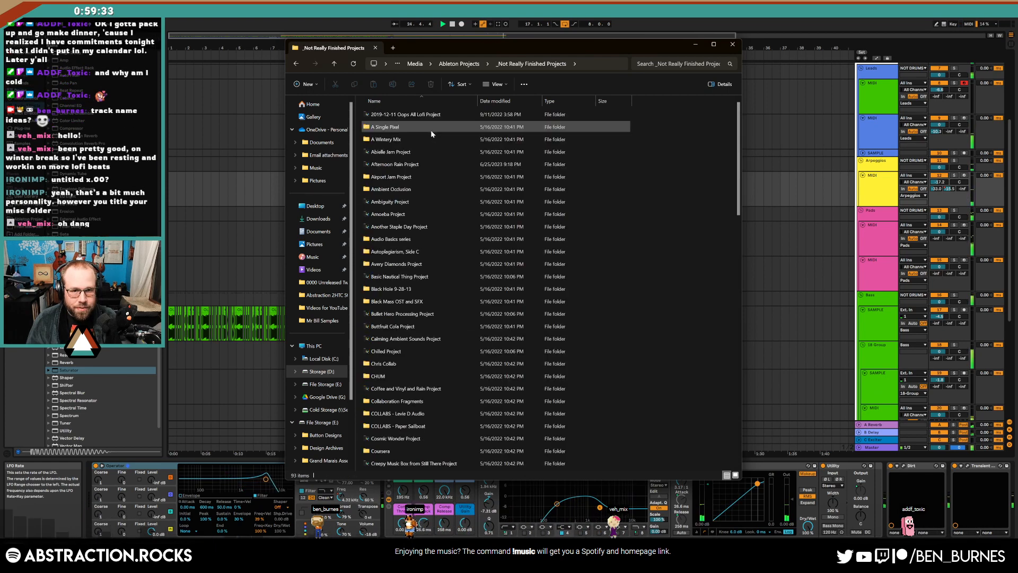
pyautogui.scroll(-5, 692, 258)
pyautogui.scroll(-15, 663, 298)
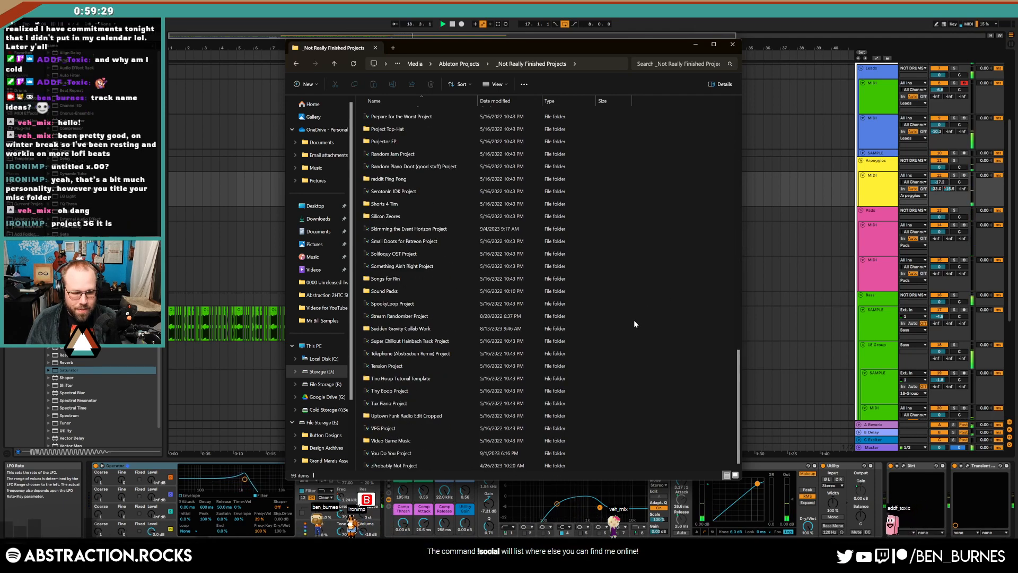
pyautogui.hotkey('alt', 'Left')
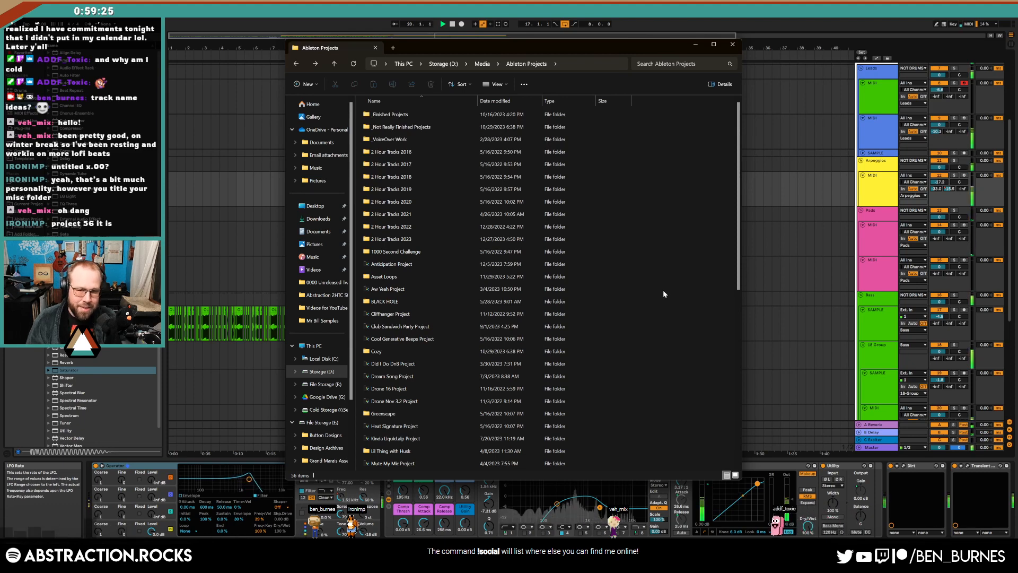
# Return to Ableton Live, start saving the set under a new name, and create and open a "2 Hour Tracks 2024" folder in Ableton Projects
pyautogui.hotkey('alt', 'Tab')
pyautogui.hotkey('ctrl', 'shift', 's')
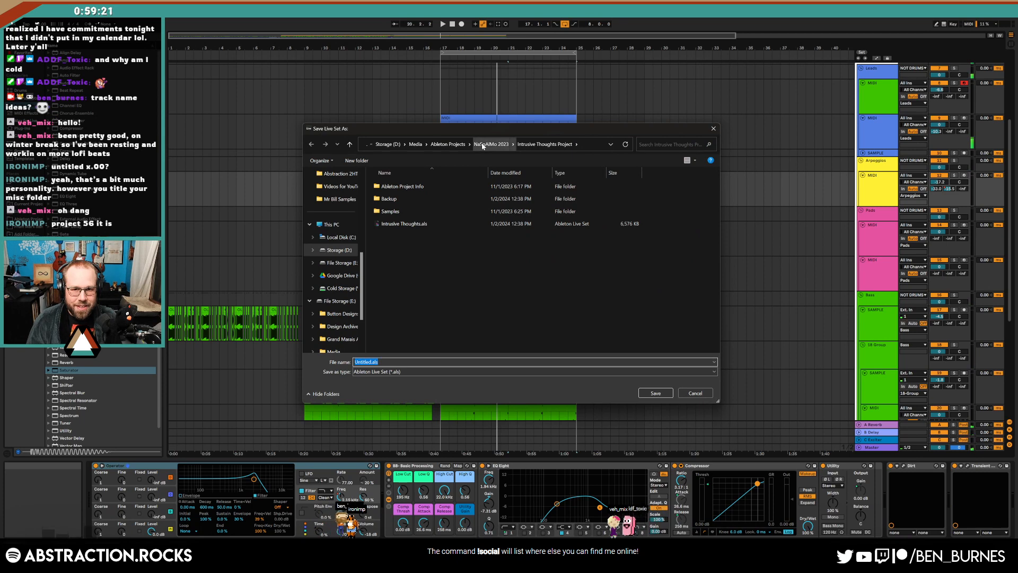
pyautogui.click(448, 145)
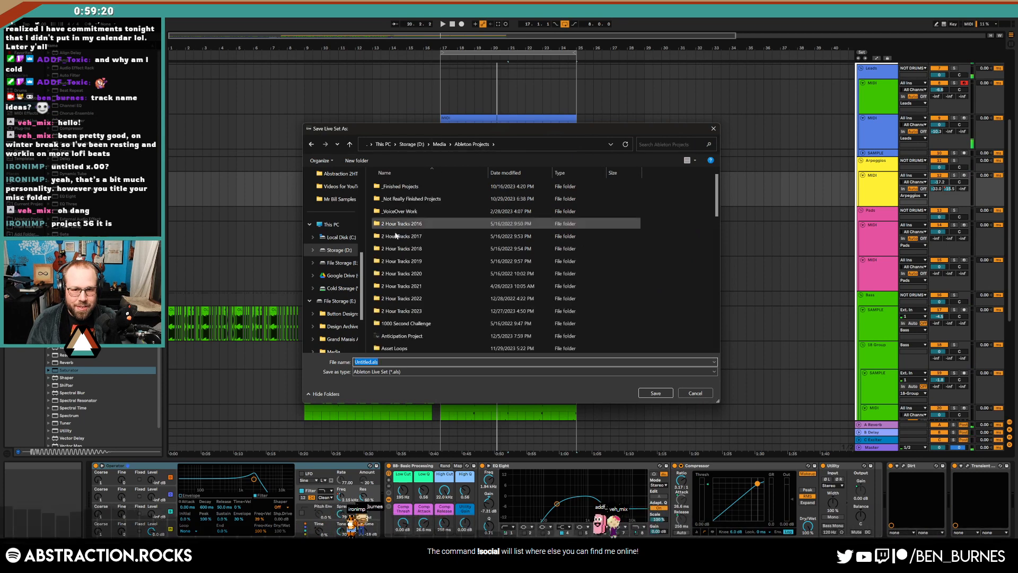
pyautogui.click(427, 310)
pyautogui.click(657, 312)
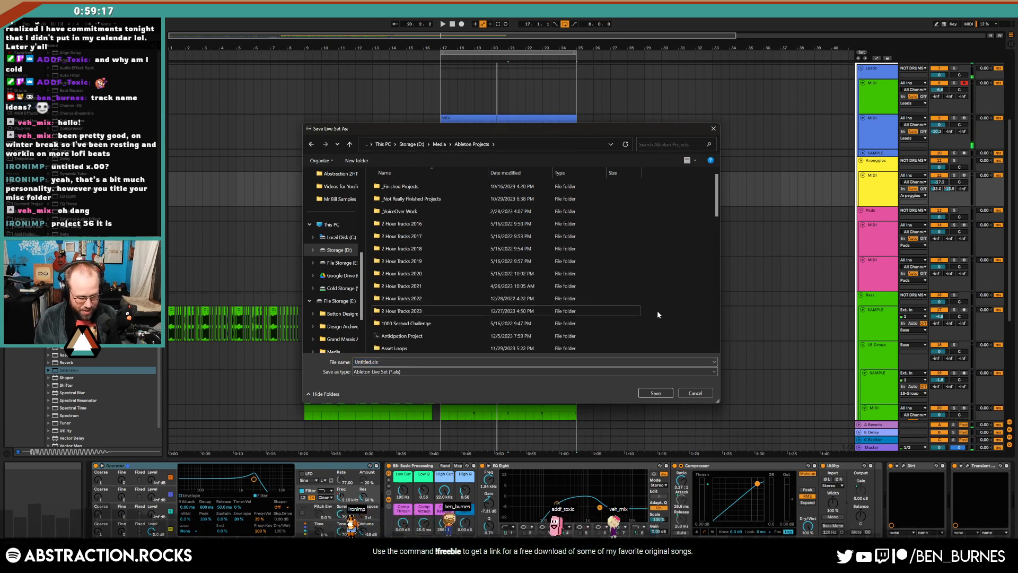
pyautogui.hotkey('ctrl', 'shift', 'n')
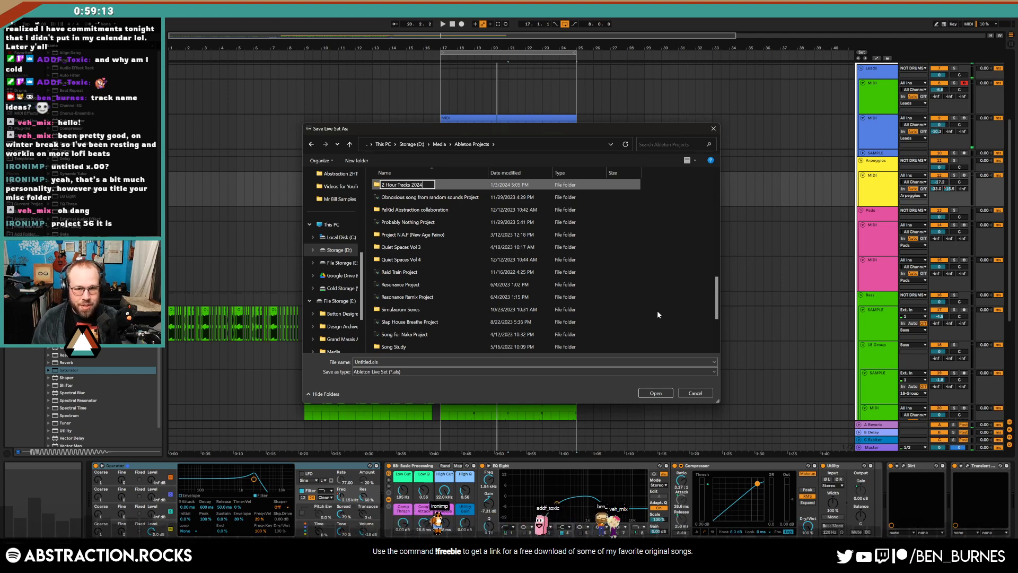
pyautogui.press('Return')
pyautogui.doubleClick(455, 261)
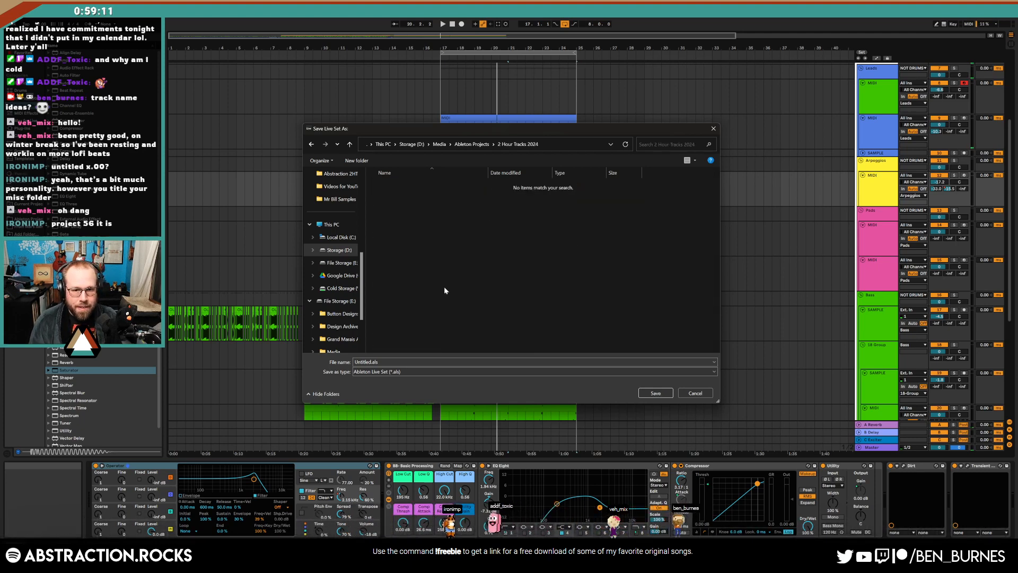
# Save the Live Set as "Project 56" in the 2 Hour Tracks 2024 folder
pyautogui.write('Project')
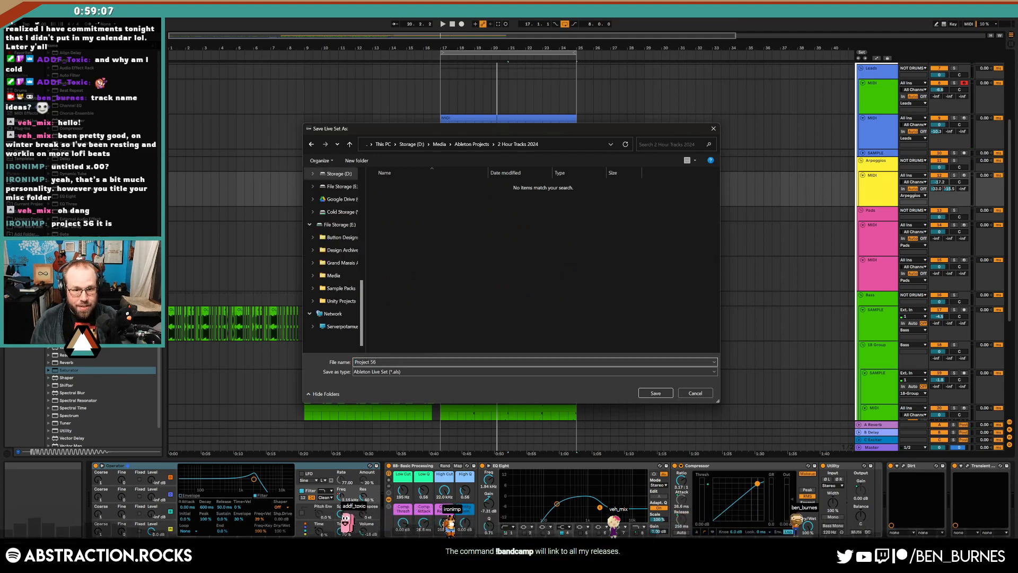
pyautogui.write(' 56')
pyautogui.press('Return')
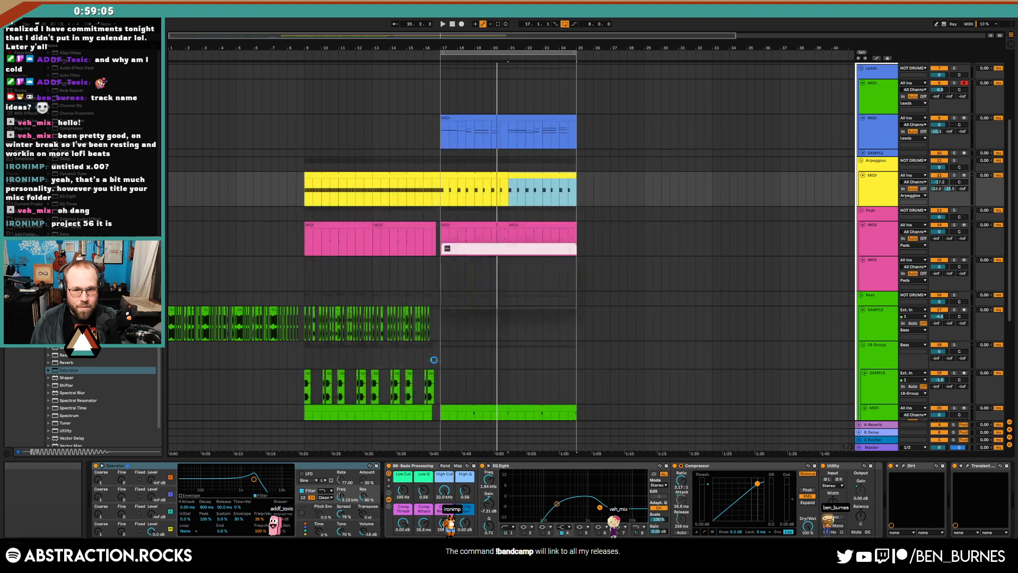
# Audition the section, and record a new MIDI part on the green lead track over bars 17–25
pyautogui.click(419, 66)
pyautogui.press('space')
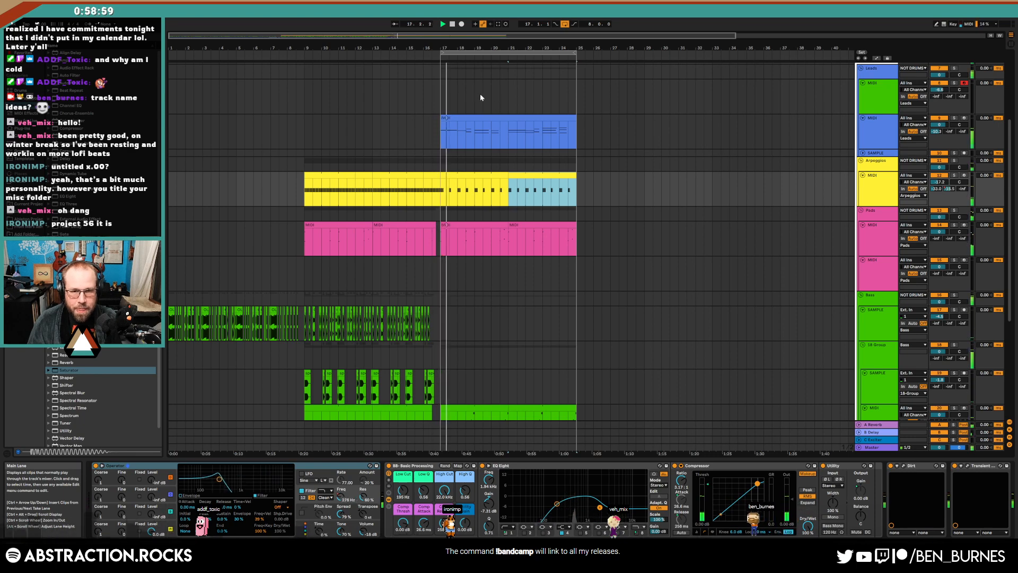
pyautogui.click(880, 98)
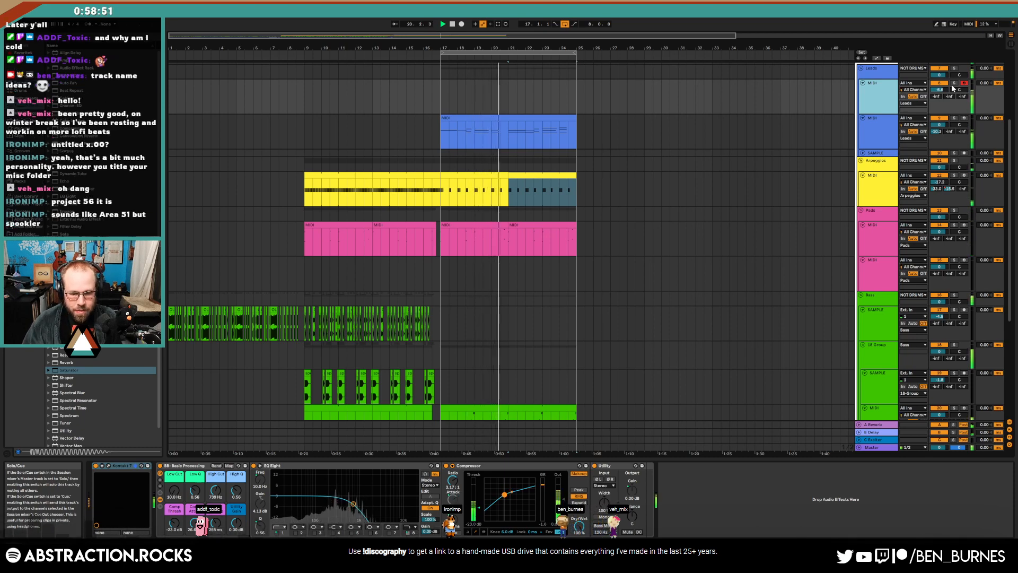
pyautogui.press('space')
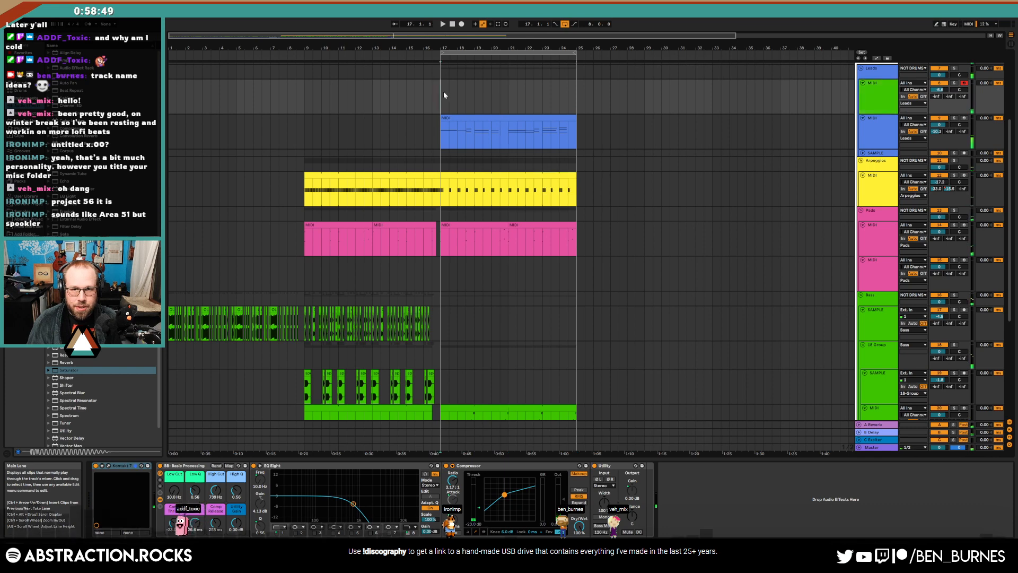
pyautogui.click(462, 24)
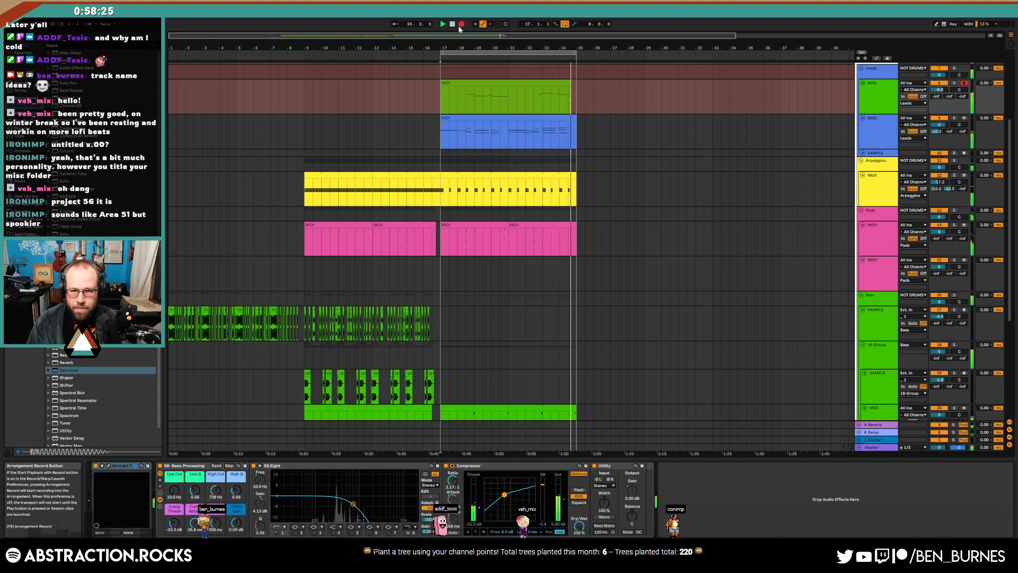
pyautogui.press('space')
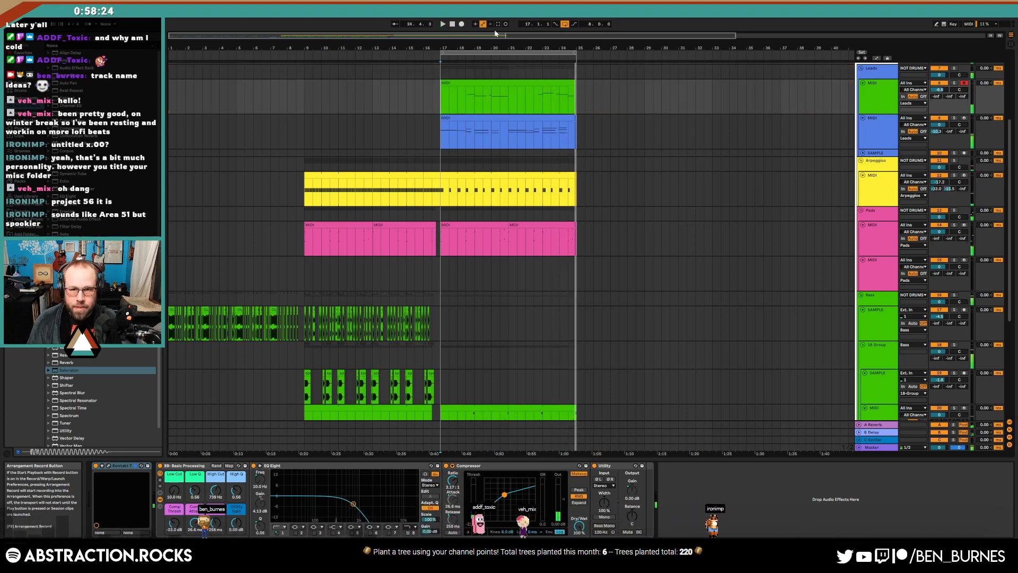
# Inspect the green lead's Lo-Fi Glow instrument: its layer A and B sound settings, effects and macros
pyautogui.click(109, 467)
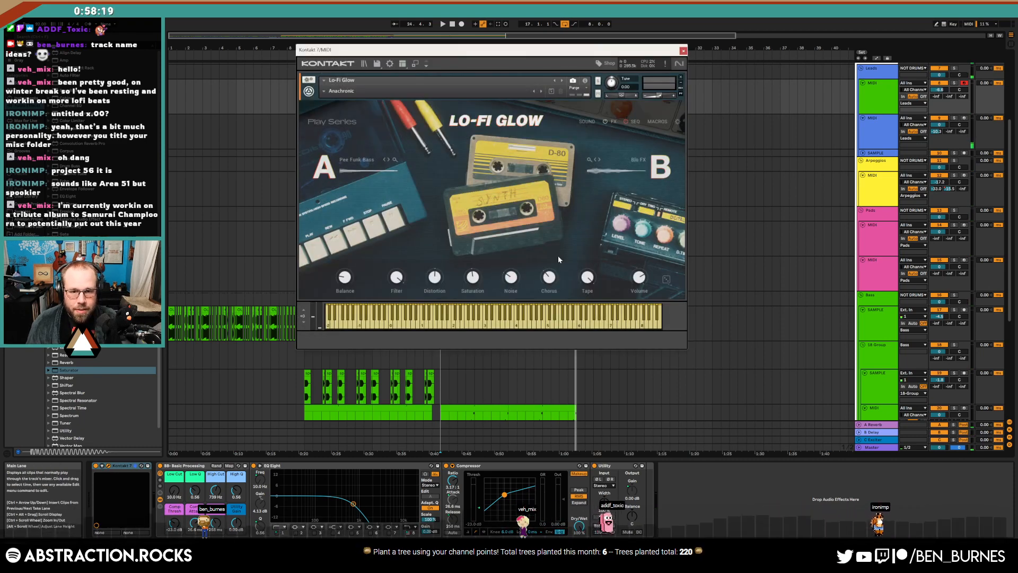
pyautogui.click(585, 121)
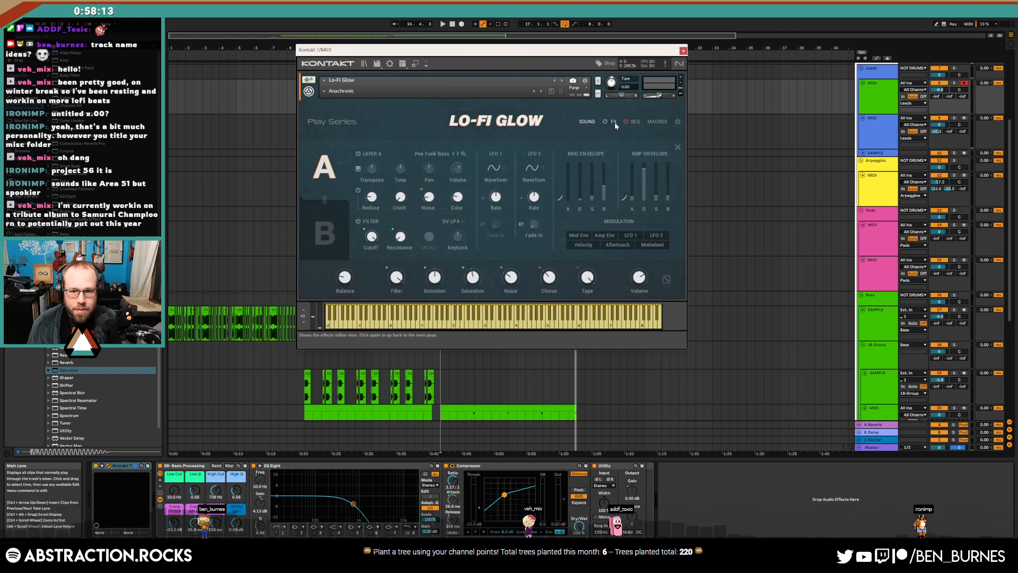
pyautogui.click(323, 224)
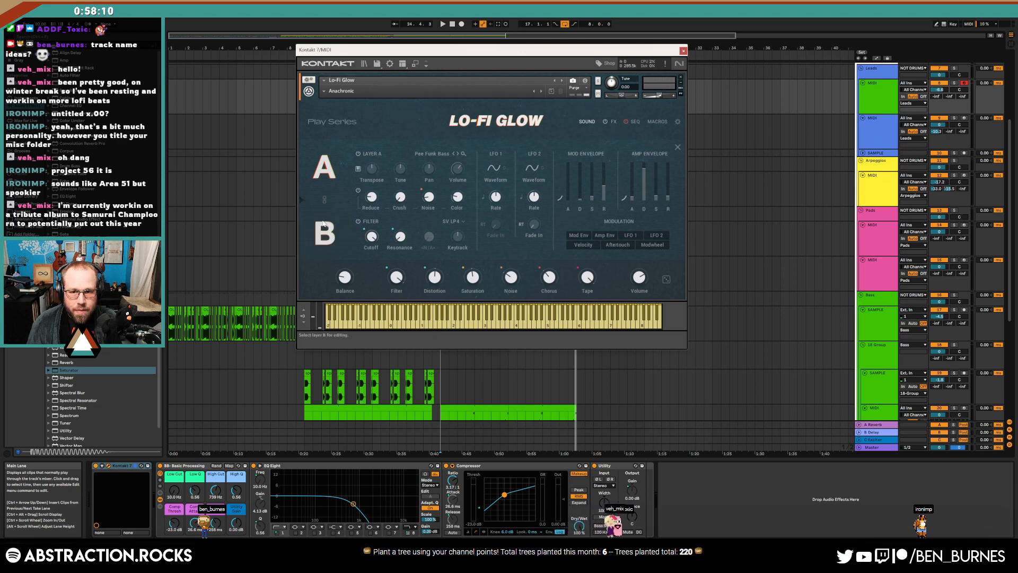
pyautogui.click(324, 164)
pyautogui.click(615, 122)
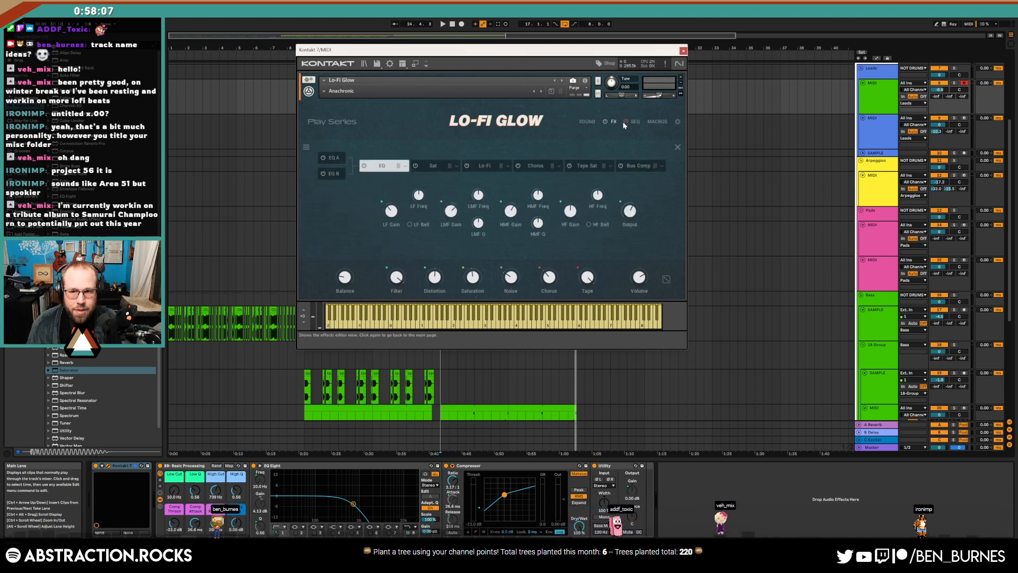
pyautogui.click(656, 122)
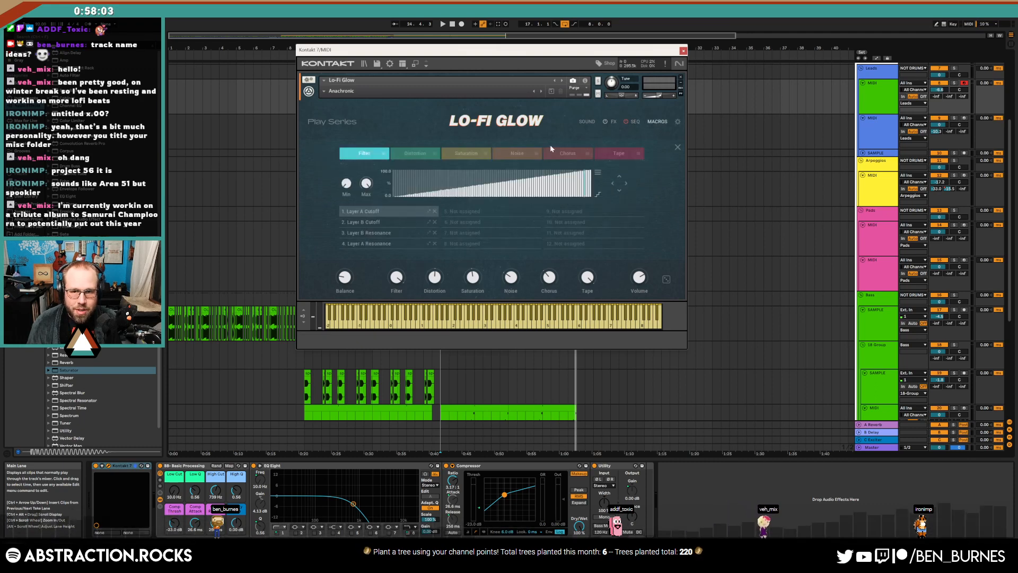
pyautogui.click(588, 122)
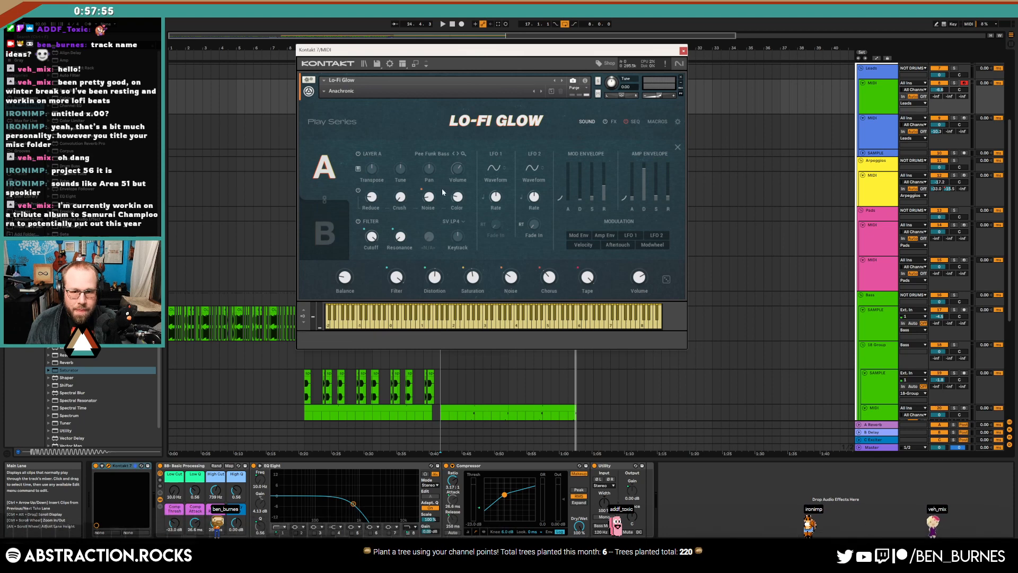
pyautogui.click(586, 122)
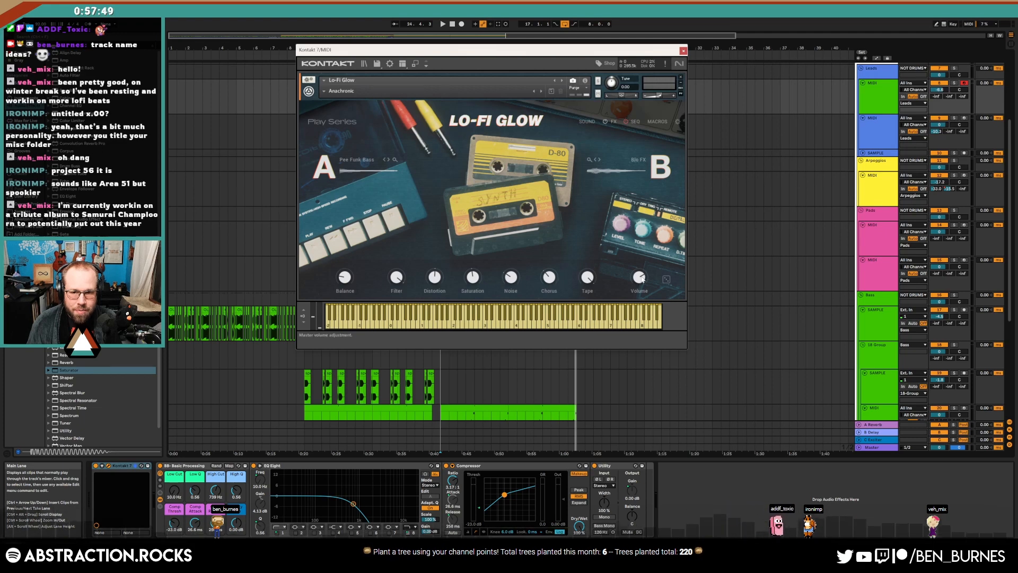
pyautogui.click(607, 122)
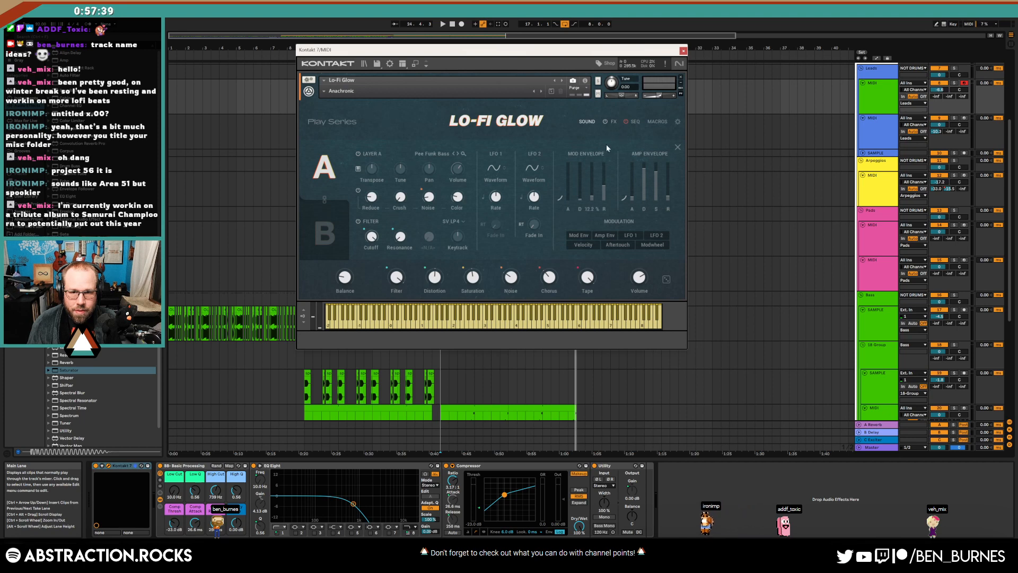
pyautogui.click(326, 233)
pyautogui.press('space')
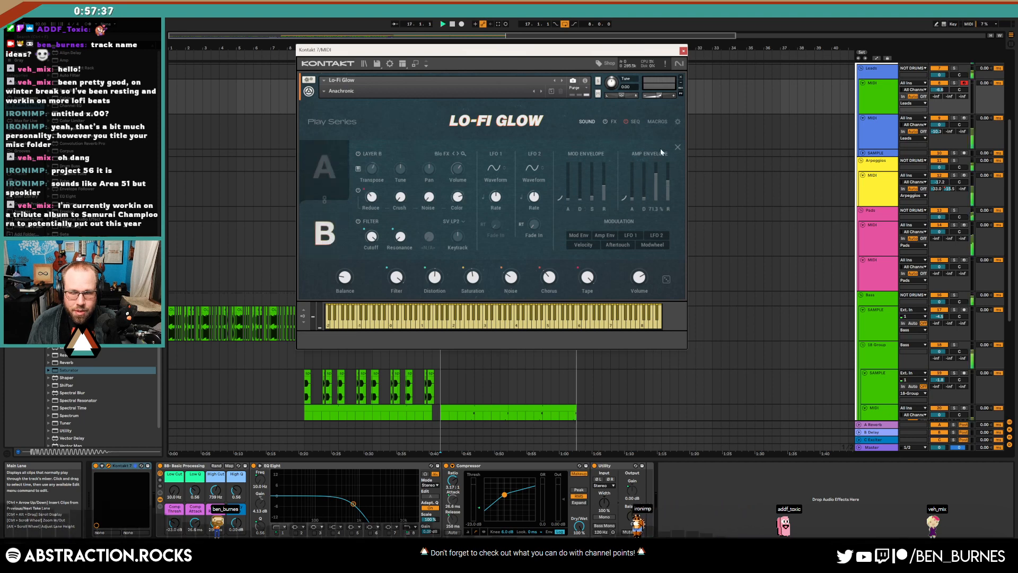
pyautogui.click(684, 51)
# In the green lead clip, shift the F#4–G4 note pairs in bars 6 and 2 slightly earlier to start on beat 3
pyautogui.doubleClick(499, 80)
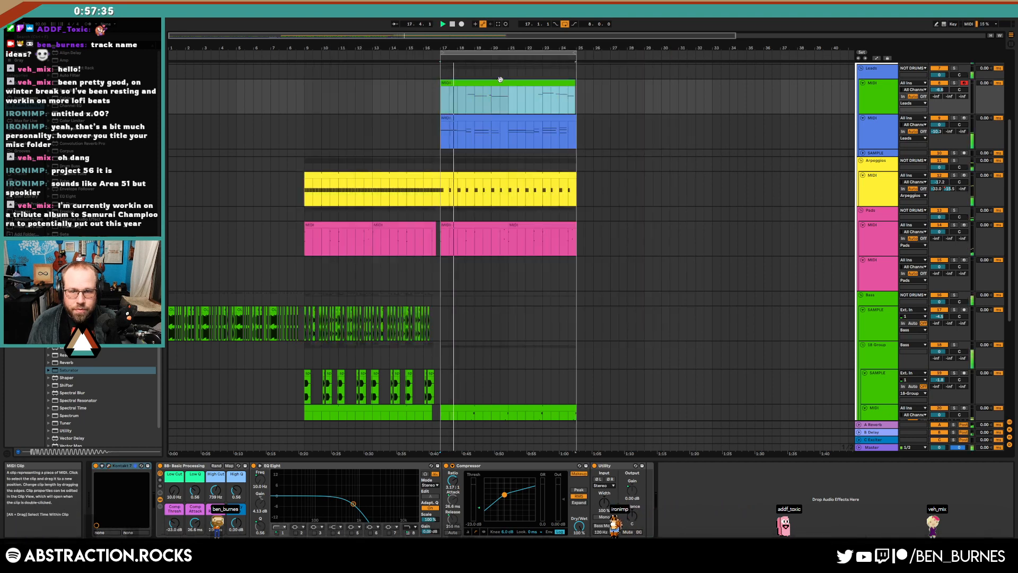
pyautogui.moveTo(773, 405); pyautogui.dragTo(808, 456)
pyautogui.press('Left')
pyautogui.press('Left')
pyautogui.press('Left')
pyautogui.press('Left')
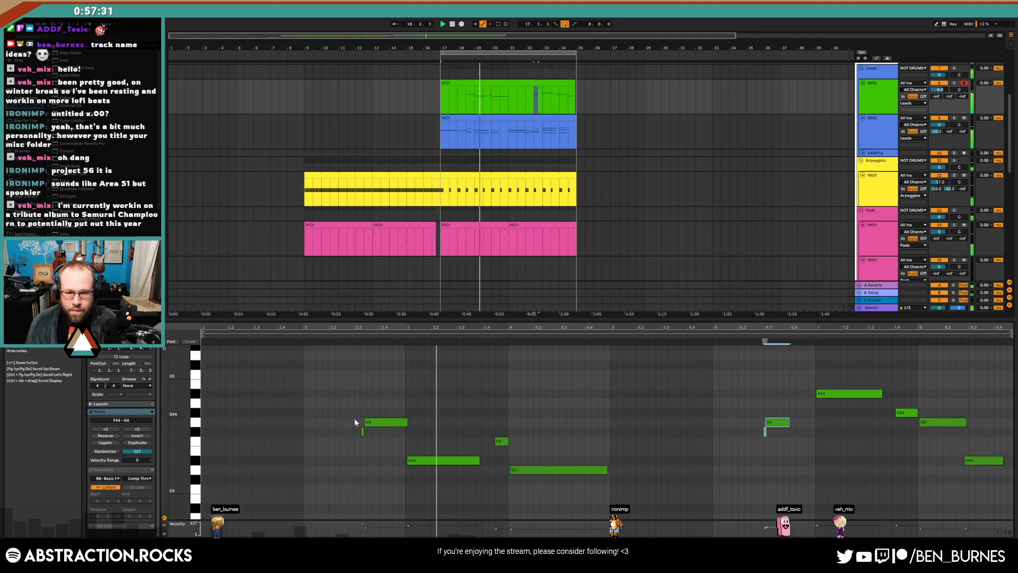
pyautogui.moveTo(342, 415); pyautogui.dragTo(405, 422)
pyautogui.click(392, 423)
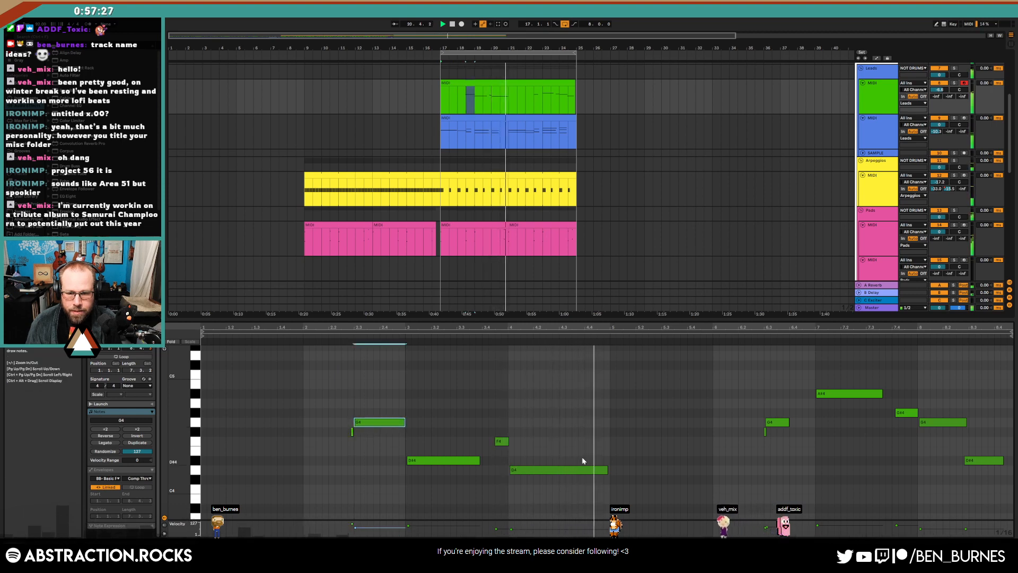
# Extend the bar 4 D4 to bar 5 and the bar 6 G4 to bar 7, and slightly shorten the bar 8 G4
pyautogui.moveTo(608, 471); pyautogui.dragTo(611, 471)
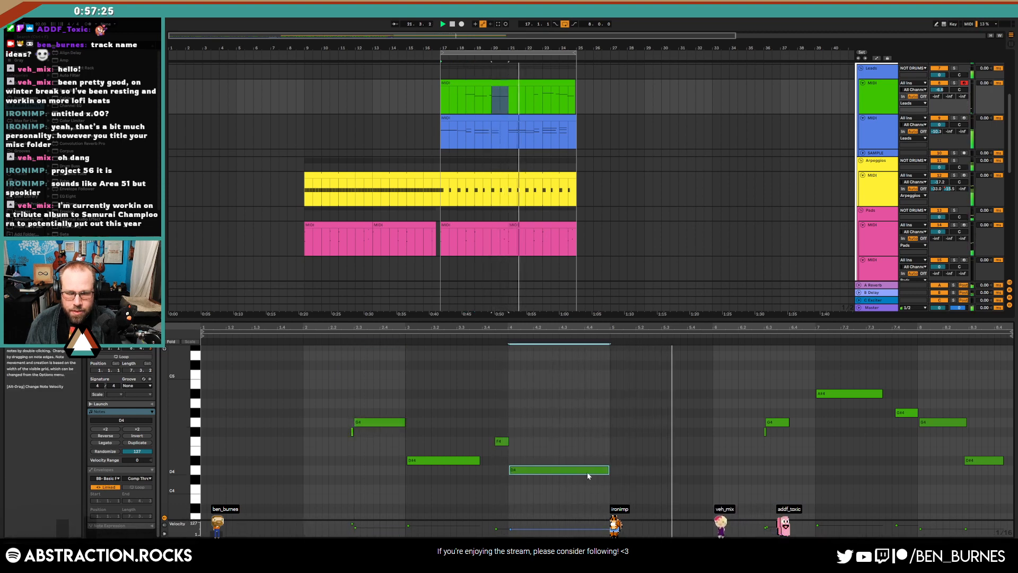
pyautogui.moveTo(789, 423); pyautogui.dragTo(816, 424)
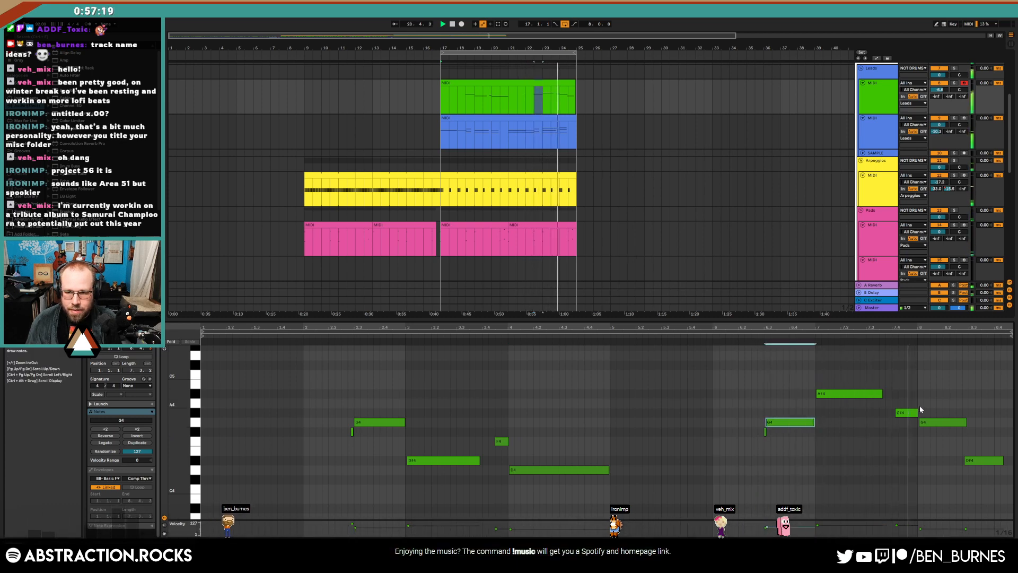
pyautogui.click(965, 423)
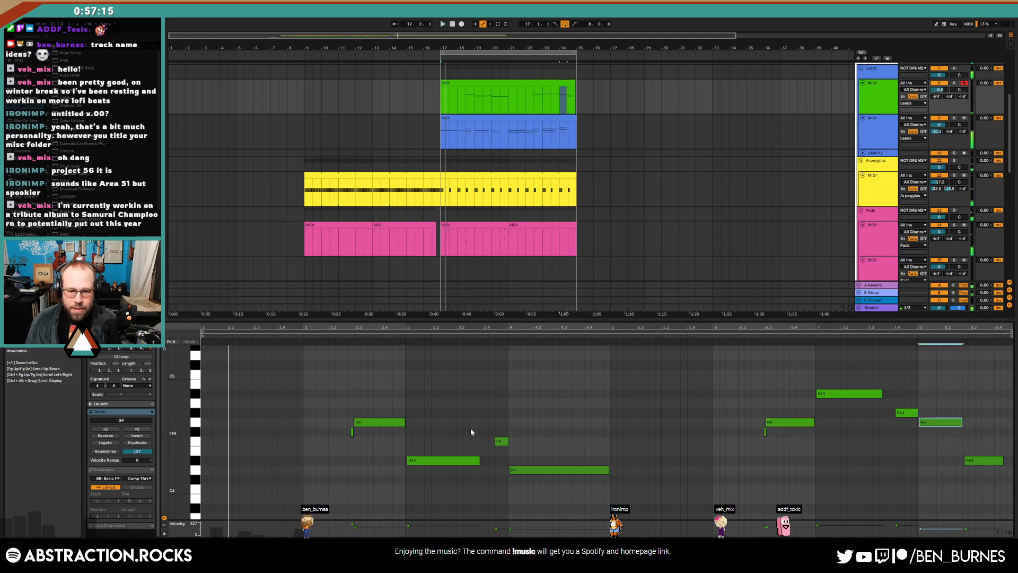
pyautogui.hotkey('shift', 'Tab')
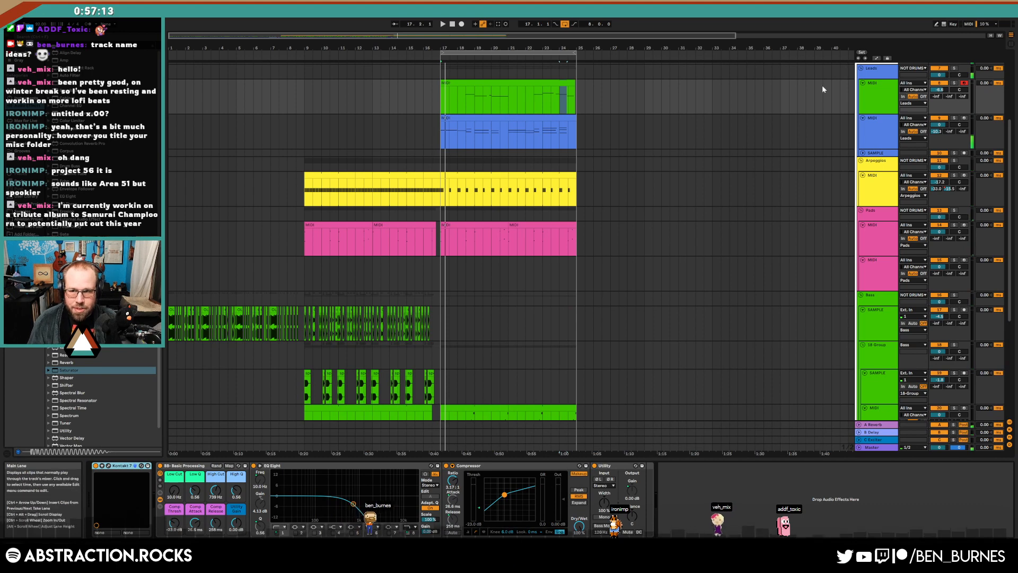
pyautogui.click(878, 118)
pyautogui.keyDown('shift'); pyautogui.click(878, 103); pyautogui.keyUp('shift')
pyautogui.rightClick(878, 103)
pyautogui.click(924, 264)
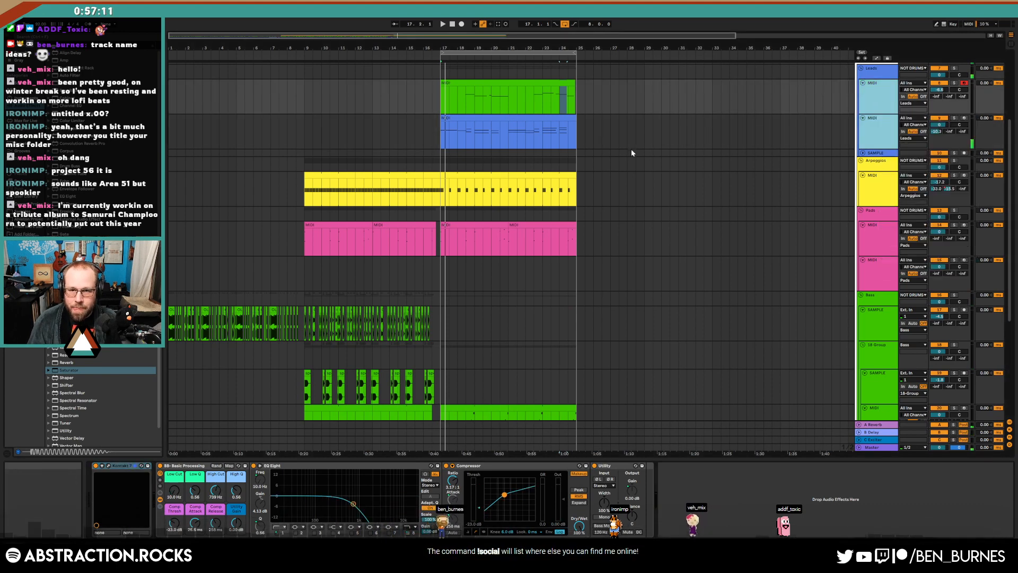
# Deactivate the green lead clip over bars 17–25 and play the arrangement from about bar 15
pyautogui.click(560, 81)
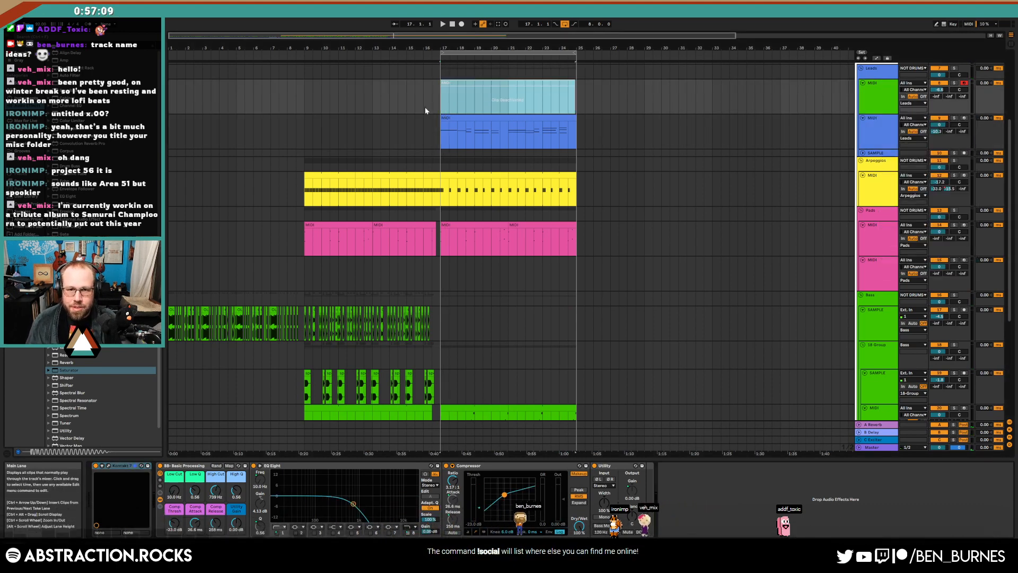
pyautogui.press('0')
pyautogui.click(408, 62)
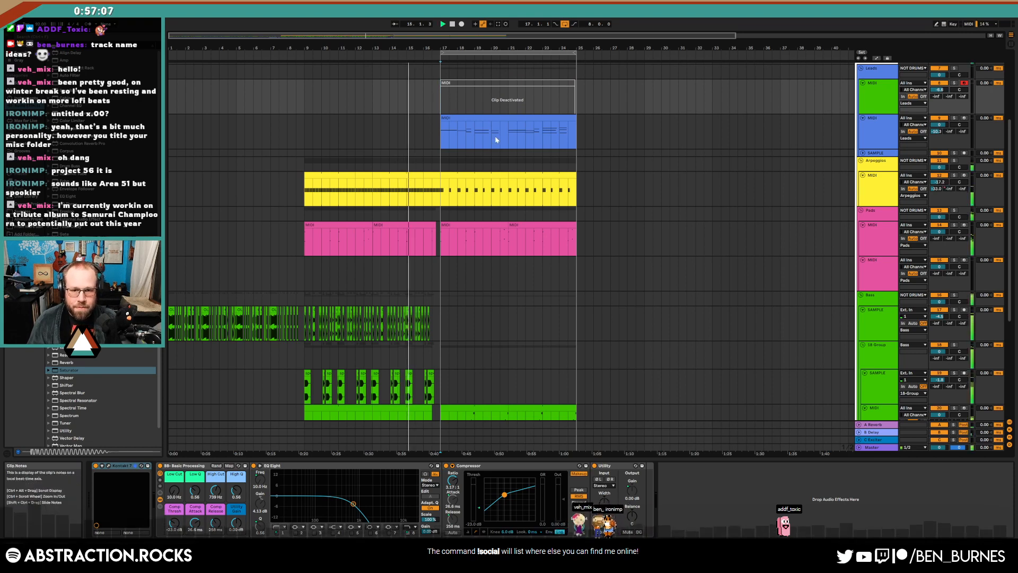
pyautogui.scroll(-3, 520, 248)
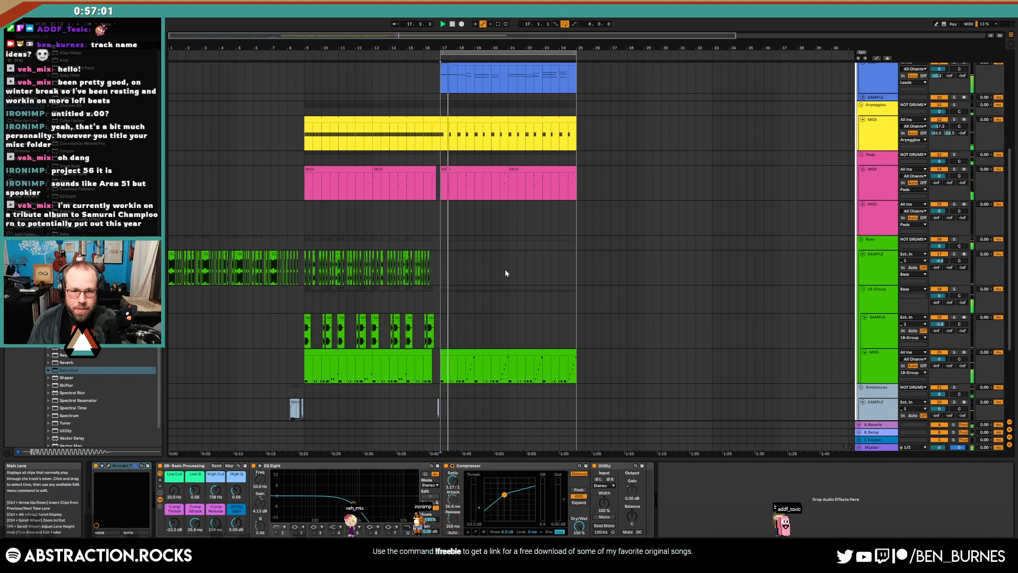
pyautogui.scroll(2, 504, 265)
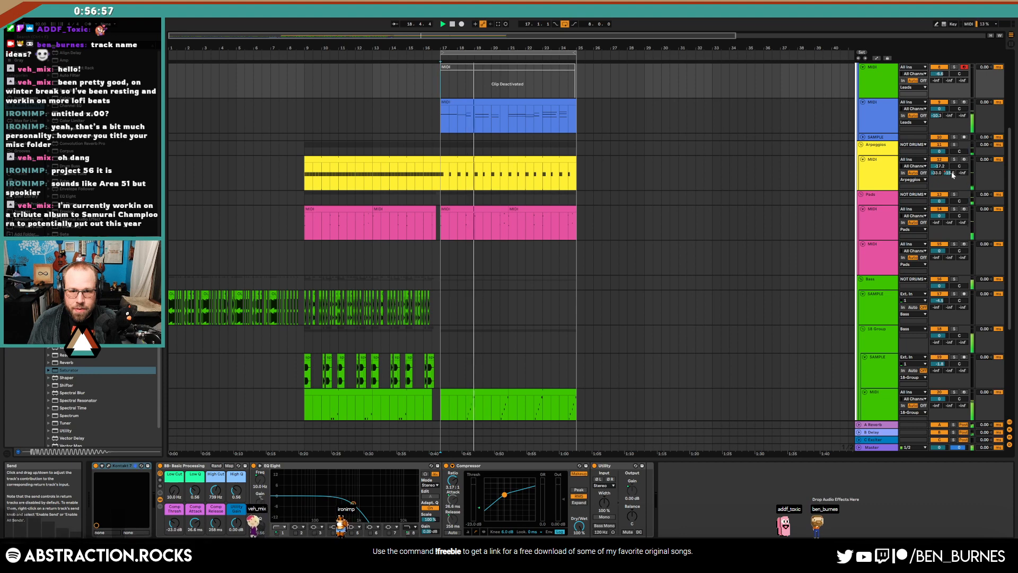
# Arm the empty second pads track, audition it with the section, and adjust the Spread of its Operator
pyautogui.click(891, 254)
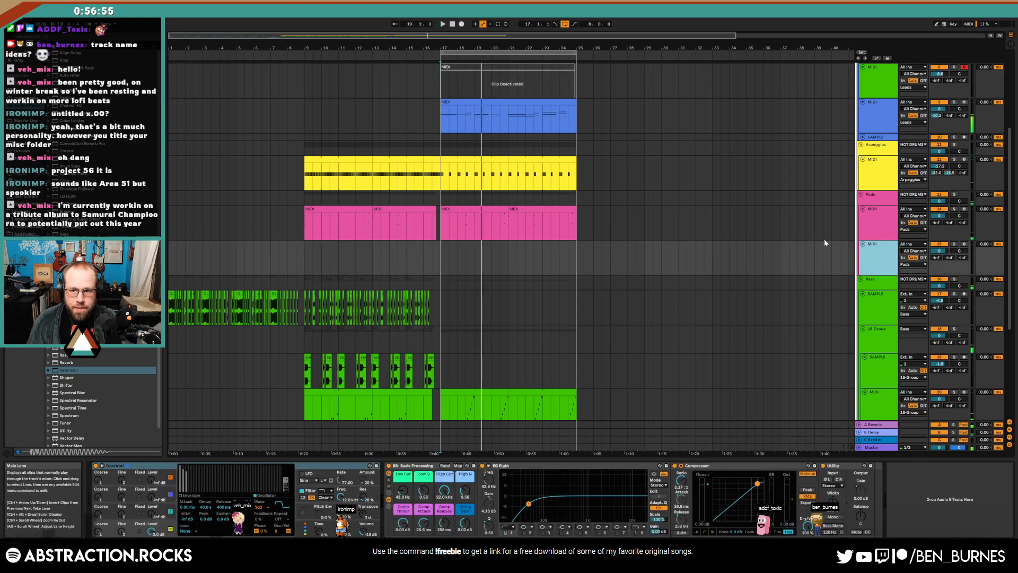
pyautogui.click(964, 244)
pyautogui.click(475, 261)
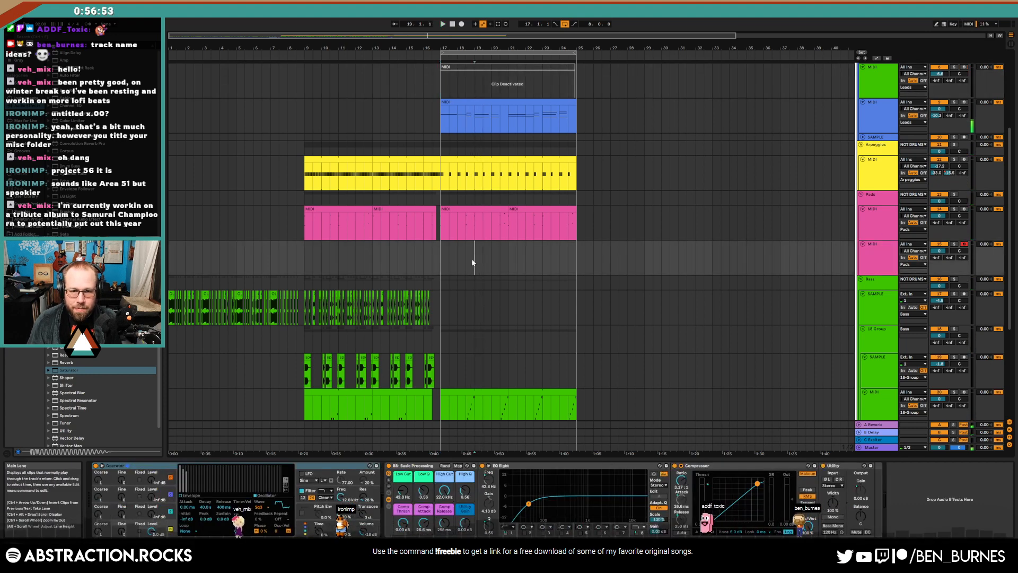
pyautogui.click(460, 260)
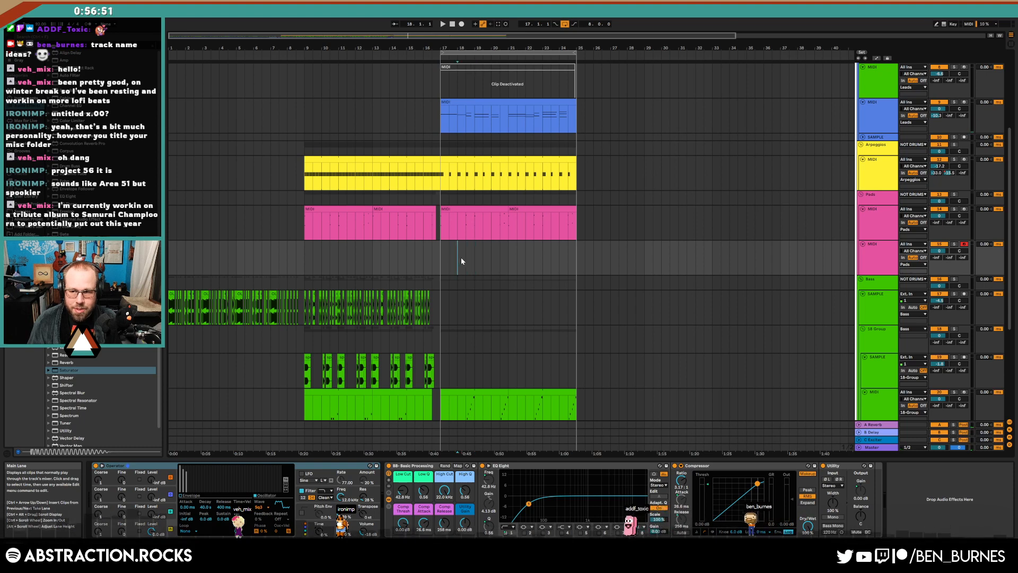
pyautogui.press('space')
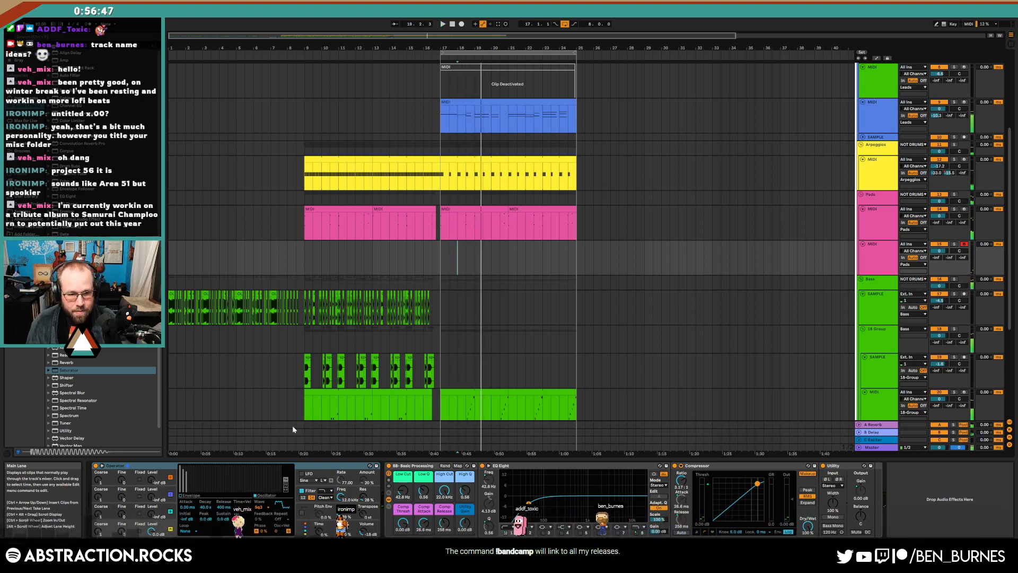
pyautogui.click(186, 497)
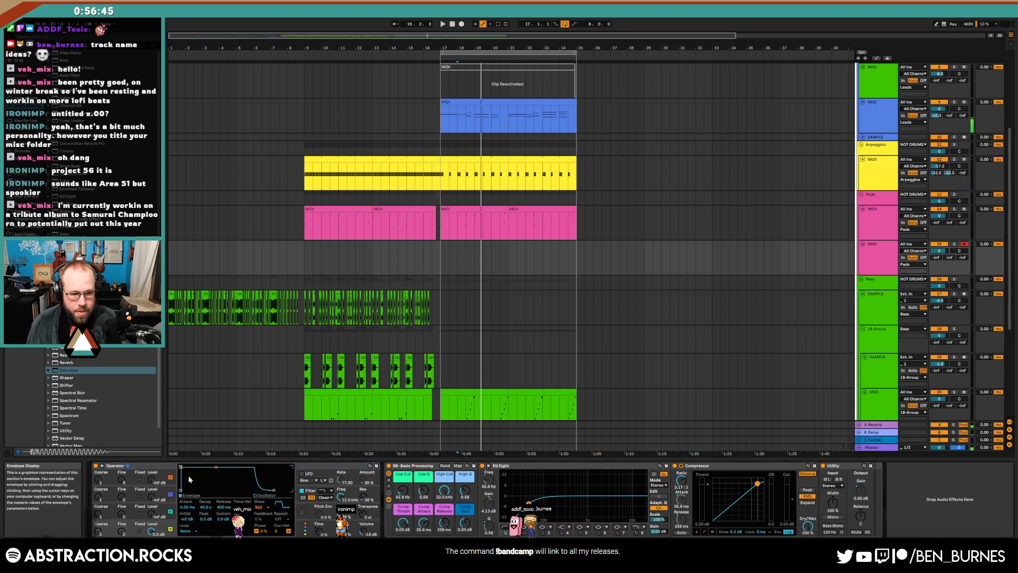
pyautogui.moveTo(341, 514); pyautogui.dragTo(341, 525)
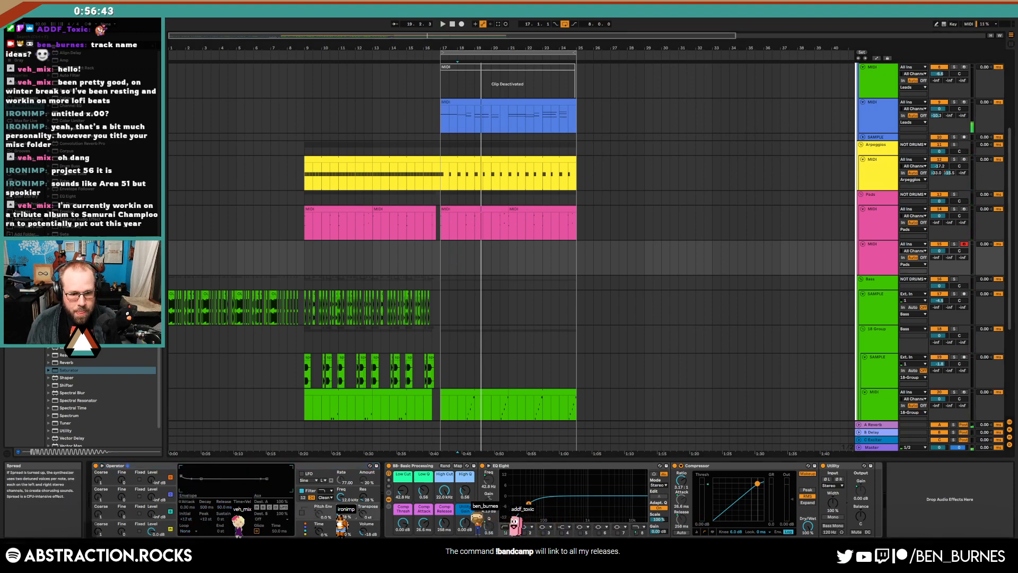
# Set the second pads track's delay send to 0 dB and raise its reverb send
pyautogui.click(466, 258)
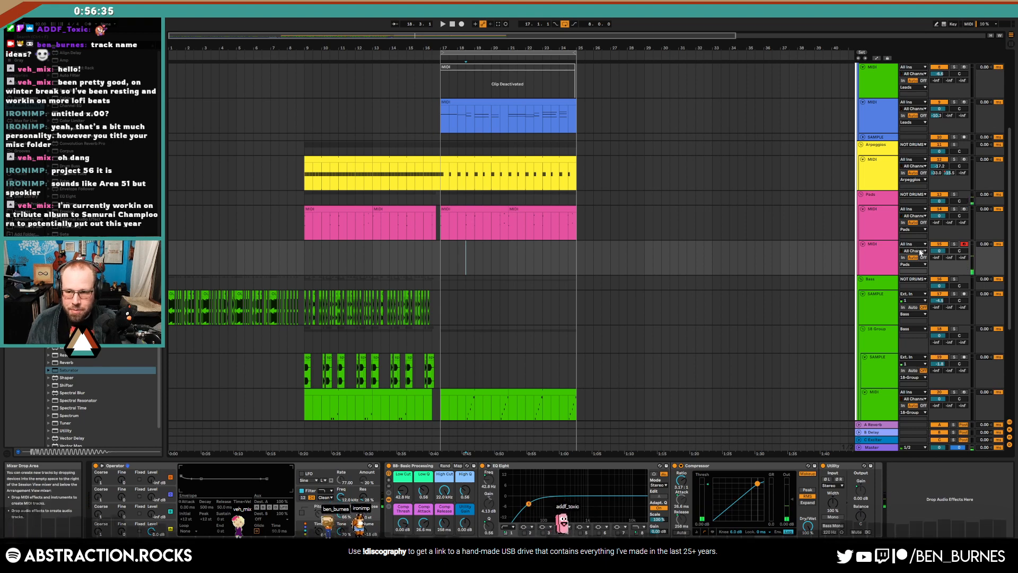
pyautogui.moveTo(950, 258); pyautogui.dragTo(949, 205)
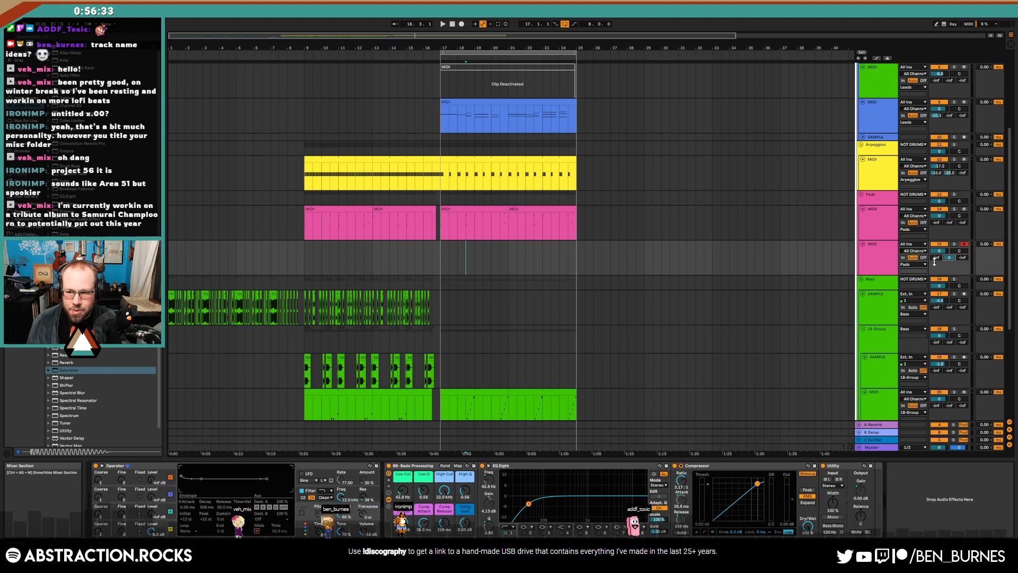
pyautogui.moveTo(937, 258); pyautogui.dragTo(936, 225)
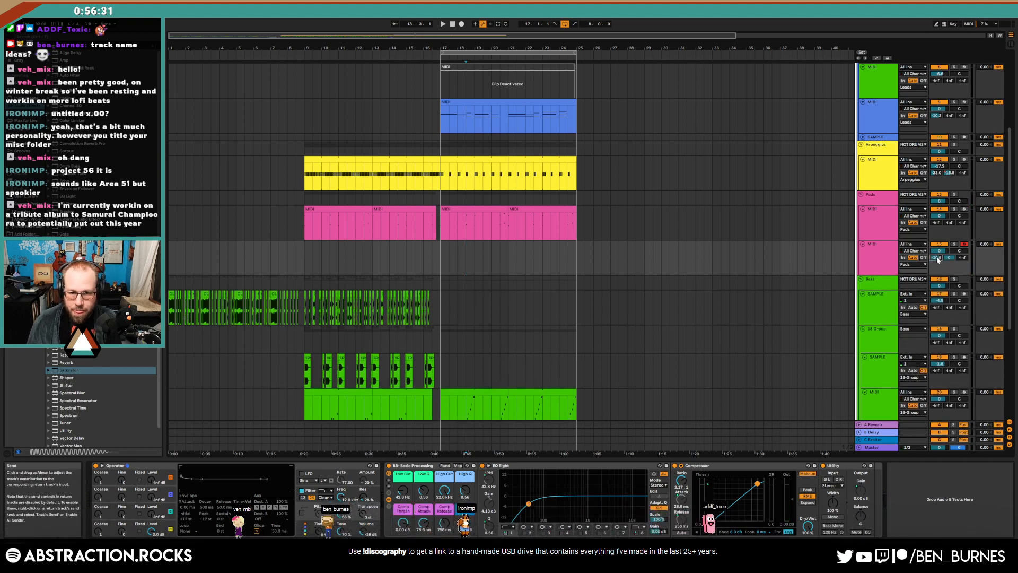
# Record a MIDI chord part on the second pads track while playing from bar 17
pyautogui.click(440, 254)
pyautogui.press('space')
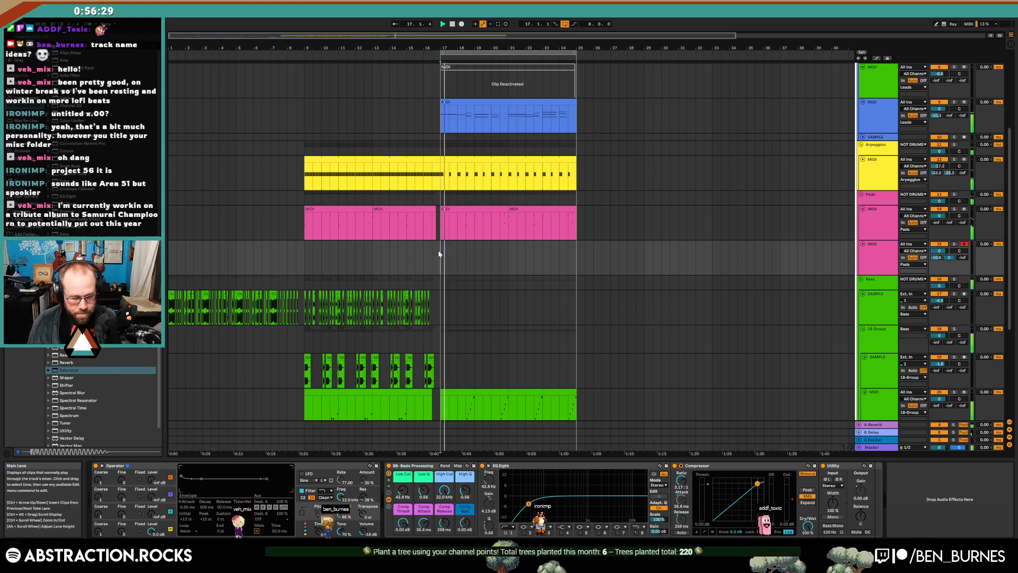
pyautogui.press('F9')
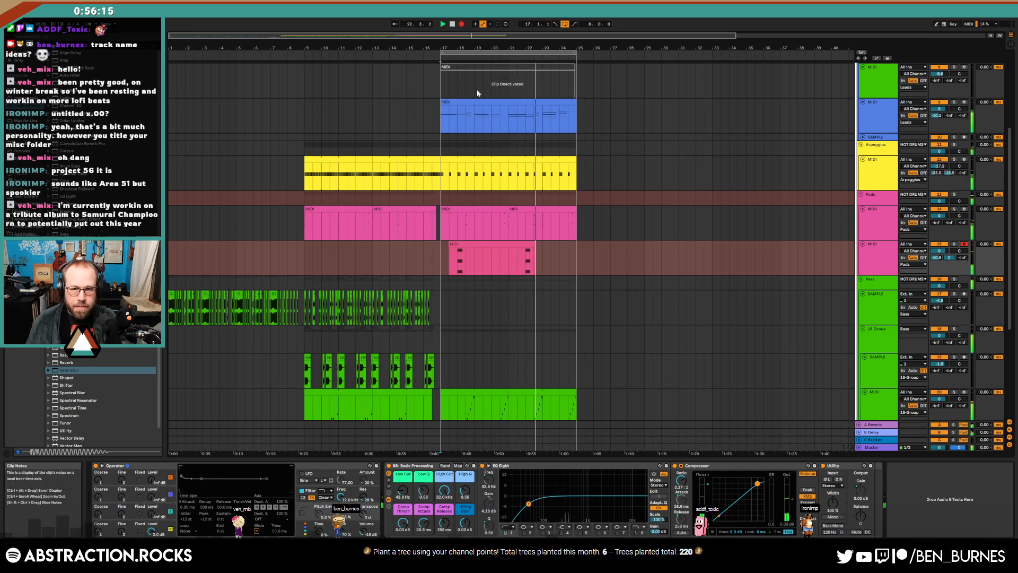
pyautogui.press('F9')
# Consolidate the new pad recording into one clip over bars 17–25 and turn down the track's reverb and delay sends
pyautogui.moveTo(576, 245); pyautogui.dragTo(440, 267)
pyautogui.hotkey('ctrl', 'j')
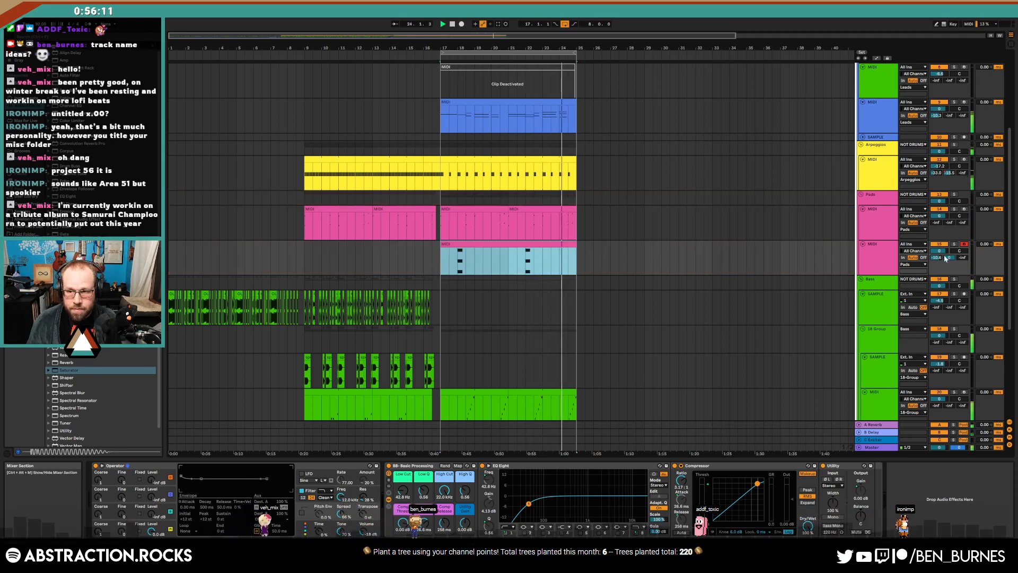
pyautogui.moveTo(950, 257); pyautogui.dragTo(938, 271)
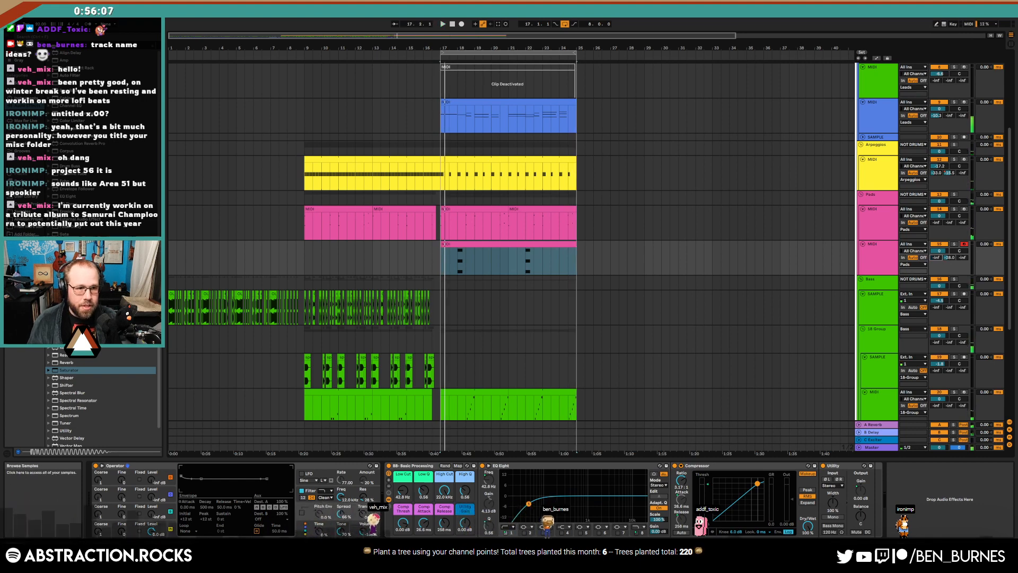
# Load the ValhallaSupermassive plug-in at the end of the second pads track's device chain
pyautogui.click(23, 129)
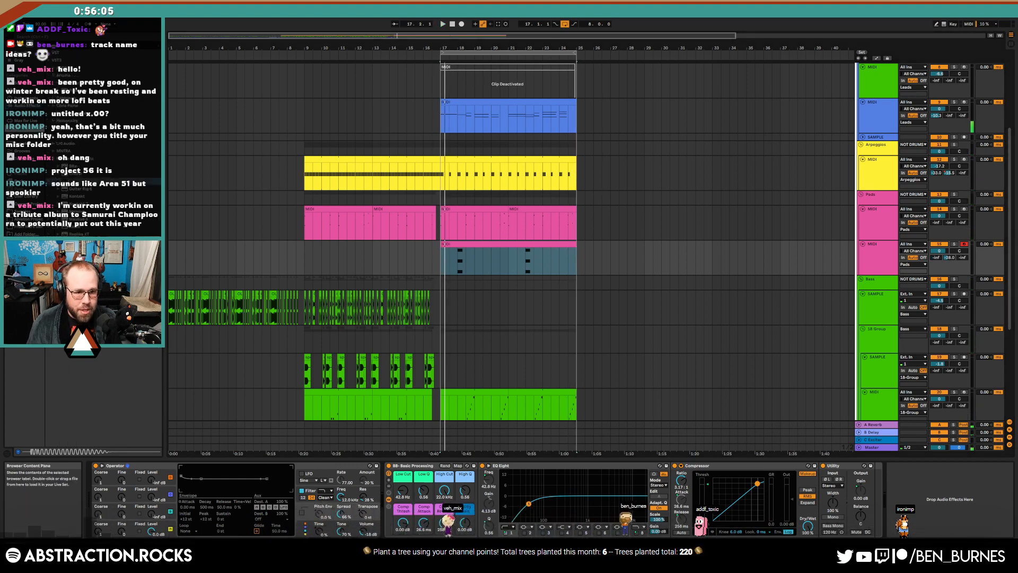
pyautogui.click(74, 325)
pyautogui.click(73, 211)
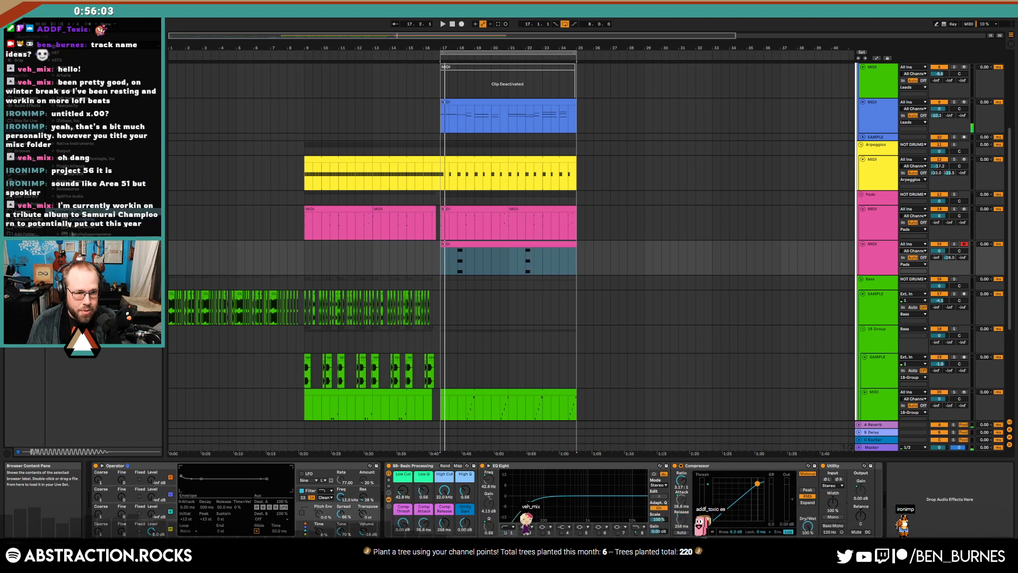
pyautogui.moveTo(80, 234); pyautogui.dragTo(979, 483)
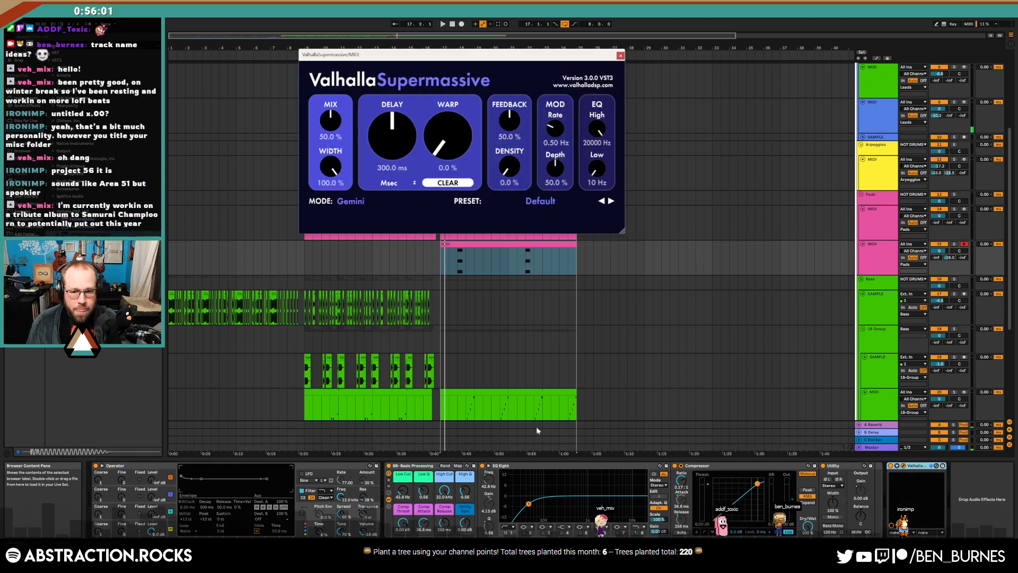
# Set ValhallaSupermassive to Sagittarius mode with delay 249.6 ms, warp 32.8%, feedback 69.6% and mix 31.2%, and lower the second pads track's volume
pyautogui.click(351, 202)
pyautogui.click(363, 224)
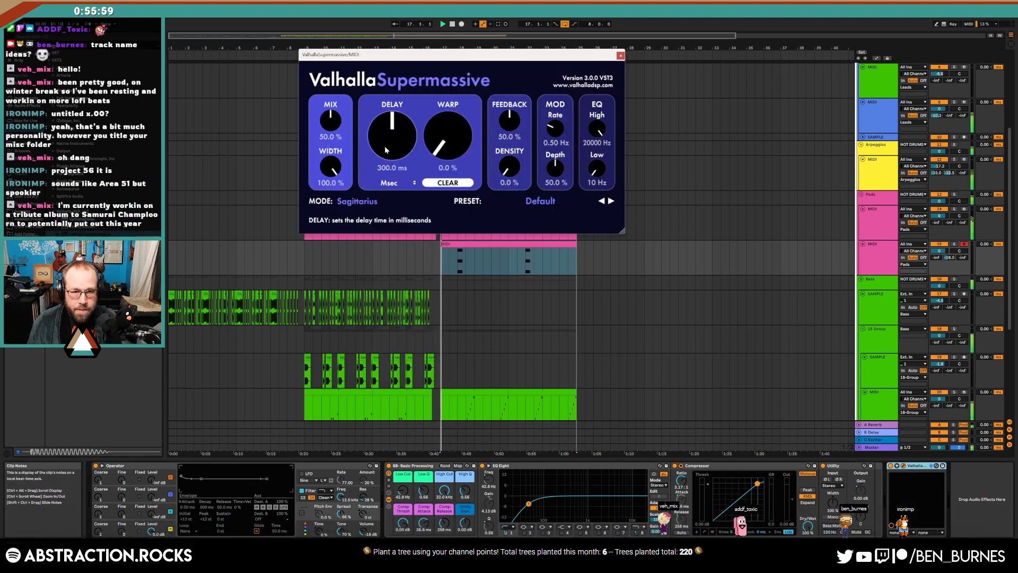
pyautogui.moveTo(447, 150); pyautogui.dragTo(448, 116)
pyautogui.moveTo(333, 123); pyautogui.dragTo(332, 119)
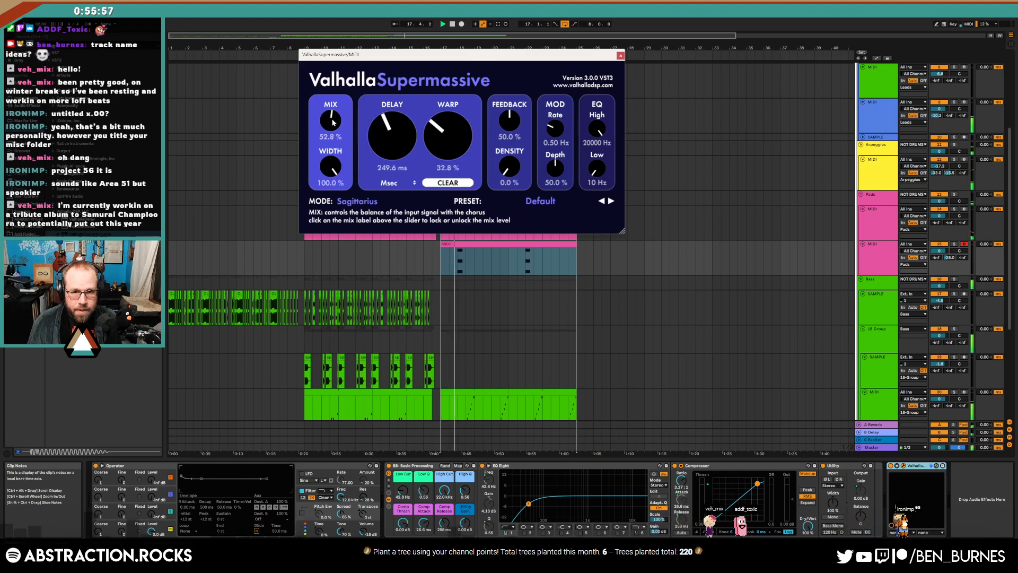
pyautogui.moveTo(508, 118); pyautogui.dragTo(508, 106)
pyautogui.moveTo(336, 123); pyautogui.dragTo(340, 135)
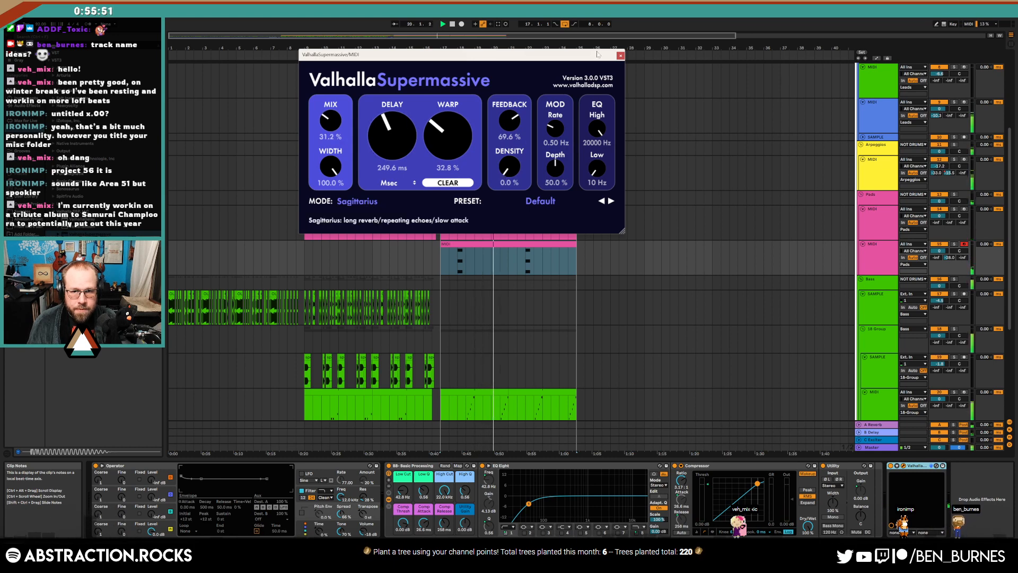
pyautogui.click(621, 55)
pyautogui.moveTo(940, 252); pyautogui.dragTo(949, 264)
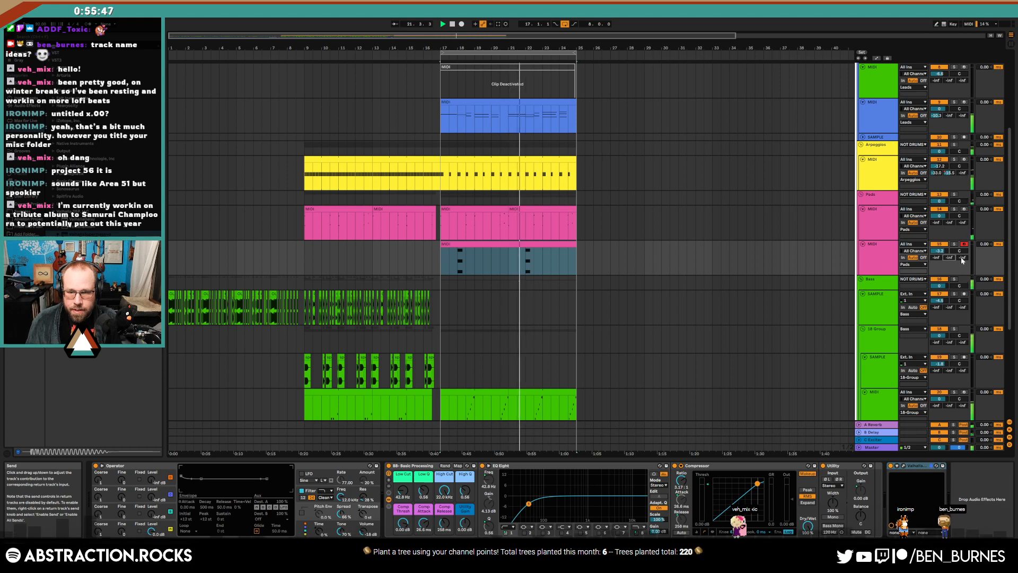
# Give the arpeggio track's exciter send its own automation lane and raise the send over the second half of bar 17
pyautogui.moveTo(963, 173); pyautogui.dragTo(962, 154)
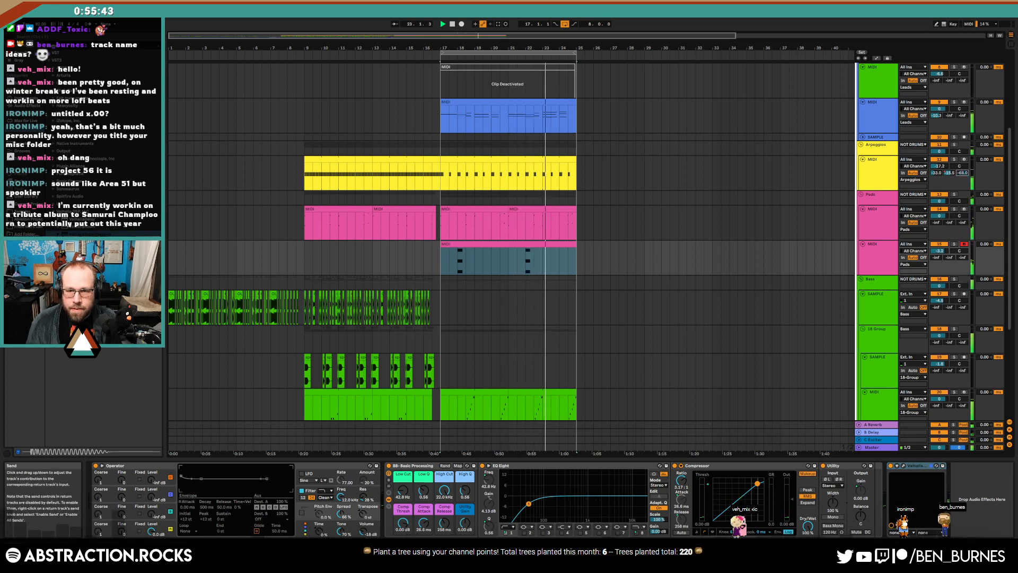
pyautogui.press('a')
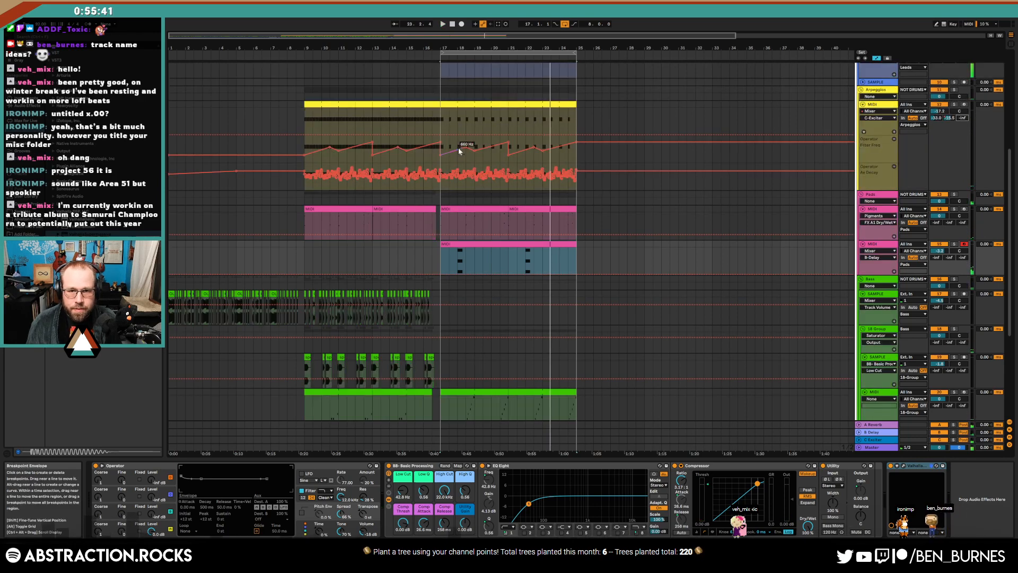
pyautogui.click(893, 131)
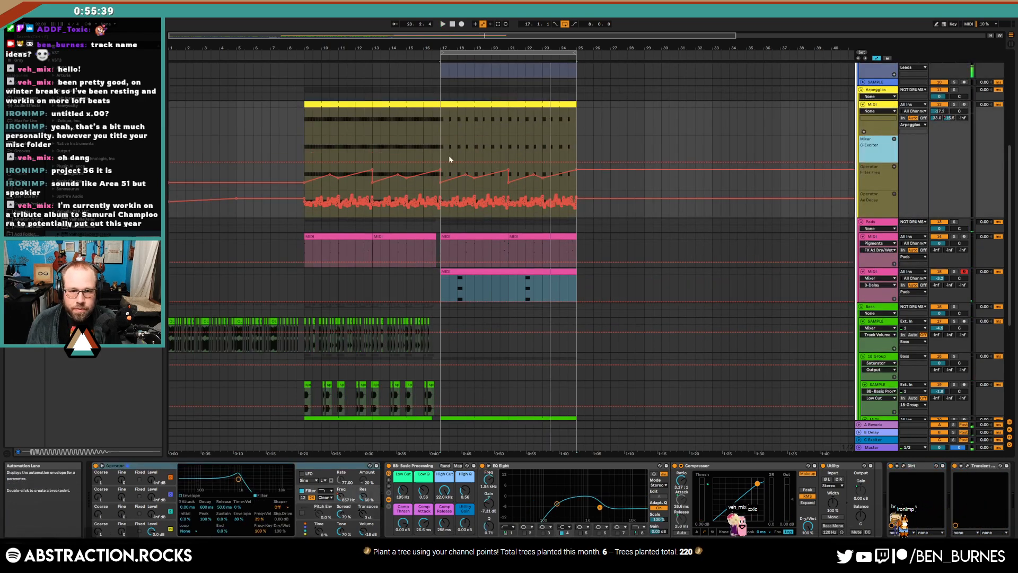
pyautogui.click(452, 155)
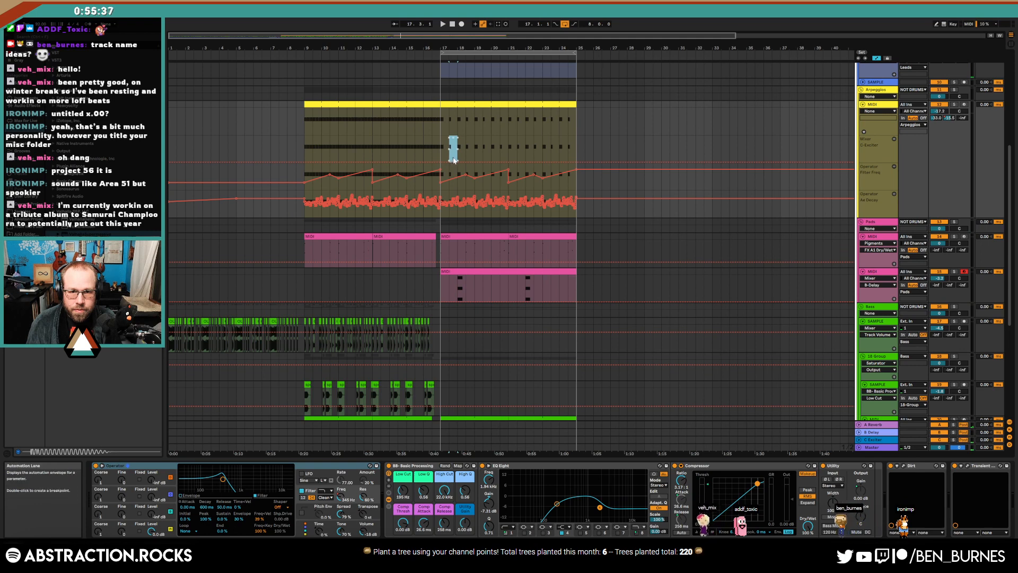
pyautogui.moveTo(454, 162); pyautogui.dragTo(454, 150)
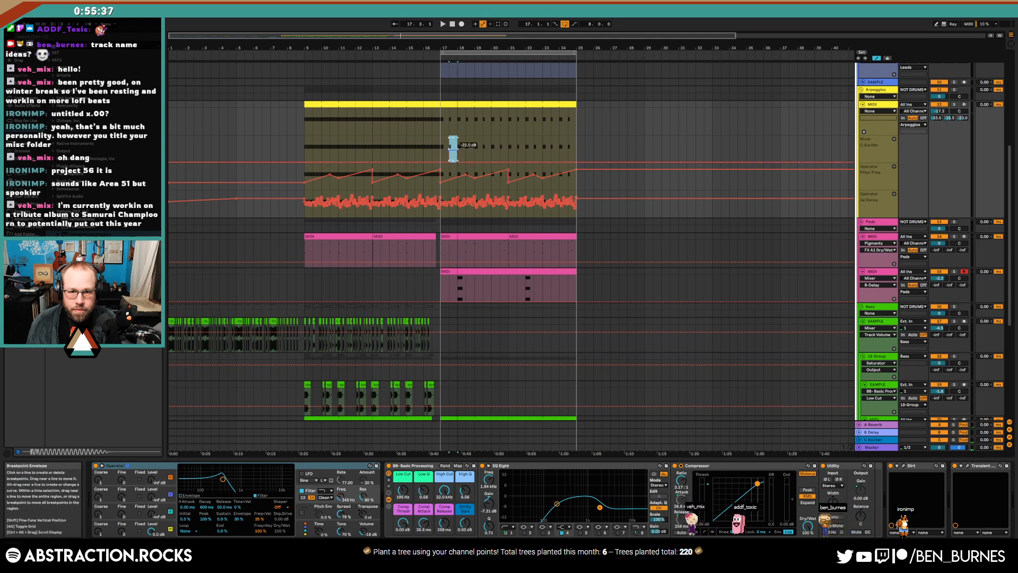
# Duplicate the arpeggio's exciter-send automation from bars 17–21 into bars 21–25 and play the section
pyautogui.click(482, 149)
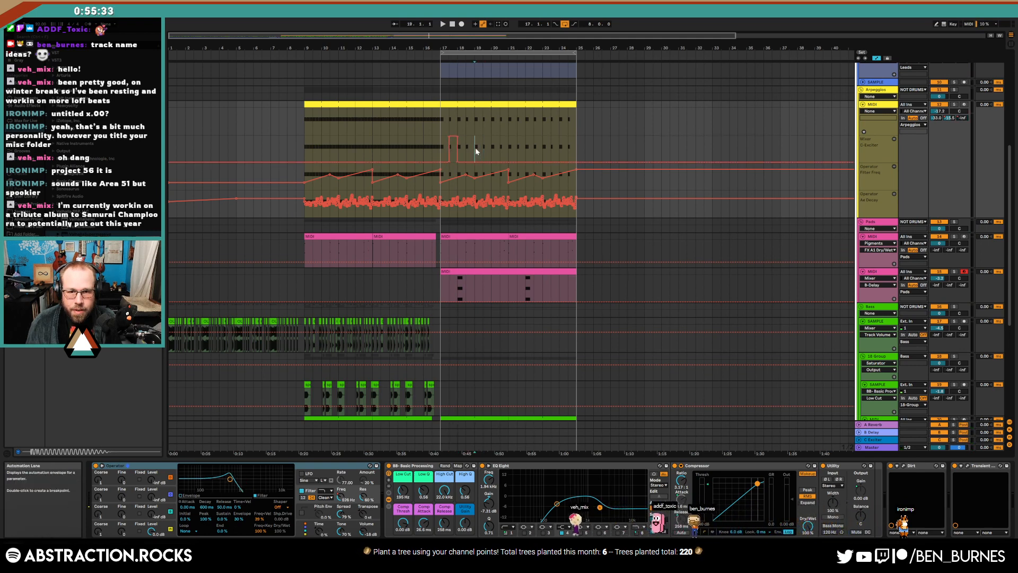
pyautogui.moveTo(508, 149); pyautogui.dragTo(442, 144)
pyautogui.hotkey('ctrl', 'd')
pyautogui.click(441, 144)
pyautogui.press('a')
pyautogui.press('space')
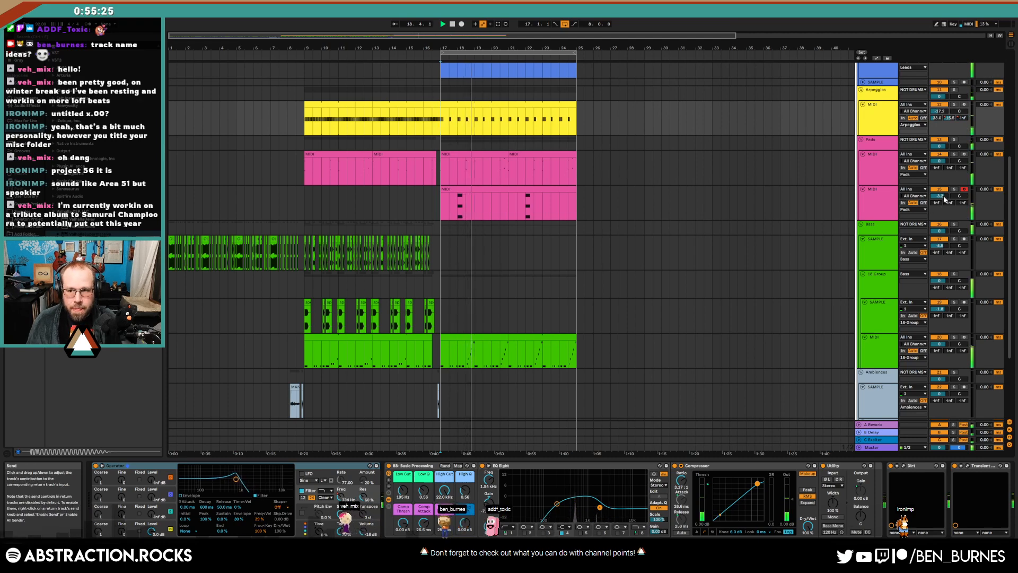
# Turn down the second pads track and switch one of its Operator oscillators to a square wave
pyautogui.moveTo(940, 195); pyautogui.dragTo(940, 201)
pyautogui.click(878, 199)
pyautogui.moveTo(341, 498); pyautogui.dragTo(341, 506)
pyautogui.click(163, 526)
pyautogui.click(260, 508)
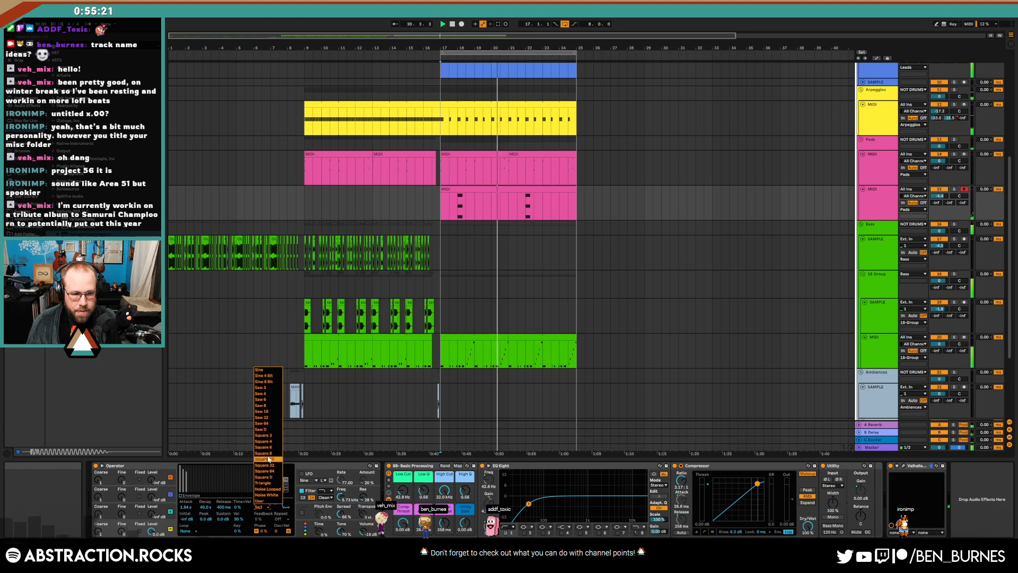
pyautogui.click(265, 458)
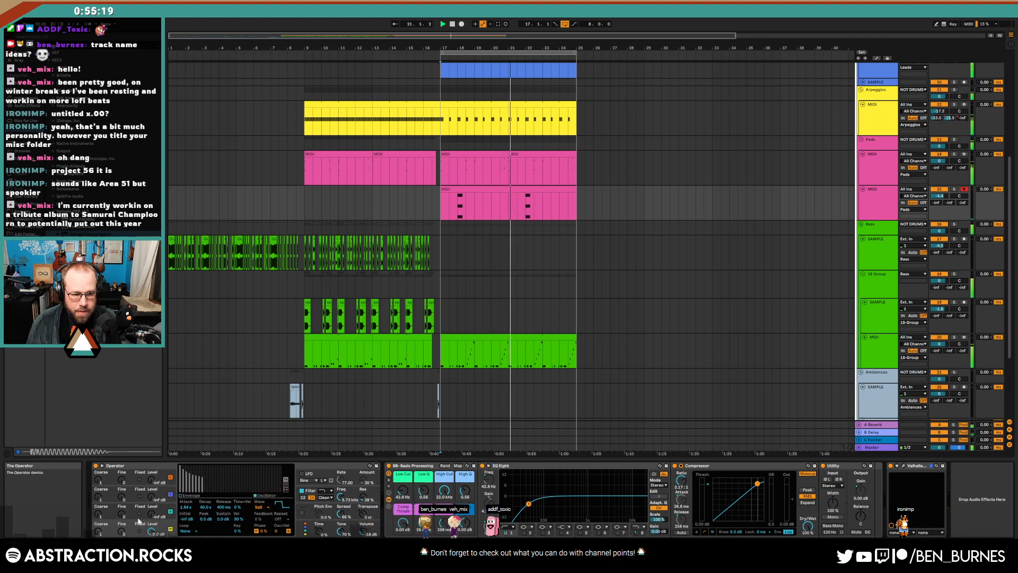
# Lengthen the envelope release in the second pads track's Operator, lower its filter frequency to about 1.80 kHz and increase the resonance
pyautogui.click(212, 496)
pyautogui.moveTo(272, 490); pyautogui.dragTo(276, 490)
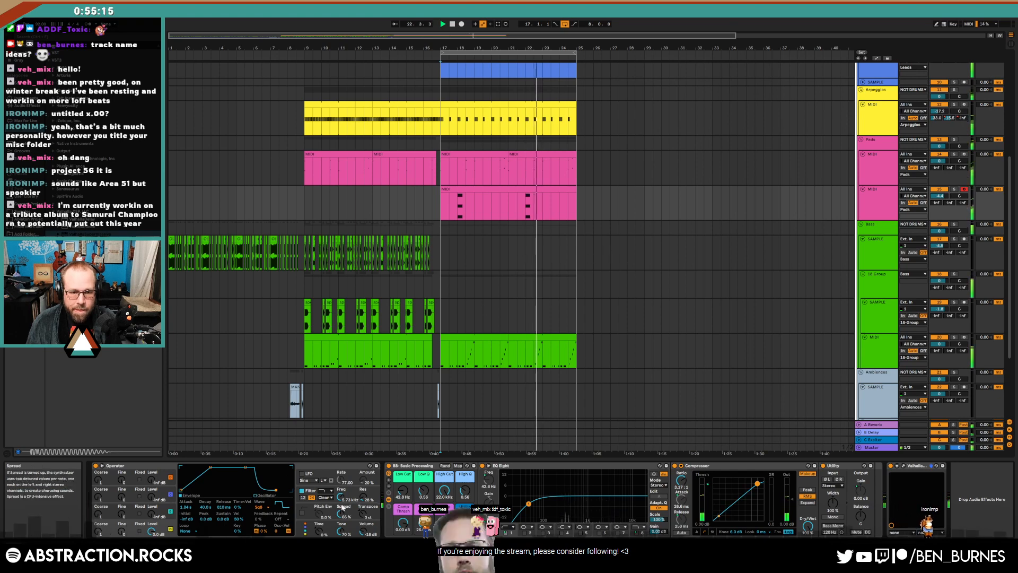
pyautogui.moveTo(341, 497); pyautogui.dragTo(364, 481)
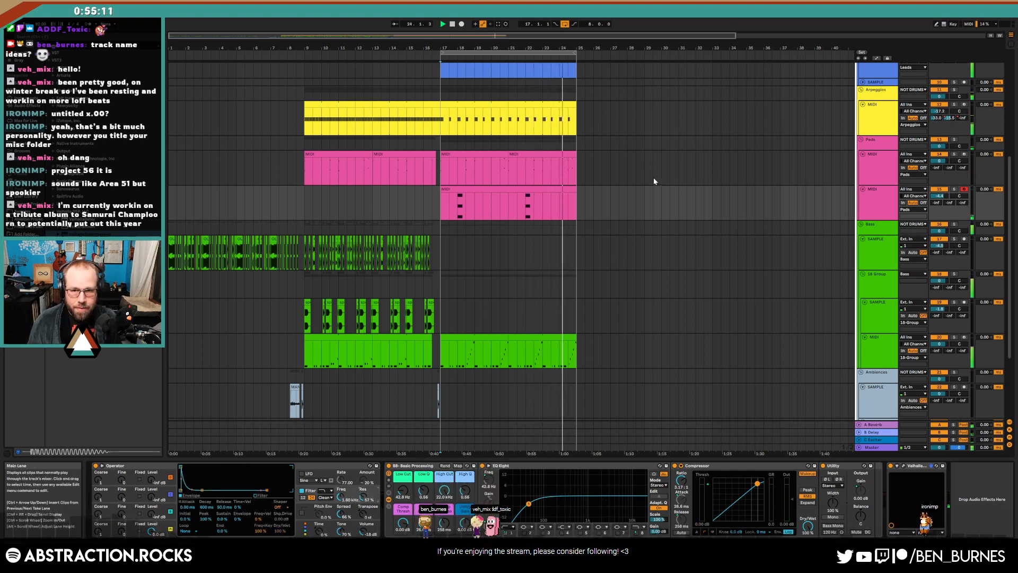
pyautogui.press('space')
# Repeat the final three-note chord of the blue lead clip within the clip's eighth bar
pyautogui.scroll(2, 591, 165)
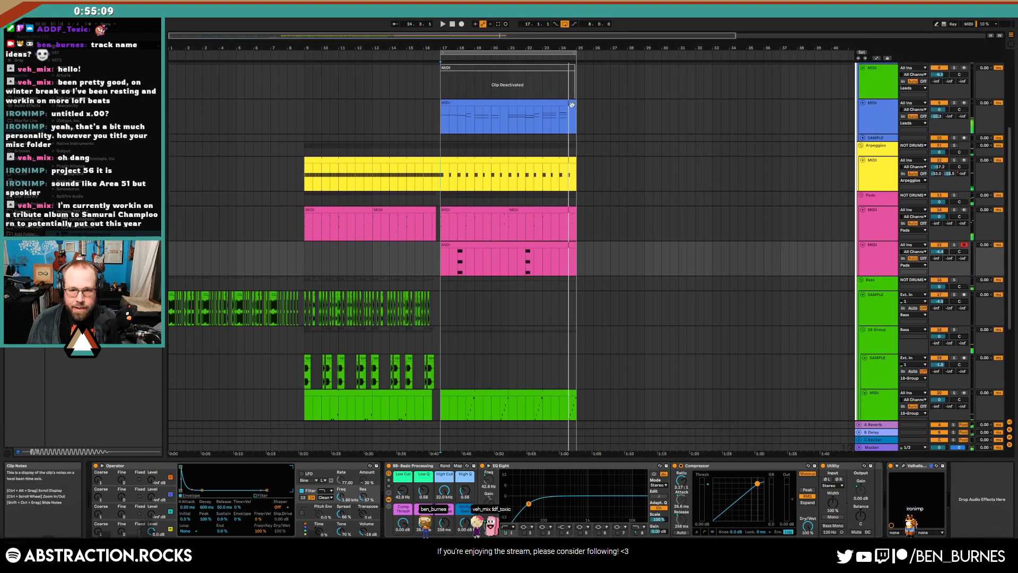
pyautogui.doubleClick(571, 104)
pyautogui.click(965, 370)
pyautogui.moveTo(934, 354); pyautogui.dragTo(956, 505)
pyautogui.hotkey('ctrl', 'd')
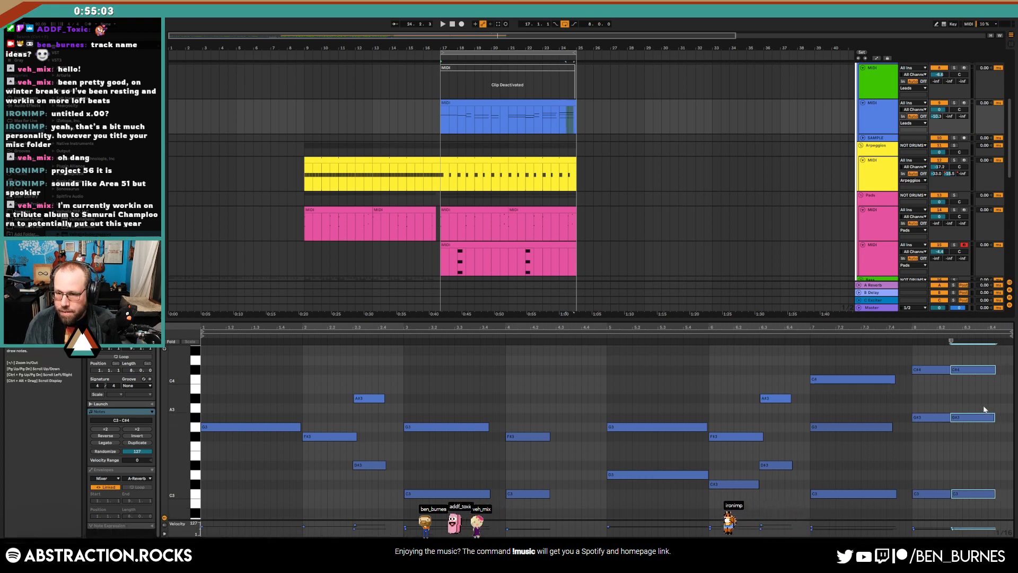
# Change the pitch of the repeated lead chord's top note and shorten the chord before it
pyautogui.moveTo(980, 370); pyautogui.dragTo(977, 435)
pyautogui.moveTo(925, 354); pyautogui.dragTo(921, 501)
pyautogui.hotkey('shift', 'Left')
pyautogui.hotkey('shift', 'Left')
# Edit the lead clip's MIDI sustain envelope so the pedal is released between the two final chords, and play the section
pyautogui.click(110, 478)
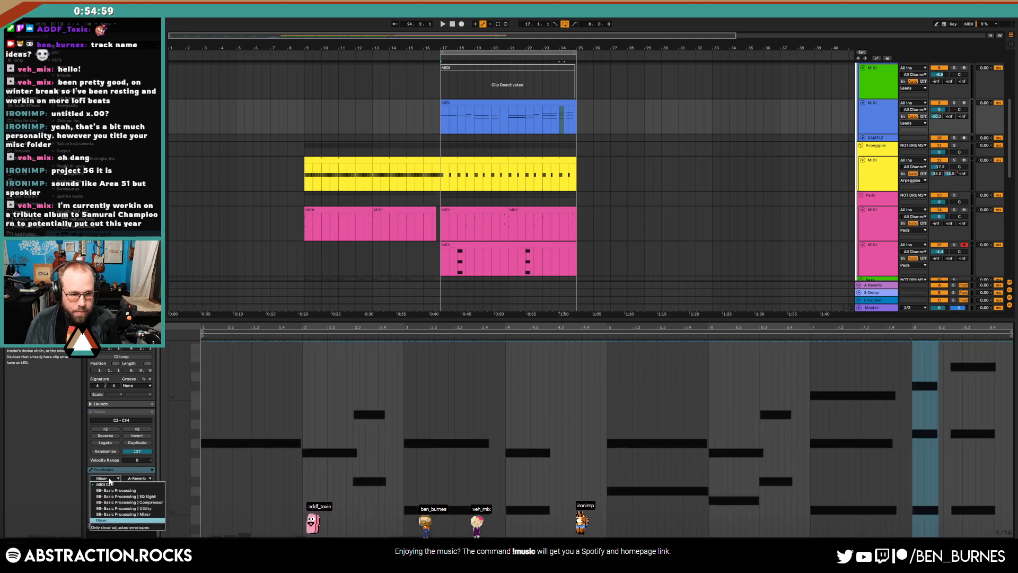
pyautogui.click(116, 486)
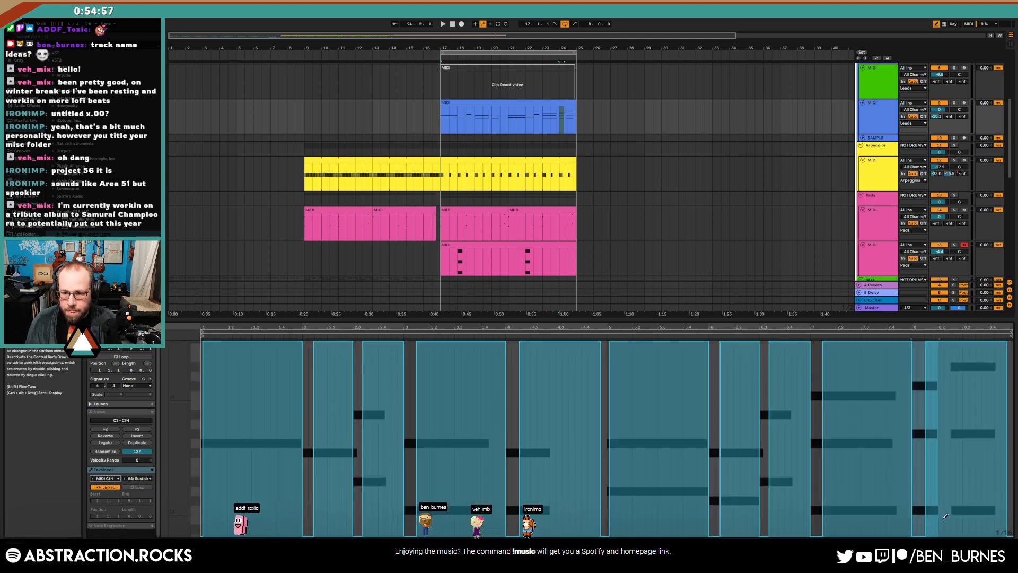
pyautogui.moveTo(938, 533); pyautogui.dragTo(956, 535)
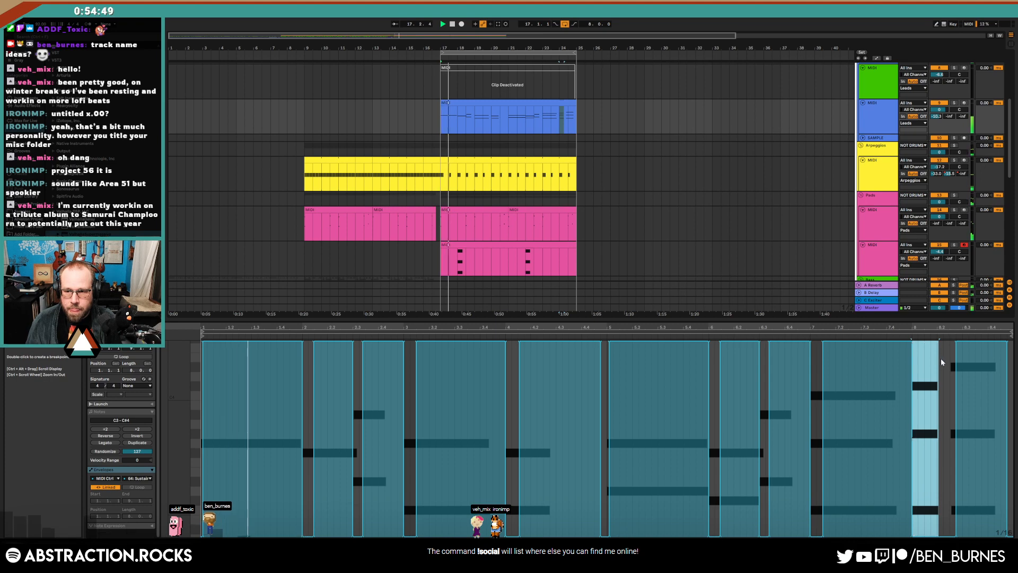
pyautogui.hotkey('shift', 'Tab')
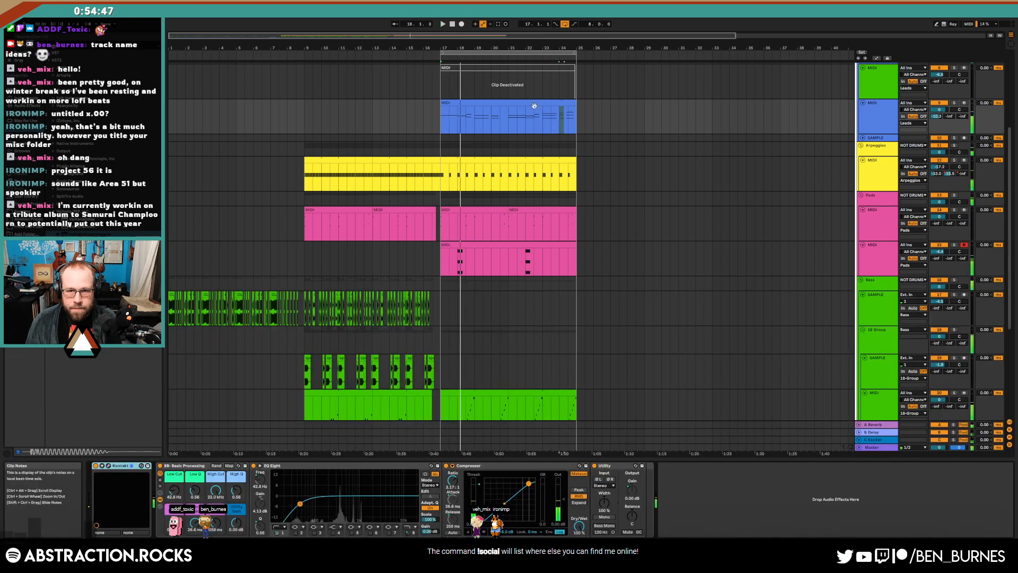
pyautogui.press('space')
# Raise the second pads track's volume, set its low cut to about 428 Hz, and play from bar 16
pyautogui.click(917, 260)
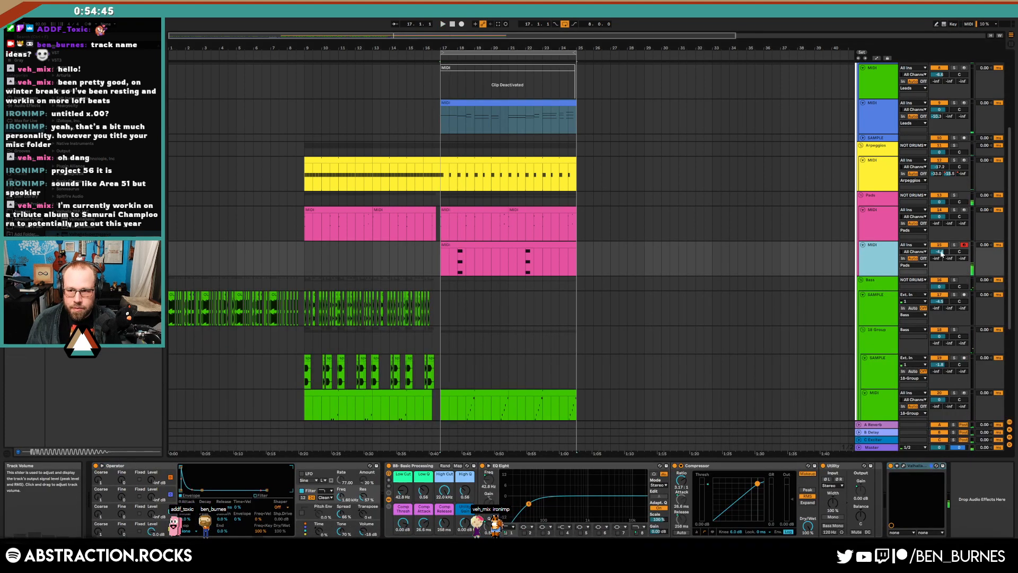
pyautogui.moveTo(942, 253); pyautogui.dragTo(942, 248)
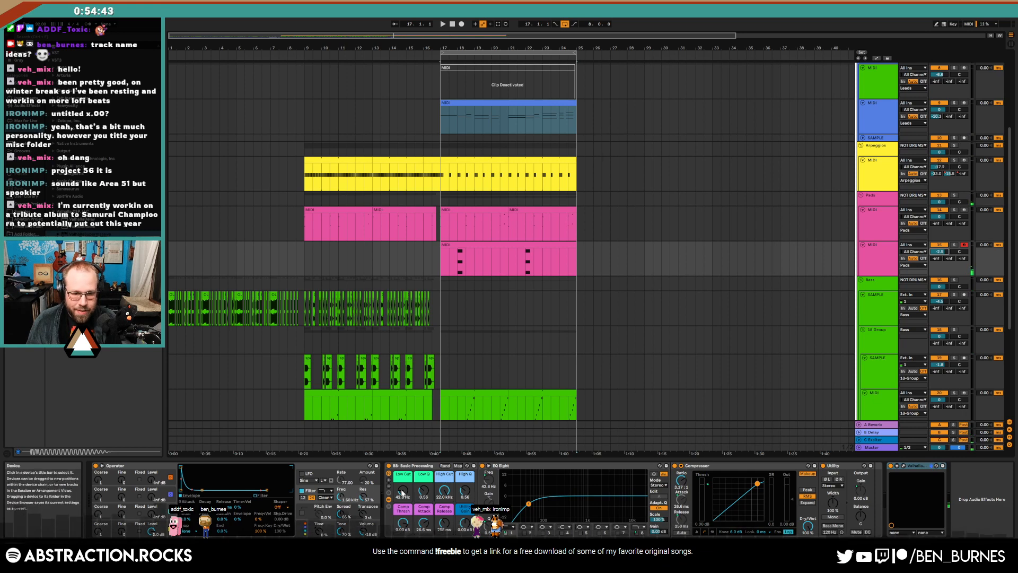
pyautogui.moveTo(404, 491); pyautogui.dragTo(403, 463)
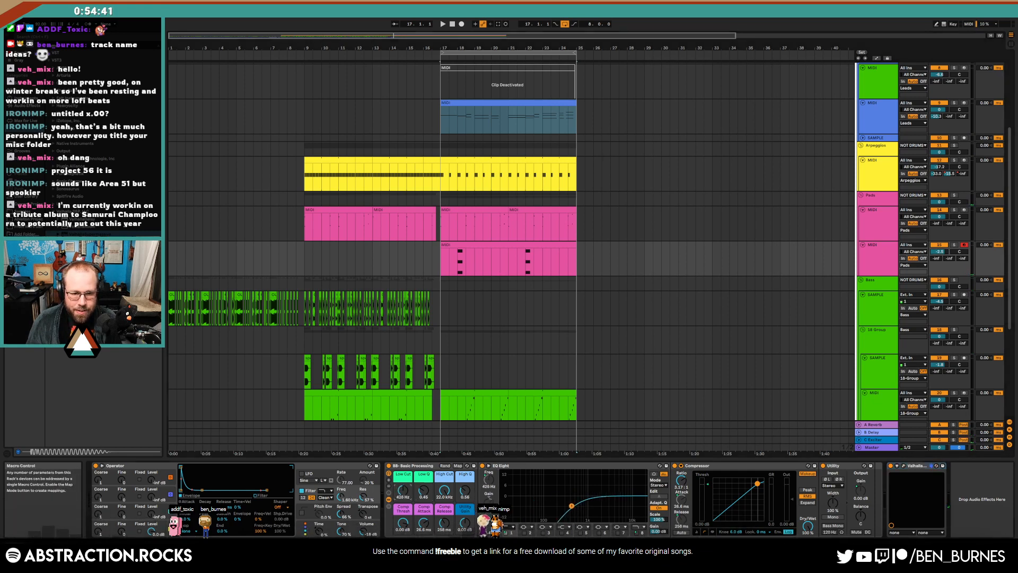
pyautogui.click(423, 69)
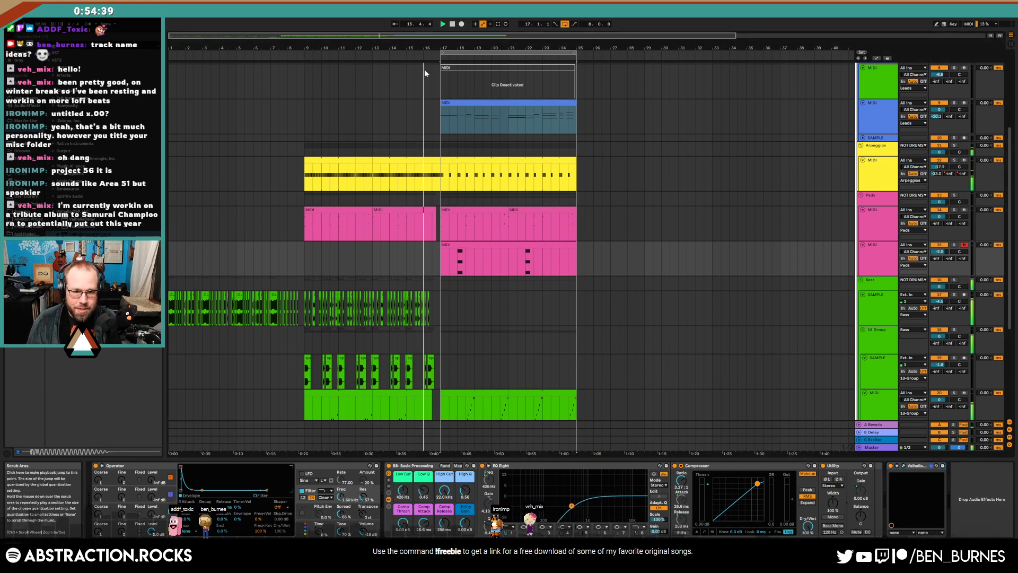
# Add a Delay effect at the end of the Ambiences sample track's device chain
pyautogui.scroll(-5, 584, 281)
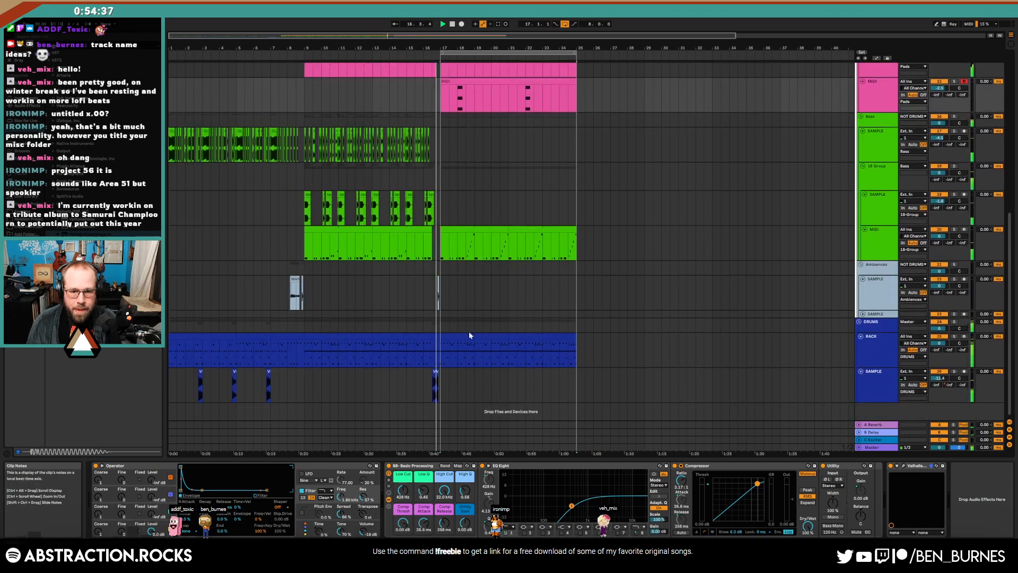
pyautogui.click(472, 335)
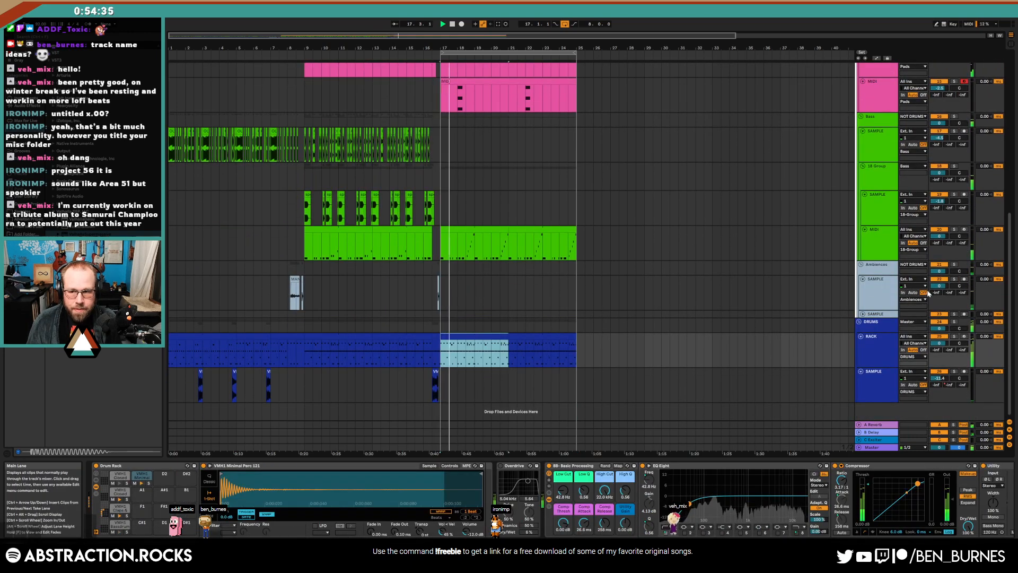
pyautogui.press('space')
pyautogui.scroll(5, 422, 289)
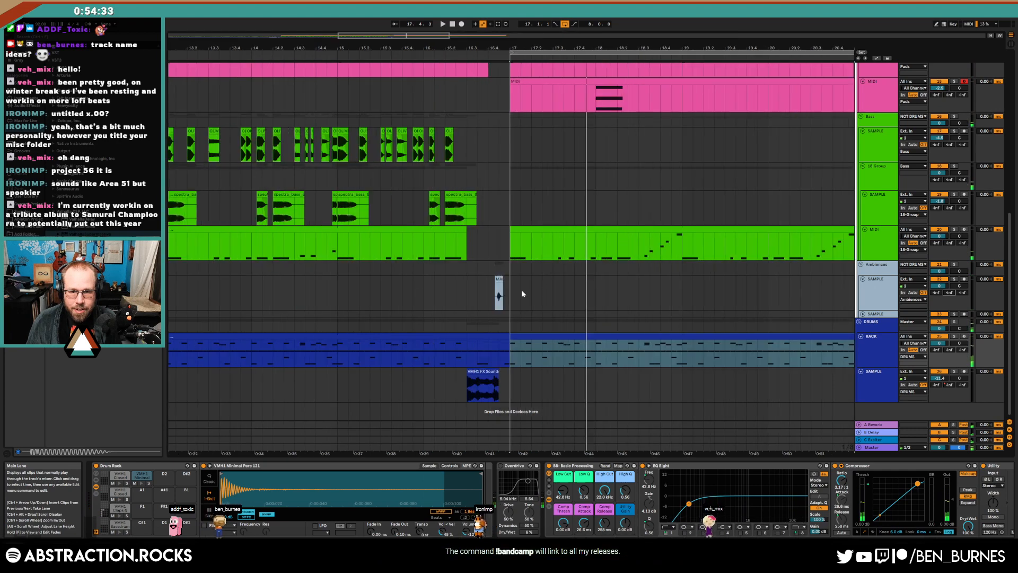
pyautogui.click(501, 290)
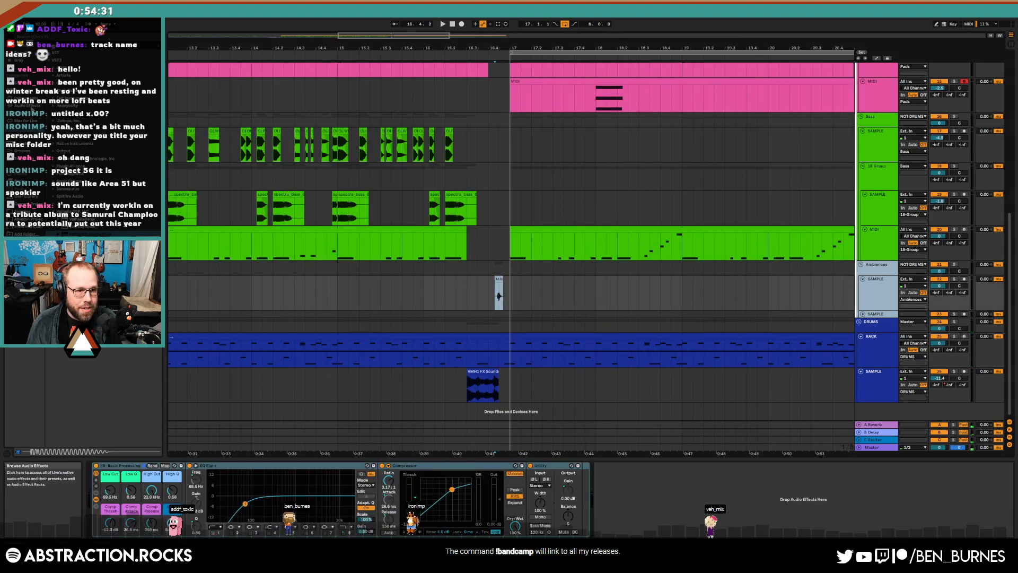
pyautogui.click(27, 105)
pyautogui.moveTo(71, 160); pyautogui.dragTo(634, 506)
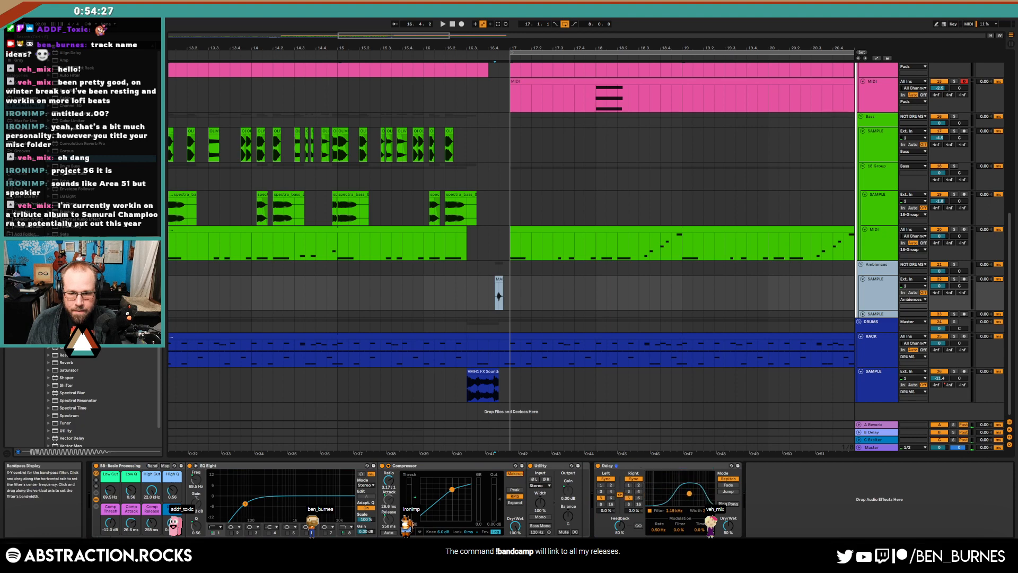
# Automate the Ambiences track's Delay to switch on just before the short clip at the end of bar 16, and play the transition
pyautogui.press('a')
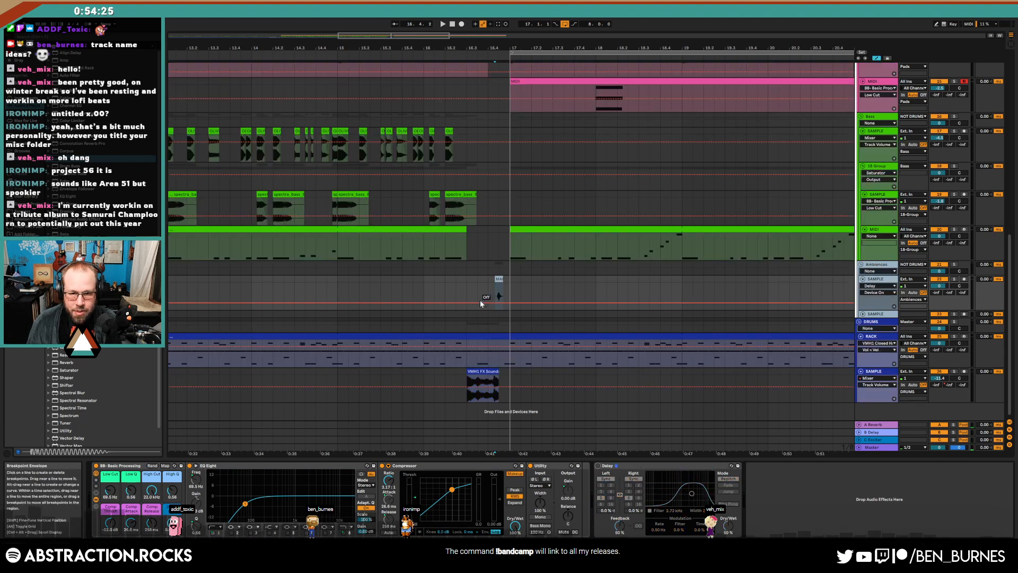
pyautogui.click(480, 302)
pyautogui.click(488, 289)
pyautogui.press('space')
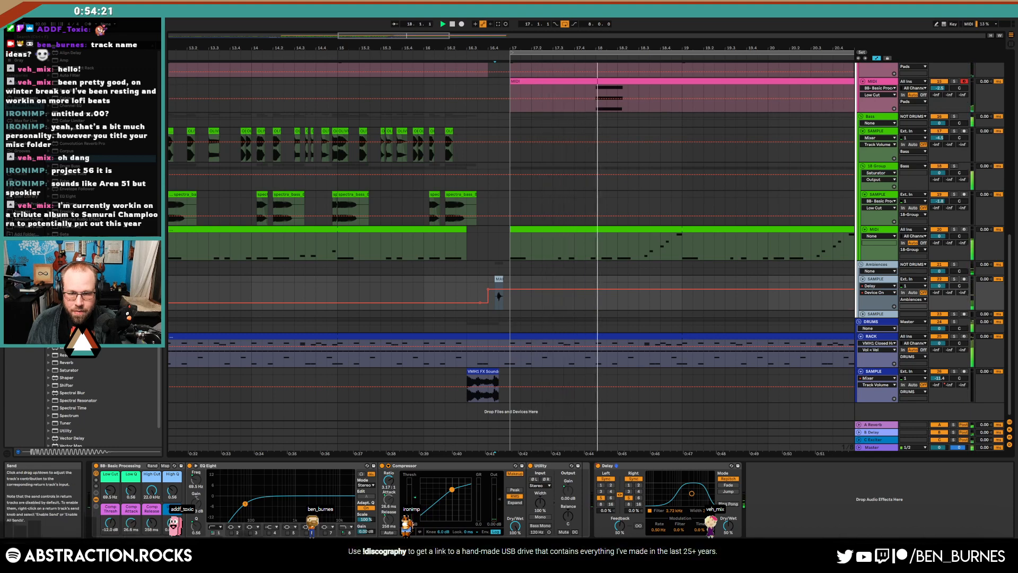
# Automate the Ambiences sample track's B-Delay send to ramp up into the short clip ending bar 16 and drop to -inf at bar 19
pyautogui.click(949, 293)
pyautogui.click(488, 309)
pyautogui.moveTo(492, 308); pyautogui.dragTo(493, 287)
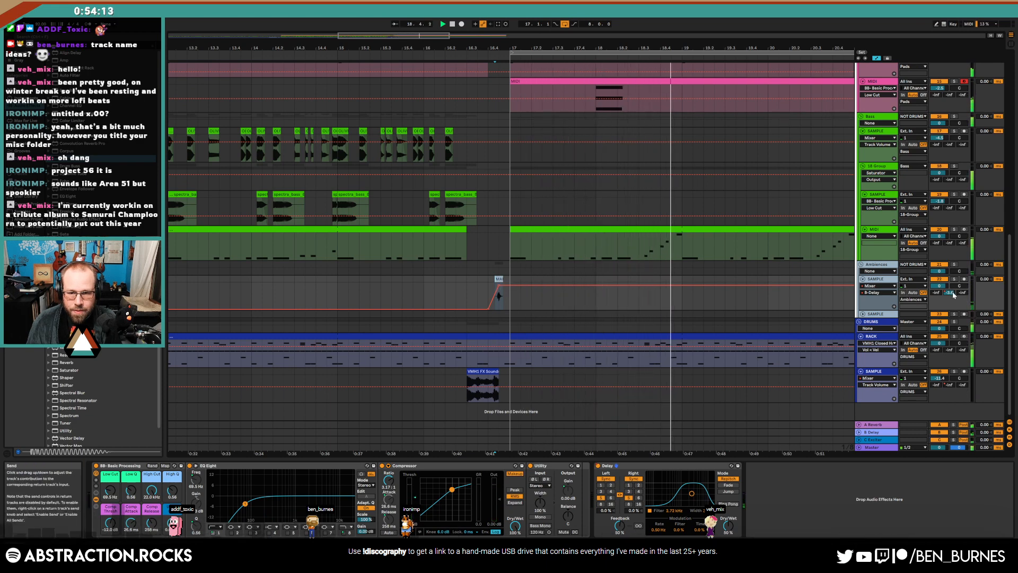
pyautogui.click(683, 285)
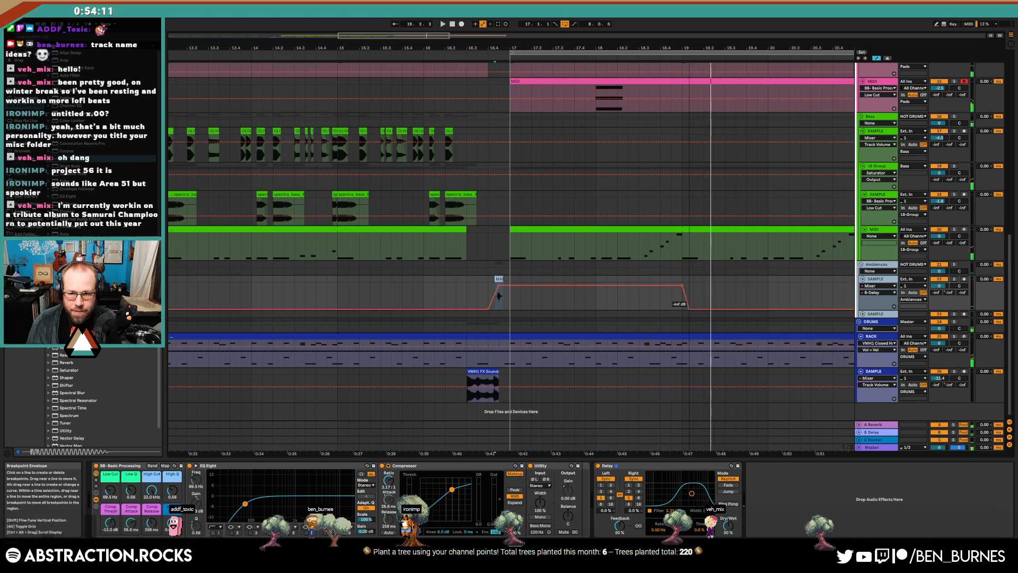
pyautogui.moveTo(703, 285); pyautogui.dragTo(704, 309)
# Automate the Ambiences sample track's A-Reverb send to rise only over the short clip ending bar 16, and play the transition
pyautogui.click(935, 293)
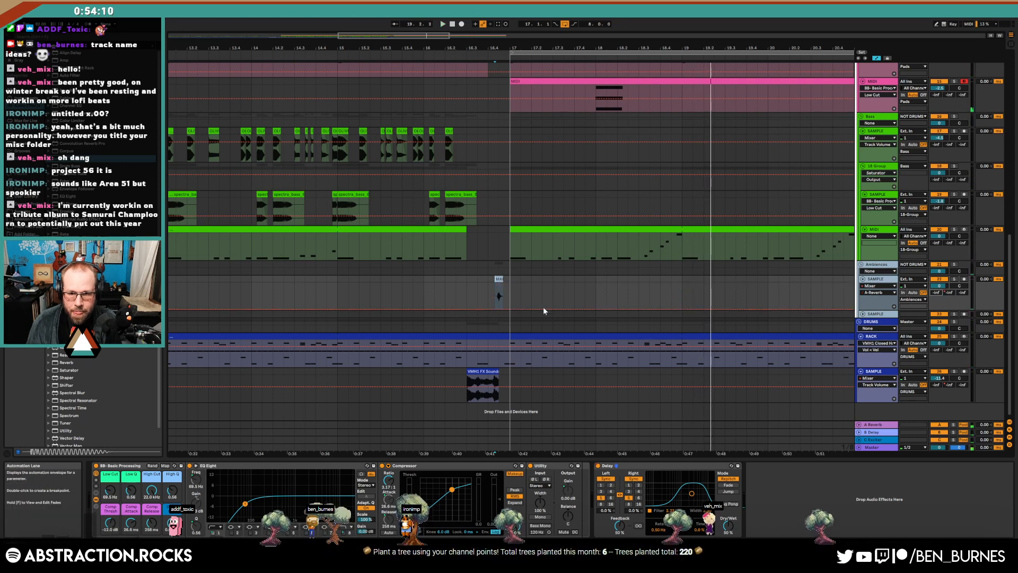
pyautogui.click(495, 308)
pyautogui.moveTo(503, 308)
pyautogui.mouseDown()
pyautogui.moveTo(499, 283)
pyautogui.moveTo(507, 308)
pyautogui.mouseUp()
pyautogui.click(505, 283)
pyautogui.click(487, 298)
pyautogui.press('space')
pyautogui.press('Left')
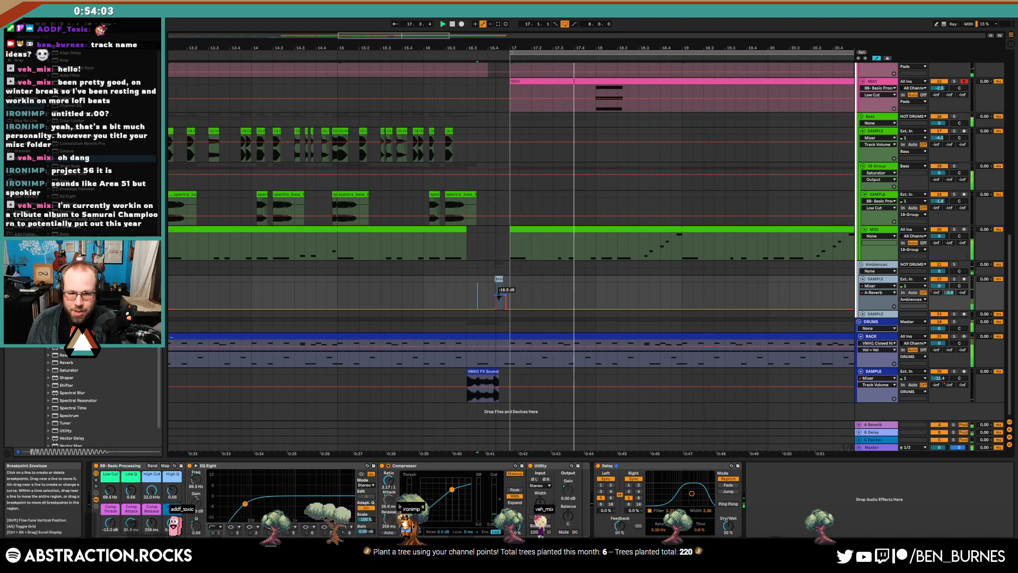
pyautogui.click(469, 298)
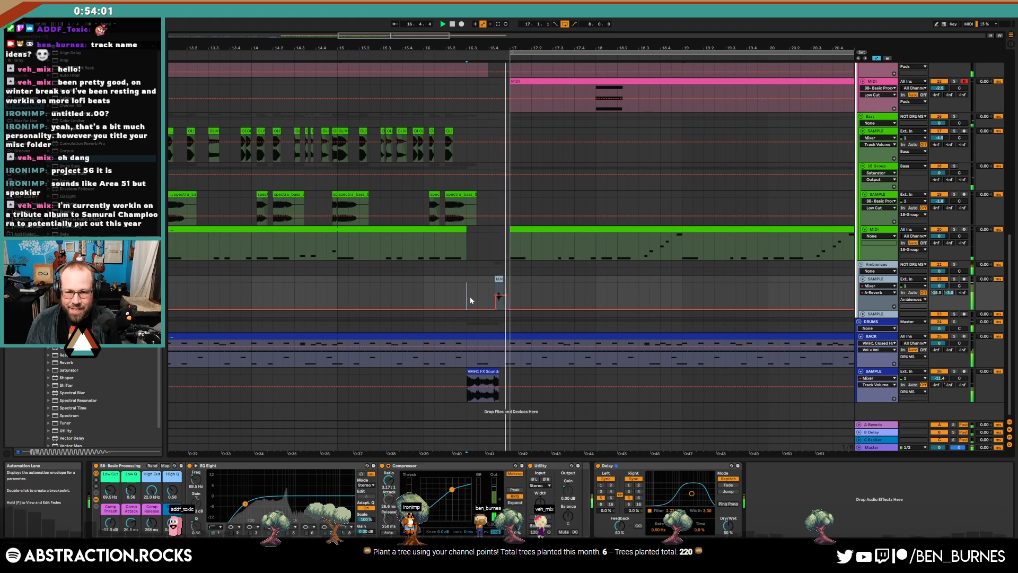
pyautogui.scroll(-6, 617, 291)
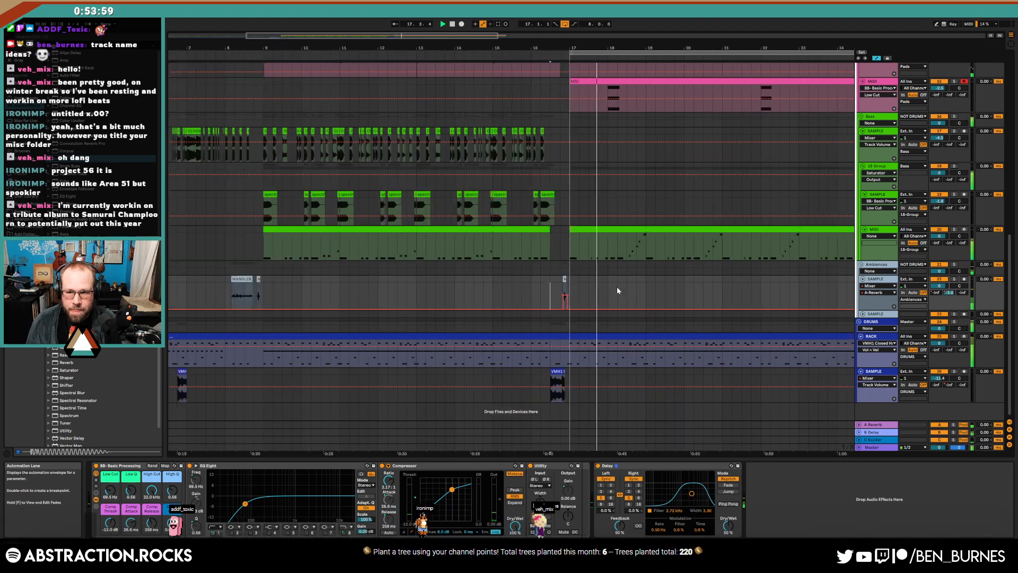
pyautogui.scroll(5, 422, 292)
pyautogui.scroll(-2, 421, 289)
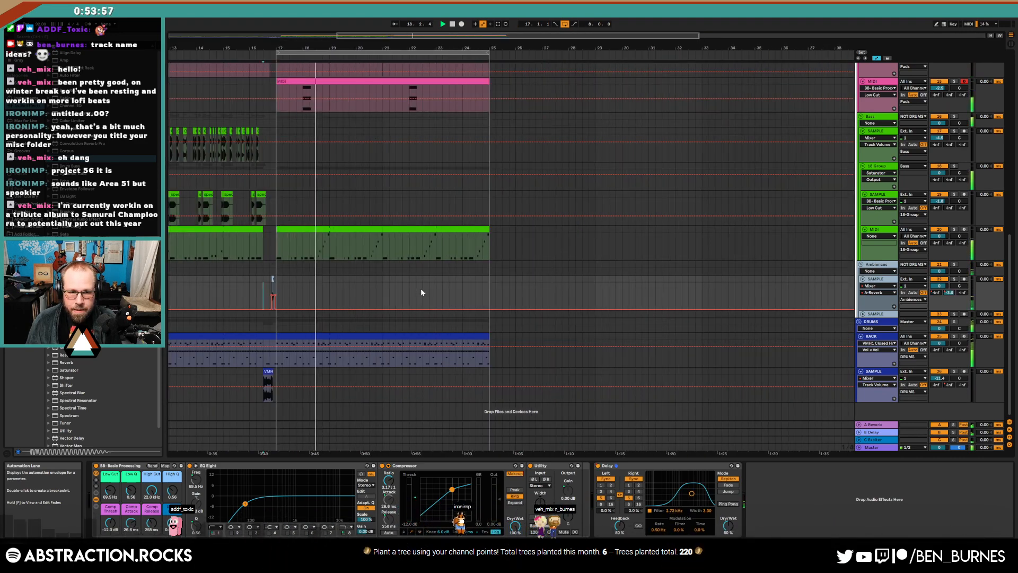
pyautogui.moveTo(951, 293); pyautogui.dragTo(952, 299)
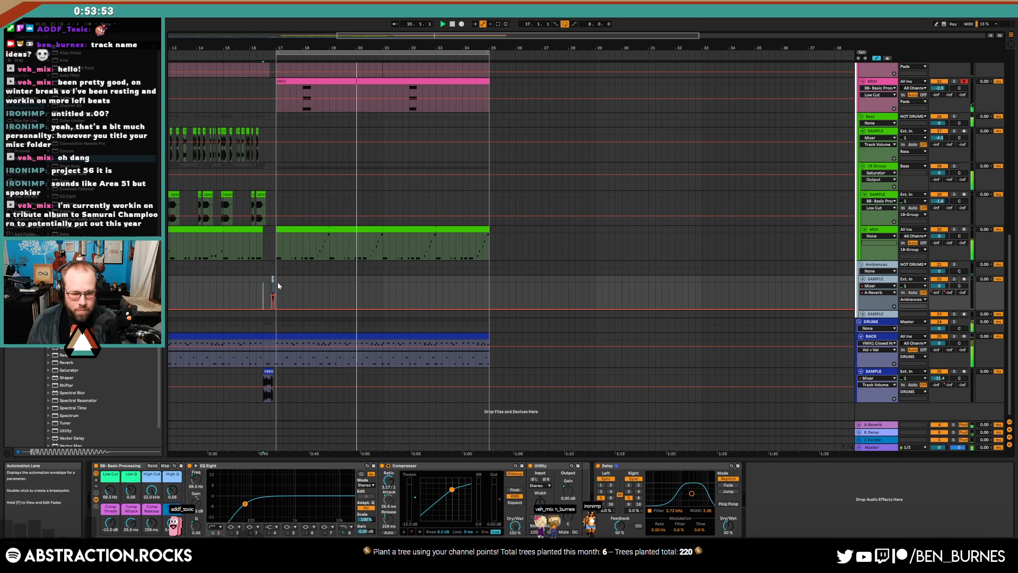
# Stop playback and review the notes in the drum rack's MIDI clip starting at bar 17
pyautogui.click(319, 337)
pyautogui.press('space')
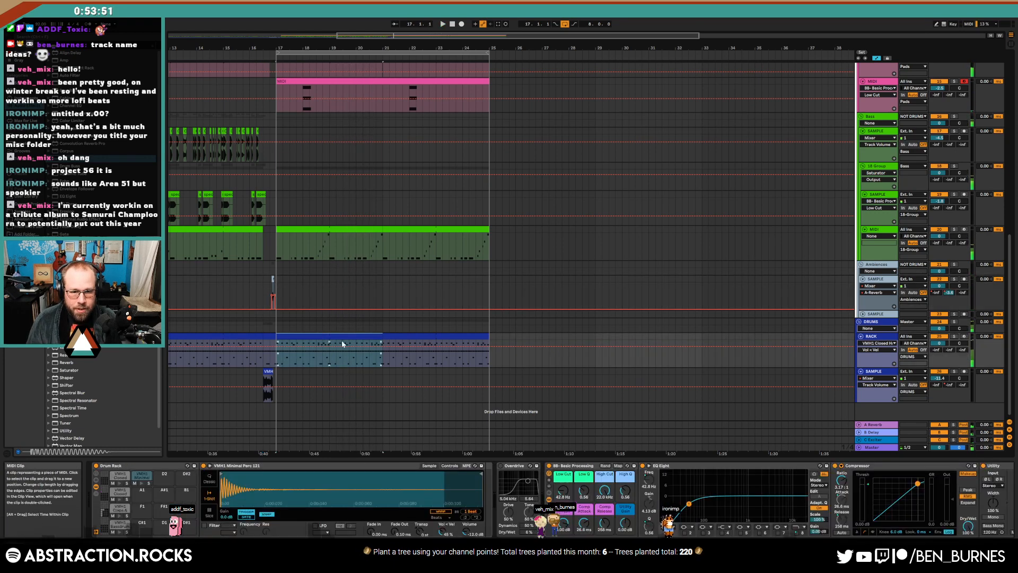
pyautogui.doubleClick(353, 338)
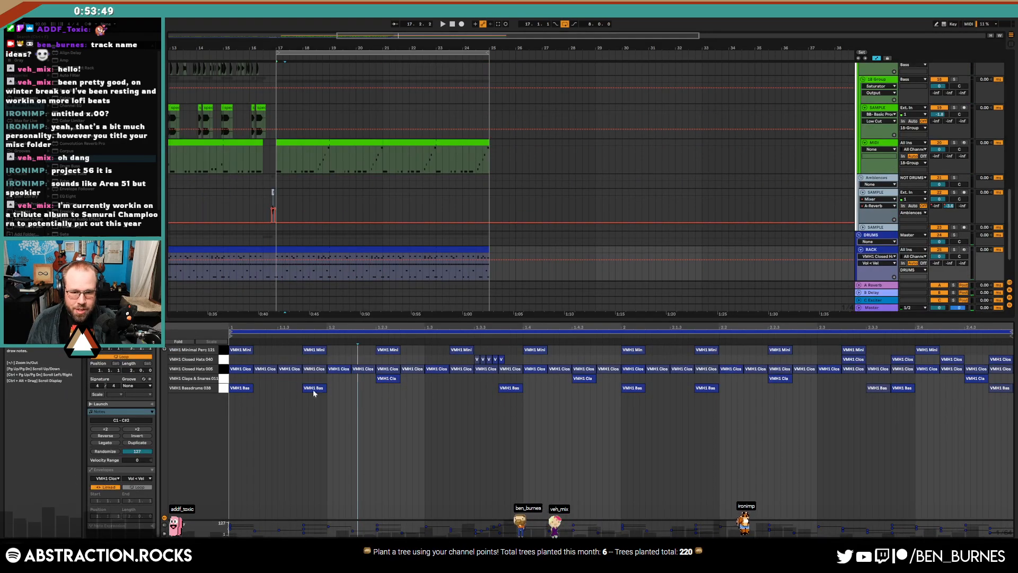
pyautogui.hotkey('shift', 'Tab')
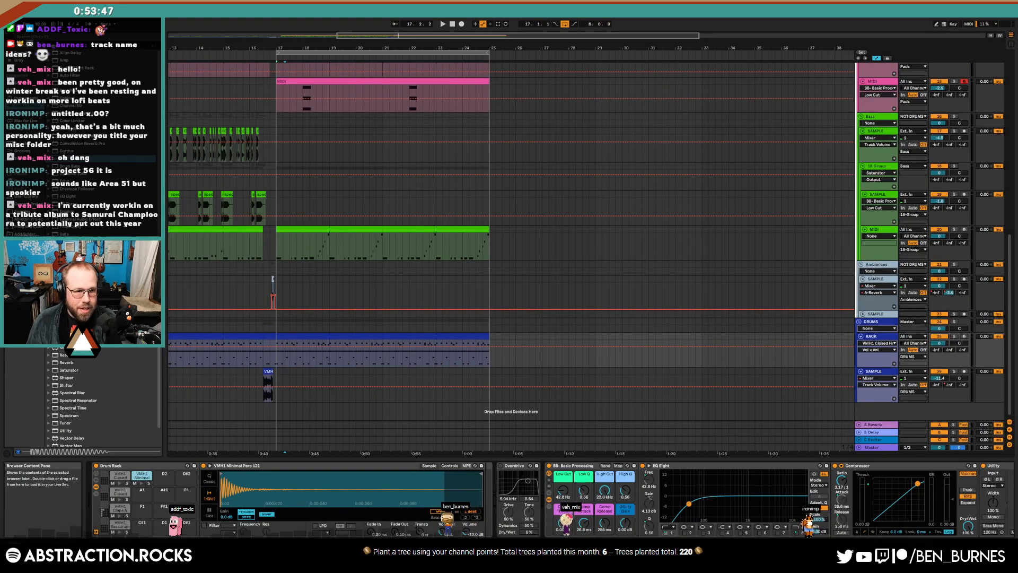
# Browse the sample library's percussion folders and audition several spectra_perc loops in the Digital folder
pyautogui.click(24, 211)
pyautogui.scroll(-3, 100, 204)
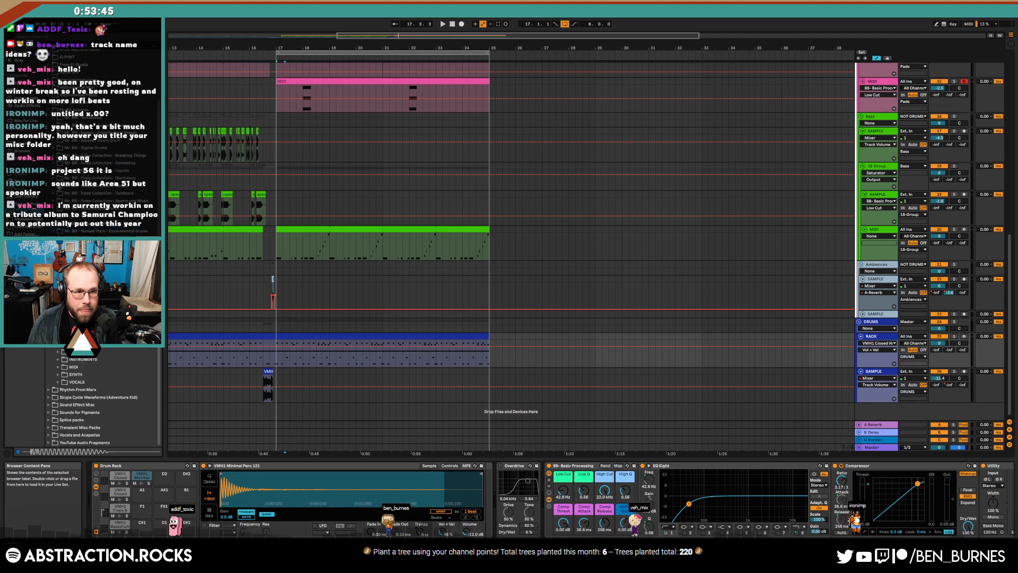
pyautogui.scroll(1, 101, 204)
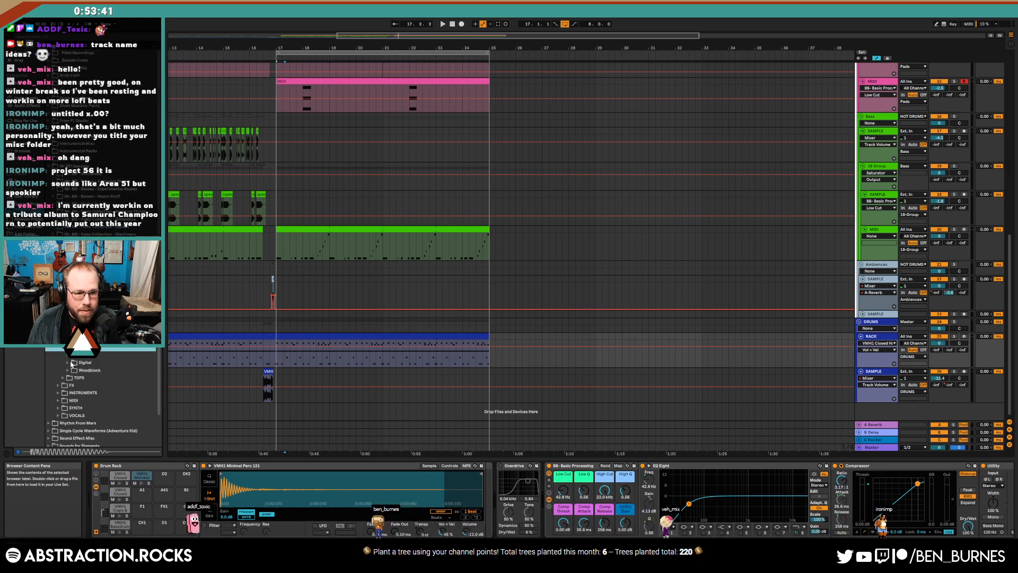
pyautogui.scroll(2, 85, 366)
pyautogui.click(84, 378)
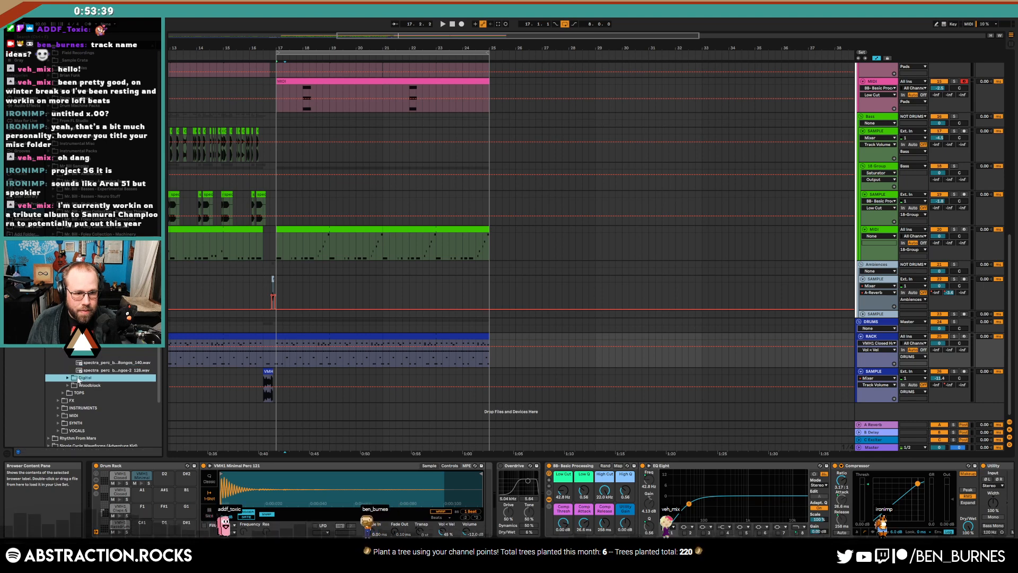
pyautogui.scroll(-2, 83, 378)
pyautogui.click(92, 371)
pyautogui.click(115, 387)
pyautogui.click(117, 391)
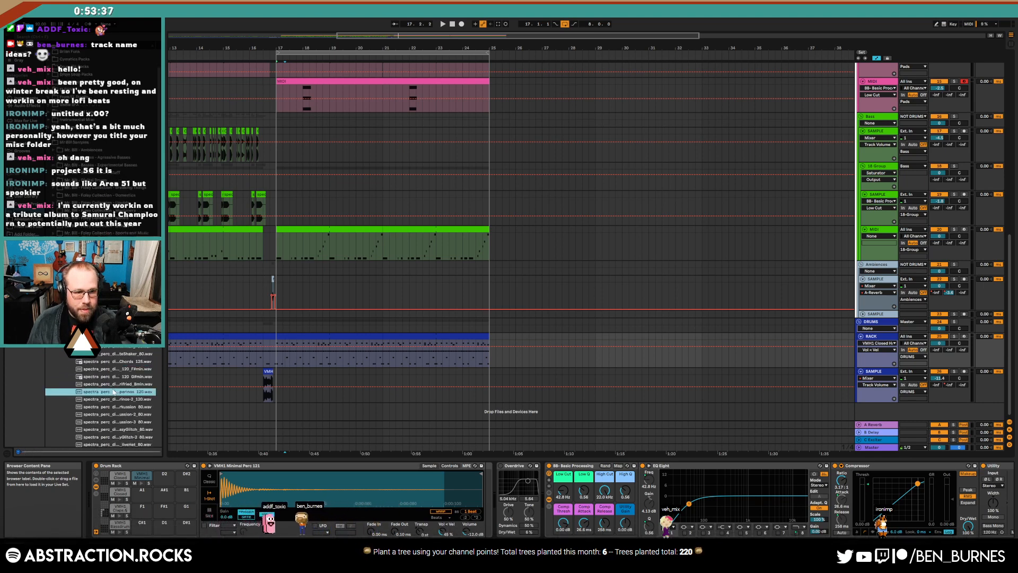
pyautogui.scroll(-3, 117, 391)
pyautogui.click(118, 391)
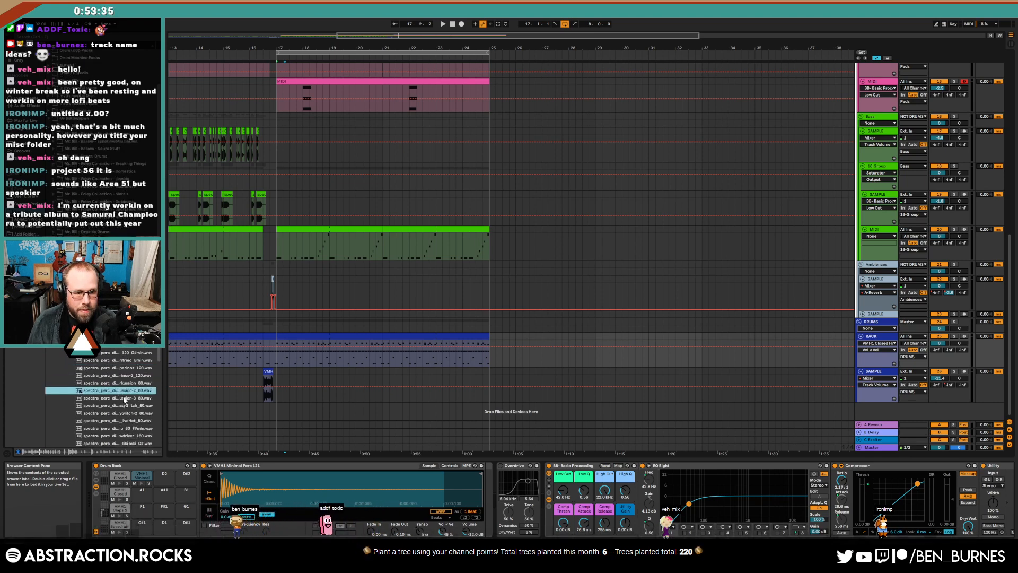
pyautogui.scroll(-1, 125, 401)
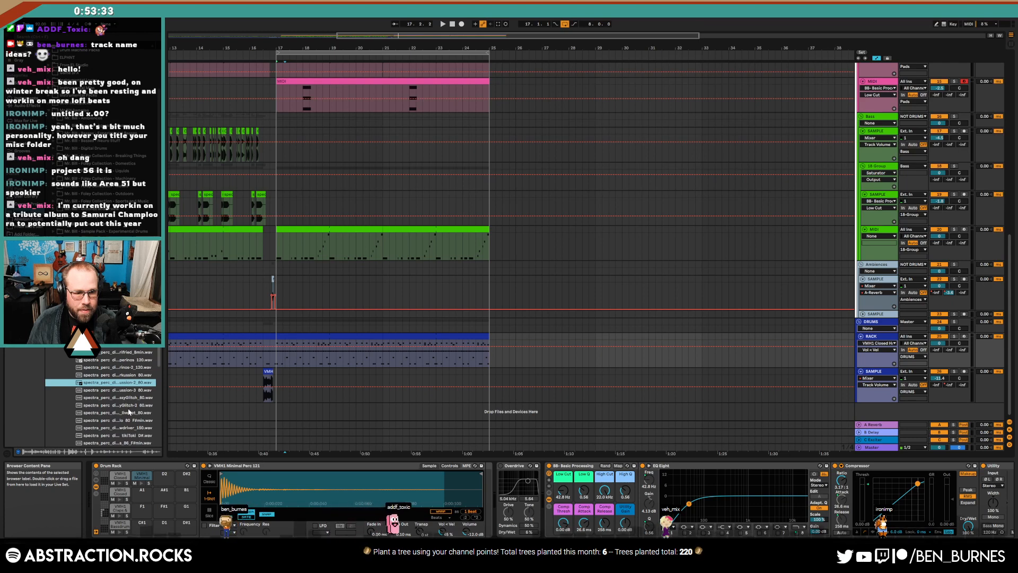
pyautogui.click(127, 405)
# Preview the spectra cymbal one-shots and load the liveSplash sample onto an empty pad of the drum rack
pyautogui.scroll(10, 128, 413)
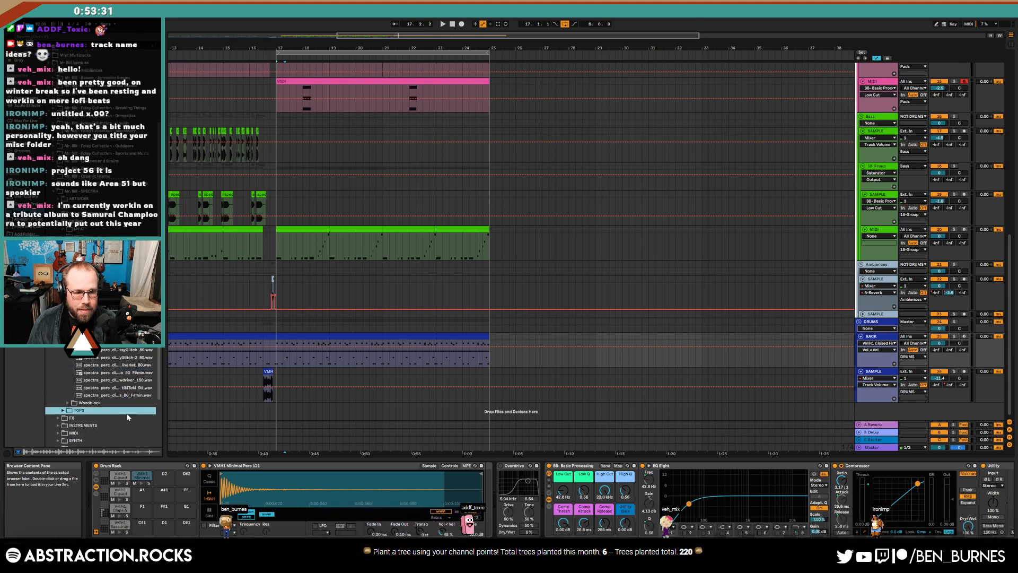
pyautogui.scroll(3, 127, 414)
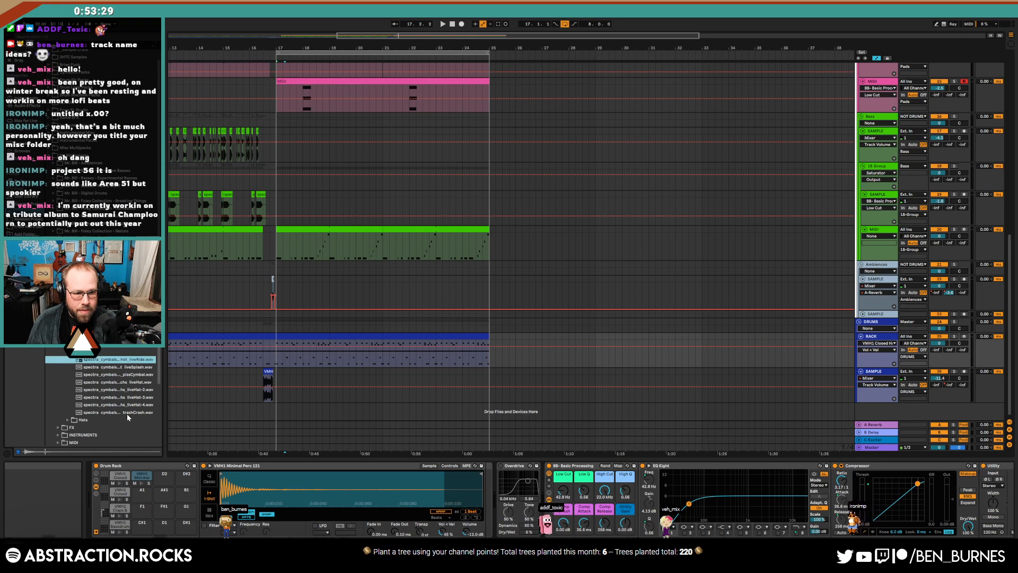
pyautogui.click(126, 367)
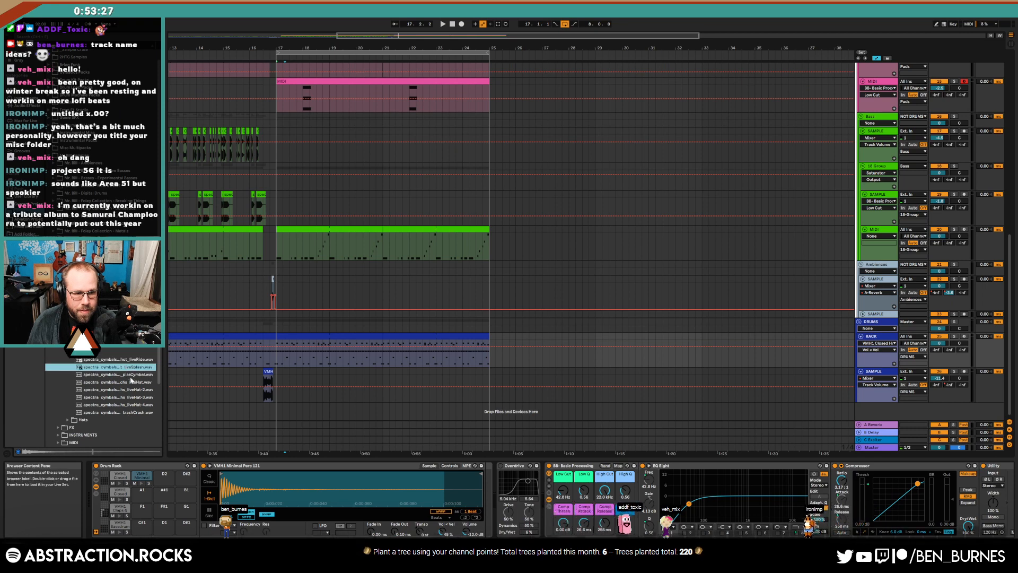
pyautogui.click(328, 338)
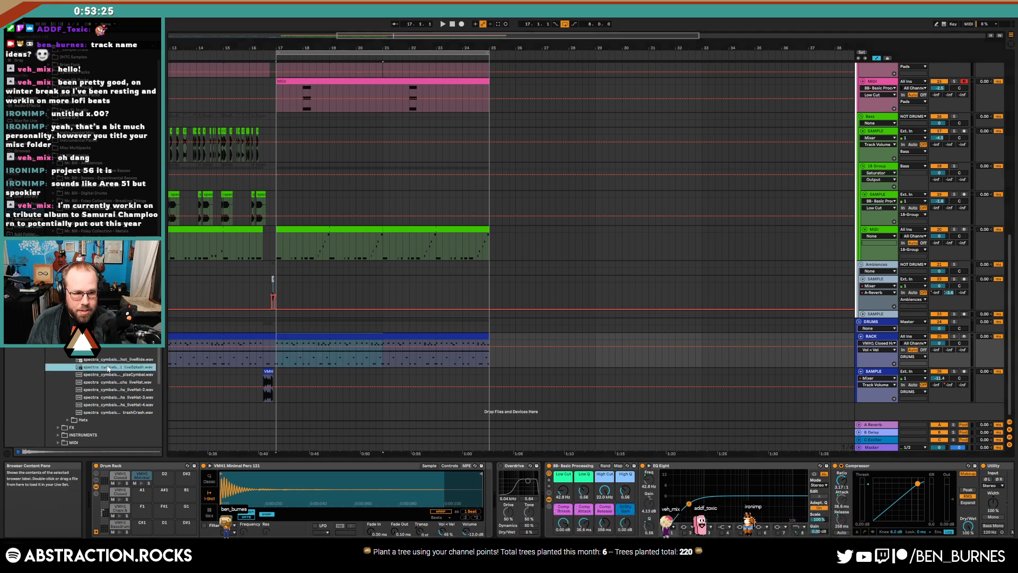
# Add a splash cymbal note at 1.1.3 in the bar 17 drum clip and duplicate it onto every off-beat for two bars
pyautogui.doubleClick(308, 337)
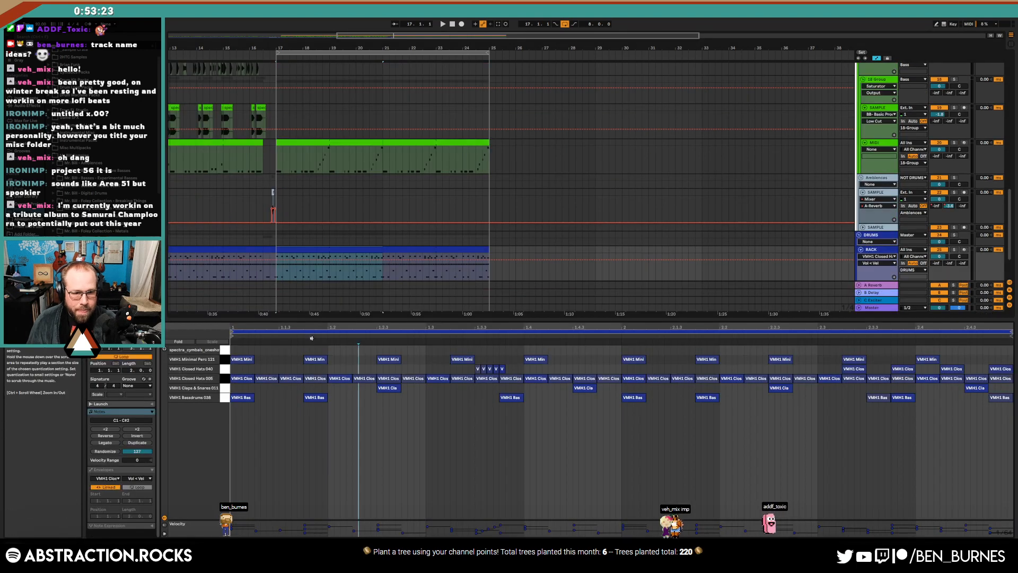
pyautogui.doubleClick(283, 350)
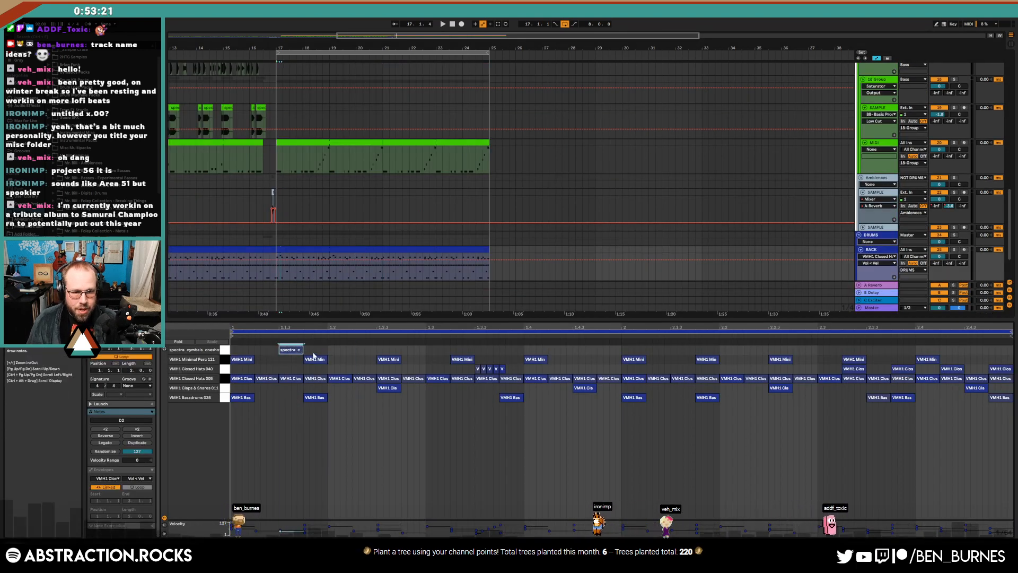
pyautogui.moveTo(327, 348); pyautogui.dragTo(234, 350)
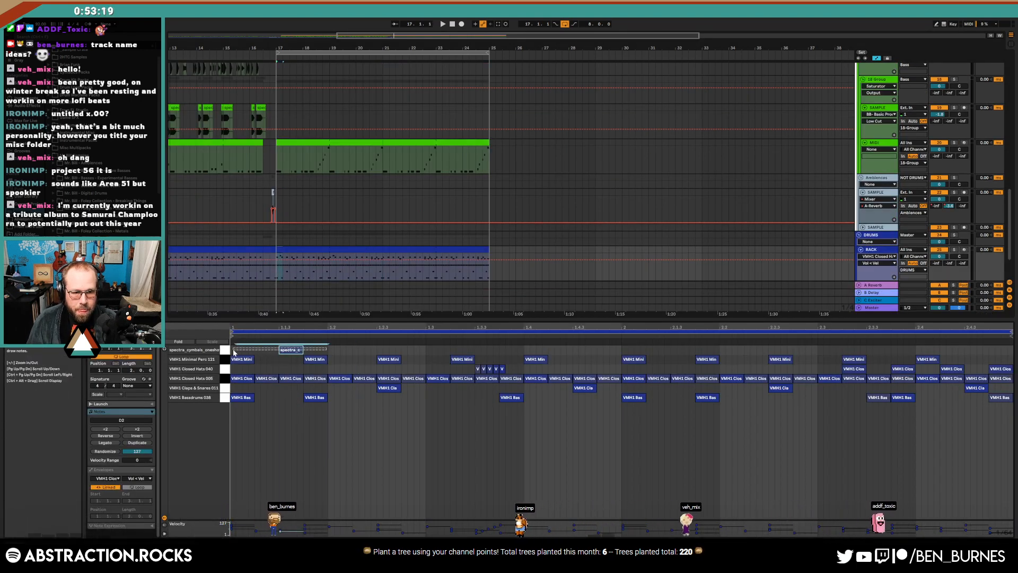
pyautogui.hotkey('ctrl', 'd')
pyautogui.hotkey('ctrl', 'd')
pyautogui.hotkey('ctrl', 'd')
pyautogui.hotkey('ctrl', 'd')
pyautogui.hotkey('ctrl', 'd')
pyautogui.hotkey('ctrl', 'd')
pyautogui.hotkey('ctrl', 'd')
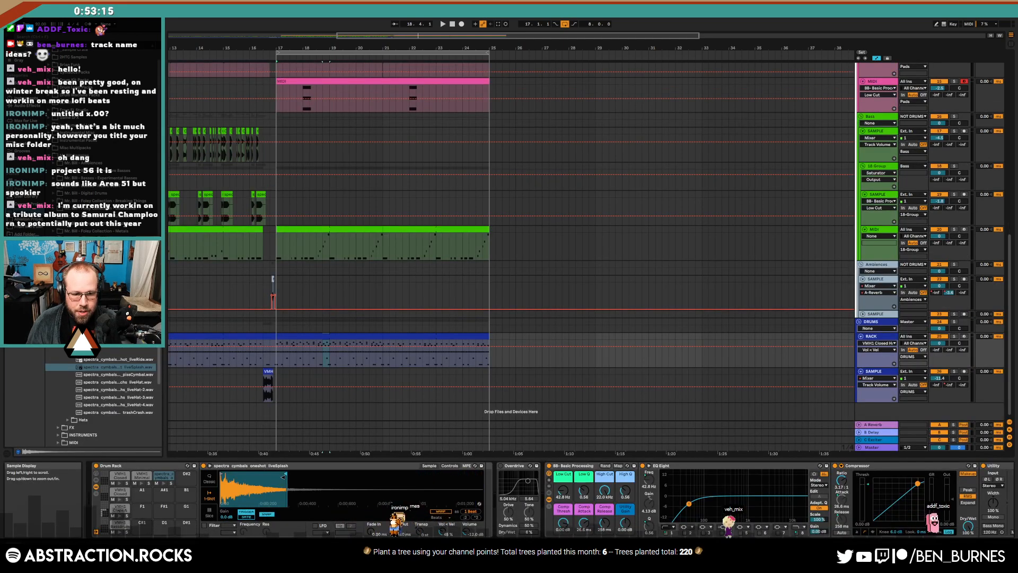
# Adjust the splash sample's end point and set its fade out to about 238 ms
pyautogui.moveTo(284, 477); pyautogui.dragTo(291, 477)
pyautogui.moveTo(395, 532); pyautogui.dragTo(394, 496)
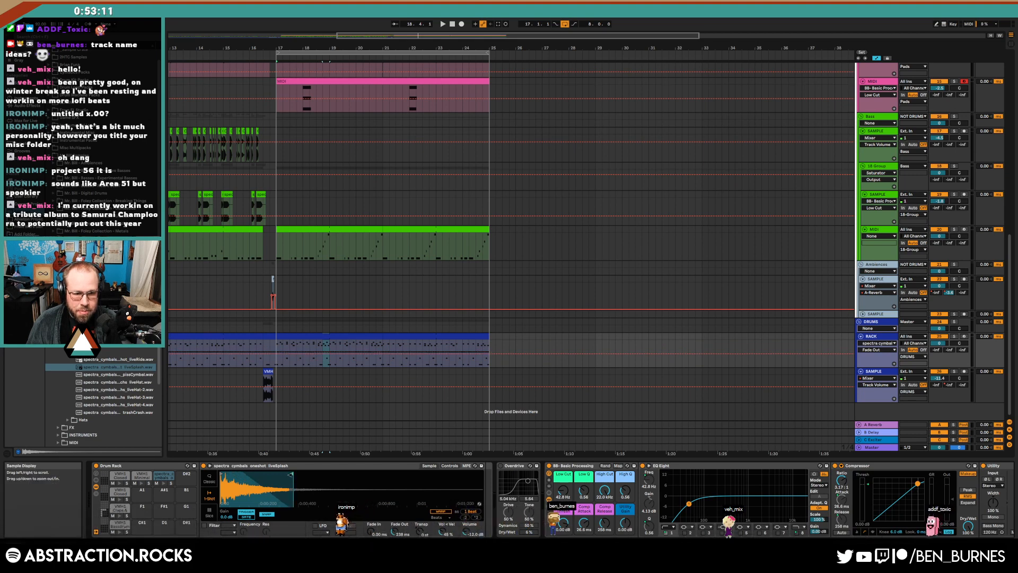
pyautogui.moveTo(291, 475); pyautogui.dragTo(283, 476)
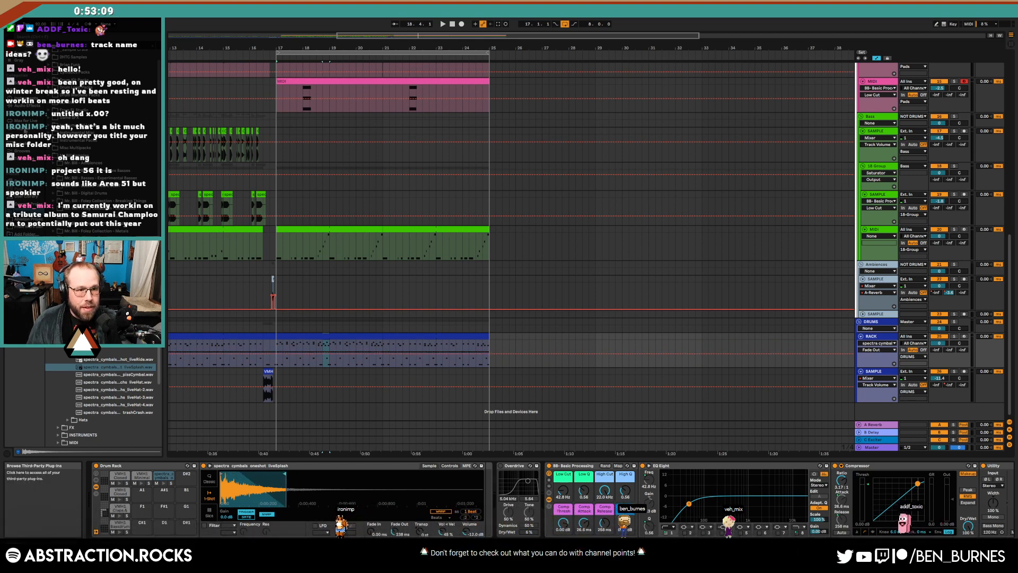
# Add the Raum reverb plug-in after the splash cymbal's sampler, set its decay to about 1.9 s, and lower its mix
pyautogui.click(25, 129)
pyautogui.click(54, 211)
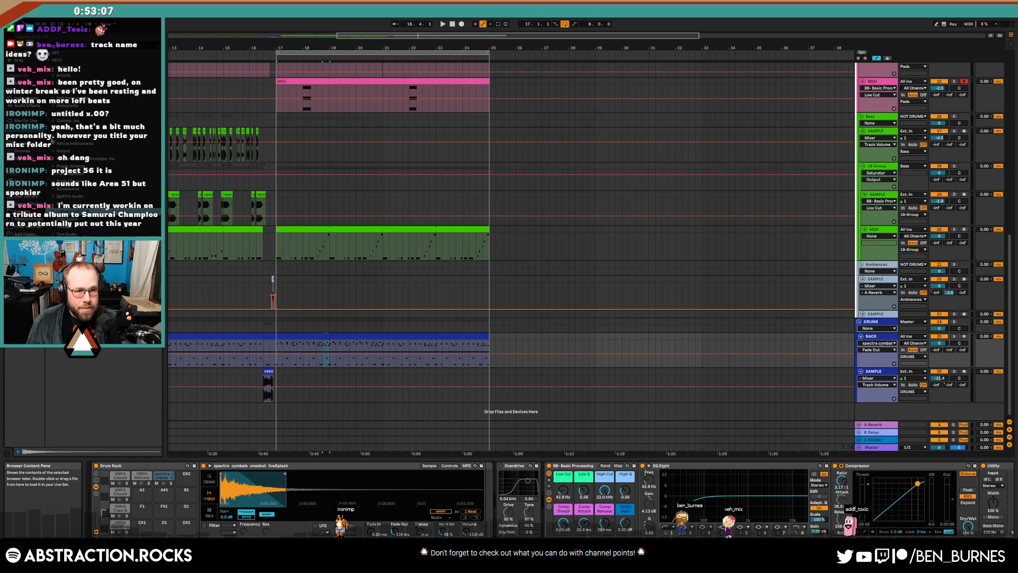
pyautogui.click(54, 151)
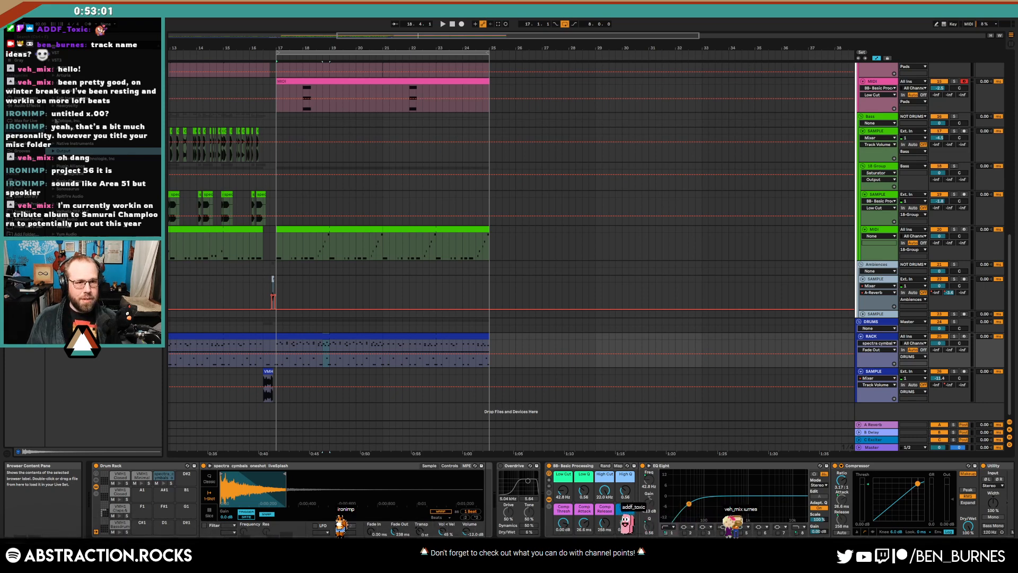
pyautogui.click(54, 143)
pyautogui.click(72, 211)
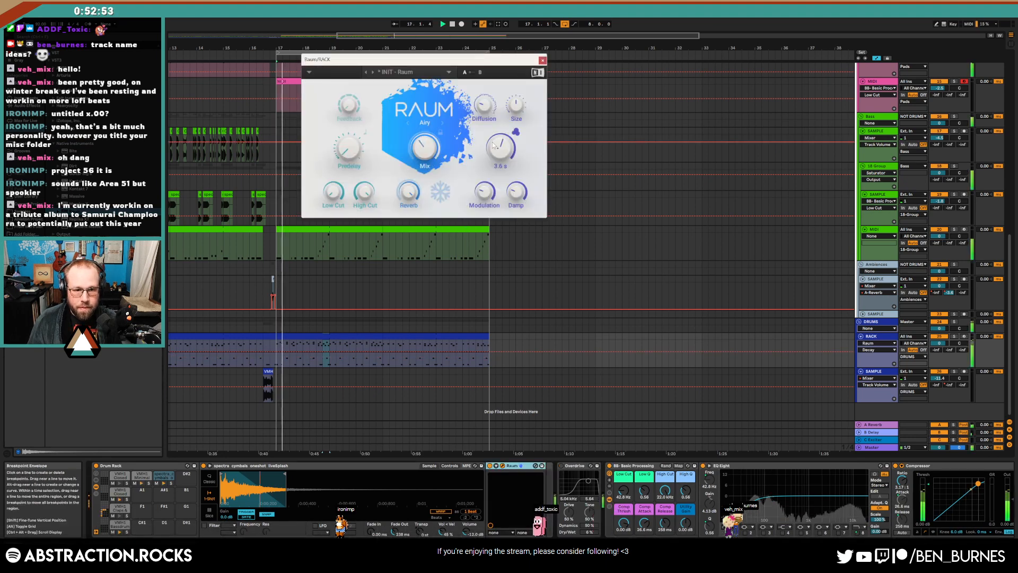
pyautogui.moveTo(496, 150); pyautogui.dragTo(485, 198)
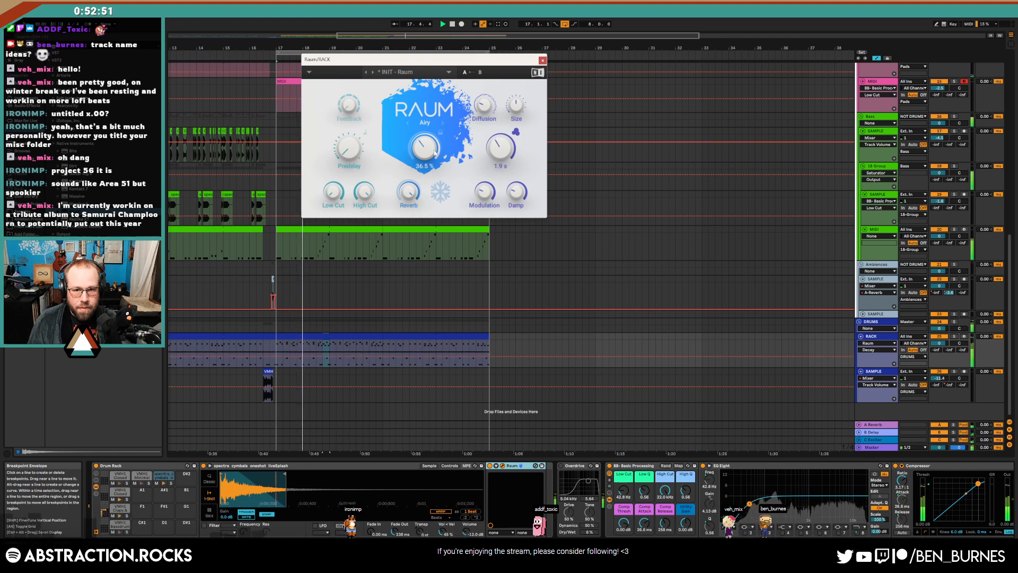
pyautogui.moveTo(422, 151); pyautogui.dragTo(375, 211)
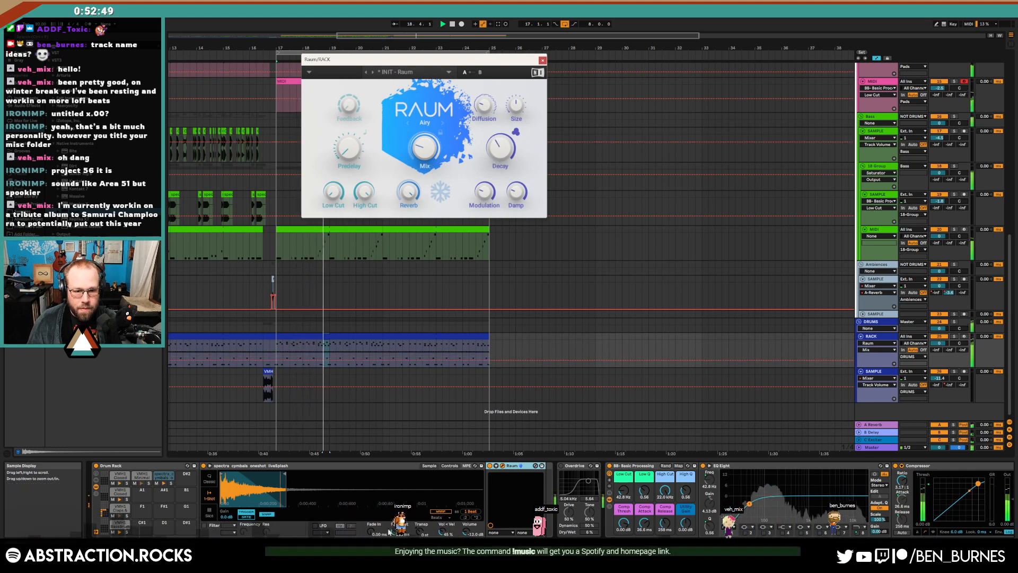
# Shorten the splash cymbal sample to its initial hit and set its fade out to about 104 ms during playback
pyautogui.moveTo(286, 474); pyautogui.dragTo(233, 478)
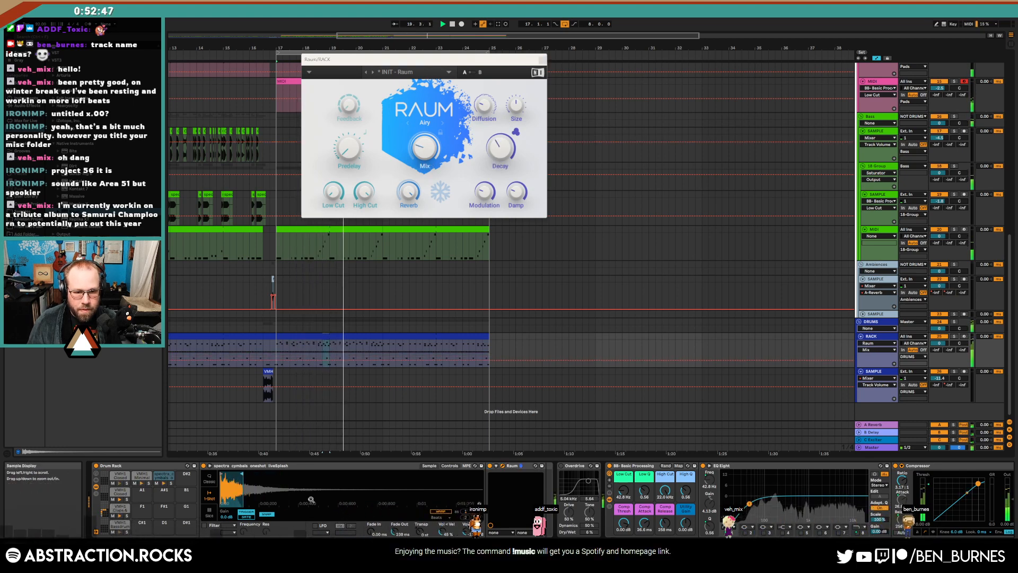
pyautogui.moveTo(400, 531)
pyautogui.mouseDown()
pyautogui.moveTo(399, 543)
pyautogui.moveTo(399, 526)
pyautogui.mouseUp()
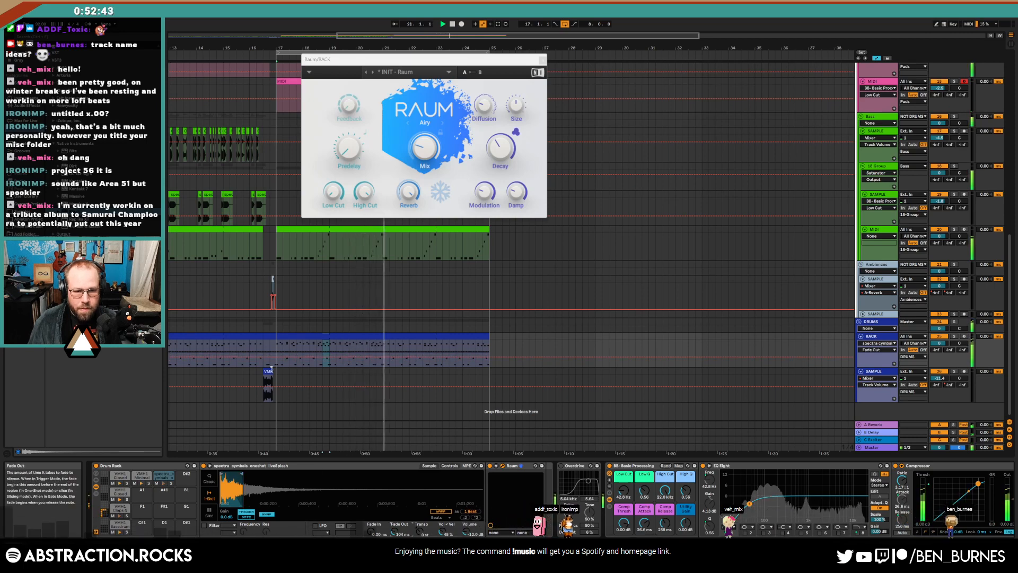
# Extend the bar 17 drum clip to bar 25 so its pattern replaces the second half of the section
pyautogui.doubleClick(371, 337)
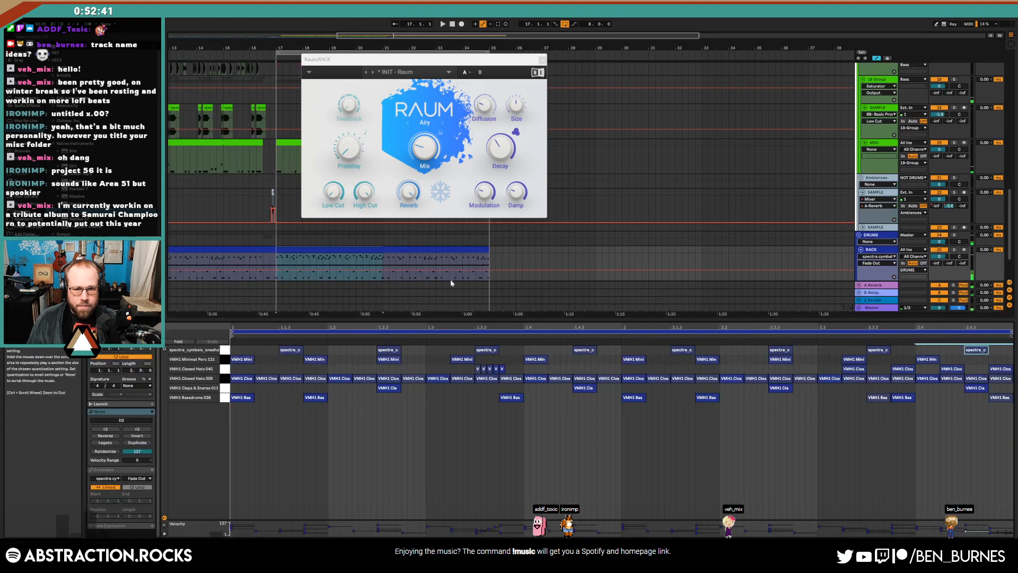
pyautogui.moveTo(437, 251); pyautogui.dragTo(485, 250)
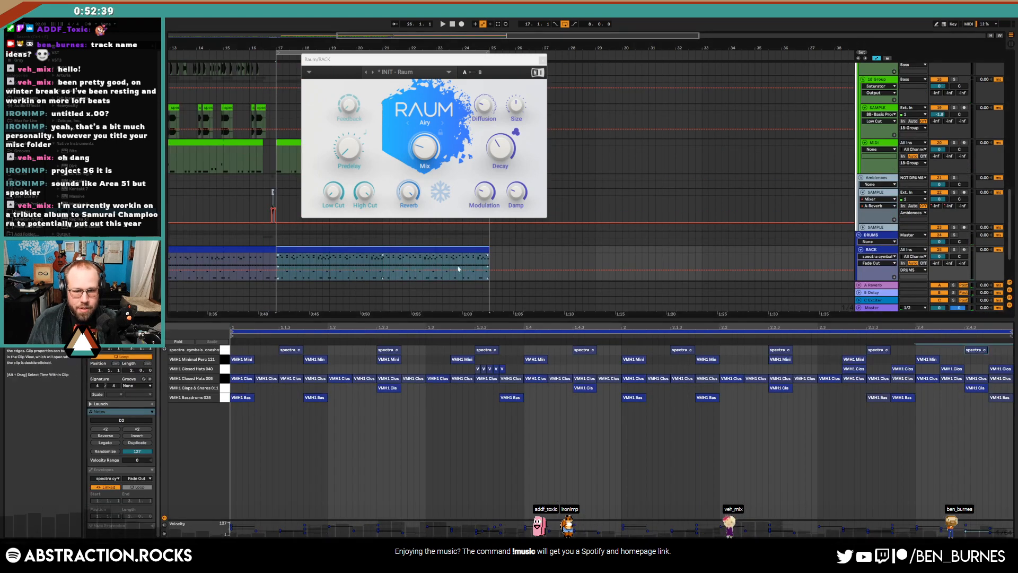
pyautogui.press('space')
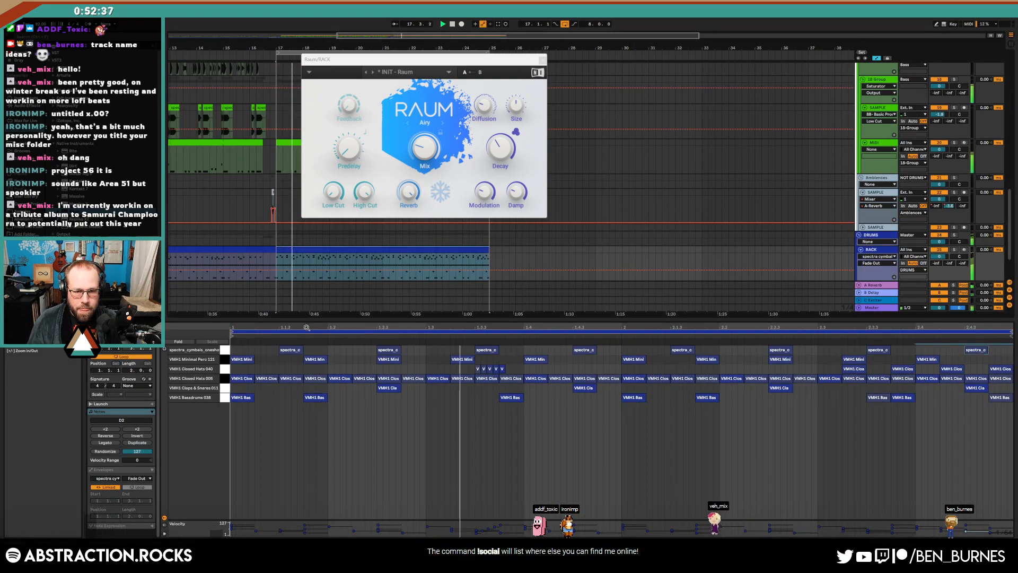
# Shift the third and eighth splash cymbal notes a sixteenth later in the drum clip and play it back
pyautogui.press('space')
pyautogui.click(462, 370)
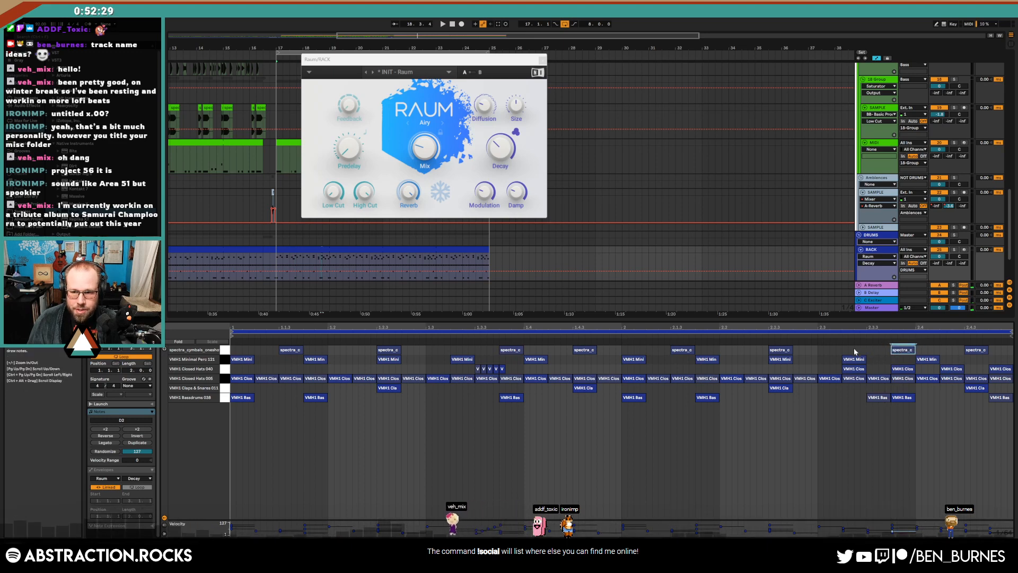
pyautogui.press('space')
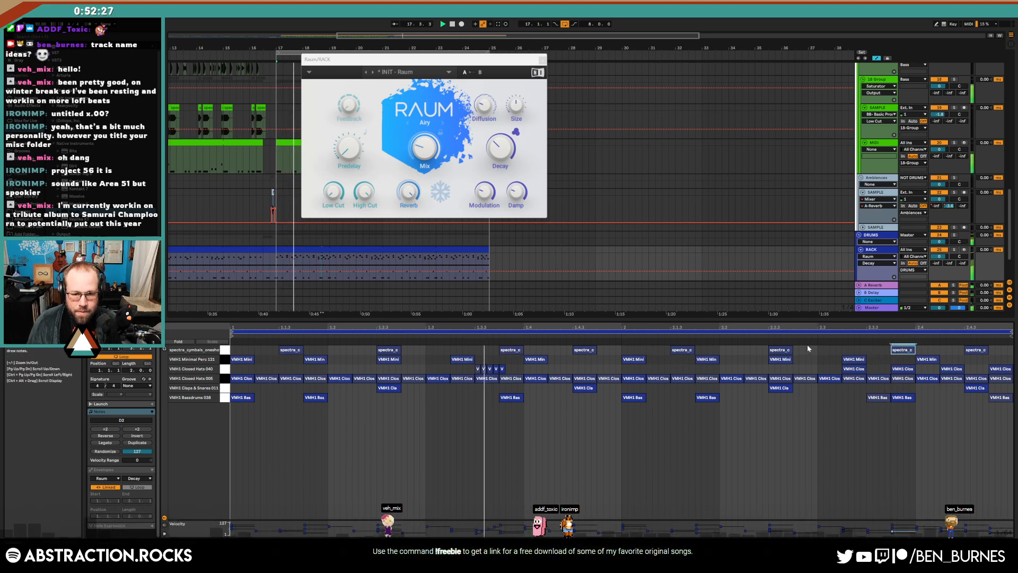
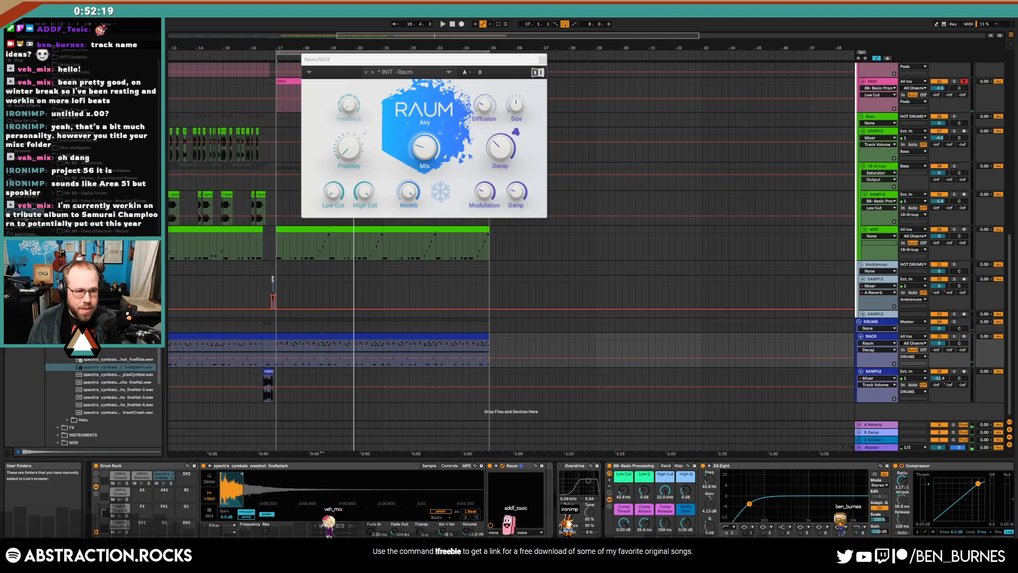
# Load the first spectra liveishHat one-shot onto the empty drum rack pad beside the splash cymbal and shorten the sample's end
pyautogui.scroll(-3, 62, 350)
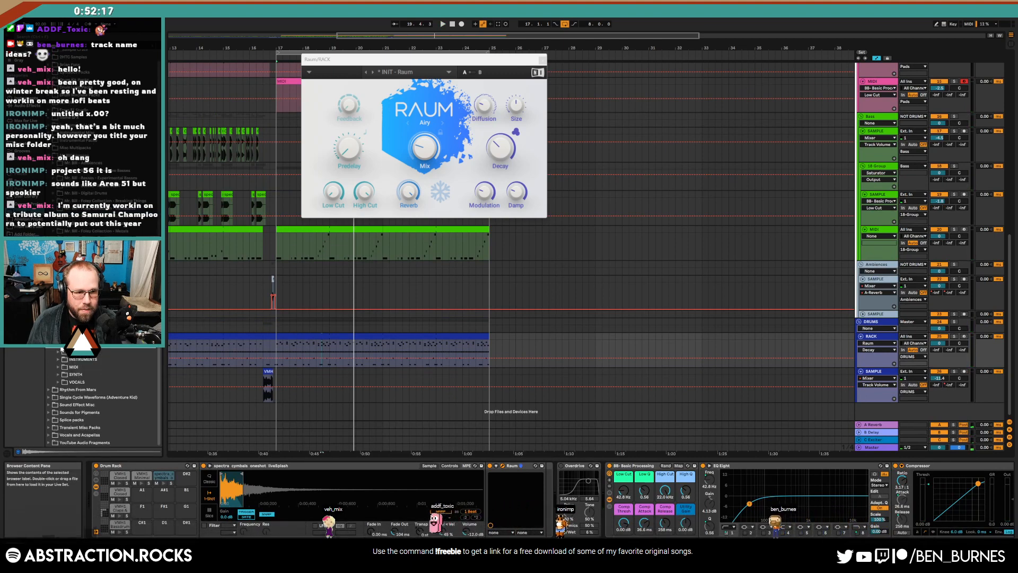
pyautogui.scroll(1, 64, 352)
pyautogui.click(67, 359)
pyautogui.click(90, 382)
pyautogui.click(118, 412)
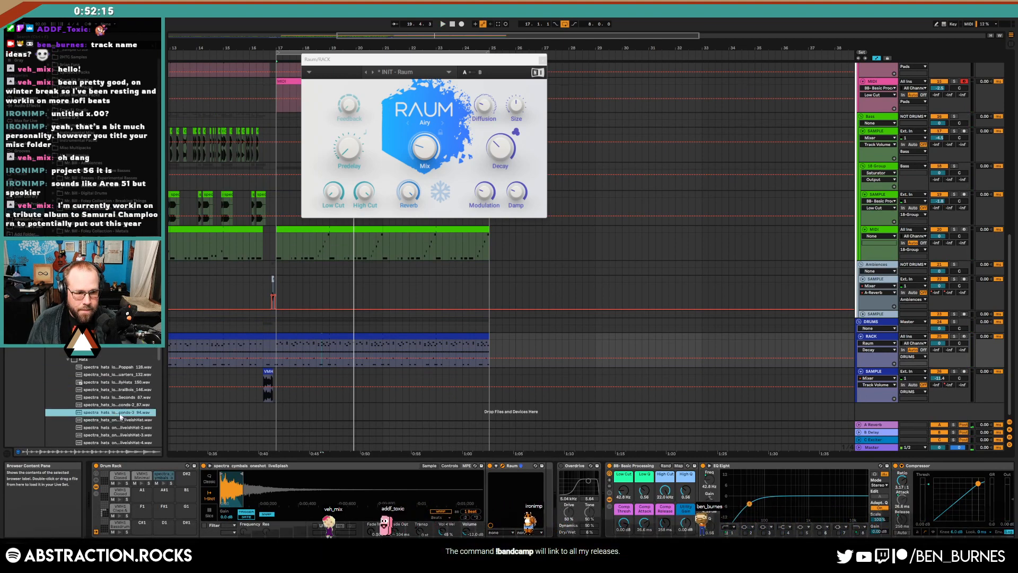
pyautogui.click(120, 419)
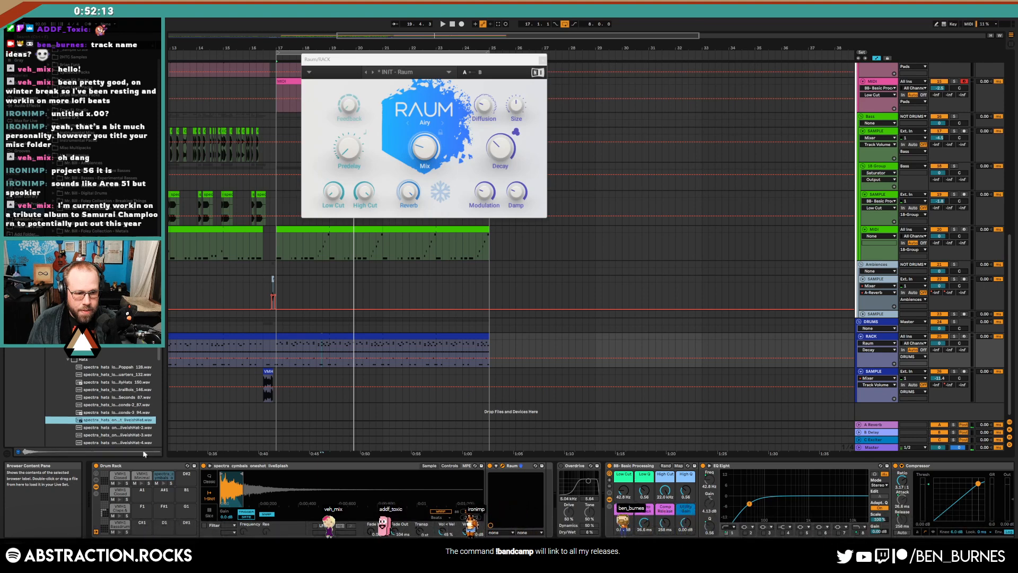
pyautogui.click(161, 480)
pyautogui.click(258, 465)
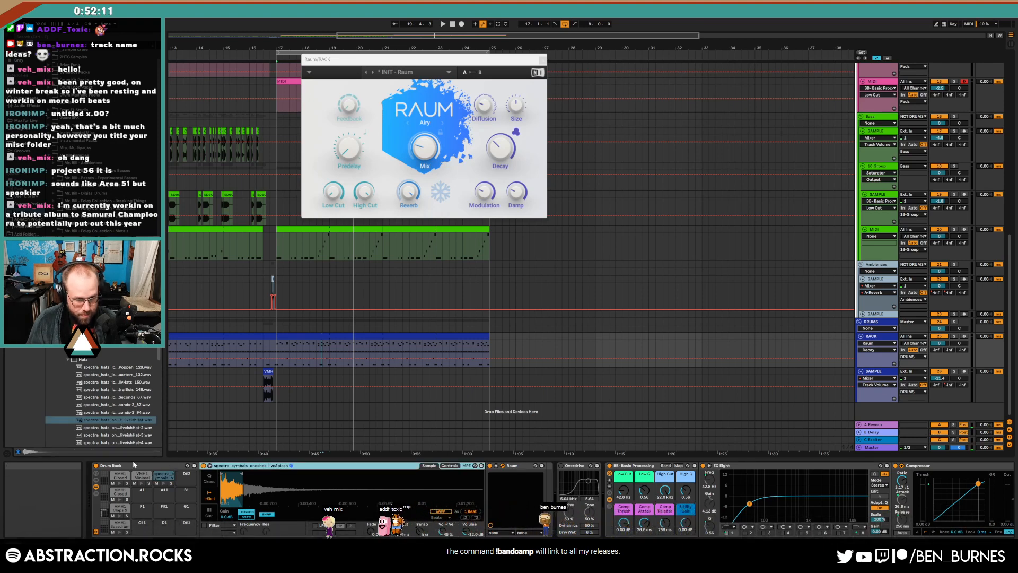
pyautogui.moveTo(110, 420); pyautogui.dragTo(186, 478)
pyautogui.moveTo(482, 474); pyautogui.dragTo(256, 475)
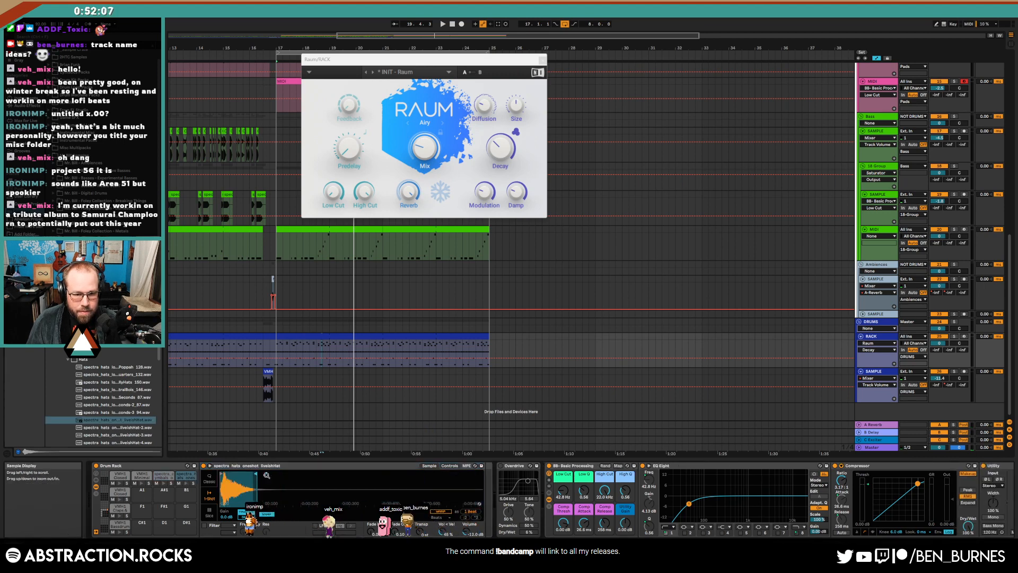
# Copy all splash cymbal notes onto the new liveishHat row of the drum clip and play the layered result
pyautogui.doubleClick(335, 344)
pyautogui.click(227, 361)
pyautogui.hotkey('ctrl', 'c')
pyautogui.hotkey('ctrl', 'v')
pyautogui.press('Up')
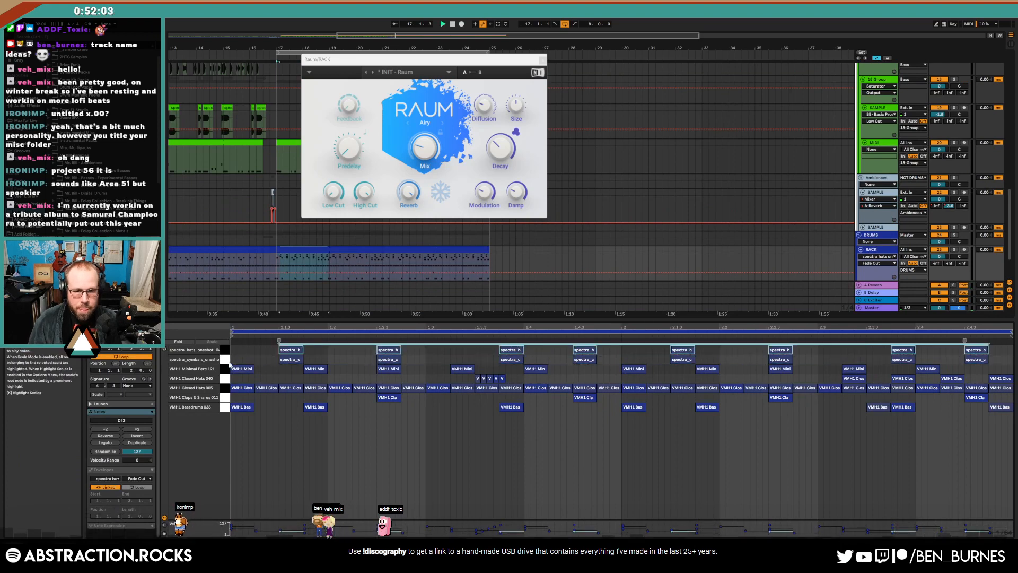
pyautogui.press('space')
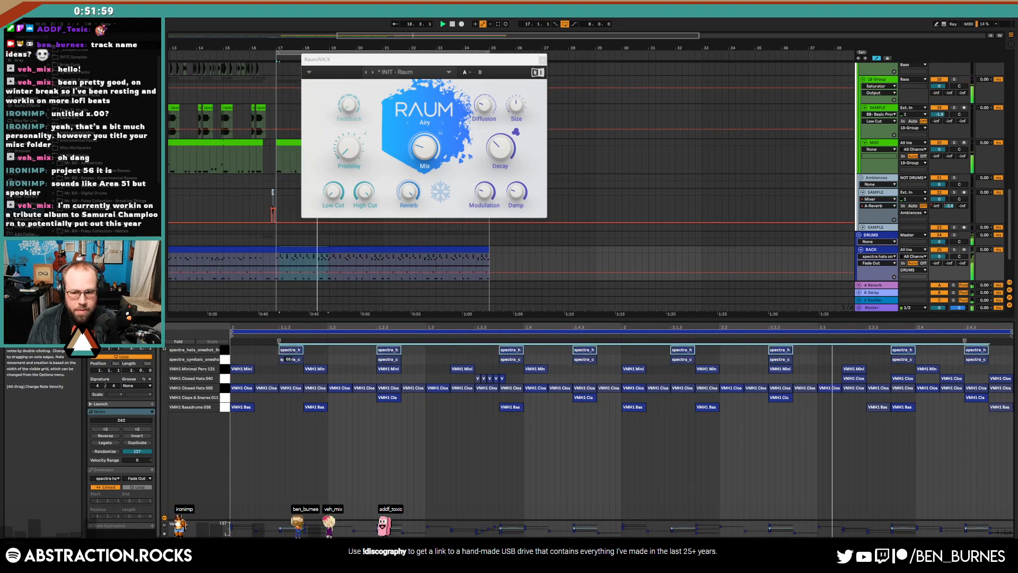
pyautogui.moveTo(287, 350); pyautogui.dragTo(287, 355)
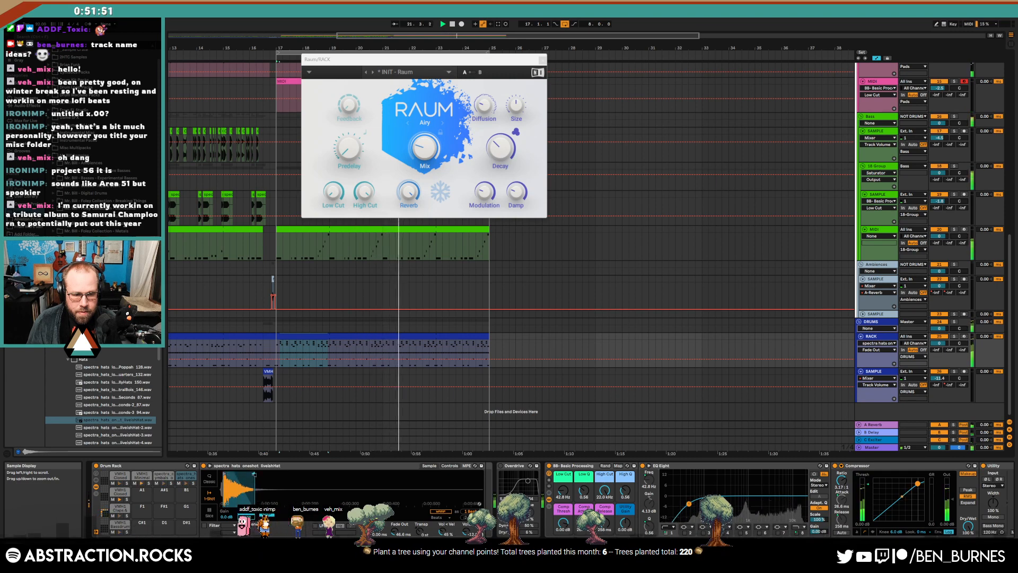
# Set the splash cymbal sampler's fade out to about 185 ms and close the Raum window
pyautogui.click(164, 476)
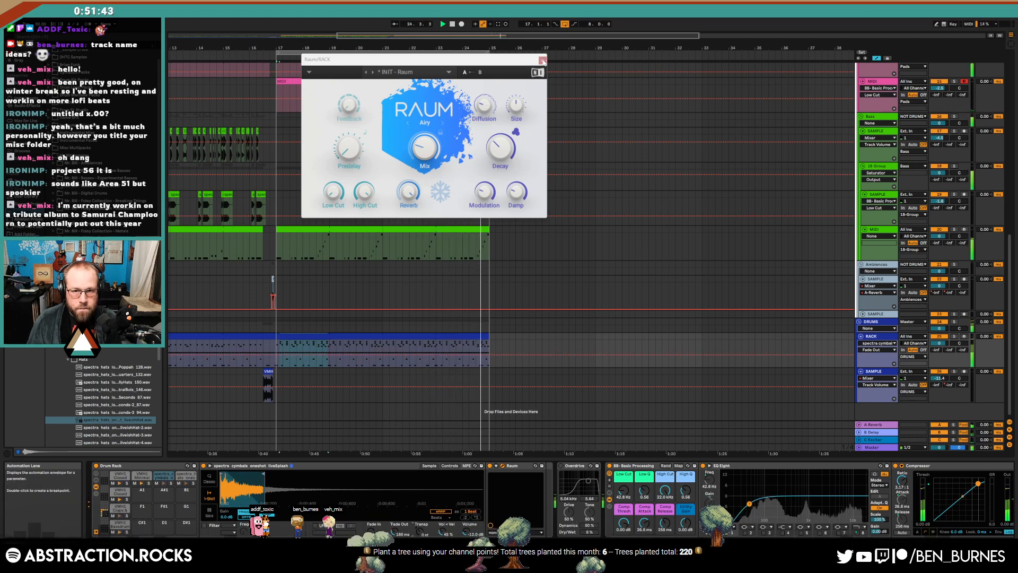
pyautogui.click(543, 61)
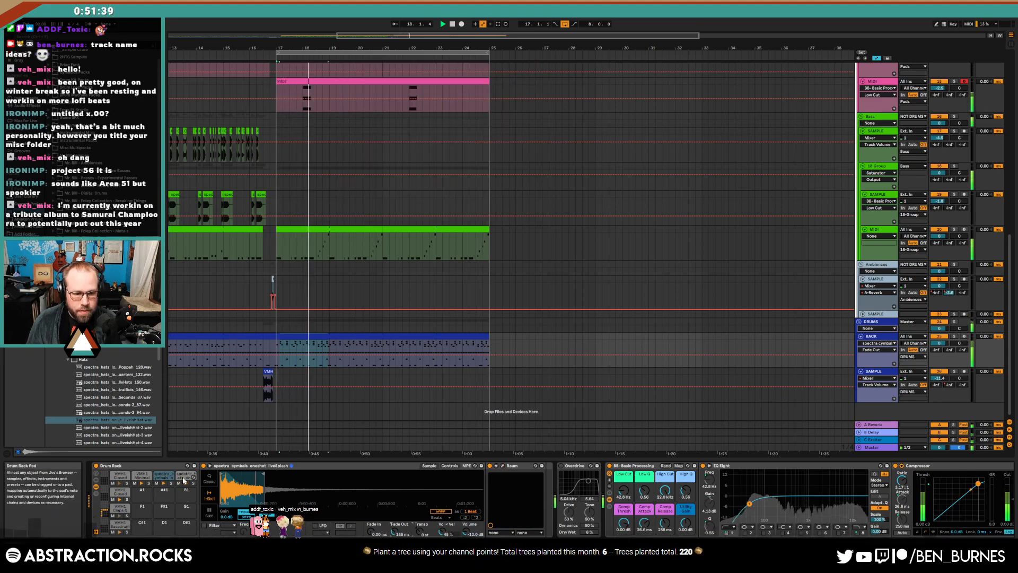
# Raise the splash cymbal sampler's velocity-to-volume modulation while the drum clip plays
pyautogui.doubleClick(368, 334)
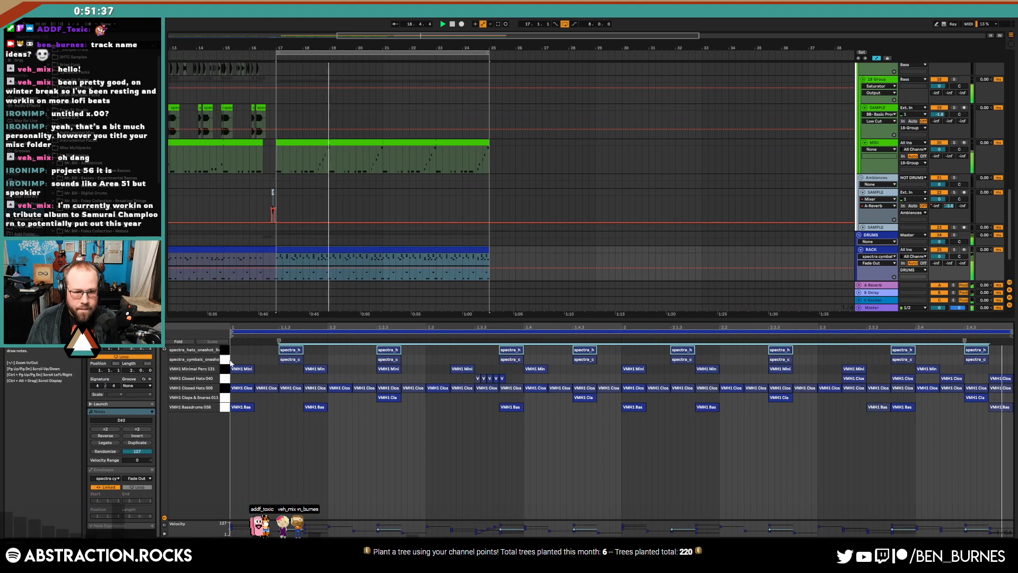
pyautogui.hotkey('shift', 'Tab')
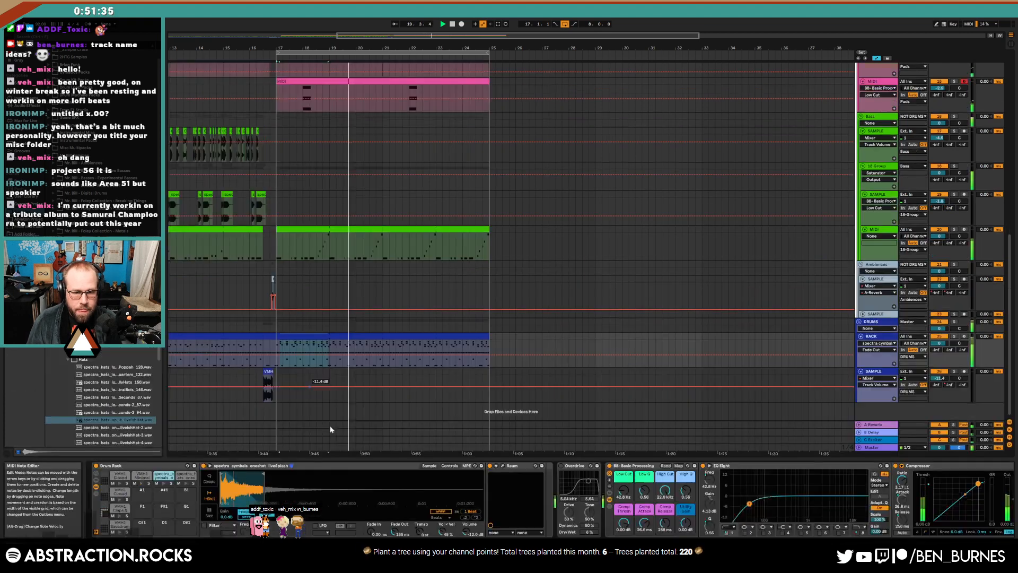
pyautogui.moveTo(446, 531); pyautogui.dragTo(446, 517)
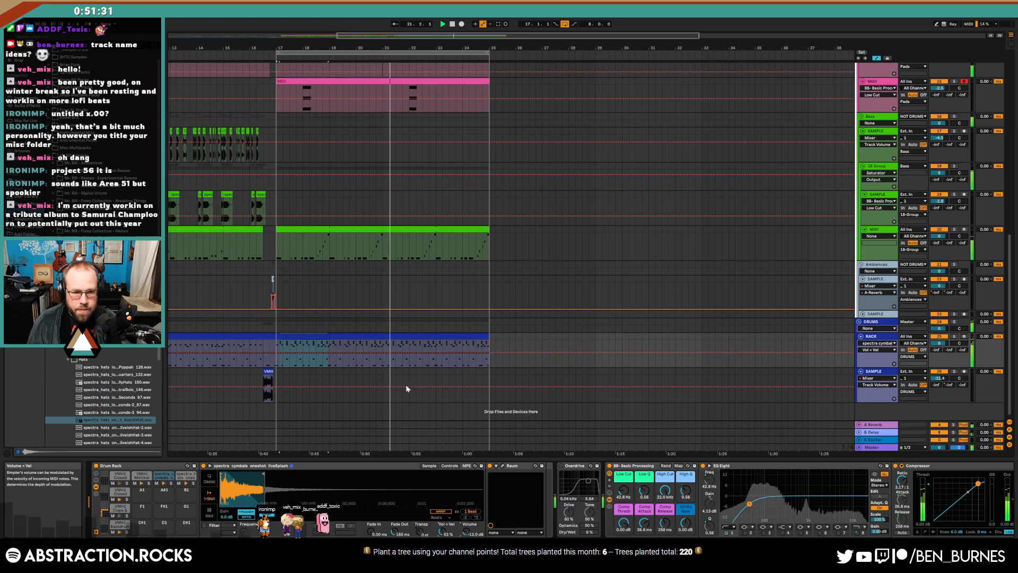
pyautogui.hotkey('shift', 'Tab')
pyautogui.hotkey('shift', 'Tab')
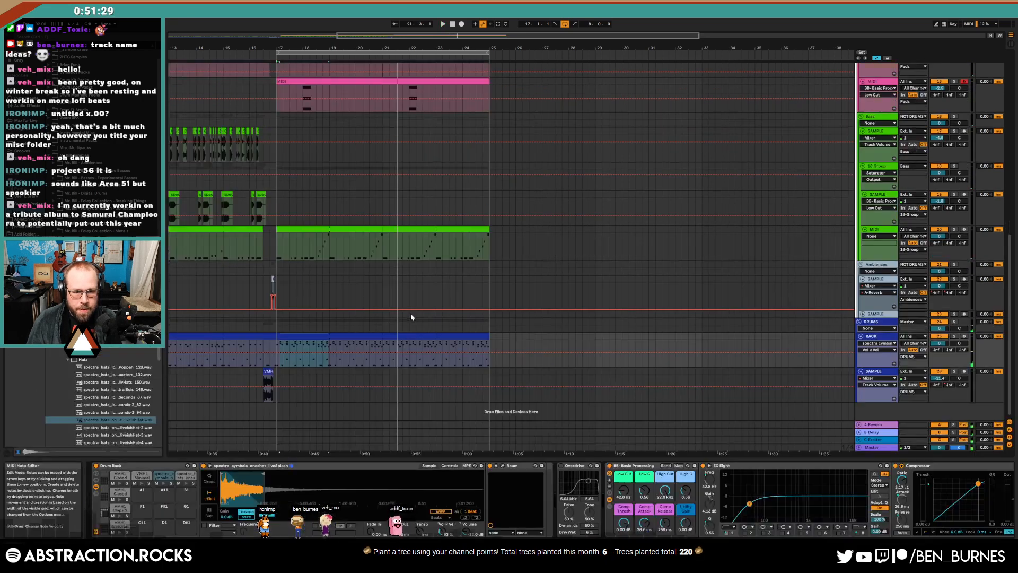
# Audition another liveishHat one-shot and the ambient FX samples in the Drones, Environmental and Industrial folders
pyautogui.scroll(-2, 115, 378)
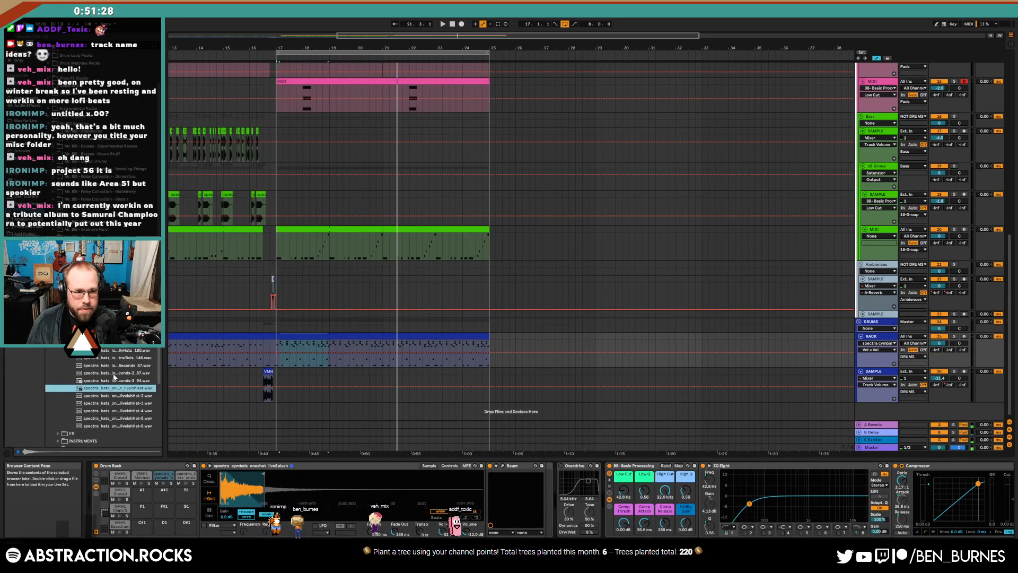
pyautogui.click(115, 404)
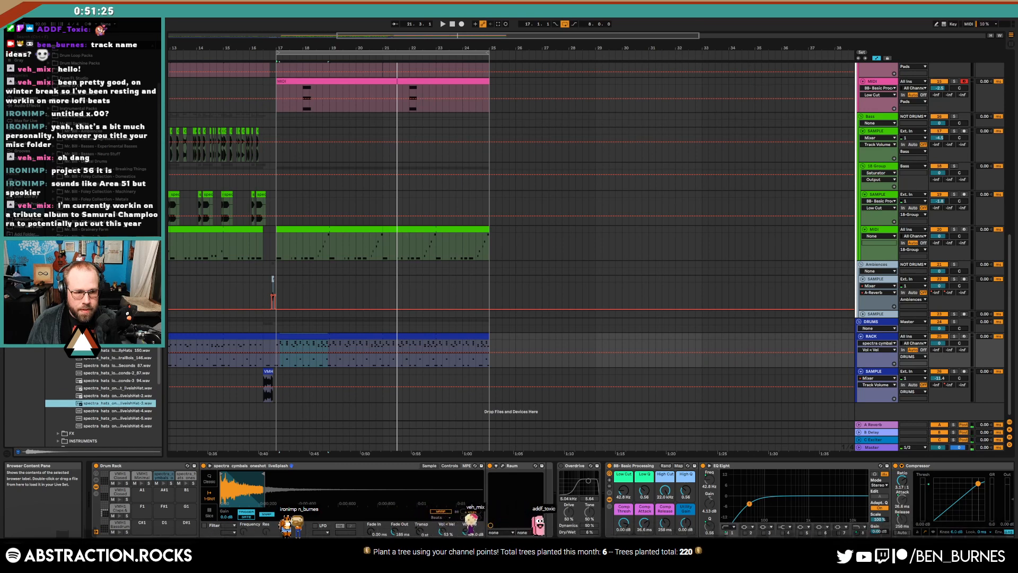
pyautogui.scroll(-5, 101, 398)
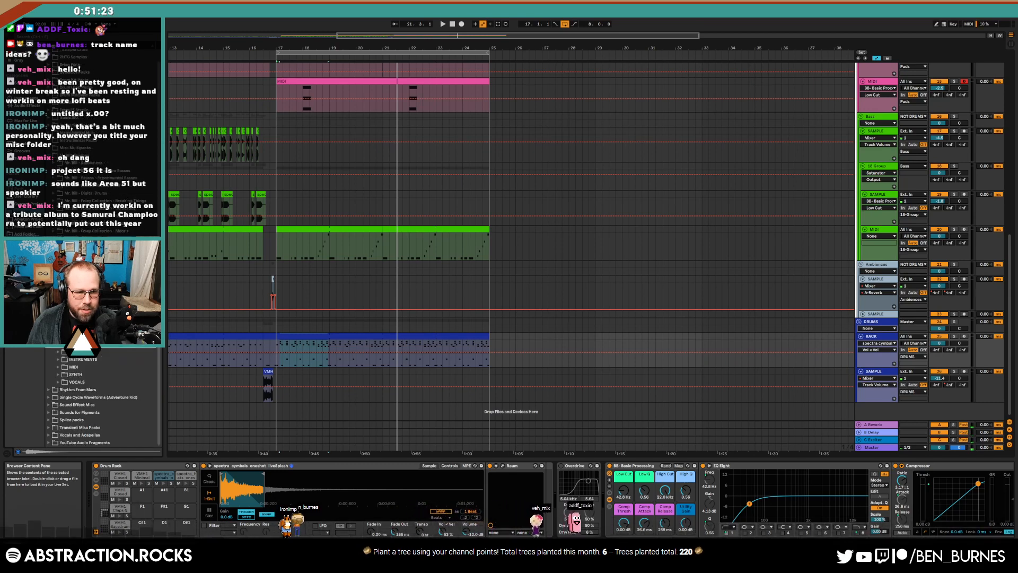
pyautogui.scroll(-1, 100, 398)
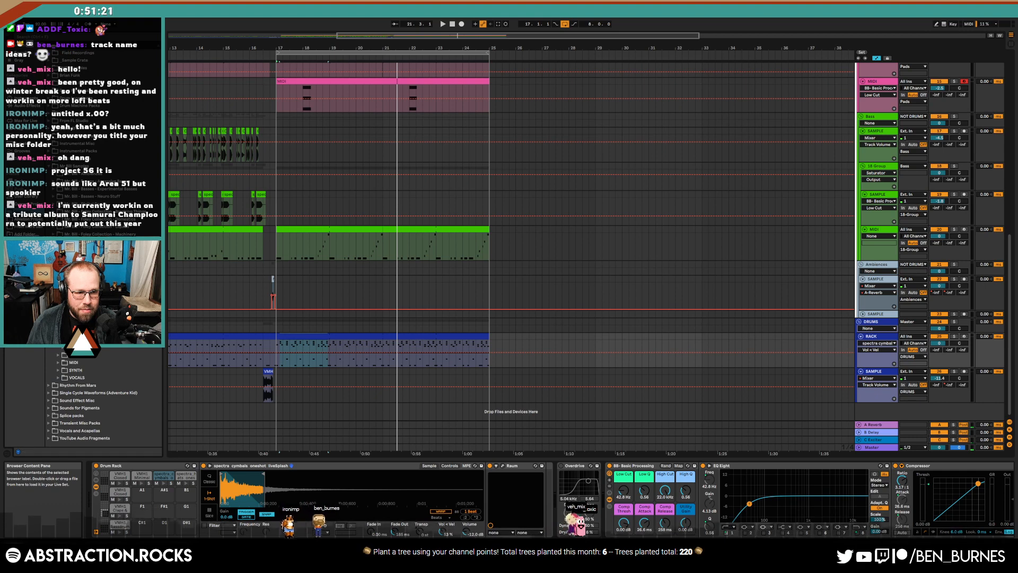
pyautogui.scroll(2, 101, 397)
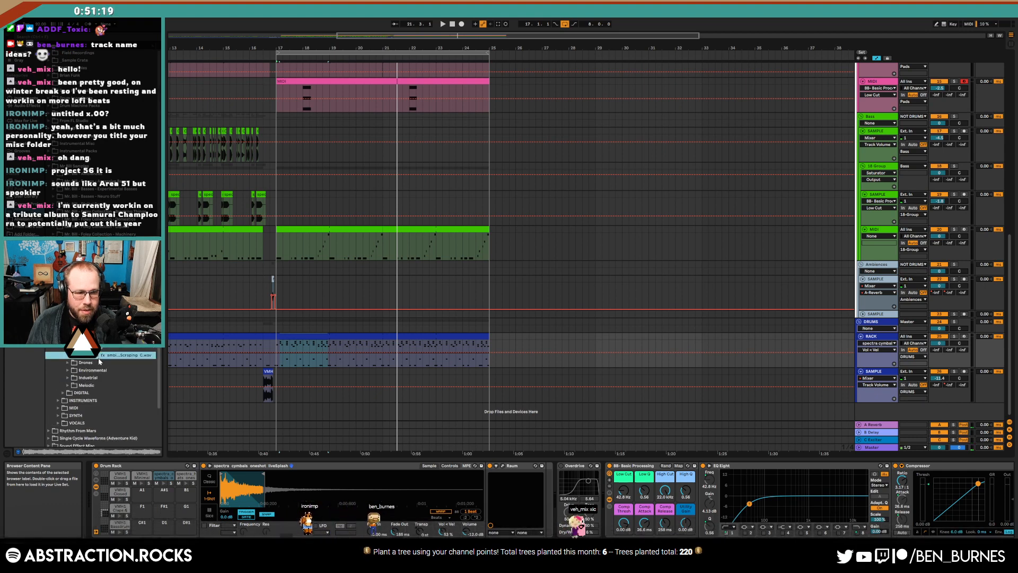
pyautogui.press('Down')
pyautogui.press('Right')
pyautogui.press('Down')
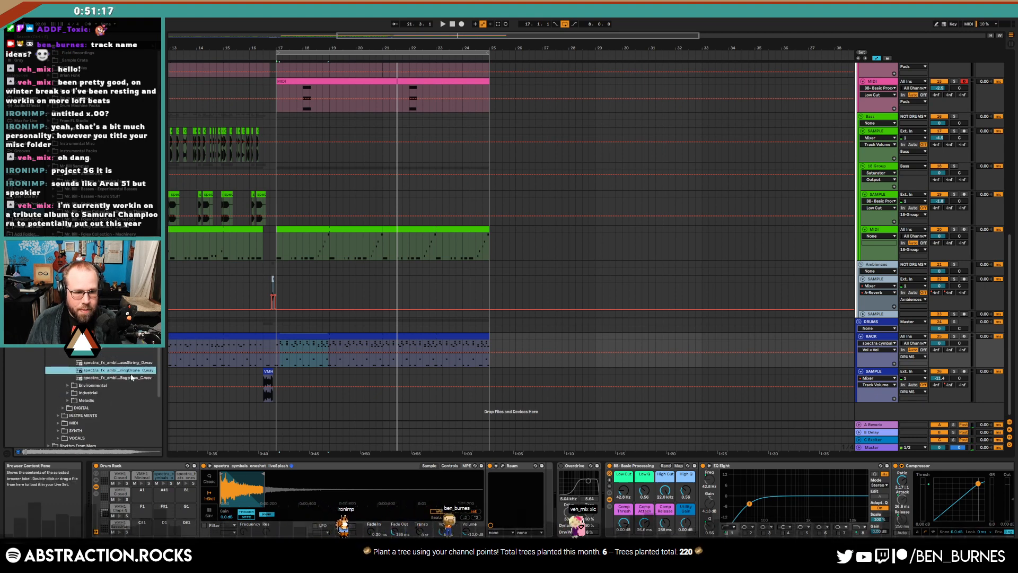
pyautogui.press('Down')
pyautogui.press('Down')
pyautogui.press('Left')
pyautogui.press('Down')
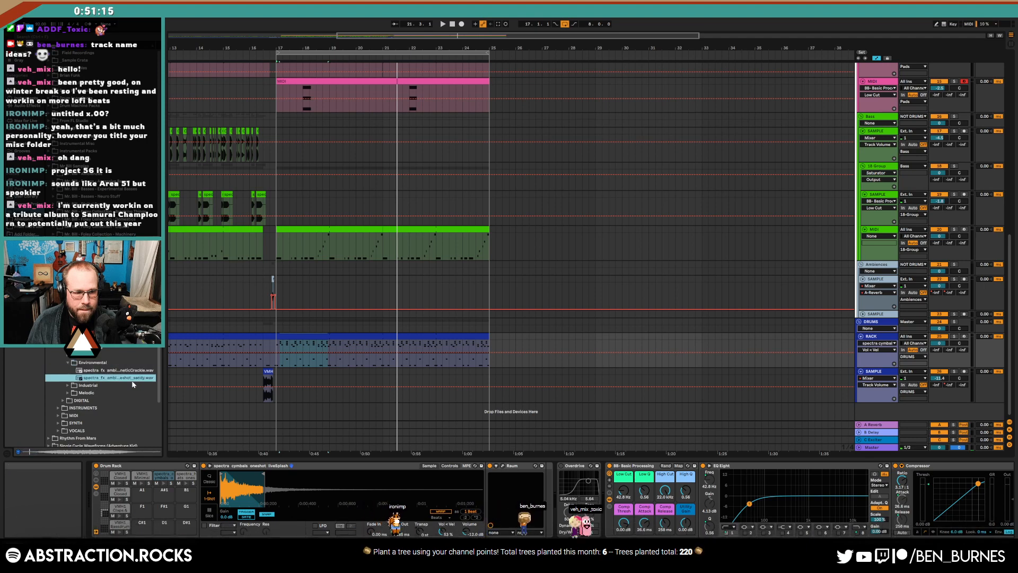
pyautogui.press('Right')
pyautogui.press('Down')
pyautogui.press('Down')
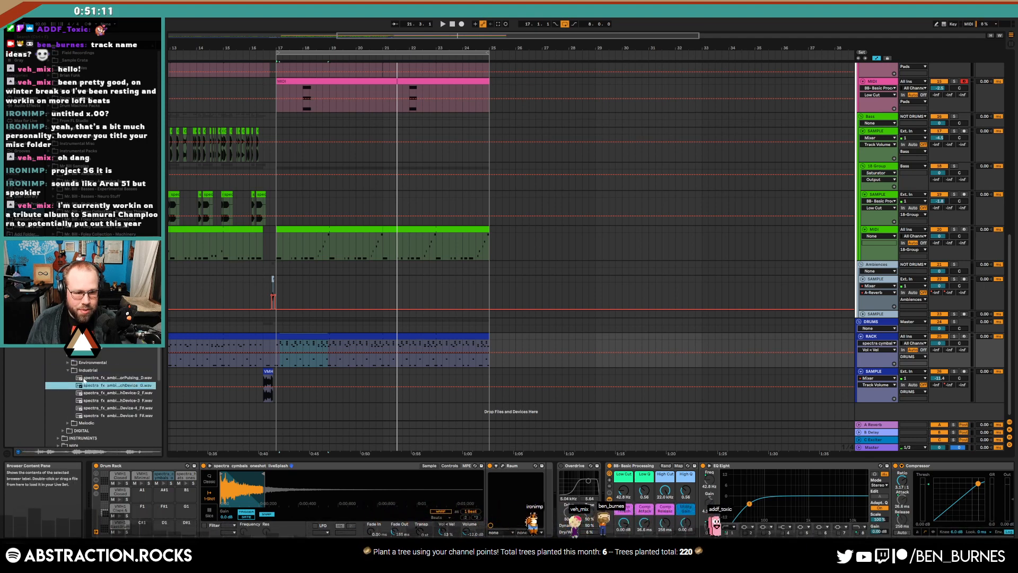
pyautogui.click(68, 371)
# Look through the sample pack's MIDI and SYNTH folders and audition the Analog synth samples
pyautogui.scroll(-2, 68, 371)
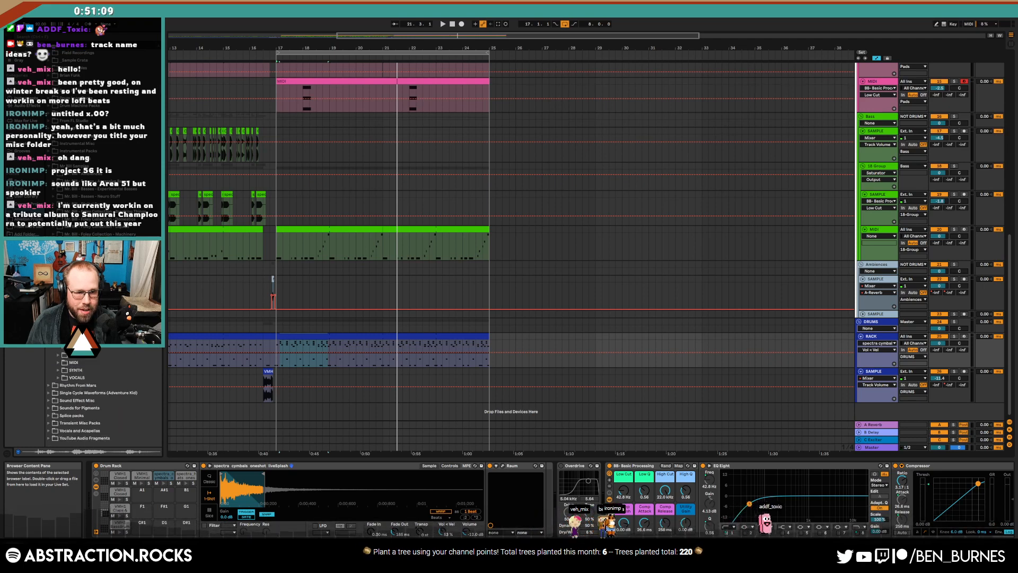
pyautogui.click(59, 353)
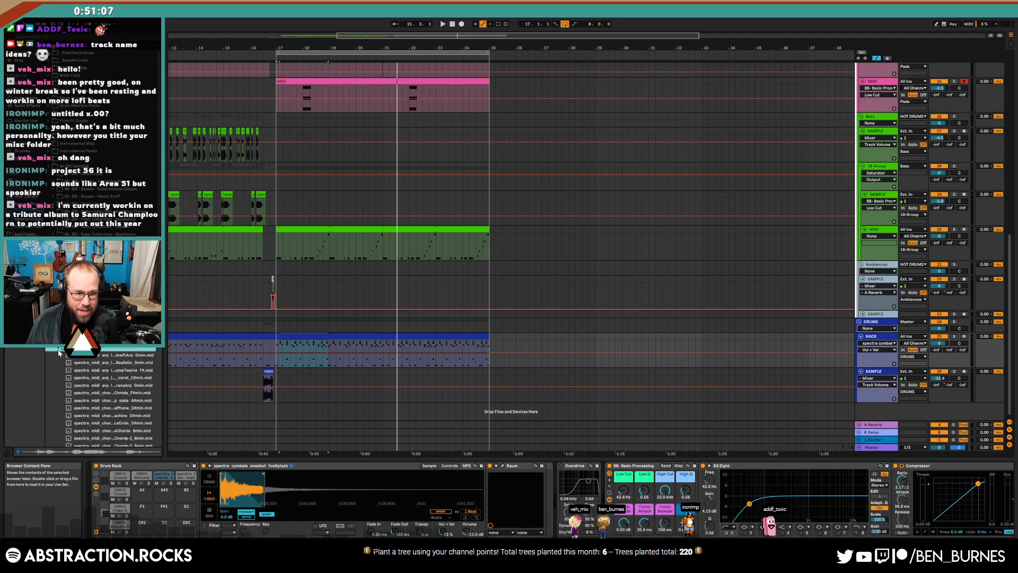
pyautogui.click(59, 354)
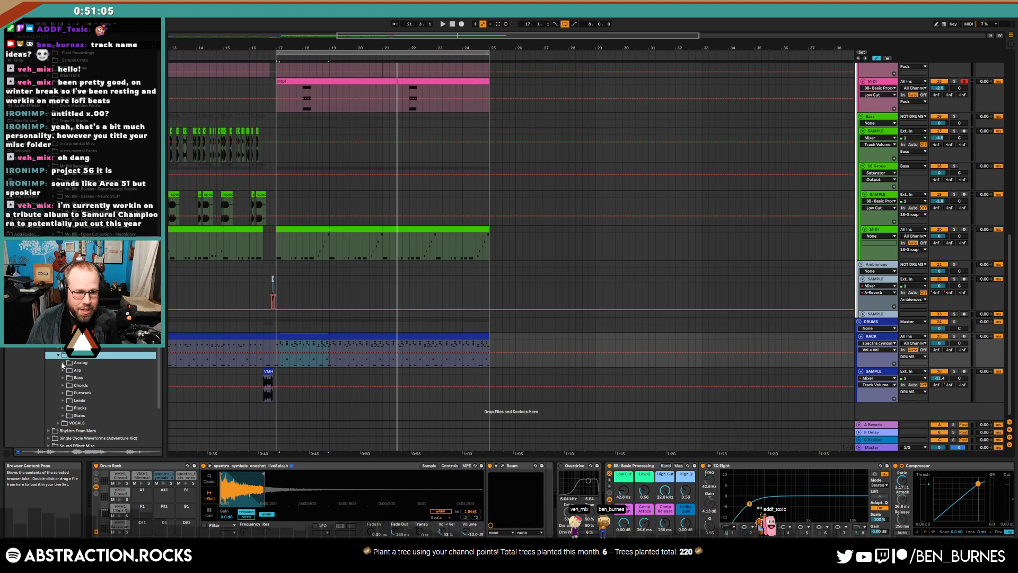
pyautogui.click(62, 363)
pyautogui.press('Down')
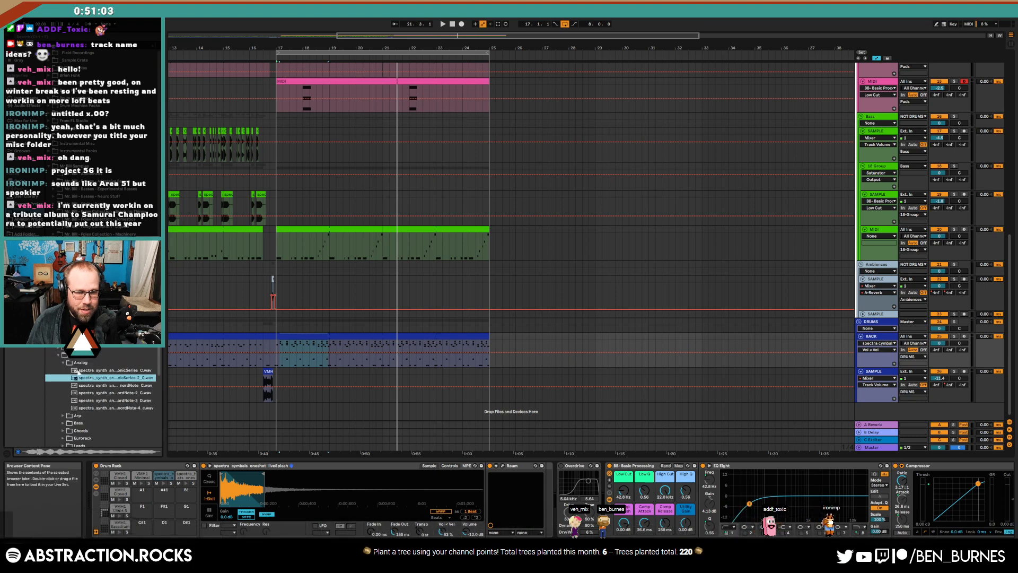
pyautogui.press('Down')
# Audition several synth loops in the Arp folder and collapse the sample pack's folders again
pyautogui.click(82, 364)
pyautogui.click(81, 371)
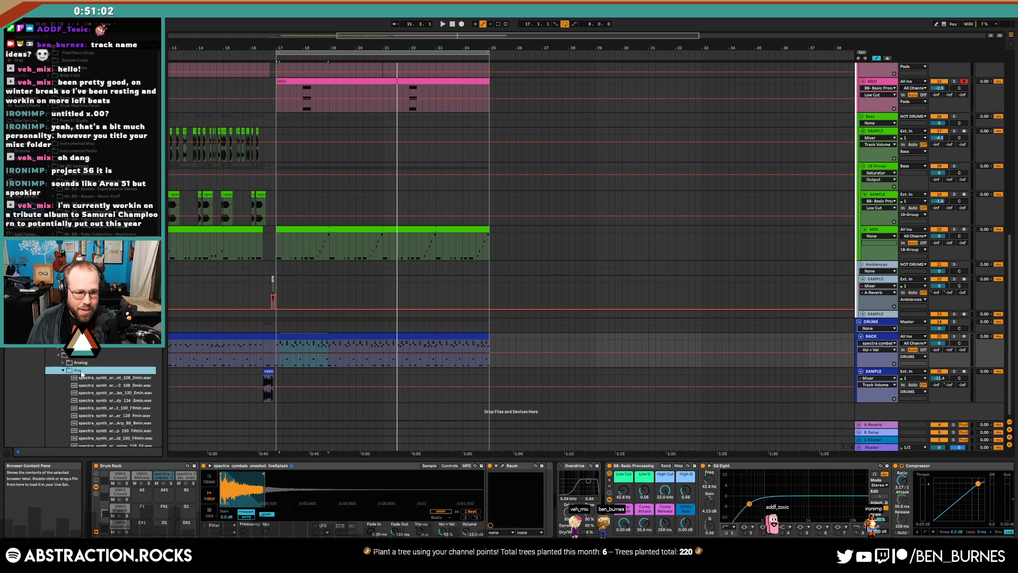
pyautogui.scroll(-5, 119, 388)
pyautogui.click(120, 386)
pyautogui.click(127, 399)
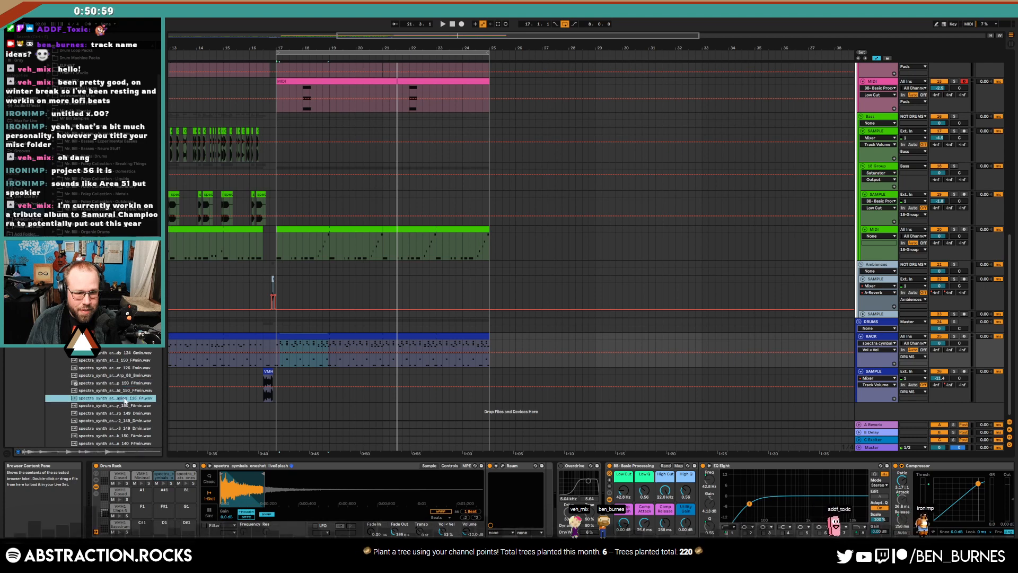
pyautogui.scroll(-4, 133, 410)
pyautogui.scroll(-2, 117, 398)
pyautogui.click(116, 396)
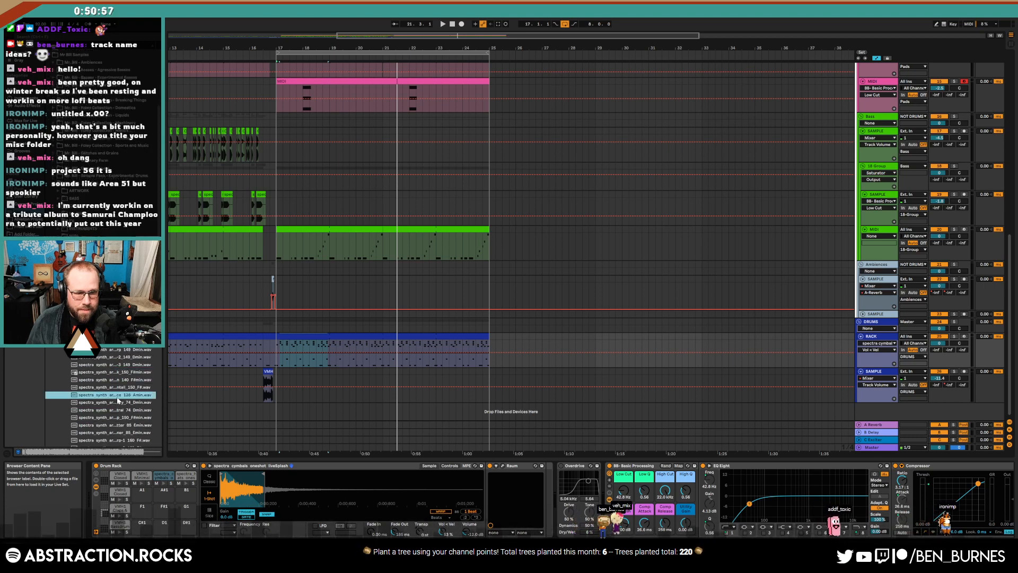
pyautogui.press('Left')
pyautogui.press('Left')
pyautogui.press('Left')
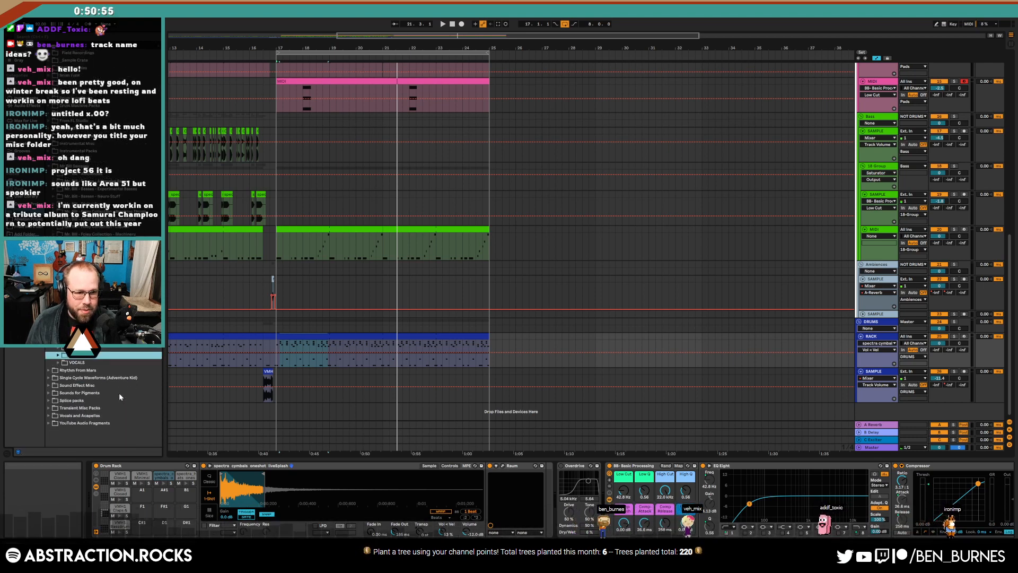
pyautogui.press('Left')
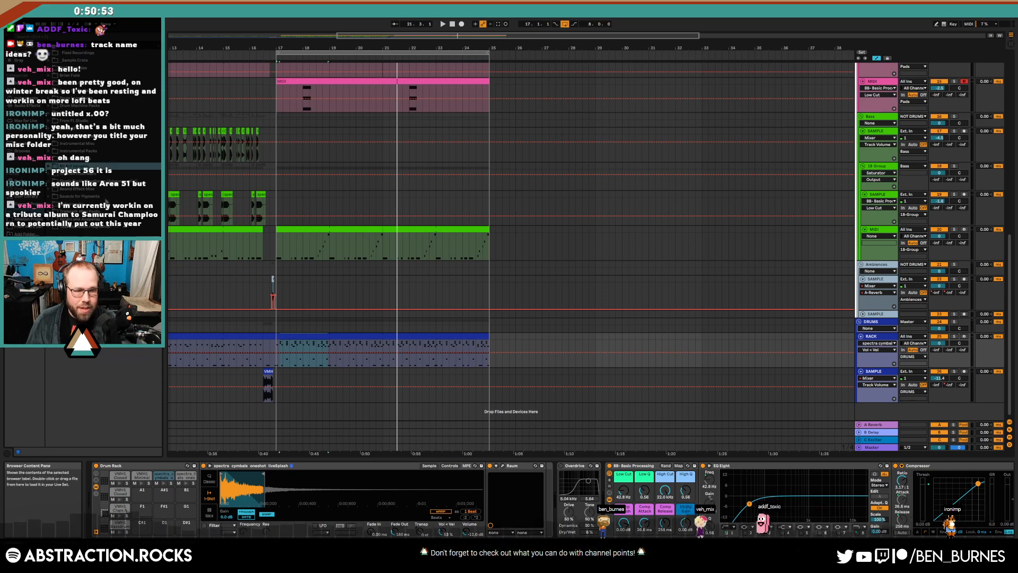
# Play the arrangement from about bar 15 and examine the lead, arpeggio, pad and bass tracks during the transition into bar 17
pyautogui.click(221, 56)
pyautogui.hotkey('shift', 'Tab')
pyautogui.hotkey('shift', 'Tab')
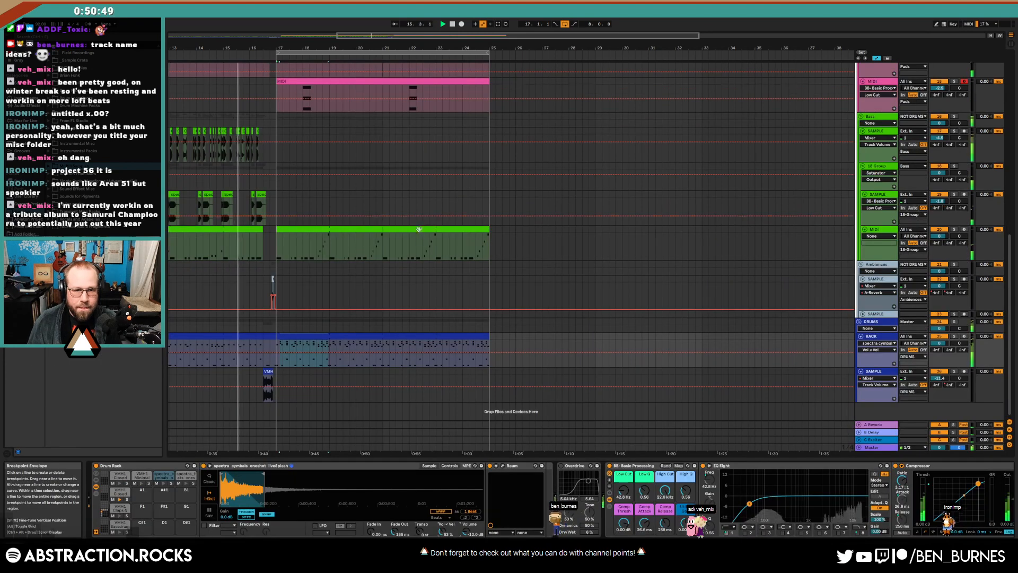
pyautogui.click(382, 288)
pyautogui.scroll(3, 450, 284)
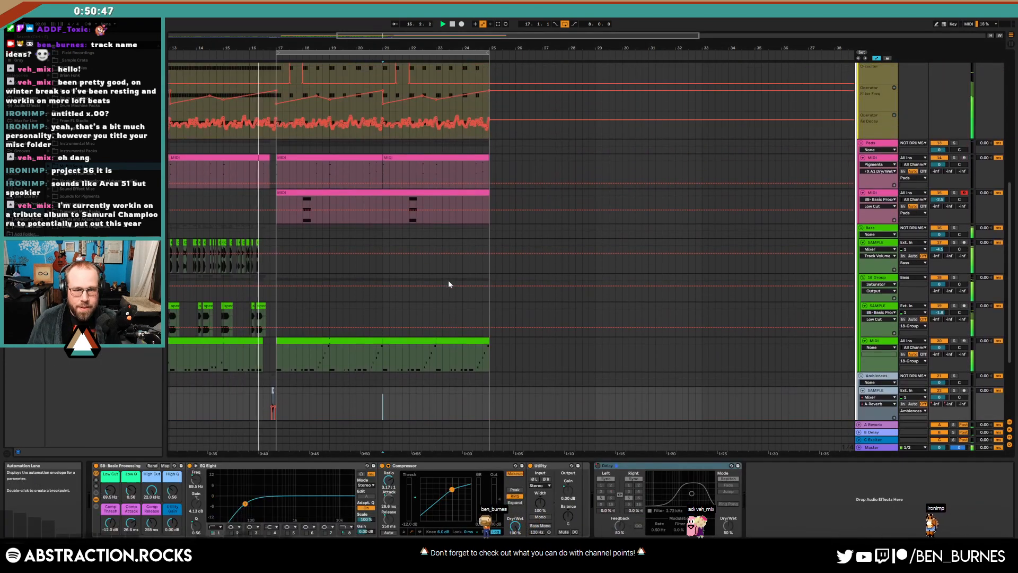
pyautogui.scroll(4, 462, 268)
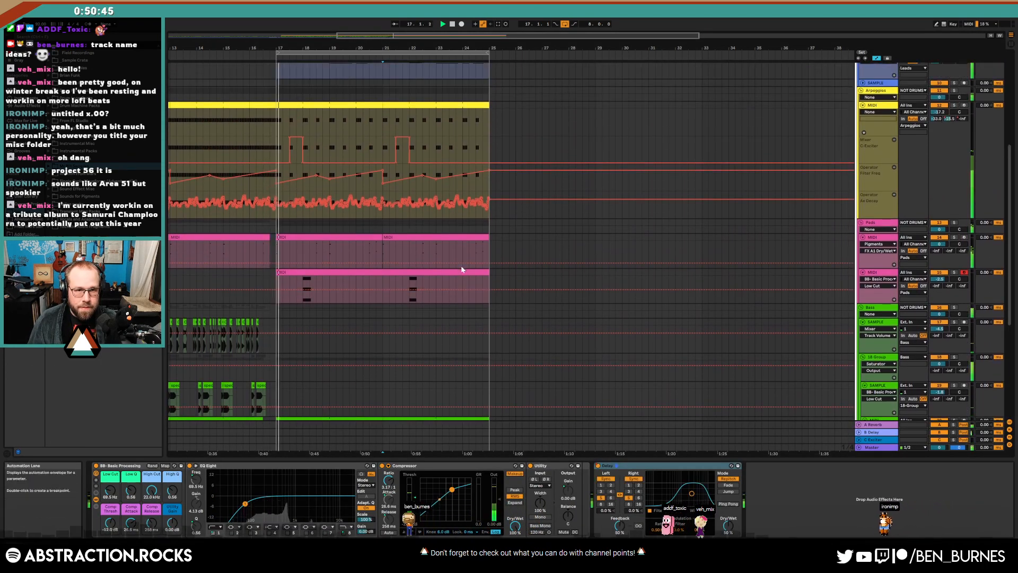
pyautogui.scroll(-3, 371, 311)
pyautogui.scroll(-1, 372, 310)
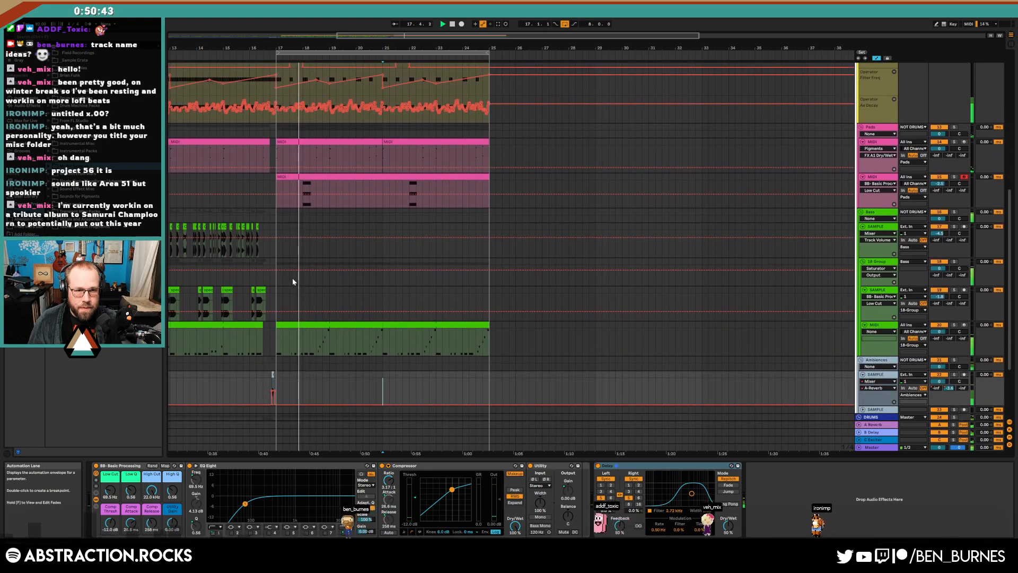
pyautogui.scroll(4, 281, 252)
pyautogui.scroll(2, 242, 129)
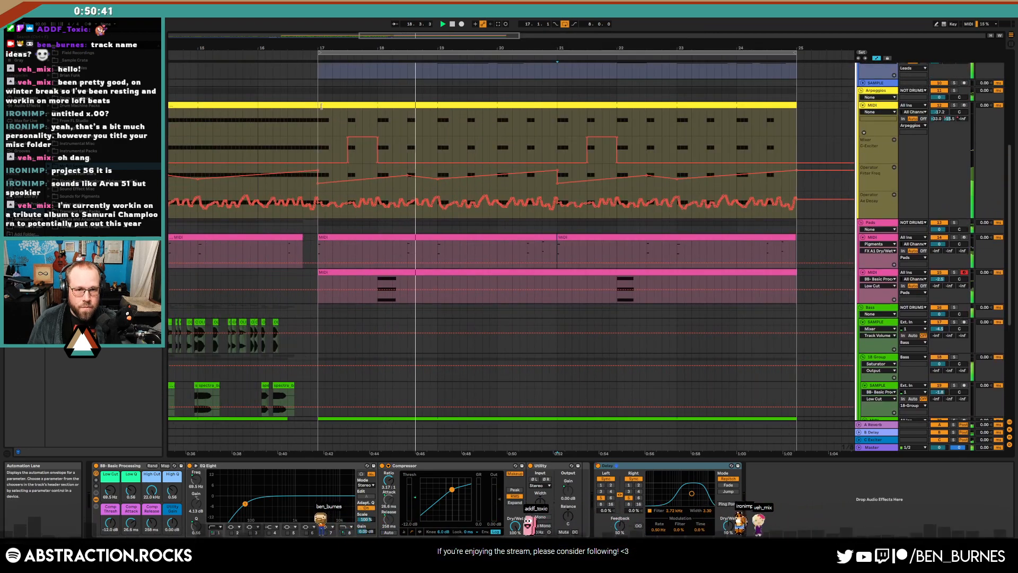
# Trim the end of the first arpeggio clip so it stops just before bar 17
pyautogui.moveTo(259, 159); pyautogui.dragTo(309, 172)
pyautogui.scroll(-4, 315, 275)
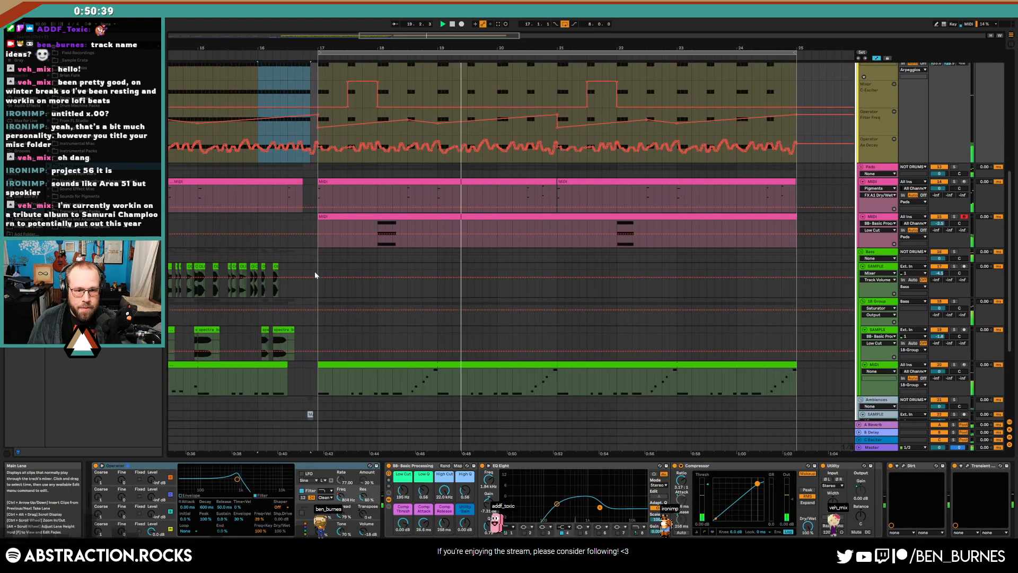
pyautogui.scroll(4, 304, 274)
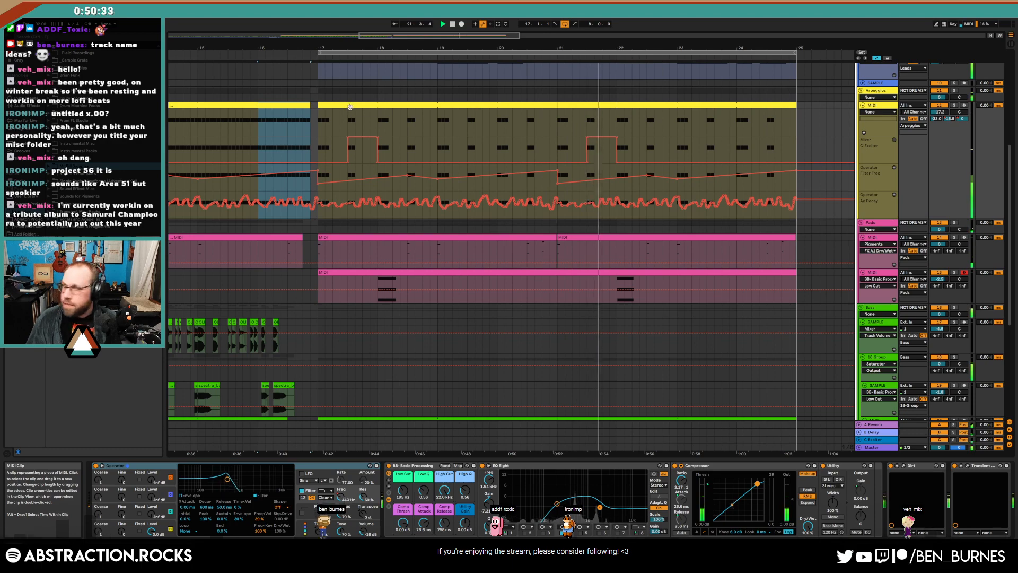
# Duplicate the time of bars 17 to 25 across all tracks and open the copied blue lead clip's notes
pyautogui.press('a')
pyautogui.scroll(-6, 529, 150)
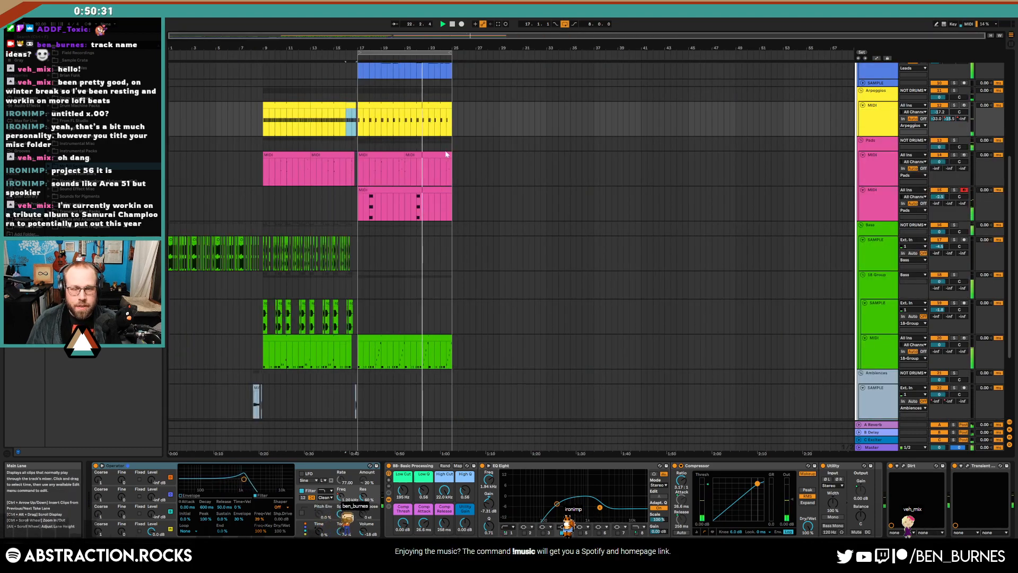
pyautogui.scroll(3, 446, 155)
pyautogui.click(441, 104)
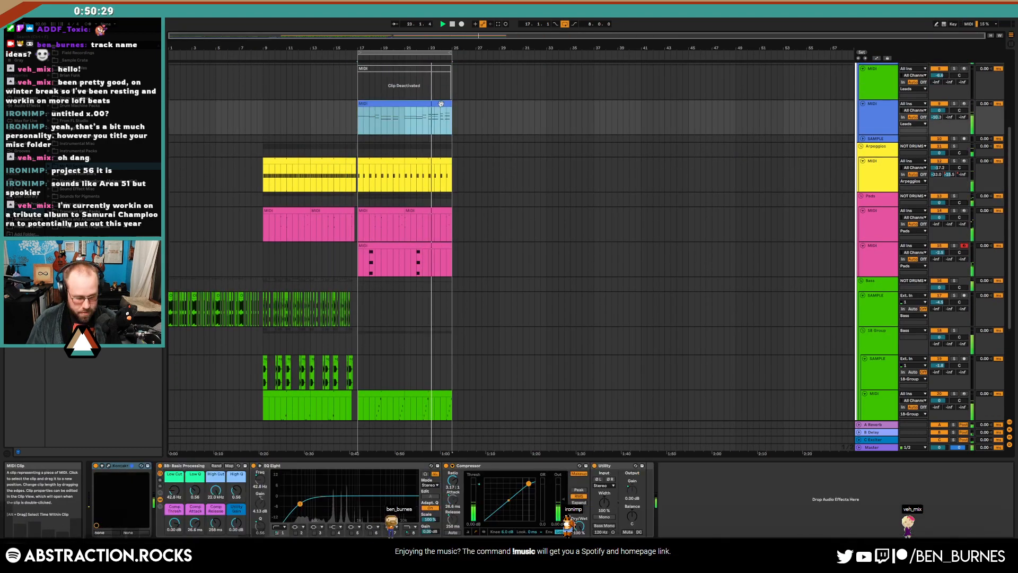
pyautogui.hotkey('ctrl', 'shift', 'd')
pyautogui.doubleClick(476, 104)
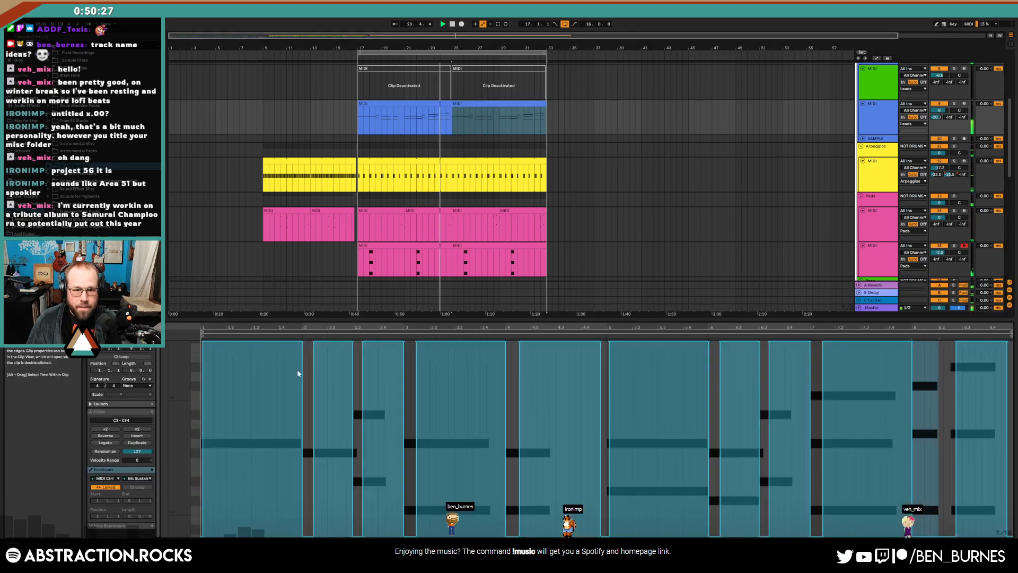
pyautogui.press('a')
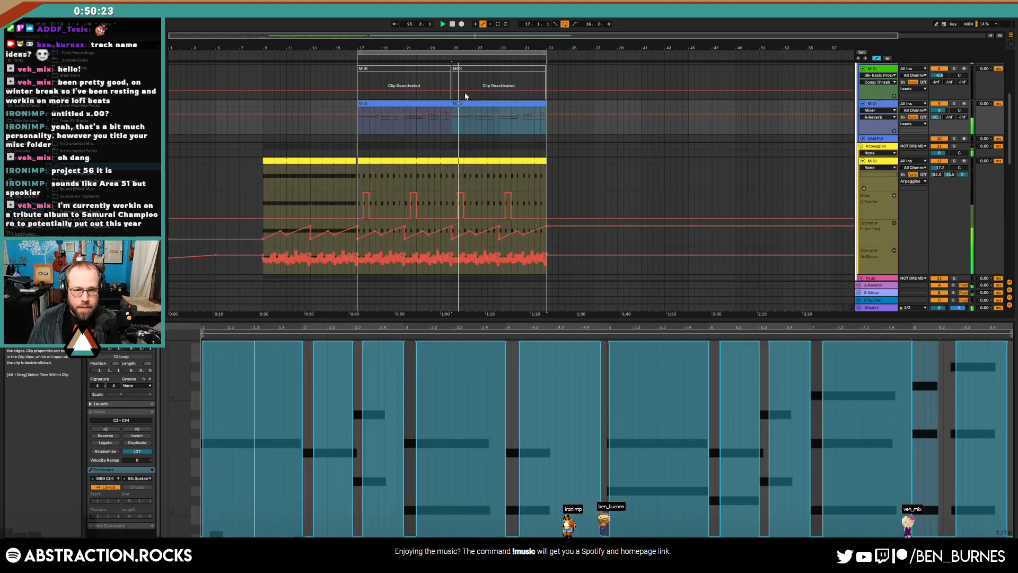
pyautogui.click(431, 68)
pyautogui.press('Delete')
pyautogui.click(470, 68)
pyautogui.press('Delete')
pyautogui.press('space')
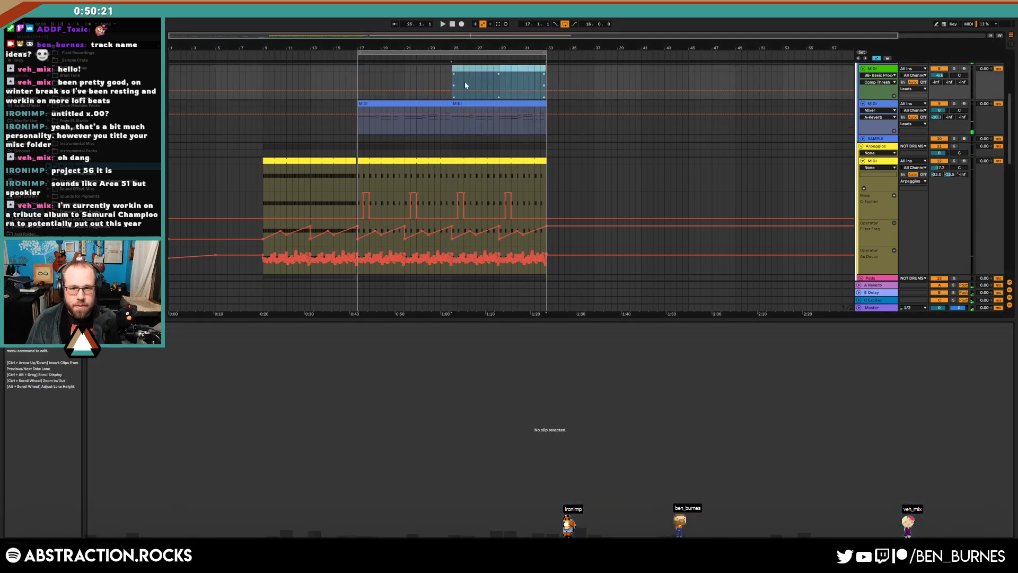
pyautogui.hotkey('ctrl', 'z')
pyautogui.hotkey('ctrl', 'z')
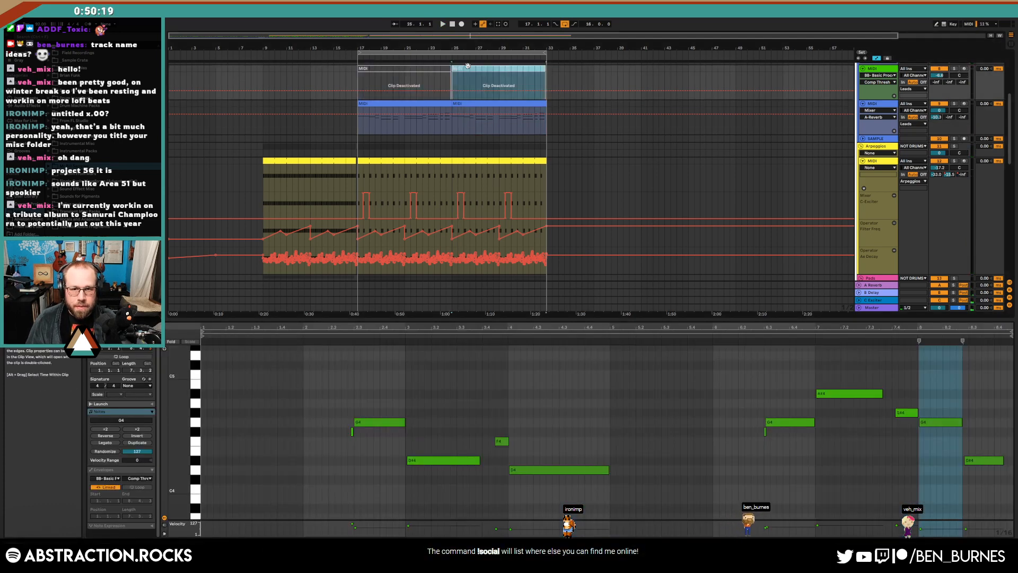
# Delete the deactivated clip copy starting at bar 25 on the upper lead track, hiding automation and the clip's note editor
pyautogui.press('Delete')
pyautogui.press('a')
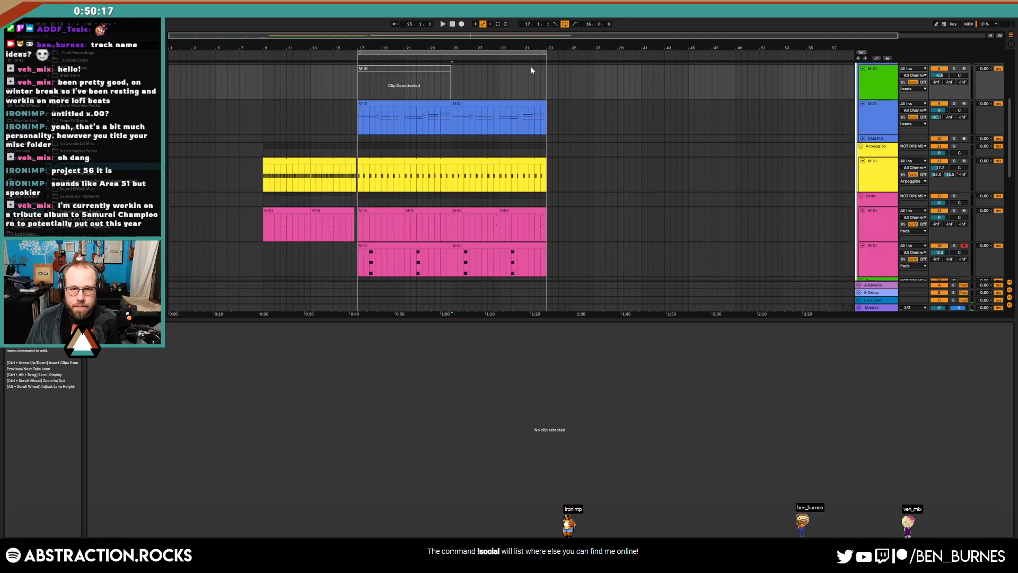
pyautogui.hotkey('shift', 'Tab')
# Arm the upper lead MIDI track, stop playback near bar 26 and display its Kontakt Lo-Fi Glow instrument over the arrangement
pyautogui.click(965, 69)
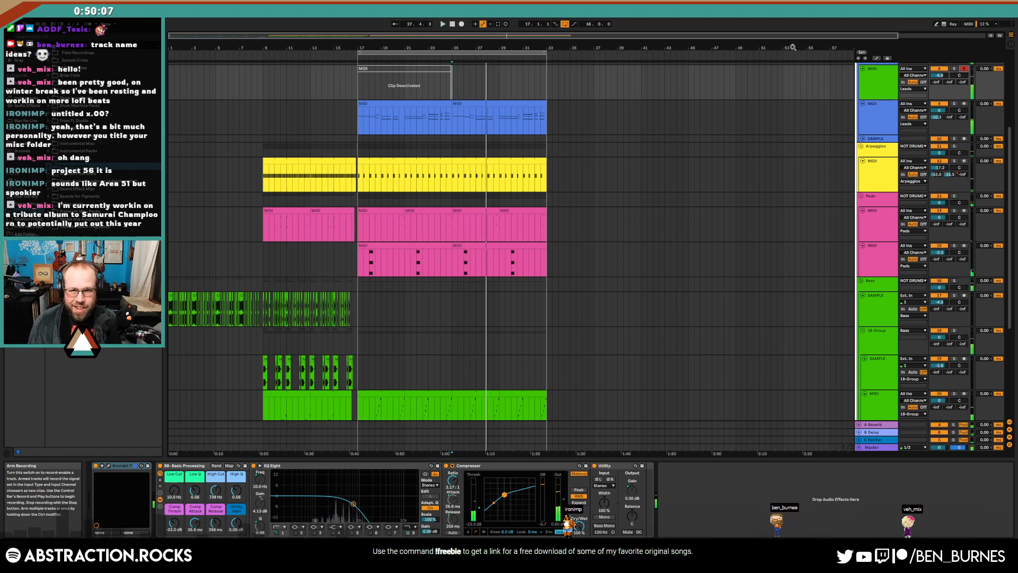
pyautogui.click(462, 89)
pyautogui.press('space')
pyautogui.scroll(1, 742, 114)
pyautogui.click(877, 120)
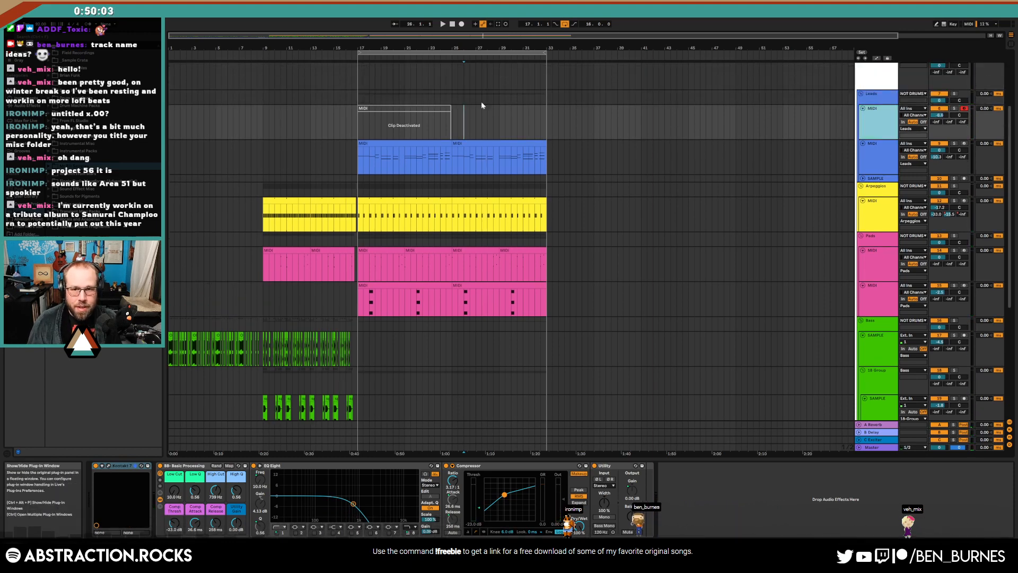
pyautogui.moveTo(522, 49); pyautogui.dragTo(371, 146)
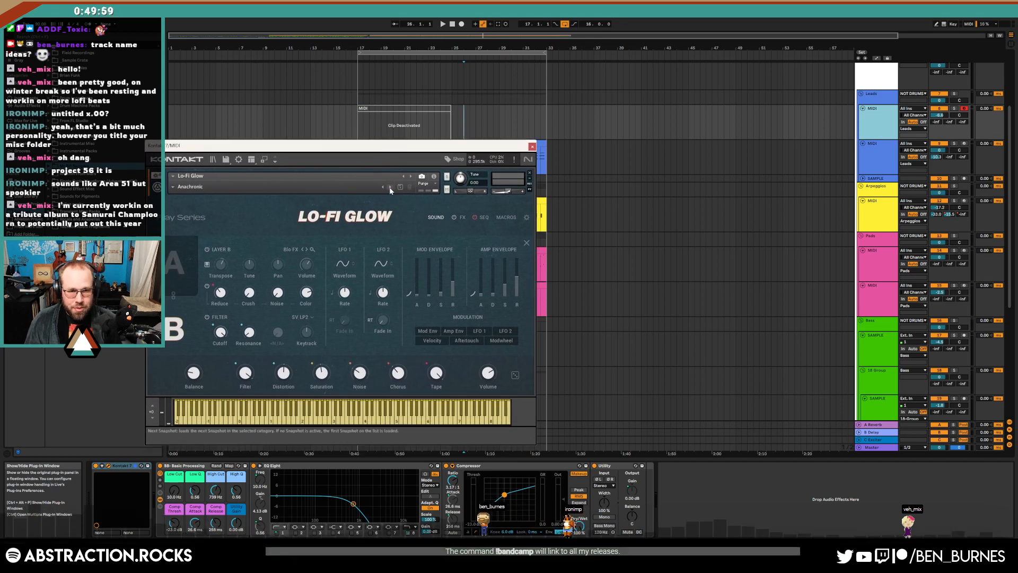
# Audition successive Lo-Fi Glow snapshots on the upper lead track and settle on One and Done
pyautogui.click(390, 188)
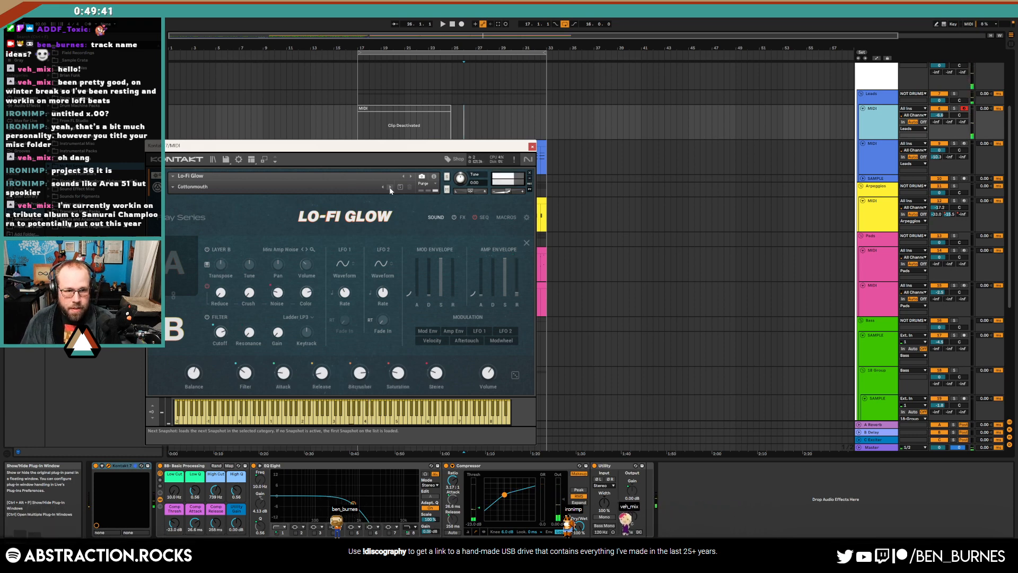
pyautogui.click(389, 188)
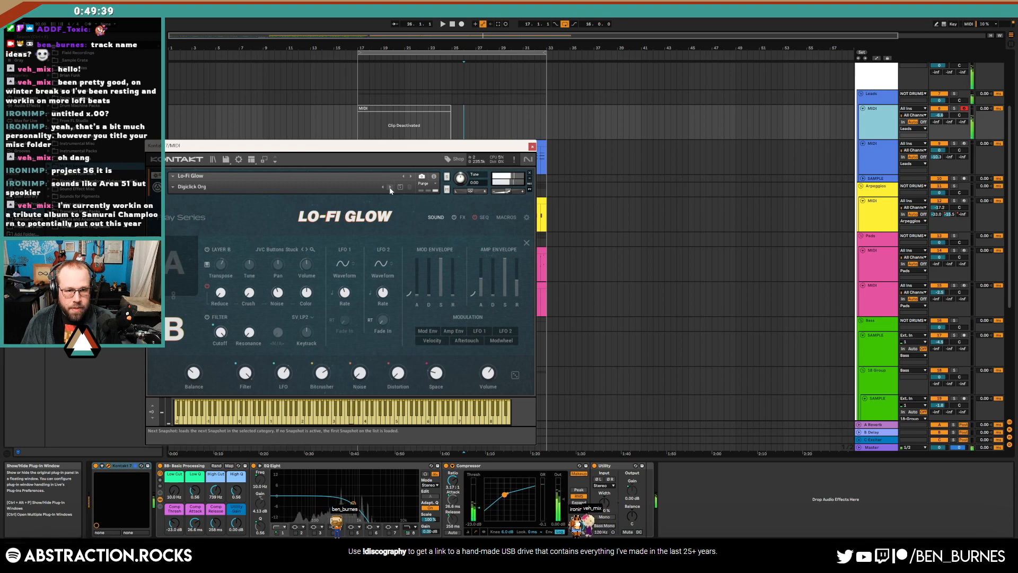
pyautogui.click(390, 189)
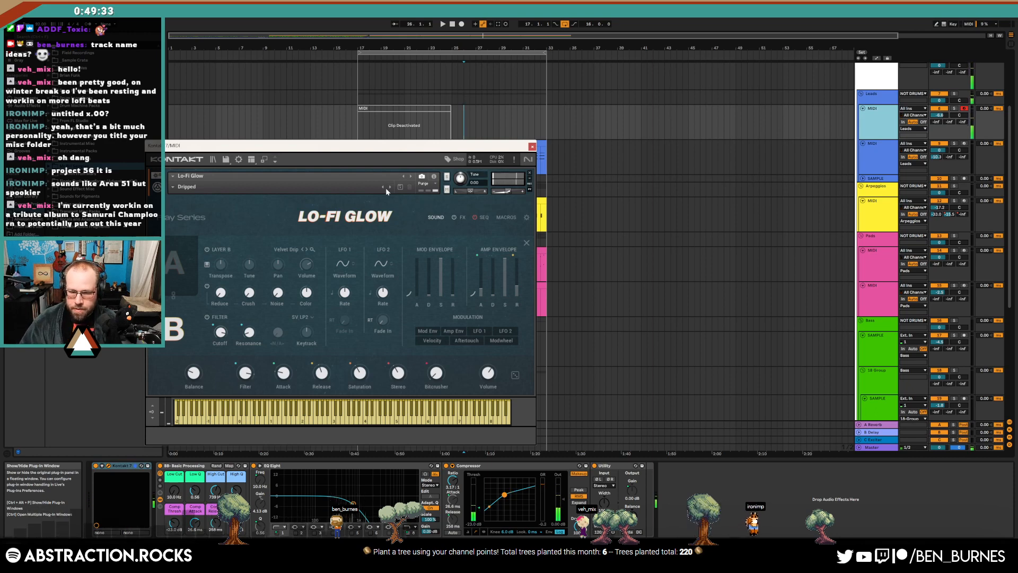
pyautogui.press('space')
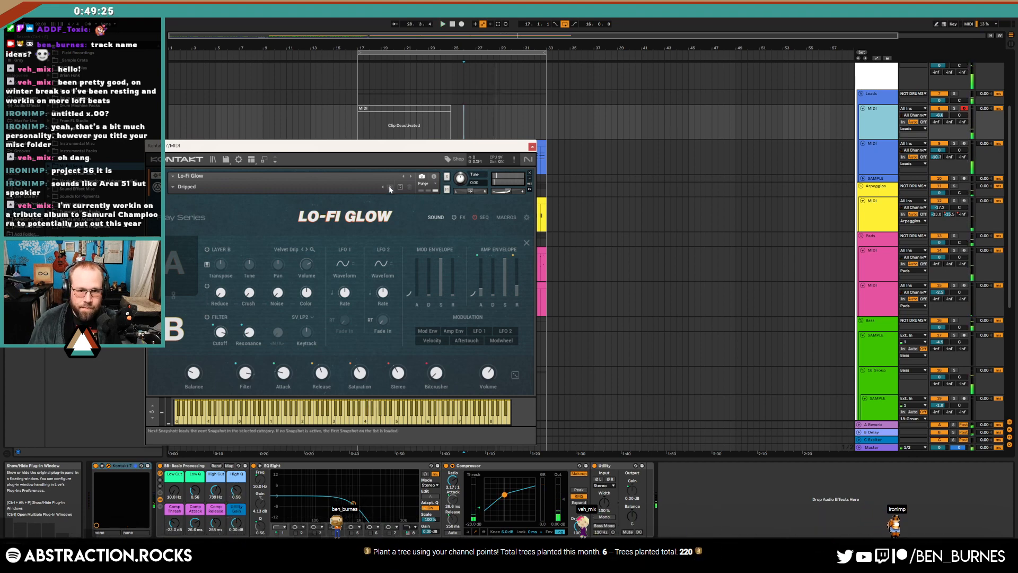
pyautogui.click(389, 188)
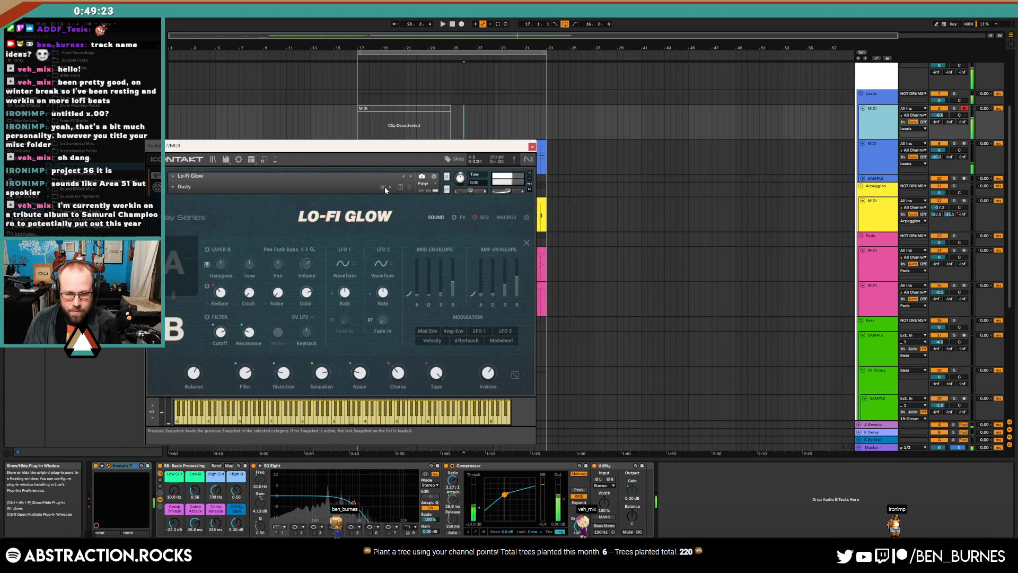
pyautogui.click(390, 188)
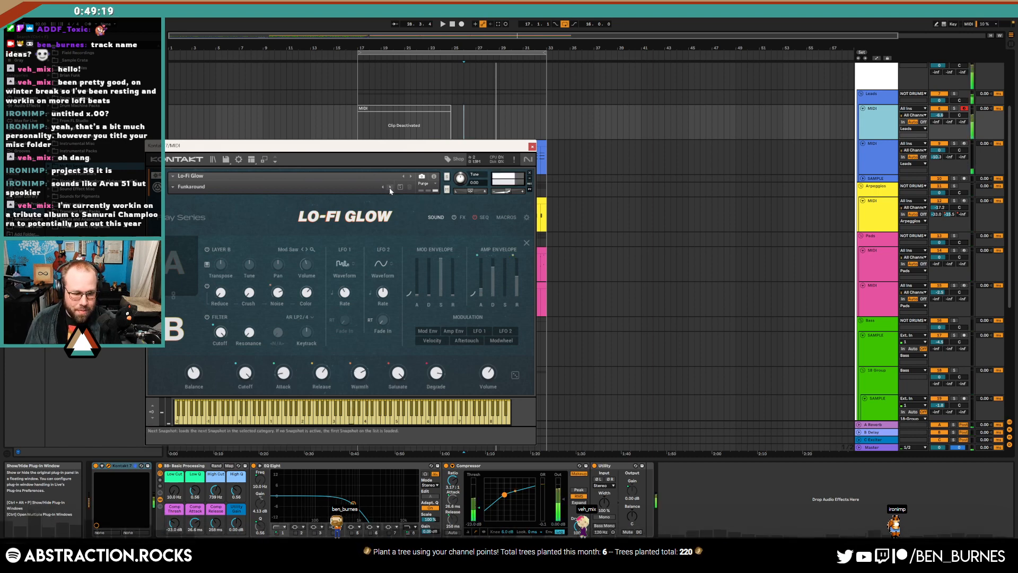
pyautogui.click(389, 187)
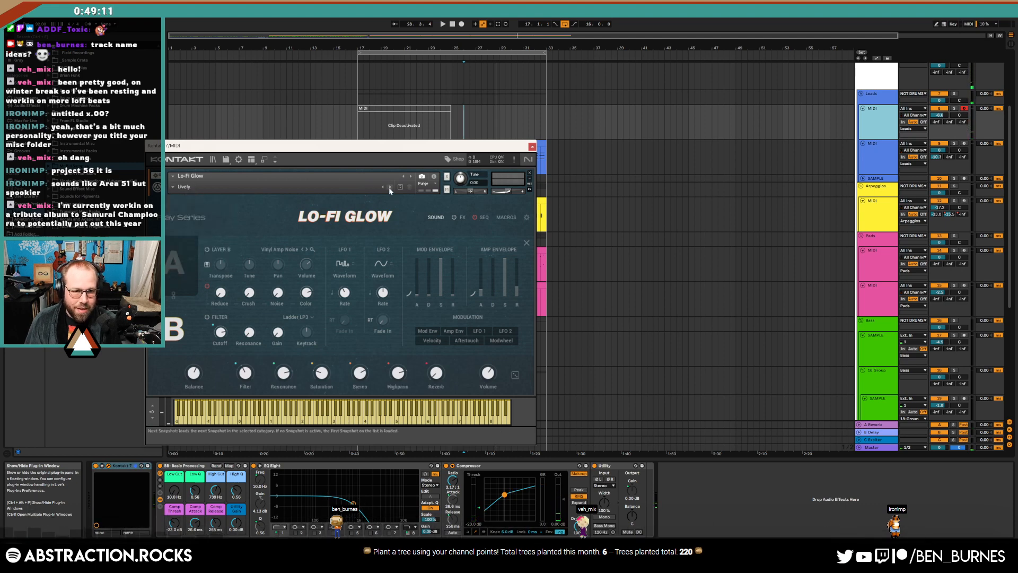
pyautogui.click(390, 188)
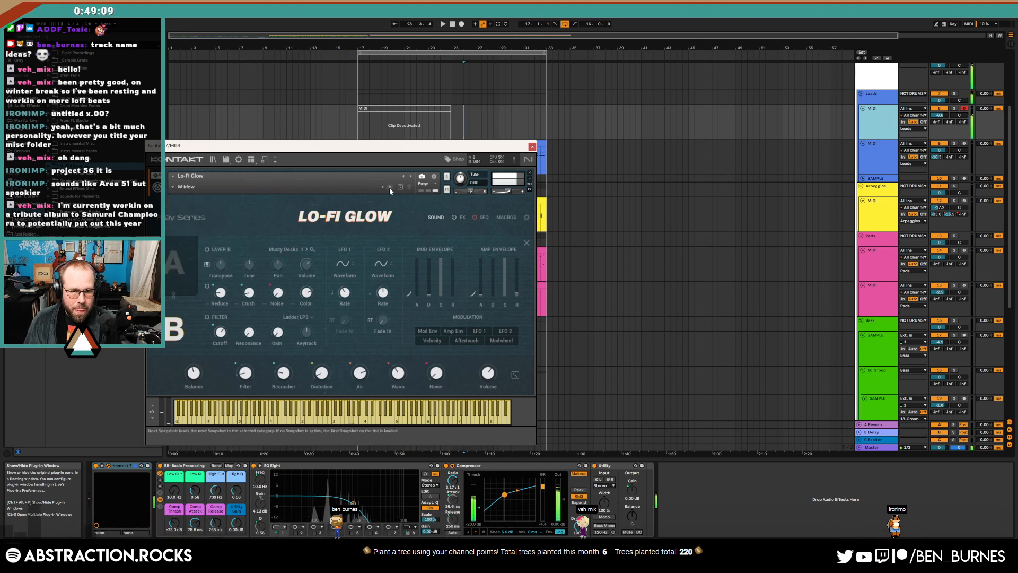
pyautogui.click(390, 188)
pyautogui.click(390, 188)
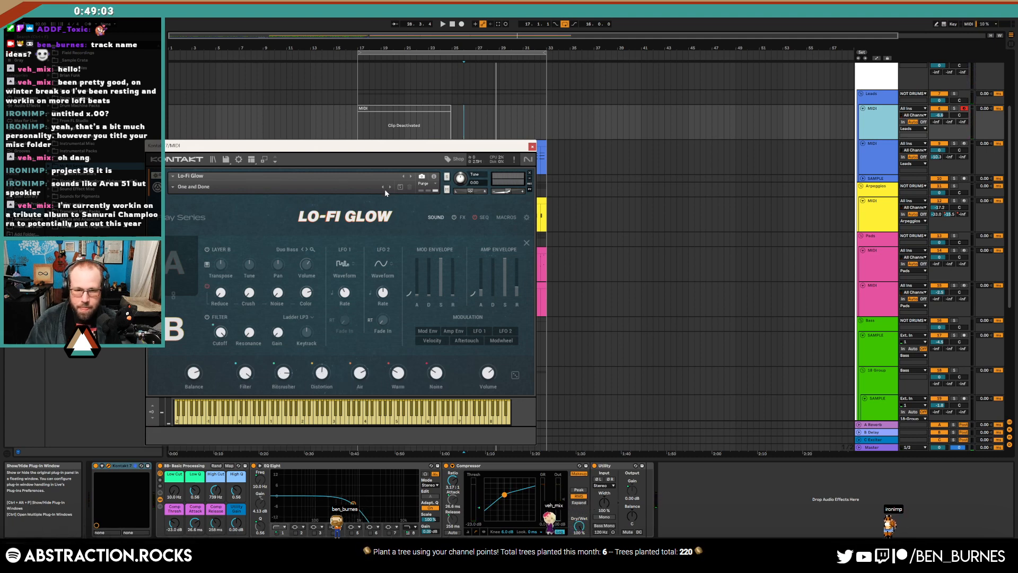
# Capture the lead just played over the loop as a MIDI clip, trim its start to bar 25 and open its notes
pyautogui.click(445, 58)
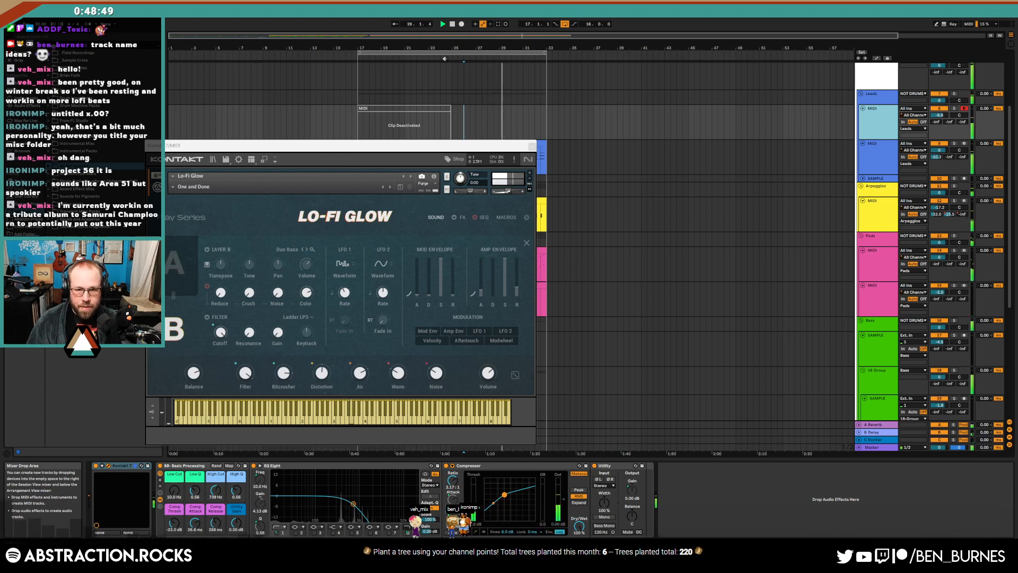
pyautogui.press('space')
pyautogui.click(498, 23)
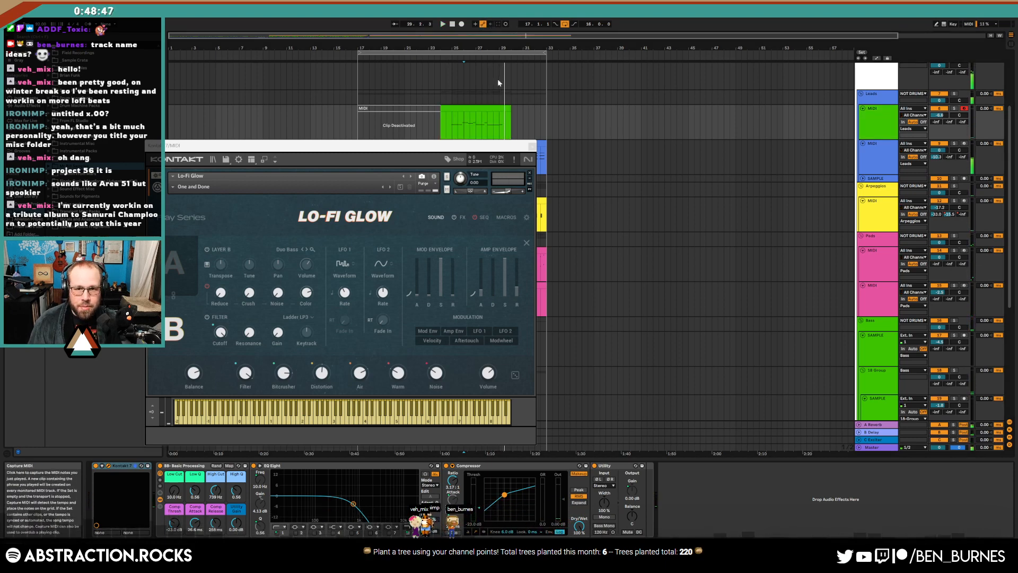
pyautogui.moveTo(442, 109); pyautogui.dragTo(453, 109)
pyautogui.doubleClick(459, 109)
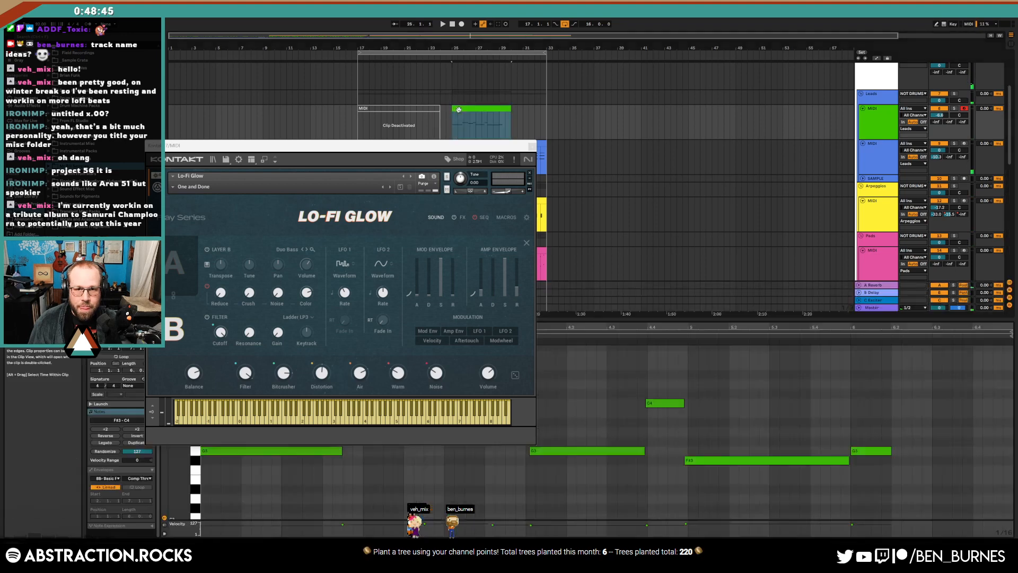
# Tidy the captured clip by adjusting its first G3 and long F#3 notes, deleting the trailing G3, and splitting it at bar 29
pyautogui.click(246, 454)
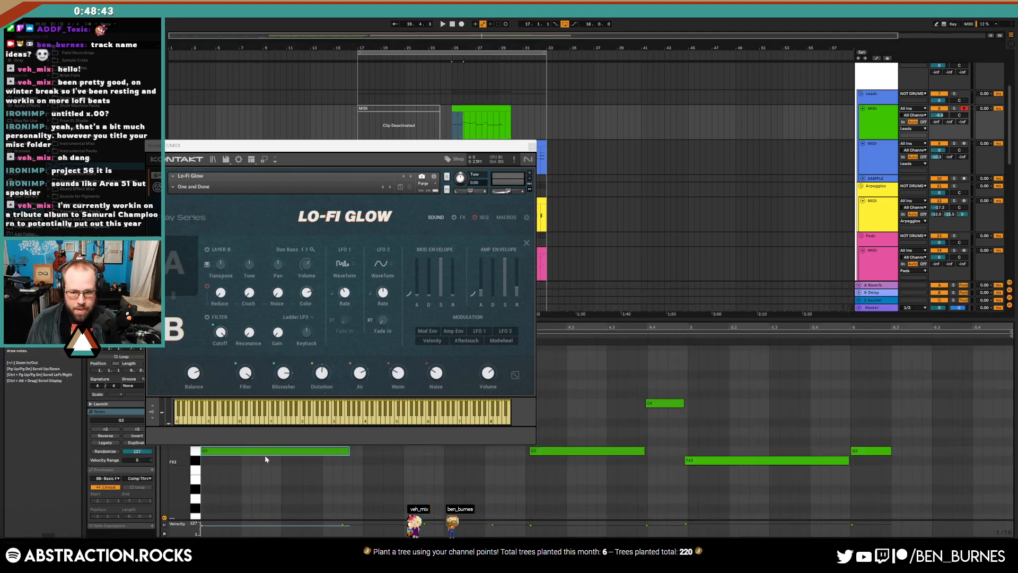
pyautogui.moveTo(805, 461); pyautogui.dragTo(809, 461)
pyautogui.click(859, 450)
pyautogui.press('Delete')
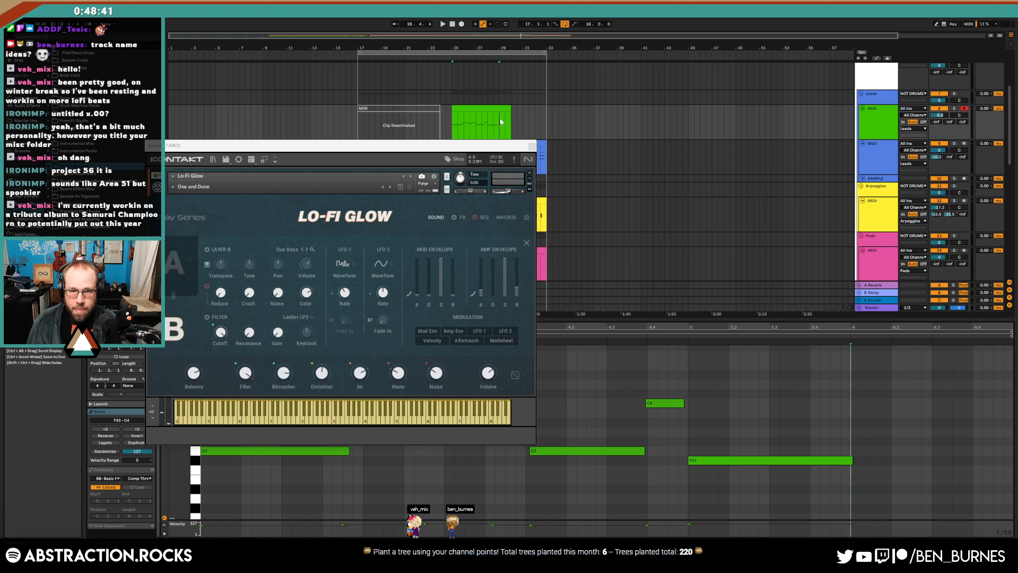
pyautogui.click(453, 120)
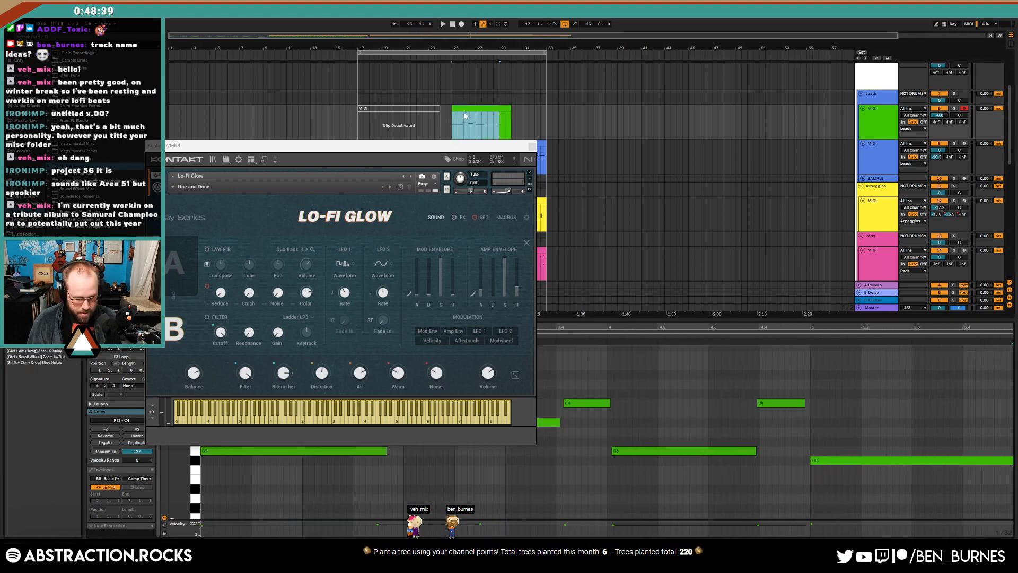
pyautogui.click(533, 147)
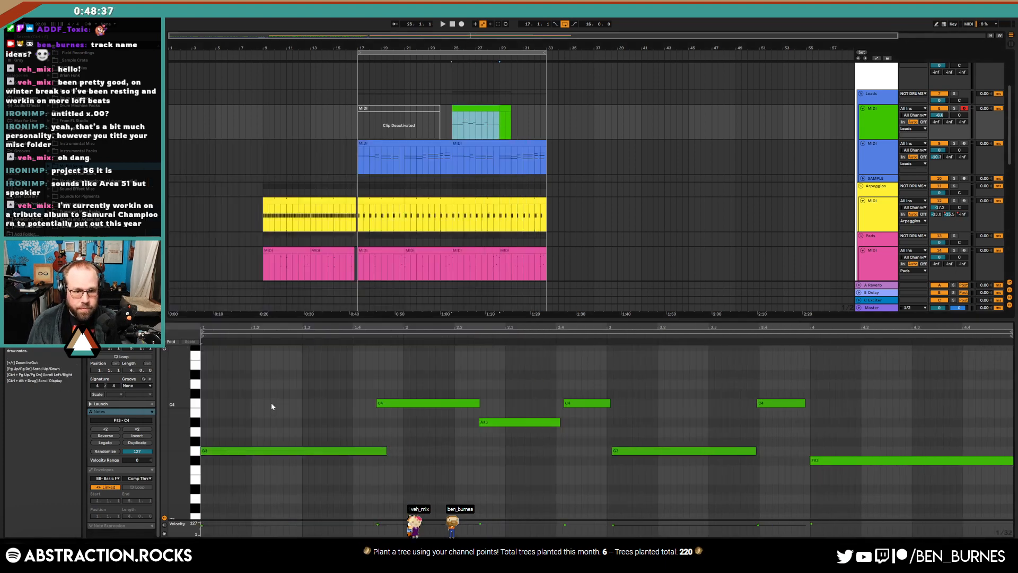
# Tighten the timing of the remaining lead notes during playback and lengthen the last C4 so it ends where the F#3 starts
pyautogui.press('space')
pyautogui.click(395, 403)
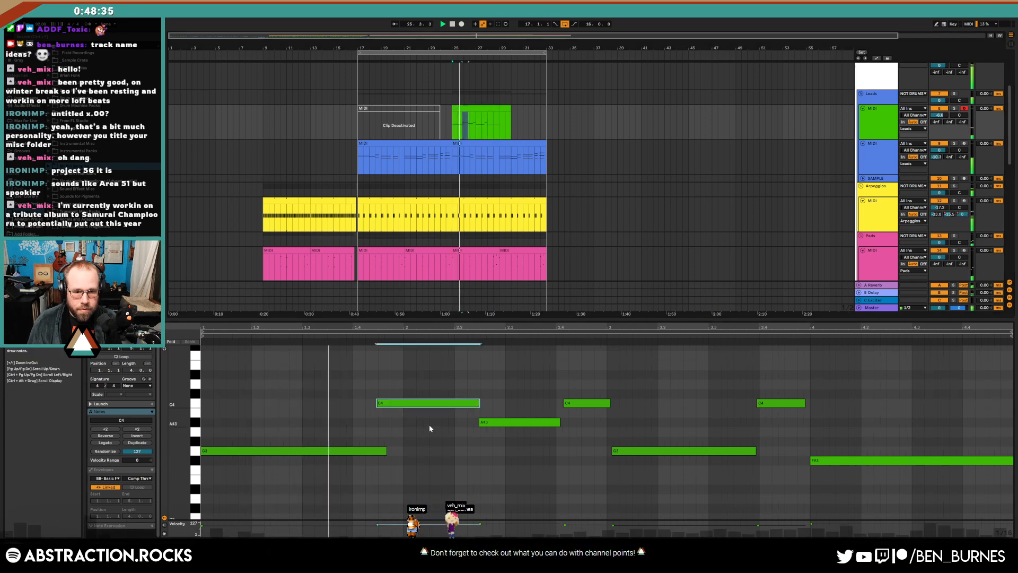
pyautogui.click(585, 403)
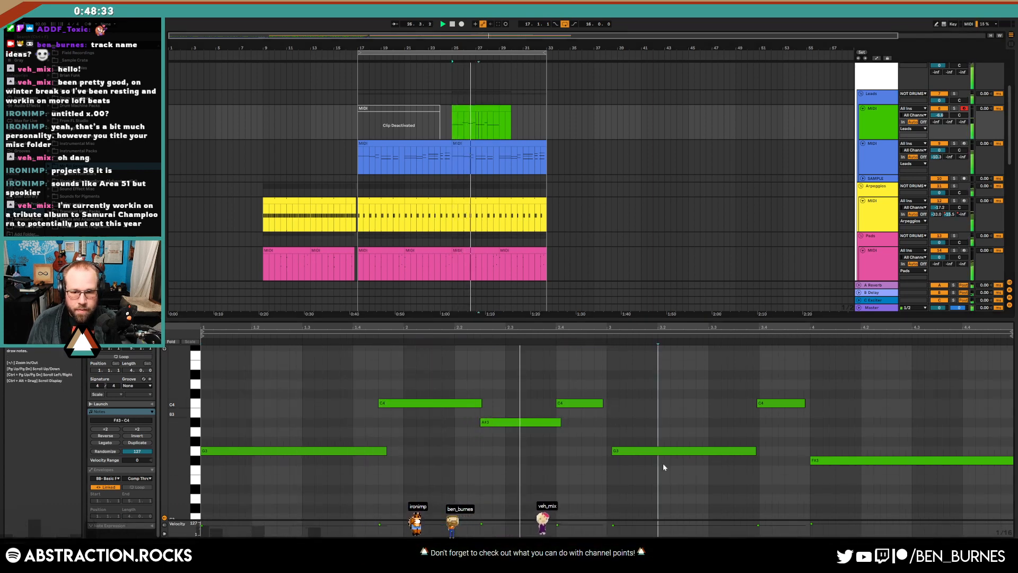
pyautogui.click(663, 451)
pyautogui.click(782, 403)
pyautogui.click(837, 460)
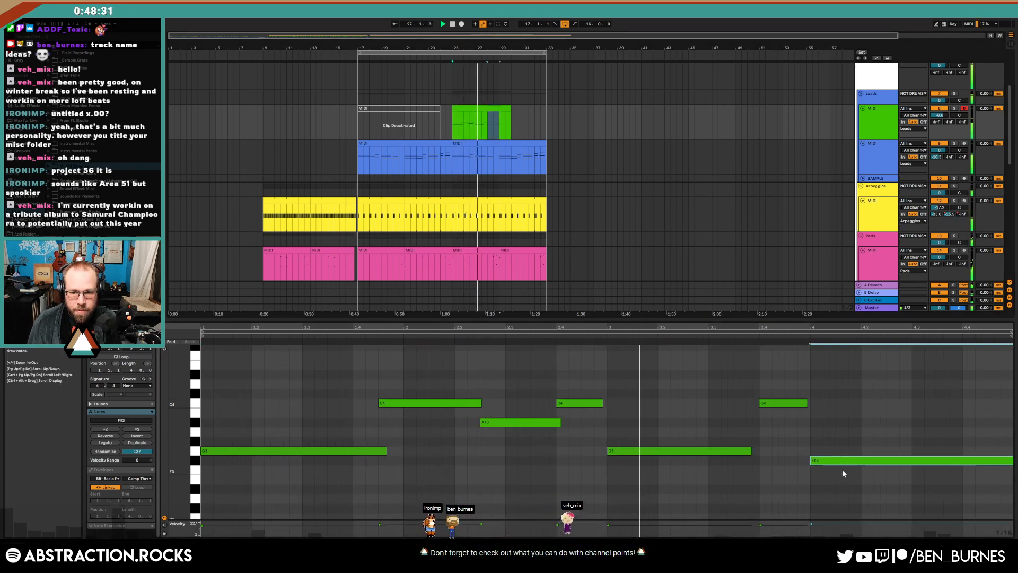
pyautogui.moveTo(788, 404); pyautogui.dragTo(810, 404)
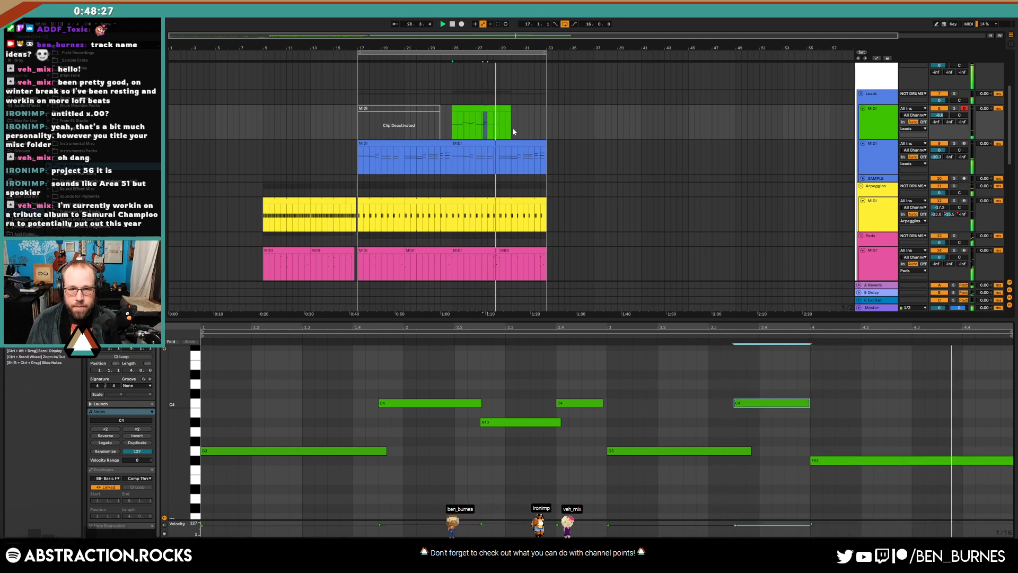
# Delete the leftover lead clip after bar 29, select the remaining four-bar clip and stop playback
pyautogui.click(506, 108)
pyautogui.press('Delete')
pyautogui.click(489, 109)
pyautogui.press('space')
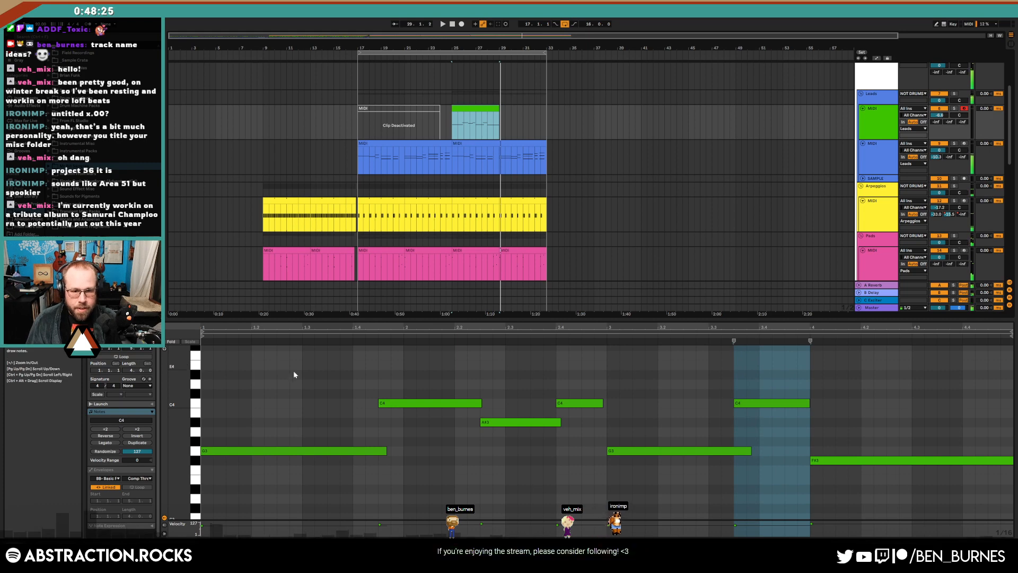
# Turn on looping for the four-bar lead clip and extend it to bar 33
pyautogui.hotkey('ctrl', 'a')
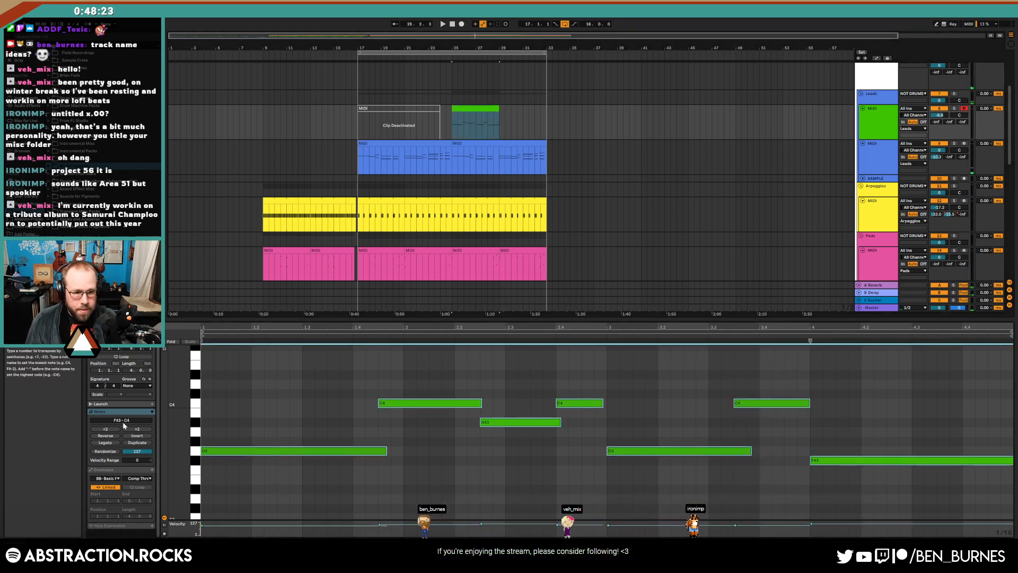
pyautogui.click(124, 356)
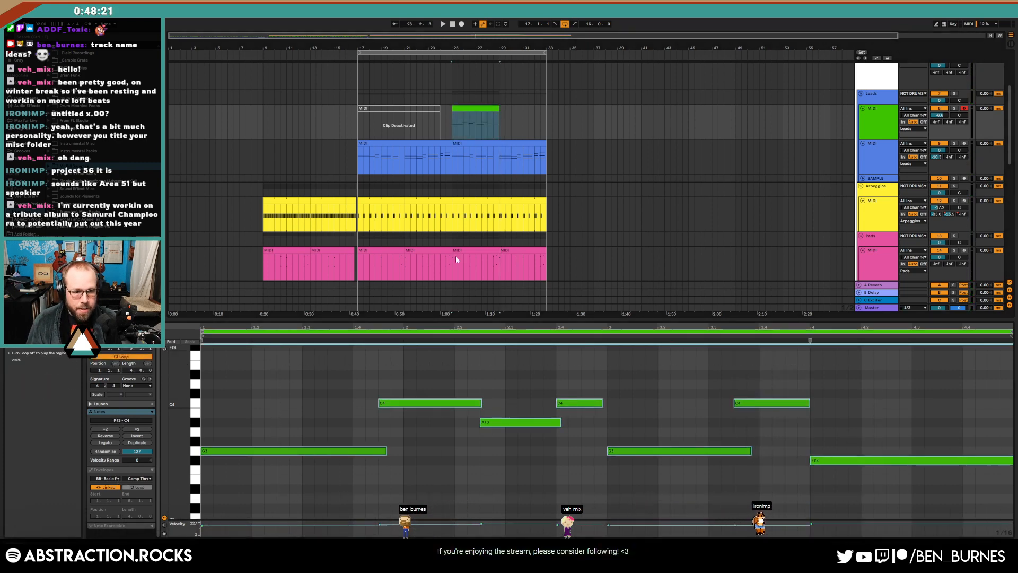
pyautogui.moveTo(499, 114); pyautogui.dragTo(546, 114)
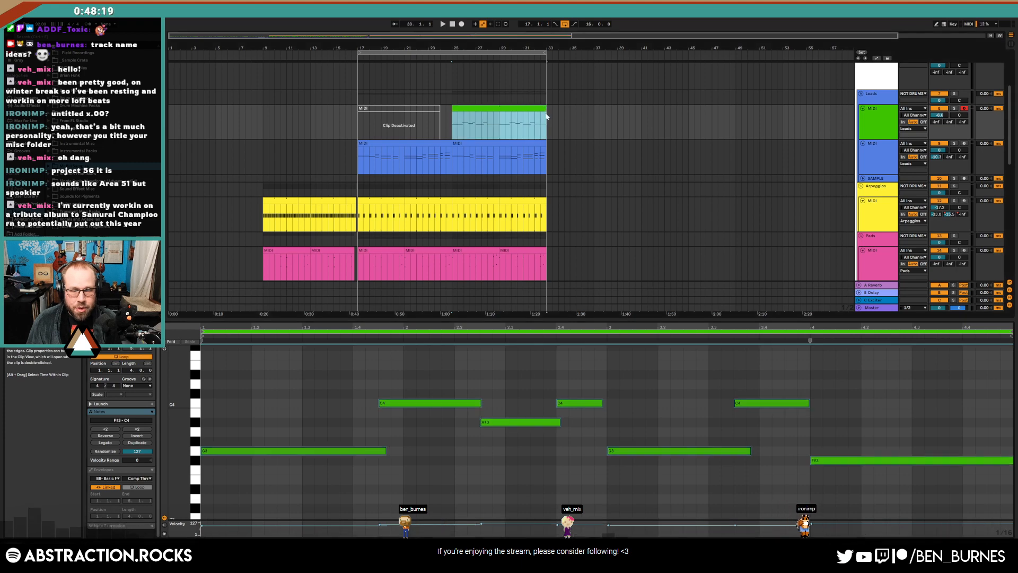
# Raise the upper lead track's Reverb and Delay sends and play back the looped lead clip
pyautogui.hotkey('shift', 'Tab')
pyautogui.click(464, 109)
pyautogui.moveTo(937, 122)
pyautogui.mouseDown()
pyautogui.moveTo(936, 85)
pyautogui.moveTo(941, 110)
pyautogui.mouseUp()
pyautogui.press('space')
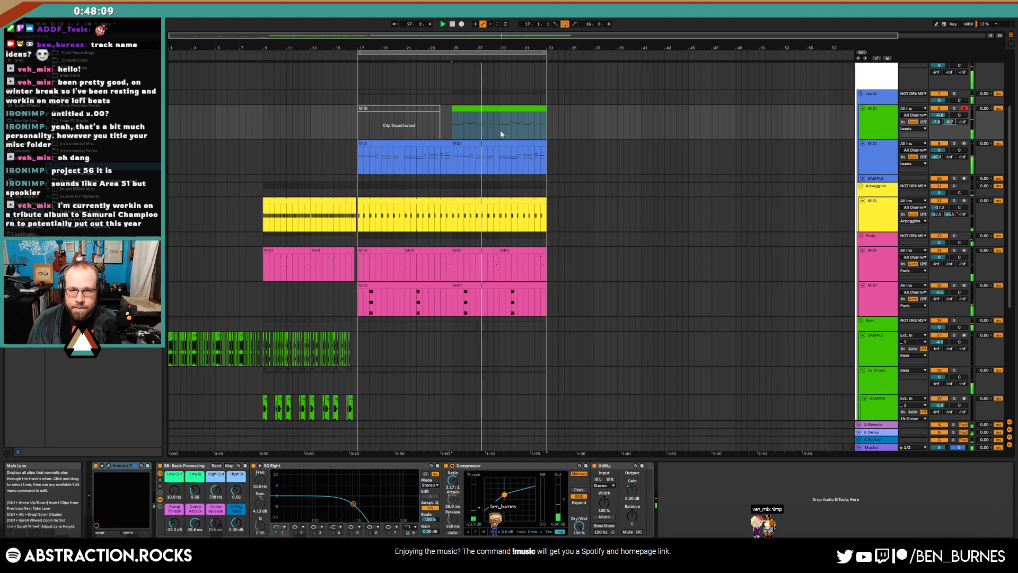
# Transpose all notes of the looped lead clip up one octave
pyautogui.doubleClick(497, 110)
pyautogui.click(439, 475)
pyautogui.hotkey('ctrl', 'a')
pyautogui.hotkey('shift', 'Up')
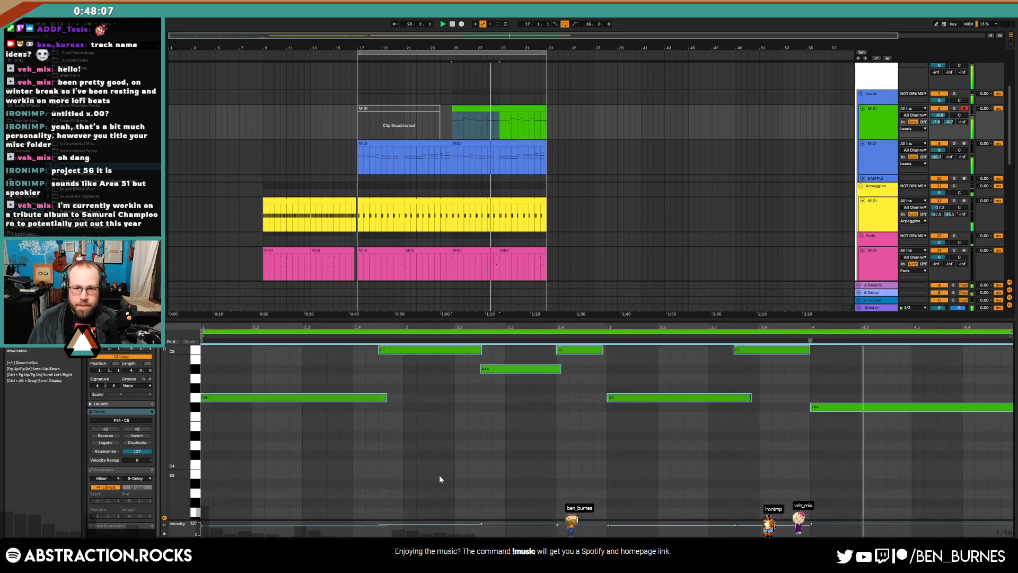
# Consolidate the looped lead from bar 25 to 33 into one clip and hide the note editor
pyautogui.click(495, 109)
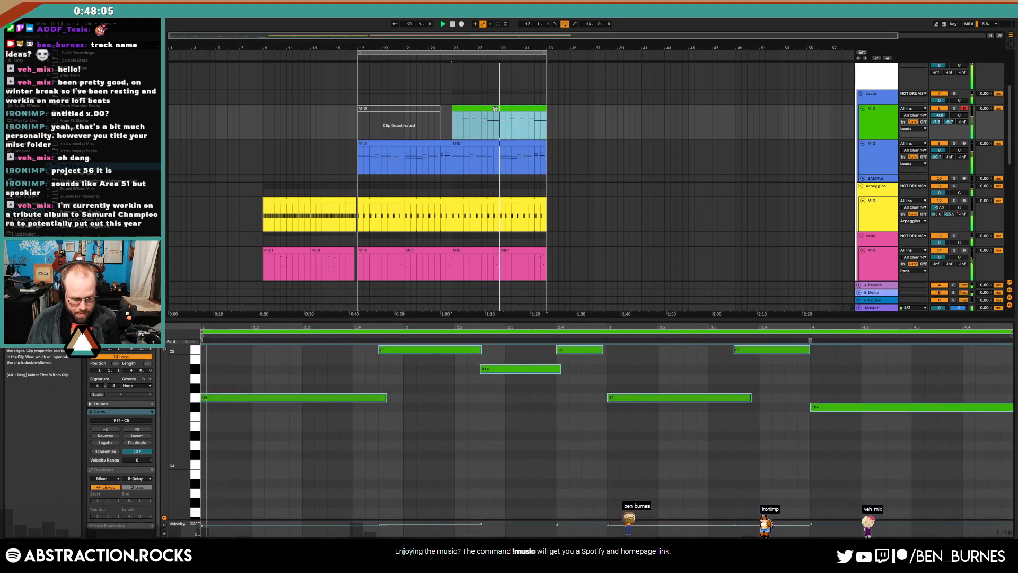
pyautogui.hotkey('ctrl', 'j')
pyautogui.hotkey('shift', 'Tab')
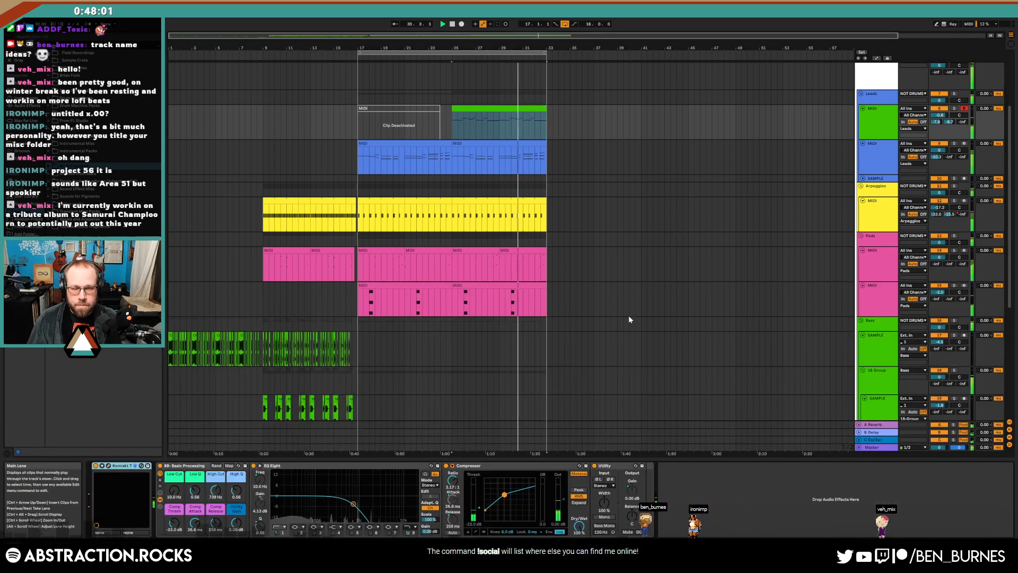
# Shorten the consolidated lead clip's final F#4 to just over one beat and add a lower D#4 note lasting to the clip's end
pyautogui.scroll(-10, 629, 315)
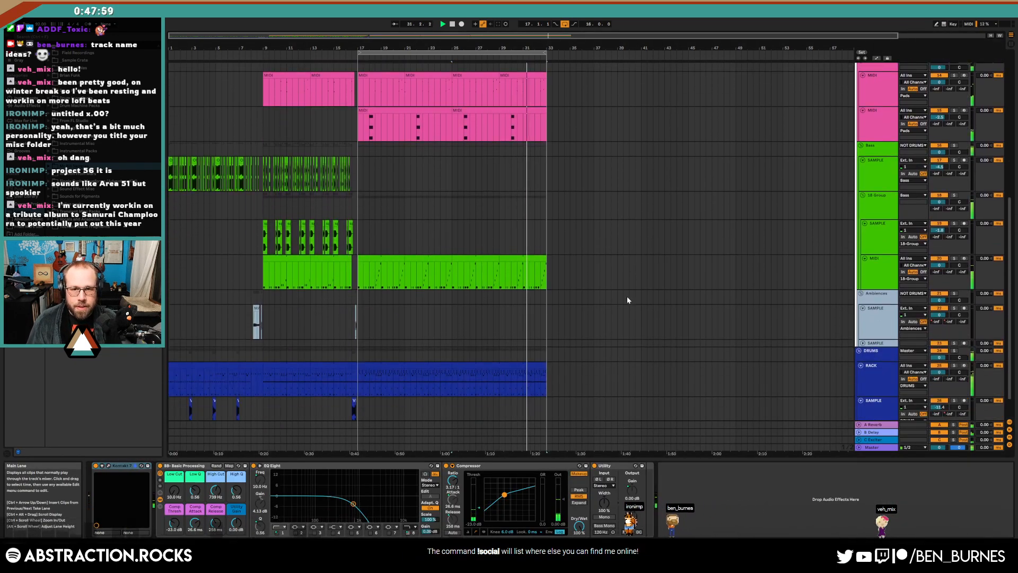
pyautogui.scroll(-2, 627, 296)
pyautogui.scroll(2, 627, 308)
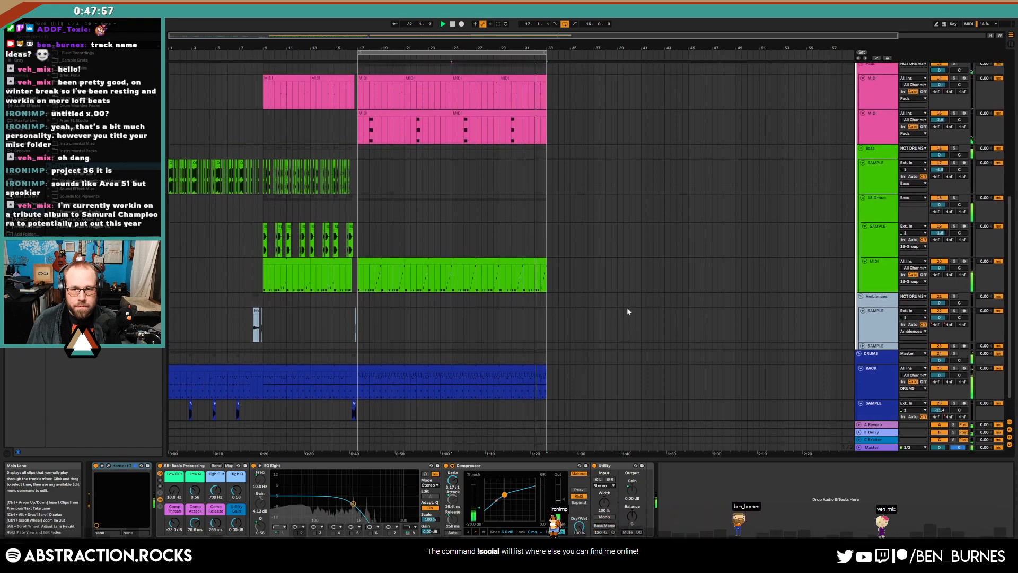
pyautogui.scroll(10, 627, 307)
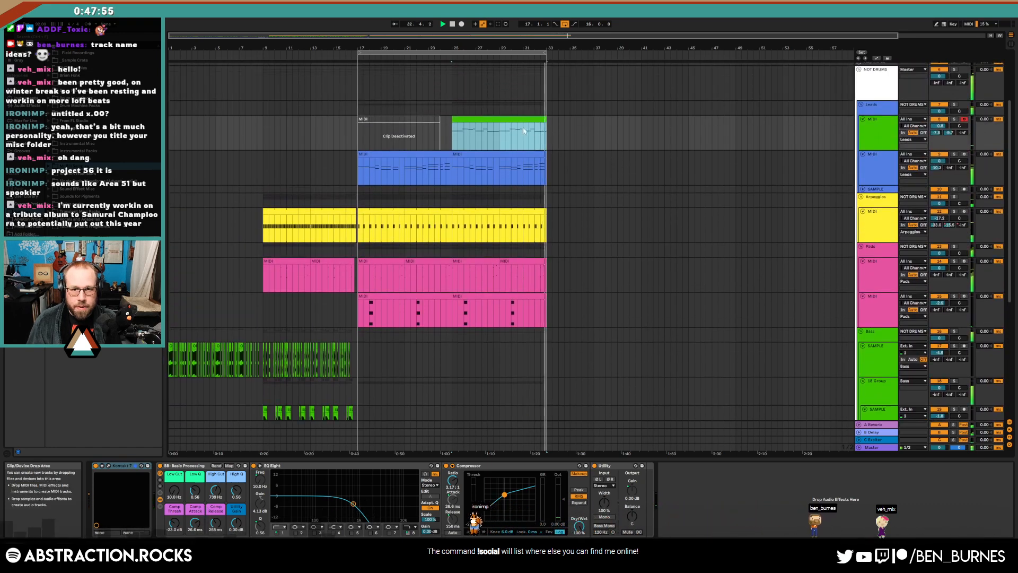
pyautogui.doubleClick(524, 131)
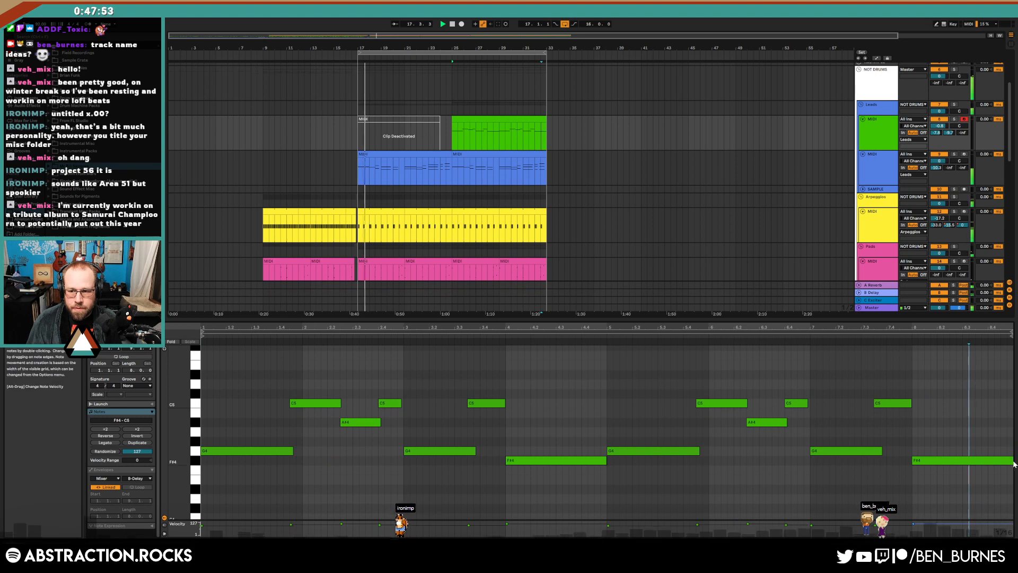
pyautogui.moveTo(1013, 462); pyautogui.dragTo(991, 461)
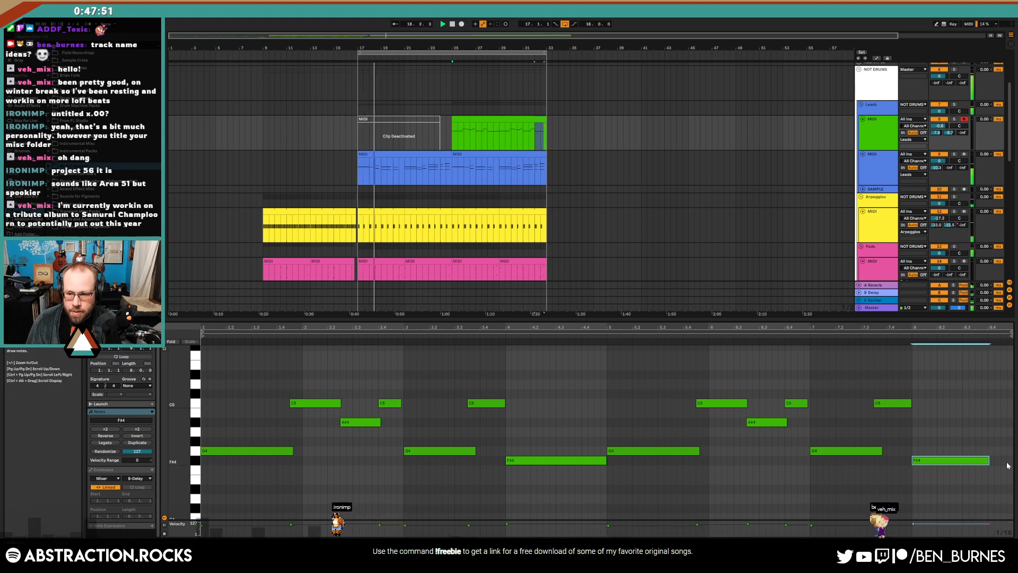
pyautogui.hotkey('shift', 'Left')
pyautogui.hotkey('shift', 'Left')
pyautogui.hotkey('shift', 'Left')
pyautogui.hotkey('shift', 'Left')
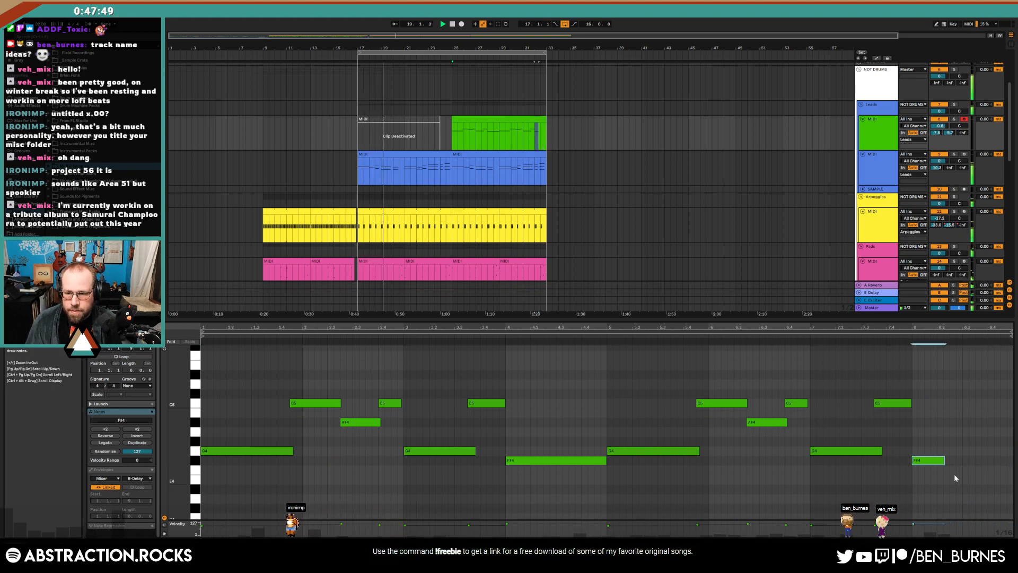
pyautogui.doubleClick(953, 489)
pyautogui.moveTo(955, 489); pyautogui.dragTo(1013, 462)
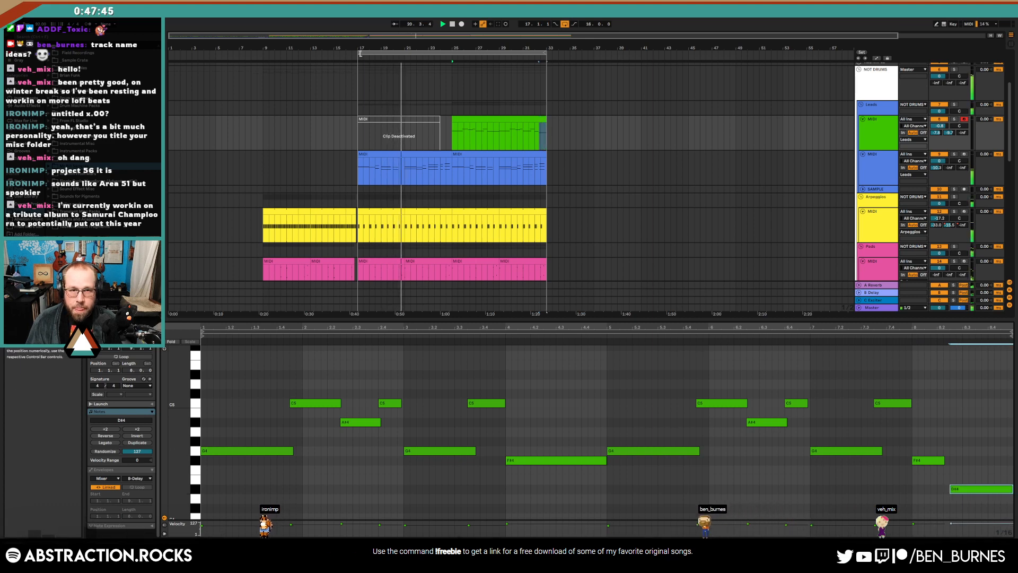
# Start the playback loop at bar 25 and delete the deactivated clip at bar 17 on the upper lead track
pyautogui.moveTo(360, 53); pyautogui.dragTo(452, 62)
pyautogui.hotkey('shift', 'Tab')
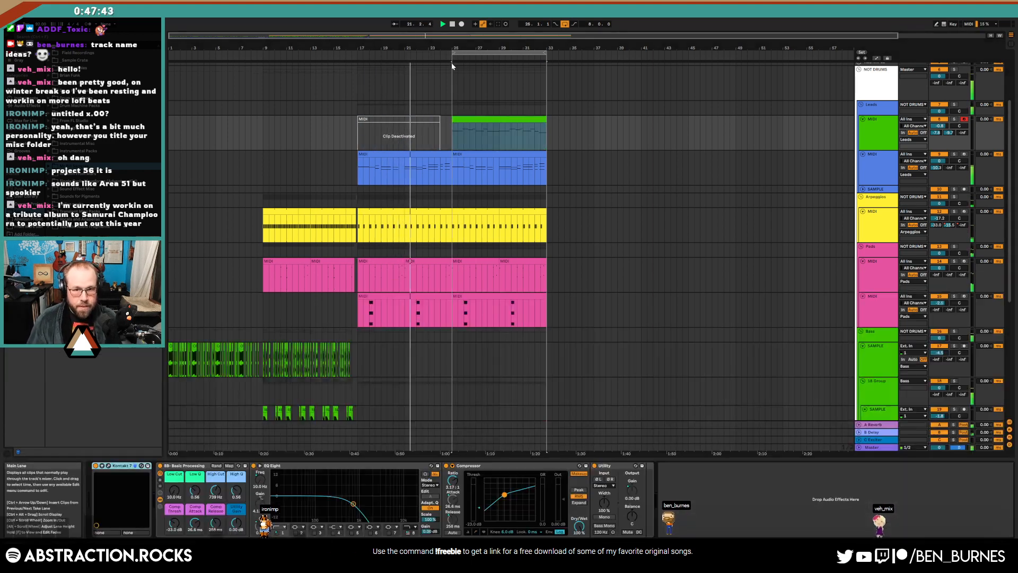
pyautogui.click(418, 116)
pyautogui.press('0')
pyautogui.press('Delete')
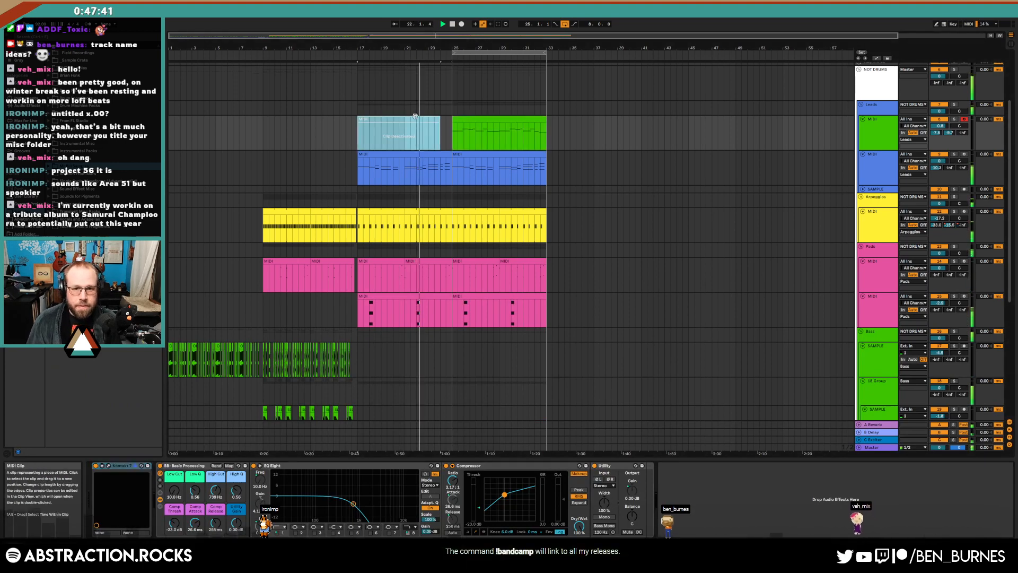
pyautogui.hotkey('shift', 'Tab')
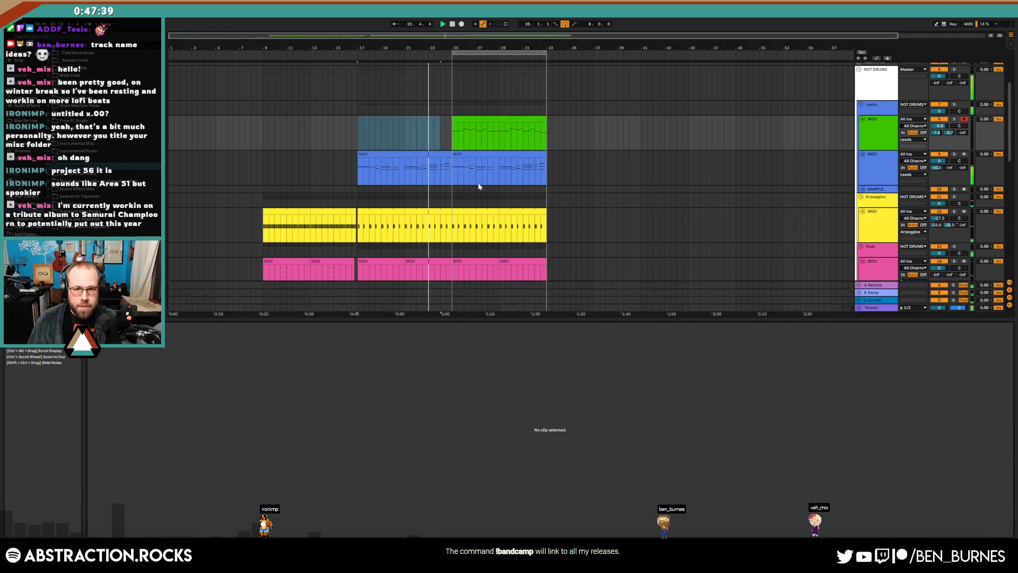
# Examine the upper lead clip's notes during playback, starting with its first G4, and return to the track's devices
pyautogui.click(465, 119)
pyautogui.click(470, 112)
pyautogui.doubleClick(468, 119)
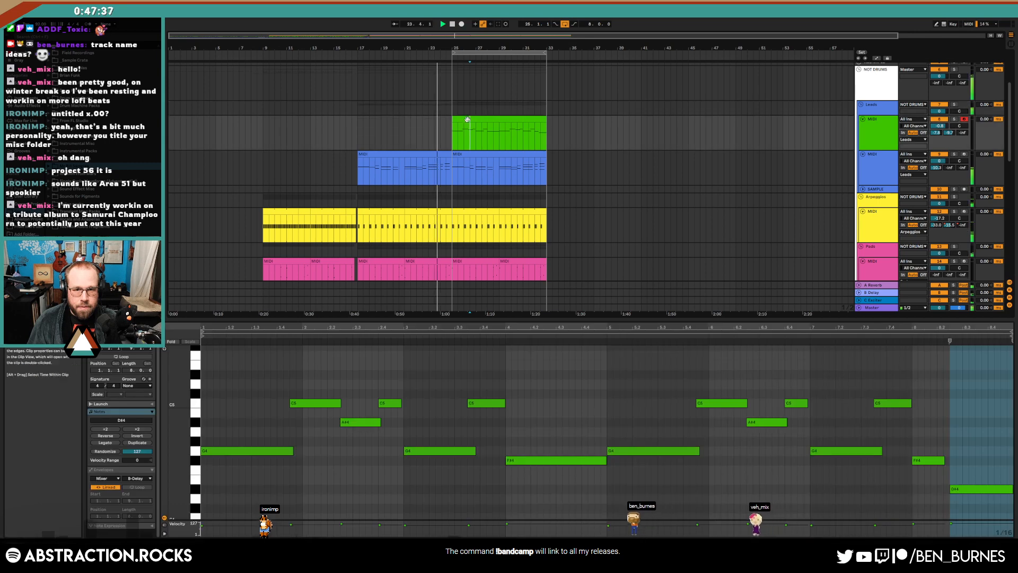
pyautogui.click(279, 450)
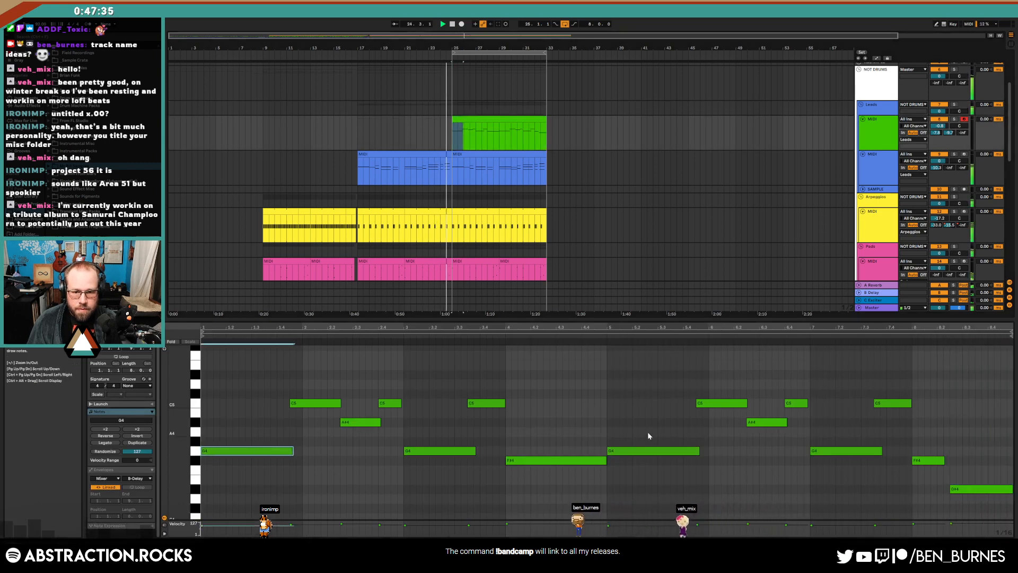
pyautogui.hotkey('shift', 'Tab')
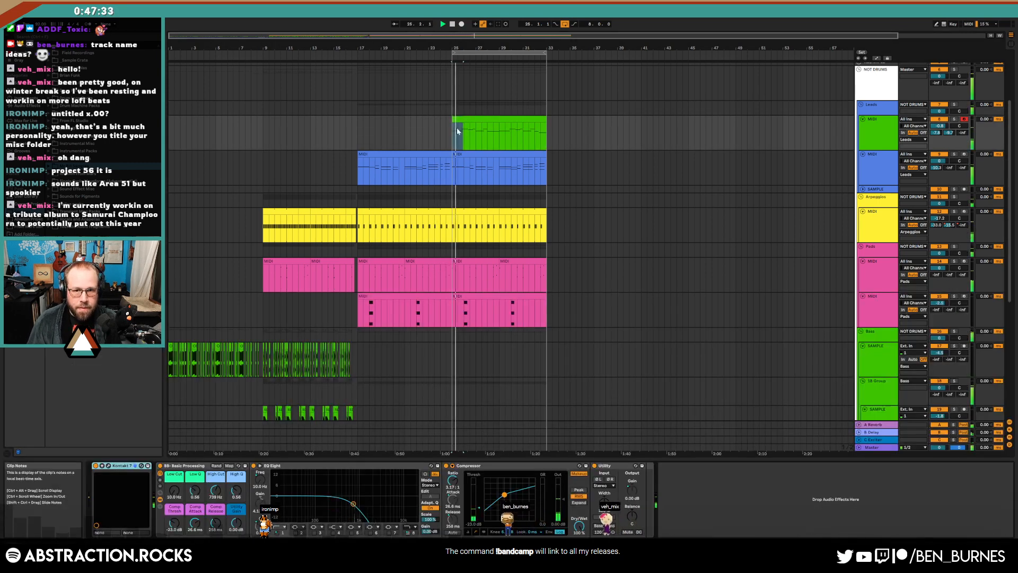
# Adjust the upper lead track's volume, raise its High Cut to about 1.95 kHz and play the loop
pyautogui.moveTo(940, 126); pyautogui.dragTo(940, 129)
pyautogui.moveTo(216, 490); pyautogui.dragTo(240, 505)
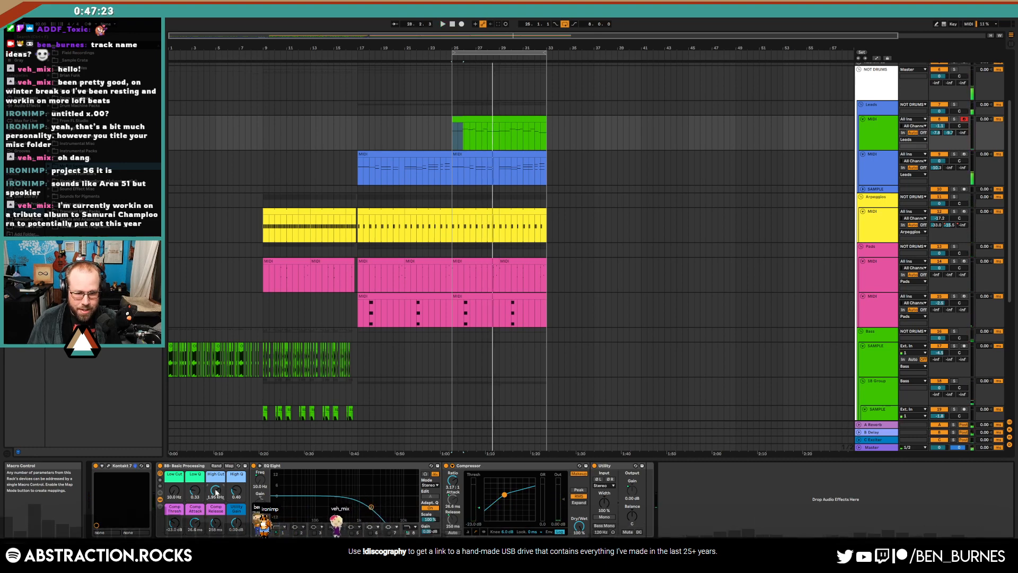
pyautogui.press('space')
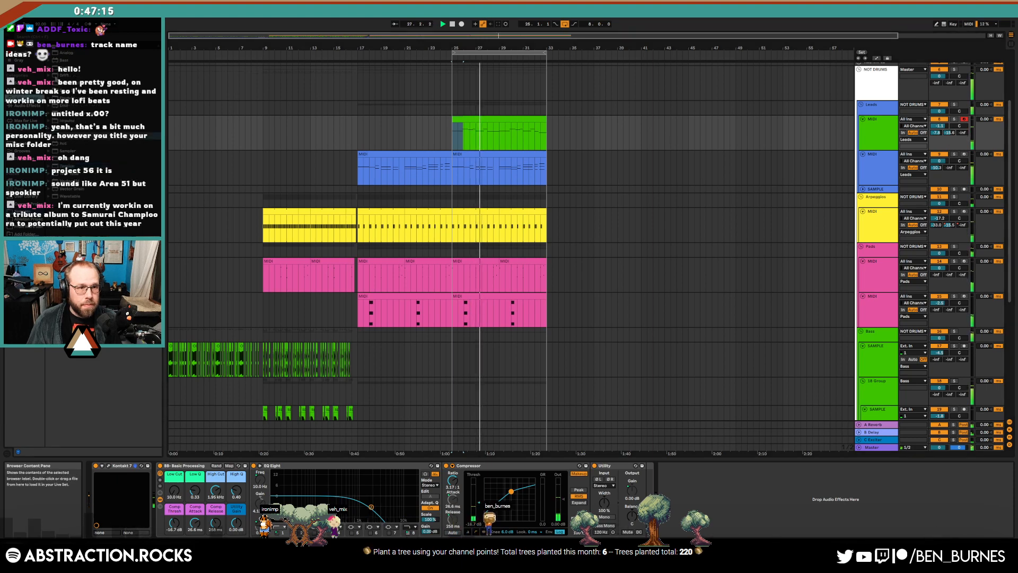
# Add an Auto Pan effect to the end of the upper lead track's device chain
pyautogui.click(27, 106)
pyautogui.moveTo(71, 82); pyautogui.dragTo(718, 492)
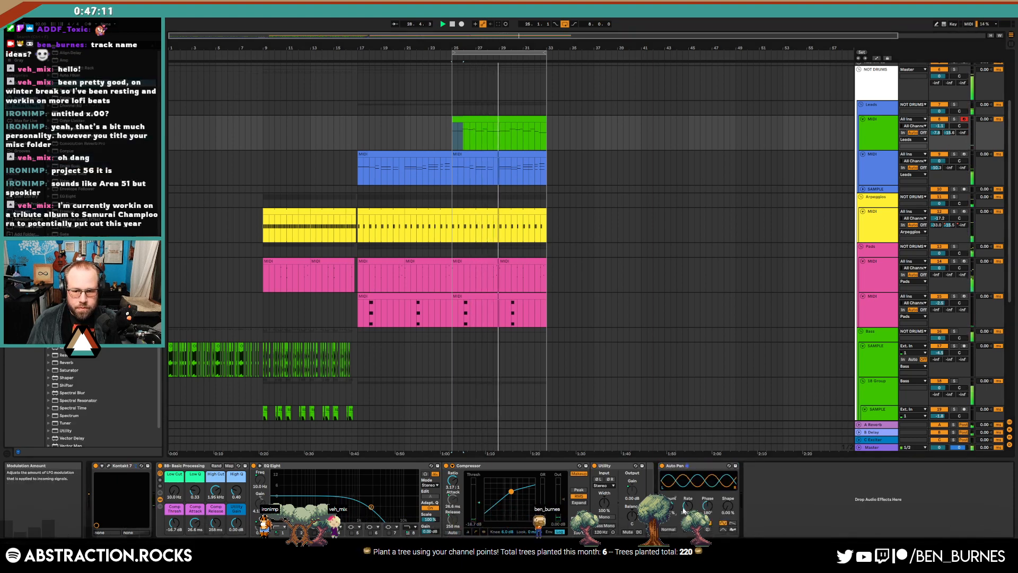
# In the lead clip, move the last G4 earlier, add a short F#4 before bar 8 and change the following F#4 to a shorter F4
pyautogui.doubleClick(484, 131)
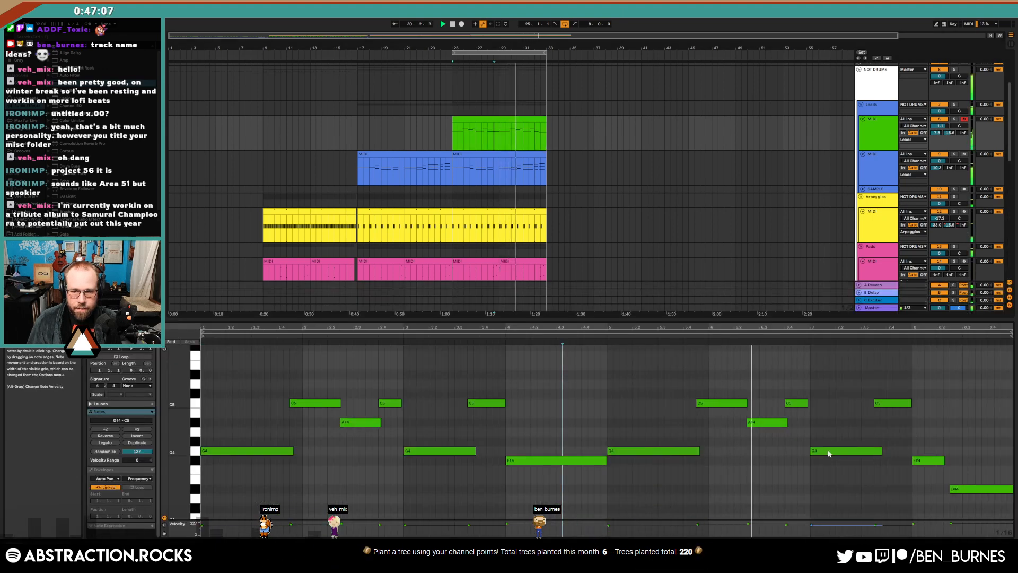
pyautogui.moveTo(860, 455); pyautogui.dragTo(847, 455)
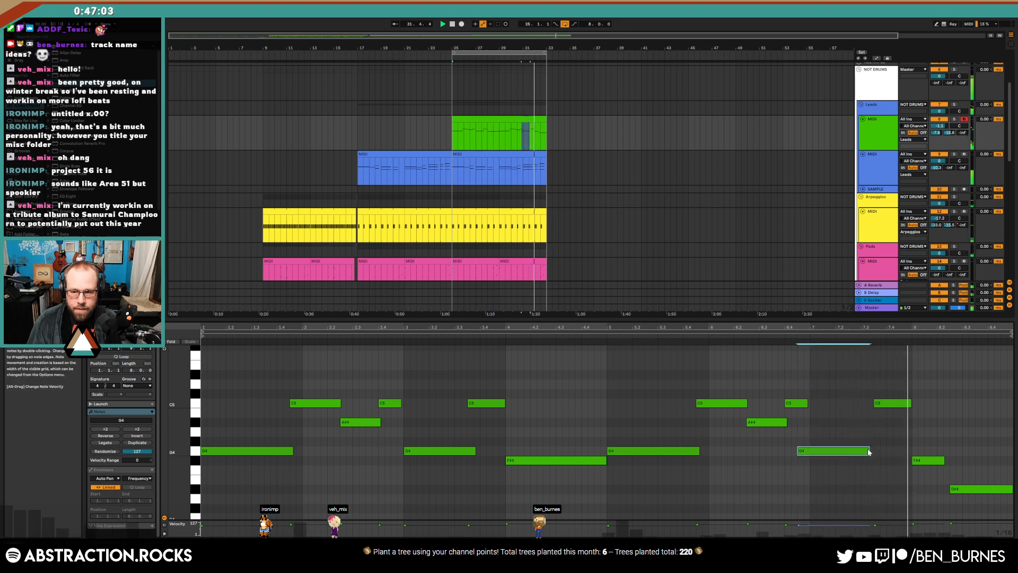
pyautogui.moveTo(874, 450); pyautogui.dragTo(911, 464)
pyautogui.moveTo(913, 460); pyautogui.dragTo(937, 470)
pyautogui.click(915, 468)
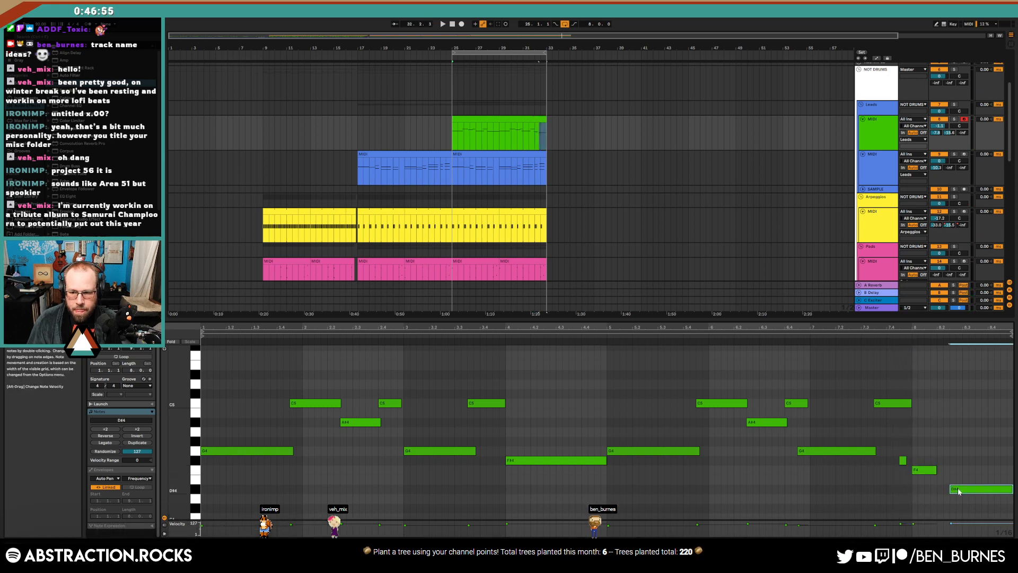
# Lower the lead clip's final long note to C4 and the F4 before it to D#4
pyautogui.press('Down')
pyautogui.press('Down')
pyautogui.press('Down')
pyautogui.click(928, 468)
pyautogui.press('Down')
pyautogui.press('Down')
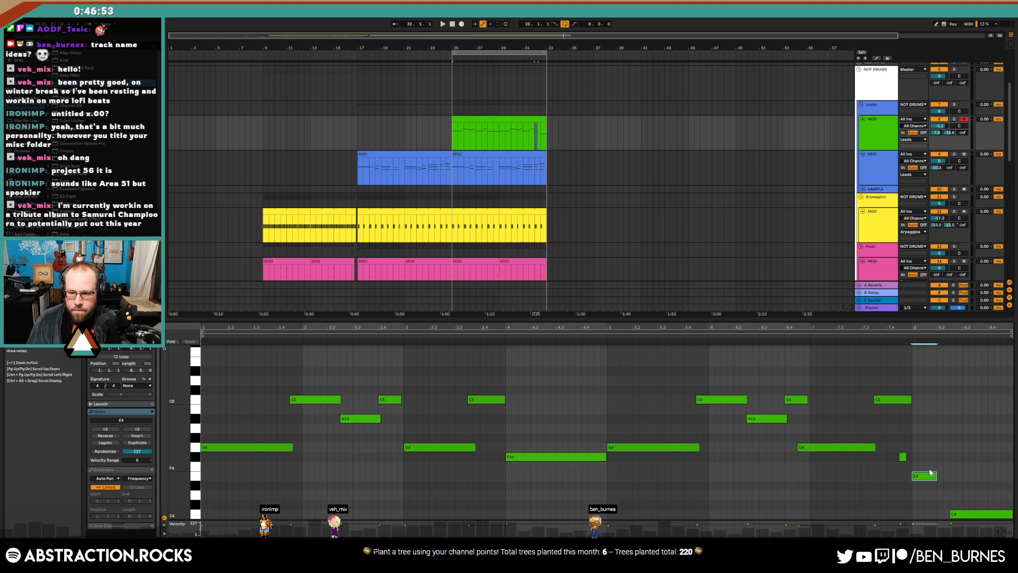
# Play back the lead clip's ending, shorten its last C5 slightly and hide the note editor
pyautogui.press('space')
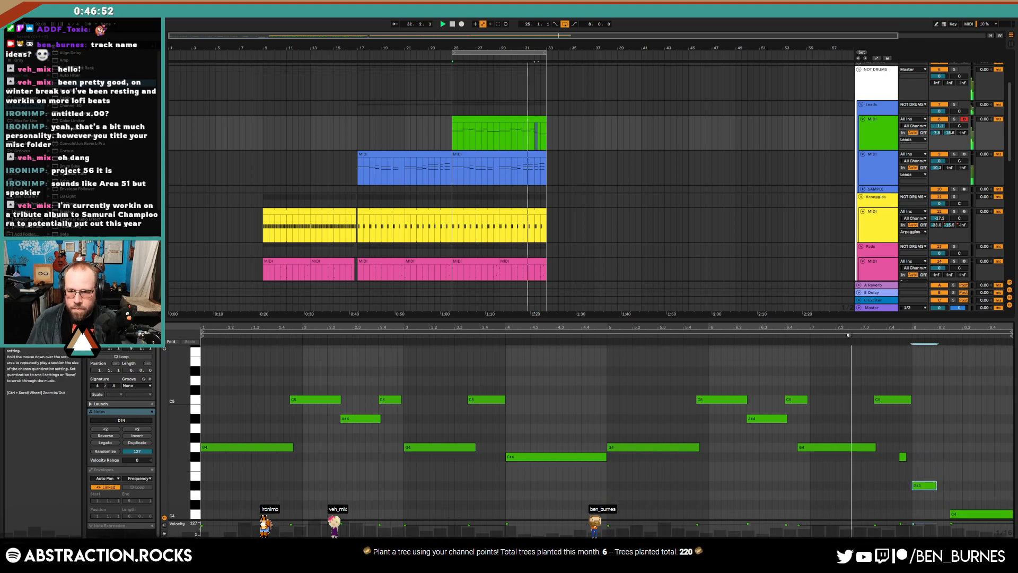
pyautogui.click(910, 400)
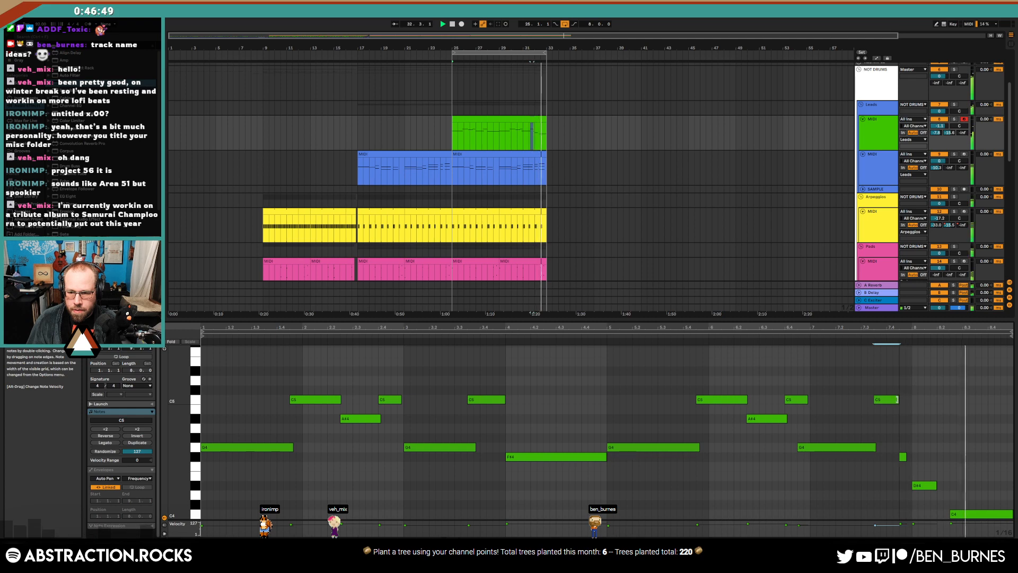
pyautogui.hotkey('shift', 'Tab')
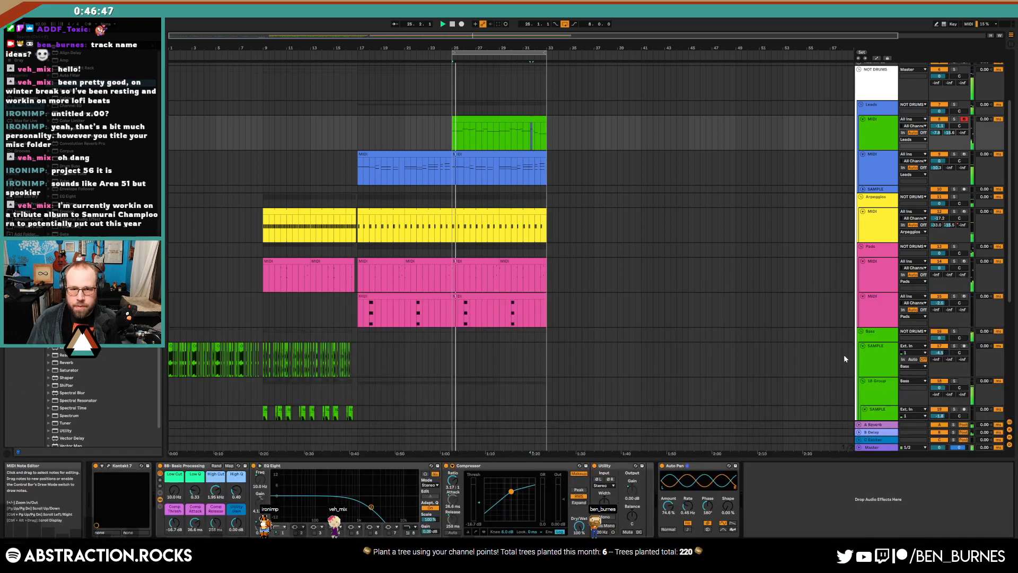
# Select both drum rack clips between bars 17 and 33 and play the arrangement from bar 17
pyautogui.click(489, 296)
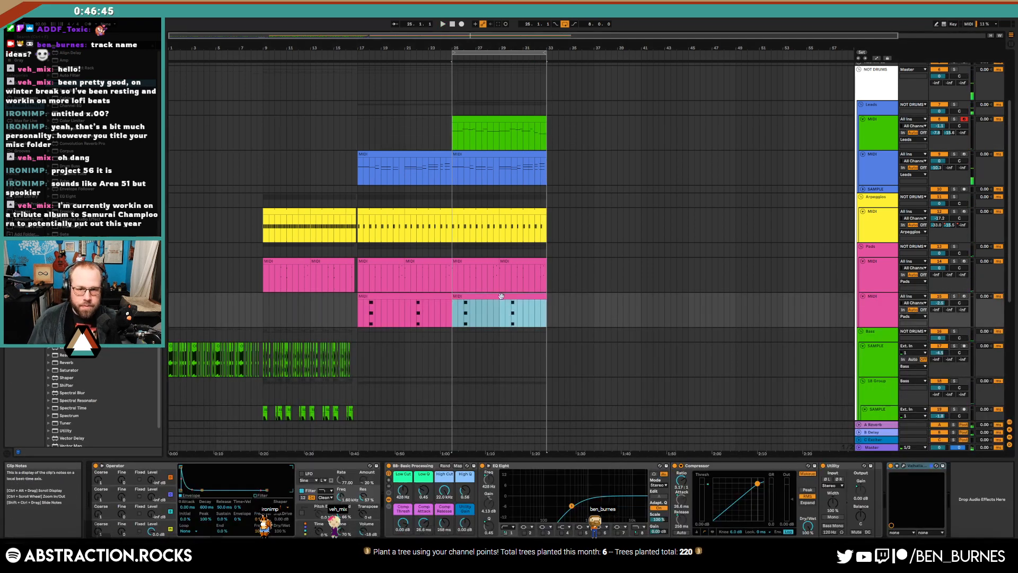
pyautogui.scroll(-6, 518, 318)
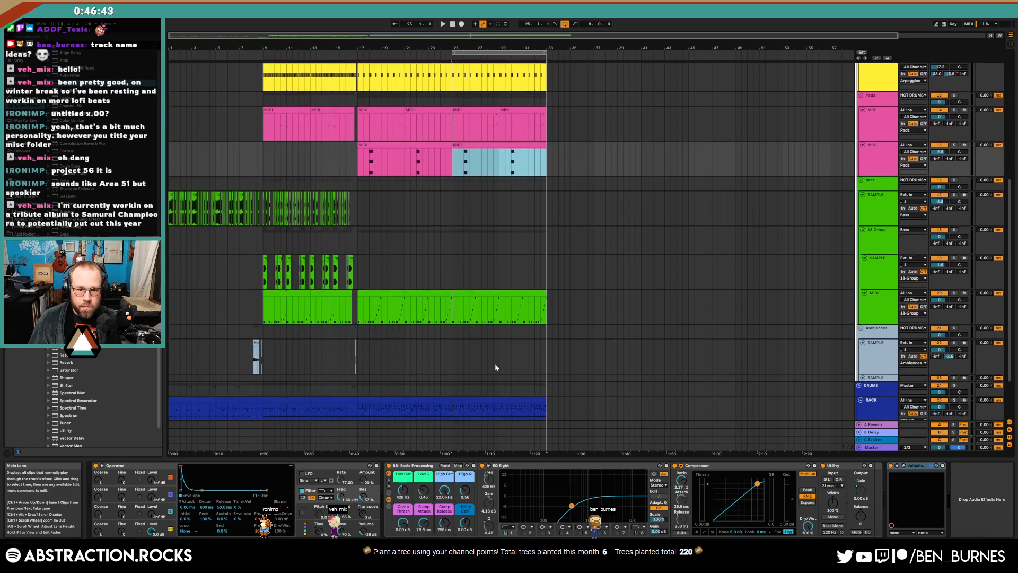
pyautogui.click(475, 365)
pyautogui.keyDown('shift'); pyautogui.click(410, 363); pyautogui.keyUp('shift')
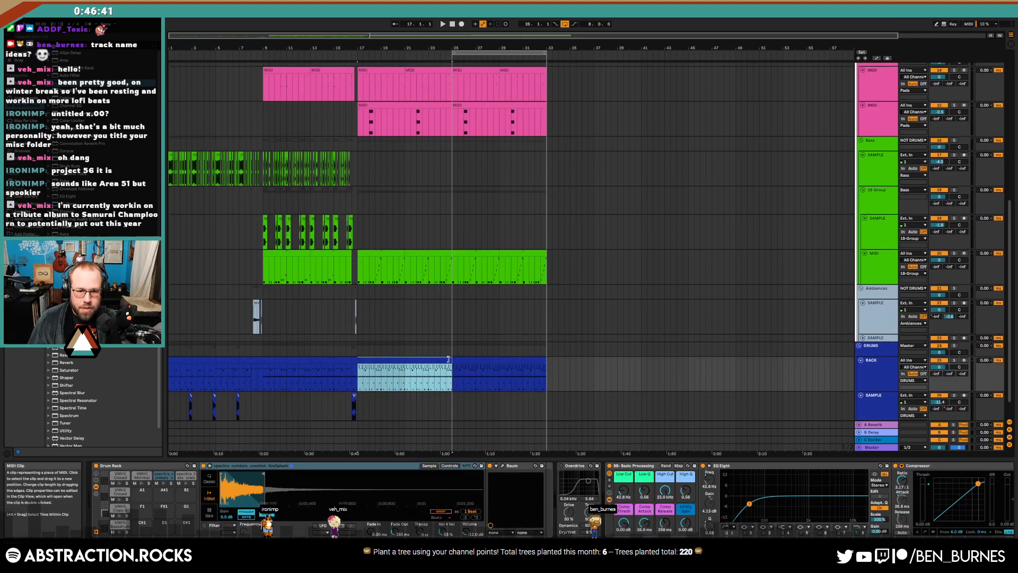
pyautogui.moveTo(514, 368); pyautogui.dragTo(546, 373)
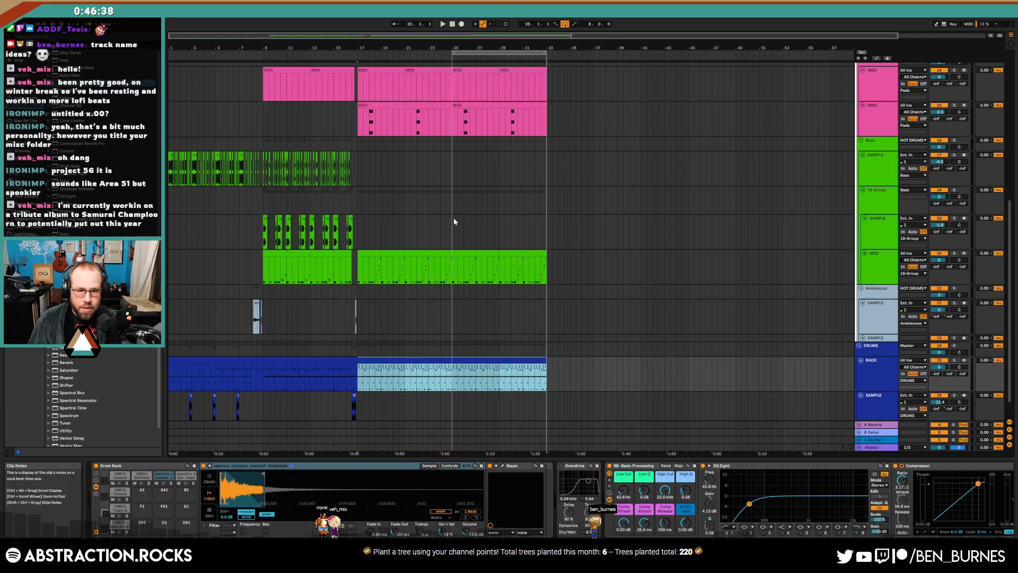
pyautogui.click(353, 57)
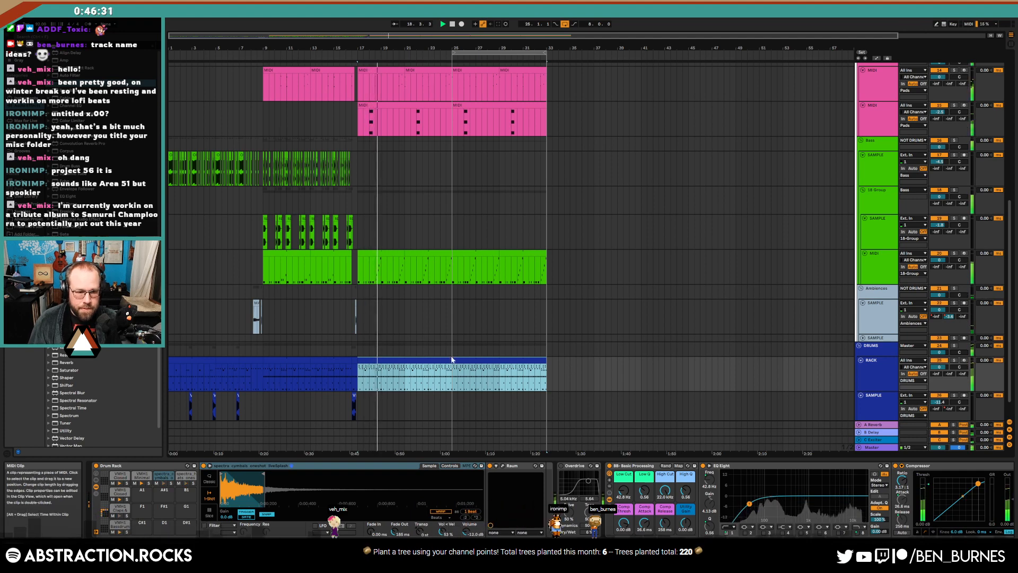
pyautogui.click(22, 212)
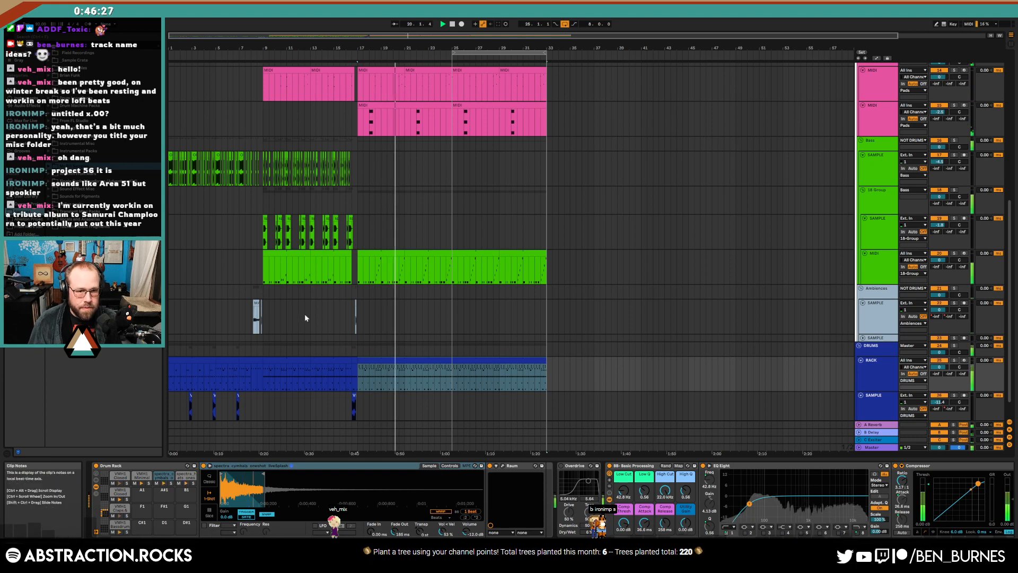
# Add bassdrum notes at 1.4 and 2.4.2 in the drum rack clip and soften the kicks at 1.4 and 2.3.3
pyautogui.doubleClick(393, 360)
pyautogui.click(767, 466)
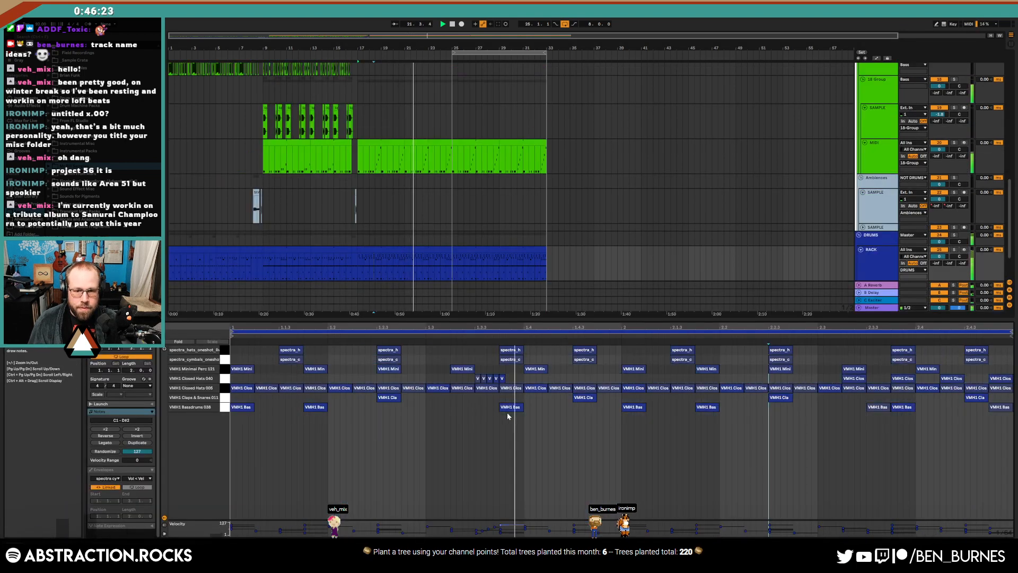
pyautogui.doubleClick(530, 407)
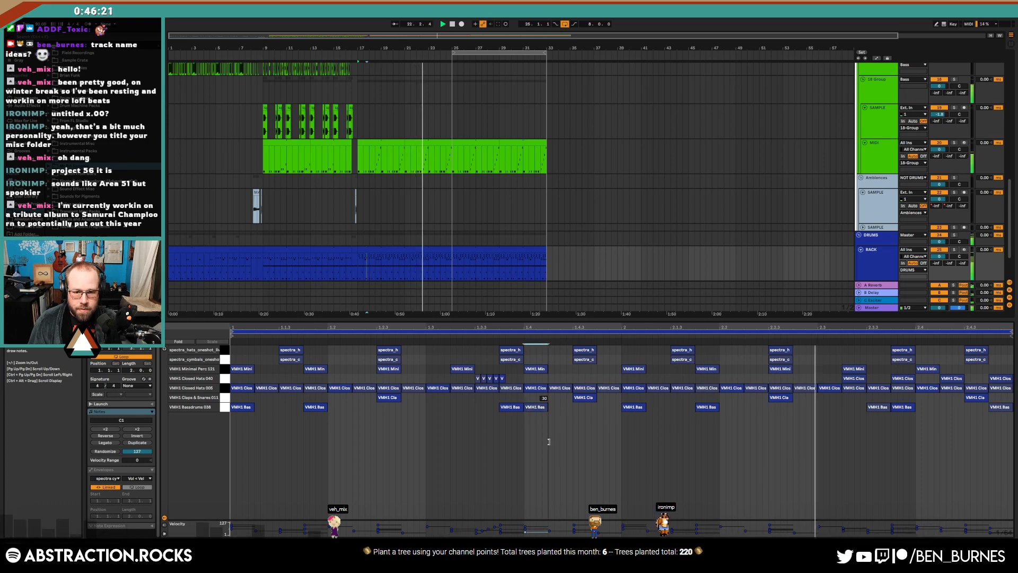
pyautogui.click(877, 407)
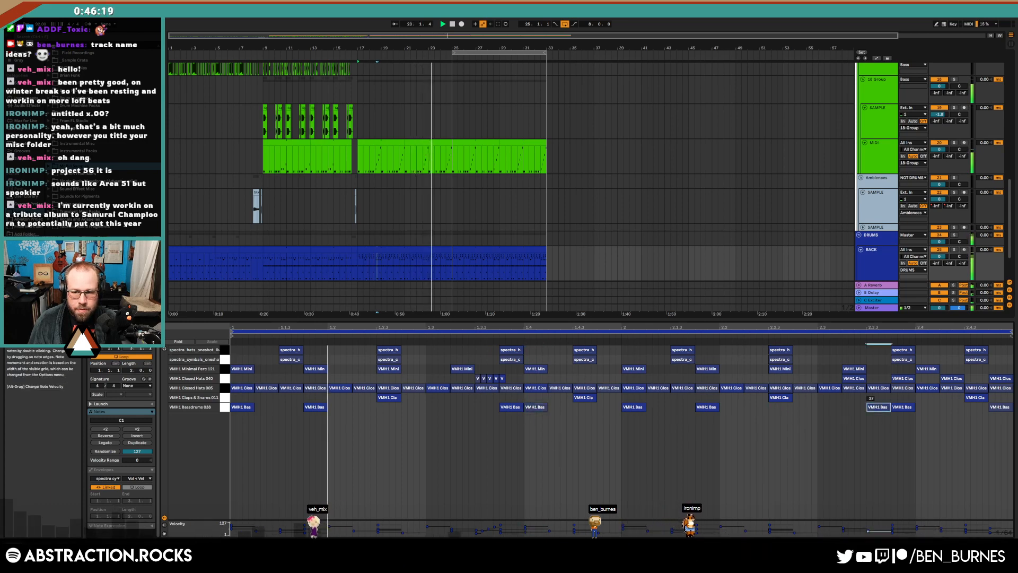
pyautogui.doubleClick(951, 407)
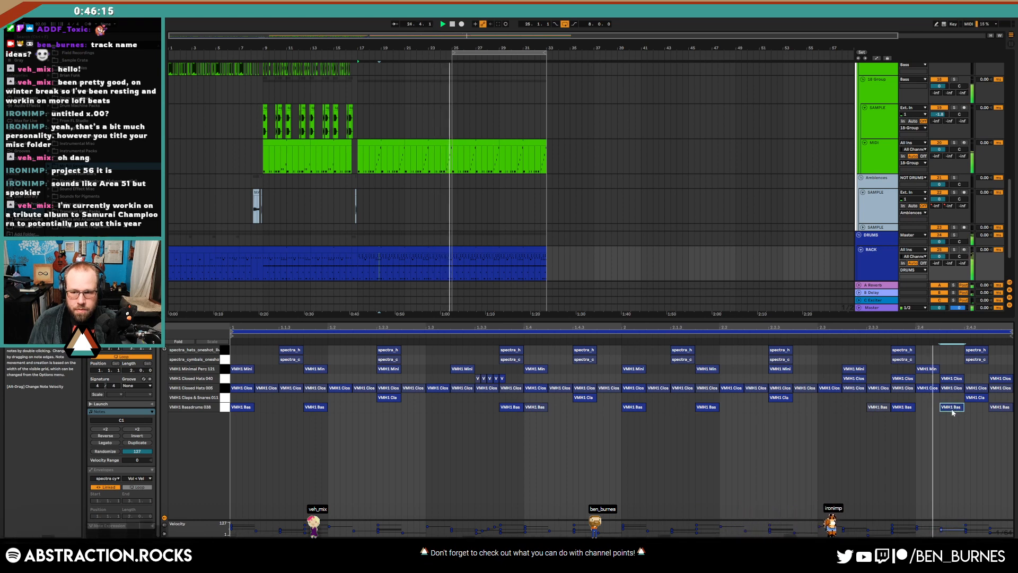
pyautogui.click(534, 406)
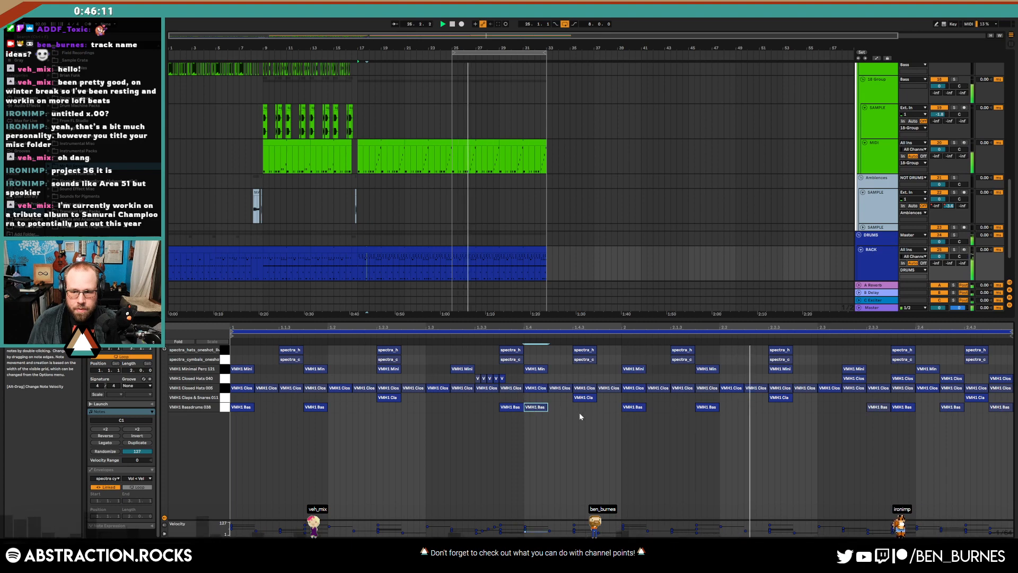
pyautogui.click(878, 407)
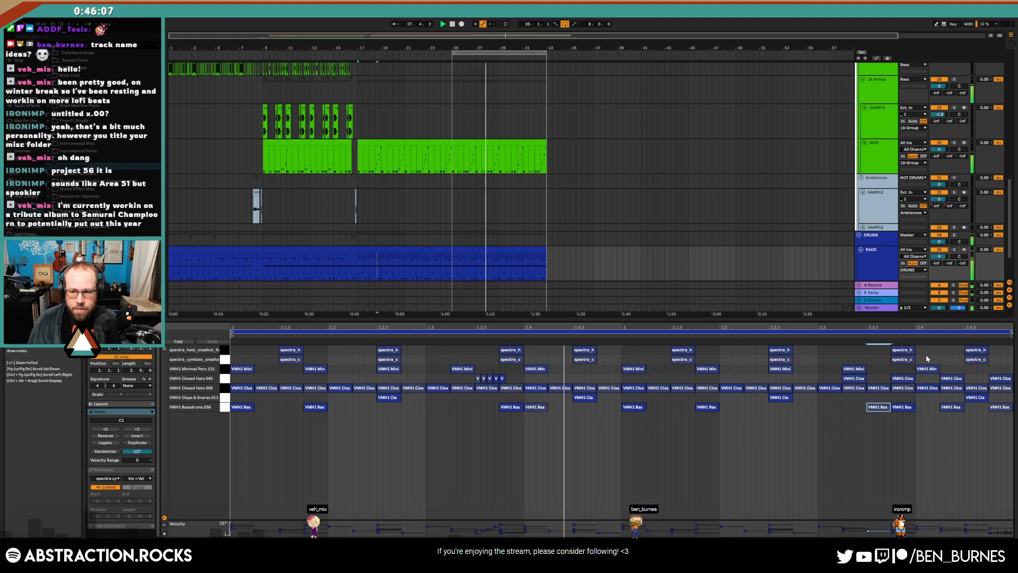
# Check the notes at 2.4 and inspect the drum rack's spectra hats and closed hats pad devices
pyautogui.moveTo(926, 355); pyautogui.dragTo(922, 406)
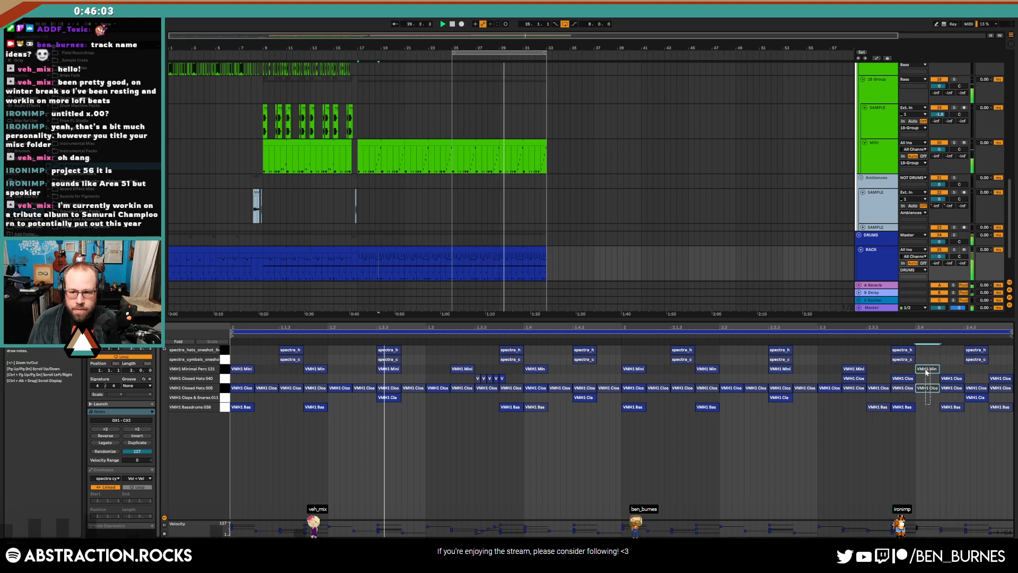
pyautogui.hotkey('shift', 'Tab')
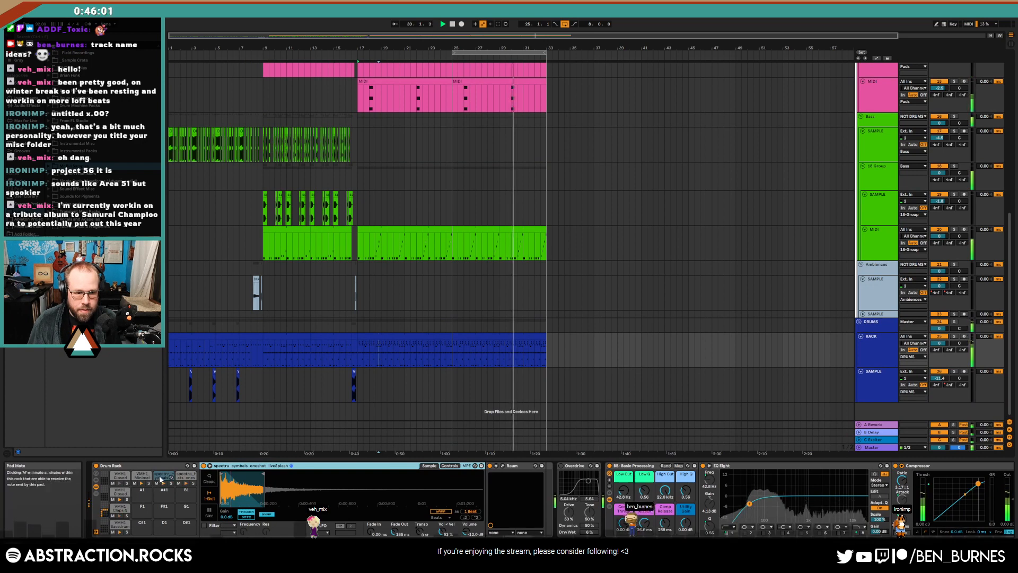
pyautogui.click(189, 479)
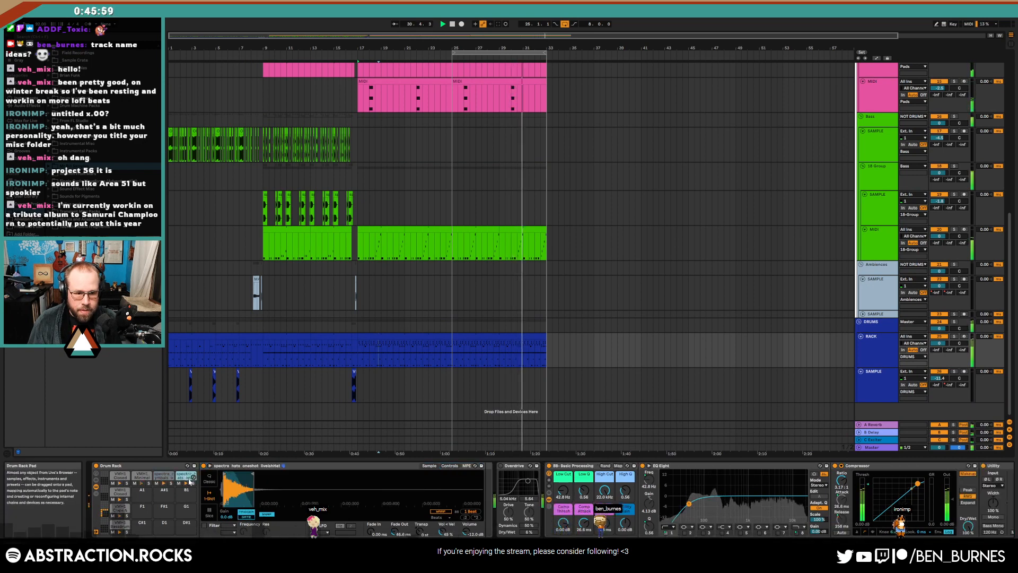
pyautogui.click(119, 476)
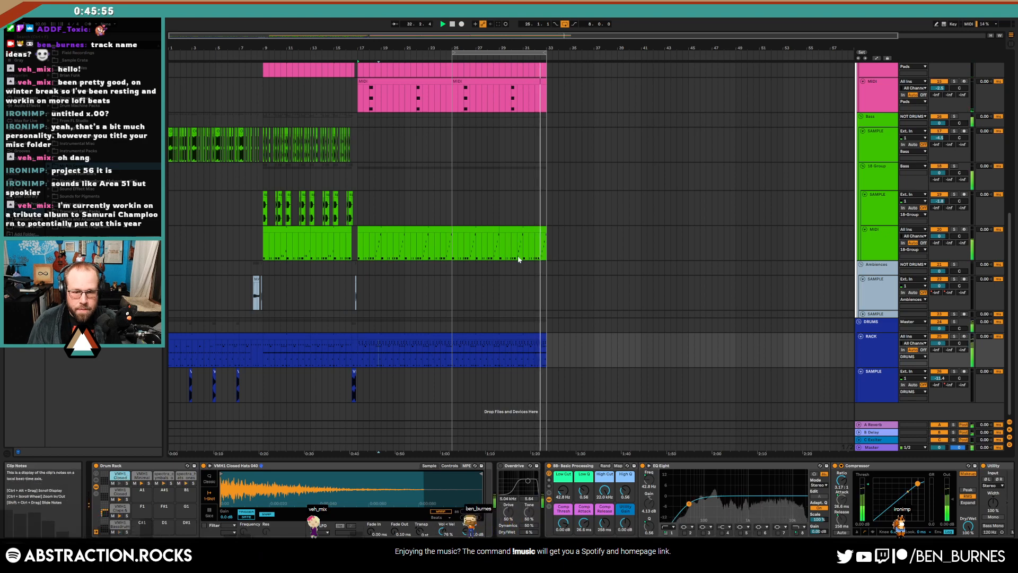
pyautogui.hotkey('shift', 'Tab')
pyautogui.hotkey('shift', 'Tab')
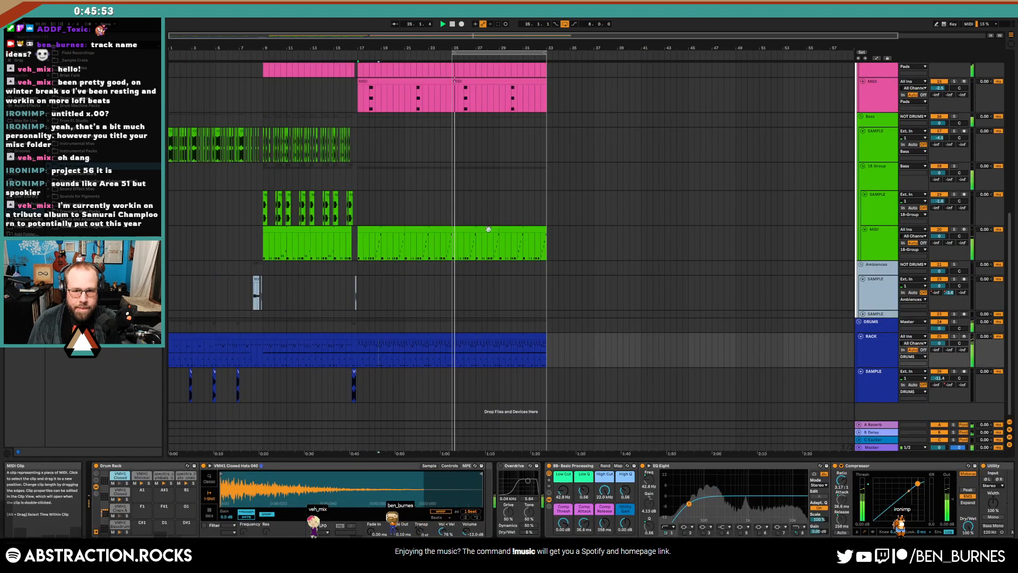
# Copy the first four bars of the green lead MIDI clip and paste them at bar 33
pyautogui.click(386, 230)
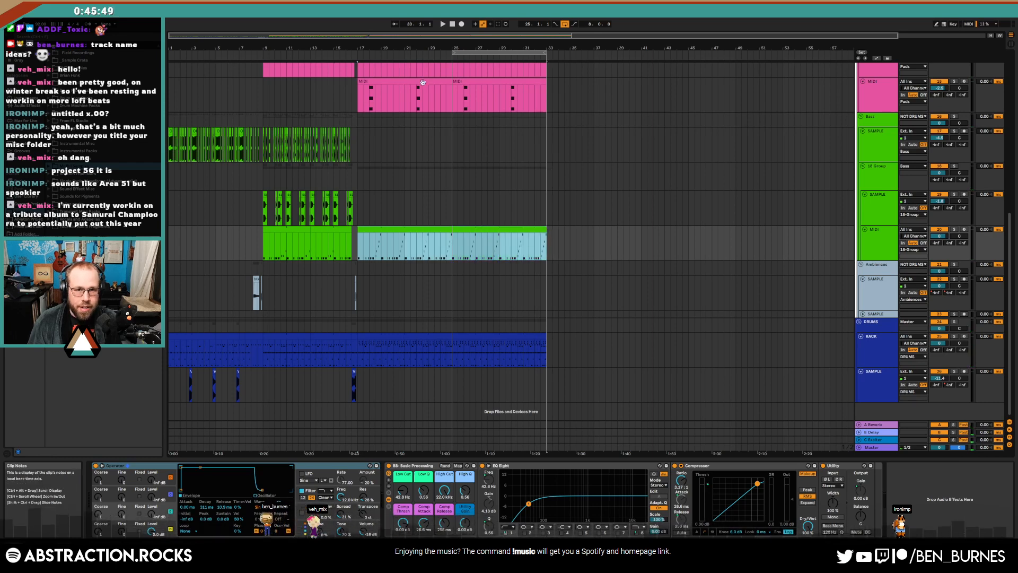
pyautogui.click(407, 253)
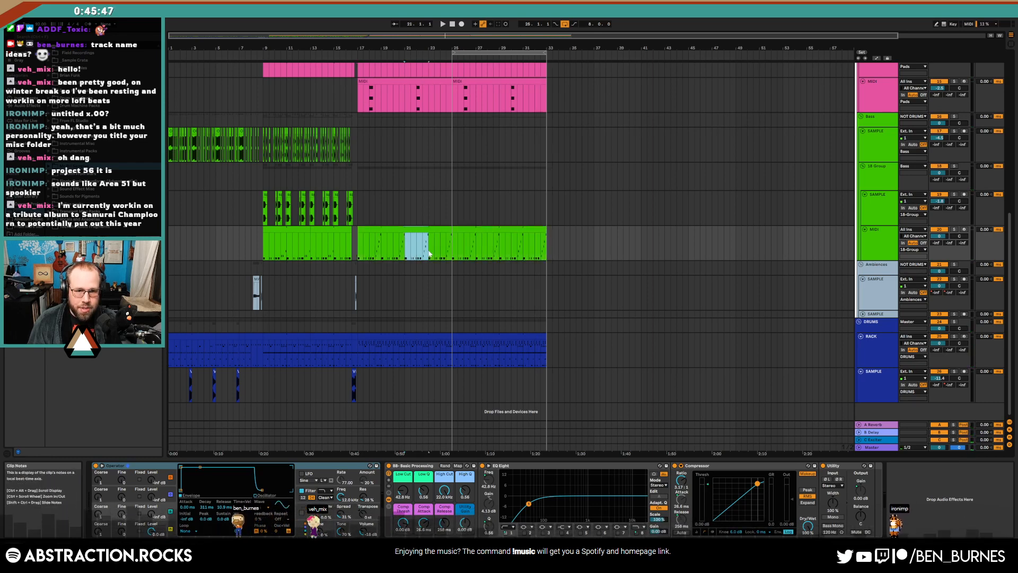
pyautogui.scroll(1, 331, 252)
pyautogui.scroll(10, 331, 251)
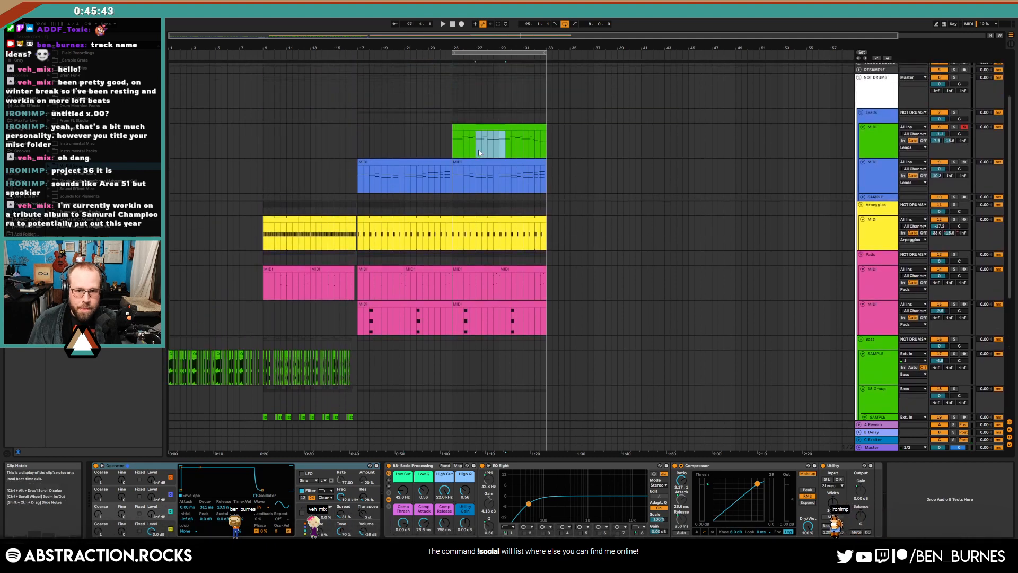
pyautogui.click(479, 153)
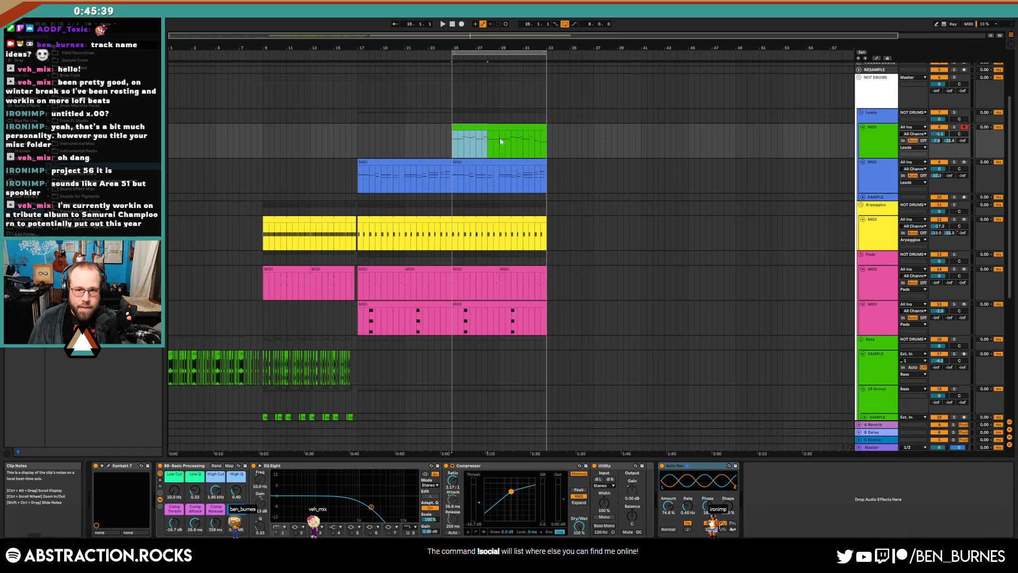
pyautogui.click(552, 142)
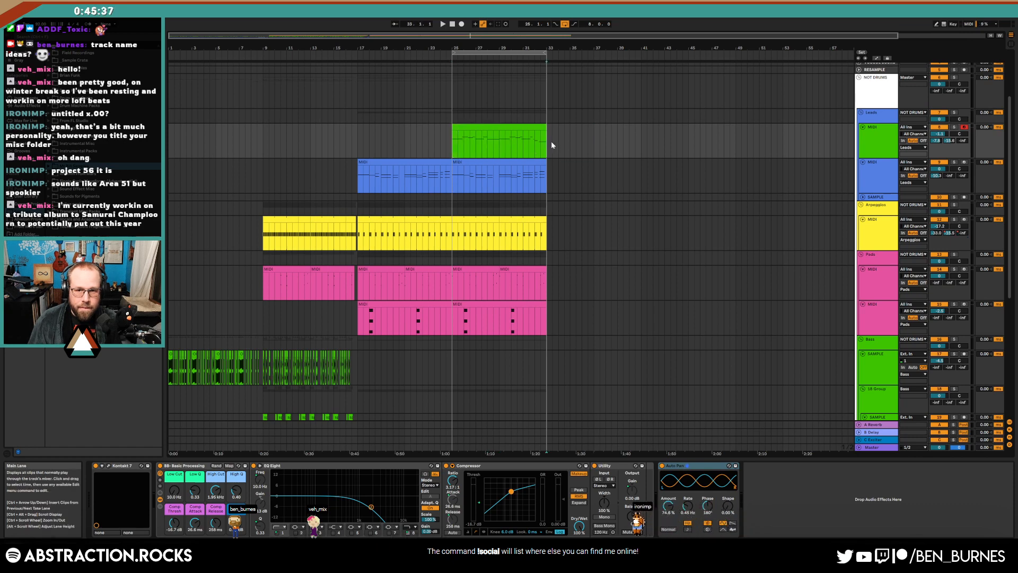
pyautogui.hotkey('ctrl', 'v')
# Copy bars 25 to 29 of the blue lead MIDI track and paste them at bar 33
pyautogui.moveTo(454, 174); pyautogui.dragTo(499, 175)
pyautogui.hotkey('ctrl', 'c')
pyautogui.click(548, 174)
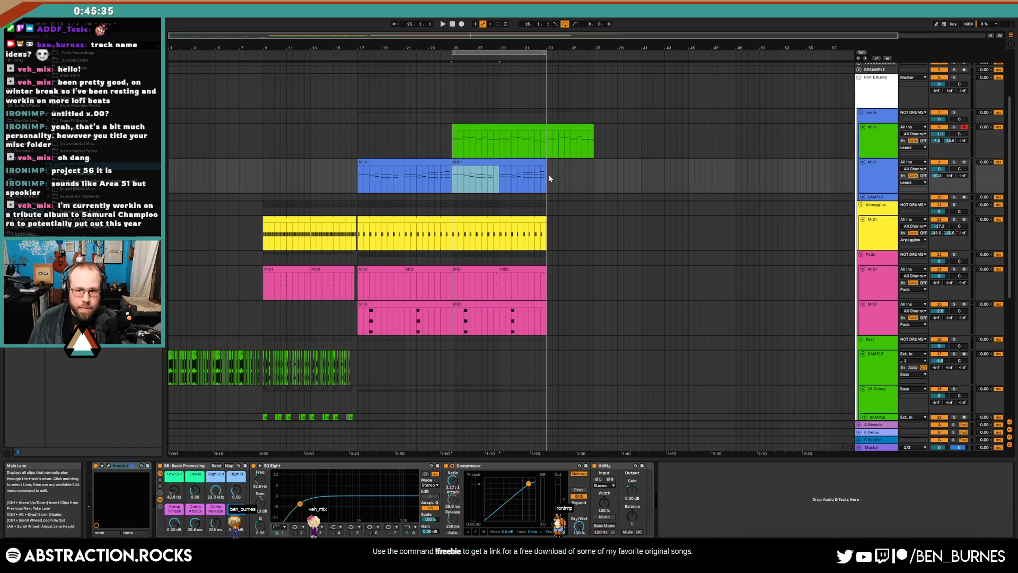
pyautogui.hotkey('ctrl', 'v')
# Set the arrangement loop to run from bar 9 to bar 37 and play it
pyautogui.moveTo(545, 53); pyautogui.dragTo(594, 54)
pyautogui.moveTo(454, 53); pyautogui.dragTo(264, 65)
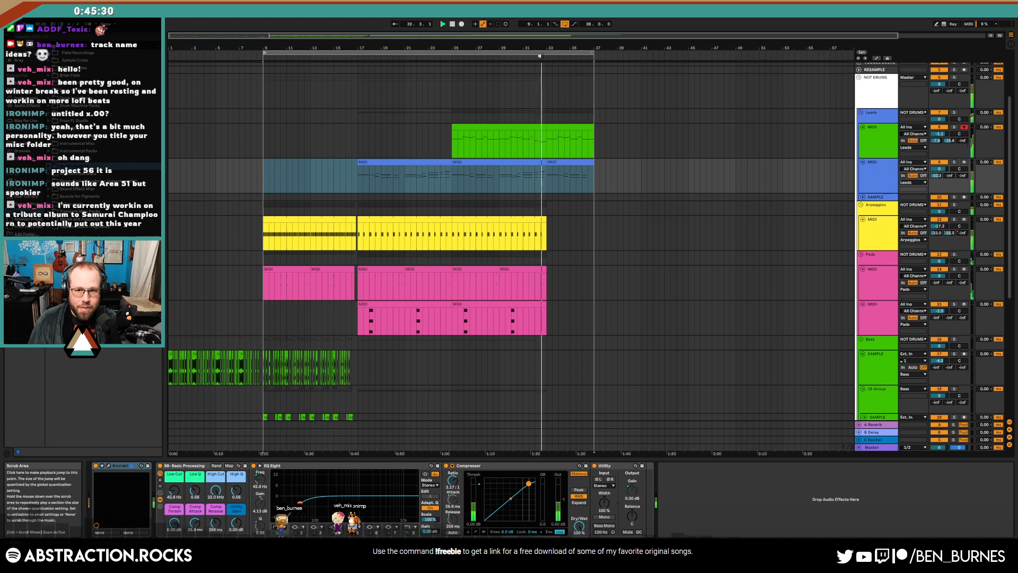
pyautogui.press('space')
# Copy the bass MIDI clip's opening bar at bar 17 and paste it at bars 33 and 35
pyautogui.scroll(-8, 482, 208)
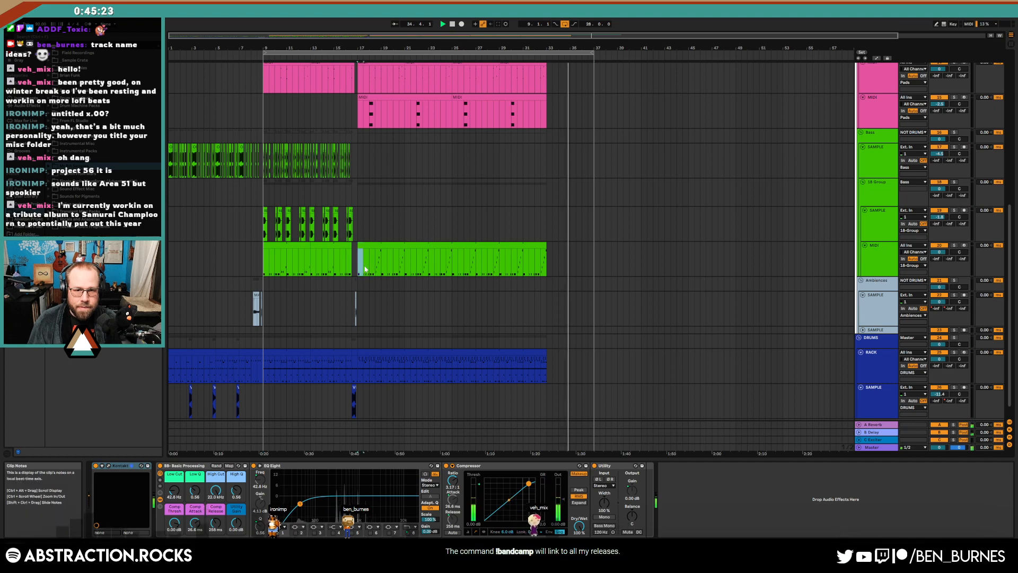
pyautogui.click(549, 253)
pyautogui.hotkey('ctrl', 'shift', 'm')
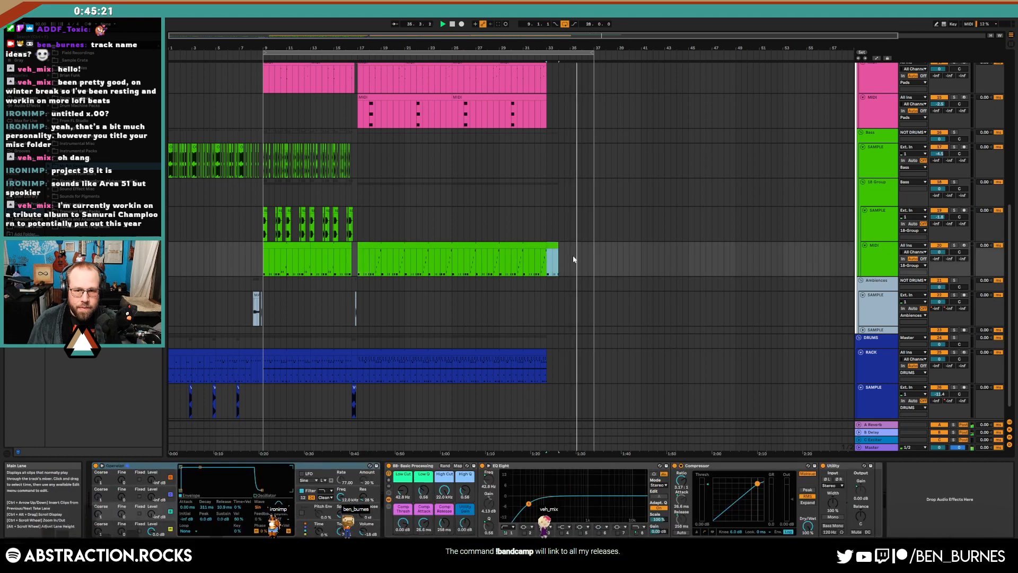
pyautogui.click(570, 260)
pyautogui.hotkey('ctrl', 'v')
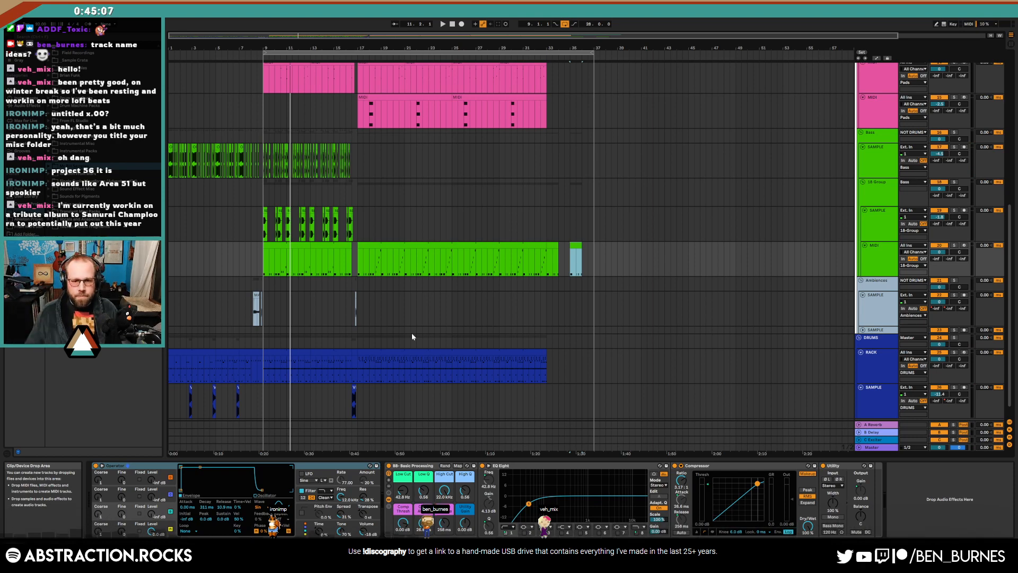
# In the long bass MIDI clip, add C2 notes at 1.3.3 and 1.4.3 and move the C1 note between them to 1.4
pyautogui.doubleClick(390, 246)
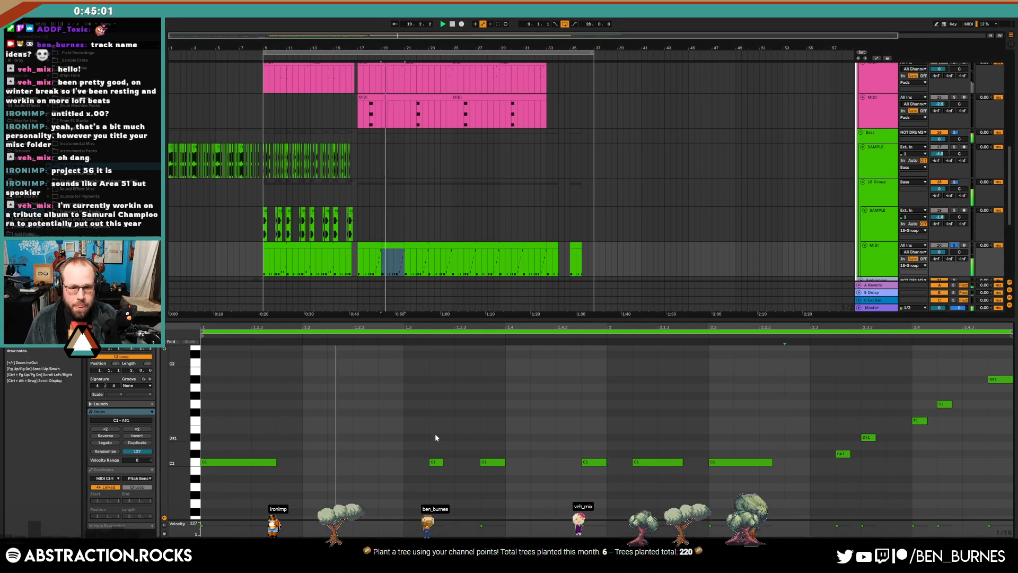
pyautogui.doubleClick(457, 363)
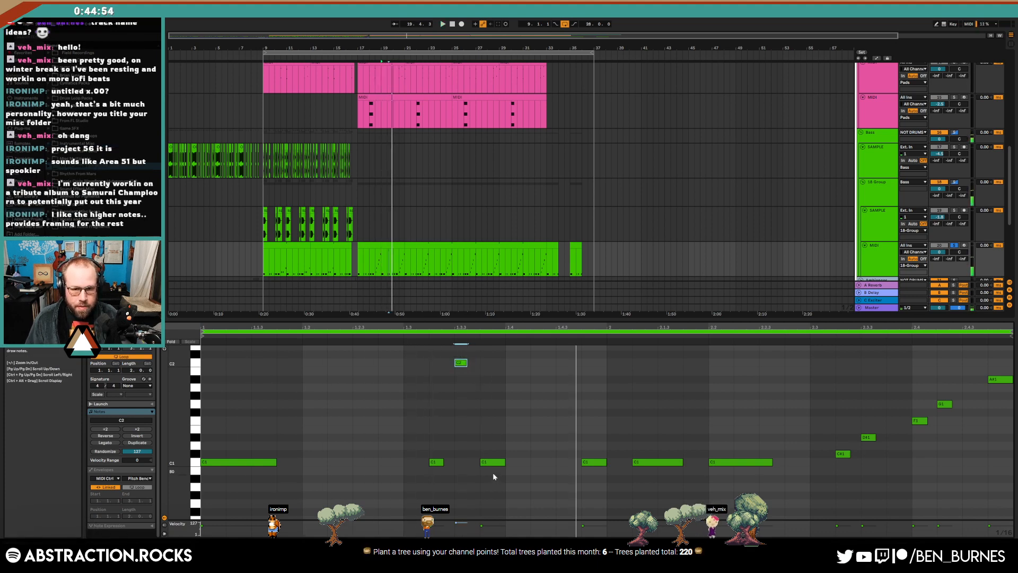
pyautogui.moveTo(493, 462); pyautogui.dragTo(518, 463)
pyautogui.click(464, 363)
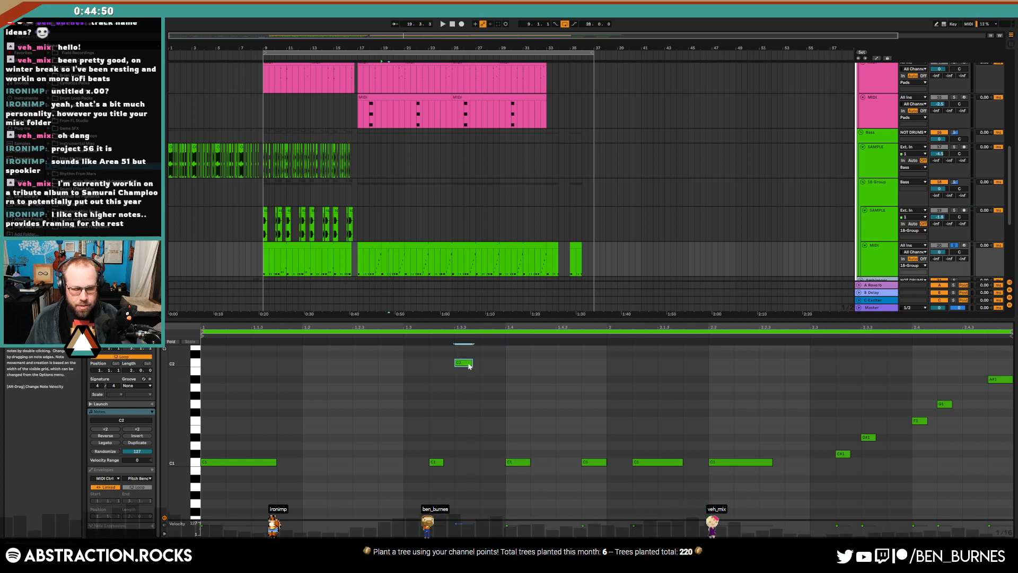
pyautogui.press('space')
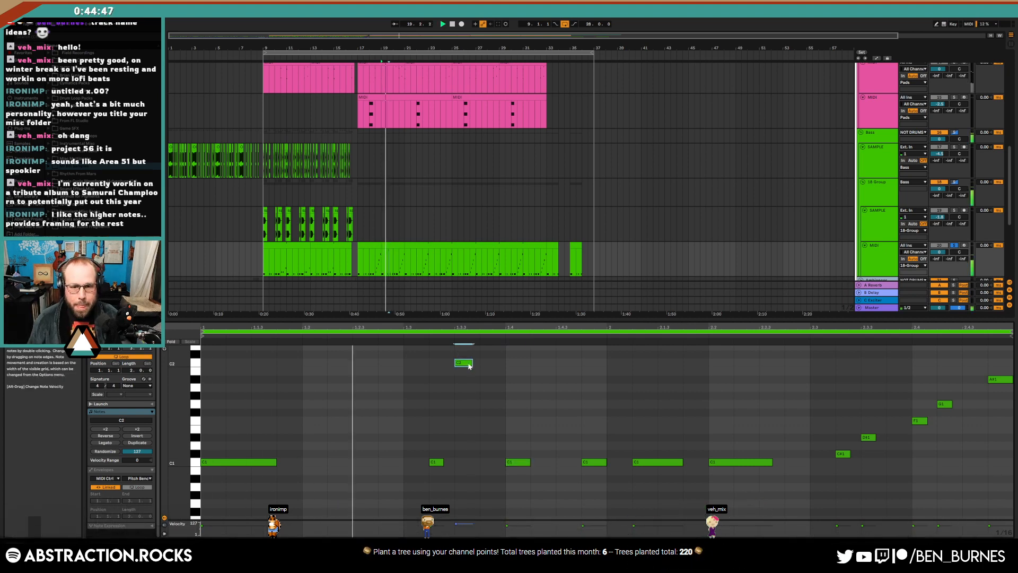
pyautogui.doubleClick(564, 364)
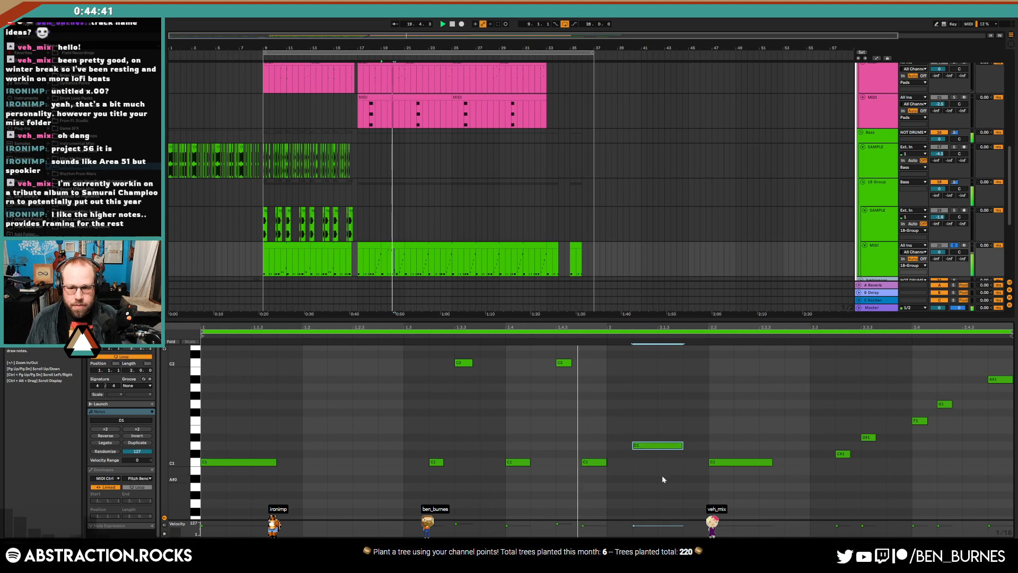
# Set the first two notes in the bass clip's second bar to C#1 and shorten the first of them by half
pyautogui.moveTo(664, 475); pyautogui.dragTo(678, 451)
pyautogui.press('space')
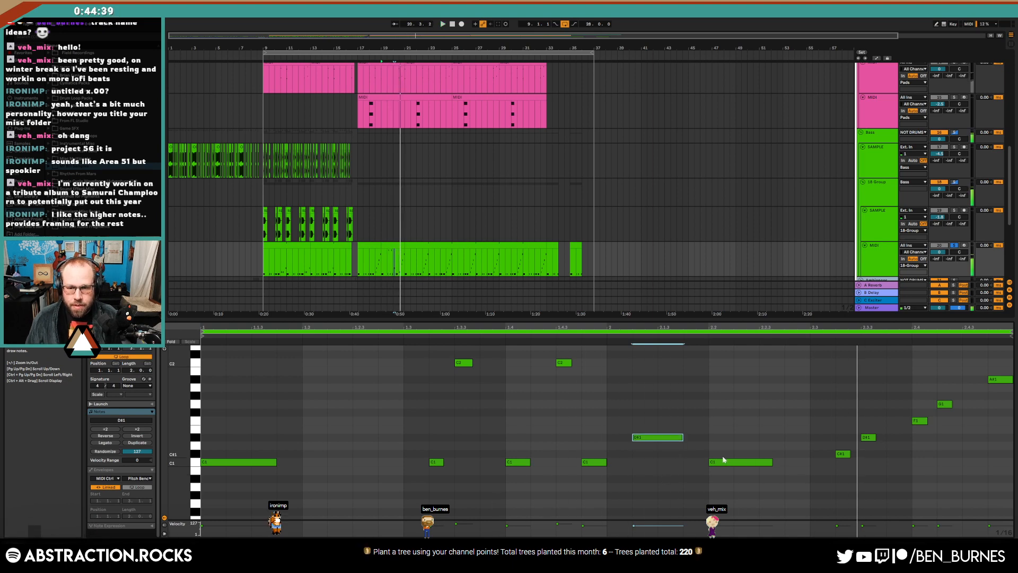
pyautogui.press('Down')
pyautogui.press('Down')
pyautogui.click(726, 461)
pyautogui.press('Up')
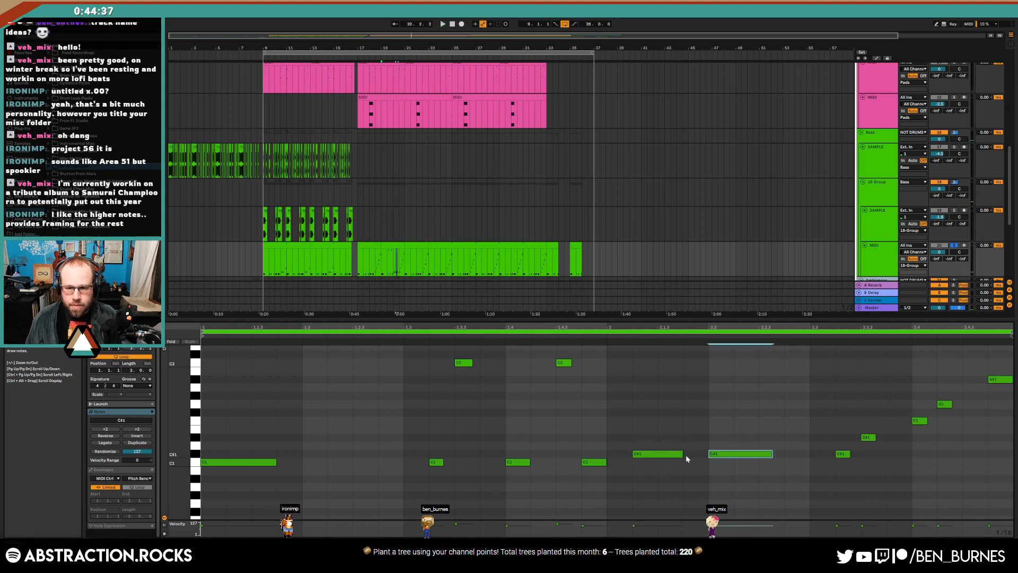
pyautogui.moveTo(683, 454); pyautogui.dragTo(667, 453)
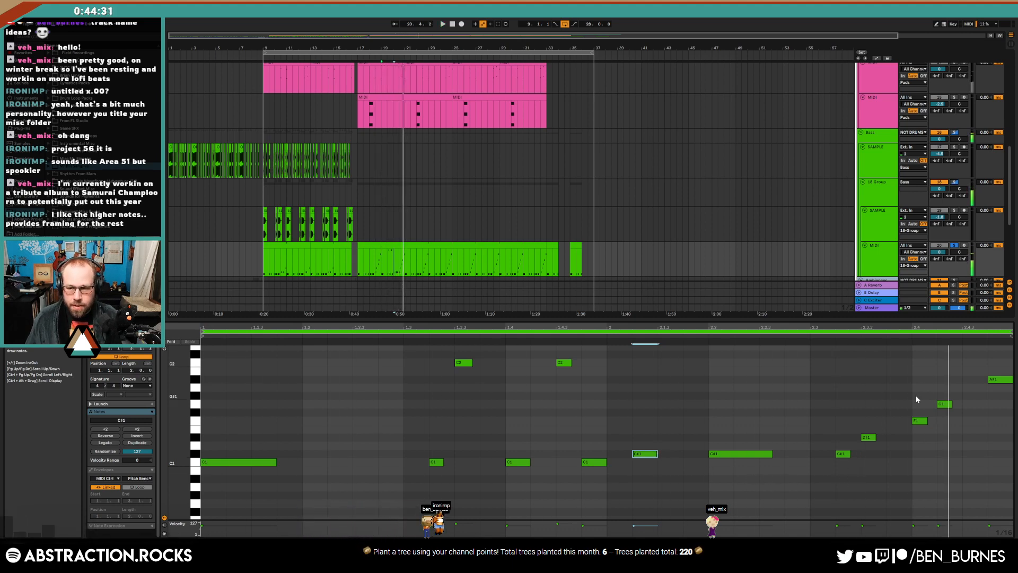
# Rework the ascending run ending the bass clip, removing one note and setting the two before beat 2.4 to F1 and G1
pyautogui.moveTo(913, 389); pyautogui.dragTo(959, 450)
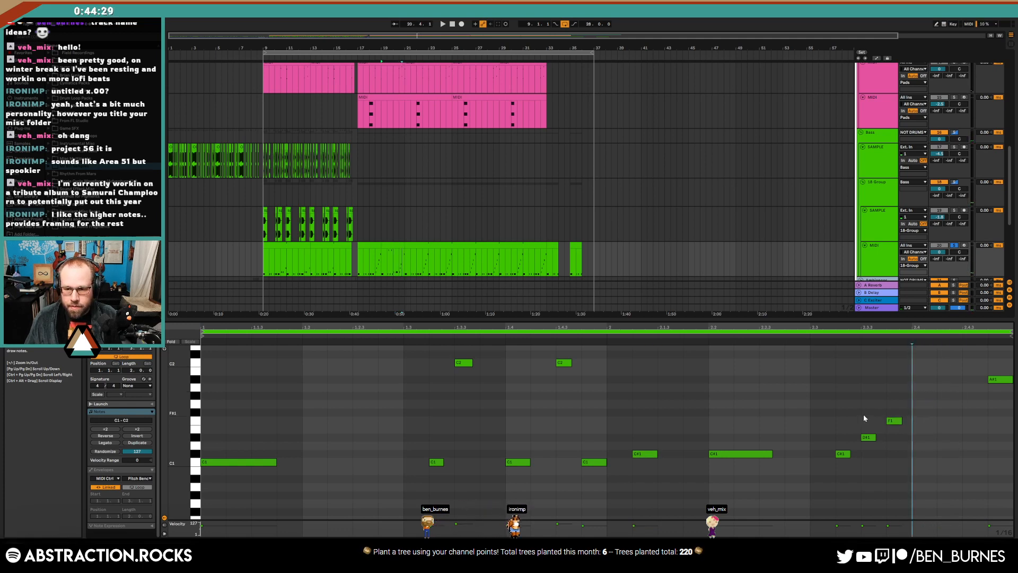
pyautogui.click(894, 420)
pyautogui.press('Up')
pyautogui.press('Up')
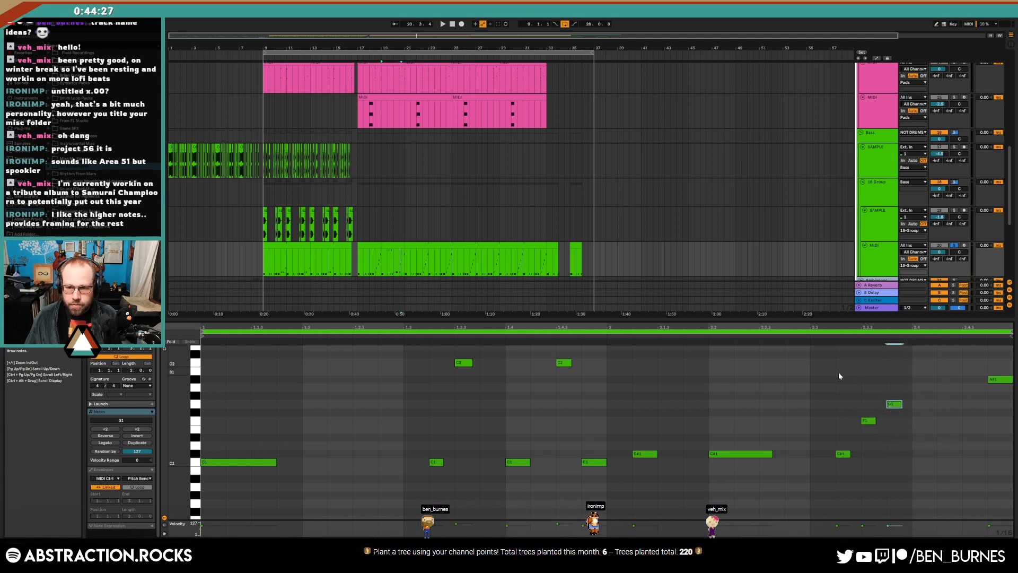
pyautogui.press('space')
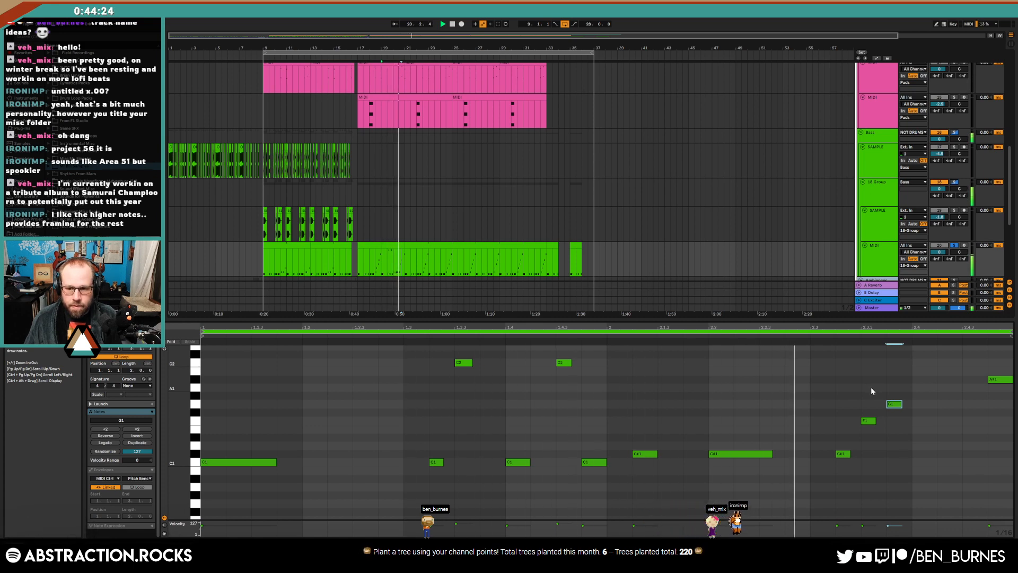
# Move the G1 note to 2.4, make the final A#1 note start at 2.4.3 and last to the clip's end, and unsolo the bass
pyautogui.press('Right')
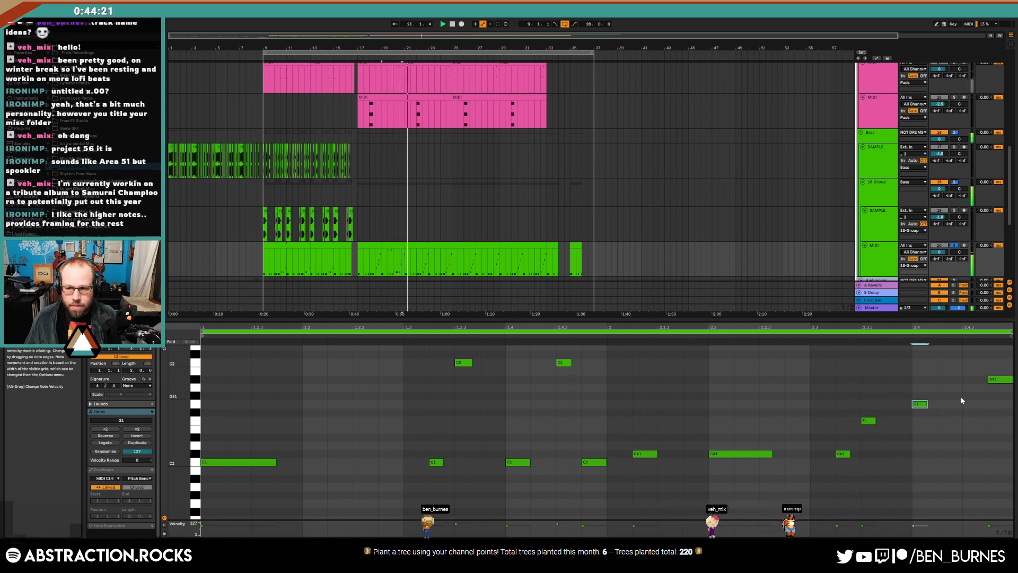
pyautogui.moveTo(1001, 381); pyautogui.dragTo(979, 381)
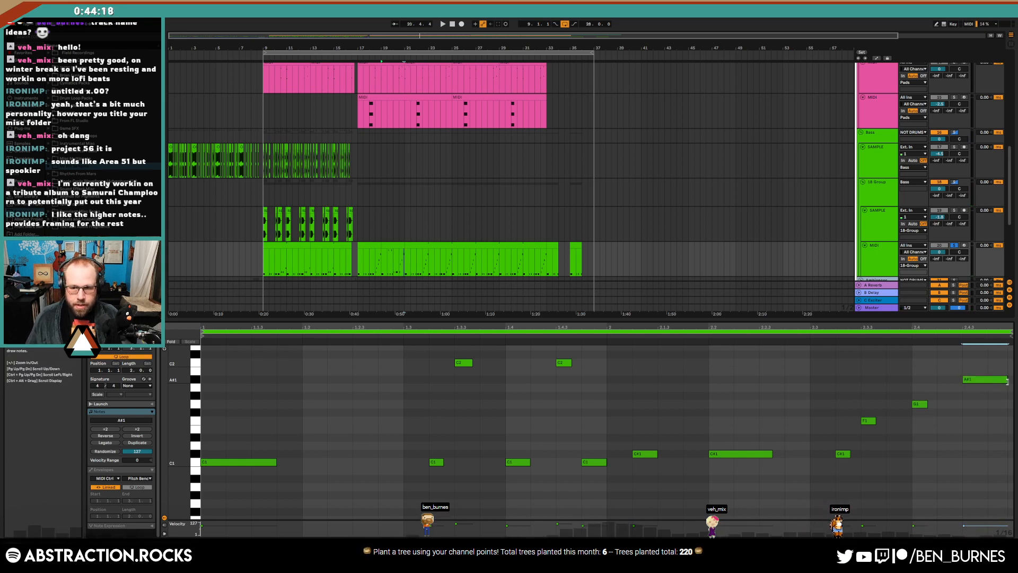
pyautogui.click(955, 246)
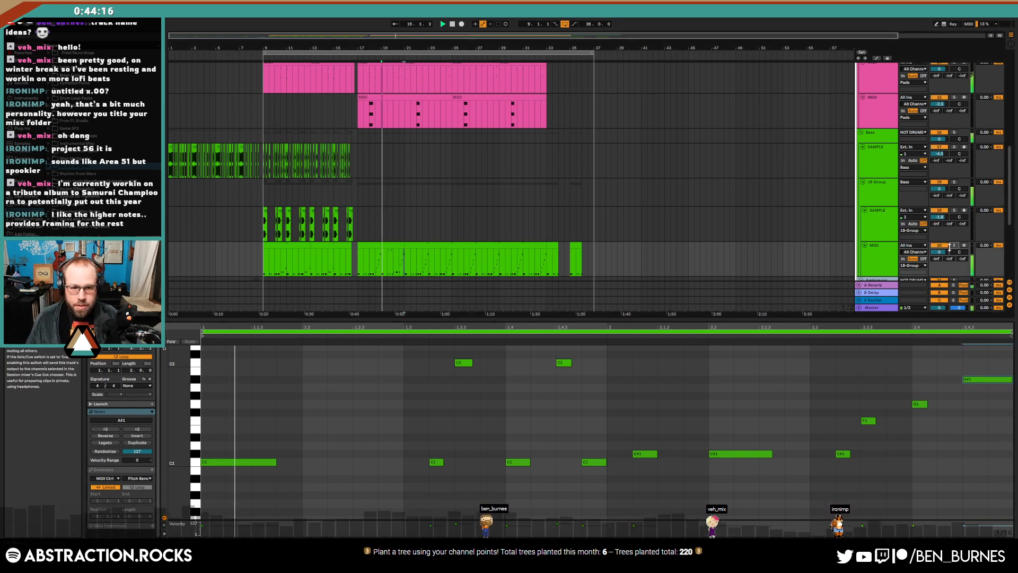
# Solo the bass MIDI track and, in the next two-bar bass clip, add a G1 note at 1.2.4 and a D#1 note at 1.3
pyautogui.press('space')
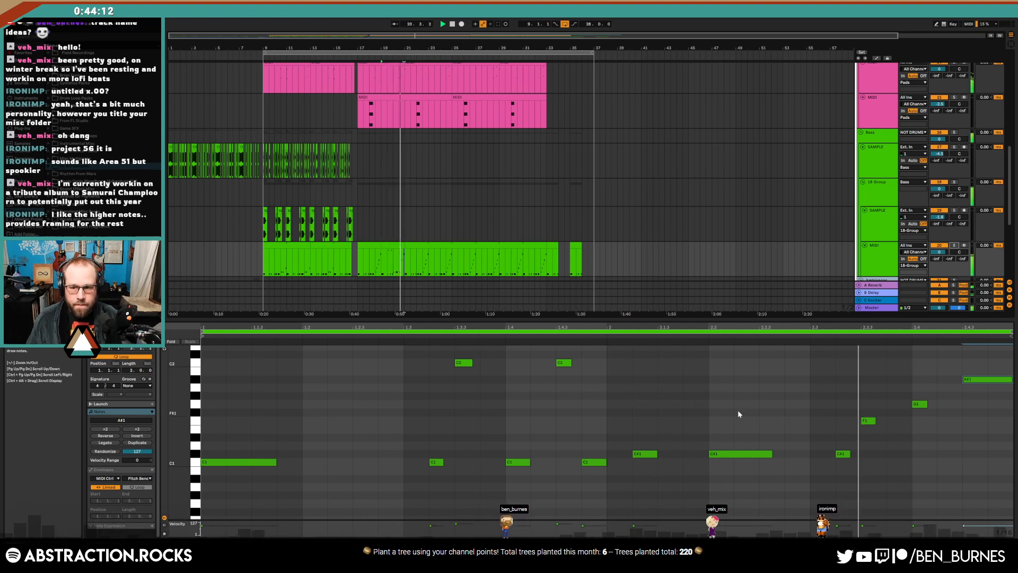
pyautogui.click(955, 246)
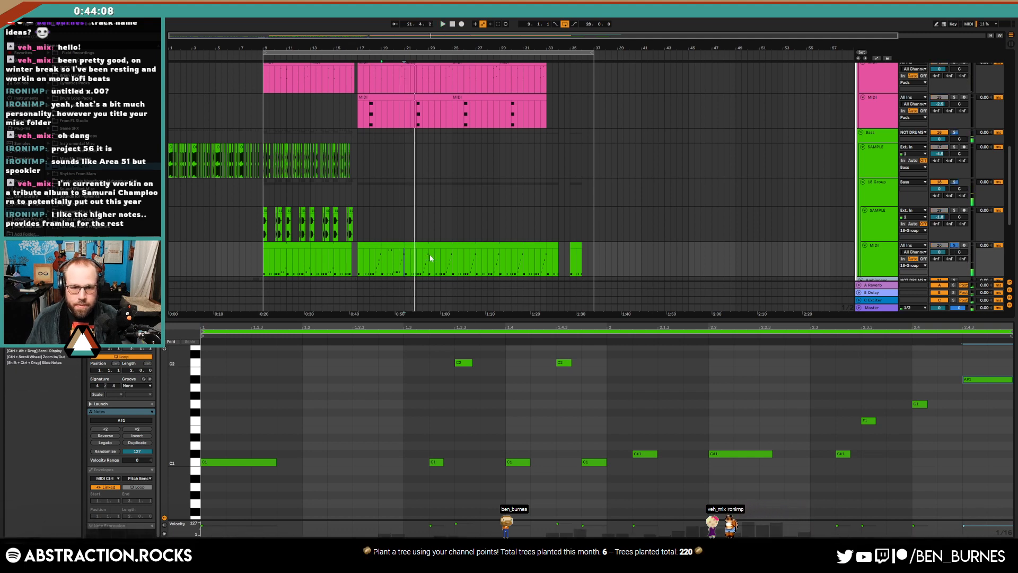
pyautogui.moveTo(430, 255); pyautogui.dragTo(449, 262)
pyautogui.click(372, 423)
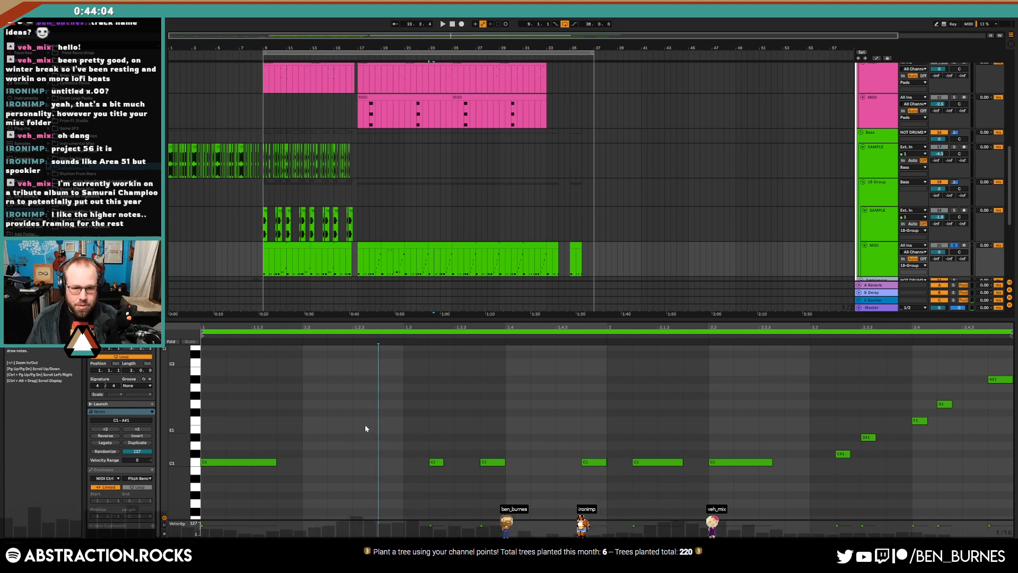
pyautogui.click(386, 405)
pyautogui.moveTo(403, 405); pyautogui.dragTo(413, 437)
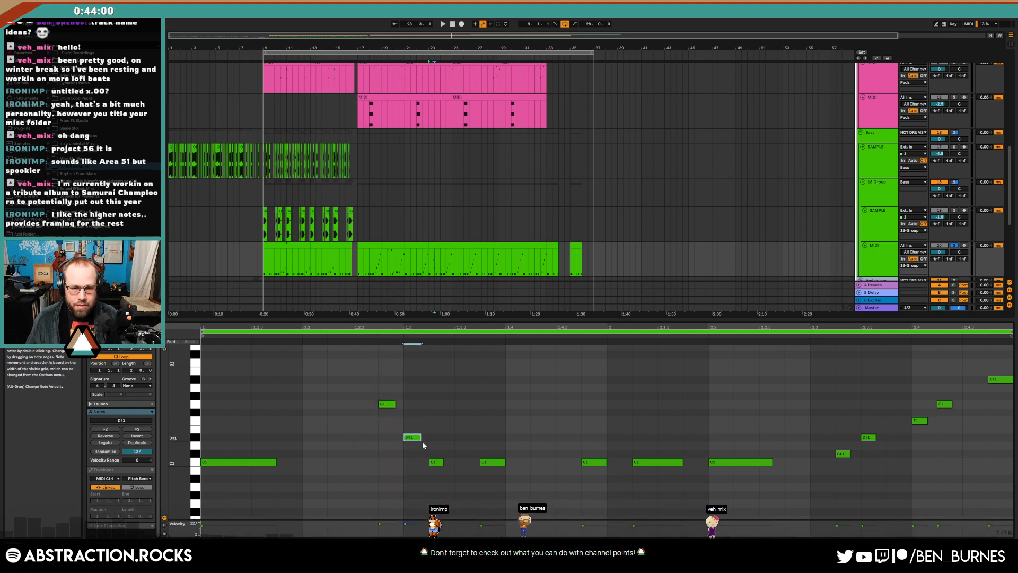
# Raise the C1 note at 1.3.4 to G#1 and lengthen it, and replace the last C1 before bar 2 with a G1 at 1.4.3
pyautogui.moveTo(487, 467); pyautogui.dragTo(488, 383)
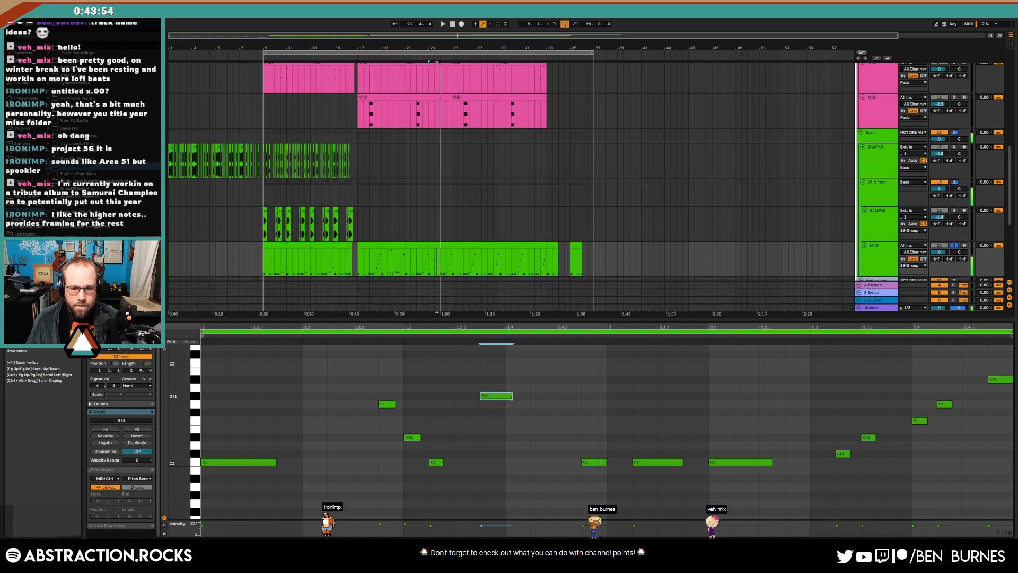
pyautogui.moveTo(519, 396); pyautogui.dragTo(515, 397)
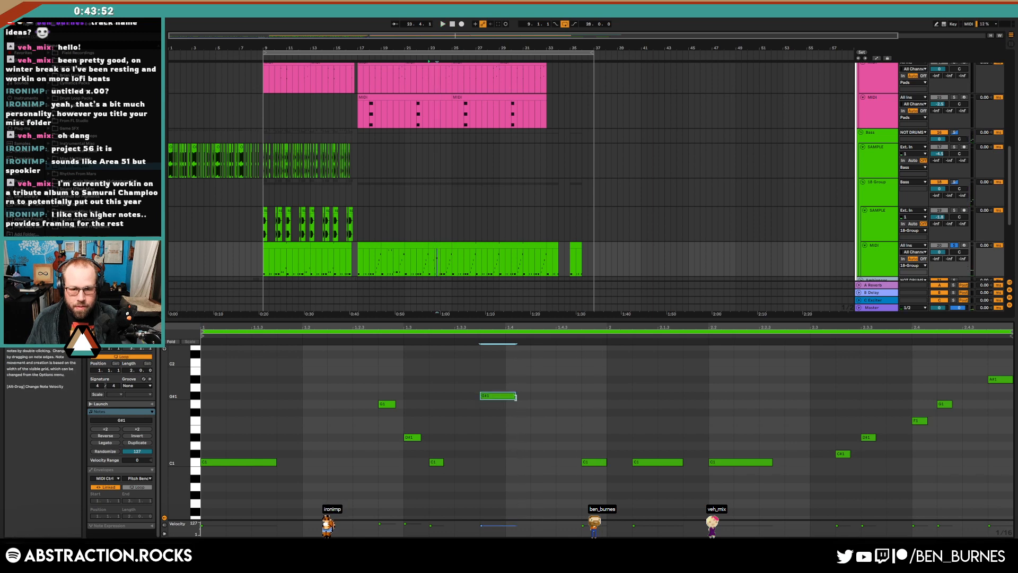
pyautogui.doubleClick(559, 396)
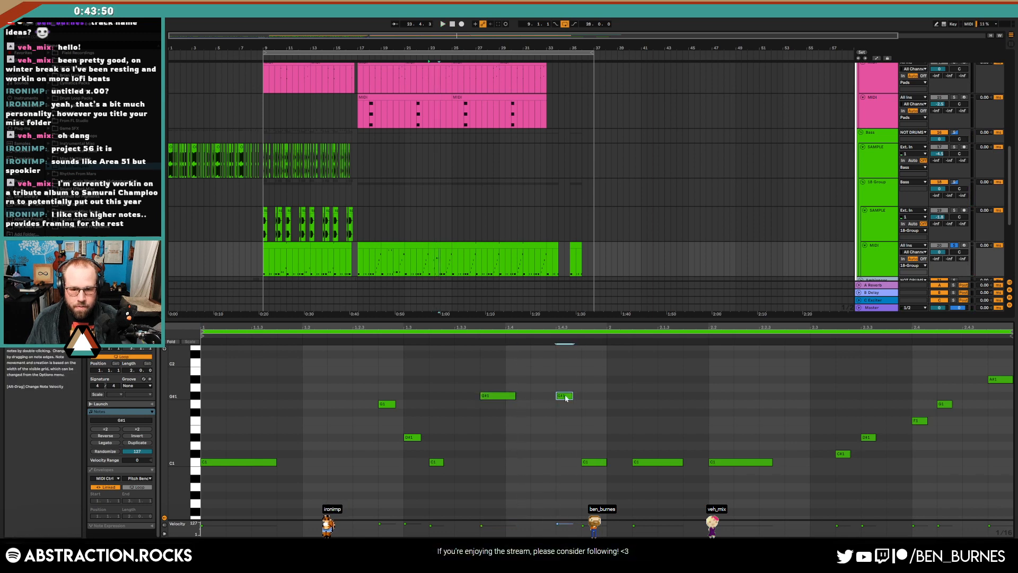
pyautogui.doubleClick(586, 461)
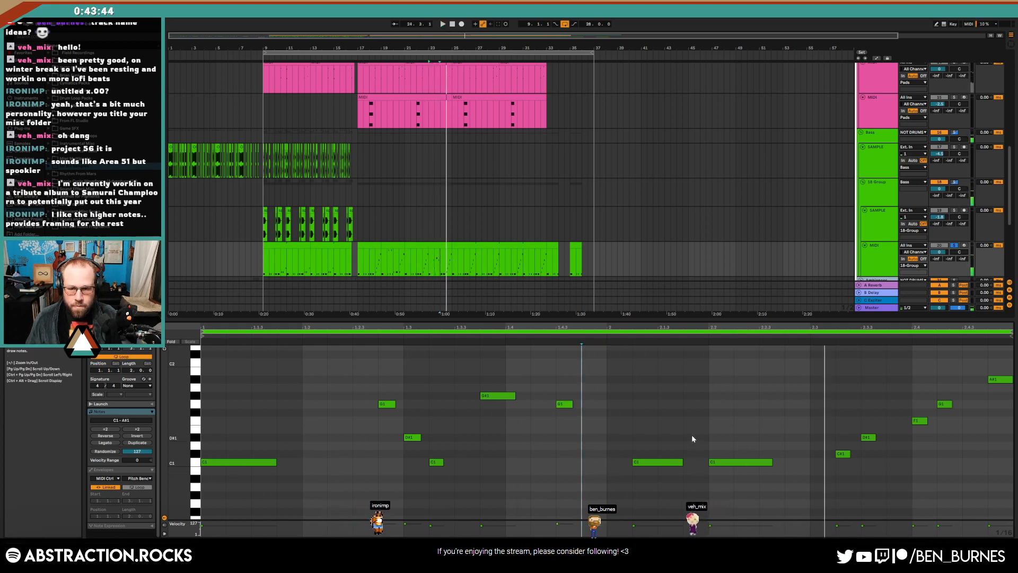
# Turn the long C1 note at 2.2 into a short C1 at 2.2 and a longer C1 from 2.2.3 to 2.3
pyautogui.click(708, 463)
pyautogui.press('space')
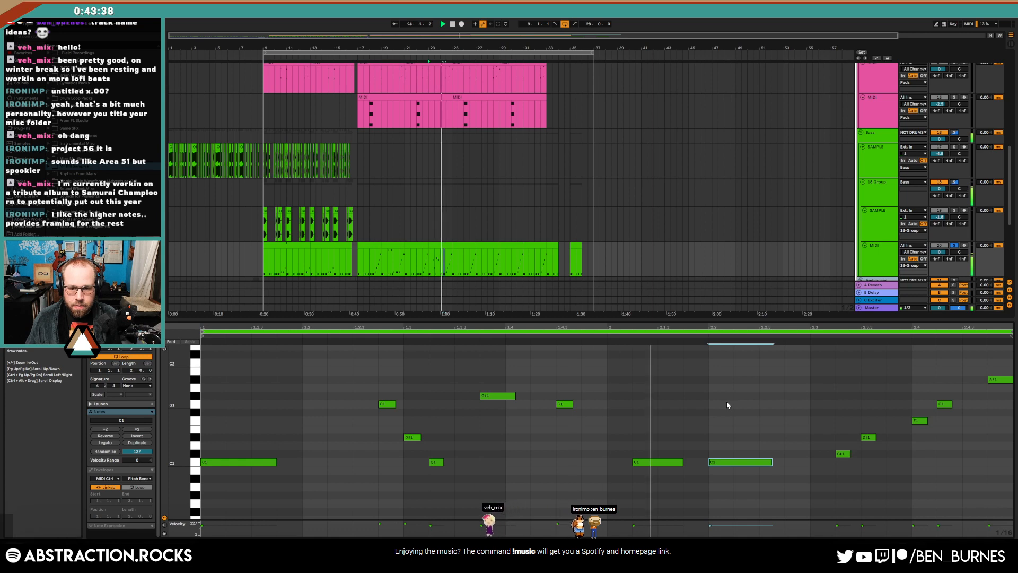
pyautogui.press('space')
pyautogui.moveTo(750, 464); pyautogui.dragTo(813, 461)
pyautogui.click(762, 463)
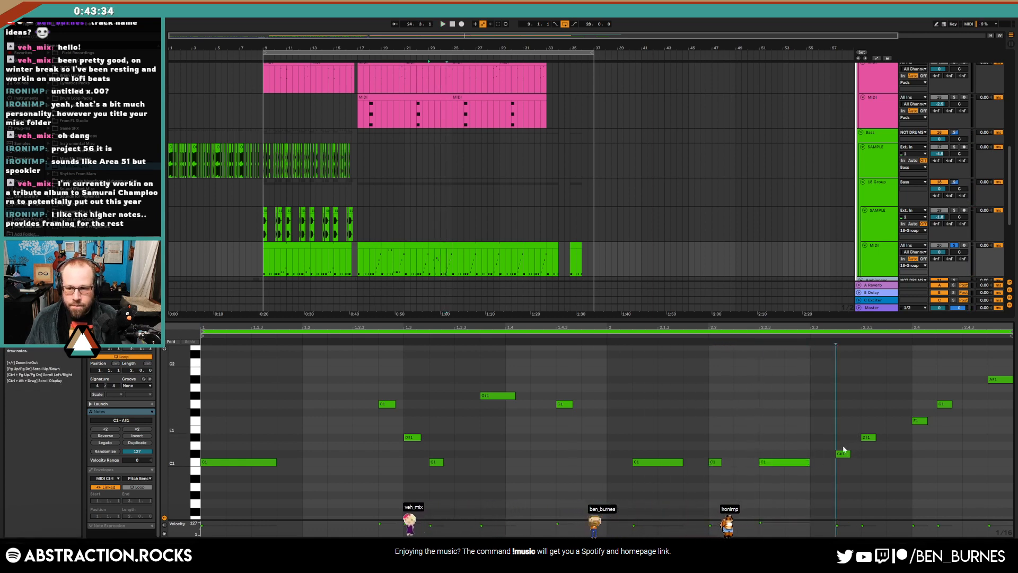
# Rework the clip's closing run to D#1 at 2.3.2, G1 at 2.3.4 and G#1 at 2.4.2 before the final A#1, and unsolo the bass
pyautogui.press('Delete')
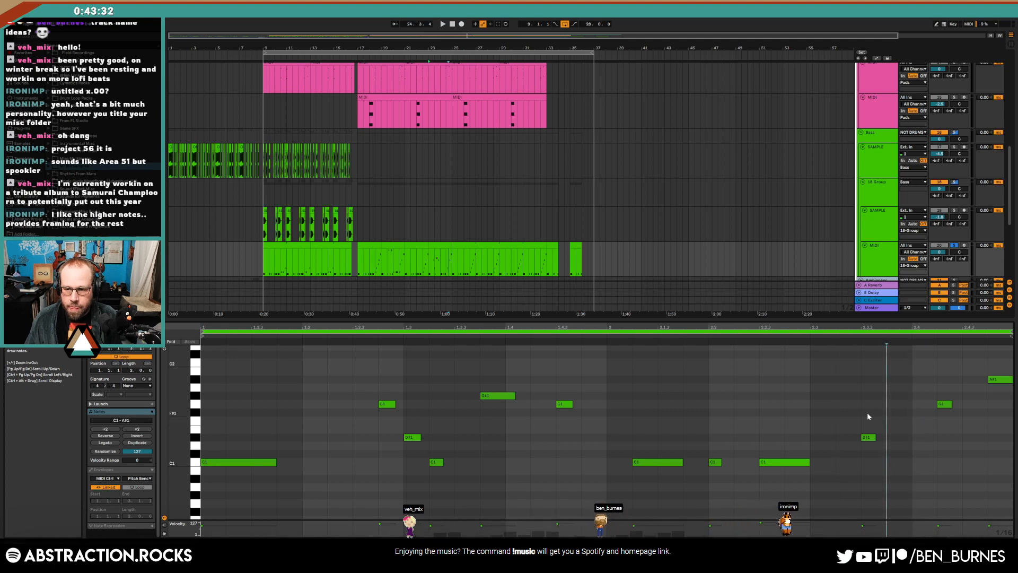
pyautogui.moveTo(866, 414); pyautogui.dragTo(870, 457)
pyautogui.press('Left')
pyautogui.moveTo(943, 391); pyautogui.dragTo(934, 426)
pyautogui.press('Left')
pyautogui.press('Left')
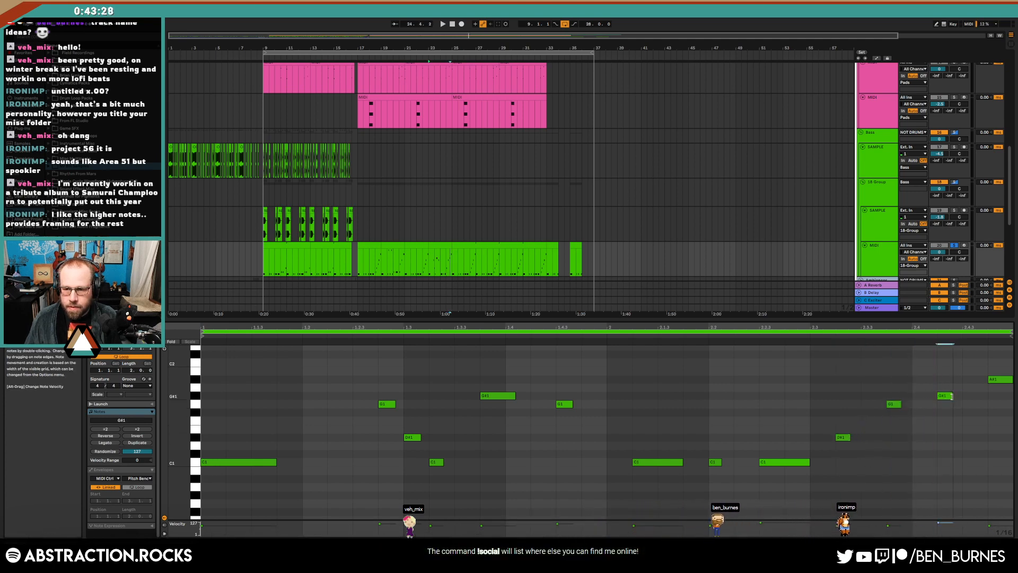
pyautogui.click(955, 246)
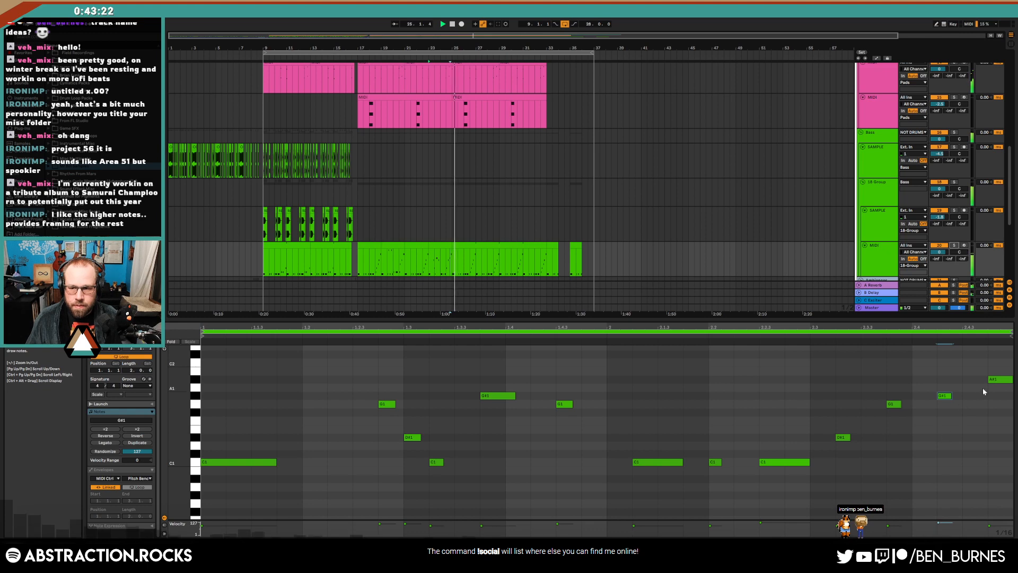
# Raise the note at 2.4.2 in the bass clip to C2 and play the passage back
pyautogui.moveTo(943, 421); pyautogui.dragTo(947, 417)
pyautogui.press('Up')
pyautogui.press('Up')
pyautogui.press('Up')
pyautogui.press('Up')
pyautogui.press('Up')
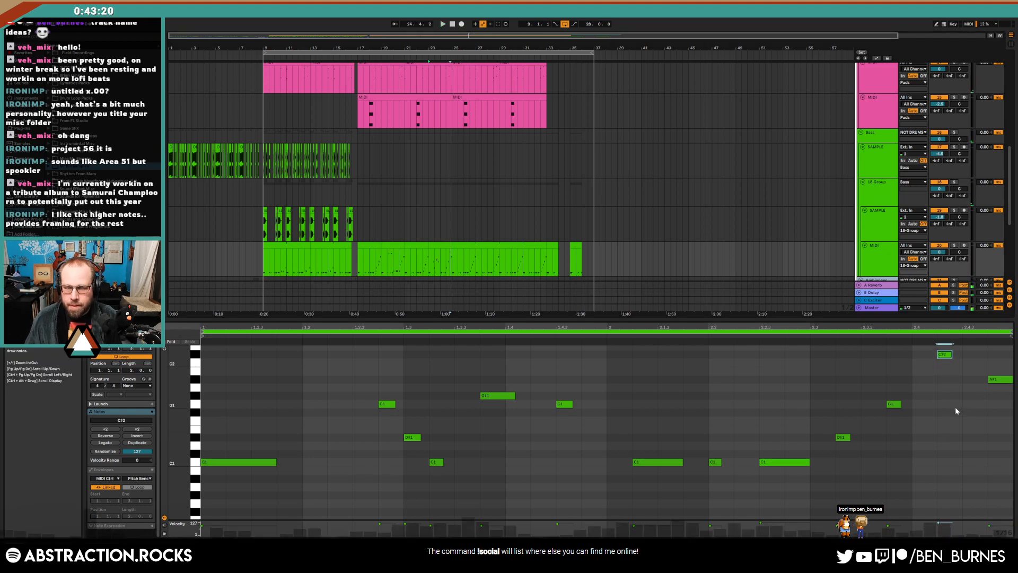
pyautogui.press('Down')
pyautogui.press('space')
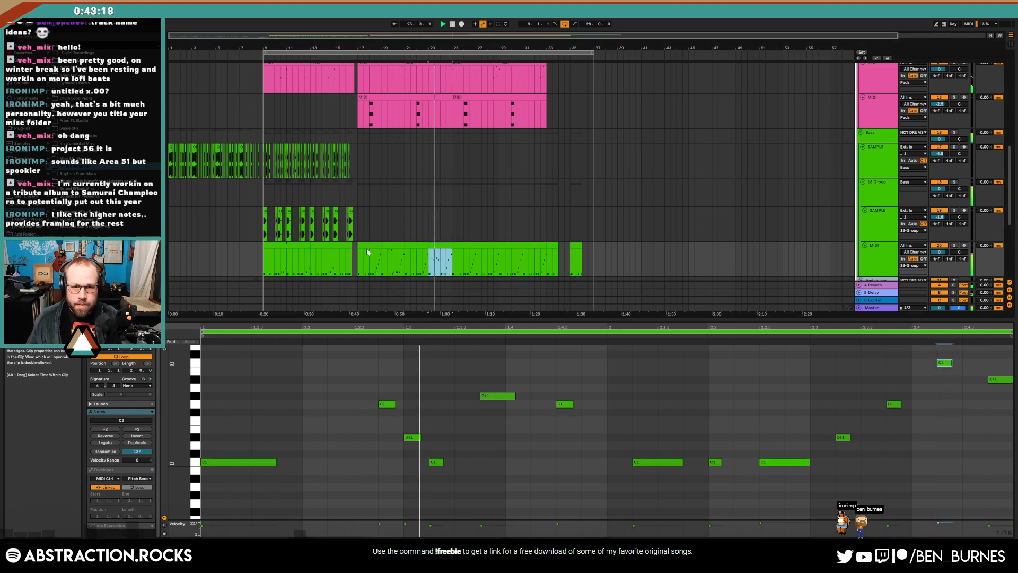
# Consolidate the bass MIDI clips from bar 17 to bar 25 into one clip and duplicate it directly after
pyautogui.keyDown('shift'); pyautogui.click(368, 253); pyautogui.keyUp('shift')
pyautogui.keyDown('shift'); pyautogui.click(366, 246); pyautogui.keyUp('shift')
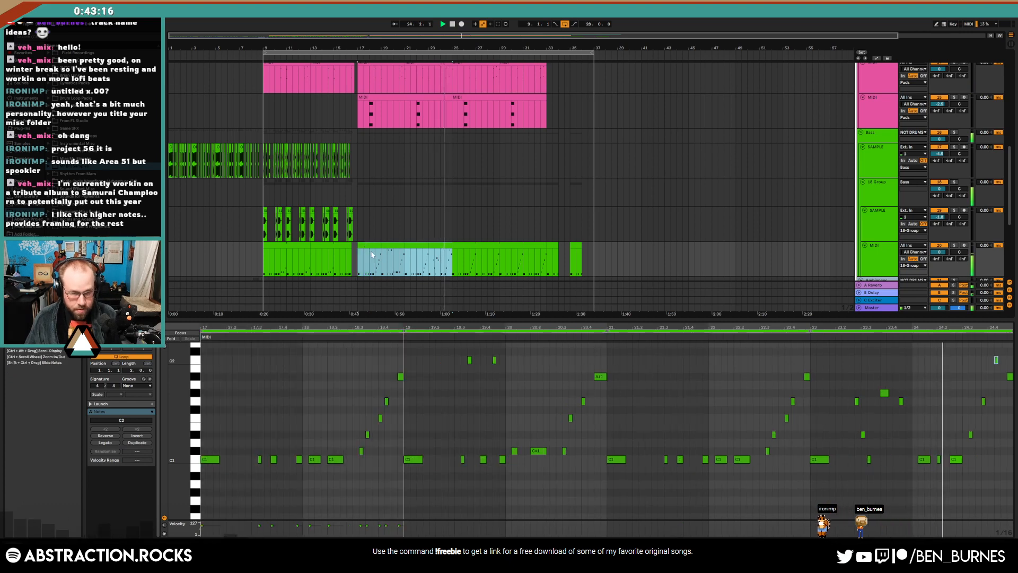
pyautogui.hotkey('ctrl', 'j')
pyautogui.hotkey('ctrl', 'd')
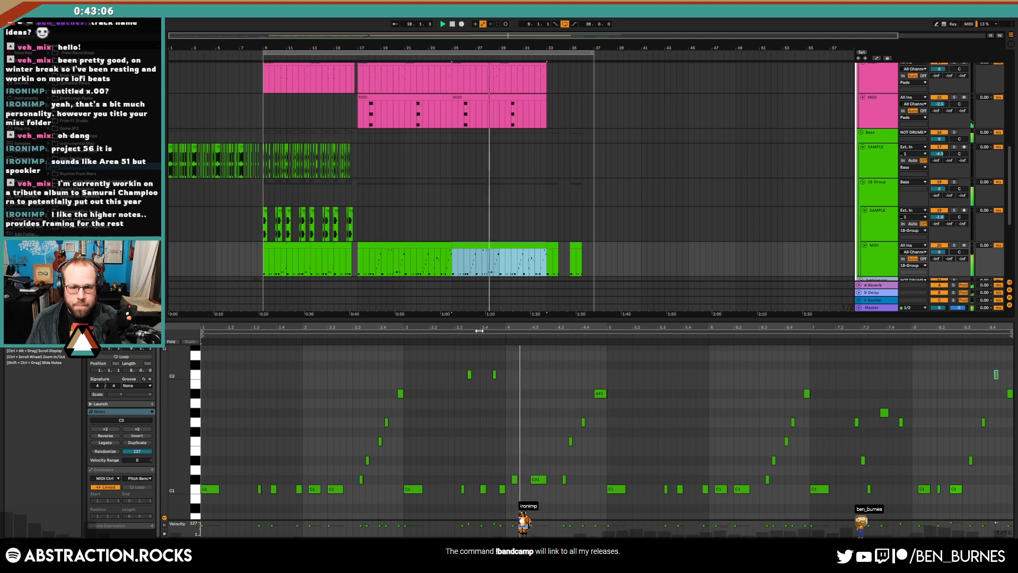
# Enable looping on the consolidated bass clip and extend it to bar 33
pyautogui.click(494, 357)
pyautogui.click(419, 246)
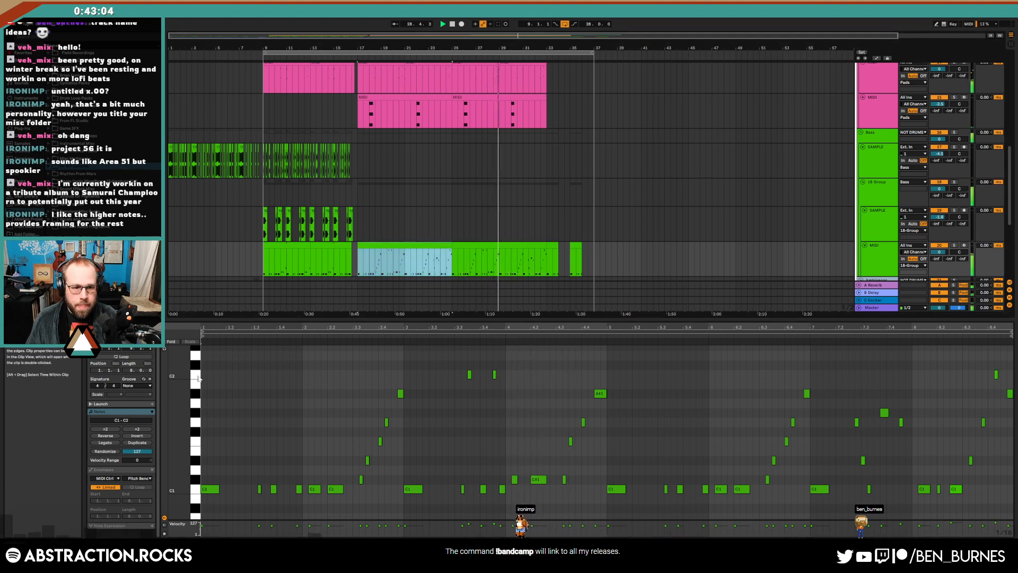
pyautogui.click(141, 359)
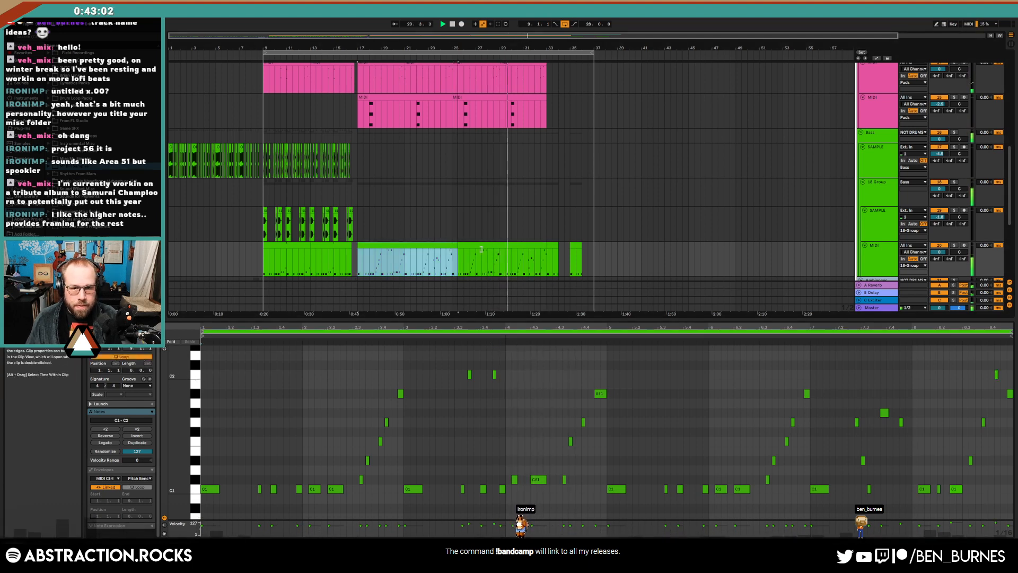
pyautogui.moveTo(481, 249); pyautogui.dragTo(545, 253)
# In the looped bass clip, lower the C2 note at 3.4.3 to B1 and raise the final A#1 note to B1
pyautogui.moveTo(495, 374); pyautogui.dragTo(494, 384)
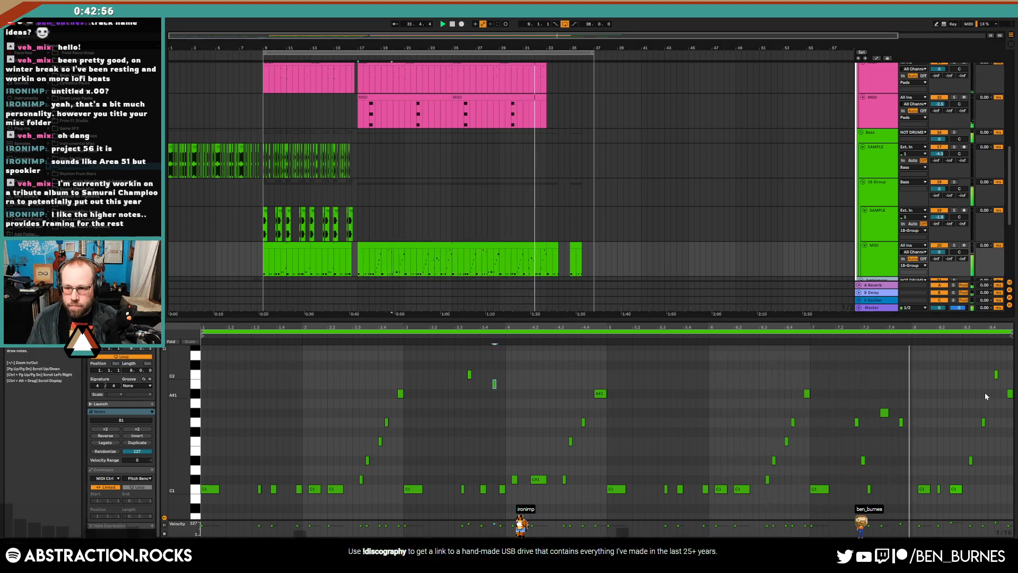
pyautogui.moveTo(1010, 393); pyautogui.dragTo(1011, 384)
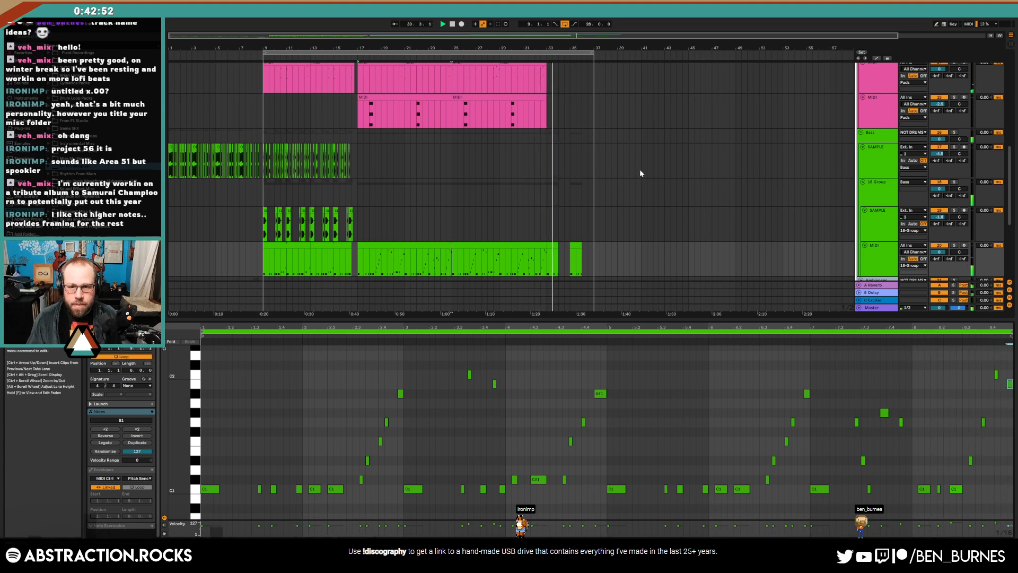
pyautogui.hotkey('shift', 'Tab')
# Insert an empty half-bar MIDI clip ending at bar 37 on the drum rack track
pyautogui.click(551, 246)
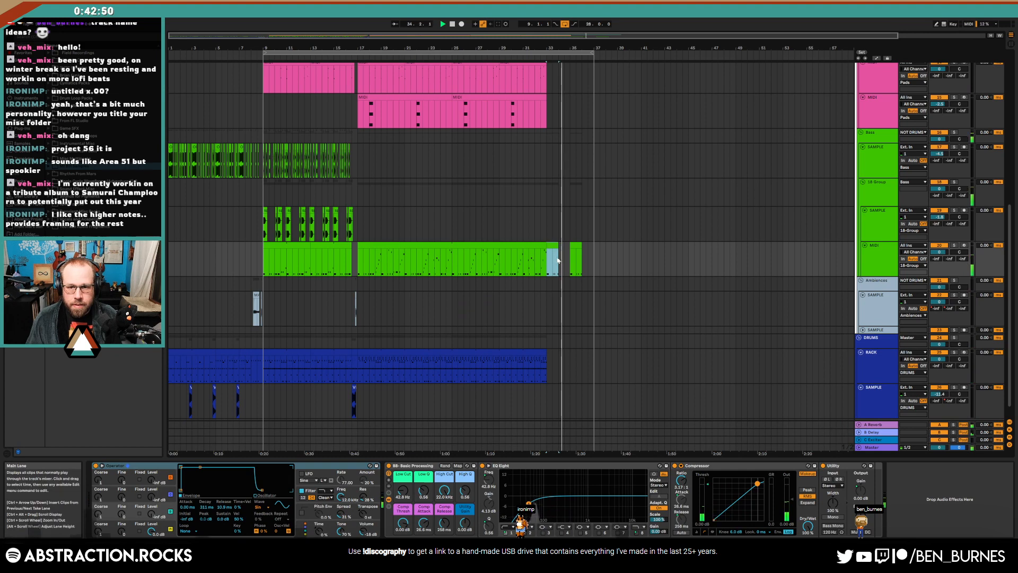
pyautogui.scroll(-1, 572, 371)
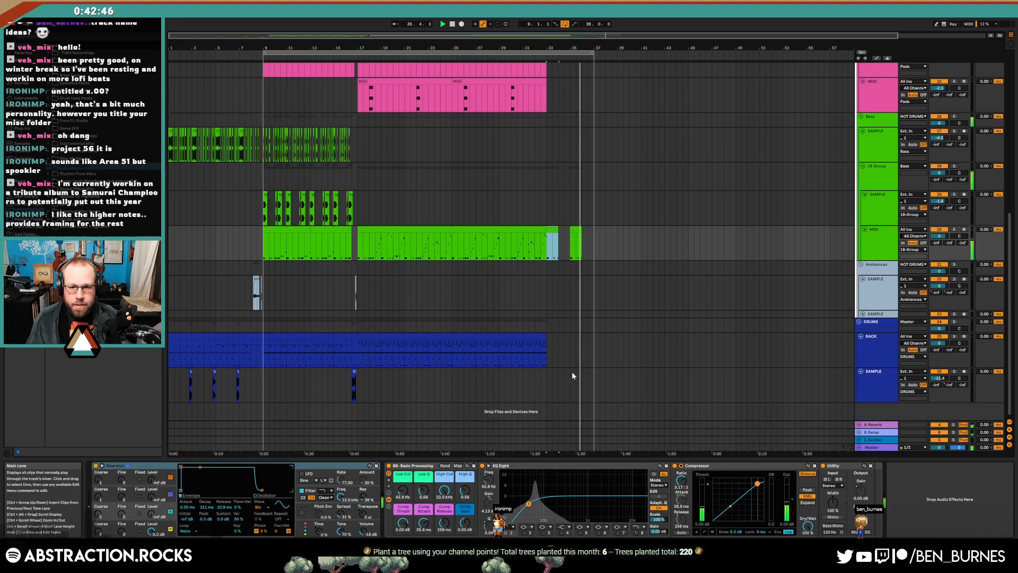
pyautogui.doubleClick(590, 357)
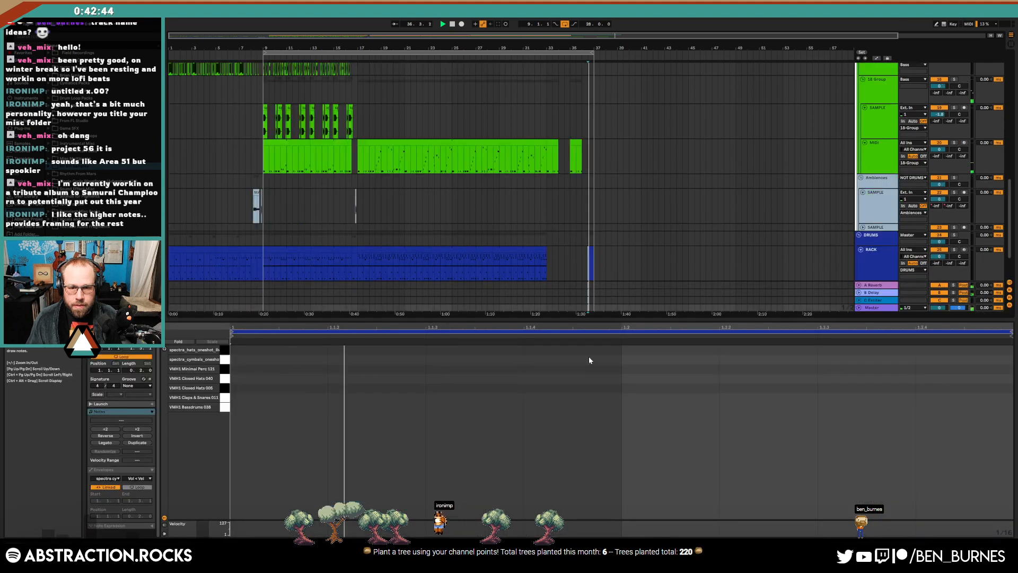
# Add Claps & Snares 011 hits at 1.2.3 and 1.2.4 in the new drum clip and adjust their velocities
pyautogui.doubleClick(826, 378)
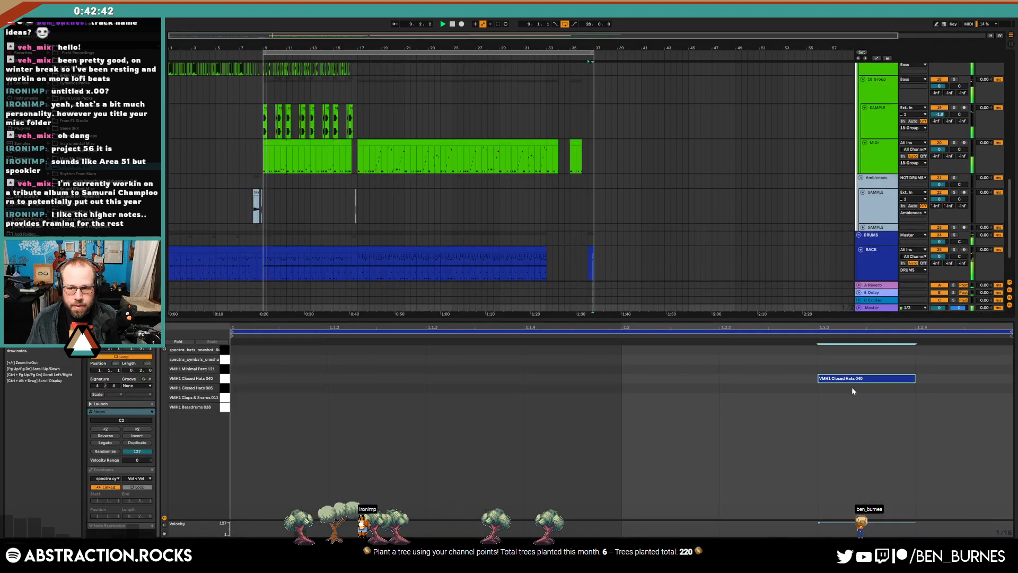
pyautogui.moveTo(853, 381)
pyautogui.mouseDown()
pyautogui.moveTo(846, 403)
pyautogui.moveTo(942, 403)
pyautogui.moveTo(938, 436)
pyautogui.mouseUp()
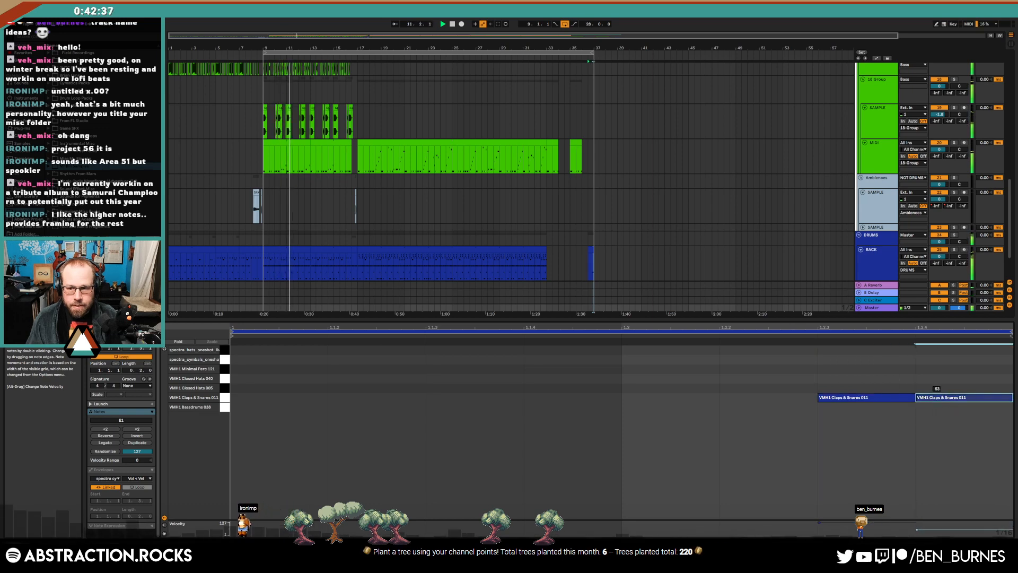
pyautogui.click(889, 397)
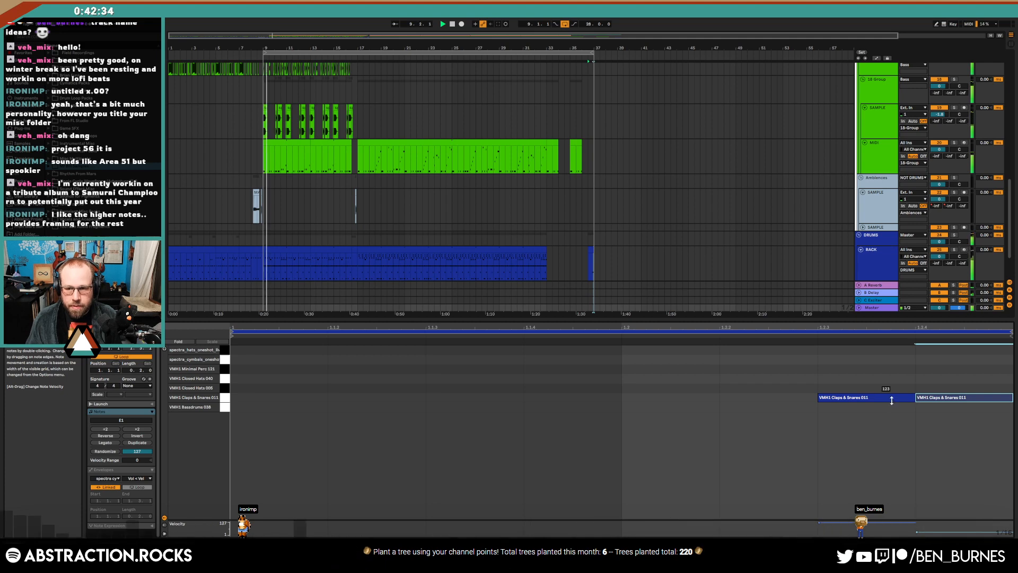
pyautogui.hotkey('shift', 'Tab')
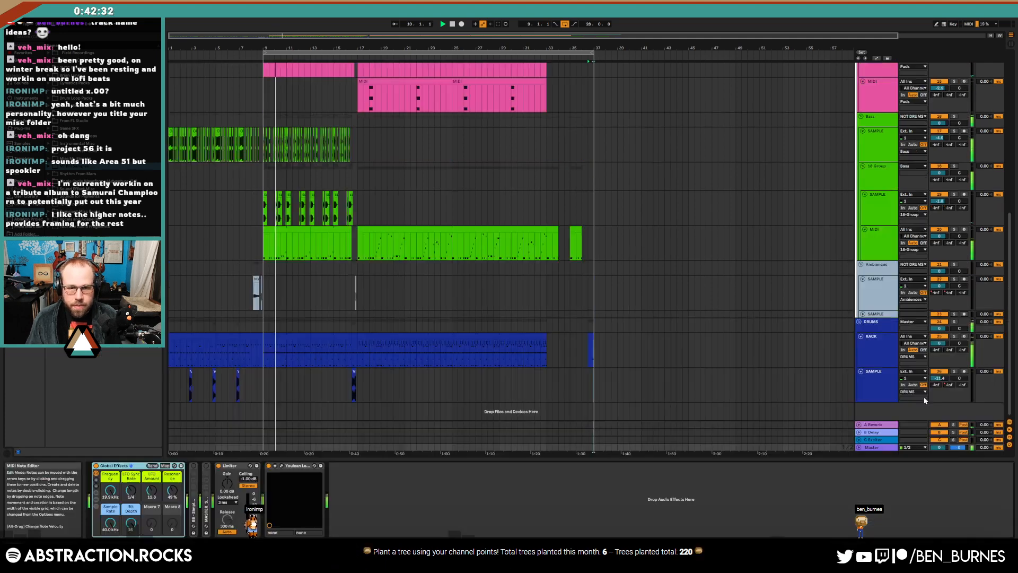
# Add an audio track below the drums' SAMPLE track and place the OLIVER_fx_sweep uplifter reverse sample on it, ending at bar 37
pyautogui.press('space')
pyautogui.click(868, 380)
pyautogui.hotkey('ctrl', 't')
pyautogui.scroll(-1, 630, 315)
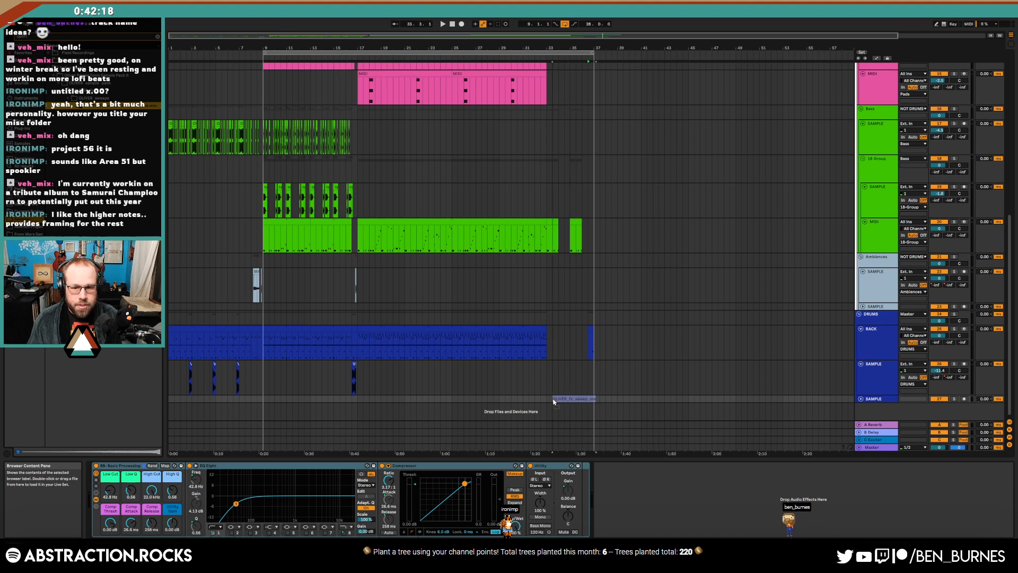
pyautogui.moveTo(551, 401); pyautogui.dragTo(607, 387)
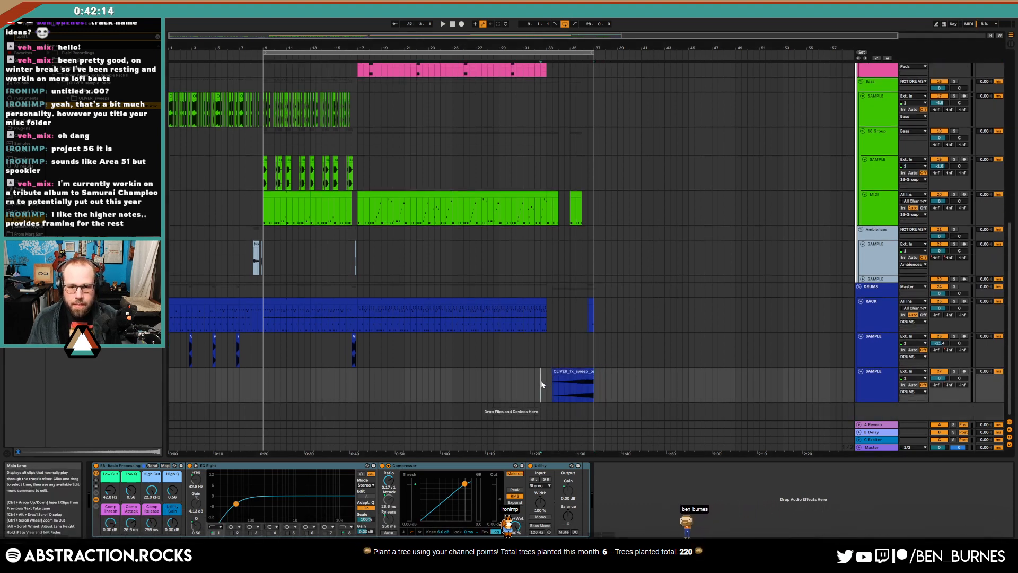
# During playback, lower the sweep track's volume to -15.5 dB and raise its Low Cut to 8.42 kHz
pyautogui.press('space')
pyautogui.moveTo(939, 379); pyautogui.dragTo(940, 391)
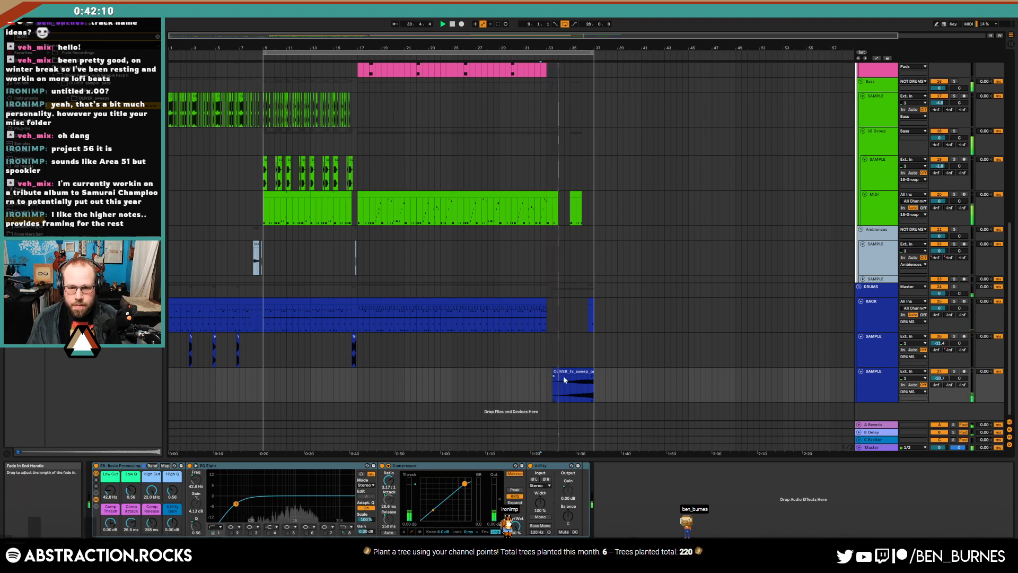
pyautogui.moveTo(940, 379); pyautogui.dragTo(939, 386)
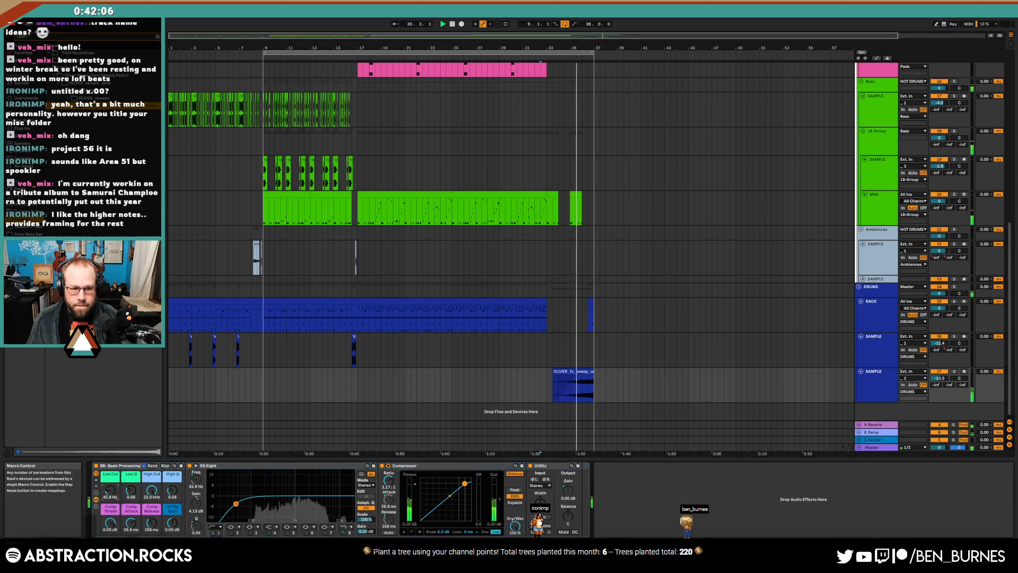
pyautogui.moveTo(110, 491); pyautogui.dragTo(111, 456)
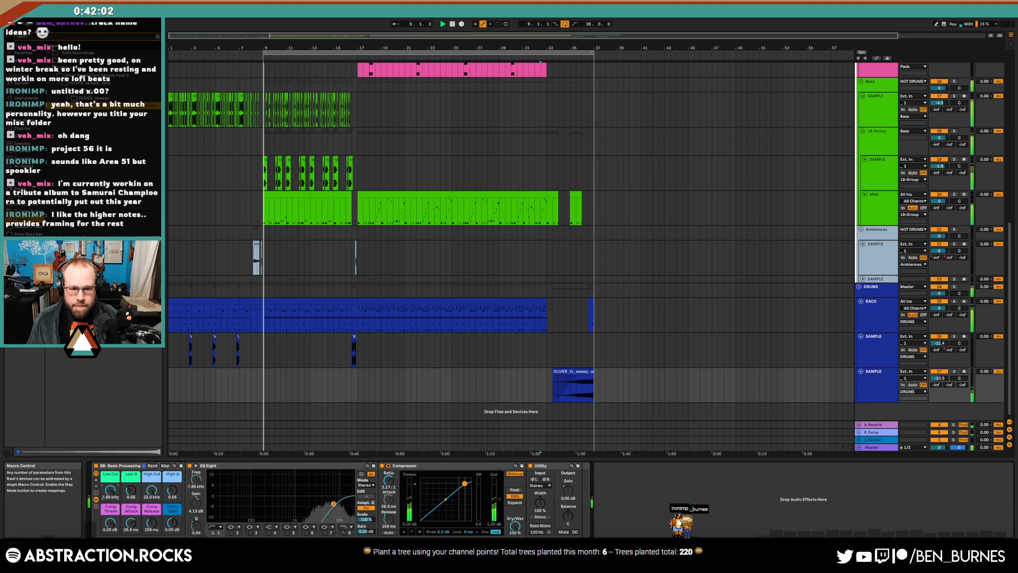
# Trim the end of the sweep clip back by about half a beat so it stops just before bar 37
pyautogui.scroll(5, 581, 390)
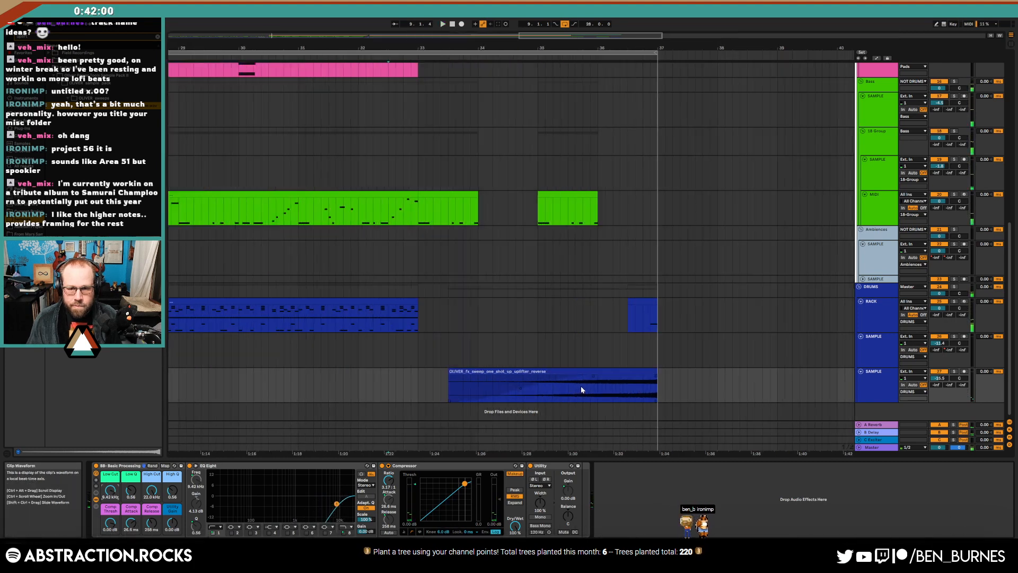
pyautogui.click(655, 371)
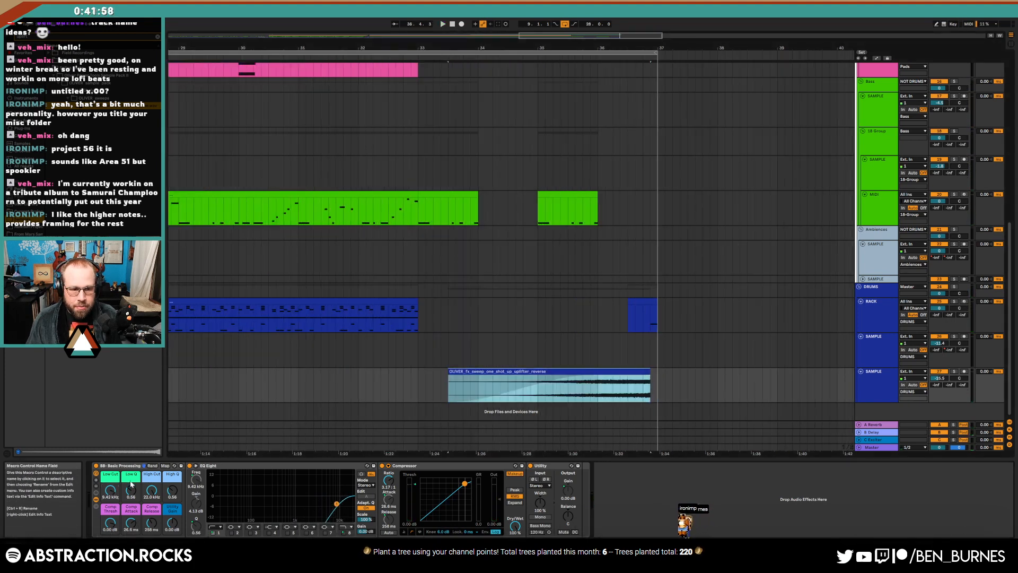
# Automate the sweep track's Low Cut as a ramp rising from a low frequency across the clip, and readjust the track's volume
pyautogui.press('a')
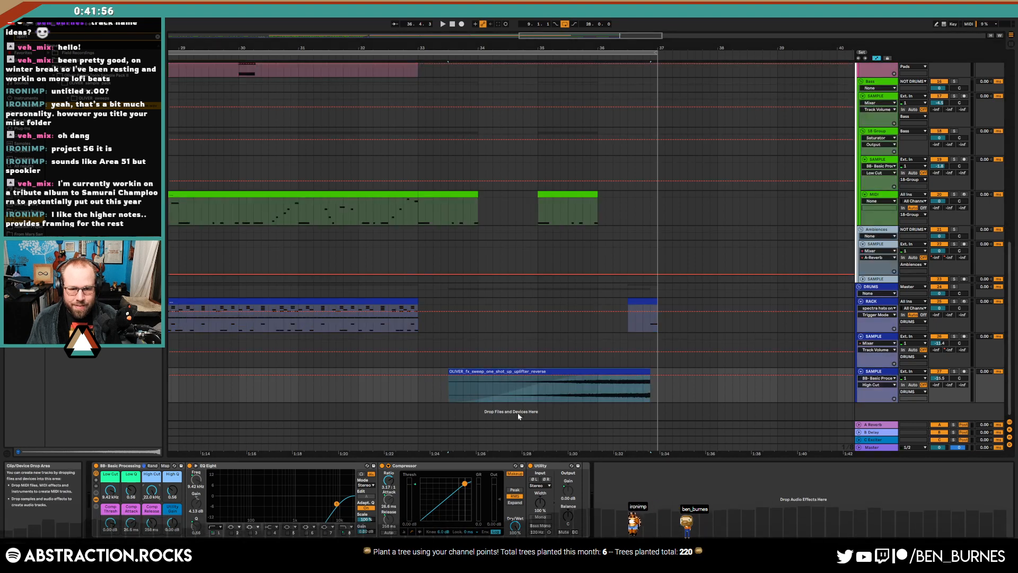
pyautogui.click(646, 380)
pyautogui.moveTo(525, 379); pyautogui.dragTo(448, 396)
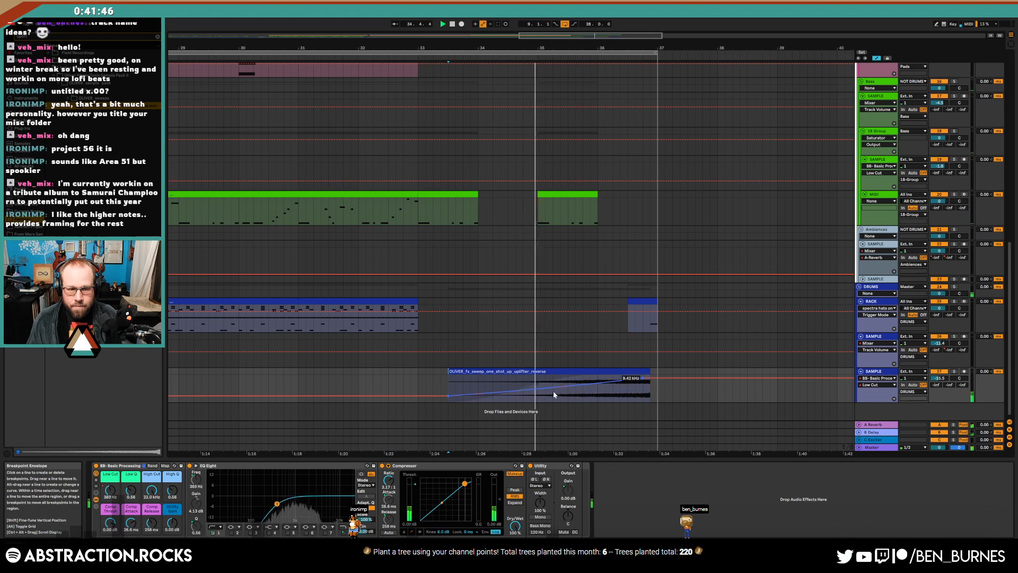
pyautogui.press('a')
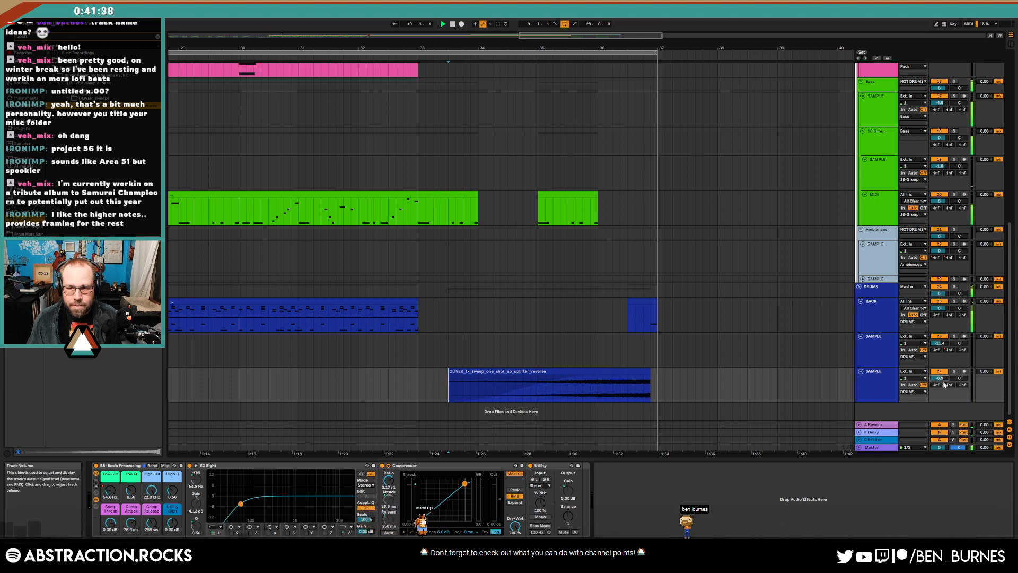
pyautogui.moveTo(943, 384); pyautogui.dragTo(943, 378)
# Copy the arpeggio, pad and bass parts from bars 9–17 and paste them at bar 37
pyautogui.scroll(-6, 467, 350)
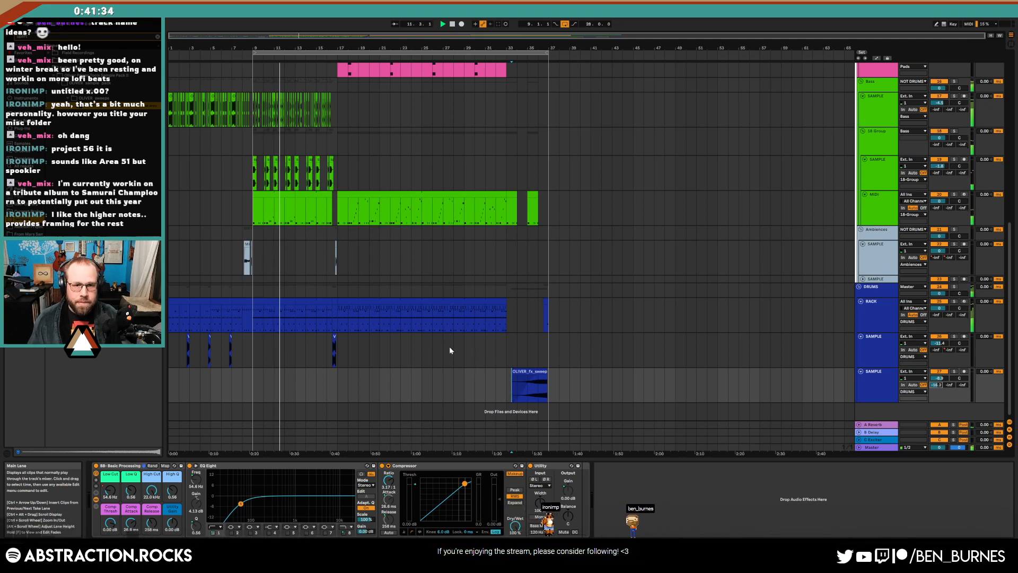
pyautogui.scroll(5, 373, 266)
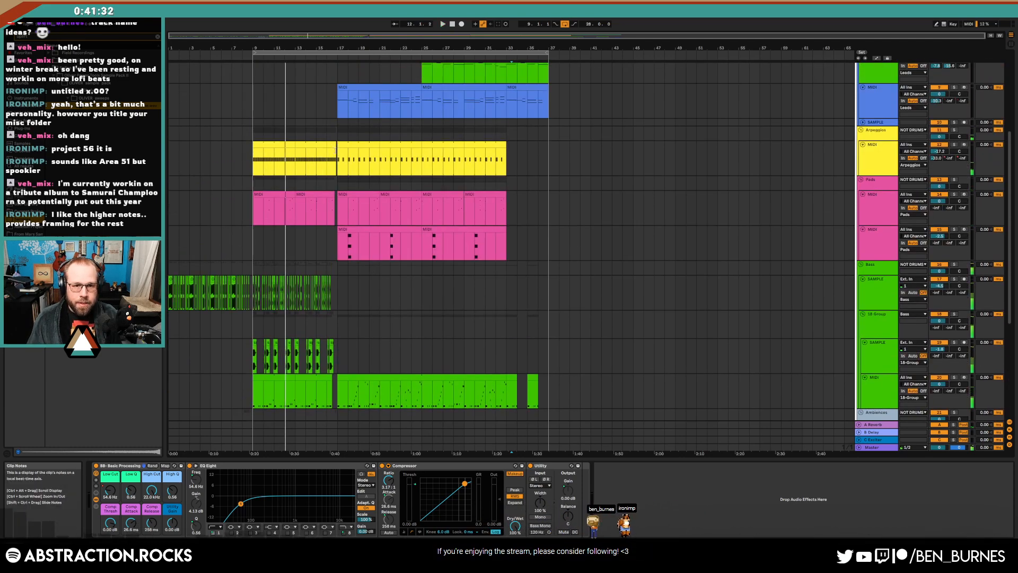
pyautogui.scroll(1, 313, 167)
pyautogui.moveTo(337, 163); pyautogui.dragTo(254, 390)
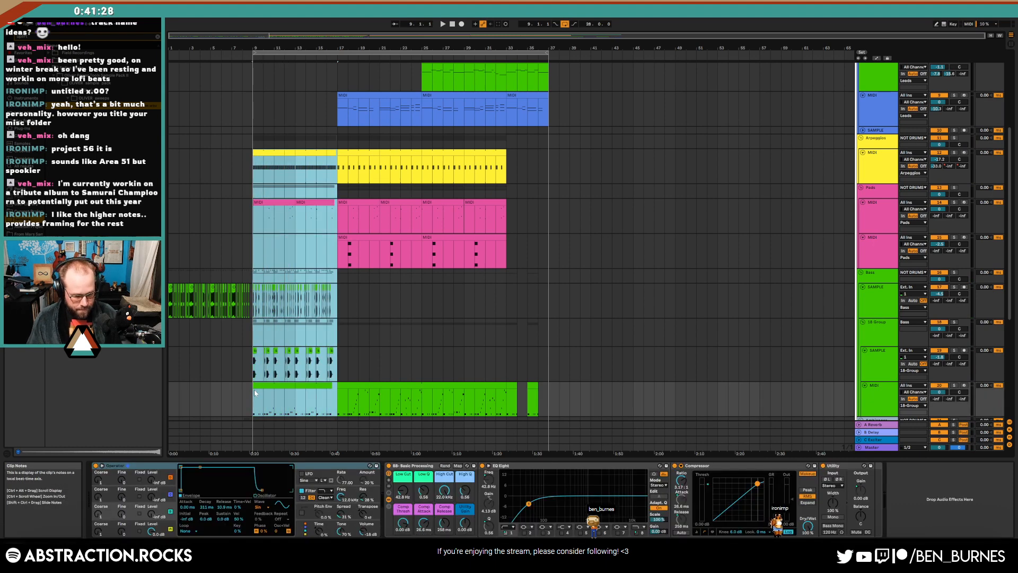
pyautogui.click(550, 168)
pyautogui.hotkey('ctrl', 'v')
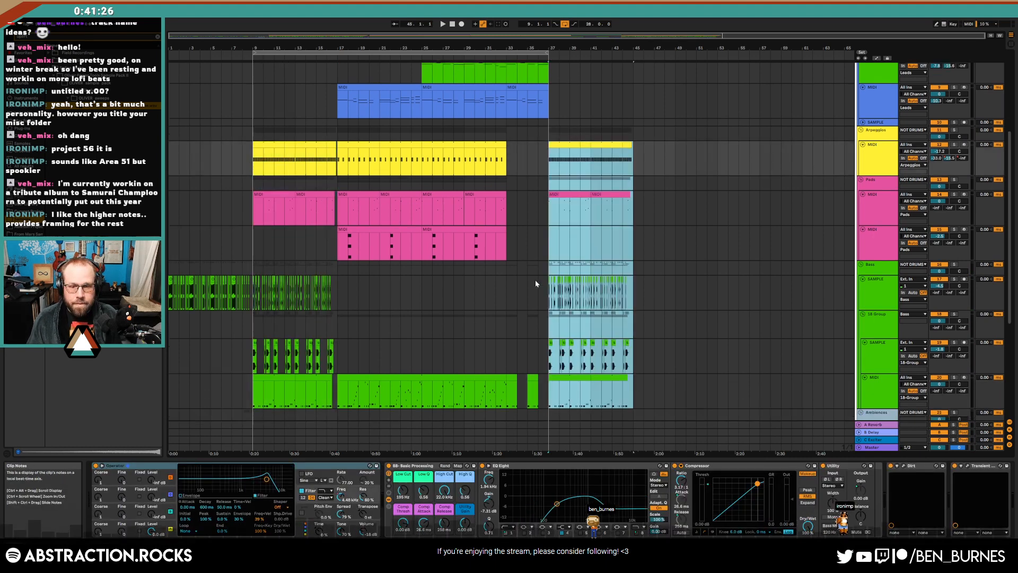
# Copy the short MANGLER clip just before bar 9 on the Ambiences SAMPLE track and paste it at 36.4
pyautogui.scroll(-5, 536, 279)
pyautogui.scroll(-1, 537, 388)
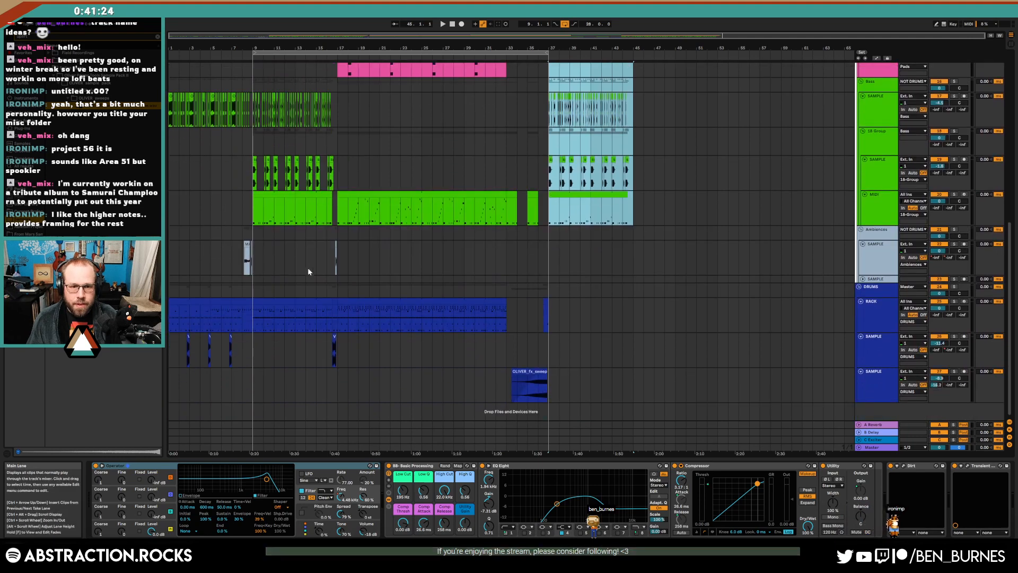
pyautogui.click(328, 251)
pyautogui.keyDown('ctrl'); pyautogui.scroll(5, 259, 264); pyautogui.keyUp('ctrl')
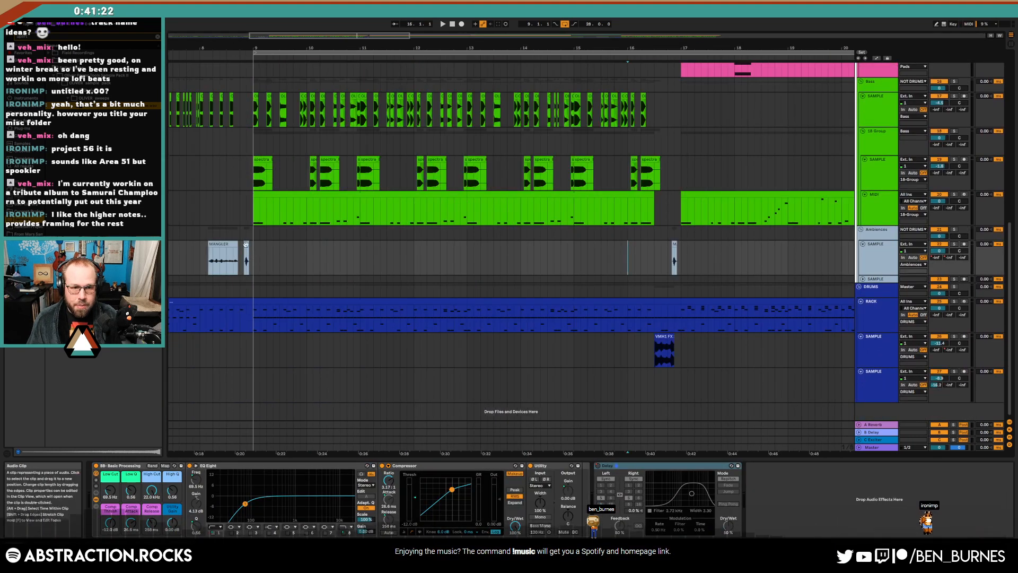
pyautogui.click(589, 34)
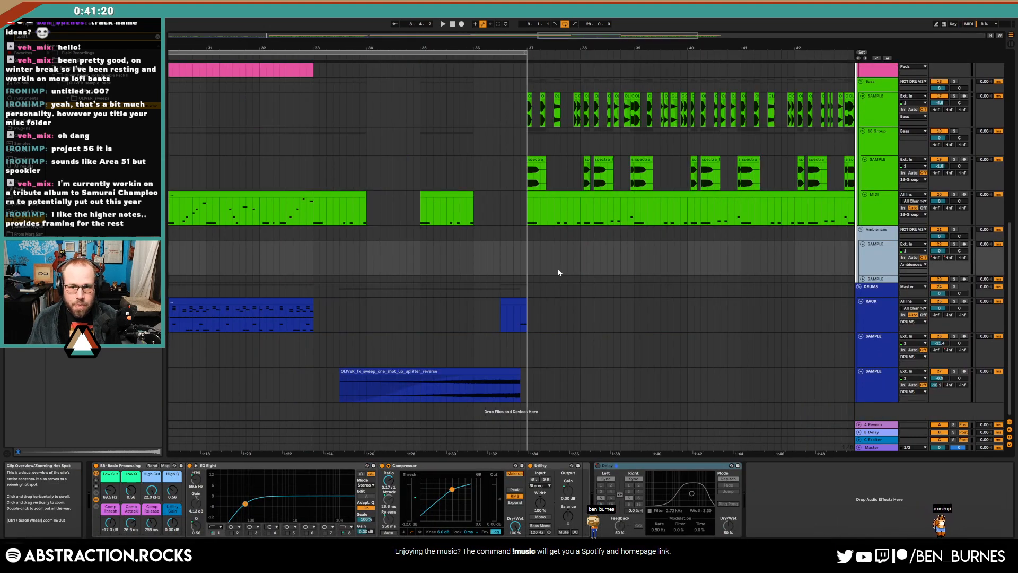
pyautogui.click(513, 247)
pyautogui.hotkey('ctrl', 'v')
pyautogui.keyDown('ctrl'); pyautogui.scroll(5, 517, 259); pyautogui.keyUp('ctrl')
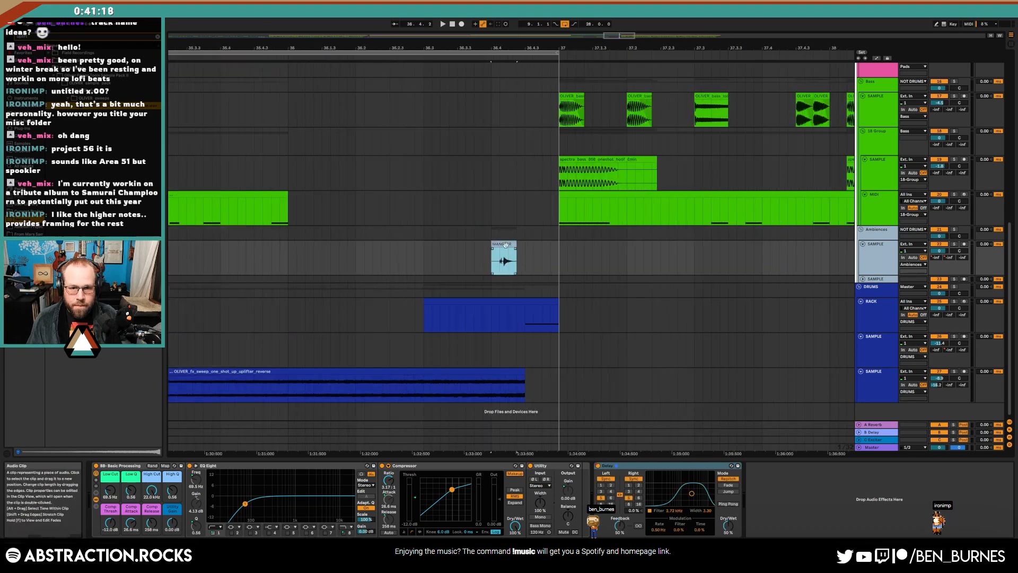
pyautogui.keyDown('ctrl'); pyautogui.scroll(5, 494, 245); pyautogui.keyUp('ctrl')
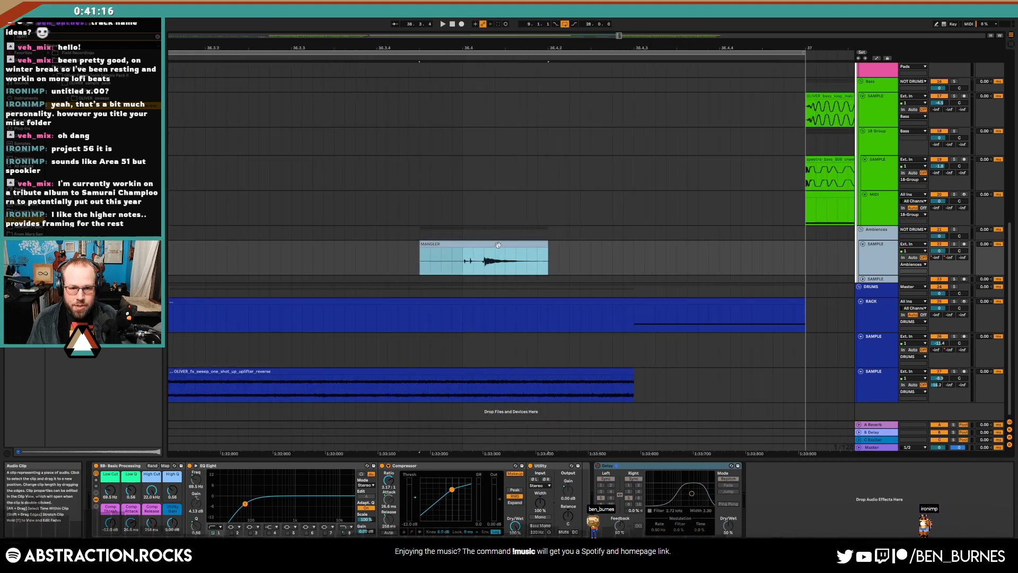
pyautogui.keyDown('ctrl'); pyautogui.scroll(-5, 509, 299); pyautogui.keyUp('ctrl')
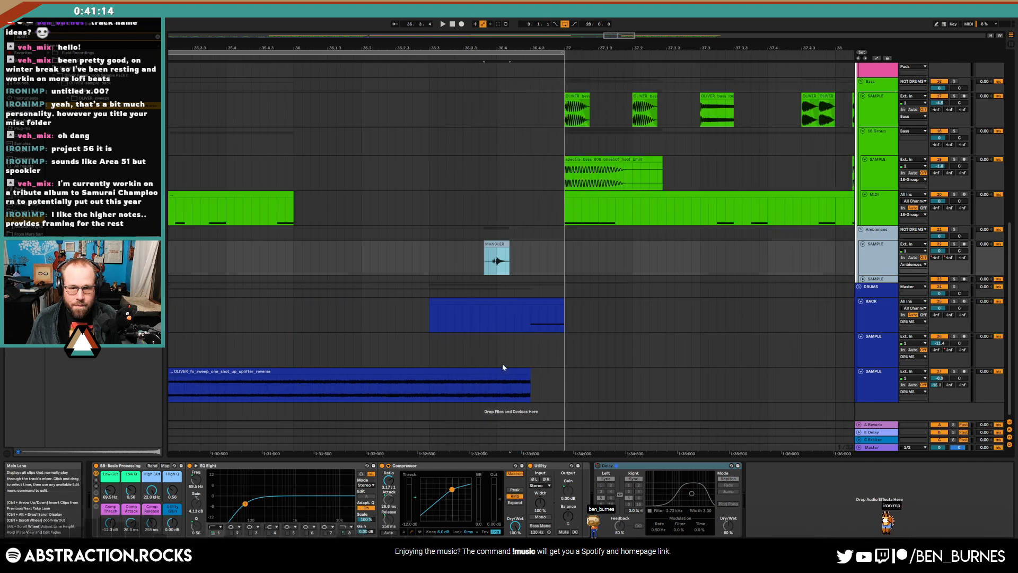
# Move the uplifter sweep clip half a beat earlier so it ends at 36.4
pyautogui.moveTo(495, 376); pyautogui.dragTo(475, 378)
pyautogui.keyDown('ctrl'); pyautogui.scroll(-8, 473, 334); pyautogui.keyUp('ctrl')
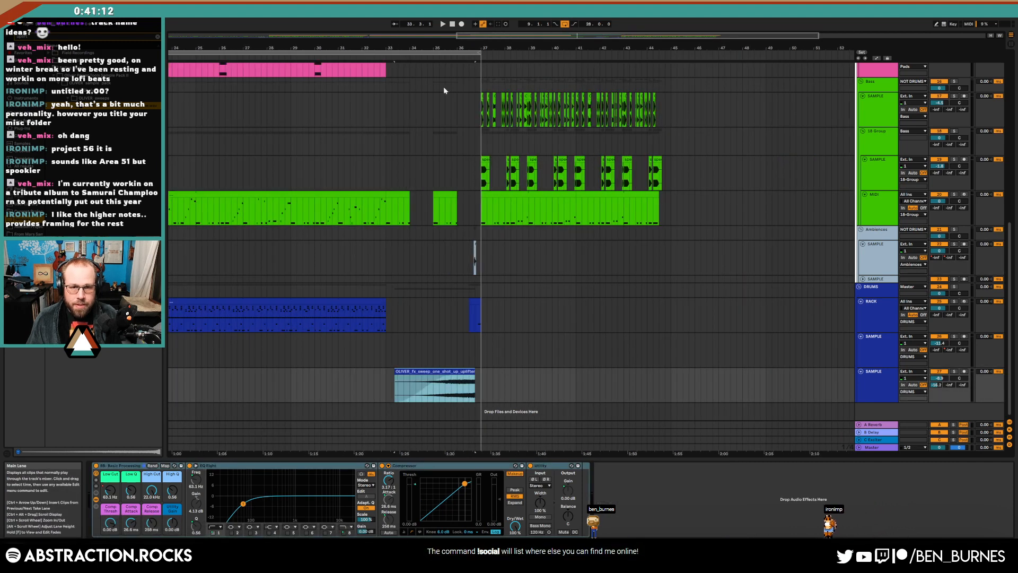
# Start playback from about bar 30 and set the arrangement loop to the eight bars from bar 37 to bar 45
pyautogui.click(310, 60)
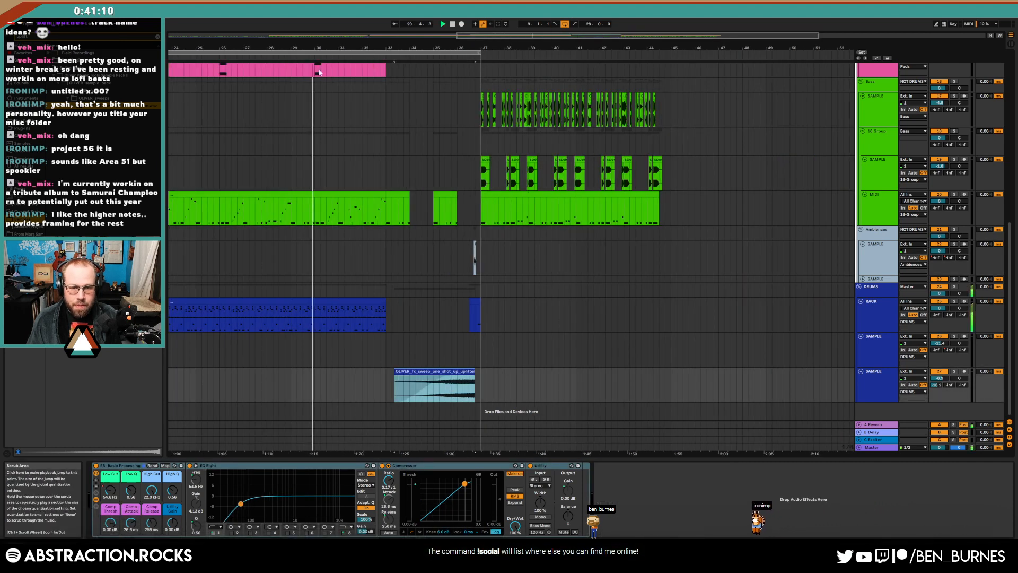
pyautogui.moveTo(494, 207); pyautogui.dragTo(576, 207)
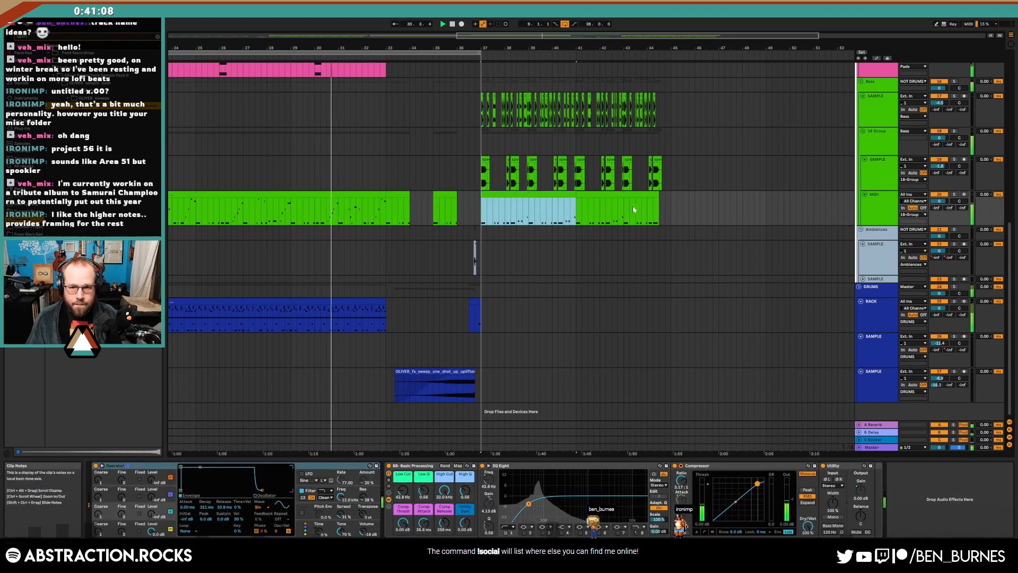
pyautogui.moveTo(670, 207); pyautogui.dragTo(481, 210)
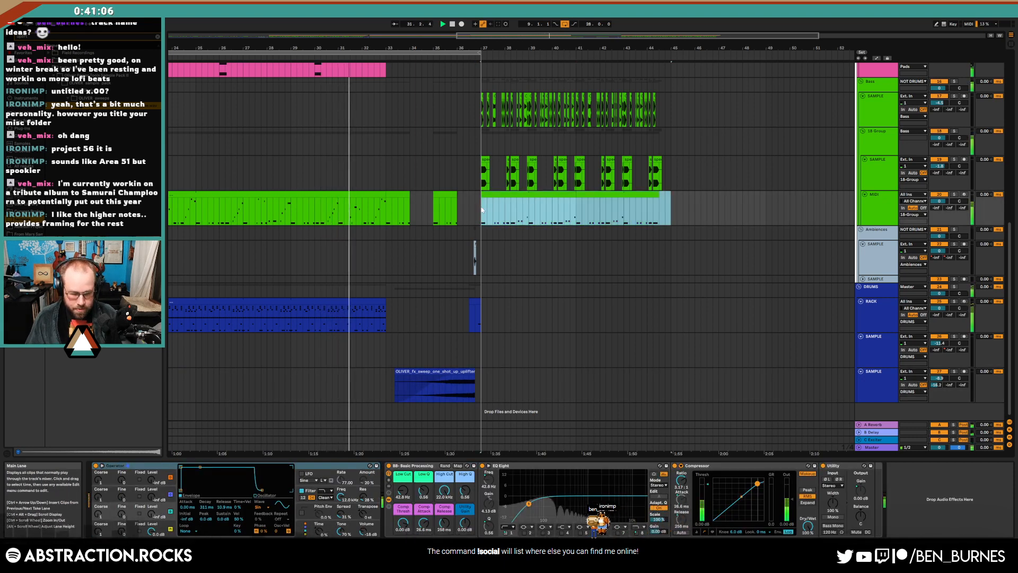
# In the arpeggio clip at bar 37, lower the note at 1.1.2 to G#3 and the one at 1.1.3 to G3
pyautogui.scroll(4, 636, 281)
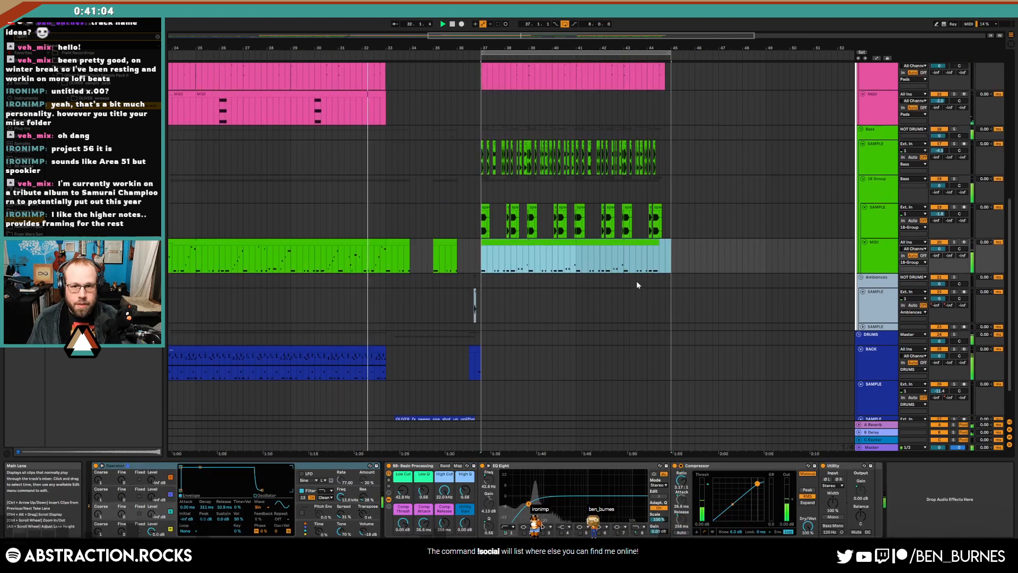
pyautogui.scroll(2, 614, 301)
pyautogui.doubleClick(530, 105)
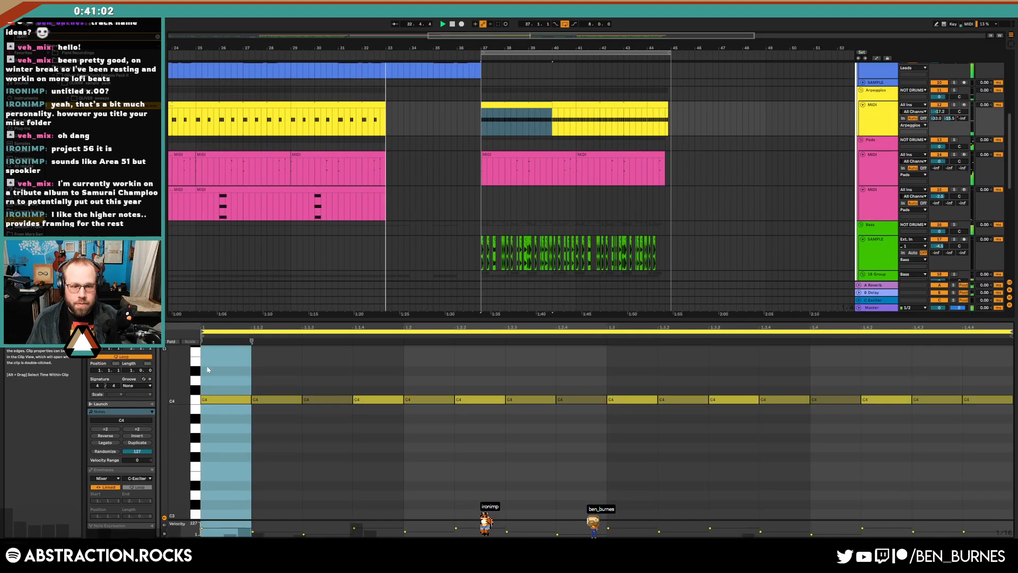
pyautogui.moveTo(273, 368); pyautogui.dragTo(324, 410)
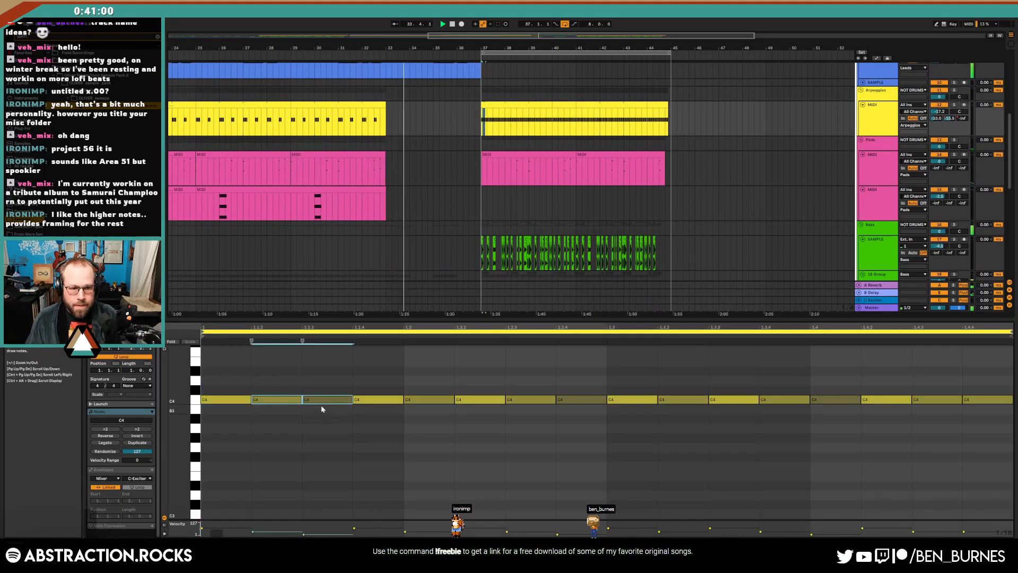
pyautogui.press('Down')
pyautogui.press('Down')
pyautogui.press('Down')
pyautogui.press('Down')
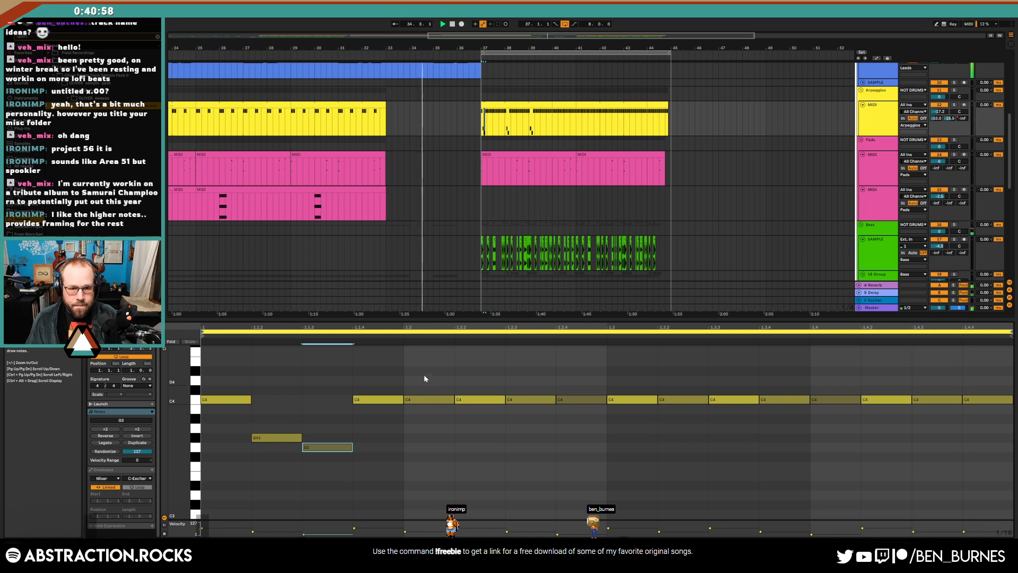
# Lower the arpeggio note at 1.2 to G#3 and the one at 1.2.2 to G3
pyautogui.moveTo(427, 399); pyautogui.dragTo(450, 425)
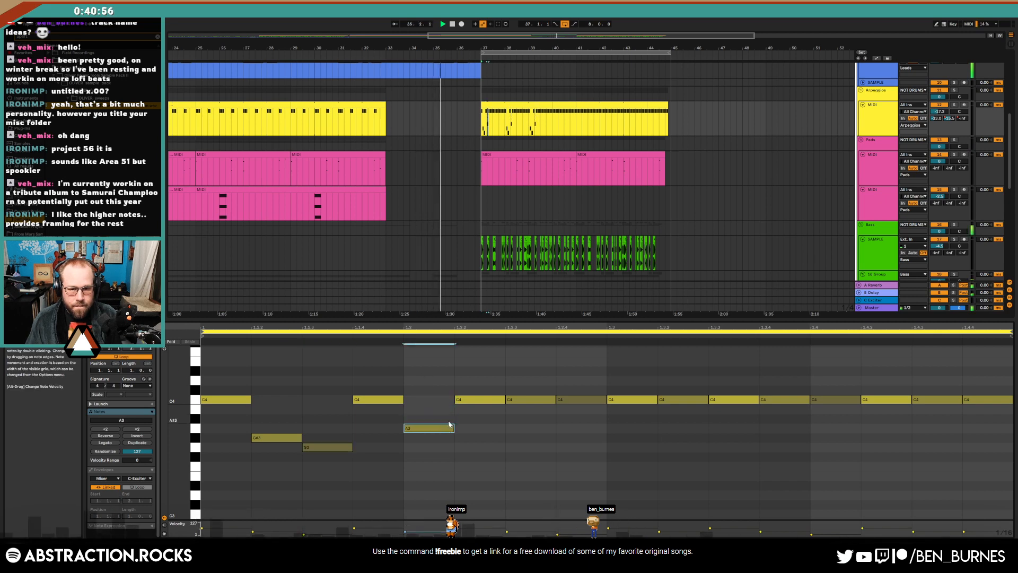
pyautogui.press('Down')
pyautogui.press('Down')
pyautogui.press('Up')
pyautogui.click(478, 399)
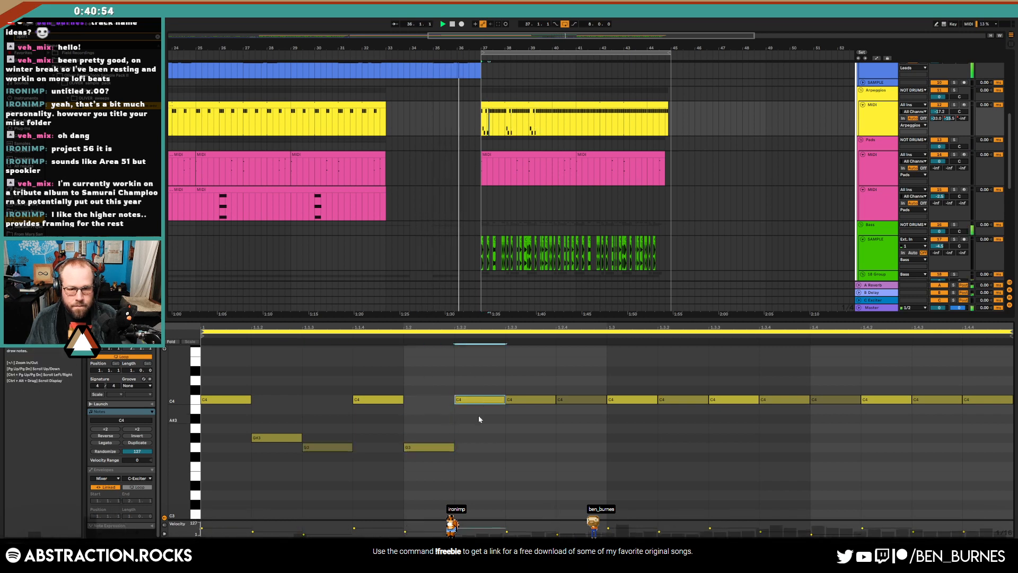
pyautogui.press('Down')
pyautogui.press('Down')
pyautogui.press('Down')
pyautogui.press('Down')
pyautogui.press('Down')
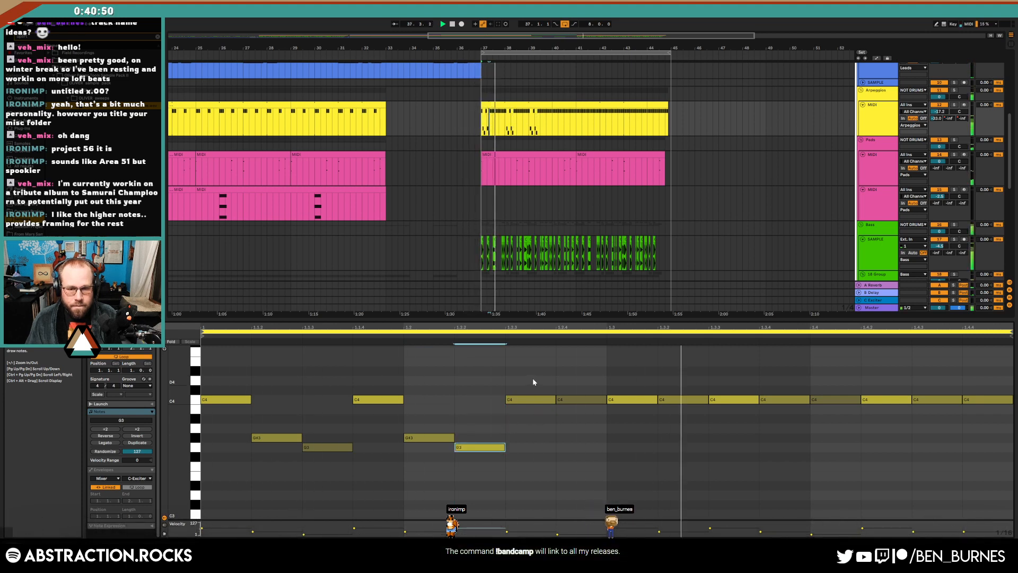
# Lower the arpeggio note at 1.2.4 to G#3 and the one at 1.3 to G3
pyautogui.moveTo(533, 378); pyautogui.dragTo(575, 419)
pyautogui.moveTo(577, 376); pyautogui.dragTo(620, 414)
pyautogui.press('Down')
pyautogui.press('Down')
pyautogui.press('Down')
pyautogui.press('Down')
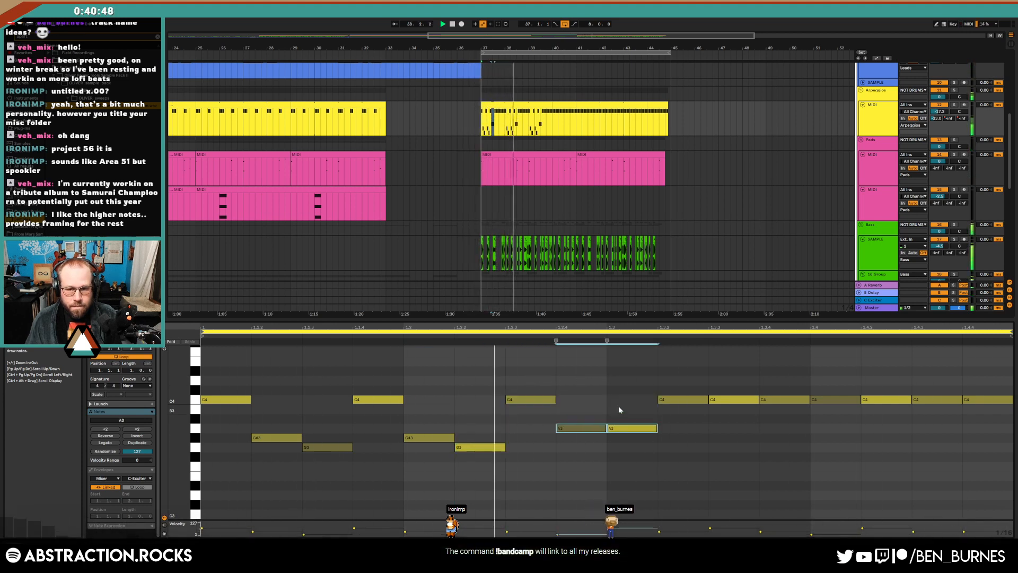
pyautogui.click(643, 440)
pyautogui.press('Down')
# Lower the arpeggio note at 1.3.3 to G#3 and the one at 1.3.4 to G3
pyautogui.moveTo(731, 371); pyautogui.dragTo(773, 414)
pyautogui.press('Down')
pyautogui.press('Down')
pyautogui.press('Down')
pyautogui.press('Down')
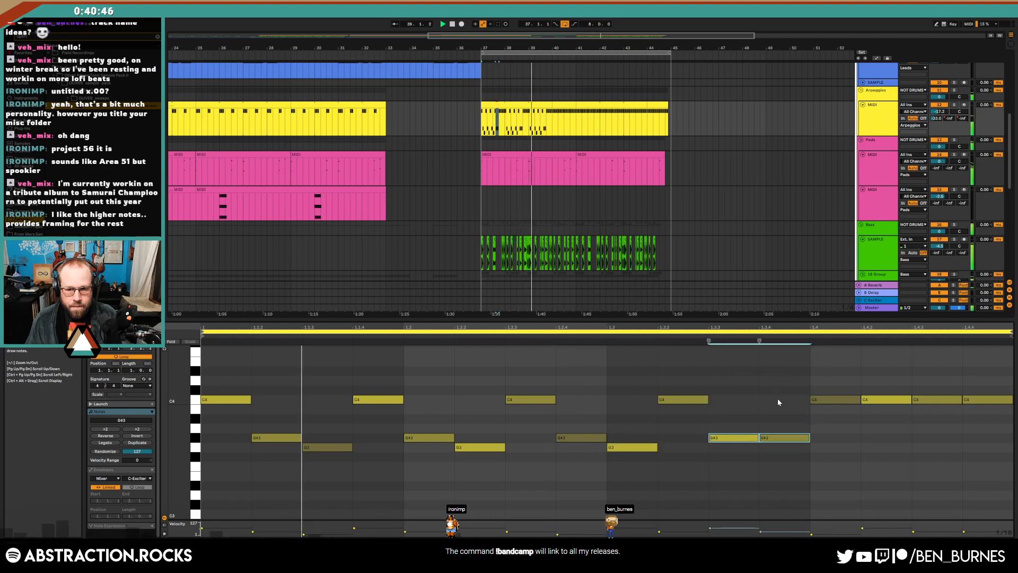
pyautogui.click(785, 437)
pyautogui.press('Down')
# Lower the arpeggio notes at 1.4.2 to G#3, 1.4.3 to G3 and 1.4.4 to A#3
pyautogui.moveTo(886, 375); pyautogui.dragTo(931, 413)
pyautogui.press('Down')
pyautogui.press('Down')
pyautogui.press('Down')
pyautogui.press('Down')
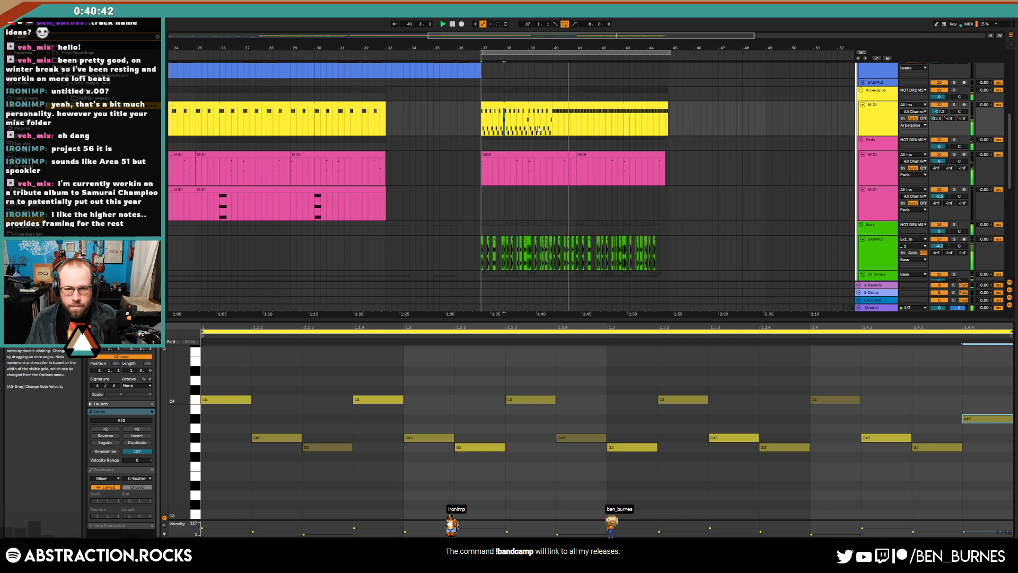
# Lock the automation envelopes to the song position and select the arpeggio clip starting at bar 41
pyautogui.click(543, 104)
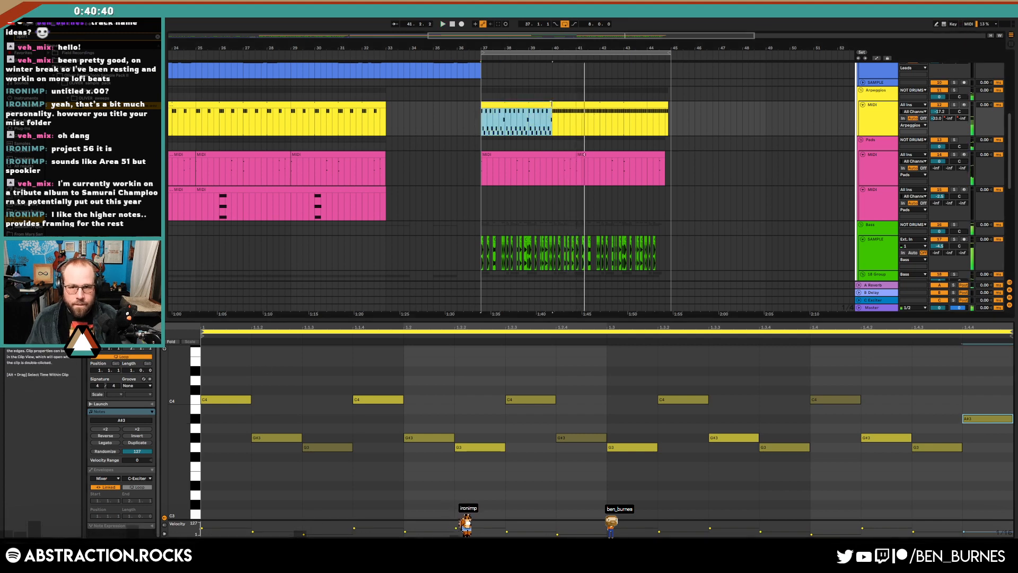
pyautogui.click(603, 105)
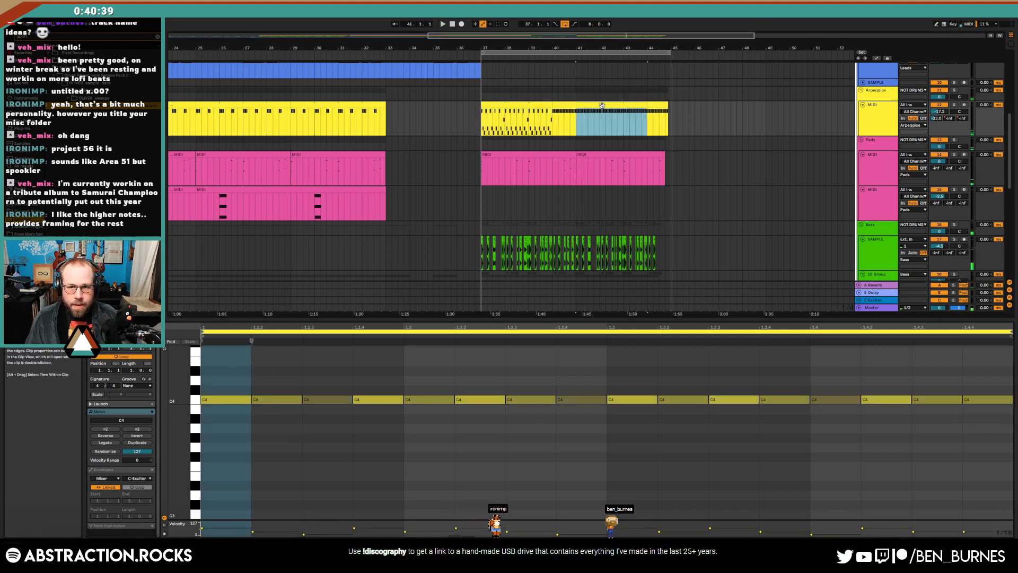
pyautogui.click(887, 58)
pyautogui.click(543, 105)
pyautogui.click(590, 105)
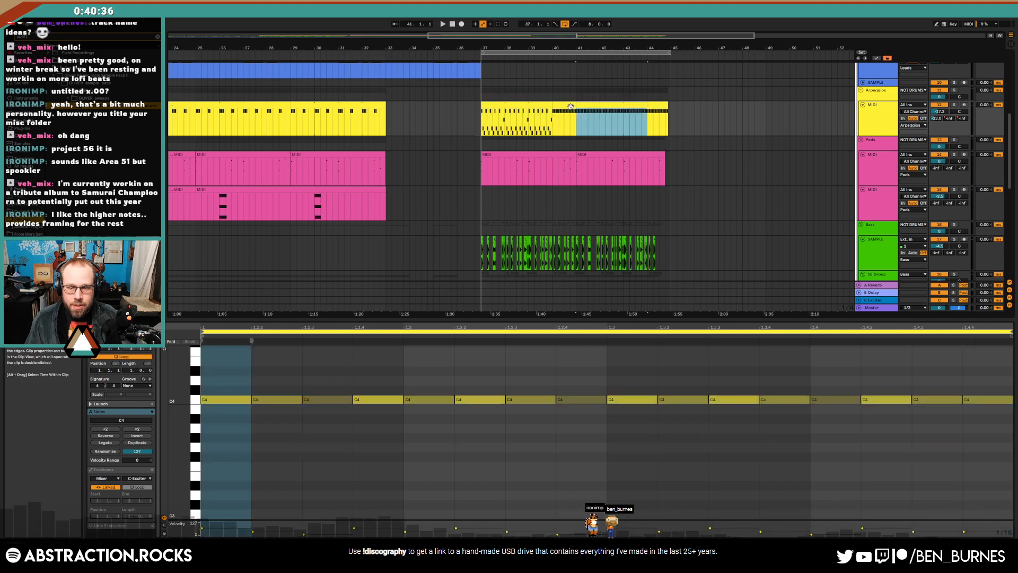
# In the arpeggio clip at bar 40, lower every pair of notes between the repeating C4 accents to A3, leaving out 1.4.4
pyautogui.moveTo(265, 376); pyautogui.dragTo(321, 417)
pyautogui.moveTo(425, 380); pyautogui.dragTo(504, 403)
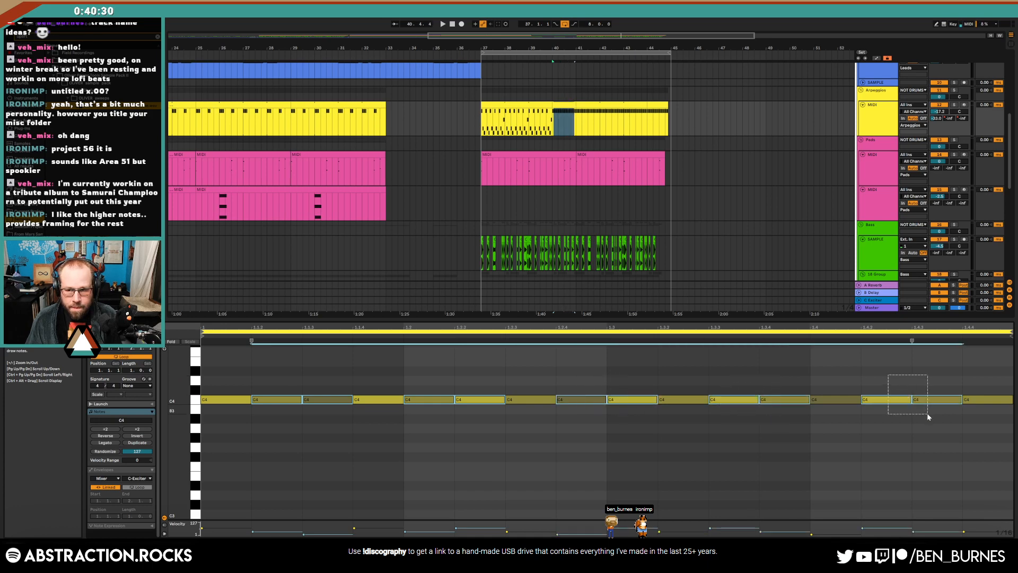
pyautogui.moveTo(928, 414); pyautogui.dragTo(929, 415)
pyautogui.press('Down')
pyautogui.press('Down')
pyautogui.press('Down')
# Lower the second note of each A3 pair to G#3 and the final note at 1.4.4 to A#3
pyautogui.moveTo(277, 408); pyautogui.dragTo(278, 457)
pyautogui.moveTo(441, 402); pyautogui.dragTo(426, 452)
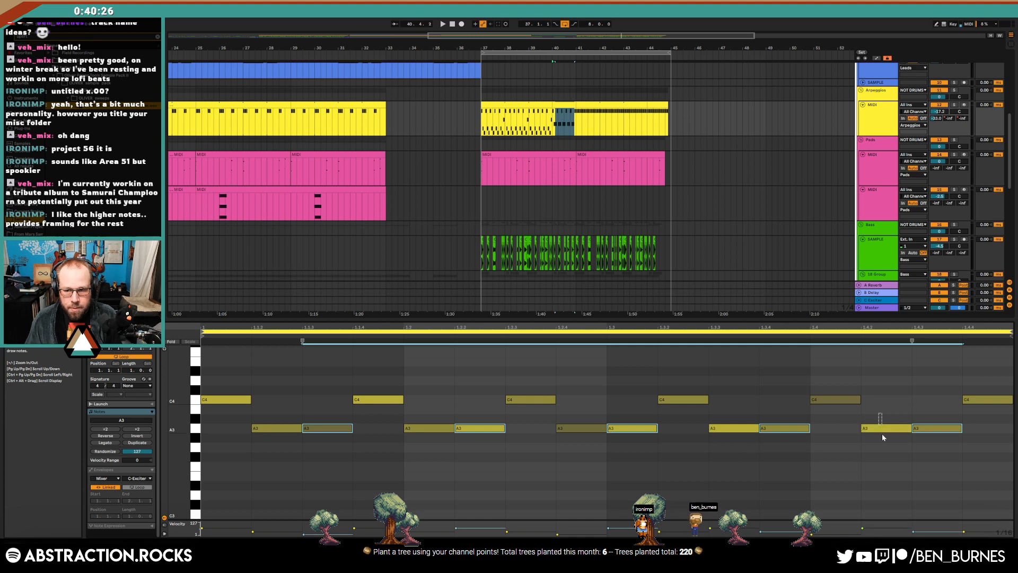
pyautogui.moveTo(883, 435); pyautogui.dragTo(883, 436)
pyautogui.press('Down')
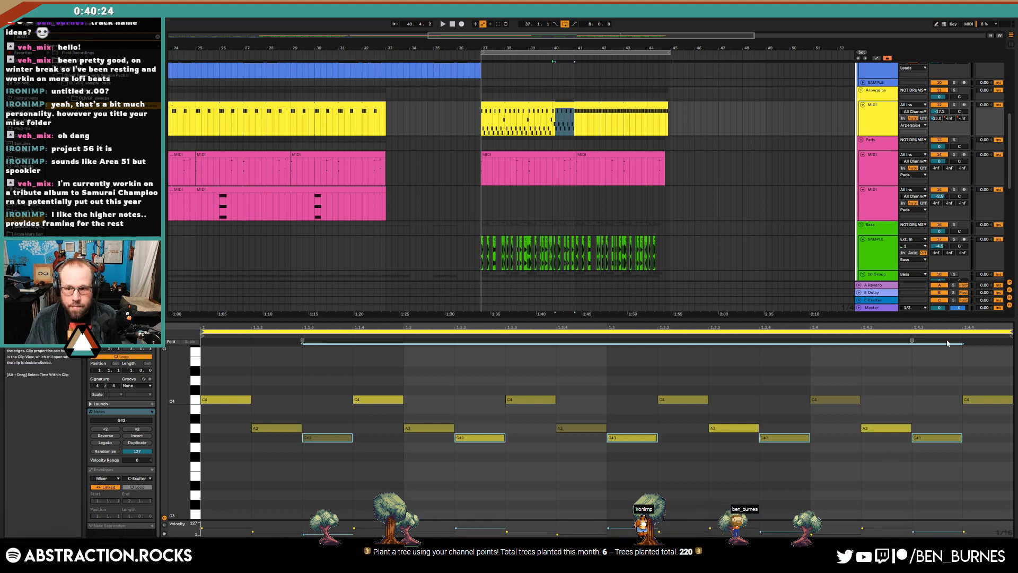
pyautogui.moveTo(995, 373); pyautogui.dragTo(1002, 402)
# Copy the edited arpeggio clips from bars 37–41 over bars 41–45
pyautogui.click(546, 105)
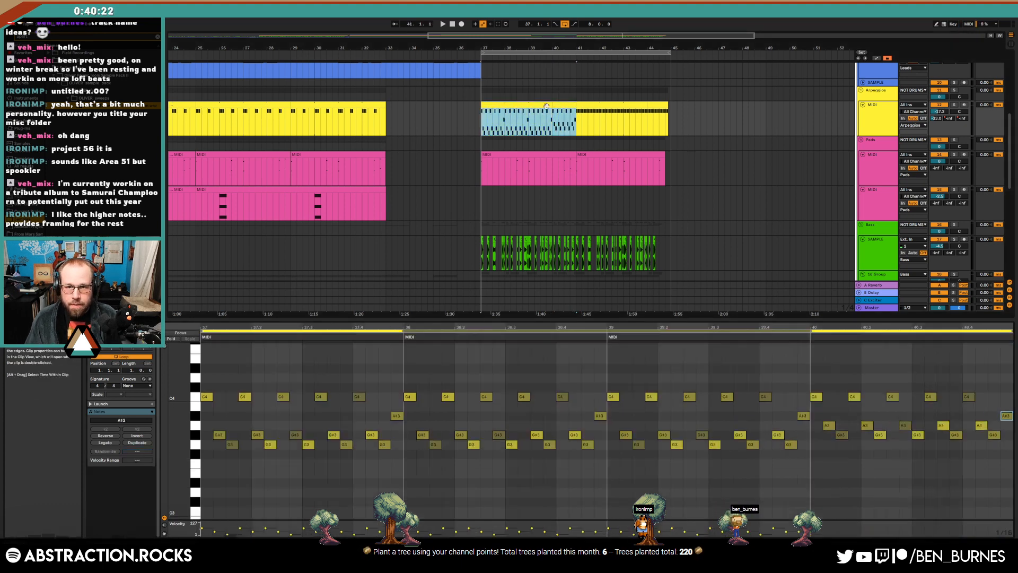
pyautogui.click(645, 112)
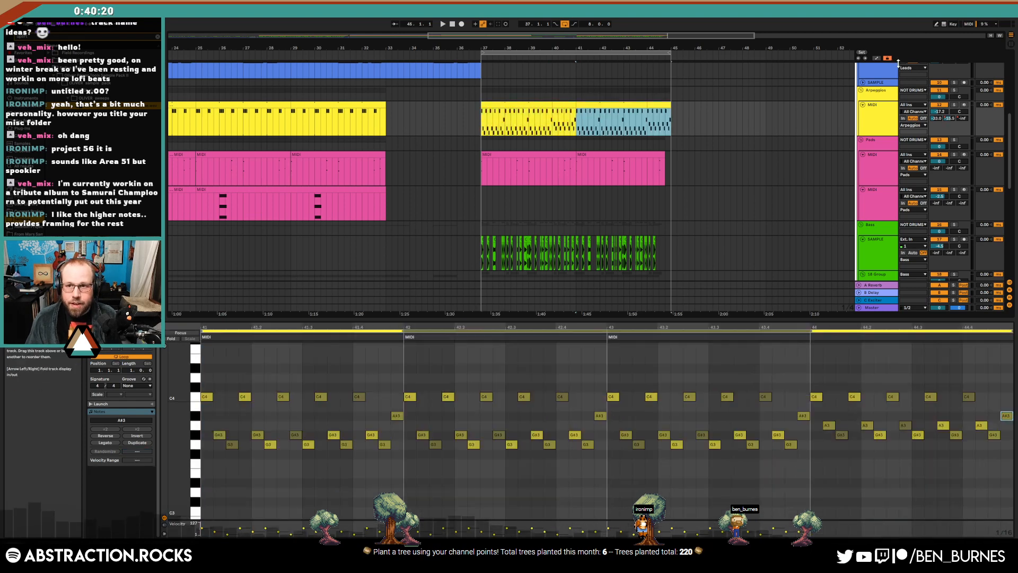
# Unlock the envelopes from the song position and lower the note pairs between the C4 accents by a semitone in the arpeggio clips at bars 40 and 44
pyautogui.click(890, 59)
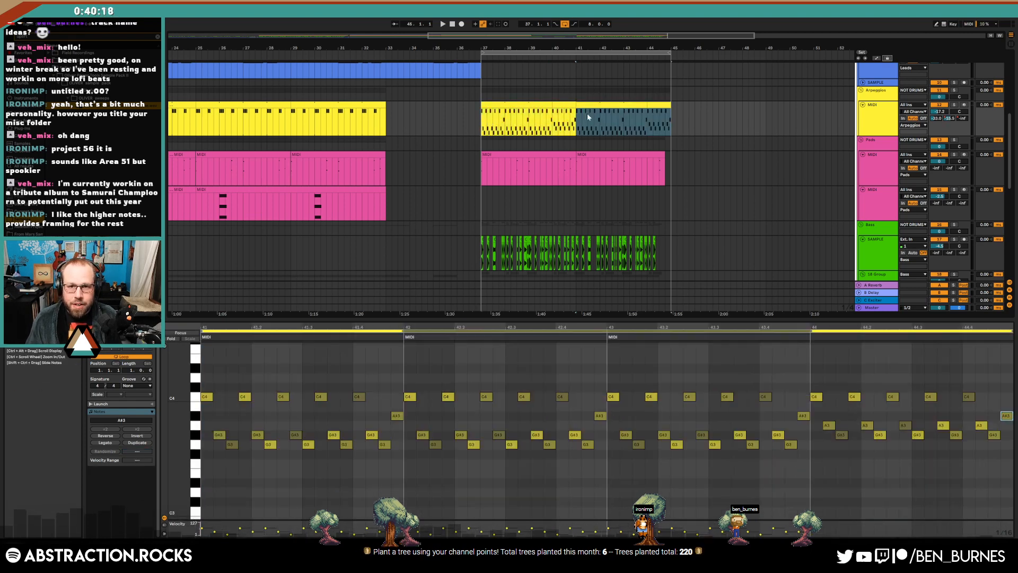
pyautogui.click(564, 118)
pyautogui.moveTo(236, 423); pyautogui.dragTo(913, 455)
pyautogui.press('Down')
pyautogui.click(658, 105)
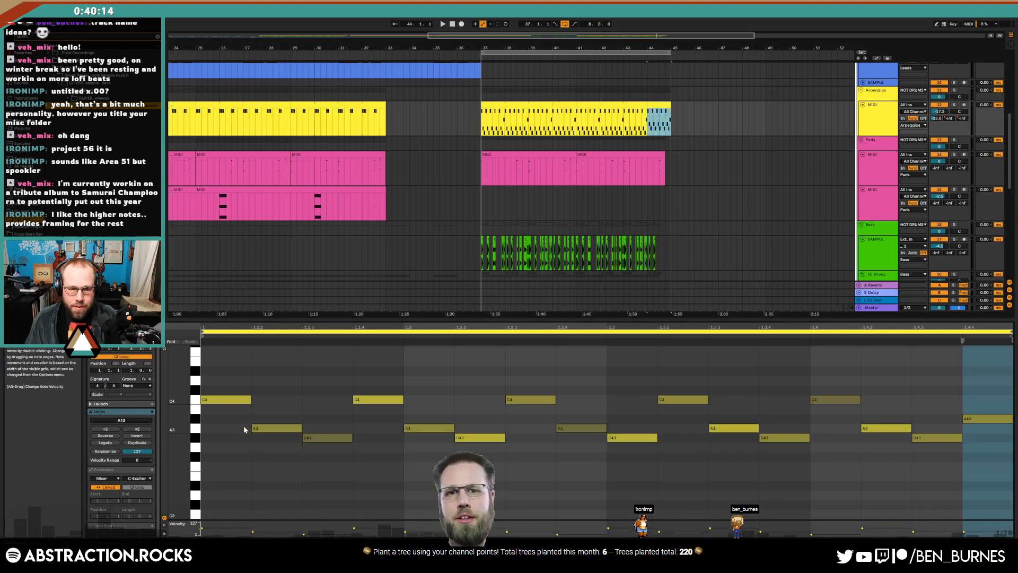
pyautogui.moveTo(243, 426); pyautogui.dragTo(917, 457)
pyautogui.press('Down')
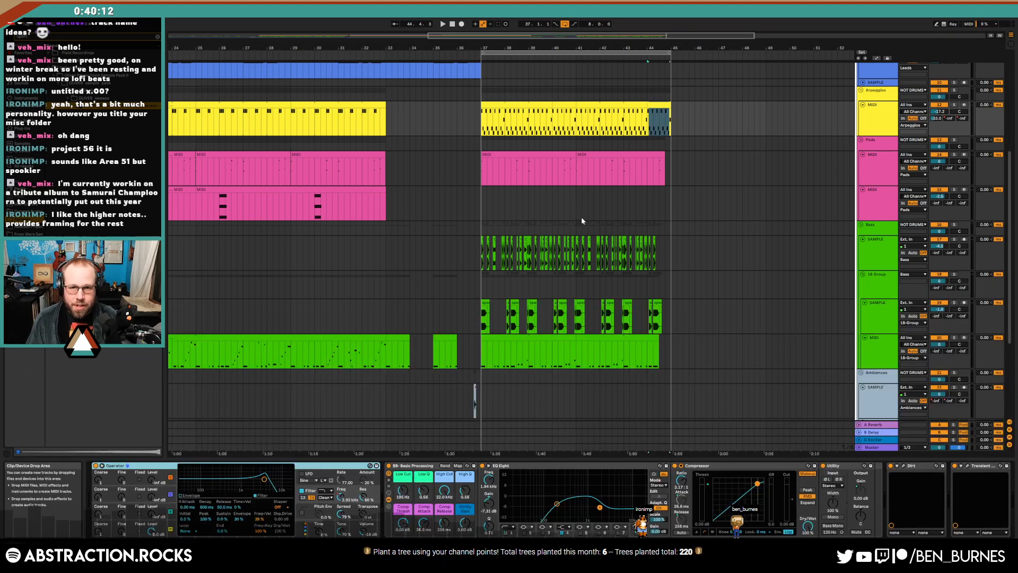
# Play from bar 36 and clear the sustain pedal envelope after the final notes of the blue lead clip ending at bar 37
pyautogui.click(451, 58)
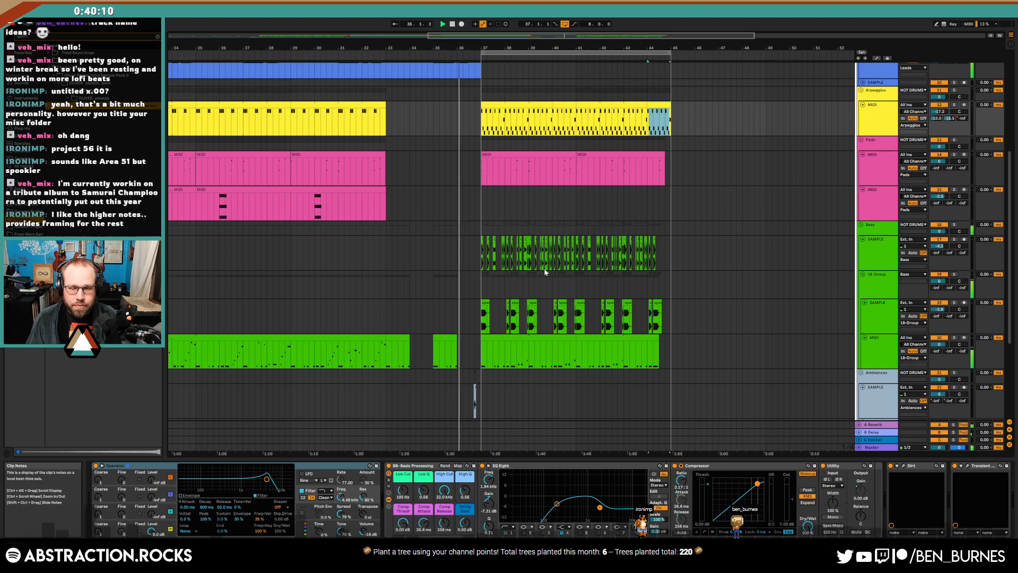
pyautogui.scroll(-6, 544, 268)
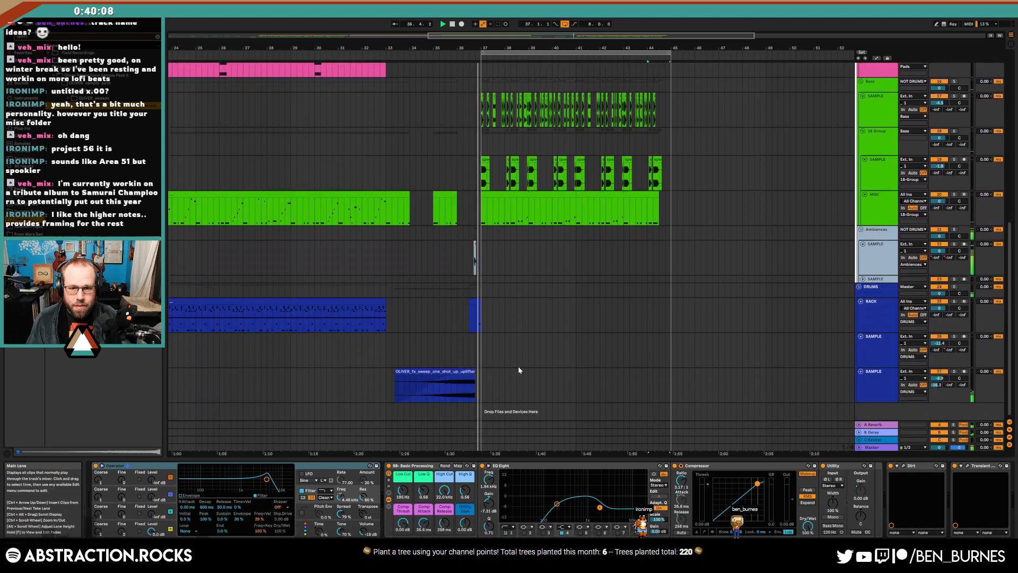
pyautogui.scroll(2, 508, 288)
pyautogui.scroll(6, 508, 288)
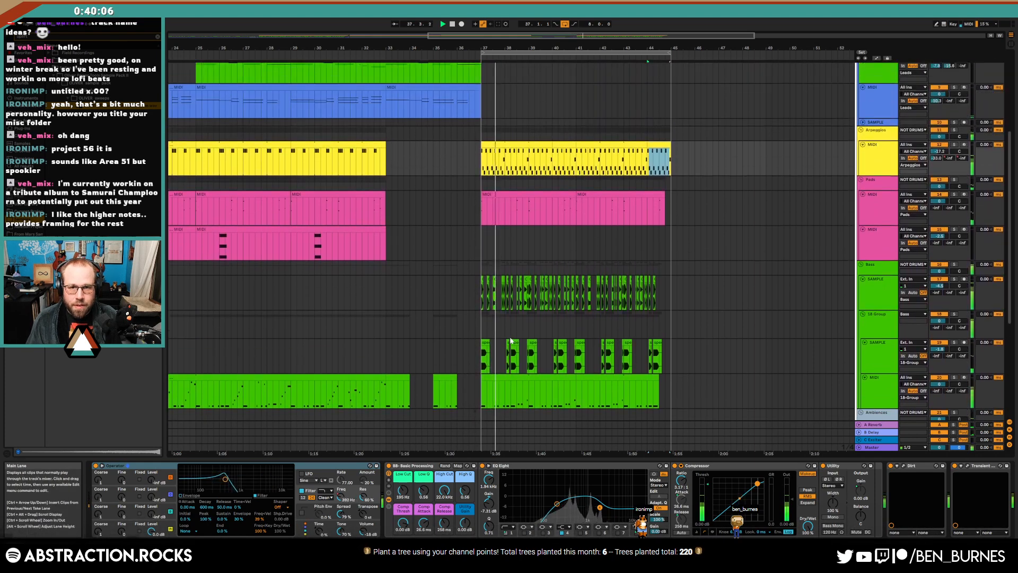
pyautogui.doubleClick(471, 120)
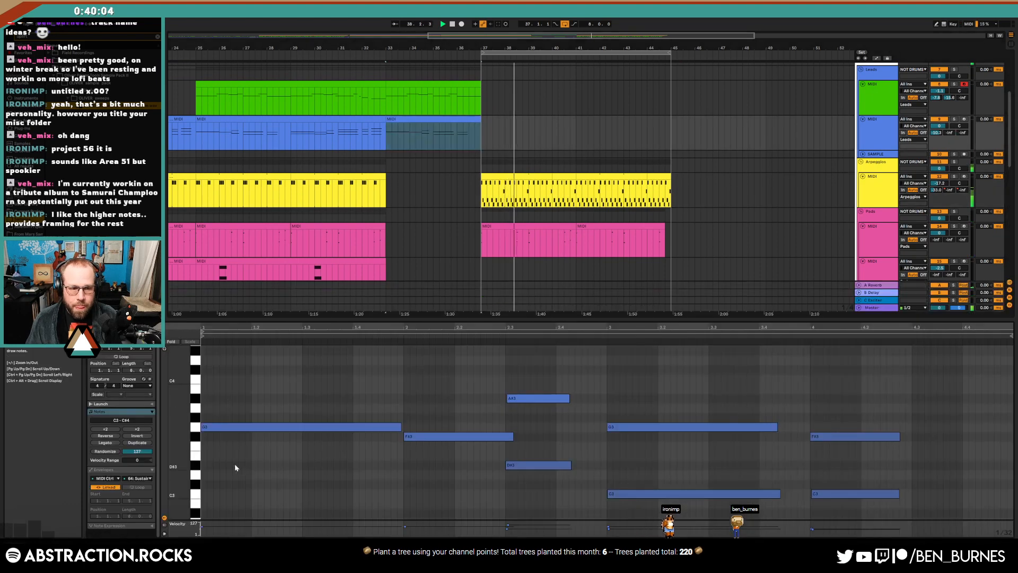
pyautogui.click(132, 479)
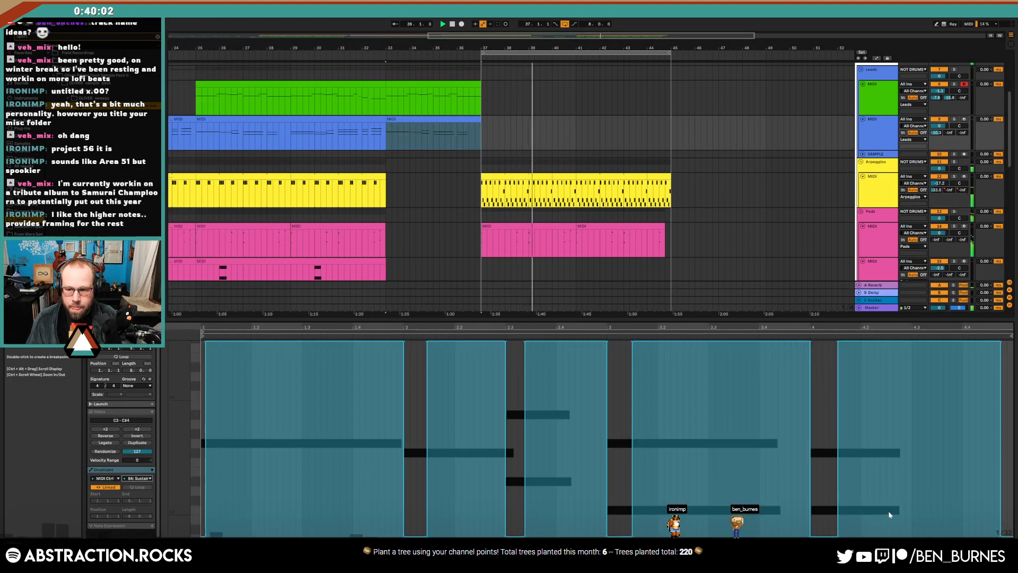
pyautogui.press('b')
pyautogui.moveTo(915, 534); pyautogui.dragTo(1010, 534)
pyautogui.press('b')
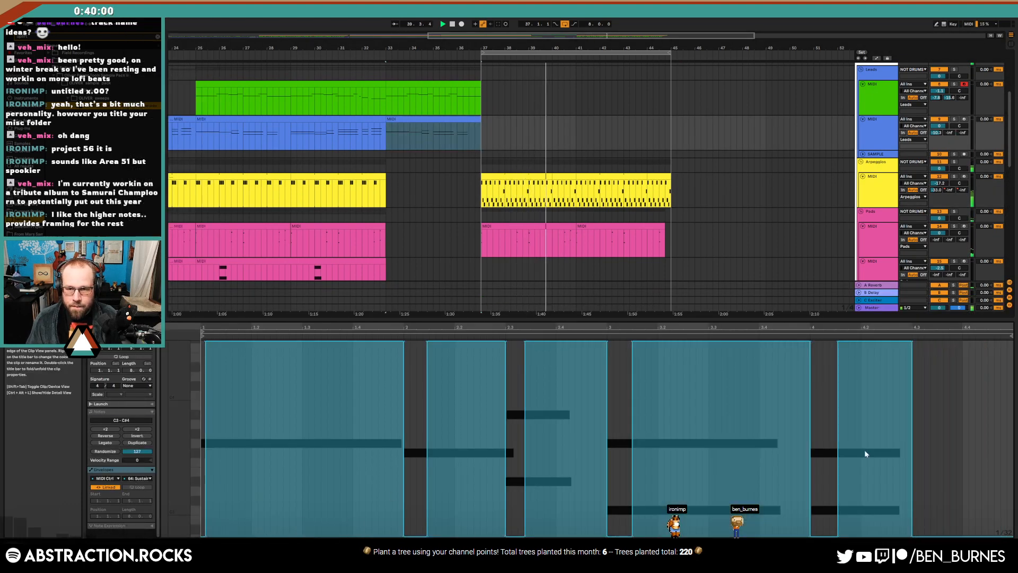
# Copy the four-bar drum rack clip at bar 9 and paste it at bar 41 on the same track
pyautogui.click(556, 230)
pyautogui.scroll(-10, 515, 376)
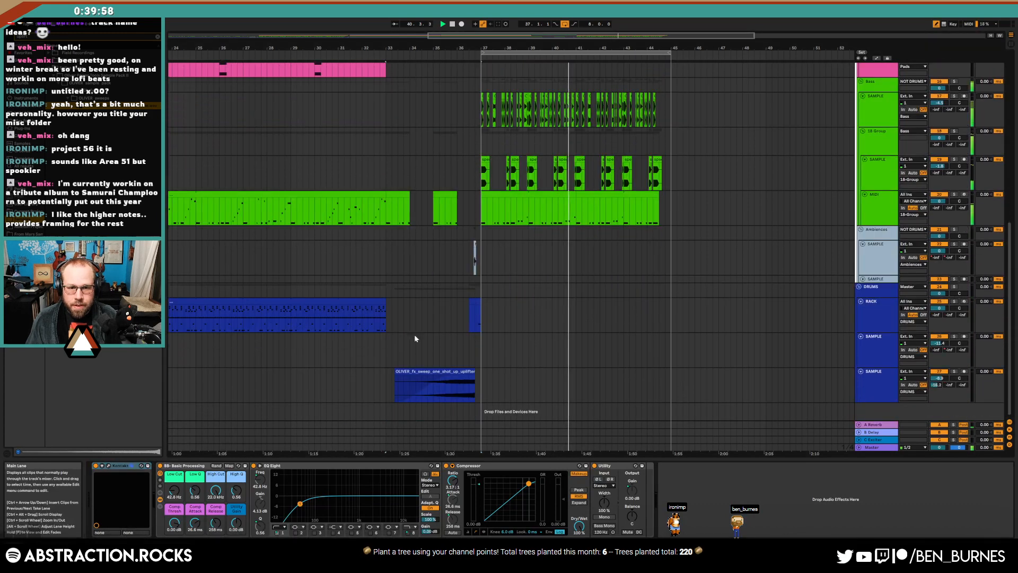
pyautogui.click(352, 301)
pyautogui.scroll(-3, 355, 307)
pyautogui.click(244, 300)
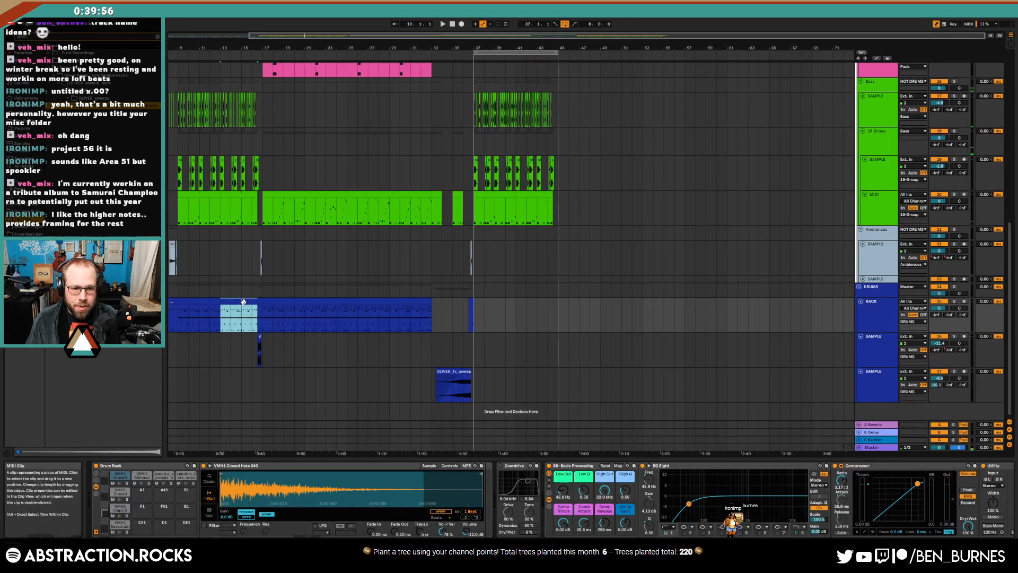
pyautogui.click(206, 302)
pyautogui.hotkey('ctrl', 'c')
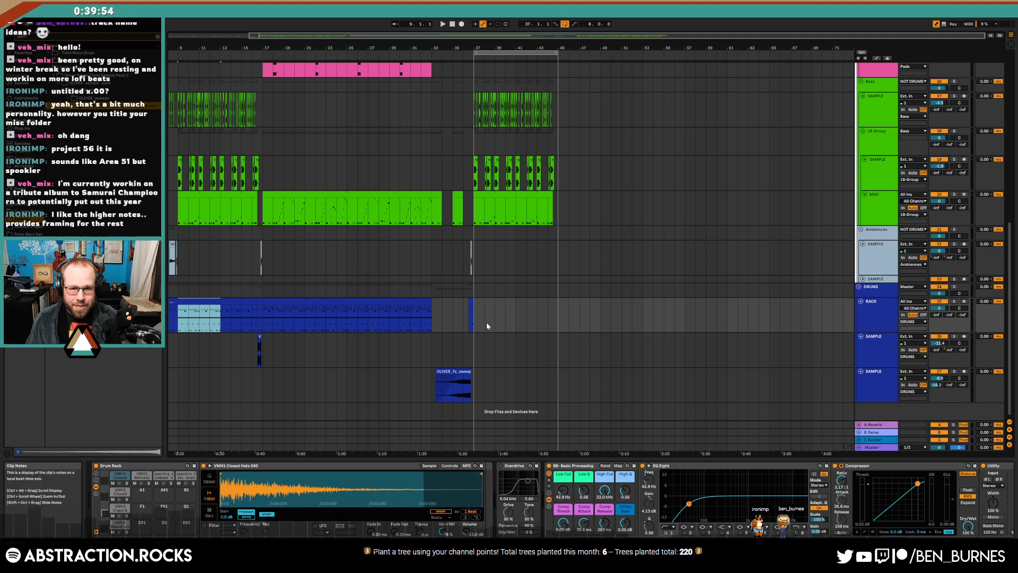
pyautogui.click(517, 311)
pyautogui.hotkey('ctrl', 'v')
# Create a half-bar drum rack clip just before bar 41, ending with two consecutive VMH1 Claps & Snares 011 hits and no bass drum
pyautogui.scroll(5, 513, 321)
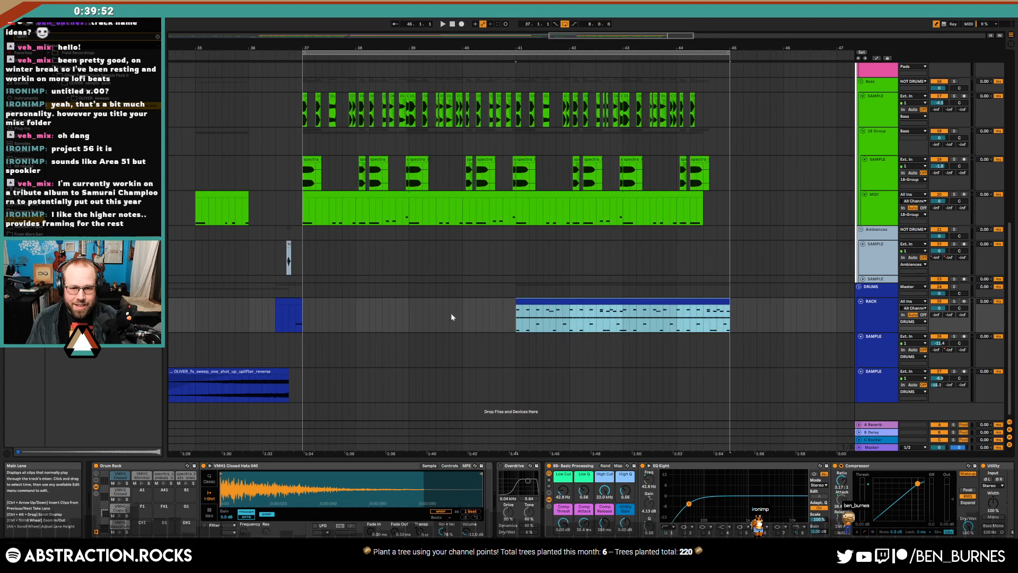
pyautogui.press('Left')
pyautogui.doubleClick(488, 314)
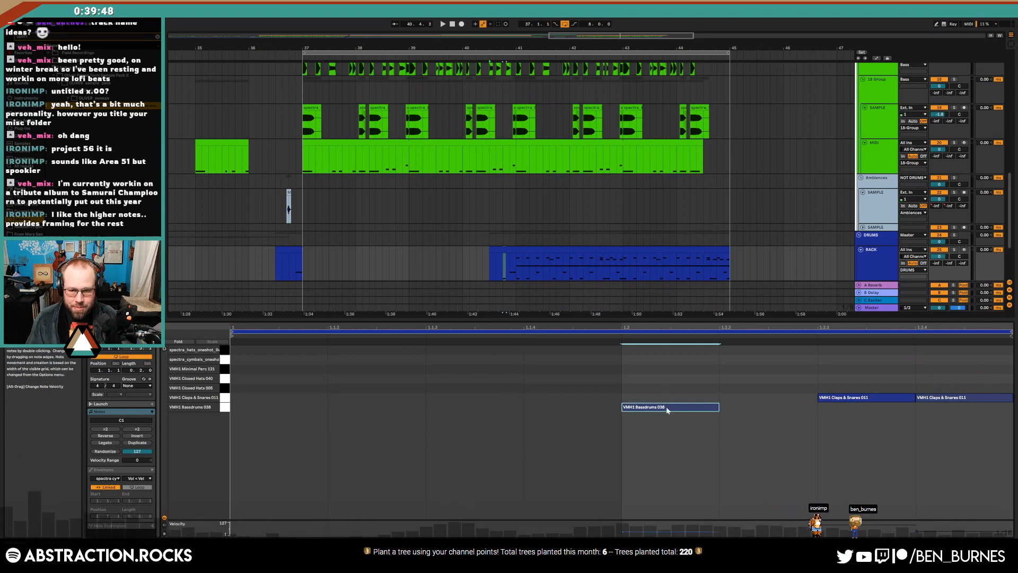
pyautogui.click(668, 406)
pyautogui.press('b')
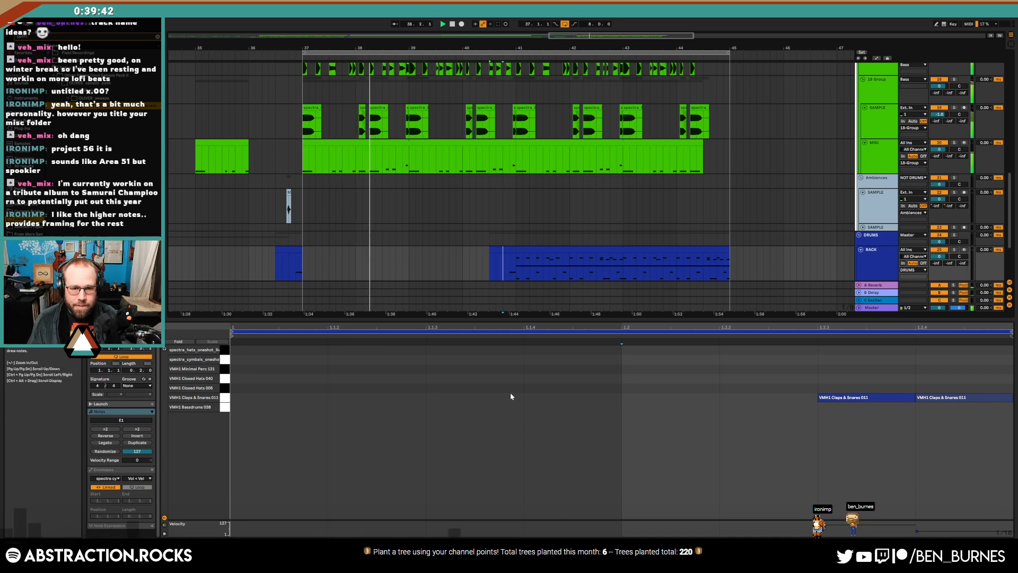
# Extend the new drum clip back to bar 40 and add Claps & Snares 011 hits at 1.1.3 and 1.2.2
pyautogui.moveTo(491, 248); pyautogui.dragTo(463, 250)
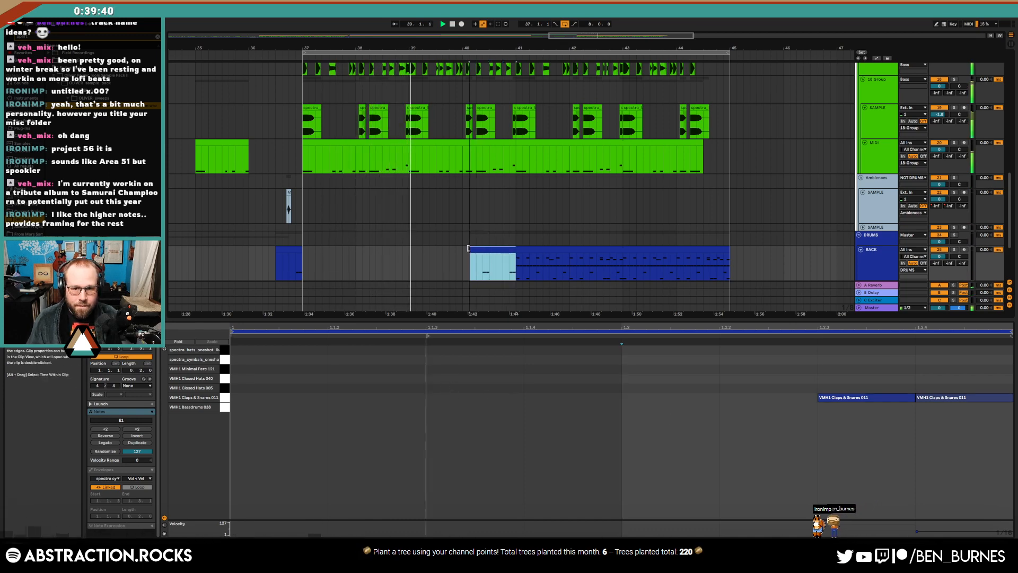
pyautogui.click(493, 275)
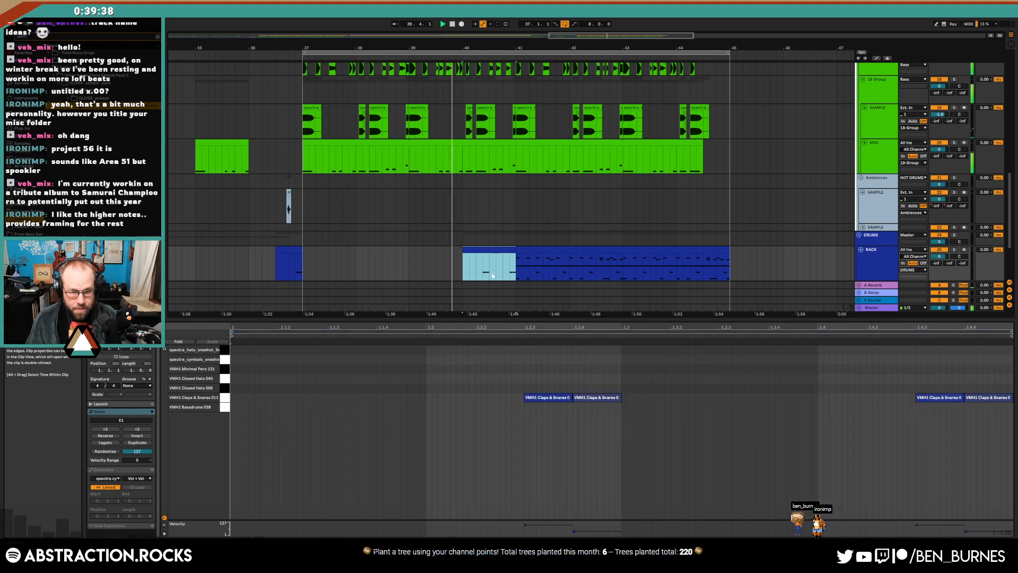
pyautogui.moveTo(331, 397); pyautogui.dragTo(374, 398)
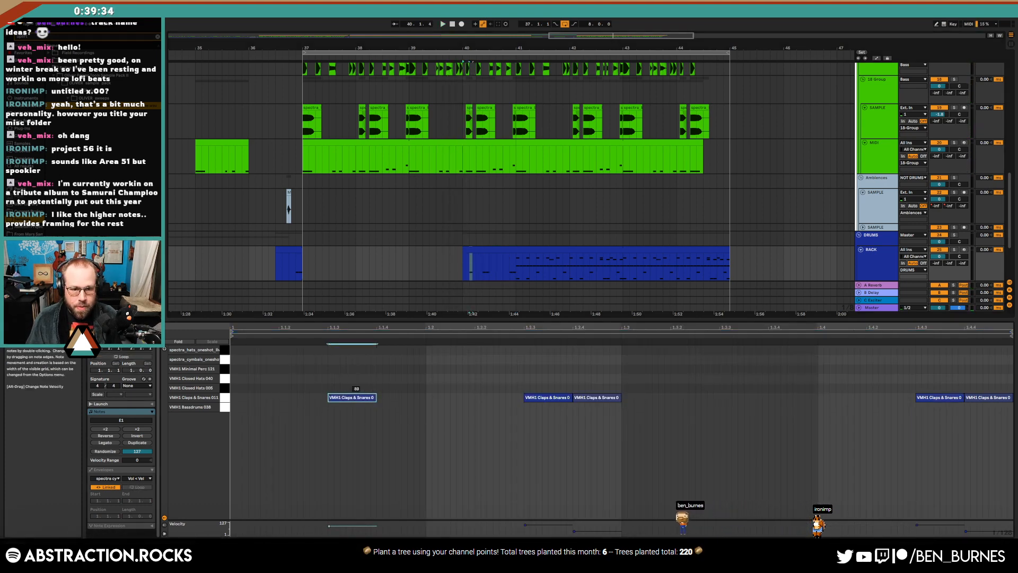
pyautogui.click(500, 399)
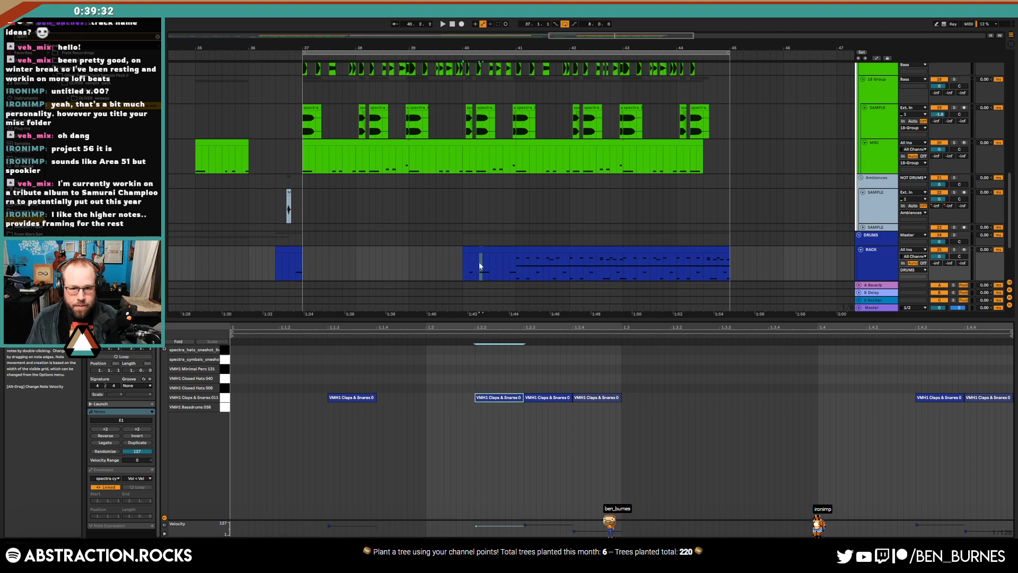
# Move the two added snare hits earlier, to 1.1.2 and 1.2
pyautogui.scroll(5, 475, 244)
pyautogui.moveTo(470, 401); pyautogui.dragTo(446, 402)
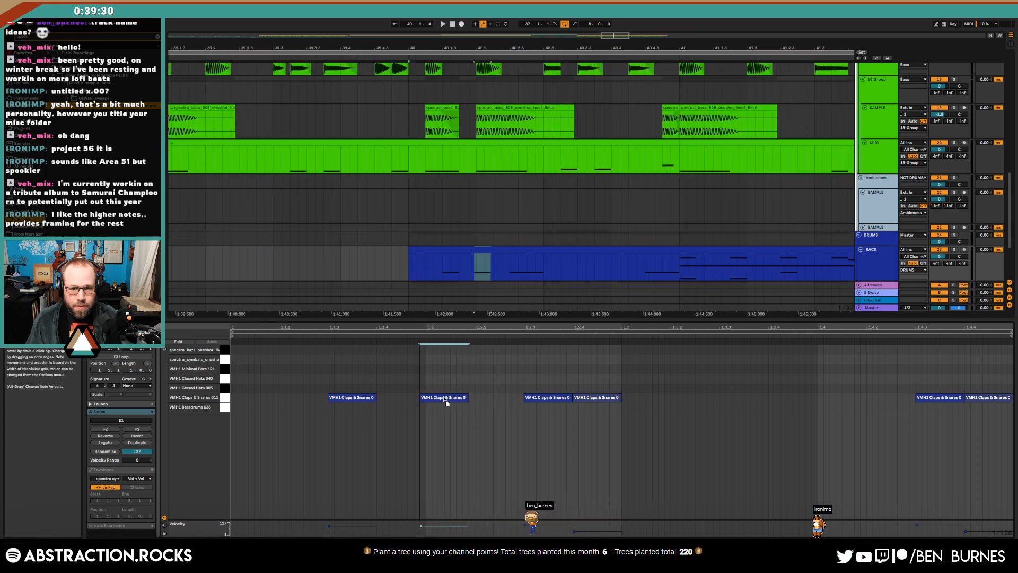
pyautogui.moveTo(369, 401); pyautogui.dragTo(320, 403)
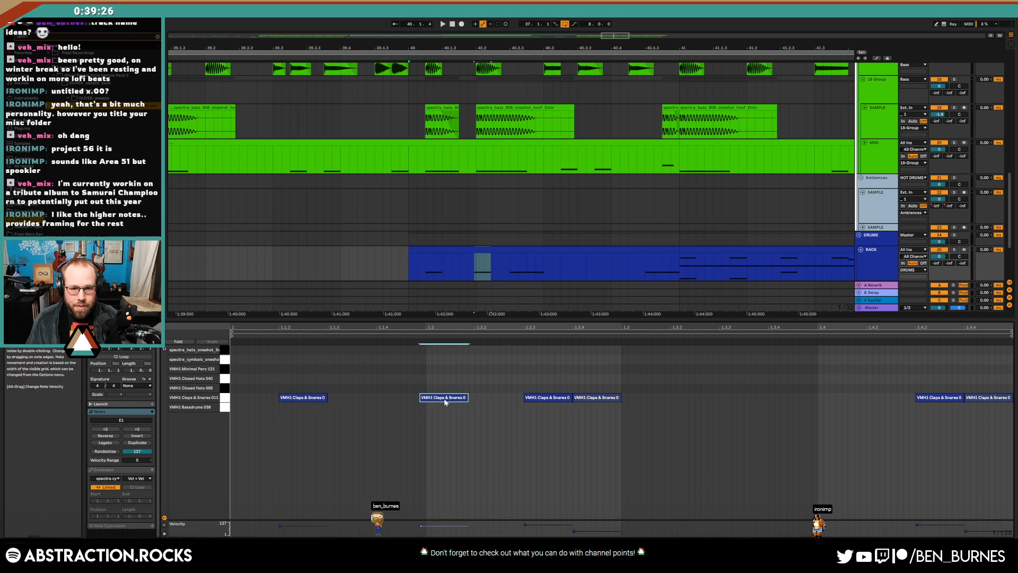
pyautogui.moveTo(441, 402); pyautogui.dragTo(457, 404)
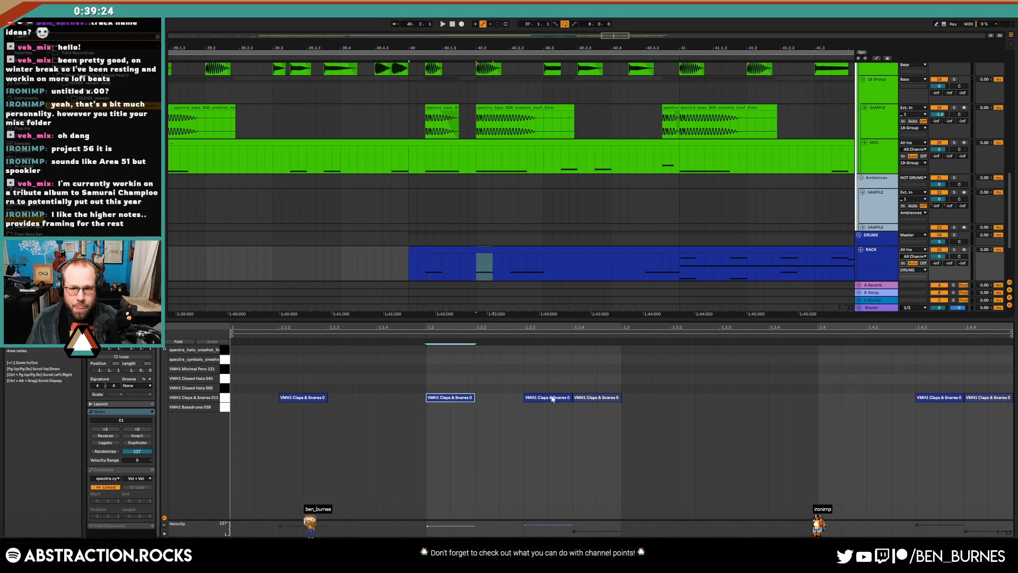
# Remove the snares at 1.2.3 and 1.2.4 and fill 1.3 to 1.4.4 with sixteenth snare hits, splitting the first into two shorter ones
pyautogui.moveTo(658, 405); pyautogui.dragTo(714, 406)
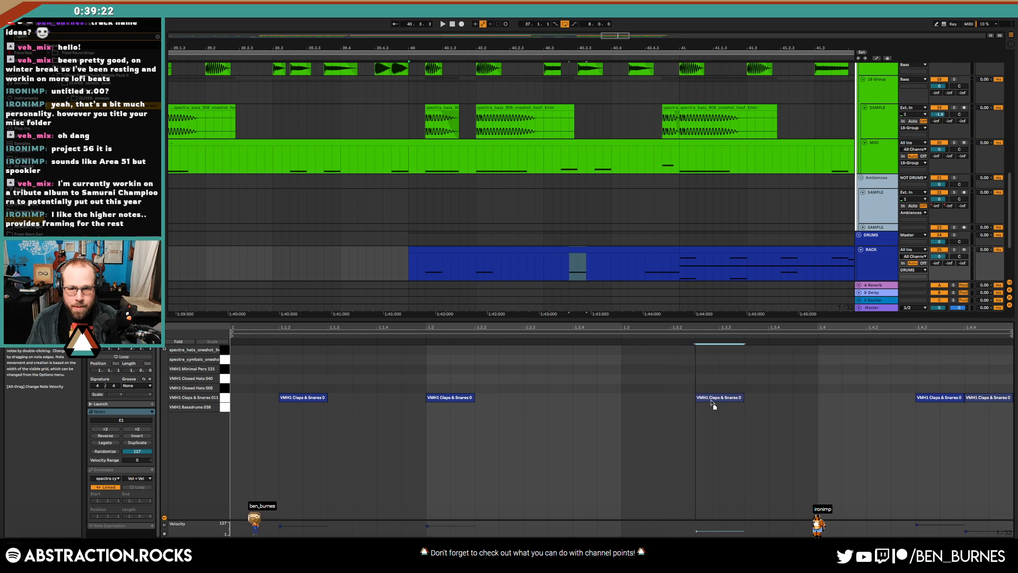
pyautogui.moveTo(780, 403); pyautogui.dragTo(785, 403)
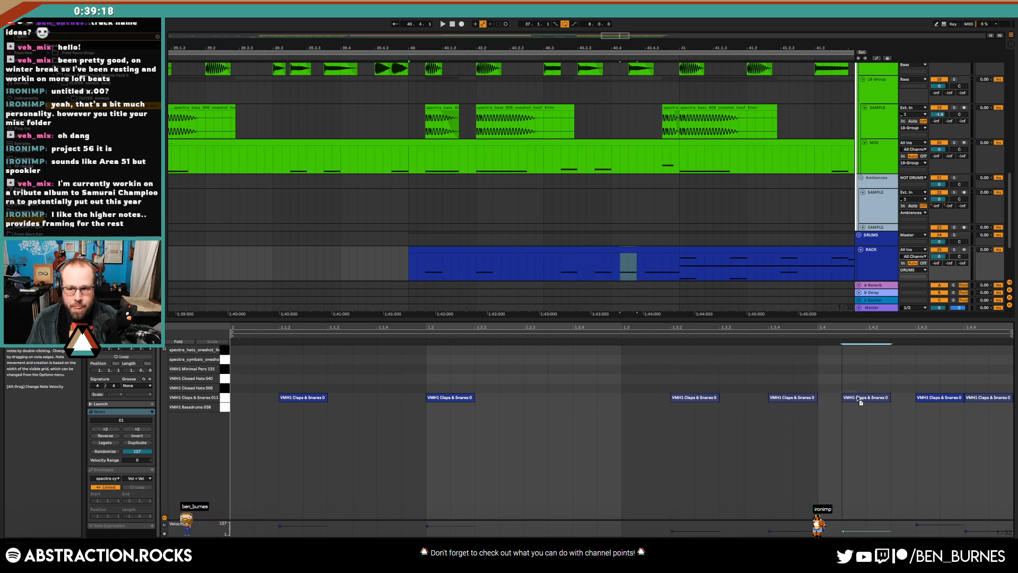
pyautogui.moveTo(858, 399); pyautogui.dragTo(880, 402)
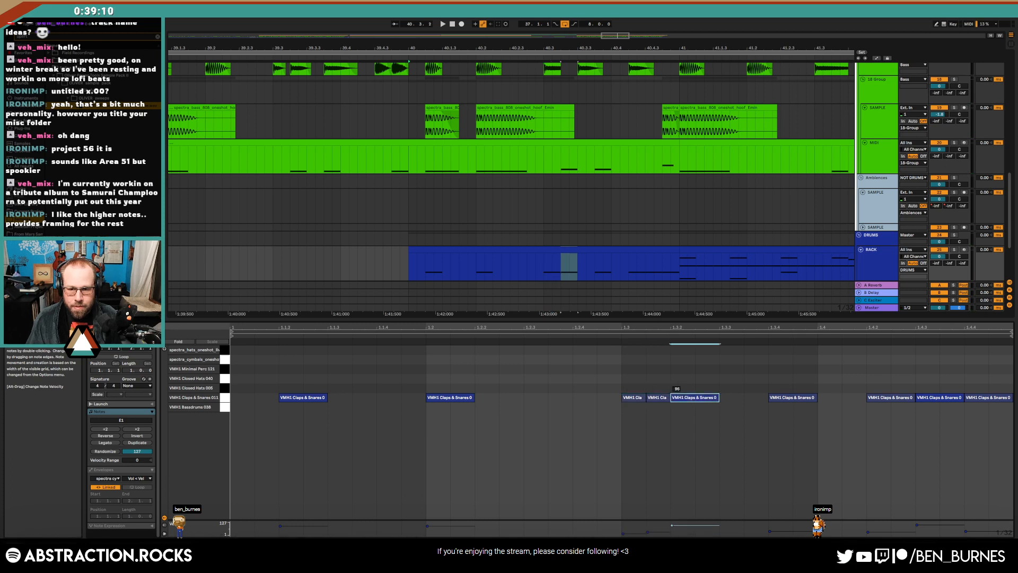
pyautogui.click(790, 398)
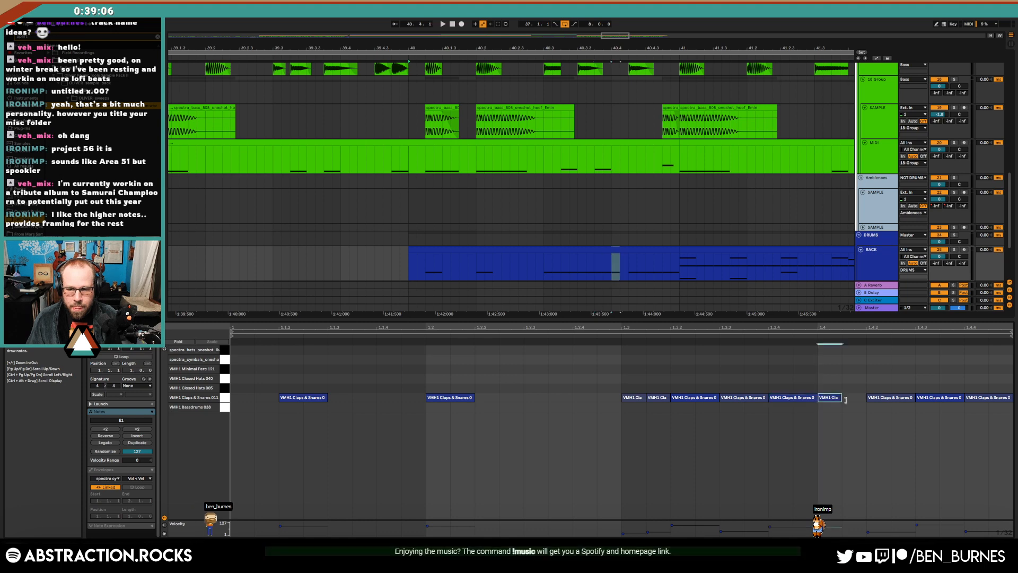
pyautogui.doubleClick(825, 399)
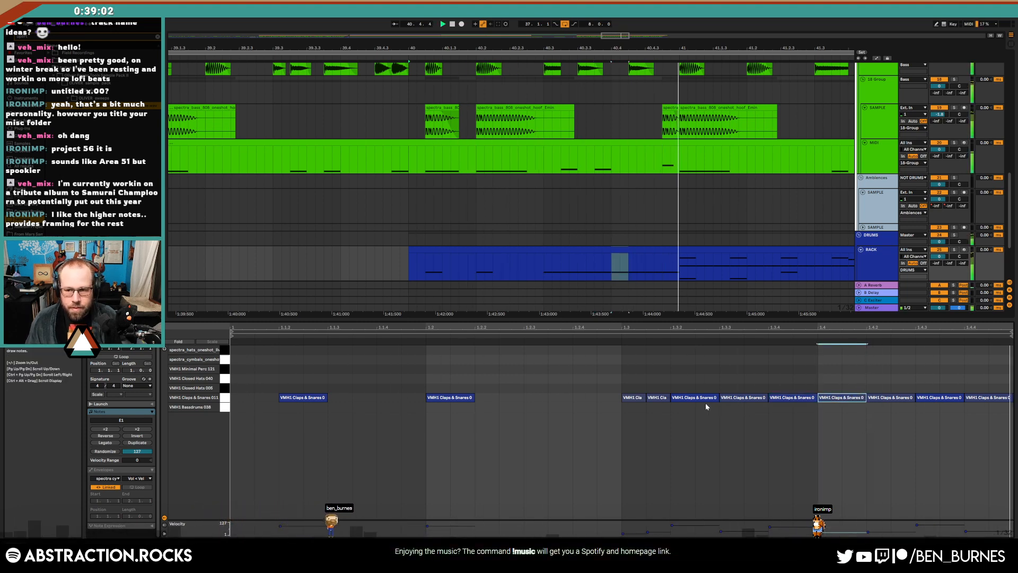
# Add VMH1 Bassdrums 038 hits at the clip's start and at 1.1.4 in the drum fill
pyautogui.scroll(-3, 611, 249)
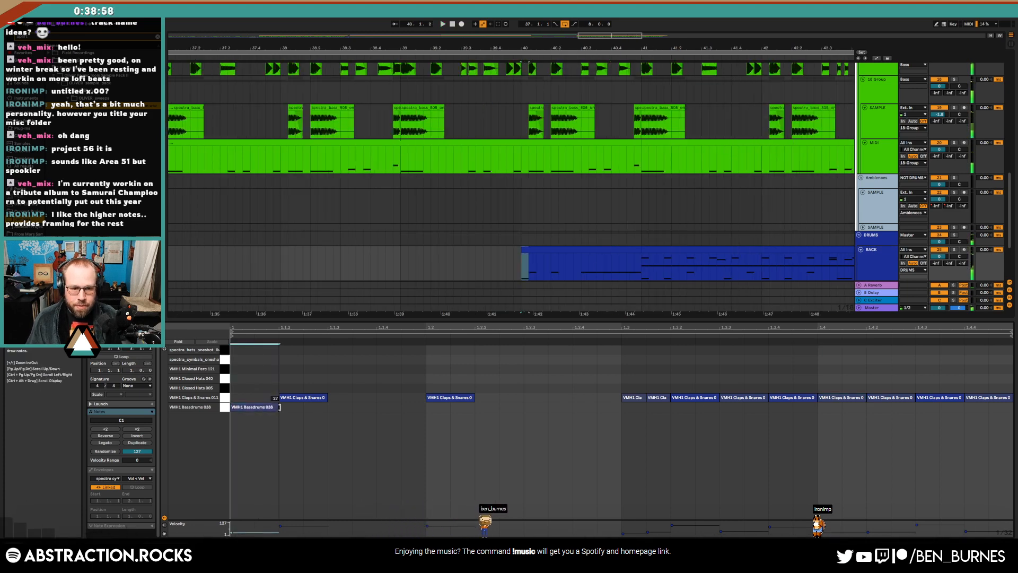
pyautogui.moveTo(279, 407); pyautogui.dragTo(417, 408)
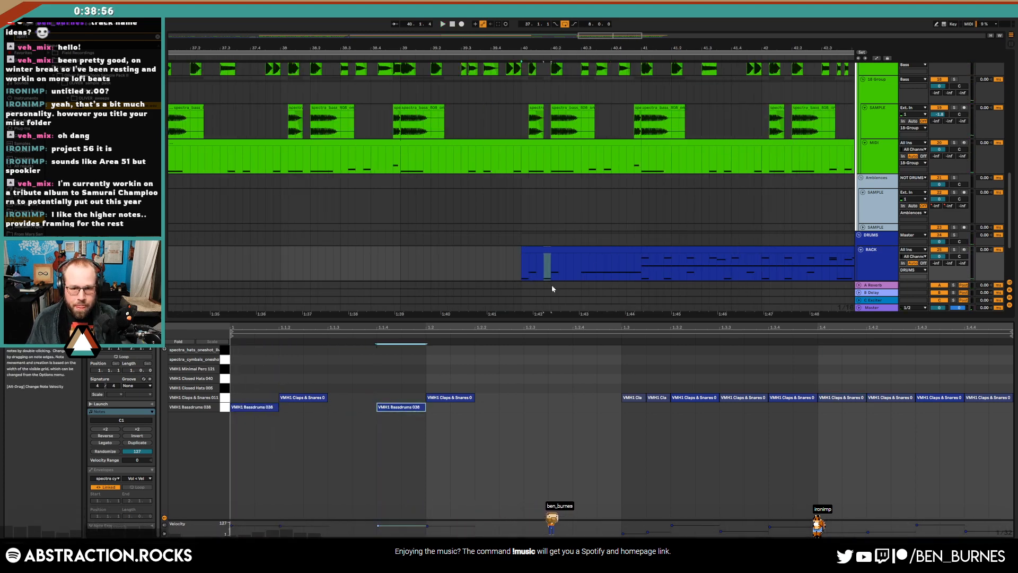
# Play the arrangement from bar 36 and review all tracks of the new section with the drum fill
pyautogui.scroll(-6, 552, 281)
pyautogui.click(467, 267)
pyautogui.press('space')
pyautogui.scroll(-1, 540, 254)
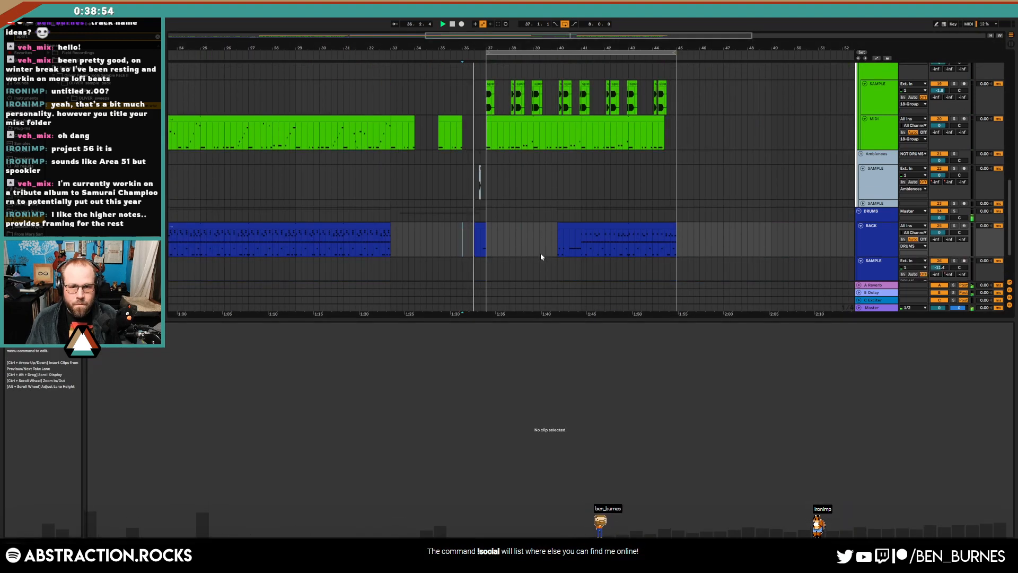
pyautogui.scroll(-1, 539, 253)
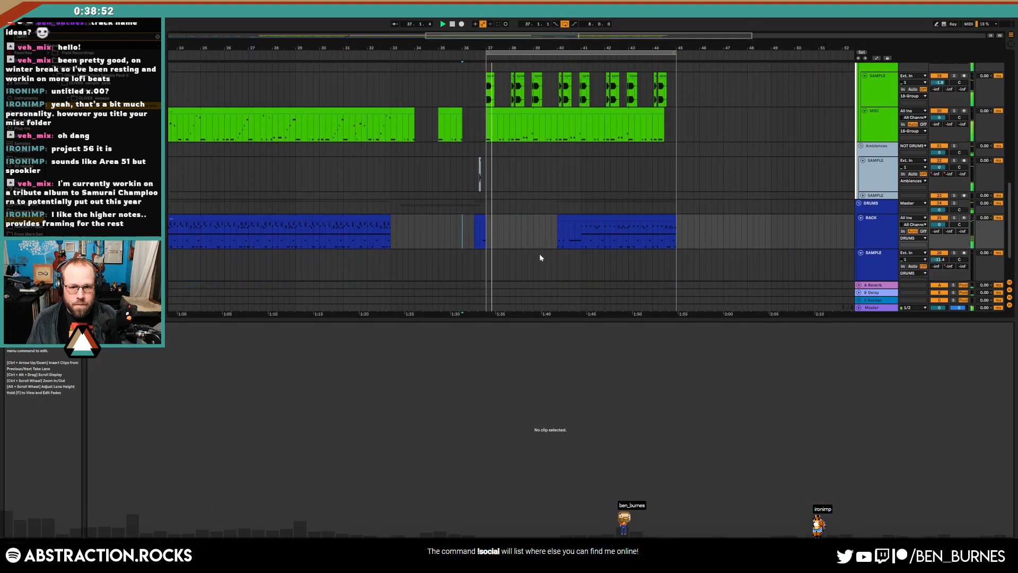
pyautogui.scroll(3, 540, 258)
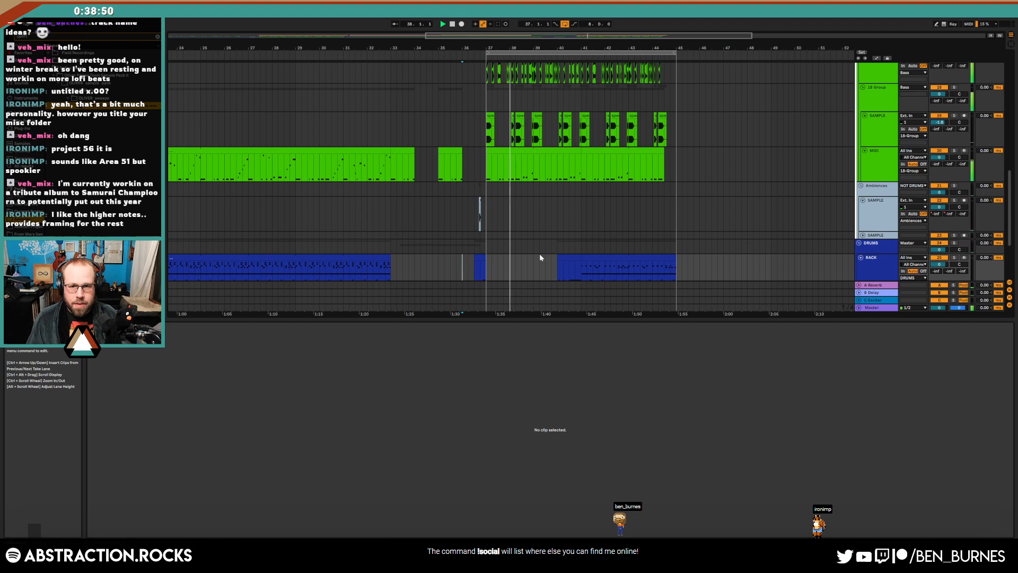
pyautogui.scroll(6, 552, 257)
pyautogui.hotkey('shift', 'Tab')
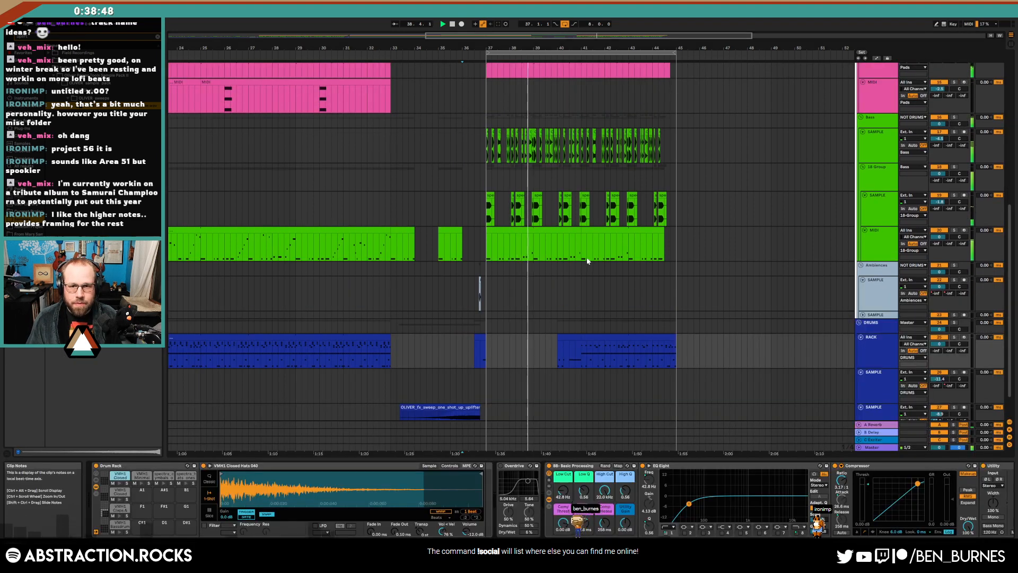
pyautogui.scroll(10, 587, 261)
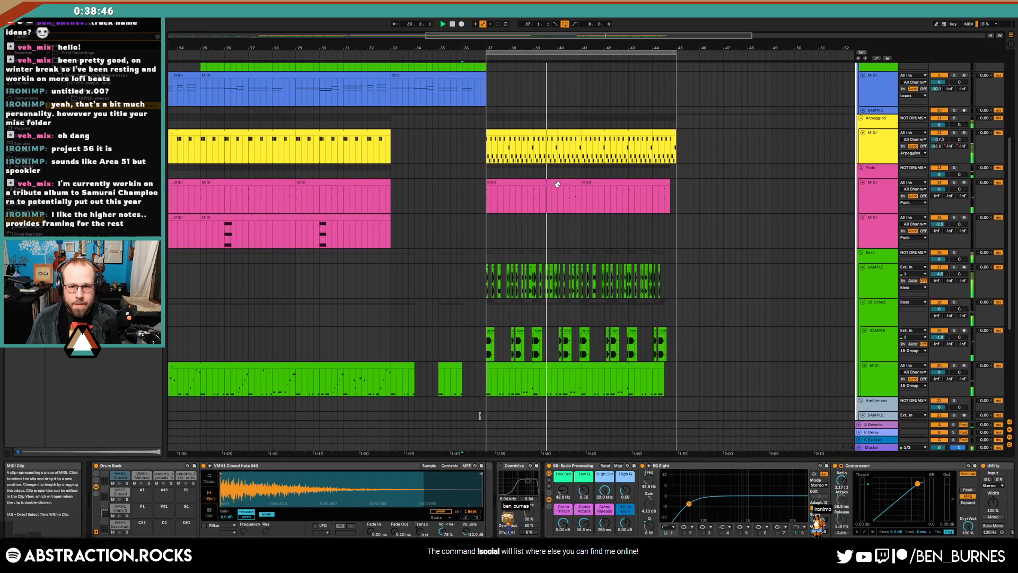
pyautogui.scroll(6, 556, 195)
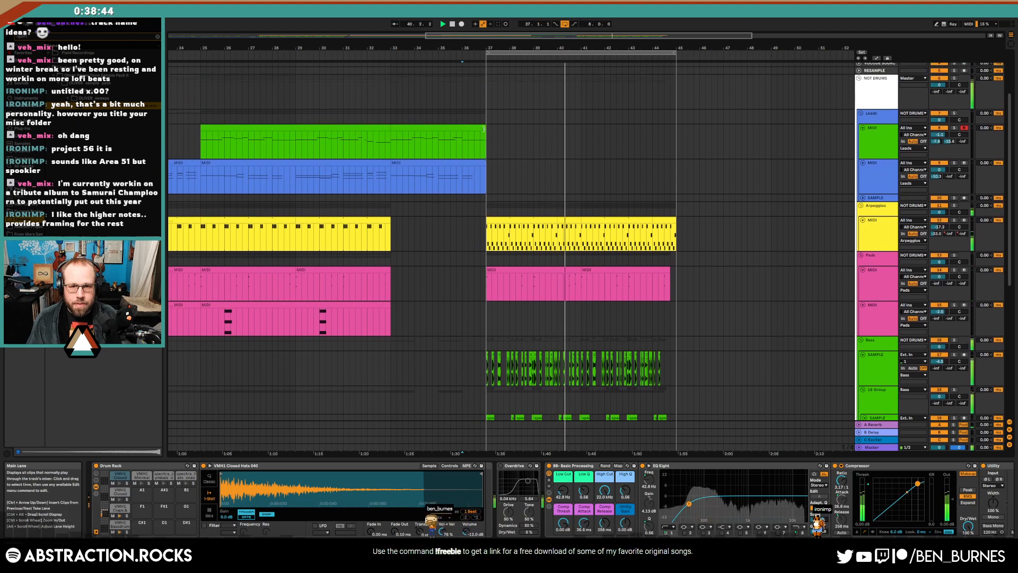
# Copy the pad clip at bar 37 onto the first lead track and delete its lower-octave notes
pyautogui.click(482, 127)
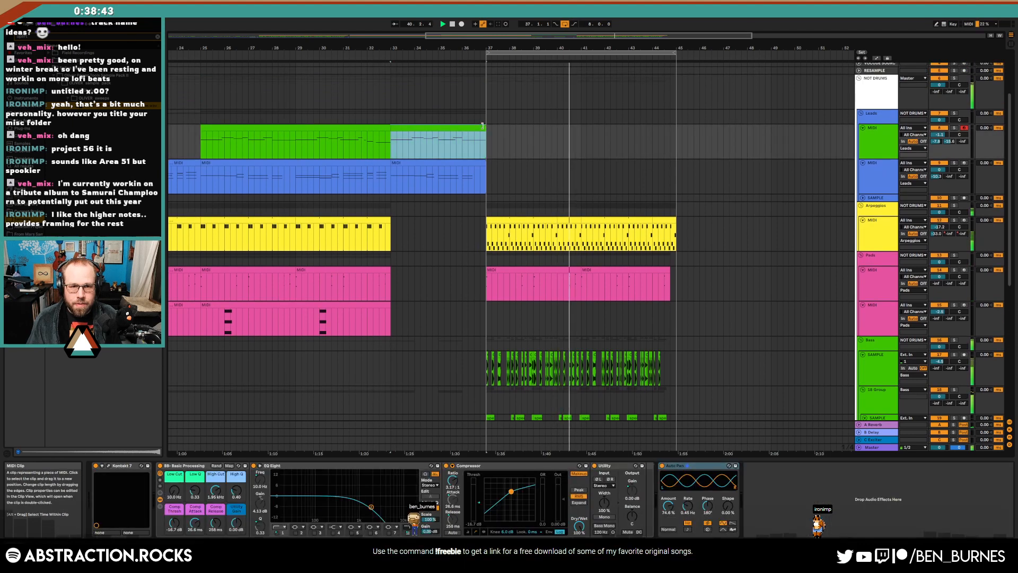
pyautogui.keyDown('shift'); pyautogui.click(375, 126); pyautogui.keyUp('shift')
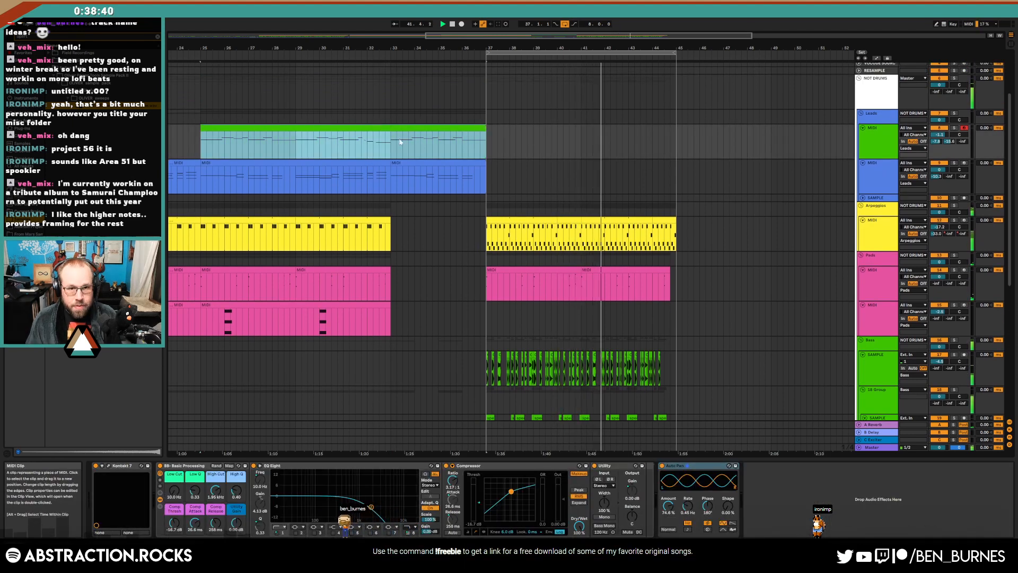
pyautogui.moveTo(522, 270); pyautogui.dragTo(517, 128)
pyautogui.doubleClick(517, 128)
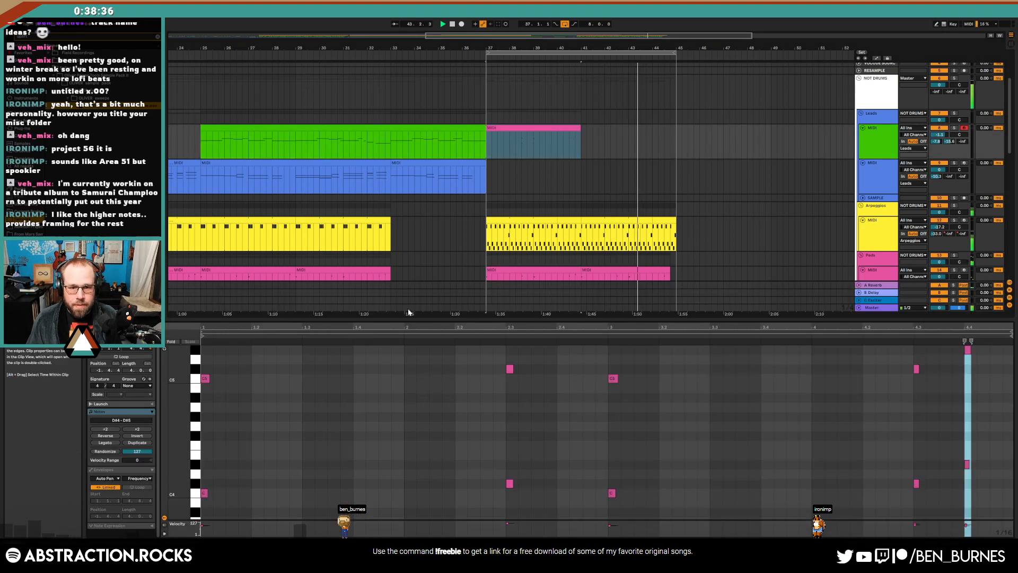
pyautogui.moveTo(206, 425); pyautogui.dragTo(1007, 517)
pyautogui.press('Delete')
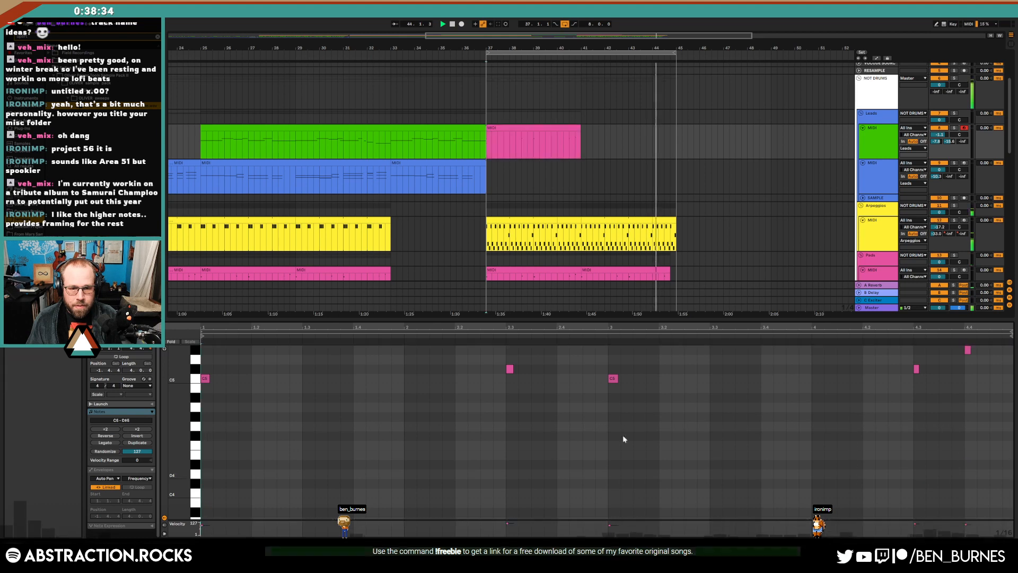
# Duplicate the new lead clip across bars 41 to 45 and assign the track colour to the clips
pyautogui.moveTo(578, 128); pyautogui.dragTo(675, 128)
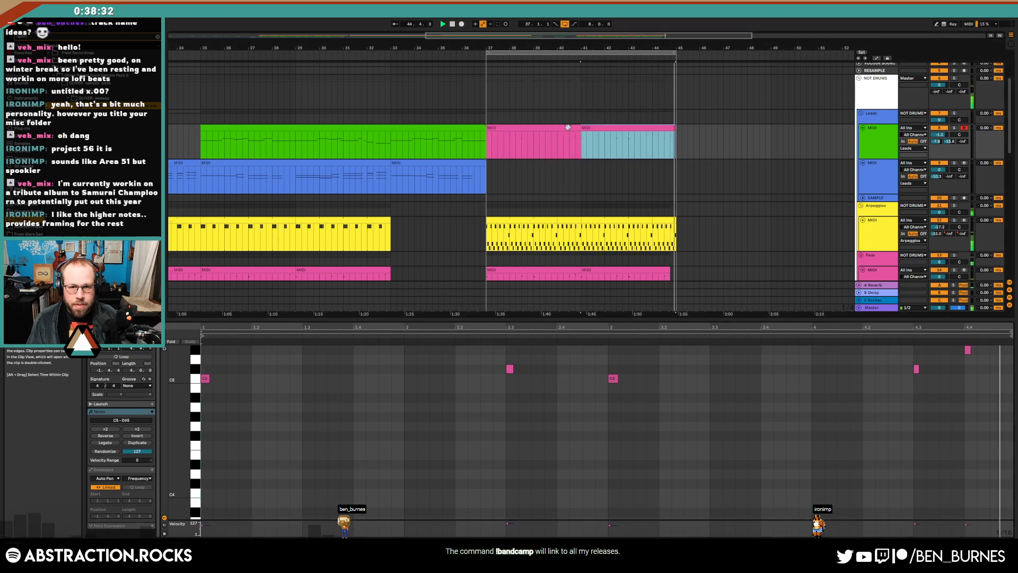
pyautogui.rightClick(861, 137)
pyautogui.click(904, 301)
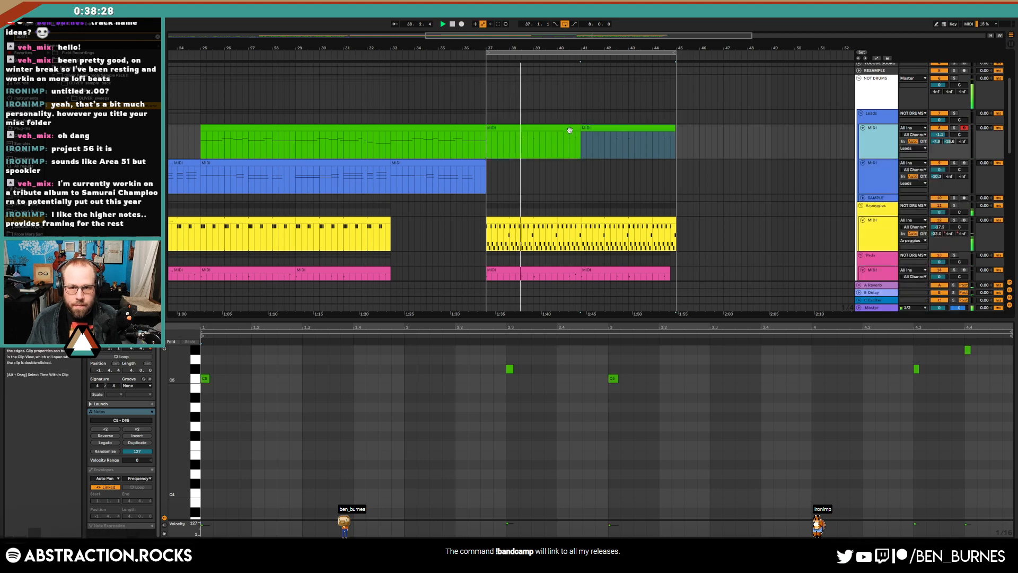
# Turn on looping for the lead clip at bar 37 and extend it to bar 45
pyautogui.click(570, 130)
pyautogui.click(132, 357)
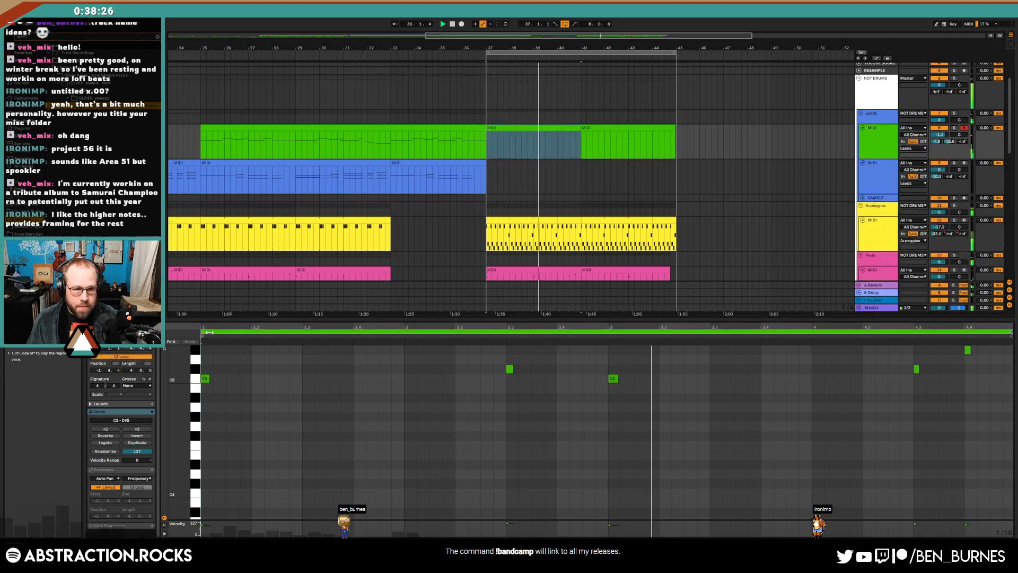
pyautogui.moveTo(580, 128); pyautogui.dragTo(674, 138)
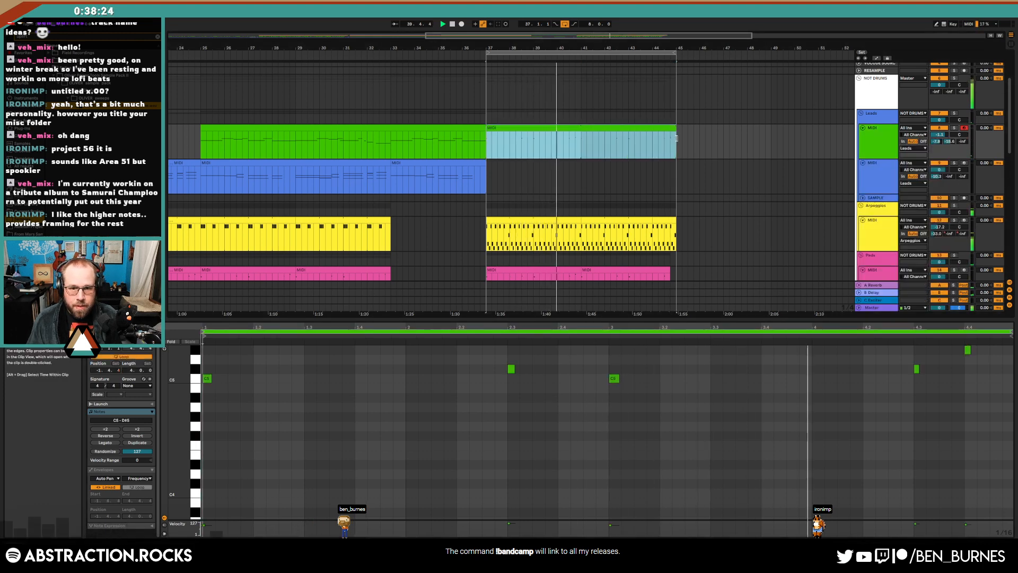
pyautogui.click(211, 329)
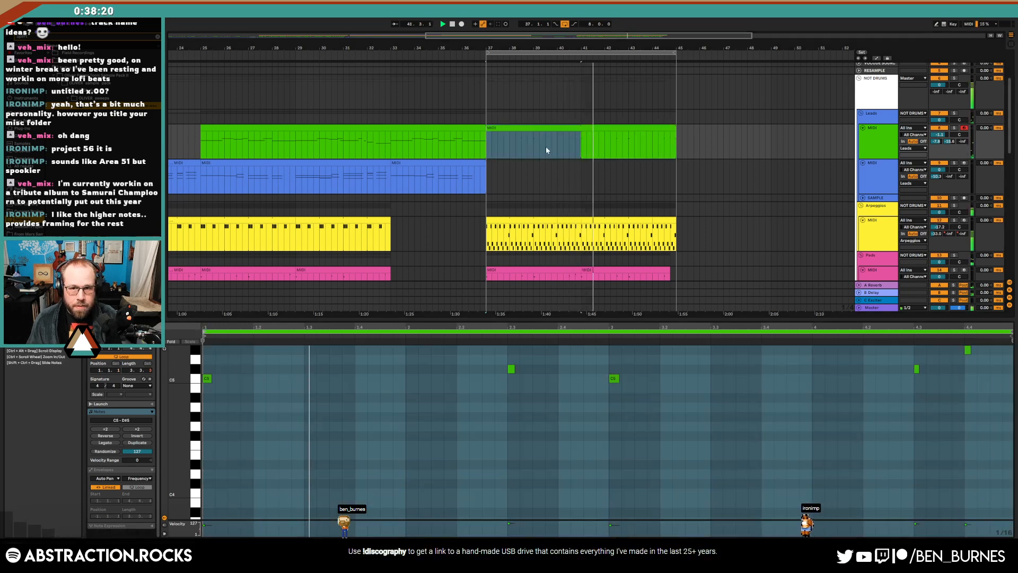
# Stop playback, extend the pad clip from bar 37 to end exactly at bar 41, and fill bars 41 to 45 with its copy
pyautogui.scroll(-2, 540, 255)
pyautogui.press('space')
pyautogui.scroll(5, 504, 248)
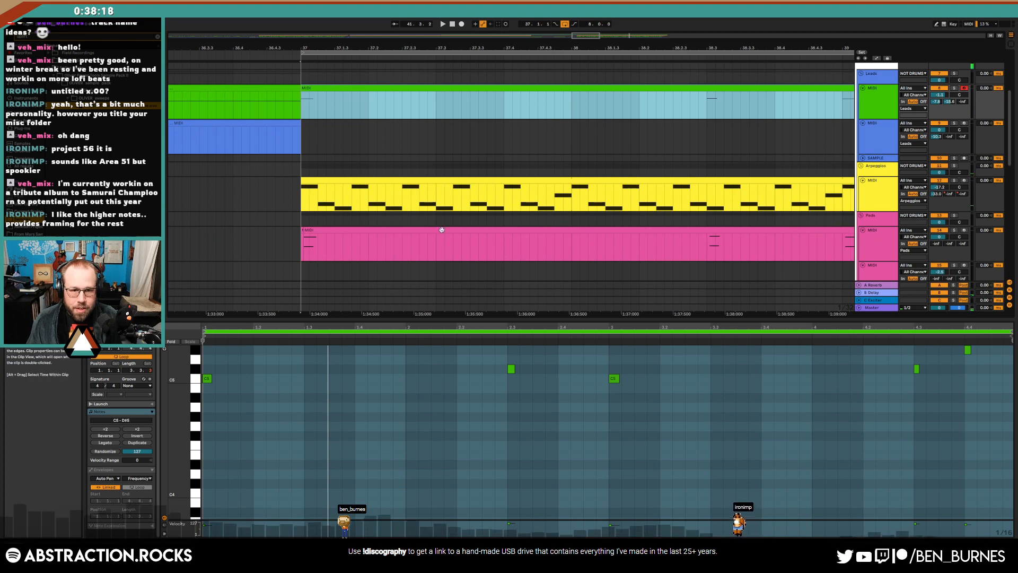
pyautogui.click(389, 231)
pyautogui.moveTo(311, 231); pyautogui.dragTo(308, 232)
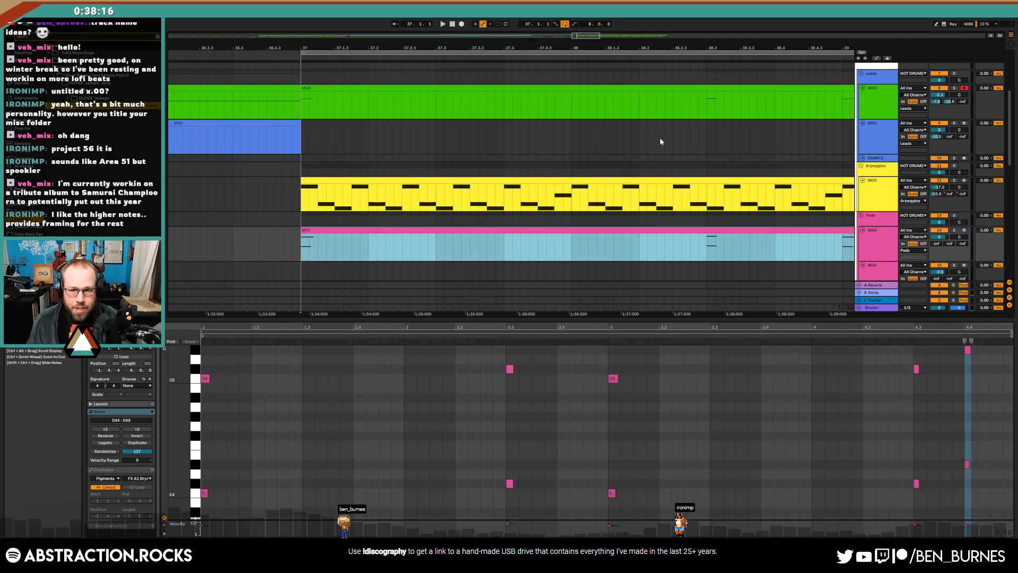
pyautogui.moveTo(586, 36); pyautogui.dragTo(601, 32)
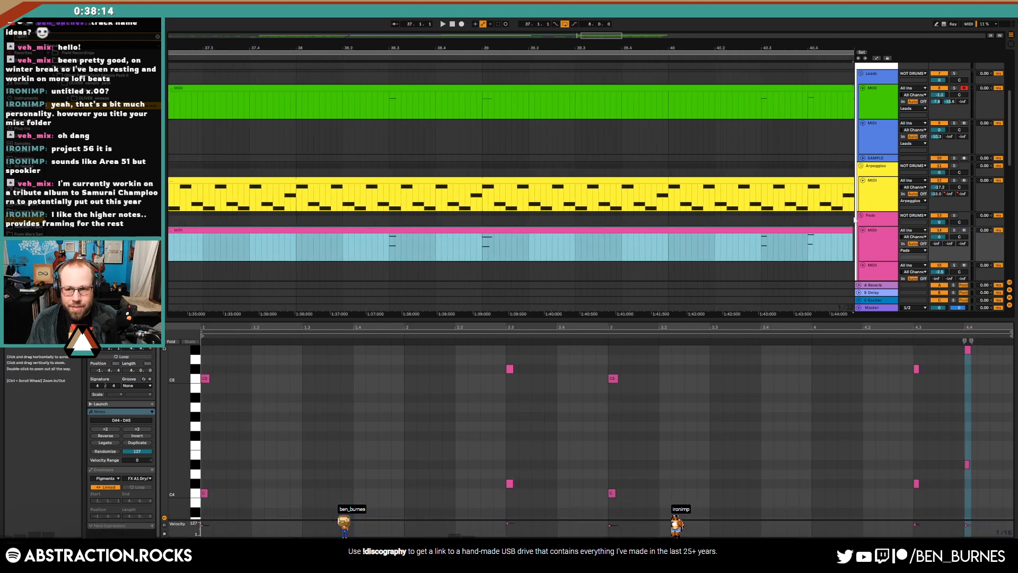
pyautogui.hscroll(5, 634, 254)
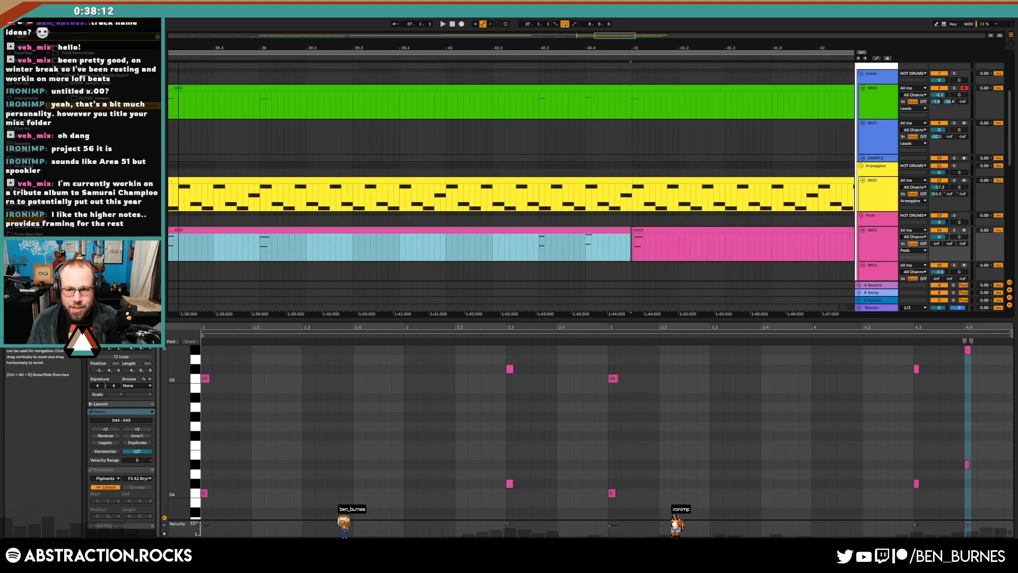
pyautogui.moveTo(630, 230); pyautogui.dragTo(633, 231)
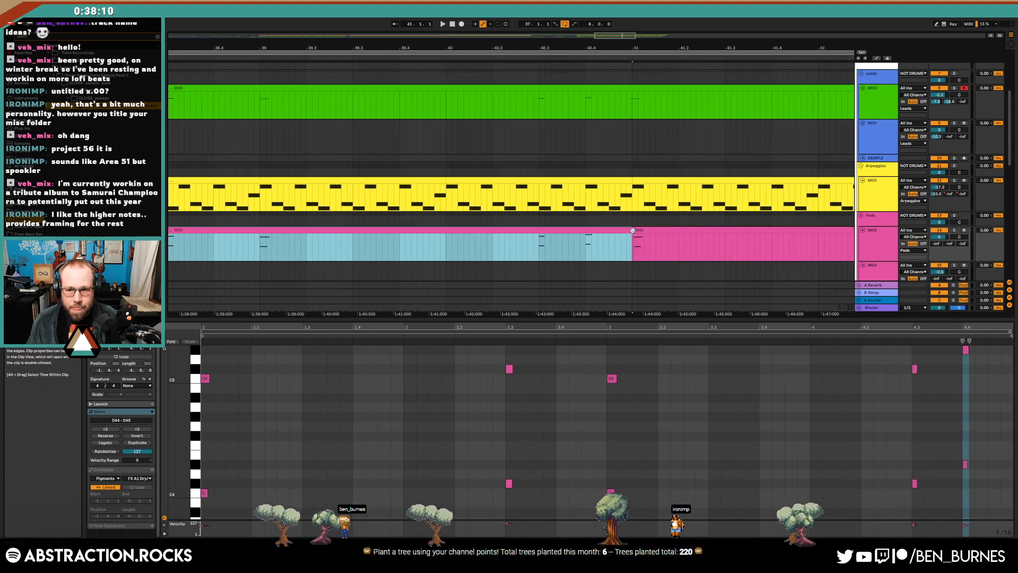
pyautogui.click(635, 230)
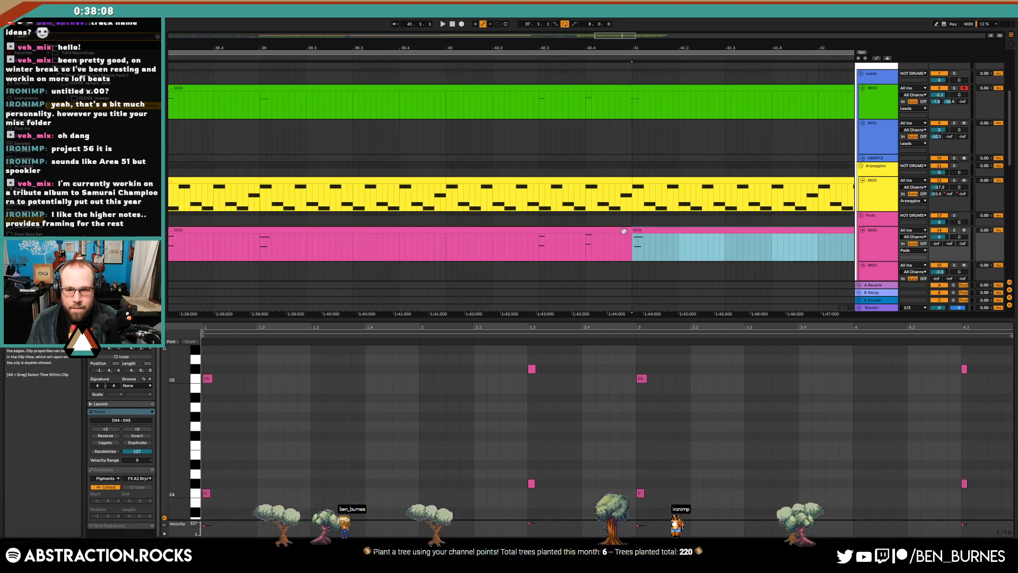
pyautogui.press('End')
pyautogui.scroll(2, 584, 154)
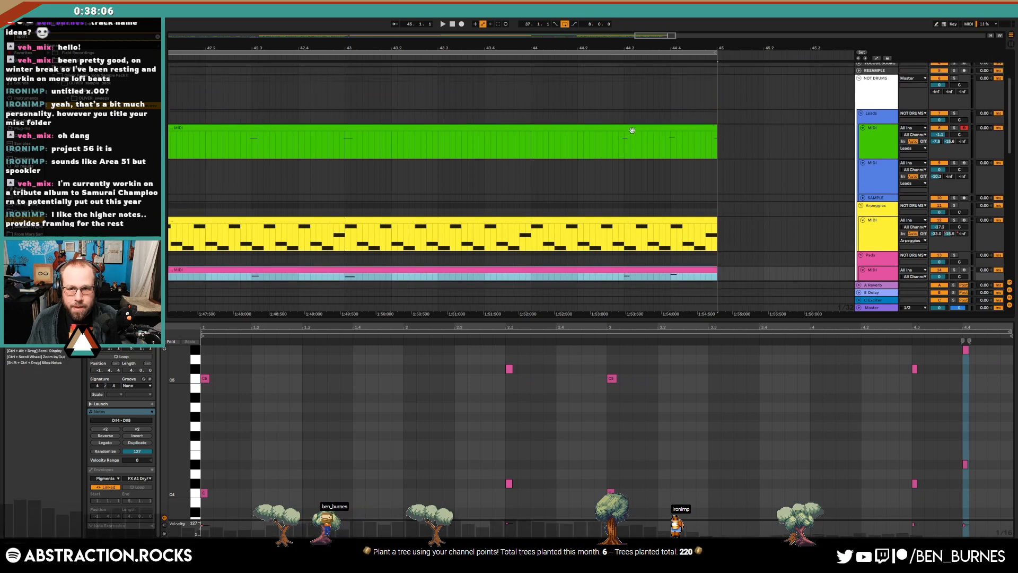
# Examine the new lead clip's repeats and note alignment from bar 37 to bar 45
pyautogui.click(633, 127)
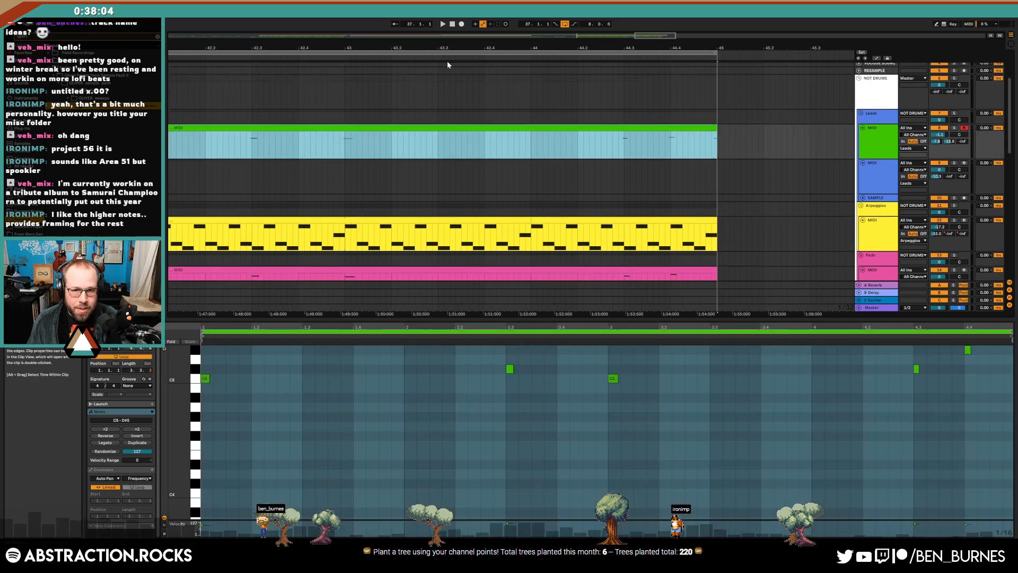
pyautogui.moveTo(301, 40); pyautogui.dragTo(302, 47)
pyautogui.moveTo(656, 40); pyautogui.dragTo(594, 40)
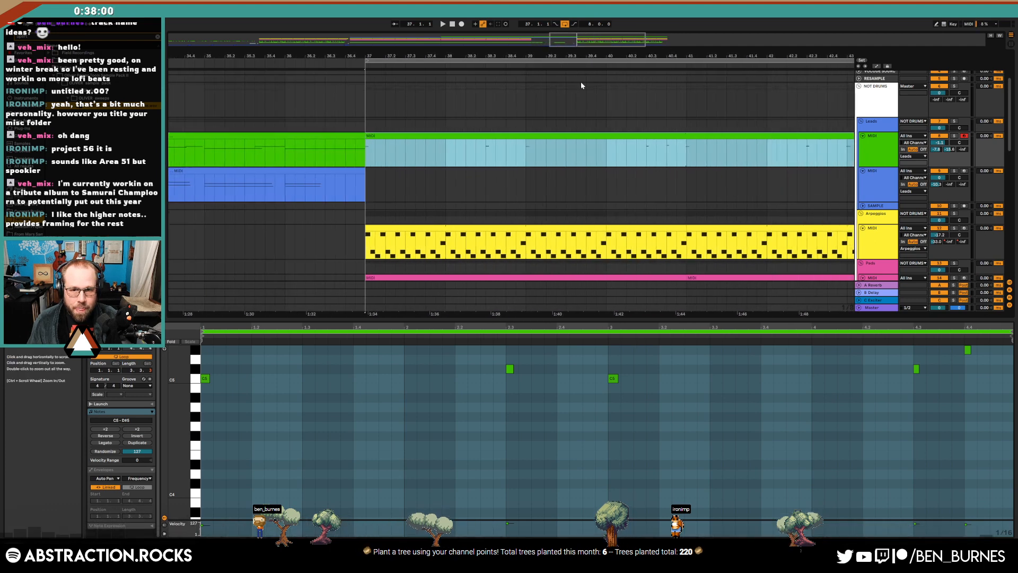
pyautogui.click(580, 144)
pyautogui.scroll(4, 374, 145)
pyautogui.scroll(-2, 423, 150)
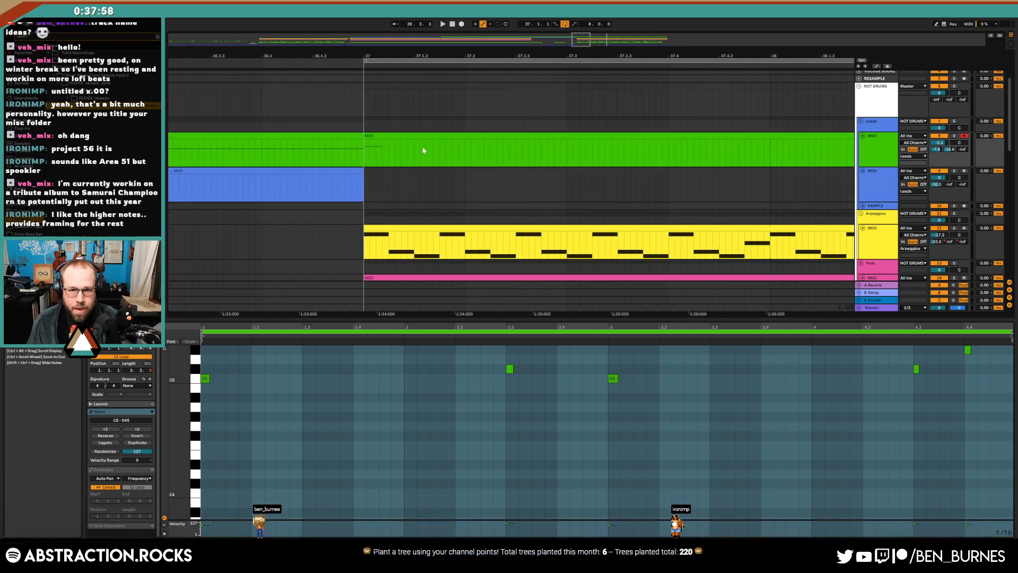
pyautogui.scroll(-3, 423, 151)
pyautogui.click(474, 136)
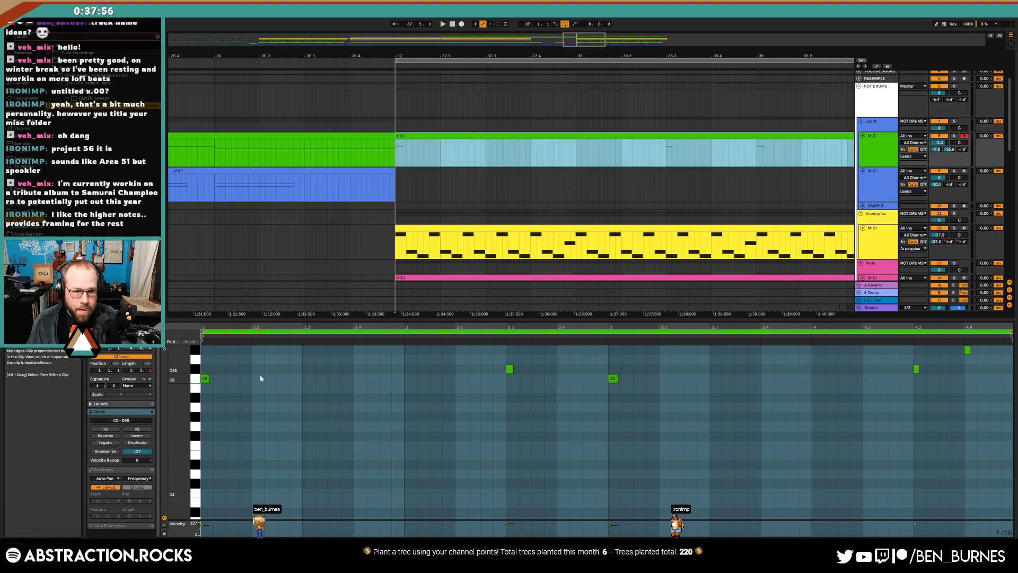
# Duplicate the new lead clip after bar 45 and delete the copy
pyautogui.hotkey('ctrl', 'd')
pyautogui.moveTo(641, 39); pyautogui.dragTo(640, 21)
pyautogui.press('Delete')
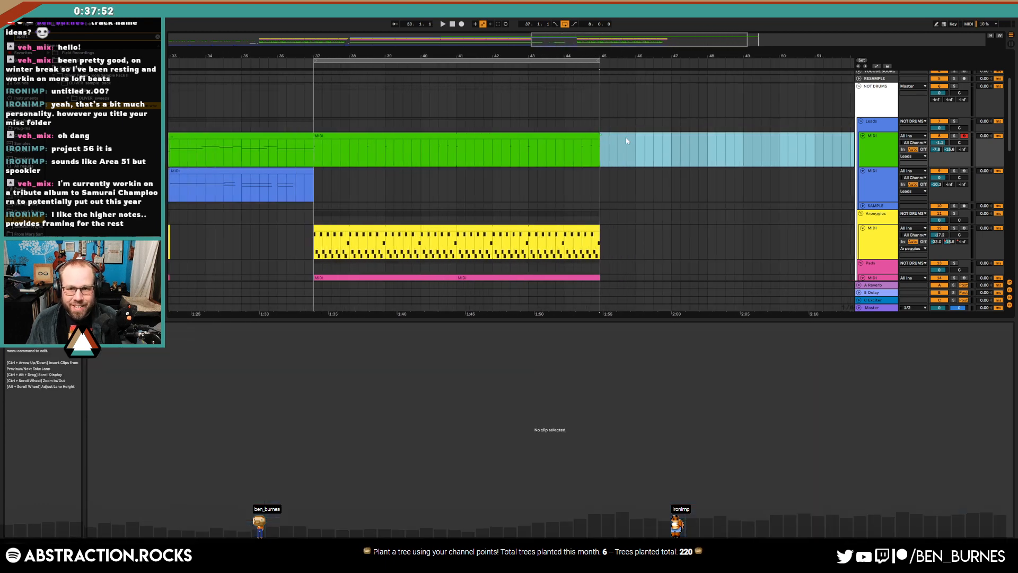
# Set the loop length of the lead clip ending at bar 45 to 4.0.0
pyautogui.scroll(10, 599, 148)
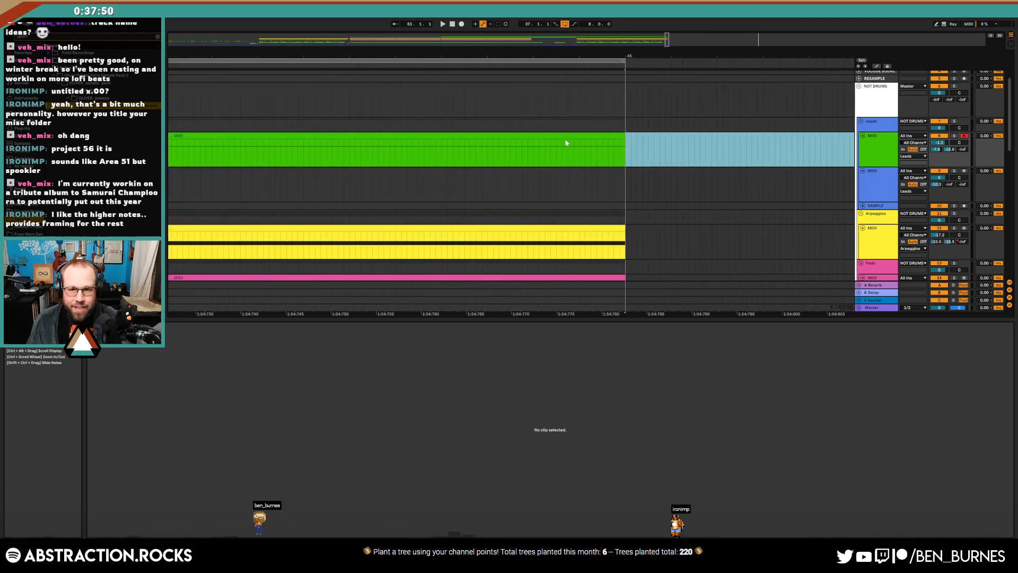
pyautogui.click(566, 143)
pyautogui.scroll(-3, 558, 155)
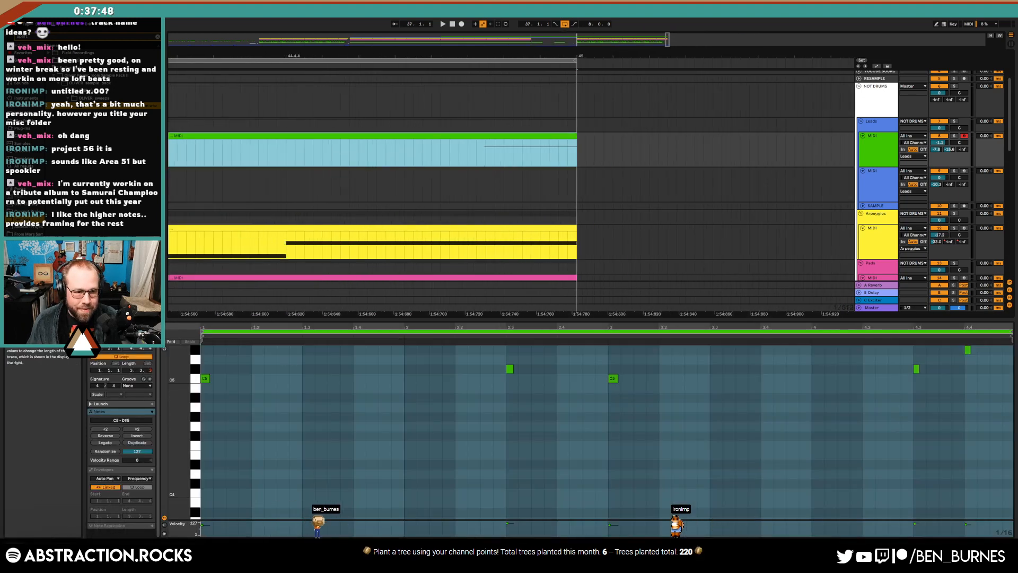
pyautogui.click(131, 371)
pyautogui.write('4.0.0')
pyautogui.press('Return')
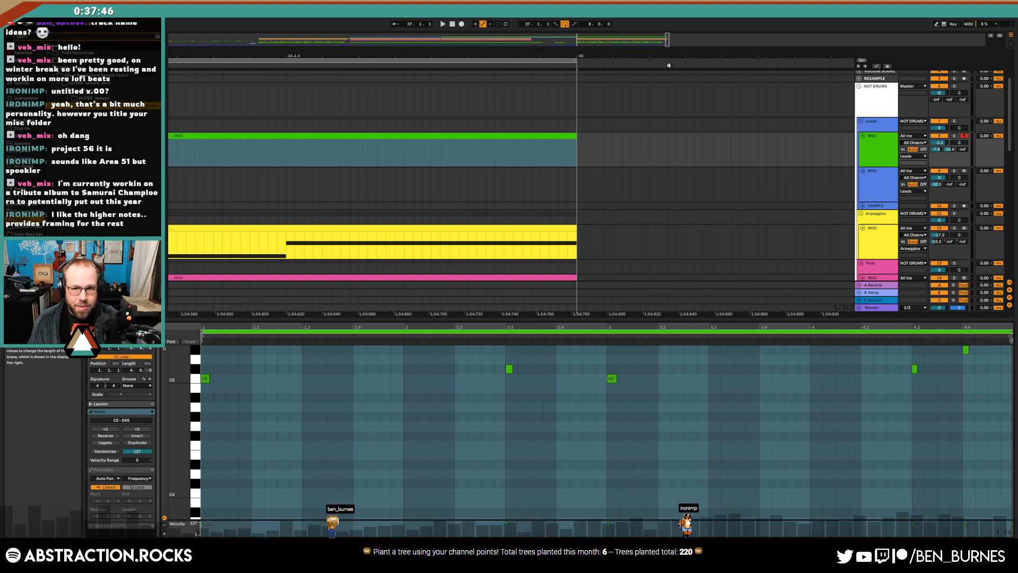
# Play the arrangement from about bar 33 and review the tracks leading into the new section
pyautogui.moveTo(657, 41); pyautogui.dragTo(658, 11)
pyautogui.moveTo(475, 56); pyautogui.dragTo(432, 74)
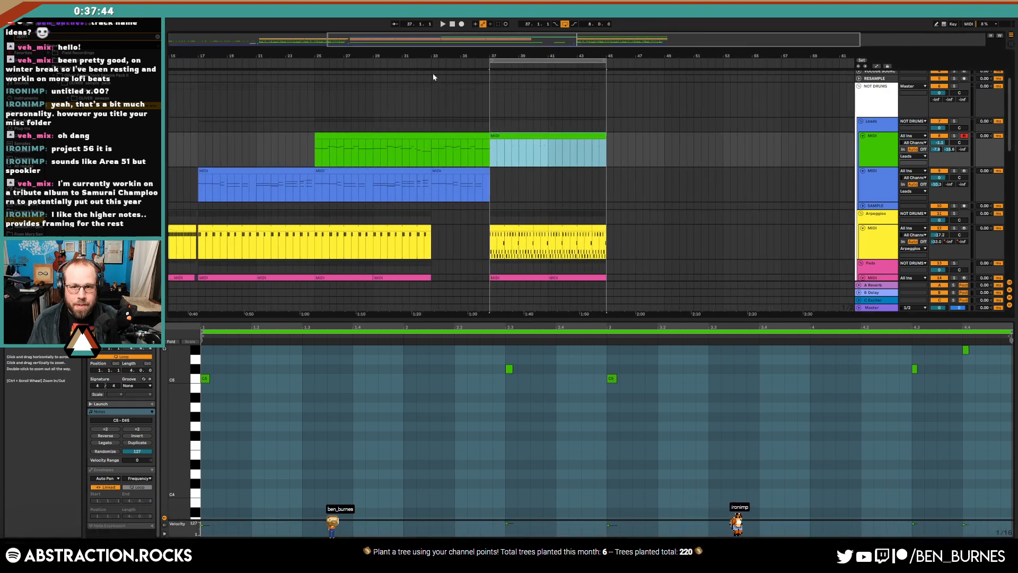
pyautogui.hotkey('shift', 'Tab')
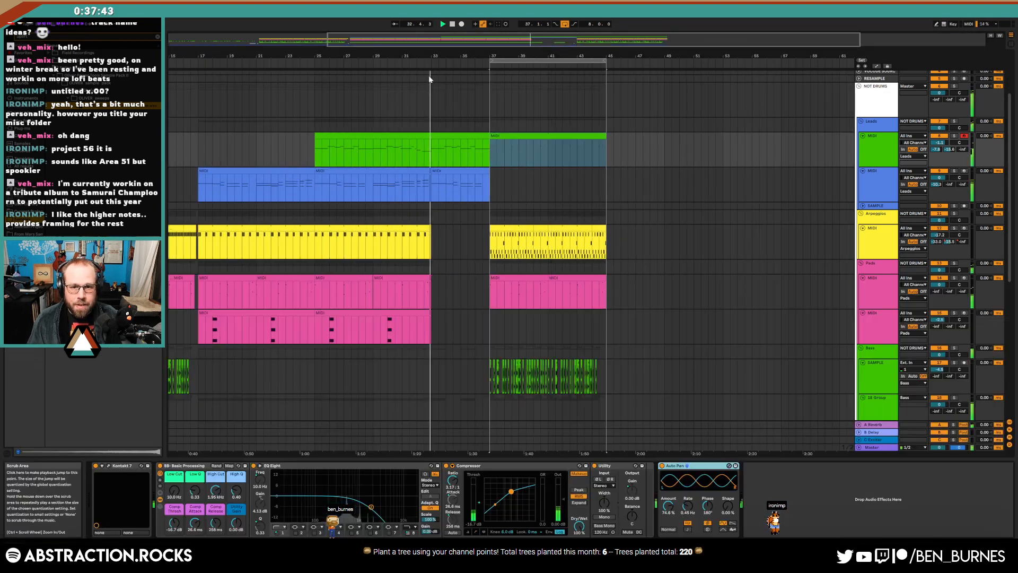
pyautogui.click(476, 196)
pyautogui.scroll(-3, 476, 195)
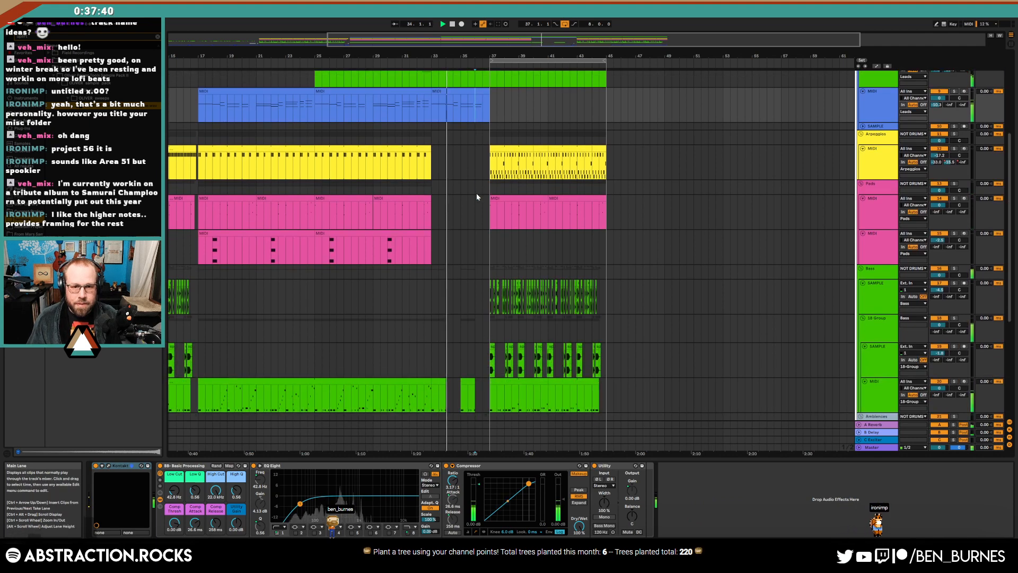
# Duplicate the first pad track's clip at bar 25 over bars 29 to 33
pyautogui.click(369, 199)
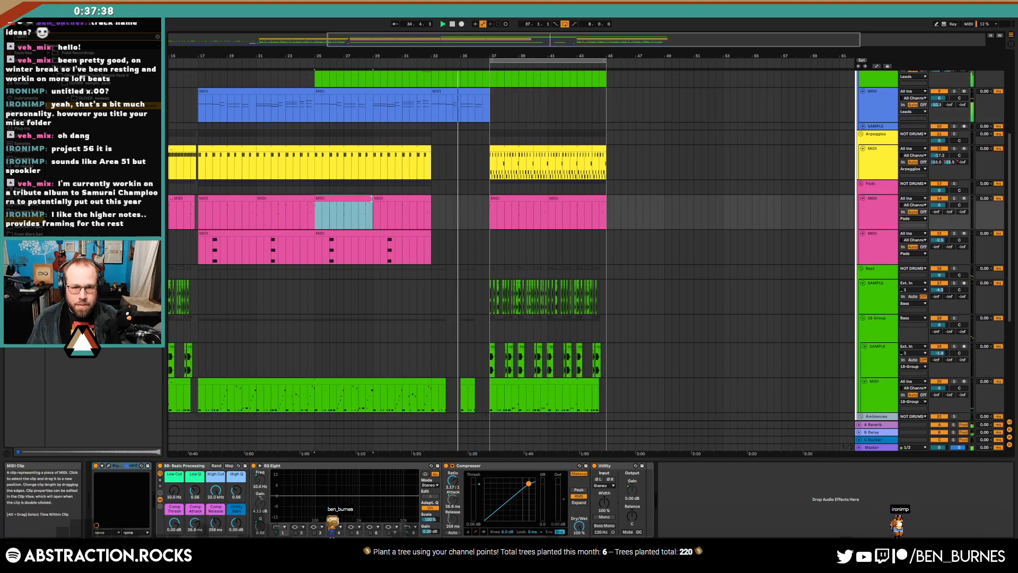
pyautogui.hotkey('ctrl', 'd')
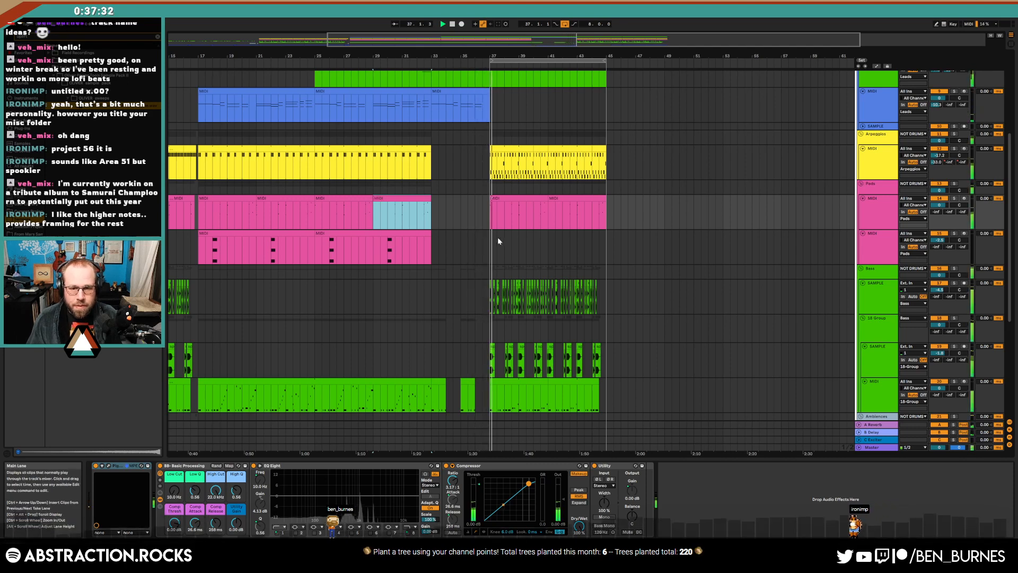
pyautogui.press('a')
pyautogui.press('a')
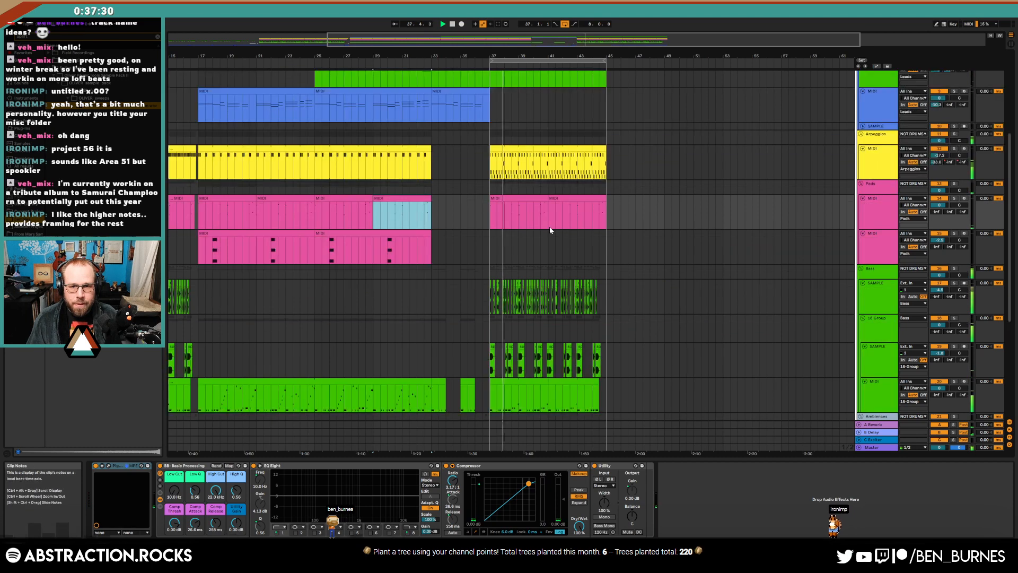
# Assign the track colour to the clips of the two selected lead tracks
pyautogui.scroll(3, 536, 232)
pyautogui.scroll(1, 542, 232)
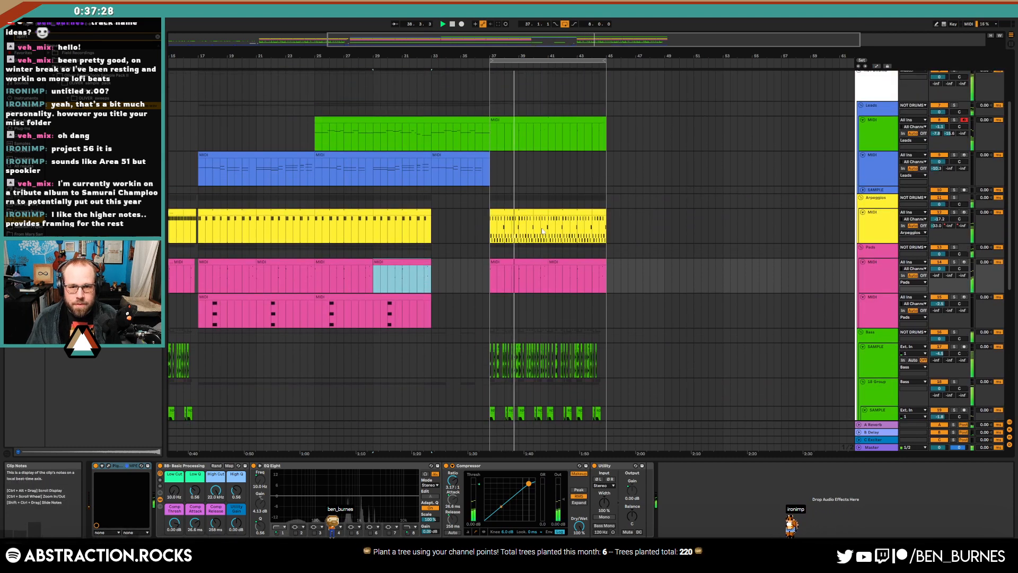
pyautogui.click(874, 127)
pyautogui.rightClick(875, 128)
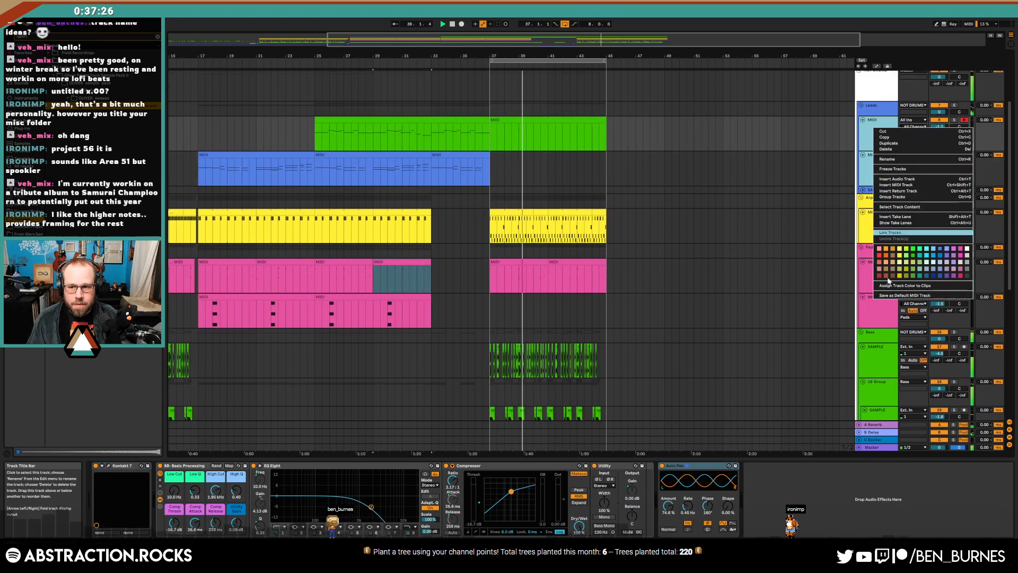
pyautogui.click(935, 286)
pyautogui.rightClick(868, 139)
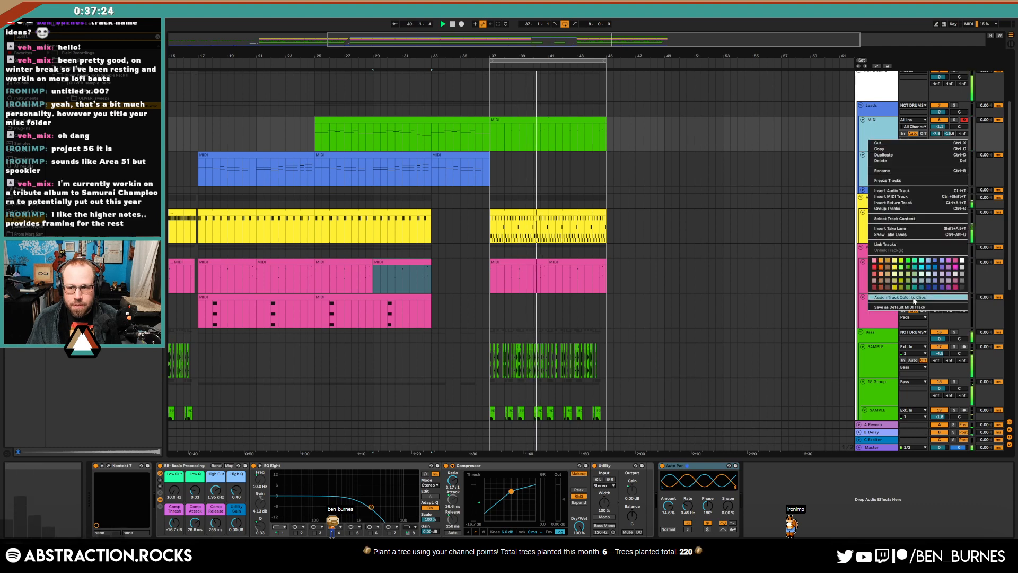
pyautogui.click(914, 298)
# Assign the first lead track's blue track colour to its green clips
pyautogui.click(877, 162)
pyautogui.rightClick(877, 135)
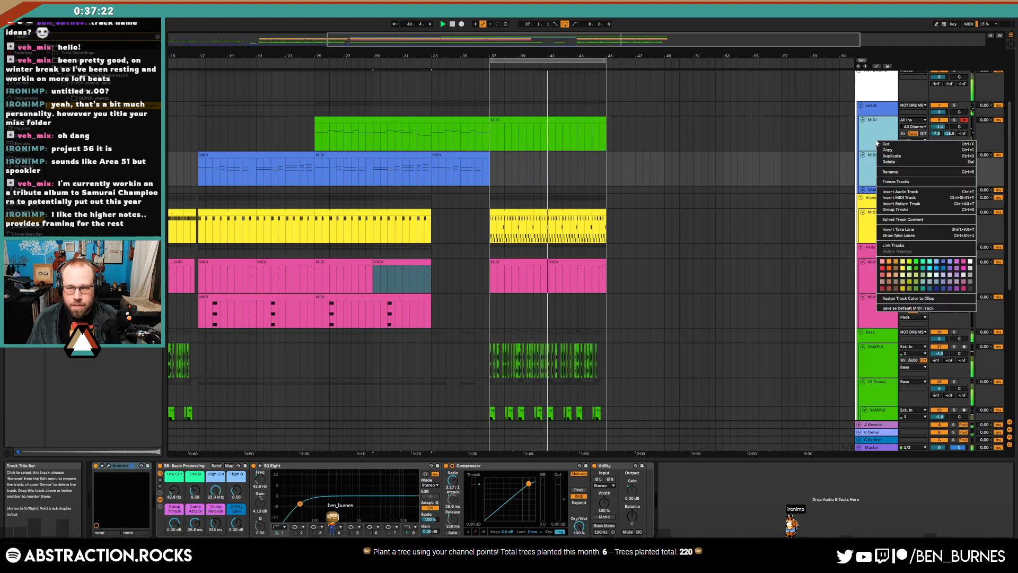
pyautogui.click(944, 261)
pyautogui.rightClick(882, 126)
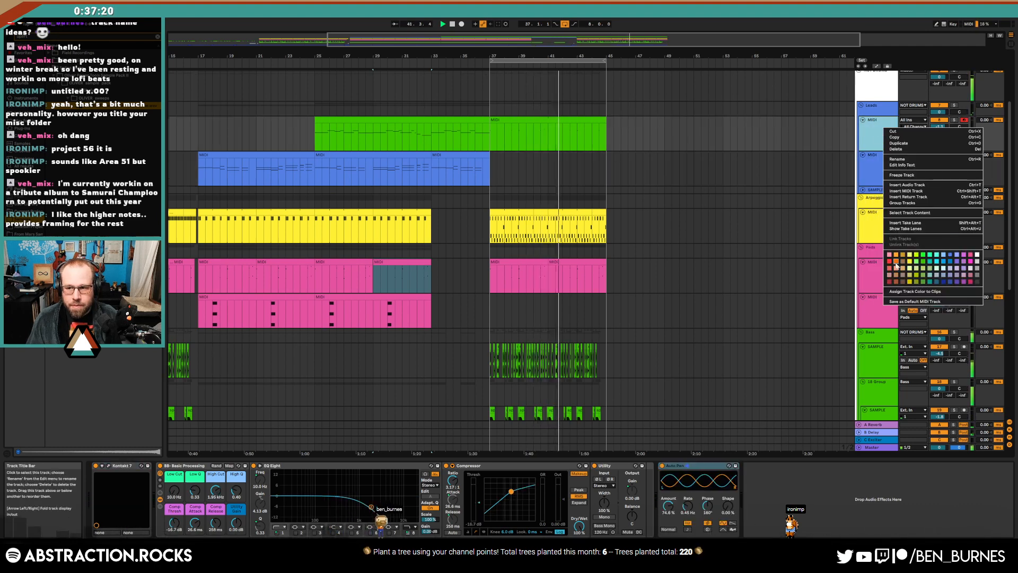
pyautogui.click(928, 285)
# Copy the short sample leading into bar 5 on the first drum sample track to bar 40 on that track
pyautogui.scroll(-5, 685, 254)
pyautogui.scroll(-8, 643, 287)
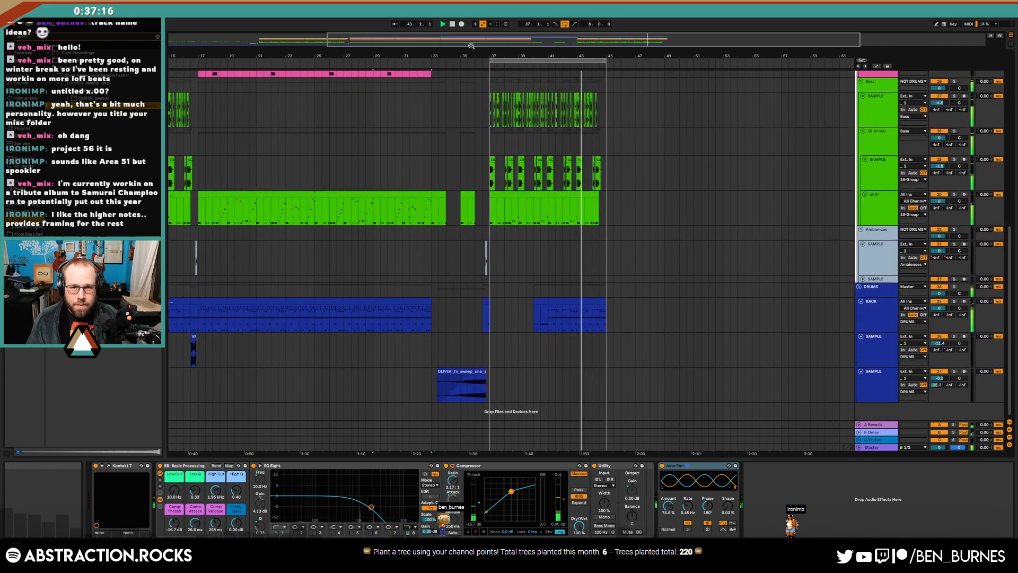
pyautogui.moveTo(471, 42); pyautogui.dragTo(330, 35)
pyautogui.press('space')
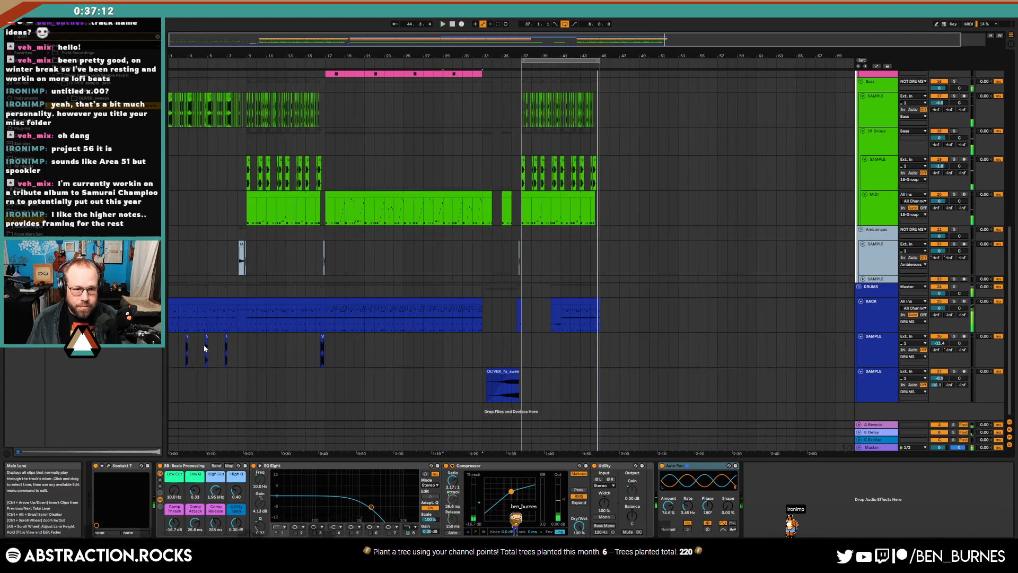
pyautogui.hotkey('ctrl', 'c')
pyautogui.click(549, 342)
pyautogui.hotkey('ctrl', 'v')
# Start playback, shorten the loop to bars 41 to 45, and check the notes of the lead clip at bar 37
pyautogui.press('space')
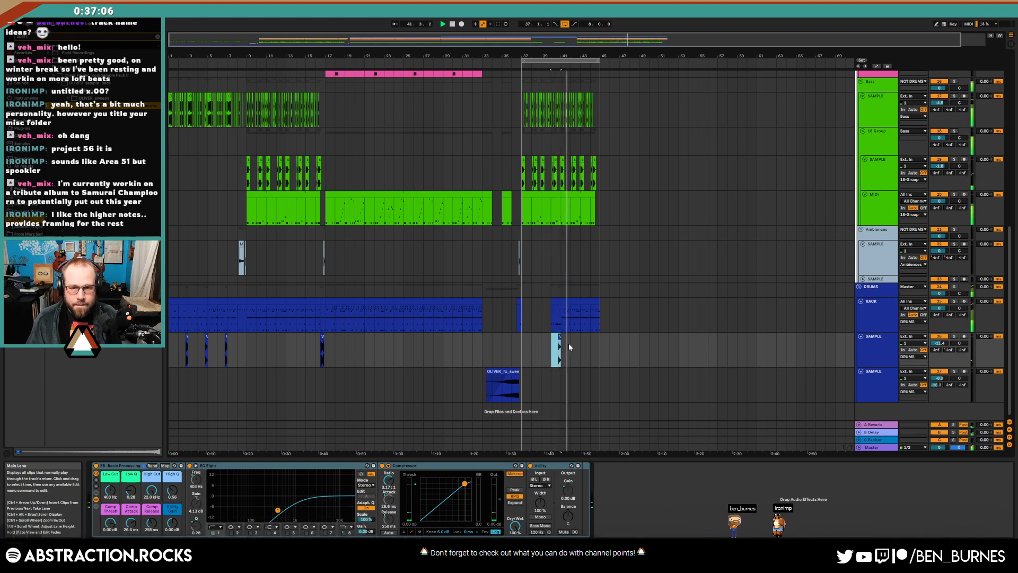
pyautogui.moveTo(522, 58); pyautogui.dragTo(561, 58)
pyautogui.scroll(3, 603, 226)
pyautogui.scroll(5, 603, 225)
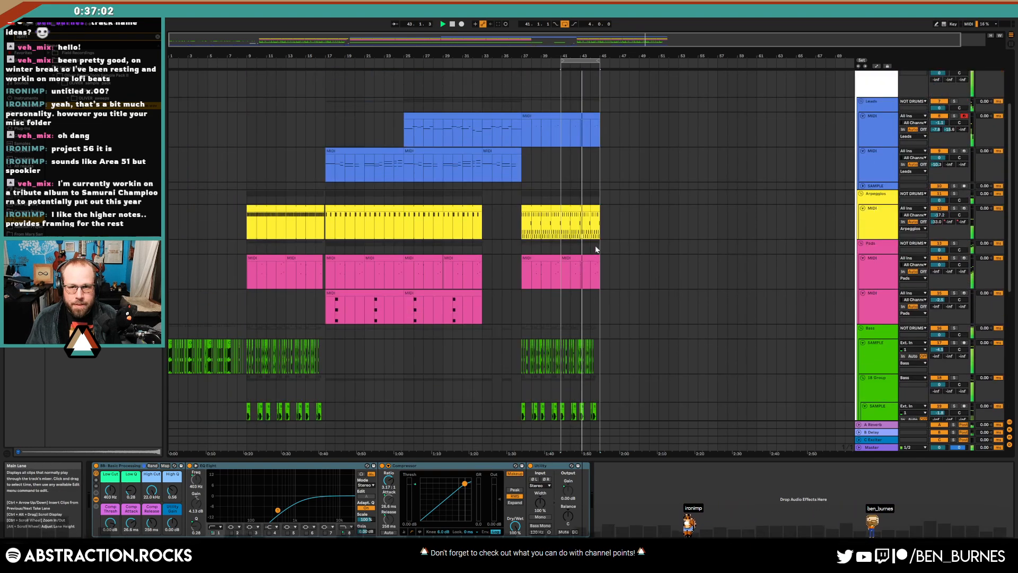
pyautogui.doubleClick(579, 166)
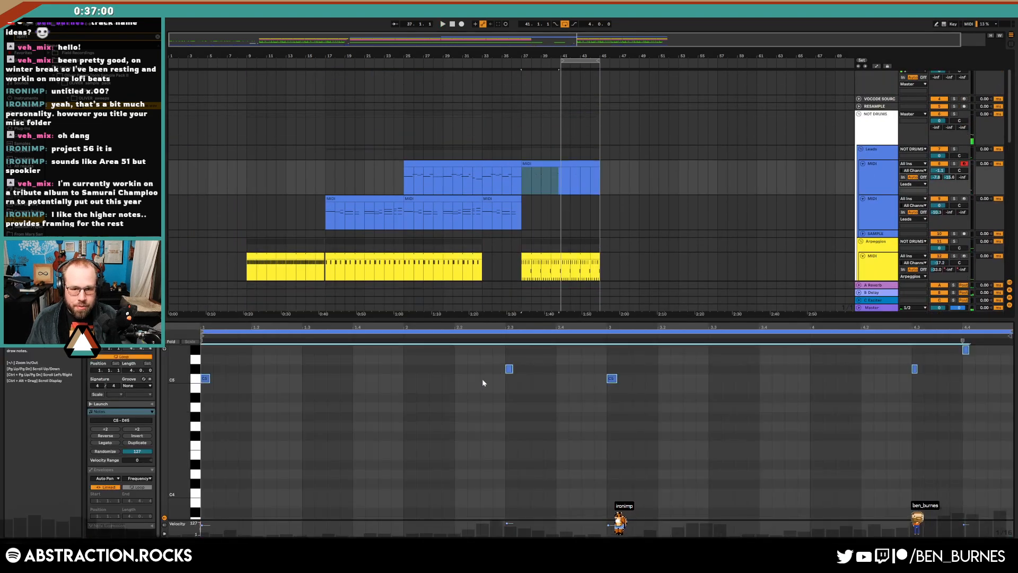
pyautogui.hotkey('shift', 'Tab')
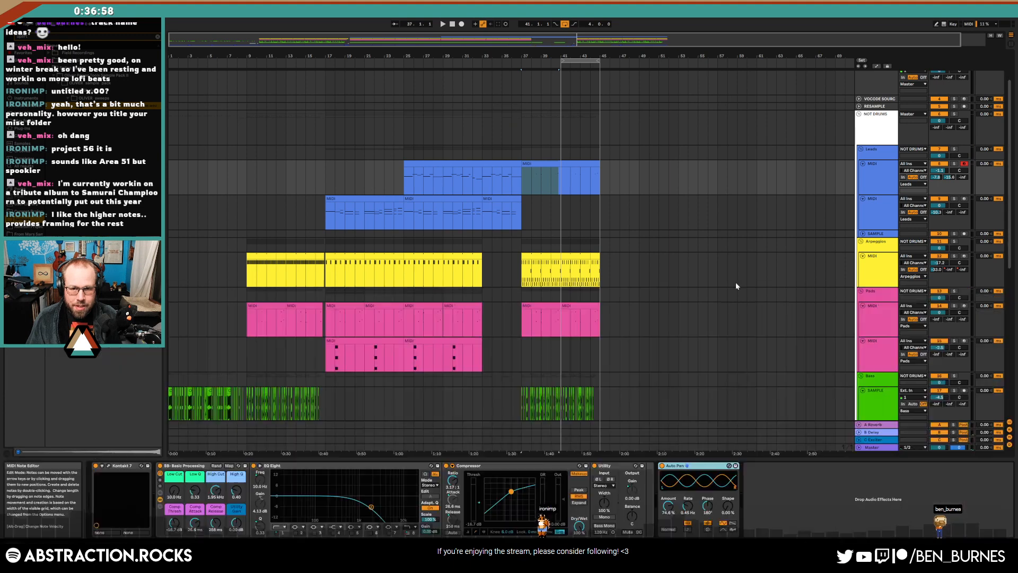
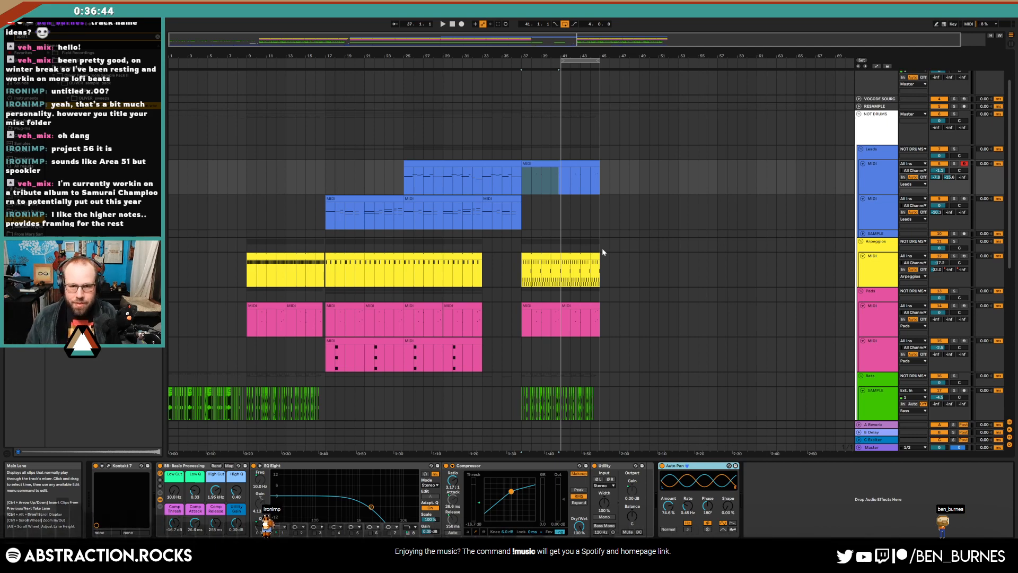
# Play the arrangement from the start and review the tracks from the leads down to the drums
pyautogui.click(452, 24)
pyautogui.press('space')
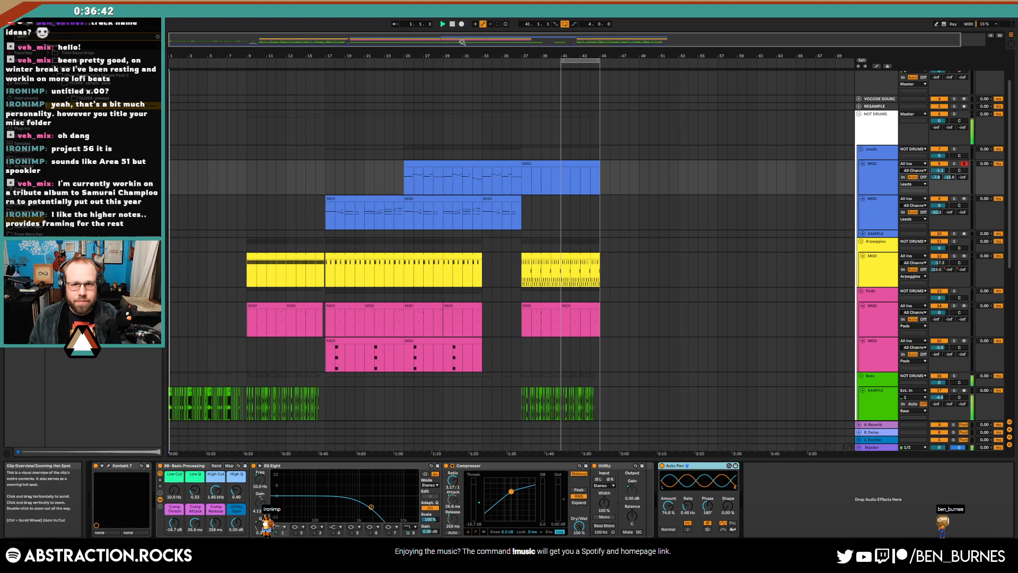
pyautogui.moveTo(466, 49); pyautogui.dragTo(463, 24)
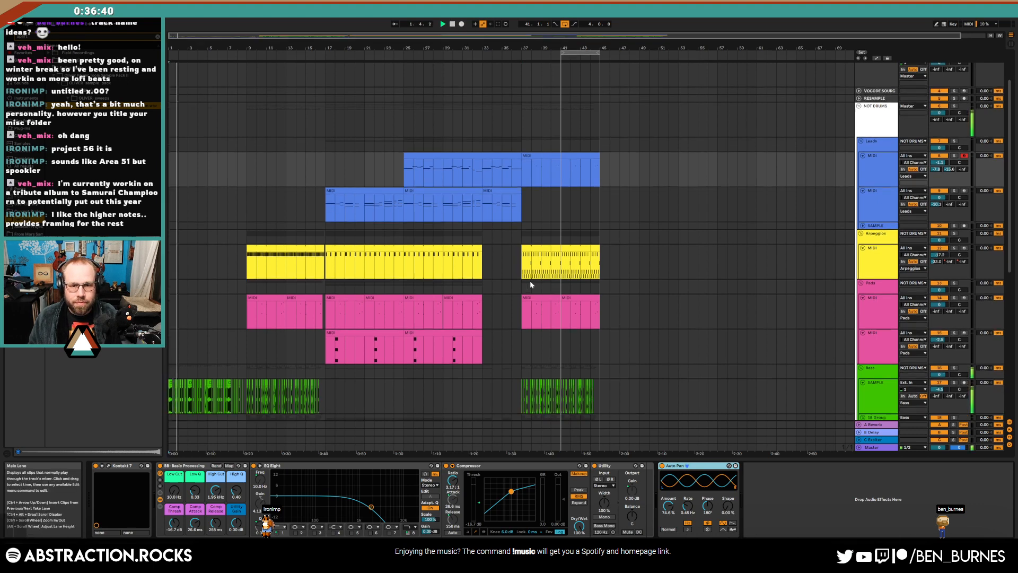
pyautogui.scroll(-5, 624, 201)
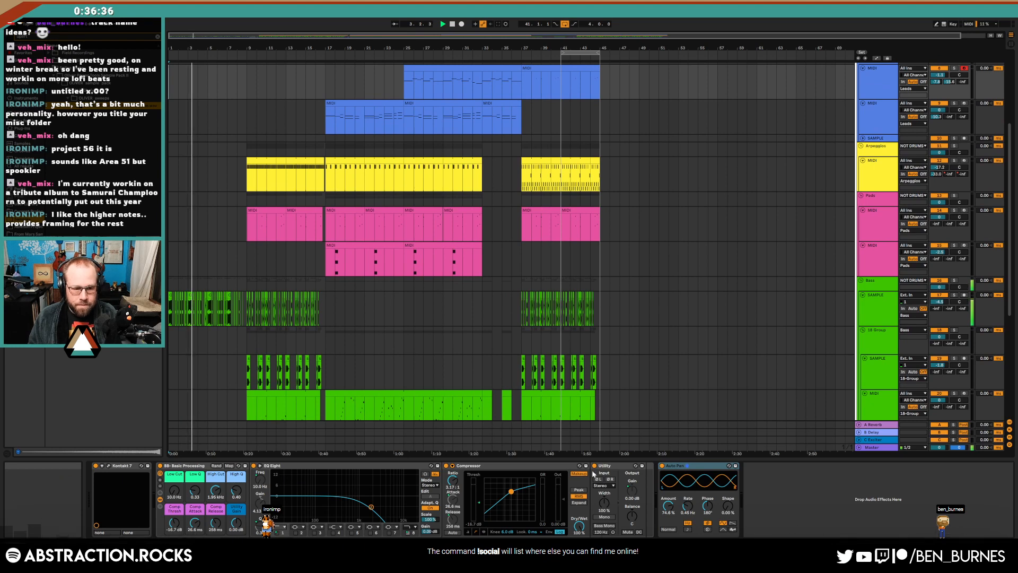
pyautogui.click(609, 264)
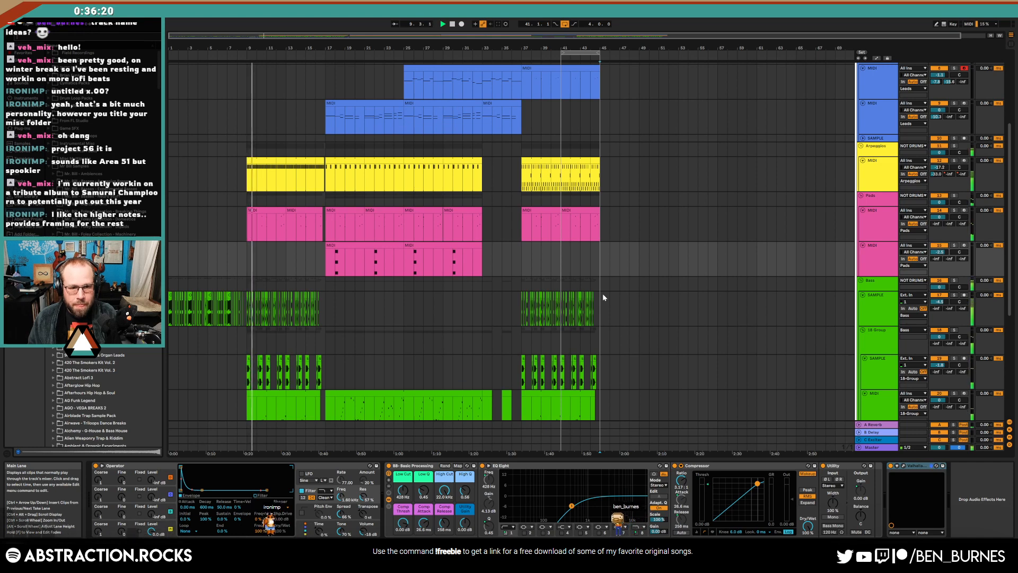
pyautogui.scroll(-3, 604, 297)
pyautogui.scroll(-2, 606, 298)
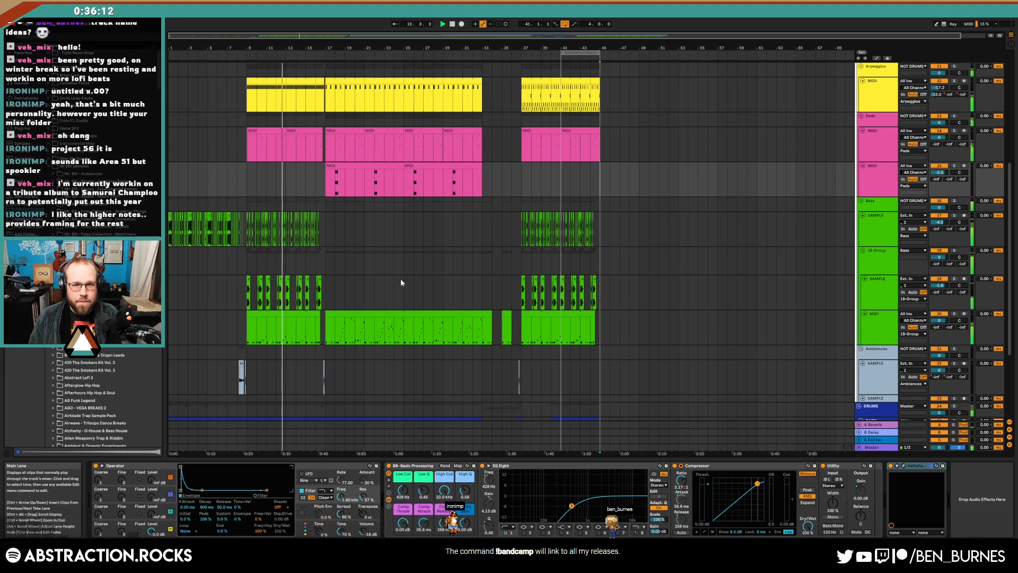
pyautogui.scroll(-2, 401, 280)
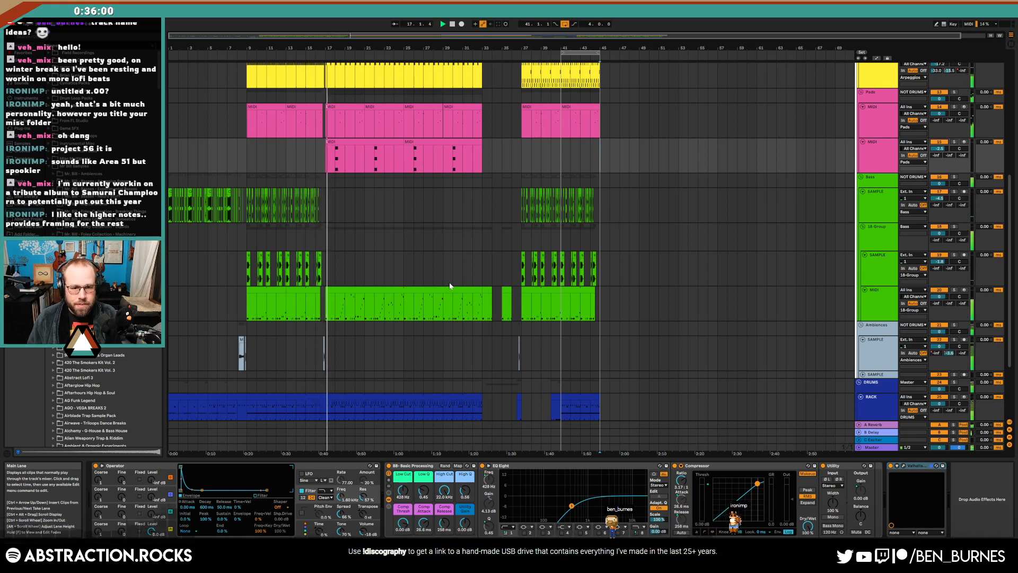
pyautogui.scroll(-4, 465, 286)
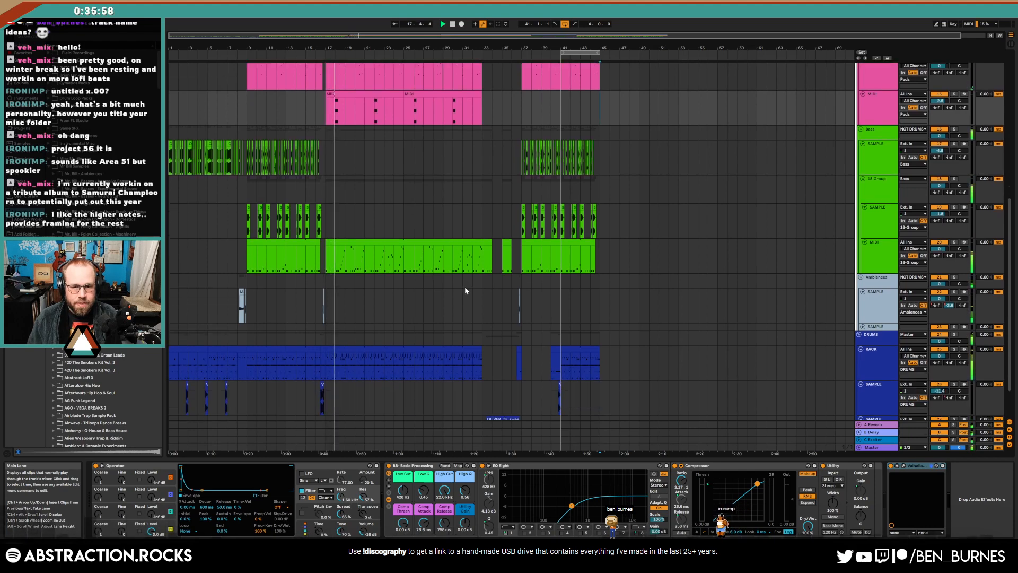
pyautogui.scroll(2, 466, 290)
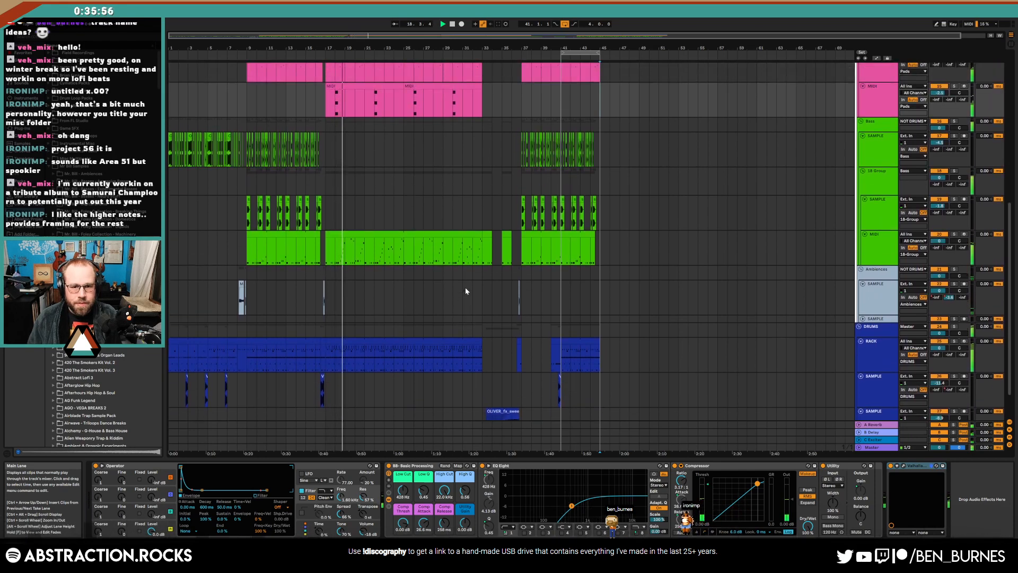
# Inspect the claps and snares notes in the drum rack clip around bar 17
pyautogui.click(379, 342)
pyautogui.doubleClick(379, 342)
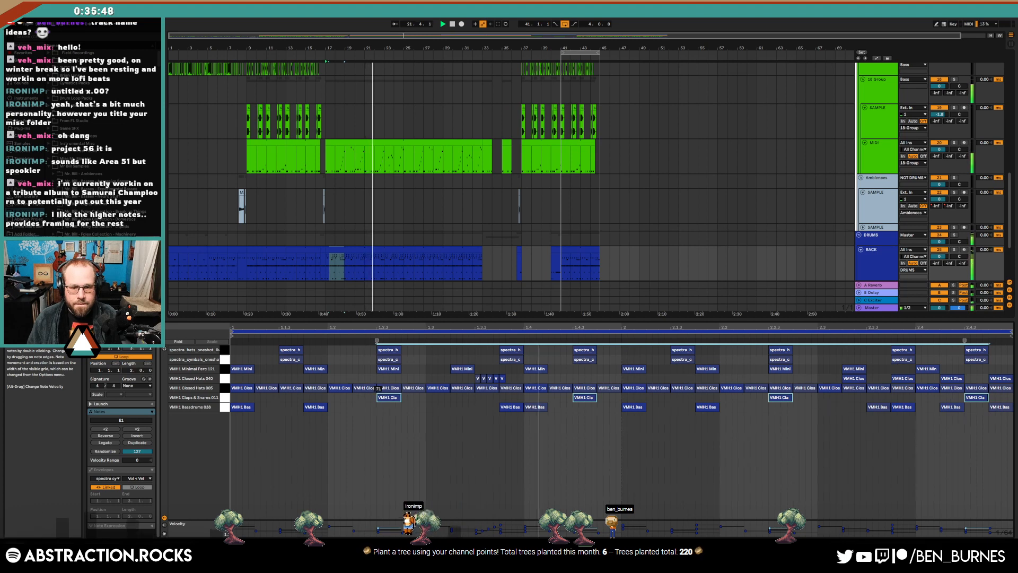
pyautogui.scroll(2, 387, 157)
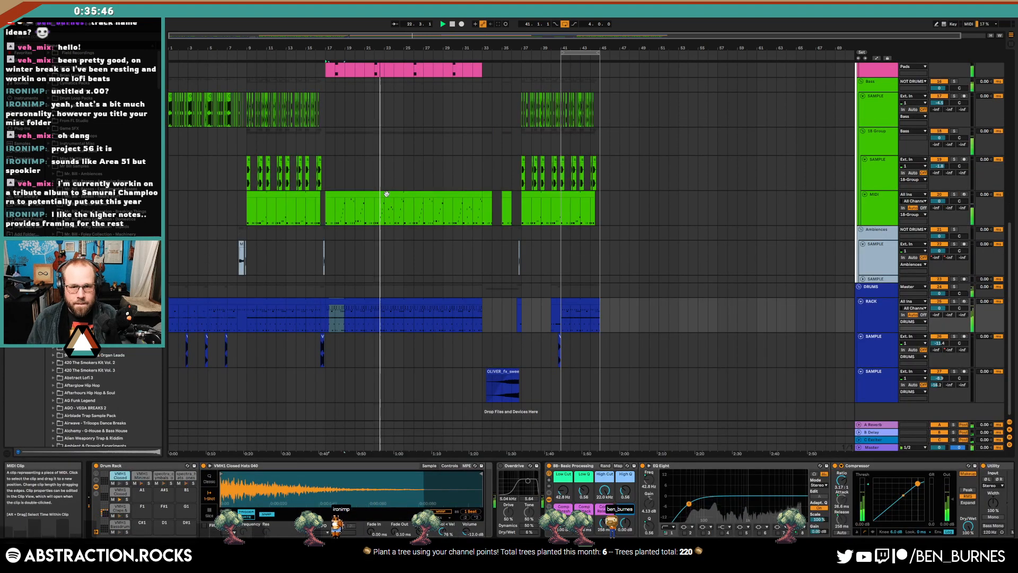
# Shorten all the longer notes together in the bass MIDI clip starting at bar 17
pyautogui.click(386, 194)
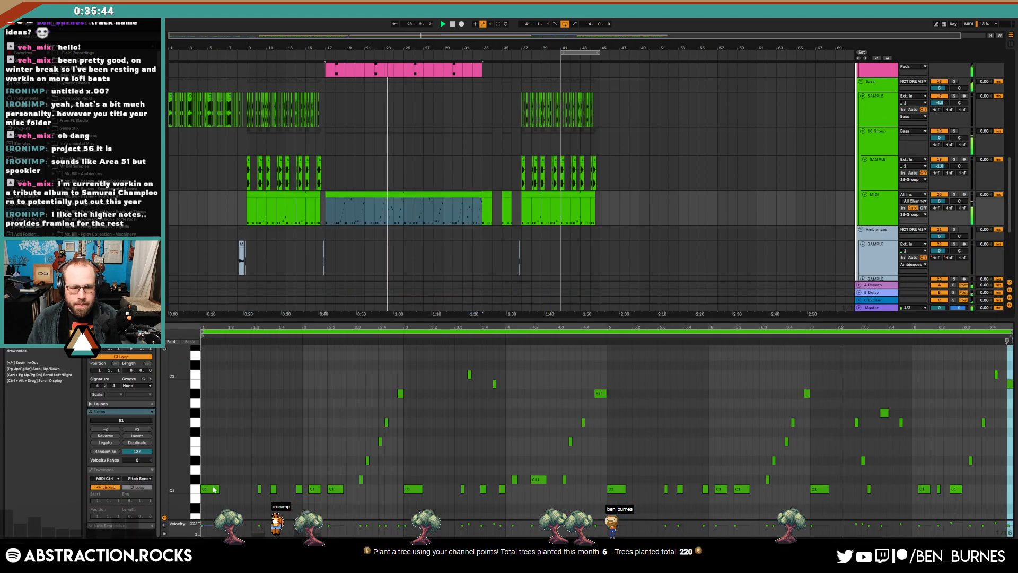
pyautogui.click(210, 489)
pyautogui.moveTo(318, 483); pyautogui.dragTo(335, 495)
pyautogui.moveTo(408, 479); pyautogui.dragTo(414, 505)
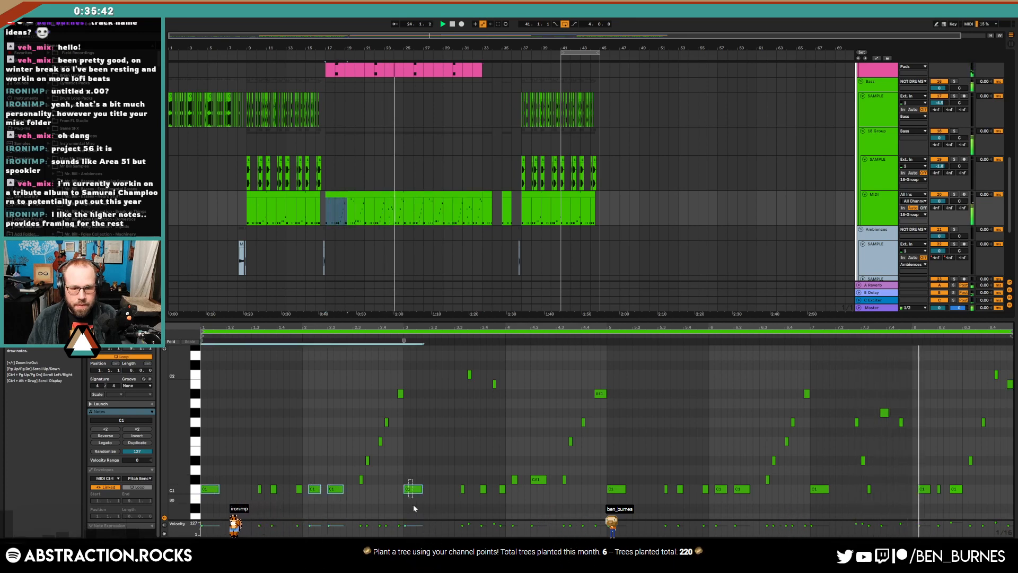
pyautogui.moveTo(533, 468); pyautogui.dragTo(542, 487)
pyautogui.moveTo(619, 479); pyautogui.dragTo(625, 497)
pyautogui.moveTo(723, 472); pyautogui.dragTo(747, 495)
pyautogui.moveTo(815, 474); pyautogui.dragTo(820, 495)
pyautogui.moveTo(924, 481); pyautogui.dragTo(928, 495)
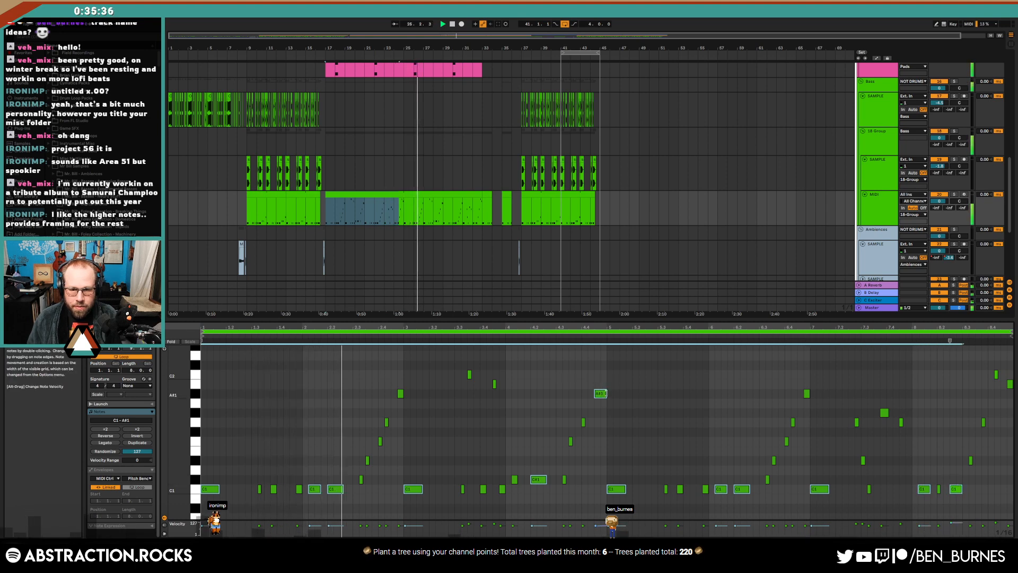
pyautogui.moveTo(606, 394); pyautogui.dragTo(600, 394)
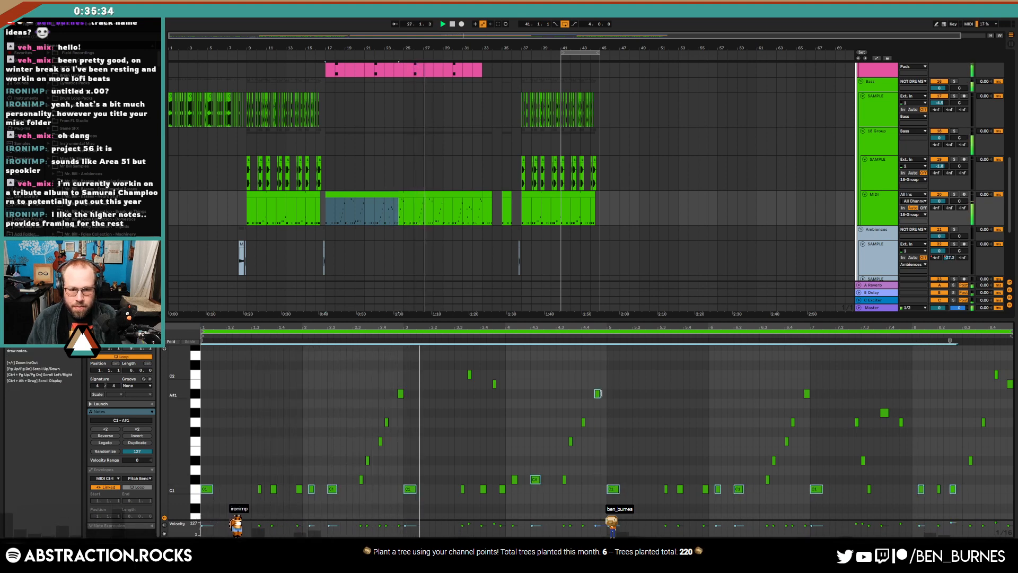
pyautogui.moveTo(601, 394); pyautogui.dragTo(600, 395)
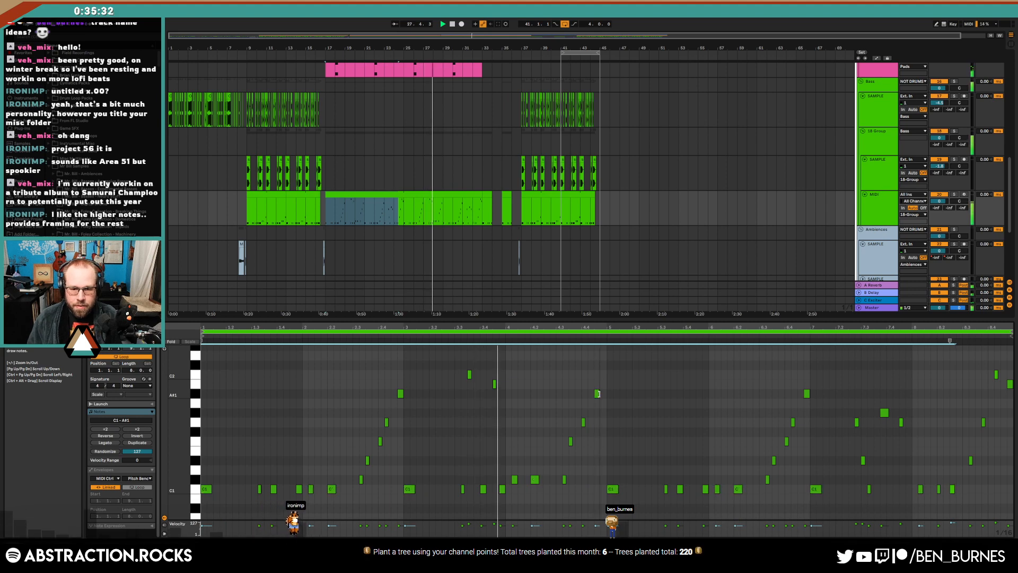
pyautogui.click(608, 395)
pyautogui.hotkey('shift', 'Tab')
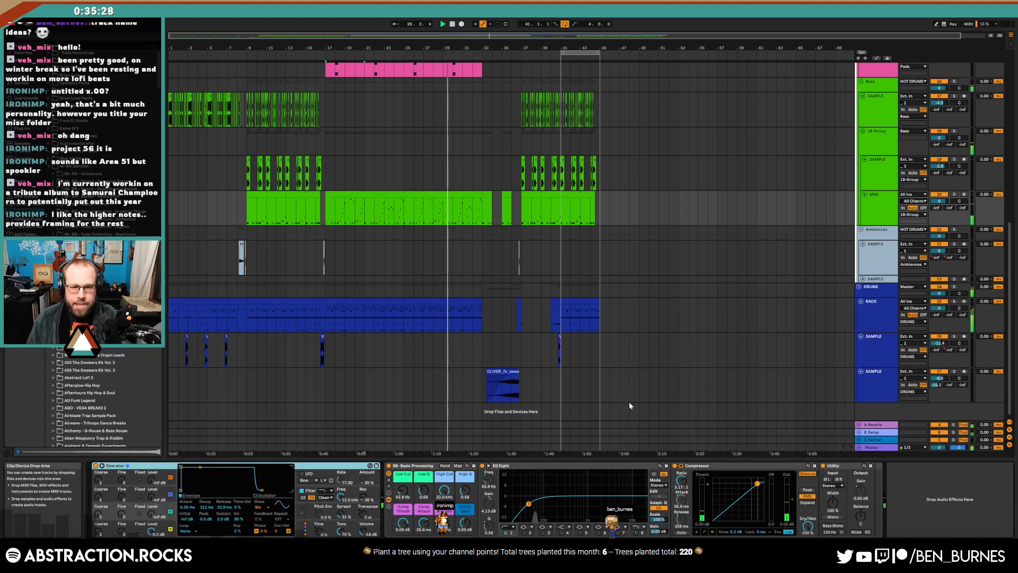
# Examine the notes of the first pad track's clip at bar 37 while the arrangement plays
pyautogui.scroll(5, 624, 396)
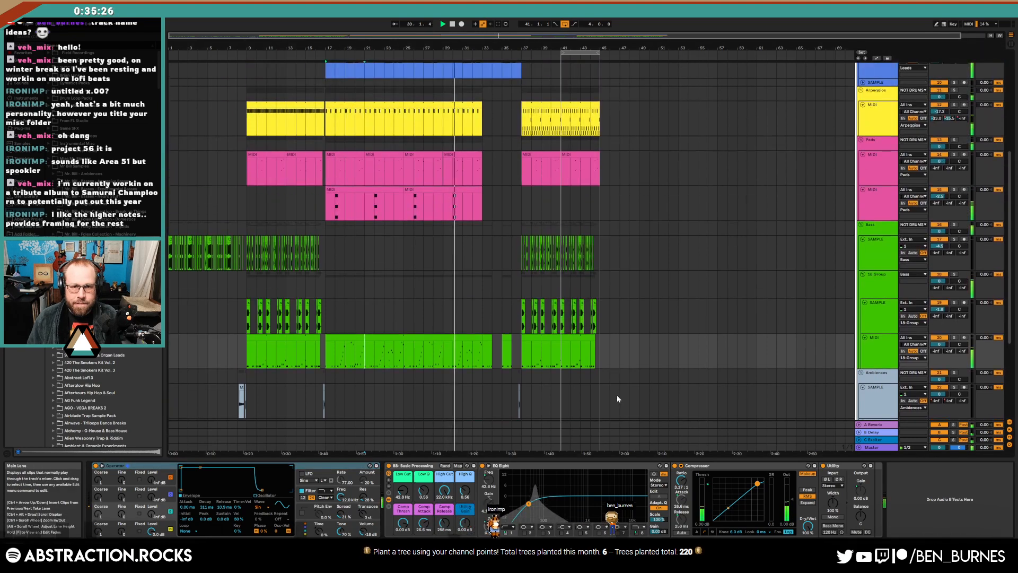
pyautogui.scroll(2, 461, 201)
pyautogui.keyDown('ctrl'); pyautogui.scroll(6, 448, 196); pyautogui.keyUp('ctrl')
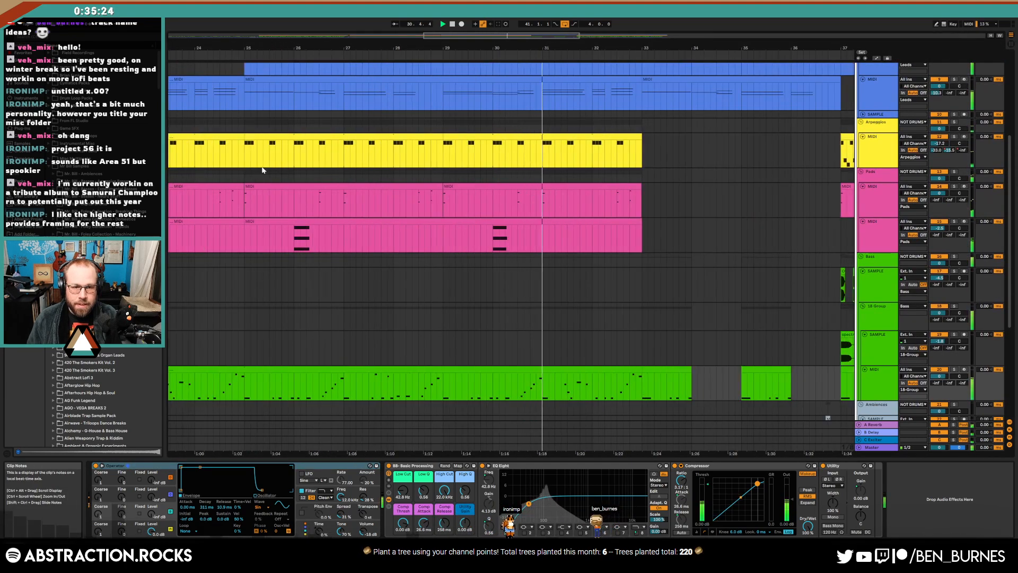
pyautogui.moveTo(475, 36); pyautogui.dragTo(475, 1)
pyautogui.click(651, 186)
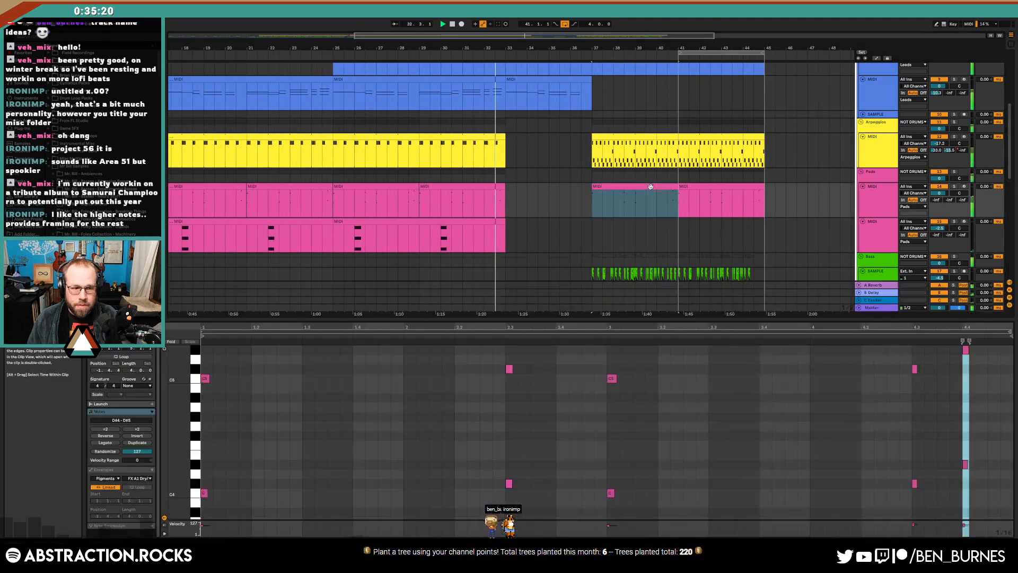
pyautogui.doubleClick(651, 186)
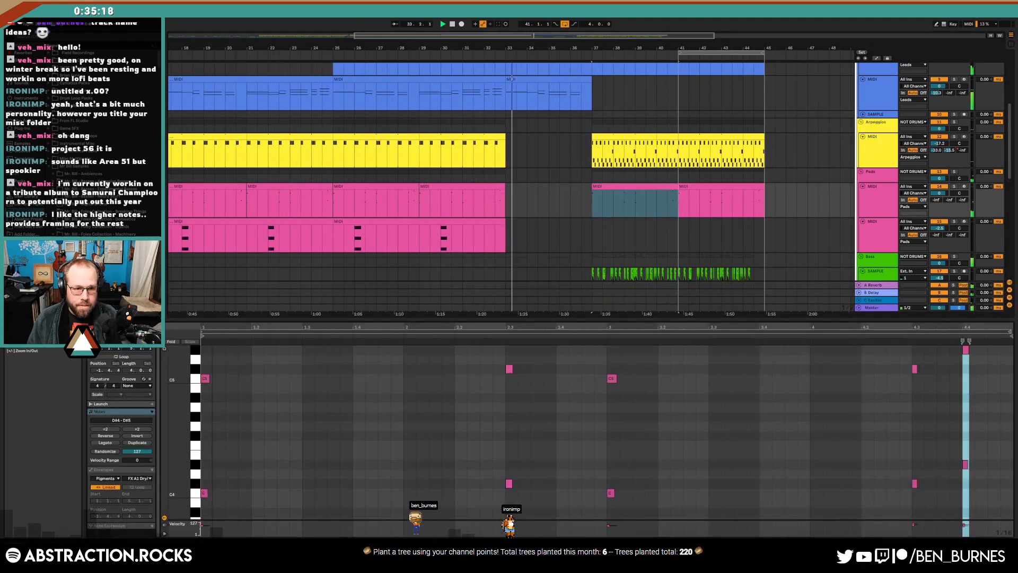
pyautogui.hotkey('ctrl', 'a')
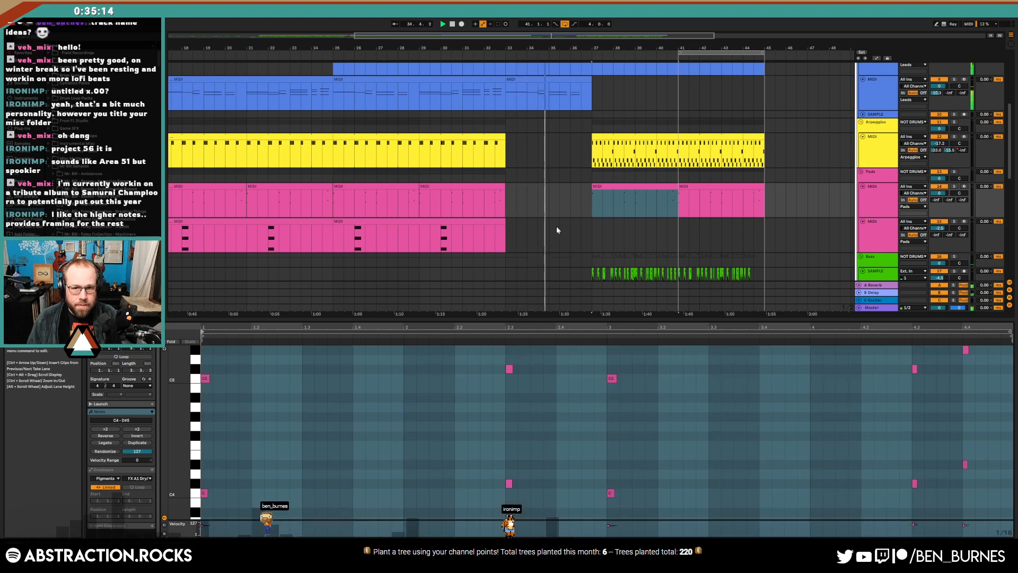
pyautogui.scroll(2, 559, 215)
pyautogui.scroll(1, 562, 180)
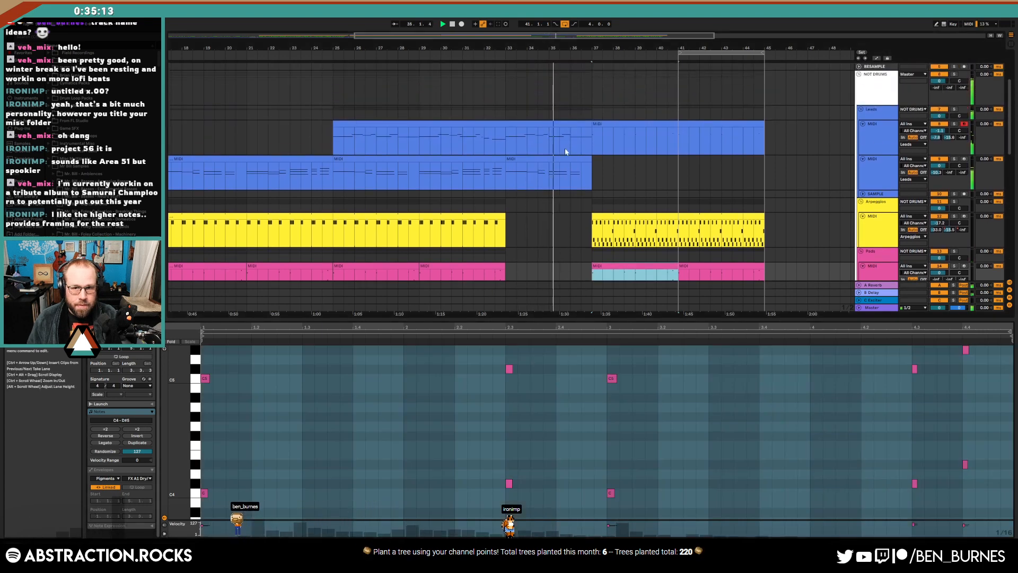
# Delete the last notes of the first lead track's clip just before bar 37
pyautogui.click(583, 125)
pyautogui.moveTo(935, 358); pyautogui.dragTo(985, 494)
pyautogui.press('Delete')
pyautogui.hotkey('shift', 'Tab')
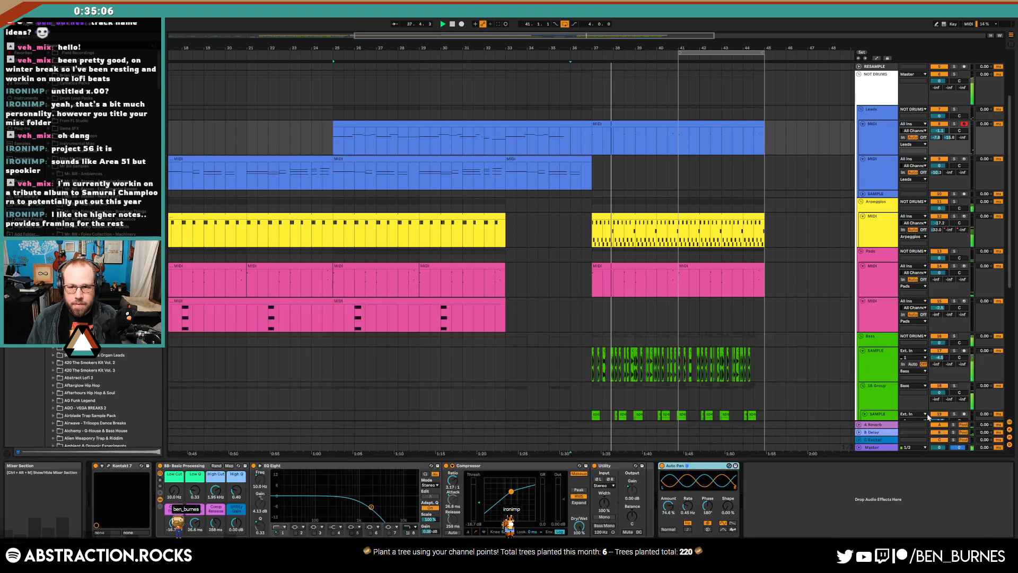
# Consolidate the first pad track's four-bar MIDI clip starting at bar 17
pyautogui.scroll(-3, 660, 279)
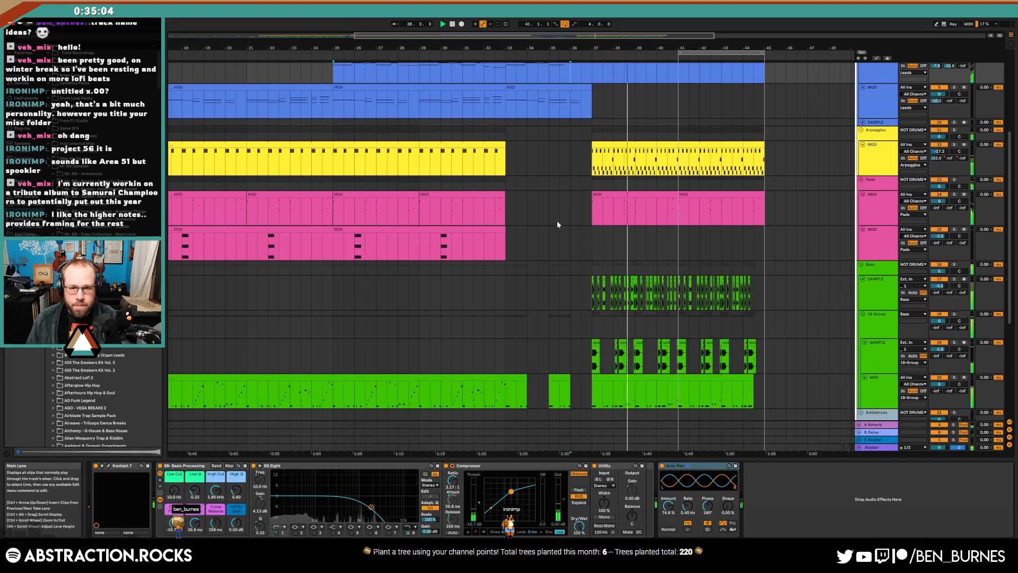
pyautogui.moveTo(480, 36); pyautogui.dragTo(363, 36)
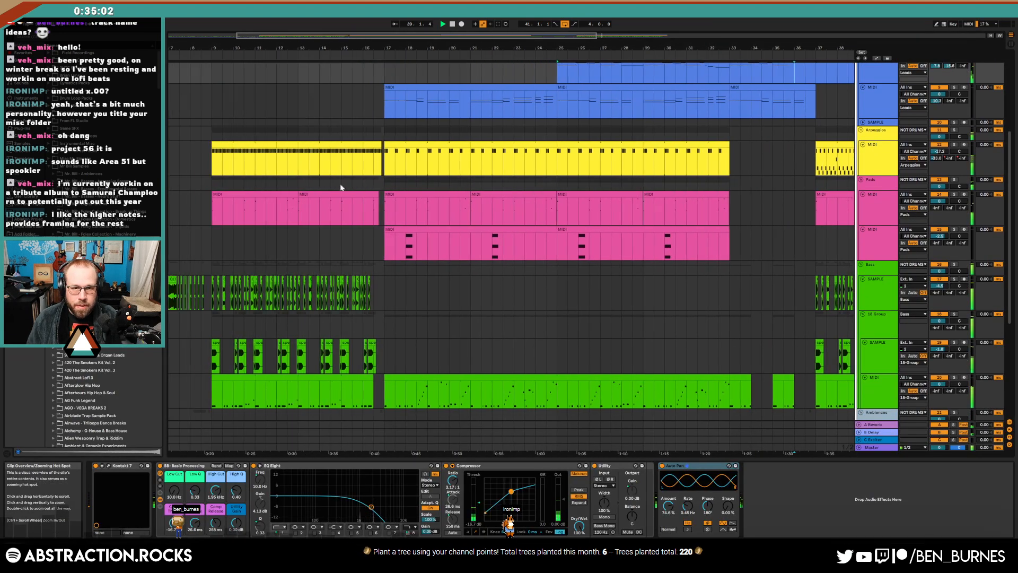
pyautogui.doubleClick(399, 193)
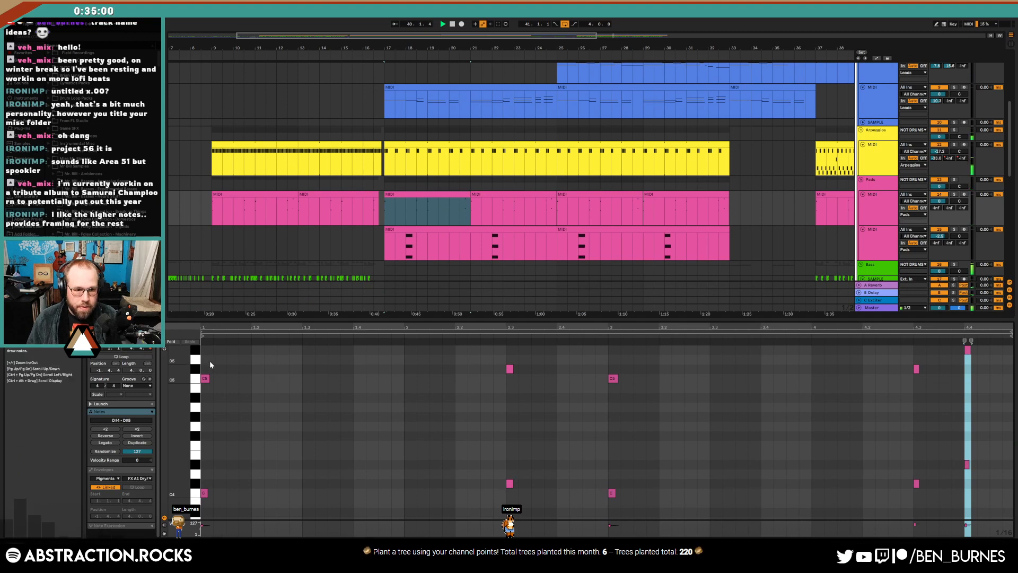
pyautogui.click(438, 196)
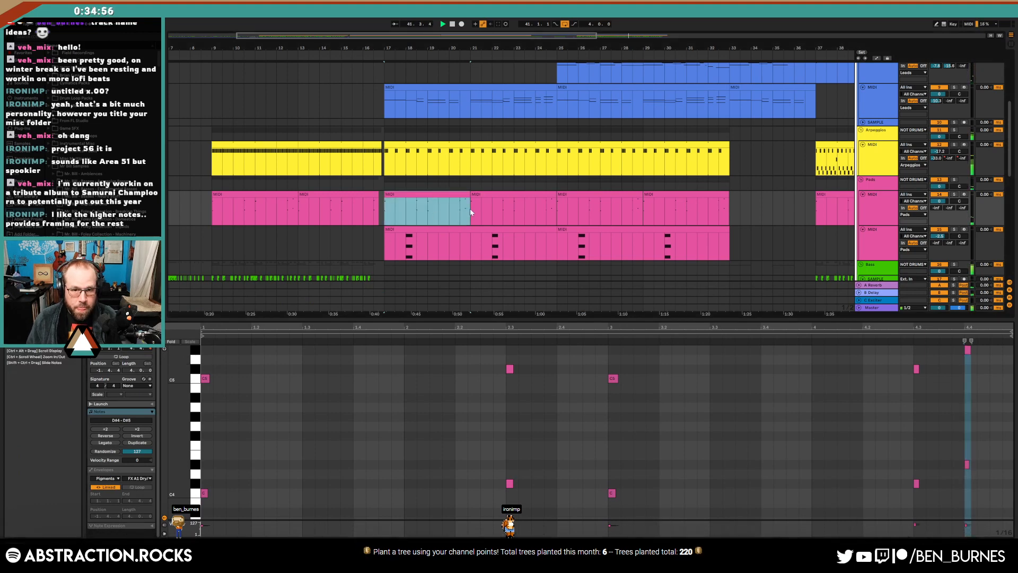
pyautogui.moveTo(471, 212); pyautogui.dragTo(393, 215)
pyautogui.hotkey('ctrl', 'j')
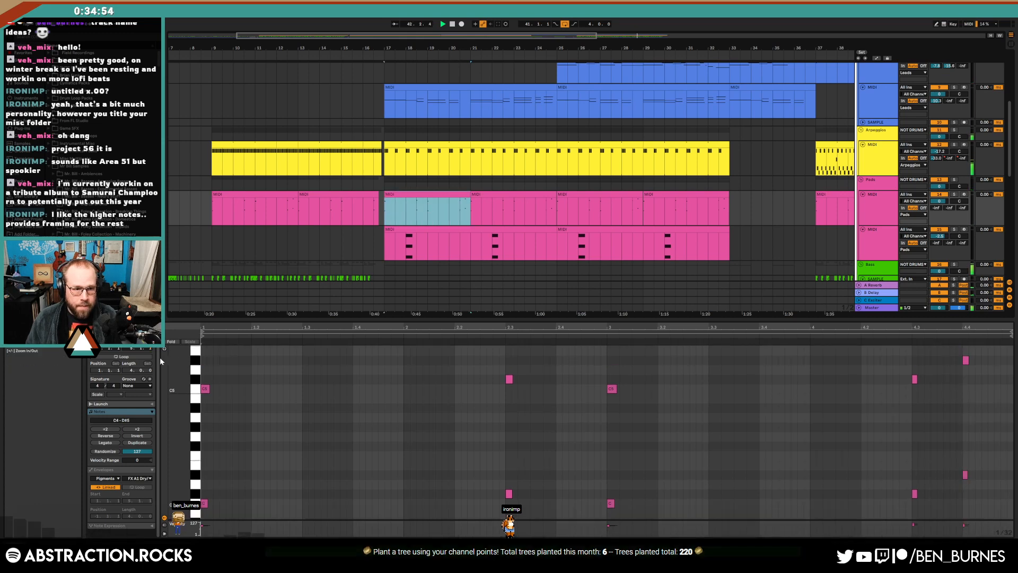
# Turn on looping for the consolidated pad clip at bar 17 and extend it to bar 33
pyautogui.click(122, 357)
pyautogui.moveTo(470, 195); pyautogui.dragTo(729, 198)
pyautogui.moveTo(584, 35); pyautogui.dragTo(791, 35)
pyautogui.scroll(-1, 651, 205)
pyautogui.hotkey('shift', 'Tab')
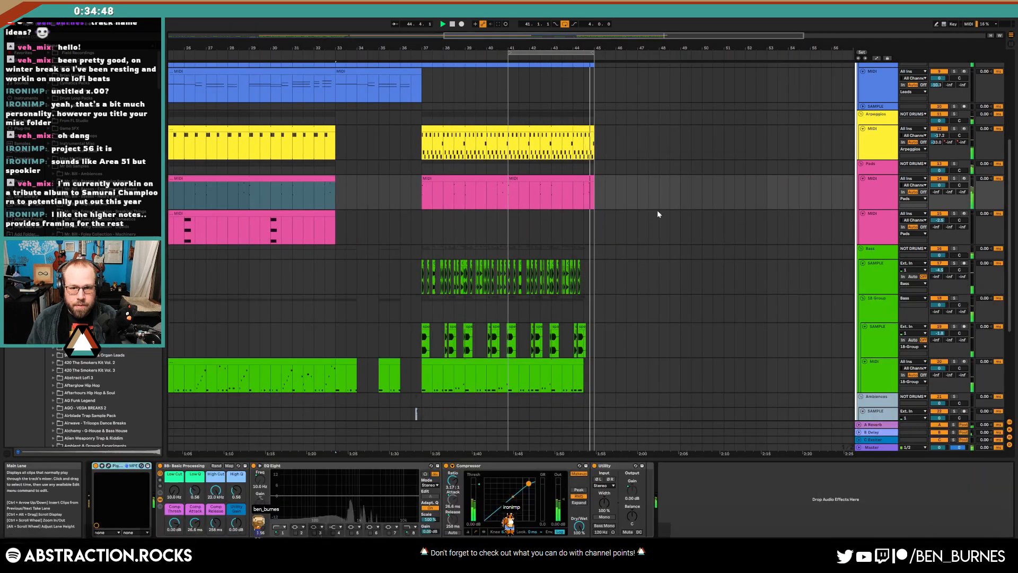
# Show the arpeggio track's automation and audition the track soloed from bar 37
pyautogui.scroll(1, 659, 212)
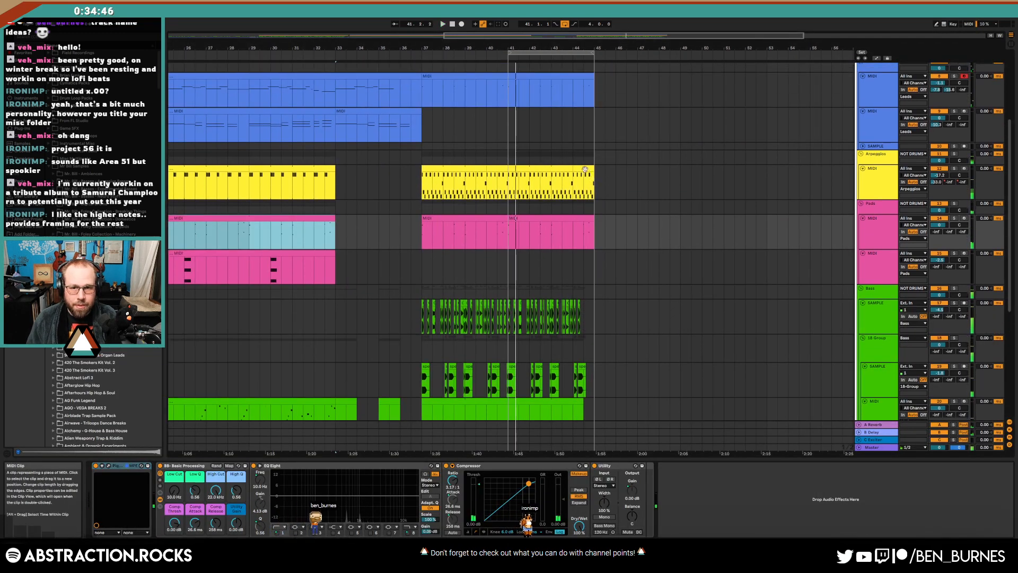
pyautogui.click(585, 170)
pyautogui.press('a')
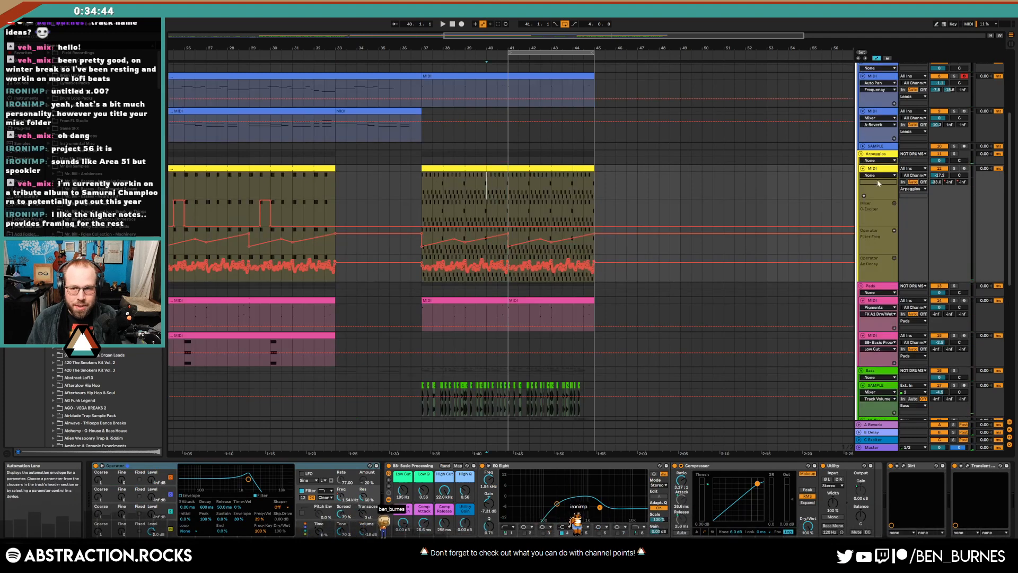
pyautogui.click(954, 169)
pyautogui.press('space')
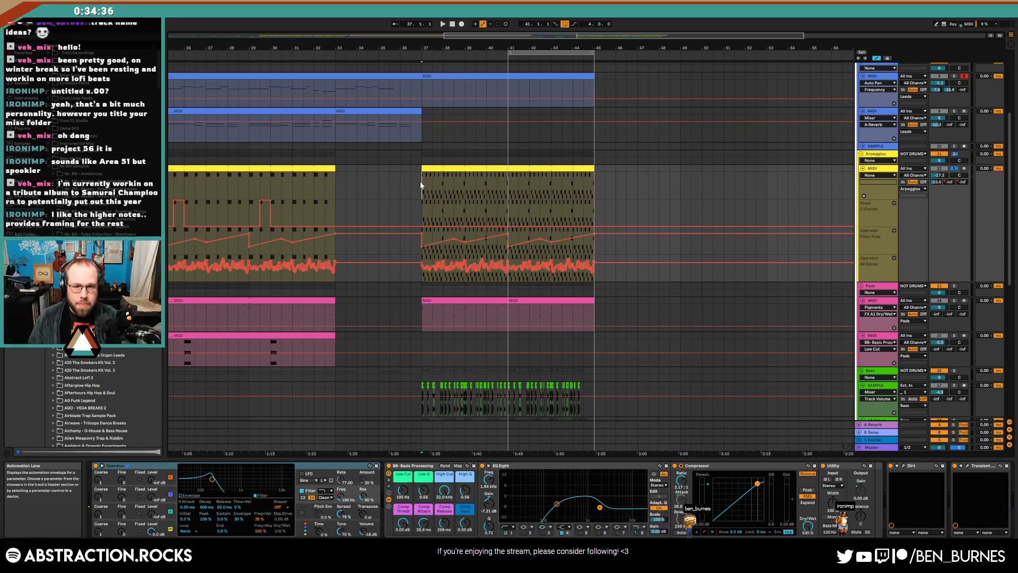
pyautogui.press('space')
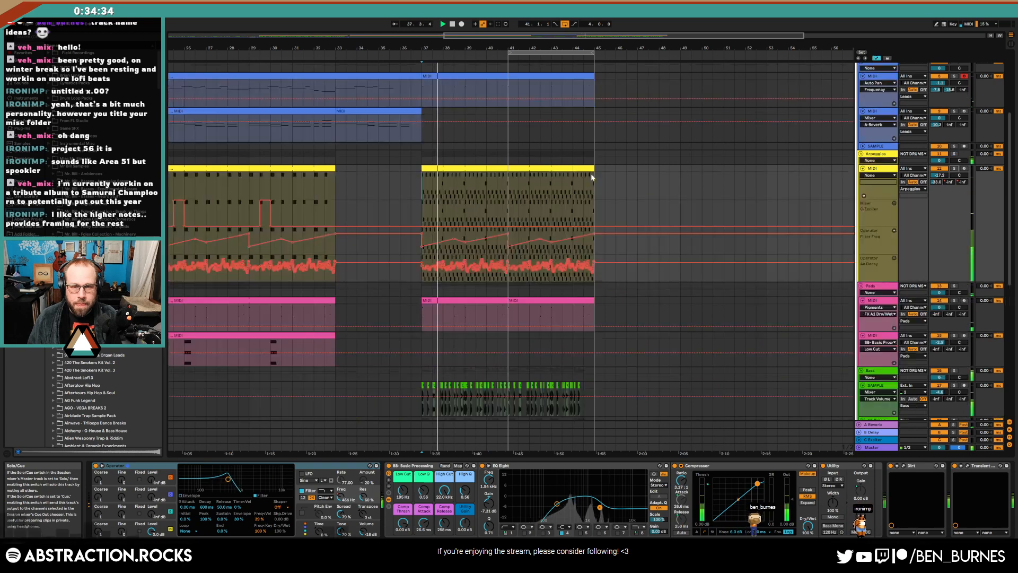
# Shape the arpeggio's filter frequency automation to dip just before bar 37, and duplicate the ramp from bars 37–41 onto bars 41–45
pyautogui.click(410, 245)
pyautogui.press('space')
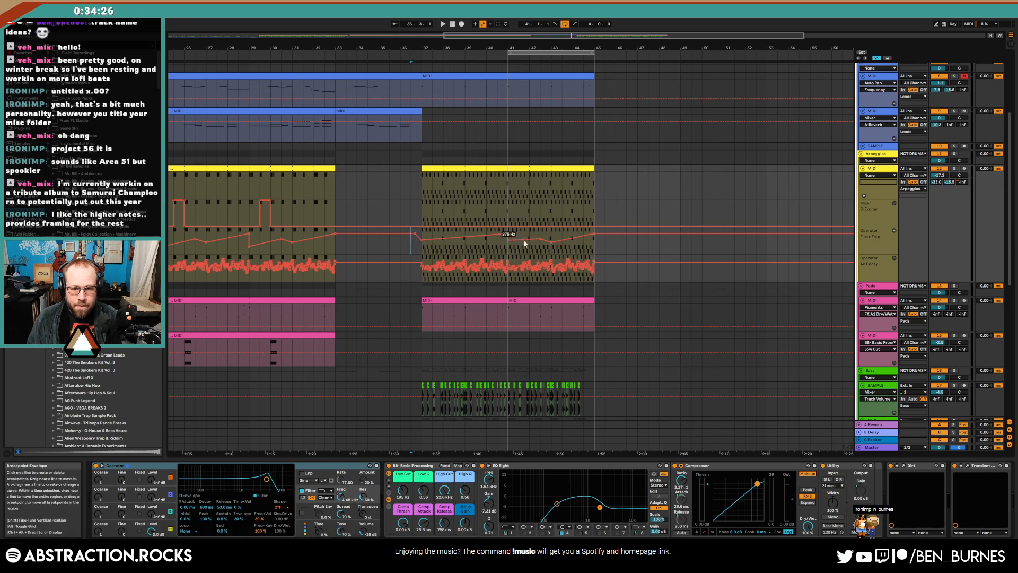
pyautogui.moveTo(424, 248); pyautogui.dragTo(418, 246)
pyautogui.hotkey('ctrl', 'd')
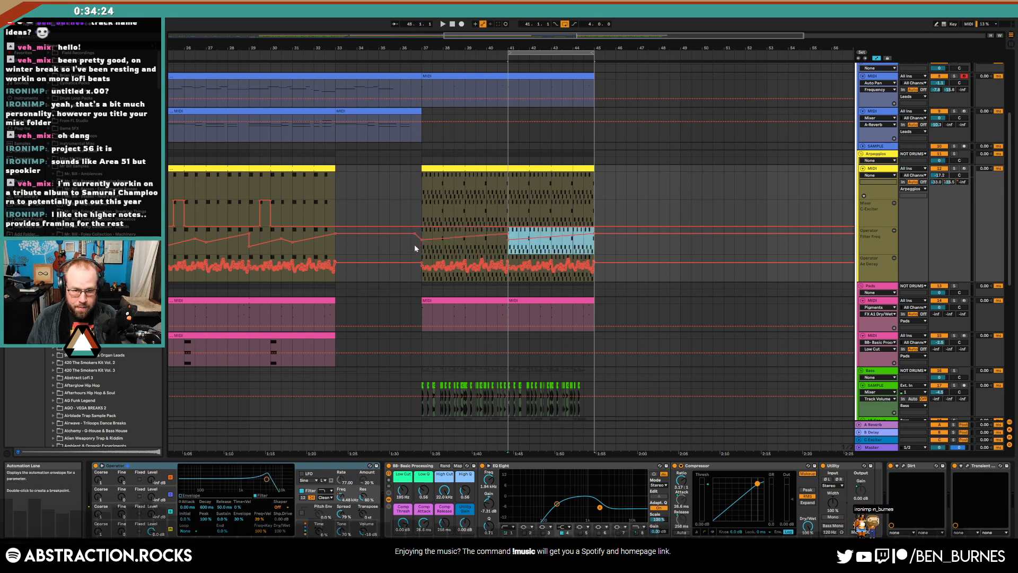
pyautogui.press('space')
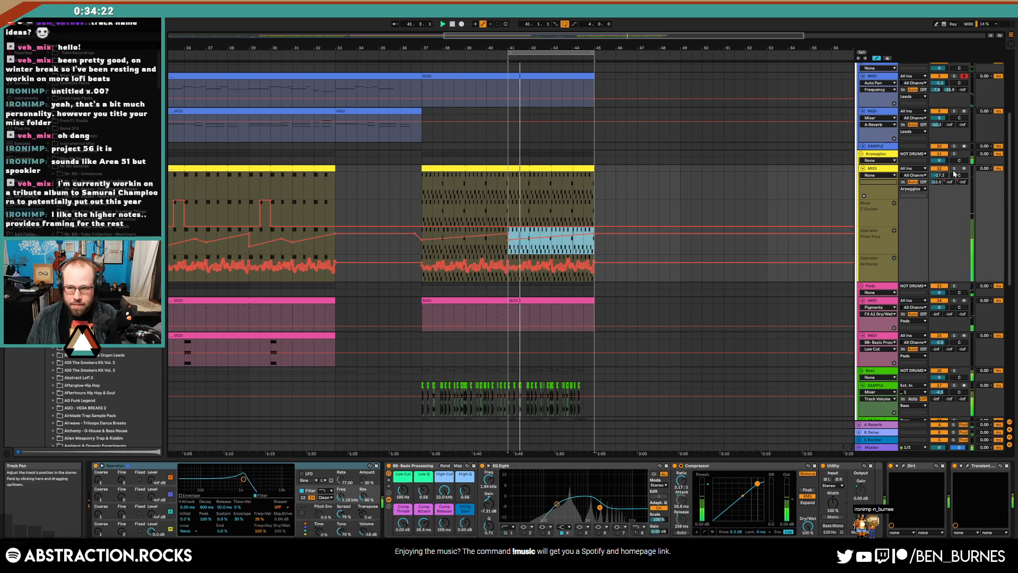
pyautogui.press('a')
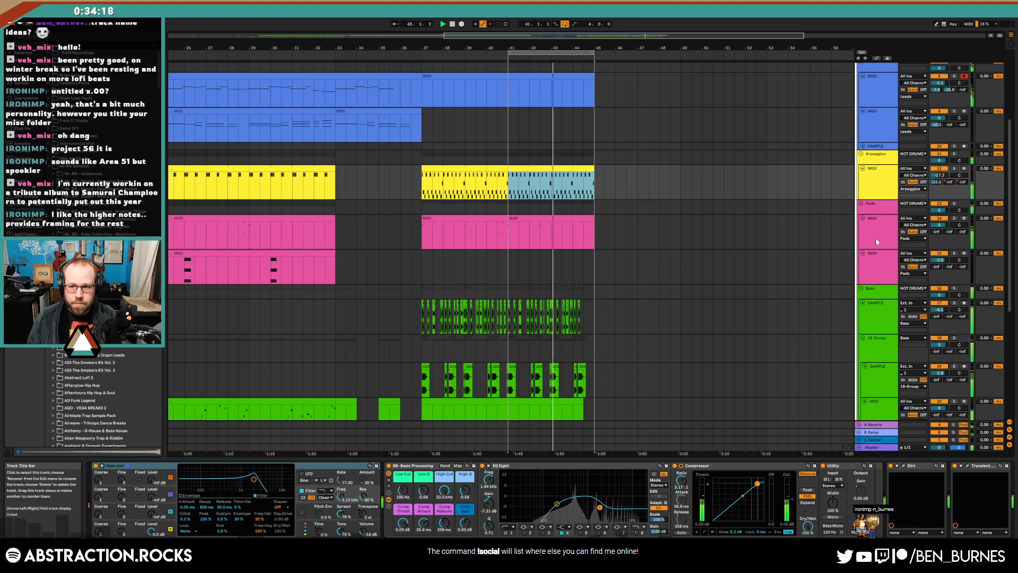
# Arm the second pad track and record a single sustained note in a new clip starting at bar 40
pyautogui.click(879, 265)
pyautogui.click(965, 254)
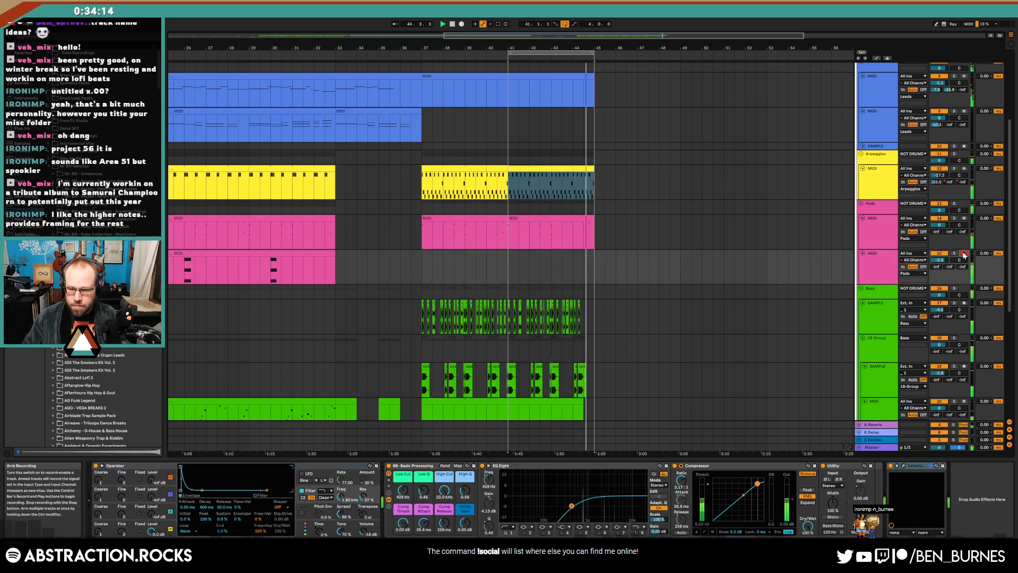
pyautogui.click(421, 262)
pyautogui.press('space')
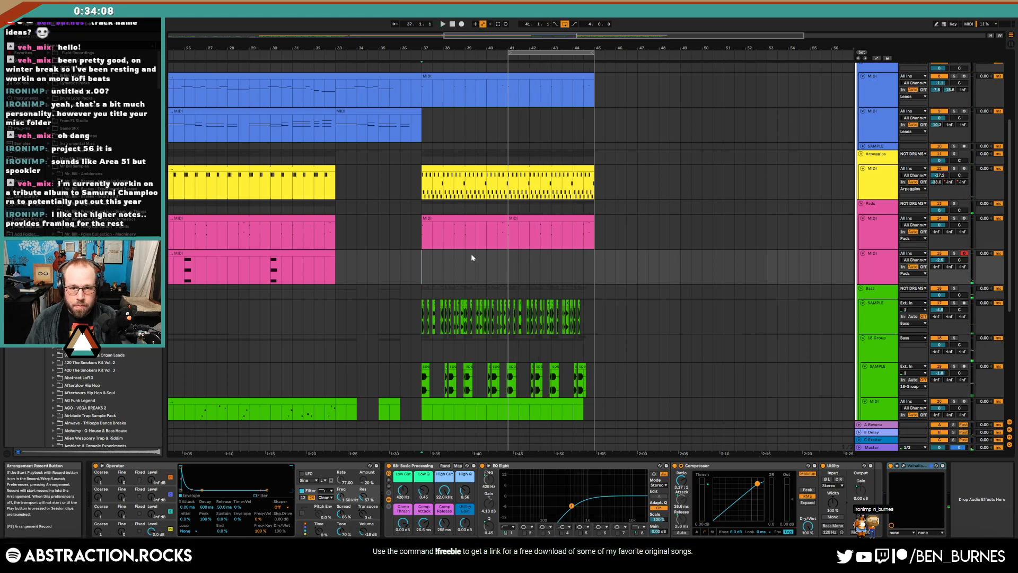
pyautogui.click(453, 25)
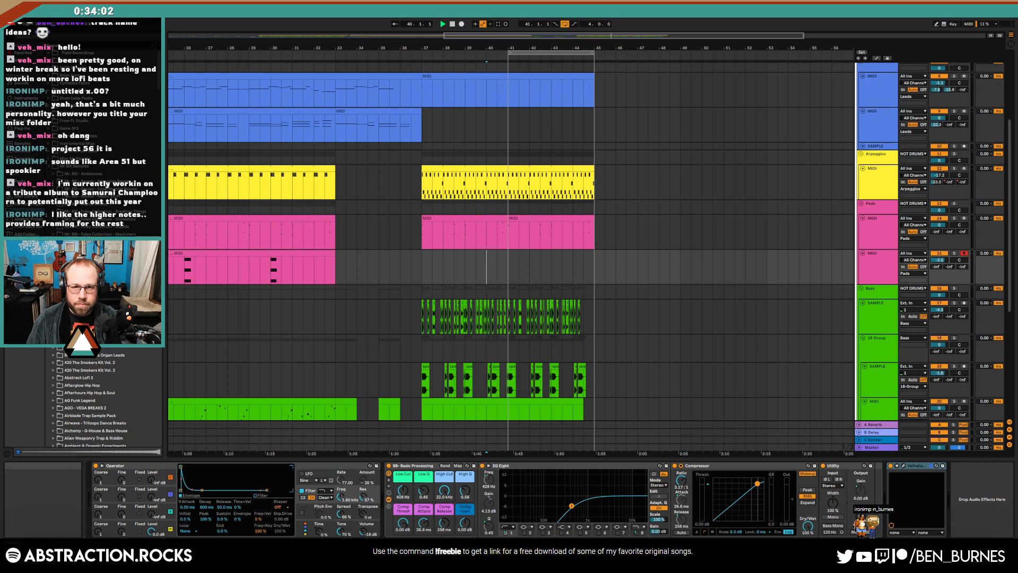
pyautogui.click(462, 24)
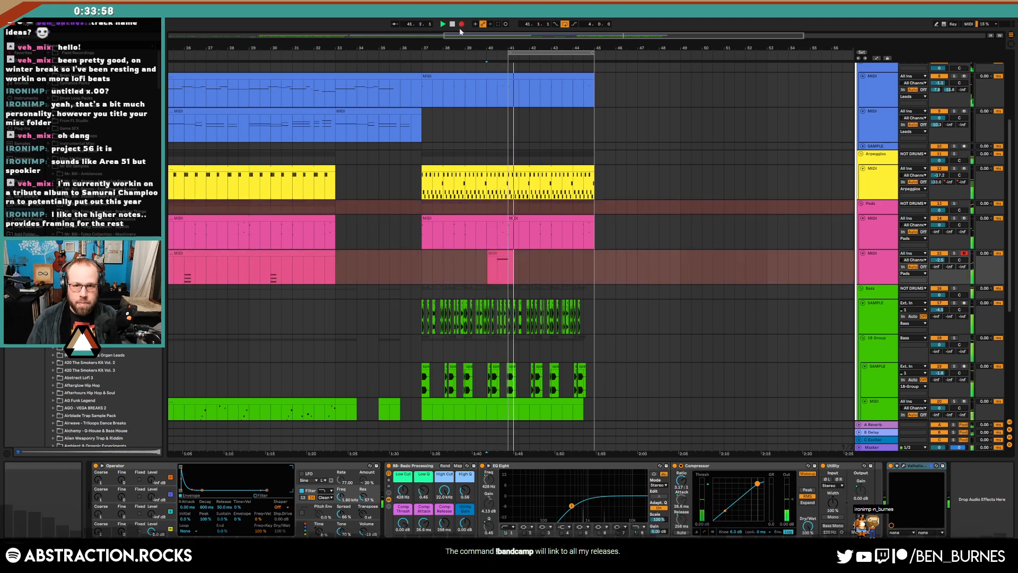
pyautogui.click(462, 25)
# Transpose the recorded pad note down an octave to G3 and quantize its start and end to the grid
pyautogui.doubleClick(511, 252)
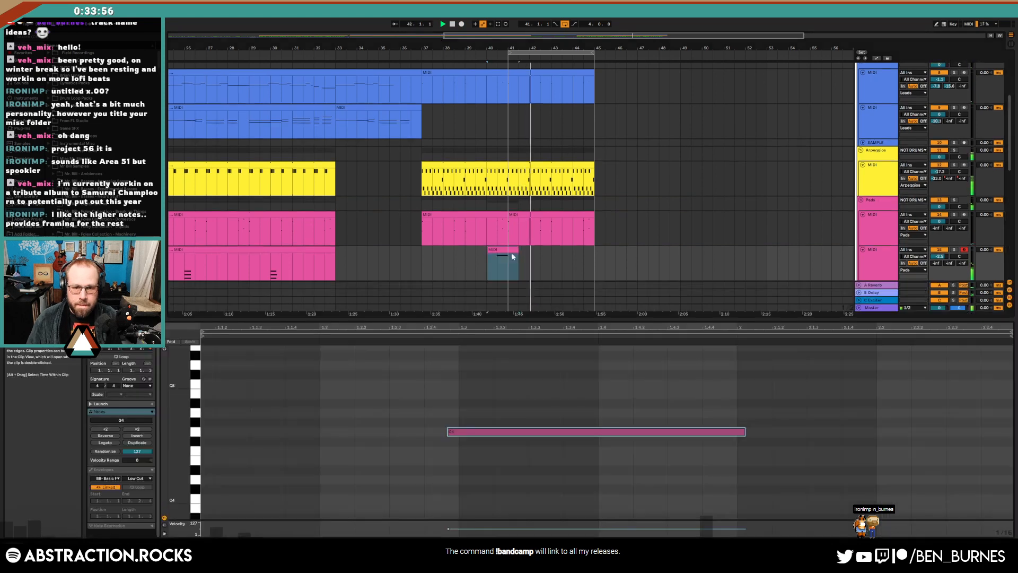
pyautogui.hotkey('shift', 'Down')
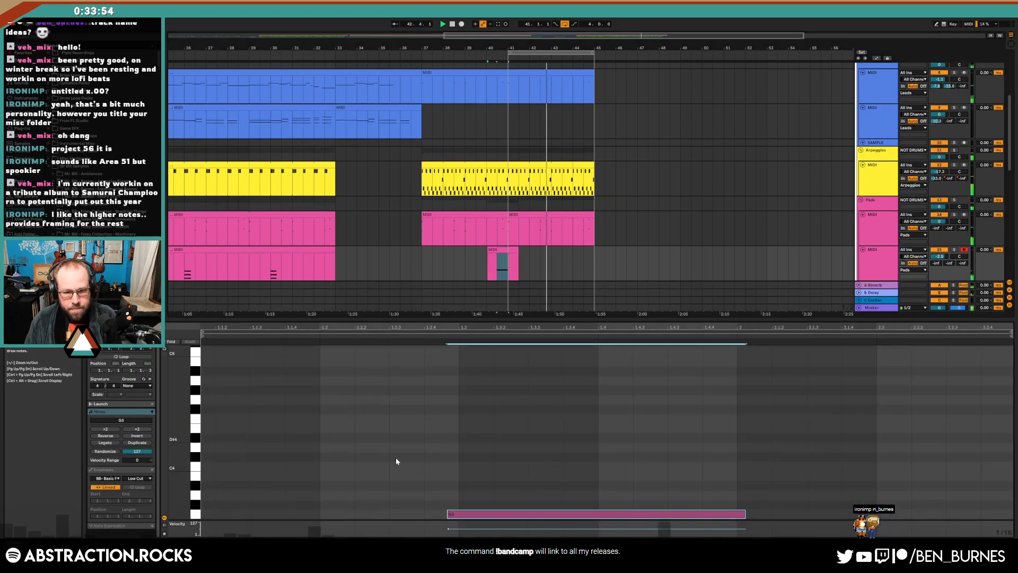
pyautogui.press('Right')
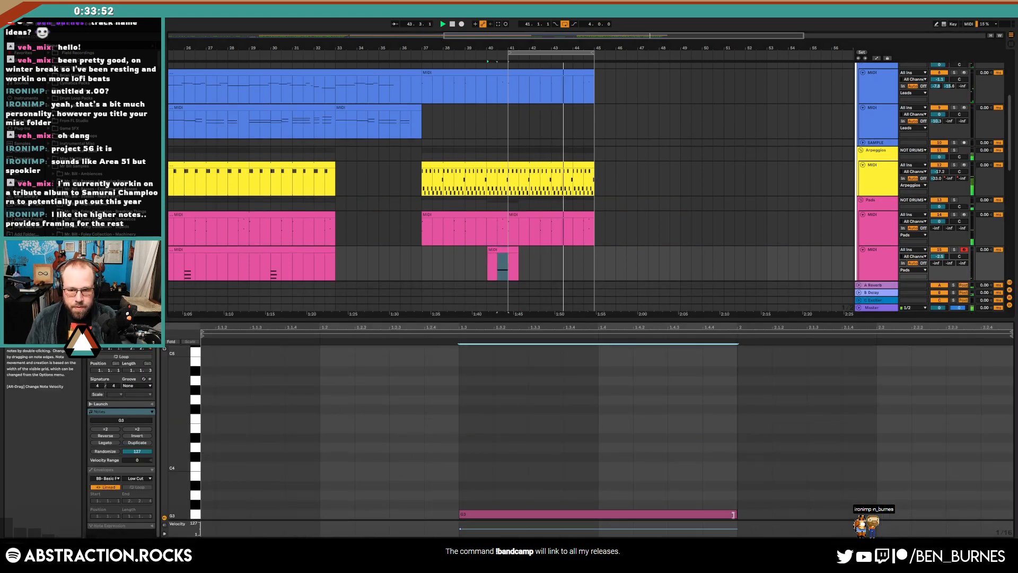
# Copy the bar 40 section of the second pad clip to bar 44 and trim the original clip to end at bar 41
pyautogui.moveTo(491, 262); pyautogui.dragTo(508, 267)
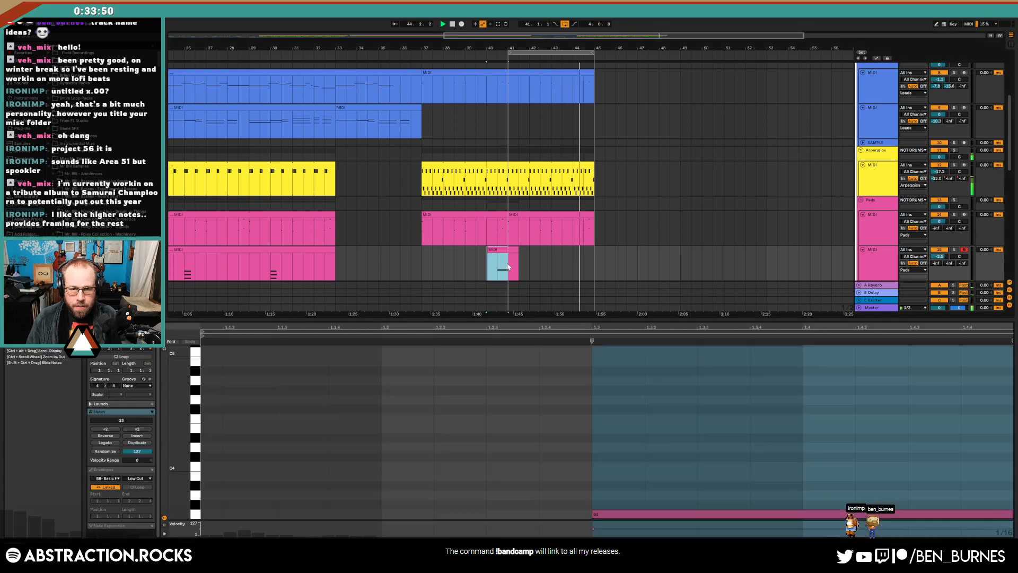
pyautogui.click(574, 260)
pyautogui.hotkey('ctrl', 'v')
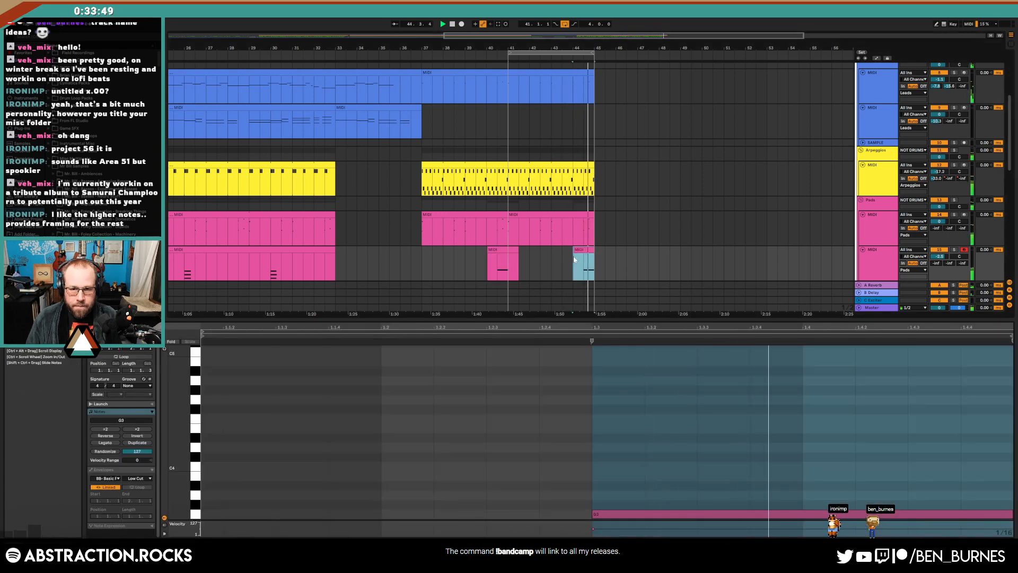
pyautogui.click(511, 250)
pyautogui.moveTo(517, 253); pyautogui.dragTo(508, 256)
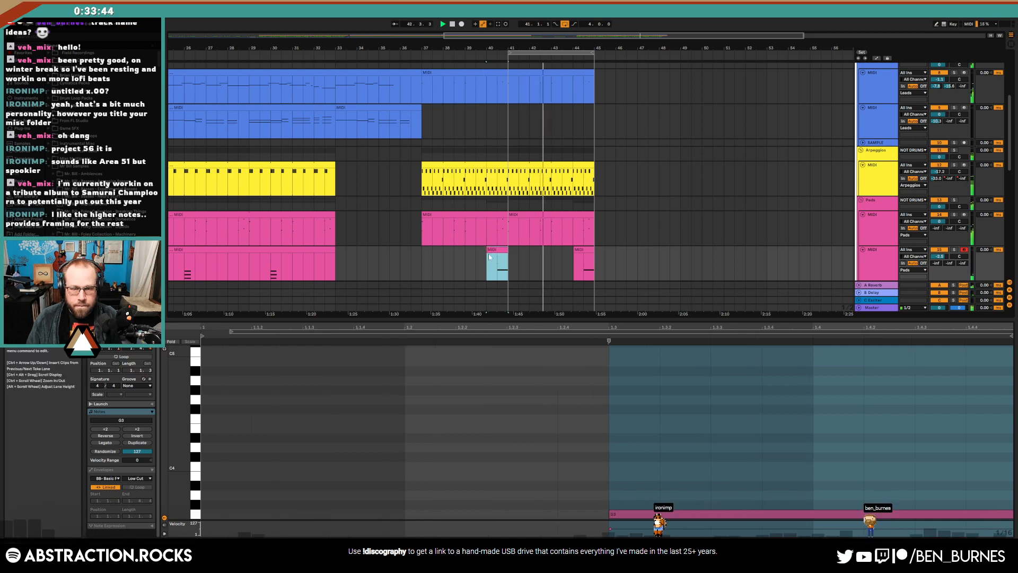
pyautogui.scroll(-2, 492, 259)
pyautogui.hotkey('shift', 'Tab')
pyautogui.press('space')
# Audition the ambience sample clip at bar 8
pyautogui.scroll(-2, 603, 286)
pyautogui.scroll(-2, 610, 296)
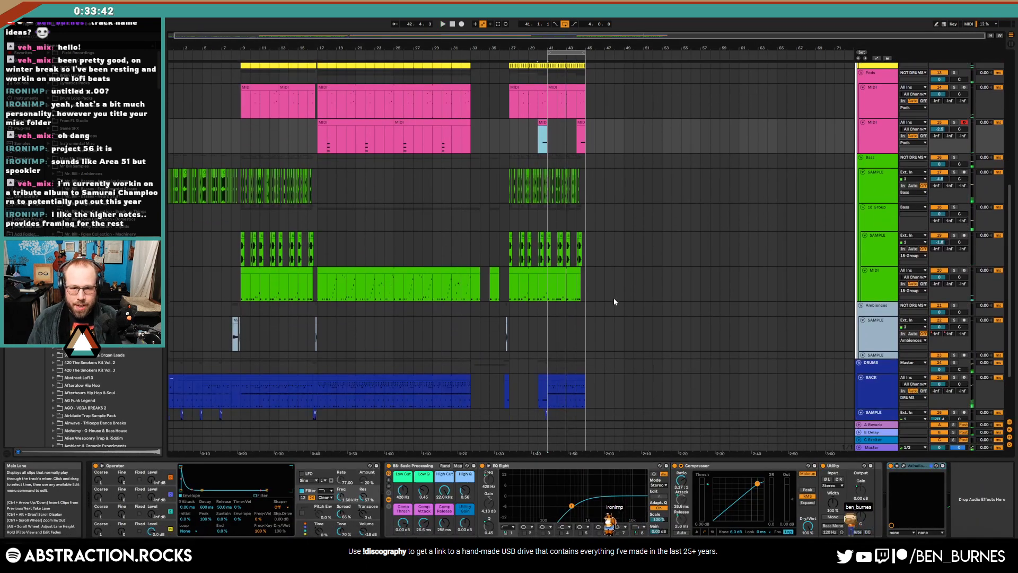
pyautogui.scroll(1, 734, 372)
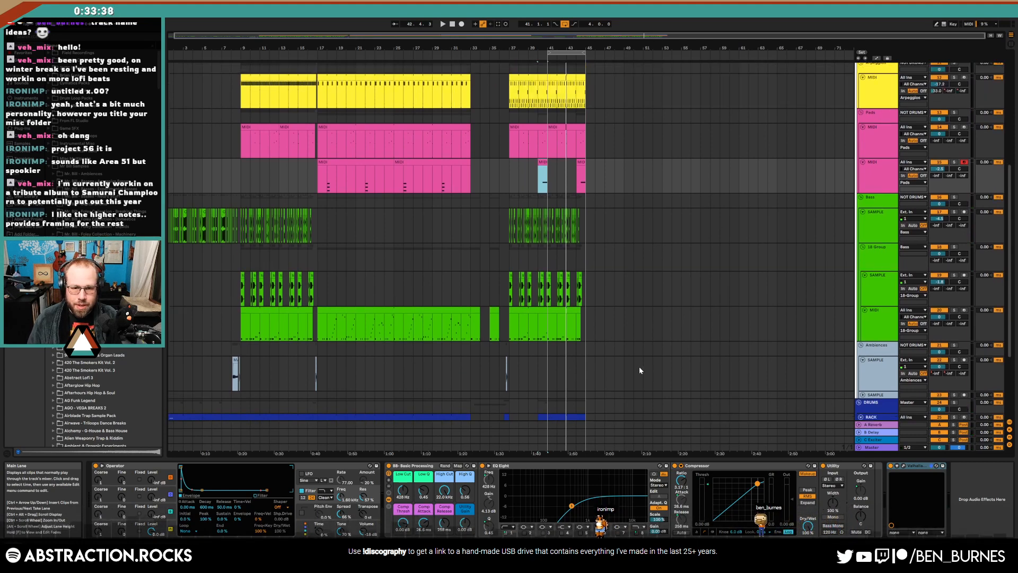
pyautogui.click(232, 362)
pyautogui.press('space')
pyautogui.click(233, 365)
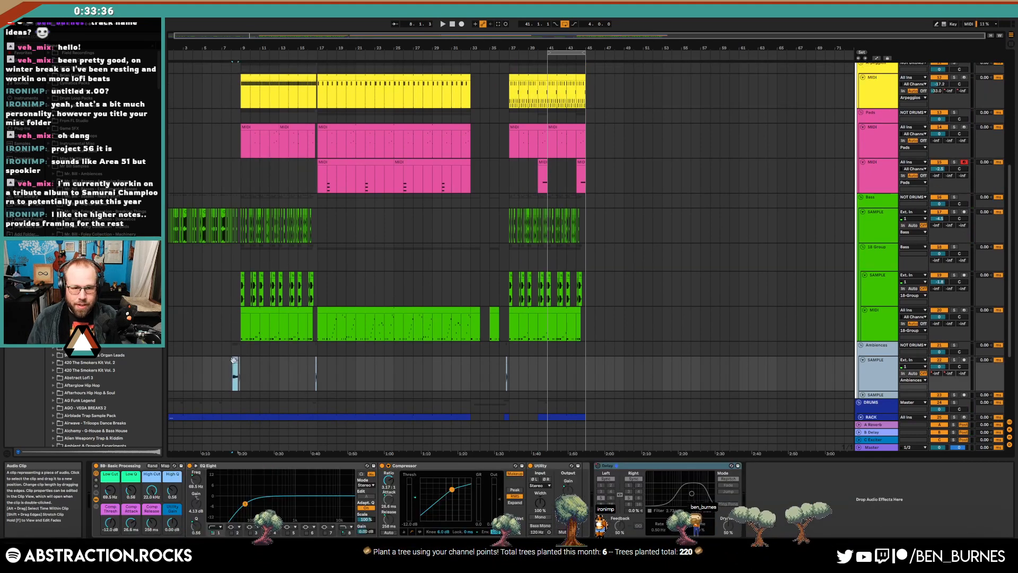
# Add a new Operator MIDI track to the Leads group
pyautogui.scroll(3, 860, 215)
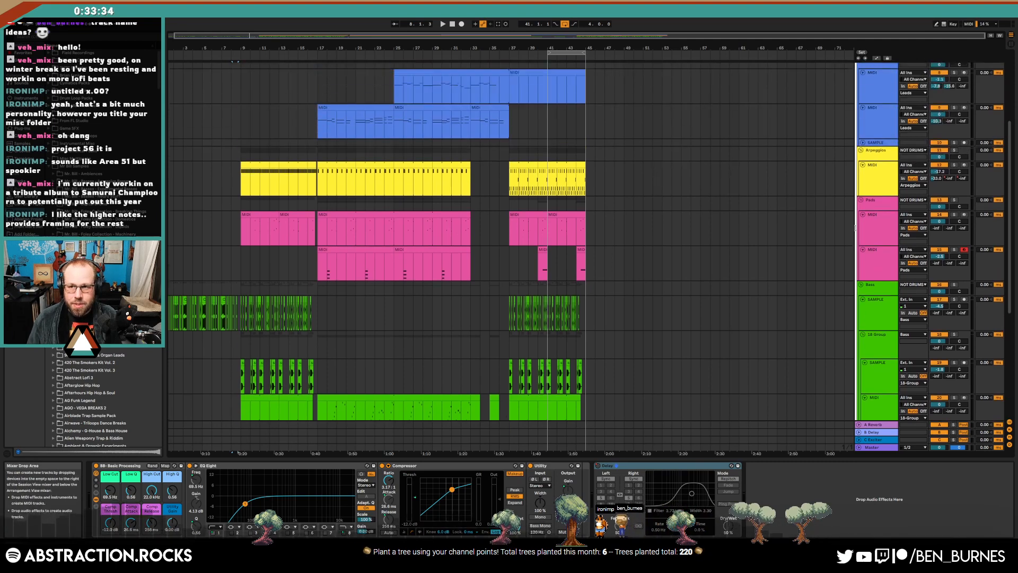
pyautogui.scroll(1, 875, 144)
pyautogui.click(877, 148)
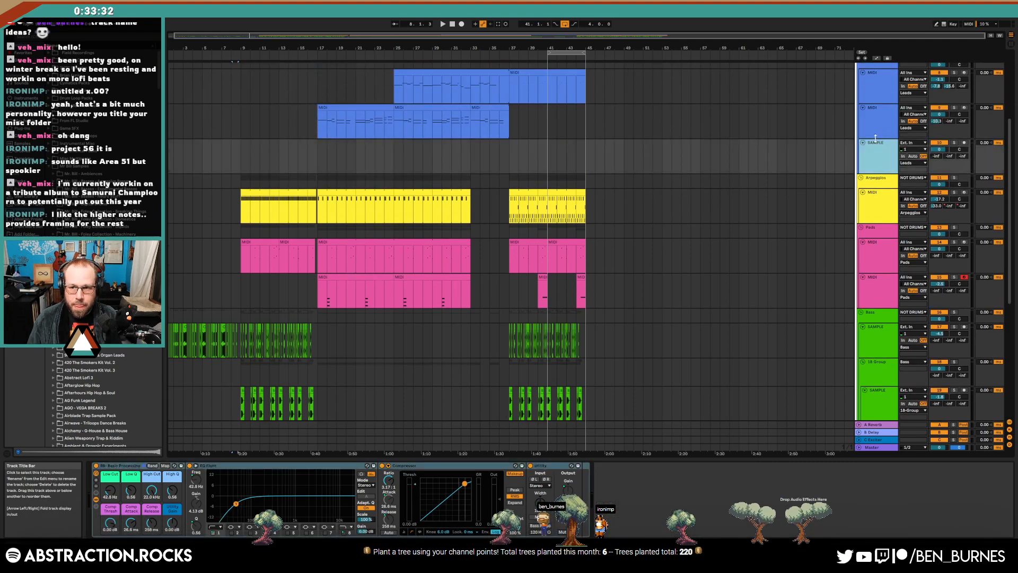
pyautogui.click(877, 133)
pyautogui.scroll(-3, 660, 267)
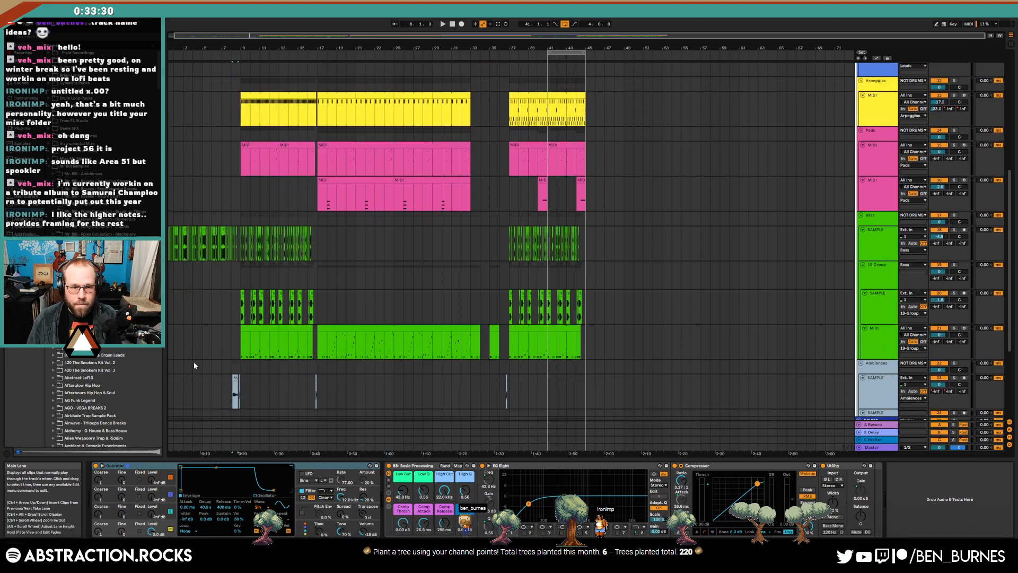
# Copy the ambience sample clip from bar 8 to bar 54 on the same track
pyautogui.click(236, 368)
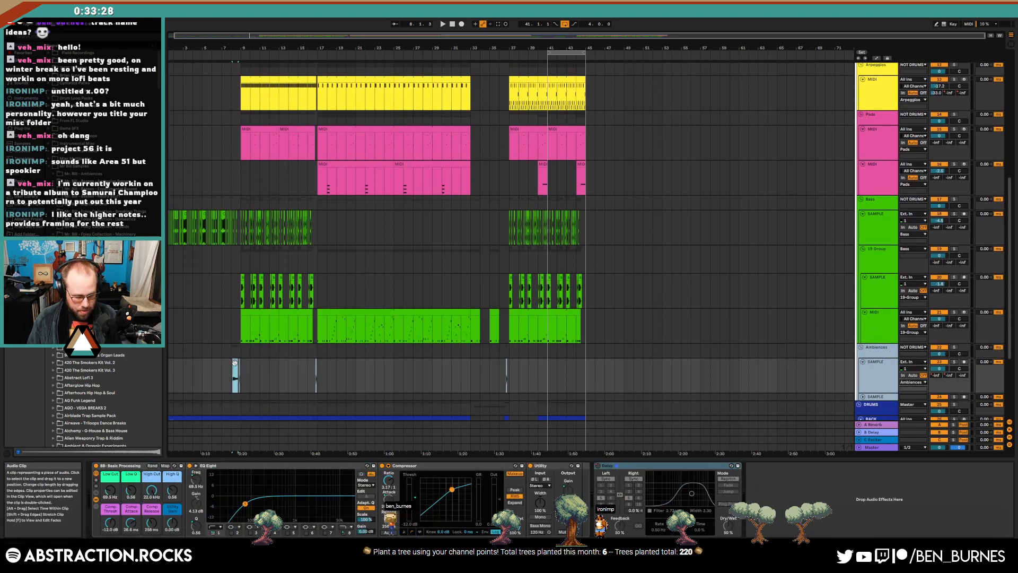
pyautogui.click(673, 380)
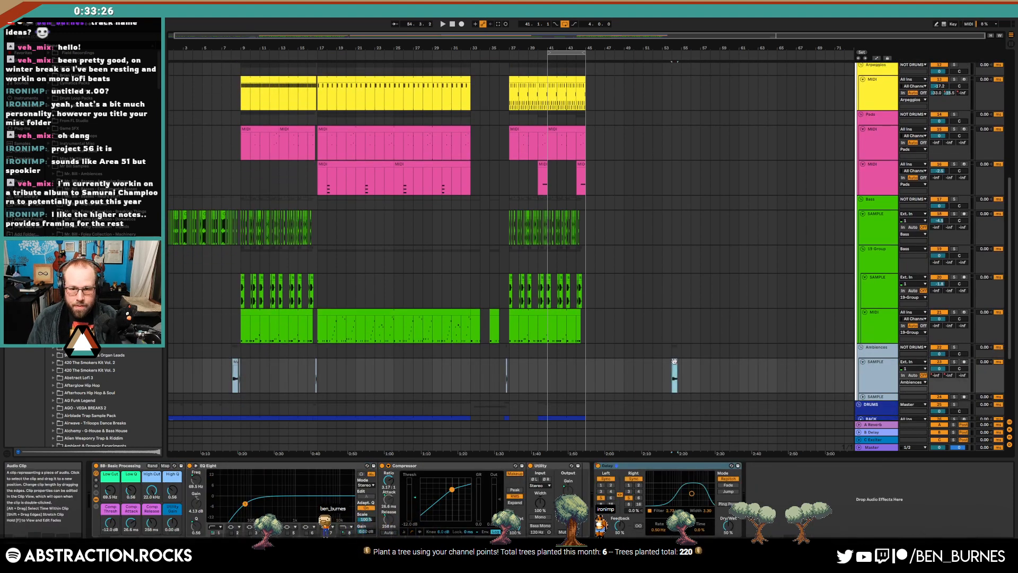
pyautogui.hotkey('ctrl', 'v')
pyautogui.scroll(10, 673, 380)
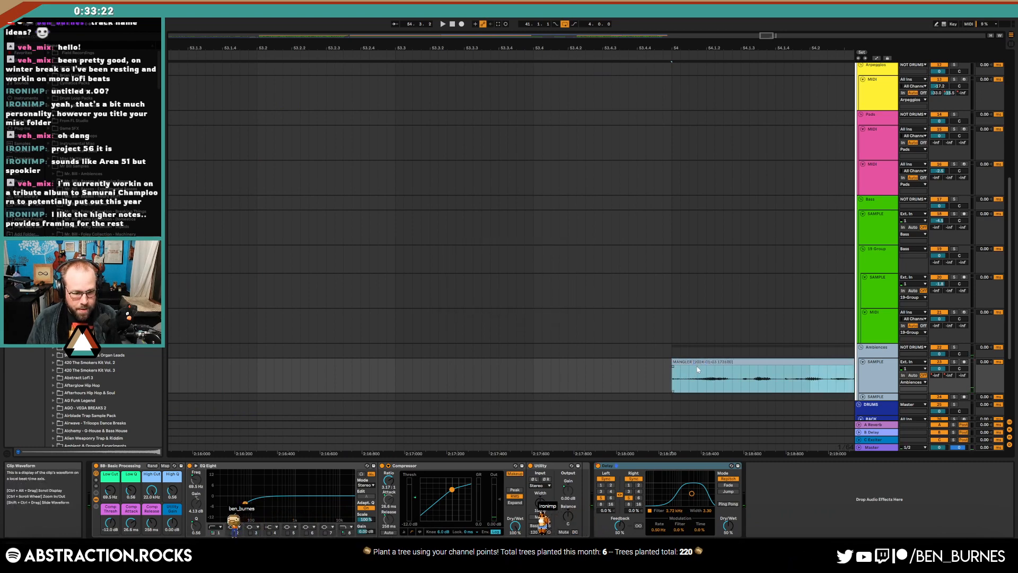
pyautogui.scroll(-5, 696, 366)
pyautogui.scroll(-4, 659, 349)
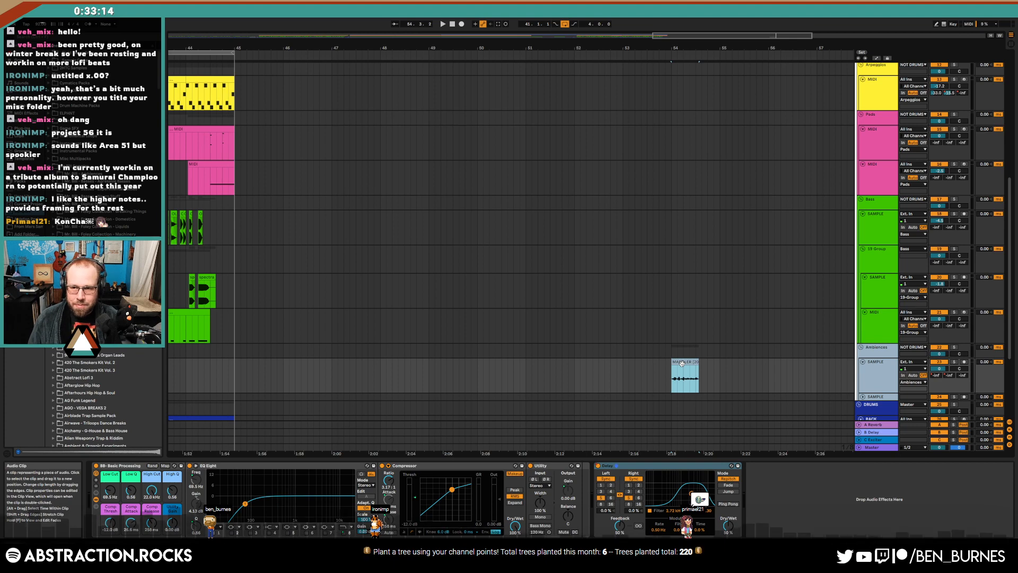
# Load the copied ambience clip into a Simpler on the new Leads MIDI track
pyautogui.moveTo(718, 46); pyautogui.dragTo(686, 373)
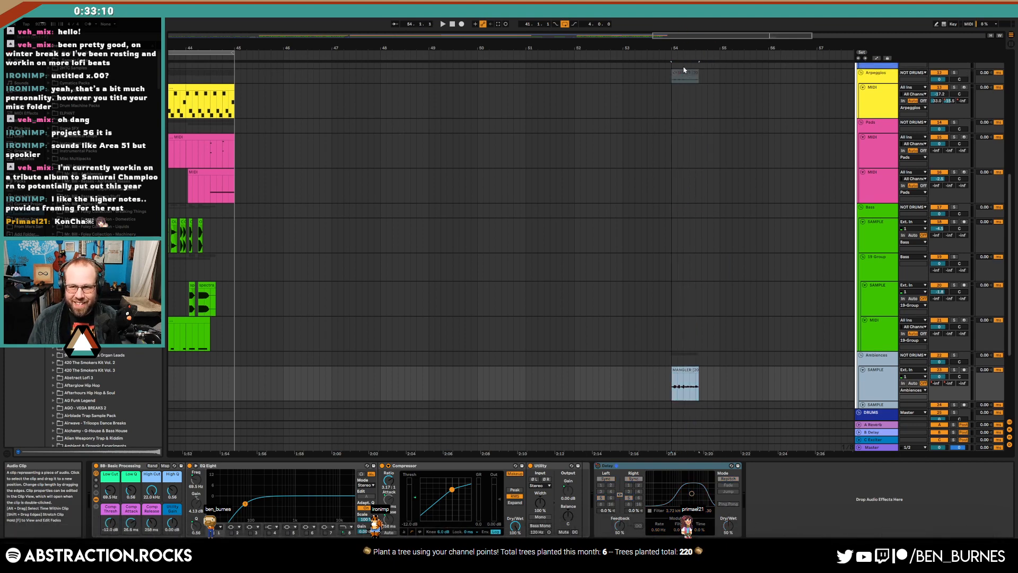
pyautogui.moveTo(684, 69); pyautogui.dragTo(870, 235)
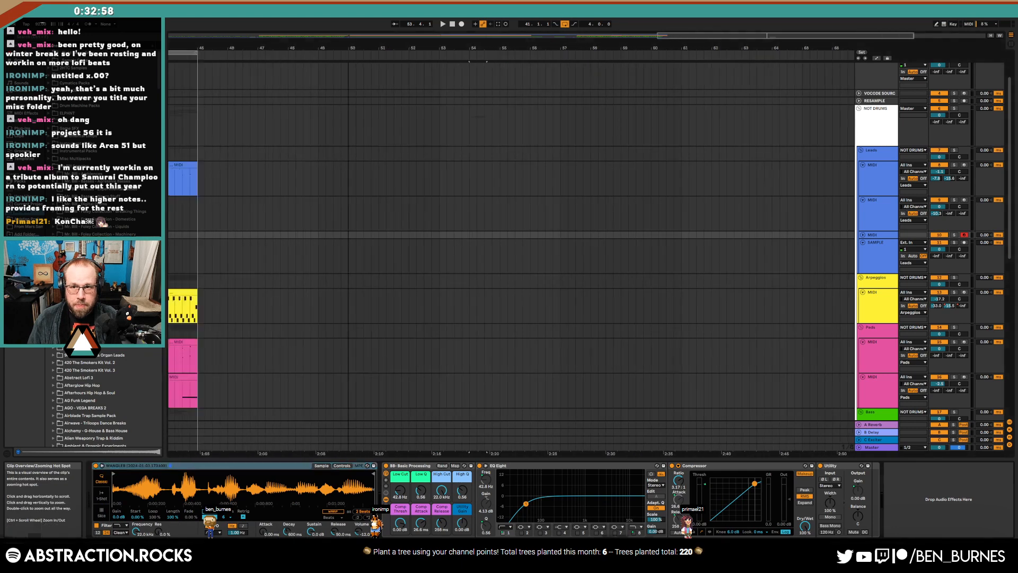
pyautogui.moveTo(785, 36); pyautogui.dragTo(298, 34)
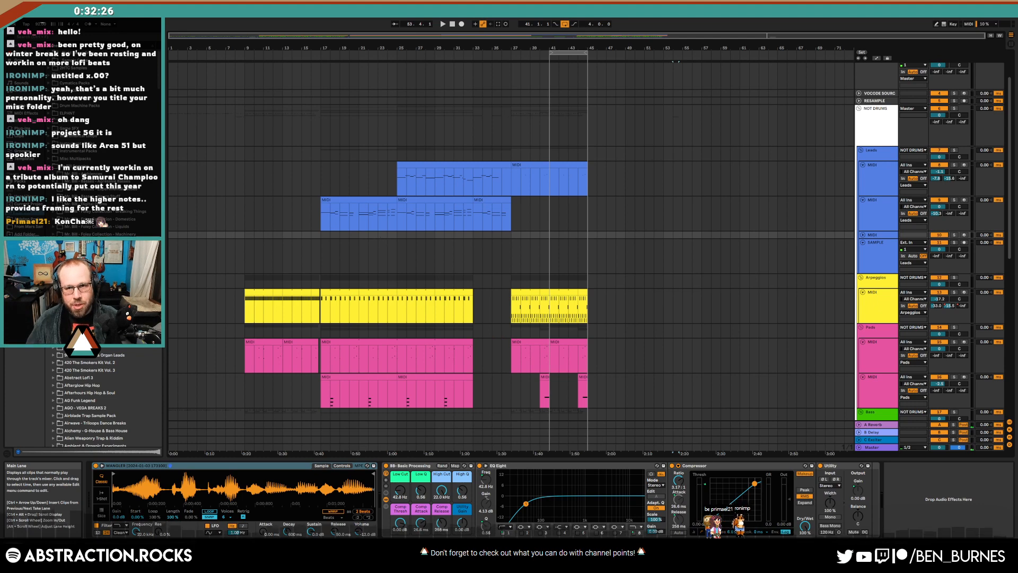
# Unfold the new lead track and examine the Simpler's envelope controls while playing the arrangement through bar 37 into bar 41
pyautogui.click(557, 234)
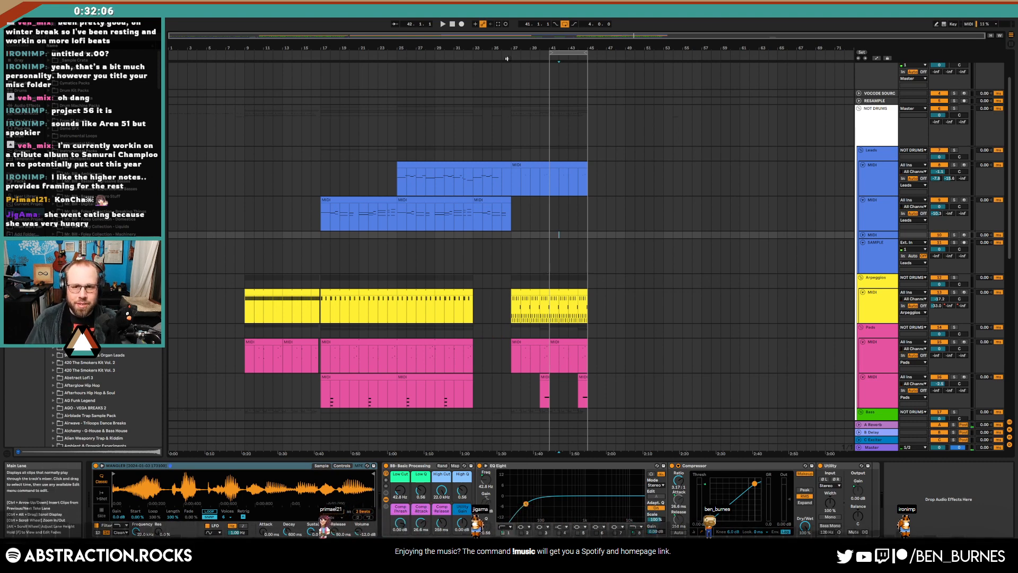
pyautogui.click(489, 57)
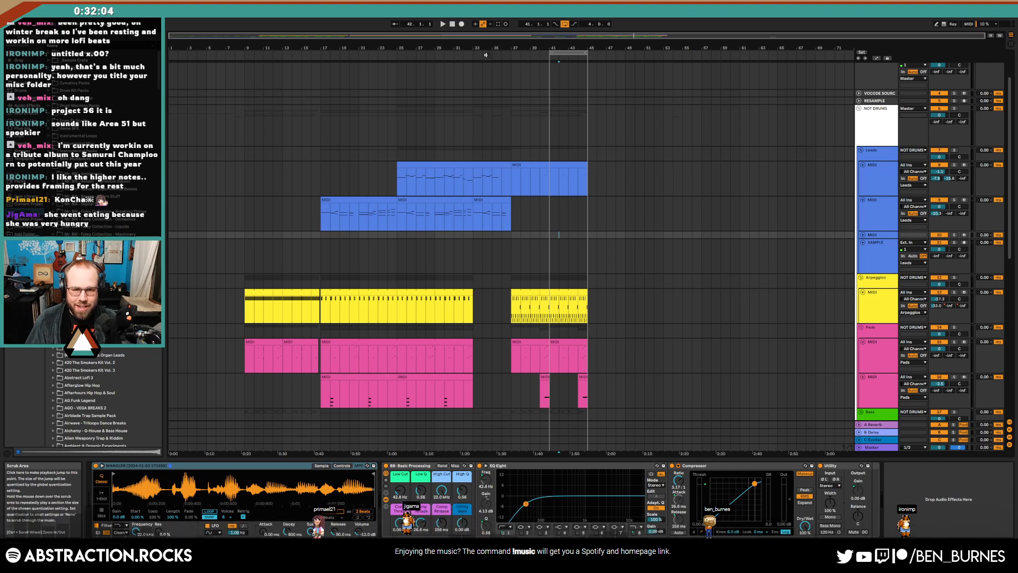
pyautogui.scroll(-1, 882, 228)
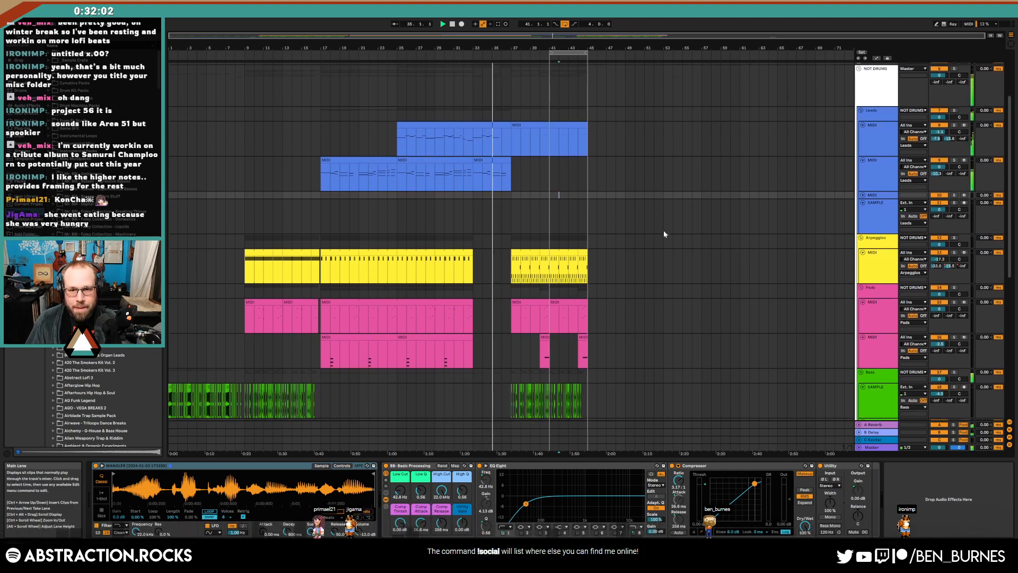
pyautogui.click(863, 219)
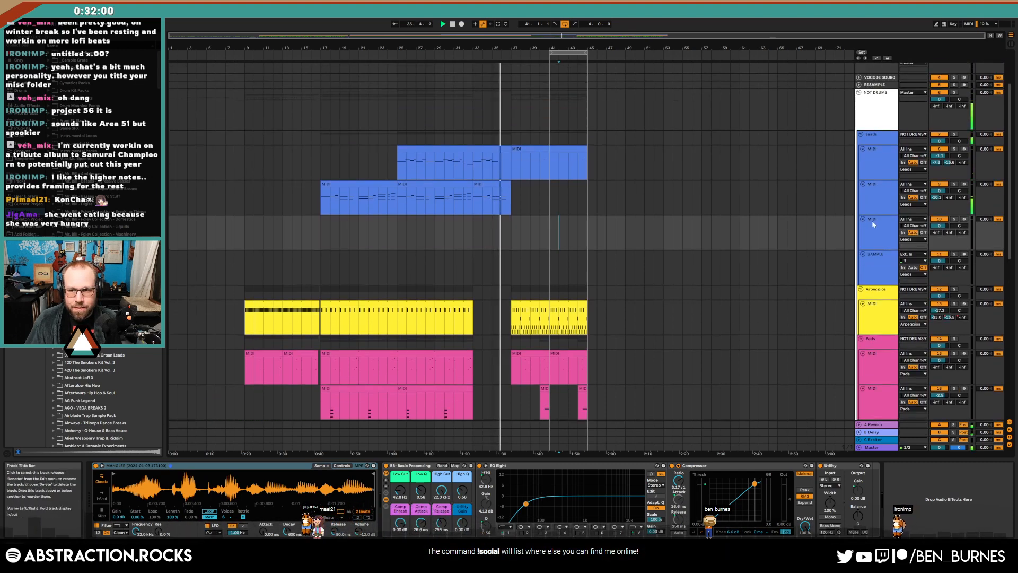
pyautogui.click(873, 223)
pyautogui.click(343, 466)
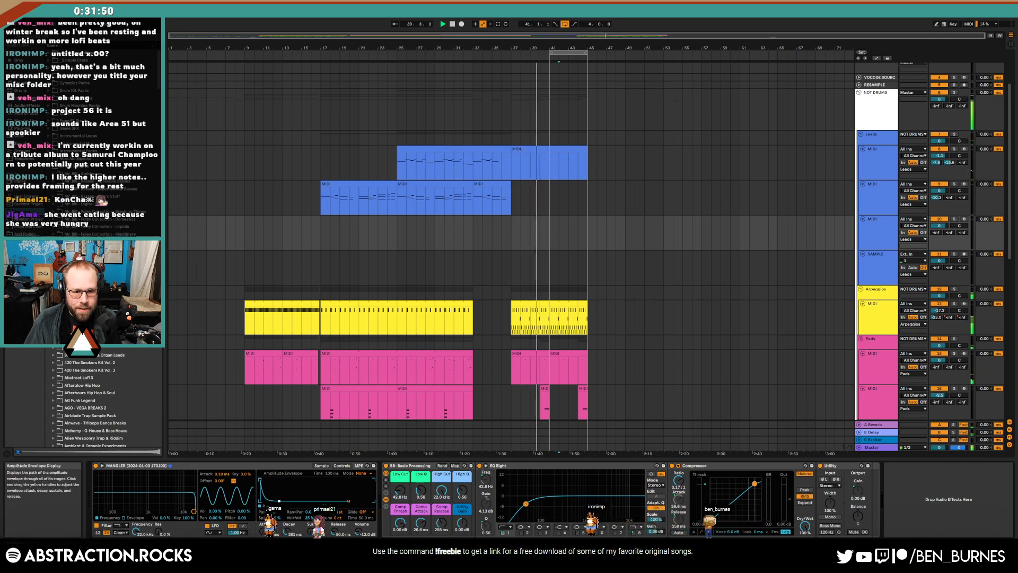
pyautogui.click(338, 469)
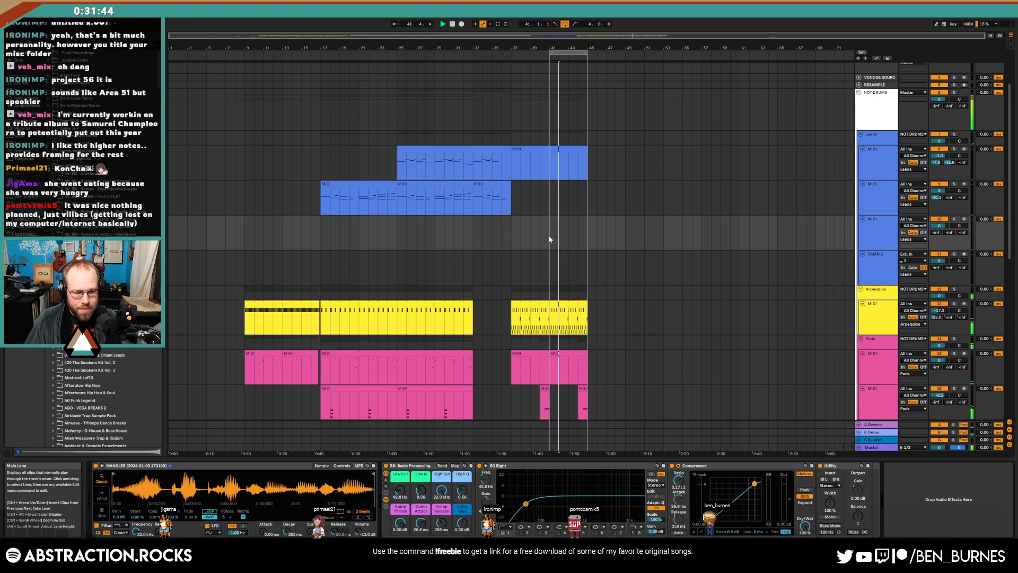
pyautogui.press('space')
# Fill bars 41 to 45 of the new lead track with the repeated-note clip copied from the first arpeggio section
pyautogui.moveTo(552, 234); pyautogui.dragTo(585, 242)
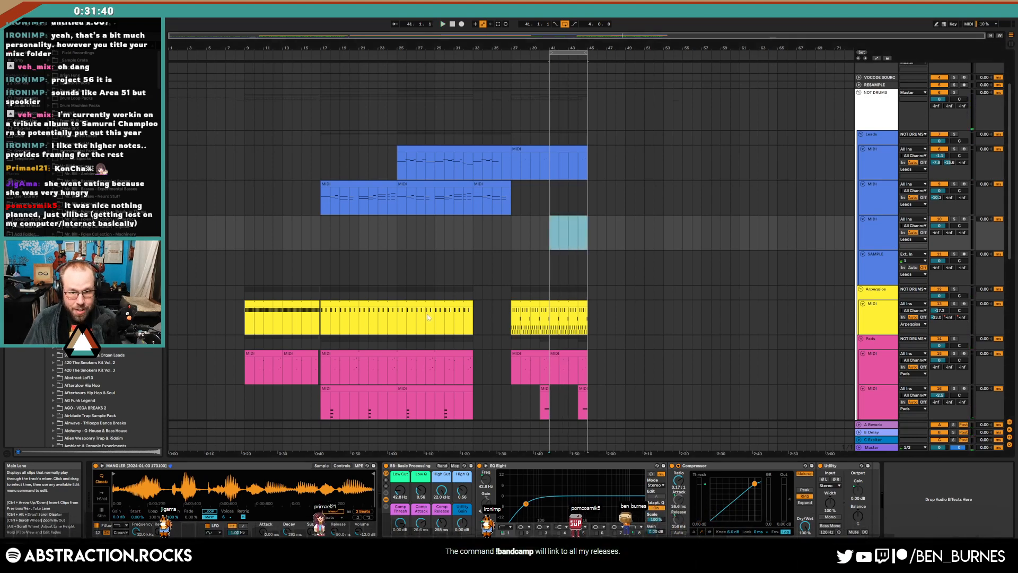
pyautogui.click(291, 312)
pyautogui.click(552, 234)
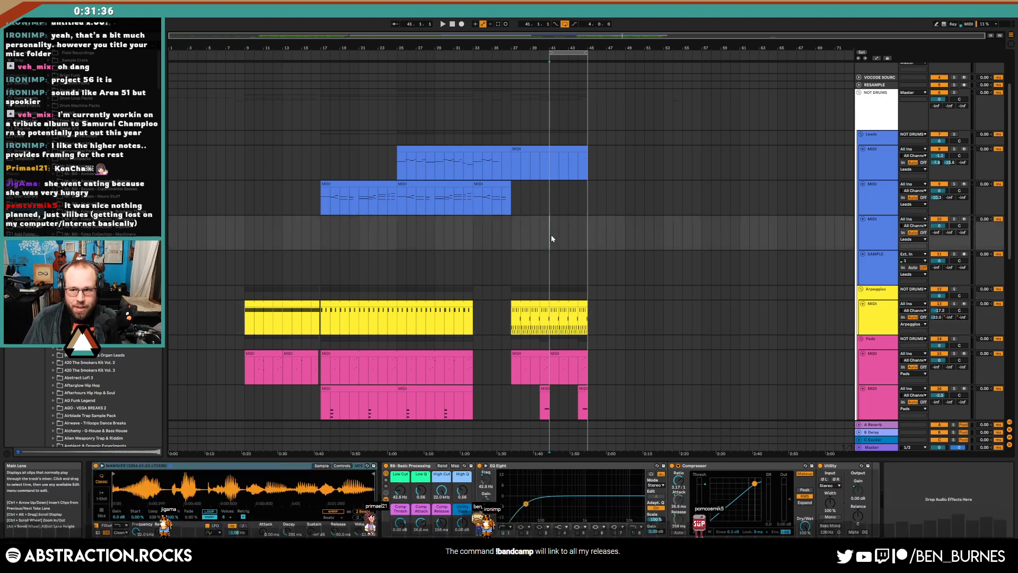
pyautogui.hotkey('ctrl', 'v')
pyautogui.hotkey('ctrl', 'v')
pyautogui.hotkey('ctrl', 'v')
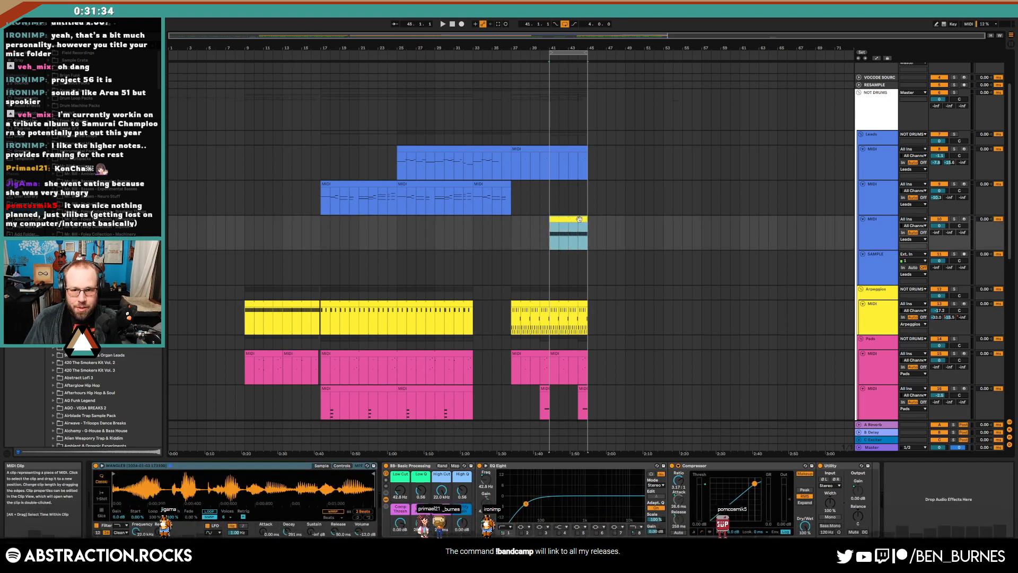
# Transpose all C4 notes of the new lead clip down two octaves to C2
pyautogui.doubleClick(579, 219)
pyautogui.moveTo(225, 364); pyautogui.dragTo(994, 428)
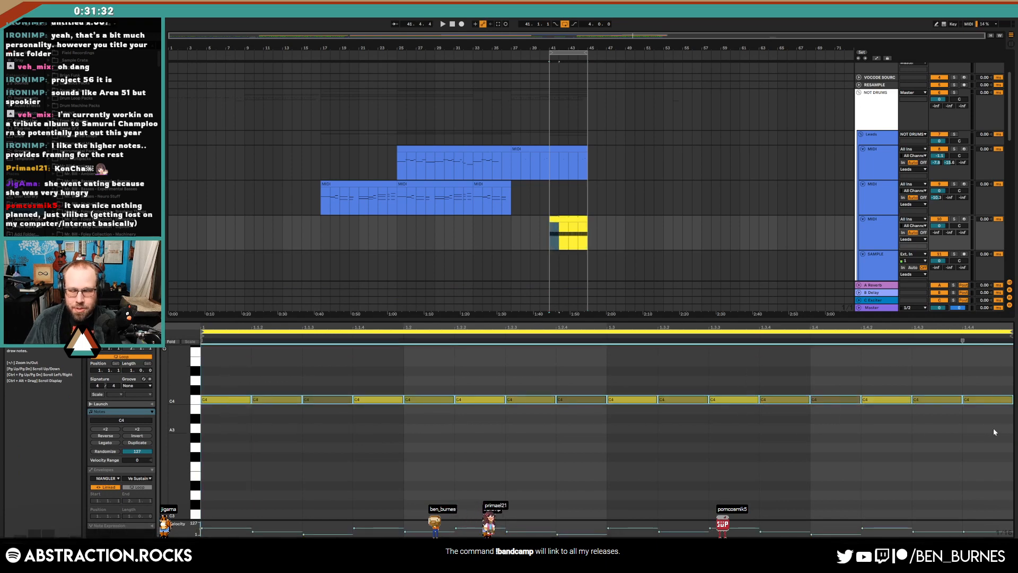
pyautogui.hotkey('shift', 'Down')
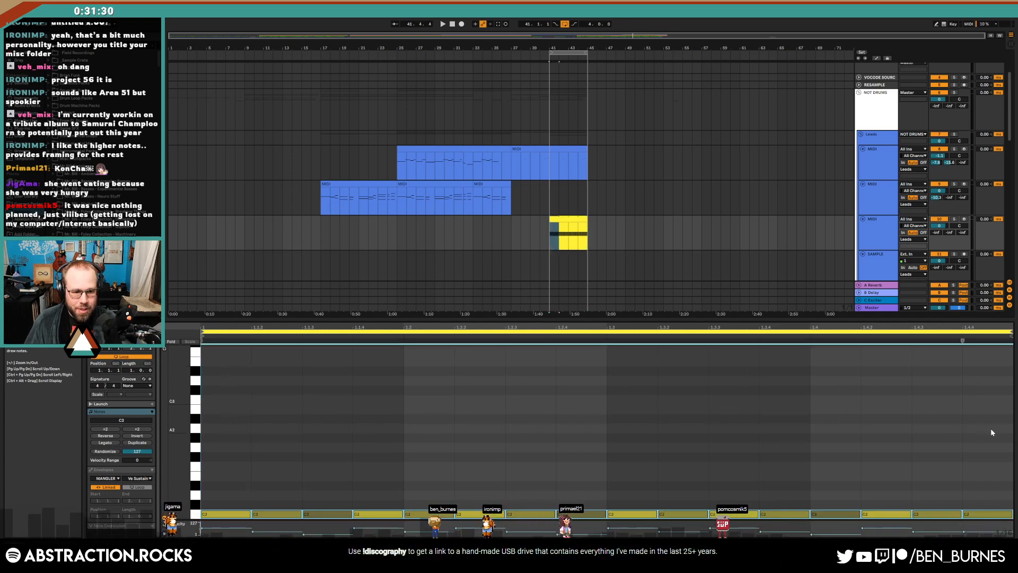
pyautogui.hotkey('shift', 'Tab')
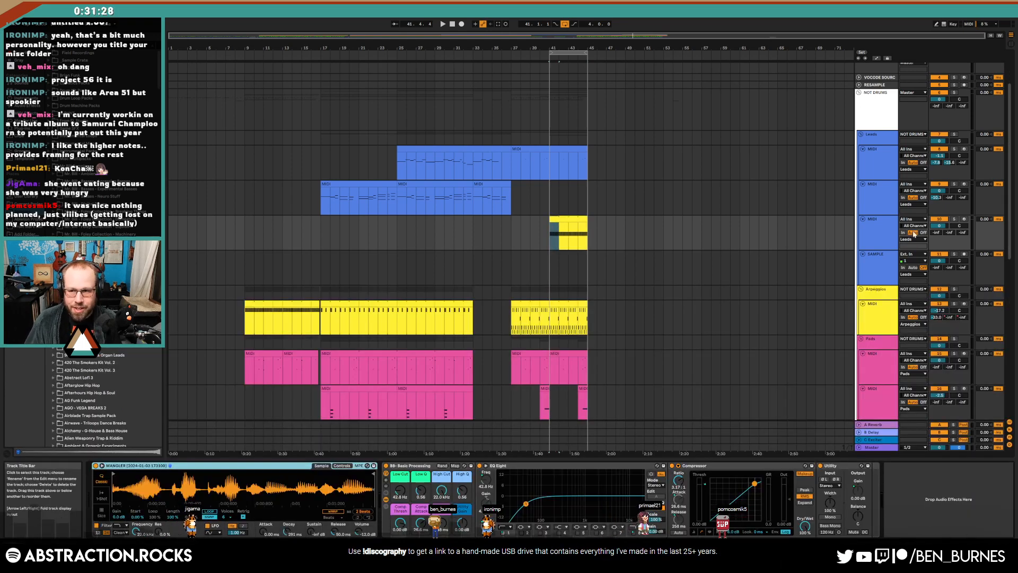
# Solo the new lead track, play it briefly and switch the Simpler to Slicing mode
pyautogui.click(954, 219)
pyautogui.press('space')
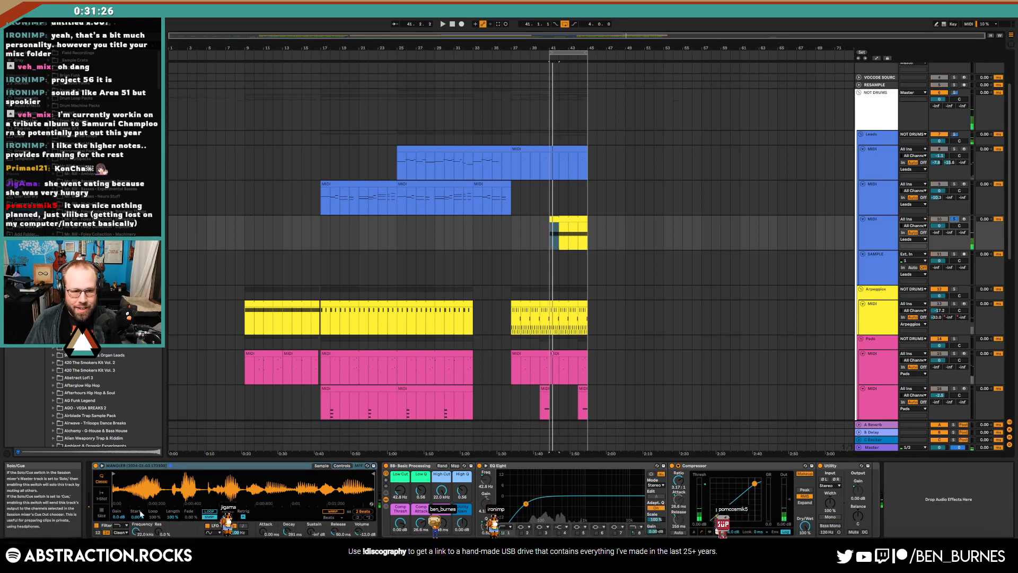
pyautogui.click(102, 513)
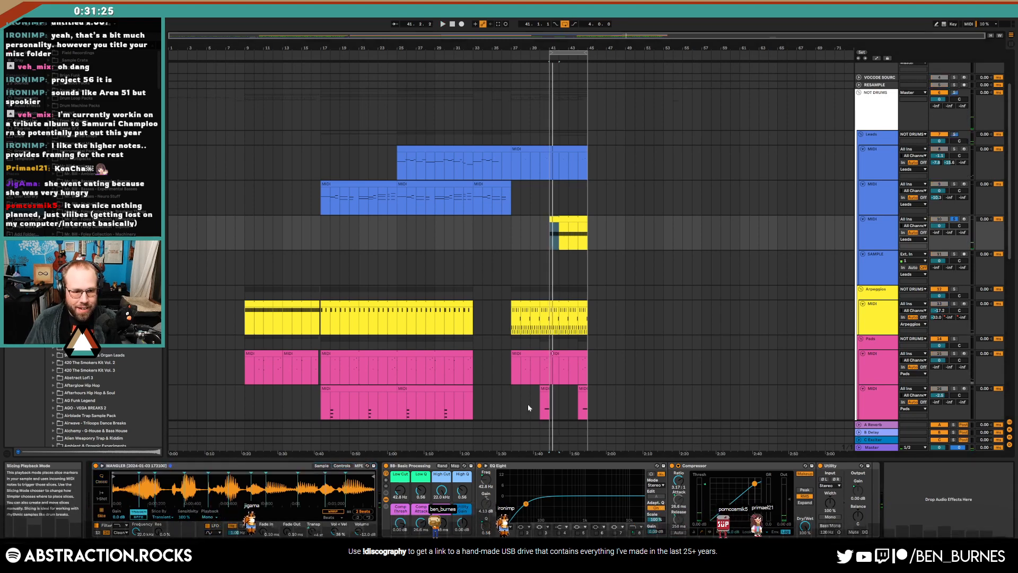
# Duplicate the row of C2 notes in the new lead clip onto C#2, D2 and D#2
pyautogui.click(570, 219)
pyautogui.doubleClick(570, 220)
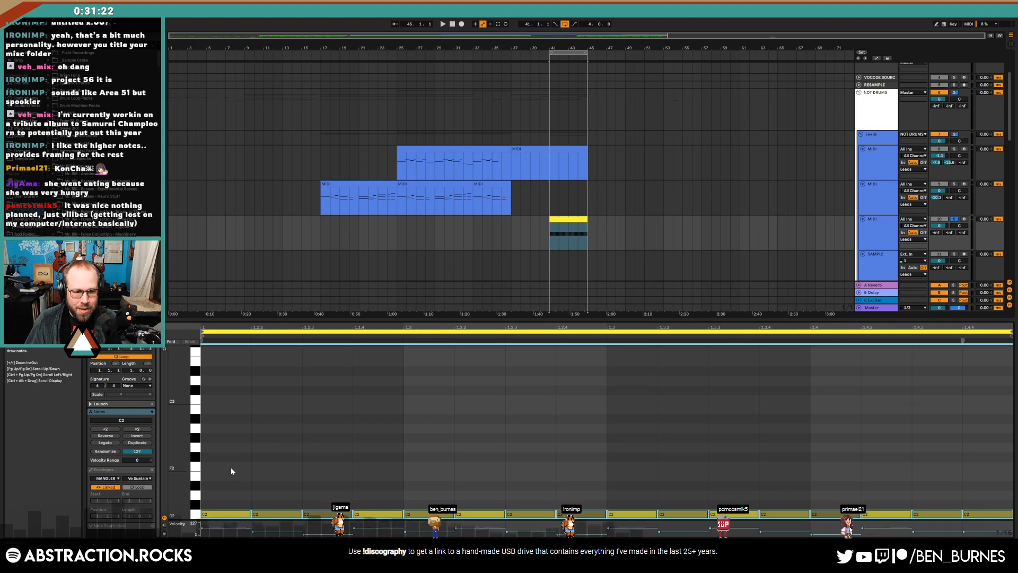
pyautogui.moveTo(231, 467); pyautogui.dragTo(906, 511)
pyautogui.hotkey('ctrl', 'c')
pyautogui.hotkey('ctrl', 'v')
pyautogui.press('Up')
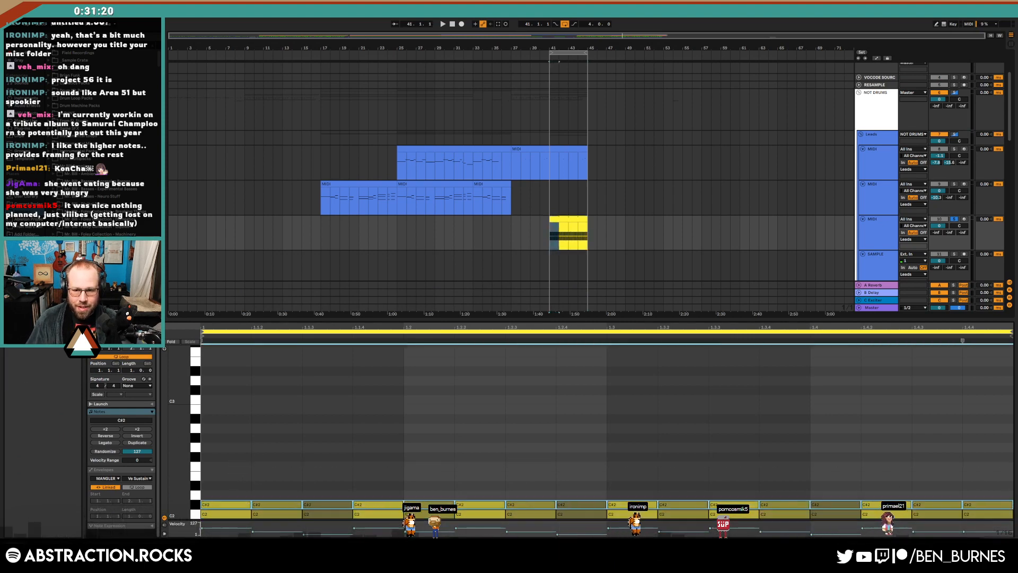
pyautogui.hotkey('ctrl', 'v')
pyautogui.press('Up')
pyautogui.press('Up')
pyautogui.hotkey('ctrl', 'v')
pyautogui.press('Up')
pyautogui.press('Up')
pyautogui.press('Up')
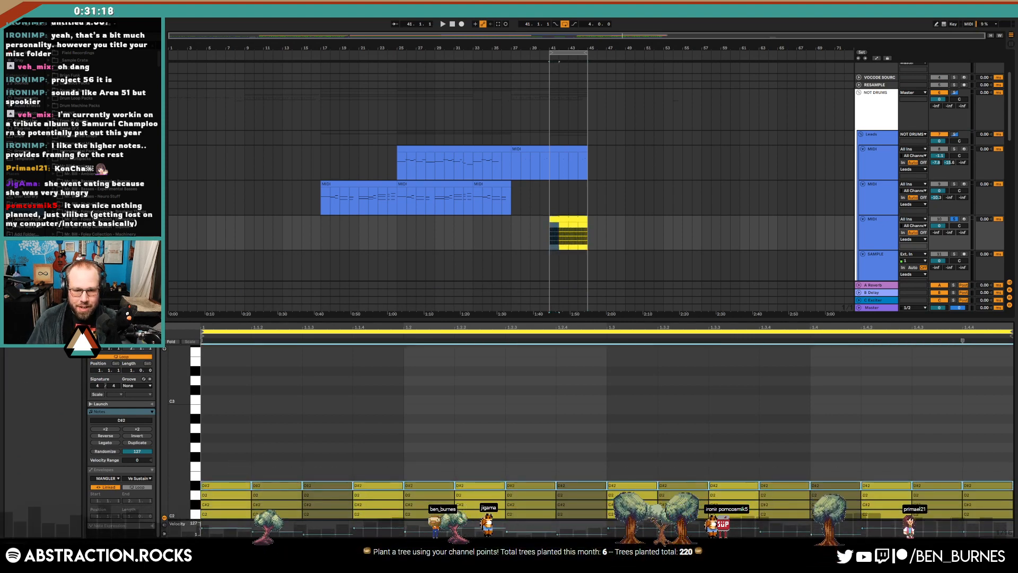
# Copy the four note rows from C2 to D#2 up four semitones to fill E2 through G2
pyautogui.moveTo(215, 452); pyautogui.dragTo(981, 513)
pyautogui.hotkey('ctrl', 'c')
pyautogui.hotkey('ctrl', 'v')
pyautogui.press('Up')
pyautogui.press('Up')
pyautogui.press('Up')
pyautogui.press('Up')
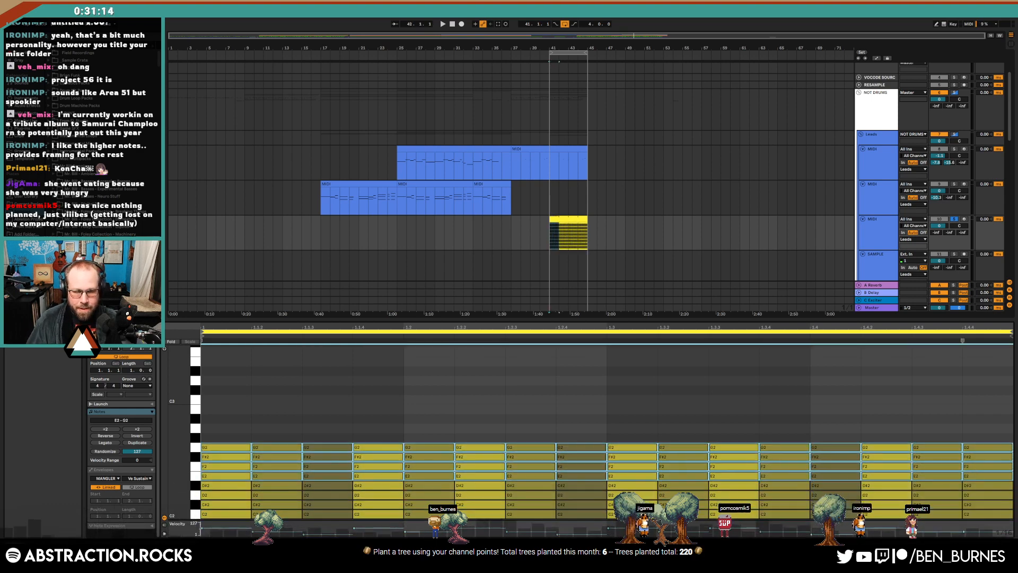
pyautogui.hotkey('shift', 'Tab')
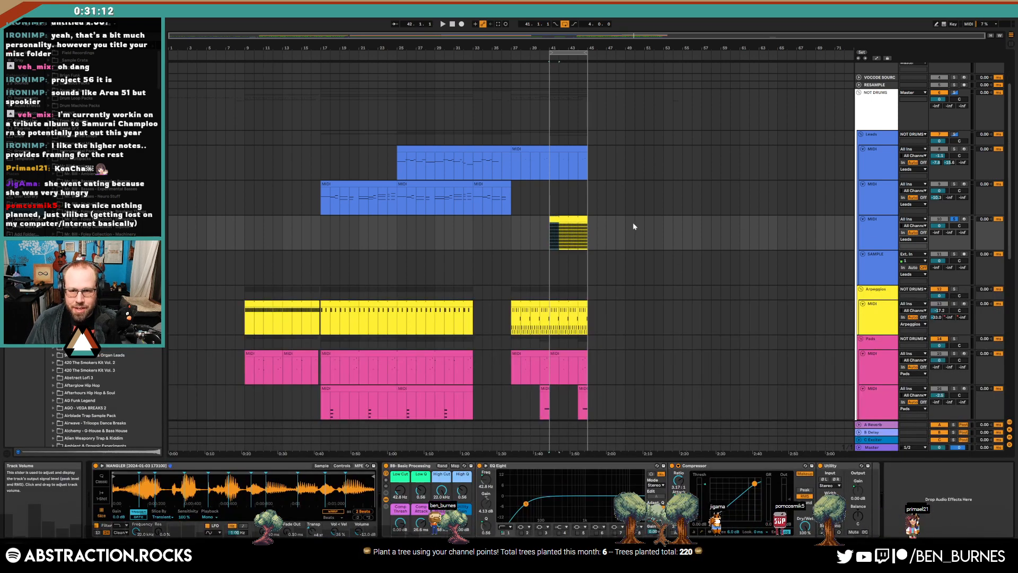
# Solo the ambience sample track and listen to its clip at bar 8
pyautogui.scroll(-9, 634, 226)
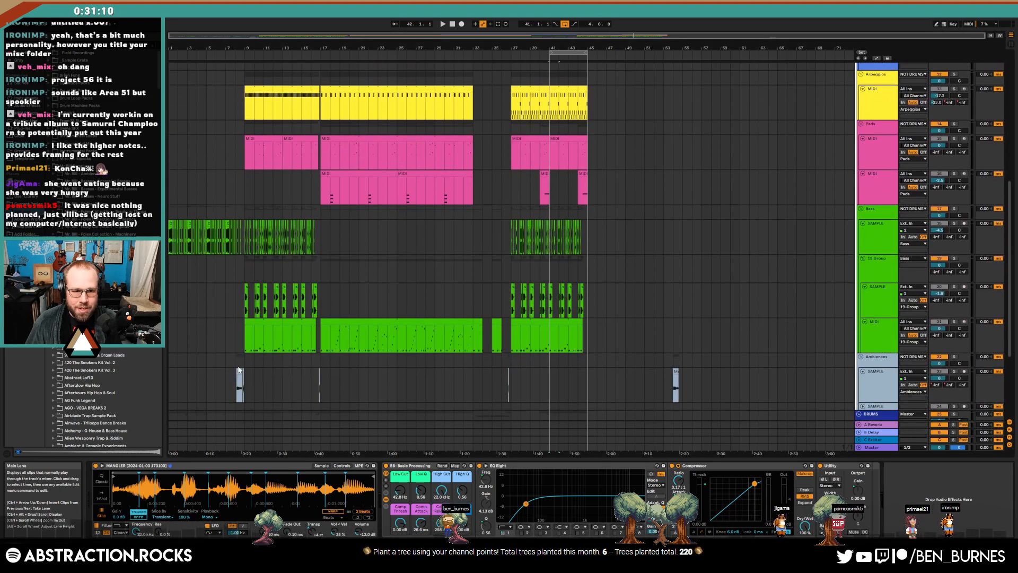
pyautogui.click(239, 370)
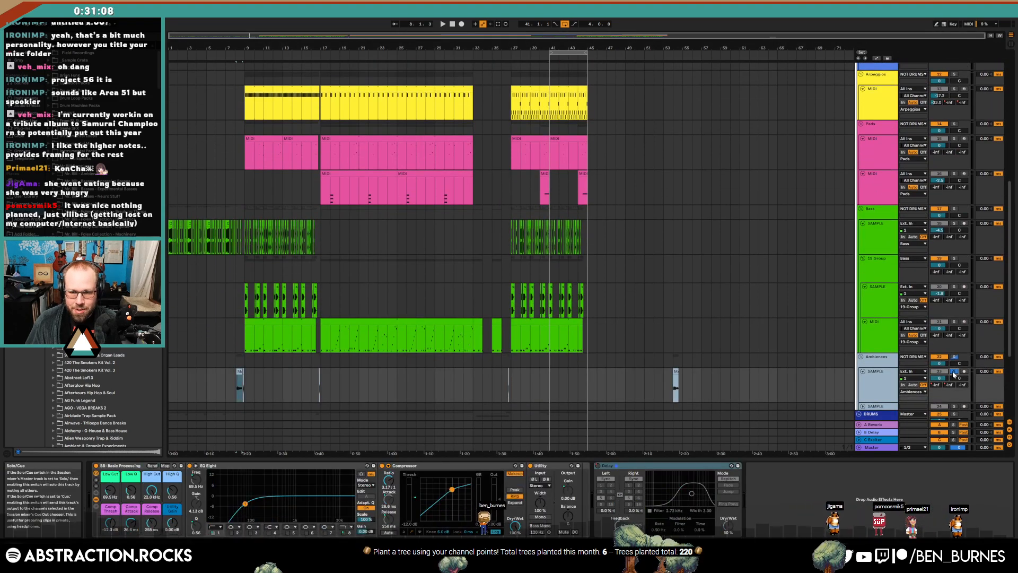
pyautogui.press('space')
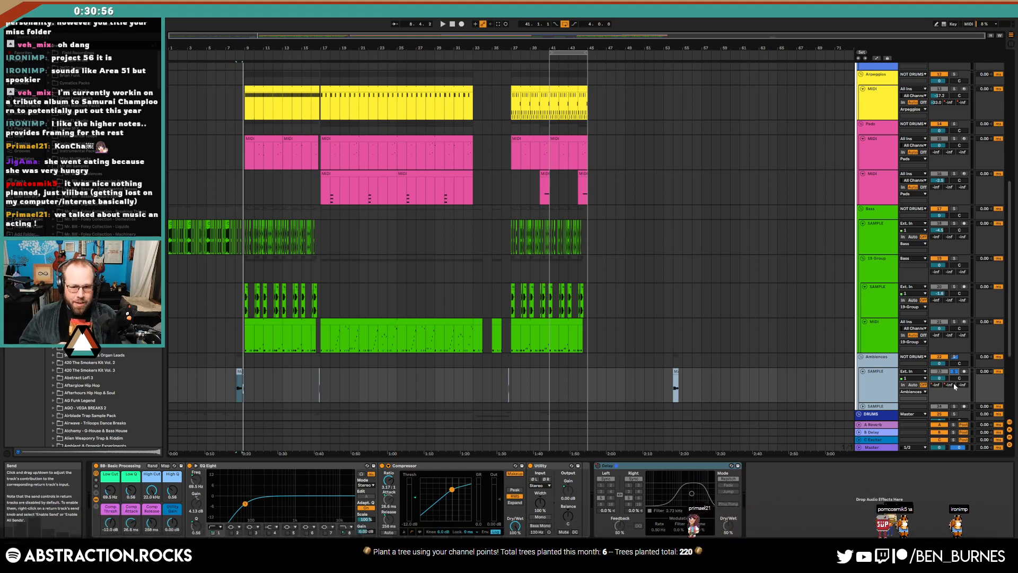
# Arm the new lead track with the sliced sample for recording
pyautogui.click(696, 385)
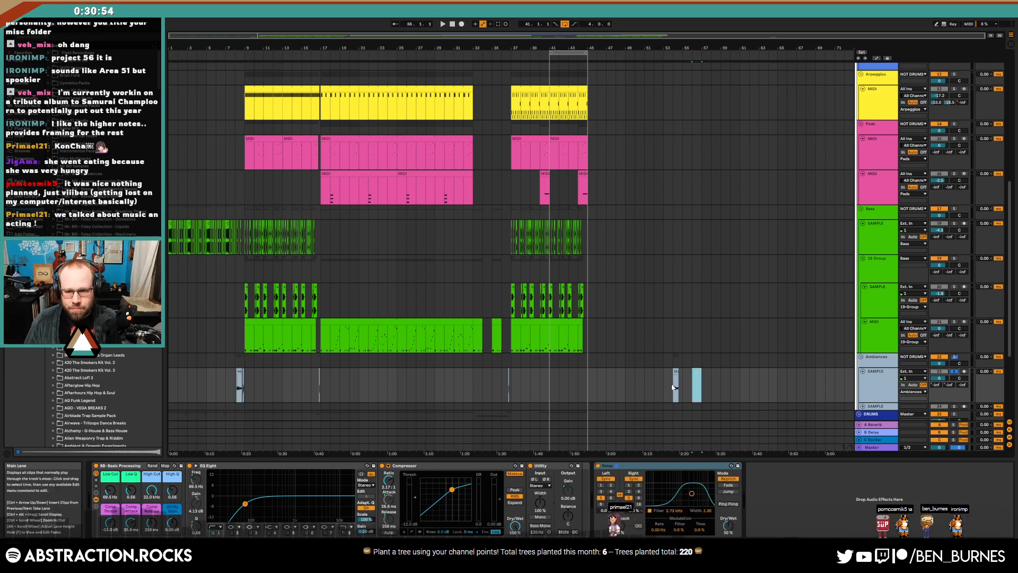
pyautogui.scroll(8, 667, 375)
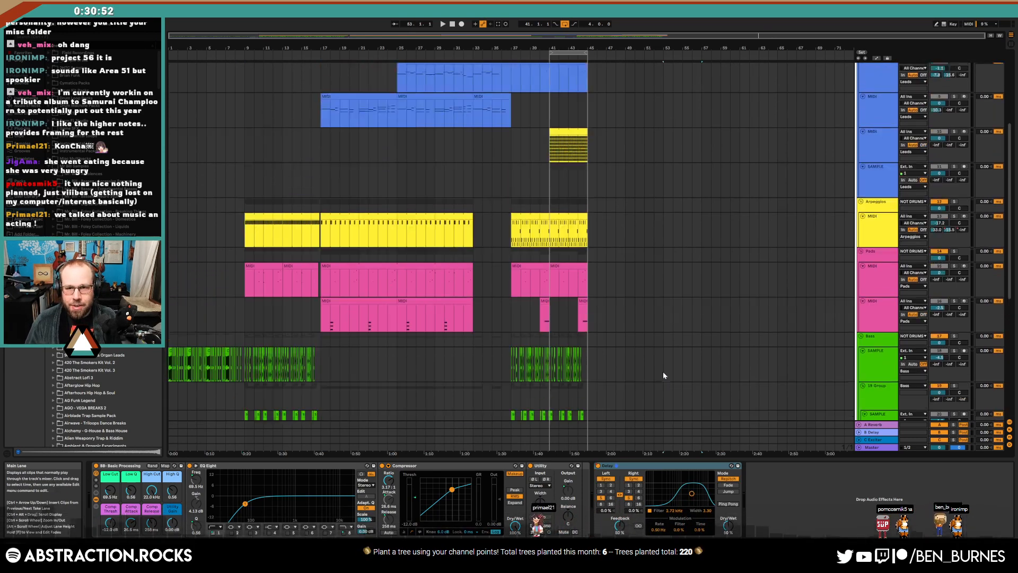
pyautogui.click(875, 222)
pyautogui.click(964, 204)
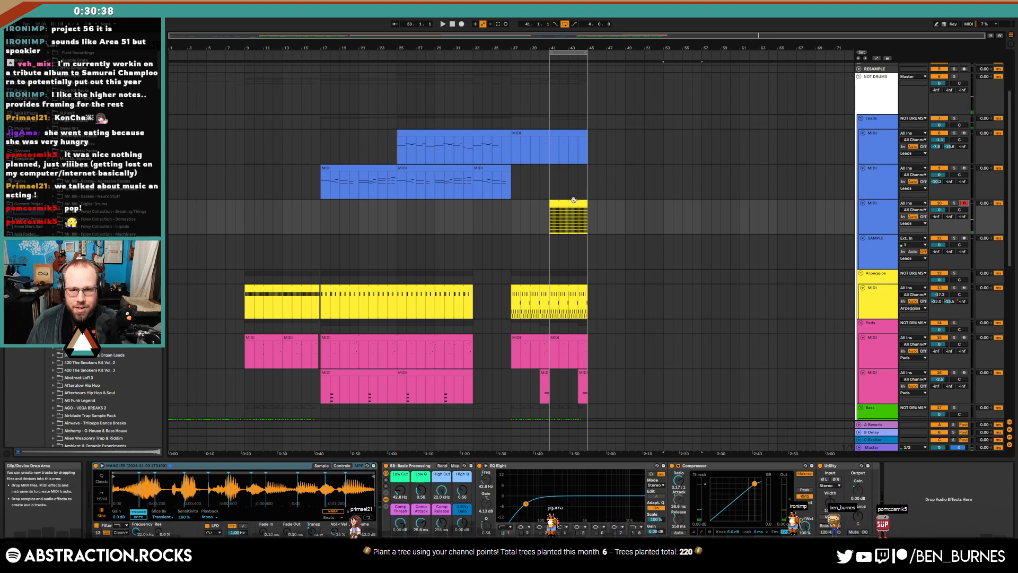
# Add an Arpeggiator before the sliced sample on the new lead track and set its style to Random Other
pyautogui.click(879, 220)
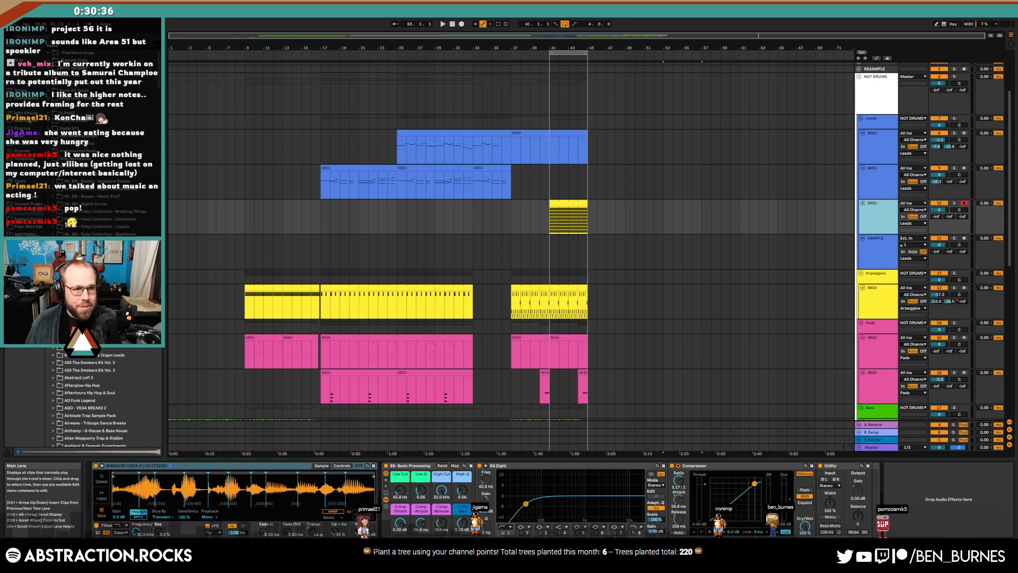
pyautogui.click(33, 108)
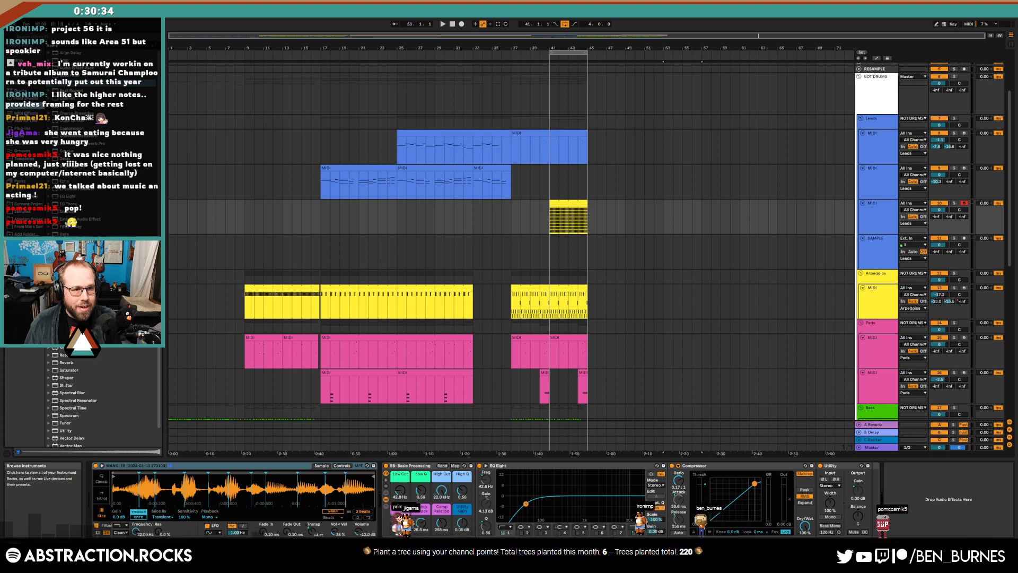
pyautogui.click(31, 99)
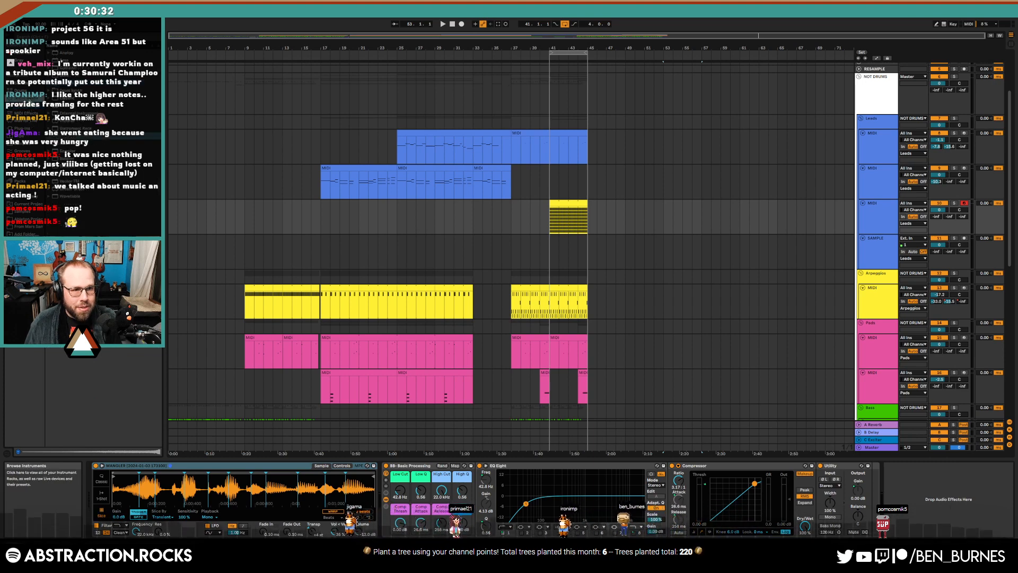
pyautogui.click(27, 113)
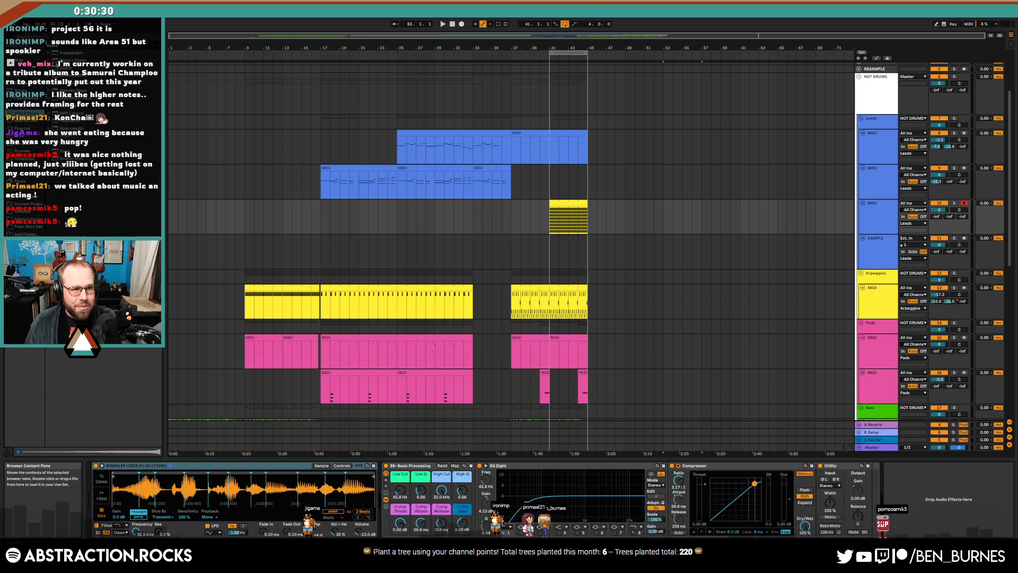
pyautogui.moveTo(72, 53); pyautogui.dragTo(109, 522)
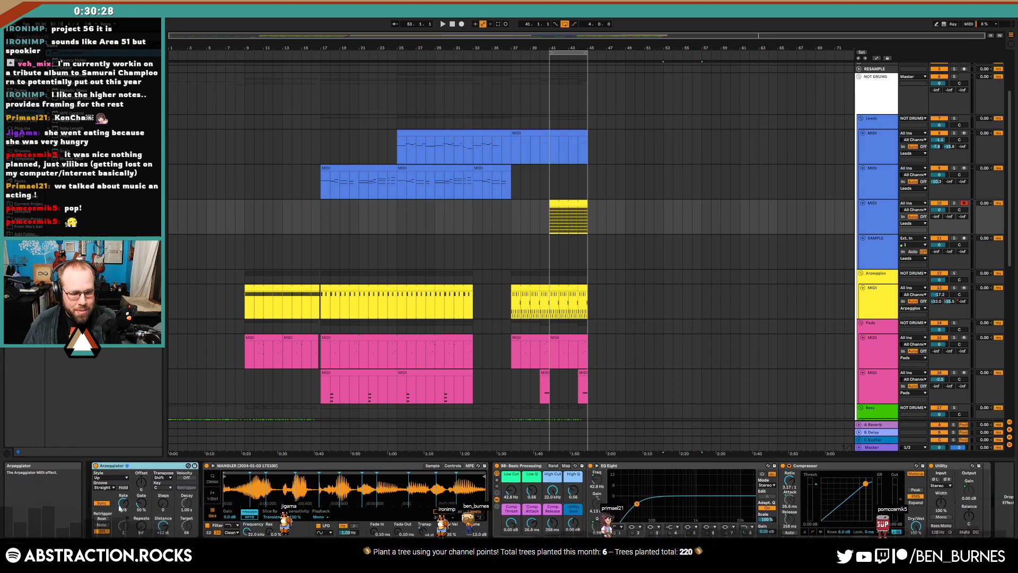
pyautogui.click(106, 477)
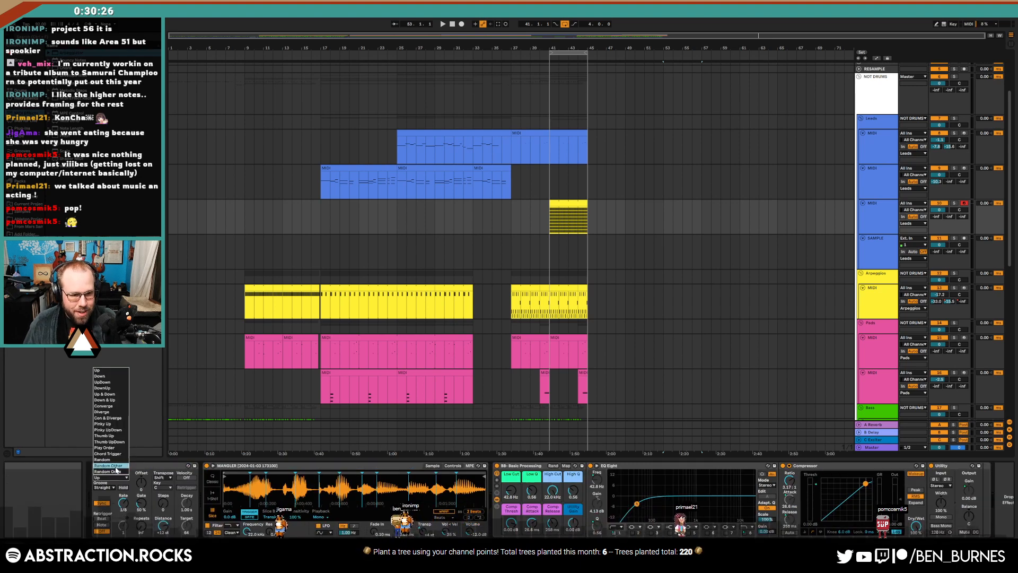
pyautogui.click(109, 471)
# Listen to the arpeggiated lead clip from bar 41, both soloed and within the full mix
pyautogui.click(954, 203)
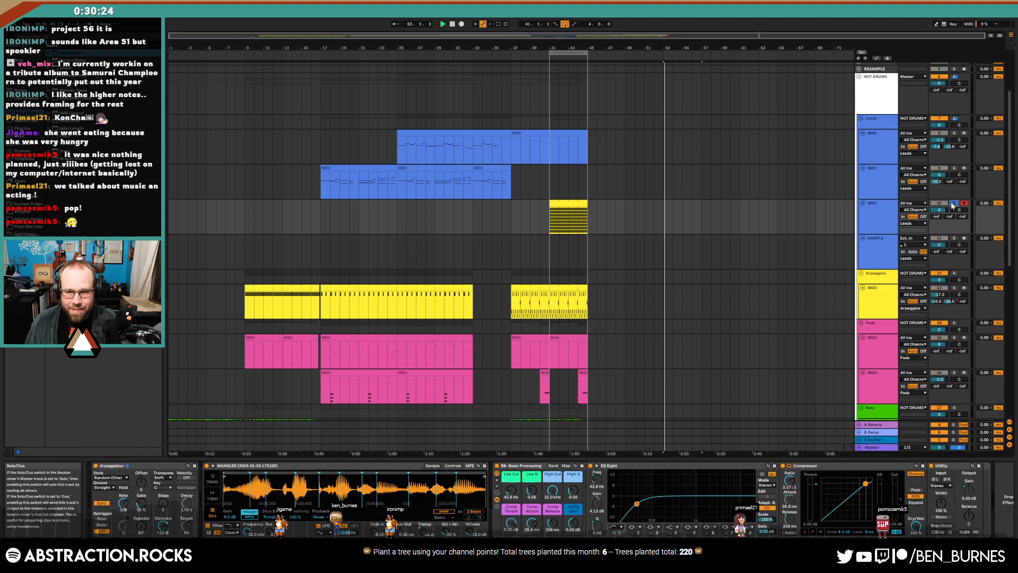
pyautogui.click(560, 203)
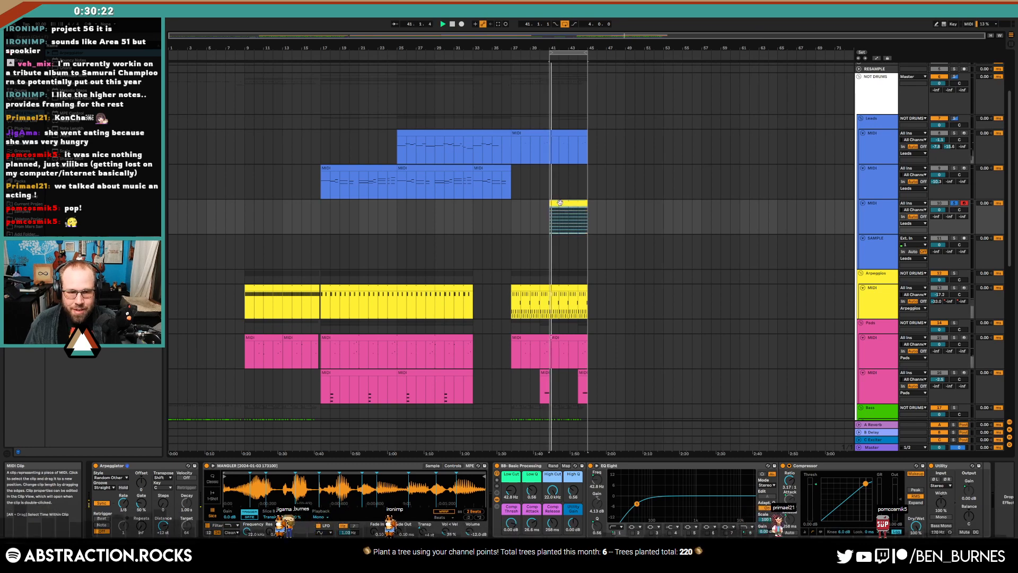
pyautogui.press('space')
pyautogui.doubleClick(560, 205)
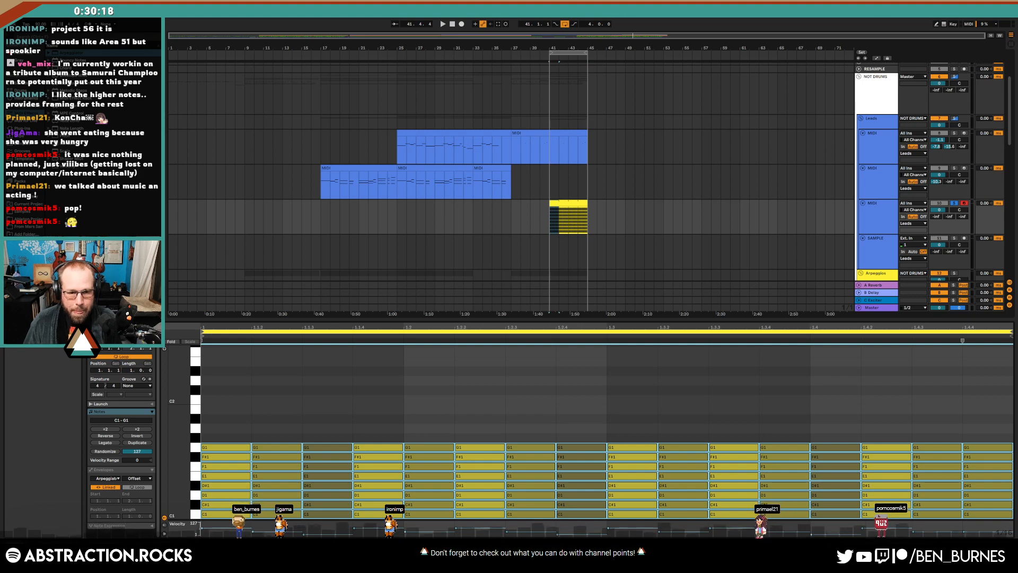
pyautogui.press('space')
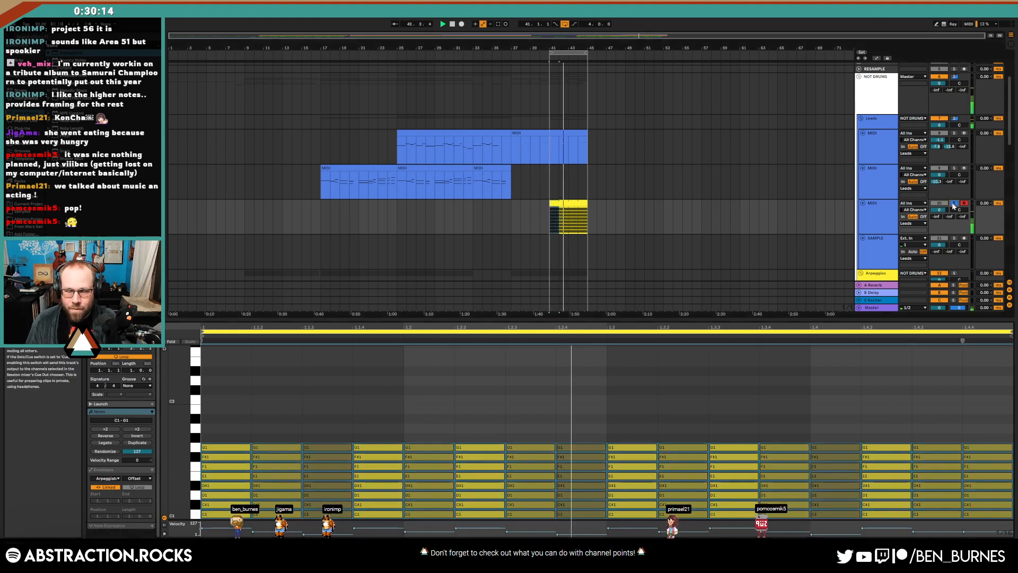
pyautogui.press('space')
pyautogui.doubleClick(881, 231)
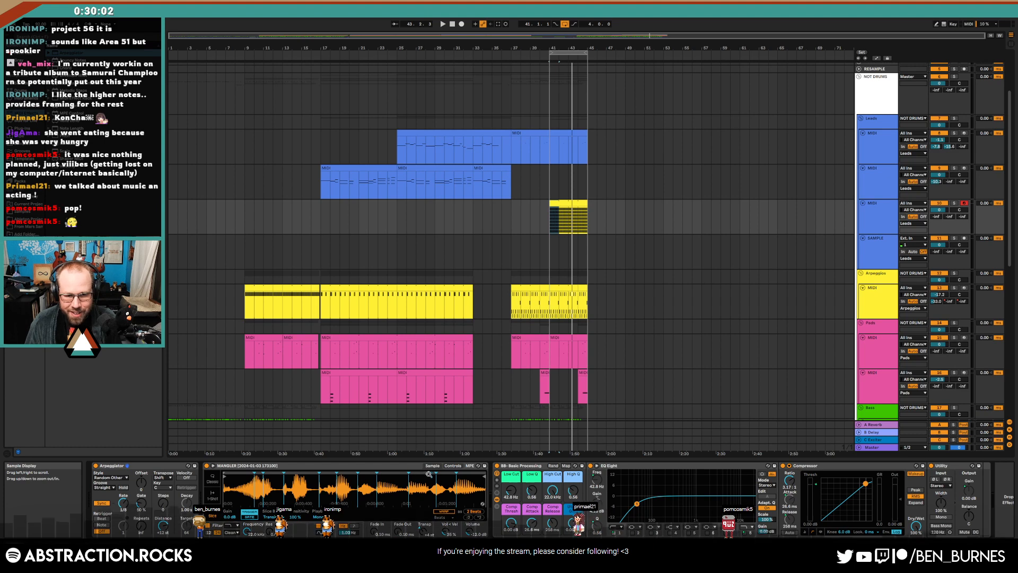
pyautogui.press('space')
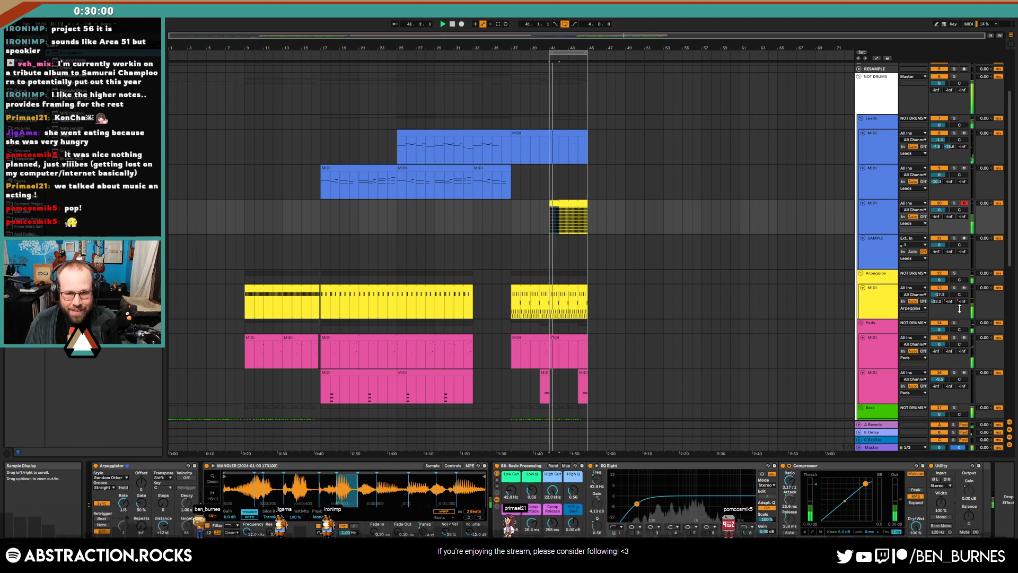
# Compress all notes in the lead clip to half their length and duplicate them to fill the bar
pyautogui.doubleClick(569, 203)
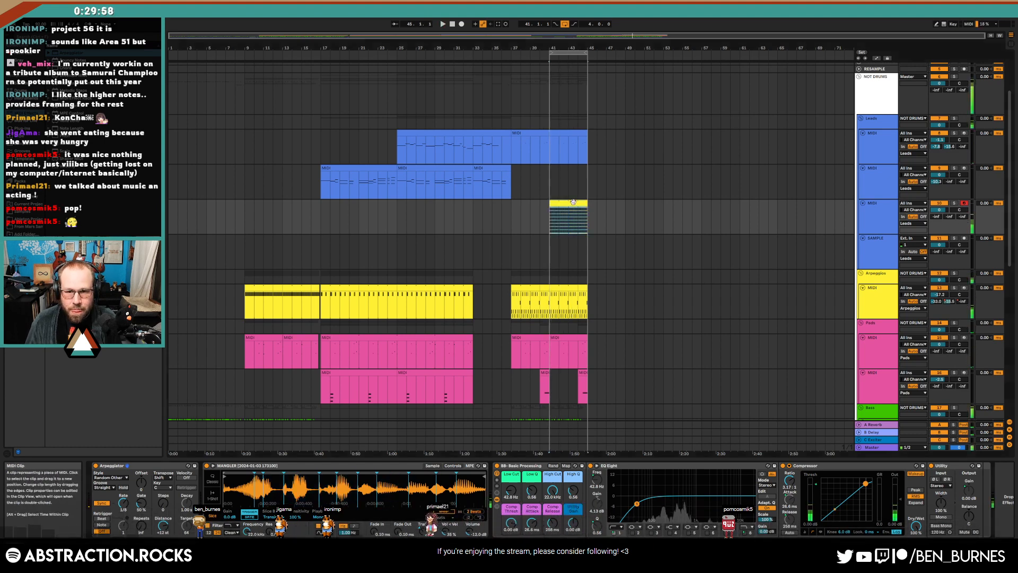
pyautogui.press('space')
pyautogui.moveTo(217, 403)
pyautogui.mouseDown()
pyautogui.moveTo(410, 489)
pyautogui.moveTo(986, 522)
pyautogui.mouseUp()
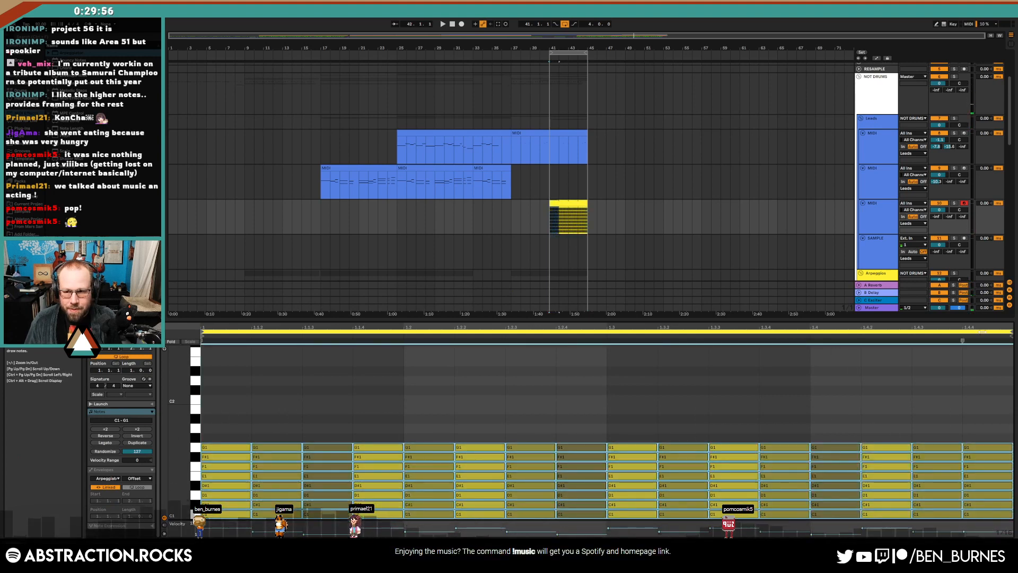
pyautogui.moveTo(1012, 341); pyautogui.dragTo(566, 368)
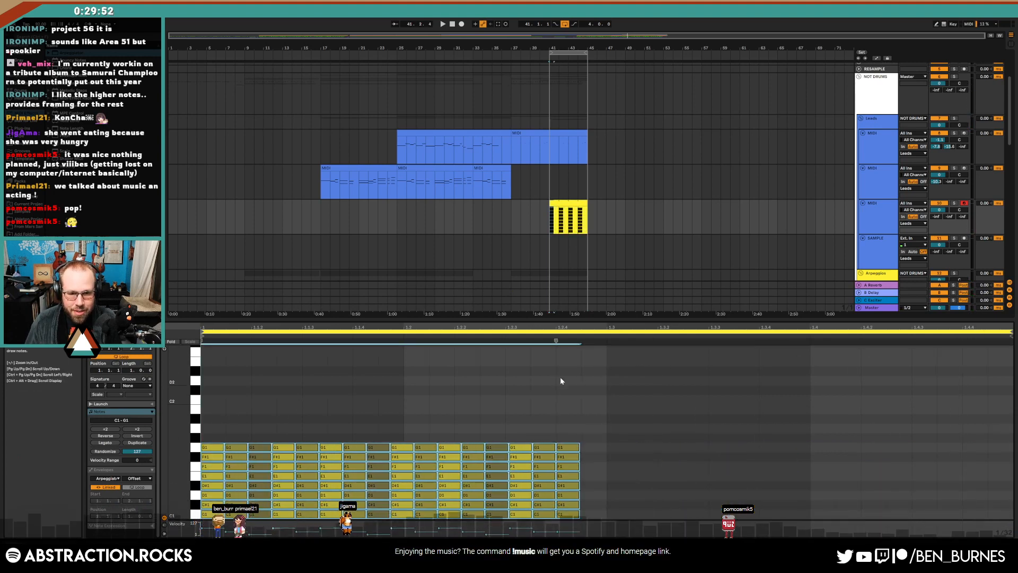
pyautogui.moveTo(556, 342); pyautogui.dragTo(584, 345)
pyautogui.press('space')
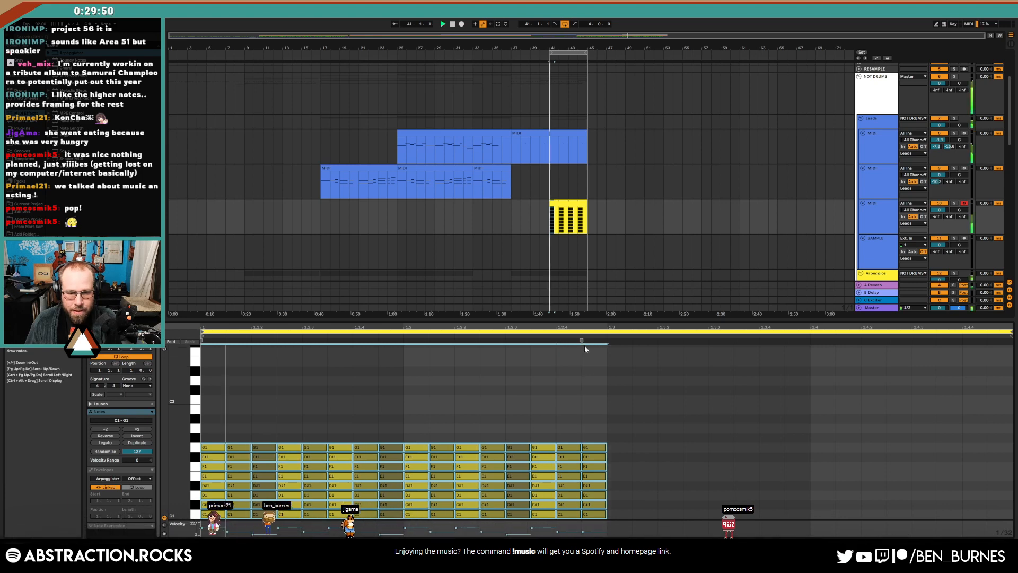
pyautogui.hotkey('ctrl', 'd')
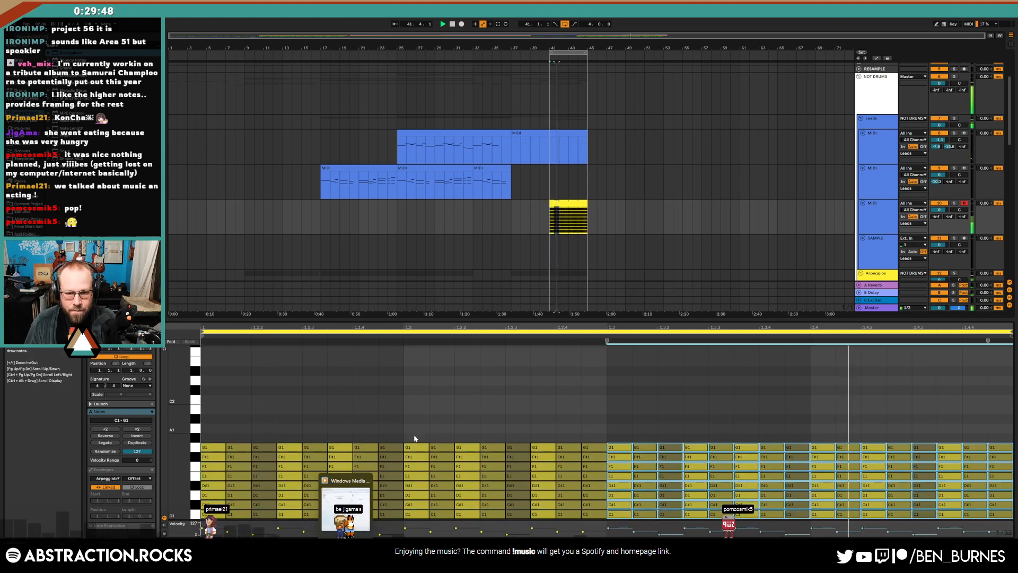
# Raise the velocity of all notes in the lead clip to an even full level and play from bar 41
pyautogui.click(405, 531)
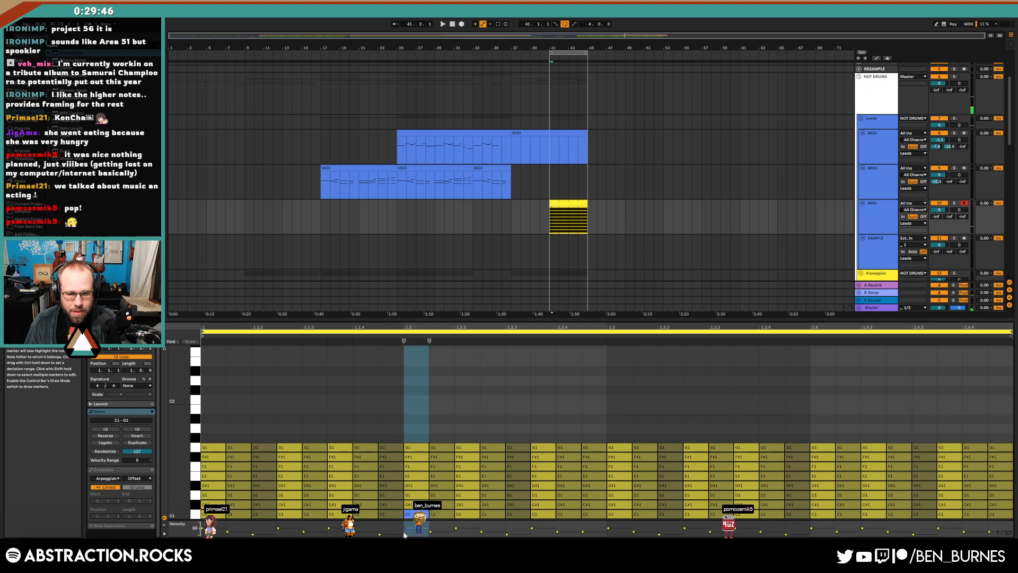
pyautogui.hotkey('ctrl', 'a')
pyautogui.press('space')
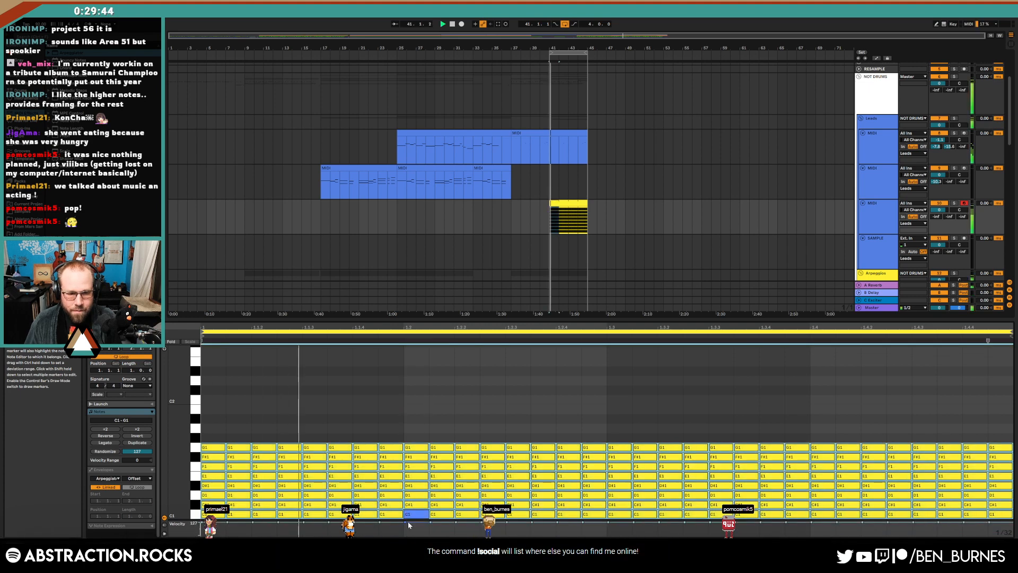
pyautogui.press('space')
# Delete the sliced-sample lead clip, its MIDI track and the ambience SAMPLE track below it in the Leads group
pyautogui.hotkey('shift', 'Tab')
pyautogui.moveTo(615, 213); pyautogui.dragTo(531, 214)
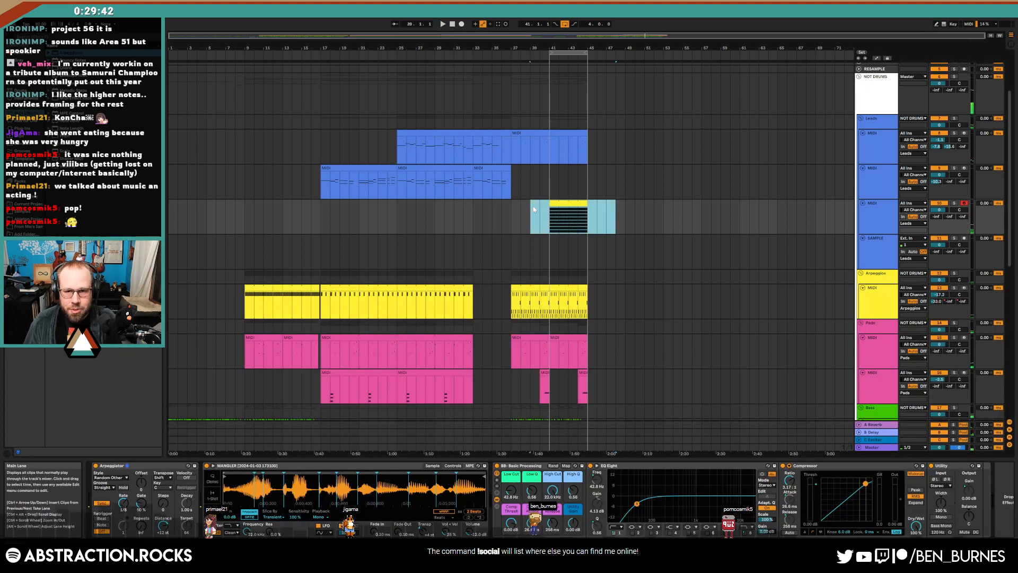
pyautogui.press('Delete')
pyautogui.click(635, 215)
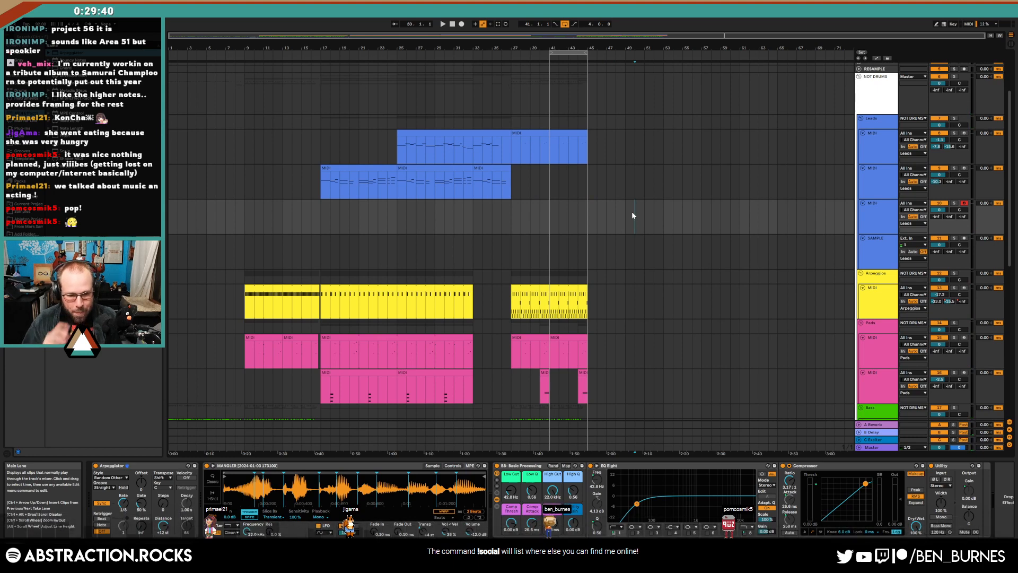
pyautogui.click(453, 24)
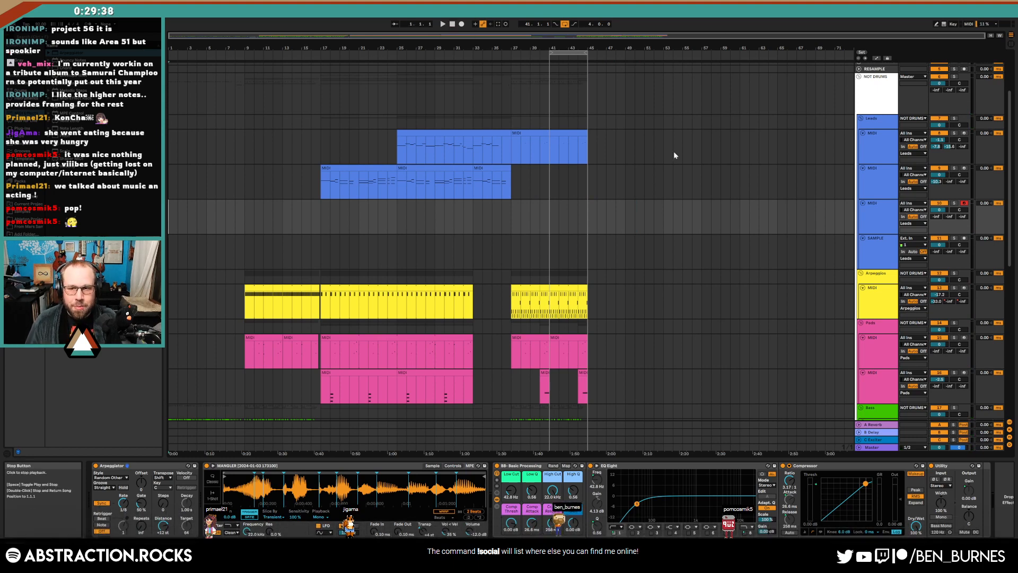
pyautogui.click(877, 219)
pyautogui.press('space')
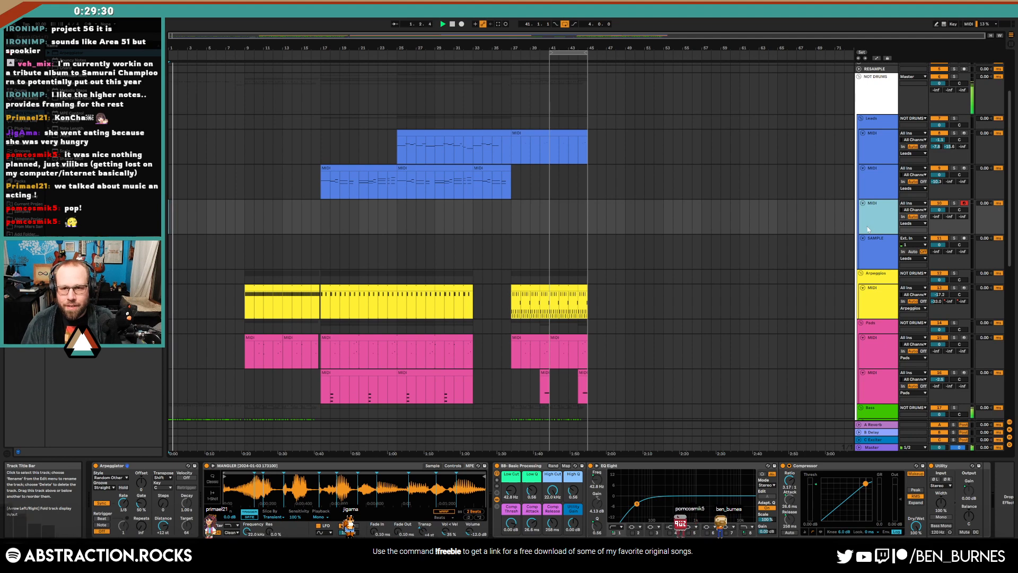
pyautogui.press('Delete')
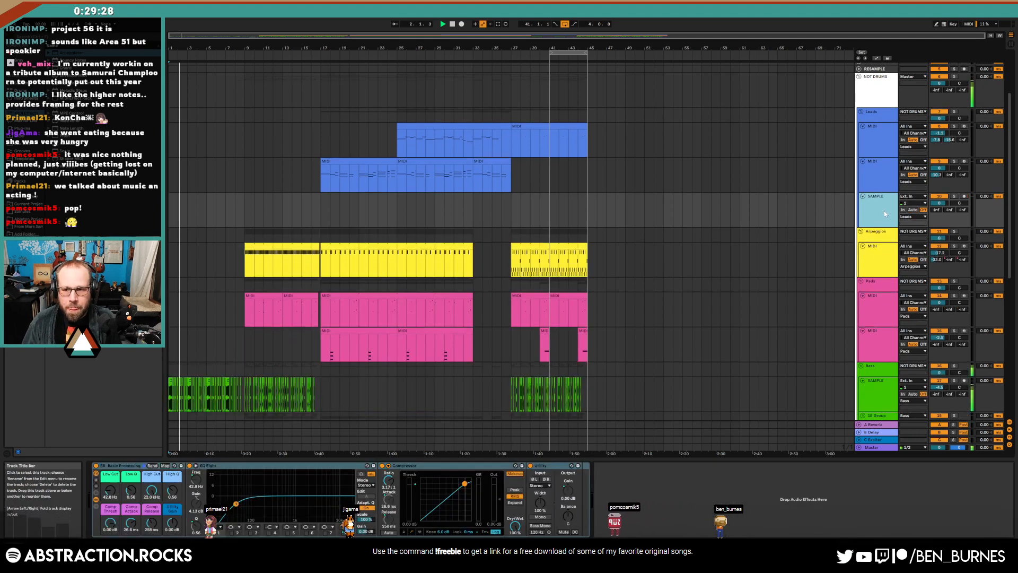
pyautogui.press('Delete')
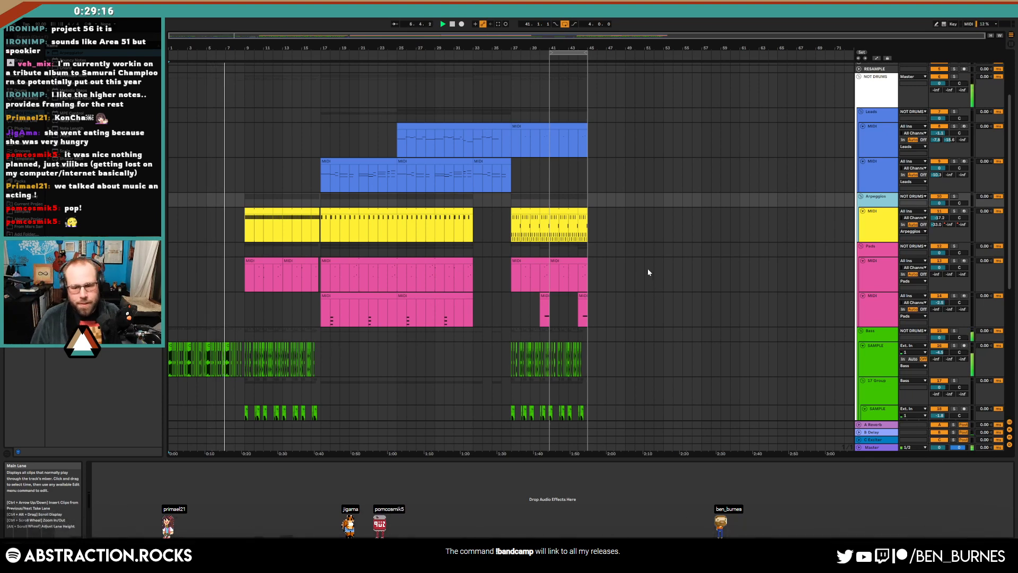
# Lower the volume of the SAMPLE track inside the bass 17-Group to -2.4 dB while the song plays
pyautogui.scroll(-5, 612, 310)
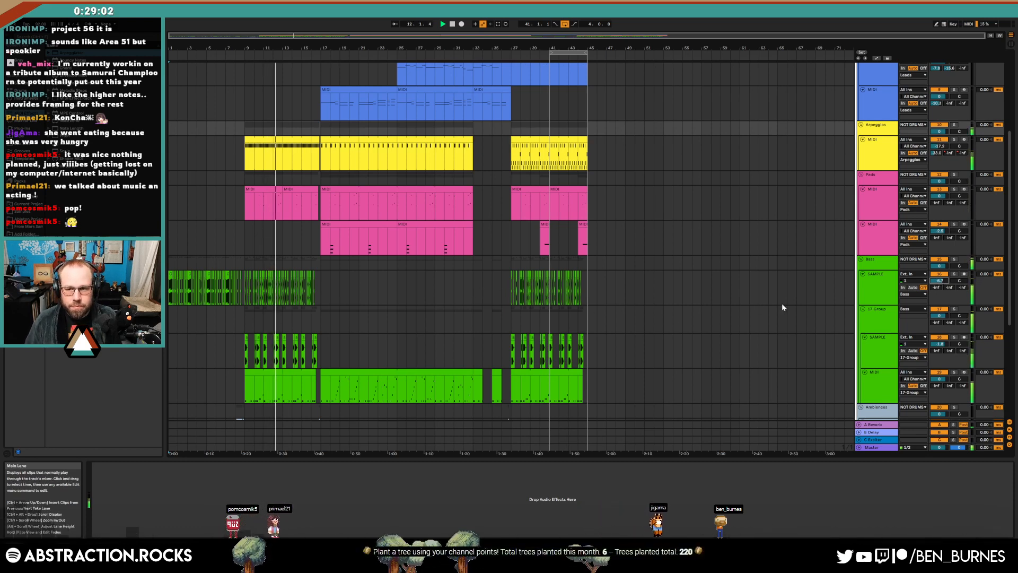
pyautogui.scroll(-4, 668, 342)
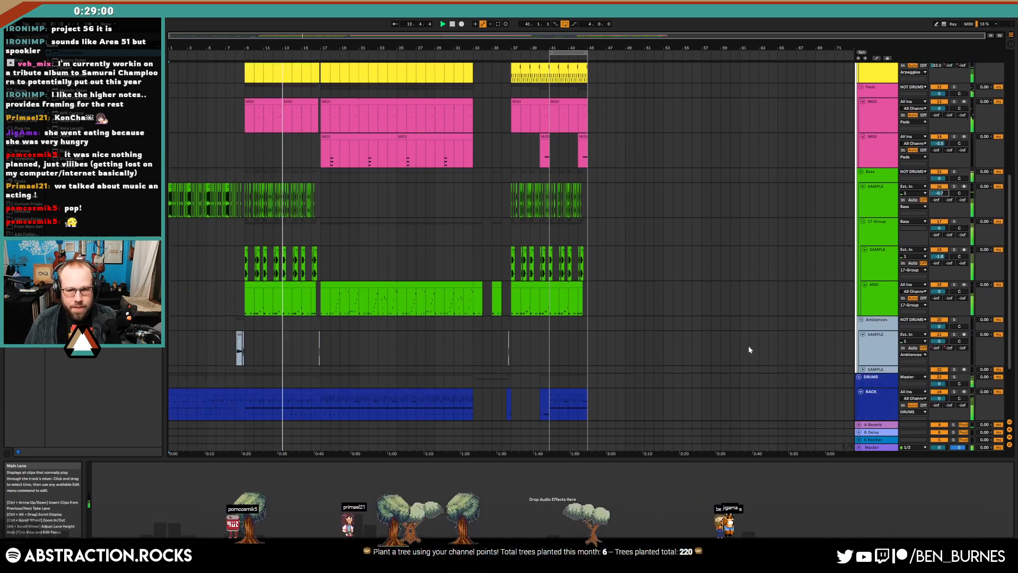
pyautogui.click(883, 257)
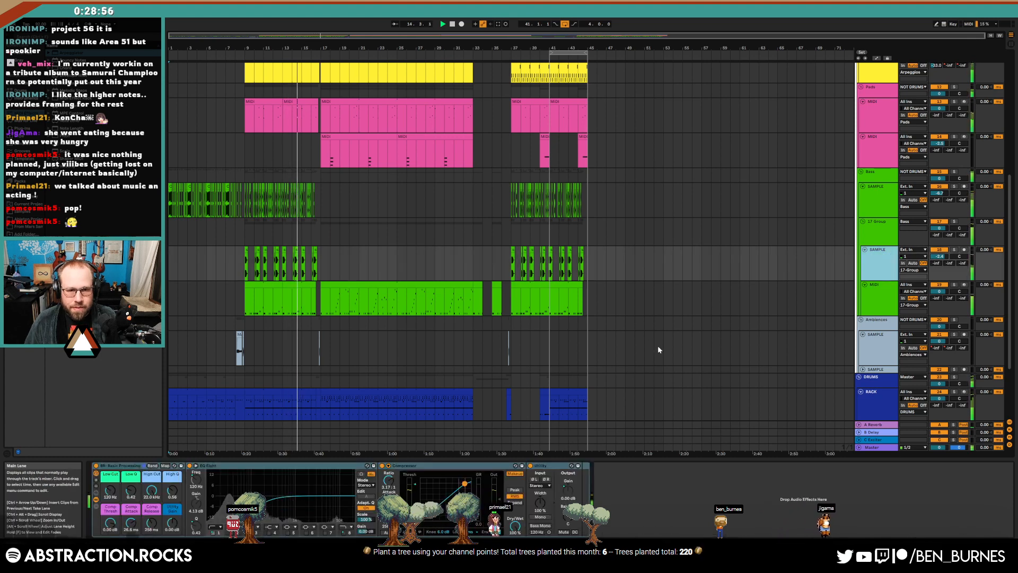
# Split bar 24 of the RACK drum clip into its own clip
pyautogui.scroll(-2, 600, 335)
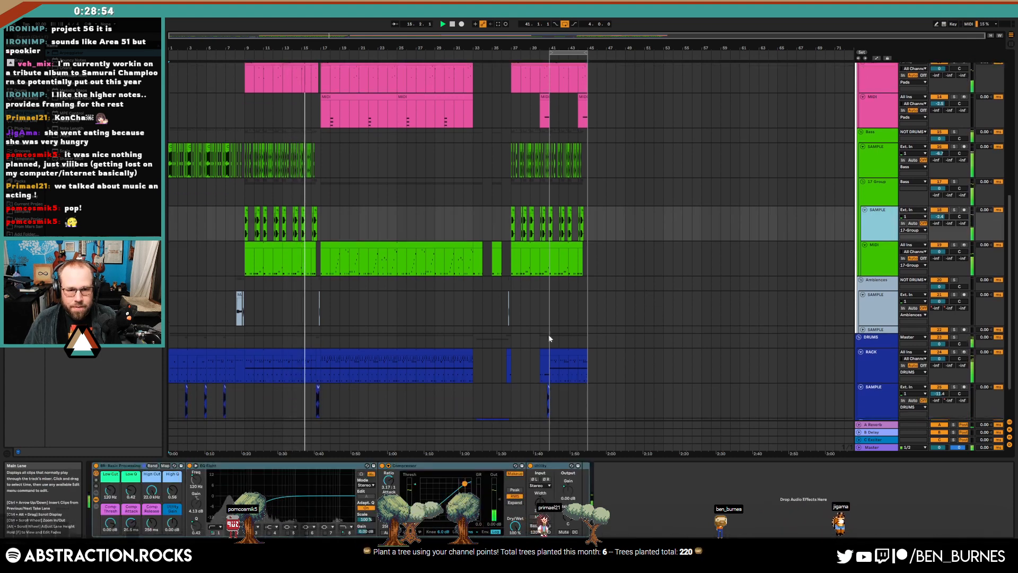
pyautogui.click(399, 352)
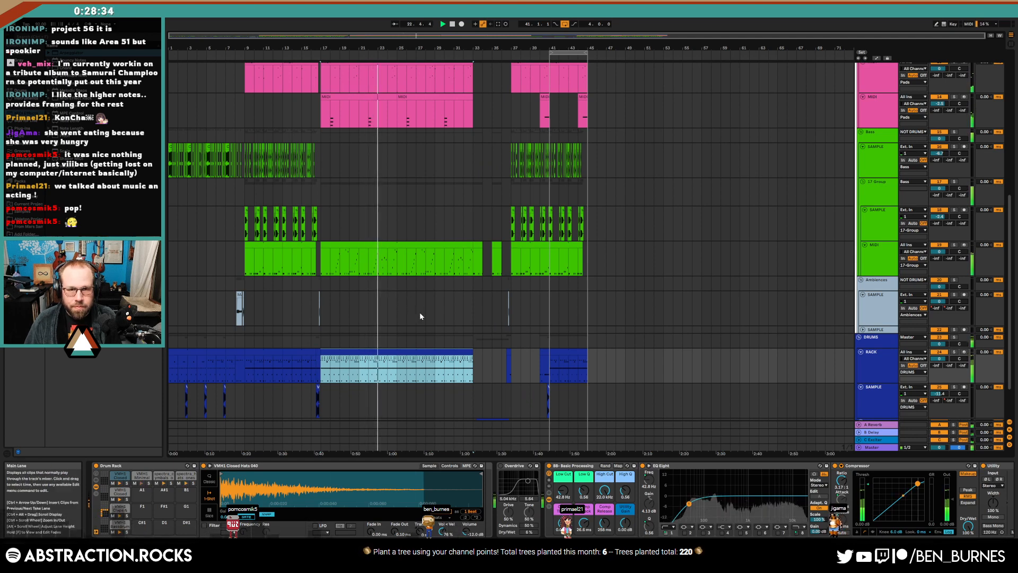
pyautogui.scroll(5, 436, 342)
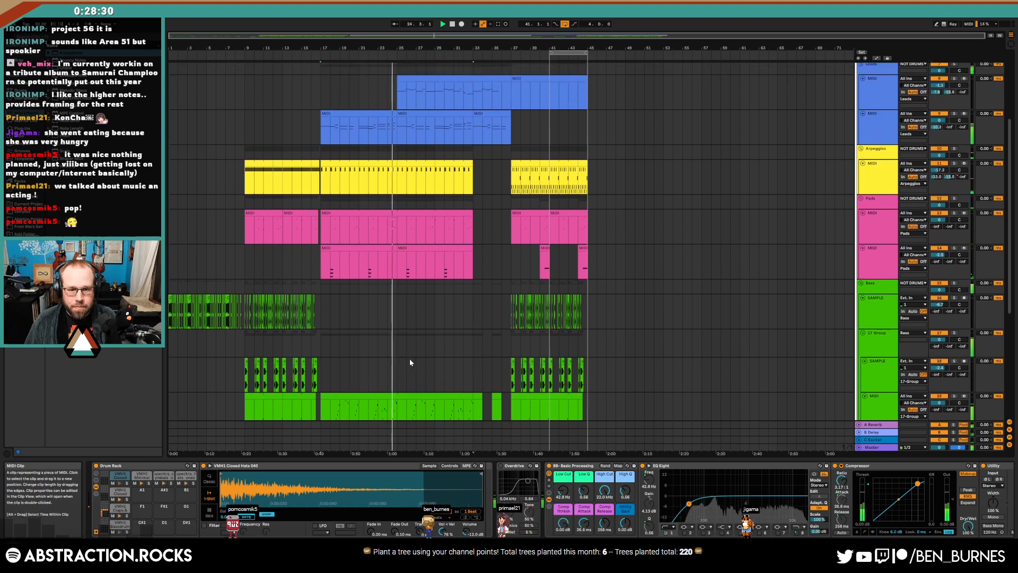
pyautogui.scroll(-5, 410, 361)
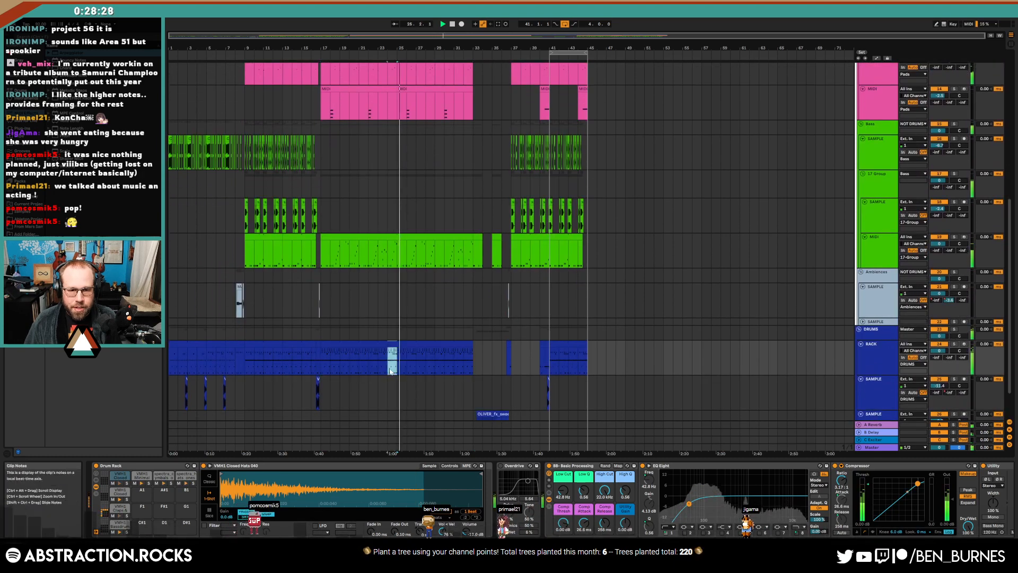
# Deactivate the claps, closed hats and minimal percussion notes in the bar 24 drum clip
pyautogui.doubleClick(394, 352)
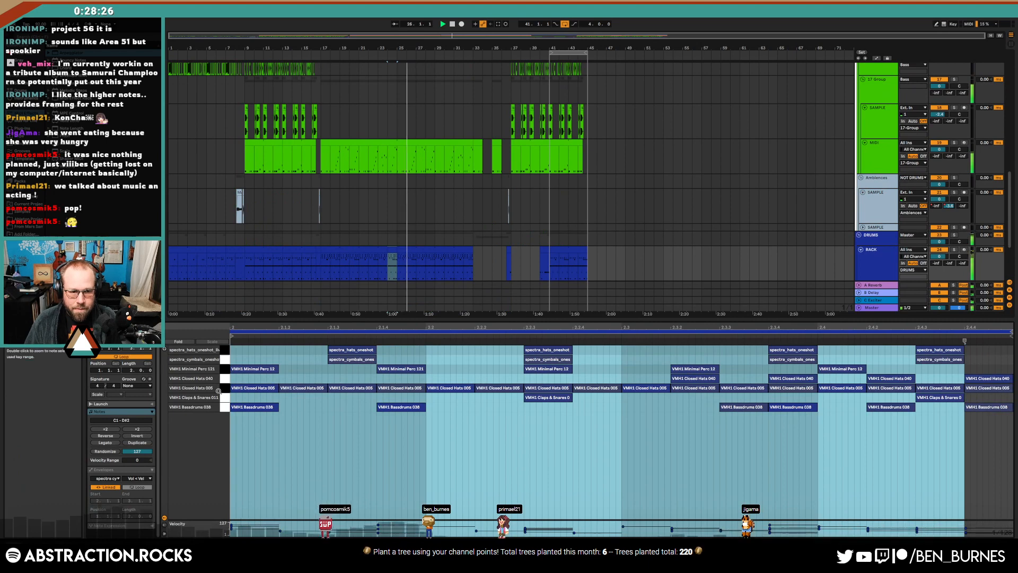
pyautogui.moveTo(225, 399); pyautogui.dragTo(225, 369)
pyautogui.press('0')
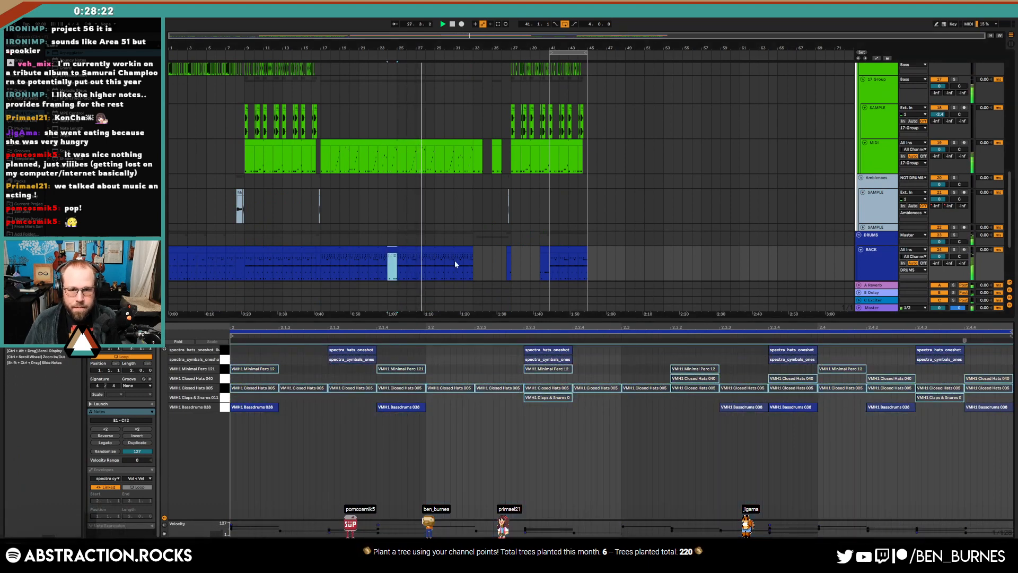
# Set up a separate one-bar clip at bar 32 of the RACK drum track and open the notes of the bar 17 drum clip
pyautogui.click(468, 263)
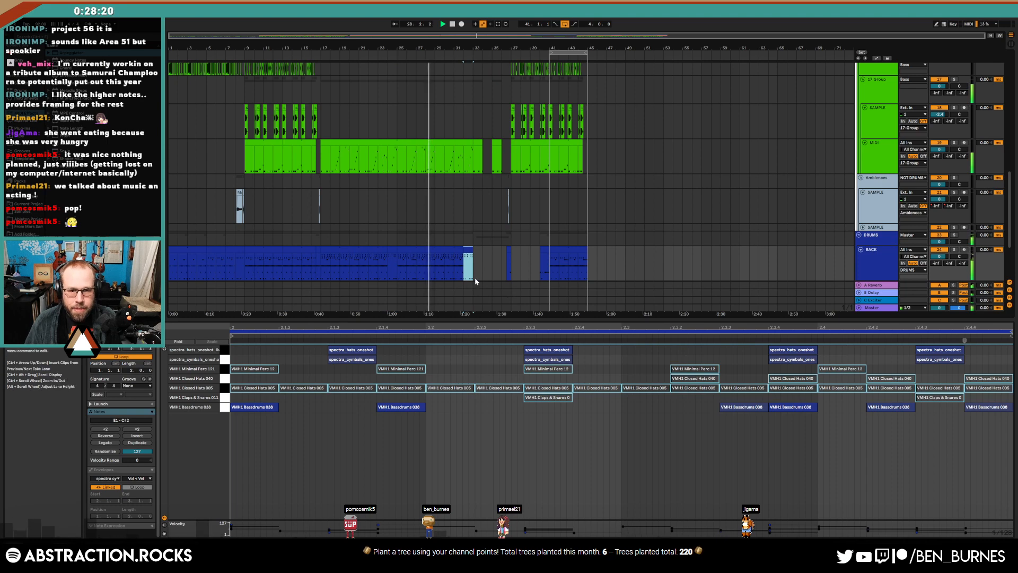
pyautogui.click(328, 251)
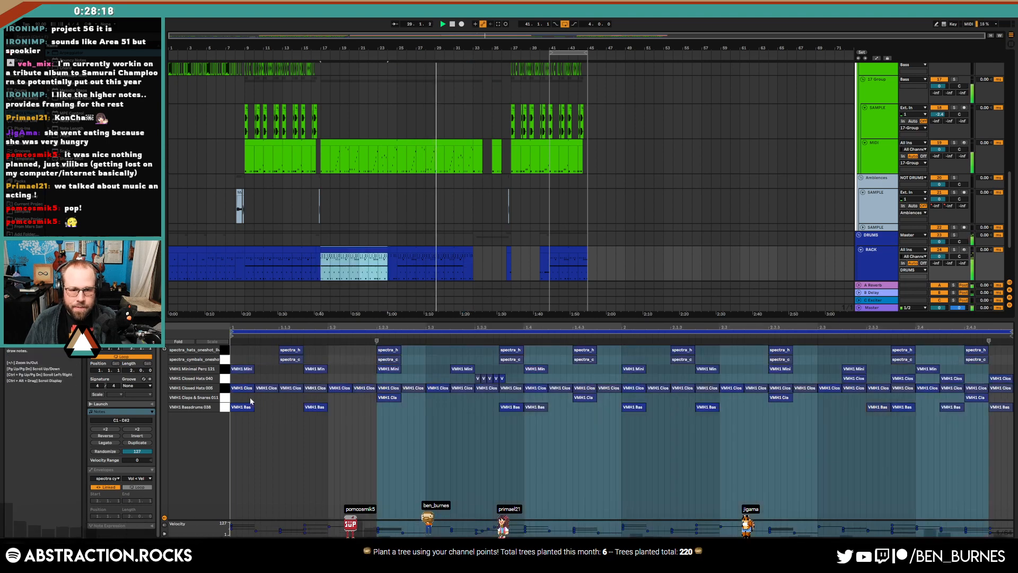
pyautogui.moveTo(232, 402); pyautogui.dragTo(311, 428)
# Paste two bars of the opening RACK drum pattern at bar 33 and deactivate all its notes except the bass drums
pyautogui.click(173, 248)
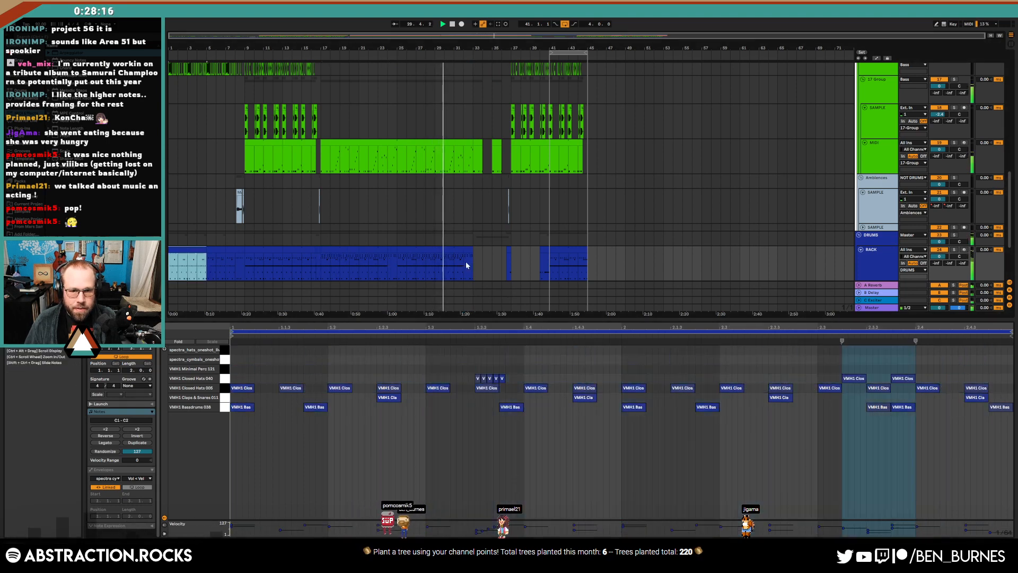
pyautogui.click(478, 258)
pyautogui.click(473, 255)
pyautogui.hotkey('ctrl', 'v')
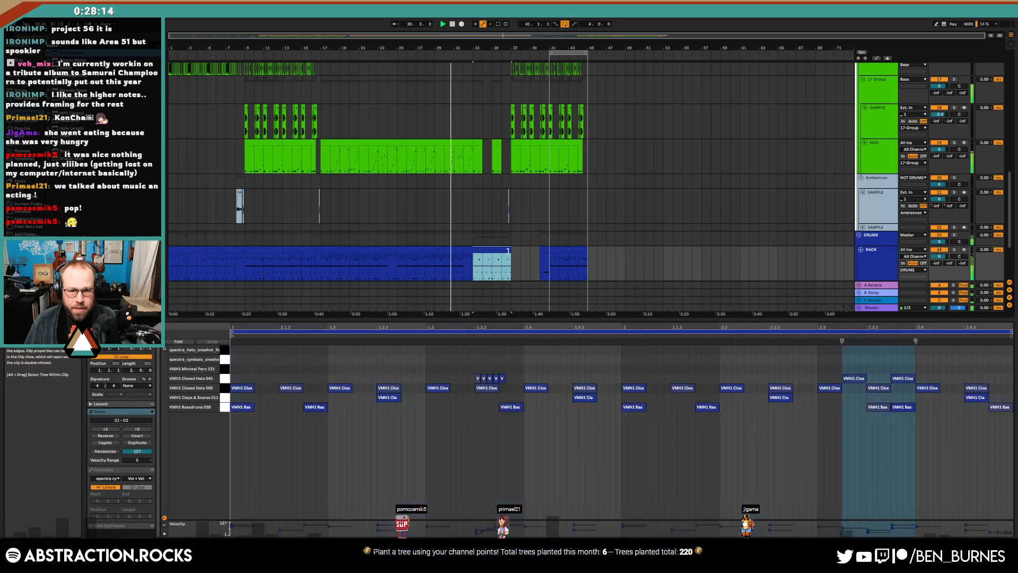
pyautogui.moveTo(489, 251); pyautogui.dragTo(171, 258)
pyautogui.hotkey('ctrl', 'z')
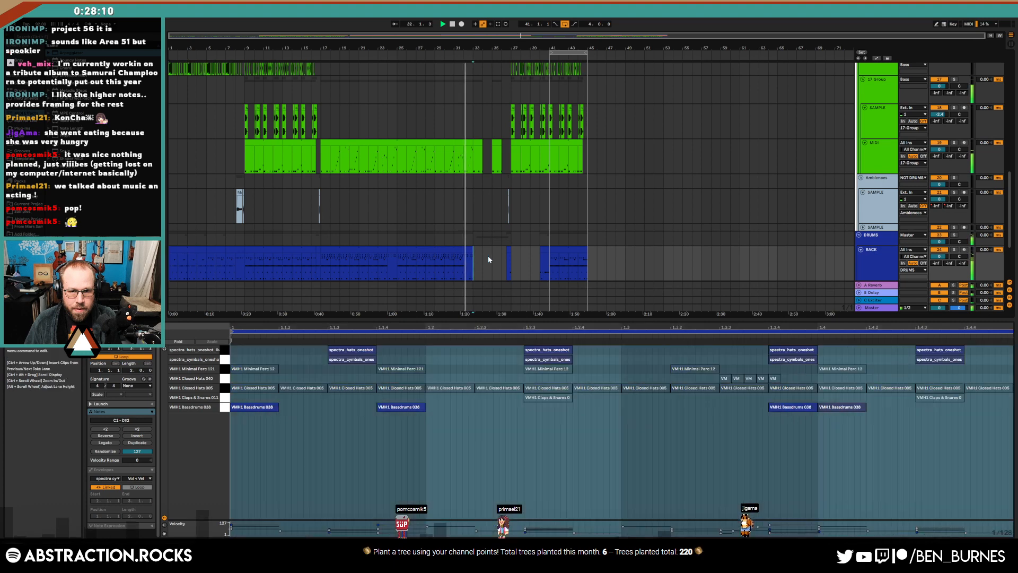
pyautogui.moveTo(234, 349); pyautogui.dragTo(1004, 393)
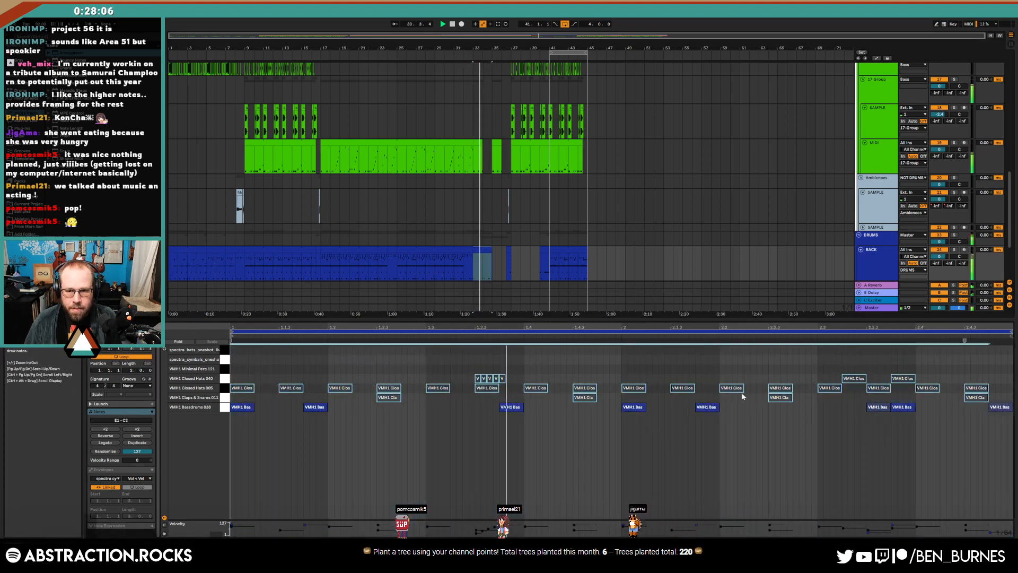
pyautogui.click(726, 378)
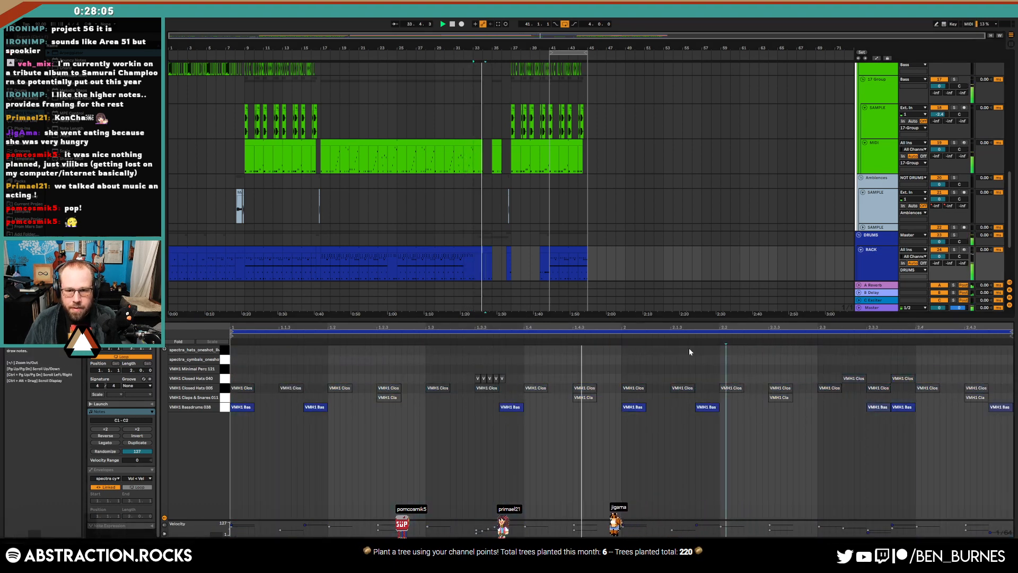
# Shorten the pasted bass-drum clip at bar 33 so it ends halfway through bar 34
pyautogui.click(484, 250)
pyautogui.moveTo(485, 250)
pyautogui.mouseDown()
pyautogui.moveTo(494, 250)
pyautogui.moveTo(469, 250)
pyautogui.mouseUp()
pyautogui.scroll(5, 488, 250)
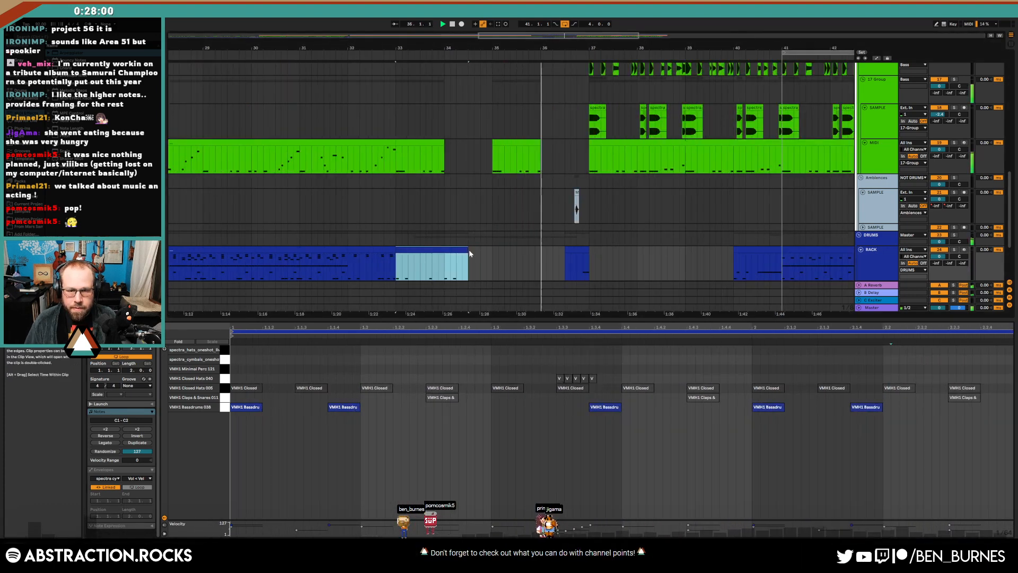
# Raise the Operator decay automation of the Arpeggios MIDI track across bars 37 to 44
pyautogui.hotkey('shift', 'Tab')
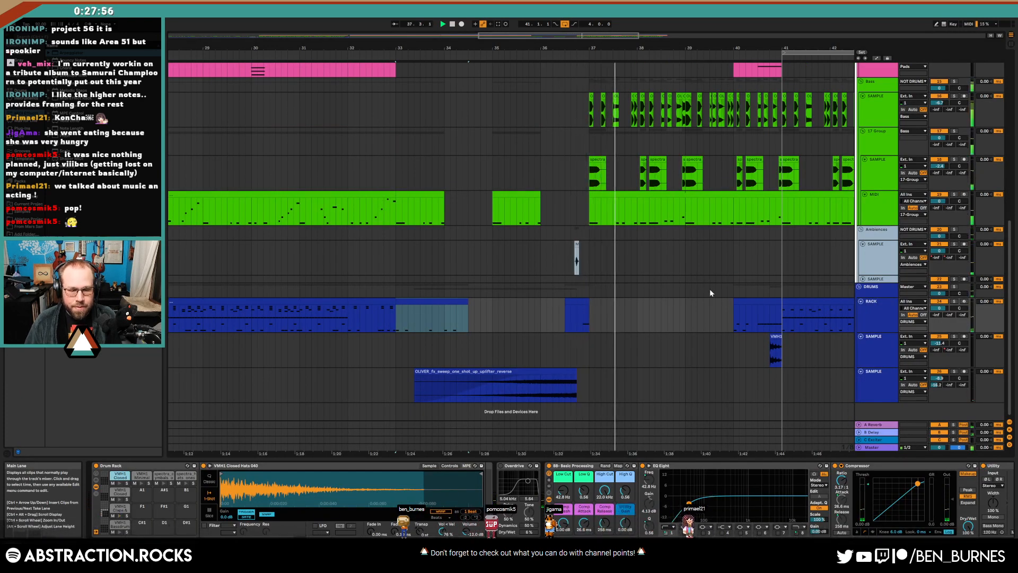
pyautogui.scroll(-5, 710, 286)
pyautogui.scroll(6, 779, 264)
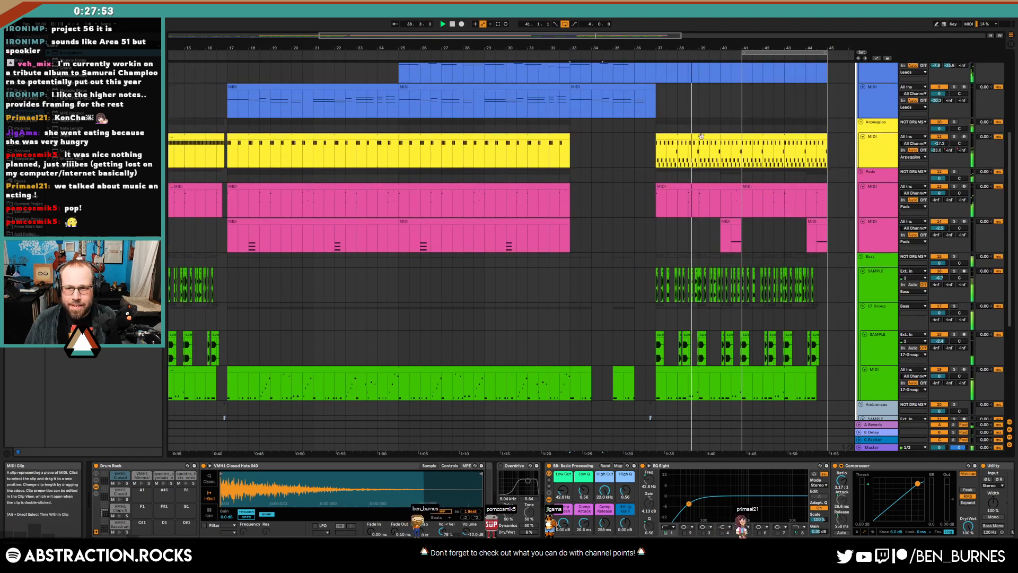
pyautogui.click(701, 136)
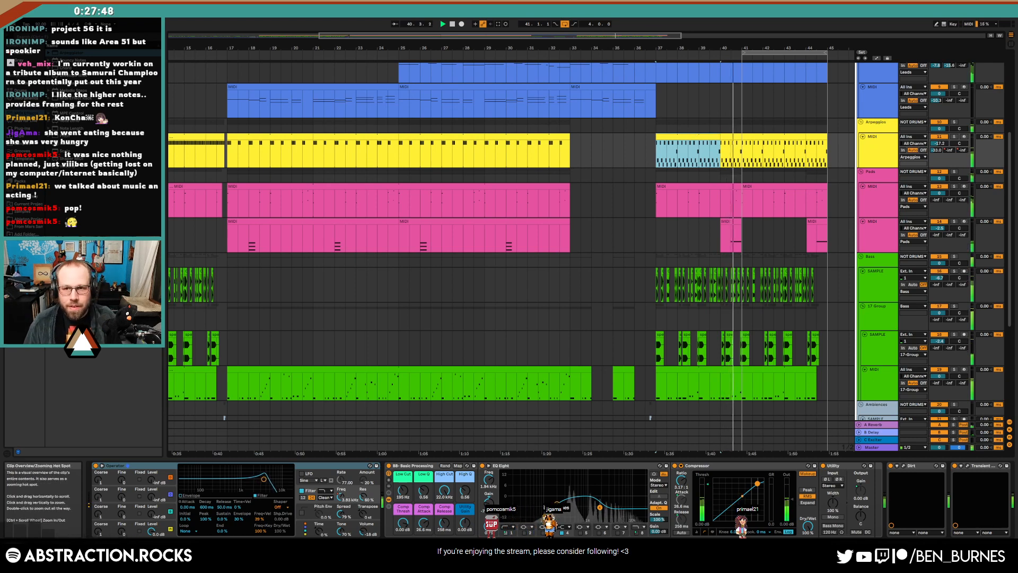
pyautogui.press('a')
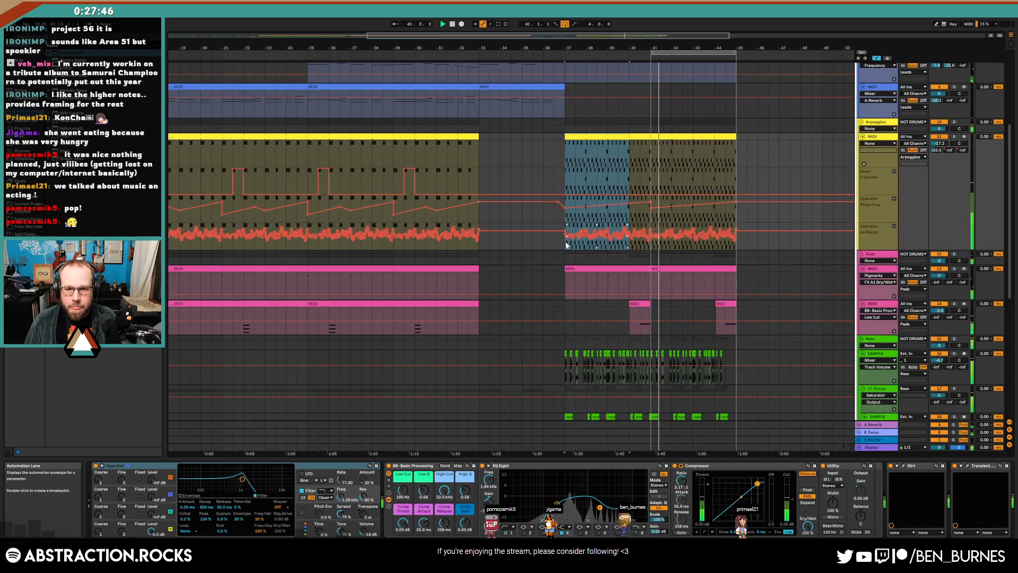
pyautogui.moveTo(565, 241); pyautogui.dragTo(725, 242)
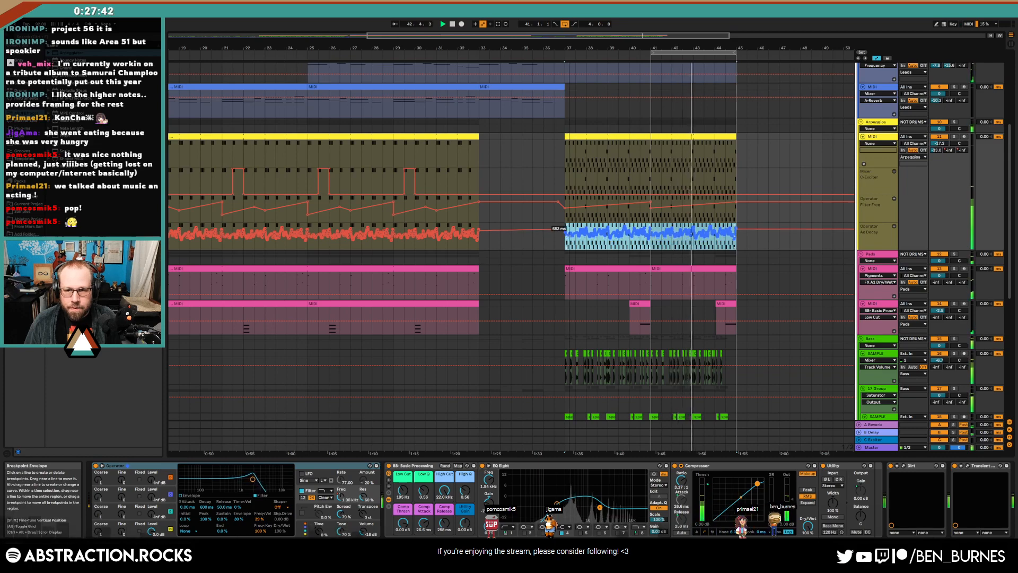
pyautogui.press('a')
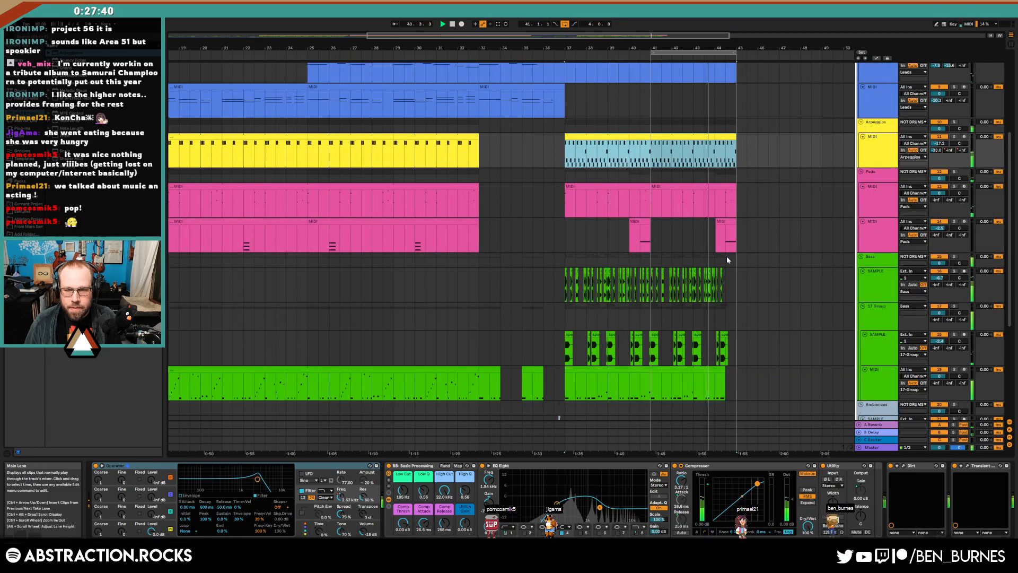
# Play the song from bar 33 to check the drum break and how the bar 37 section follows it
pyautogui.scroll(5, 726, 256)
pyautogui.scroll(-5, 803, 289)
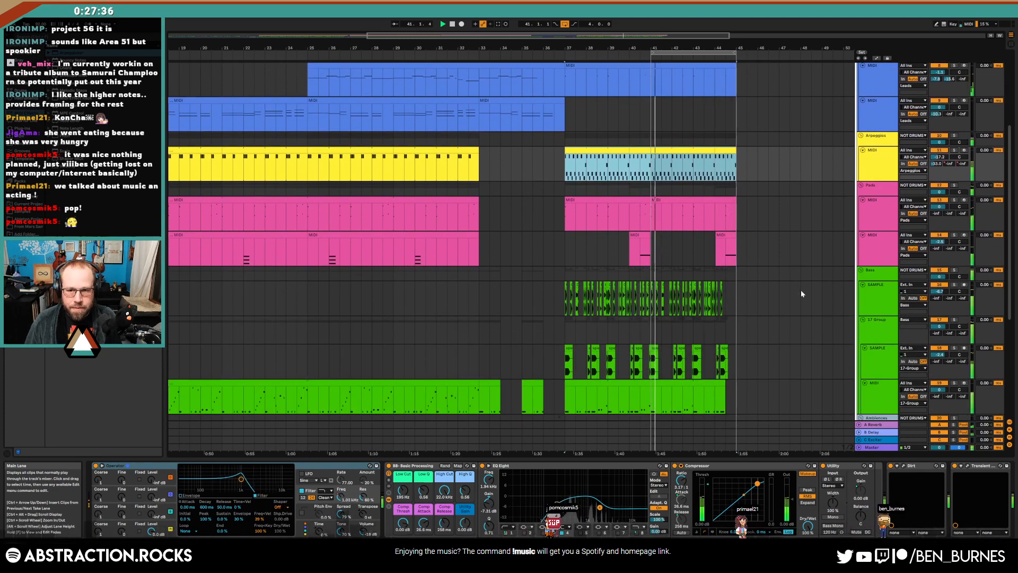
pyautogui.scroll(-2, 754, 297)
pyautogui.scroll(-5, 751, 300)
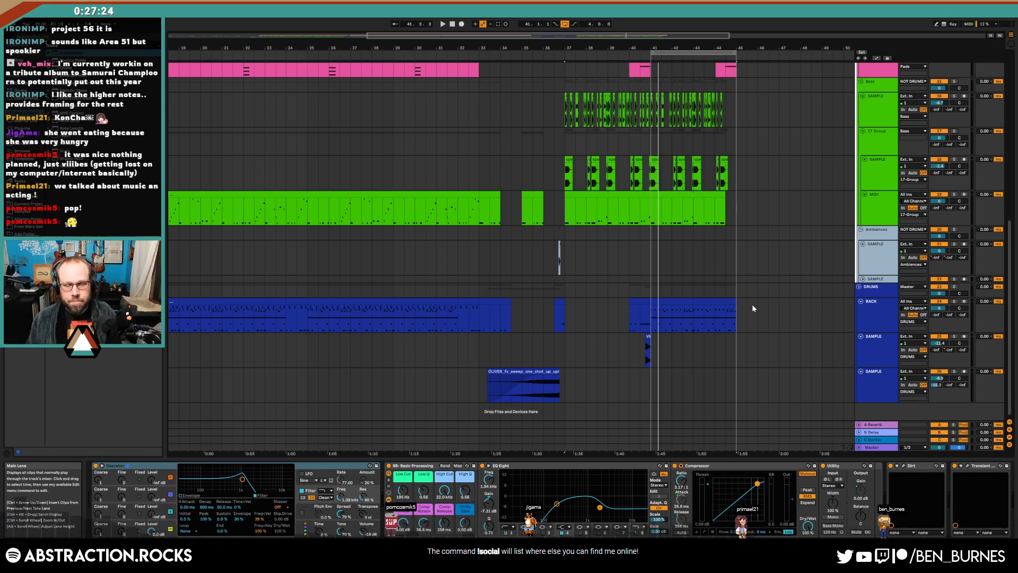
pyautogui.click(486, 320)
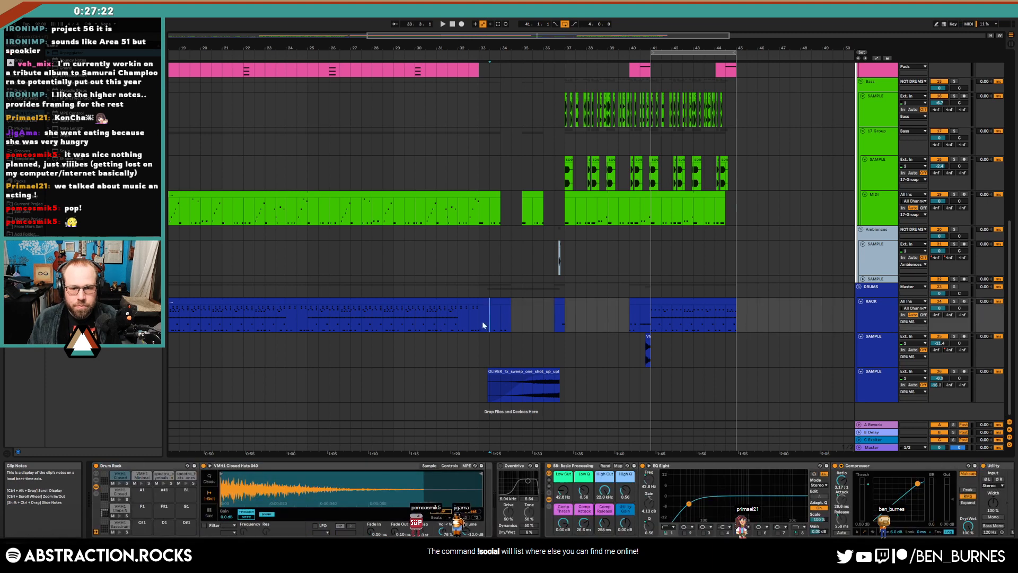
pyautogui.press('space')
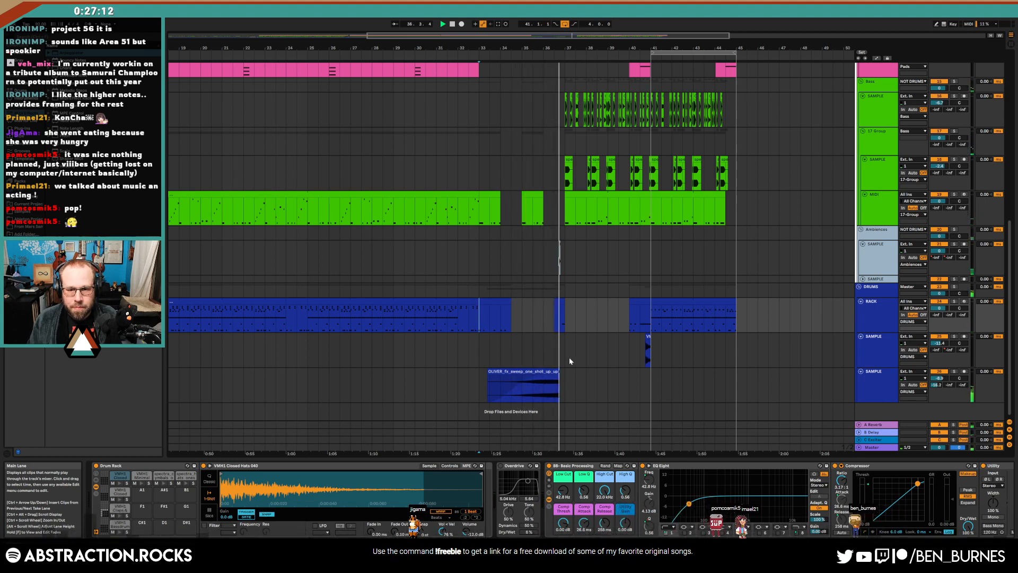
pyautogui.scroll(3, 705, 352)
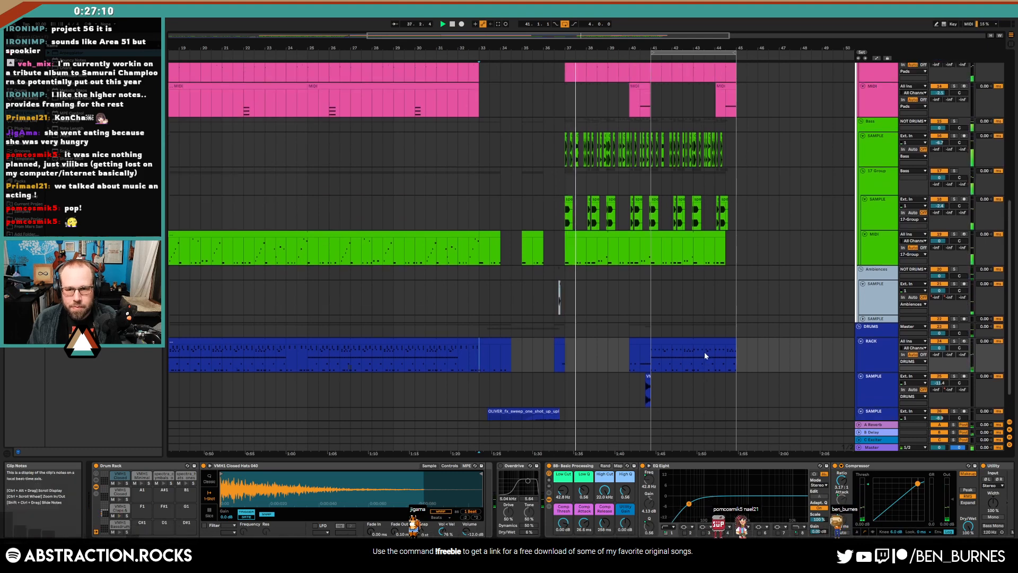
pyautogui.moveTo(675, 34); pyautogui.dragTo(747, 36)
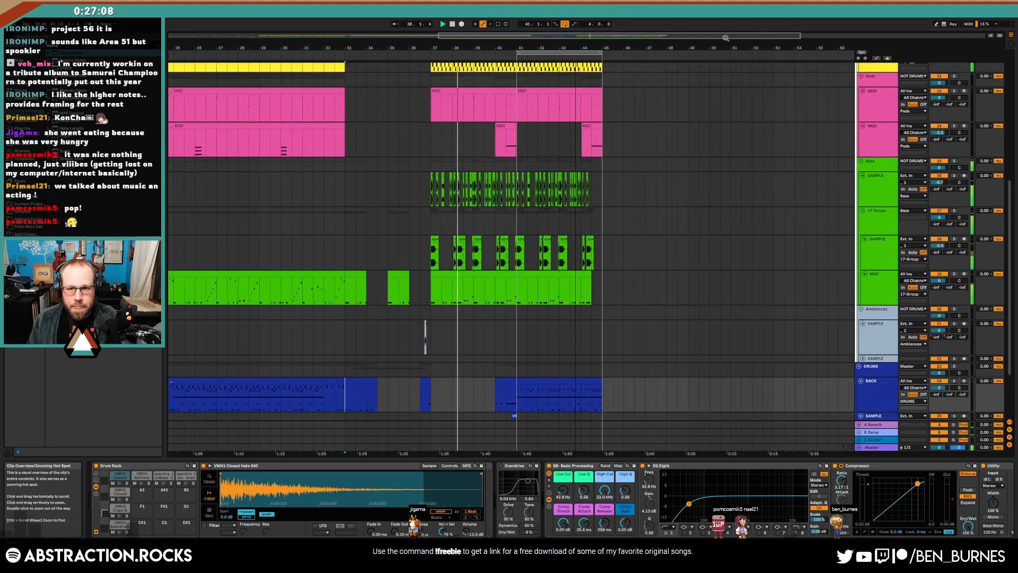
pyautogui.scroll(3, 644, 300)
pyautogui.scroll(-3, 639, 318)
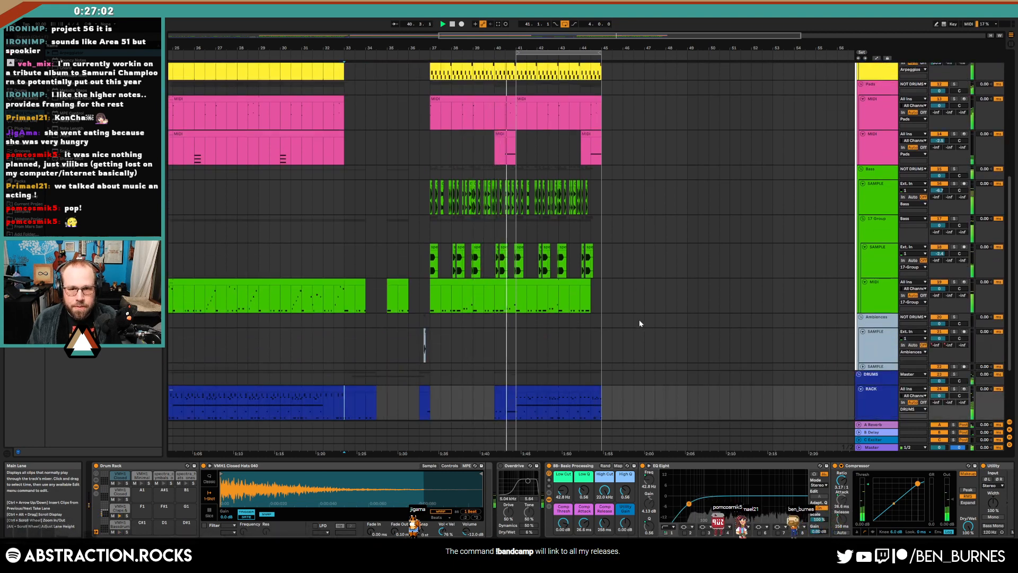
# Lengthen the release of both the filter envelope and the oscillator envelope in the Operator on the second Pads MIDI track
pyautogui.click(515, 135)
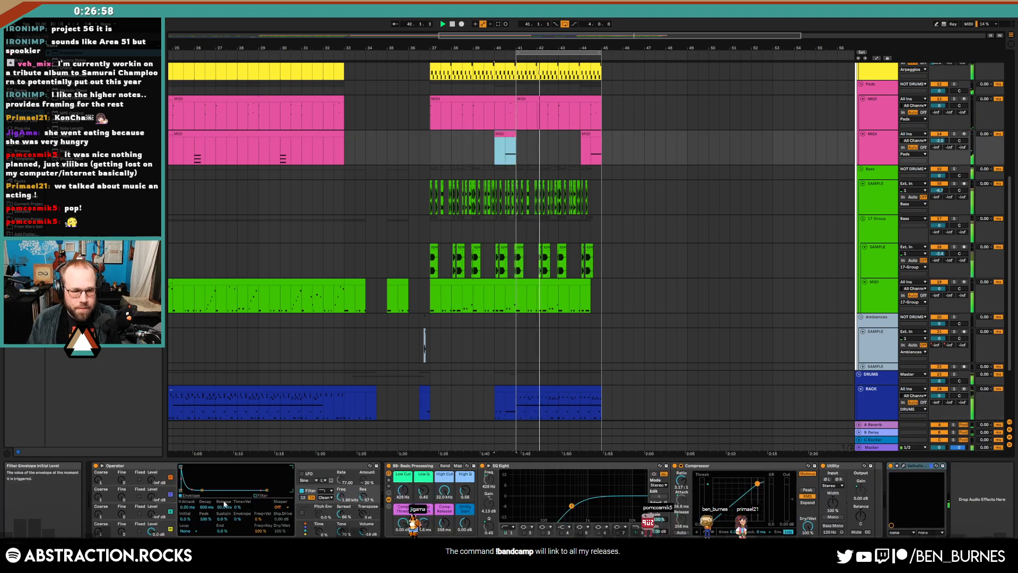
pyautogui.moveTo(266, 490); pyautogui.dragTo(272, 492)
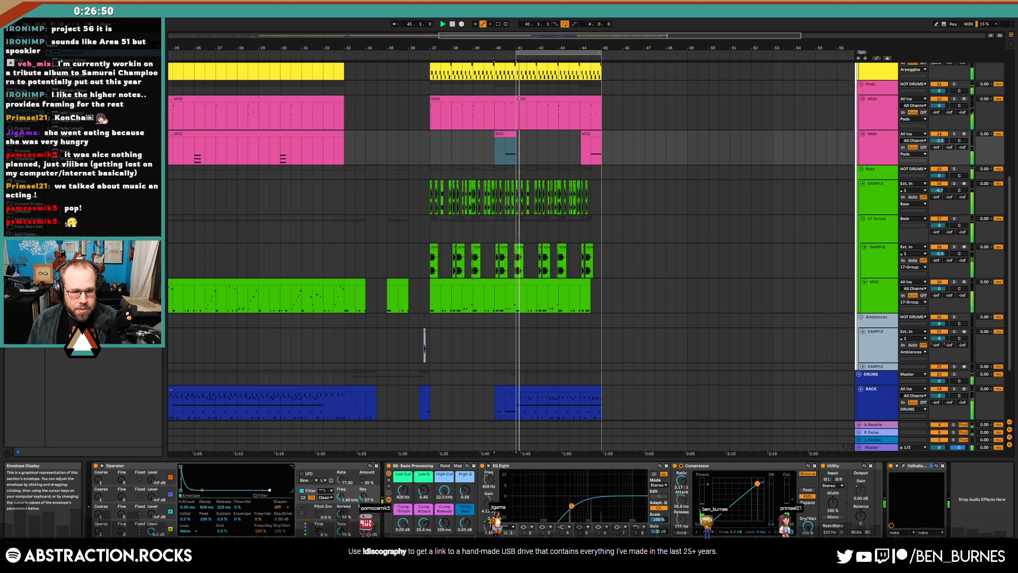
pyautogui.click(100, 526)
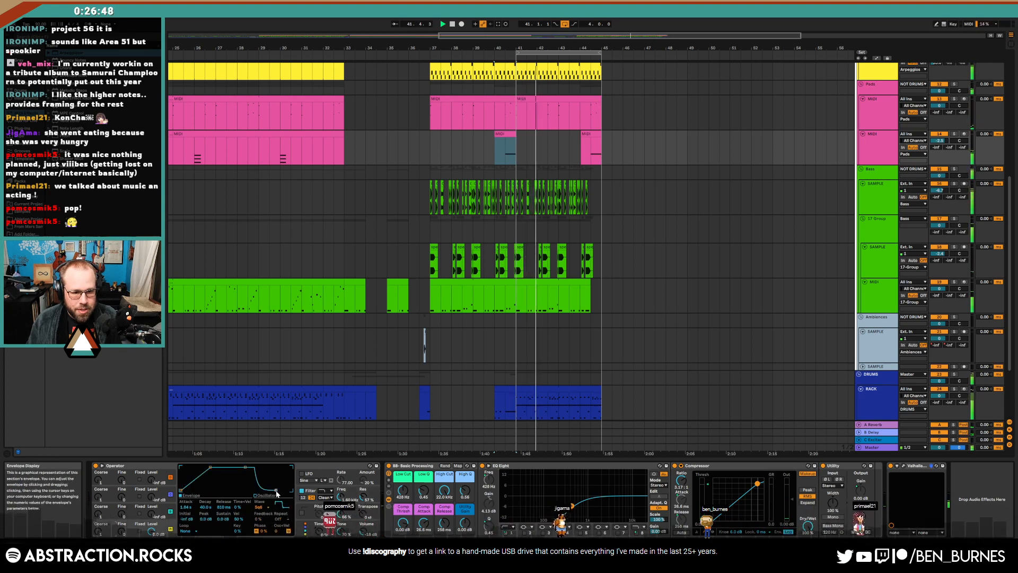
pyautogui.moveTo(276, 490); pyautogui.dragTo(279, 491)
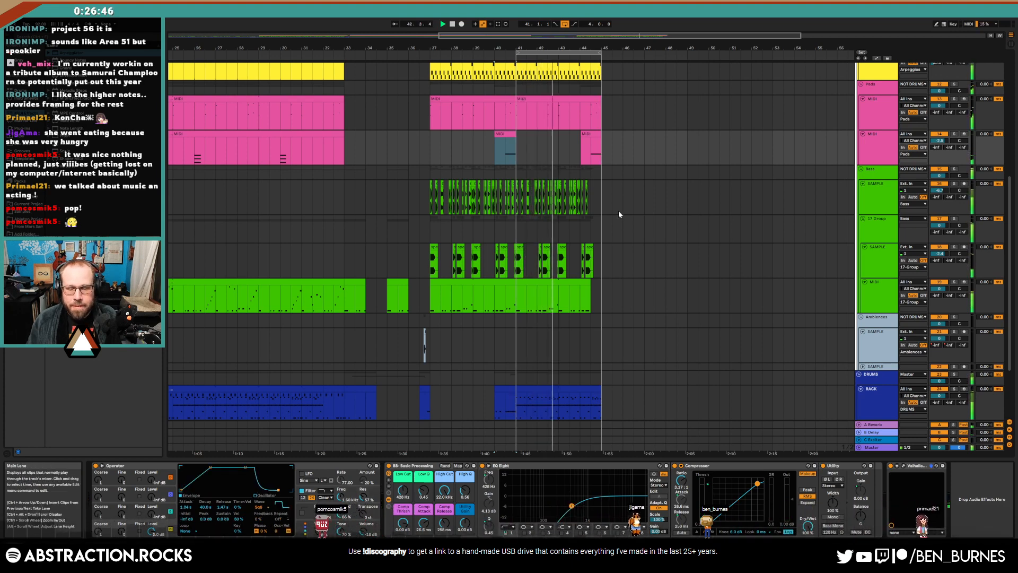
# Stop at the bar 37 lead clip and arm the second Leads MIDI track for live playing
pyautogui.scroll(3, 615, 296)
pyautogui.scroll(4, 618, 297)
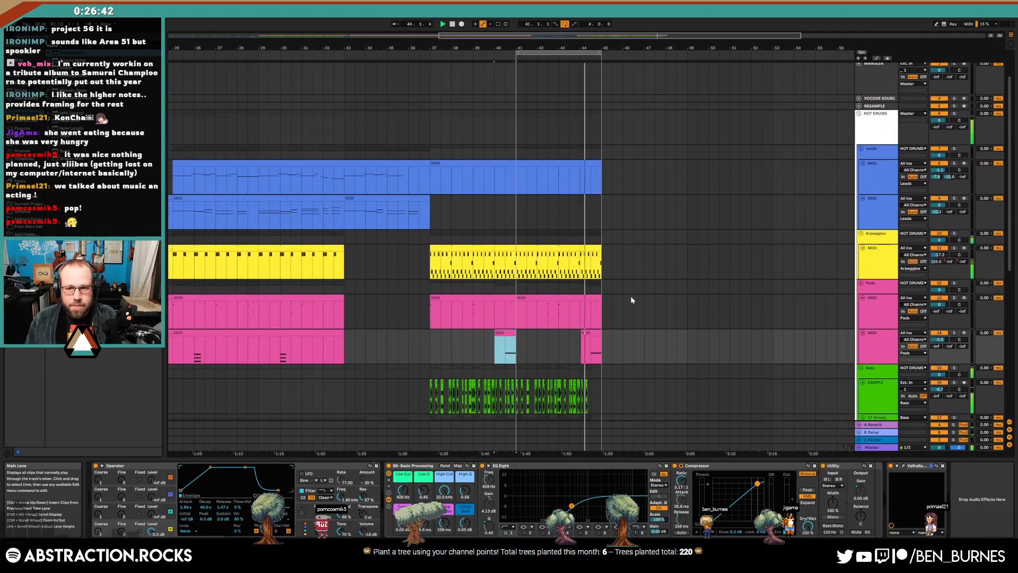
pyautogui.click(494, 163)
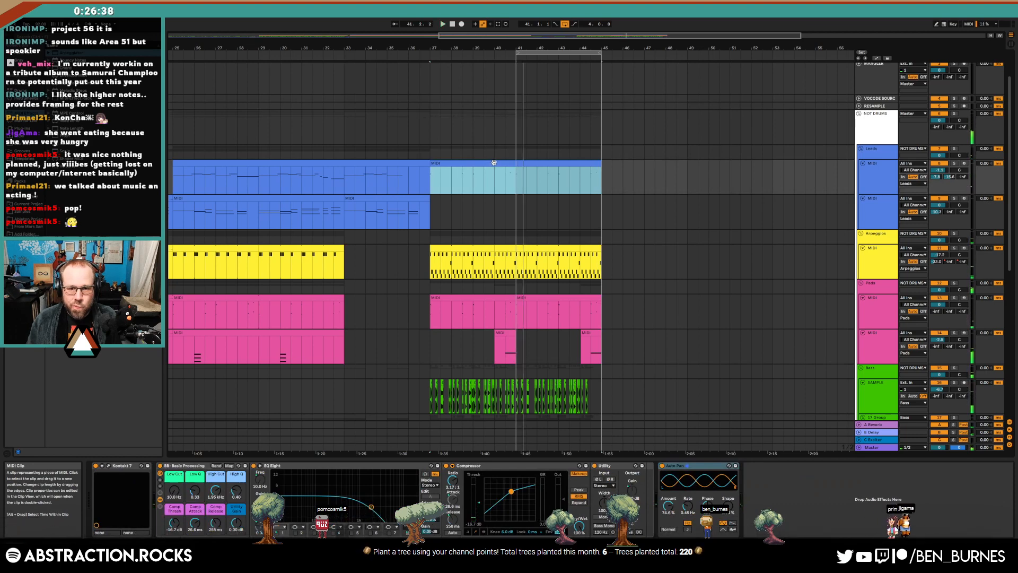
pyautogui.keyDown('ctrl'); pyautogui.scroll(-3, 602, 209); pyautogui.keyUp('ctrl')
pyautogui.scroll(-2, 623, 288)
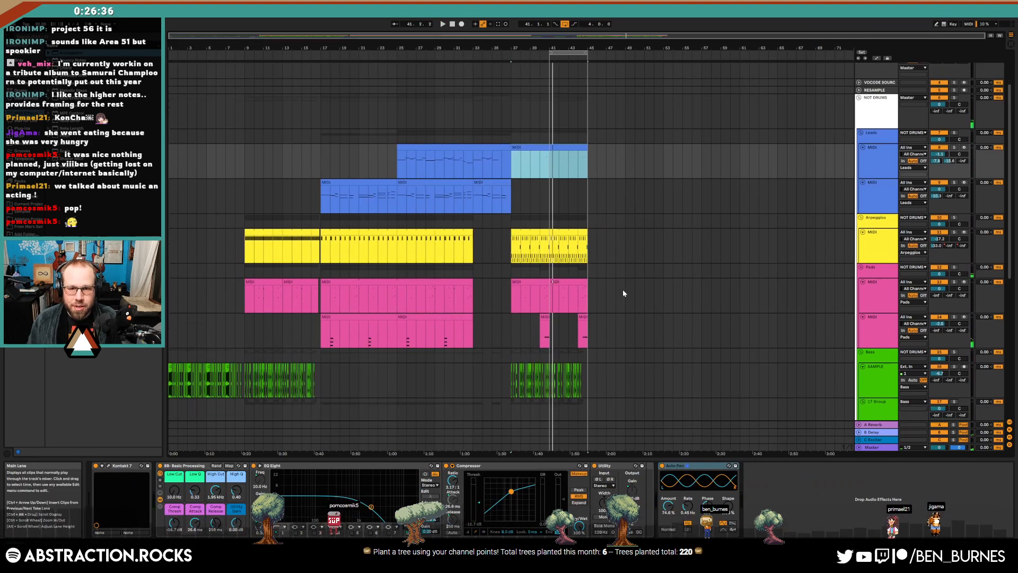
pyautogui.click(953, 150)
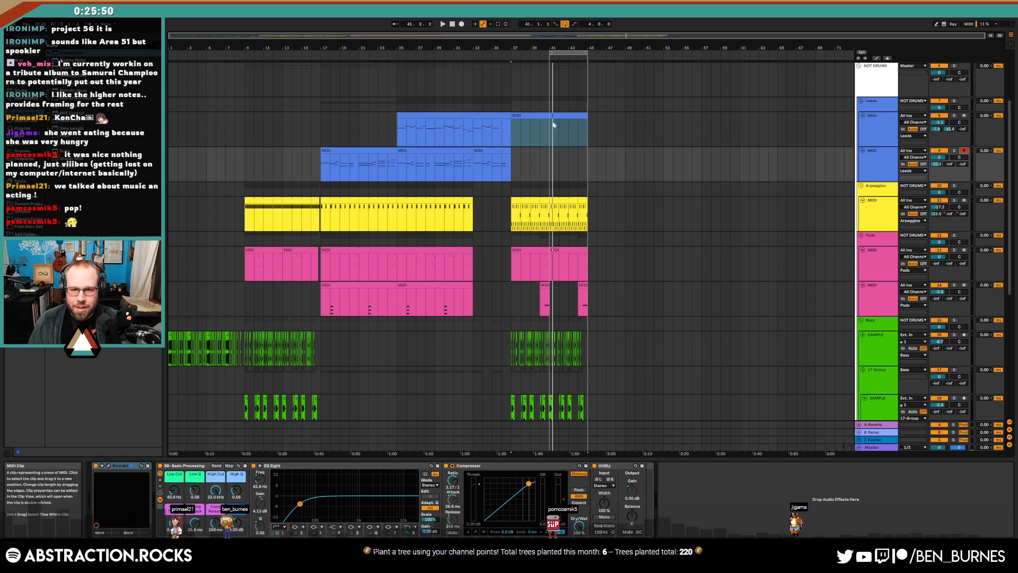
# Play briefly from bar 37 and look over the pad, bass and drum parts around bar 41
pyautogui.click(512, 127)
pyautogui.scroll(-5, 607, 184)
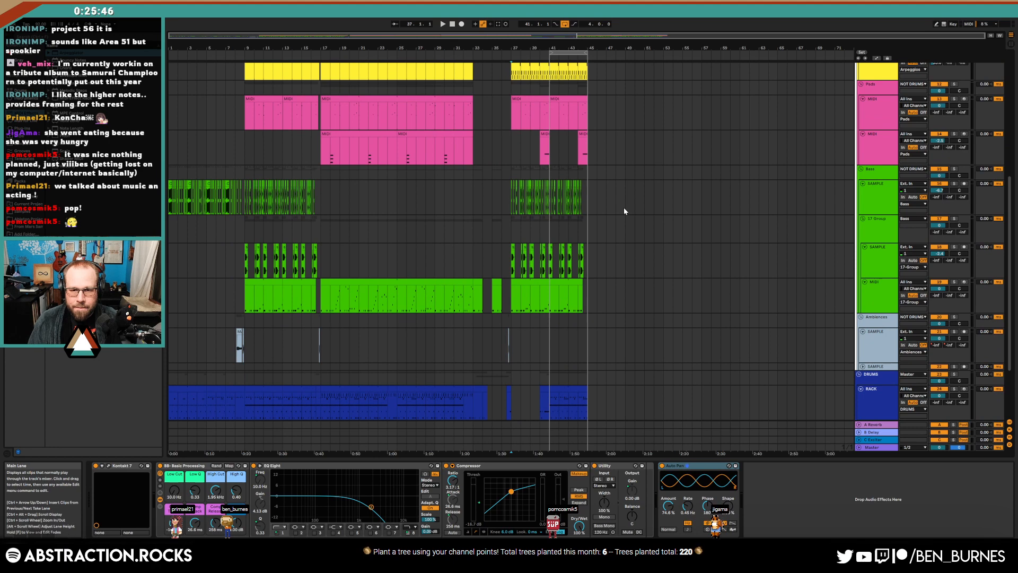
pyautogui.press('space')
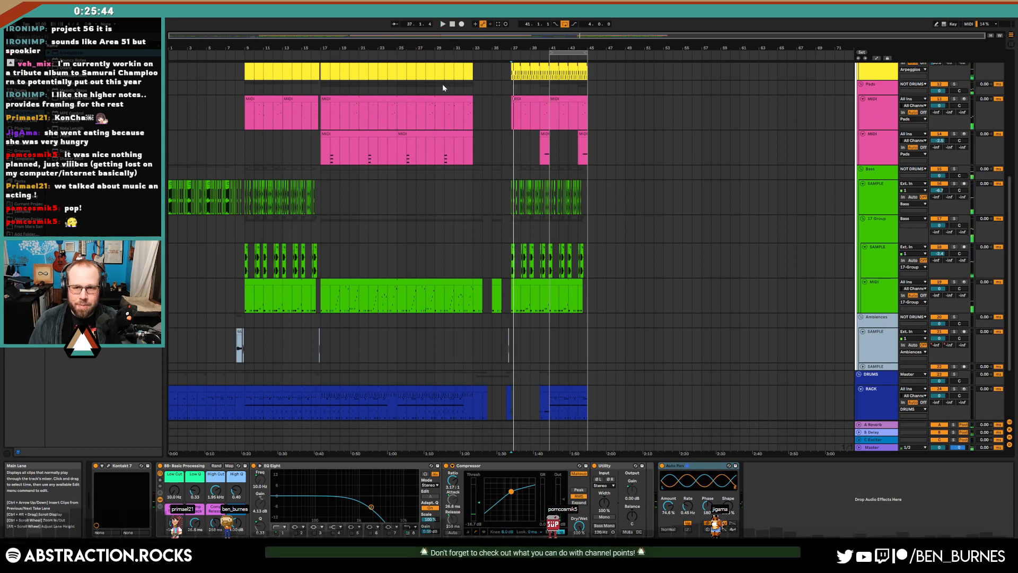
pyautogui.click(548, 151)
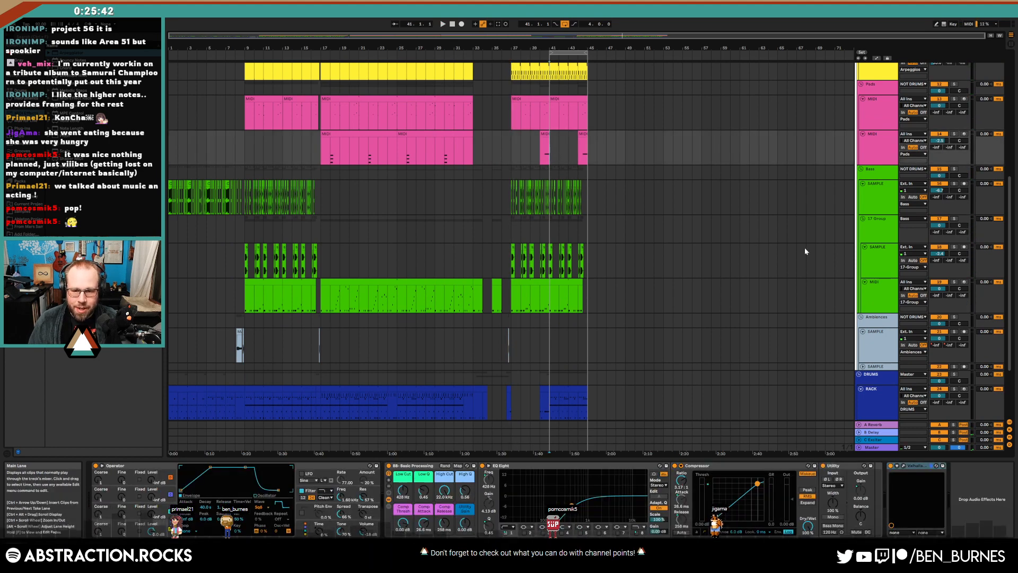
pyautogui.scroll(-3, 637, 286)
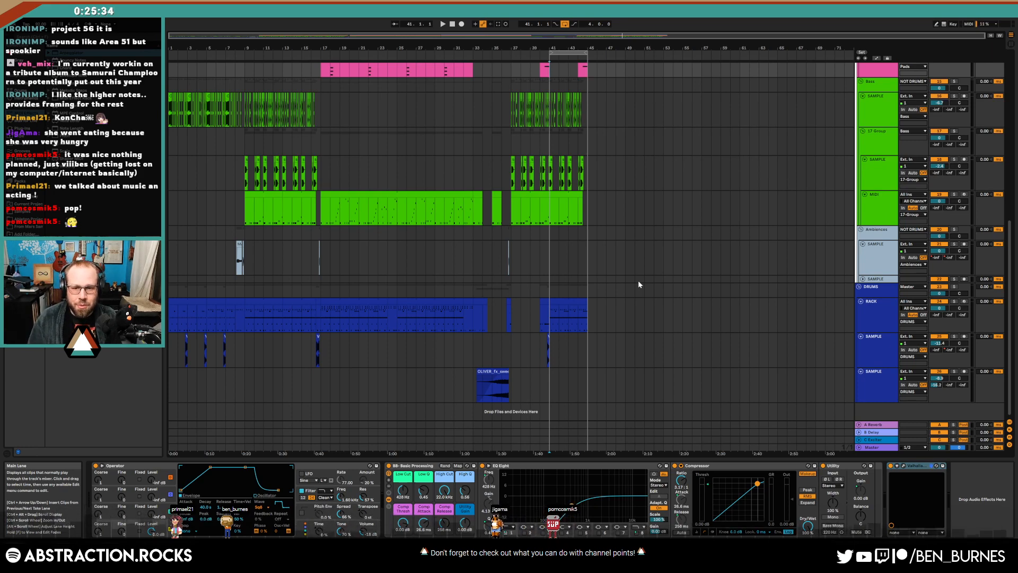
pyautogui.click(552, 182)
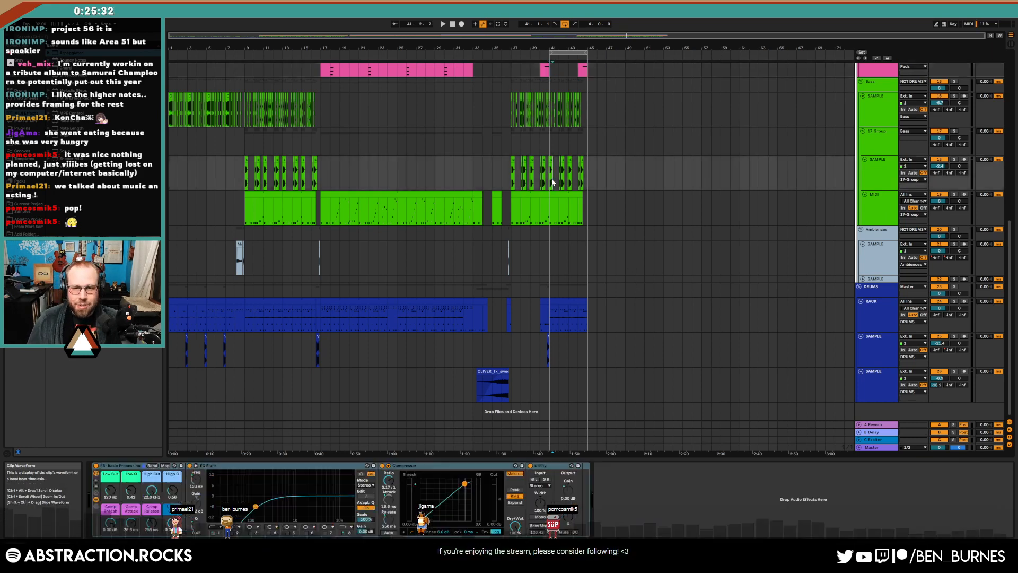
pyautogui.click(551, 182)
pyautogui.scroll(1, 565, 188)
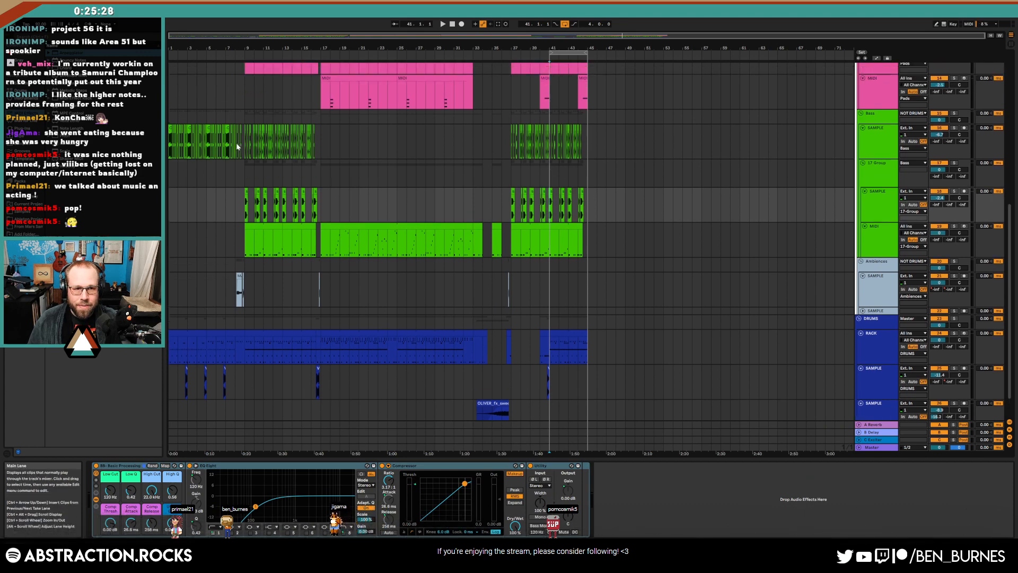
# Play the song's opening bass part, then play from bar 37 to compare the two sections
pyautogui.moveTo(243, 142); pyautogui.dragTo(166, 145)
pyautogui.press('space')
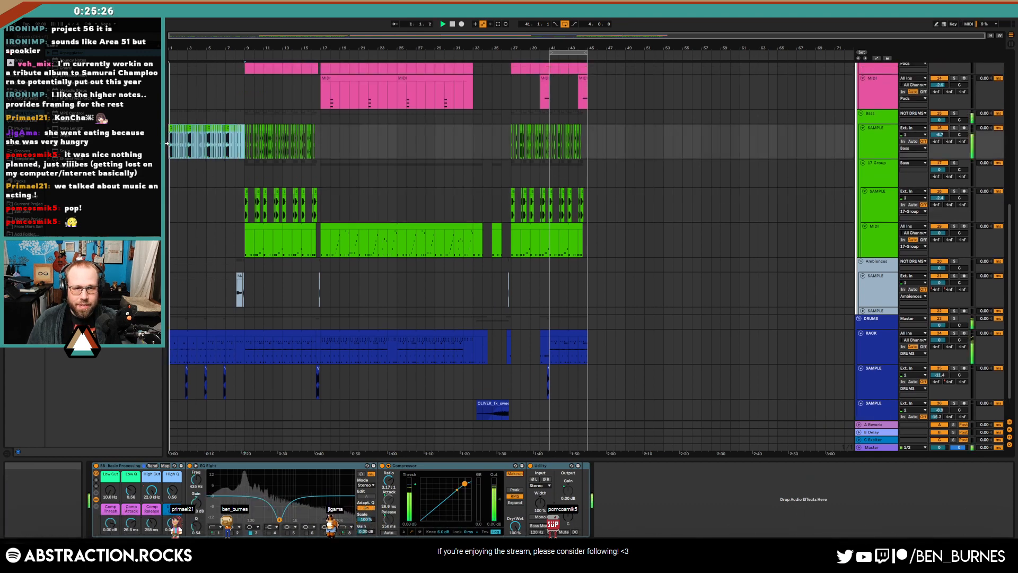
pyautogui.click(508, 148)
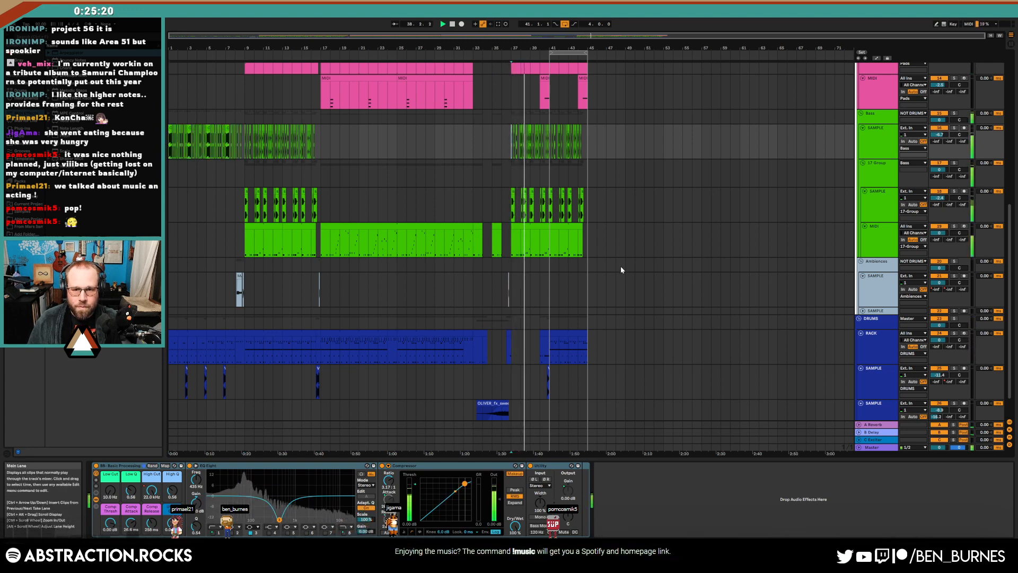
pyautogui.scroll(5, 621, 265)
pyautogui.scroll(-3, 541, 259)
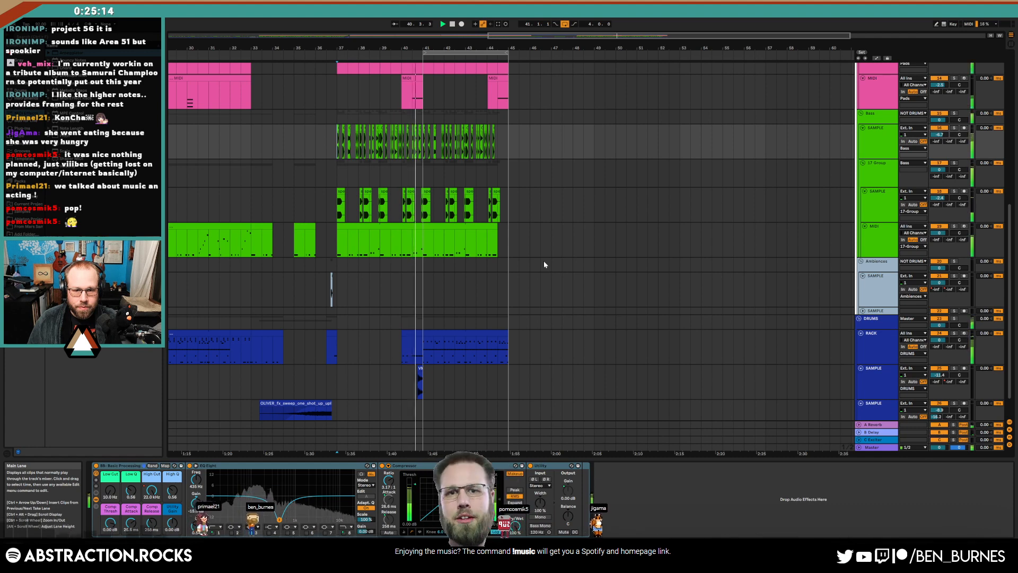
pyautogui.press('space')
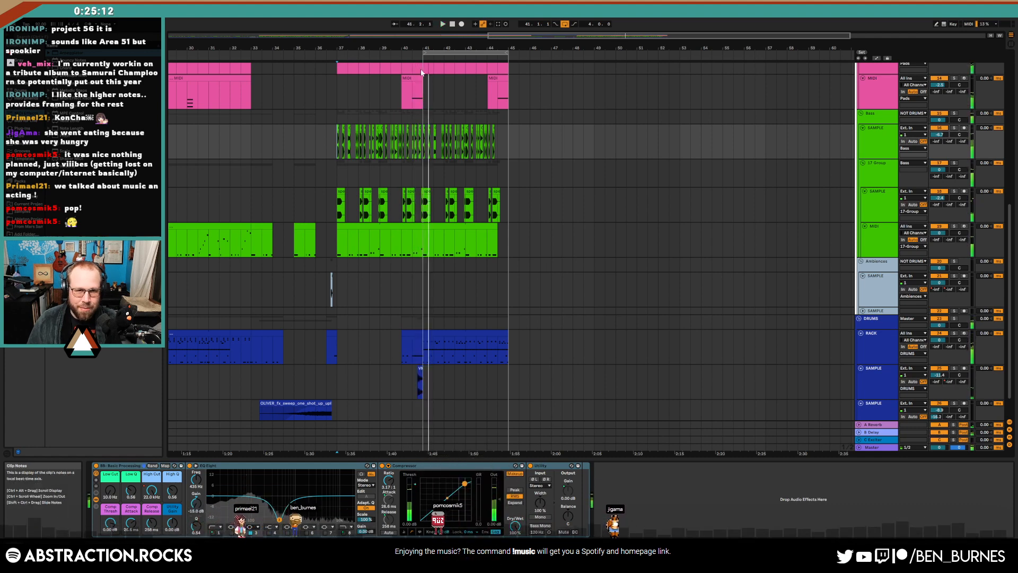
# Select the bar 40 pad clip and adjust the pitch bend range in its track's Operator
pyautogui.click(416, 79)
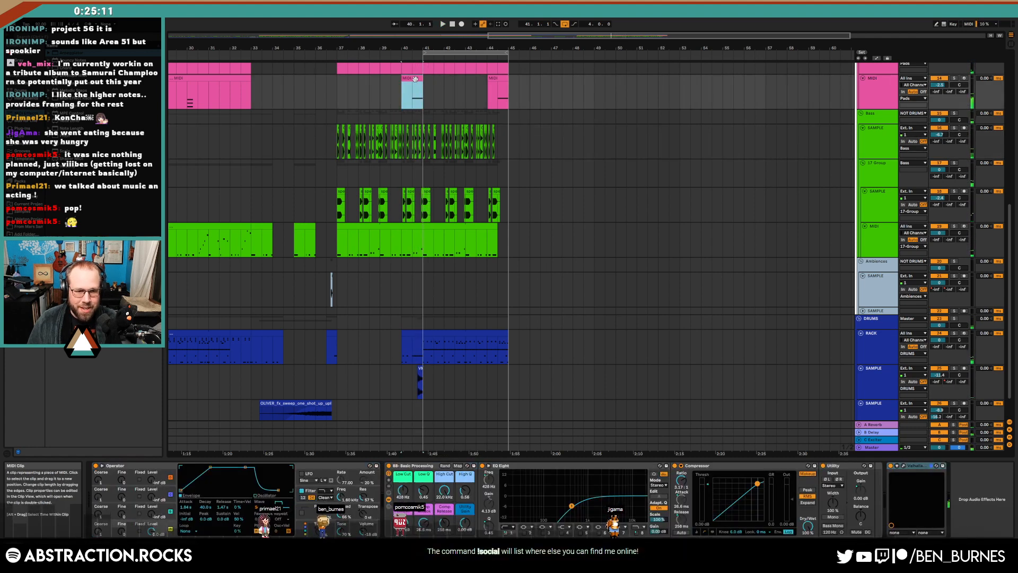
pyautogui.click(313, 511)
pyautogui.click(313, 526)
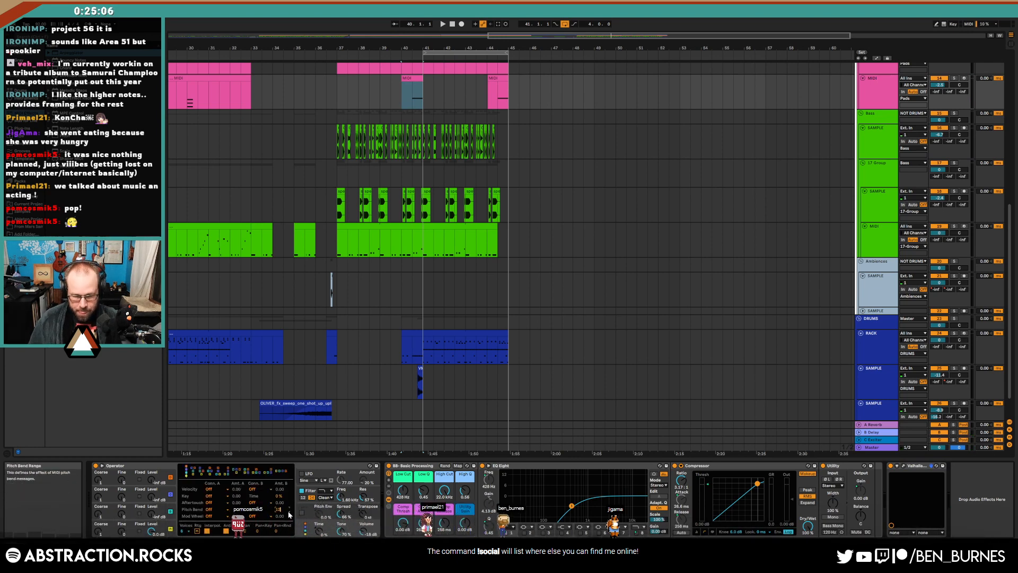
# Open the bar 40 pad clip and show its MIDI Ctrl Pitch Bend envelope
pyautogui.doubleClick(415, 78)
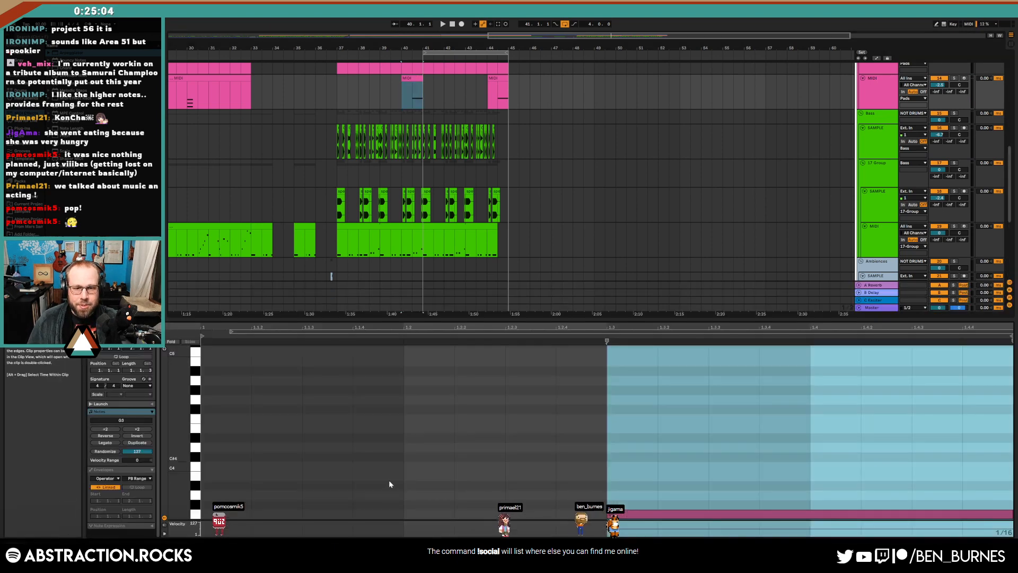
pyautogui.click(103, 479)
pyautogui.click(106, 485)
pyautogui.click(138, 478)
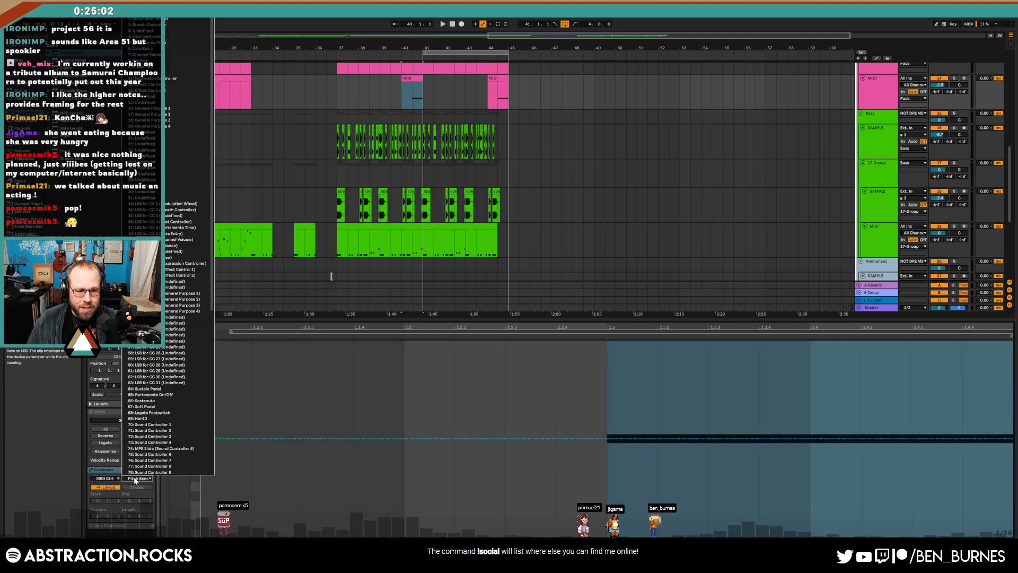
pyautogui.click(492, 473)
# Try a pitch bend ramp rising from 0 at beat 1.3 to the maximum at 1.4.3, and play the result
pyautogui.click(652, 422)
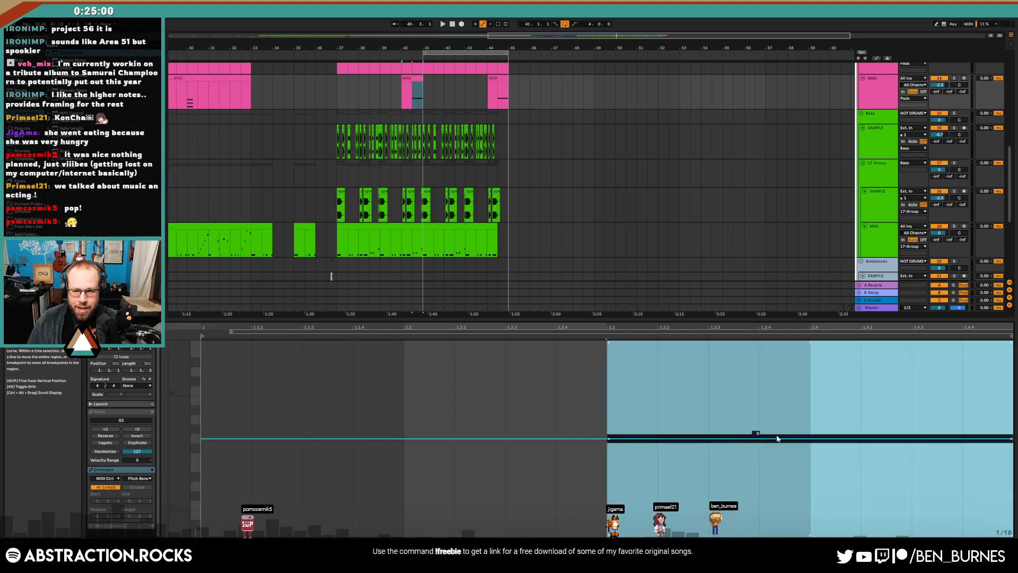
pyautogui.click(608, 438)
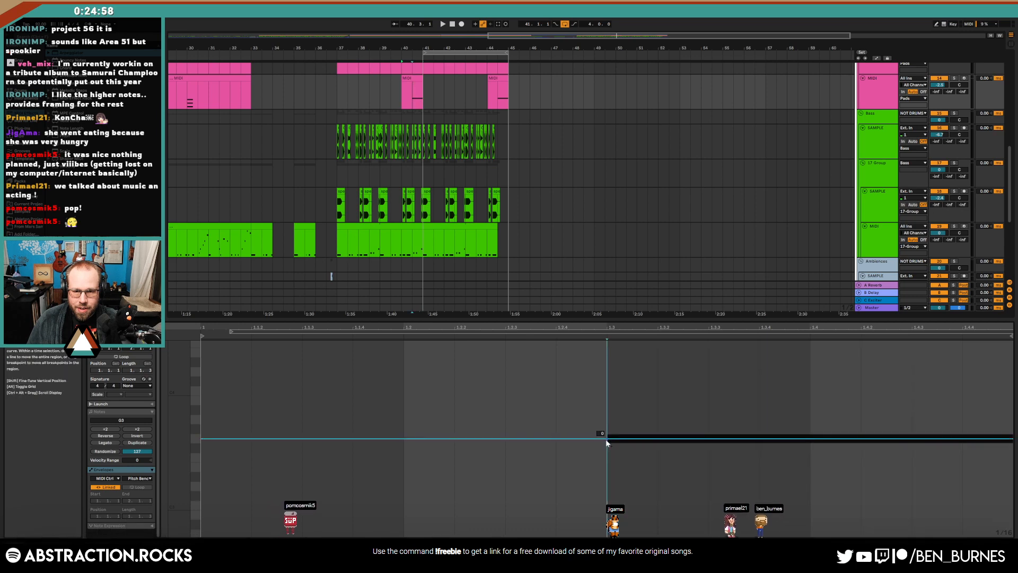
pyautogui.moveTo(914, 438); pyautogui.dragTo(912, 342)
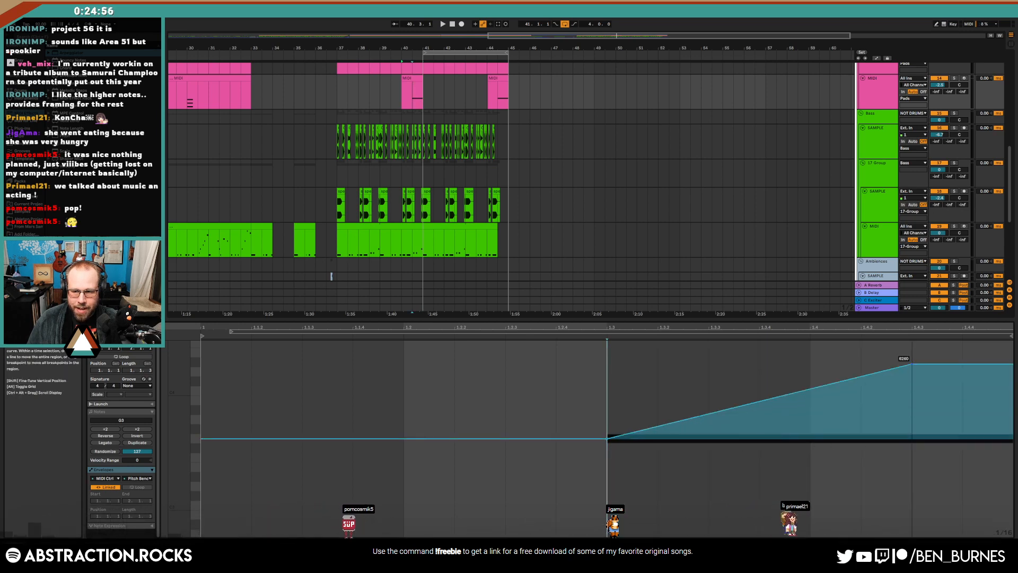
pyautogui.doubleClick(250, 439)
pyautogui.press('space')
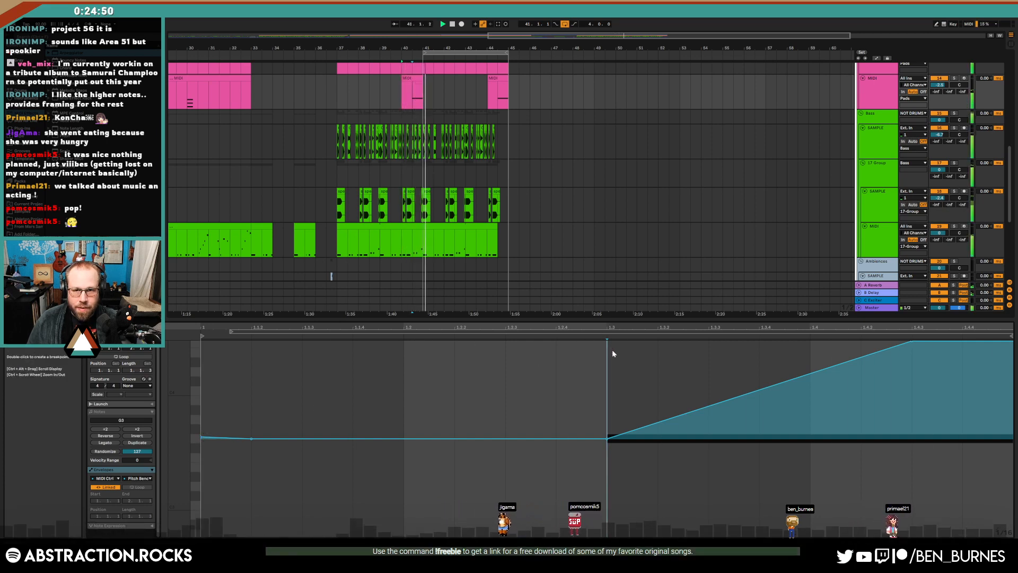
# Try copying a flat stretch of the pitch bend envelope to the end of the clip from 1.4.3
pyautogui.press('space')
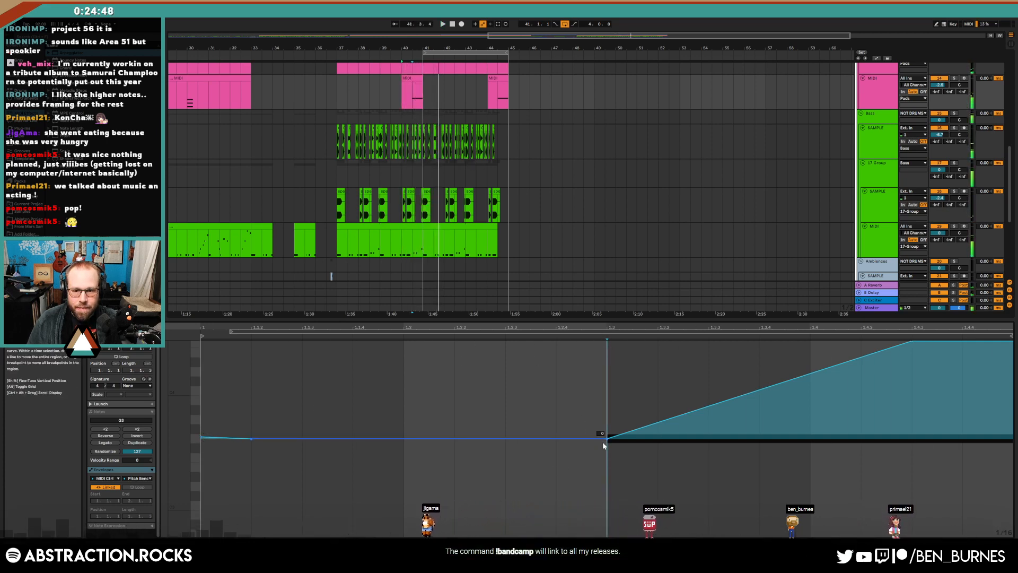
pyautogui.moveTo(557, 417); pyautogui.dragTo(459, 406)
pyautogui.hotkey('ctrl', 'c')
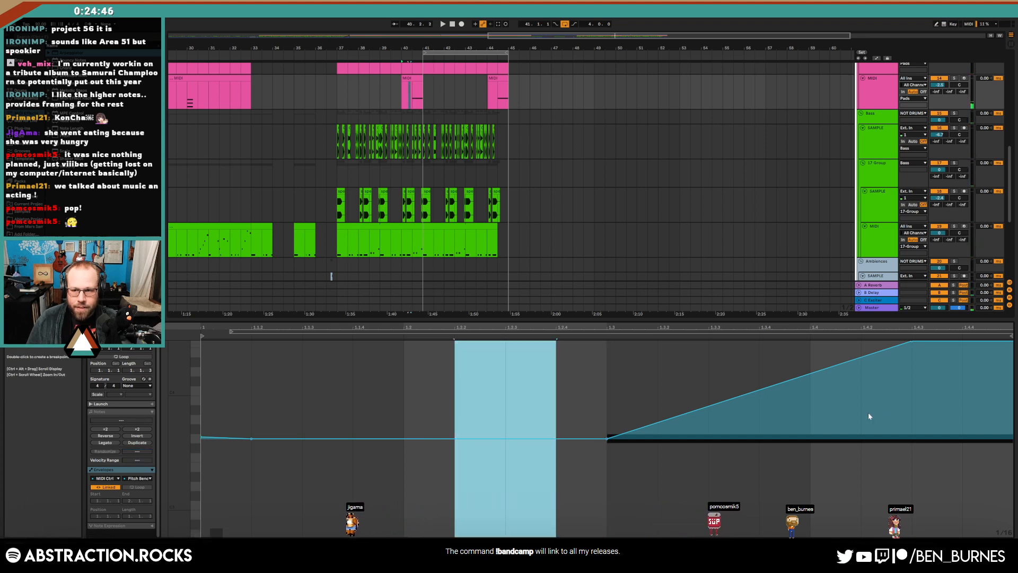
pyautogui.click(914, 422)
pyautogui.hotkey('ctrl', 'v')
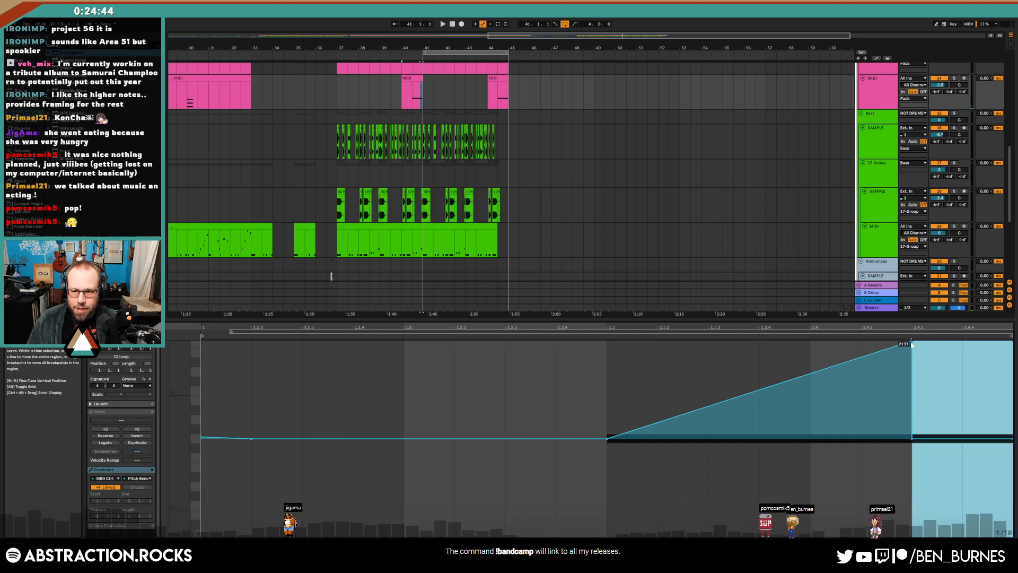
# Try starting the pitch bend at its lowest value at beat 1.3, rising to 0 at 1.4.3, and play it
pyautogui.hotkey('ctrl', 'z')
pyautogui.click(600, 441)
pyautogui.moveTo(605, 439); pyautogui.dragTo(607, 535)
pyautogui.hotkey('ctrl', 'z')
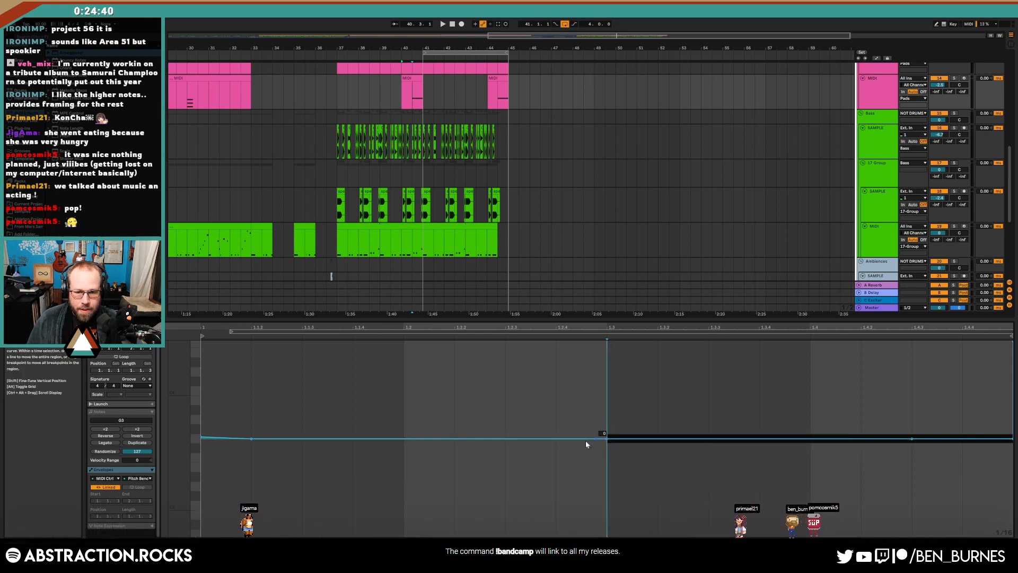
pyautogui.hotkey('ctrl', 'y')
pyautogui.press('space')
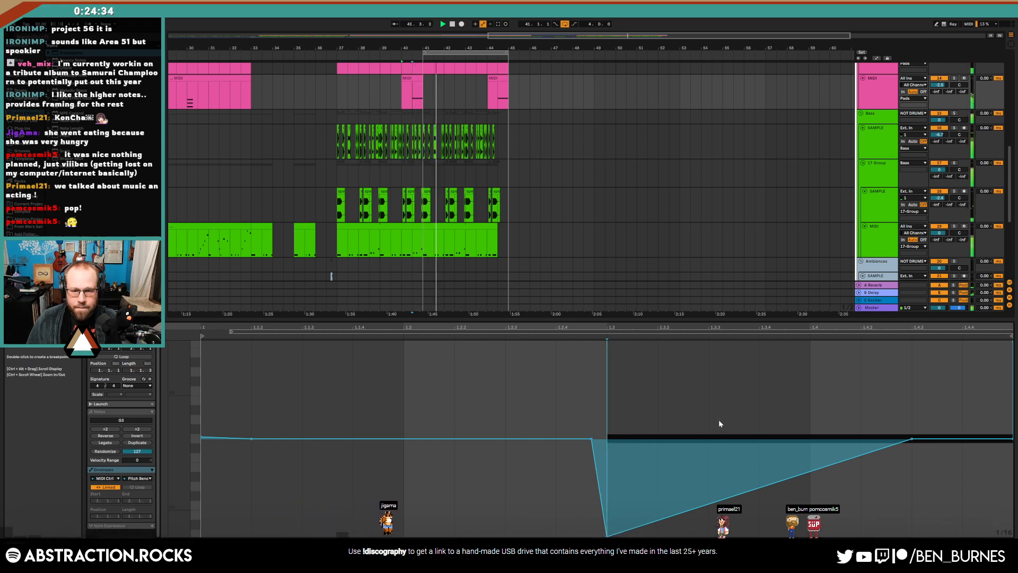
# Undo the pitch bend envelope edits in the bar 40 pad clip and return to the device view
pyautogui.hotkey('ctrl', 'z')
pyautogui.hotkey('ctrl', 'z')
pyautogui.hotkey('ctrl', 'z')
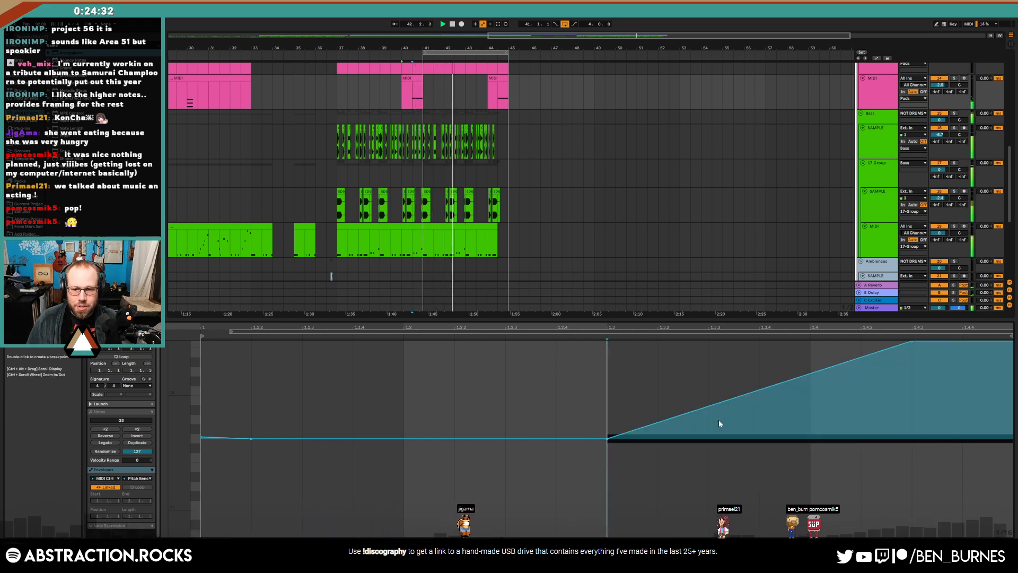
pyautogui.hotkey('ctrl', 'z')
pyautogui.hotkey('ctrl', 'z')
pyautogui.hotkey('shift', 'Tab')
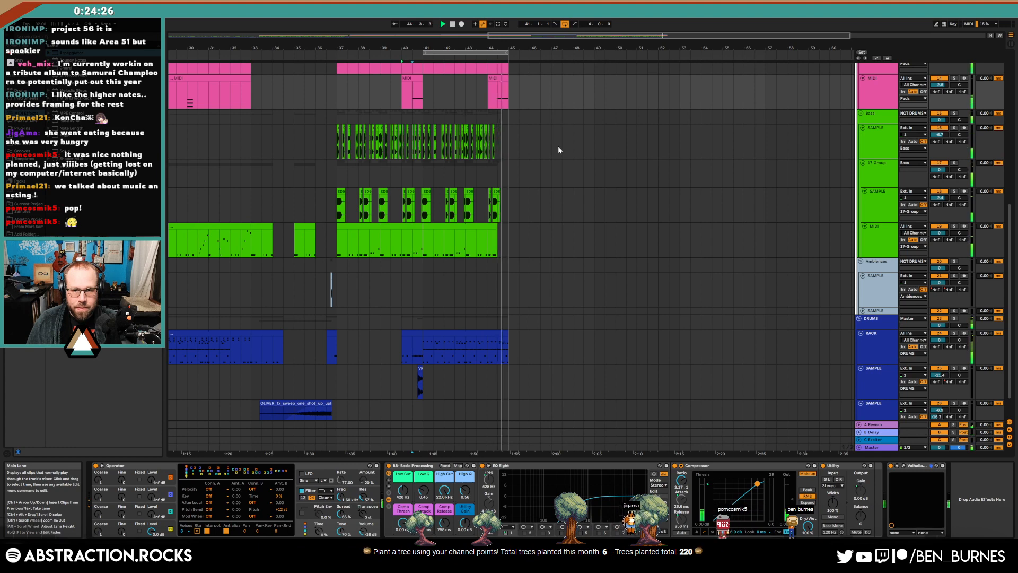
# Duplicate the bar 41 to 45 section once so the parts run to bar 49, with the loop ending there
pyautogui.click(501, 336)
pyautogui.hotkey('ctrl', 'd')
pyautogui.hotkey('ctrl', 'd')
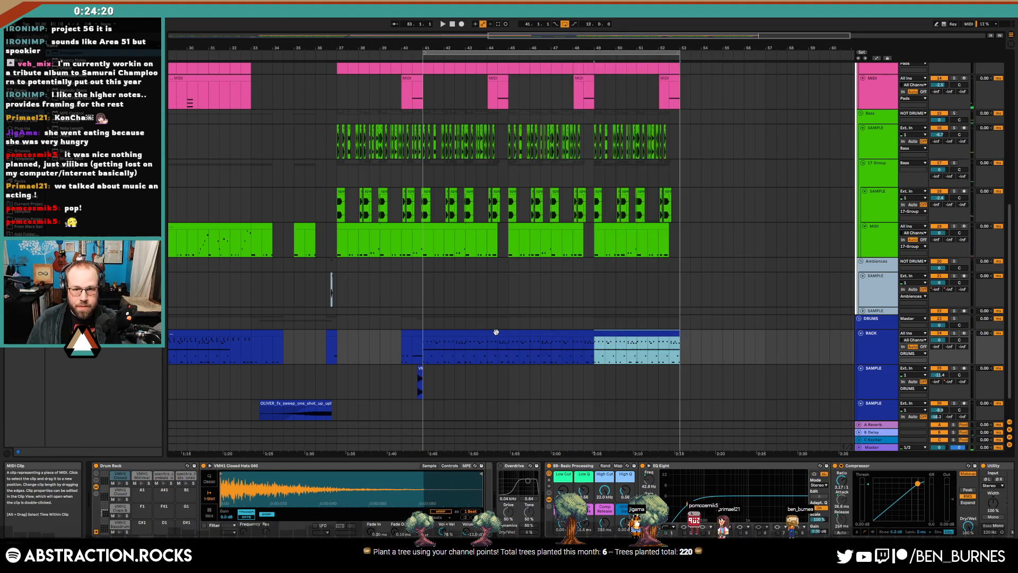
pyautogui.hotkey('ctrl', 'z')
pyautogui.moveTo(678, 51); pyautogui.dragTo(598, 52)
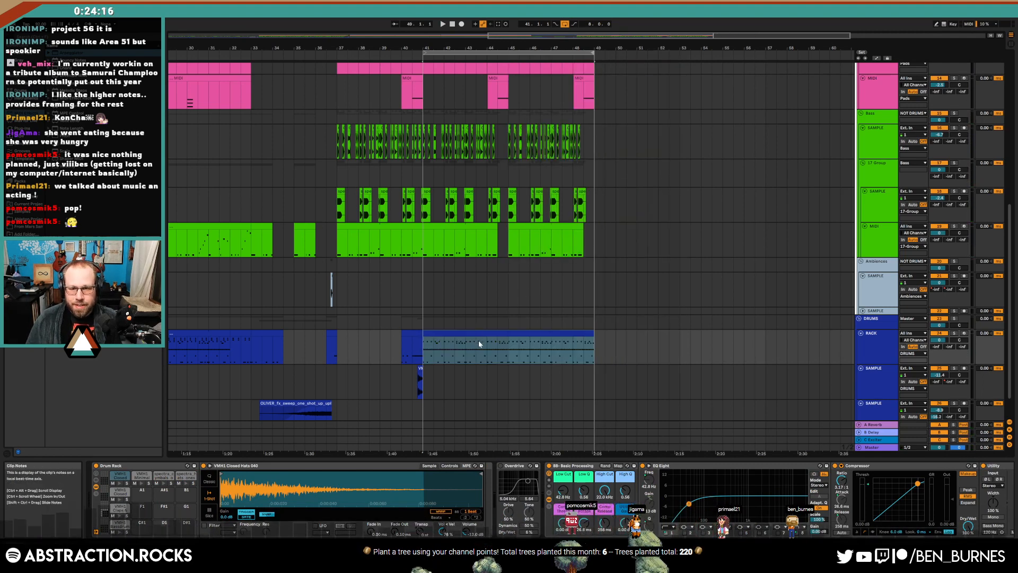
# Extend the bar 41 drum rack clip to bar 49 so it replaces the copy from bar 45
pyautogui.scroll(3, 480, 343)
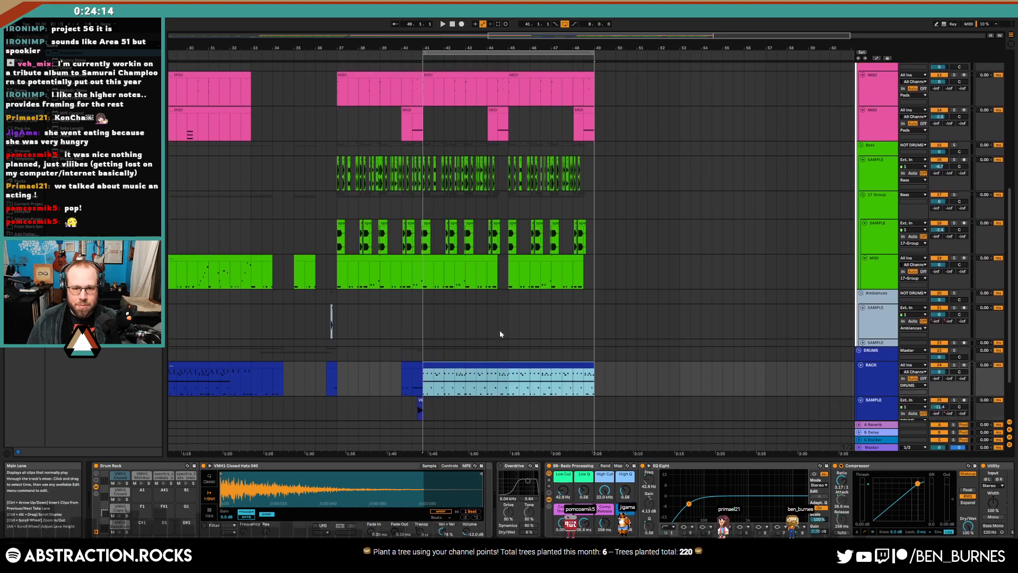
pyautogui.scroll(4, 499, 334)
pyautogui.click(523, 366)
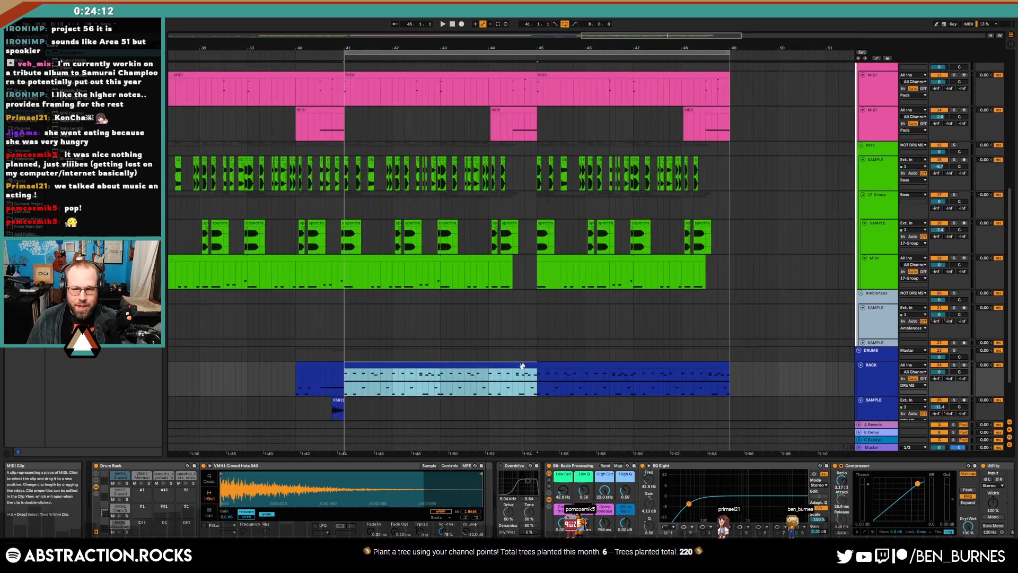
pyautogui.moveTo(534, 365); pyautogui.dragTo(728, 382)
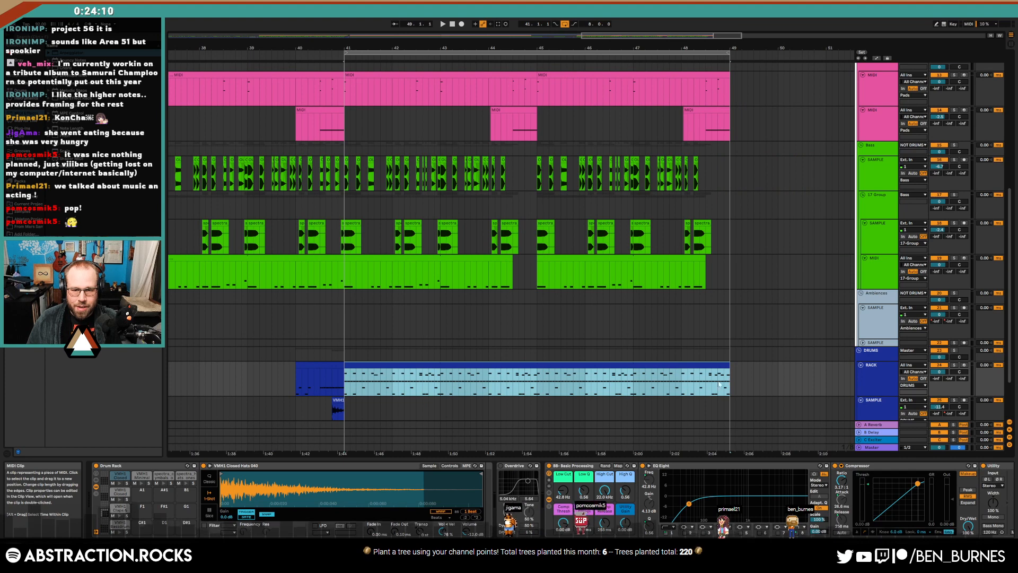
# Split the drum rack clip at bar 48, open the last bar's notes and play it
pyautogui.click(682, 382)
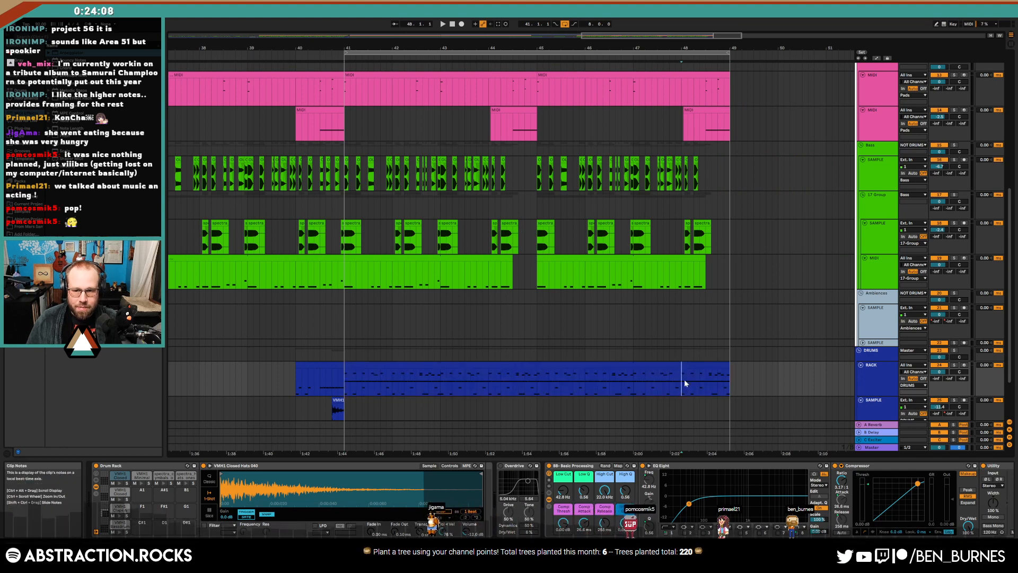
pyautogui.doubleClick(721, 373)
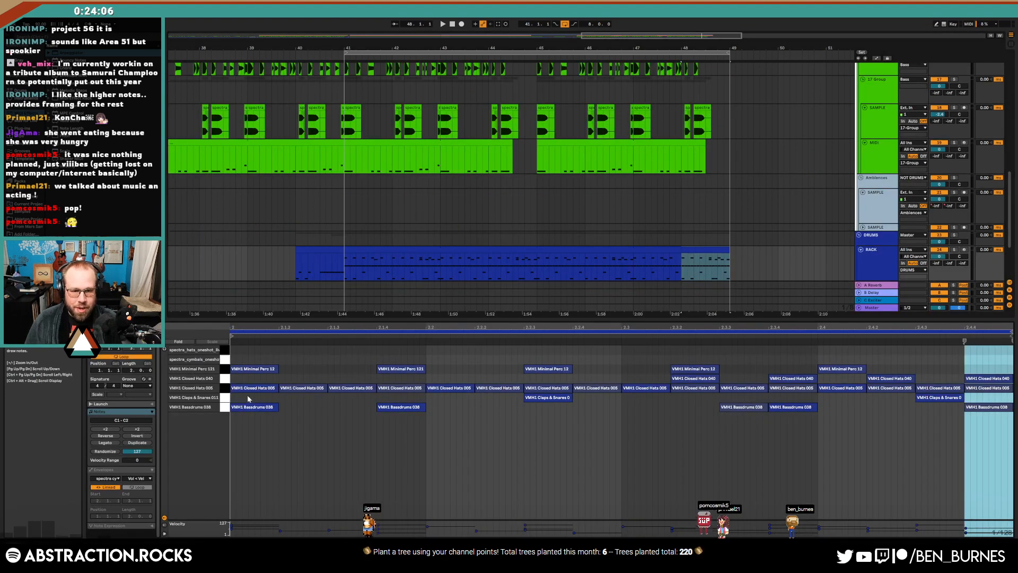
pyautogui.hotkey('ctrl', 'a')
pyautogui.press('space')
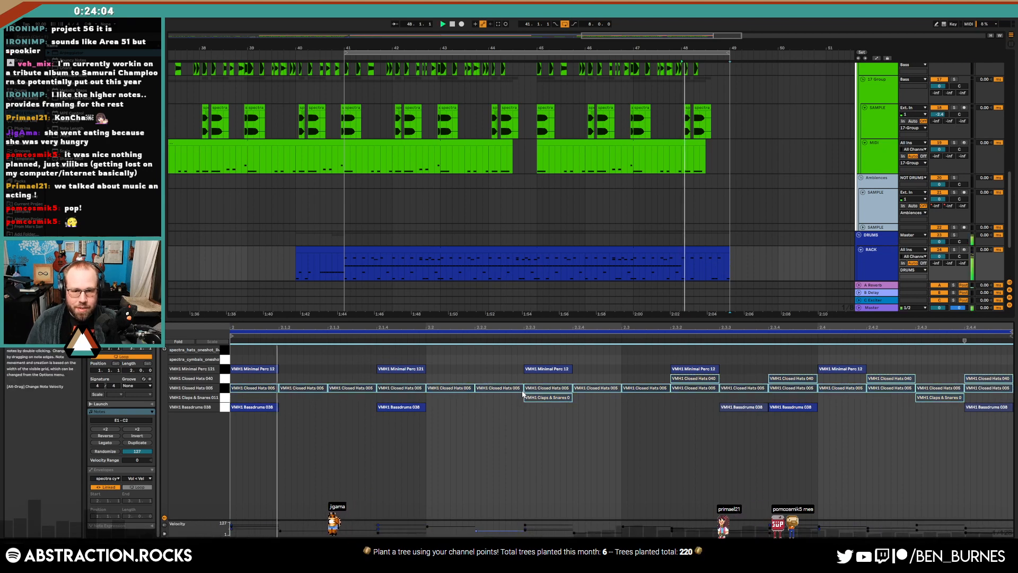
pyautogui.scroll(3, 692, 118)
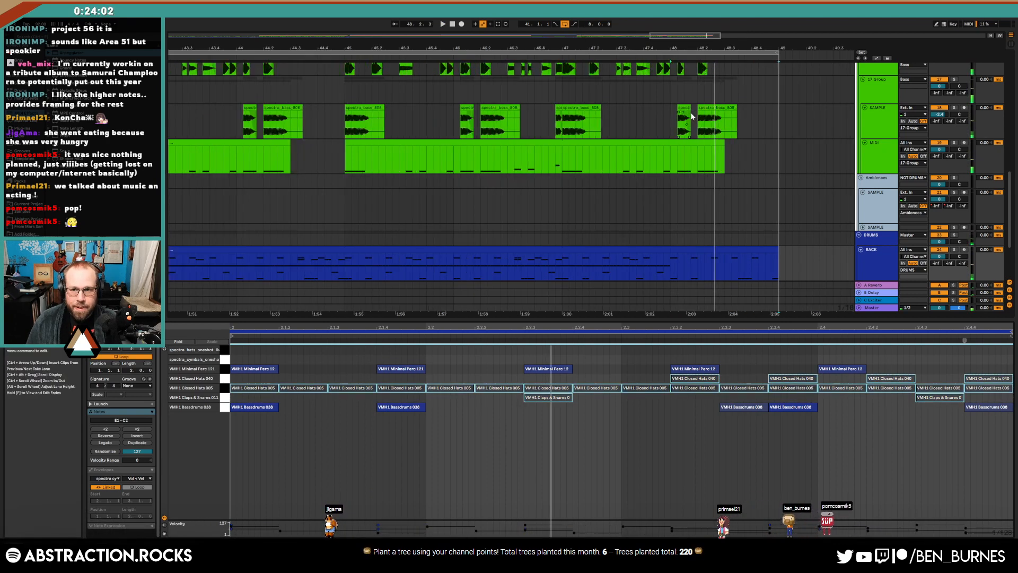
# In the bass MIDI clip at bar 48, move the first C1 note one sixteenth later and the last C1 two, shortening the last
pyautogui.scroll(1, 690, 133)
pyautogui.click(685, 167)
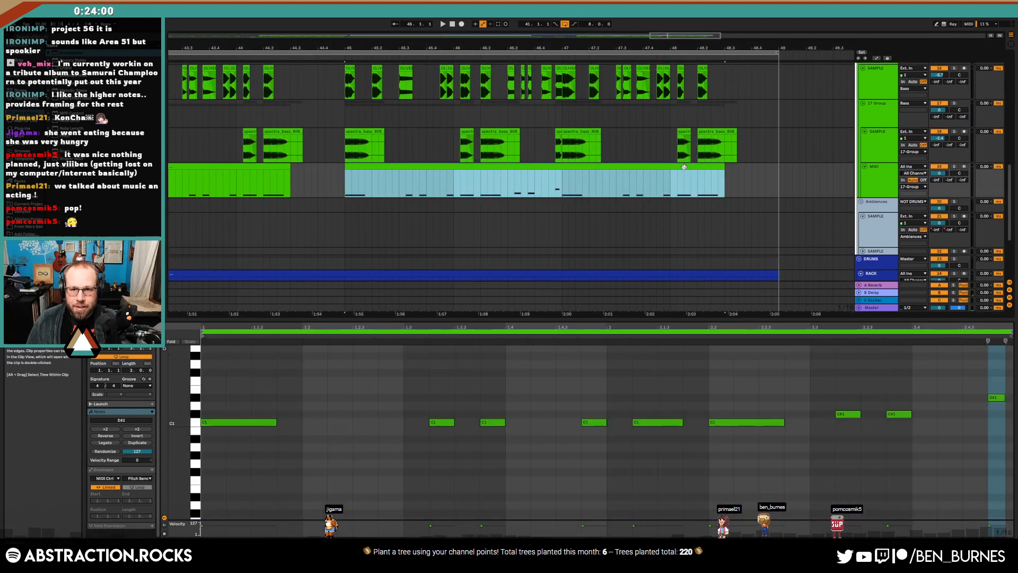
pyautogui.moveTo(671, 185); pyautogui.dragTo(725, 179)
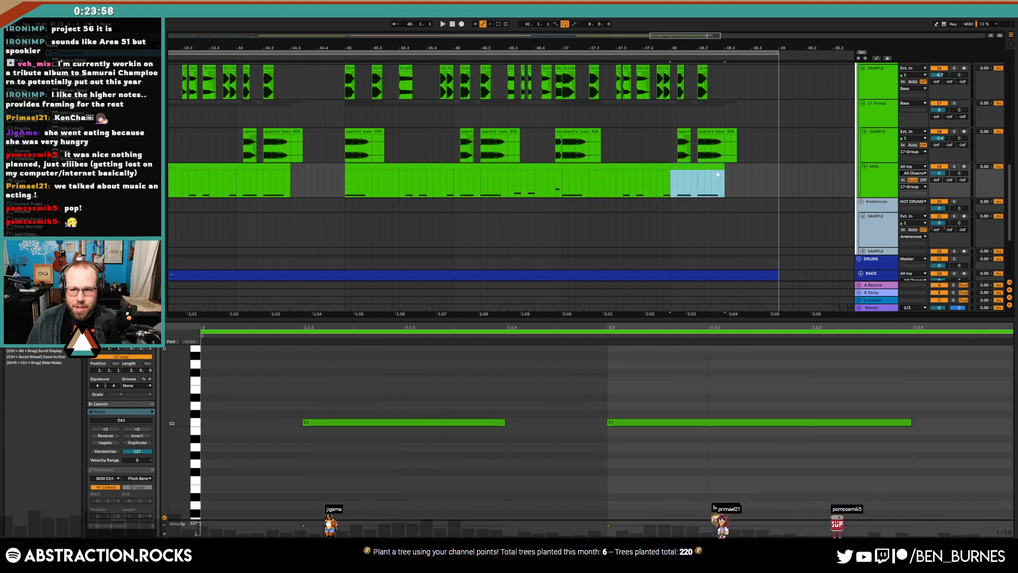
pyautogui.doubleClick(714, 167)
pyautogui.moveTo(437, 381); pyautogui.dragTo(480, 443)
pyautogui.press('Right')
pyautogui.moveTo(687, 380); pyautogui.dragTo(734, 463)
pyautogui.press('Right')
pyautogui.press('Right')
pyautogui.hotkey('shift', 'Left')
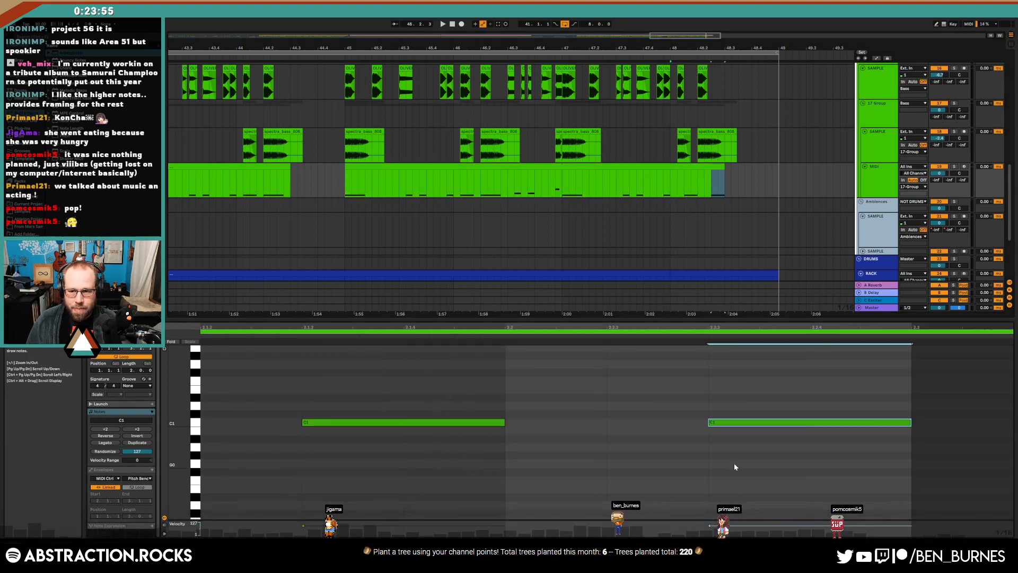
# Move the last spectra bass 808 sample in bar 48 two sixteenths later and the one before it one sixteenth later
pyautogui.click(701, 132)
pyautogui.press('Right')
pyautogui.press('Right')
pyautogui.click(685, 132)
pyautogui.press('Right')
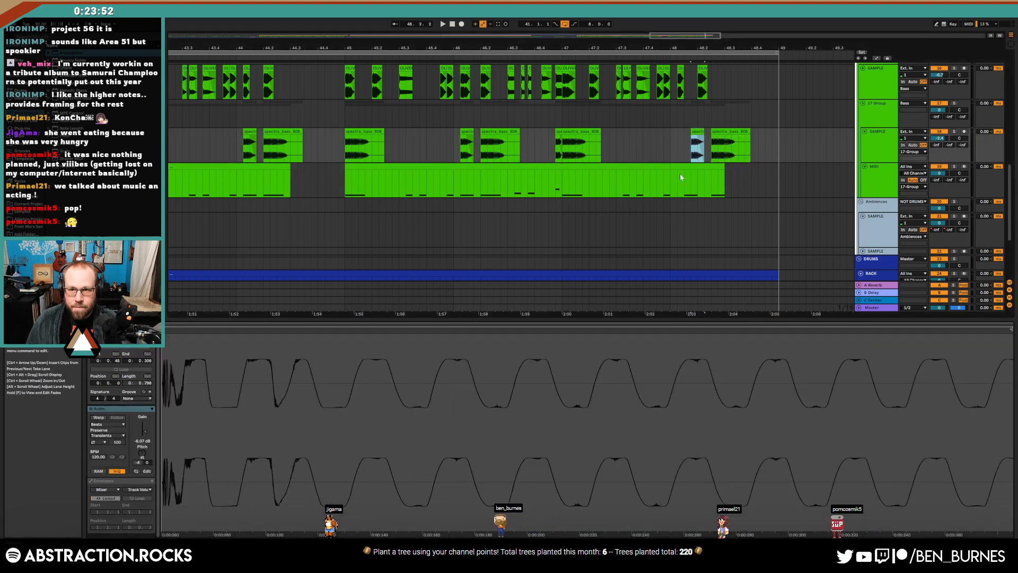
# Move the two bass samples in bar 48 later, the first by one sixteenth and the last by two, and play the result
pyautogui.scroll(2, 680, 175)
pyautogui.click(680, 99)
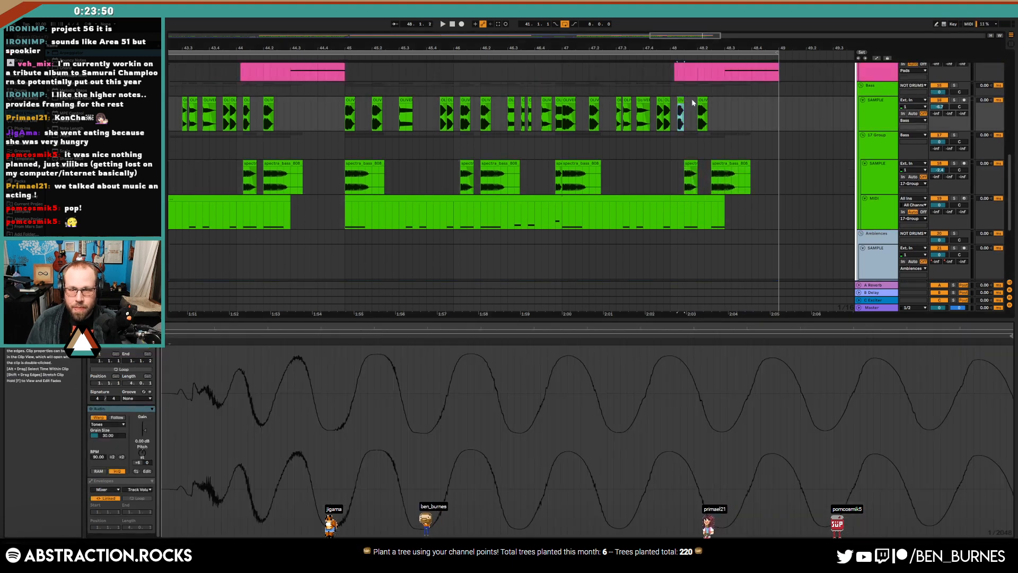
pyautogui.keyDown('shift'); pyautogui.click(702, 101); pyautogui.keyUp('shift')
pyautogui.press('Right')
pyautogui.press('Right')
pyautogui.press('Left')
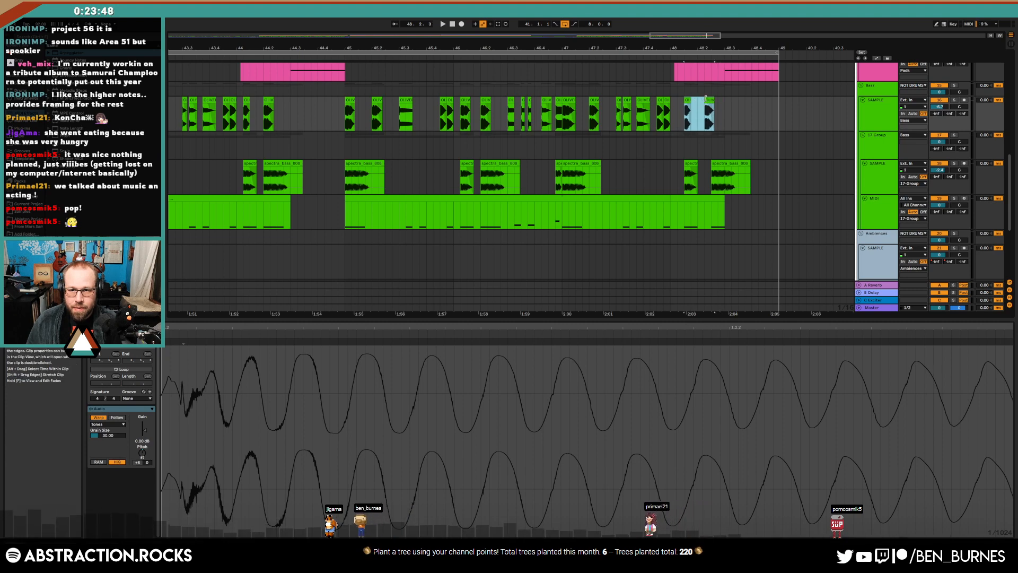
pyautogui.click(708, 101)
pyautogui.press('Right')
pyautogui.click(536, 58)
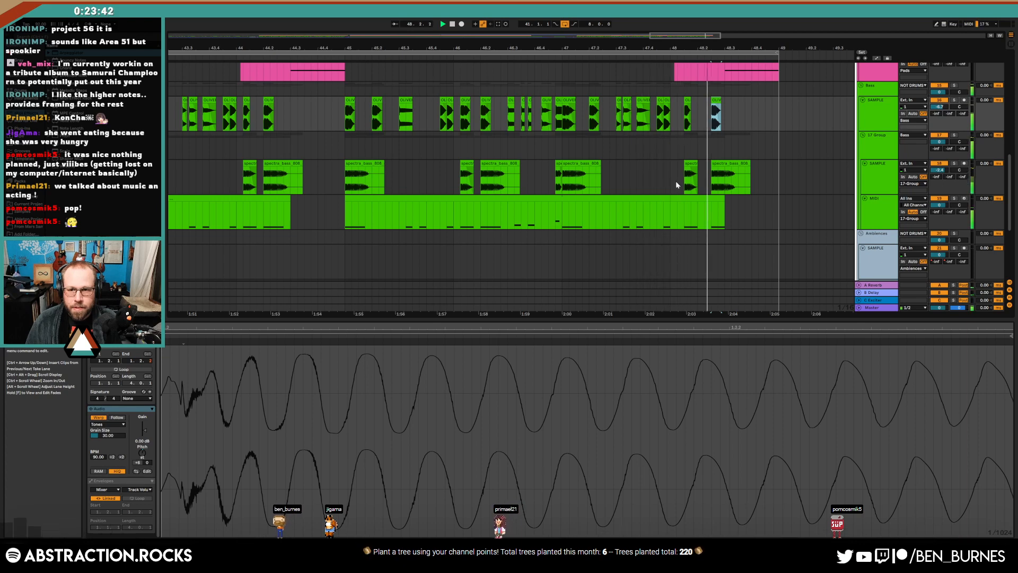
# Stop playback, open the earlier drum rack clip before bar 32 and copy the first beat's spectra hat and cymbal notes
pyautogui.scroll(-2, 776, 225)
pyautogui.press('space')
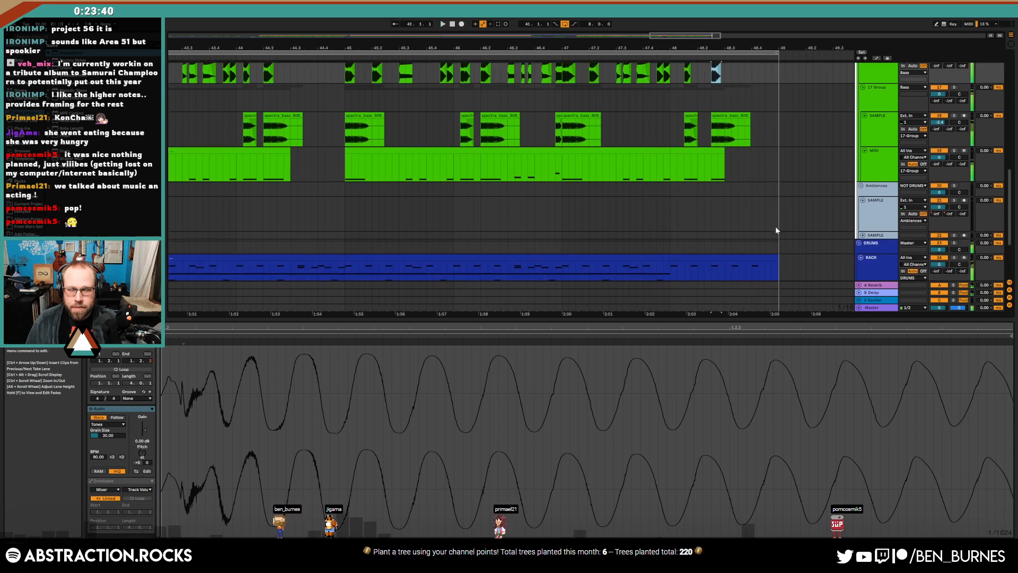
pyautogui.scroll(1, 775, 226)
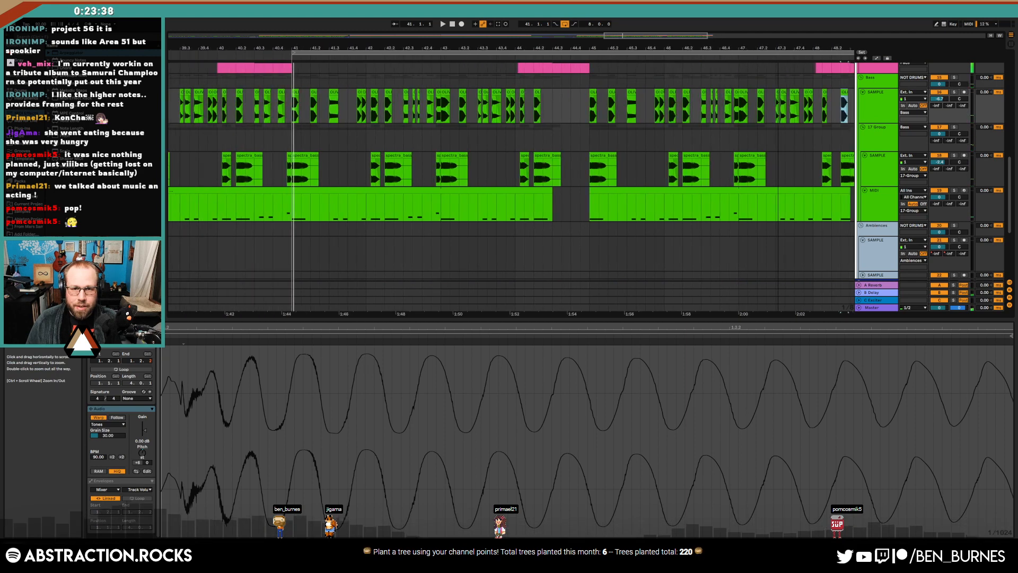
pyautogui.click(591, 124)
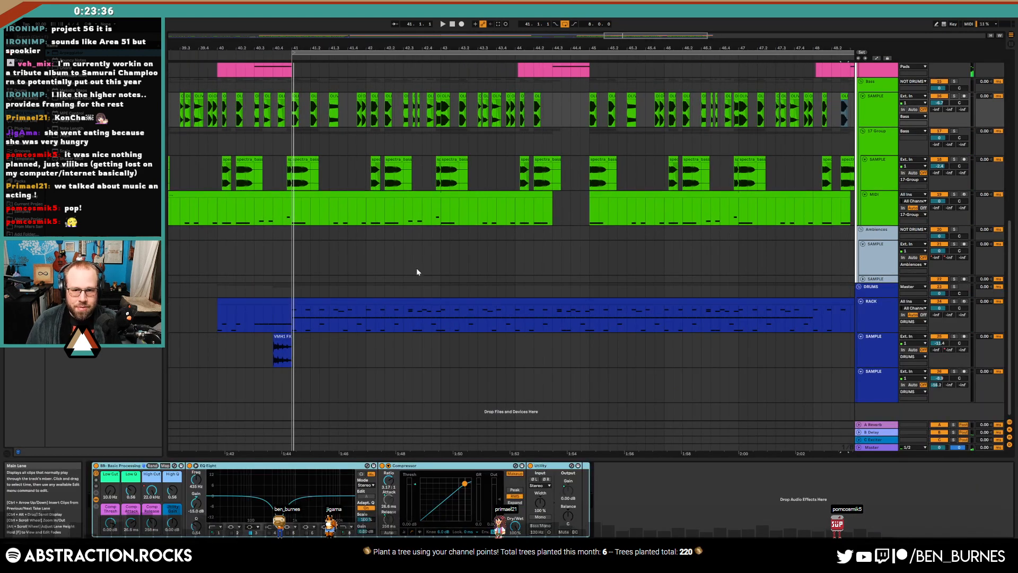
pyautogui.moveTo(440, 316); pyautogui.dragTo(293, 311)
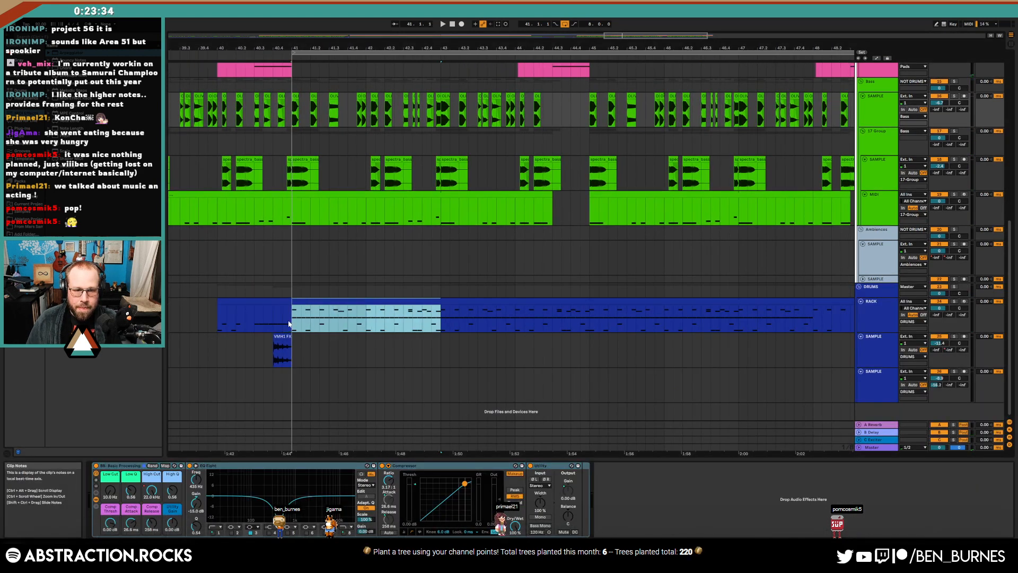
pyautogui.press('-')
pyautogui.doubleClick(247, 301)
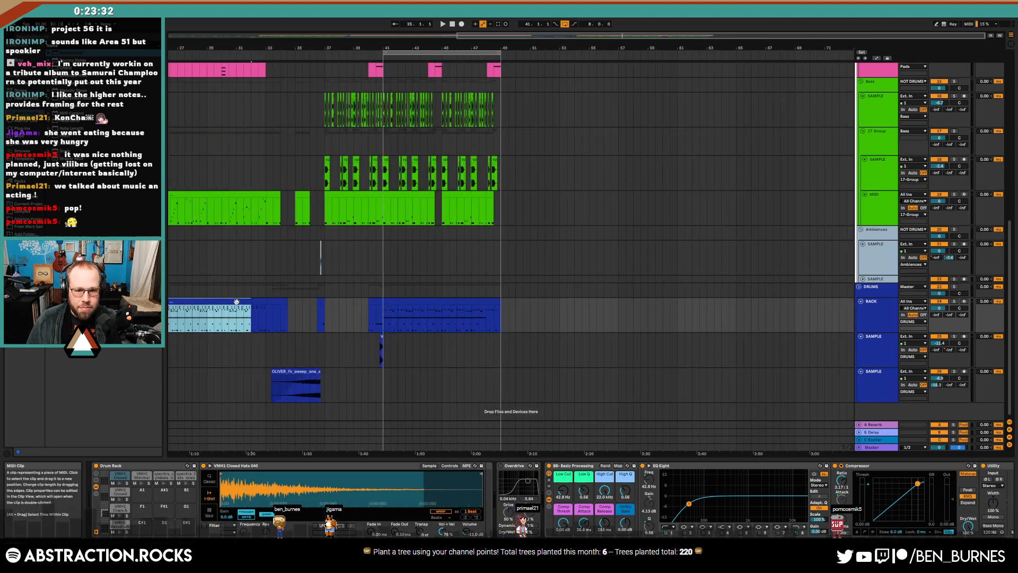
pyautogui.click(238, 353)
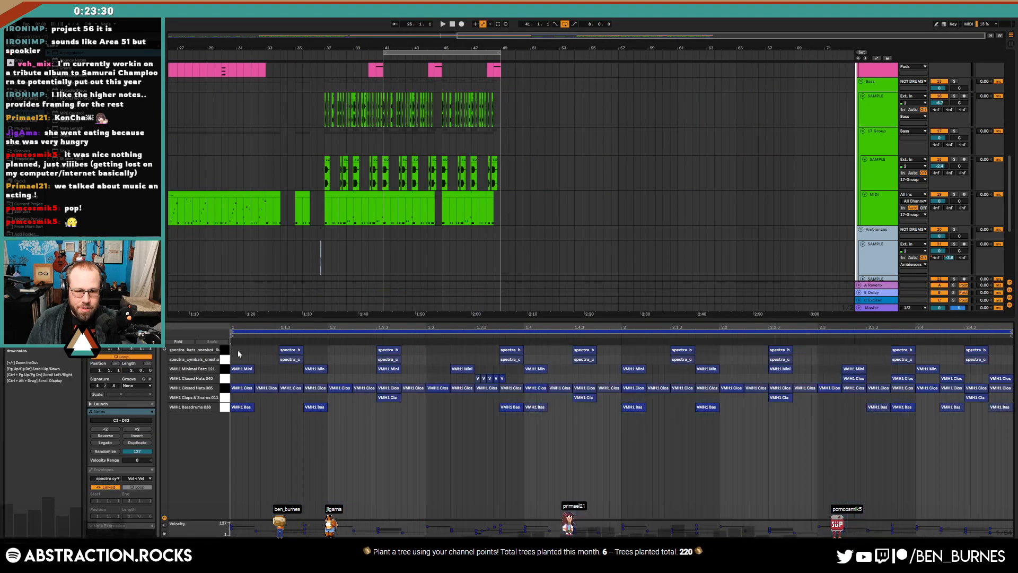
# Paste the spectra hat and cymbal notes at the start of the bar 41 drum clip and repeat them on every offbeat
pyautogui.scroll(-3, 444, 228)
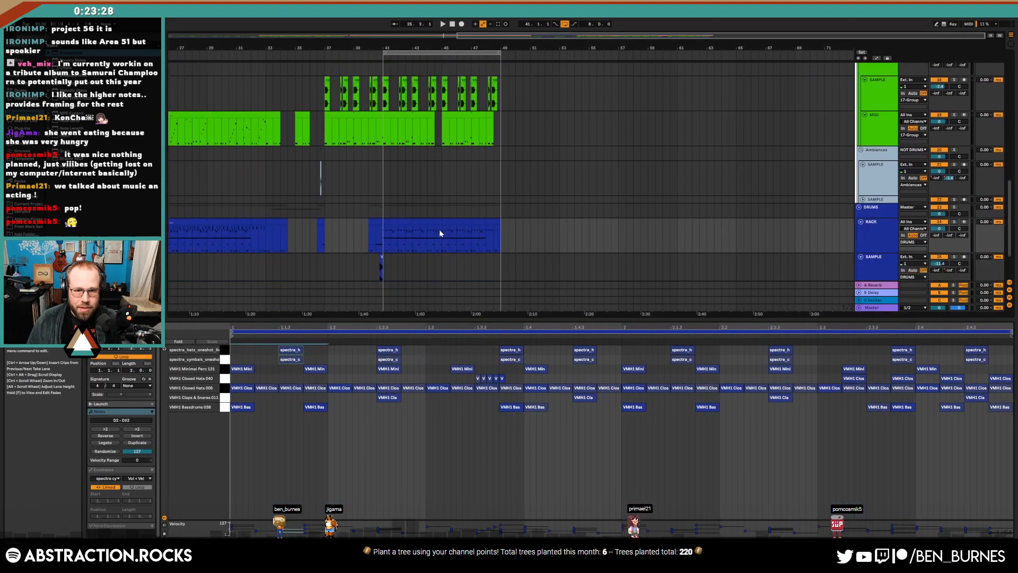
pyautogui.click(428, 221)
pyautogui.click(243, 352)
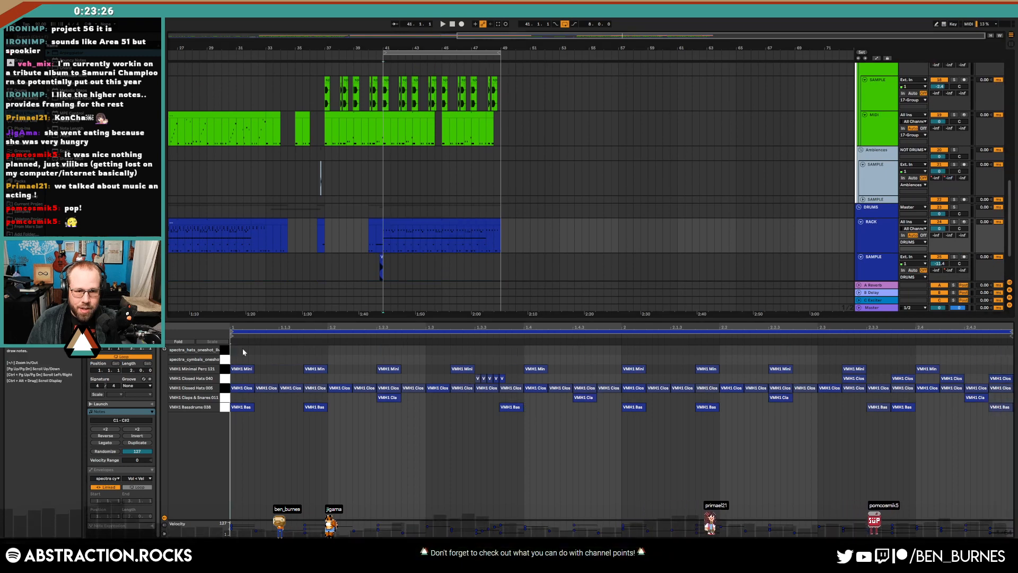
pyautogui.hotkey('ctrl', 'd')
pyautogui.hotkey('ctrl', 'd')
pyautogui.hotkey('ctrl', 'd')
pyautogui.hotkey('ctrl', 'd')
pyautogui.hotkey('ctrl', 'd')
pyautogui.hotkey('ctrl', 'd')
pyautogui.hotkey('ctrl', 'd')
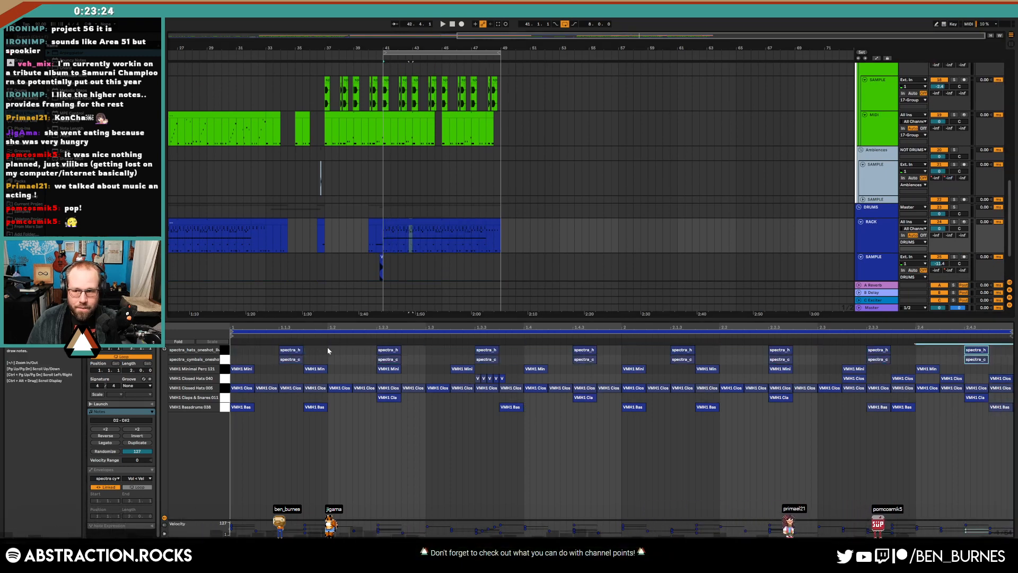
pyautogui.hotkey('ctrl', 'z')
pyautogui.hotkey('ctrl', 'z')
pyautogui.hotkey('ctrl', 'z')
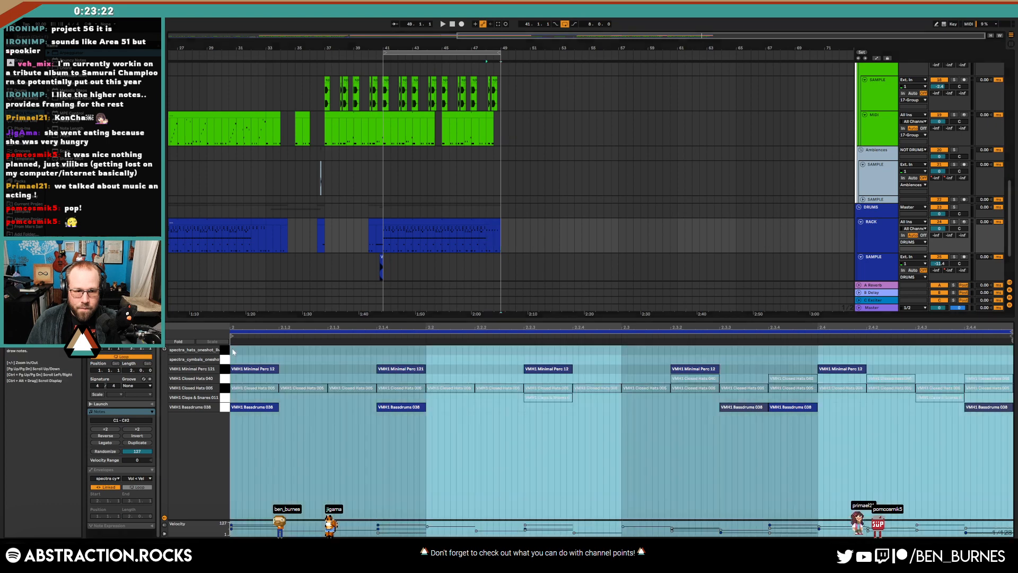
# Add the spectra hat and cymbal notes on all four offbeats of the bar 48 drum clip and play the section
pyautogui.hotkey('ctrl', 'd')
pyautogui.hotkey('ctrl', 'd')
pyautogui.hotkey('ctrl', 'd')
pyautogui.press('space')
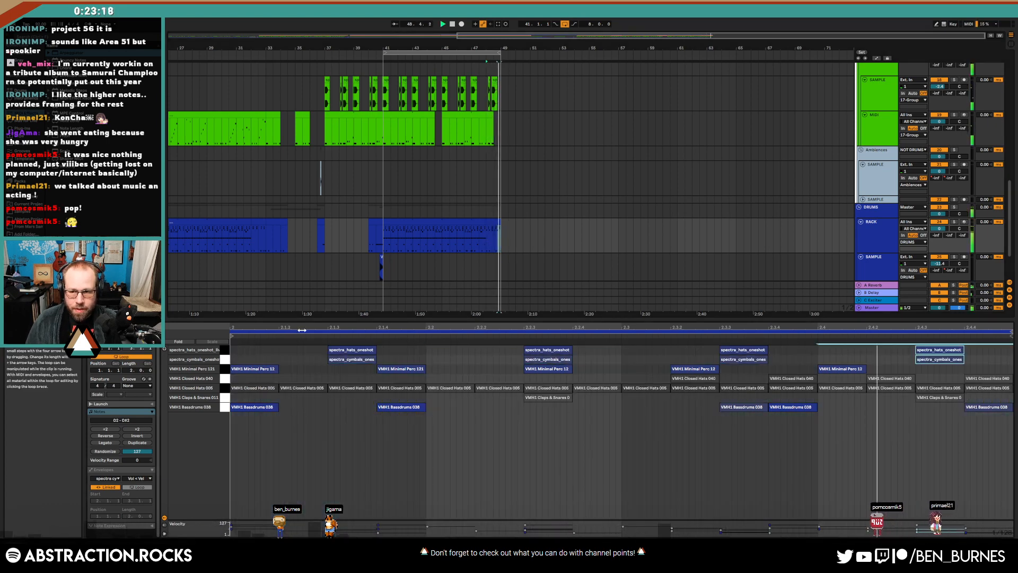
pyautogui.hotkey('shift', 'Tab')
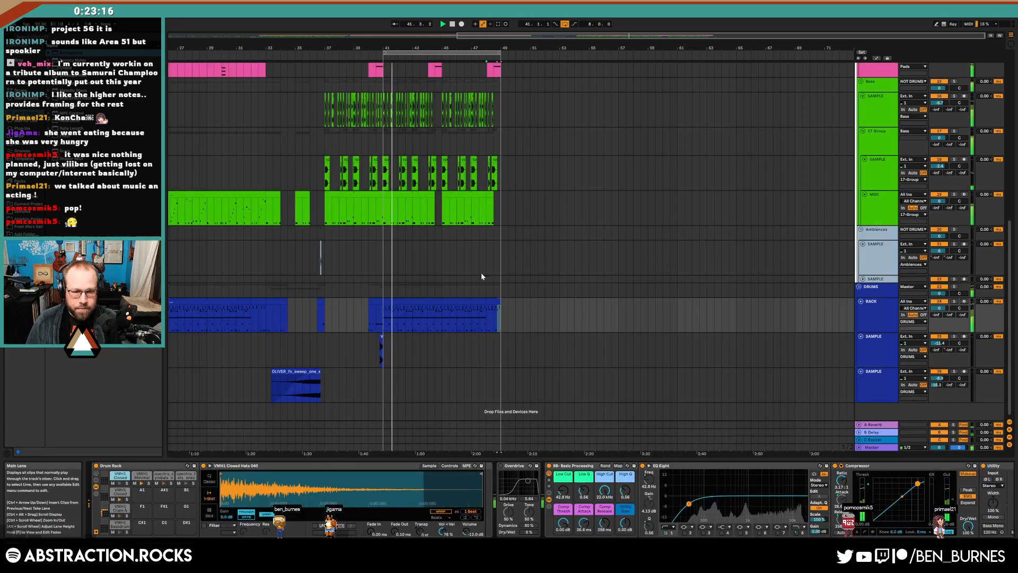
pyautogui.click(421, 298)
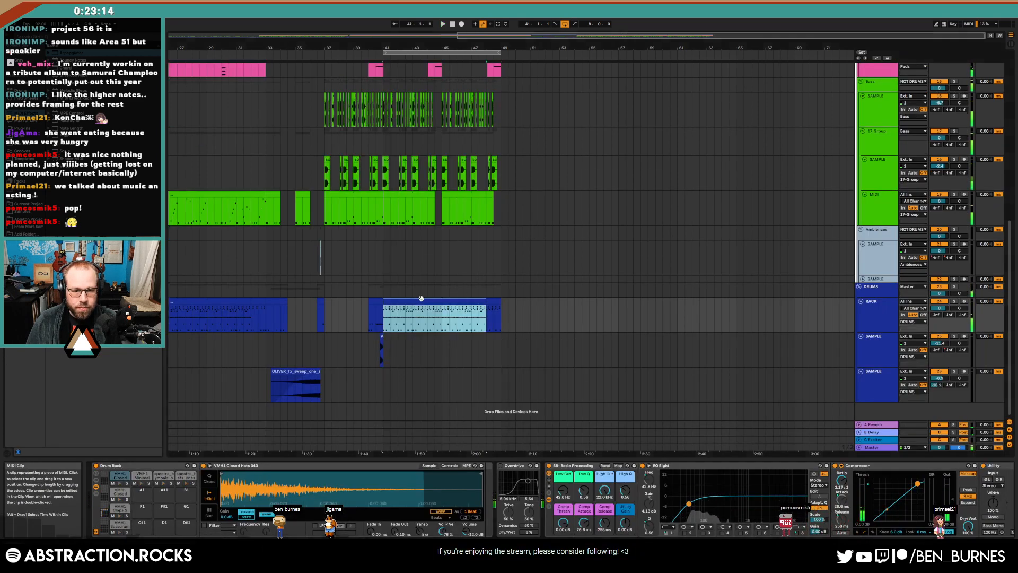
pyautogui.click(32, 212)
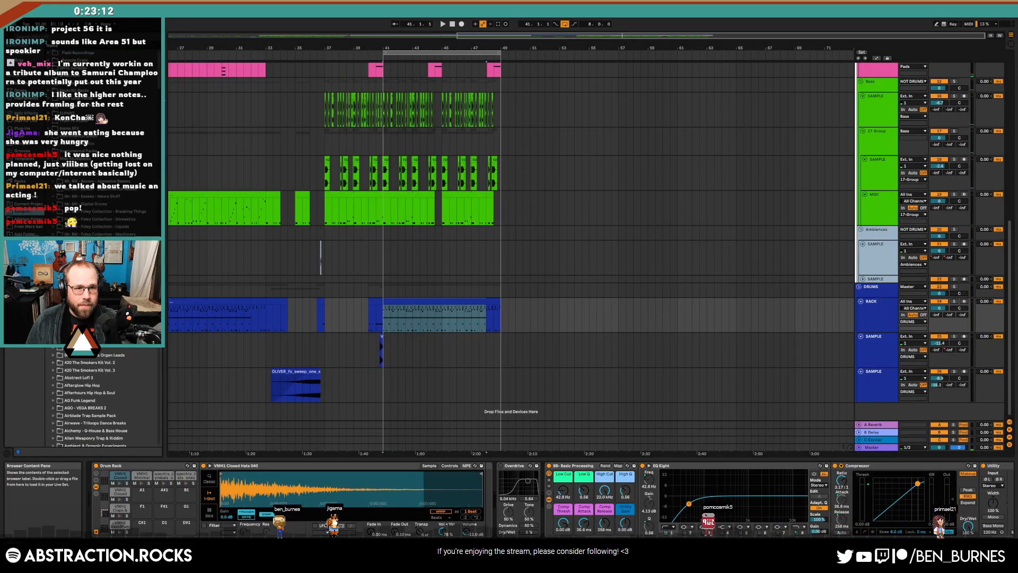
pyautogui.scroll(-5, 151, 90)
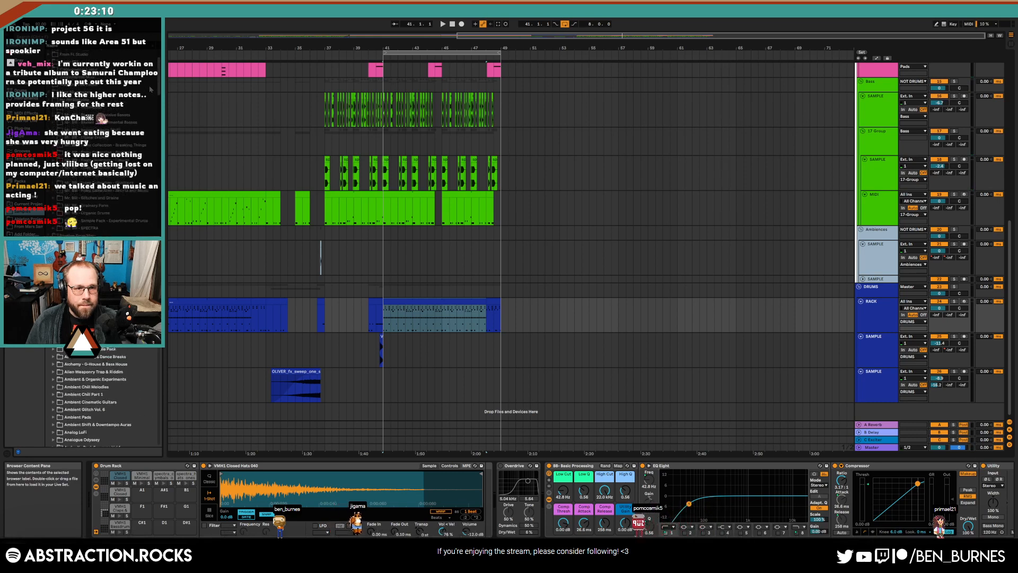
pyautogui.scroll(5, 152, 85)
# Fold the MANGLER track and open the ADSR Sample Manager plug-in on the SAMPLES track
pyautogui.scroll(8, 695, 225)
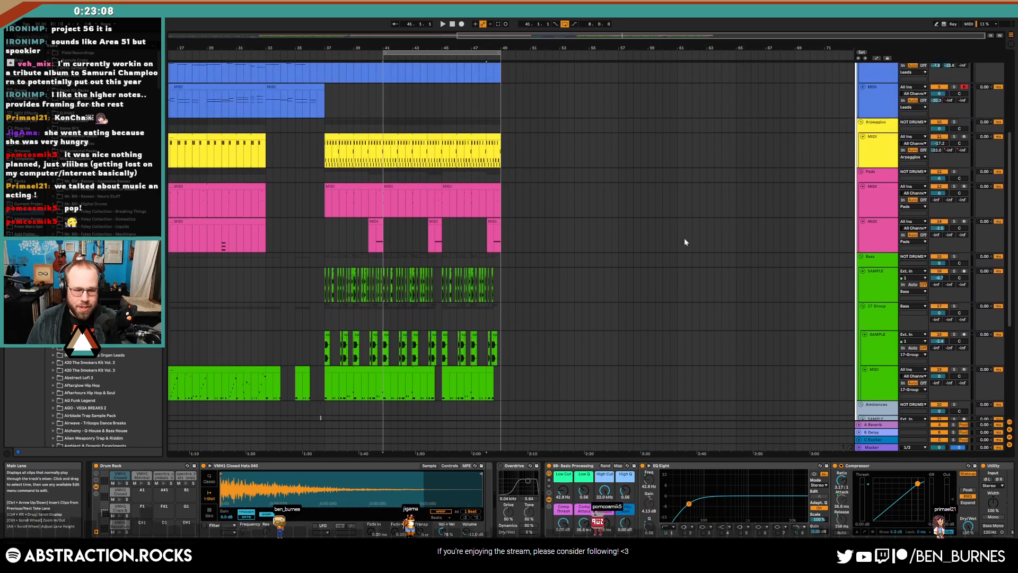
pyautogui.scroll(2, 847, 108)
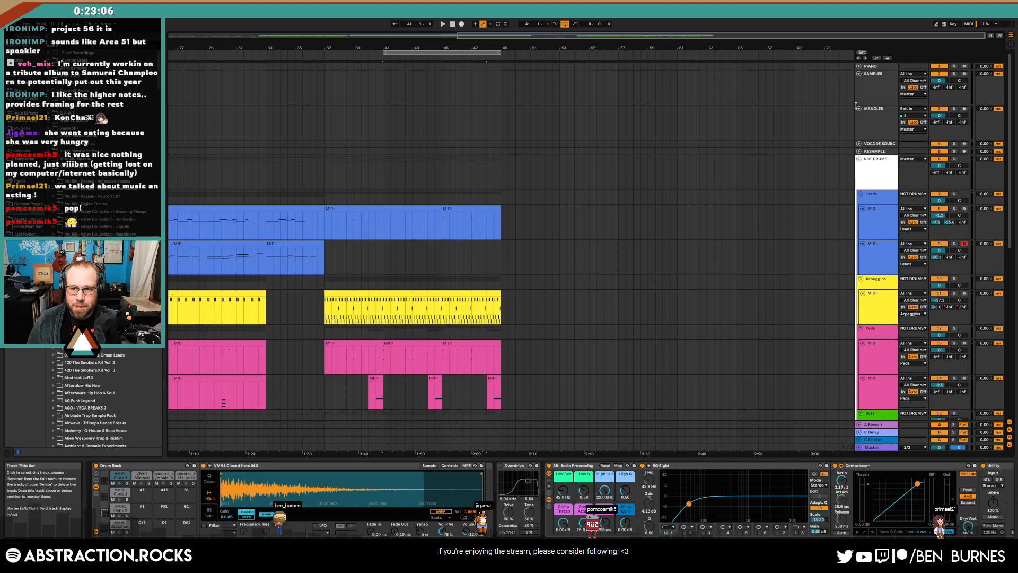
pyautogui.click(860, 108)
pyautogui.click(873, 92)
pyautogui.click(108, 465)
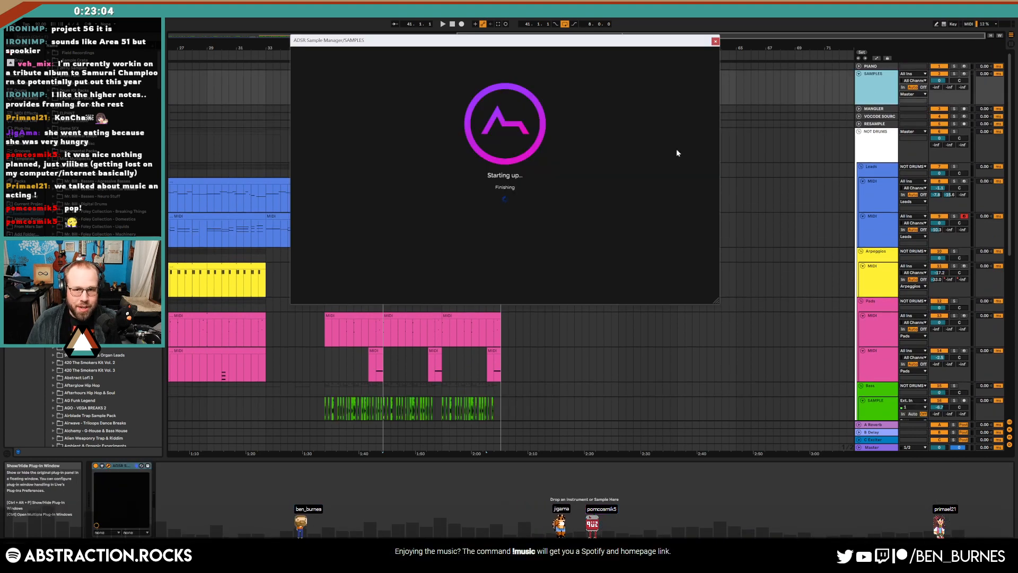
pyautogui.moveTo(579, 50); pyautogui.dragTo(521, 96)
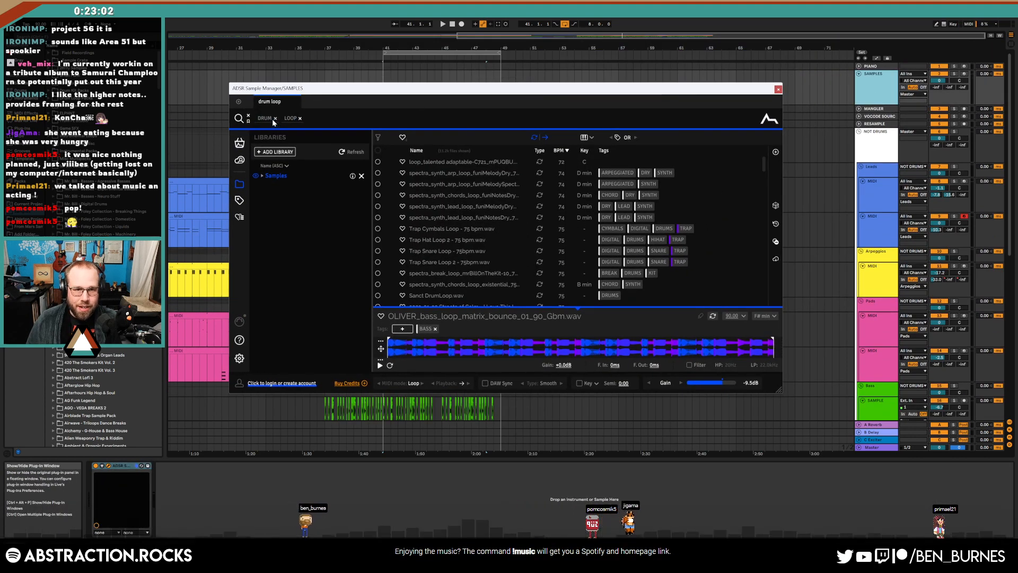
# Clear the DRUM and LOOP terms from the sample search and audition random samples from the whole library
pyautogui.click(274, 118)
pyautogui.click(275, 119)
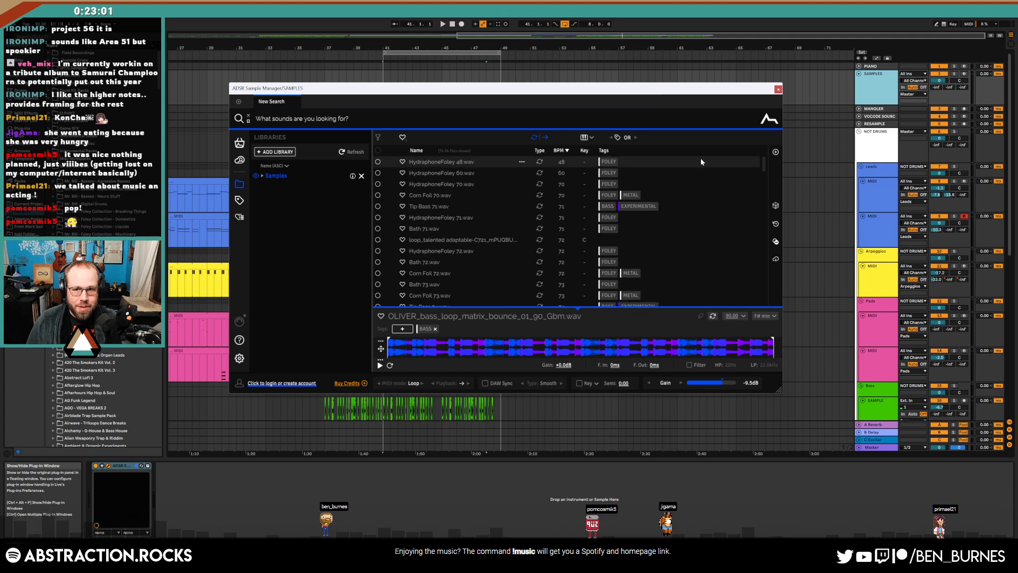
pyautogui.click(776, 206)
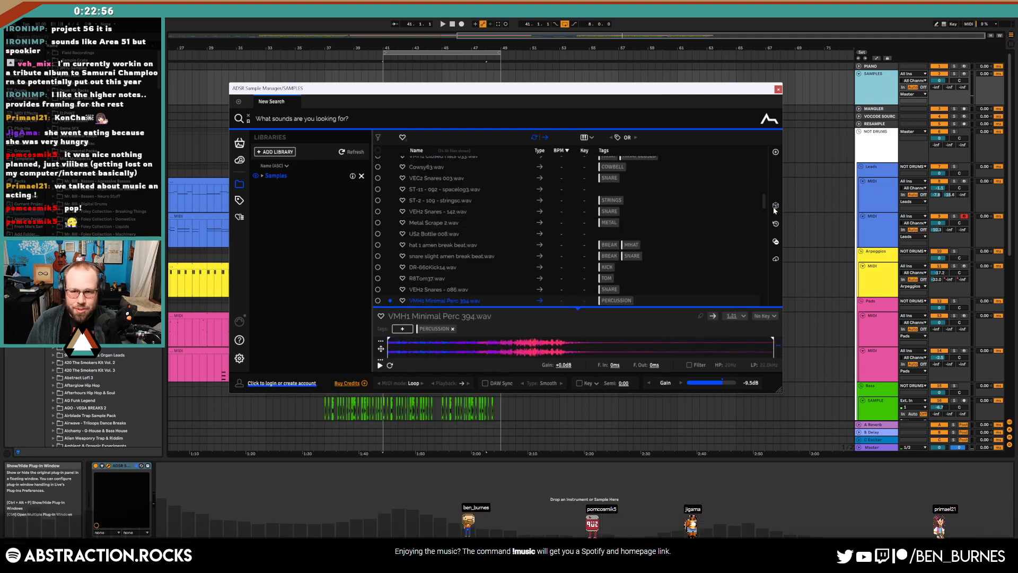
pyautogui.click(775, 207)
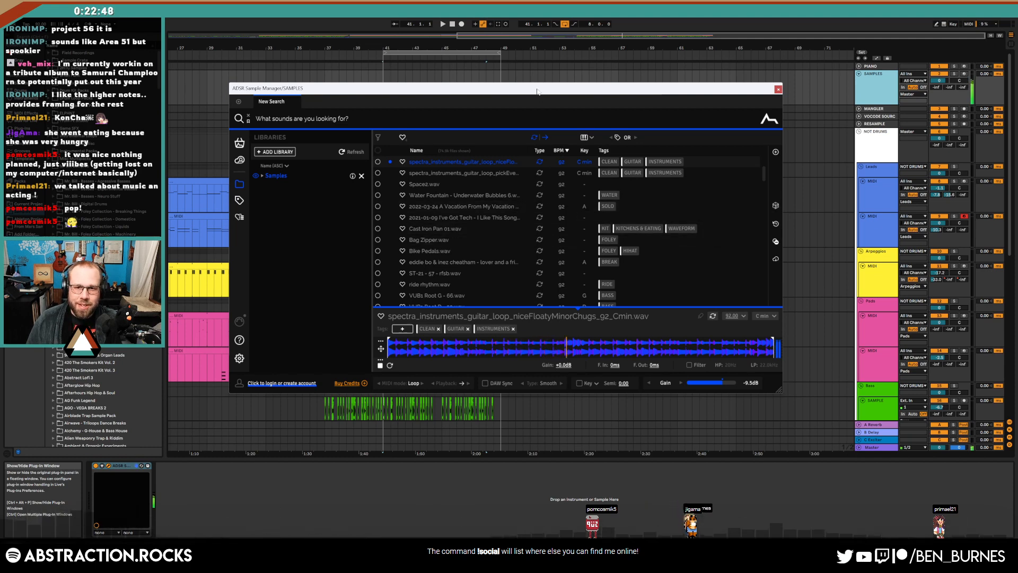
# Add an audio track directly below the second MIDI track in the Leads group
pyautogui.moveTo(533, 89); pyautogui.dragTo(476, 68)
pyautogui.scroll(-2, 798, 228)
pyautogui.scroll(-2, 797, 228)
pyautogui.moveTo(593, 69); pyautogui.dragTo(611, 171)
pyautogui.click(881, 154)
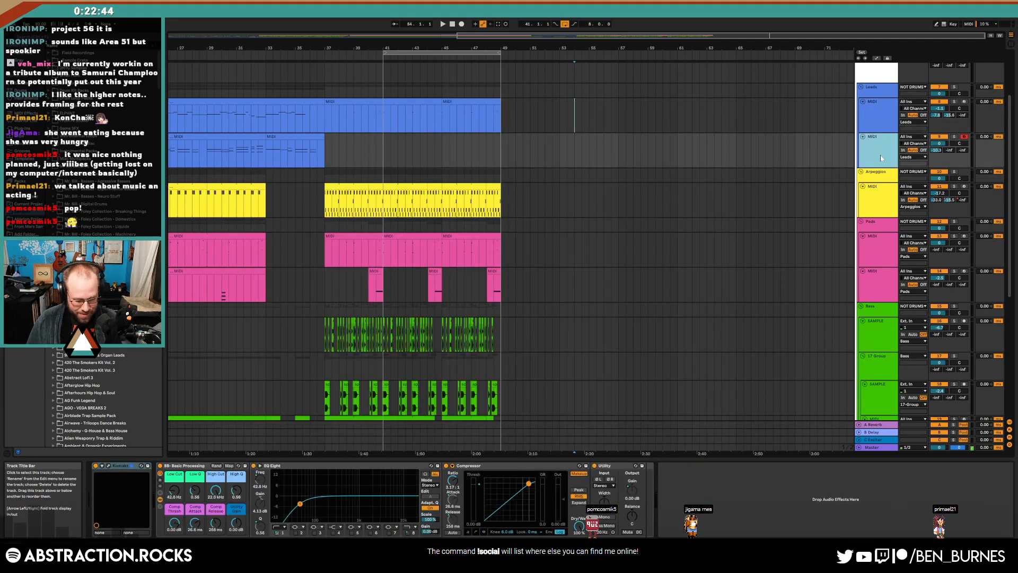
# Place spectra_instruments_guitar_loop_niceFloatyMinorChugs_92_Cmin.wav from the Sample Manager on the Leads sample track at bar 41
pyautogui.scroll(2, 734, 239)
pyautogui.scroll(1, 734, 244)
pyautogui.click(863, 91)
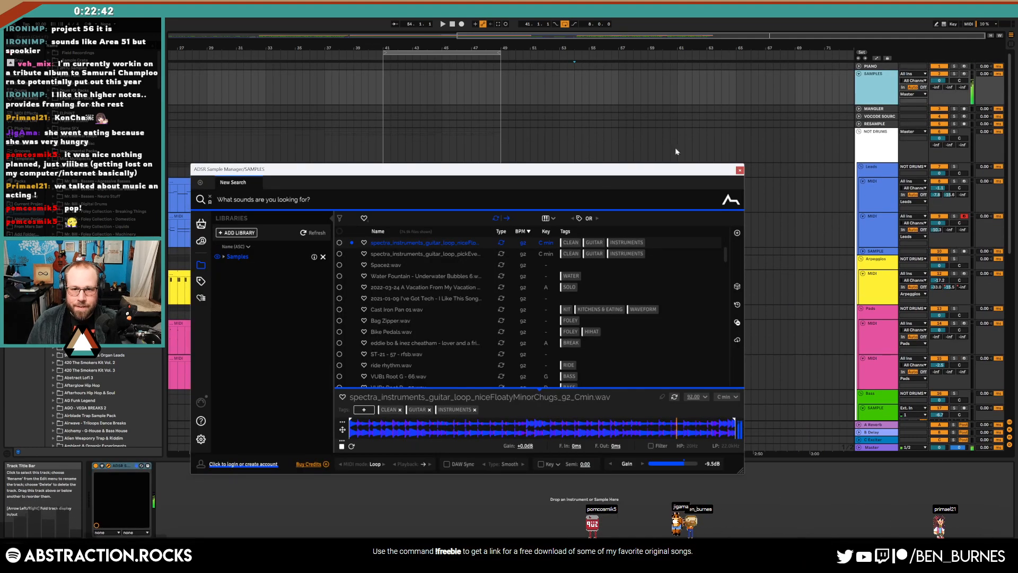
pyautogui.moveTo(587, 176); pyautogui.dragTo(832, 93)
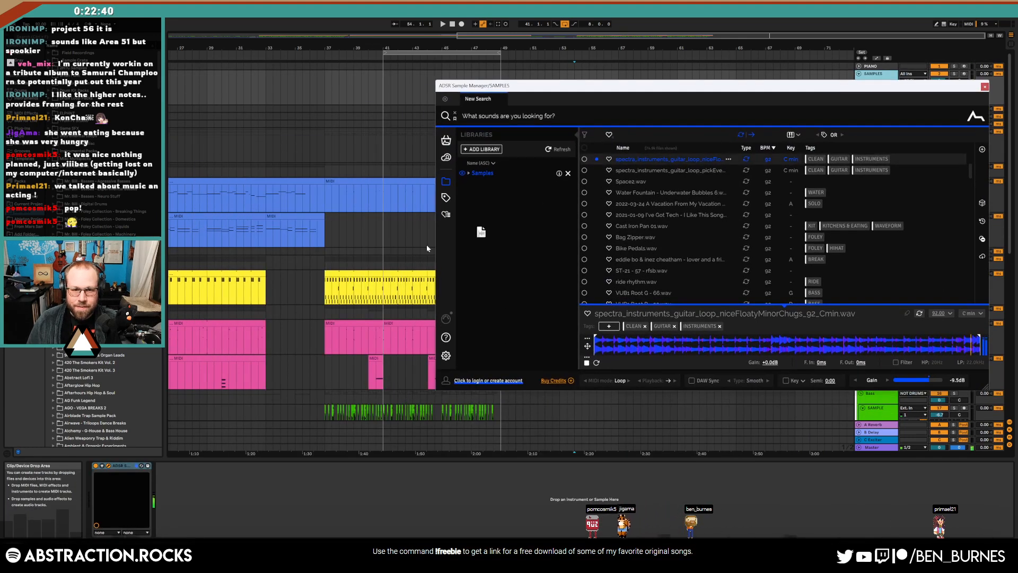
pyautogui.moveTo(426, 248)
pyautogui.mouseDown()
pyautogui.moveTo(327, 257)
pyautogui.moveTo(436, 260)
pyautogui.mouseUp()
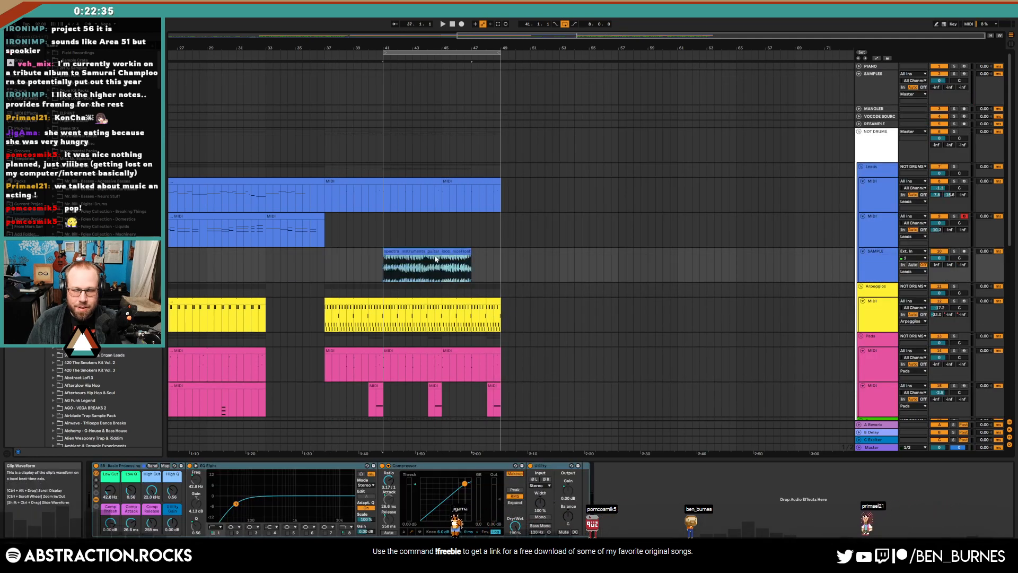
# Play the guitar loop with the arrangement and lower the volume of its sample track
pyautogui.click(954, 253)
pyautogui.press('space')
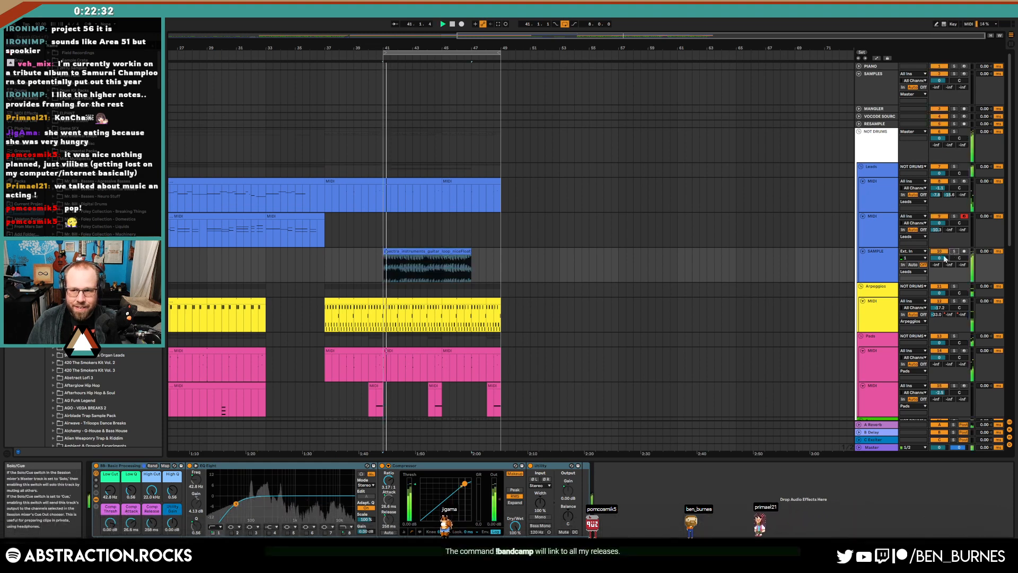
pyautogui.moveTo(940, 258); pyautogui.dragTo(940, 287)
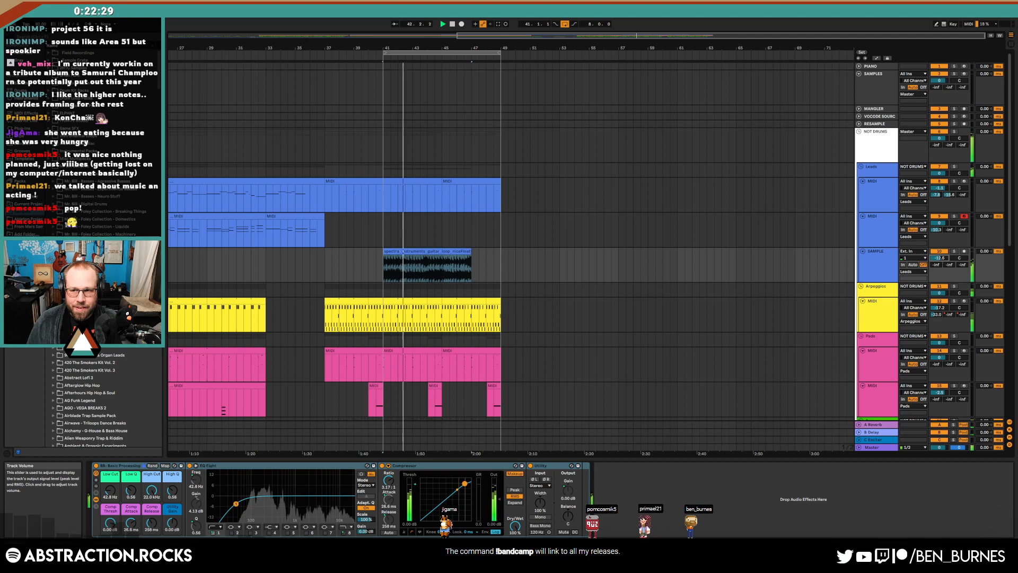
pyautogui.doubleClick(422, 252)
pyautogui.scroll(5, 422, 253)
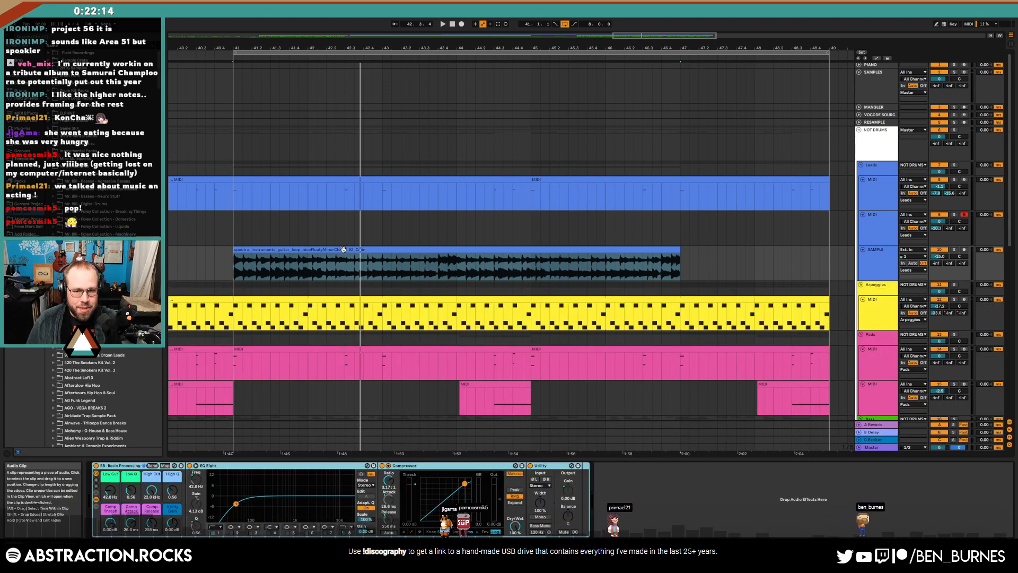
pyautogui.press('space')
# Search the browser for "transient" to find a transient shaper for the guitar loop
pyautogui.click(260, 266)
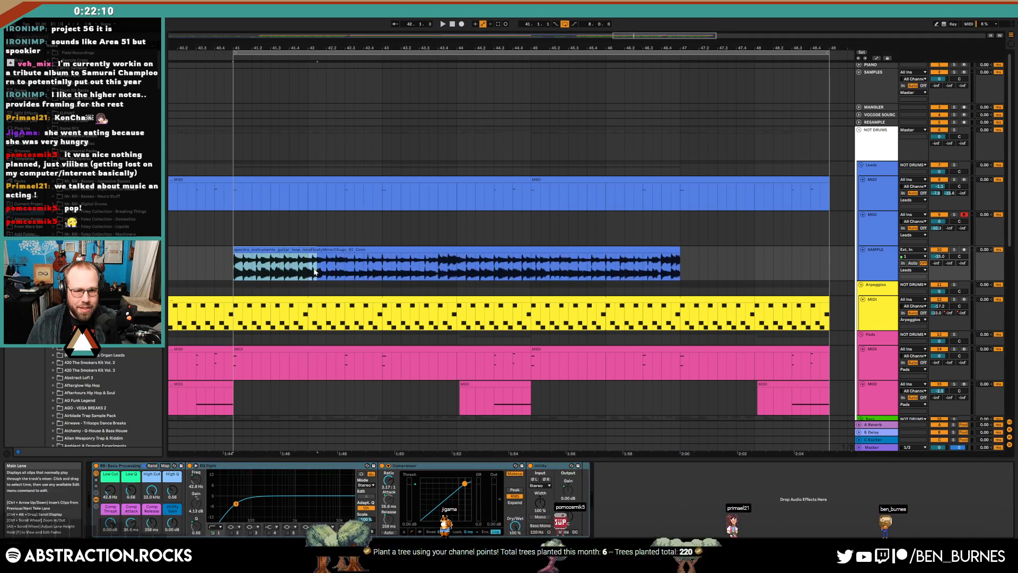
pyautogui.doubleClick(344, 249)
pyautogui.hotkey('shift', 'Tab')
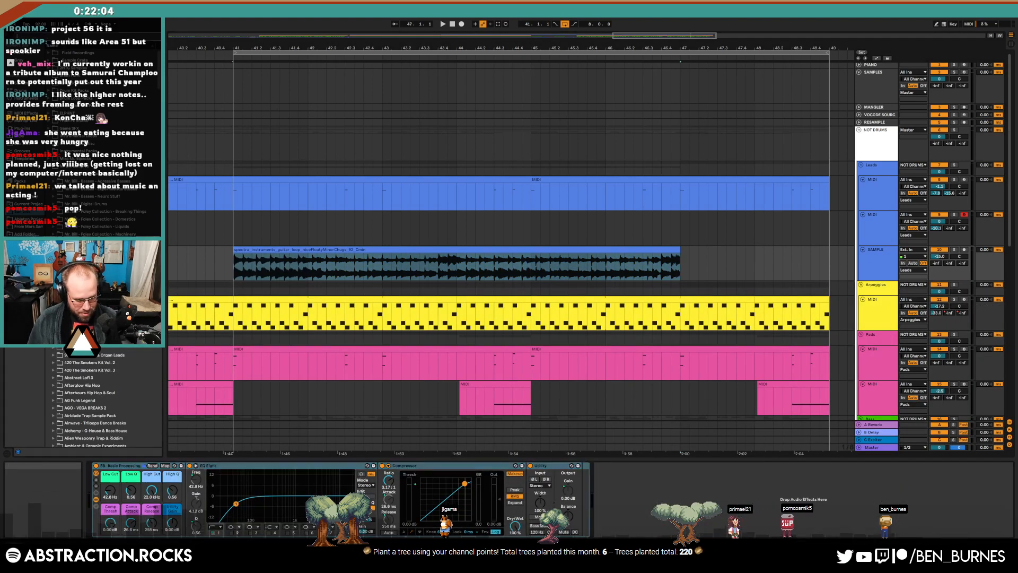
pyautogui.write('transient')
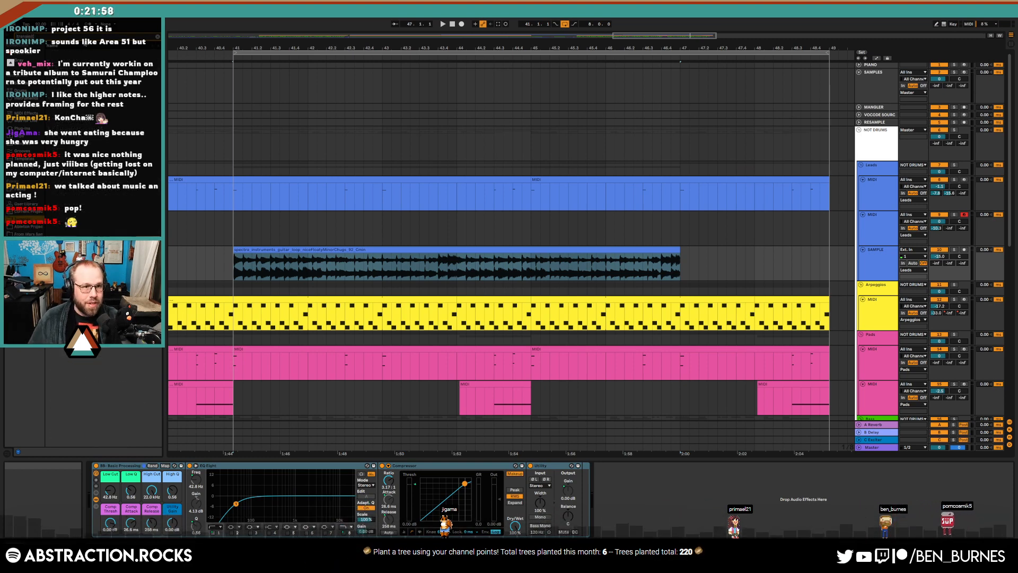
pyautogui.press('Escape')
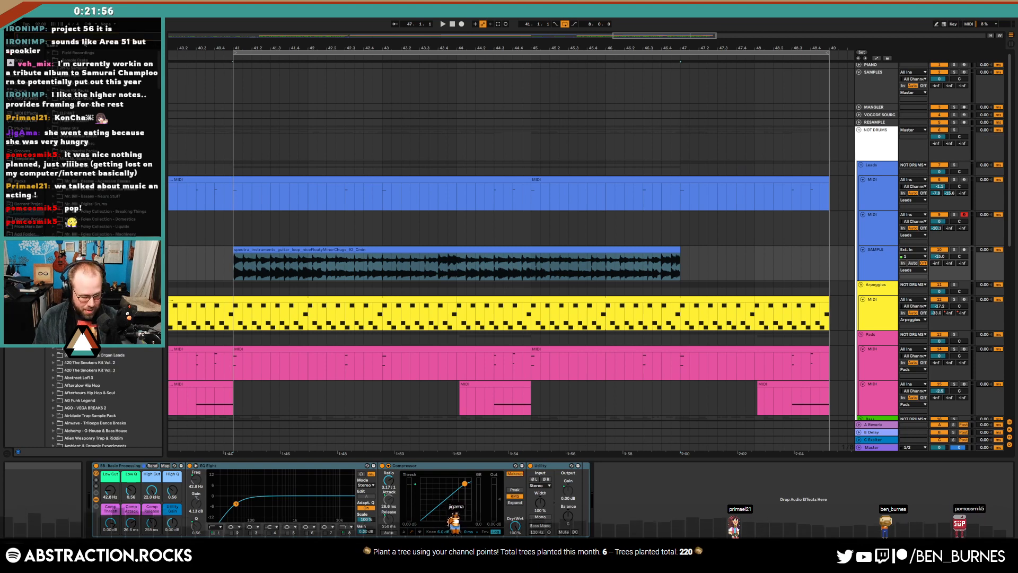
pyautogui.write('transiet')
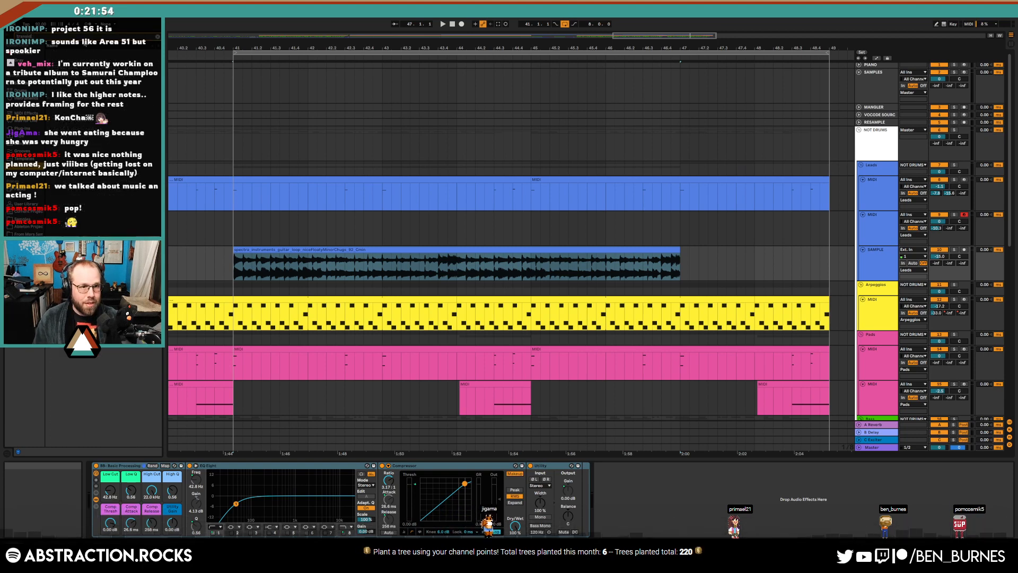
pyautogui.write('nt')
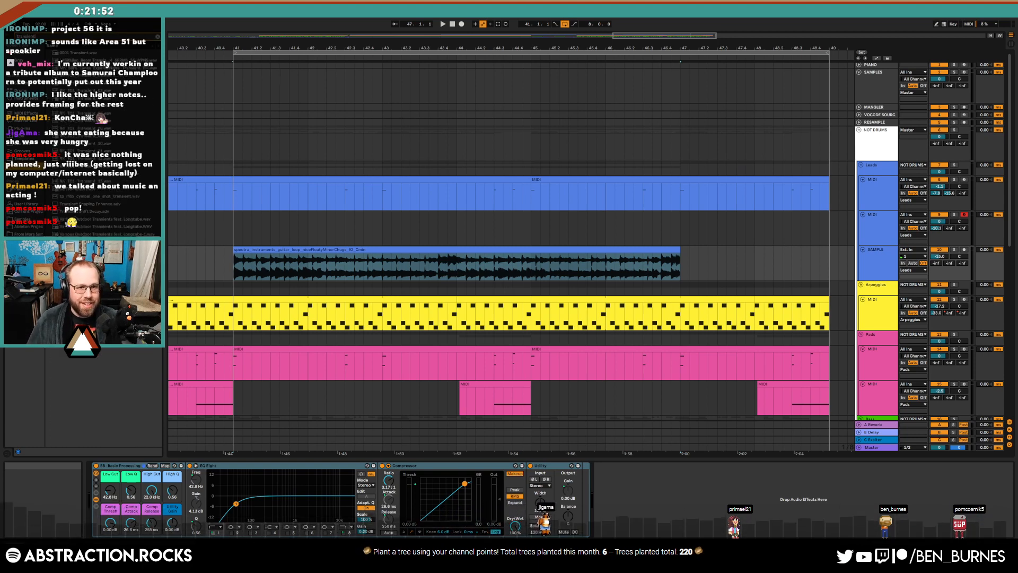
# Insert Transient Master at the start of the sample track's device chain, set Sustain to -100%, and play the track soloed
pyautogui.moveTo(90, 204); pyautogui.dragTo(101, 478)
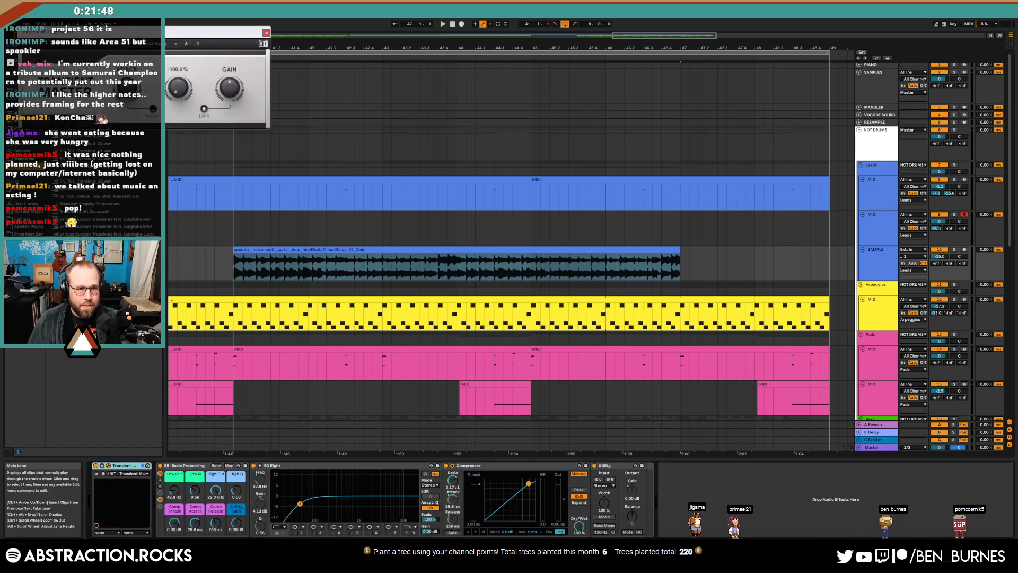
pyautogui.click(955, 249)
pyautogui.press('space')
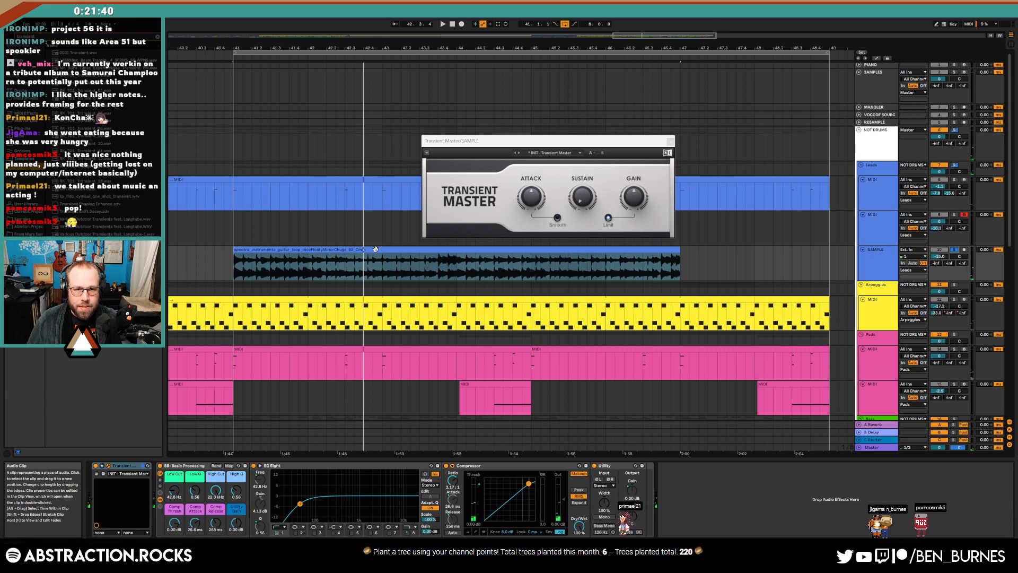
# Delete the guitar clip's audio from bar 42 onwards, keeping only its first bar
pyautogui.doubleClick(376, 249)
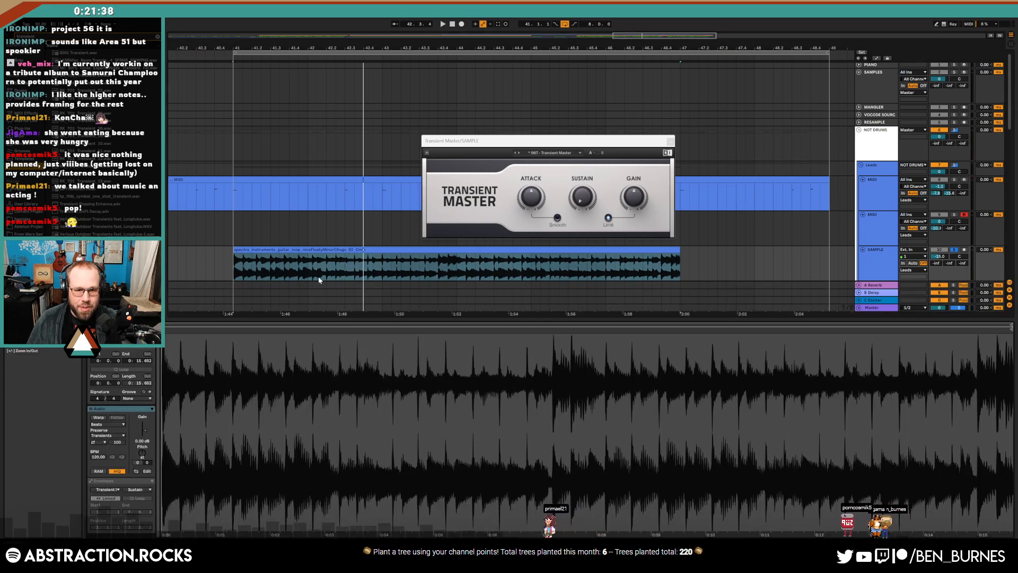
pyautogui.moveTo(346, 269); pyautogui.dragTo(681, 263)
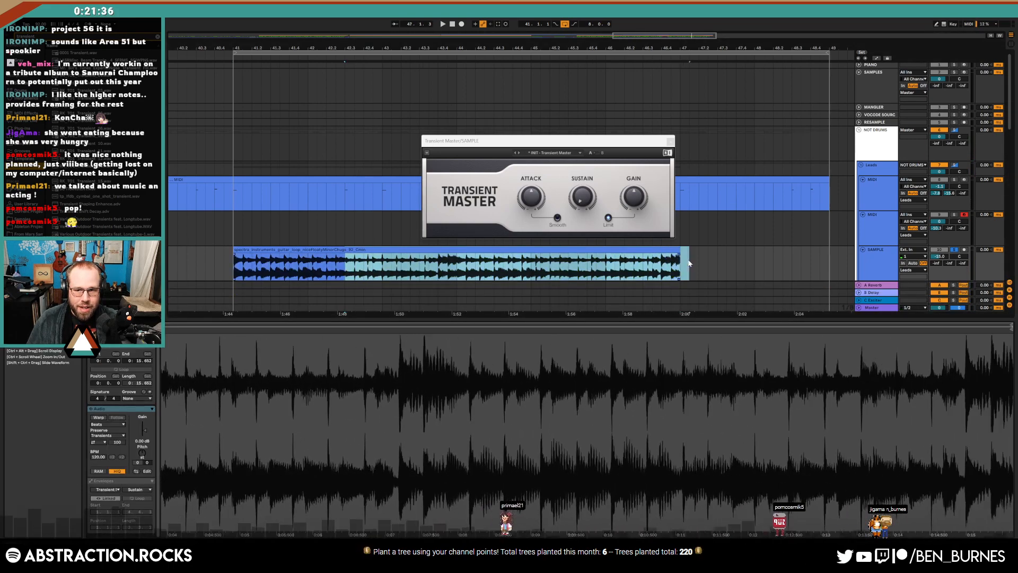
pyautogui.moveTo(308, 269); pyautogui.dragTo(680, 265)
pyautogui.press('Delete')
pyautogui.click(302, 259)
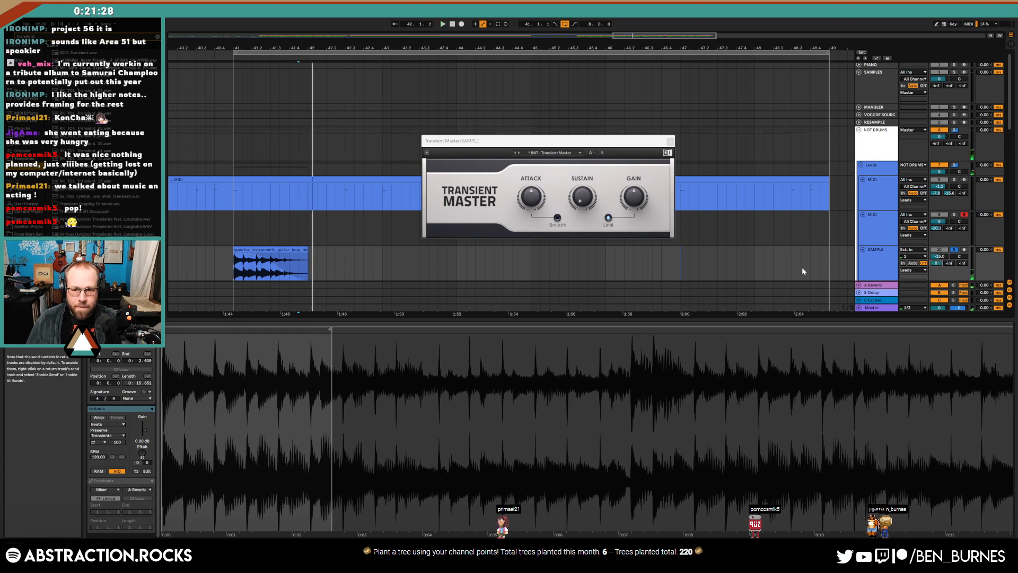
# Shorten the guitar clip to three beats and play it back with the other tracks
pyautogui.click(215, 270)
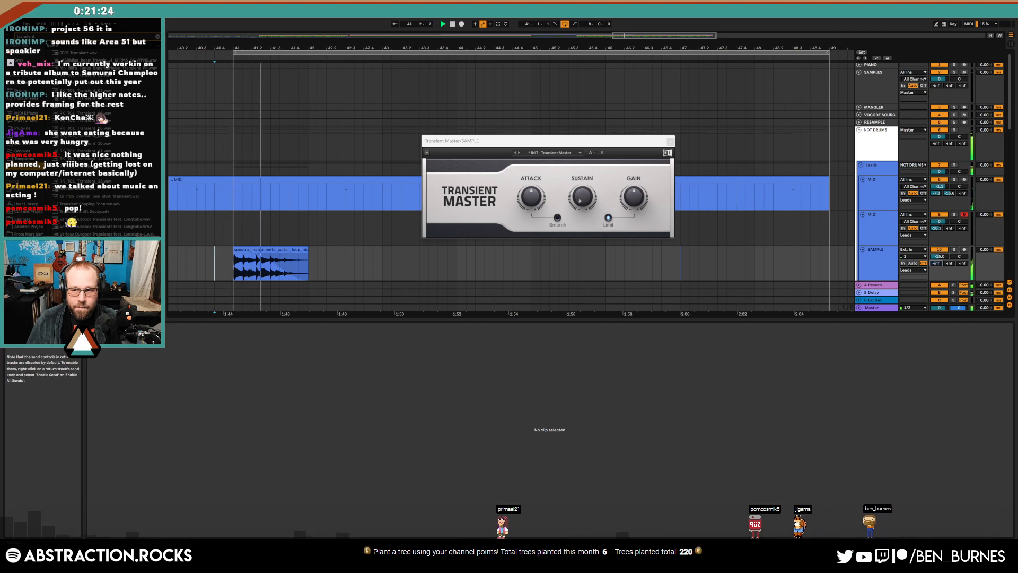
pyautogui.click(263, 257)
pyautogui.press('space')
pyautogui.moveTo(307, 249); pyautogui.dragTo(289, 250)
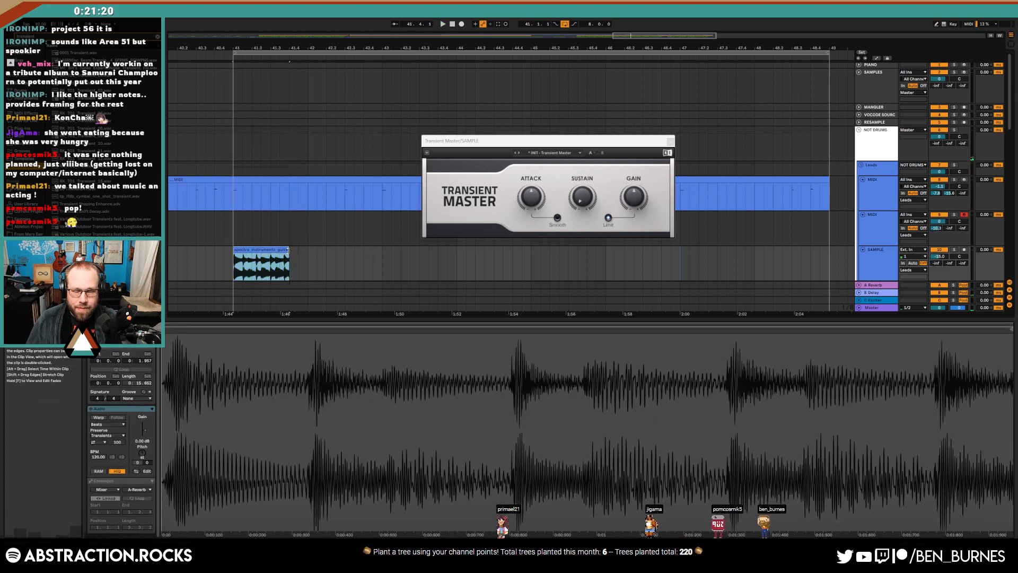
pyautogui.press('space')
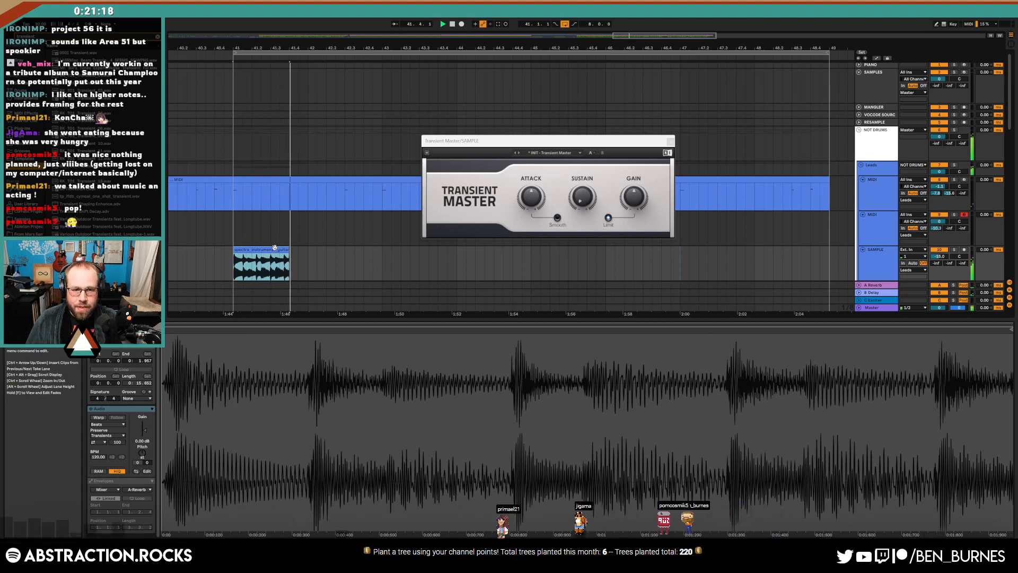
# Delete the guitar clip, close Transient Master, and remove the Leads sample track
pyautogui.press('Delete')
pyautogui.click(670, 143)
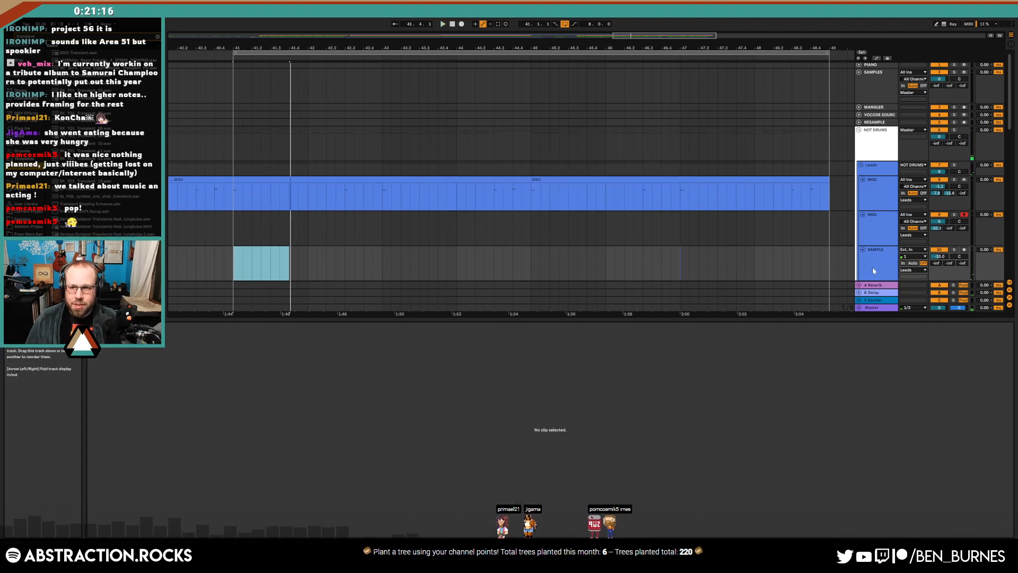
# Open the sample manager on the SAMPLES track and audition random samples until reaching BB3_80_melody_loop_never_enough_C#m.wav
pyautogui.click(863, 86)
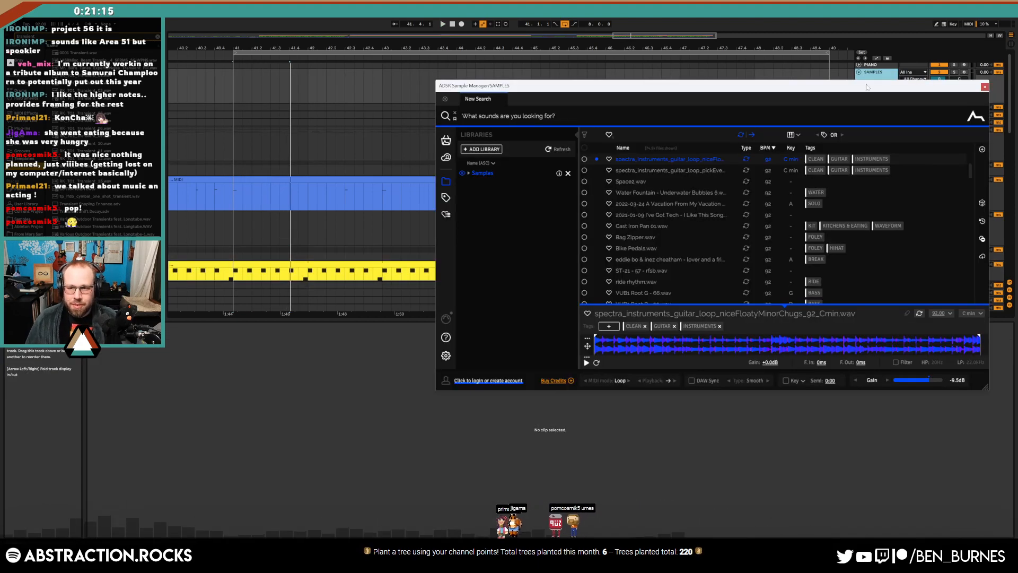
pyautogui.click(983, 203)
pyautogui.moveTo(793, 90); pyautogui.dragTo(613, 90)
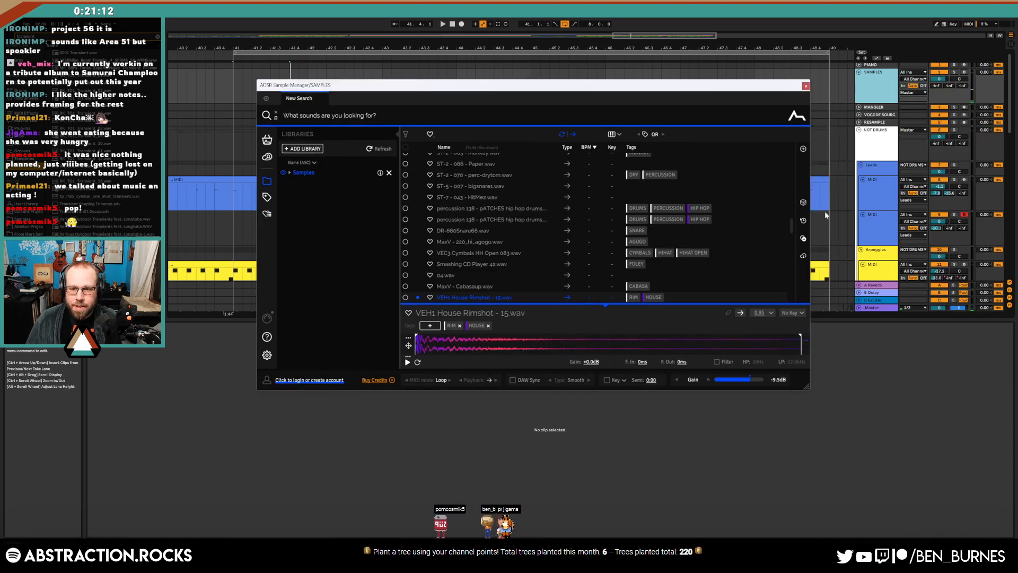
pyautogui.click(805, 204)
pyautogui.click(804, 203)
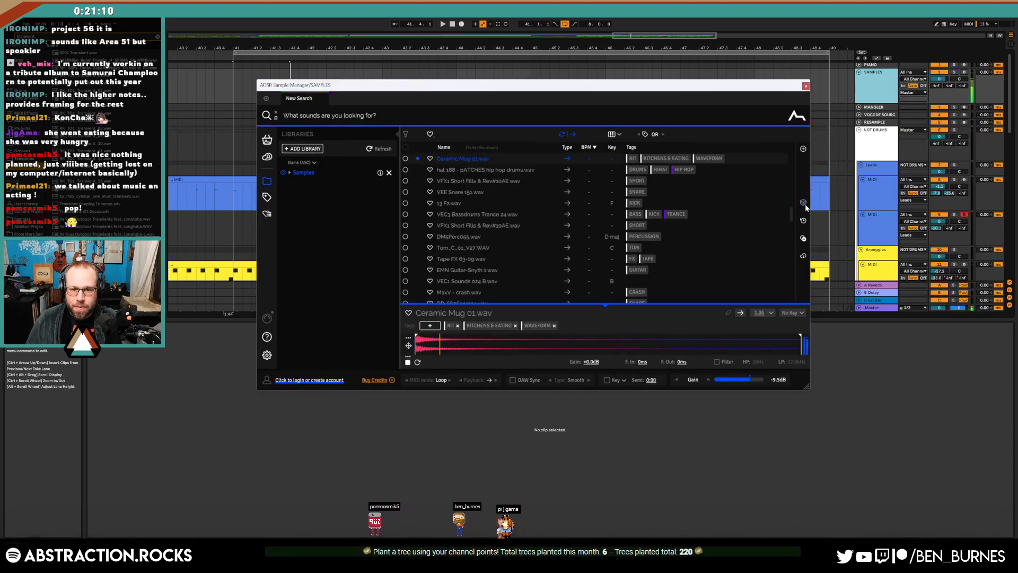
pyautogui.click(804, 204)
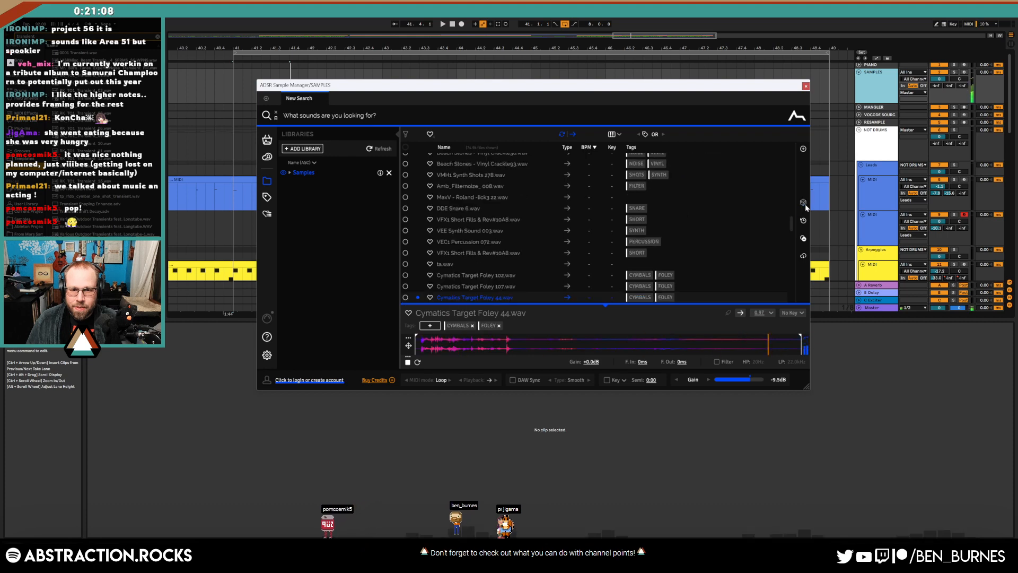
pyautogui.click(804, 204)
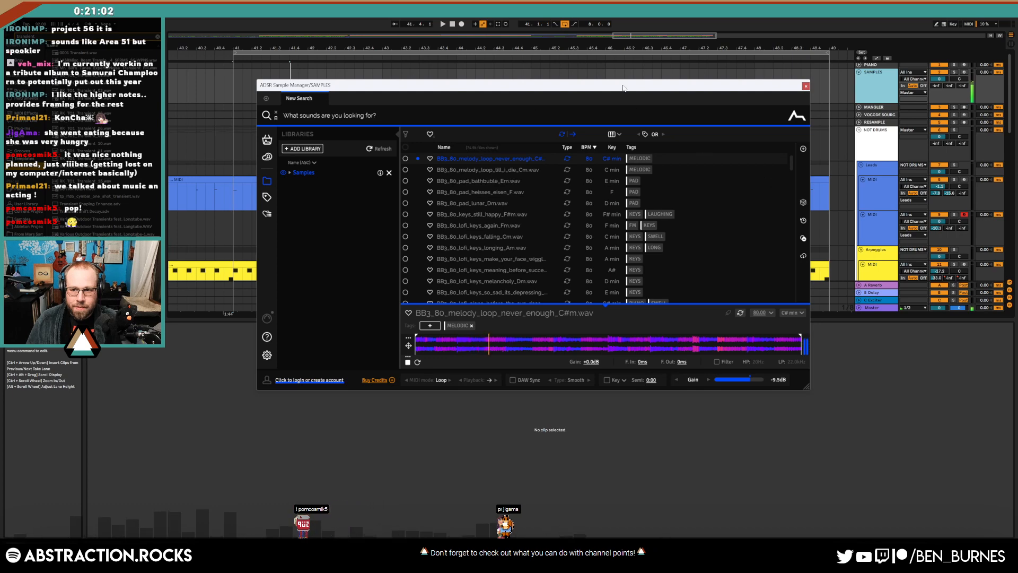
# Add an audio track below the second Leads MIDI track and place BB3_80_melody_loop_never_enough_C#m.wav on it at bar 41
pyautogui.moveTo(624, 88); pyautogui.dragTo(610, 66)
pyautogui.click(876, 224)
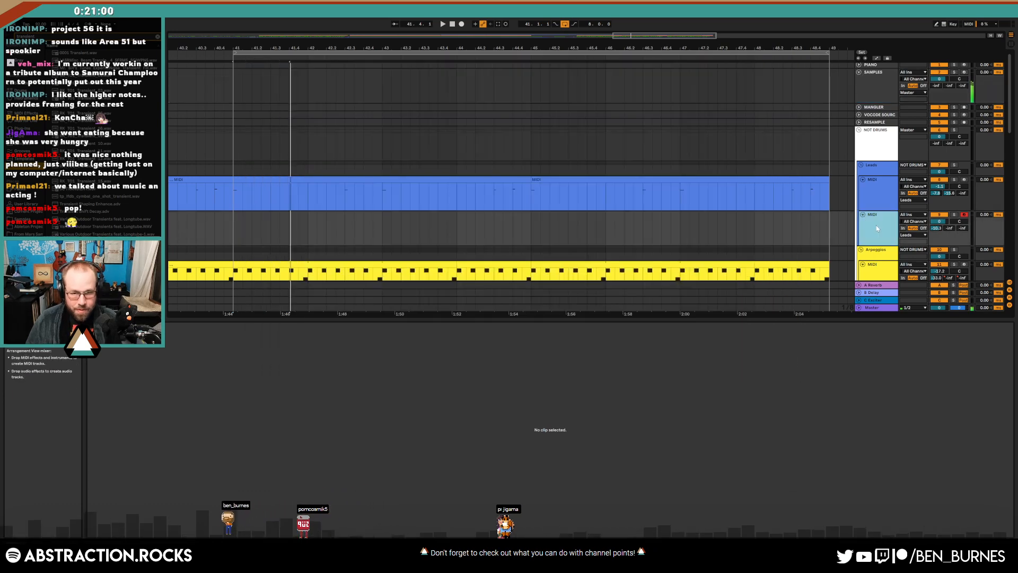
pyautogui.hotkey('ctrl', 't')
pyautogui.click(872, 85)
pyautogui.moveTo(516, 69); pyautogui.dragTo(689, 80)
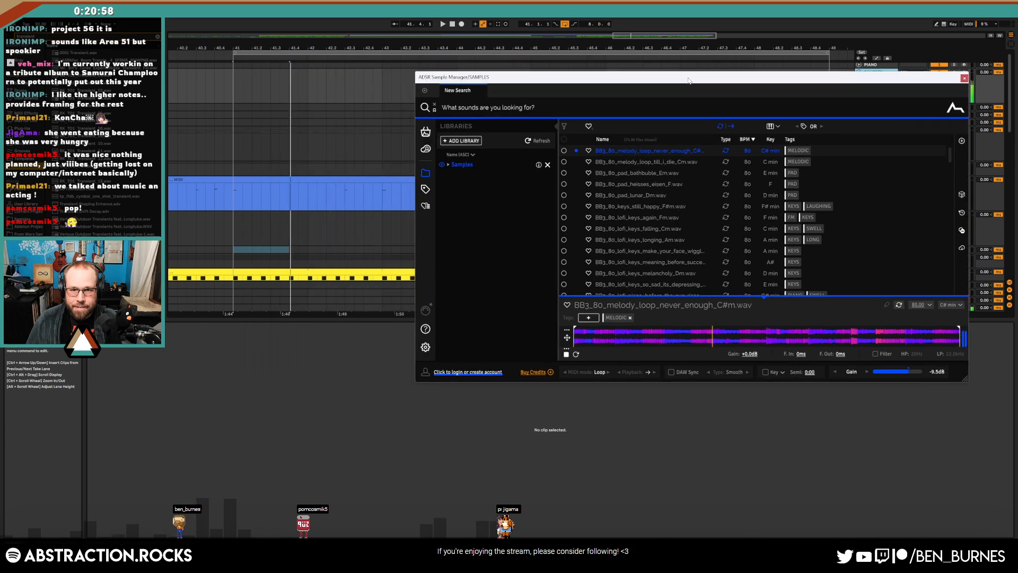
pyautogui.moveTo(438, 226); pyautogui.dragTo(239, 252)
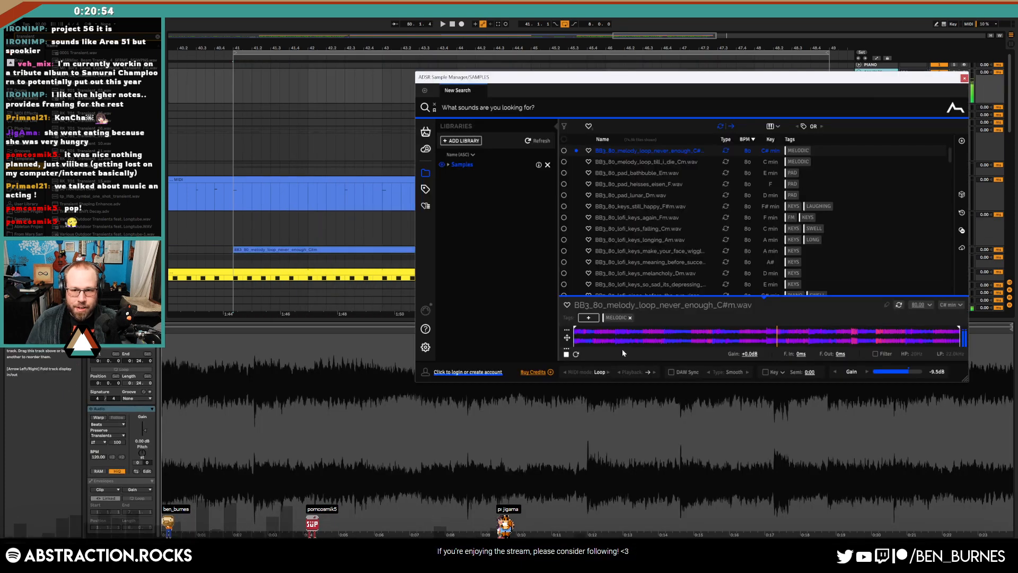
pyautogui.click(964, 78)
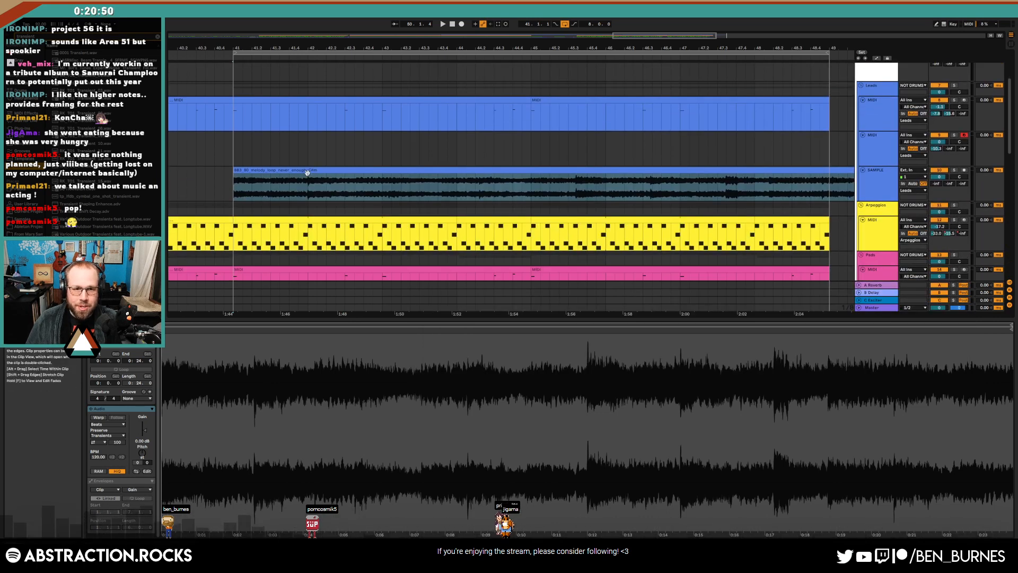
# Warp the melody loop clip, trim it to end at bar 49, transpose it to -1 semitone, and play it back
pyautogui.click(99, 418)
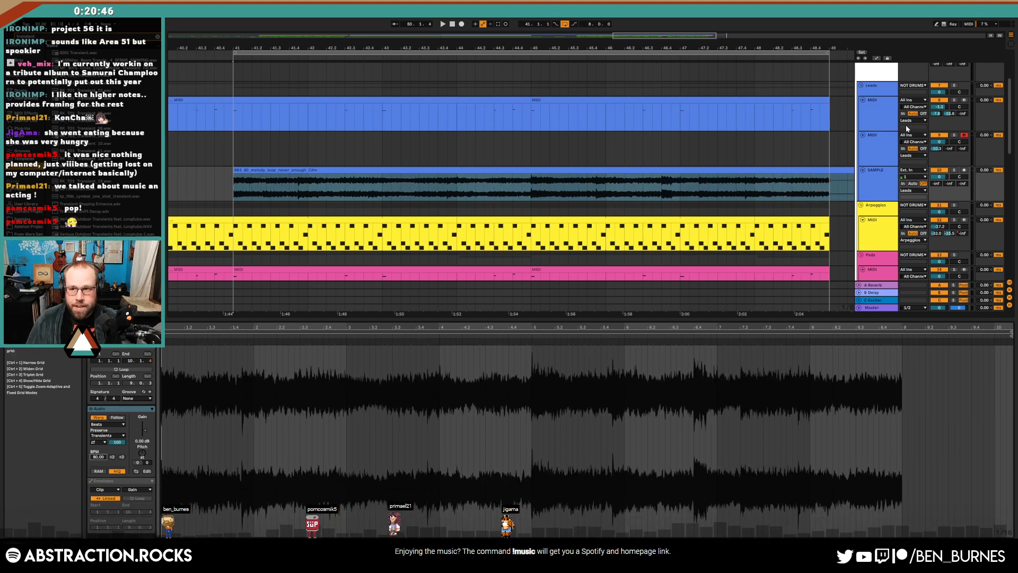
pyautogui.click(851, 176)
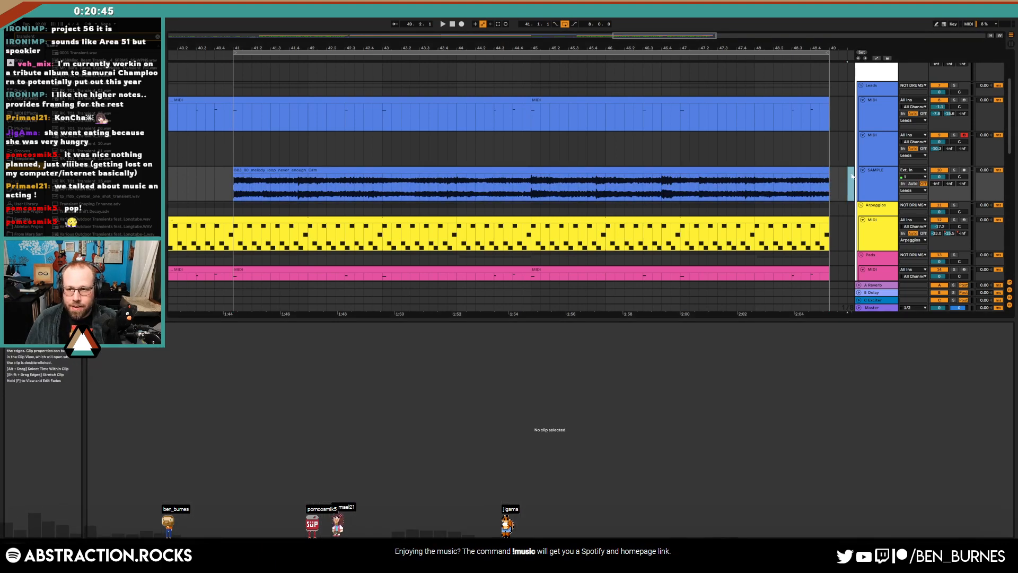
pyautogui.click(768, 170)
pyautogui.moveTo(145, 453); pyautogui.dragTo(145, 456)
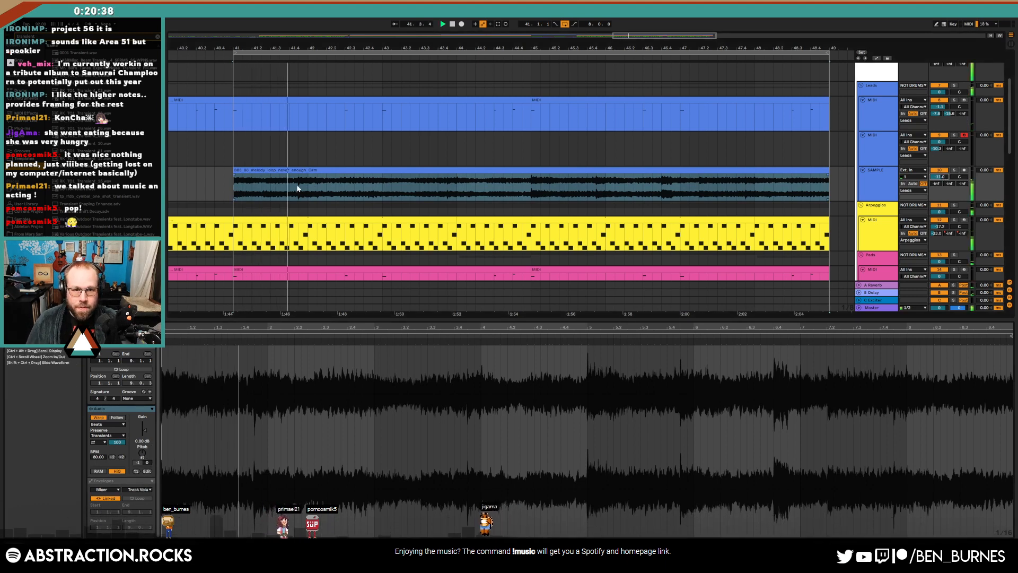
pyautogui.press('space')
# Delete the second half of bars 41, 42 and 43 from the melody loop, fading out the remaining half-bar pieces
pyautogui.moveTo(270, 187); pyautogui.dragTo(306, 185)
pyautogui.press('Delete')
pyautogui.click(264, 182)
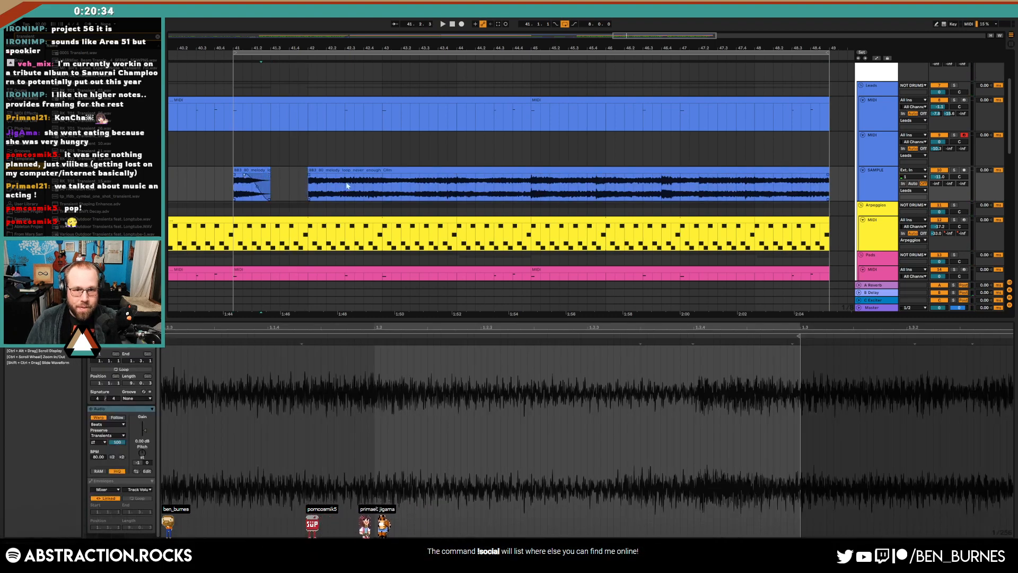
pyautogui.moveTo(347, 186); pyautogui.dragTo(381, 184)
pyautogui.press('Delete')
pyautogui.click(323, 178)
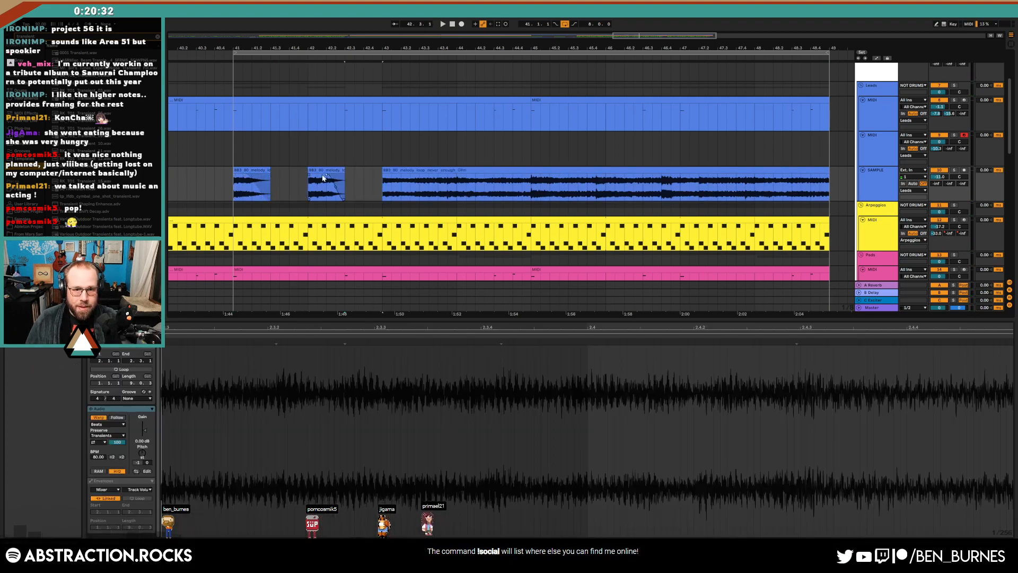
pyautogui.moveTo(419, 185); pyautogui.dragTo(456, 185)
pyautogui.press('Delete')
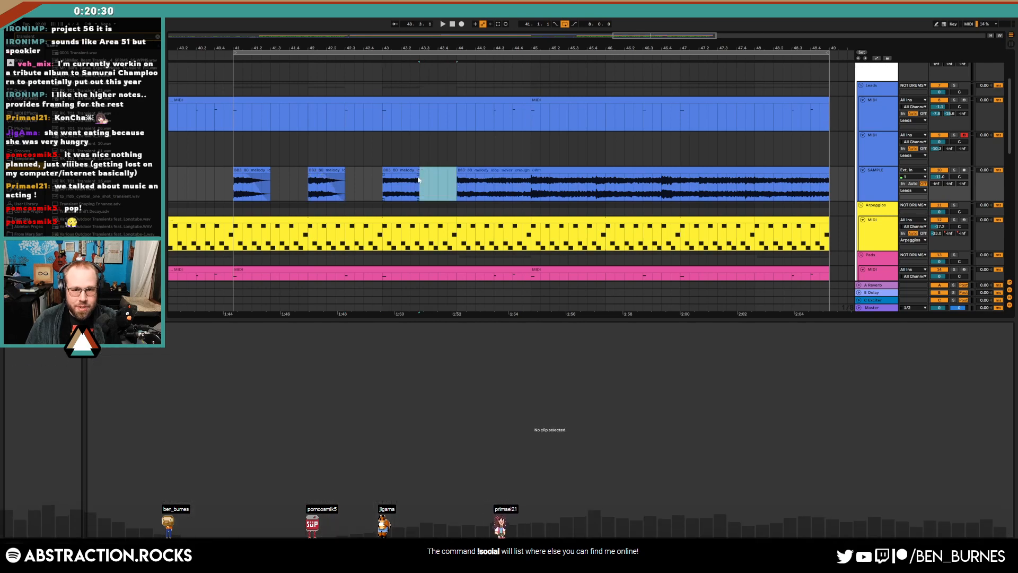
pyautogui.click(387, 175)
# Play from bar 41 and raise the sample track's Reverb send to 0 dB
pyautogui.click(258, 170)
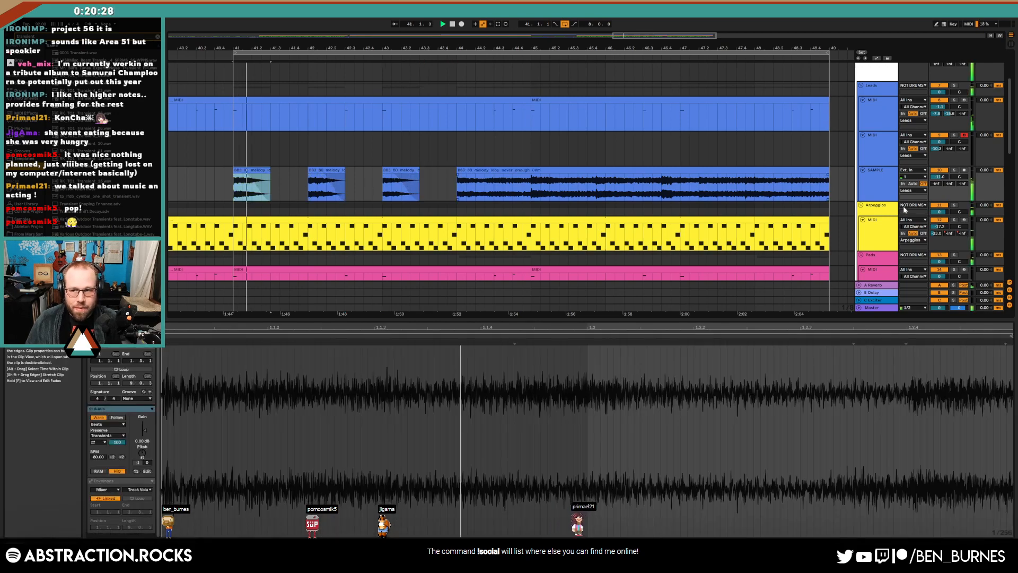
pyautogui.moveTo(937, 183); pyautogui.dragTo(939, 180)
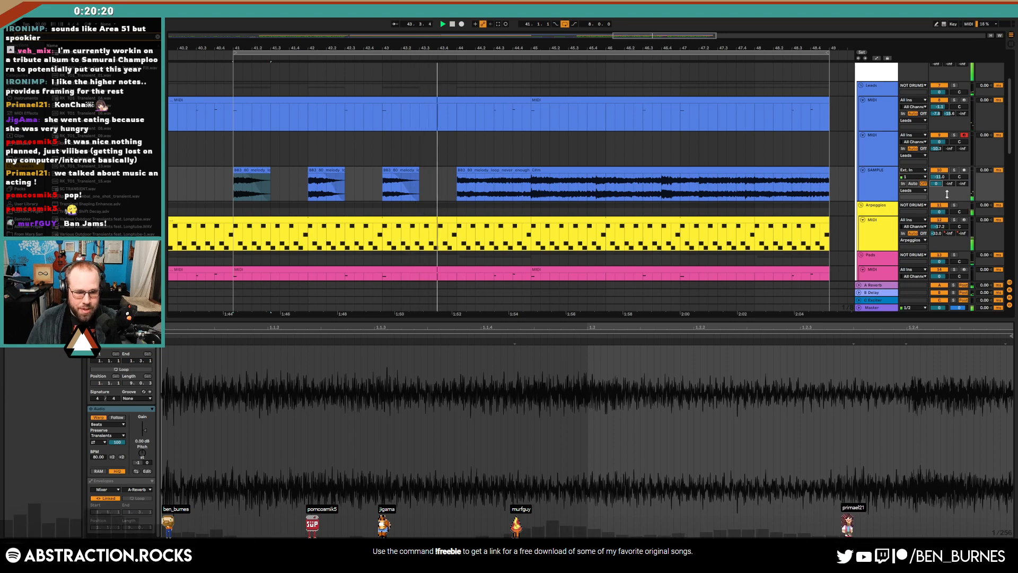
pyautogui.press('space')
# Delete the melody loop from bar 45 onwards and the second half of bar 44, and show the fades
pyautogui.moveTo(532, 186); pyautogui.dragTo(827, 184)
pyautogui.press('Delete')
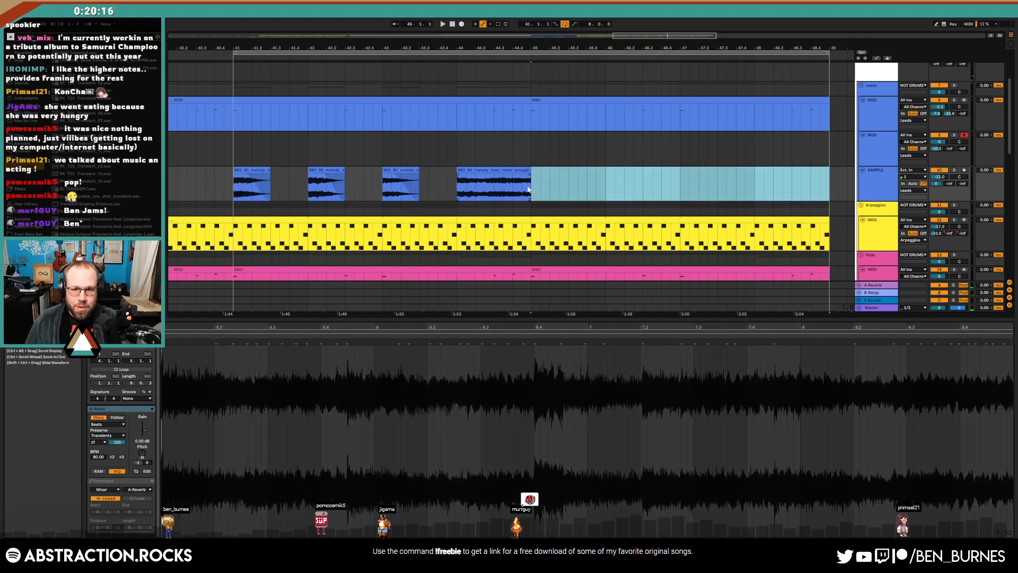
pyautogui.moveTo(530, 183); pyautogui.dragTo(487, 176)
pyautogui.press('Delete')
pyautogui.press('f')
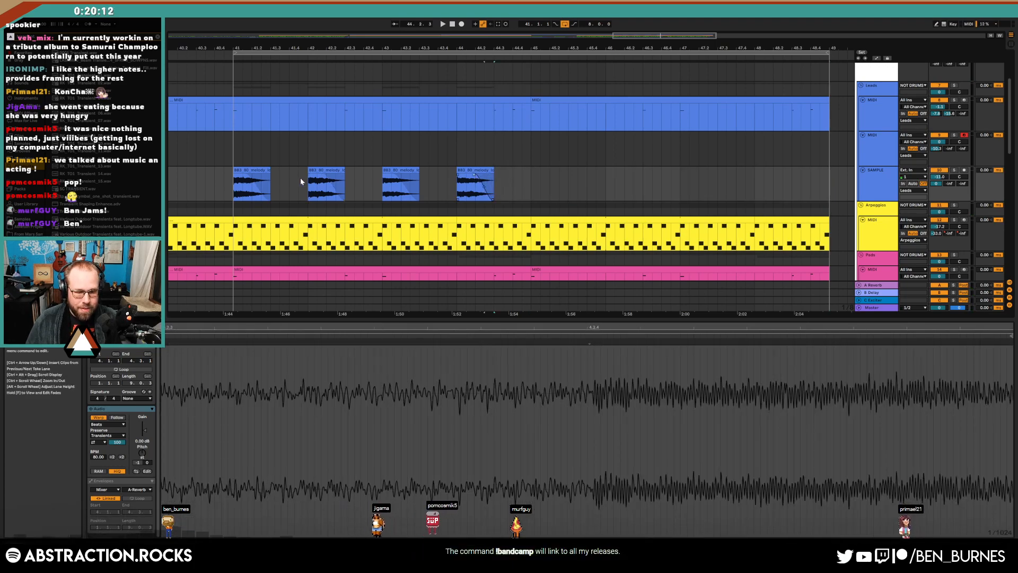
# Raise the sample track's Delay send and volume and play the section from bar 41
pyautogui.click(263, 170)
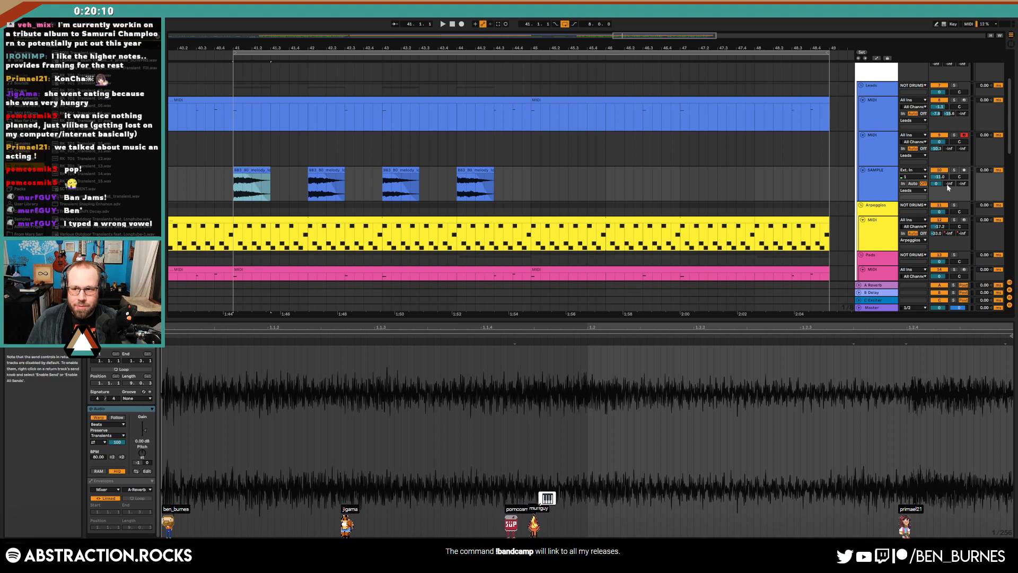
pyautogui.moveTo(947, 186); pyautogui.dragTo(942, 174)
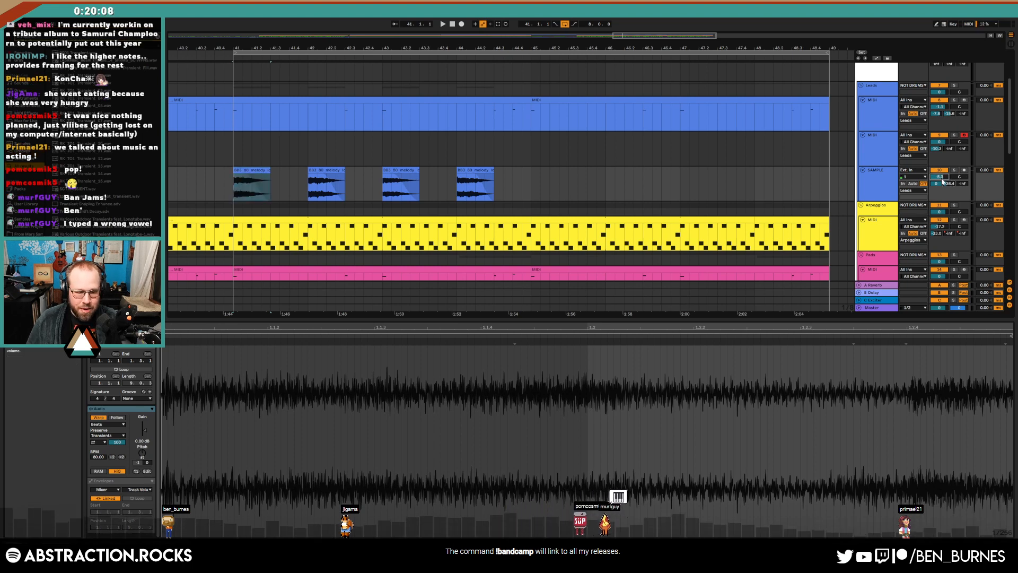
pyautogui.press('space')
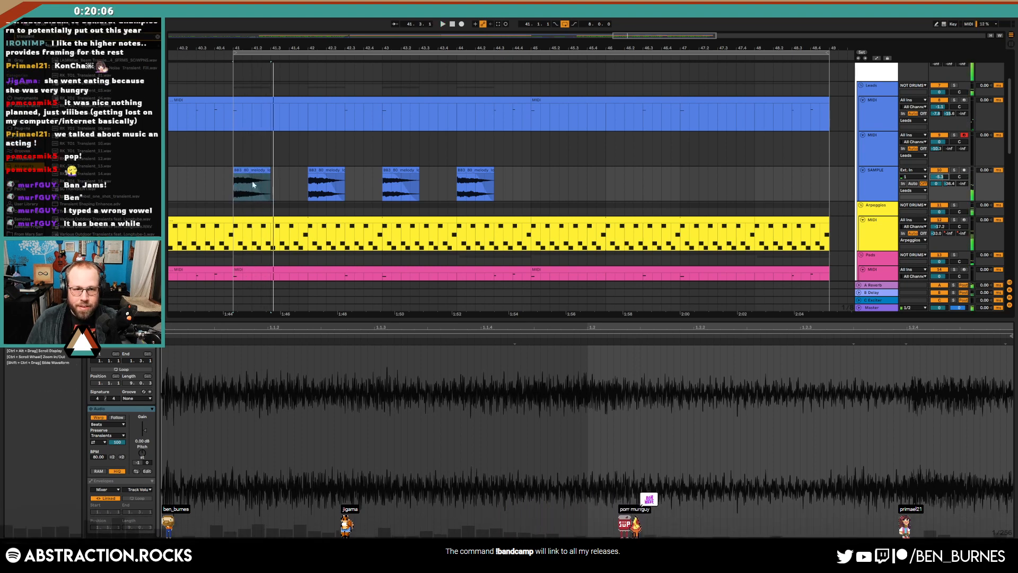
# Shorten each of the four melody loop clips in bars 41 to 44 to one beat
pyautogui.moveTo(271, 175); pyautogui.dragTo(251, 173)
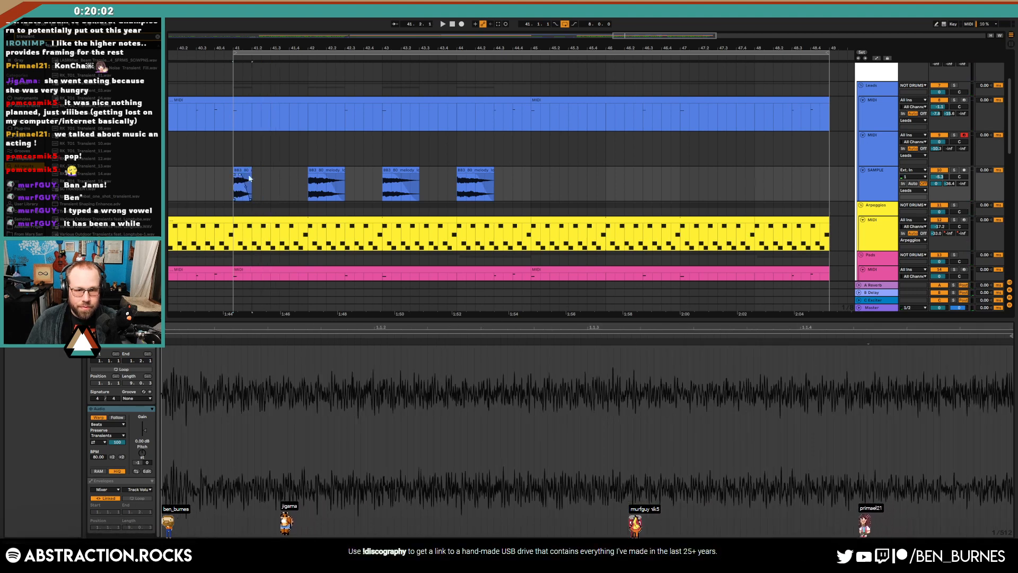
pyautogui.moveTo(344, 178); pyautogui.dragTo(317, 178)
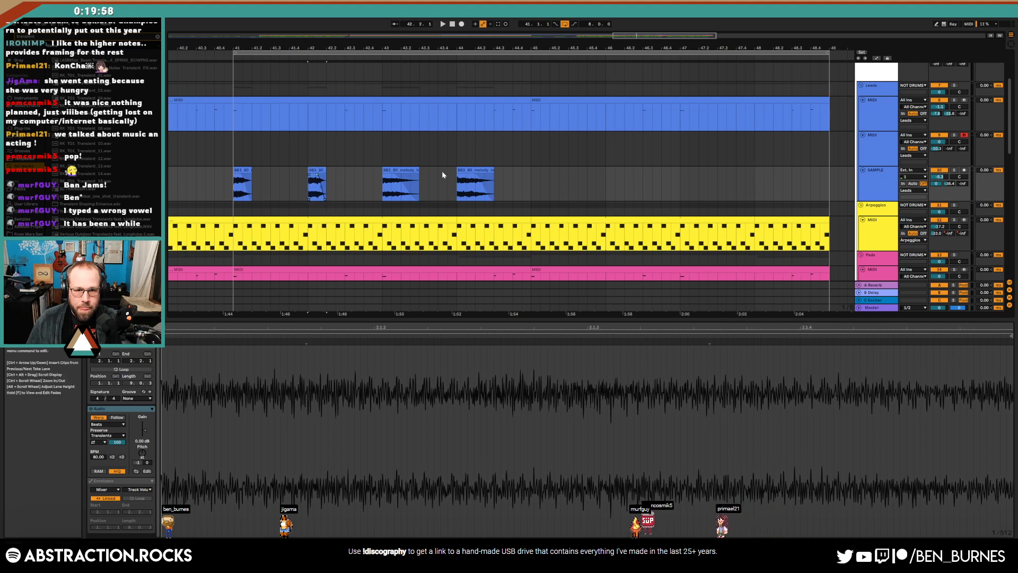
pyautogui.moveTo(420, 171); pyautogui.dragTo(401, 170)
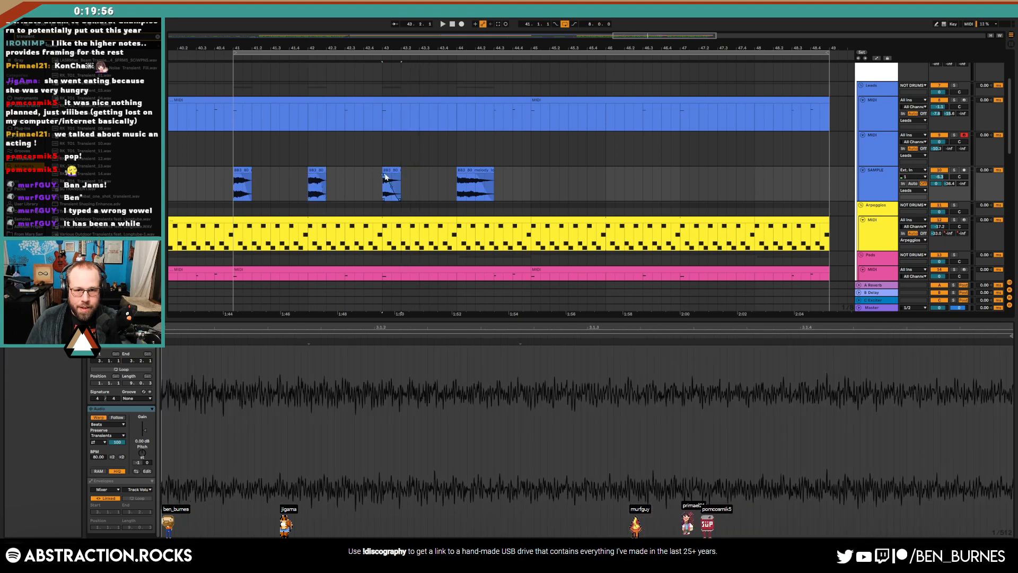
pyautogui.moveTo(494, 171)
pyautogui.mouseDown()
pyautogui.moveTo(466, 172)
pyautogui.moveTo(475, 171)
pyautogui.mouseUp()
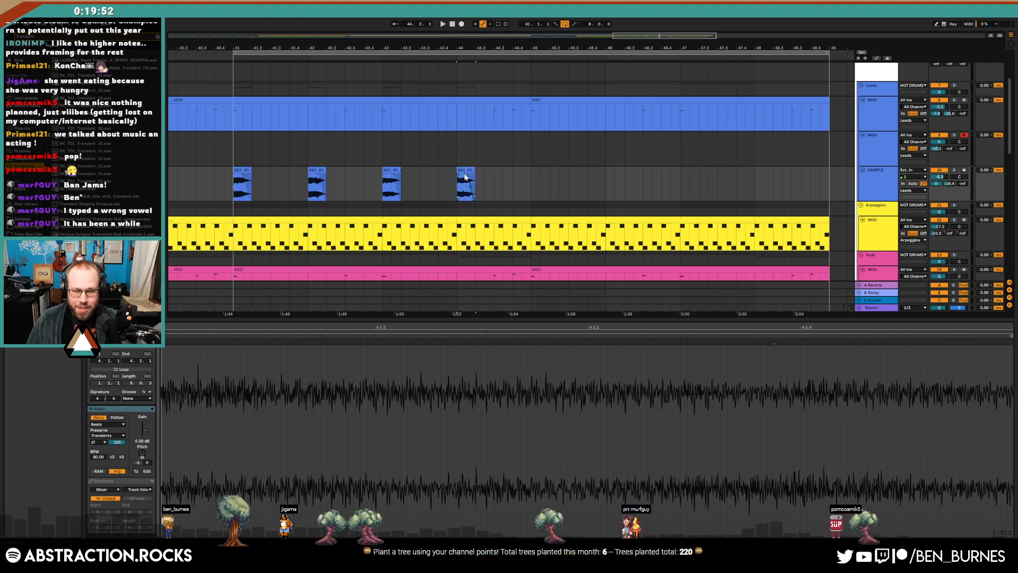
# Duplicate the four one-beat clips of bars 41 to 44 into bars 45 to 48
pyautogui.click(539, 190)
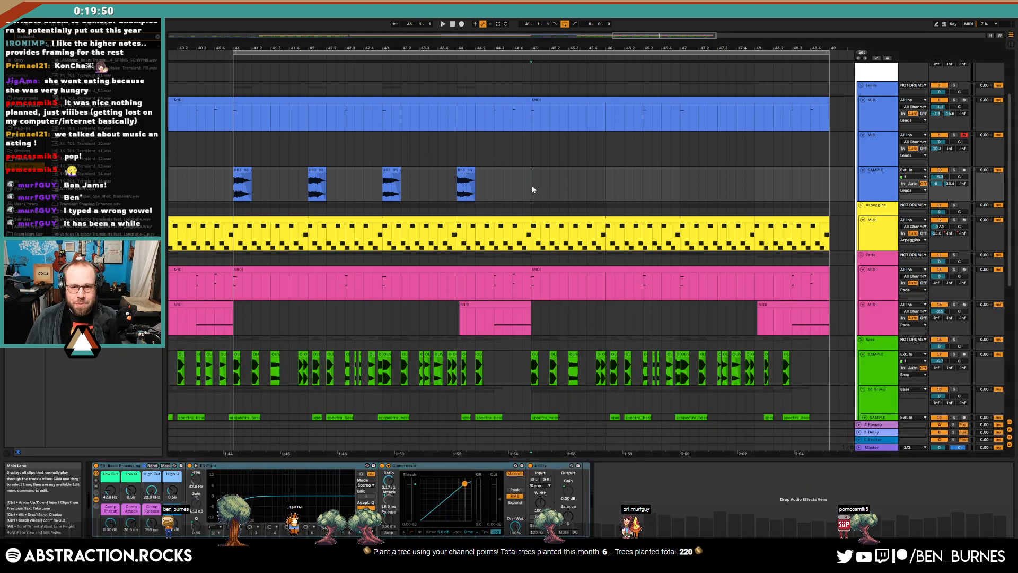
pyautogui.moveTo(533, 185); pyautogui.dragTo(455, 199)
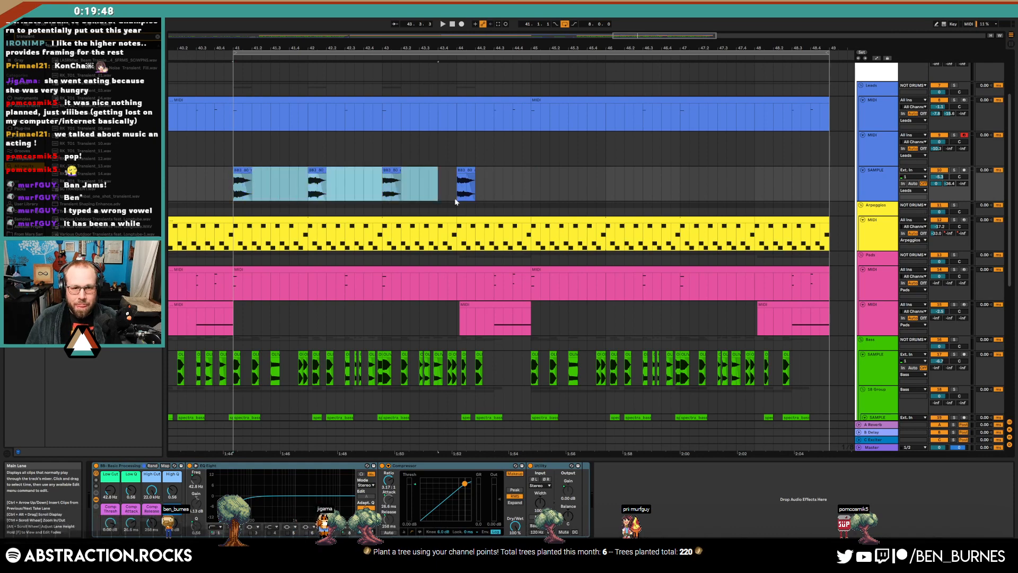
pyautogui.hotkey('ctrl', 'd')
# Set the sample track's Delay send to -20.0 dB and the Low Cut macro of its processing rack to 514 Hz
pyautogui.scroll(-1, 551, 188)
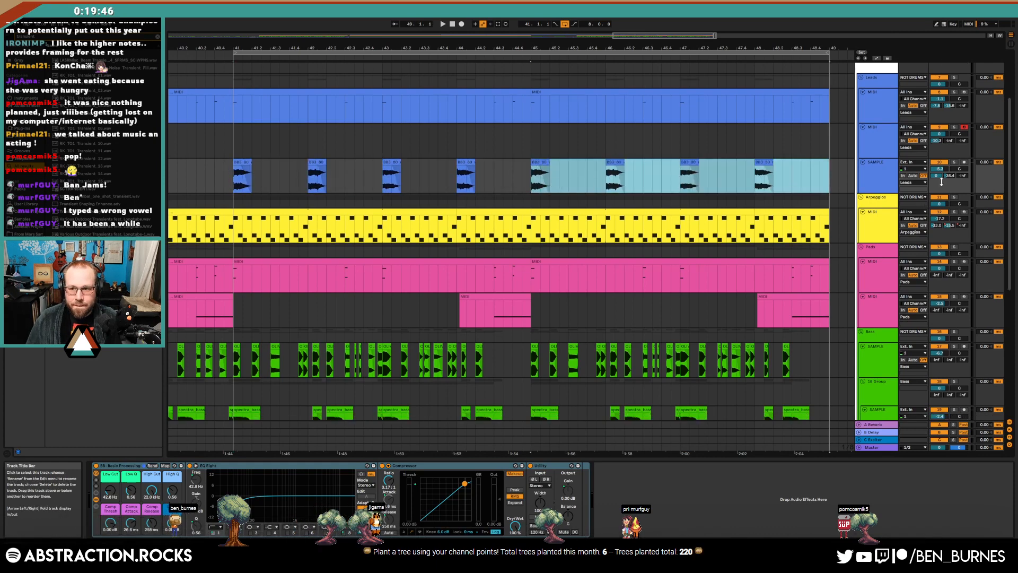
pyautogui.moveTo(949, 175); pyautogui.dragTo(947, 172)
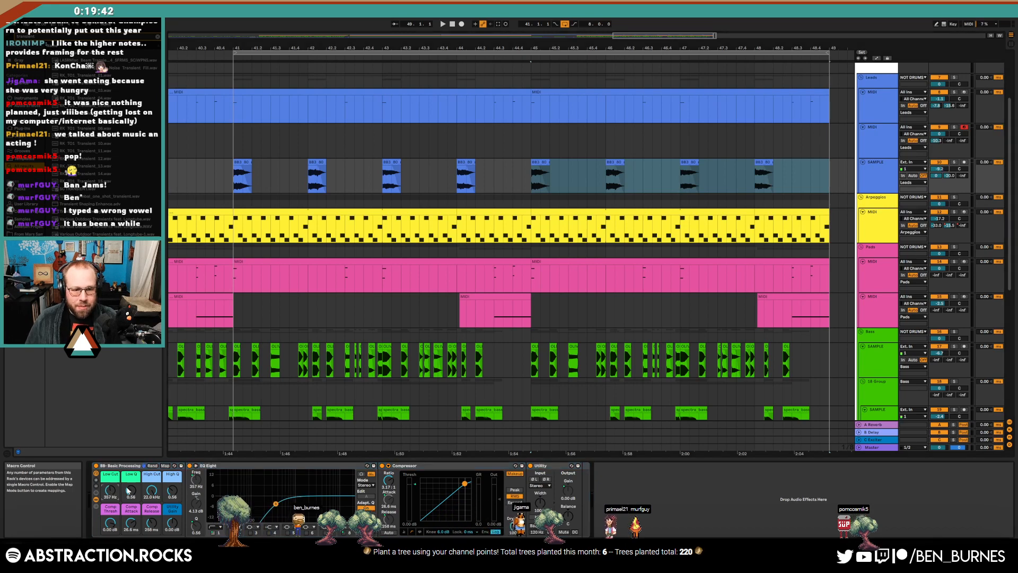
pyautogui.moveTo(111, 489); pyautogui.dragTo(112, 451)
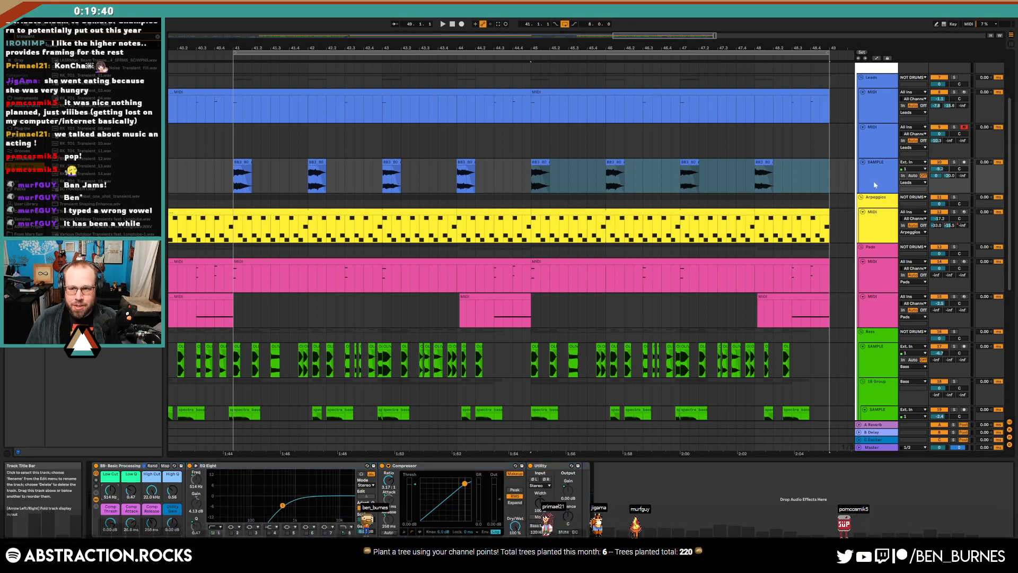
# Move the sample track to the end of the Pads group and give it the group's pink colour
pyautogui.moveTo(874, 180); pyautogui.dragTo(875, 322)
pyautogui.keyDown('shift'); pyautogui.click(878, 277); pyautogui.keyUp('shift')
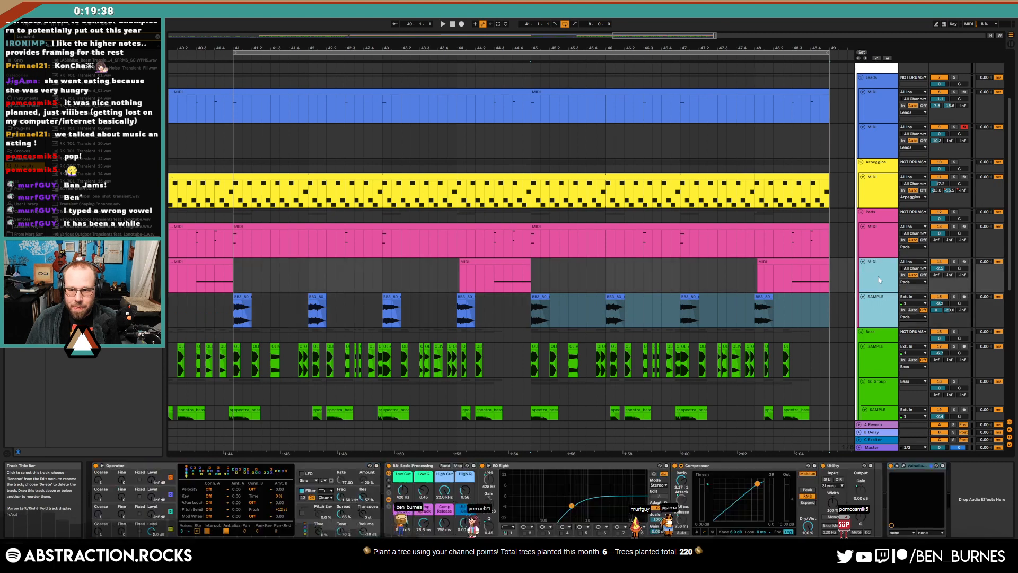
pyautogui.rightClick(879, 278)
pyautogui.click(965, 399)
pyautogui.click(885, 319)
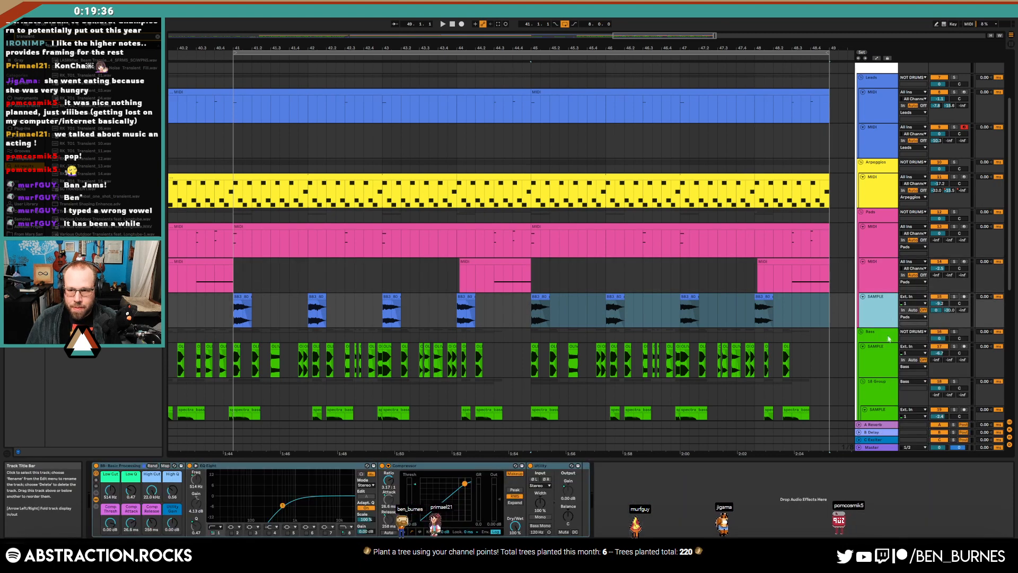
# Assign the sample track's colour to its clips and play the section with all tracks
pyautogui.click(886, 337)
pyautogui.click(872, 311)
pyautogui.rightClick(875, 321)
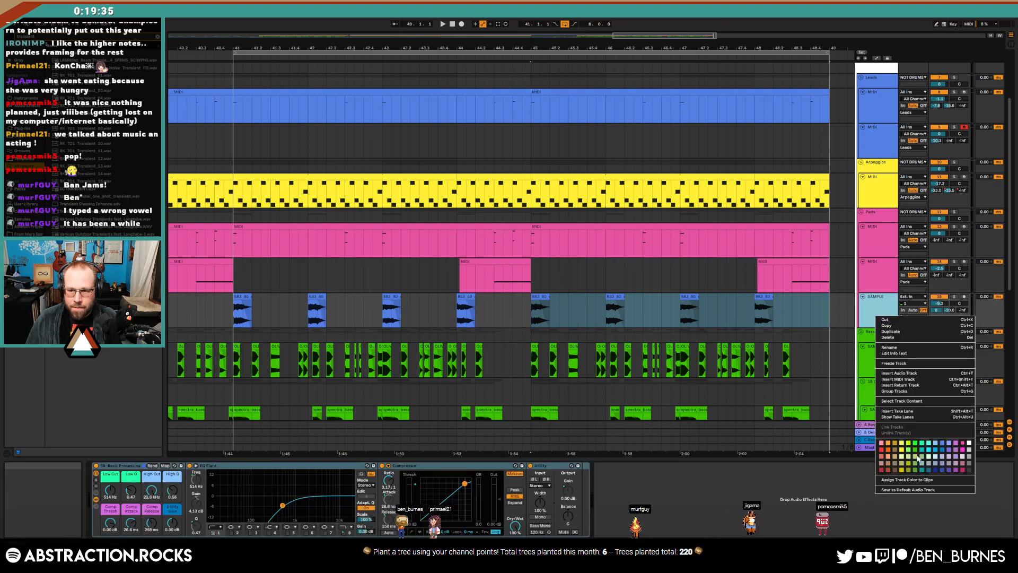
pyautogui.click(928, 481)
pyautogui.click(196, 314)
pyautogui.press('space')
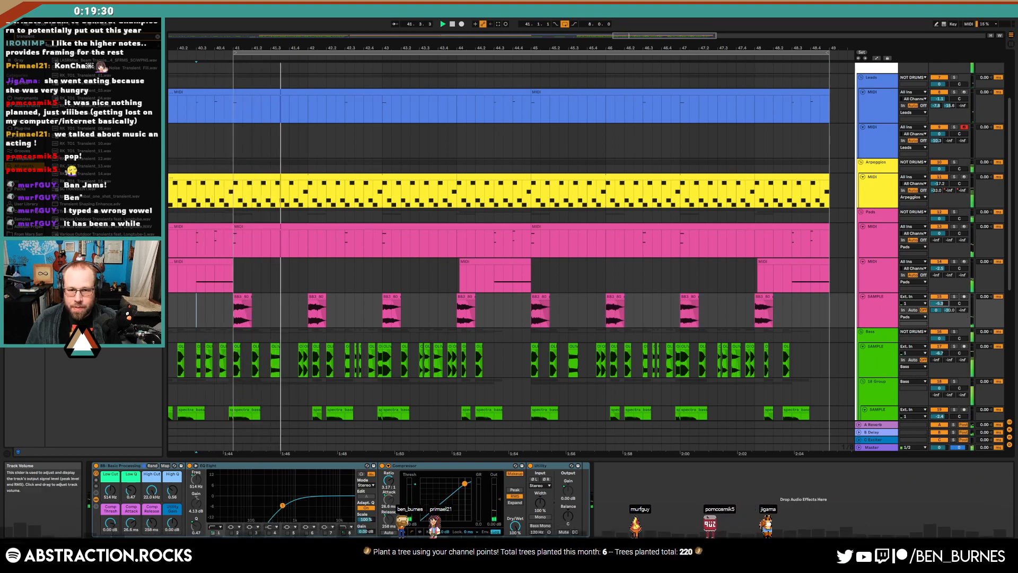
# Shift the bar 42 sample clip half a beat later, move the bar 44 clip to beat 2, and add a short stab before it
pyautogui.click(325, 297)
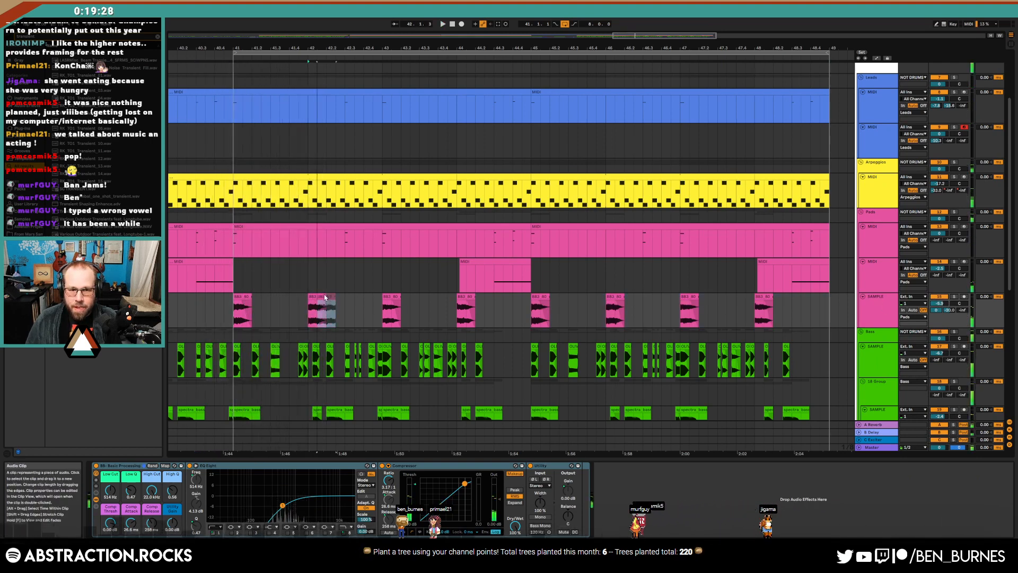
pyautogui.moveTo(325, 297); pyautogui.dragTo(327, 298)
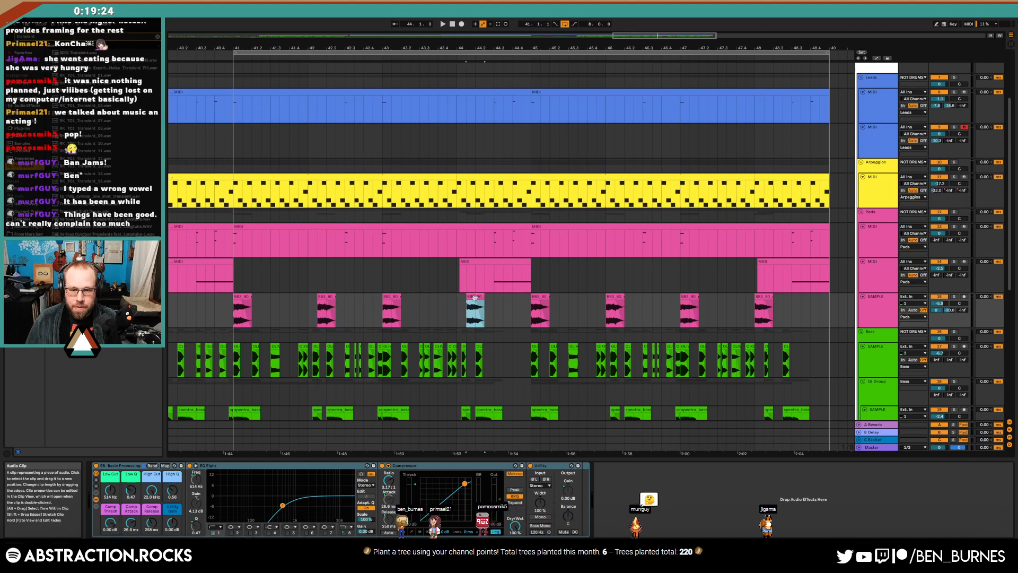
pyautogui.scroll(3, 471, 306)
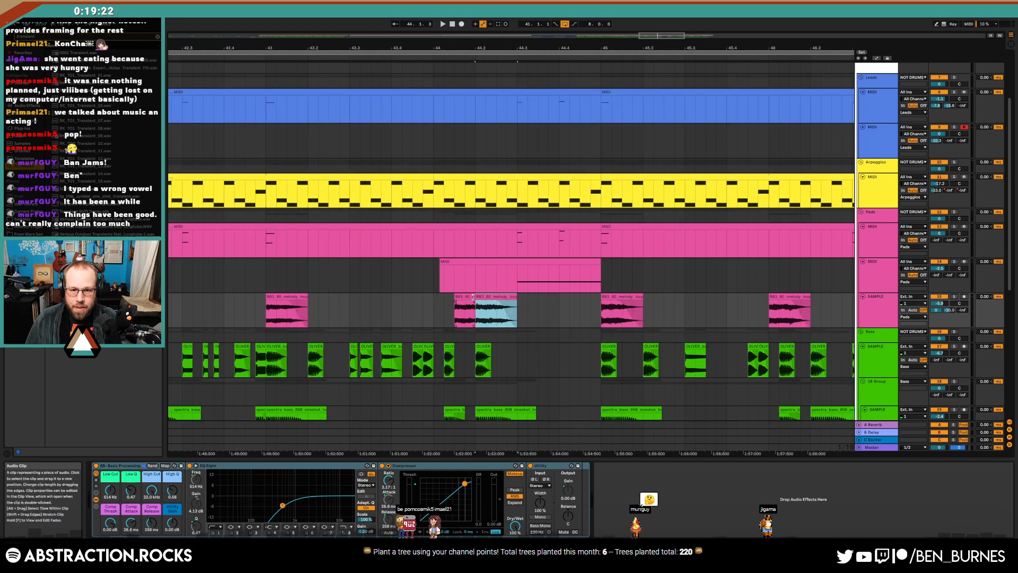
pyautogui.scroll(-6, 459, 304)
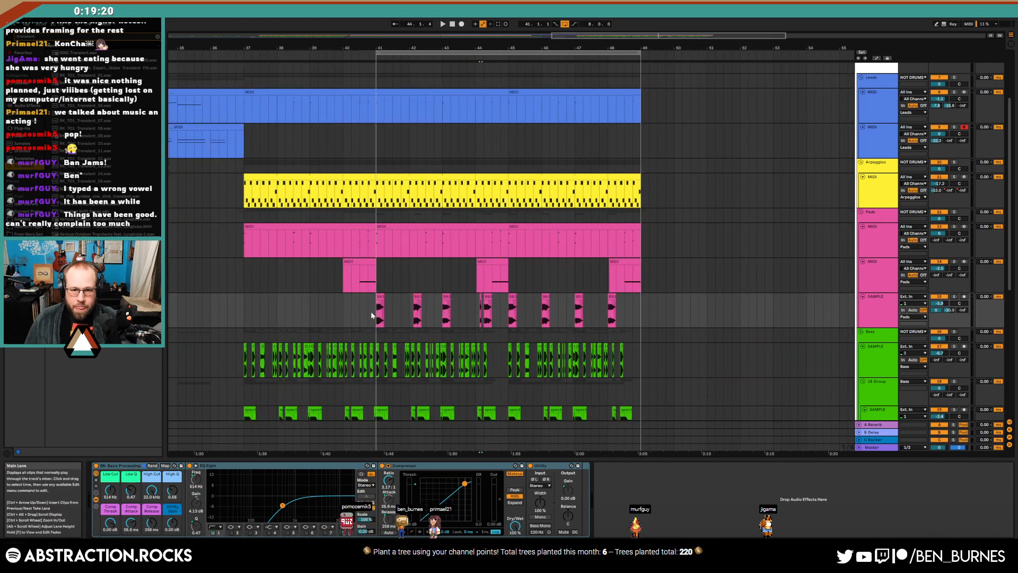
# Replace the sample clips in bars 45 to 48 with a duplicate of the revised clips in bars 41 to 44
pyautogui.moveTo(648, 314); pyautogui.dragTo(508, 313)
pyautogui.press('Delete')
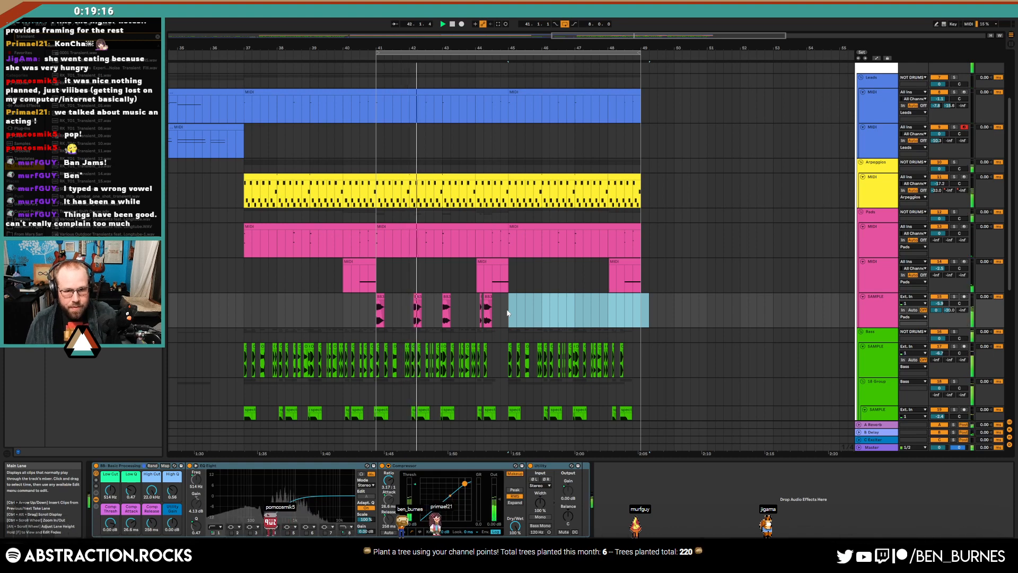
pyautogui.click(508, 313)
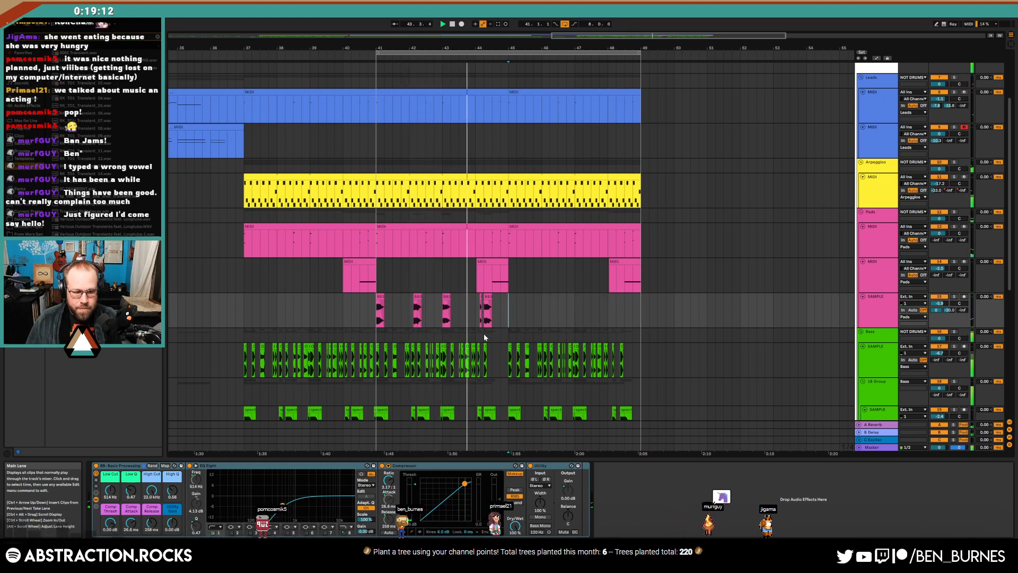
pyautogui.moveTo(506, 312); pyautogui.dragTo(371, 313)
pyautogui.hotkey('ctrl', 'd')
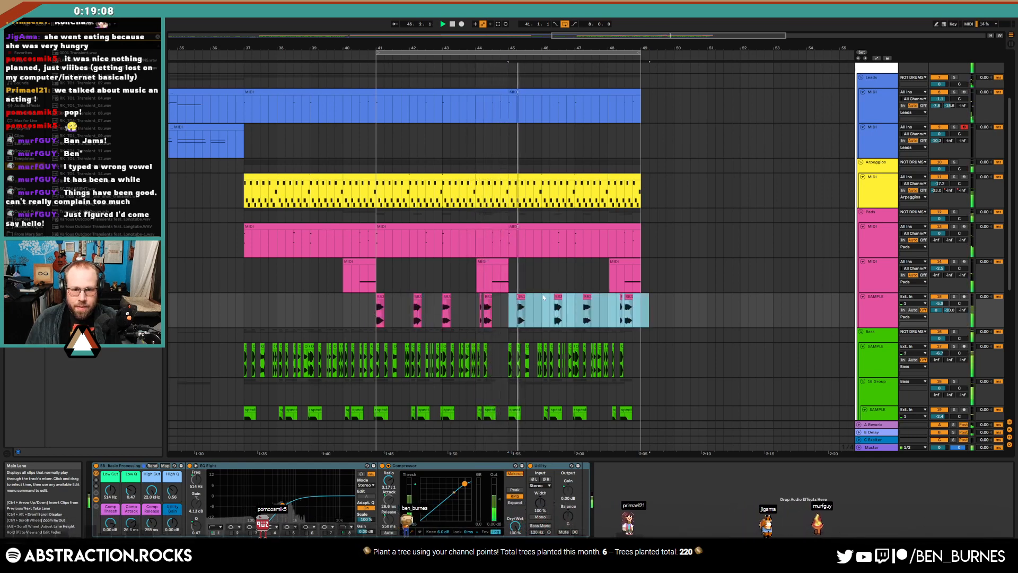
# Shift the duplicated sample clips earlier to line up with bars 45 to 48, and set the final clip half a beat later in bar 48
pyautogui.moveTo(544, 302); pyautogui.dragTo(644, 306)
pyautogui.press('Left')
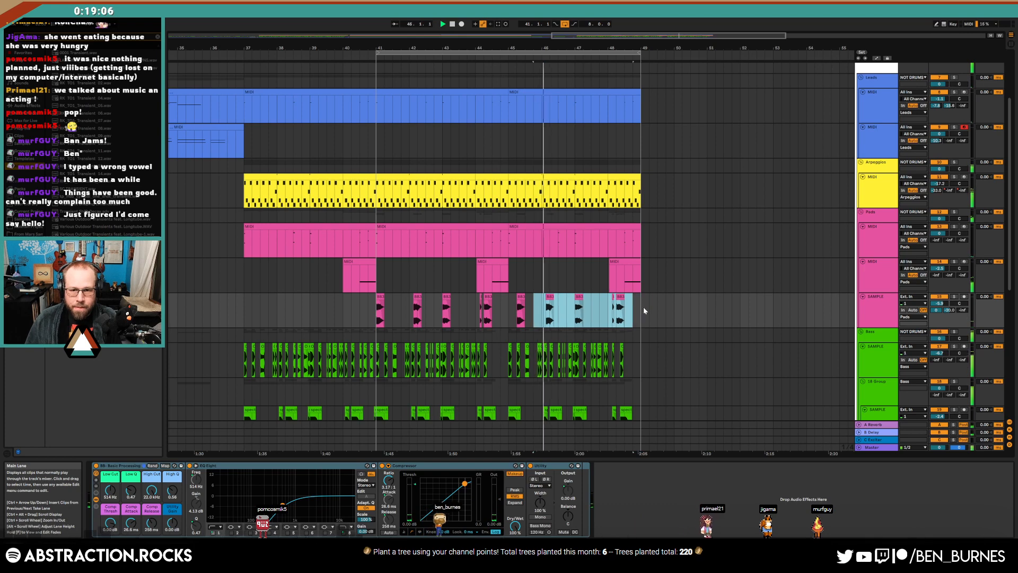
pyautogui.moveTo(522, 297); pyautogui.dragTo(513, 298)
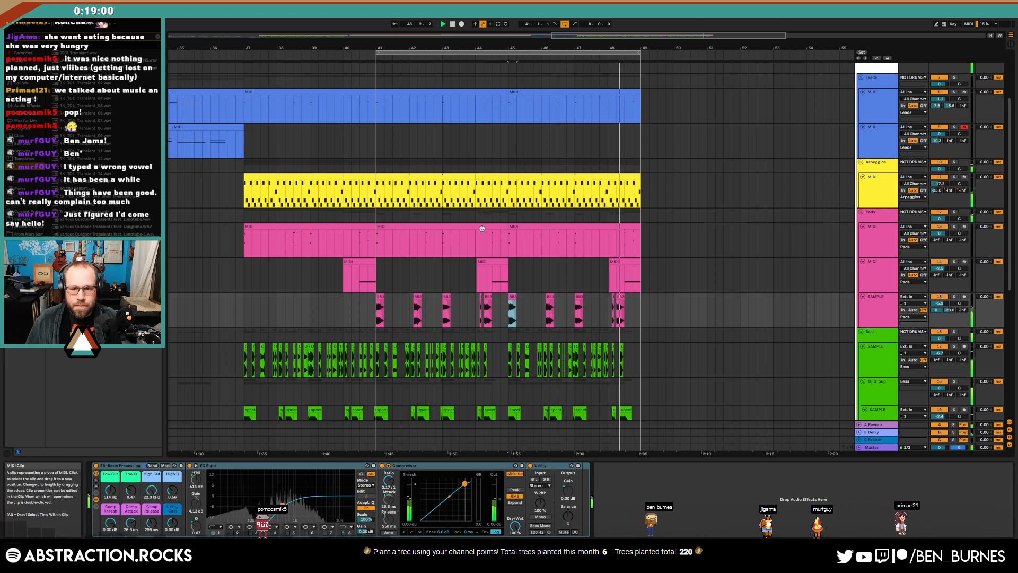
pyautogui.scroll(4, 621, 308)
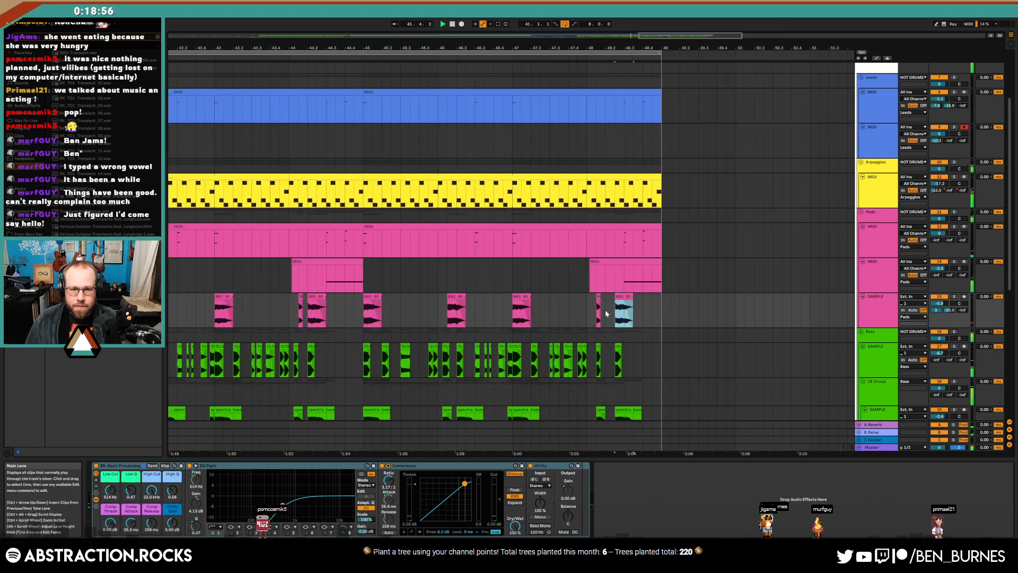
pyautogui.scroll(-4, 607, 313)
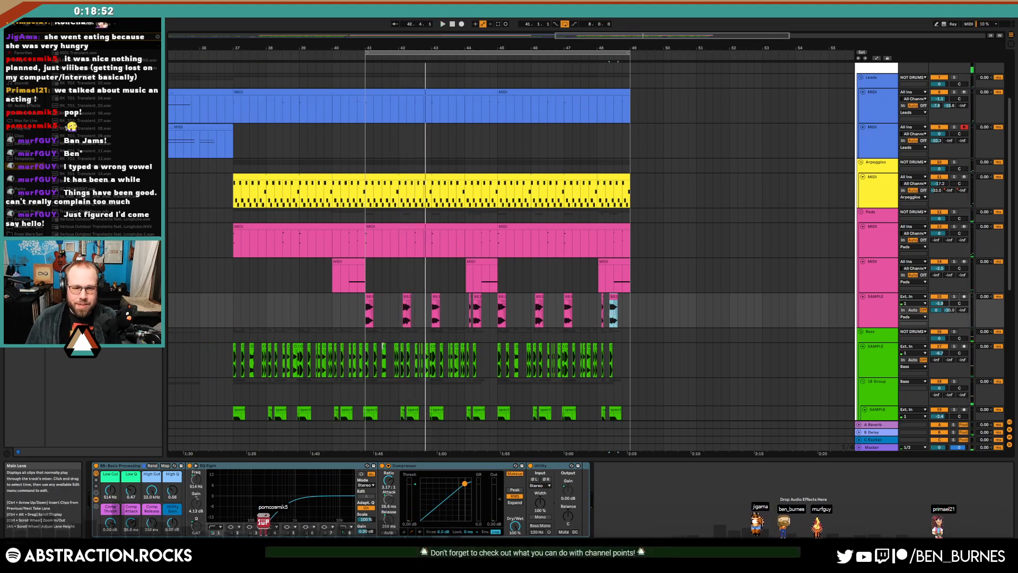
# Try deactivating the Bass group's sample clips from bar 41 to 48, and play the section
pyautogui.moveTo(629, 371); pyautogui.dragTo(366, 366)
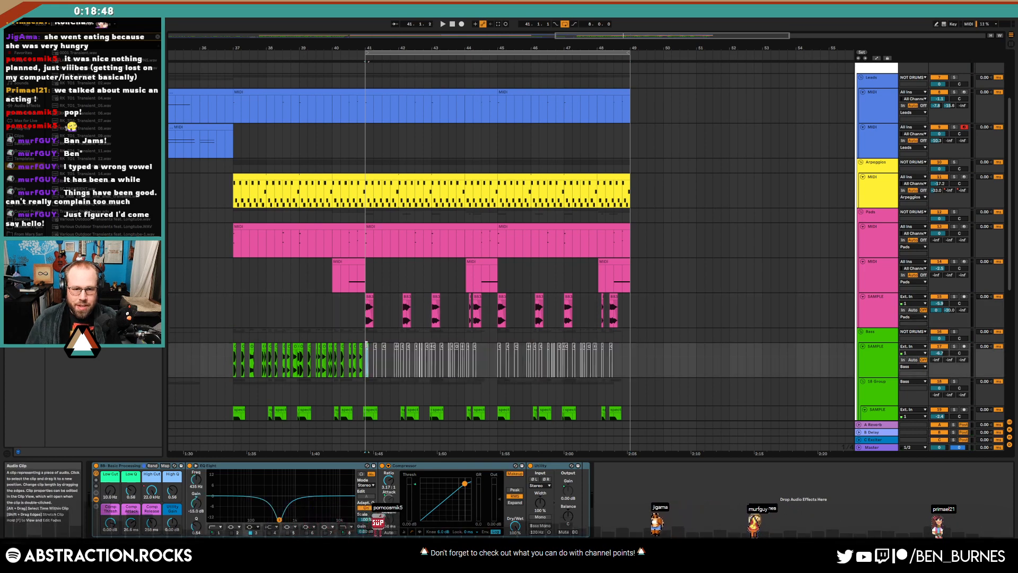
pyautogui.click(358, 322)
pyautogui.press('space')
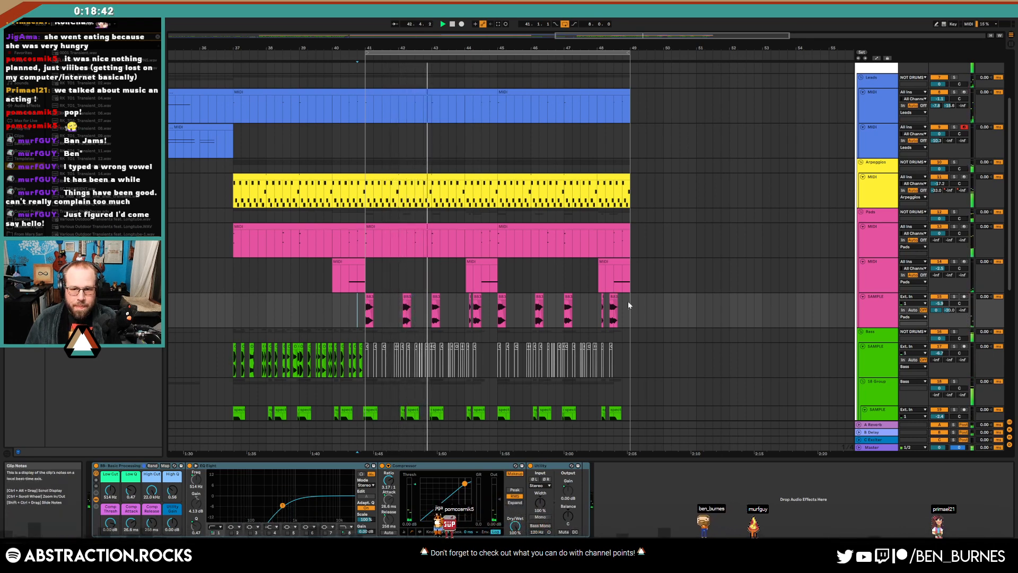
# Try deactivating the arpeggio clips and the first pad track's MIDI clips in bars 41 to 48
pyautogui.moveTo(628, 301); pyautogui.dragTo(390, 310)
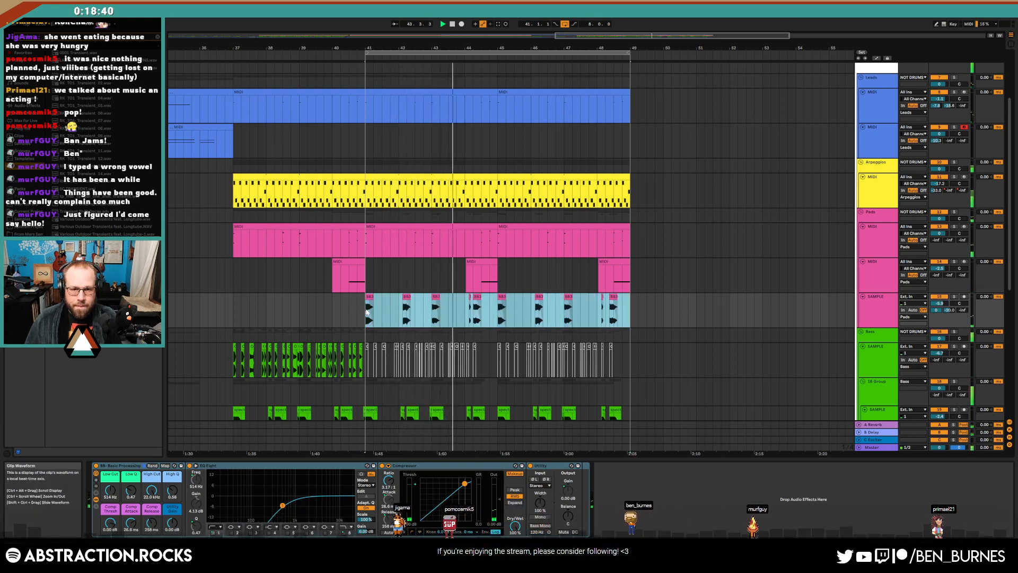
pyautogui.click(382, 179)
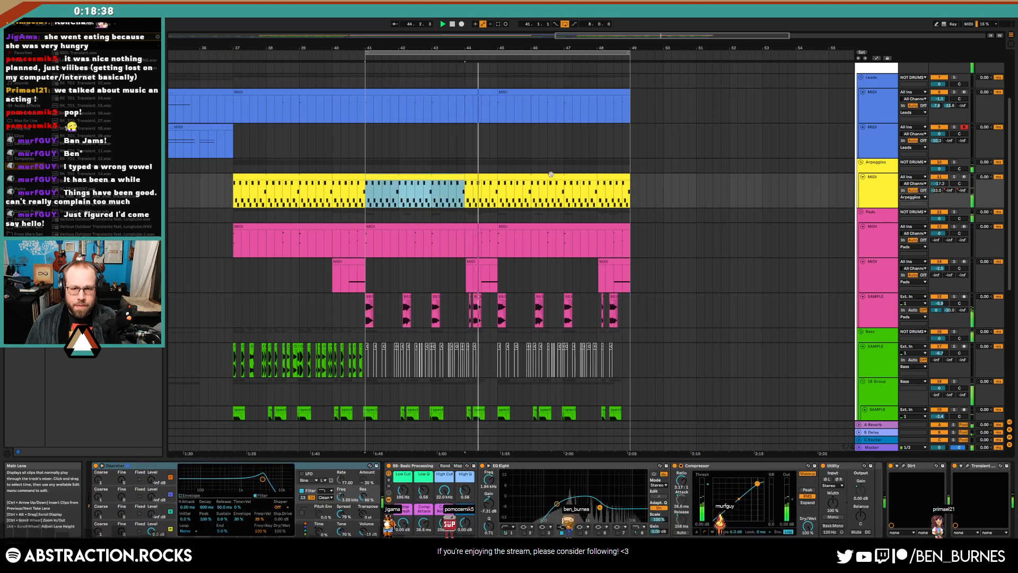
pyautogui.keyDown('shift'); pyautogui.click(627, 178); pyautogui.keyUp('shift')
pyautogui.press('0')
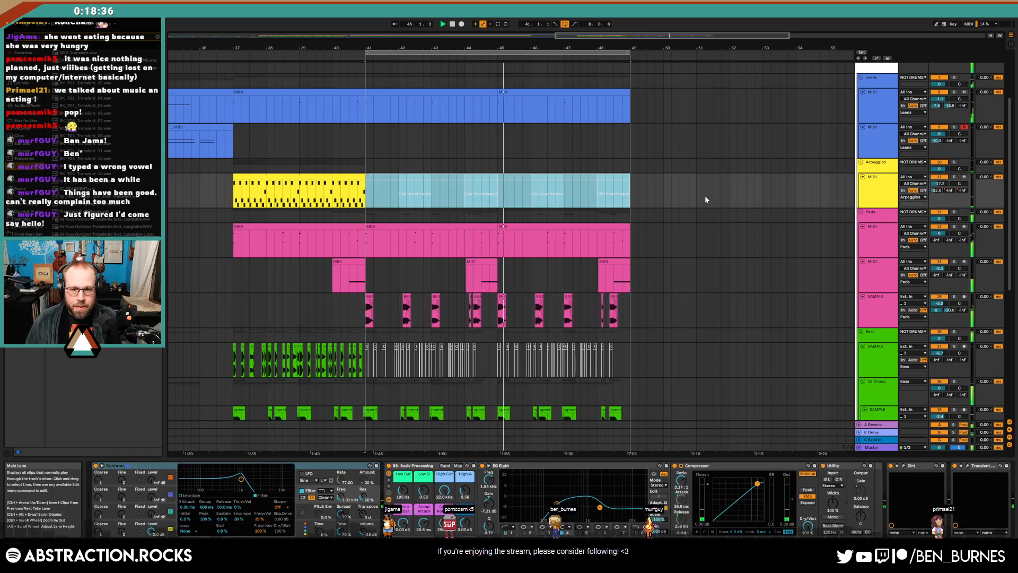
pyautogui.click(458, 234)
pyautogui.keyDown('shift'); pyautogui.click(508, 232); pyautogui.keyUp('shift')
pyautogui.press('0')
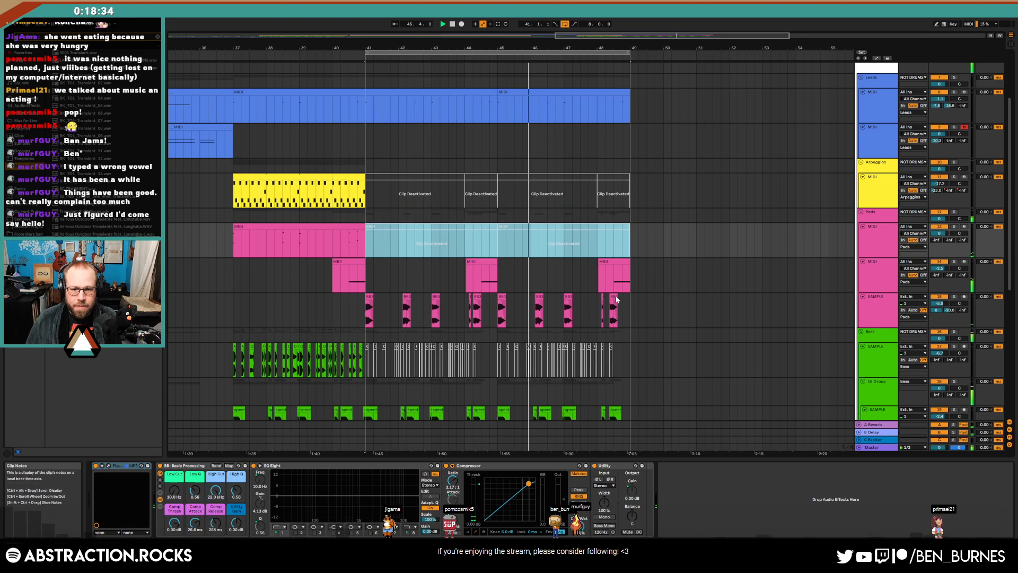
# Try deactivating the sample clips of the 18-Group bass in bars 41 to 48
pyautogui.scroll(-3, 630, 390)
pyautogui.moveTo(631, 390); pyautogui.dragTo(372, 399)
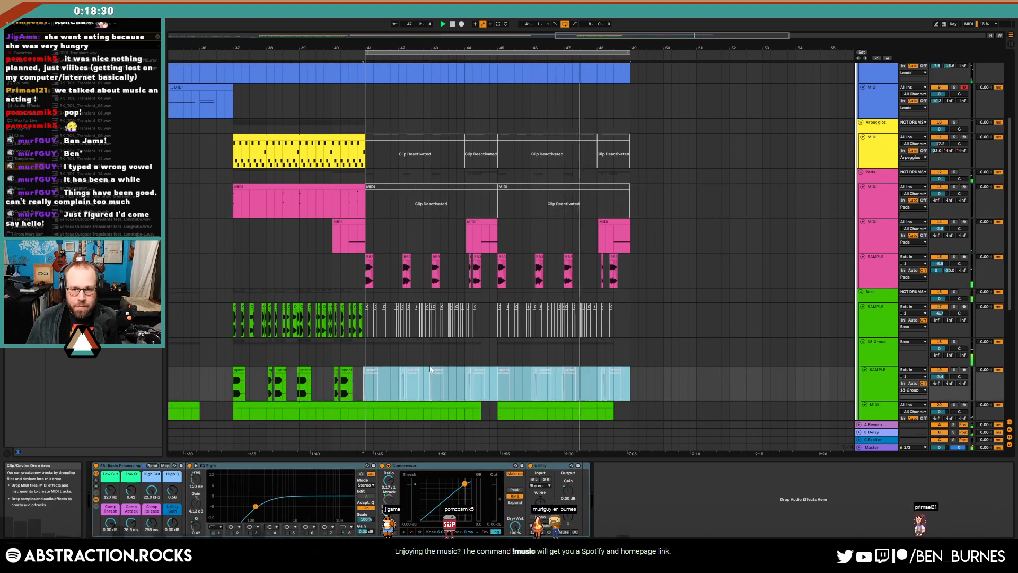
pyautogui.scroll(-2, 494, 337)
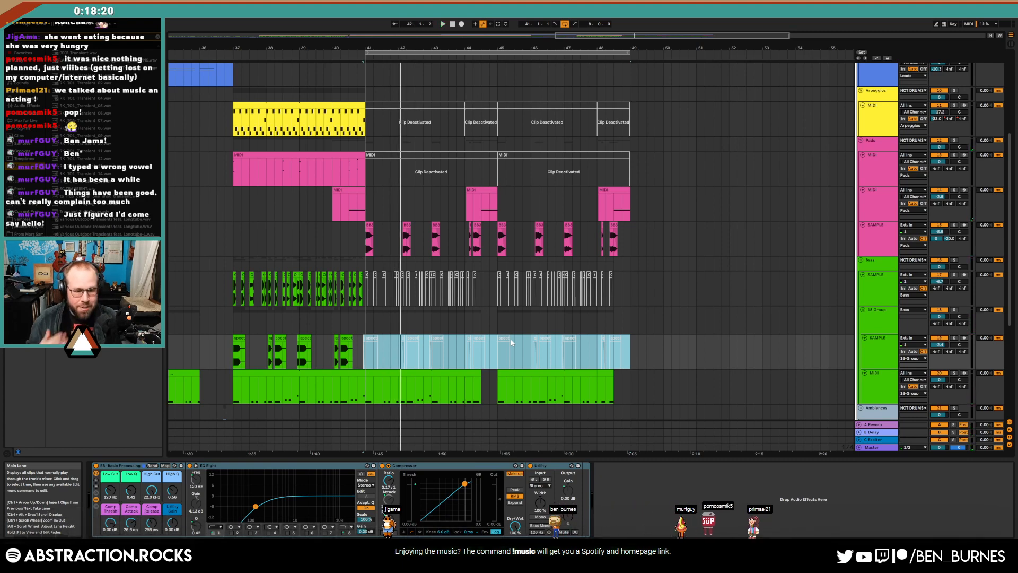
# Undo the clip deactivations on the bass, pad and arpeggio tracks from bar 41
pyautogui.hotkey('ctrl', 'z')
pyautogui.hotkey('ctrl', 'z')
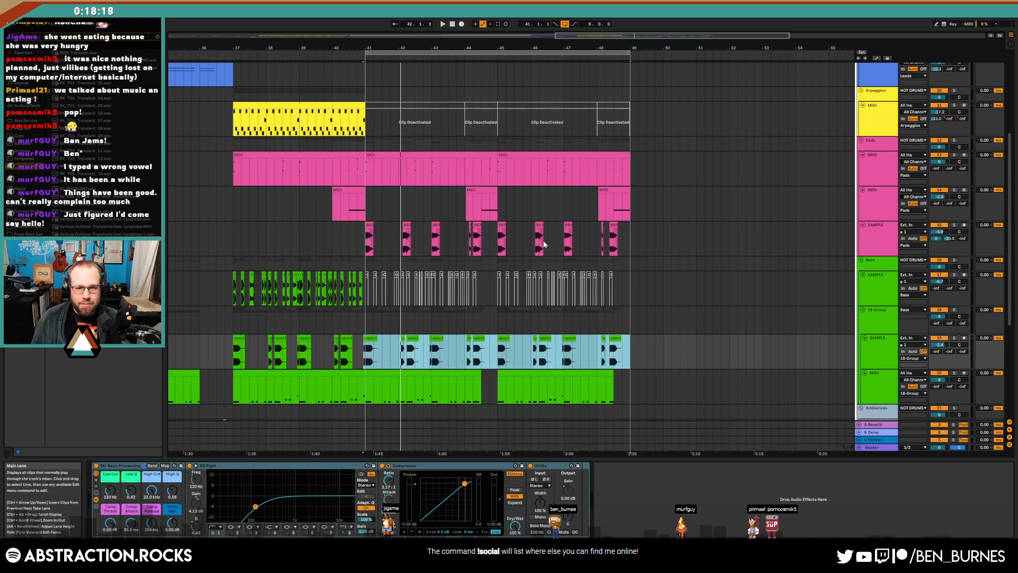
pyautogui.hotkey('ctrl', 'z')
pyautogui.hotkey('ctrl', 'z')
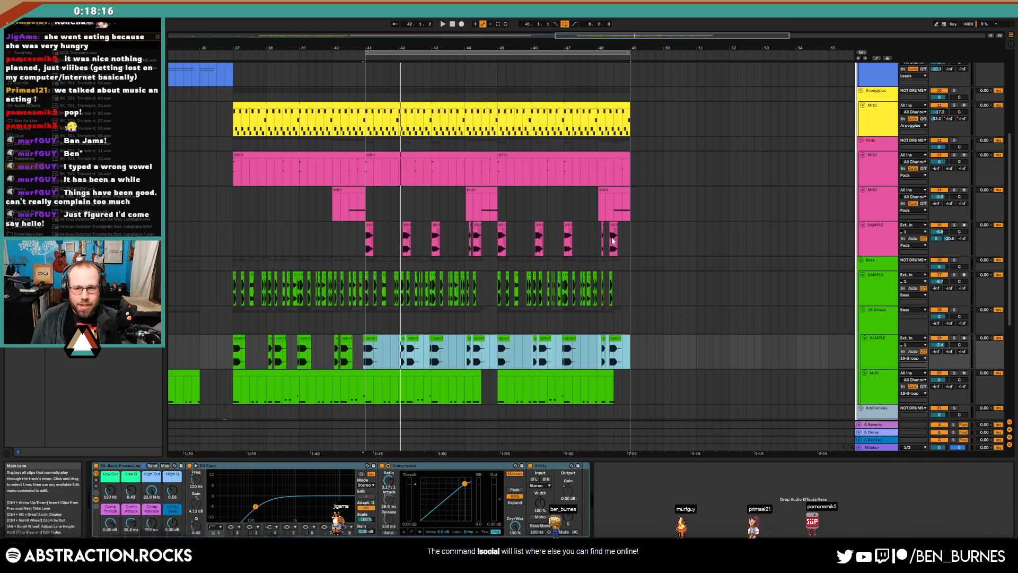
# Move the pink sample track's stabs from bars 41 to 48 into a new section starting at bar 49
pyautogui.hotkey('ctrl', 'z')
pyautogui.hotkey('ctrl', 'z')
pyautogui.hotkey('ctrl', 'z')
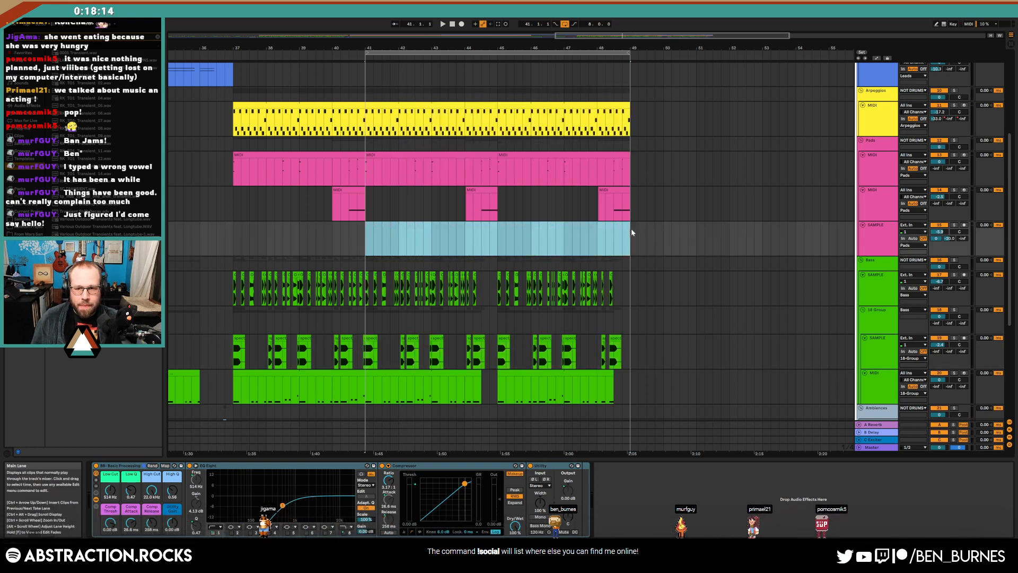
pyautogui.hotkey('ctrl', 'z')
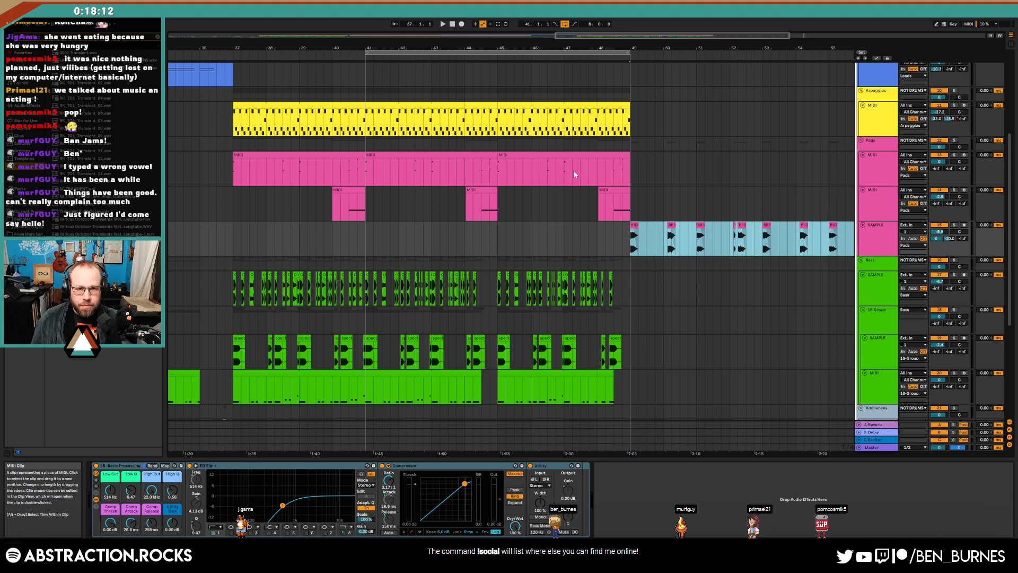
pyautogui.hotkey('ctrl', 'z')
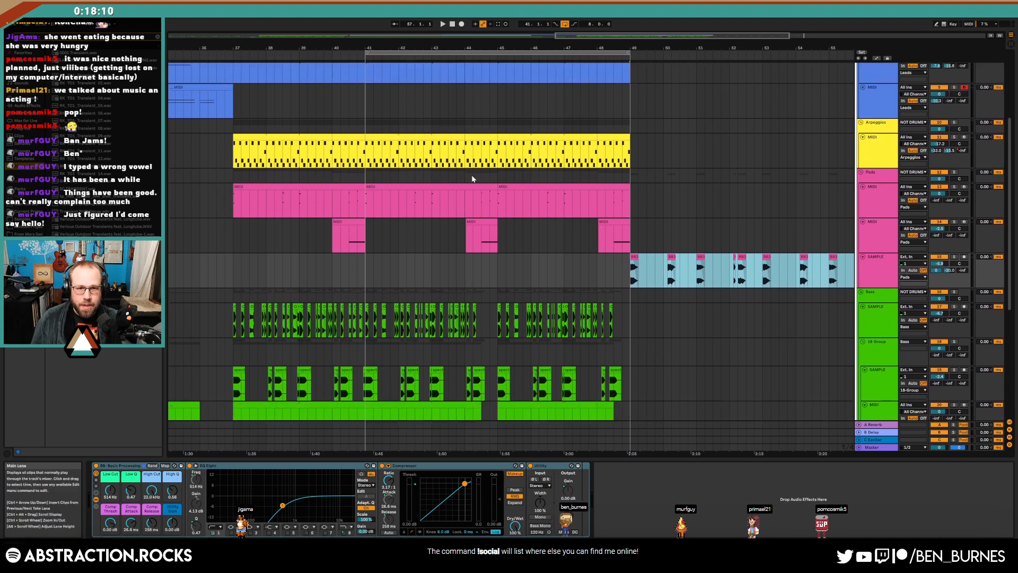
# Copy the arpeggio clip starting at bar 13 to bar 49 and repeat it to cover the new sample section
pyautogui.press('w')
pyautogui.moveTo(283, 152); pyautogui.dragTo(311, 152)
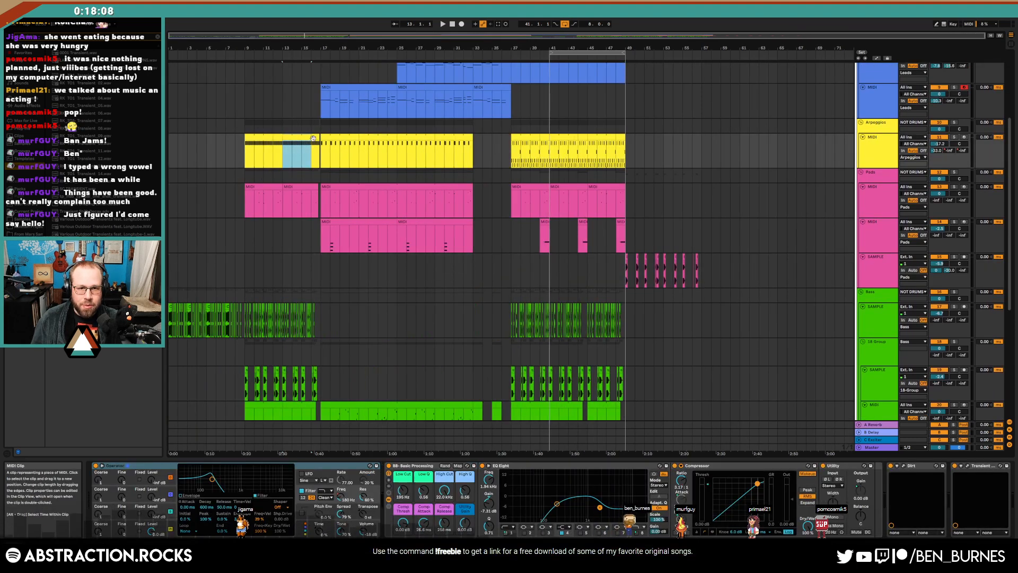
pyautogui.click(626, 145)
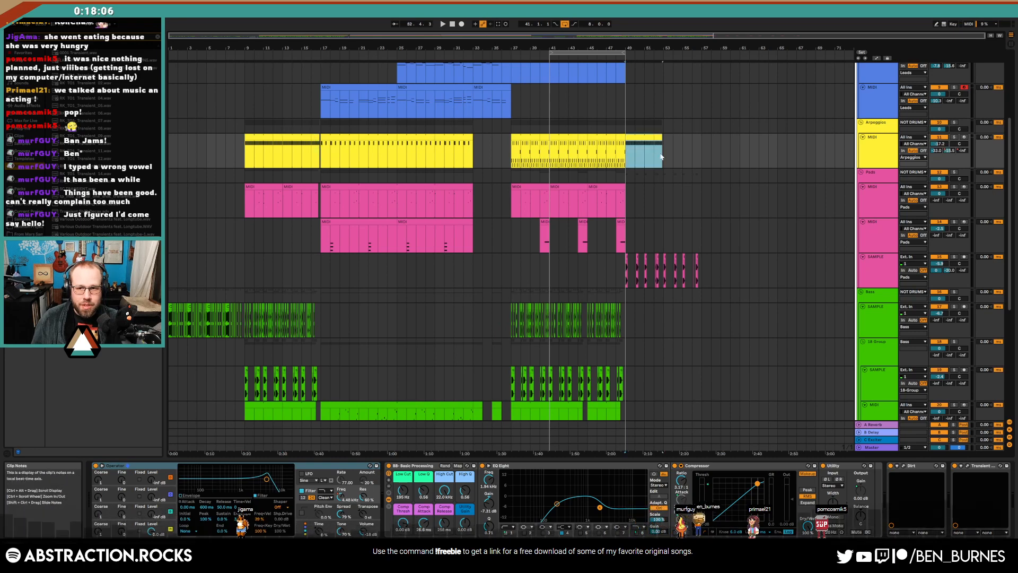
pyautogui.hotkey('ctrl', 'v')
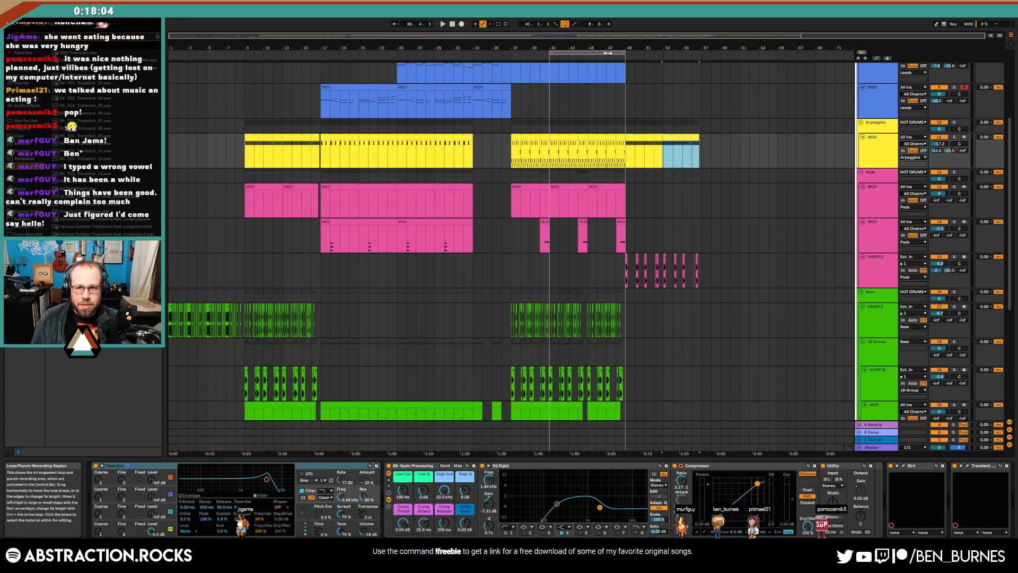
# Move the eight-bar loop region to start at bar 49, and play the preceding section while reviewing the lower tracks
pyautogui.moveTo(609, 53); pyautogui.dragTo(685, 53)
pyautogui.scroll(2, 644, 128)
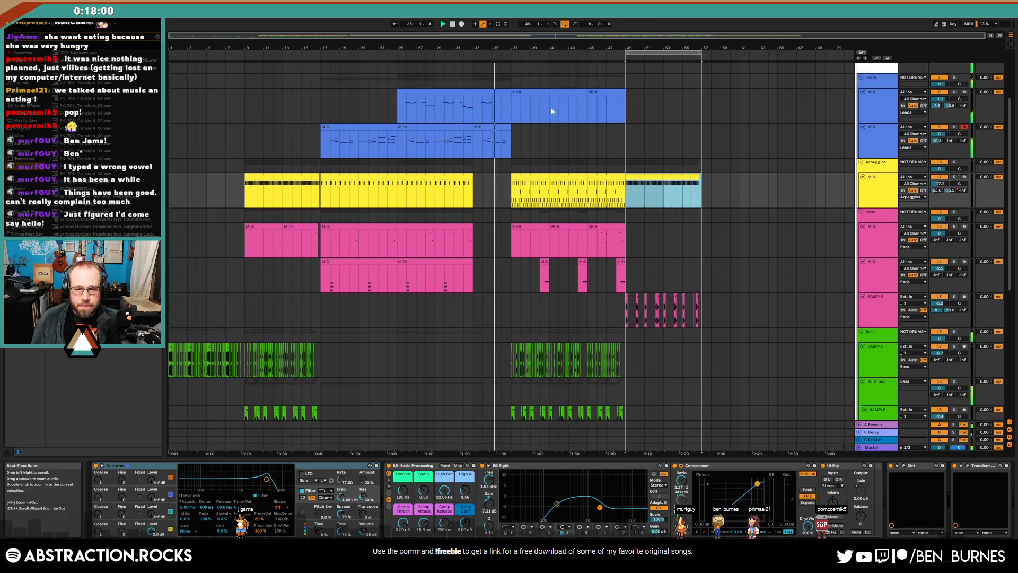
pyautogui.scroll(-2, 729, 259)
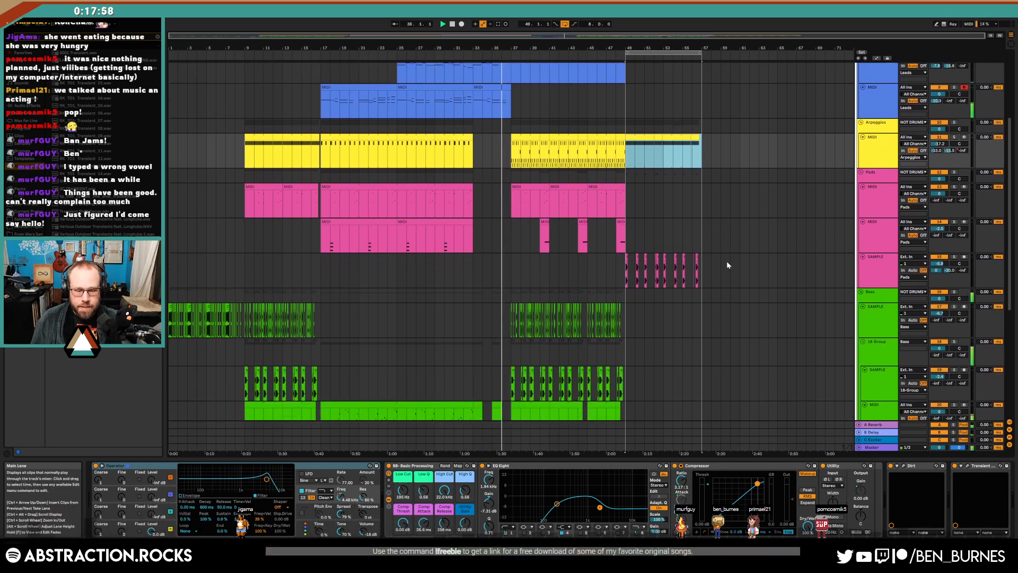
pyautogui.scroll(-1, 727, 262)
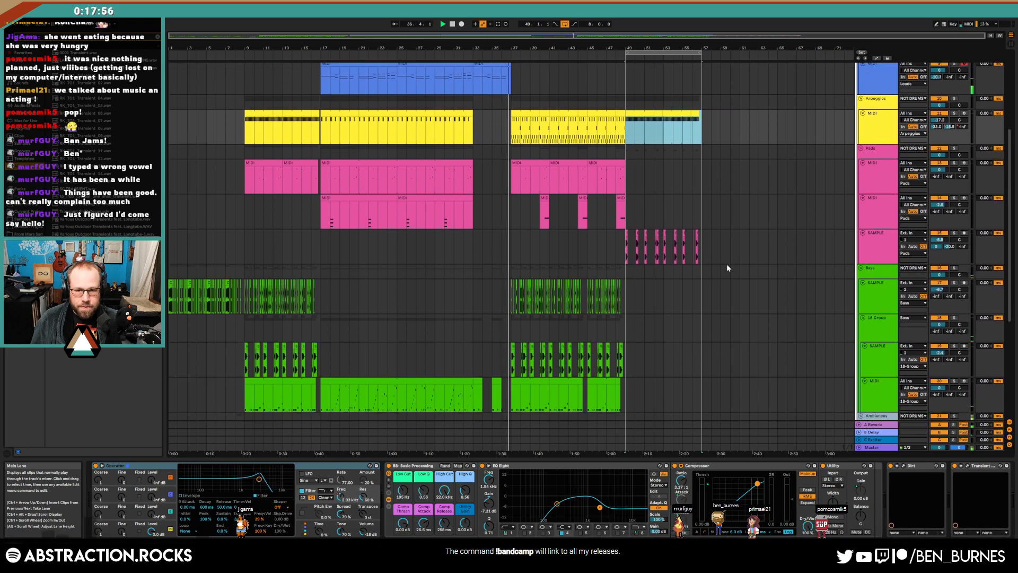
pyautogui.scroll(-6, 726, 264)
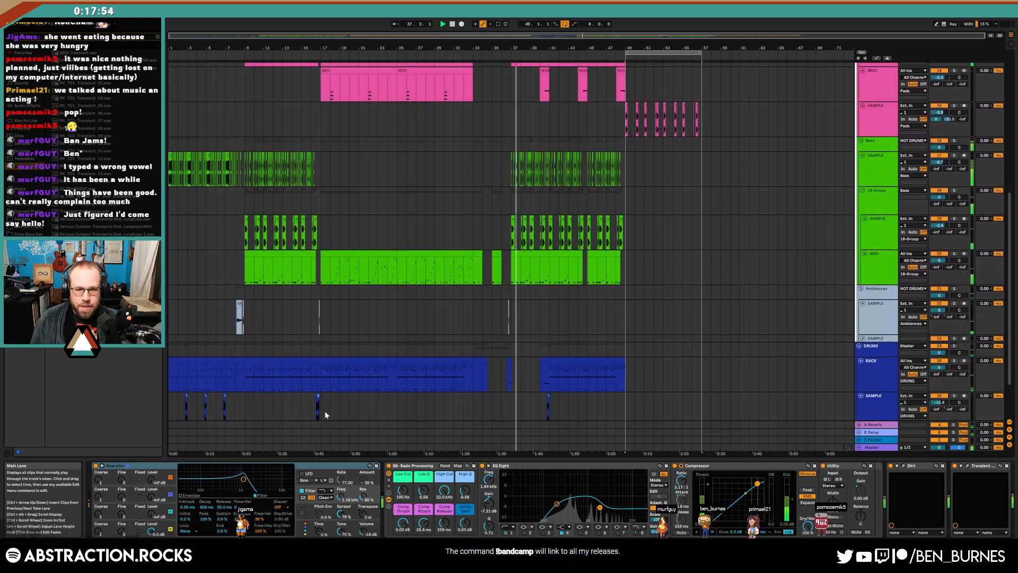
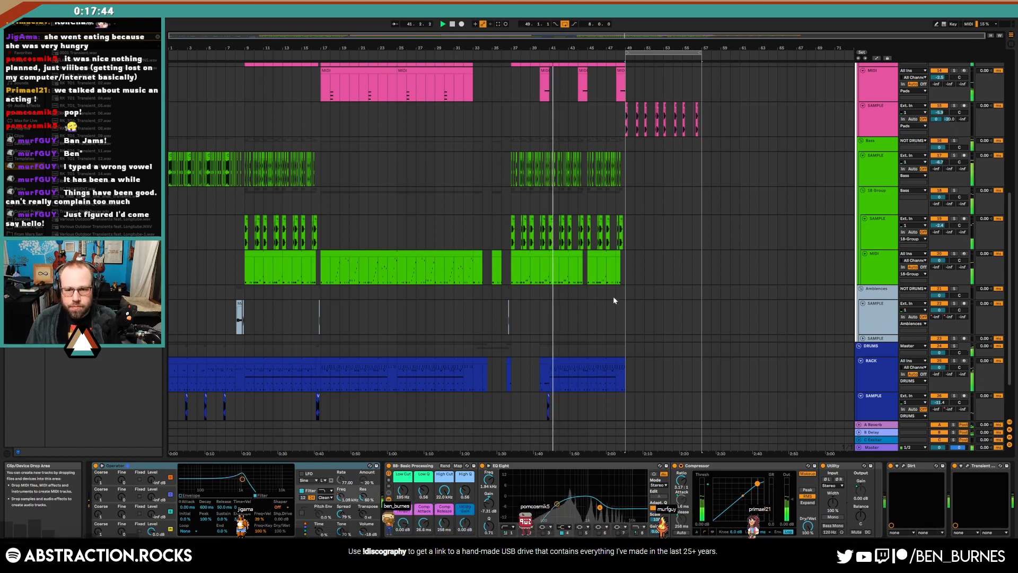
# Examine the notes of the drum rack clip starting at bar 41, and return to the track's devices
pyautogui.scroll(-2, 575, 359)
pyautogui.doubleClick(576, 322)
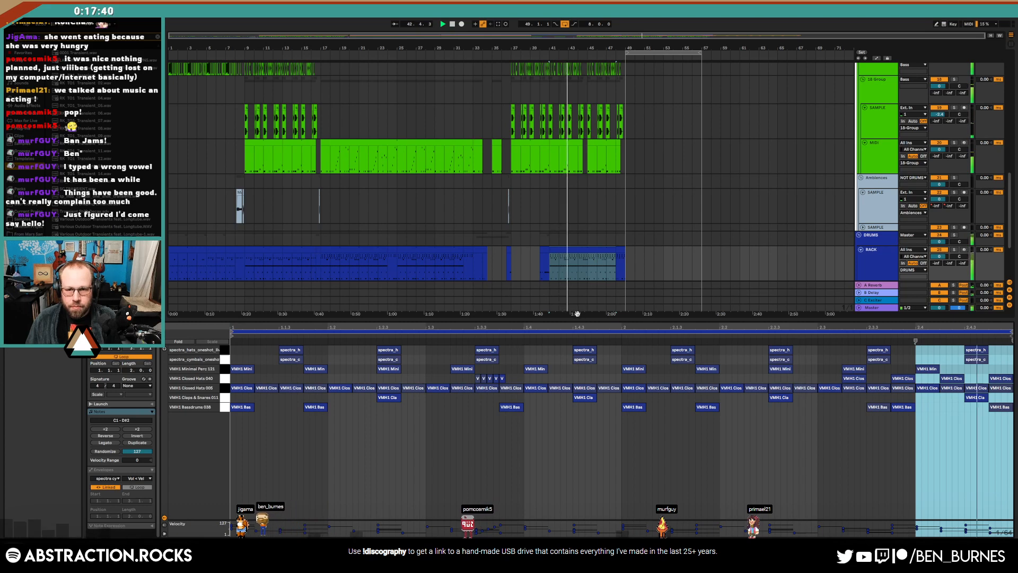
pyautogui.hotkey('shift', 'Tab')
pyautogui.scroll(1, 671, 324)
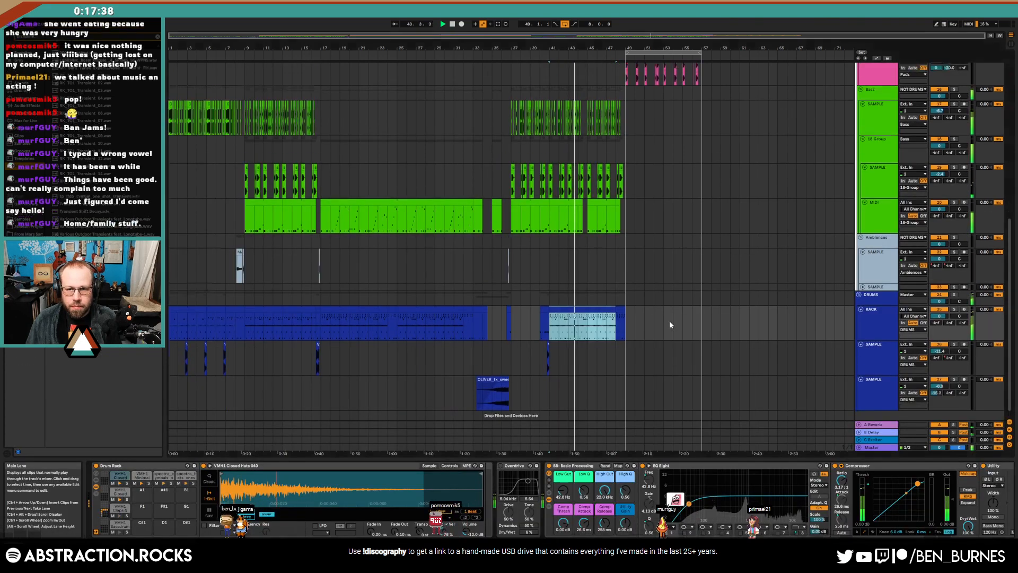
pyautogui.scroll(3, 670, 324)
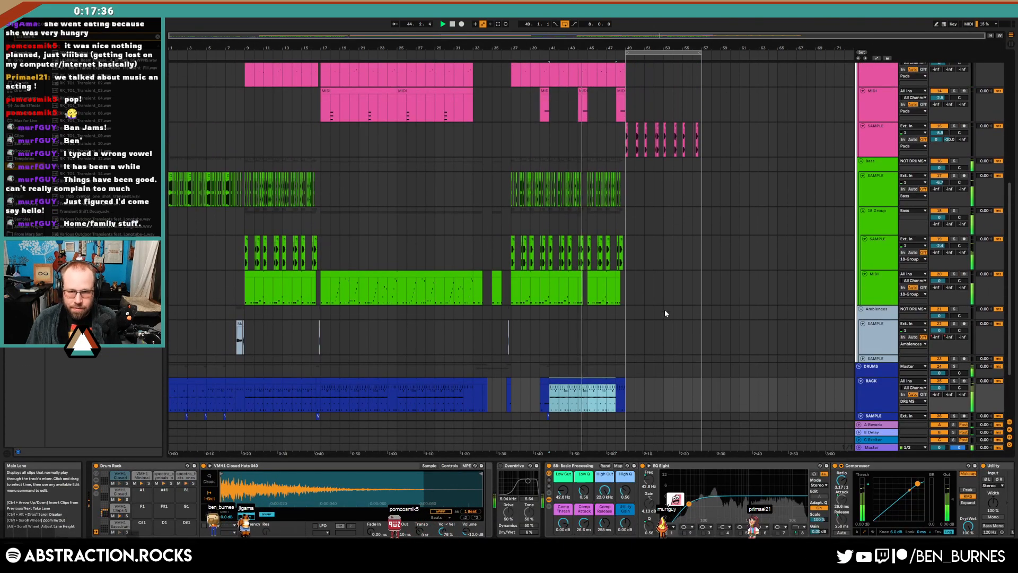
# Build a fill in the last beat of bar 44's drums with extra Claps & Snares 011 hits, moving the existing snare to Bassdrums 038
pyautogui.keyDown('ctrl'); pyautogui.scroll(5, 585, 403); pyautogui.keyUp('ctrl')
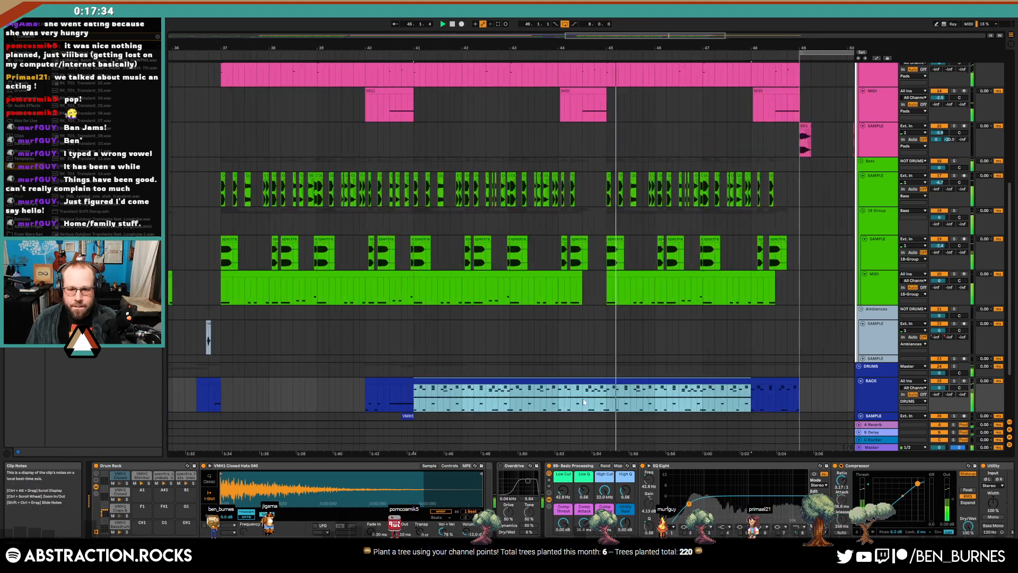
pyautogui.moveTo(607, 402); pyautogui.dragTo(584, 402)
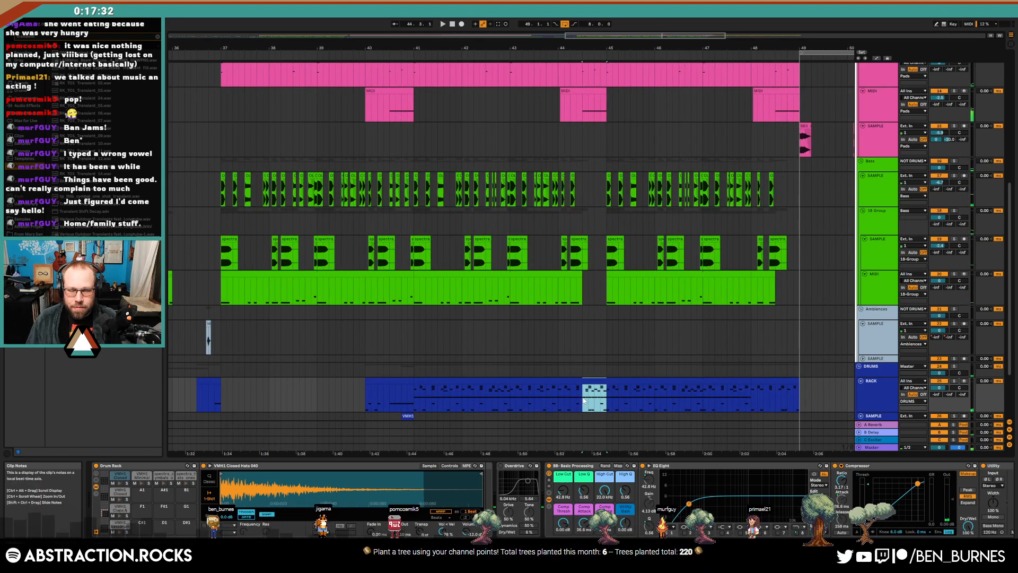
pyautogui.doubleClick(592, 381)
pyautogui.click(781, 422)
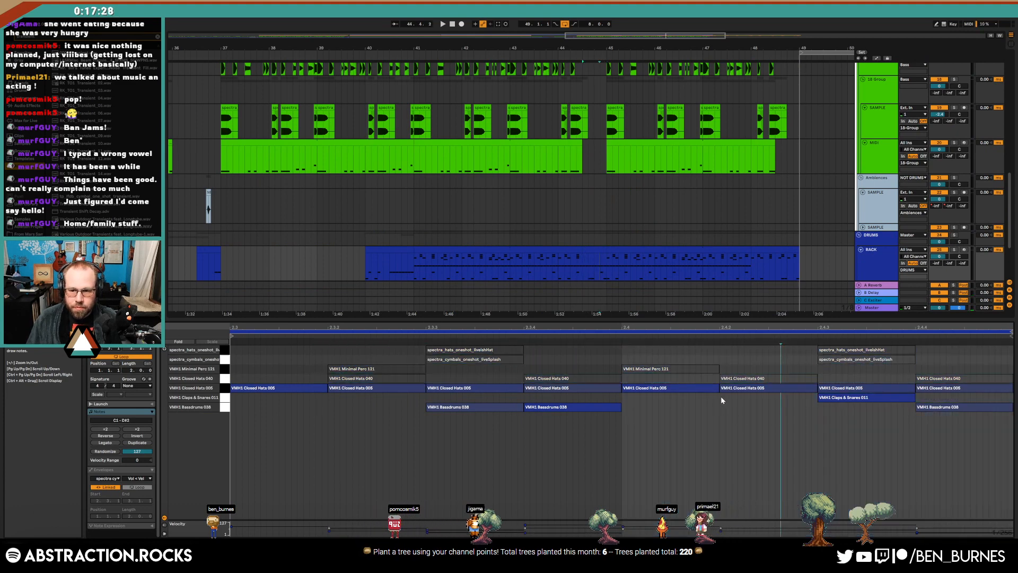
pyautogui.click(625, 395)
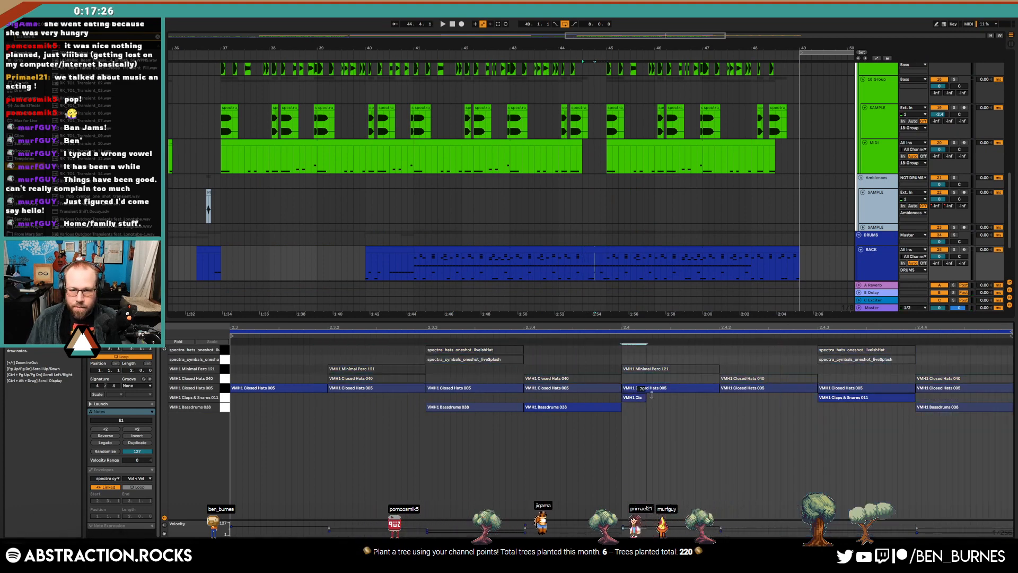
pyautogui.moveTo(651, 395); pyautogui.dragTo(675, 396)
pyautogui.click(692, 398)
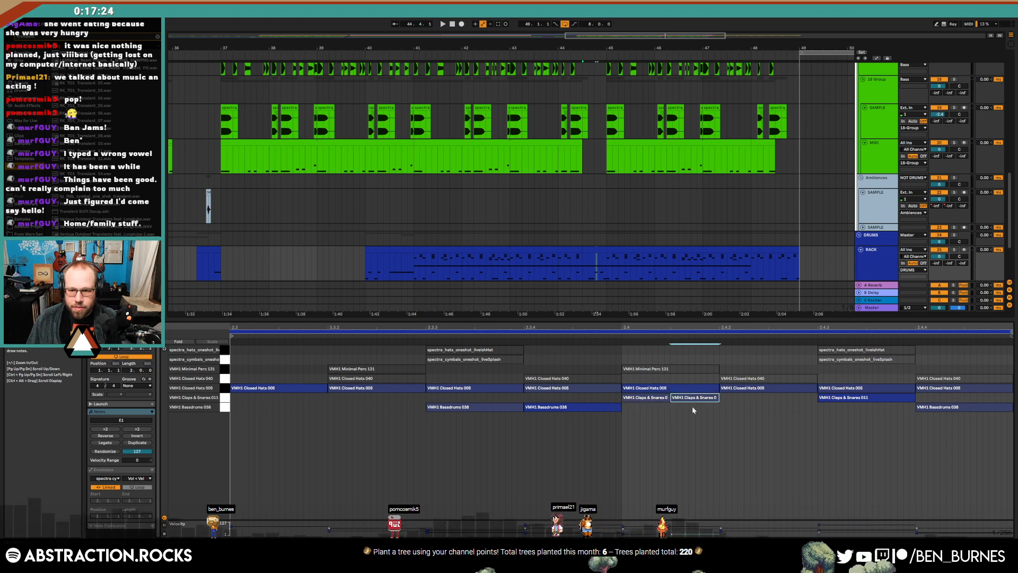
pyautogui.moveTo(829, 399)
pyautogui.mouseDown()
pyautogui.moveTo(753, 402)
pyautogui.moveTo(944, 402)
pyautogui.moveTo(835, 408)
pyautogui.mouseUp()
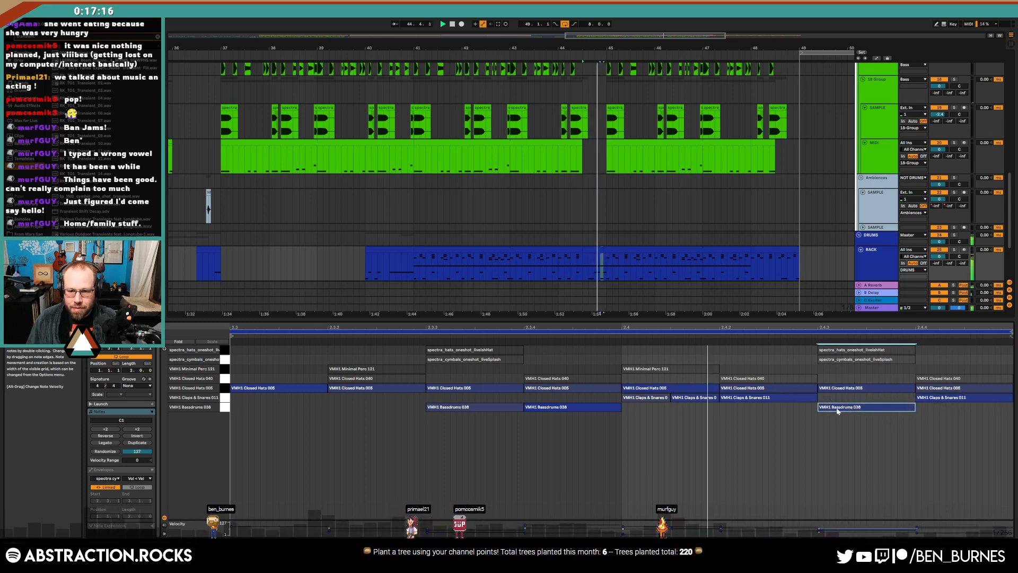
pyautogui.hotkey('shift', 'Tab')
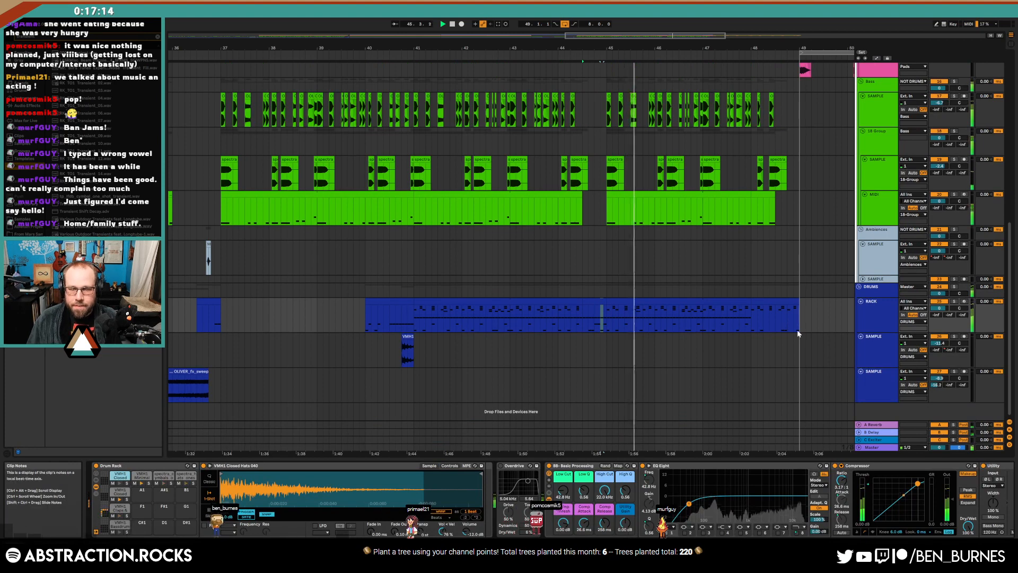
# Copy the short ambience sample placed just before bar 37 to the end of bar 48
pyautogui.scroll(-5, 782, 314)
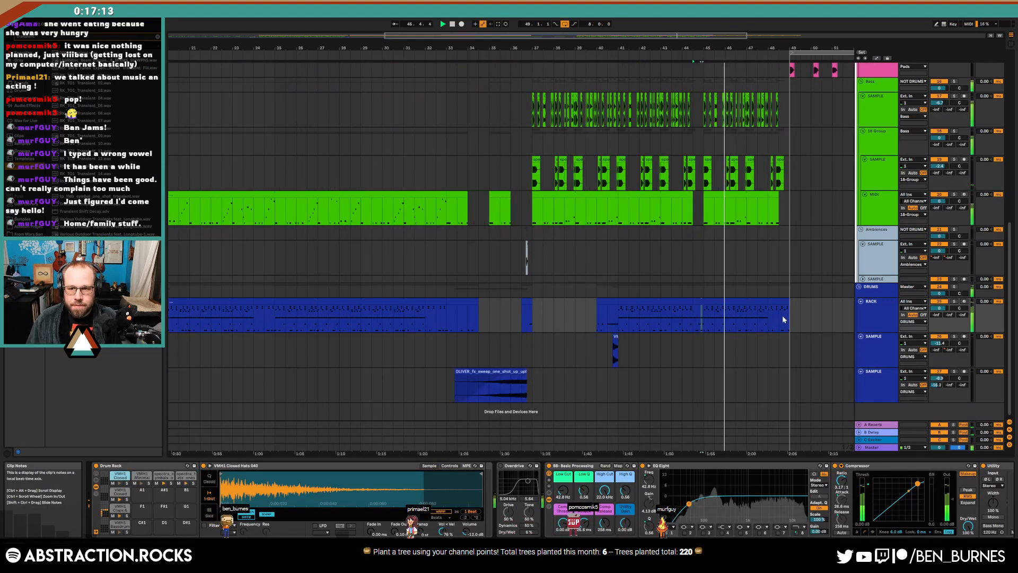
pyautogui.click(528, 259)
pyautogui.scroll(-5, 784, 253)
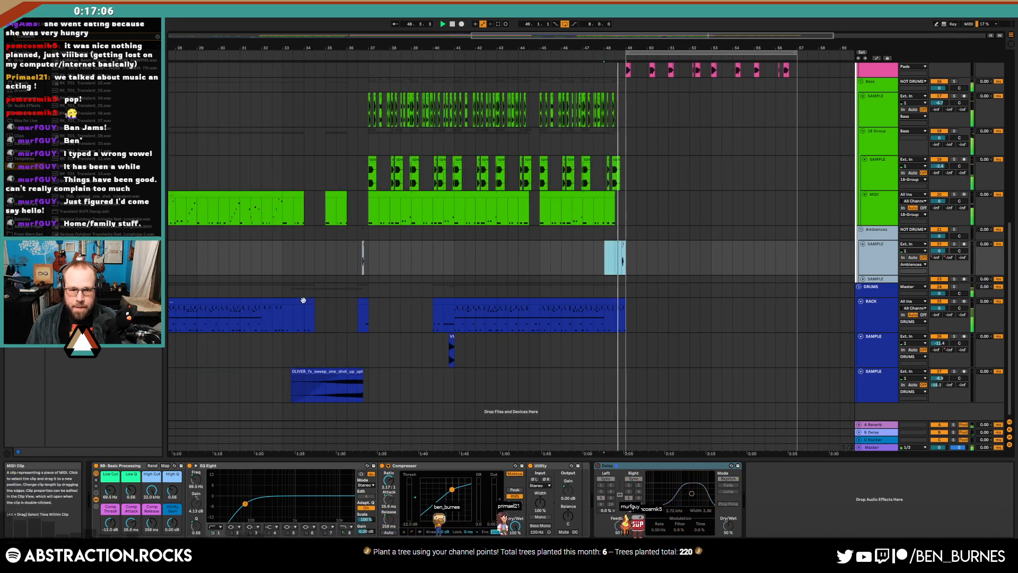
# Copy the two-bar drum rack pattern starting at bar 5 to bar 49 and repeat it through bar 56
pyautogui.moveTo(206, 318); pyautogui.dragTo(226, 318)
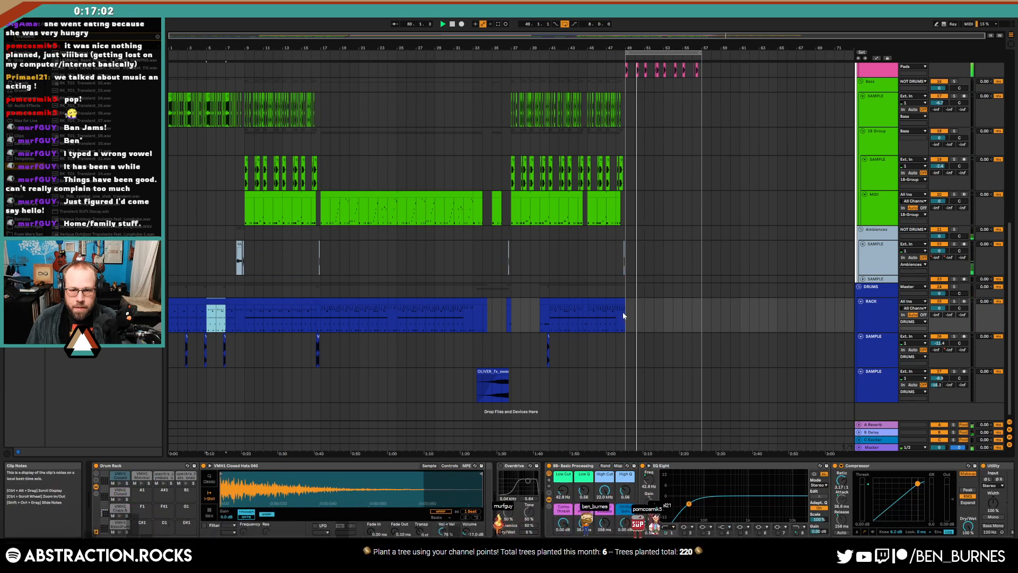
pyautogui.click(196, 302)
pyautogui.moveTo(196, 302); pyautogui.dragTo(629, 306)
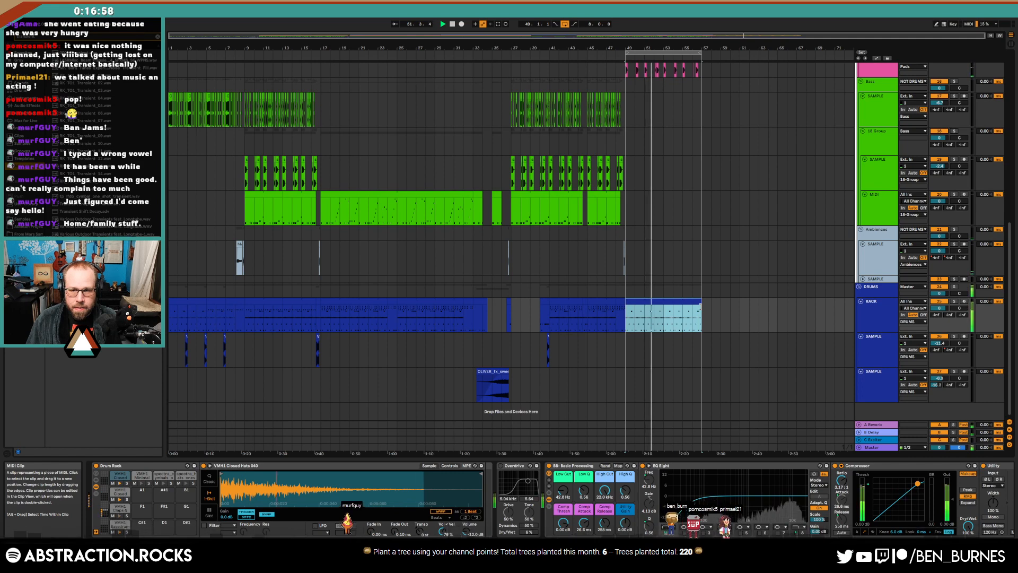
# Add Closed Hats 040 note pairs to the copied drum pattern, on beat 3 of its second bar and around beat 2 of its first
pyautogui.doubleClick(688, 302)
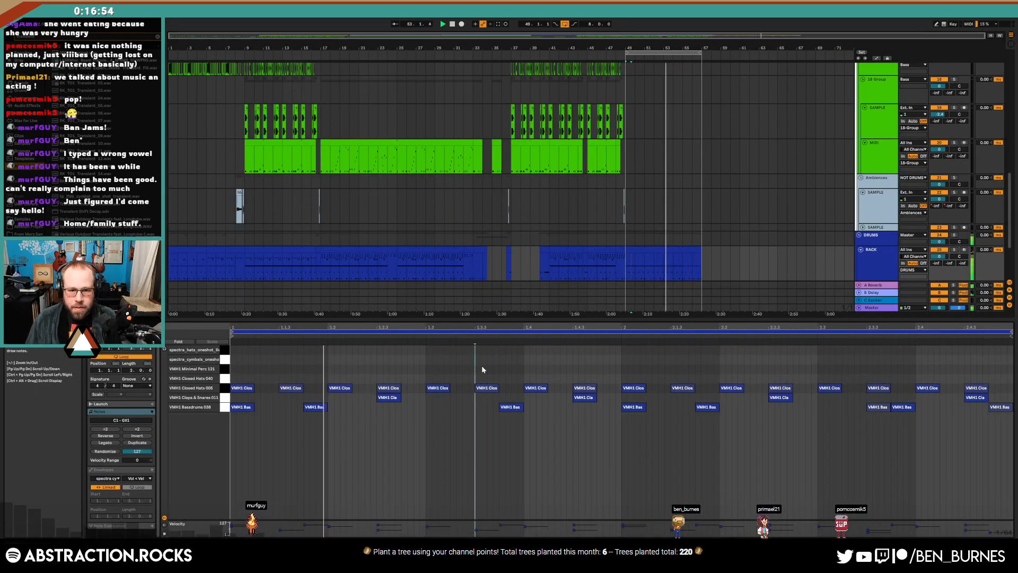
pyautogui.hotkey('ctrl', 'v')
pyautogui.click(465, 367)
pyautogui.press('space')
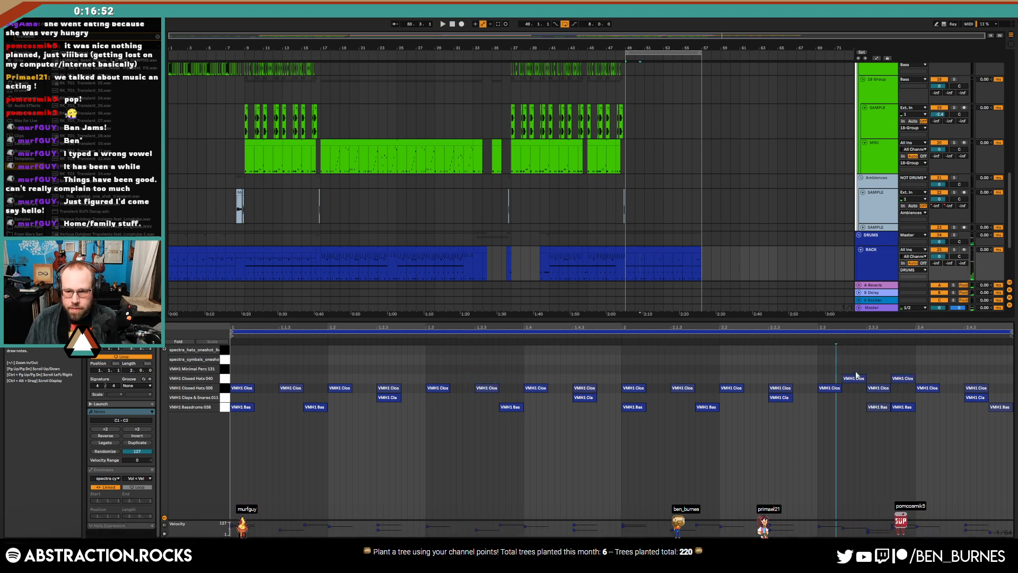
pyautogui.click(350, 362)
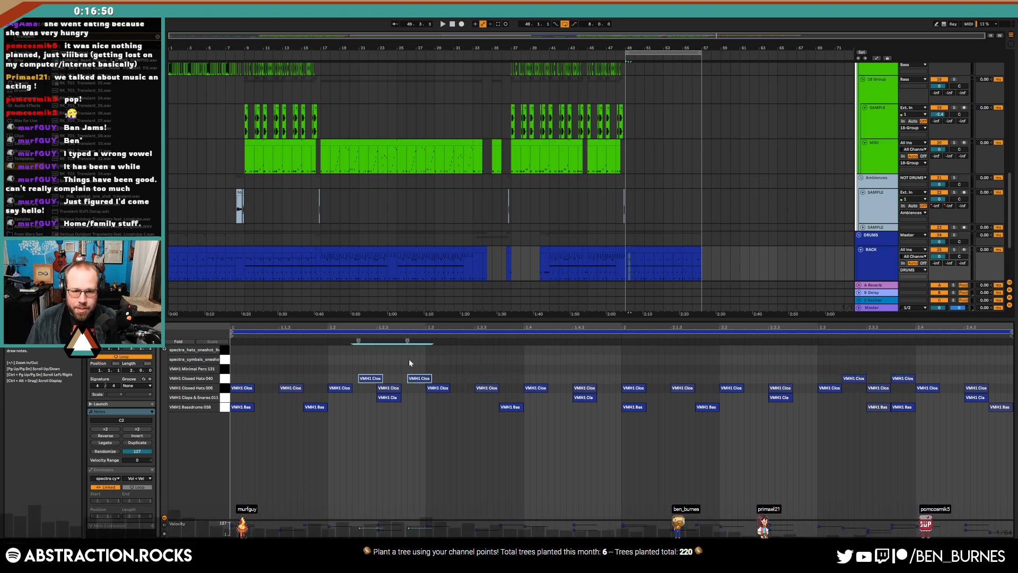
pyautogui.hotkey('ctrl', 'v')
pyautogui.press('space')
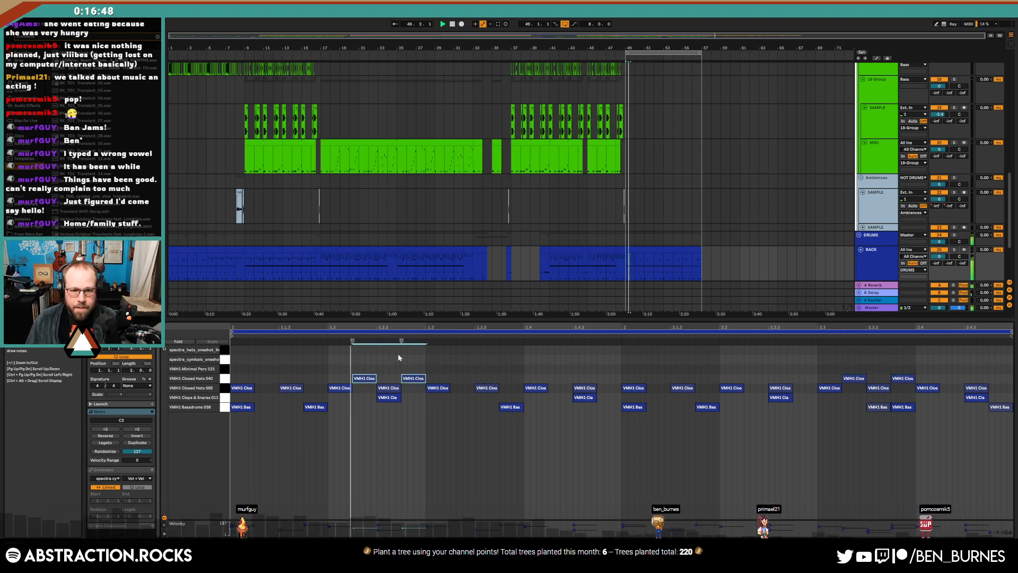
# Shift the first bar's hat pair later, delete its second hit, and add Closed Hats 040 notes early in the second bar and on its last beat
pyautogui.moveTo(364, 380); pyautogui.dragTo(414, 382)
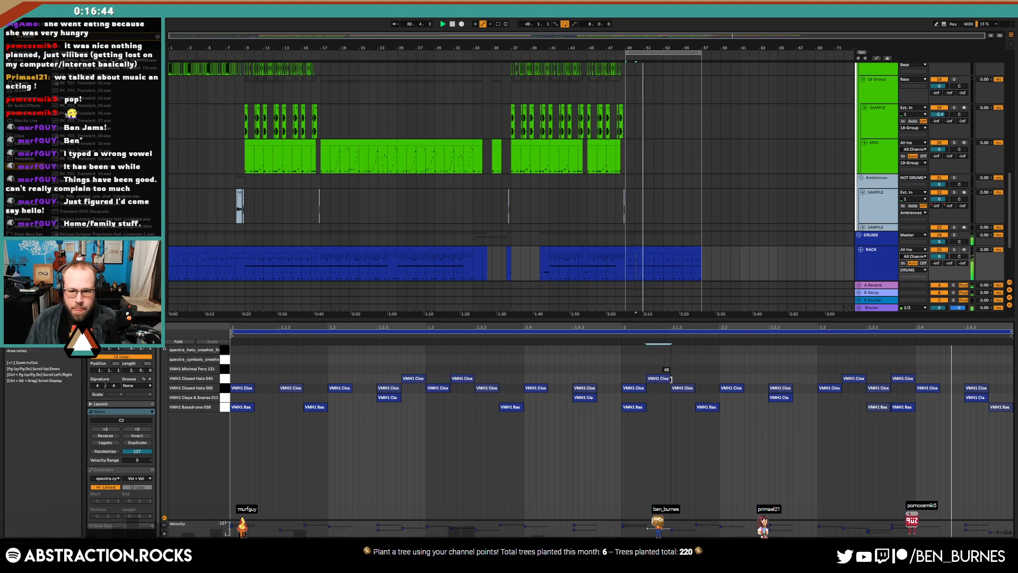
pyautogui.click(667, 378)
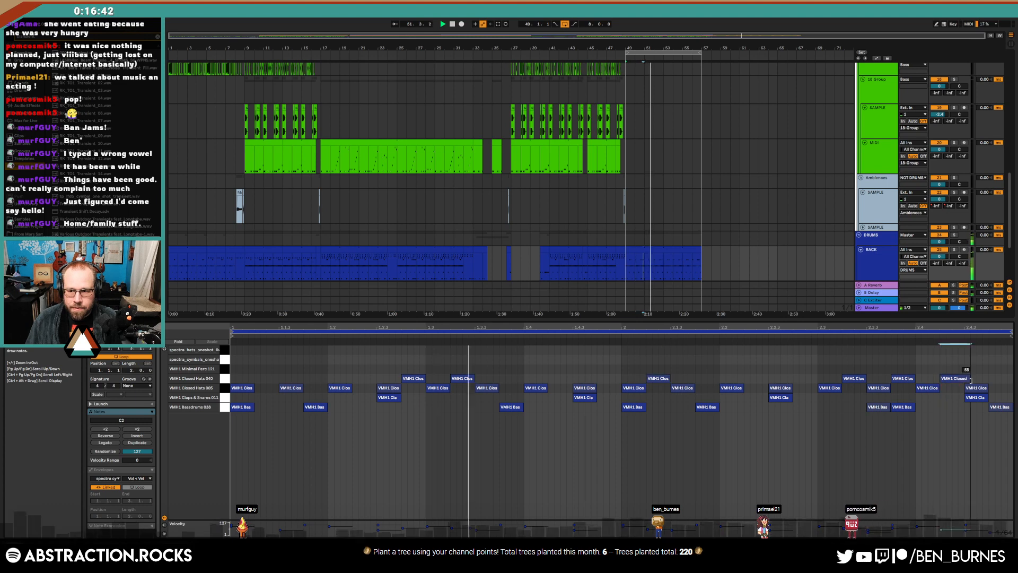
pyautogui.moveTo(971, 379); pyautogui.dragTo(964, 383)
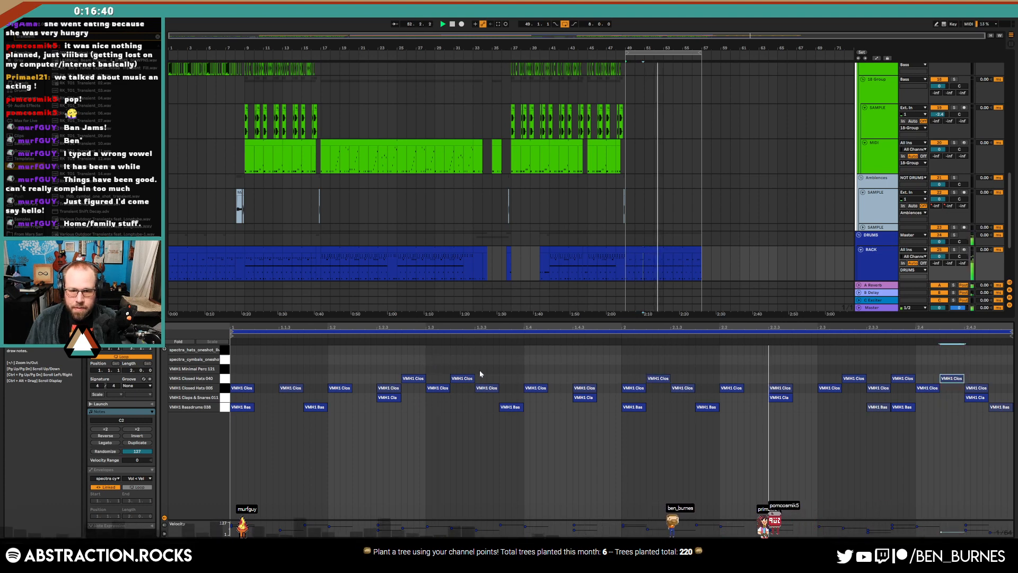
pyautogui.press('Delete')
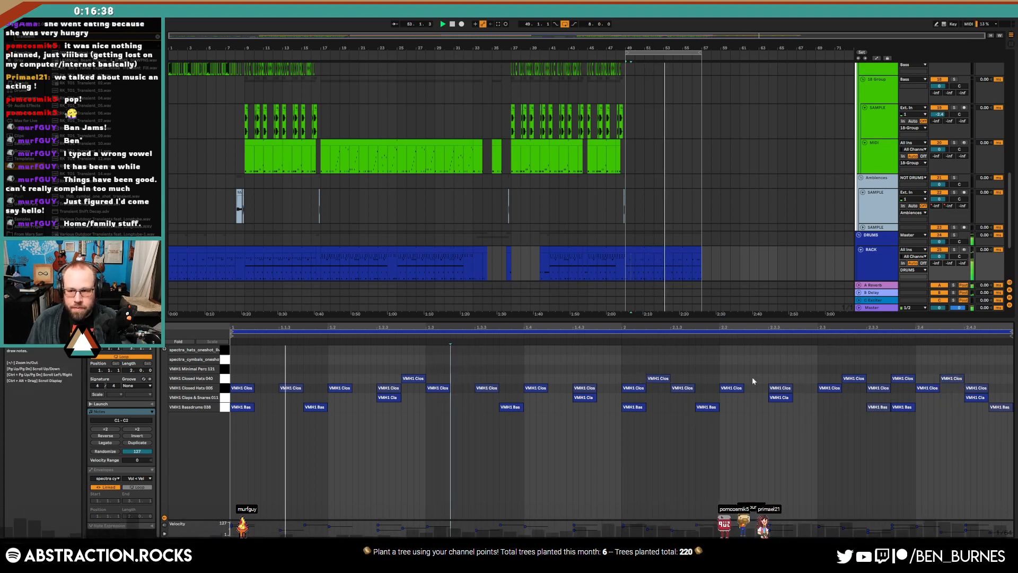
pyautogui.hotkey('shift', 'Tab')
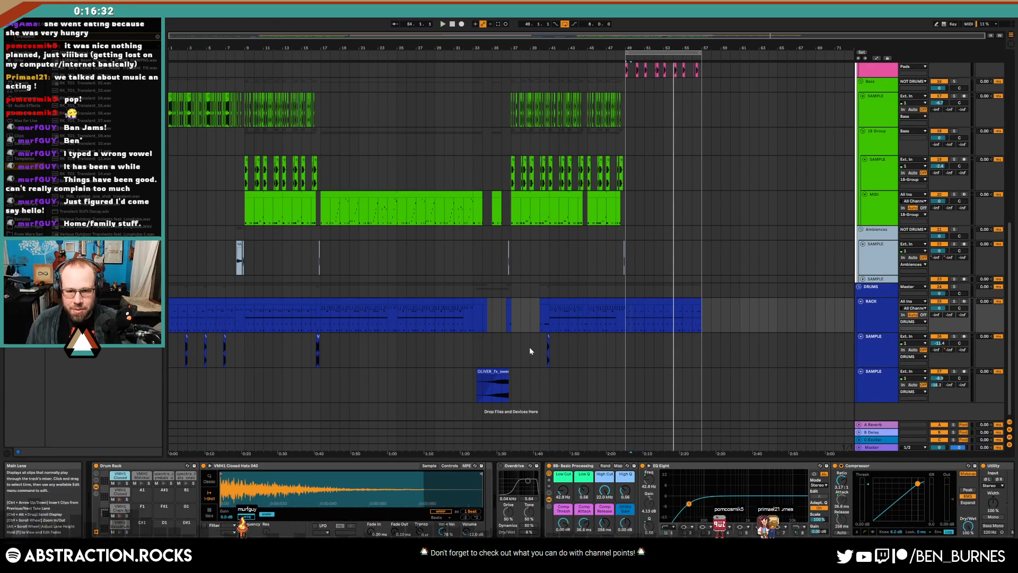
# Copy the FX sample around bar 3 to the end of bar 48, shift it half a beat earlier, and play the transition
pyautogui.click(177, 346)
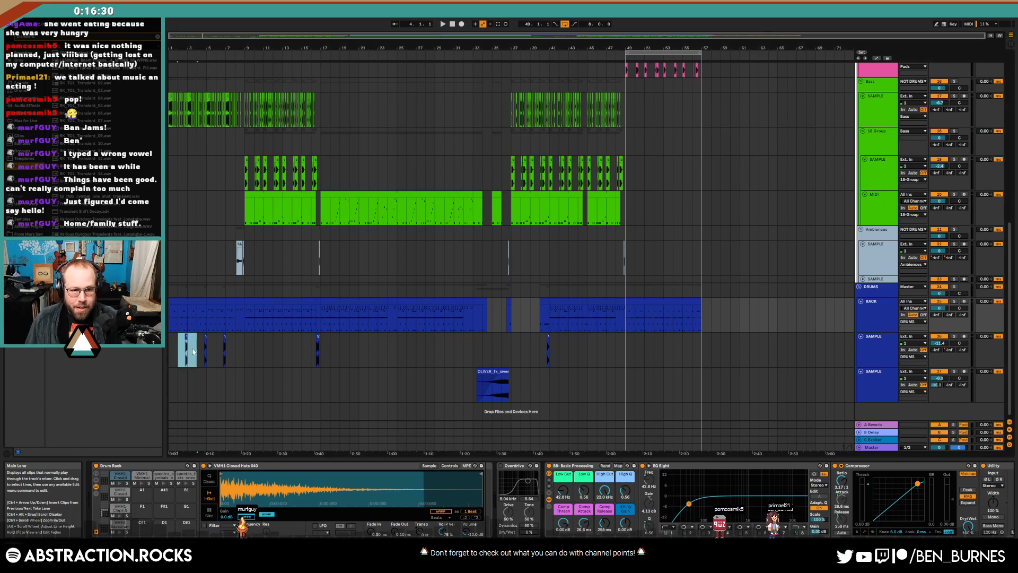
pyautogui.click(617, 348)
pyautogui.scroll(5, 621, 349)
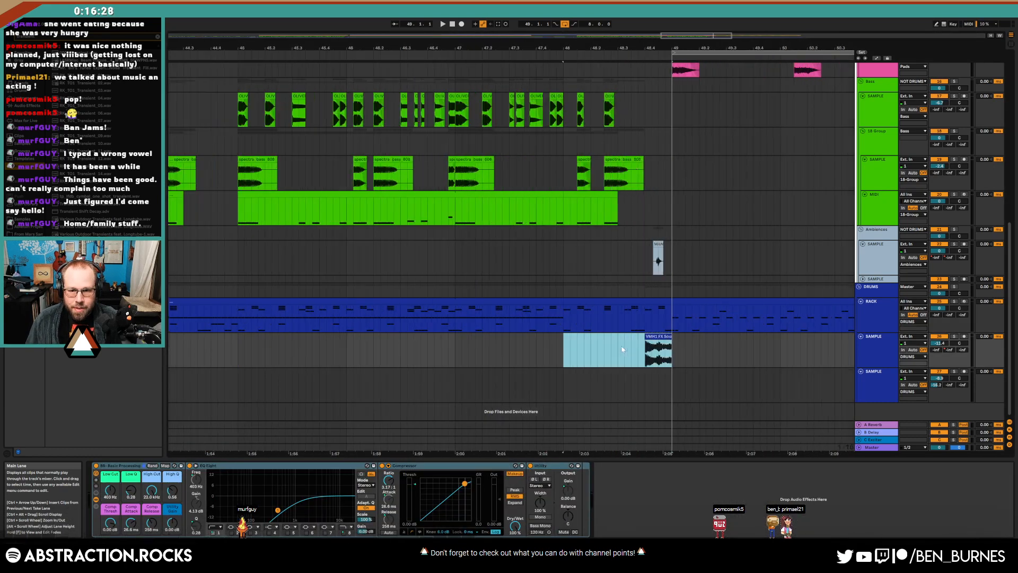
pyautogui.moveTo(656, 336); pyautogui.dragTo(652, 340)
pyautogui.click(625, 354)
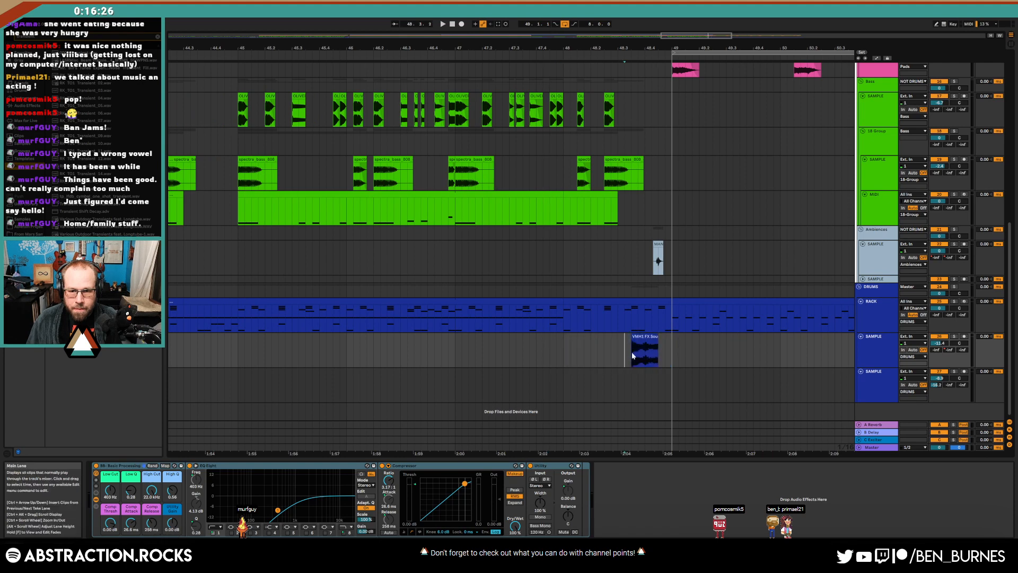
pyautogui.scroll(3, 655, 342)
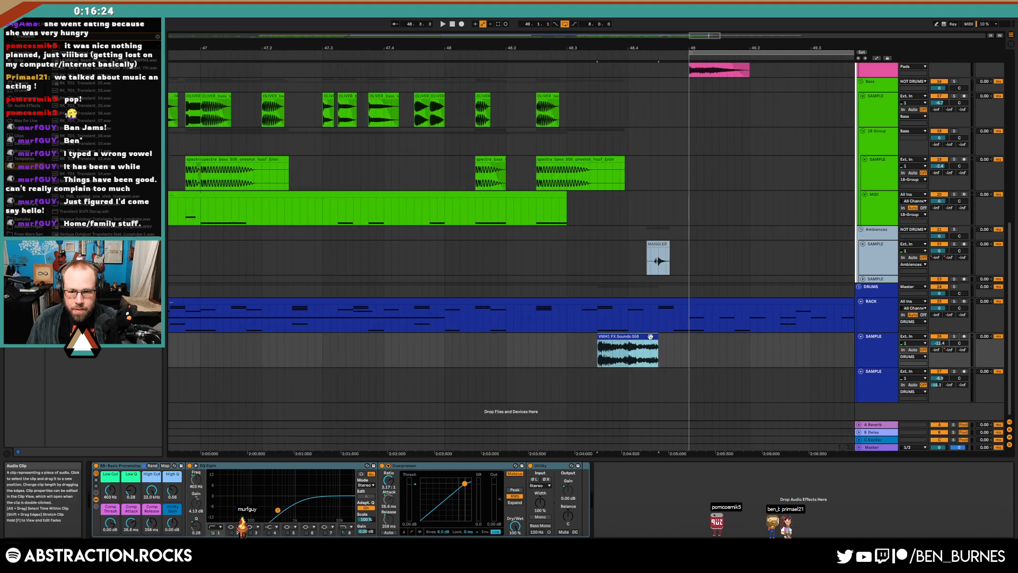
pyautogui.click(460, 349)
pyautogui.press('space')
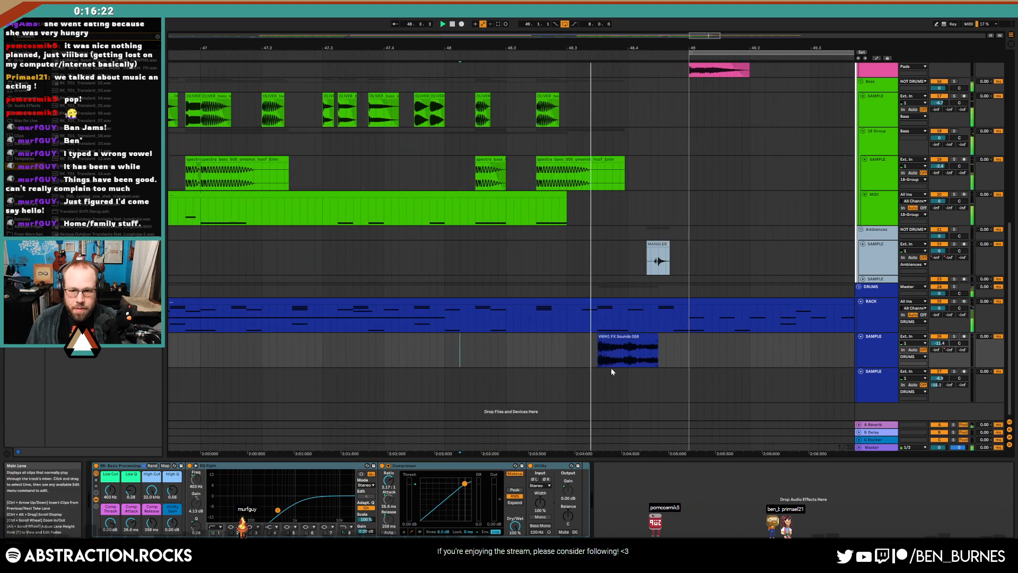
# Deactivate the percussion, hat, cymbal and bass drum notes in the last beat of bar 48's drum clip
pyautogui.doubleClick(657, 312)
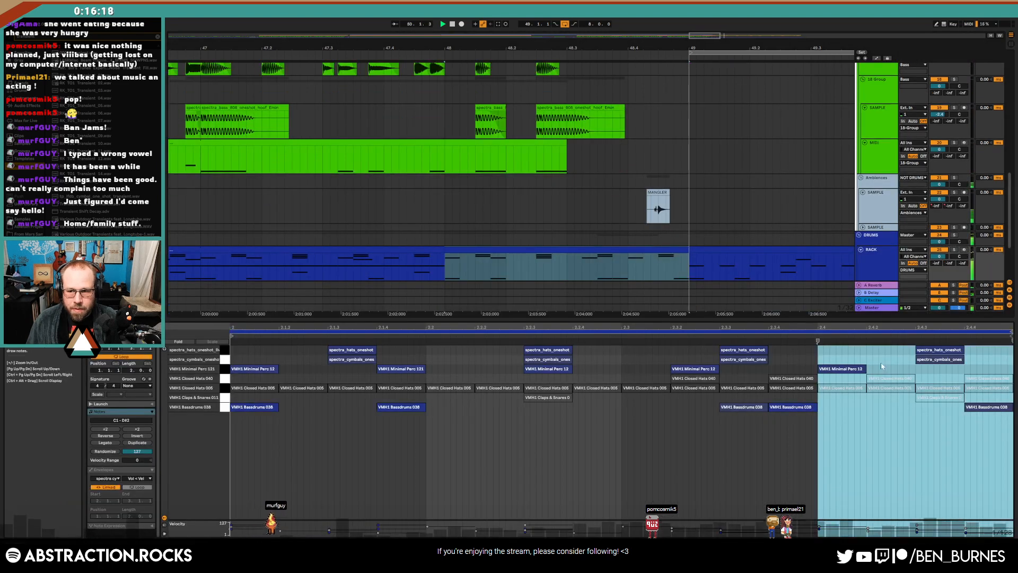
pyautogui.click(843, 369)
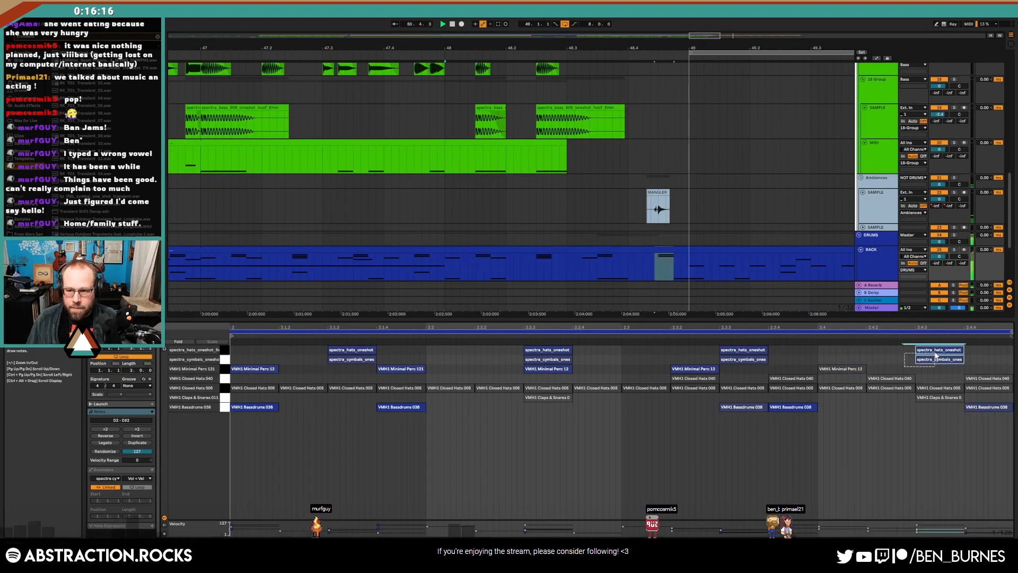
pyautogui.click(985, 407)
pyautogui.hotkey('shift', 'Tab')
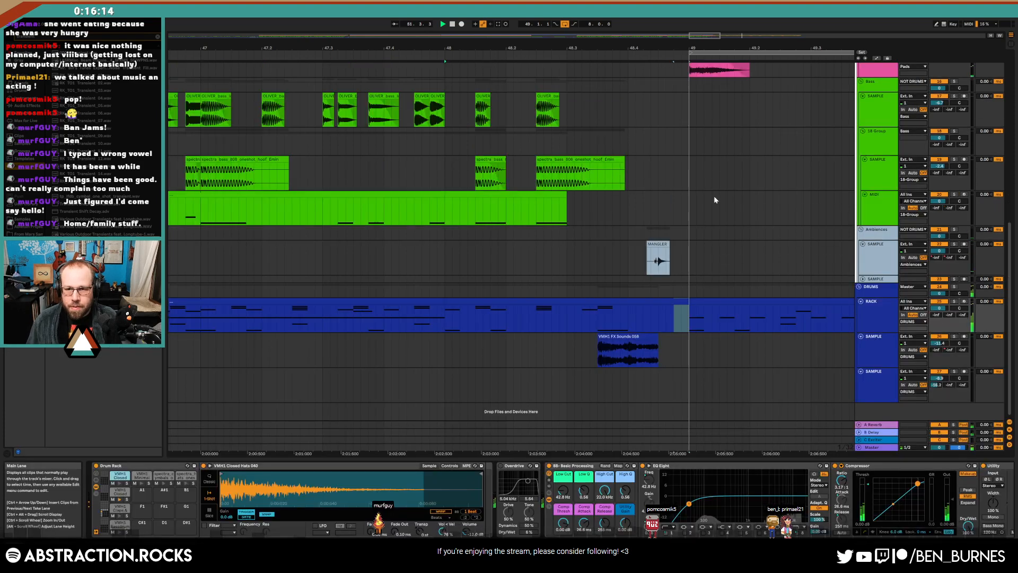
# Flatten the arpeggio's Operator Filter Freq automation to a constant low value from bar 49 across the new section
pyautogui.scroll(-2, 719, 194)
pyautogui.scroll(6, 726, 192)
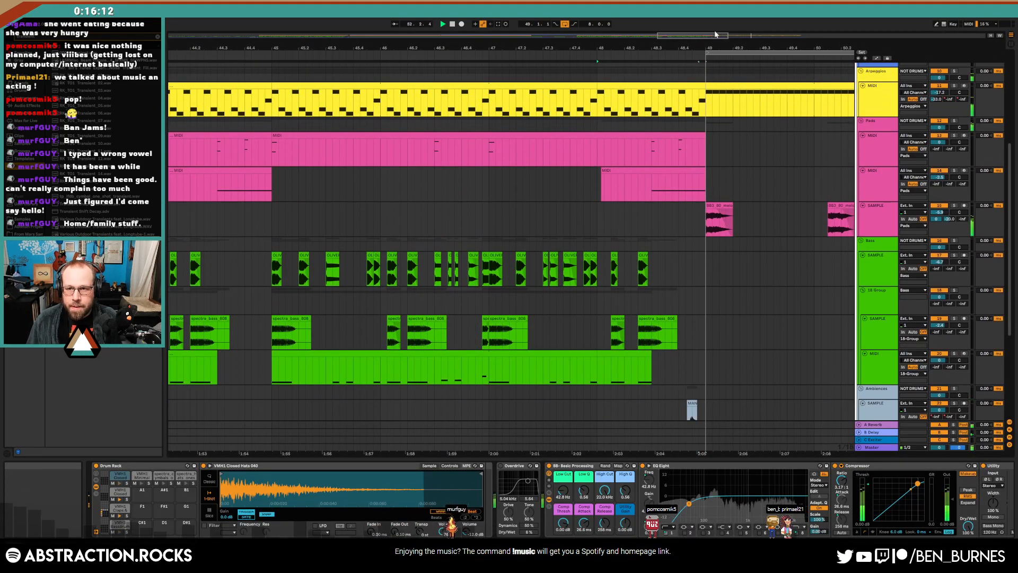
pyautogui.moveTo(716, 35); pyautogui.dragTo(764, 35)
pyautogui.press('a')
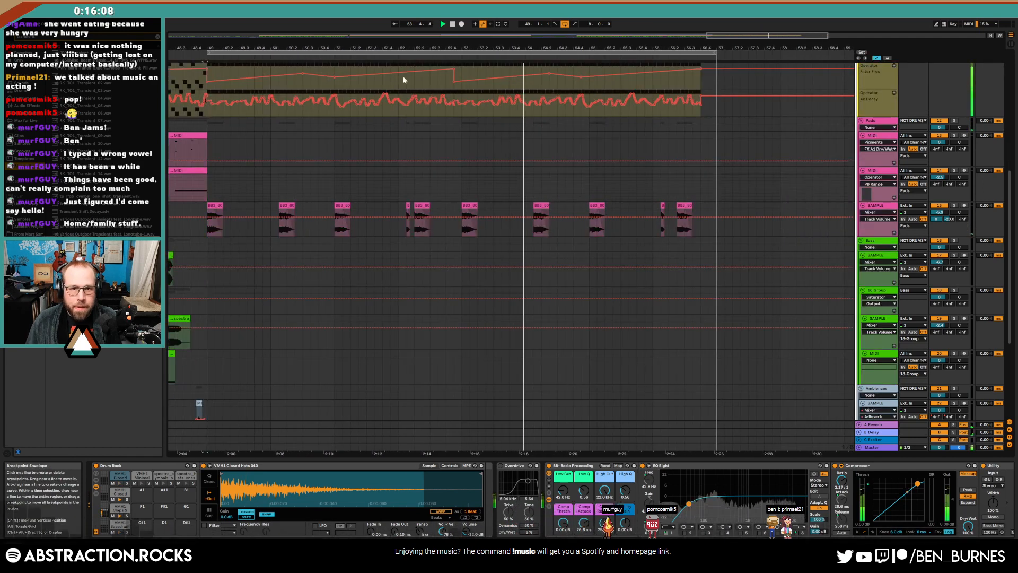
pyautogui.click(262, 69)
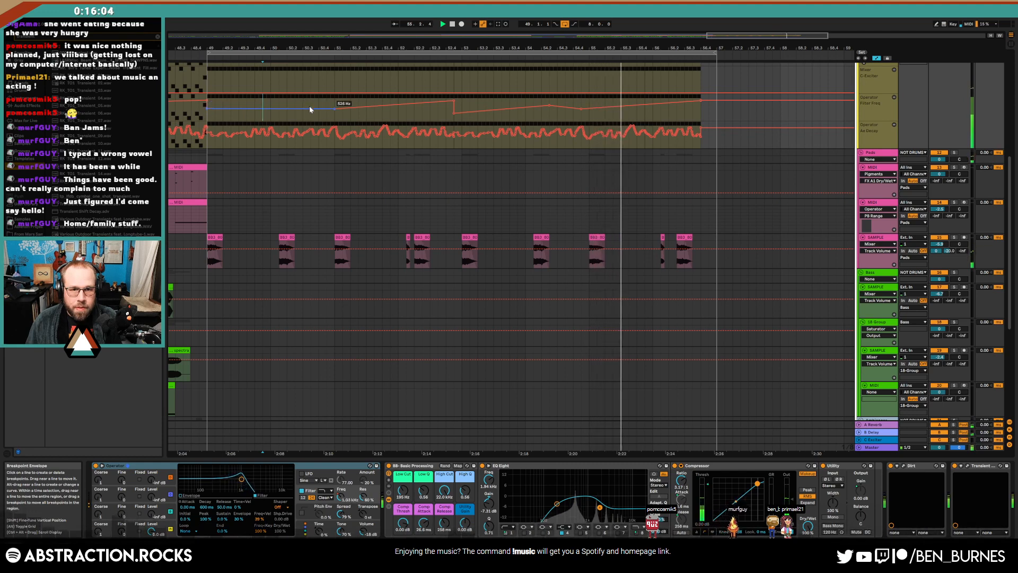
pyautogui.click(454, 99)
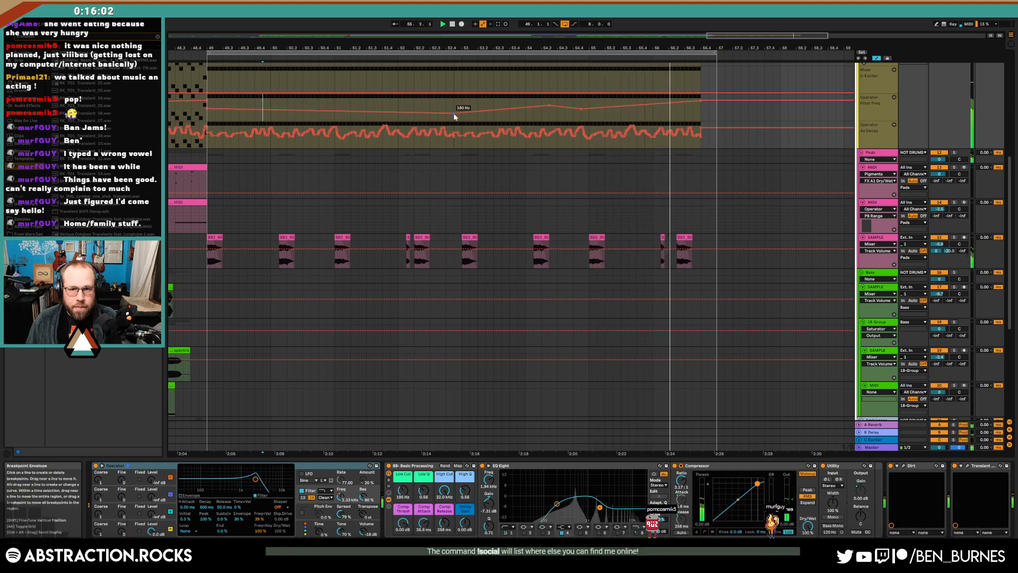
pyautogui.moveTo(430, 113); pyautogui.dragTo(711, 123)
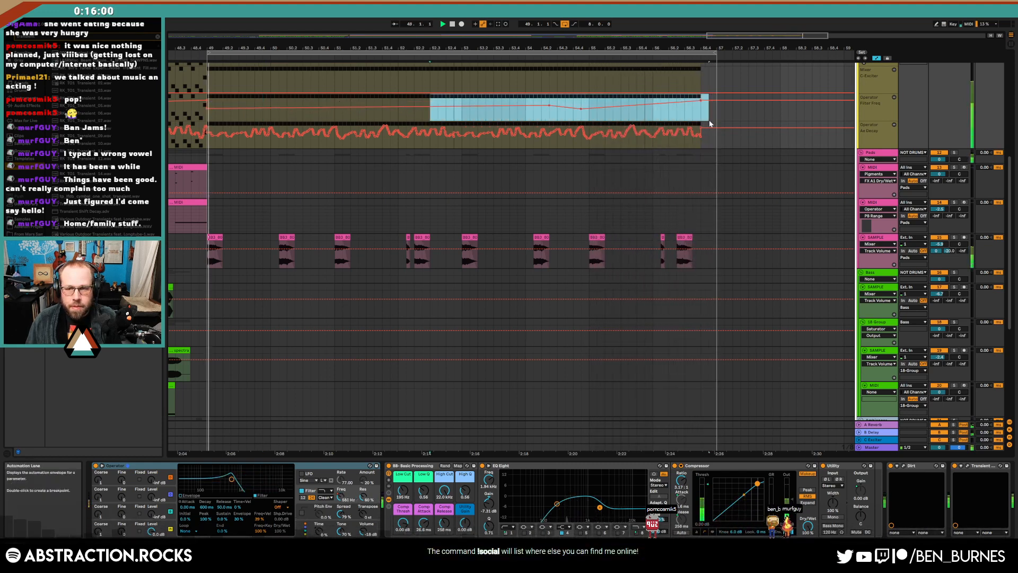
pyautogui.press('Delete')
pyautogui.click(438, 111)
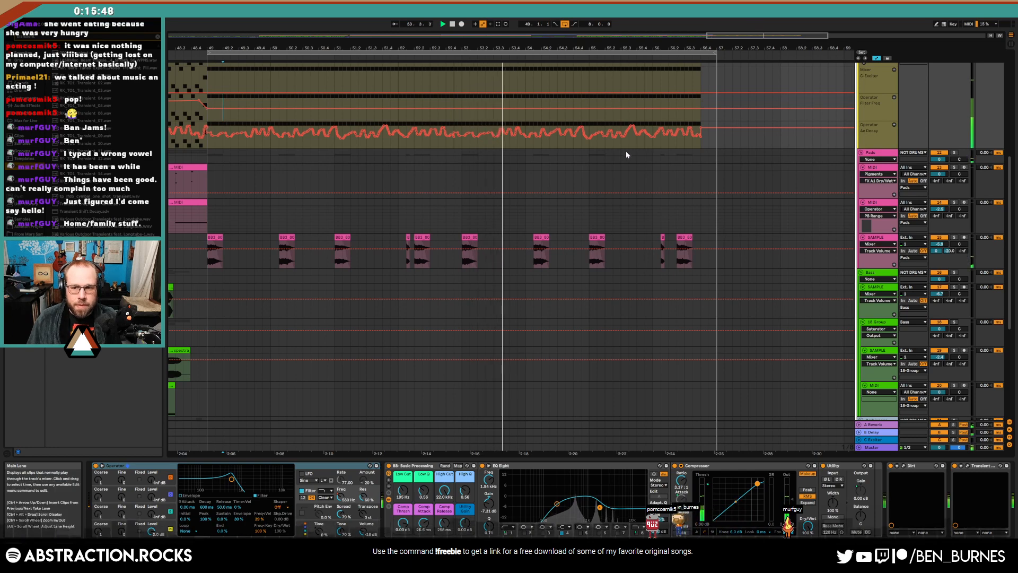
pyautogui.press('a')
pyautogui.scroll(-3, 298, 261)
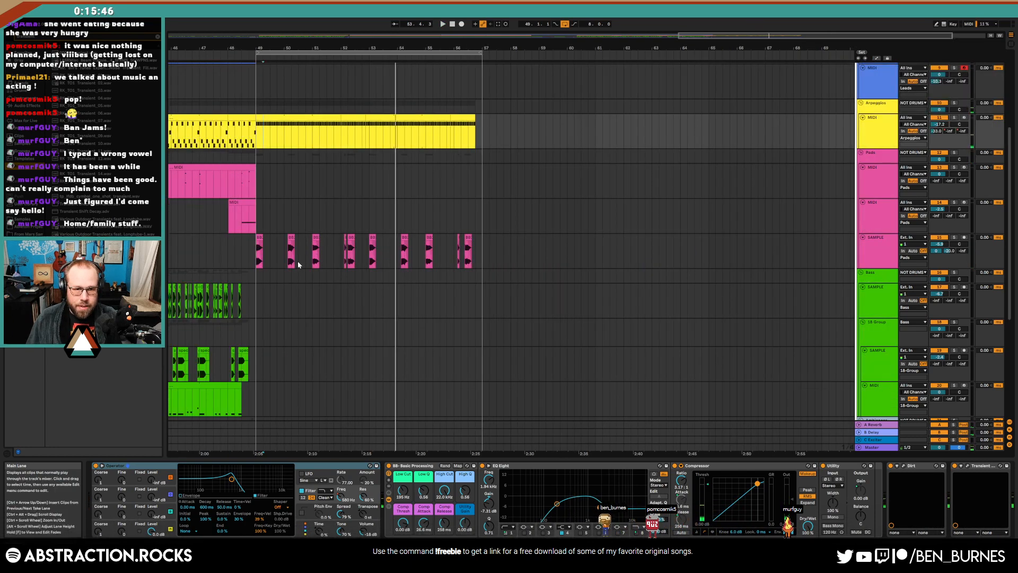
# Capture the played bass notes as a MIDI clip, move it to bar 49, and copy its D#1 note to the clip's start as C1
pyautogui.scroll(-2, 319, 317)
pyautogui.press('space')
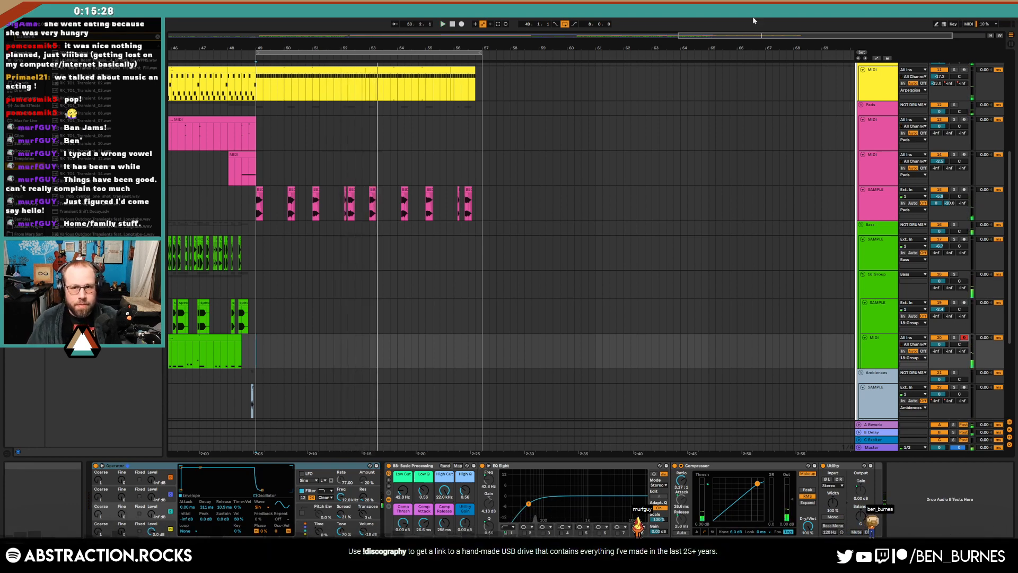
pyautogui.click(498, 24)
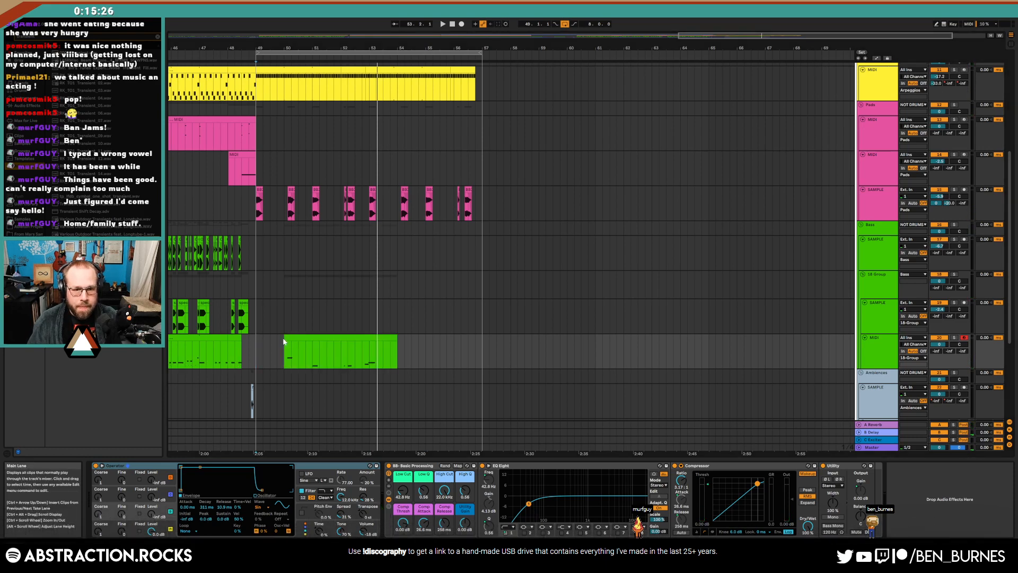
pyautogui.moveTo(283, 341); pyautogui.dragTo(257, 345)
pyautogui.doubleClick(265, 338)
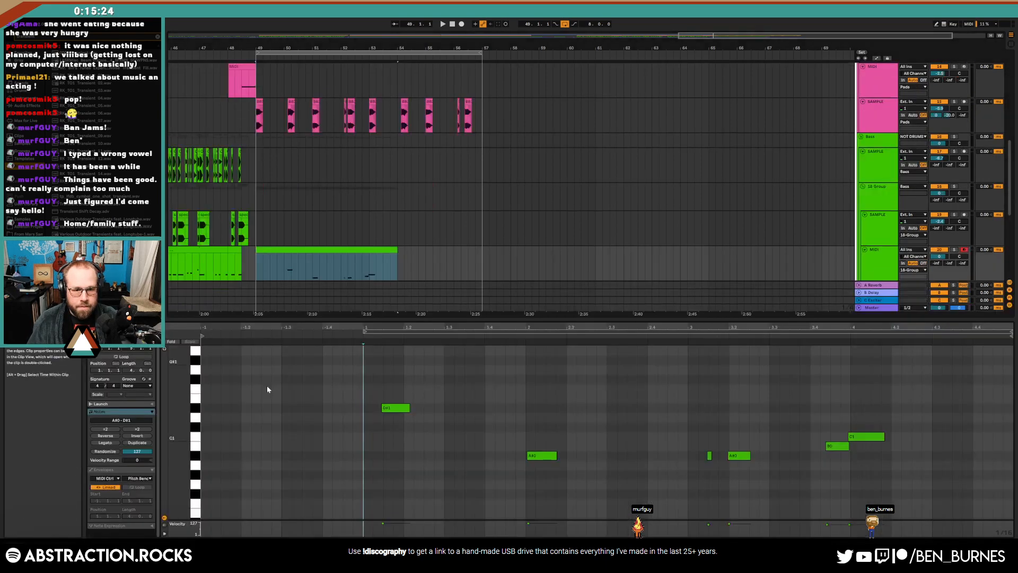
pyautogui.moveTo(397, 410); pyautogui.dragTo(221, 438)
# During playback, shorten the first C1, the D#1 and the first A#0 bass notes to about an eighth note, aligning the latter two to the grid
pyautogui.press('space')
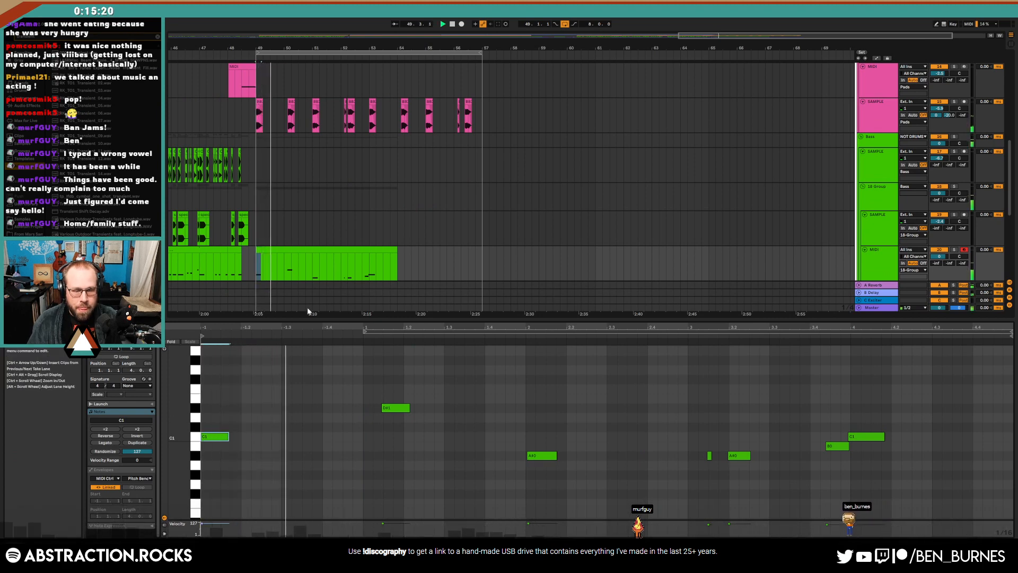
pyautogui.moveTo(228, 438); pyautogui.dragTo(221, 438)
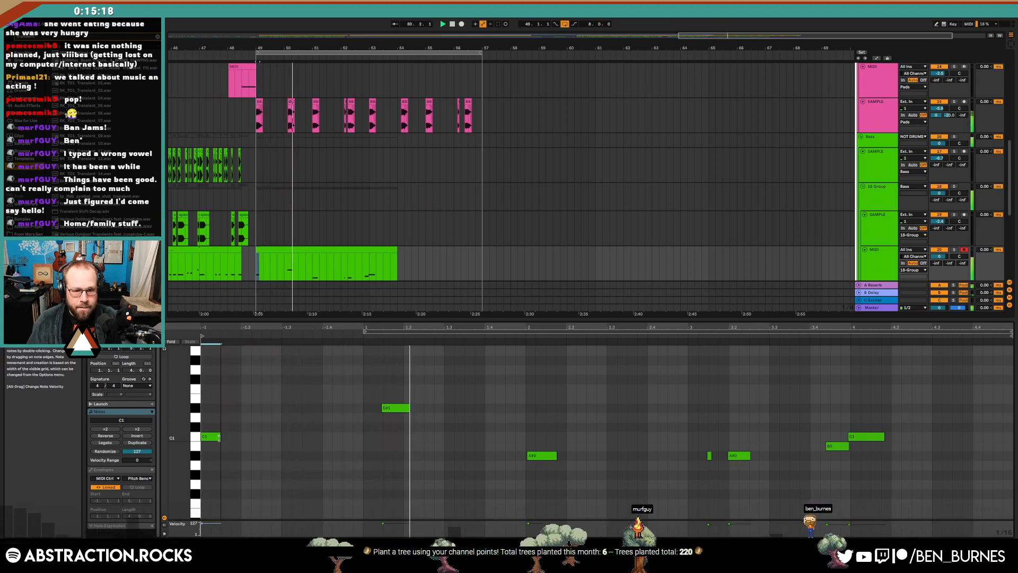
pyautogui.click(396, 408)
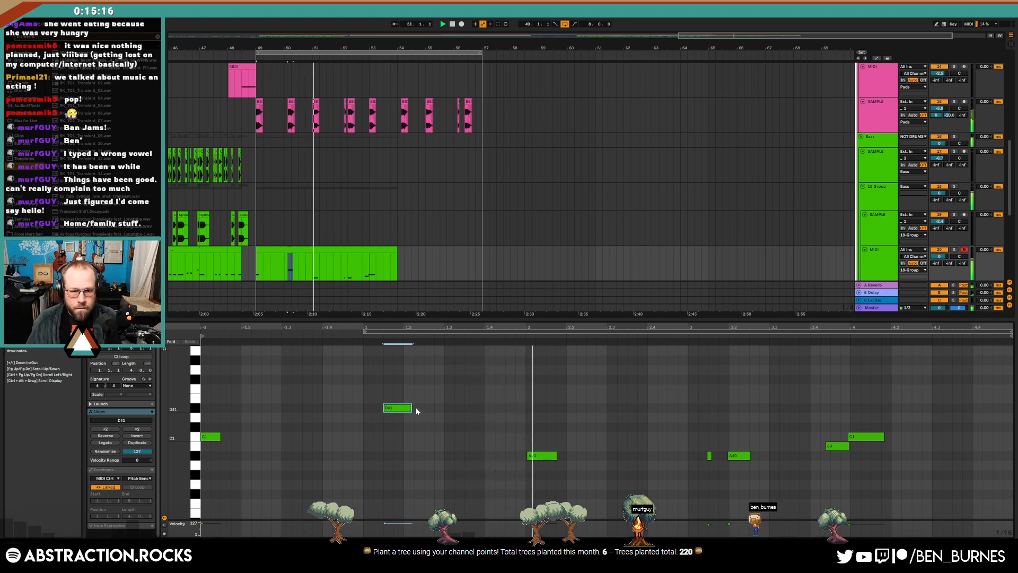
pyautogui.moveTo(410, 409); pyautogui.dragTo(402, 409)
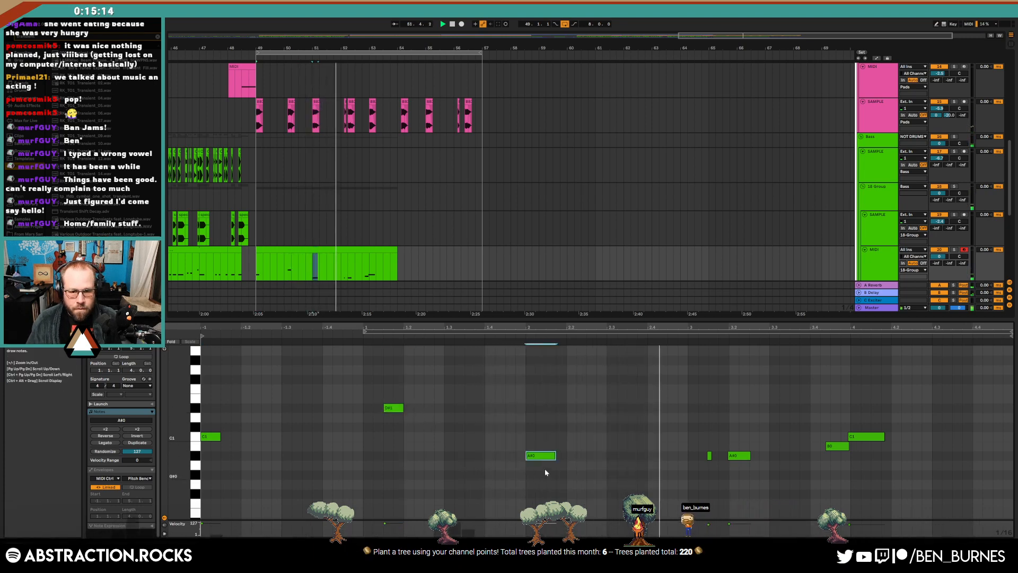
pyautogui.click(555, 456)
pyautogui.moveTo(556, 456); pyautogui.dragTo(546, 456)
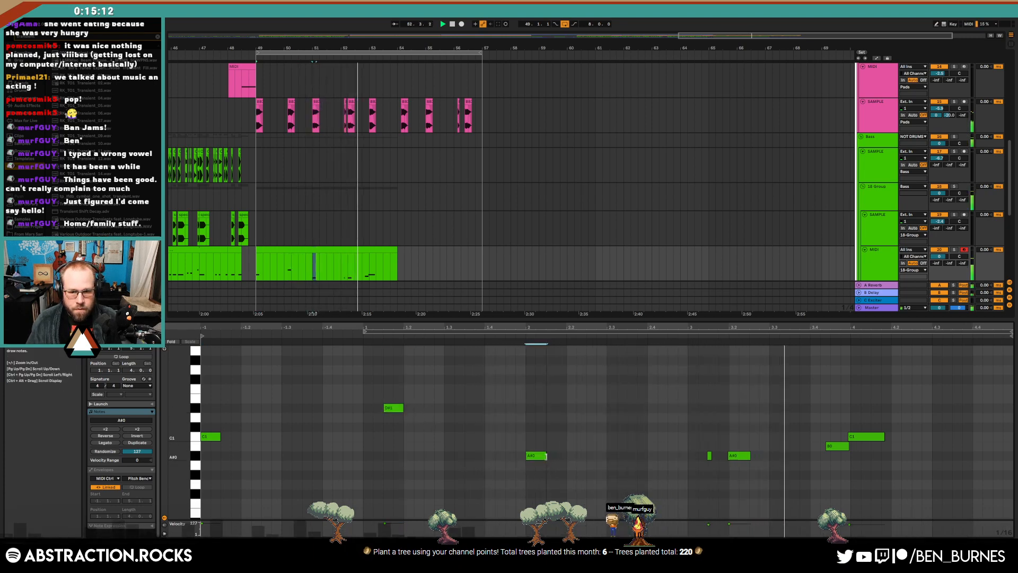
# Quantize the two later A#0 notes and the B0 note in the bass clip
pyautogui.click(710, 455)
pyautogui.hotkey('ctrl', 'u')
pyautogui.moveTo(740, 440); pyautogui.dragTo(747, 469)
pyautogui.hotkey('ctrl', 'u')
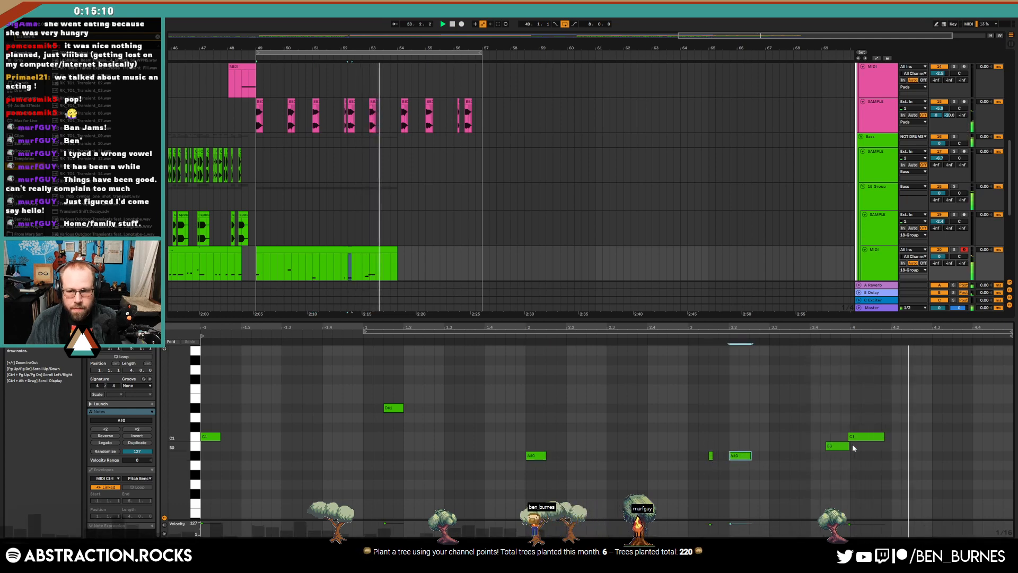
pyautogui.moveTo(828, 431); pyautogui.dragTo(831, 453)
pyautogui.hotkey('ctrl', 'u')
# Delete the final C1 note of the bass clip and cut off the clip's portion from bar 53 onward
pyautogui.moveTo(875, 419); pyautogui.dragTo(882, 458)
pyautogui.press('Delete')
pyautogui.moveTo(371, 266); pyautogui.dragTo(405, 264)
pyautogui.press('Delete')
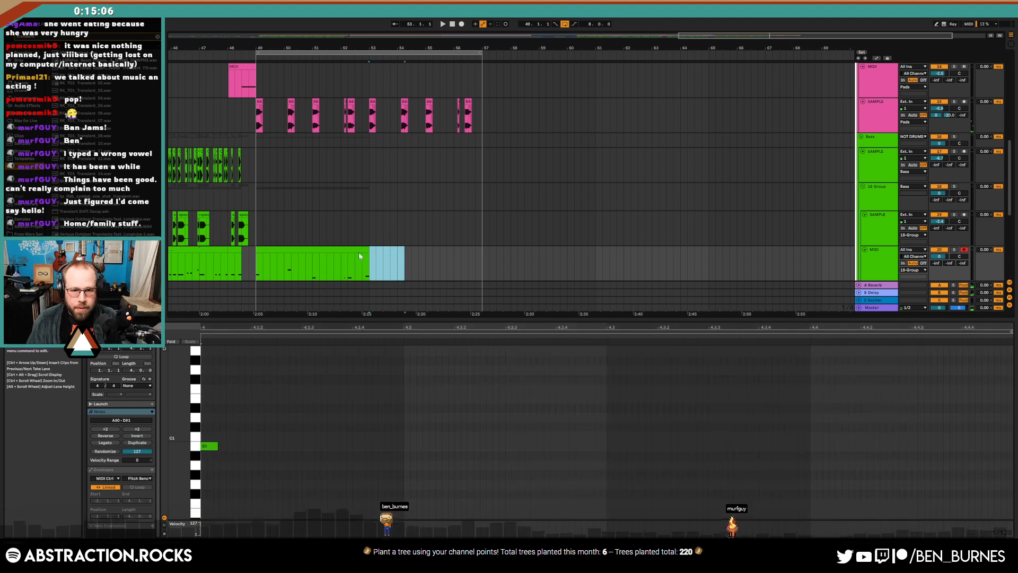
# Consolidate the four-bar bass clip, enable its loop, extend it to bar 57, and play the section
pyautogui.click(355, 249)
pyautogui.press('space')
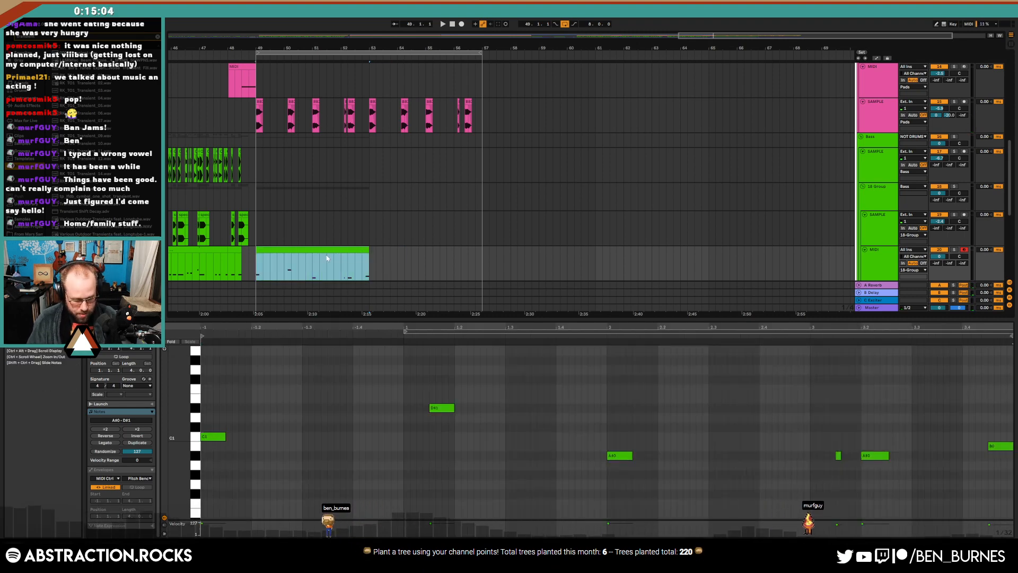
pyautogui.hotkey('ctrl', 'j')
pyautogui.click(126, 357)
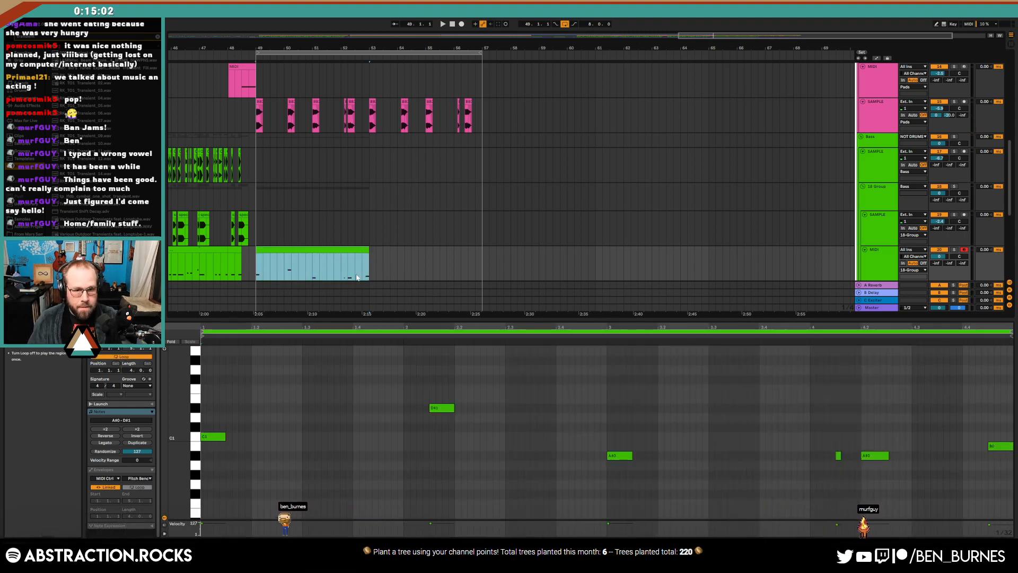
pyautogui.moveTo(368, 251); pyautogui.dragTo(495, 255)
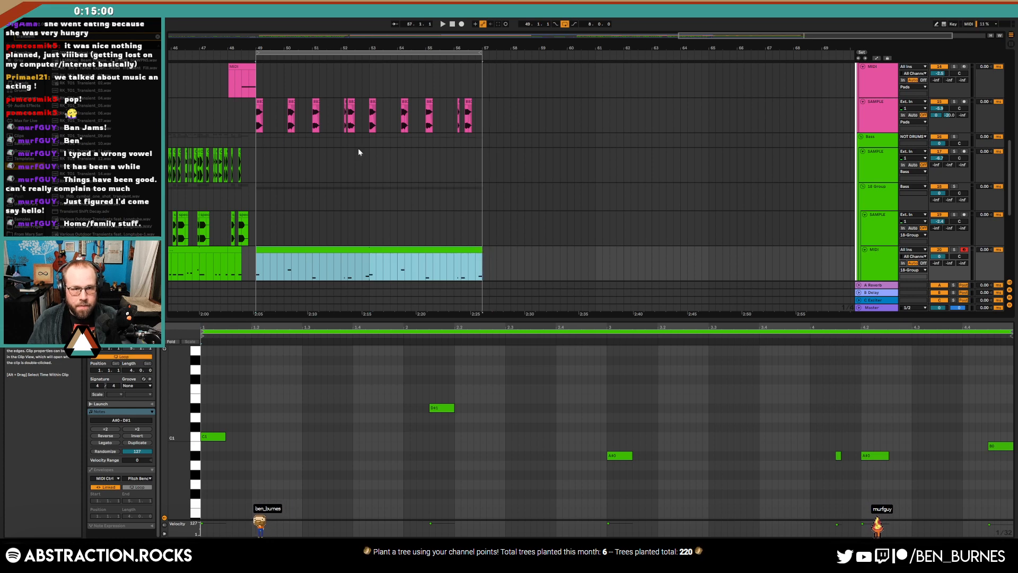
pyautogui.click(393, 172)
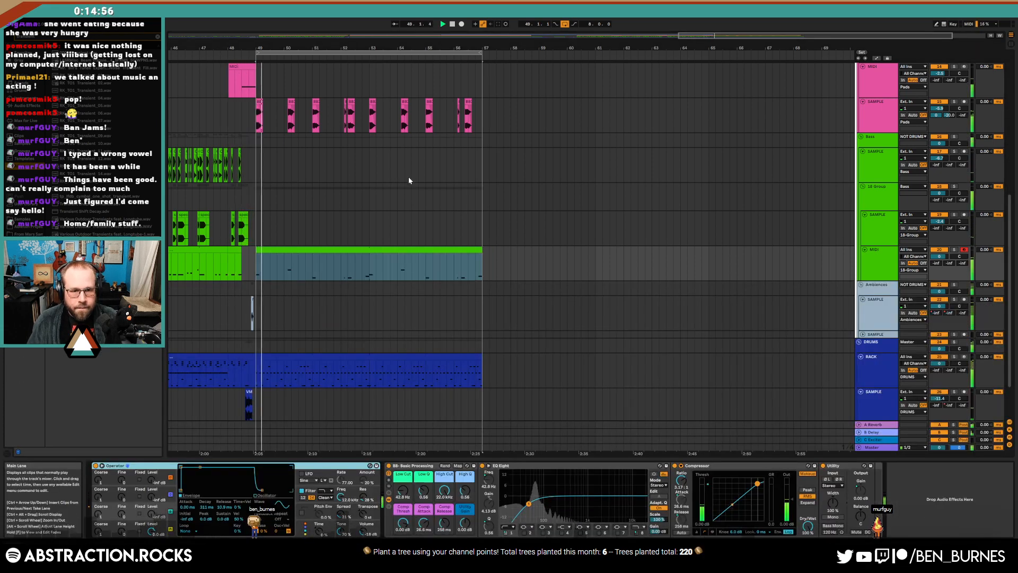
# Duplicate the drum clip's steady closed hats one sixteenth later to fill the gaps, and add a clap one sixteenth after the last clap
pyautogui.click(323, 369)
pyautogui.click(223, 390)
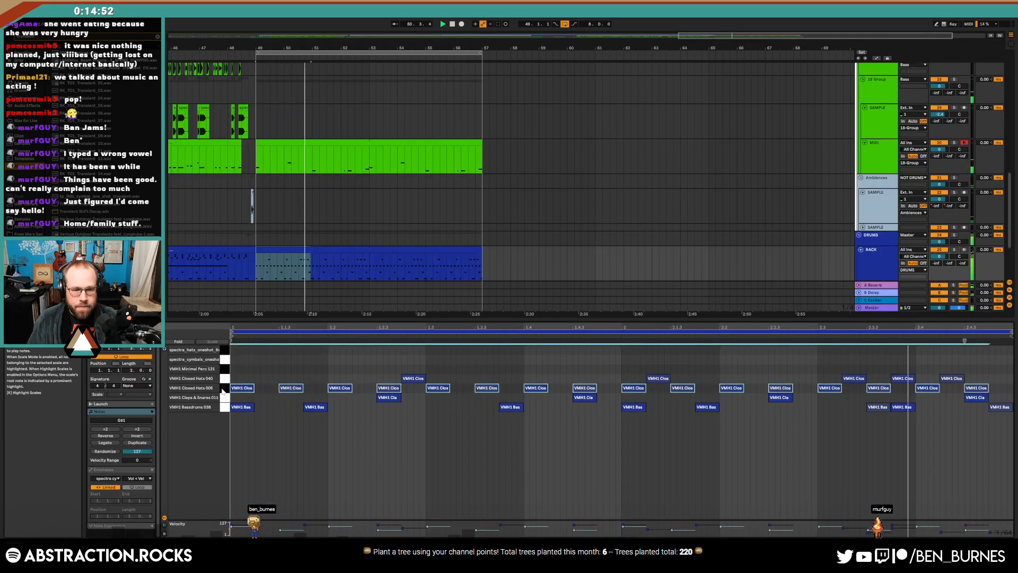
pyautogui.moveTo(242, 392); pyautogui.dragTo(271, 395)
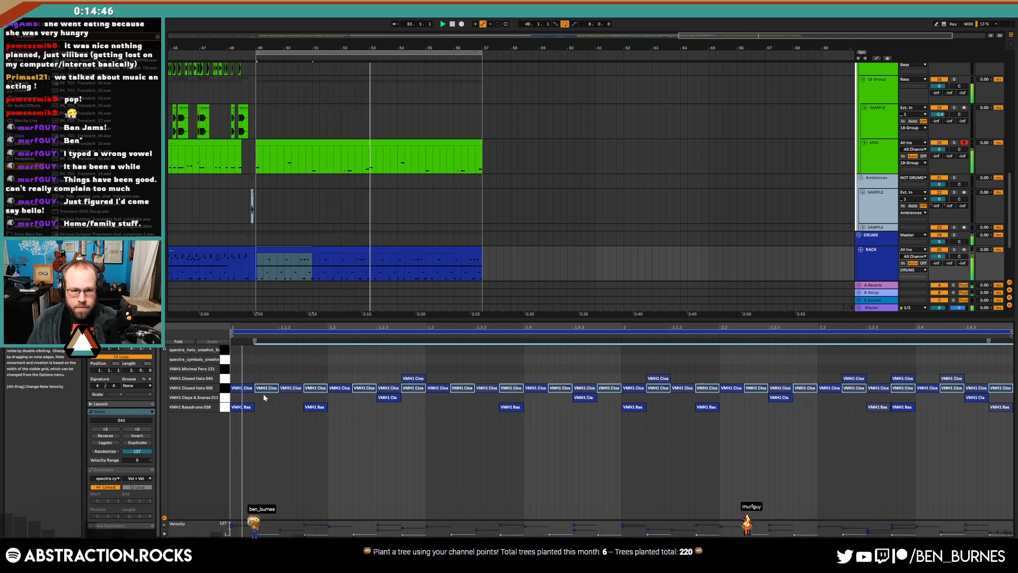
pyautogui.click(225, 398)
pyautogui.moveTo(384, 399); pyautogui.dragTo(384, 410)
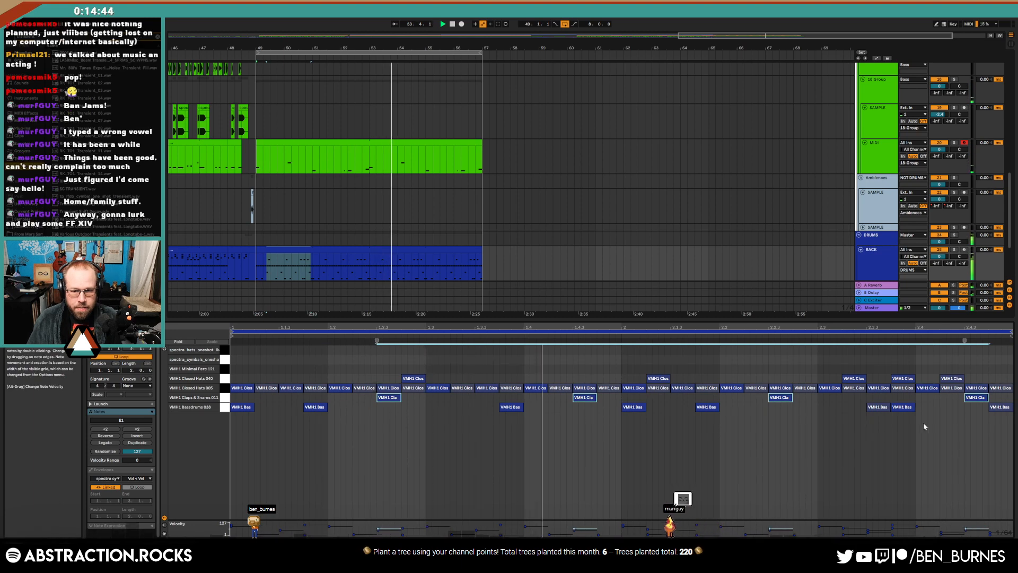
pyautogui.click(980, 399)
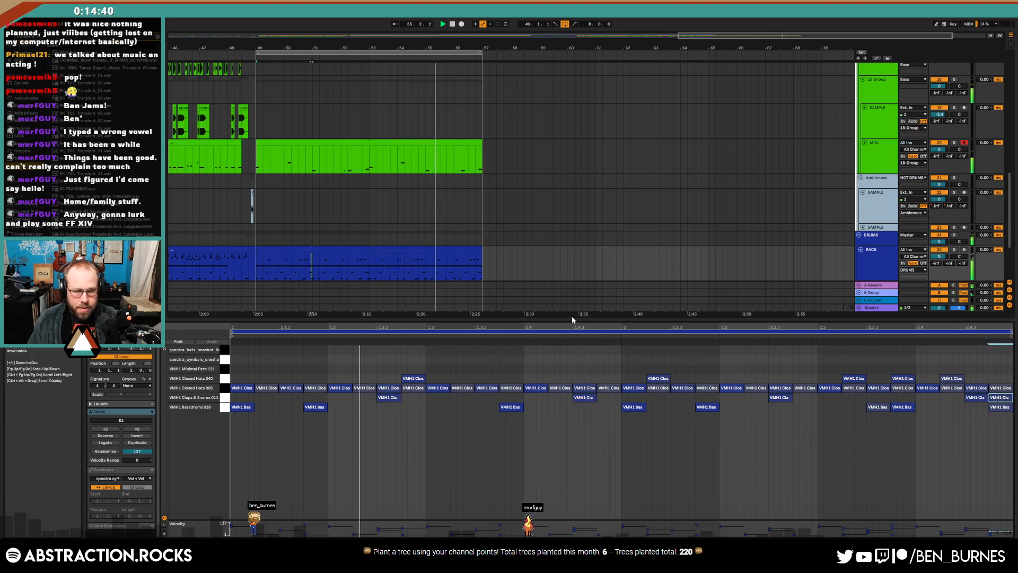
pyautogui.hotkey('shift', 'Tab')
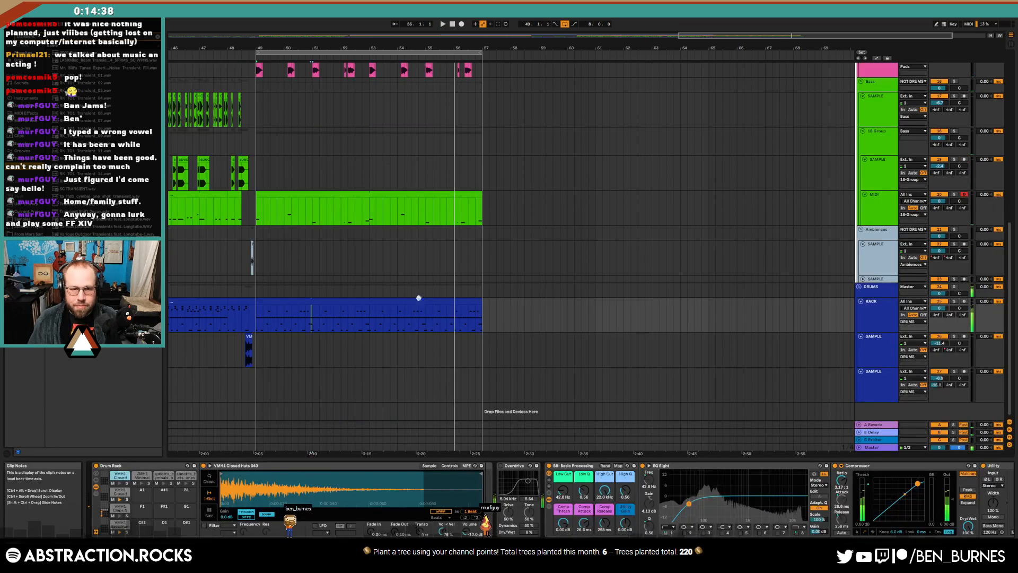
# Try pasting the chopped bass samples from bars 1 to 4 twice from bar 49, and play them from the transition
pyautogui.click(289, 236)
pyautogui.scroll(5, 332, 272)
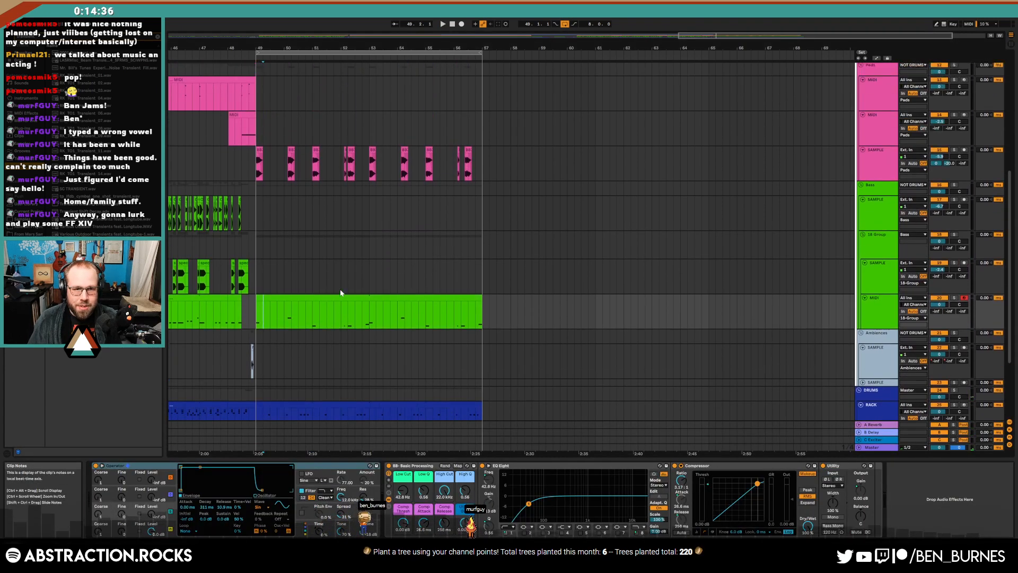
pyautogui.doubleClick(763, 35)
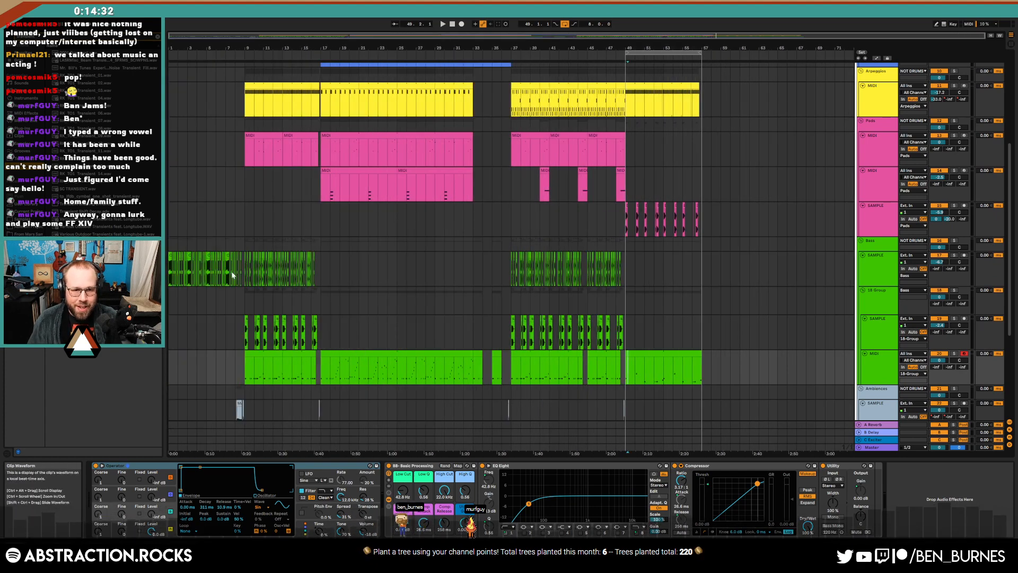
pyautogui.moveTo(209, 276); pyautogui.dragTo(170, 276)
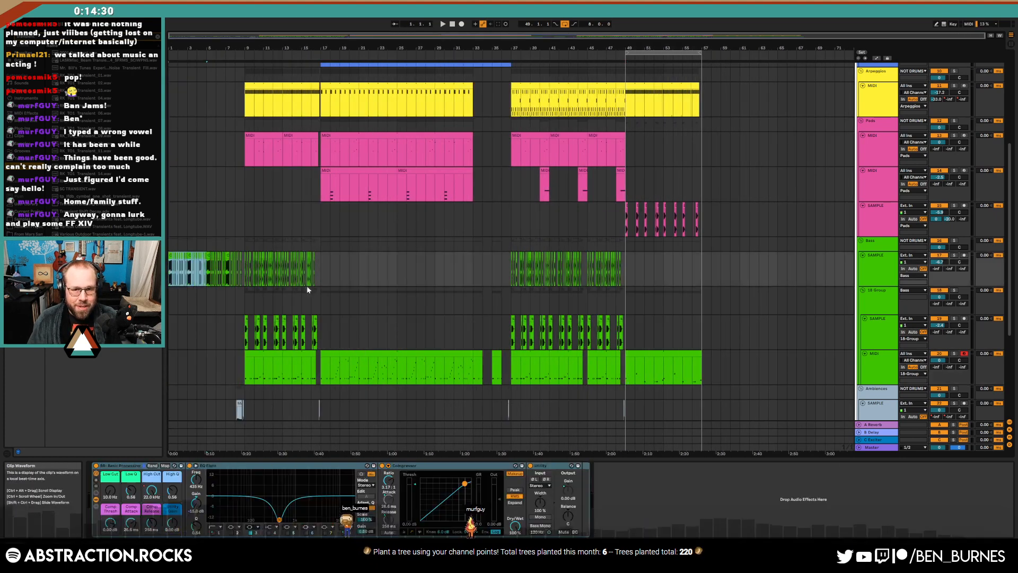
pyautogui.click(627, 271)
pyautogui.hotkey('ctrl', 'v')
pyautogui.hotkey('ctrl', 'v')
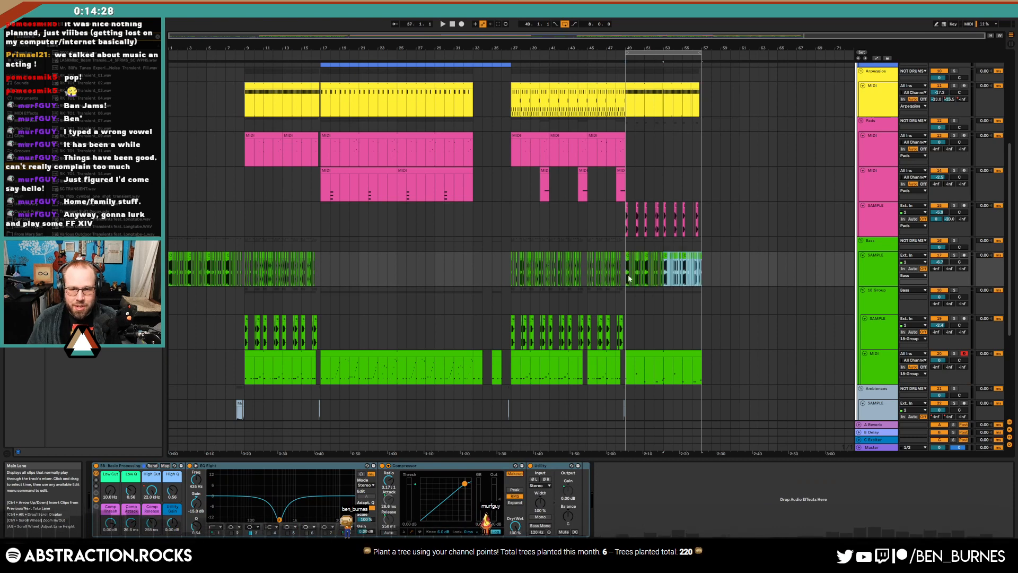
pyautogui.click(619, 269)
pyautogui.press('space')
pyautogui.scroll(5, 712, 269)
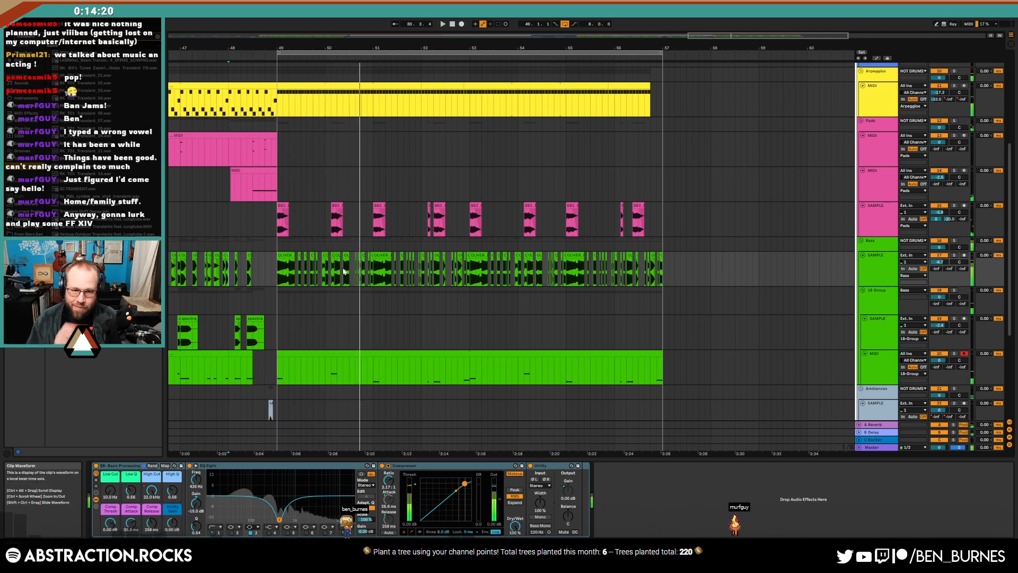
# Delete the pasted bass samples from bar 49 to bar 57
pyautogui.moveTo(669, 271); pyautogui.dragTo(287, 268)
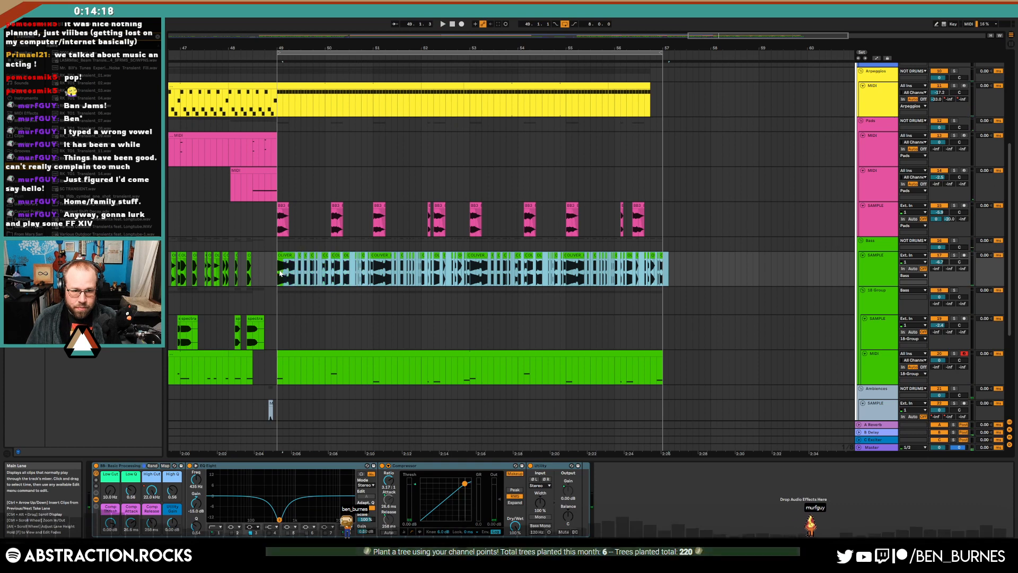
pyautogui.press('-')
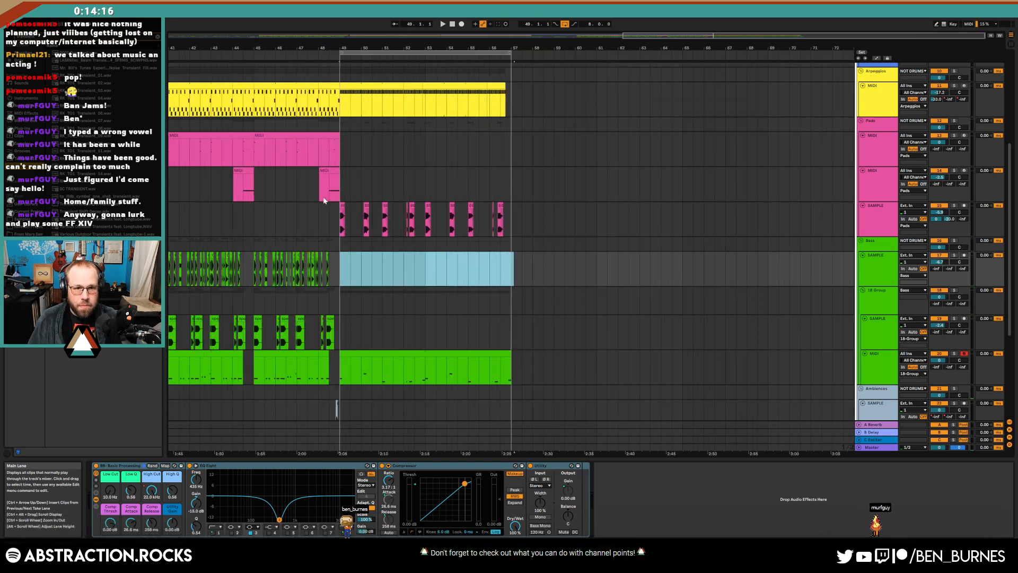
pyautogui.press('Delete')
# Arm the upper pad MIDI track and record a melody over the new section, covering bars 51 to 57
pyautogui.click(389, 149)
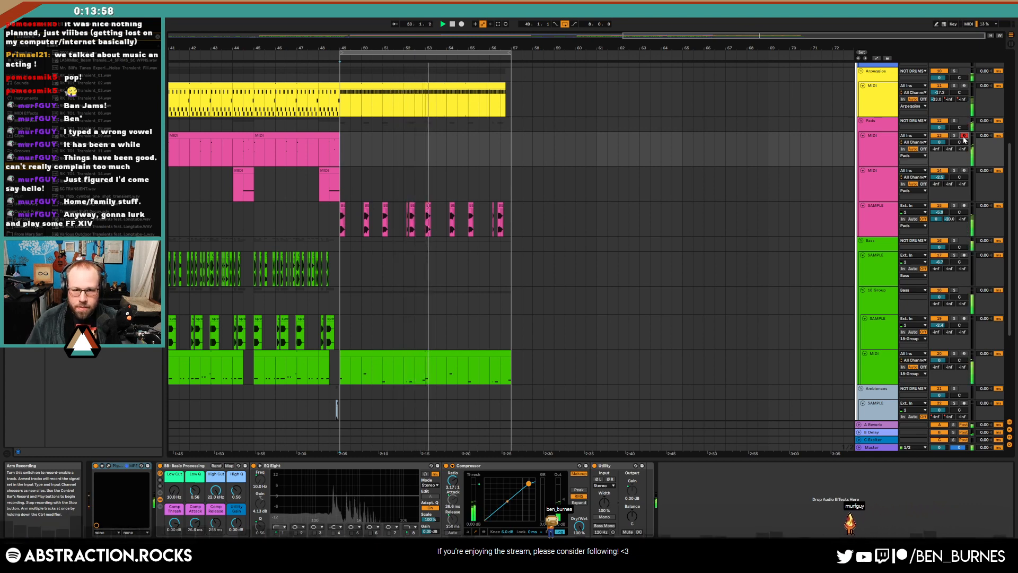
pyautogui.press('space')
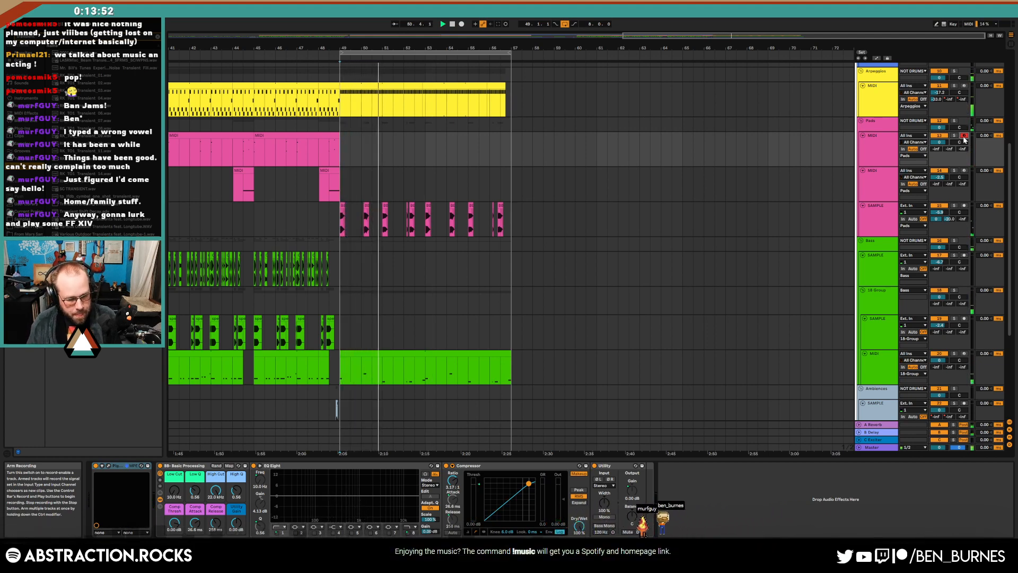
pyautogui.press('F9')
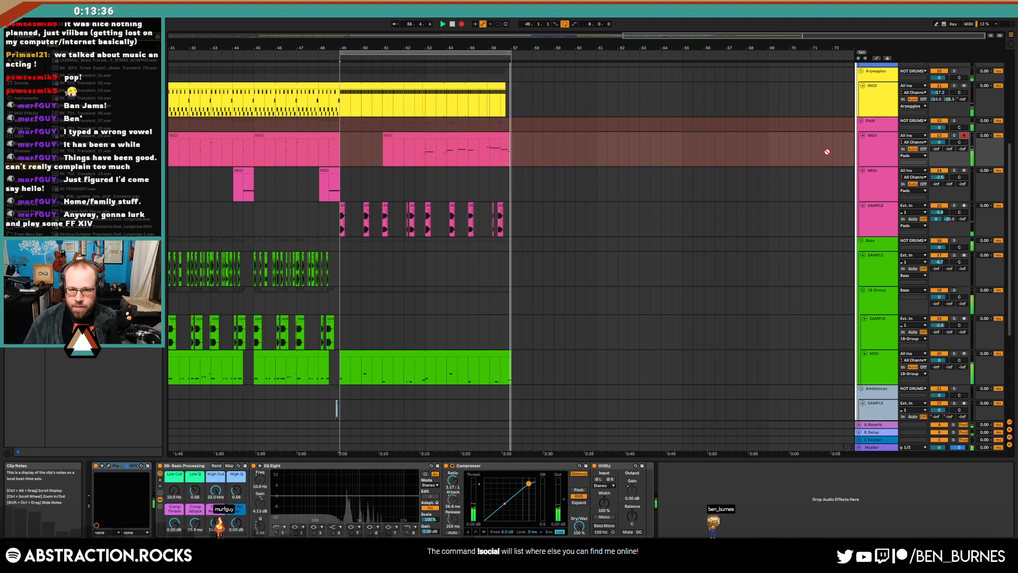
pyautogui.press('F9')
pyautogui.click(492, 136)
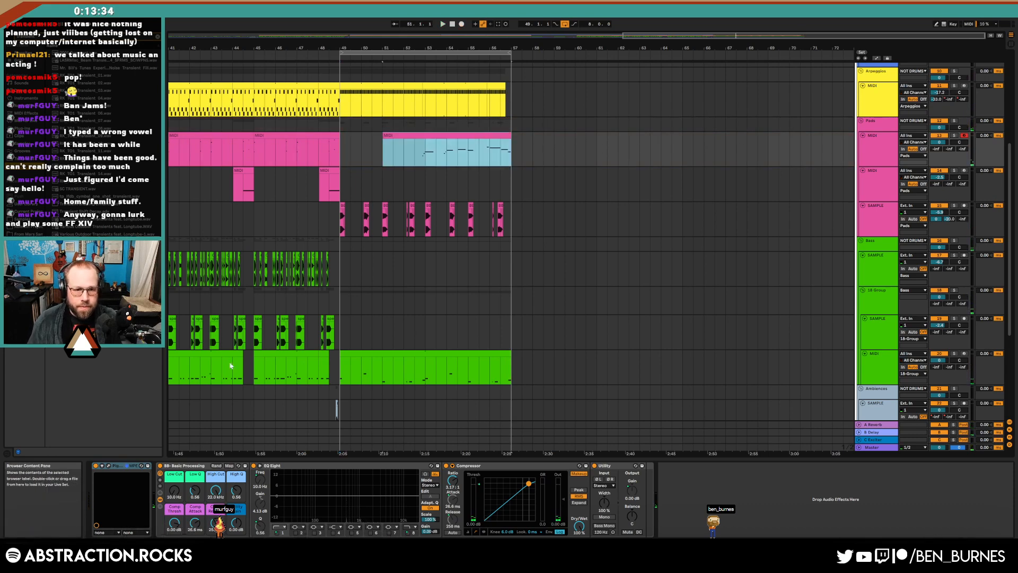
# Duplicate the upper pad track with its recording and delete all clips before bar 51 from the duplicate
pyautogui.click(870, 151)
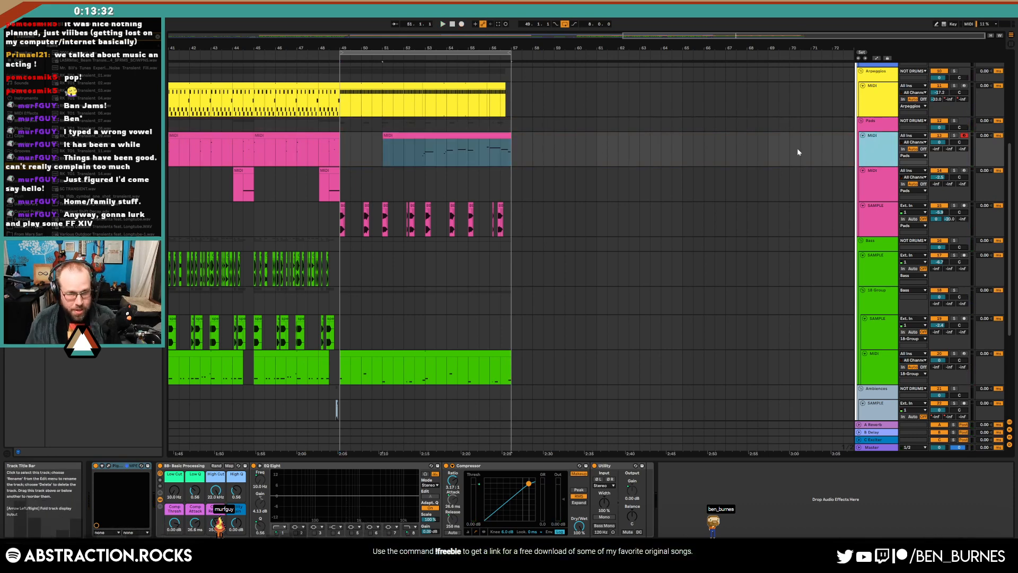
pyautogui.hotkey('ctrl', 'd')
pyautogui.press('w')
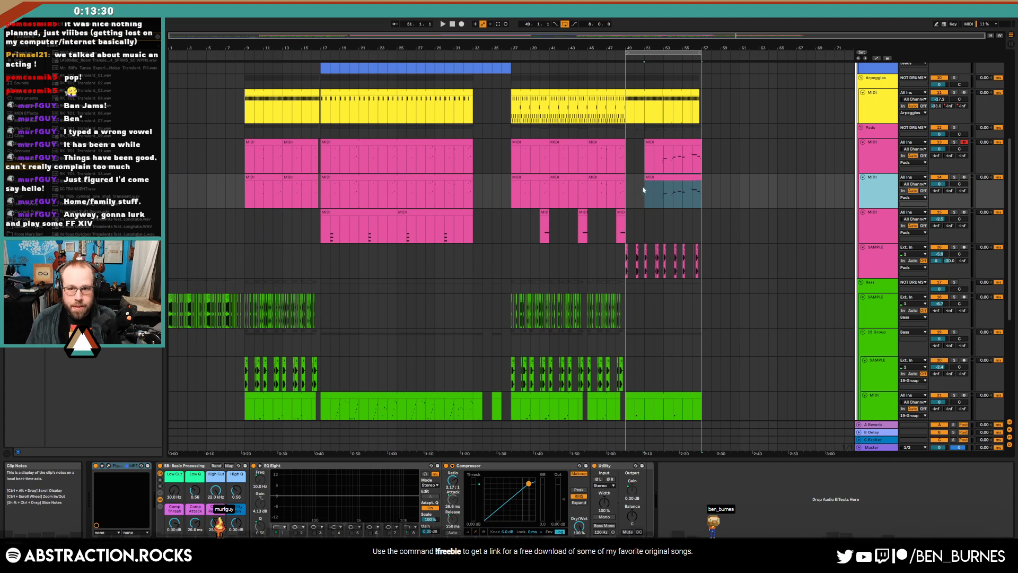
pyautogui.moveTo(643, 189); pyautogui.dragTo(223, 189)
pyautogui.press('Delete')
# Delete the recorded melody clip from the original pad track and open the Pigments synth on the duplicate track
pyautogui.click(635, 160)
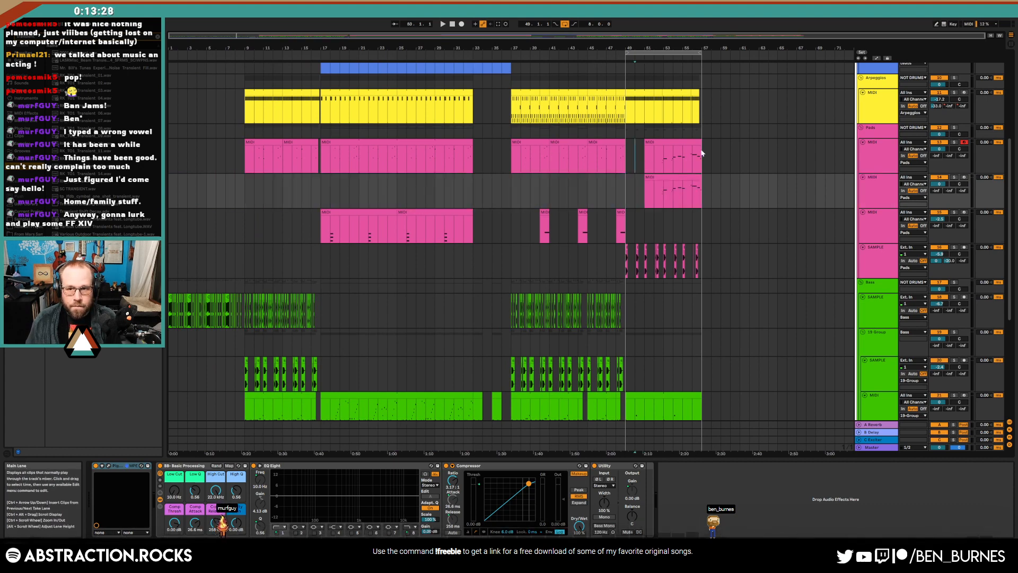
pyautogui.moveTo(701, 153); pyautogui.dragTo(730, 155)
pyautogui.press('Delete')
pyautogui.click(675, 177)
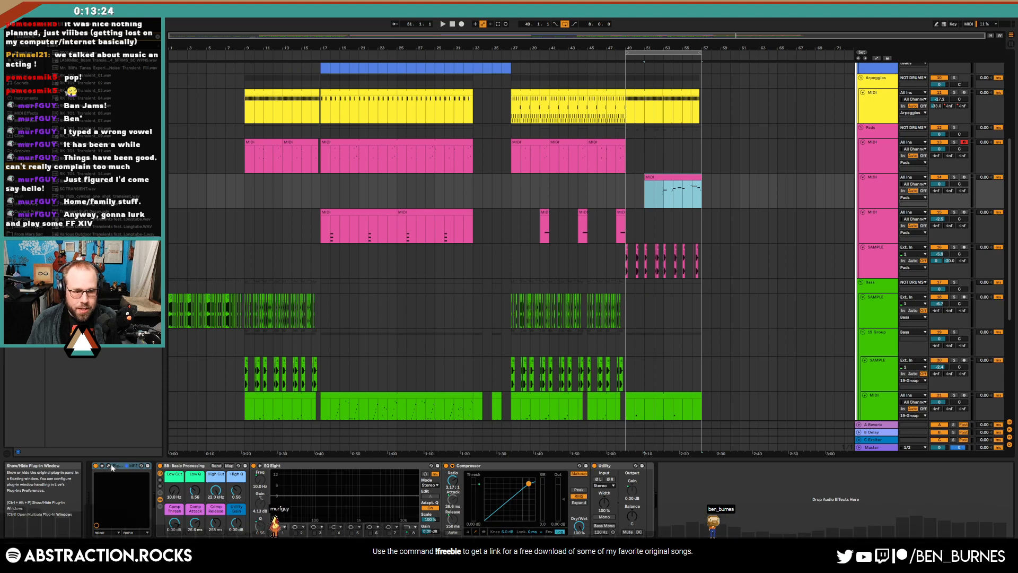
pyautogui.hotkey('ctrl', 'alt', 'p')
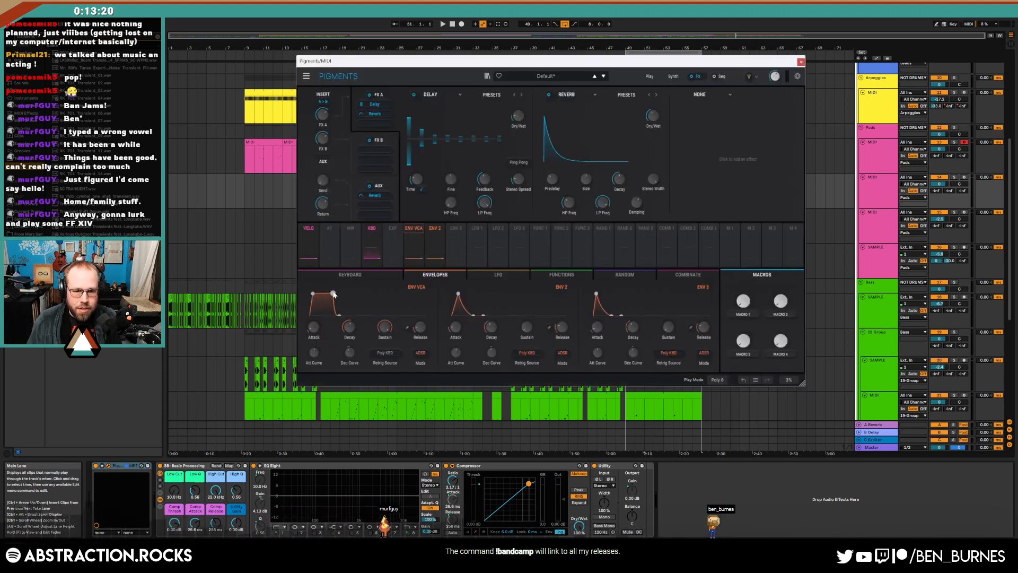
# Audition the pad melody from around bar 53, lower the Env 2 sustain in its Pigments synth and close the synth window
pyautogui.hotkey('ctrl', 'alt', 'p')
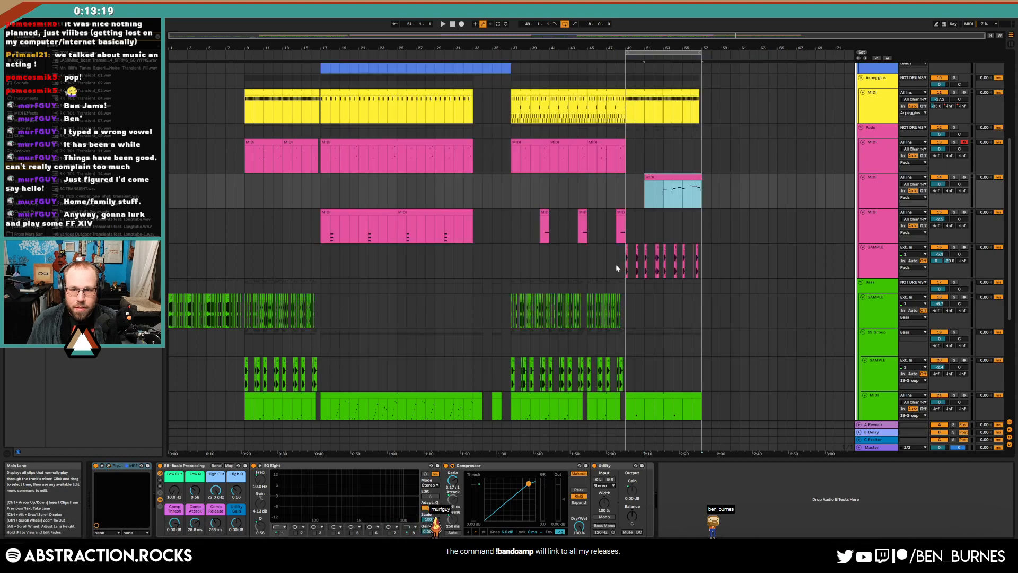
pyautogui.click(663, 190)
pyautogui.press('space')
pyautogui.hotkey('shift', 'Tab')
pyautogui.hotkey('shift', 'Tab')
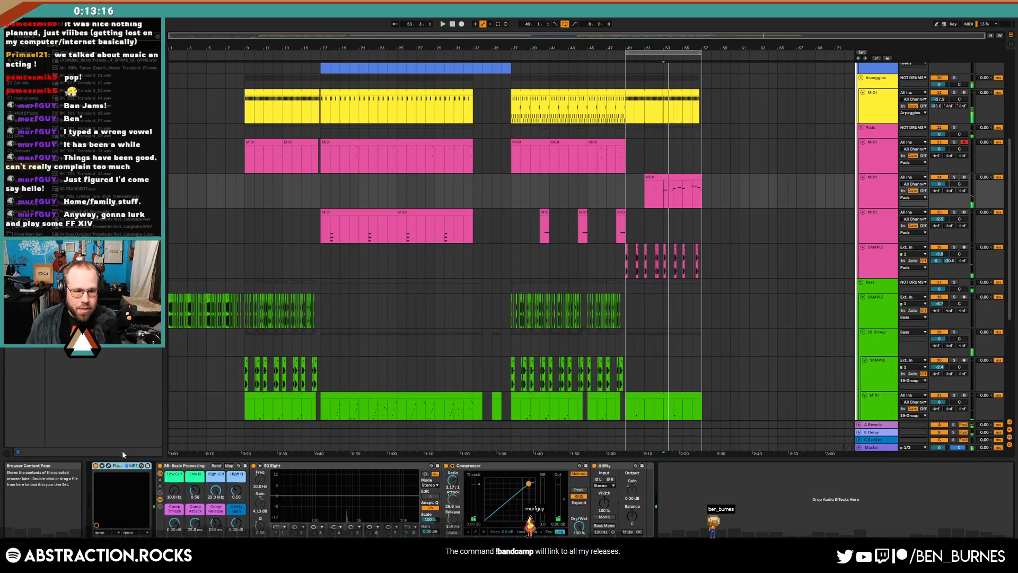
pyautogui.hotkey('ctrl', 'alt', 'p')
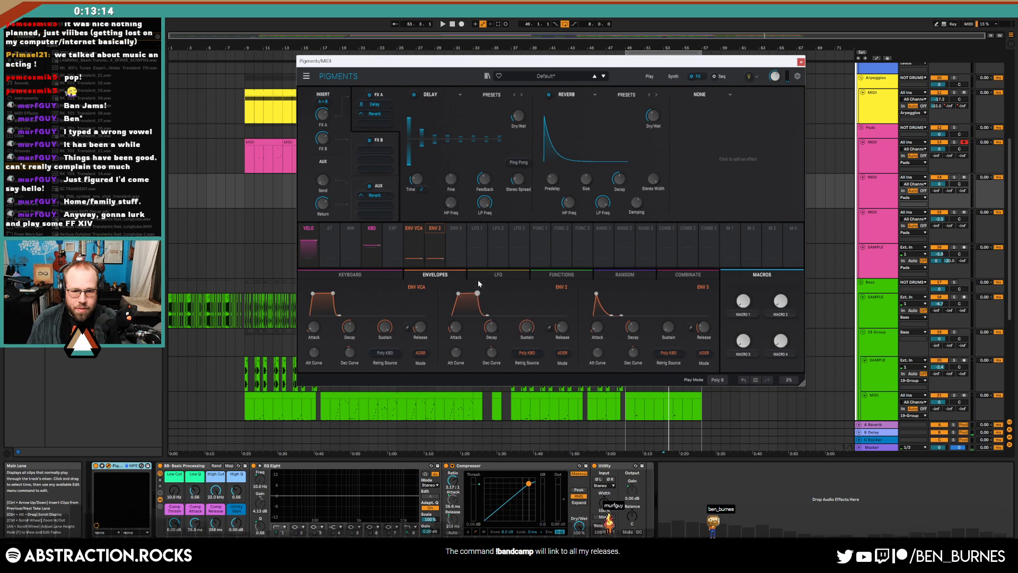
pyautogui.moveTo(477, 293); pyautogui.dragTo(478, 306)
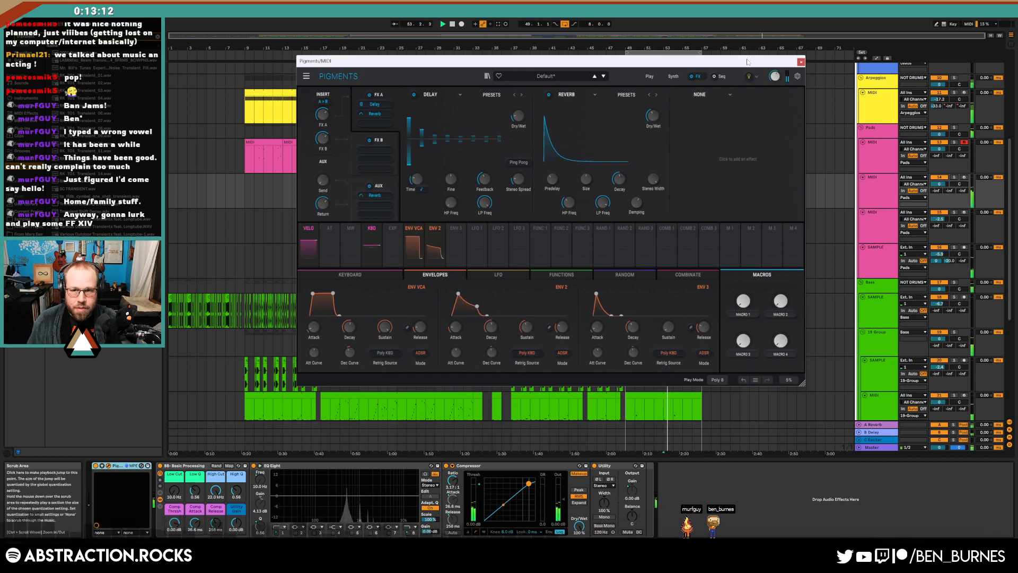
pyautogui.moveTo(605, 61); pyautogui.dragTo(502, 81)
pyautogui.click(571, 96)
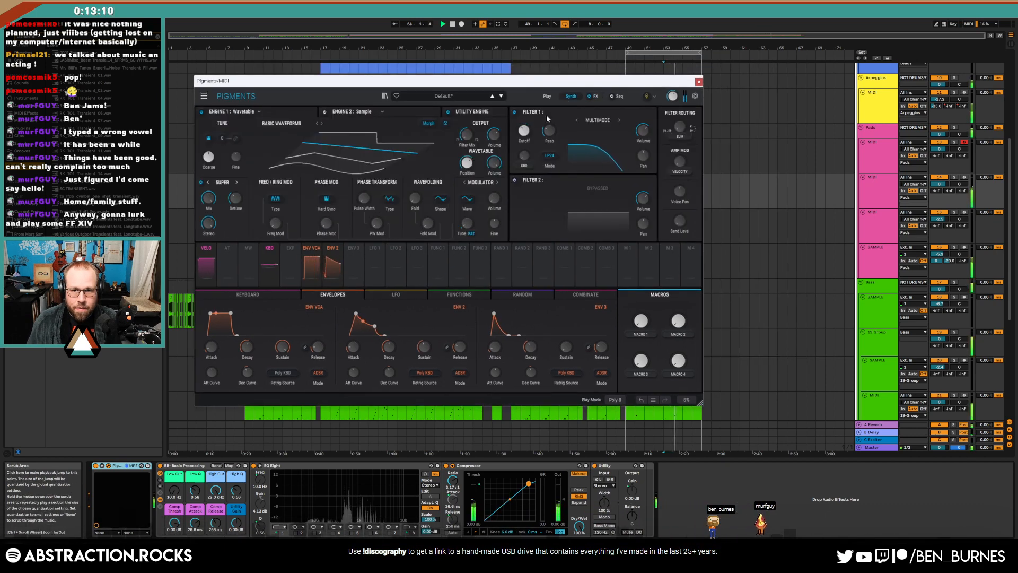
pyautogui.click(699, 82)
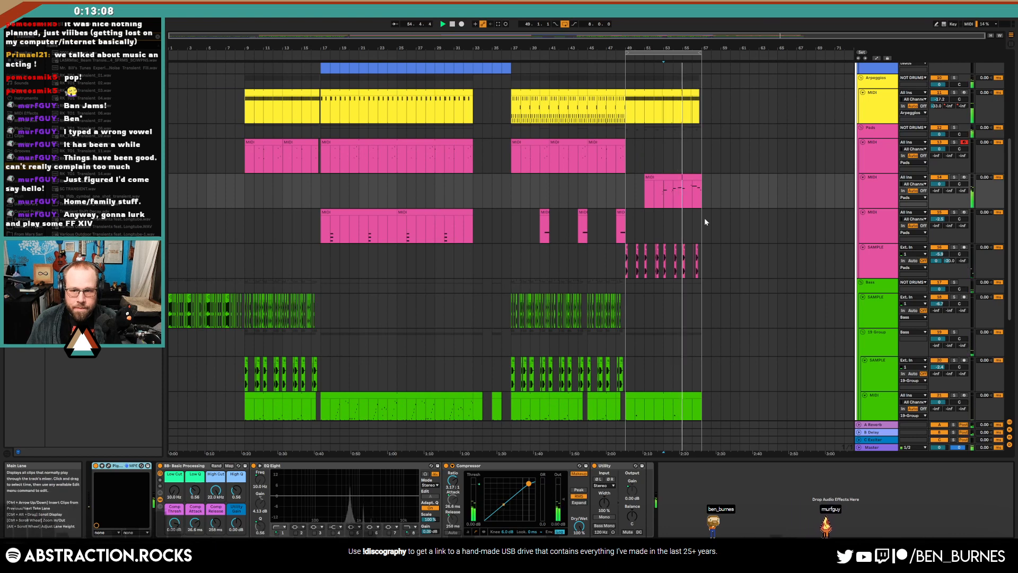
# In the pad melody clip, shift the last D#4 note slightly later and shorten the preceding F4 to meet its start
pyautogui.scroll(5, 692, 181)
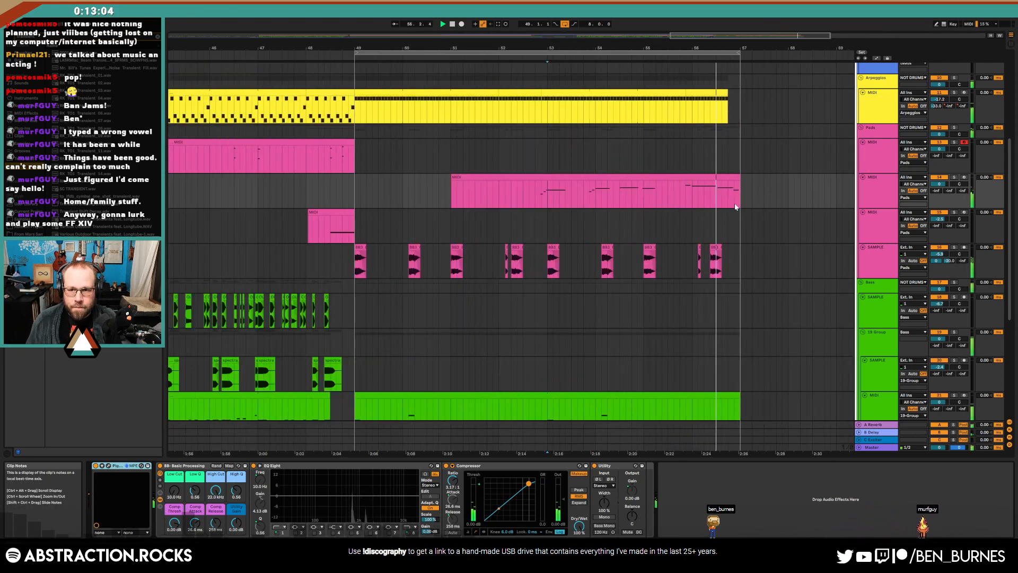
pyautogui.doubleClick(732, 177)
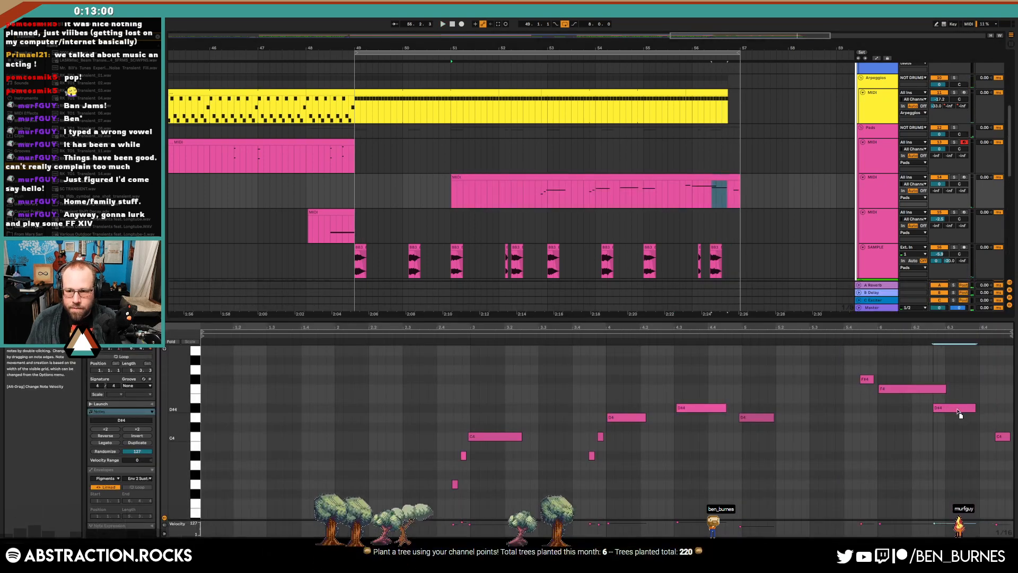
pyautogui.click(959, 413)
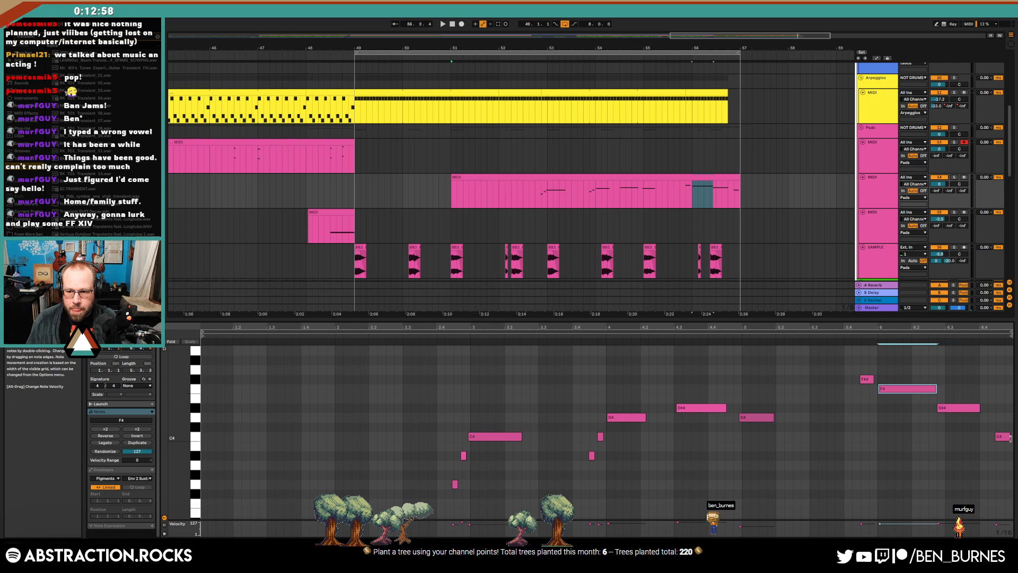
pyautogui.scroll(-3, 699, 220)
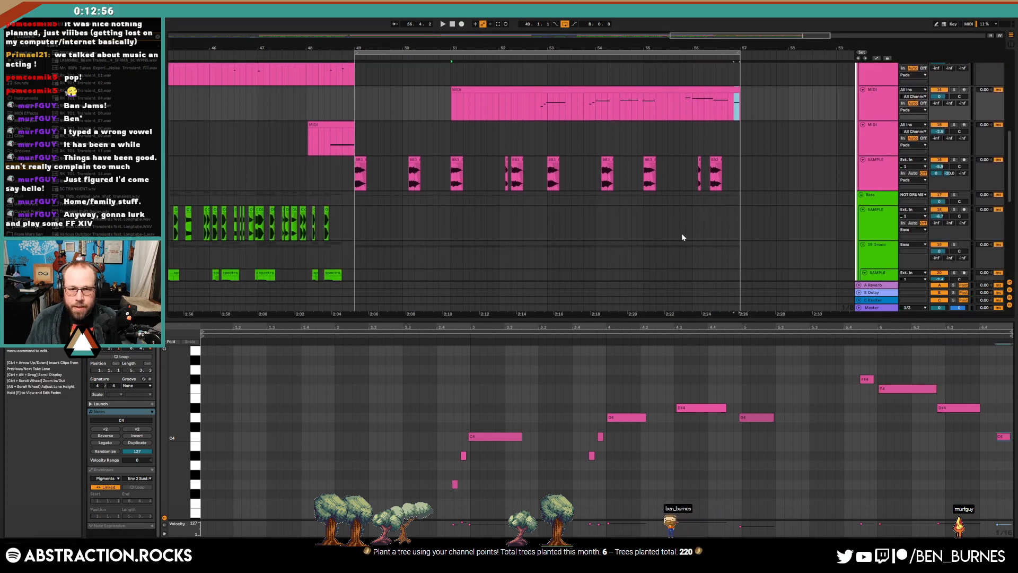
pyautogui.hotkey('shift', 'Tab')
# Play from bar 48 and raise the Low Cut macro on the Pads group's chopped sample track
pyautogui.click(303, 78)
pyautogui.press('space')
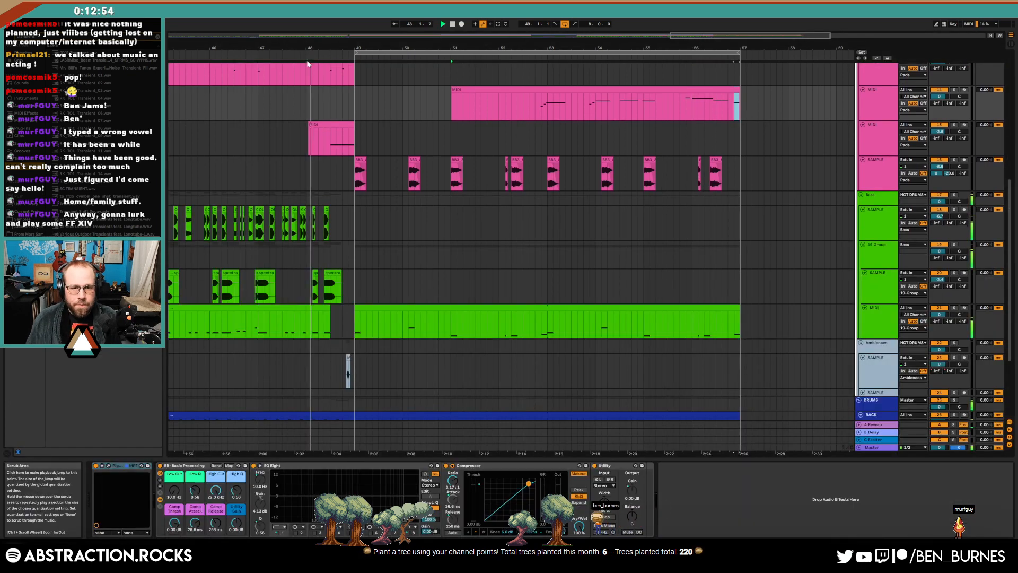
pyautogui.click(881, 178)
pyautogui.moveTo(131, 491); pyautogui.dragTo(111, 487)
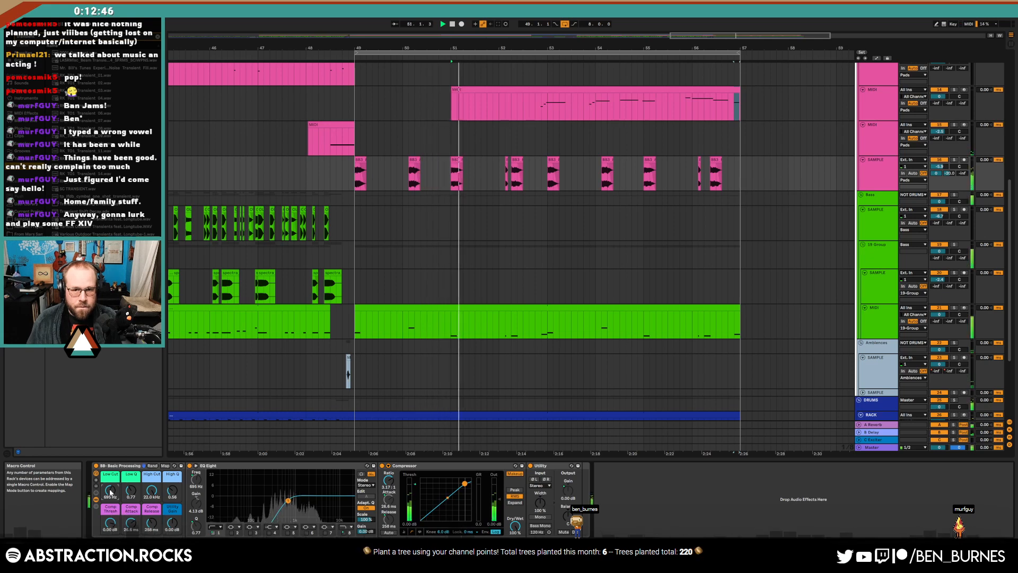
# Trim the start of the pad melody clip to shortly before bar 53 and open its notes for editing
pyautogui.click(479, 93)
pyautogui.moveTo(479, 93); pyautogui.dragTo(536, 92)
pyautogui.doubleClick(551, 90)
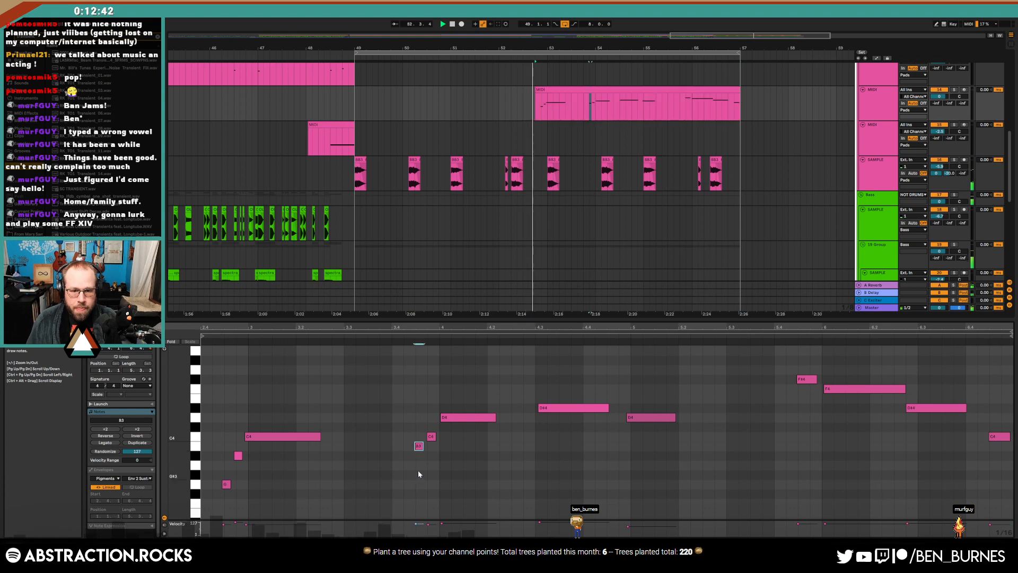
# Try the short A#3 pickup note before the first D4 one semitone higher
pyautogui.click(419, 455)
pyautogui.press('Up')
pyautogui.press('Down')
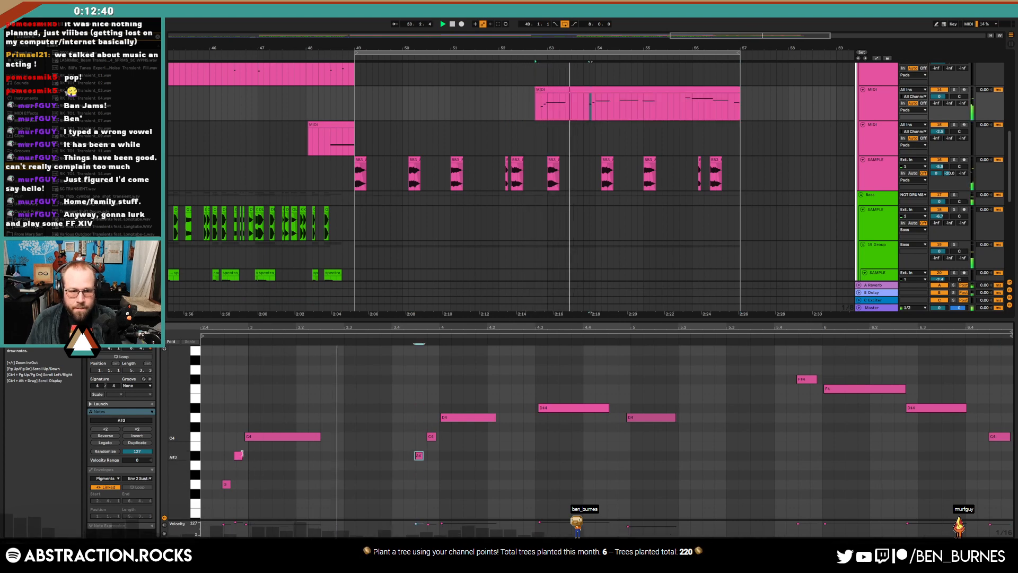
# Nudge the clip's first three notes, G3, A#3 and C4, slightly later
pyautogui.click(238, 456)
pyautogui.press('Right')
pyautogui.click(266, 438)
pyautogui.press('Right')
pyautogui.click(225, 494)
pyautogui.click(227, 485)
pyautogui.press('Right')
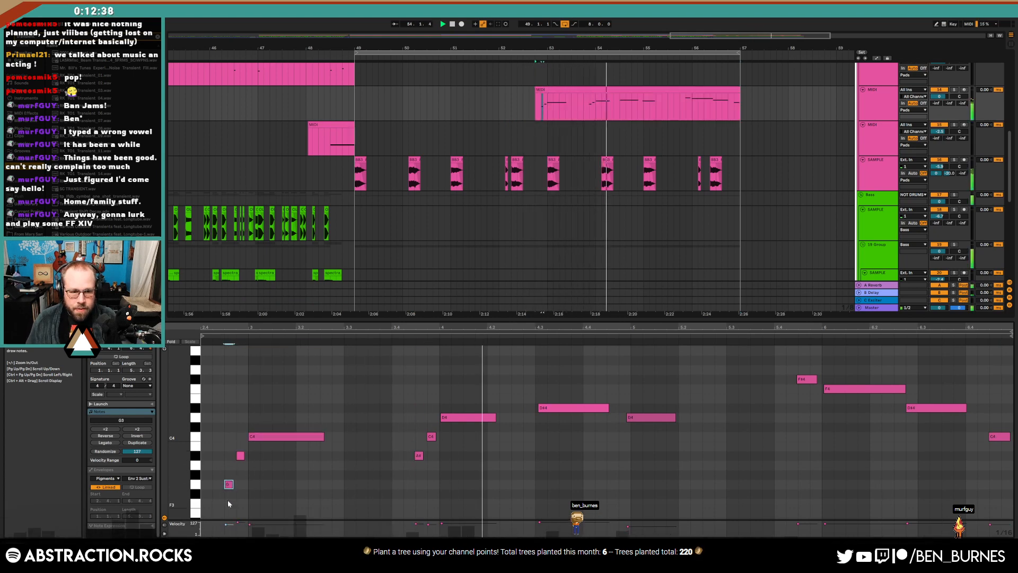
# Transpose the clip's opening G3 note up to D#4
pyautogui.press('Up')
pyautogui.press('Up')
pyautogui.press('Up')
pyautogui.press('Up')
pyautogui.press('Up')
pyautogui.press('Up')
pyautogui.press('Up')
pyautogui.press('Up')
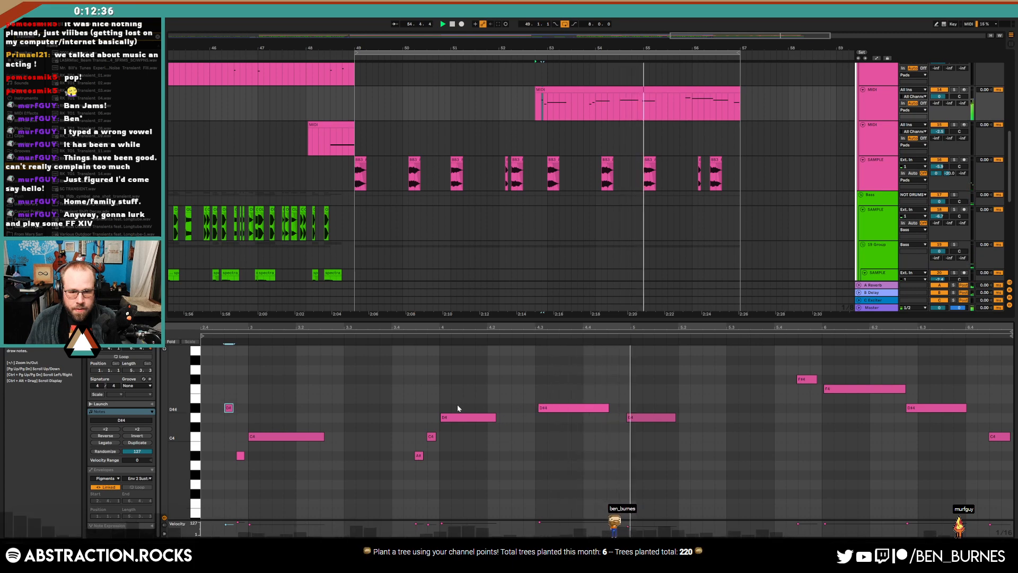
# Shift the second phrase's A#3, C4 and D4 notes later together while listening to the playback
pyautogui.moveTo(410, 408); pyautogui.dragTo(460, 472)
pyautogui.press('Right')
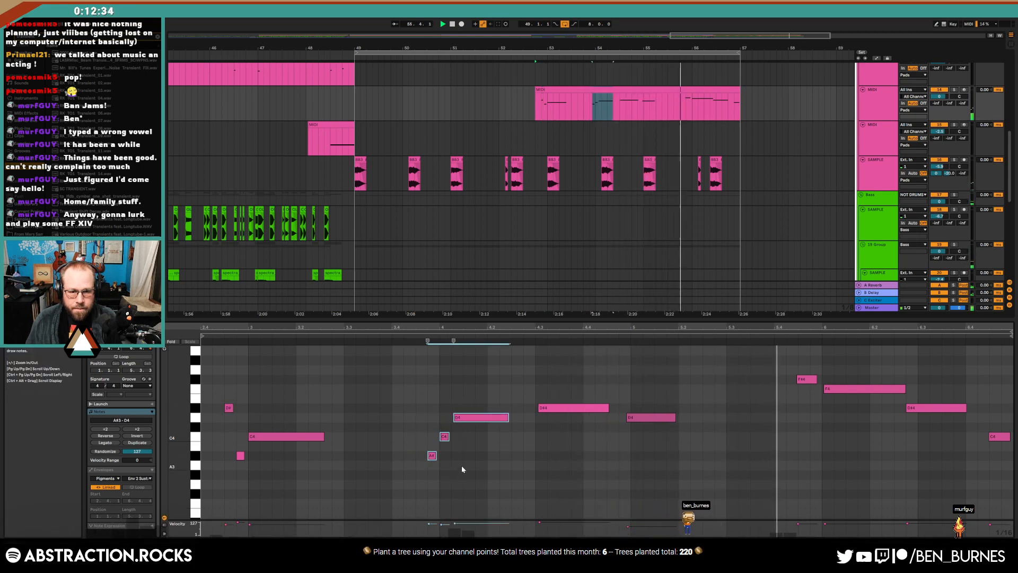
pyautogui.click(385, 336)
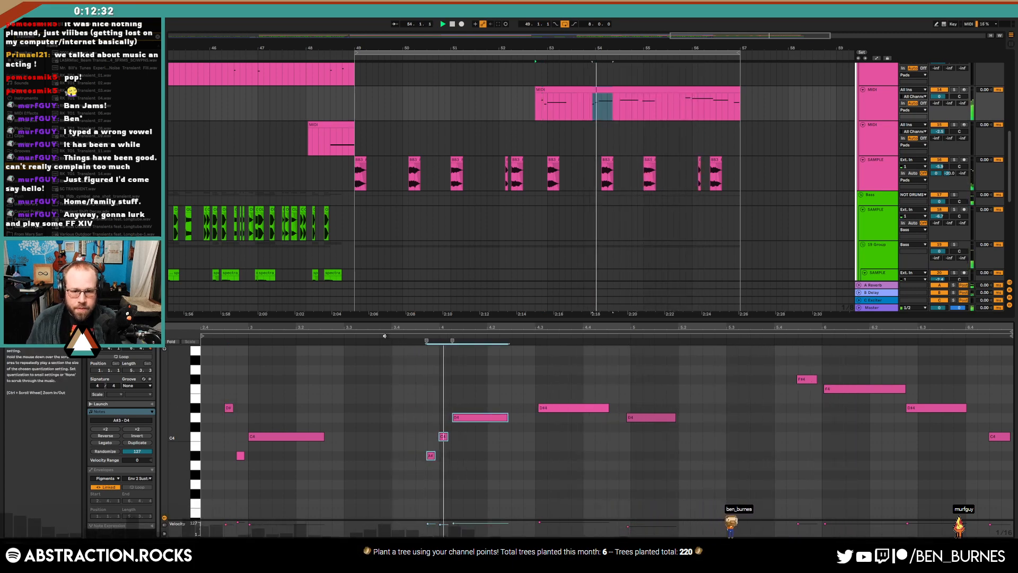
pyautogui.moveTo(479, 488); pyautogui.dragTo(479, 487)
pyautogui.press('Right')
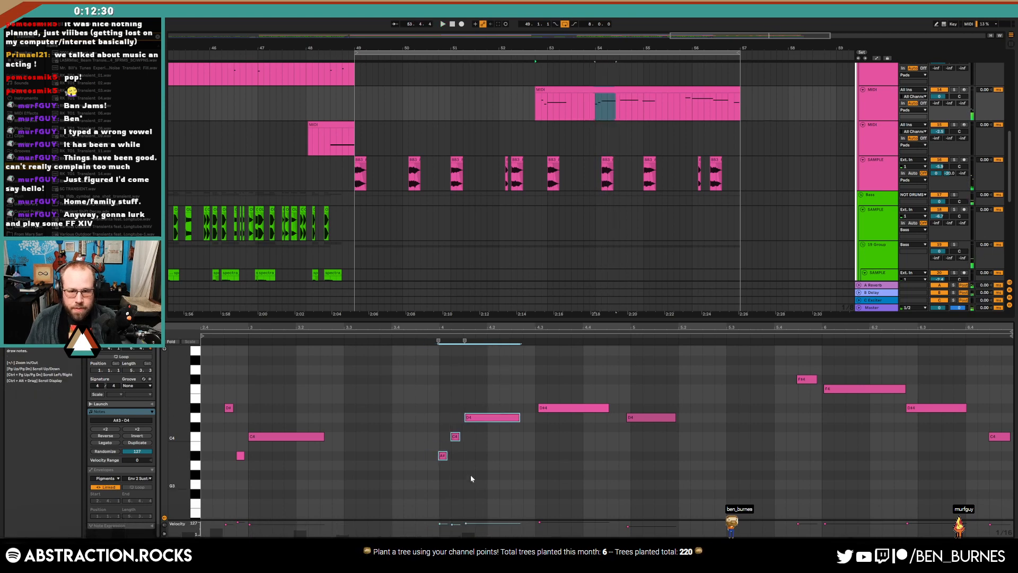
# Move only the second phrase's short A#3 and C4 pickup notes earlier again and play the result
pyautogui.moveTo(429, 421); pyautogui.dragTo(457, 477)
pyautogui.press('Left')
pyautogui.press('Left')
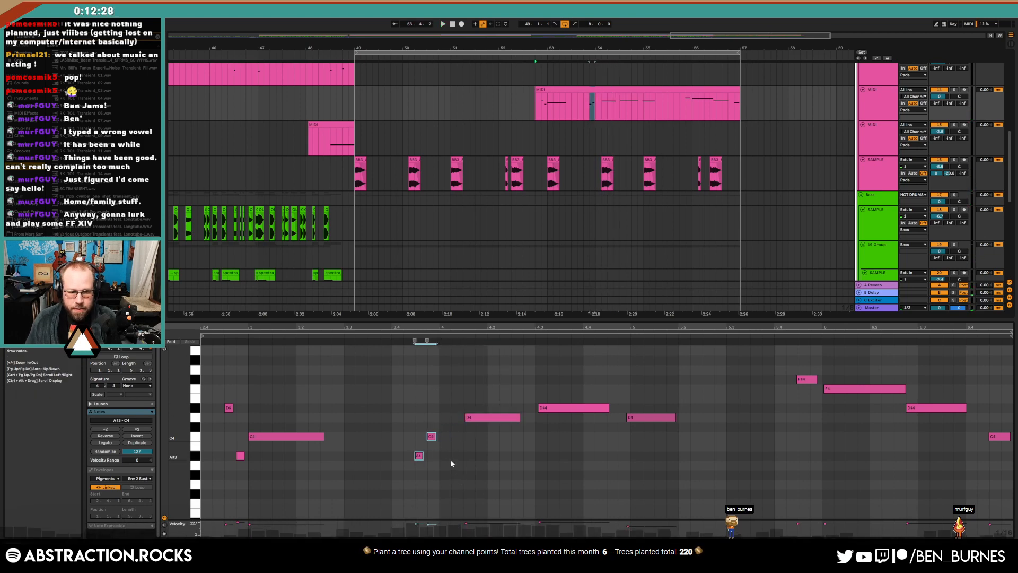
pyautogui.press('space')
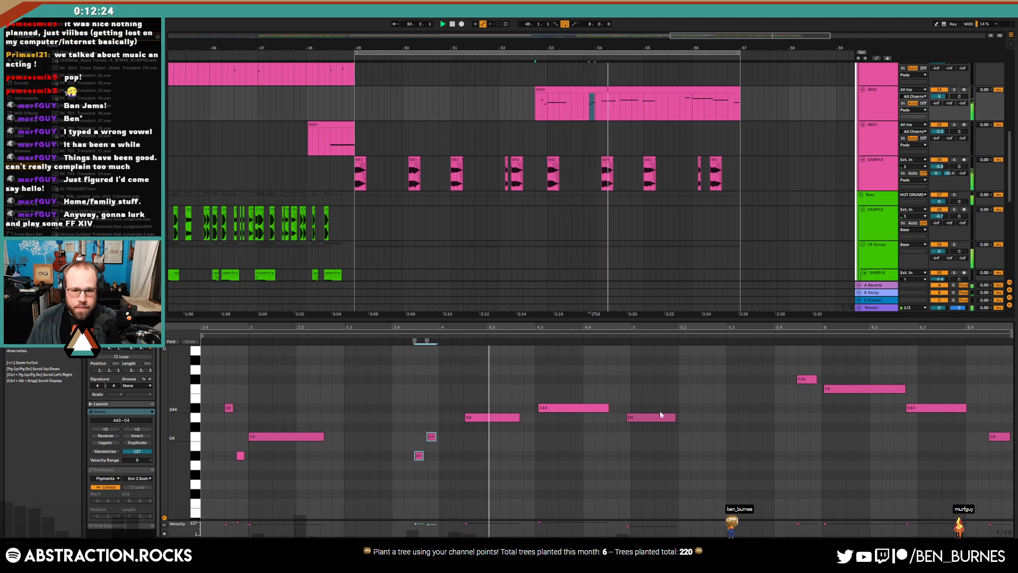
# Tighten the timing of the middle D#4 and the following D4, F#4 and F4 notes with quantization, and shorten the F#4
pyautogui.click(570, 408)
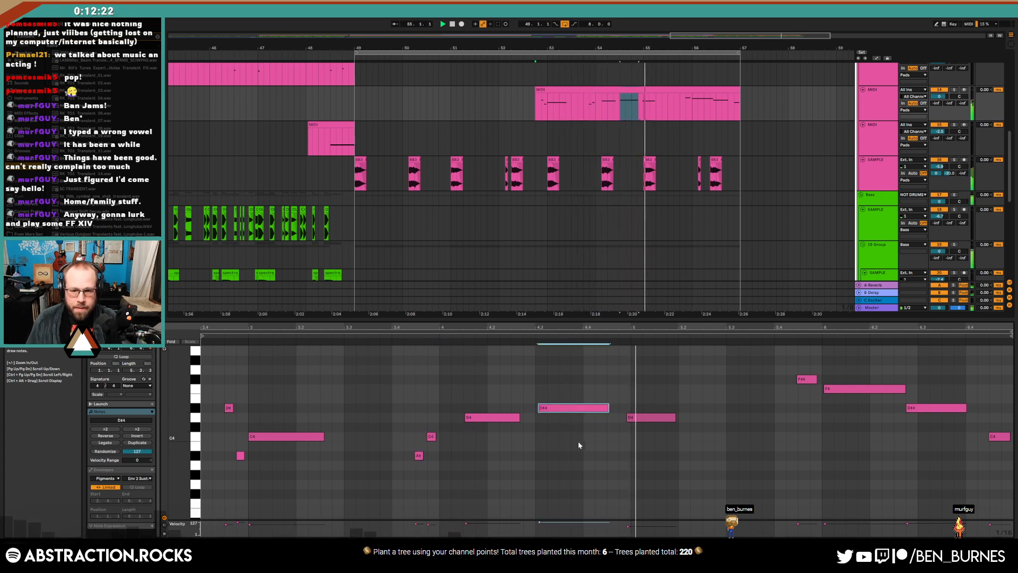
pyautogui.click(806, 379)
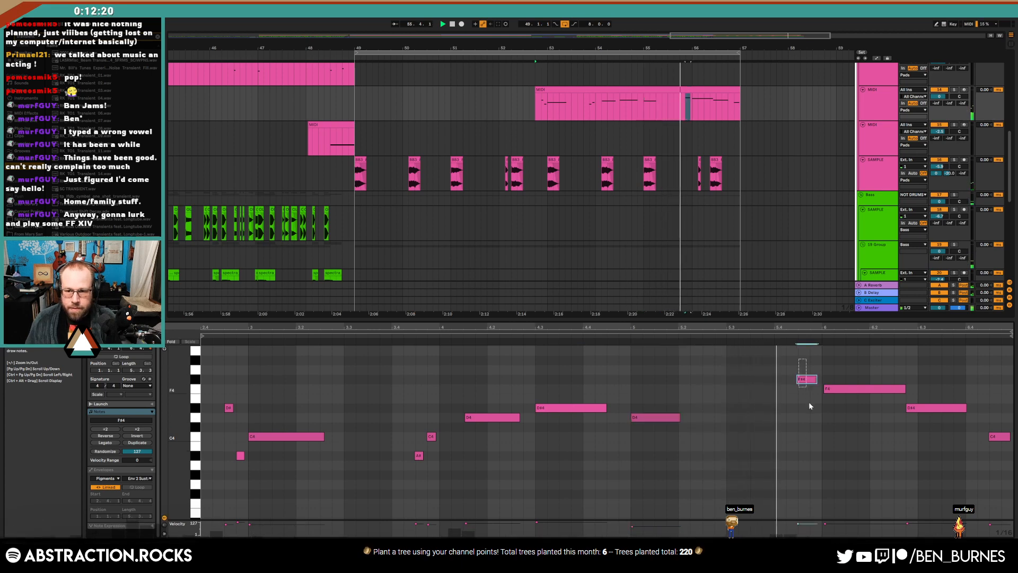
pyautogui.click(869, 389)
pyautogui.hotkey('ctrl', 'u')
pyautogui.moveTo(817, 380); pyautogui.dragTo(810, 379)
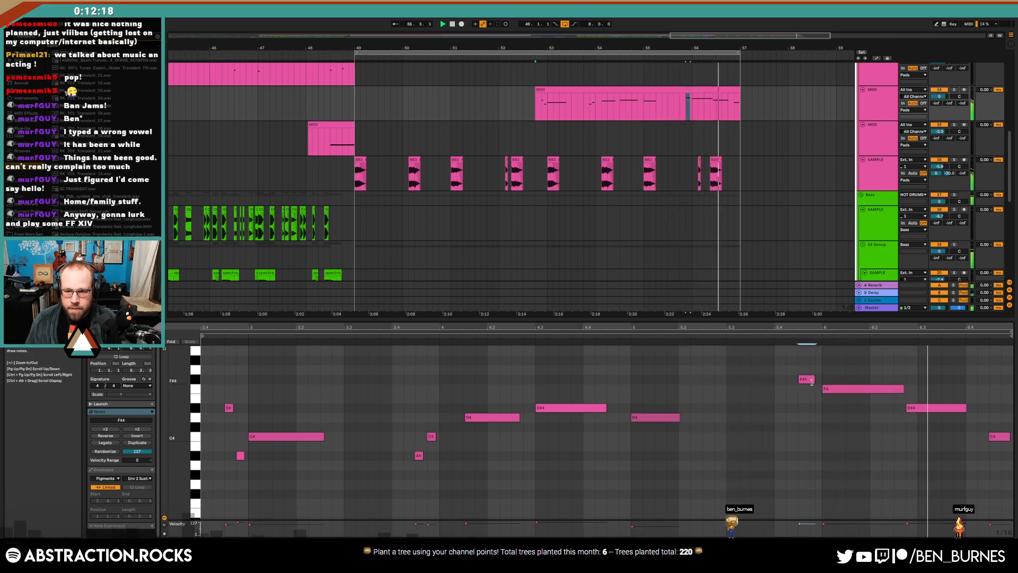
# Quantize the last D#4 note, shorten the F4 before it to end ahead of its start, and close the note editor
pyautogui.click(921, 407)
pyautogui.hotkey('ctrl', 'u')
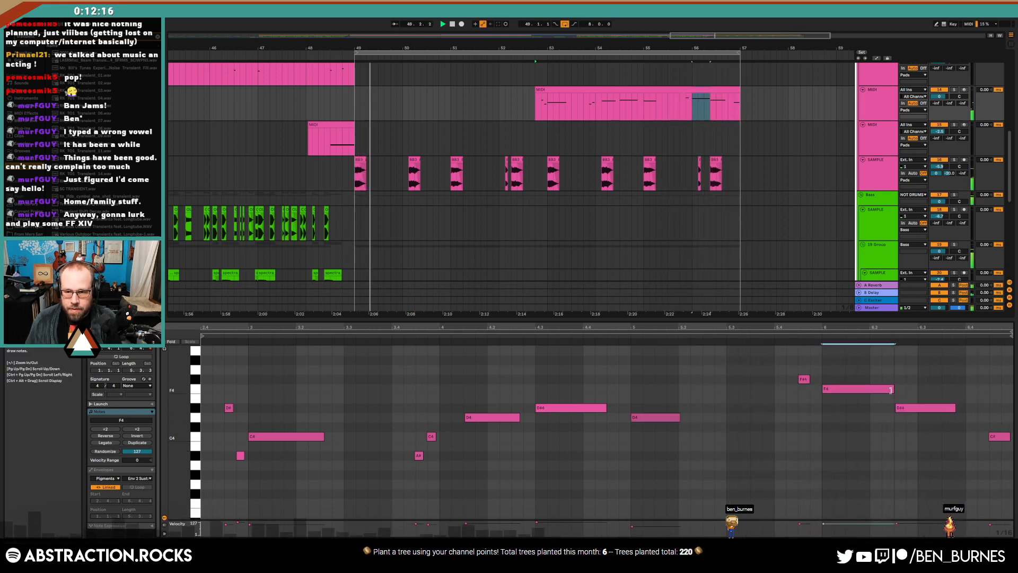
pyautogui.moveTo(904, 388); pyautogui.dragTo(892, 389)
pyautogui.click(1000, 436)
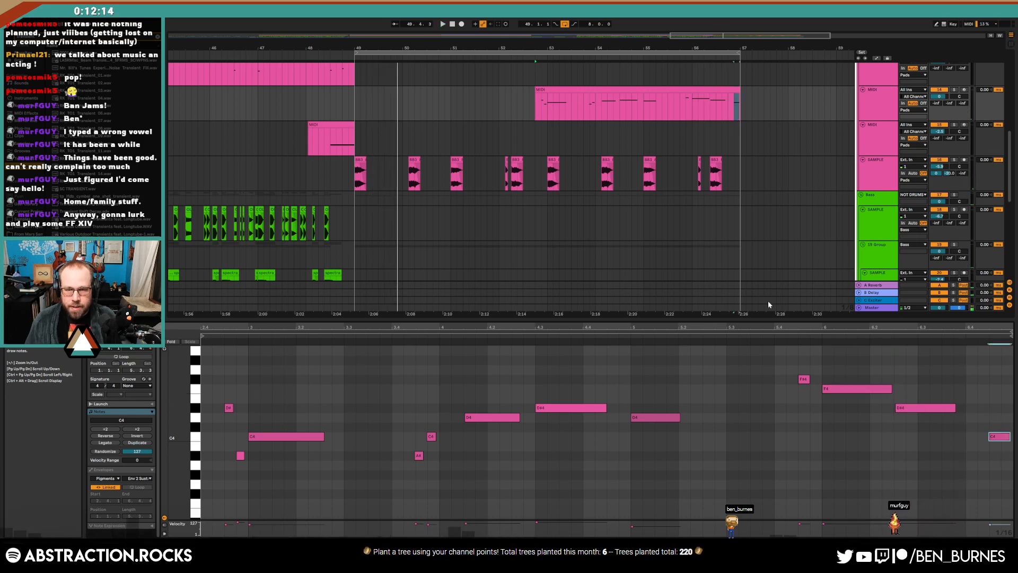
pyautogui.hotkey('shift', 'Tab')
# Try recording a phrase on the upper Leads MIDI track from around bar 52
pyautogui.scroll(5, 659, 237)
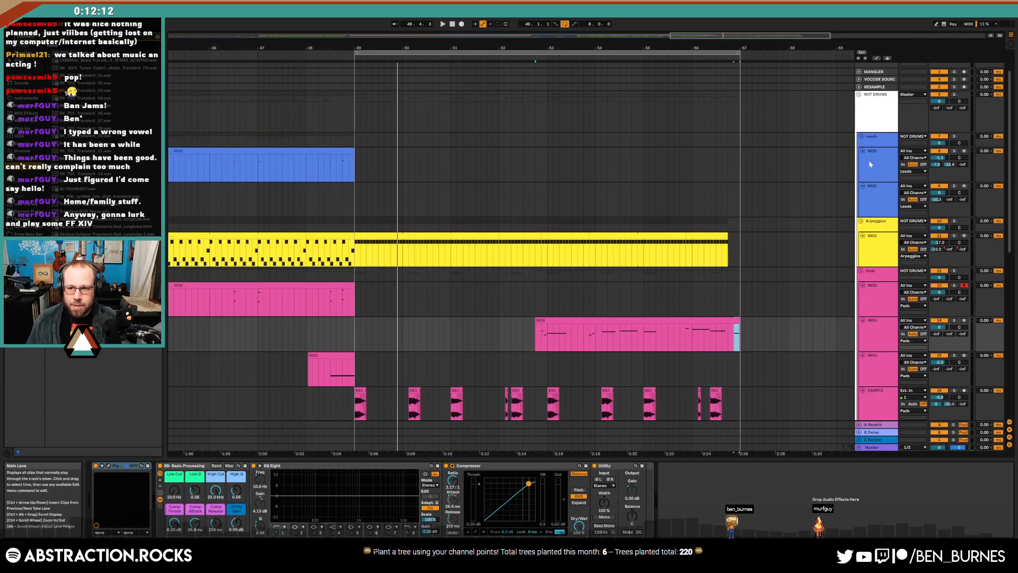
pyautogui.click(869, 160)
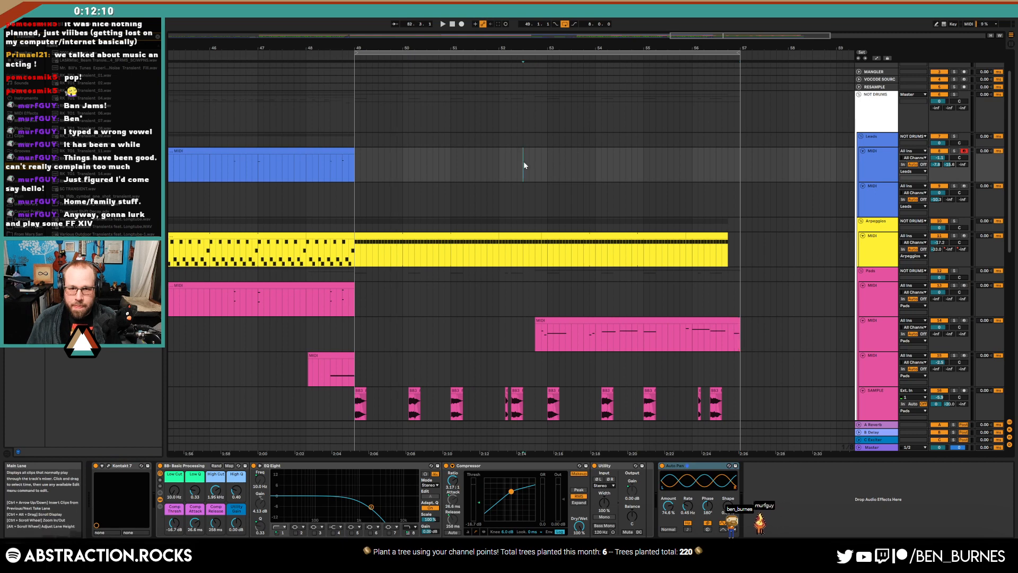
pyautogui.click(461, 25)
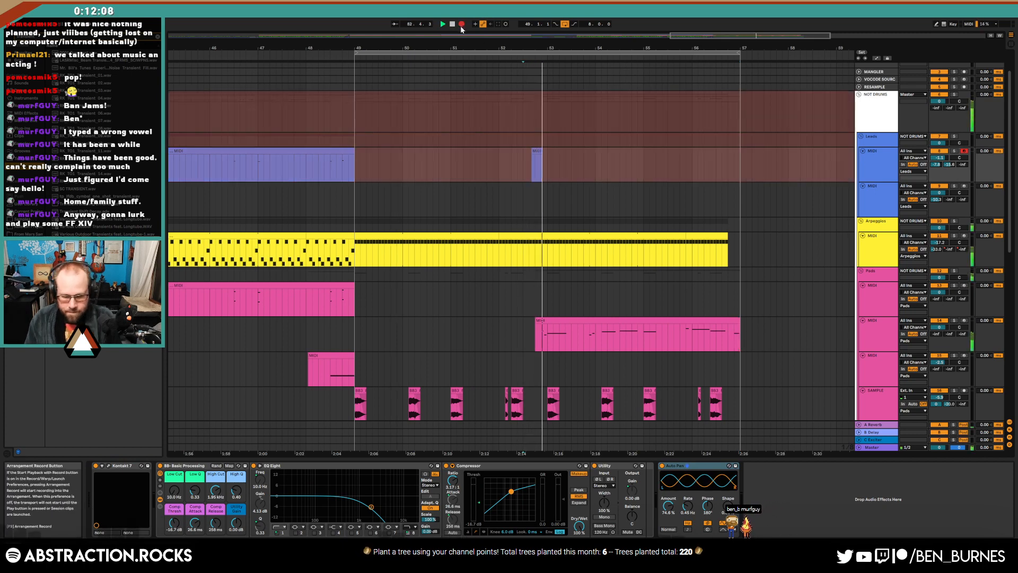
pyautogui.press('space')
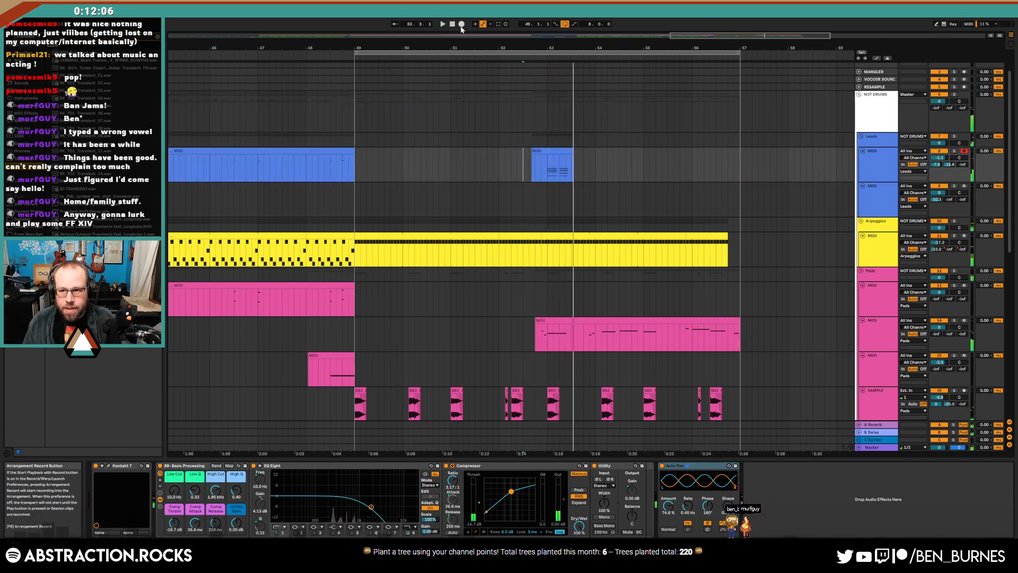
pyautogui.hotkey('ctrl', 'z')
# Arm the lower Leads MIDI track and record a chord part from just after bar 52 to bar 57
pyautogui.click(889, 300)
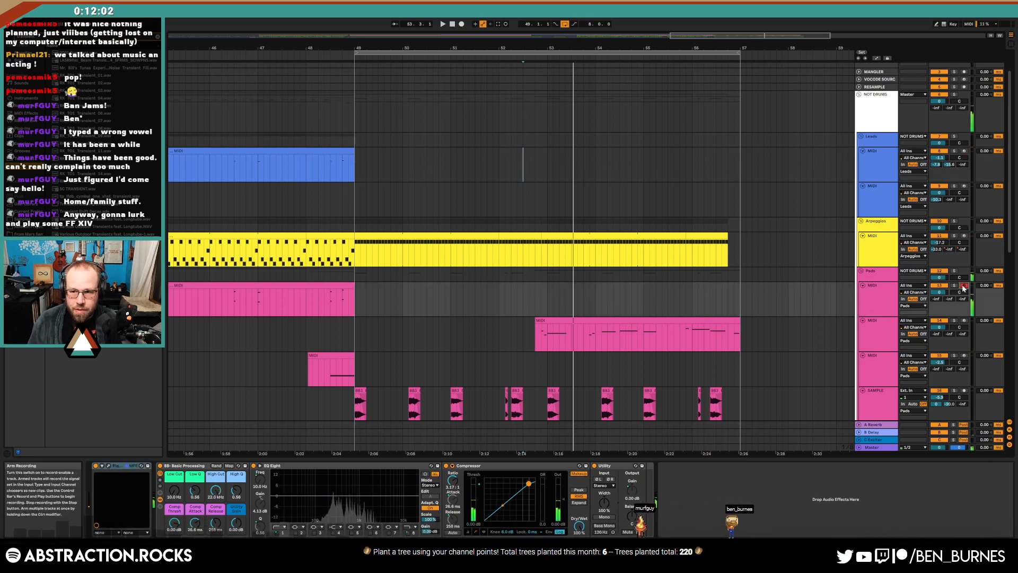
pyautogui.click(965, 186)
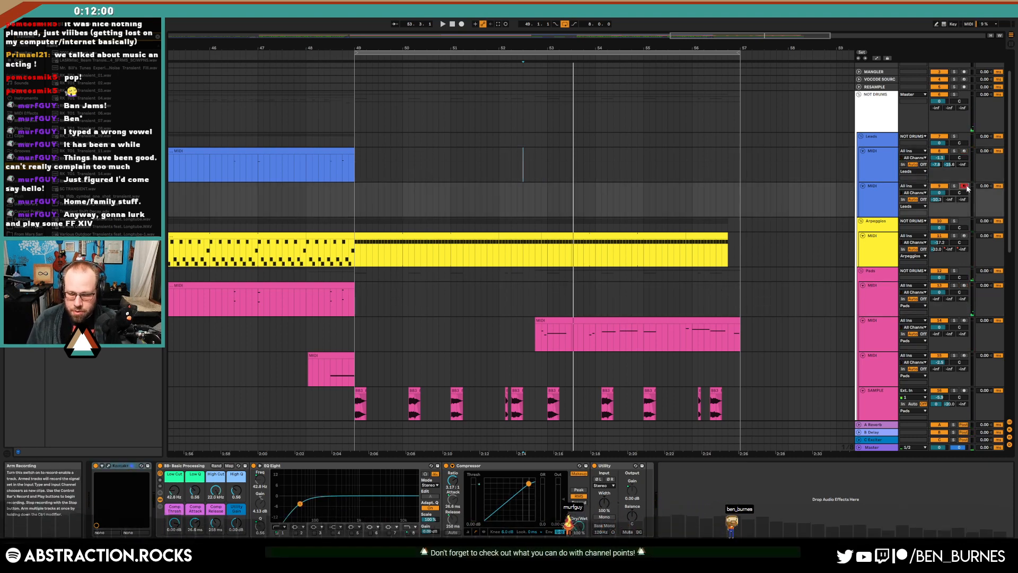
pyautogui.click(501, 194)
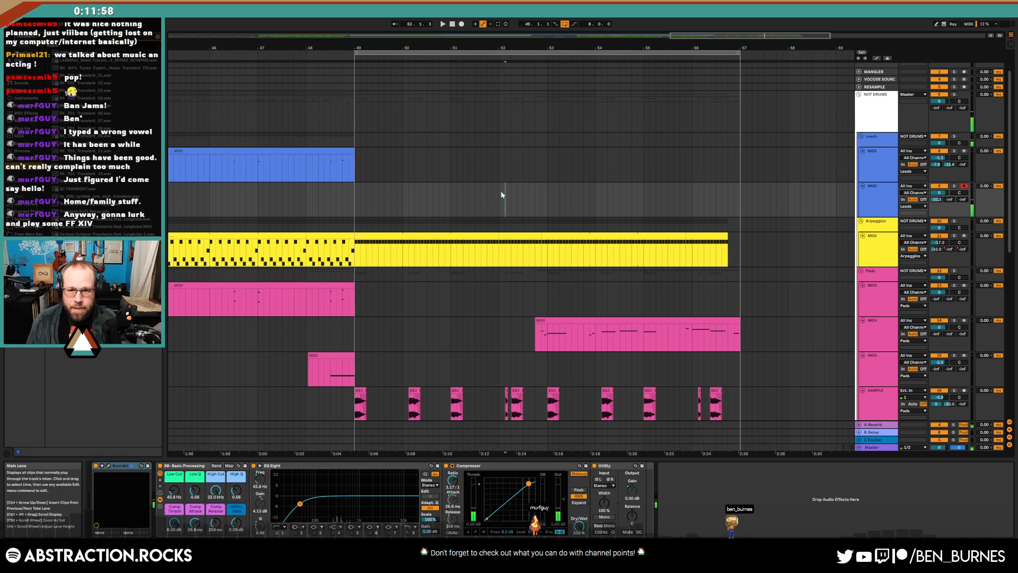
pyautogui.click(462, 24)
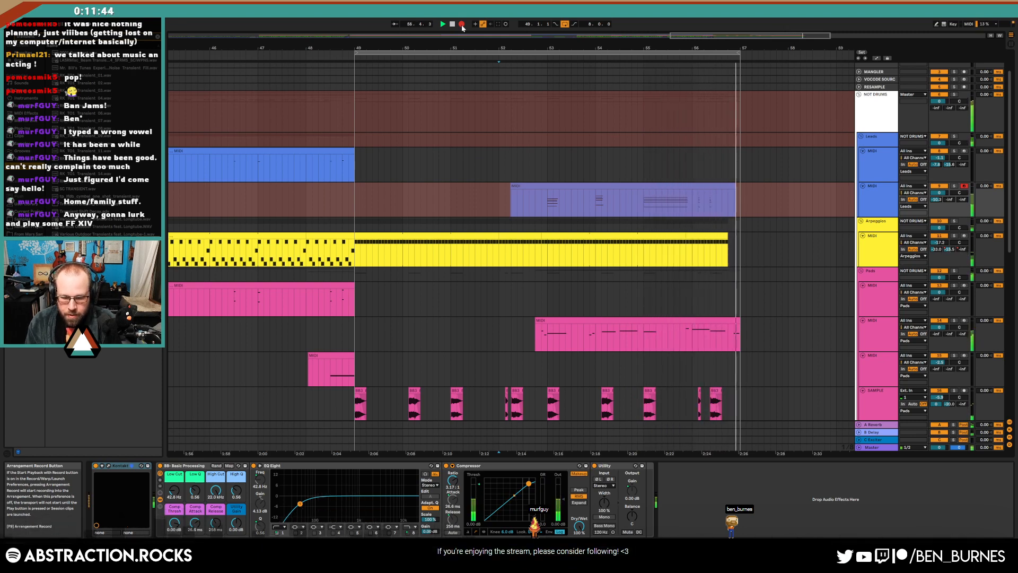
pyautogui.click(462, 24)
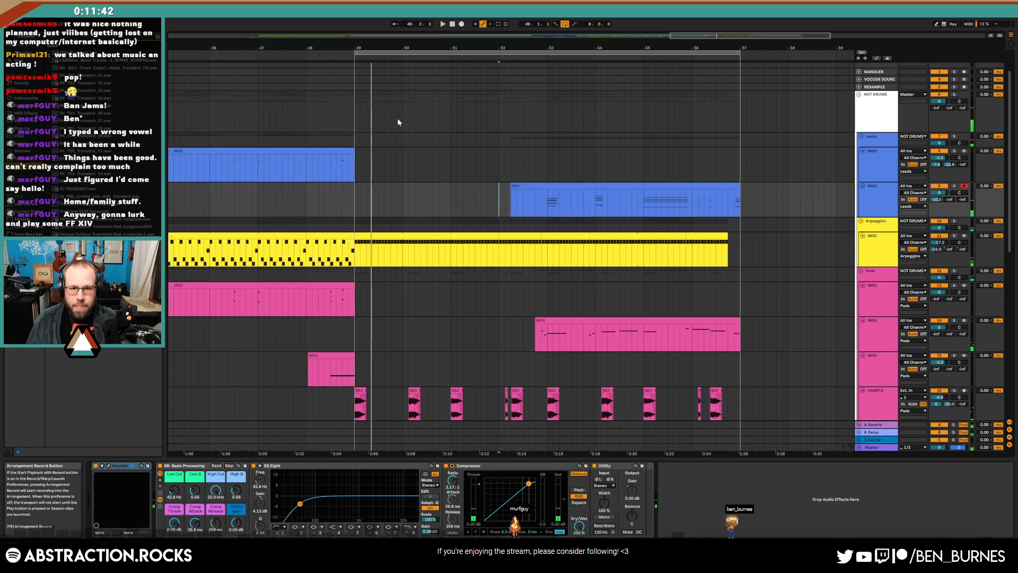
# Delete the recorded chord clip on the lower Leads track and record a new chord part from bar 53 to 57
pyautogui.click(561, 193)
pyautogui.press('Delete')
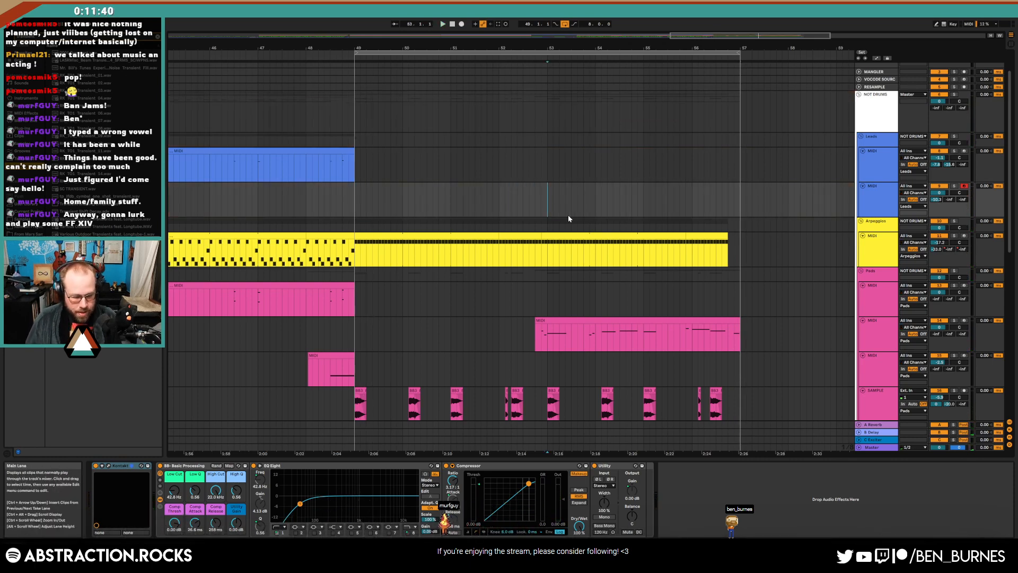
pyautogui.press('F9')
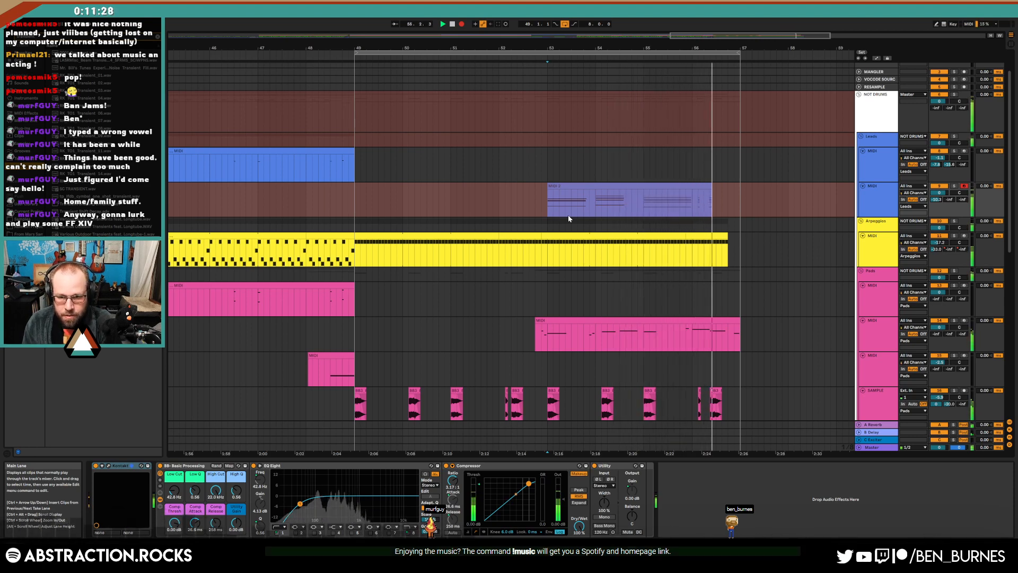
pyautogui.press('space')
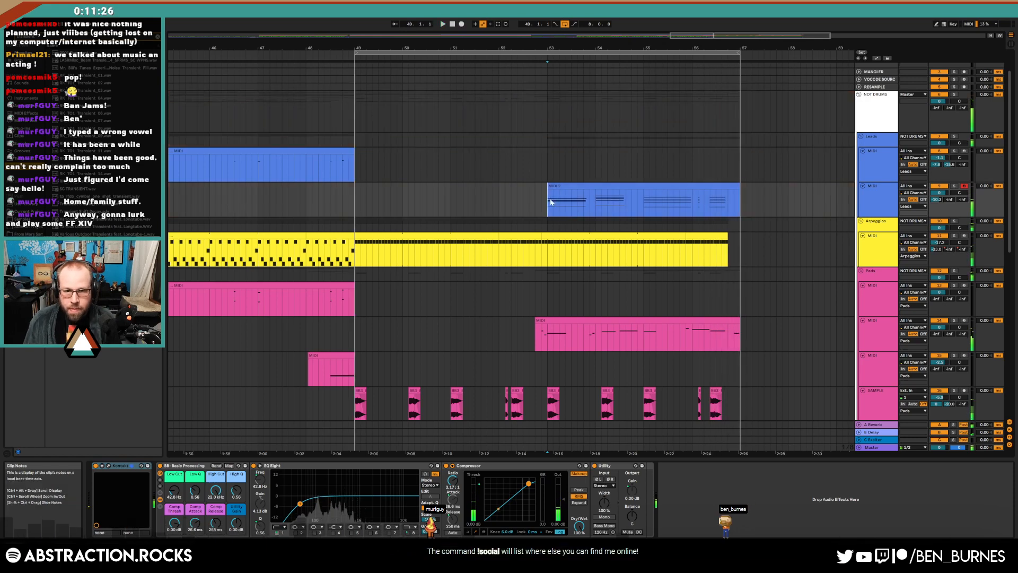
# Shift all notes of the second chord in the new lead clip later by two grid steps
pyautogui.doubleClick(555, 186)
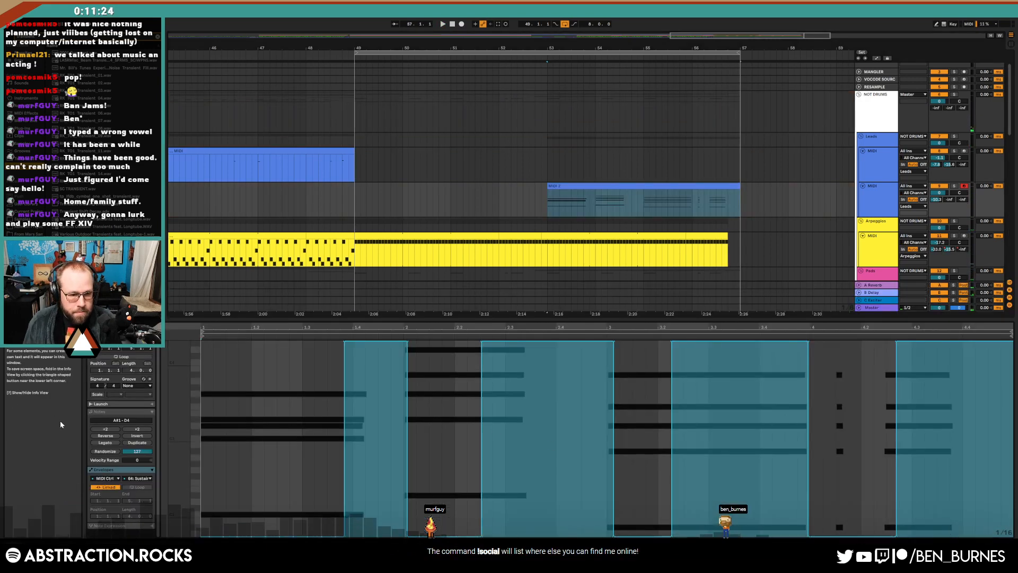
pyautogui.click(115, 412)
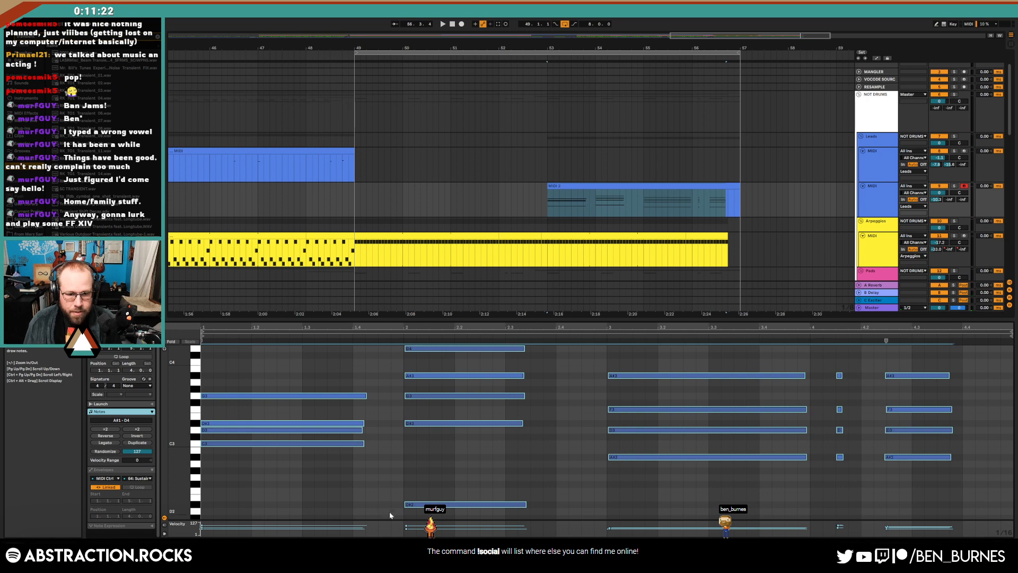
pyautogui.moveTo(389, 512); pyautogui.dragTo(493, 313)
pyautogui.press('Right')
pyautogui.press('Right')
pyautogui.click(391, 393)
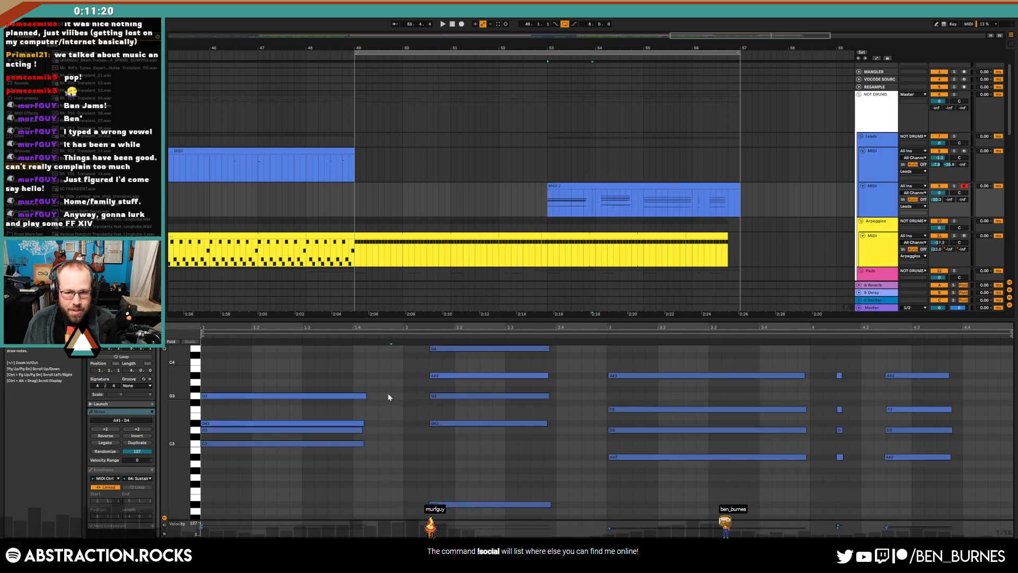
# Loop bars 53 to 57 around the new lead clip and play it back while checking its sustain envelope and notes
pyautogui.click(137, 471)
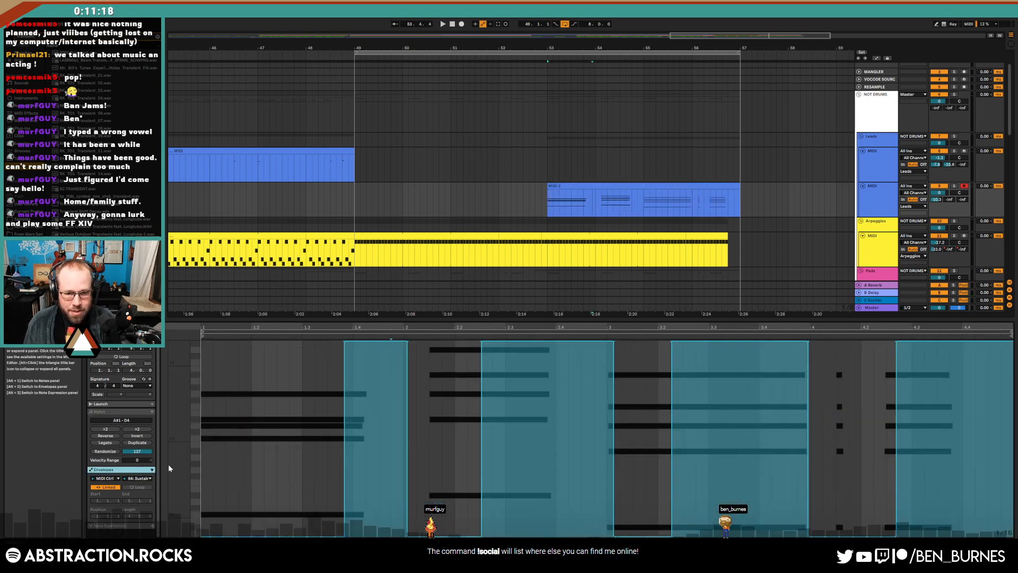
pyautogui.hotkey('shift', 'Tab')
pyautogui.click(587, 187)
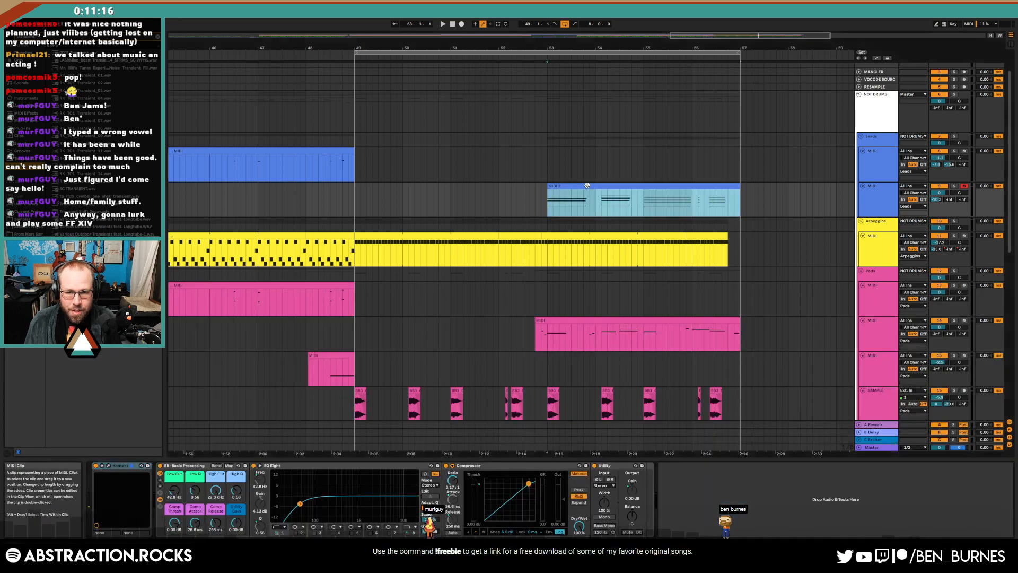
pyautogui.hotkey('ctrl', 'l')
pyautogui.press('space')
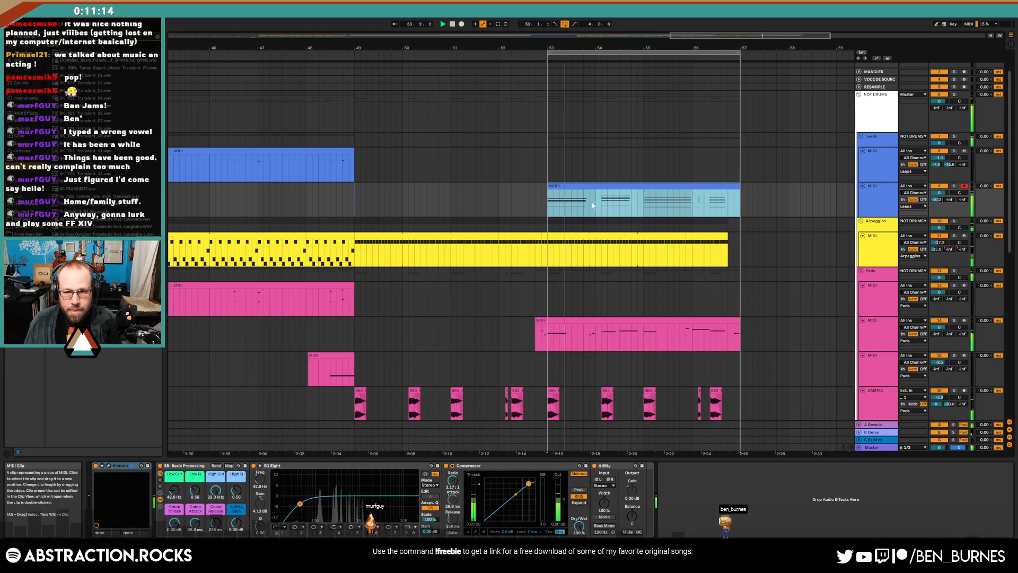
pyautogui.hotkey('shift', 'Tab')
pyautogui.click(106, 411)
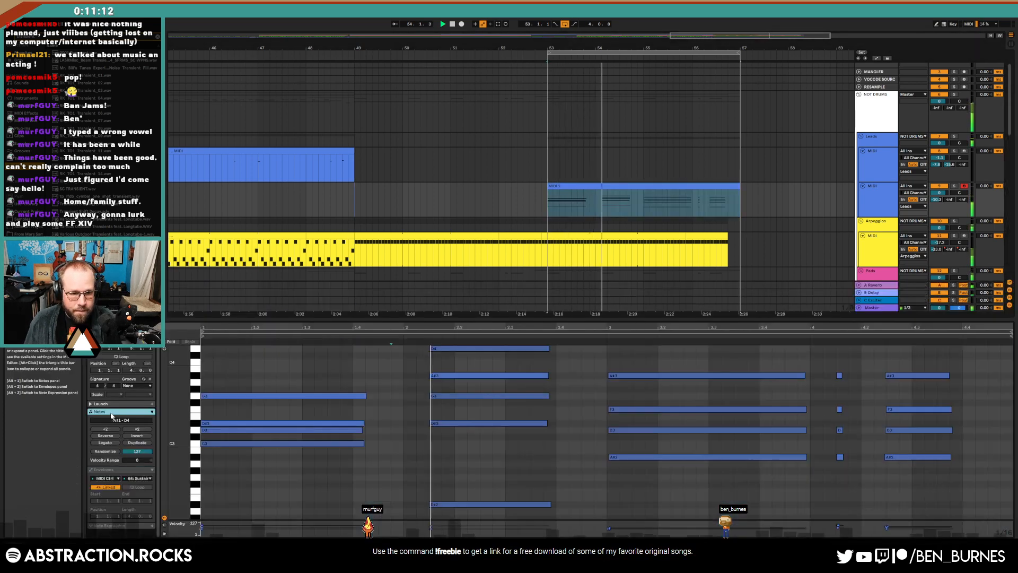
pyautogui.click(233, 429)
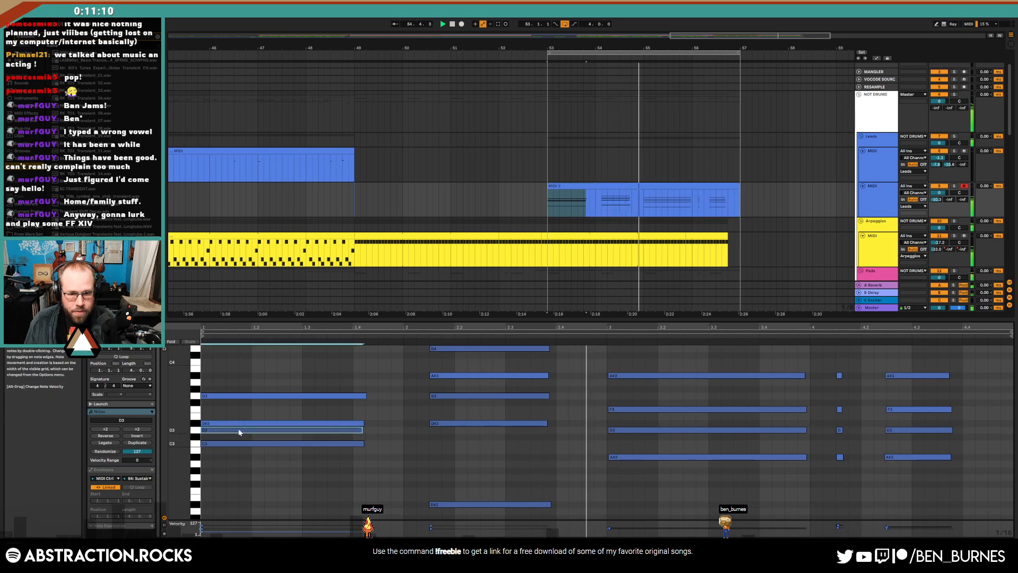
pyautogui.moveTo(175, 414); pyautogui.dragTo(164, 411)
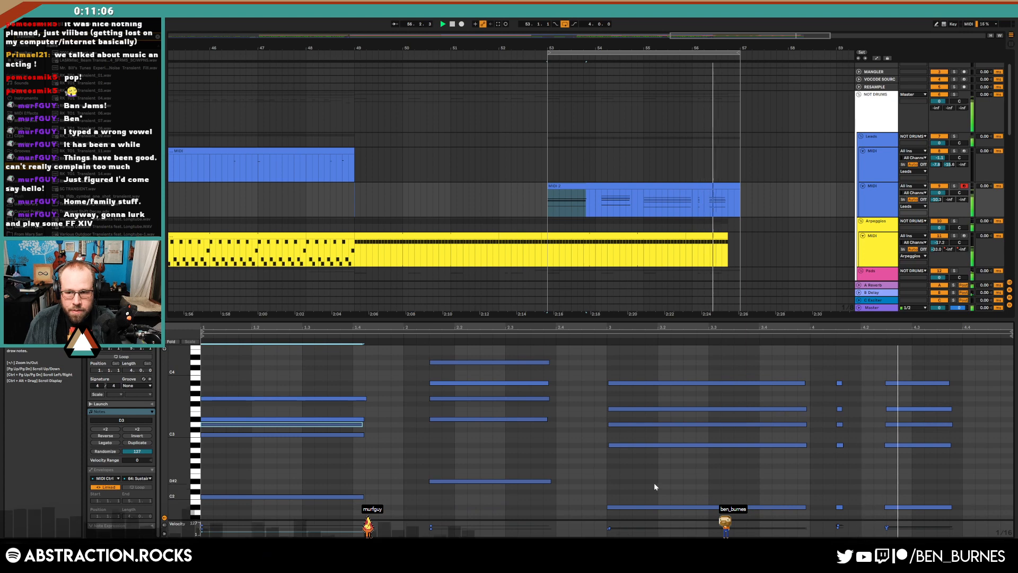
pyautogui.hotkey('shift', 'Tab')
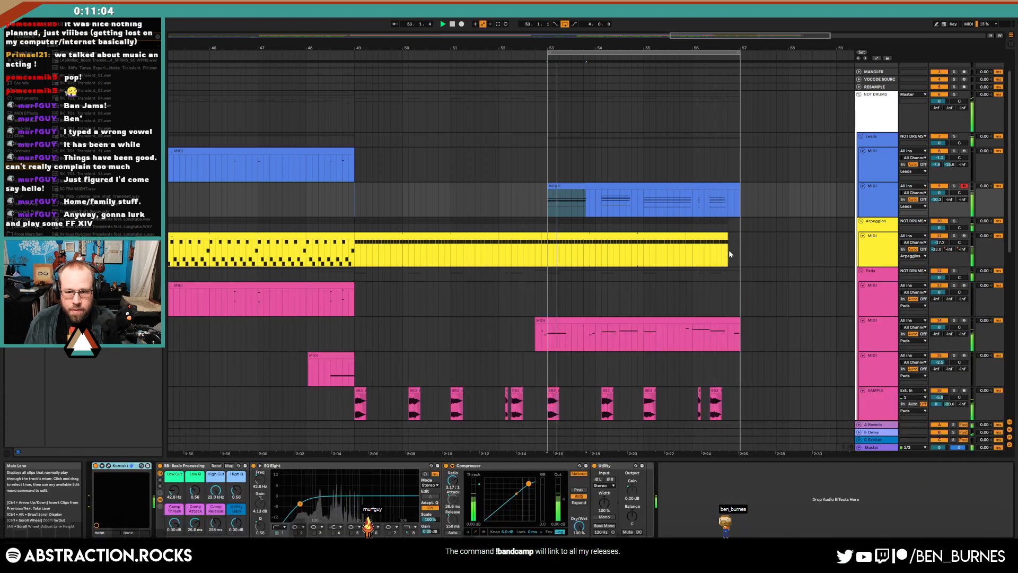
# Duplicate the four-bar arpeggio section from bar 49 so the part continues from bar 53 to 57
pyautogui.click(539, 236)
pyautogui.click(486, 235)
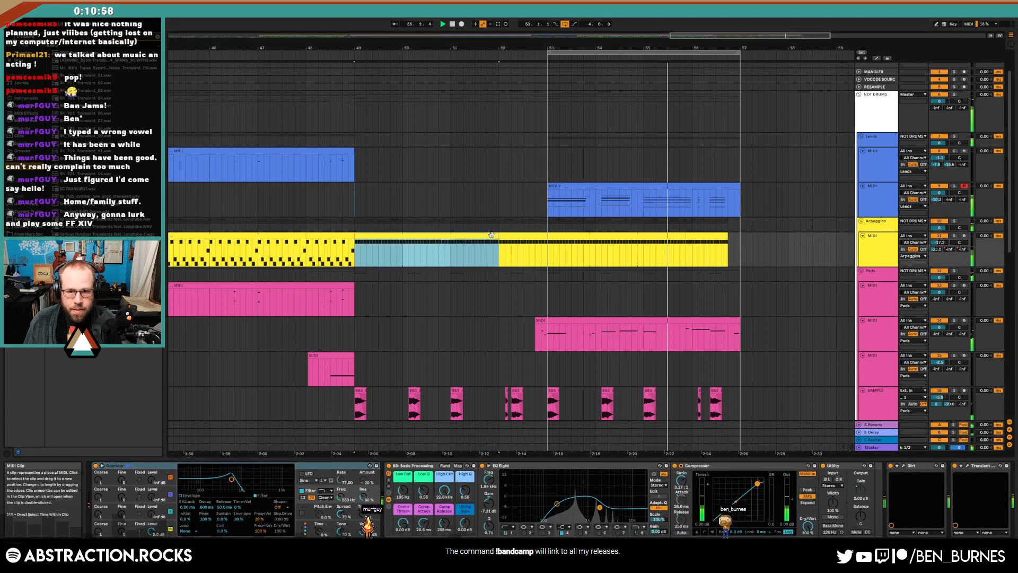
pyautogui.keyDown('shift'); pyautogui.click(513, 235); pyautogui.keyUp('shift')
pyautogui.hotkey('ctrl', 'd')
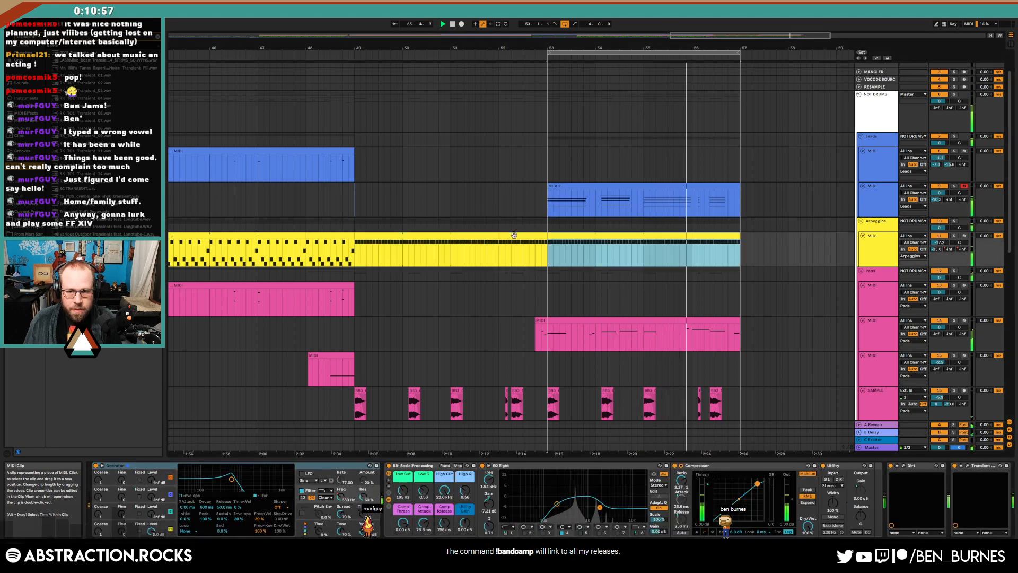
# Temporarily deactivate the arpeggio clips from bar 49 to 57 to compare the loop without them
pyautogui.click(729, 235)
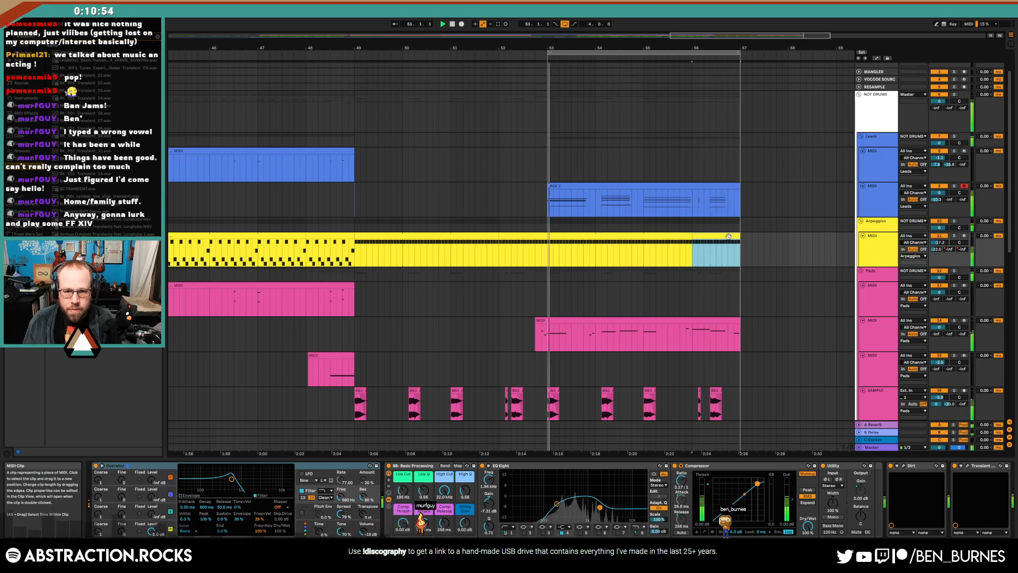
pyautogui.keyDown('shift'); pyautogui.click(440, 256); pyautogui.keyUp('shift')
pyautogui.press('0')
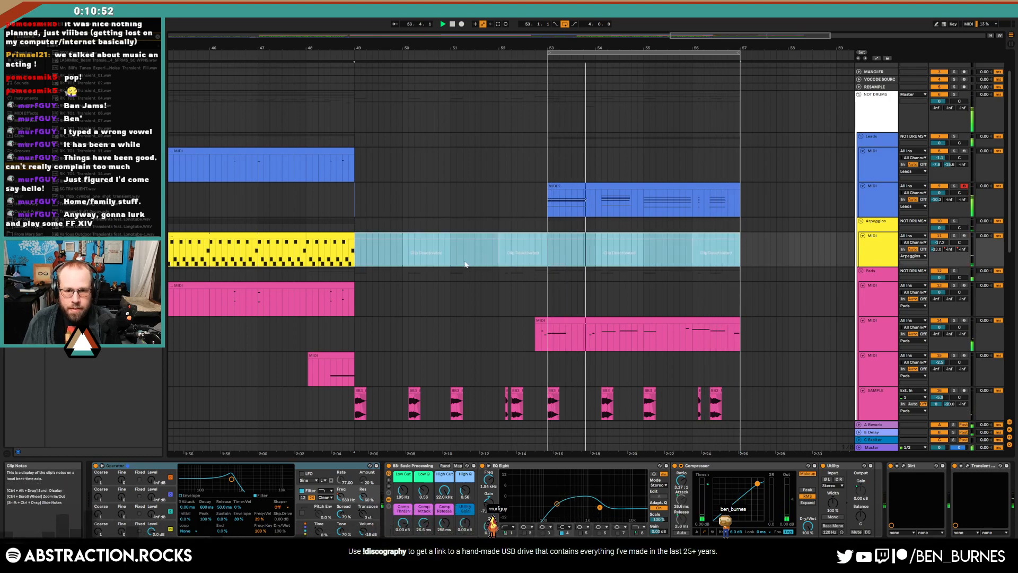
pyautogui.press('0')
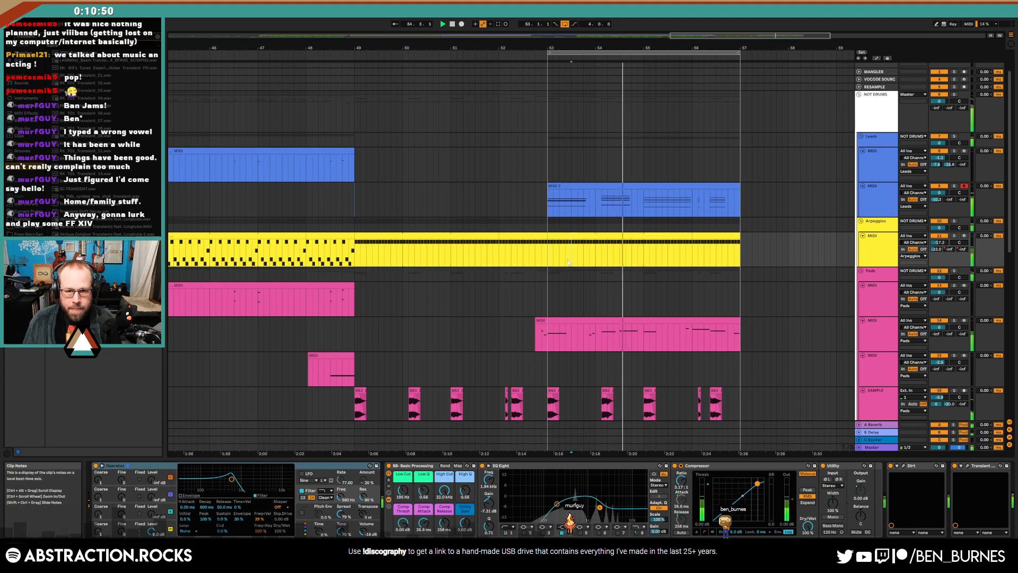
# Draw the arpeggio's Filter Freq automation falling from about bar 52 to bar 55
pyautogui.press('a')
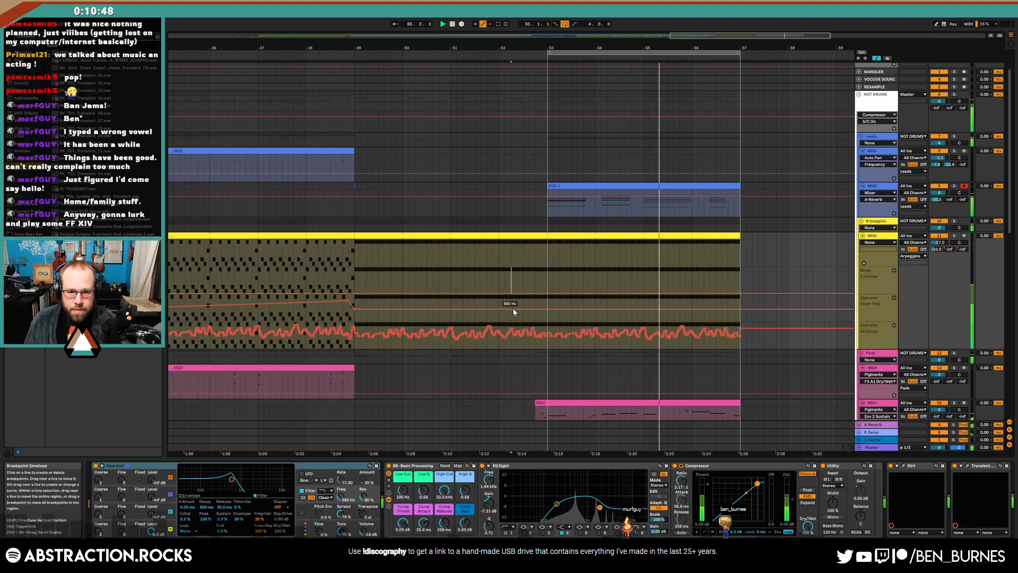
pyautogui.click(499, 308)
pyautogui.moveTo(643, 309)
pyautogui.mouseDown()
pyautogui.moveTo(680, 319)
pyautogui.moveTo(642, 321)
pyautogui.mouseUp()
pyautogui.press('a')
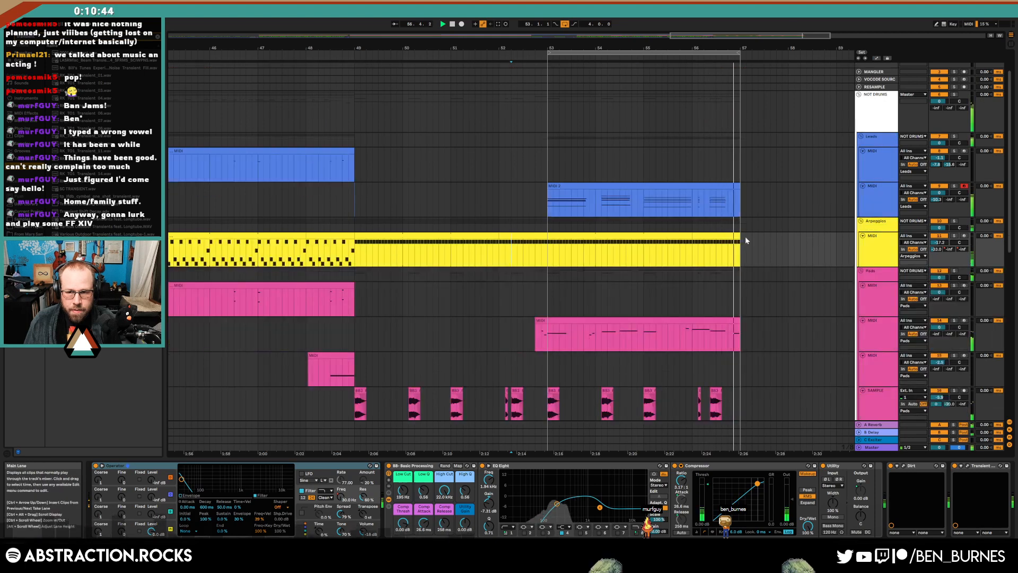
# Delete the arpeggio part from bar 55 to 57
pyautogui.moveTo(746, 241); pyautogui.dragTo(643, 255)
pyautogui.press('Delete')
pyautogui.click(651, 257)
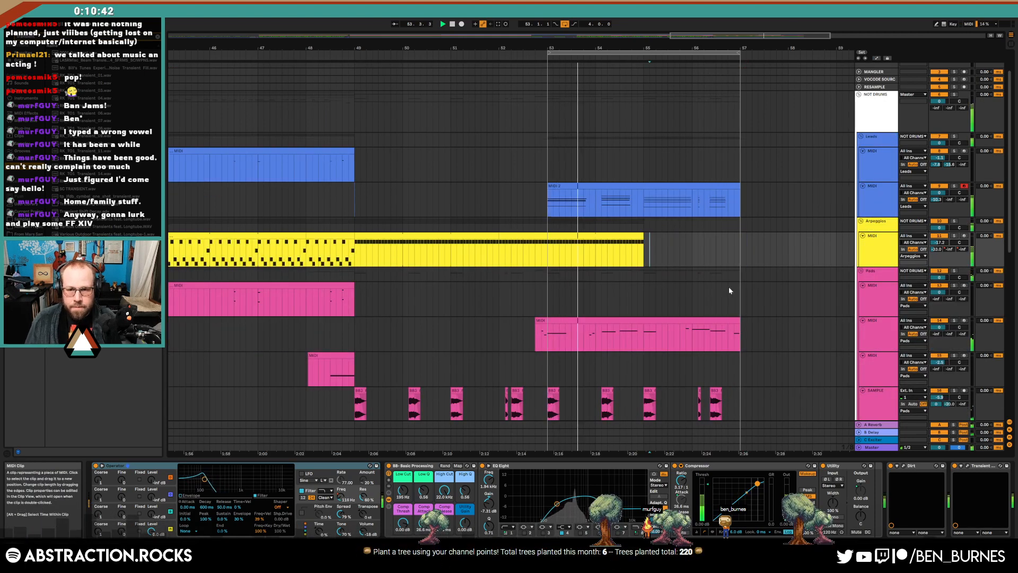
pyautogui.scroll(-5, 729, 287)
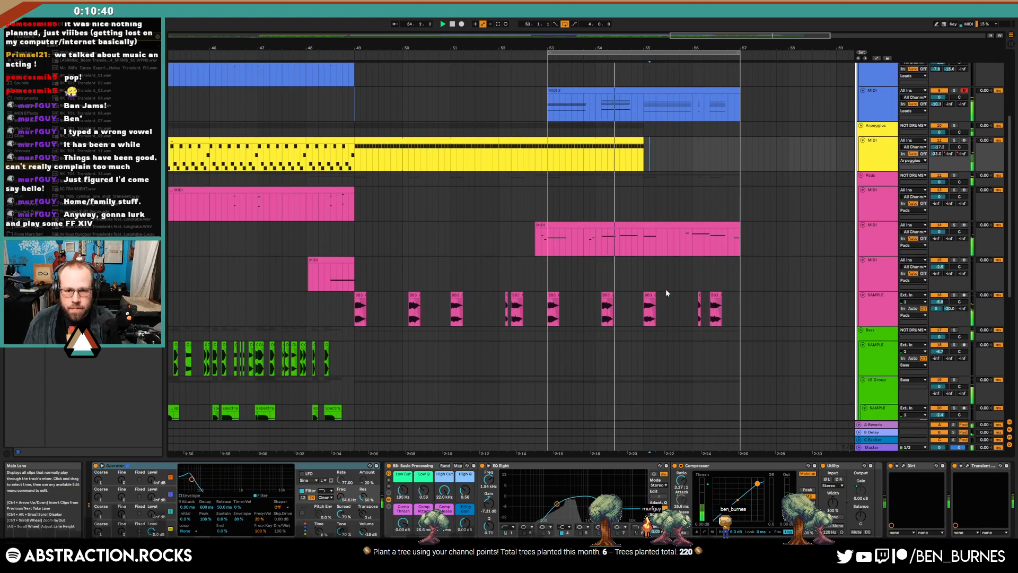
pyautogui.doubleClick(666, 89)
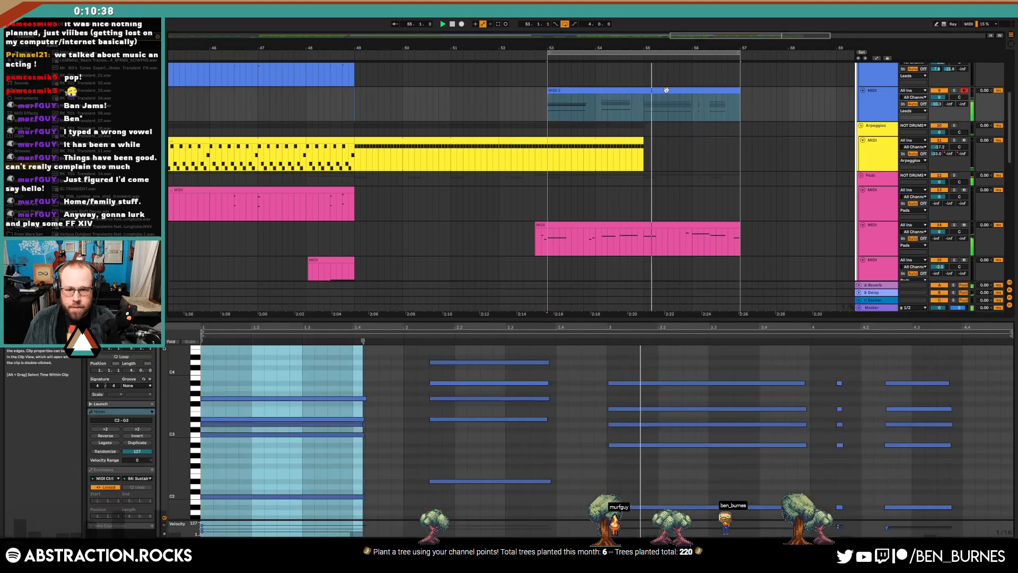
pyautogui.hotkey('shift', 'Tab')
# Stop playback and automate the lower Leads track's Low Cut to rise to about 234 Hz by bar 53
pyautogui.scroll(-5, 477, 297)
pyautogui.press('space')
pyautogui.scroll(1, 632, 197)
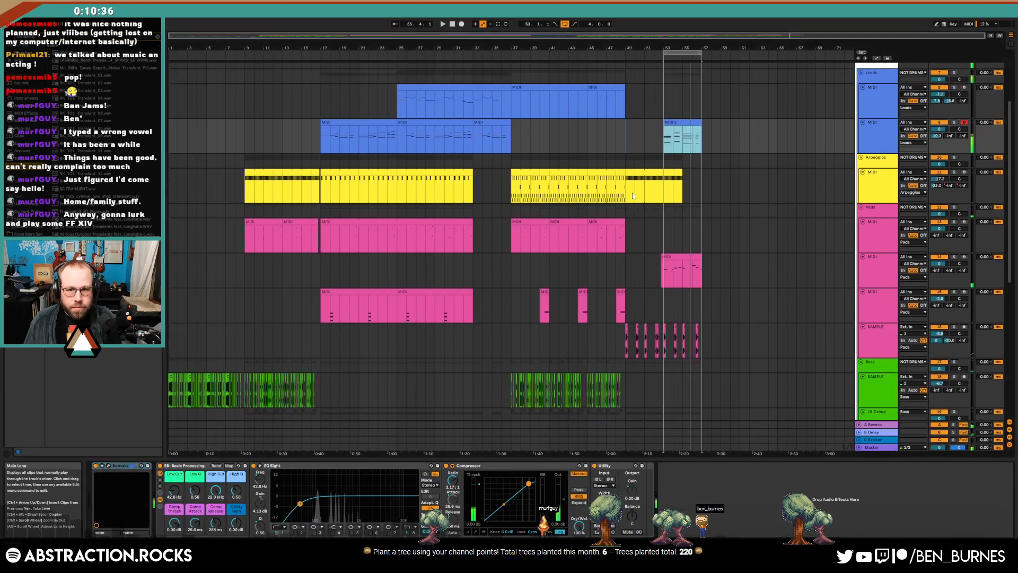
pyautogui.scroll(3, 633, 196)
pyautogui.click(636, 195)
pyautogui.click(659, 196)
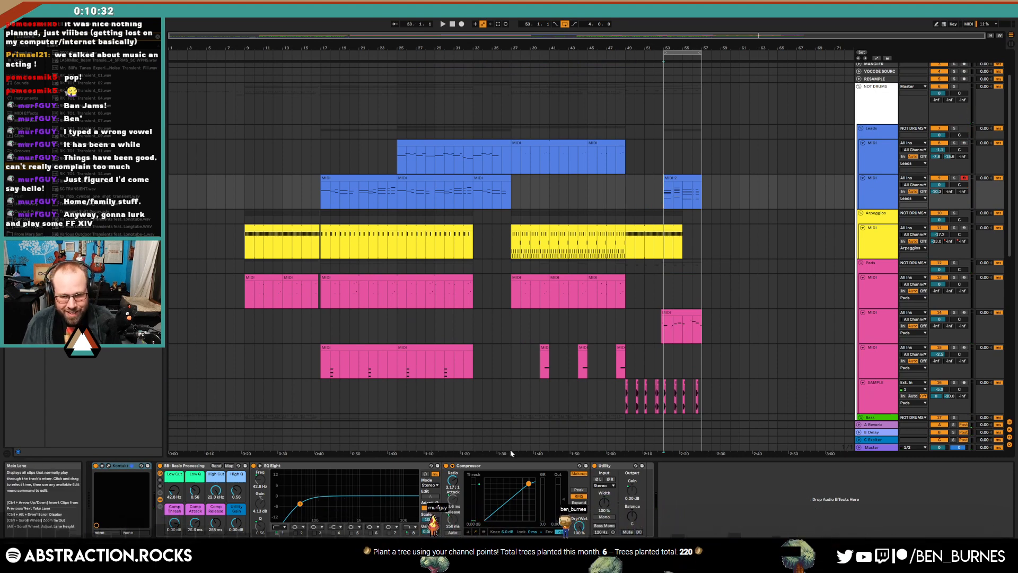
pyautogui.press('a')
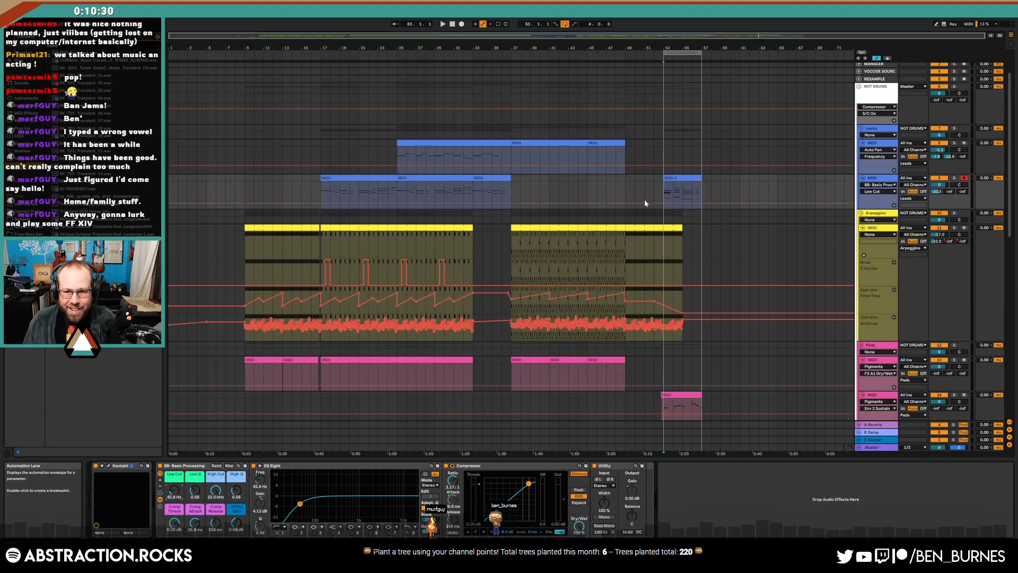
pyautogui.moveTo(663, 202); pyautogui.dragTo(664, 194)
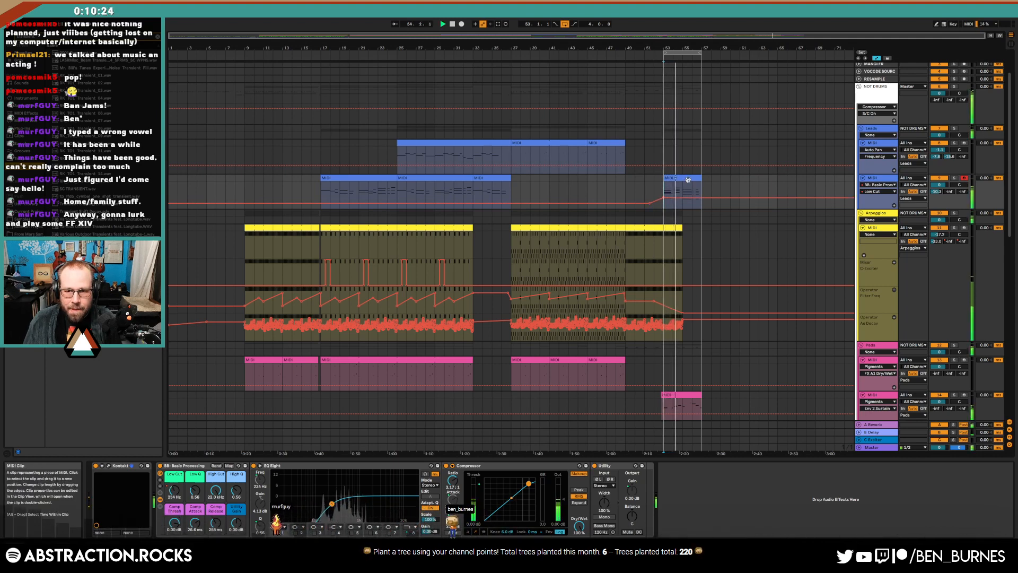
# Open the bass MIDI clip that starts at bar 49 and separate its bars 53 to 57 for individual note editing
pyautogui.scroll(-5, 707, 225)
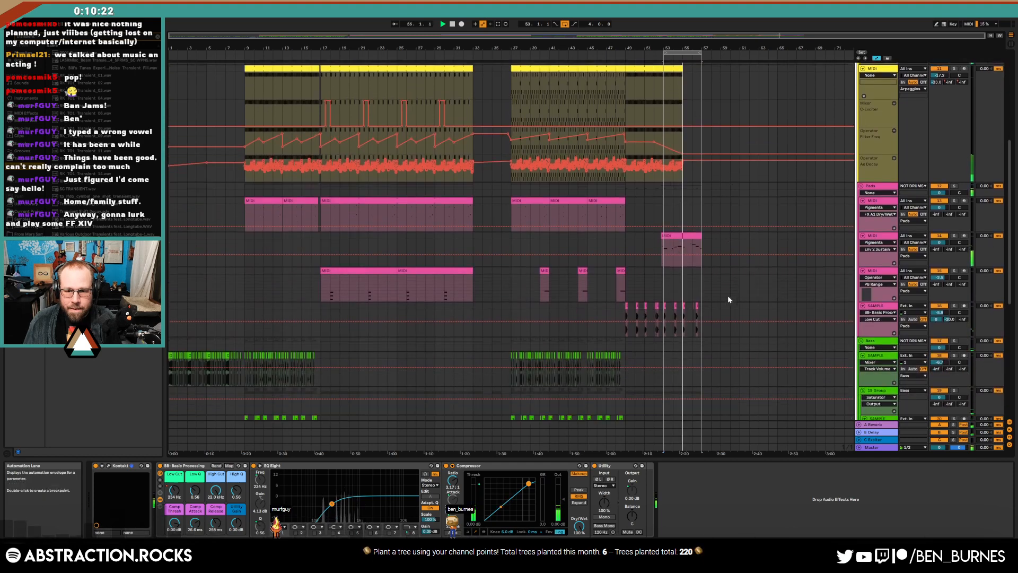
pyautogui.scroll(-4, 729, 298)
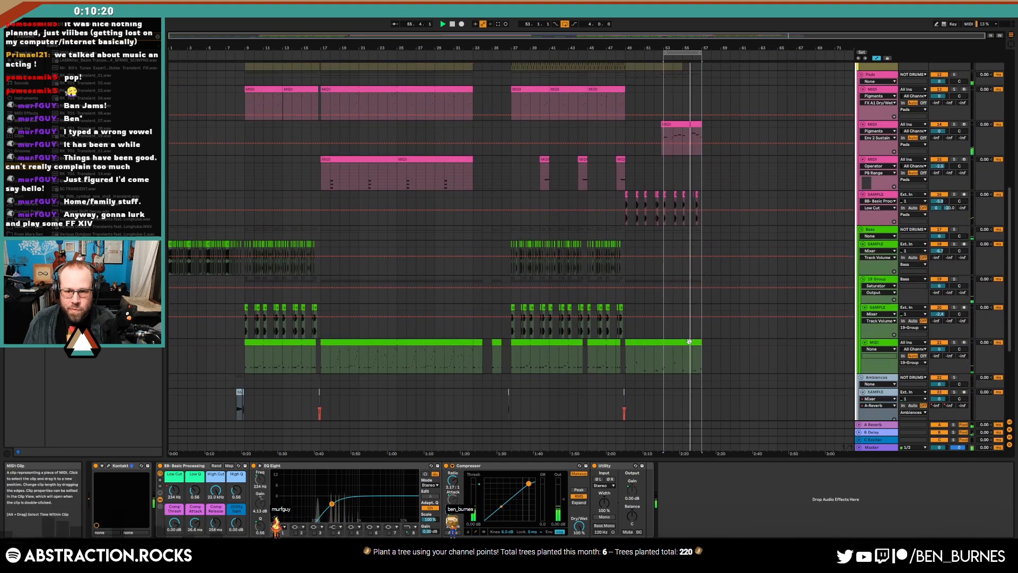
pyautogui.doubleClick(689, 341)
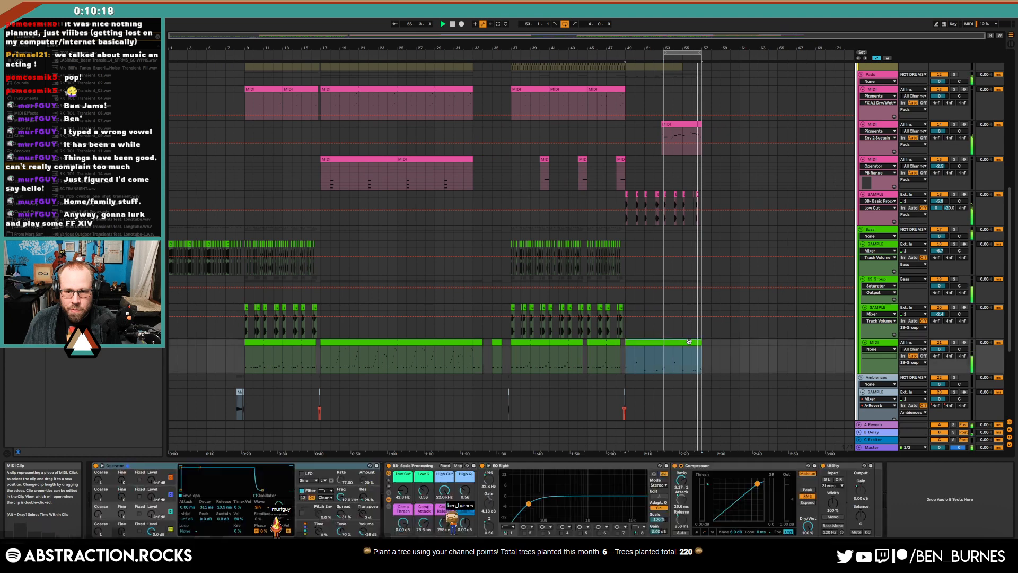
pyautogui.press('z')
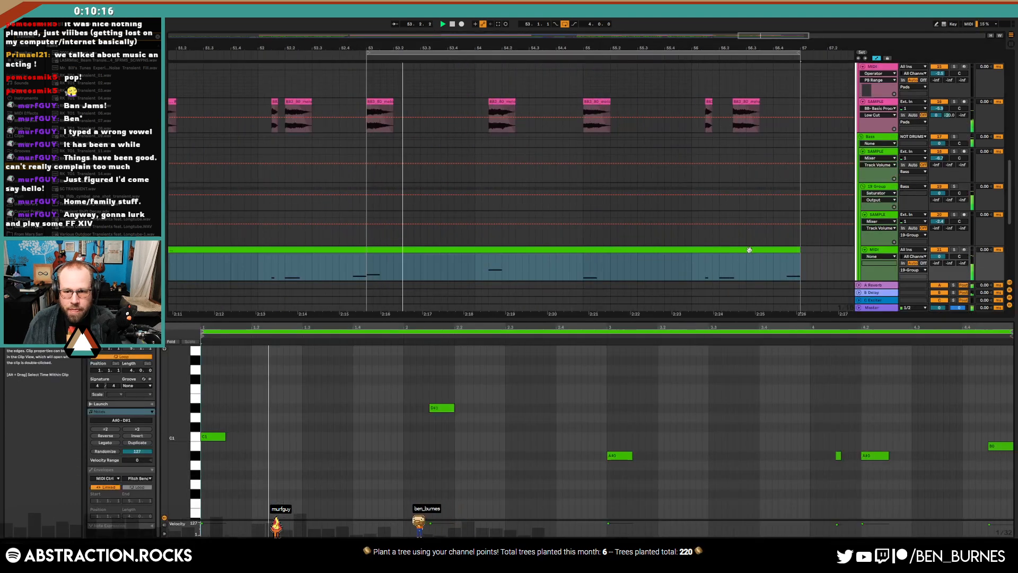
pyautogui.moveTo(866, 413); pyautogui.dragTo(874, 436)
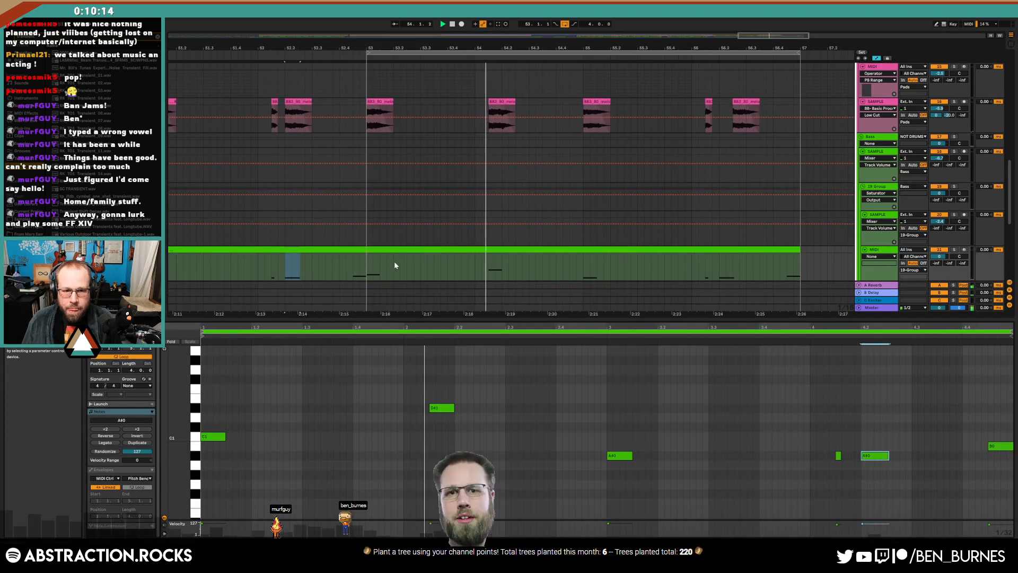
pyautogui.click(372, 265)
pyautogui.moveTo(371, 263); pyautogui.dragTo(801, 260)
# Move the final A#0 bass note two grid steps later to match the last sample stab, and play from just before bar 52
pyautogui.moveTo(874, 412); pyautogui.dragTo(892, 473)
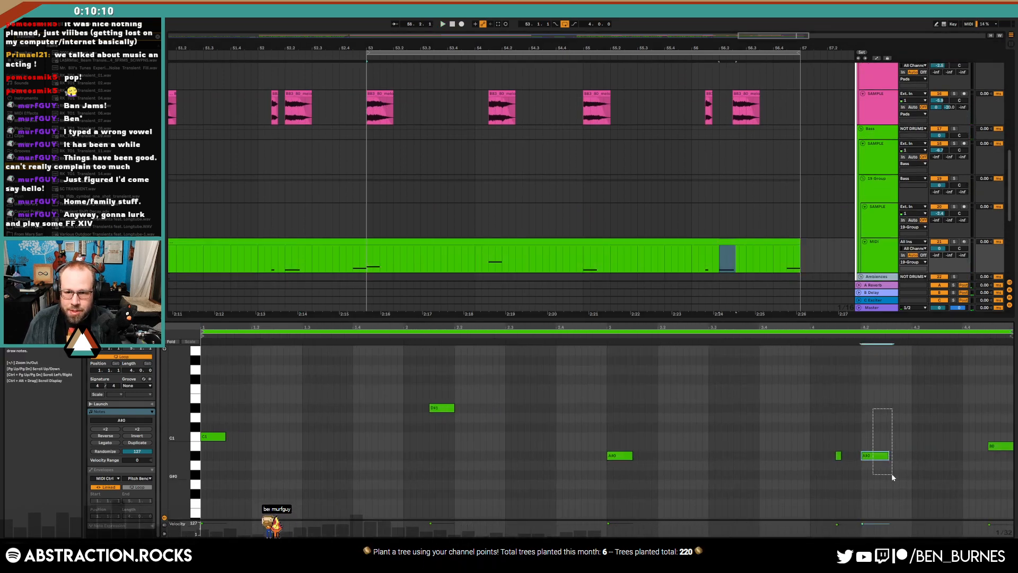
pyautogui.press('Right')
pyautogui.press('Right')
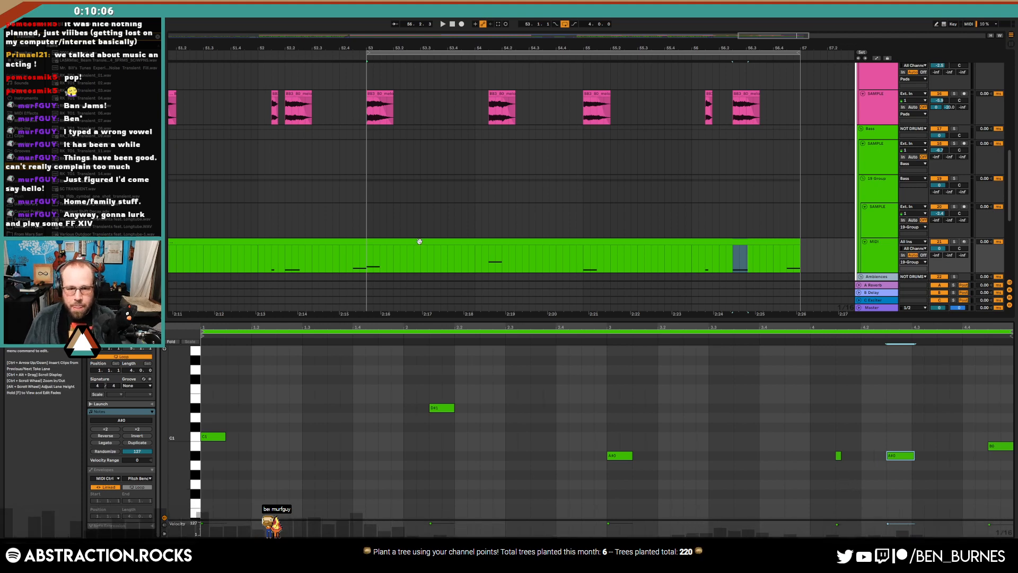
pyautogui.click(248, 259)
pyautogui.press('space')
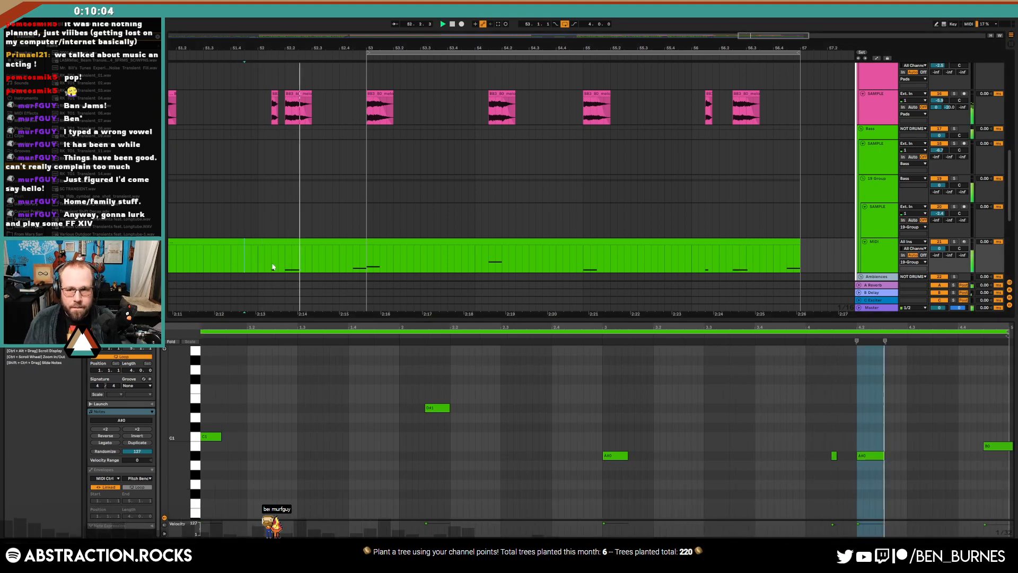
# Shift the arpeggio track's filter frequency fade earlier so it starts at bar 51 and reaches 30 Hz at bar 53
pyautogui.click(607, 222)
pyautogui.scroll(3, 650, 244)
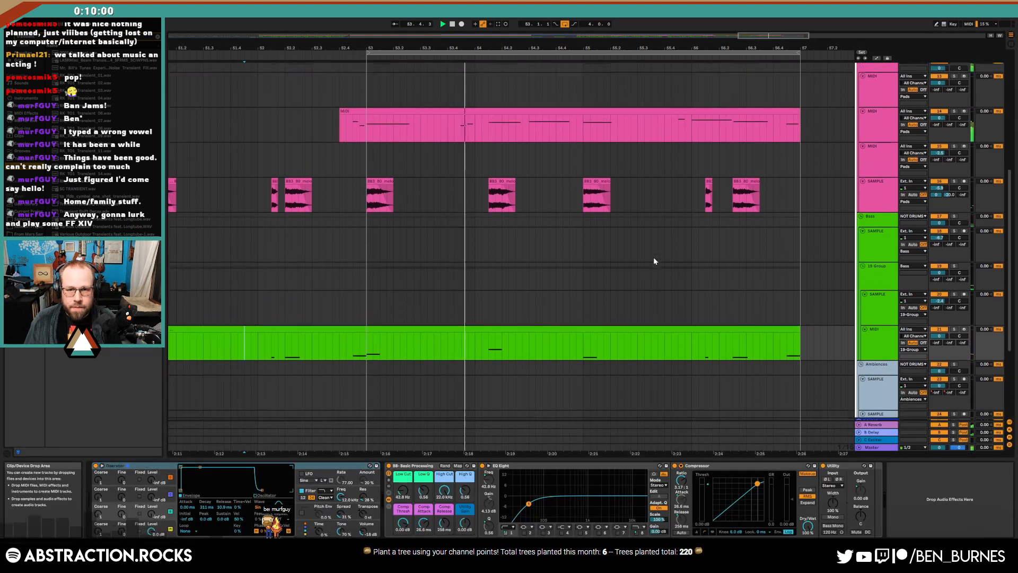
pyautogui.scroll(1, 655, 257)
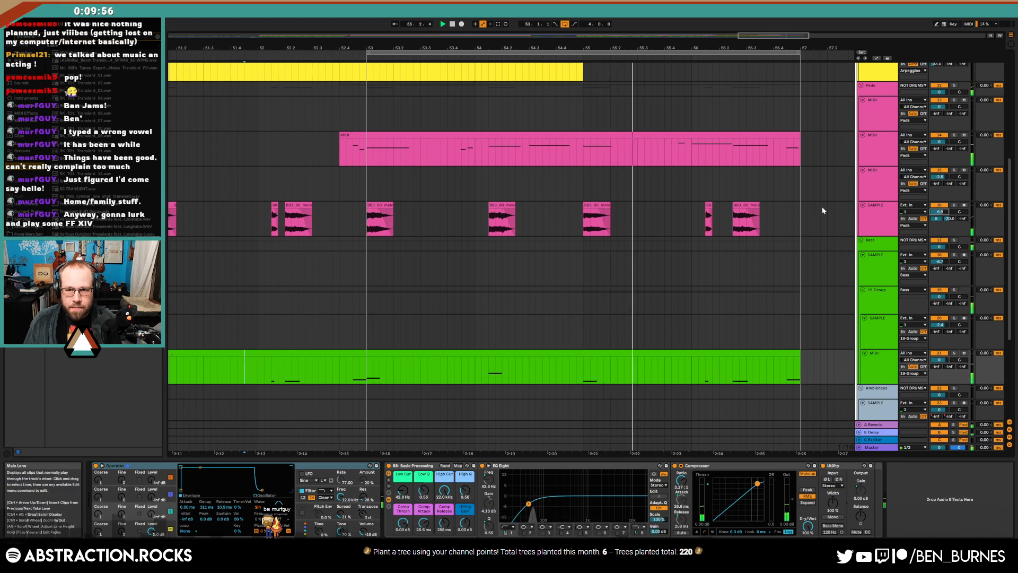
pyautogui.scroll(4, 825, 221)
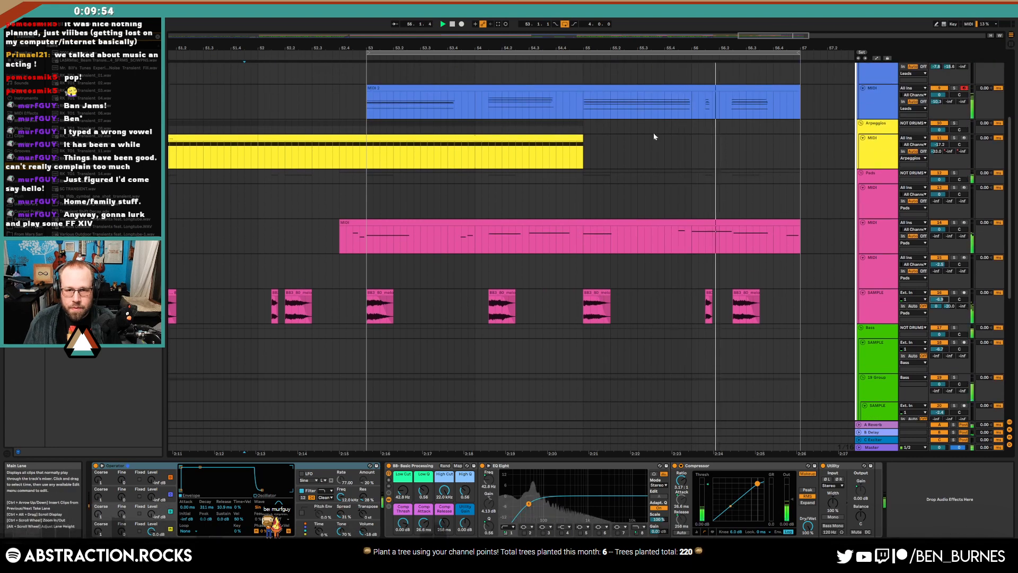
pyautogui.press('a')
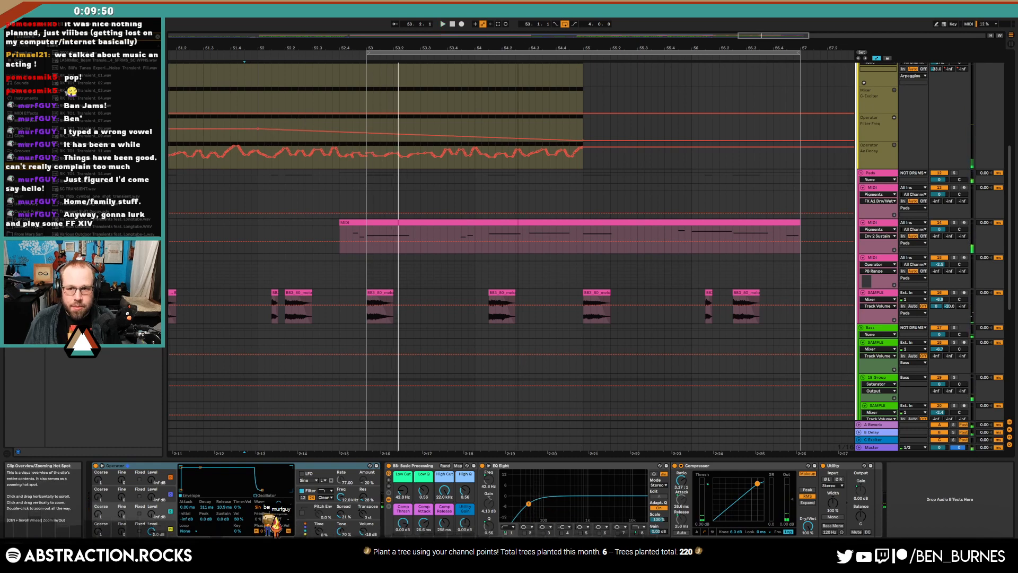
pyautogui.moveTo(696, 47); pyautogui.dragTo(819, 35)
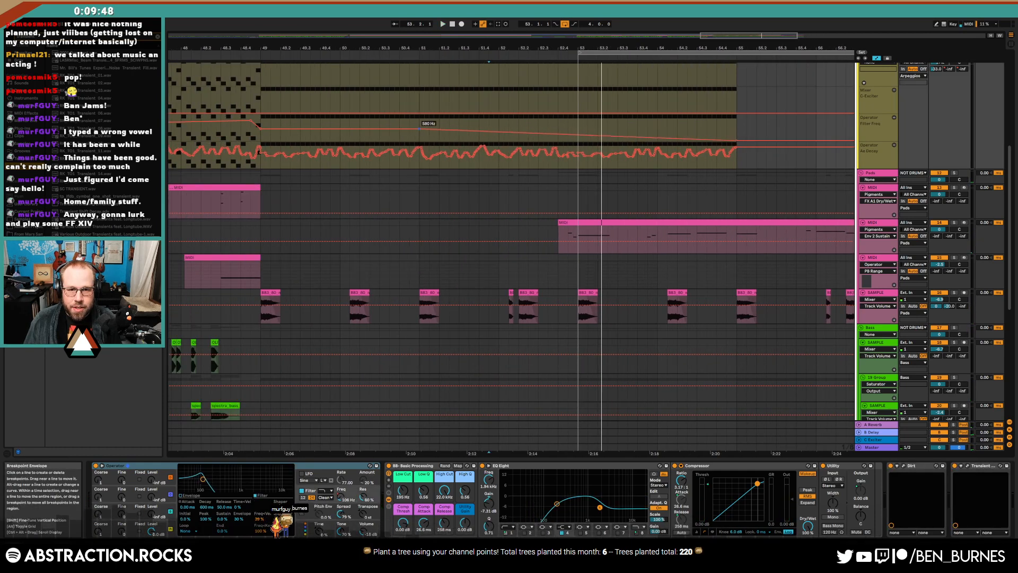
pyautogui.moveTo(501, 128); pyautogui.dragTo(440, 131)
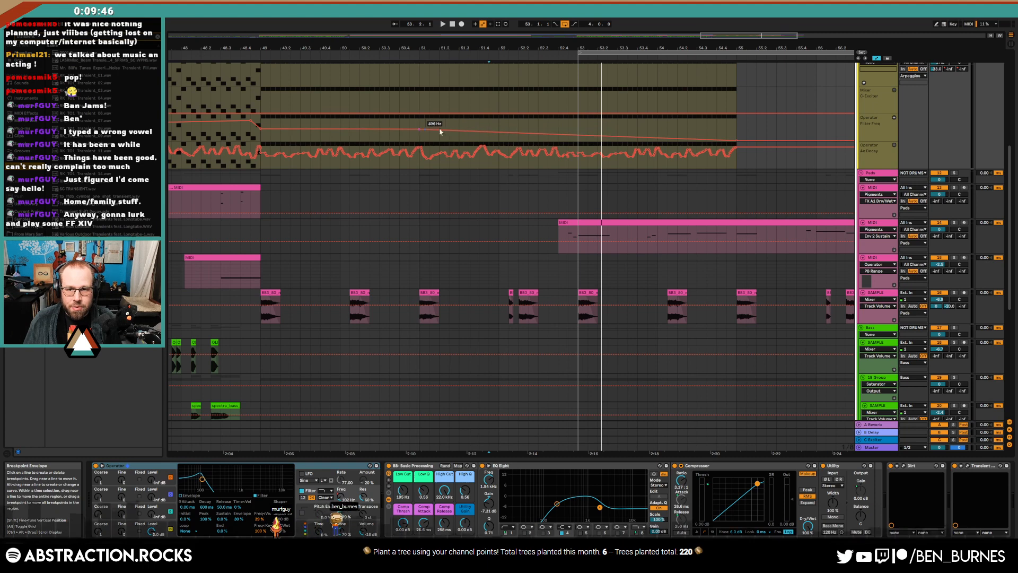
pyautogui.moveTo(737, 141); pyautogui.dragTo(597, 137)
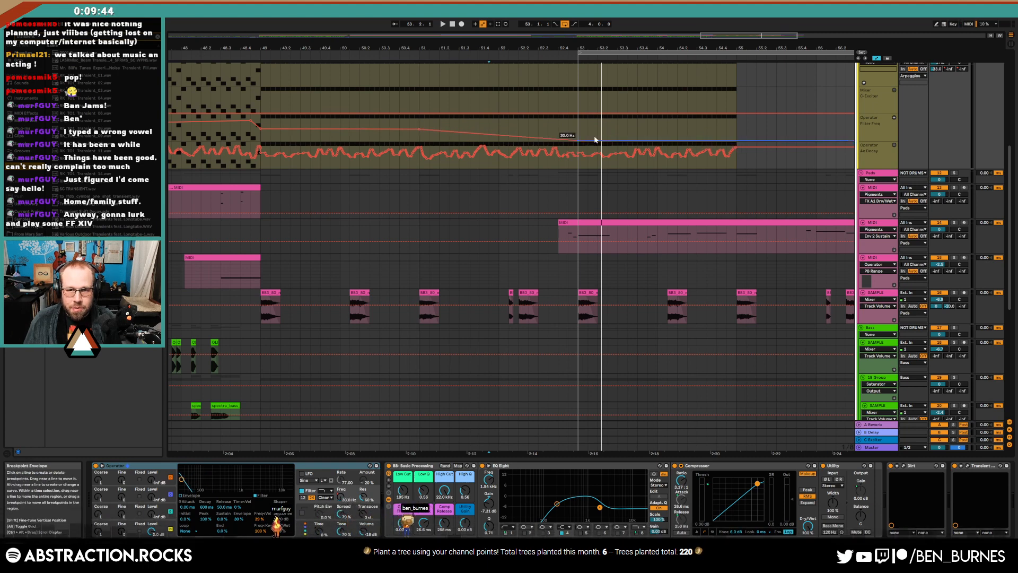
# Delete the arpeggio part from bar 53 onward
pyautogui.press('a')
pyautogui.moveTo(745, 152); pyautogui.dragTo(579, 146)
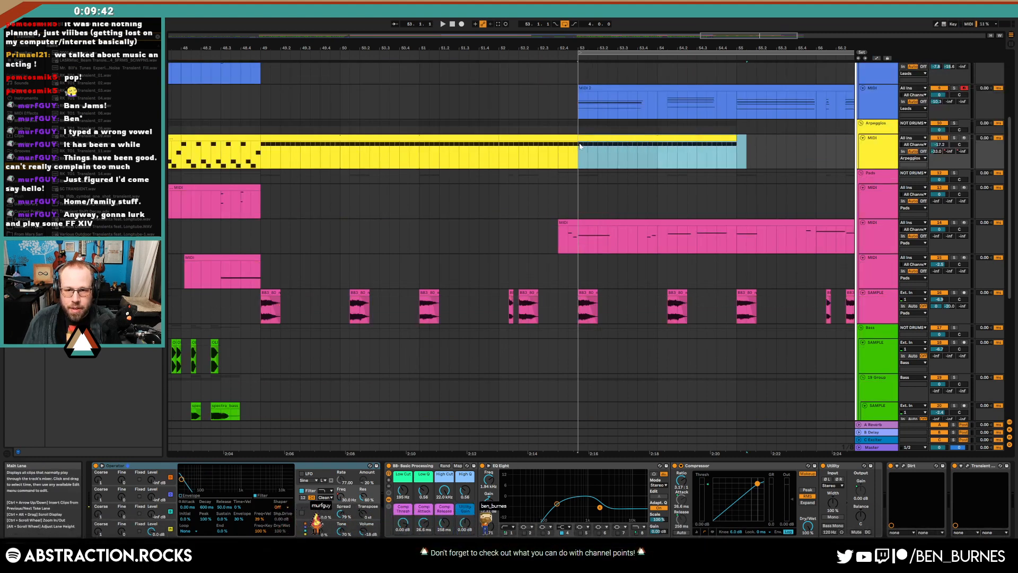
pyautogui.press('Delete')
# Play from just before bar 49 and check the arpeggio fade, the chords from bar 53, and the bass and drum parts
pyautogui.click(210, 57)
pyautogui.hotkey('shift', 'Tab')
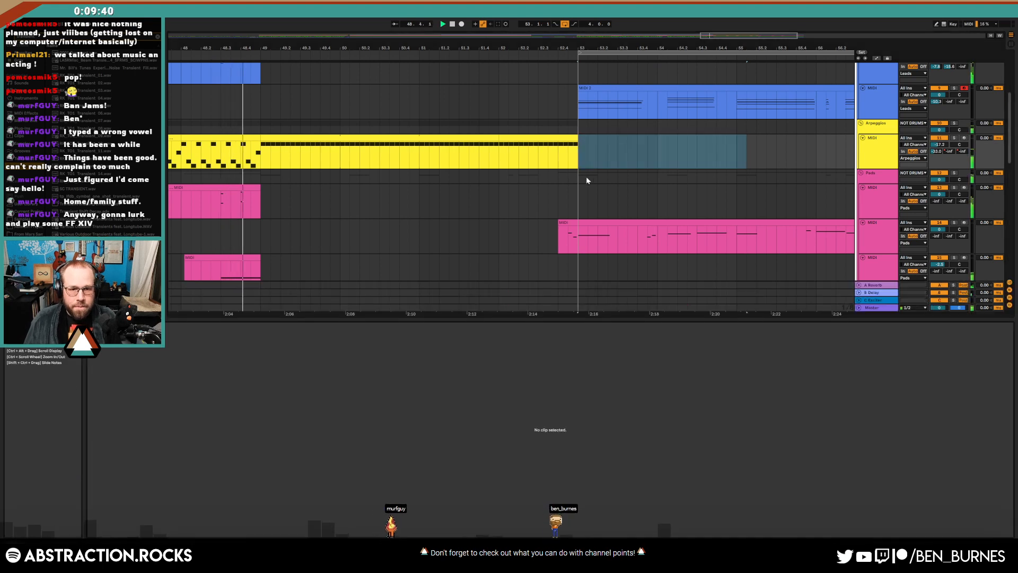
pyautogui.hotkey('shift', 'Tab')
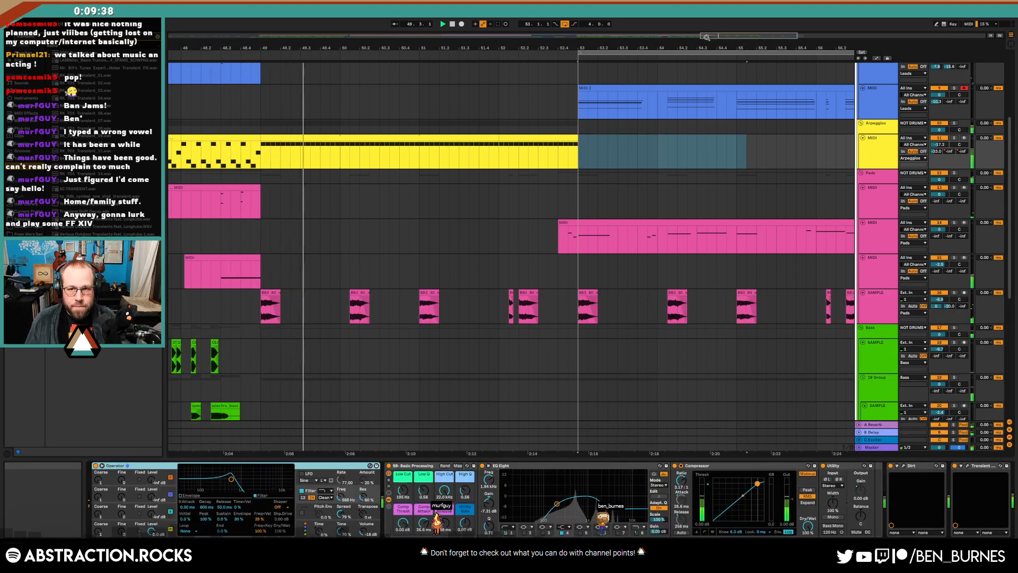
pyautogui.moveTo(707, 38); pyautogui.dragTo(718, 29)
pyautogui.click(518, 151)
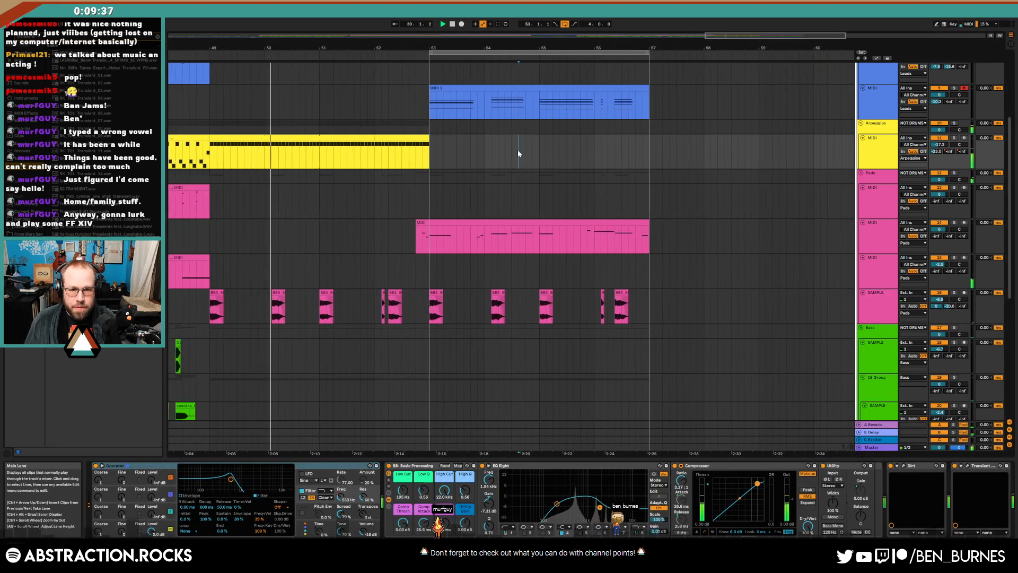
pyautogui.click(356, 139)
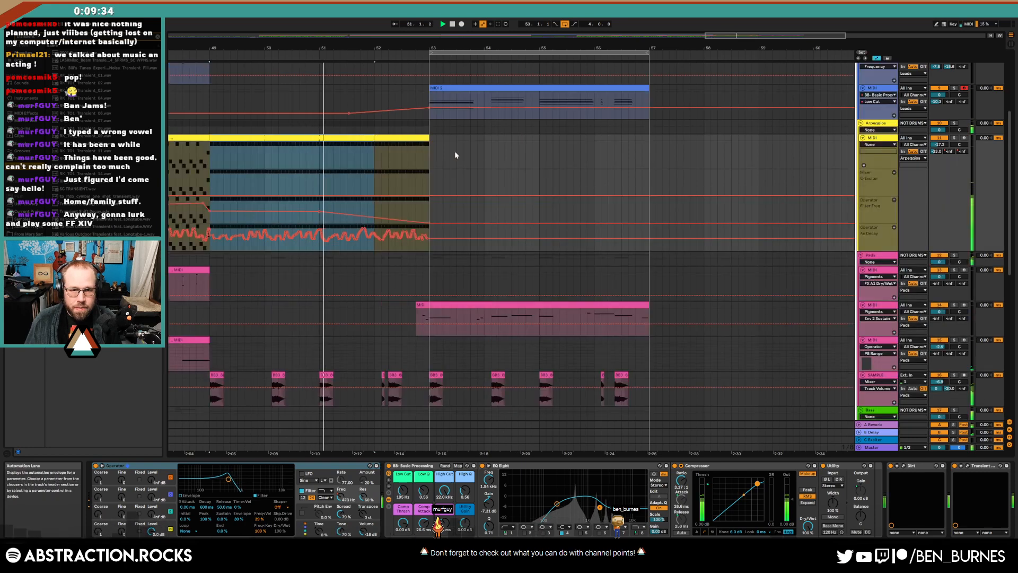
pyautogui.click(456, 151)
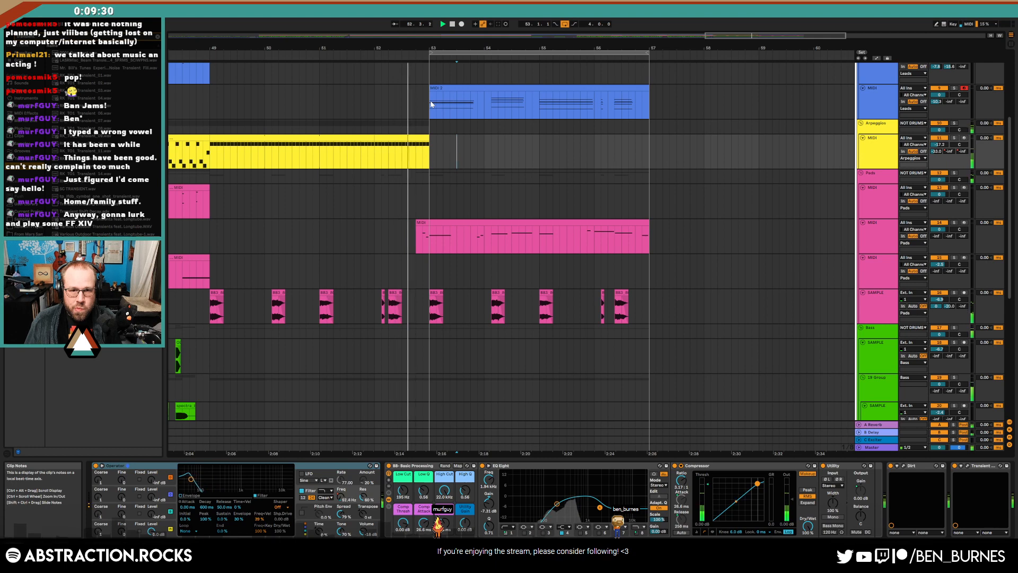
pyautogui.scroll(-8, 583, 281)
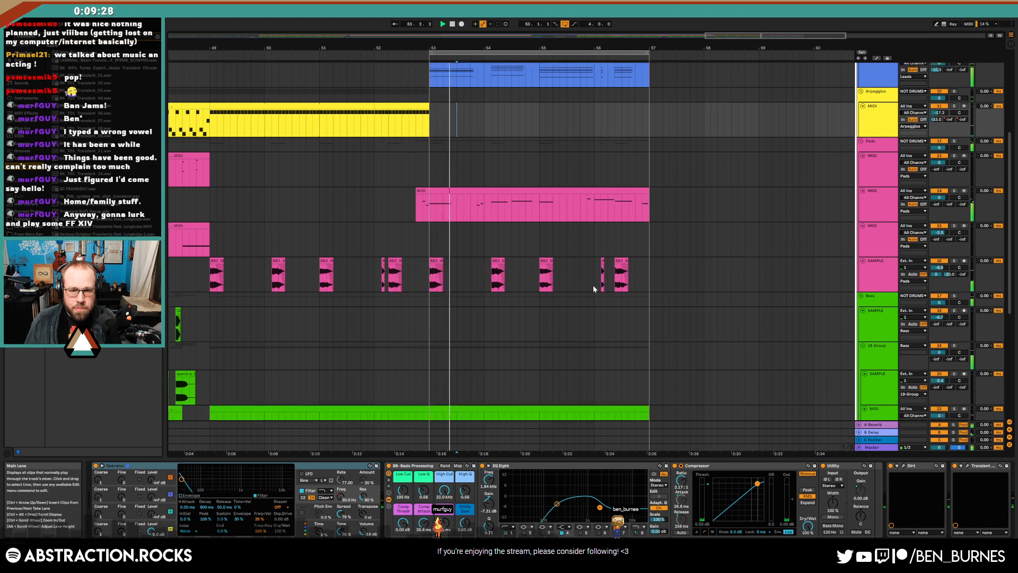
pyautogui.scroll(-3, 578, 287)
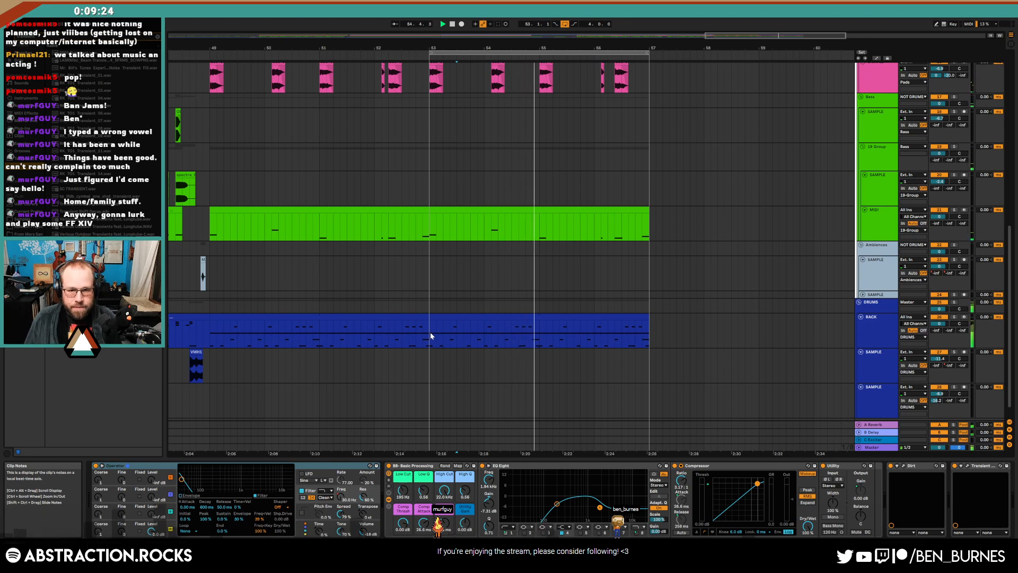
# Copy the spectra hats and cymbals notes from the drum clip before bar 49 and separate the drum part for bars 53 to 57
pyautogui.scroll(-3, 302, 322)
pyautogui.doubleClick(262, 317)
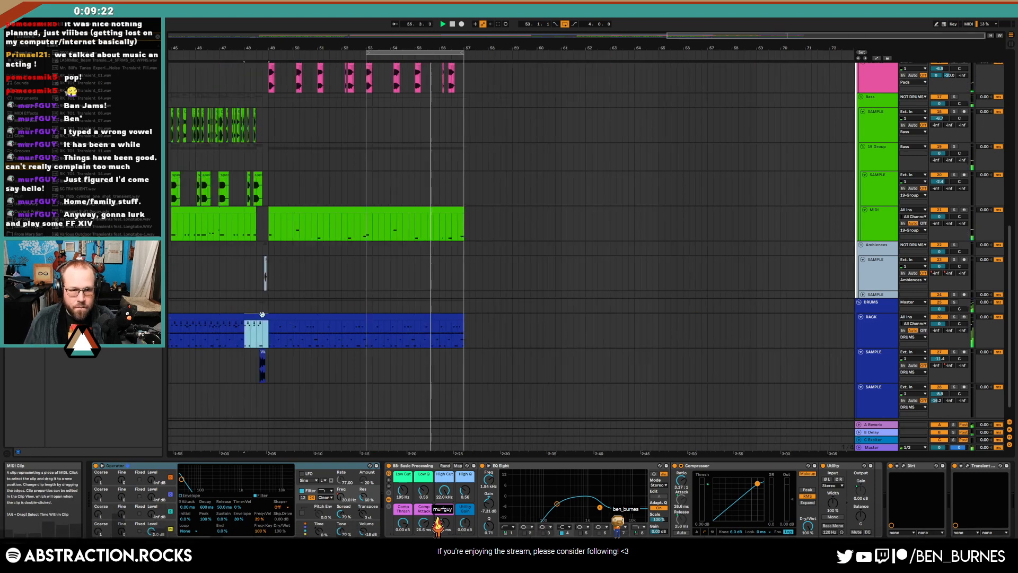
pyautogui.moveTo(236, 348); pyautogui.dragTo(997, 362)
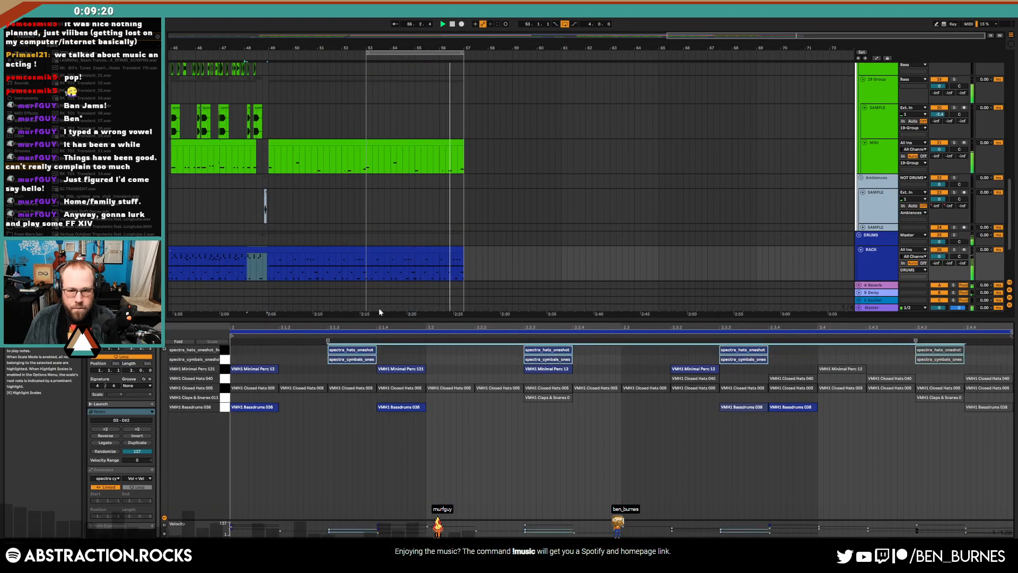
pyautogui.click(419, 266)
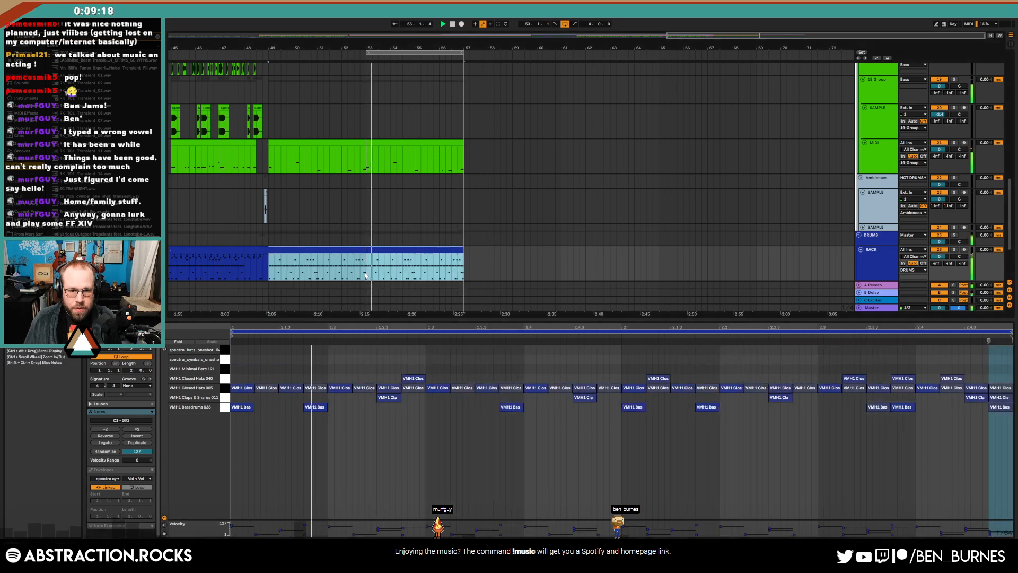
pyautogui.moveTo(364, 275); pyautogui.dragTo(477, 272)
# Try repeating the copied spectra hats and cymbals notes on the offbeats of the drum clip at bar 53, and undo the addition
pyautogui.click(279, 351)
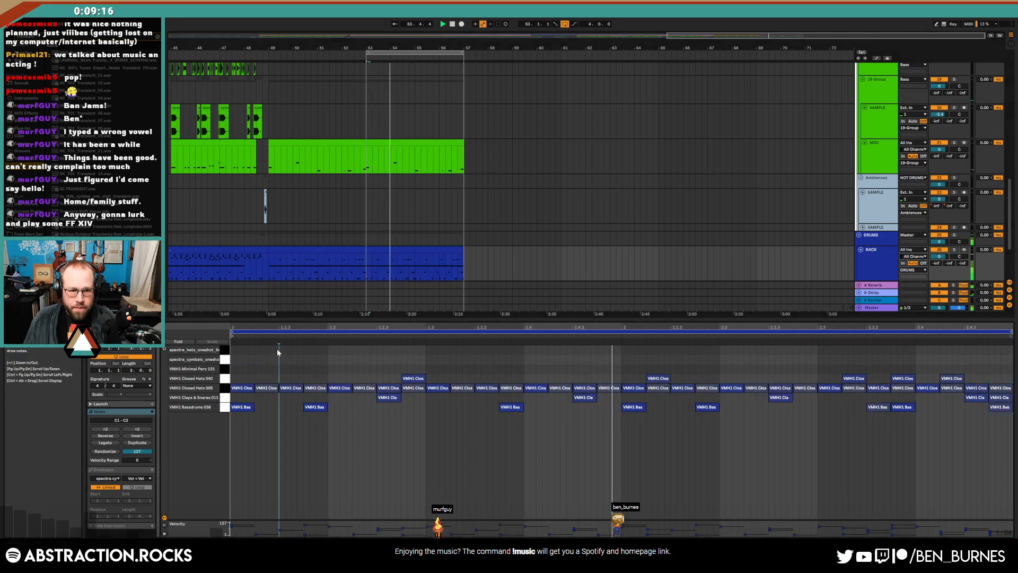
pyautogui.hotkey('ctrl', 'v')
pyautogui.moveTo(621, 349); pyautogui.dragTo(230, 364)
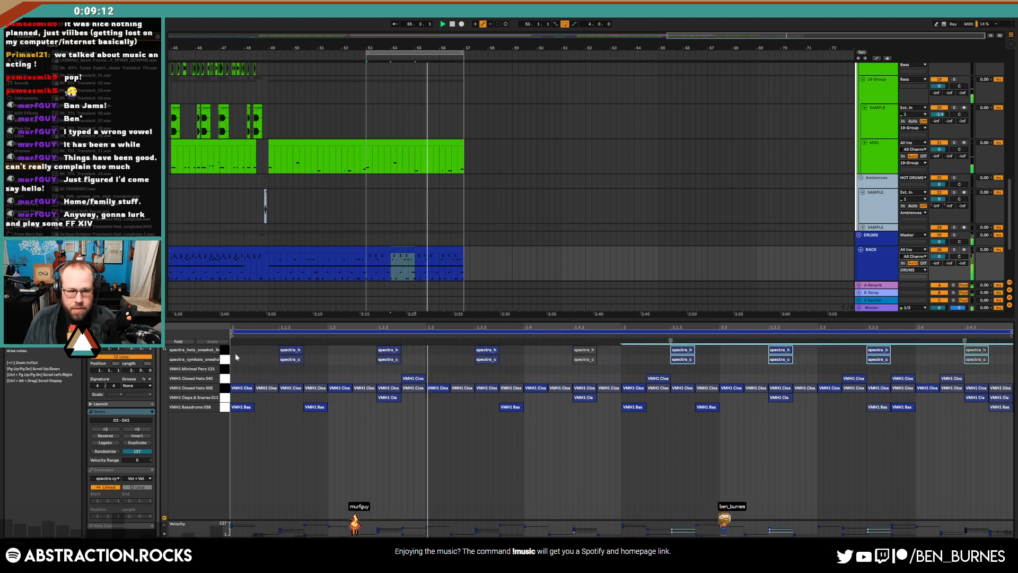
pyautogui.hotkey('ctrl', 'd')
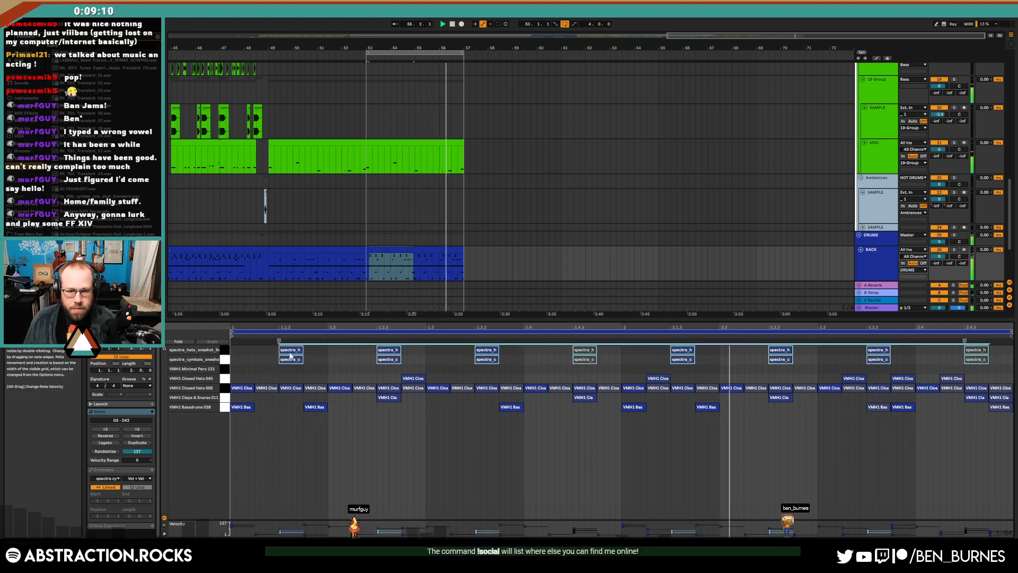
pyautogui.hotkey('ctrl', 'z')
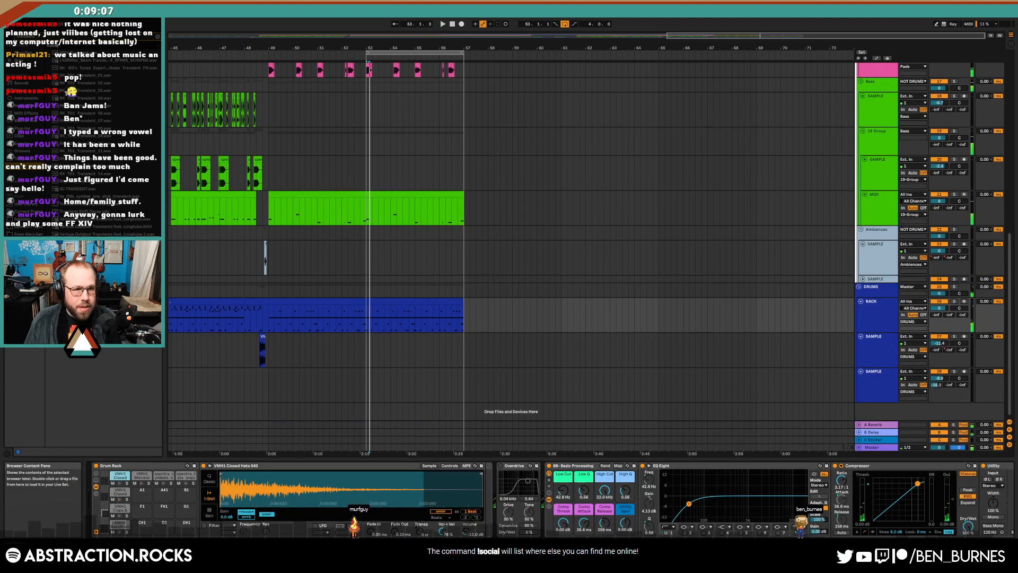
# Search the sample browser for "ride" and look through the ride cymbal samples
pyautogui.hotkey('ctrl', 'f')
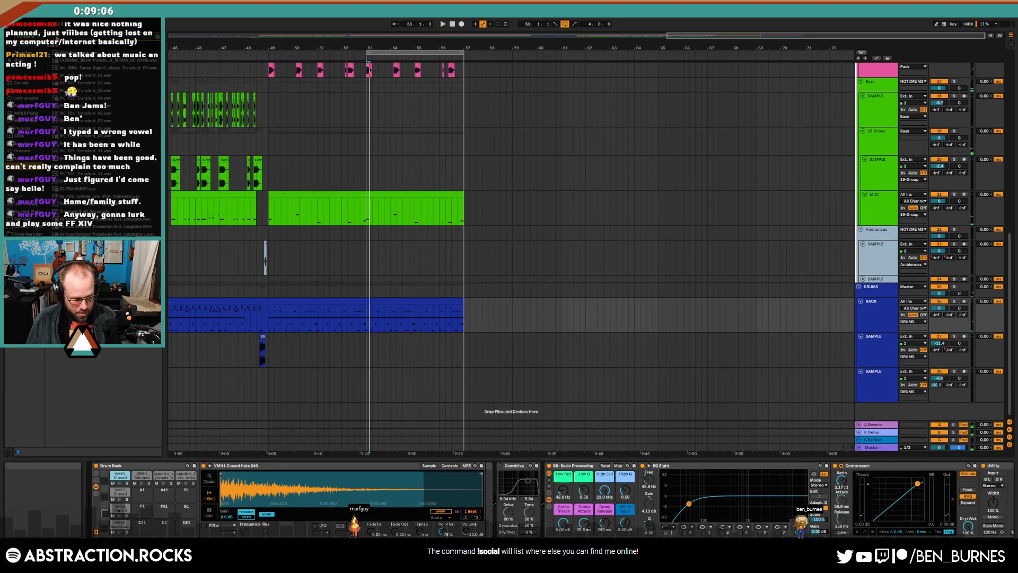
pyautogui.write('ride')
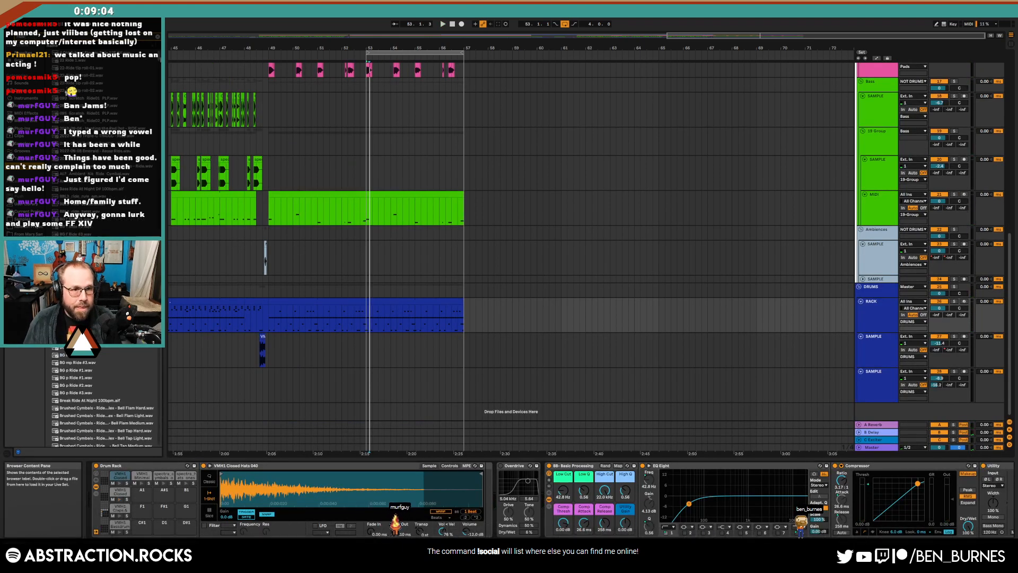
pyautogui.moveTo(159, 59)
pyautogui.mouseDown()
pyautogui.moveTo(159, 160)
pyautogui.moveTo(165, 64)
pyautogui.mouseUp()
pyautogui.click(150, 94)
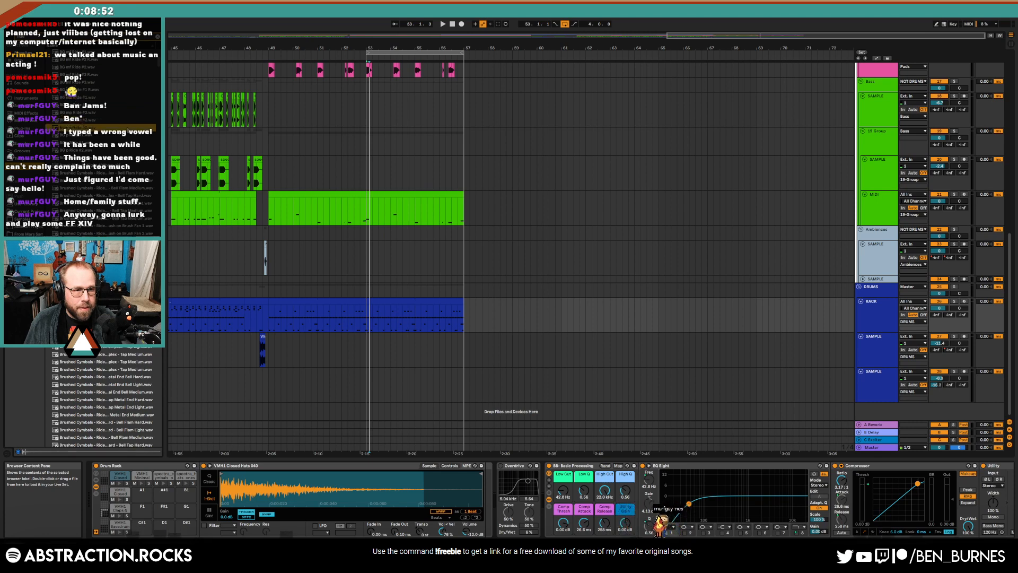
pyautogui.scroll(5, 128, 130)
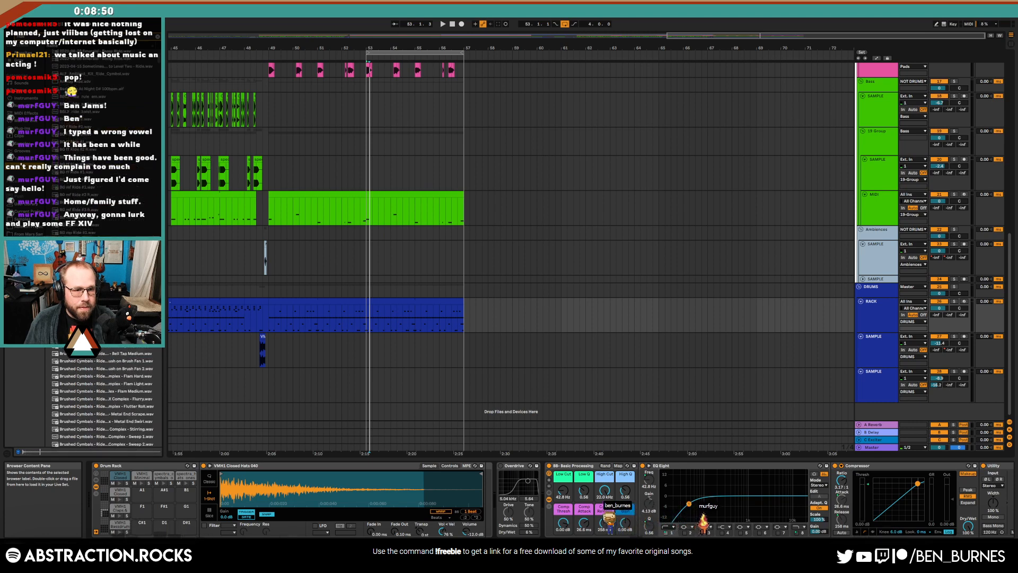
pyautogui.scroll(3, 128, 227)
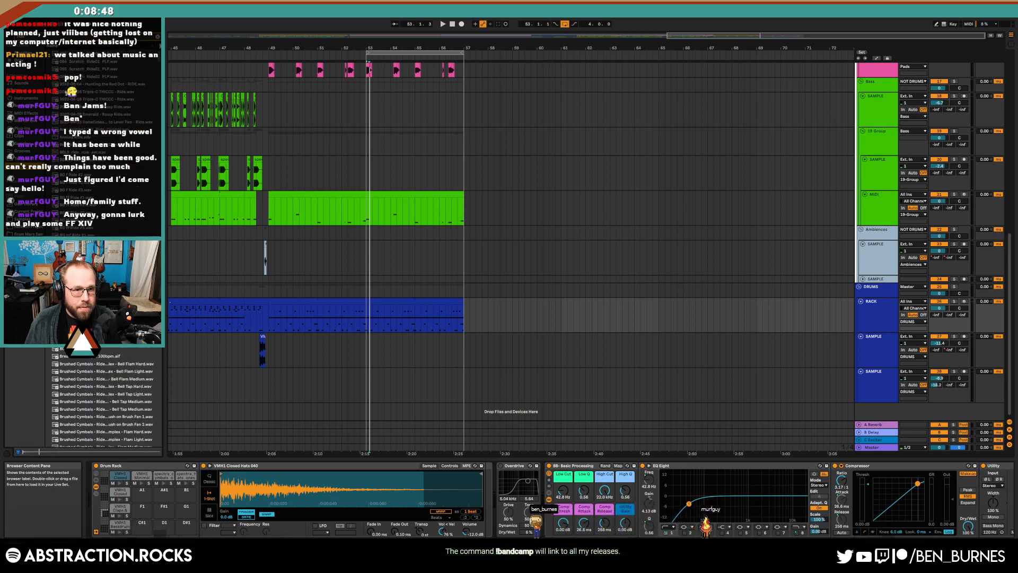
# Clear the search, browse the sample folders to the overhead drum samples, and load a ride2 sample onto a Drum Rack pad
pyautogui.click(157, 37)
pyautogui.click(24, 212)
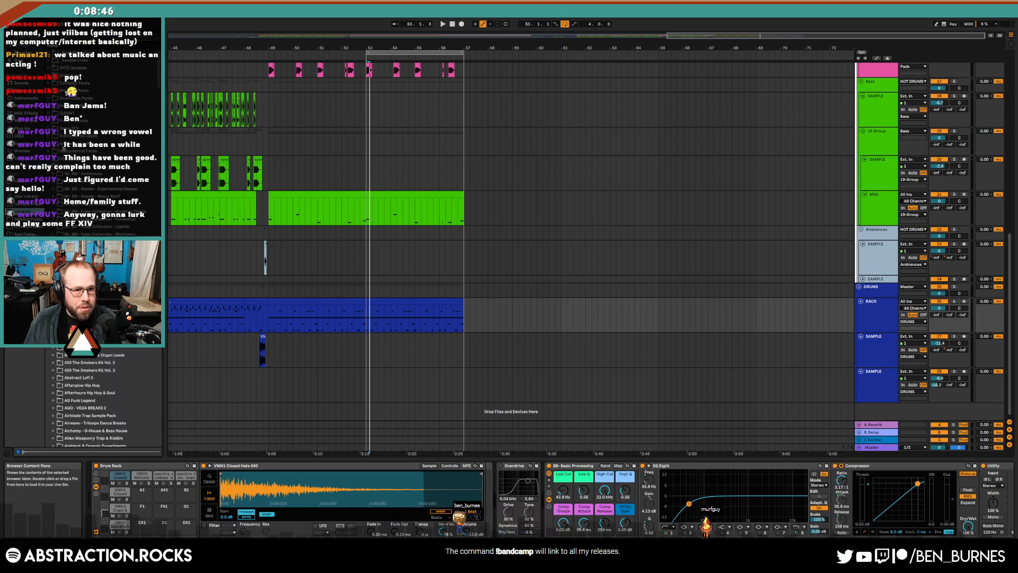
pyautogui.scroll(-5, 80, 297)
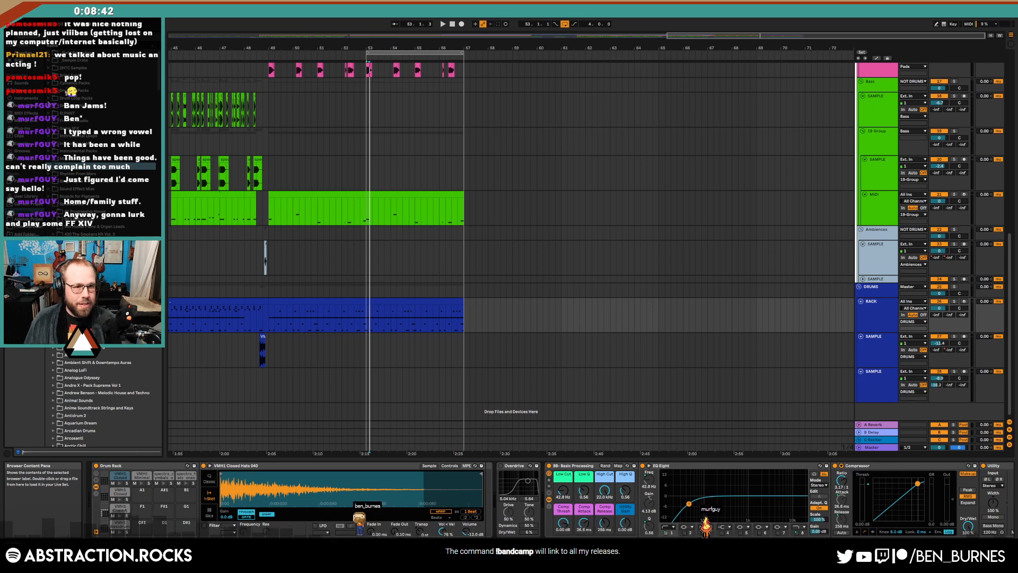
pyautogui.scroll(-10, 103, 249)
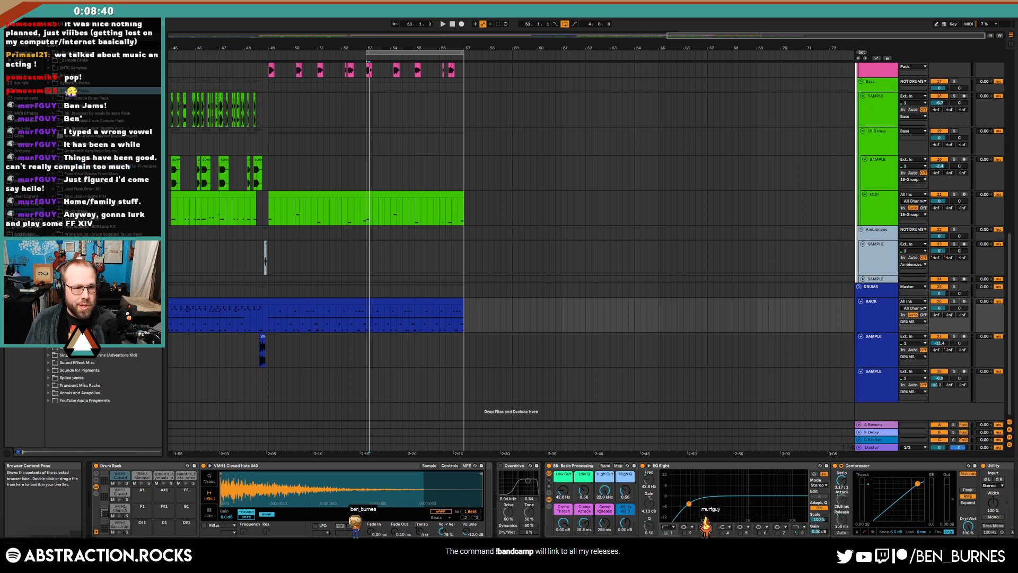
pyautogui.click(106, 257)
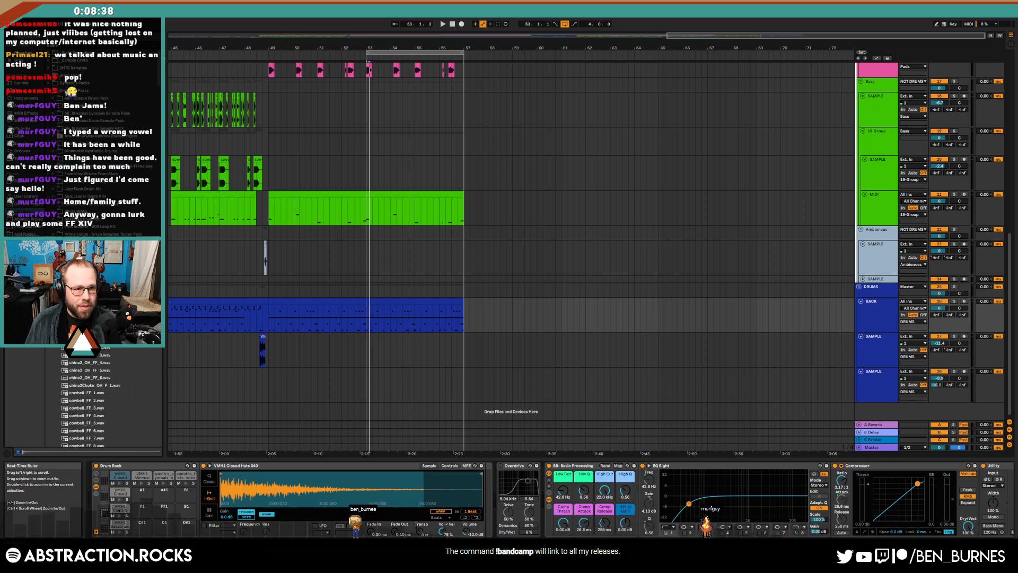
pyautogui.scroll(-15, 106, 398)
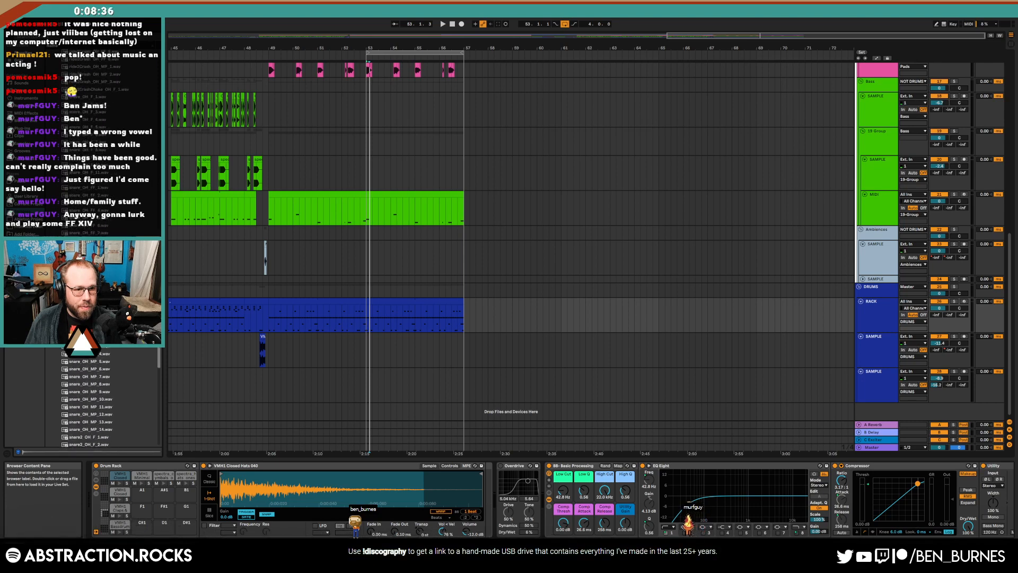
pyautogui.scroll(2, 106, 398)
pyautogui.scroll(-10, 113, 113)
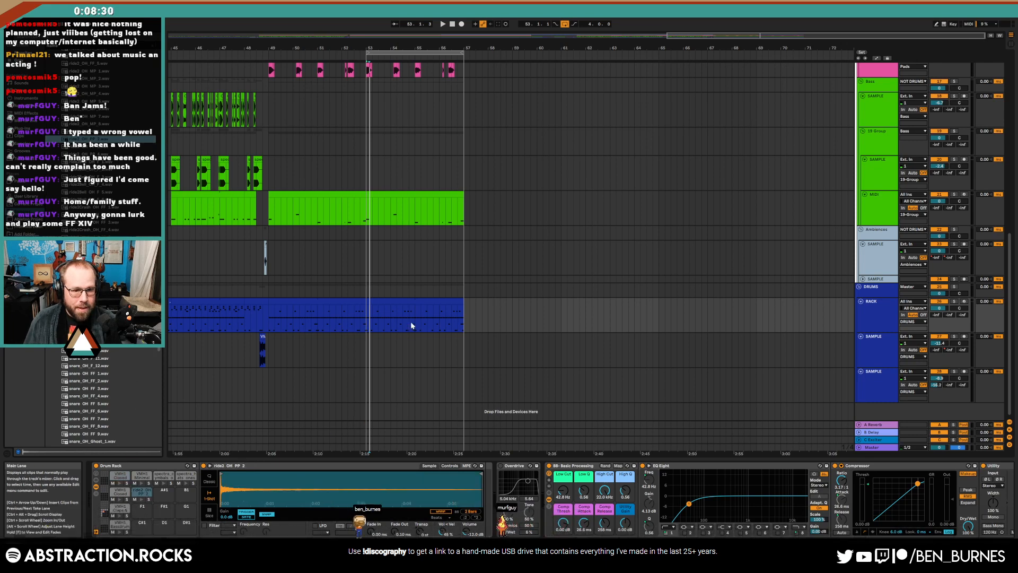
# Add a ride2 note on the first offbeat (1.1.3) of the drum clip at bar 53 and repeat it on every offbeat across two bars
pyautogui.click(387, 300)
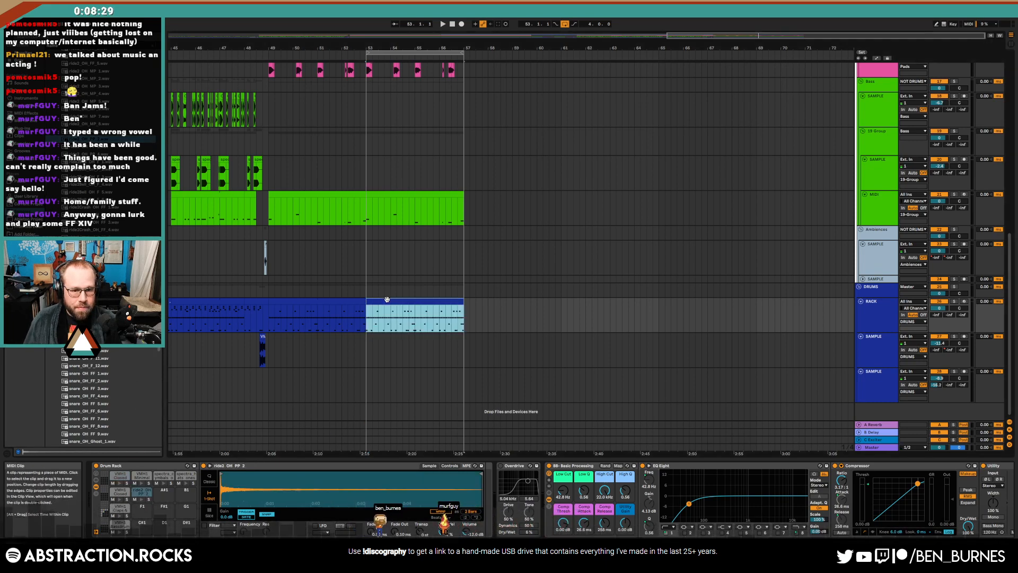
pyautogui.click(240, 478)
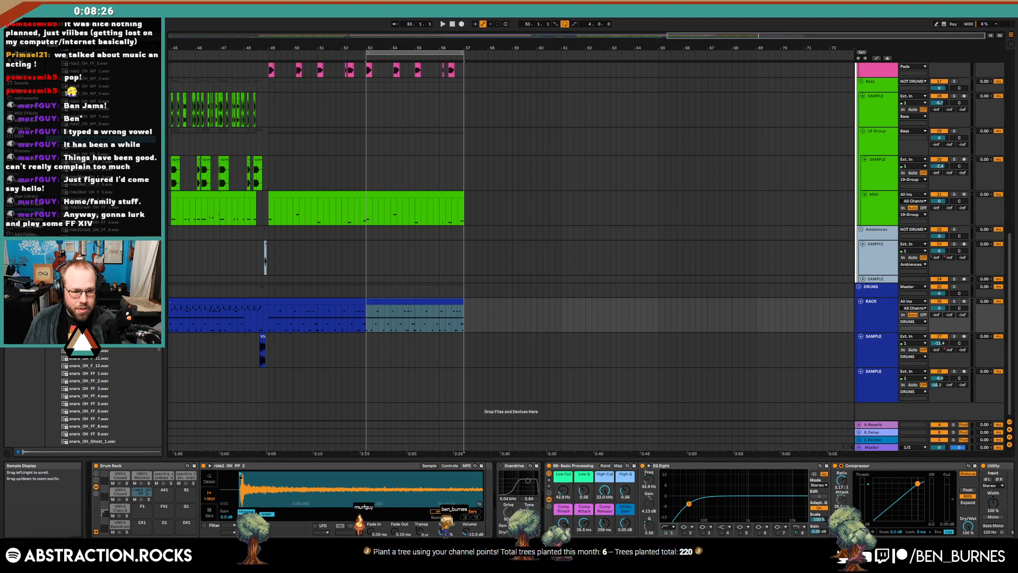
pyautogui.doubleClick(417, 303)
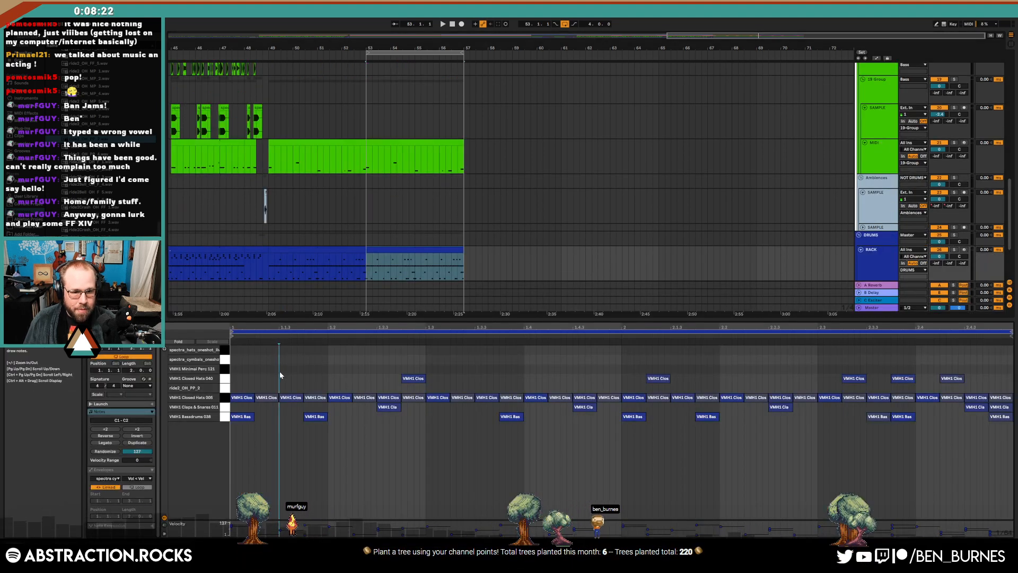
pyautogui.click(281, 388)
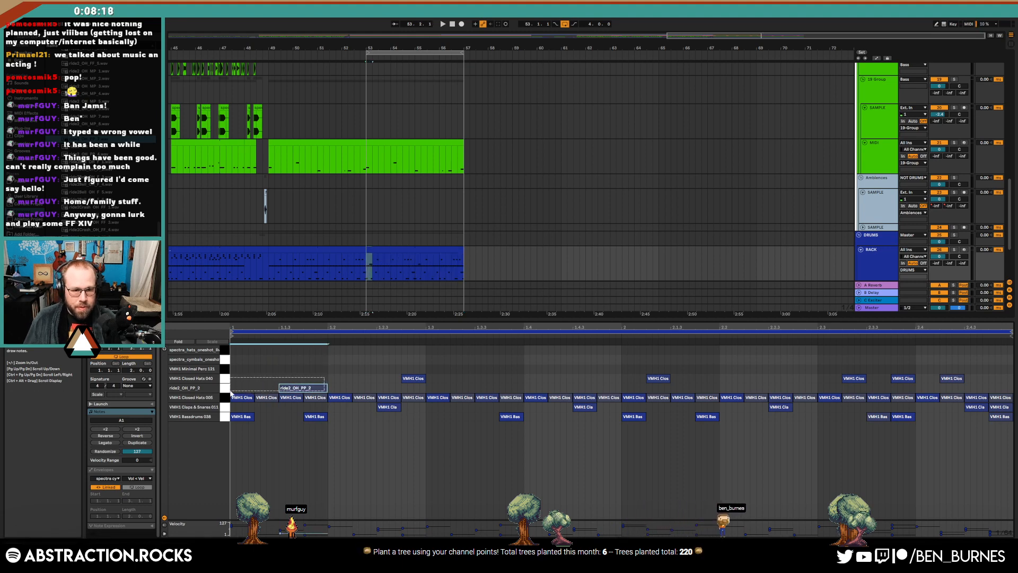
pyautogui.hotkey('ctrl', 'd')
pyautogui.hotkey('ctrl', 'd')
pyautogui.hotkey('ctrl', 'd')
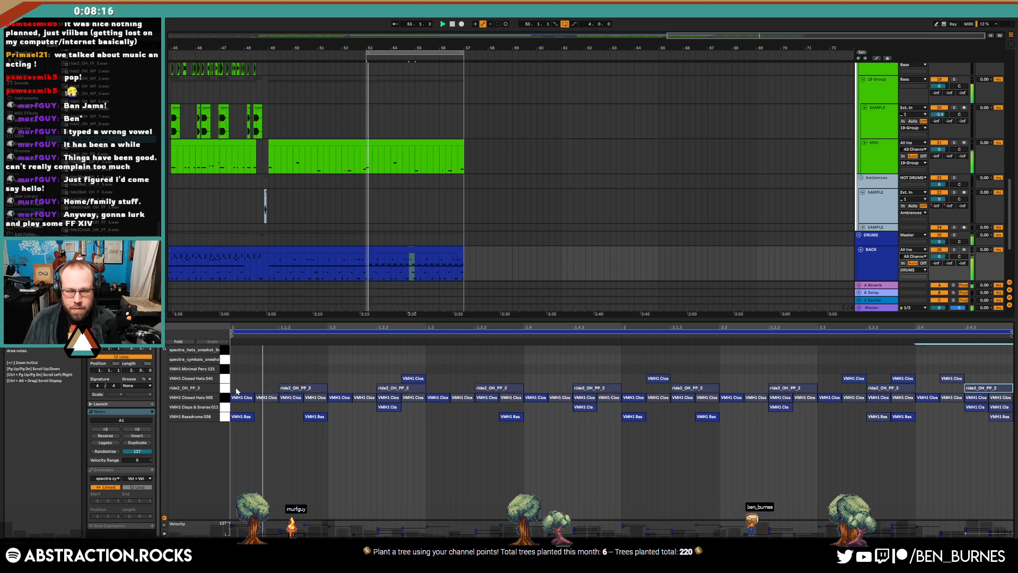
# Lower the velocity of all the ride2 notes in the drum clip together
pyautogui.click(225, 388)
pyautogui.moveTo(283, 387); pyautogui.dragTo(284, 397)
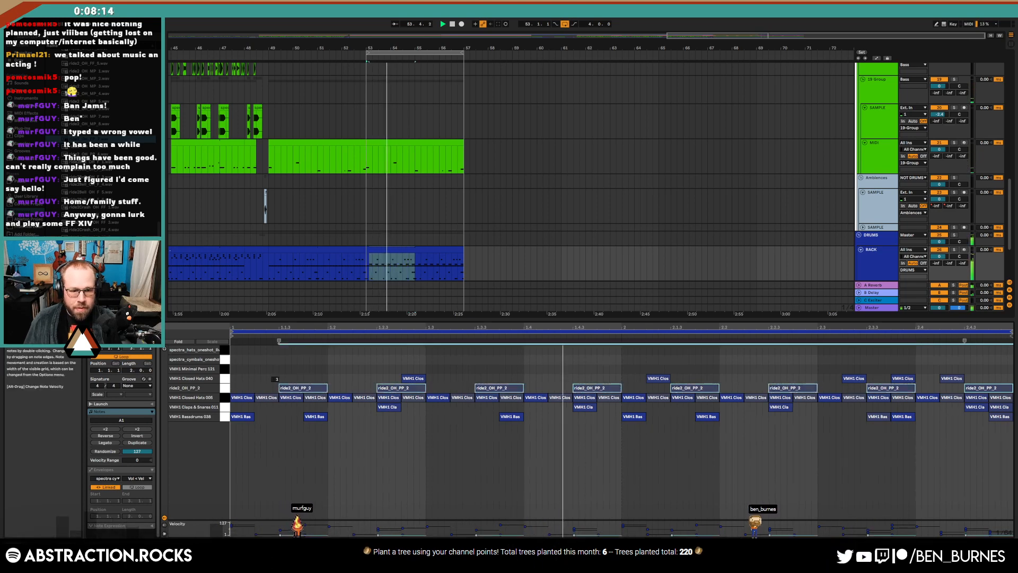
pyautogui.hotkey('shift', 'Tab')
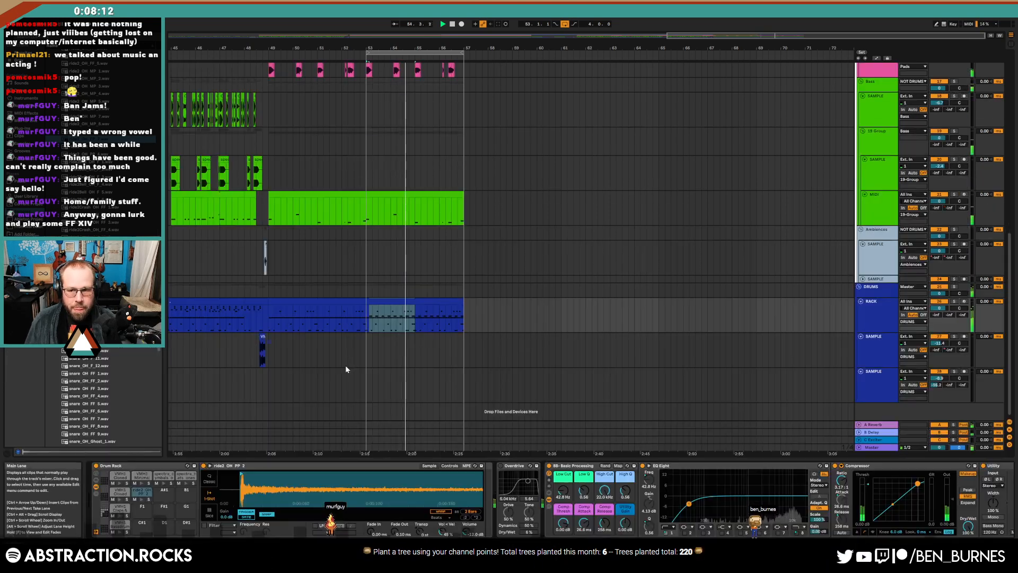
# Listen to the new section while examining the bass, pad, arpeggio and lead tracks in the arrangement
pyautogui.scroll(1, 449, 196)
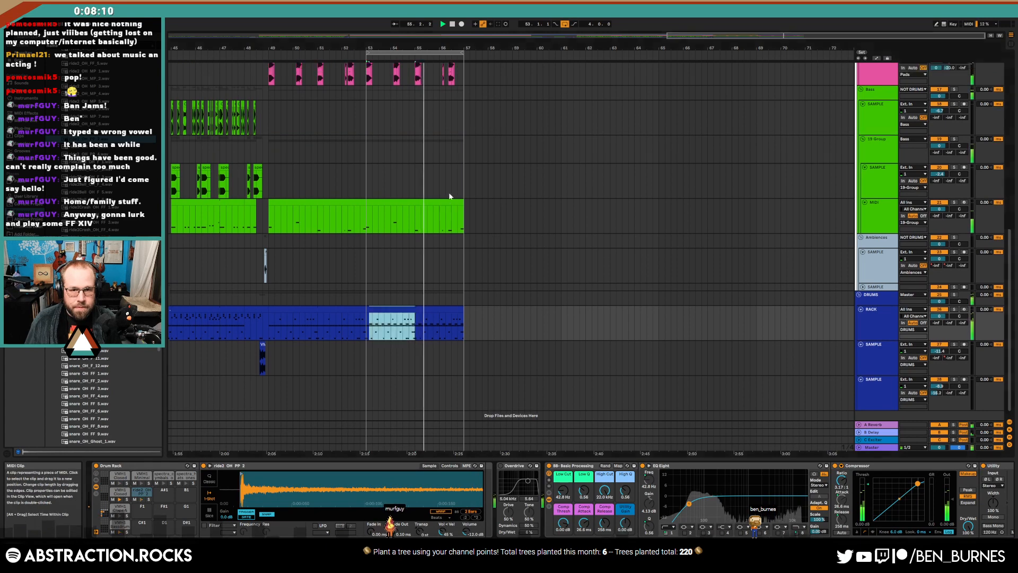
pyautogui.scroll(4, 449, 197)
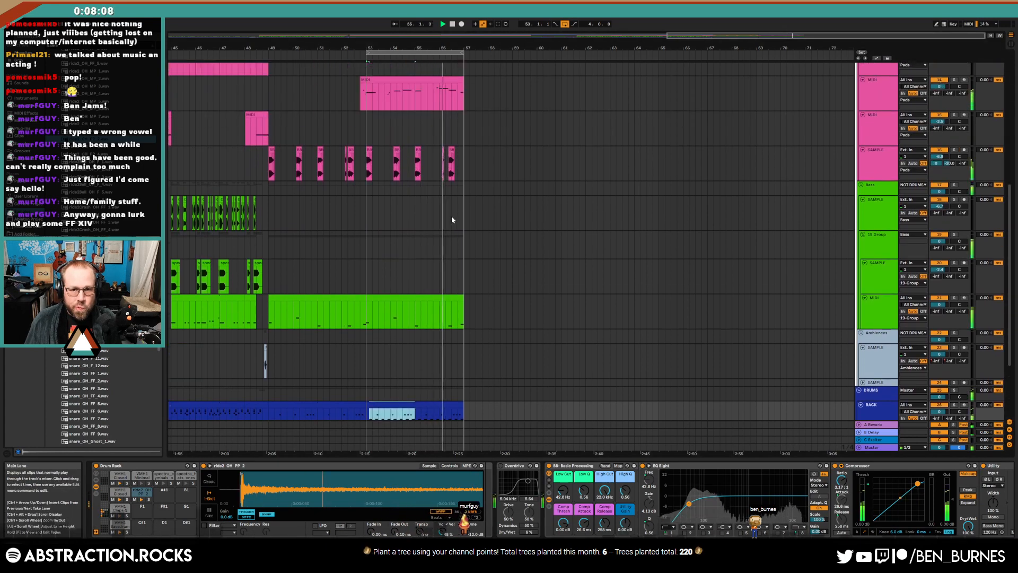
pyautogui.scroll(5, 451, 216)
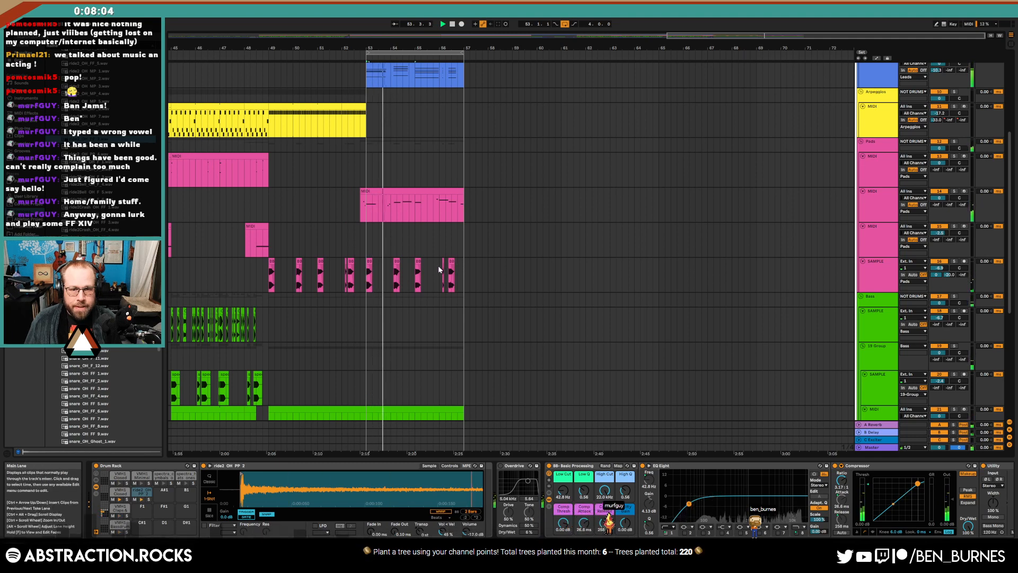
pyautogui.scroll(2, 460, 269)
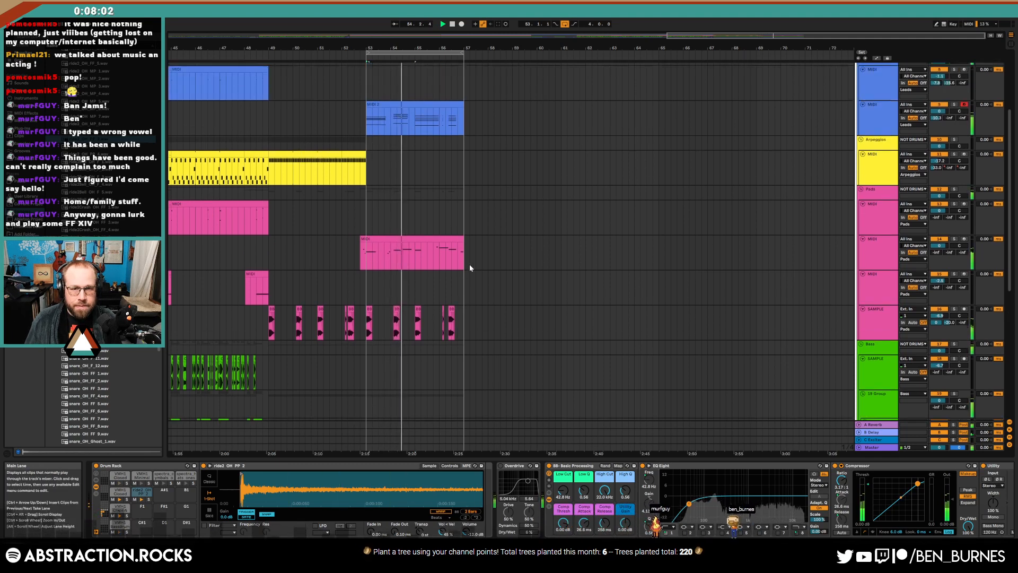
pyautogui.scroll(3, 480, 268)
pyautogui.scroll(-2, 508, 269)
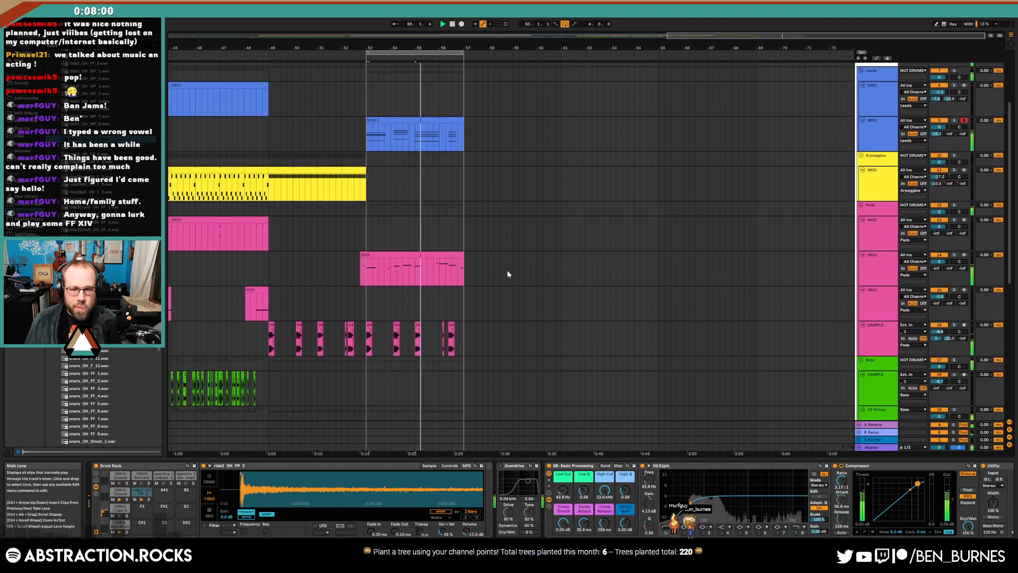
pyautogui.scroll(-3, 506, 276)
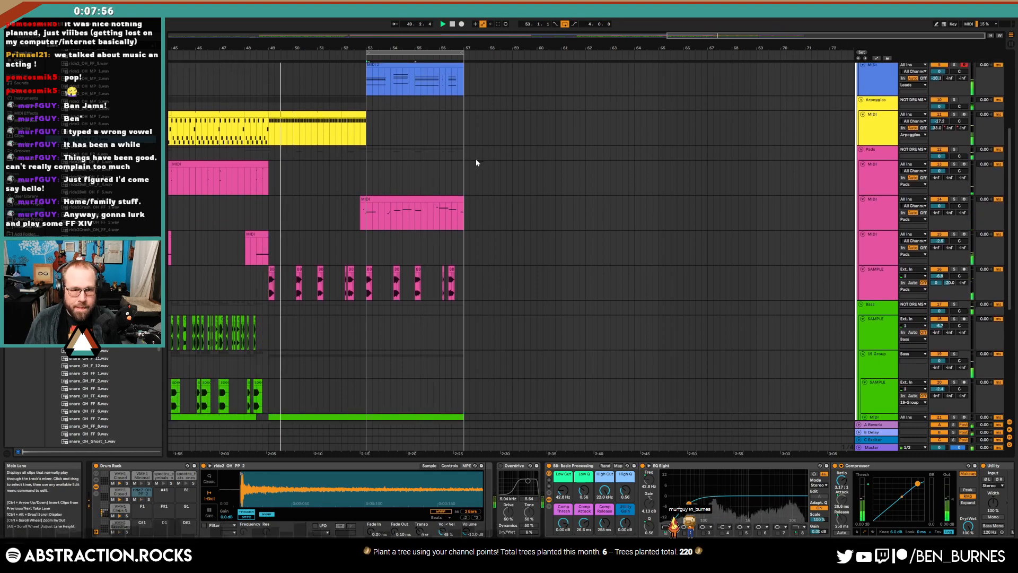
pyautogui.scroll(-2, 487, 168)
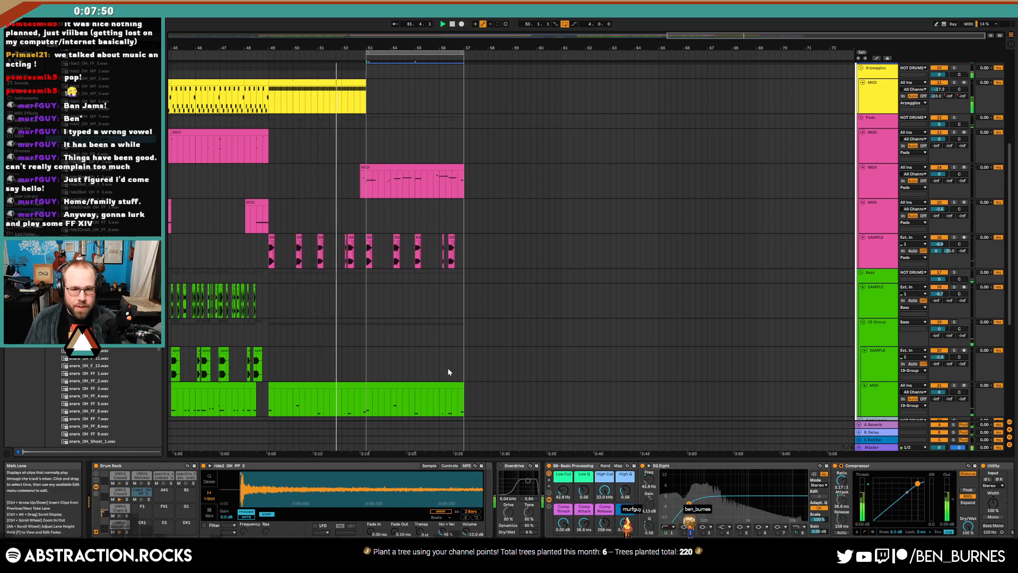
# Open the lead chord clip at bar 53 and shorten its first chord to end around beat 1.3
pyautogui.scroll(5, 460, 374)
pyautogui.click(405, 121)
pyautogui.doubleClick(404, 121)
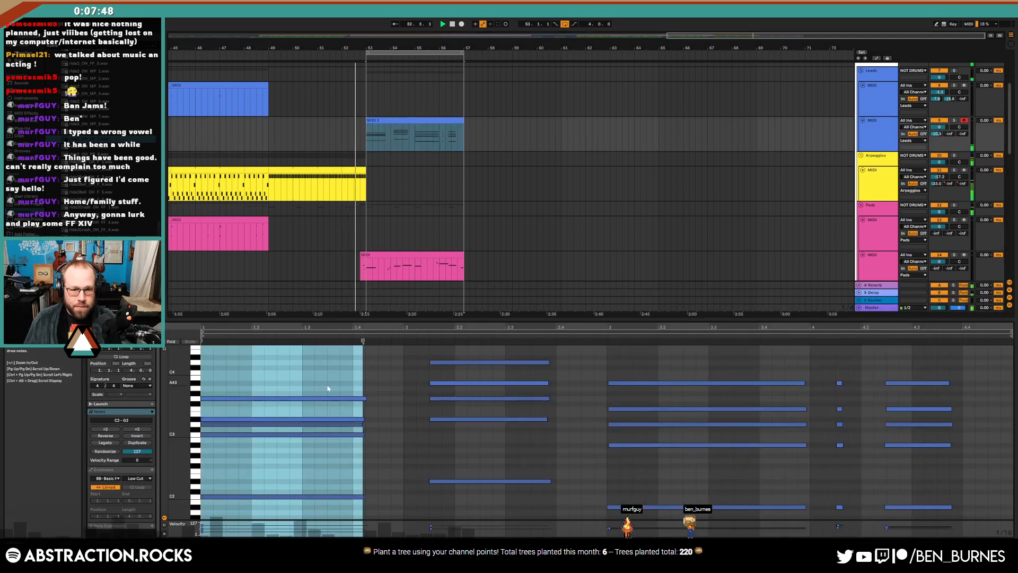
pyautogui.moveTo(336, 381); pyautogui.dragTo(363, 519)
pyautogui.moveTo(353, 398); pyautogui.dragTo(304, 399)
# Shorten all notes of the second lead chord, around beat 2.2, by about one beat
pyautogui.moveTo(416, 357); pyautogui.dragTo(466, 500)
pyautogui.hotkey('shift', 'Left')
pyautogui.hotkey('shift', 'Left')
pyautogui.hotkey('shift', 'Left')
pyautogui.hotkey('shift', 'Left')
# Shorten all notes of the third lead chord, starting at bar 3 of the clip, to end partway through beat 3.3
pyautogui.click(663, 379)
pyautogui.press('space')
pyautogui.moveTo(663, 379); pyautogui.dragTo(681, 511)
pyautogui.hotkey('shift', 'Left')
pyautogui.hotkey('shift', 'Left')
pyautogui.hotkey('shift', 'Left')
pyautogui.hotkey('shift', 'Left')
pyautogui.hotkey('shift', 'Left')
pyautogui.hotkey('shift', 'Left')
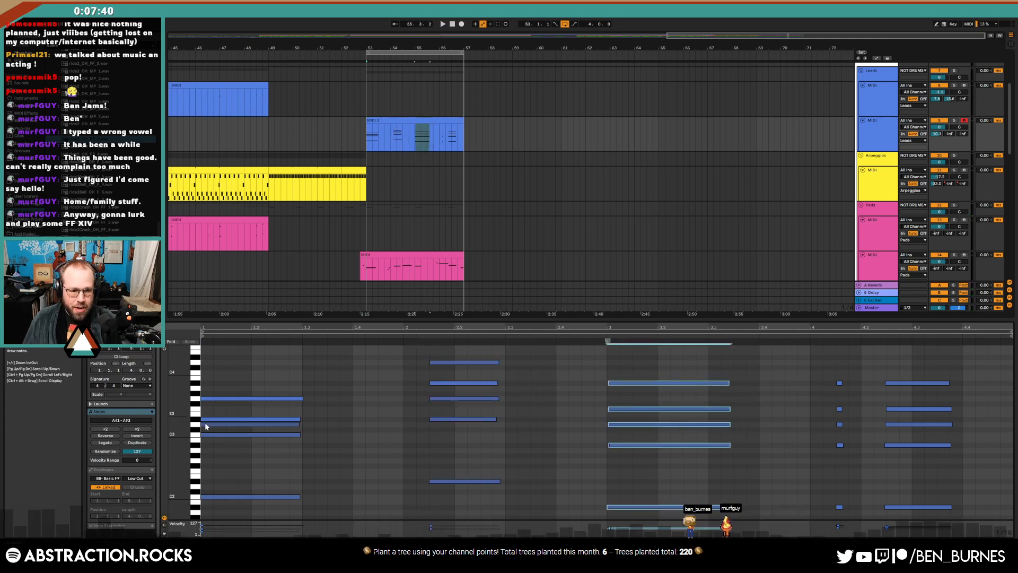
# Flatten the lead clip's MIDI Ctrl 64 Sustain envelope to zero and return to the clip's notes during playback
pyautogui.click(110, 478)
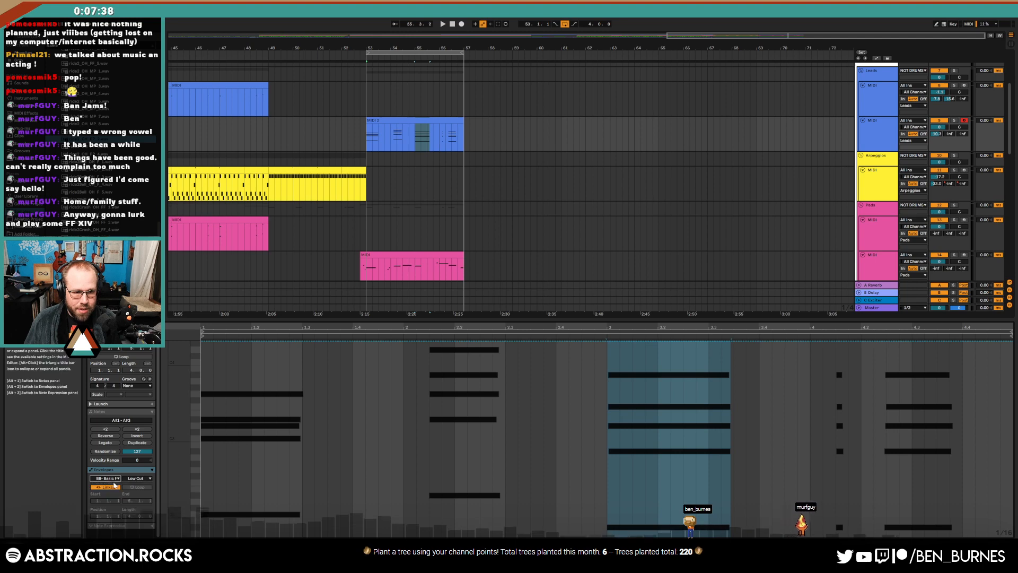
pyautogui.click(112, 483)
pyautogui.click(139, 479)
pyautogui.click(139, 482)
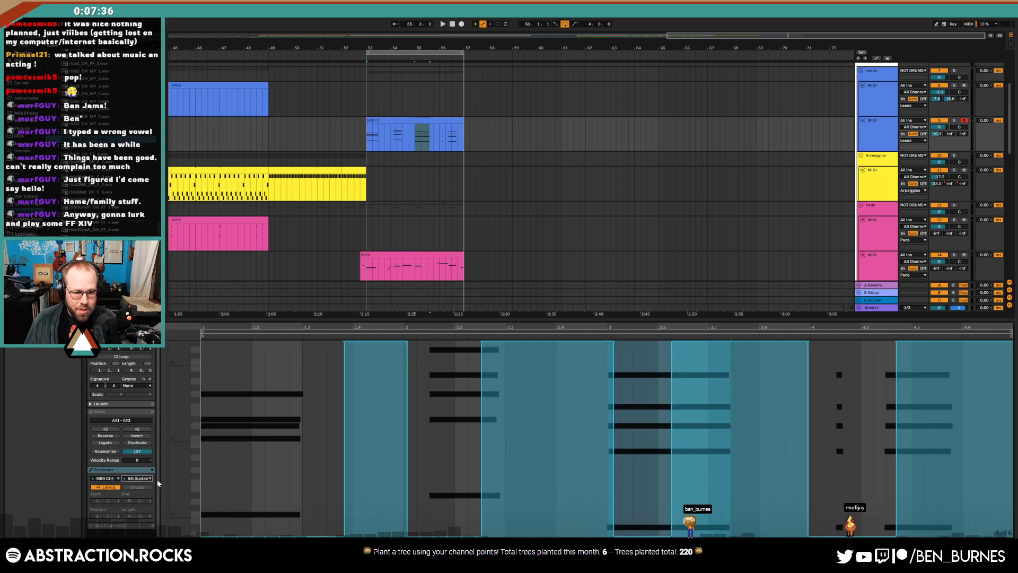
pyautogui.press('b')
pyautogui.moveTo(234, 536); pyautogui.dragTo(1011, 536)
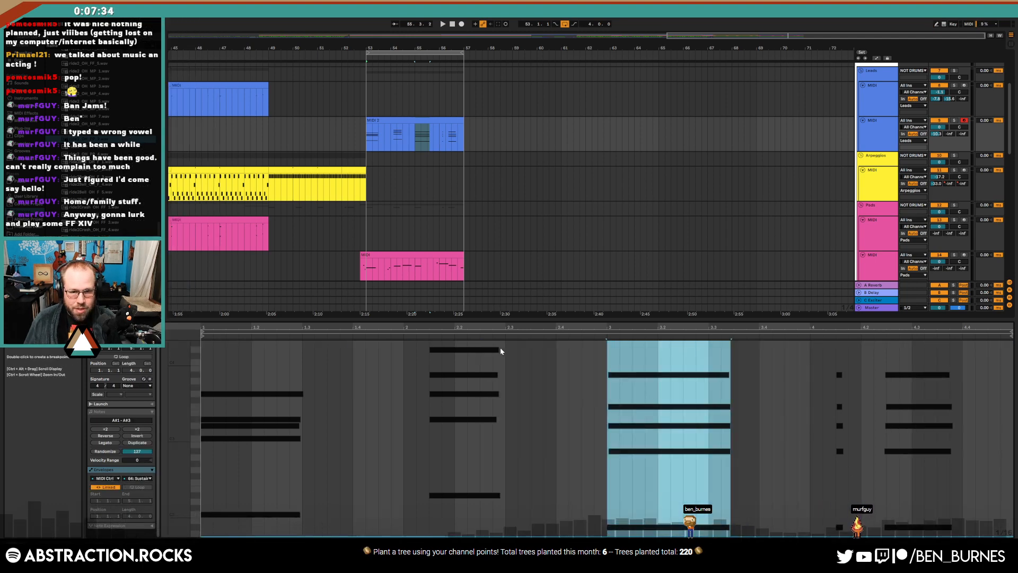
pyautogui.press('space')
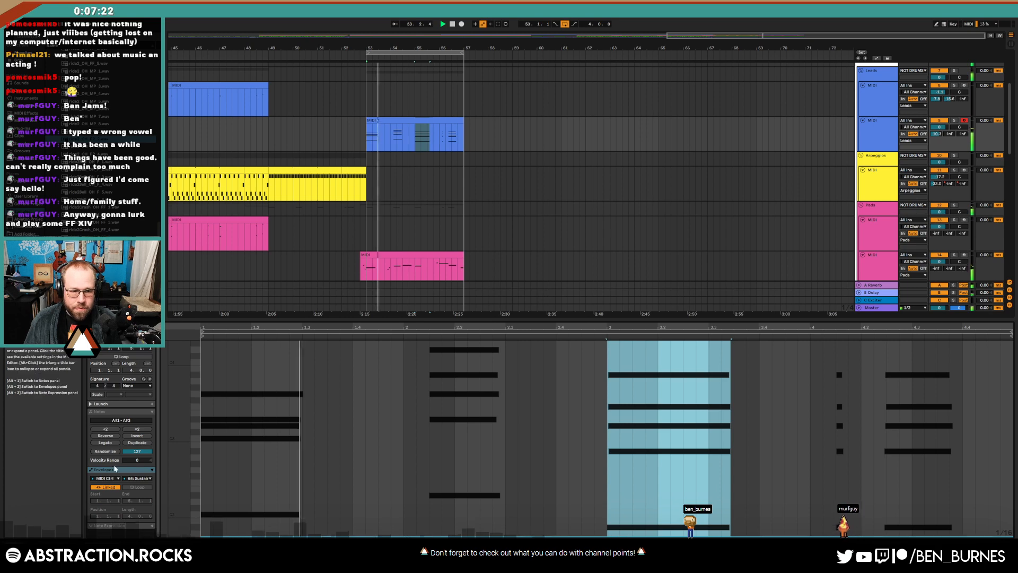
pyautogui.click(114, 411)
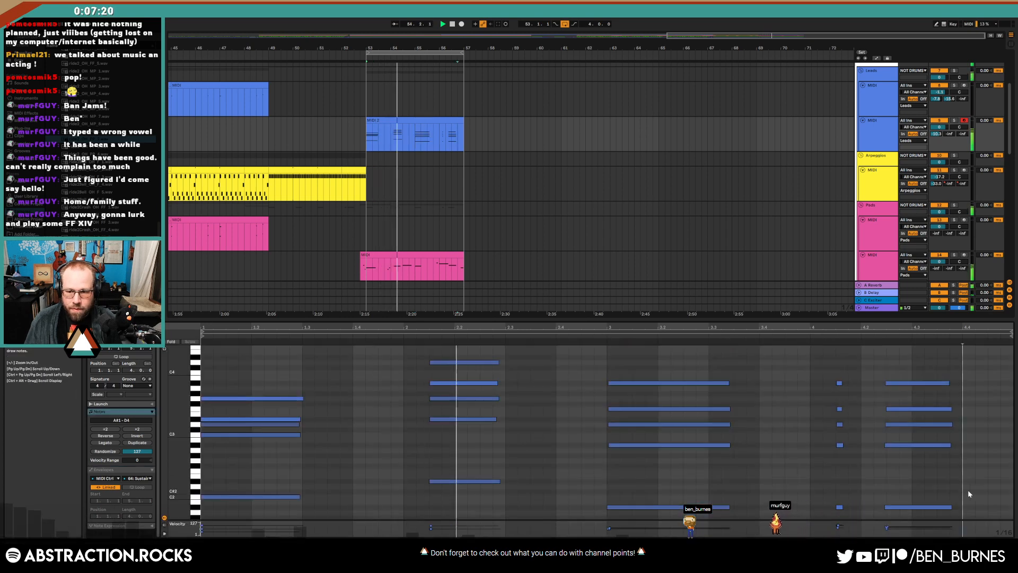
# Add a short B1 note at the end of the lead chord clip and duplicate it an octave up to B2
pyautogui.scroll(-2, 976, 490)
pyautogui.click(992, 479)
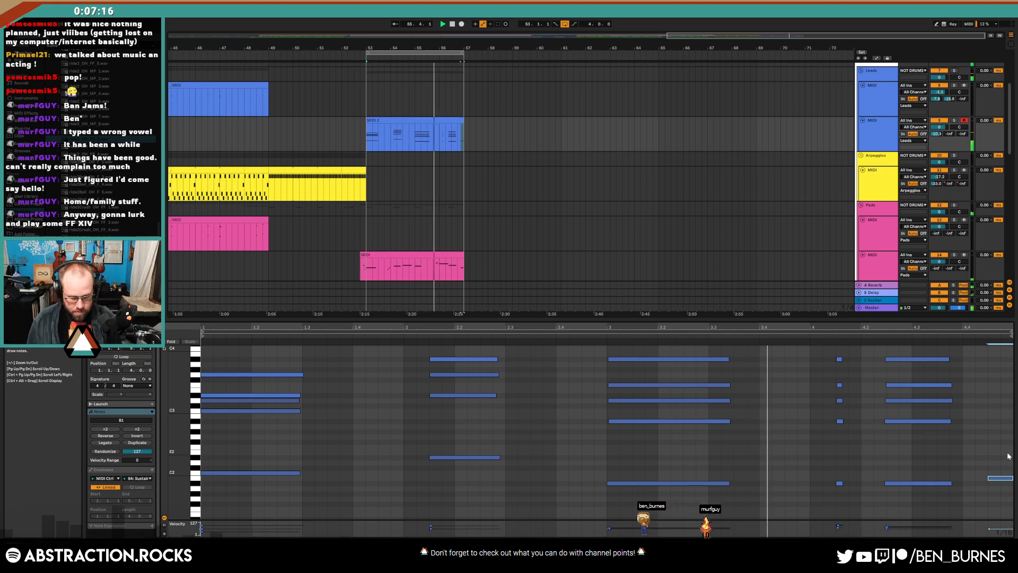
pyautogui.hotkey('ctrl', 'c')
pyautogui.hotkey('ctrl', 'v')
pyautogui.hotkey('shift', 'Up')
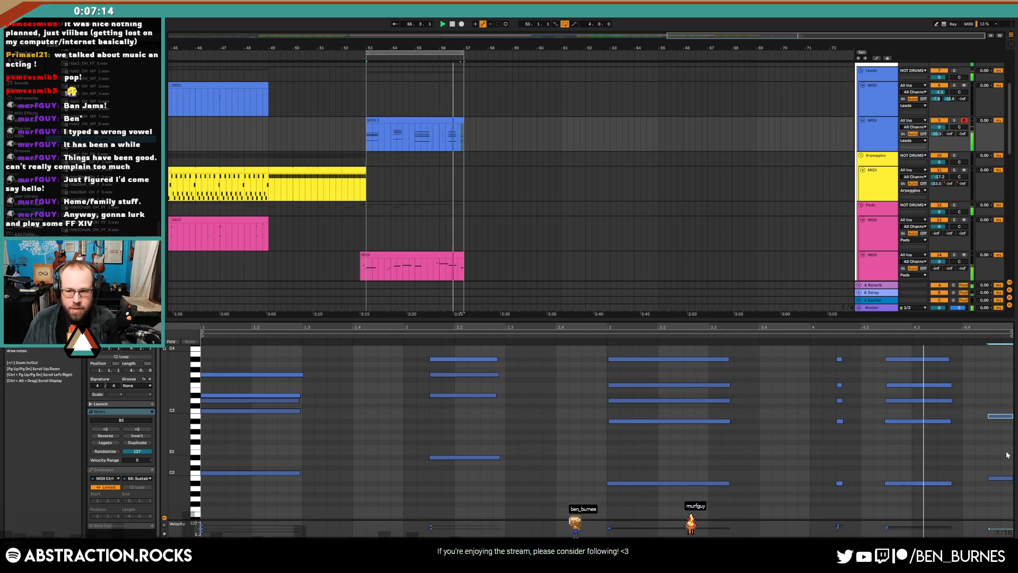
pyautogui.moveTo(999, 384); pyautogui.dragTo(1007, 510)
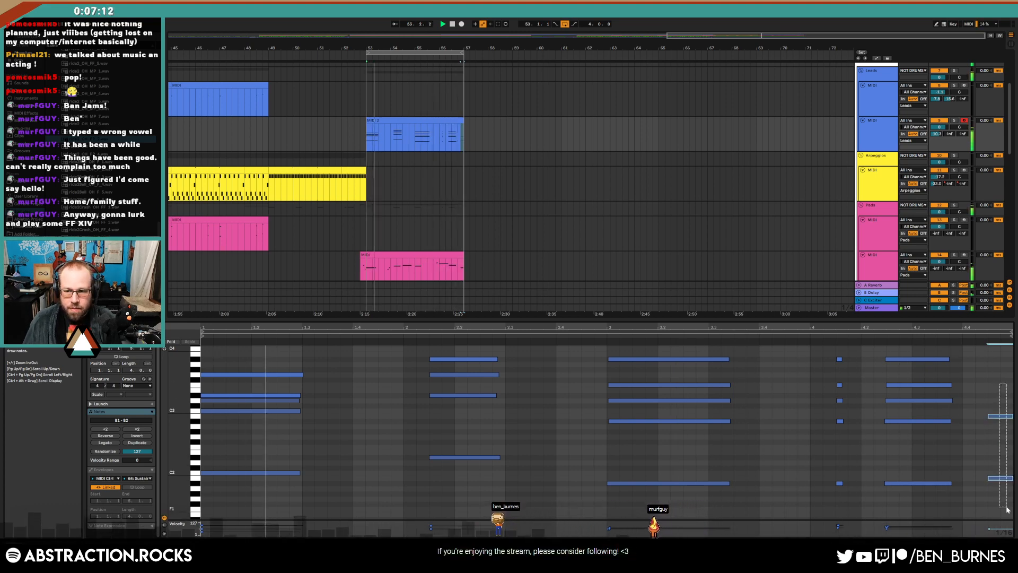
pyautogui.moveTo(998, 417); pyautogui.dragTo(997, 418)
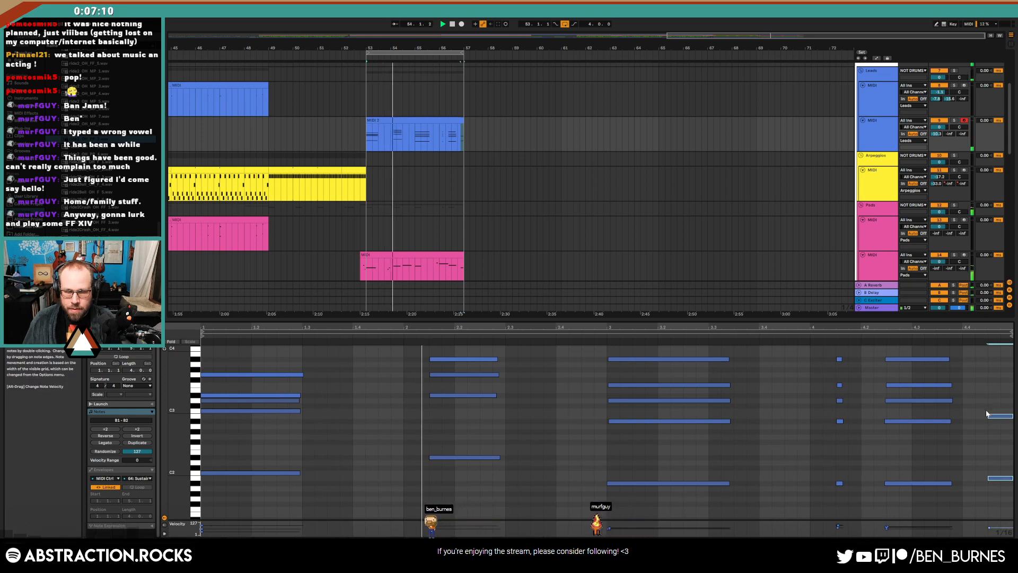
pyautogui.hotkey('shift', 'Tab')
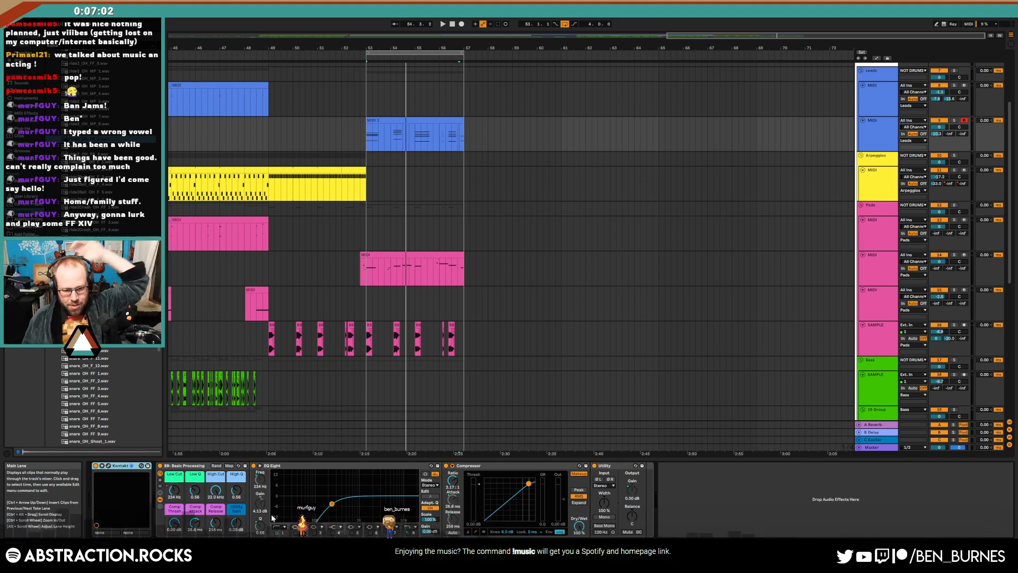
# Play the whole song from the beginning and examine the full arrangement down to the drum tracks
pyautogui.moveTo(345, 538)
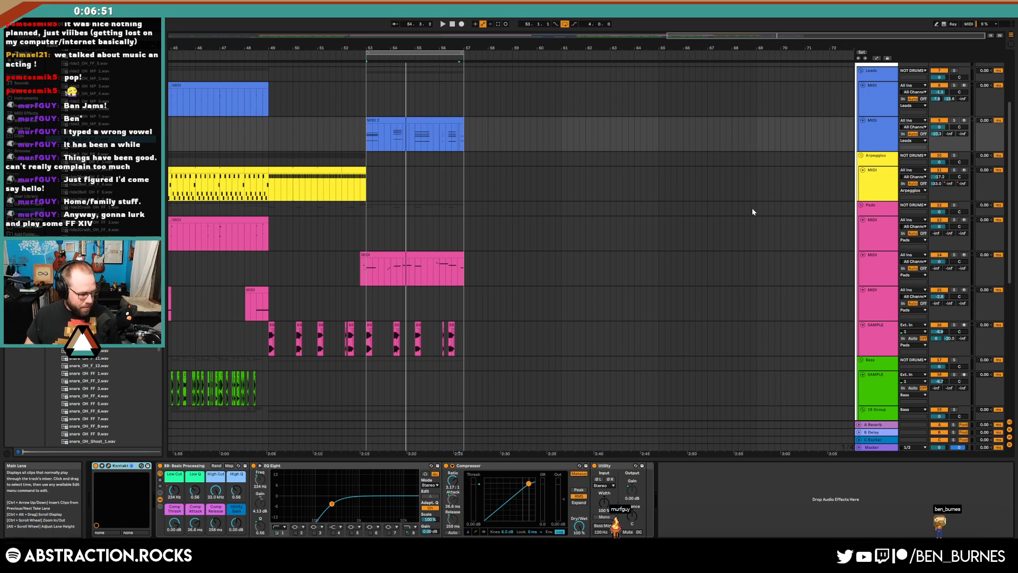
pyautogui.click(452, 24)
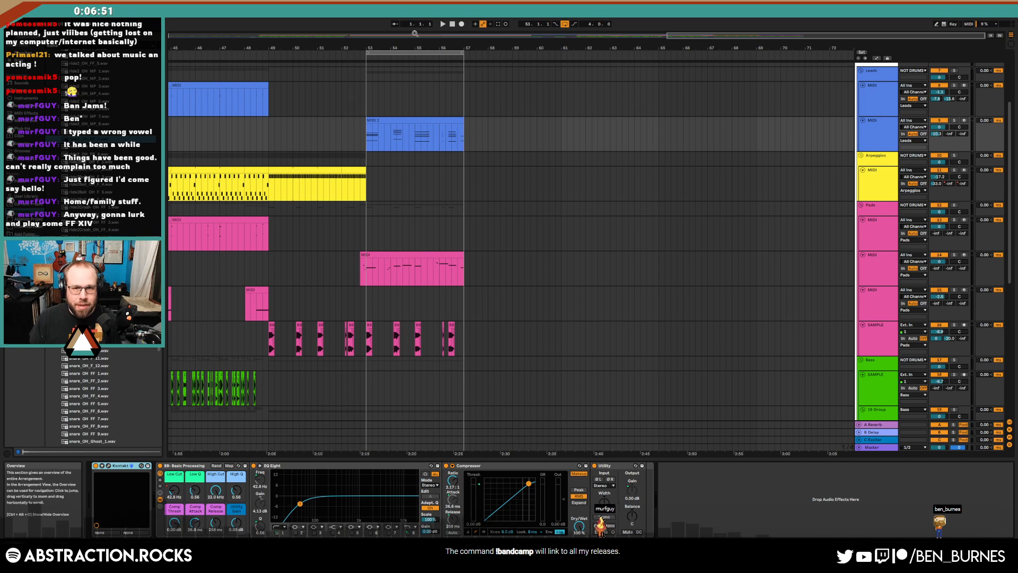
pyautogui.doubleClick(578, 34)
pyautogui.press('space')
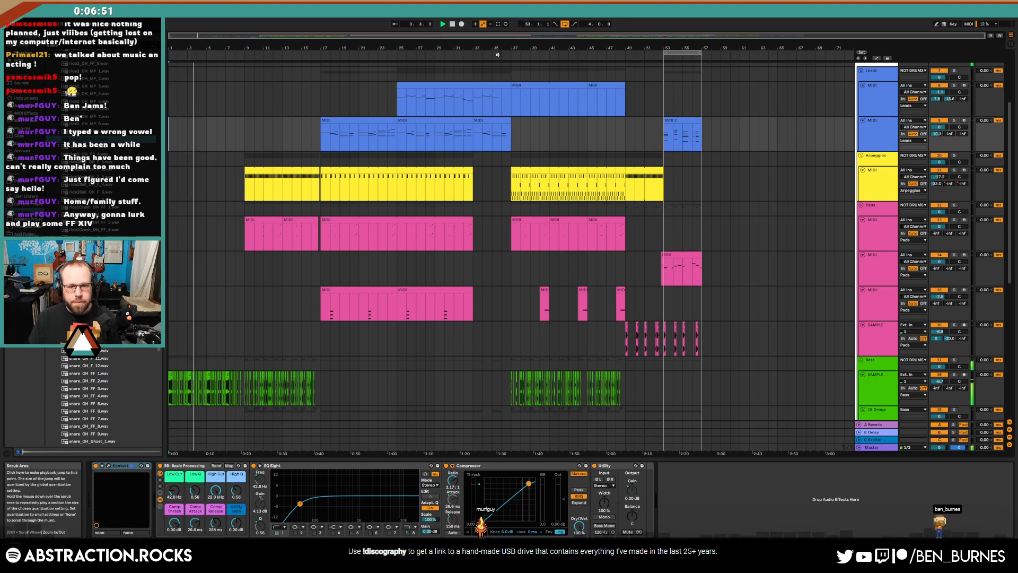
pyautogui.scroll(-4, 557, 204)
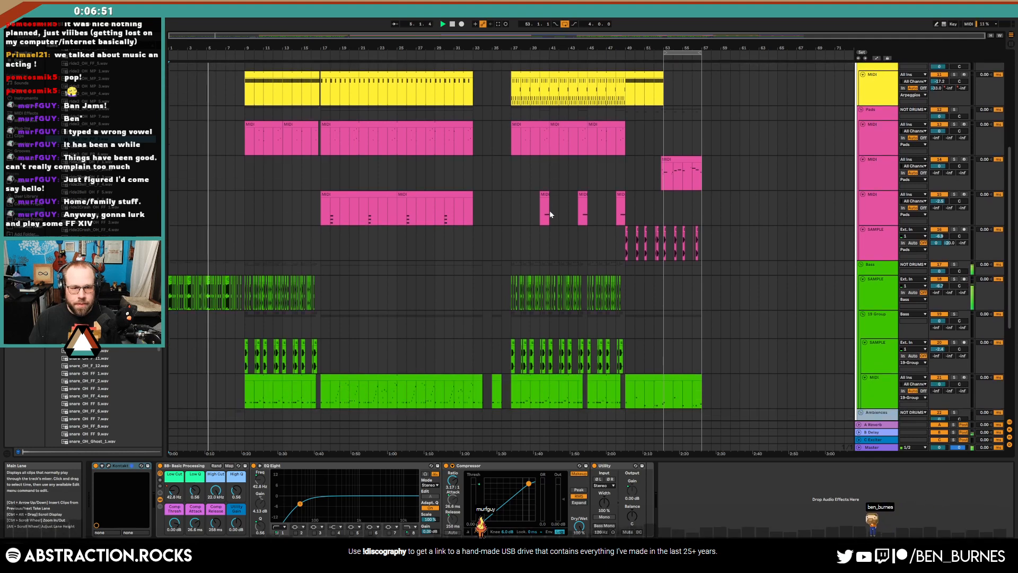
pyautogui.scroll(-6, 550, 214)
pyautogui.scroll(-2, 553, 227)
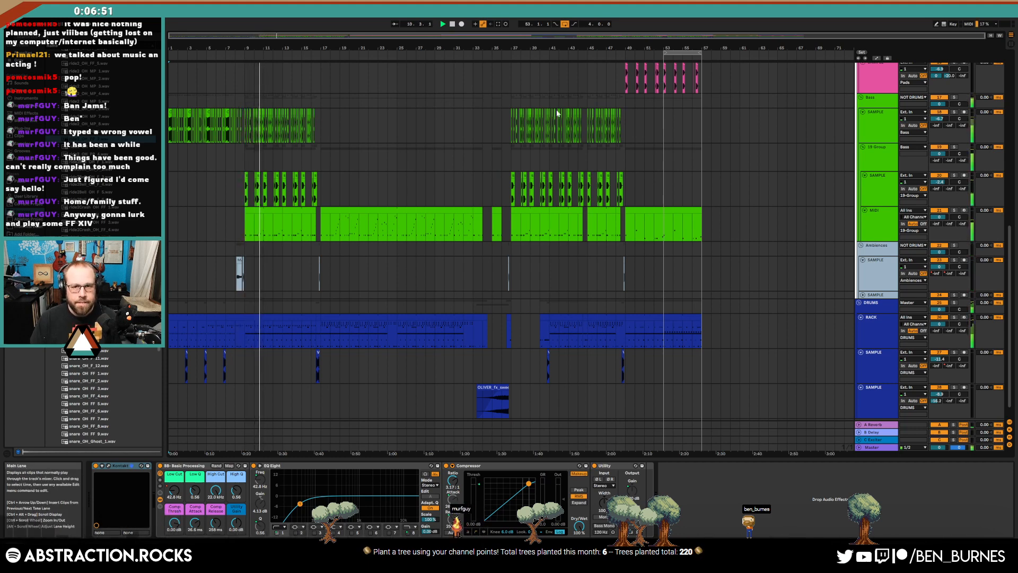
# Inspect the device chains of the bass group, the bass sample track and the first Pads MIDI track
pyautogui.click(635, 157)
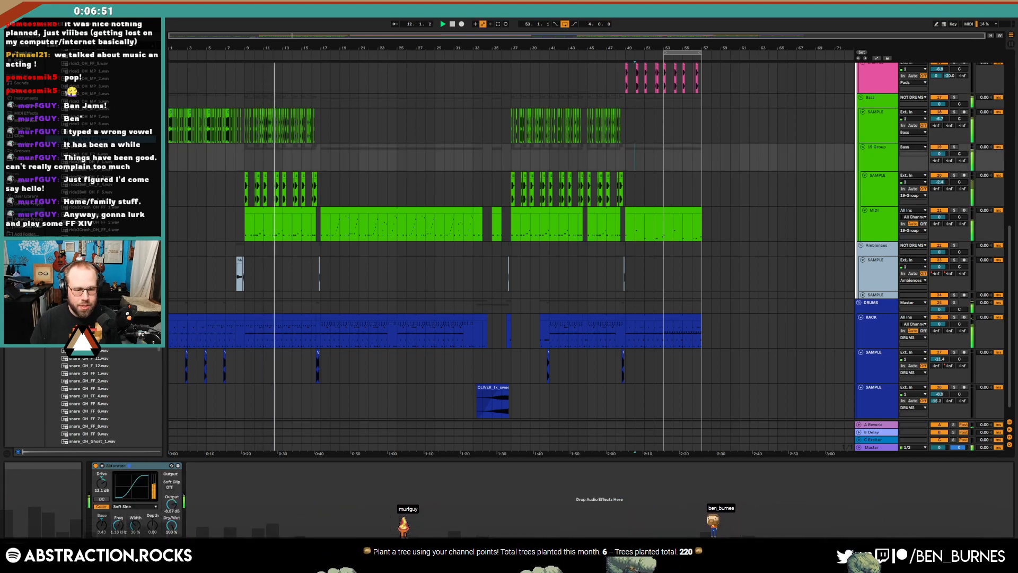
pyautogui.click(629, 127)
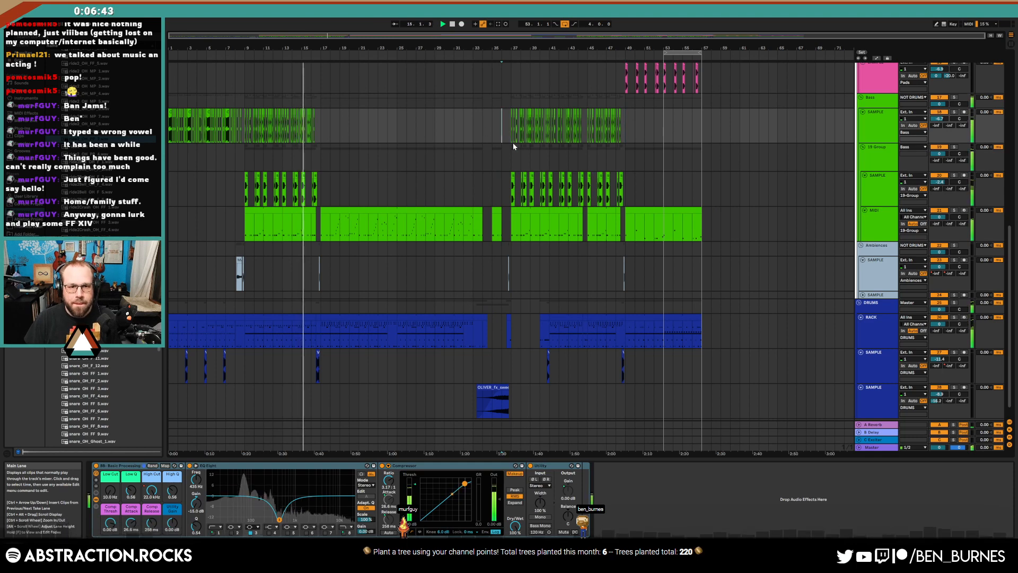
pyautogui.scroll(5, 505, 197)
pyautogui.scroll(2, 506, 222)
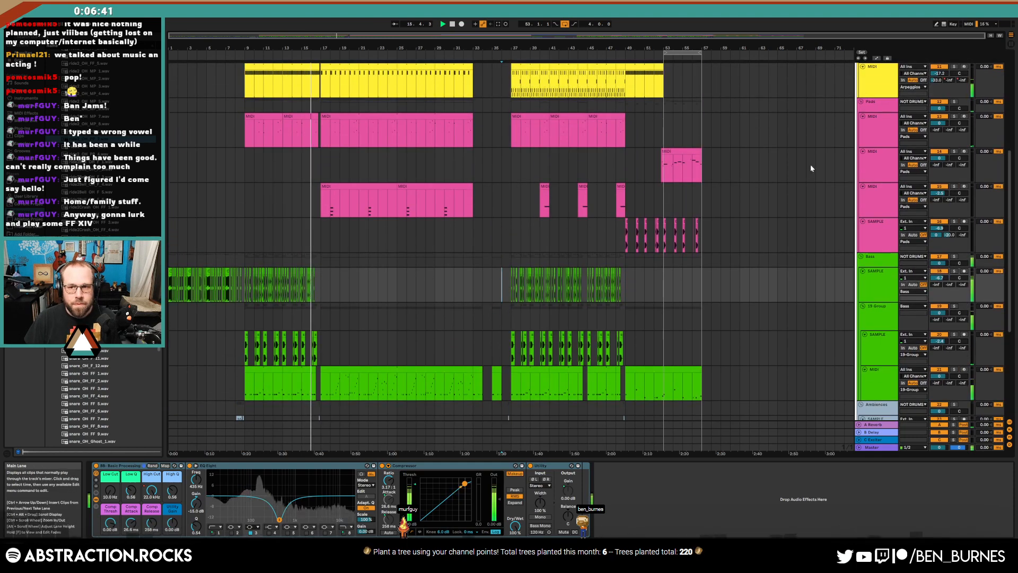
pyautogui.click(873, 131)
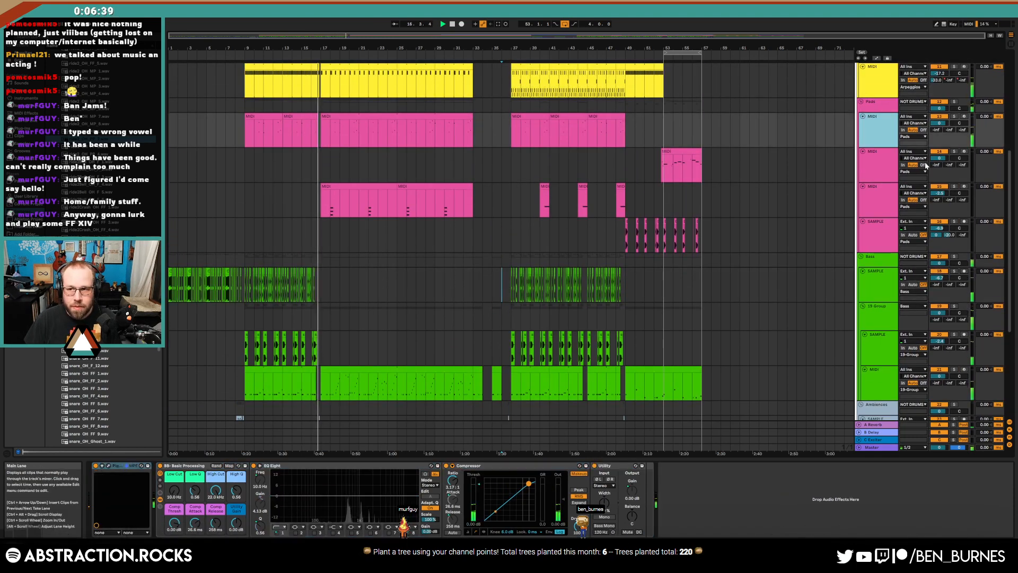
# Open the Pigments instrument on the first Pads MIDI track and examine its delay and reverb effect settings during playback
pyautogui.scroll(6, 613, 242)
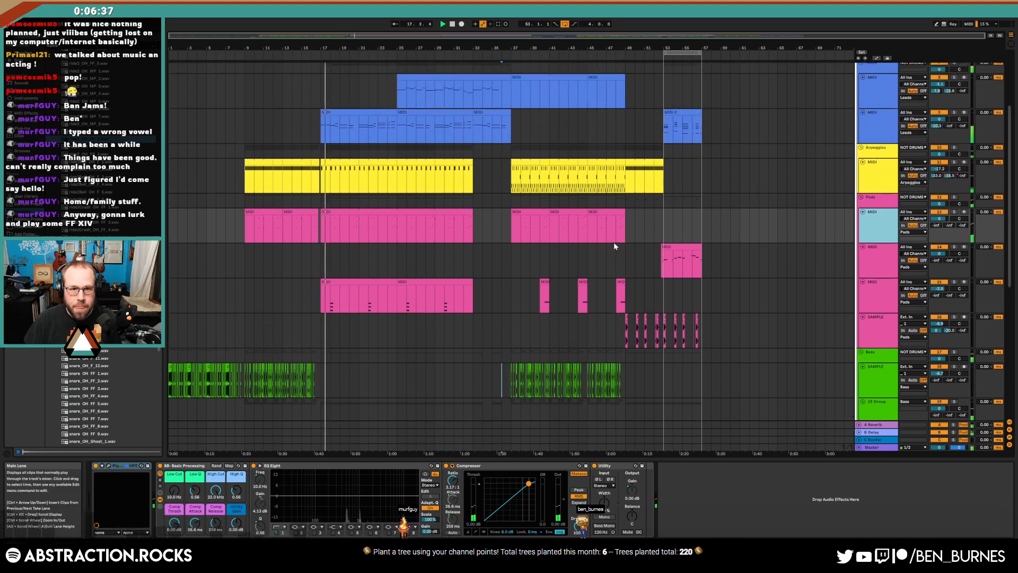
pyautogui.scroll(-3, 610, 246)
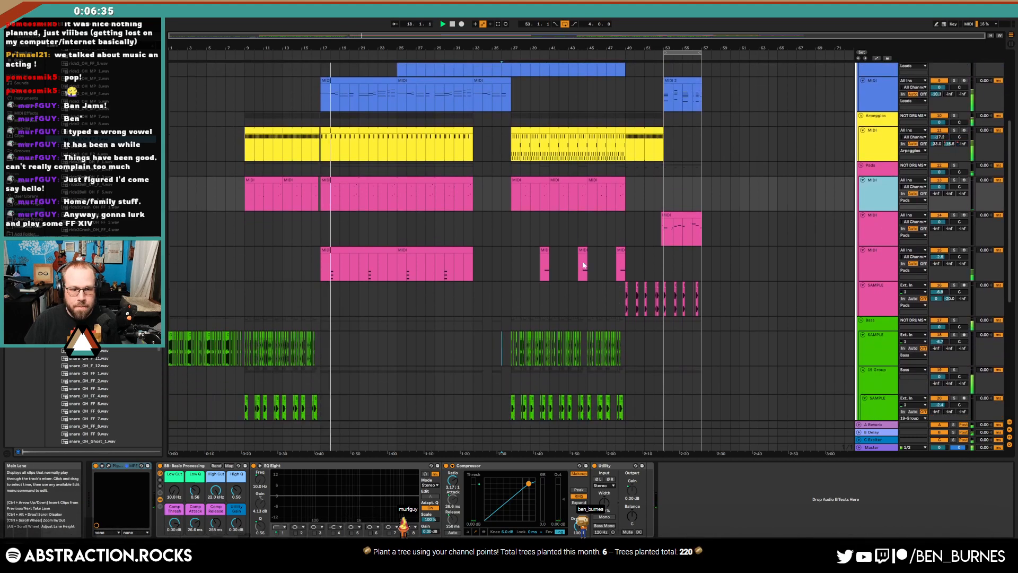
pyautogui.click(108, 466)
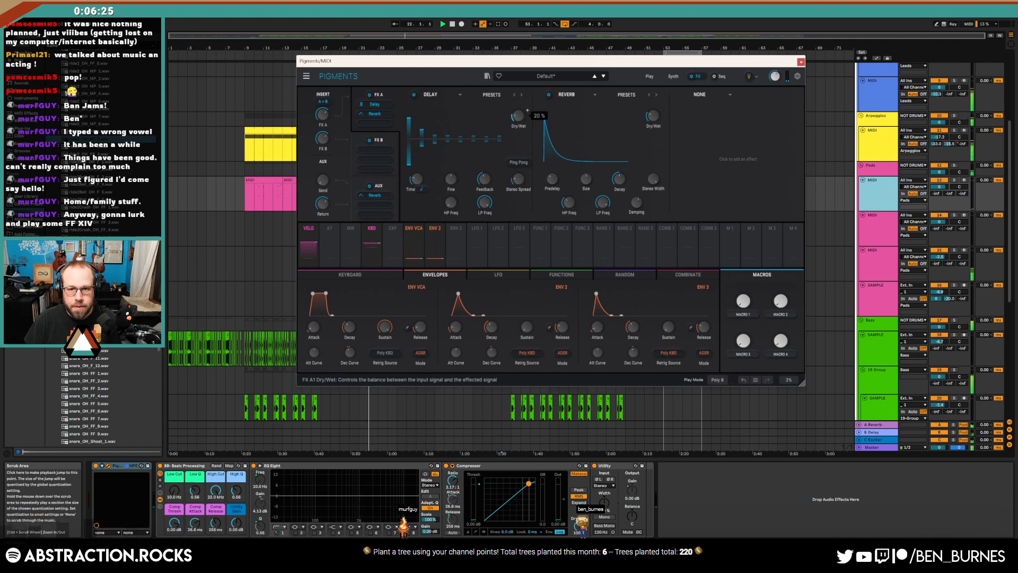
pyautogui.click(801, 62)
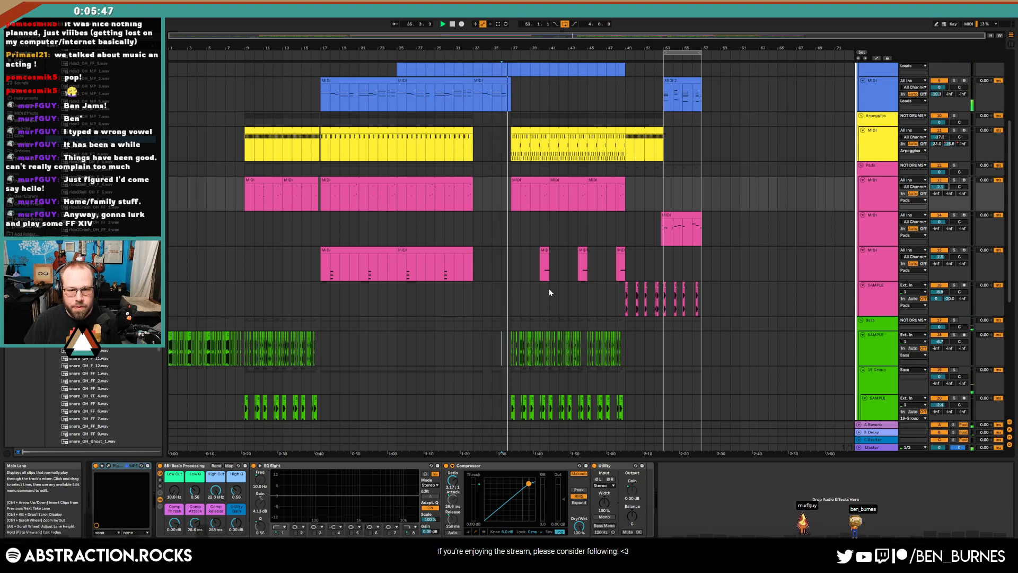
# Examine the pads, bass, ambience and drum tracks in the arrangement while the song keeps playing
pyautogui.scroll(-5, 583, 306)
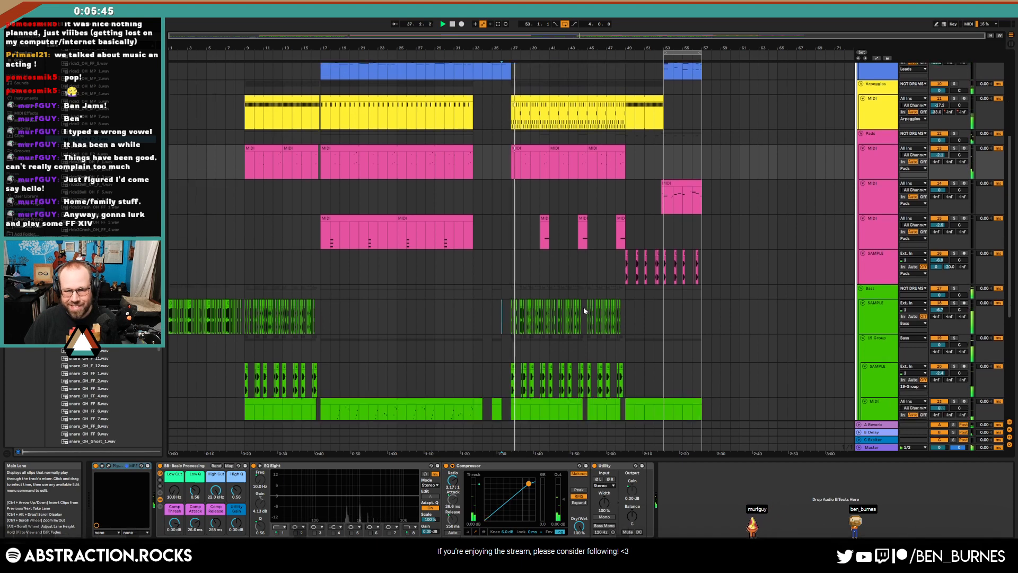
pyautogui.scroll(-3, 586, 313)
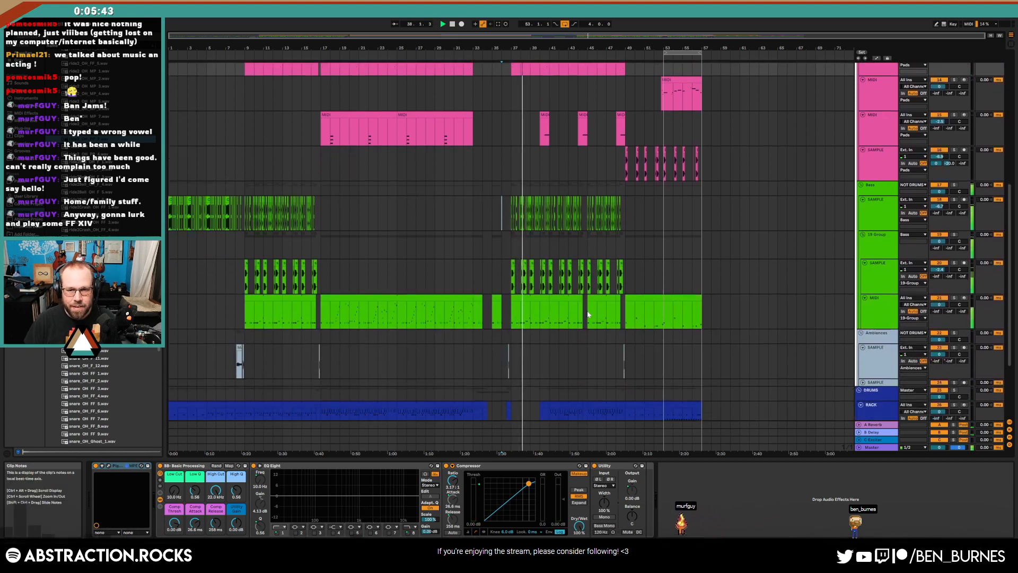
pyautogui.scroll(-3, 586, 324)
pyautogui.scroll(-3, 590, 337)
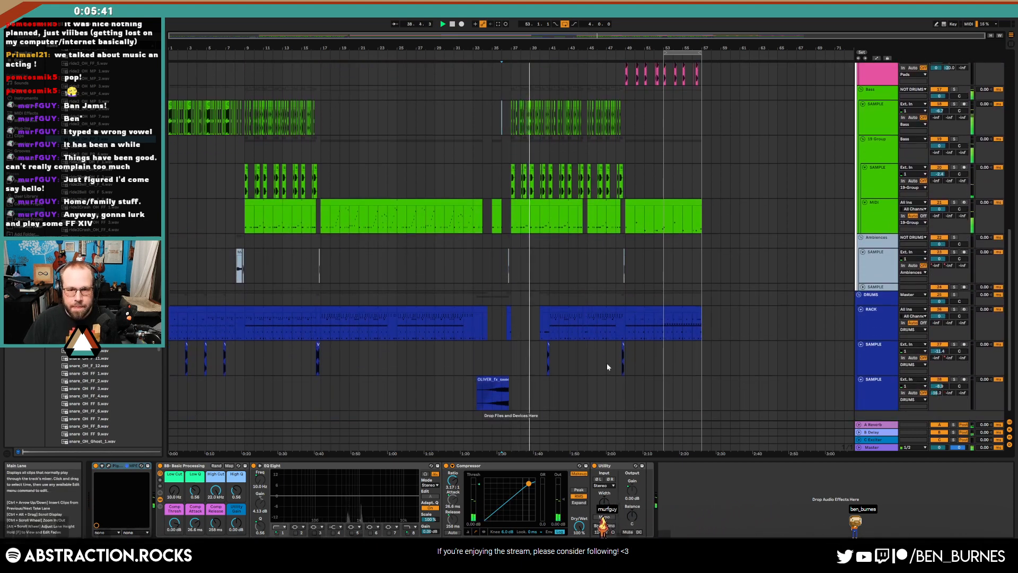
pyautogui.scroll(3, 607, 363)
pyautogui.scroll(8, 607, 363)
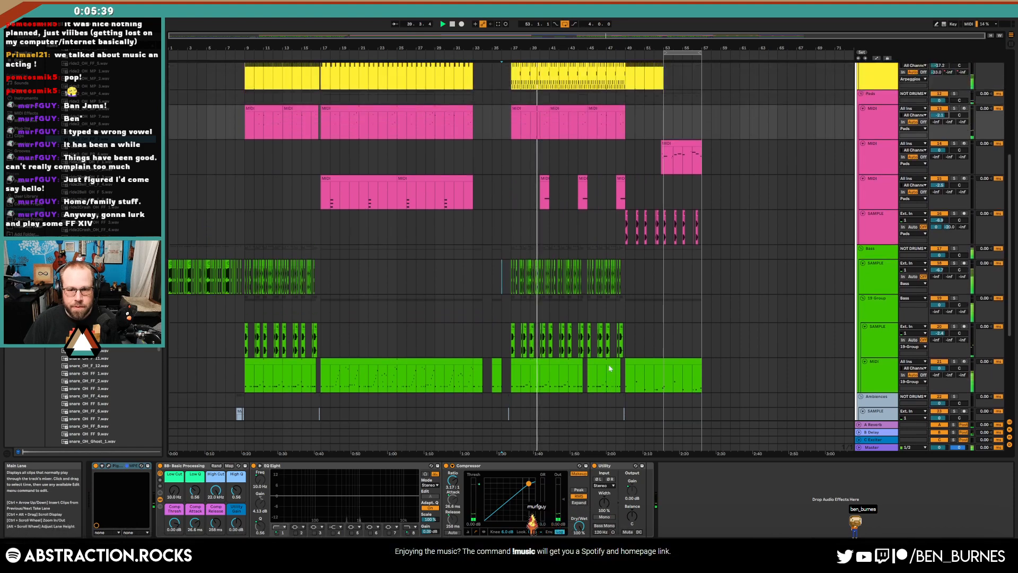
pyautogui.scroll(3, 609, 368)
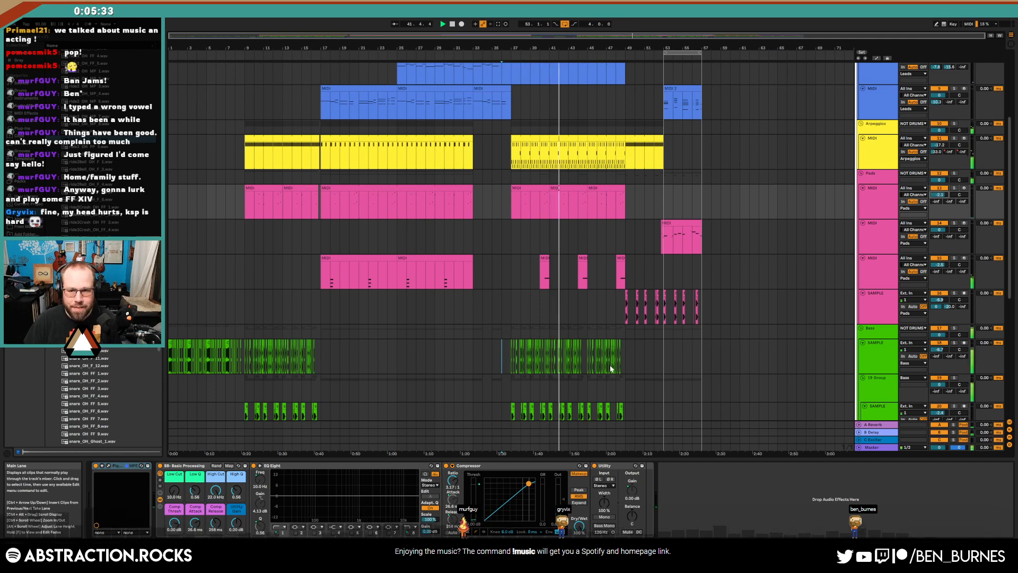
# Set the Basic Processing rack on the first Pads MIDI track to a 234 Hz Low Cut with Low Q at 0.74
pyautogui.scroll(-3, 610, 365)
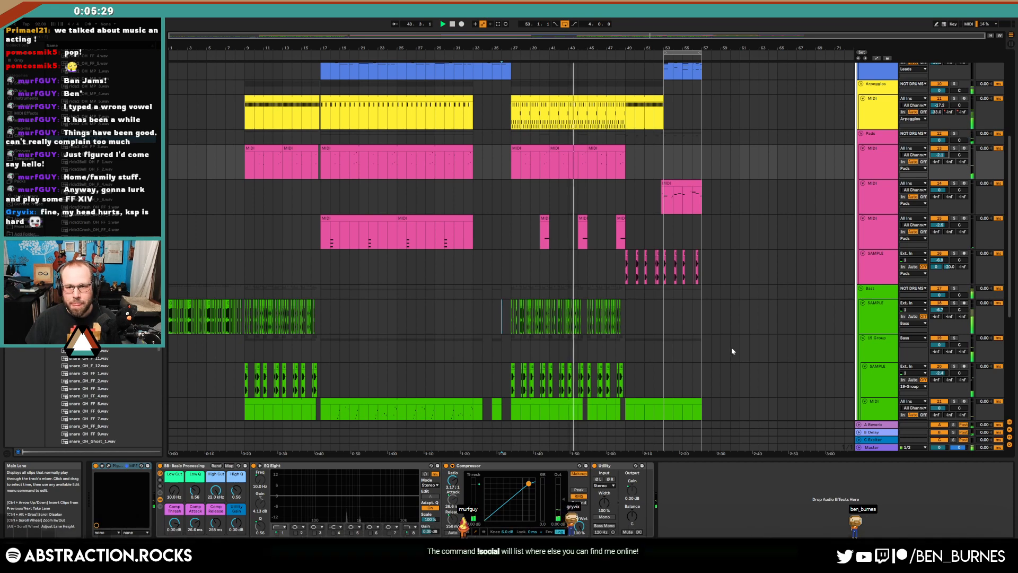
pyautogui.moveTo(175, 491); pyautogui.dragTo(175, 456)
pyautogui.moveTo(194, 493); pyautogui.dragTo(175, 500)
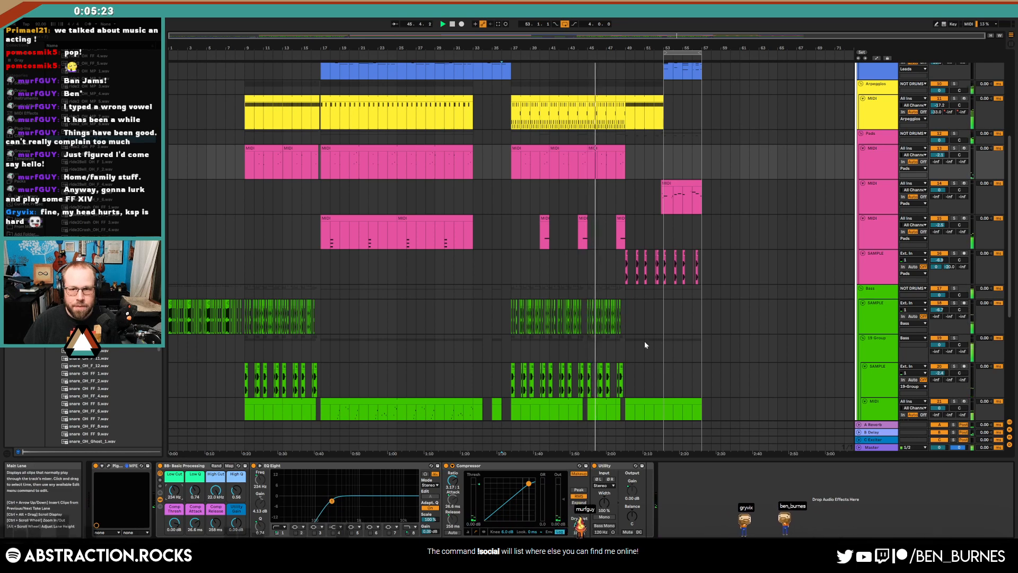
# Open the last clip on the first Pads MIDI track and transpose its upper row of notes down two octaves to C3–D#3
pyautogui.scroll(2, 647, 348)
pyautogui.scroll(4, 649, 351)
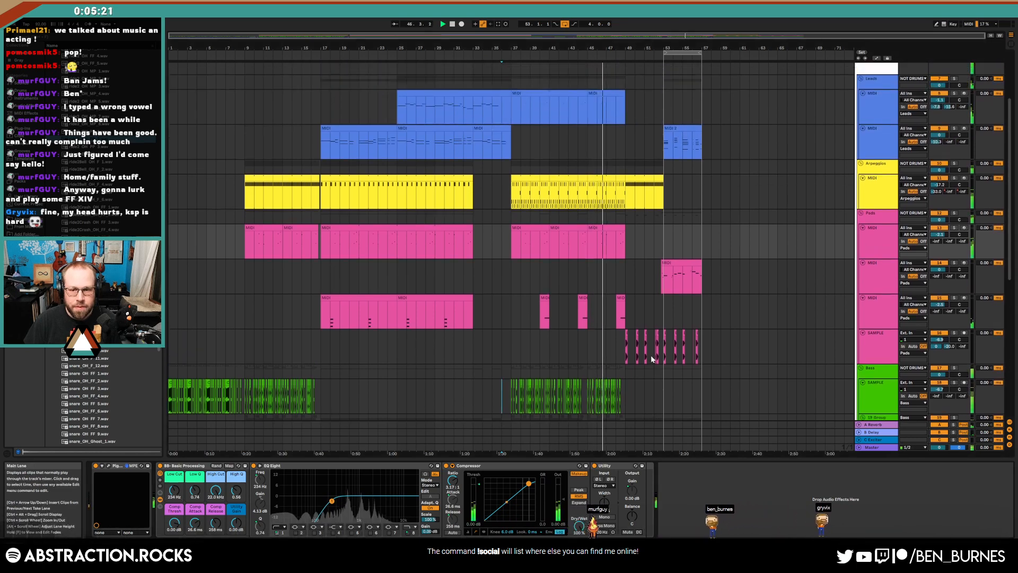
pyautogui.doubleClick(606, 242)
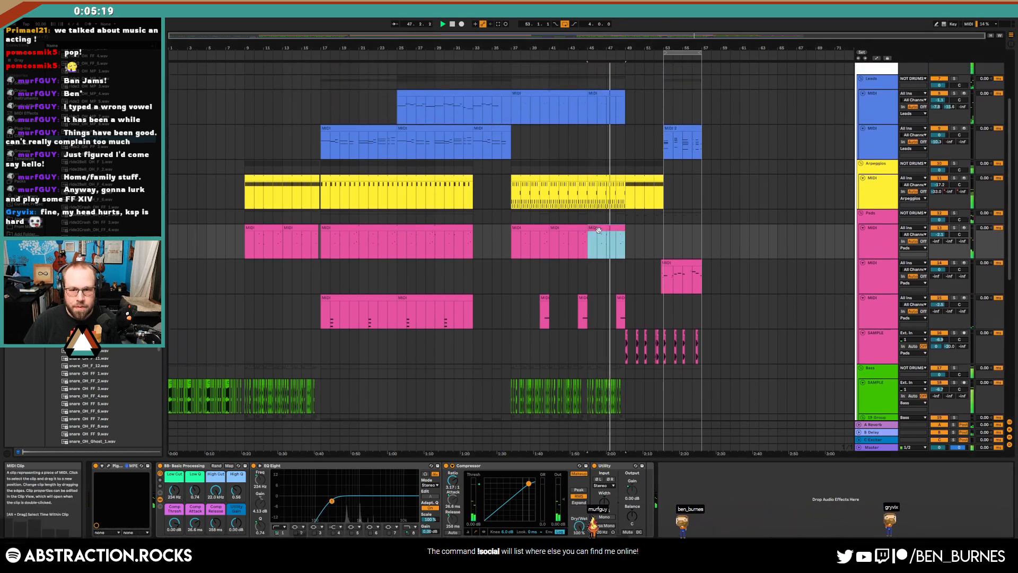
pyautogui.moveTo(205, 361); pyautogui.dragTo(970, 403)
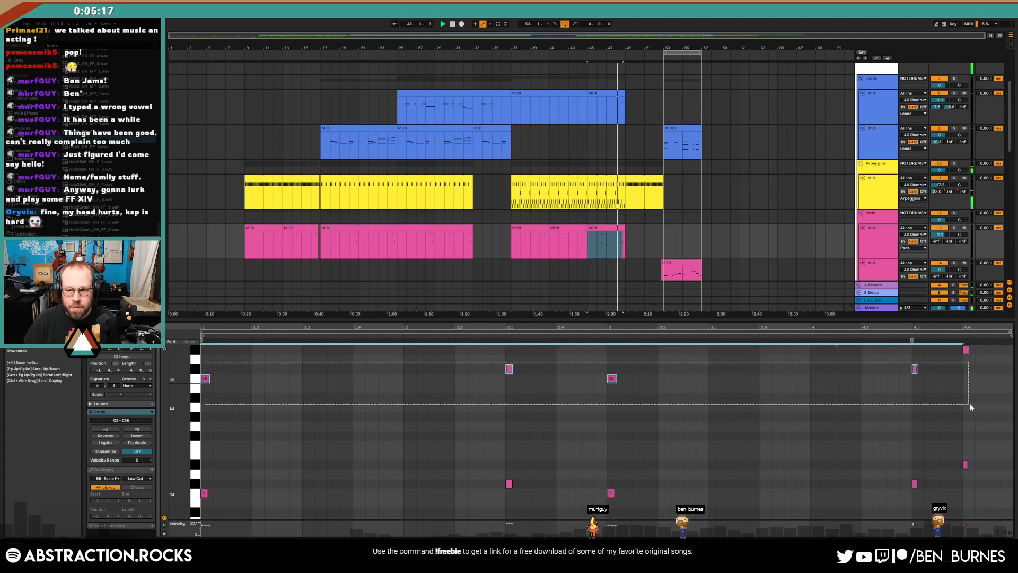
pyautogui.hotkey('shift', 'Down')
pyautogui.hotkey('shift', 'Down')
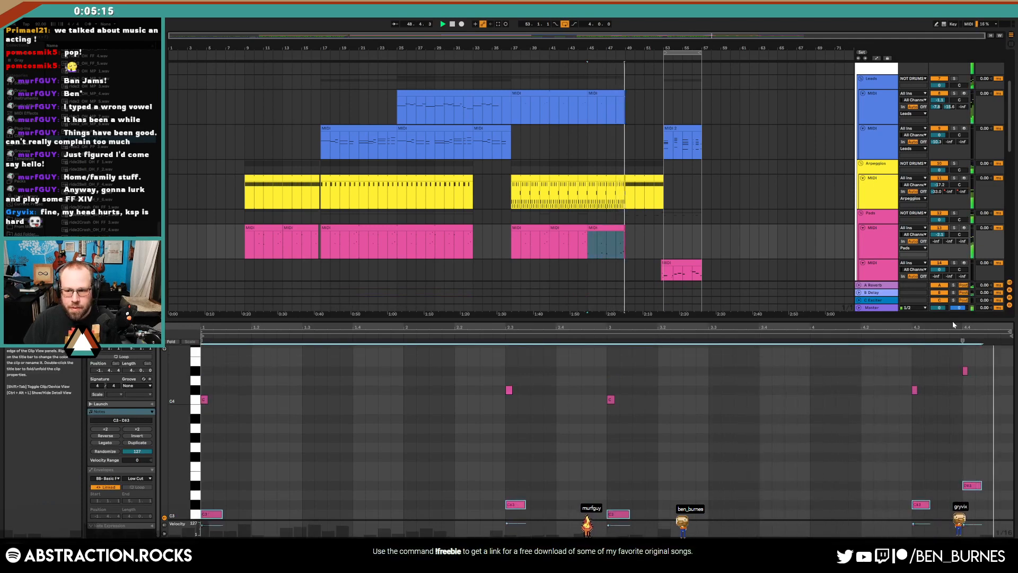
# Shift the pad clip's C4–D#4 notes one sixteenth later, duplicate the C3–D#3 notes an eighth later, and audition the pattern
pyautogui.moveTo(984, 414); pyautogui.dragTo(174, 319)
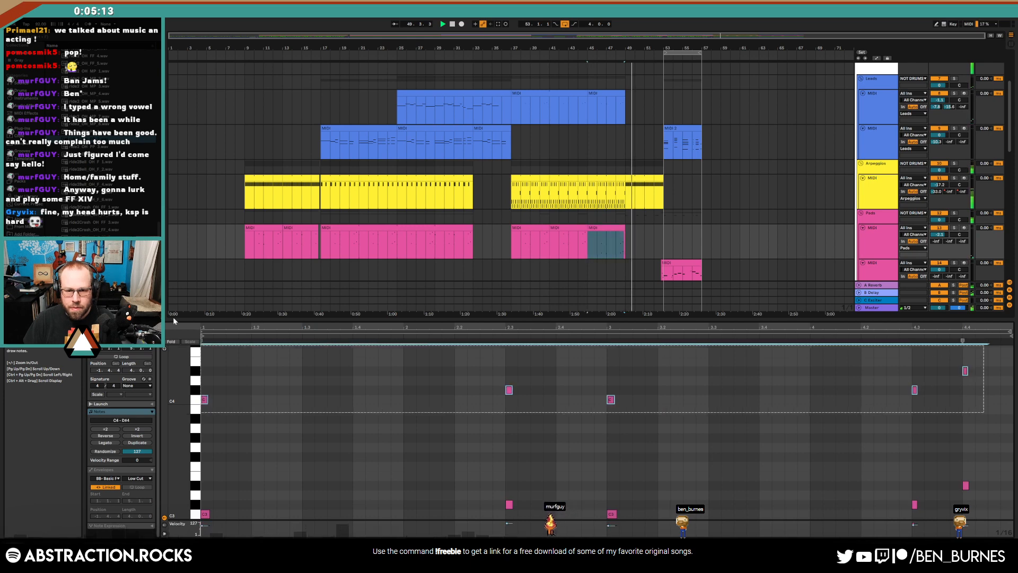
pyautogui.press('Right')
pyautogui.press('space')
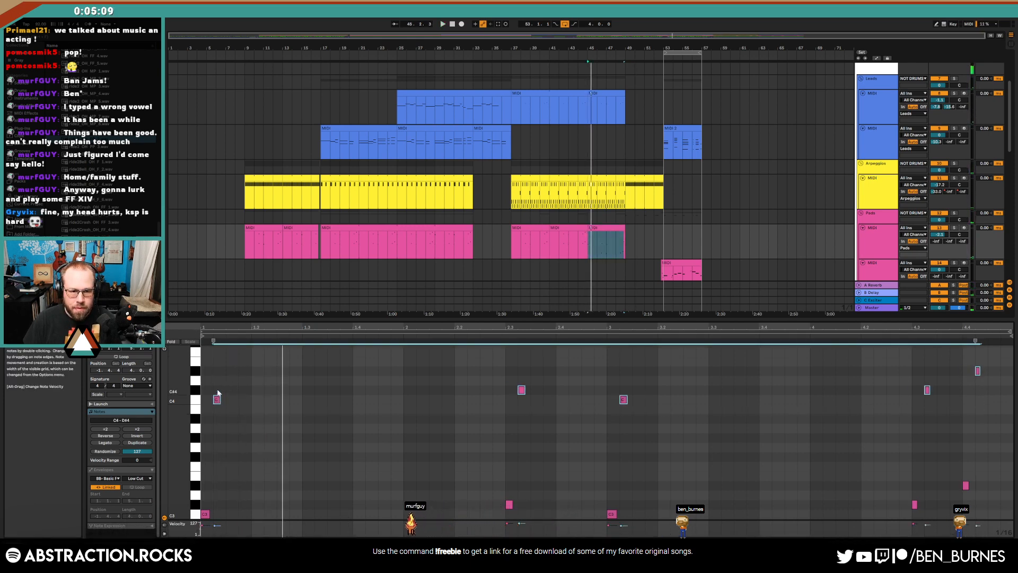
pyautogui.moveTo(206, 481); pyautogui.dragTo(993, 530)
pyautogui.moveTo(509, 505); pyautogui.dragTo(535, 504)
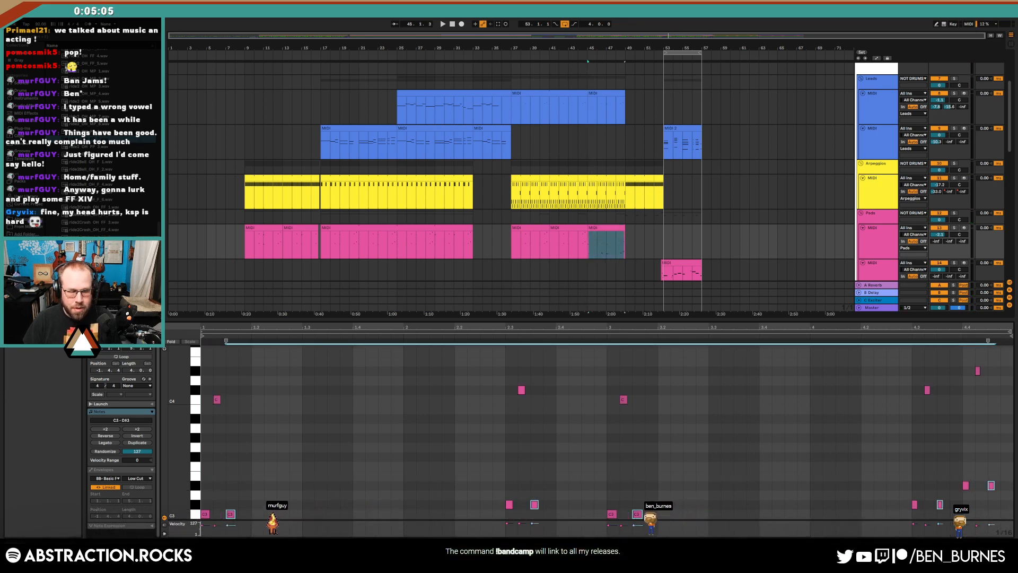
pyautogui.press('space')
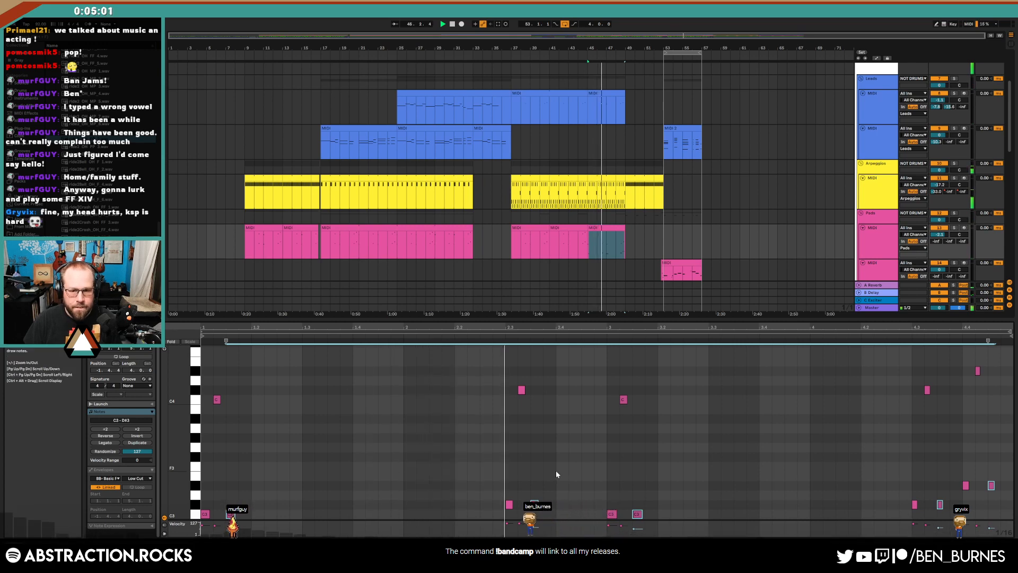
# Add short C#3 and C#4 notes just before the pad clip's third bar, raise all notes an octave, and audition them
pyautogui.click(584, 504)
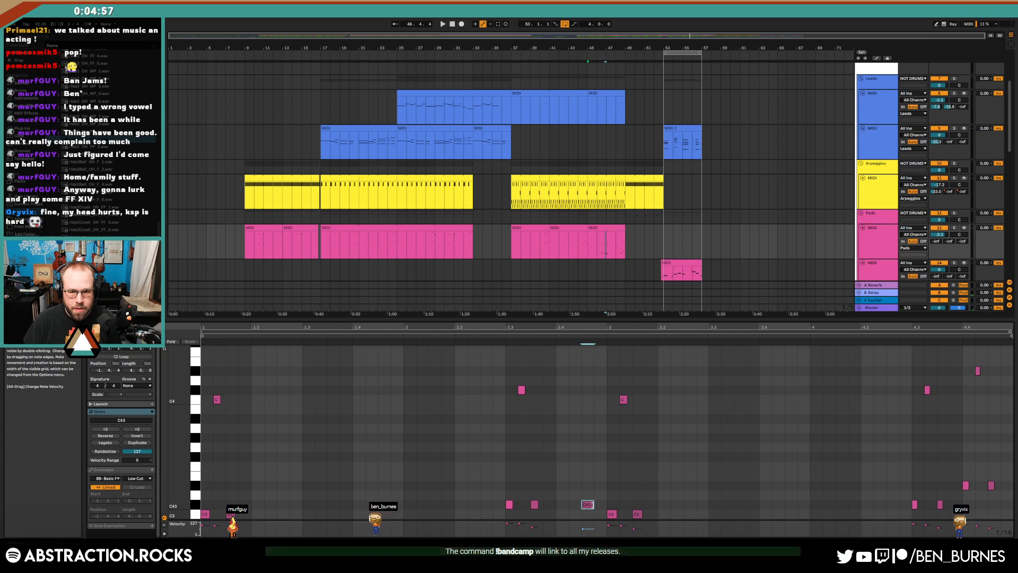
pyautogui.click(598, 390)
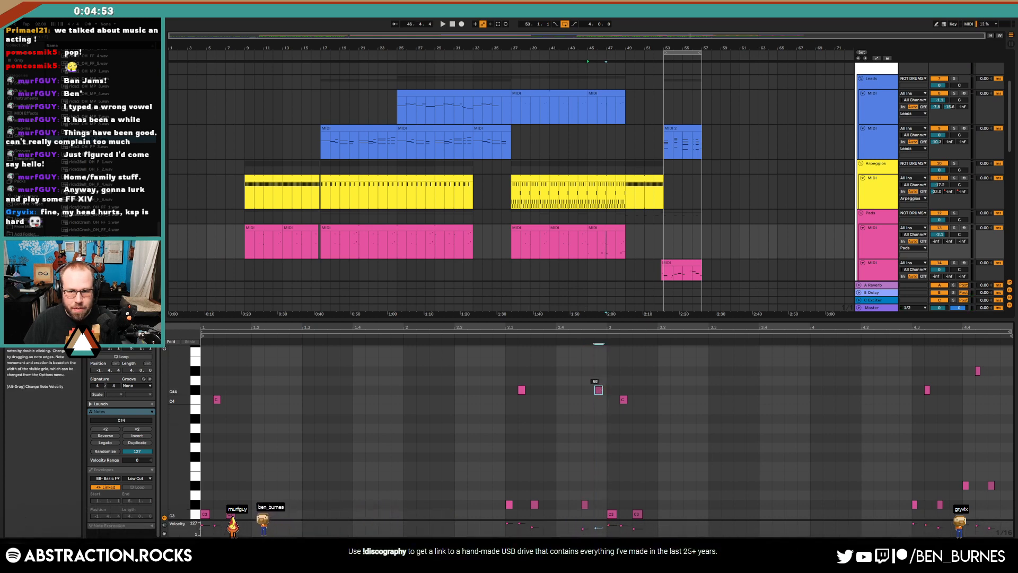
pyautogui.hotkey('ctrl', 'a')
pyautogui.hotkey('shift', 'Up')
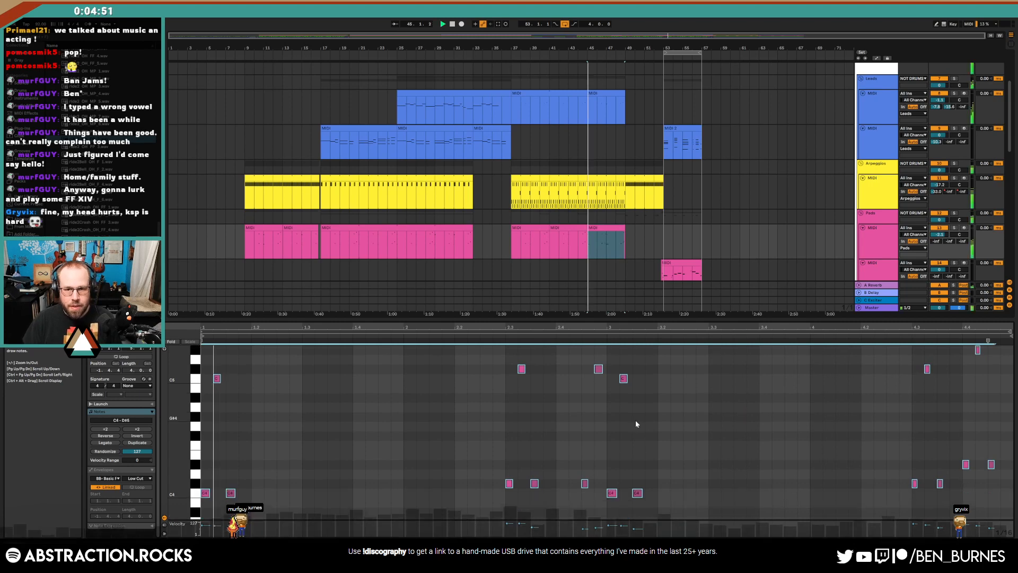
pyautogui.press('space')
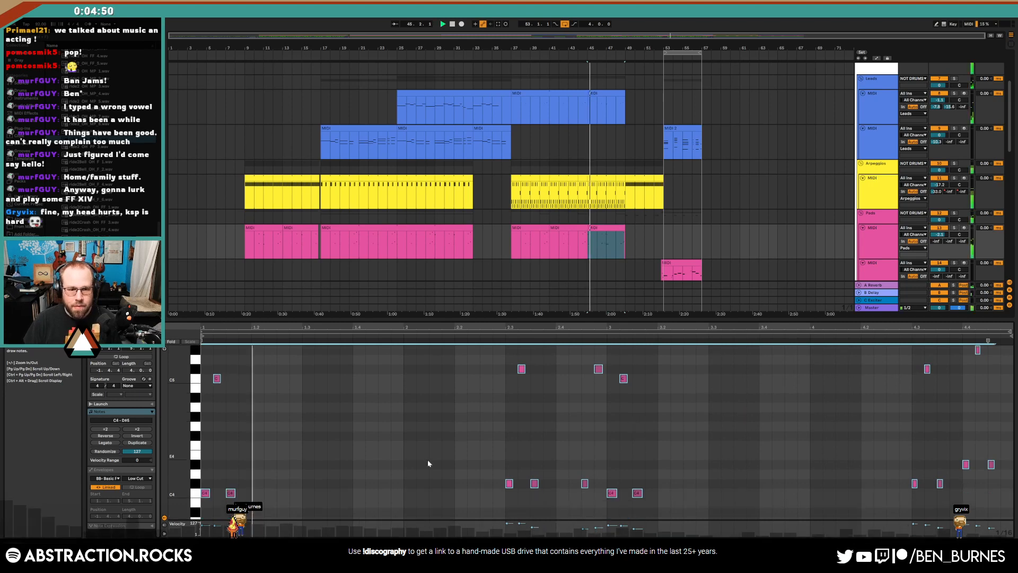
pyautogui.click(506, 454)
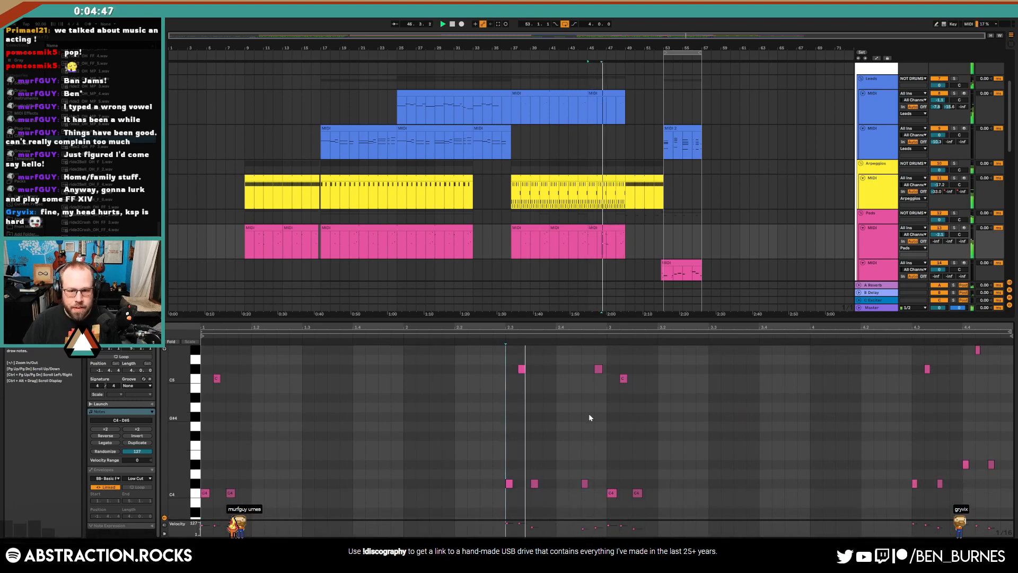
pyautogui.click(734, 425)
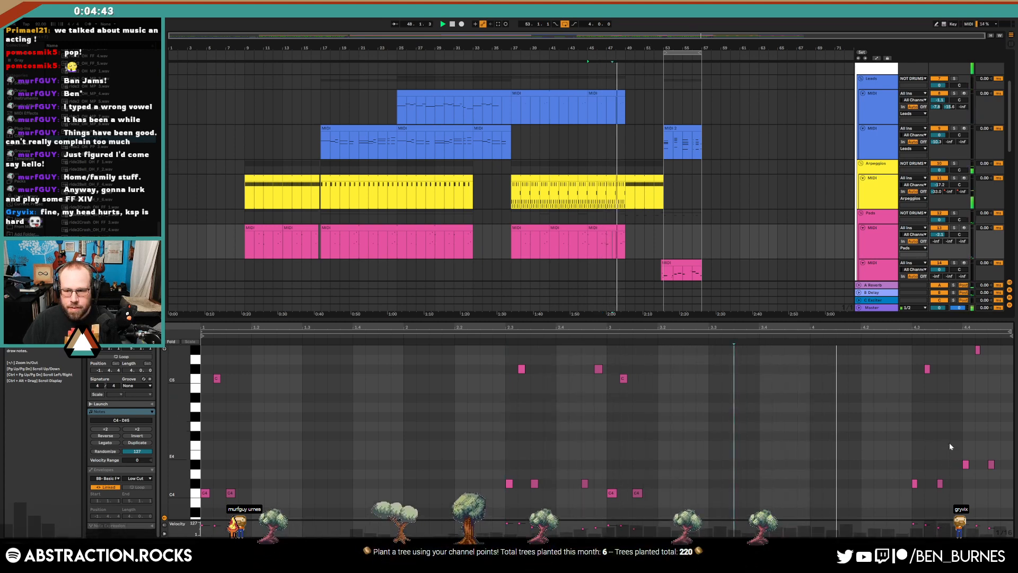
# Add a short C#5 note near the end of the pad clip and a closing B4 note in its last sixteenths
pyautogui.click(950, 367)
pyautogui.moveTo(953, 372); pyautogui.dragTo(956, 370)
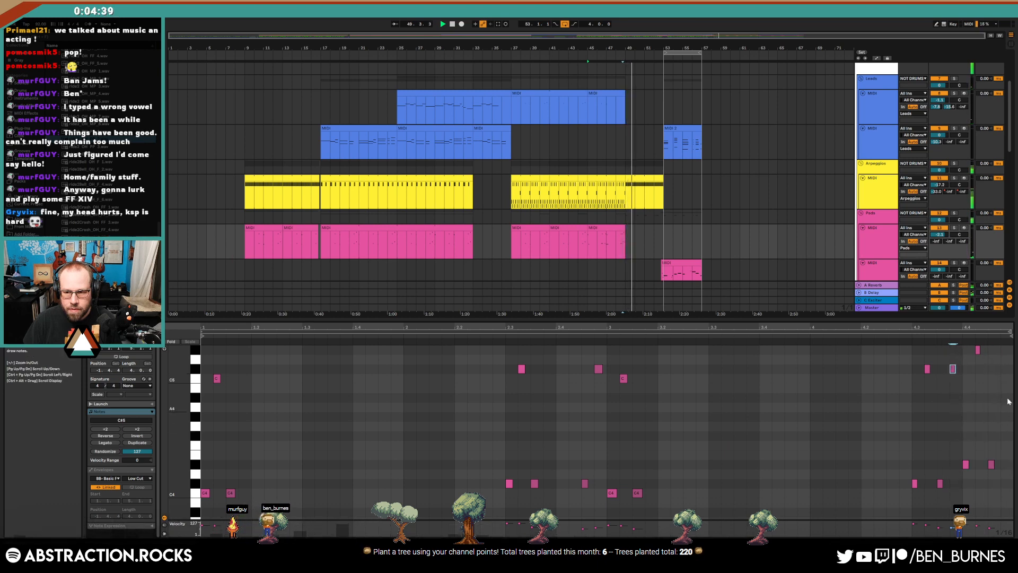
pyautogui.doubleClick(1006, 368)
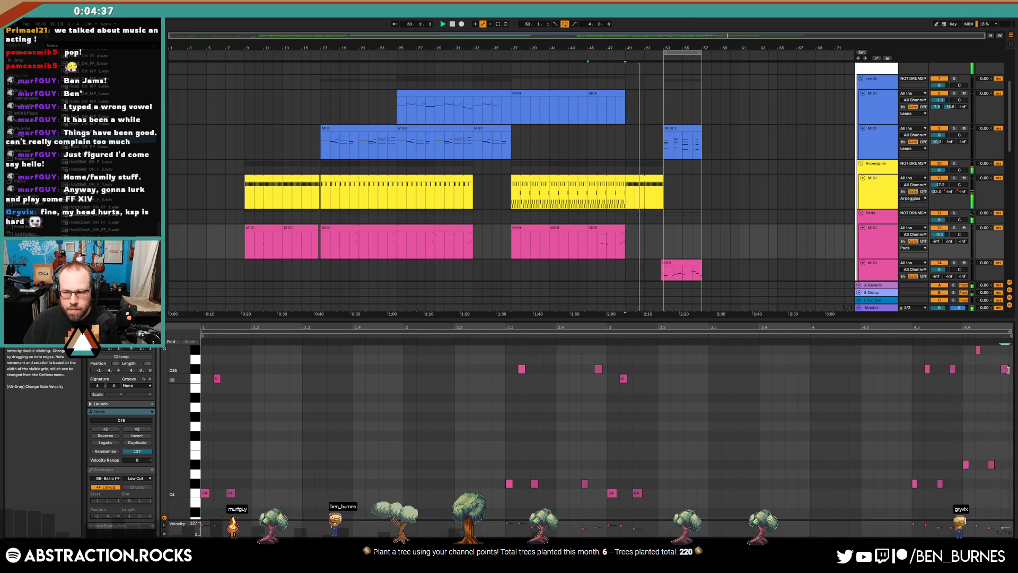
pyautogui.press('Down')
pyautogui.press('Down')
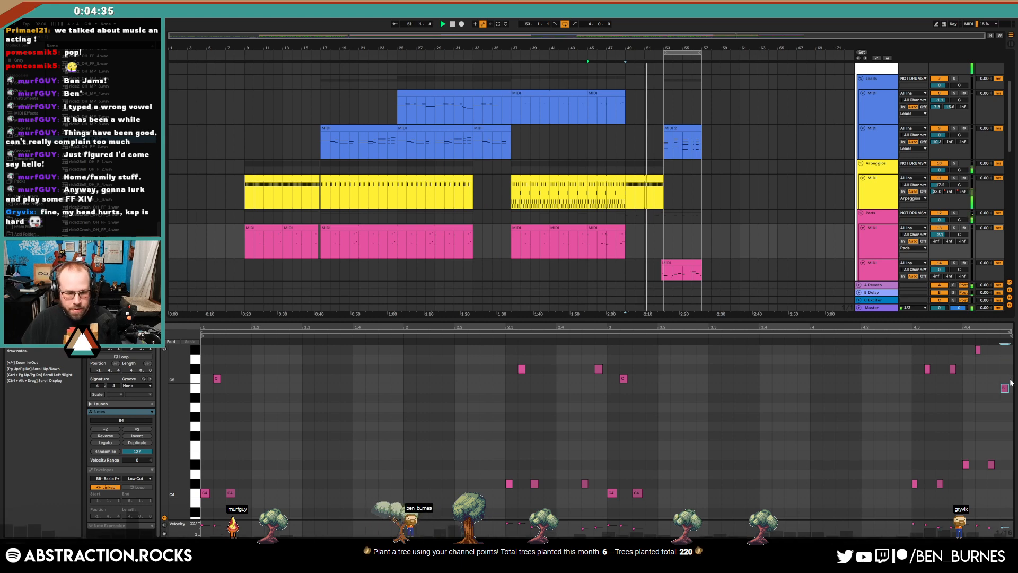
# Return to the arrangement and play from bar 48 to audition the transition into the new section
pyautogui.click(645, 236)
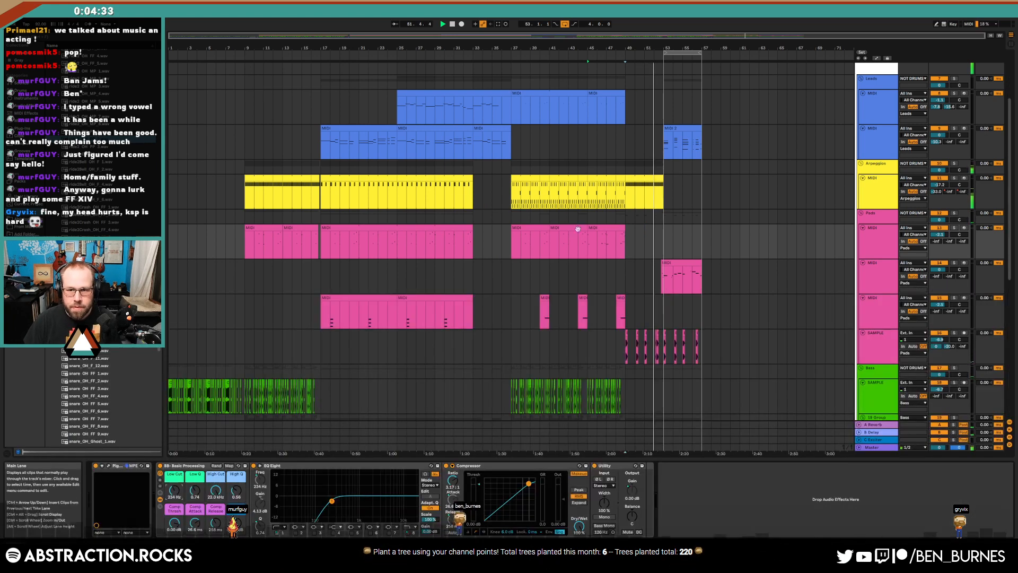
pyautogui.scroll(5, 646, 240)
pyautogui.click(518, 254)
pyautogui.press('space')
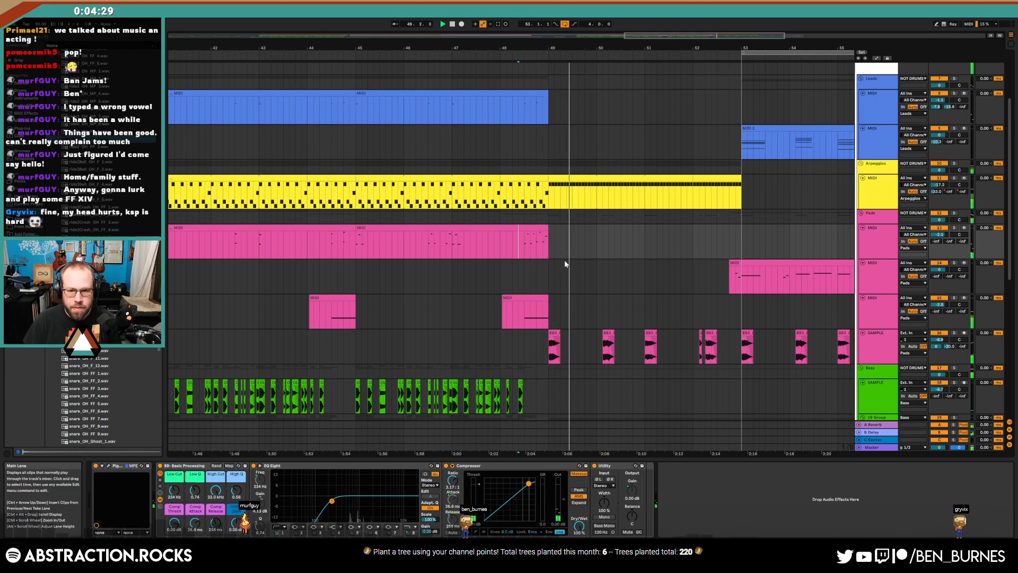
# Insert a new audio track below the last SAMPLE track in the DRUMS group
pyautogui.scroll(-5, 628, 361)
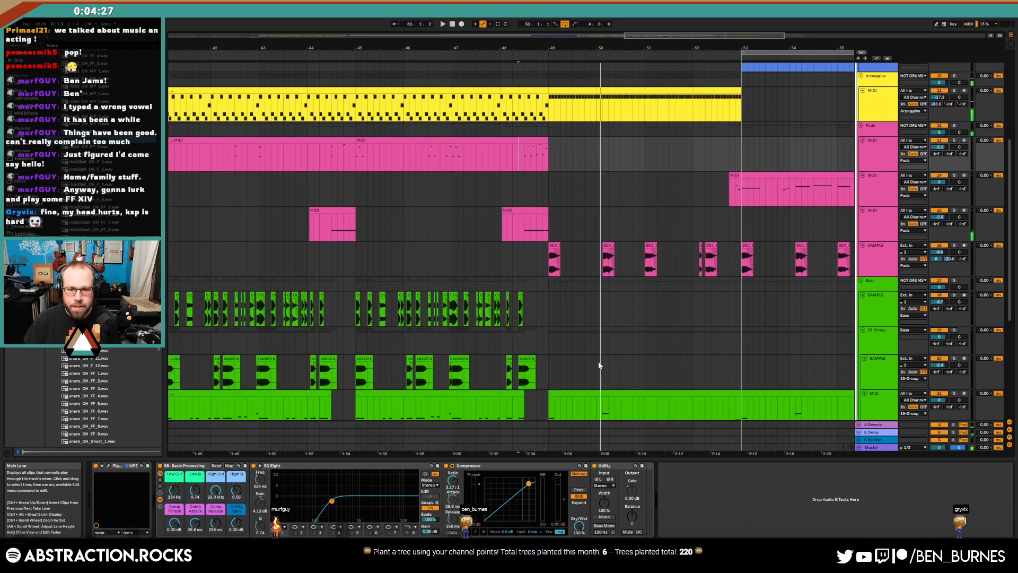
pyautogui.scroll(-6, 637, 358)
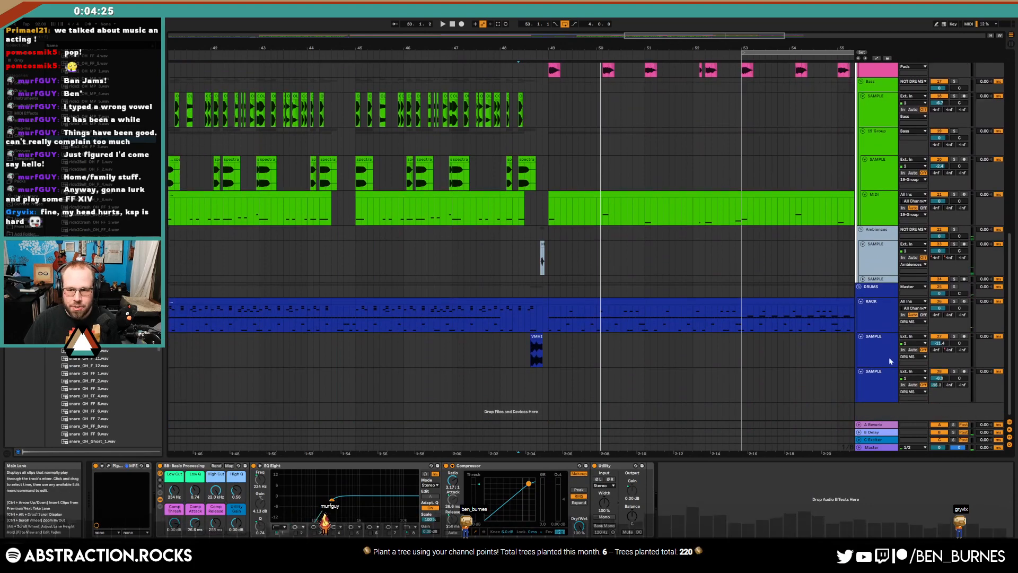
pyautogui.click(887, 372)
pyautogui.press('w')
pyautogui.scroll(8, 668, 391)
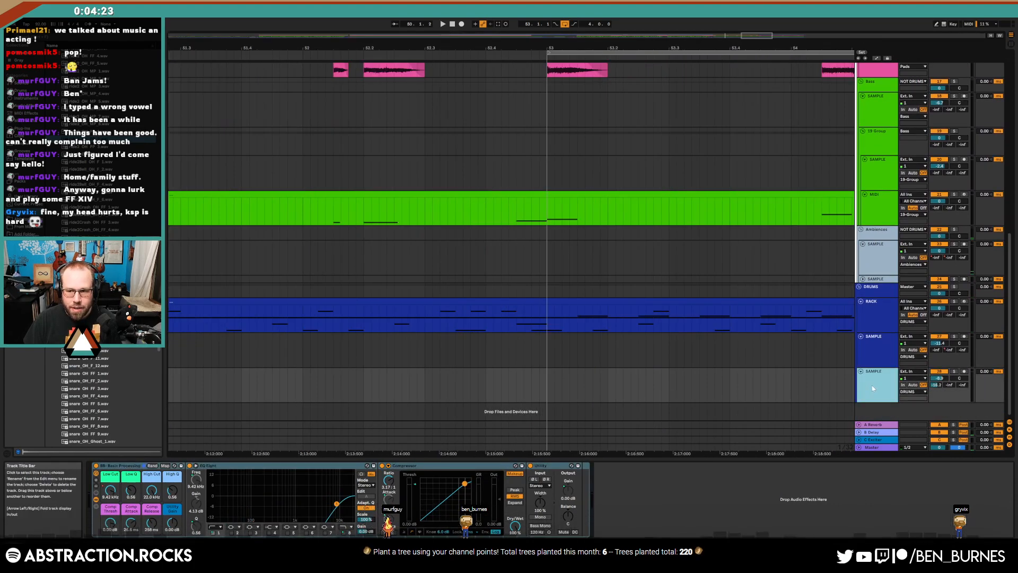
pyautogui.hotkey('ctrl', 't')
pyautogui.scroll(-1, 640, 358)
pyautogui.scroll(-8, 636, 358)
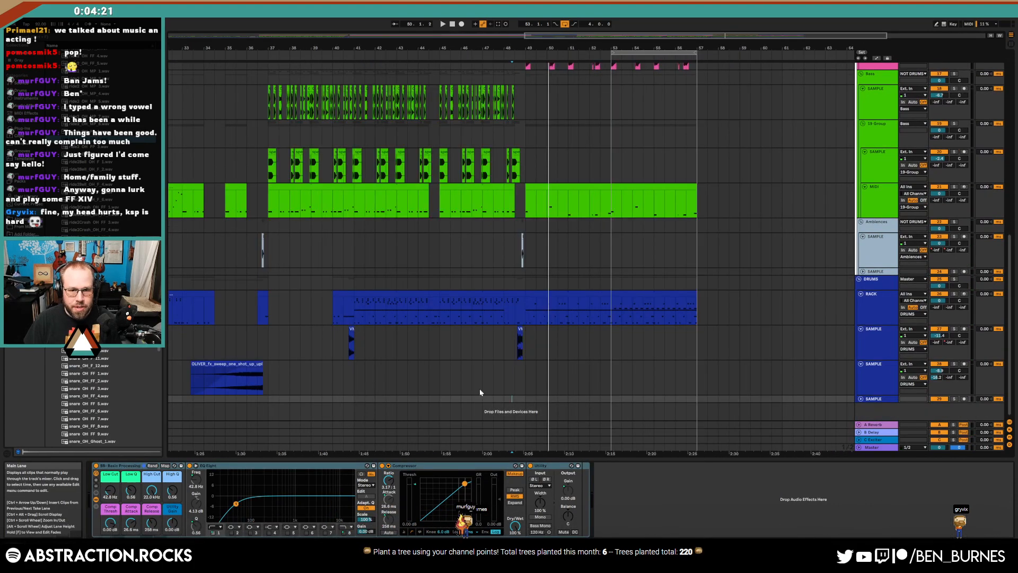
# Copy the OLIVER_fx_sweep clip to bar 49 on the same drum sample track
pyautogui.click(238, 366)
pyautogui.click(527, 380)
pyautogui.hotkey('ctrl', 'v')
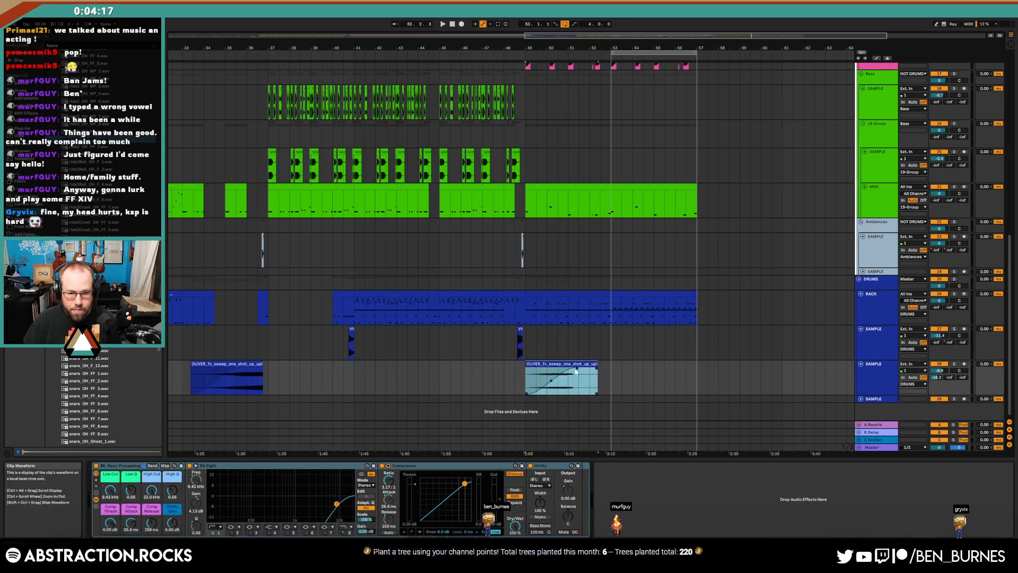
# Automate the Low Cut of the bar 49 sweep clip to fall from its start to the minimum at the clip's end, and audition it
pyautogui.moveTo(577, 371); pyautogui.dragTo(567, 366)
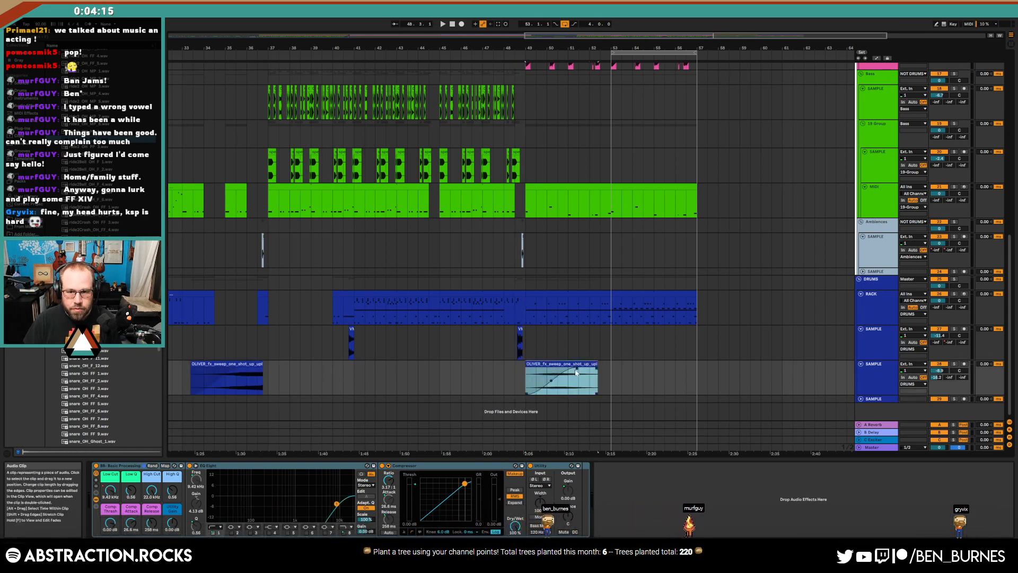
pyautogui.click(495, 370)
pyautogui.press('a')
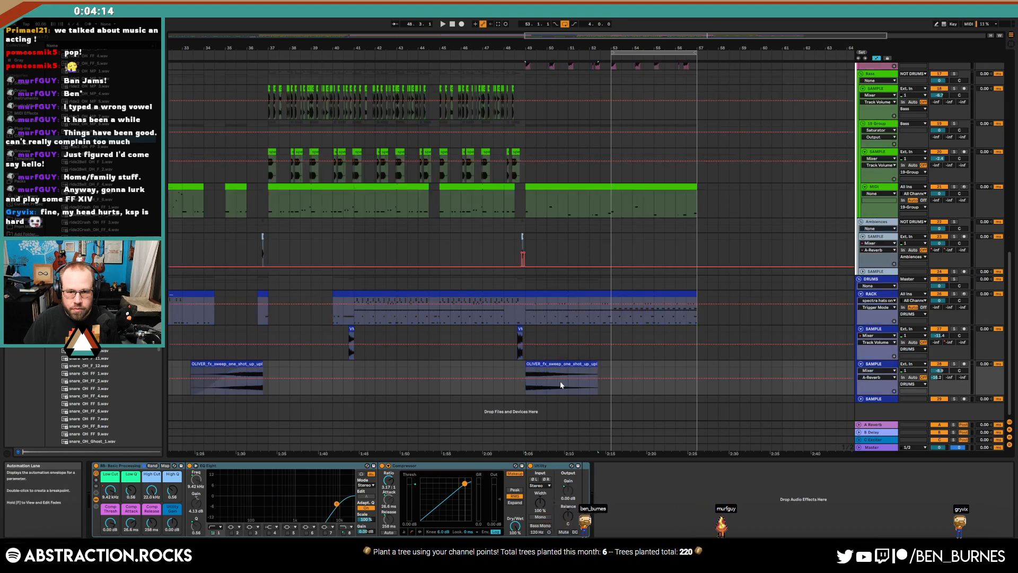
pyautogui.click(117, 494)
pyautogui.click(524, 388)
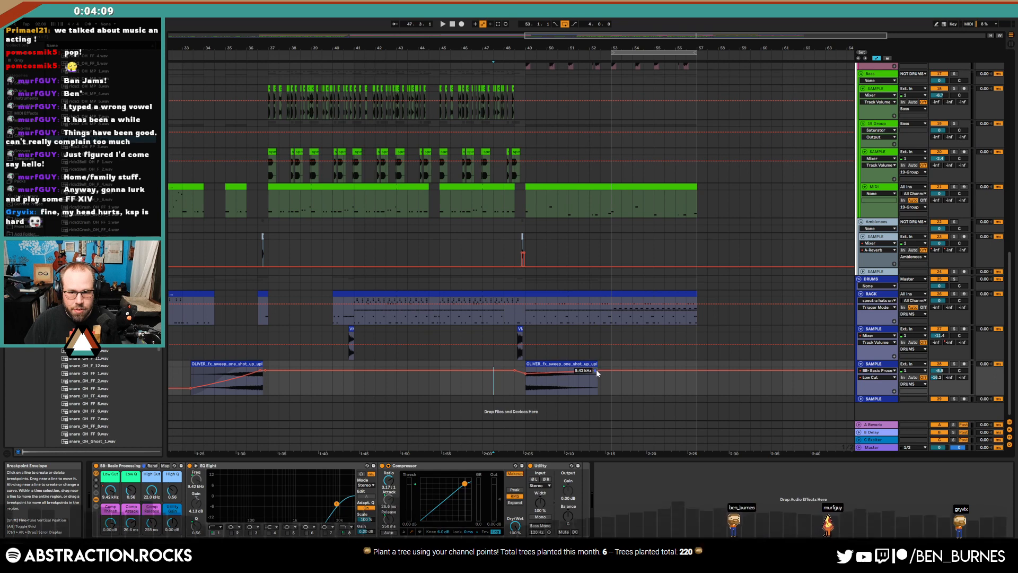
pyautogui.moveTo(598, 370); pyautogui.dragTo(597, 393)
pyautogui.click(521, 387)
pyautogui.press('space')
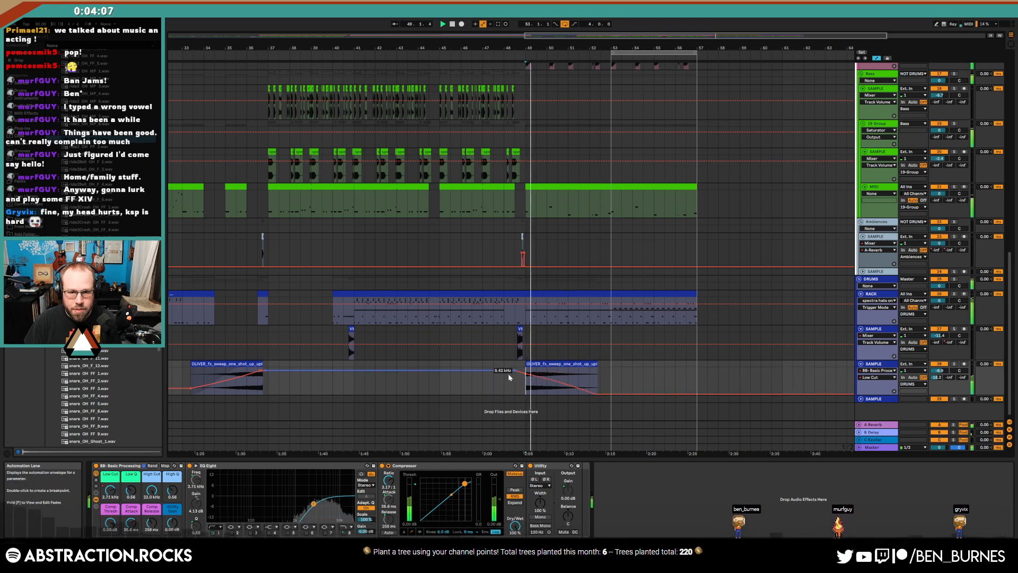
pyautogui.click(514, 369)
# Trim the bar 49 sweep clip to end about one and a half bars after its start, and play from bar 48
pyautogui.doubleClick(545, 365)
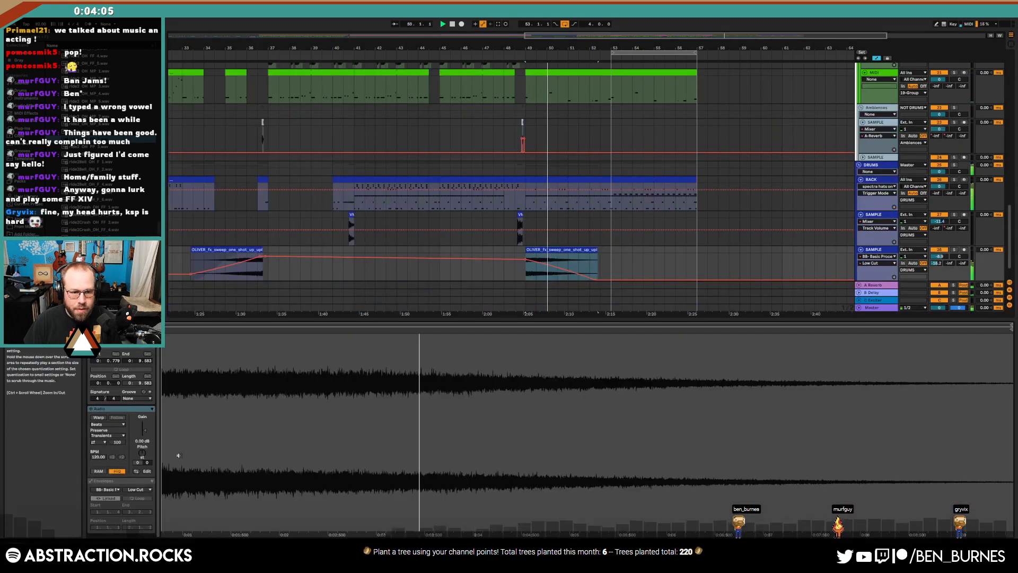
pyautogui.hotkey('shift', 'Tab')
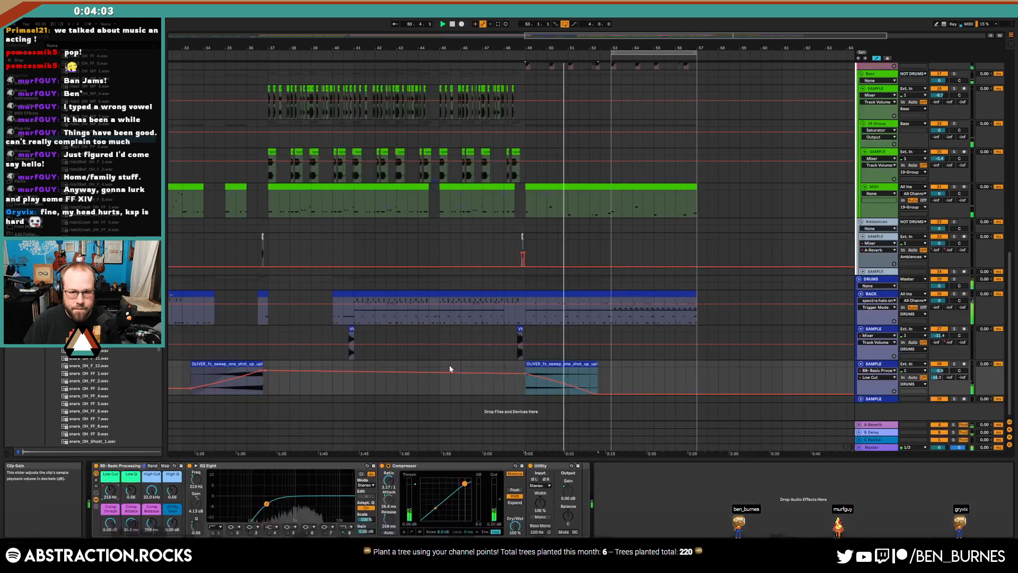
pyautogui.scroll(3, 560, 348)
pyautogui.press('space')
pyautogui.moveTo(645, 365); pyautogui.dragTo(552, 368)
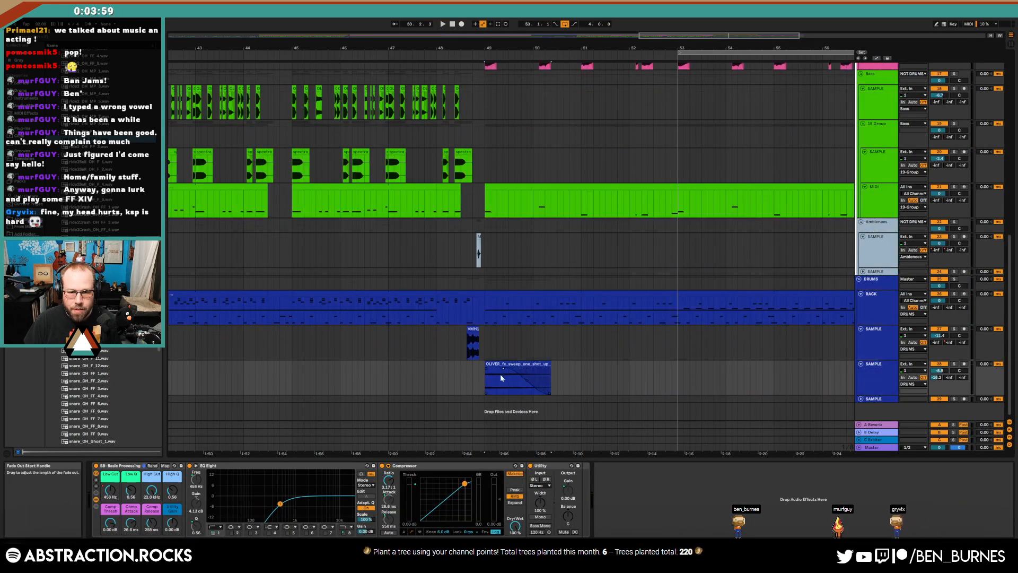
pyautogui.click(437, 377)
pyautogui.press('space')
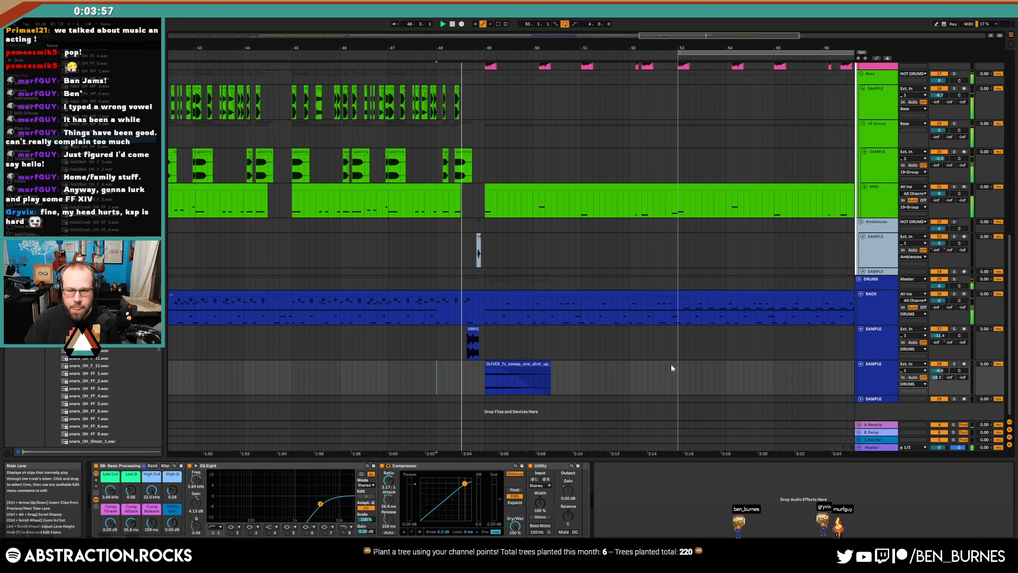
# Extend the bar 49 sweep clip to about two and a half bars and move the end of its low-cut automation ramp earlier
pyautogui.press('a')
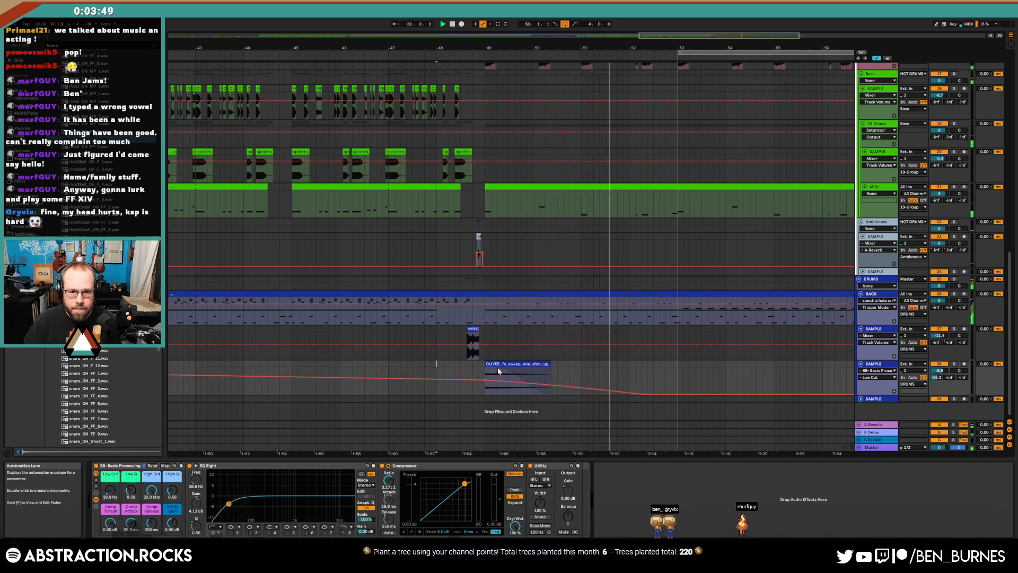
pyautogui.press('a')
pyautogui.moveTo(551, 366)
pyautogui.mouseDown()
pyautogui.moveTo(581, 366)
pyautogui.moveTo(569, 382)
pyautogui.mouseUp()
pyautogui.press('a')
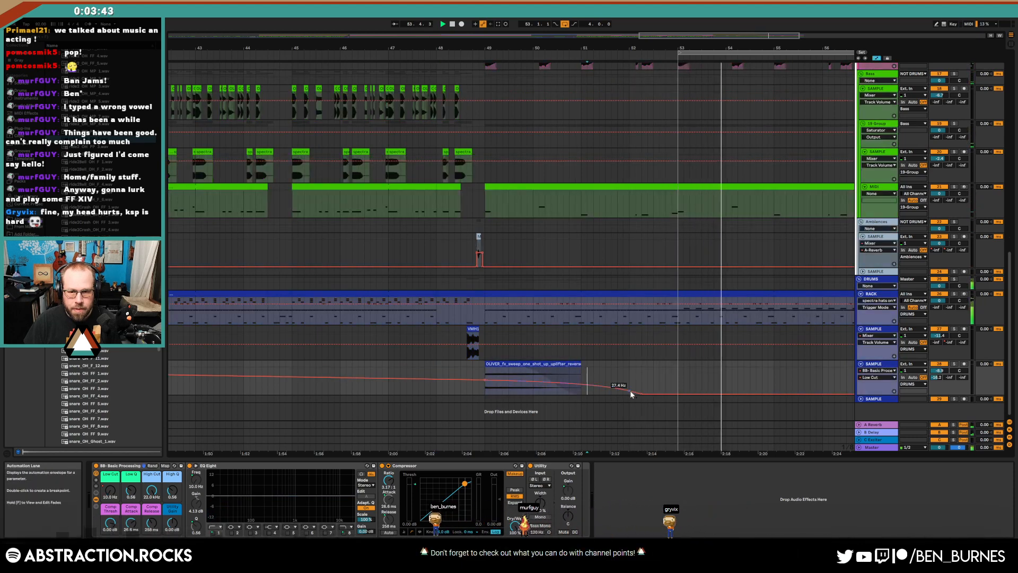
pyautogui.moveTo(640, 397)
pyautogui.mouseDown()
pyautogui.moveTo(600, 396)
pyautogui.moveTo(611, 364)
pyautogui.mouseUp()
pyautogui.click(642, 381)
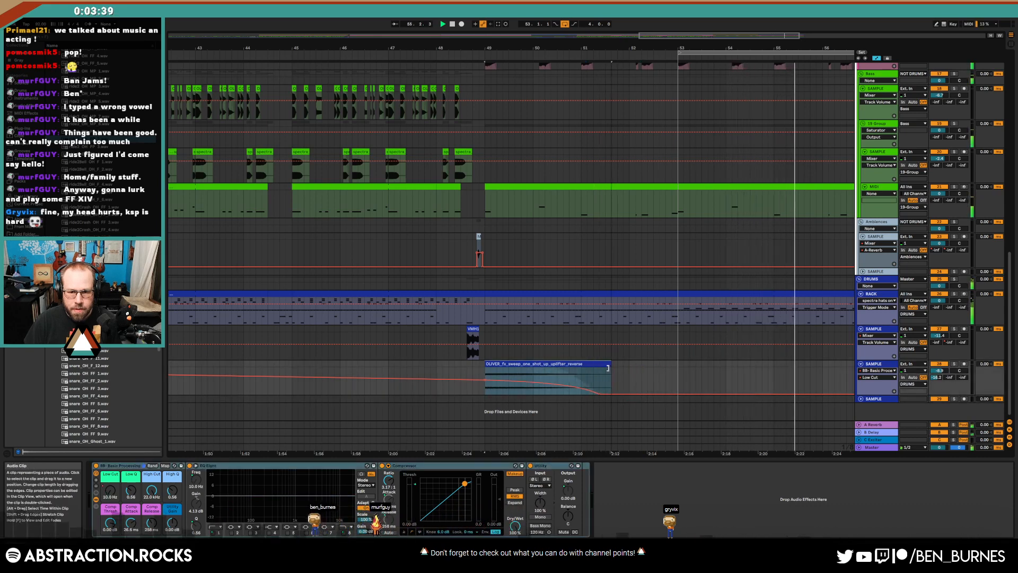
pyautogui.press('a')
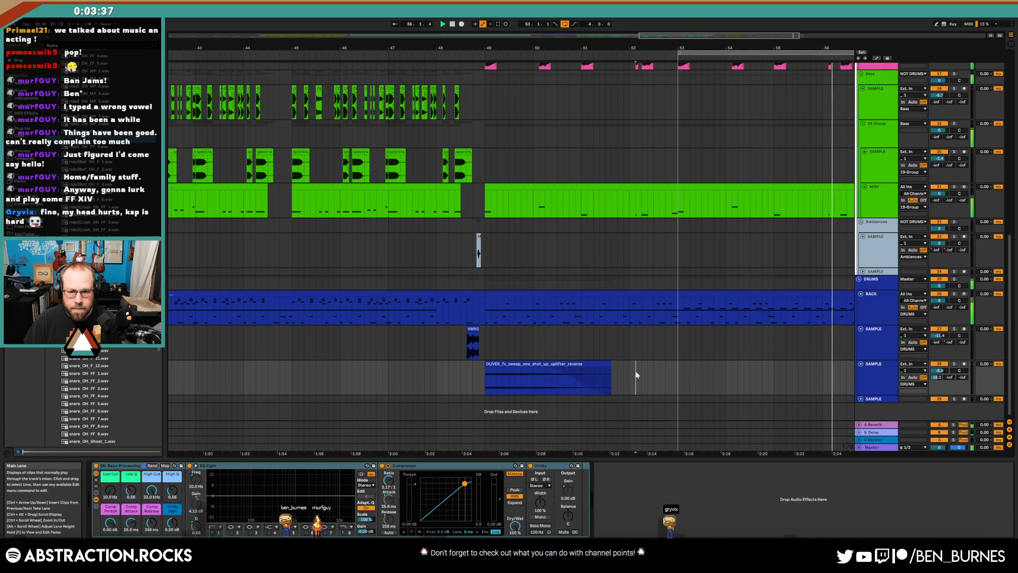
# Delete the sample chop at bar 52 on the pink Pads sample track
pyautogui.scroll(-3, 642, 375)
pyautogui.scroll(4, 703, 127)
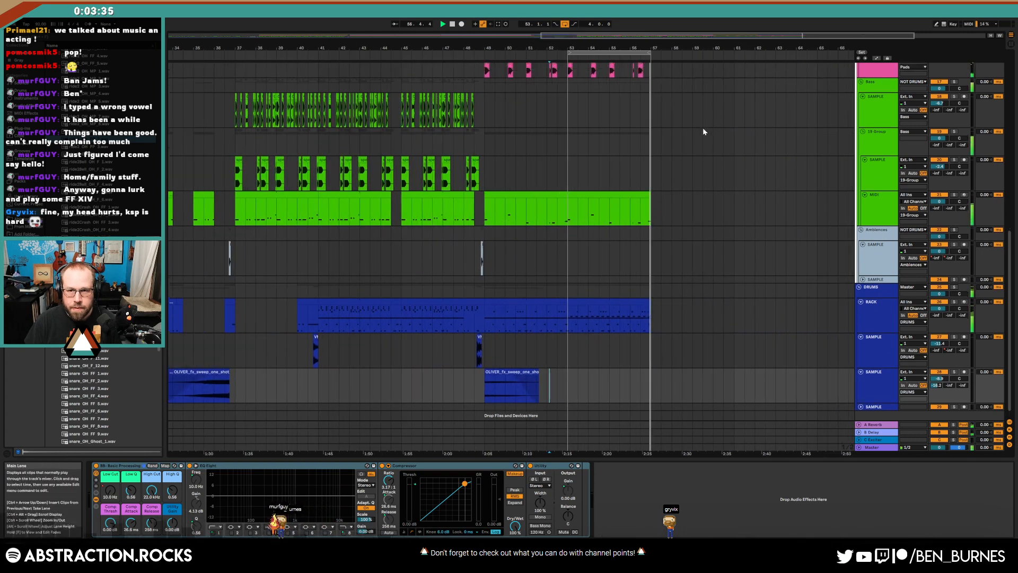
pyautogui.moveTo(538, 145); pyautogui.dragTo(548, 146)
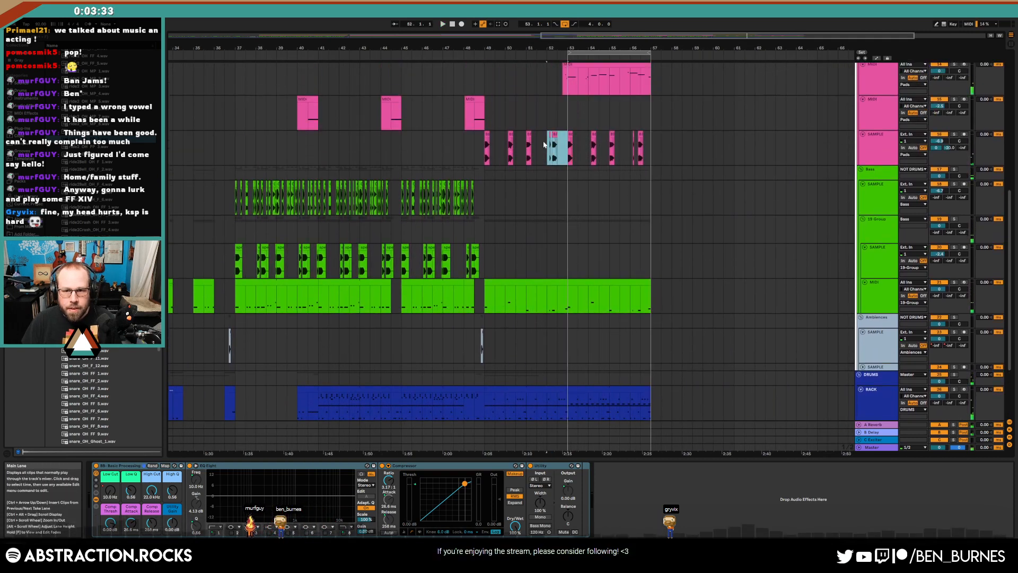
pyautogui.press('Delete')
# Delete the A#0 note at position 4.2 in the bass MIDI clip that starts at bar 49
pyautogui.doubleClick(552, 283)
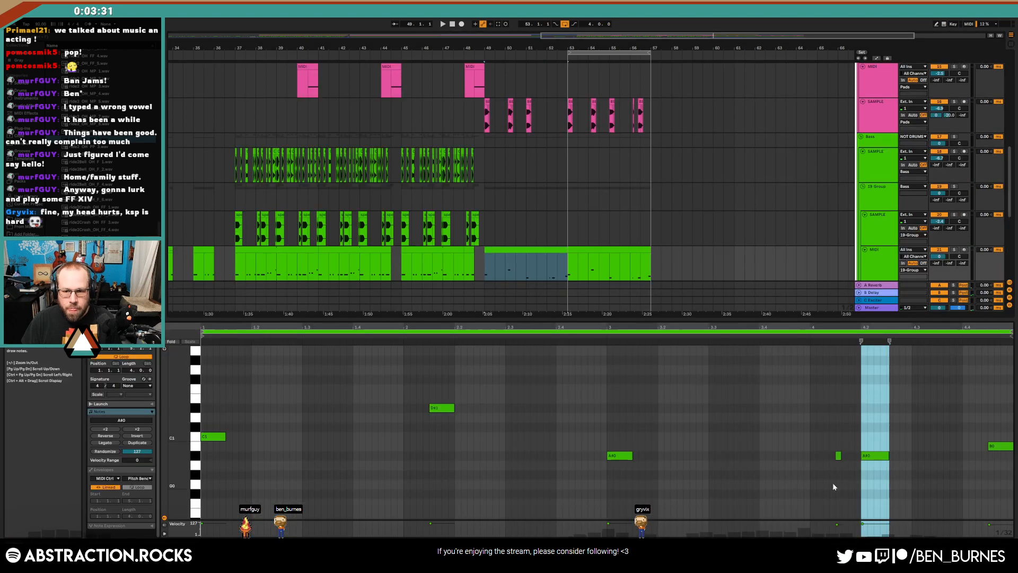
pyautogui.click(560, 249)
pyautogui.hotkey('ctrl', 'd')
pyautogui.hotkey('ctrl', 'z')
pyautogui.press('Delete')
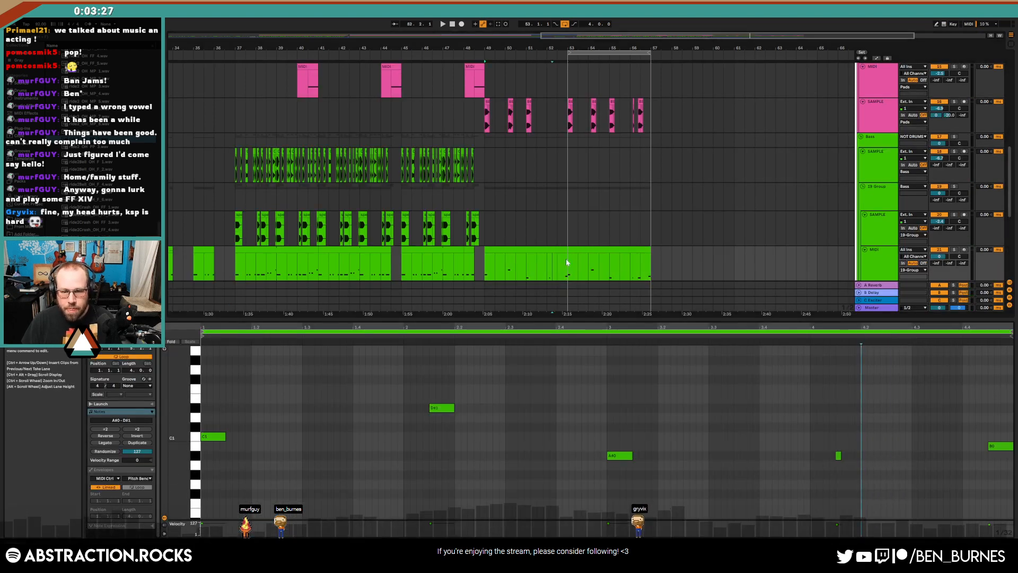
# Play the arrangement around bar 49 to audition the edited transition
pyautogui.click(487, 115)
pyautogui.press('space')
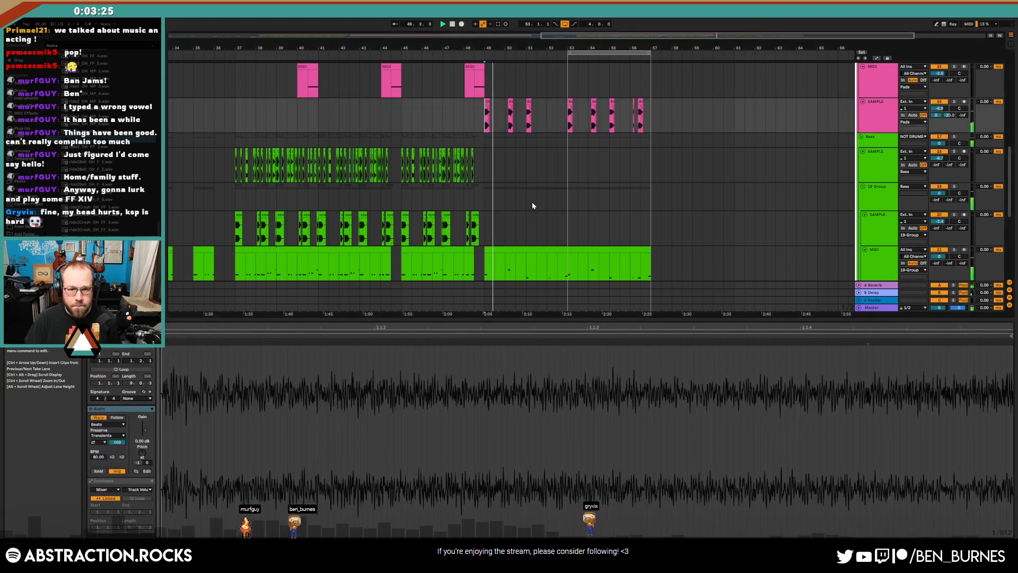
pyautogui.scroll(4, 534, 210)
pyautogui.click(470, 57)
pyautogui.hotkey('shift', 'Tab')
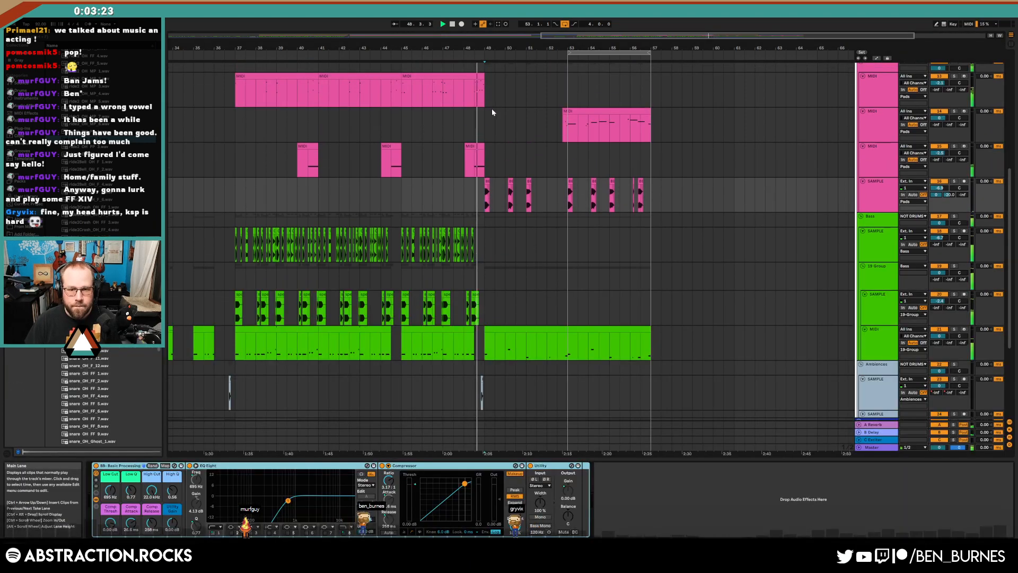
# Add a one-beat ride2 note at the start of the drum rack clip at bar 49
pyautogui.scroll(-3, 551, 164)
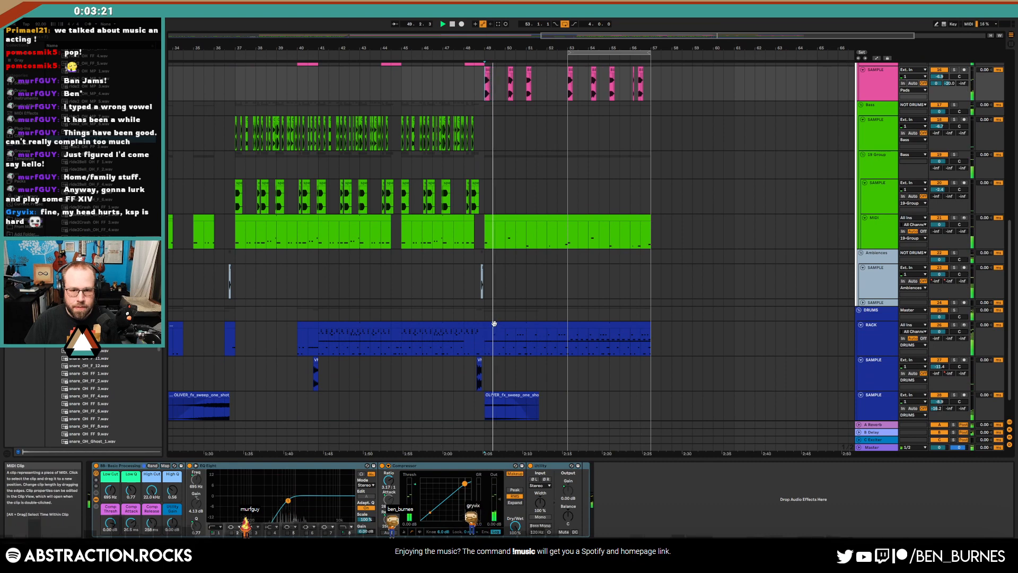
pyautogui.doubleClick(494, 323)
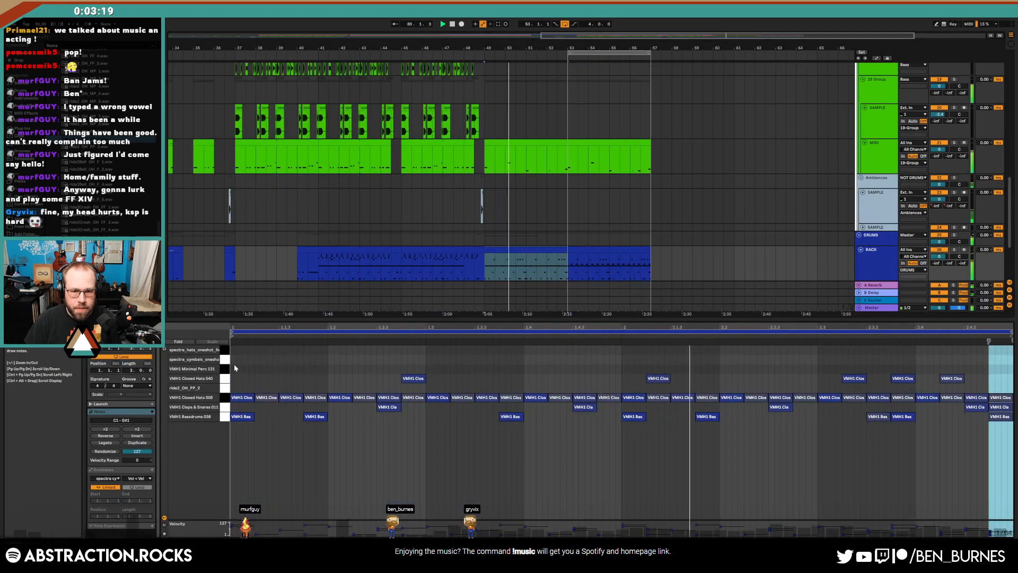
pyautogui.moveTo(232, 387)
pyautogui.mouseDown()
pyautogui.moveTo(339, 388)
pyautogui.moveTo(329, 389)
pyautogui.mouseUp()
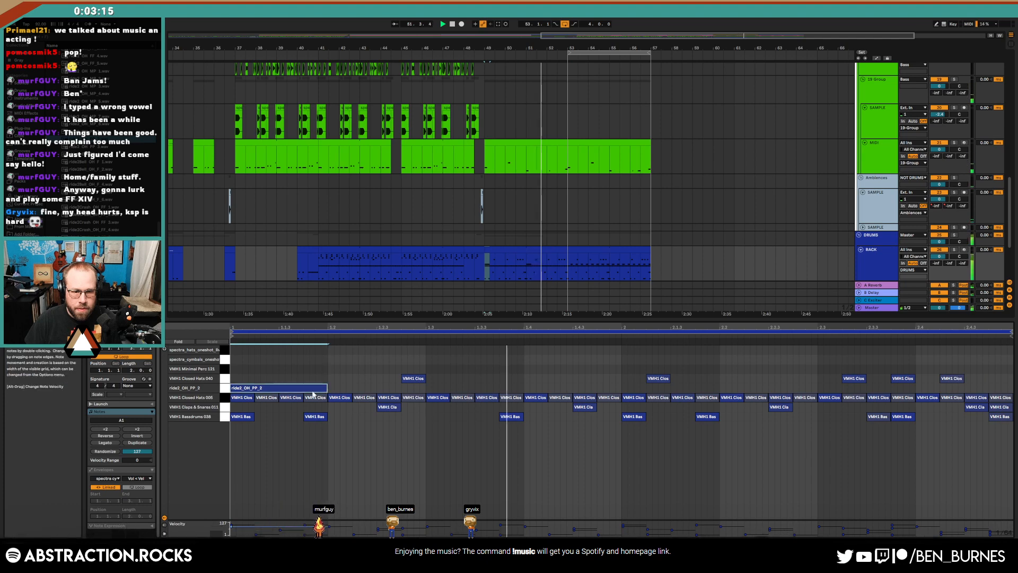
# Duplicate bars 49 and 50 of the drum rack clip over the next two bars and remove the ride note from the copy
pyautogui.moveTo(524, 265); pyautogui.dragTo(487, 266)
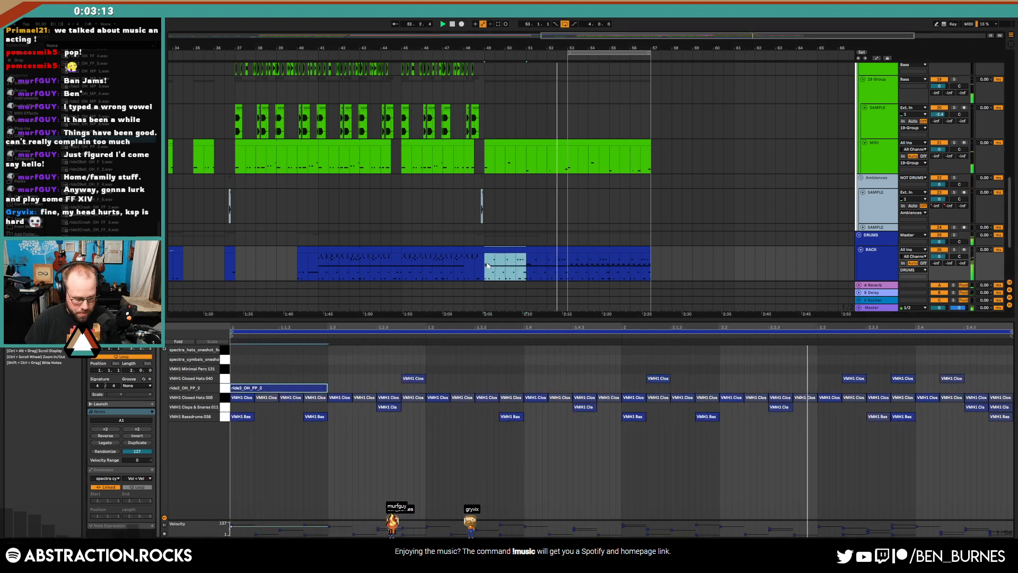
pyautogui.hotkey('ctrl', 'd')
pyautogui.doubleClick(541, 250)
pyautogui.moveTo(354, 375); pyautogui.dragTo(310, 391)
pyautogui.press('Delete')
pyautogui.hotkey('shift', 'Tab')
# Lengthen the first chord of the blue Leads clip at bar 53 to about two and a half beats
pyautogui.scroll(7, 622, 302)
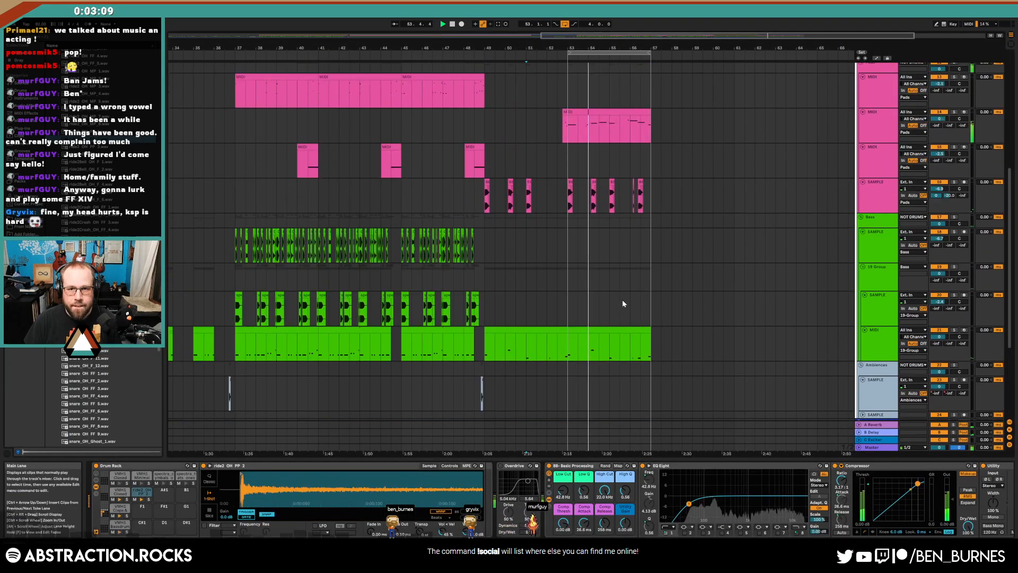
pyautogui.doubleClick(588, 121)
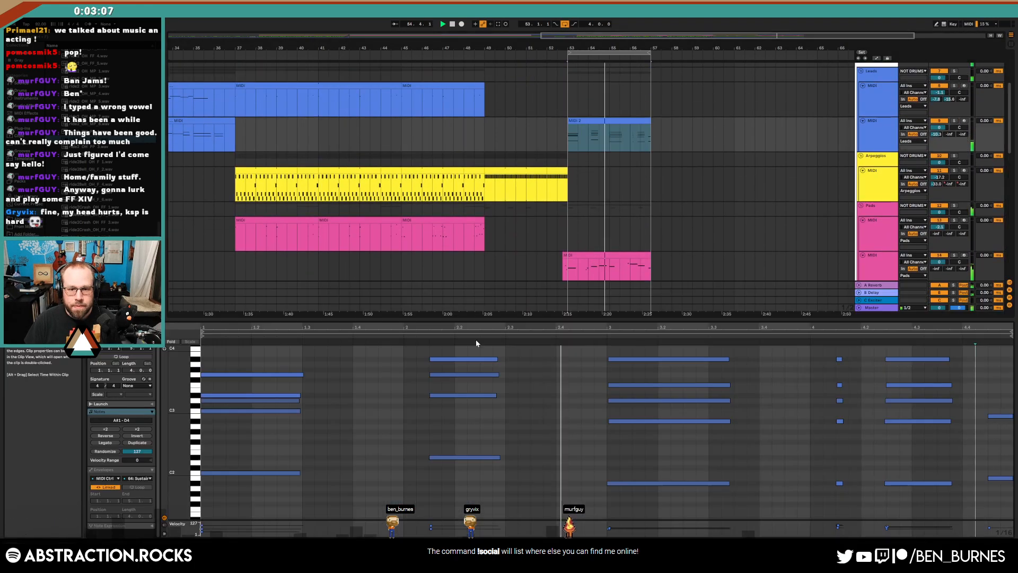
pyautogui.moveTo(317, 508)
pyautogui.mouseDown()
pyautogui.moveTo(288, 367)
pyautogui.moveTo(326, 376)
pyautogui.mouseUp()
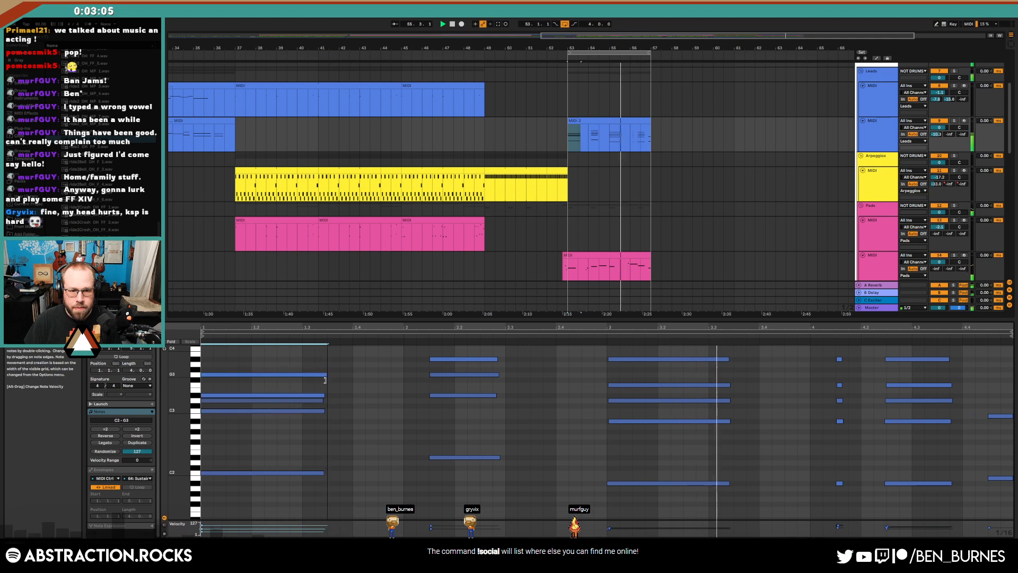
pyautogui.click(352, 399)
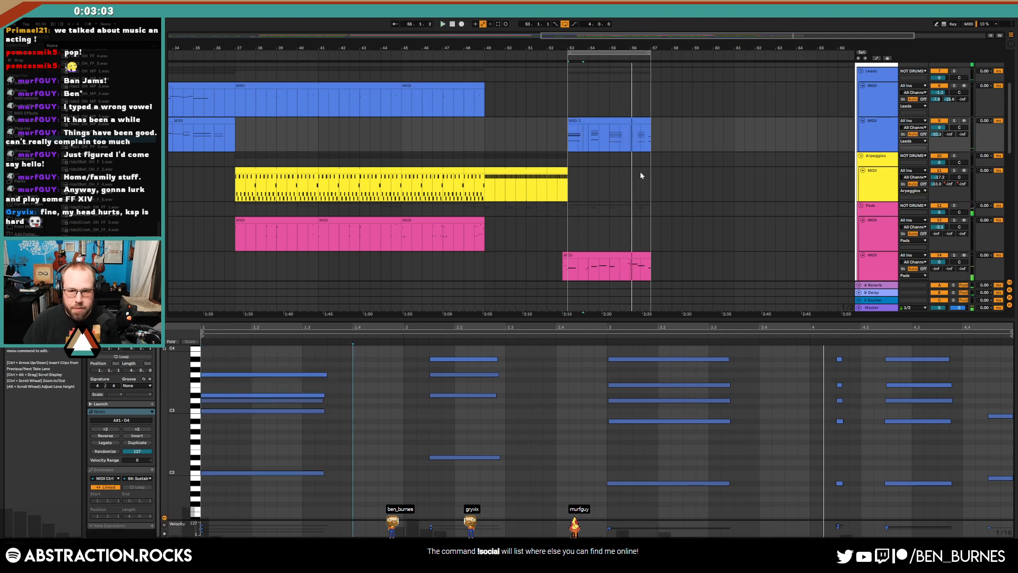
# Collapse the Arpeggios, Pads and Bass groups and zoom the arrangement in on the Leads clip at bar 53
pyautogui.click(863, 156)
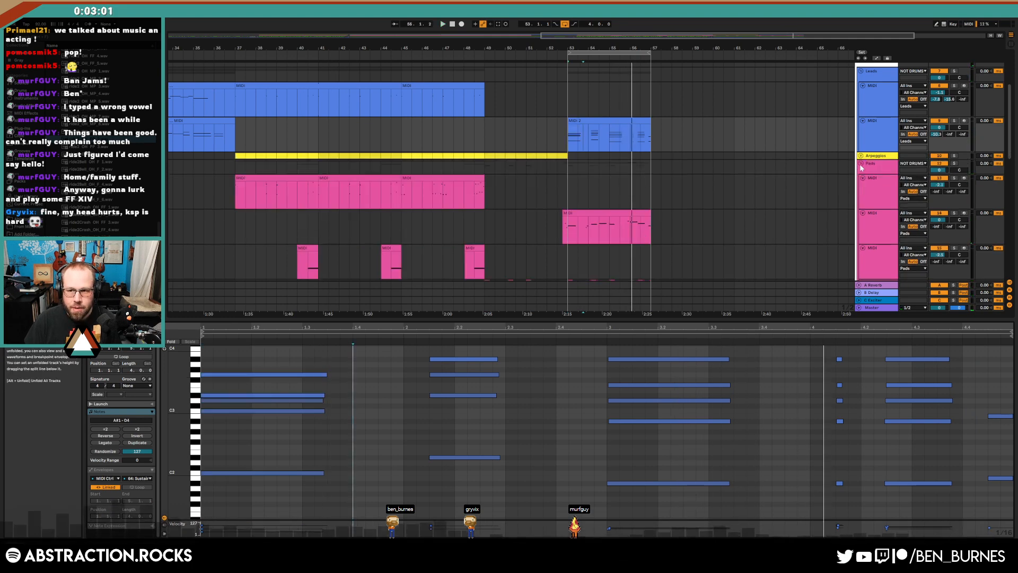
pyautogui.click(862, 164)
pyautogui.click(861, 170)
pyautogui.press('z')
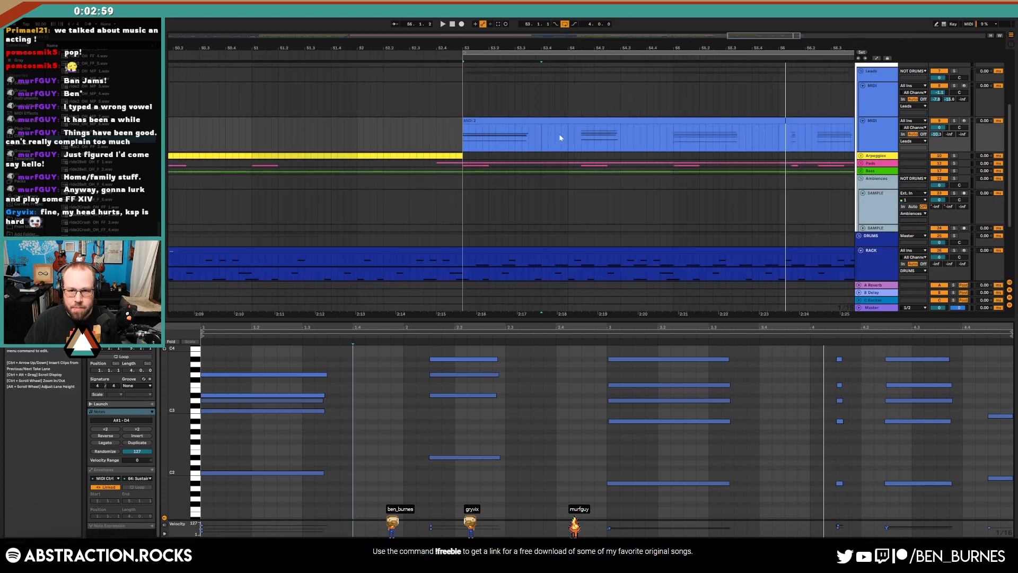
# Shorten the first chord of the Leads clip at bar 53 to about one and a half beats and audition it
pyautogui.click(562, 123)
pyautogui.moveTo(204, 359); pyautogui.dragTo(342, 504)
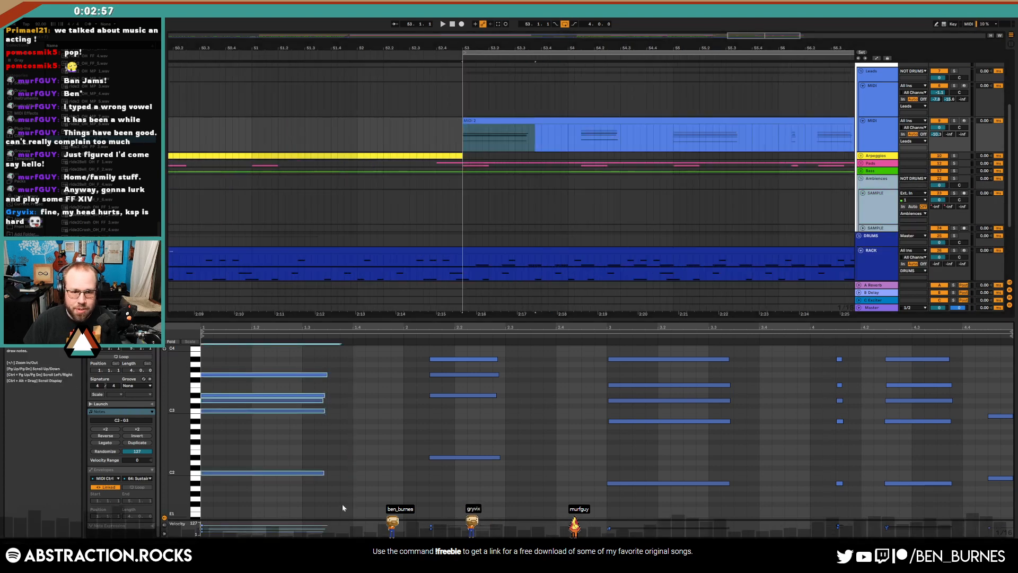
pyautogui.moveTo(324, 376); pyautogui.dragTo(289, 376)
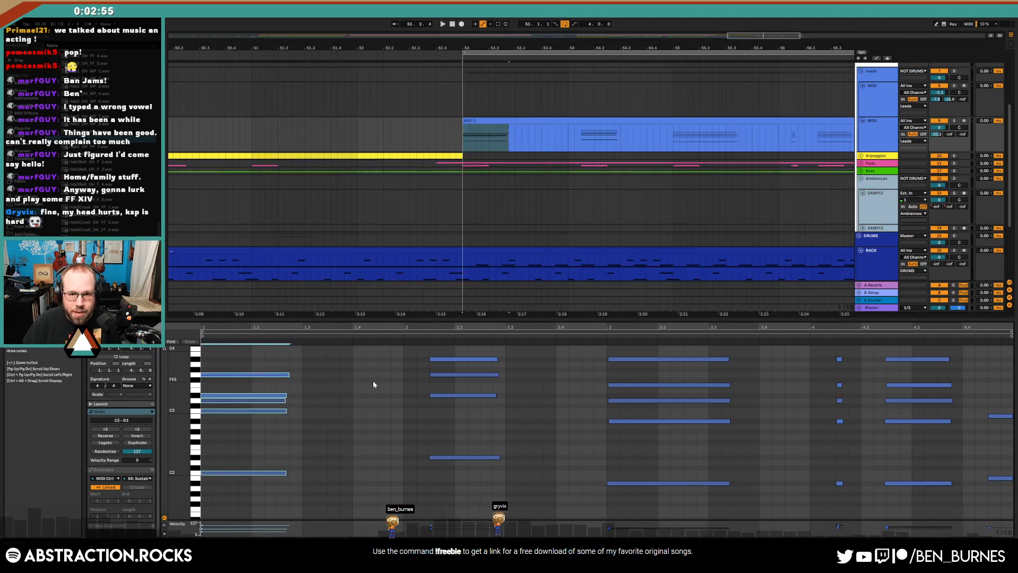
pyautogui.moveTo(288, 374); pyautogui.dragTo(277, 374)
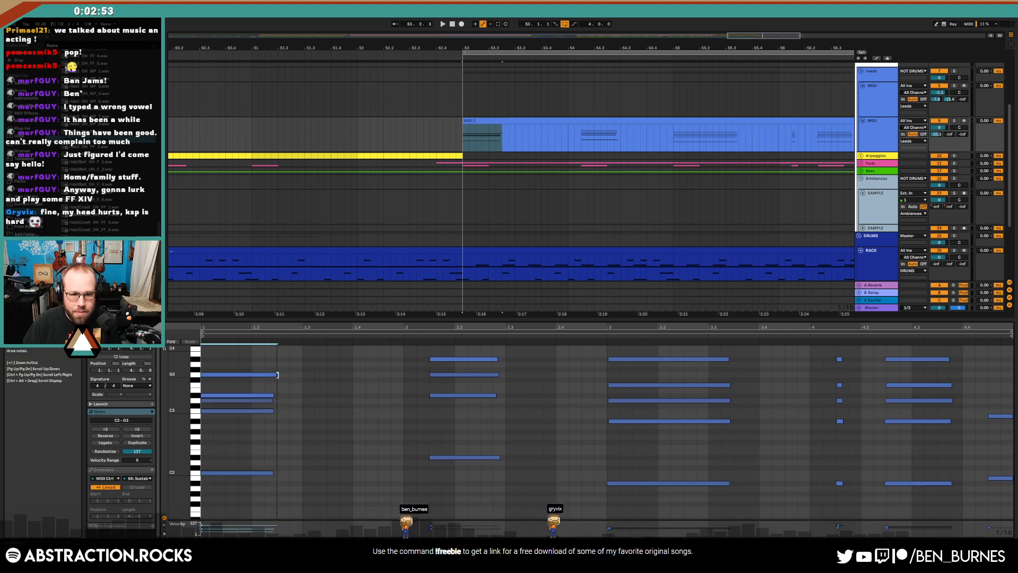
pyautogui.press('space')
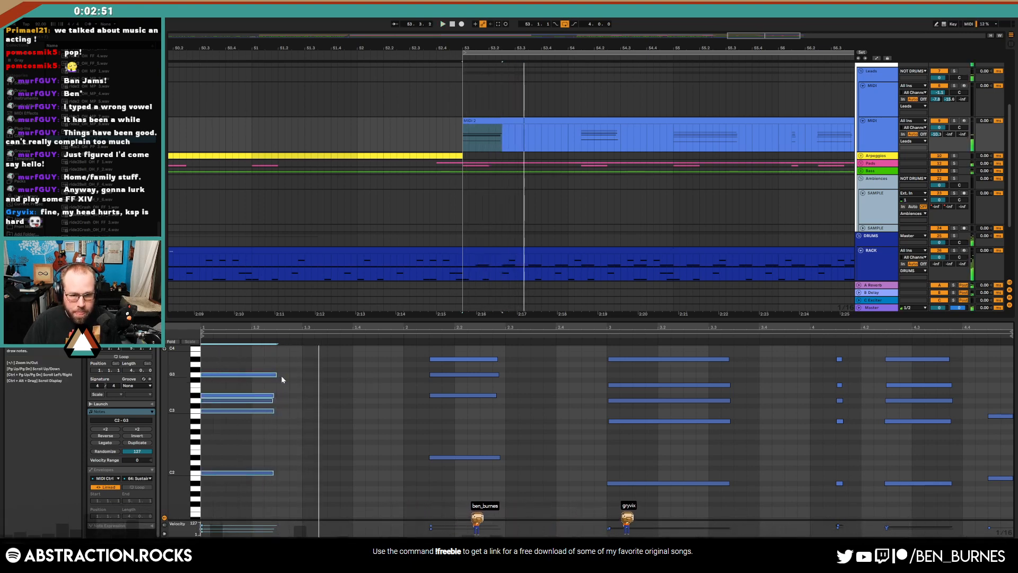
pyautogui.scroll(-3, 591, 240)
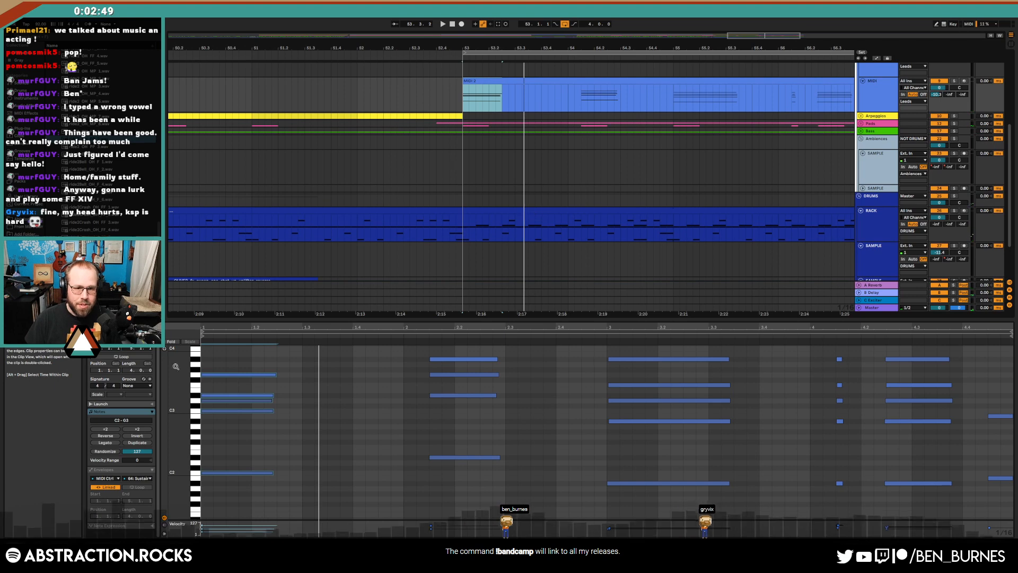
pyautogui.press('space')
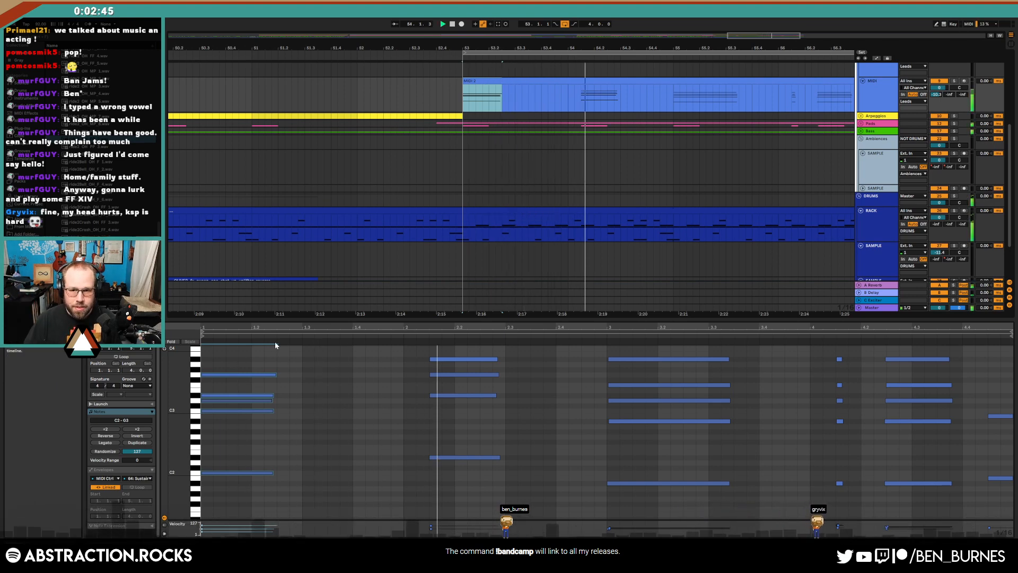
pyautogui.press('space')
# Shorten the second chord of the Leads clip, just before 2.3, to about one beat
pyautogui.moveTo(484, 469); pyautogui.dragTo(518, 352)
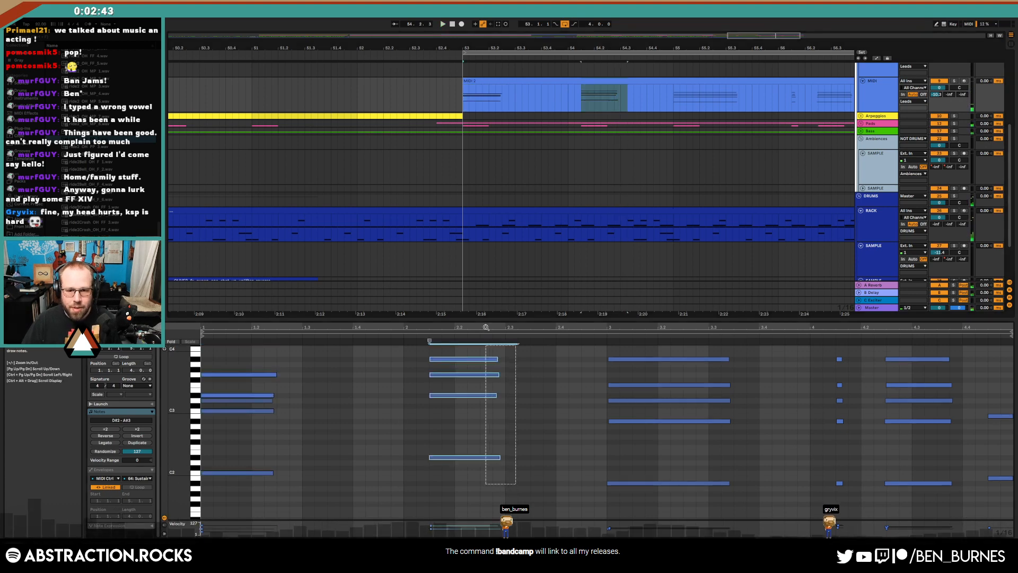
pyautogui.hotkey('shift', 'Left')
pyautogui.hotkey('shift', 'Left')
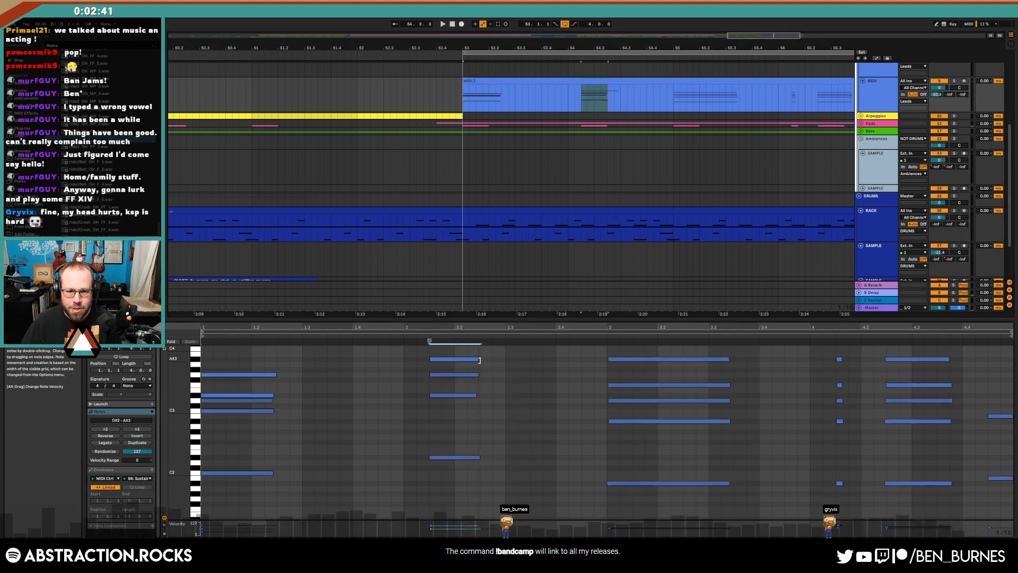
pyautogui.hotkey('shift', 'Right')
# Shorten the third chord of the Leads clip, starting at 3.1, to about one and a half beats
pyautogui.moveTo(685, 347); pyautogui.dragTo(683, 500)
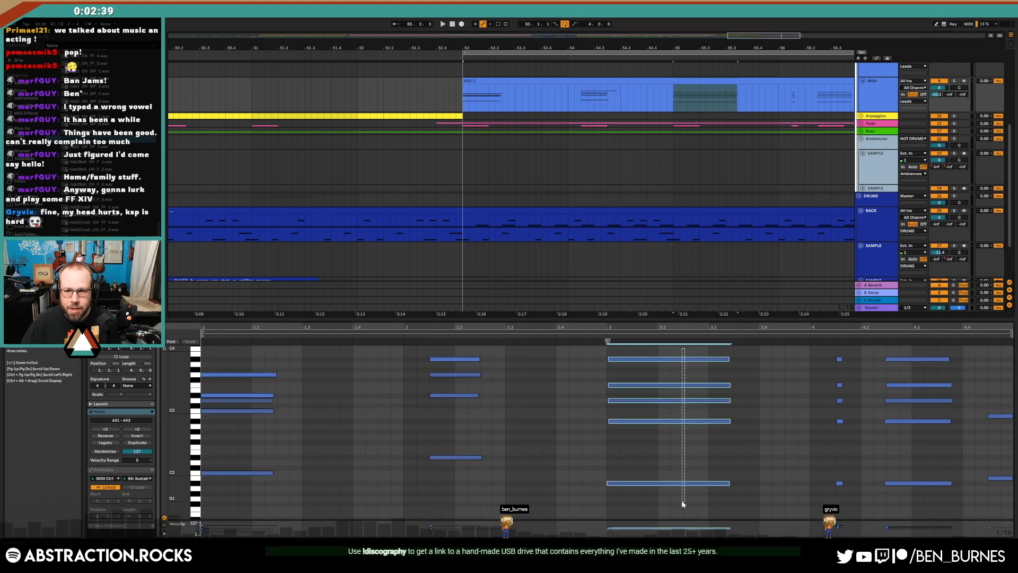
pyautogui.hotkey('shift', 'Left')
pyautogui.hotkey('shift', 'Left')
pyautogui.hotkey('shift', 'Left')
pyautogui.hotkey('shift', 'Left')
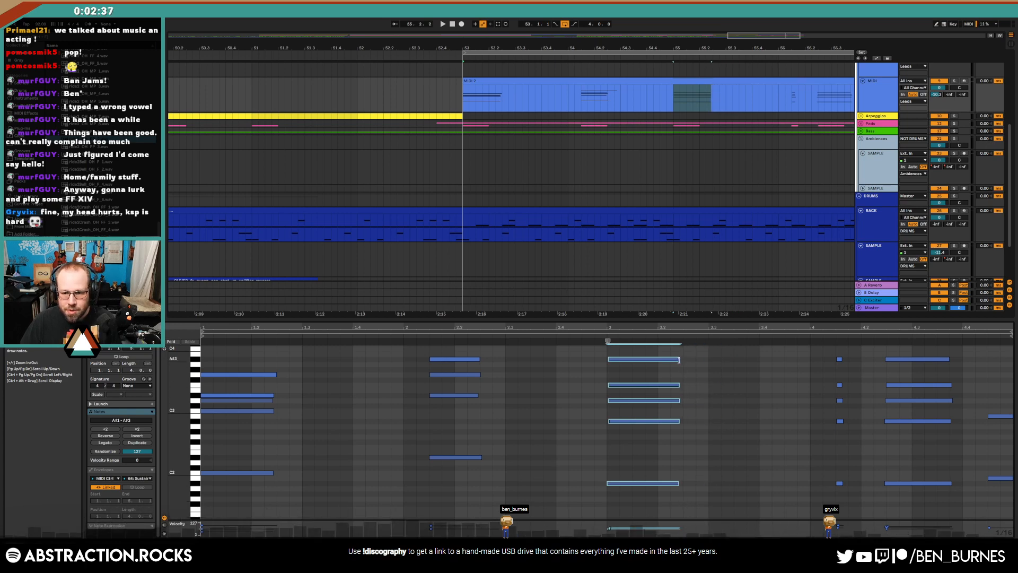
# Lengthen the bar 3 chord slightly and shorten the long chord in bar 4 by a sixteenth note
pyautogui.moveTo(683, 360); pyautogui.dragTo(665, 336)
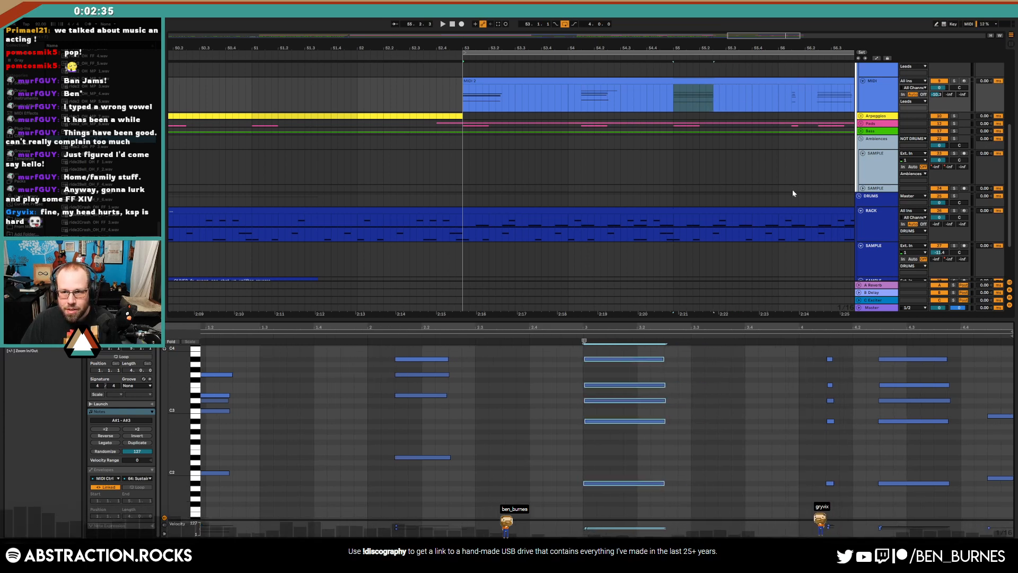
pyautogui.moveTo(767, 43); pyautogui.dragTo(605, 43)
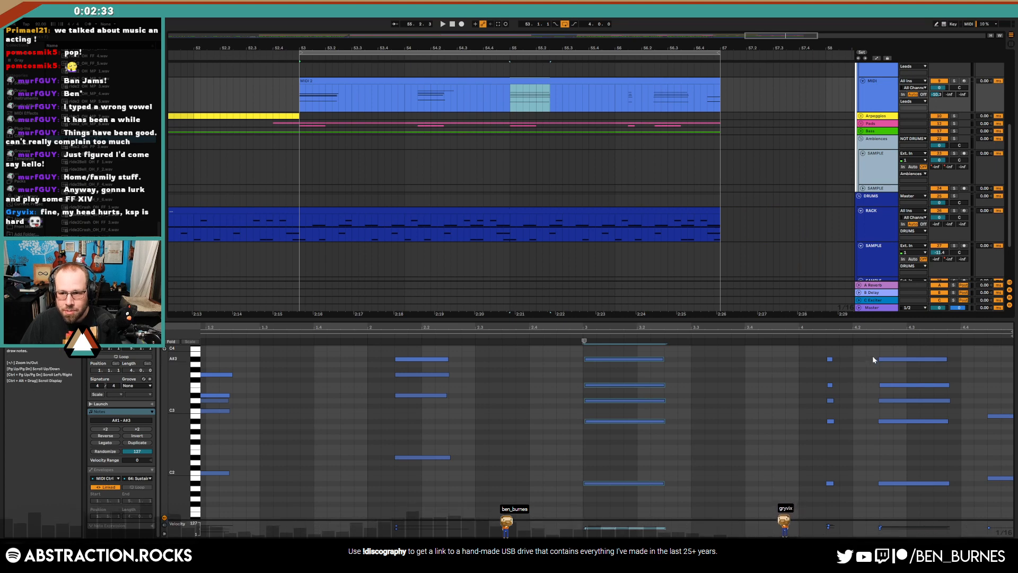
pyautogui.moveTo(888, 350); pyautogui.dragTo(892, 501)
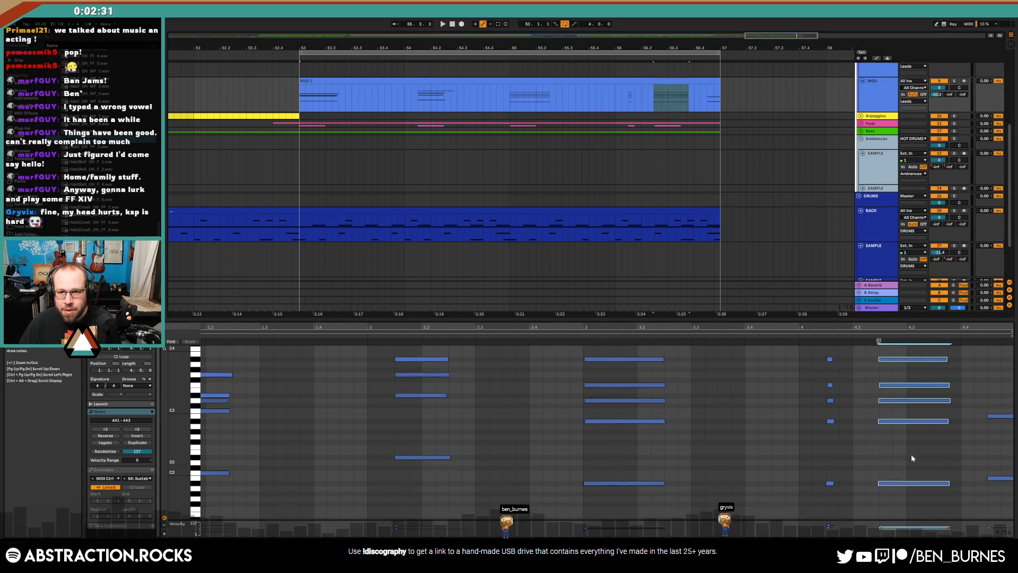
pyautogui.hotkey('shift', 'Left')
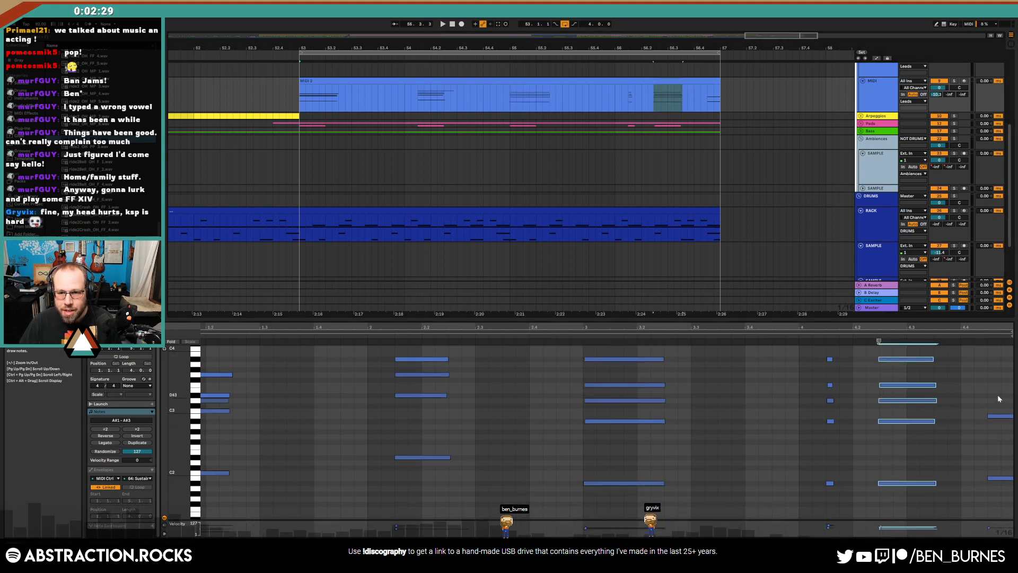
pyautogui.click(1001, 416)
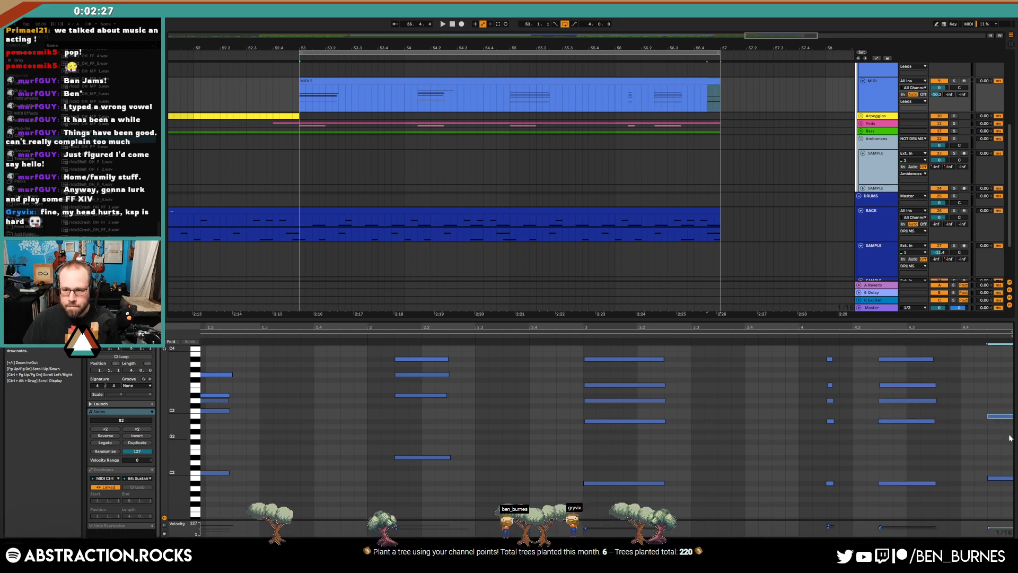
# Play the loop back and inspect the Claps & Snares notes in the drum rack clip
pyautogui.hotkey('shift', 'Tab')
pyautogui.press('space')
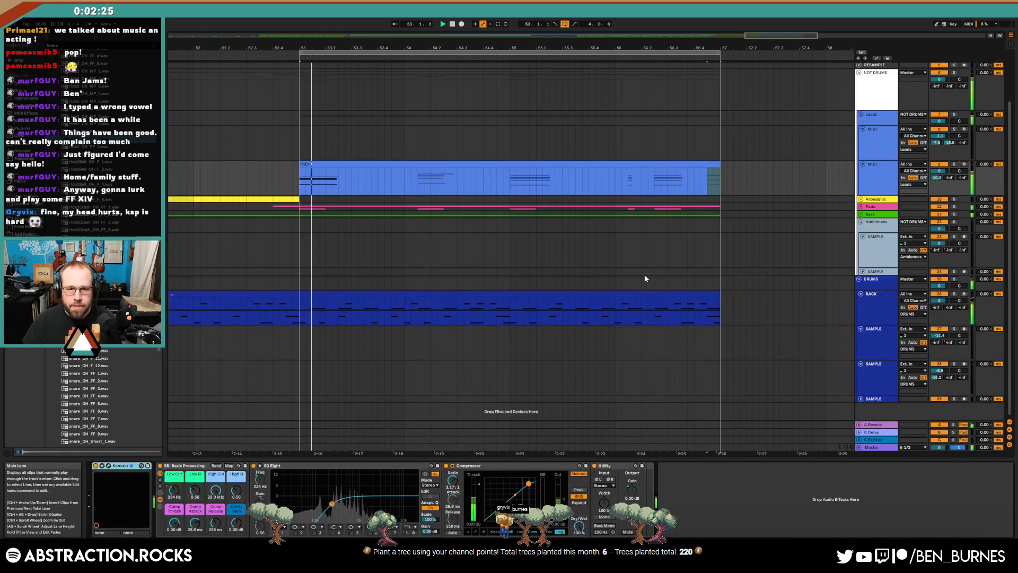
pyautogui.doubleClick(413, 295)
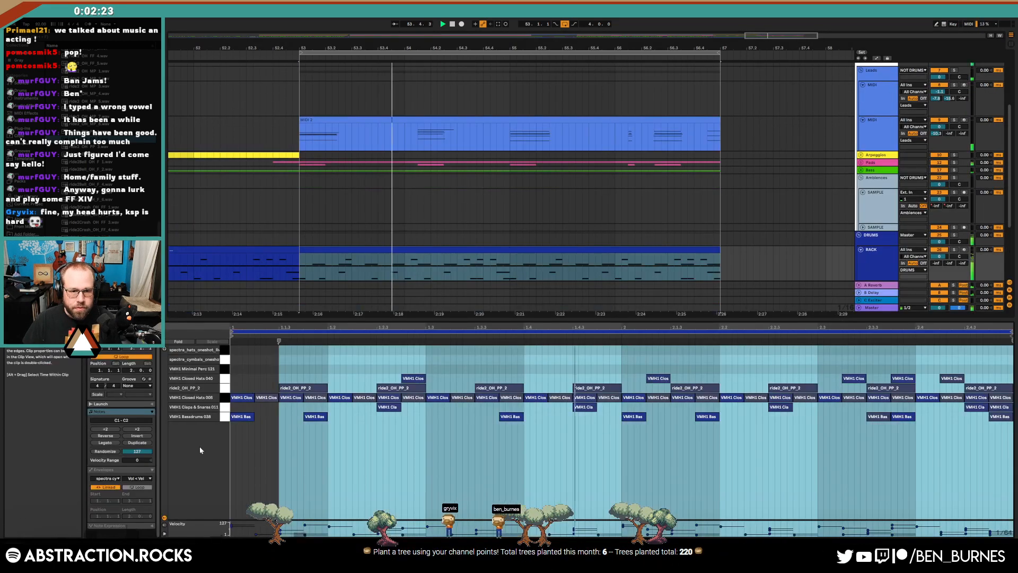
pyautogui.click(225, 407)
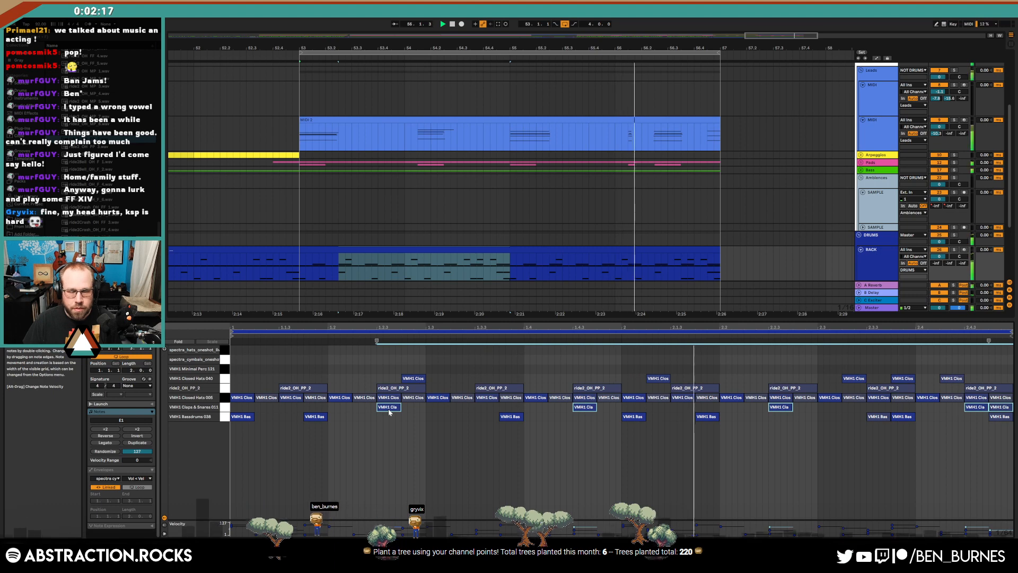
pyautogui.hotkey('shift', 'Tab')
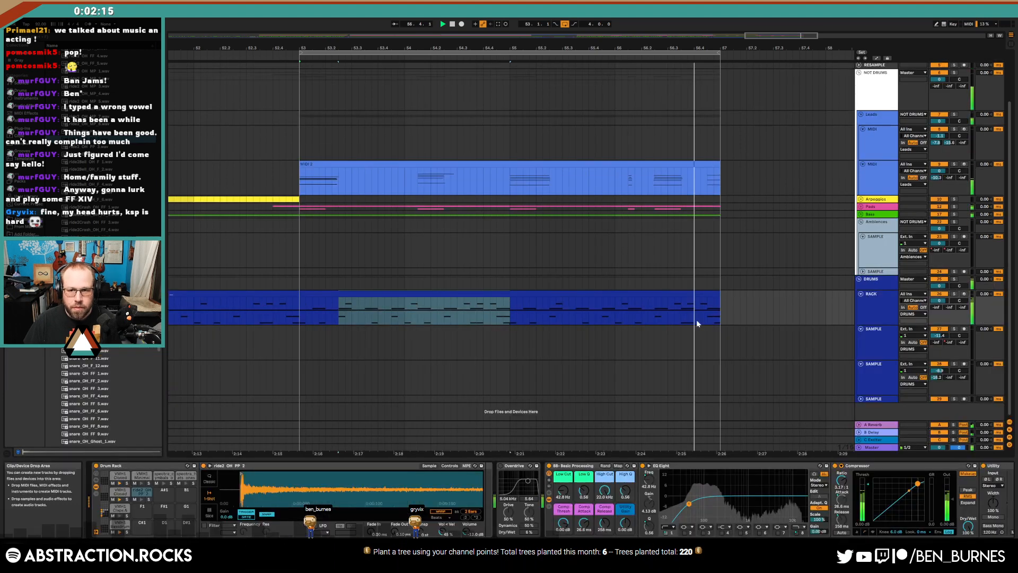
# Split the chord clip's last hit at 4.4 into two shorter hits, A# followed by B, and play the loop
pyautogui.doubleClick(701, 177)
pyautogui.click(996, 496)
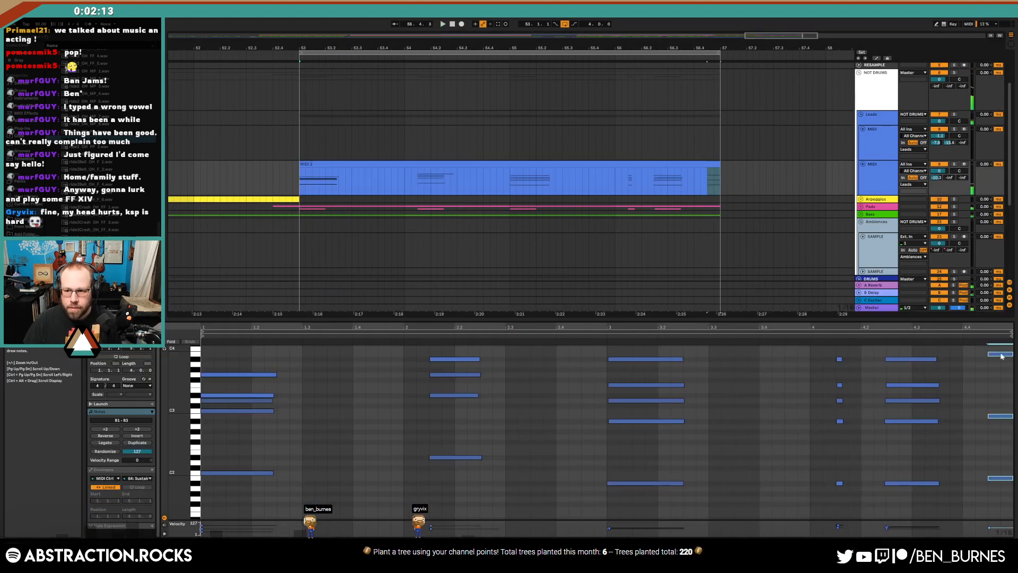
pyautogui.hotkey('ctrl', 'd')
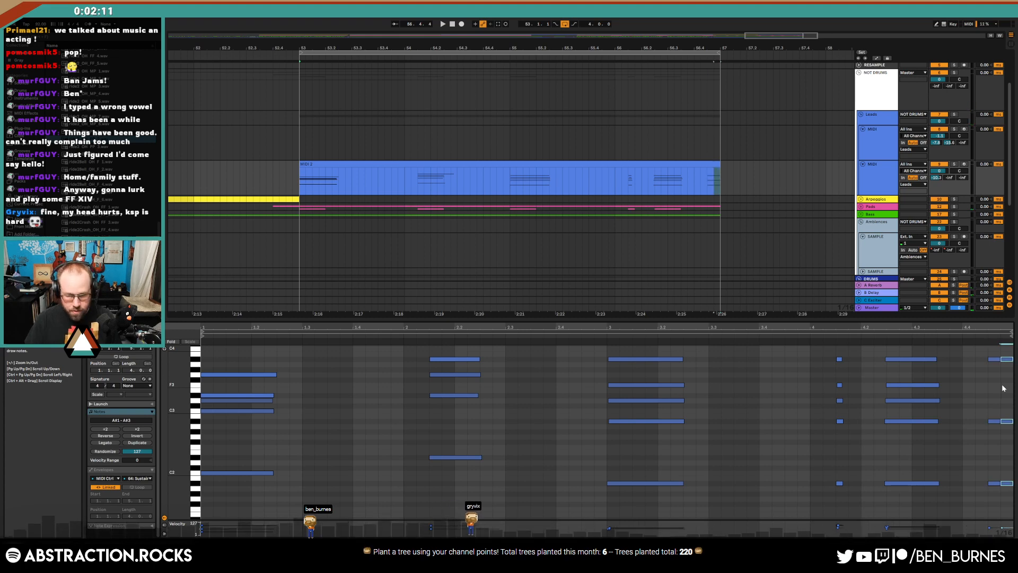
pyautogui.press('Up')
pyautogui.press('space')
pyautogui.hotkey('shift', 'Tab')
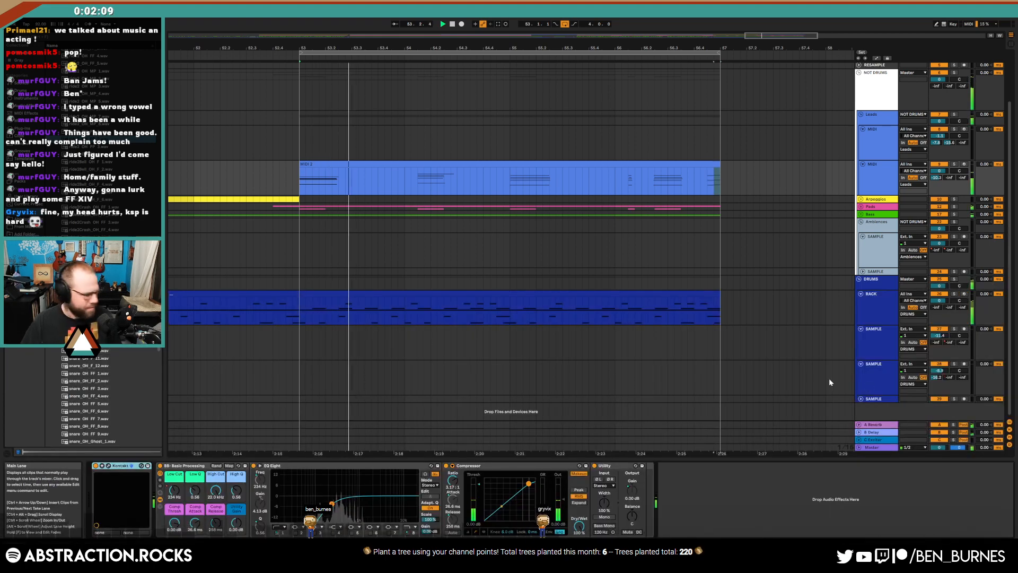
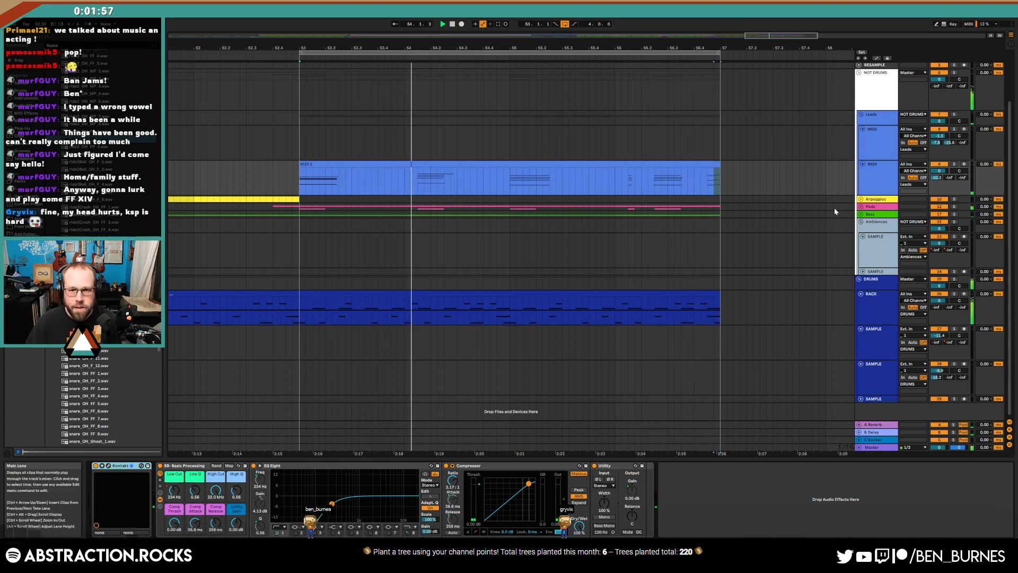
# Duplicate the chord clip on the second Leads track and add a C4 note to the copy's bar 2 chord
pyautogui.click(653, 161)
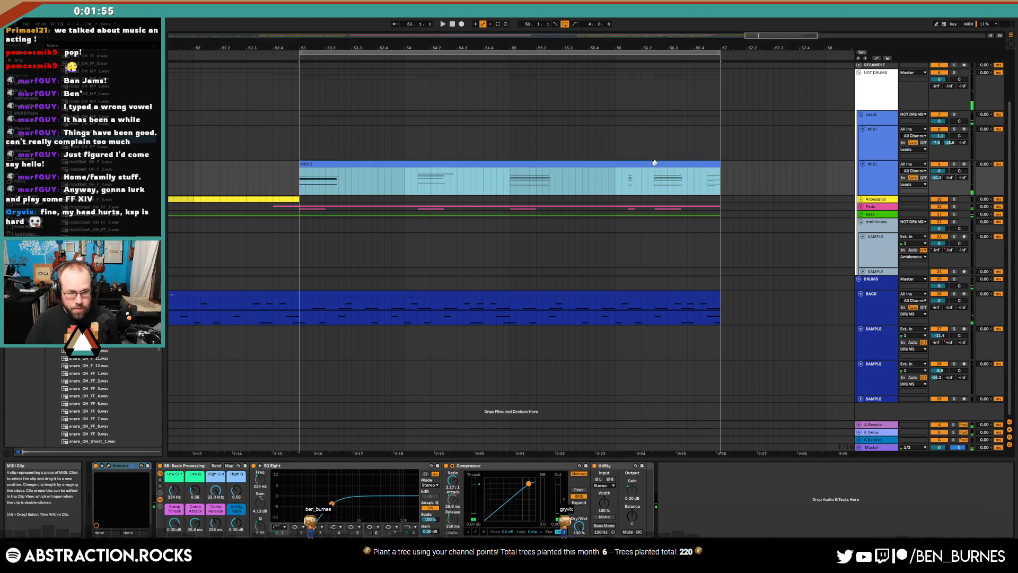
pyautogui.hotkey('ctrl', 'd')
pyautogui.doubleClick(394, 178)
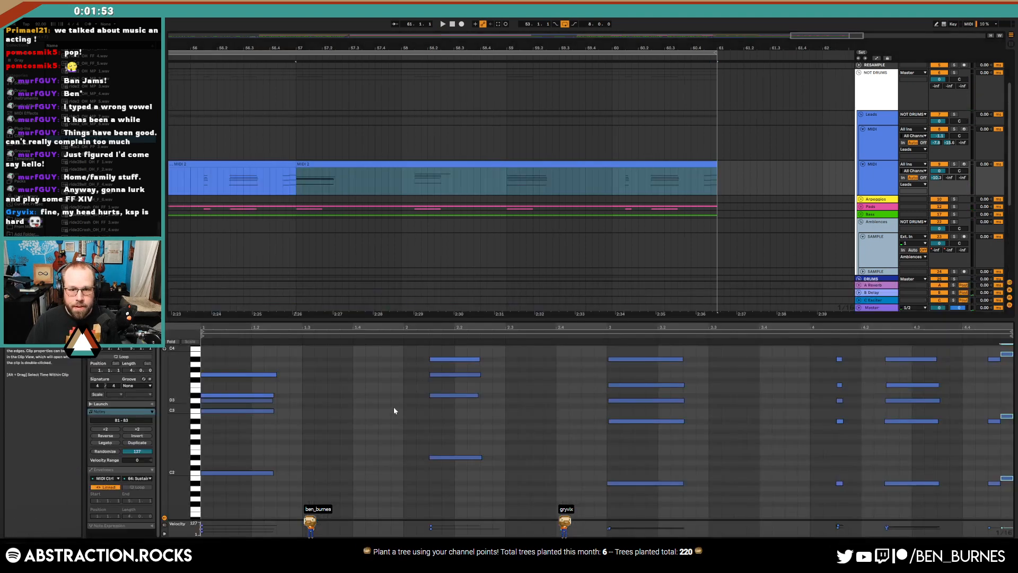
pyautogui.scroll(1, 417, 377)
pyautogui.moveTo(422, 373); pyautogui.dragTo(440, 388)
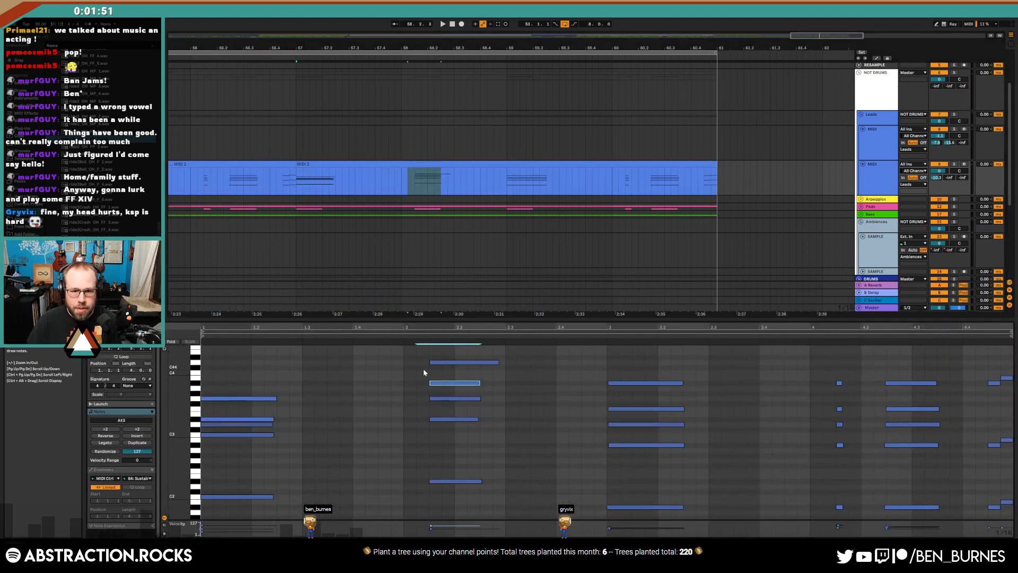
pyautogui.press('Down')
pyautogui.press('Down')
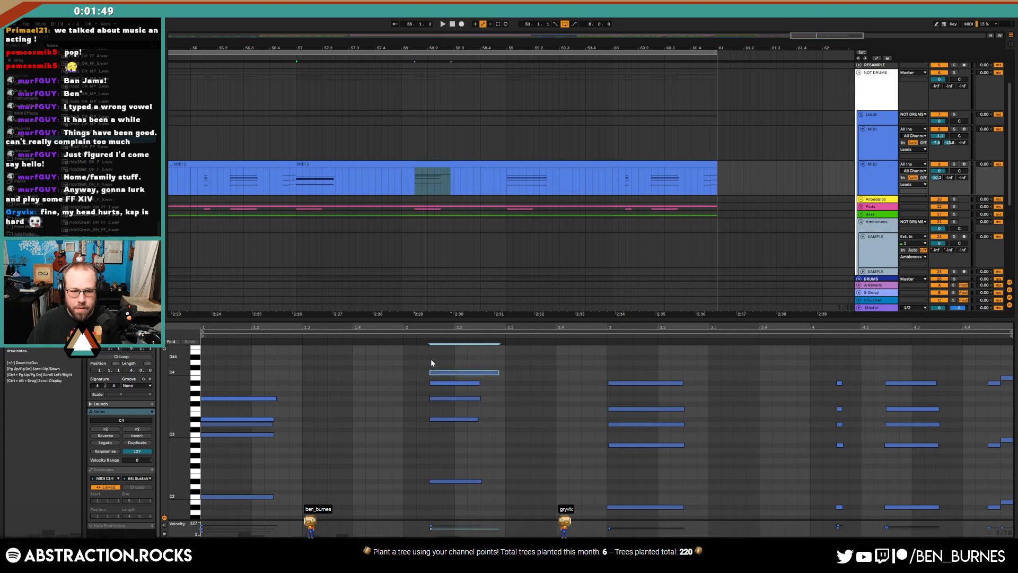
# Try a D4 note on top of the bar 2 chord and play it back
pyautogui.doubleClick(432, 358)
pyautogui.moveTo(453, 362); pyautogui.dragTo(496, 380)
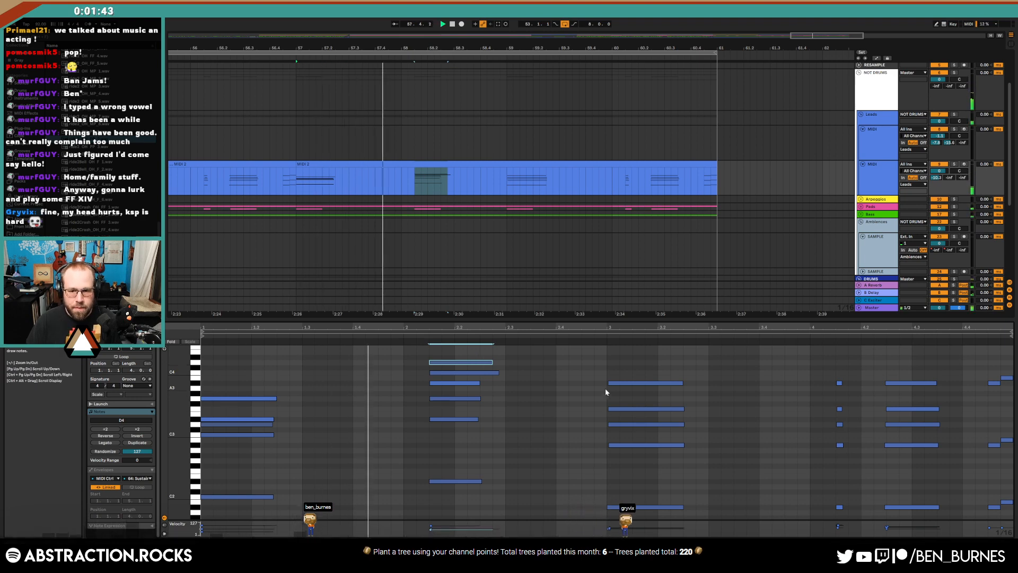
pyautogui.press('space')
# Move the added C4 note in the bar 2 chord down to D3 and delete the D4 note
pyautogui.click(465, 373)
pyautogui.hotkey('shift', 'Down')
pyautogui.press('Up')
pyautogui.press('Up')
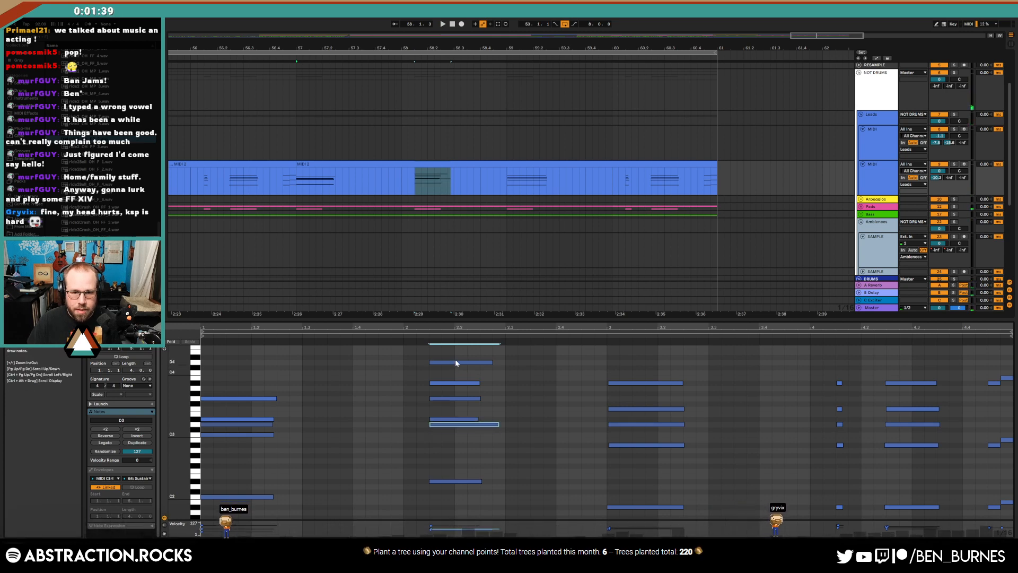
pyautogui.click(456, 362)
# Add a G#3 note spanning the bar 3 chord and raise that chord's lowest note to G2
pyautogui.click(608, 393)
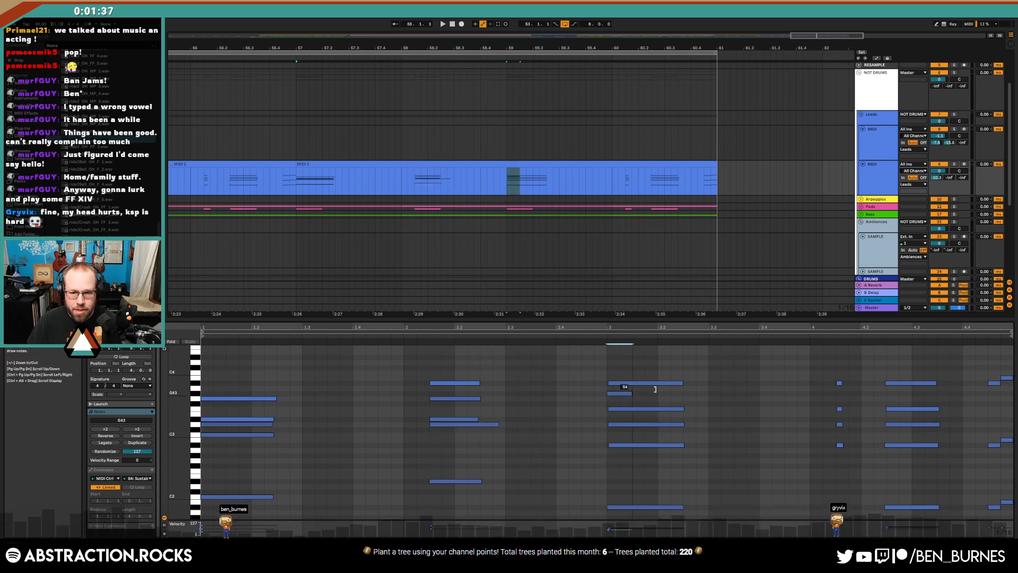
pyautogui.moveTo(656, 389); pyautogui.dragTo(681, 395)
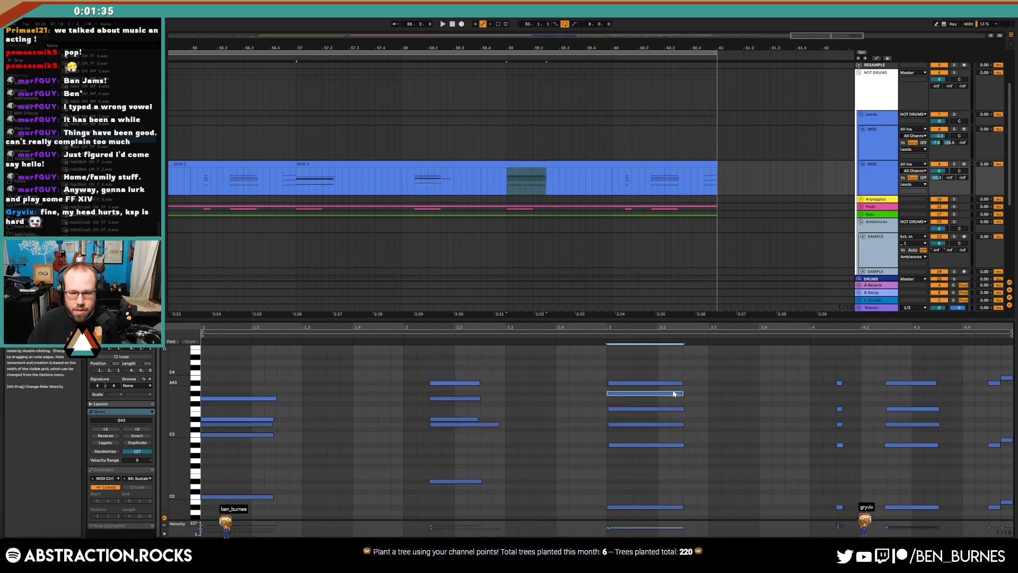
pyautogui.moveTo(623, 477); pyautogui.dragTo(631, 525)
pyautogui.hotkey('shift', 'Up')
pyautogui.hotkey('shift', 'Down')
pyautogui.press('Up')
pyautogui.press('Up')
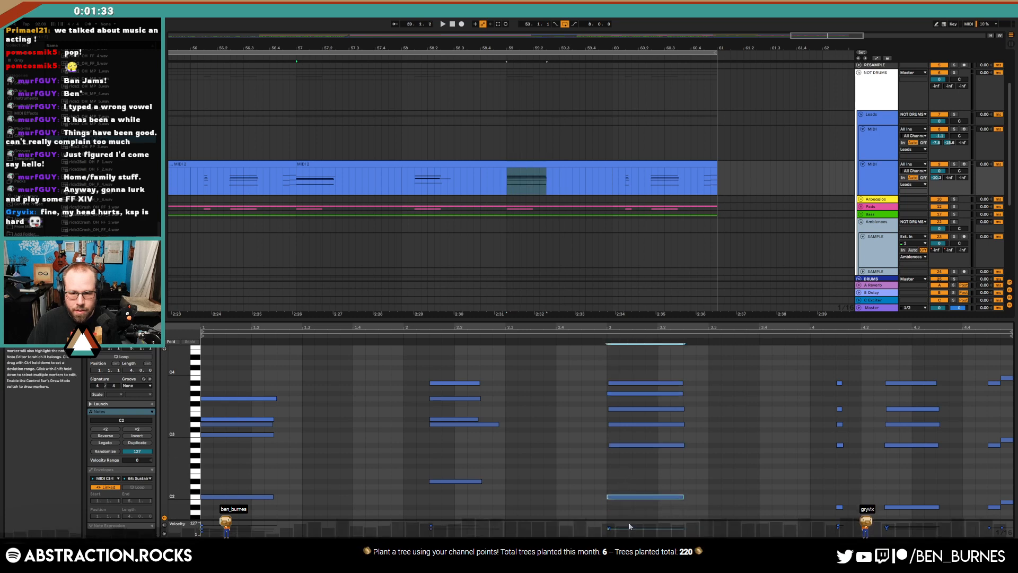
pyautogui.press('Up')
pyautogui.press('Up')
pyautogui.press('Up')
pyautogui.press('Up')
pyautogui.press('Up')
pyautogui.press('Up')
pyautogui.press('Up')
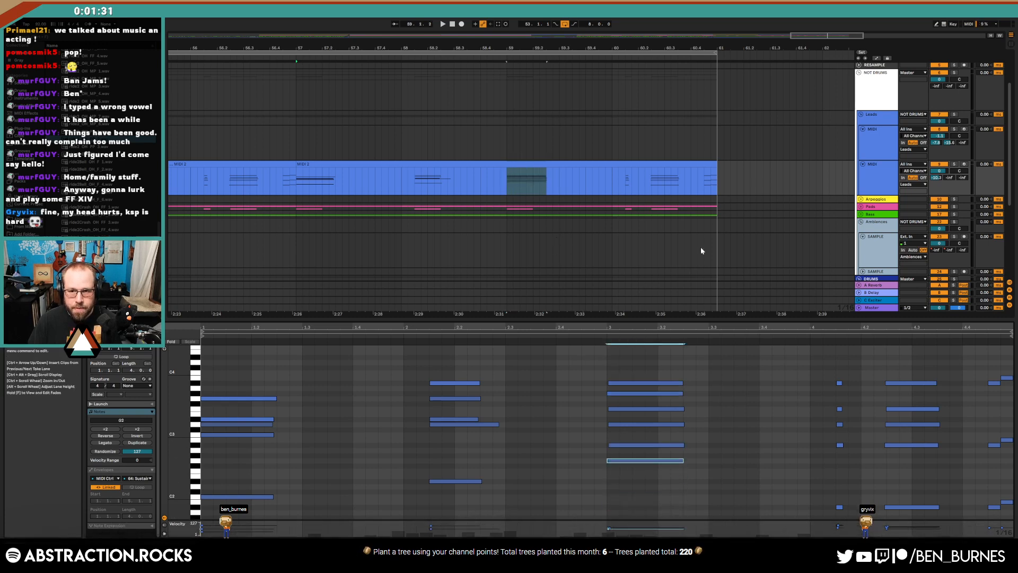
# Unfold the Bass group and raise the bar 3 note in its MIDI clip from A#0 to G1
pyautogui.click(859, 215)
pyautogui.scroll(-4, 866, 259)
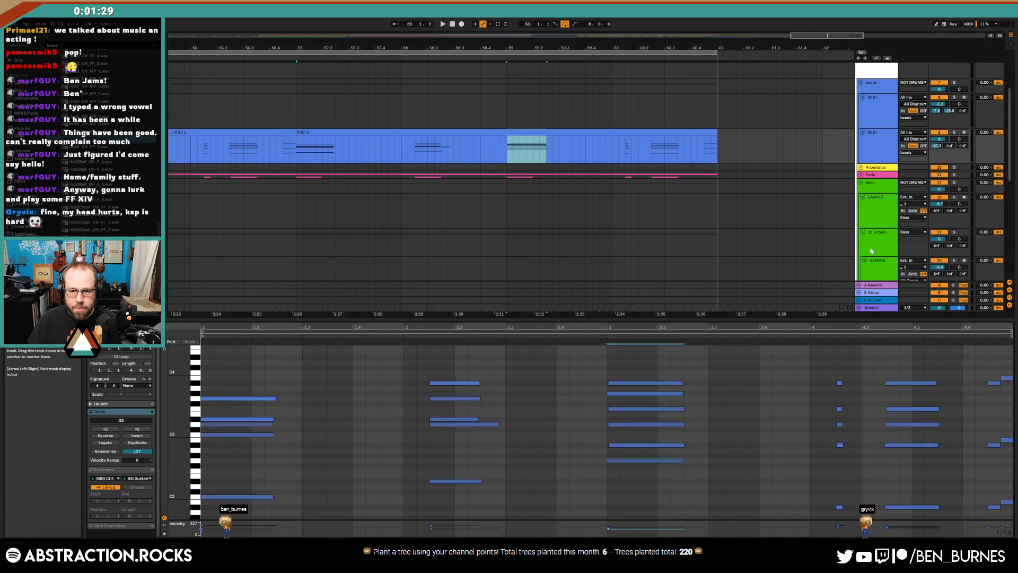
pyautogui.click(522, 211)
pyautogui.click(619, 455)
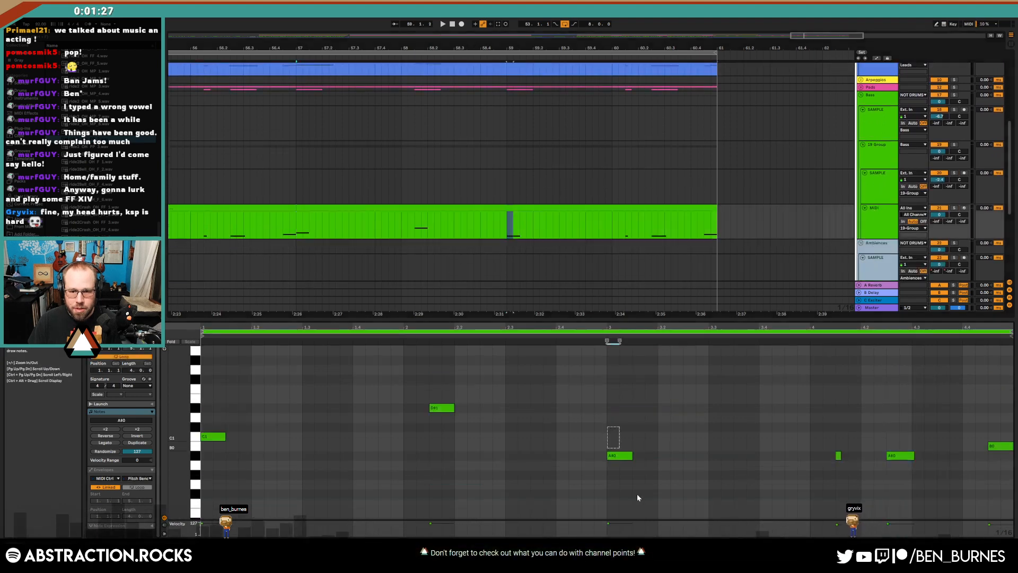
pyautogui.press('Up')
pyautogui.press('Up')
pyautogui.press('Up')
pyautogui.press('Up')
pyautogui.press('Up')
pyautogui.press('Up')
pyautogui.press('Up')
pyautogui.press('Up')
pyautogui.press('Up')
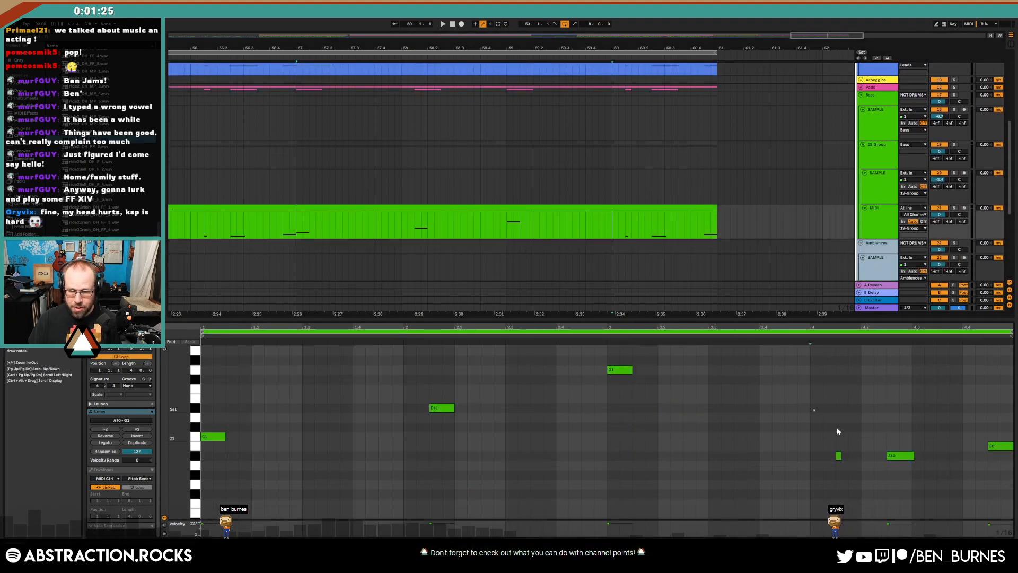
# Raise the short bass note near the start of bar 4 by an octave to A#1
pyautogui.moveTo(814, 409); pyautogui.dragTo(906, 470)
pyautogui.click(839, 455)
pyautogui.hotkey('shift', 'Up')
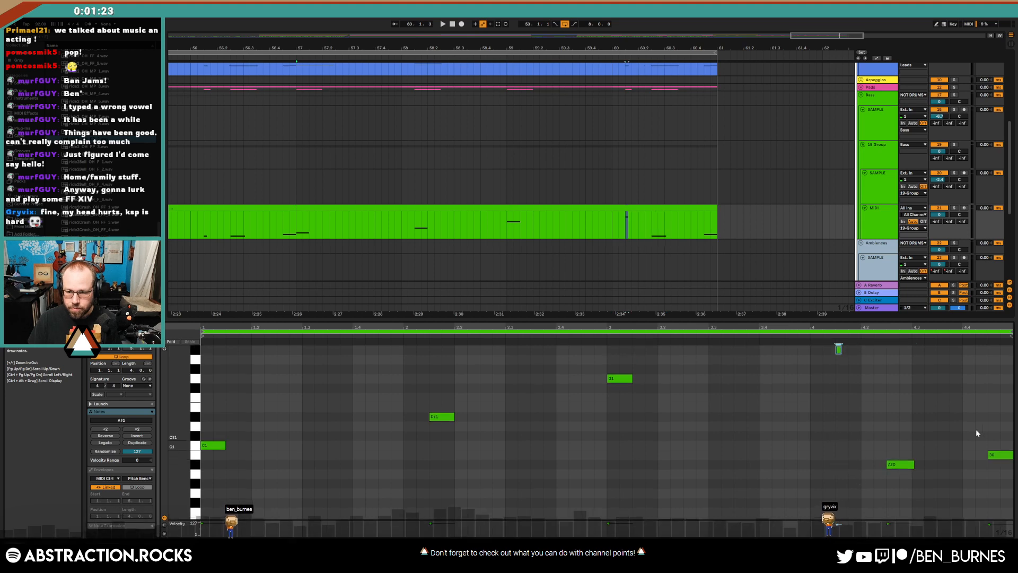
pyautogui.click(1000, 455)
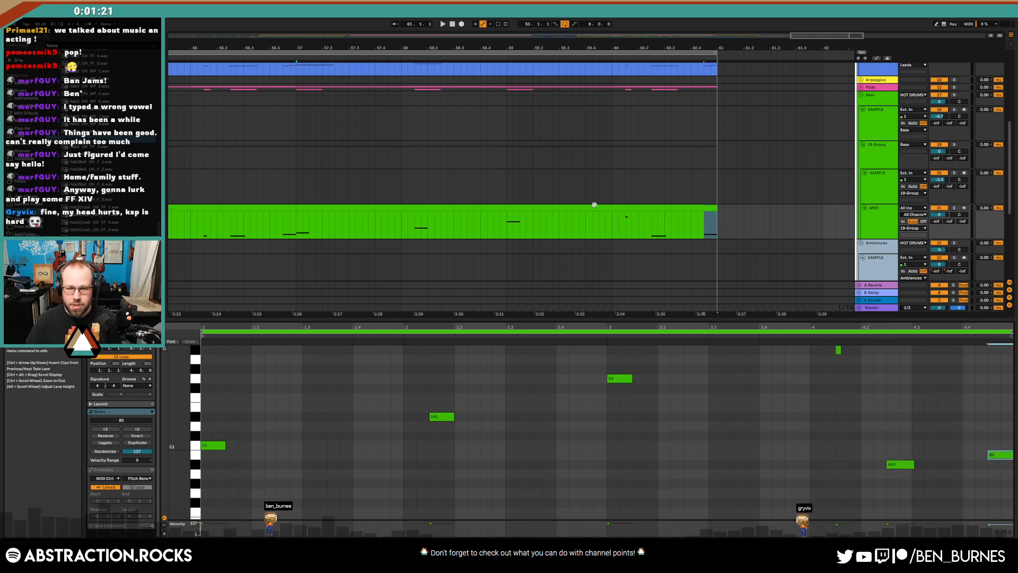
# Play back the arrangement from the start of the duplicated chord clip
pyautogui.hotkey('shift', 'Tab')
pyautogui.scroll(2, 608, 224)
pyautogui.scroll(-2, 611, 227)
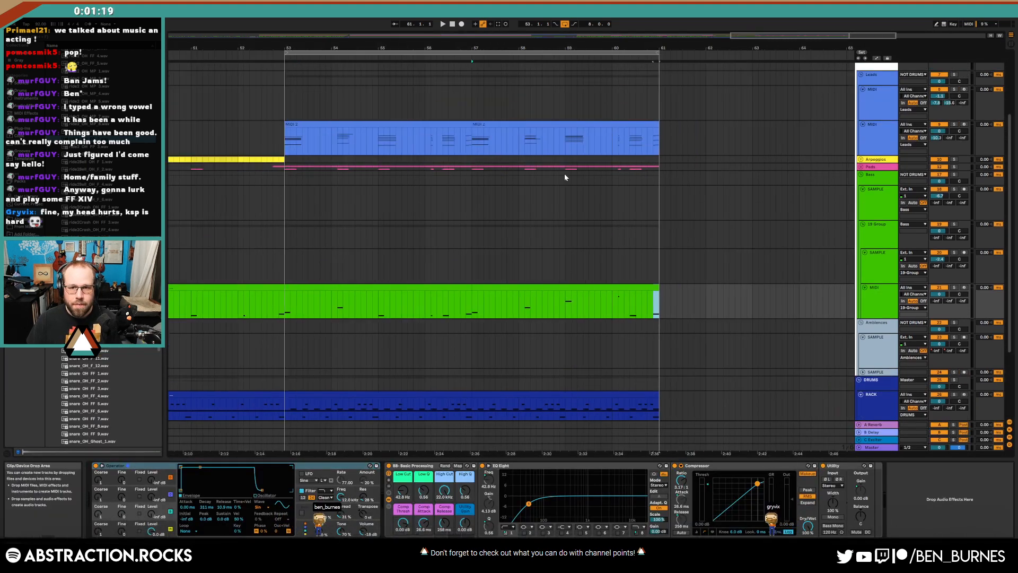
pyautogui.click(489, 124)
pyautogui.press('space')
# Move the second Pads MIDI track into the Leads group below the chord track and color the track and its clips blue
pyautogui.click(860, 166)
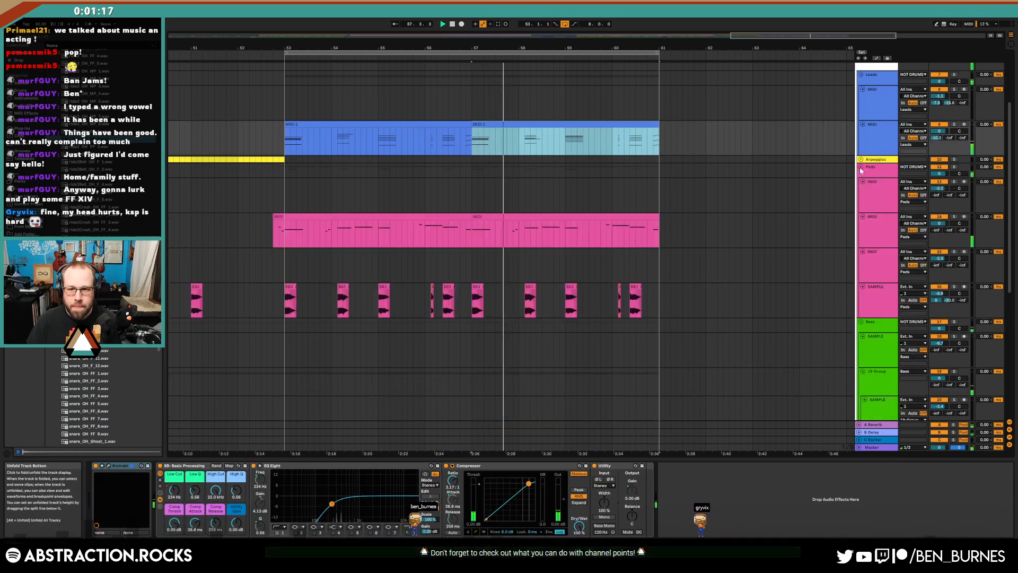
pyautogui.moveTo(877, 223); pyautogui.dragTo(880, 171)
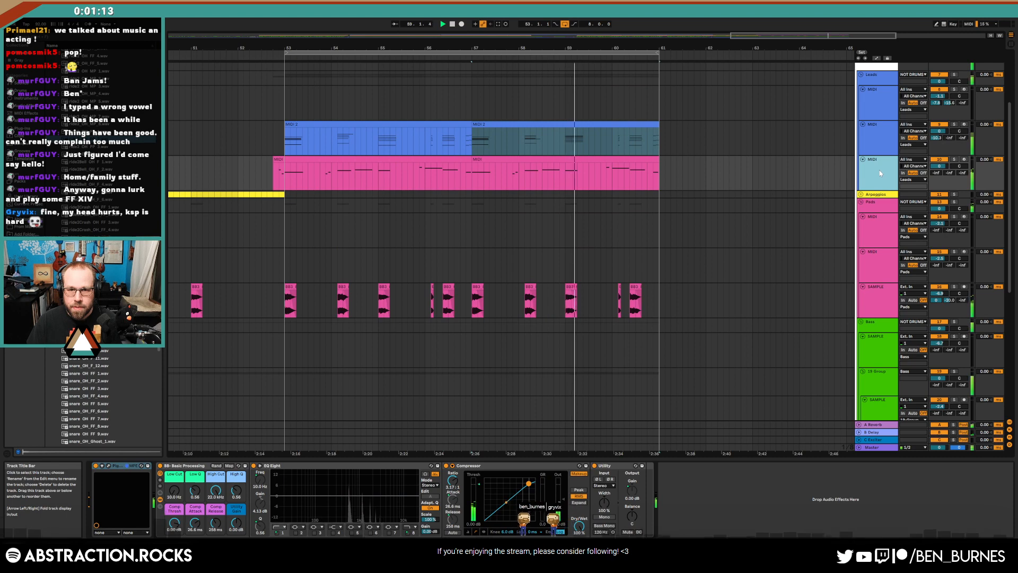
pyautogui.keyDown('shift'); pyautogui.click(881, 137); pyautogui.keyUp('shift')
pyautogui.rightClick(881, 174)
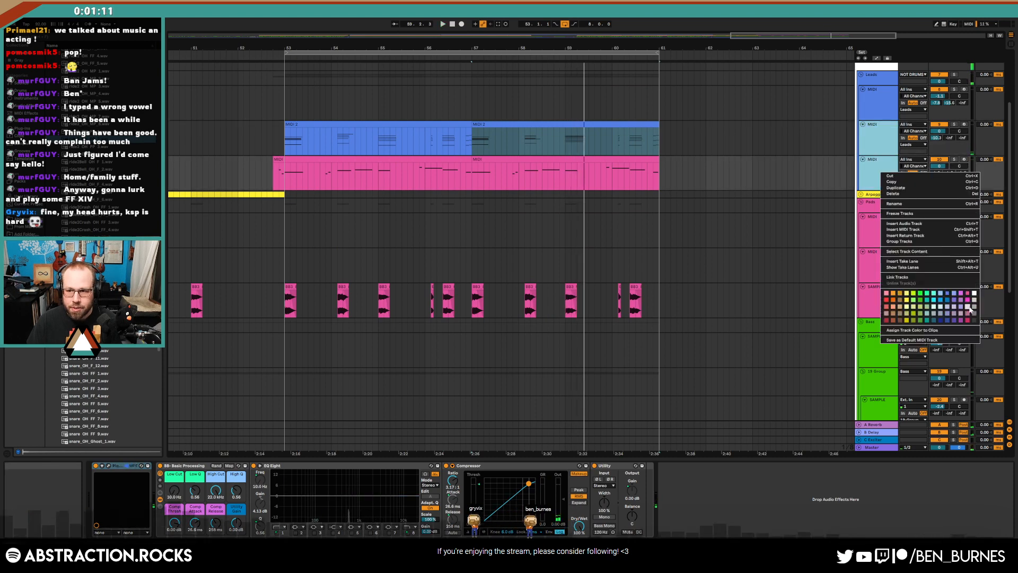
pyautogui.click(949, 294)
pyautogui.rightClick(875, 176)
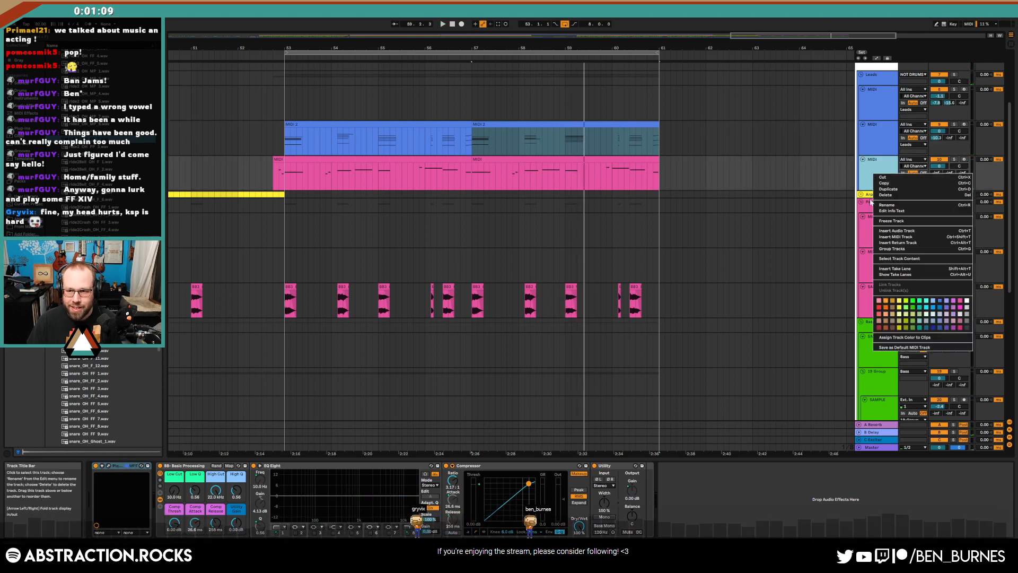
pyautogui.click(925, 335)
# Open the second chord clip in the Leads group and select the notes of its bar 3 chord to audition them
pyautogui.doubleClick(557, 151)
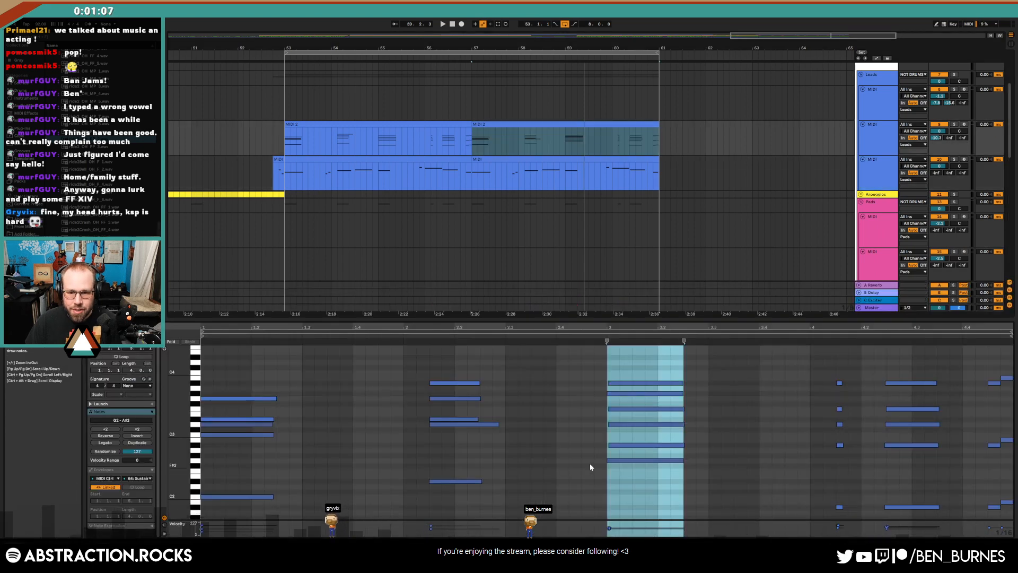
pyautogui.moveTo(590, 454); pyautogui.dragTo(647, 481)
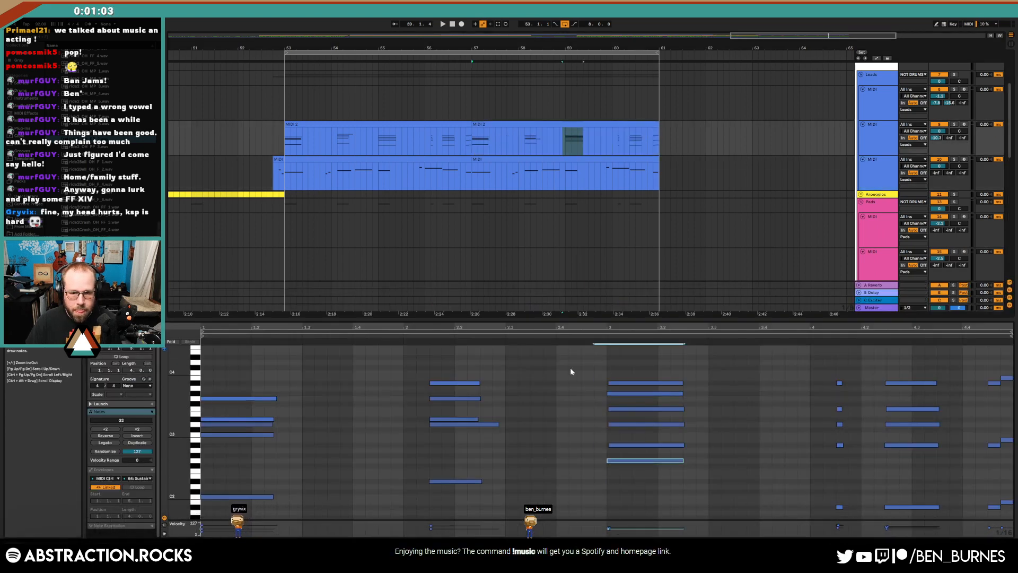
pyautogui.moveTo(574, 369); pyautogui.dragTo(637, 456)
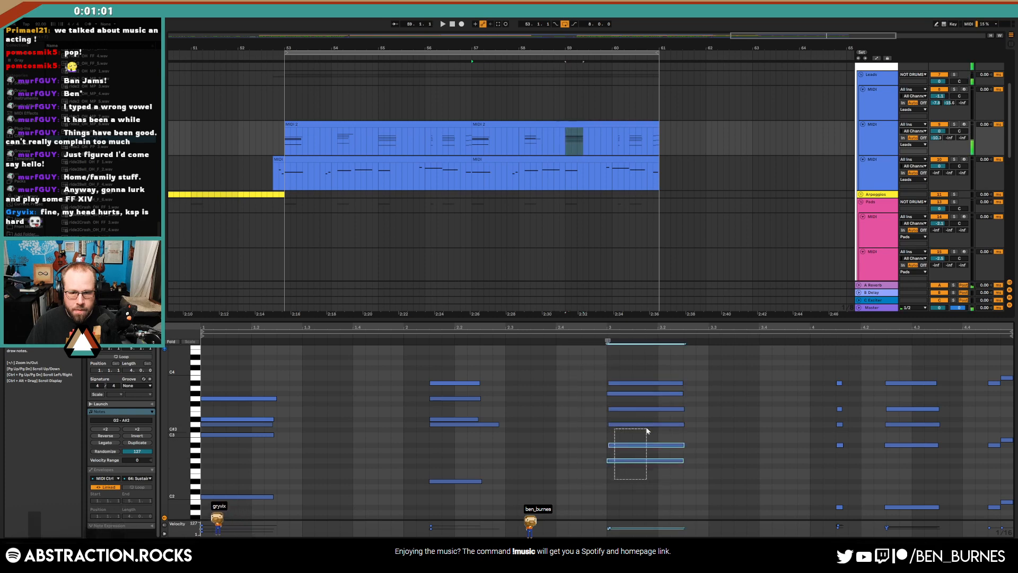
pyautogui.moveTo(657, 399); pyautogui.dragTo(660, 383)
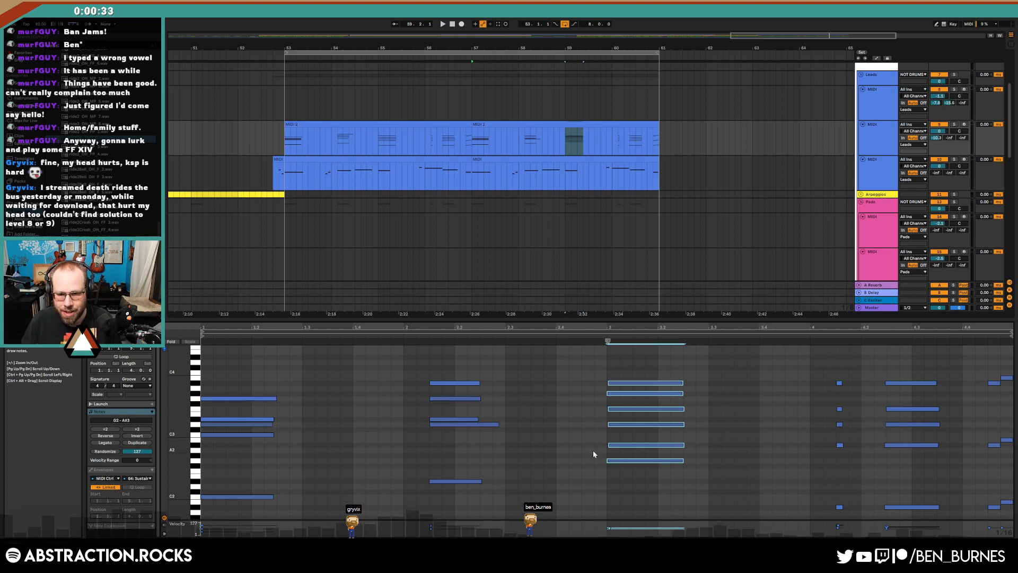
pyautogui.moveTo(598, 461); pyautogui.dragTo(625, 452)
pyautogui.press('Down')
pyautogui.press('Down')
pyautogui.press('Up')
pyautogui.press('Up')
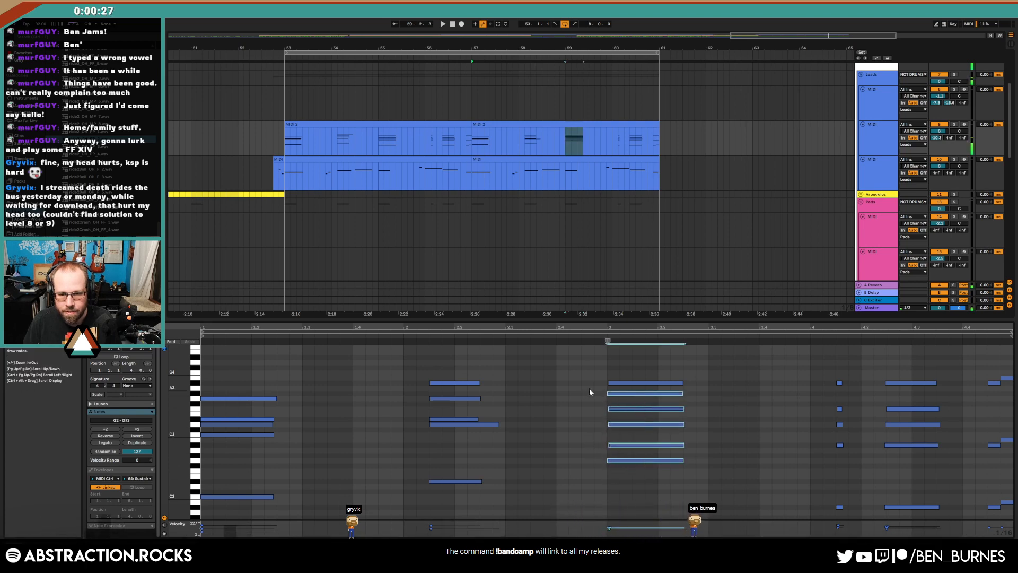
# In the bar 3 chord, lower the G#3 note to G3 and raise the top note to C4
pyautogui.click(624, 394)
pyautogui.press('Down')
pyautogui.click(617, 384)
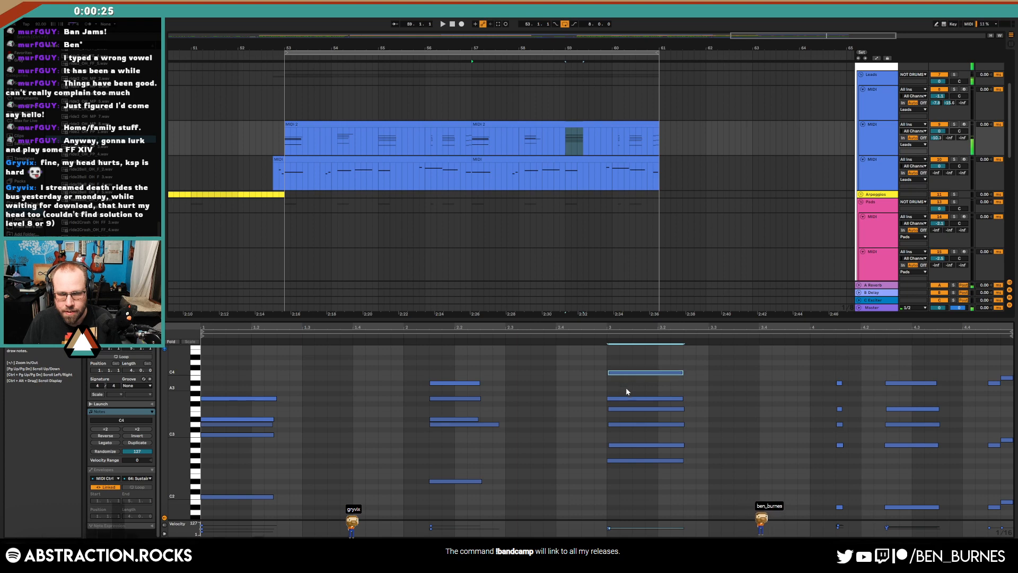
# Inspect the sample clip at bar 59 in the Pads group and play the arrangement from that point
pyautogui.scroll(-3, 576, 179)
pyautogui.click(569, 206)
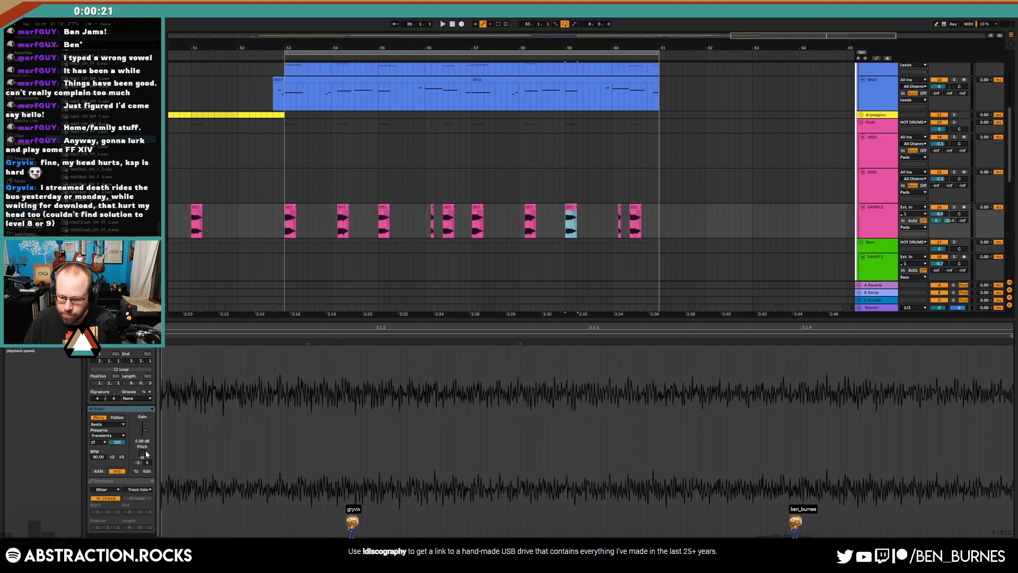
pyautogui.click(568, 261)
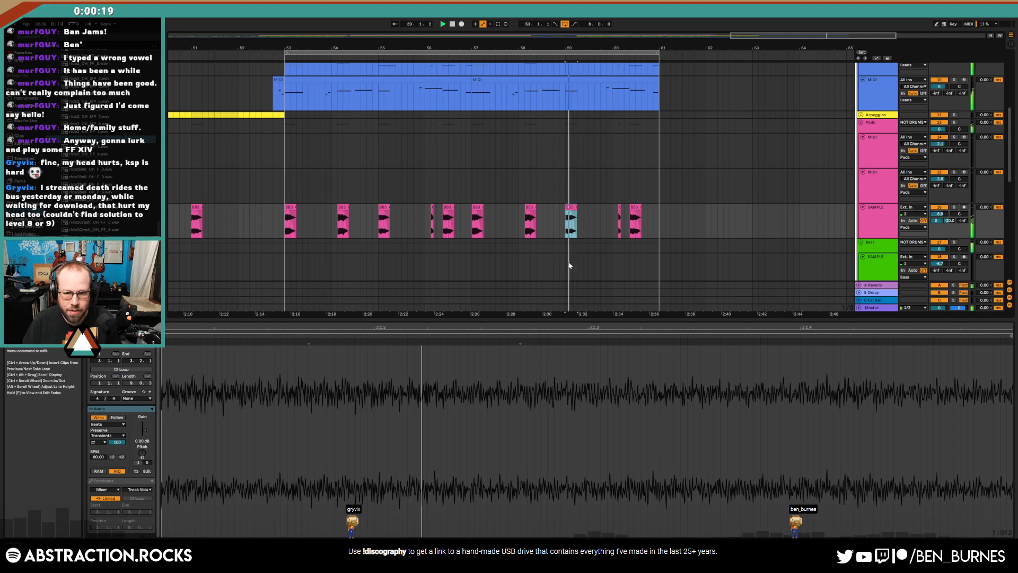
pyautogui.scroll(-3, 584, 231)
pyautogui.scroll(-4, 585, 233)
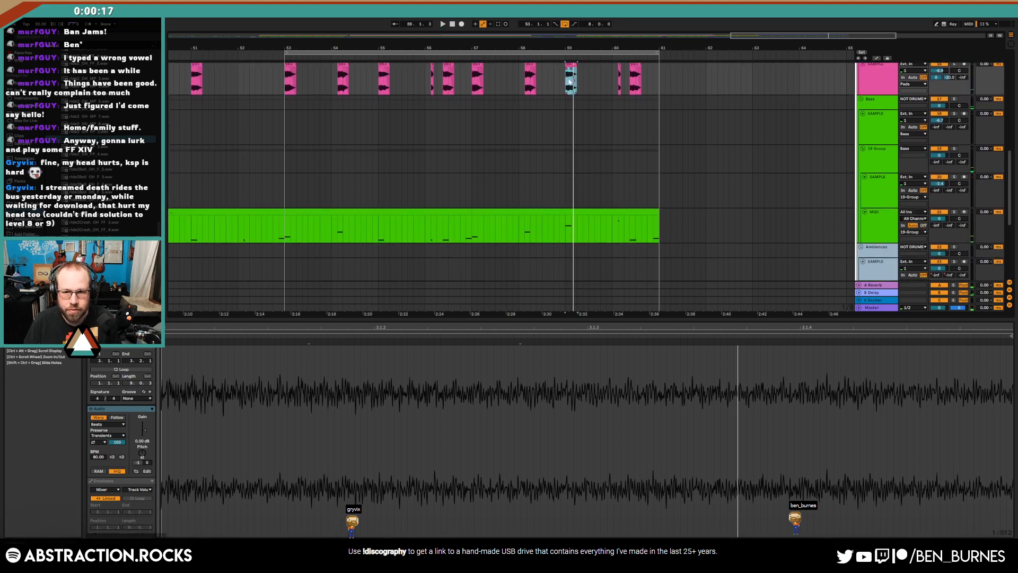
# Deactivate the bar 59 sample clip to hear the passage without it, and reactivate it for comparison
pyautogui.scroll(2, 557, 88)
pyautogui.press('0')
pyautogui.press('space')
pyautogui.press('space')
pyautogui.scroll(3, 585, 145)
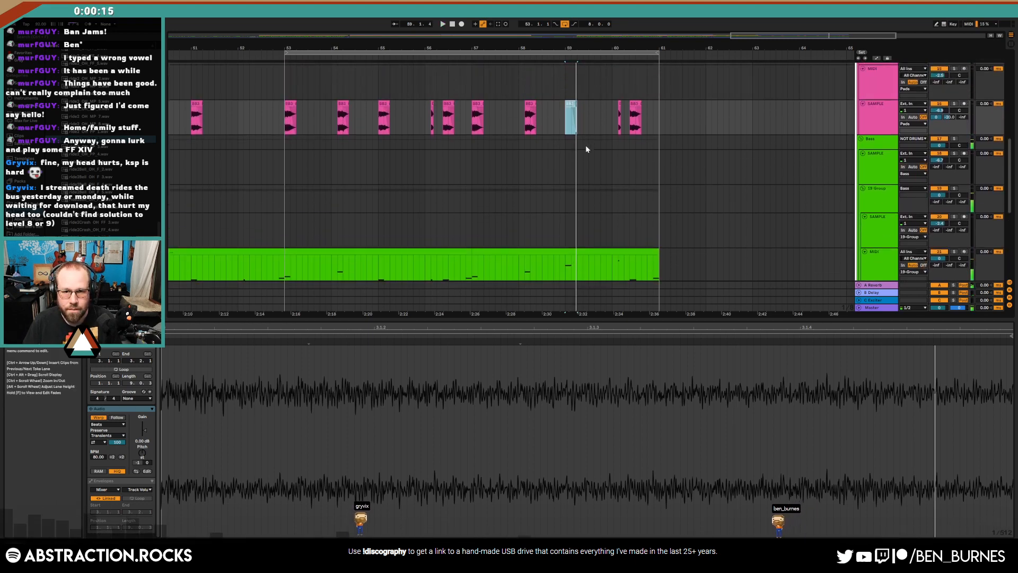
pyautogui.scroll(3, 573, 156)
pyautogui.scroll(1, 567, 164)
pyautogui.scroll(-2, 562, 170)
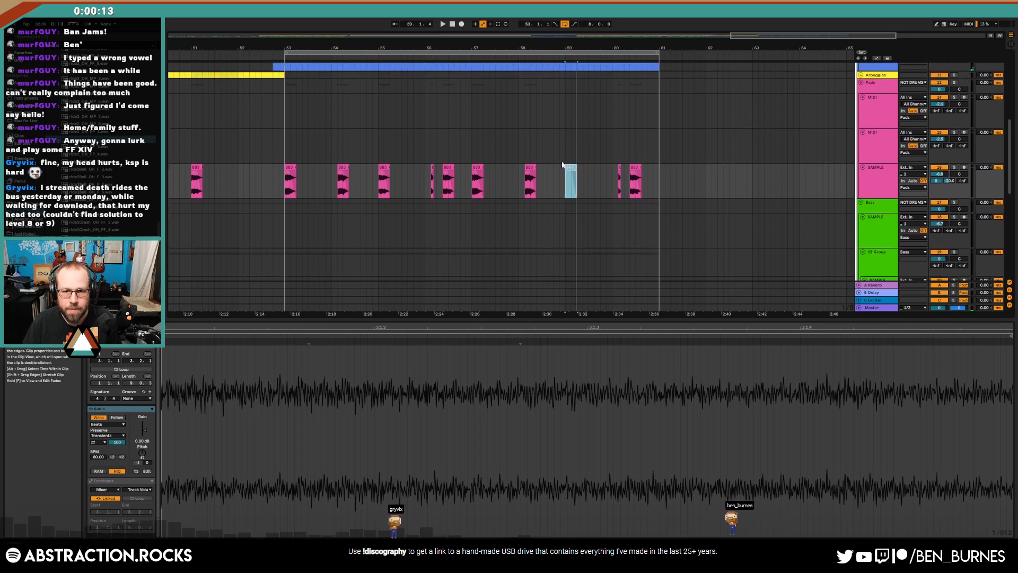
pyautogui.press('0')
pyautogui.press('space')
pyautogui.press('space')
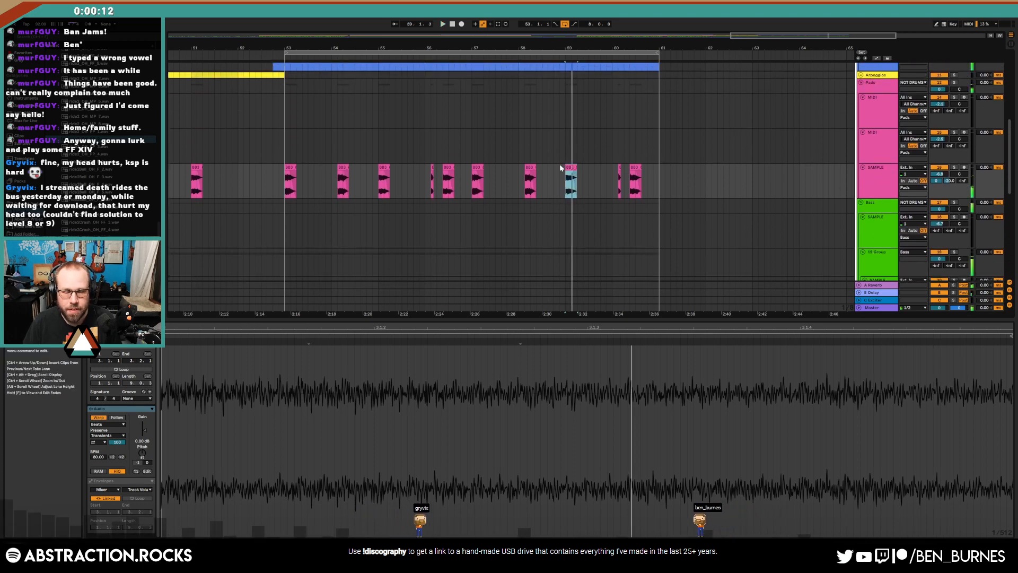
# Play back the arrangement from just before bar 57
pyautogui.click(463, 184)
pyautogui.press('space')
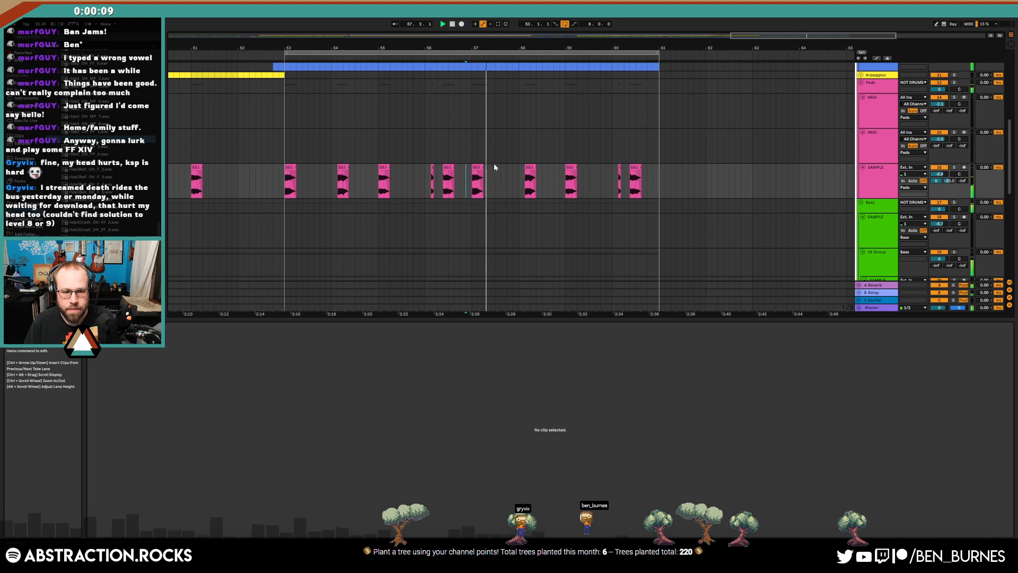
pyautogui.hotkey('shift', 'Tab')
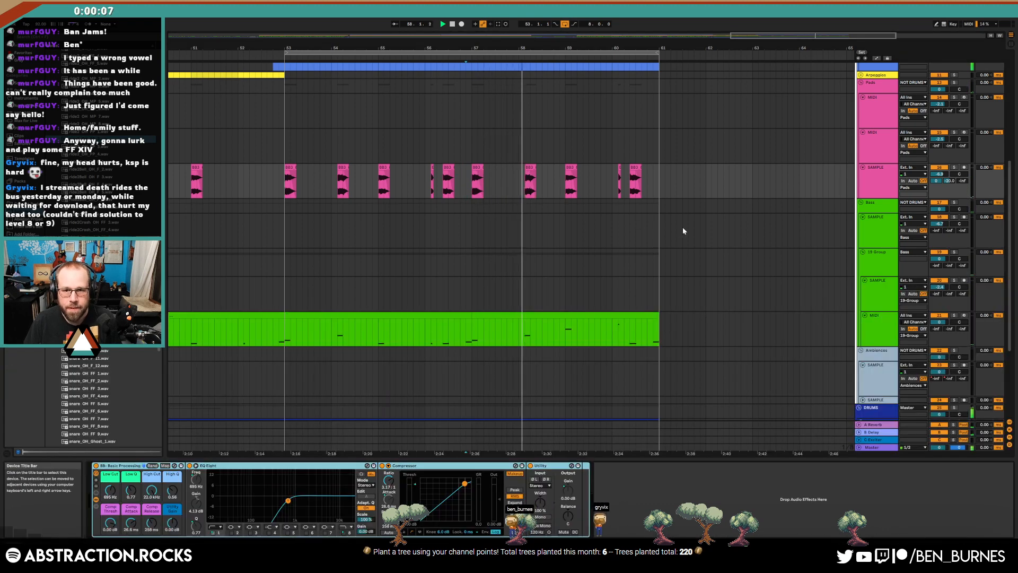
# Add F1 and F#1 notes leading up to the bar 3 G1 in the bass MIDI clip and shorten both
pyautogui.doubleClick(566, 317)
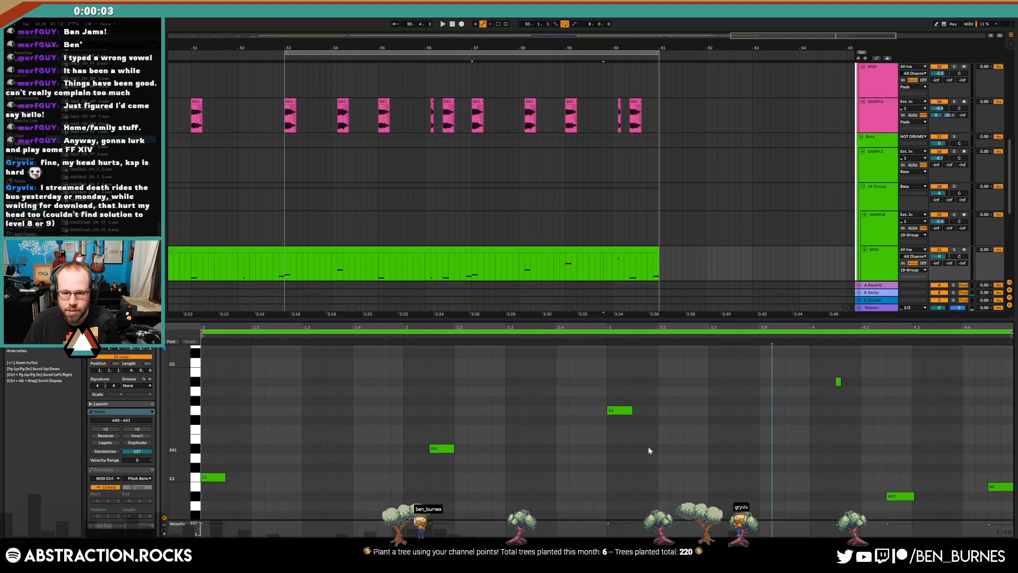
pyautogui.click(585, 430)
pyautogui.click(599, 419)
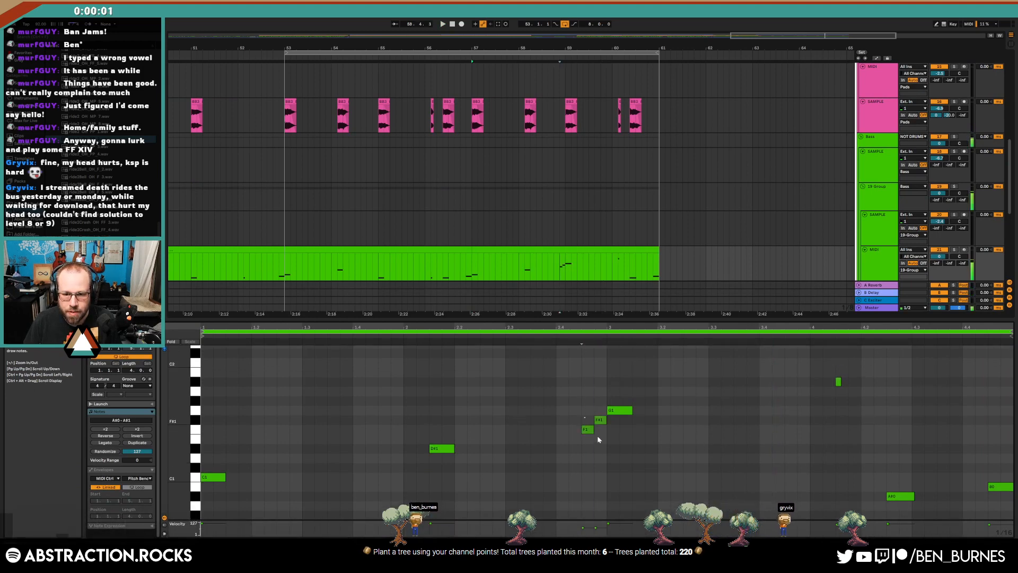
pyautogui.click(601, 420)
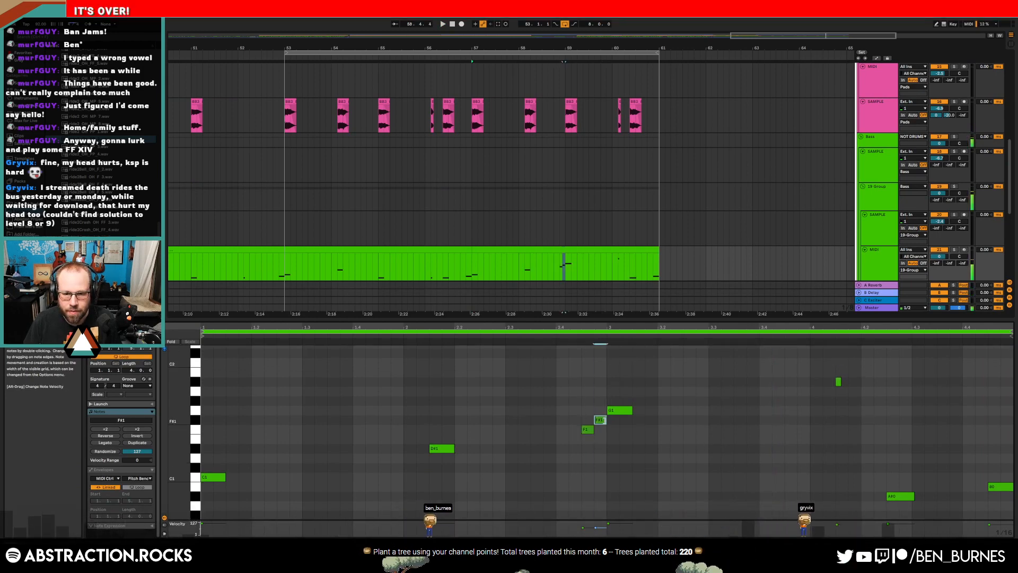
pyautogui.click(586, 429)
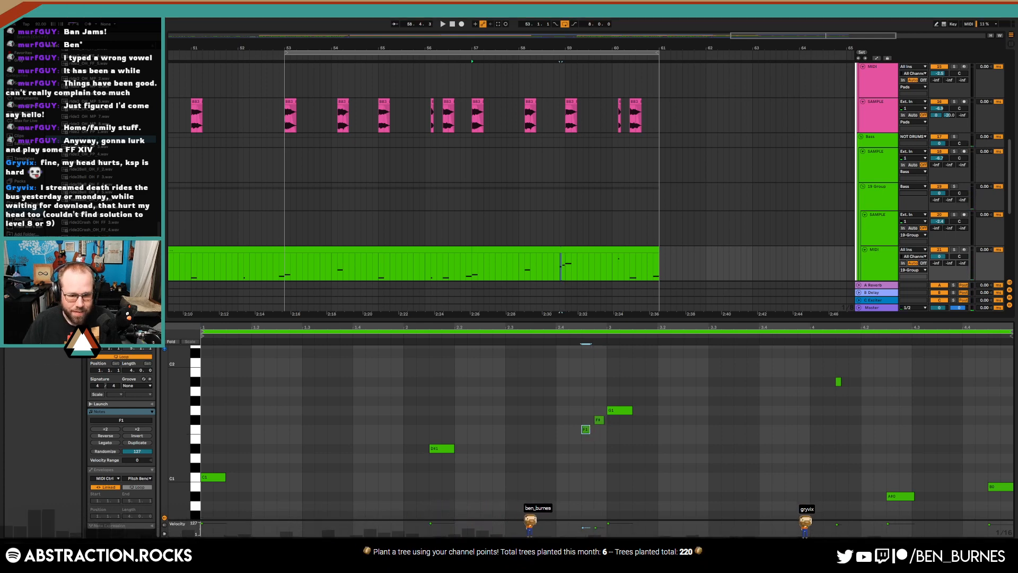
# Play back the bass run, and add two short G1 notes after the bar 3 G1 in the bass clip
pyautogui.click(442, 337)
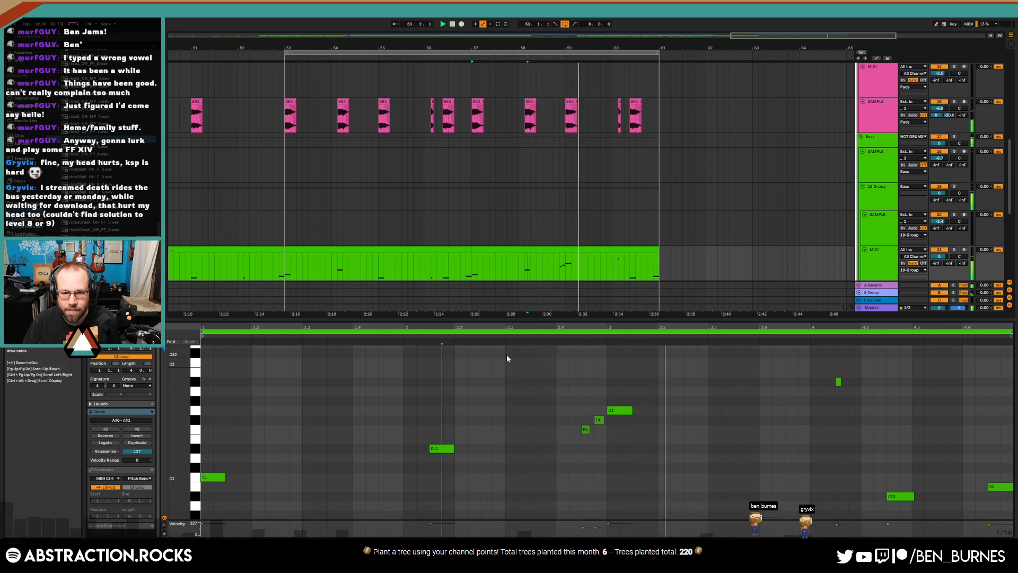
pyautogui.press('space')
pyautogui.doubleClick(645, 410)
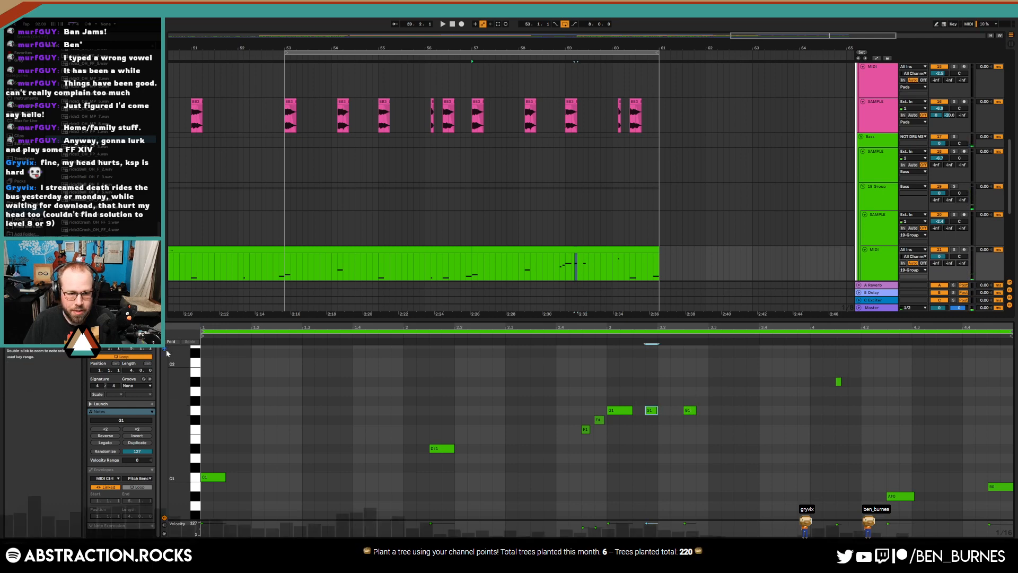
pyautogui.moveTo(696, 413)
pyautogui.mouseDown()
pyautogui.moveTo(635, 435)
pyautogui.moveTo(657, 418)
pyautogui.mouseUp()
pyautogui.click(742, 402)
# Play back the section from bar 57 to check the edited bass line together with the lead tracks
pyautogui.press('space')
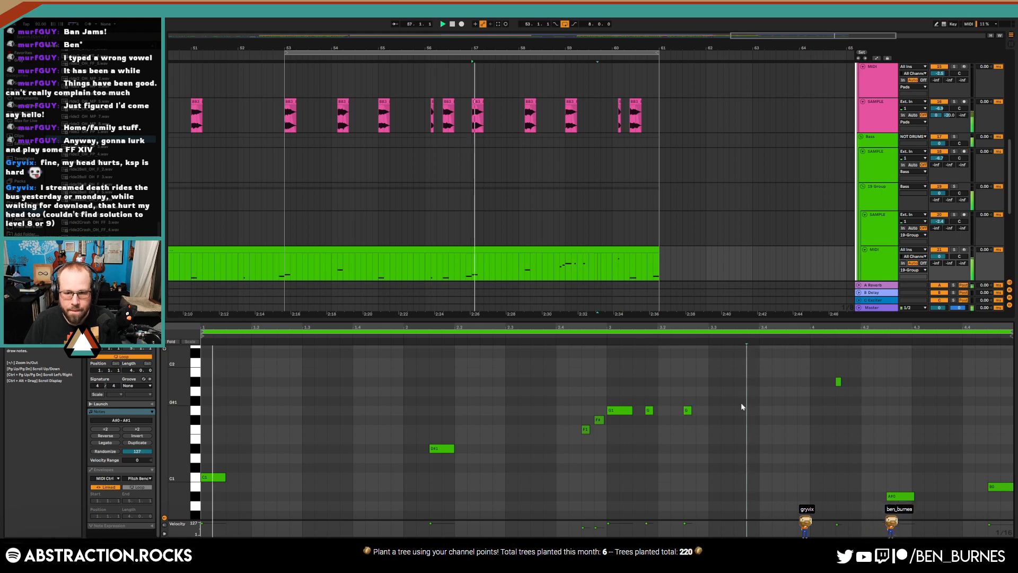
pyautogui.scroll(6, 628, 272)
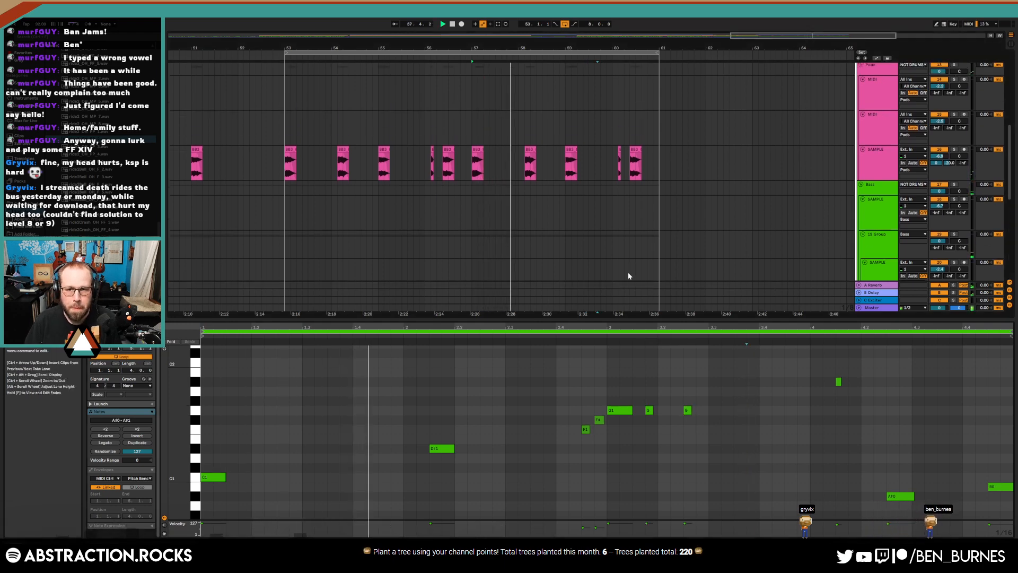
pyautogui.hotkey('shift', 'Tab')
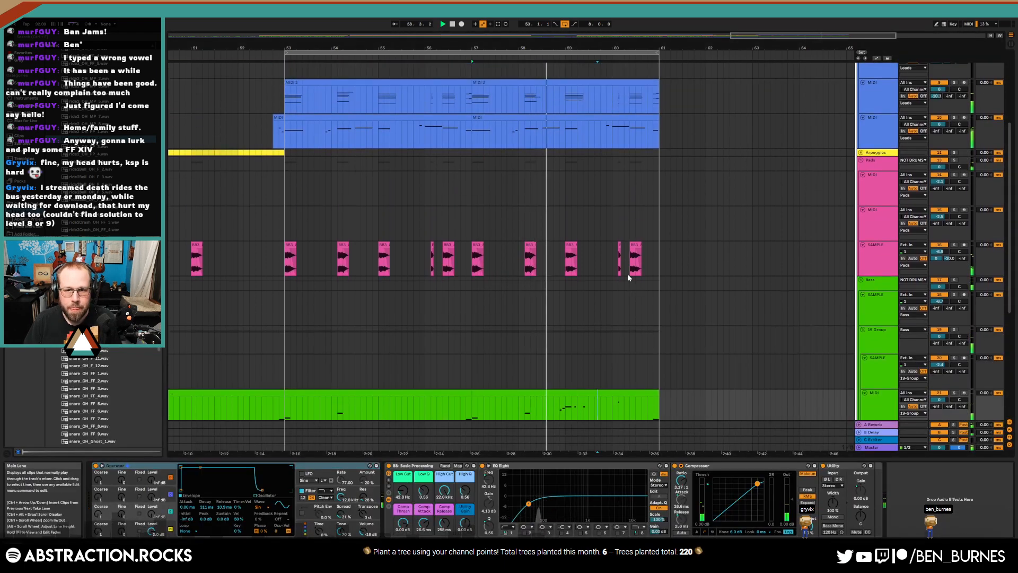
pyautogui.press('space')
# Raise the D4 note at bar 3 of the second lead melody clip to G4 and play it back
pyautogui.doubleClick(589, 118)
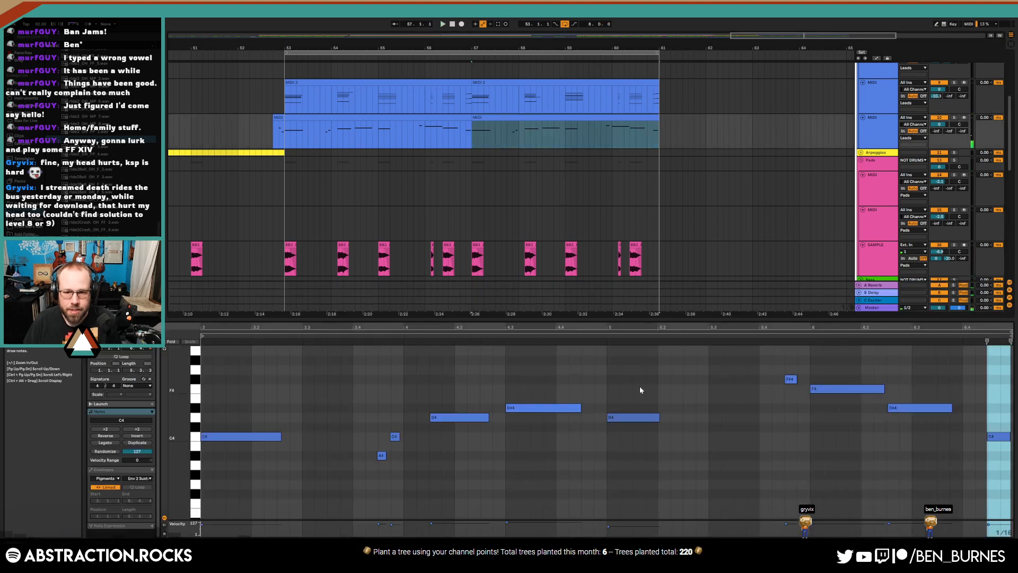
pyautogui.moveTo(640, 388); pyautogui.dragTo(640, 435)
pyautogui.press('Up')
pyautogui.press('Up')
pyautogui.press('Up')
pyautogui.press('Up')
pyautogui.press('Up')
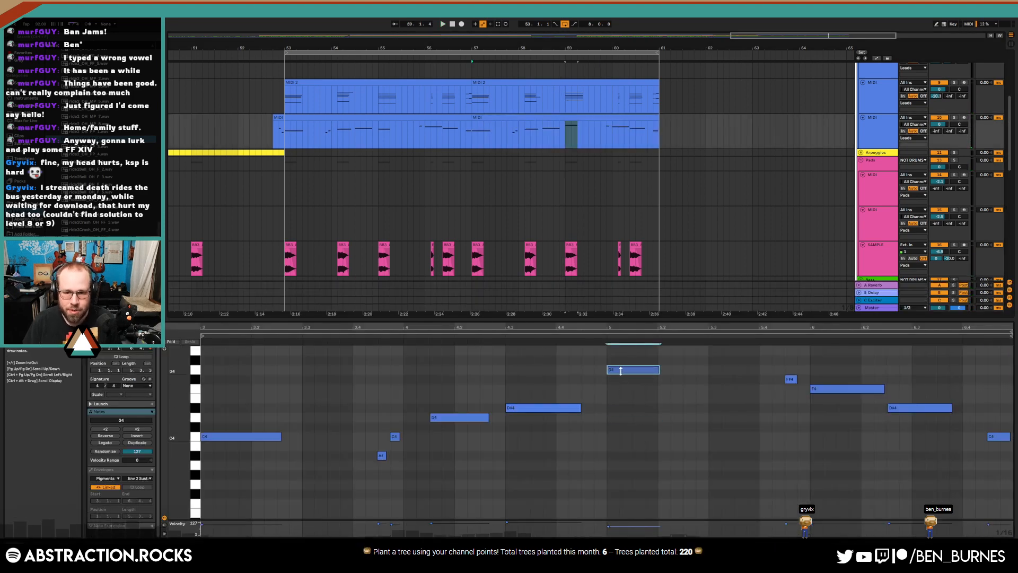
pyautogui.moveTo(620, 371); pyautogui.dragTo(621, 369)
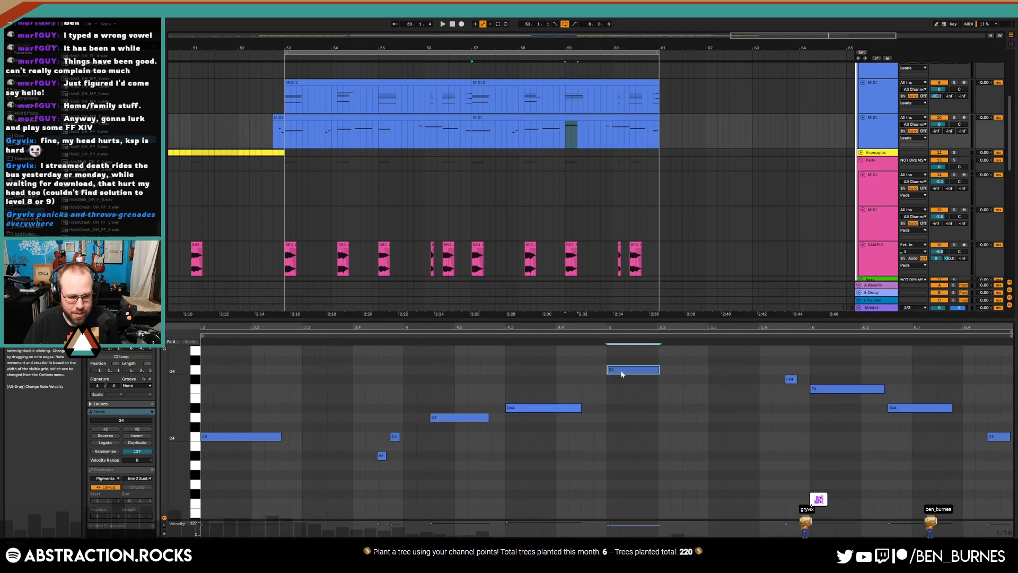
pyautogui.click(476, 336)
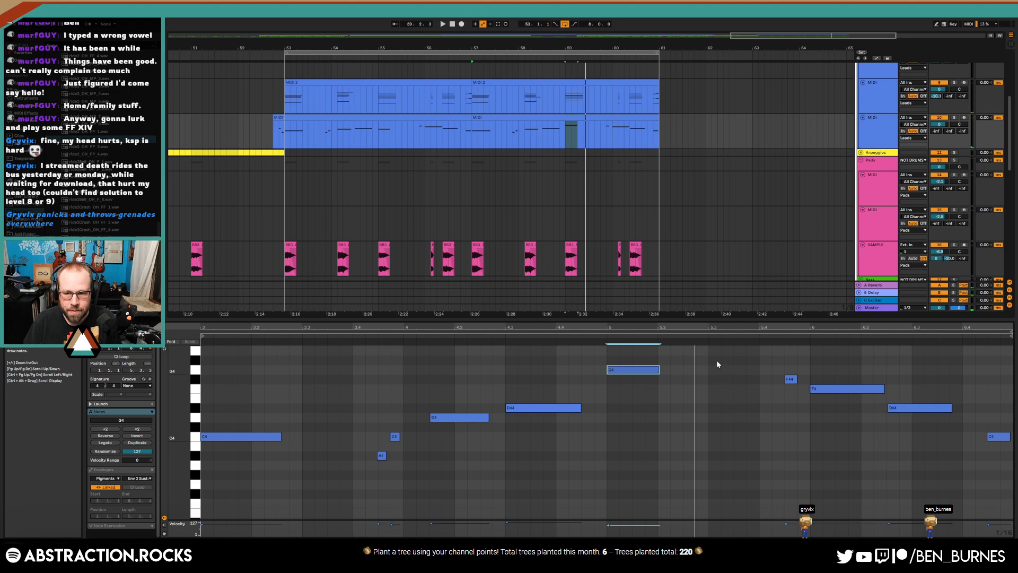
# Add a short G4 before the F#4 leading into bar 4, shift the F#4 to follow it directly, and trim the G4
pyautogui.doubleClick(764, 370)
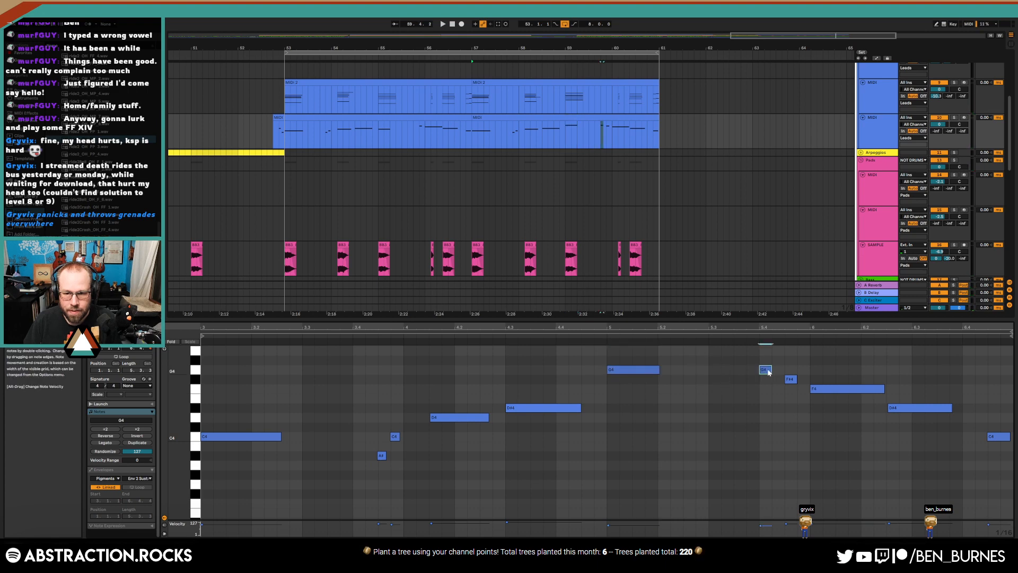
pyautogui.press('space')
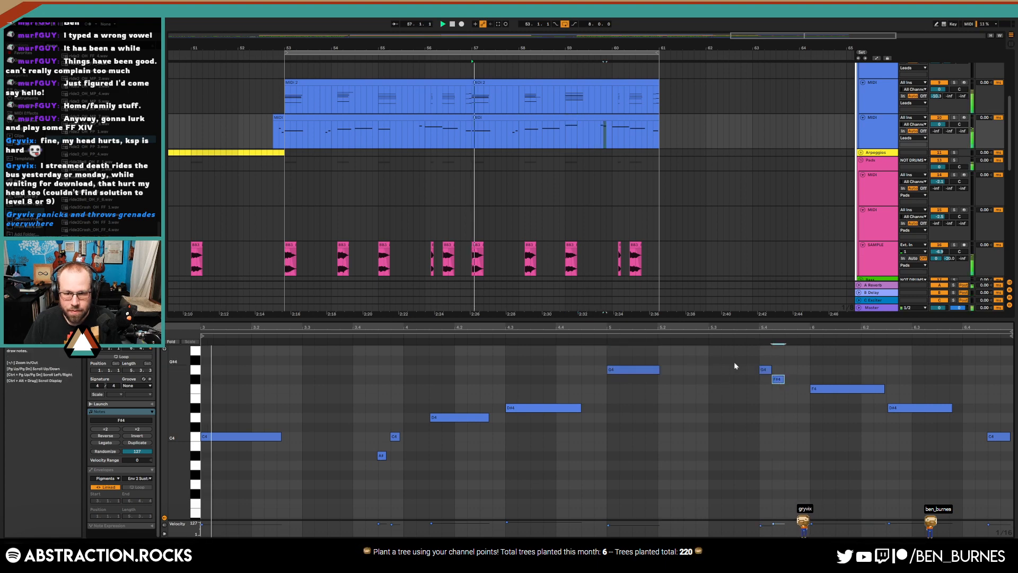
pyautogui.moveTo(771, 370); pyautogui.dragTo(768, 370)
# Lower the last note of the first lead melody clip to B3 and listen to the section
pyautogui.hotkey('shift', 'Tab')
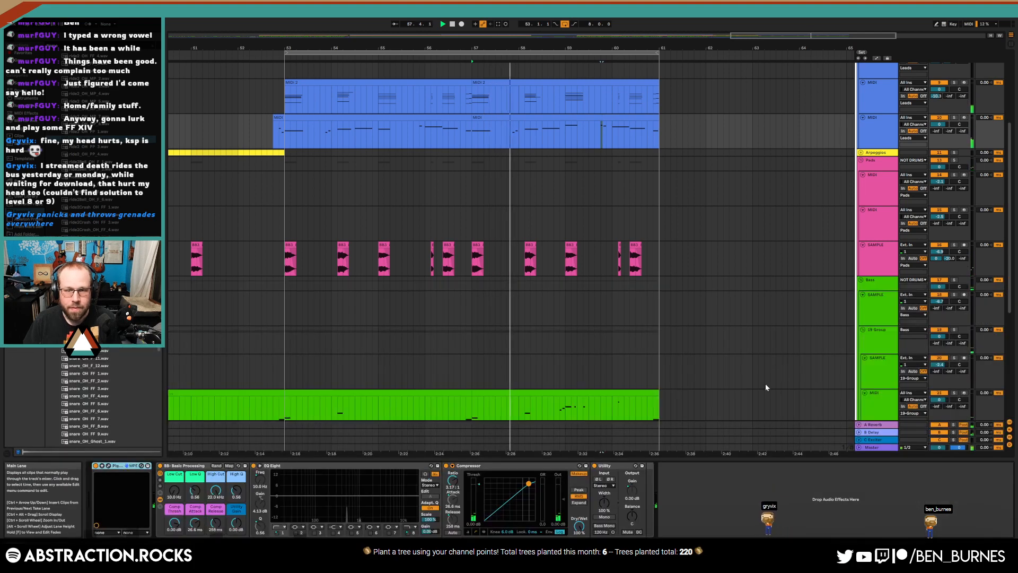
pyautogui.click(466, 118)
pyautogui.doubleClick(466, 118)
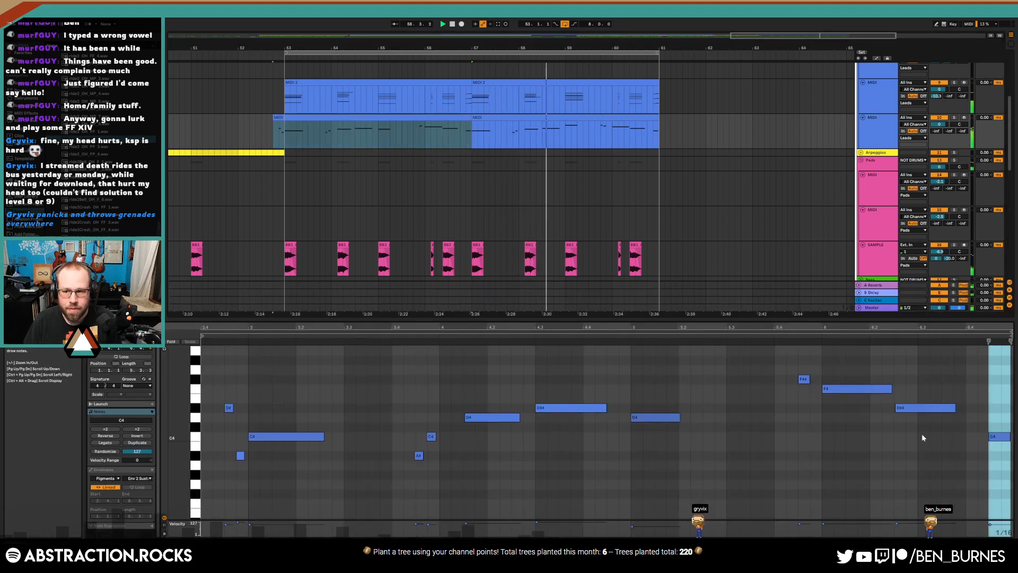
pyautogui.click(1000, 438)
pyautogui.press('Down')
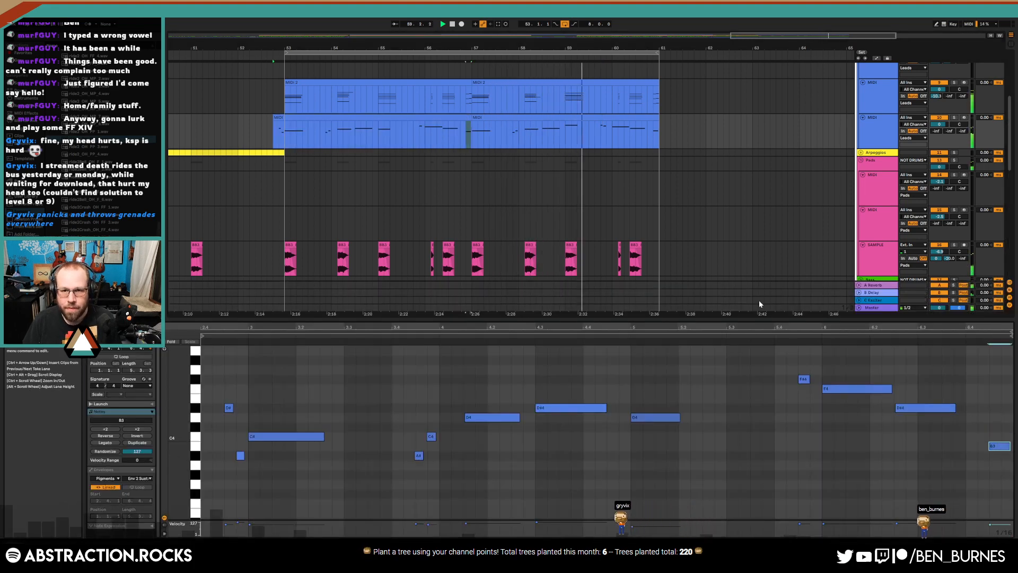
pyautogui.hotkey('shift', 'Tab')
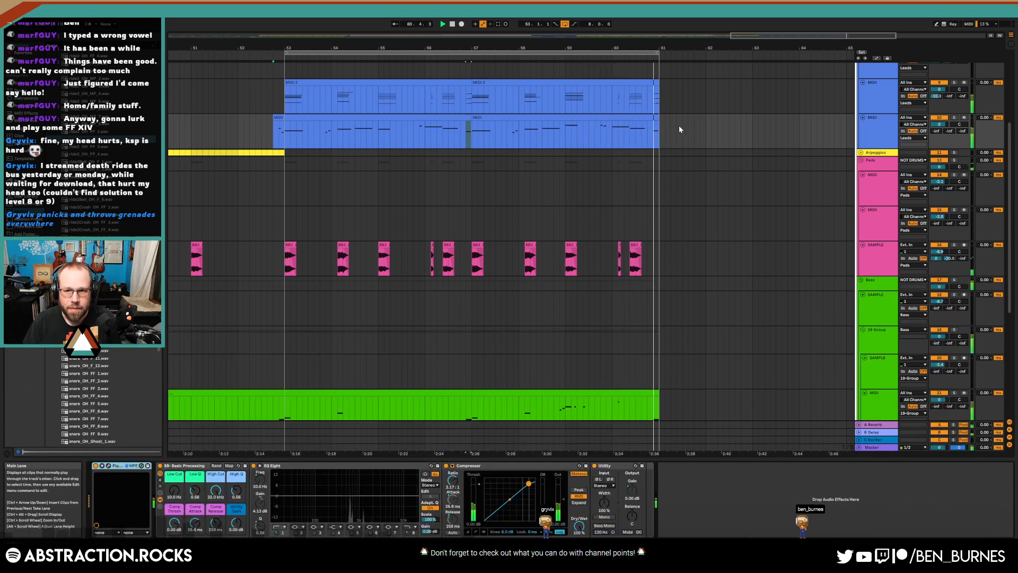
pyautogui.press('space')
# Duplicate both chord clips in the Leads group so the copies start at bar 61
pyautogui.click(450, 83)
pyautogui.keyDown('shift'); pyautogui.click(482, 83); pyautogui.keyUp('shift')
pyautogui.hotkey('ctrl', 'd')
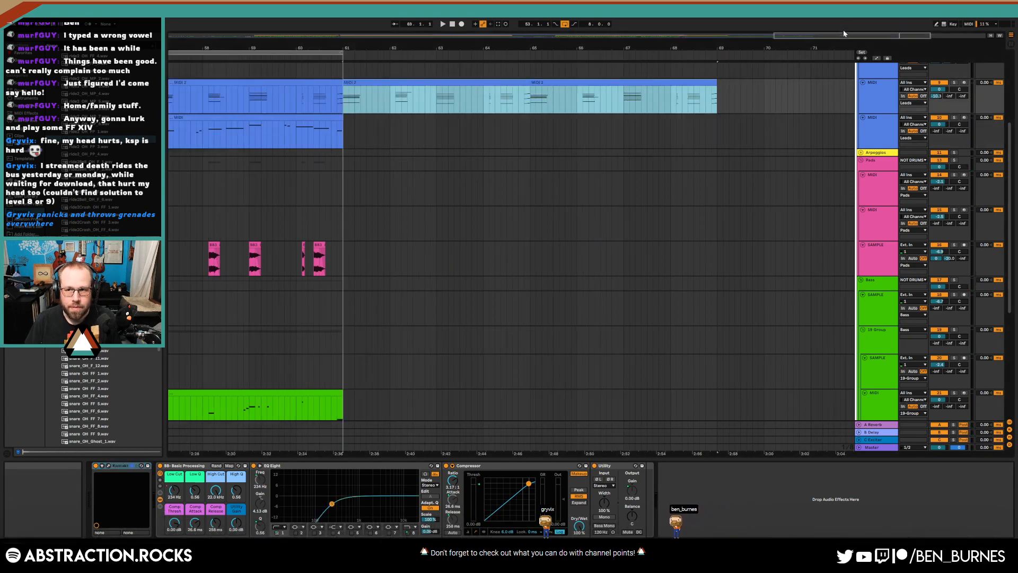
pyautogui.moveTo(845, 35); pyautogui.dragTo(844, 22)
pyautogui.scroll(-3, 636, 321)
pyautogui.press('w')
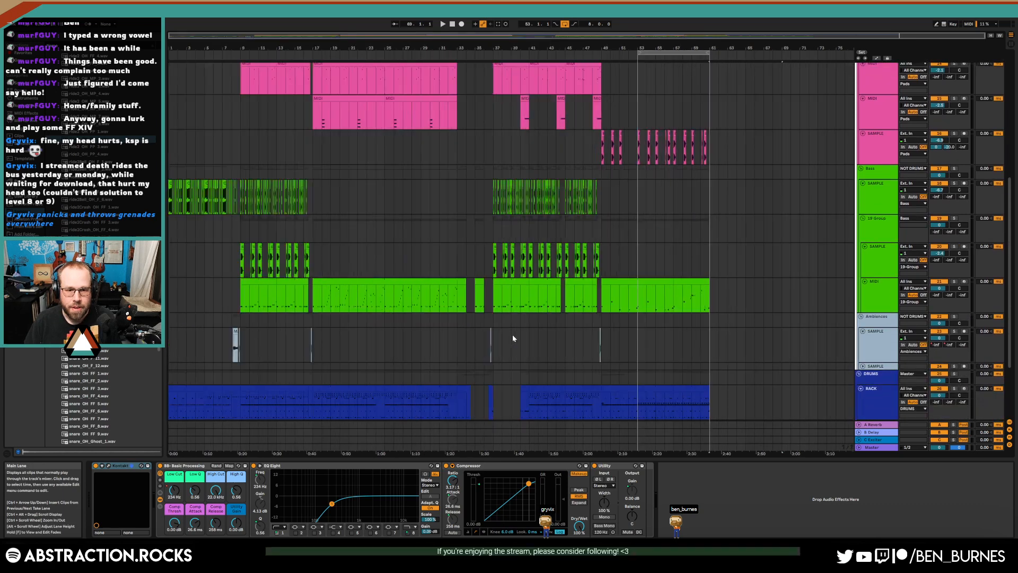
# Copy the short drum clip at bar 33 to bar 61 and extend the copy to about bar 64
pyautogui.click(465, 390)
pyautogui.hotkey('ctrl', 'c')
pyautogui.click(713, 403)
pyautogui.hotkey('ctrl', 'v')
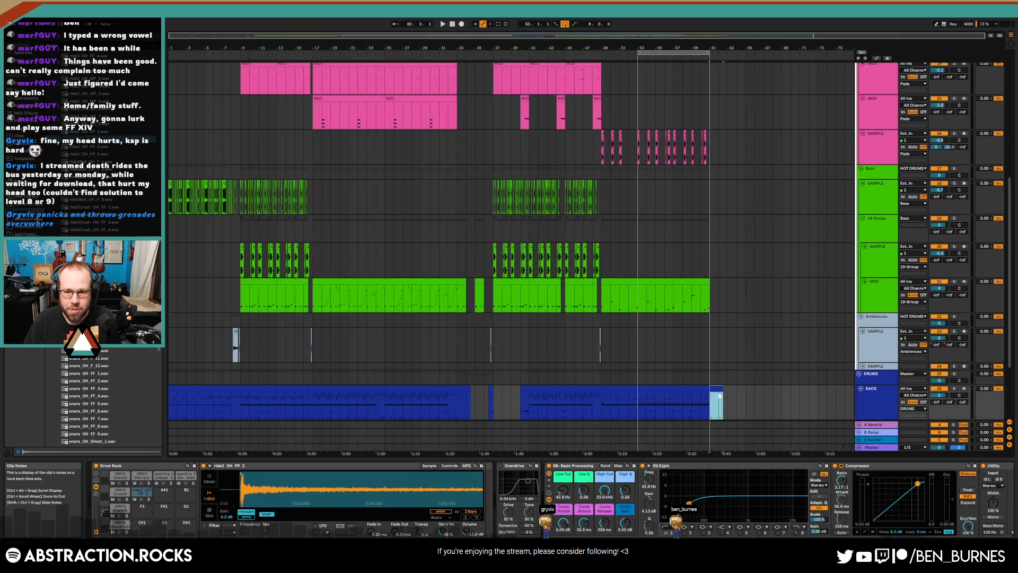
pyautogui.moveTo(722, 395); pyautogui.dragTo(745, 392)
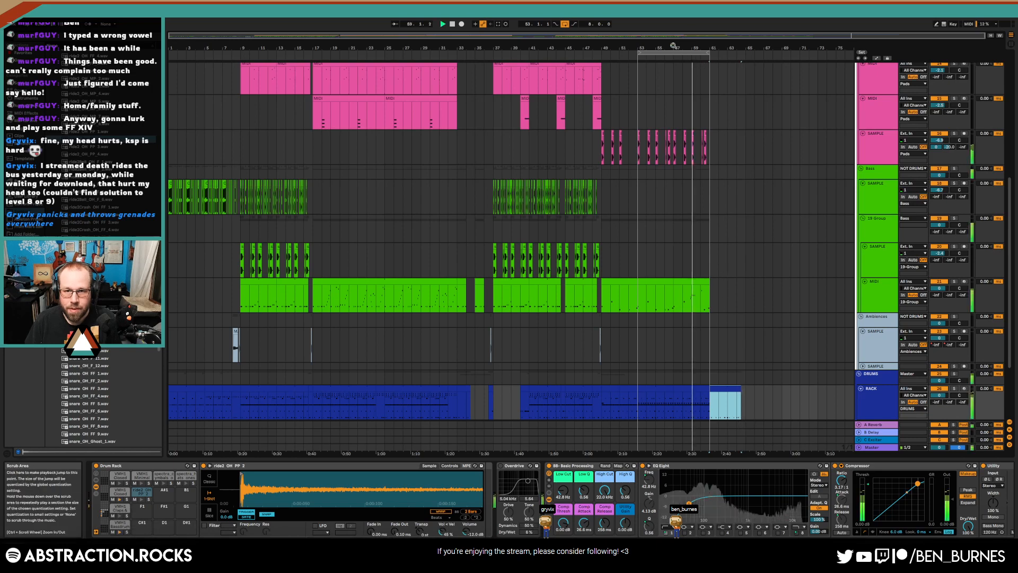
# Arm the third Leads track, record a melody take over bars 61 to 69, and delete the recorded clip
pyautogui.click(694, 62)
pyautogui.scroll(3, 719, 223)
pyautogui.scroll(3, 724, 259)
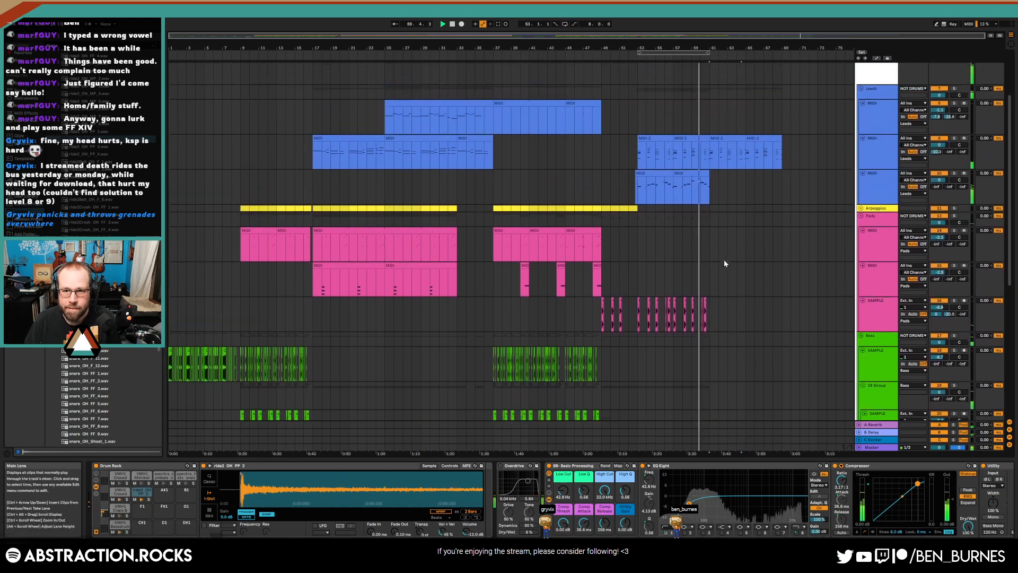
pyautogui.click(880, 193)
pyautogui.click(965, 182)
pyautogui.click(965, 182)
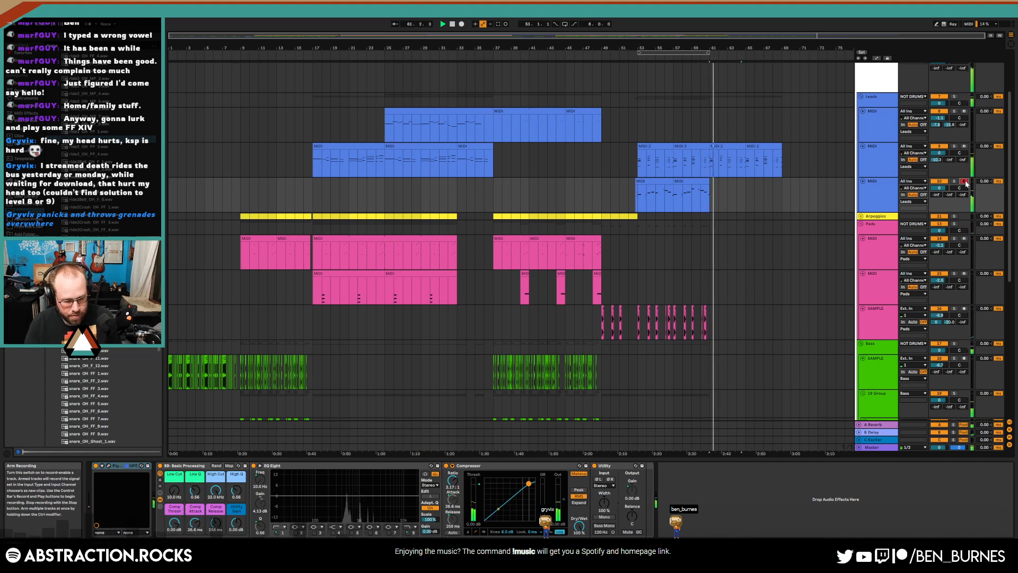
pyautogui.press('F9')
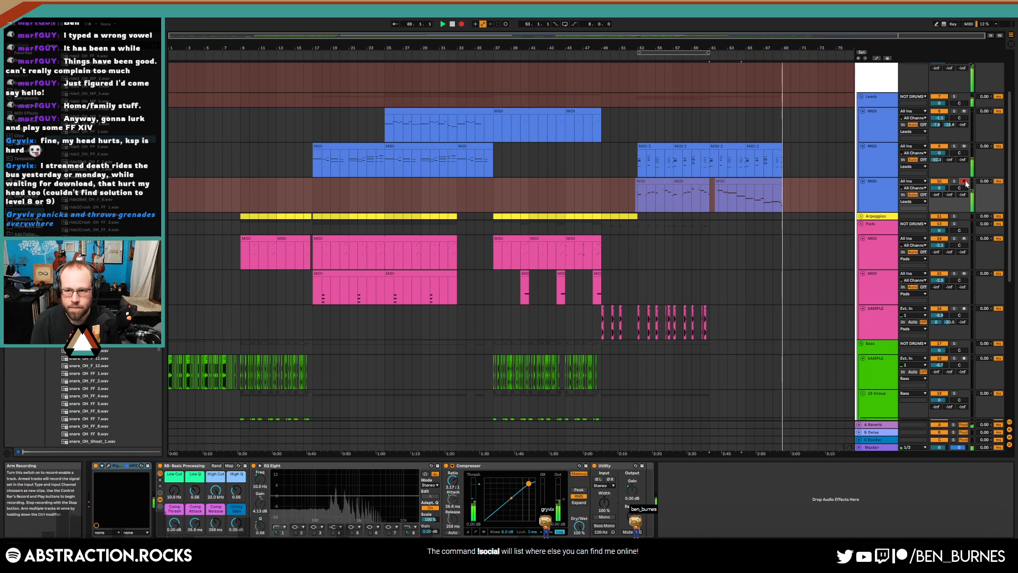
pyautogui.press('F9')
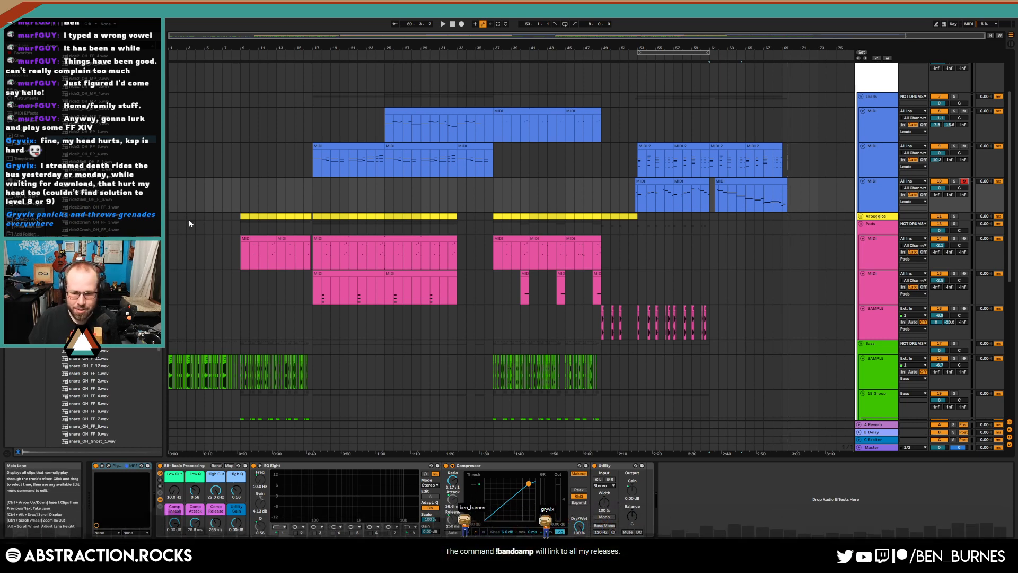
pyautogui.click(722, 196)
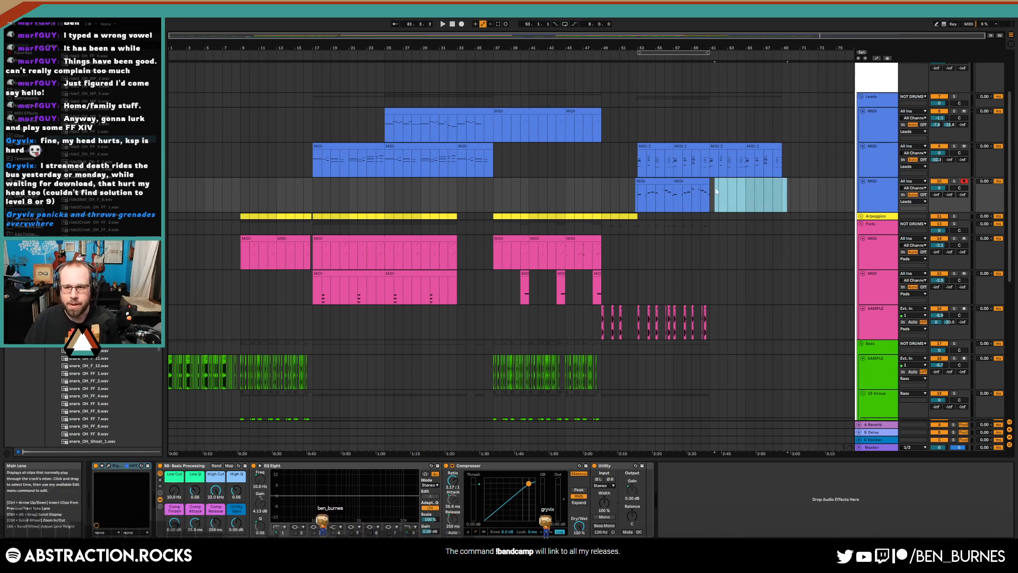
# Extend the second lead melody clip to bar 62 and lengthen its last C4 note
pyautogui.click(700, 196)
pyautogui.press('space')
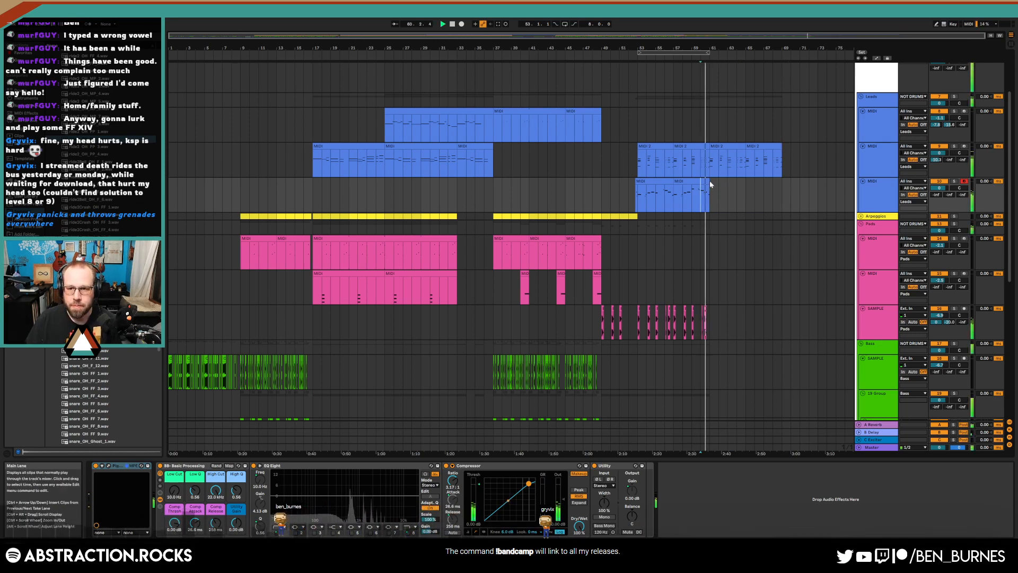
pyautogui.moveTo(710, 180); pyautogui.dragTo(718, 182)
pyautogui.doubleClick(715, 181)
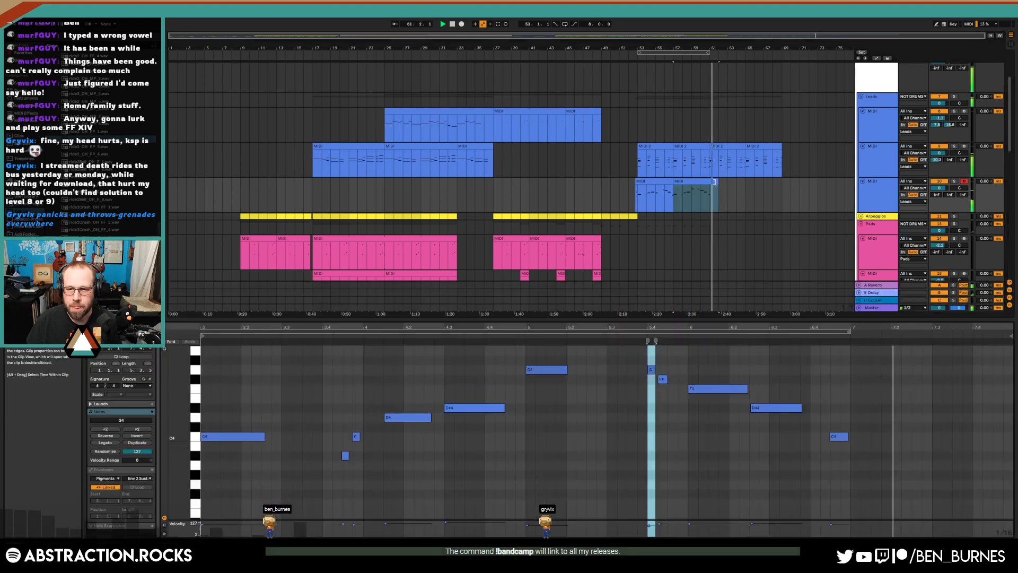
pyautogui.moveTo(849, 438); pyautogui.dragTo(930, 442)
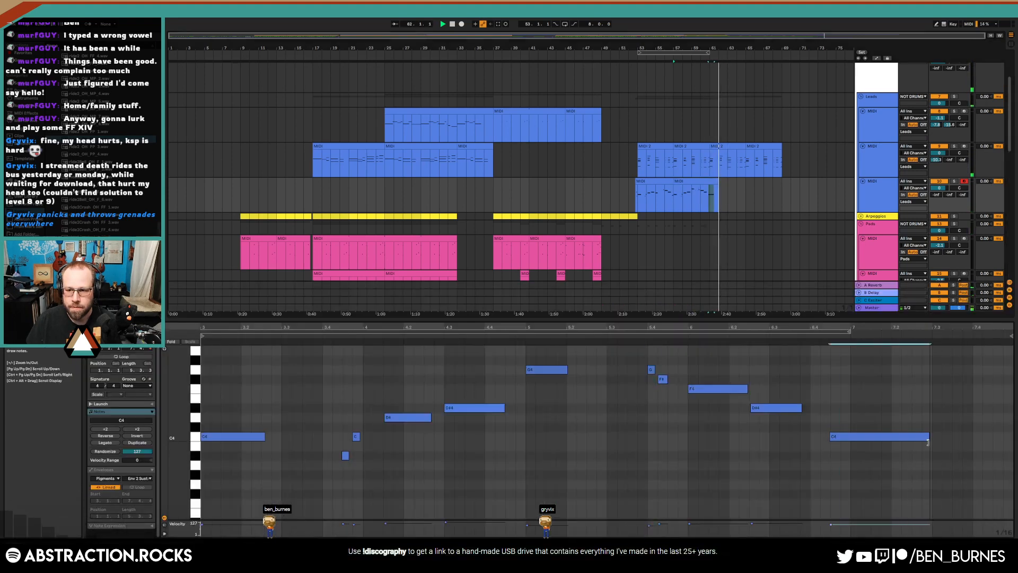
# Shorten the drum clip at bar 61 so it ends at bar 62
pyautogui.hotkey('shift', 'Tab')
pyautogui.scroll(-10, 728, 231)
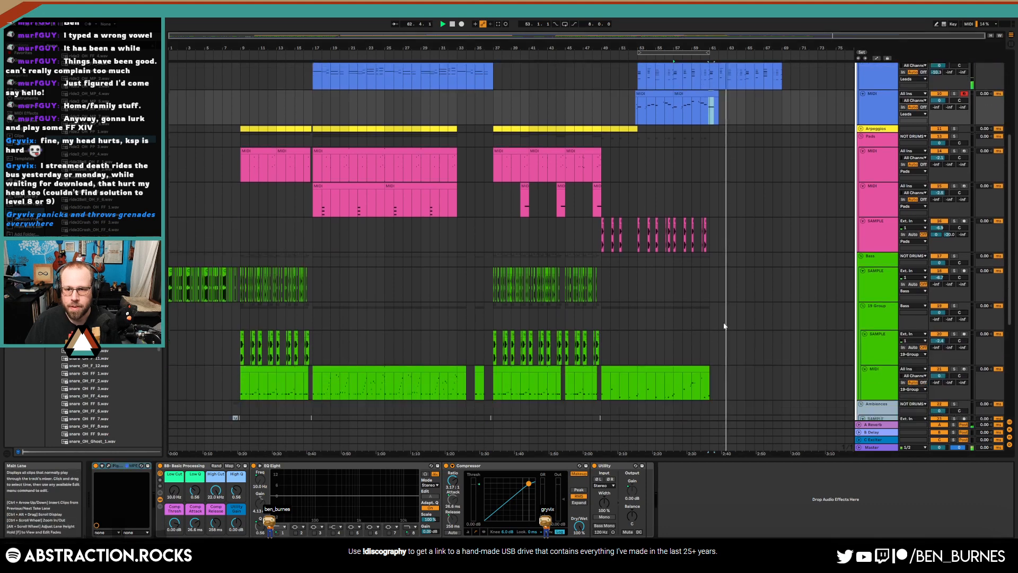
pyautogui.moveTo(738, 366); pyautogui.dragTo(713, 366)
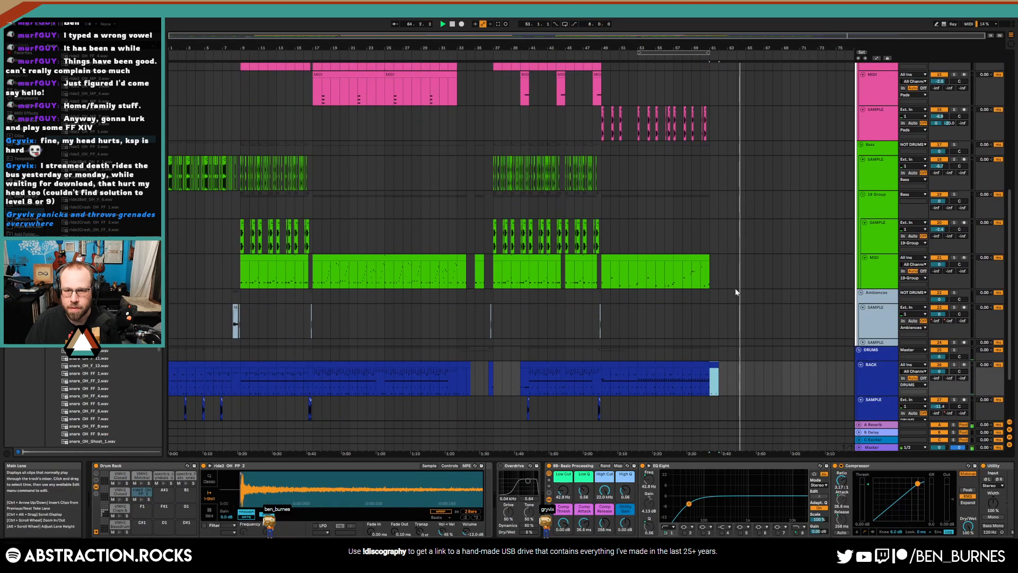
# In the chord clip at bar 65, lengthen the second chord's D3 and D#3, add F3 and D#3 before the third chord, and play it
pyautogui.scroll(9, 740, 292)
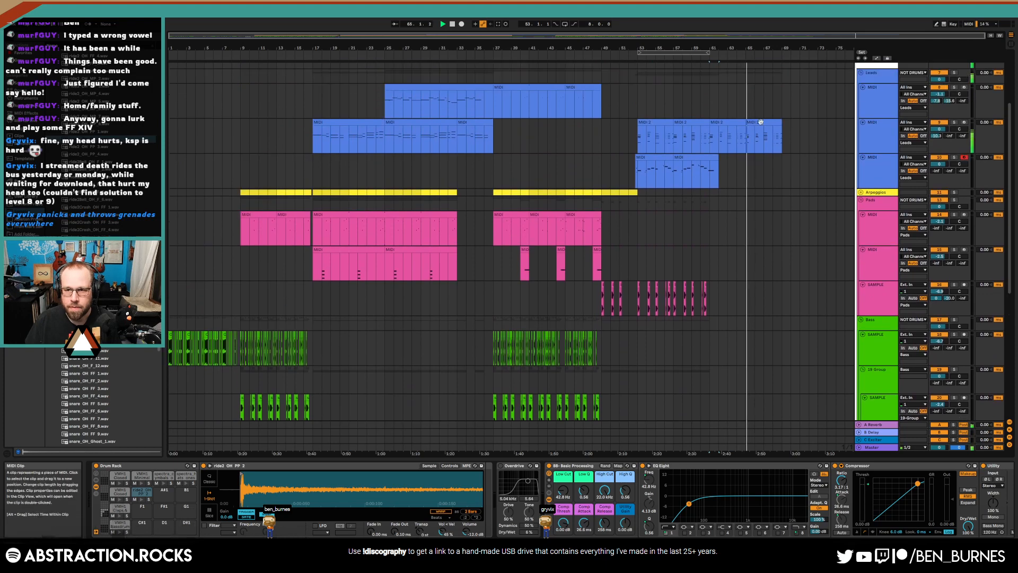
pyautogui.doubleClick(747, 137)
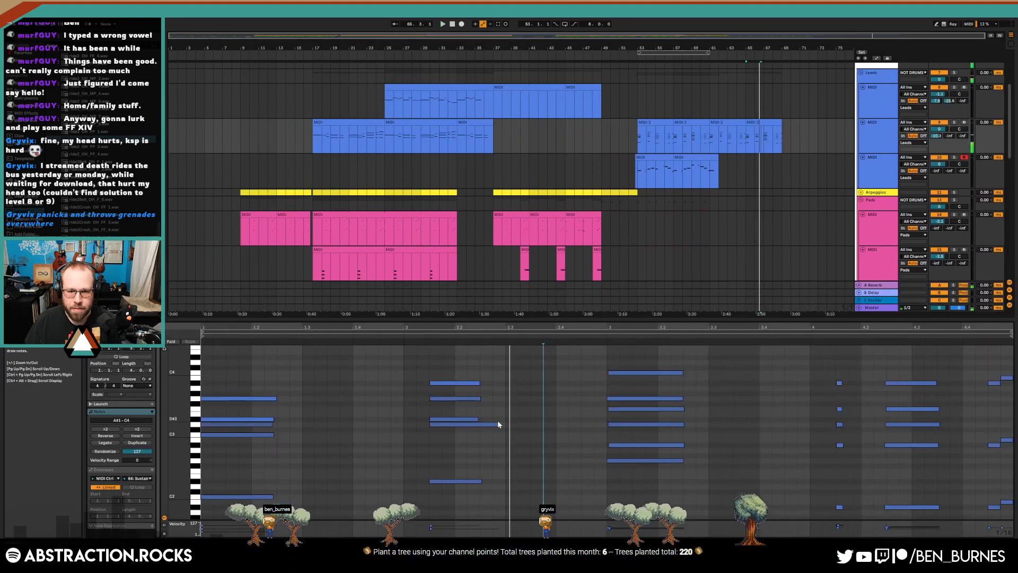
pyautogui.moveTo(479, 419); pyautogui.dragTo(503, 427)
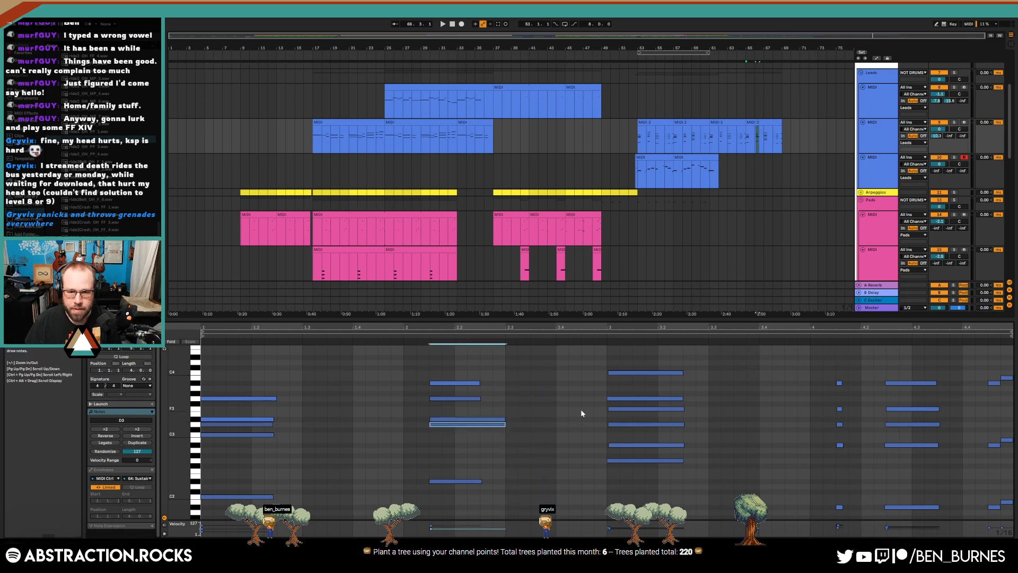
pyautogui.click(558, 408)
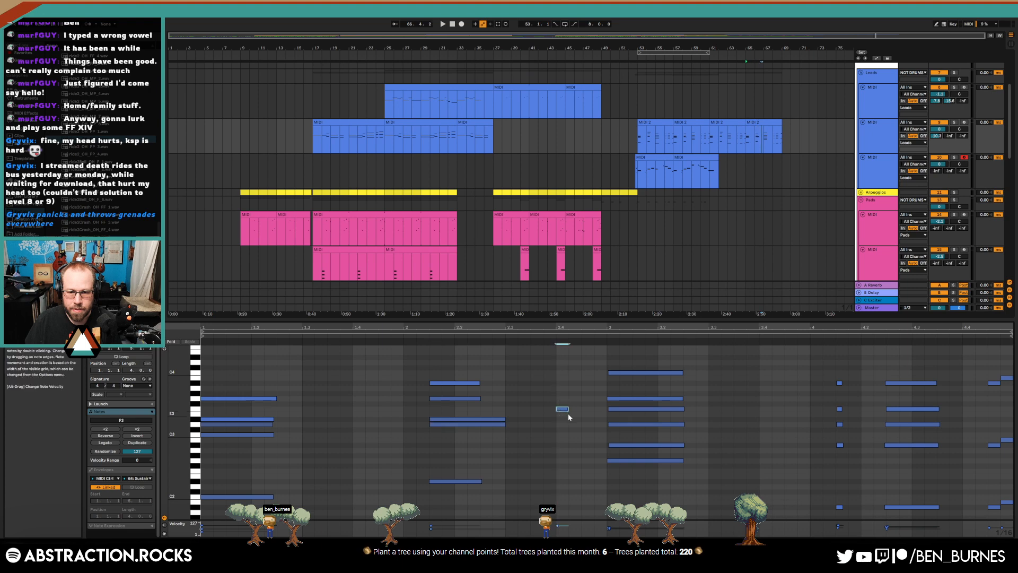
pyautogui.moveTo(571, 418); pyautogui.dragTo(610, 420)
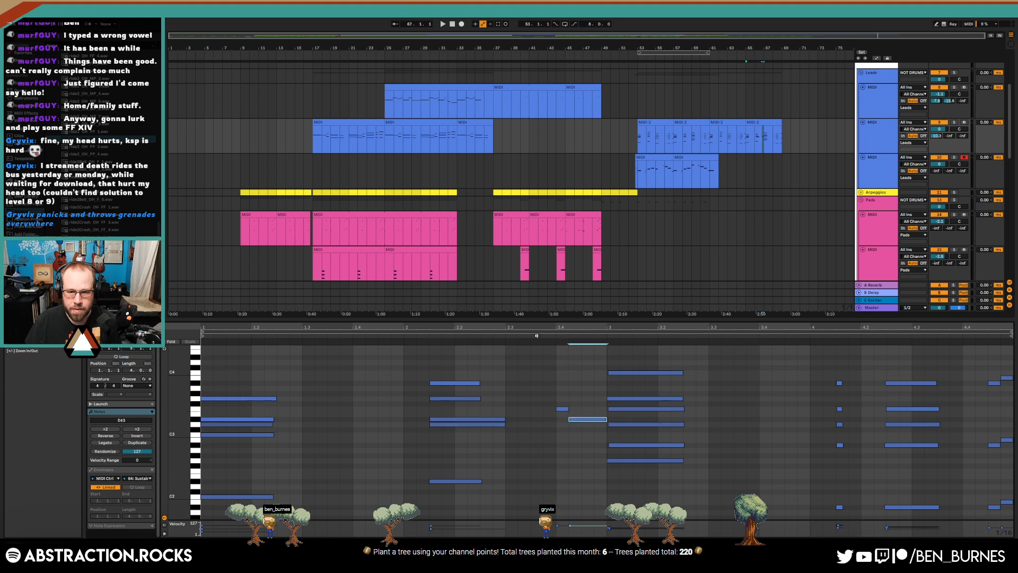
pyautogui.click(537, 335)
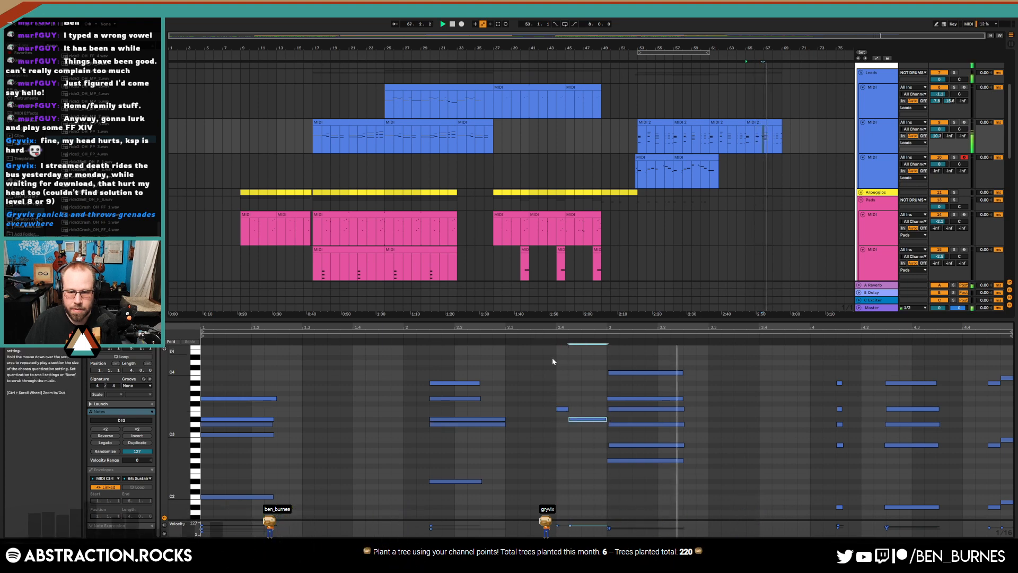
# Raise the two added notes before the third chord five semitones and play them back
pyautogui.press('space')
pyautogui.moveTo(561, 398); pyautogui.dragTo(583, 429)
pyautogui.press('Up')
pyautogui.press('Up')
pyautogui.press('Up')
pyautogui.press('Up')
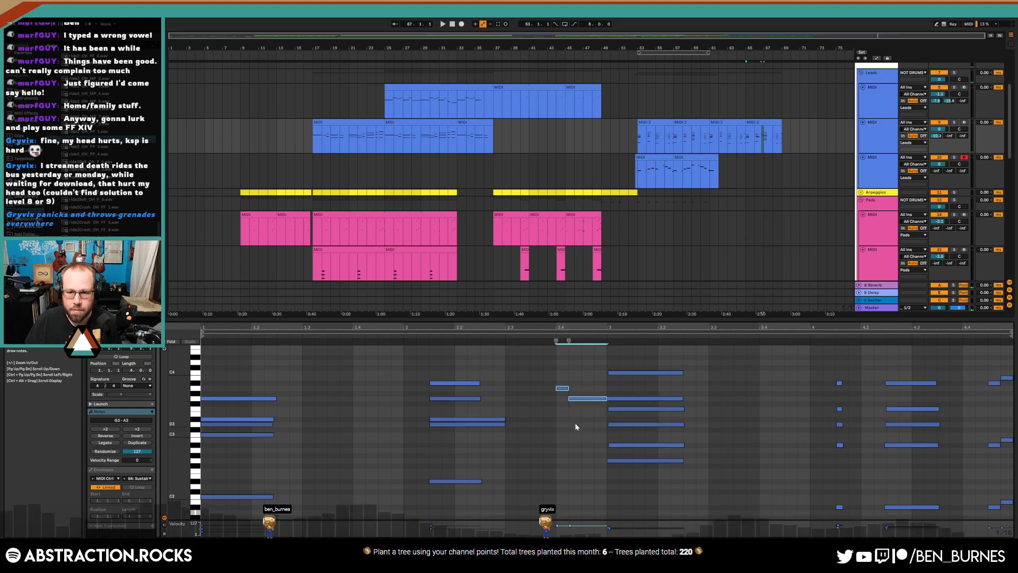
pyautogui.press('Up')
pyautogui.click(542, 336)
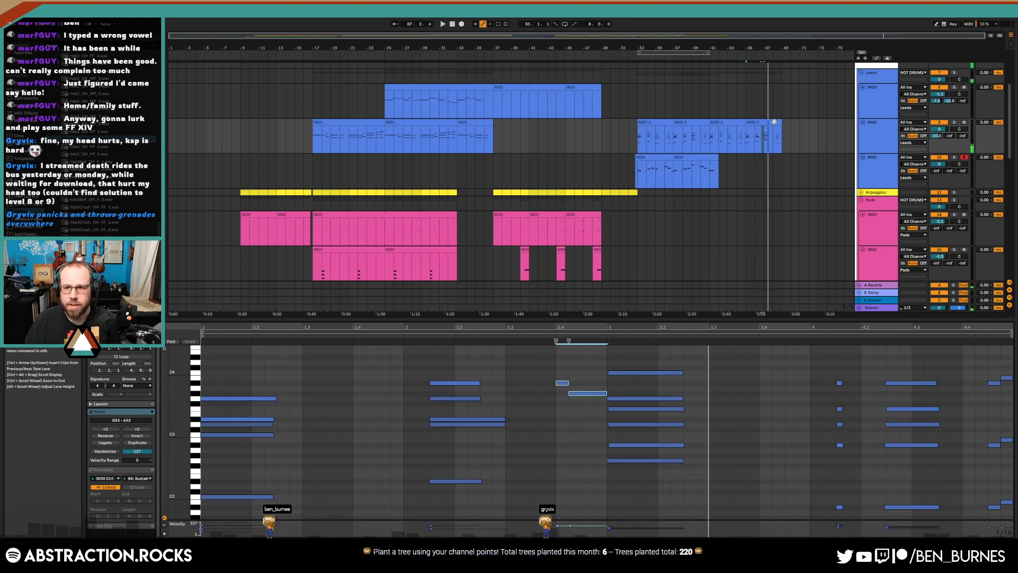
pyautogui.press('space')
# Delete the chord clip at bar 65, remove the closing notes from the clip at bar 61, and play from about bar 60
pyautogui.click(774, 121)
pyautogui.press('Delete')
pyautogui.doubleClick(737, 123)
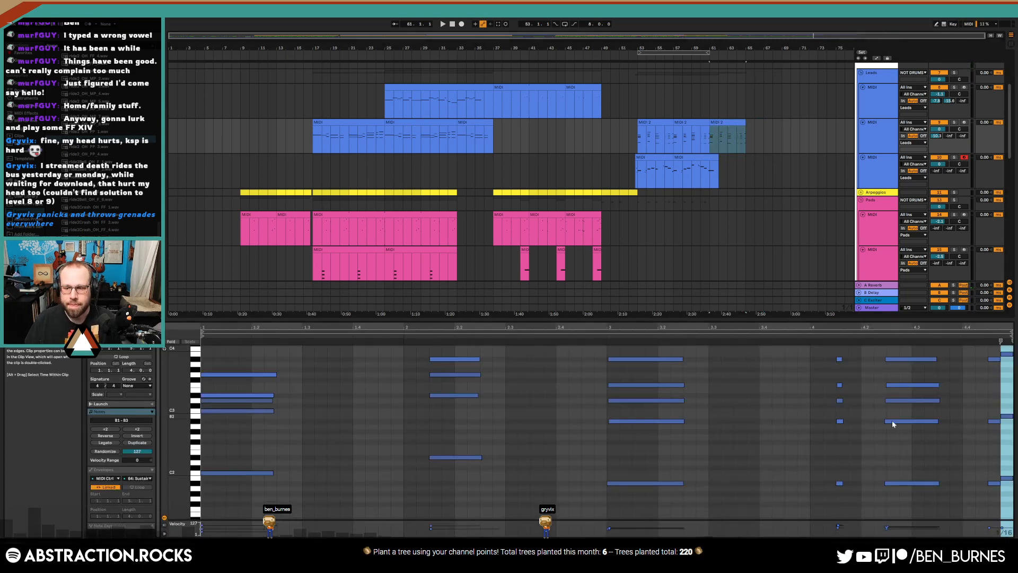
pyautogui.click(710, 145)
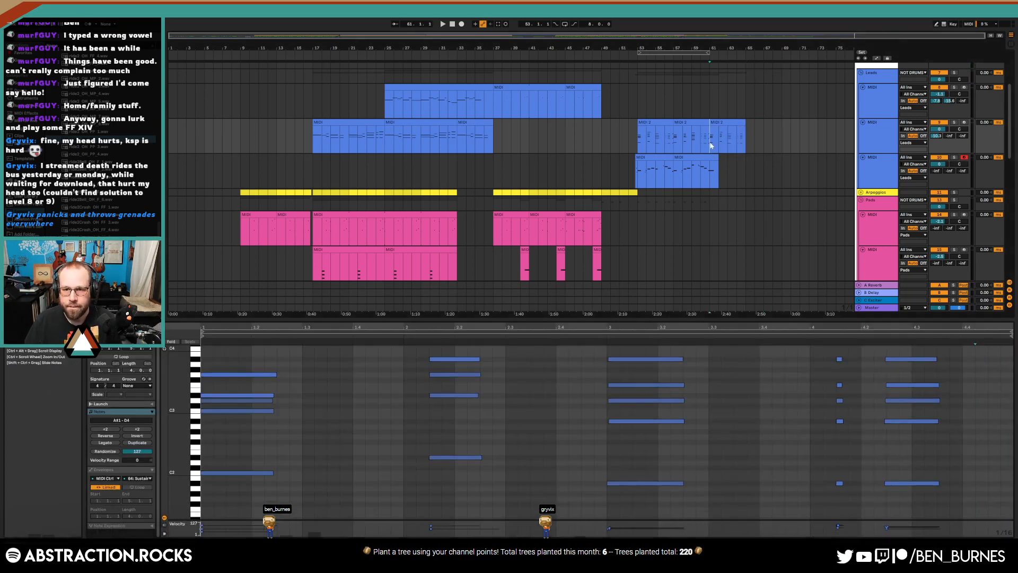
pyautogui.press('space')
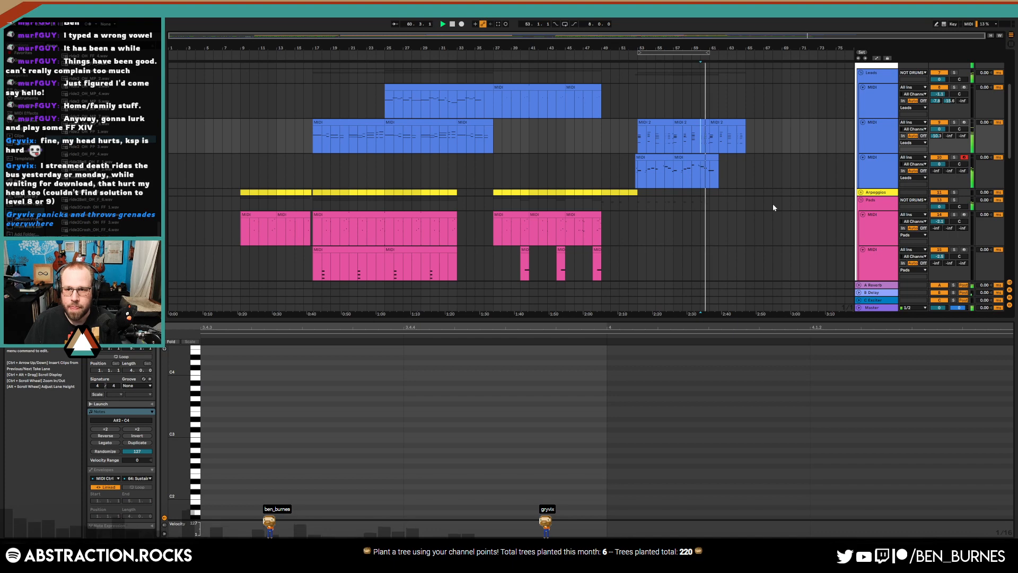
# Lengthen the first two chords in the clip at bar 61 so each sustains almost until the next chord
pyautogui.scroll(5, 746, 147)
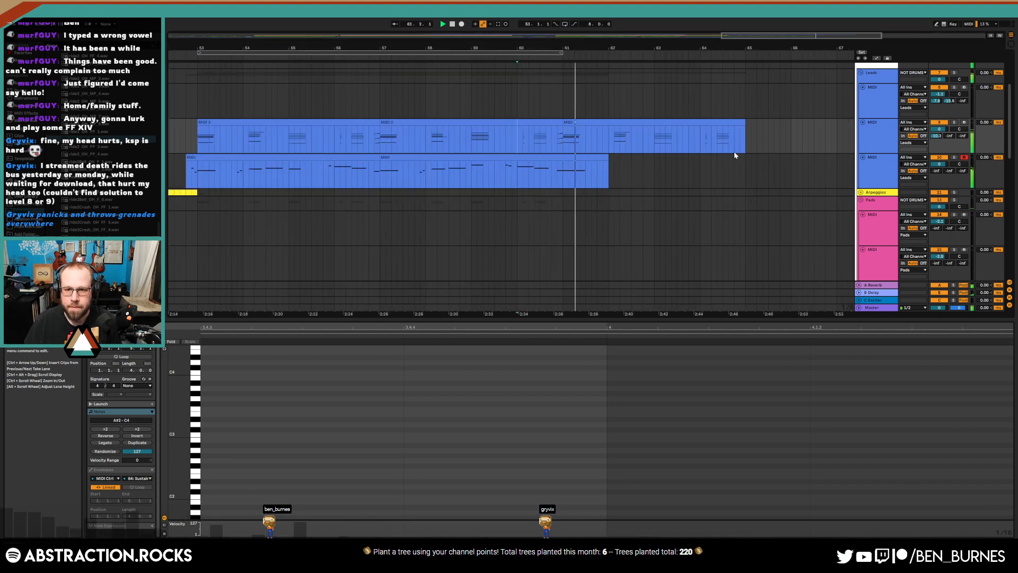
pyautogui.click(657, 122)
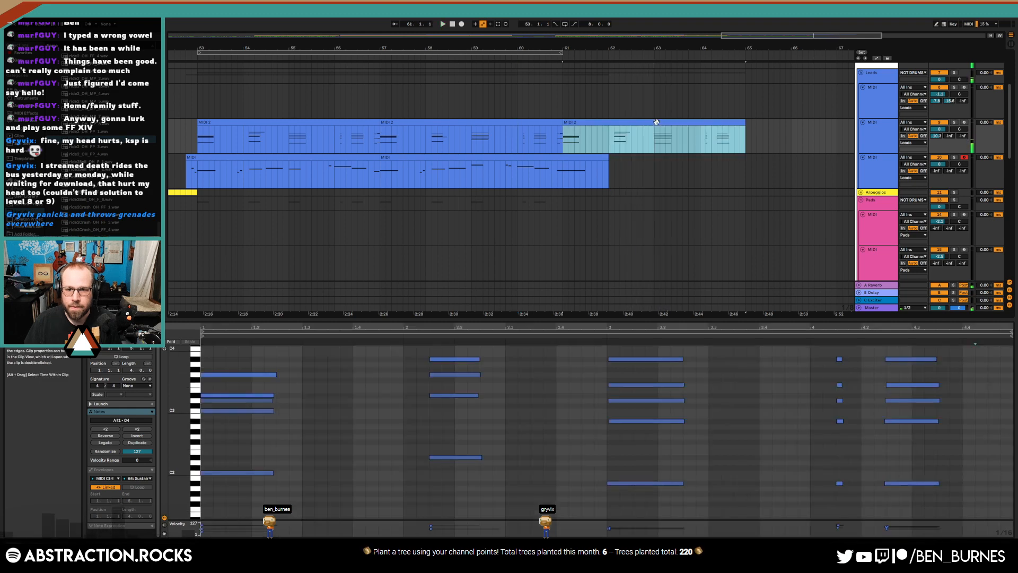
pyautogui.moveTo(244, 362); pyautogui.dragTo(387, 471)
pyautogui.hotkey('shift', 'Right')
pyautogui.hotkey('shift', 'Right')
pyautogui.moveTo(451, 483); pyautogui.dragTo(457, 360)
pyautogui.hotkey('shift', 'Right')
pyautogui.hotkey('shift', 'Right')
pyautogui.hotkey('shift', 'Right')
pyautogui.hotkey('shift', 'Right')
pyautogui.hotkey('shift', 'Right')
pyautogui.hotkey('shift', 'Right')
pyautogui.hotkey('shift', 'Right')
pyautogui.hotkey('shift', 'Right')
pyautogui.hotkey('shift', 'Right')
pyautogui.hotkey('shift', 'Right')
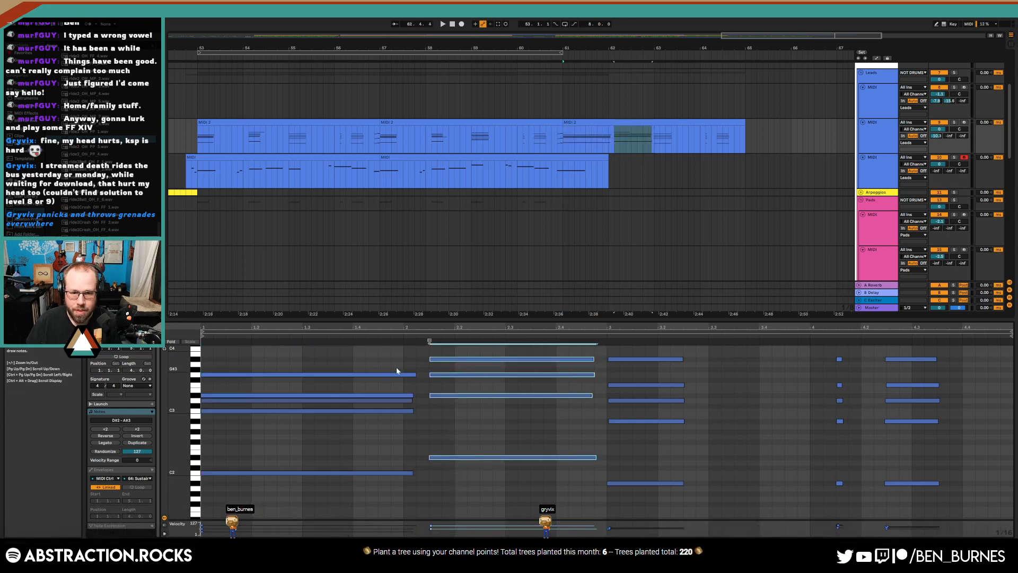
# Shorten the second chord by one sixteenth and the first chord by two sixteenths
pyautogui.hotkey('shift', 'Left')
pyautogui.moveTo(396, 369); pyautogui.dragTo(377, 525)
pyautogui.hotkey('shift', 'Left')
pyautogui.hotkey('shift', 'Left')
# Add a short C2 before the second chord, move that chord a sixteenth earlier, and trim the C2 to meet it
pyautogui.click(407, 472)
pyautogui.moveTo(408, 472)
pyautogui.mouseDown()
pyautogui.moveTo(598, 480)
pyautogui.moveTo(423, 475)
pyautogui.mouseUp()
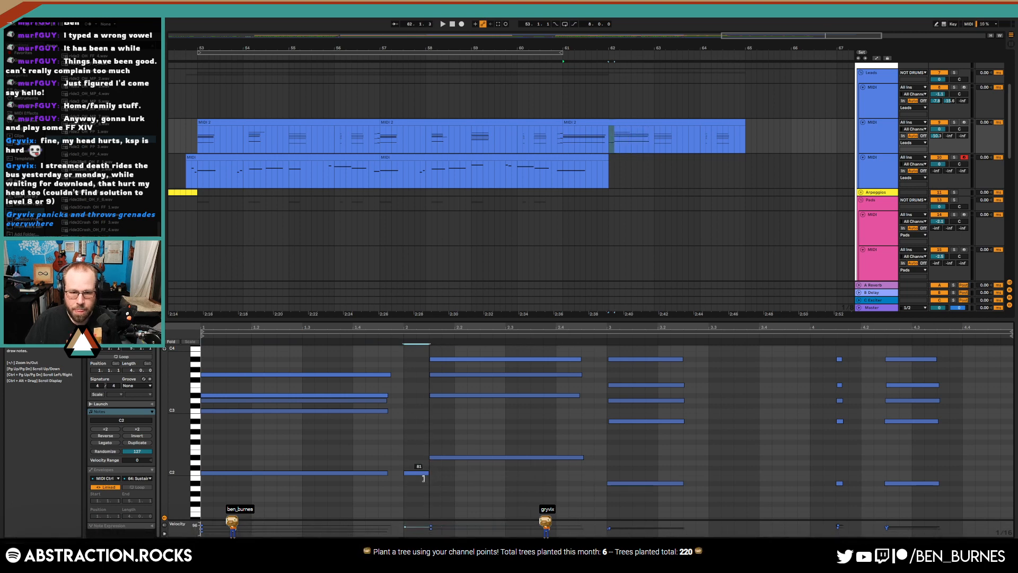
pyautogui.moveTo(429, 473); pyautogui.dragTo(426, 472)
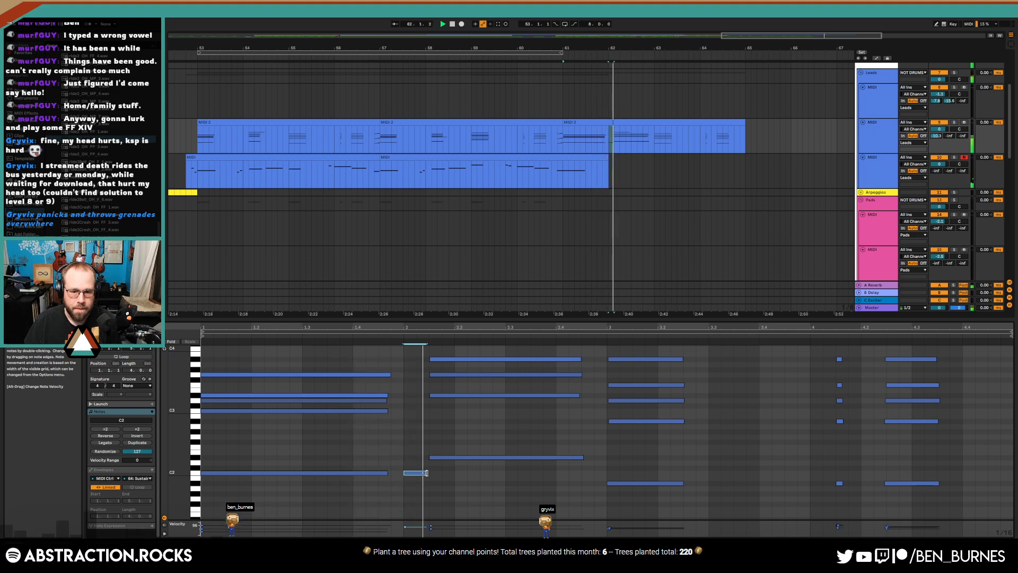
pyautogui.moveTo(480, 484); pyautogui.dragTo(501, 345)
pyautogui.press('Left')
pyautogui.moveTo(425, 473); pyautogui.dragTo(418, 472)
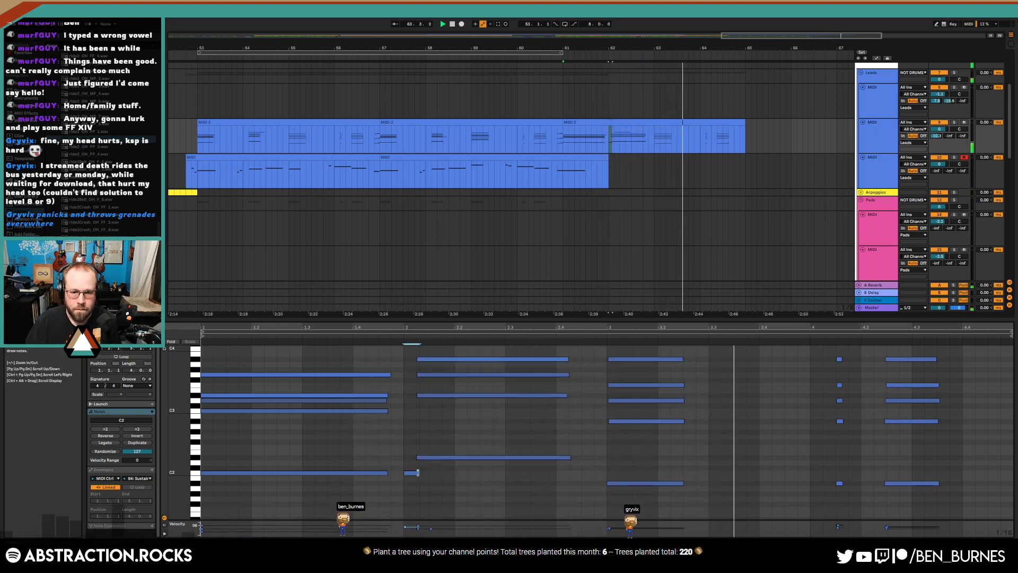
# Lengthen the third chord so it ends just before the short chord stab
pyautogui.moveTo(623, 506); pyautogui.dragTo(678, 351)
pyautogui.hotkey('shift', 'Right')
pyautogui.hotkey('shift', 'Right')
pyautogui.hotkey('shift', 'Right')
pyautogui.hotkey('shift', 'Right')
pyautogui.hotkey('shift', 'Right')
pyautogui.hotkey('shift', 'Right')
pyautogui.hotkey('shift', 'Right')
pyautogui.hotkey('shift', 'Right')
pyautogui.hotkey('shift', 'Right')
pyautogui.hotkey('shift', 'Right')
pyautogui.hotkey('shift', 'Right')
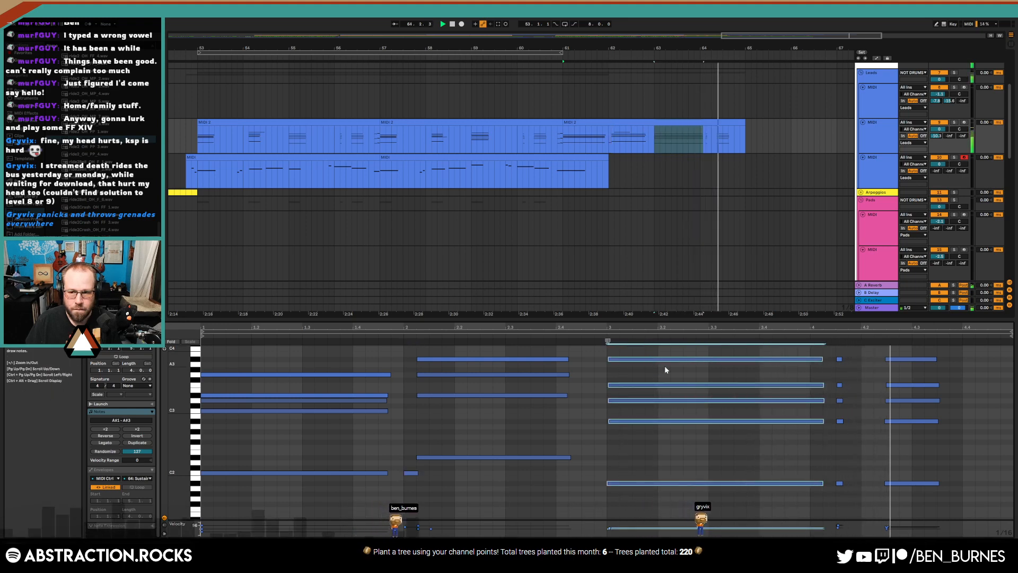
# Lengthen the final chord of the clip by five sixteenths so it sustains almost to bar 65
pyautogui.moveTo(893, 350); pyautogui.dragTo(904, 499)
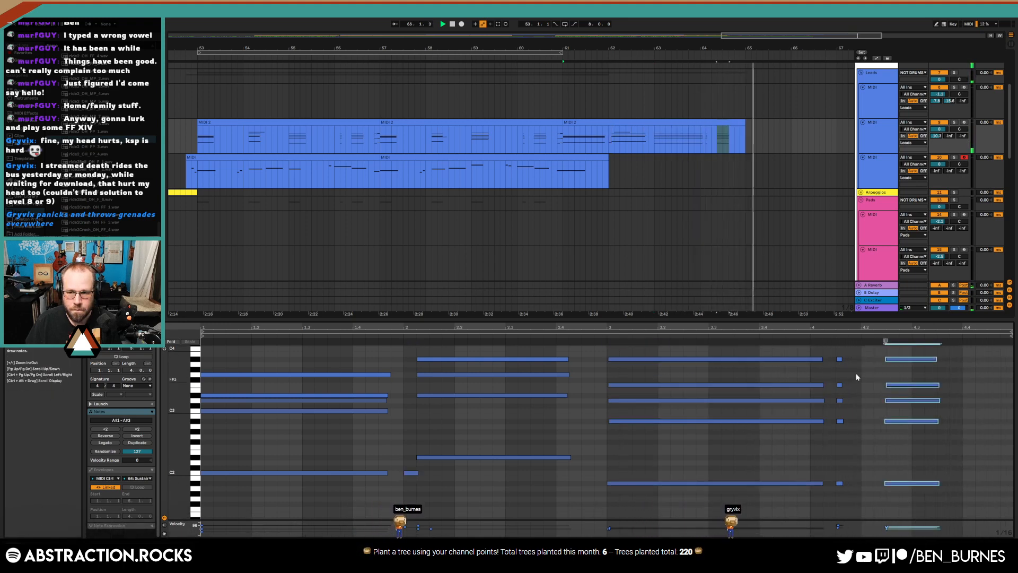
pyautogui.hotkey('shift', 'Right')
pyautogui.hotkey('shift', 'Right')
pyautogui.hotkey('shift', 'Right')
pyautogui.hotkey('shift', 'Right')
pyautogui.hotkey('shift', 'Right')
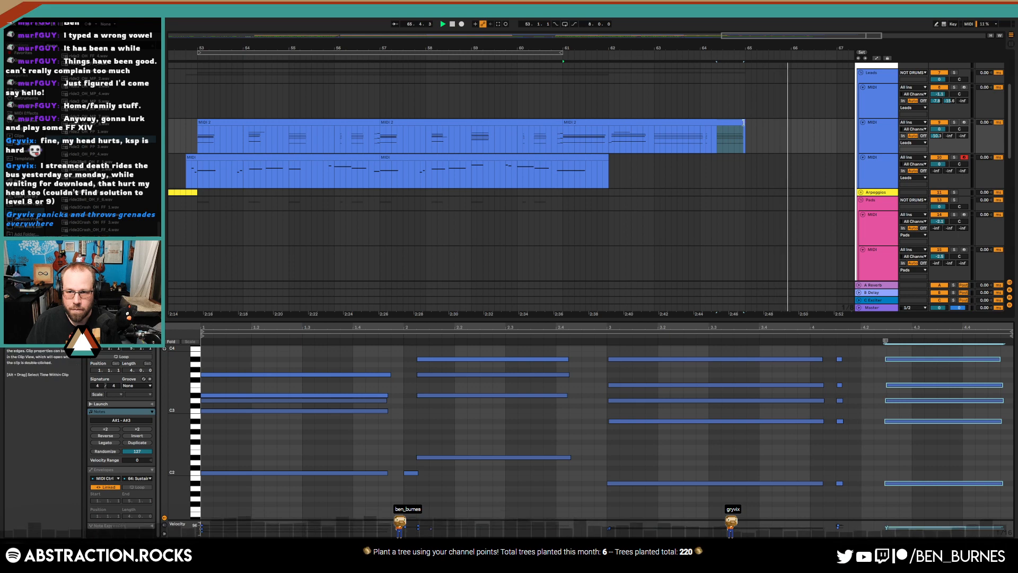
# Extend the chord clip to bar 66 and lengthen its final chord almost to the new clip end
pyautogui.moveTo(744, 123); pyautogui.dragTo(791, 122)
pyautogui.moveTo(802, 350); pyautogui.dragTo(781, 504)
pyautogui.hotkey('shift', 'Right')
pyautogui.hotkey('shift', 'Right')
pyautogui.hotkey('shift', 'Right')
pyautogui.hotkey('shift', 'Right')
pyautogui.hotkey('shift', 'Right')
pyautogui.hotkey('shift', 'Right')
pyautogui.hotkey('shift', 'Right')
pyautogui.hotkey('shift', 'Right')
pyautogui.hotkey('shift', 'Right')
pyautogui.hotkey('shift', 'Right')
pyautogui.hotkey('shift', 'Right')
pyautogui.hotkey('shift', 'Right')
pyautogui.hotkey('shift', 'Right')
pyautogui.hotkey('shift', 'Right')
pyautogui.hotkey('shift', 'Right')
pyautogui.hotkey('shift', 'Right')
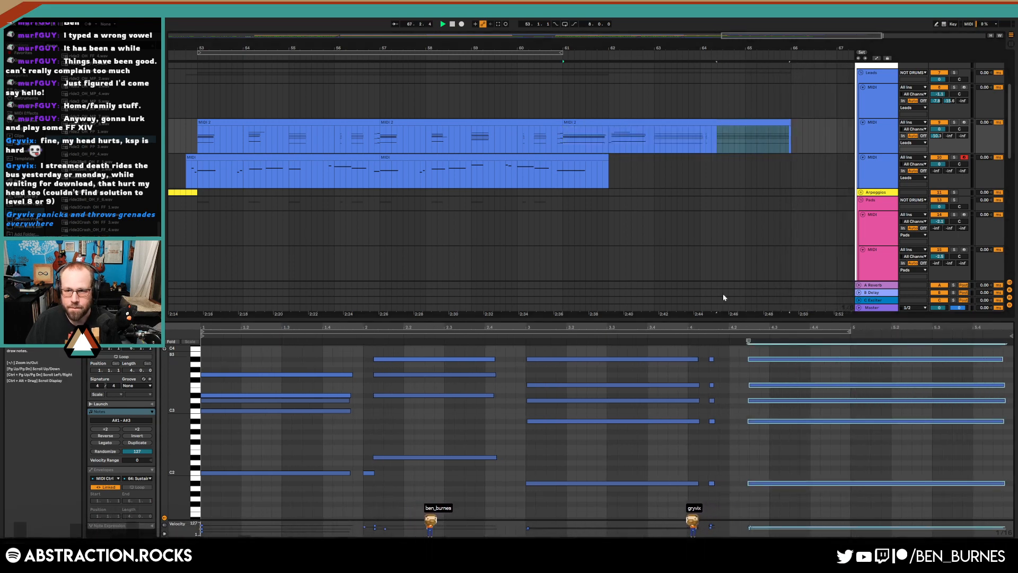
# Play back the section from just before bar 53
pyautogui.click(186, 134)
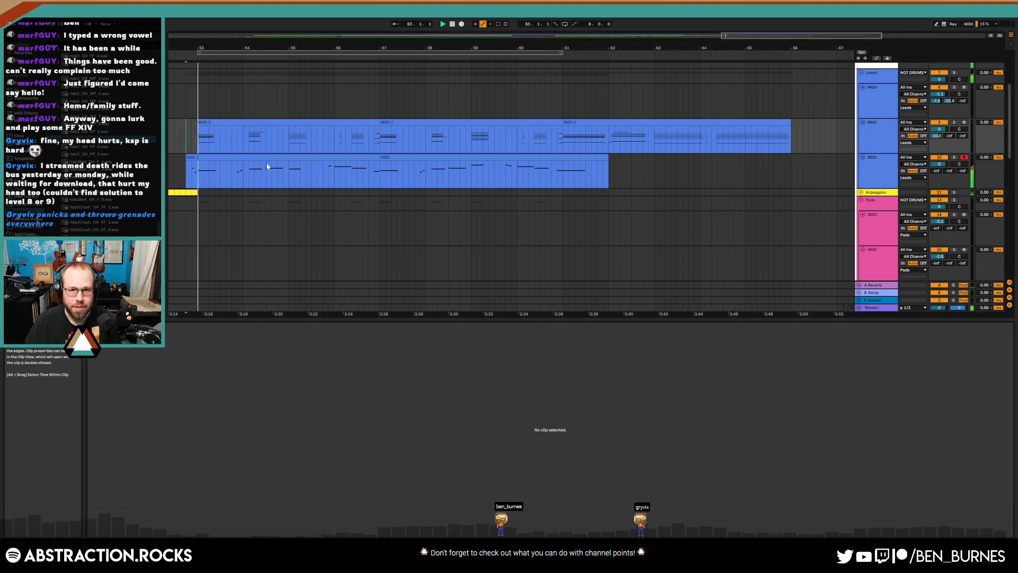
pyautogui.hotkey('shift', 'Tab')
pyautogui.scroll(-1, 625, 285)
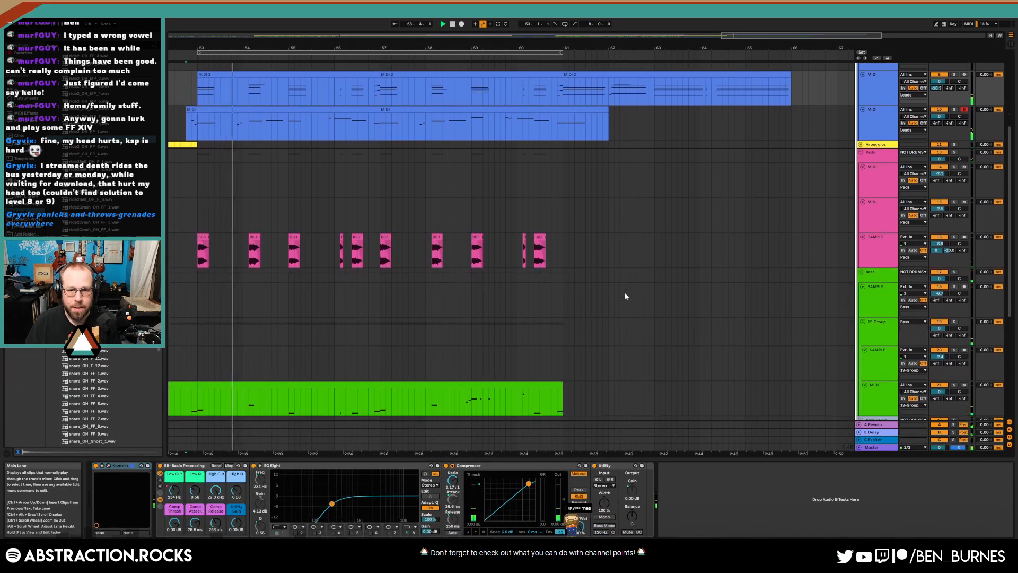
# Duplicate the bar 53 stab clip on the Pads sample track and place the copy at bar 61
pyautogui.click(203, 237)
pyautogui.hotkey('ctrl', 'c')
pyautogui.click(615, 258)
pyautogui.hotkey('ctrl', 'v')
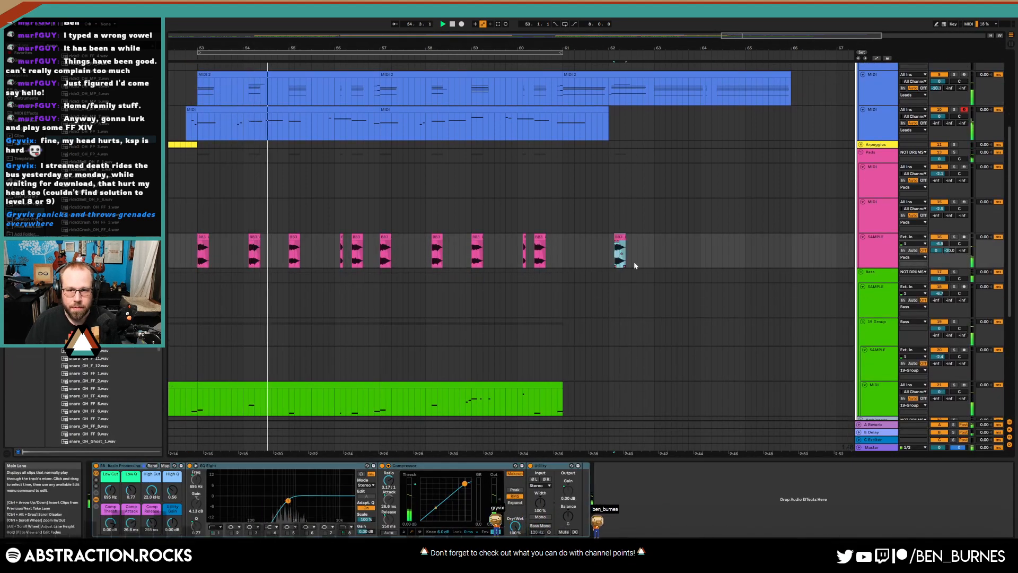
pyautogui.moveTo(617, 237); pyautogui.dragTo(566, 238)
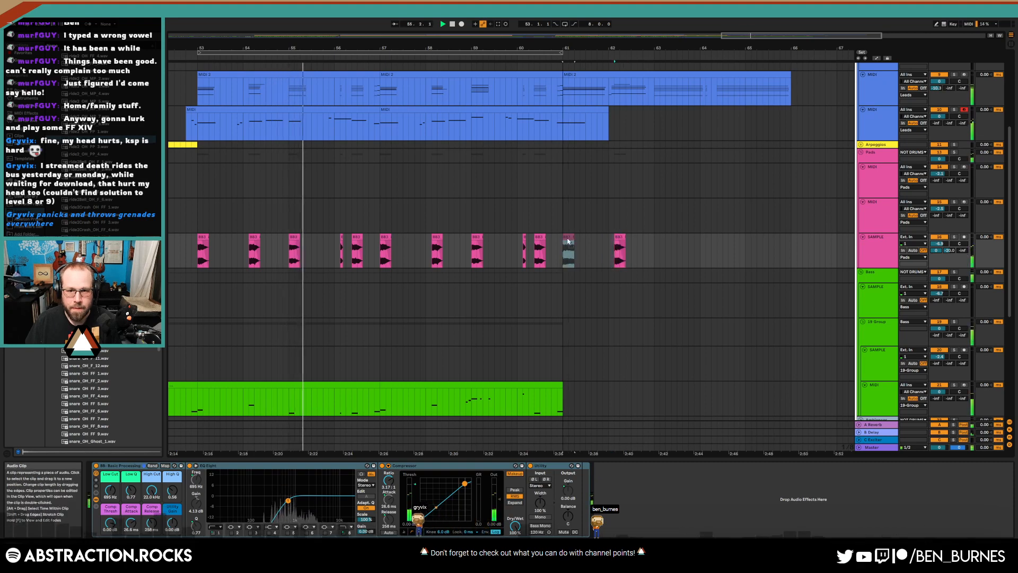
# Extend the last bass MIDI clip one beat past bar 61 and add a short A#0 before the preceding bass clip's final B0
pyautogui.scroll(-3, 610, 284)
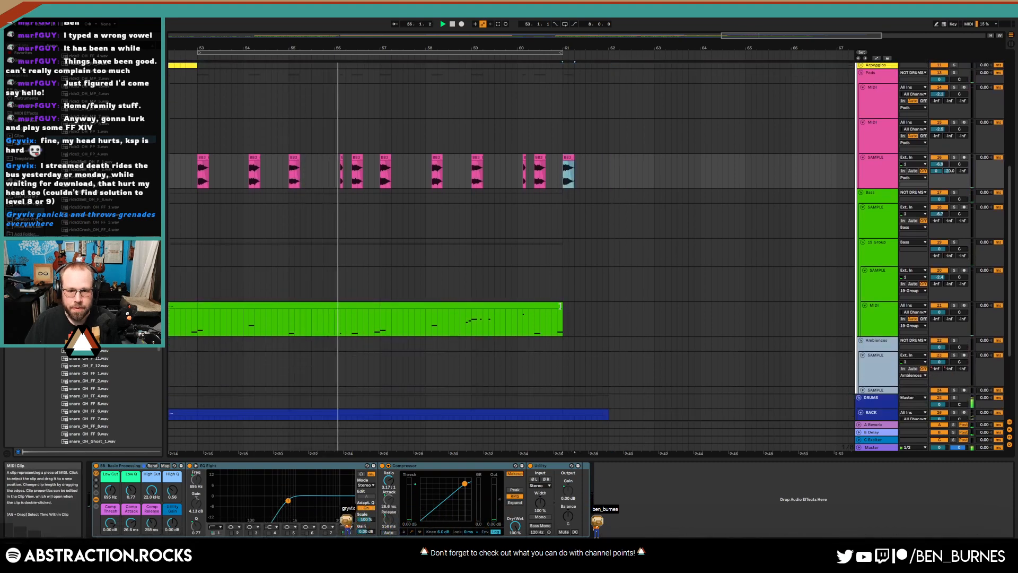
pyautogui.moveTo(560, 306); pyautogui.dragTo(575, 309)
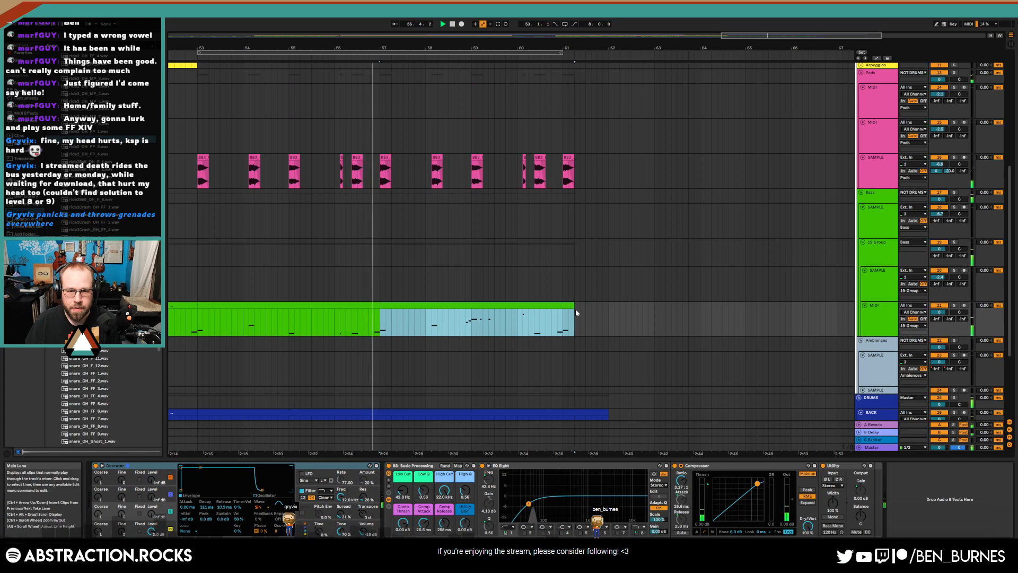
pyautogui.doubleClick(377, 312)
pyautogui.doubleClick(994, 455)
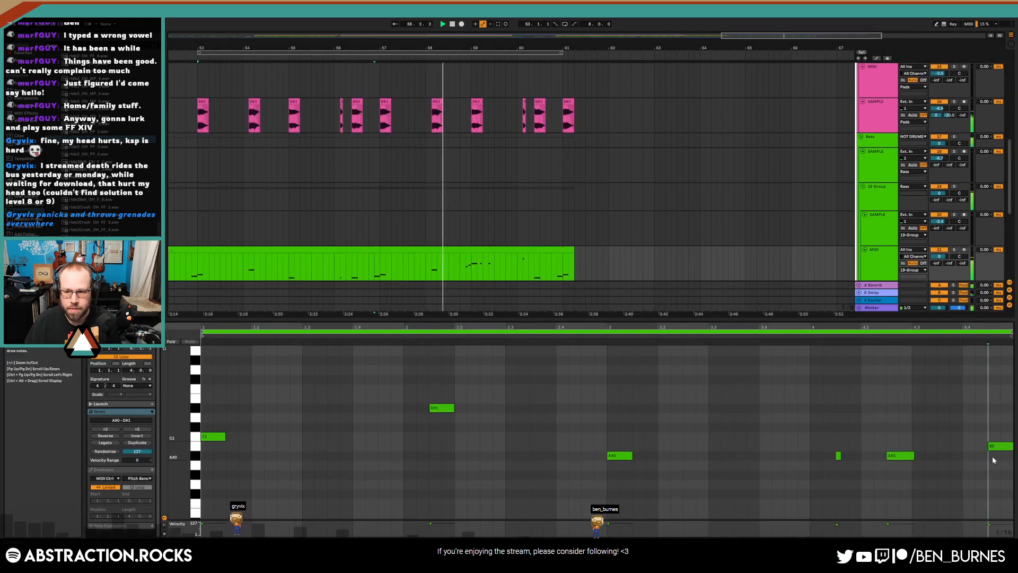
pyautogui.moveTo(994, 455); pyautogui.dragTo(994, 442)
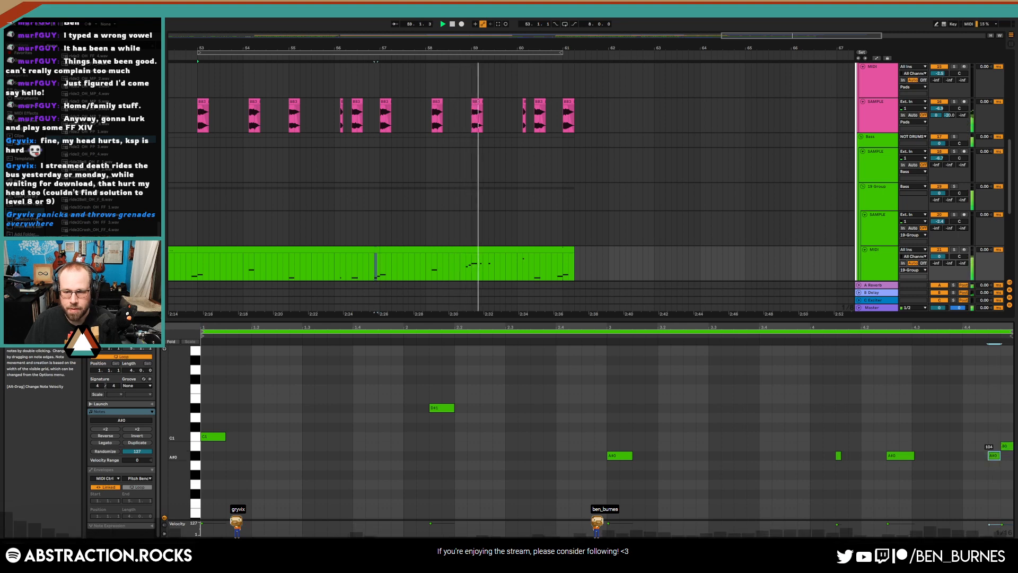
# In the last bass clip, lower the B0 before bar 61 to A#0, shorten it and add a short B0 after it
pyautogui.click(550, 251)
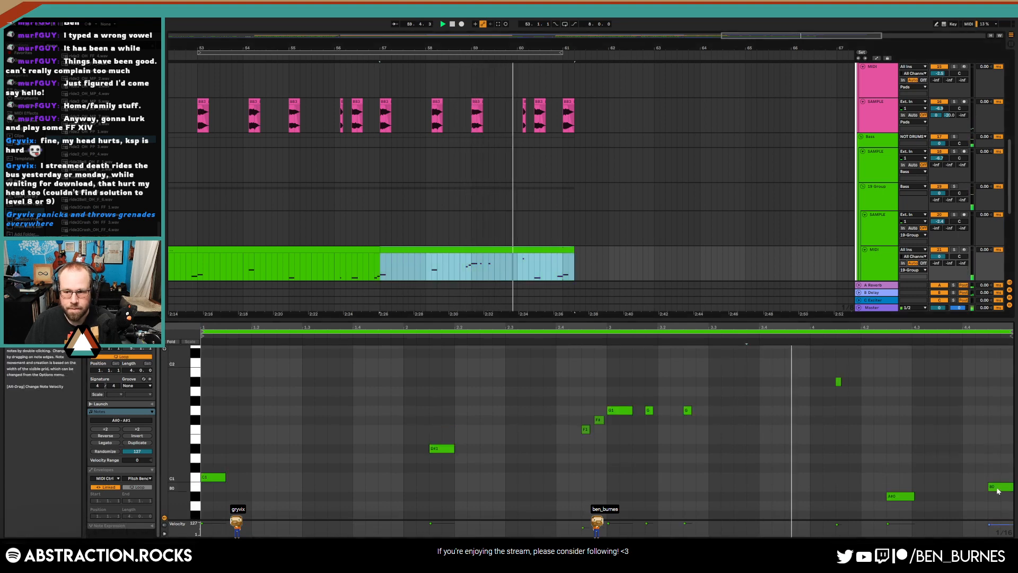
pyautogui.click(997, 488)
pyautogui.press('Left')
pyautogui.press('Right')
pyautogui.press('Down')
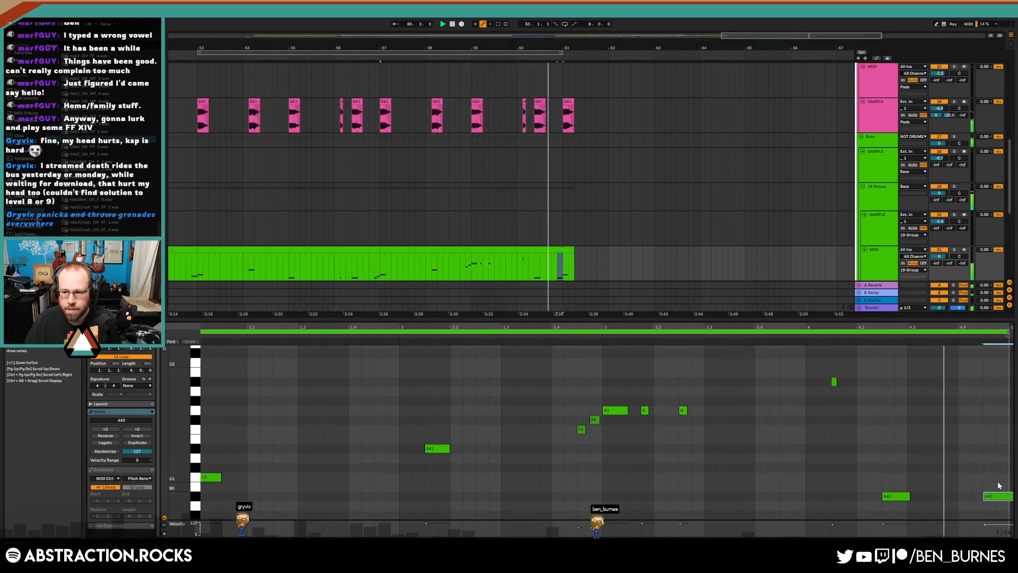
pyautogui.doubleClick(1001, 486)
pyautogui.moveTo(1012, 497); pyautogui.dragTo(997, 497)
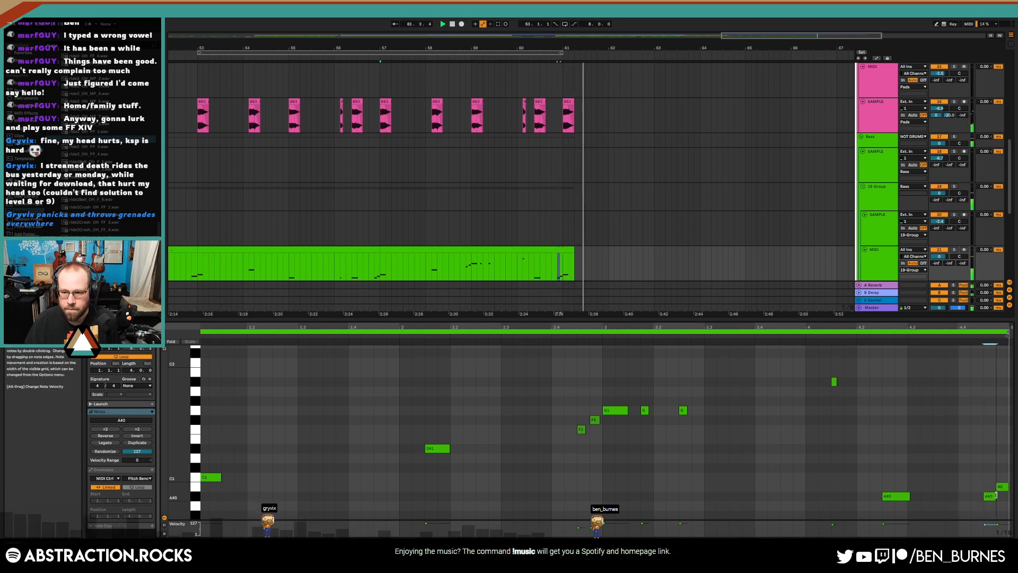
pyautogui.hotkey('shift', 'Tab')
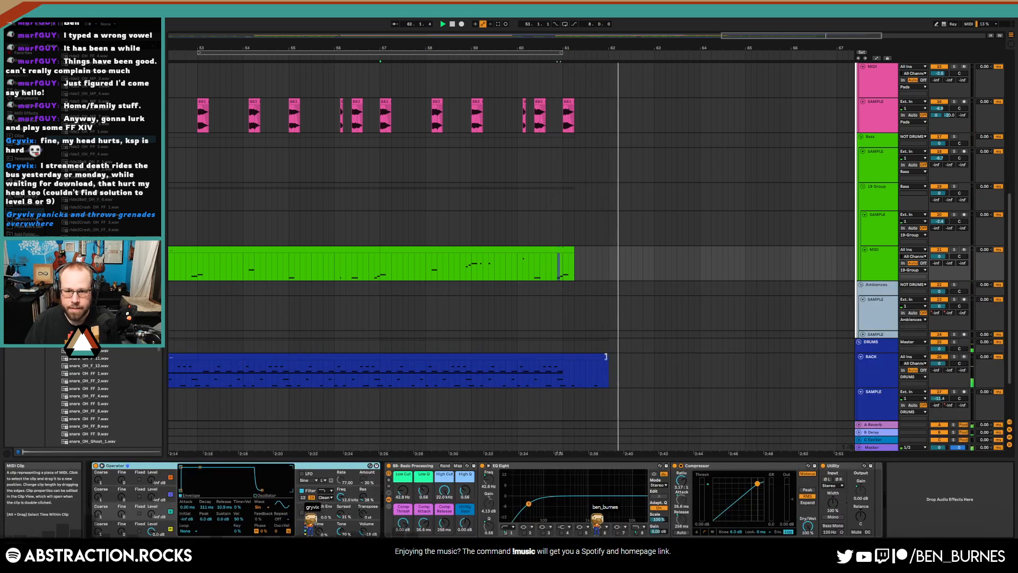
# Extend the drum rack clip to the middle of bar 62 and the lead chord clip to bar 67
pyautogui.moveTo(608, 357); pyautogui.dragTo(631, 361)
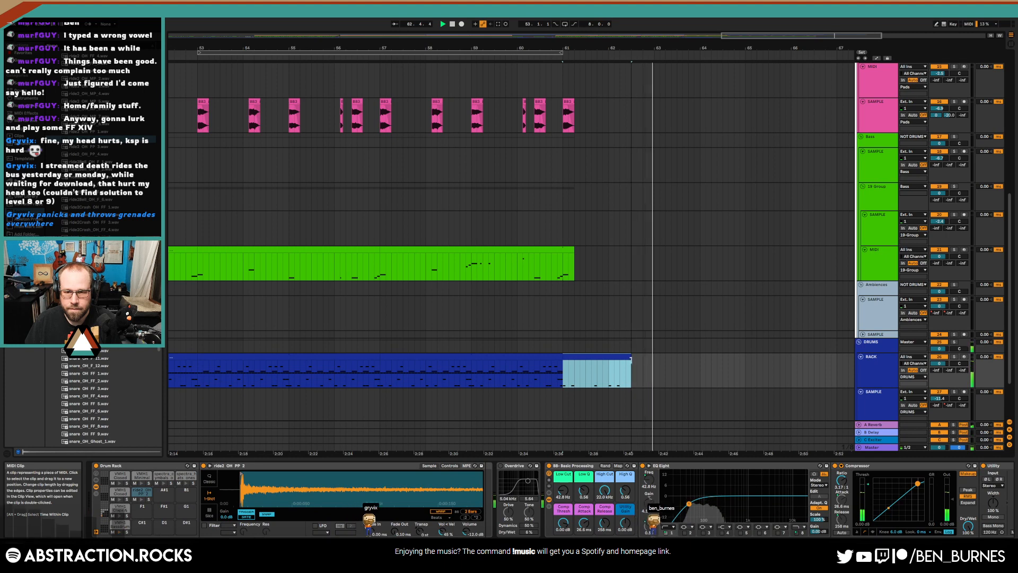
pyautogui.scroll(10, 668, 339)
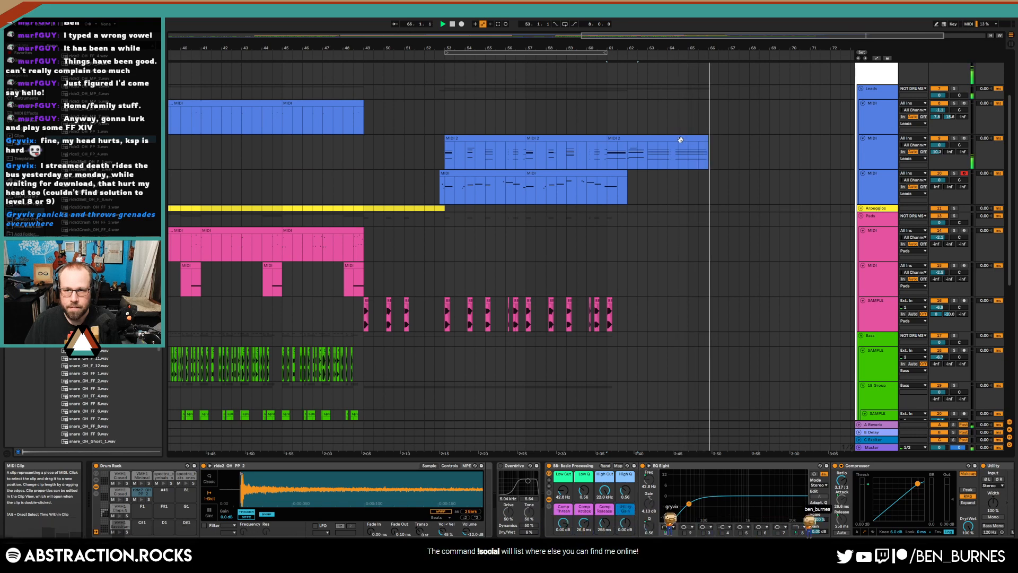
pyautogui.moveTo(707, 136); pyautogui.dragTo(749, 142)
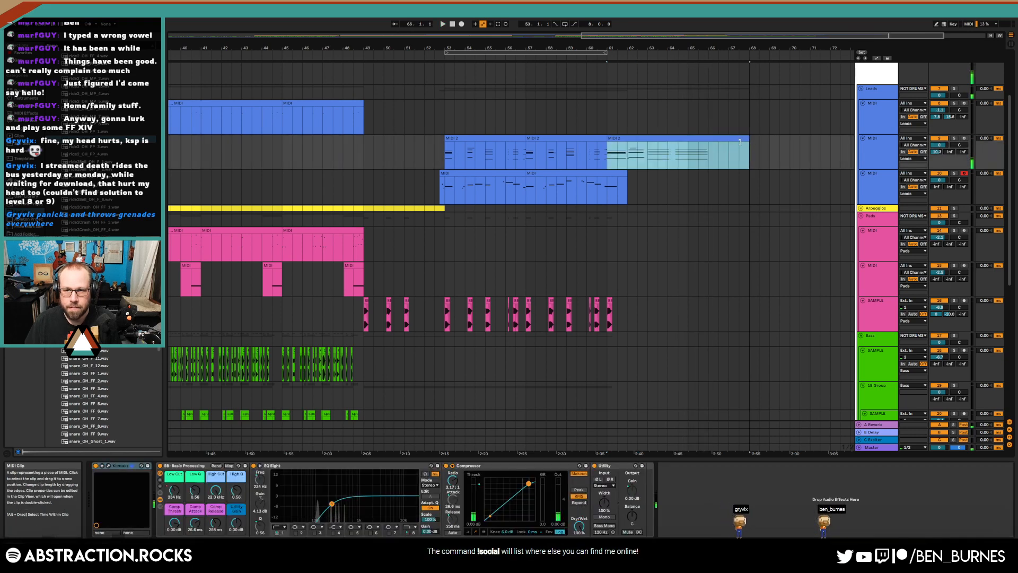
# Examine the sustain pedal envelope of the ending chord clip
pyautogui.doubleClick(712, 137)
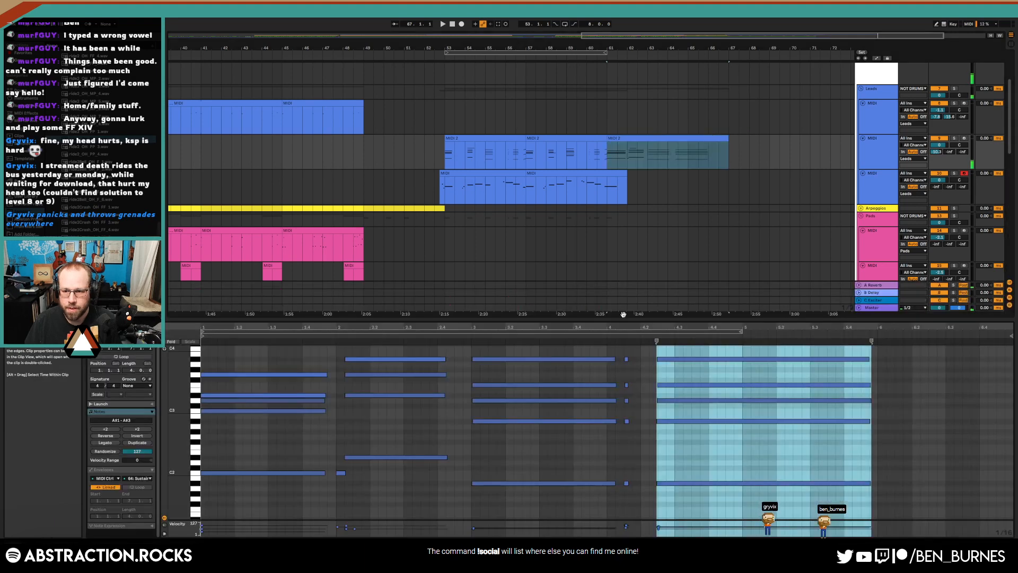
pyautogui.click(124, 470)
pyautogui.press('b')
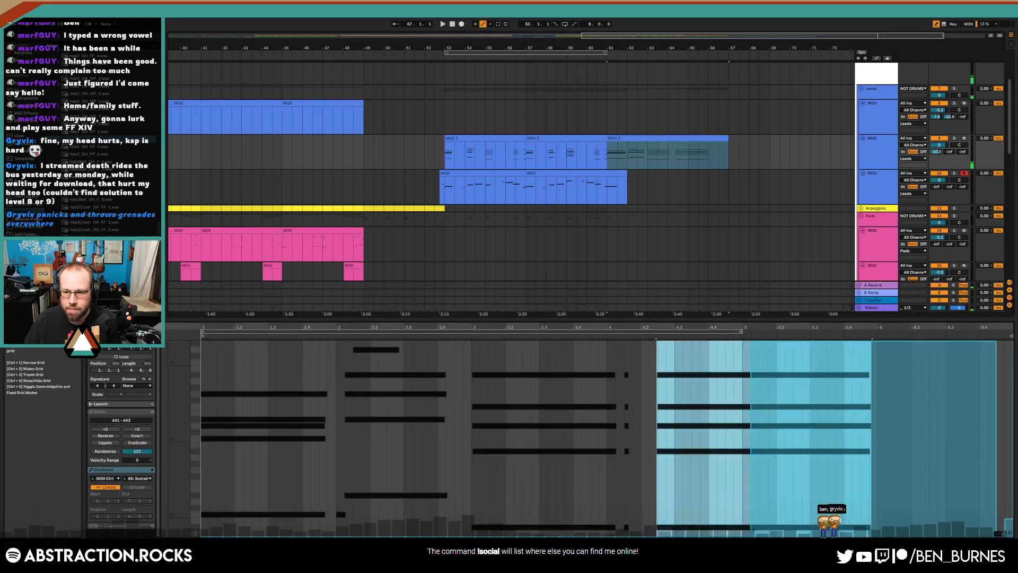
pyautogui.press('b')
# Play back the ending from the second half of bar 60 and review the tracks across the whole arrangement
pyautogui.click(598, 153)
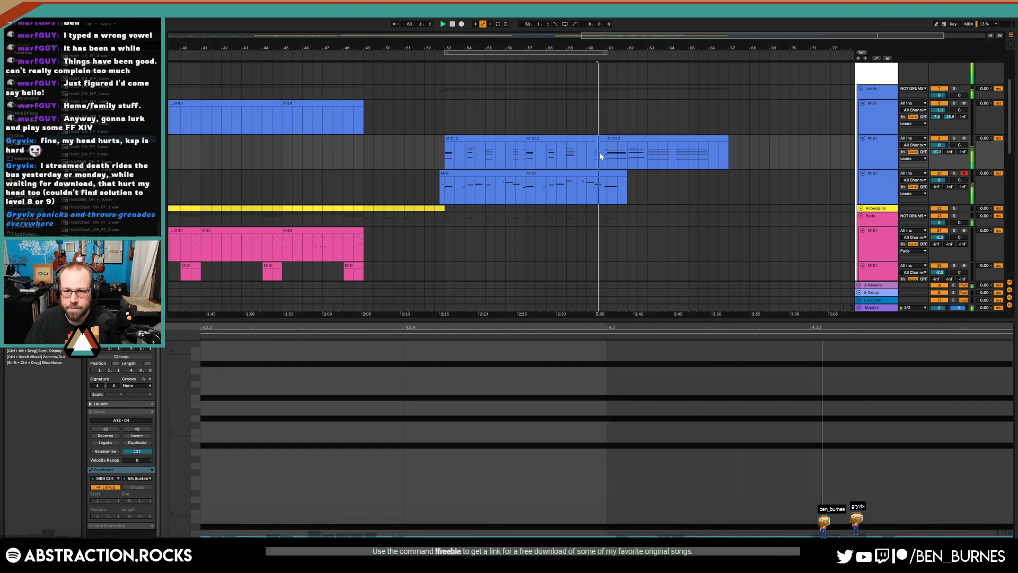
pyautogui.press('space')
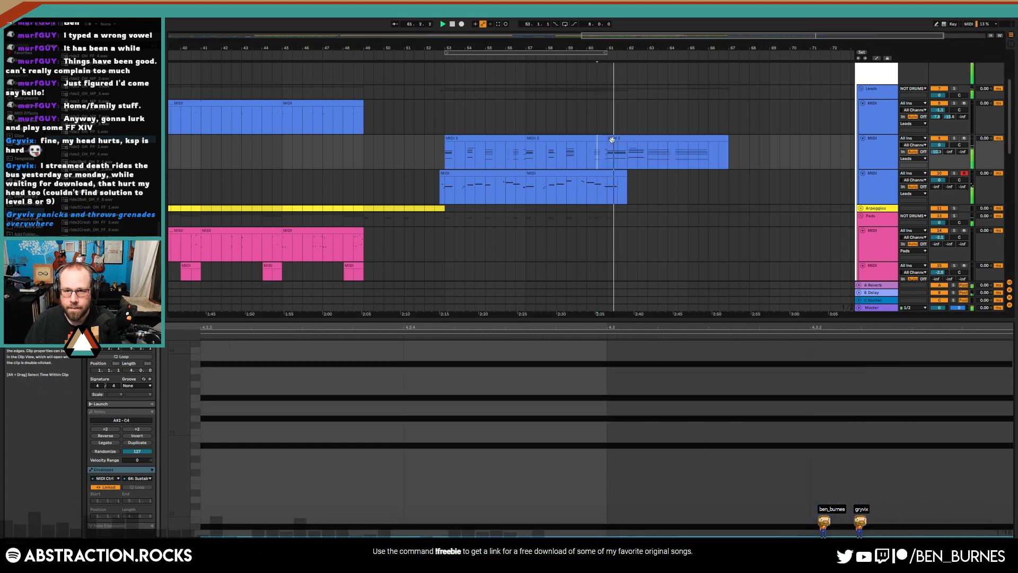
pyautogui.press('w')
pyautogui.hotkey('shift', 'Tab')
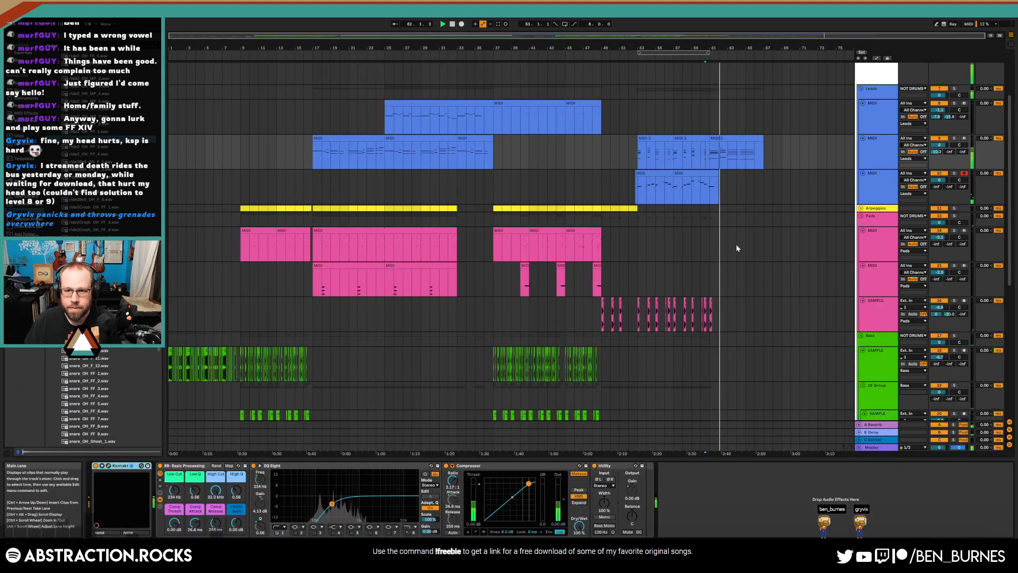
pyautogui.scroll(-5, 737, 244)
pyautogui.scroll(-1, 746, 289)
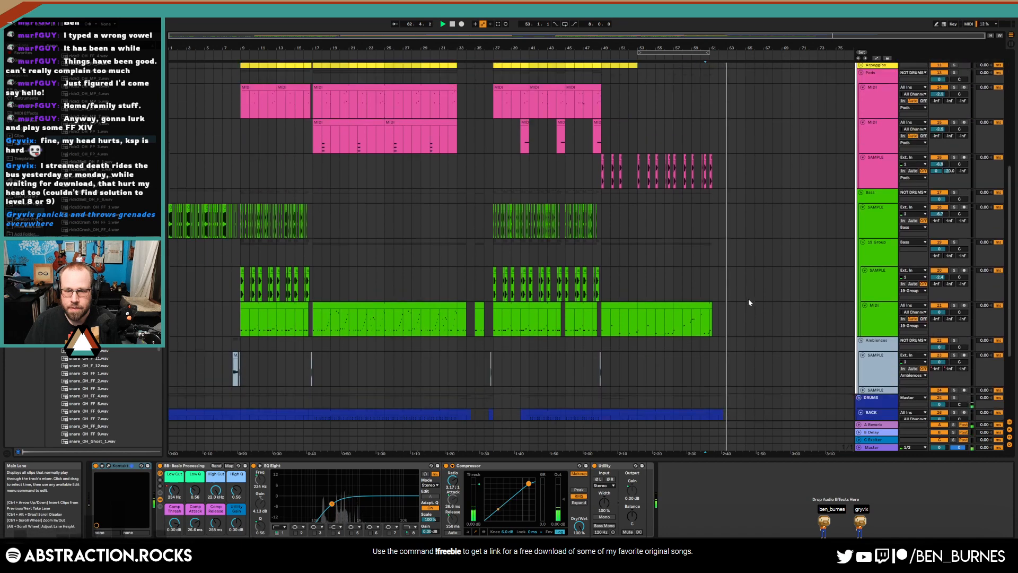
pyautogui.scroll(4, 747, 121)
# In the ending chord clip, lengthen the second chord's D4 almost to the short stab and add a C4 to the stab
pyautogui.doubleClick(731, 83)
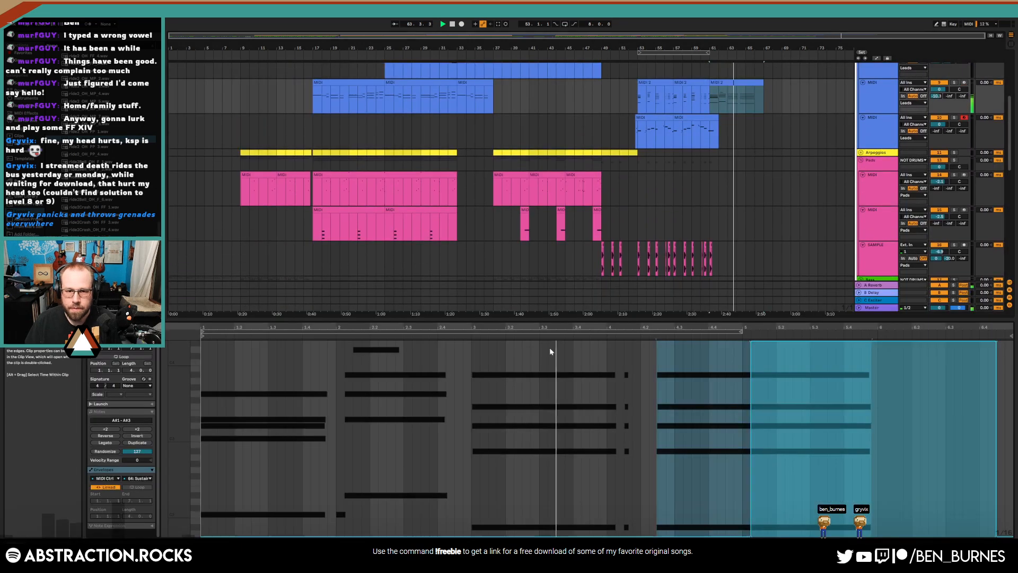
pyautogui.click(120, 412)
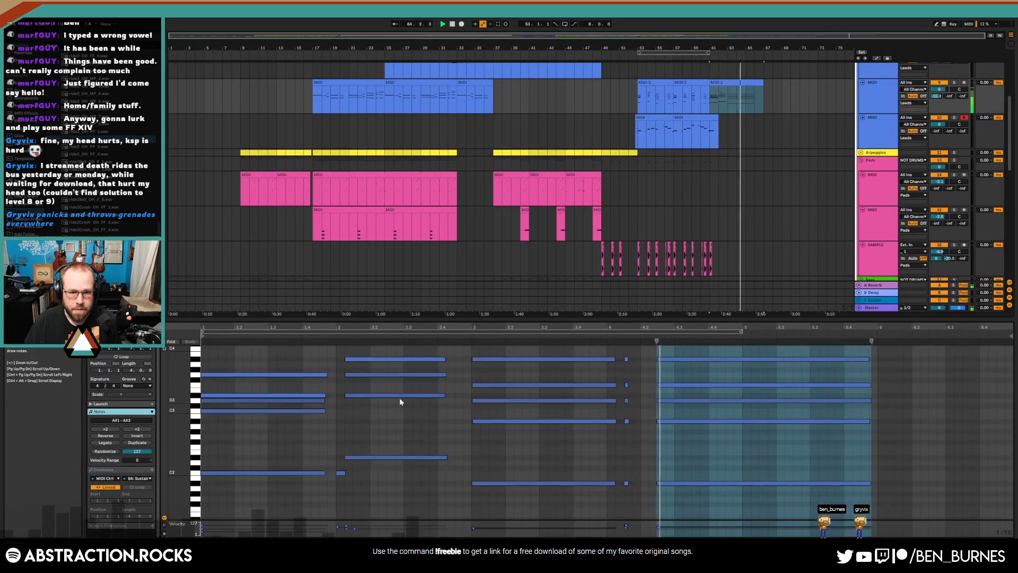
pyautogui.scroll(1, 404, 389)
pyautogui.moveTo(399, 369); pyautogui.dragTo(608, 381)
pyautogui.doubleClick(628, 381)
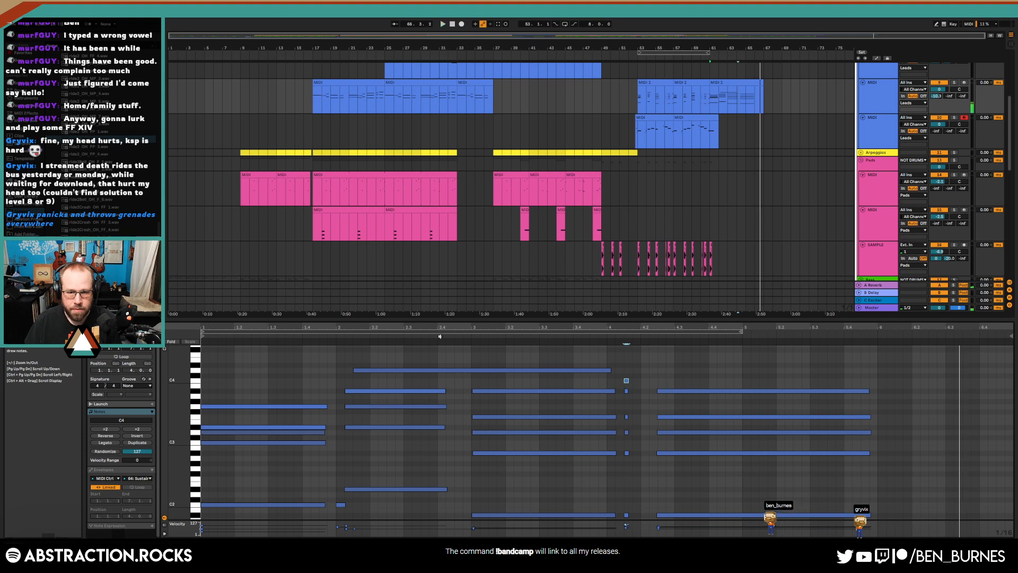
# Play the ending from just before bar 63 and move the short stab's C4 note down
pyautogui.click(440, 336)
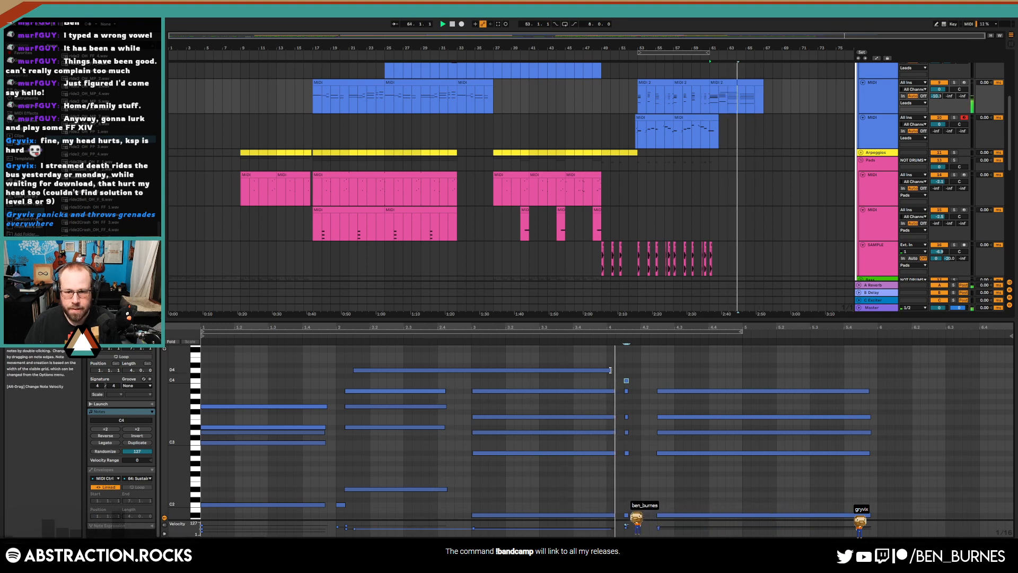
pyautogui.moveTo(627, 381)
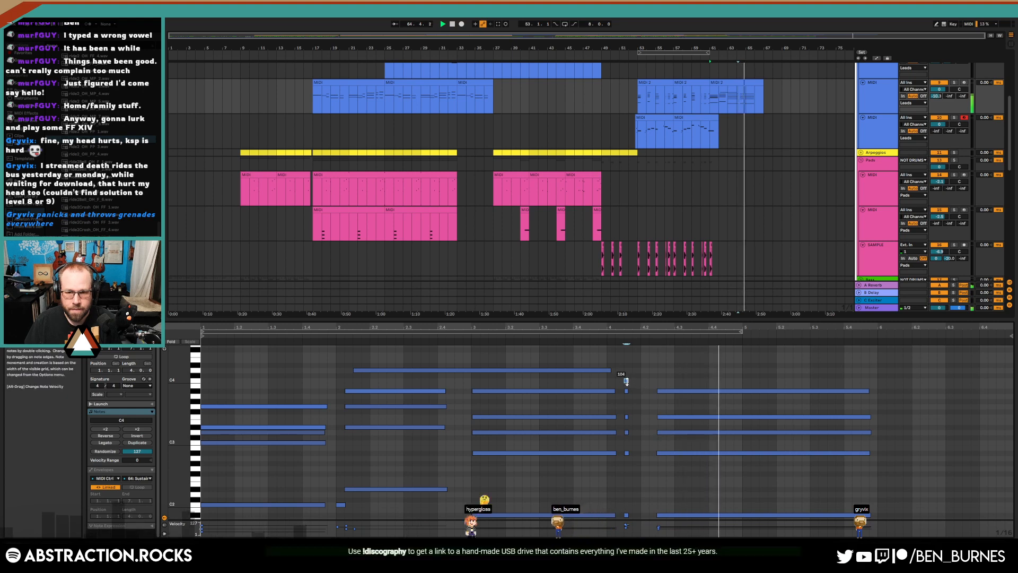
pyautogui.moveTo(627, 382); pyautogui.dragTo(627, 390)
pyautogui.hotkey('shift', 'Tab')
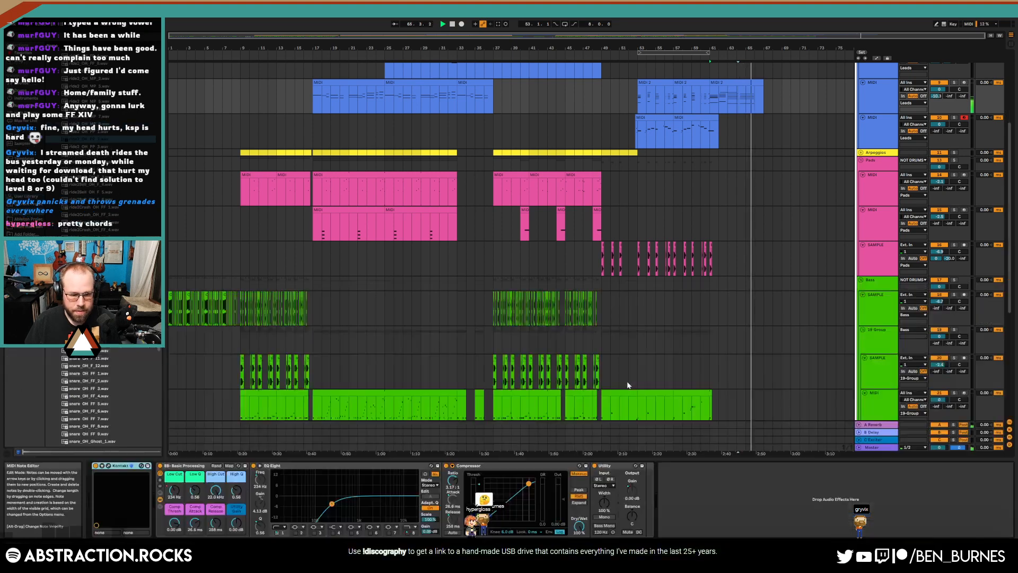
pyautogui.press('space')
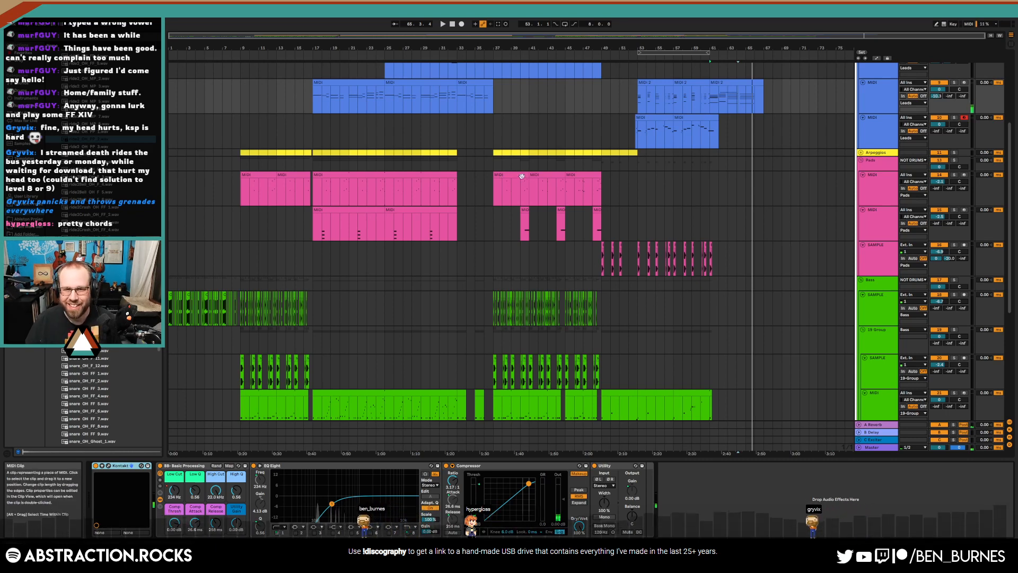
# Try a copy of the bar 37 pad clip at bar 61 and play it with the ending chords
pyautogui.click(505, 176)
pyautogui.moveTo(504, 176); pyautogui.dragTo(724, 177)
pyautogui.press('space')
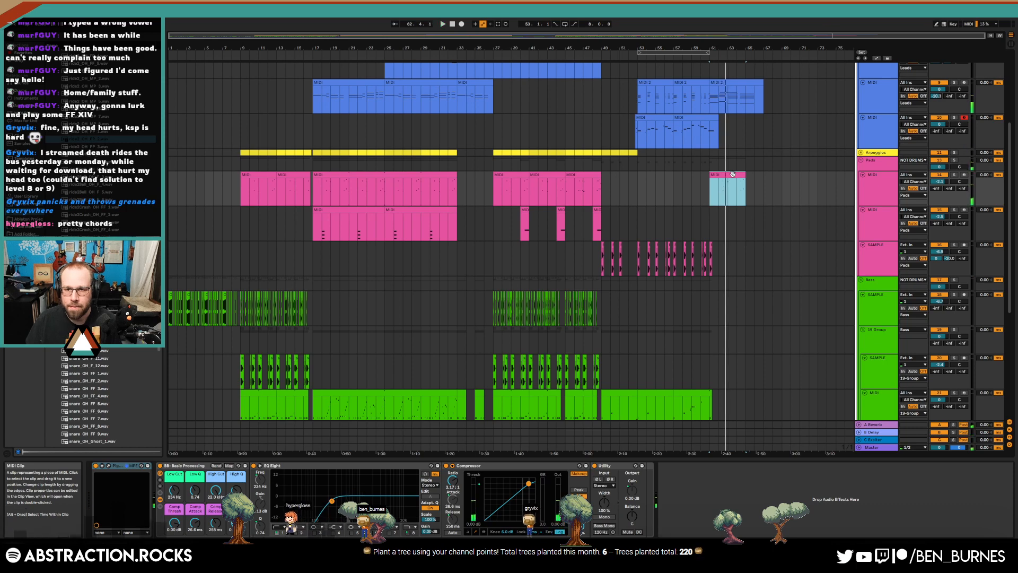
pyautogui.press('space')
# Play back the ending from bar 61 to try out a lead part over the chords
pyautogui.click(710, 118)
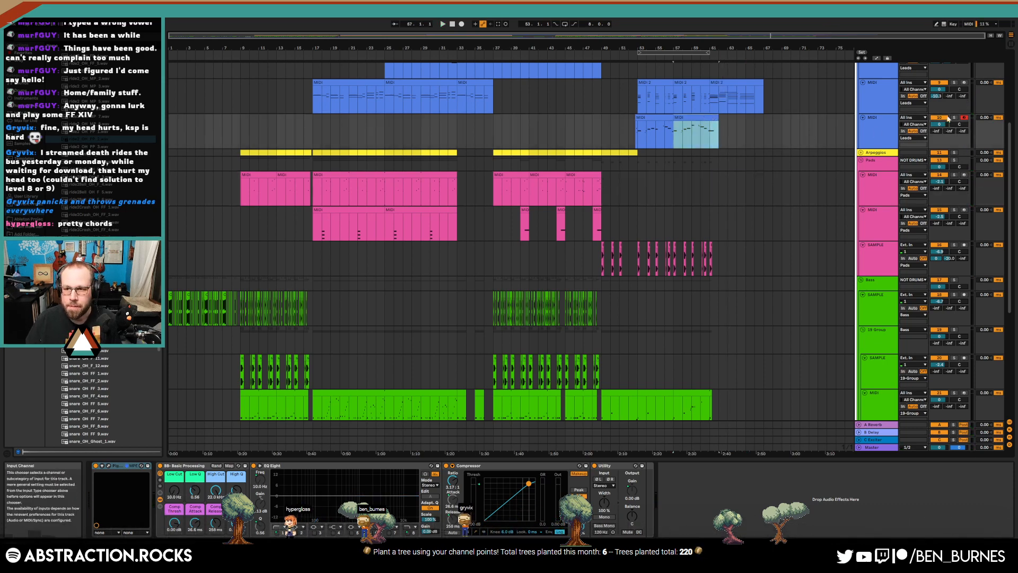
pyautogui.click(715, 143)
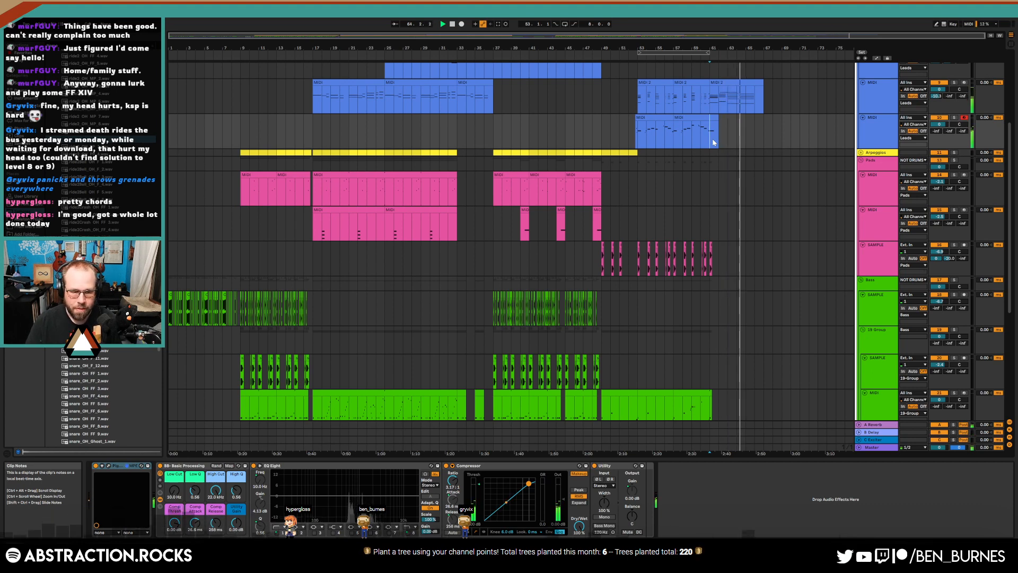
pyautogui.press('space')
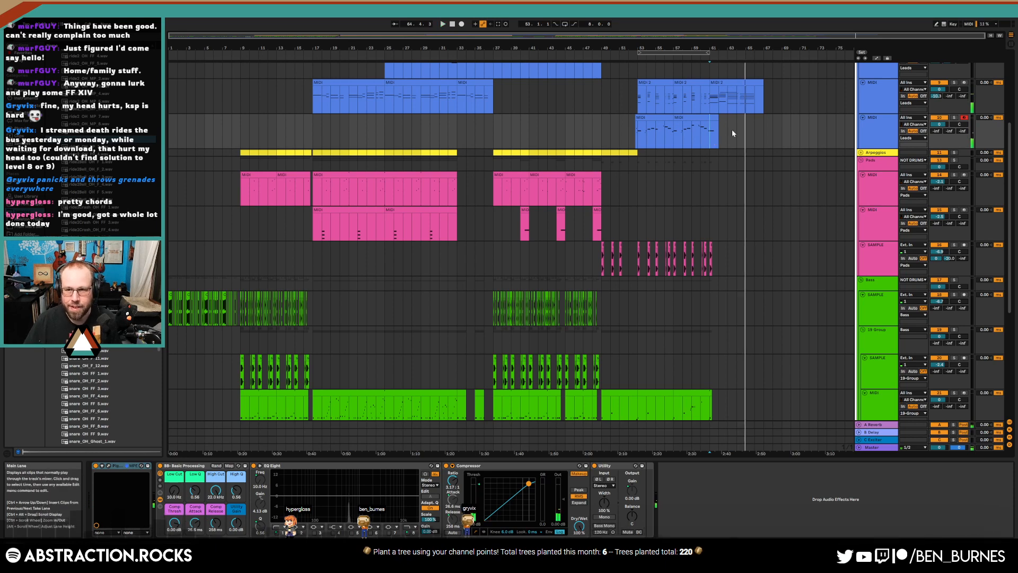
# Play from bar 60 and record a new lead phrase on the armed lead track from late bar 61 to about bar 65
pyautogui.scroll(3, 732, 129)
pyautogui.click(666, 144)
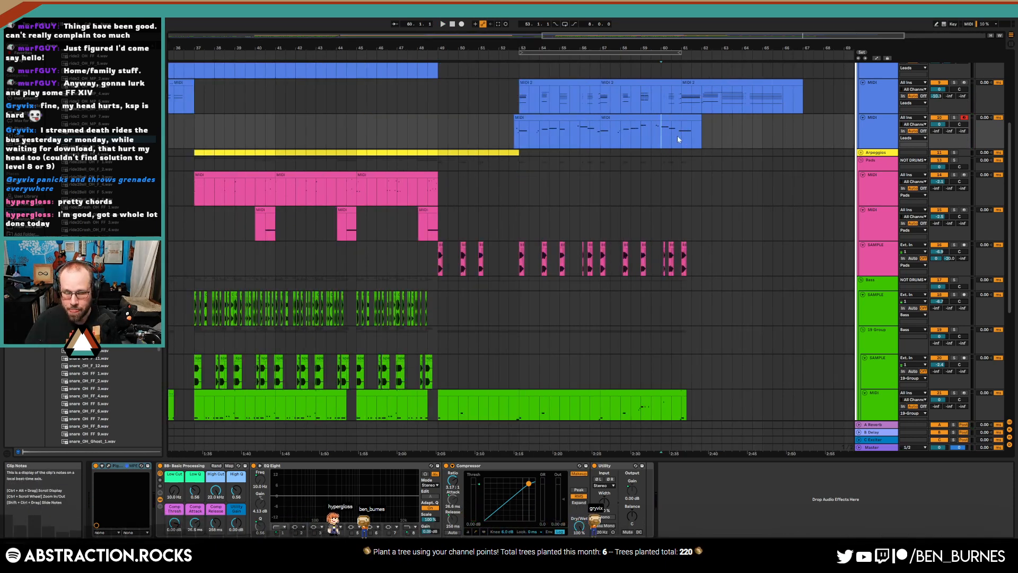
pyautogui.press('space')
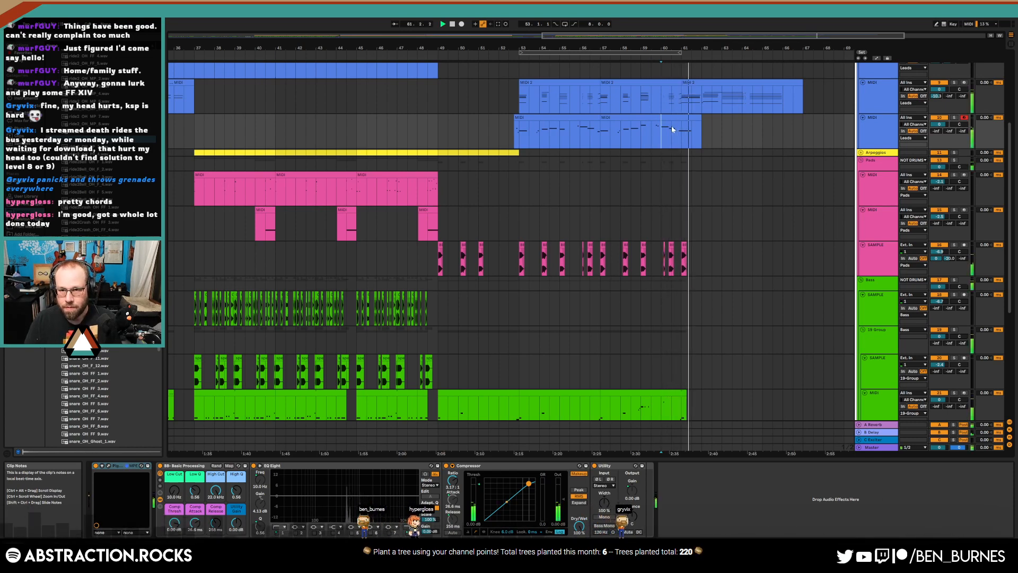
pyautogui.press('F9')
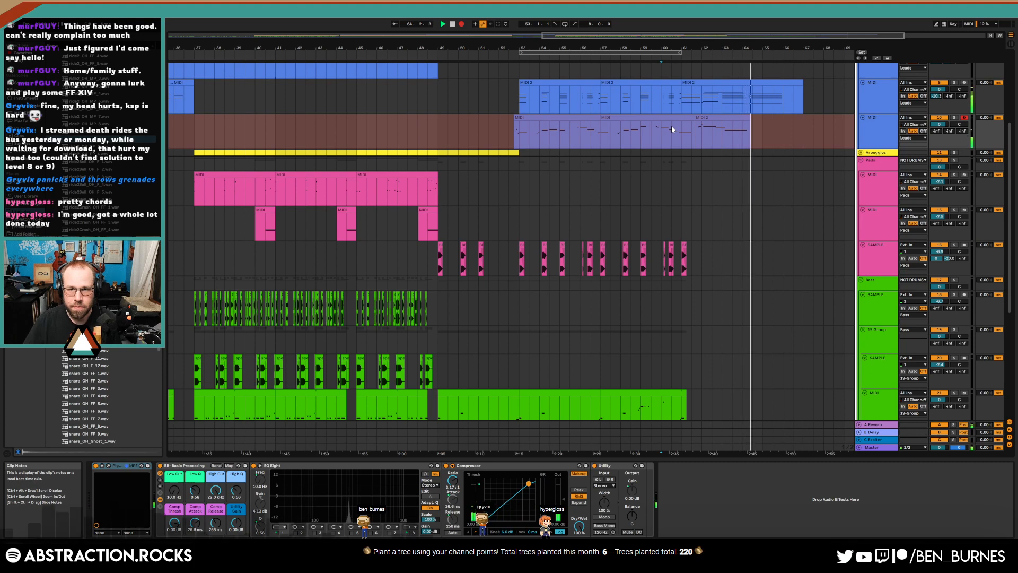
pyautogui.press('F9')
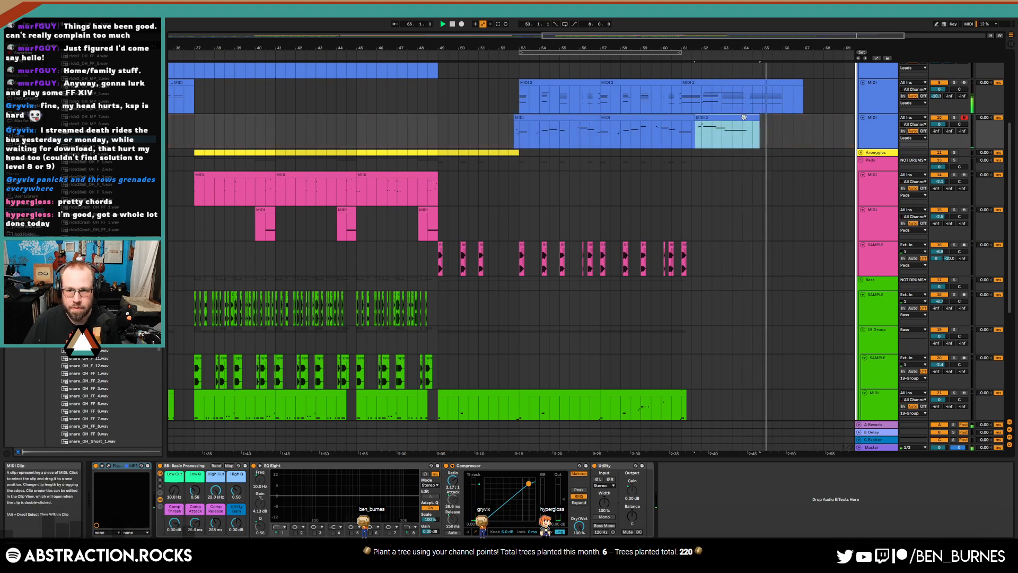
# Clean up the new lead phrase around bar 63 by shortening the F4 and the brief C#4 before the final D4, checking it in playback
pyautogui.doubleClick(733, 134)
pyautogui.doubleClick(577, 479)
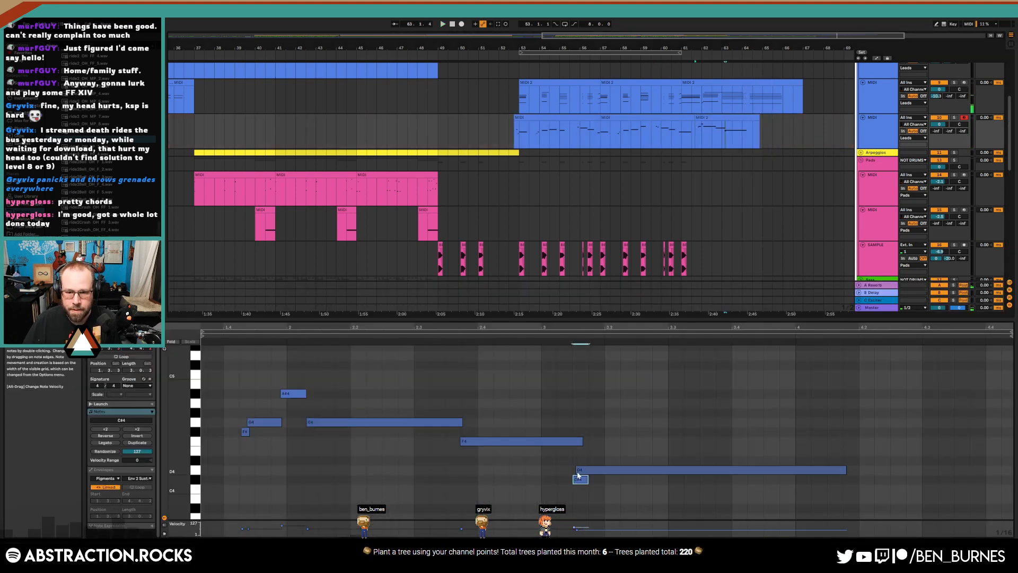
pyautogui.click(583, 480)
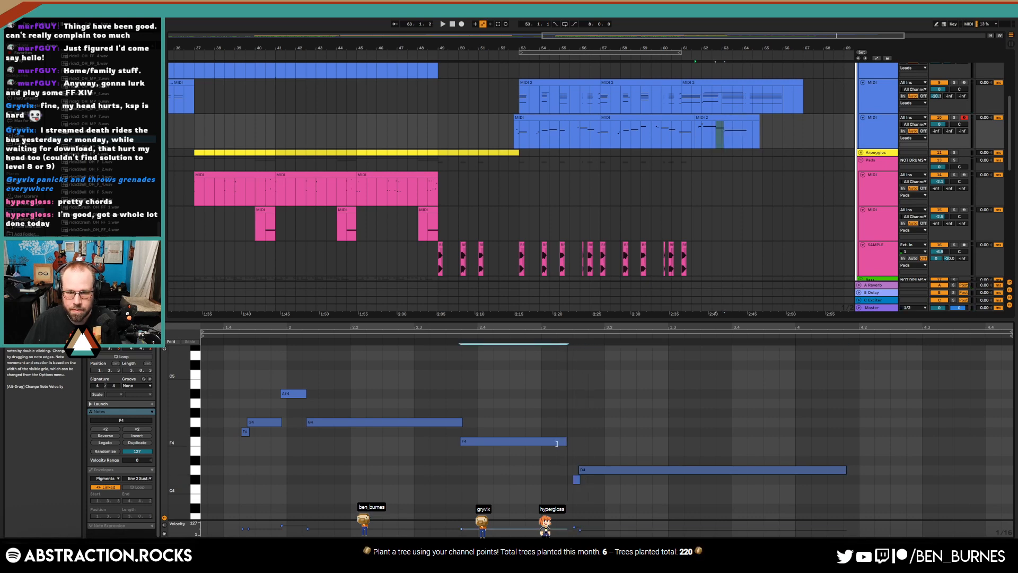
pyautogui.press('space')
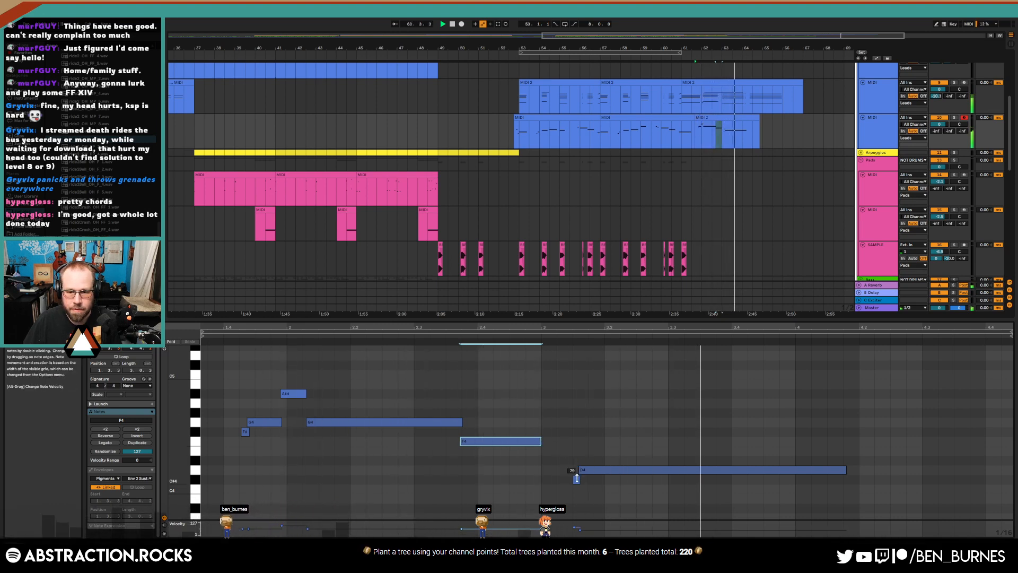
pyautogui.moveTo(577, 479); pyautogui.dragTo(601, 477)
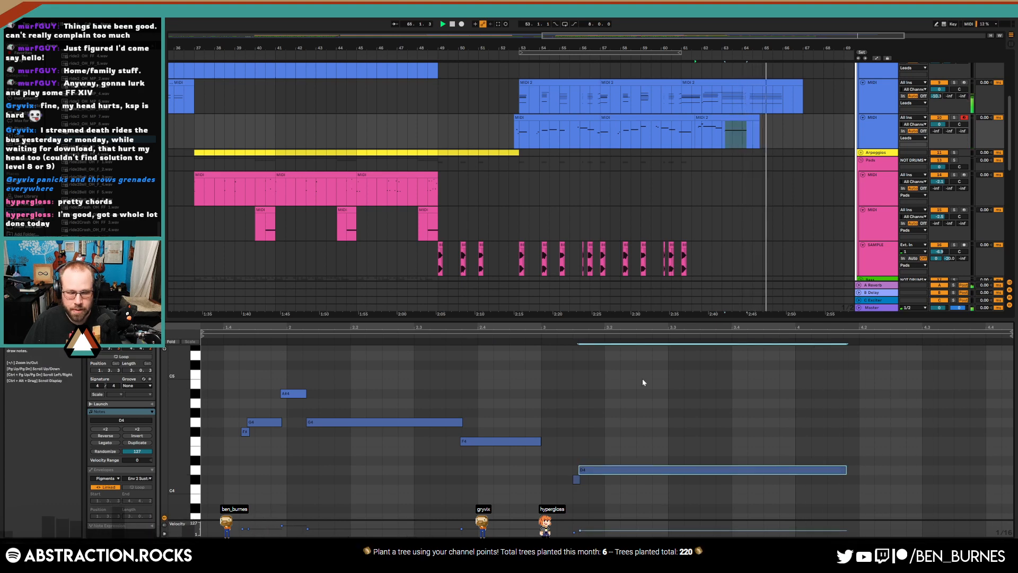
pyautogui.hotkey('shift', 'Tab')
pyautogui.press('space')
# Add an eighth-note ride2_OH hit at the start of bar 61 in the final drum rack clip
pyautogui.scroll(-3, 713, 289)
pyautogui.scroll(-2, 709, 325)
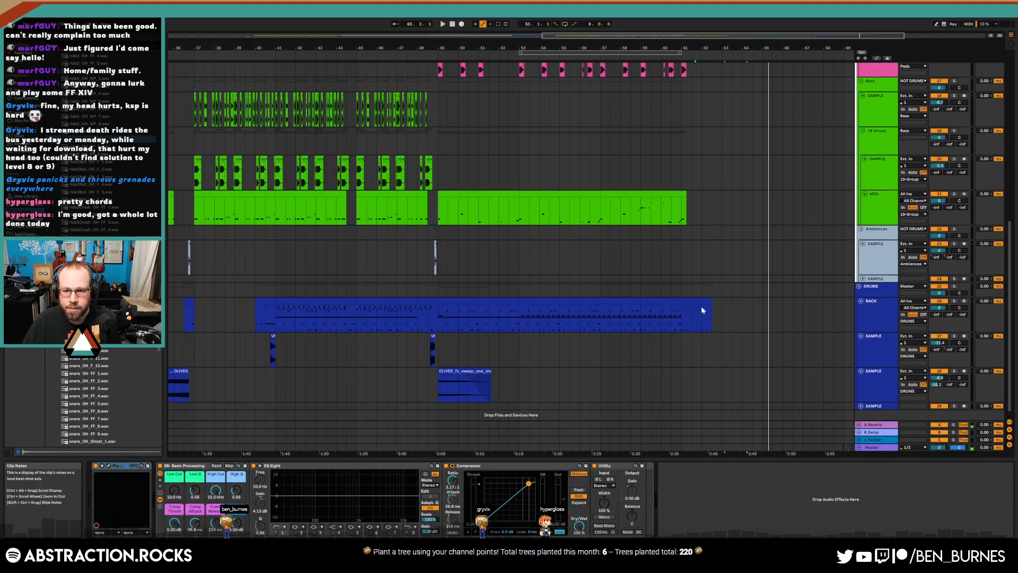
pyautogui.click(705, 311)
pyautogui.scroll(-3, 705, 311)
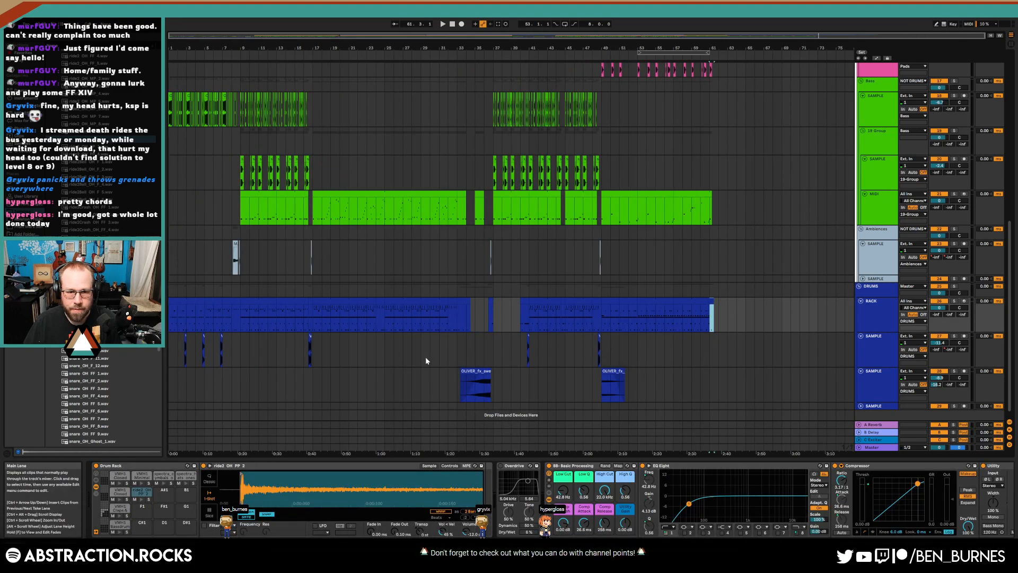
pyautogui.scroll(5, 718, 310)
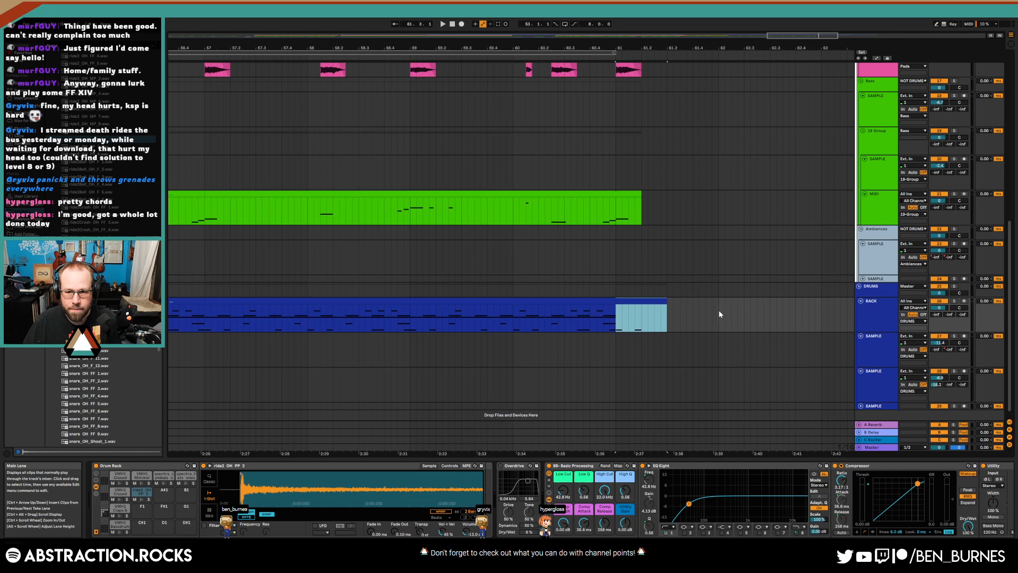
pyautogui.doubleClick(657, 302)
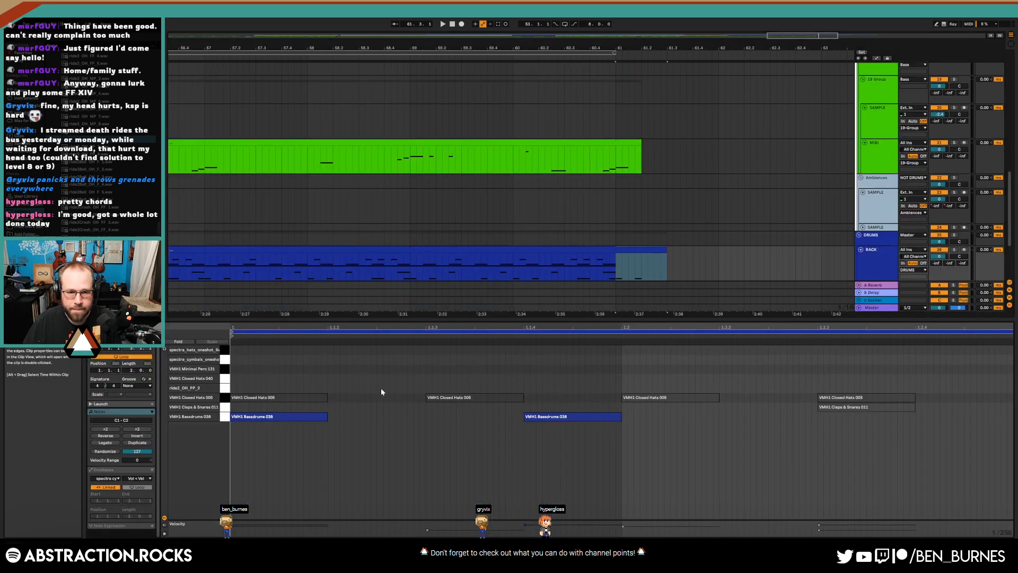
pyautogui.doubleClick(234, 389)
pyautogui.moveTo(234, 389); pyautogui.dragTo(265, 388)
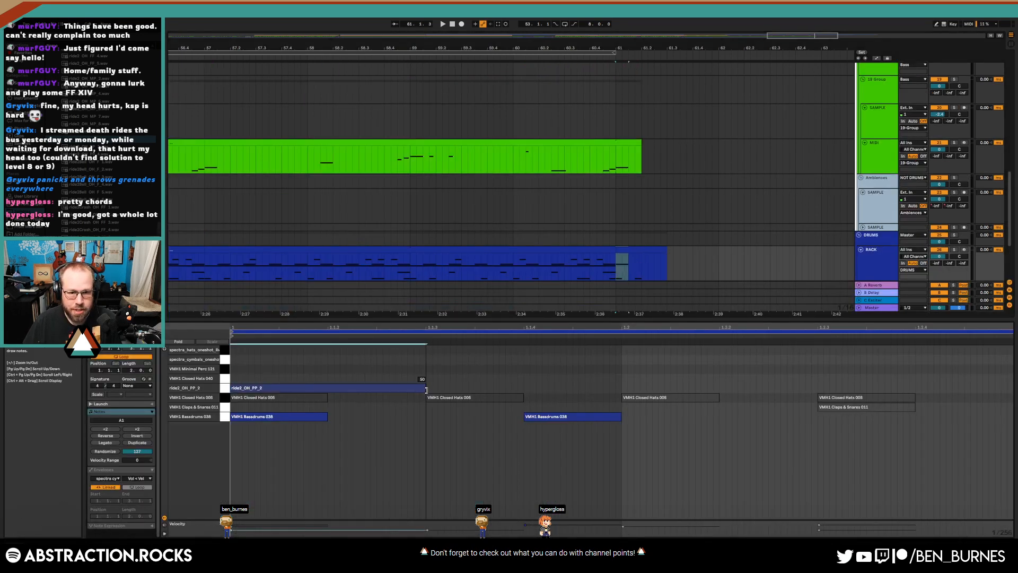
pyautogui.moveTo(427, 390); pyautogui.dragTo(427, 389)
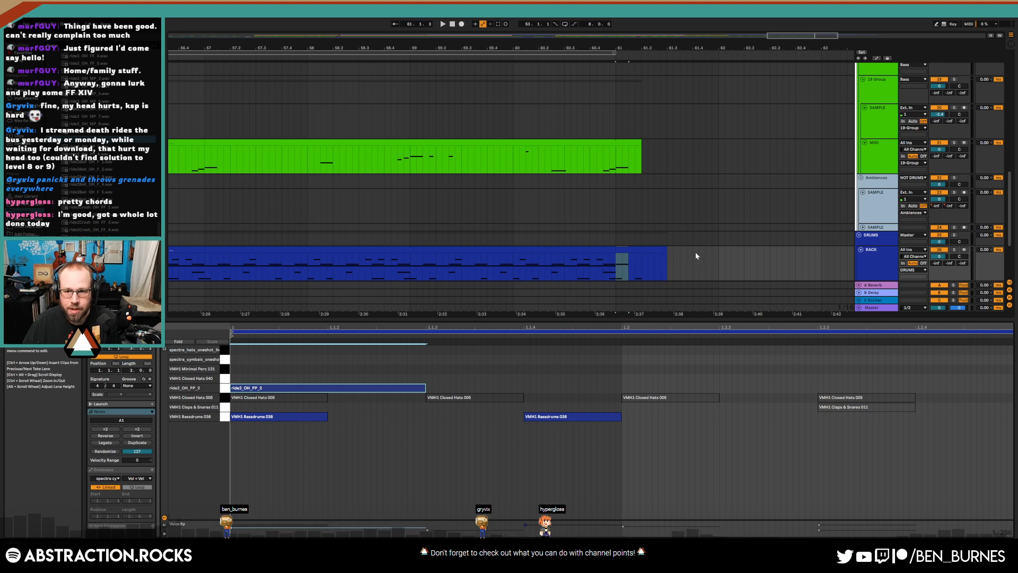
# Try a copy of the final drum clip at bar 62 and delete it again
pyautogui.moveTo(648, 249); pyautogui.dragTo(752, 263)
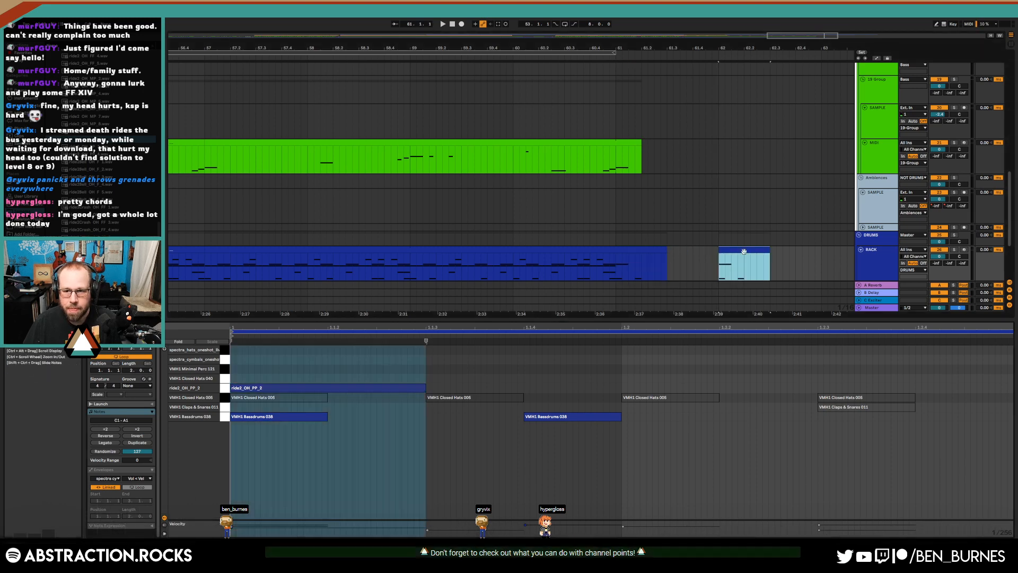
pyautogui.press('Delete')
pyautogui.scroll(-10, 742, 252)
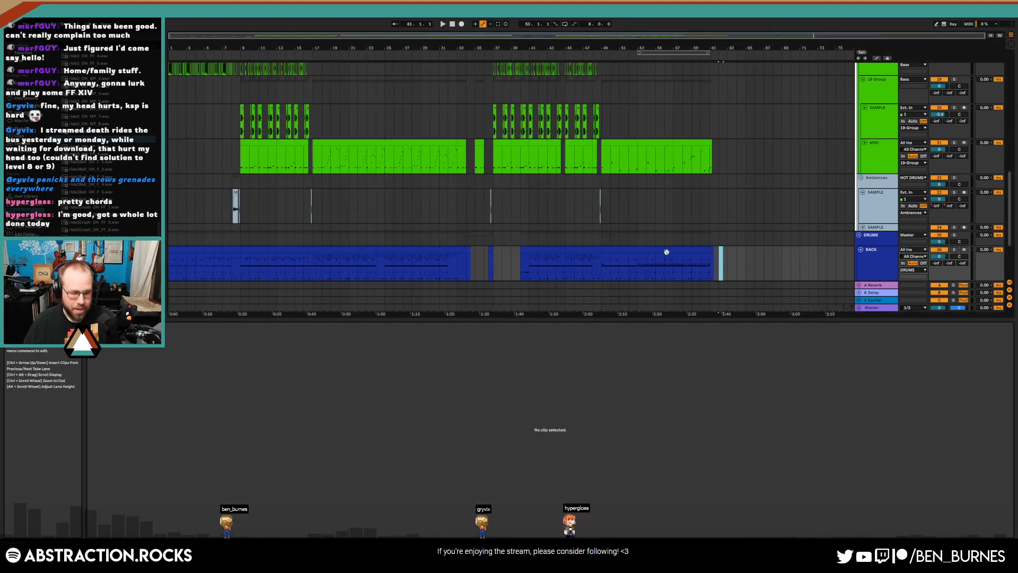
# Play the song from the start and dip the master chain's EQ Eight midrange band near 825 Hz by about 3.85 dB
pyautogui.hotkey('shift', 'Tab')
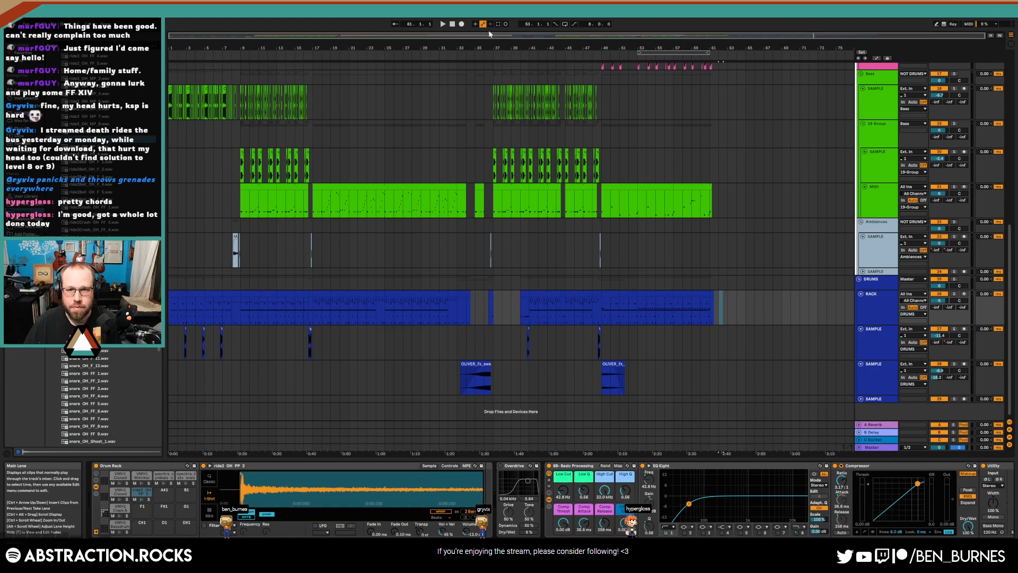
pyautogui.click(452, 24)
pyautogui.press('space')
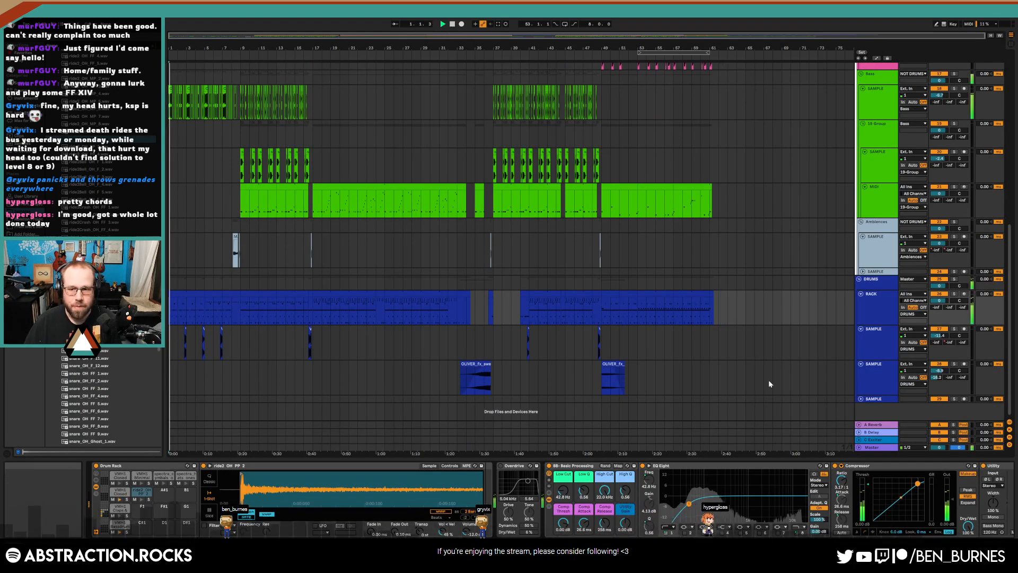
pyautogui.click(890, 448)
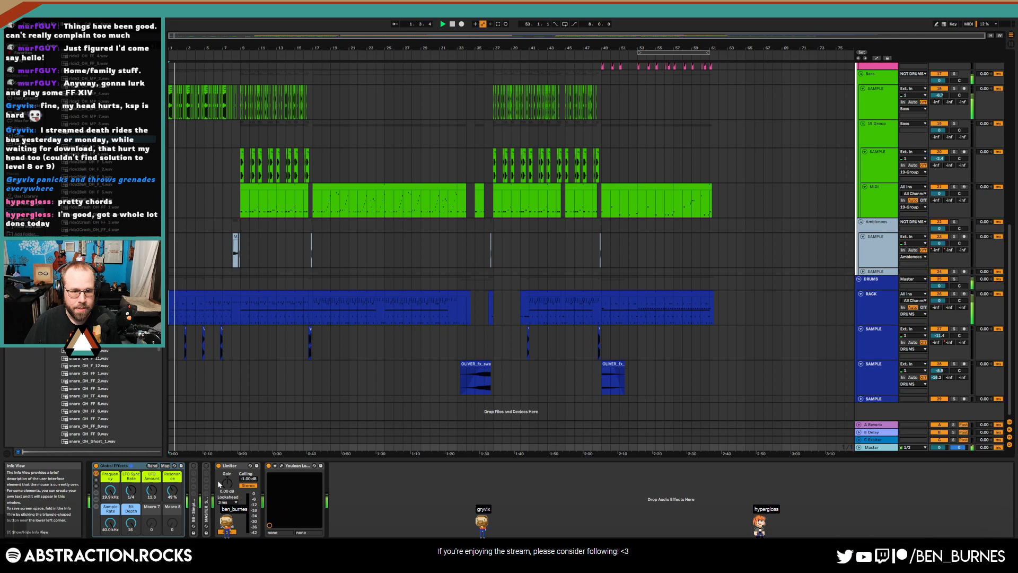
pyautogui.doubleClick(193, 501)
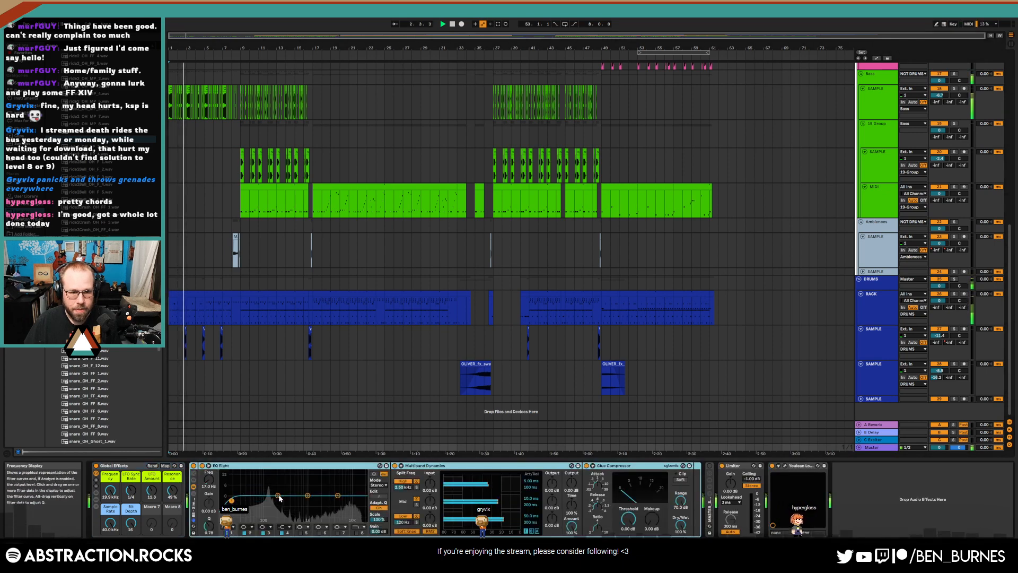
pyautogui.moveTo(308, 495); pyautogui.dragTo(304, 500)
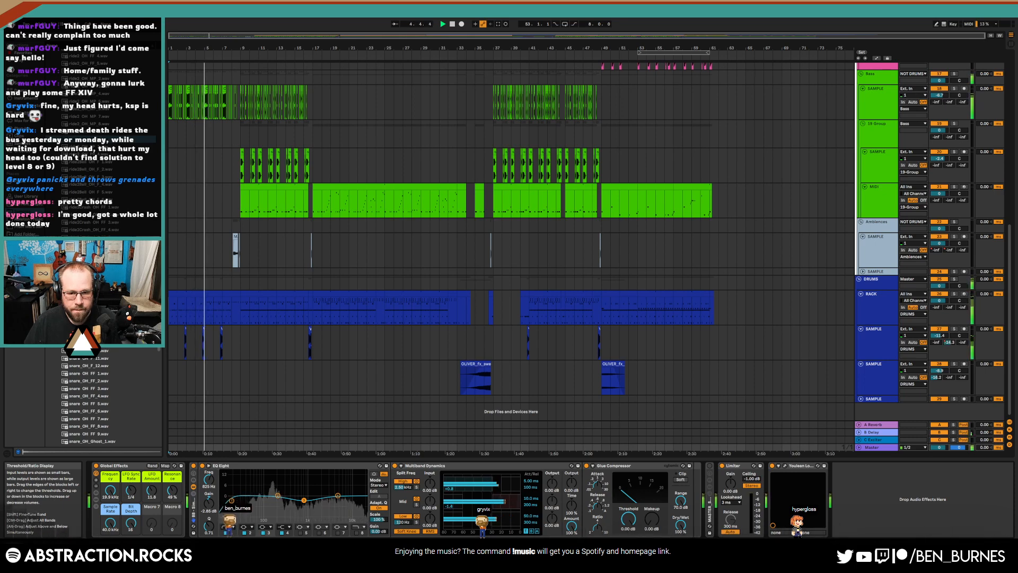
# Set the master Glue Compressor's threshold to about -13.1 dB and makeup to about 4.92 dB, checking loudness in the Youlean meter
pyautogui.moveTo(656, 517); pyautogui.dragTo(629, 526)
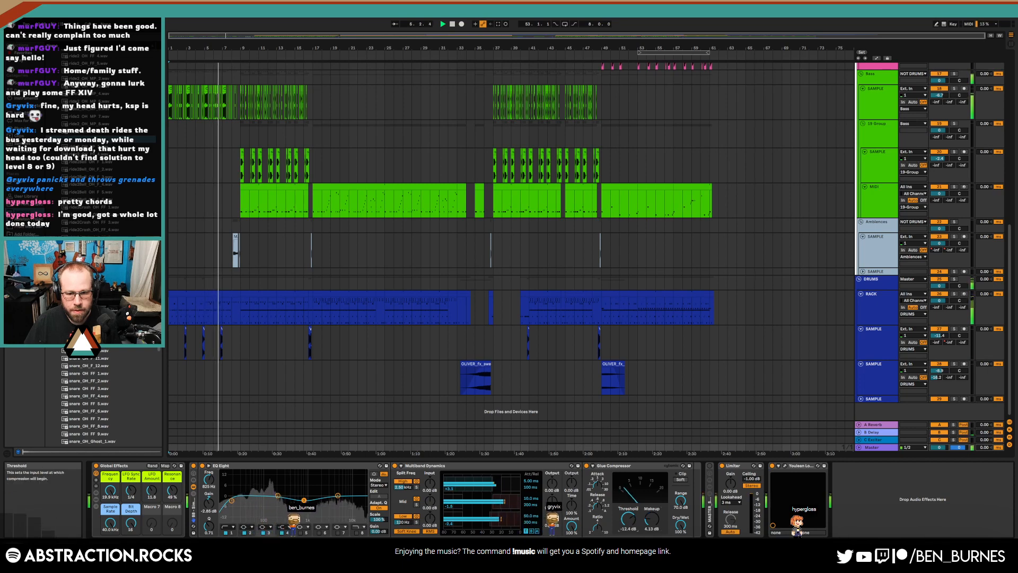
pyautogui.click(785, 466)
pyautogui.moveTo(643, 519); pyautogui.dragTo(643, 518)
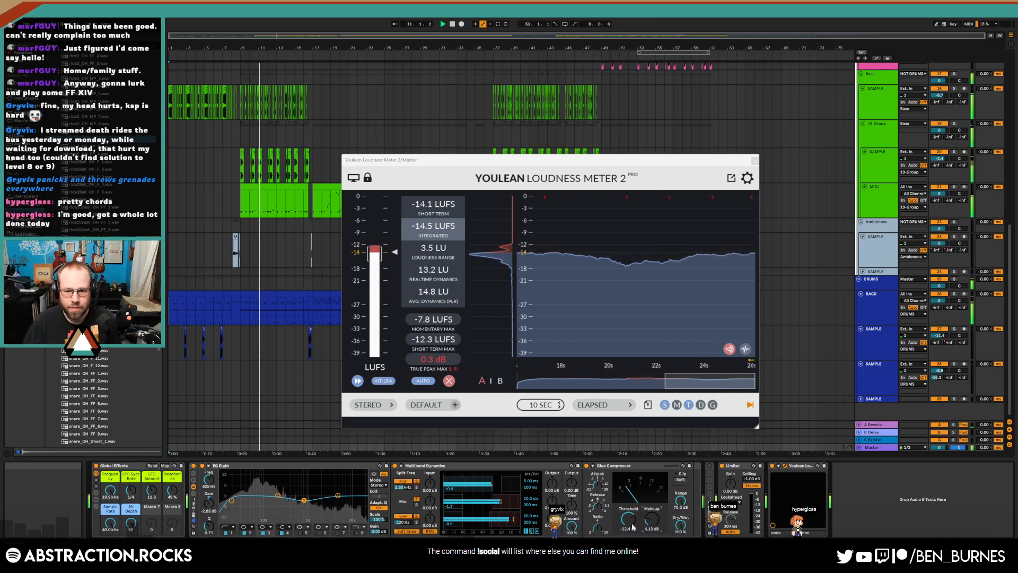
pyautogui.moveTo(652, 518); pyautogui.dragTo(628, 517)
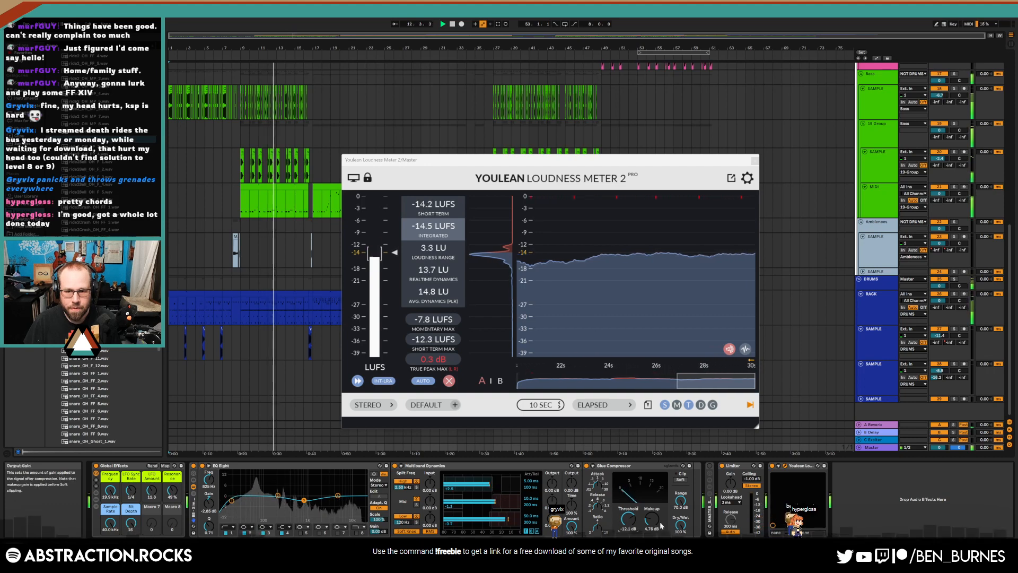
pyautogui.click(756, 161)
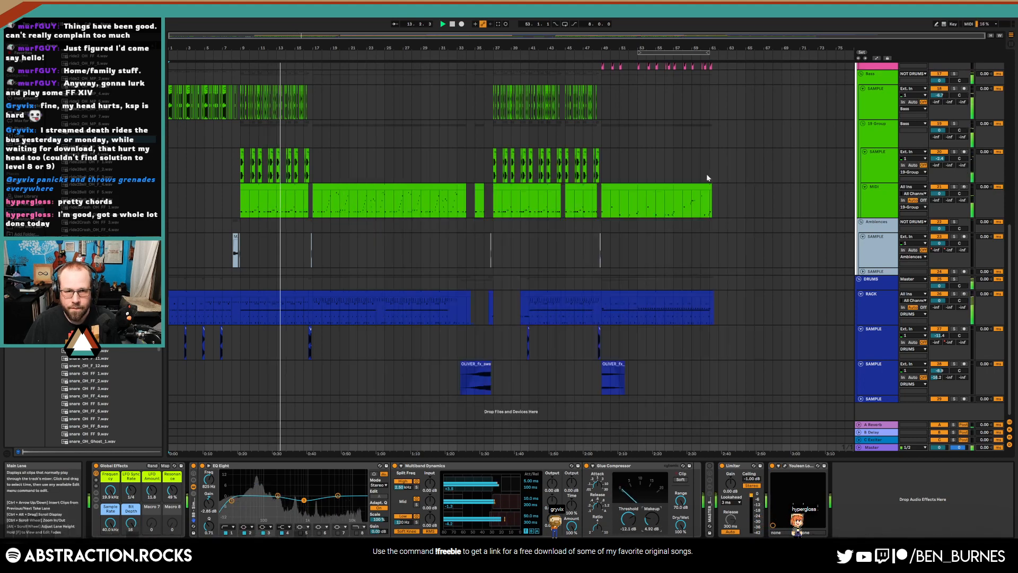
# Unfold the Arpeggios group and adjust its MIDI track's volume and send levels during playback
pyautogui.scroll(4, 617, 198)
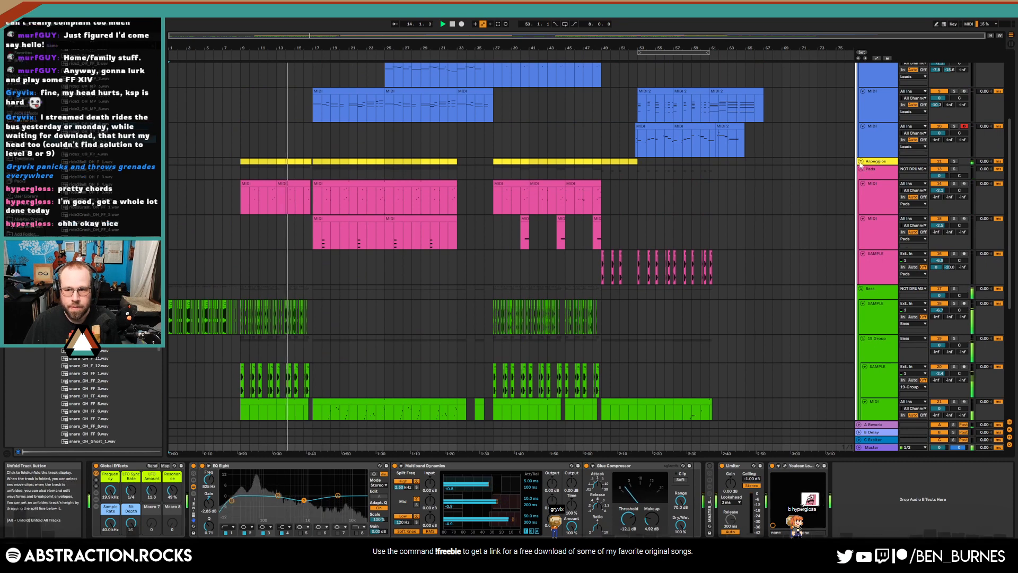
pyautogui.click(861, 161)
pyautogui.click(878, 185)
pyautogui.moveTo(937, 189); pyautogui.dragTo(937, 185)
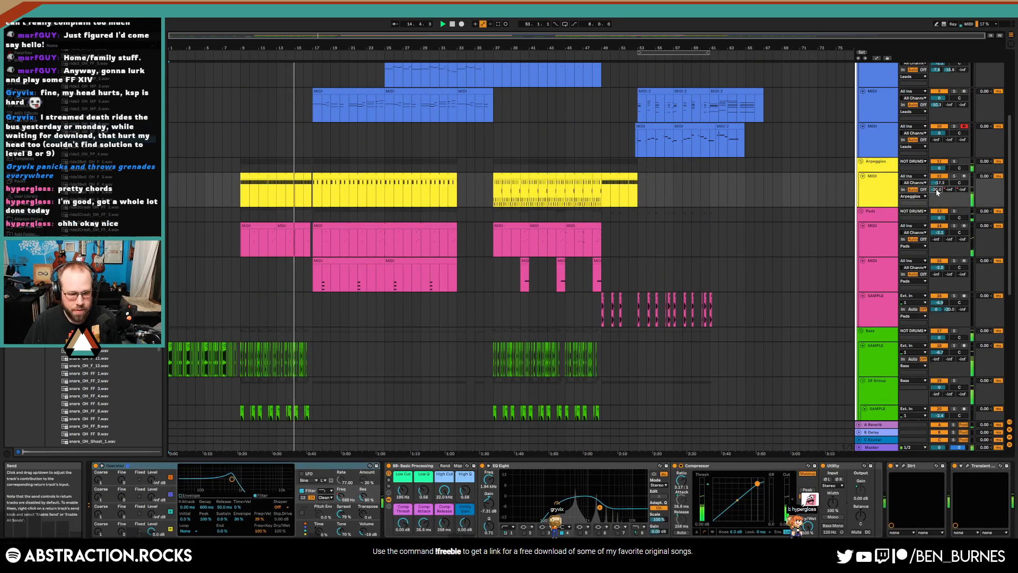
pyautogui.click(868, 200)
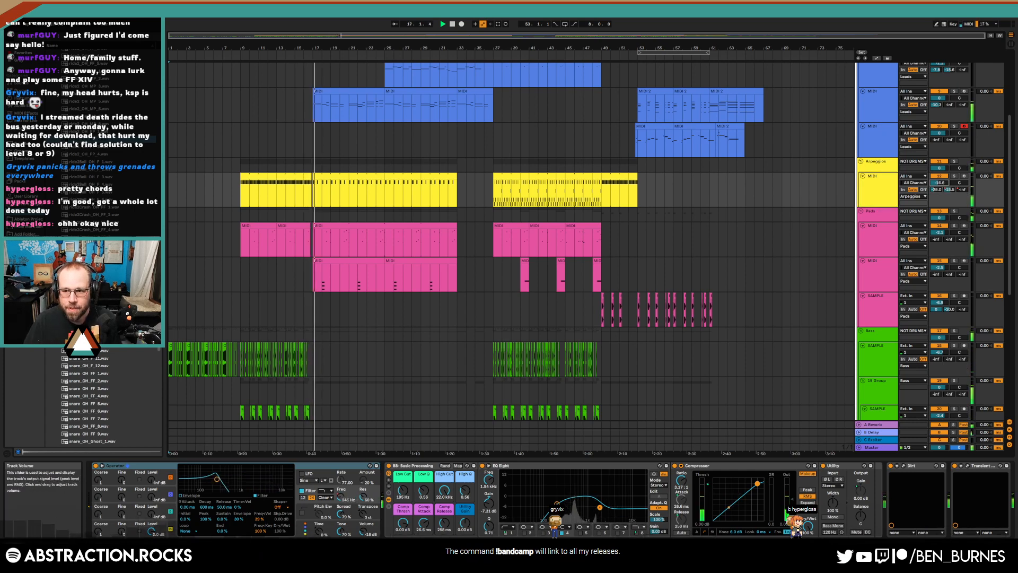
# Inspect the glide time in the keyboard settings of the Pigments synth on the ending's lead track
pyautogui.scroll(5, 447, 226)
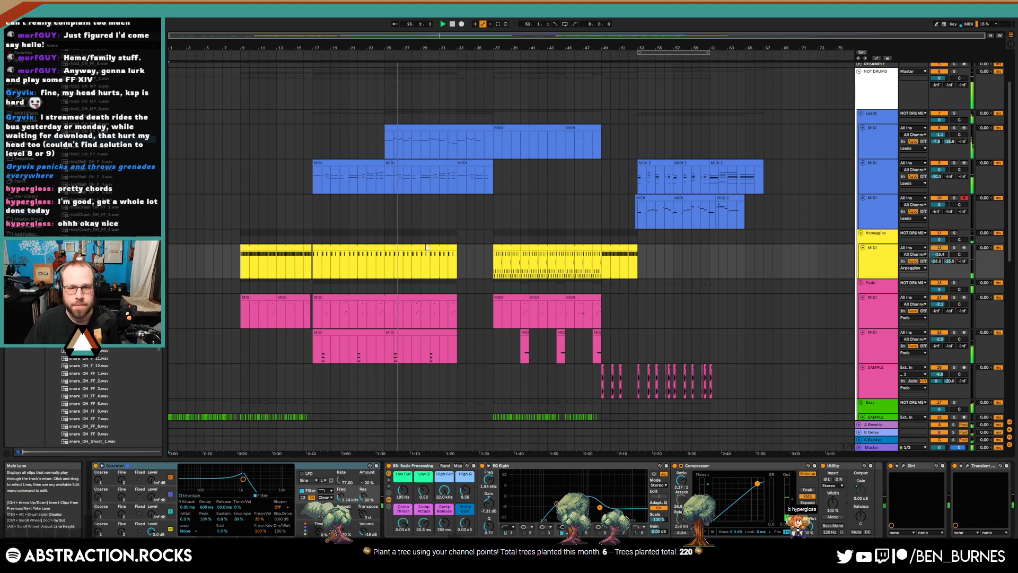
pyautogui.scroll(-3, 426, 247)
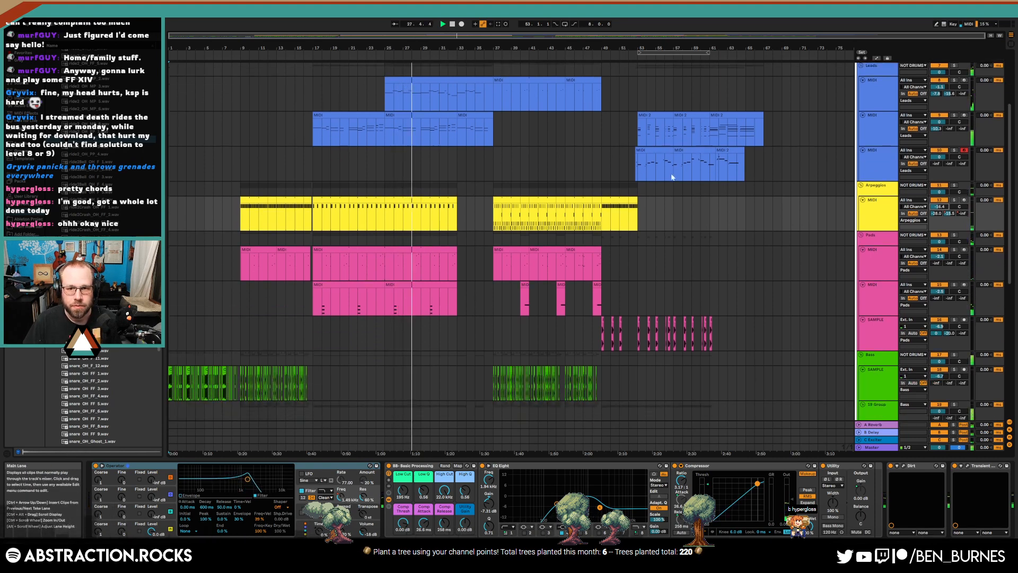
pyautogui.click(719, 151)
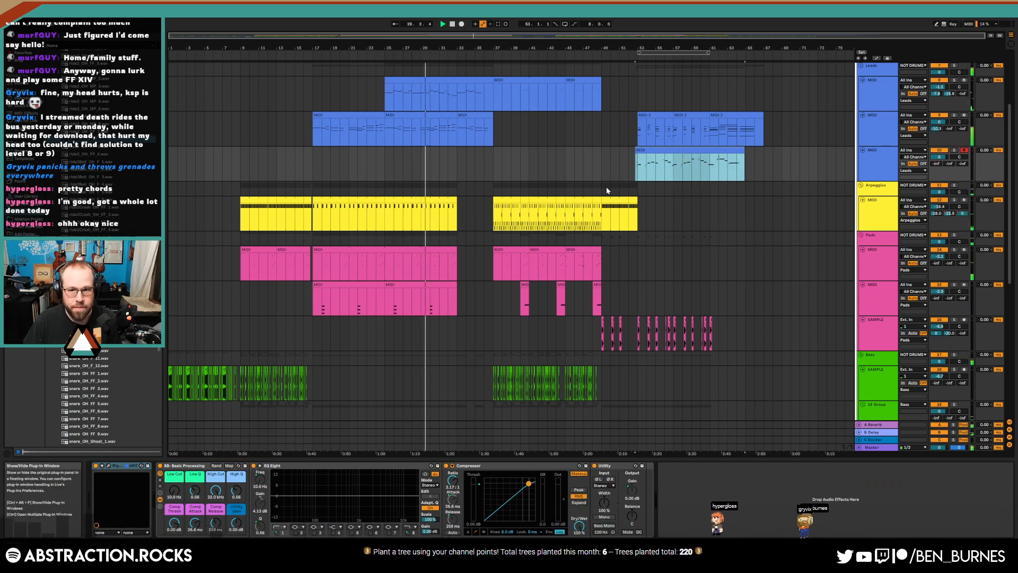
pyautogui.click(656, 168)
pyautogui.click(109, 466)
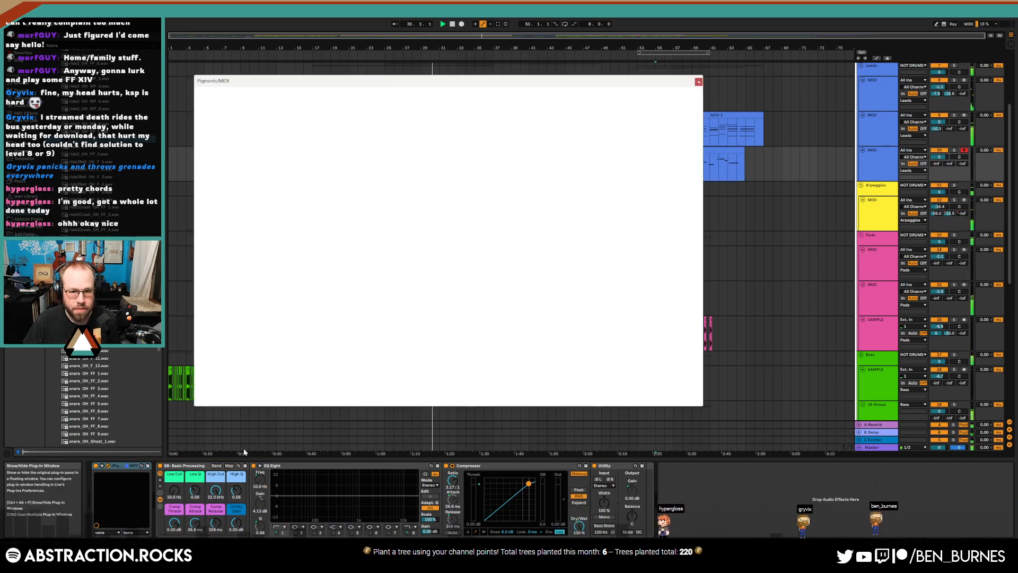
pyautogui.click(253, 295)
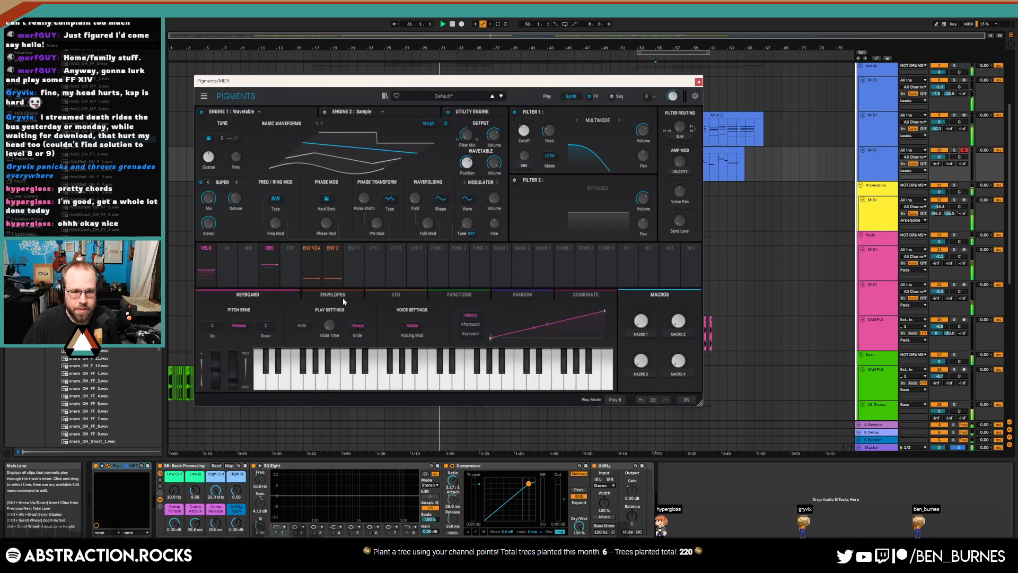
pyautogui.moveTo(339, 320)
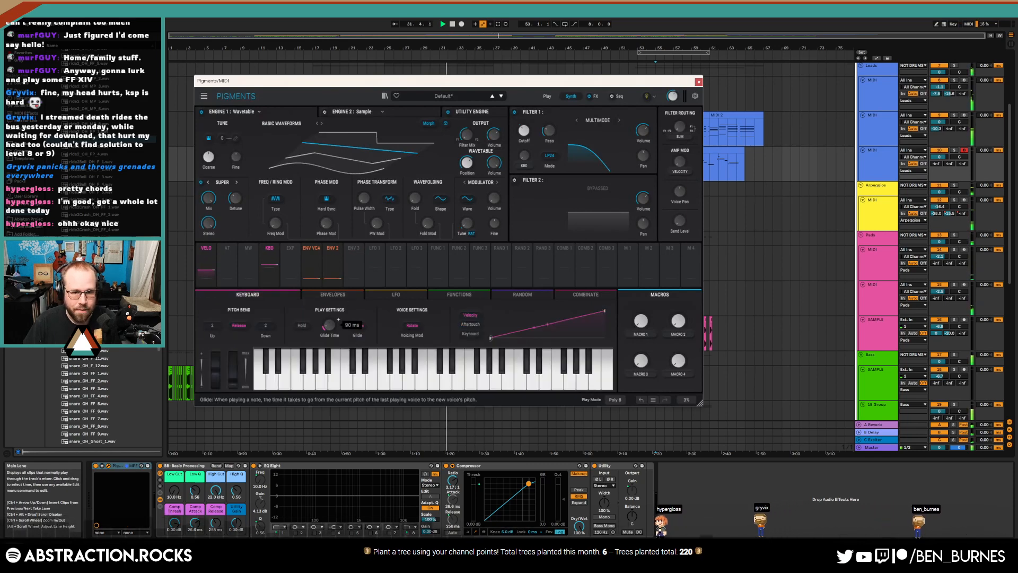
pyautogui.click(699, 81)
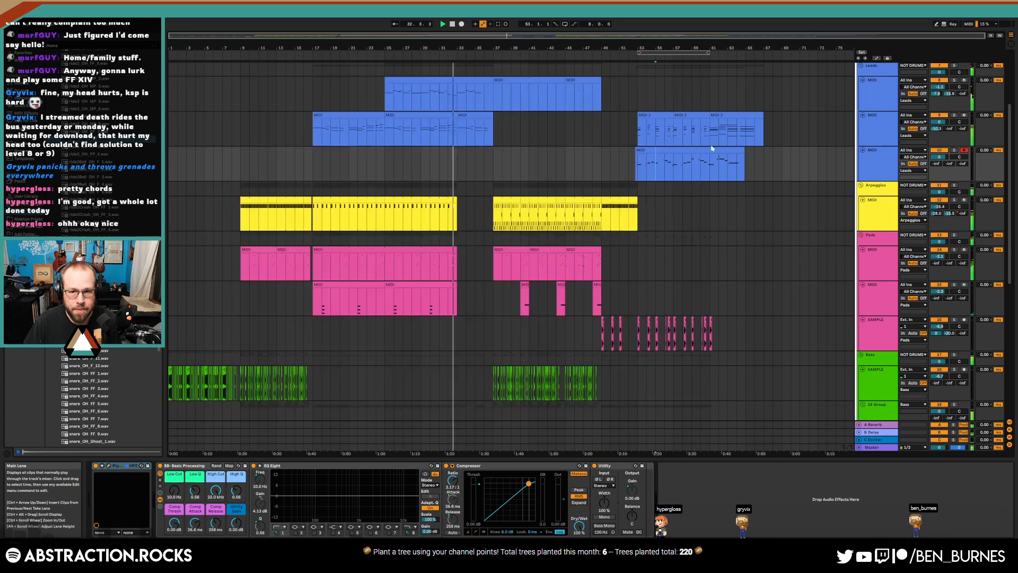
# Adjust the velocity of all spectra hats and spectra cymbals notes together in the drum rack clip at bar 25
pyautogui.scroll(-5, 692, 348)
pyautogui.scroll(-3, 583, 366)
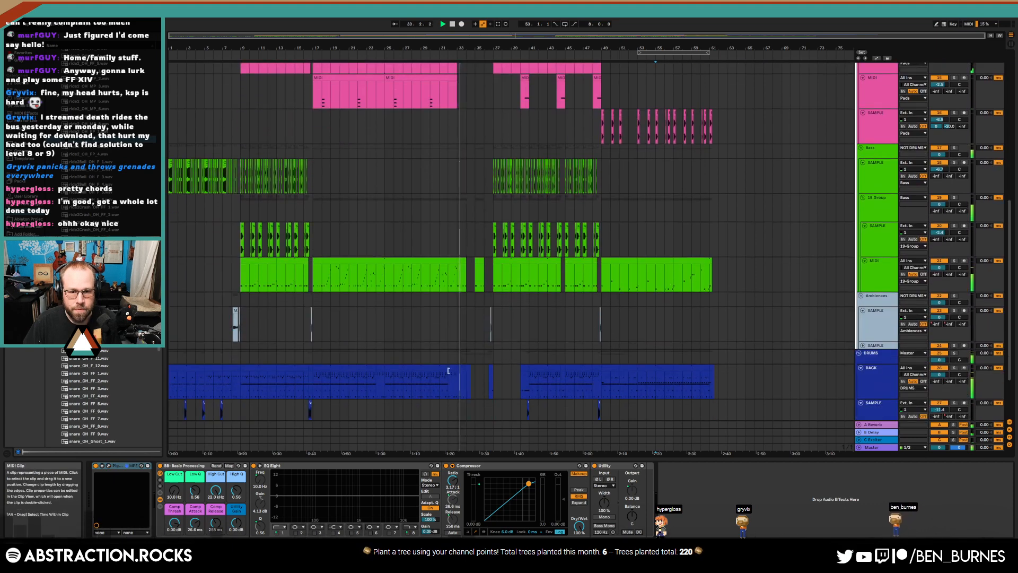
pyautogui.doubleClick(441, 377)
pyautogui.click(225, 350)
pyautogui.keyDown('shift'); pyautogui.click(225, 360); pyautogui.keyUp('shift')
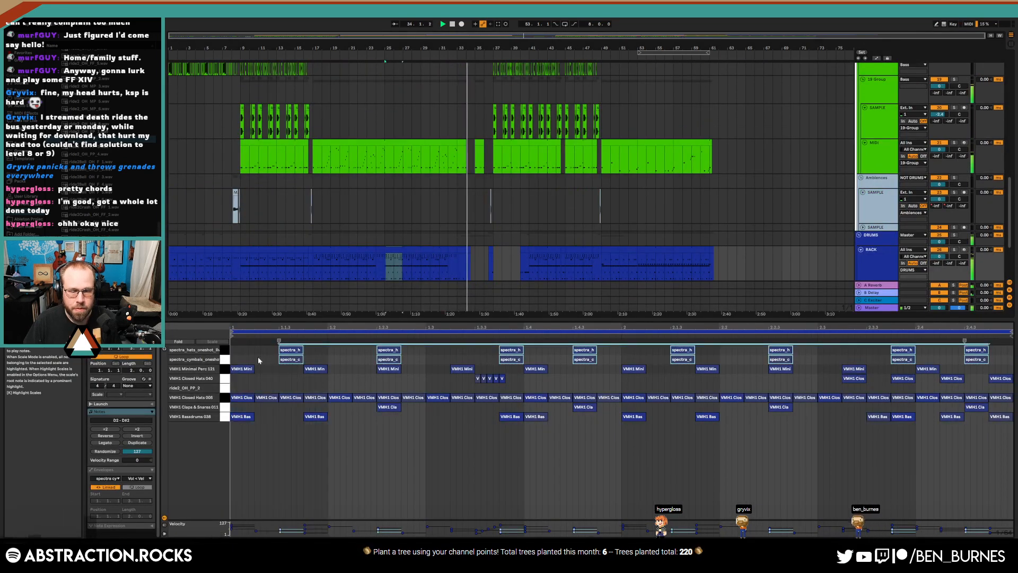
pyautogui.moveTo(289, 360); pyautogui.dragTo(290, 363)
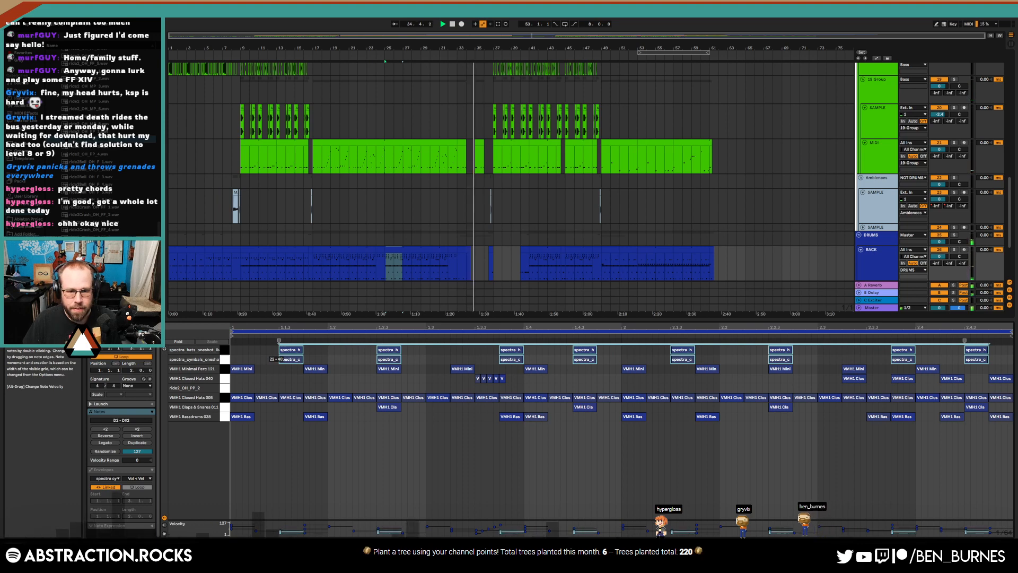
pyautogui.click(301, 340)
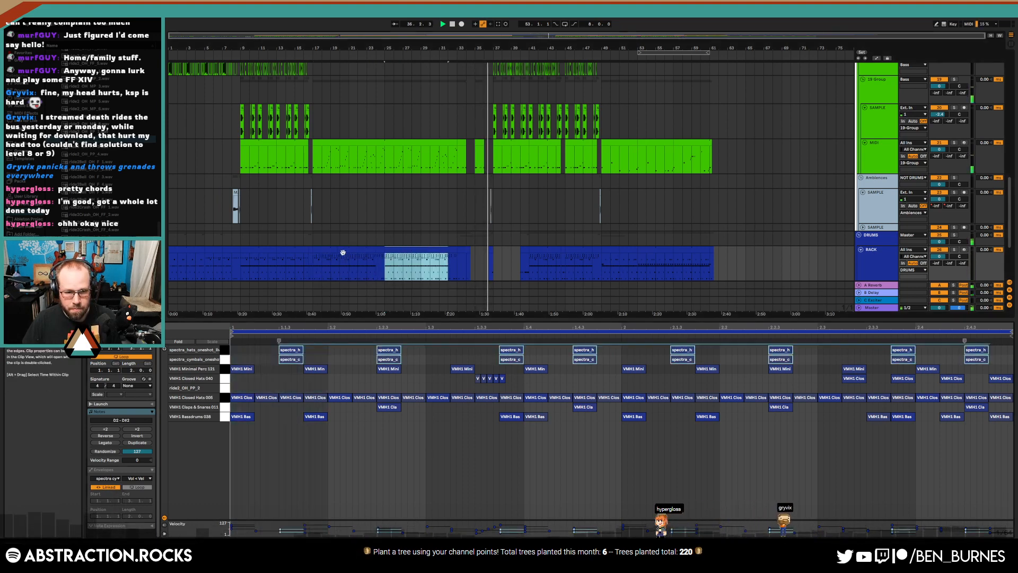
pyautogui.hotkey('shift', 'Tab')
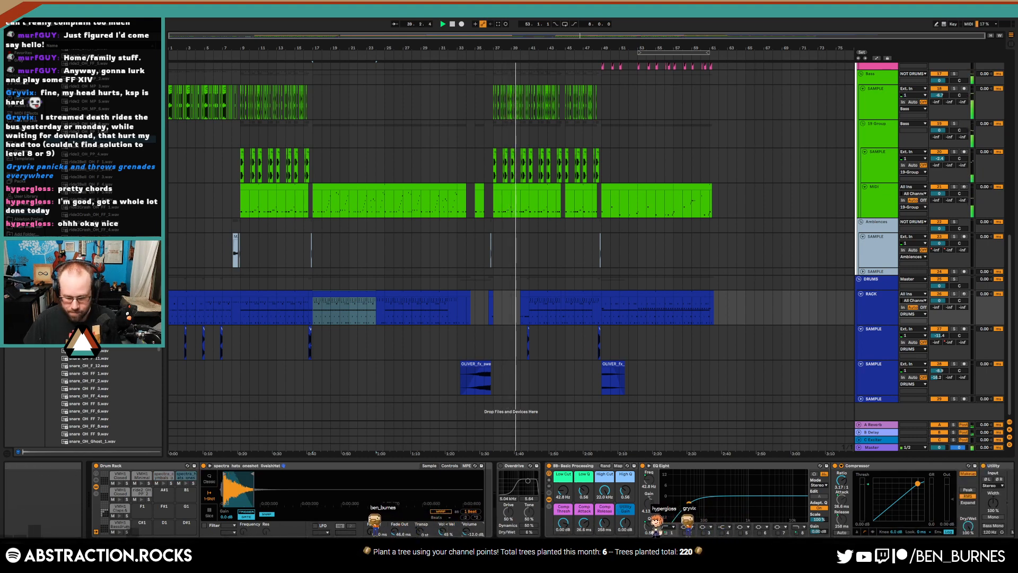
pyautogui.hotkey('shift', 'Tab')
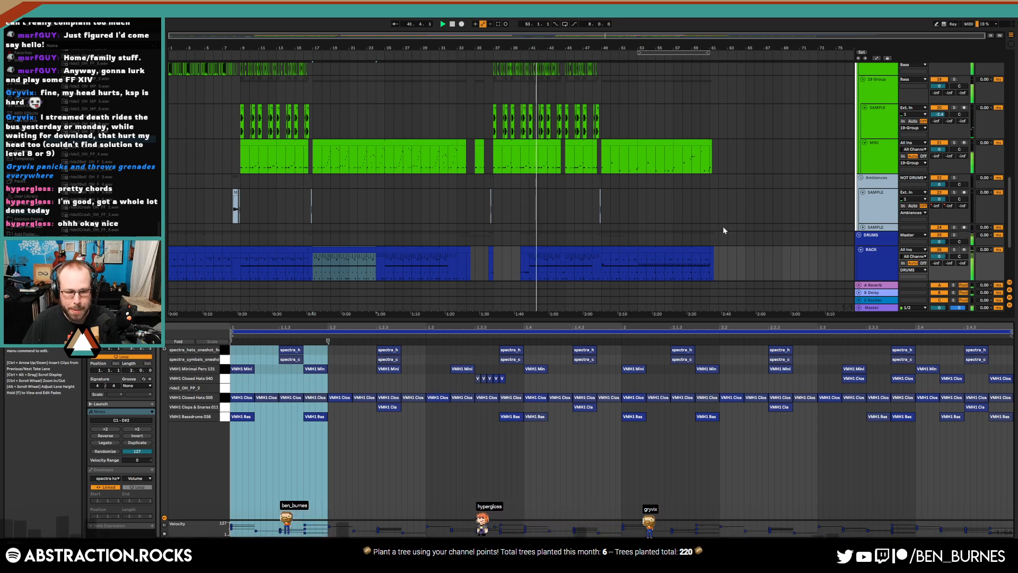
pyautogui.hotkey('shift', 'Tab')
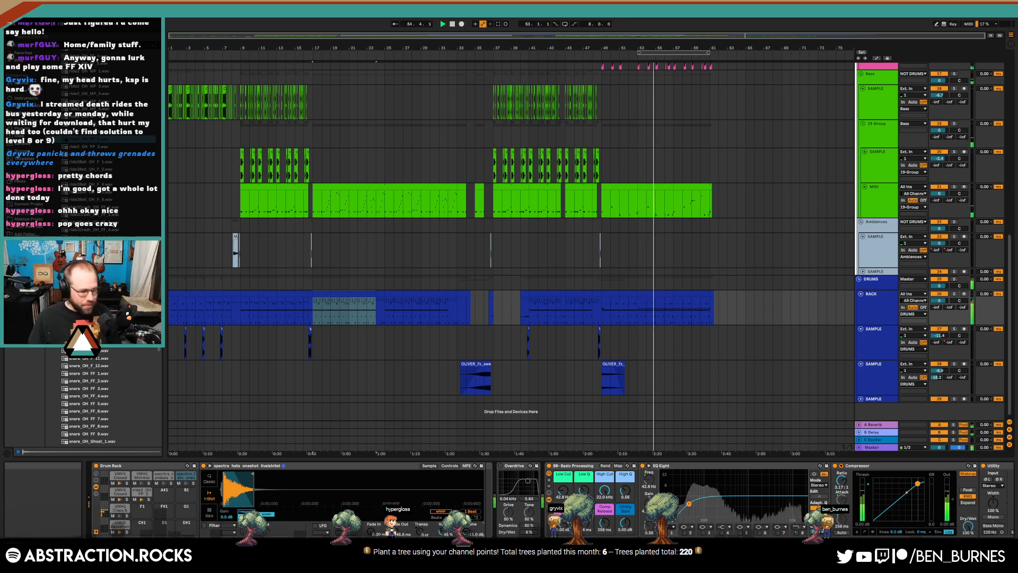
# Route LFO 2 to Engine 1's fine tuning with a slight modulation amount in the ending lead's Pigments synth
pyautogui.scroll(5, 668, 163)
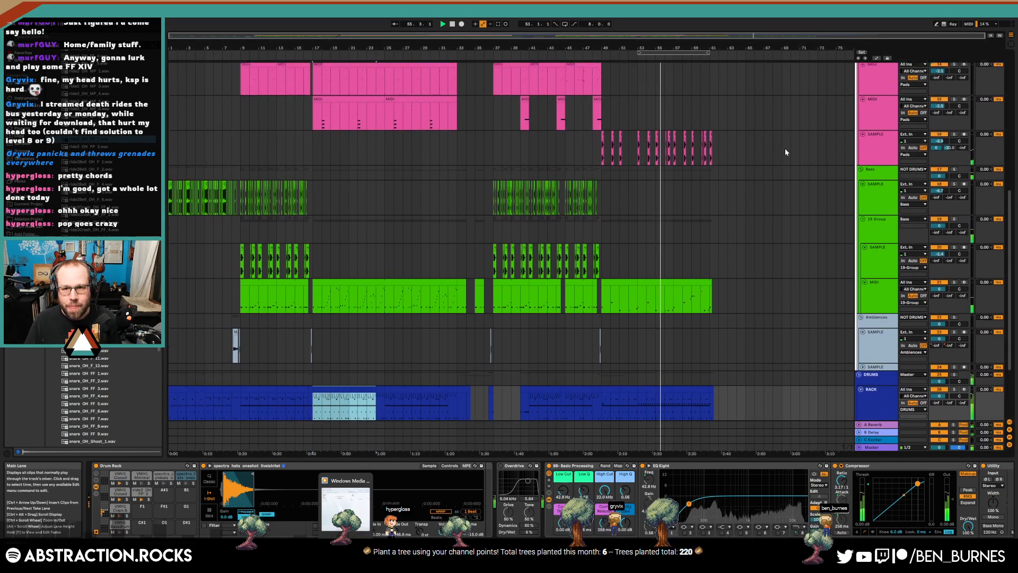
pyautogui.scroll(4, 731, 168)
pyautogui.click(772, 141)
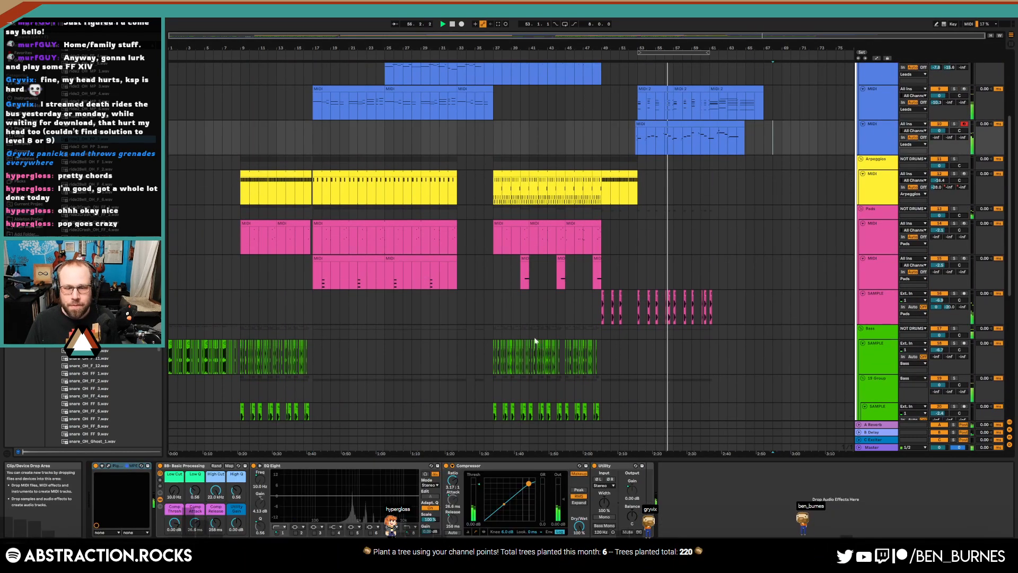
pyautogui.click(108, 466)
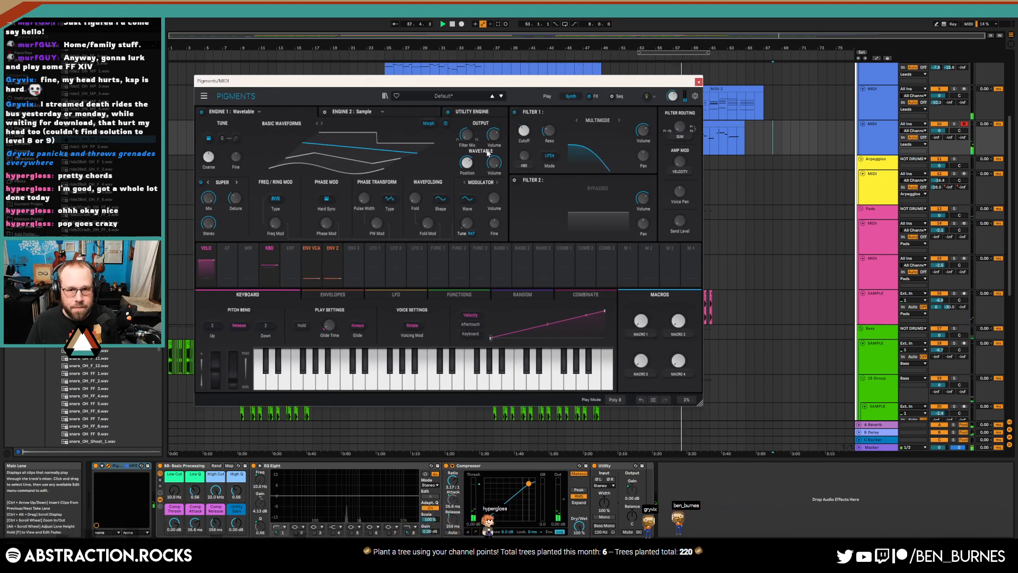
pyautogui.click(395, 295)
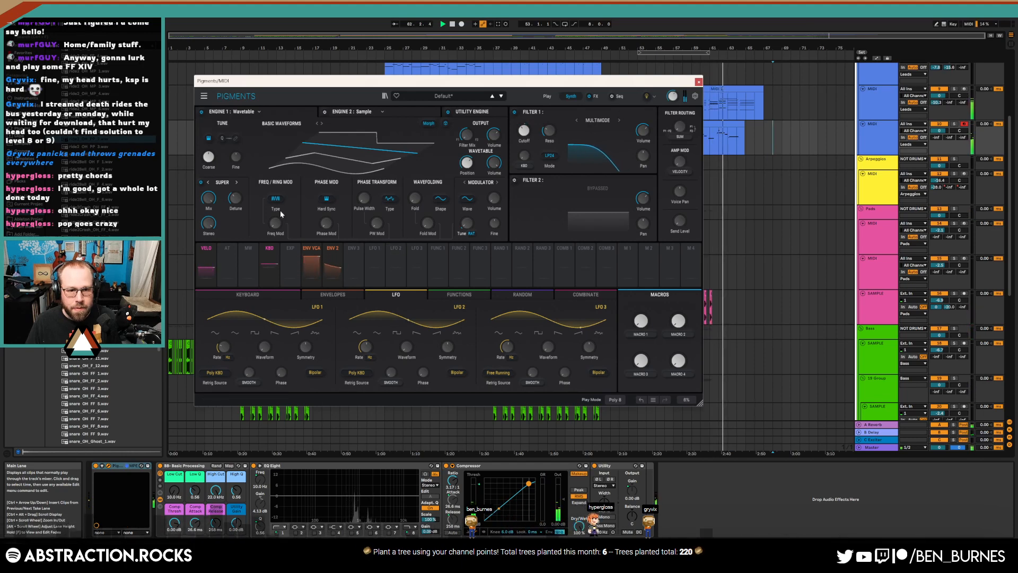
pyautogui.click(394, 268)
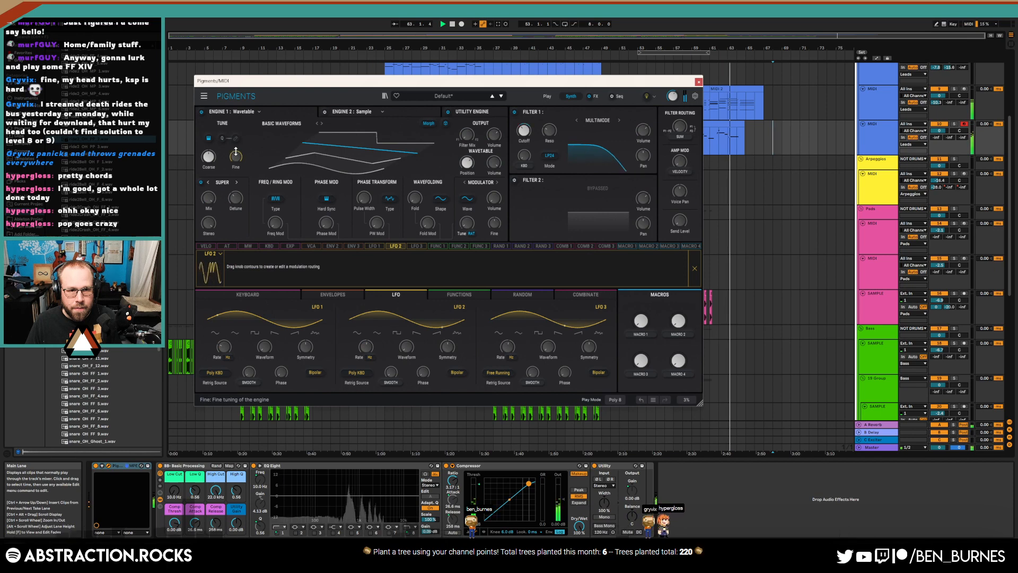
pyautogui.moveTo(236, 152)
pyautogui.mouseDown()
pyautogui.moveTo(236, 140)
pyautogui.moveTo(236, 149)
pyautogui.mouseUp()
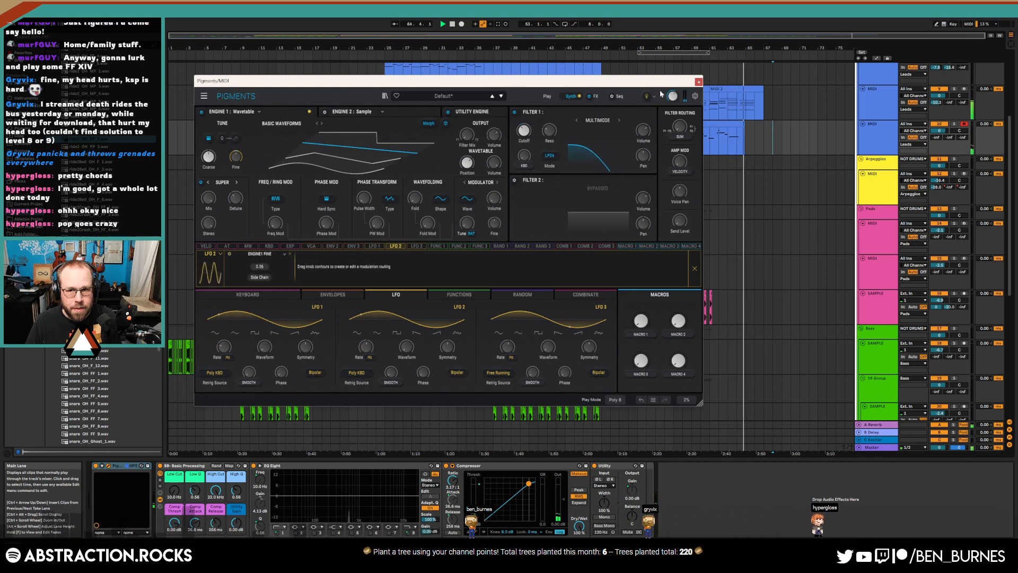
pyautogui.click(699, 82)
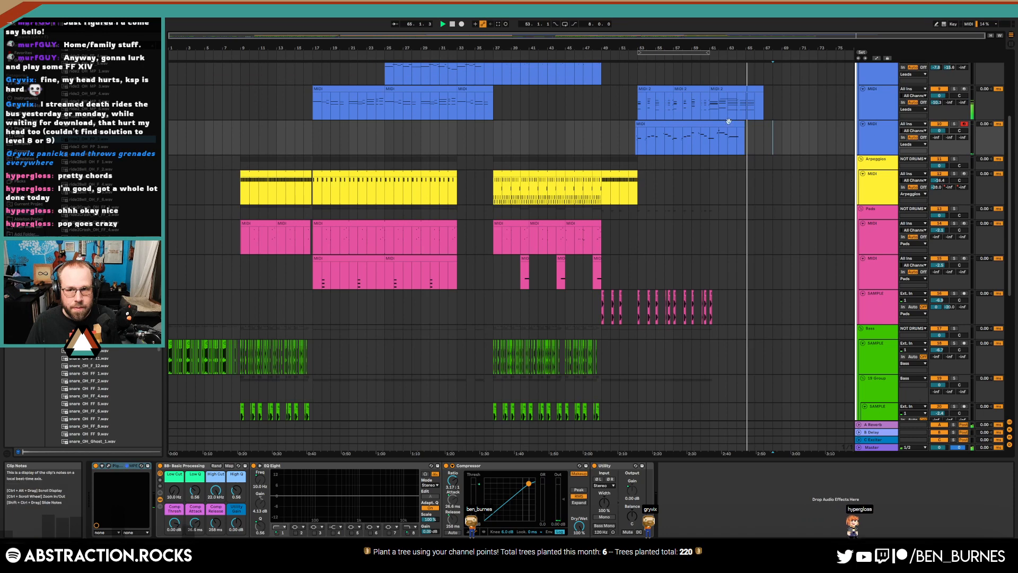
# Duplicate the chord track's clip section from bars 61 to 66 so the copy starts at bar 66
pyautogui.click(745, 147)
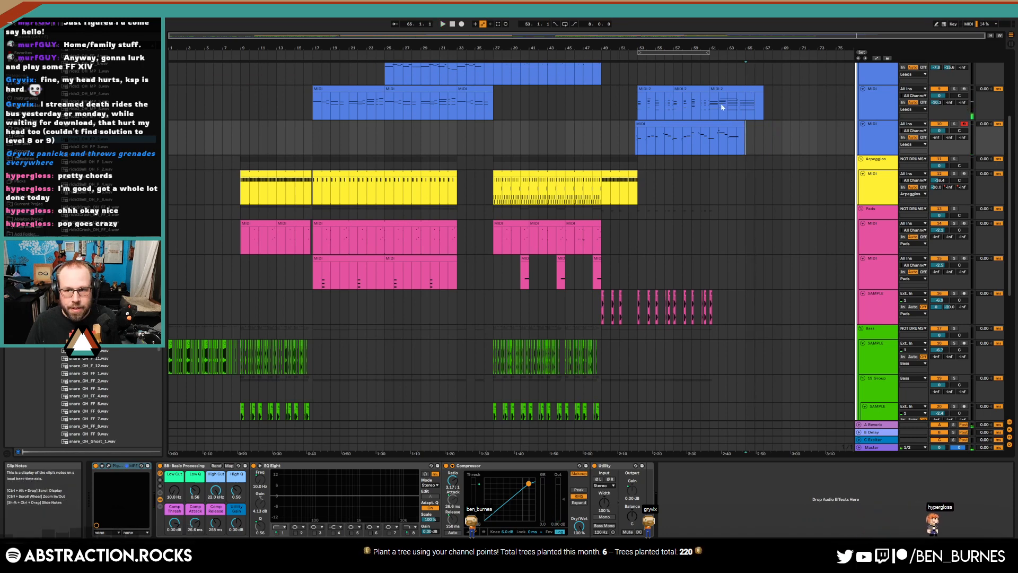
pyautogui.scroll(4, 740, 116)
pyautogui.moveTo(652, 101); pyautogui.dragTo(758, 114)
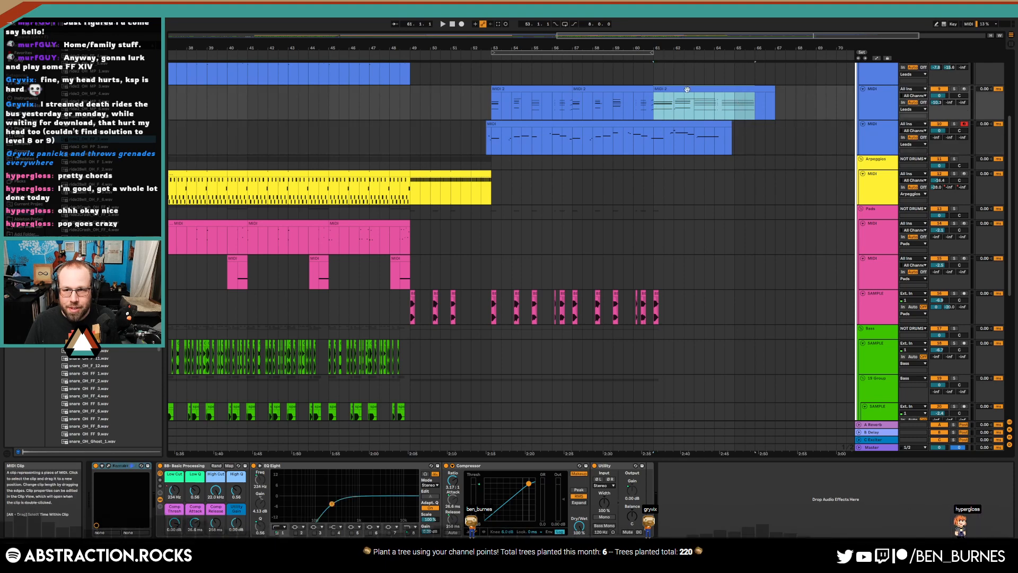
pyautogui.hotkey('ctrl', 'd')
pyautogui.click(612, 137)
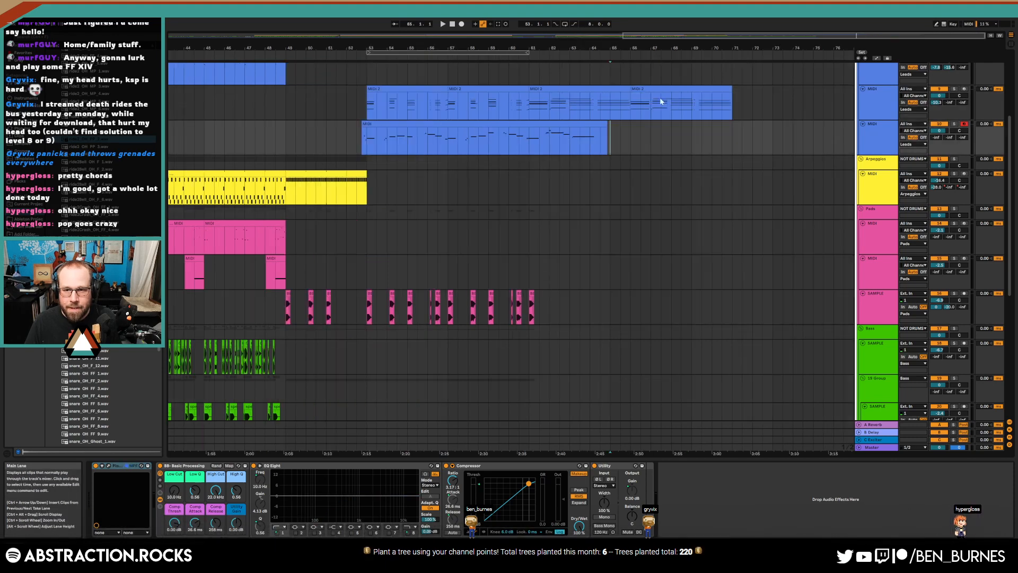
# Build a chromatic walk-up of short C2, C#2 and D2 bass notes into the D#2 in the duplicated chord clip
pyautogui.doubleClick(661, 90)
pyautogui.click(366, 471)
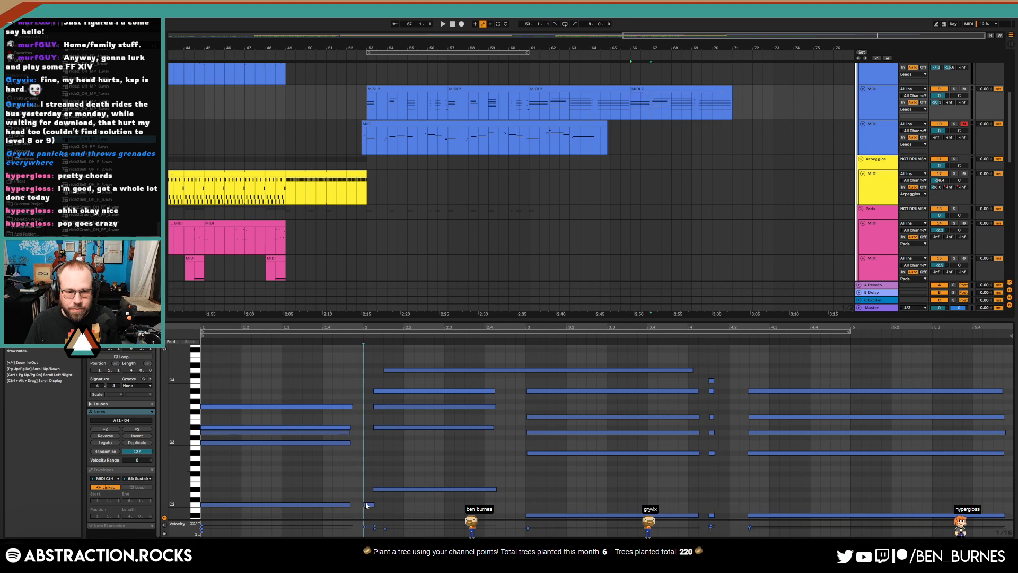
pyautogui.scroll(-2, 369, 476)
pyautogui.doubleClick(366, 468)
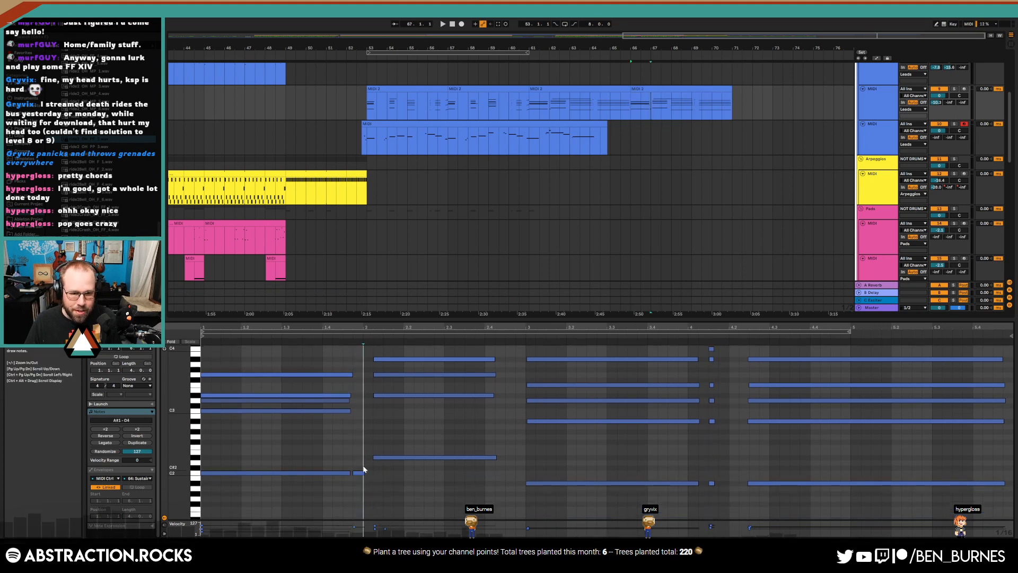
pyautogui.click(361, 472)
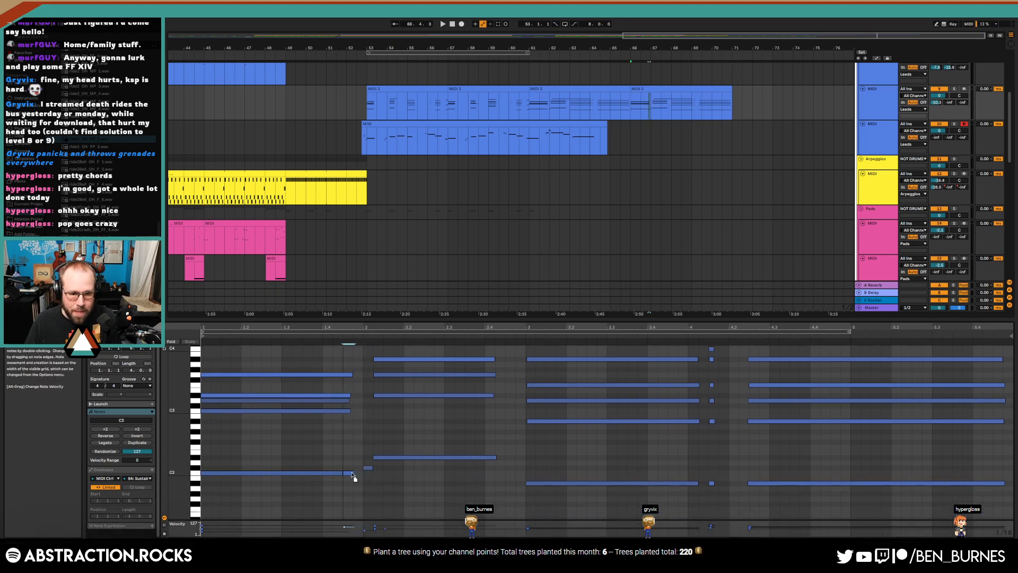
pyautogui.moveTo(370, 468); pyautogui.dragTo(365, 462)
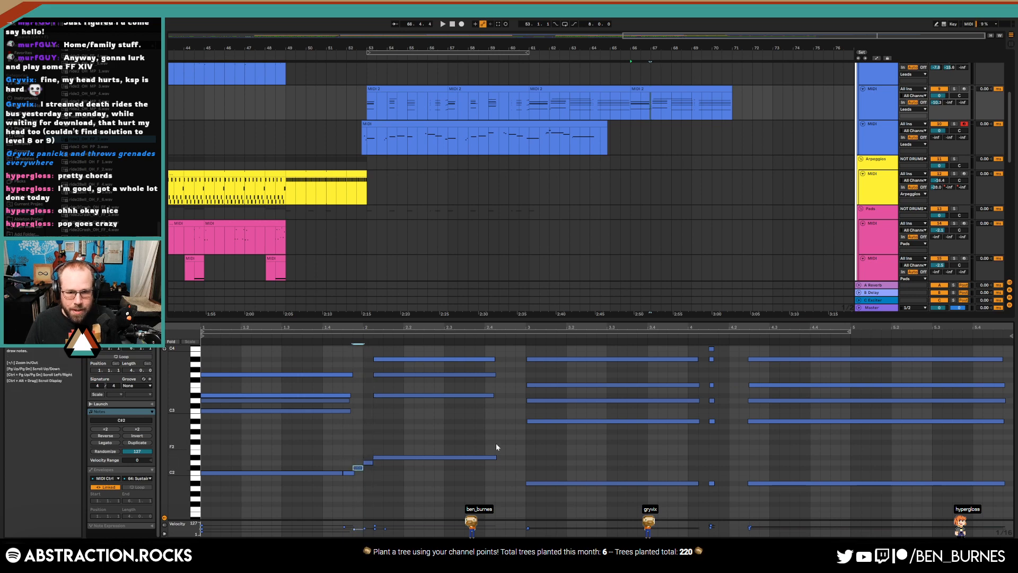
# Add a short passing chord of B1, G2, B2, D3, G3 and B3 just before bar 68 in the chord clip
pyautogui.doubleClick(511, 477)
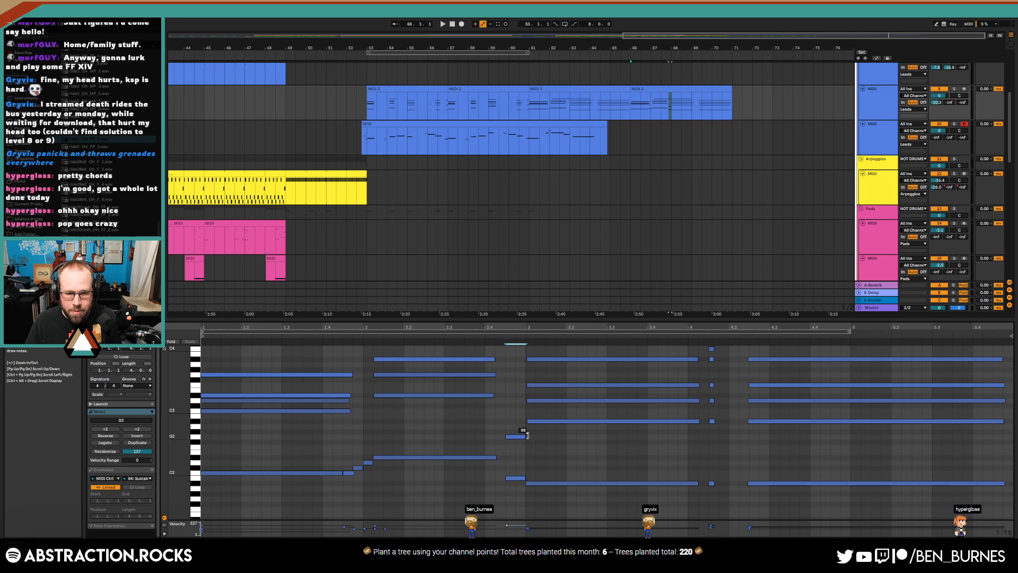
pyautogui.doubleClick(516, 436)
pyautogui.doubleClick(519, 416)
pyautogui.doubleClick(523, 395)
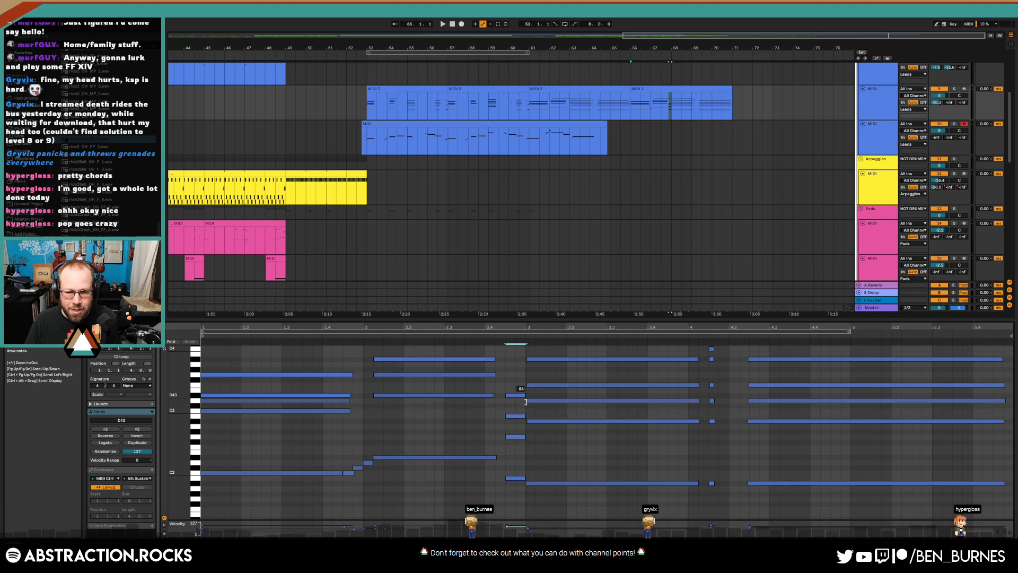
pyautogui.press('Down')
pyautogui.doubleClick(523, 374)
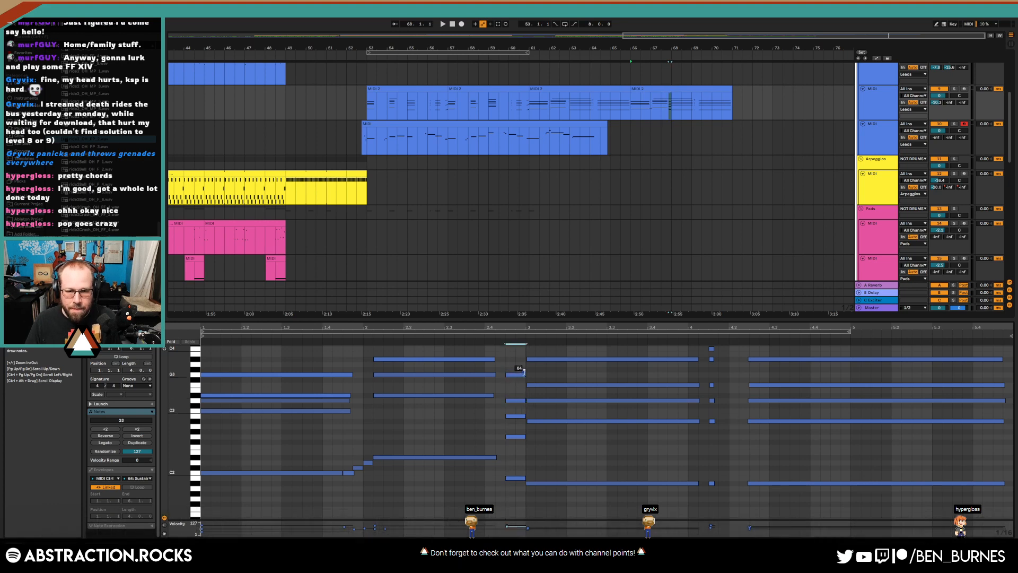
pyautogui.scroll(2, 518, 370)
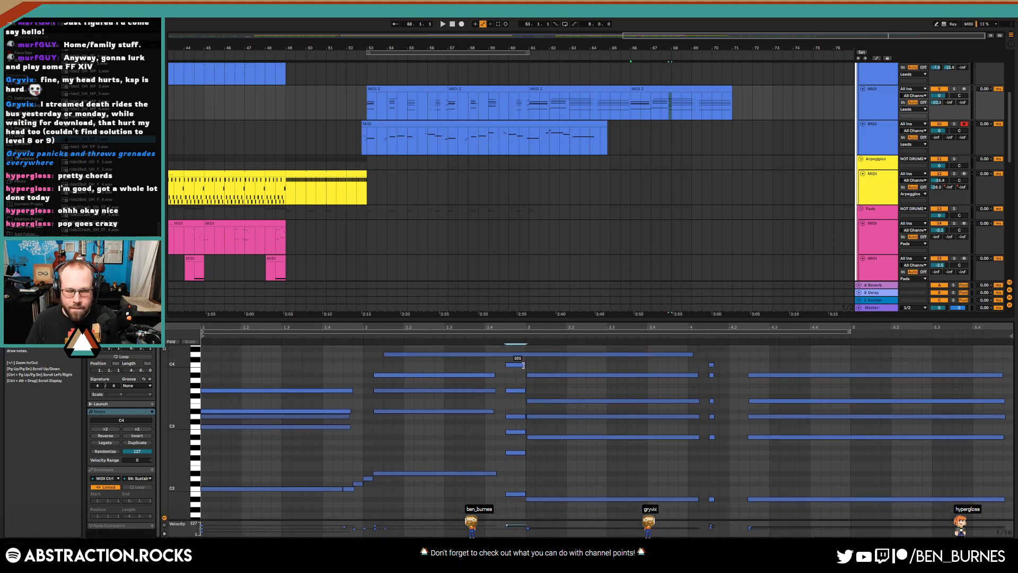
pyautogui.press('Down')
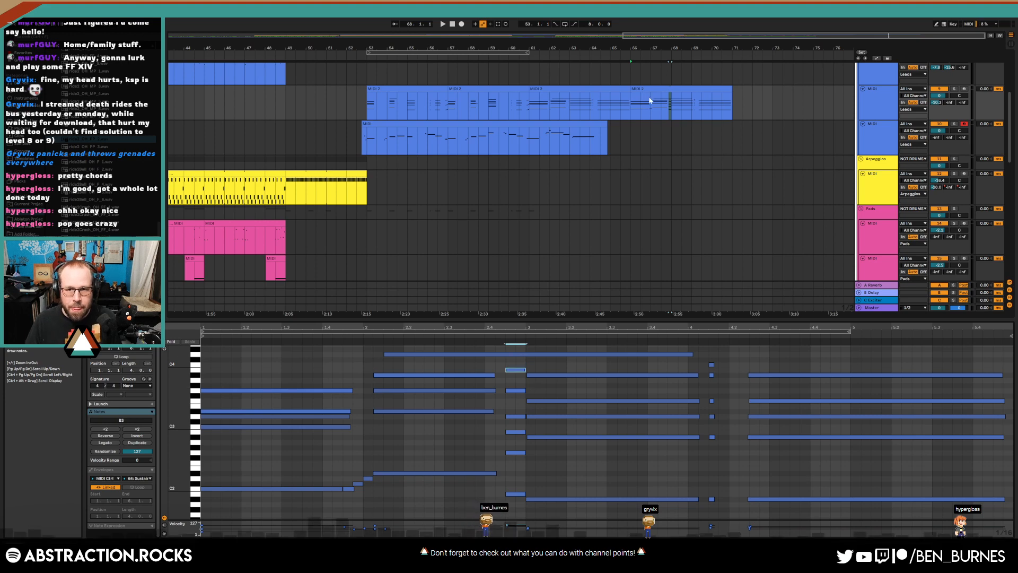
# Record a new MIDI melody on the ending lead track from about bar 64 to bar 71
pyautogui.click(589, 142)
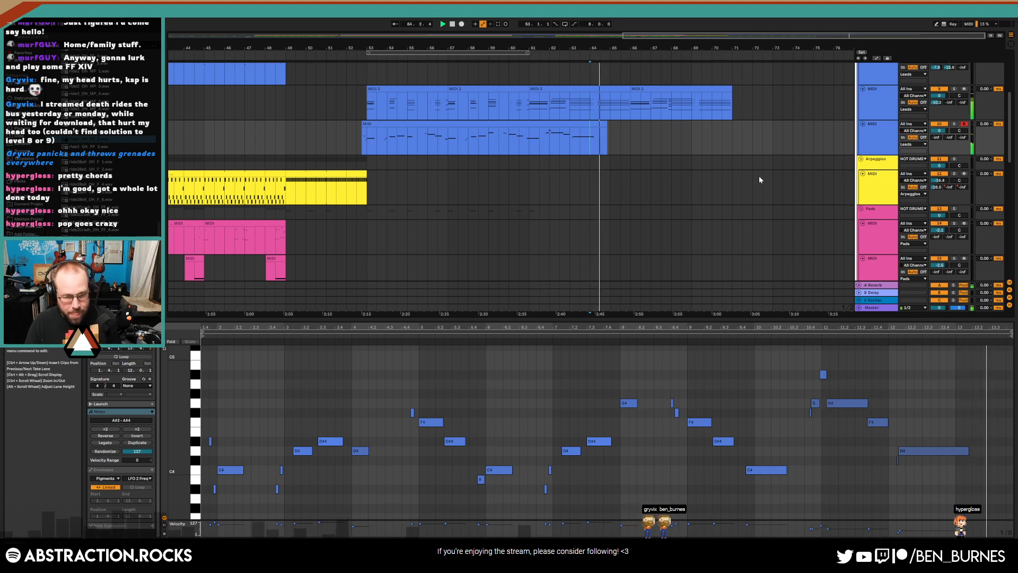
pyautogui.press('F9')
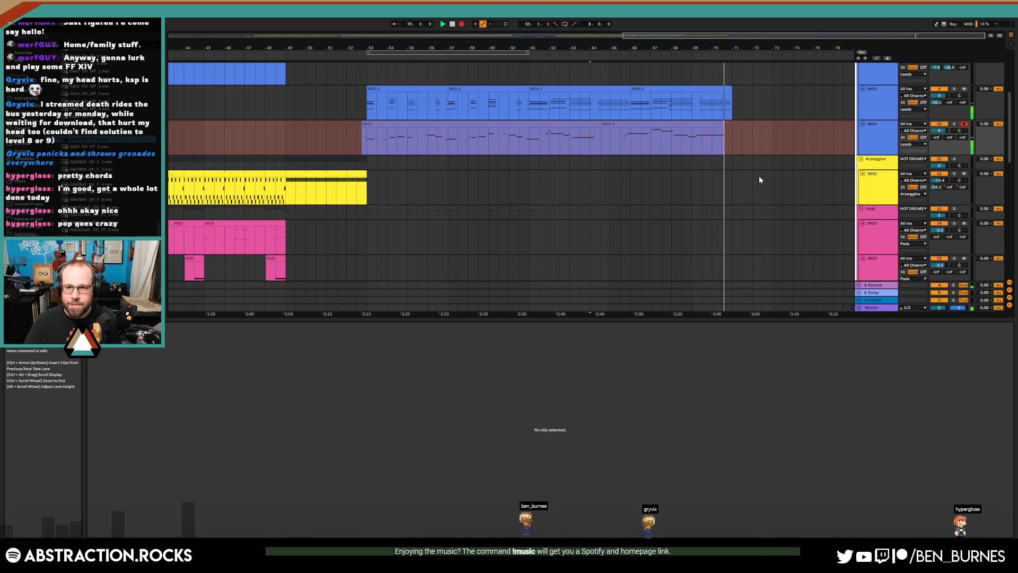
pyautogui.press('space')
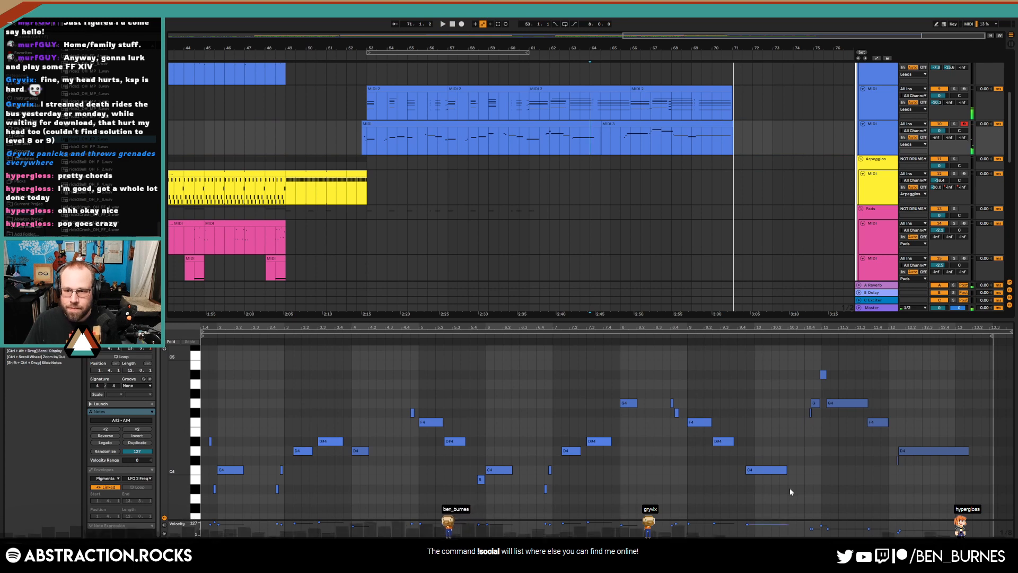
pyautogui.click(851, 456)
# Lower the velocities of the passing chord's notes just before bar 68 in the duplicated chord clip
pyautogui.click(682, 114)
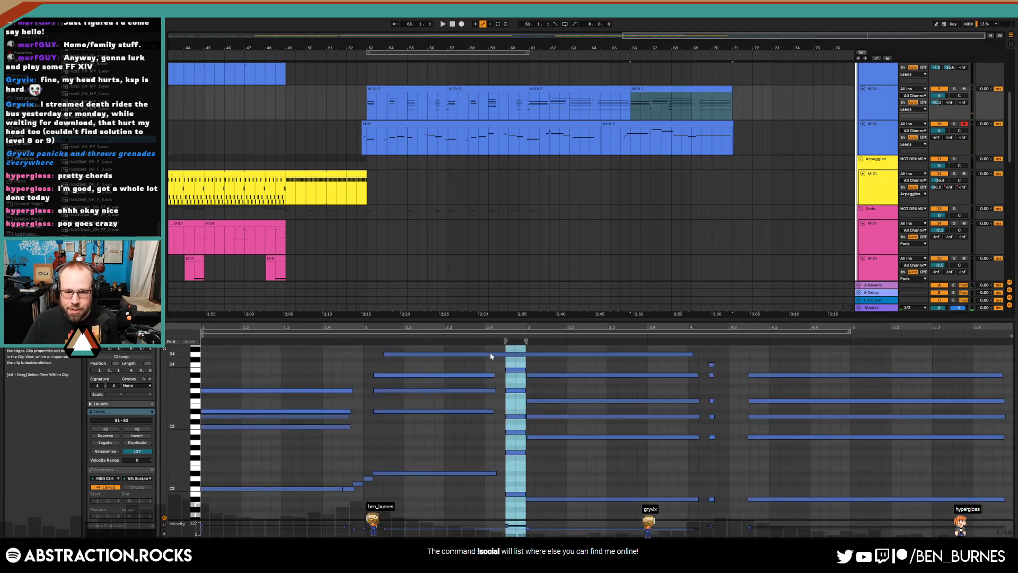
pyautogui.moveTo(500, 367); pyautogui.dragTo(516, 467)
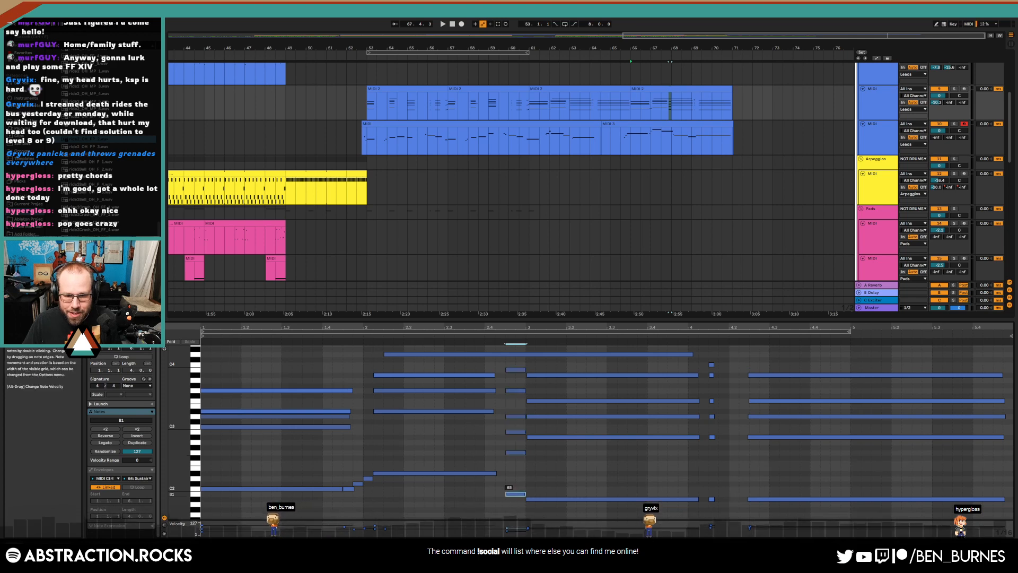
pyautogui.click(515, 452)
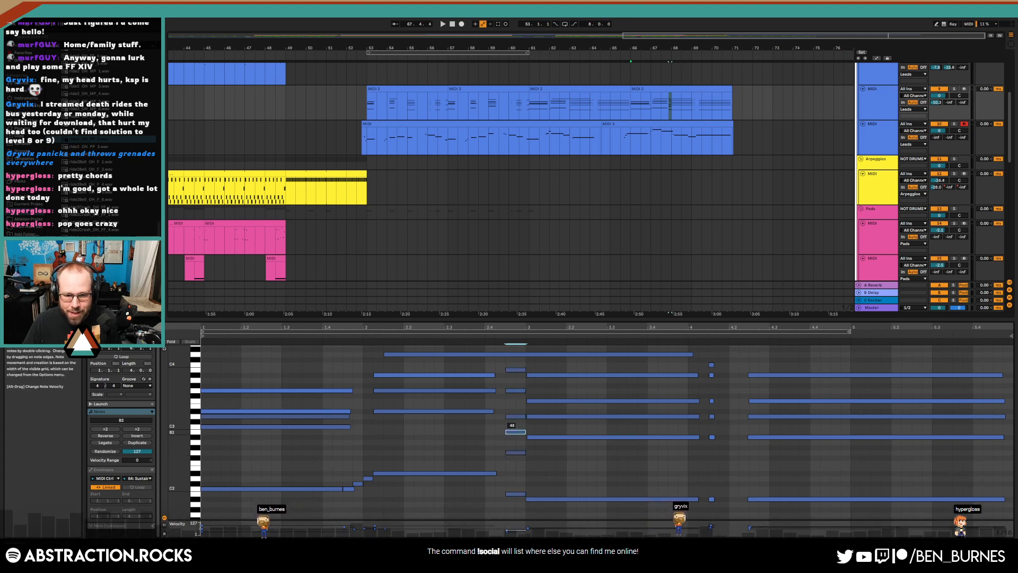
pyautogui.click(518, 417)
pyautogui.click(515, 390)
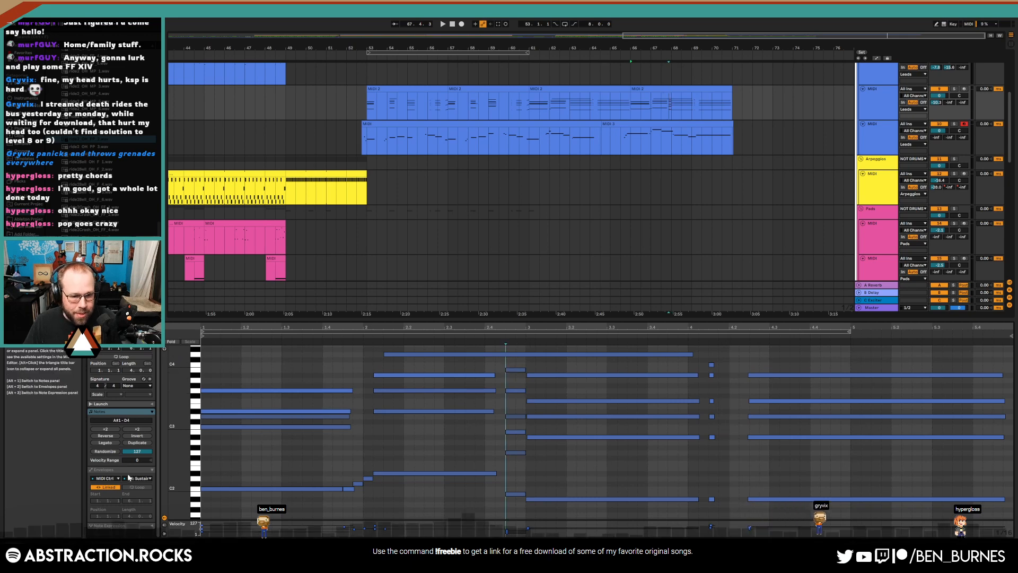
# Shorten the D#2 to A#3 chord before the passing chord and split the long D4 note, starting its second part at the passing chord
pyautogui.click(104, 469)
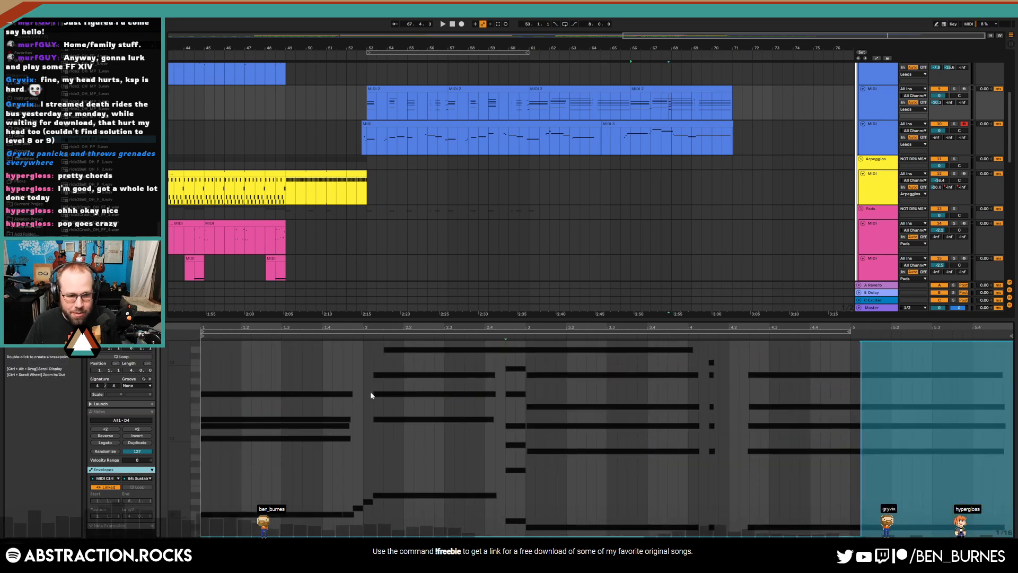
pyautogui.click(116, 412)
pyautogui.moveTo(465, 365); pyautogui.dragTo(483, 479)
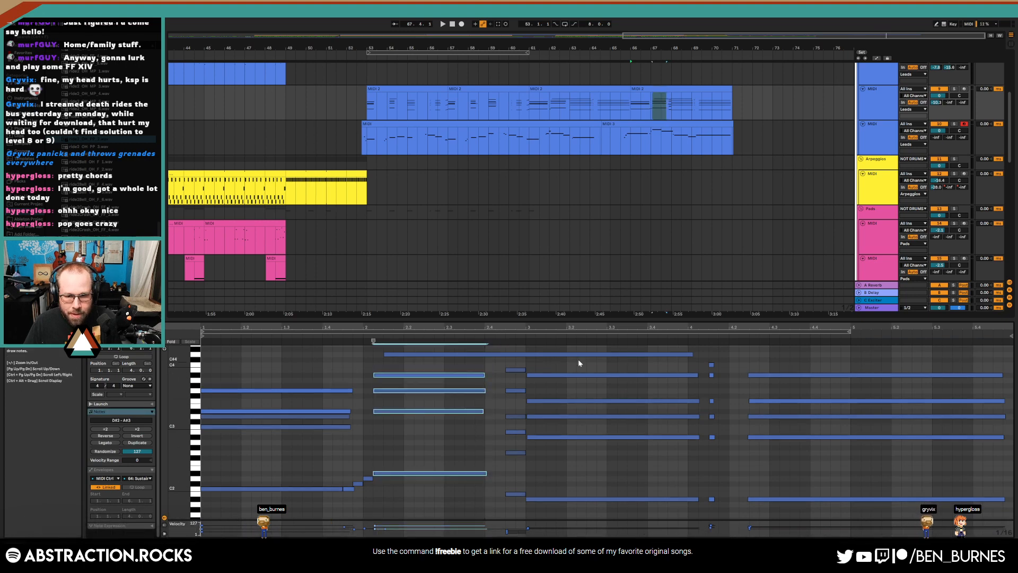
pyautogui.moveTo(692, 354)
pyautogui.mouseDown()
pyautogui.moveTo(480, 355)
pyautogui.moveTo(689, 355)
pyautogui.mouseUp()
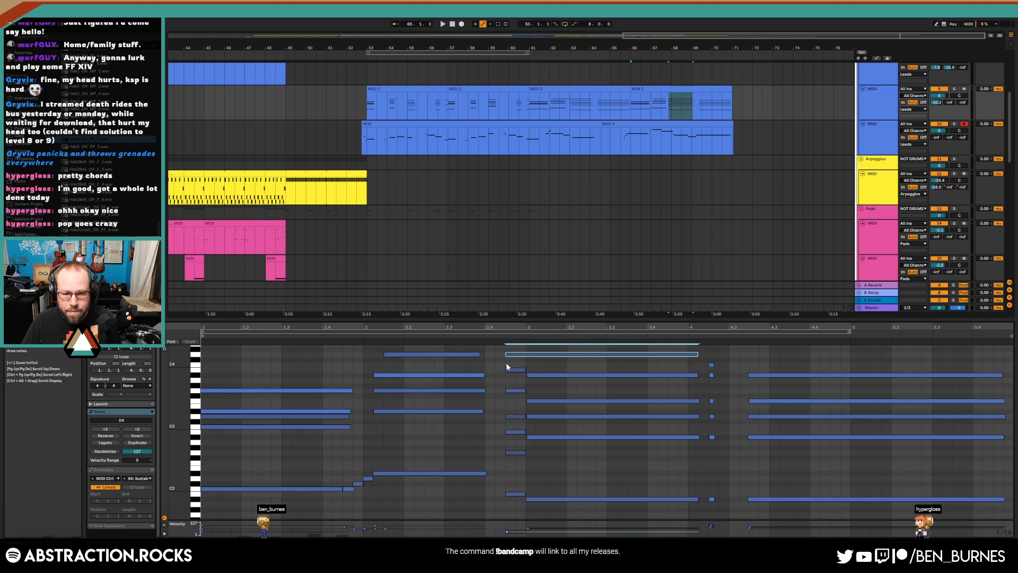
pyautogui.moveTo(515, 355); pyautogui.dragTo(520, 356)
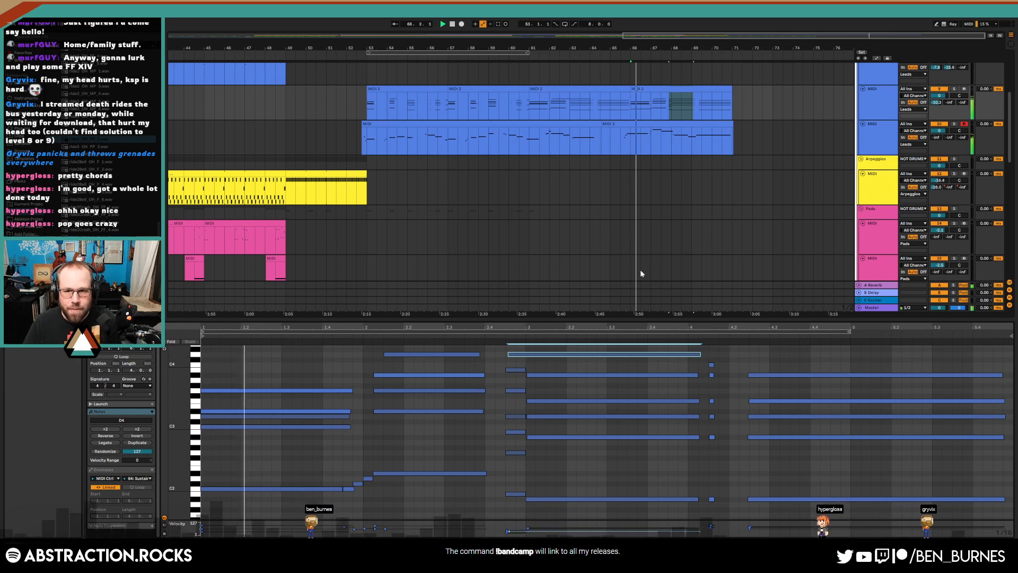
# In the new lead melody clip, move the D4 and F4 pickup notes later and trim the first G4 note to start at bar 66
pyautogui.click(628, 124)
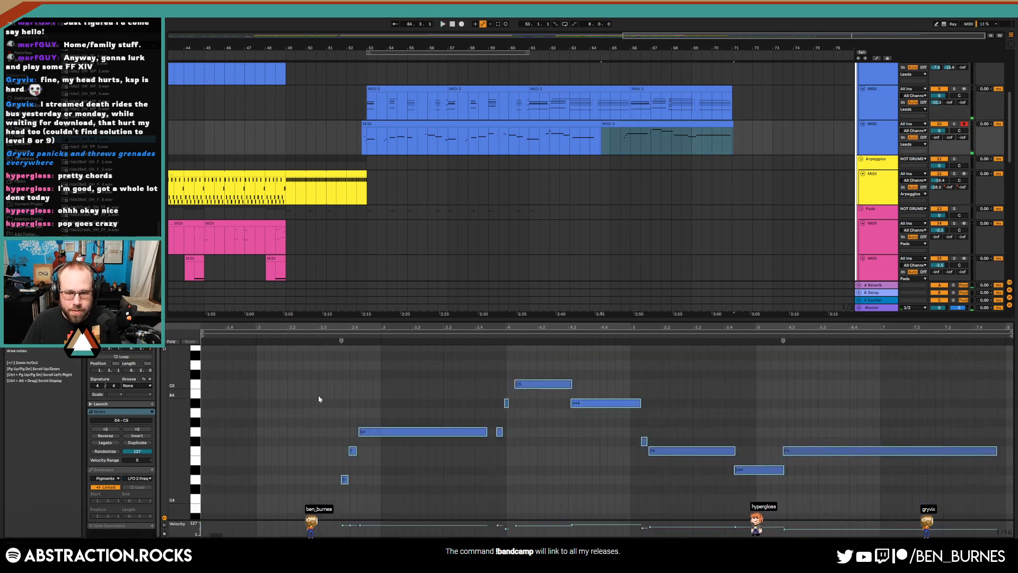
pyautogui.moveTo(318, 396); pyautogui.dragTo(353, 483)
pyautogui.press('Right')
pyautogui.press('Right')
pyautogui.press('Right')
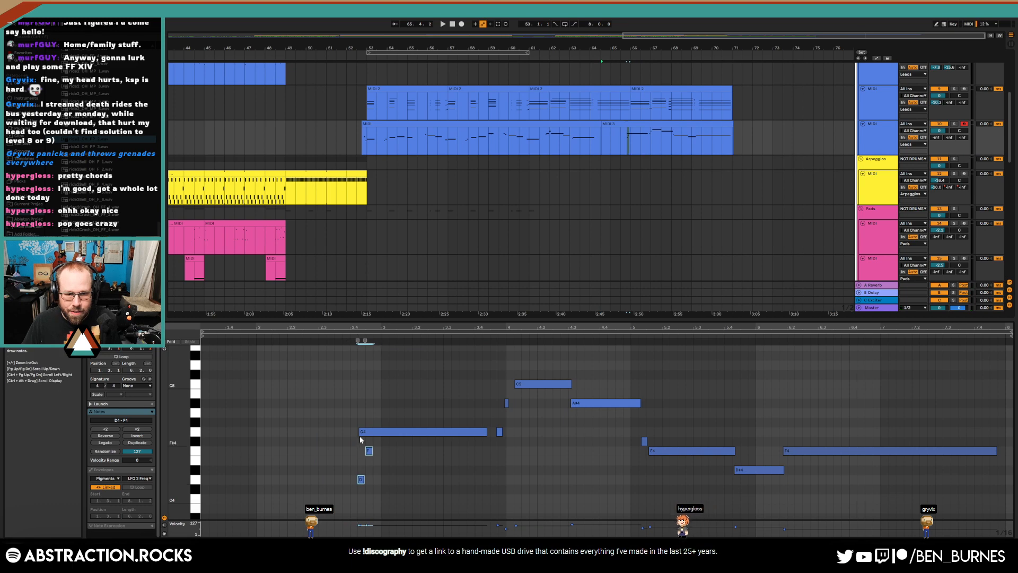
pyautogui.press('Right')
pyautogui.moveTo(360, 434); pyautogui.dragTo(380, 436)
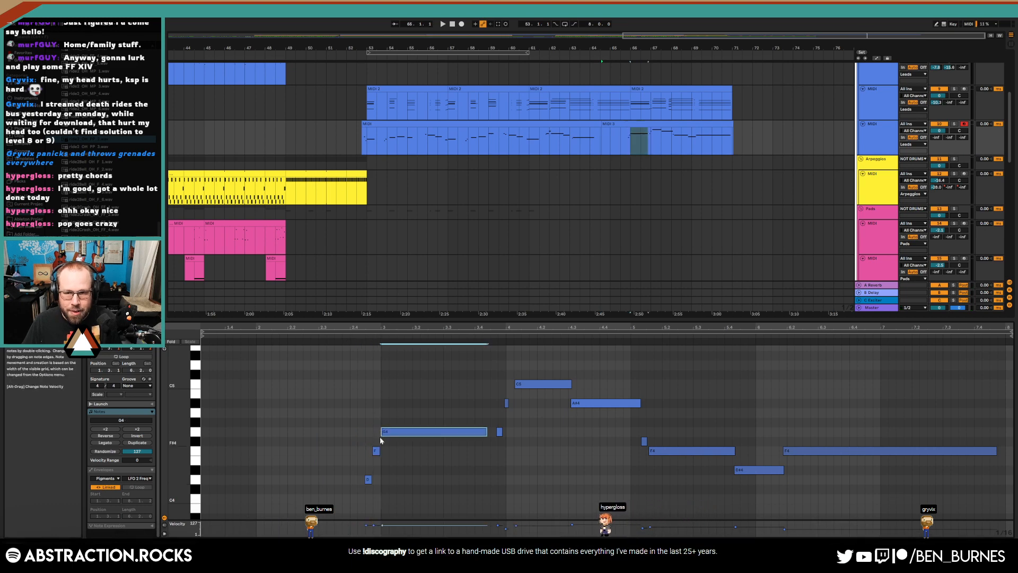
# Consolidate the new melody clip and the preceding lead clip into one clip
pyautogui.click(610, 124)
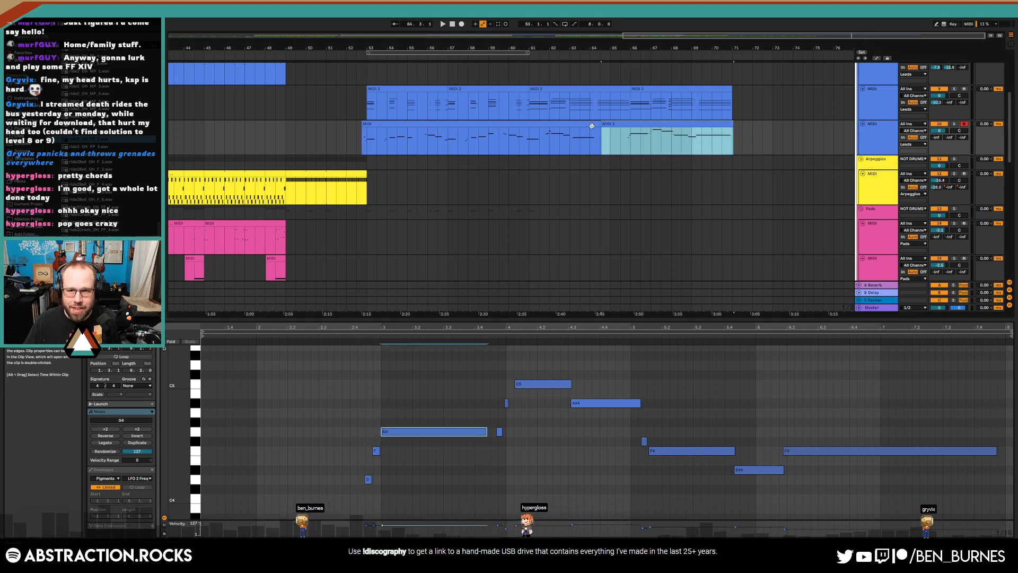
pyautogui.keyDown('shift'); pyautogui.click(591, 126); pyautogui.keyUp('shift')
pyautogui.hotkey('ctrl', 'j')
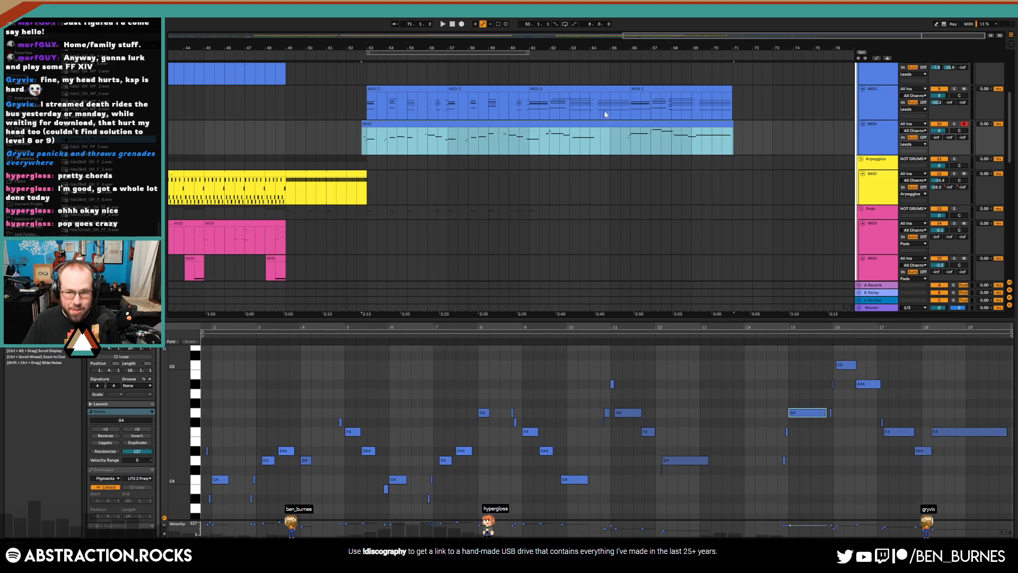
# Play back the ending and slightly lengthen the long D4 note at about bar 63 in the lead clip
pyautogui.click(518, 57)
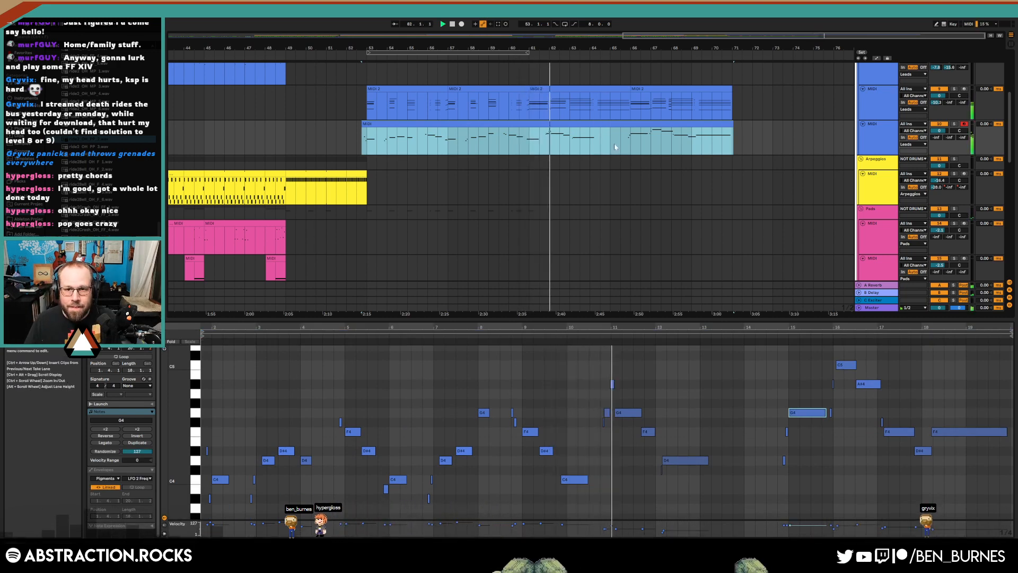
pyautogui.click(712, 465)
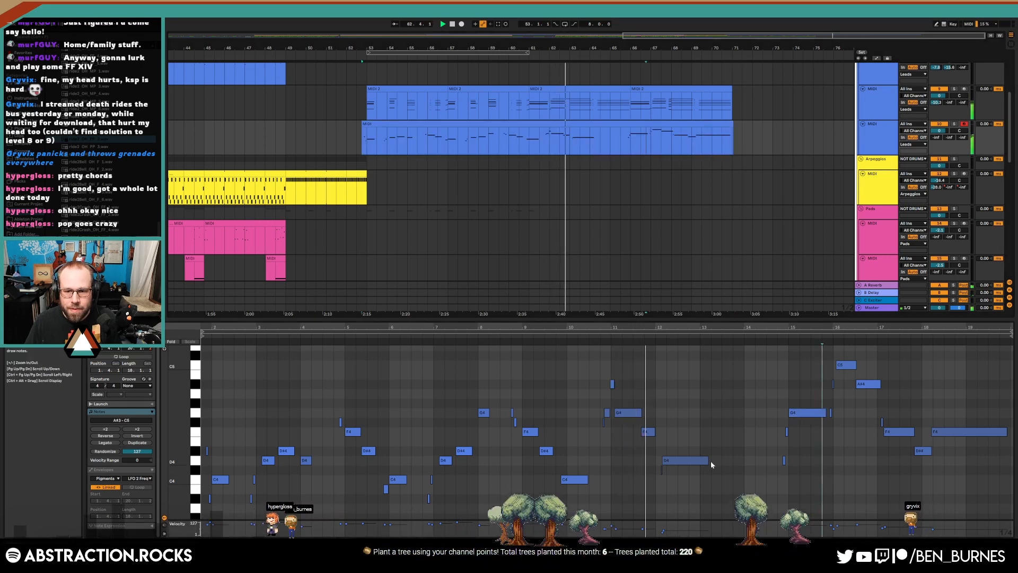
pyautogui.click(707, 461)
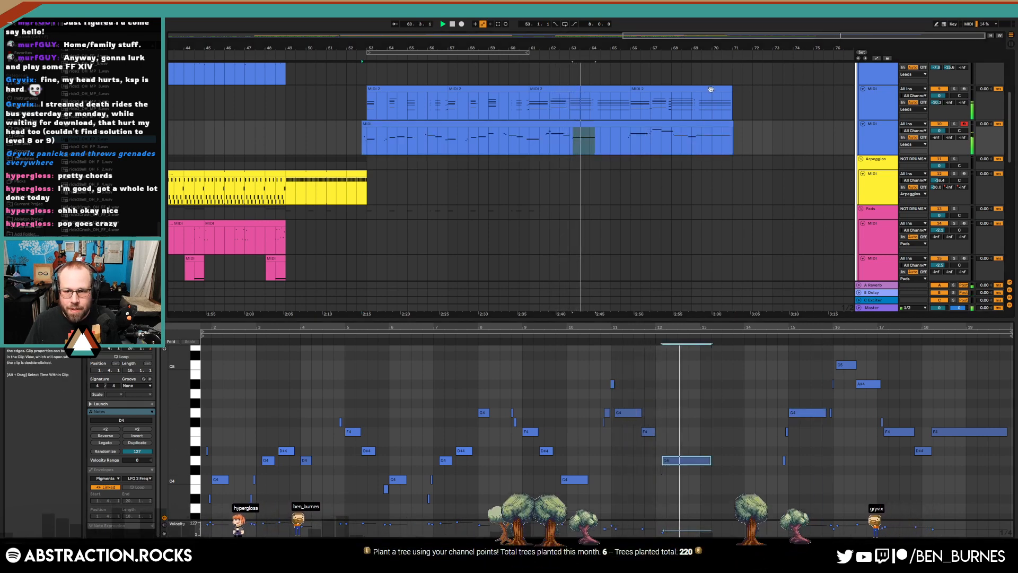
pyautogui.click(711, 124)
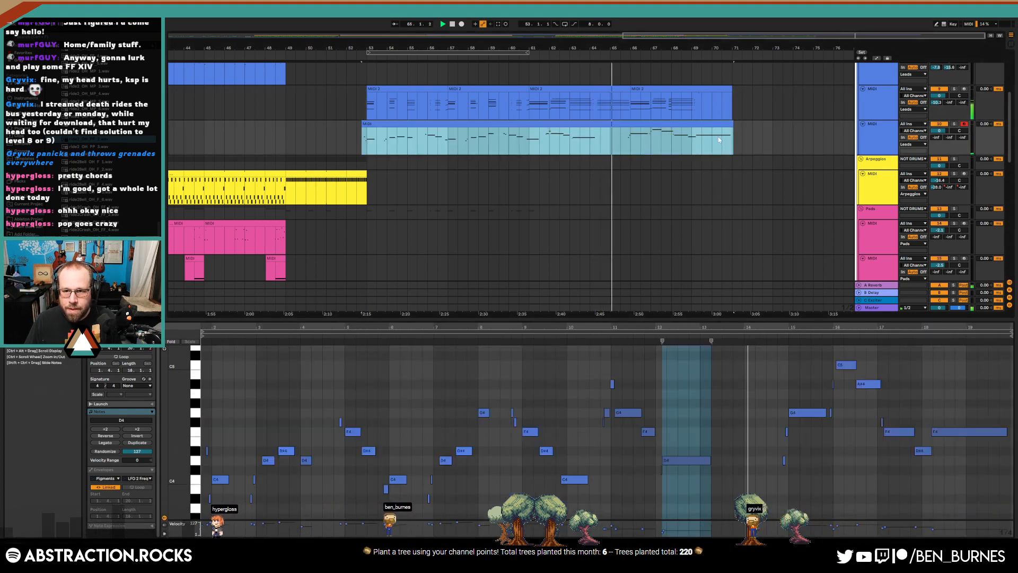
# Shorten the last D#4 into a grace note at the start of the final F4, and shift that F4 slightly earlier
pyautogui.scroll(5, 720, 140)
pyautogui.scroll(-3, 477, 183)
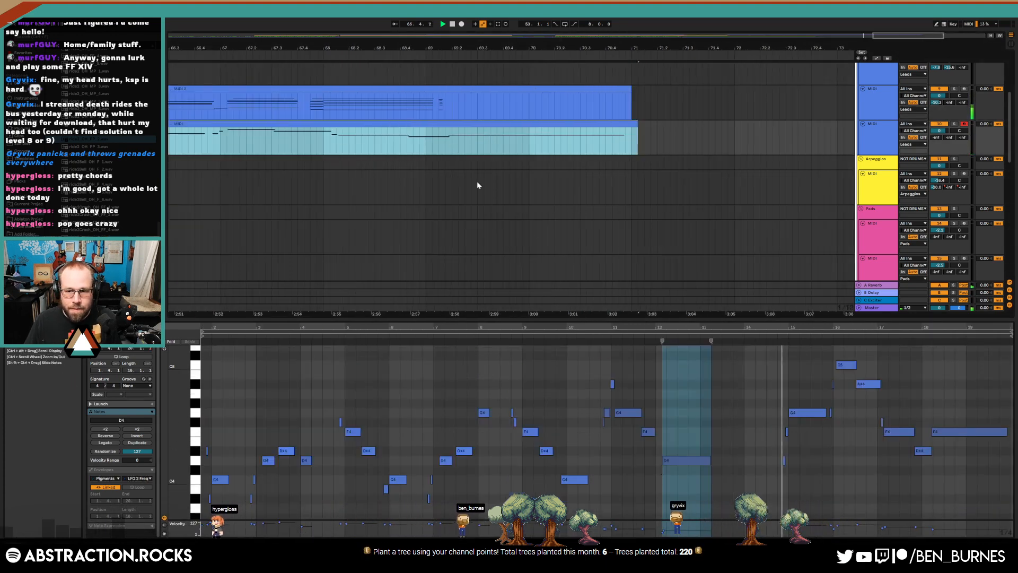
pyautogui.click(923, 451)
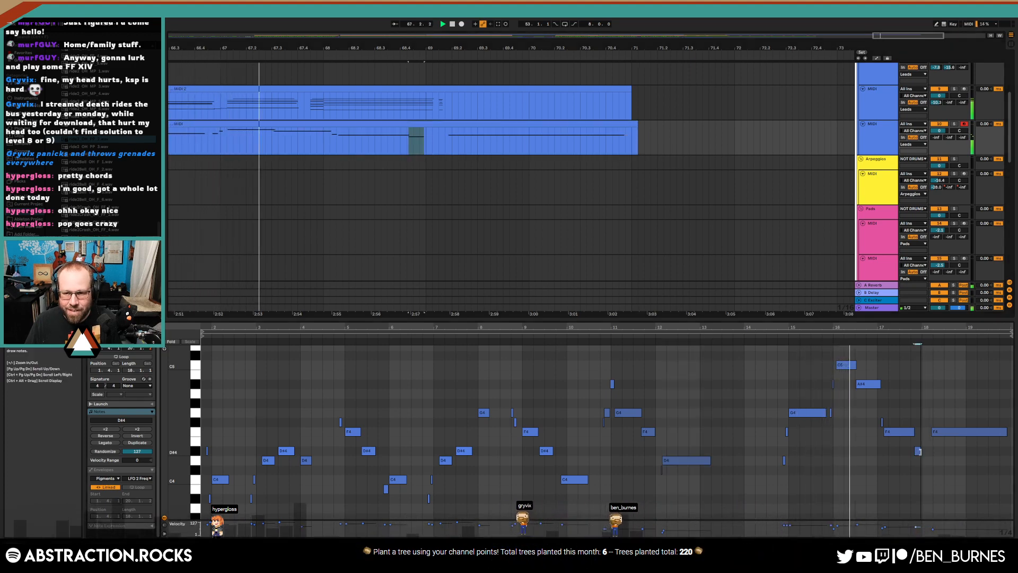
pyautogui.moveTo(931, 452)
pyautogui.mouseDown()
pyautogui.moveTo(919, 452)
pyautogui.moveTo(930, 454)
pyautogui.mouseUp()
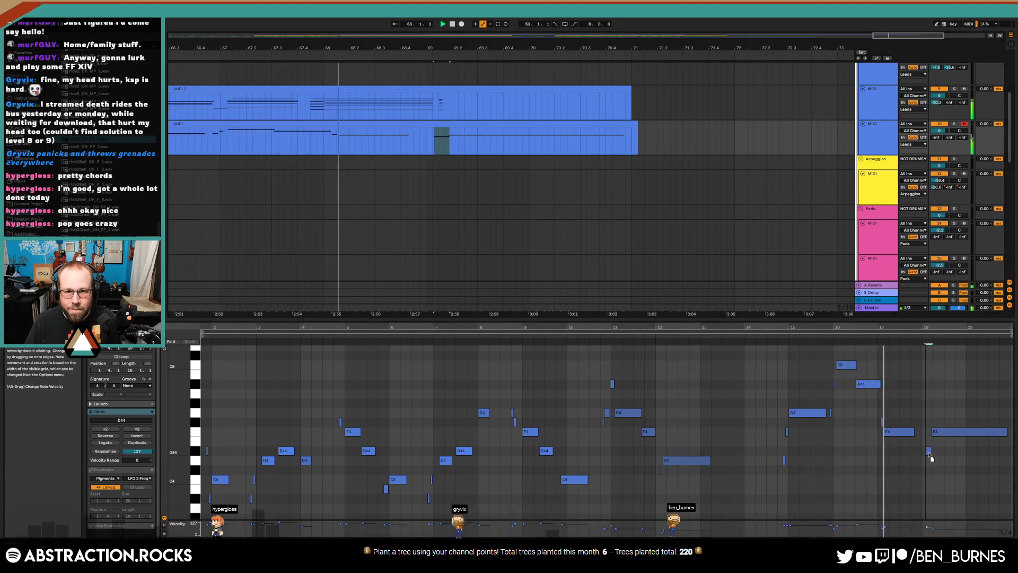
pyautogui.click(943, 434)
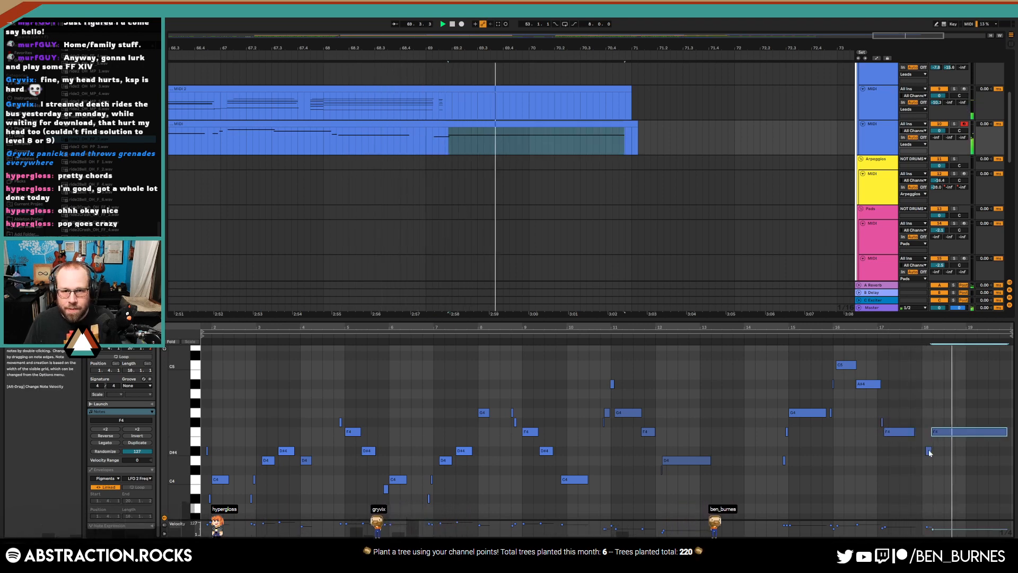
pyautogui.scroll(3, 930, 452)
pyautogui.moveTo(930, 452)
pyautogui.mouseDown()
pyautogui.moveTo(951, 437)
pyautogui.moveTo(937, 451)
pyautogui.mouseUp()
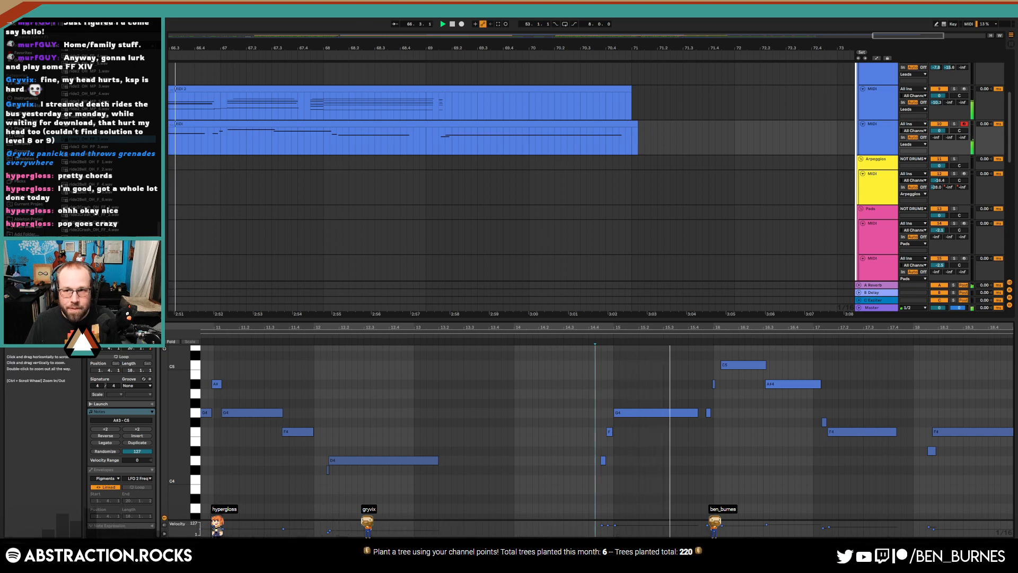
pyautogui.moveTo(914, 35); pyautogui.dragTo(905, 35)
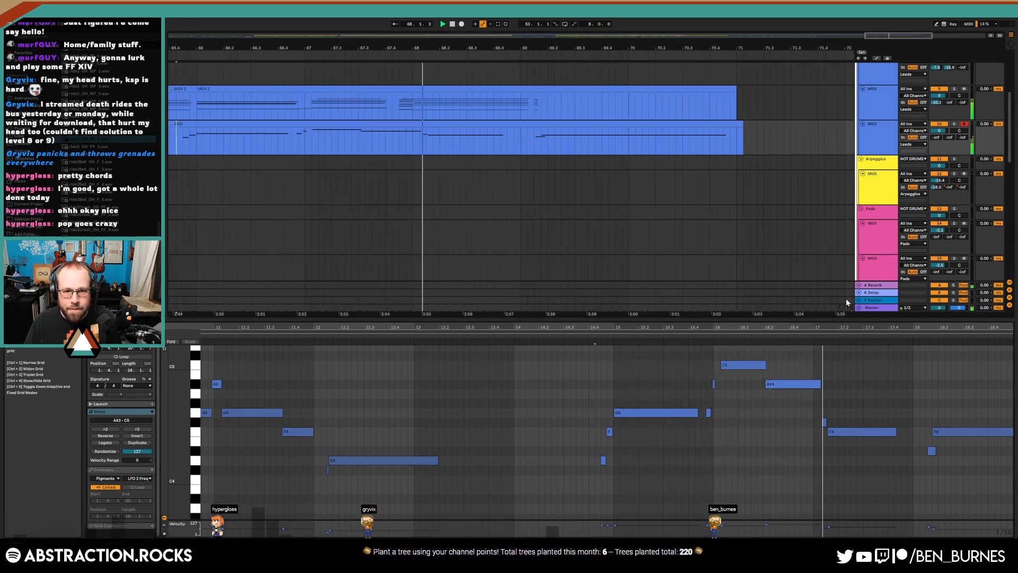
# Arm the chord track for recording and delete the B1 to B3 passing chord just before bar 68
pyautogui.press('space')
pyautogui.click(460, 90)
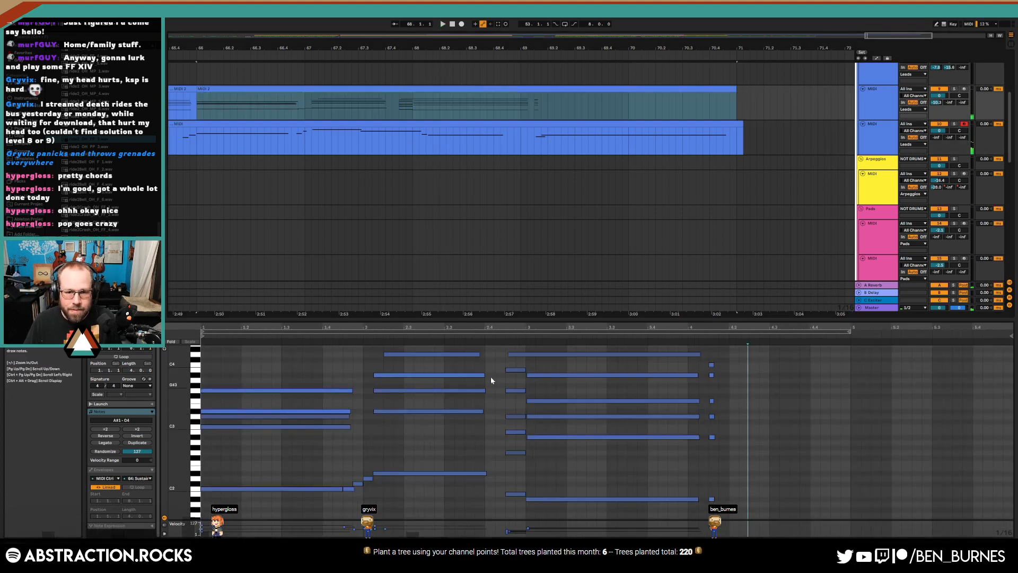
pyautogui.moveTo(497, 364); pyautogui.dragTo(516, 501)
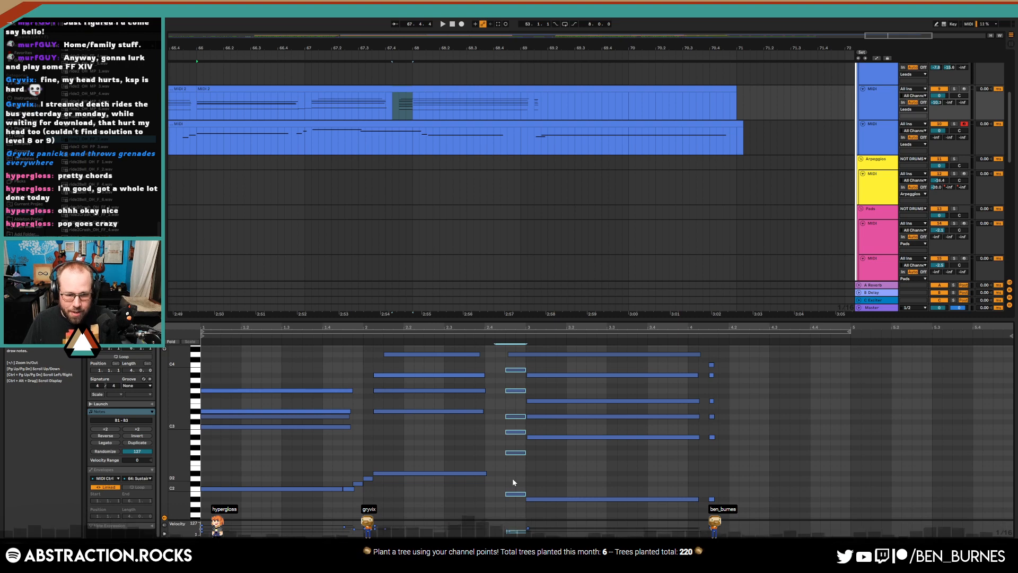
pyautogui.click(965, 89)
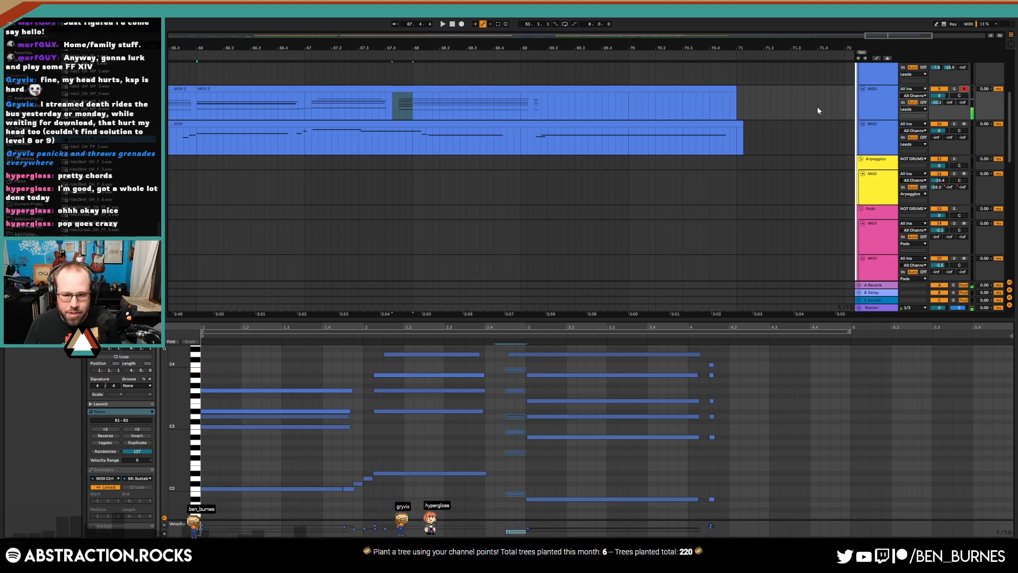
pyautogui.moveTo(516, 503); pyautogui.dragTo(511, 363)
pyautogui.press('Delete')
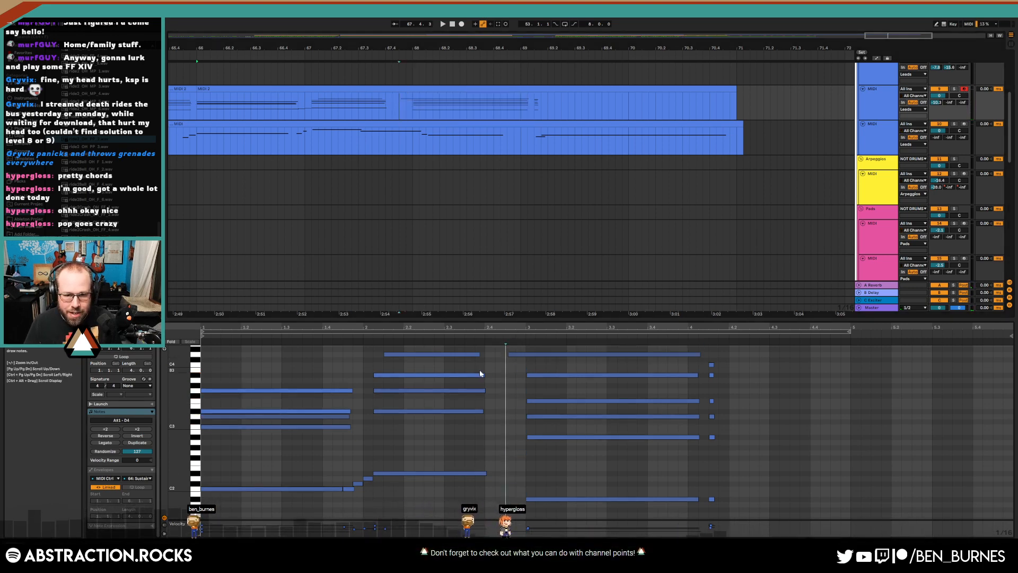
# Copy the preceding D#2, D#3, G3 and A#3 chord into the passing chord's position and shorten it to end at bar 68
pyautogui.moveTo(410, 361); pyautogui.dragTo(428, 486)
pyautogui.hotkey('ctrl', 'c')
pyautogui.click(505, 377)
pyautogui.hotkey('ctrl', 'v')
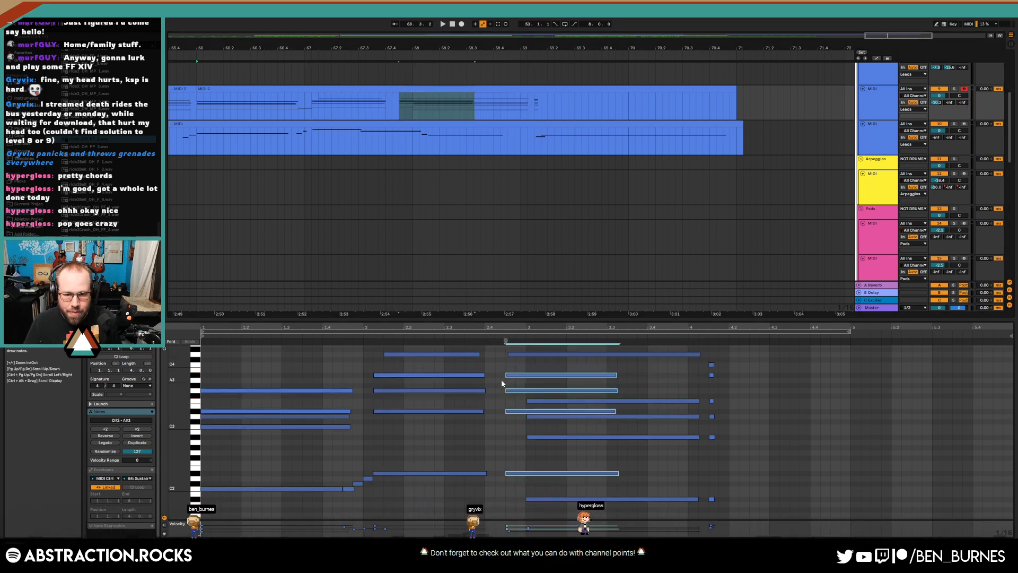
pyautogui.hotkey('shift', 'Left')
pyautogui.hotkey('shift', 'Left')
pyautogui.hotkey('shift', 'Left')
pyautogui.hotkey('shift', 'Left')
pyautogui.hotkey('shift', 'Left')
pyautogui.hotkey('shift', 'Left')
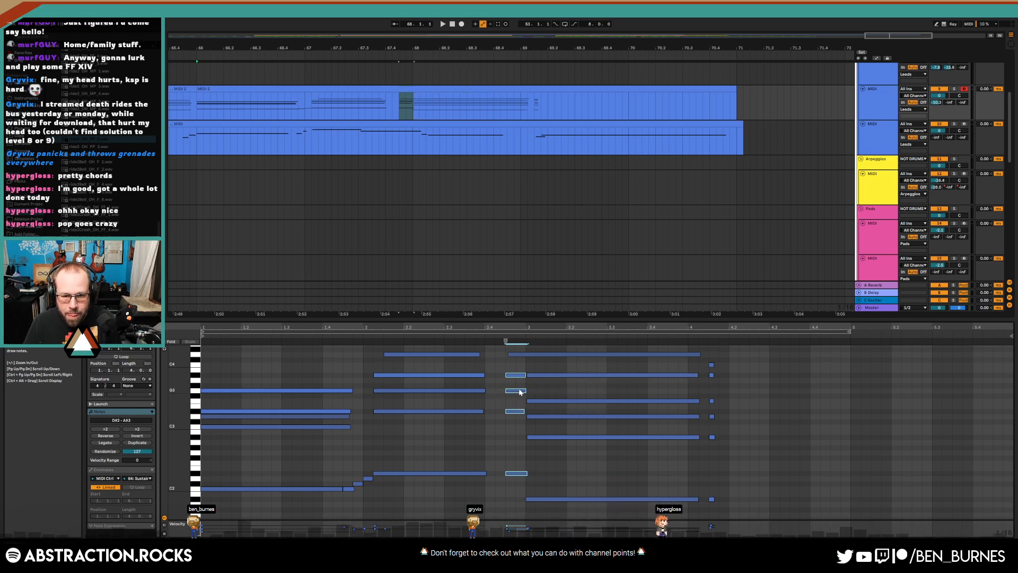
# Lower the passing chord's G3 to F#3 and its D#3 to C3, playing back the passage
pyautogui.click(515, 390)
pyautogui.moveTo(515, 391); pyautogui.dragTo(515, 397)
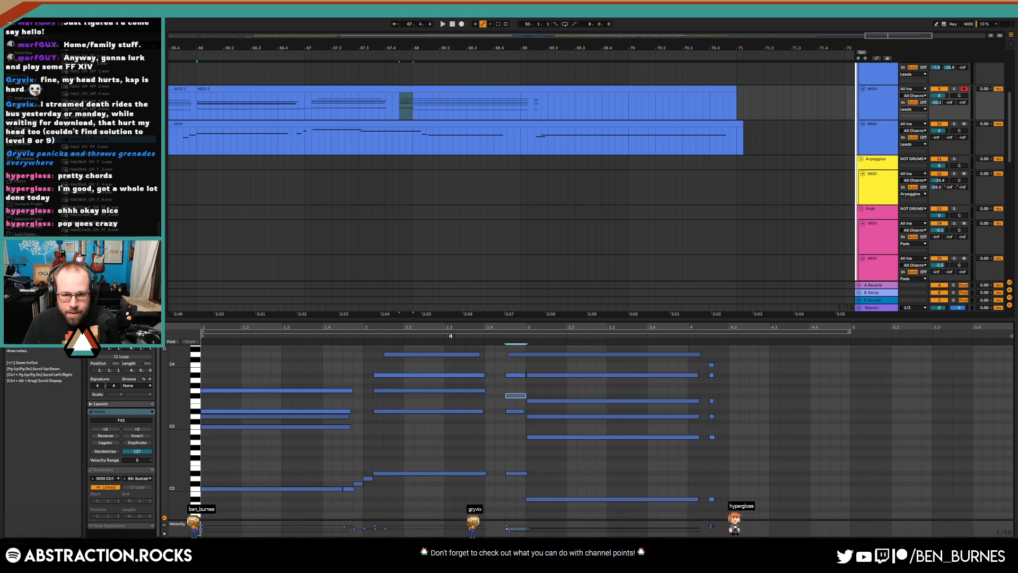
pyautogui.click(363, 339)
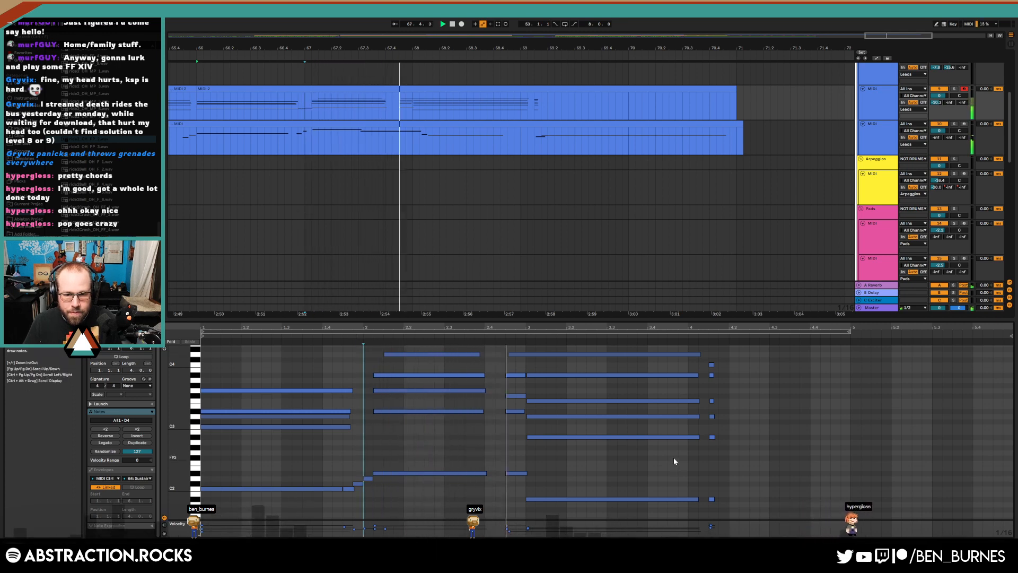
pyautogui.doubleClick(515, 420)
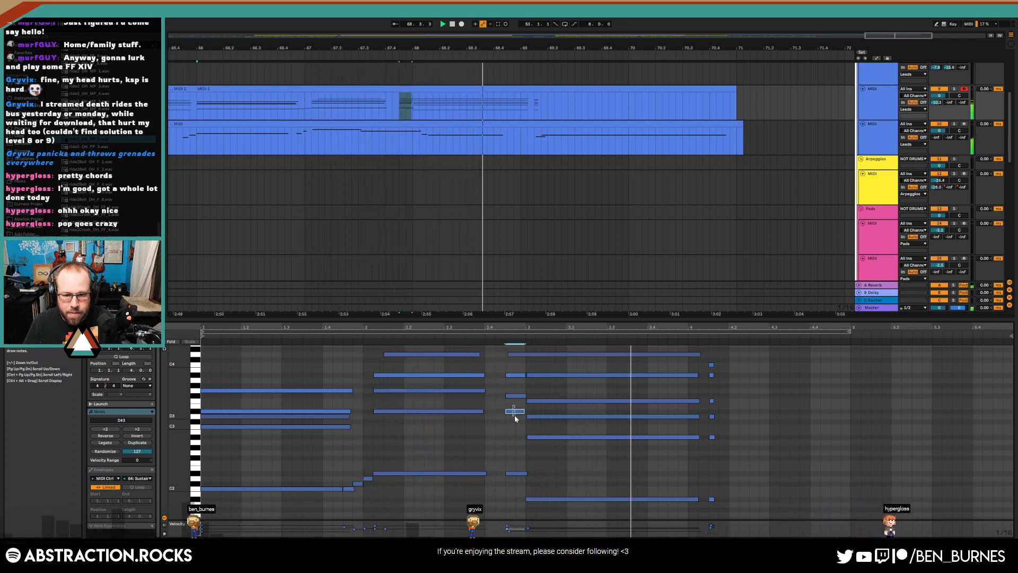
pyautogui.press('Down')
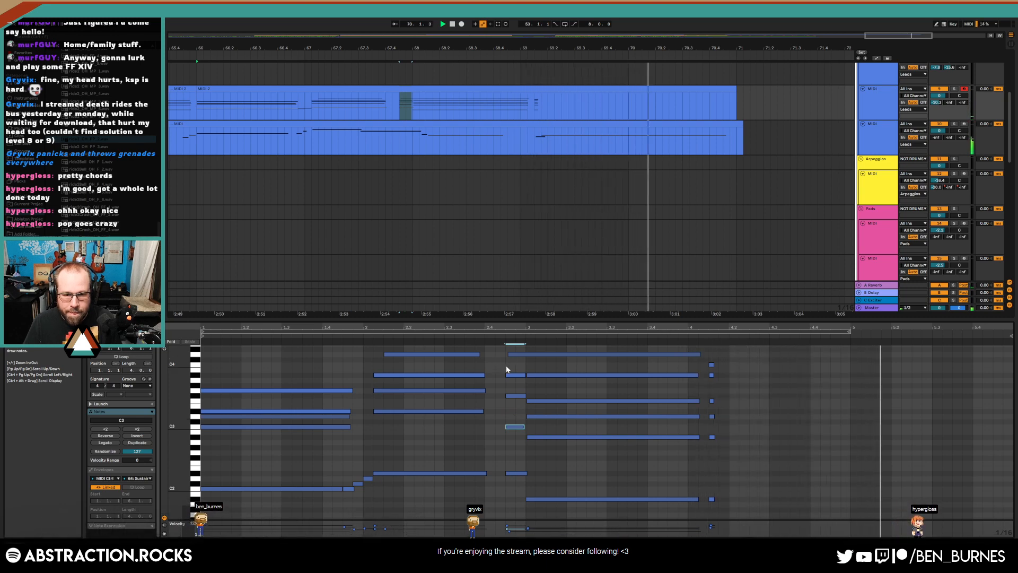
# Shorten the lead melody's final F4, trim the clip's end to bar 71, and play back the ending
pyautogui.click(736, 125)
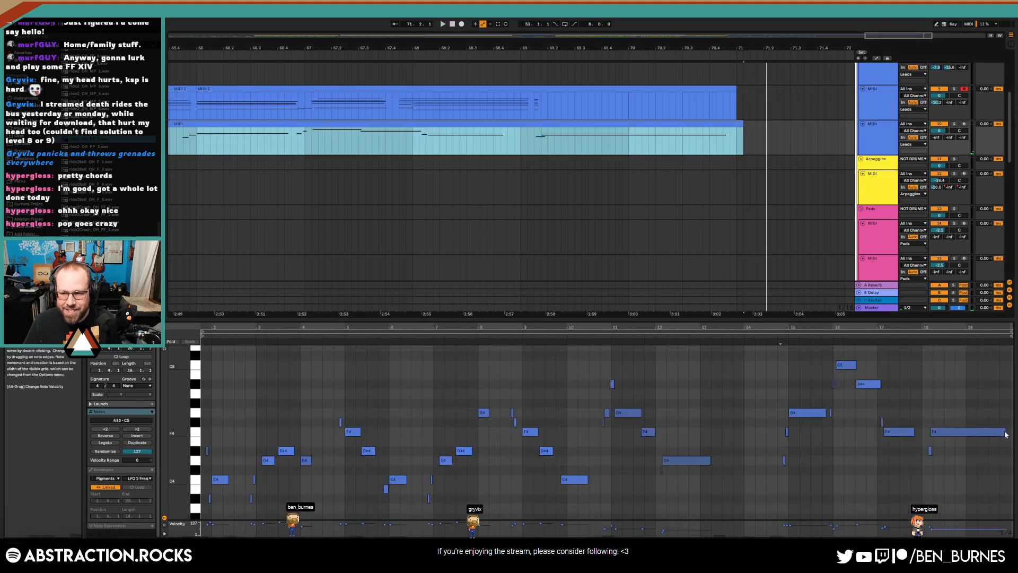
pyautogui.moveTo(1000, 432); pyautogui.dragTo(988, 432)
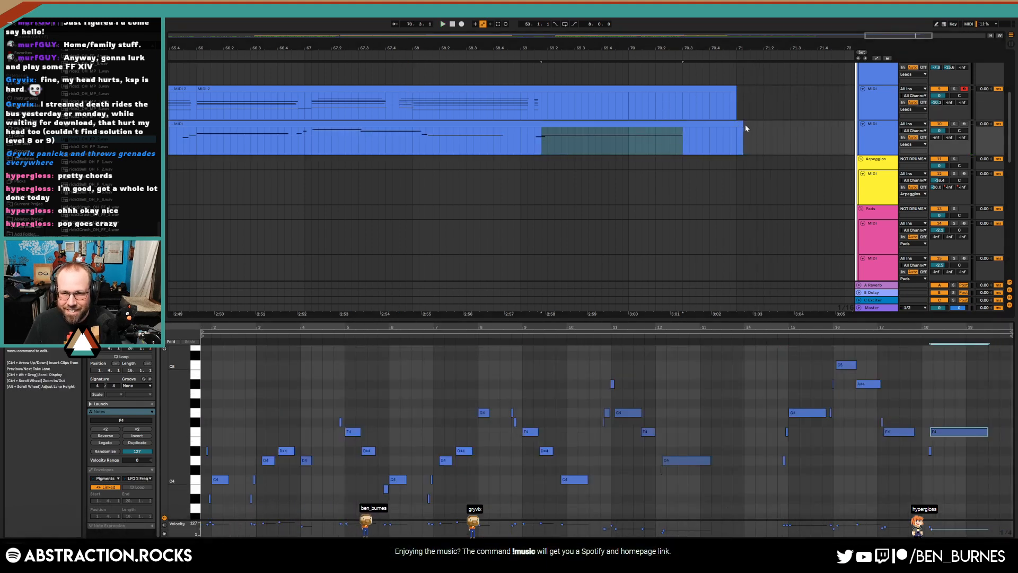
pyautogui.moveTo(745, 127); pyautogui.dragTo(737, 128)
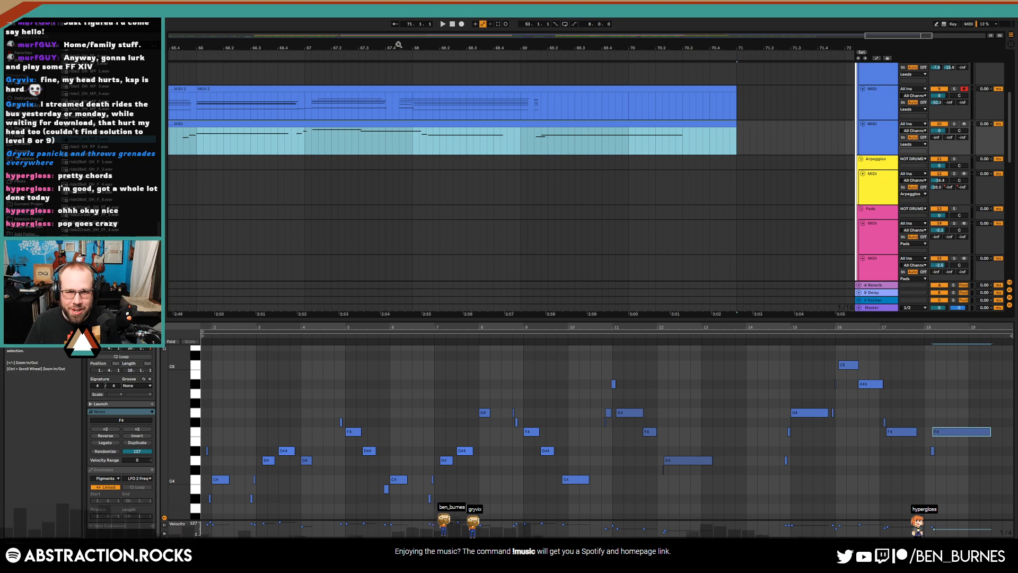
pyautogui.click(299, 56)
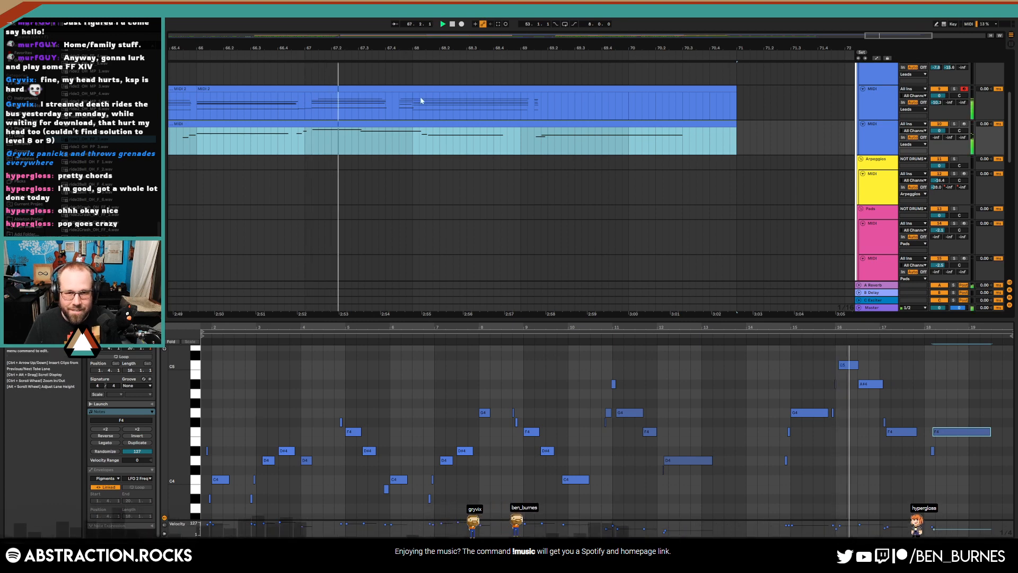
# Delete the long D4 note above the passing chord and the bar 68 chord in the chord clip, and play it back
pyautogui.click(431, 87)
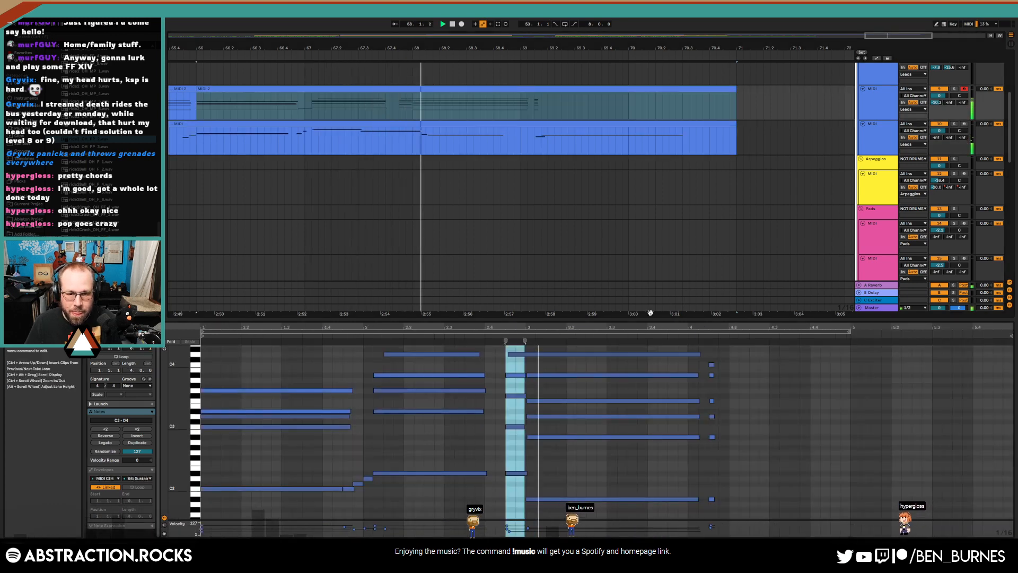
pyautogui.moveTo(499, 386); pyautogui.dragTo(513, 400)
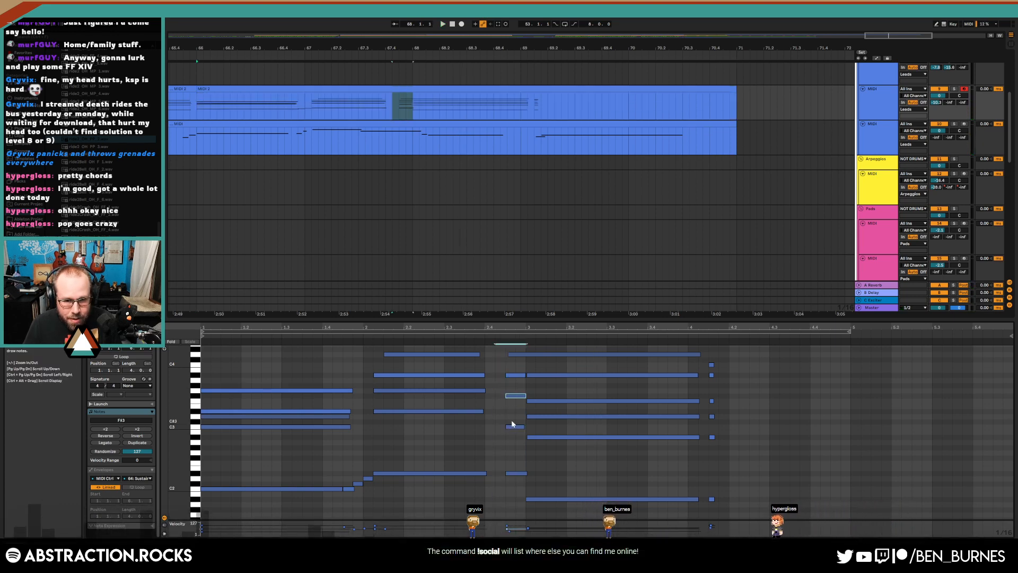
pyautogui.moveTo(501, 351); pyautogui.dragTo(525, 354)
pyautogui.scroll(2, 524, 351)
pyautogui.press('Delete')
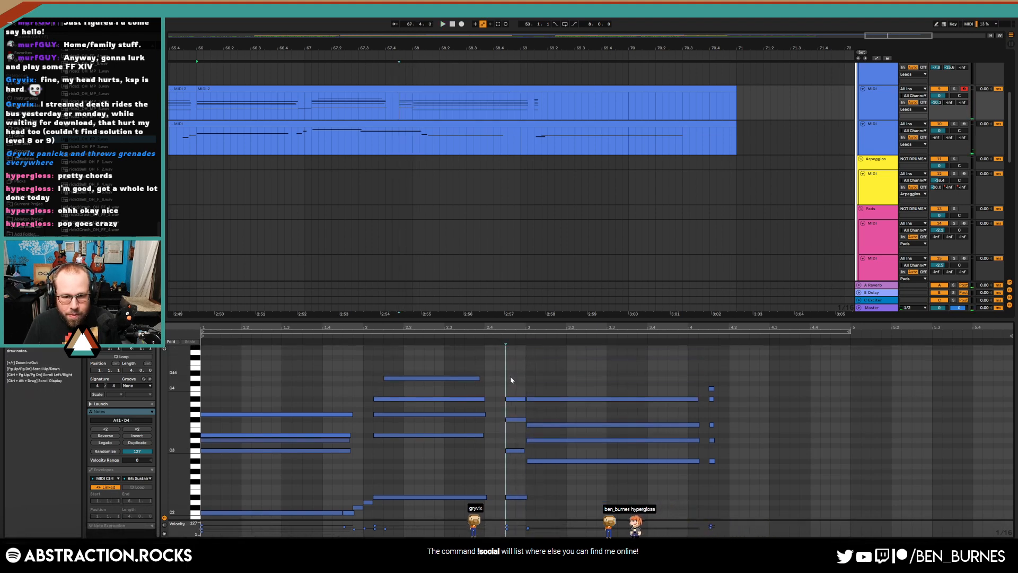
pyautogui.press('space')
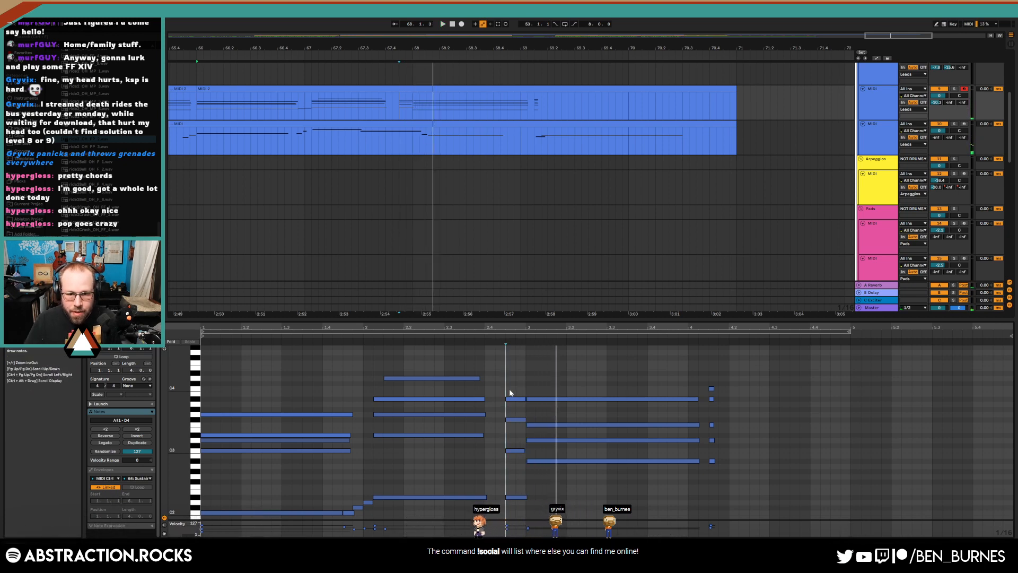
# Lower the top A#3 note of the long bar 68 chord to A3 and play back the change
pyautogui.moveTo(510, 391); pyautogui.dragTo(546, 403)
pyautogui.click(549, 400)
pyautogui.press('Down')
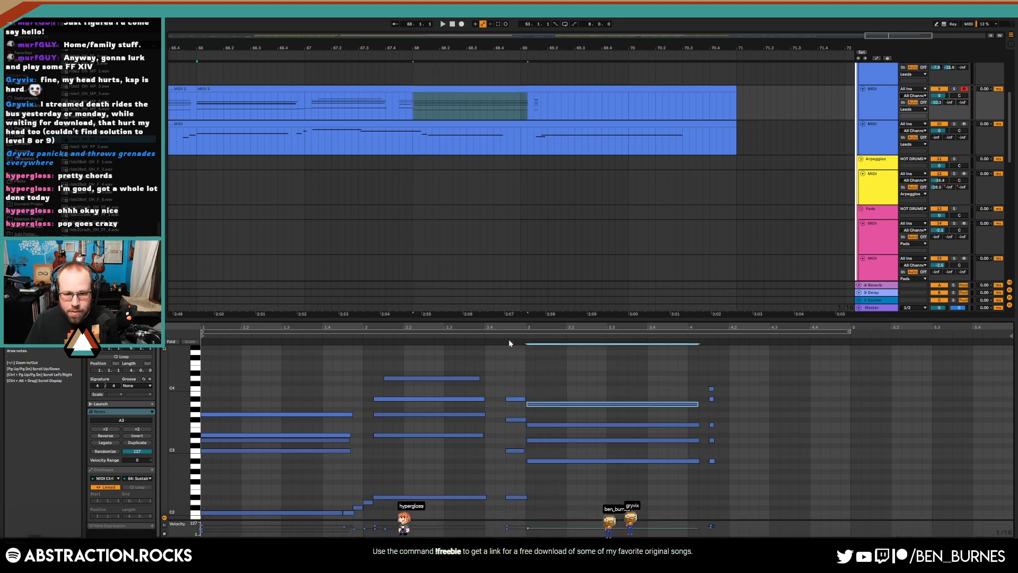
pyautogui.click(498, 337)
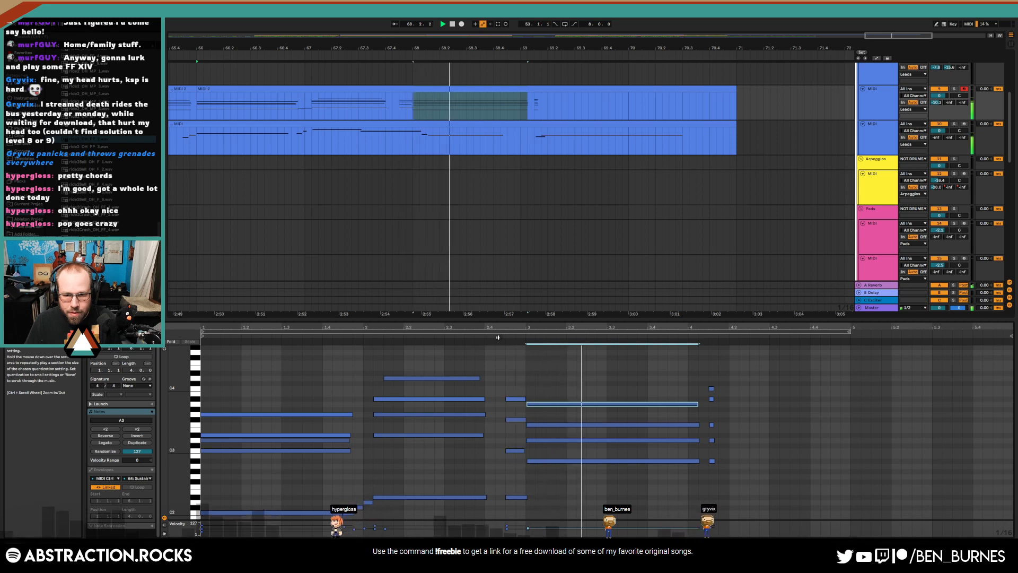
# Stop playback and raise the long bar 68 chord's top A3 to A#3
pyautogui.scroll(-3, 642, 393)
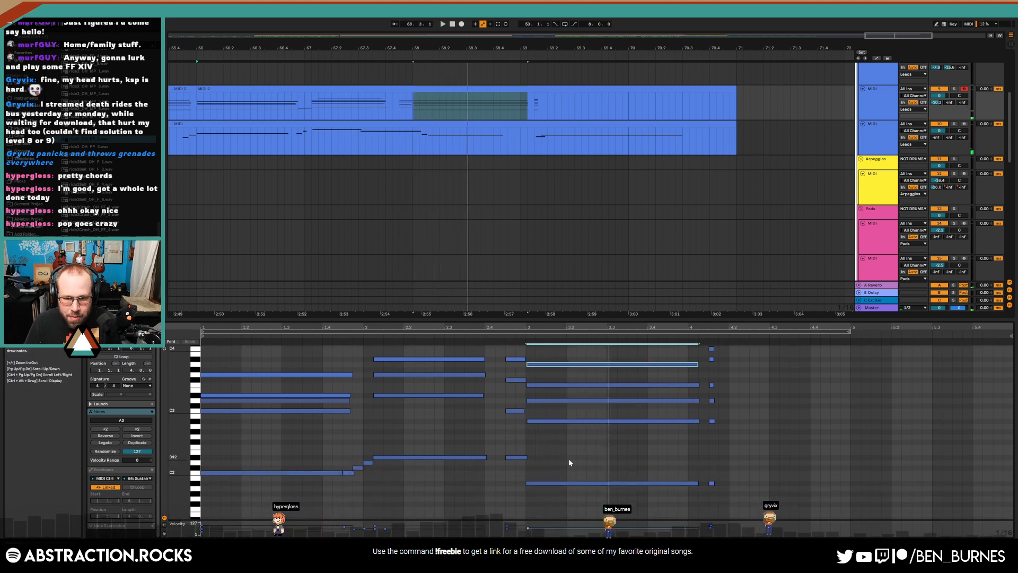
pyautogui.press('space')
pyautogui.scroll(2, 569, 461)
pyautogui.press('Up')
# Raise the passing chord's top A#3 to C4, play it back, and add an A#3 note below the C4
pyautogui.click(513, 376)
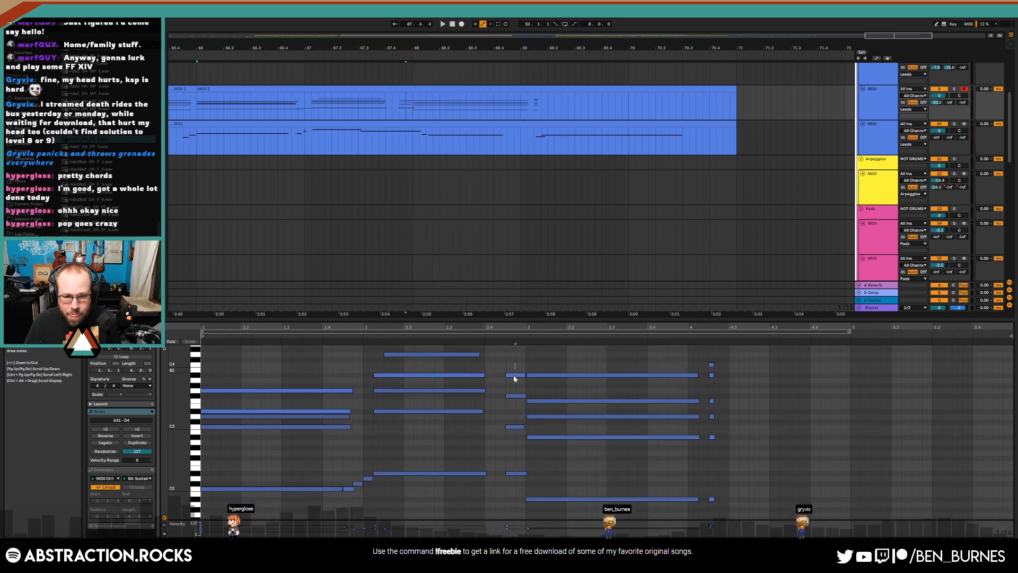
pyautogui.press('Up')
pyautogui.press('Up')
pyautogui.click(500, 334)
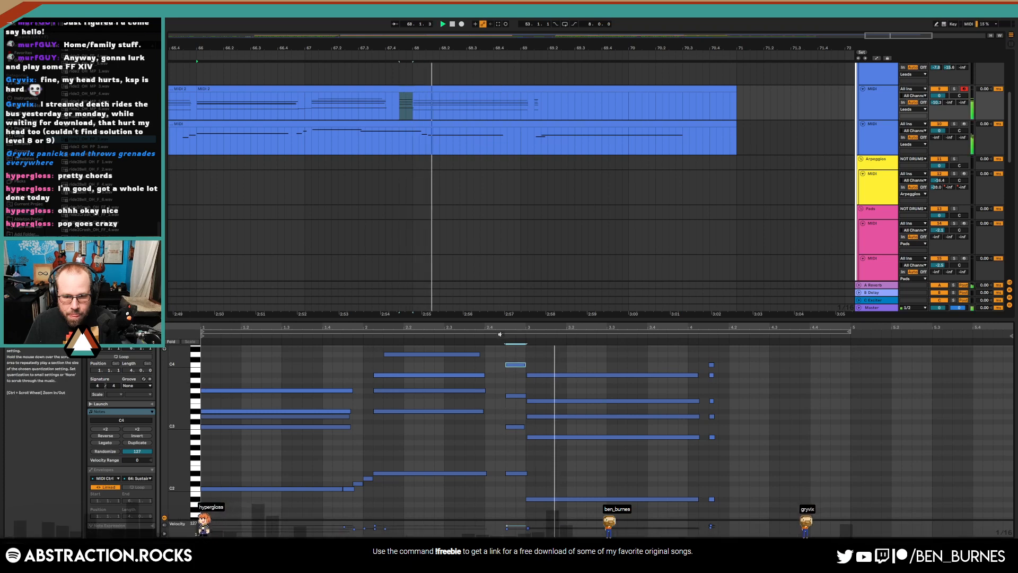
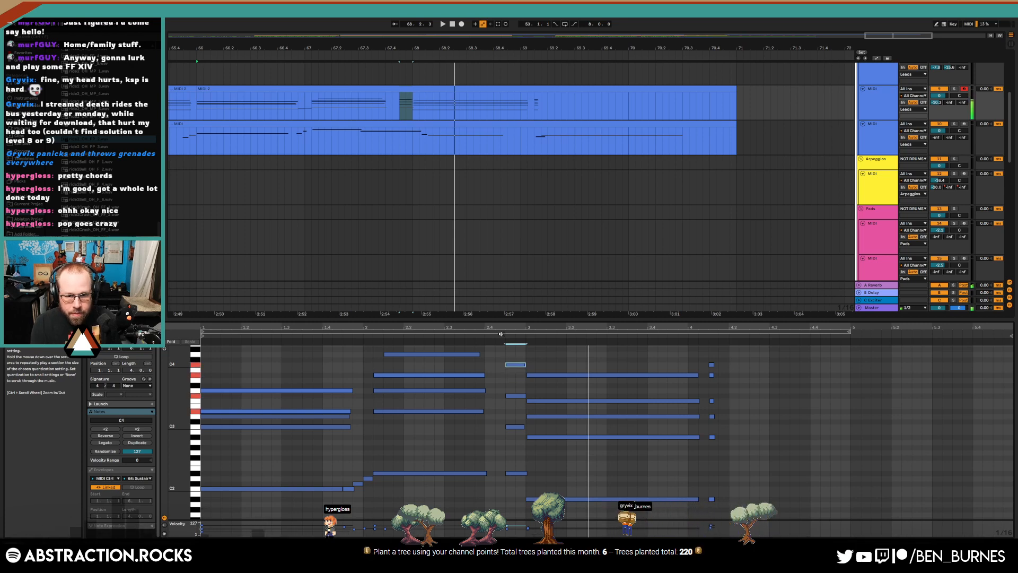
pyautogui.press('Down')
pyautogui.press('Down')
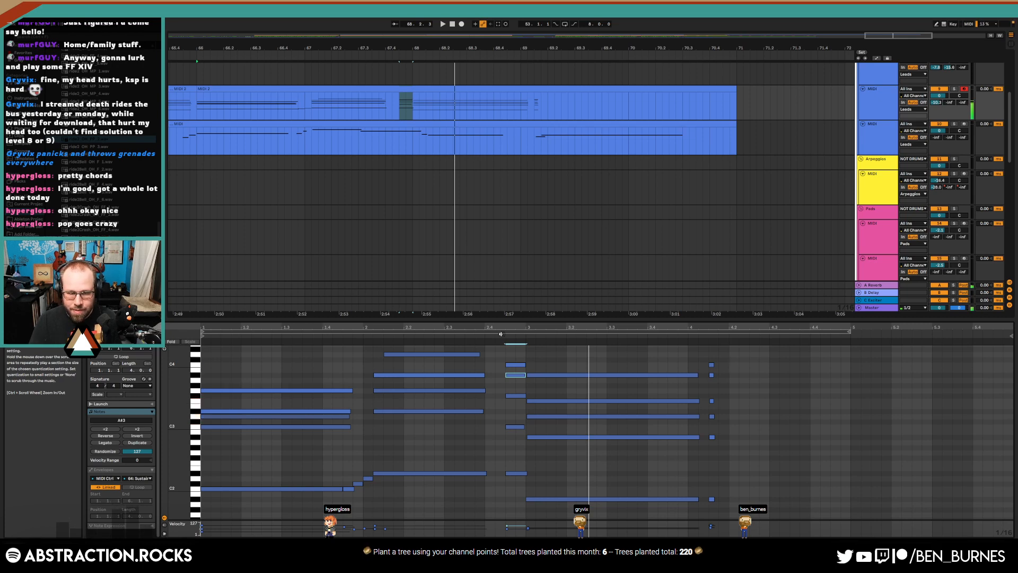
# Delay the long bar 68 chord and the short chord after it by five sixteenth notes
pyautogui.moveTo(550, 353); pyautogui.dragTo(736, 517)
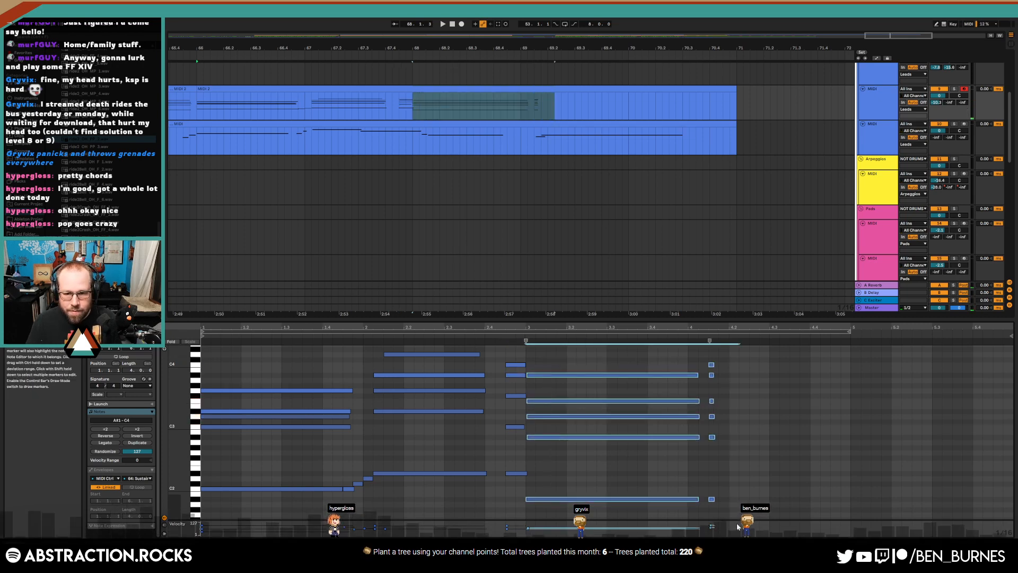
pyautogui.press('Right')
pyautogui.press('Right')
pyautogui.press('Right')
pyautogui.press('Right')
pyautogui.press('Right')
# Lengthen all the passing chord's notes so they reach the delayed long chord
pyautogui.moveTo(512, 357); pyautogui.dragTo(529, 482)
pyautogui.hotkey('shift', 'Right')
pyautogui.hotkey('shift', 'Right')
pyautogui.hotkey('shift', 'Right')
pyautogui.hotkey('shift', 'Right')
pyautogui.hotkey('shift', 'Right')
pyautogui.hotkey('shift', 'Right')
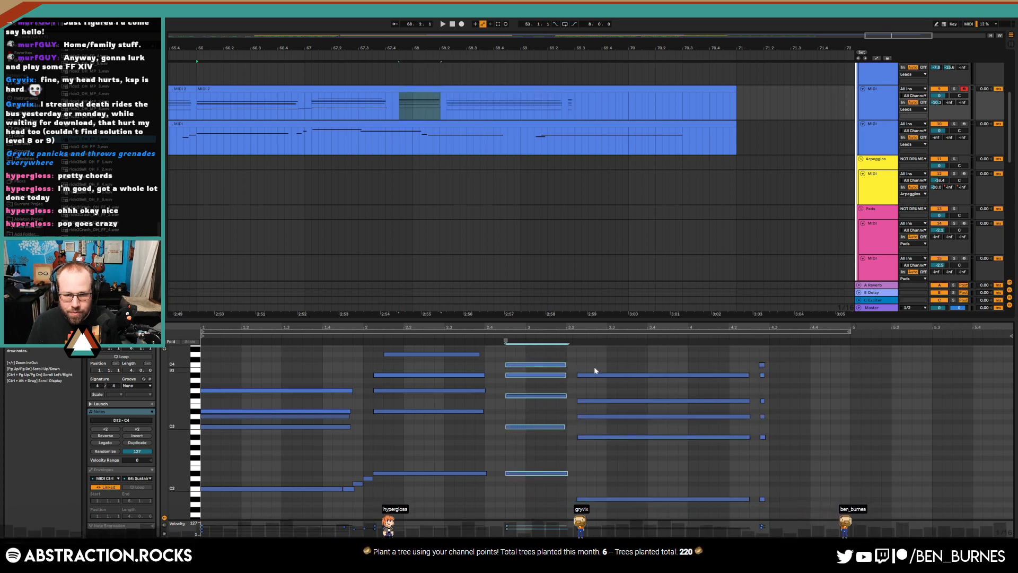
pyautogui.hotkey('shift', 'Left')
# Delay the long chord and the short chord after it by one more sixteenth, and extend the passing chord to meet them
pyautogui.moveTo(624, 356); pyautogui.dragTo(784, 520)
pyautogui.press('Right')
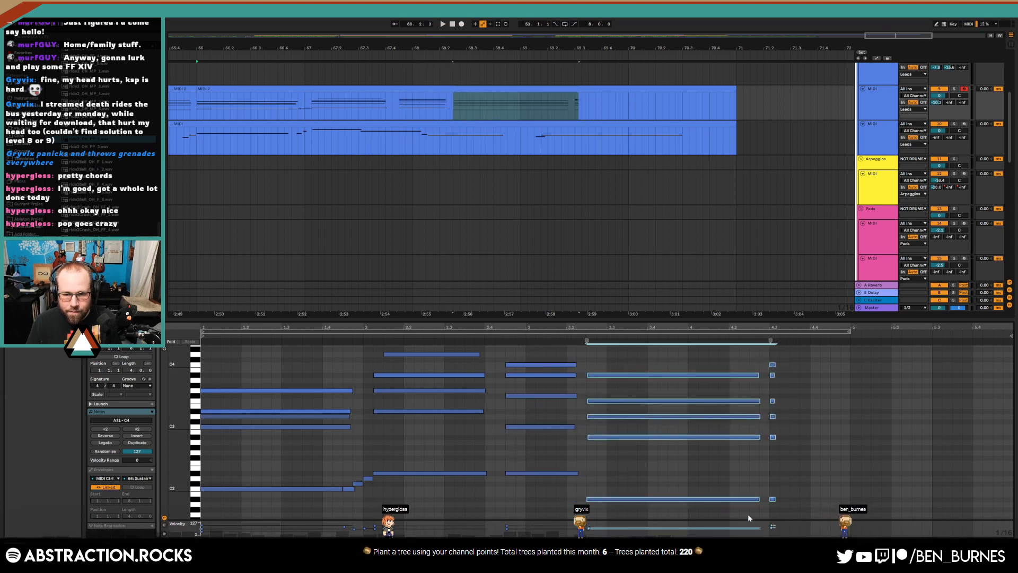
pyautogui.moveTo(572, 363); pyautogui.dragTo(564, 482)
pyautogui.hotkey('shift', 'Right')
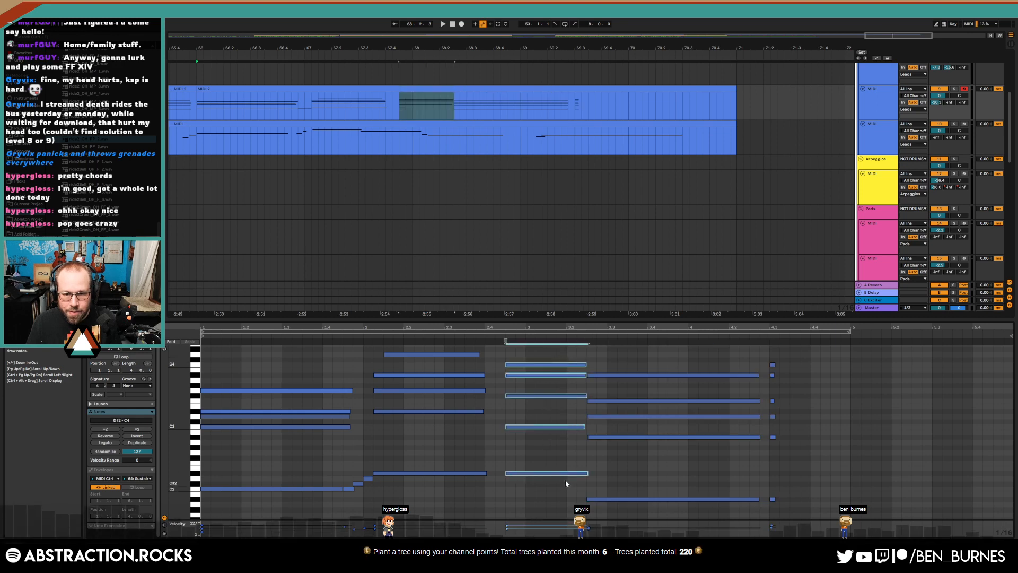
# Stagger the starts of the passing chord's C3, F#3, A#3 and C4, trim the overhanging ends, and play it back
pyautogui.click(542, 364)
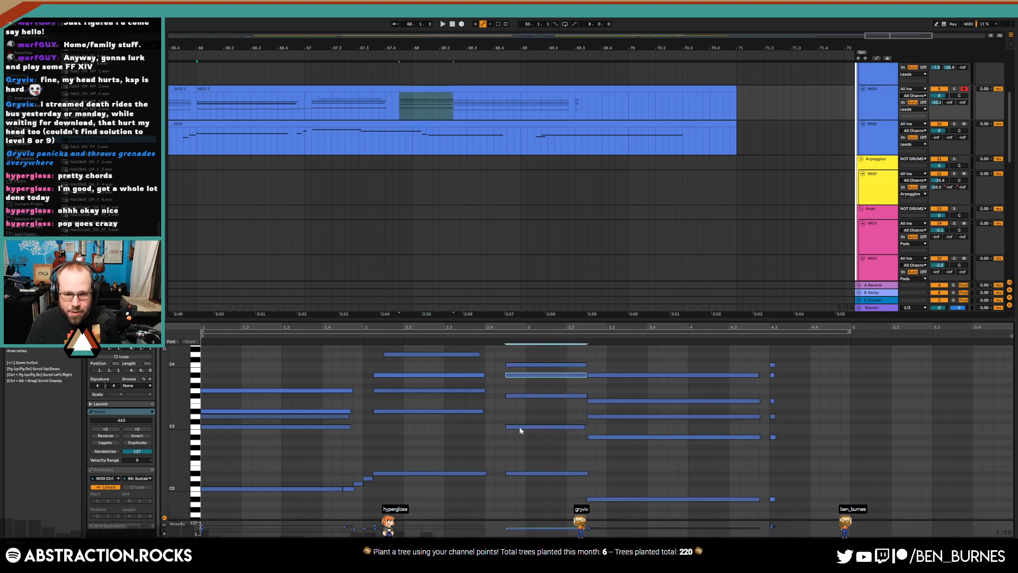
pyautogui.moveTo(520, 426); pyautogui.dragTo(536, 396)
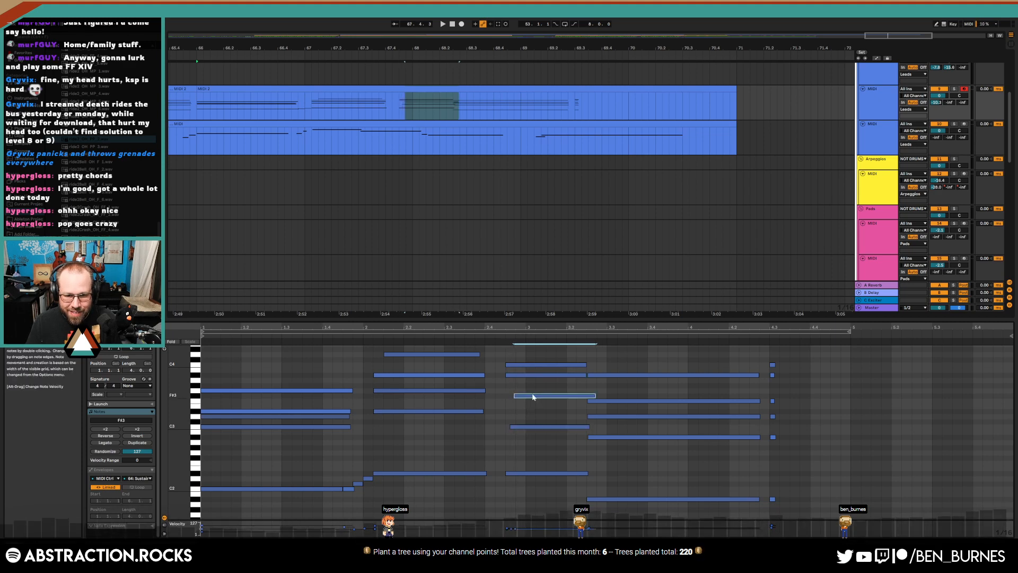
pyautogui.click(532, 377)
pyautogui.press('Right')
pyautogui.press('Right')
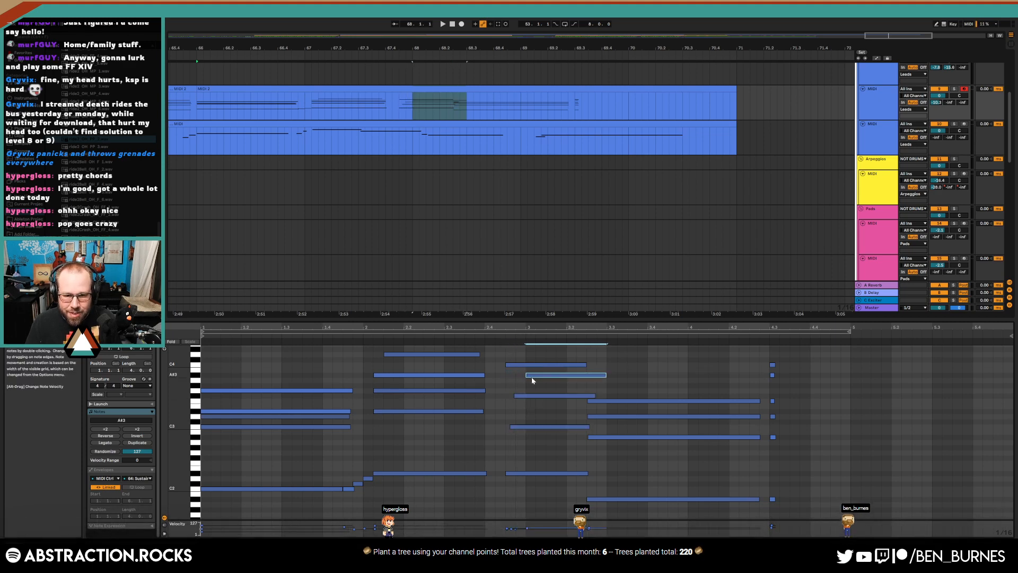
pyautogui.hotkey('shift', 'Left')
pyautogui.hotkey('shift', 'Left')
pyautogui.moveTo(540, 377); pyautogui.dragTo(541, 367)
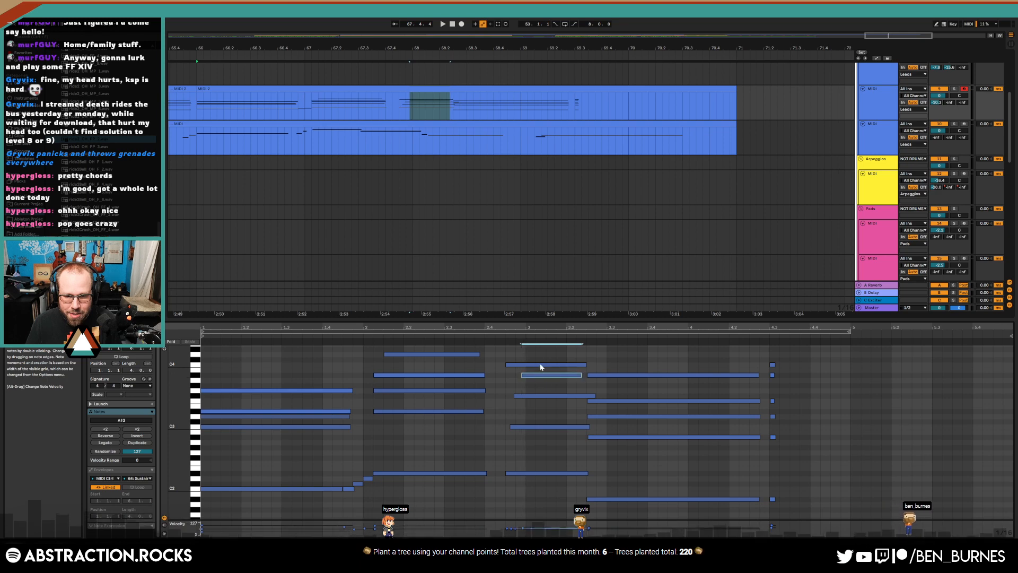
pyautogui.moveTo(595, 395); pyautogui.dragTo(585, 396)
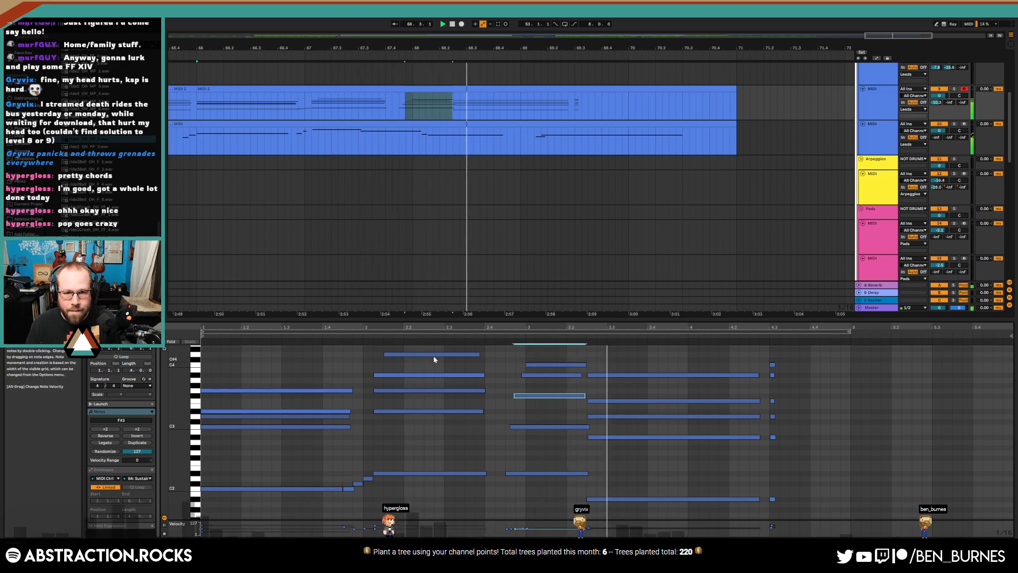
# Delay the lead melody's closing notes from the bar 68 F#4 onward to match the delayed chord, and play them back
pyautogui.click(479, 122)
pyautogui.moveTo(882, 412); pyautogui.dragTo(986, 467)
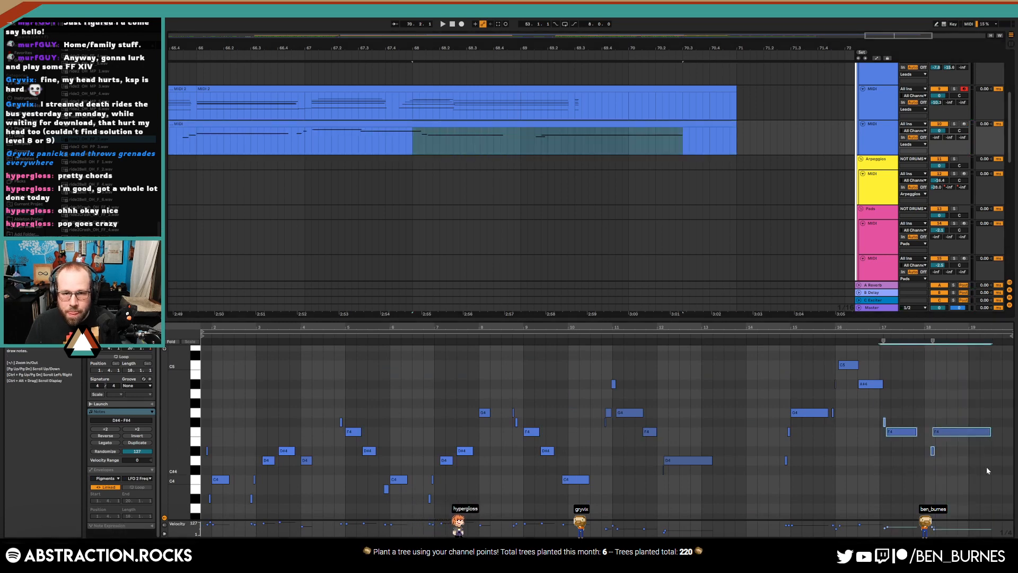
pyautogui.press('Right')
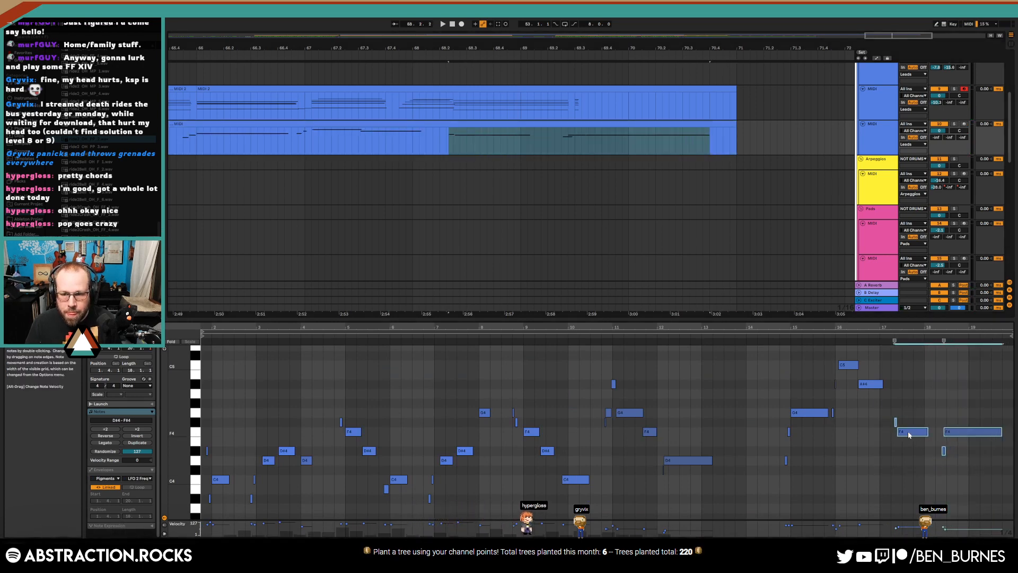
pyautogui.keyDown('ctrl'); pyautogui.scroll(3, 927, 432); pyautogui.keyUp('ctrl')
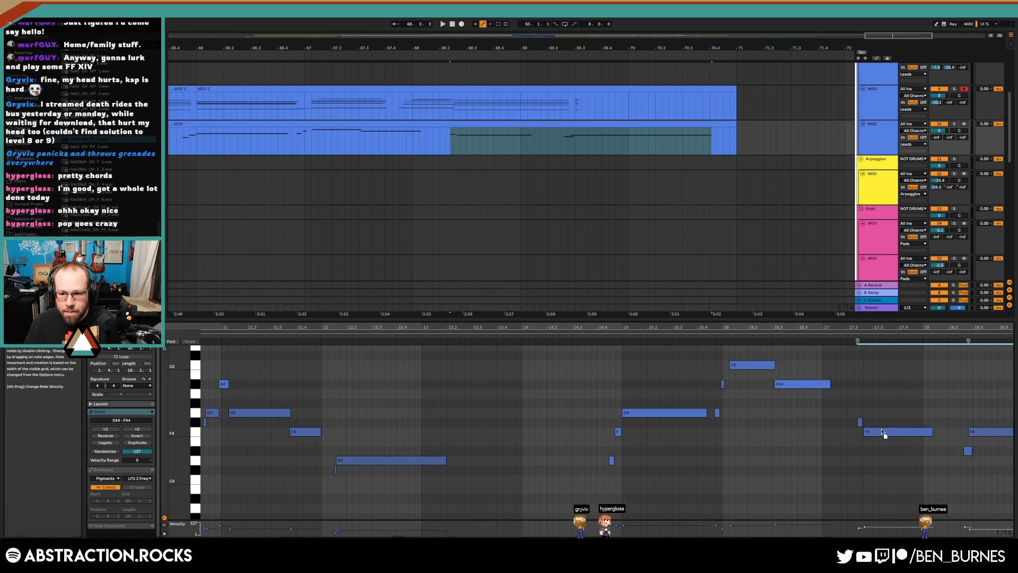
pyautogui.press('space')
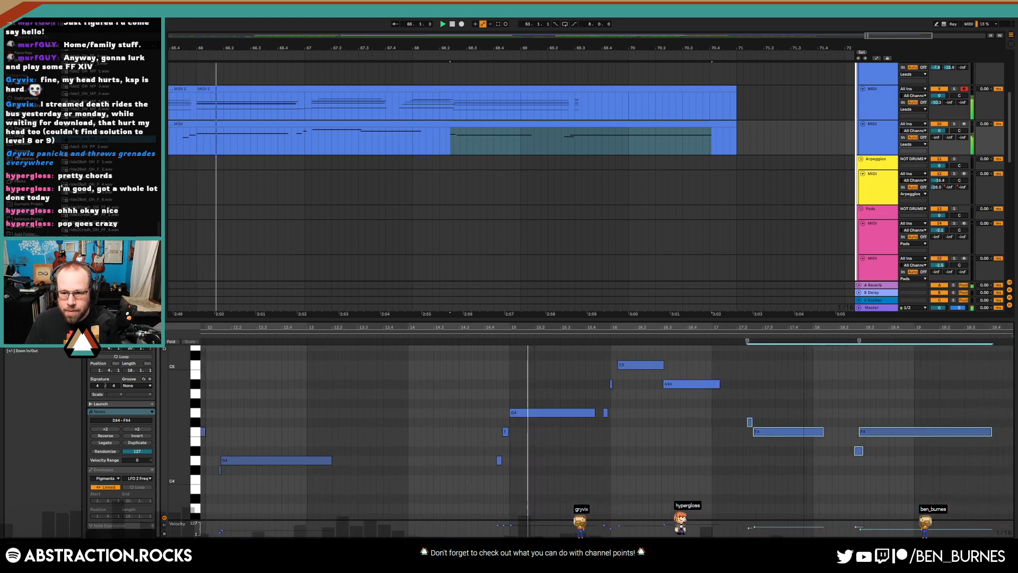
# Lengthen the lead melody's A#4 and move the final D#4 and F4 slightly later while listening to the ending
pyautogui.click(719, 384)
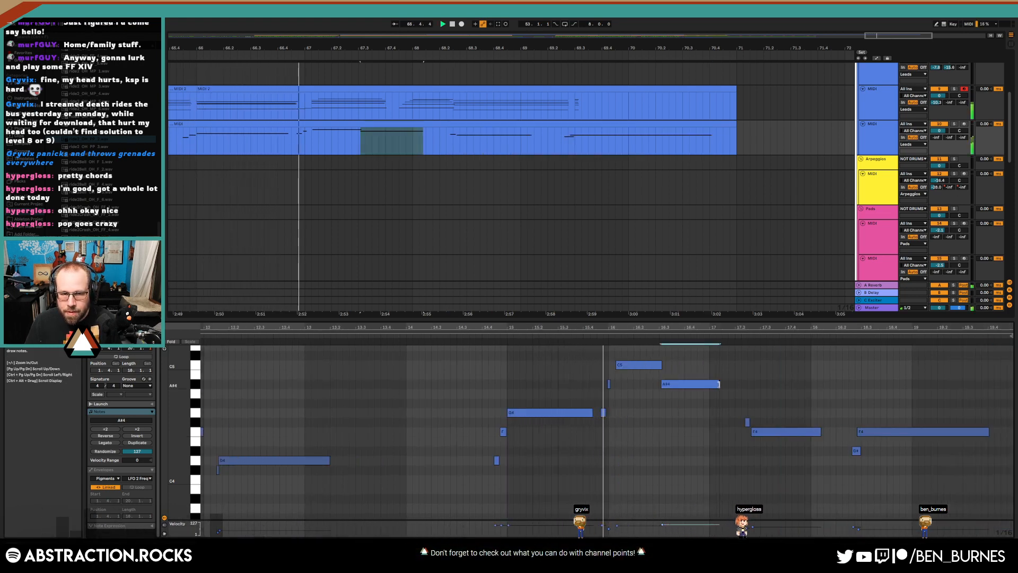
pyautogui.moveTo(718, 384); pyautogui.dragTo(735, 389)
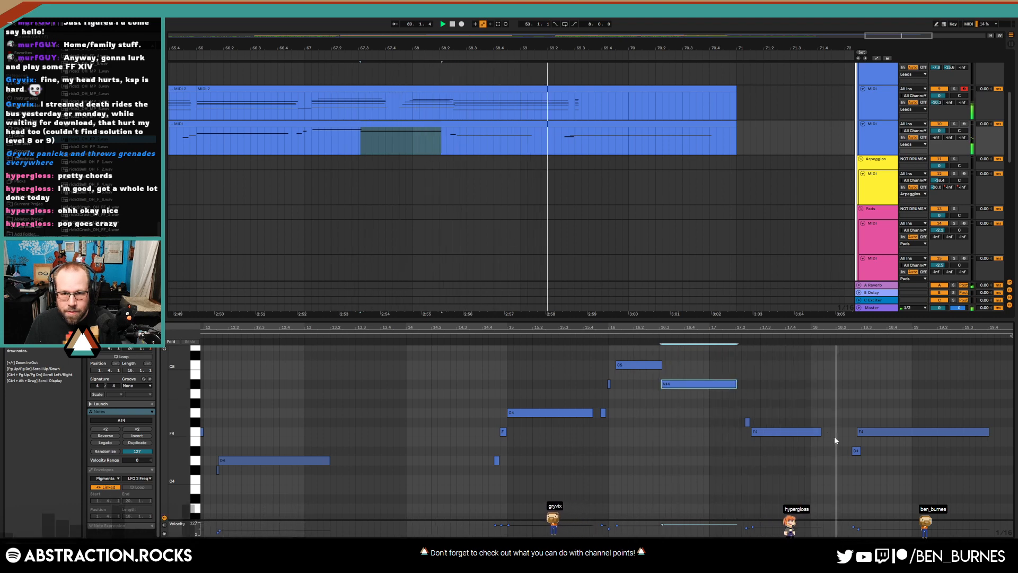
pyautogui.moveTo(849, 429)
pyautogui.mouseDown()
pyautogui.moveTo(863, 452)
pyautogui.moveTo(874, 438)
pyautogui.mouseUp()
pyautogui.click(864, 400)
pyautogui.press('space')
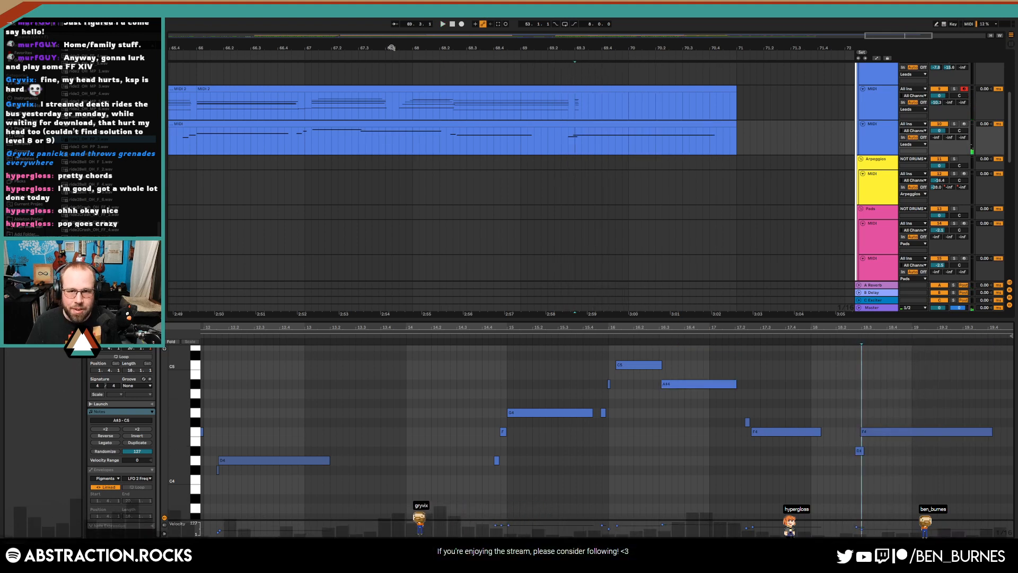
# Play back the chords and lead melody from just before bar 53
pyautogui.moveTo(391, 48); pyautogui.dragTo(608, 58)
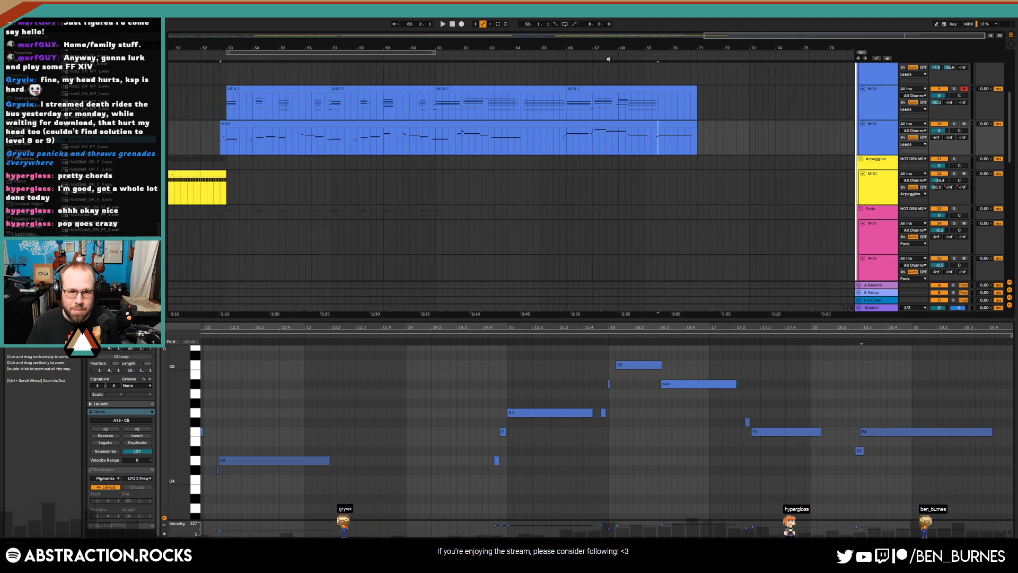
pyautogui.click(215, 60)
pyautogui.hotkey('shift', 'Tab')
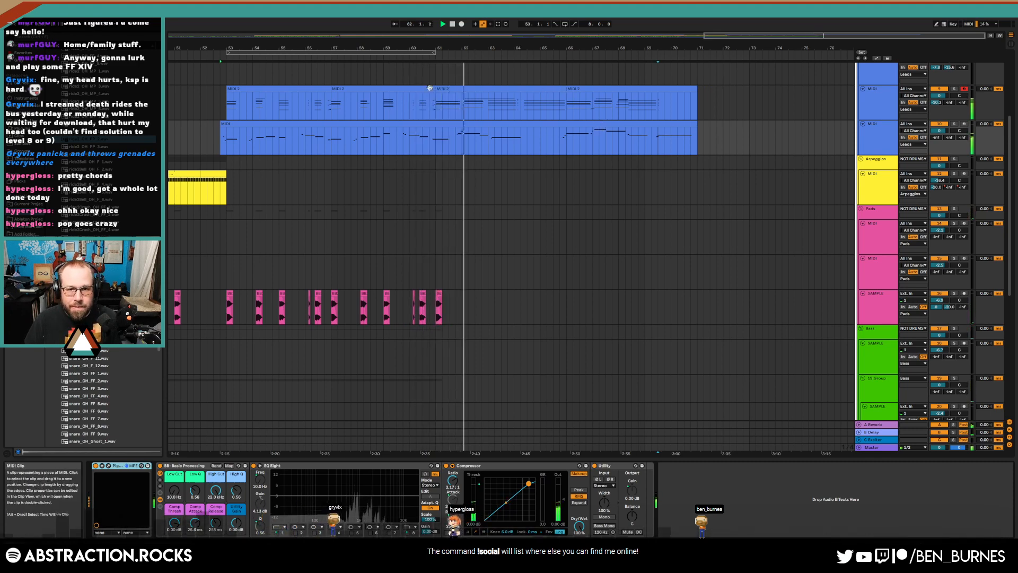
# Join the last two chord clips from bar 61 and paste the previous clip's closing A#–B walk-up notes just before bar 66
pyautogui.doubleClick(391, 89)
pyautogui.moveTo(987, 358); pyautogui.dragTo(1012, 509)
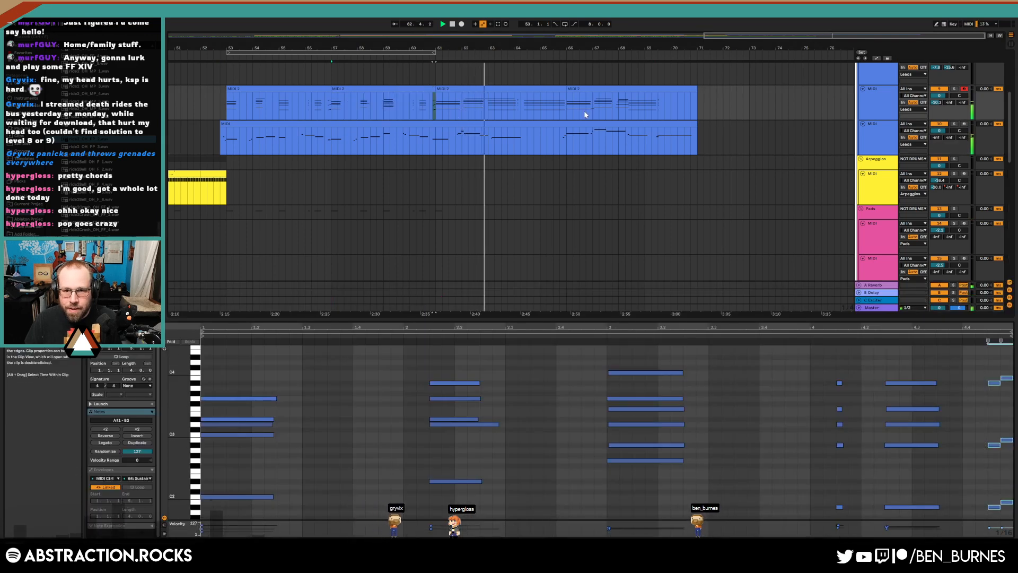
pyautogui.click(563, 88)
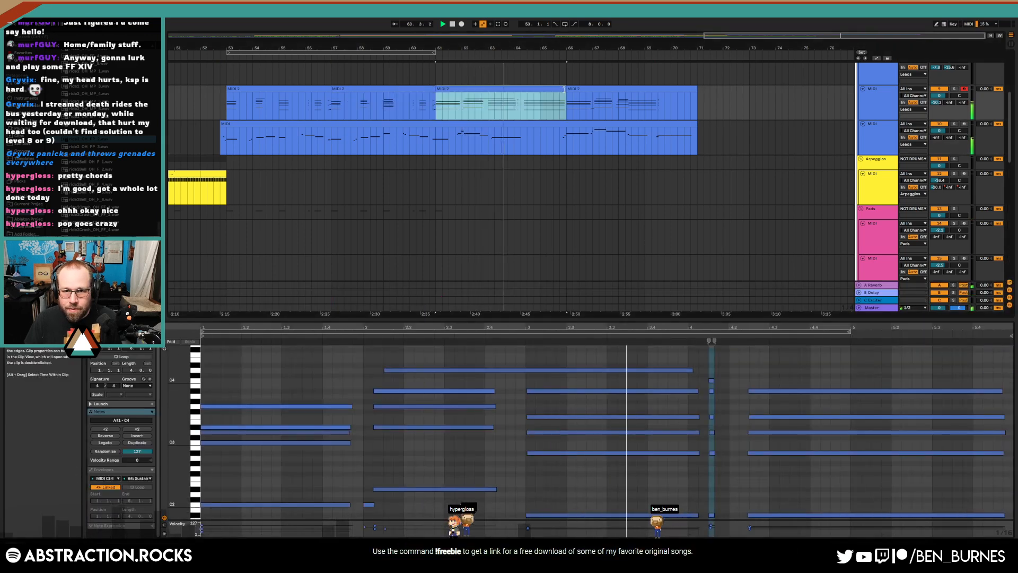
pyautogui.click(570, 89)
pyautogui.keyDown('shift'); pyautogui.click(562, 90); pyautogui.keyUp('shift')
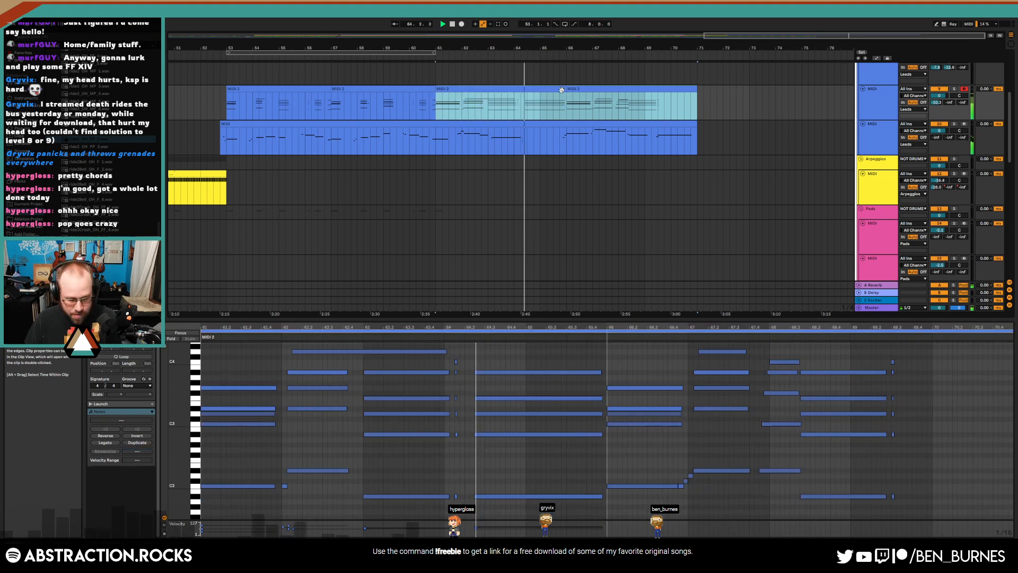
pyautogui.click(593, 480)
pyautogui.click(592, 460)
pyautogui.hotkey('ctrl', 'v')
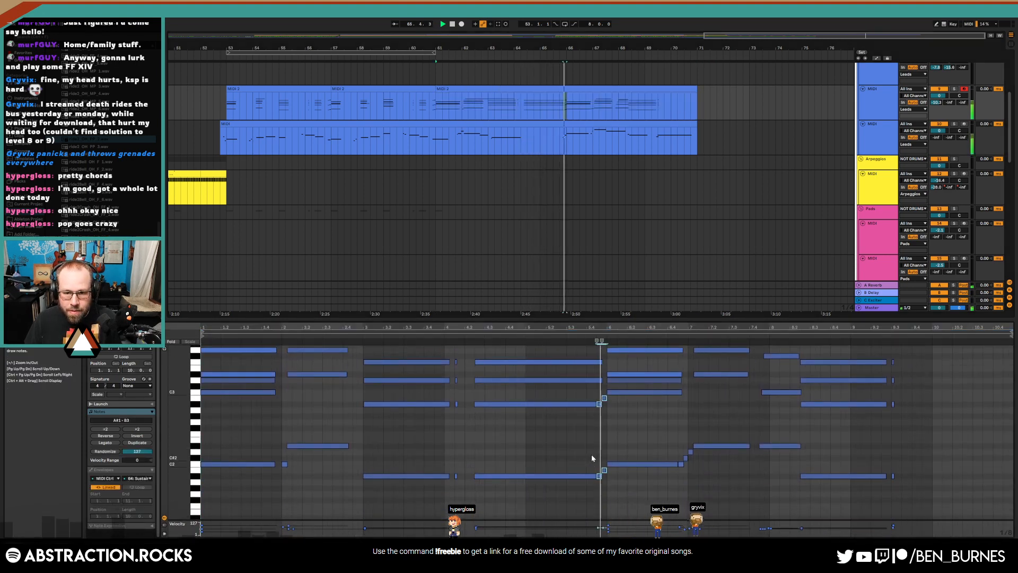
# Open the joined chord clip's 64: Sustain envelope to check it around the pasted walk-up notes
pyautogui.click(136, 479)
pyautogui.moveTo(600, 532); pyautogui.dragTo(532, 533)
pyautogui.press('b')
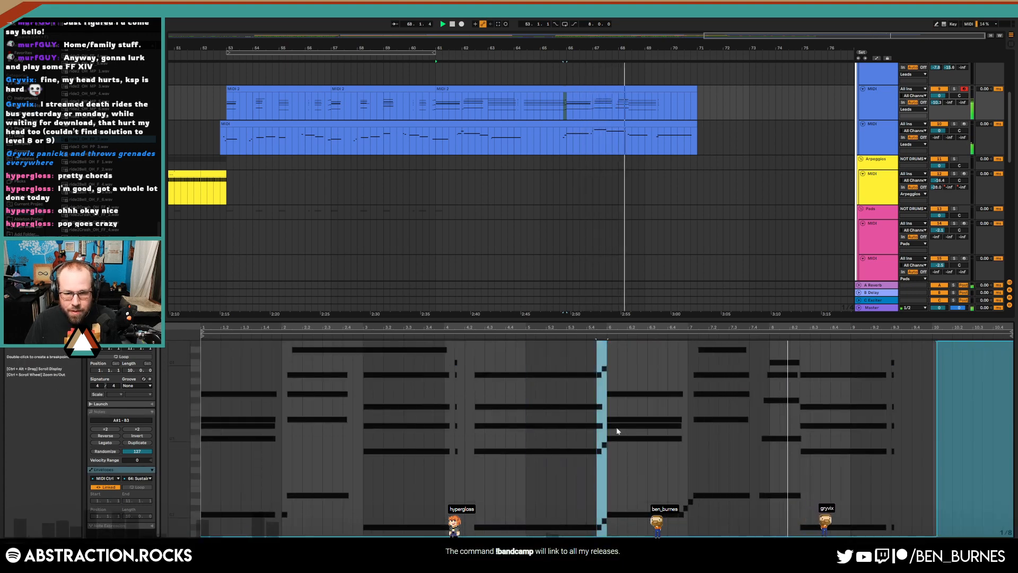
# In the lead clip, extend the long A#4 further, delete the F#4 and F4 right after it, and play it back
pyautogui.click(640, 124)
pyautogui.hotkey('shift', 'Tab')
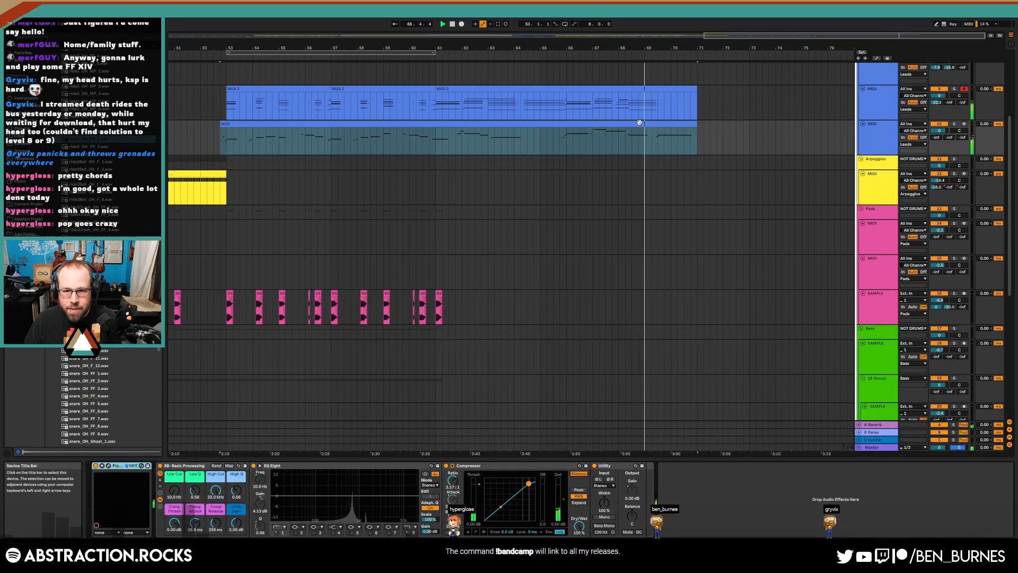
pyautogui.scroll(5, 641, 124)
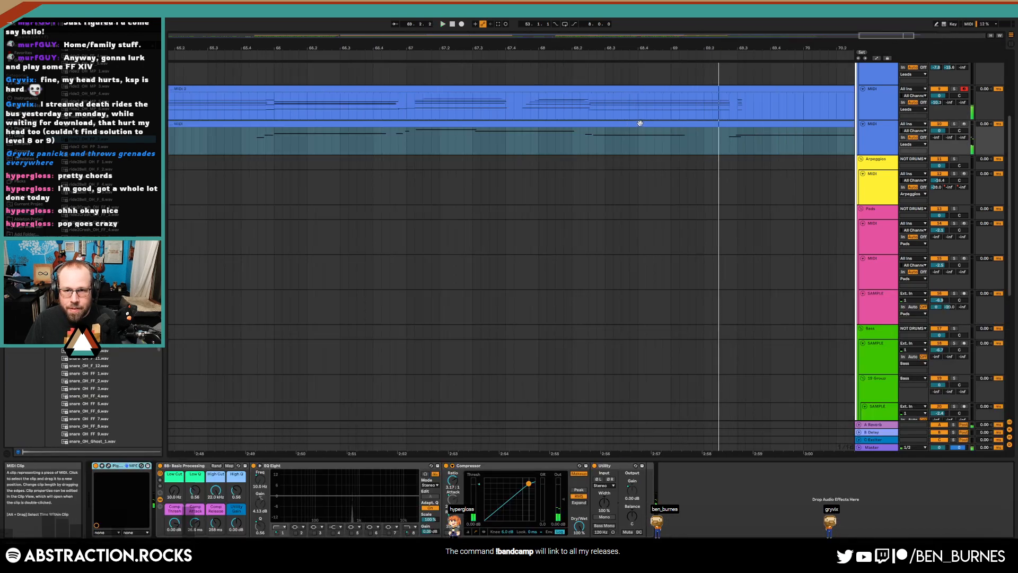
pyautogui.doubleClick(578, 124)
pyautogui.click(846, 476)
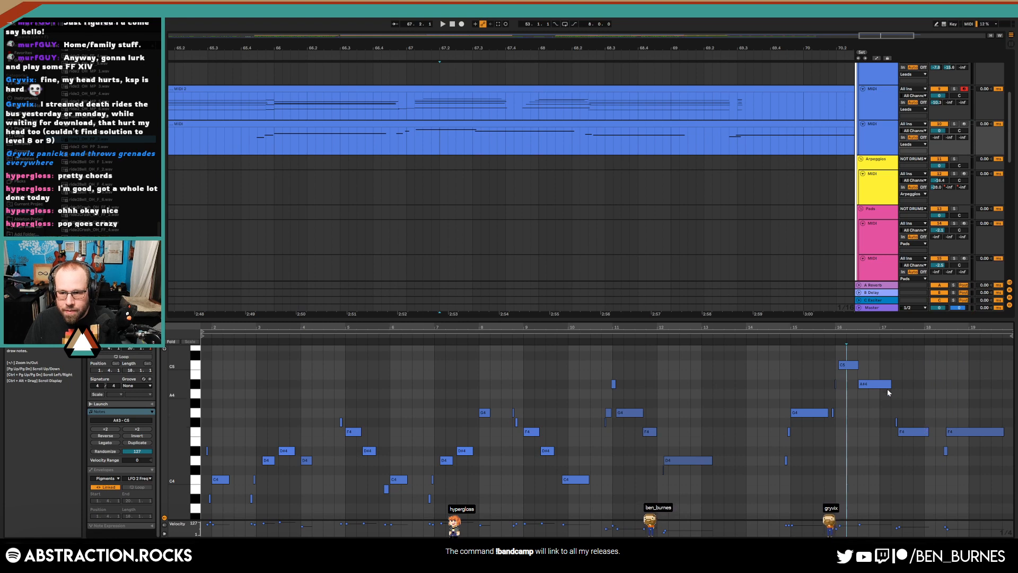
pyautogui.moveTo(892, 384); pyautogui.dragTo(911, 433)
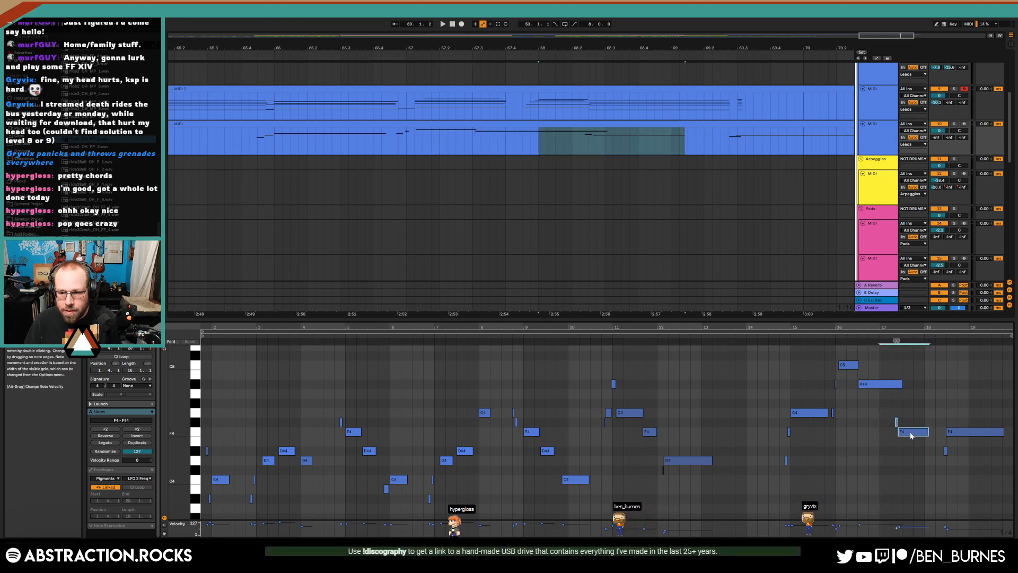
pyautogui.press('Delete')
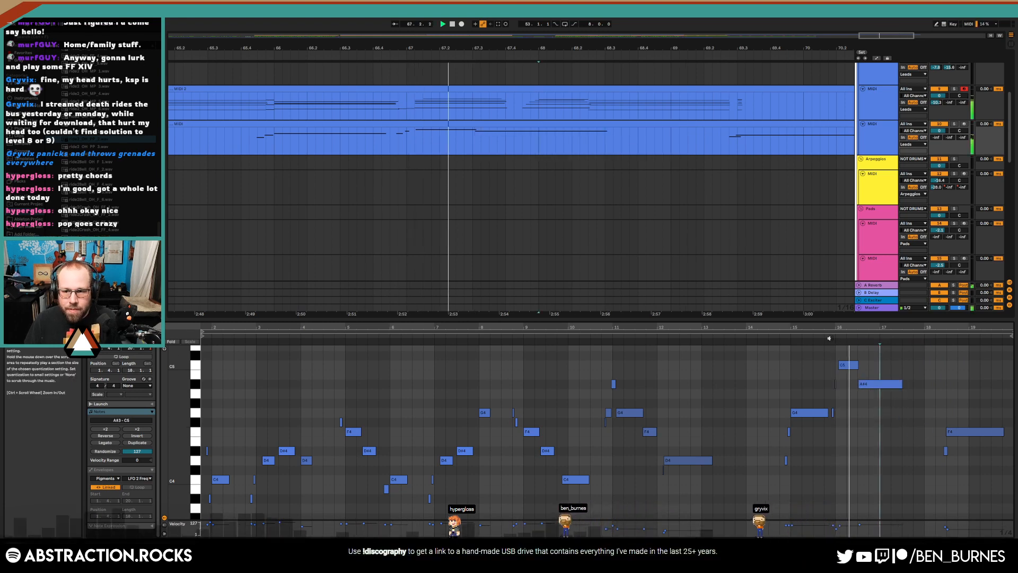
pyautogui.press('space')
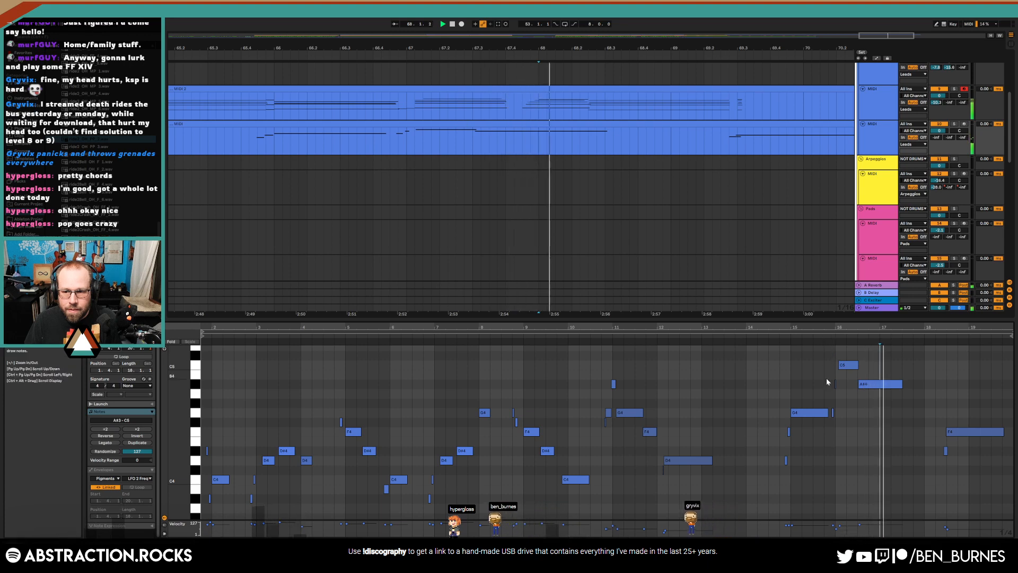
# Show the chord clip's notes and shift the final chord, with its short trailing notes, later to about 68.4
pyautogui.click(679, 89)
pyautogui.click(120, 412)
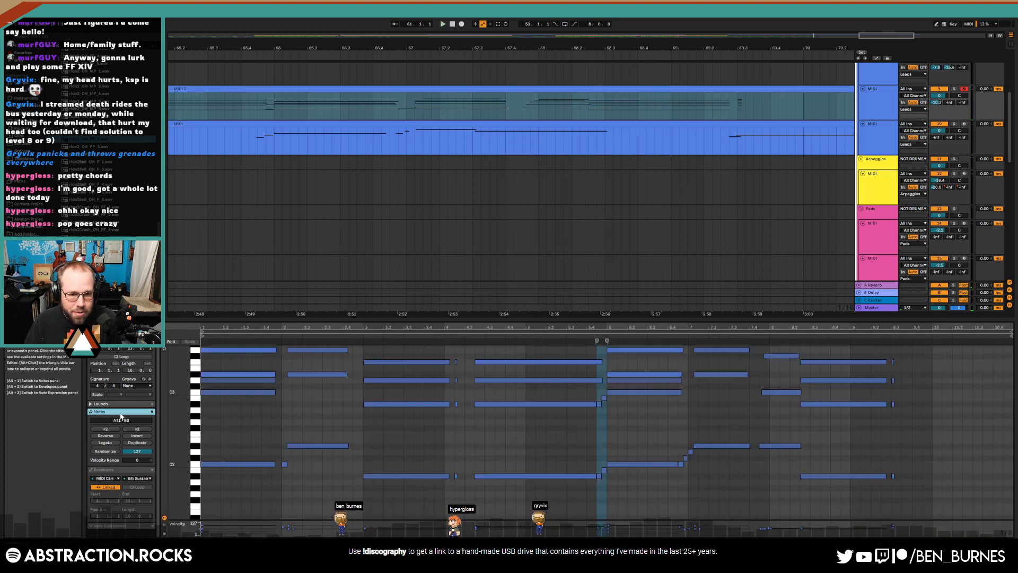
pyautogui.scroll(3, 802, 420)
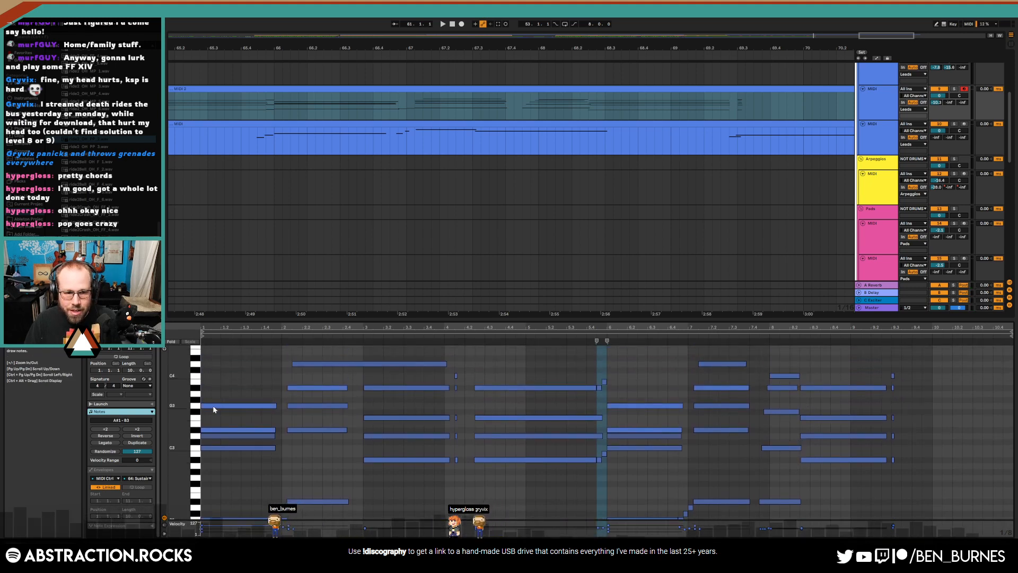
pyautogui.moveTo(179, 393); pyautogui.dragTo(171, 394)
pyautogui.moveTo(817, 362); pyautogui.dragTo(993, 519)
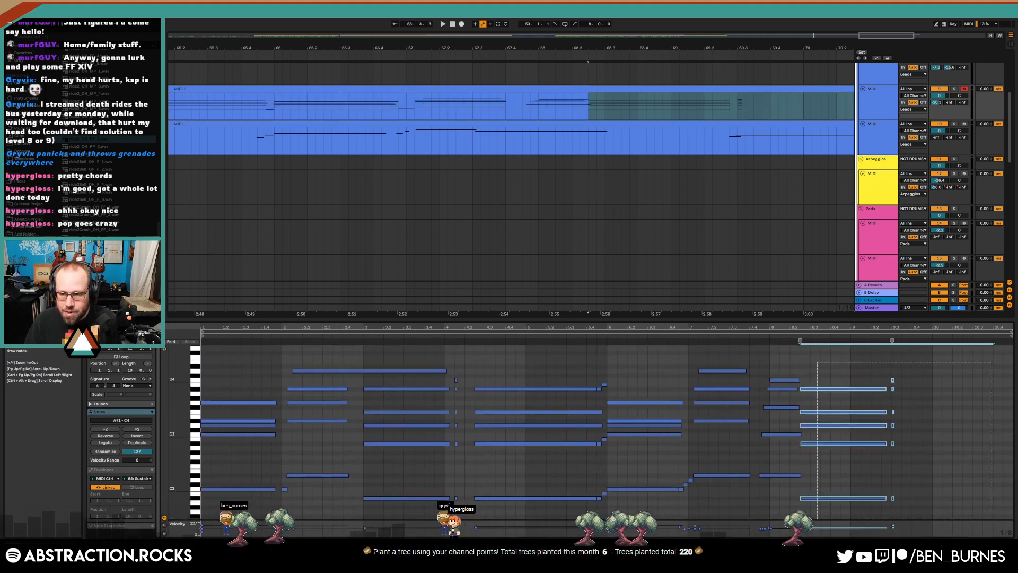
pyautogui.press('Right')
pyautogui.press('Right')
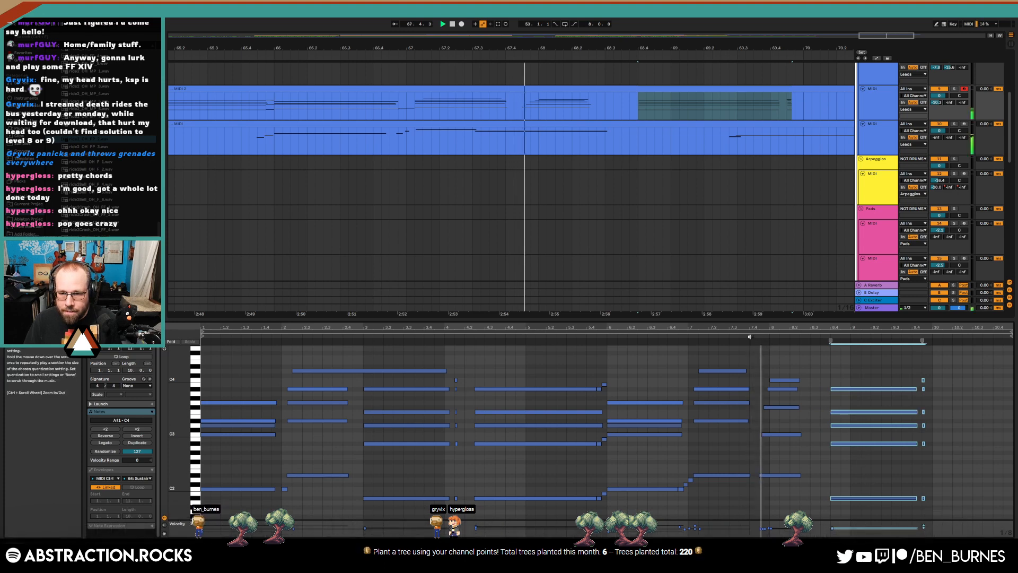
# Lengthen all notes of the chord before the final one so they reach the final chord's start
pyautogui.moveTo(789, 368); pyautogui.dragTo(780, 493)
pyautogui.hotkey('shift', 'Right')
pyautogui.hotkey('shift', 'Right')
pyautogui.hotkey('shift', 'Right')
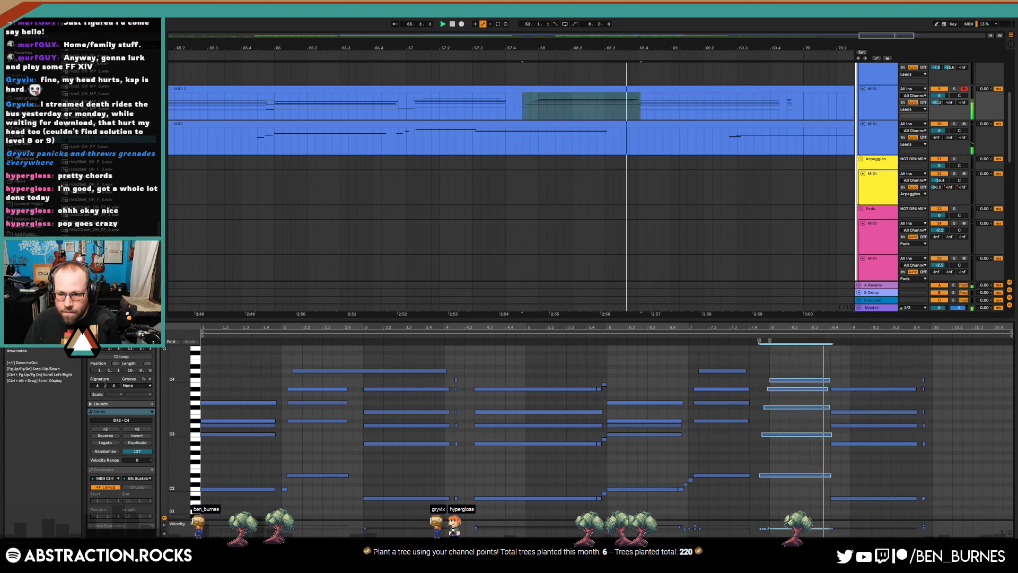
# Move the final chord and its trailing notes to the start of bar 69 and extend the preceding chord to meet it
pyautogui.moveTo(852, 365); pyautogui.dragTo(896, 484)
pyautogui.press('Right')
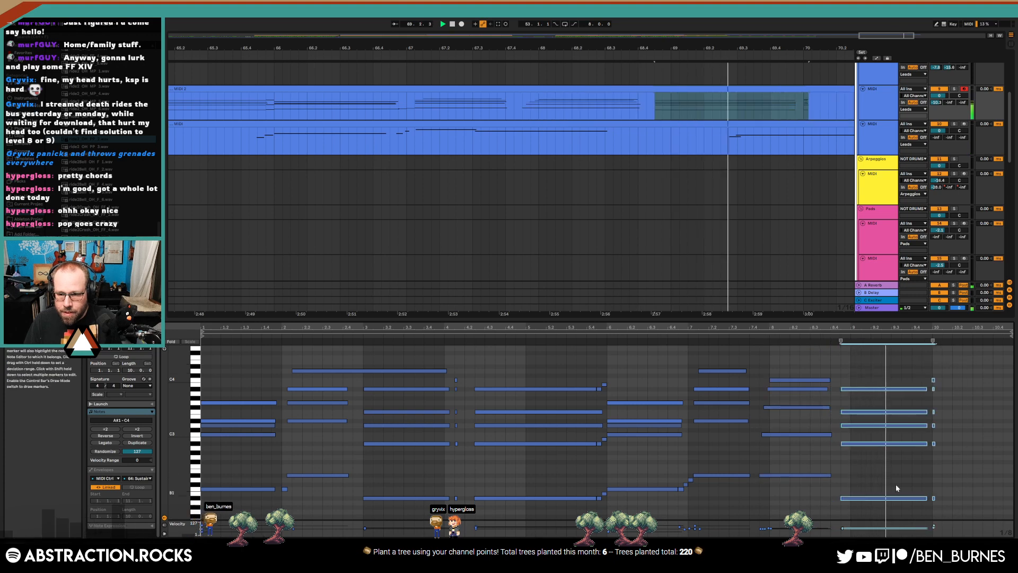
pyautogui.press('Right')
pyautogui.moveTo(809, 381); pyautogui.dragTo(812, 488)
pyautogui.hotkey('shift', 'Right')
pyautogui.hotkey('shift', 'Right')
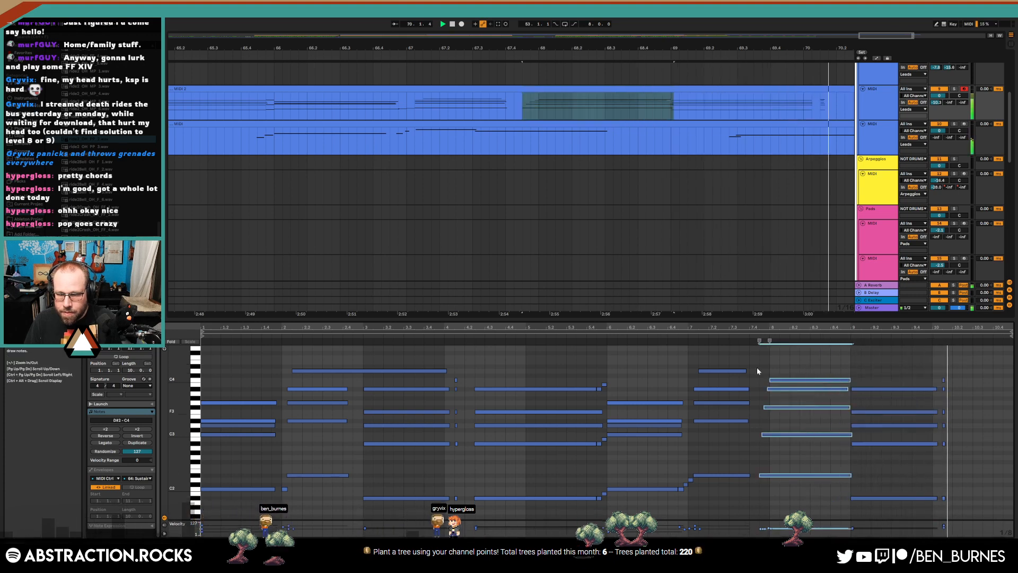
# Play back the ending and check the chord clip's 64: Sustain envelope
pyautogui.click(677, 338)
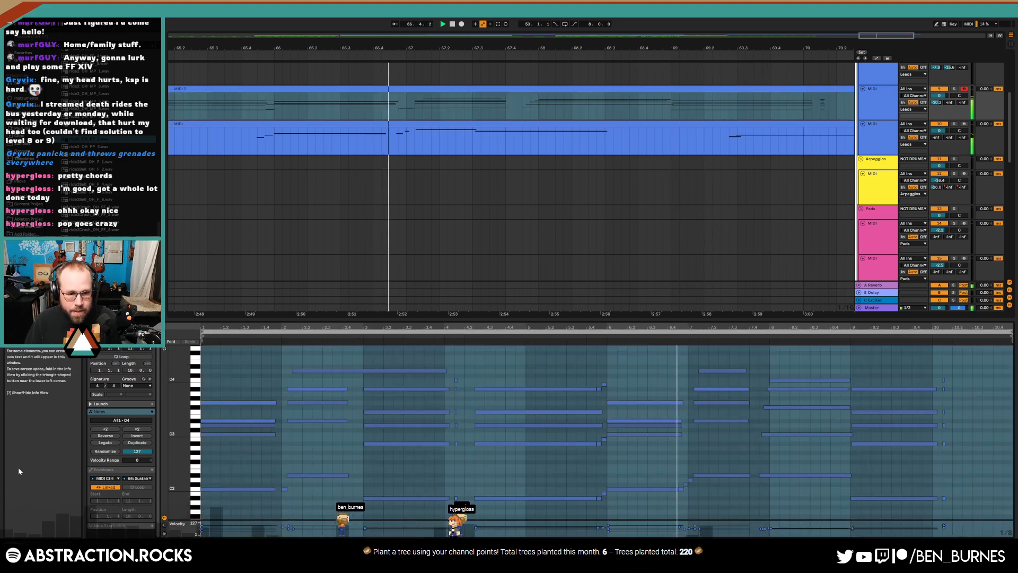
pyautogui.click(114, 478)
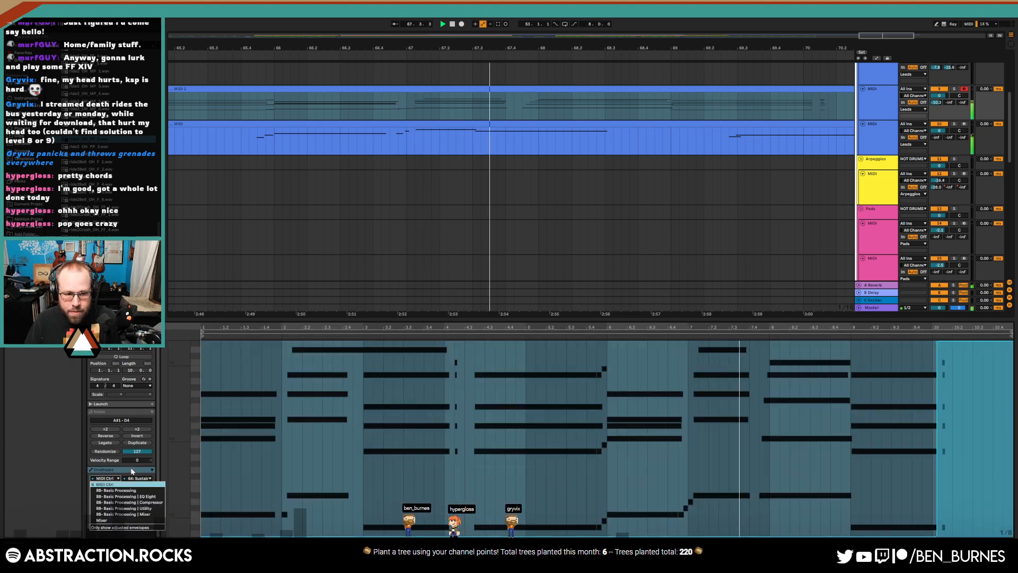
pyautogui.click(130, 473)
pyautogui.press('b')
pyautogui.press('b')
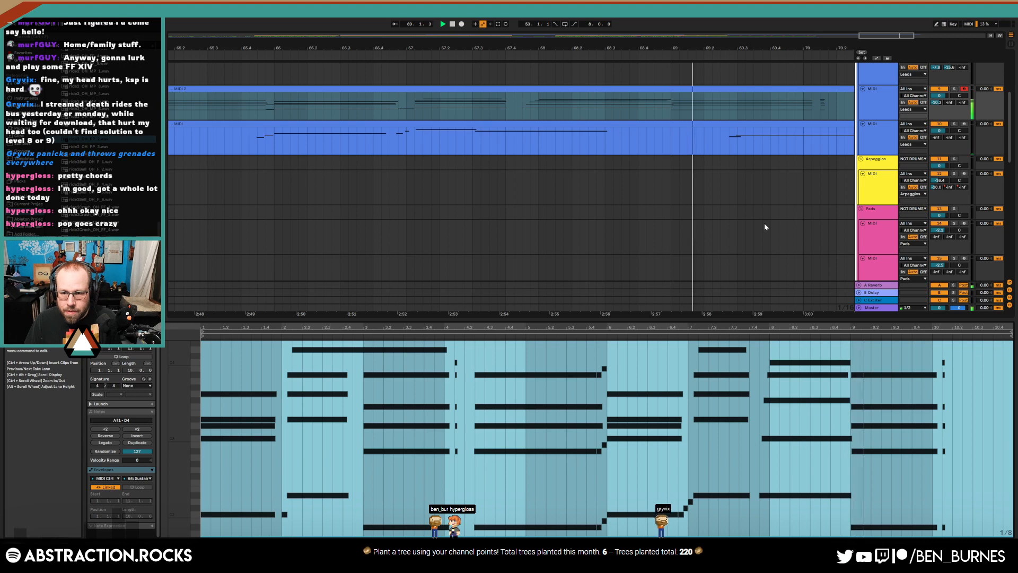
# In the lead clip, shorten the long D4 slightly and extend the closing A#4 to about 70.4, playing back from bar 63
pyautogui.click(718, 118)
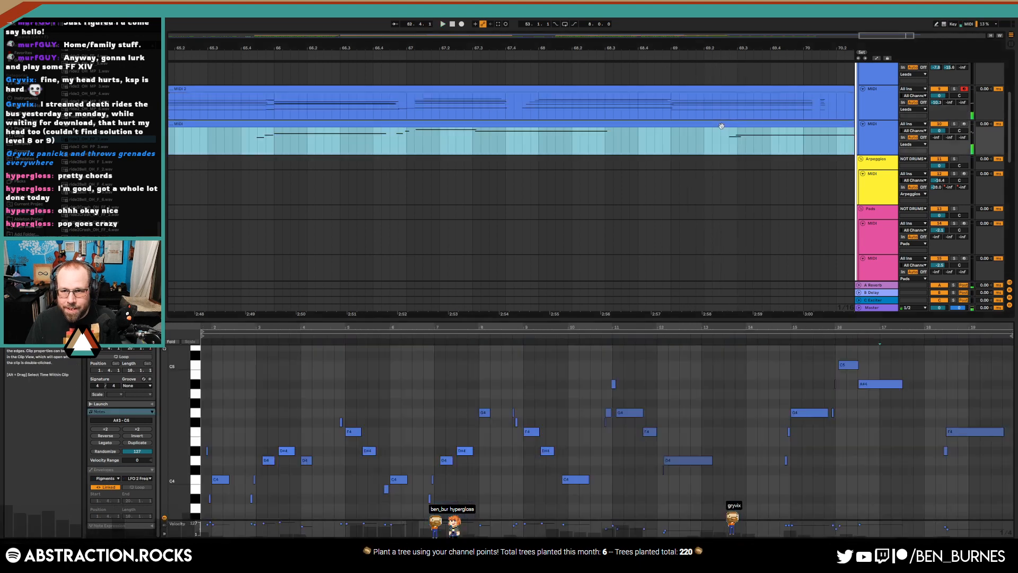
pyautogui.press('space')
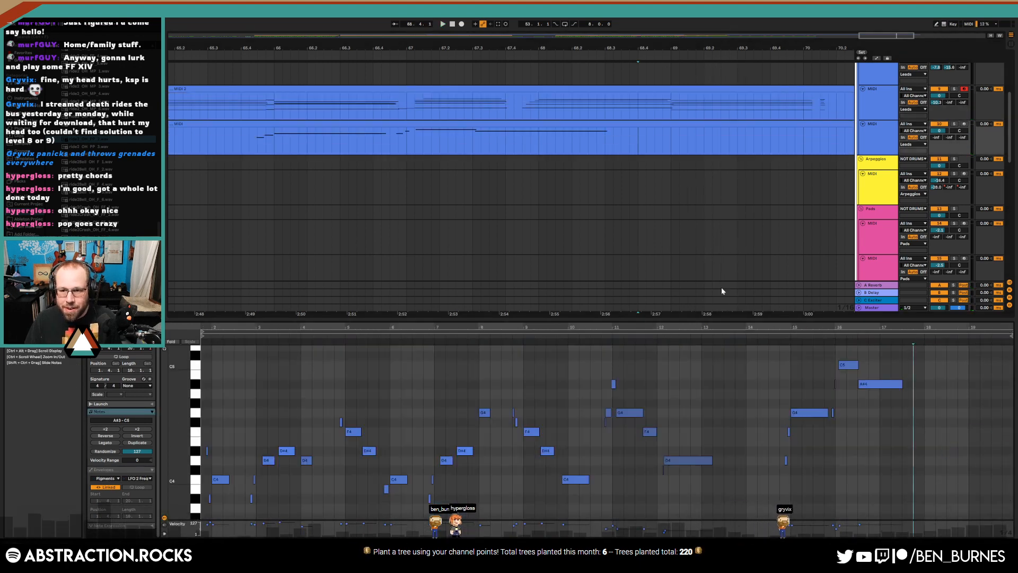
pyautogui.moveTo(903, 386); pyautogui.dragTo(917, 391)
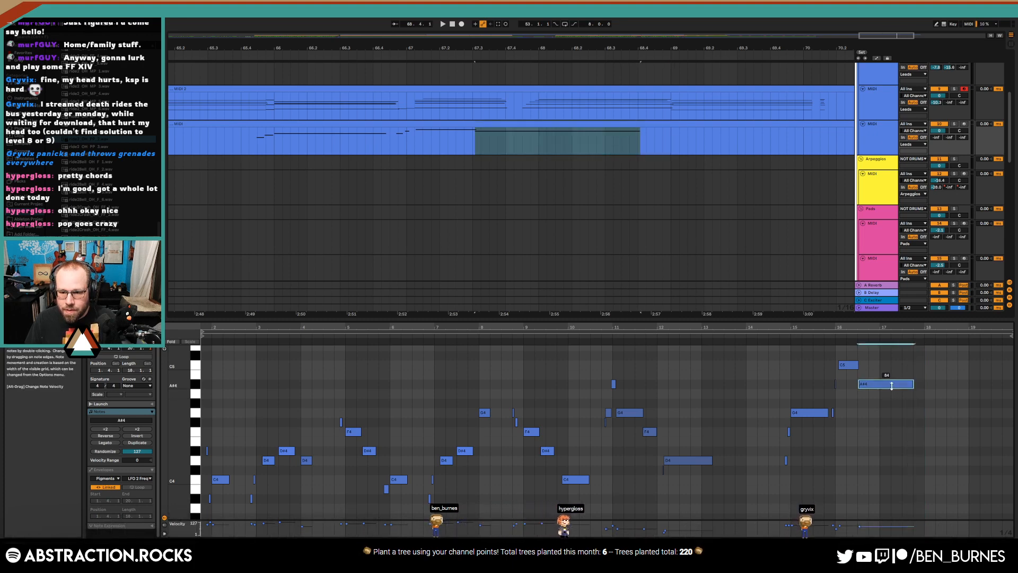
pyautogui.click(657, 342)
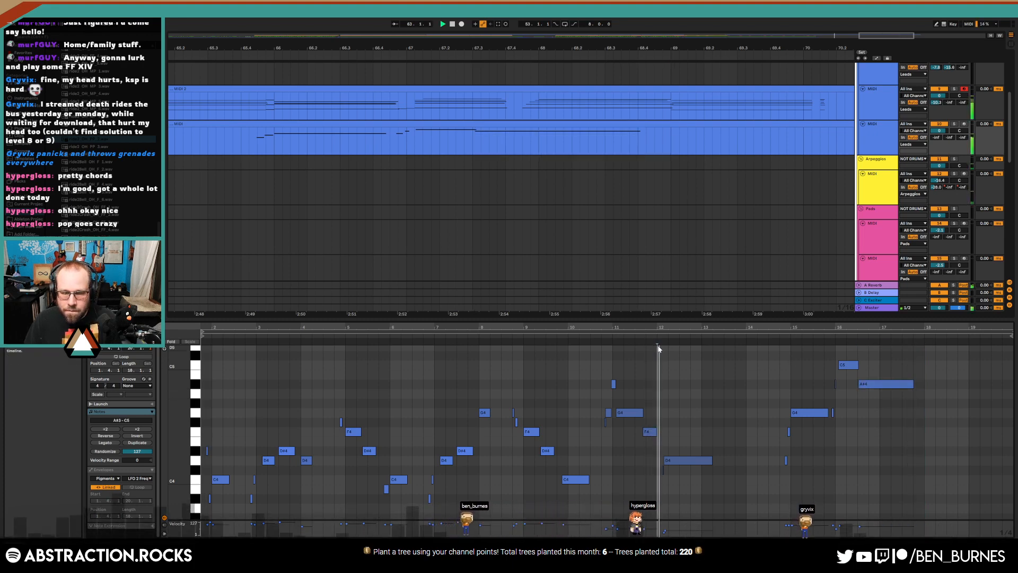
pyautogui.moveTo(490, 48); pyautogui.dragTo(489, 35)
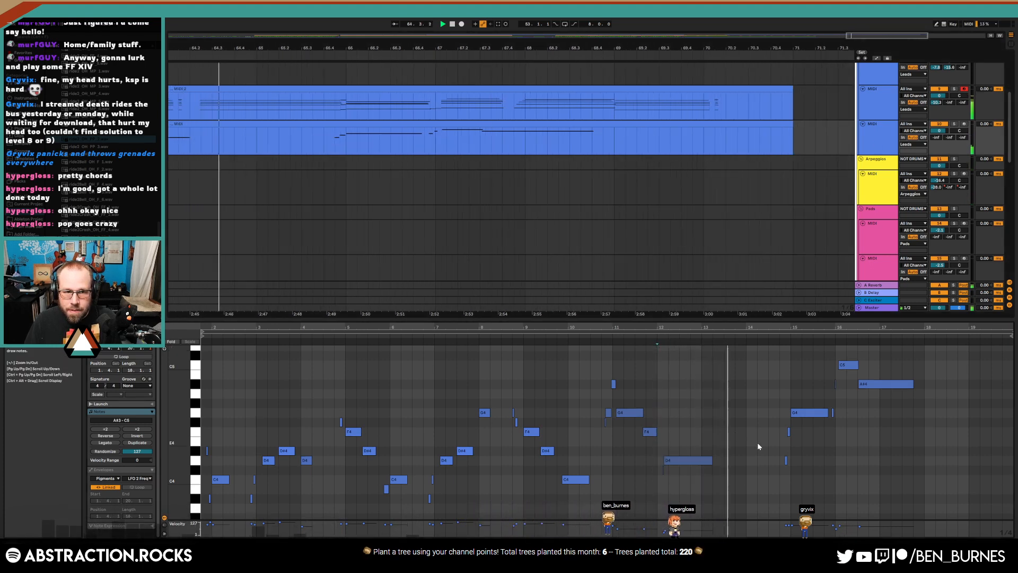
pyautogui.moveTo(712, 460); pyautogui.dragTo(705, 462)
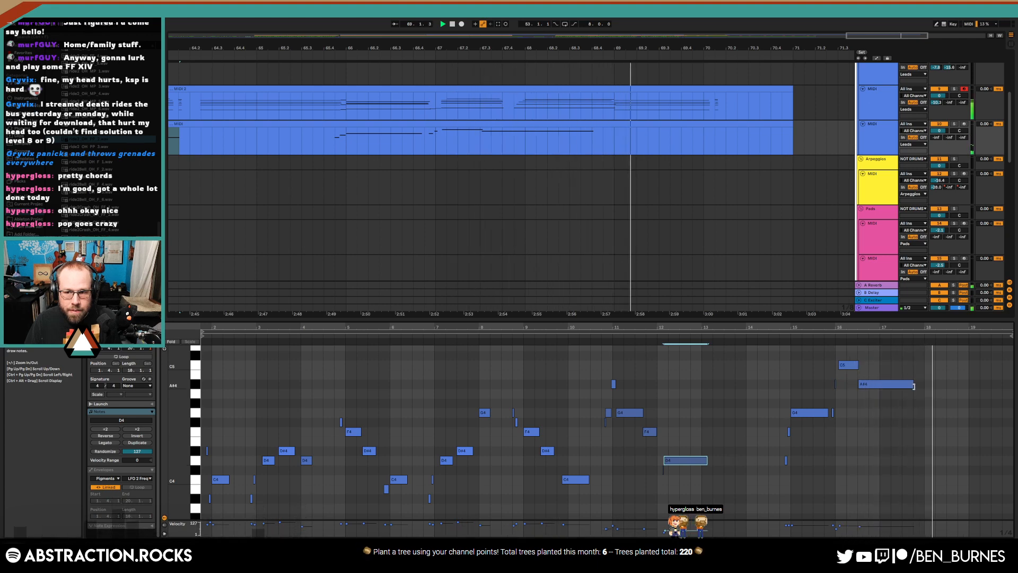
pyautogui.moveTo(914, 387); pyautogui.dragTo(1004, 391)
# In the chord clip, delete the short notes after the final chord, lengthen that chord to about 70.4 and play it back
pyautogui.click(760, 90)
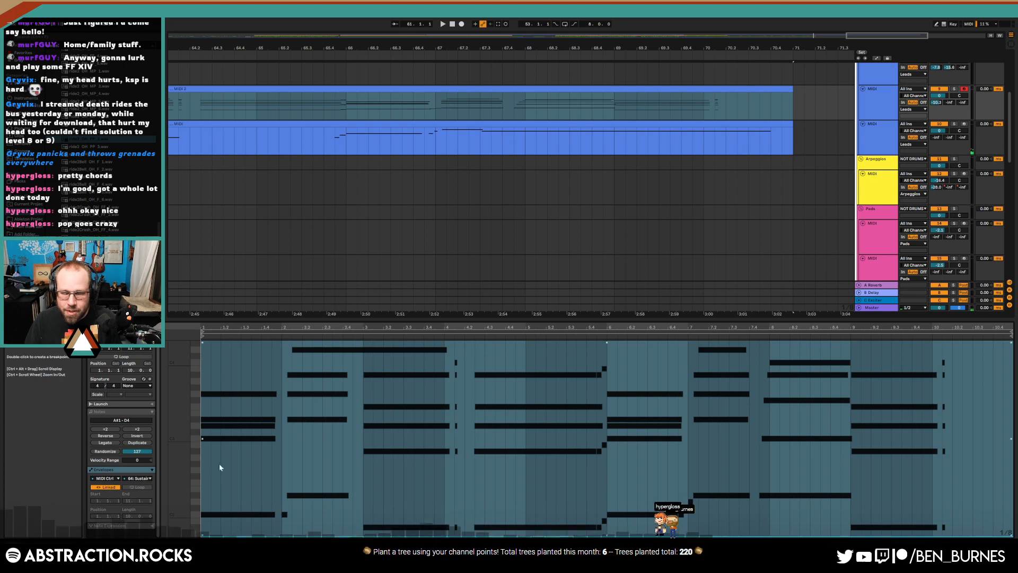
pyautogui.moveTo(943, 370); pyautogui.dragTo(967, 514)
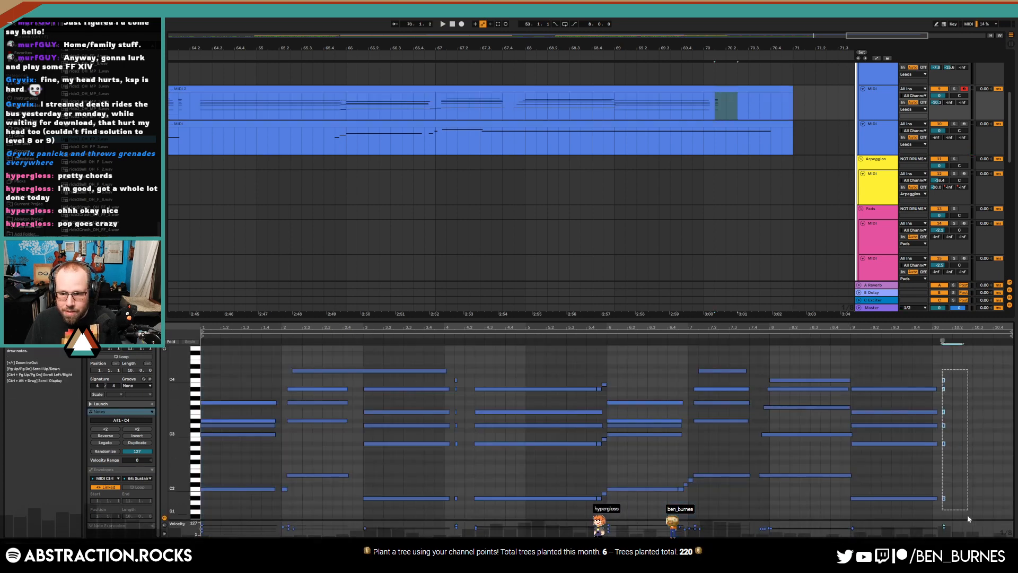
pyautogui.press('Delete')
pyautogui.moveTo(914, 374); pyautogui.dragTo(932, 534)
pyautogui.hotkey('shift', 'Right')
pyautogui.hotkey('shift', 'Right')
pyautogui.hotkey('shift', 'Right')
pyautogui.hotkey('shift', 'Right')
pyautogui.hotkey('shift', 'Right')
pyautogui.hotkey('shift', 'Right')
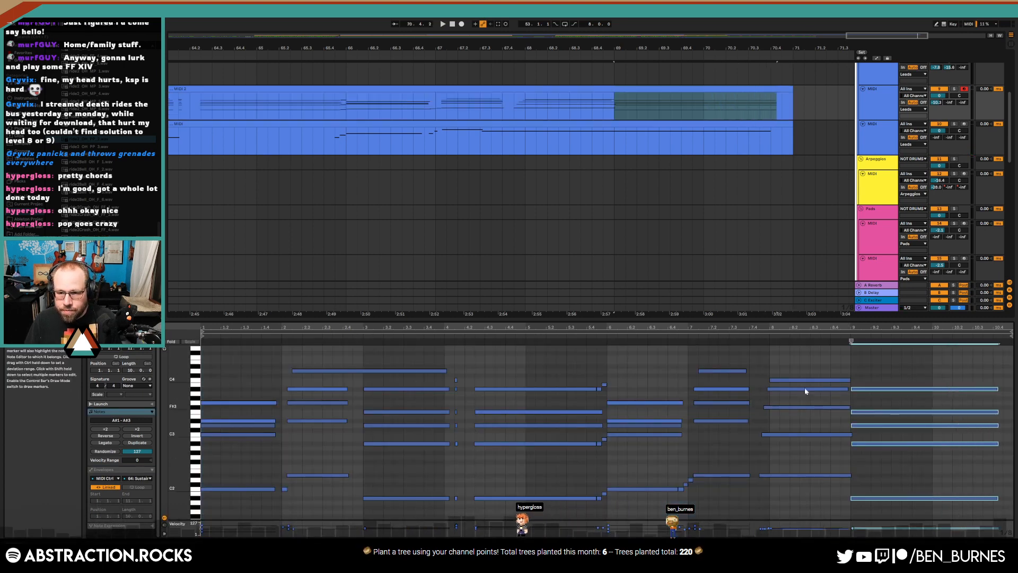
pyautogui.click(677, 335)
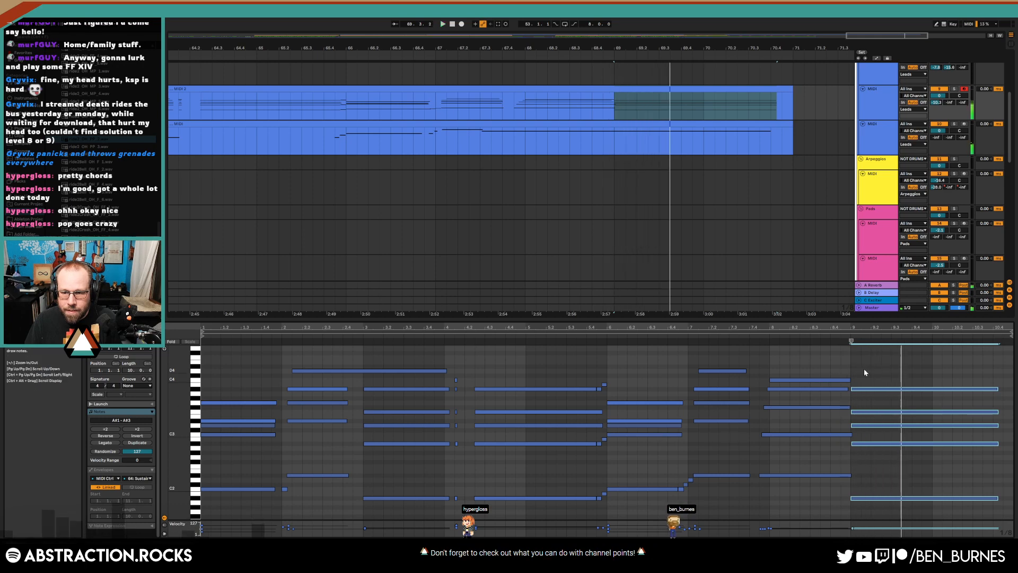
pyautogui.press('space')
# Add a one-beat C2 bass note at the end of the chord before bar 69 and play it back
pyautogui.moveTo(867, 366); pyautogui.dragTo(896, 508)
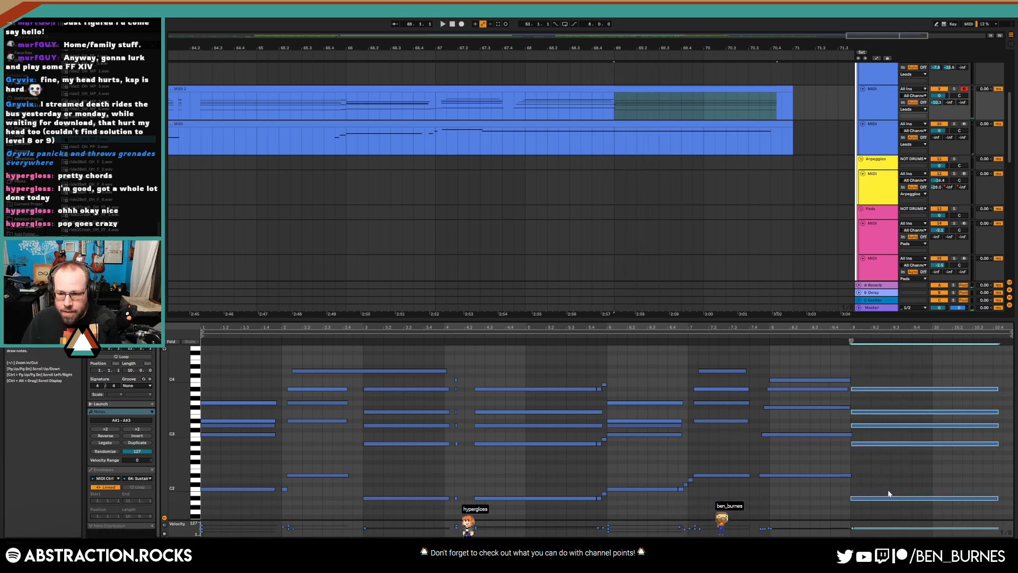
pyautogui.click(848, 476)
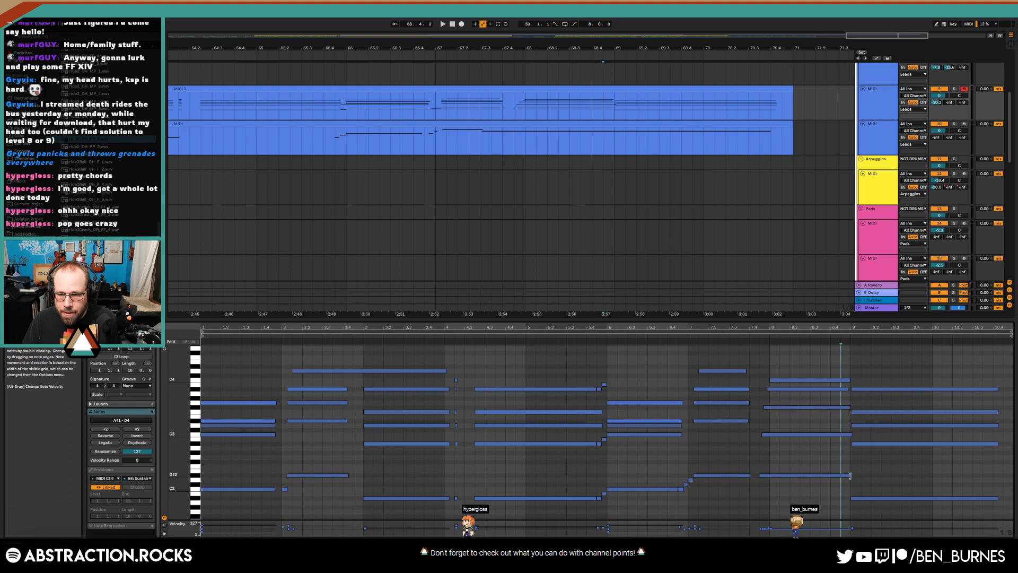
pyautogui.moveTo(849, 475)
pyautogui.mouseDown()
pyautogui.moveTo(832, 476)
pyautogui.moveTo(847, 474)
pyautogui.mouseUp()
pyautogui.doubleClick(836, 471)
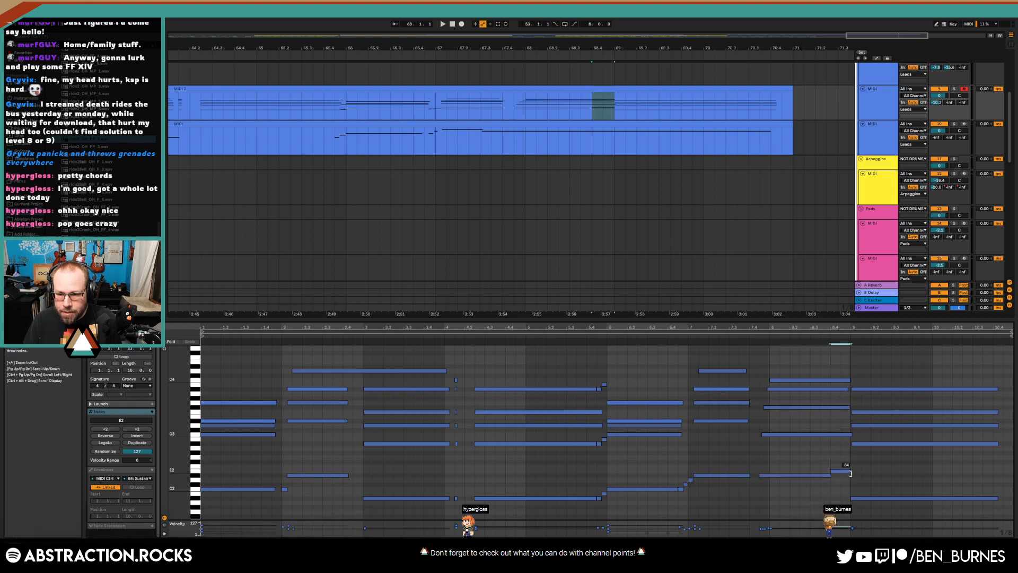
pyautogui.press('Down')
pyautogui.scroll(3, 860, 483)
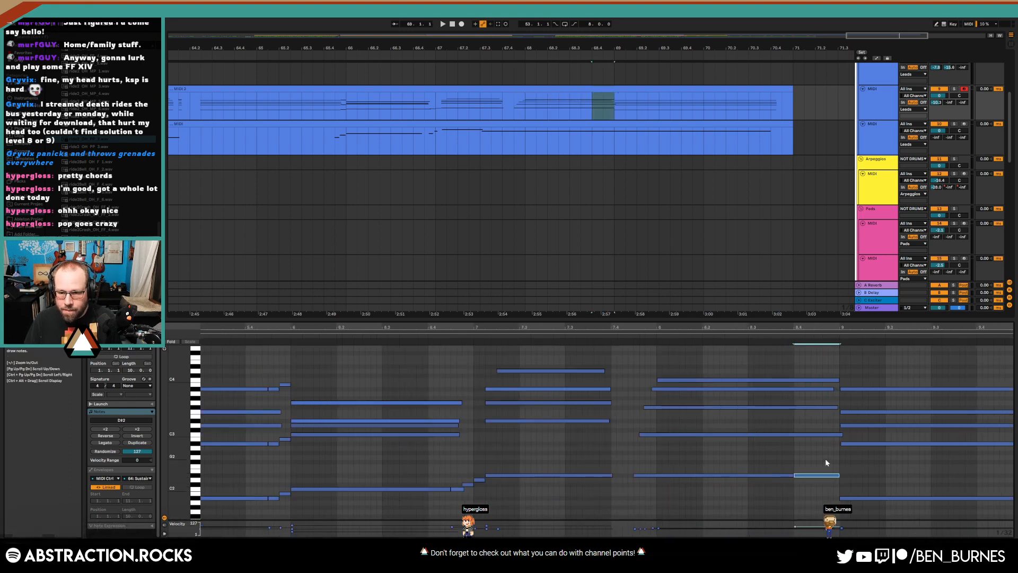
pyautogui.press('Down')
pyautogui.press('Down')
pyautogui.press('Down')
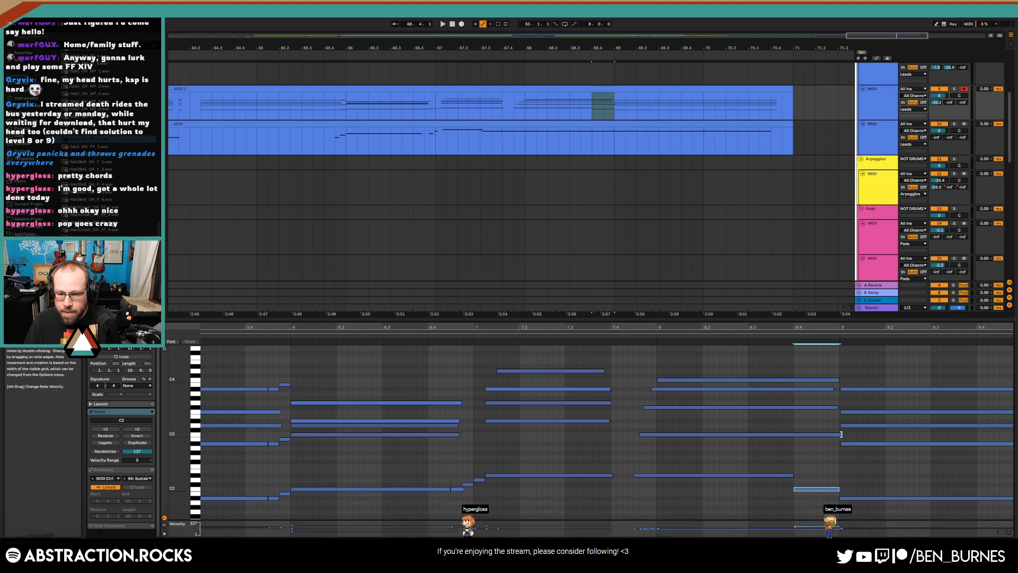
pyautogui.press('space')
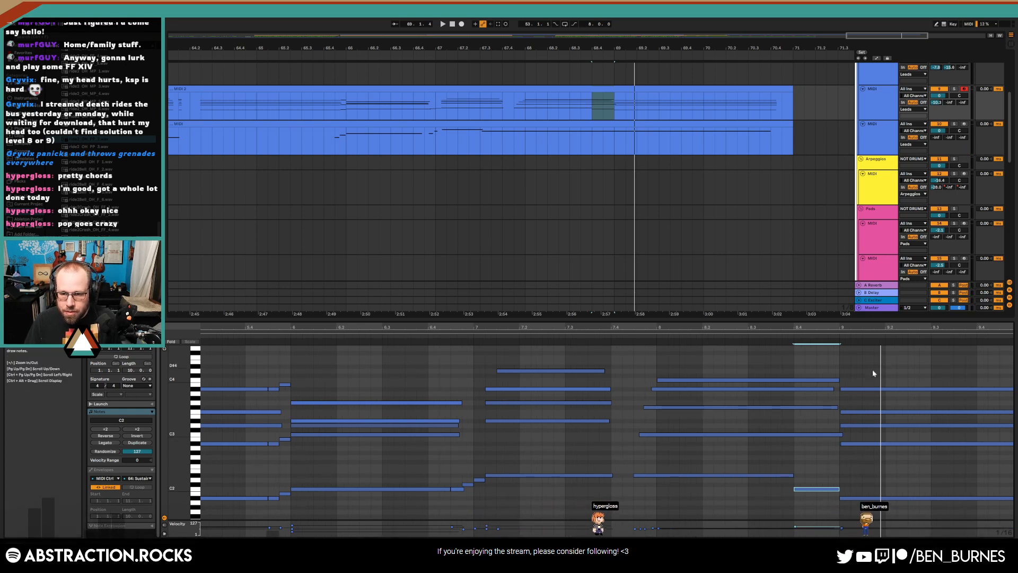
# Start the new C2 bass note half a beat earlier while keeping its end at bar 69
pyautogui.moveTo(815, 469); pyautogui.dragTo(817, 502)
pyautogui.press('Left')
pyautogui.press('Left')
pyautogui.hotkey('shift', 'Right')
pyautogui.hotkey('shift', 'Right')
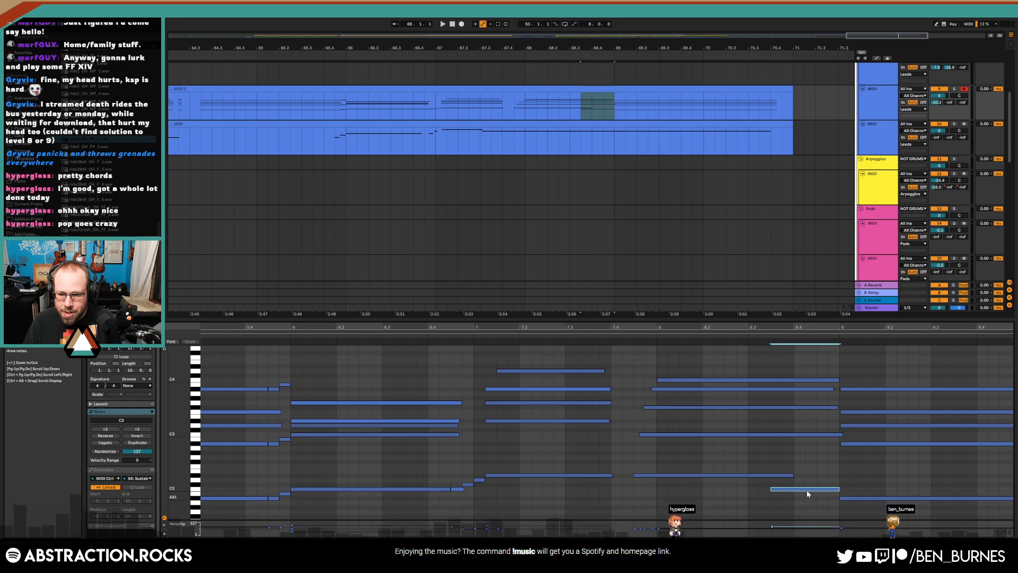
# Shorten the upper notes of the chord before bar 69 so they end around 68.4
pyautogui.moveTo(788, 469); pyautogui.dragTo(815, 368)
pyautogui.hotkey('shift', 'Left')
pyautogui.hotkey('shift', 'Left')
pyautogui.click(816, 428)
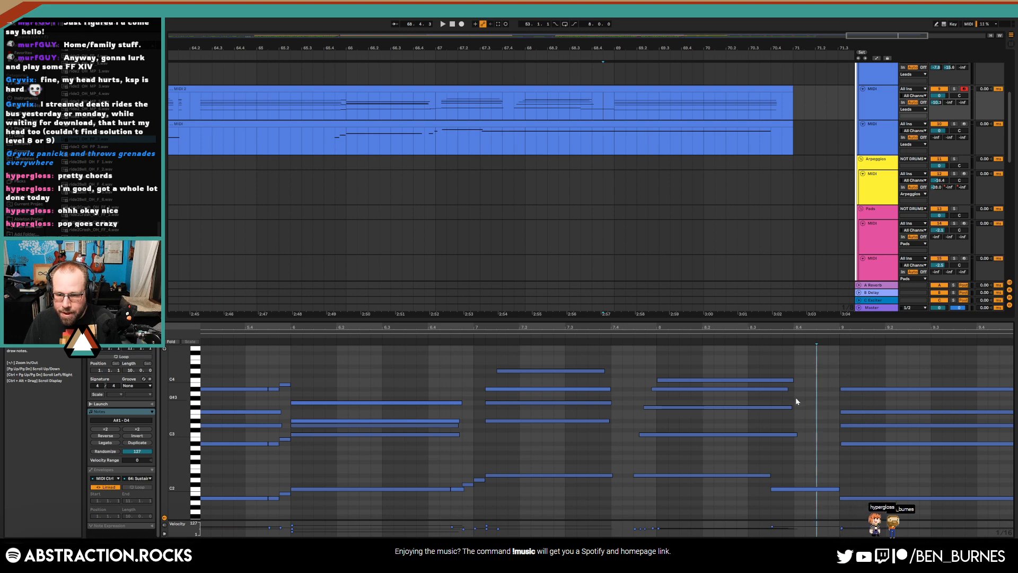
# Add G3 and D#3 above the C2 passing note, with D#3 entering half a beat later than G3
pyautogui.click(796, 402)
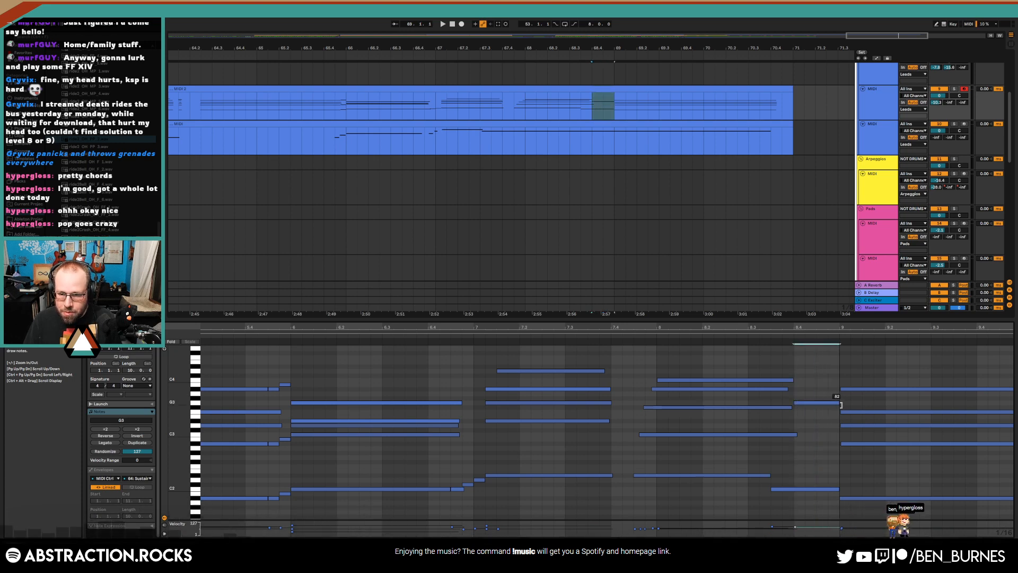
pyautogui.click(795, 421)
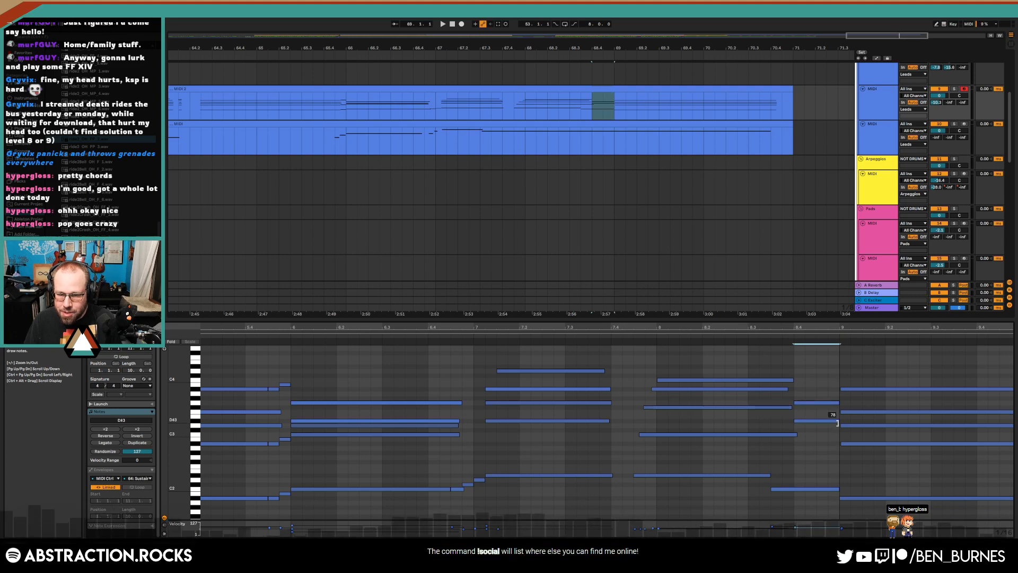
pyautogui.press('Right')
pyautogui.press('Right')
pyautogui.hotkey('shift', 'Left')
pyautogui.hotkey('shift', 'Left')
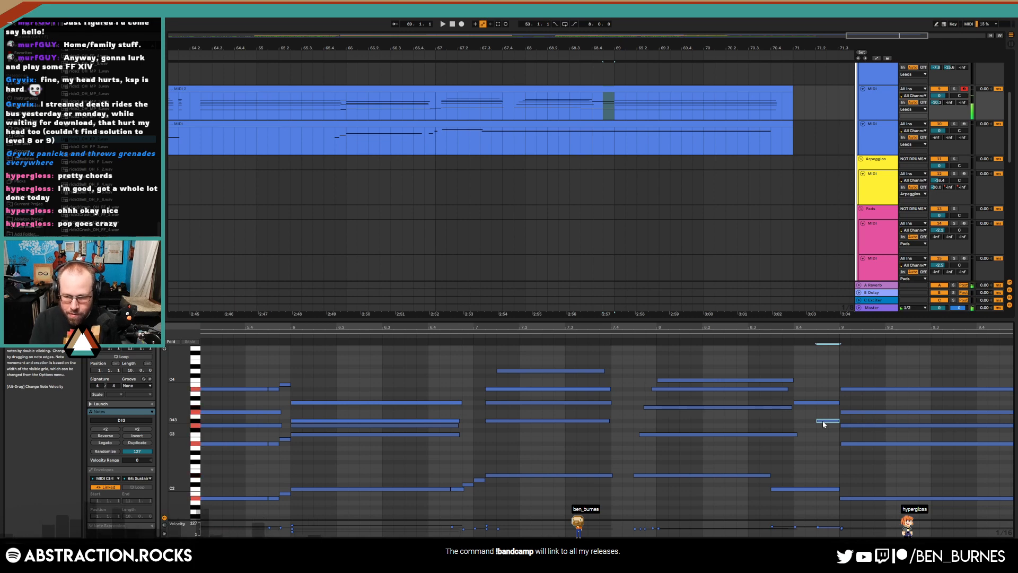
# Lower the added G3 to F#3 in the passing chord and play back the ending
pyautogui.moveTo(819, 403)
pyautogui.mouseDown()
pyautogui.moveTo(827, 427)
pyautogui.moveTo(811, 411)
pyautogui.mouseUp()
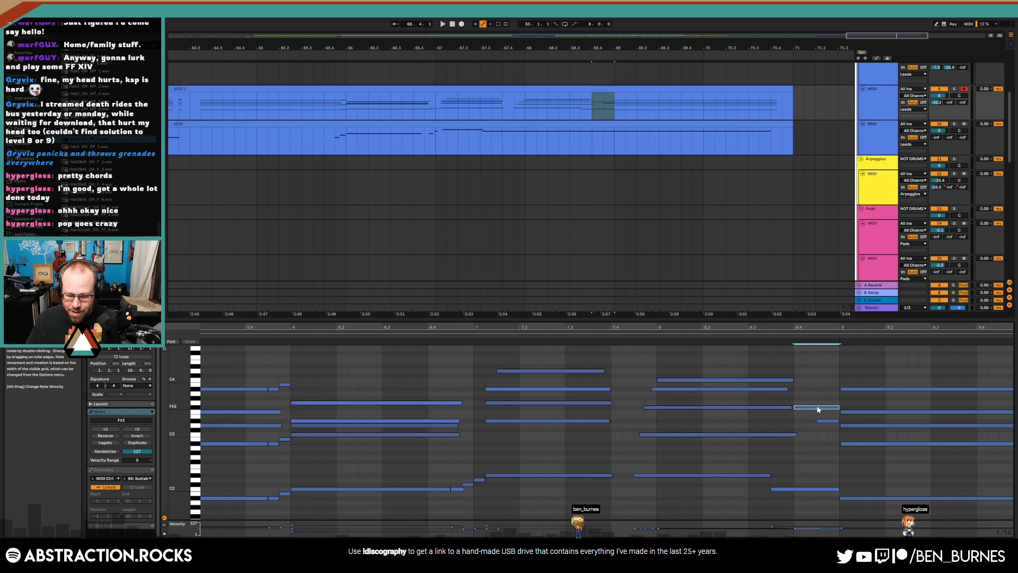
pyautogui.press('space')
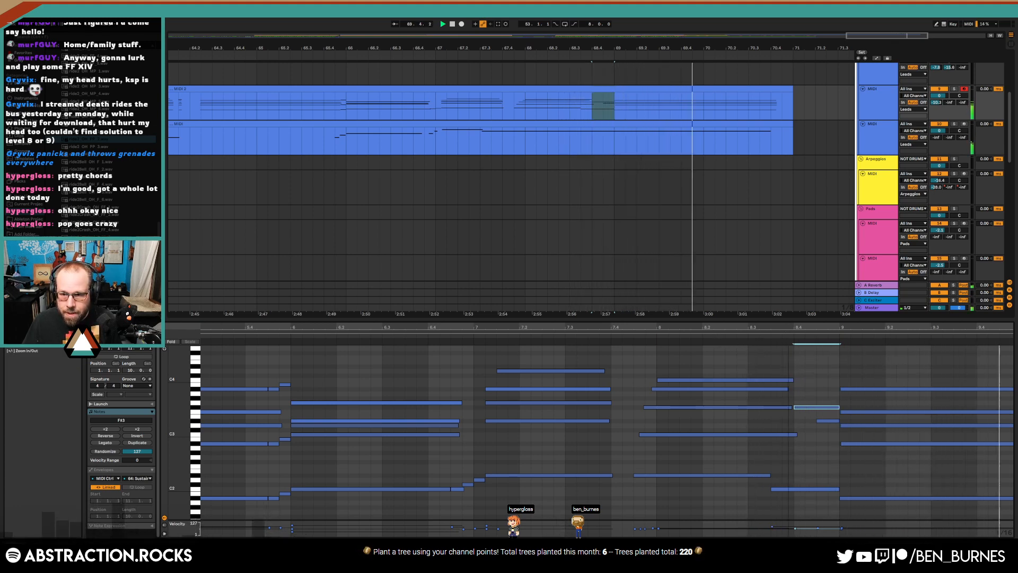
pyautogui.moveTo(944, 327); pyautogui.dragTo(801, 324)
pyautogui.press('space')
# Shorten all notes of the final chord by about two beats
pyautogui.moveTo(892, 368); pyautogui.dragTo(938, 505)
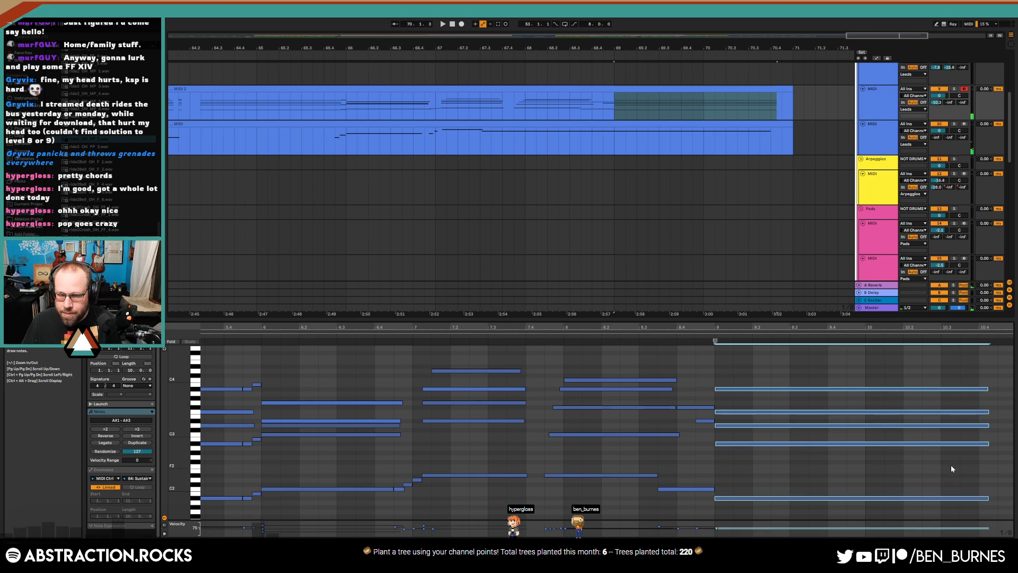
pyautogui.hotkey('shift', 'Left')
pyautogui.hotkey('shift', 'Left')
pyautogui.hotkey('shift', 'Left')
pyautogui.hotkey('shift', 'Left')
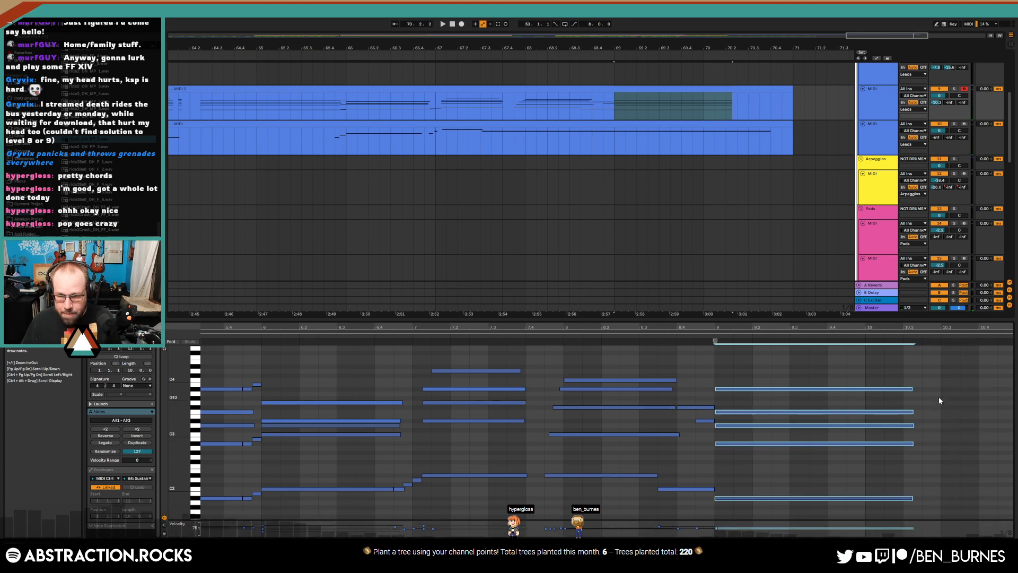
# Add a very short repeat of the final chord at about bar 70.3 and play it back
pyautogui.click(938, 396)
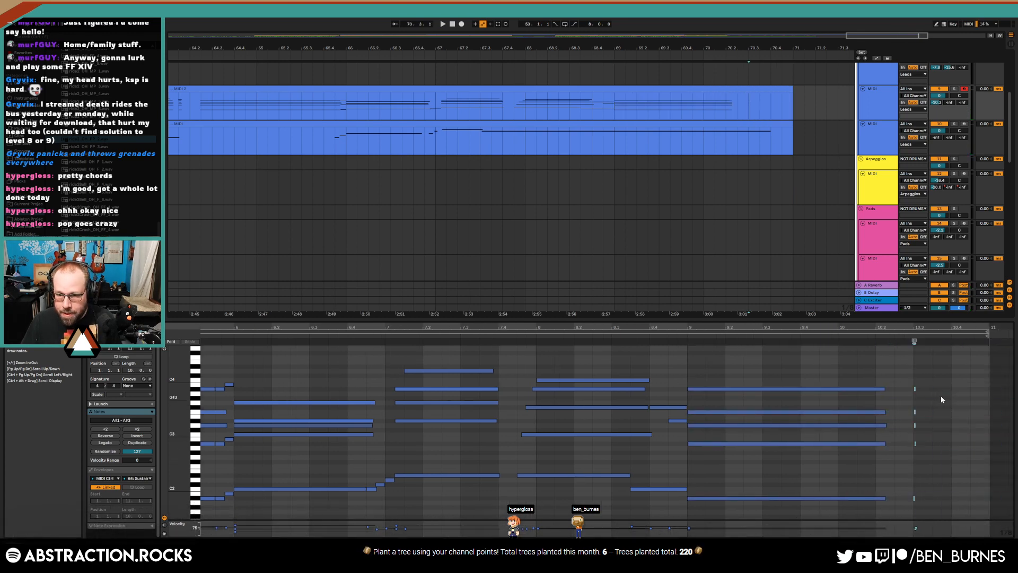
pyautogui.press('Right')
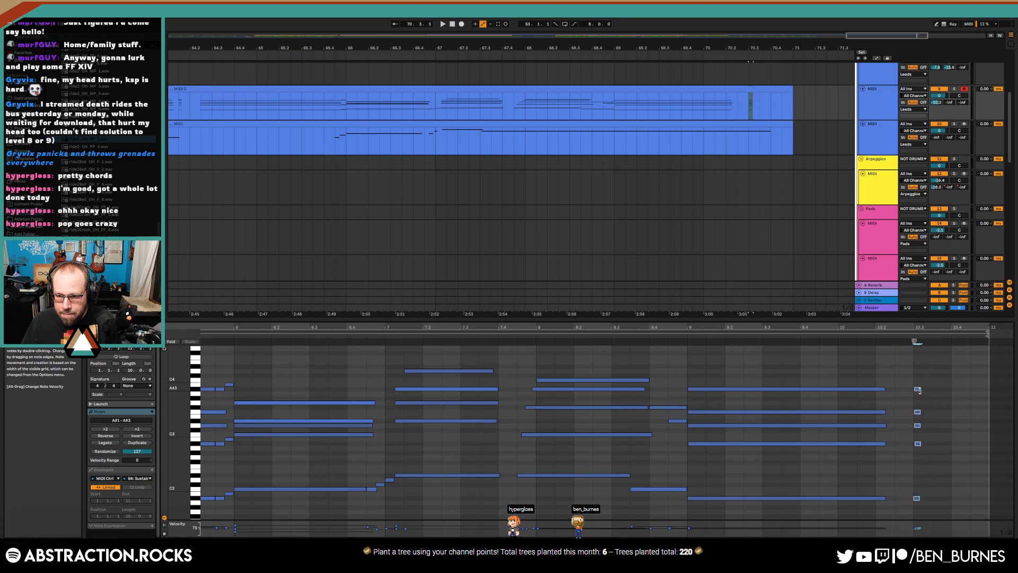
pyautogui.click(890, 336)
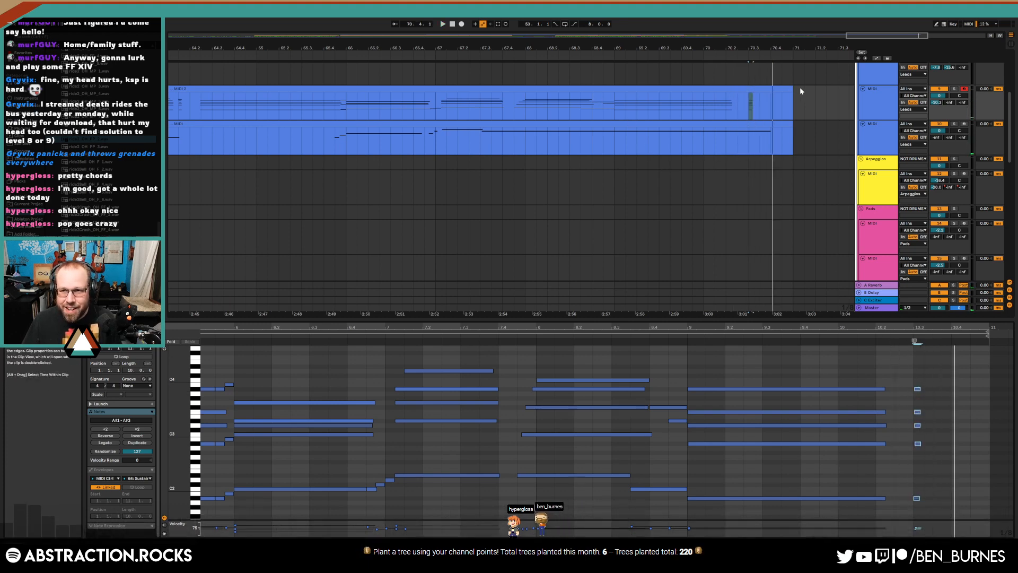
# Collapse the SAMPLES track and insert an empty MIDI clip on the PIANO track from the song's start to bar 72
pyautogui.scroll(-2, 805, 92)
pyautogui.scroll(2, 806, 95)
pyautogui.scroll(3, 808, 98)
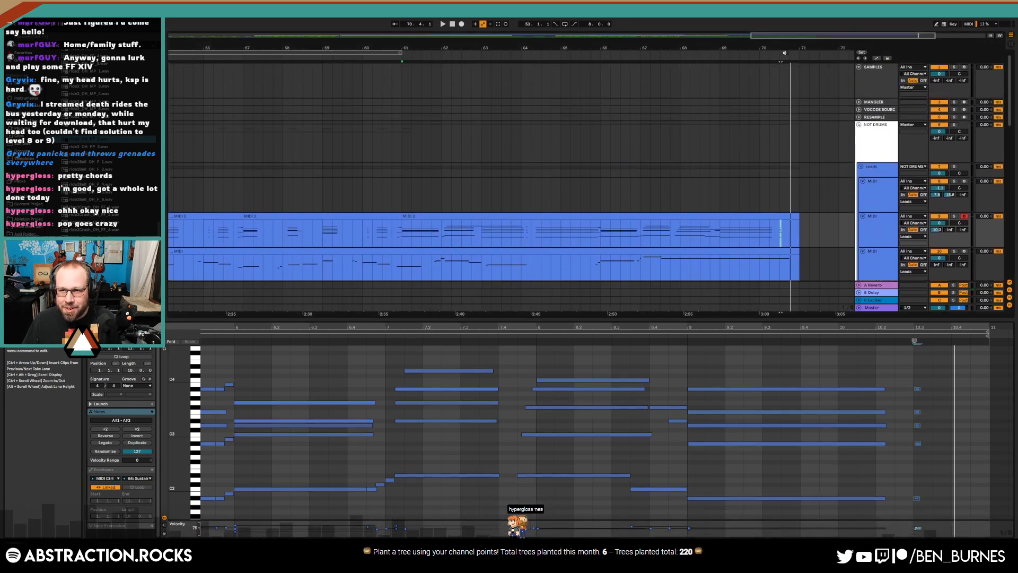
pyautogui.click(858, 74)
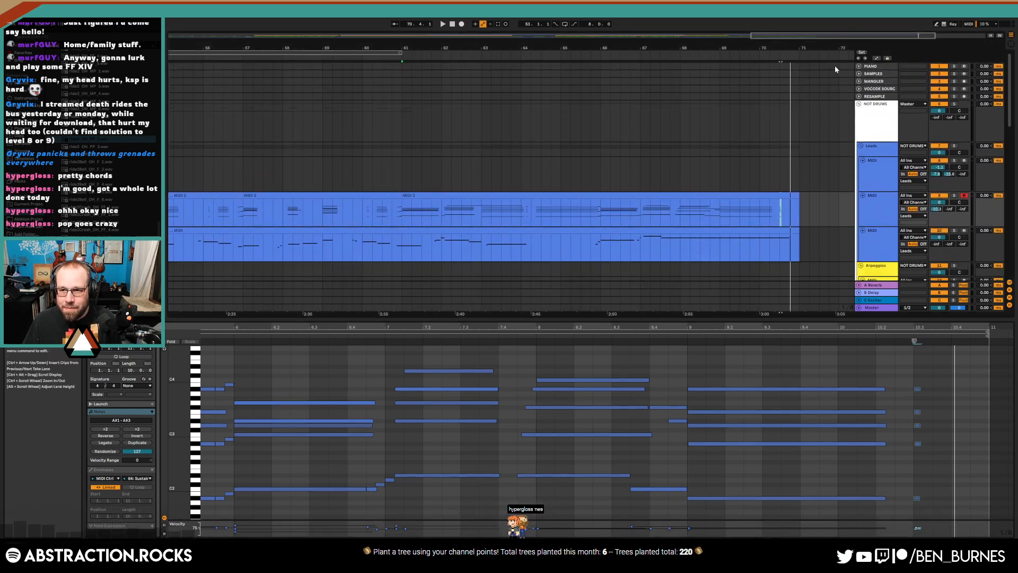
pyautogui.click(839, 68)
pyautogui.hotkey('shift', 'Home')
pyautogui.hotkey('ctrl', 'shift', 'm')
pyautogui.press('Home')
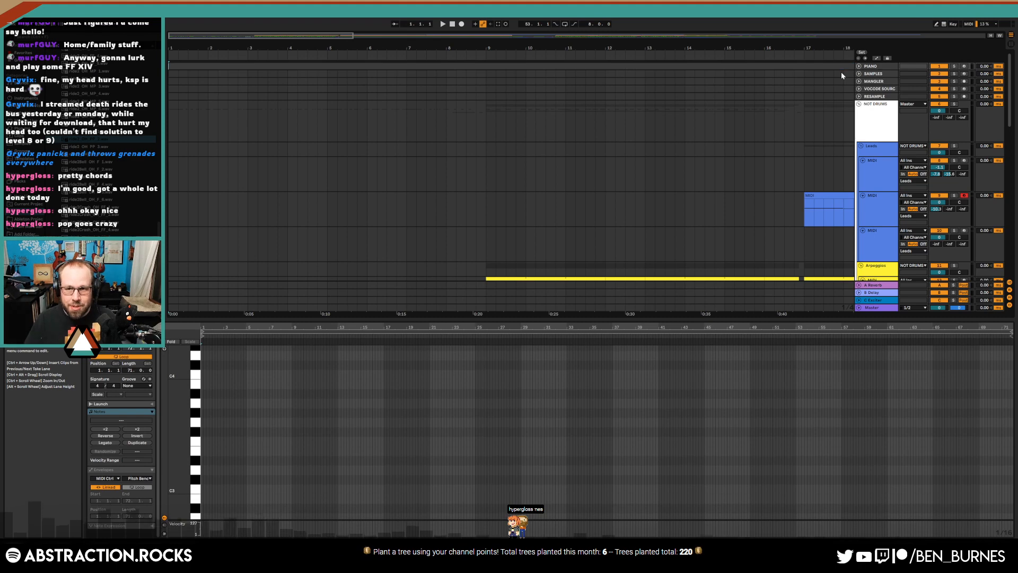
pyautogui.scroll(-5, 660, 111)
pyautogui.hotkey('shift', 'Tab')
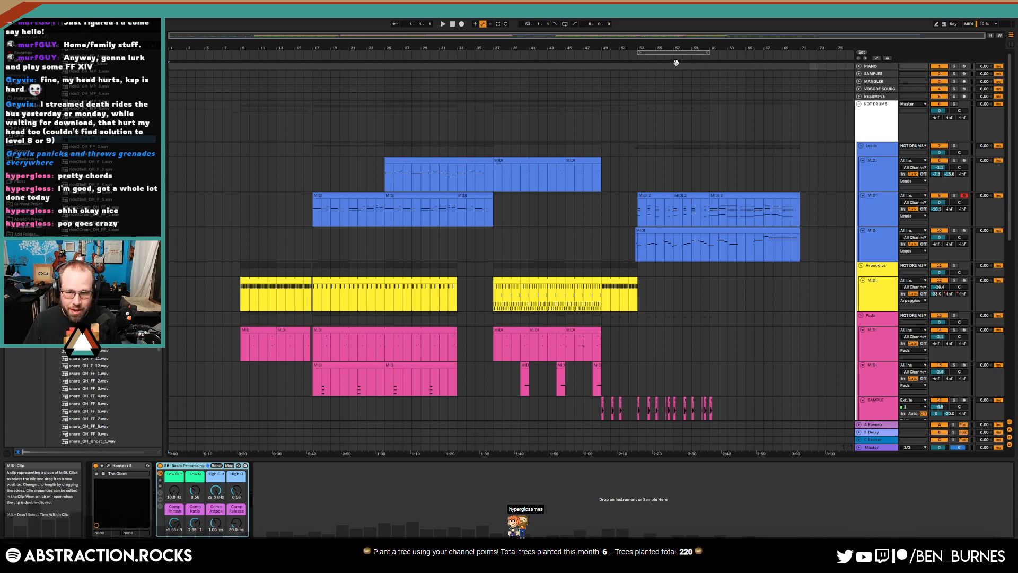
# Play from about bar 52 and set the B-Delay send automation on the Pads SAMPLE track to -11.3 dB
pyautogui.click(625, 59)
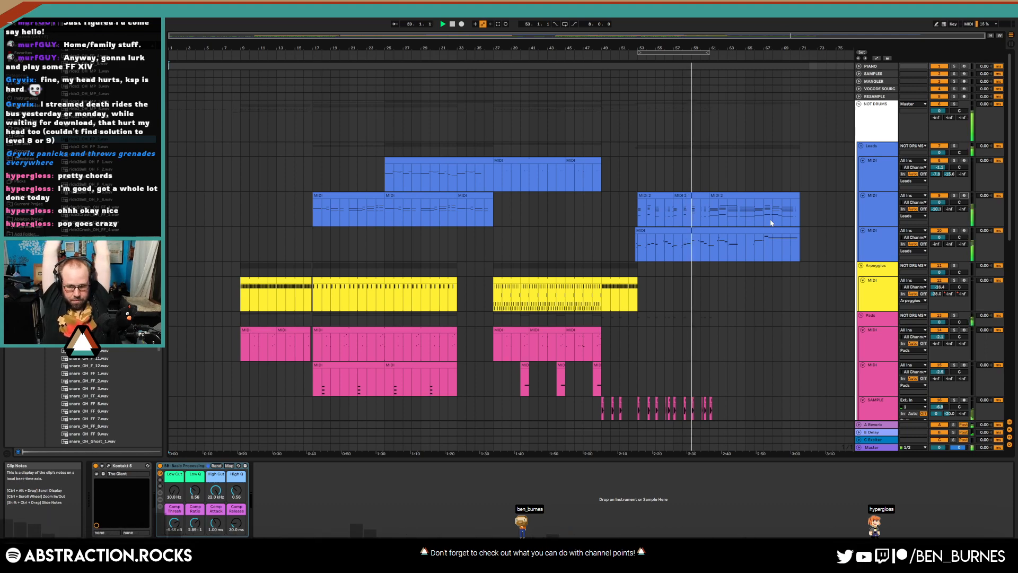
pyautogui.scroll(-5, 769, 226)
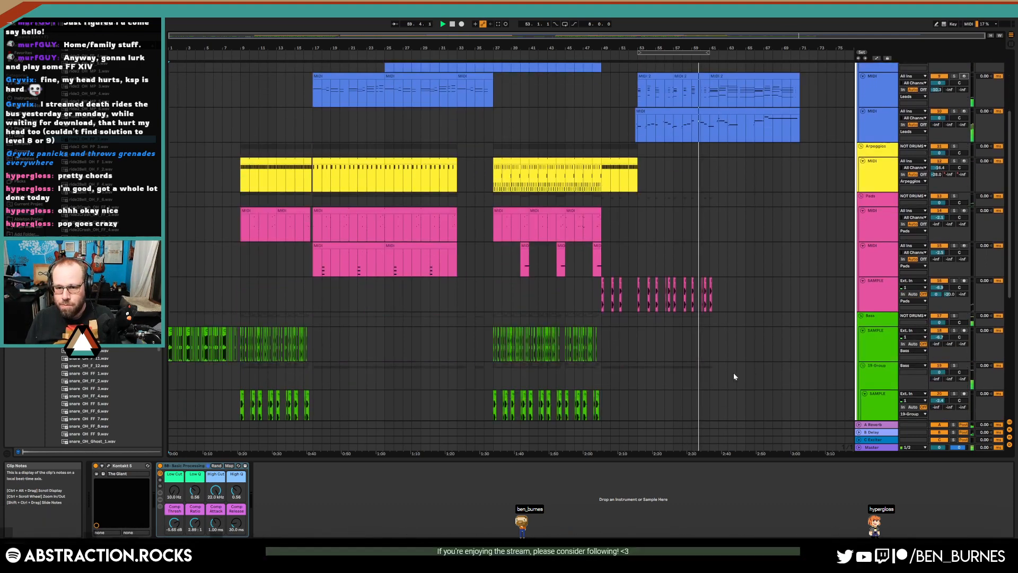
pyautogui.scroll(-1, 742, 356)
pyautogui.click(868, 225)
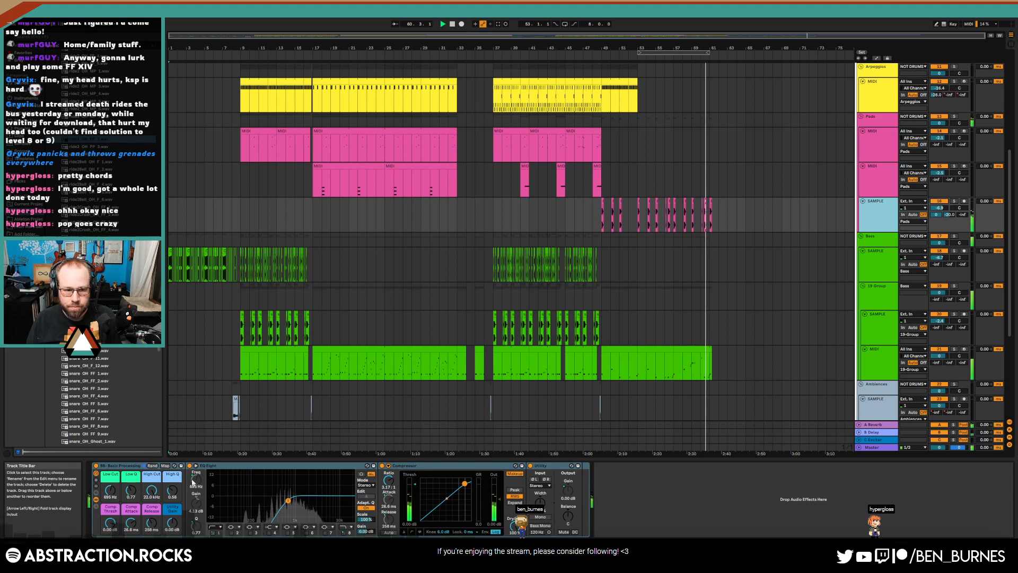
pyautogui.click(875, 251)
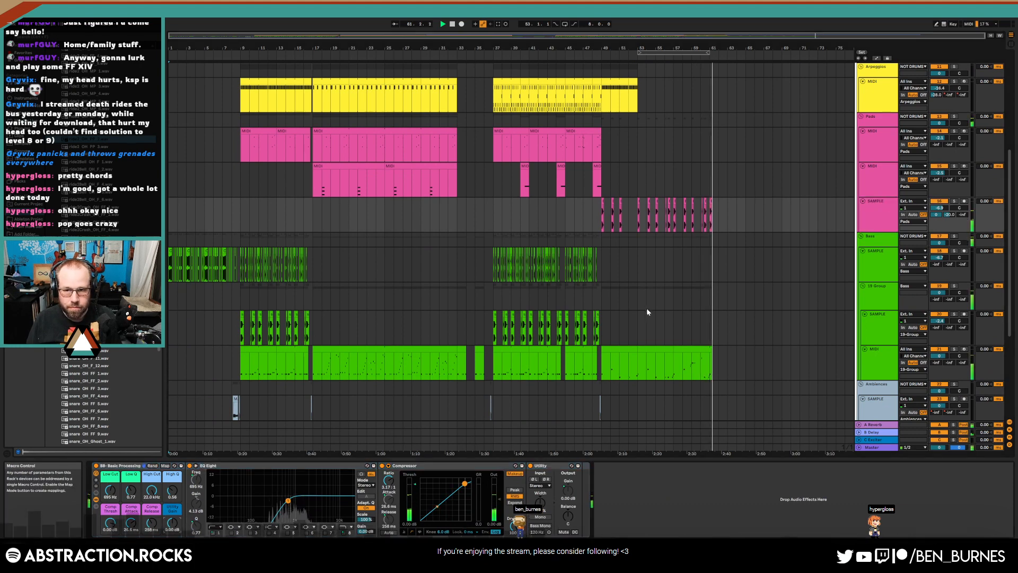
pyautogui.press('a')
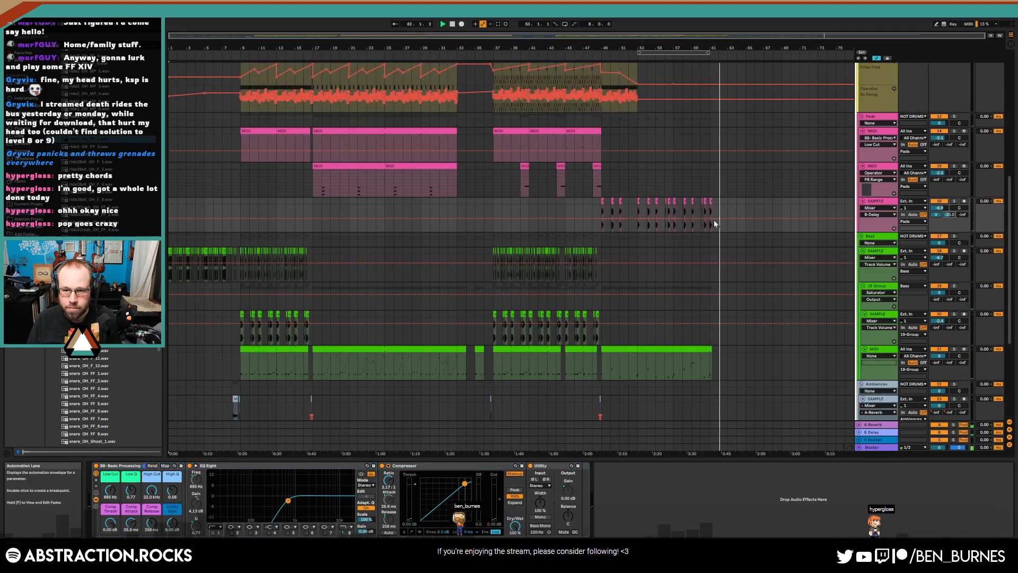
pyautogui.click(706, 218)
pyautogui.moveTo(711, 219); pyautogui.dragTo(711, 212)
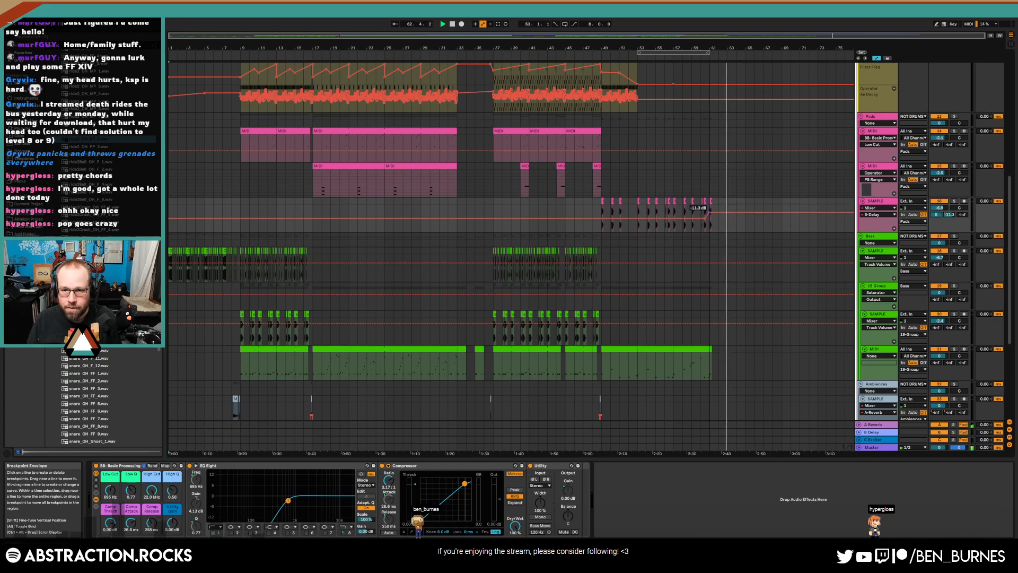
pyautogui.click(718, 226)
pyautogui.press('a')
# Lengthen the D4 note in the lead melody clip so it ends just before clip bar 14
pyautogui.scroll(6, 741, 237)
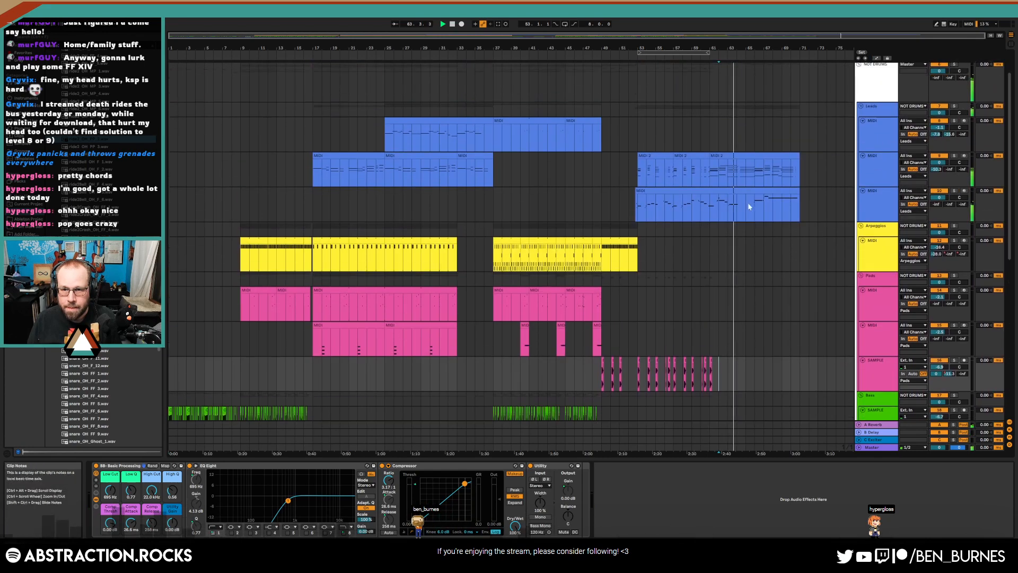
pyautogui.click(748, 192)
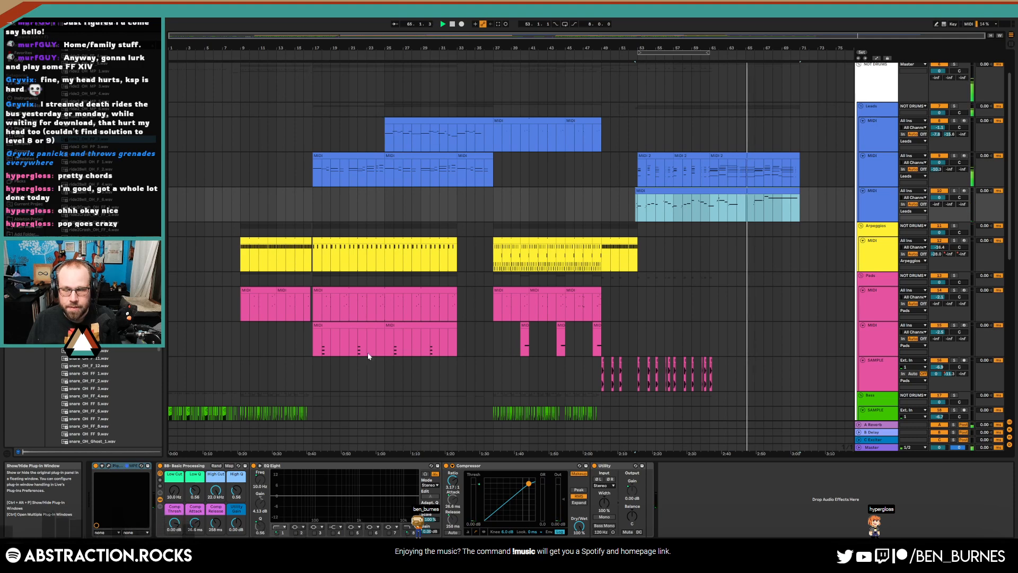
pyautogui.doubleClick(756, 191)
pyautogui.click(713, 444)
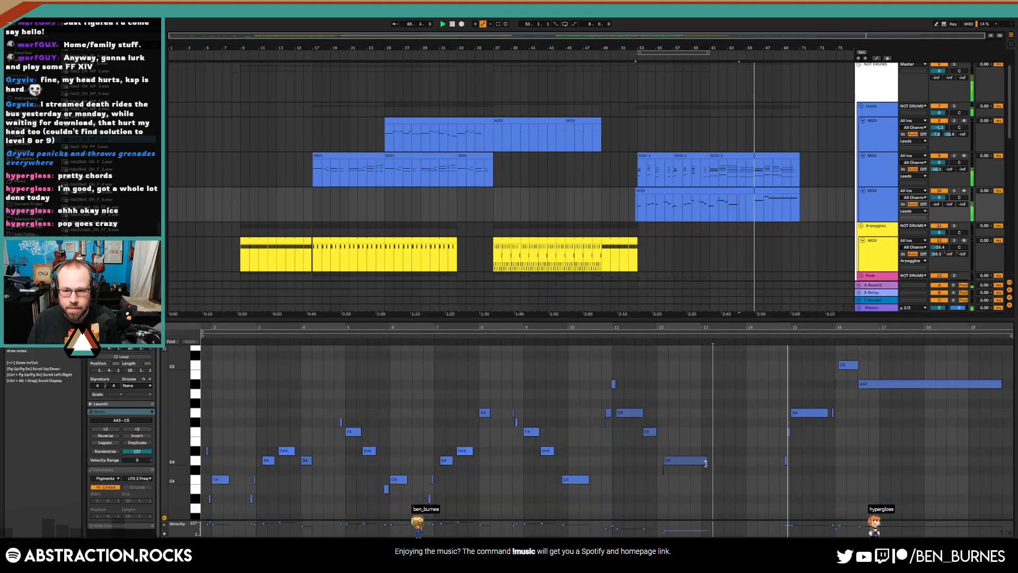
pyautogui.moveTo(706, 463); pyautogui.dragTo(747, 469)
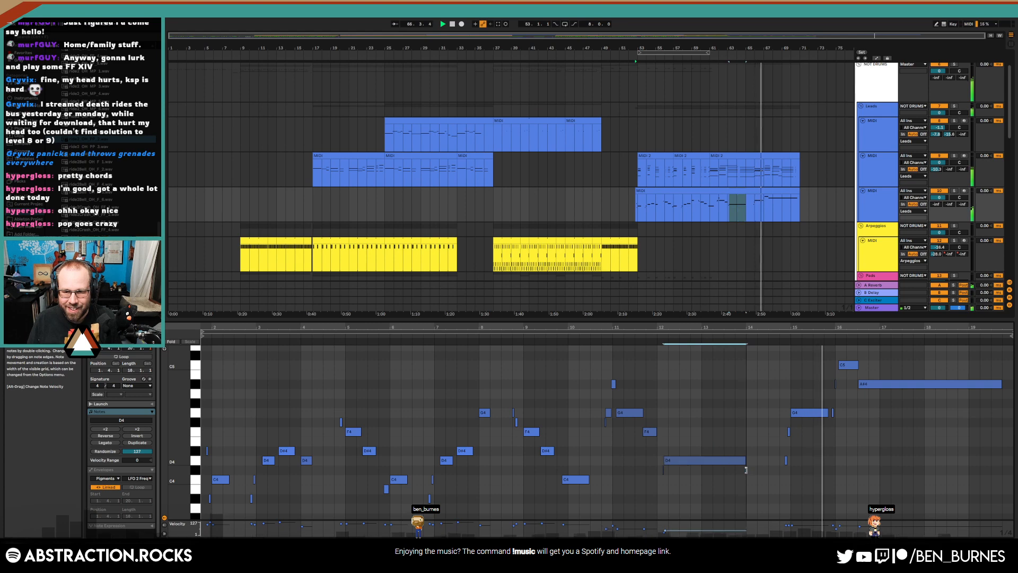
pyautogui.click(751, 443)
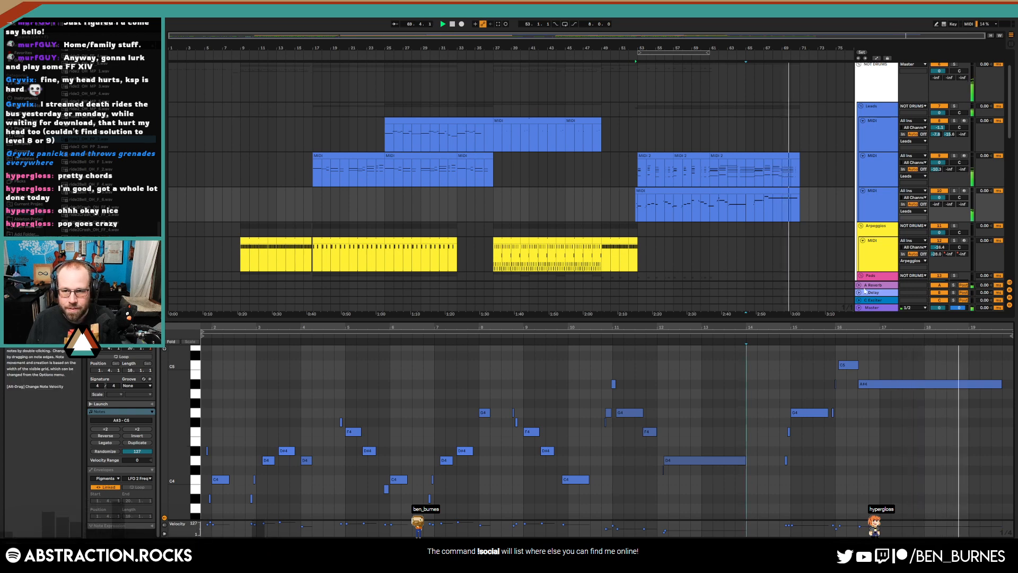
# Shorten the lead melody's final A#4 by about one beat and play back the ending
pyautogui.click(909, 385)
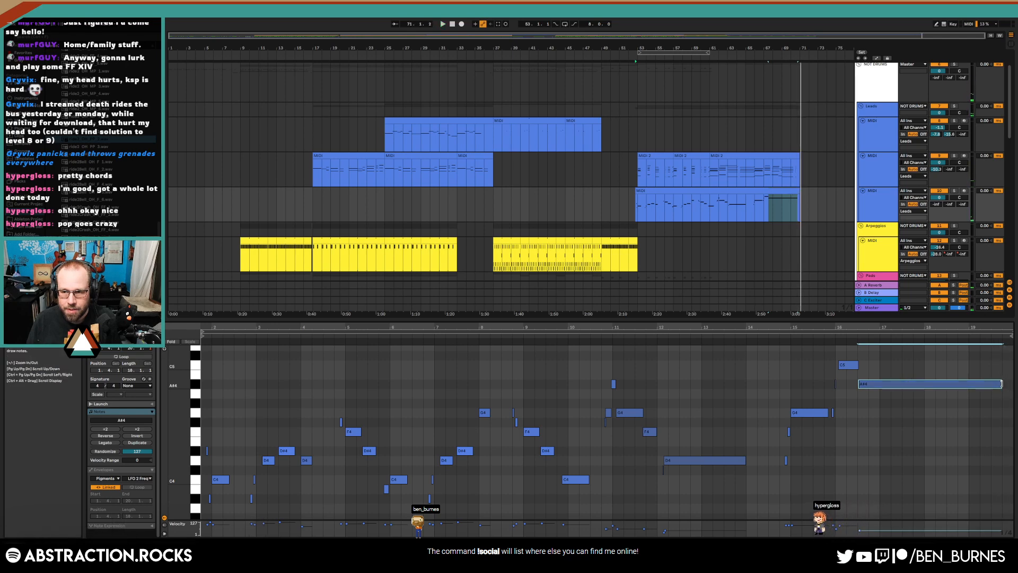
pyautogui.moveTo(1002, 384); pyautogui.dragTo(991, 383)
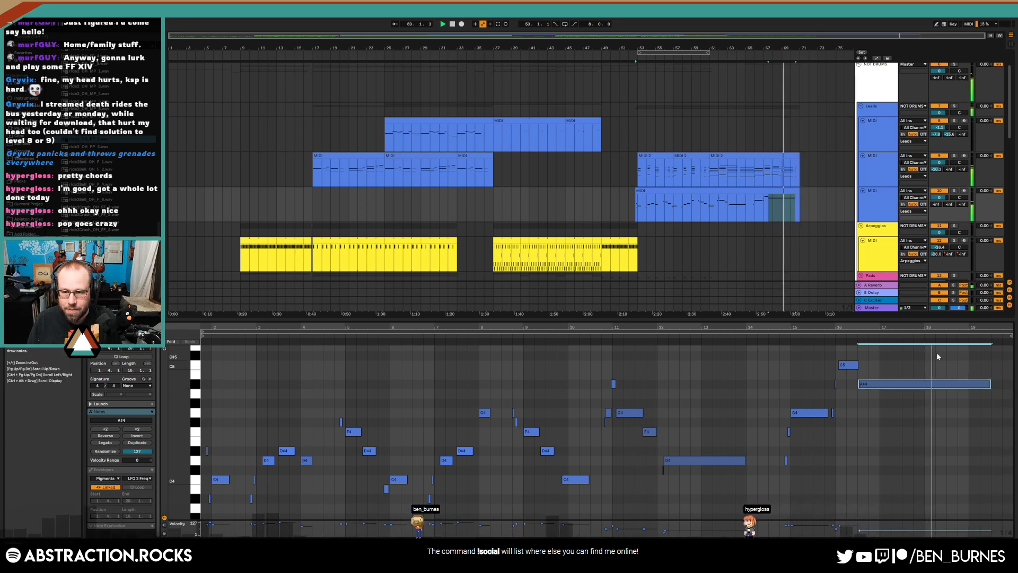
pyautogui.click(832, 337)
pyautogui.moveTo(887, 328); pyautogui.dragTo(895, 331)
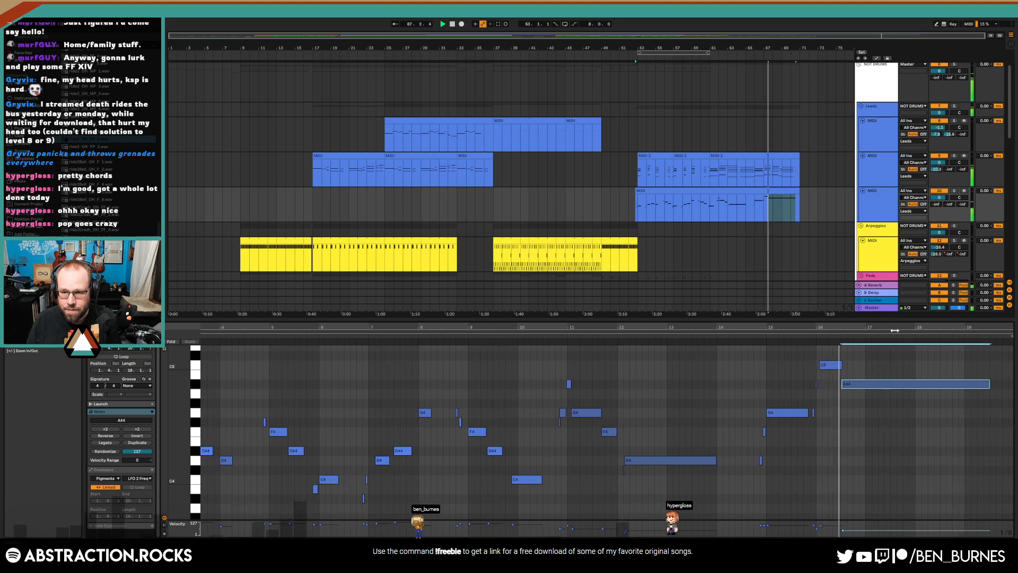
pyautogui.scroll(5, 827, 182)
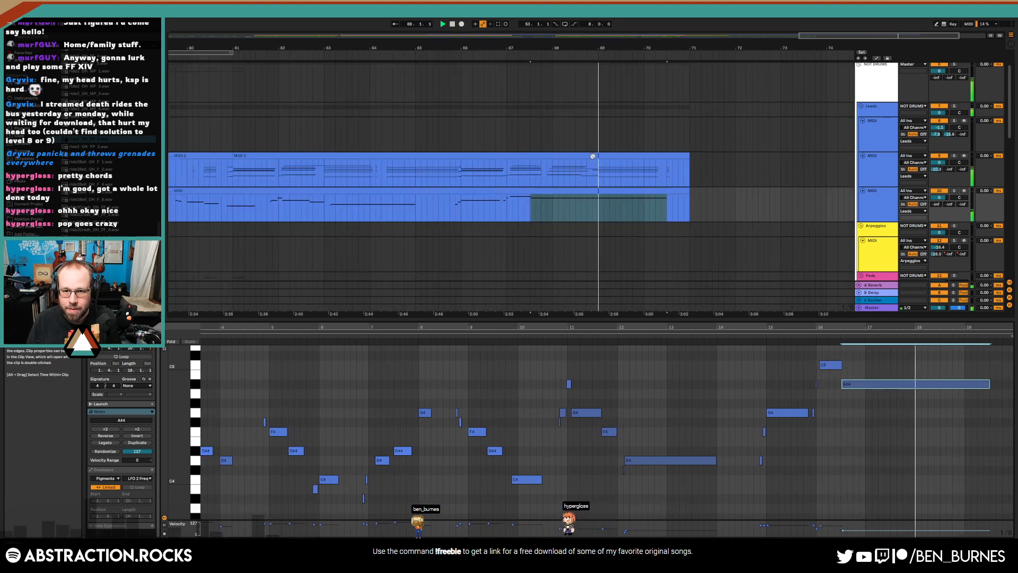
pyautogui.click(593, 156)
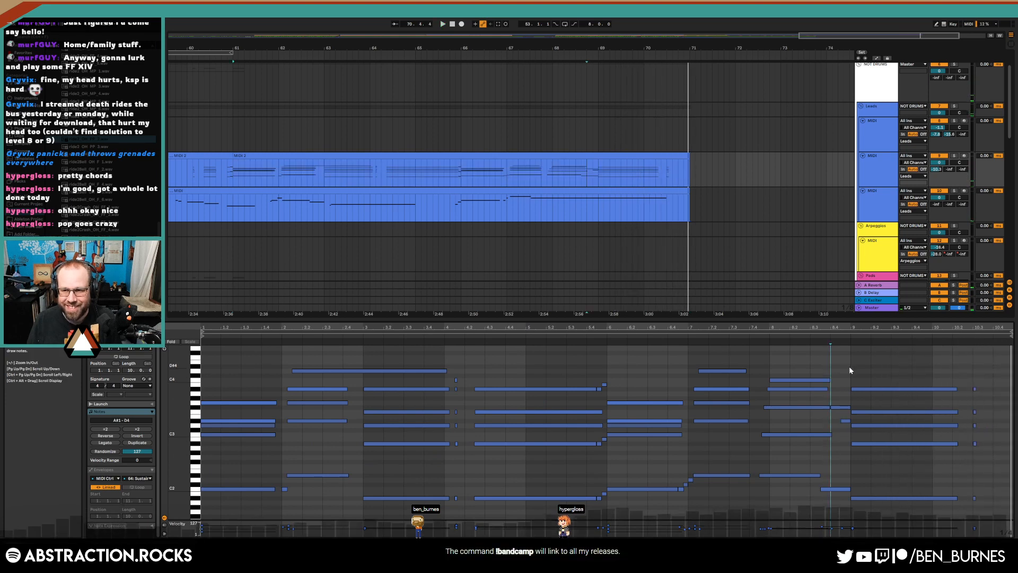
pyautogui.scroll(-5, 663, 176)
pyautogui.hotkey('shift', 'Tab')
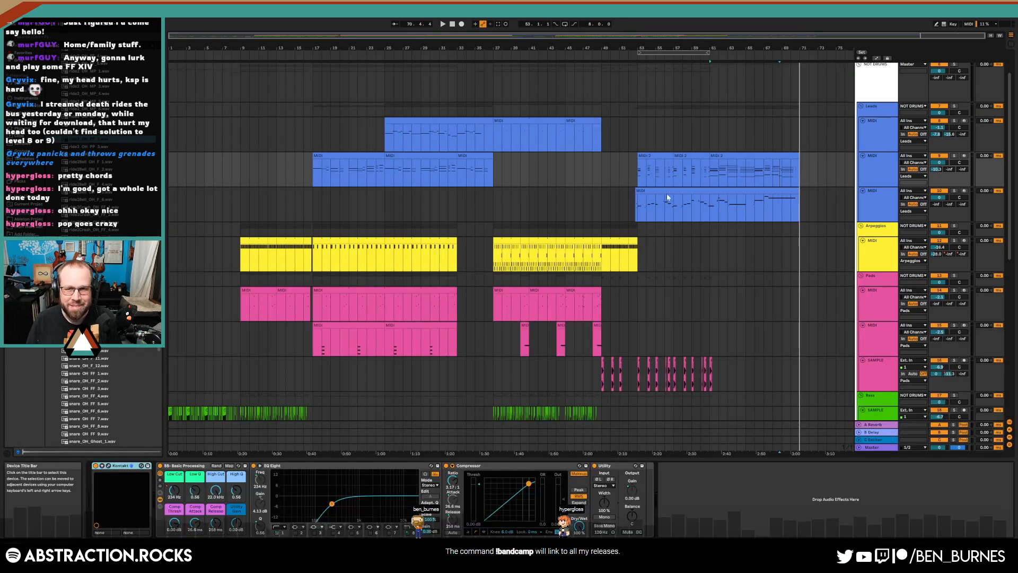
# Try shortening the PIANO clip to end at about bar 71.3 and play back the song's last bars
pyautogui.scroll(2, 702, 207)
pyautogui.click(806, 67)
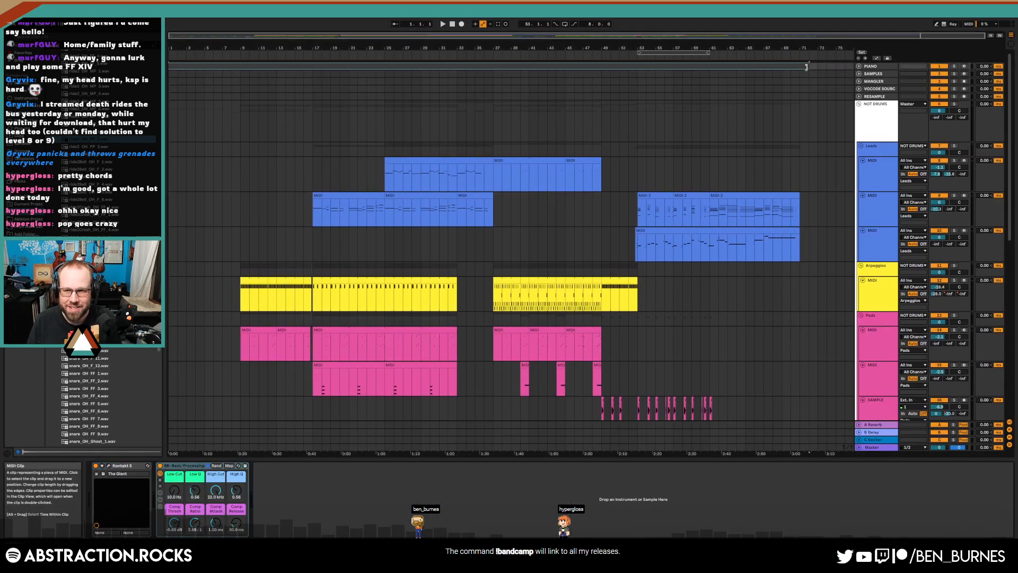
pyautogui.scroll(3, 807, 67)
pyautogui.moveTo(808, 67); pyautogui.dragTo(799, 67)
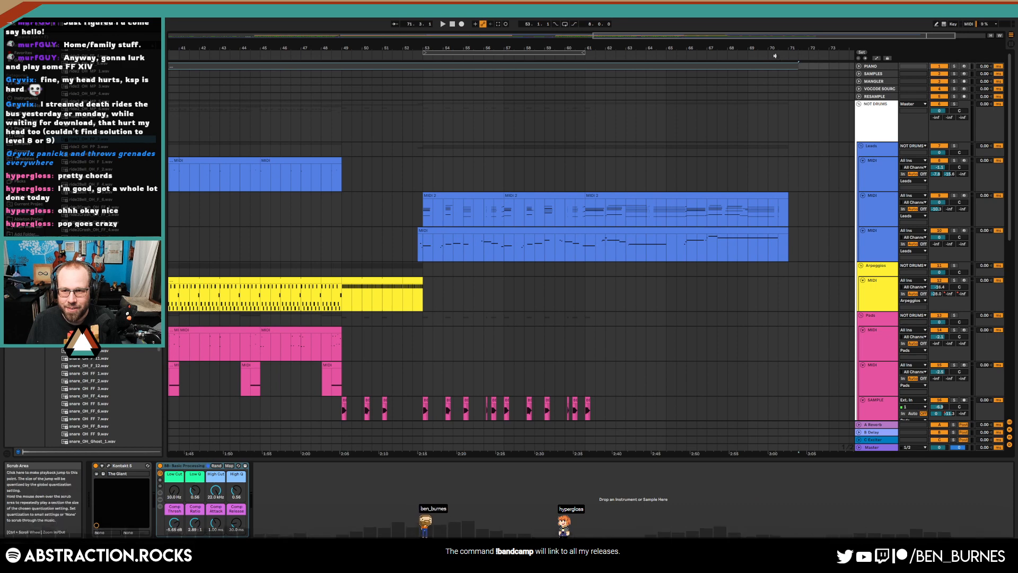
pyautogui.click(746, 56)
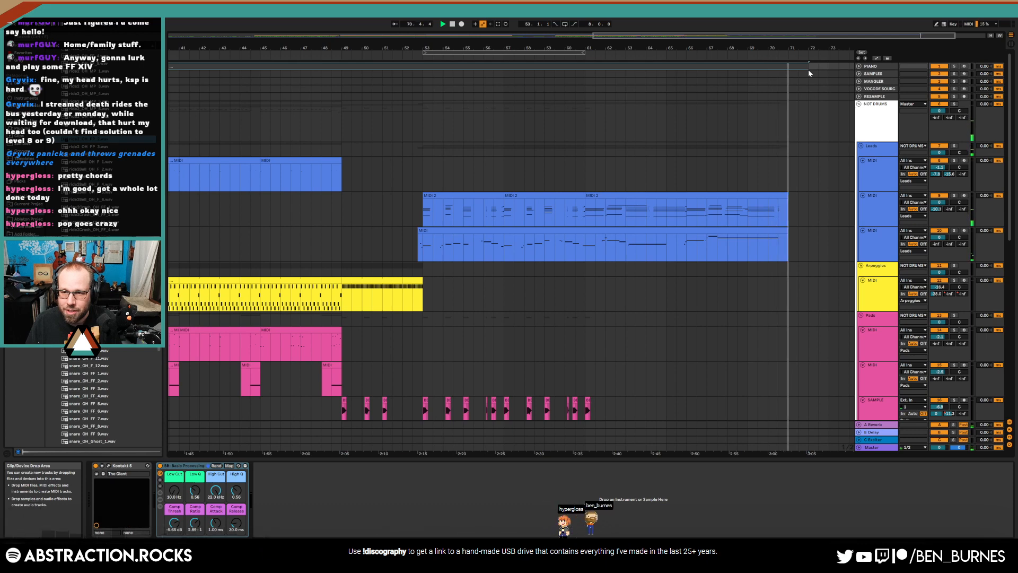
pyautogui.press('space')
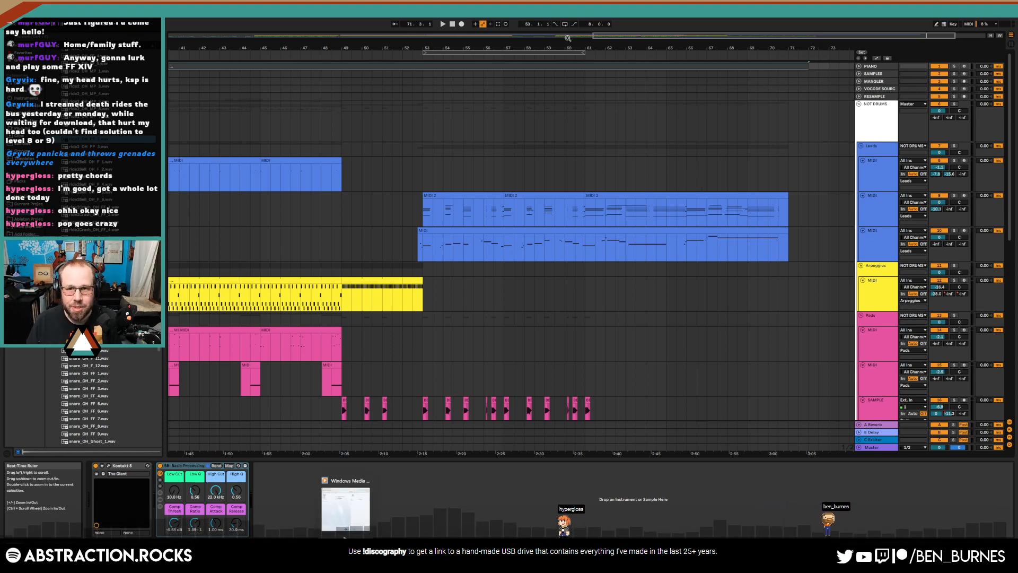
# Collapse the individual tracks in the Leads, Arpeggios and Pads groups and the first SAMPLE track in Bass
pyautogui.moveTo(568, 38); pyautogui.dragTo(577, 37)
pyautogui.click(629, 171)
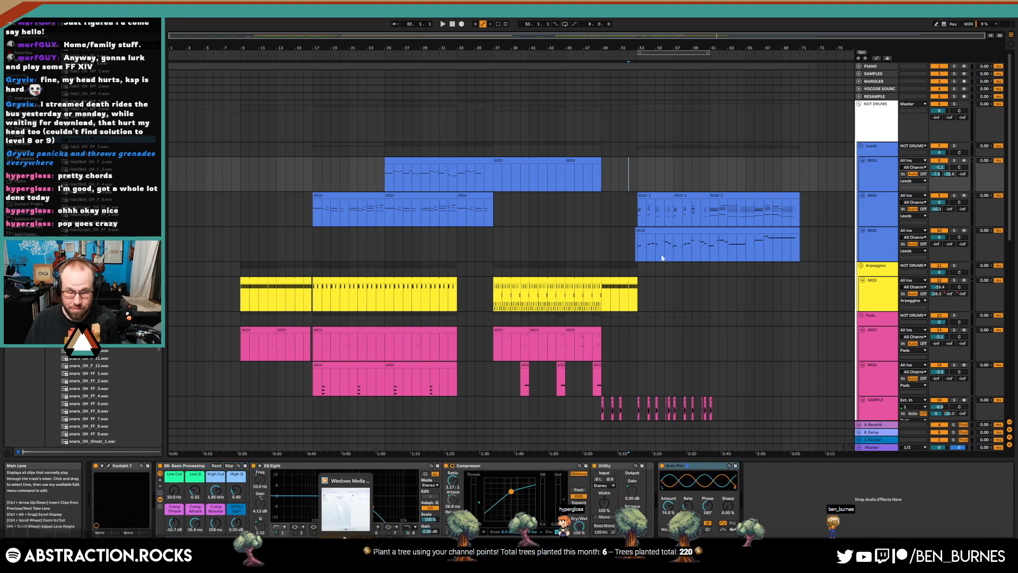
pyautogui.click(865, 183)
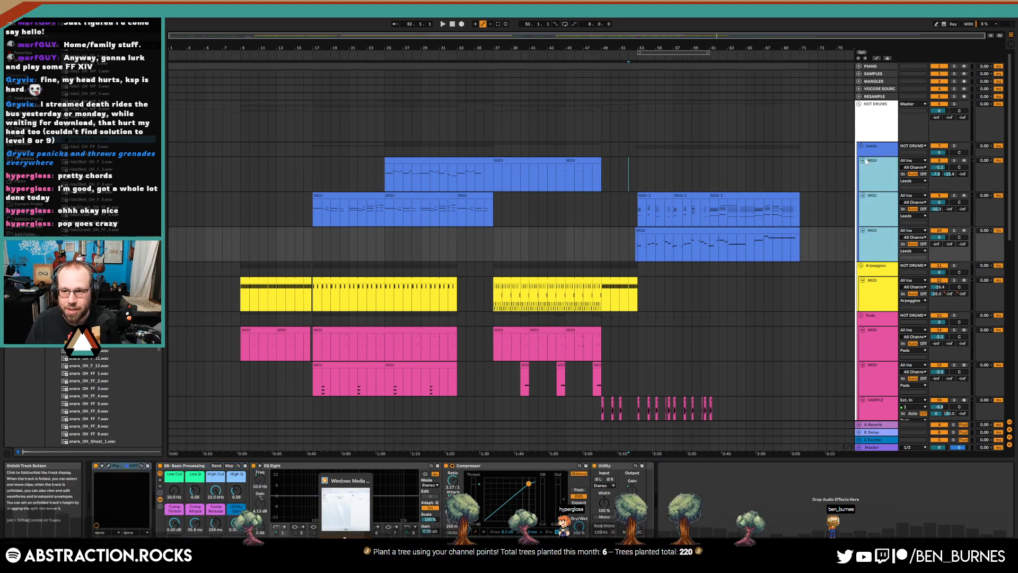
pyautogui.click(864, 161)
pyautogui.click(864, 198)
pyautogui.click(868, 227)
pyautogui.keyDown('shift'); pyautogui.click(876, 292); pyautogui.keyUp('shift')
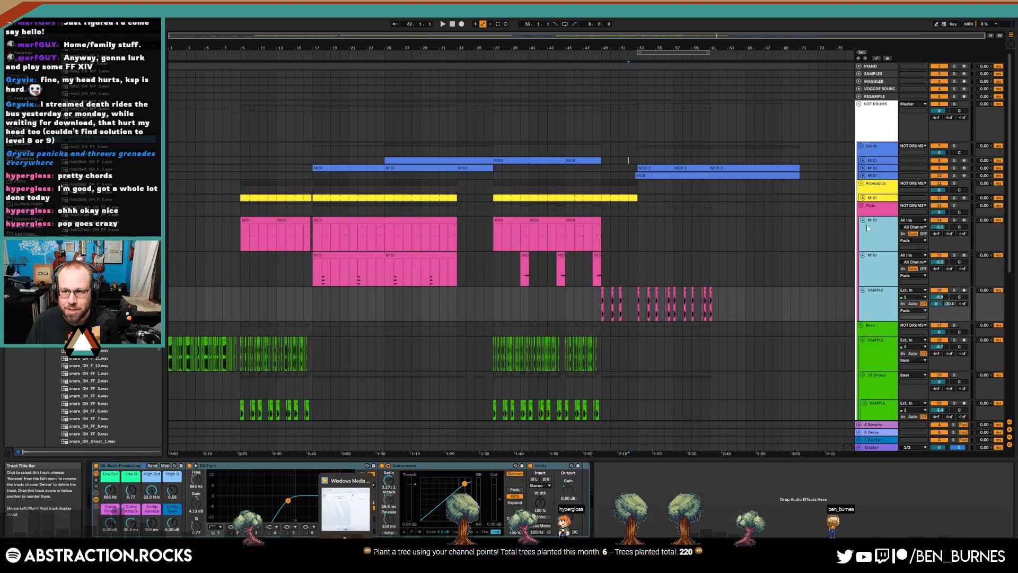
pyautogui.press('Left')
pyautogui.click(883, 275)
pyautogui.click(863, 259)
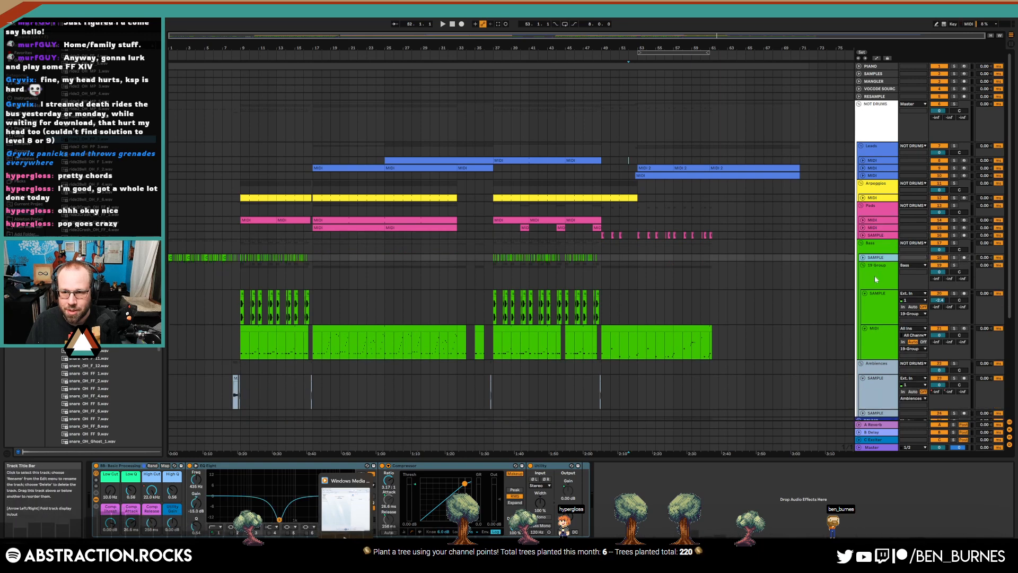
# Rename the nested group inside Bass as CHONK BASS
pyautogui.click(879, 271)
pyautogui.write('CHONK B')
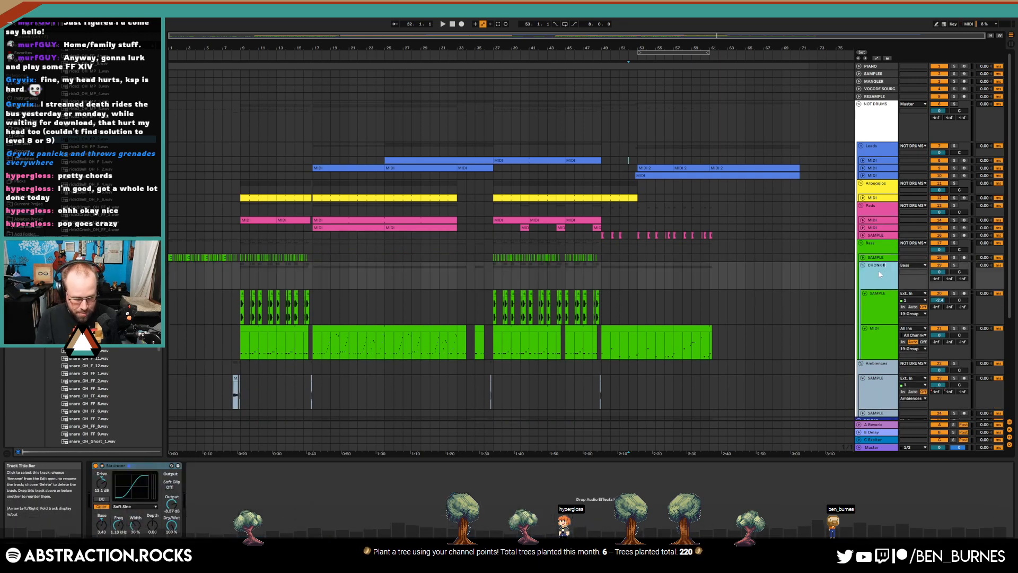
pyautogui.write('ASS')
pyautogui.press('Return')
# Collapse the SAMPLE and MIDI tracks inside the CHONK BASS group
pyautogui.click(882, 310)
pyautogui.keyDown('shift'); pyautogui.click(877, 337); pyautogui.keyUp('shift')
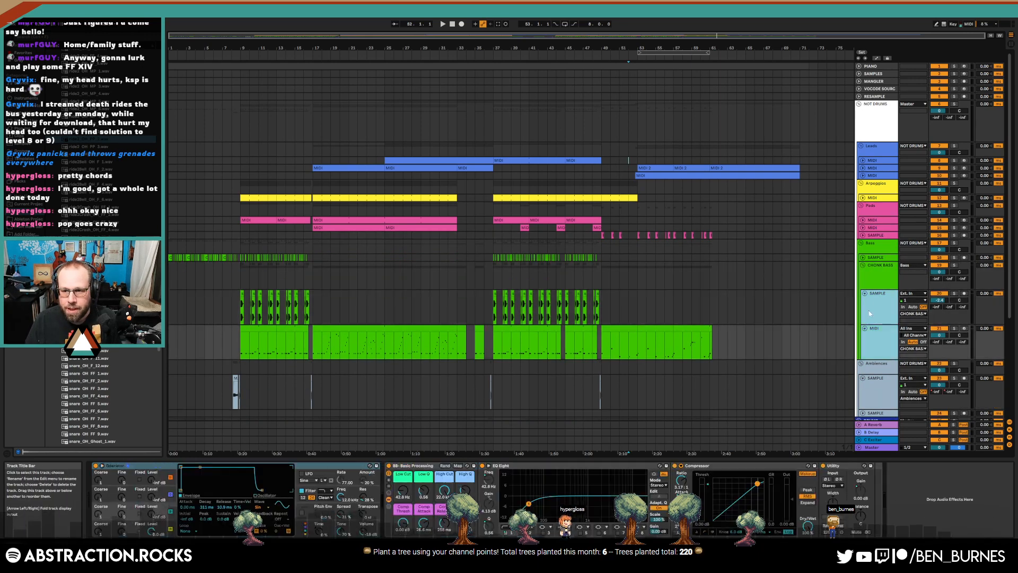
pyautogui.click(873, 280)
pyautogui.click(865, 293)
pyautogui.click(865, 301)
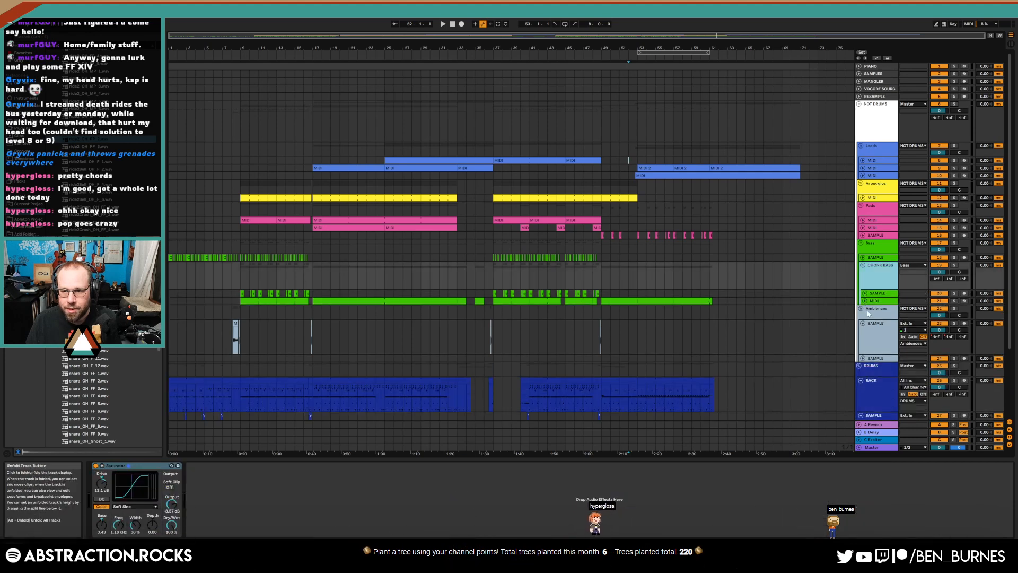
# Collapse the remaining tracks in the Ambiences and DRUMS groups and delete the empty last SAMPLE track in DRUMS
pyautogui.click(863, 323)
pyautogui.click(861, 352)
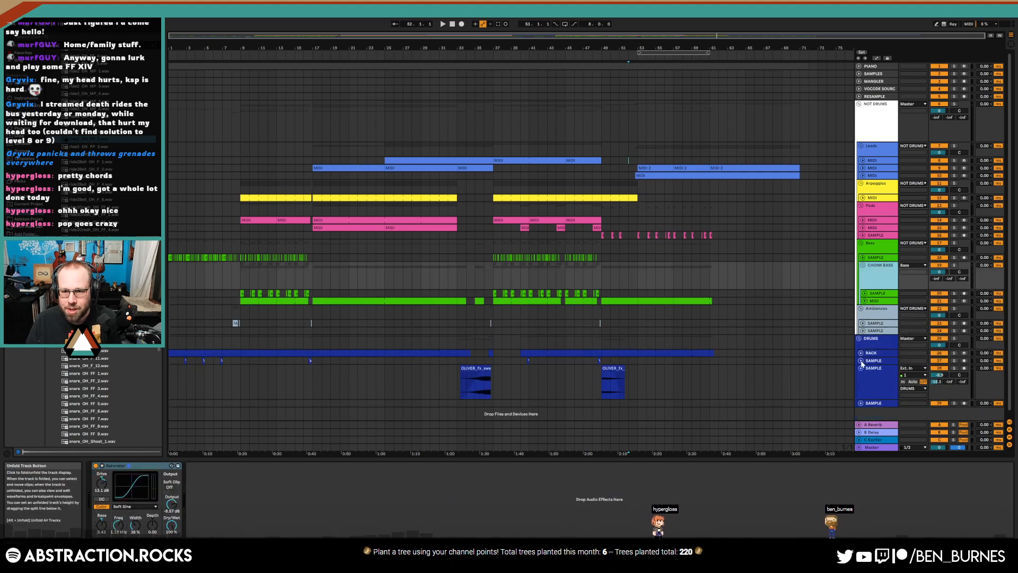
pyautogui.click(862, 368)
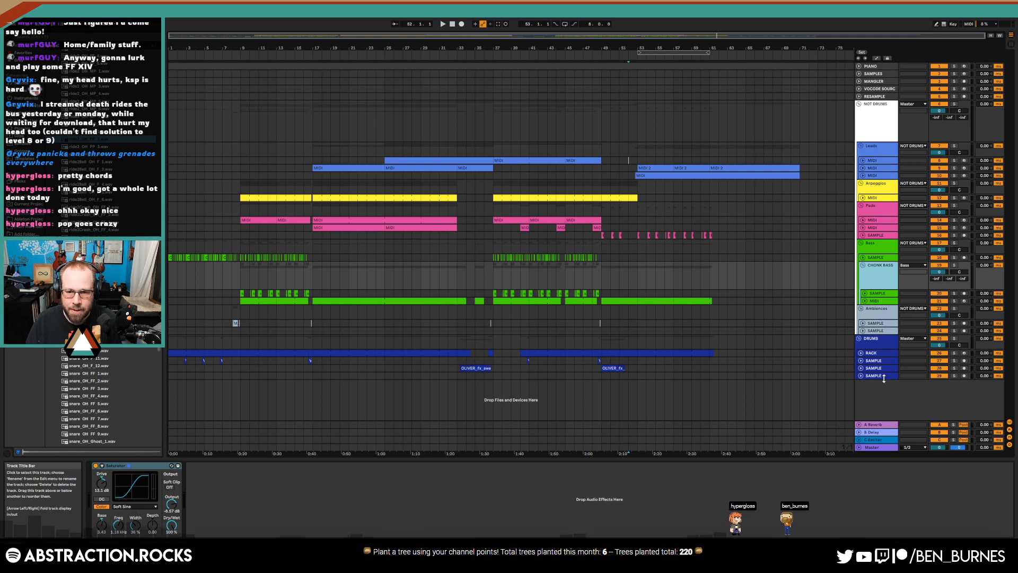
pyautogui.click(881, 376)
pyautogui.press('Delete')
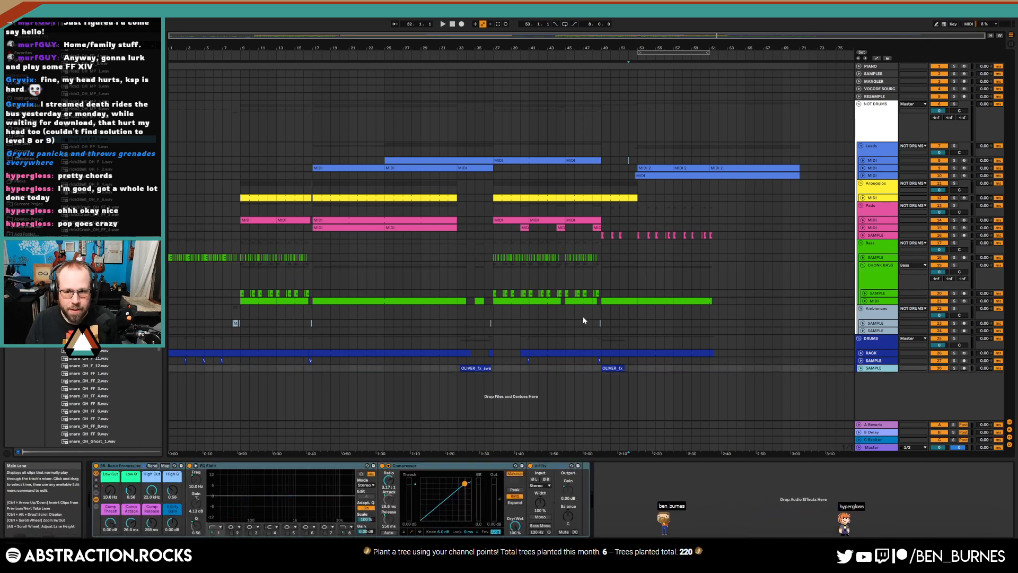
pyautogui.click(729, 65)
pyautogui.hotkey('ctrl', 'shift', 'r')
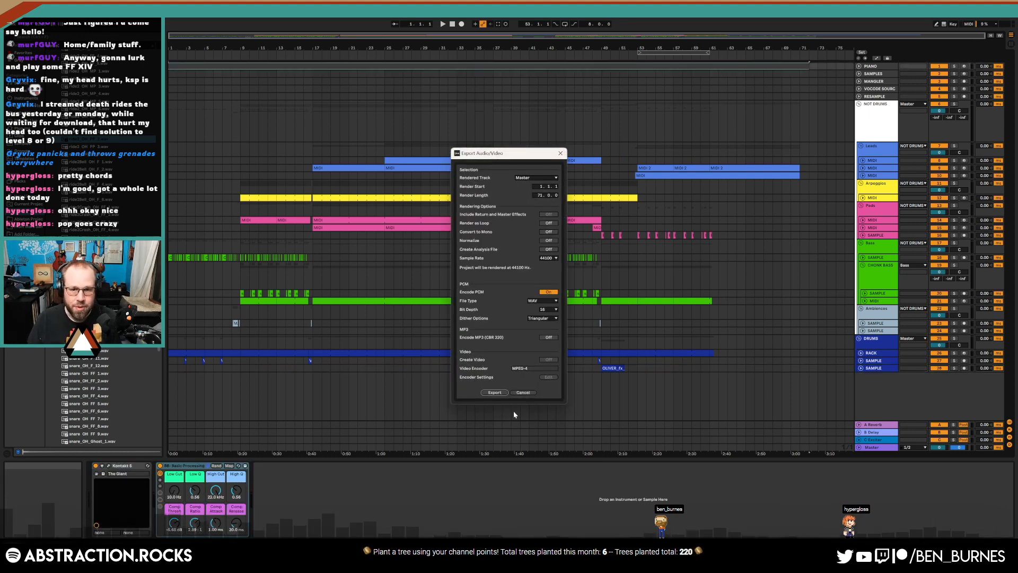
pyautogui.click(500, 395)
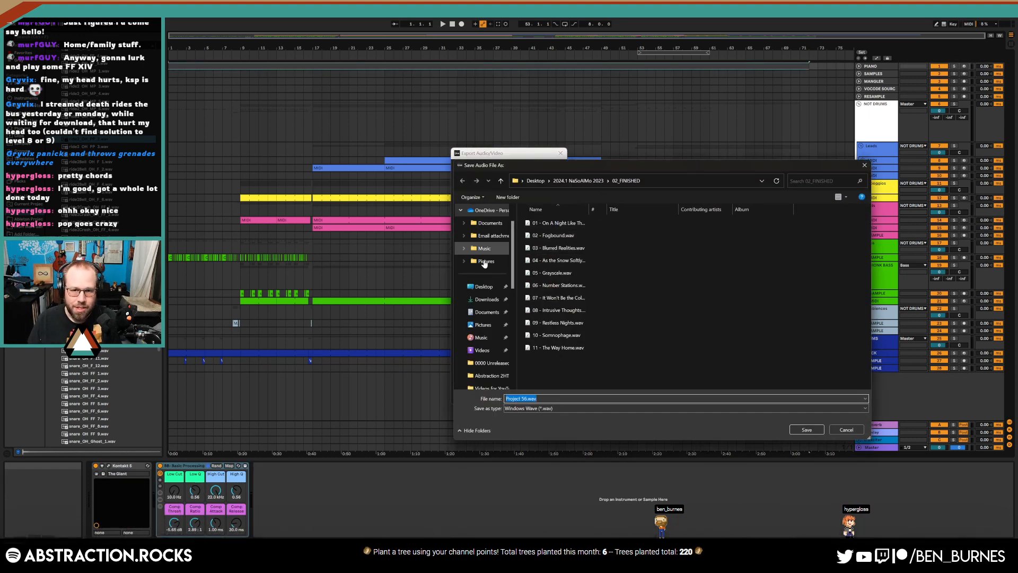
pyautogui.click(483, 287)
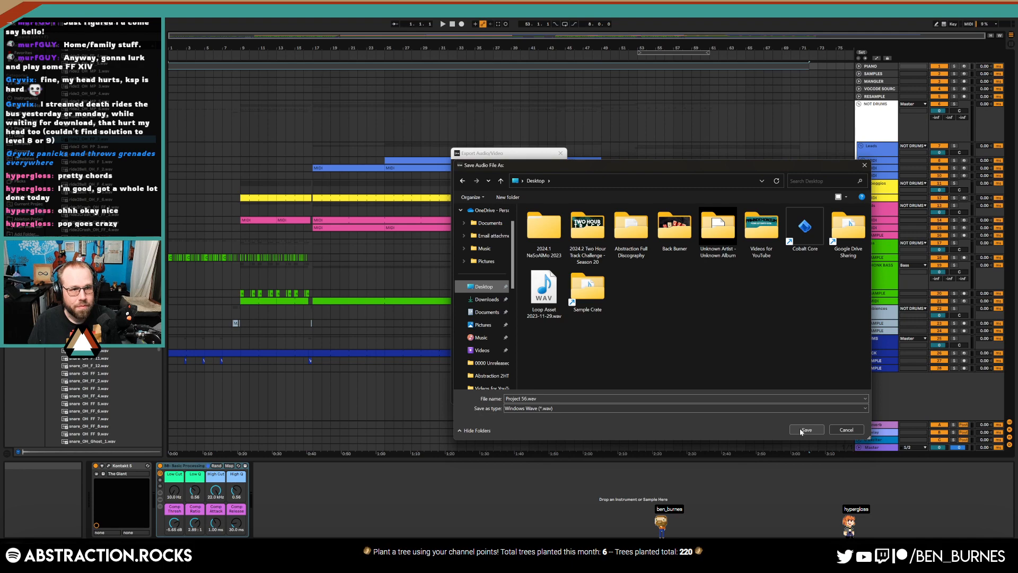
pyautogui.click(844, 429)
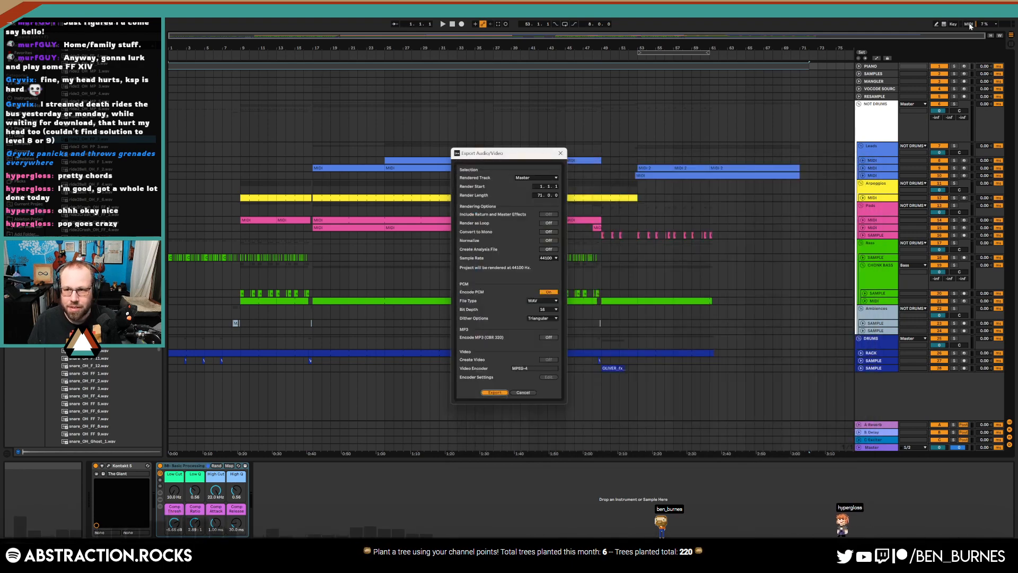
pyautogui.click(565, 155)
# Switch to File Explorer and look through the 2 Hour Tracks 2024 and 2 Hour Tracks 2023 project folders
pyautogui.click(972, 6)
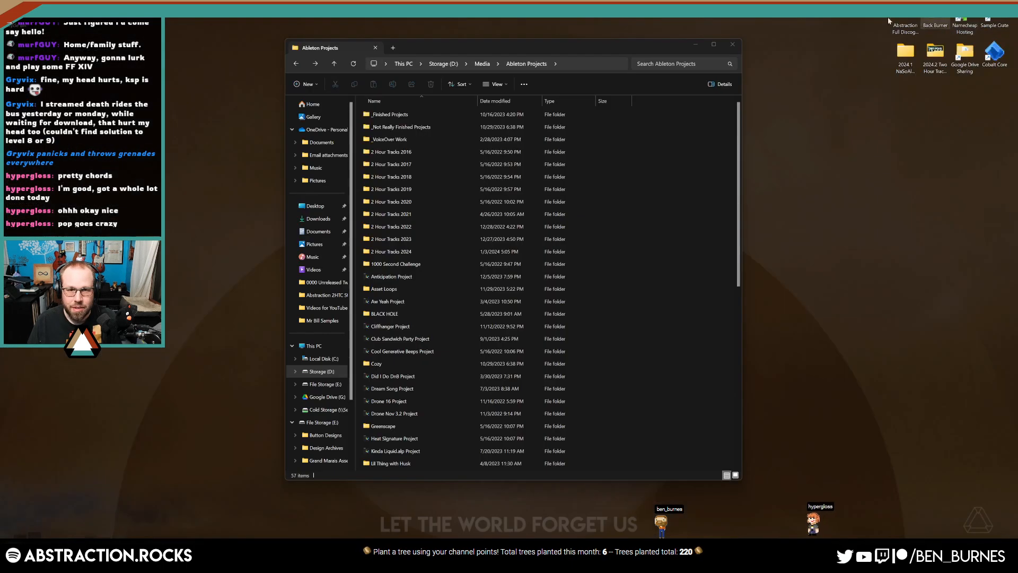
pyautogui.doubleClick(443, 253)
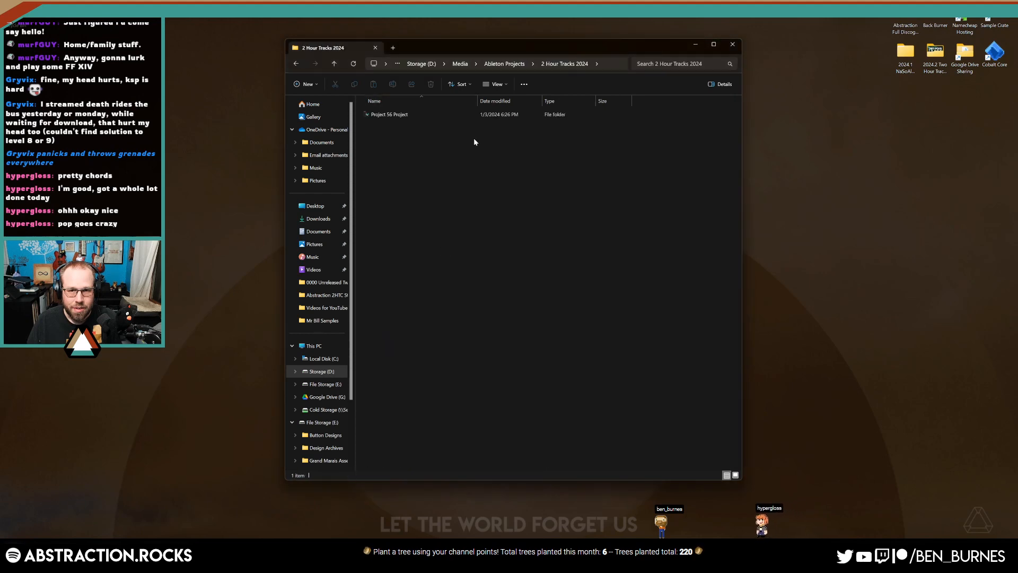
pyautogui.hotkey('alt', 'Left')
pyautogui.doubleClick(425, 239)
pyautogui.hotkey('alt', 'Left')
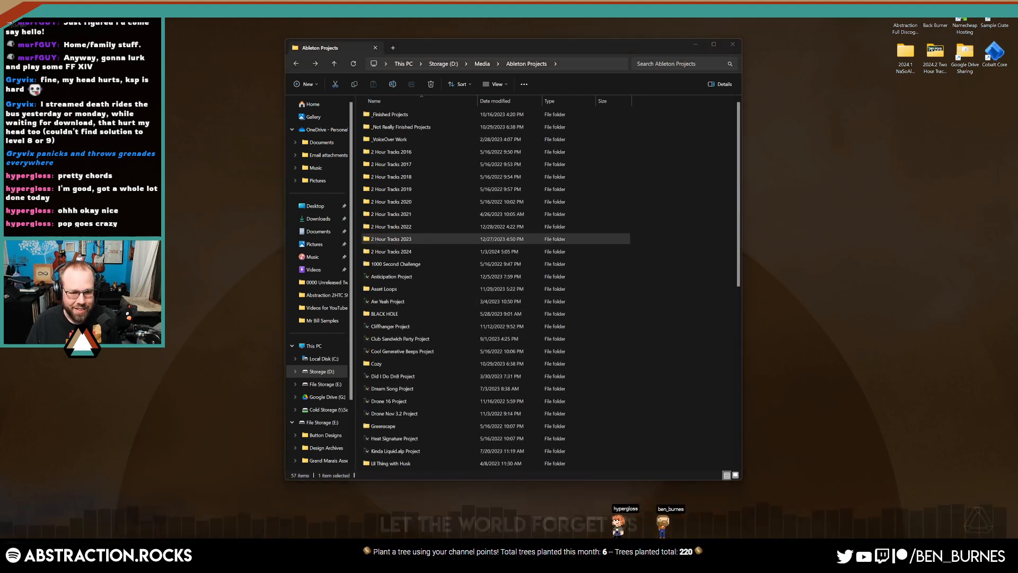
pyautogui.hotkey('alt', 'Tab')
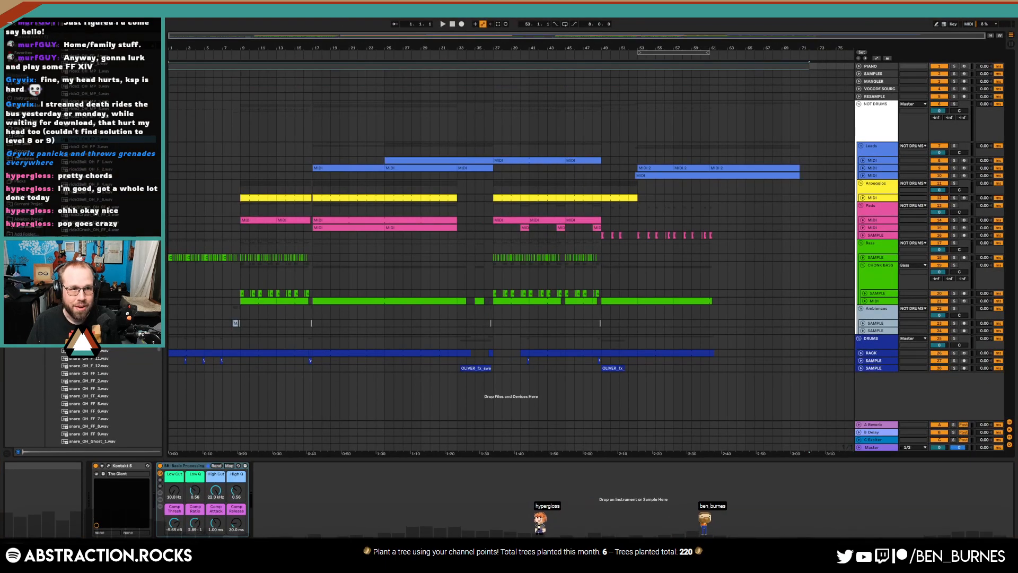
# Collect all external media files into the project and save the Live set
pyautogui.click(10, 12)
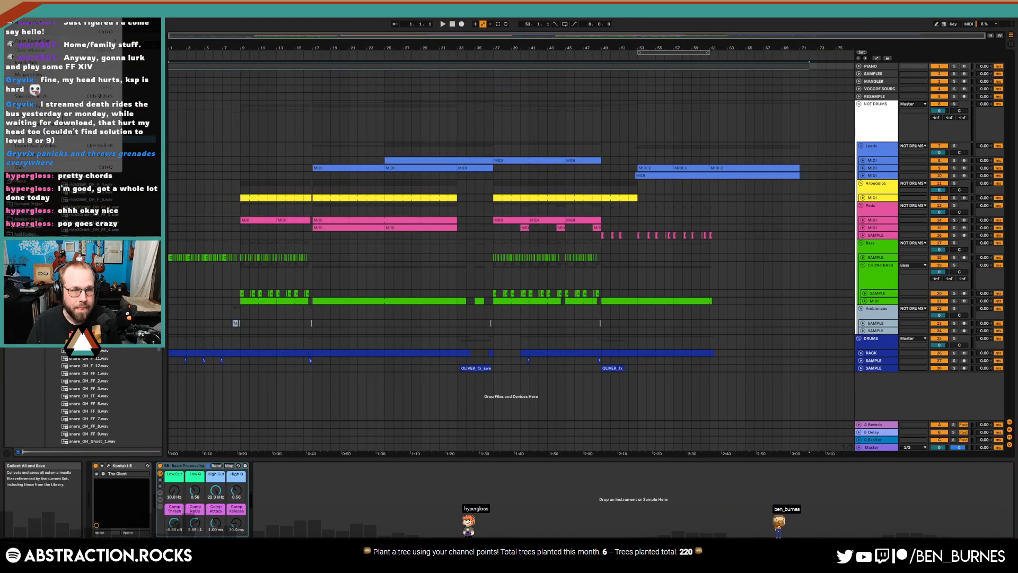
pyautogui.click(45, 114)
pyautogui.click(481, 311)
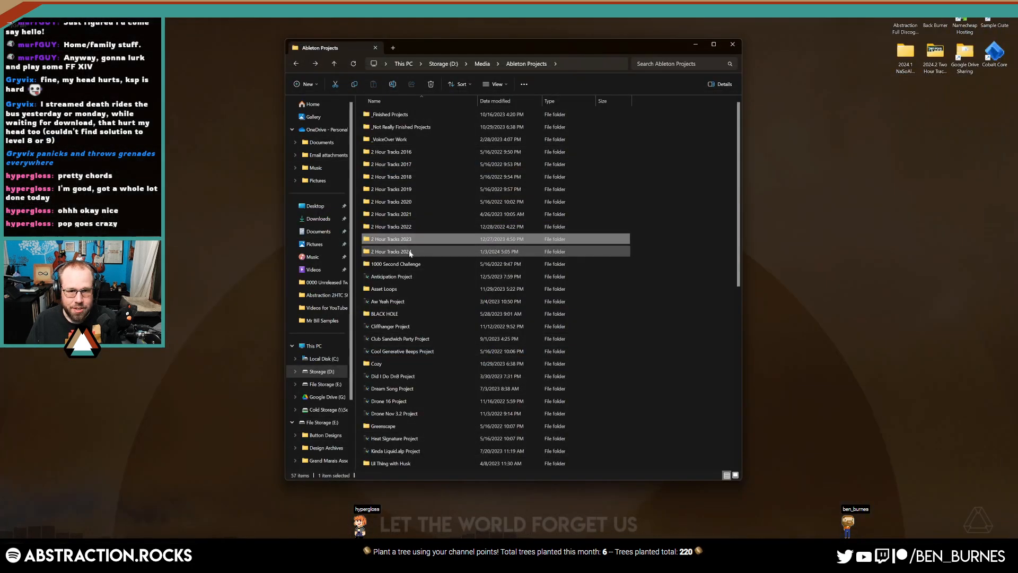
# In the 2 Hour Tracks 2024 folder, rename the project folder as 202-01-03 Project 56 Project
pyautogui.doubleClick(395, 251)
pyautogui.click(383, 115)
pyautogui.press('F2')
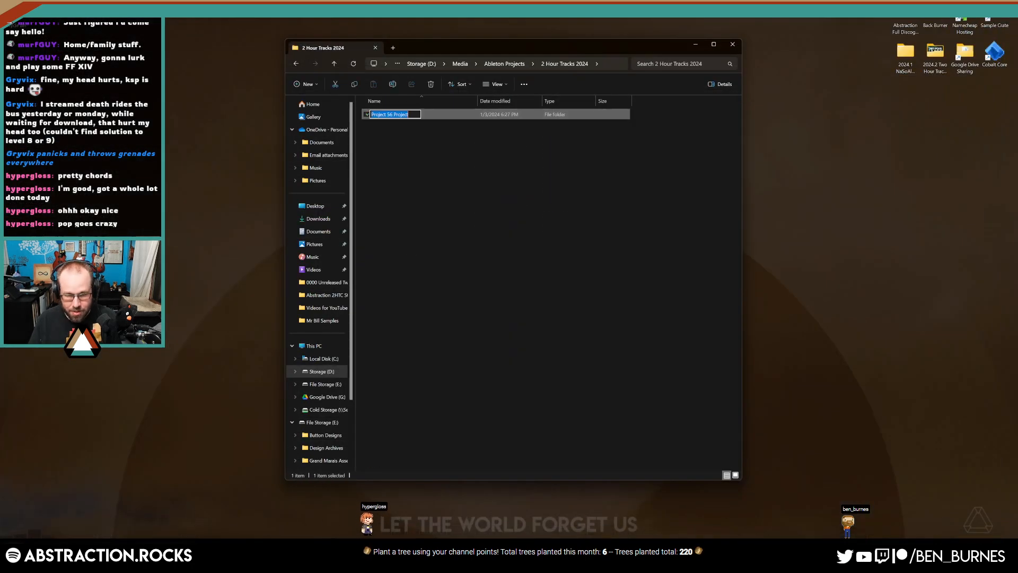
pyautogui.press('Home')
pyautogui.write('2023')
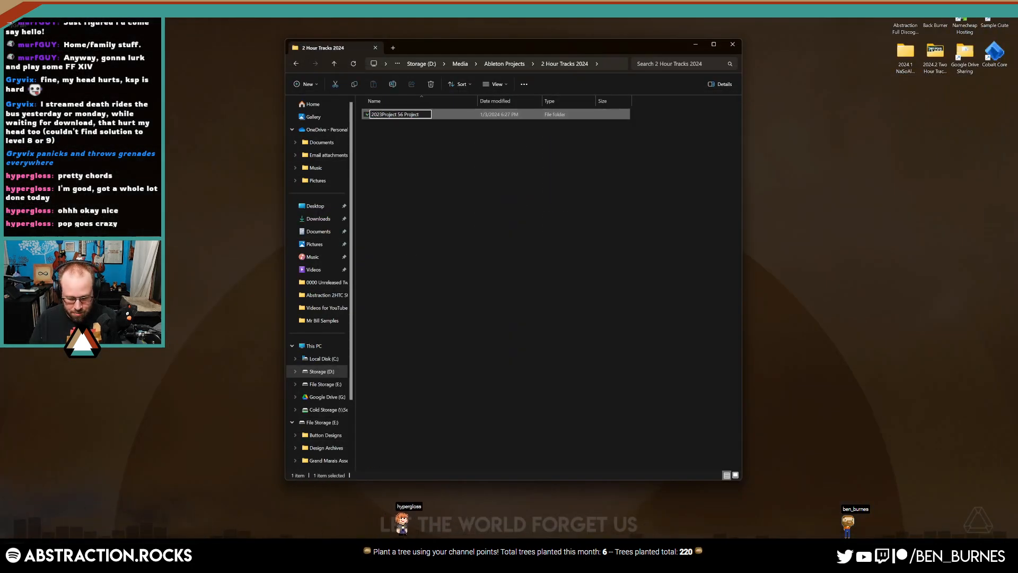
pyautogui.press('BackSpace')
pyautogui.write('-01-03')
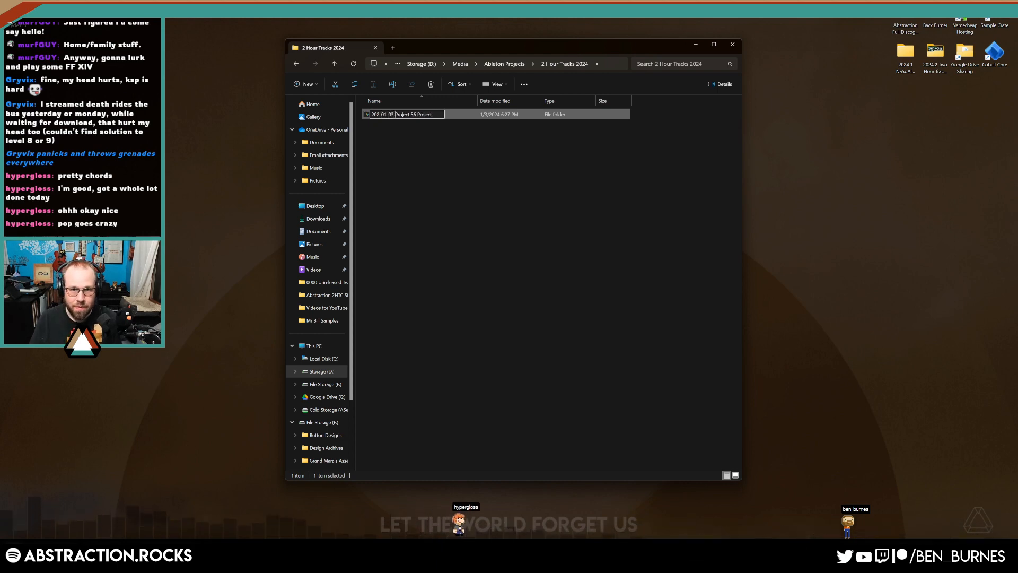
pyautogui.press('Return')
# Rename the Live set file inside the project folder as 202-01-03 Project 56.als
pyautogui.doubleClick(382, 118)
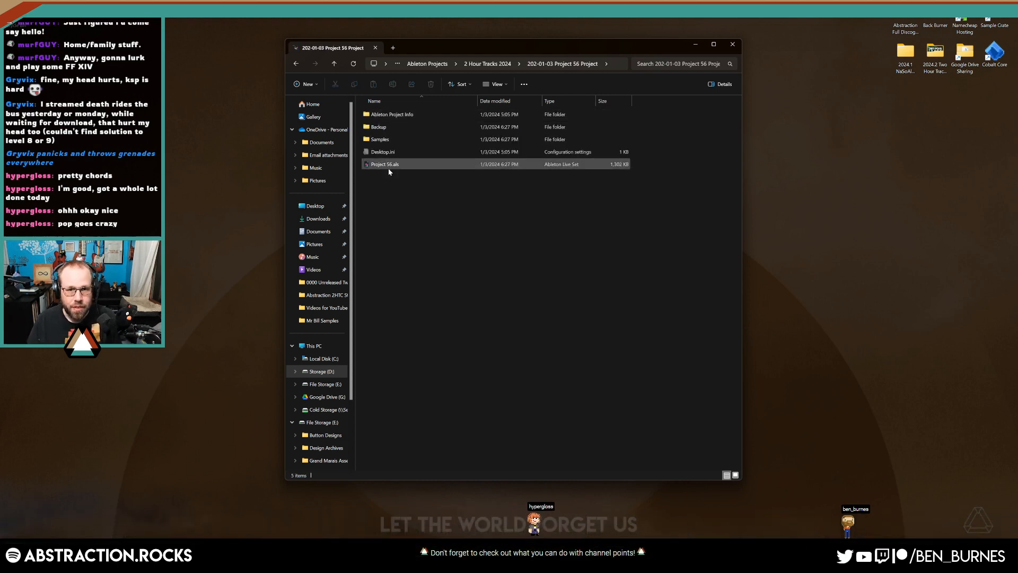
pyautogui.click(387, 168)
pyautogui.press('F2')
pyautogui.press('Home')
pyautogui.write('202-01-03')
pyautogui.press('Return')
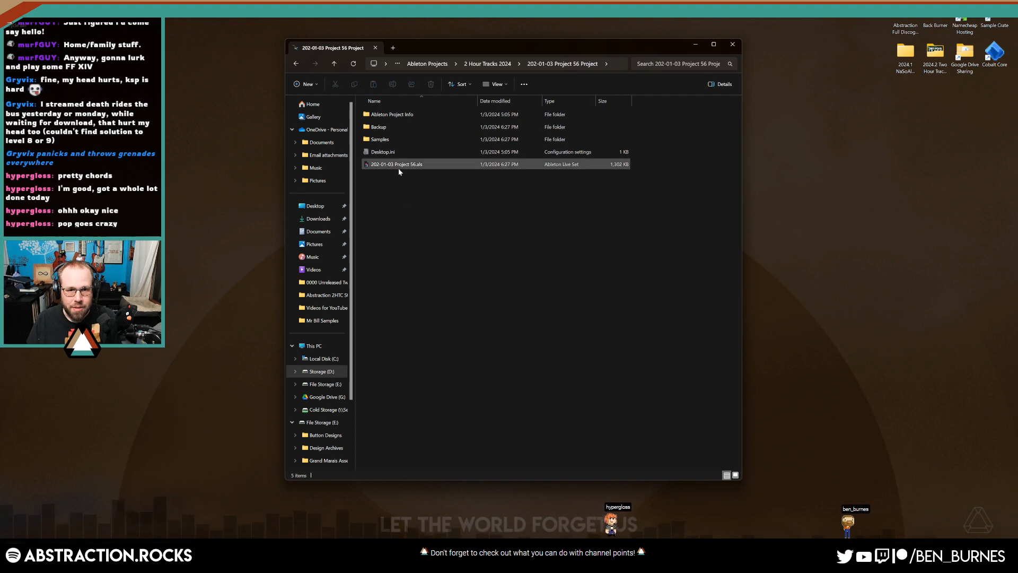
# Open the renamed Live set in Ableton Live and dismiss the Snipping Tool notification
pyautogui.doubleClick(398, 166)
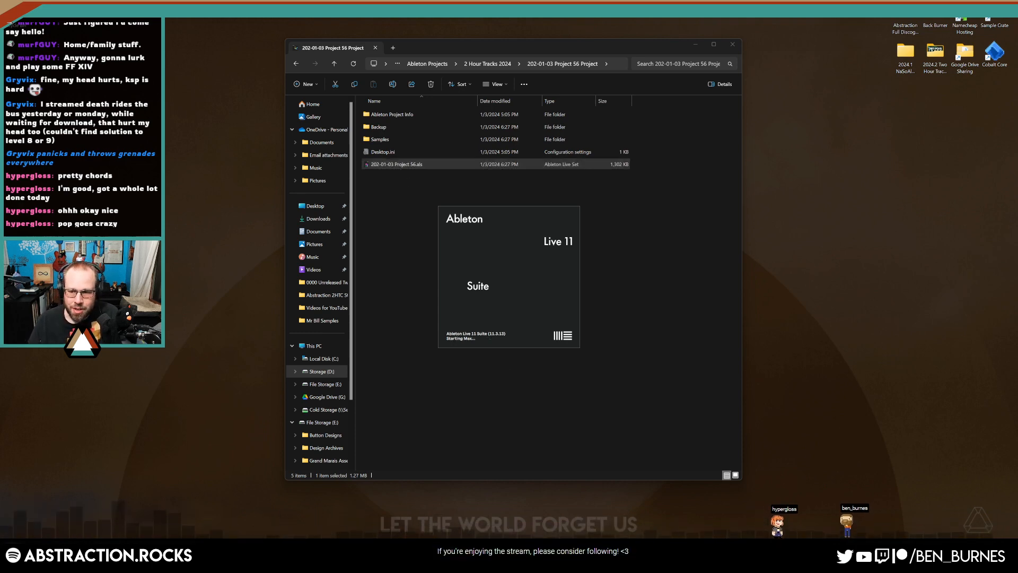
pyautogui.click(990, 562)
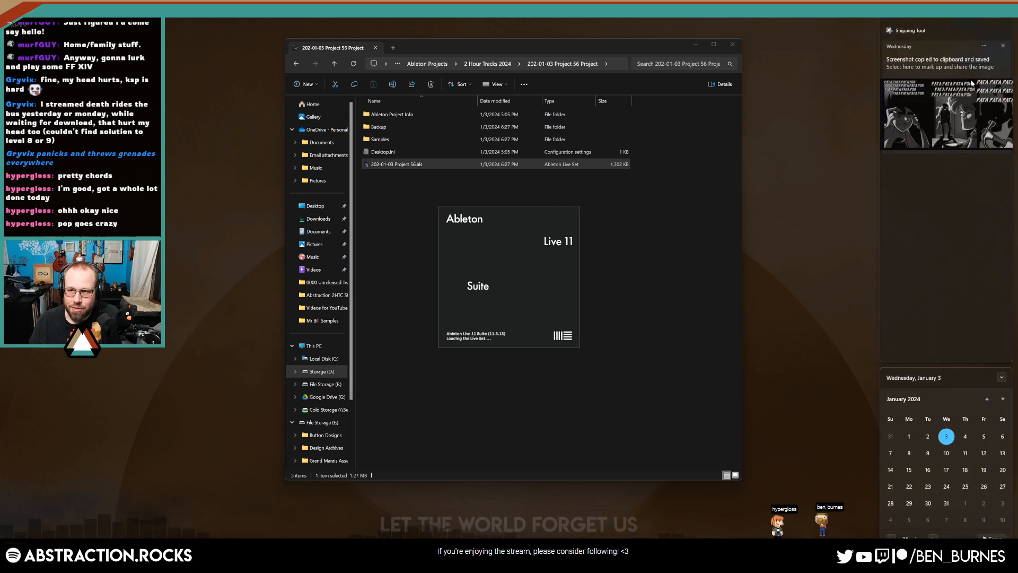
pyautogui.click(1002, 46)
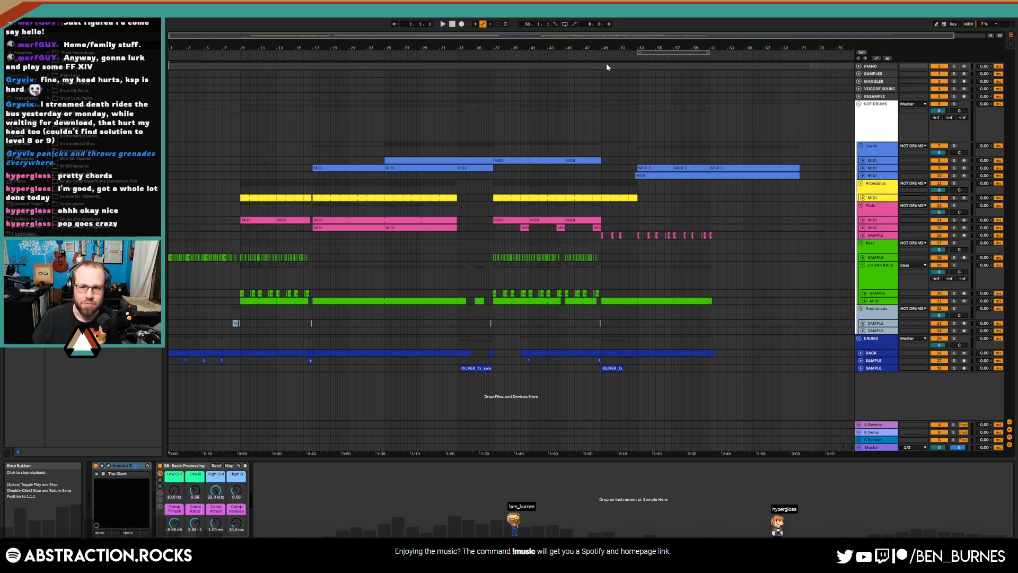
# Export the master of the whole song, 71 bars from 1.1.1, to the desktop as 202-01-03 Project 56.wav
pyautogui.press('End')
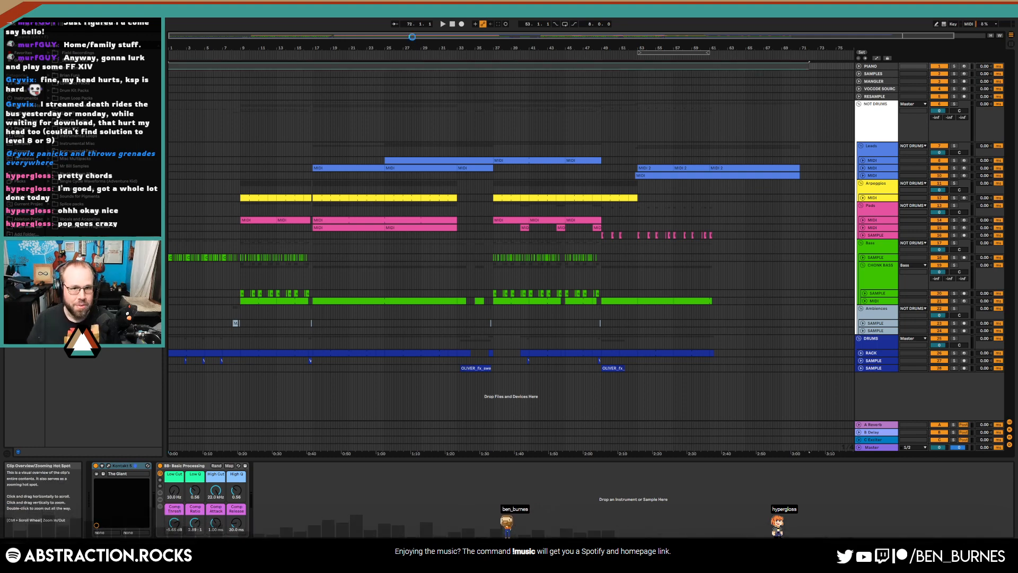
pyautogui.hotkey('ctrl', 'shift', 'r')
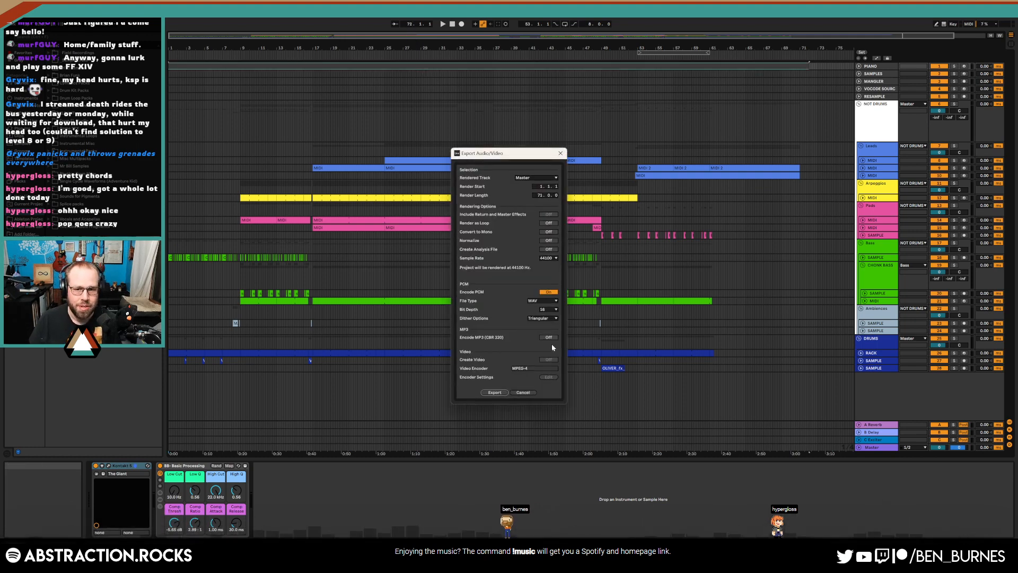
pyautogui.click(494, 393)
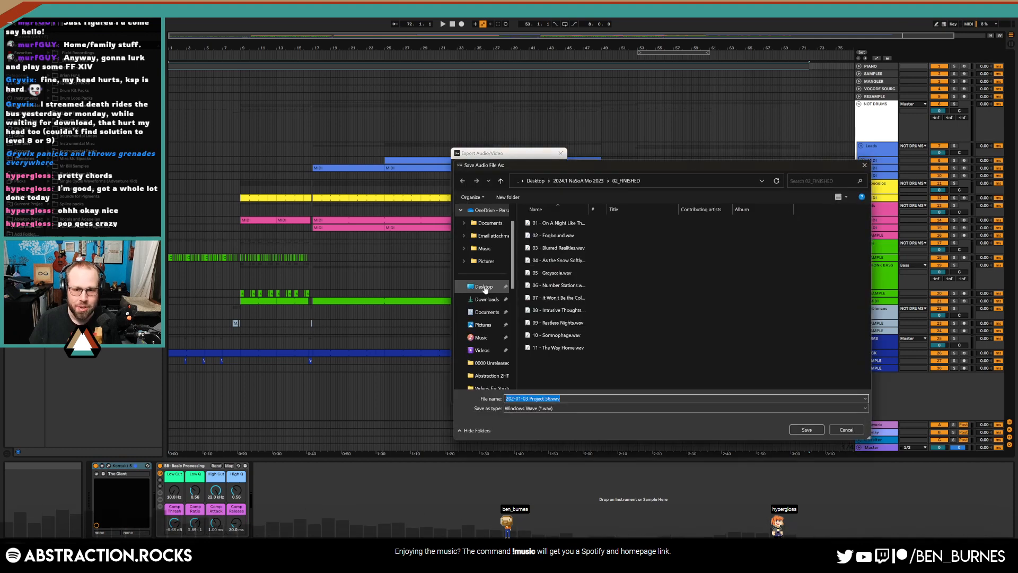
pyautogui.click(807, 430)
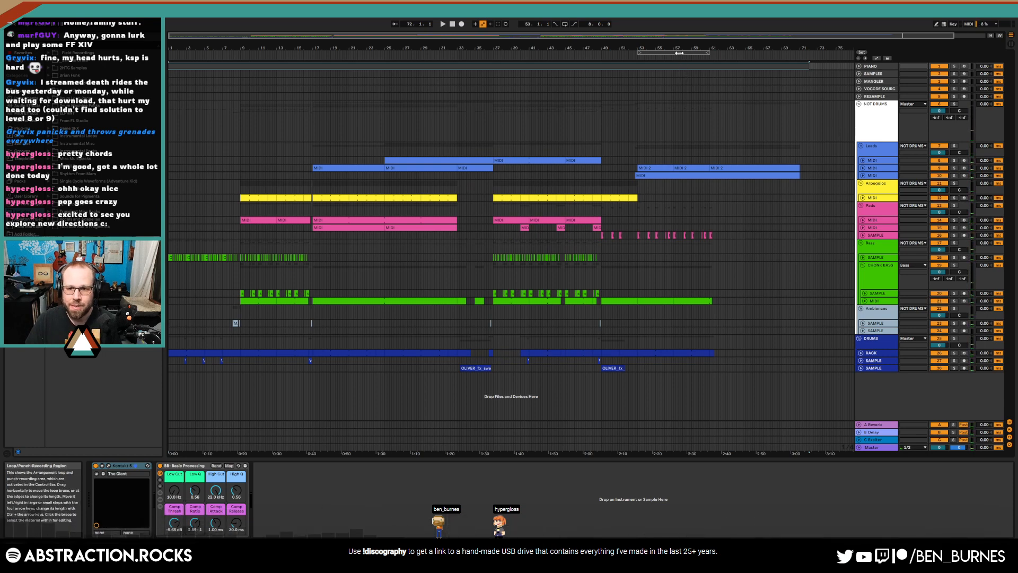
# Set the loop region to 40 bars starting at 9.1.1, turn looping on and play across the loop point
pyautogui.moveTo(681, 52); pyautogui.dragTo(241, 53)
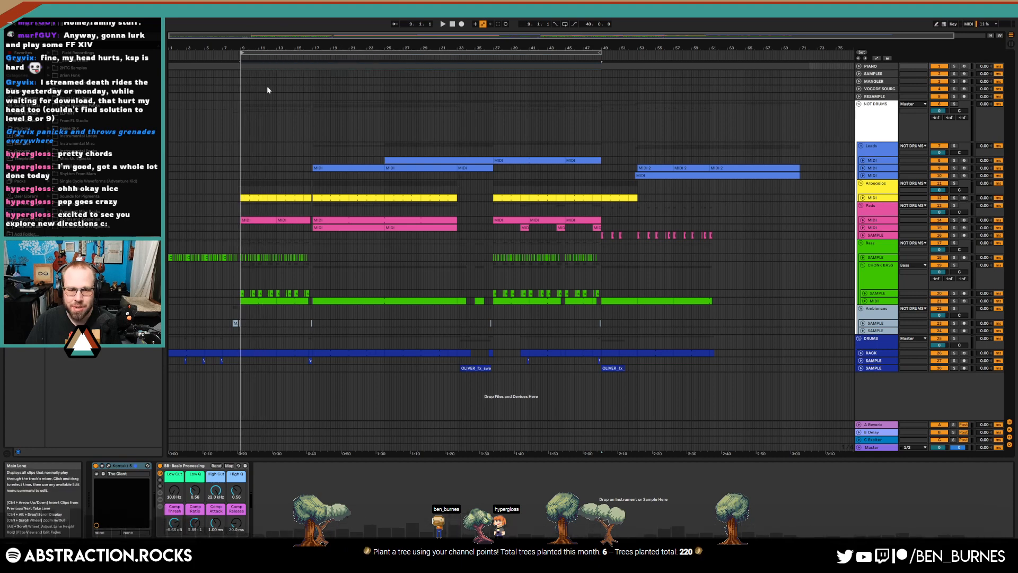
pyautogui.click(565, 24)
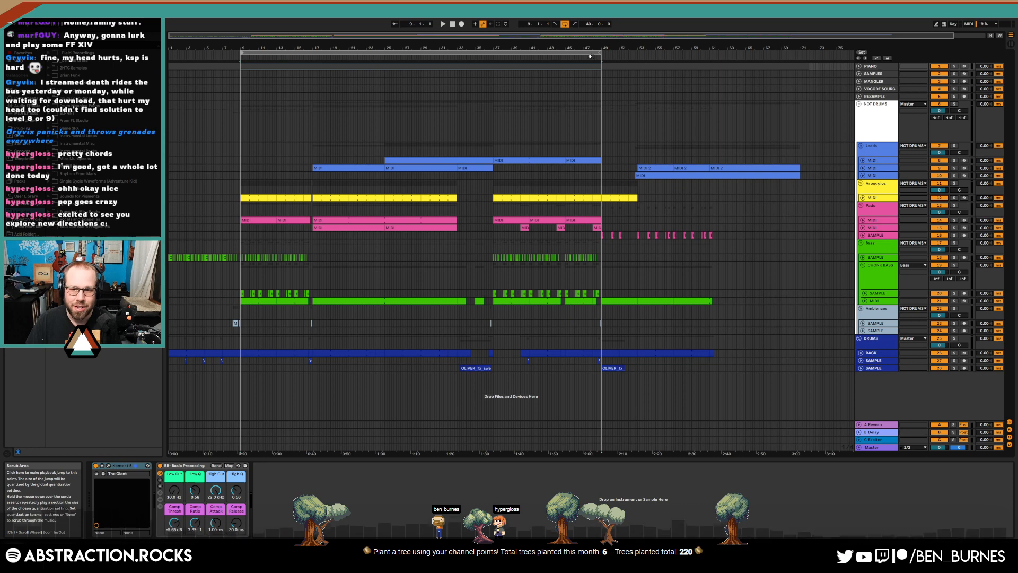
pyautogui.click(591, 57)
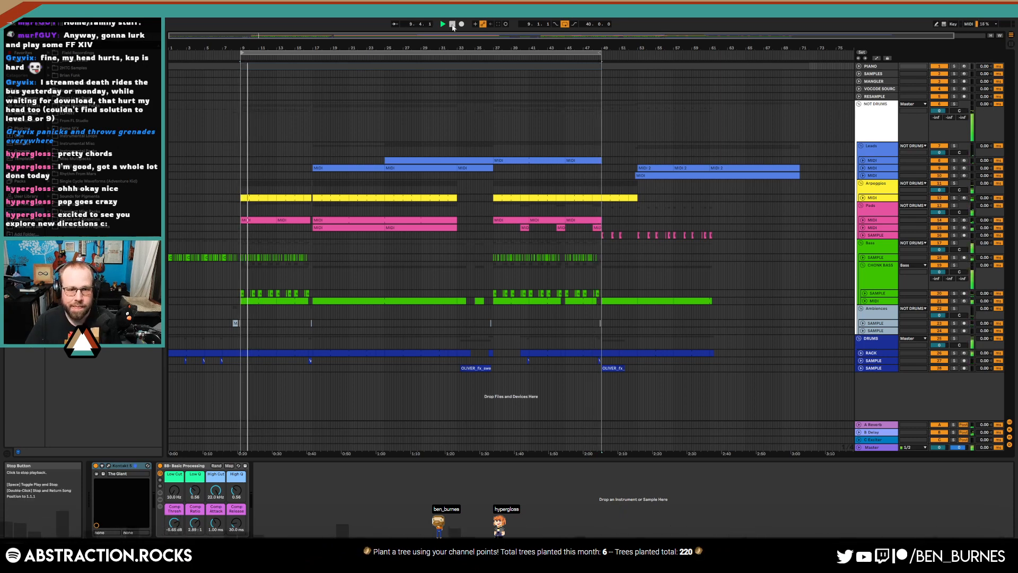
pyautogui.click(452, 24)
# Export the 40-bar loop region starting at 8.4.1 to the desktop as 202-01-03 Project 56 LOOP.wav
pyautogui.moveTo(478, 53); pyautogui.dragTo(478, 51)
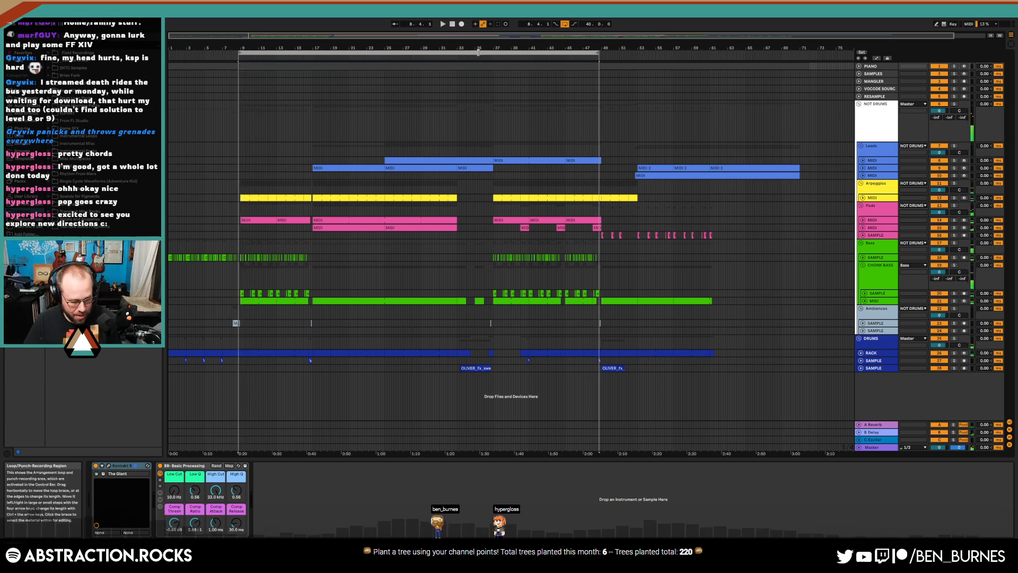
pyautogui.hotkey('ctrl', 'shift', 'r')
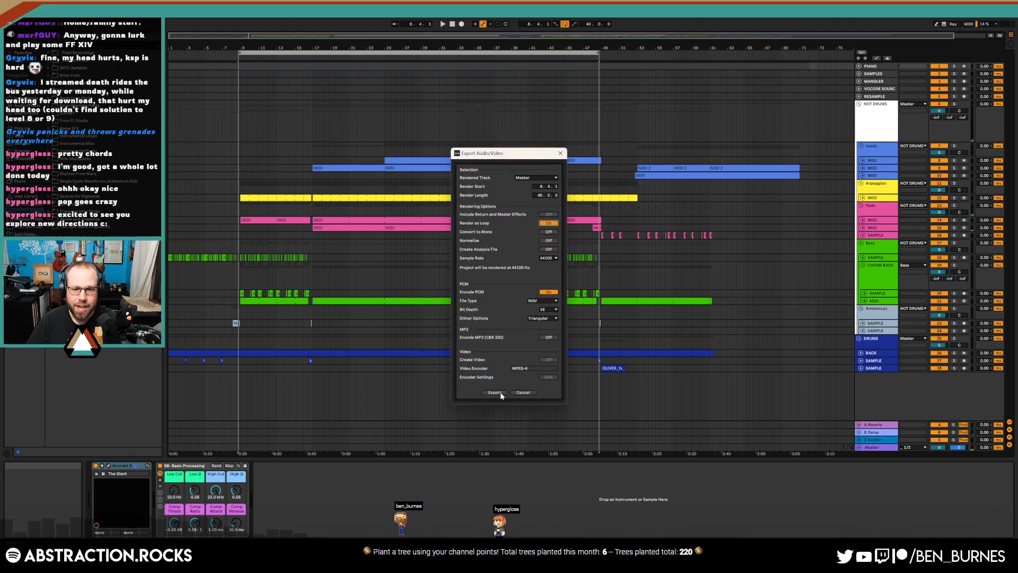
pyautogui.click(494, 392)
pyautogui.click(551, 398)
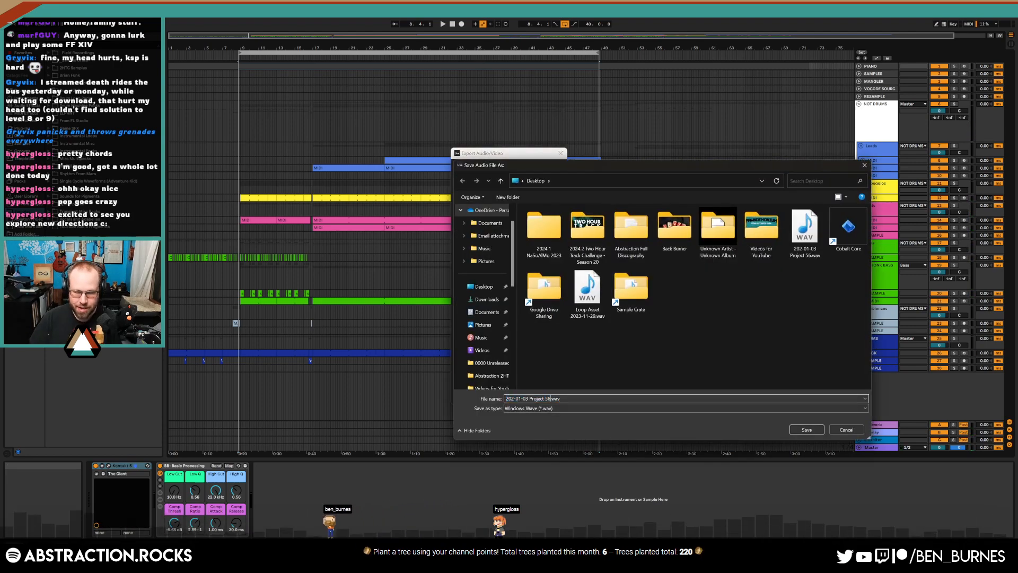
pyautogui.press('Return')
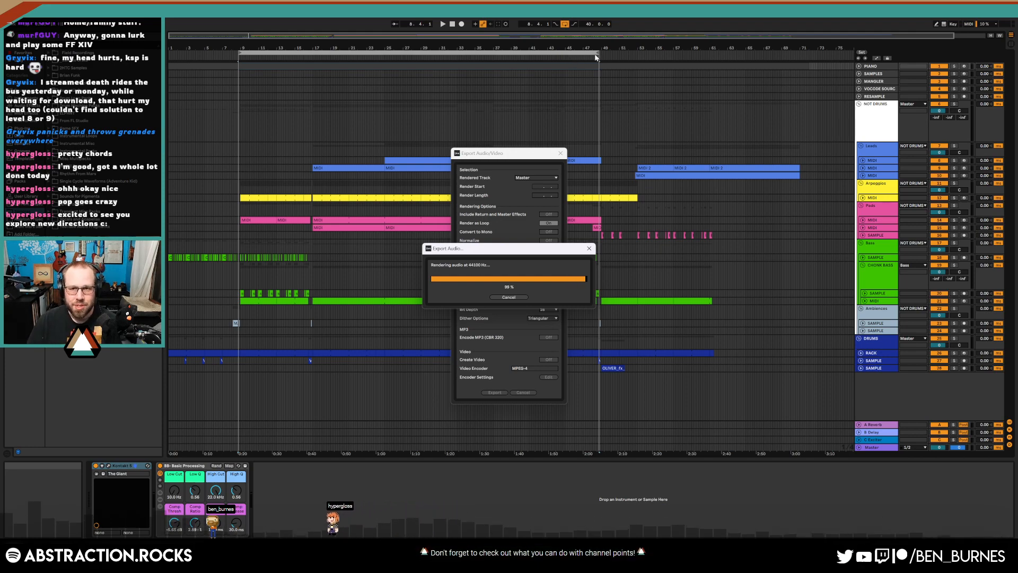
# Move the loop region's start back to 9.1.1 and play across its loop point
pyautogui.scroll(10, 601, 57)
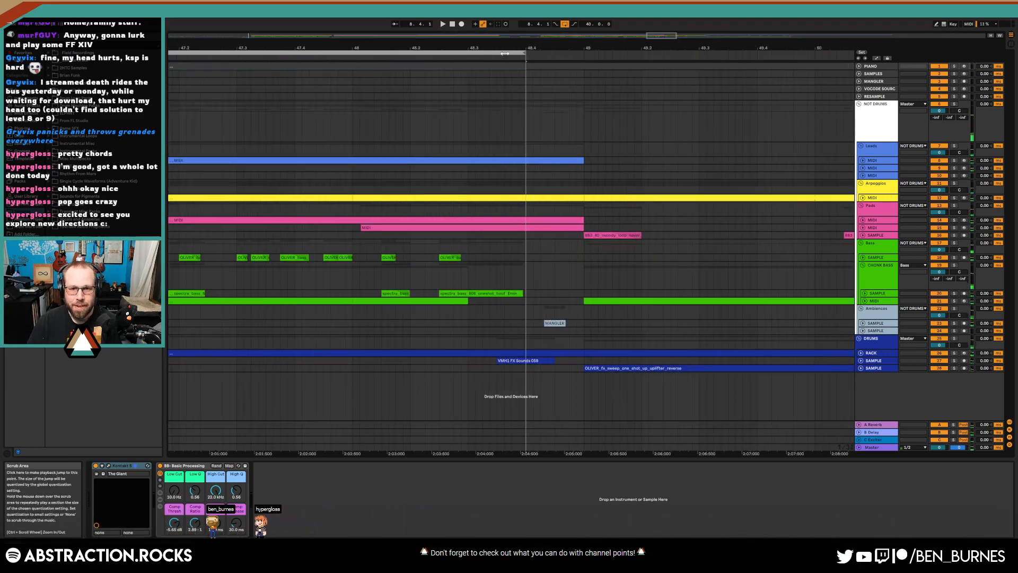
pyautogui.scroll(-10, 568, 54)
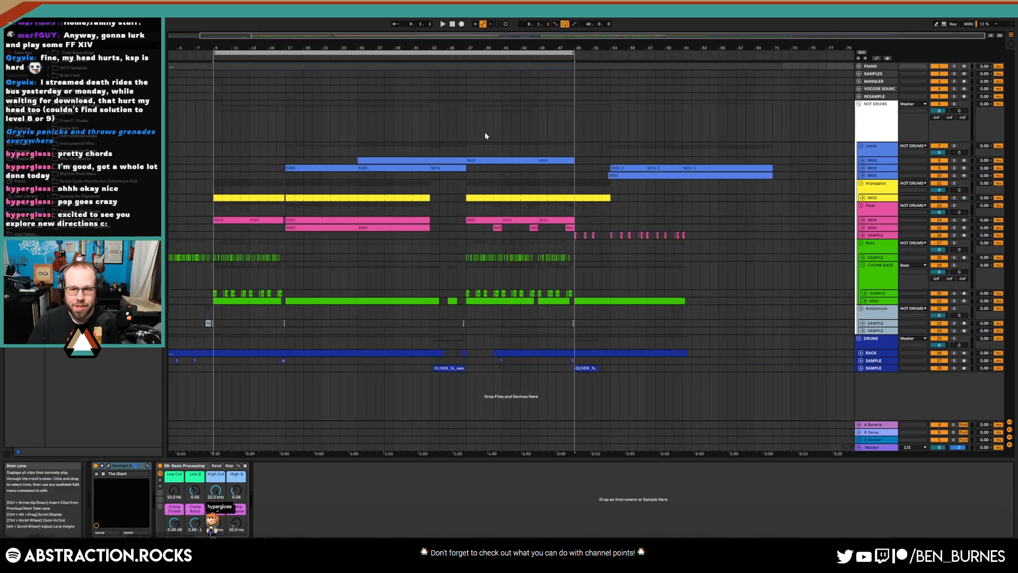
pyautogui.click(569, 57)
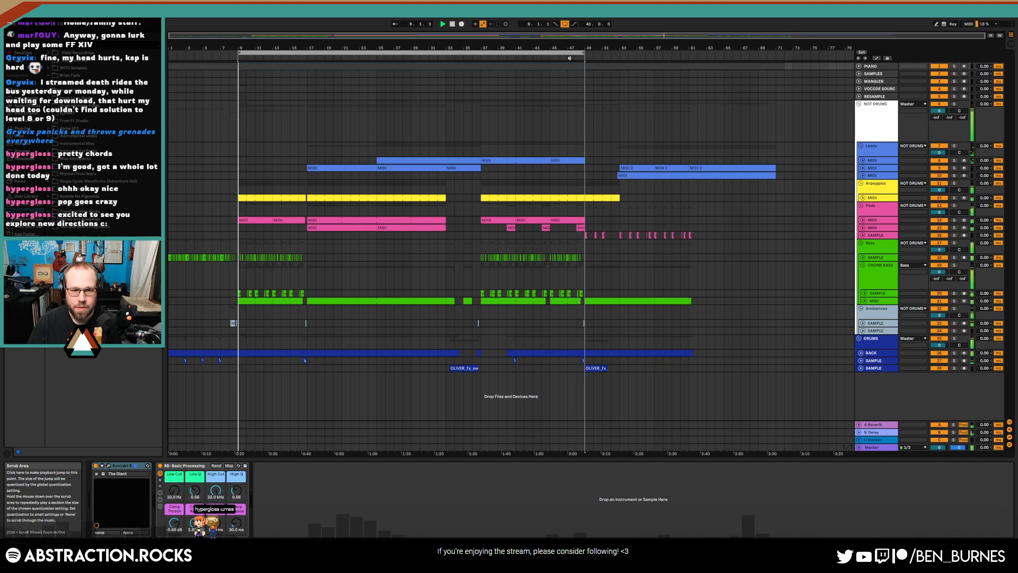
# Export the 40-bar loop from 9.1.1 to the desktop, replacing the existing 202-01-03 Project 56 LOOP.wav
pyautogui.click(569, 55)
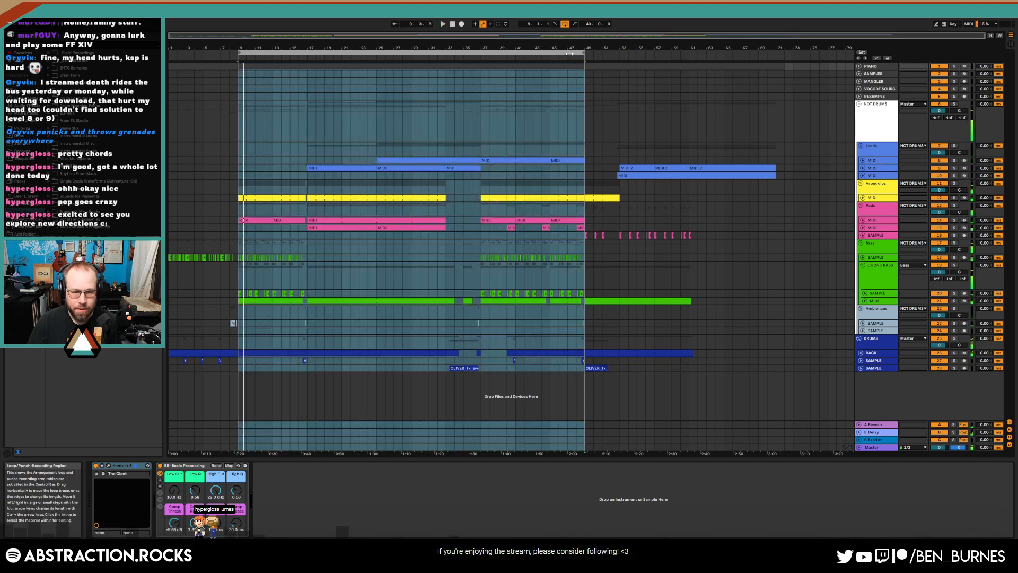
pyautogui.hotkey('ctrl', 'shift', 'r')
pyautogui.click(492, 392)
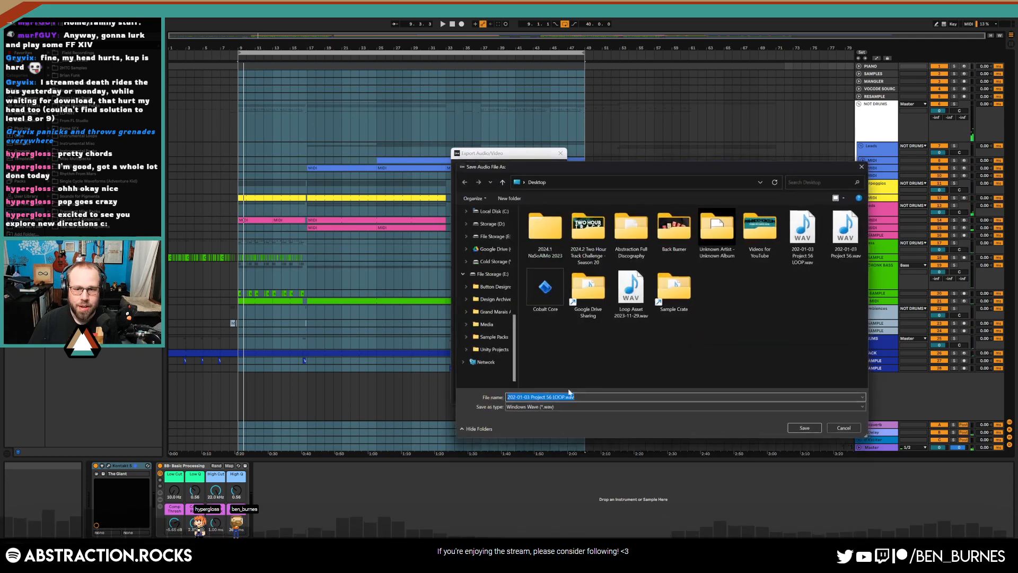
pyautogui.click(807, 430)
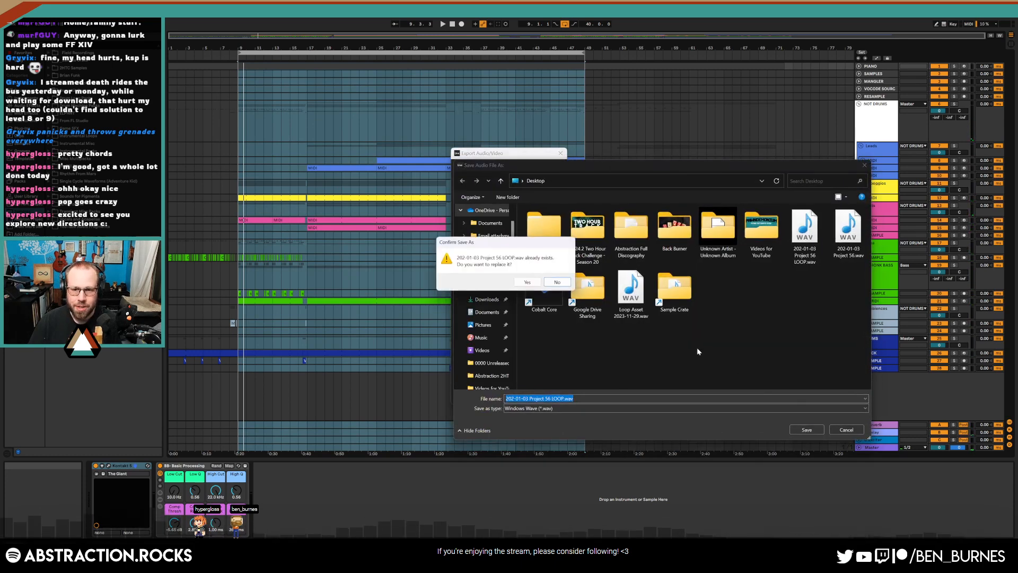
pyautogui.click(527, 283)
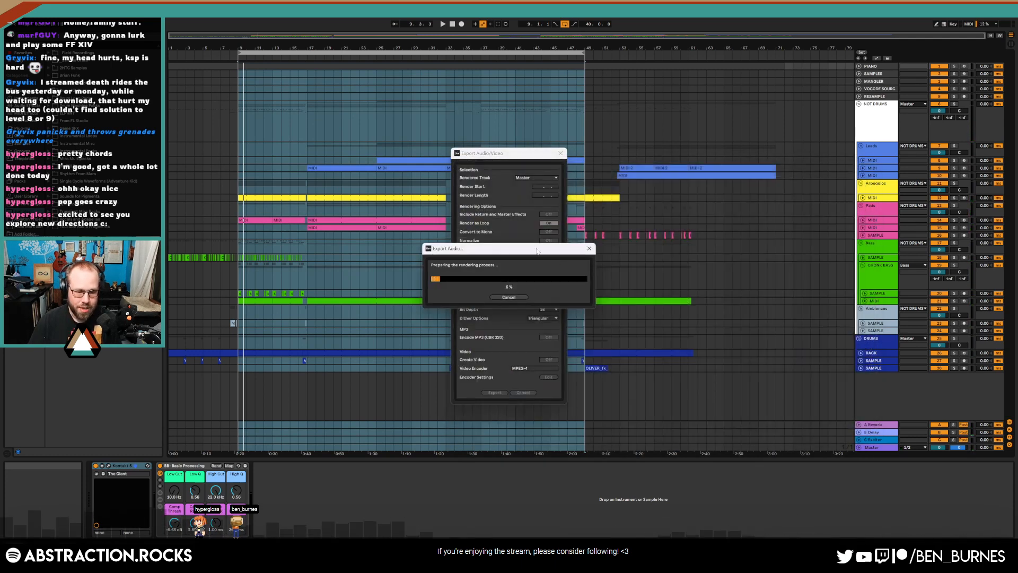